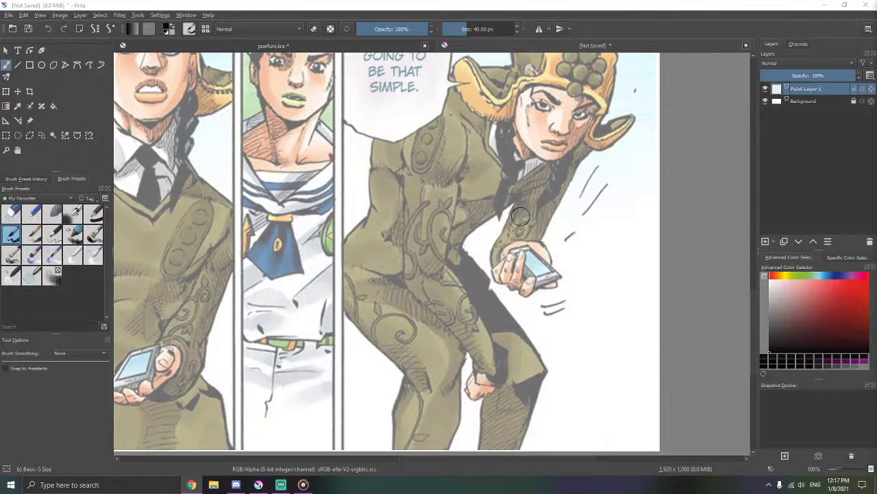
# - Reshape the pen's click sensitivity curve to end at full pressure and full output, with its middle sagging below the diagonal
pyautogui.moveTo(337, 222); pyautogui.dragTo(394, 223)
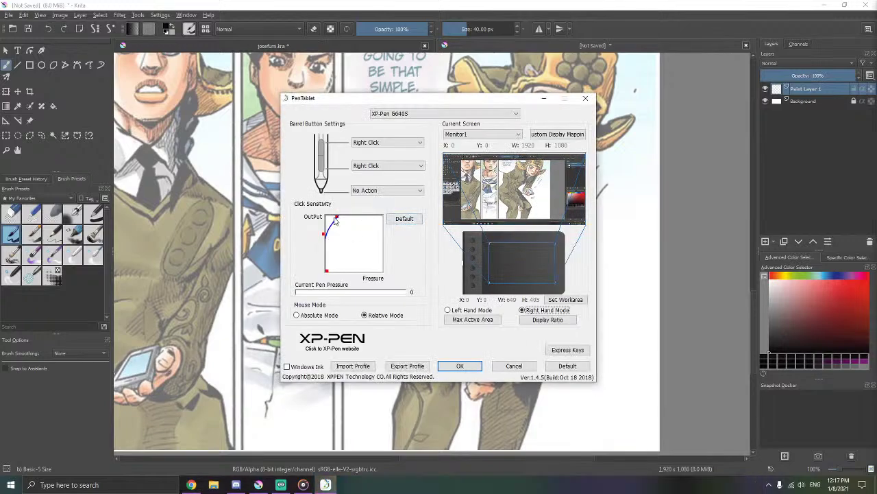
pyautogui.moveTo(337, 217); pyautogui.dragTo(410, 226)
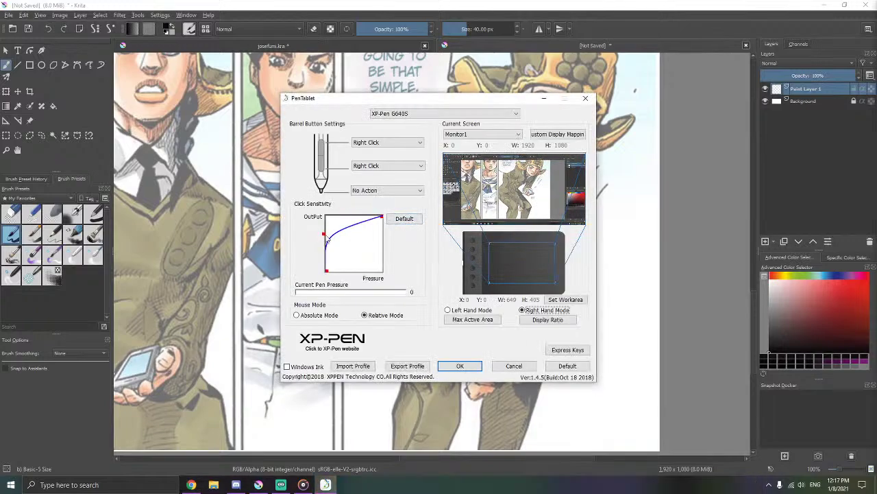
pyautogui.moveTo(327, 238); pyautogui.dragTo(356, 244)
# - Assign Left Click to the pen tip and Pen[B]/Eraser[E] to the upper barrel button, and apply the tablet settings
pyautogui.click(381, 190)
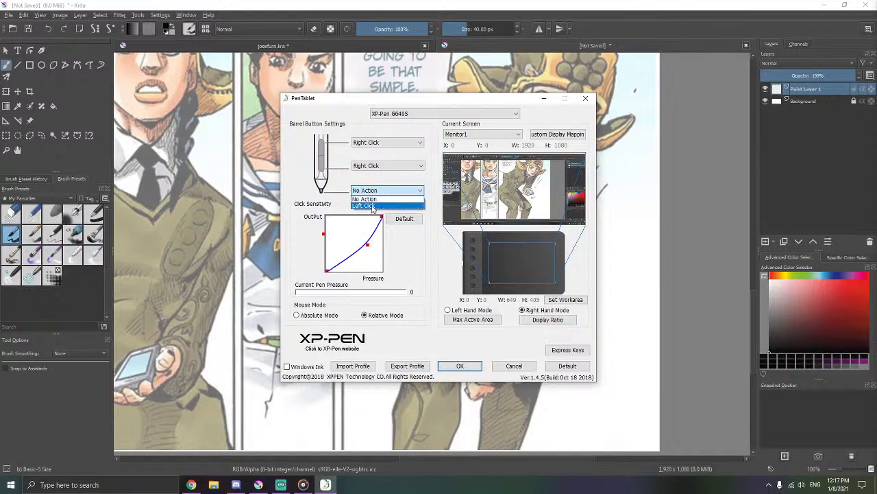
pyautogui.click(372, 203)
pyautogui.click(382, 142)
pyautogui.click(376, 171)
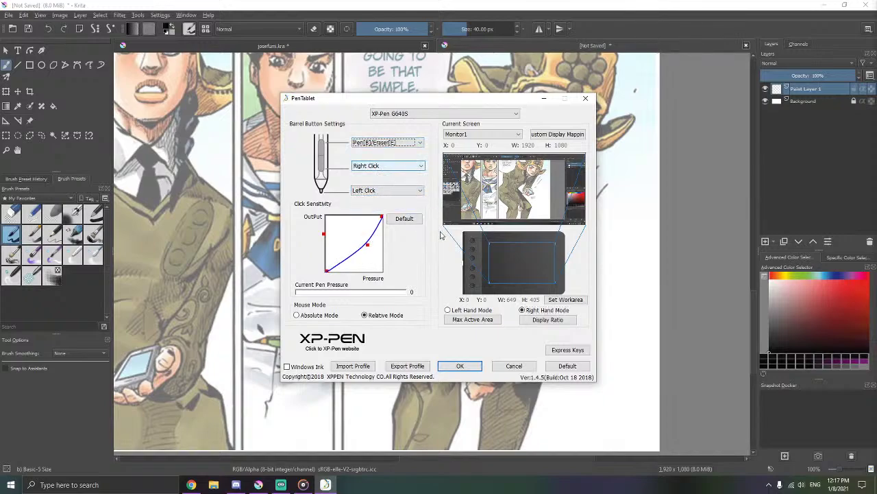
pyautogui.click(460, 364)
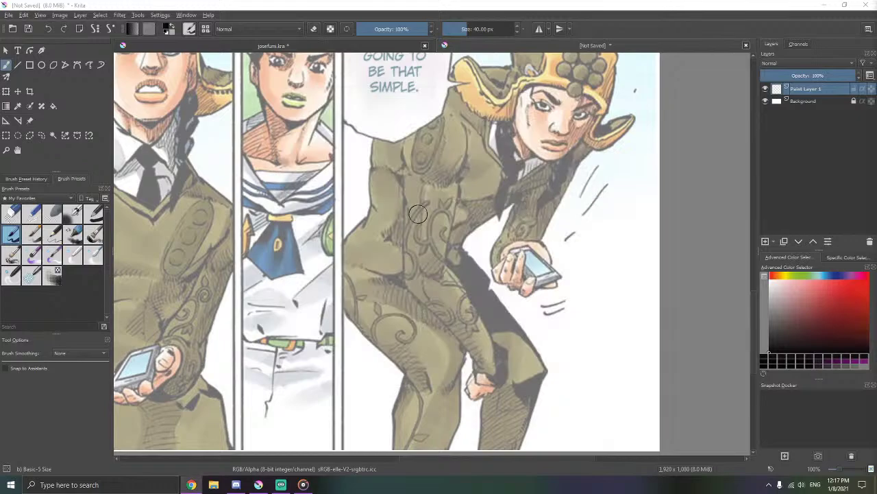
# - Rename the paint layer to Outline, undo the stray stroke, and set the brush smoothing to Stabilizer
pyautogui.scroll(4, 599, 135)
pyautogui.moveTo(600, 135); pyautogui.dragTo(502, 211)
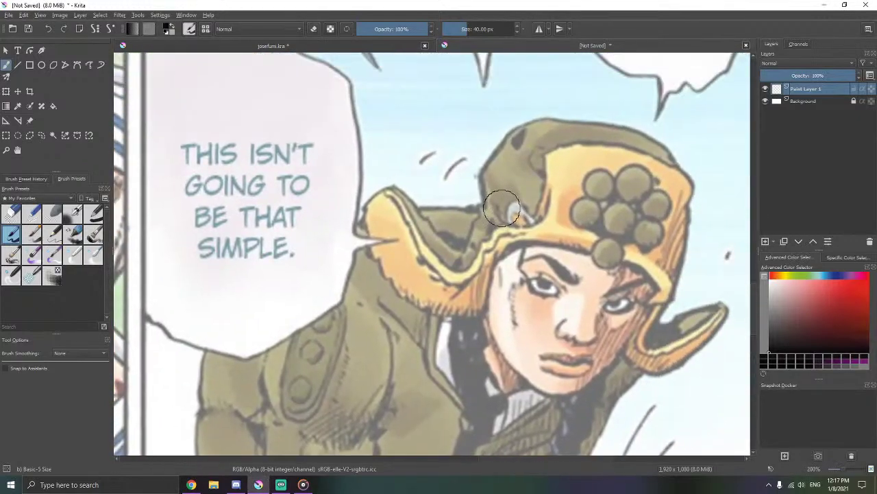
pyautogui.doubleClick(817, 89)
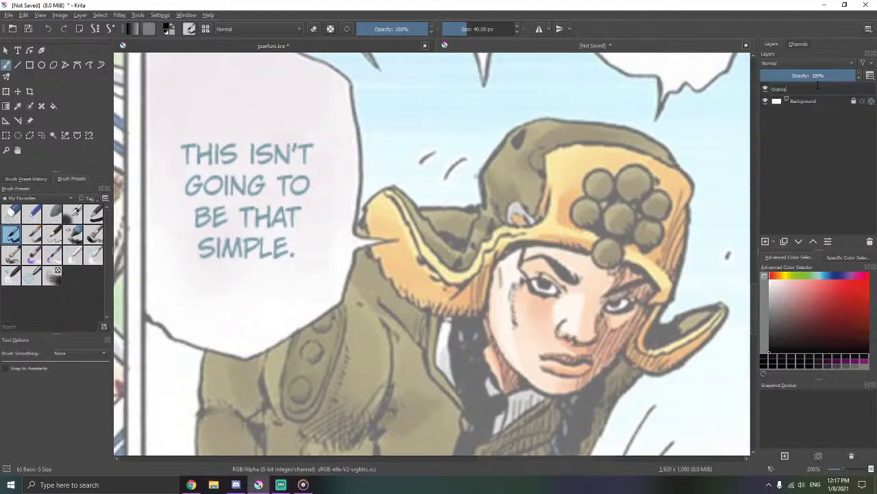
pyautogui.press('Return')
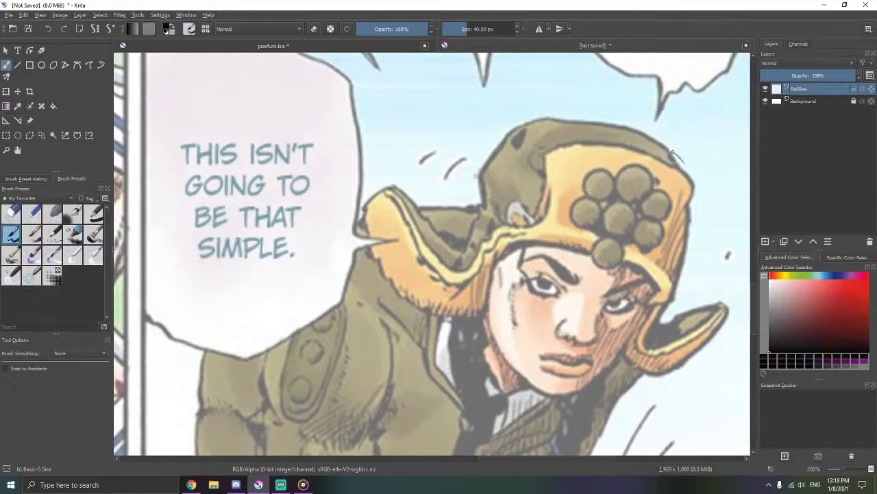
pyautogui.hotkey('ctrl', 'z')
pyautogui.hotkey('ctrl', 'F1')
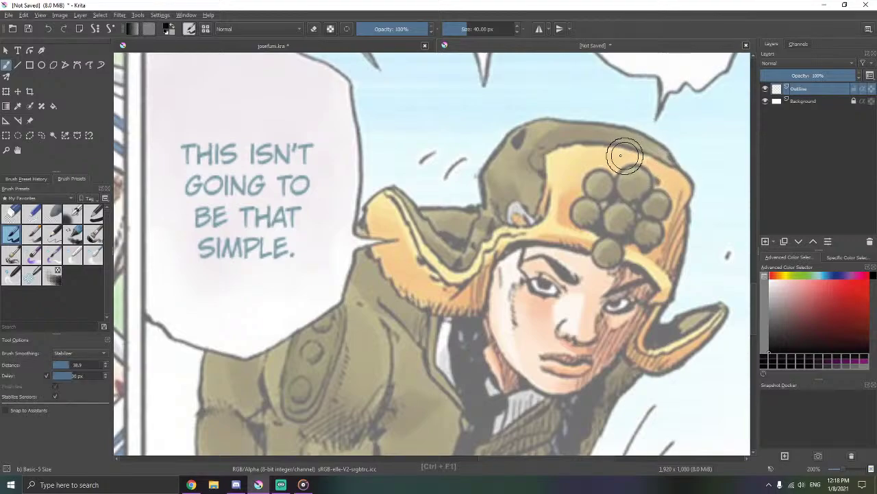
pyautogui.moveTo(621, 130); pyautogui.dragTo(571, 116)
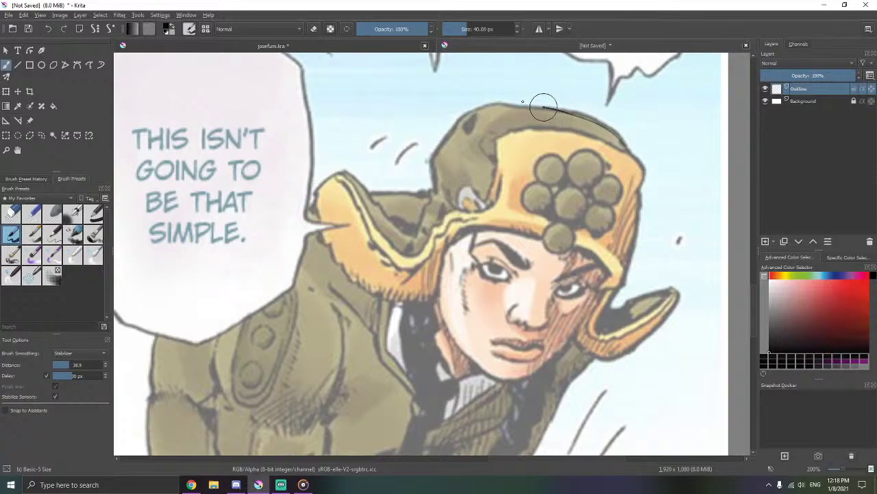
pyautogui.moveTo(497, 103)
pyautogui.mouseDown()
pyautogui.moveTo(457, 127)
pyautogui.moveTo(432, 167)
pyautogui.mouseUp()
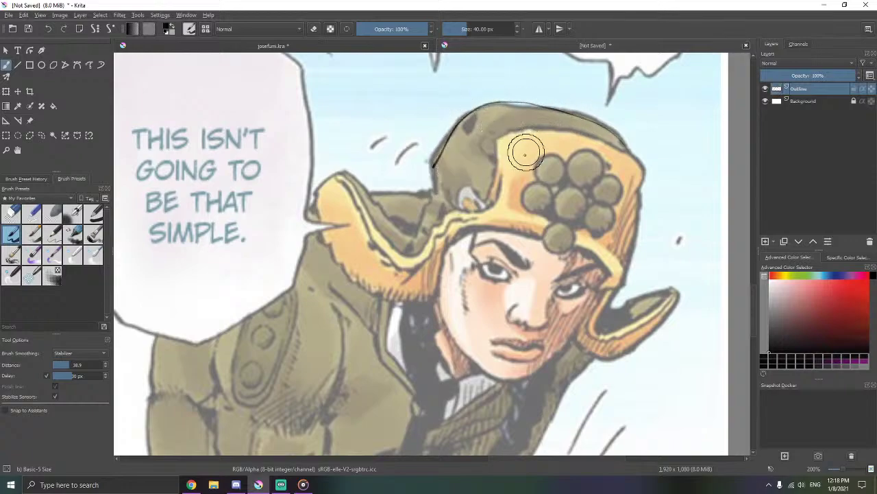
pyautogui.hotkey('ctrl', 'z')
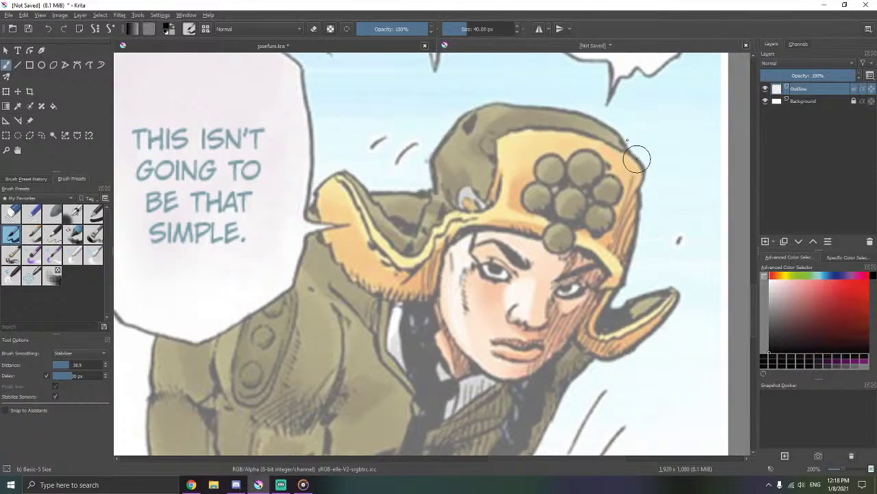
pyautogui.moveTo(632, 162)
pyautogui.mouseDown()
pyautogui.moveTo(626, 141)
pyautogui.moveTo(582, 123)
pyautogui.moveTo(609, 128)
pyautogui.moveTo(593, 121)
pyautogui.moveTo(483, 108)
pyautogui.moveTo(441, 150)
pyautogui.moveTo(444, 199)
pyautogui.mouseUp()
pyautogui.hotkey('ctrl', 'z')
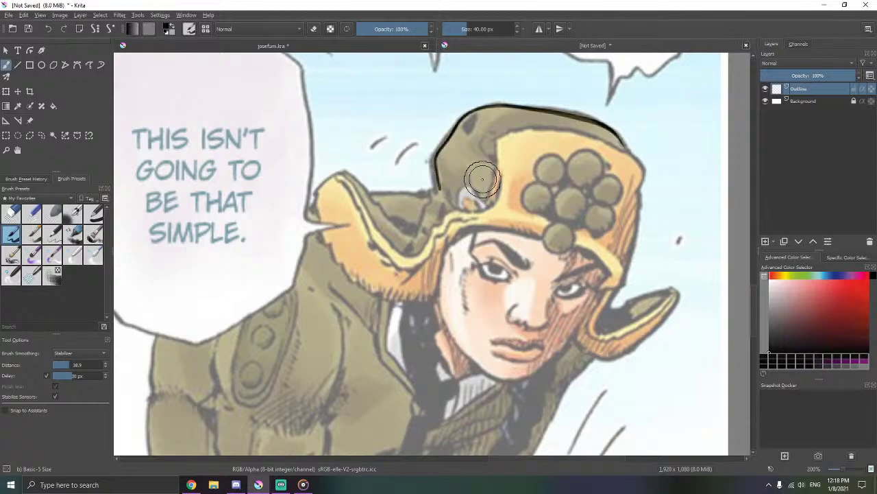
pyautogui.hotkey('ctrl', 'z')
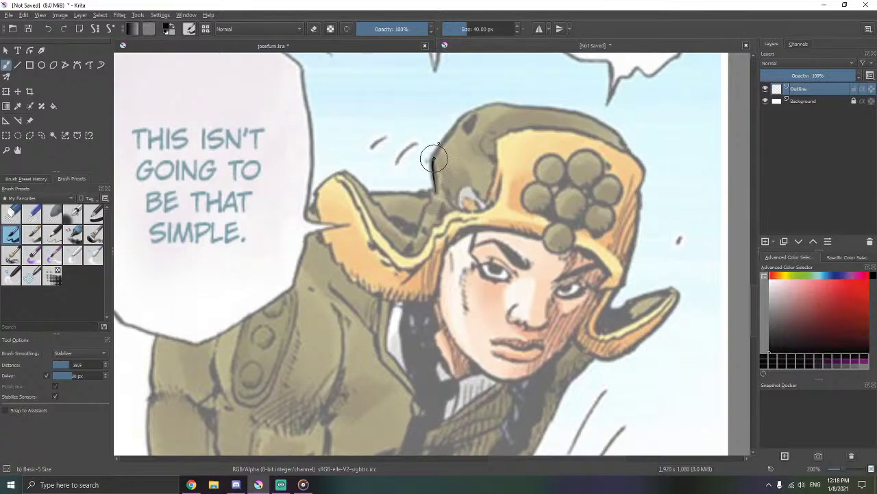
pyautogui.hotkey('ctrl', 'z')
# - Trace the fur hat's outer contour in black, from the crown's left edge over the top and down the right side to the brim
pyautogui.moveTo(438, 144)
pyautogui.mouseDown()
pyautogui.moveTo(436, 186)
pyautogui.moveTo(439, 145)
pyautogui.moveTo(496, 105)
pyautogui.mouseUp()
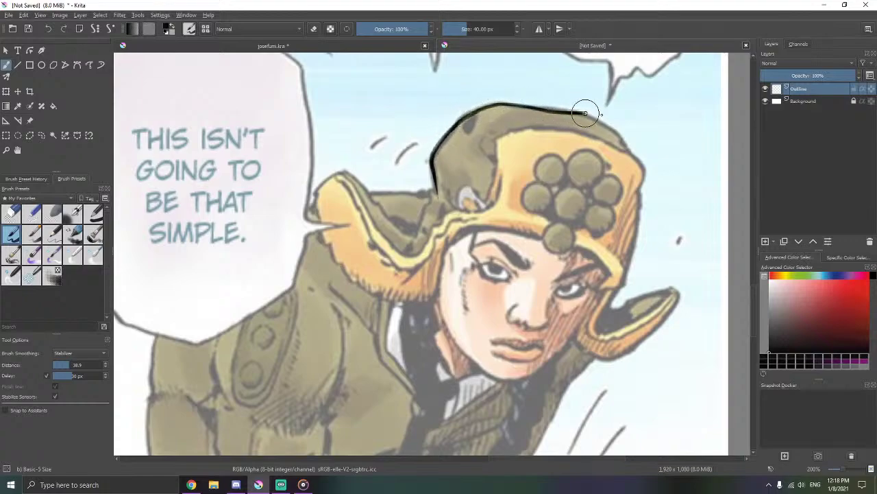
pyautogui.moveTo(586, 113); pyautogui.dragTo(620, 135)
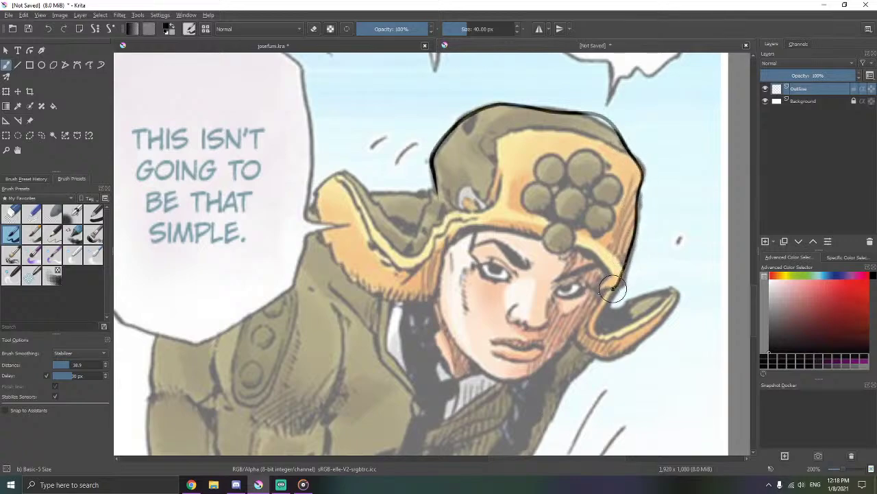
pyautogui.moveTo(613, 288); pyautogui.dragTo(576, 302)
pyautogui.moveTo(530, 229)
pyautogui.mouseDown()
pyautogui.moveTo(574, 248)
pyautogui.moveTo(611, 244)
pyautogui.mouseUp()
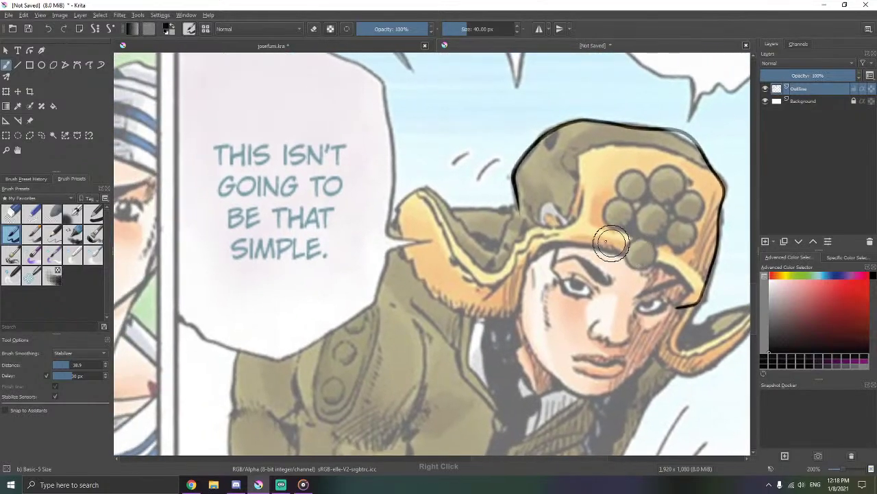
pyautogui.rightClick(555, 229)
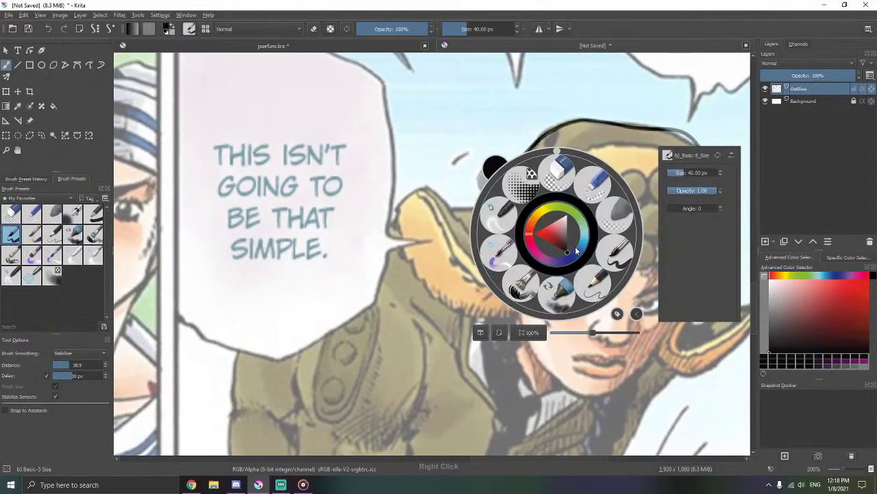
pyautogui.click(610, 258)
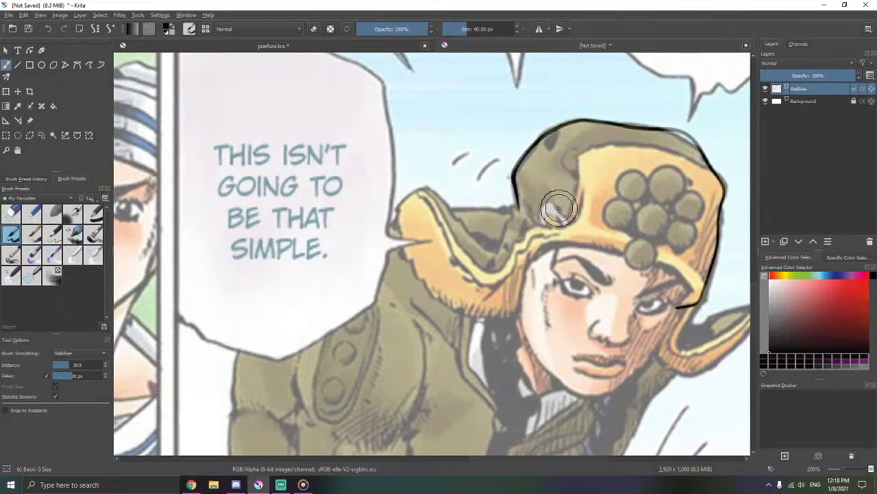
pyautogui.moveTo(567, 231); pyautogui.dragTo(610, 211)
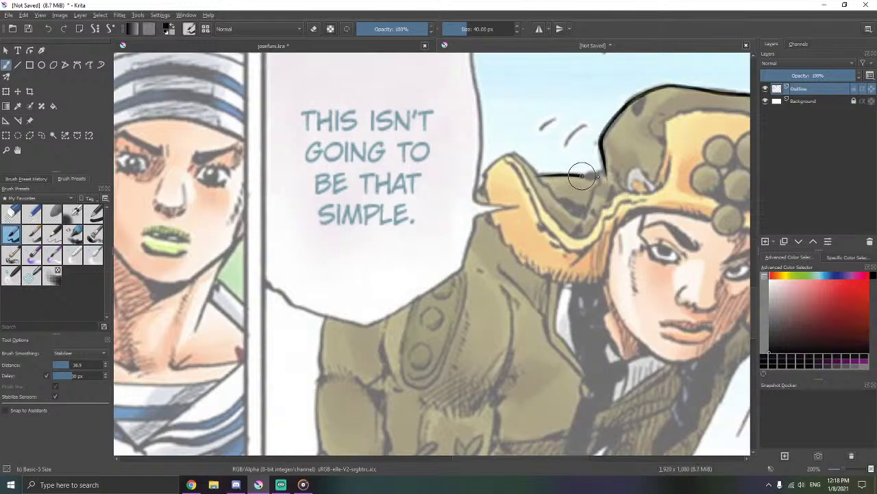
pyautogui.hotkey('ctrl', 'z')
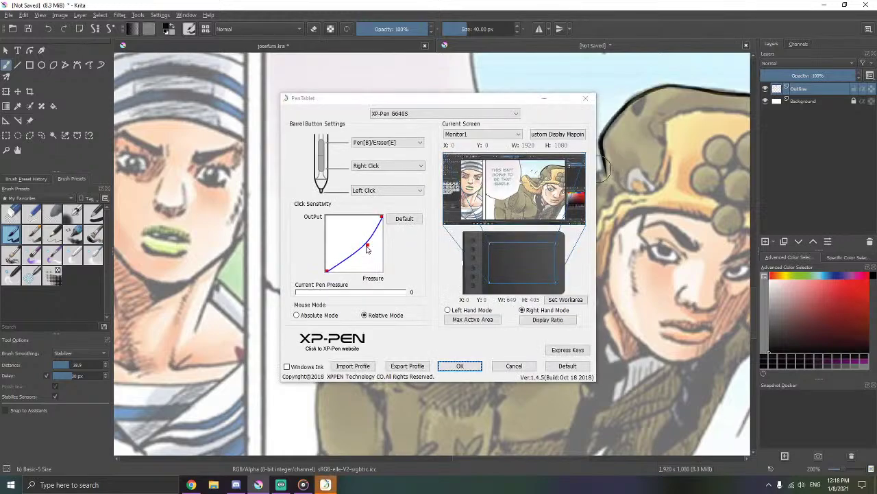
# - Bend the middle of the pen's click sensitivity curve further toward low output and apply it
pyautogui.moveTo(367, 246); pyautogui.dragTo(372, 252)
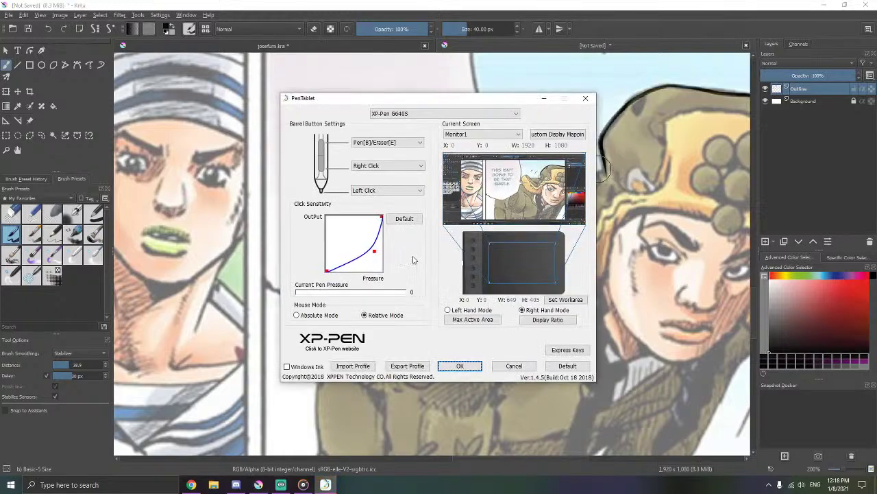
pyautogui.click(459, 364)
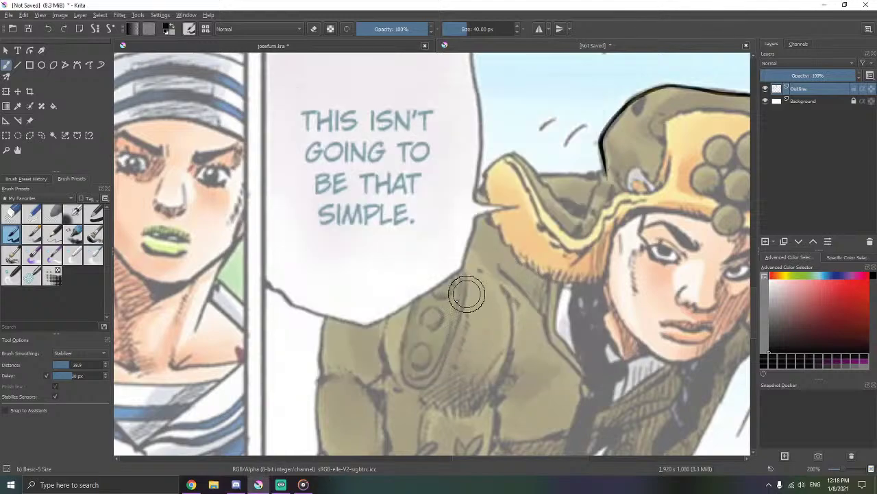
# - Test the pen pressure with a few freehand strokes across the coat, undoing each one
pyautogui.moveTo(400, 334)
pyautogui.mouseDown()
pyautogui.moveTo(505, 308)
pyautogui.moveTo(545, 314)
pyautogui.mouseUp()
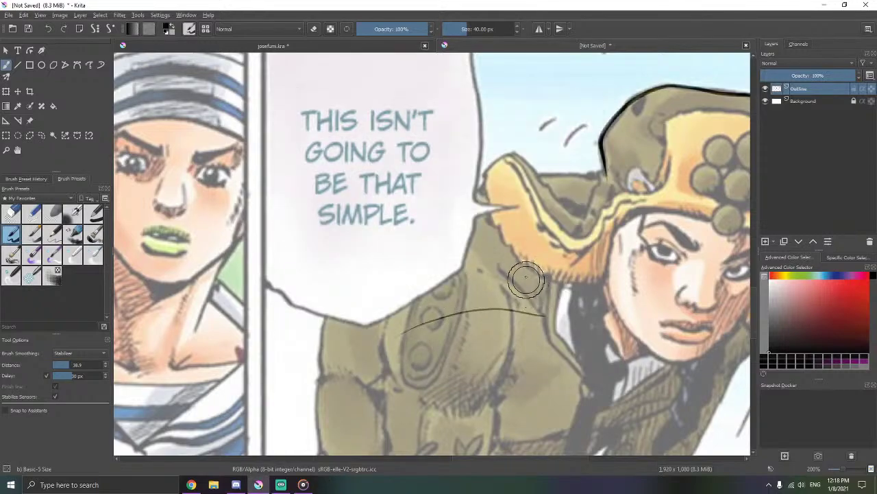
pyautogui.hotkey('ctrl', 'z')
pyautogui.moveTo(544, 281)
pyautogui.mouseDown()
pyautogui.moveTo(515, 295)
pyautogui.moveTo(475, 331)
pyautogui.moveTo(439, 306)
pyautogui.mouseUp()
pyautogui.hotkey('ctrl', 'z')
pyautogui.moveTo(356, 365)
pyautogui.mouseDown()
pyautogui.moveTo(440, 345)
pyautogui.moveTo(473, 318)
pyautogui.moveTo(473, 279)
pyautogui.mouseUp()
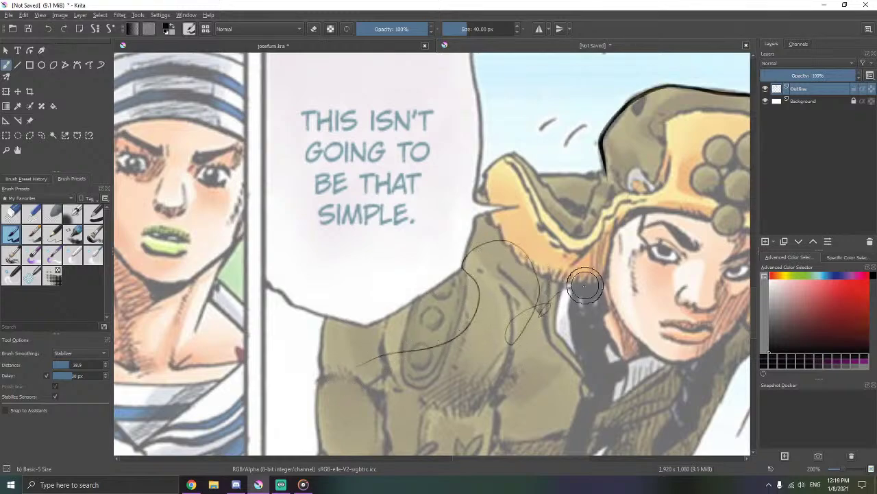
pyautogui.hotkey('ctrl', 'z')
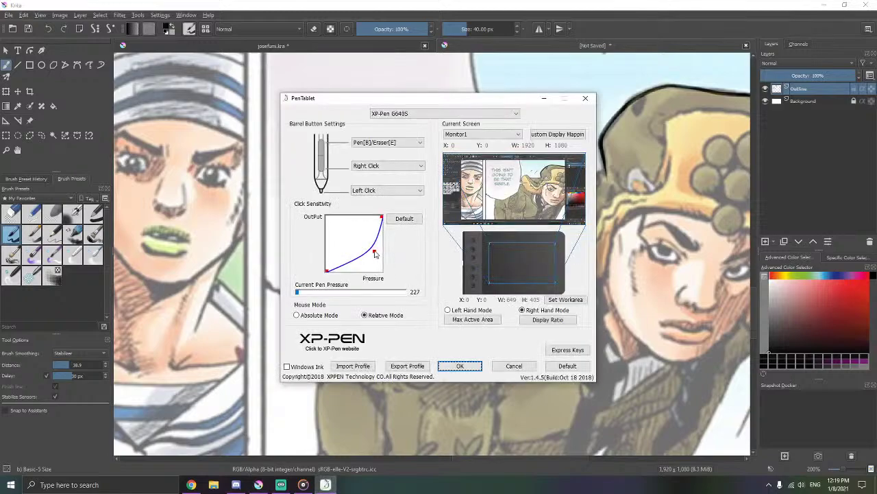
# - Raise the control point of the pen's click sensitivity curve slightly and apply the tablet settings
pyautogui.moveTo(374, 254)
pyautogui.mouseDown()
pyautogui.moveTo(377, 262)
pyautogui.moveTo(343, 232)
pyautogui.moveTo(376, 253)
pyautogui.mouseUp()
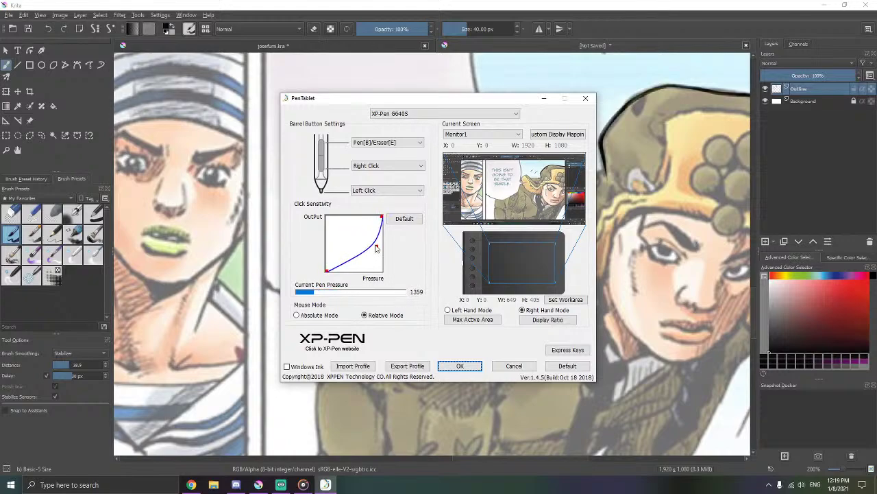
pyautogui.click(464, 365)
# - Try the adjusted pen pressure with more strokes over the coat's shoulder and undo them
pyautogui.moveTo(448, 330)
pyautogui.mouseDown()
pyautogui.moveTo(546, 279)
pyautogui.moveTo(538, 315)
pyautogui.moveTo(480, 351)
pyautogui.moveTo(433, 345)
pyautogui.moveTo(484, 293)
pyautogui.mouseUp()
pyautogui.hotkey('ctrl', 'z')
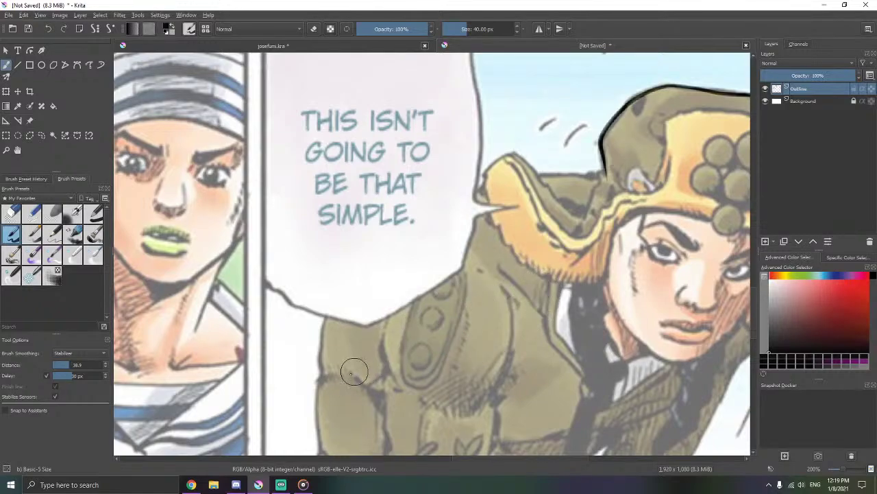
pyautogui.moveTo(369, 340); pyautogui.dragTo(480, 308)
pyautogui.hotkey('ctrl', 'z')
pyautogui.moveTo(535, 297)
pyautogui.mouseDown()
pyautogui.moveTo(353, 368)
pyautogui.moveTo(410, 351)
pyautogui.moveTo(474, 294)
pyautogui.mouseUp()
pyautogui.hotkey('ctrl', 'z')
pyautogui.hotkey('ctrl', 'z')
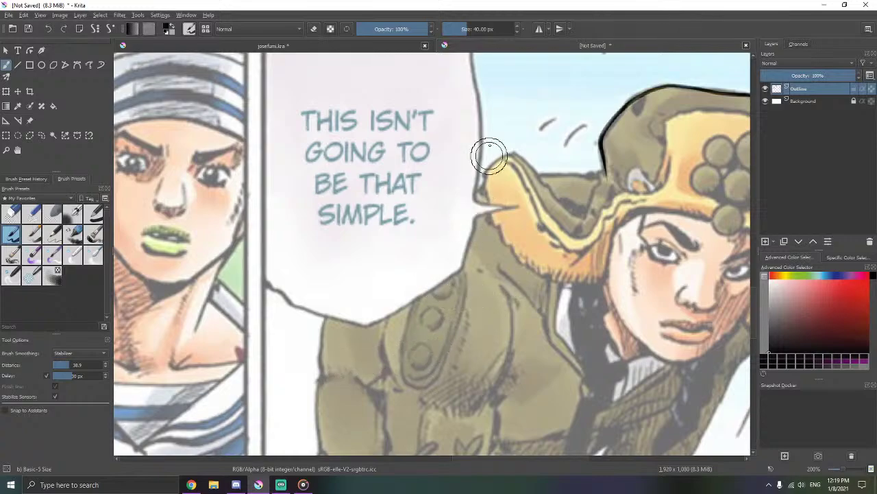
# - Set the brush size to 20 px and try a stroke near the speech bubble's lower edge, then undo it
pyautogui.click(492, 28)
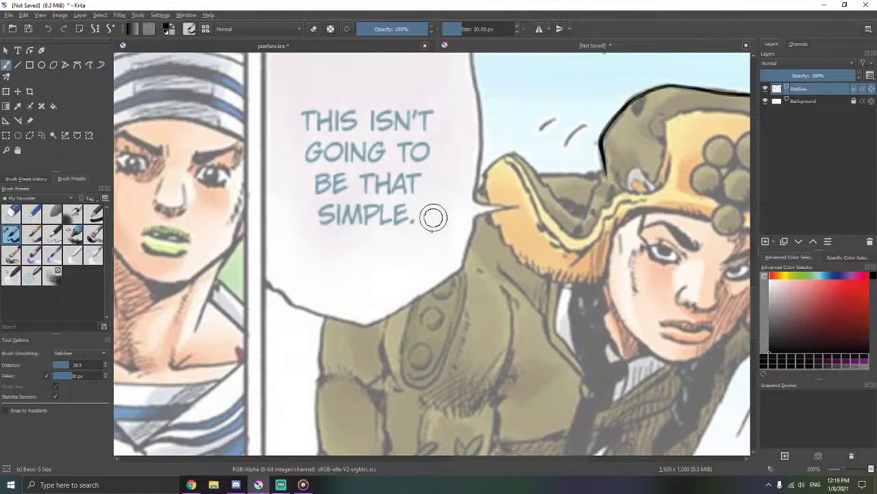
pyautogui.moveTo(418, 303)
pyautogui.mouseDown()
pyautogui.moveTo(491, 341)
pyautogui.moveTo(435, 274)
pyautogui.moveTo(388, 343)
pyautogui.moveTo(450, 310)
pyautogui.moveTo(414, 250)
pyautogui.mouseUp()
pyautogui.hotkey('ctrl', 'z')
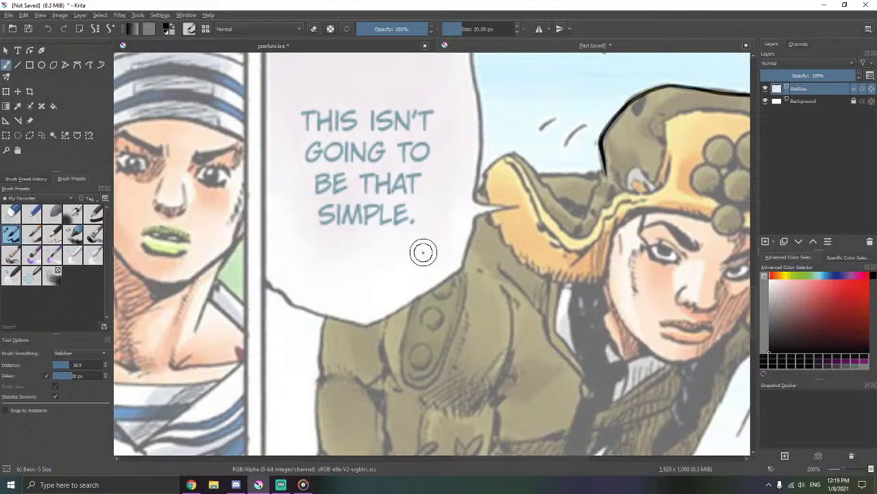
# - Set the brush size to 80 px and try strokes over the coat and the hat's ear flap, undoing them
pyautogui.click(483, 28)
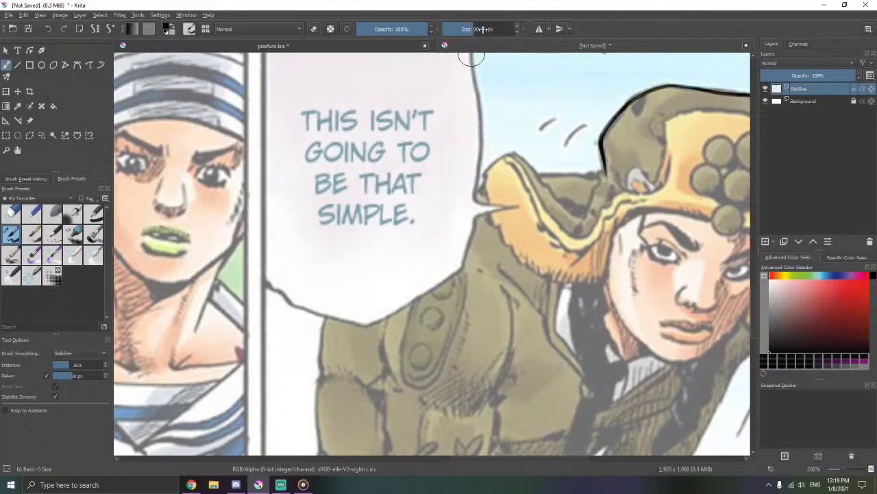
pyautogui.moveTo(376, 350)
pyautogui.mouseDown()
pyautogui.moveTo(411, 297)
pyautogui.moveTo(524, 281)
pyautogui.mouseUp()
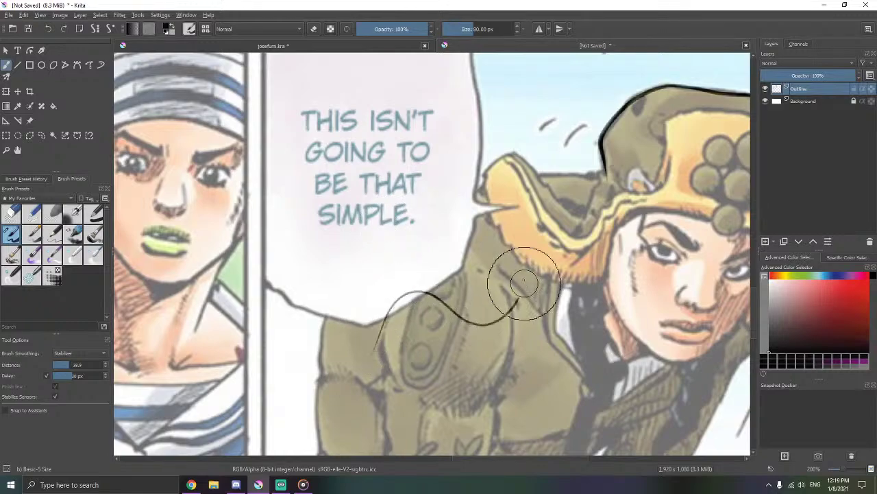
pyautogui.hotkey('ctrl', 'z')
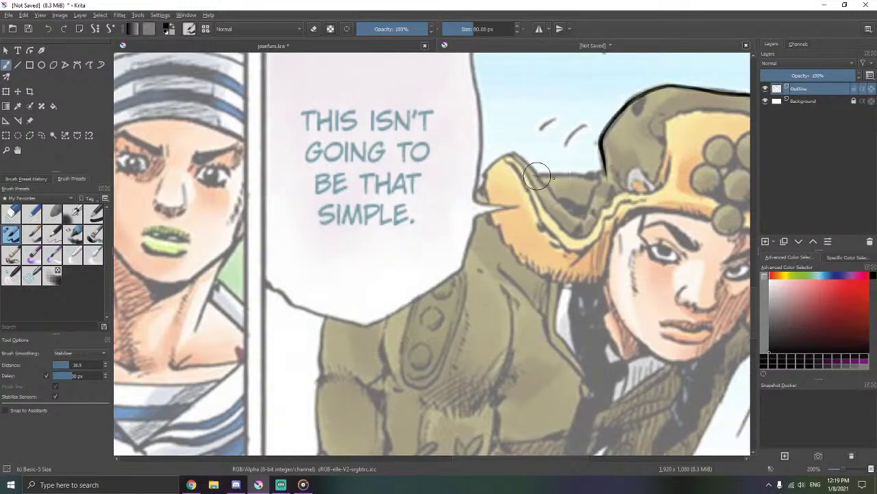
pyautogui.moveTo(590, 176)
pyautogui.mouseDown()
pyautogui.moveTo(649, 172)
pyautogui.moveTo(668, 197)
pyautogui.moveTo(665, 230)
pyautogui.moveTo(634, 268)
pyautogui.moveTo(550, 273)
pyautogui.mouseUp()
pyautogui.hotkey('ctrl', 'z')
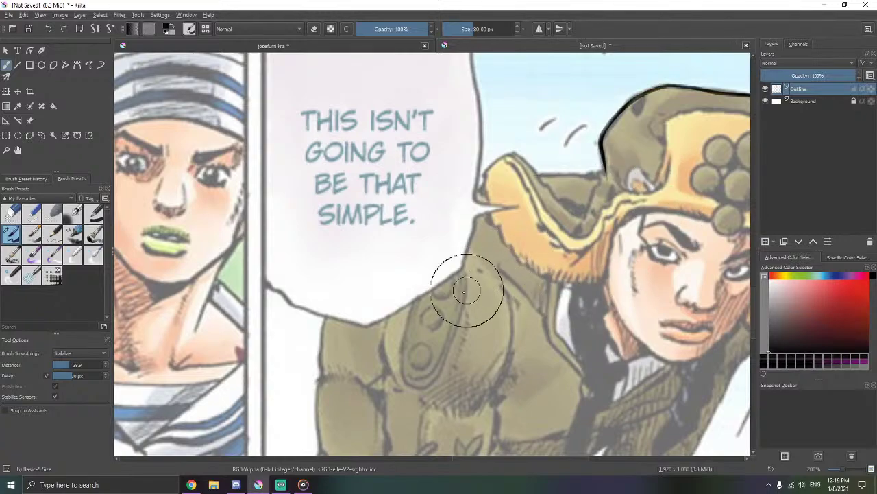
# - Try more test strokes over the coat and from the ear flap down to the shoulder, and undo them
pyautogui.moveTo(425, 367)
pyautogui.mouseDown()
pyautogui.moveTo(489, 273)
pyautogui.moveTo(577, 177)
pyautogui.moveTo(546, 126)
pyautogui.moveTo(472, 288)
pyautogui.mouseUp()
pyautogui.hotkey('ctrl', 'z')
pyautogui.hotkey('ctrl', 'z')
pyautogui.moveTo(507, 149)
pyautogui.mouseDown()
pyautogui.moveTo(484, 190)
pyautogui.moveTo(444, 306)
pyautogui.mouseUp()
pyautogui.hotkey('ctrl', 'z')
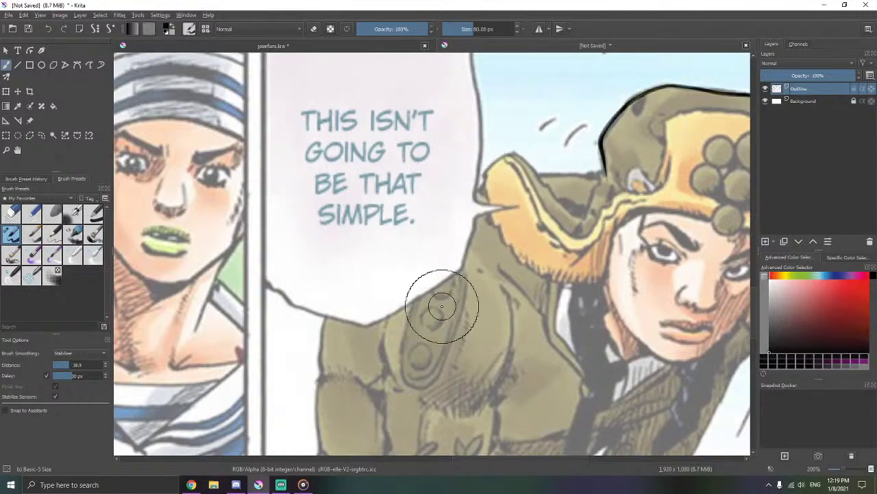
# - Set the brush size to 40 px and trace the inner curve and straight upper edge of the ear flap beside the speech bubble
pyautogui.click(485, 27)
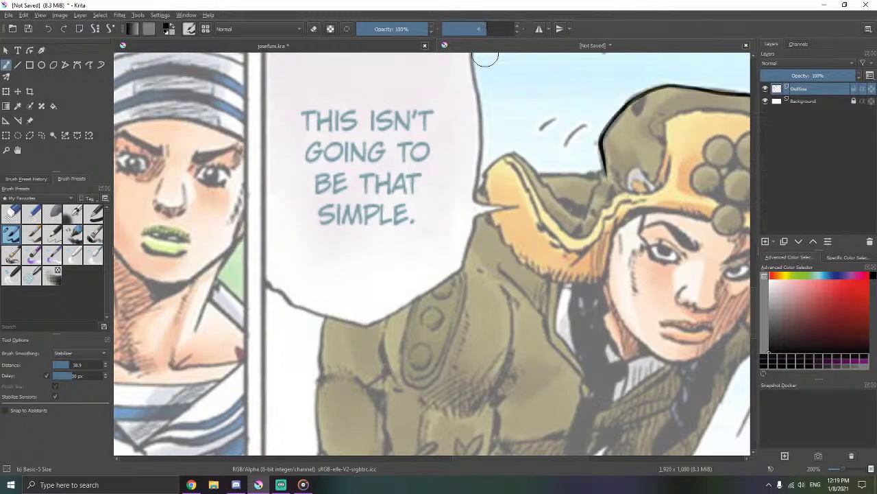
pyautogui.moveTo(486, 24); pyautogui.dragTo(467, 26)
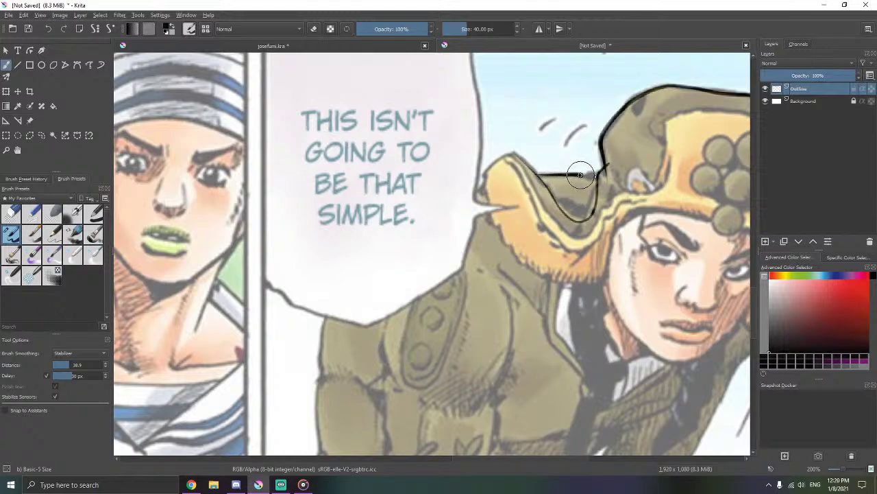
pyautogui.moveTo(592, 176); pyautogui.dragTo(600, 175)
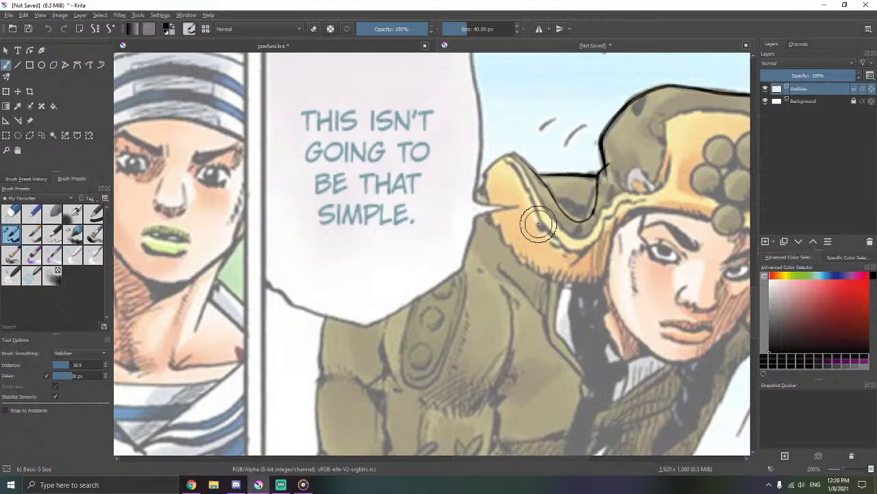
# - Try tracing the outer fur edge of the ear flap from its tip in one stroke, and undo it
pyautogui.moveTo(521, 157); pyautogui.dragTo(523, 161)
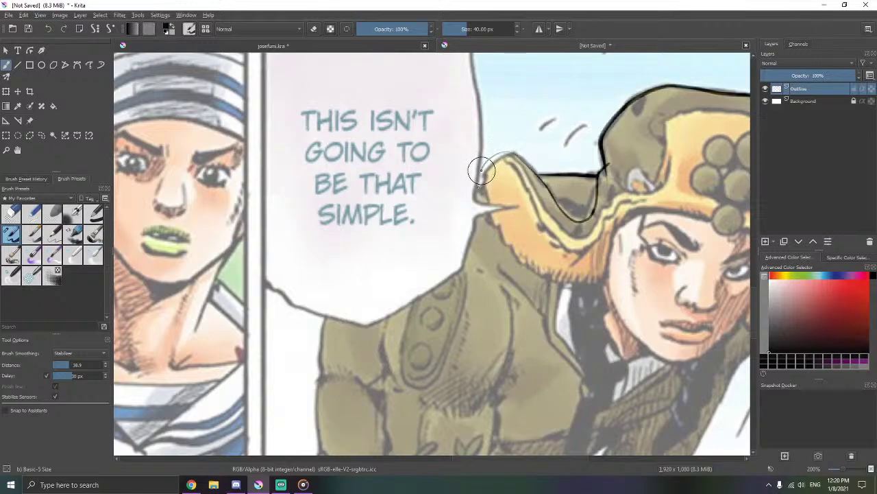
pyautogui.moveTo(490, 209); pyautogui.dragTo(500, 229)
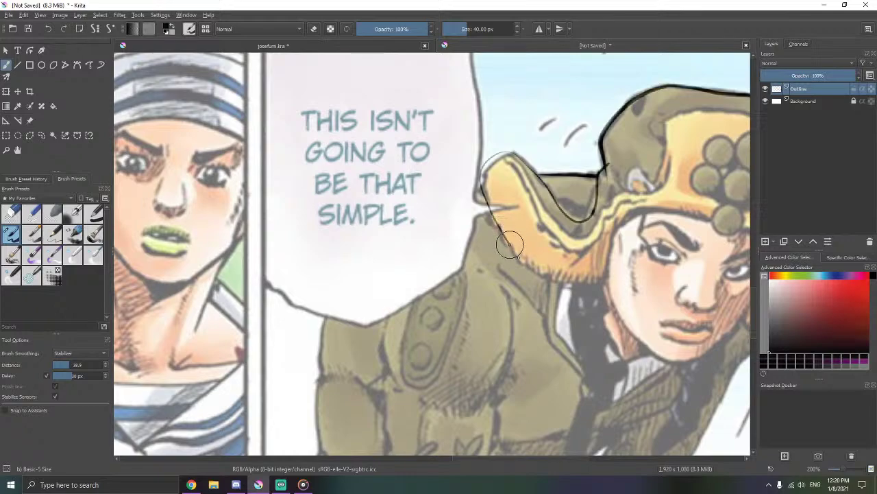
pyautogui.moveTo(539, 274)
pyautogui.mouseDown()
pyautogui.moveTo(575, 284)
pyautogui.moveTo(612, 238)
pyautogui.mouseUp()
pyautogui.hotkey('ctrl', 'z')
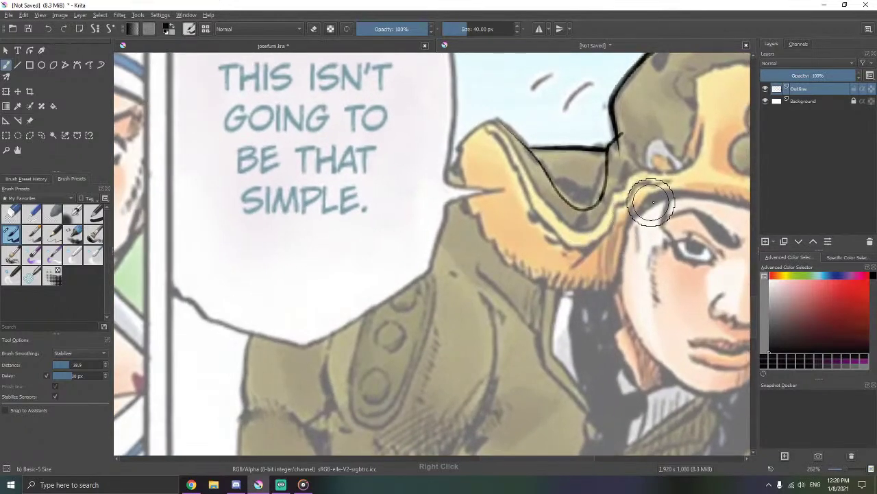
# - Trace the upper edge and the inner side edge of the hat's front fur flap, redoing the side stroke once
pyautogui.moveTo(656, 198); pyautogui.dragTo(506, 215)
pyautogui.moveTo(585, 169); pyautogui.dragTo(578, 223)
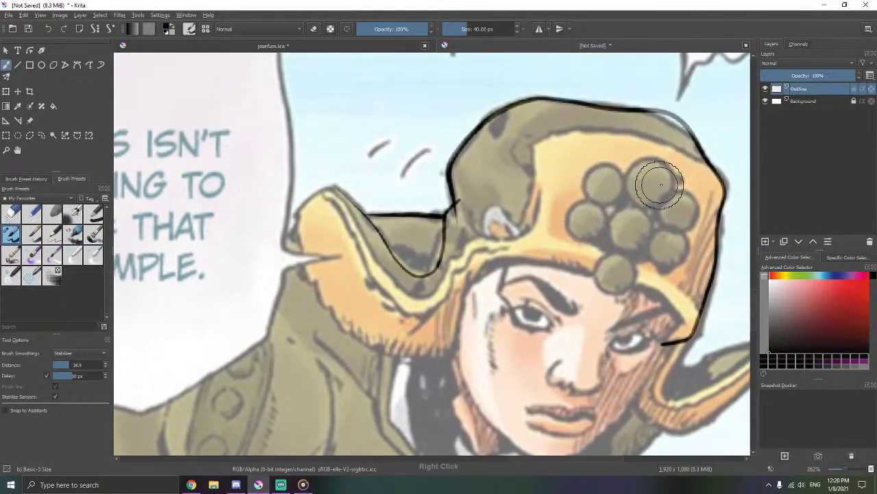
pyautogui.moveTo(713, 173); pyautogui.dragTo(715, 171)
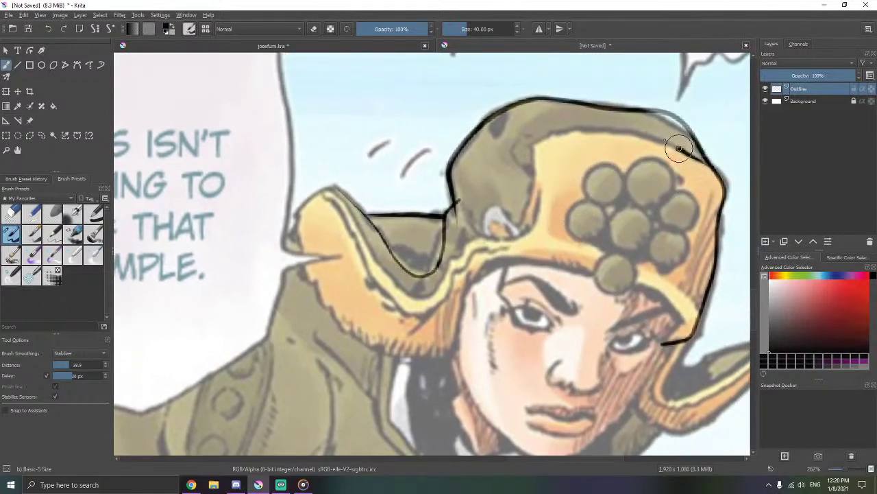
pyautogui.moveTo(658, 138)
pyautogui.mouseDown()
pyautogui.moveTo(595, 127)
pyautogui.moveTo(530, 144)
pyautogui.mouseUp()
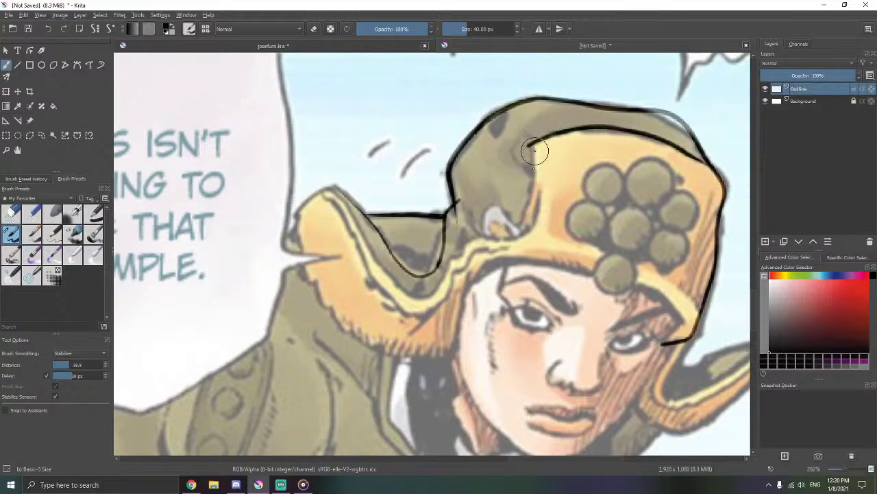
pyautogui.moveTo(532, 179)
pyautogui.mouseDown()
pyautogui.moveTo(521, 232)
pyautogui.moveTo(512, 237)
pyautogui.moveTo(528, 206)
pyautogui.mouseUp()
pyautogui.hotkey('ctrl', 'z')
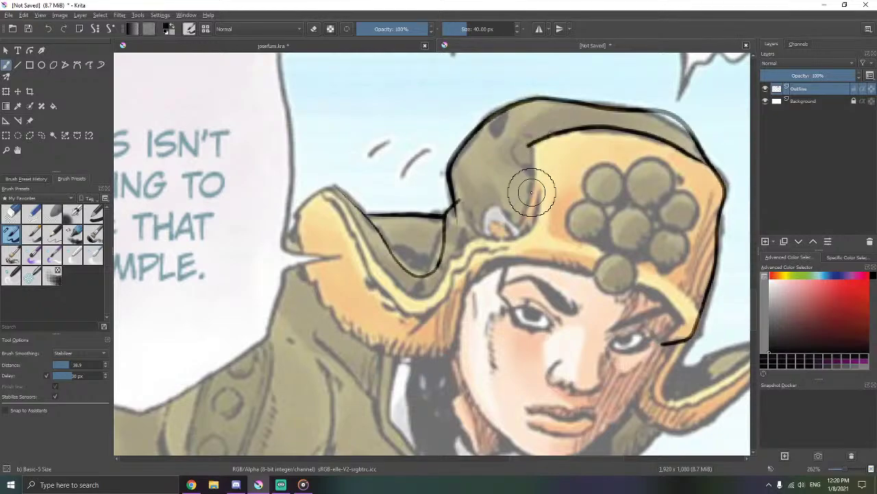
pyautogui.moveTo(521, 226); pyautogui.dragTo(535, 179)
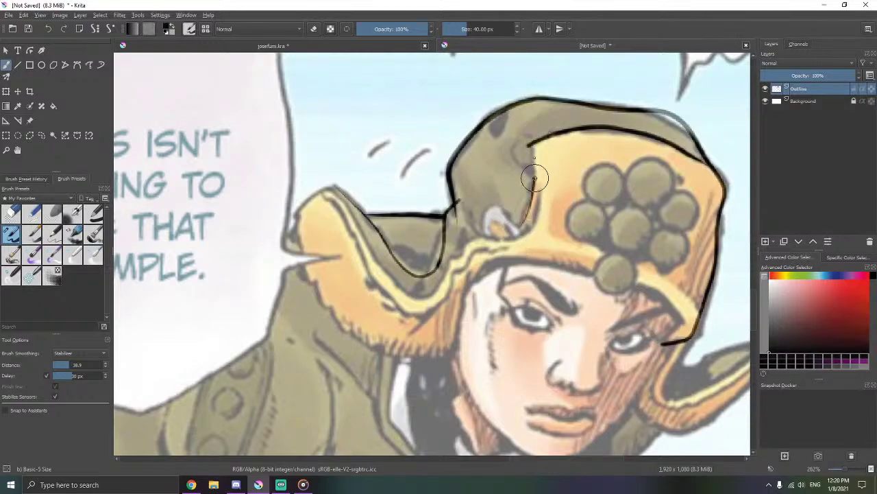
pyautogui.moveTo(532, 148); pyautogui.dragTo(531, 144)
# - Trace the curve beneath the light patch between the hat's front flap and ear flap, redoing the stroke once
pyautogui.moveTo(521, 182); pyautogui.dragTo(566, 143)
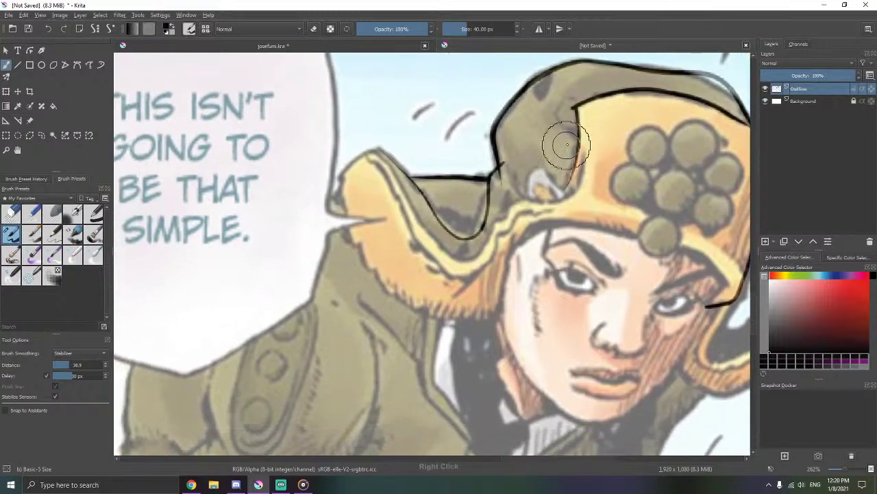
pyautogui.moveTo(566, 188); pyautogui.dragTo(583, 141)
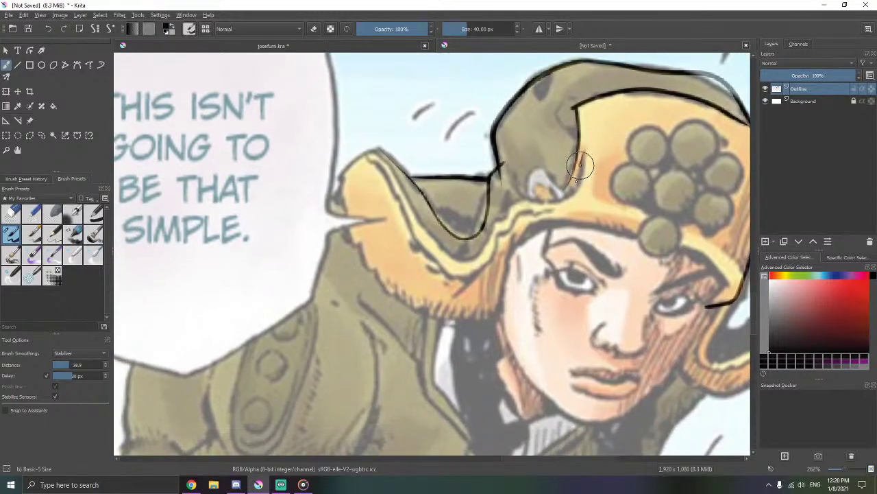
pyautogui.moveTo(570, 191); pyautogui.dragTo(518, 196)
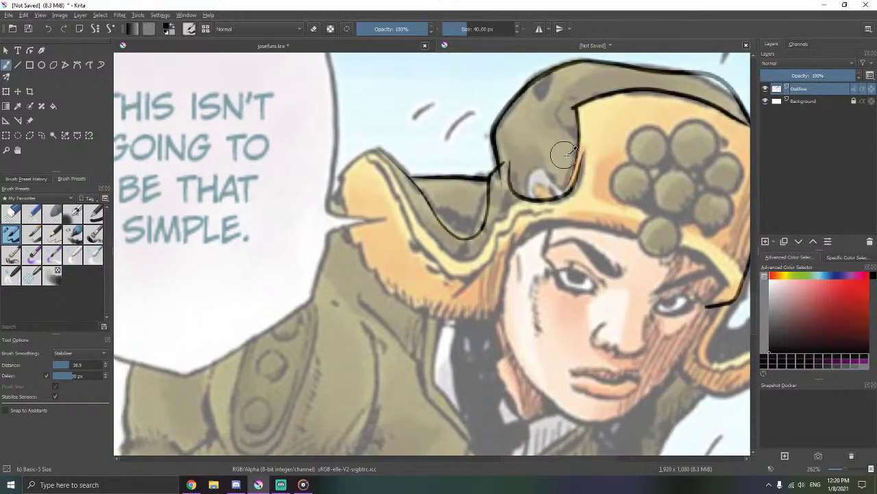
pyautogui.hotkey('ctrl', 'z')
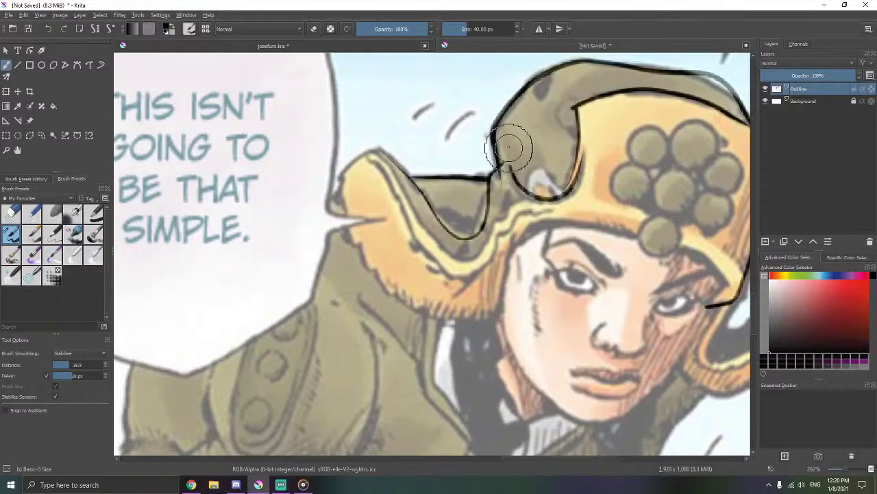
pyautogui.moveTo(588, 143)
pyautogui.mouseDown()
pyautogui.moveTo(566, 189)
pyautogui.moveTo(525, 192)
pyautogui.moveTo(513, 161)
pyautogui.mouseUp()
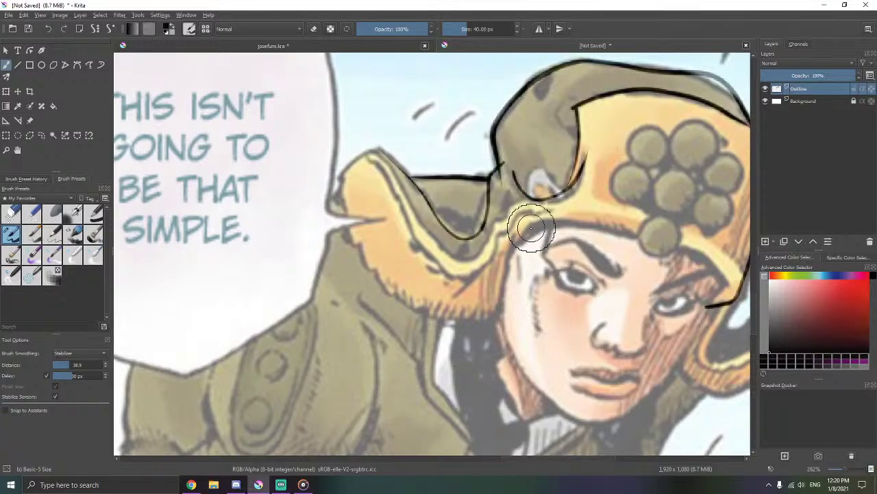
# - Trace both wavy lines of the pale trim from the front flap down around the ear flap to its tip
pyautogui.moveTo(534, 220); pyautogui.dragTo(585, 182)
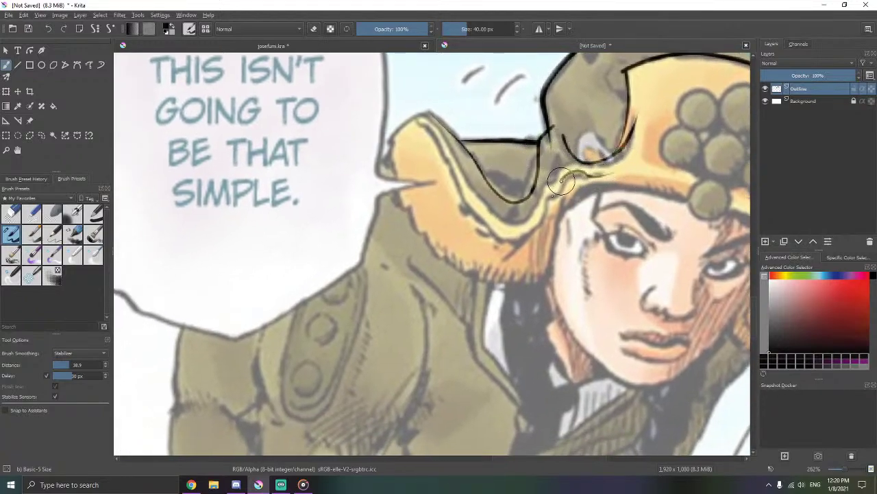
pyautogui.moveTo(550, 193)
pyautogui.mouseDown()
pyautogui.moveTo(524, 233)
pyautogui.moveTo(497, 230)
pyautogui.moveTo(465, 195)
pyautogui.moveTo(413, 111)
pyautogui.mouseUp()
pyautogui.moveTo(491, 179); pyautogui.dragTo(515, 198)
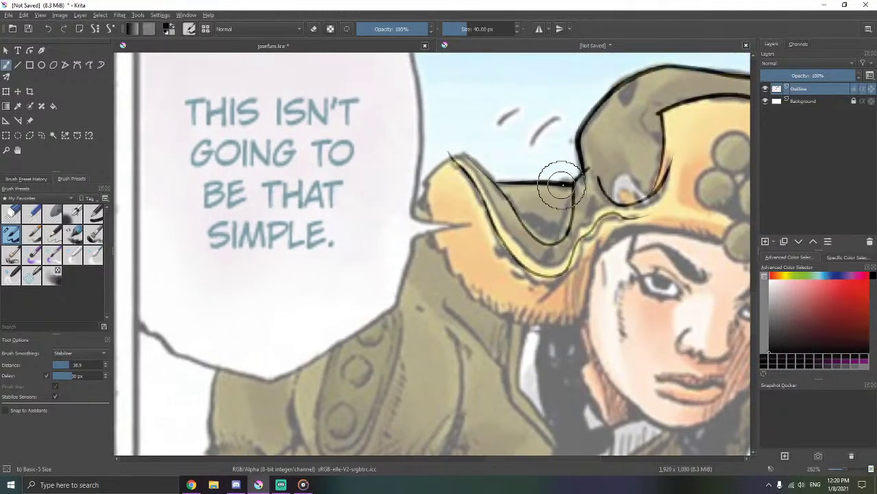
pyautogui.moveTo(626, 201); pyautogui.dragTo(625, 204)
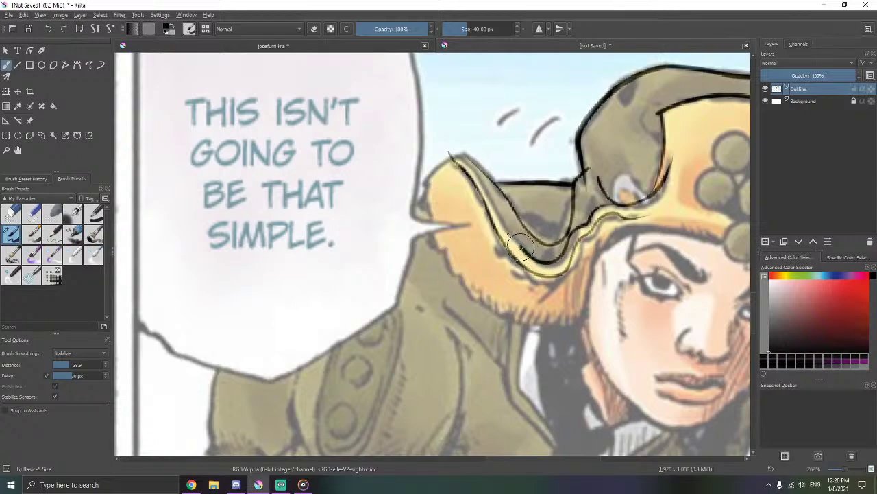
pyautogui.moveTo(481, 181); pyautogui.dragTo(470, 162)
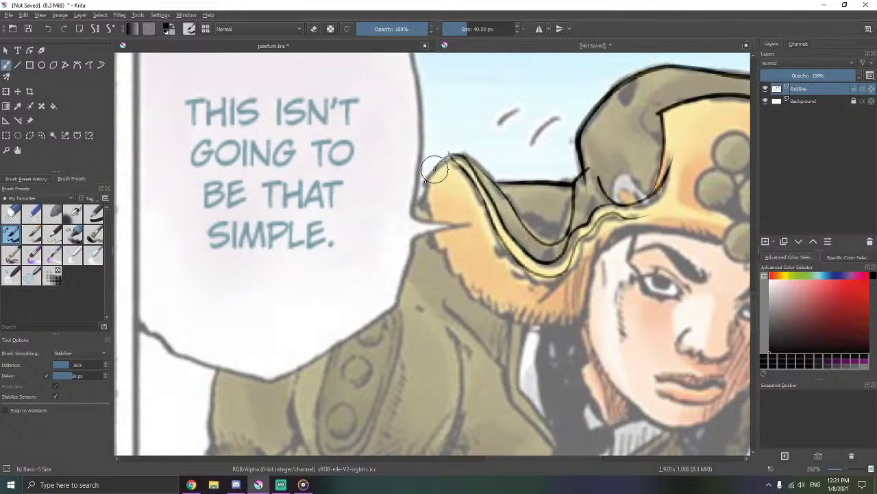
# - Trace the hat's edge across the forehead and the complete outer fur edge of the ear flap beside the speech bubble
pyautogui.moveTo(423, 199); pyautogui.dragTo(423, 208)
pyautogui.moveTo(569, 232); pyautogui.dragTo(558, 207)
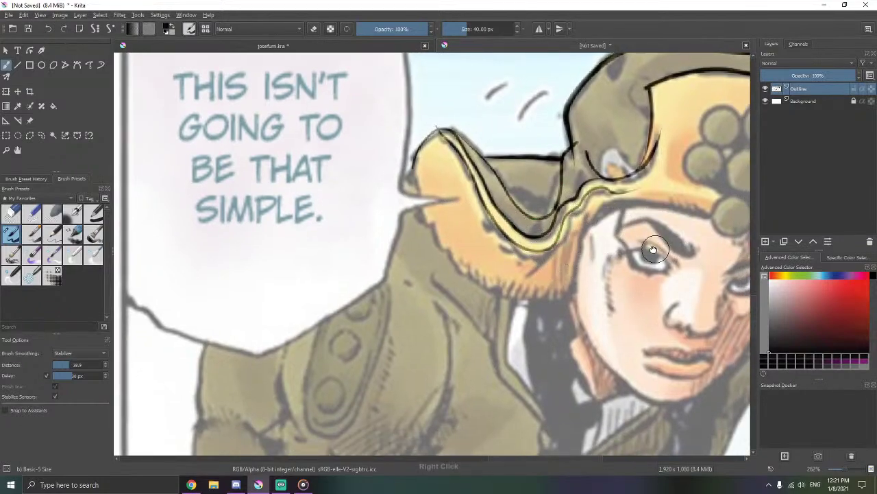
pyautogui.moveTo(655, 242); pyautogui.dragTo(618, 243)
pyautogui.moveTo(676, 212)
pyautogui.mouseDown()
pyautogui.moveTo(598, 201)
pyautogui.moveTo(572, 205)
pyautogui.moveTo(545, 239)
pyautogui.mouseUp()
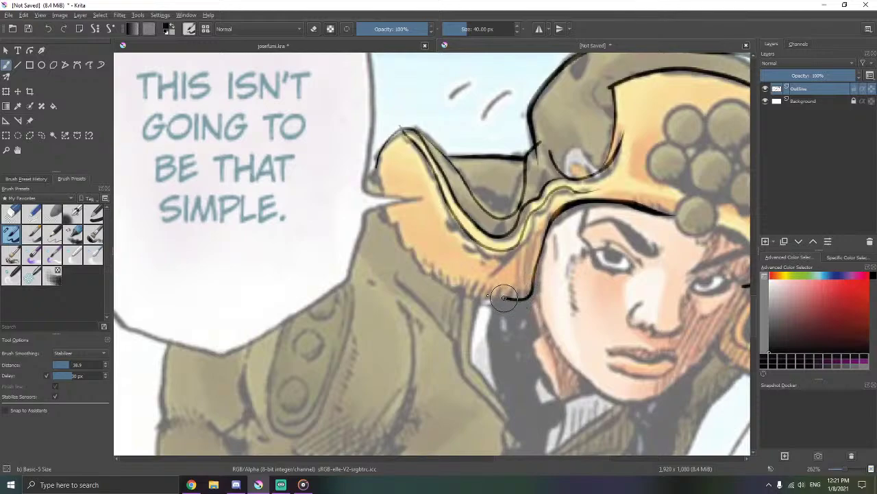
pyautogui.moveTo(481, 295)
pyautogui.mouseDown()
pyautogui.moveTo(428, 275)
pyautogui.moveTo(397, 229)
pyautogui.moveTo(373, 165)
pyautogui.moveTo(382, 185)
pyautogui.moveTo(390, 139)
pyautogui.mouseUp()
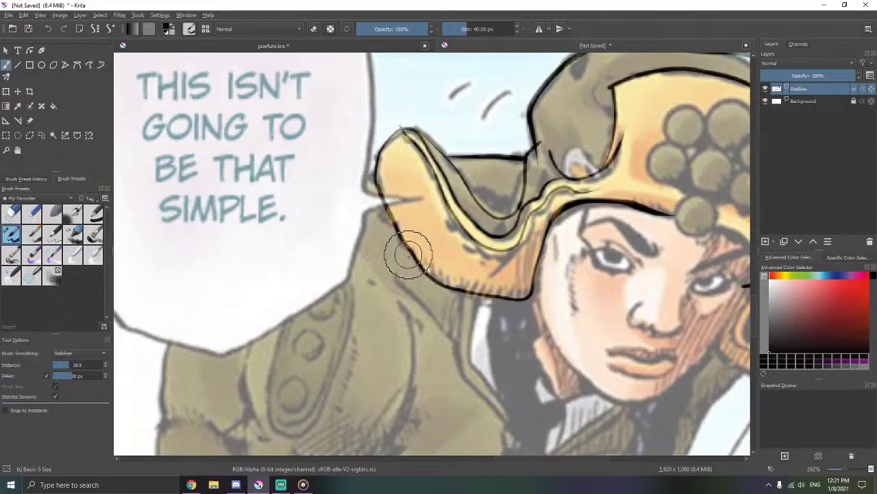
# - Trace the thick hat edge above the shaded eye, from the lowest round ornament toward the hat's side
pyautogui.moveTo(446, 260); pyautogui.dragTo(454, 240)
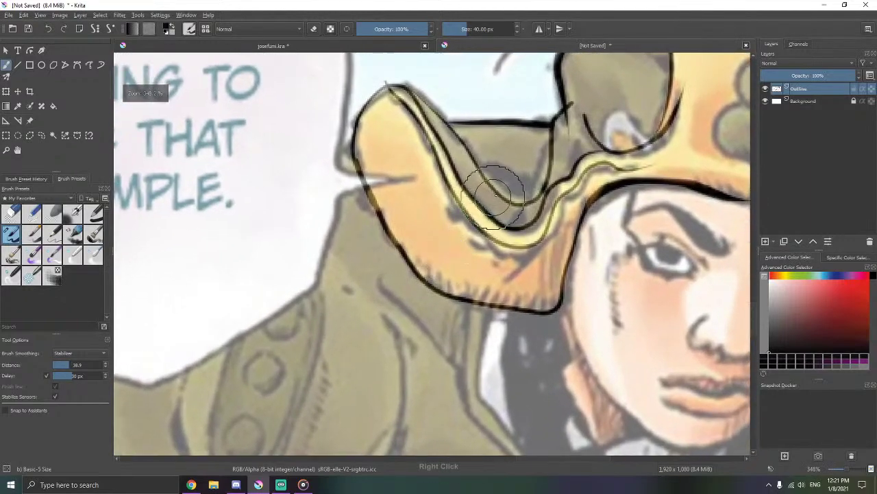
pyautogui.moveTo(501, 190); pyautogui.dragTo(425, 228)
pyautogui.rightClick(551, 192)
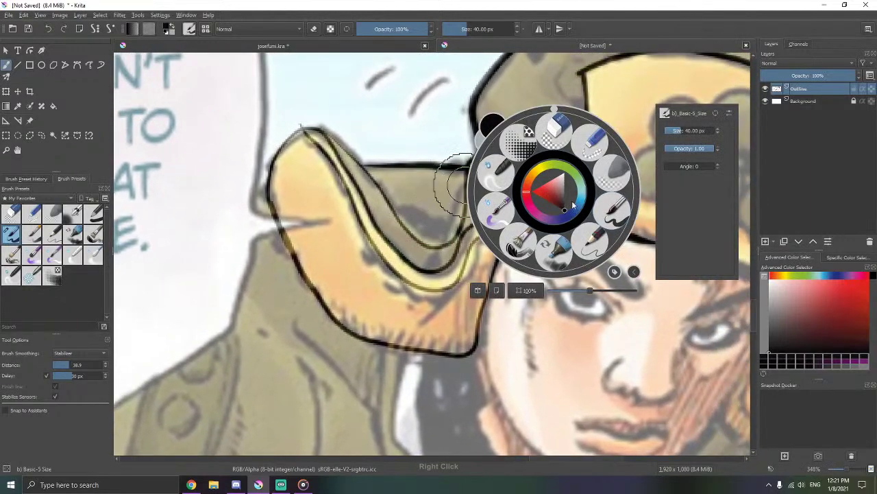
pyautogui.click(612, 210)
pyautogui.moveTo(585, 210)
pyautogui.mouseDown()
pyautogui.moveTo(540, 199)
pyautogui.moveTo(377, 192)
pyautogui.mouseUp()
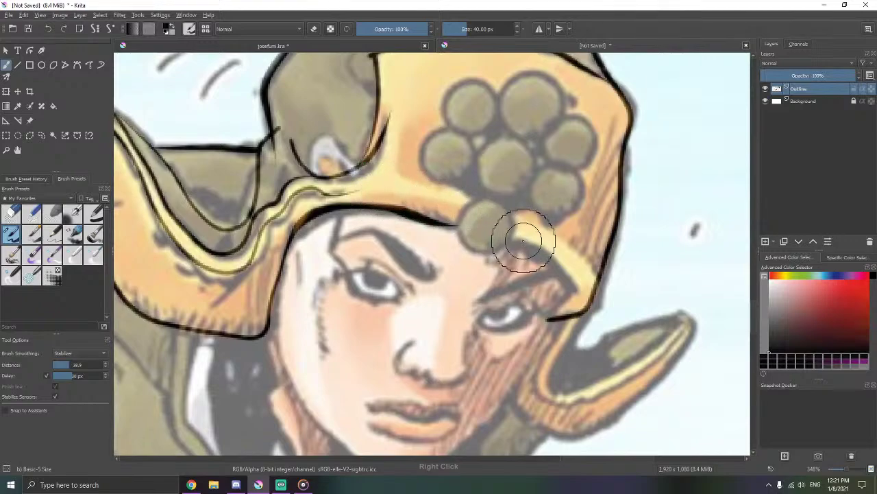
pyautogui.moveTo(519, 239)
pyautogui.mouseDown()
pyautogui.moveTo(480, 176)
pyautogui.moveTo(471, 176)
pyautogui.moveTo(514, 203)
pyautogui.moveTo(520, 234)
pyautogui.moveTo(505, 203)
pyautogui.moveTo(539, 114)
pyautogui.moveTo(528, 129)
pyautogui.mouseUp()
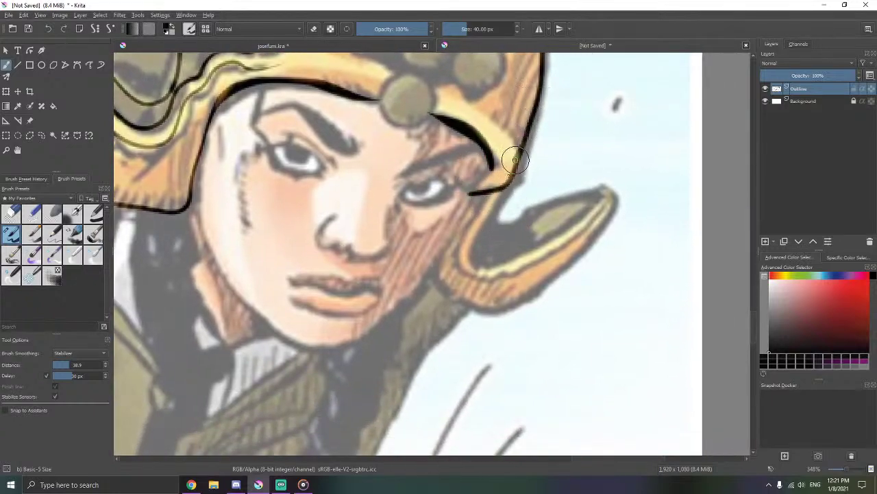
# - Trace the outline of the far ear flap from the hat's side around its tip and lower fur edge
pyautogui.moveTo(516, 160)
pyautogui.mouseDown()
pyautogui.moveTo(507, 187)
pyautogui.moveTo(530, 136)
pyautogui.mouseUp()
pyautogui.moveTo(497, 216)
pyautogui.mouseDown()
pyautogui.moveTo(504, 225)
pyautogui.moveTo(586, 197)
pyautogui.mouseUp()
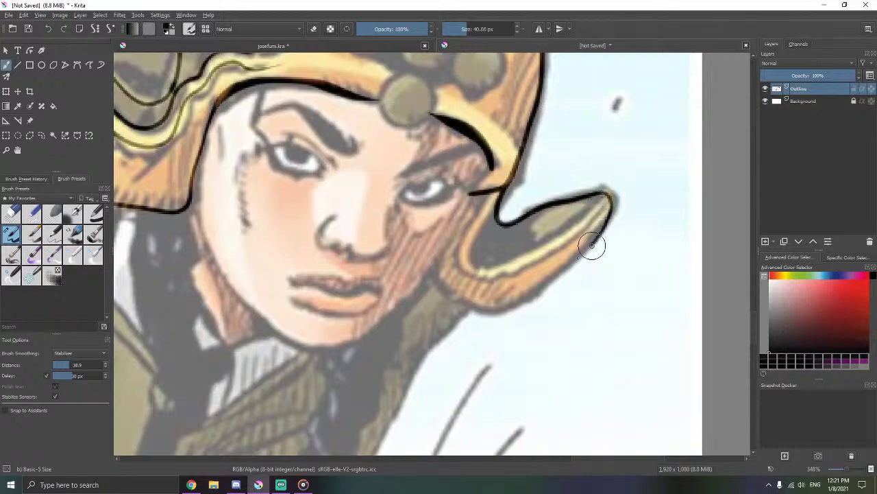
pyautogui.moveTo(593, 245); pyautogui.dragTo(551, 282)
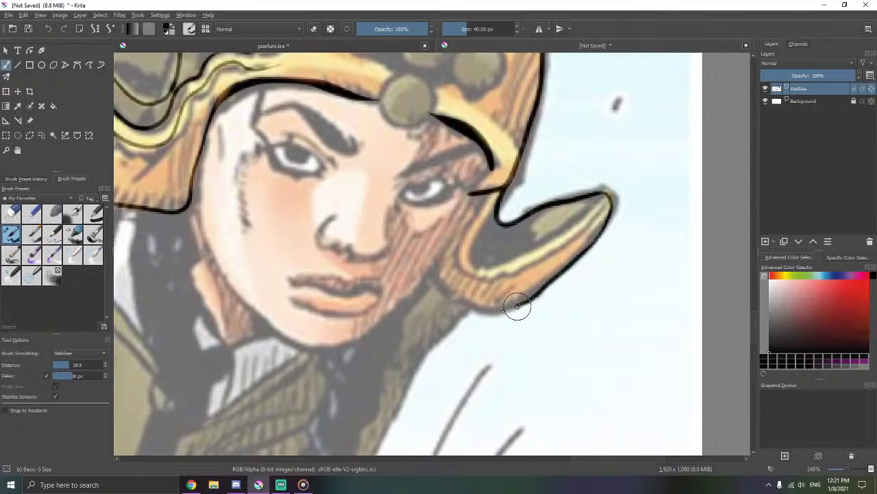
pyautogui.moveTo(494, 310)
pyautogui.mouseDown()
pyautogui.moveTo(441, 295)
pyautogui.moveTo(430, 270)
pyautogui.moveTo(518, 231)
pyautogui.mouseUp()
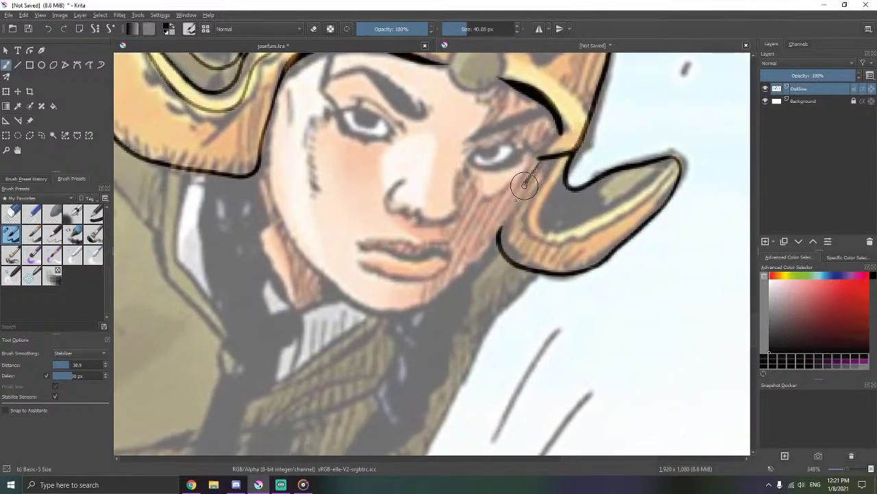
# - Trace the face contour from beside the shaded eye around the chin up to the ear flap on the other side
pyautogui.moveTo(524, 183)
pyautogui.mouseDown()
pyautogui.moveTo(473, 264)
pyautogui.moveTo(388, 310)
pyautogui.moveTo(341, 296)
pyautogui.moveTo(285, 231)
pyautogui.mouseUp()
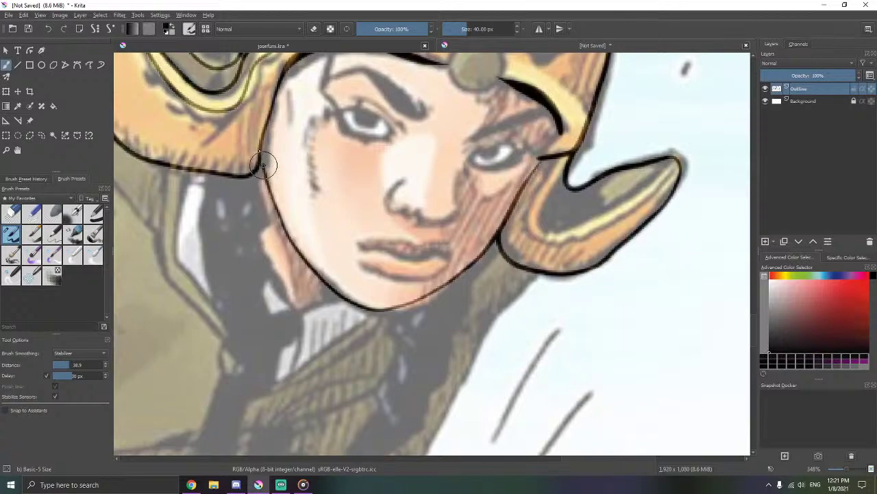
pyautogui.moveTo(261, 164); pyautogui.dragTo(261, 127)
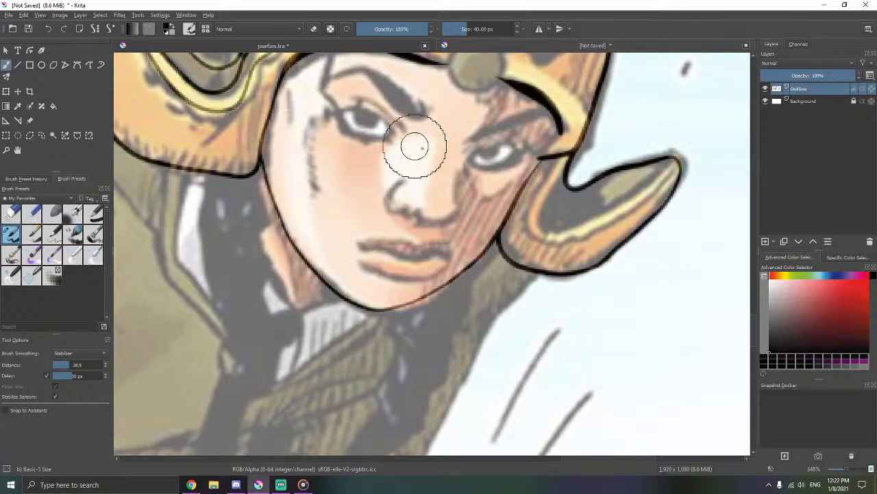
# - Erase the overshooting line end where the face contour meets the hat edge beside the shaded eye, with brush smoothing off
pyautogui.moveTo(445, 141); pyautogui.dragTo(385, 229)
pyautogui.scroll(3, 480, 186)
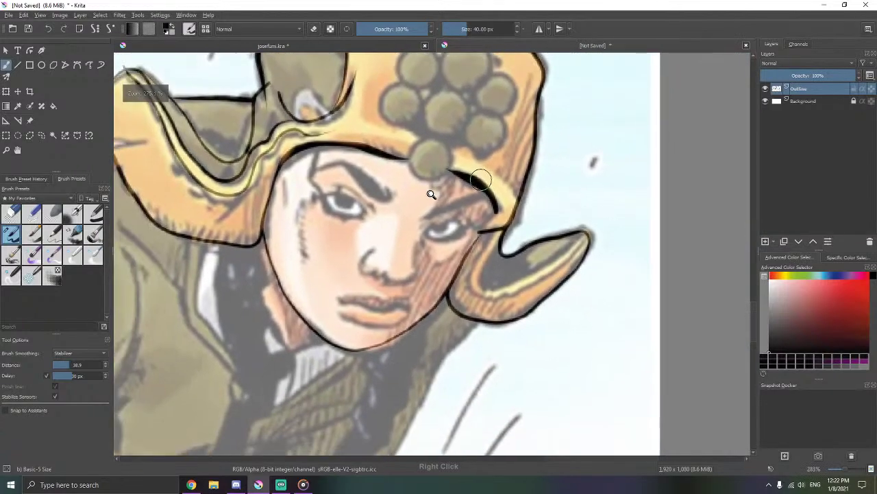
pyautogui.moveTo(482, 206); pyautogui.dragTo(477, 156)
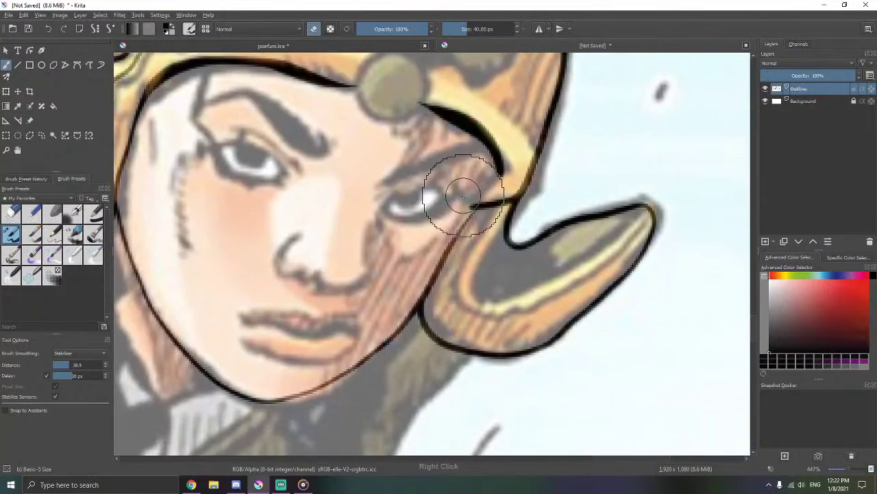
pyautogui.hotkey('ctrl', 'F2')
pyautogui.moveTo(470, 207); pyautogui.dragTo(465, 212)
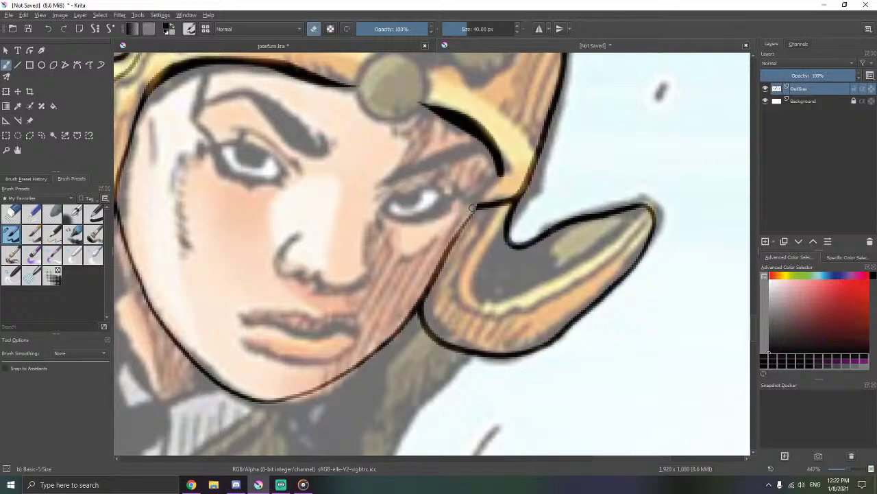
# - Erase the stray line end at the tip of the ear flap beside the speech bubble
pyautogui.moveTo(448, 195); pyautogui.dragTo(494, 264)
pyautogui.moveTo(450, 172); pyautogui.dragTo(496, 284)
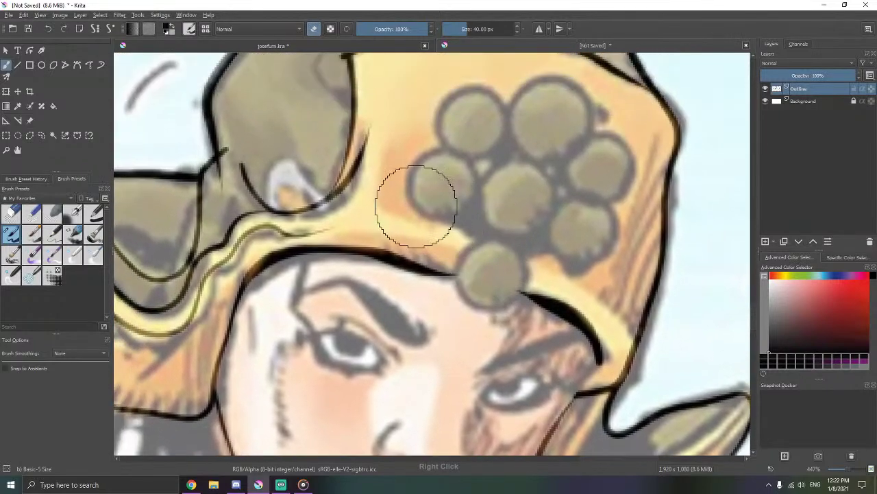
pyautogui.moveTo(286, 203); pyautogui.dragTo(583, 182)
pyautogui.moveTo(515, 159); pyautogui.dragTo(494, 211)
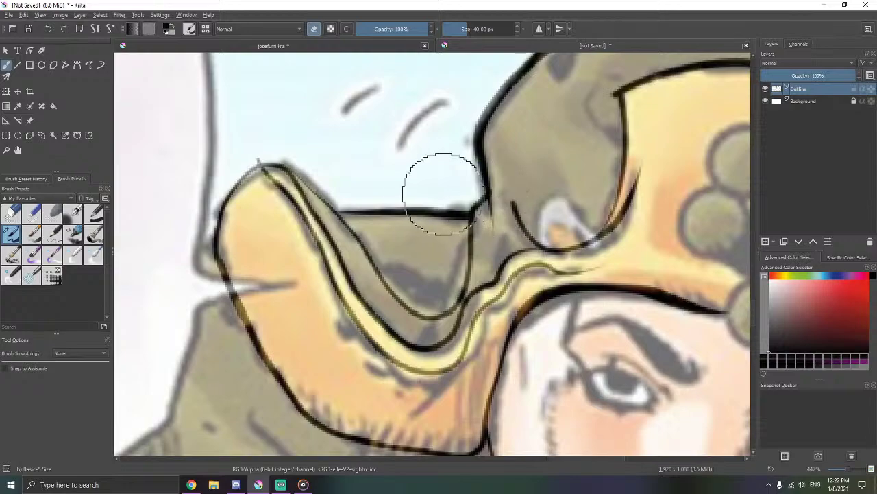
pyautogui.moveTo(438, 189); pyautogui.dragTo(501, 221)
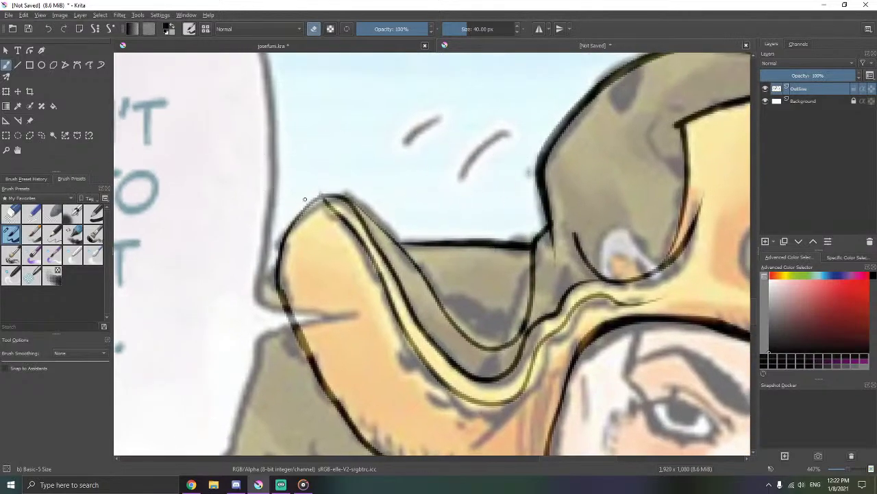
pyautogui.moveTo(447, 190); pyautogui.dragTo(434, 202)
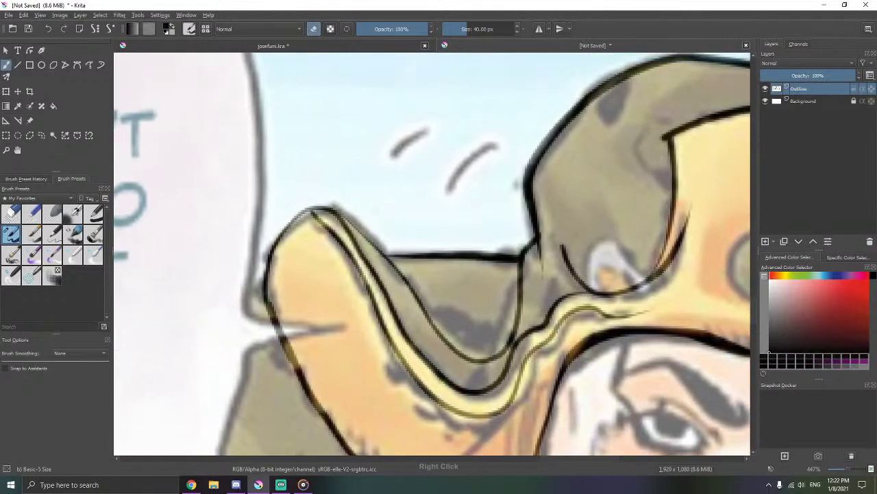
pyautogui.moveTo(323, 276); pyautogui.dragTo(421, 229)
# - Draw short fur hatch strokes along the lower inner edge of the ear flap beside the speech bubble, with smoothing off
pyautogui.hotkey('ctrl', 'F1')
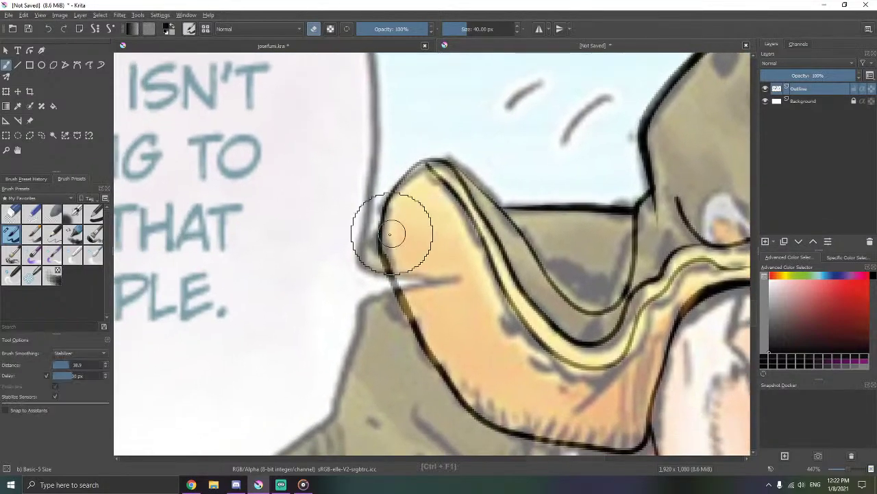
pyautogui.hotkey('ctrl', 'F2')
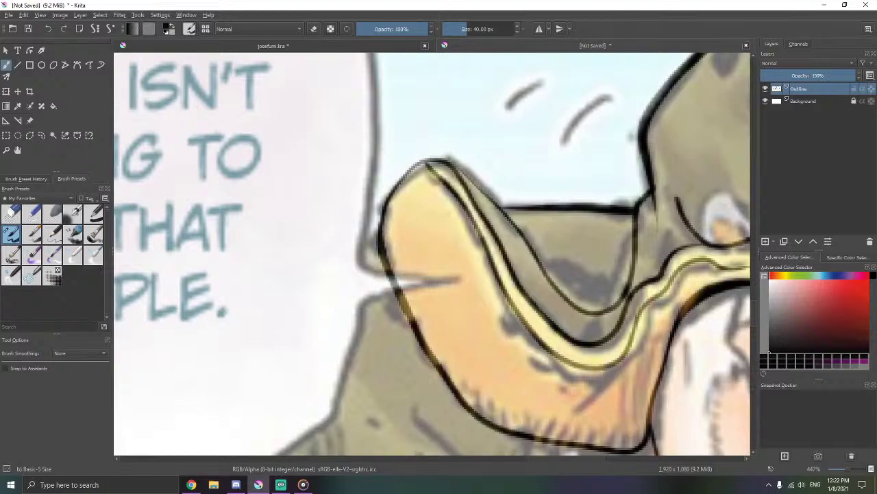
pyautogui.moveTo(432, 330); pyautogui.dragTo(415, 279)
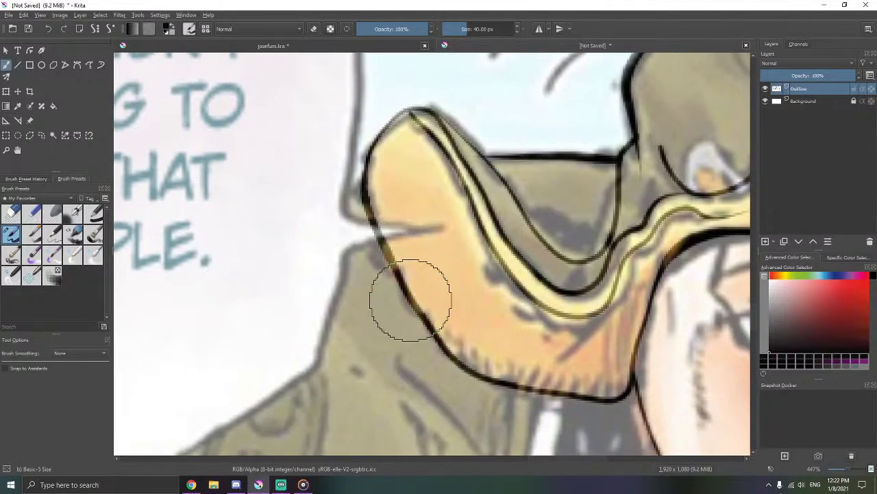
pyautogui.moveTo(486, 313); pyautogui.dragTo(371, 223)
pyautogui.moveTo(350, 235); pyautogui.dragTo(368, 205)
pyautogui.moveTo(375, 261)
pyautogui.mouseDown()
pyautogui.moveTo(388, 178)
pyautogui.moveTo(376, 178)
pyautogui.moveTo(373, 217)
pyautogui.mouseUp()
pyautogui.hotkey('ctrl', 'z')
pyautogui.moveTo(383, 187)
pyautogui.mouseDown()
pyautogui.moveTo(385, 217)
pyautogui.moveTo(394, 197)
pyautogui.moveTo(398, 219)
pyautogui.moveTo(435, 214)
pyautogui.moveTo(446, 242)
pyautogui.mouseUp()
pyautogui.moveTo(454, 222)
pyautogui.mouseDown()
pyautogui.moveTo(456, 244)
pyautogui.moveTo(466, 241)
pyautogui.mouseUp()
pyautogui.moveTo(473, 223)
pyautogui.mouseDown()
pyautogui.moveTo(475, 248)
pyautogui.moveTo(485, 241)
pyautogui.mouseUp()
pyautogui.moveTo(487, 231); pyautogui.dragTo(490, 251)
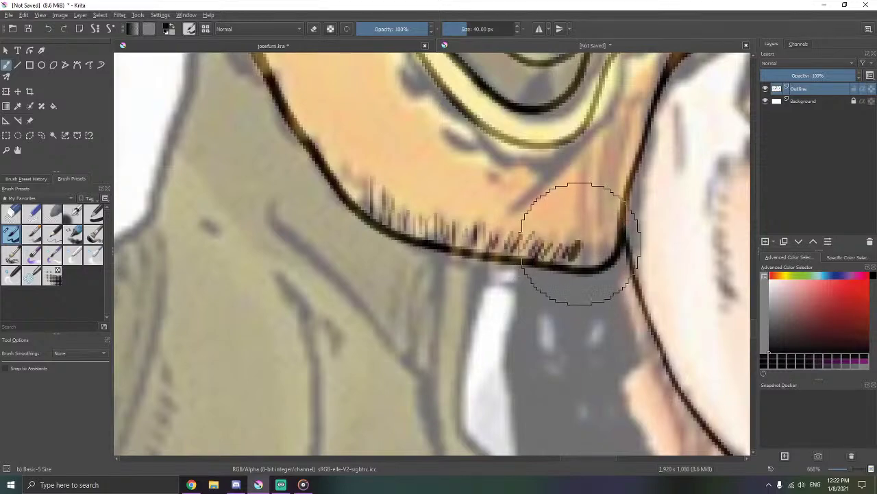
pyautogui.hotkey('ctrl', 'z')
pyautogui.moveTo(562, 220)
pyautogui.mouseDown()
pyautogui.moveTo(491, 237)
pyautogui.moveTo(493, 246)
pyautogui.moveTo(516, 229)
pyautogui.moveTo(514, 249)
pyautogui.mouseUp()
pyautogui.moveTo(524, 226)
pyautogui.mouseDown()
pyautogui.moveTo(526, 246)
pyautogui.moveTo(482, 292)
pyautogui.mouseUp()
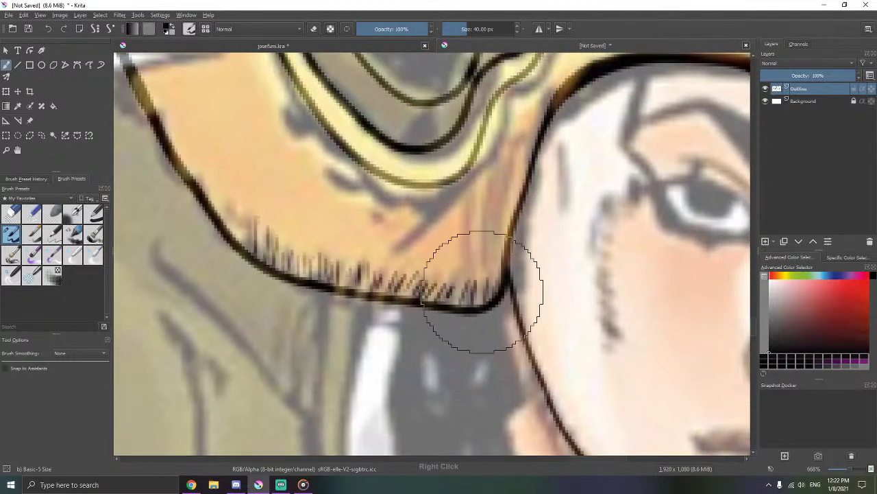
# - Draw the thick diagonal crease and the small dark shadow marks beneath the ear flap's yellow trim
pyautogui.moveTo(484, 179); pyautogui.dragTo(507, 231)
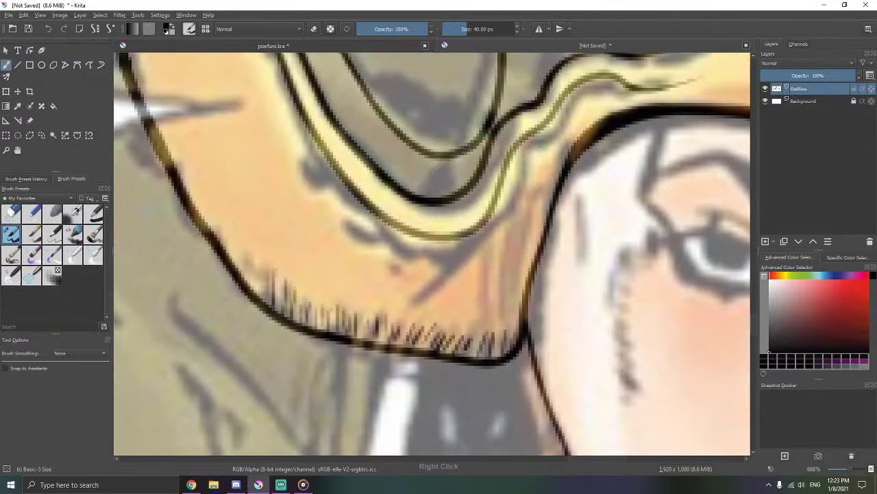
pyautogui.moveTo(511, 199); pyautogui.dragTo(481, 231)
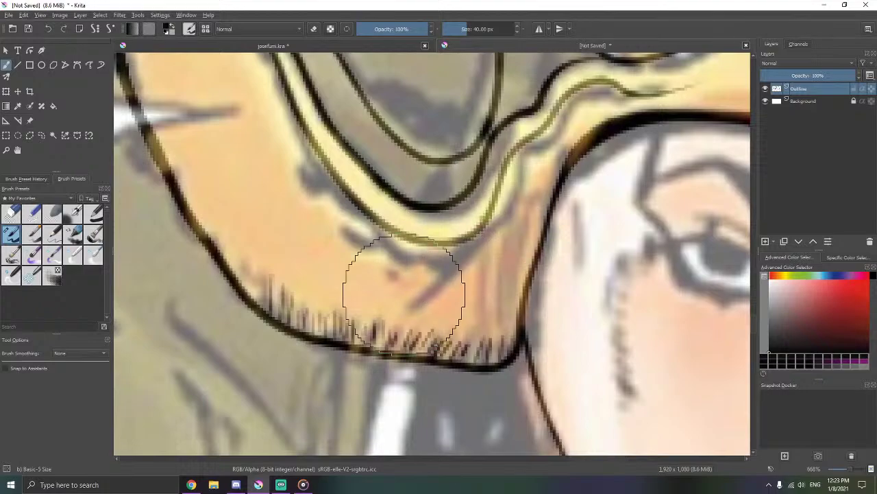
pyautogui.moveTo(401, 303); pyautogui.dragTo(485, 232)
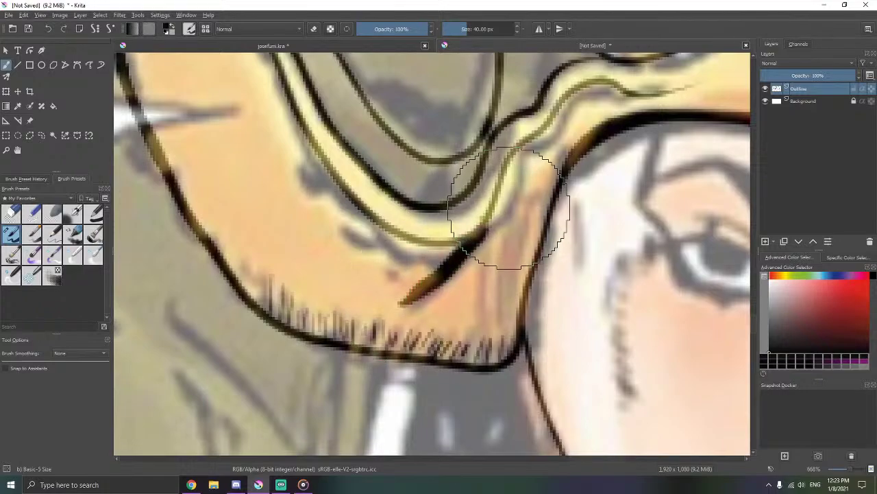
pyautogui.moveTo(332, 228)
pyautogui.mouseDown()
pyautogui.moveTo(407, 270)
pyautogui.moveTo(470, 282)
pyautogui.moveTo(441, 298)
pyautogui.mouseUp()
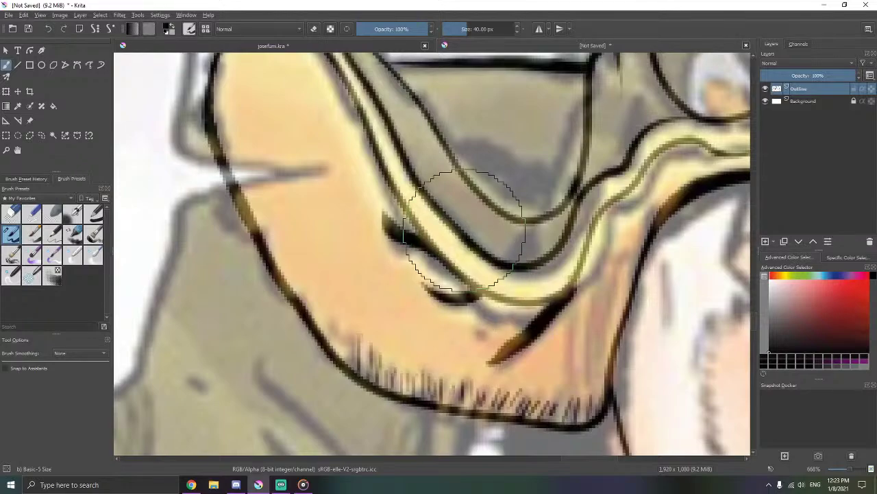
# - Outline the dark shadow patch in the ear flap's olive hollow and fill it solid black
pyautogui.rightClick(500, 254)
pyautogui.moveTo(479, 255)
pyautogui.mouseDown()
pyautogui.moveTo(443, 233)
pyautogui.moveTo(377, 222)
pyautogui.mouseUp()
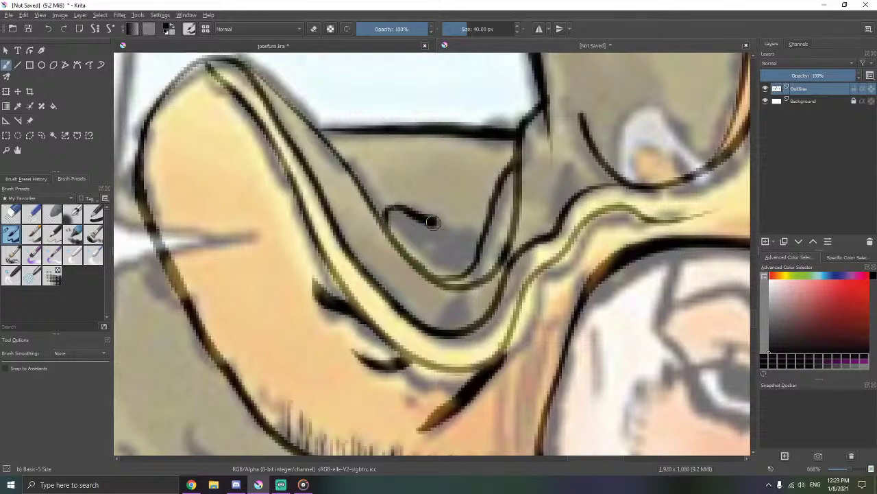
pyautogui.moveTo(475, 237); pyautogui.dragTo(451, 268)
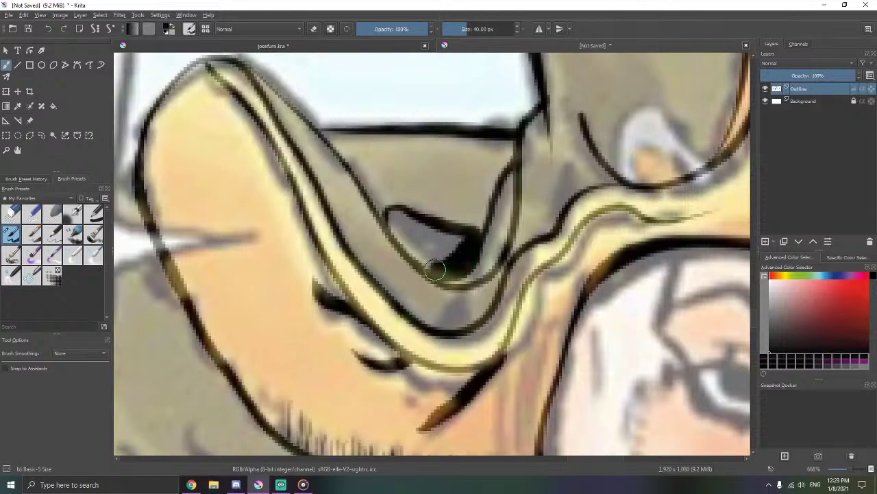
pyautogui.moveTo(435, 270); pyautogui.dragTo(418, 257)
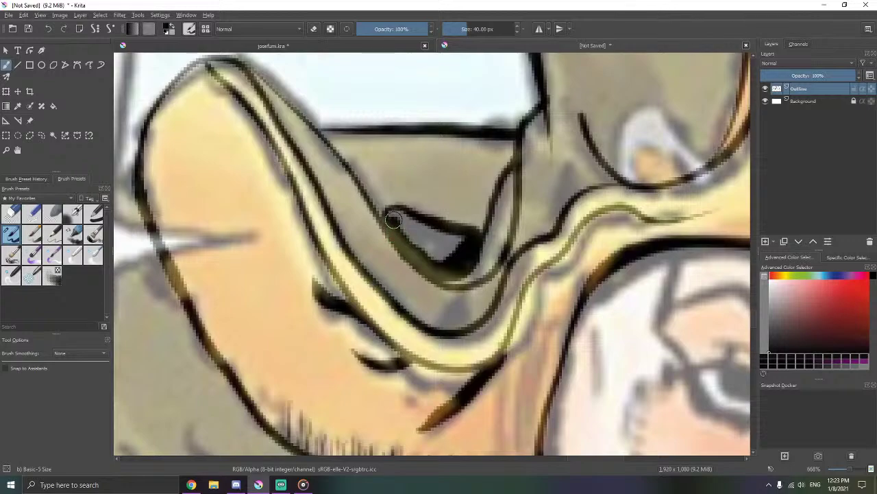
pyautogui.moveTo(404, 215)
pyautogui.mouseDown()
pyautogui.moveTo(452, 238)
pyautogui.moveTo(443, 254)
pyautogui.moveTo(405, 231)
pyautogui.moveTo(445, 244)
pyautogui.mouseUp()
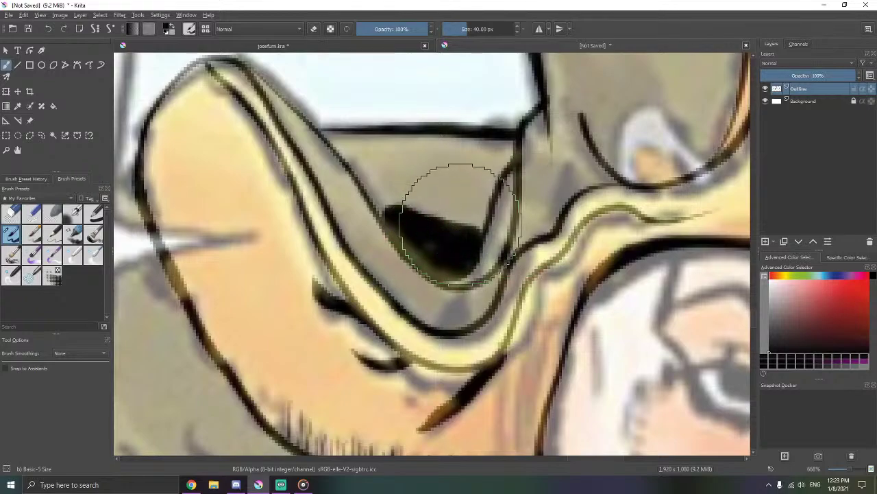
# - Fill the black wedge above the yellow trim and trace the pale loop around the small orange opening next to it
pyautogui.moveTo(533, 223); pyautogui.dragTo(458, 214)
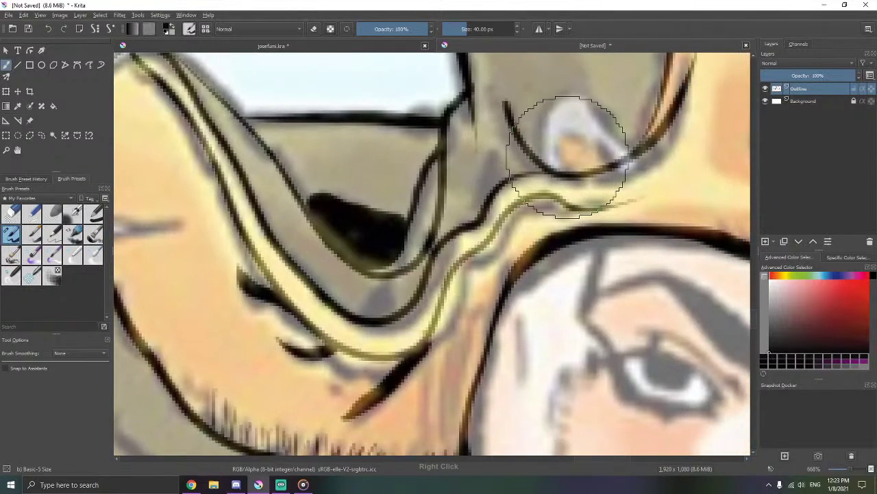
pyautogui.moveTo(566, 157); pyautogui.dragTo(523, 206)
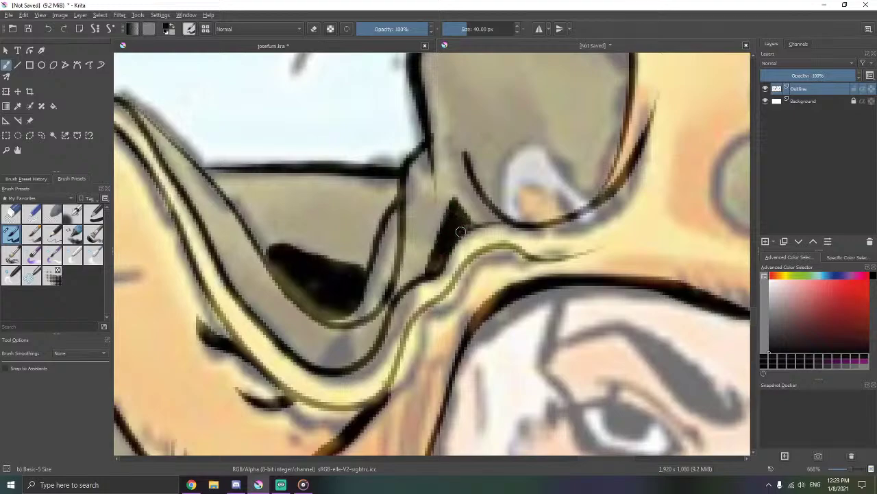
pyautogui.moveTo(520, 166); pyautogui.dragTo(488, 191)
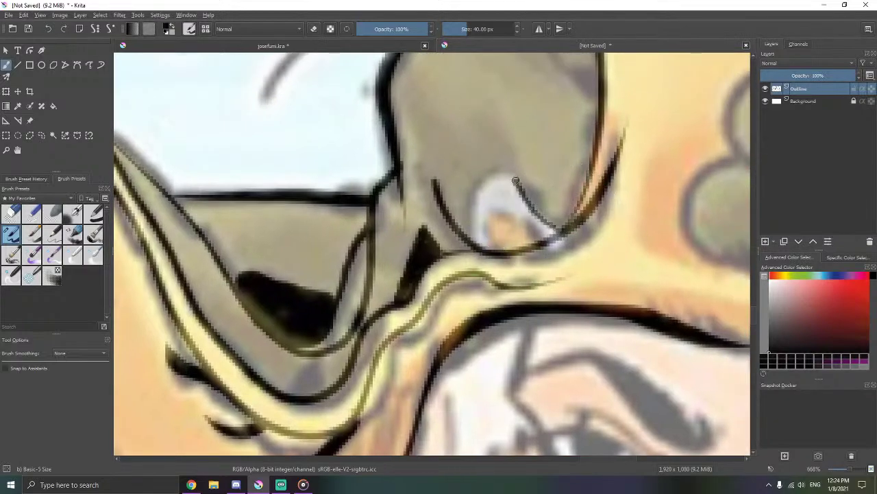
pyautogui.moveTo(469, 222); pyautogui.dragTo(474, 241)
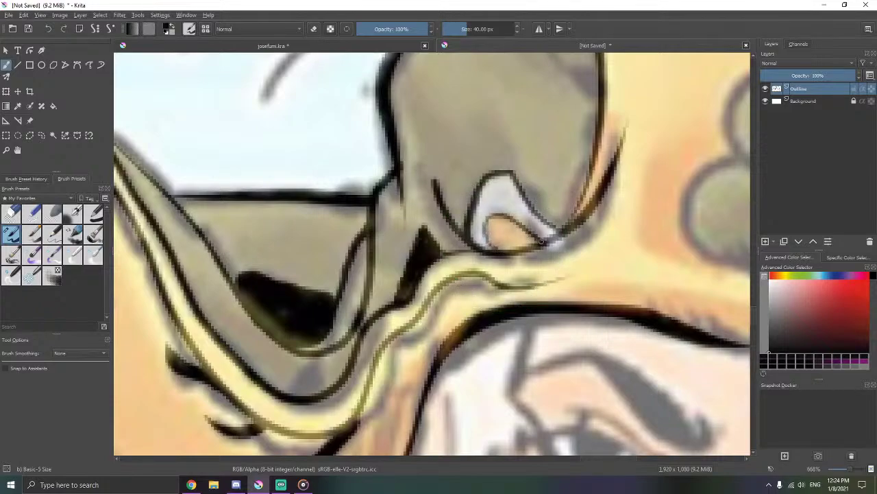
# - Draw the fold curve with its dark spot at the hat front's corner and fill the black oval under the crown edge
pyautogui.moveTo(614, 155); pyautogui.dragTo(453, 223)
pyautogui.moveTo(504, 152); pyautogui.dragTo(483, 243)
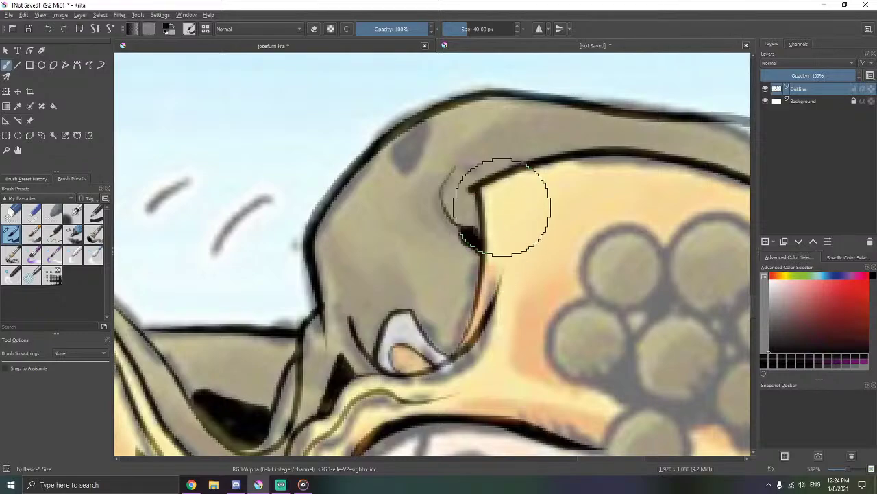
pyautogui.moveTo(504, 208); pyautogui.dragTo(513, 235)
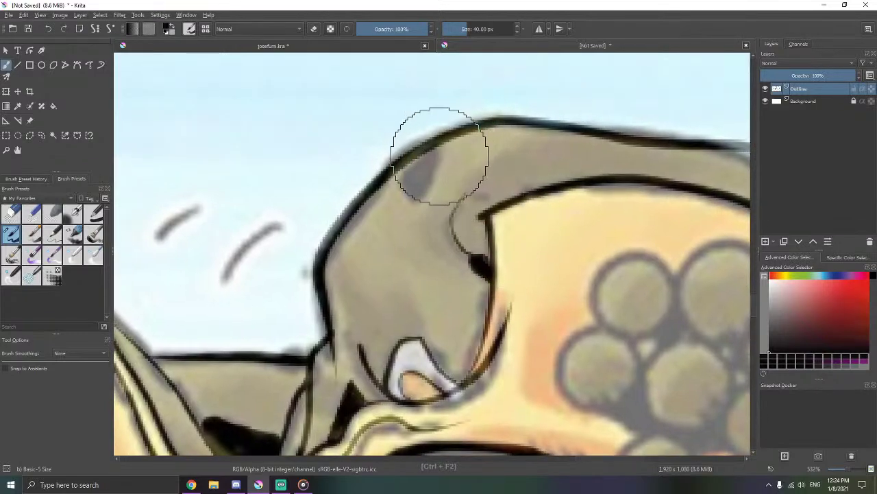
pyautogui.hotkey('ctrl', 'F1')
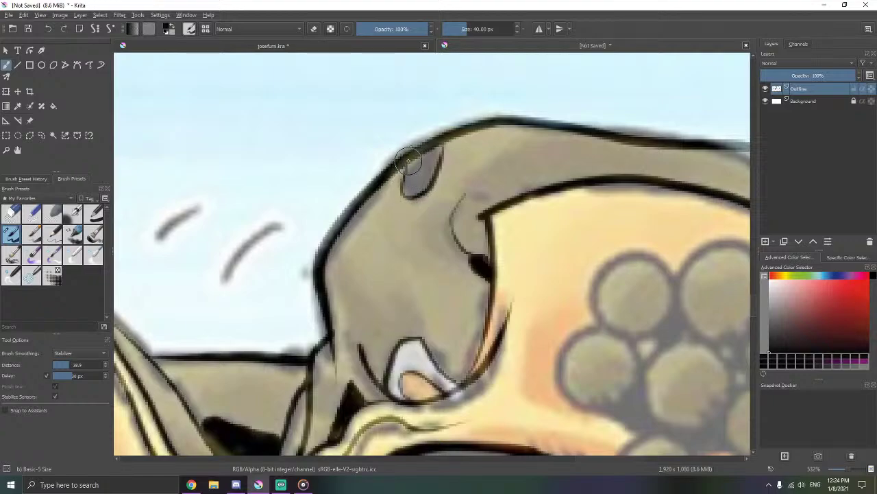
pyautogui.hotkey('ctrl', 'F2')
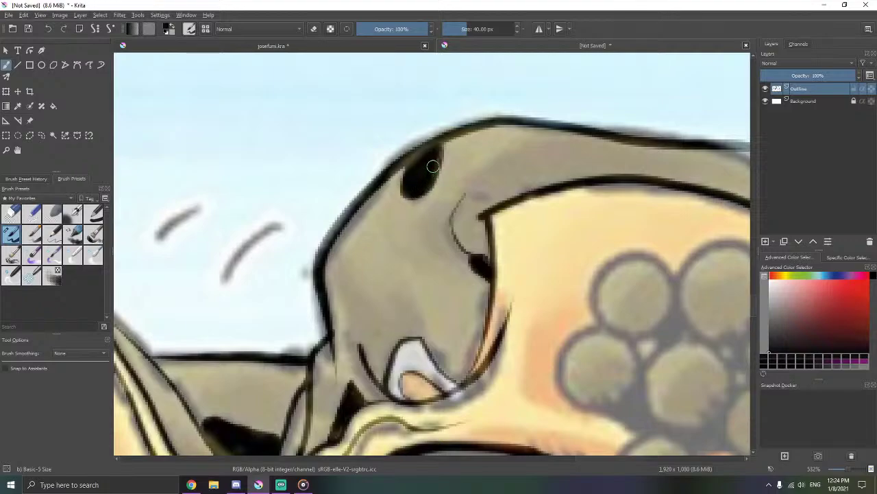
# - Outline the largest upper round ornament and the smaller one diagonally below it with the Stabilizer smoothing on
pyautogui.moveTo(538, 179); pyautogui.dragTo(481, 167)
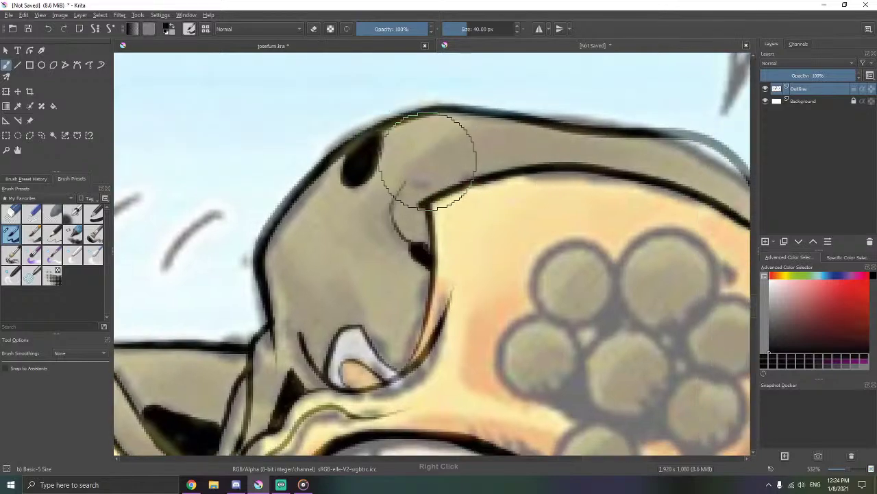
pyautogui.moveTo(569, 228)
pyautogui.mouseDown()
pyautogui.moveTo(547, 227)
pyautogui.moveTo(400, 119)
pyautogui.mouseUp()
pyautogui.hotkey('ctrl', 'F1')
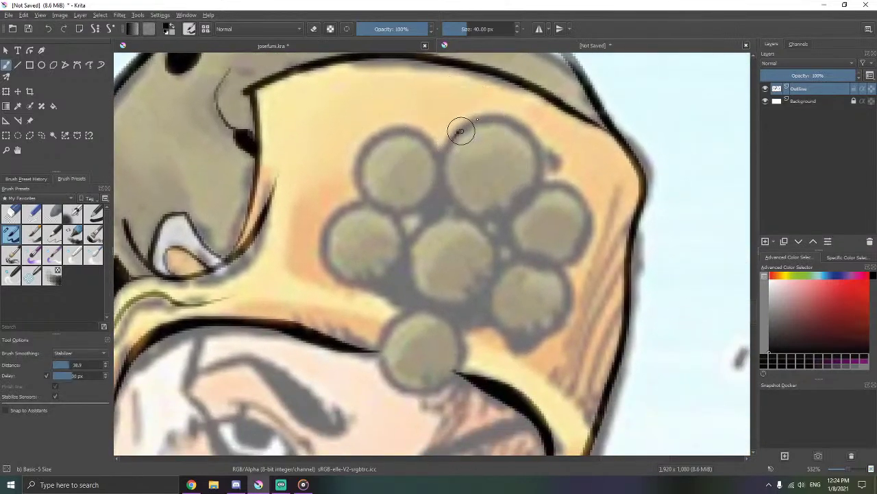
pyautogui.moveTo(497, 120)
pyautogui.mouseDown()
pyautogui.moveTo(527, 133)
pyautogui.moveTo(537, 170)
pyautogui.moveTo(513, 203)
pyautogui.moveTo(478, 217)
pyautogui.moveTo(447, 197)
pyautogui.moveTo(440, 168)
pyautogui.moveTo(482, 117)
pyautogui.mouseUp()
pyautogui.moveTo(537, 141); pyautogui.dragTo(483, 101)
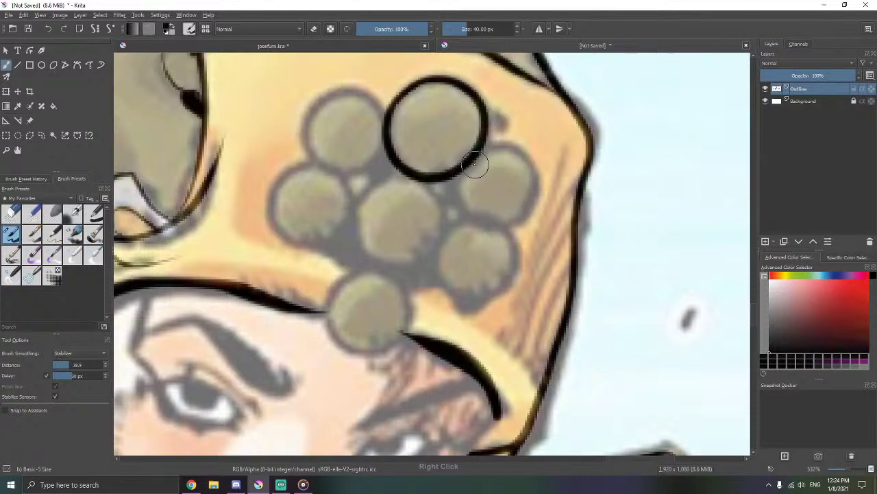
pyautogui.moveTo(525, 158); pyautogui.dragTo(536, 197)
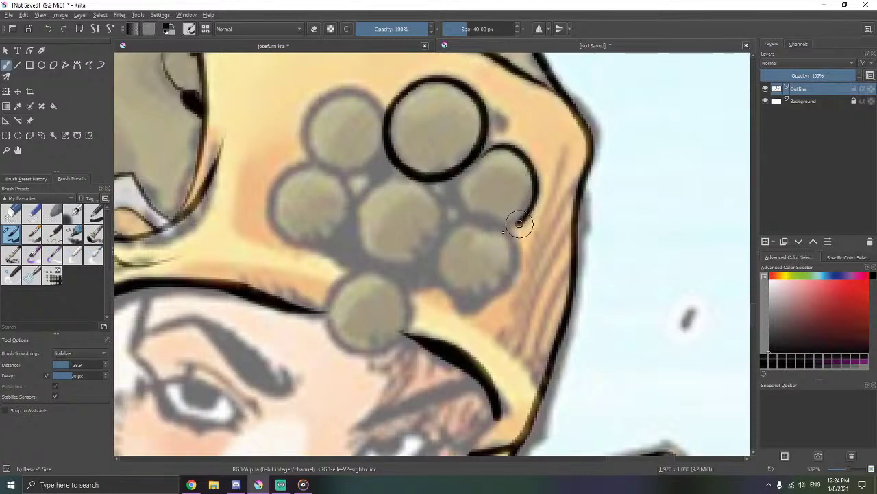
pyautogui.moveTo(461, 201)
pyautogui.mouseDown()
pyautogui.moveTo(482, 159)
pyautogui.moveTo(510, 147)
pyautogui.moveTo(471, 165)
pyautogui.mouseUp()
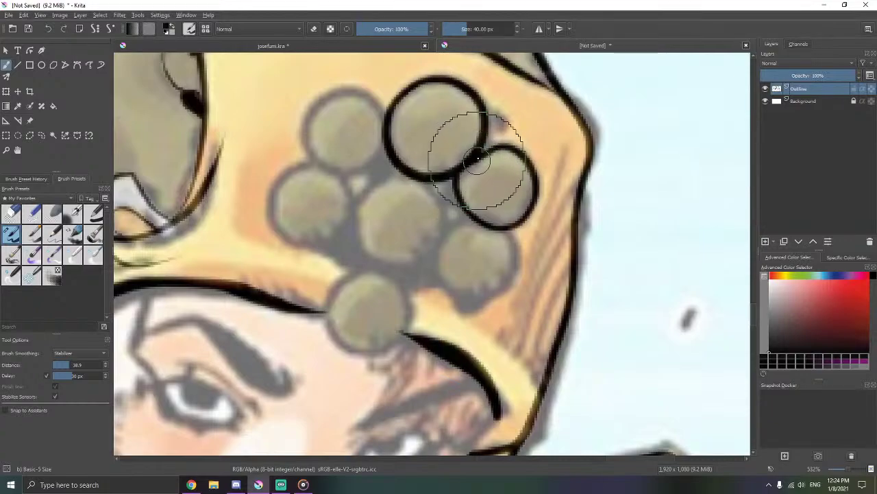
# - Outline the round ornament directly below the small outlined one on the hat's outer side
pyautogui.moveTo(512, 217)
pyautogui.mouseDown()
pyautogui.moveTo(518, 148)
pyautogui.moveTo(480, 143)
pyautogui.moveTo(493, 152)
pyautogui.mouseUp()
pyautogui.moveTo(522, 181)
pyautogui.mouseDown()
pyautogui.moveTo(518, 202)
pyautogui.moveTo(490, 227)
pyautogui.moveTo(456, 216)
pyautogui.mouseUp()
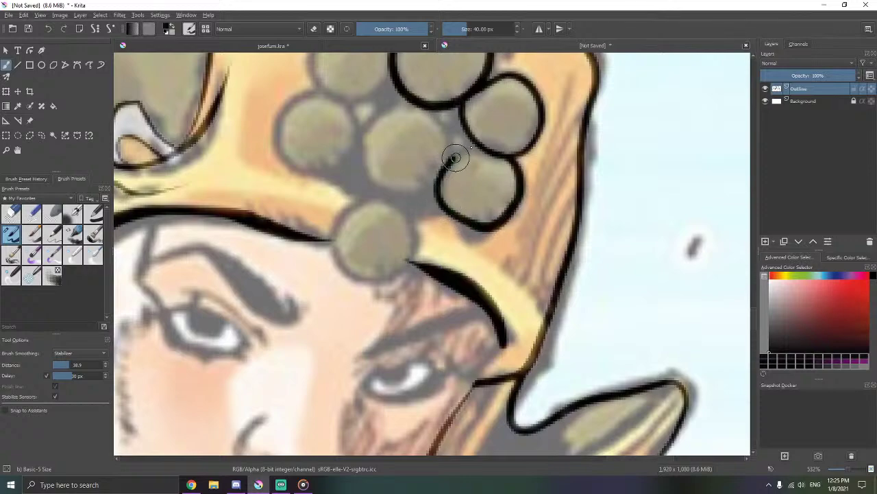
pyautogui.moveTo(471, 147)
pyautogui.mouseDown()
pyautogui.moveTo(506, 153)
pyautogui.moveTo(523, 188)
pyautogui.mouseUp()
# - Outline the central round ornament and the one beside the largest ornament at the top of the cluster
pyautogui.moveTo(459, 124); pyautogui.dragTo(469, 126)
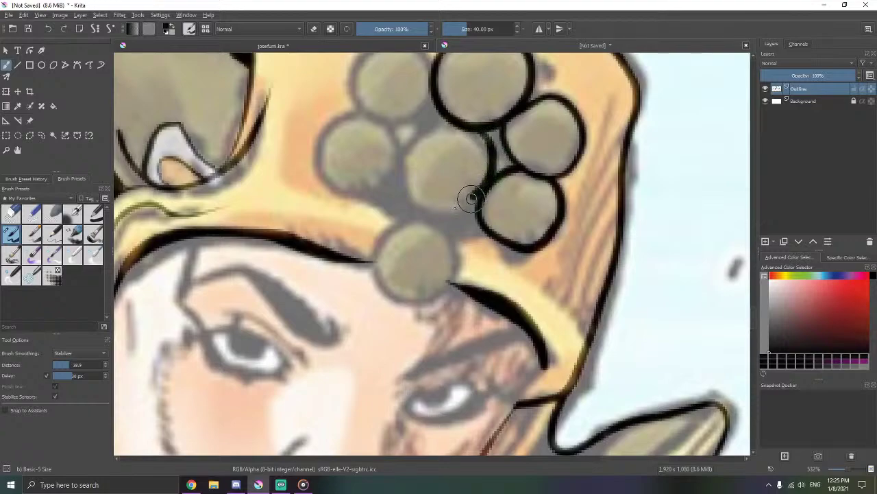
pyautogui.moveTo(472, 199); pyautogui.dragTo(407, 190)
pyautogui.moveTo(415, 142)
pyautogui.mouseDown()
pyautogui.moveTo(437, 123)
pyautogui.moveTo(483, 125)
pyautogui.moveTo(500, 178)
pyautogui.mouseUp()
pyautogui.moveTo(455, 124)
pyautogui.mouseDown()
pyautogui.moveTo(504, 165)
pyautogui.moveTo(502, 176)
pyautogui.moveTo(494, 153)
pyautogui.moveTo(461, 136)
pyautogui.moveTo(433, 149)
pyautogui.moveTo(423, 181)
pyautogui.mouseUp()
pyautogui.moveTo(453, 219); pyautogui.dragTo(482, 216)
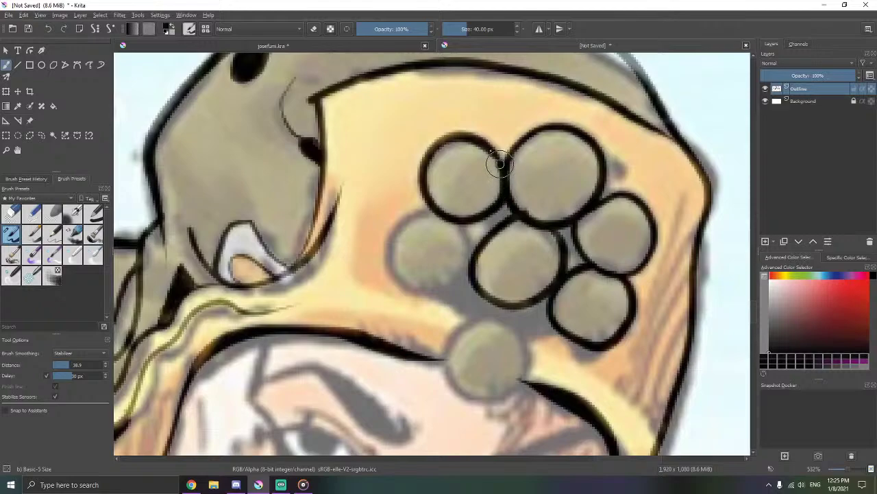
# - Outline the round ornament at the cluster's far side, below the upper one nearest the ear flap
pyautogui.moveTo(462, 157); pyautogui.dragTo(470, 69)
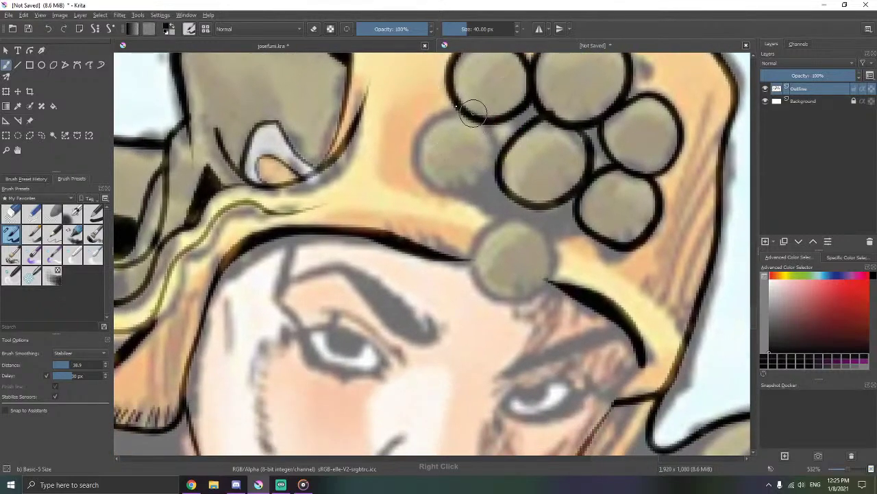
pyautogui.moveTo(473, 113)
pyautogui.mouseDown()
pyautogui.moveTo(443, 114)
pyautogui.moveTo(423, 137)
pyautogui.moveTo(423, 167)
pyautogui.moveTo(439, 185)
pyautogui.moveTo(463, 187)
pyautogui.mouseUp()
pyautogui.moveTo(493, 156)
pyautogui.mouseDown()
pyautogui.moveTo(491, 130)
pyautogui.moveTo(453, 149)
pyautogui.moveTo(445, 57)
pyautogui.mouseUp()
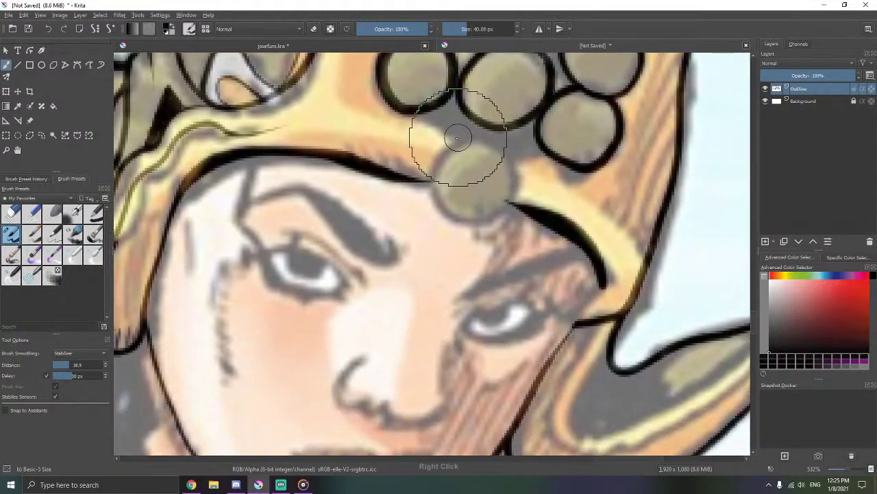
# - Outline the lowest round ornament overlapping the hat brim, redoing the stroke for a closer fit
pyautogui.moveTo(473, 140)
pyautogui.mouseDown()
pyautogui.moveTo(510, 161)
pyautogui.moveTo(514, 182)
pyautogui.mouseUp()
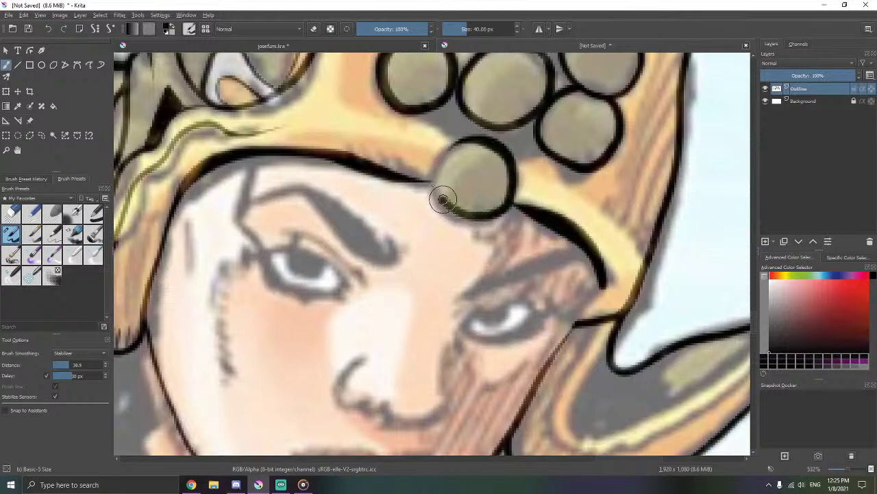
pyautogui.moveTo(442, 150)
pyautogui.mouseDown()
pyautogui.moveTo(463, 141)
pyautogui.moveTo(446, 155)
pyautogui.moveTo(469, 141)
pyautogui.moveTo(503, 160)
pyautogui.mouseUp()
pyautogui.hotkey('ctrl', 'z')
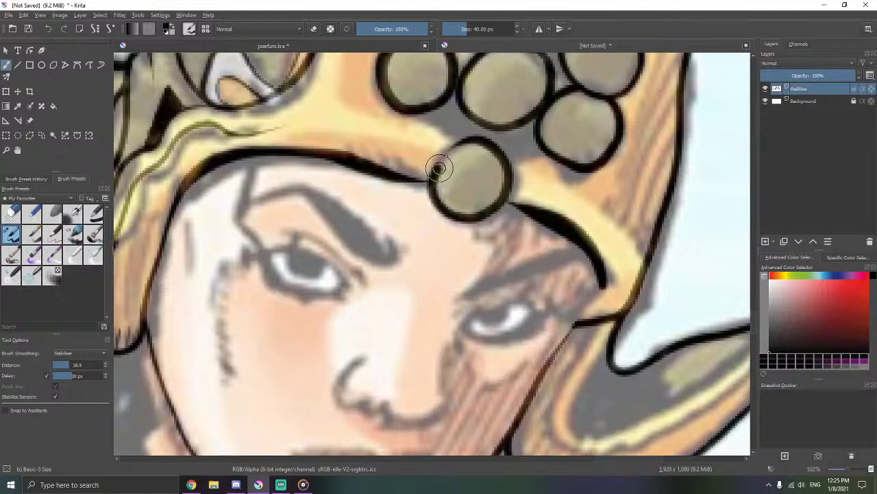
pyautogui.moveTo(477, 144); pyautogui.dragTo(493, 146)
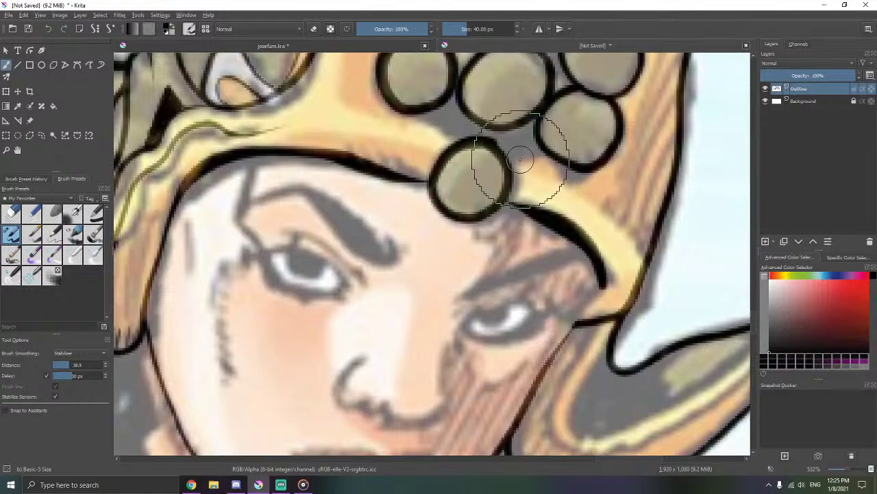
# - Erase stray line bits around the ornament outlines in eraser mode with brush smoothing set to None
pyautogui.moveTo(546, 98); pyautogui.dragTo(423, 142)
pyautogui.moveTo(500, 81); pyautogui.dragTo(551, 113)
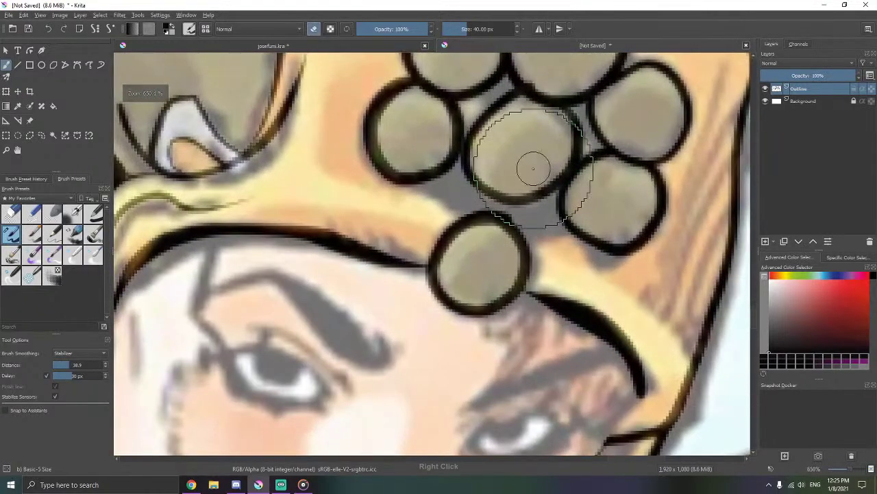
pyautogui.hotkey('ctrl', 'F2')
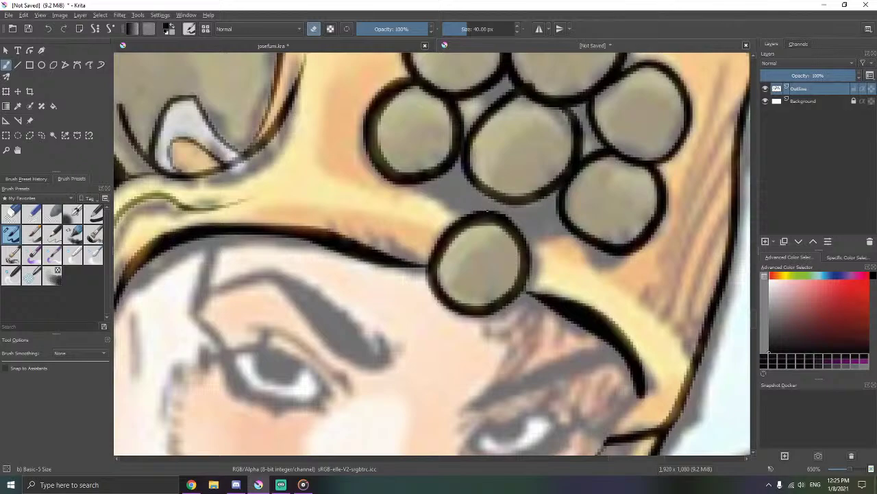
pyautogui.moveTo(540, 175); pyautogui.dragTo(506, 215)
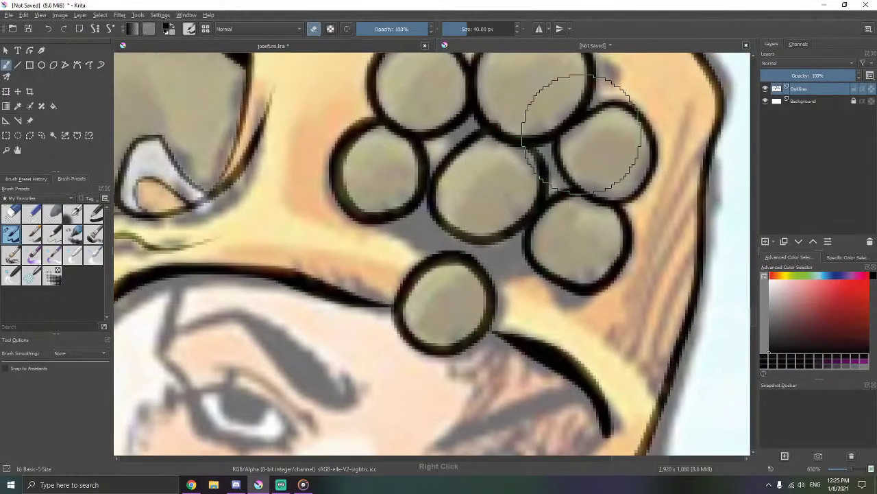
pyautogui.moveTo(581, 133); pyautogui.dragTo(462, 184)
pyautogui.moveTo(570, 96); pyautogui.dragTo(542, 140)
pyautogui.hotkey('ctrl', 'F1')
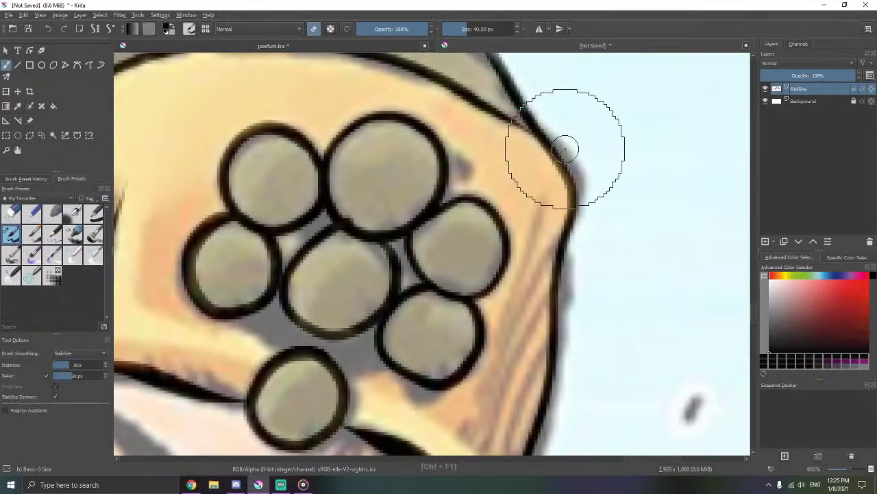
pyautogui.moveTo(574, 235); pyautogui.dragTo(558, 83)
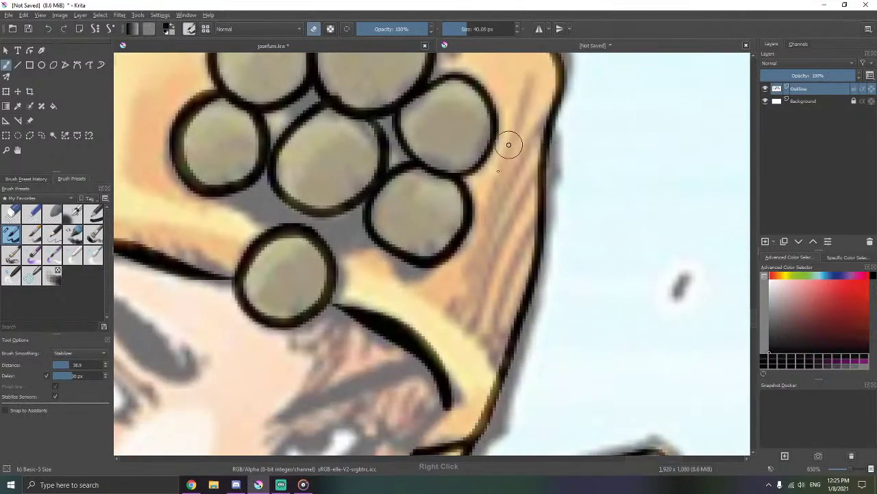
pyautogui.hotkey('ctrl', 'F2')
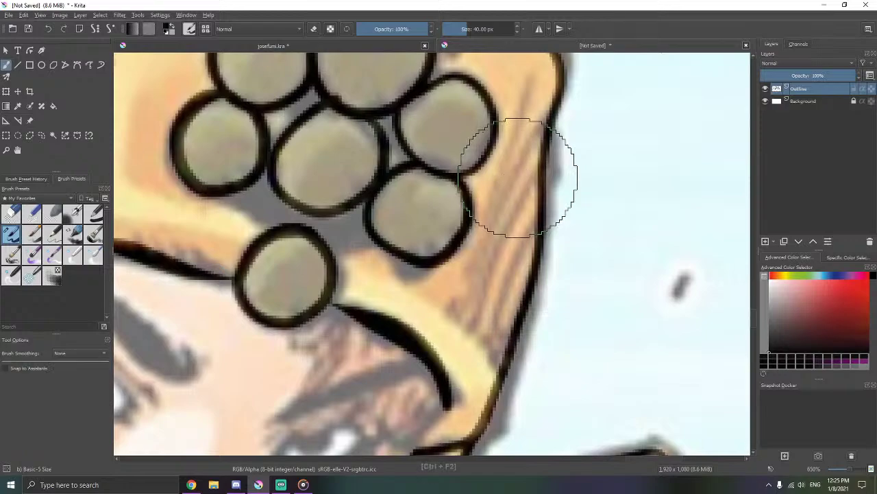
pyautogui.moveTo(525, 141); pyautogui.dragTo(488, 151)
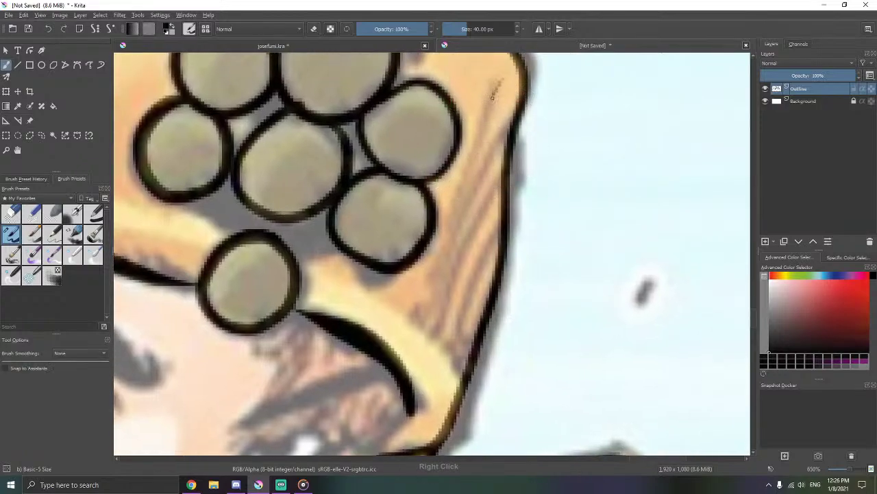
pyautogui.moveTo(455, 222); pyautogui.dragTo(443, 272)
pyautogui.hotkey('ctrl', 'z')
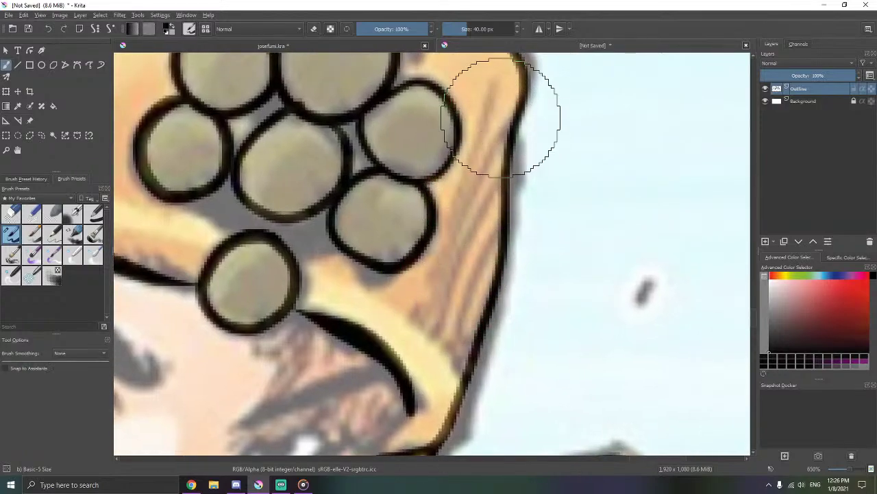
pyautogui.moveTo(495, 132); pyautogui.dragTo(452, 162)
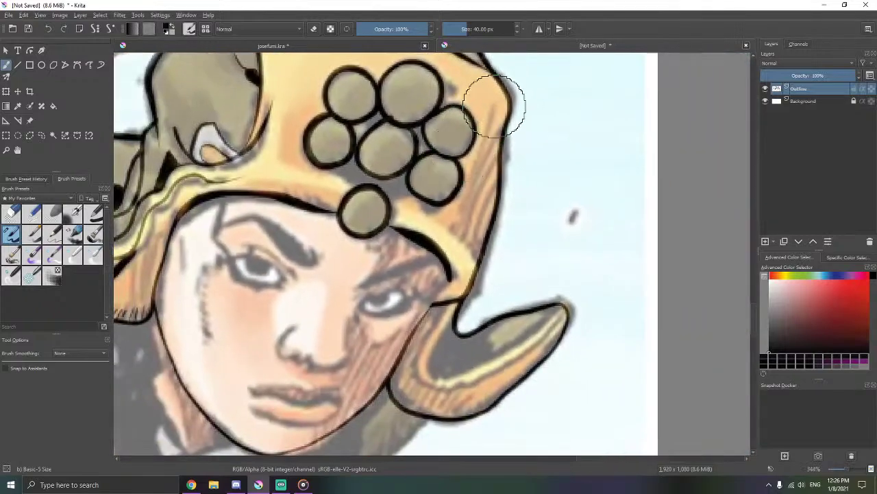
pyautogui.moveTo(496, 100); pyautogui.dragTo(477, 146)
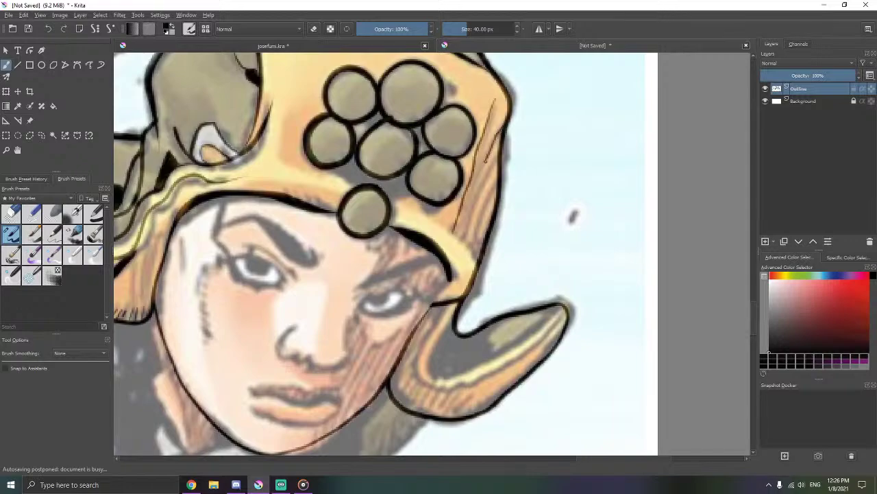
pyautogui.moveTo(470, 203); pyautogui.dragTo(464, 234)
pyautogui.hotkey('ctrl', 'z')
pyautogui.hotkey('ctrl', 'z')
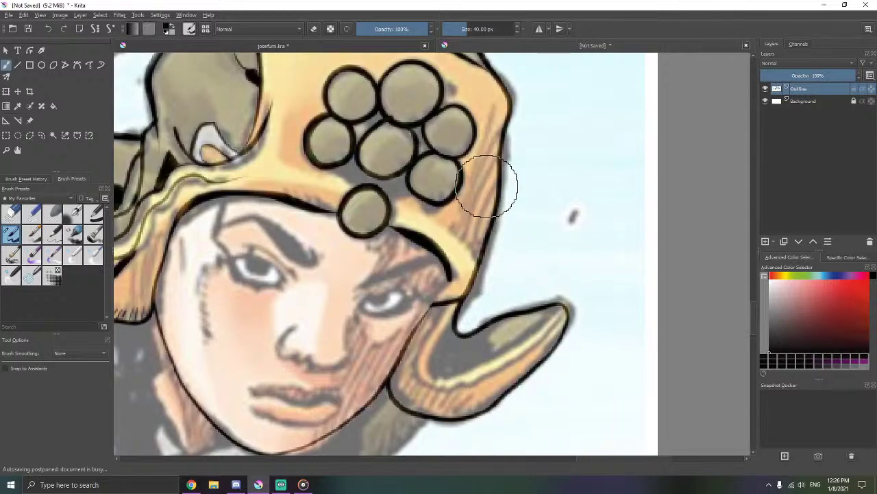
# - Draw long thin hatching strokes down the shaded outer side of the hat with Stabilizer smoothing
pyautogui.hotkey('ctrl', 'F1')
pyautogui.moveTo(485, 185); pyautogui.dragTo(497, 99)
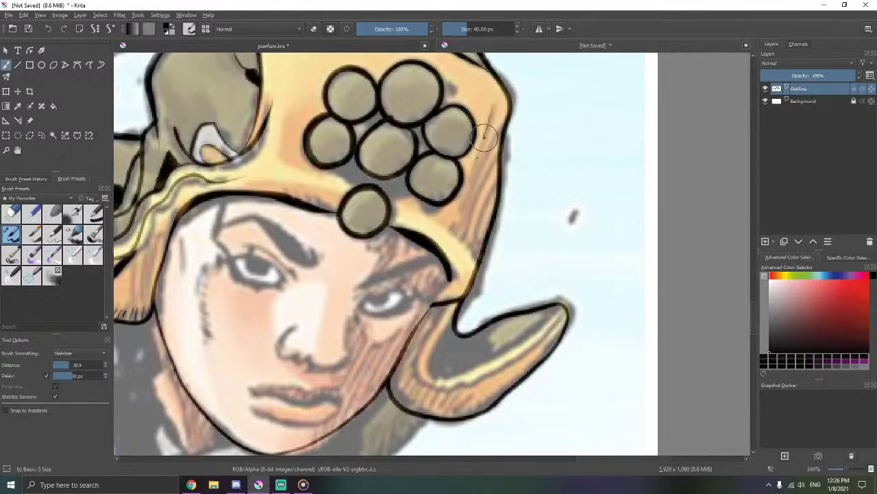
pyautogui.moveTo(459, 219)
pyautogui.mouseDown()
pyautogui.moveTo(478, 204)
pyautogui.moveTo(507, 127)
pyautogui.moveTo(480, 168)
pyautogui.mouseUp()
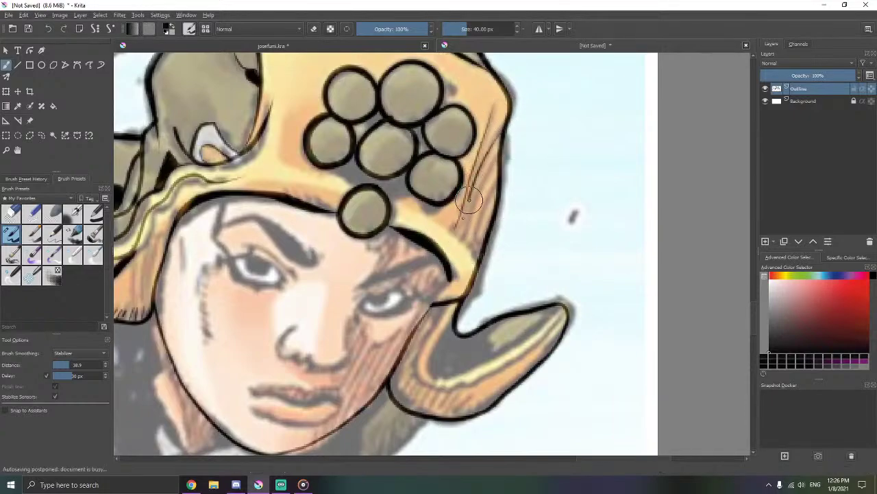
pyautogui.moveTo(458, 226)
pyautogui.mouseDown()
pyautogui.moveTo(482, 219)
pyautogui.moveTo(502, 156)
pyautogui.mouseUp()
pyautogui.moveTo(464, 223); pyautogui.dragTo(457, 238)
pyautogui.moveTo(506, 170); pyautogui.dragTo(486, 198)
pyautogui.moveTo(474, 234)
pyautogui.mouseDown()
pyautogui.moveTo(461, 260)
pyautogui.moveTo(470, 249)
pyautogui.moveTo(460, 246)
pyautogui.moveTo(482, 273)
pyautogui.moveTo(508, 293)
pyautogui.mouseUp()
# - Add short fur strokes along the hat brim above the forehead, next to the lowest ornament
pyautogui.moveTo(414, 251); pyautogui.dragTo(499, 231)
pyautogui.moveTo(436, 234)
pyautogui.mouseDown()
pyautogui.moveTo(471, 213)
pyautogui.moveTo(460, 197)
pyautogui.moveTo(471, 241)
pyautogui.mouseUp()
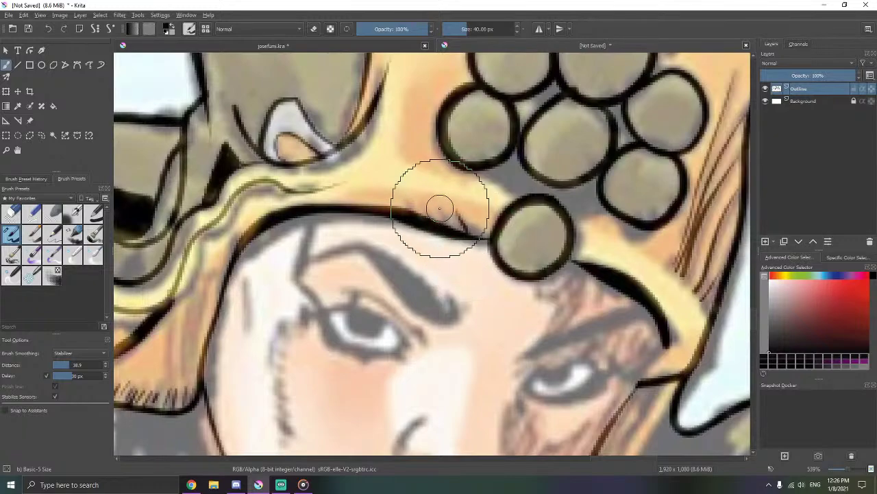
pyautogui.moveTo(438, 201)
pyautogui.mouseDown()
pyautogui.moveTo(466, 239)
pyautogui.moveTo(418, 193)
pyautogui.mouseUp()
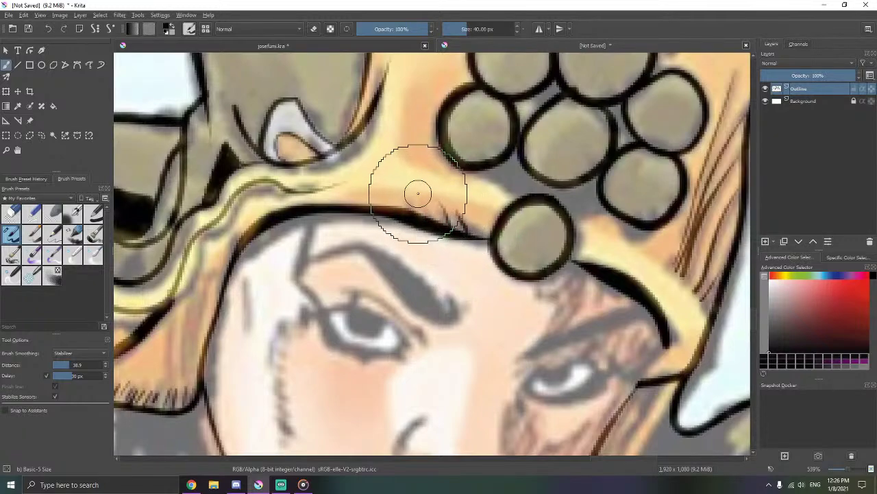
pyautogui.moveTo(444, 223)
pyautogui.mouseDown()
pyautogui.moveTo(404, 199)
pyautogui.moveTo(420, 214)
pyautogui.mouseUp()
# - Draw the short hatching strokes down the cheek and the small line at the temple with smoothing set to None
pyautogui.moveTo(533, 289); pyautogui.dragTo(582, 156)
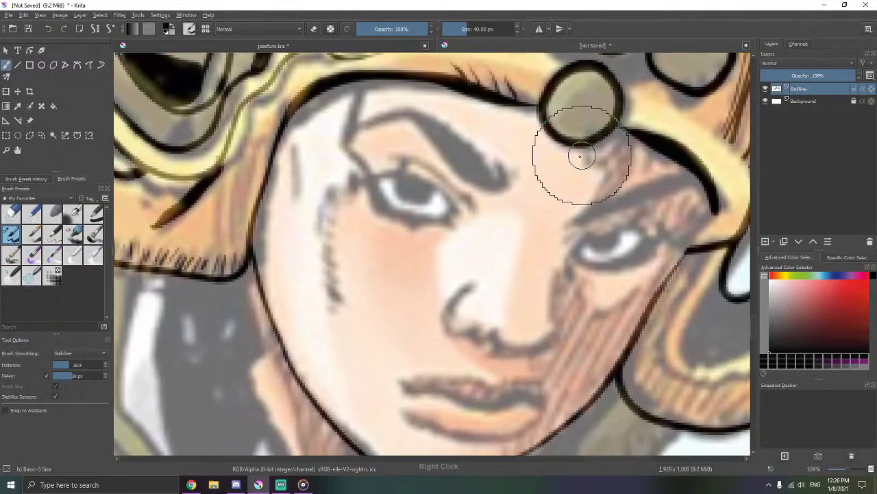
pyautogui.moveTo(495, 339); pyautogui.dragTo(534, 287)
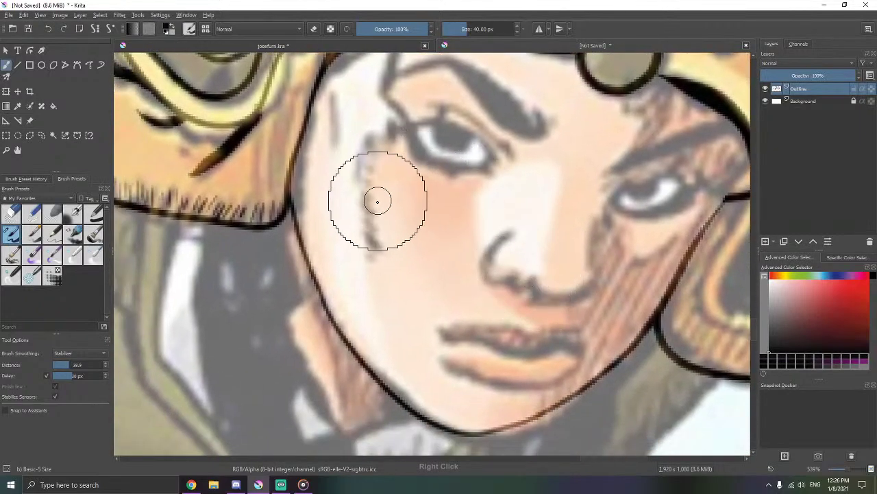
pyautogui.hotkey('ctrl', 'F2')
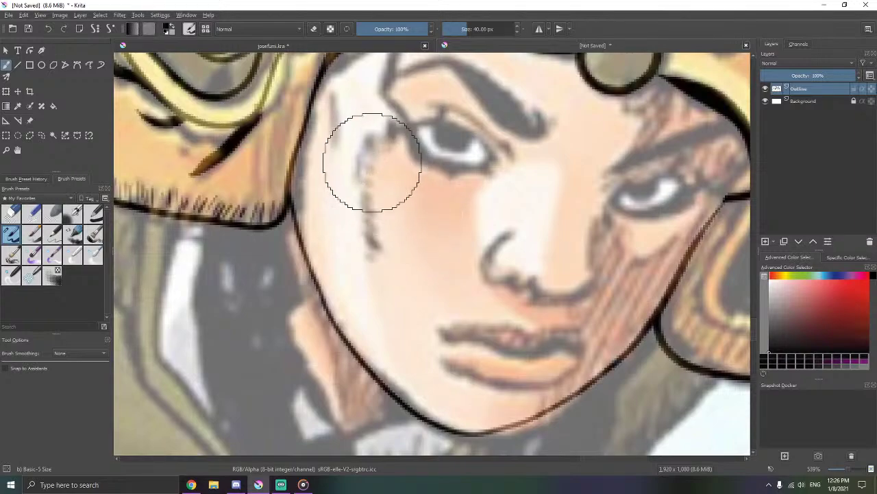
pyautogui.moveTo(365, 192); pyautogui.dragTo(375, 197)
pyautogui.moveTo(363, 197)
pyautogui.mouseDown()
pyautogui.moveTo(382, 238)
pyautogui.moveTo(366, 229)
pyautogui.moveTo(388, 249)
pyautogui.mouseUp()
pyautogui.moveTo(362, 151)
pyautogui.mouseDown()
pyautogui.moveTo(382, 212)
pyautogui.moveTo(357, 203)
pyautogui.mouseUp()
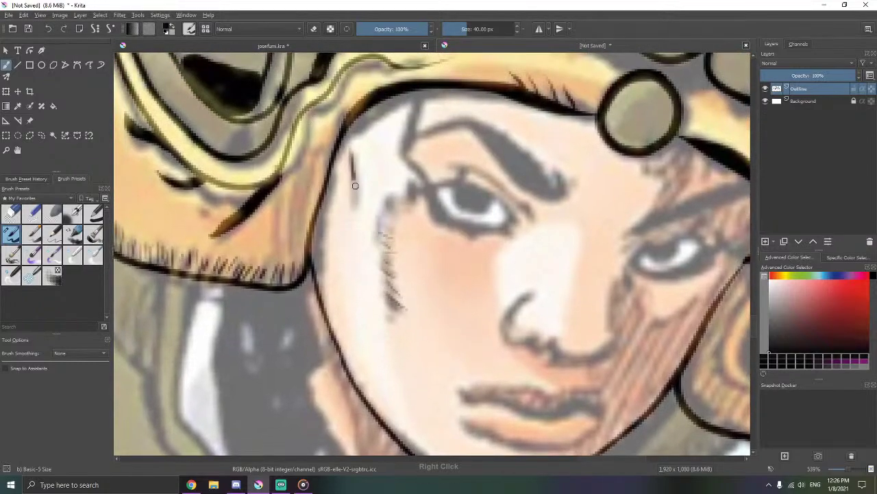
# - Trace the nose: the nostril curve, the underside and the shadow edge running up toward the far eye
pyautogui.moveTo(525, 234); pyautogui.dragTo(386, 170)
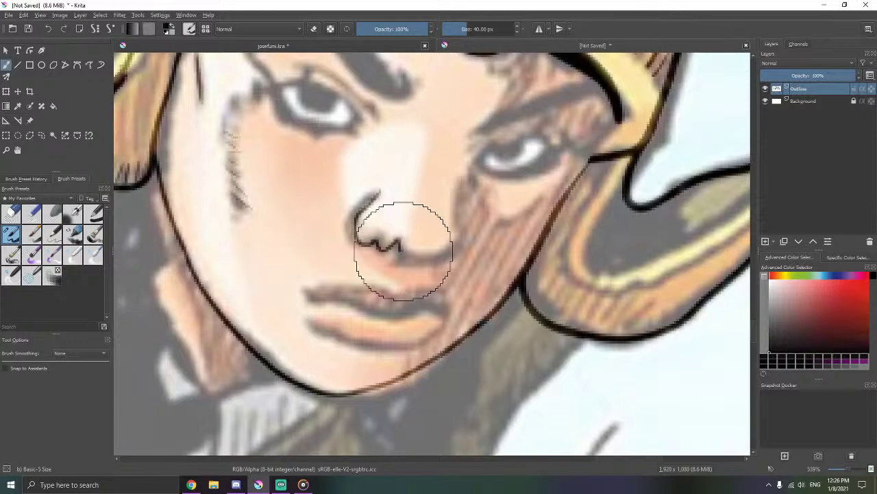
pyautogui.hotkey('ctrl', 'z')
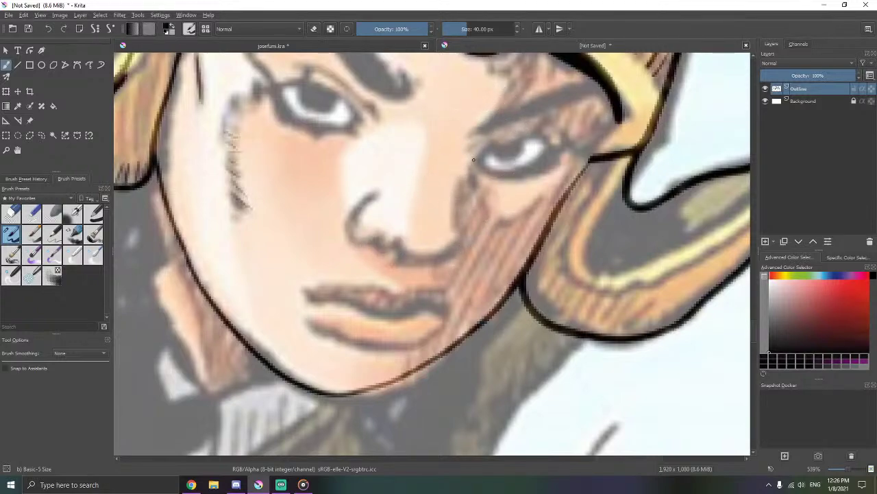
pyautogui.moveTo(455, 233); pyautogui.dragTo(463, 245)
pyautogui.moveTo(412, 260); pyautogui.dragTo(392, 243)
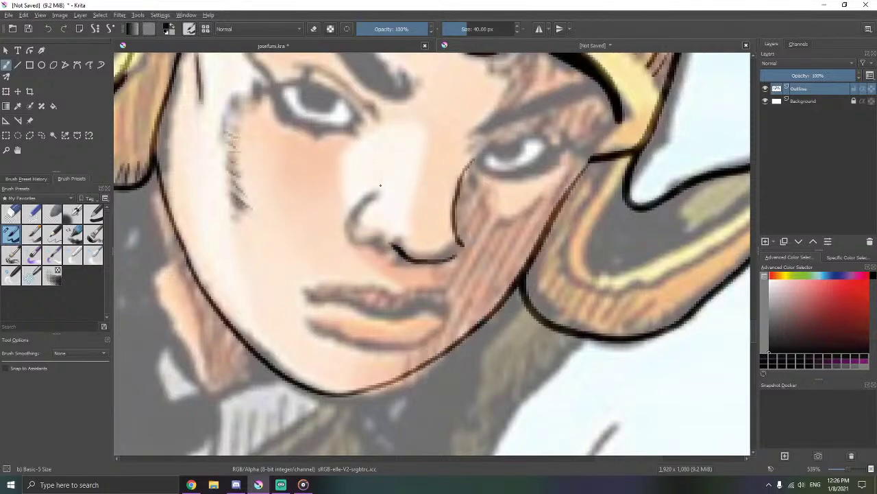
pyautogui.moveTo(454, 259)
pyautogui.mouseDown()
pyautogui.moveTo(416, 221)
pyautogui.moveTo(399, 227)
pyautogui.mouseUp()
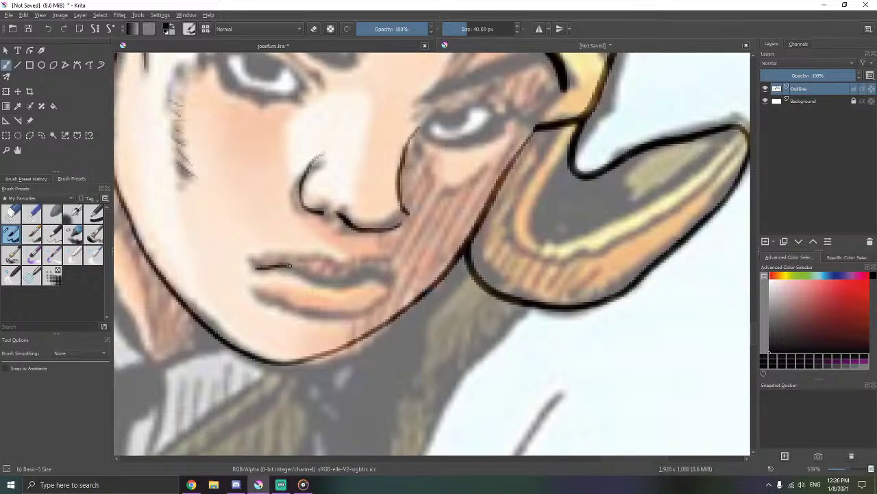
pyautogui.moveTo(371, 275); pyautogui.dragTo(400, 284)
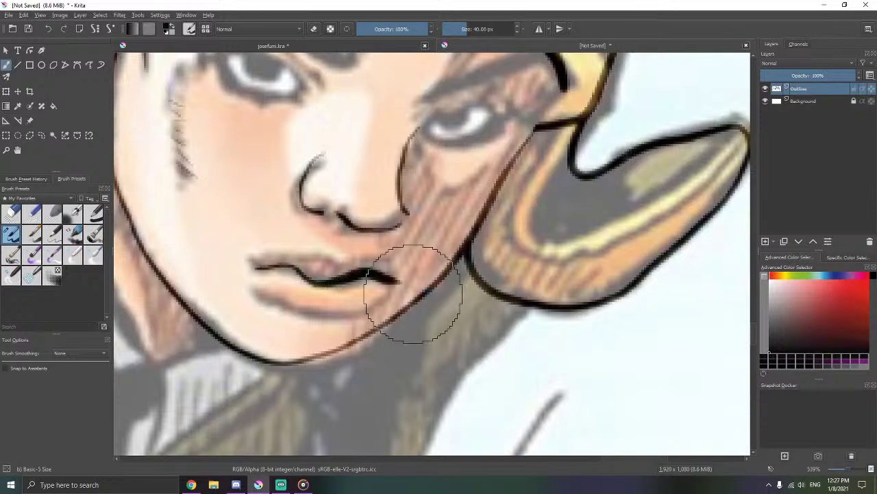
pyautogui.moveTo(421, 247); pyautogui.dragTo(425, 255)
pyautogui.hotkey('ctrl', 'z')
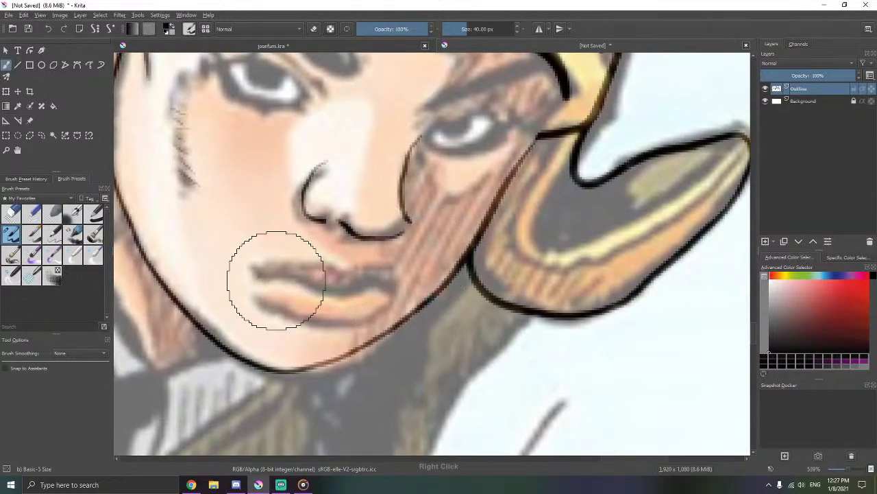
# - Trace the mouth with Stabilizer smoothing: the parting line, the upper lip contour and the lower lip up to its corner
pyautogui.hotkey('ctrl', 'F1')
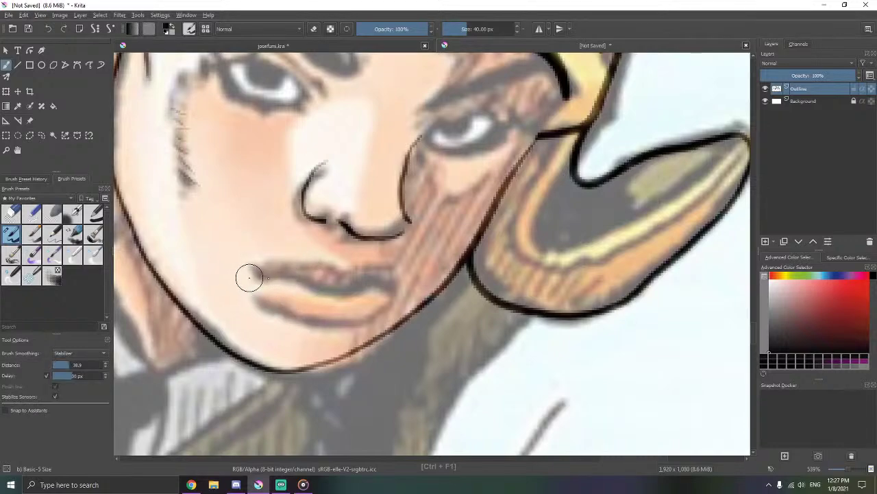
pyautogui.moveTo(252, 277); pyautogui.dragTo(286, 277)
pyautogui.moveTo(351, 293)
pyautogui.mouseDown()
pyautogui.moveTo(404, 287)
pyautogui.moveTo(388, 288)
pyautogui.moveTo(396, 281)
pyautogui.moveTo(383, 262)
pyautogui.mouseUp()
pyautogui.hotkey('ctrl', 'z')
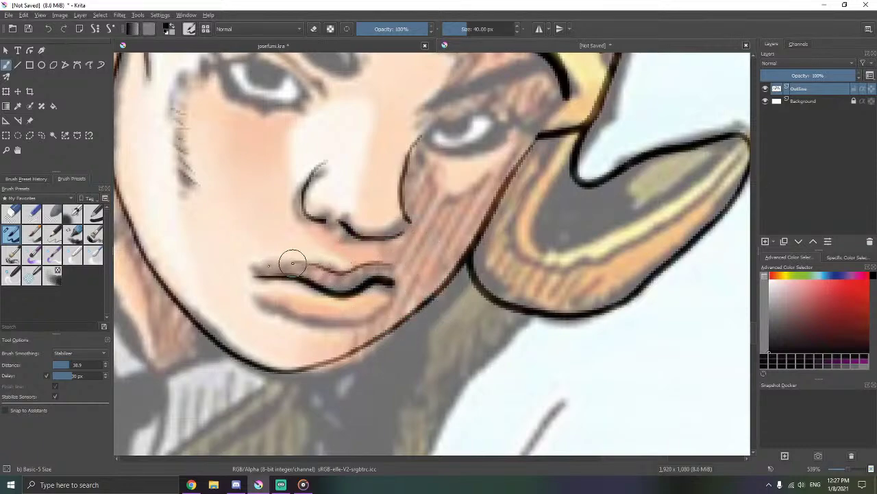
pyautogui.moveTo(293, 263); pyautogui.dragTo(253, 266)
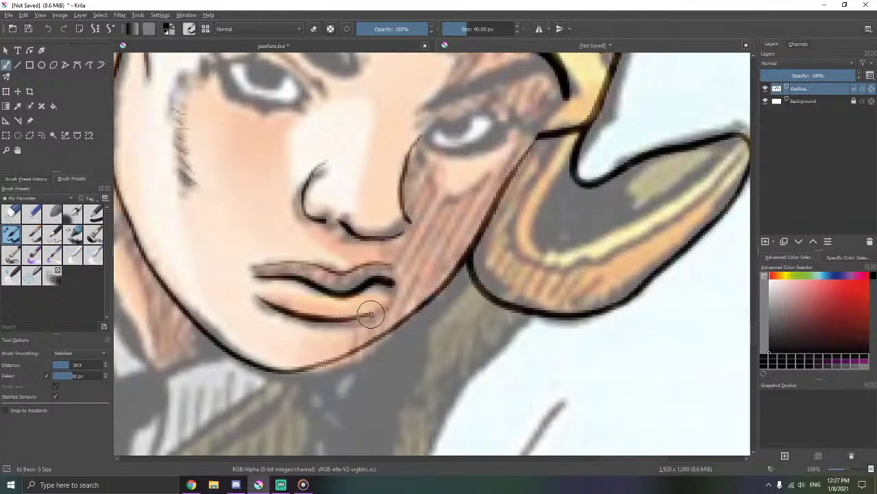
pyautogui.moveTo(396, 296); pyautogui.dragTo(393, 288)
pyautogui.moveTo(420, 255); pyautogui.dragTo(378, 284)
# - Trace the inner trim lines of the ear flap beside the shaded cheek, and fill its dark interior black with smoothing set to None
pyautogui.moveTo(444, 261); pyautogui.dragTo(367, 238)
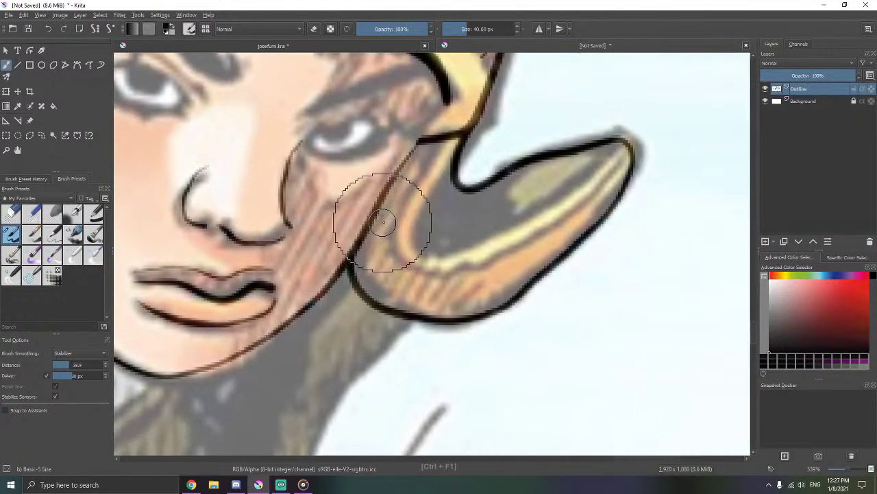
pyautogui.moveTo(440, 141)
pyautogui.mouseDown()
pyautogui.moveTo(419, 156)
pyautogui.moveTo(390, 255)
pyautogui.moveTo(473, 265)
pyautogui.mouseUp()
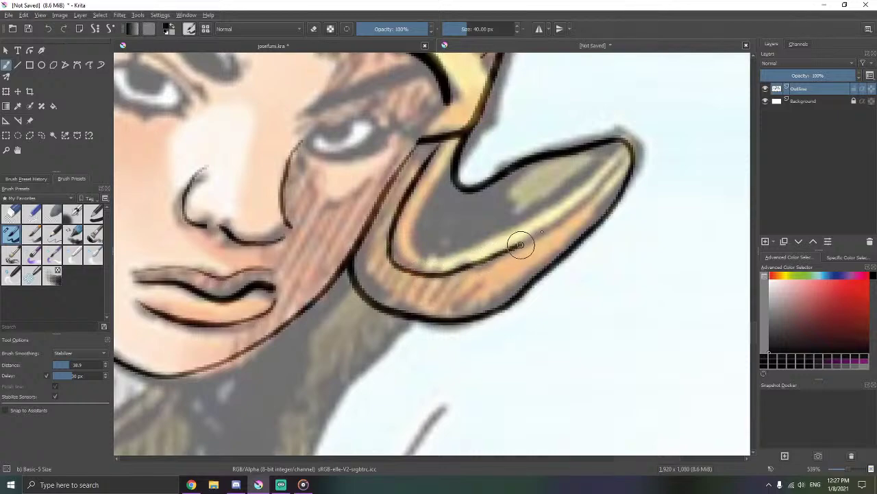
pyautogui.moveTo(521, 245); pyautogui.dragTo(565, 217)
pyautogui.moveTo(625, 164)
pyautogui.mouseDown()
pyautogui.moveTo(632, 153)
pyautogui.moveTo(620, 144)
pyautogui.moveTo(552, 201)
pyautogui.moveTo(453, 246)
pyautogui.moveTo(427, 201)
pyautogui.moveTo(452, 157)
pyautogui.mouseUp()
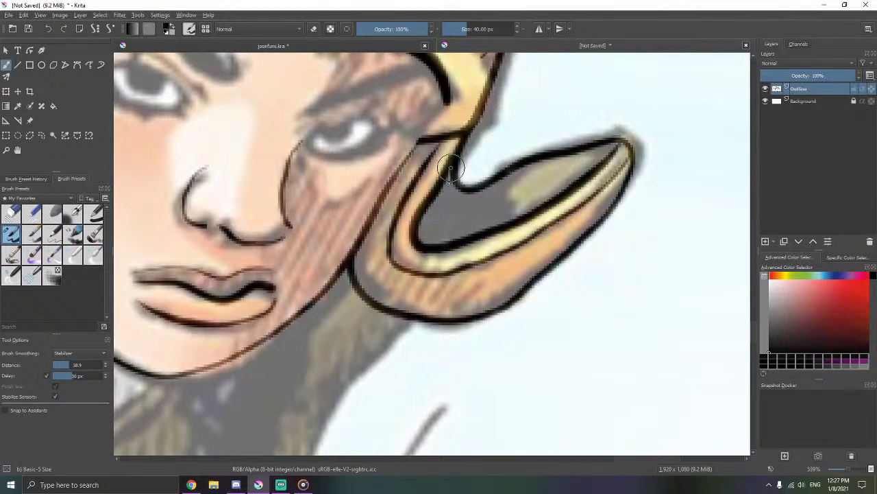
pyautogui.hotkey('ctrl', 'F2')
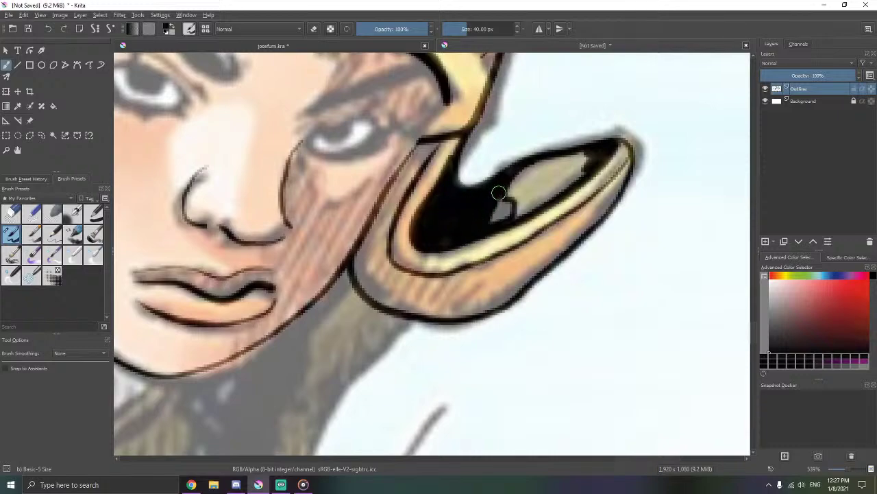
# - Draw curved hatching strokes on the underside of the ear flap with Stabilizer smoothing, undoing the last ones
pyautogui.hotkey('shift', 's')
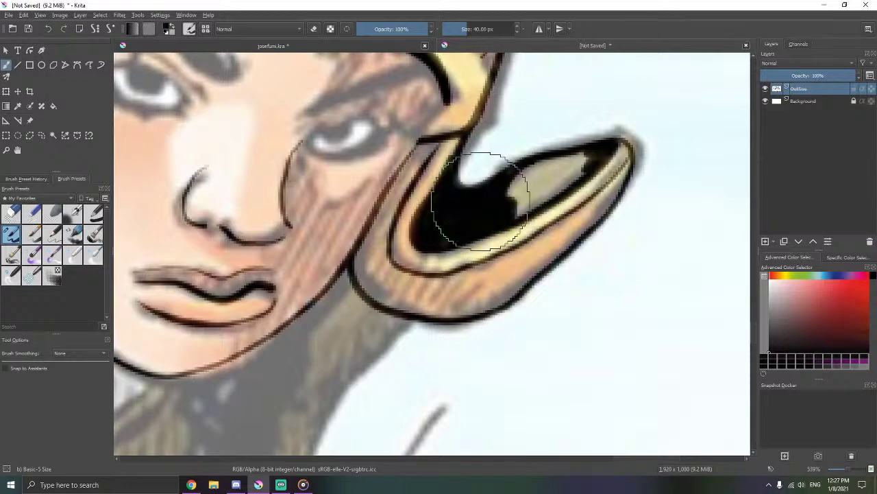
pyautogui.moveTo(456, 294); pyautogui.dragTo(515, 238)
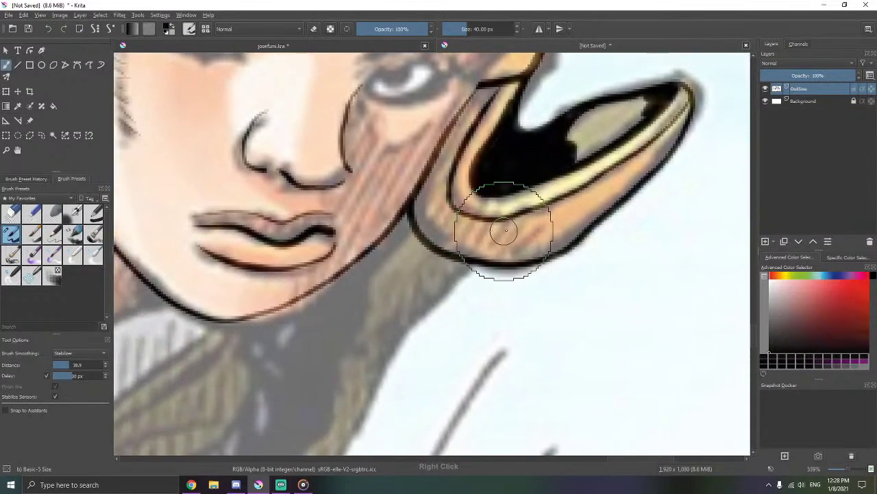
pyautogui.scroll(2, 568, 231)
pyautogui.moveTo(557, 205); pyautogui.dragTo(472, 266)
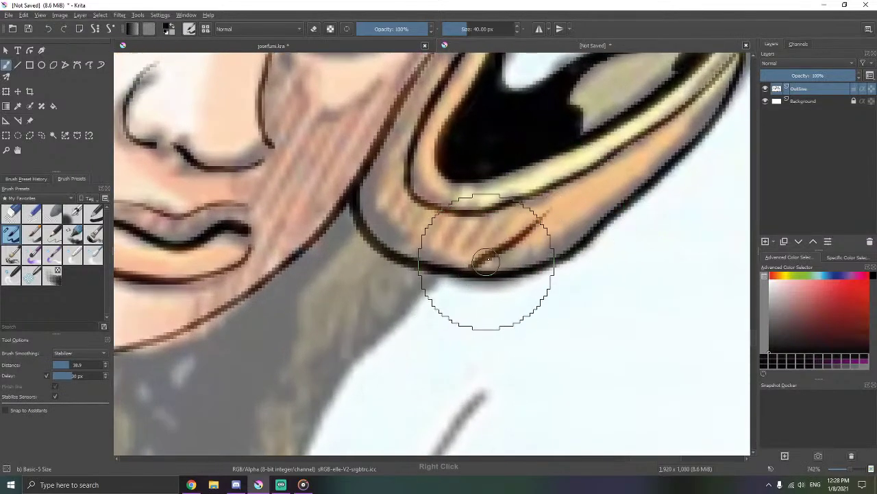
pyautogui.moveTo(523, 198); pyautogui.dragTo(442, 258)
pyautogui.moveTo(449, 215); pyautogui.dragTo(425, 254)
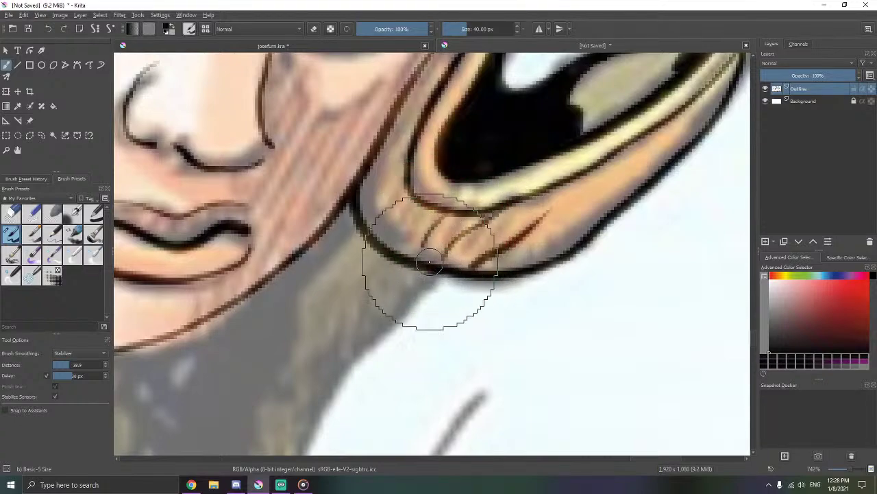
pyautogui.moveTo(433, 207); pyautogui.dragTo(453, 237)
pyautogui.hotkey('ctrl', 'z')
pyautogui.hotkey('ctrl', 'z')
# - Continue the short hatching around the ear flap's lower rim and up the narrow strip beside the cheek
pyautogui.moveTo(531, 231)
pyautogui.mouseDown()
pyautogui.moveTo(461, 301)
pyautogui.moveTo(483, 275)
pyautogui.mouseUp()
pyautogui.hotkey('ctrl', 'z')
pyautogui.moveTo(506, 245)
pyautogui.mouseDown()
pyautogui.moveTo(472, 277)
pyautogui.moveTo(475, 288)
pyautogui.mouseUp()
pyautogui.moveTo(445, 241); pyautogui.dragTo(426, 292)
pyautogui.rightClick(451, 288)
pyautogui.moveTo(470, 236)
pyautogui.mouseDown()
pyautogui.moveTo(452, 261)
pyautogui.moveTo(440, 295)
pyautogui.mouseUp()
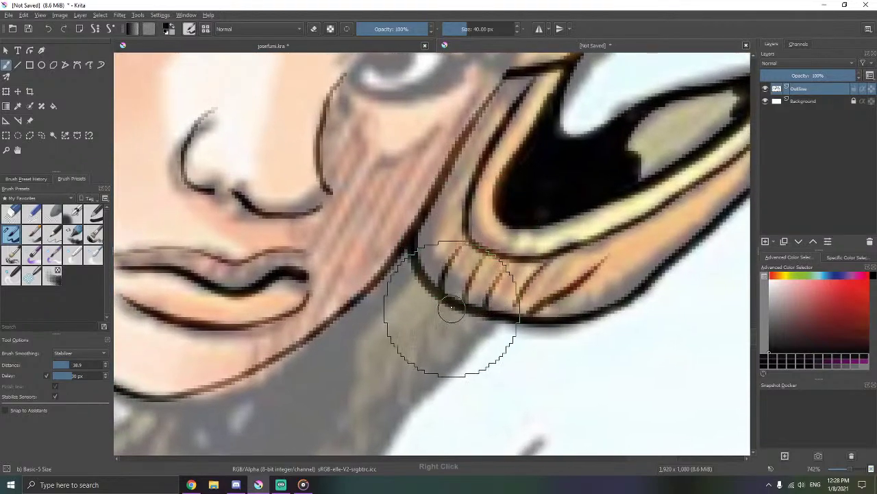
pyautogui.moveTo(464, 218); pyautogui.dragTo(418, 270)
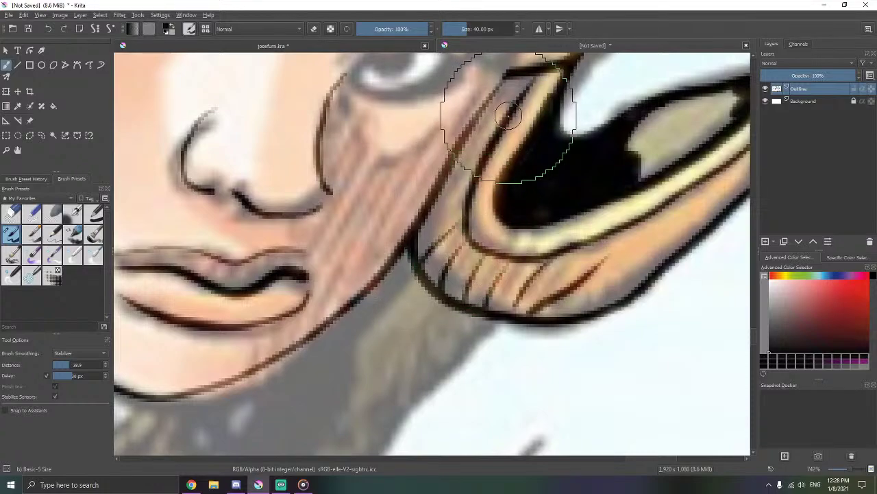
pyautogui.moveTo(507, 115)
pyautogui.mouseDown()
pyautogui.moveTo(466, 163)
pyautogui.moveTo(424, 238)
pyautogui.moveTo(470, 252)
pyautogui.mouseUp()
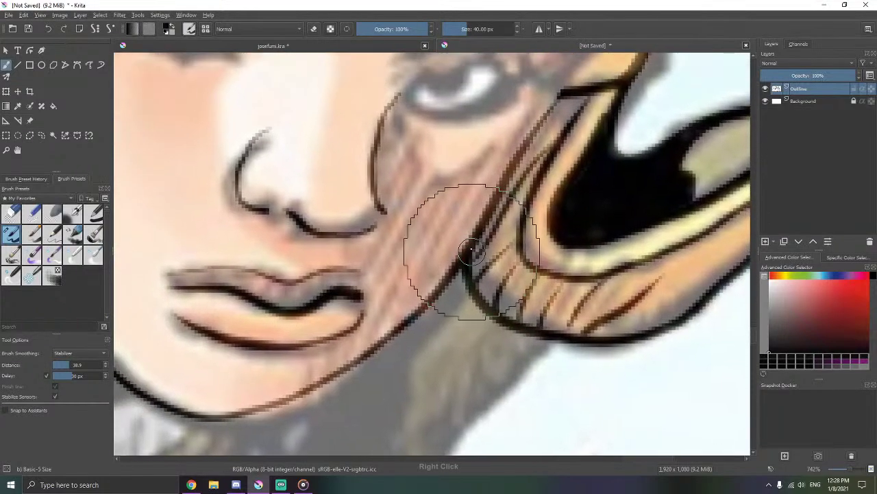
# - Draw long diagonal hatching lines down the shaded cheek below the far eye, and shorter ones beneath the mouth corner
pyautogui.moveTo(513, 133)
pyautogui.mouseDown()
pyautogui.moveTo(538, 96)
pyautogui.moveTo(410, 293)
pyautogui.moveTo(481, 159)
pyautogui.moveTo(399, 281)
pyautogui.moveTo(450, 169)
pyautogui.moveTo(392, 262)
pyautogui.moveTo(422, 166)
pyautogui.moveTo(366, 270)
pyautogui.moveTo(380, 267)
pyautogui.moveTo(415, 149)
pyautogui.moveTo(393, 183)
pyautogui.moveTo(384, 234)
pyautogui.moveTo(399, 231)
pyautogui.moveTo(412, 309)
pyautogui.moveTo(416, 283)
pyautogui.moveTo(398, 323)
pyautogui.moveTo(382, 314)
pyautogui.moveTo(374, 336)
pyautogui.mouseUp()
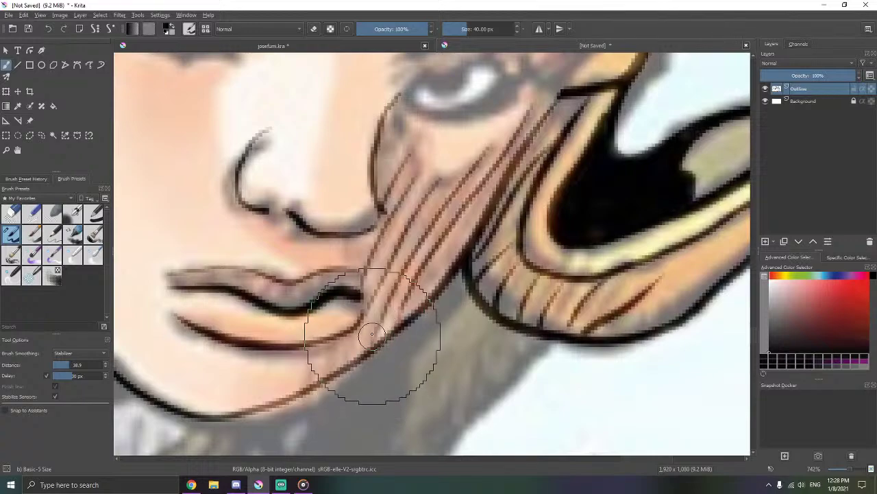
pyautogui.moveTo(370, 300)
pyautogui.mouseDown()
pyautogui.moveTo(357, 375)
pyautogui.moveTo(345, 337)
pyautogui.moveTo(347, 380)
pyautogui.moveTo(337, 348)
pyautogui.moveTo(335, 372)
pyautogui.moveTo(317, 341)
pyautogui.moveTo(323, 372)
pyautogui.mouseUp()
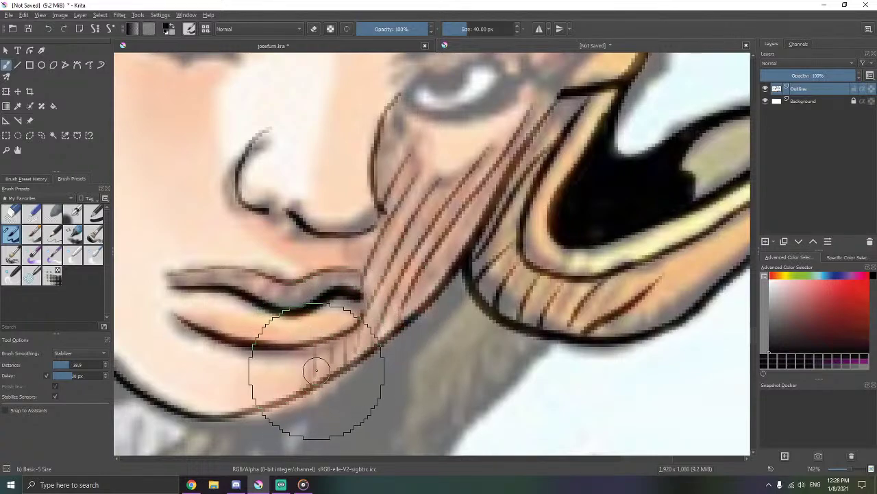
pyautogui.rightClick(418, 214)
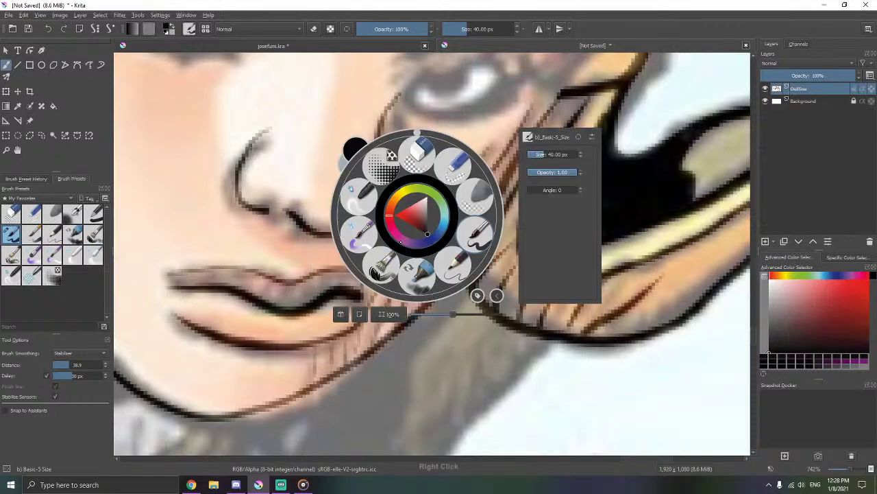
pyautogui.rightClick(490, 208)
pyautogui.click(542, 223)
# - Trace the far eyebrow as a solid black tapered shape reaching the hat brim, redoing the first stroke
pyautogui.moveTo(523, 182); pyautogui.dragTo(474, 333)
pyautogui.moveTo(473, 167); pyautogui.dragTo(486, 221)
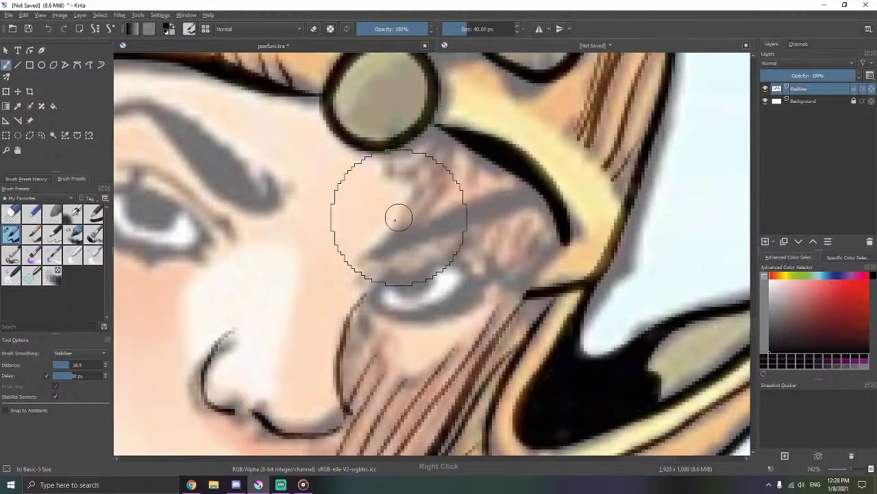
pyautogui.moveTo(359, 263); pyautogui.dragTo(423, 226)
pyautogui.hotkey('ctrl', 'z')
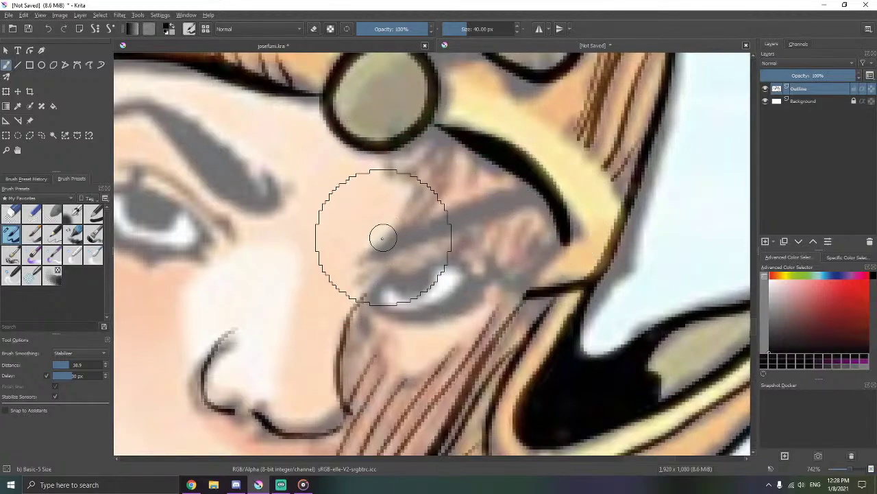
pyautogui.moveTo(359, 263)
pyautogui.mouseDown()
pyautogui.moveTo(460, 212)
pyautogui.moveTo(565, 188)
pyautogui.moveTo(442, 216)
pyautogui.mouseUp()
# - Trace the near eyebrow as a solid black shape, thin at the outer end and hooked at the inner end
pyautogui.moveTo(403, 249); pyautogui.dragTo(544, 303)
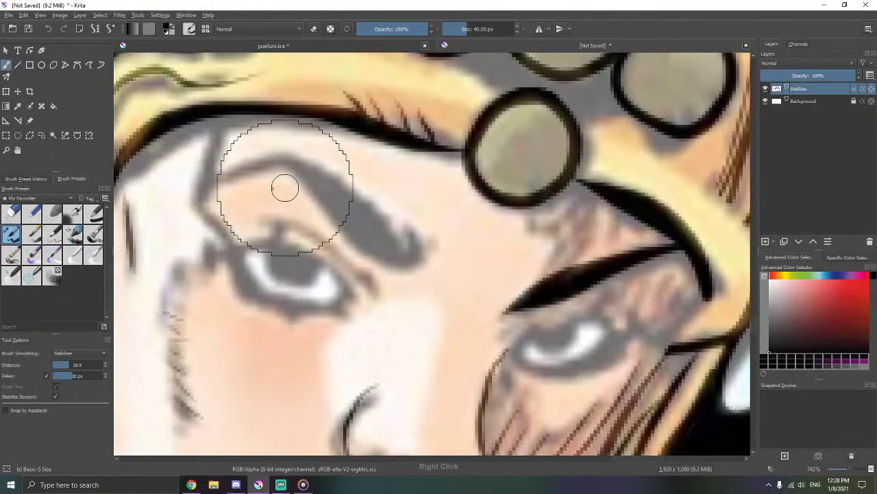
pyautogui.moveTo(214, 177)
pyautogui.mouseDown()
pyautogui.moveTo(293, 162)
pyautogui.moveTo(333, 189)
pyautogui.moveTo(372, 239)
pyautogui.moveTo(407, 259)
pyautogui.moveTo(418, 232)
pyautogui.mouseUp()
pyautogui.moveTo(242, 197); pyautogui.dragTo(374, 209)
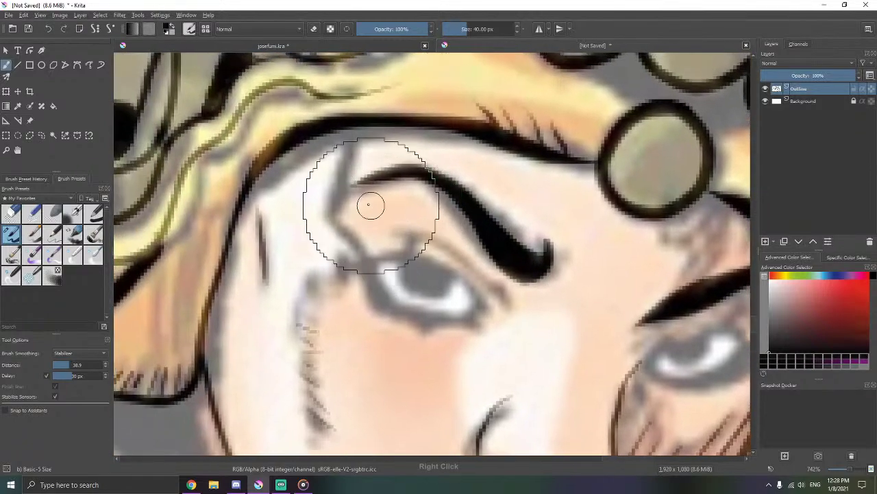
# - Trace the line from the hat brim down to the near eye, its lower lid and the eyelid crease
pyautogui.moveTo(357, 121)
pyautogui.mouseDown()
pyautogui.moveTo(333, 212)
pyautogui.moveTo(362, 278)
pyautogui.moveTo(392, 318)
pyautogui.moveTo(449, 299)
pyautogui.moveTo(460, 328)
pyautogui.mouseUp()
pyautogui.moveTo(368, 120)
pyautogui.mouseDown()
pyautogui.moveTo(336, 180)
pyautogui.moveTo(336, 227)
pyautogui.mouseUp()
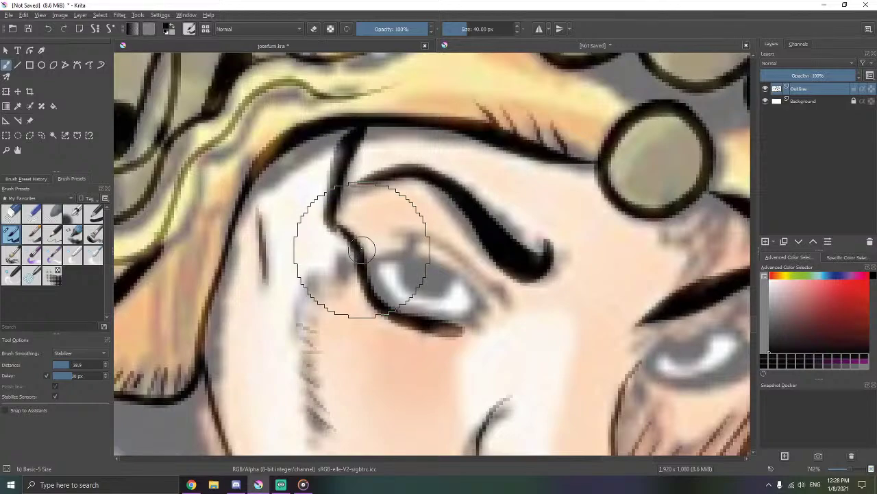
pyautogui.moveTo(463, 220); pyautogui.dragTo(358, 145)
pyautogui.moveTo(526, 185); pyautogui.dragTo(416, 172)
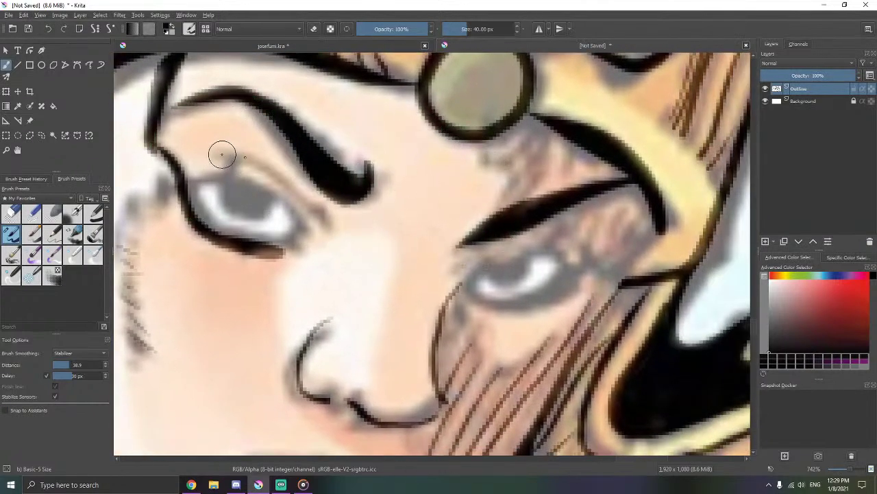
pyautogui.moveTo(223, 154)
pyautogui.mouseDown()
pyautogui.moveTo(268, 168)
pyautogui.moveTo(321, 218)
pyautogui.moveTo(319, 208)
pyautogui.moveTo(331, 215)
pyautogui.moveTo(243, 225)
pyautogui.mouseUp()
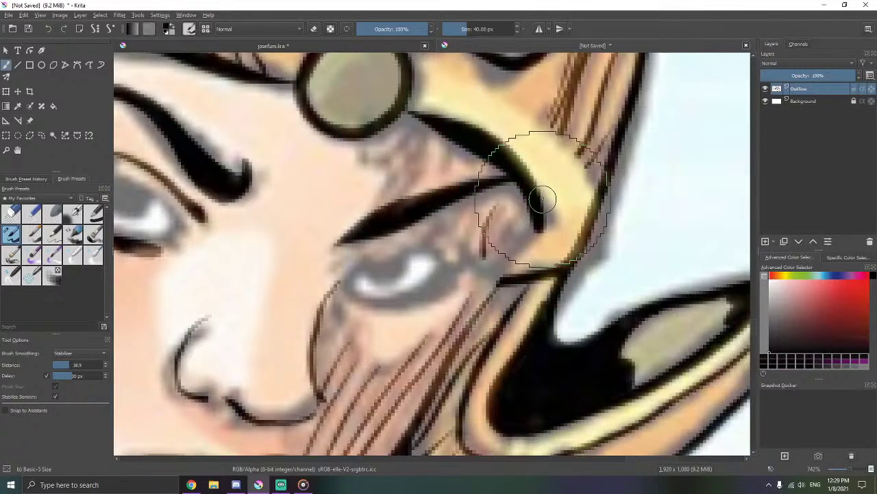
# - Add thin shading strokes in the shadowed area around the far eye and eyebrow below the hat brim
pyautogui.moveTo(527, 207); pyautogui.dragTo(501, 244)
pyautogui.moveTo(409, 135)
pyautogui.mouseDown()
pyautogui.moveTo(430, 131)
pyautogui.moveTo(405, 184)
pyautogui.moveTo(450, 136)
pyautogui.moveTo(441, 186)
pyautogui.mouseUp()
pyautogui.moveTo(525, 209)
pyautogui.mouseDown()
pyautogui.moveTo(390, 236)
pyautogui.moveTo(481, 186)
pyautogui.moveTo(425, 215)
pyautogui.moveTo(492, 251)
pyautogui.mouseUp()
pyautogui.moveTo(350, 253)
pyautogui.mouseDown()
pyautogui.moveTo(495, 202)
pyautogui.moveTo(515, 260)
pyautogui.mouseUp()
pyautogui.moveTo(435, 192); pyautogui.dragTo(511, 214)
# - Outline the character's back from the ear flap across the speech bubble, over the shoulder and down to the waist
pyautogui.scroll(1, 492, 142)
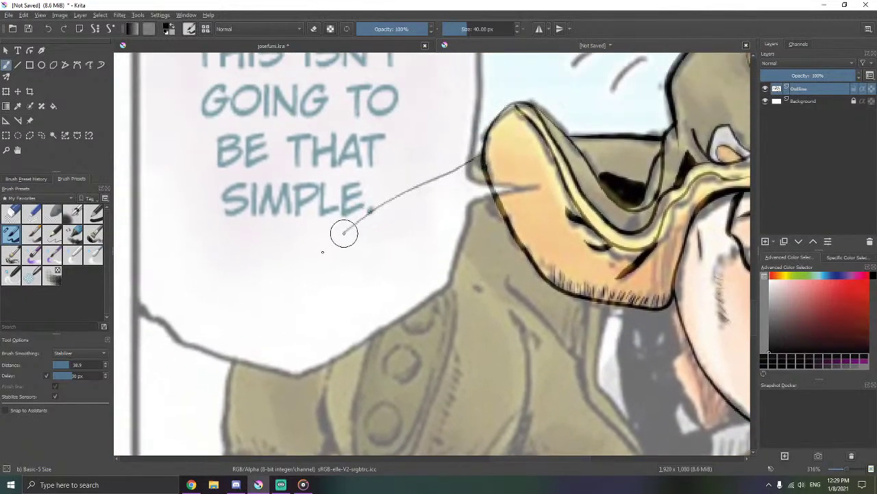
pyautogui.moveTo(254, 329); pyautogui.dragTo(239, 352)
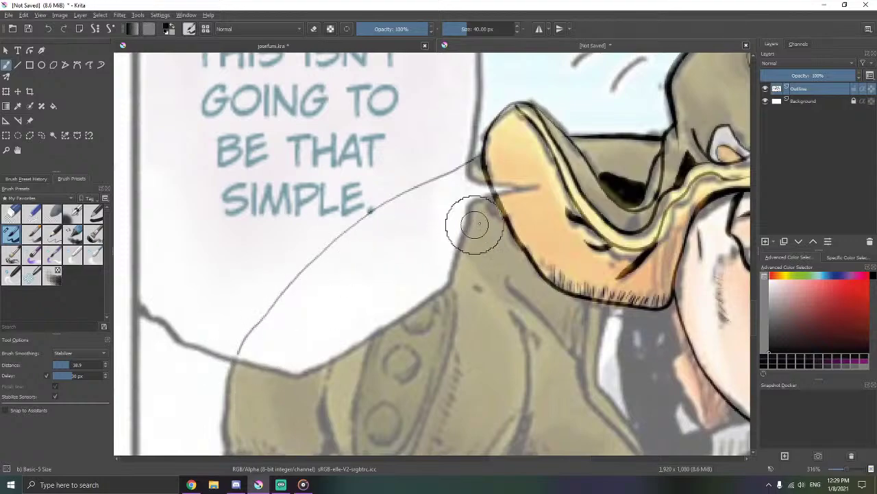
pyautogui.moveTo(497, 214); pyautogui.dragTo(480, 269)
pyautogui.moveTo(470, 237); pyautogui.dragTo(441, 147)
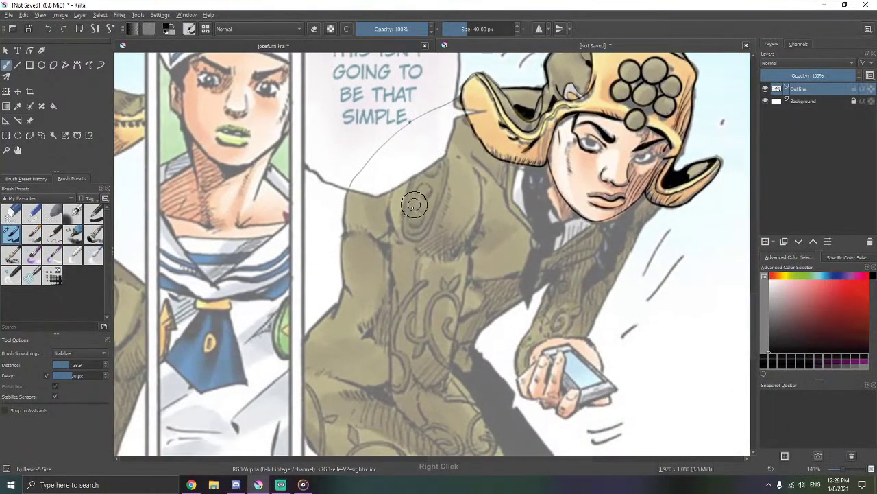
pyautogui.hotkey('ctrl', 'z')
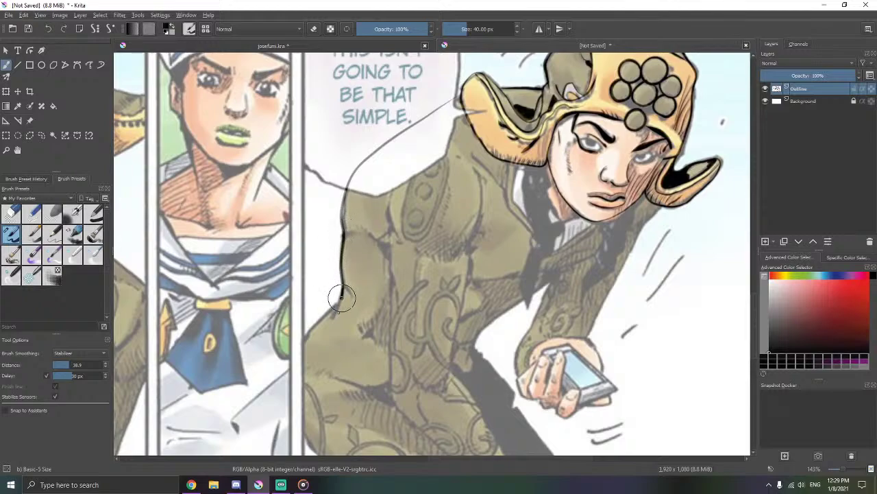
pyautogui.moveTo(360, 314)
pyautogui.mouseDown()
pyautogui.moveTo(425, 209)
pyautogui.moveTo(397, 257)
pyautogui.moveTo(408, 246)
pyautogui.moveTo(402, 259)
pyautogui.moveTo(406, 176)
pyautogui.mouseUp()
pyautogui.scroll(2, 401, 258)
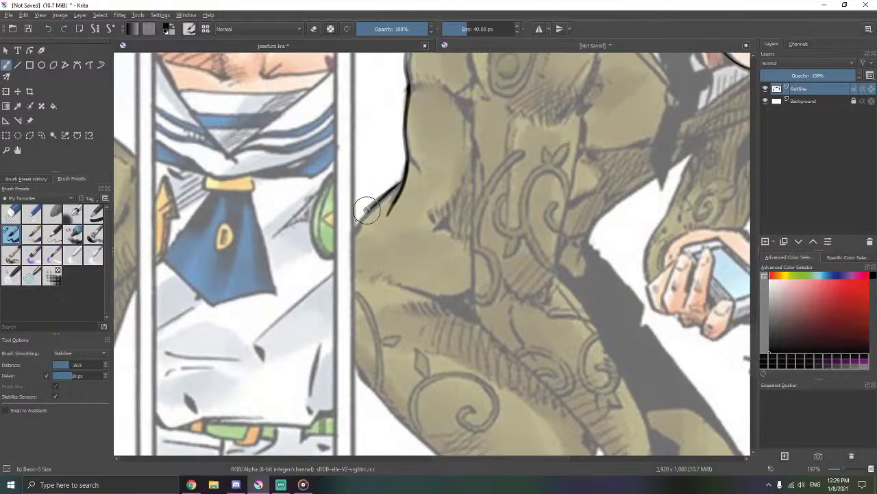
pyautogui.hotkey('ctrl', 'z')
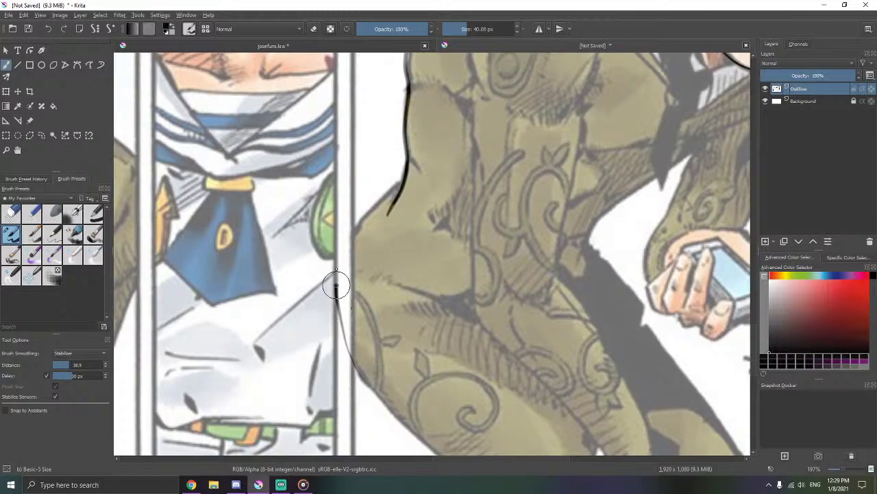
pyautogui.moveTo(336, 285)
pyautogui.mouseDown()
pyautogui.moveTo(334, 254)
pyautogui.moveTo(365, 218)
pyautogui.mouseUp()
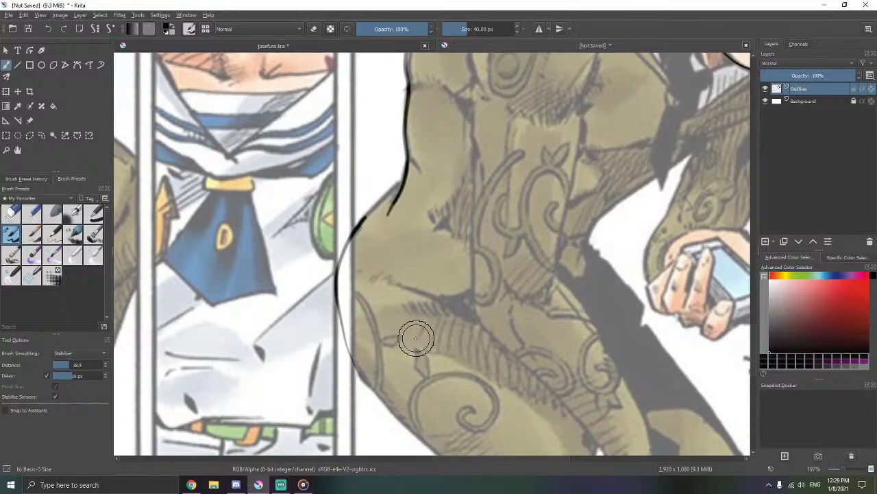
pyautogui.scroll(-3, 416, 339)
pyautogui.moveTo(390, 359); pyautogui.dragTo(424, 279)
pyautogui.hotkey('ctrl', 'z')
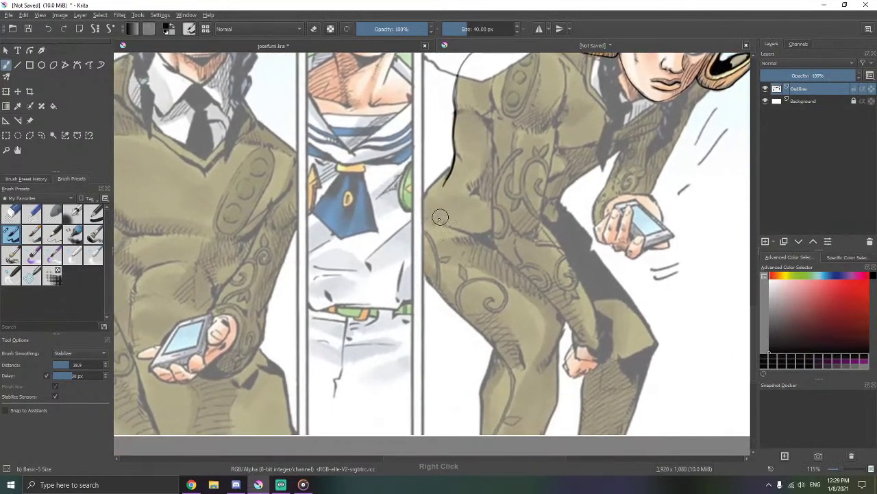
# - Draw the hip outline from the waist, curving out across the panel border and back to the upper thigh
pyautogui.scroll(3, 440, 218)
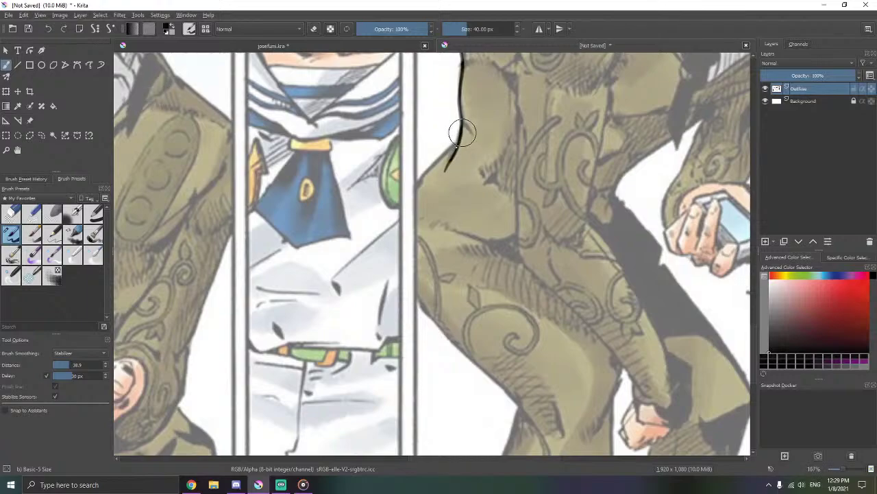
pyautogui.moveTo(428, 168); pyautogui.dragTo(386, 218)
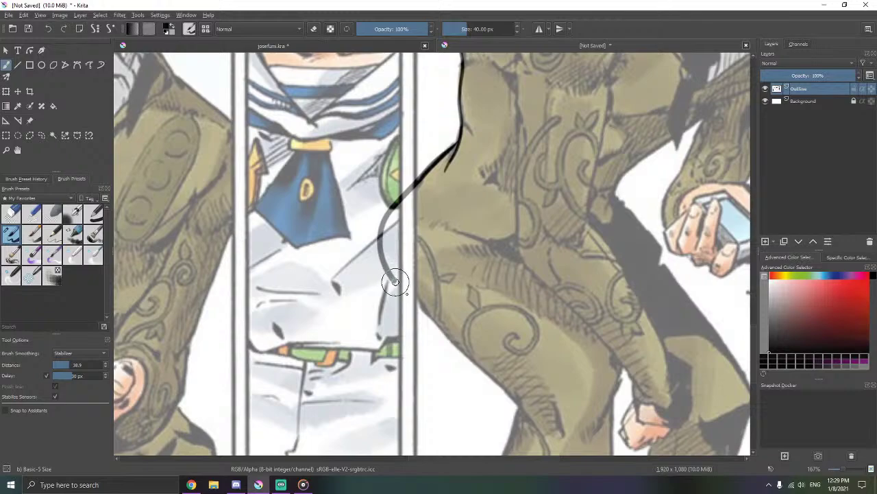
pyautogui.moveTo(413, 297); pyautogui.dragTo(431, 322)
pyautogui.scroll(-3, 441, 360)
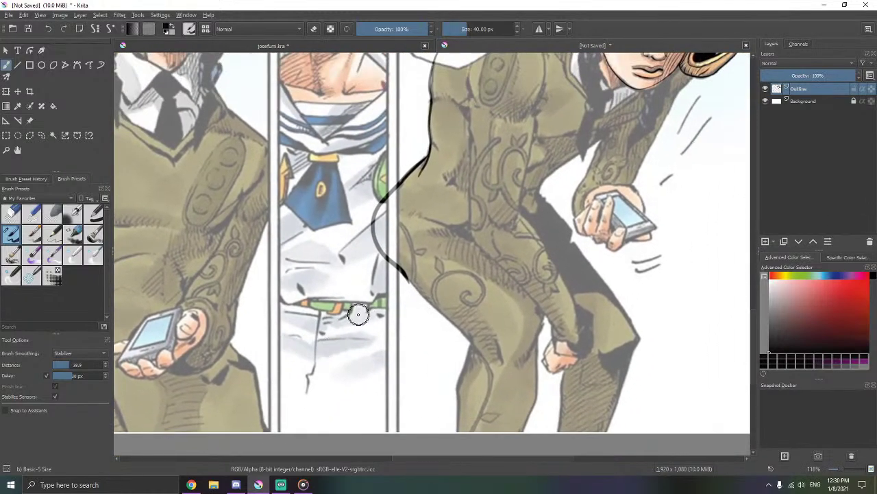
# - Handwrite "how thicc is too thicc?" beside and across the character's hip with brush smoothing set to None
pyautogui.hotkey('ctrl', 'F2')
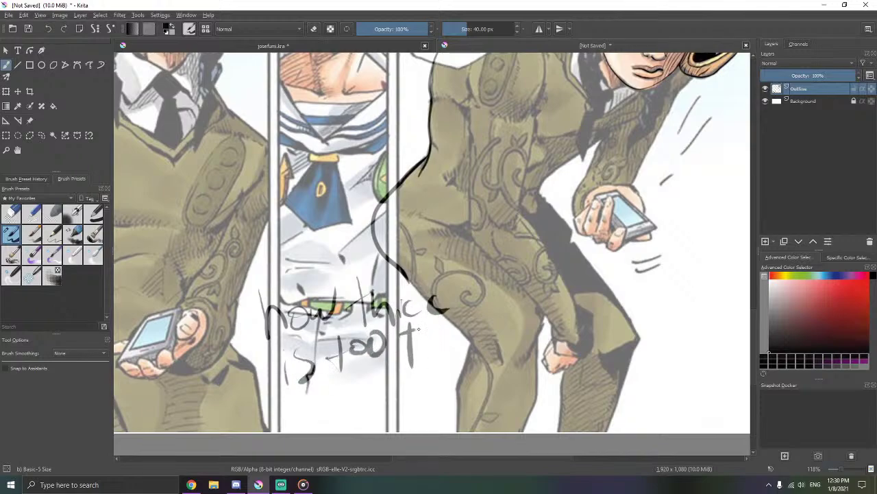
pyautogui.moveTo(529, 282); pyautogui.dragTo(526, 331)
pyautogui.click(529, 344)
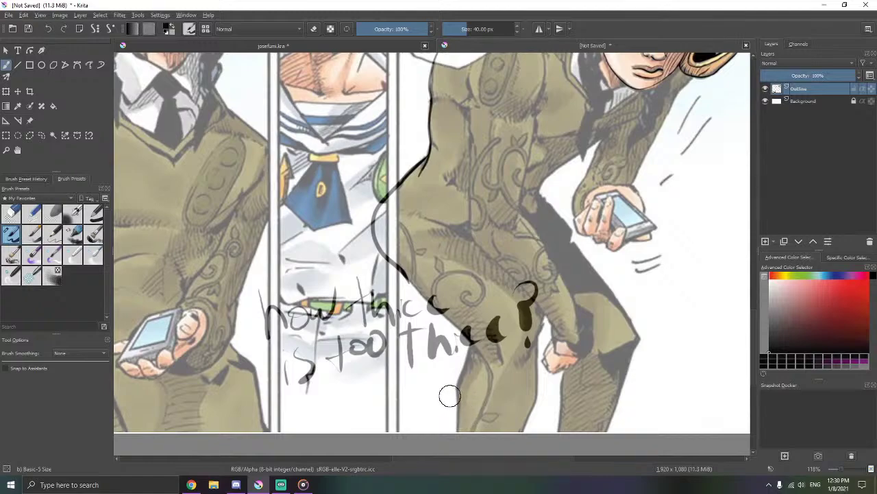
# - Undo the handwritten note and the hip outline, back to the end of the waist line
pyautogui.hotkey('ctrl', 'z')
pyautogui.hotkey('ctrl', 'z')
pyautogui.hotkey('ctrl', 'z')
pyautogui.hotkey('ctrl', 'z')
pyautogui.hotkey('ctrl', 'z')
pyautogui.hotkey('ctrl', 'z')
pyautogui.hotkey('ctrl', 'z')
pyautogui.hotkey('ctrl', 'z')
pyautogui.hotkey('ctrl', 'z')
pyautogui.hotkey('ctrl', 'z')
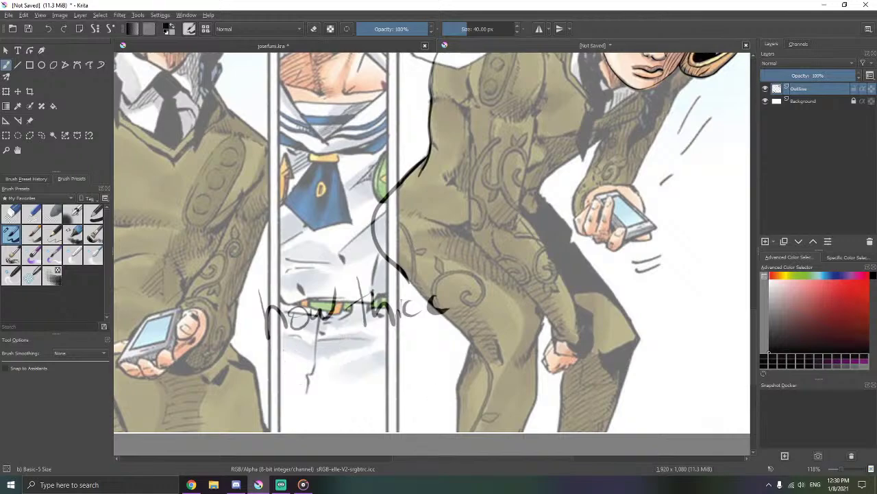
pyautogui.hotkey('ctrl', 'z')
pyautogui.hotkey('ctrl', 'z')
pyautogui.hotkey('ctrl', 'z')
pyautogui.hotkey('ctrl', 'z')
pyautogui.hotkey('ctrl', 'z')
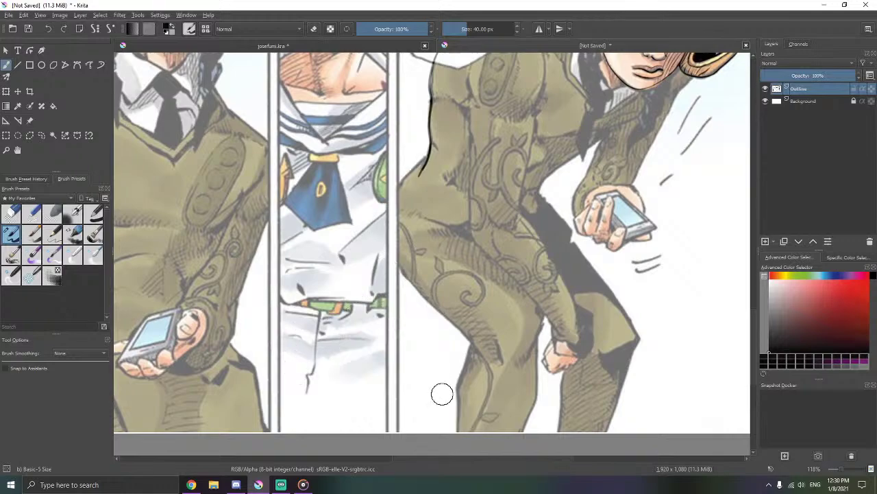
# - Set the brush colour to pure black, with cyan, magenta and yellow at 0 and black at 255
pyautogui.keyDown('ctrl'); pyautogui.rightClick(436, 294); pyautogui.keyUp('ctrl')
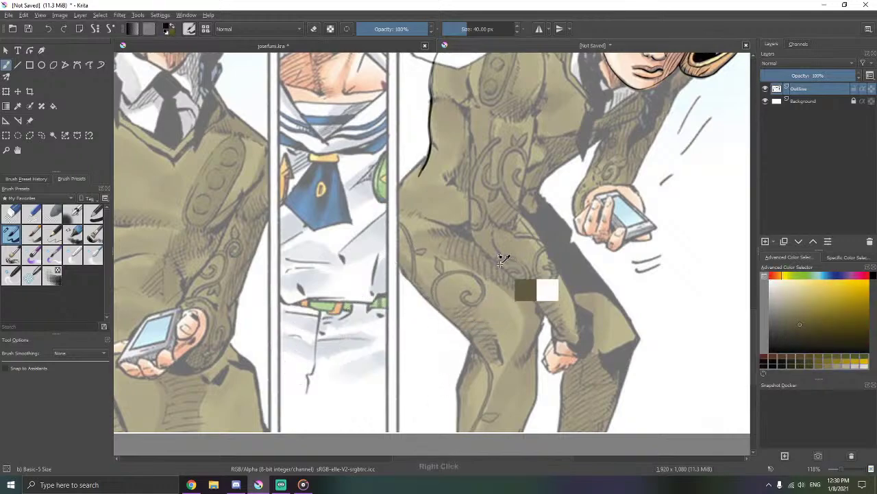
pyautogui.press('e')
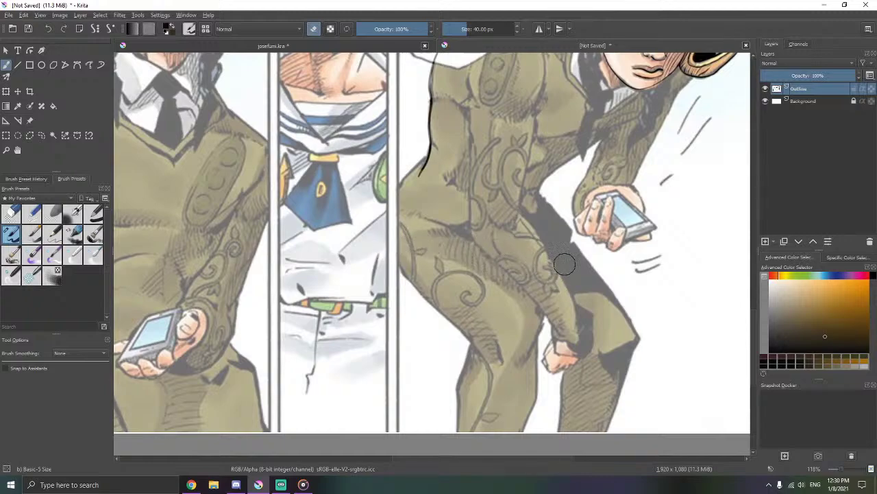
pyautogui.press('e')
pyautogui.click(872, 277)
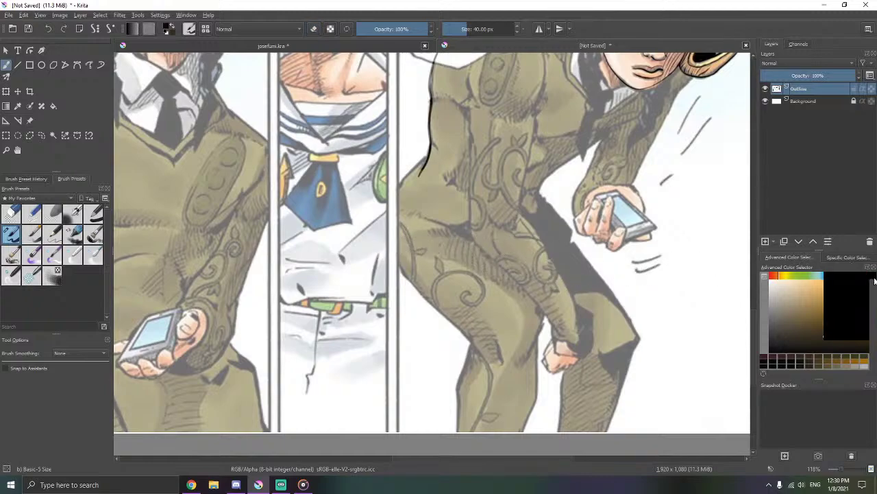
pyautogui.click(852, 260)
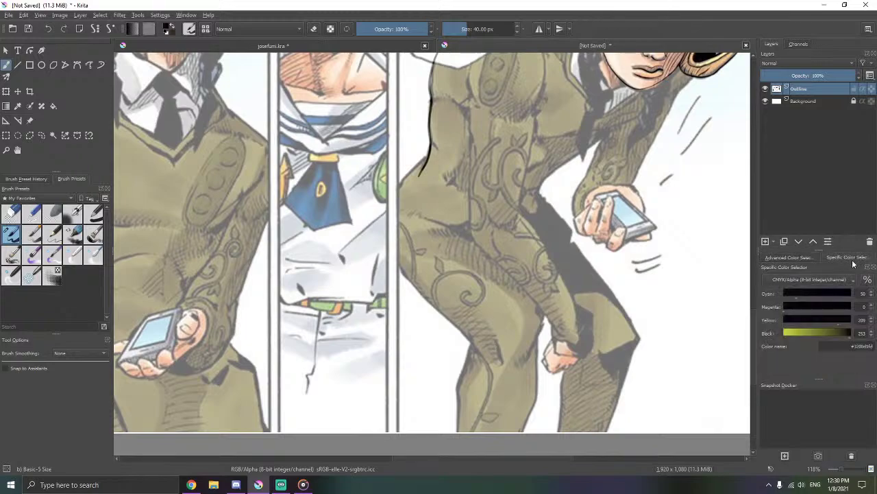
pyautogui.moveTo(834, 320); pyautogui.dragTo(784, 320)
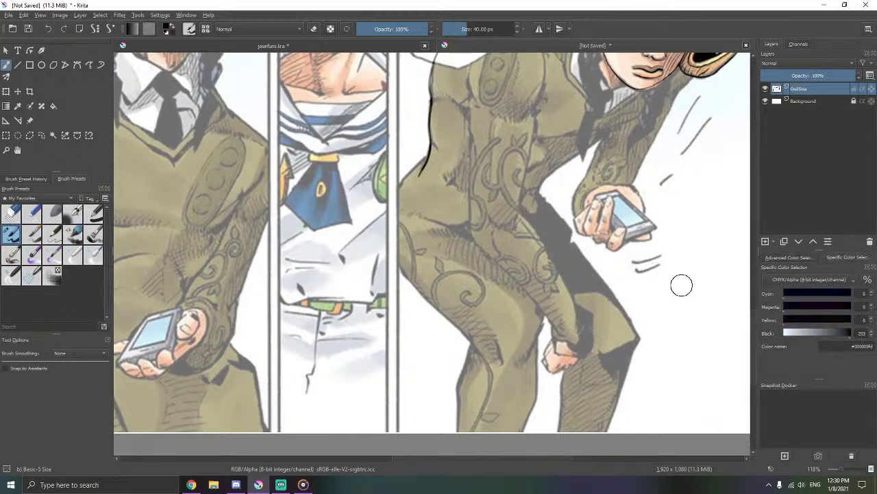
pyautogui.click(854, 334)
pyautogui.moveTo(423, 265); pyautogui.dragTo(490, 227)
pyautogui.moveTo(500, 173); pyautogui.dragTo(515, 246)
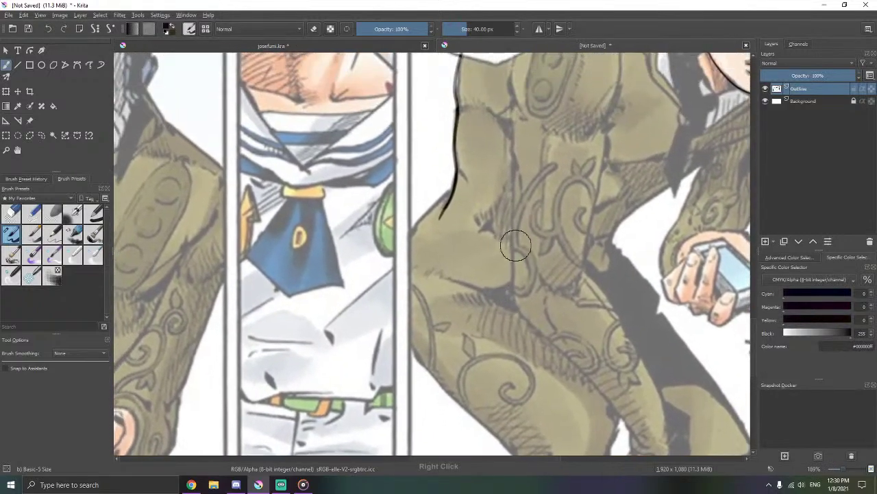
pyautogui.click(787, 258)
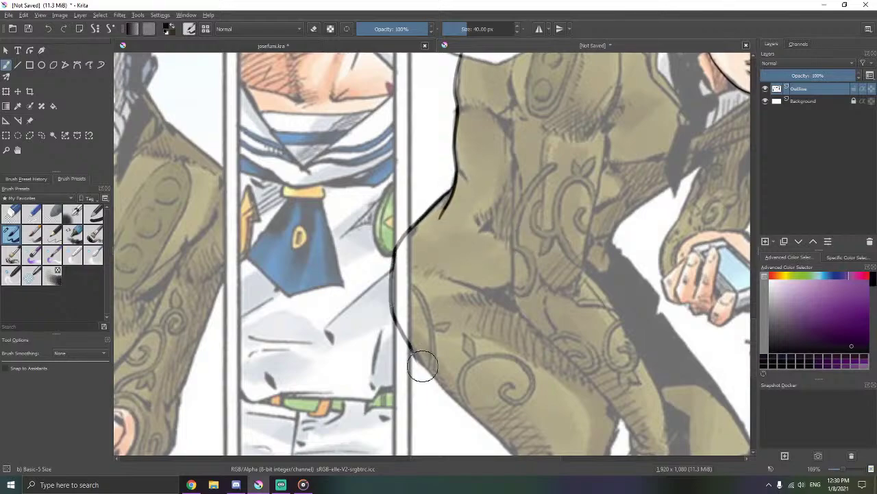
# - Undo the unsmoothed hip stroke and redraw the outline with Stabilizer smoothing from the waist around the hip and down the thigh
pyautogui.hotkey('ctrl', 'z')
pyautogui.hotkey('ctrl', 'F1')
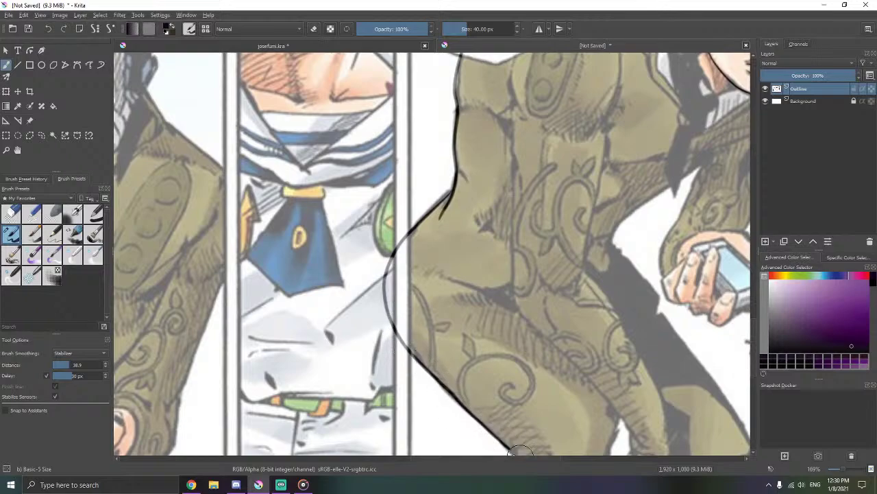
# - Trace the curved trouser fold behind the knee and the back contour of the lower leg, joining both to the thigh line
pyautogui.moveTo(510, 428); pyautogui.dragTo(453, 272)
pyautogui.moveTo(513, 337); pyautogui.dragTo(487, 262)
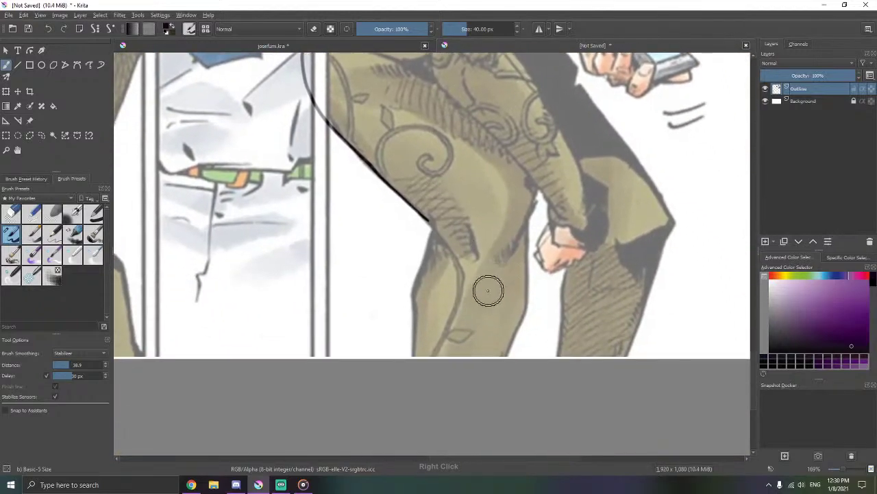
pyautogui.scroll(2, 488, 292)
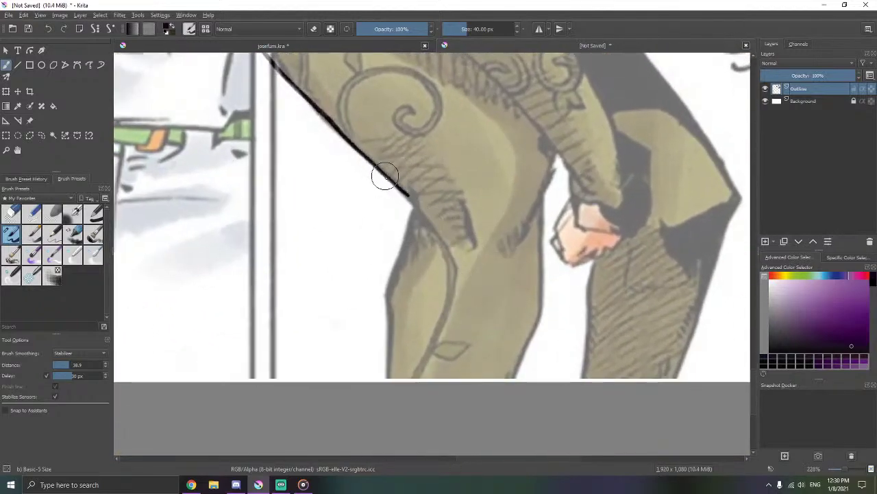
pyautogui.moveTo(407, 195); pyautogui.dragTo(420, 209)
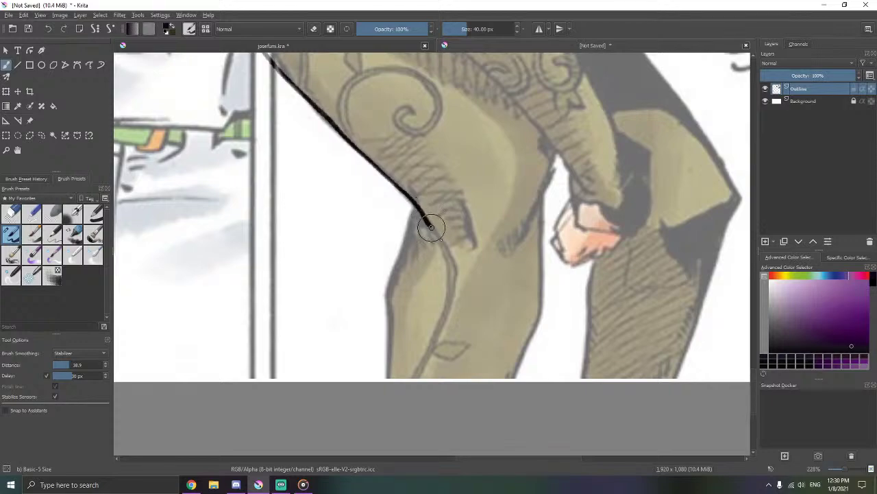
pyautogui.moveTo(431, 227)
pyautogui.mouseDown()
pyautogui.moveTo(458, 270)
pyautogui.moveTo(446, 345)
pyautogui.mouseUp()
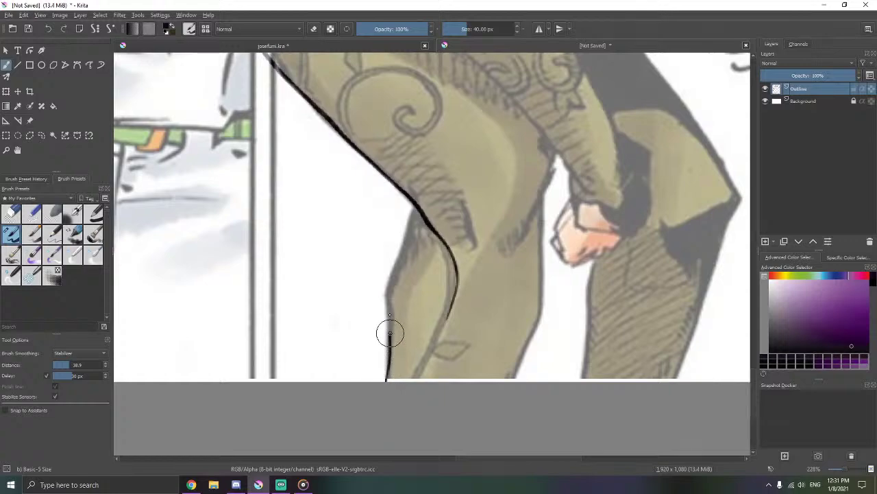
pyautogui.moveTo(389, 334)
pyautogui.mouseDown()
pyautogui.moveTo(390, 281)
pyautogui.moveTo(411, 220)
pyautogui.mouseUp()
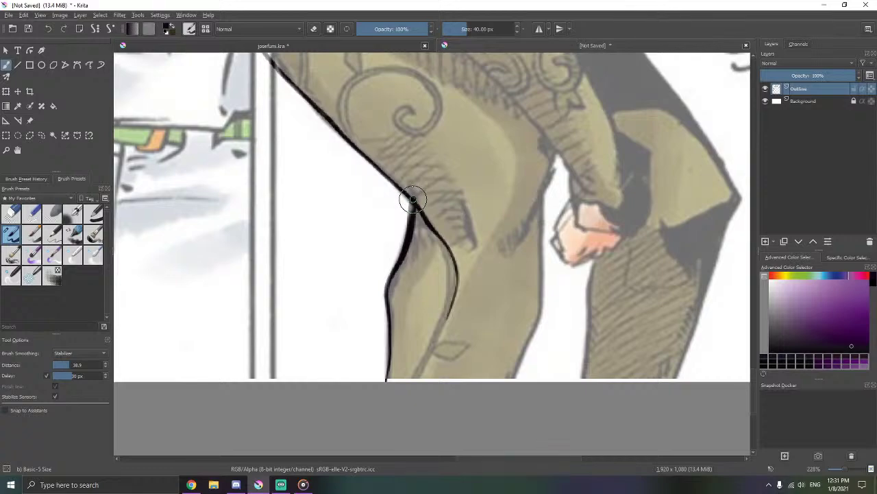
# - Erase the excess ink at the corner where the thigh line meets the lower leg, with brush smoothing set to None
pyautogui.moveTo(407, 198); pyautogui.dragTo(471, 170)
pyautogui.press('e')
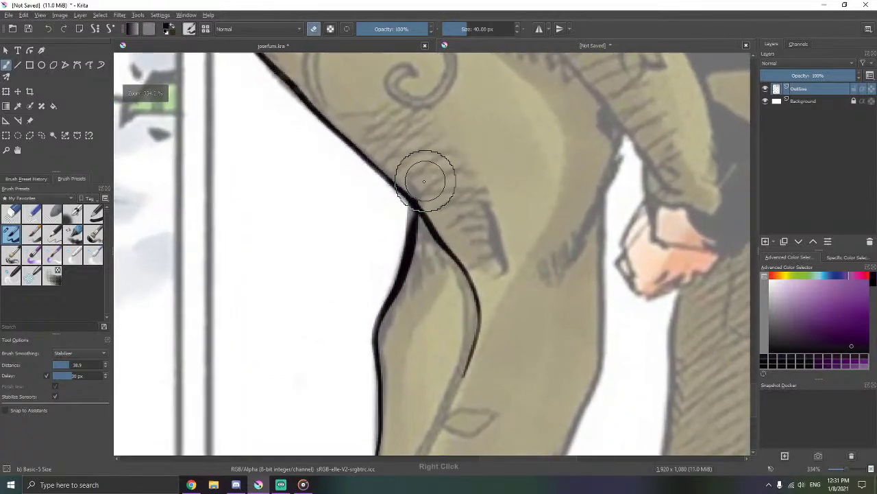
pyautogui.hotkey('ctrl', 'F2')
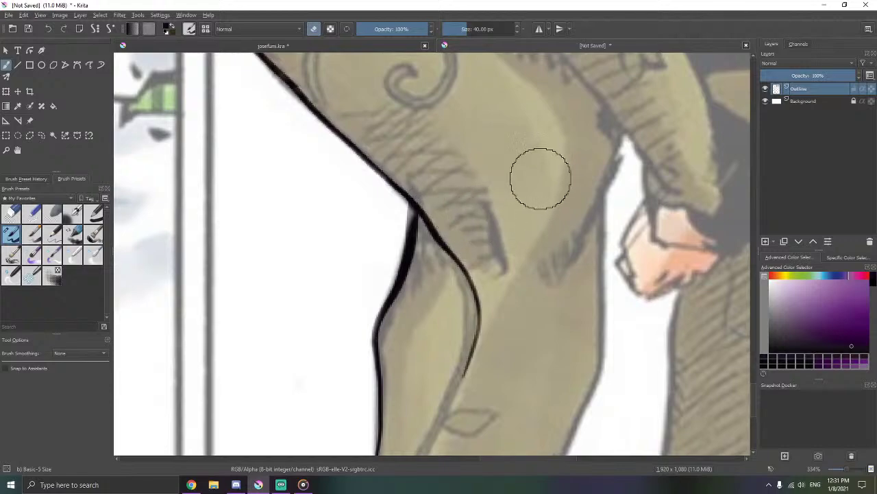
# - Retrace the outermost part of the hip curve between the panel borders in brush mode with Stabilizer smoothing
pyautogui.moveTo(540, 178); pyautogui.dragTo(466, 233)
pyautogui.scroll(-2, 432, 253)
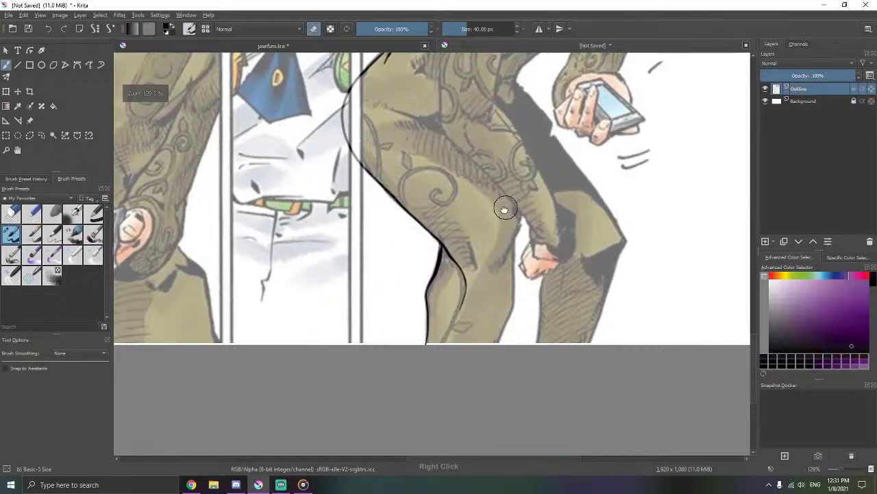
pyautogui.moveTo(504, 209); pyautogui.dragTo(441, 331)
pyautogui.scroll(-2, 473, 287)
pyautogui.moveTo(469, 212); pyautogui.dragTo(482, 271)
pyautogui.moveTo(477, 302)
pyautogui.mouseDown()
pyautogui.moveTo(485, 263)
pyautogui.moveTo(460, 292)
pyautogui.mouseUp()
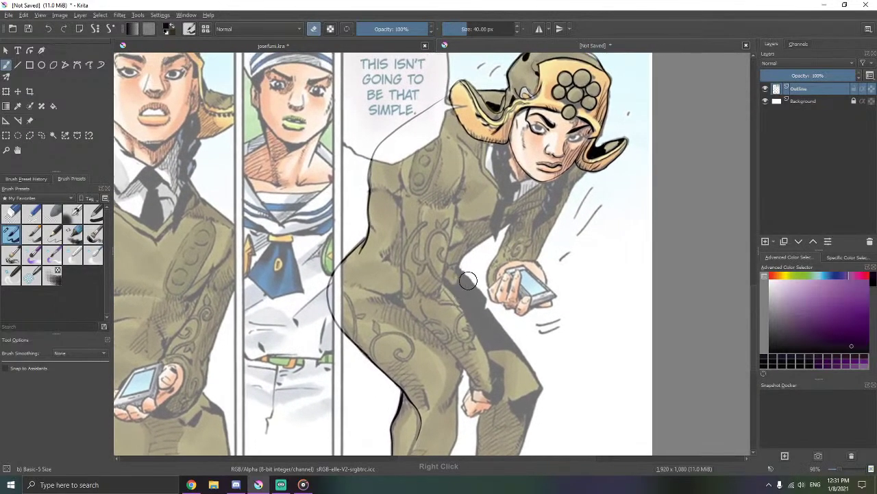
pyautogui.scroll(-2, 468, 280)
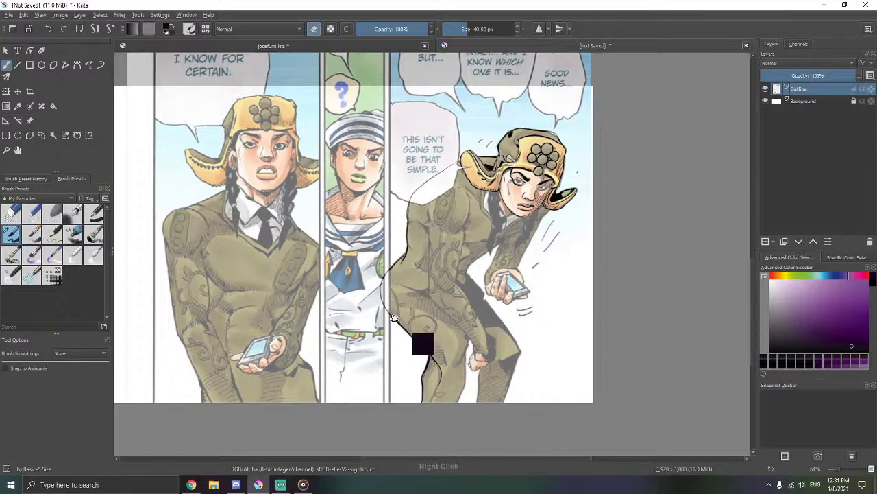
pyautogui.moveTo(423, 343)
pyautogui.mouseDown()
pyautogui.moveTo(440, 262)
pyautogui.moveTo(422, 236)
pyautogui.mouseUp()
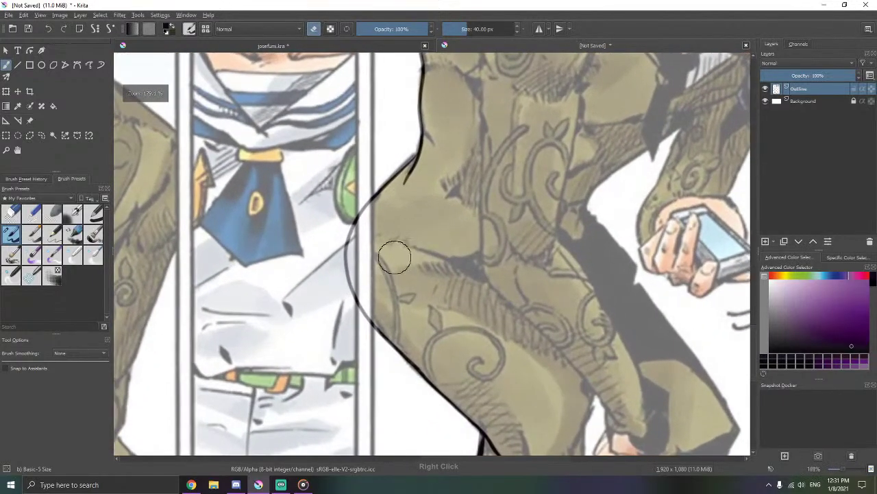
pyautogui.hotkey('ctrl', 'F1')
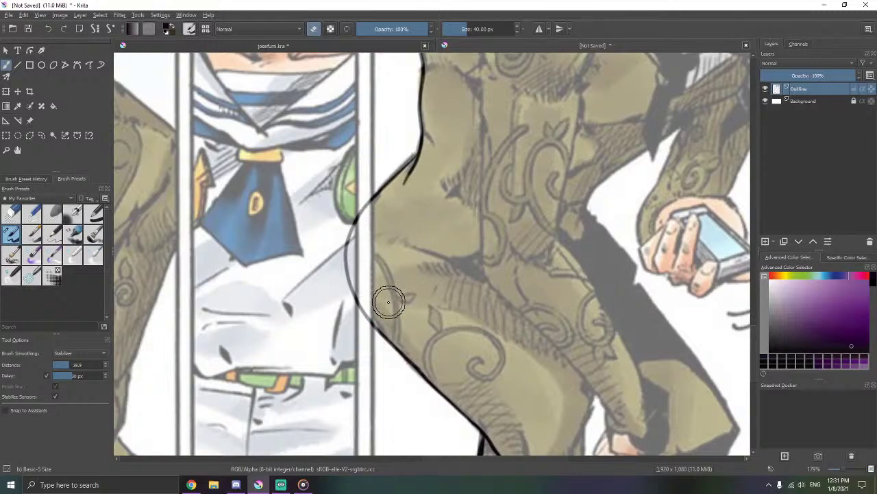
pyautogui.press('e')
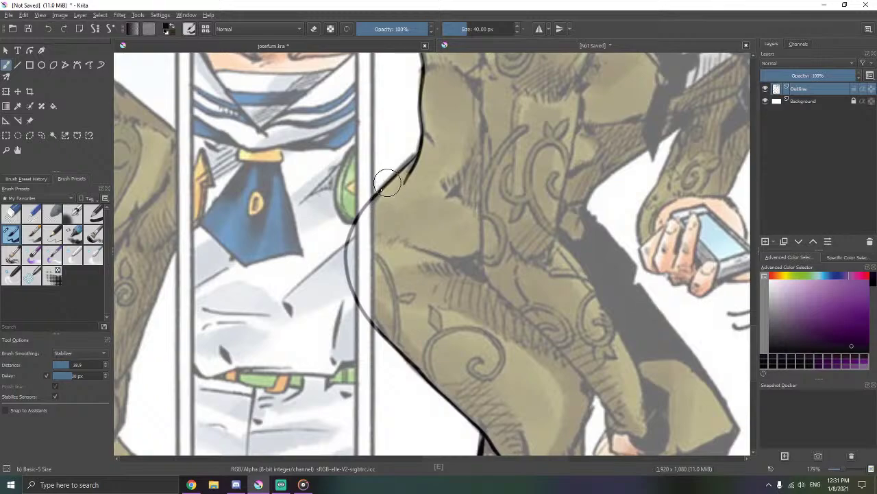
pyautogui.moveTo(374, 204); pyautogui.dragTo(372, 323)
# - Draw a new, flatter hip curve closer to the body, running from the waist line to the upper thigh
pyautogui.moveTo(435, 339)
pyautogui.mouseDown()
pyautogui.moveTo(404, 344)
pyautogui.moveTo(349, 380)
pyautogui.mouseUp()
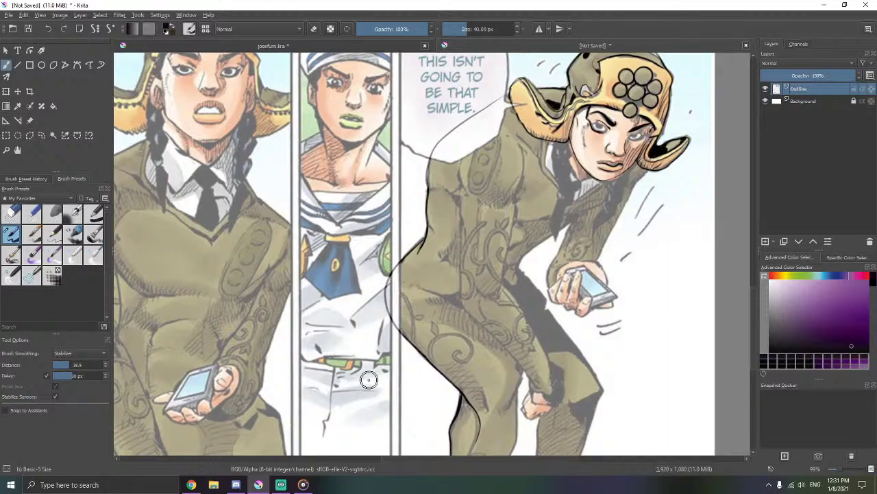
pyautogui.moveTo(374, 375)
pyautogui.mouseDown()
pyautogui.moveTo(414, 286)
pyautogui.moveTo(394, 325)
pyautogui.mouseUp()
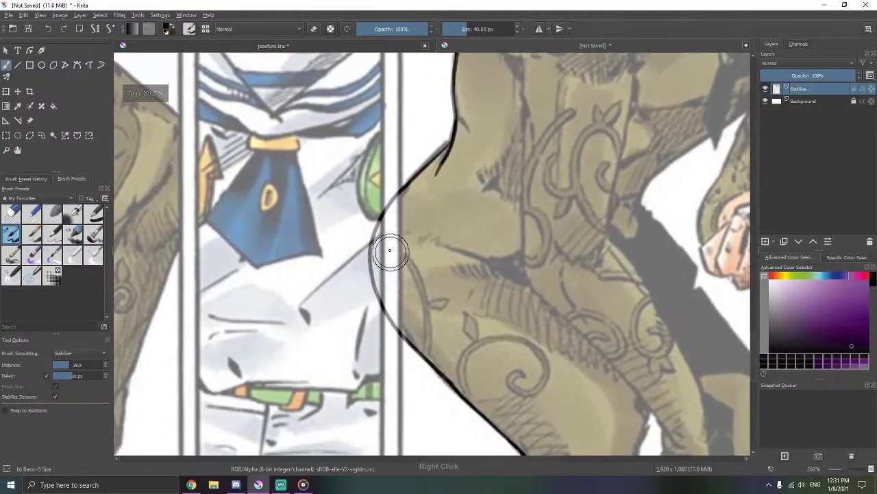
pyautogui.moveTo(405, 179)
pyautogui.mouseDown()
pyautogui.moveTo(391, 205)
pyautogui.moveTo(387, 261)
pyautogui.moveTo(393, 302)
pyautogui.moveTo(416, 349)
pyautogui.moveTo(363, 399)
pyautogui.moveTo(325, 399)
pyautogui.mouseUp()
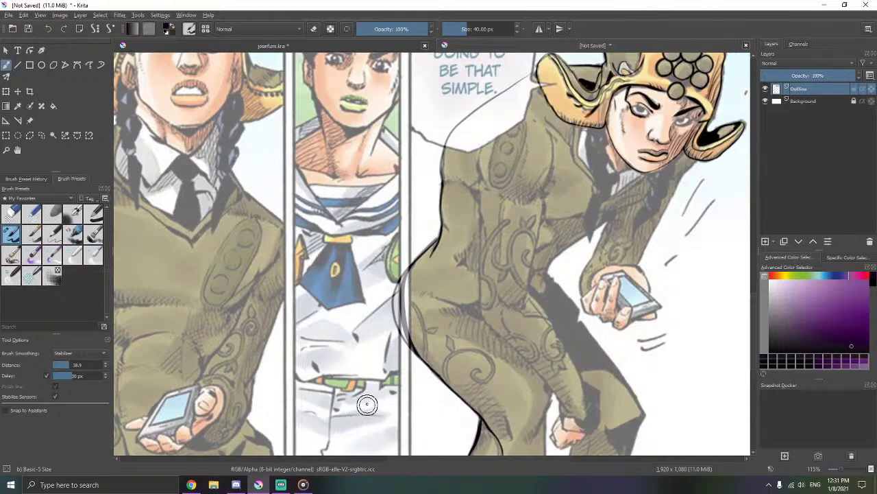
# - Erase the old outer hip curve with brush smoothing set to None, leaving the new inner curve
pyautogui.press('e')
pyautogui.moveTo(371, 392); pyautogui.dragTo(412, 312)
pyautogui.moveTo(413, 312); pyautogui.dragTo(385, 410)
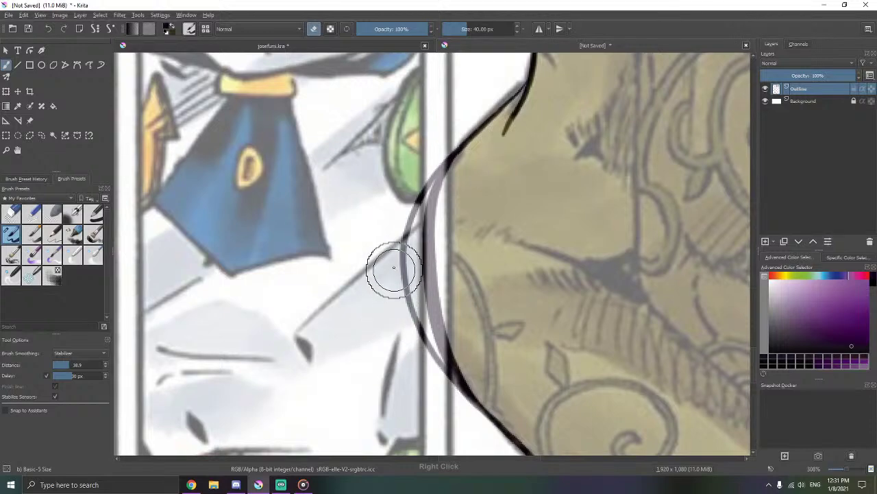
pyautogui.hotkey('ctrl', 'F2')
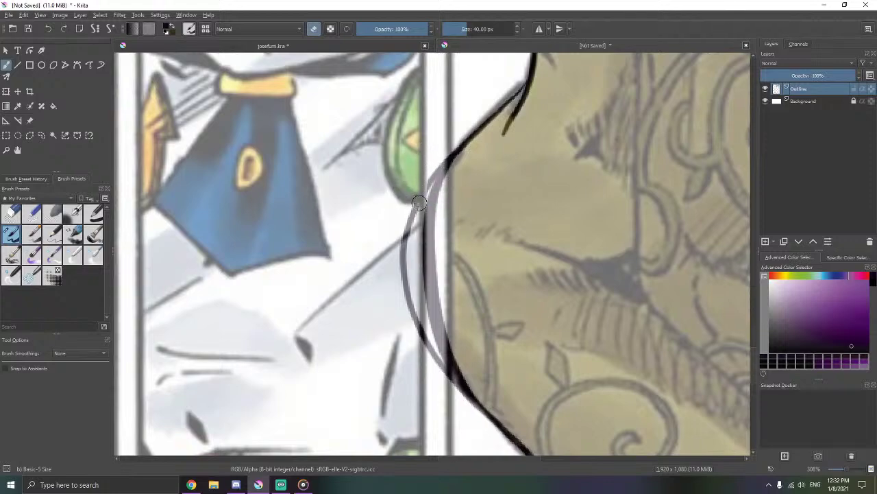
pyautogui.moveTo(420, 203)
pyautogui.mouseDown()
pyautogui.moveTo(406, 257)
pyautogui.moveTo(415, 322)
pyautogui.mouseUp()
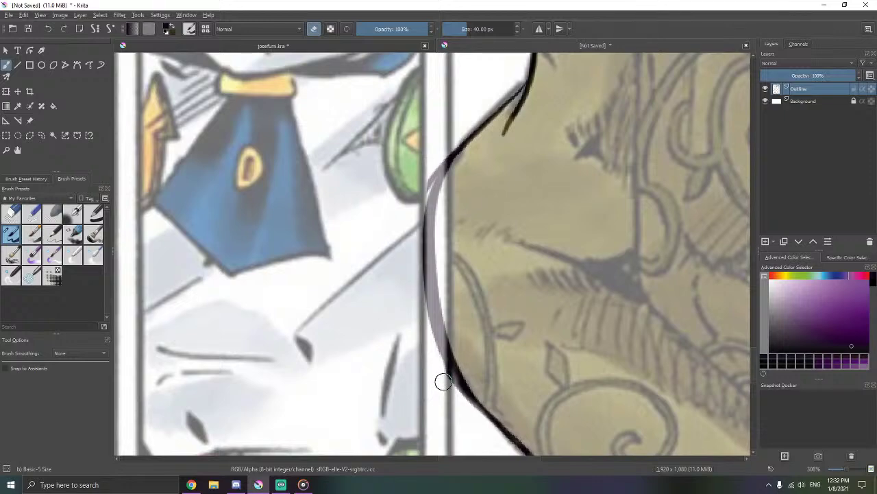
pyautogui.moveTo(441, 369); pyautogui.dragTo(449, 387)
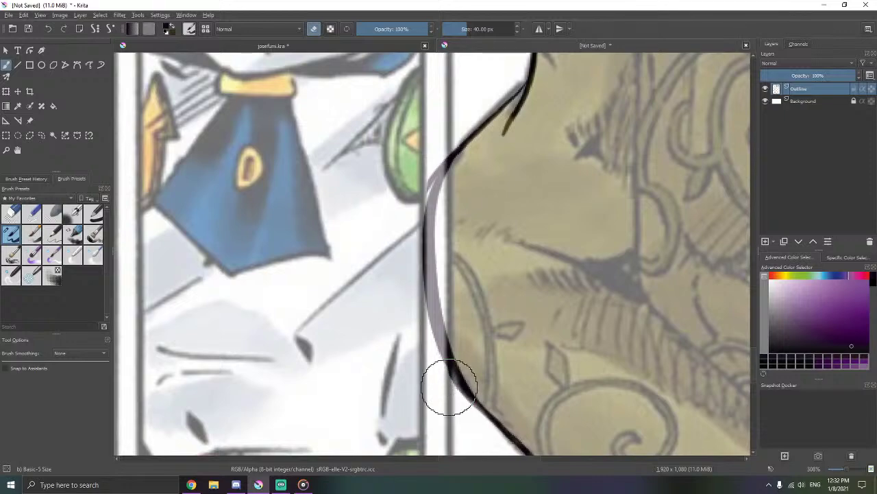
# - Clean up the ends of the new hip curve where it joins the waist and thigh lines
pyautogui.moveTo(427, 307)
pyautogui.mouseDown()
pyautogui.moveTo(393, 313)
pyautogui.moveTo(384, 360)
pyautogui.mouseUp()
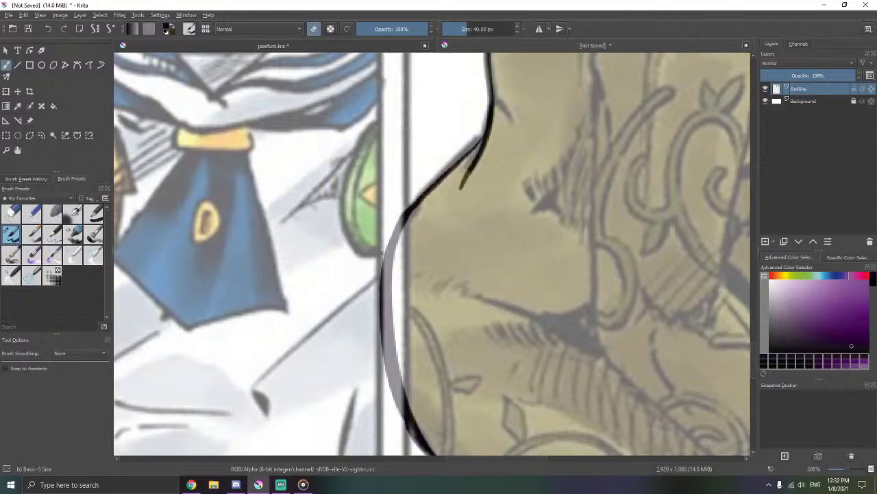
pyautogui.scroll(-3, 412, 343)
pyautogui.hscroll(1, 412, 343)
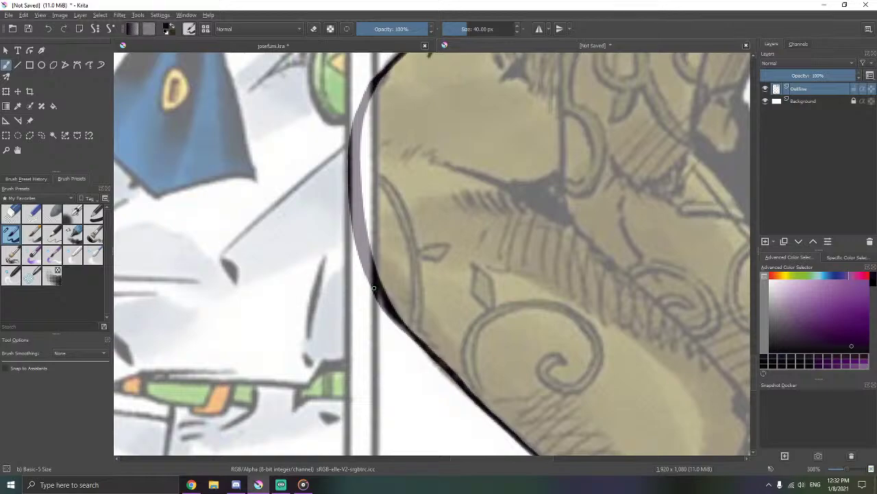
pyautogui.scroll(-5, 404, 261)
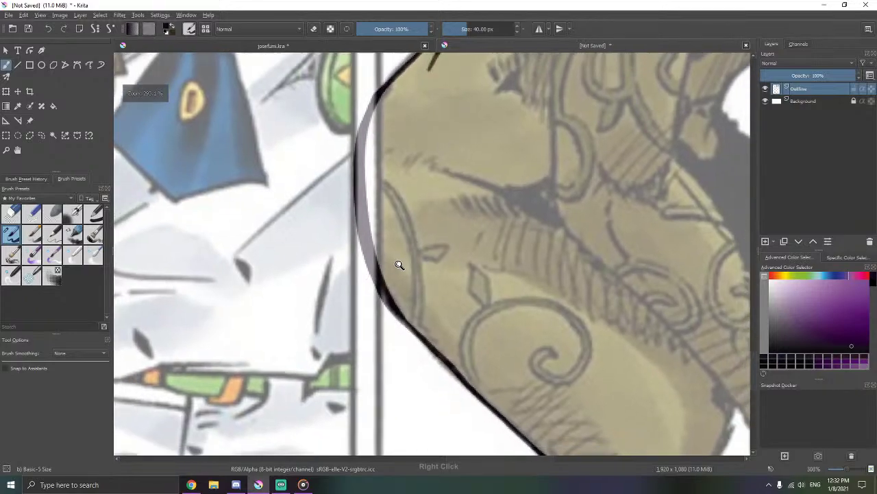
# - Erase the excess ink at the upper end of the hip curve where it joins the waist line
pyautogui.scroll(6, 423, 255)
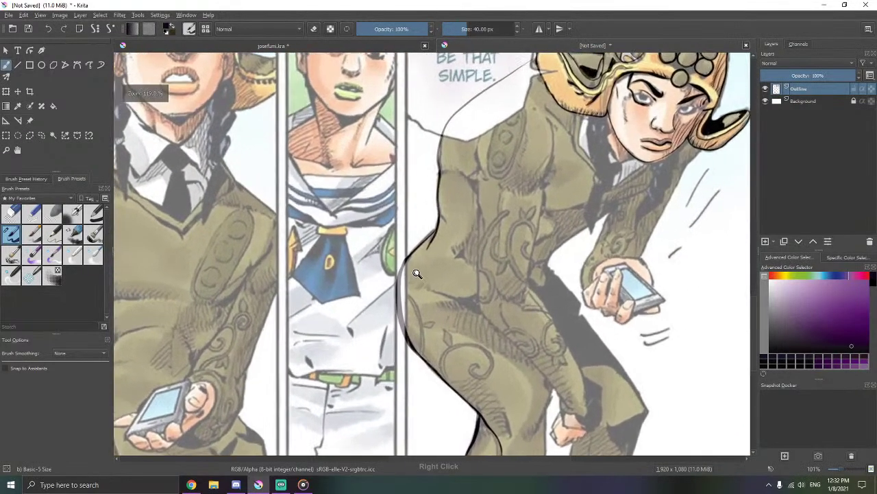
pyautogui.scroll(5, 405, 302)
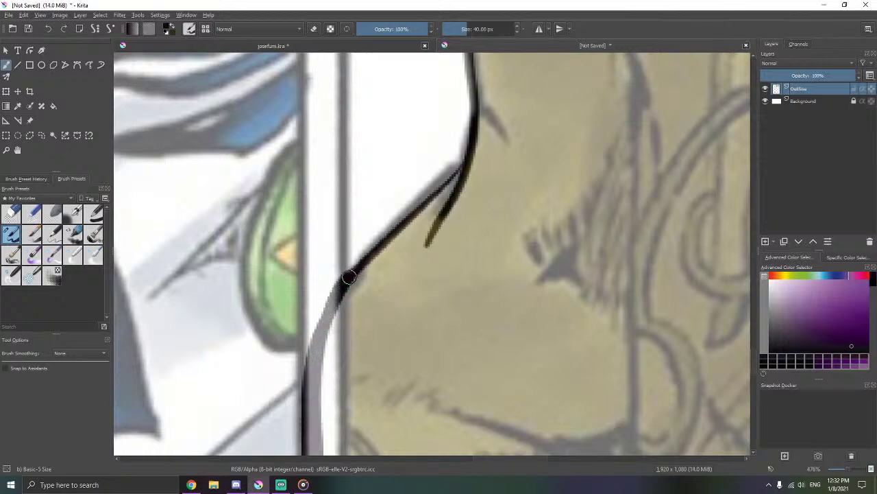
pyautogui.press('e')
pyautogui.moveTo(349, 272); pyautogui.dragTo(346, 276)
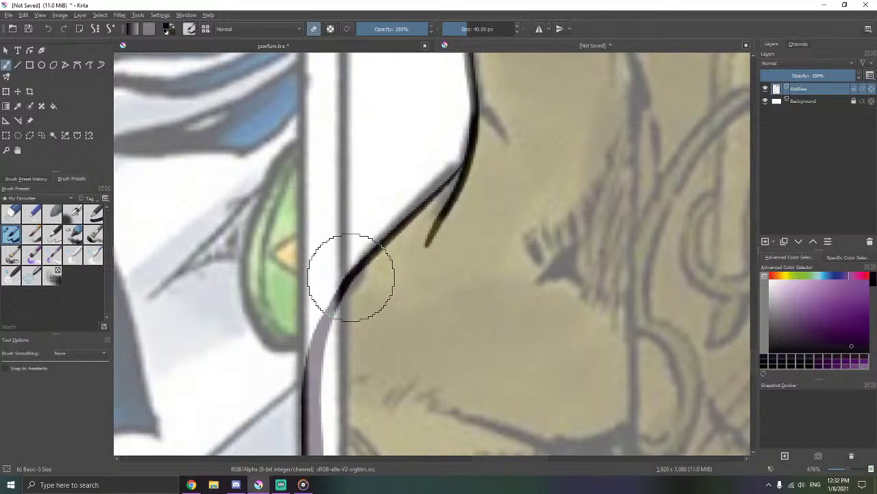
pyautogui.moveTo(420, 238)
pyautogui.mouseDown()
pyautogui.moveTo(419, 258)
pyautogui.moveTo(403, 272)
pyautogui.mouseUp()
pyautogui.press('e')
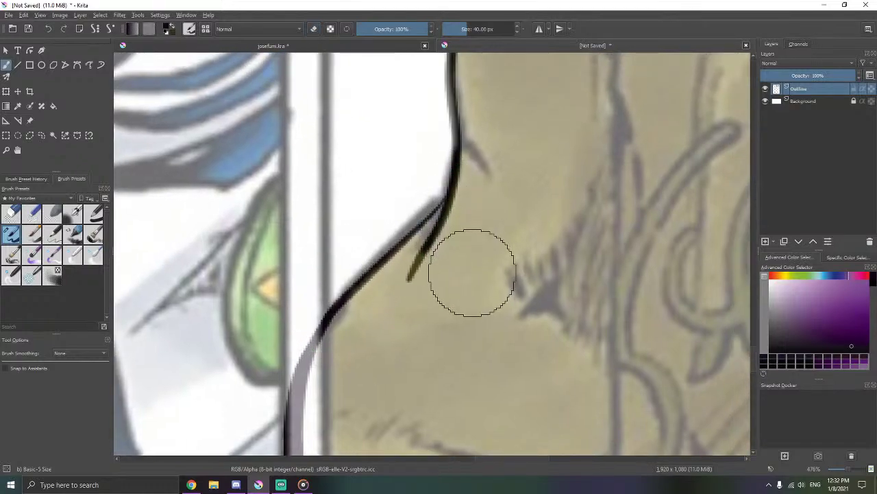
# - Trace the outer sleeve edge of the phone-holding arm from the hat flap down to the wrist, using Stabilizer smoothing
pyautogui.scroll(-4, 441, 285)
pyautogui.scroll(-2, 439, 286)
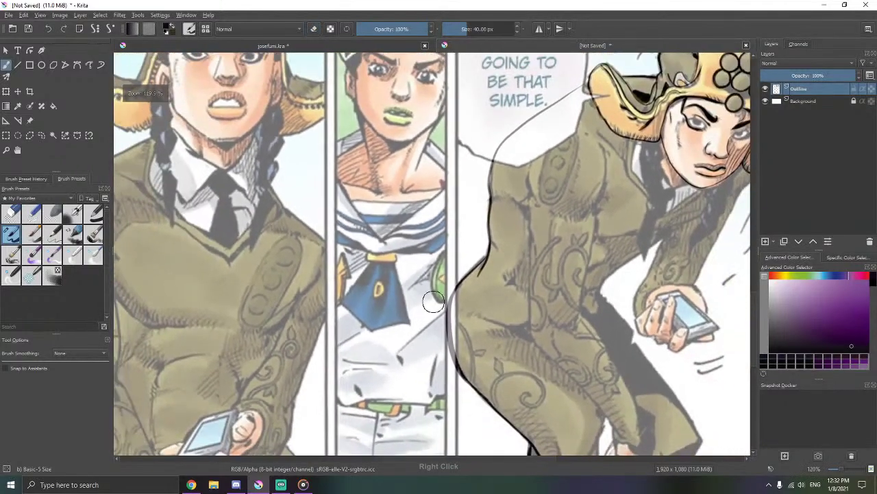
pyautogui.scroll(2, 453, 295)
pyautogui.moveTo(464, 387); pyautogui.dragTo(397, 366)
pyautogui.moveTo(587, 243); pyautogui.dragTo(458, 295)
pyautogui.scroll(4, 458, 294)
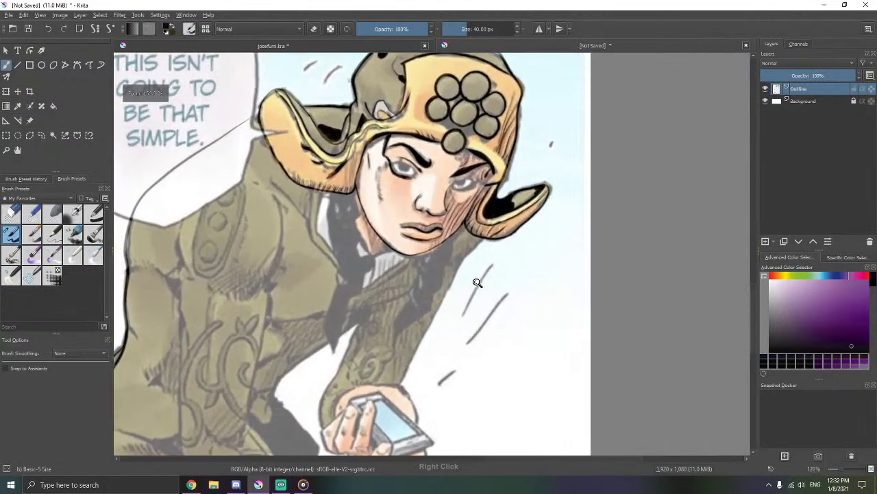
pyautogui.scroll(-2, 492, 293)
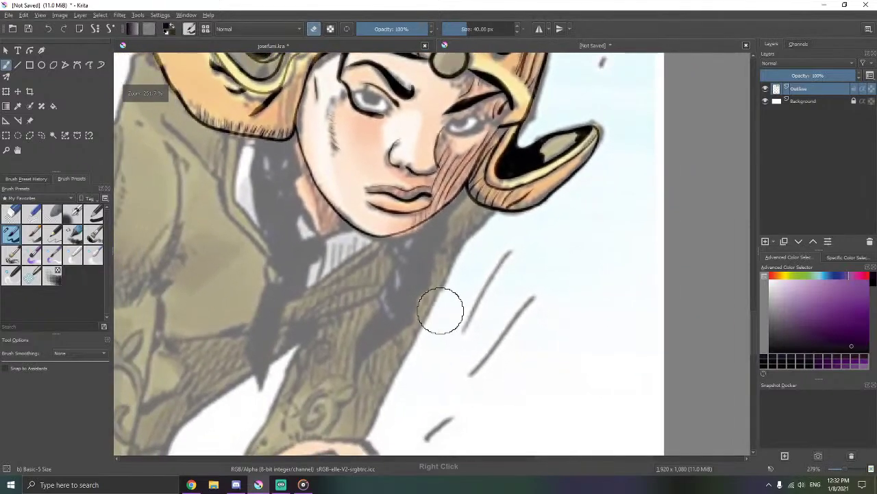
pyautogui.hotkey('ctrl', 'F2')
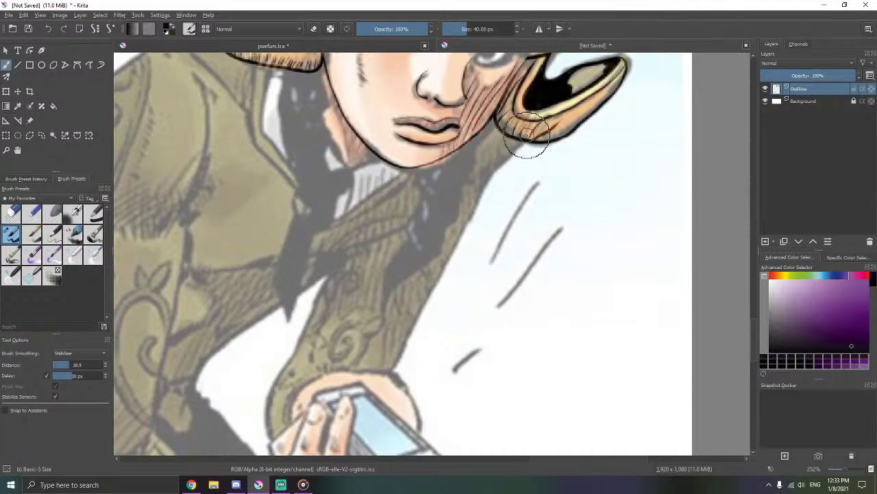
pyautogui.moveTo(535, 140)
pyautogui.mouseDown()
pyautogui.moveTo(491, 176)
pyautogui.moveTo(477, 208)
pyautogui.mouseUp()
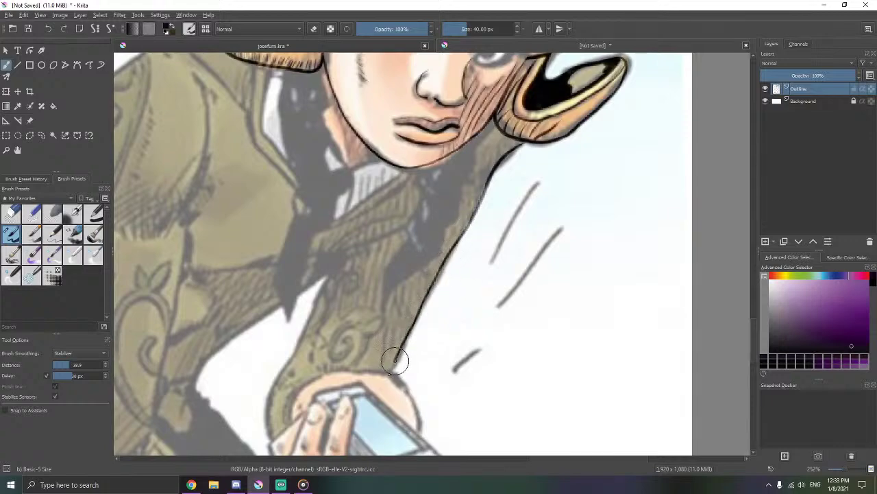
pyautogui.moveTo(390, 370); pyautogui.dragTo(388, 377)
# - Trace the inner sleeve edge of the same arm from beneath the braid down around the cuff to the fingers
pyautogui.moveTo(426, 325); pyautogui.dragTo(504, 227)
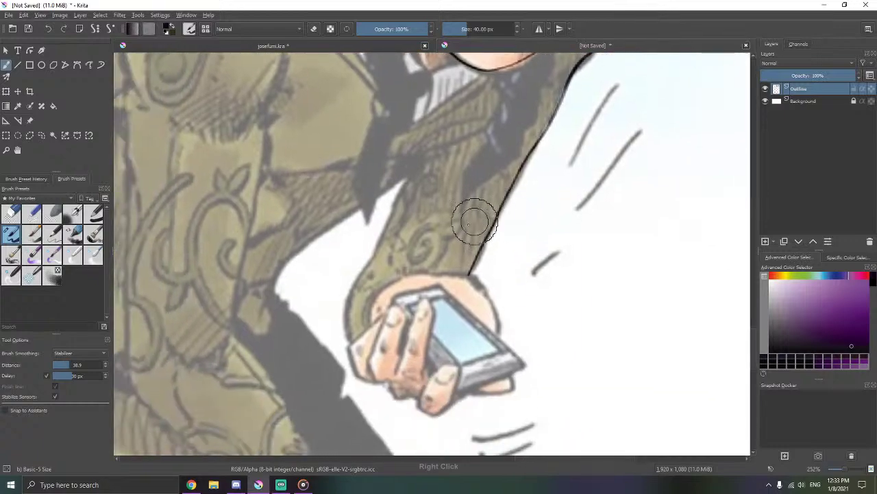
pyautogui.moveTo(402, 283); pyautogui.dragTo(428, 249)
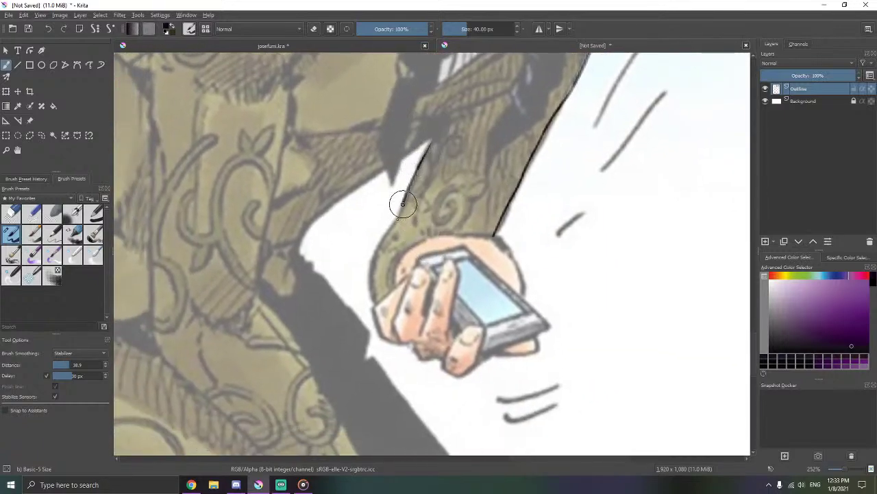
pyautogui.moveTo(402, 204); pyautogui.dragTo(368, 273)
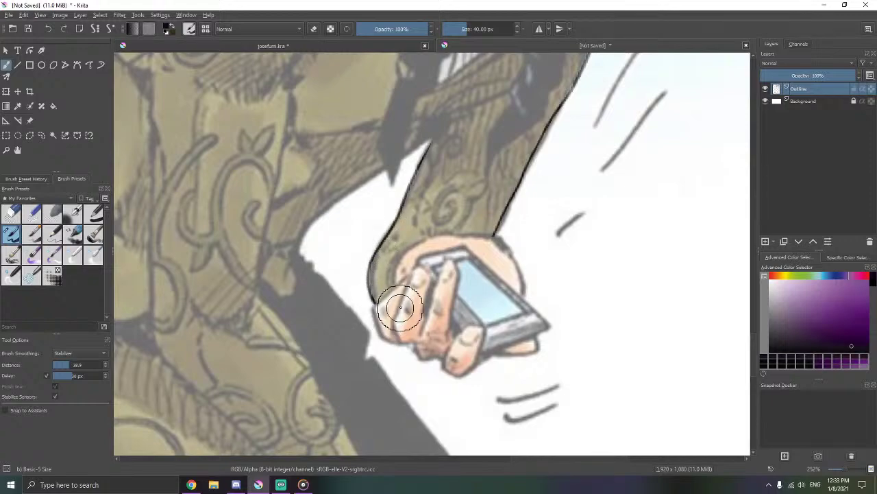
pyautogui.moveTo(513, 195); pyautogui.dragTo(451, 185)
pyautogui.scroll(2, 456, 218)
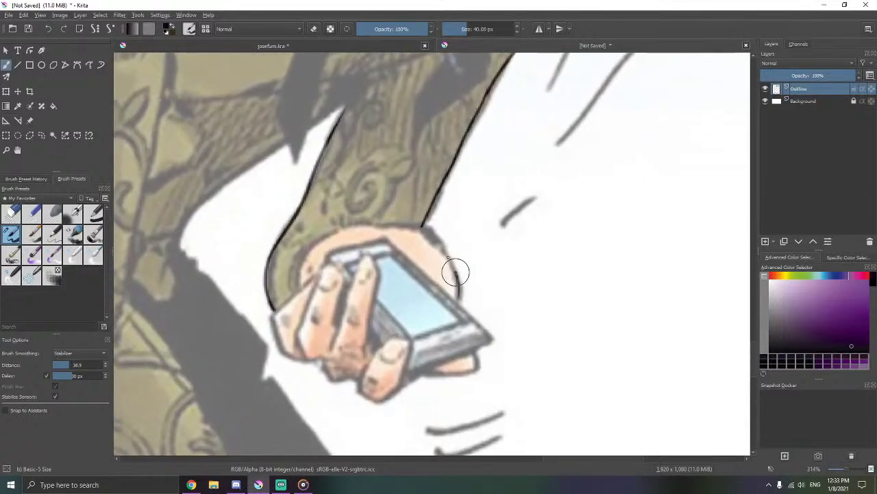
pyautogui.moveTo(456, 273)
pyautogui.mouseDown()
pyautogui.moveTo(415, 212)
pyautogui.moveTo(424, 219)
pyautogui.mouseUp()
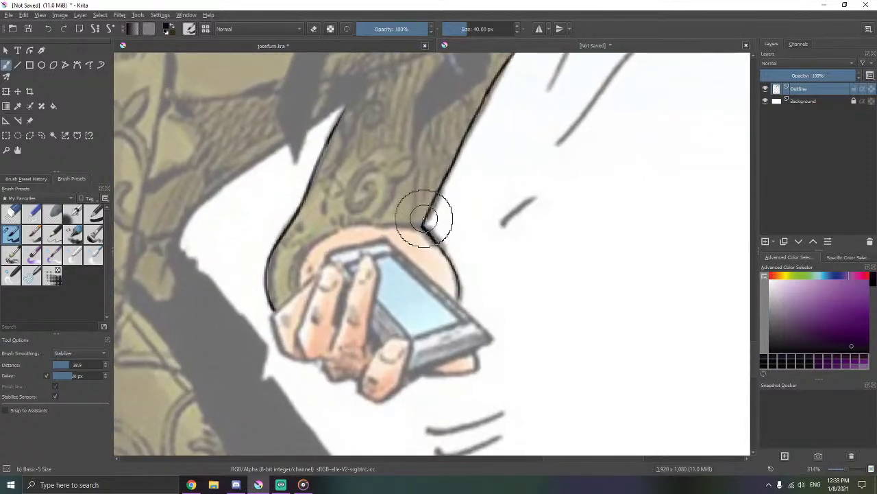
pyautogui.hotkey('ctrl', 'z')
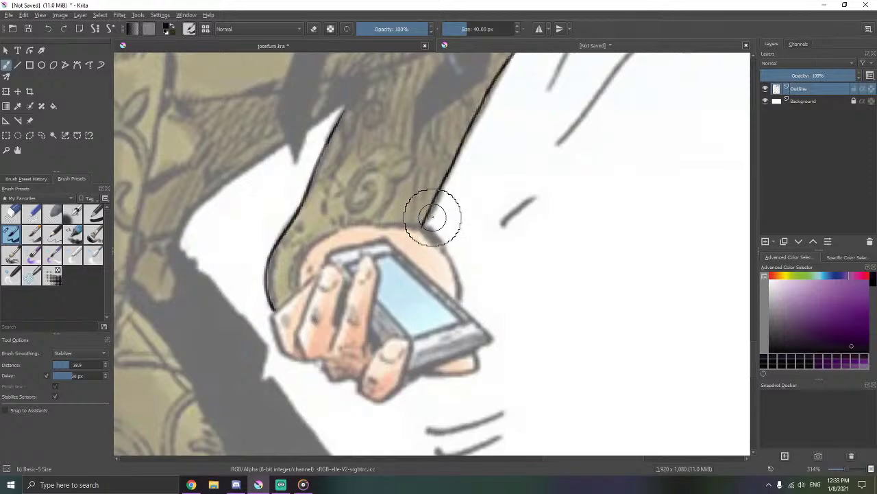
pyautogui.hotkey('ctrl', 'z')
pyautogui.hotkey('ctrl', 'shift', 'z')
pyautogui.hotkey('ctrl', 'shift', 'z')
pyautogui.hotkey('ctrl', 'z')
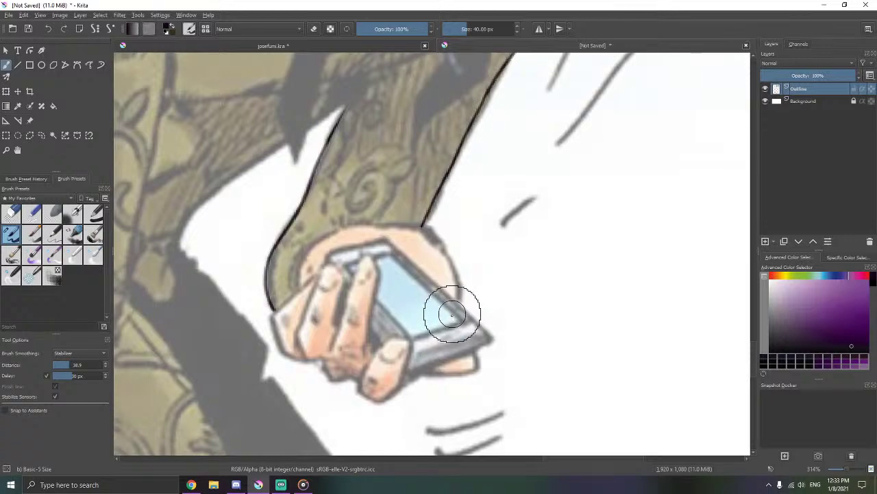
# - Trace the cuff opening in one stroke over the wrist, from the phone's edge around to the fingers
pyautogui.moveTo(453, 314)
pyautogui.mouseDown()
pyautogui.moveTo(456, 290)
pyautogui.moveTo(444, 257)
pyautogui.moveTo(399, 227)
pyautogui.moveTo(345, 226)
pyautogui.moveTo(310, 251)
pyautogui.moveTo(298, 278)
pyautogui.mouseUp()
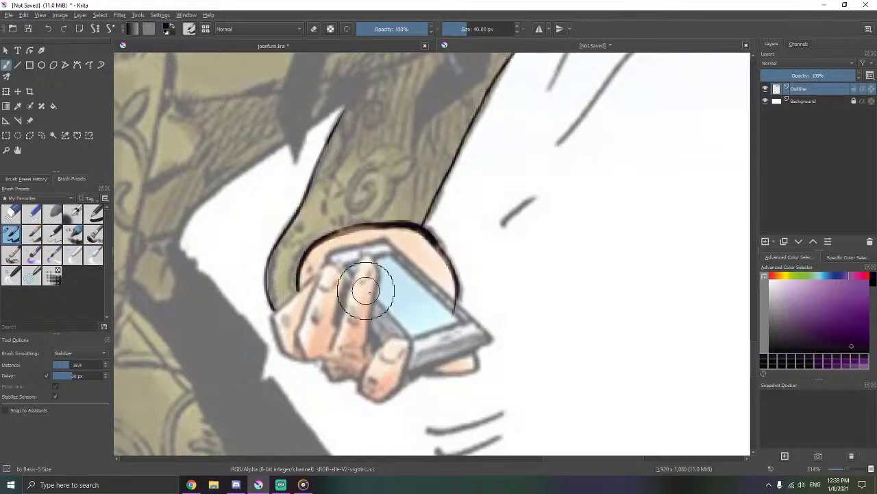
pyautogui.hotkey('ctrl', 'z')
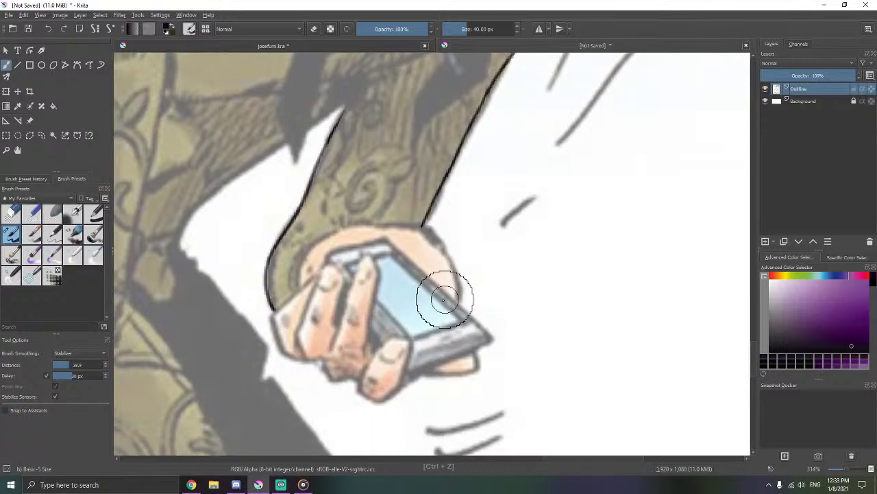
pyautogui.hotkey('ctrl', 'shift', 'z')
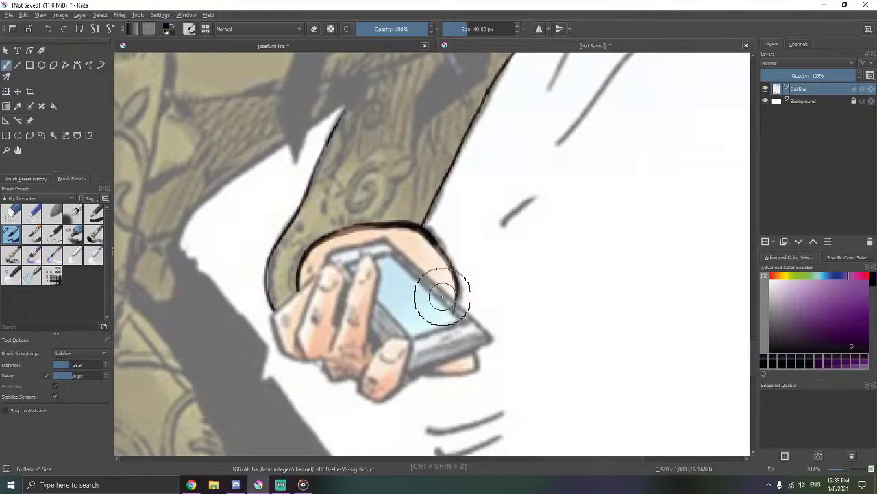
# - Erase the cuff line's overshoot on the phone with brush smoothing set to None, and return to painting with Stabilizer smoothing
pyautogui.press('e')
pyautogui.hotkey('ctrl', 'F2')
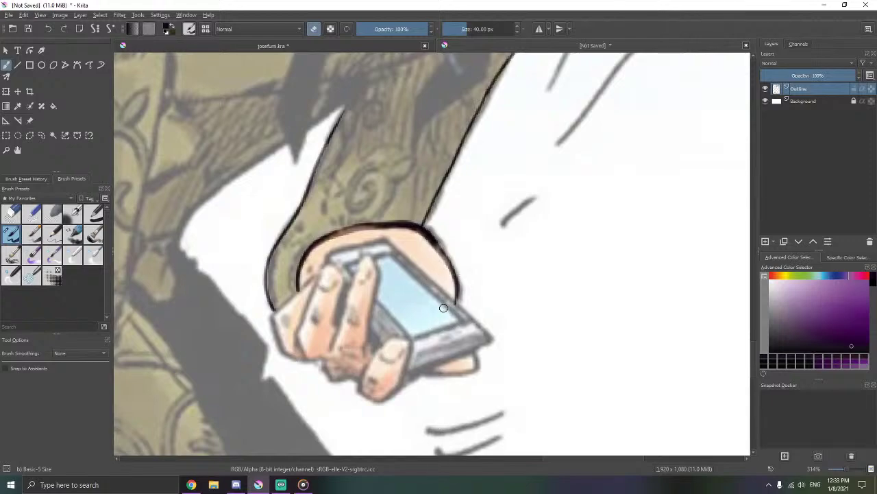
pyautogui.press('e')
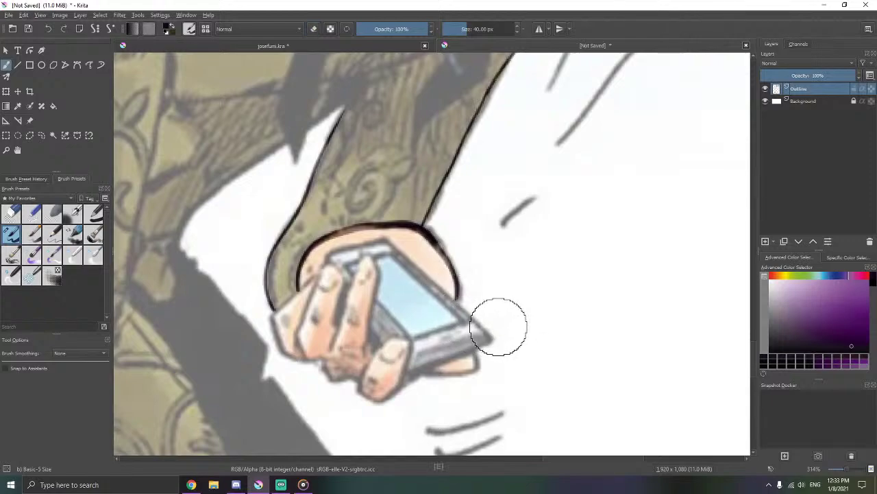
pyautogui.hotkey('ctrl', 'F2')
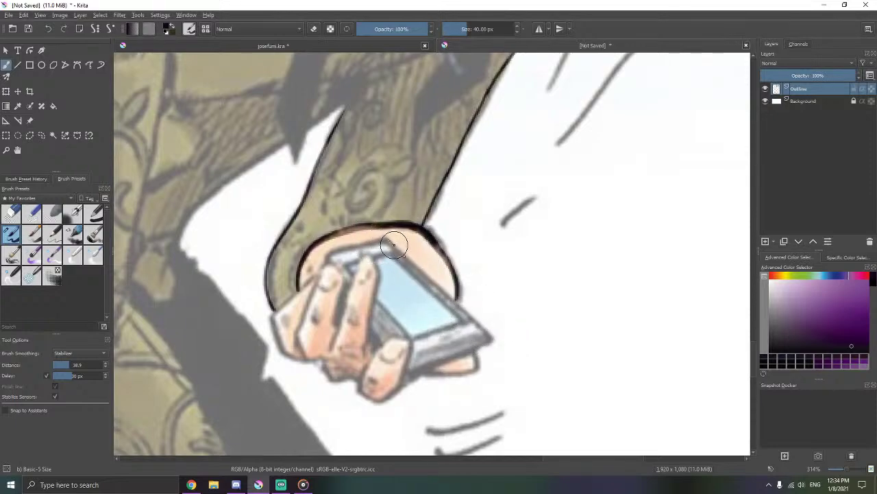
pyautogui.moveTo(405, 255); pyautogui.dragTo(490, 340)
pyautogui.hotkey('ctrl', 'z')
pyautogui.moveTo(449, 298); pyautogui.dragTo(379, 232)
pyautogui.hotkey('ctrl', 'z')
# - Trace the phone's long outer edge and its short lower edge, from the thumb to the outer corner
pyautogui.moveTo(407, 257); pyautogui.dragTo(451, 297)
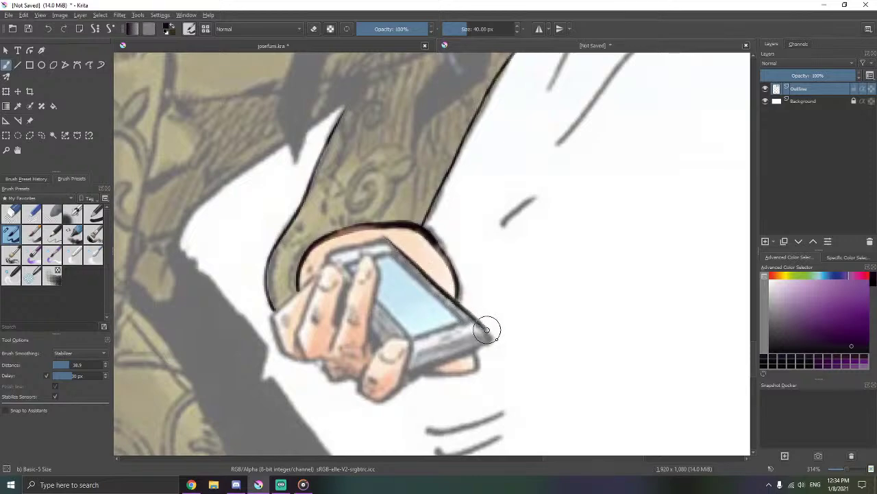
pyautogui.moveTo(497, 337); pyautogui.dragTo(508, 348)
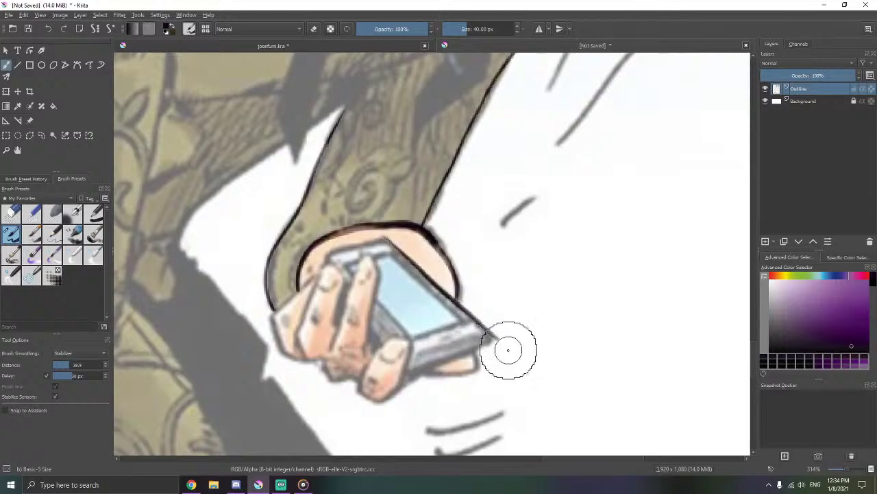
pyautogui.moveTo(472, 318); pyautogui.dragTo(492, 291)
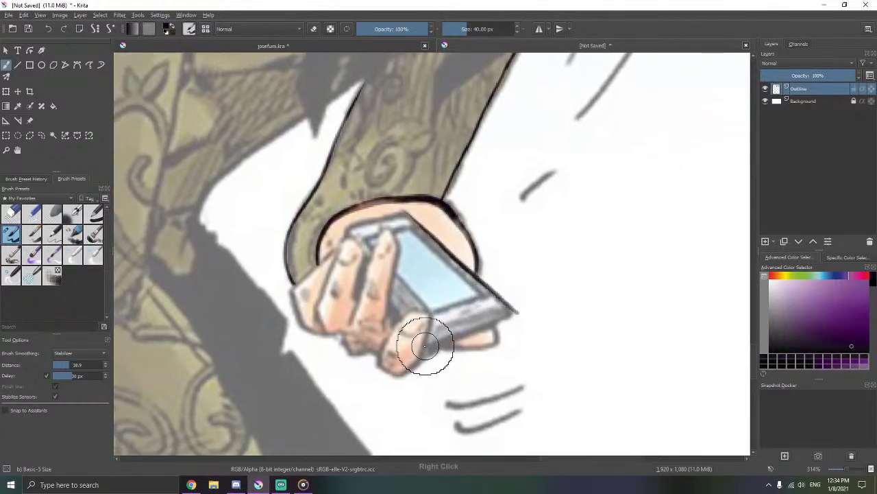
pyautogui.moveTo(427, 346); pyautogui.dragTo(466, 333)
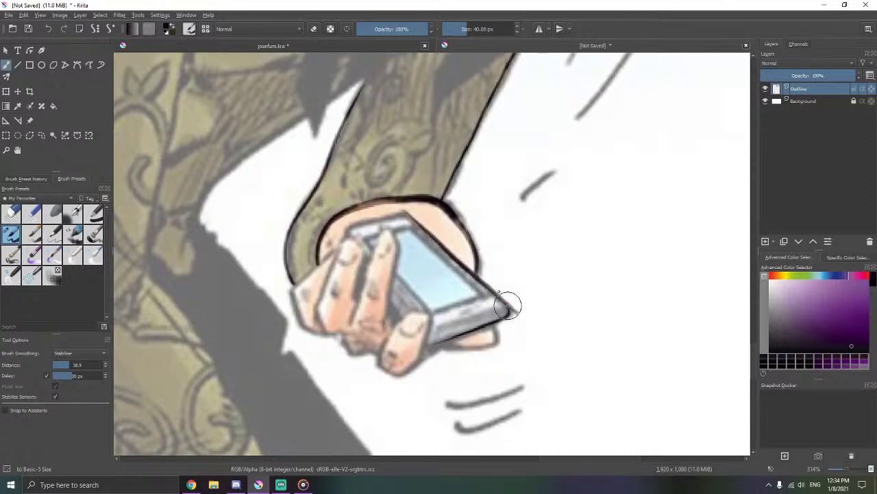
pyautogui.moveTo(445, 364); pyautogui.dragTo(506, 309)
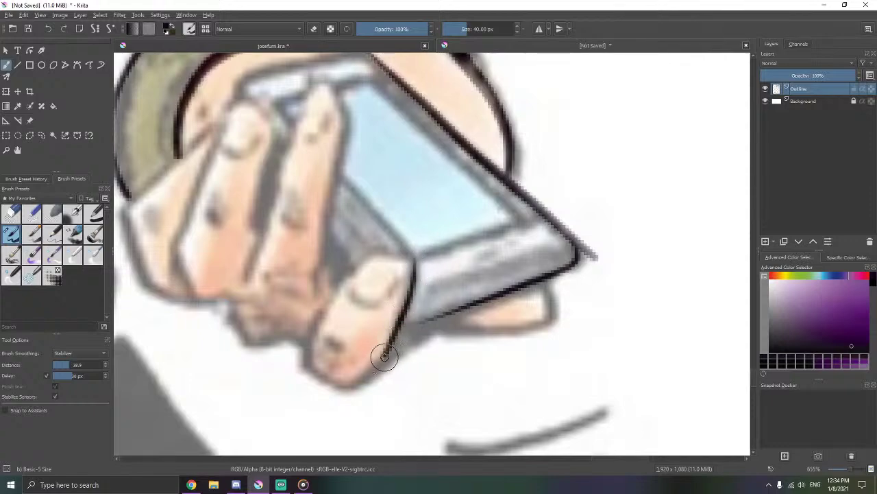
# - Trace the thumb's edge alongside the phone and the fingertip showing beneath the phone
pyautogui.moveTo(386, 355); pyautogui.dragTo(335, 401)
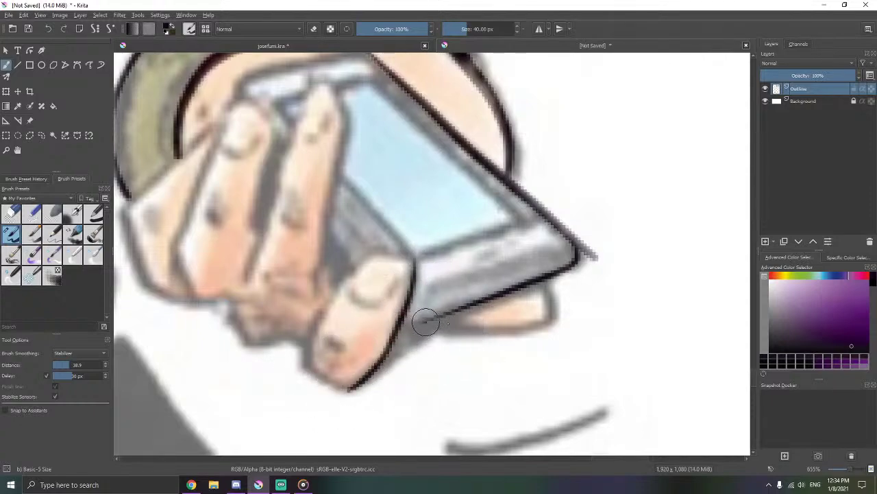
pyautogui.moveTo(425, 321); pyautogui.dragTo(516, 326)
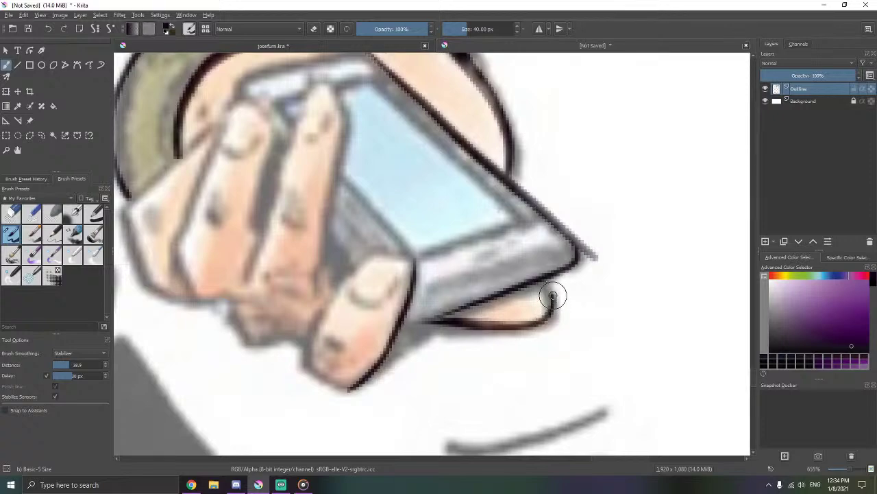
pyautogui.moveTo(553, 295); pyautogui.dragTo(531, 277)
# - Erase the line overshoot at the phone's outer corner with smoothing set to None, and return to painting with Stabilizer smoothing
pyautogui.press('e')
pyautogui.hotkey('ctrl', 'F2')
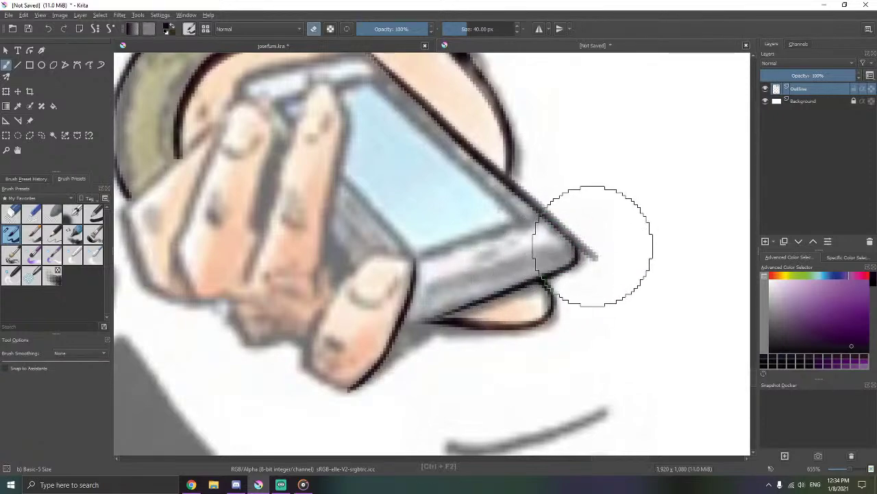
pyautogui.moveTo(591, 249); pyautogui.dragTo(594, 240)
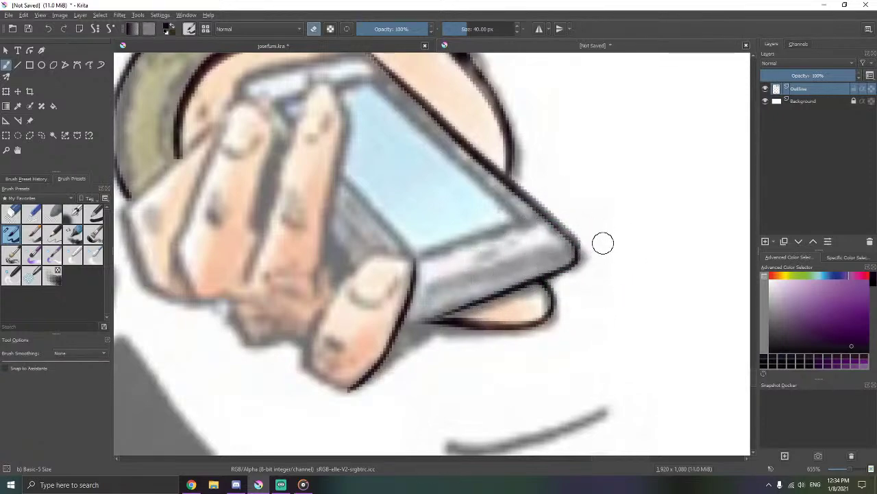
pyautogui.hotkey('ctrl', 'F1')
pyautogui.moveTo(458, 300); pyautogui.dragTo(581, 292)
pyautogui.press('e')
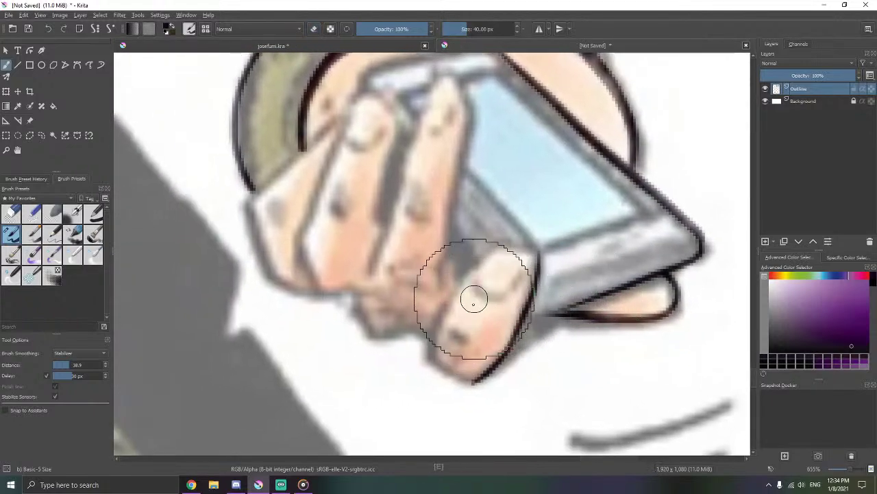
# - Complete the thumb outline over the top, down the inner side and around the base
pyautogui.moveTo(473, 299); pyautogui.dragTo(492, 277)
pyautogui.moveTo(556, 238); pyautogui.dragTo(558, 242)
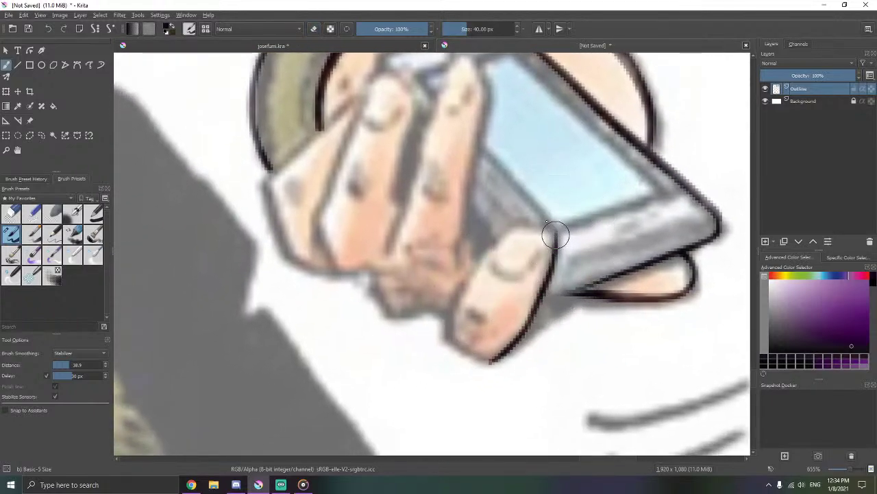
pyautogui.moveTo(505, 227); pyautogui.dragTo(473, 268)
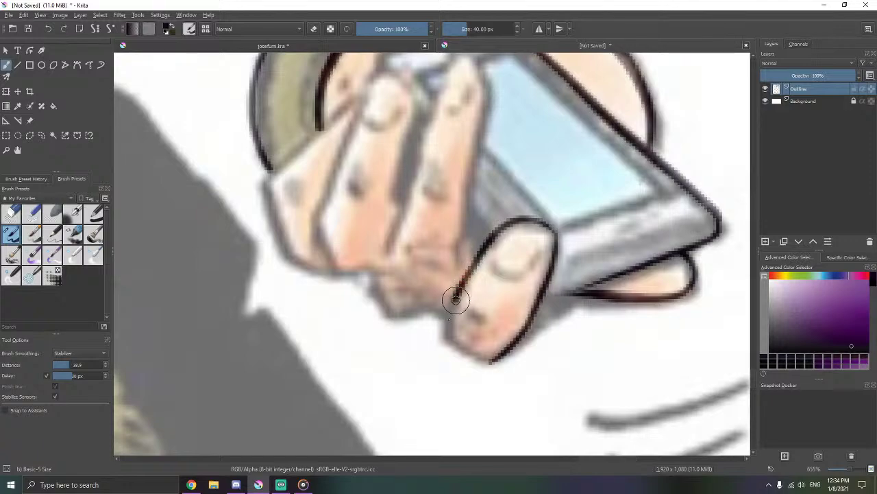
pyautogui.moveTo(456, 299)
pyautogui.mouseDown()
pyautogui.moveTo(449, 327)
pyautogui.moveTo(505, 362)
pyautogui.moveTo(519, 309)
pyautogui.moveTo(510, 348)
pyautogui.mouseUp()
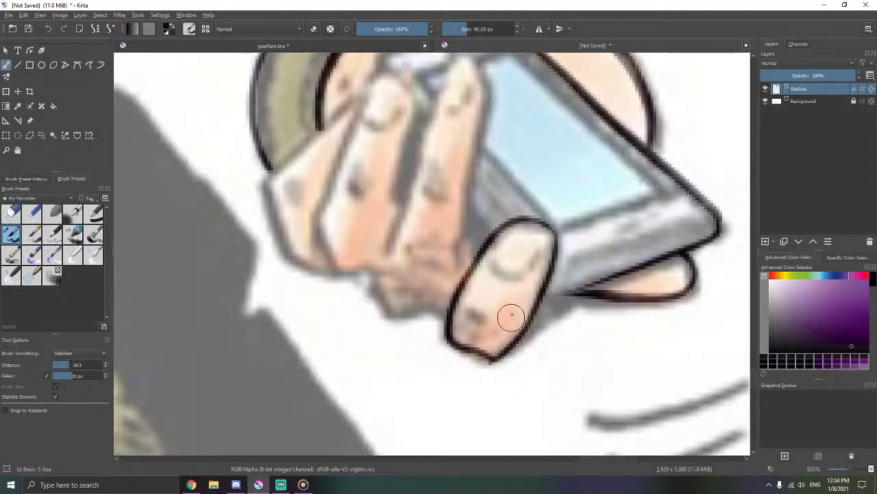
# - Undo the last thumb outline stroke and retrace the thumb's inner side and base
pyautogui.hotkey('ctrl', 'z')
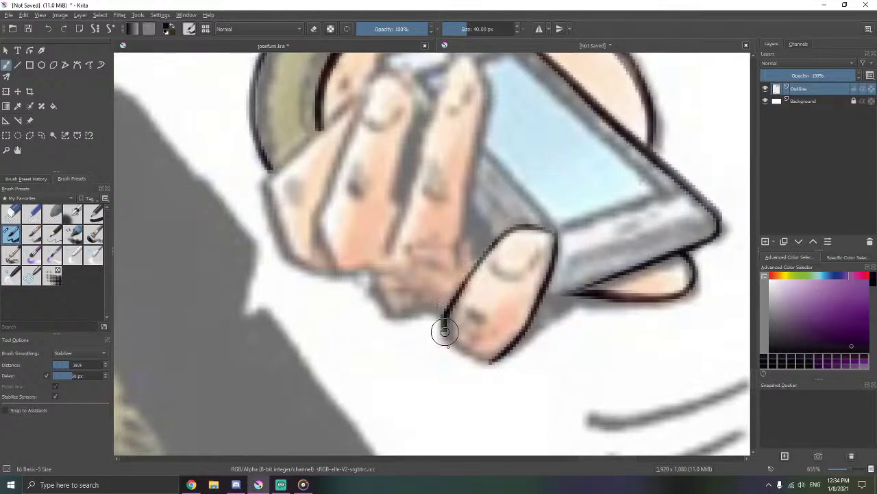
pyautogui.moveTo(475, 352)
pyautogui.mouseDown()
pyautogui.moveTo(507, 369)
pyautogui.moveTo(513, 287)
pyautogui.moveTo(503, 266)
pyautogui.moveTo(486, 260)
pyautogui.moveTo(509, 270)
pyautogui.moveTo(528, 267)
pyautogui.moveTo(538, 233)
pyautogui.mouseUp()
pyautogui.hotkey('ctrl', 'z')
pyautogui.hotkey('ctrl', 'z')
# - Trace the curved edge of the thumbnail and paint the small knuckle mark near the thumb's base
pyautogui.moveTo(541, 232); pyautogui.dragTo(537, 227)
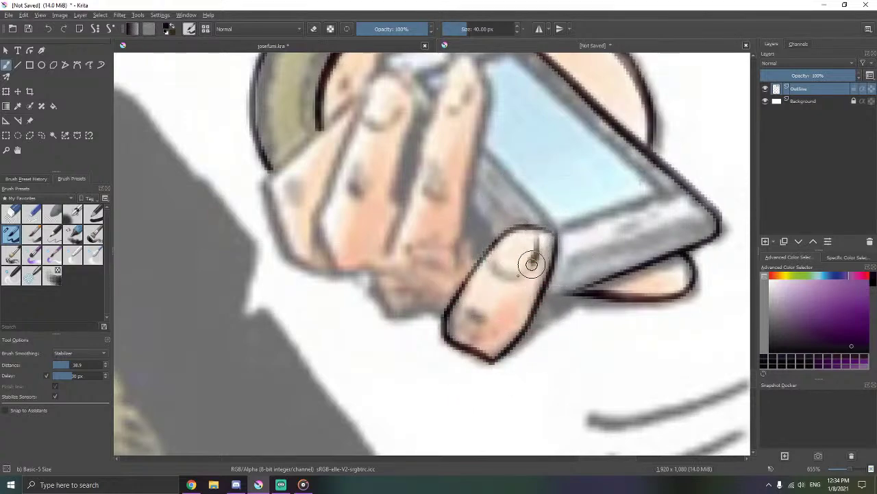
pyautogui.moveTo(532, 264)
pyautogui.mouseDown()
pyautogui.moveTo(499, 279)
pyautogui.moveTo(493, 260)
pyautogui.mouseUp()
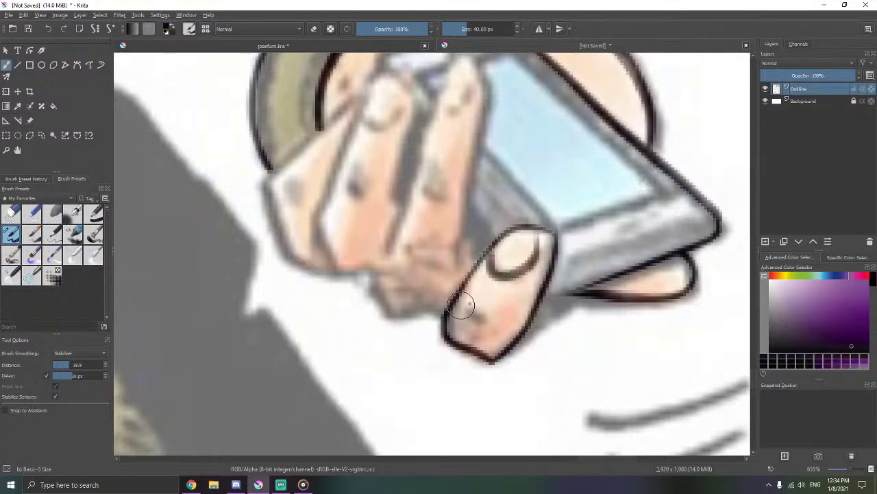
pyautogui.moveTo(469, 310)
pyautogui.mouseDown()
pyautogui.moveTo(489, 333)
pyautogui.moveTo(481, 321)
pyautogui.moveTo(508, 314)
pyautogui.mouseUp()
pyautogui.moveTo(510, 309); pyautogui.dragTo(523, 372)
# - Trace both sides and the rounded tip of the finger next to the thumb, where it overlaps the phone
pyautogui.moveTo(494, 197)
pyautogui.mouseDown()
pyautogui.moveTo(484, 129)
pyautogui.moveTo(472, 120)
pyautogui.mouseUp()
pyautogui.moveTo(501, 144)
pyautogui.mouseDown()
pyautogui.moveTo(480, 317)
pyautogui.moveTo(475, 289)
pyautogui.mouseUp()
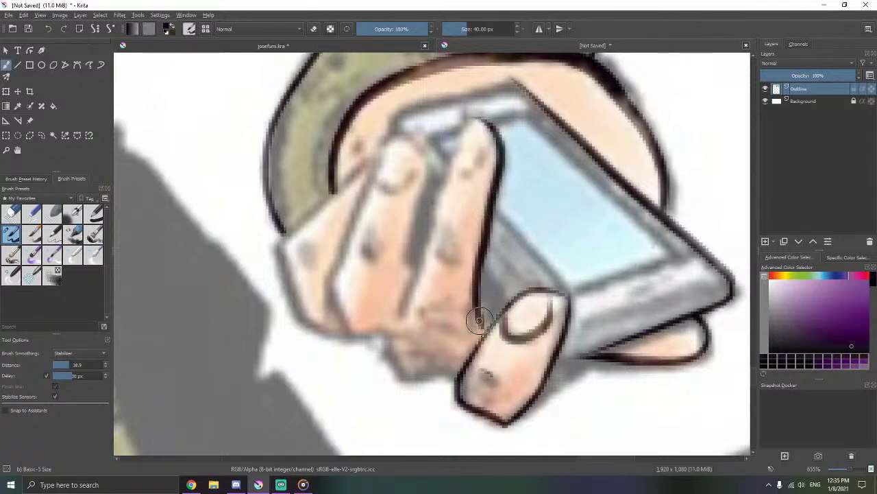
pyautogui.moveTo(482, 332); pyautogui.dragTo(483, 342)
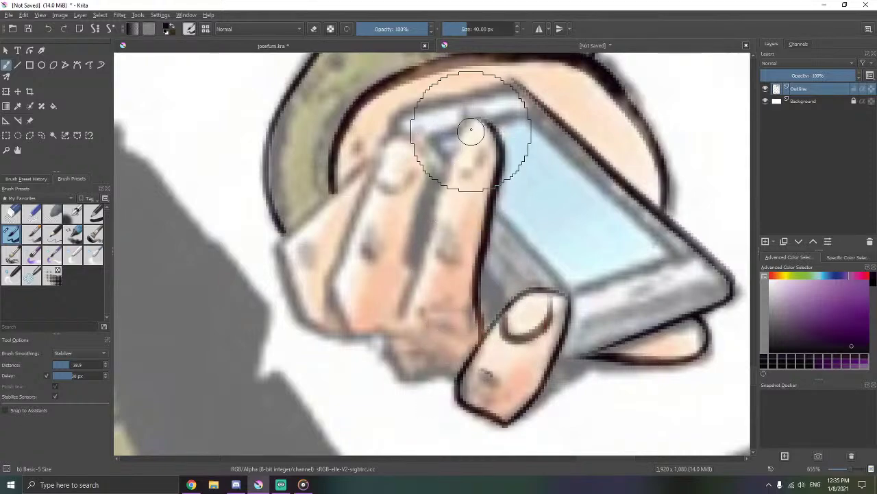
pyautogui.moveTo(479, 116); pyautogui.dragTo(450, 172)
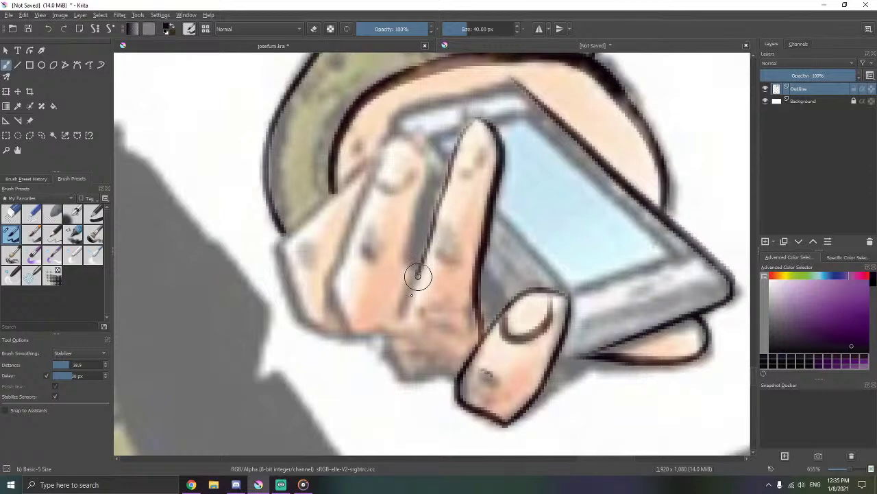
pyautogui.moveTo(418, 275)
pyautogui.mouseDown()
pyautogui.moveTo(399, 331)
pyautogui.moveTo(476, 117)
pyautogui.moveTo(493, 127)
pyautogui.mouseUp()
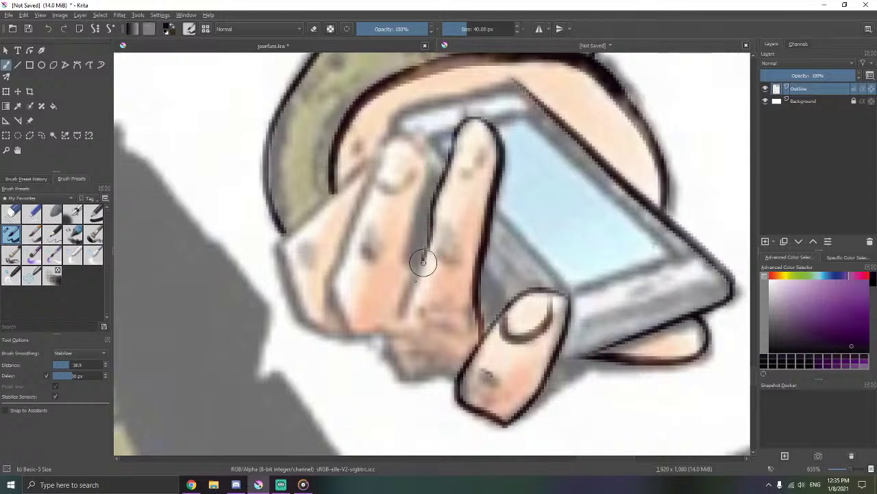
# - Draw the nail line, knuckle creases and base wrinkles on the finger next to the thumb
pyautogui.moveTo(409, 297)
pyautogui.mouseDown()
pyautogui.moveTo(436, 279)
pyautogui.moveTo(478, 122)
pyautogui.mouseUp()
pyautogui.scroll(-2, 465, 173)
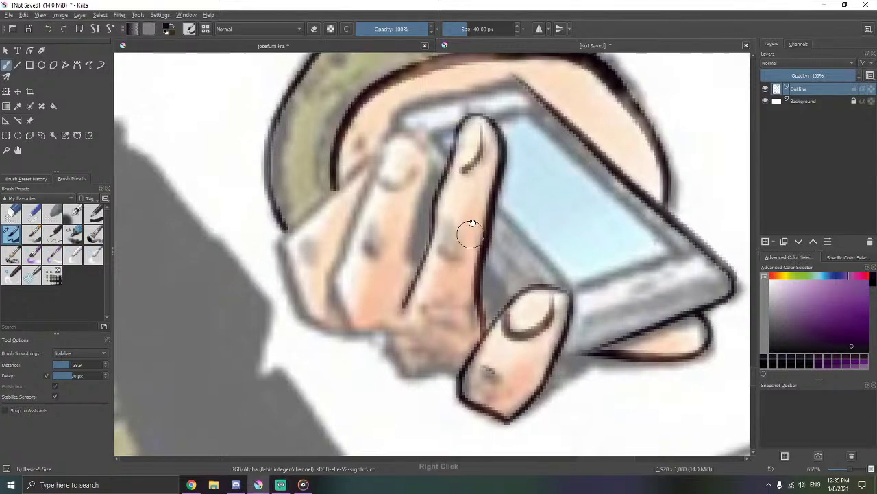
pyautogui.moveTo(442, 173)
pyautogui.mouseDown()
pyautogui.moveTo(465, 186)
pyautogui.moveTo(430, 164)
pyautogui.moveTo(461, 170)
pyautogui.mouseUp()
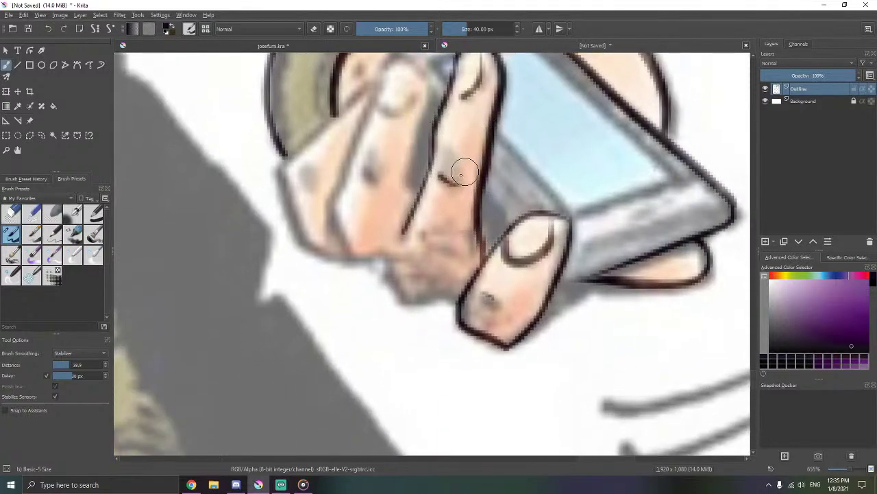
pyautogui.moveTo(445, 138)
pyautogui.mouseDown()
pyautogui.moveTo(469, 170)
pyautogui.moveTo(441, 143)
pyautogui.moveTo(466, 163)
pyautogui.moveTo(459, 160)
pyautogui.mouseUp()
pyautogui.moveTo(467, 212); pyautogui.dragTo(472, 159)
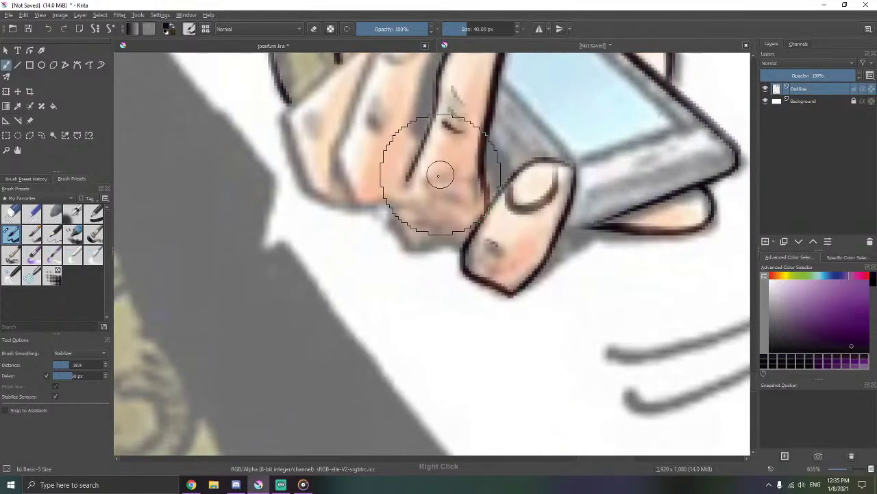
pyautogui.moveTo(425, 176)
pyautogui.mouseDown()
pyautogui.moveTo(456, 200)
pyautogui.moveTo(451, 175)
pyautogui.moveTo(464, 179)
pyautogui.moveTo(482, 210)
pyautogui.moveTo(475, 264)
pyautogui.moveTo(424, 182)
pyautogui.mouseUp()
pyautogui.moveTo(426, 183); pyautogui.dragTo(453, 219)
pyautogui.moveTo(455, 221)
pyautogui.mouseDown()
pyautogui.moveTo(495, 274)
pyautogui.moveTo(458, 283)
pyautogui.mouseUp()
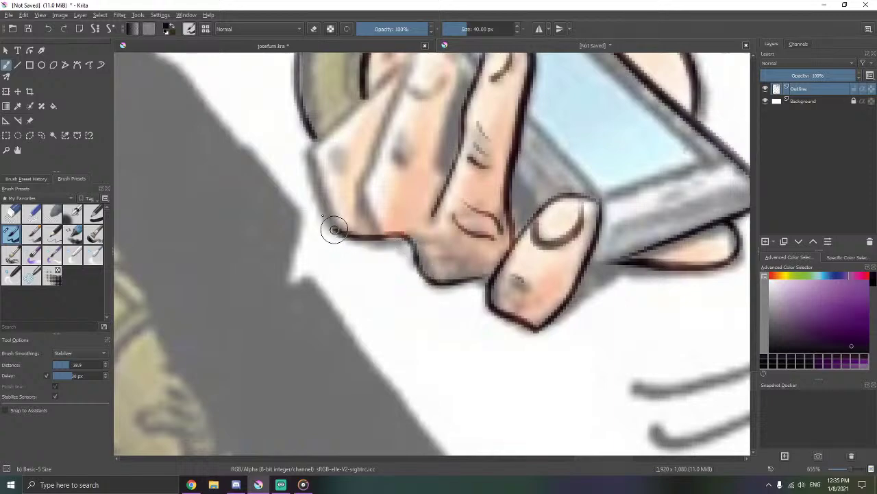
pyautogui.moveTo(323, 184); pyautogui.dragTo(324, 173)
pyautogui.hotkey('ctrl', 'z')
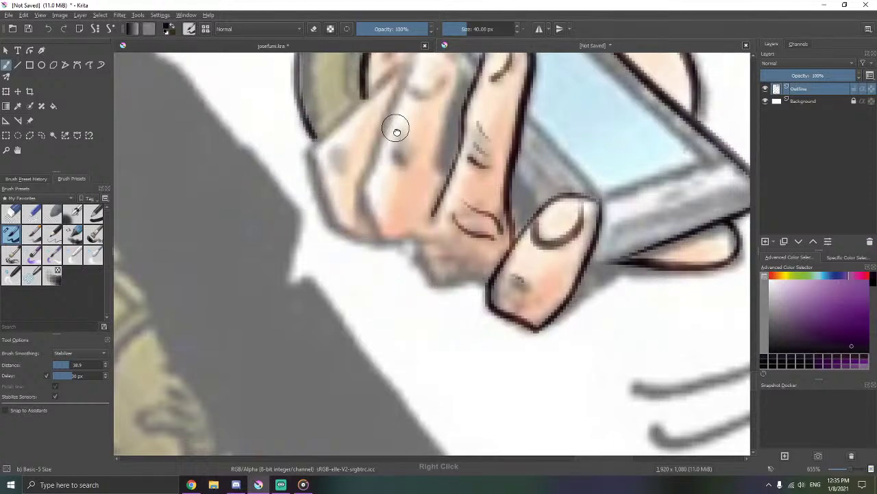
pyautogui.moveTo(395, 128); pyautogui.dragTo(402, 173)
pyautogui.moveTo(406, 108)
pyautogui.mouseDown()
pyautogui.moveTo(411, 102)
pyautogui.moveTo(322, 184)
pyautogui.mouseUp()
pyautogui.moveTo(314, 213); pyautogui.dragTo(320, 229)
pyautogui.hotkey('ctrl', 'z')
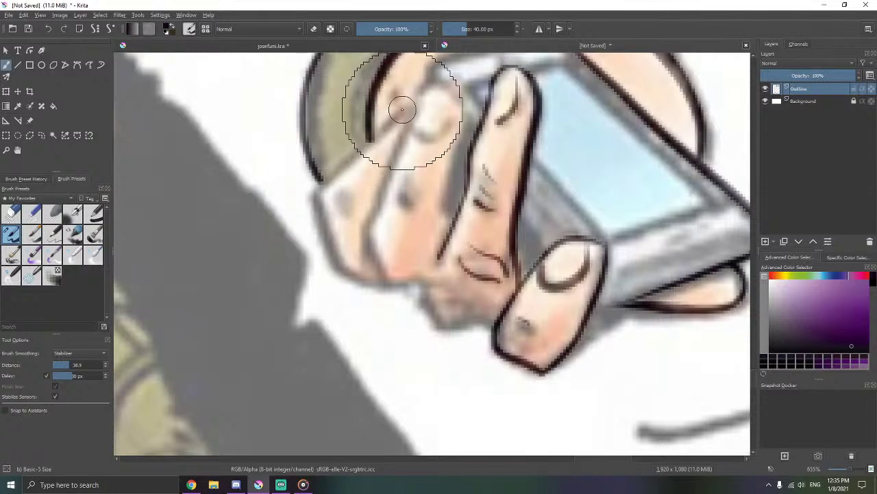
# - Trace the outermost finger's upper edge and knuckle, and continue along the hand's lower edge to the thumb
pyautogui.moveTo(402, 110)
pyautogui.mouseDown()
pyautogui.moveTo(318, 193)
pyautogui.moveTo(319, 226)
pyautogui.moveTo(351, 274)
pyautogui.mouseUp()
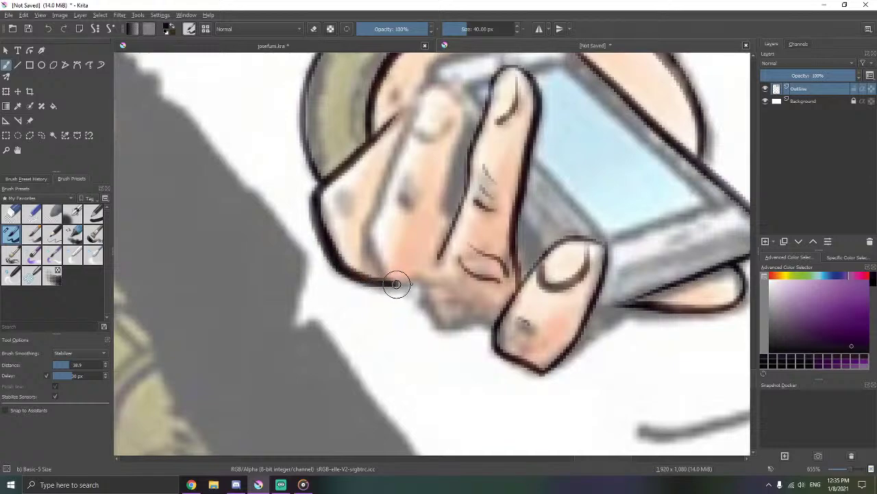
pyautogui.moveTo(409, 283)
pyautogui.mouseDown()
pyautogui.moveTo(419, 282)
pyautogui.moveTo(411, 261)
pyautogui.moveTo(395, 241)
pyautogui.moveTo(385, 246)
pyautogui.moveTo(386, 268)
pyautogui.moveTo(403, 286)
pyautogui.moveTo(458, 292)
pyautogui.mouseUp()
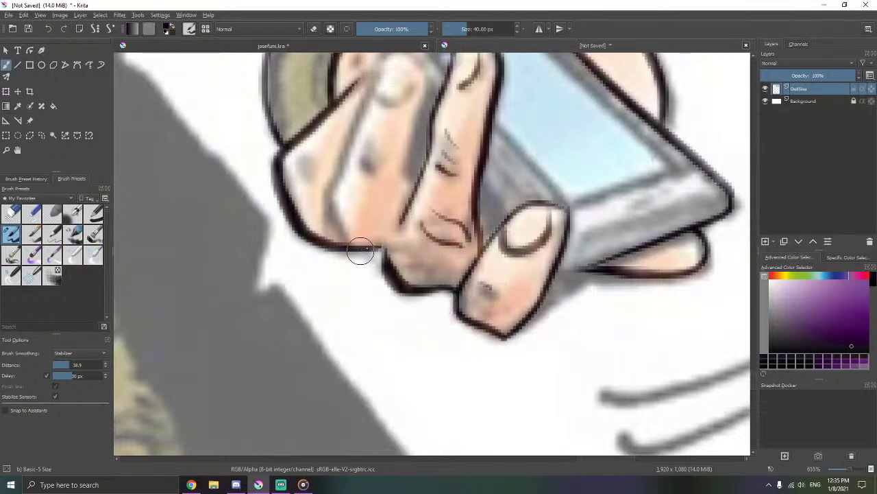
pyautogui.moveTo(386, 248); pyautogui.dragTo(403, 247)
pyautogui.moveTo(391, 119); pyautogui.dragTo(413, 214)
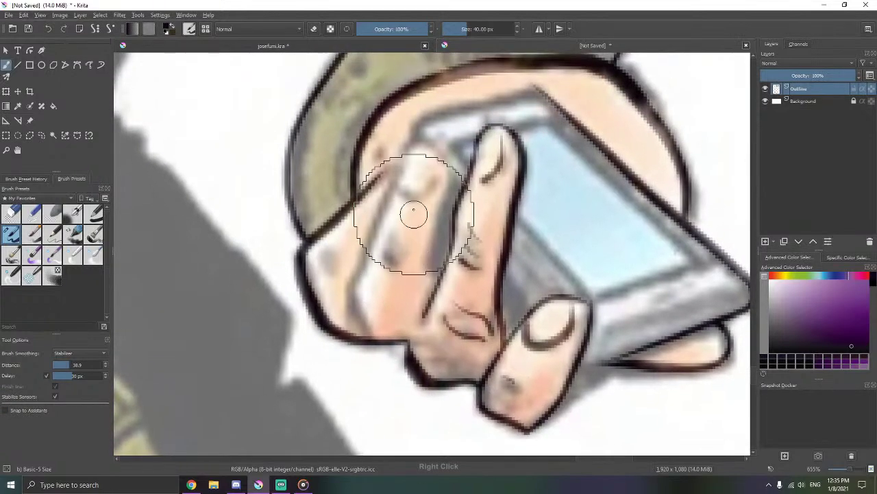
pyautogui.moveTo(413, 137); pyautogui.dragTo(370, 232)
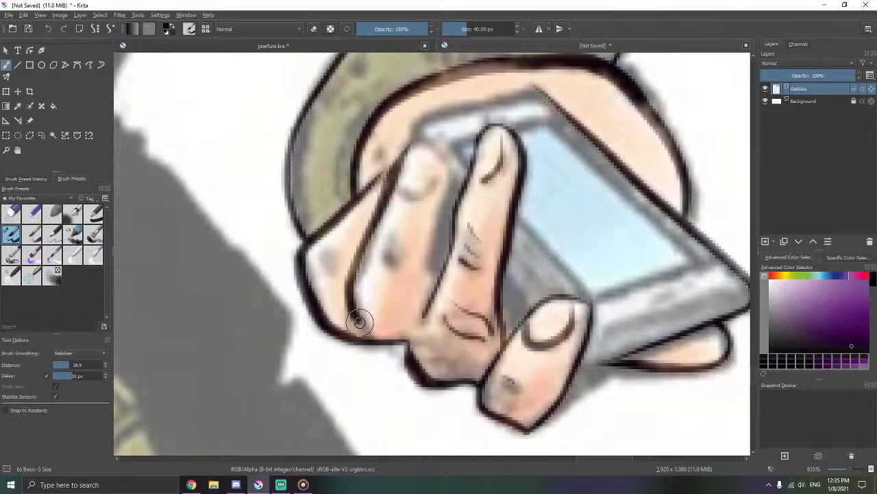
pyautogui.moveTo(360, 323); pyautogui.dragTo(382, 353)
pyautogui.press('w')
pyautogui.hotkey('ctrl', 'z')
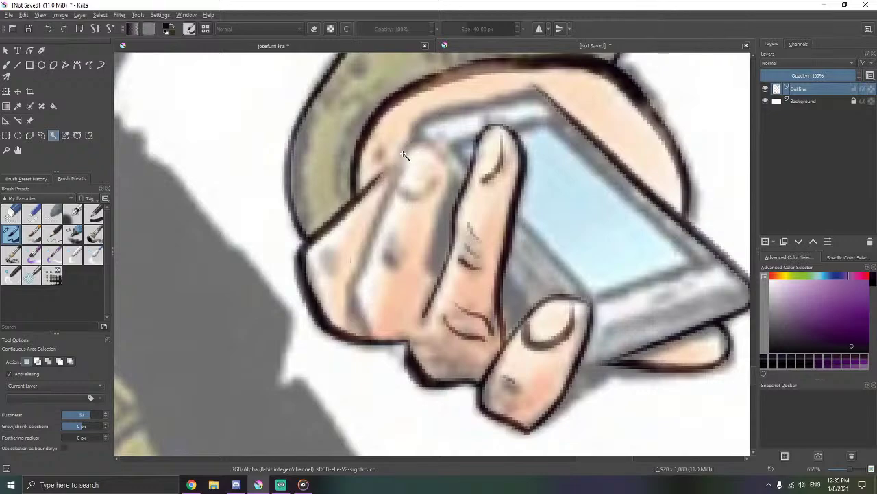
pyautogui.press('b')
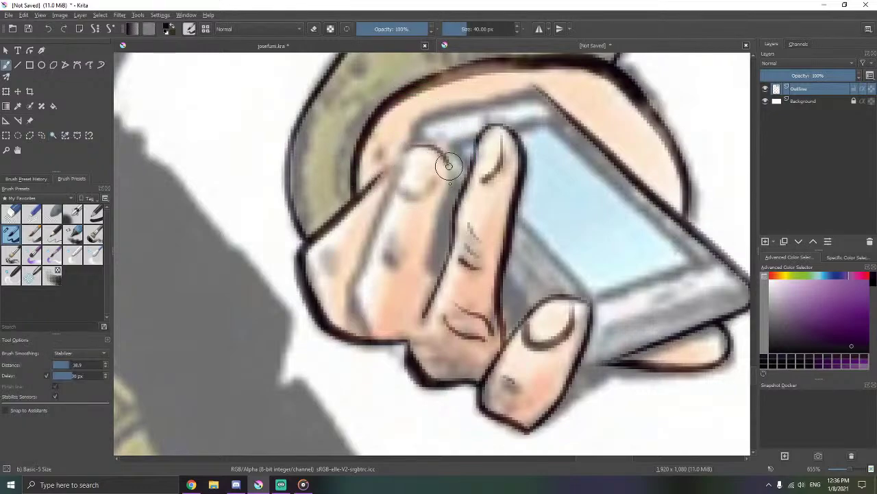
# - Outline the second finger from the thumb around its tip down to the hand's lower edge, and join the outermost finger's line to it
pyautogui.moveTo(426, 267)
pyautogui.mouseDown()
pyautogui.moveTo(450, 289)
pyautogui.moveTo(424, 227)
pyautogui.moveTo(415, 144)
pyautogui.mouseUp()
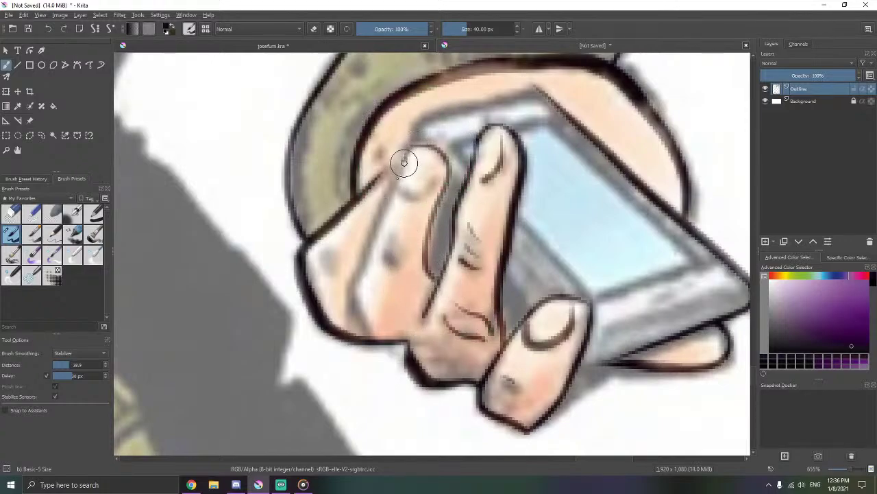
pyautogui.moveTo(383, 208); pyautogui.dragTo(366, 244)
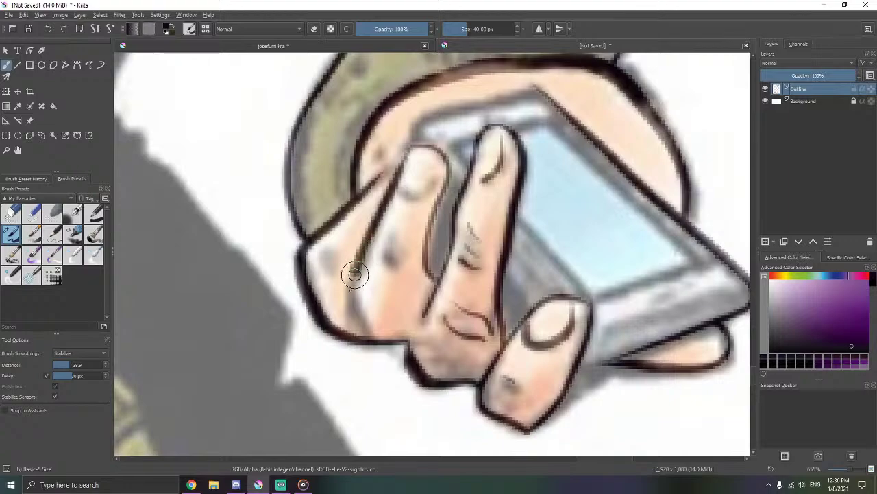
pyautogui.moveTo(354, 274); pyautogui.dragTo(351, 296)
pyautogui.moveTo(370, 335)
pyautogui.mouseDown()
pyautogui.moveTo(366, 314)
pyautogui.moveTo(348, 297)
pyautogui.mouseUp()
pyautogui.moveTo(353, 344); pyautogui.dragTo(351, 302)
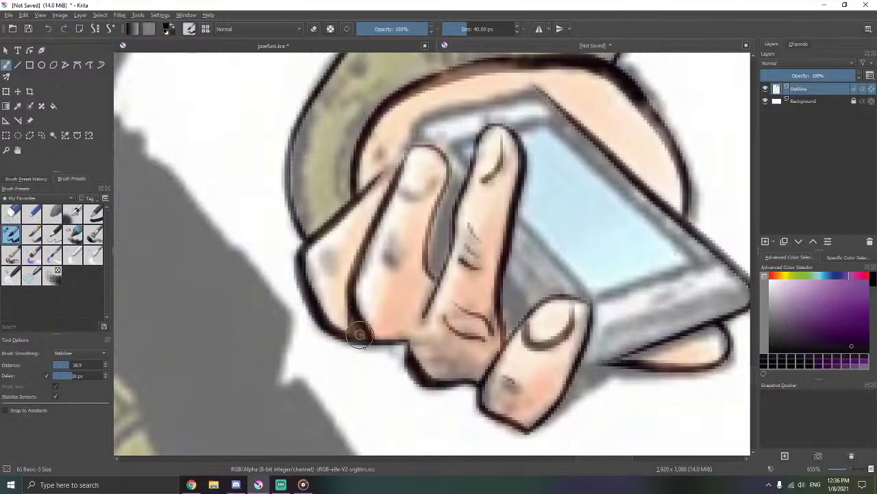
pyautogui.moveTo(360, 334)
pyautogui.mouseDown()
pyautogui.moveTo(363, 343)
pyautogui.moveTo(353, 304)
pyautogui.moveTo(357, 324)
pyautogui.mouseUp()
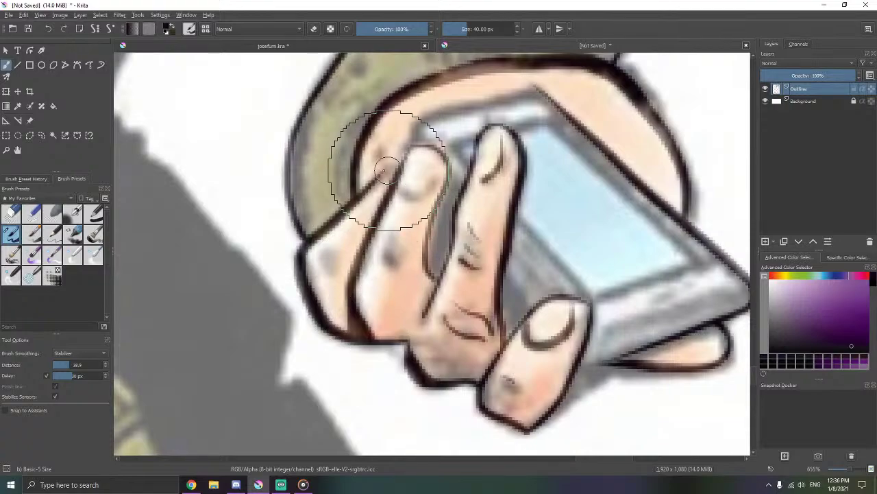
pyautogui.moveTo(364, 190); pyautogui.dragTo(364, 191)
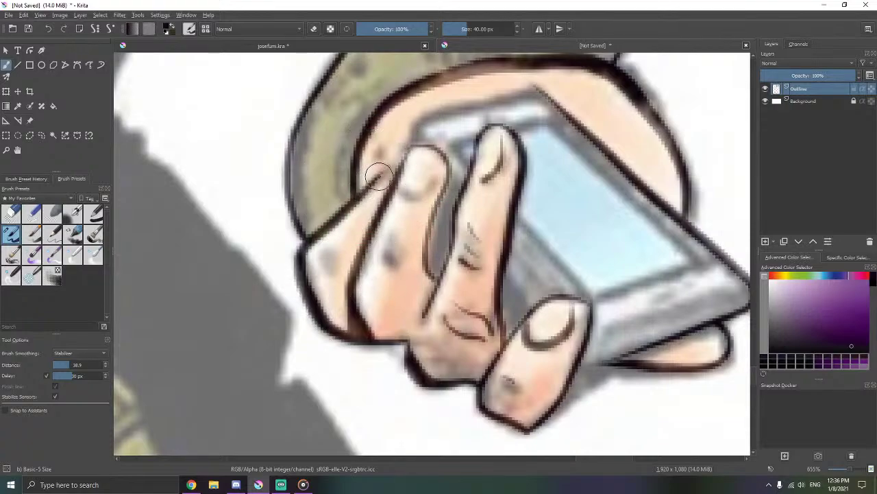
pyautogui.moveTo(399, 157)
pyautogui.mouseDown()
pyautogui.moveTo(411, 165)
pyautogui.moveTo(408, 151)
pyautogui.moveTo(372, 189)
pyautogui.mouseUp()
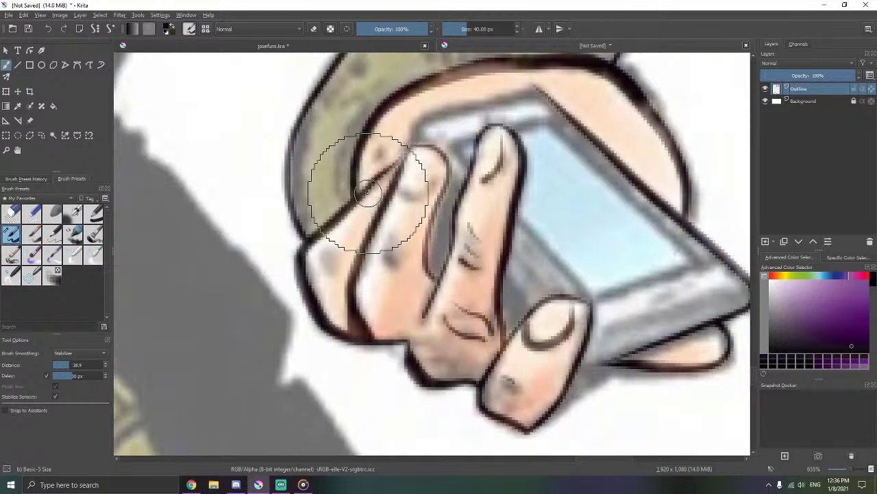
pyautogui.moveTo(420, 167)
pyautogui.mouseDown()
pyautogui.moveTo(380, 183)
pyautogui.moveTo(392, 166)
pyautogui.mouseUp()
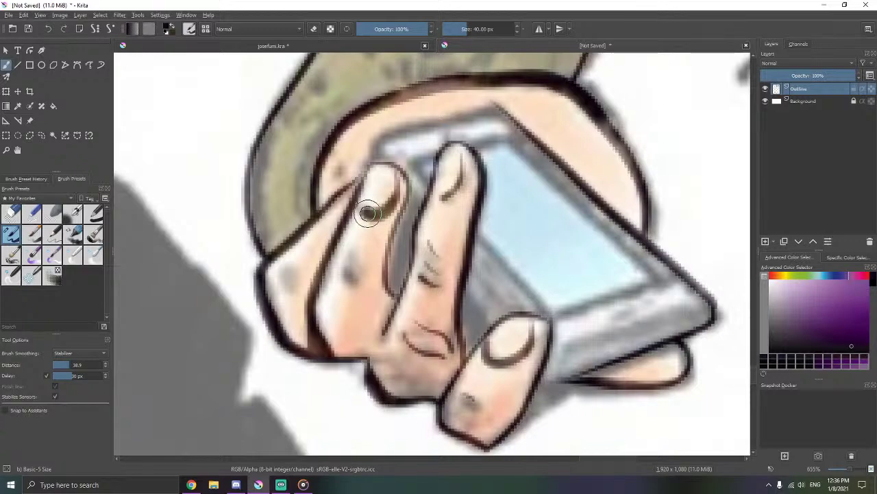
pyautogui.moveTo(362, 205); pyautogui.dragTo(360, 197)
pyautogui.moveTo(358, 241); pyautogui.dragTo(370, 176)
pyautogui.hotkey('ctrl', 'z')
# - Trace the second finger's nail and paint the dark knuckle marks on the second and outermost fingers
pyautogui.moveTo(397, 118); pyautogui.dragTo(404, 104)
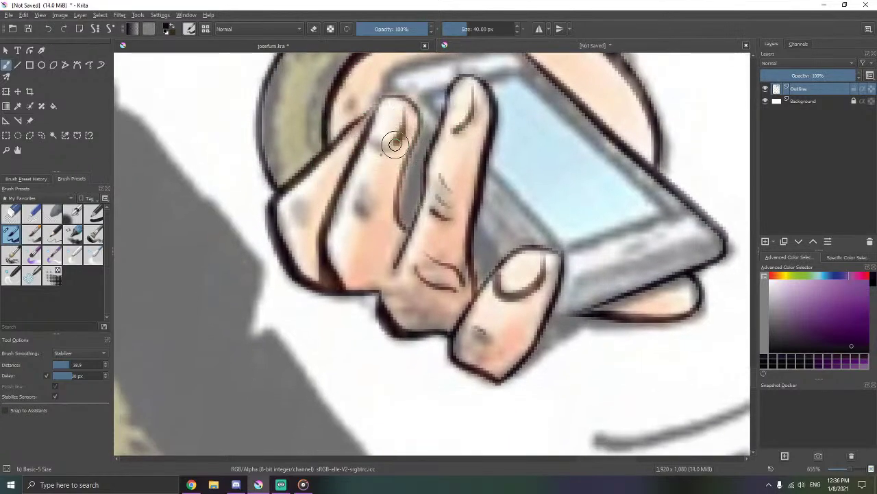
pyautogui.moveTo(379, 147)
pyautogui.mouseDown()
pyautogui.moveTo(386, 122)
pyautogui.moveTo(382, 172)
pyautogui.moveTo(353, 192)
pyautogui.moveTo(361, 180)
pyautogui.moveTo(373, 214)
pyautogui.mouseUp()
pyautogui.moveTo(301, 191); pyautogui.dragTo(299, 227)
pyautogui.moveTo(417, 180); pyautogui.dragTo(311, 293)
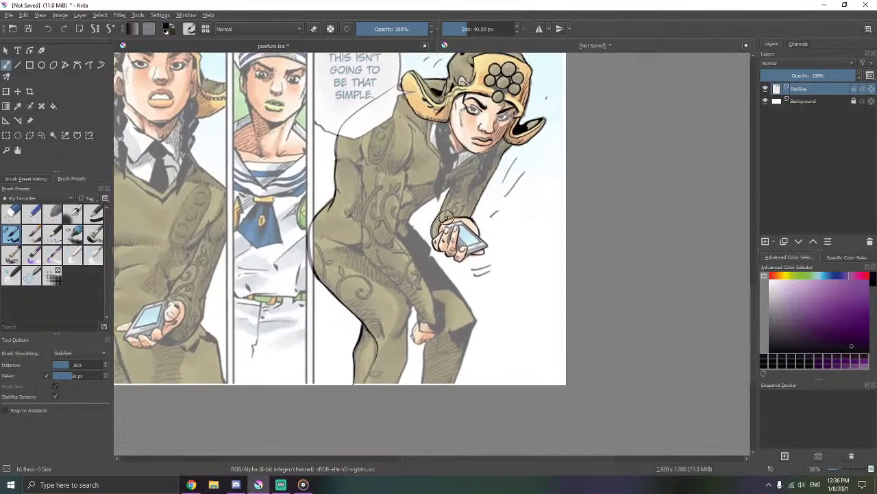
# - Erase the nail line on the finger next to the thumb with smoothing set to None, and retrace the nail with Stabilizer smoothing
pyautogui.scroll(7, 439, 231)
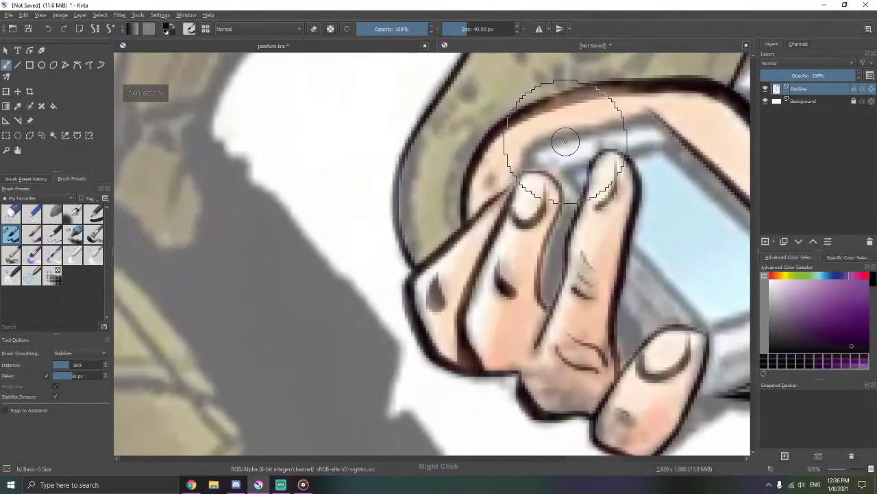
pyautogui.moveTo(566, 142); pyautogui.dragTo(414, 211)
pyautogui.press('e')
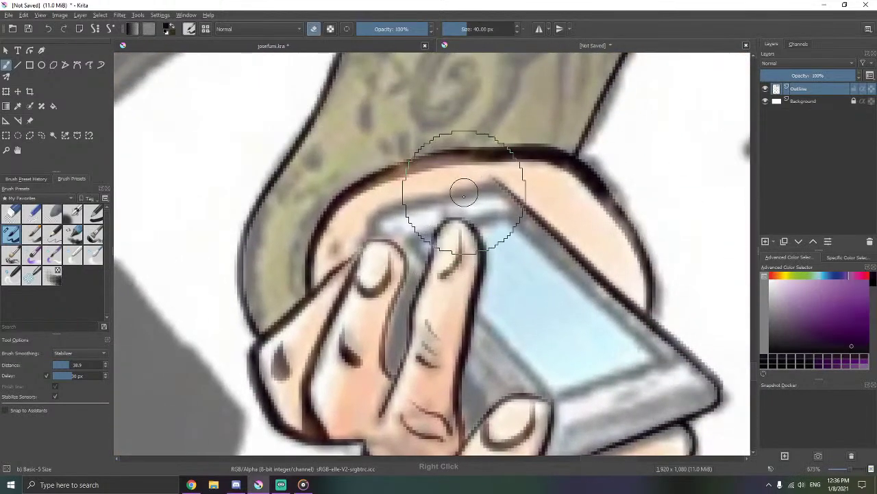
pyautogui.hotkey('ctrl', 'F2')
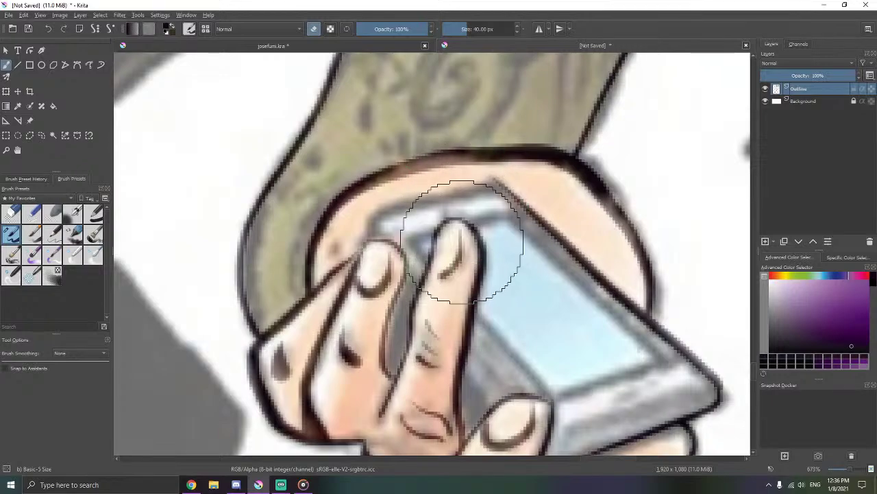
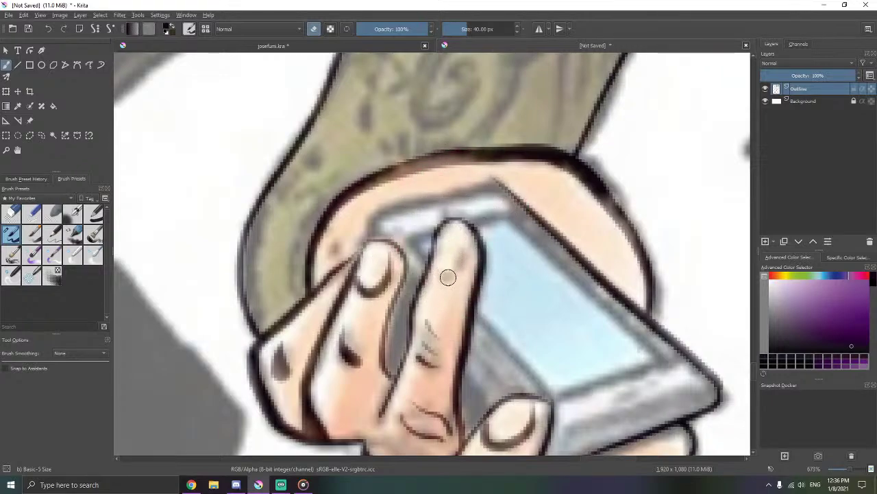
pyautogui.hotkey('ctrl', 'F1')
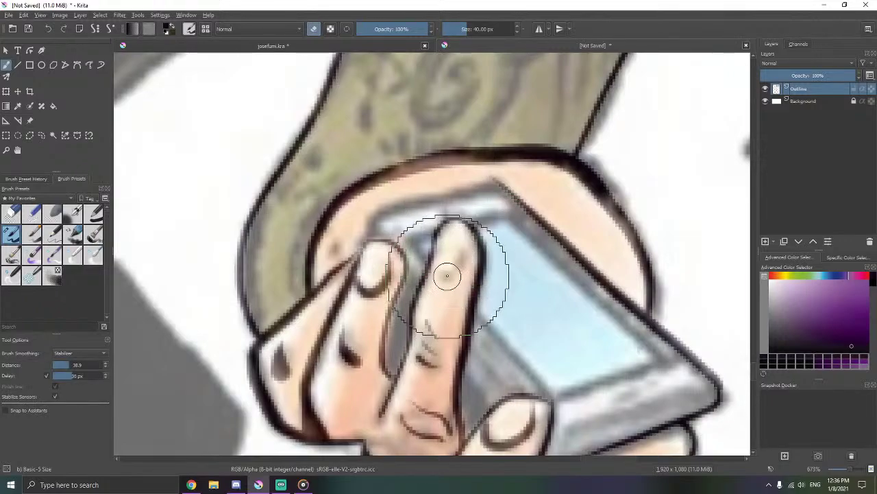
pyautogui.press('e')
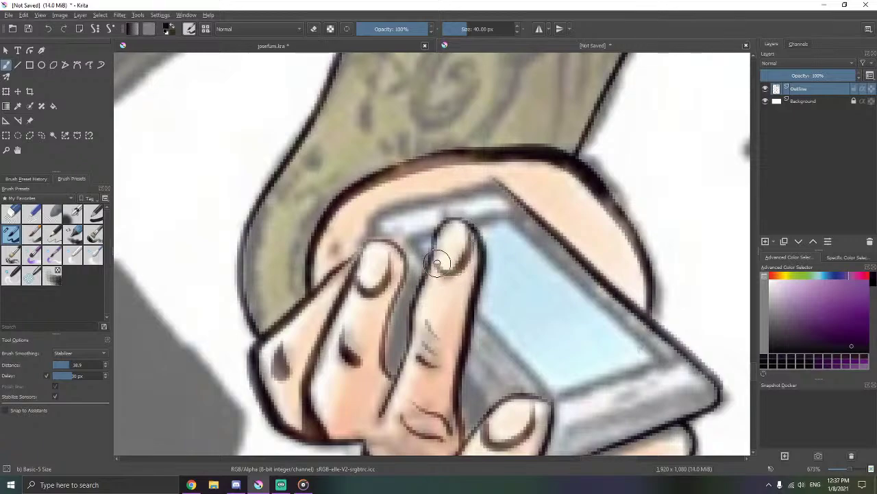
pyautogui.moveTo(437, 264); pyautogui.dragTo(437, 241)
pyautogui.moveTo(504, 203); pyautogui.dragTo(501, 217)
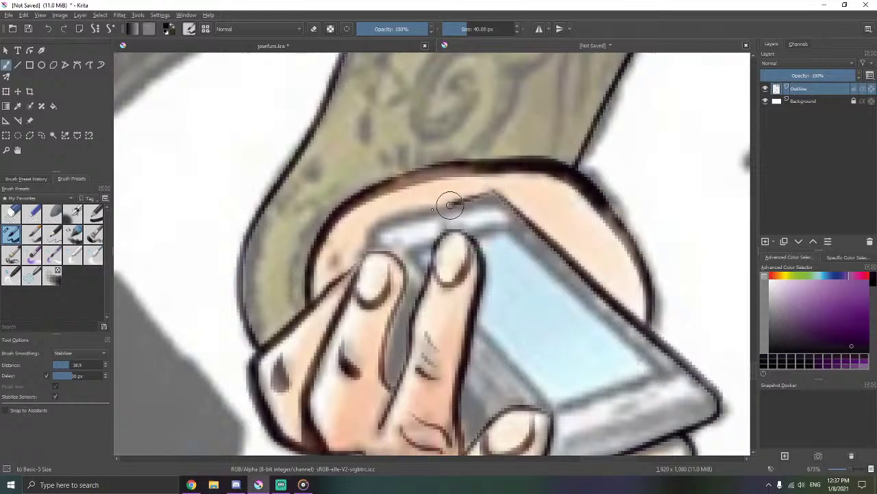
pyautogui.moveTo(391, 250)
pyautogui.mouseDown()
pyautogui.moveTo(425, 221)
pyautogui.moveTo(504, 196)
pyautogui.moveTo(380, 226)
pyautogui.mouseUp()
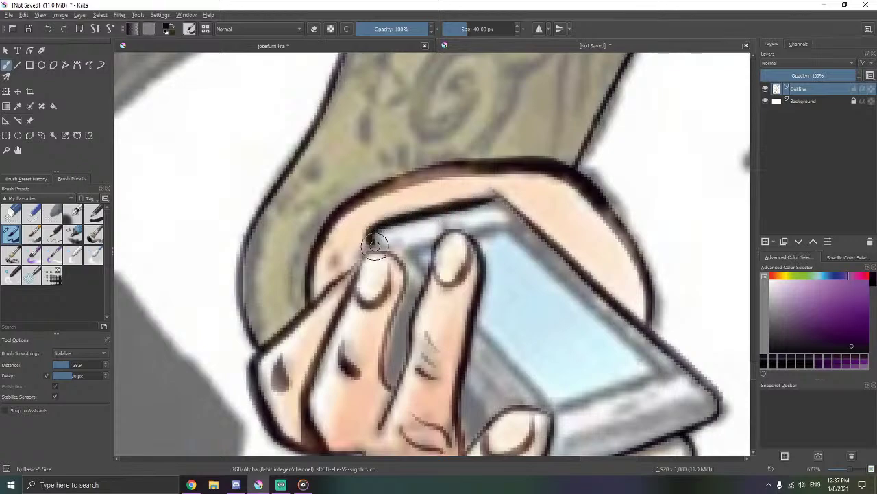
pyautogui.hotkey('ctrl', 'z')
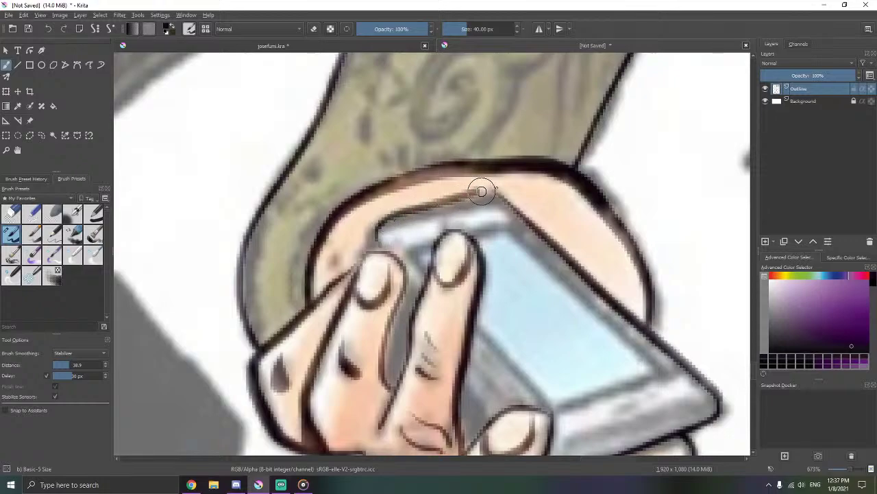
pyautogui.moveTo(493, 189); pyautogui.dragTo(510, 191)
pyautogui.hotkey('ctrl', 'z')
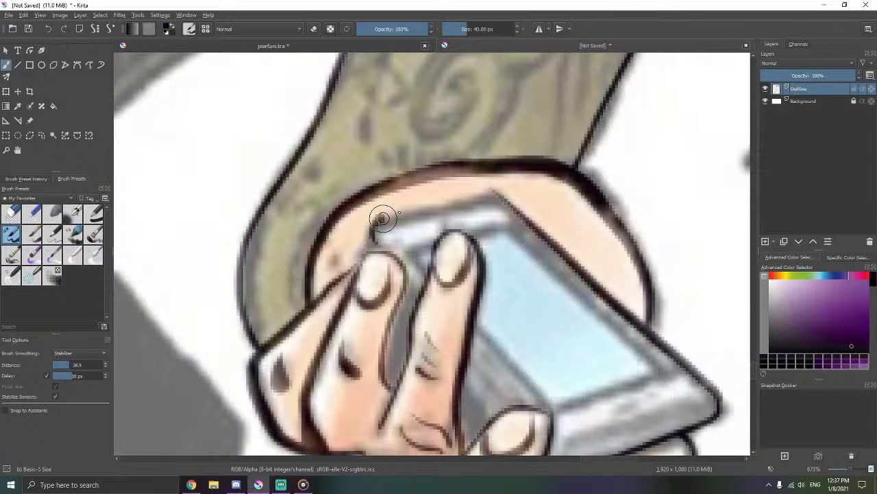
pyautogui.moveTo(399, 212)
pyautogui.mouseDown()
pyautogui.moveTo(493, 195)
pyautogui.moveTo(415, 215)
pyautogui.mouseUp()
pyautogui.hotkey('ctrl', 'z')
pyautogui.hotkey('ctrl', 'z')
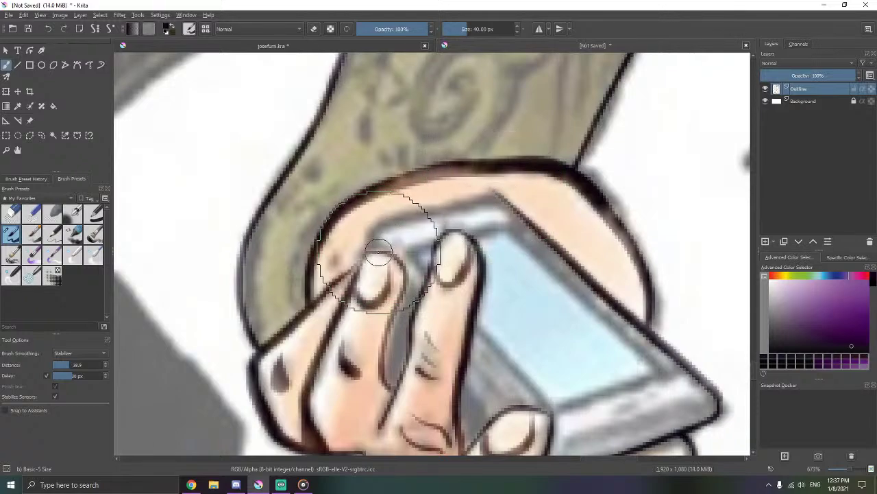
# - Trace the phone's upper edge from beside the second finger's tip to the far corner, joining it to the side edge
pyautogui.moveTo(378, 254); pyautogui.dragTo(414, 216)
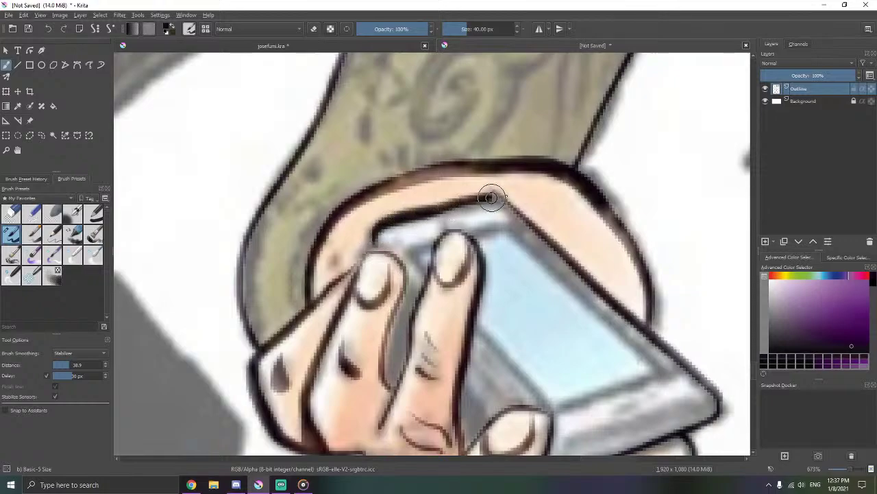
pyautogui.moveTo(500, 196)
pyautogui.mouseDown()
pyautogui.moveTo(512, 188)
pyautogui.moveTo(467, 194)
pyautogui.mouseUp()
pyautogui.press('e')
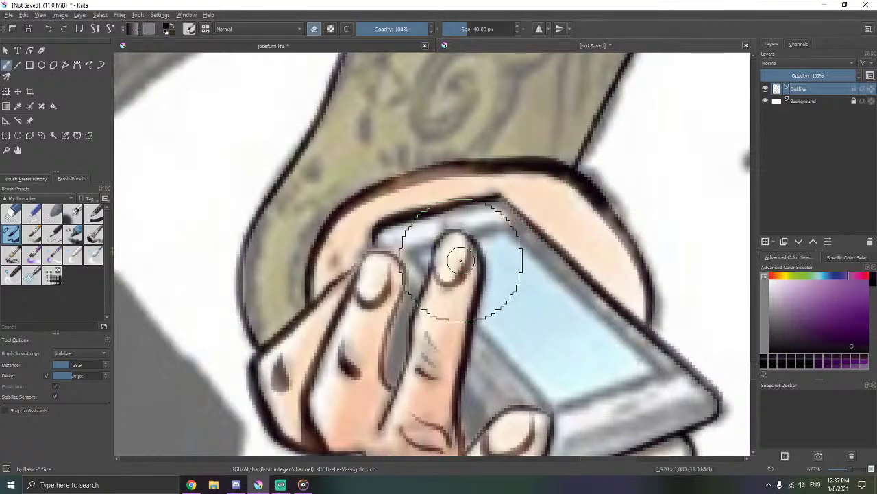
pyautogui.moveTo(458, 267); pyautogui.dragTo(466, 232)
pyautogui.rightClick(525, 265)
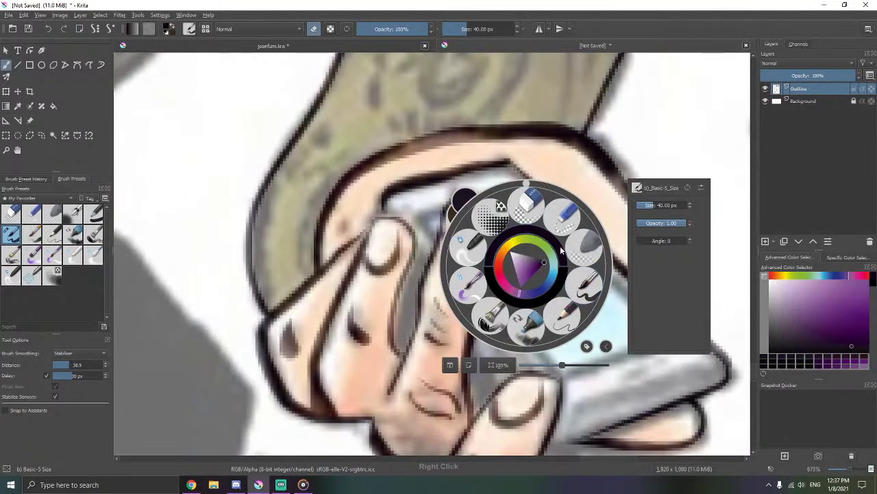
pyautogui.click(583, 286)
pyautogui.moveTo(593, 251)
pyautogui.mouseDown()
pyautogui.moveTo(473, 249)
pyautogui.moveTo(421, 231)
pyautogui.mouseUp()
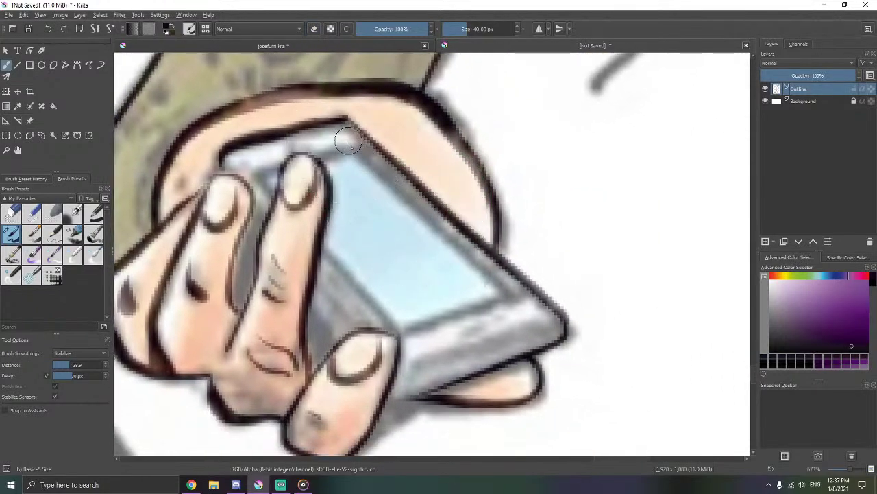
# - Outline the phone's screen with 2 px straight lines, including the small corner showing between the two fingers
pyautogui.moveTo(391, 185); pyautogui.dragTo(519, 306)
pyautogui.moveTo(512, 253)
pyautogui.mouseDown()
pyautogui.moveTo(435, 267)
pyautogui.moveTo(393, 289)
pyautogui.mouseUp()
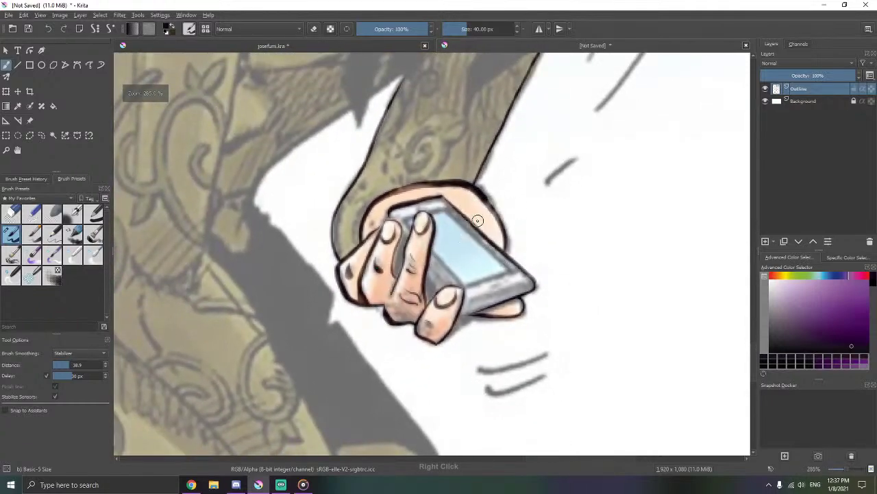
pyautogui.moveTo(506, 236); pyautogui.dragTo(501, 269)
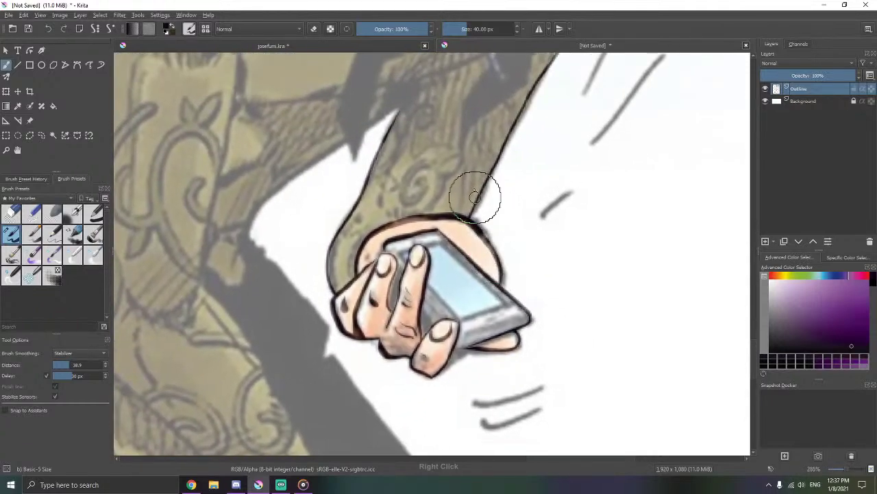
pyautogui.click(513, 28)
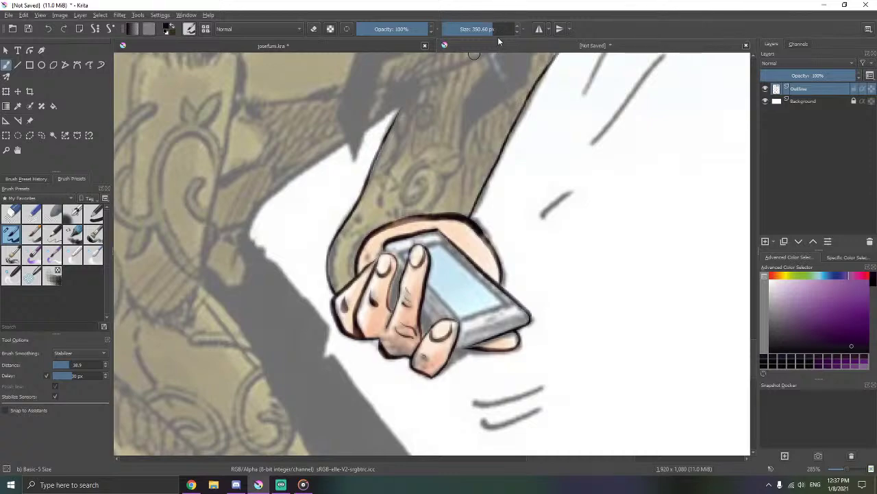
pyautogui.press('Return')
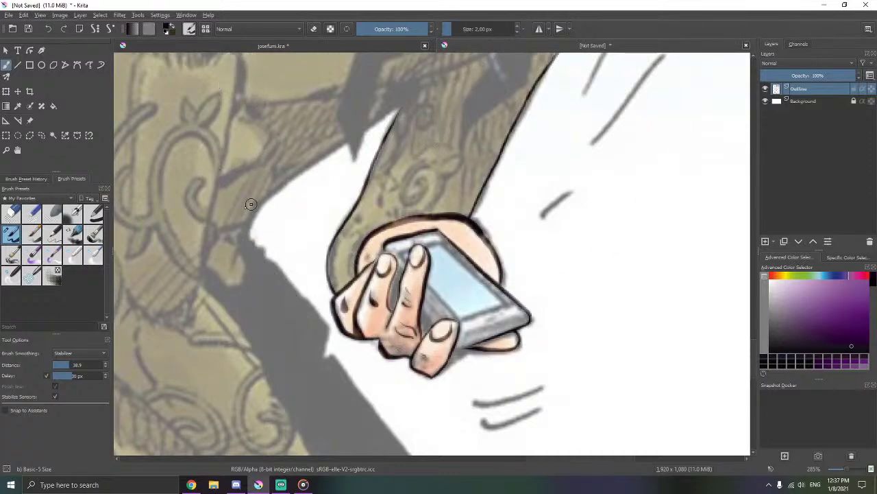
pyautogui.click(18, 65)
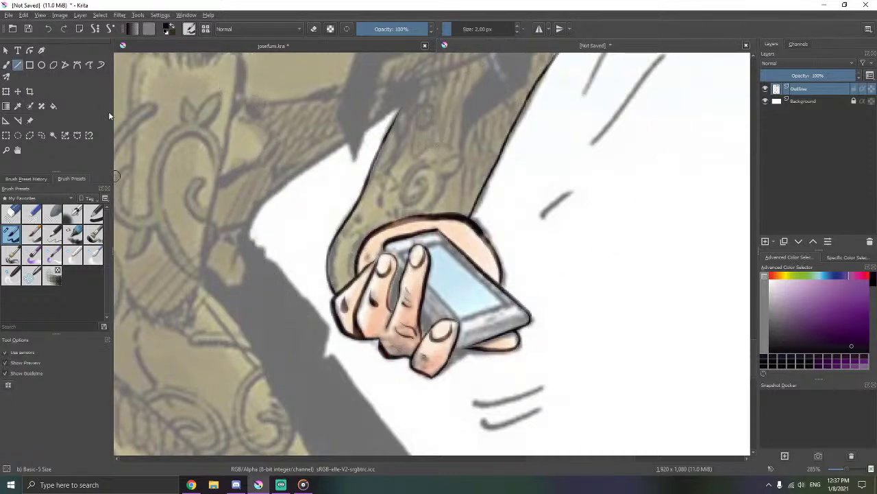
pyautogui.scroll(5, 425, 231)
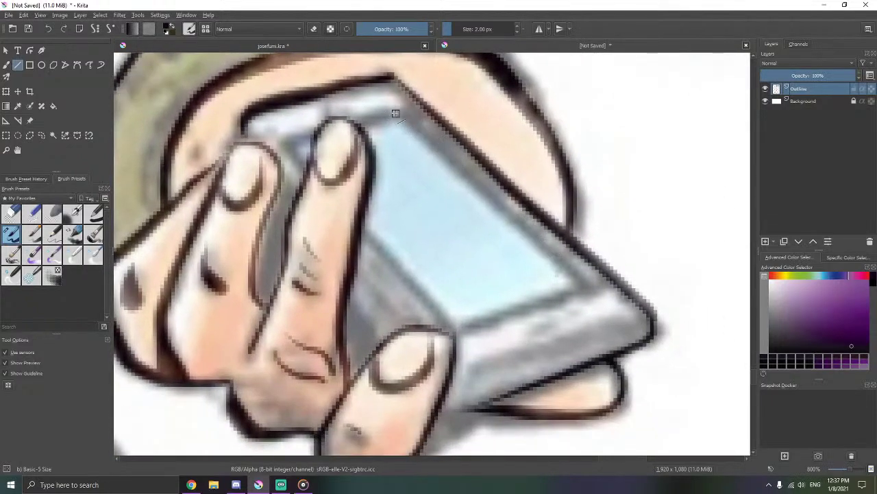
pyautogui.moveTo(395, 112)
pyautogui.mouseDown()
pyautogui.moveTo(584, 287)
pyautogui.moveTo(449, 332)
pyautogui.moveTo(362, 233)
pyautogui.mouseUp()
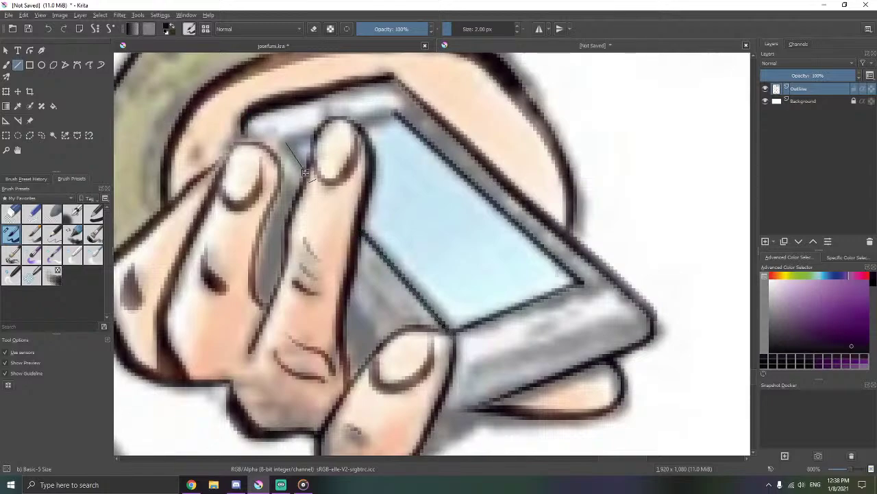
pyautogui.moveTo(305, 172); pyautogui.dragTo(311, 135)
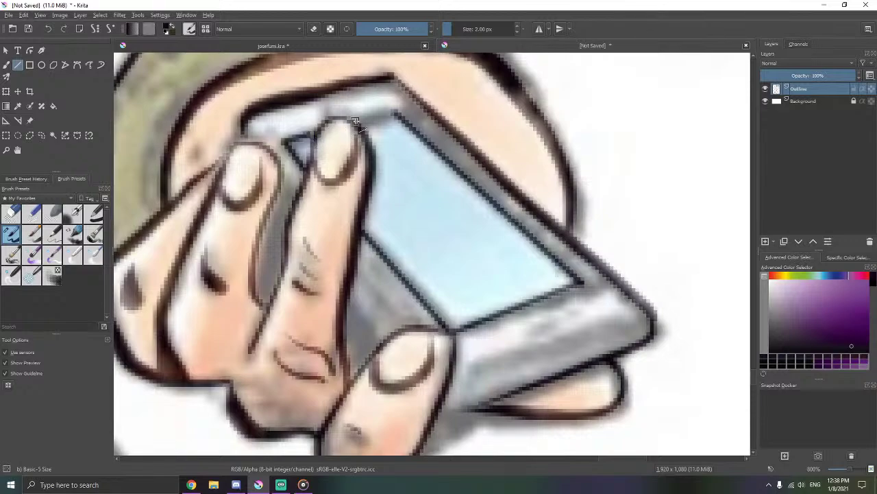
pyautogui.moveTo(394, 113); pyautogui.dragTo(394, 112)
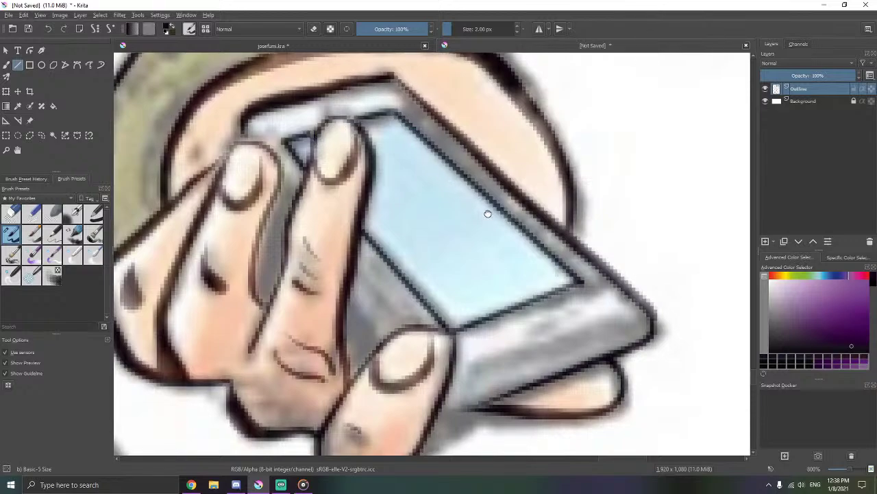
# - Draw straight lines for the phone's front lower rim, a short highlight below the screen, and the side bezel above the thumb
pyautogui.moveTo(487, 214); pyautogui.dragTo(494, 181)
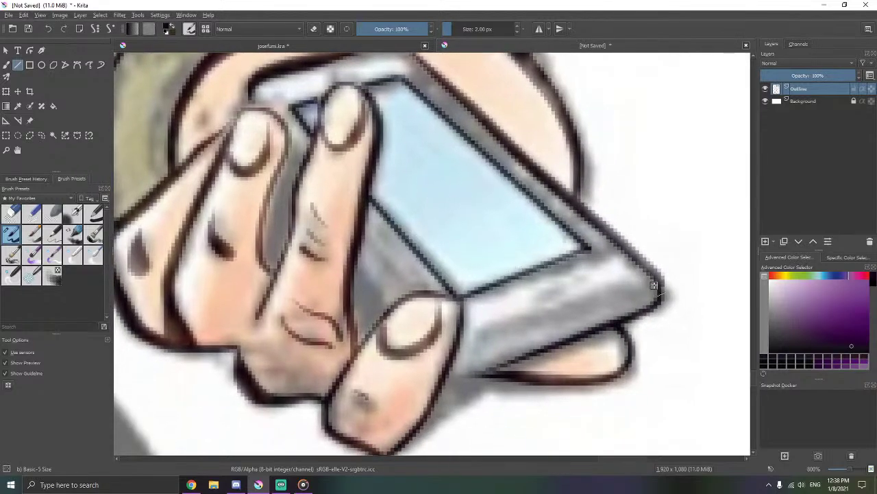
pyautogui.moveTo(655, 287); pyautogui.dragTo(478, 333)
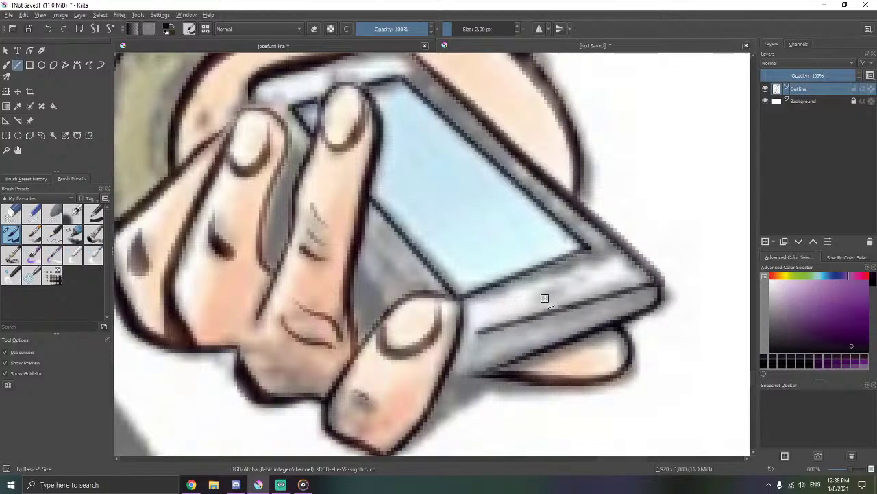
pyautogui.moveTo(545, 298); pyautogui.dragTo(593, 266)
pyautogui.moveTo(394, 285); pyautogui.dragTo(470, 295)
pyautogui.moveTo(382, 257); pyautogui.dragTo(452, 319)
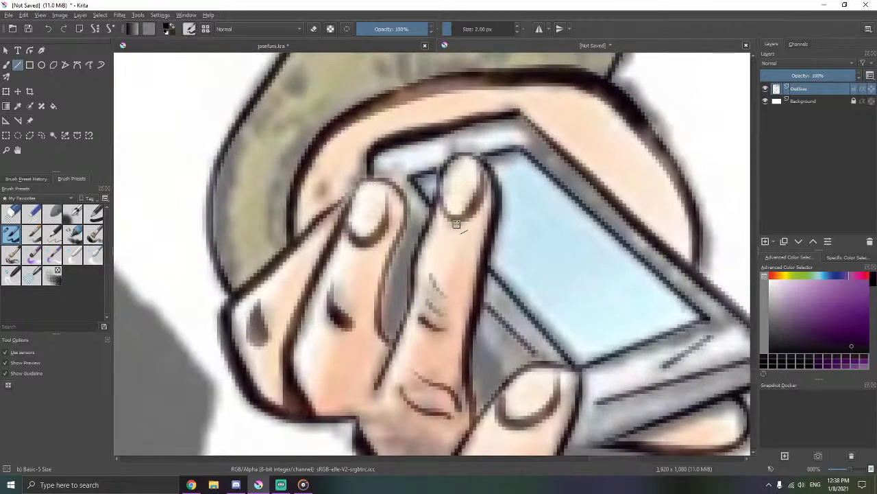
# - Draw a row of short parallel hatching lines down the lowered arm's sleeve with the 2 px Line tool
pyautogui.scroll(-5, 351, 186)
pyautogui.moveTo(307, 241)
pyautogui.mouseDown()
pyautogui.moveTo(403, 207)
pyautogui.moveTo(335, 208)
pyautogui.moveTo(353, 224)
pyautogui.moveTo(351, 238)
pyautogui.mouseUp()
pyautogui.scroll(2, 361, 257)
pyautogui.scroll(2, 361, 257)
pyautogui.moveTo(451, 205)
pyautogui.mouseDown()
pyautogui.moveTo(362, 243)
pyautogui.moveTo(374, 267)
pyautogui.moveTo(389, 263)
pyautogui.moveTo(412, 286)
pyautogui.mouseUp()
pyautogui.scroll(-1, 456, 233)
pyautogui.scroll(-3, 456, 288)
pyautogui.moveTo(492, 192); pyautogui.dragTo(418, 220)
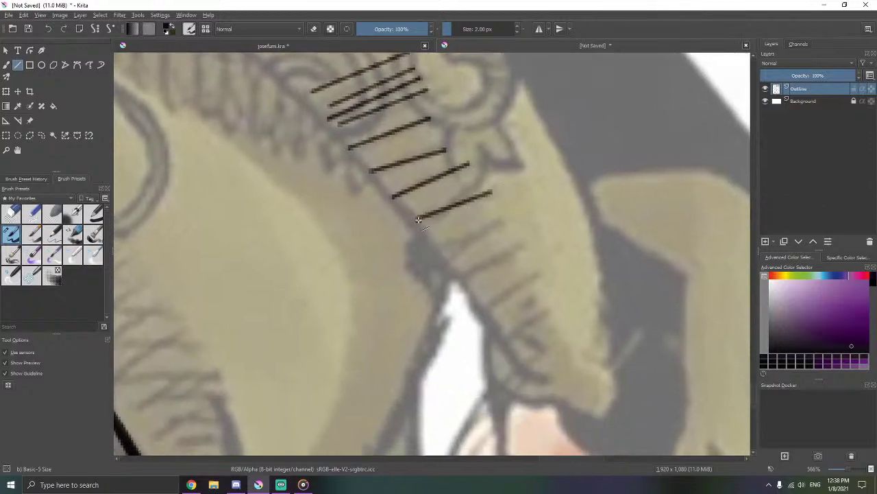
pyautogui.moveTo(448, 258); pyautogui.dragTo(464, 275)
pyautogui.moveTo(482, 306); pyautogui.dragTo(479, 307)
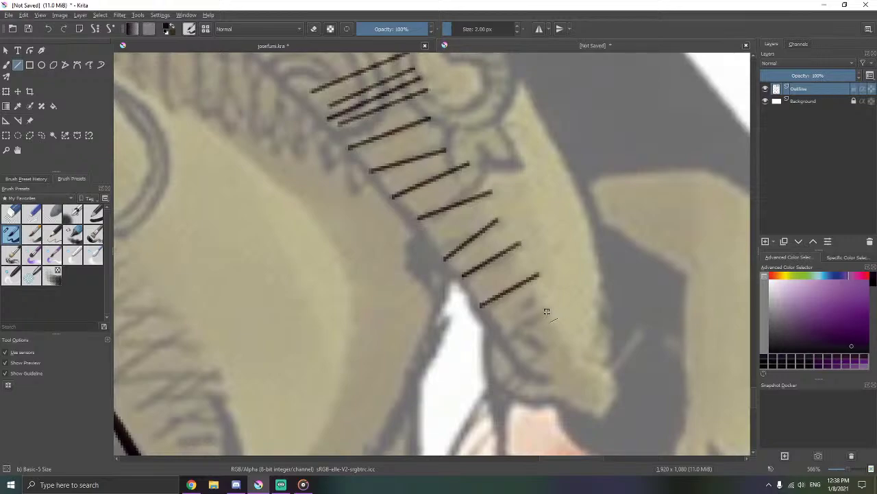
# - Hatch the shaded trouser leg below the lowered fist with long diagonal 2 px straight lines
pyautogui.scroll(-10, 546, 311)
pyautogui.scroll(4, 500, 260)
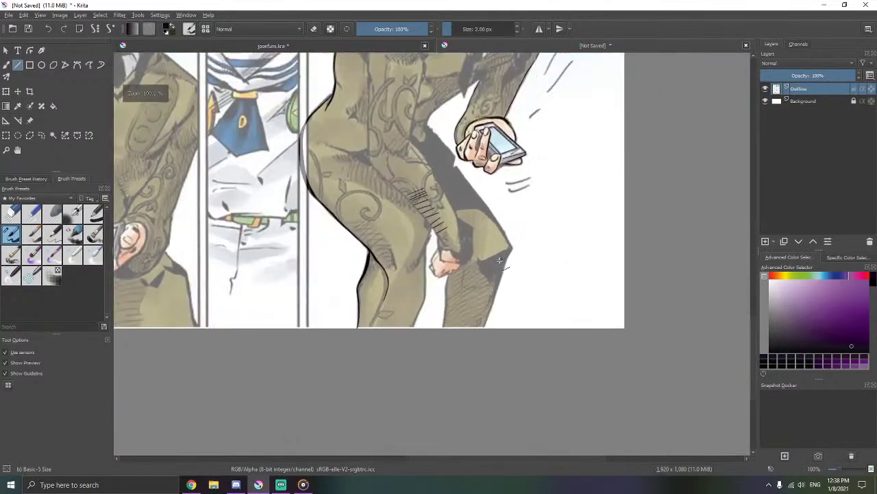
pyautogui.scroll(4, 500, 260)
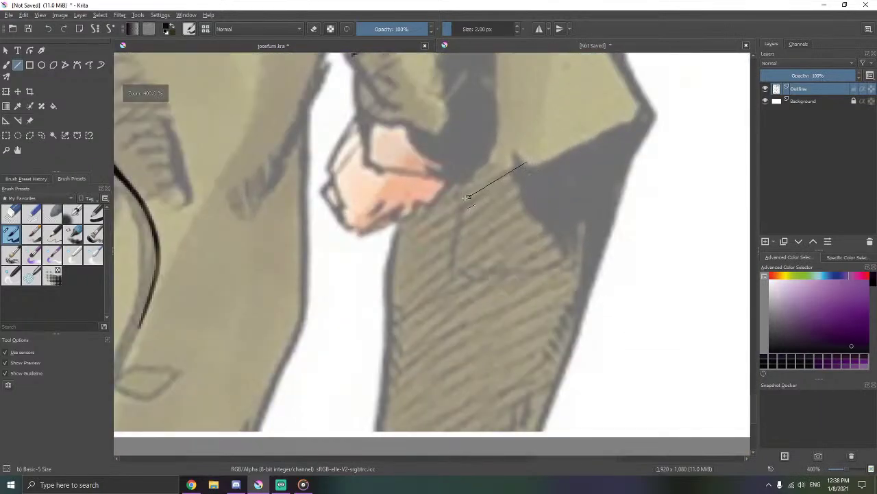
pyautogui.moveTo(466, 198)
pyautogui.mouseDown()
pyautogui.moveTo(404, 227)
pyautogui.moveTo(399, 246)
pyautogui.mouseUp()
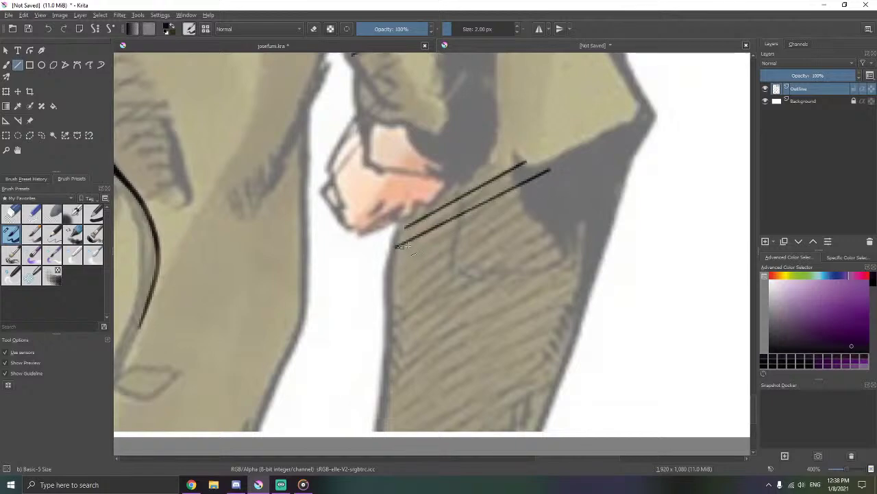
pyautogui.moveTo(543, 186); pyautogui.dragTo(391, 270)
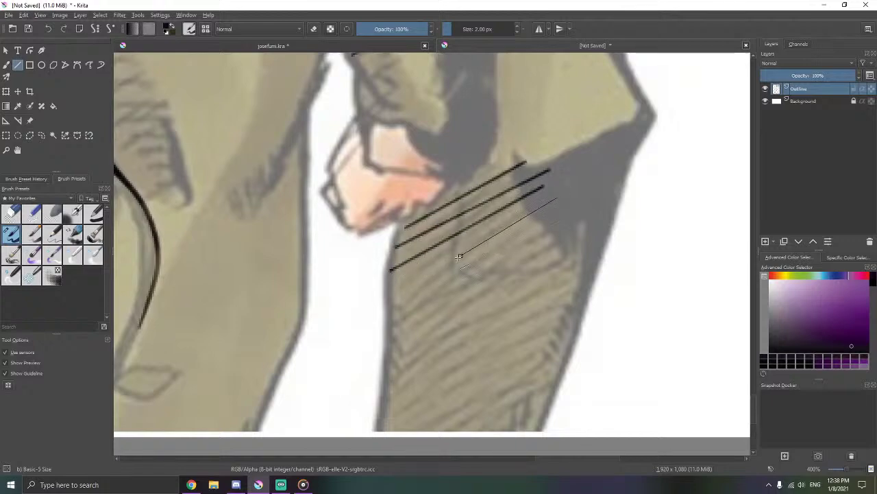
pyautogui.moveTo(460, 257); pyautogui.dragTo(399, 283)
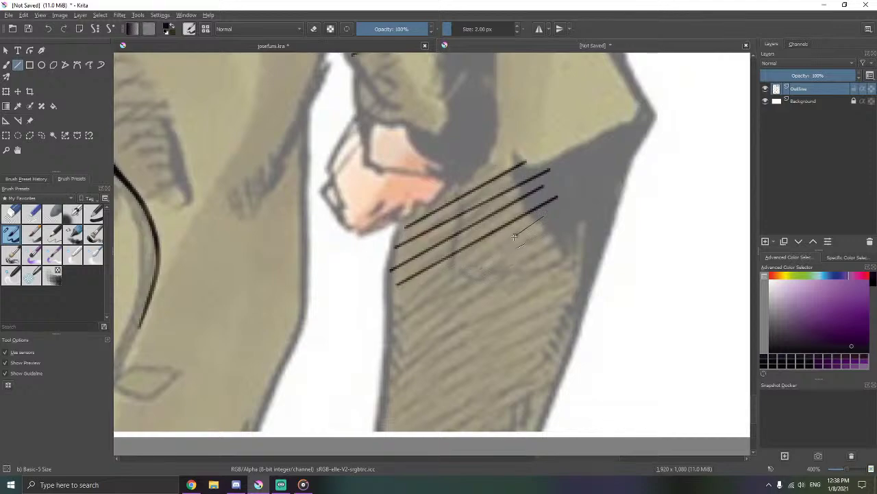
pyautogui.moveTo(514, 237); pyautogui.dragTo(391, 309)
pyautogui.moveTo(507, 256); pyautogui.dragTo(390, 326)
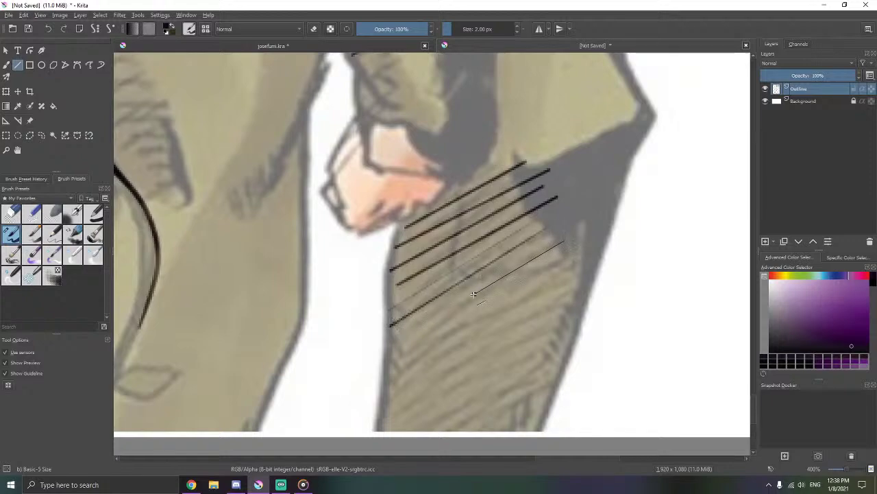
pyautogui.moveTo(473, 293)
pyautogui.mouseDown()
pyautogui.moveTo(401, 330)
pyautogui.moveTo(391, 326)
pyautogui.moveTo(389, 348)
pyautogui.mouseUp()
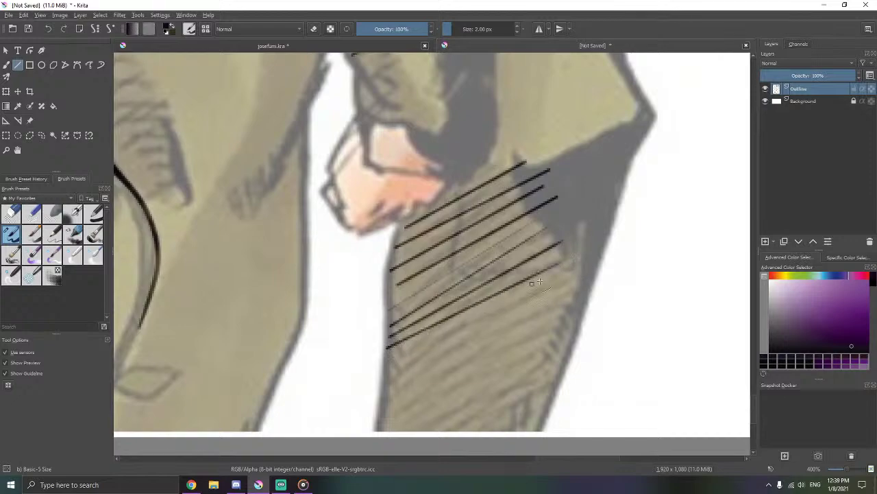
pyautogui.moveTo(561, 276); pyautogui.dragTo(392, 360)
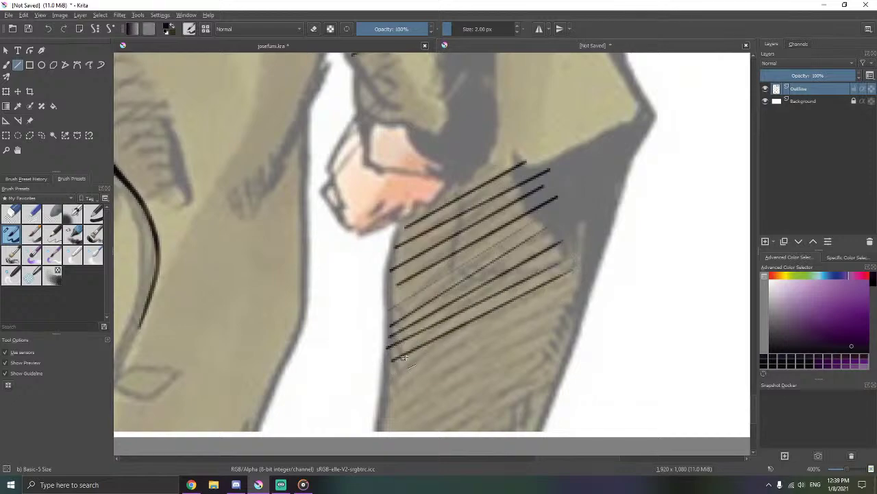
pyautogui.moveTo(489, 334); pyautogui.dragTo(395, 387)
# - Switch to the freehand brush with smoothing set to None and the brush size set to 40 px
pyautogui.scroll(-6, 551, 247)
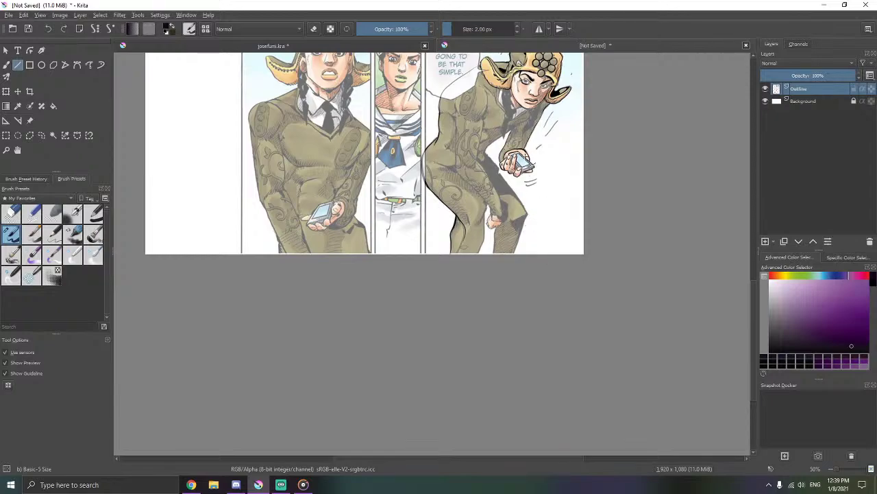
pyautogui.scroll(5, 518, 163)
pyautogui.scroll(-3, 517, 162)
pyautogui.scroll(2, 515, 175)
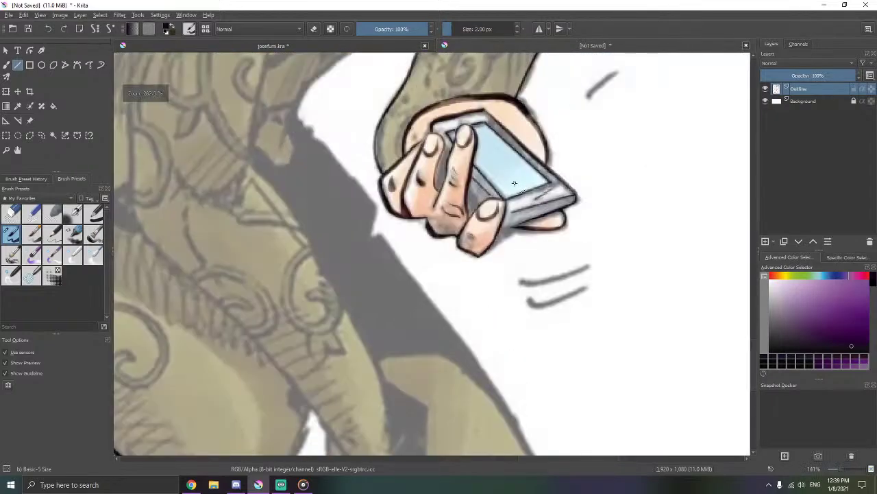
pyautogui.scroll(2, 514, 183)
pyautogui.press('b')
pyautogui.scroll(2, 463, 173)
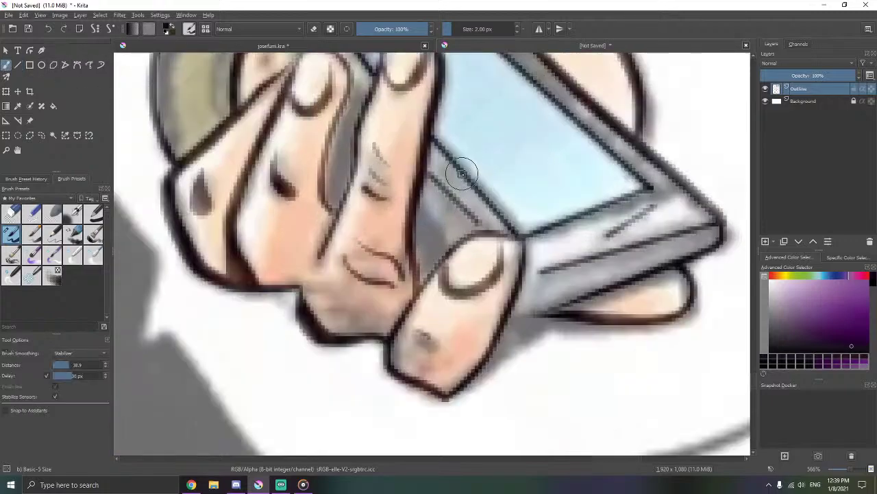
pyautogui.scroll(2, 463, 174)
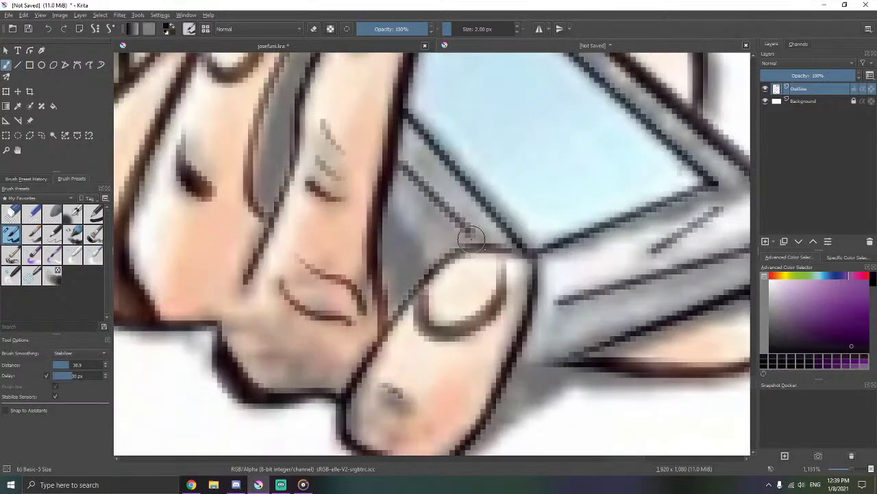
pyautogui.hotkey('ctrl', 'F2')
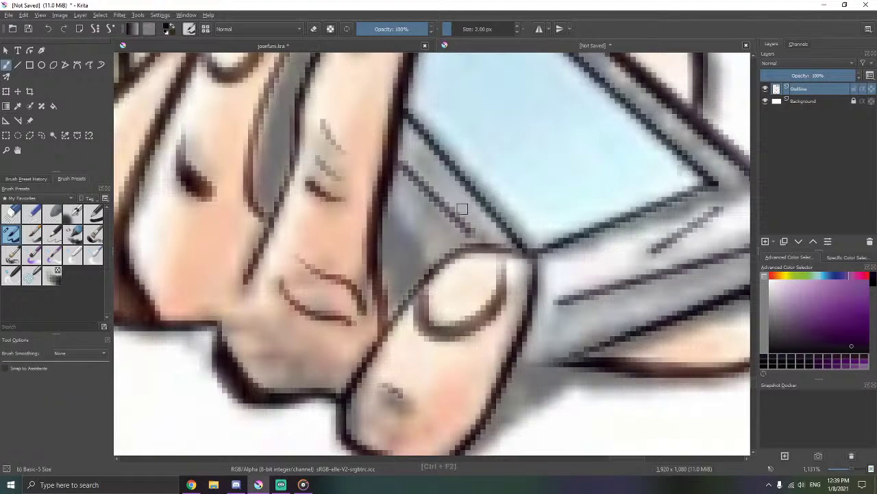
pyautogui.click(519, 32)
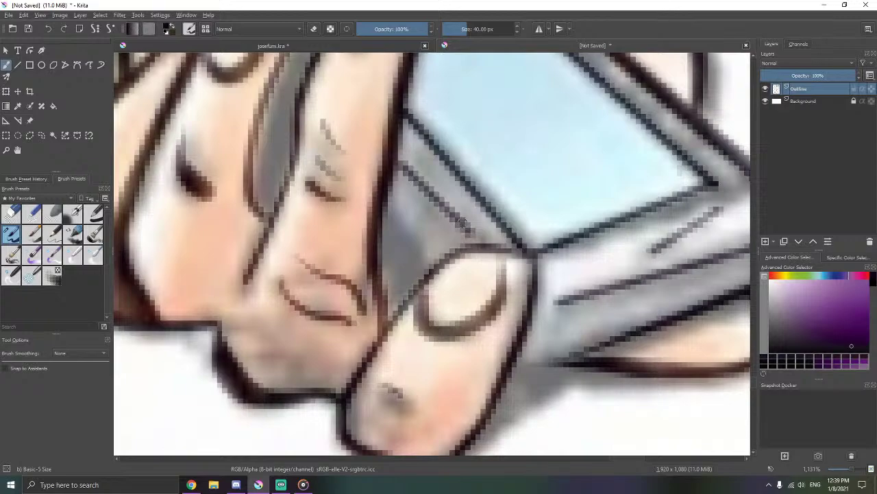
# - Paint a small black shadow into the narrow gap between the two raised fingers holding the phone
pyautogui.scroll(-5, 438, 185)
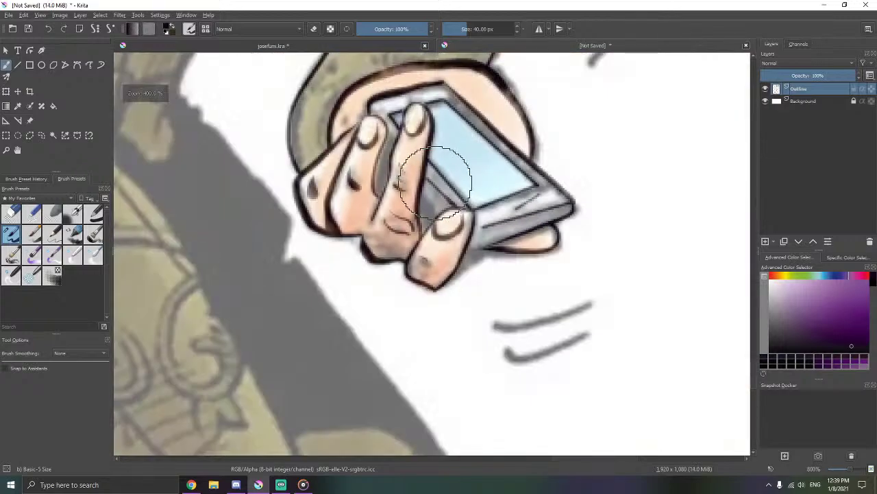
pyautogui.scroll(5, 361, 141)
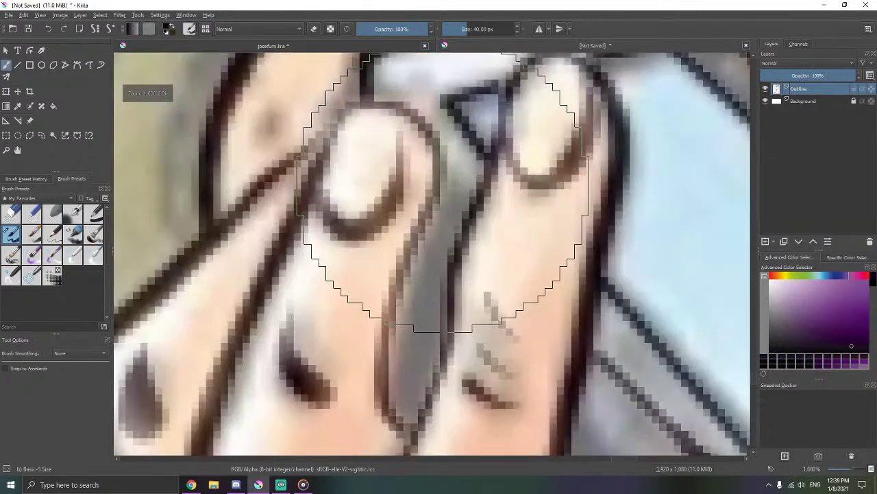
pyautogui.moveTo(445, 172)
pyautogui.mouseDown()
pyautogui.moveTo(468, 204)
pyautogui.moveTo(435, 205)
pyautogui.moveTo(447, 190)
pyautogui.moveTo(443, 205)
pyautogui.moveTo(458, 220)
pyautogui.moveTo(458, 203)
pyautogui.moveTo(451, 228)
pyautogui.moveTo(456, 196)
pyautogui.mouseUp()
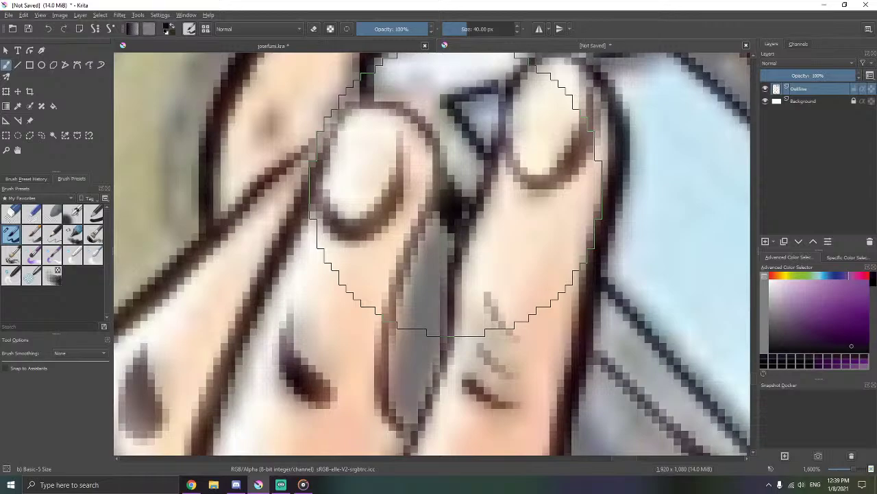
# - With Stabilizer smoothing, trace the torso's edge from the armpit around the waist and down the dark thigh beside the phone hand
pyautogui.scroll(-7, 456, 195)
pyautogui.moveTo(543, 205); pyautogui.dragTo(520, 247)
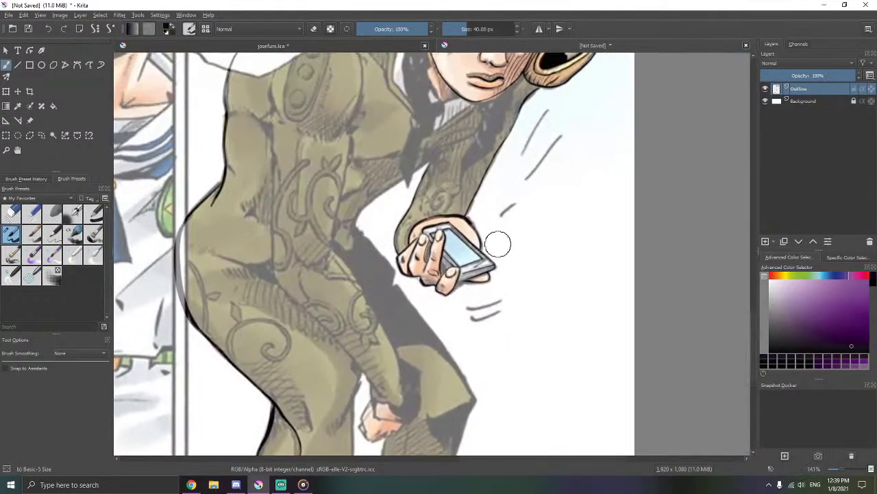
pyautogui.scroll(-3, 498, 244)
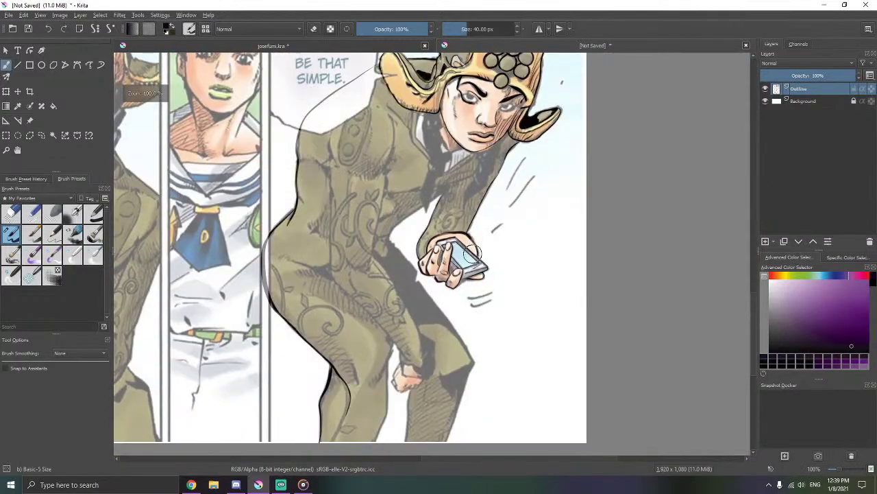
pyautogui.scroll(3, 472, 253)
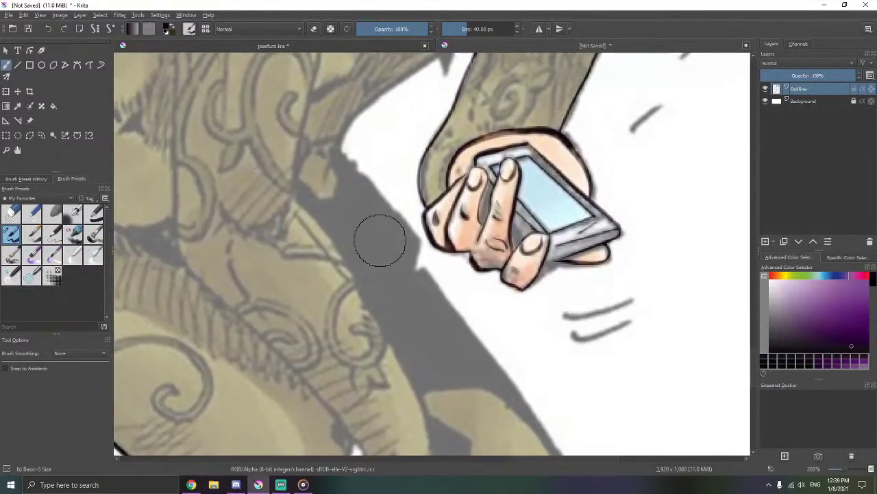
pyautogui.moveTo(418, 172); pyautogui.dragTo(435, 268)
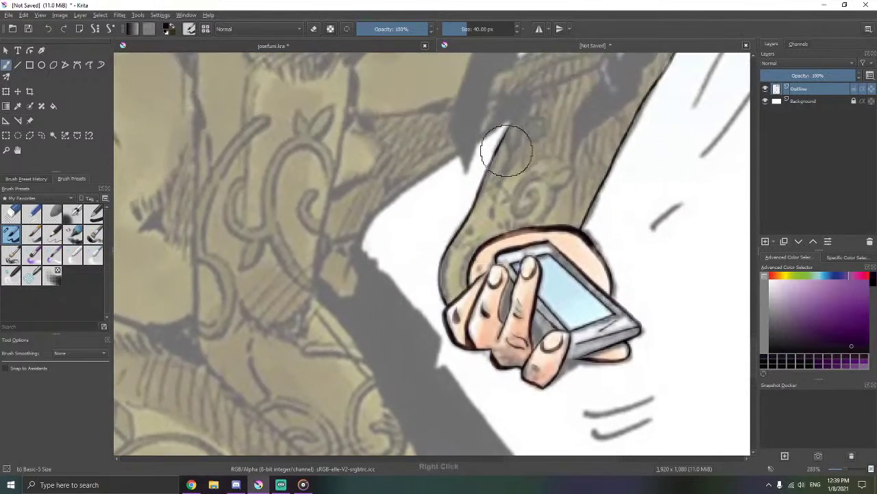
pyautogui.moveTo(506, 150); pyautogui.dragTo(536, 98)
pyautogui.hotkey('ctrl', 'F1')
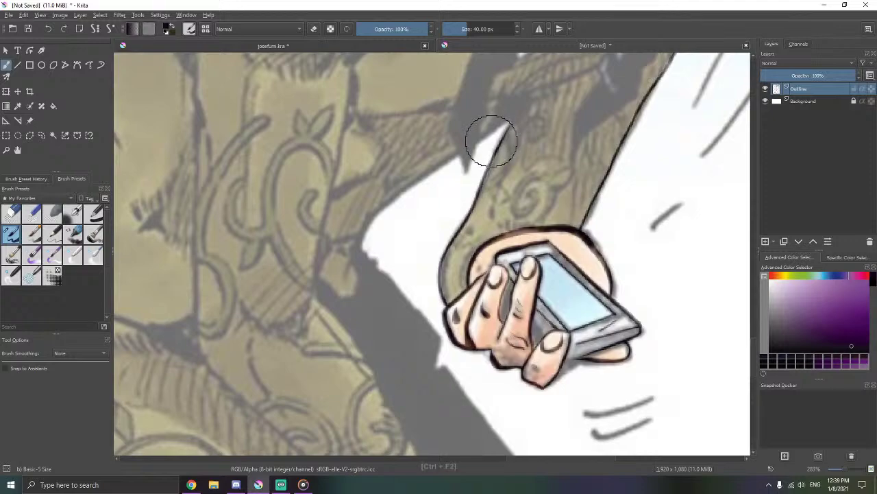
pyautogui.moveTo(515, 113)
pyautogui.mouseDown()
pyautogui.moveTo(383, 205)
pyautogui.moveTo(360, 233)
pyautogui.moveTo(370, 262)
pyautogui.moveTo(436, 333)
pyautogui.moveTo(439, 357)
pyautogui.mouseUp()
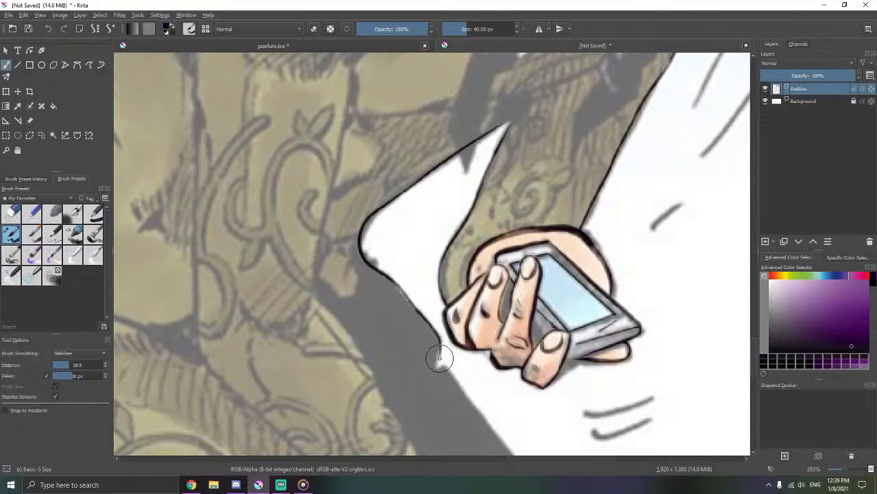
# - Undo the last stroke and trace the far leg's outer edge from the dark thigh around the knee to the panel's bottom
pyautogui.moveTo(492, 313); pyautogui.dragTo(467, 183)
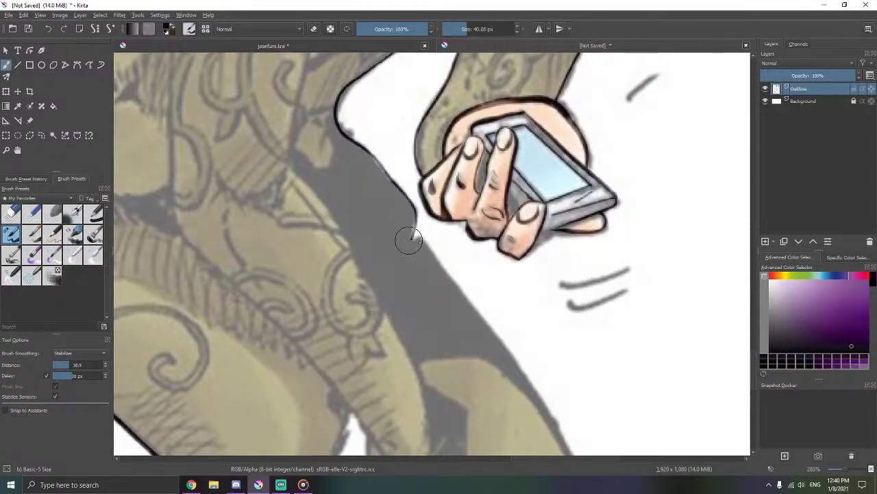
pyautogui.scroll(-2, 466, 206)
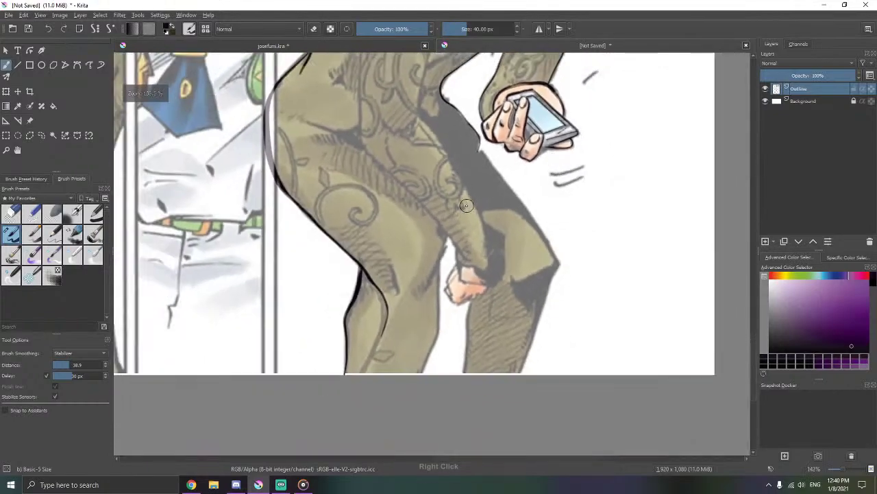
pyautogui.moveTo(491, 195); pyautogui.dragTo(507, 258)
pyautogui.moveTo(580, 330); pyautogui.dragTo(518, 253)
pyautogui.hotkey('ctrl', 'z')
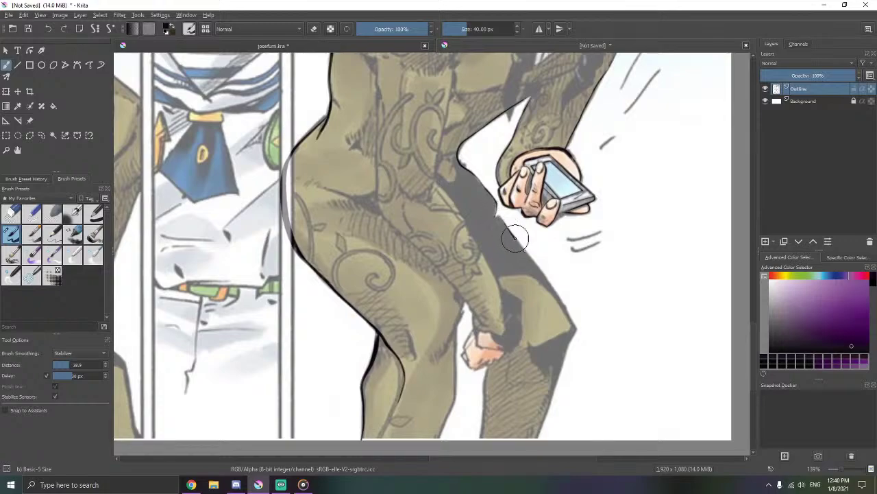
pyautogui.moveTo(534, 263); pyautogui.dragTo(552, 284)
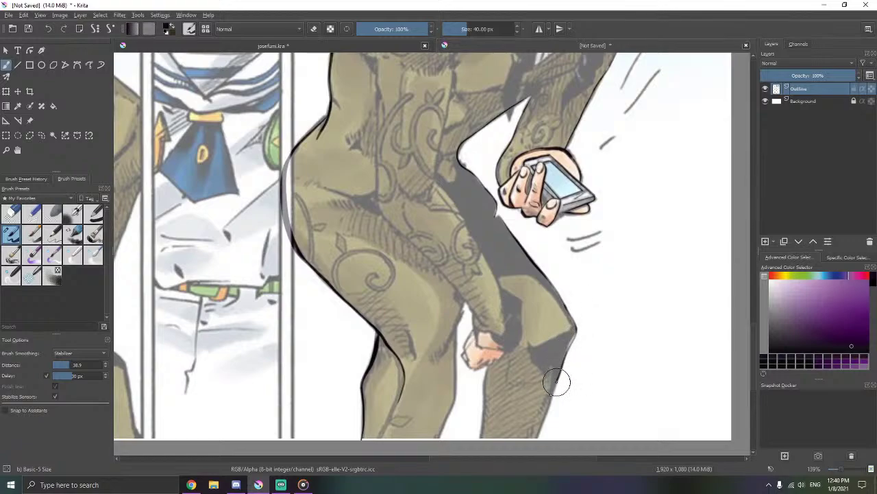
pyautogui.moveTo(552, 393); pyautogui.dragTo(549, 407)
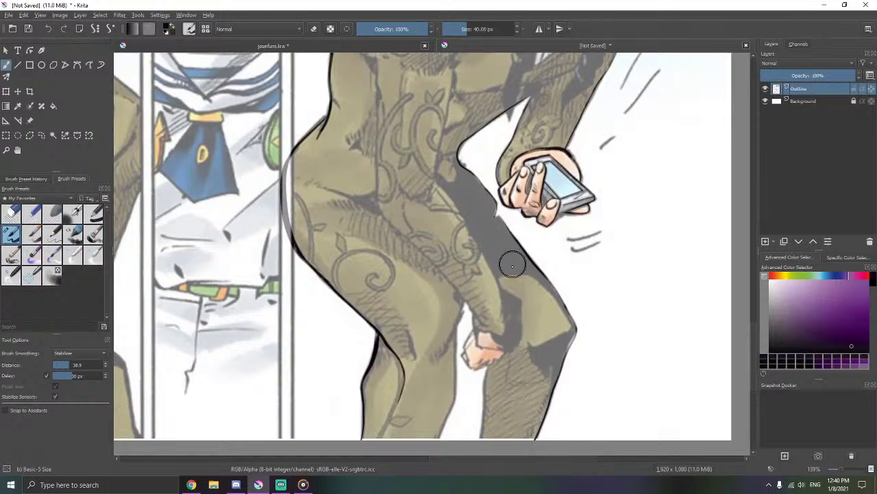
# - Close the outline gap at the small notch in the dark thigh's edge below the phone hand
pyautogui.moveTo(532, 312)
pyautogui.mouseDown()
pyautogui.moveTo(466, 338)
pyautogui.moveTo(523, 288)
pyautogui.moveTo(517, 231)
pyautogui.moveTo(566, 253)
pyautogui.moveTo(476, 172)
pyautogui.mouseUp()
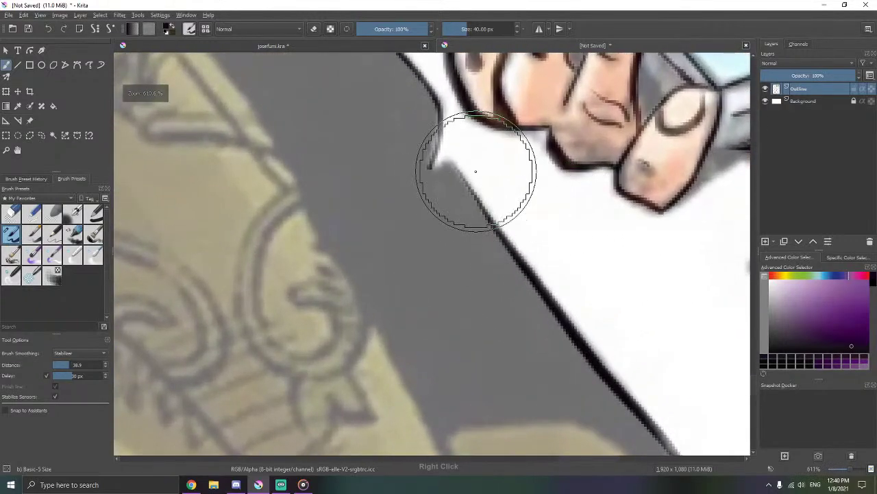
pyautogui.moveTo(499, 238)
pyautogui.mouseDown()
pyautogui.moveTo(453, 166)
pyautogui.moveTo(419, 175)
pyautogui.mouseUp()
pyautogui.moveTo(449, 207)
pyautogui.mouseDown()
pyautogui.moveTo(391, 243)
pyautogui.moveTo(362, 280)
pyautogui.mouseUp()
pyautogui.moveTo(433, 314); pyautogui.dragTo(441, 206)
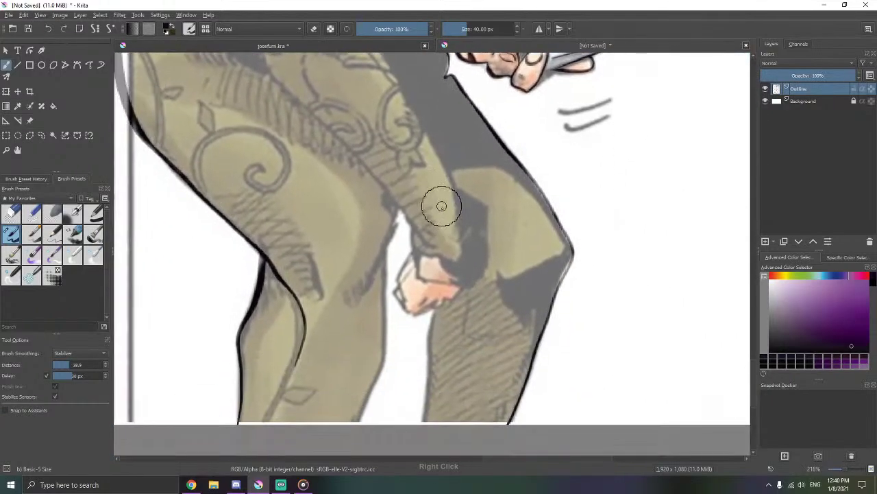
# - Outline the light patch on the bent knee and the dark shadows bordering it, down the shin and in to the fist
pyautogui.moveTo(529, 234); pyautogui.dragTo(543, 186)
pyautogui.moveTo(464, 184)
pyautogui.mouseDown()
pyautogui.moveTo(419, 157)
pyautogui.moveTo(407, 111)
pyautogui.mouseUp()
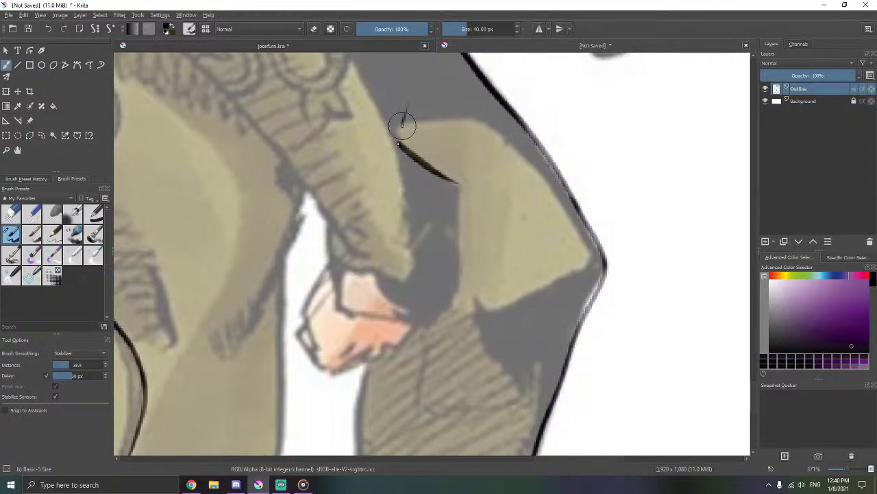
pyautogui.moveTo(399, 144)
pyautogui.mouseDown()
pyautogui.moveTo(396, 125)
pyautogui.moveTo(487, 122)
pyautogui.moveTo(569, 218)
pyautogui.moveTo(582, 252)
pyautogui.moveTo(578, 271)
pyautogui.moveTo(498, 306)
pyautogui.moveTo(477, 303)
pyautogui.moveTo(491, 358)
pyautogui.moveTo(524, 386)
pyautogui.moveTo(450, 224)
pyautogui.moveTo(423, 213)
pyautogui.mouseUp()
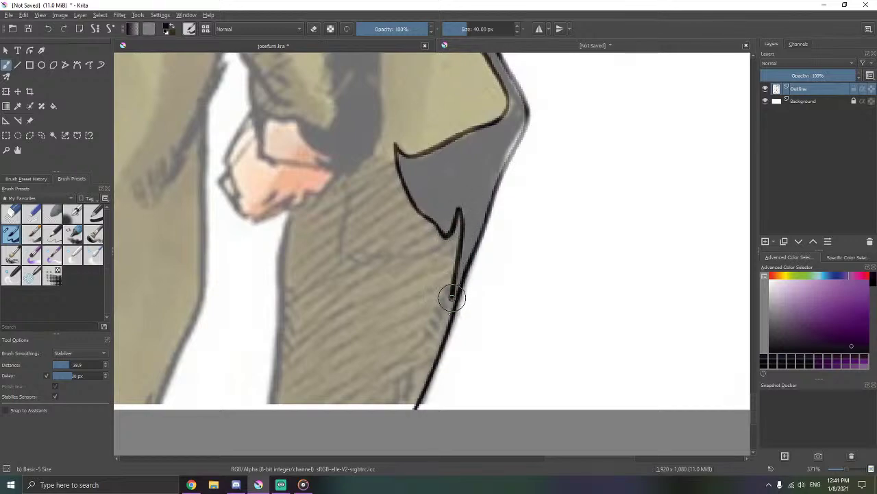
pyautogui.moveTo(452, 298); pyautogui.dragTo(450, 322)
pyautogui.moveTo(424, 180); pyautogui.dragTo(460, 330)
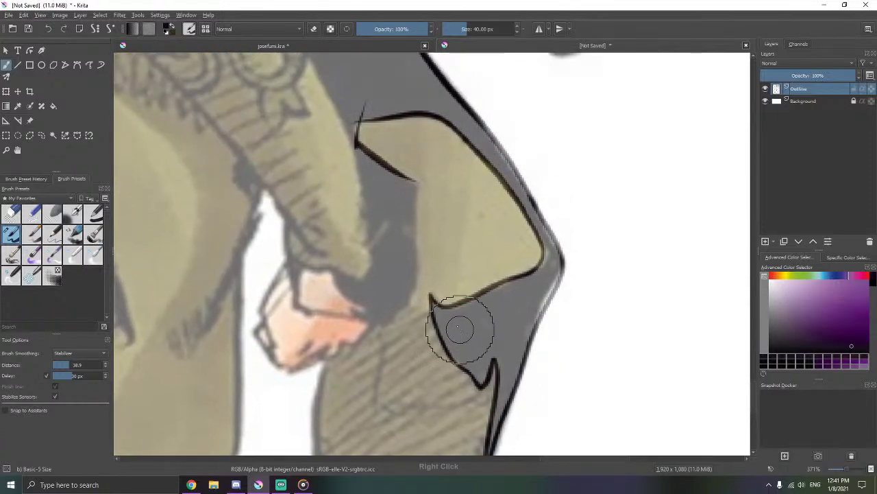
pyautogui.moveTo(384, 245); pyautogui.dragTo(418, 221)
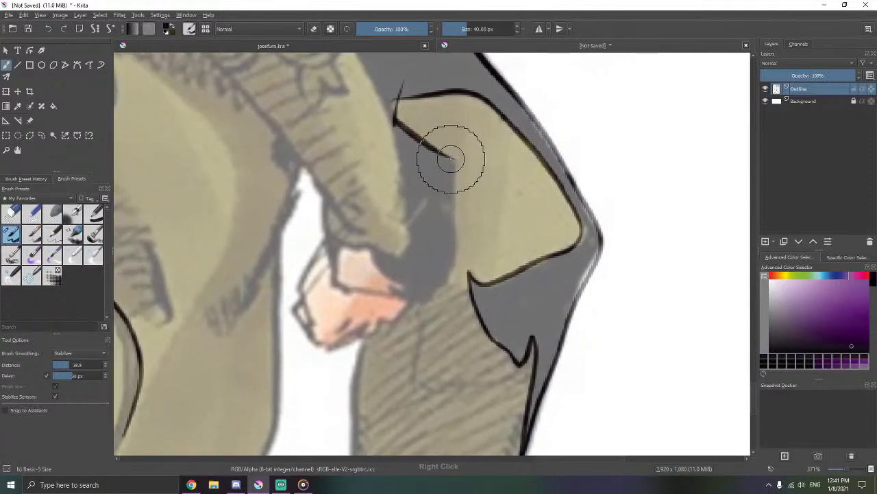
pyautogui.moveTo(450, 159); pyautogui.dragTo(453, 243)
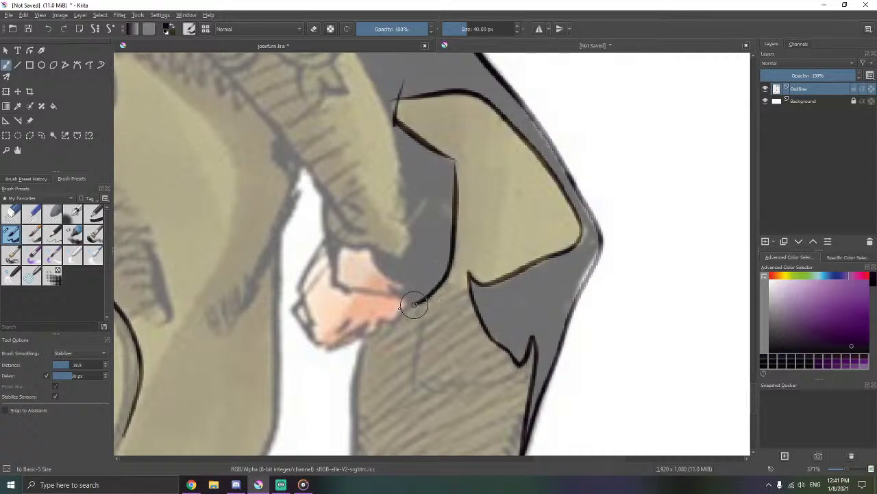
# - Trace the lowered forearm's underside by the cuff and outline the fist with its knuckles and fingers
pyautogui.moveTo(371, 276)
pyautogui.mouseDown()
pyautogui.moveTo(422, 260)
pyautogui.moveTo(452, 233)
pyautogui.moveTo(373, 166)
pyautogui.moveTo(333, 99)
pyautogui.moveTo(328, 118)
pyautogui.moveTo(358, 165)
pyautogui.moveTo(367, 233)
pyautogui.moveTo(427, 165)
pyautogui.moveTo(378, 183)
pyautogui.moveTo(364, 223)
pyautogui.mouseUp()
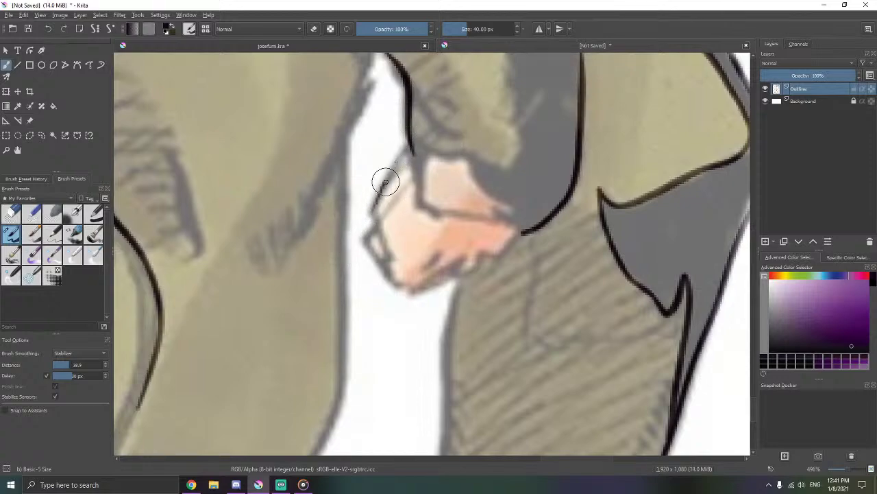
pyautogui.moveTo(410, 150)
pyautogui.mouseDown()
pyautogui.moveTo(384, 204)
pyautogui.moveTo(370, 208)
pyautogui.moveTo(389, 247)
pyautogui.mouseUp()
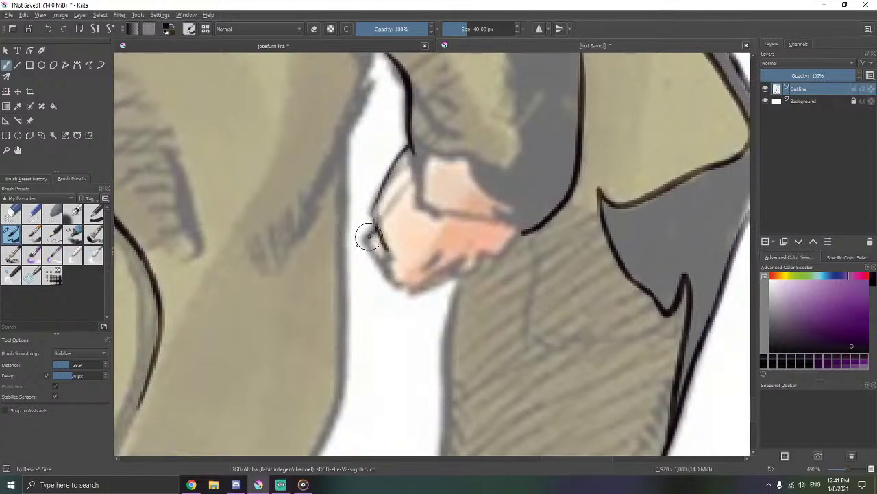
pyautogui.moveTo(365, 240)
pyautogui.mouseDown()
pyautogui.moveTo(391, 274)
pyautogui.moveTo(417, 286)
pyautogui.moveTo(416, 253)
pyautogui.mouseUp()
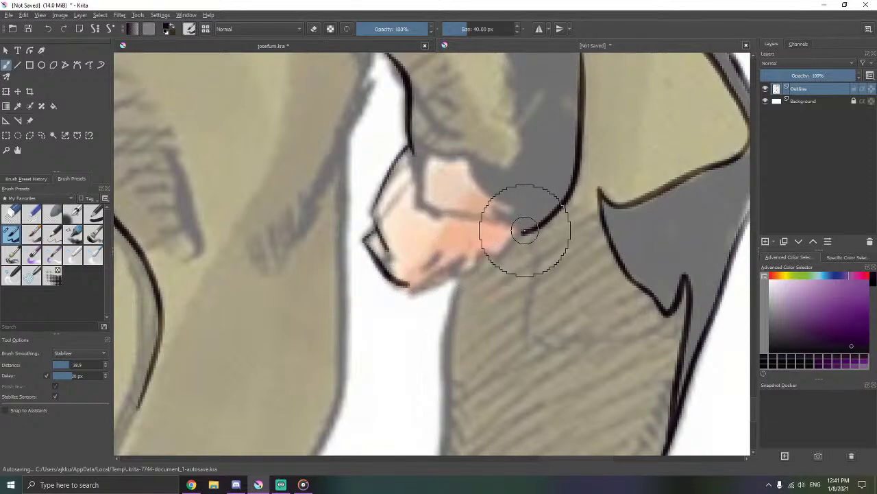
pyautogui.moveTo(497, 257)
pyautogui.mouseDown()
pyautogui.moveTo(468, 251)
pyautogui.moveTo(481, 254)
pyautogui.moveTo(402, 286)
pyautogui.moveTo(446, 272)
pyautogui.mouseUp()
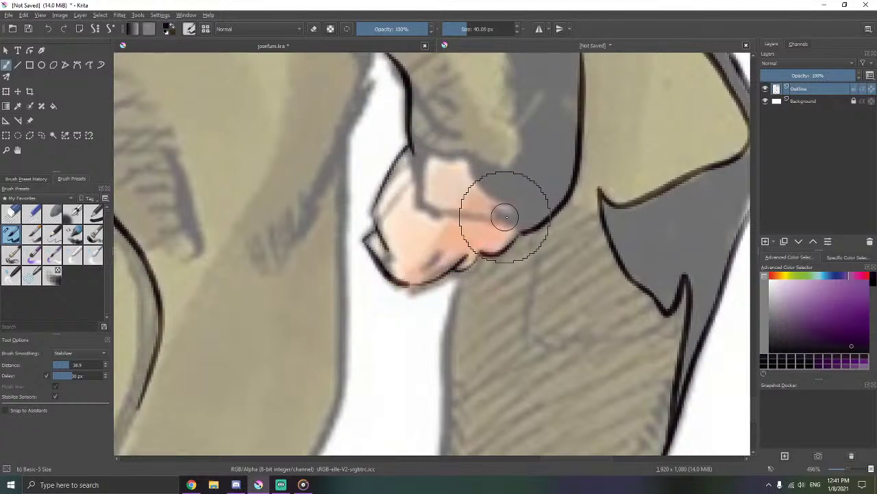
pyautogui.moveTo(512, 218)
pyautogui.mouseDown()
pyautogui.moveTo(431, 207)
pyautogui.moveTo(418, 194)
pyautogui.moveTo(414, 143)
pyautogui.moveTo(414, 154)
pyautogui.moveTo(475, 155)
pyautogui.moveTo(399, 175)
pyautogui.mouseUp()
# - Outline the lowered arm's cuff where it wraps around the wrist above the fist
pyautogui.moveTo(378, 177)
pyautogui.mouseDown()
pyautogui.moveTo(366, 181)
pyautogui.moveTo(376, 175)
pyautogui.moveTo(391, 205)
pyautogui.moveTo(446, 256)
pyautogui.moveTo(389, 227)
pyautogui.moveTo(434, 243)
pyautogui.mouseUp()
pyautogui.moveTo(431, 129)
pyautogui.mouseDown()
pyautogui.moveTo(460, 278)
pyautogui.moveTo(441, 144)
pyautogui.moveTo(435, 176)
pyautogui.moveTo(454, 312)
pyautogui.moveTo(419, 321)
pyautogui.mouseUp()
pyautogui.scroll(4, 401, 290)
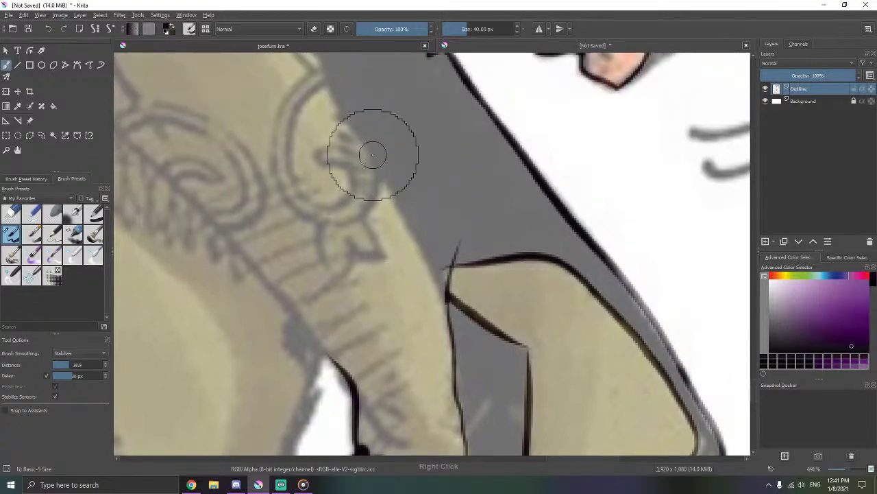
# - Trace the lowered forearm's front edge along the dark thigh, from the elbow down to the light patch on the bent knee
pyautogui.moveTo(372, 155)
pyautogui.mouseDown()
pyautogui.moveTo(421, 242)
pyautogui.moveTo(343, 224)
pyautogui.moveTo(309, 239)
pyautogui.mouseUp()
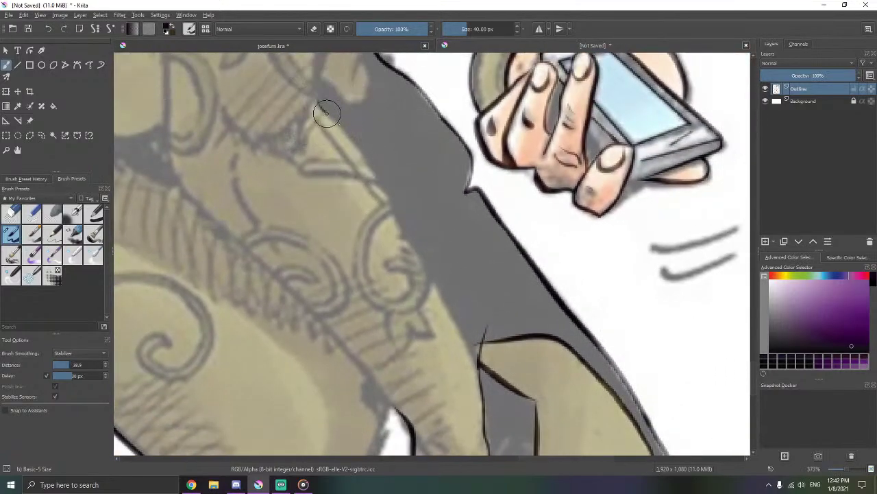
pyautogui.moveTo(327, 111); pyautogui.dragTo(363, 156)
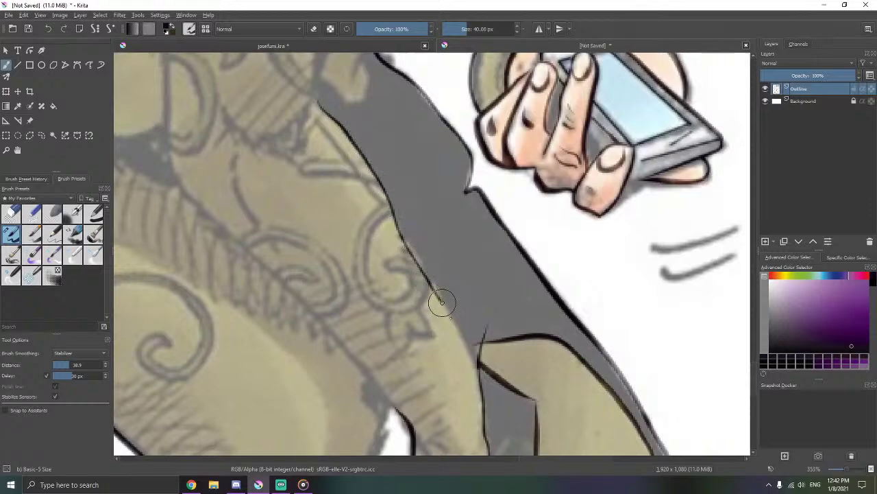
pyautogui.moveTo(443, 302); pyautogui.dragTo(454, 324)
pyautogui.moveTo(425, 278)
pyautogui.mouseDown()
pyautogui.moveTo(392, 146)
pyautogui.moveTo(410, 186)
pyautogui.mouseUp()
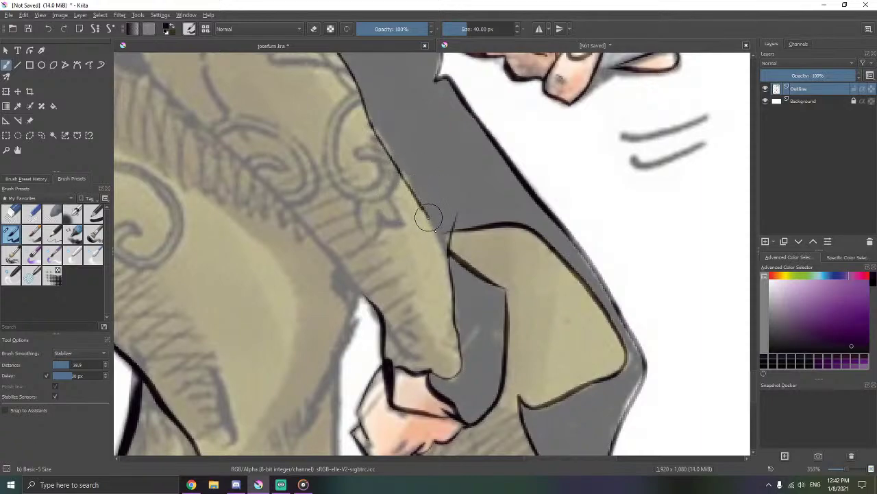
pyautogui.moveTo(447, 260); pyautogui.dragTo(451, 273)
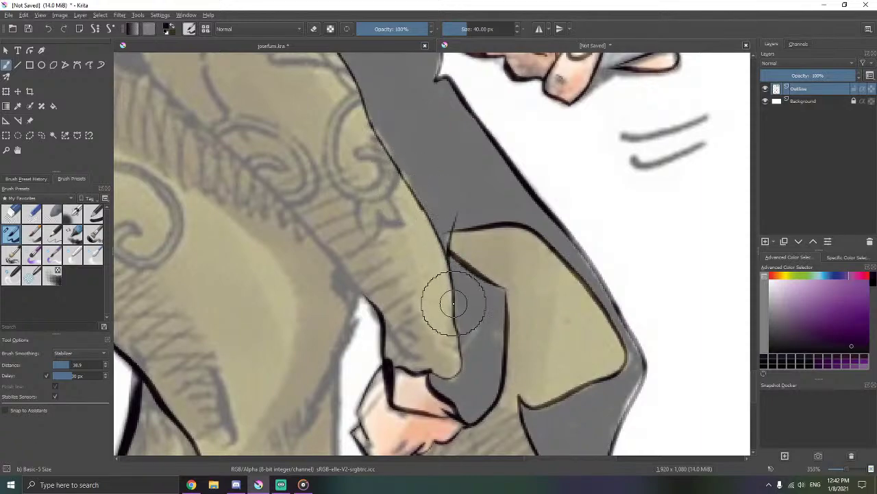
# - Undo the first stroke along the upper arm's front edge and retrace it from below the chest towards the elbow
pyautogui.moveTo(409, 125); pyautogui.dragTo(440, 288)
pyautogui.moveTo(378, 169); pyautogui.dragTo(425, 270)
pyautogui.moveTo(368, 154); pyautogui.dragTo(385, 287)
pyautogui.moveTo(390, 121); pyautogui.dragTo(386, 133)
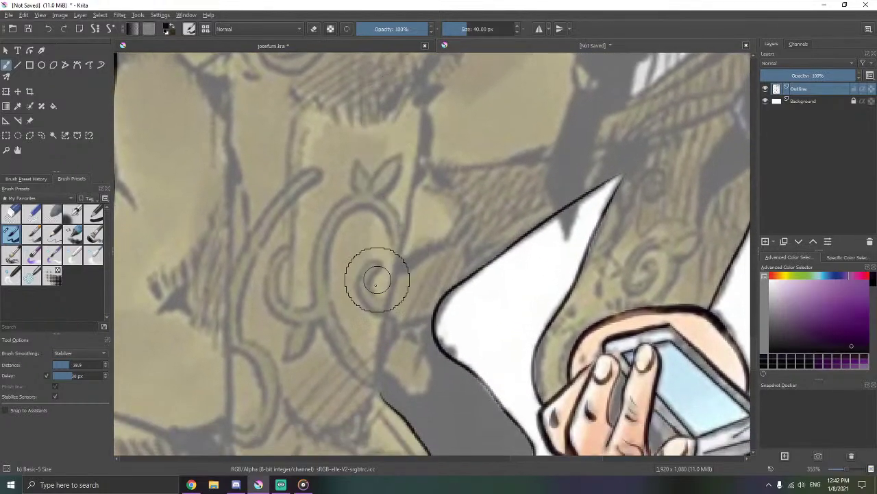
pyautogui.moveTo(386, 343); pyautogui.dragTo(401, 202)
pyautogui.hotkey('ctrl', 'z')
pyautogui.moveTo(421, 168)
pyautogui.mouseDown()
pyautogui.moveTo(421, 93)
pyautogui.moveTo(423, 102)
pyautogui.mouseUp()
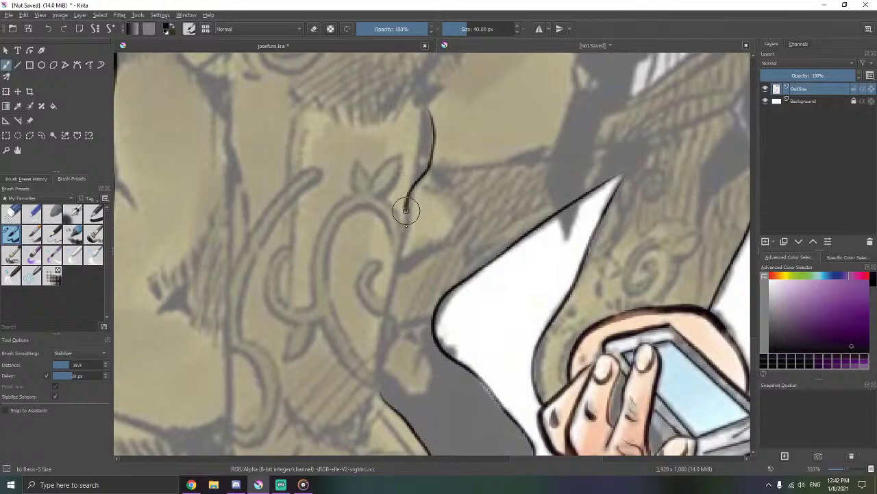
pyautogui.moveTo(406, 210); pyautogui.dragTo(403, 245)
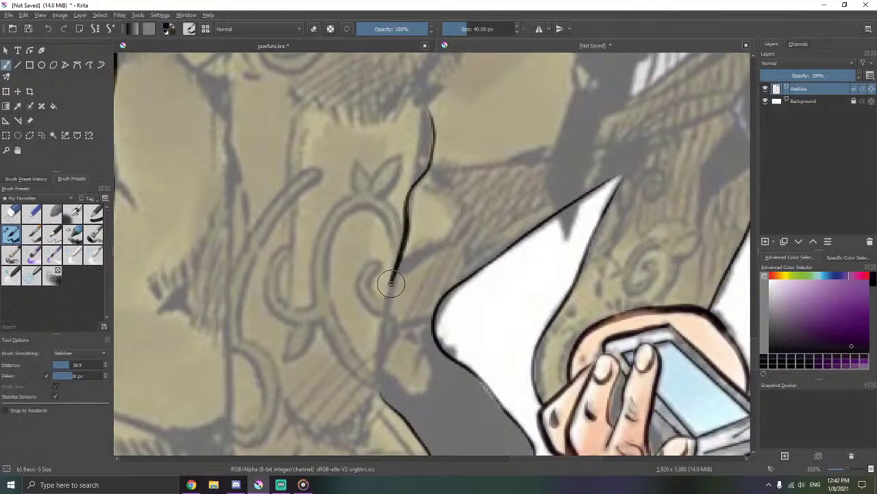
pyautogui.moveTo(383, 323); pyautogui.dragTo(382, 339)
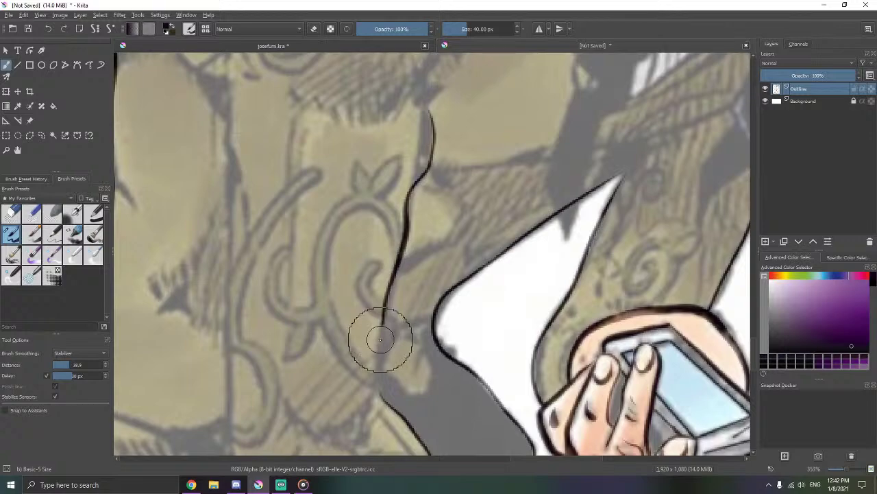
# - Close the outline gap at the elbow between the upper arm's front edge and the forearm line
pyautogui.moveTo(390, 288); pyautogui.dragTo(405, 165)
pyautogui.moveTo(398, 196)
pyautogui.mouseDown()
pyautogui.moveTo(410, 174)
pyautogui.moveTo(390, 222)
pyautogui.mouseUp()
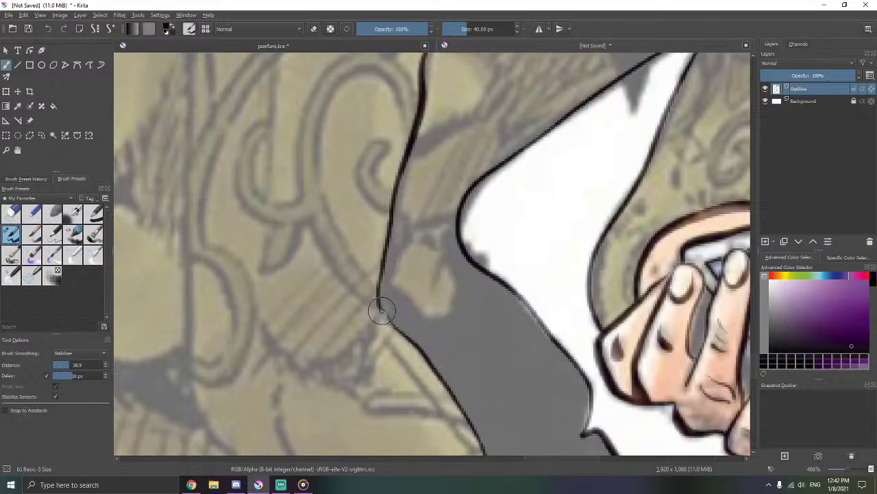
pyautogui.moveTo(398, 333); pyautogui.dragTo(412, 339)
pyautogui.moveTo(419, 181); pyautogui.dragTo(407, 202)
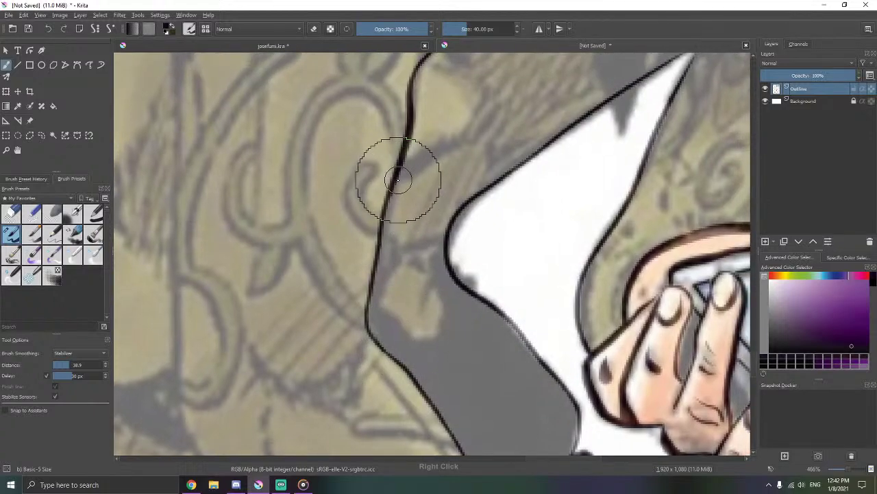
pyautogui.moveTo(399, 170); pyautogui.dragTo(391, 209)
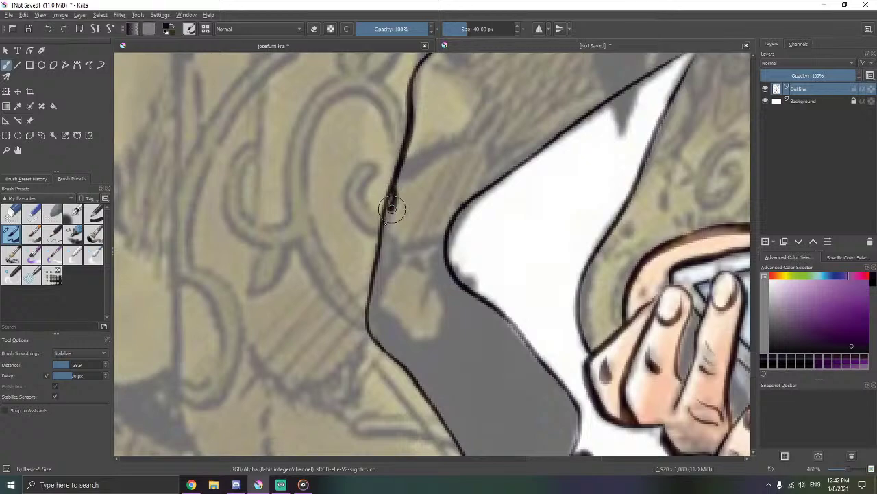
pyautogui.moveTo(384, 263); pyautogui.dragTo(376, 301)
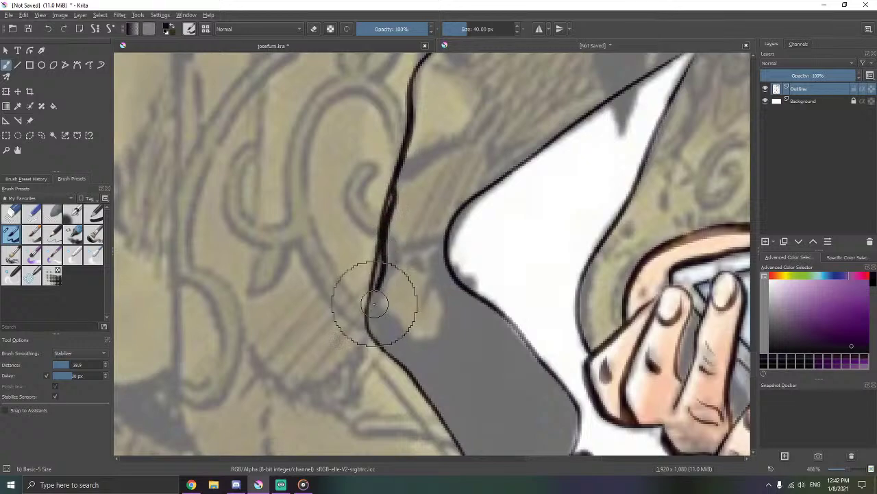
pyautogui.hotkey('ctrl', 'z')
# - Outline the narrow dark fold at the upper end of the lowered arm's front edge
pyautogui.moveTo(431, 96); pyautogui.dragTo(402, 212)
pyautogui.moveTo(411, 142)
pyautogui.mouseDown()
pyautogui.moveTo(416, 213)
pyautogui.moveTo(415, 167)
pyautogui.mouseUp()
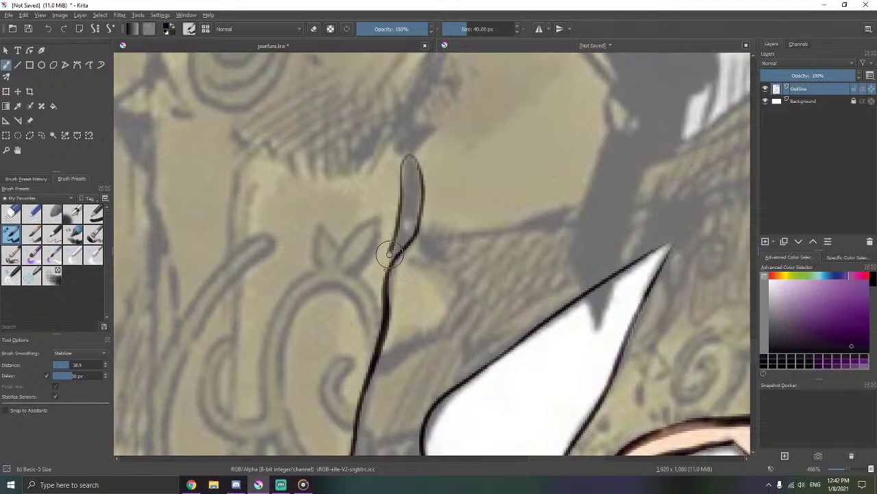
pyautogui.moveTo(390, 254)
pyautogui.mouseDown()
pyautogui.moveTo(386, 271)
pyautogui.moveTo(348, 277)
pyautogui.moveTo(341, 294)
pyautogui.mouseUp()
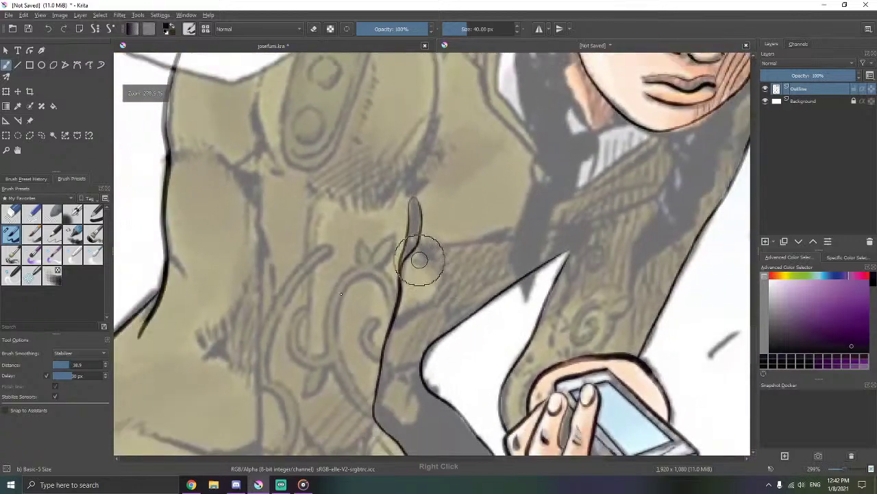
# - Trace the curved front edge of the shoulder from below the collar down to just above the narrow dark fold
pyautogui.moveTo(443, 199); pyautogui.dragTo(367, 241)
pyautogui.moveTo(378, 333); pyautogui.dragTo(389, 242)
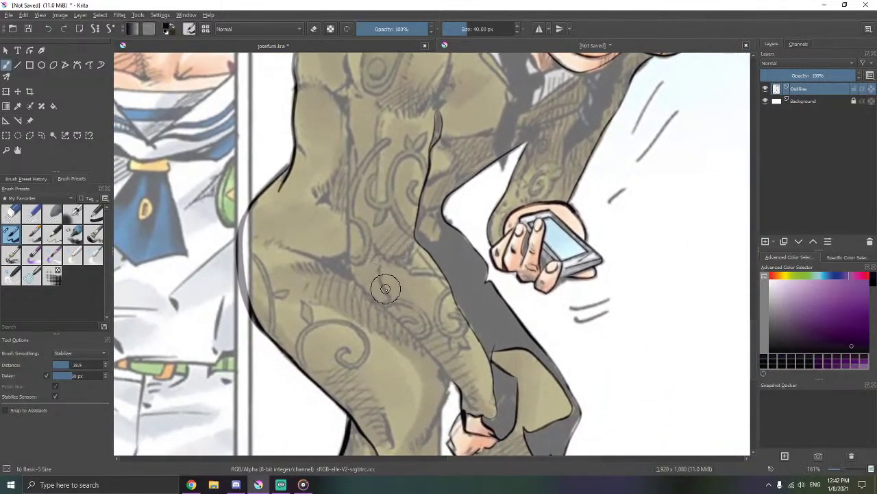
pyautogui.moveTo(415, 320); pyautogui.dragTo(423, 251)
pyautogui.moveTo(386, 168); pyautogui.dragTo(402, 314)
pyautogui.moveTo(400, 220); pyautogui.dragTo(418, 183)
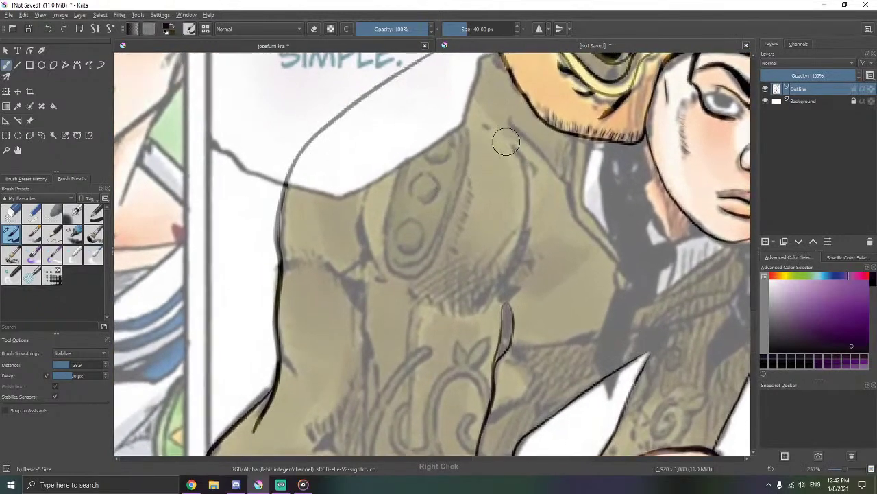
pyautogui.moveTo(511, 145)
pyautogui.mouseDown()
pyautogui.moveTo(523, 222)
pyautogui.moveTo(498, 294)
pyautogui.mouseUp()
pyautogui.moveTo(450, 197); pyautogui.dragTo(474, 247)
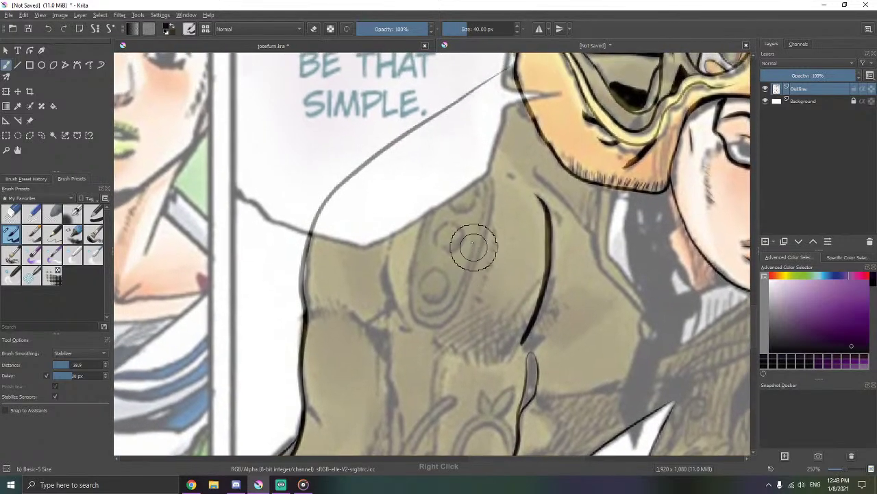
# - Undo the last stroke and trace the shoulder's curved rear edge beside the buttoned strap
pyautogui.moveTo(444, 153); pyautogui.dragTo(392, 231)
pyautogui.hotkey('ctrl', 'z')
pyautogui.moveTo(422, 182)
pyautogui.mouseDown()
pyautogui.moveTo(397, 218)
pyautogui.moveTo(383, 266)
pyautogui.moveTo(409, 329)
pyautogui.moveTo(436, 217)
pyautogui.mouseUp()
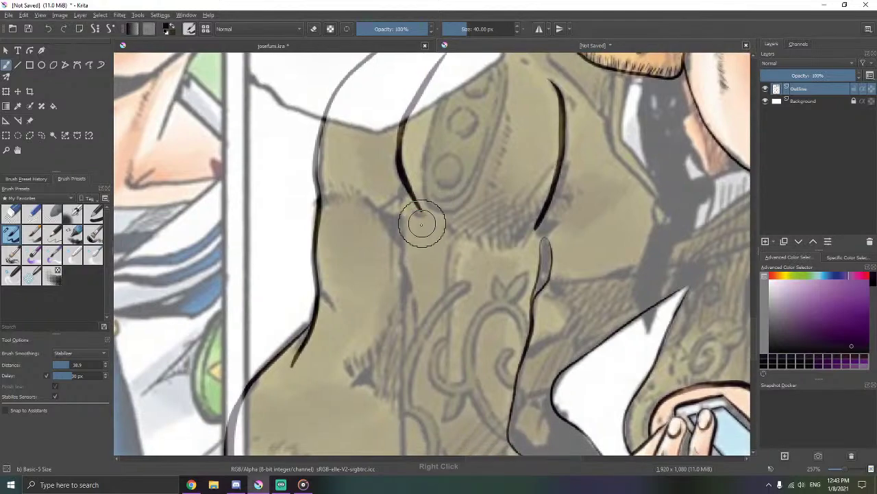
# - Trace the upper arm's straight rear edge from below the shoulder down to the waist folds
pyautogui.scroll(-4, 425, 216)
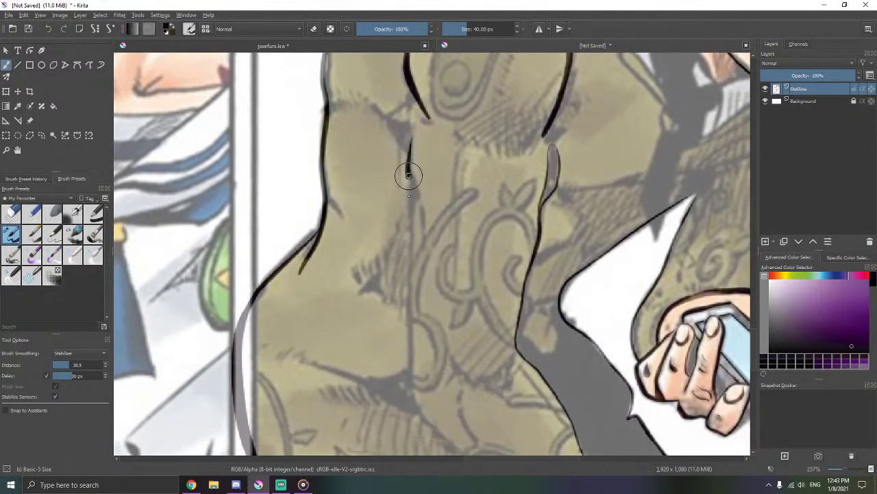
pyautogui.moveTo(409, 177); pyautogui.dragTo(410, 228)
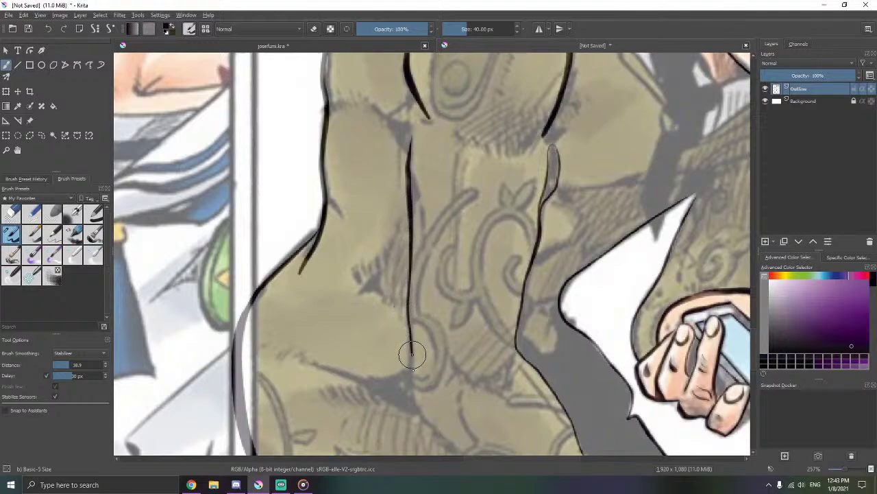
pyautogui.moveTo(413, 355); pyautogui.dragTo(415, 374)
pyautogui.moveTo(428, 288); pyautogui.dragTo(431, 215)
# - Restore black as the brush colour after sampling colours from the artwork, and leave eraser mode off
pyautogui.keyDown('ctrl'); pyautogui.click(426, 211); pyautogui.keyUp('ctrl')
pyautogui.keyDown('ctrl'); pyautogui.click(397, 220); pyautogui.keyUp('ctrl')
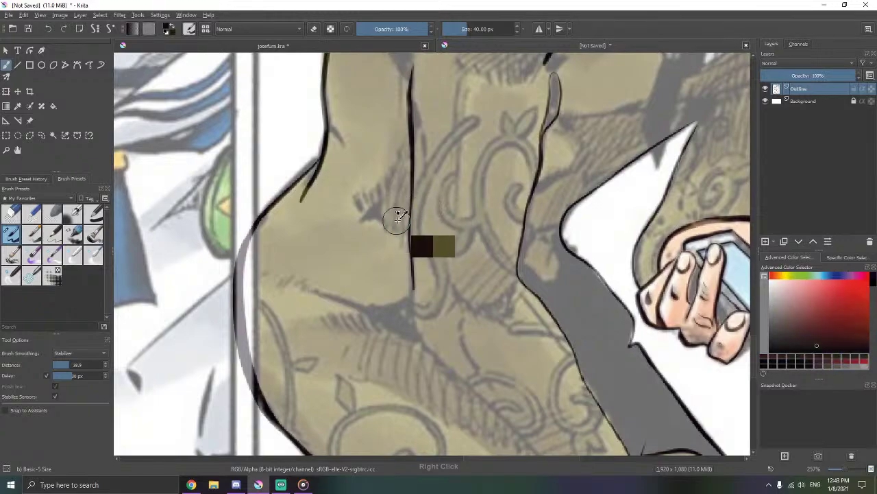
pyautogui.rightClick(473, 197)
pyautogui.press('e')
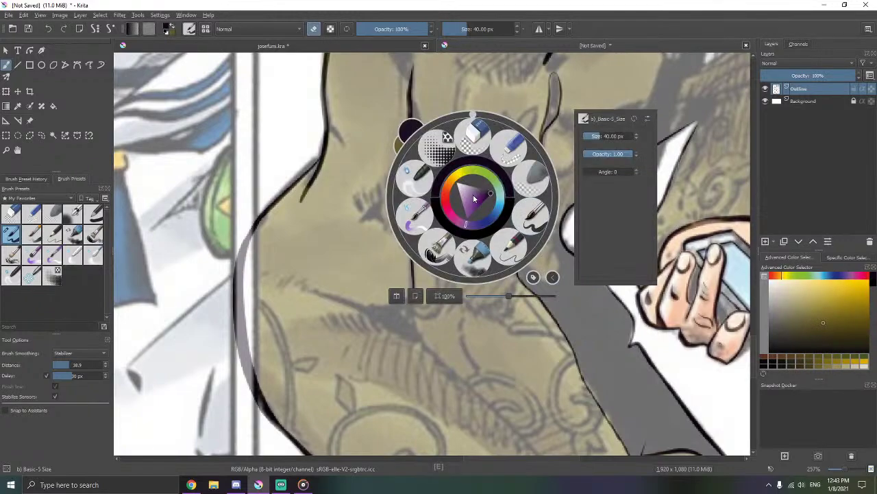
pyautogui.click(535, 215)
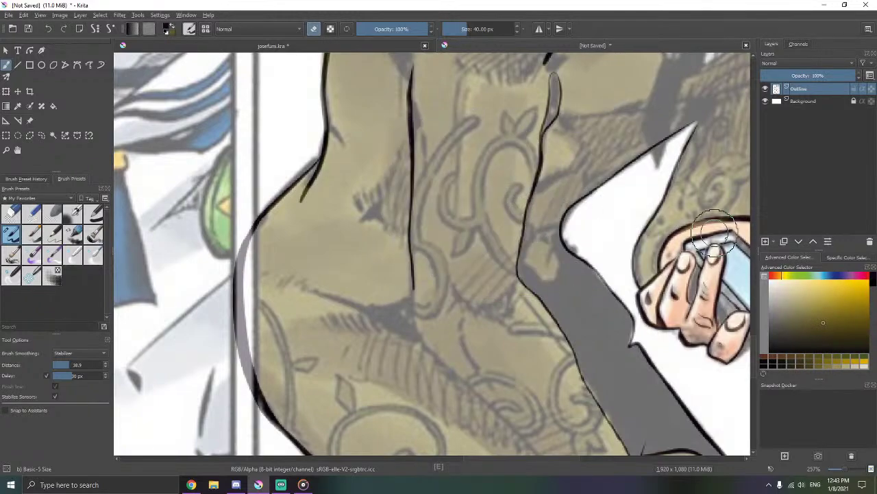
pyautogui.click(874, 283)
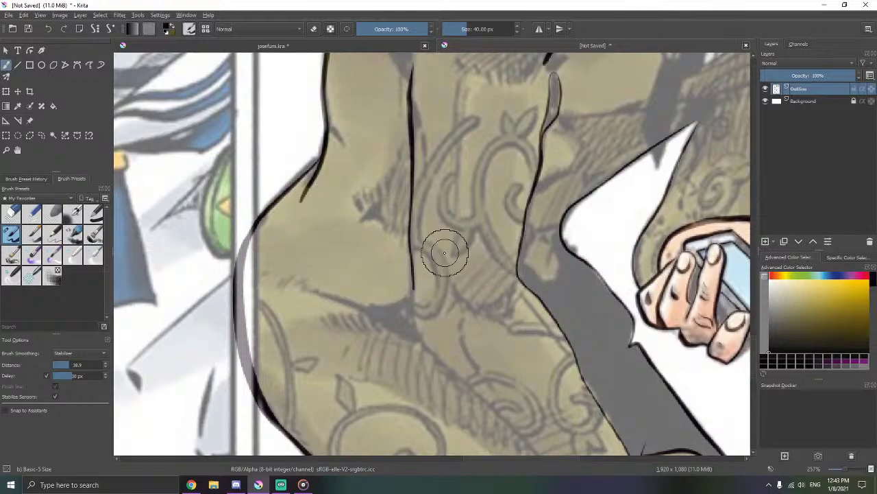
# - Undo the last strokes and trace the lowered arm's rear edge past the elbow down to the cuff above the fist
pyautogui.moveTo(453, 231)
pyautogui.mouseDown()
pyautogui.moveTo(460, 209)
pyautogui.moveTo(429, 253)
pyautogui.moveTo(384, 265)
pyautogui.moveTo(394, 223)
pyautogui.mouseUp()
pyautogui.hotkey('ctrl', 'z')
pyautogui.hotkey('ctrl', 'z')
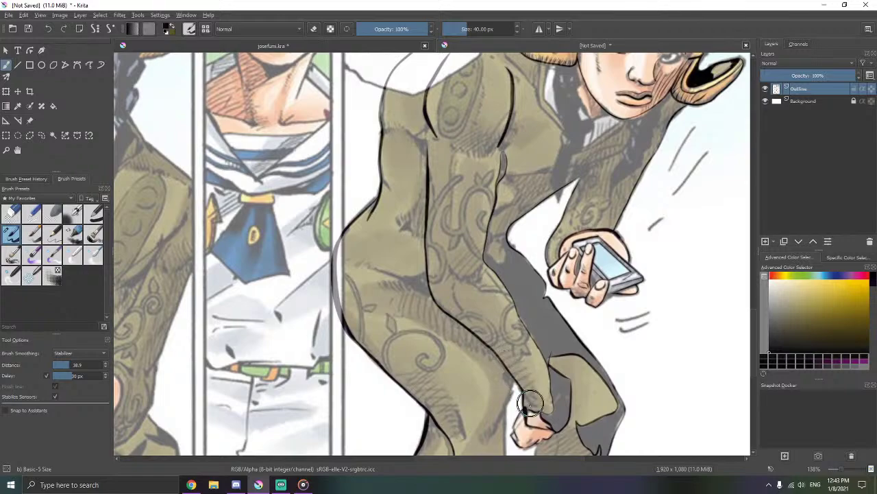
# - Outline the curved embroidered stem on the upper arm, around its rounded tip and down beside the sleeve's rear edge
pyautogui.moveTo(445, 188)
pyautogui.mouseDown()
pyautogui.moveTo(457, 273)
pyautogui.moveTo(528, 225)
pyautogui.moveTo(504, 218)
pyautogui.mouseUp()
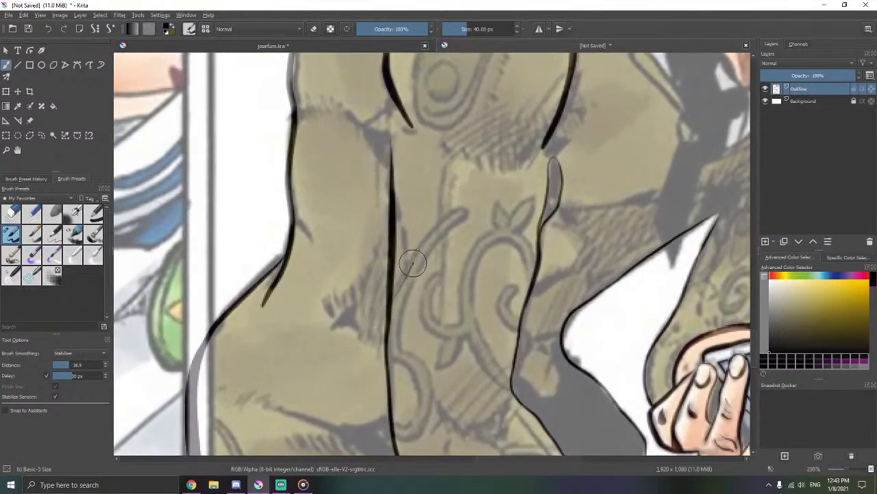
pyautogui.moveTo(460, 210); pyautogui.dragTo(389, 299)
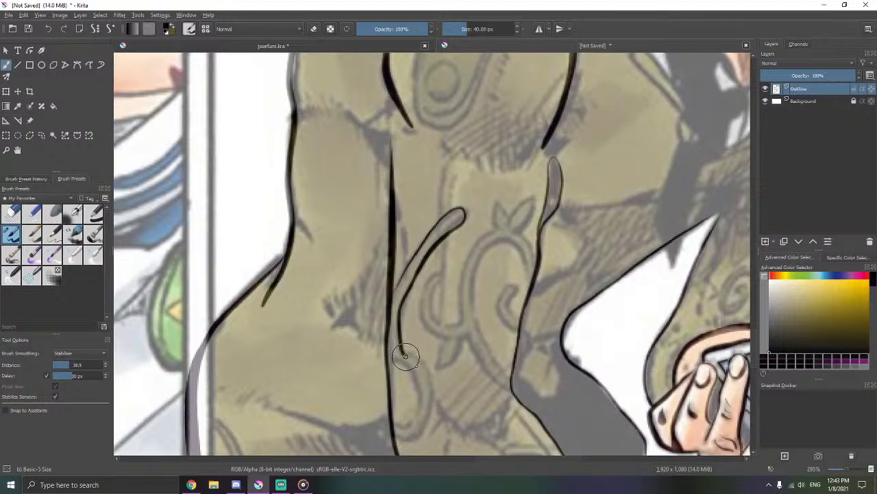
# - Redraw both edges of the curved, round-tipped stem beside the long vertical sleeve line after undoing the previous attempt
pyautogui.moveTo(405, 355); pyautogui.dragTo(424, 370)
pyautogui.hotkey('ctrl', 'z')
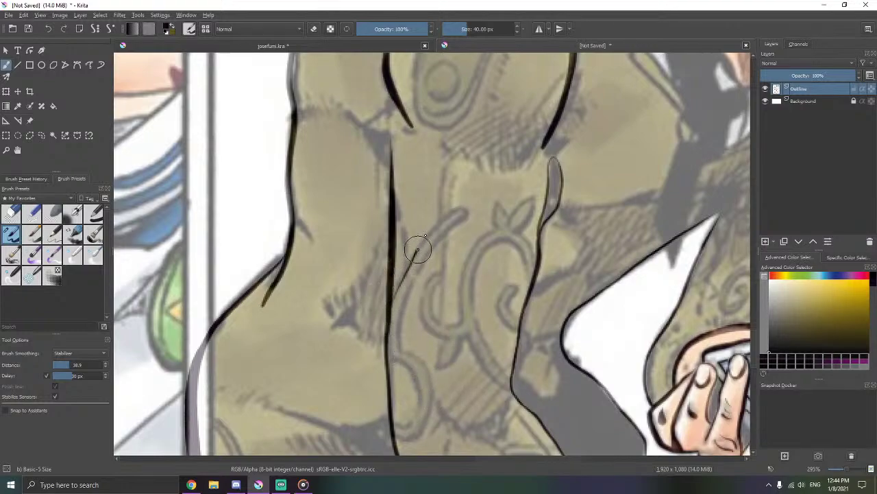
pyautogui.moveTo(418, 249); pyautogui.dragTo(429, 233)
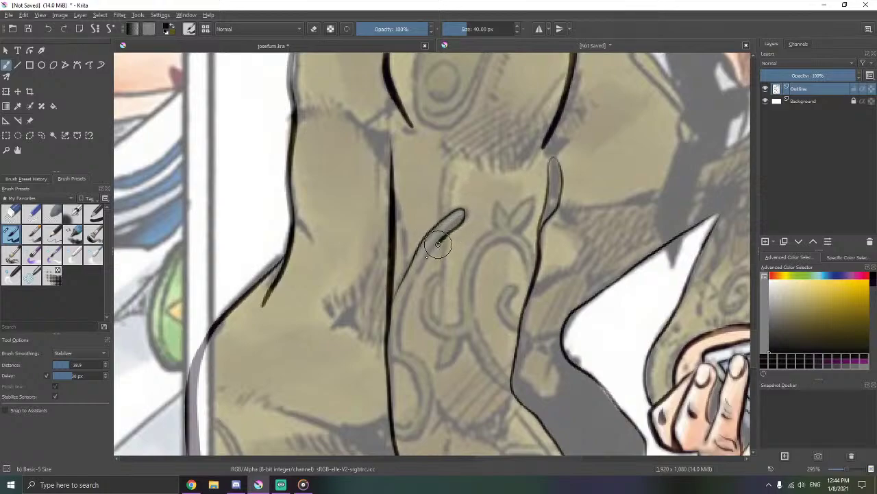
pyautogui.moveTo(425, 261); pyautogui.dragTo(416, 277)
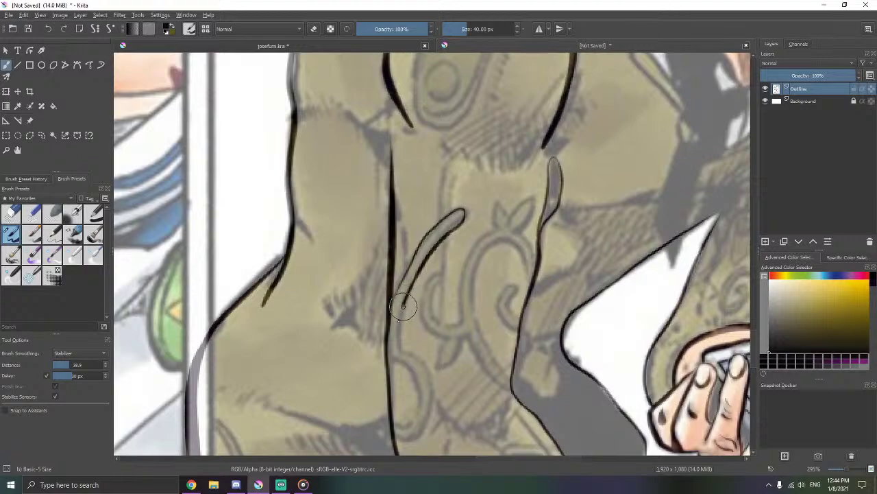
pyautogui.moveTo(400, 320)
pyautogui.mouseDown()
pyautogui.moveTo(400, 351)
pyautogui.moveTo(416, 239)
pyautogui.moveTo(455, 232)
pyautogui.mouseUp()
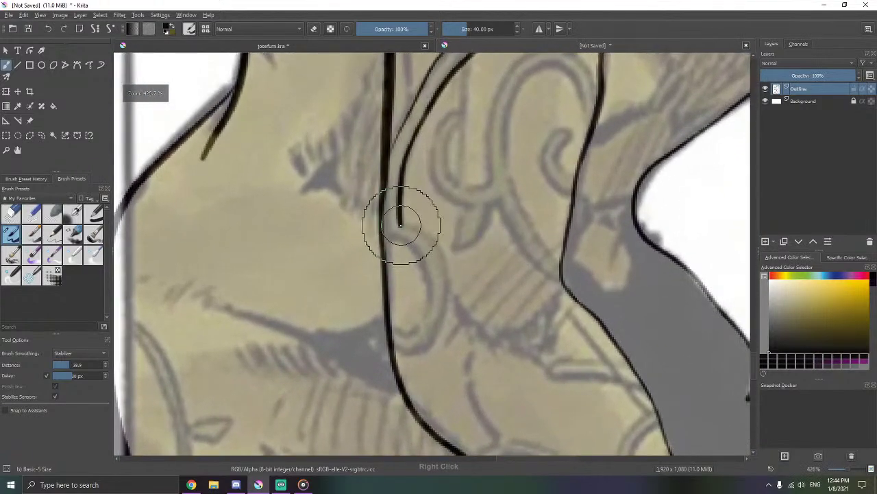
# - Ink the outer and inner edges of the rounded curl at the lower end of the curved stem
pyautogui.moveTo(402, 226)
pyautogui.mouseDown()
pyautogui.moveTo(442, 276)
pyautogui.moveTo(436, 322)
pyautogui.moveTo(421, 349)
pyautogui.moveTo(392, 351)
pyautogui.mouseUp()
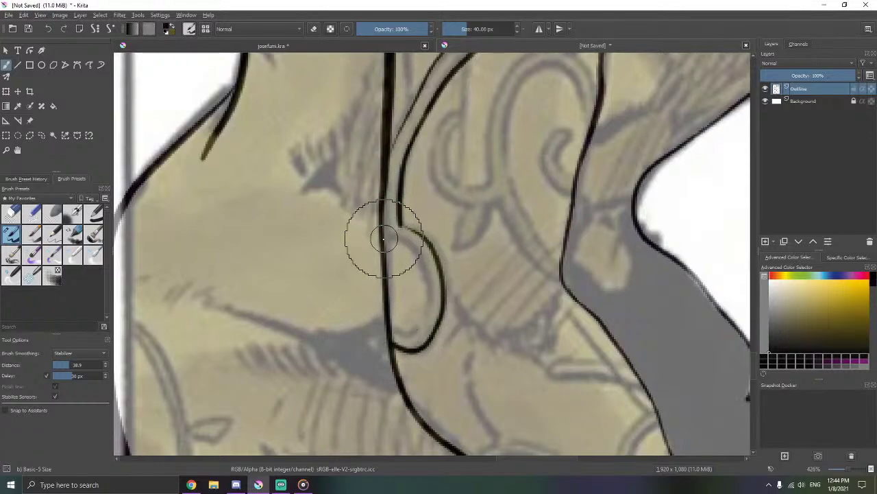
pyautogui.moveTo(384, 238); pyautogui.dragTo(408, 242)
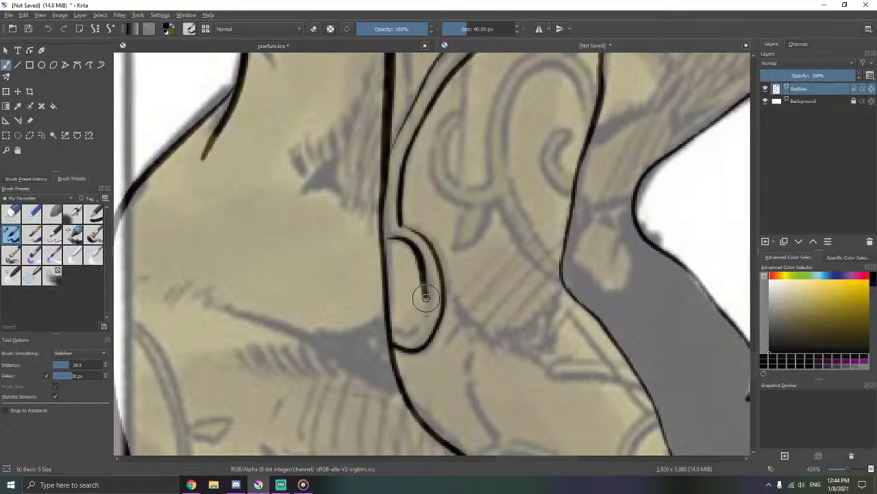
pyautogui.moveTo(425, 297); pyautogui.dragTo(402, 323)
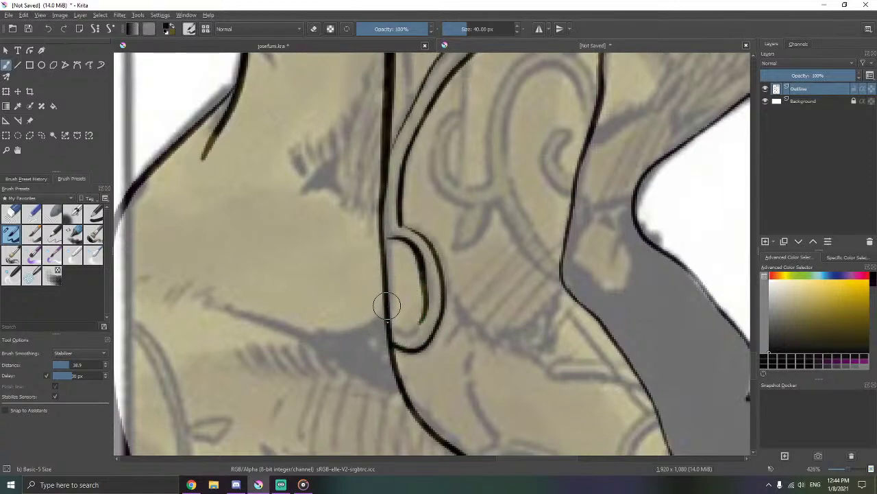
pyautogui.moveTo(405, 334); pyautogui.dragTo(425, 322)
# - Ink the vertical stem that passes behind the curved stem, with the small hook at its lower end
pyautogui.moveTo(527, 186)
pyautogui.mouseDown()
pyautogui.moveTo(498, 215)
pyautogui.moveTo(467, 283)
pyautogui.mouseUp()
pyautogui.moveTo(505, 198); pyautogui.dragTo(490, 304)
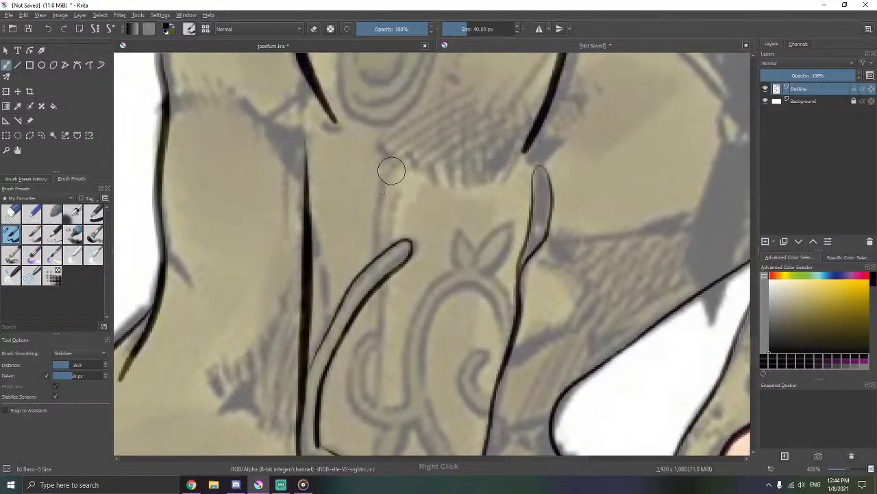
pyautogui.moveTo(375, 226)
pyautogui.mouseDown()
pyautogui.moveTo(378, 266)
pyautogui.moveTo(408, 188)
pyautogui.moveTo(391, 248)
pyautogui.mouseUp()
pyautogui.moveTo(376, 209); pyautogui.dragTo(376, 260)
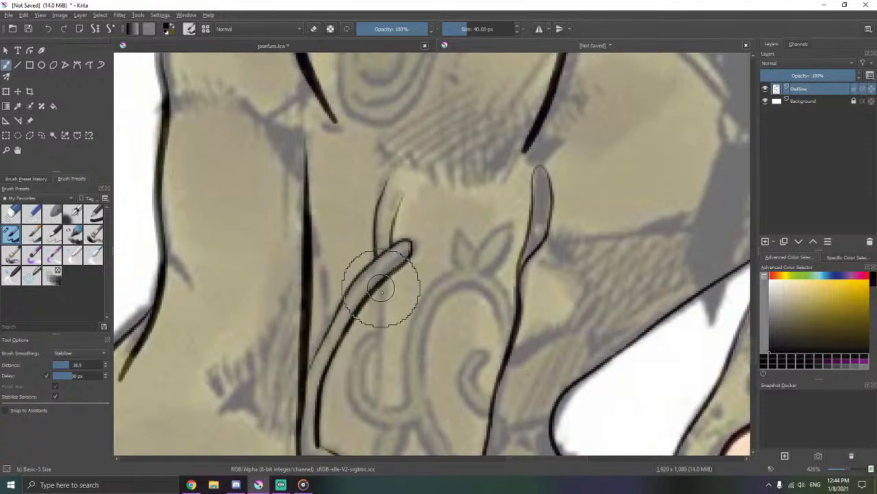
pyautogui.moveTo(398, 316)
pyautogui.mouseDown()
pyautogui.moveTo(422, 162)
pyautogui.moveTo(421, 194)
pyautogui.moveTo(392, 193)
pyautogui.moveTo(410, 158)
pyautogui.mouseUp()
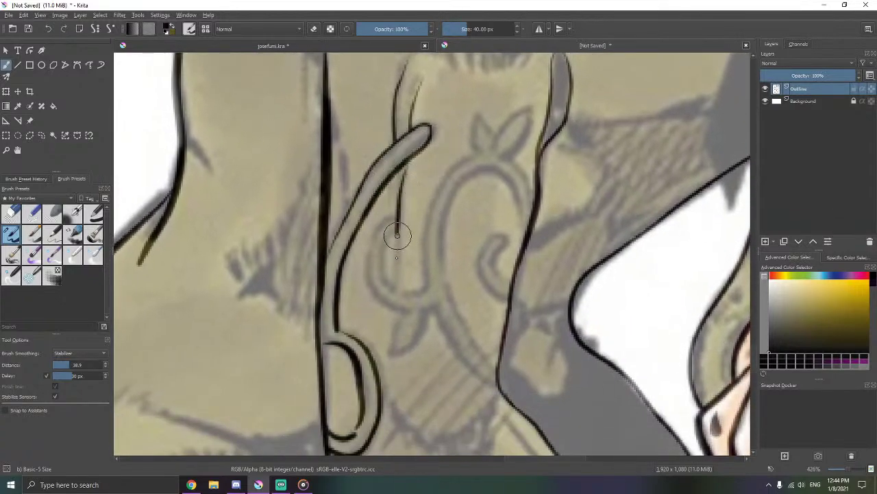
pyautogui.moveTo(397, 305); pyautogui.dragTo(397, 309)
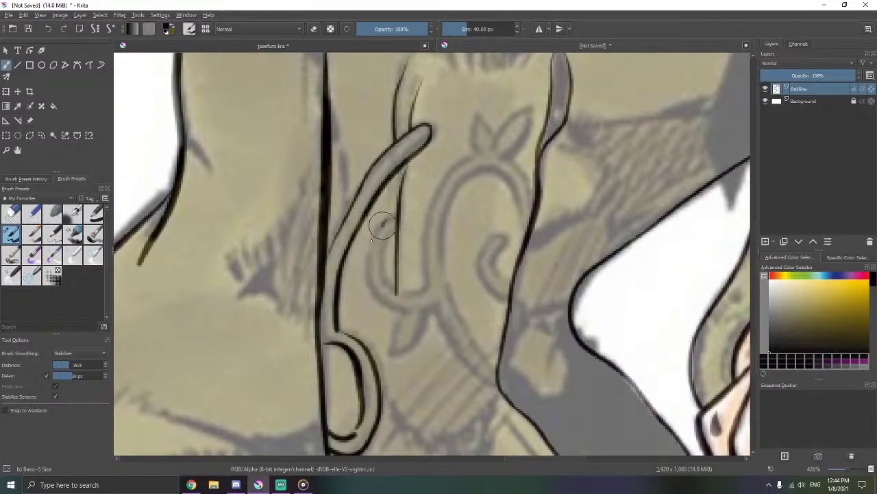
pyautogui.moveTo(393, 303); pyautogui.dragTo(403, 310)
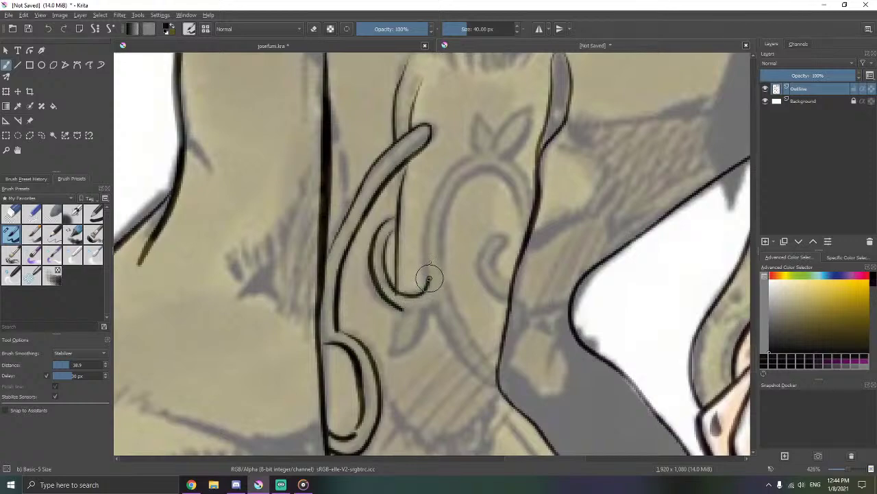
# - Ink the outer edge of the arched vine rising from the hook and the two pointed leaves on top of it
pyautogui.moveTo(426, 250); pyautogui.dragTo(433, 204)
pyautogui.moveTo(451, 172); pyautogui.dragTo(482, 150)
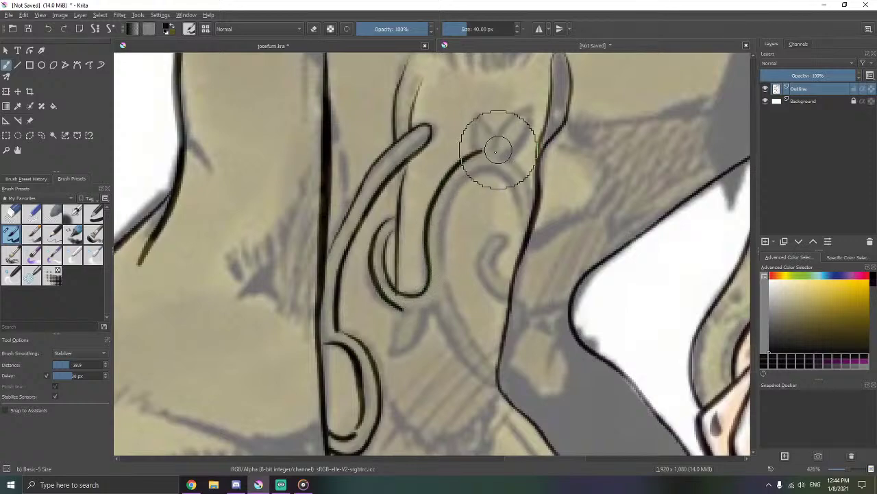
pyautogui.moveTo(543, 140); pyautogui.dragTo(535, 212)
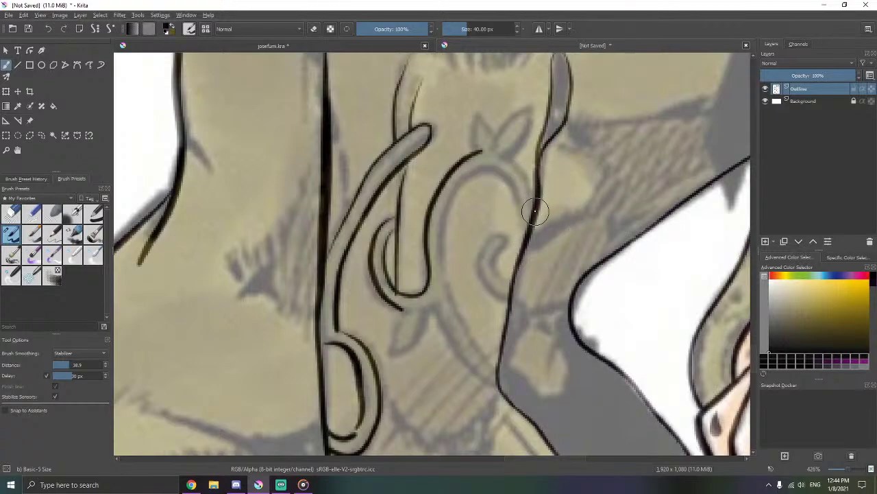
pyautogui.moveTo(520, 167)
pyautogui.mouseDown()
pyautogui.moveTo(491, 145)
pyautogui.moveTo(499, 154)
pyautogui.moveTo(525, 100)
pyautogui.moveTo(530, 106)
pyautogui.mouseUp()
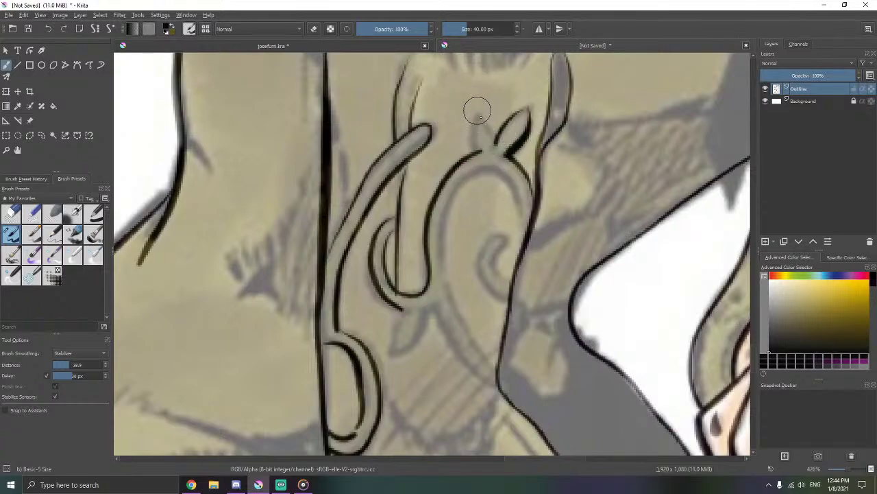
pyautogui.moveTo(493, 134)
pyautogui.mouseDown()
pyautogui.moveTo(480, 111)
pyautogui.moveTo(480, 154)
pyautogui.mouseUp()
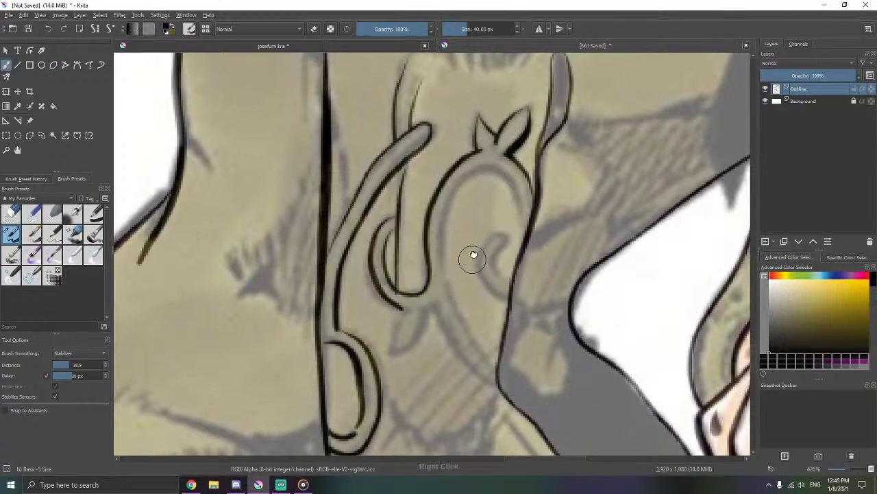
# - Ink the inner edge of the arched vine, continuing it down to the corner of the sleeve's outline
pyautogui.moveTo(471, 259); pyautogui.dragTo(480, 209)
pyautogui.moveTo(530, 180)
pyautogui.mouseDown()
pyautogui.moveTo(518, 127)
pyautogui.moveTo(495, 117)
pyautogui.moveTo(461, 141)
pyautogui.moveTo(448, 182)
pyautogui.mouseUp()
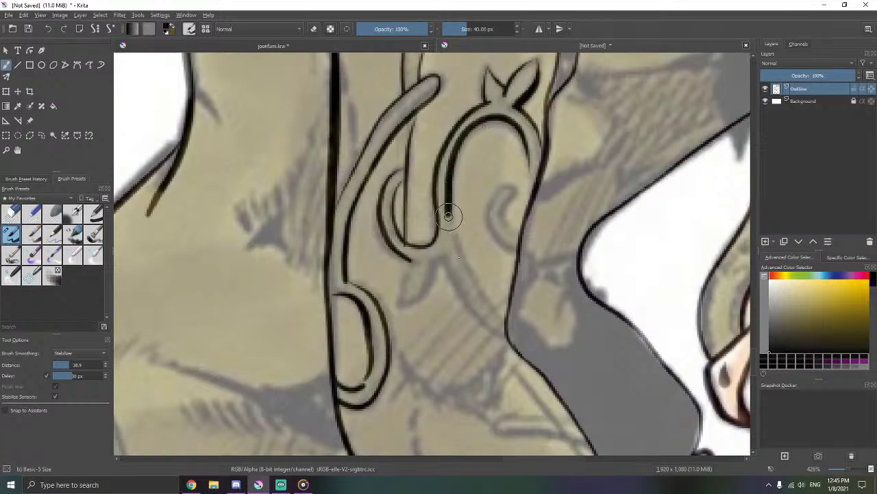
pyautogui.moveTo(449, 216); pyautogui.dragTo(453, 237)
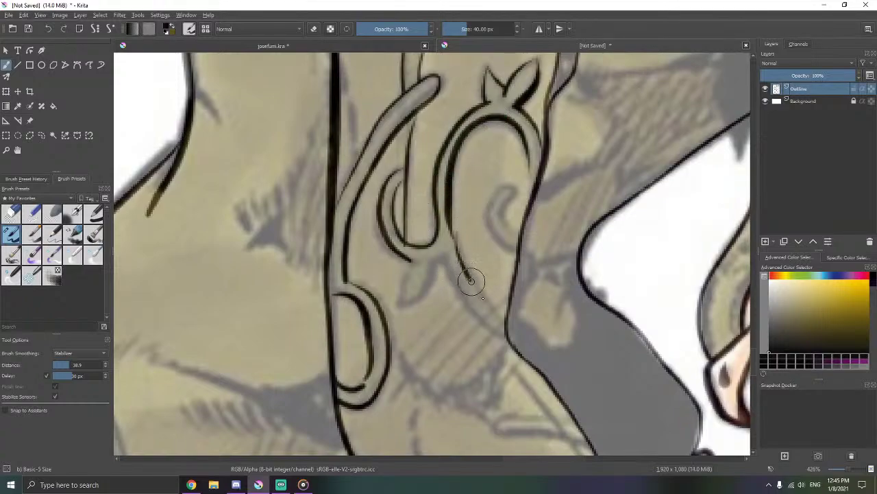
pyautogui.moveTo(494, 310); pyautogui.dragTo(509, 335)
pyautogui.rightClick(483, 335)
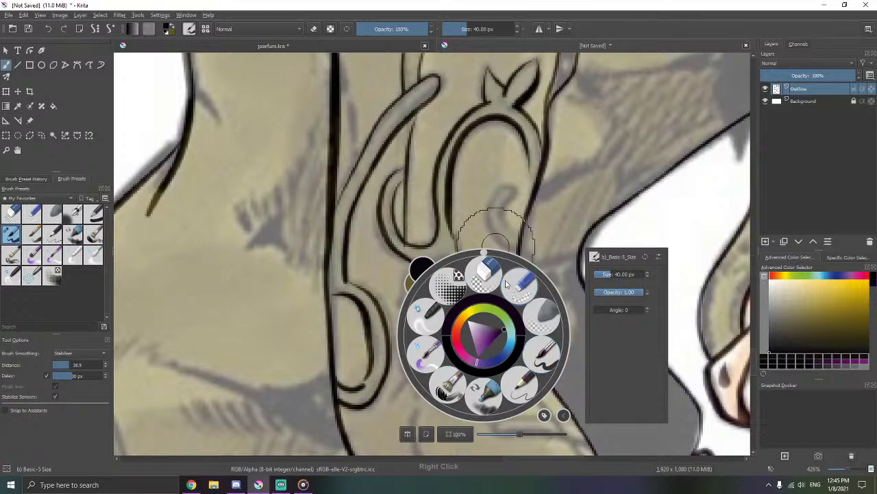
pyautogui.rightClick(542, 354)
# - Ink the pointed leaf below the hook and the lower edge of the vine running to the sleeve's outline
pyautogui.scroll(-3, 476, 233)
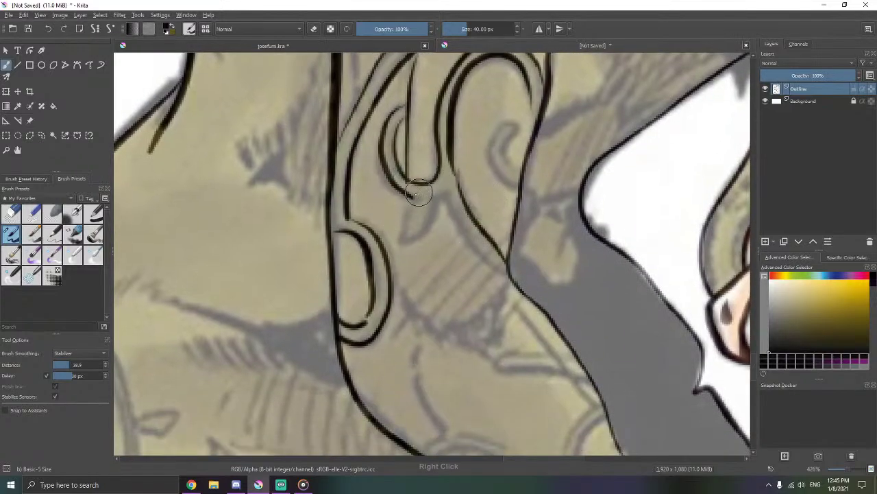
pyautogui.moveTo(404, 239); pyautogui.dragTo(397, 246)
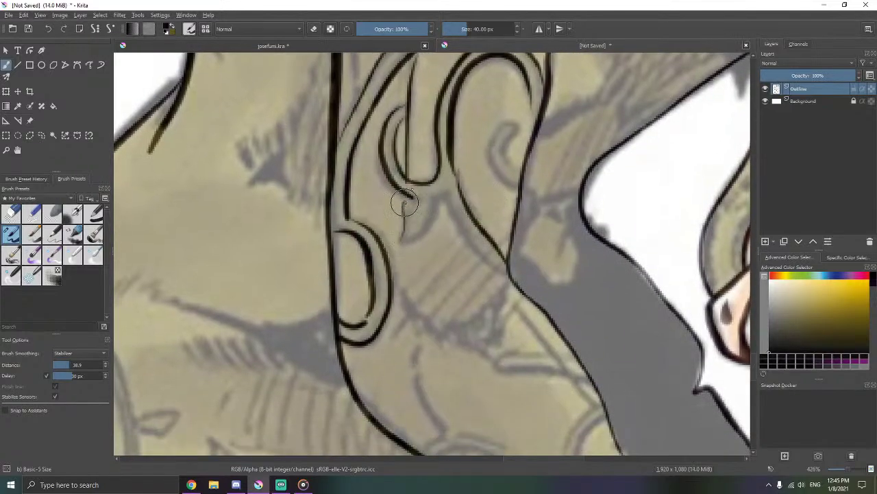
pyautogui.moveTo(405, 202)
pyautogui.mouseDown()
pyautogui.moveTo(421, 229)
pyautogui.moveTo(388, 251)
pyautogui.moveTo(398, 238)
pyautogui.mouseUp()
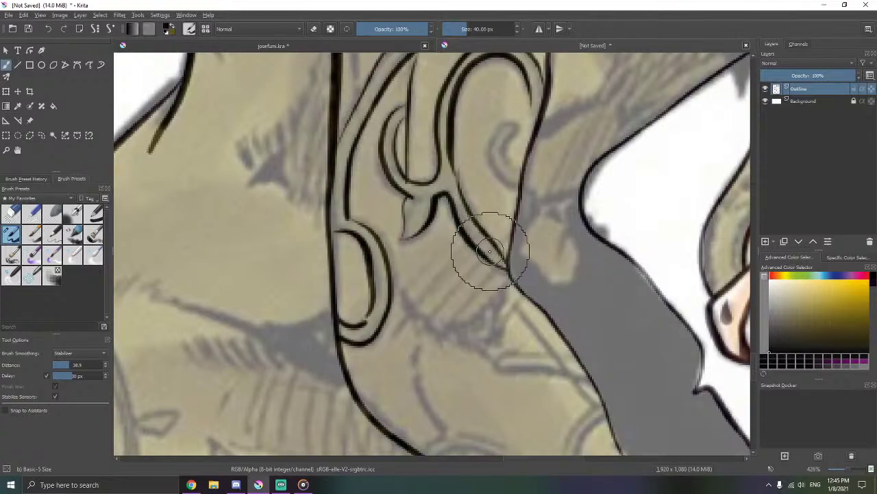
pyautogui.rightClick(491, 261)
pyautogui.click(542, 286)
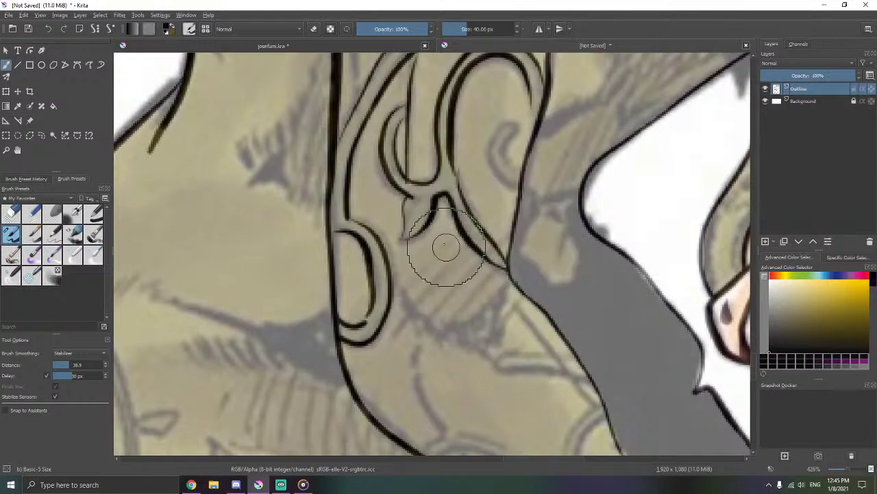
# - Ink the thin diagonal vine line along the inside of the sleeve's outline, below the hatched area
pyautogui.moveTo(430, 266); pyautogui.dragTo(463, 188)
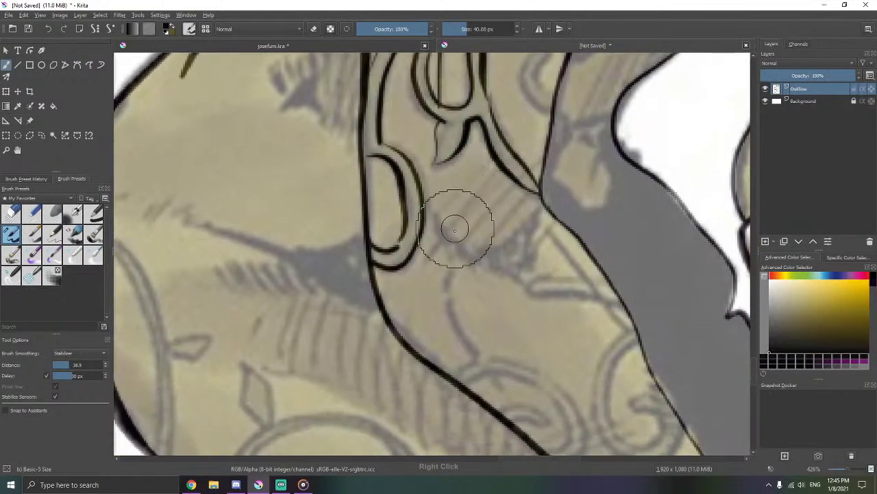
pyautogui.moveTo(484, 310); pyautogui.dragTo(459, 222)
pyautogui.moveTo(505, 176)
pyautogui.mouseDown()
pyautogui.moveTo(421, 196)
pyautogui.moveTo(419, 172)
pyautogui.moveTo(392, 188)
pyautogui.mouseUp()
pyautogui.rightClick(440, 199)
pyautogui.click(494, 220)
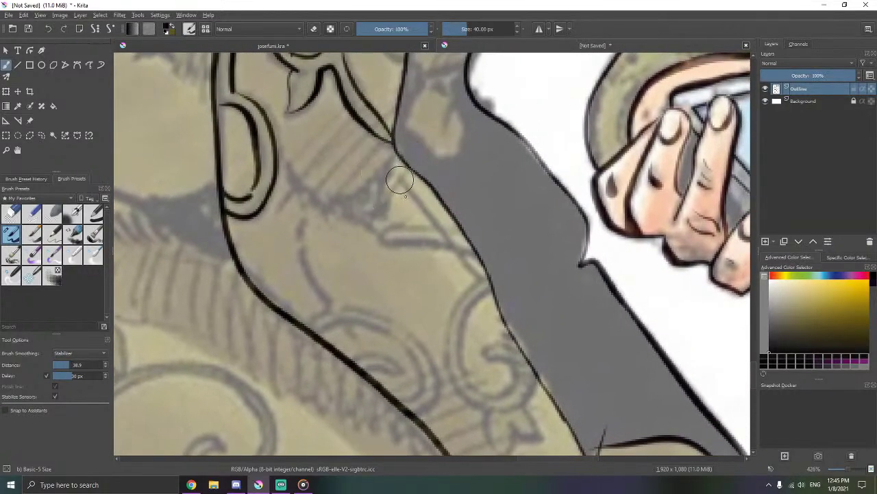
pyautogui.moveTo(468, 264); pyautogui.dragTo(481, 279)
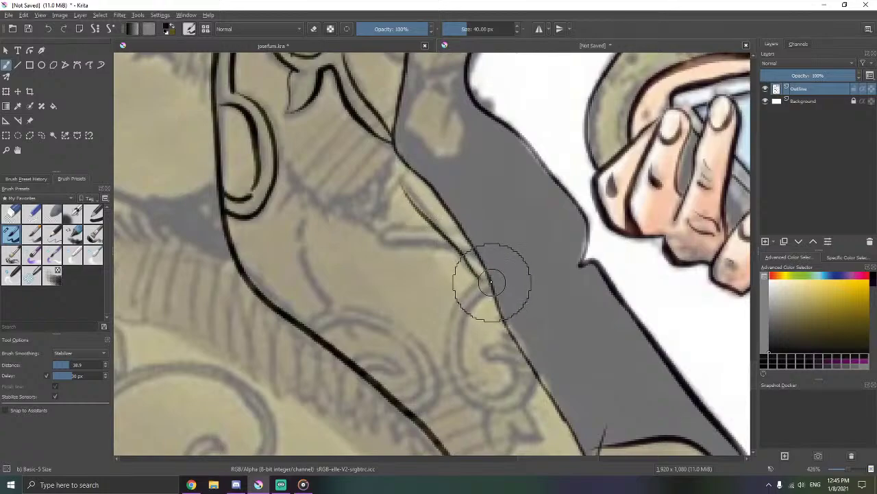
# - Ink the fabric fold line beneath the hatching and the narrow leaf shape where it meets the diagonal vine
pyautogui.moveTo(363, 188); pyautogui.dragTo(429, 251)
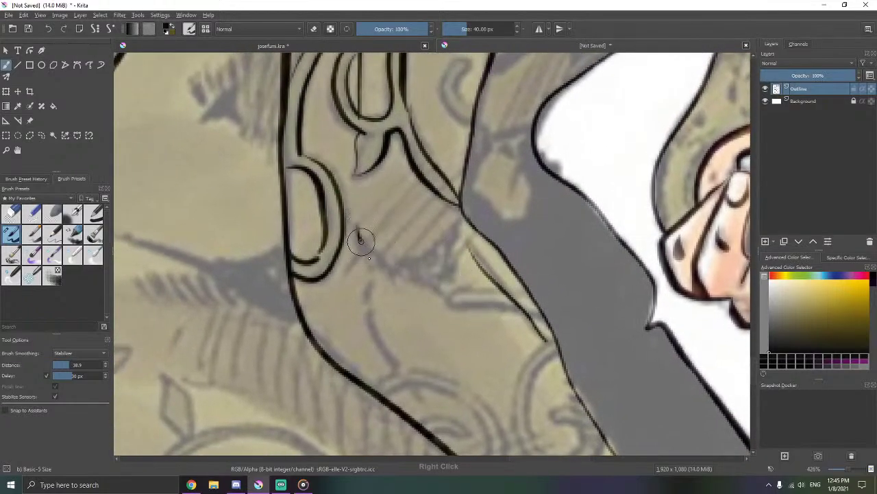
pyautogui.moveTo(361, 240)
pyautogui.mouseDown()
pyautogui.moveTo(464, 304)
pyautogui.moveTo(452, 299)
pyautogui.moveTo(519, 291)
pyautogui.moveTo(454, 303)
pyautogui.moveTo(458, 295)
pyautogui.mouseUp()
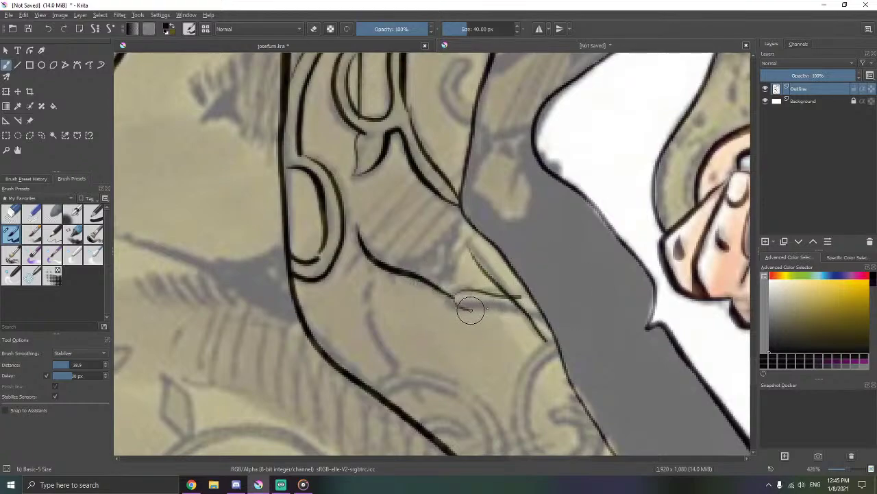
pyautogui.moveTo(532, 311); pyautogui.dragTo(547, 316)
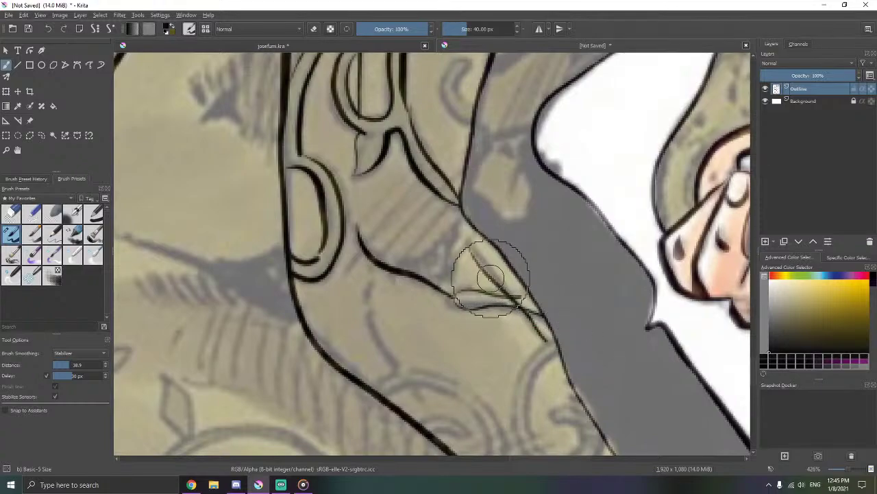
# - Ink the short crease marks in the middle of the sleeve, above the lower curls
pyautogui.moveTo(483, 261); pyautogui.dragTo(501, 155)
pyautogui.moveTo(387, 185)
pyautogui.mouseDown()
pyautogui.moveTo(391, 167)
pyautogui.moveTo(388, 199)
pyautogui.mouseUp()
pyautogui.moveTo(397, 236); pyautogui.dragTo(411, 290)
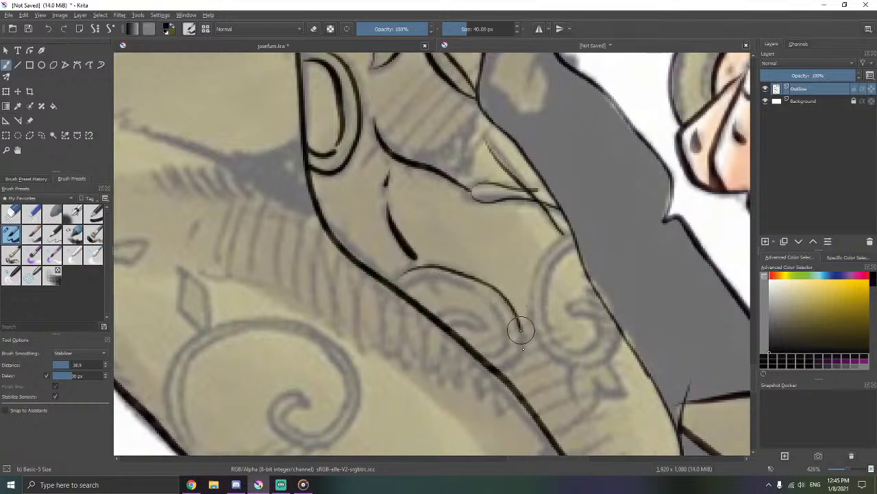
# - Ink the double-edged curl on the lower sleeve line and the small swirl inside it
pyautogui.moveTo(517, 358)
pyautogui.mouseDown()
pyautogui.moveTo(470, 362)
pyautogui.moveTo(478, 354)
pyautogui.mouseUp()
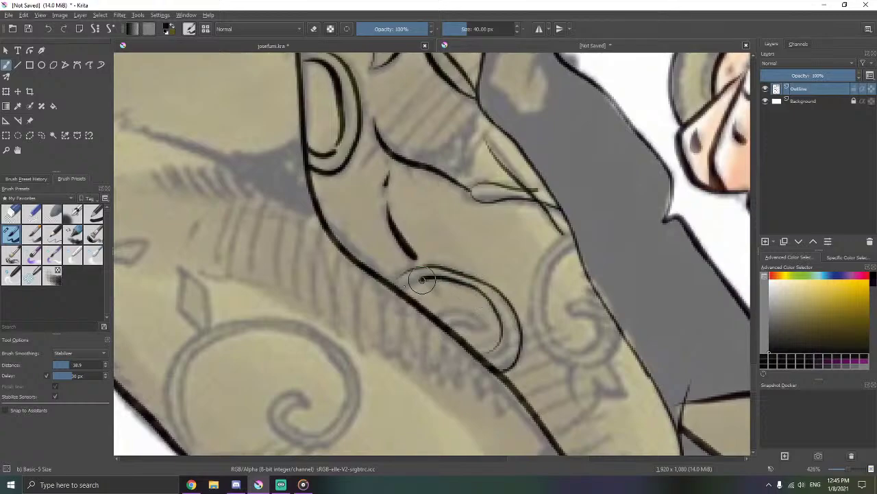
pyautogui.moveTo(421, 280); pyautogui.dragTo(395, 295)
pyautogui.moveTo(457, 272); pyautogui.dragTo(416, 223)
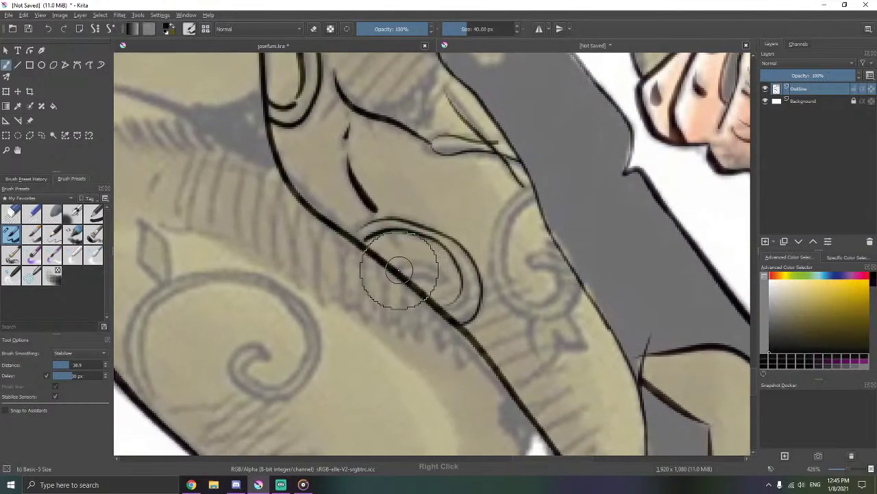
pyautogui.moveTo(399, 271)
pyautogui.mouseDown()
pyautogui.moveTo(449, 281)
pyautogui.moveTo(421, 265)
pyautogui.moveTo(390, 275)
pyautogui.moveTo(449, 279)
pyautogui.moveTo(400, 288)
pyautogui.mouseUp()
# - Ink the hooked spiral on the sleeve's opposite edge and join its thick inner line to the sleeve's outline
pyautogui.moveTo(515, 205)
pyautogui.mouseDown()
pyautogui.moveTo(439, 217)
pyautogui.moveTo(438, 210)
pyautogui.moveTo(422, 237)
pyautogui.mouseUp()
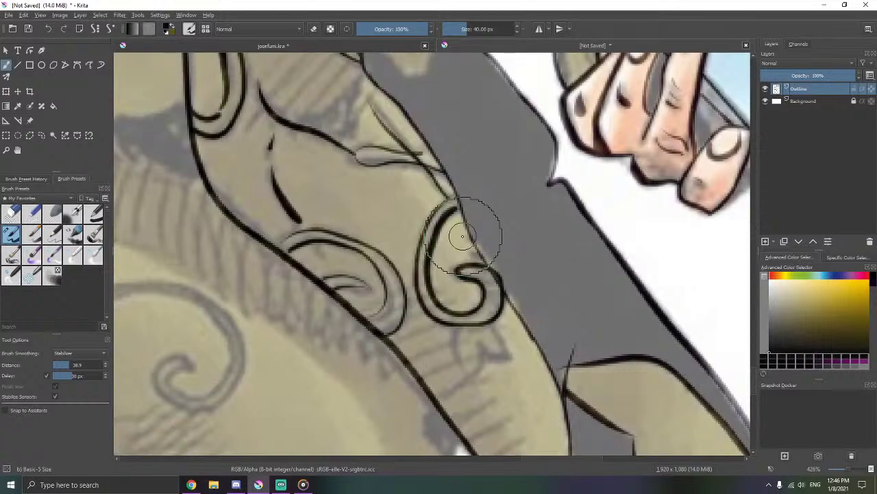
pyautogui.scroll(4, 432, 203)
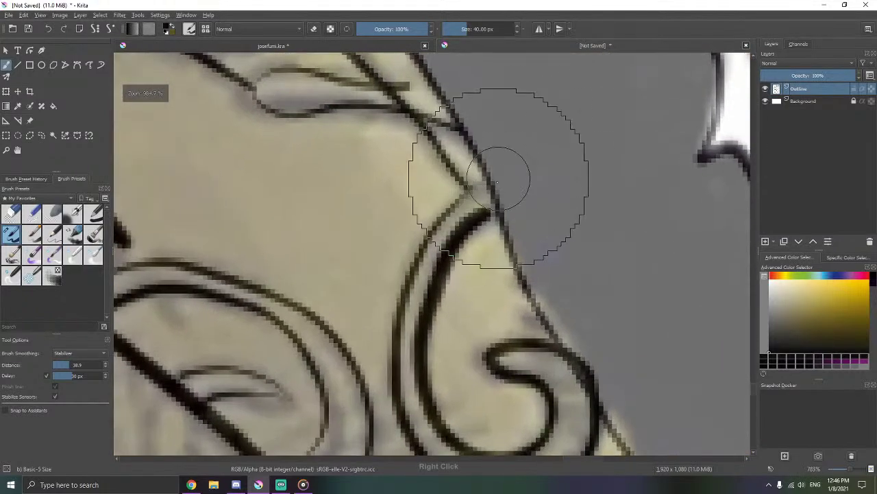
pyautogui.moveTo(456, 239); pyautogui.dragTo(457, 241)
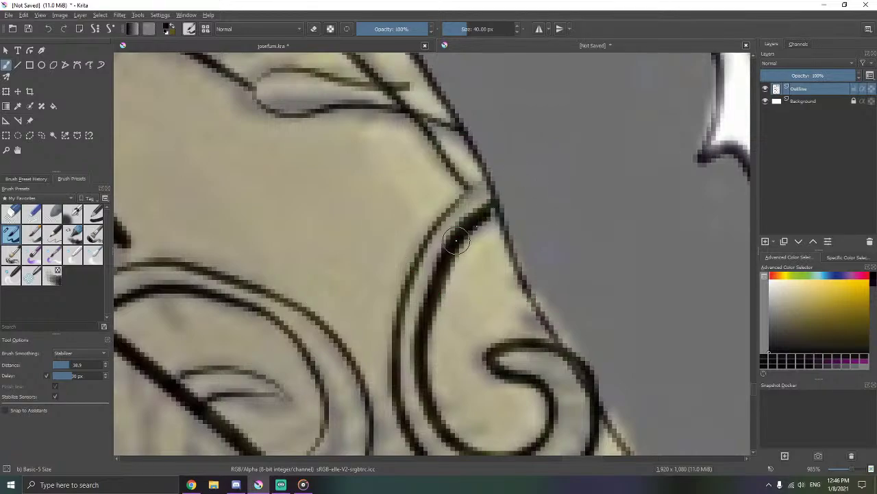
# - Ink the small pointed leaf pair hanging beneath the hooked spiral on the lower sleeve
pyautogui.scroll(-5, 489, 217)
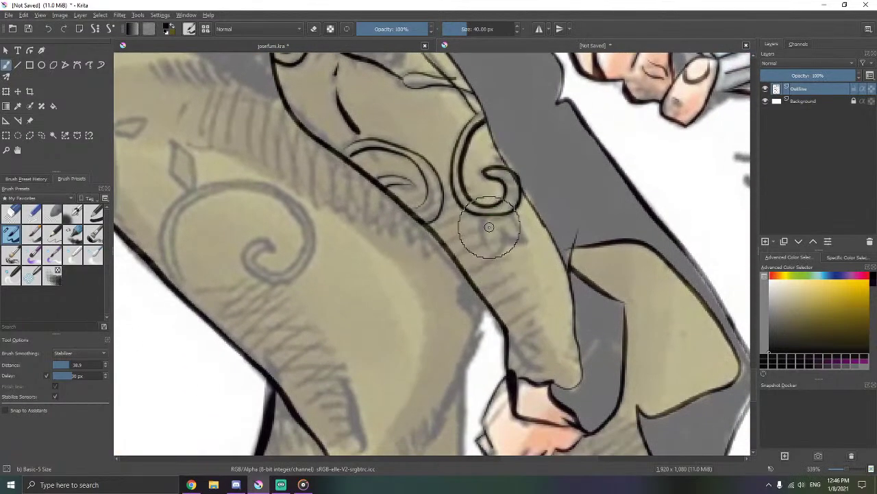
pyautogui.scroll(2, 505, 254)
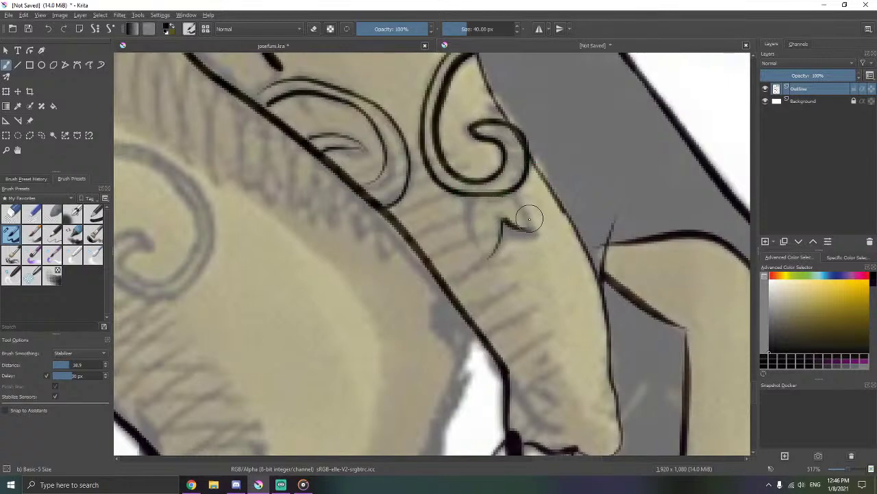
pyautogui.moveTo(505, 227)
pyautogui.mouseDown()
pyautogui.moveTo(522, 203)
pyautogui.moveTo(532, 235)
pyautogui.mouseUp()
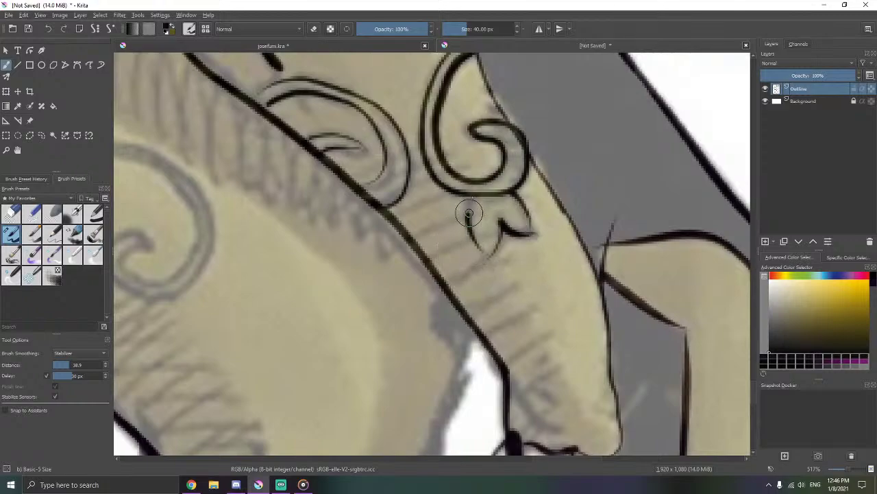
pyautogui.moveTo(469, 212); pyautogui.dragTo(475, 196)
# - Ink the inner outline of the front leg from just under the forearm down to the drawing's lower edge
pyautogui.moveTo(494, 296); pyautogui.dragTo(523, 231)
pyautogui.moveTo(514, 268); pyautogui.dragTo(462, 314)
pyautogui.moveTo(532, 316); pyautogui.dragTo(481, 223)
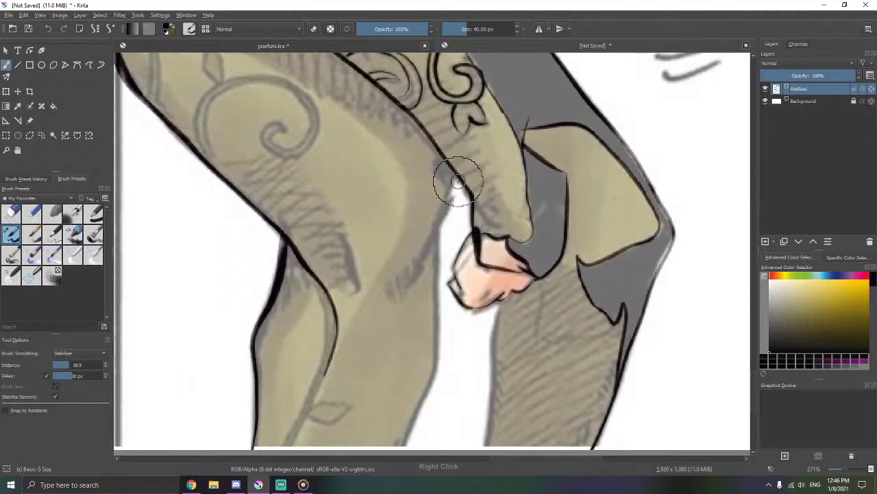
pyautogui.hotkey('ctrl', 'z')
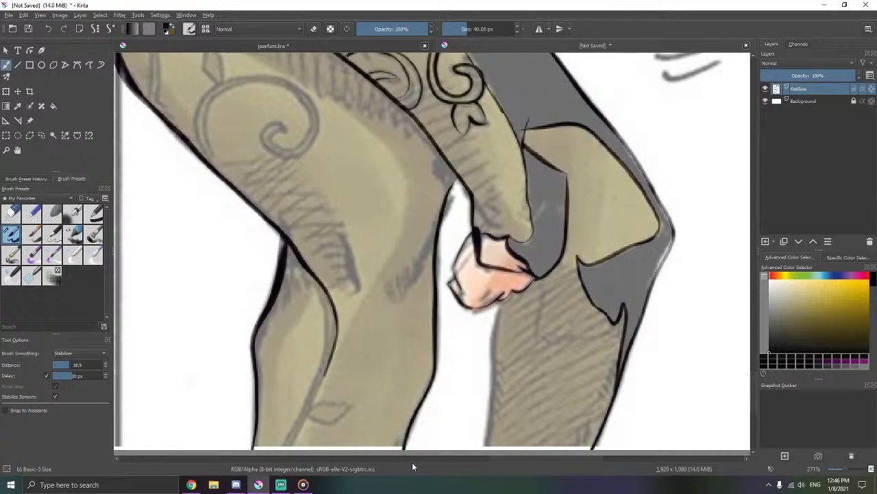
# - Ink the upper and lower edges of the small leaf beside the vine on the lower leg
pyautogui.moveTo(413, 435); pyautogui.dragTo(451, 323)
pyautogui.moveTo(485, 233); pyautogui.dragTo(546, 322)
pyautogui.moveTo(426, 353); pyautogui.dragTo(511, 274)
pyautogui.moveTo(444, 315); pyautogui.dragTo(544, 181)
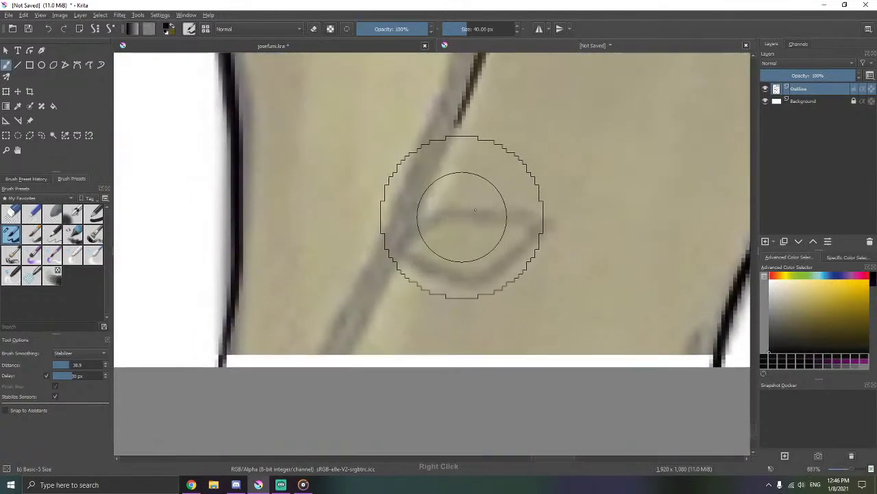
pyautogui.moveTo(539, 218)
pyautogui.mouseDown()
pyautogui.moveTo(473, 214)
pyautogui.moveTo(397, 246)
pyautogui.mouseUp()
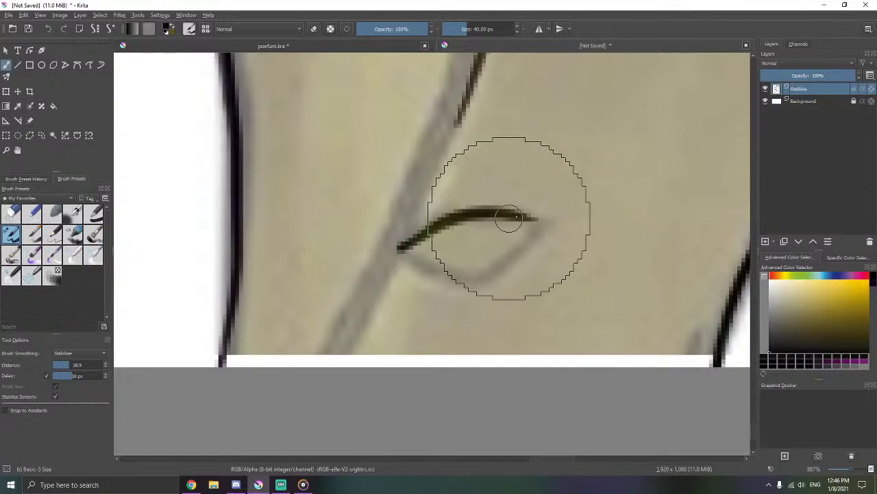
pyautogui.moveTo(530, 221)
pyautogui.mouseDown()
pyautogui.moveTo(491, 276)
pyautogui.moveTo(394, 260)
pyautogui.mouseUp()
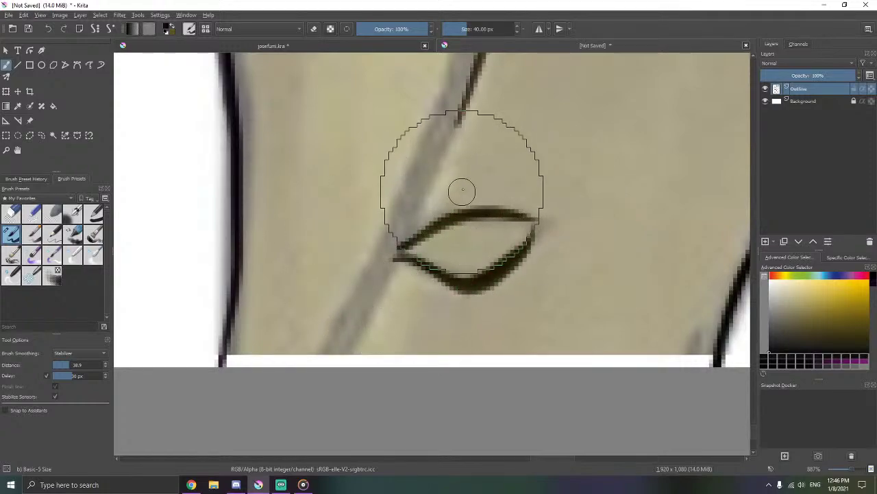
# - Ink both edges of the vine stem running down the lower leg past the leaf to the drawing's lower edge
pyautogui.moveTo(464, 112); pyautogui.dragTo(339, 368)
pyautogui.moveTo(432, 251); pyautogui.dragTo(315, 348)
pyautogui.moveTo(406, 276); pyautogui.dragTo(410, 340)
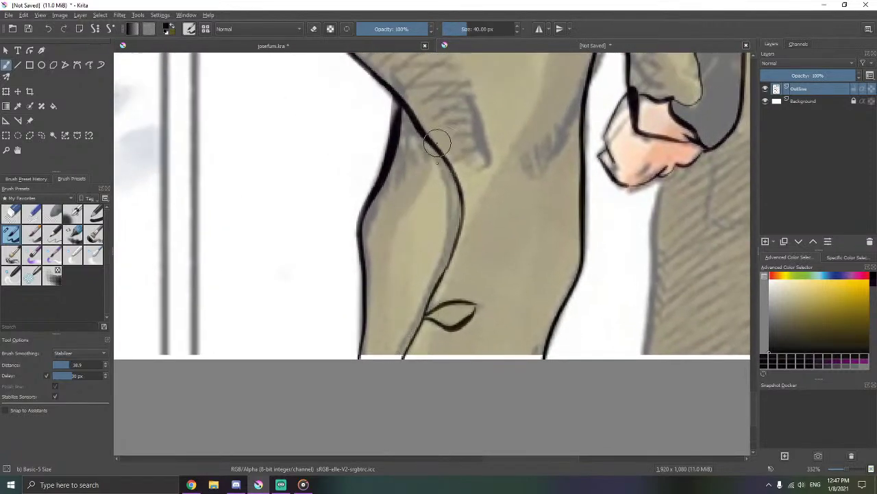
pyautogui.moveTo(437, 144); pyautogui.dragTo(450, 221)
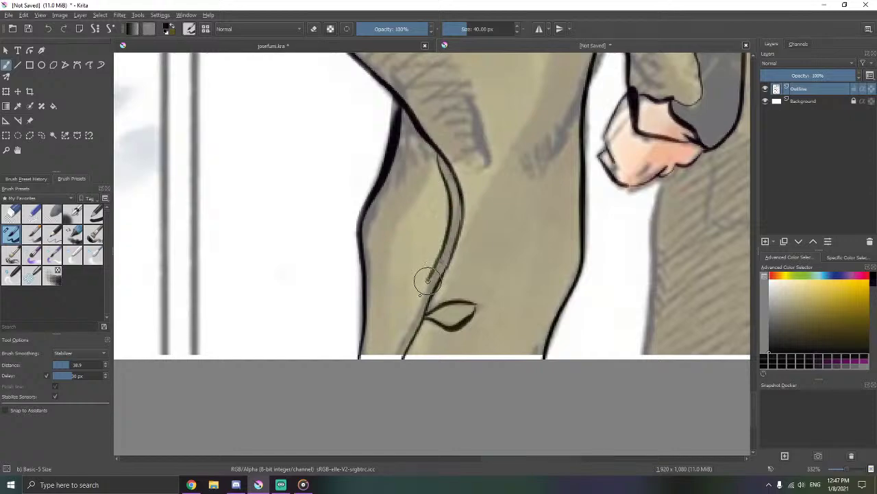
pyautogui.moveTo(427, 280); pyautogui.dragTo(389, 357)
pyautogui.moveTo(493, 151); pyautogui.dragTo(487, 281)
pyautogui.moveTo(523, 118); pyautogui.dragTo(431, 151)
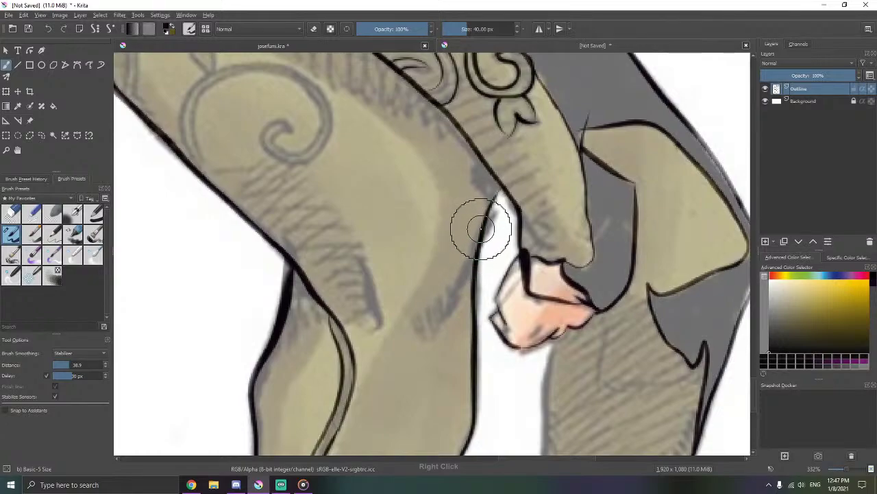
pyautogui.moveTo(480, 227); pyautogui.dragTo(451, 309)
pyautogui.hotkey('ctrl', 'z')
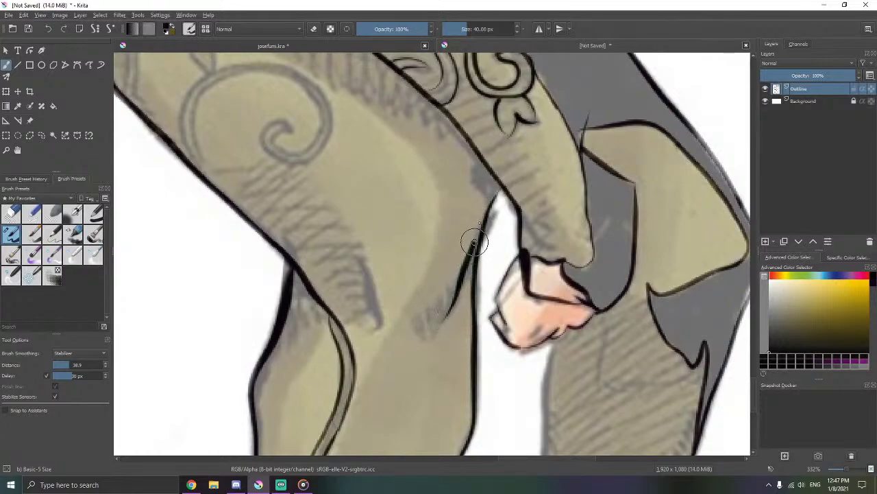
pyautogui.moveTo(474, 242); pyautogui.dragTo(480, 222)
pyautogui.moveTo(470, 257); pyautogui.dragTo(484, 222)
pyautogui.hotkey('ctrl', 'z')
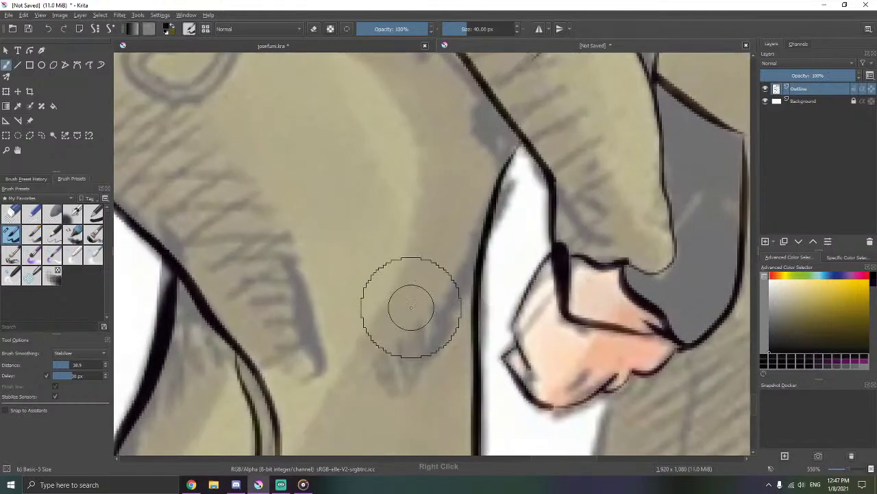
# - Ink the thick tapered crease running diagonally from the front leg's inner outline into the knee area
pyautogui.moveTo(411, 319); pyautogui.dragTo(379, 353)
pyautogui.moveTo(393, 392); pyautogui.dragTo(425, 350)
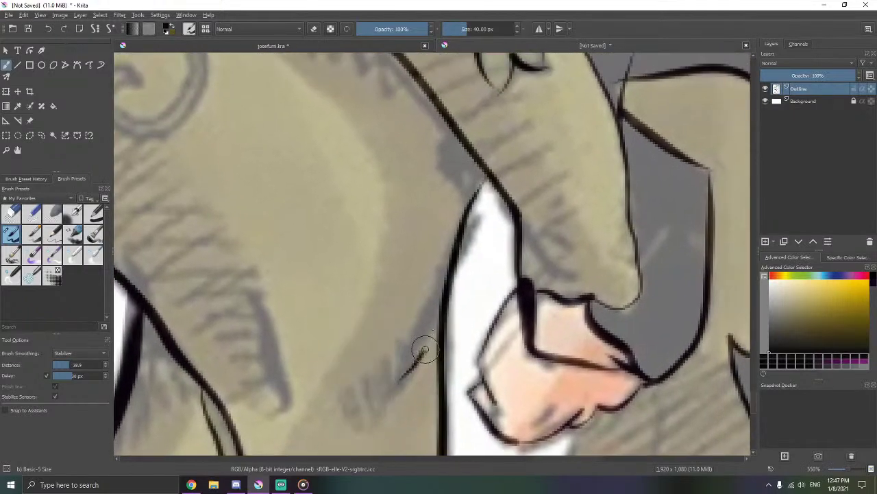
pyautogui.hotkey('ctrl', 'z')
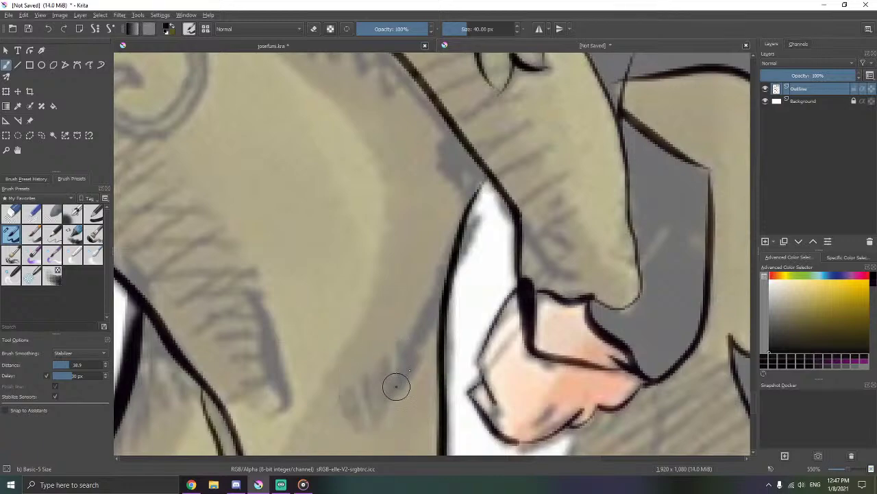
pyautogui.moveTo(393, 385)
pyautogui.mouseDown()
pyautogui.moveTo(439, 294)
pyautogui.moveTo(444, 231)
pyautogui.moveTo(443, 248)
pyautogui.moveTo(473, 193)
pyautogui.mouseUp()
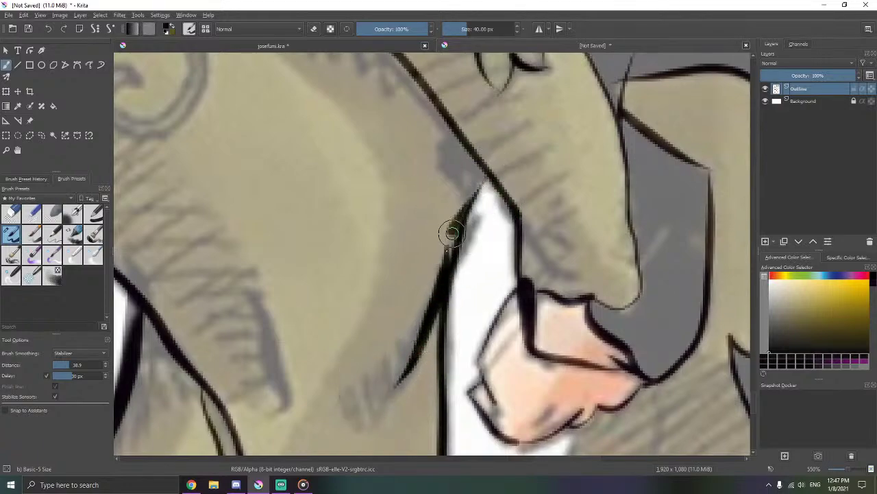
pyautogui.moveTo(412, 329)
pyautogui.mouseDown()
pyautogui.moveTo(446, 284)
pyautogui.moveTo(470, 202)
pyautogui.moveTo(454, 239)
pyautogui.moveTo(448, 302)
pyautogui.mouseUp()
# - Ink the large double-edged spiral on the thigh, from its hooked centre to the leg's outer outline
pyautogui.moveTo(413, 212)
pyautogui.mouseDown()
pyautogui.moveTo(377, 214)
pyautogui.moveTo(325, 242)
pyautogui.moveTo(415, 278)
pyautogui.moveTo(426, 273)
pyautogui.mouseUp()
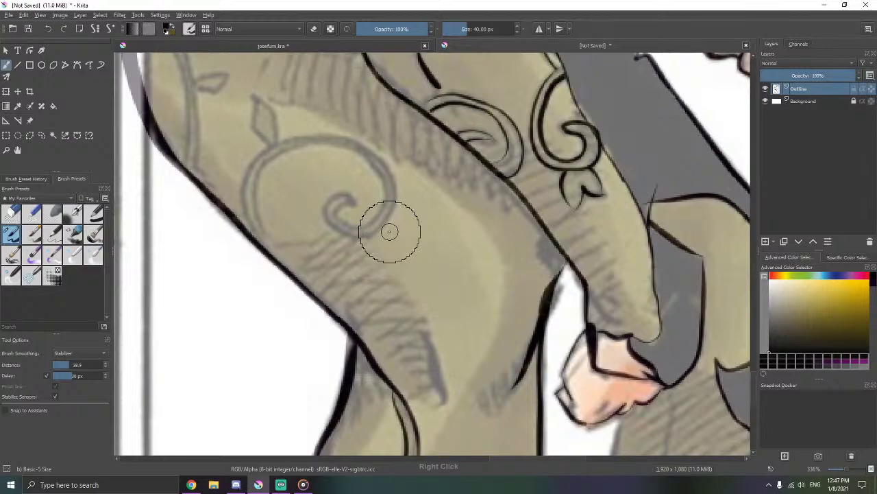
pyautogui.moveTo(297, 241); pyautogui.dragTo(336, 337)
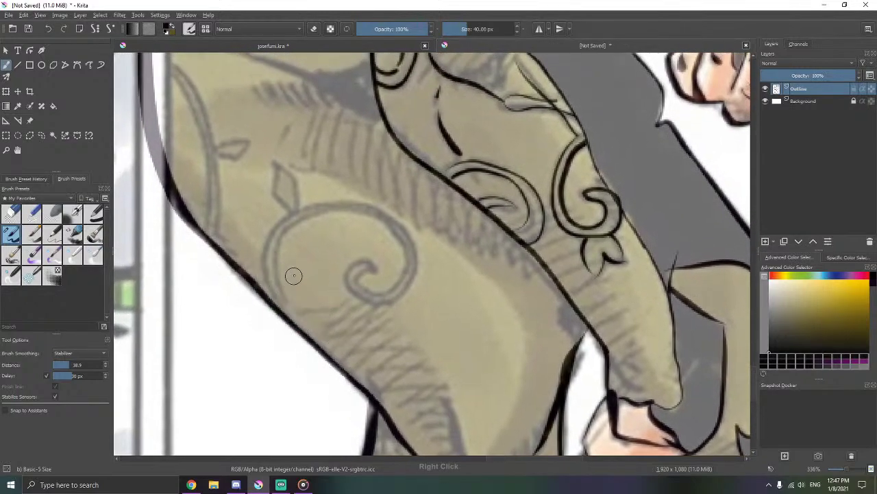
pyautogui.scroll(2, 293, 275)
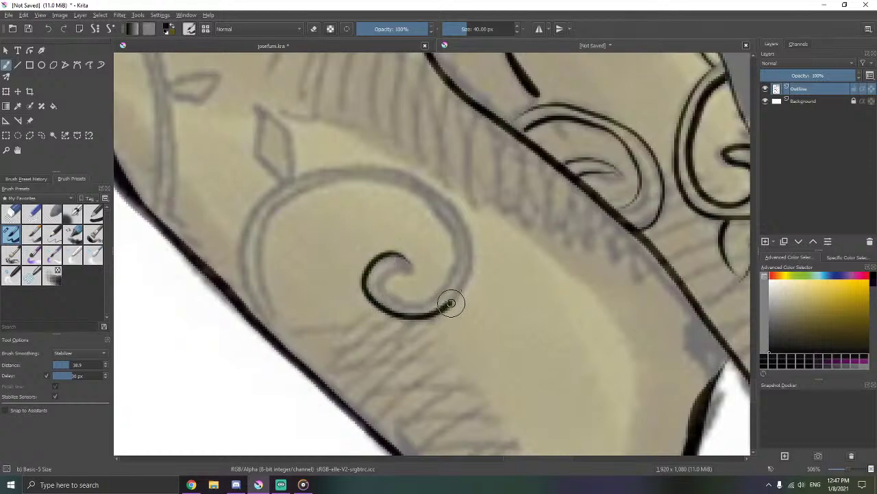
pyautogui.moveTo(454, 213)
pyautogui.mouseDown()
pyautogui.moveTo(416, 180)
pyautogui.moveTo(352, 171)
pyautogui.moveTo(286, 180)
pyautogui.moveTo(253, 218)
pyautogui.moveTo(244, 274)
pyautogui.moveTo(277, 351)
pyautogui.moveTo(274, 304)
pyautogui.moveTo(281, 321)
pyautogui.mouseUp()
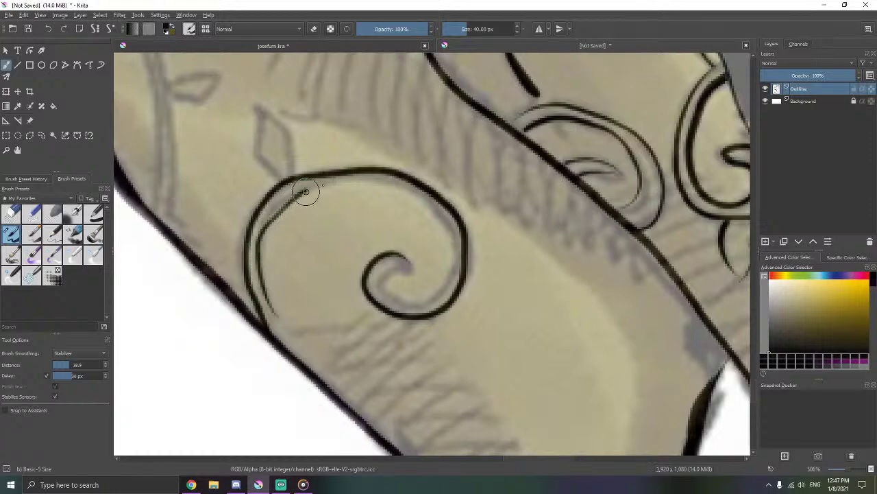
pyautogui.moveTo(402, 197)
pyautogui.mouseDown()
pyautogui.moveTo(447, 231)
pyautogui.moveTo(450, 268)
pyautogui.moveTo(428, 298)
pyautogui.moveTo(395, 299)
pyautogui.mouseUp()
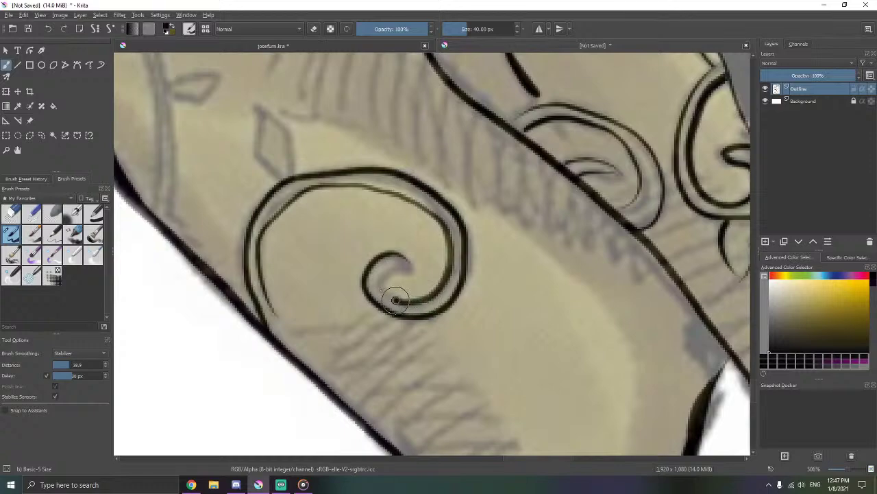
pyautogui.moveTo(395, 268)
pyautogui.mouseDown()
pyautogui.moveTo(412, 270)
pyautogui.moveTo(403, 283)
pyautogui.mouseUp()
pyautogui.moveTo(269, 292)
pyautogui.mouseDown()
pyautogui.moveTo(279, 316)
pyautogui.moveTo(264, 283)
pyautogui.moveTo(285, 337)
pyautogui.mouseUp()
# - Ink the double-edged vine stem curving down the hip and the small leaf attached to its side
pyautogui.moveTo(299, 221); pyautogui.dragTo(419, 381)
pyautogui.moveTo(197, 106)
pyautogui.mouseDown()
pyautogui.moveTo(185, 113)
pyautogui.moveTo(246, 141)
pyautogui.moveTo(274, 201)
pyautogui.moveTo(288, 265)
pyautogui.mouseUp()
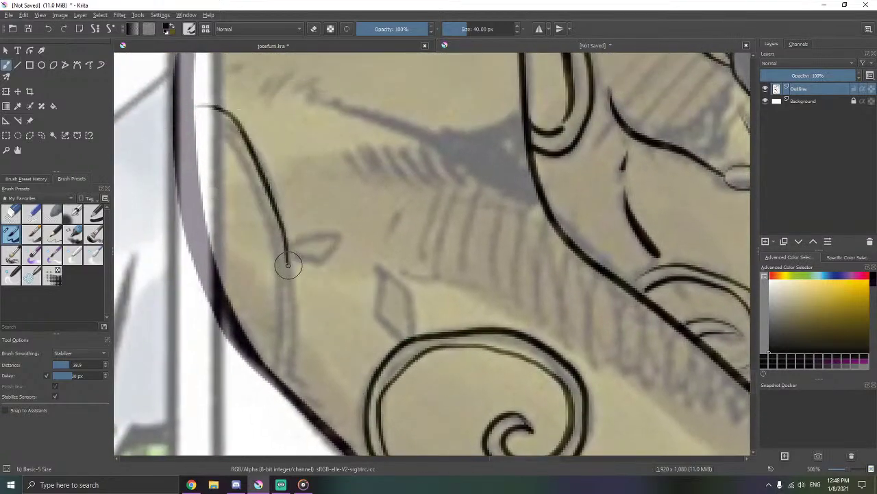
pyautogui.moveTo(293, 365); pyautogui.dragTo(291, 381)
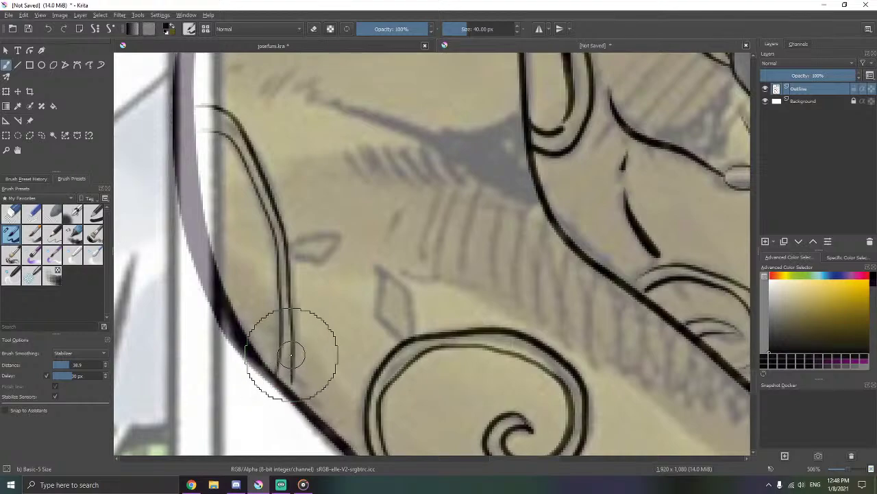
pyautogui.moveTo(293, 404); pyautogui.dragTo(288, 244)
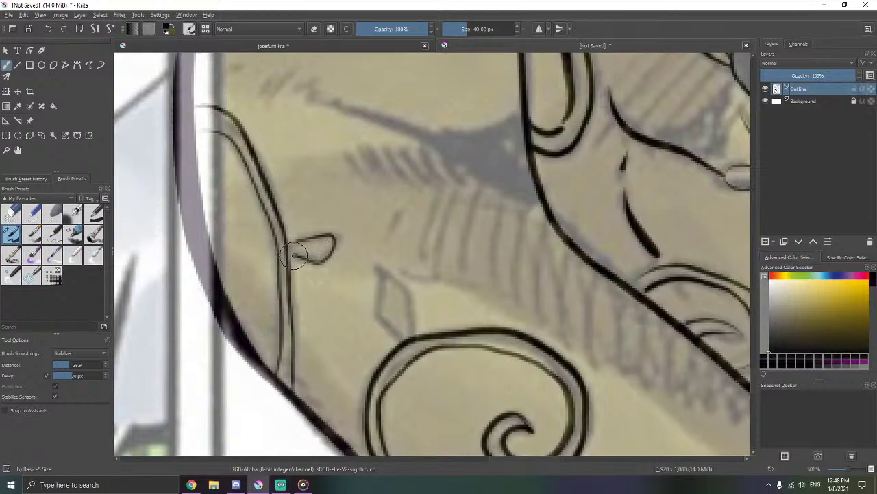
pyautogui.moveTo(293, 256); pyautogui.dragTo(272, 257)
pyautogui.moveTo(362, 245)
pyautogui.mouseDown()
pyautogui.moveTo(316, 156)
pyautogui.moveTo(333, 182)
pyautogui.moveTo(332, 235)
pyautogui.moveTo(326, 226)
pyautogui.mouseUp()
pyautogui.moveTo(359, 255); pyautogui.dragTo(362, 259)
pyautogui.hotkey('ctrl', 'z')
pyautogui.hotkey('ctrl', 'z')
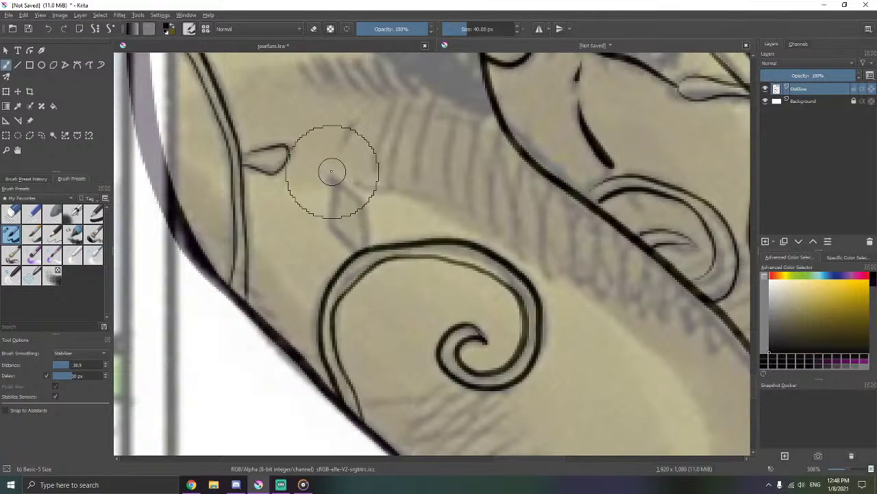
# - Ink the pointed leaf standing on top of the large thigh spiral
pyautogui.moveTo(333, 175); pyautogui.dragTo(340, 205)
pyautogui.moveTo(343, 242)
pyautogui.mouseDown()
pyautogui.moveTo(370, 254)
pyautogui.moveTo(333, 176)
pyautogui.mouseUp()
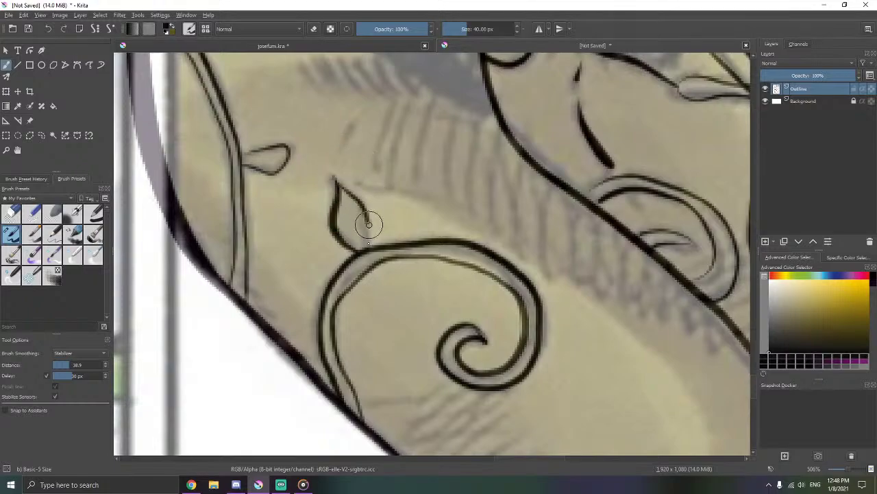
pyautogui.moveTo(369, 225); pyautogui.dragTo(367, 261)
# - Ink the curved fold line across the hip and its lower branch, enclosing the dark wedge against the sleeve's outline
pyautogui.moveTo(359, 139)
pyautogui.mouseDown()
pyautogui.moveTo(334, 230)
pyautogui.moveTo(237, 177)
pyautogui.mouseUp()
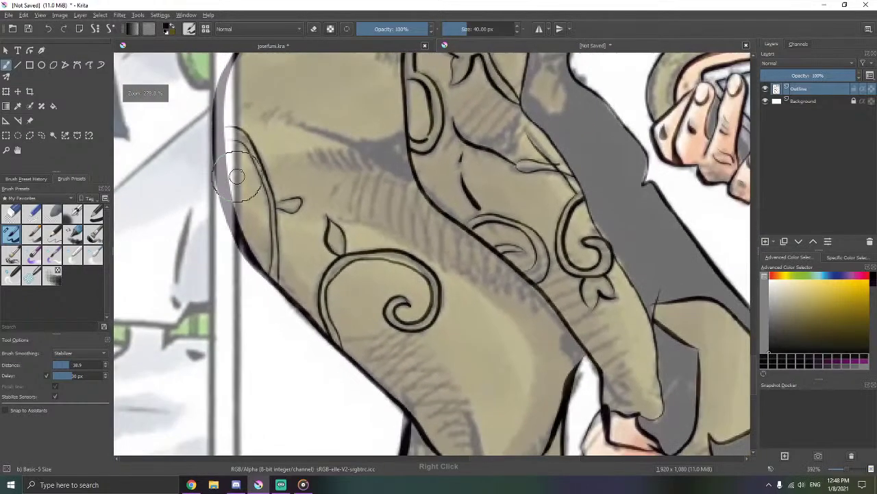
pyautogui.moveTo(317, 87); pyautogui.dragTo(367, 132)
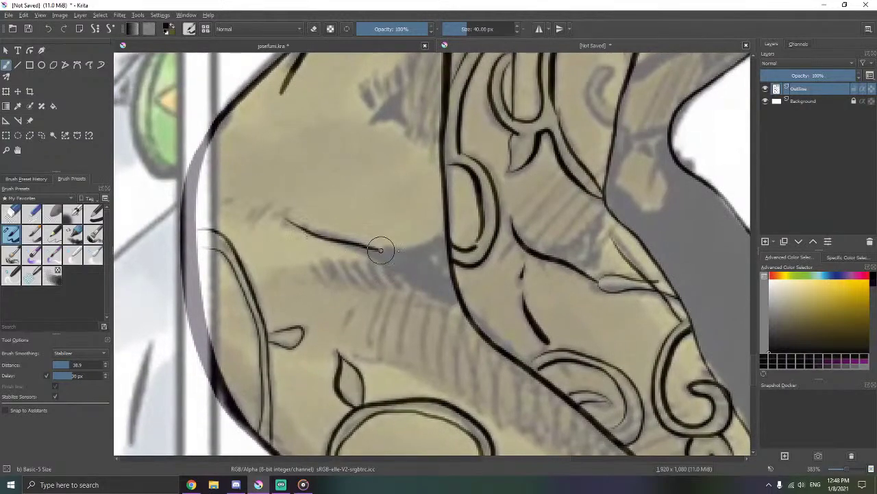
pyautogui.moveTo(442, 225); pyautogui.dragTo(443, 217)
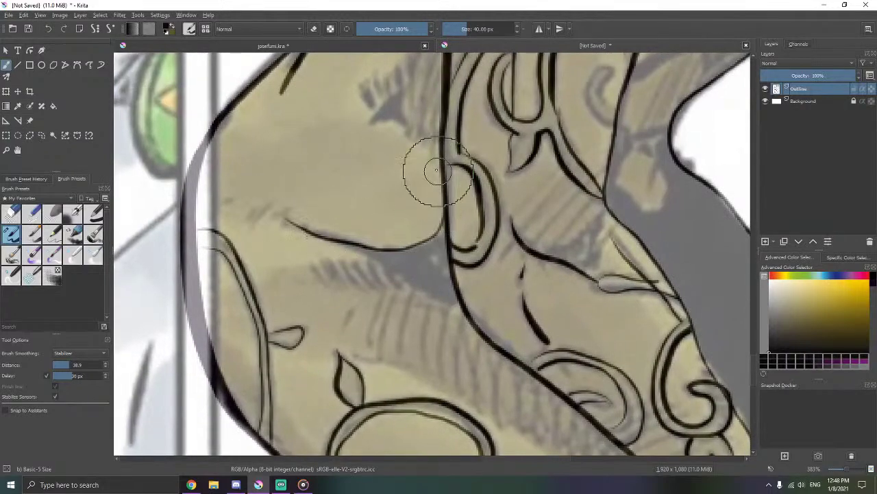
pyautogui.moveTo(406, 182); pyautogui.dragTo(356, 96)
pyautogui.moveTo(357, 139); pyautogui.dragTo(352, 127)
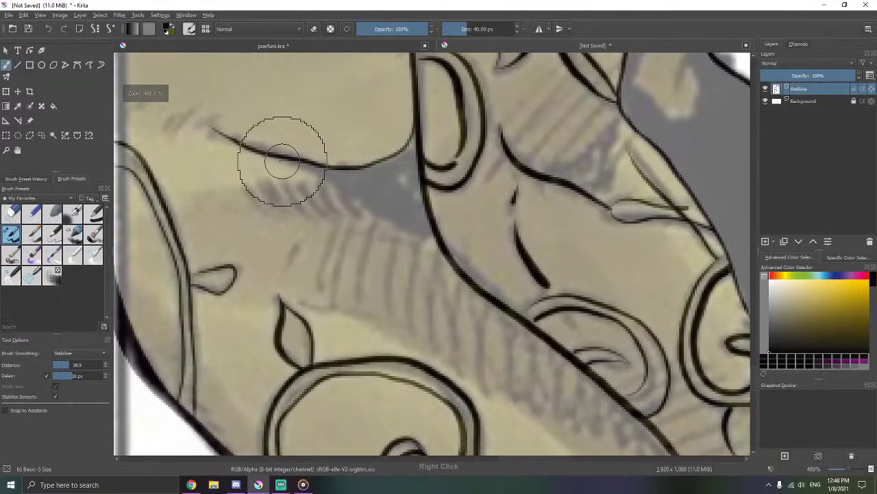
pyautogui.moveTo(279, 154); pyautogui.dragTo(343, 184)
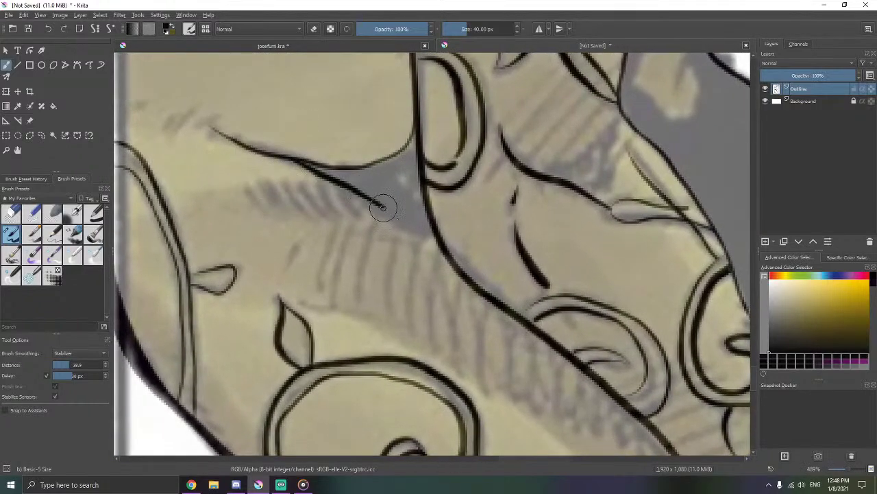
pyautogui.moveTo(432, 232); pyautogui.dragTo(437, 229)
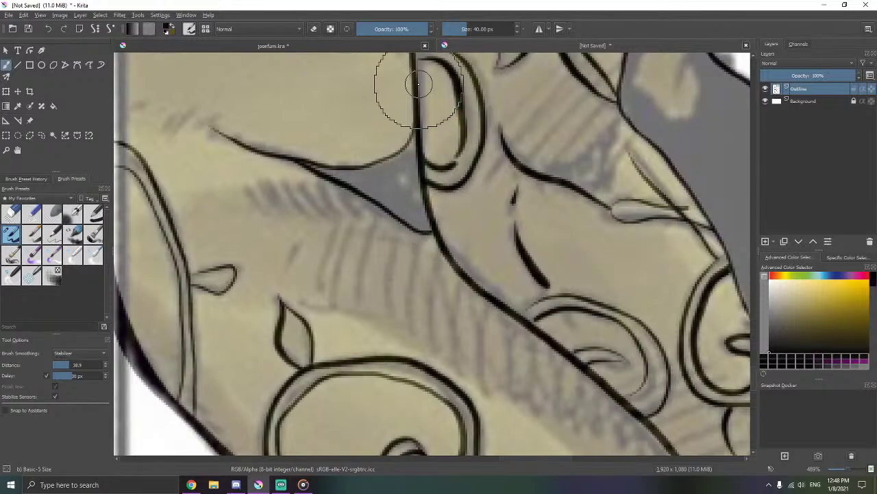
pyautogui.moveTo(416, 85); pyautogui.dragTo(361, 174)
pyautogui.scroll(-2, 415, 134)
pyautogui.scroll(-5, 408, 89)
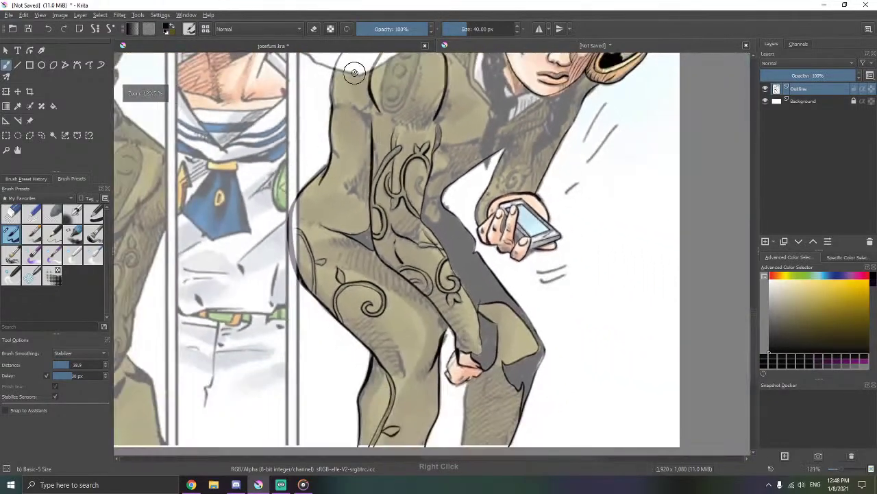
pyautogui.moveTo(355, 73); pyautogui.dragTo(371, 152)
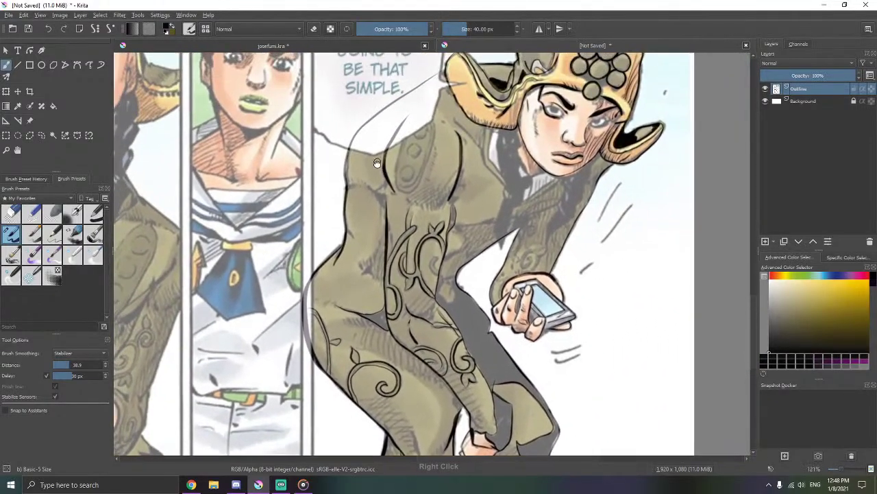
pyautogui.moveTo(377, 196); pyautogui.dragTo(456, 122)
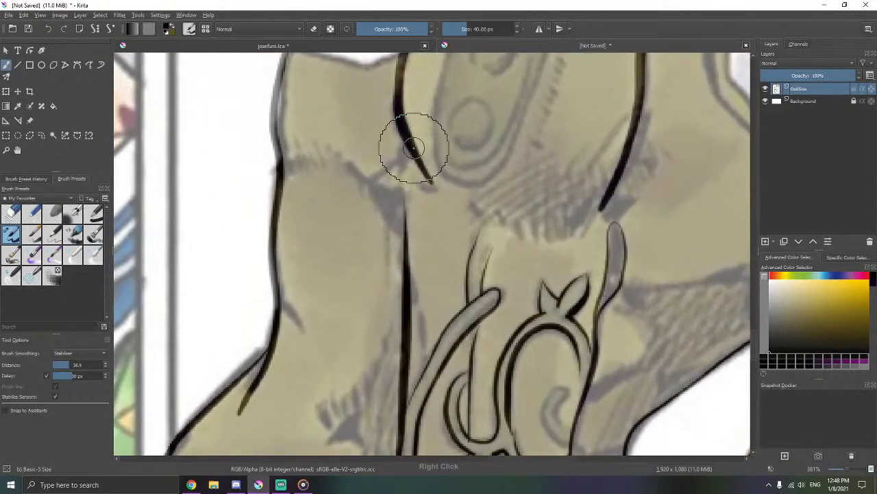
# - Extend the sleeve's long inner outline up to the shoulder curve and ink the short curved fold branching off their junction
pyautogui.moveTo(403, 182); pyautogui.dragTo(408, 277)
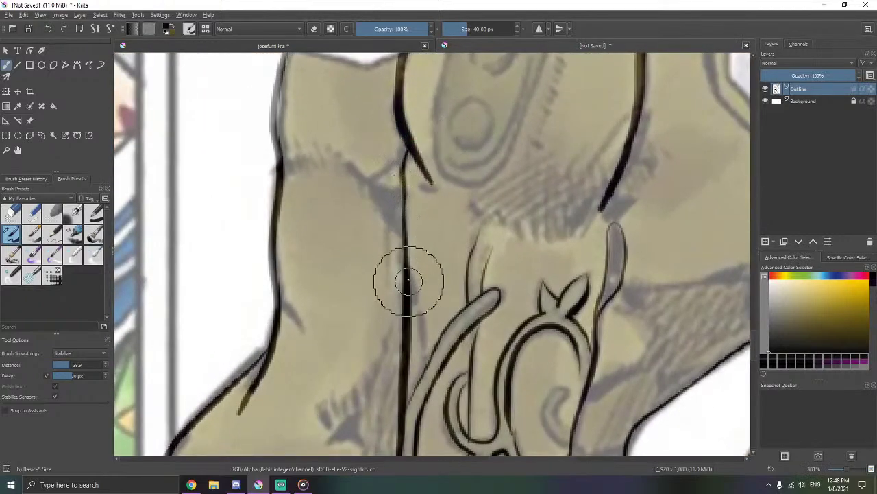
pyautogui.moveTo(358, 162); pyautogui.dragTo(390, 204)
pyautogui.moveTo(375, 195); pyautogui.dragTo(396, 180)
pyautogui.scroll(1, 396, 180)
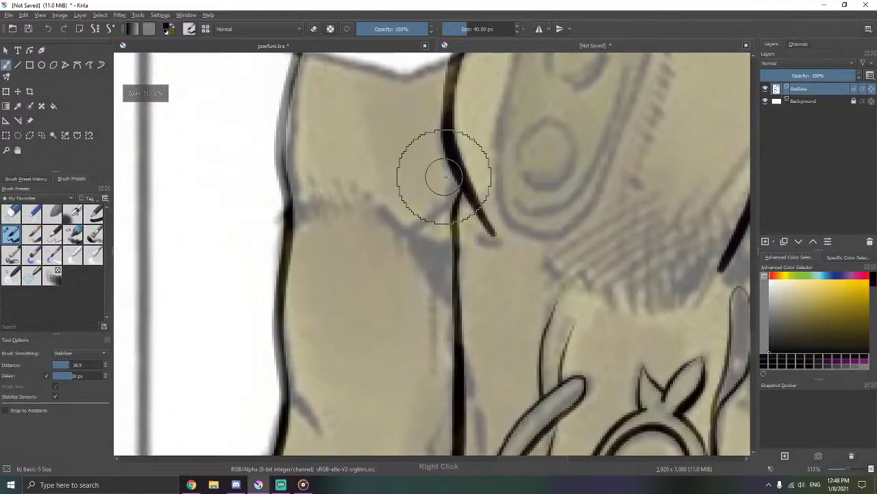
pyautogui.moveTo(383, 240); pyautogui.dragTo(372, 213)
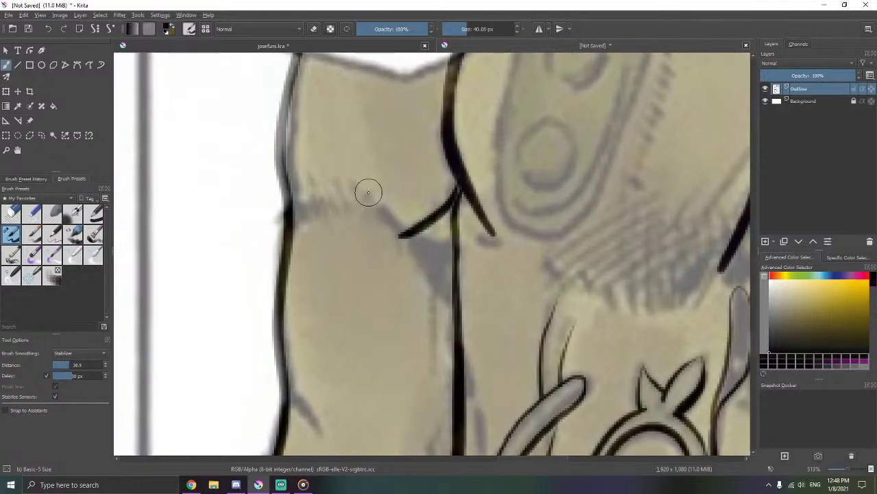
# - Ink the diagonal crease crossing the short sleeve fold, close its lower wedge with a curved line and fill the wedge solid black
pyautogui.moveTo(456, 241); pyautogui.dragTo(381, 187)
pyautogui.moveTo(355, 158); pyautogui.dragTo(366, 179)
pyautogui.hotkey('ctrl', 'z')
pyautogui.moveTo(324, 131); pyautogui.dragTo(370, 178)
pyautogui.moveTo(356, 149); pyautogui.dragTo(361, 174)
pyautogui.hotkey('ctrl', 'z')
pyautogui.moveTo(322, 128)
pyautogui.mouseDown()
pyautogui.moveTo(350, 150)
pyautogui.moveTo(415, 246)
pyautogui.mouseUp()
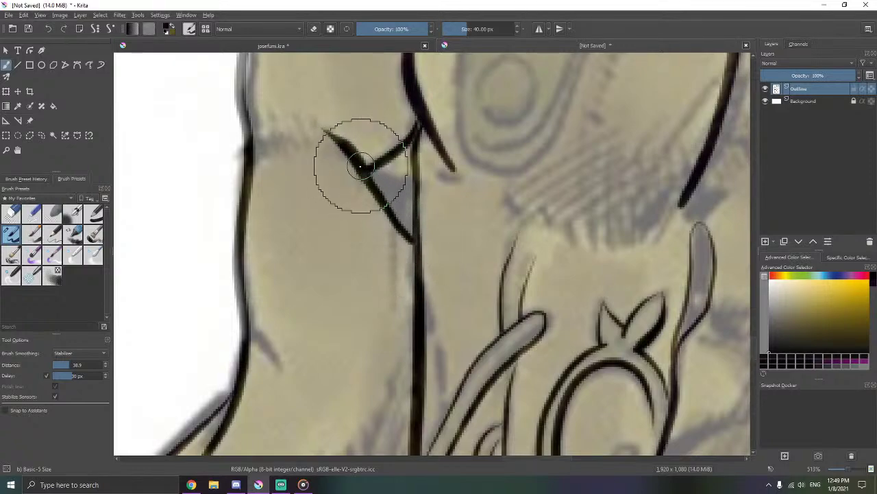
pyautogui.moveTo(362, 166); pyautogui.dragTo(374, 172)
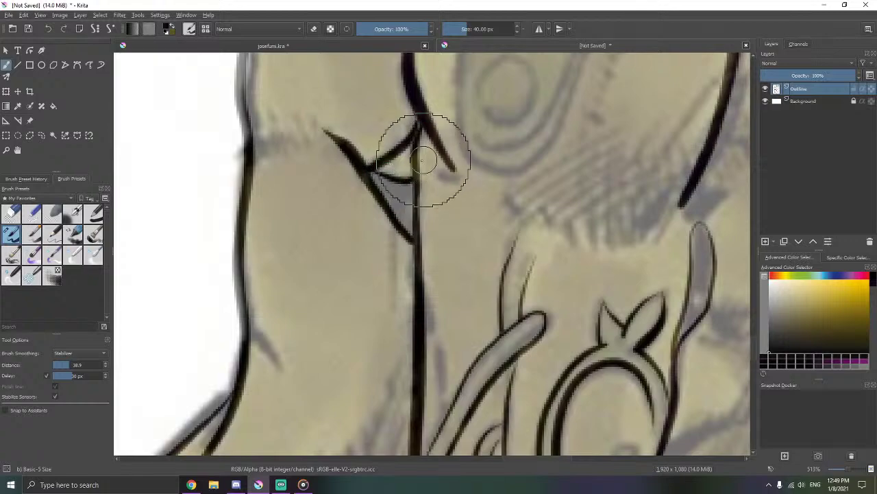
pyautogui.hotkey('ctrl', 'F2')
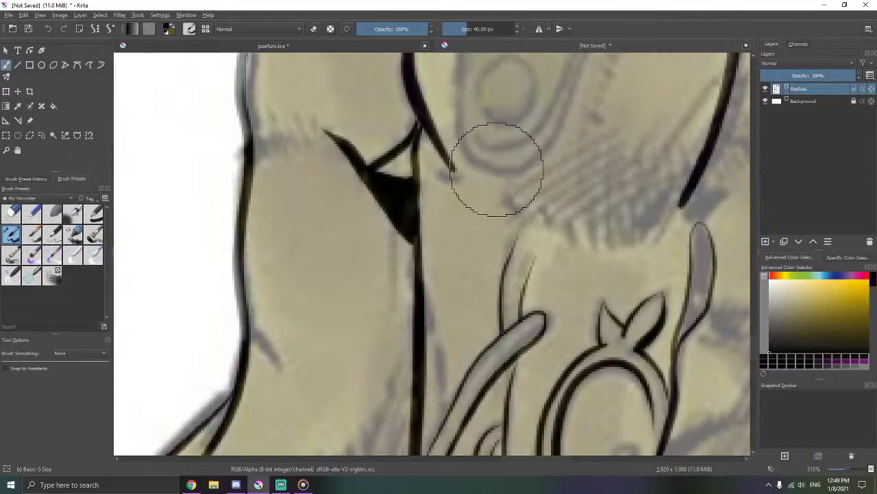
pyautogui.scroll(-3, 500, 161)
pyautogui.moveTo(454, 116); pyautogui.dragTo(420, 217)
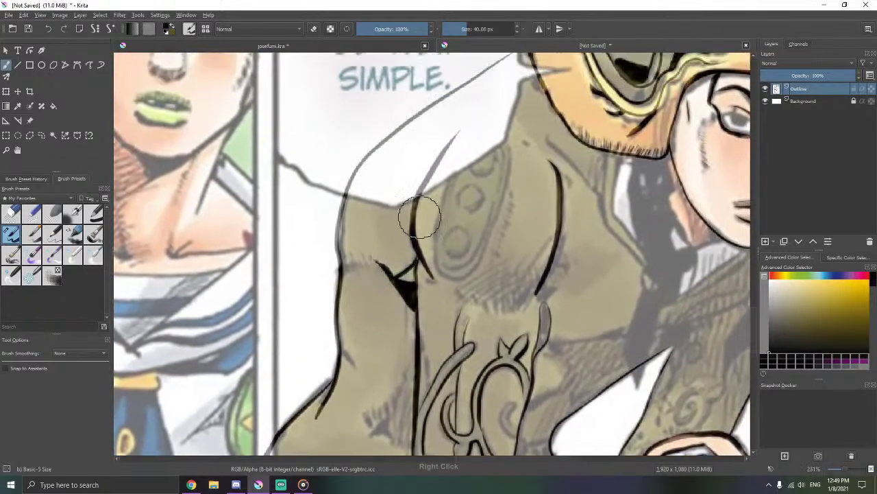
pyautogui.moveTo(473, 171); pyautogui.dragTo(399, 210)
pyautogui.keyDown('ctrl'); pyautogui.click(438, 162); pyautogui.keyUp('ctrl')
pyautogui.keyDown('ctrl'); pyautogui.click(464, 155); pyautogui.keyUp('ctrl')
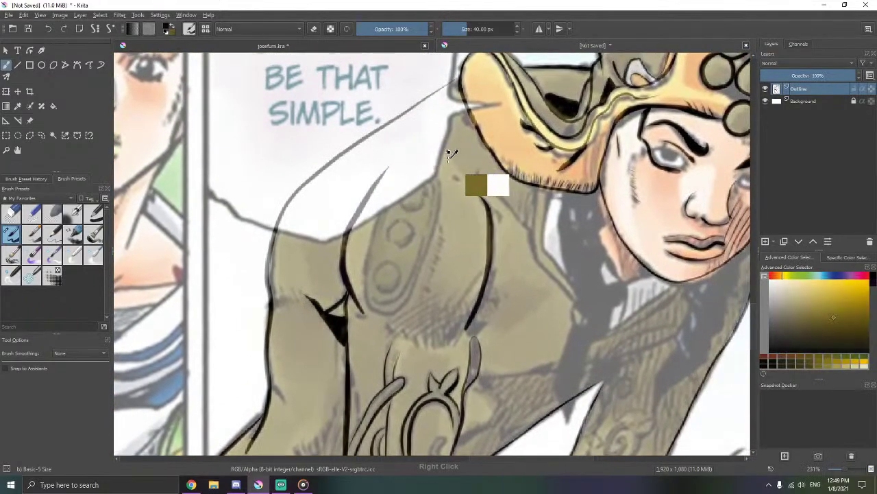
pyautogui.press('e')
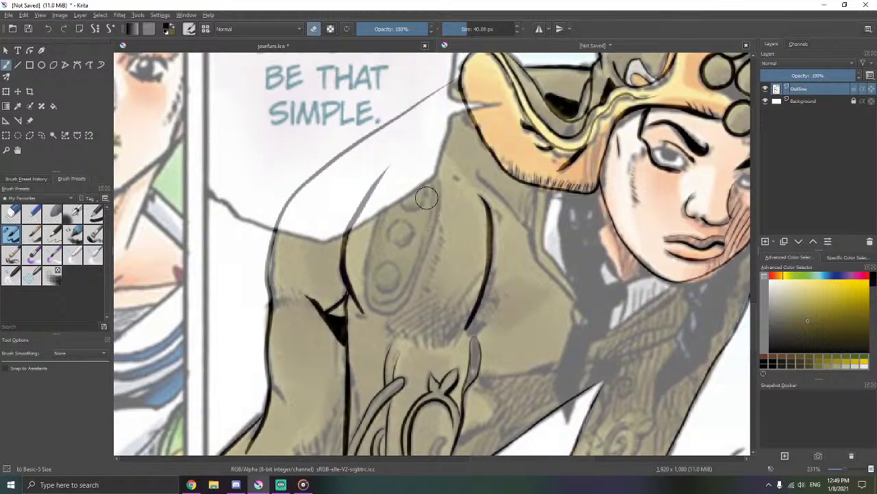
pyautogui.moveTo(435, 168)
pyautogui.mouseDown()
pyautogui.moveTo(429, 191)
pyautogui.moveTo(442, 245)
pyautogui.moveTo(440, 205)
pyautogui.moveTo(439, 244)
pyautogui.moveTo(414, 224)
pyautogui.mouseUp()
pyautogui.press('e')
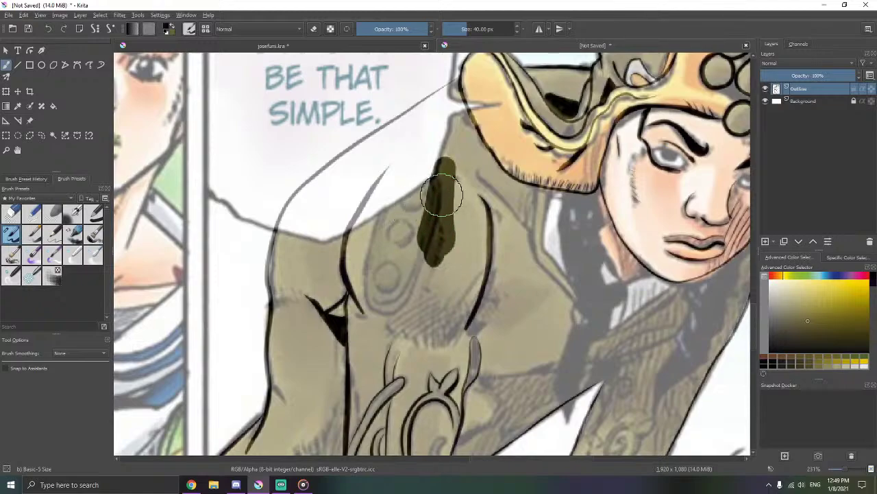
pyautogui.hotkey('ctrl', 'z')
pyautogui.moveTo(365, 175)
pyautogui.mouseDown()
pyautogui.moveTo(375, 165)
pyautogui.moveTo(421, 181)
pyautogui.moveTo(434, 118)
pyautogui.mouseUp()
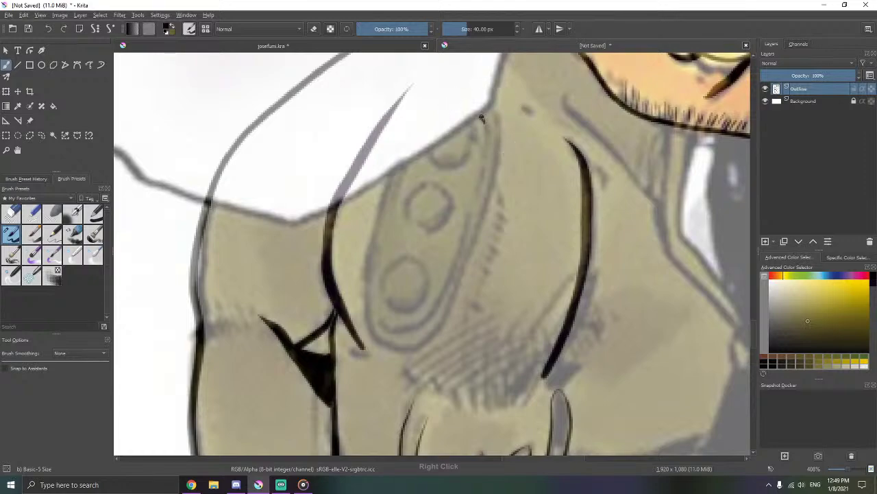
pyautogui.hotkey('ctrl', 'z')
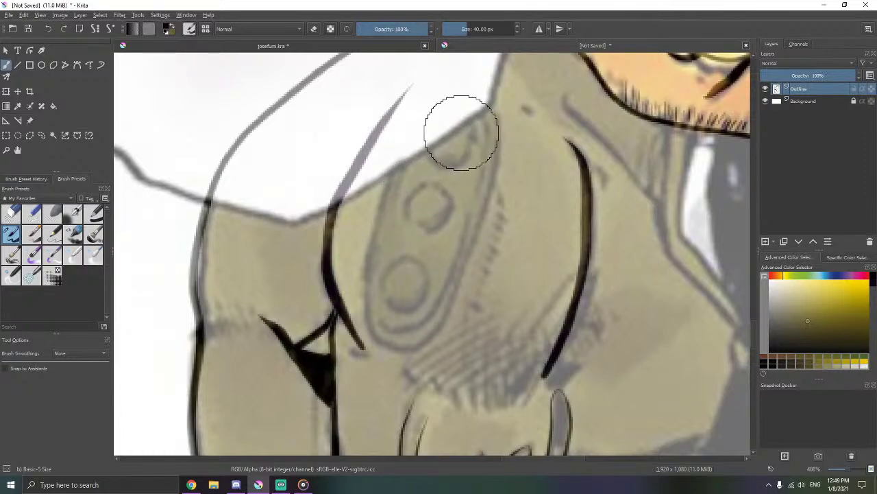
# - Ink the double outline of the elongated rounded patch on the shoulder, using Stabilizer brush smoothing
pyautogui.hotkey('ctrl', 'F1')
pyautogui.moveTo(484, 121)
pyautogui.mouseDown()
pyautogui.moveTo(484, 140)
pyautogui.moveTo(446, 114)
pyautogui.moveTo(411, 157)
pyautogui.moveTo(388, 213)
pyautogui.mouseUp()
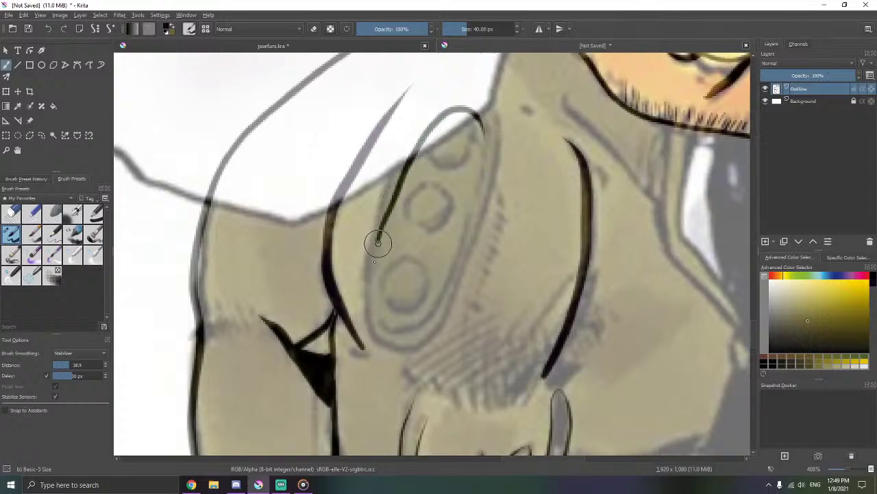
pyautogui.moveTo(379, 314); pyautogui.dragTo(389, 331)
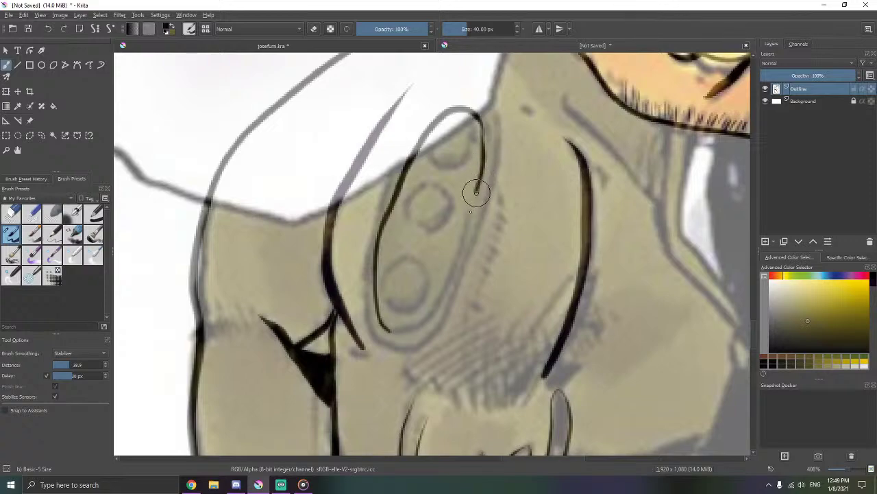
pyautogui.hotkey('ctrl', 'z')
pyautogui.hotkey('ctrl', 'z')
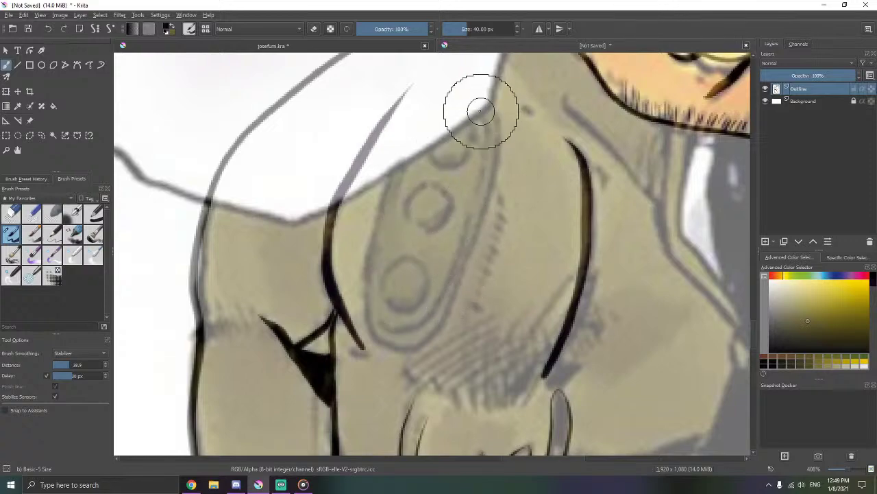
pyautogui.moveTo(479, 117); pyautogui.dragTo(484, 160)
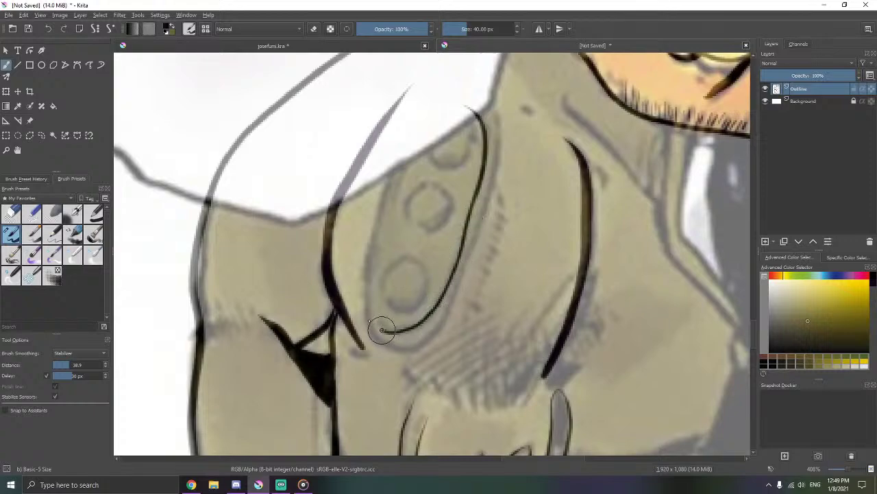
pyautogui.moveTo(382, 330); pyautogui.dragTo(370, 314)
pyautogui.moveTo(485, 106)
pyautogui.mouseDown()
pyautogui.moveTo(498, 164)
pyautogui.moveTo(476, 237)
pyautogui.mouseUp()
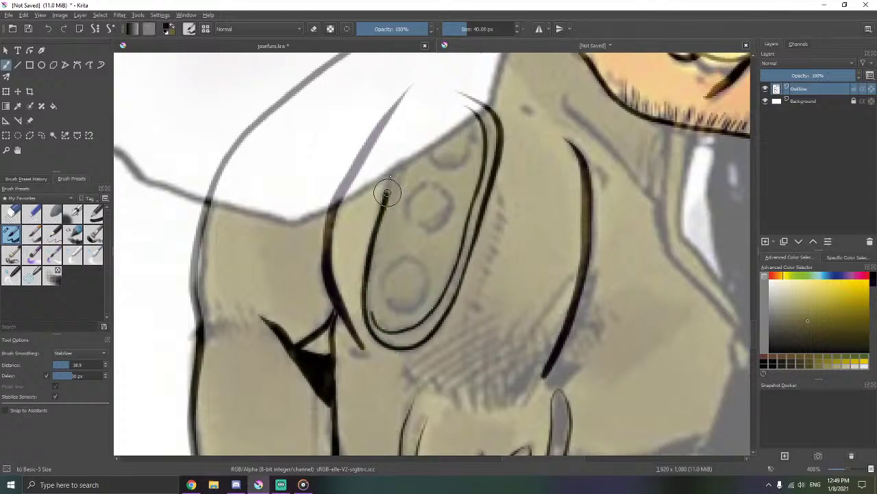
pyautogui.moveTo(387, 194); pyautogui.dragTo(393, 162)
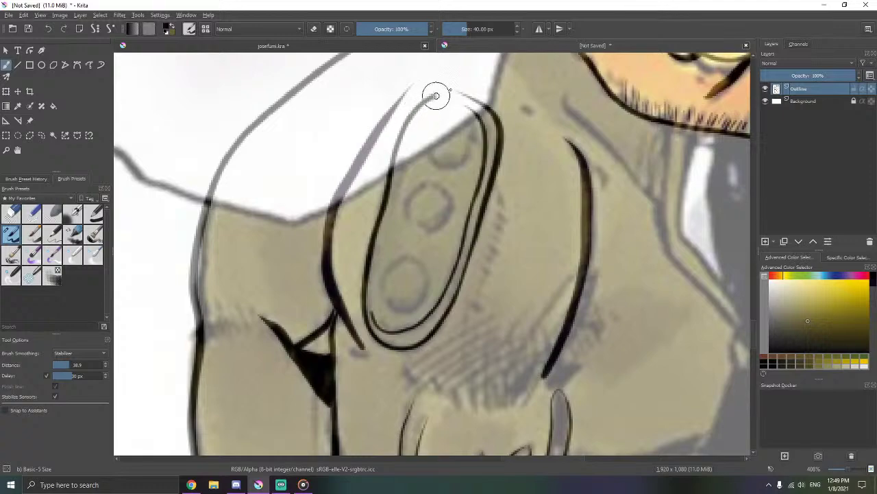
pyautogui.moveTo(466, 96); pyautogui.dragTo(506, 117)
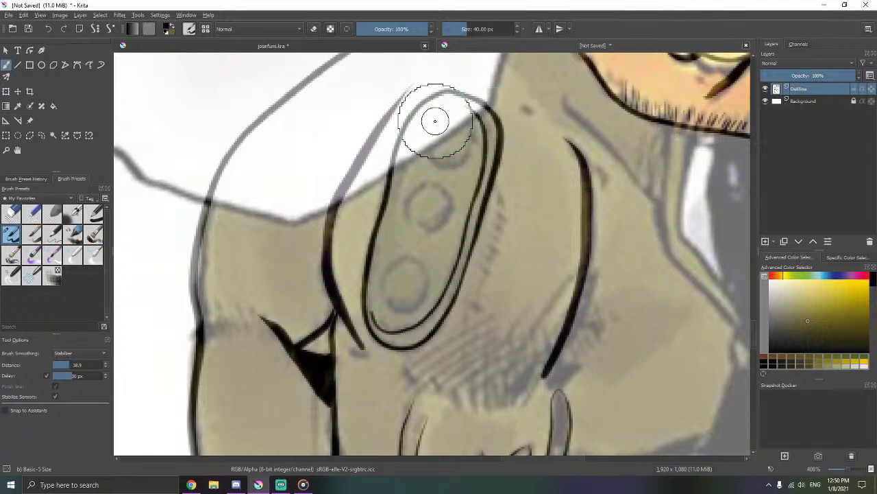
# - Ink the upper and middle circles inside the rounded shoulder patch
pyautogui.moveTo(455, 160)
pyautogui.mouseDown()
pyautogui.moveTo(452, 122)
pyautogui.moveTo(460, 124)
pyautogui.moveTo(465, 158)
pyautogui.moveTo(443, 128)
pyautogui.moveTo(467, 127)
pyautogui.mouseUp()
pyautogui.hotkey('ctrl', 'z')
pyautogui.moveTo(427, 187)
pyautogui.mouseDown()
pyautogui.moveTo(435, 229)
pyautogui.moveTo(405, 207)
pyautogui.moveTo(429, 183)
pyautogui.mouseUp()
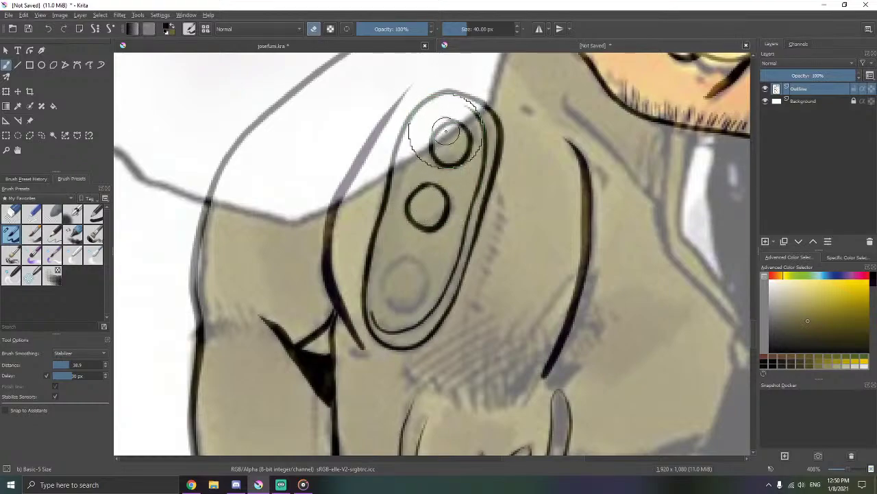
pyautogui.hotkey('ctrl', 'F2')
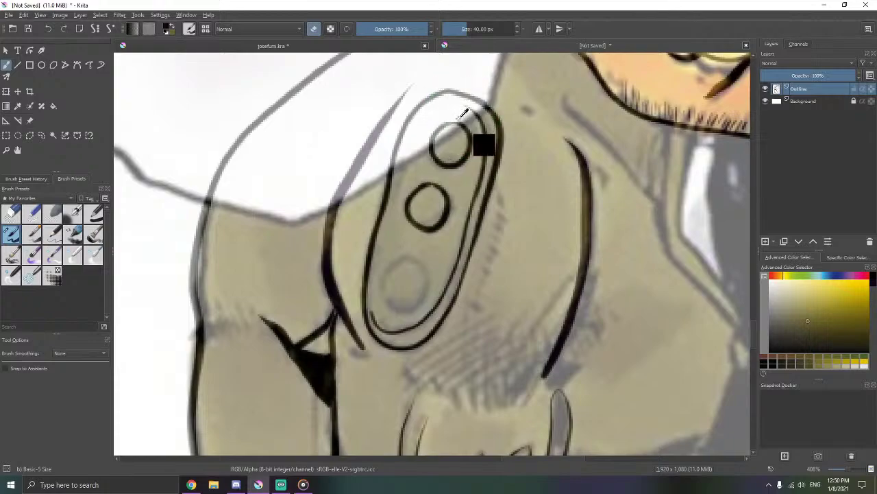
pyautogui.hotkey('ctrl', 'z')
pyautogui.press('e')
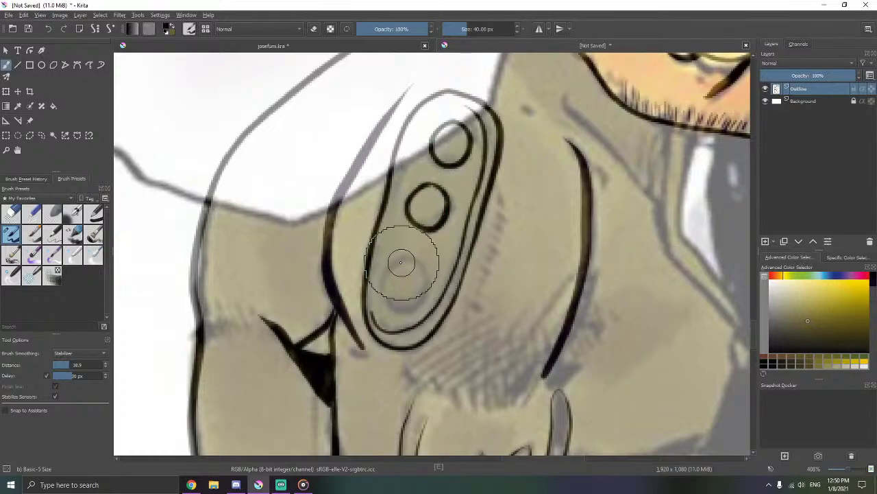
pyautogui.moveTo(396, 248)
pyautogui.mouseDown()
pyautogui.moveTo(432, 264)
pyautogui.moveTo(411, 316)
pyautogui.moveTo(377, 274)
pyautogui.mouseUp()
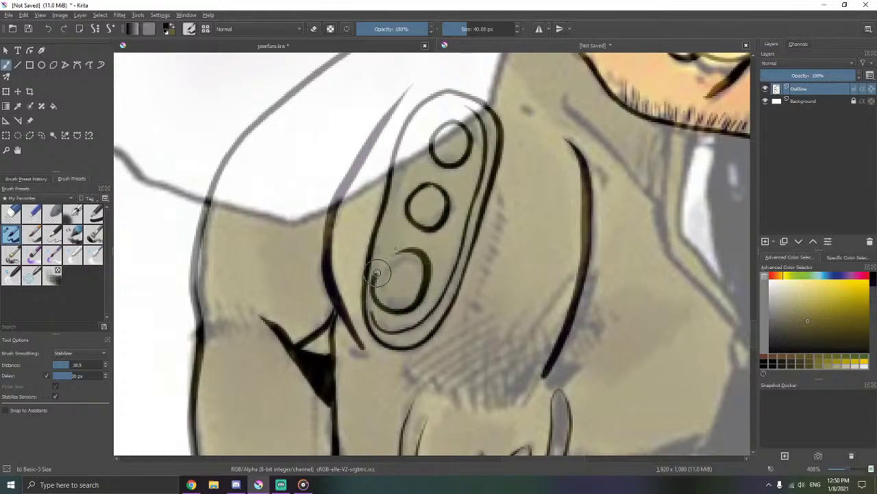
pyautogui.hotkey('ctrl', 'z')
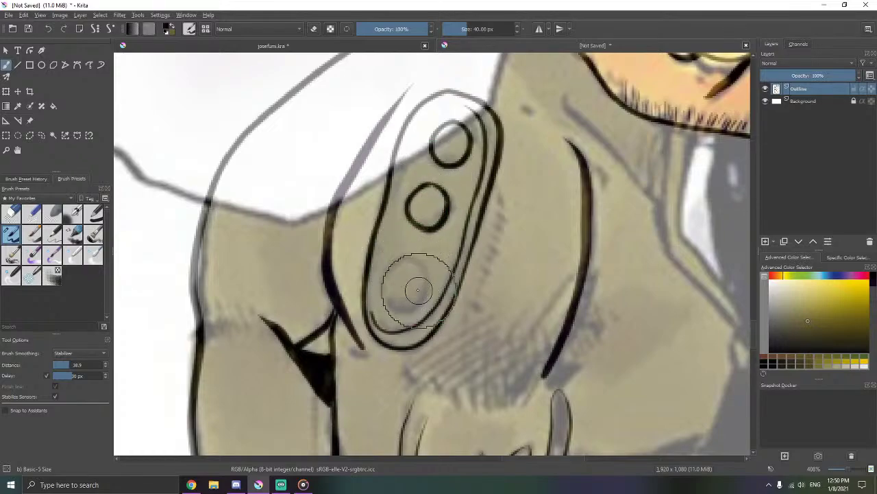
pyautogui.hotkey('ctrl', 'shift', 'z')
pyautogui.hotkey('ctrl', 'z')
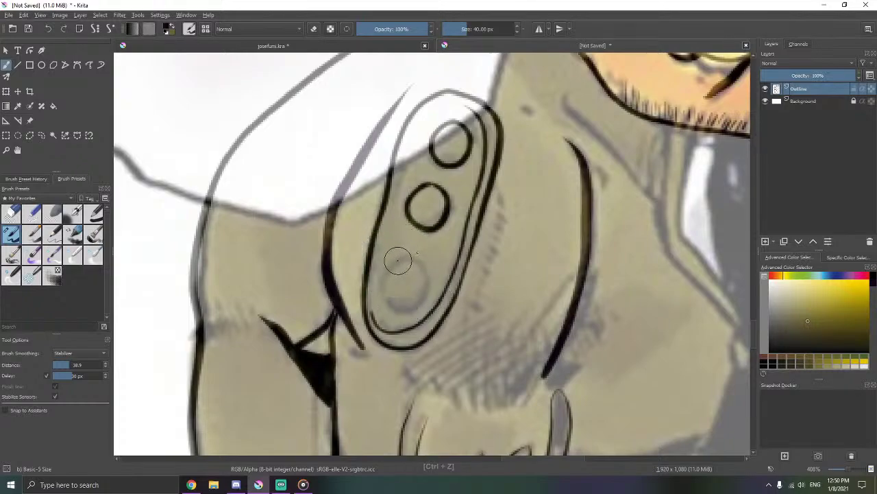
# - Ink the lowest circle inside the shoulder patch, following the sketched ring
pyautogui.moveTo(398, 260); pyautogui.dragTo(423, 267)
pyautogui.moveTo(398, 303)
pyautogui.mouseDown()
pyautogui.moveTo(392, 266)
pyautogui.moveTo(424, 292)
pyautogui.mouseUp()
pyautogui.hotkey('ctrl', 'z')
pyautogui.moveTo(394, 266); pyautogui.dragTo(417, 261)
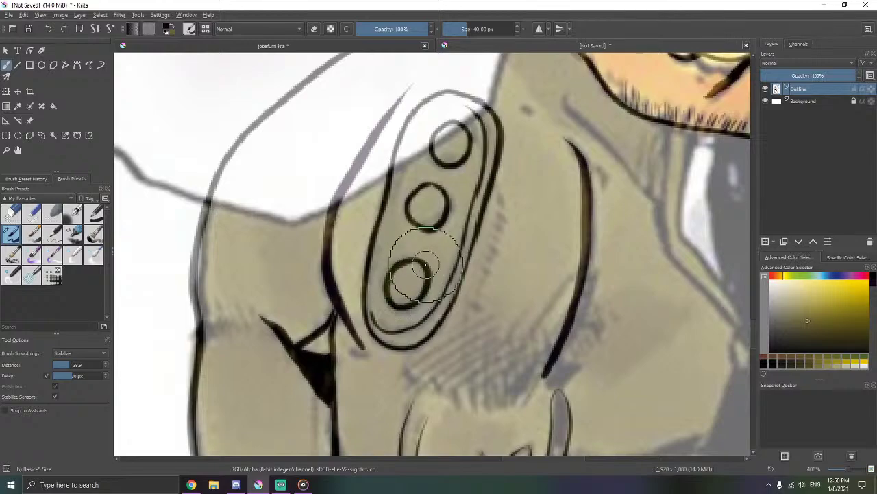
# - Ink the jacket's wavy collar edge from below the hat flap down to the dark area beside the neck
pyautogui.moveTo(471, 163); pyautogui.dragTo(342, 236)
pyautogui.moveTo(468, 180)
pyautogui.mouseDown()
pyautogui.moveTo(354, 151)
pyautogui.moveTo(370, 175)
pyautogui.moveTo(402, 192)
pyautogui.moveTo(423, 226)
pyautogui.mouseUp()
pyautogui.moveTo(446, 257); pyautogui.dragTo(455, 302)
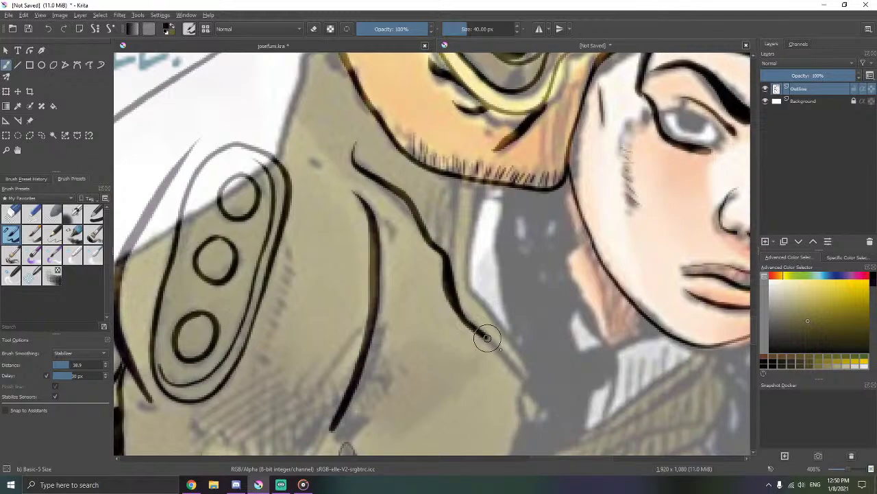
pyautogui.moveTo(505, 354); pyautogui.dragTo(535, 391)
# - Ink both wavy edges of the dark area below the chin, joining them in a point on the far sleeve
pyautogui.moveTo(500, 225)
pyautogui.mouseDown()
pyautogui.moveTo(395, 228)
pyautogui.moveTo(418, 236)
pyautogui.moveTo(420, 253)
pyautogui.mouseUp()
pyautogui.moveTo(523, 196); pyautogui.dragTo(471, 152)
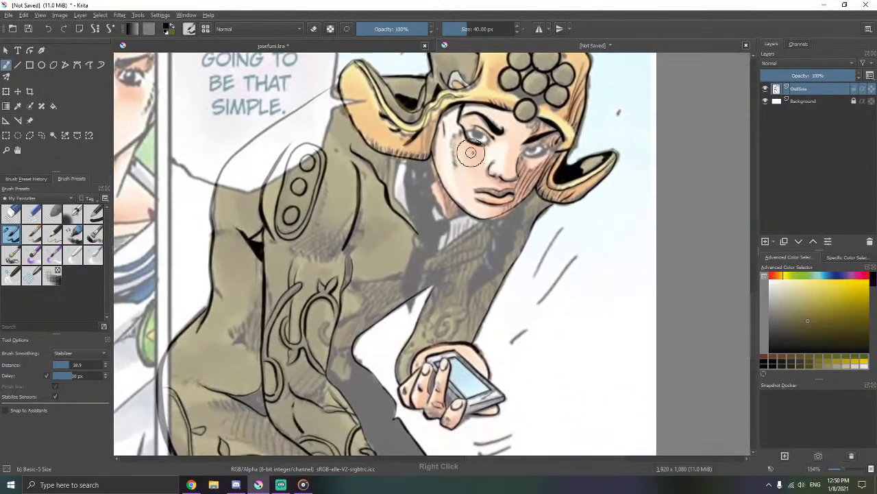
pyautogui.moveTo(557, 190); pyautogui.dragTo(643, 153)
pyautogui.moveTo(457, 281); pyautogui.dragTo(510, 222)
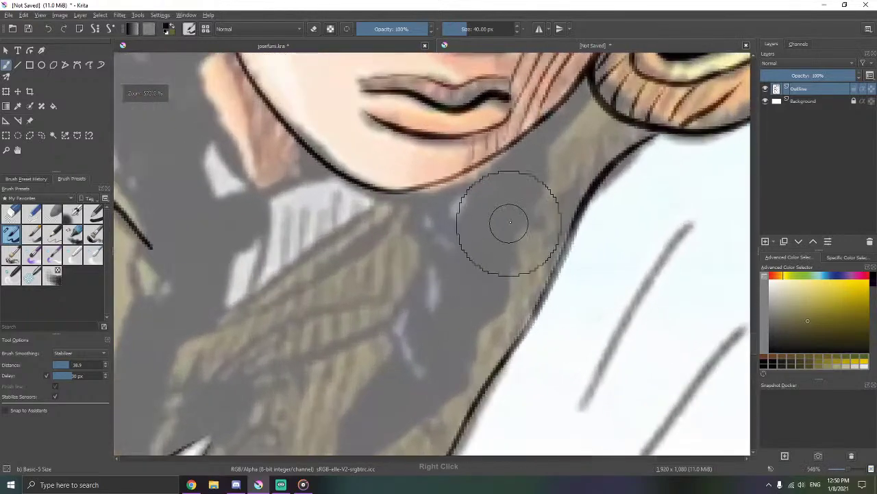
pyautogui.moveTo(542, 190)
pyautogui.mouseDown()
pyautogui.moveTo(485, 208)
pyautogui.moveTo(528, 175)
pyautogui.mouseUp()
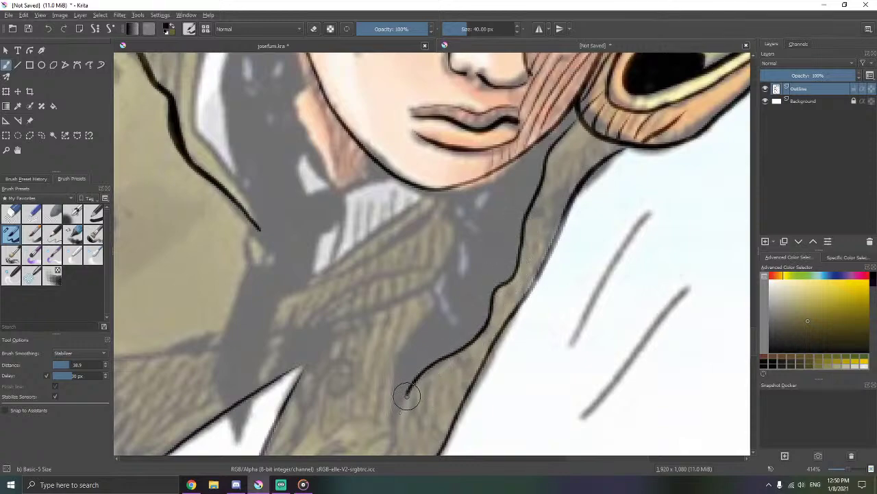
pyautogui.moveTo(407, 396); pyautogui.dragTo(401, 413)
pyautogui.moveTo(417, 290); pyautogui.dragTo(458, 188)
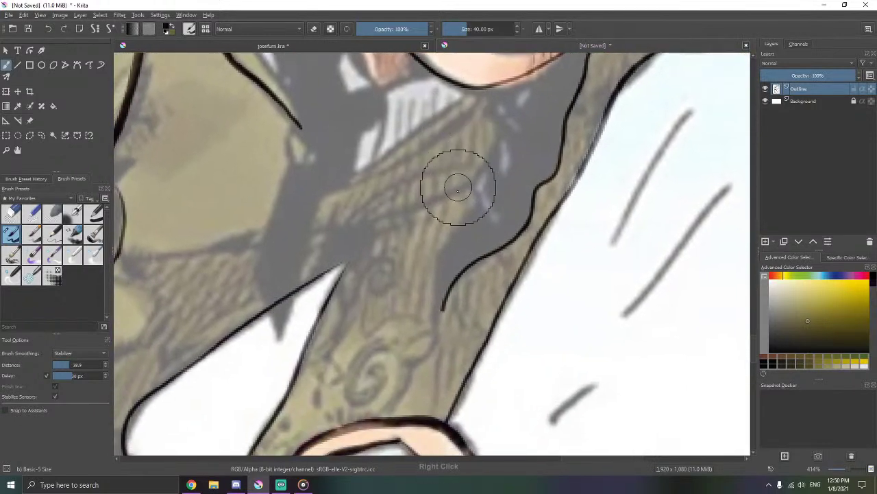
pyautogui.moveTo(452, 288); pyautogui.dragTo(438, 352)
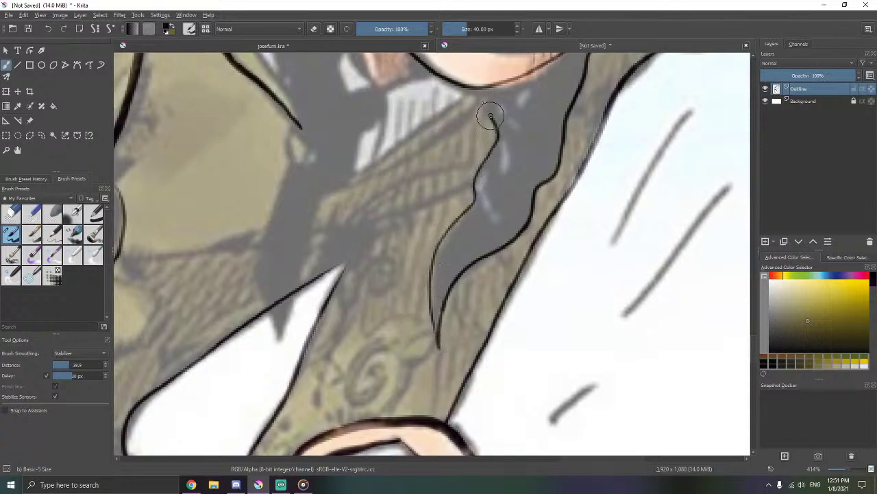
# - Ink the outer edge of the near dark braid from below the hat flap down to its pointed tip
pyautogui.moveTo(514, 129); pyautogui.dragTo(520, 330)
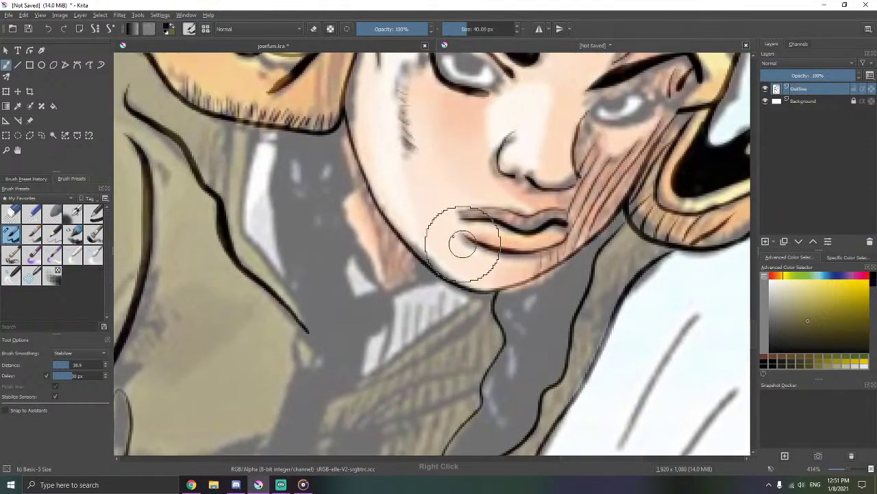
pyautogui.moveTo(406, 218); pyautogui.dragTo(491, 202)
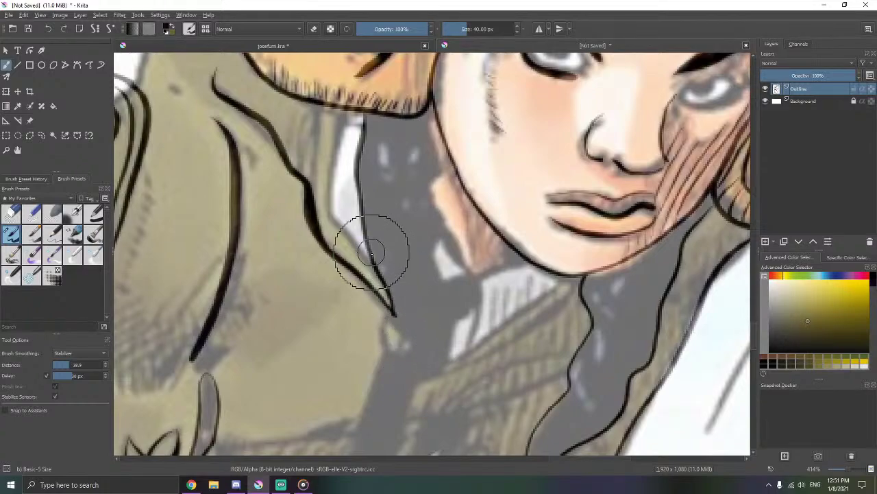
pyautogui.moveTo(372, 245); pyautogui.dragTo(412, 78)
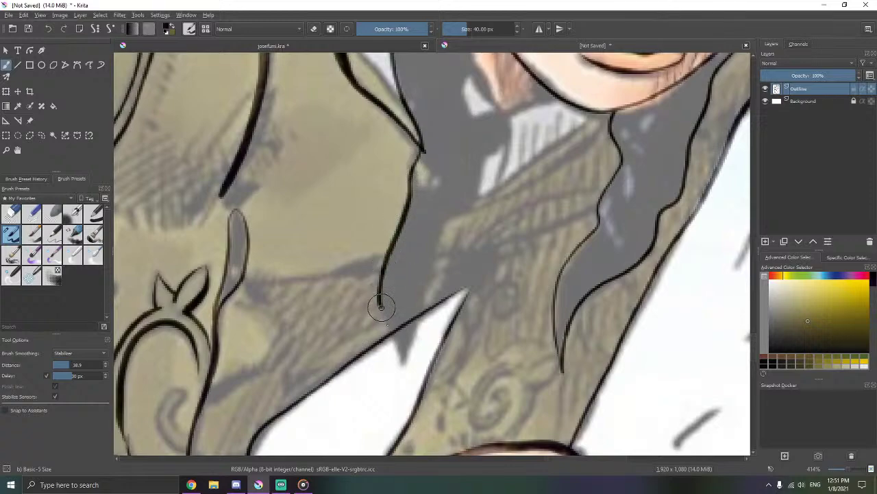
pyautogui.moveTo(401, 356); pyautogui.dragTo(407, 371)
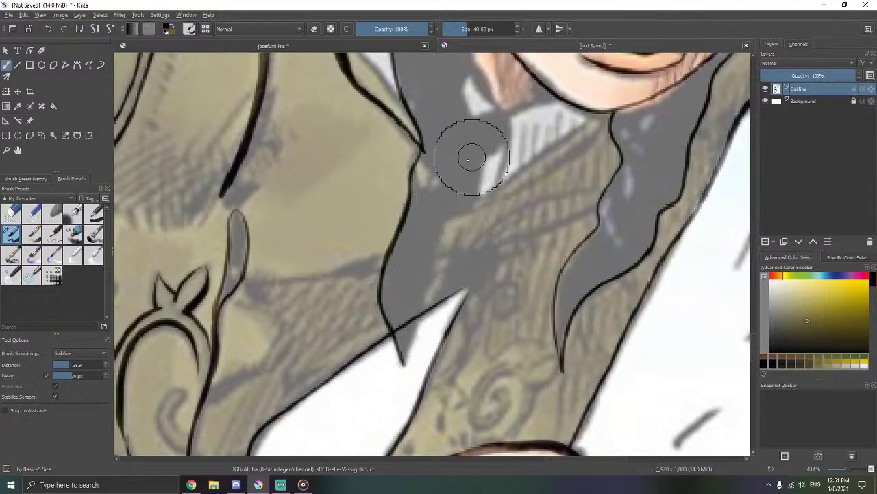
# - Ink the neck contour beside the near braid, ending it under the jaw line
pyautogui.moveTo(465, 114); pyautogui.dragTo(433, 156)
pyautogui.moveTo(440, 94); pyautogui.dragTo(417, 172)
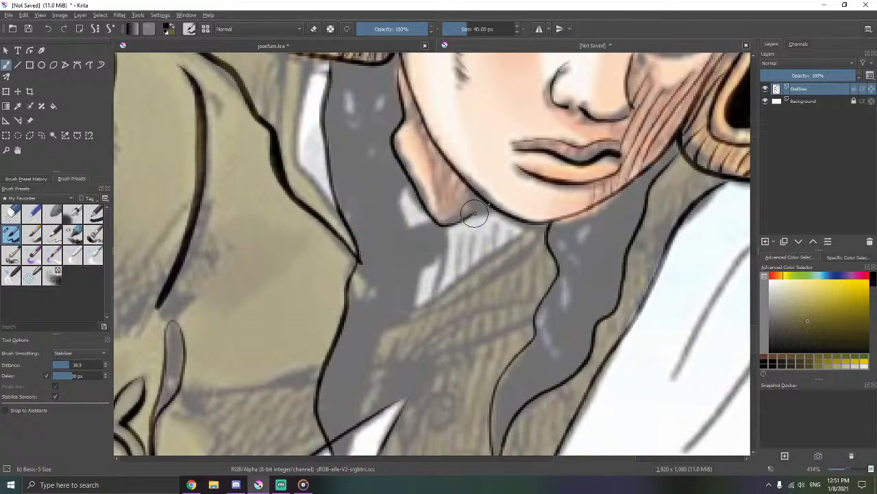
pyautogui.moveTo(475, 214); pyautogui.dragTo(488, 205)
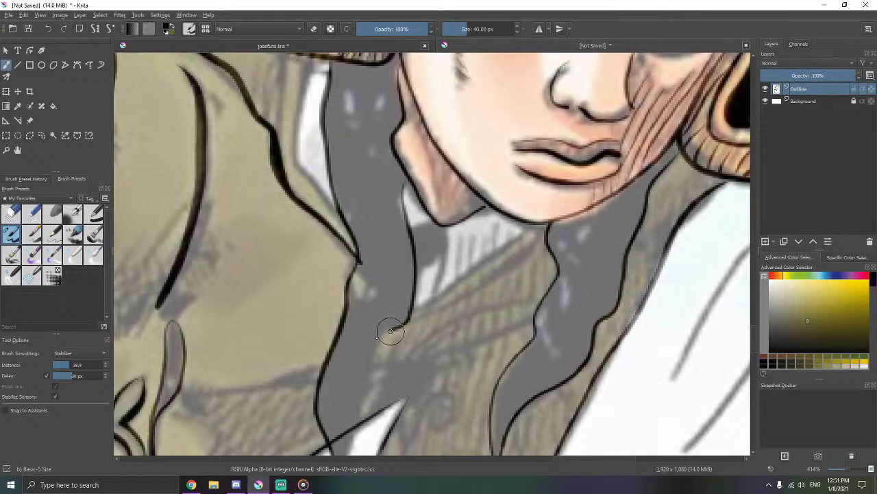
# - Ink the inner edge of the near dark braid from the shirt collar down to the tip
pyautogui.moveTo(357, 411); pyautogui.dragTo(353, 418)
pyautogui.moveTo(357, 290); pyautogui.dragTo(414, 111)
pyautogui.moveTo(396, 299); pyautogui.dragTo(396, 302)
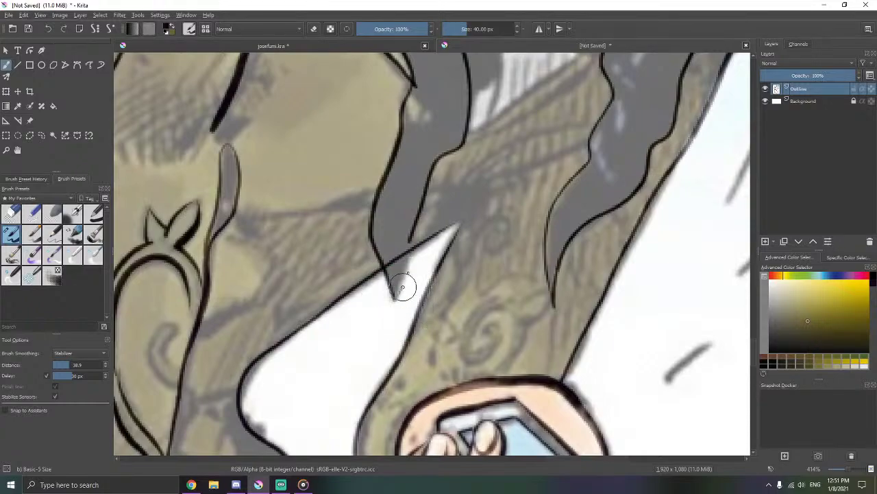
pyautogui.moveTo(409, 238)
pyautogui.mouseDown()
pyautogui.moveTo(409, 229)
pyautogui.moveTo(376, 298)
pyautogui.mouseUp()
pyautogui.rightClick(392, 259)
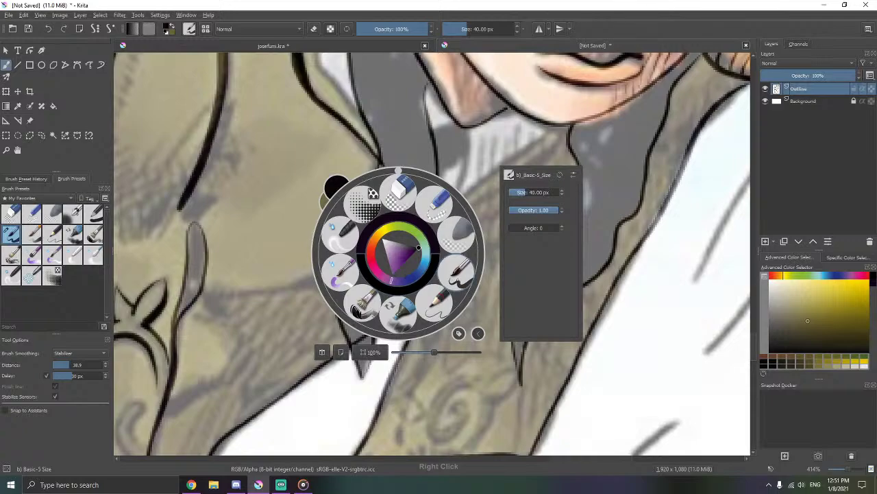
# - Ink the jacket collar's inner edge beside the white shirt, from the hat flap down to the near braid
pyautogui.scroll(-10, 447, 272)
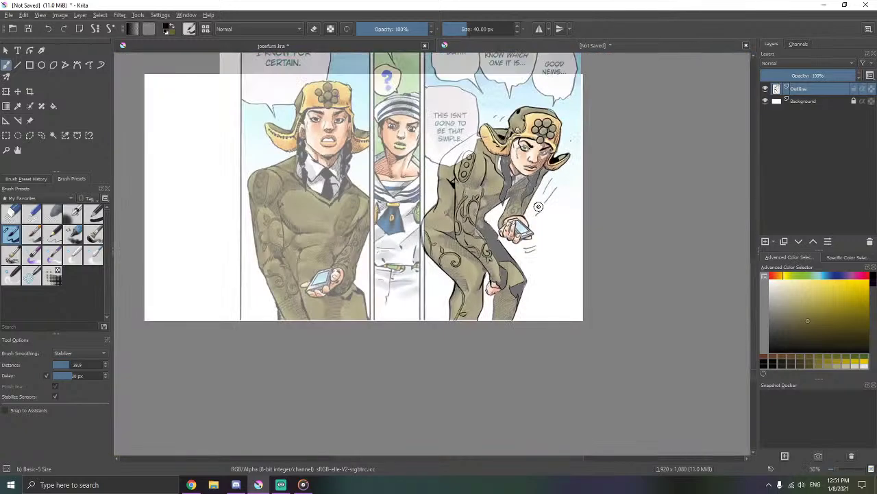
pyautogui.scroll(4, 533, 206)
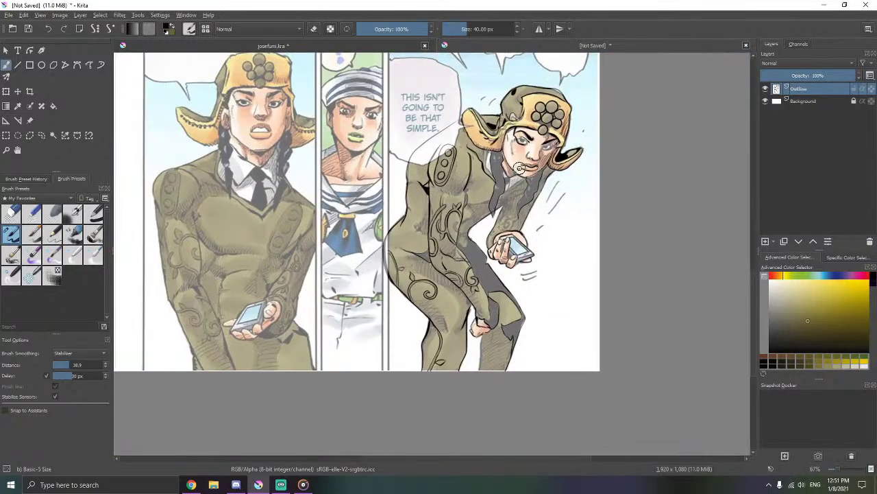
pyautogui.scroll(4, 522, 181)
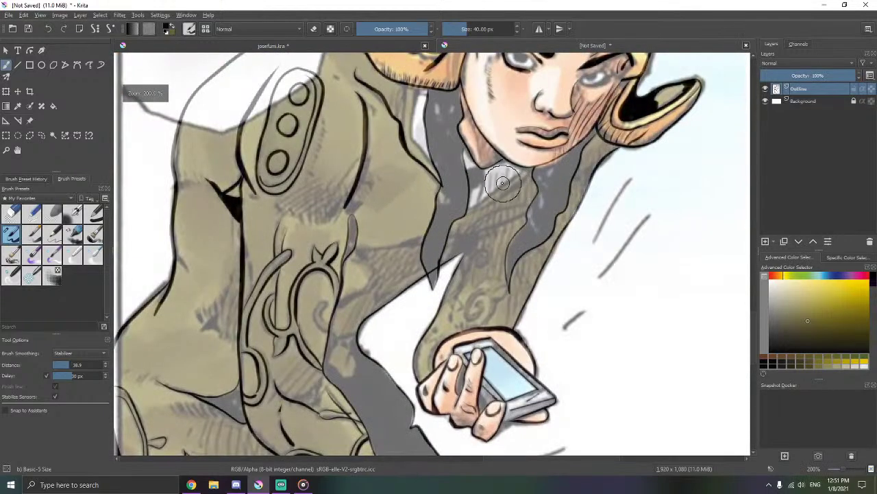
pyautogui.scroll(1, 497, 184)
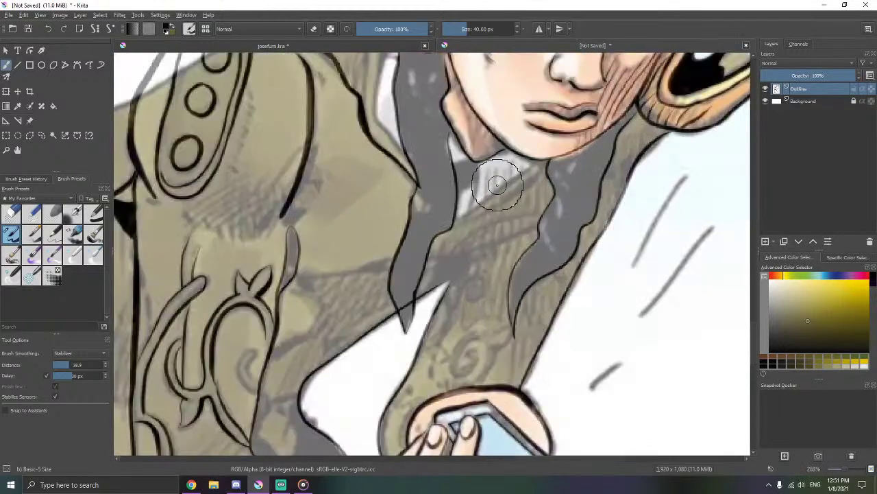
pyautogui.scroll(3, 488, 183)
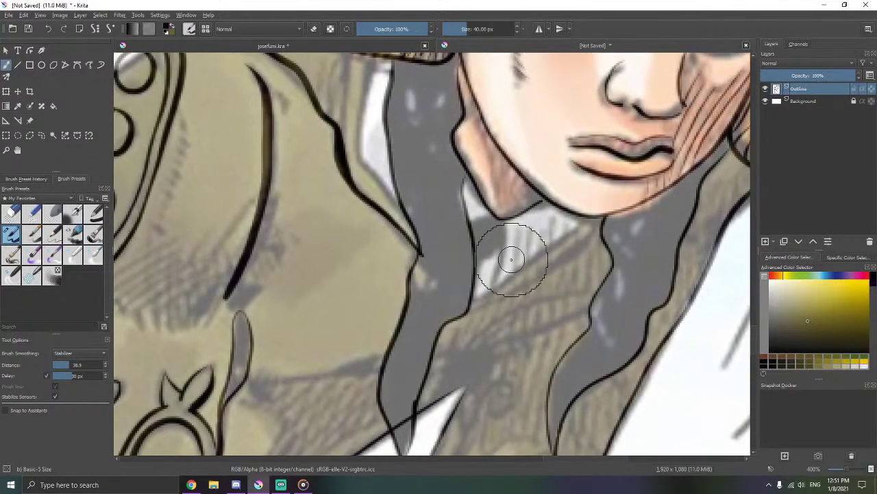
pyautogui.moveTo(447, 197); pyautogui.dragTo(447, 240)
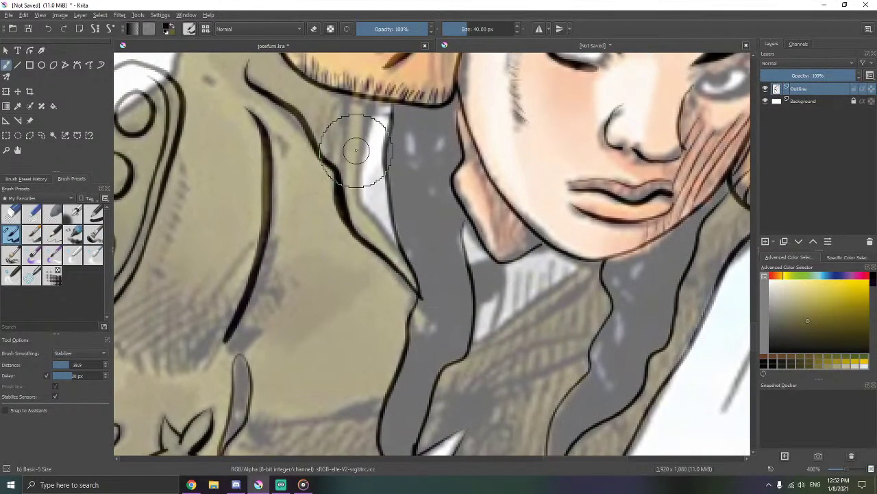
pyautogui.moveTo(361, 129)
pyautogui.mouseDown()
pyautogui.moveTo(390, 121)
pyautogui.moveTo(372, 91)
pyautogui.mouseUp()
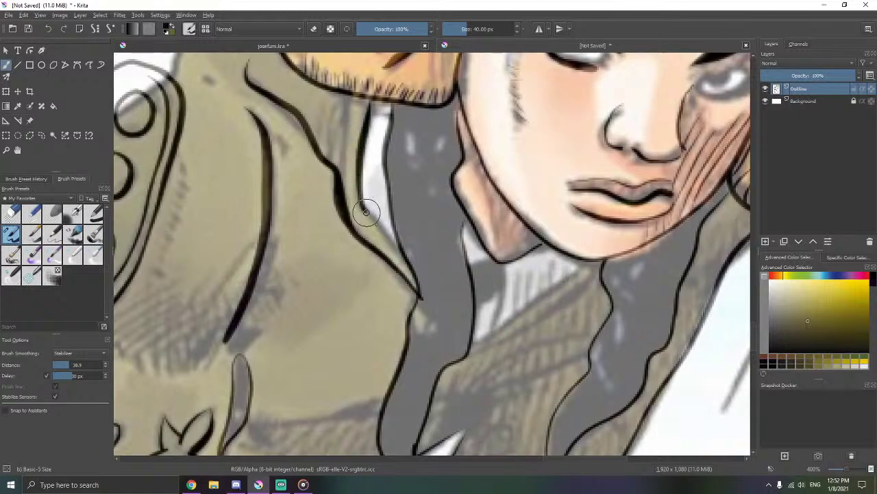
pyautogui.moveTo(397, 245); pyautogui.dragTo(419, 286)
# - Ink a short fold line from the thick part of the jacket collar up to the hat flap
pyautogui.moveTo(410, 224); pyautogui.dragTo(439, 305)
pyautogui.moveTo(374, 172); pyautogui.dragTo(369, 266)
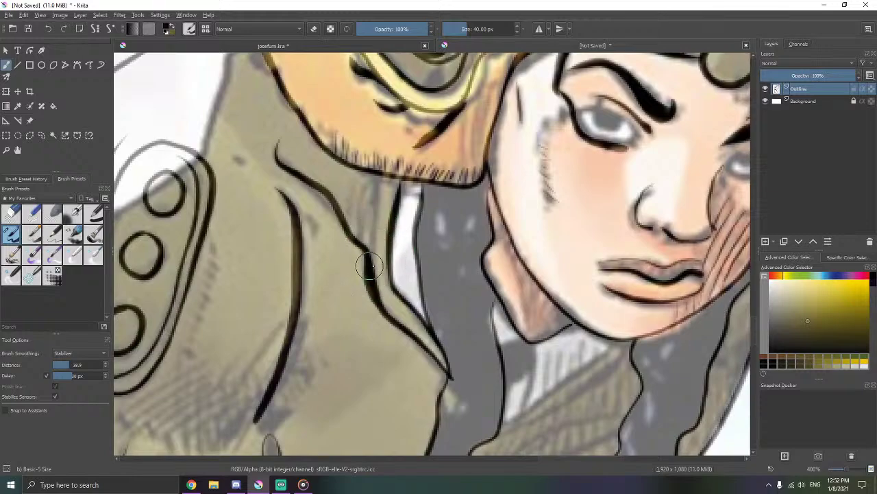
pyautogui.moveTo(374, 191)
pyautogui.mouseDown()
pyautogui.moveTo(386, 170)
pyautogui.moveTo(371, 275)
pyautogui.mouseUp()
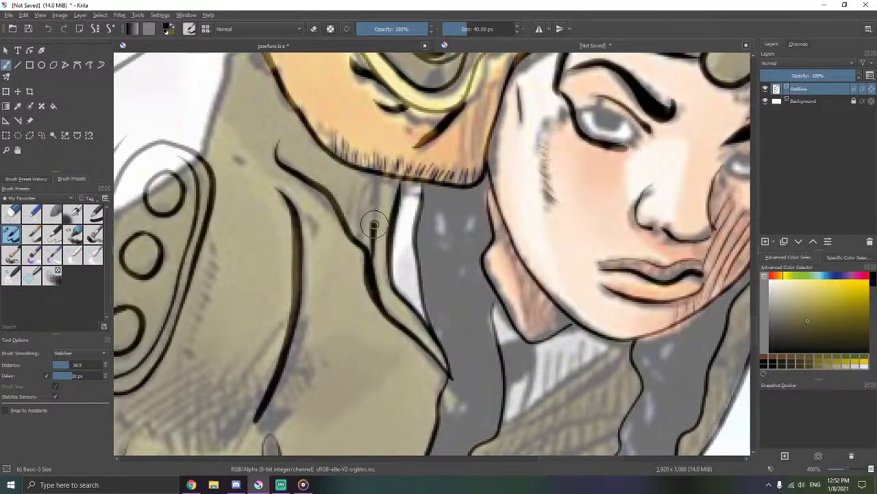
pyautogui.moveTo(379, 162); pyautogui.dragTo(444, 338)
# - Erase the sleeve line crossing the near braid's tip with brush smoothing set to None, and return smoothing to Stabilizer for inking
pyautogui.moveTo(442, 322); pyautogui.dragTo(426, 200)
pyautogui.press('e')
pyautogui.moveTo(424, 291)
pyautogui.mouseDown()
pyautogui.moveTo(453, 241)
pyautogui.moveTo(442, 239)
pyautogui.mouseUp()
pyautogui.hotkey('ctrl', 'F2')
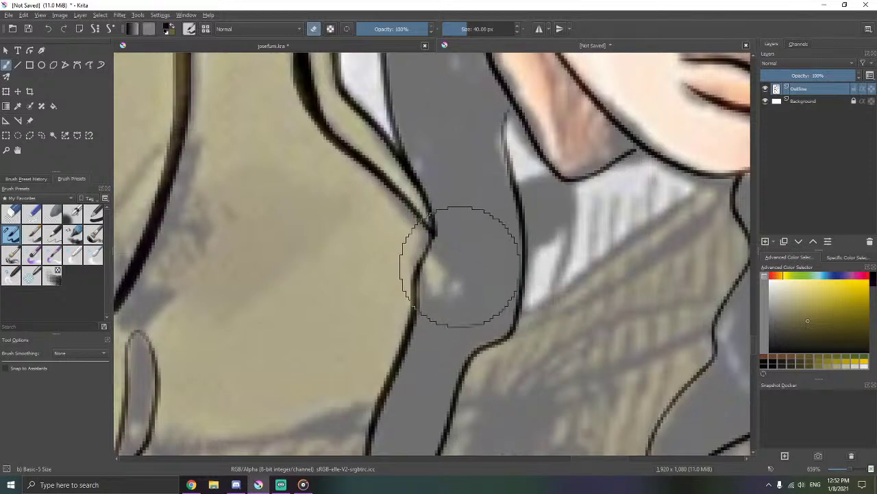
pyautogui.moveTo(465, 323)
pyautogui.mouseDown()
pyautogui.moveTo(459, 207)
pyautogui.moveTo(479, 190)
pyautogui.mouseUp()
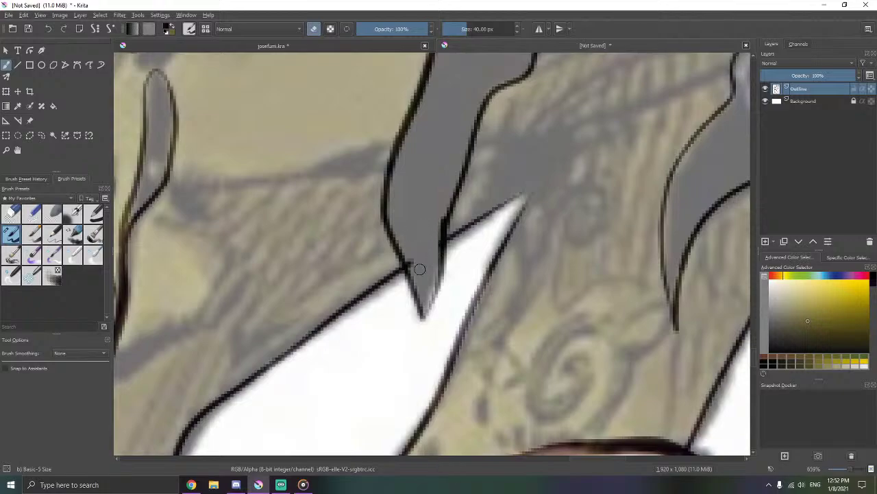
pyautogui.moveTo(513, 196)
pyautogui.mouseDown()
pyautogui.moveTo(454, 251)
pyautogui.moveTo(470, 247)
pyautogui.mouseUp()
pyautogui.moveTo(578, 196); pyautogui.dragTo(462, 245)
pyautogui.moveTo(473, 242); pyautogui.dragTo(509, 223)
pyautogui.scroll(5, 508, 223)
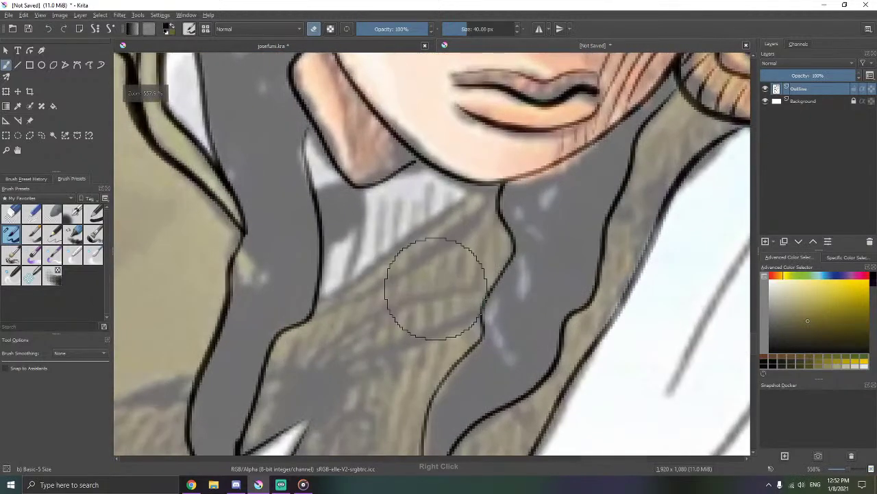
pyautogui.moveTo(421, 288); pyautogui.dragTo(469, 222)
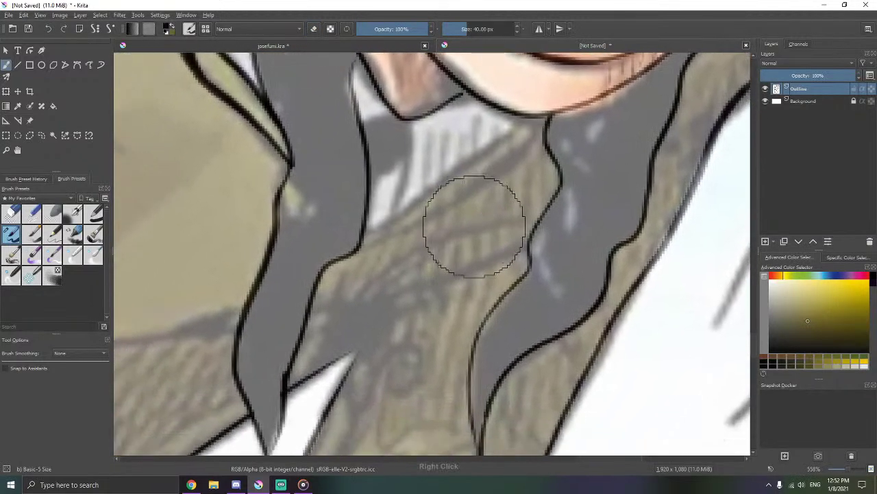
pyautogui.hotkey('ctrl', 'F1')
pyautogui.moveTo(452, 276); pyautogui.dragTo(496, 280)
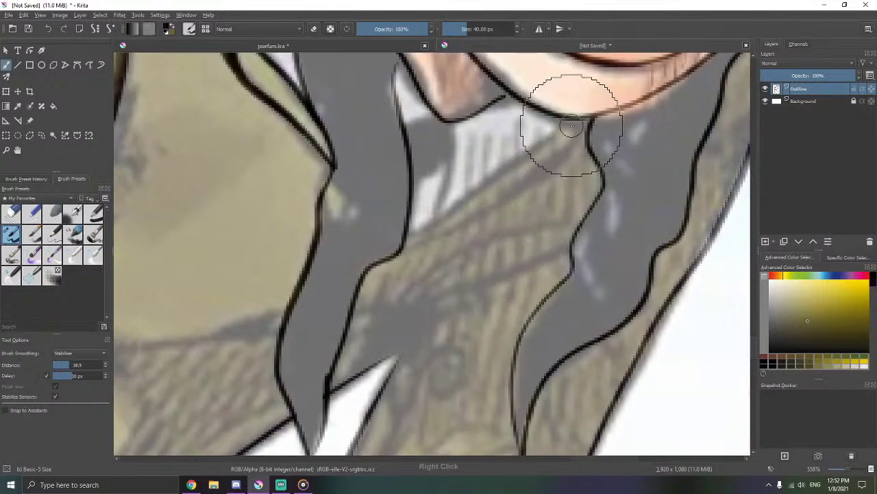
pyautogui.moveTo(566, 114); pyautogui.dragTo(562, 125)
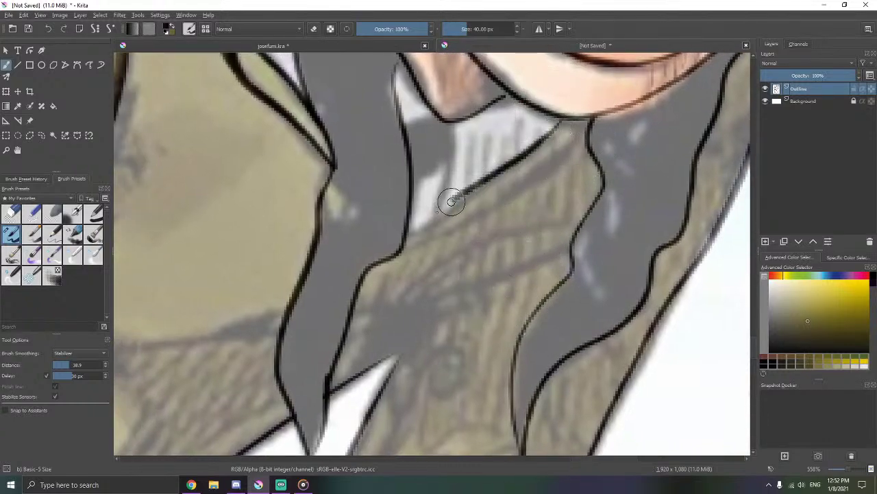
pyautogui.moveTo(437, 212); pyautogui.dragTo(432, 217)
pyautogui.hotkey('ctrl', 'z')
# - Ink the white shirt collar's lower edge up to the chin, and outline the dark tie knot below the neck
pyautogui.moveTo(478, 184)
pyautogui.mouseDown()
pyautogui.moveTo(463, 233)
pyautogui.moveTo(390, 274)
pyautogui.mouseUp()
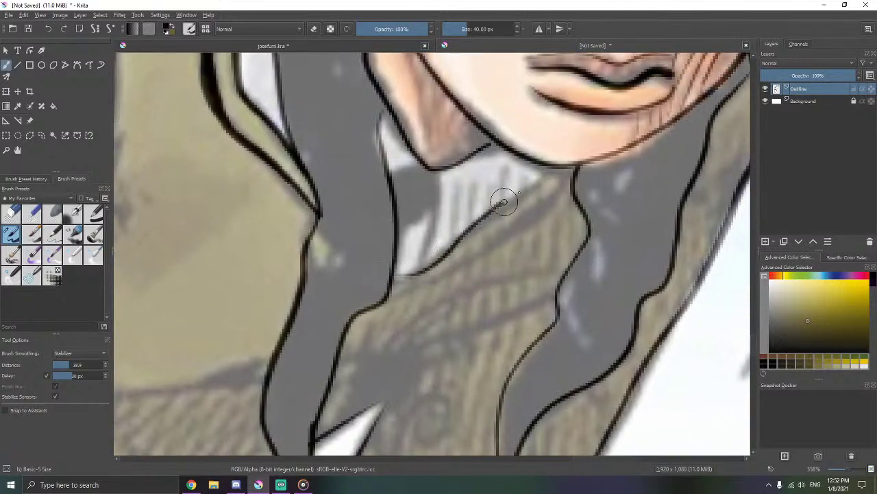
pyautogui.moveTo(532, 185)
pyautogui.mouseDown()
pyautogui.moveTo(550, 148)
pyautogui.moveTo(525, 167)
pyautogui.moveTo(450, 188)
pyautogui.moveTo(433, 172)
pyautogui.mouseUp()
pyautogui.moveTo(434, 203); pyautogui.dragTo(370, 238)
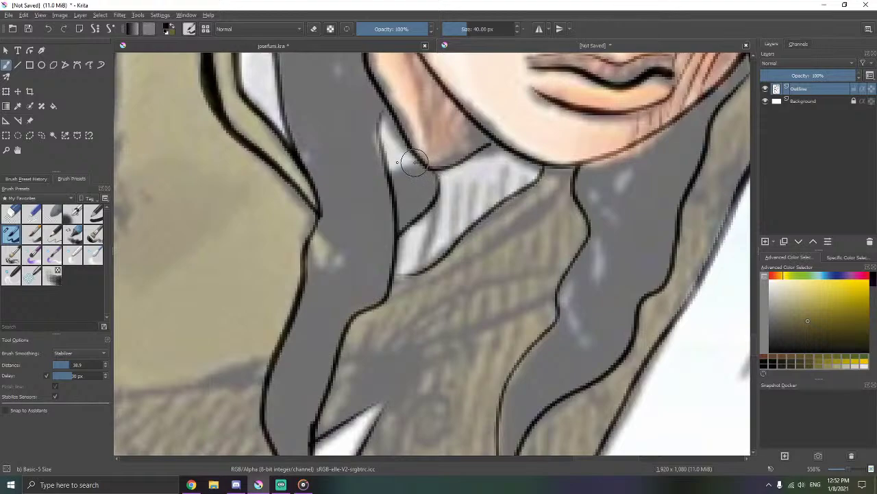
pyautogui.moveTo(414, 162)
pyautogui.mouseDown()
pyautogui.moveTo(380, 180)
pyautogui.moveTo(431, 161)
pyautogui.moveTo(436, 175)
pyautogui.moveTo(451, 137)
pyautogui.moveTo(438, 177)
pyautogui.mouseUp()
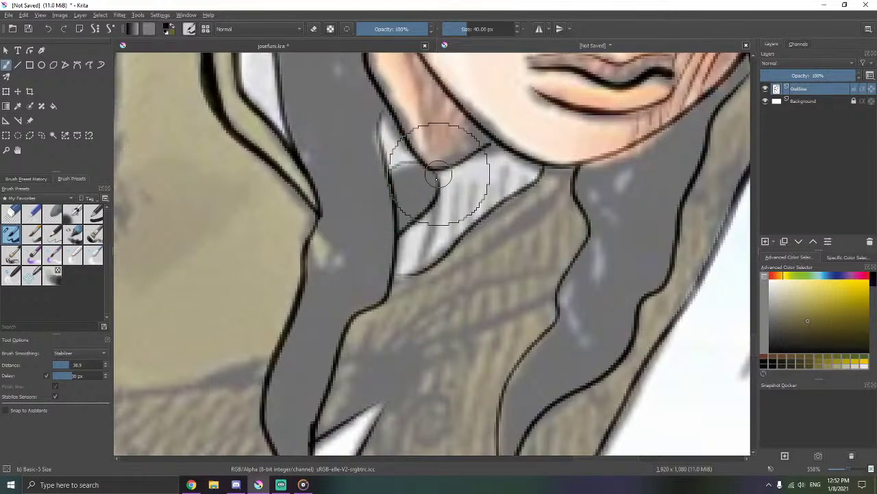
pyautogui.moveTo(481, 203)
pyautogui.mouseDown()
pyautogui.moveTo(448, 232)
pyautogui.moveTo(501, 174)
pyautogui.mouseUp()
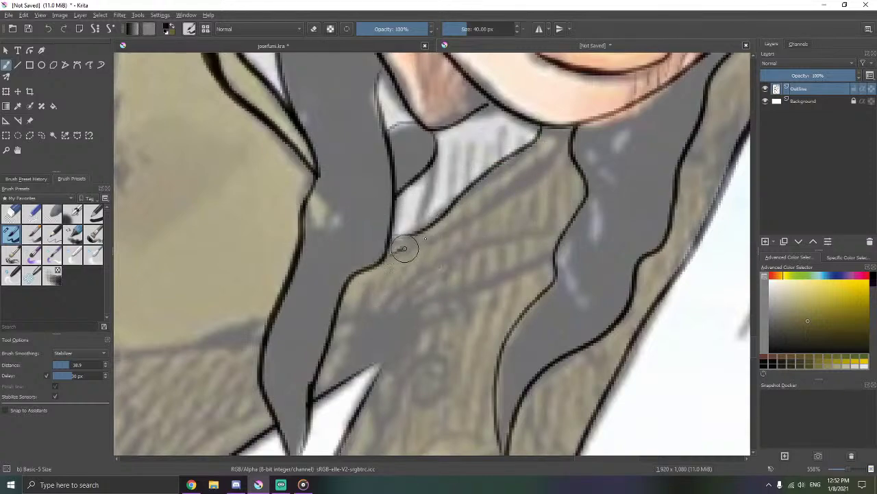
pyautogui.moveTo(454, 226)
pyautogui.mouseDown()
pyautogui.moveTo(523, 185)
pyautogui.moveTo(548, 150)
pyautogui.mouseUp()
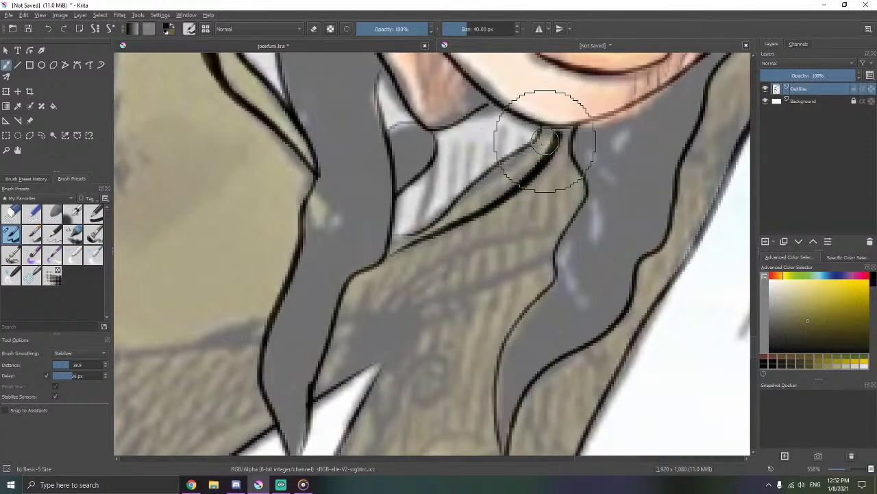
pyautogui.hotkey('ctrl', 'z')
pyautogui.moveTo(391, 259); pyautogui.dragTo(390, 260)
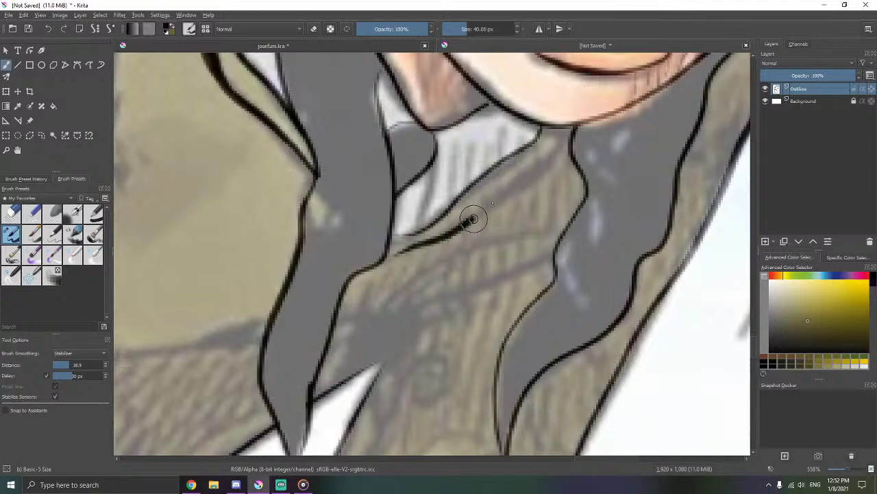
pyautogui.moveTo(492, 203)
pyautogui.mouseDown()
pyautogui.moveTo(542, 160)
pyautogui.moveTo(563, 124)
pyautogui.mouseUp()
pyautogui.hotkey('ctrl', 'z')
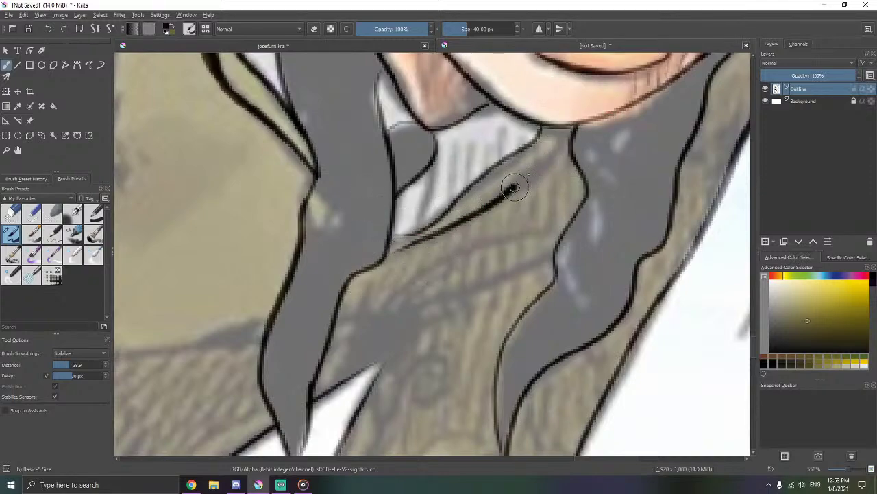
# - Ink the lapel line below the shirt collar up to the chin, and the upper fold line across to the far braid
pyautogui.moveTo(562, 135); pyautogui.dragTo(567, 117)
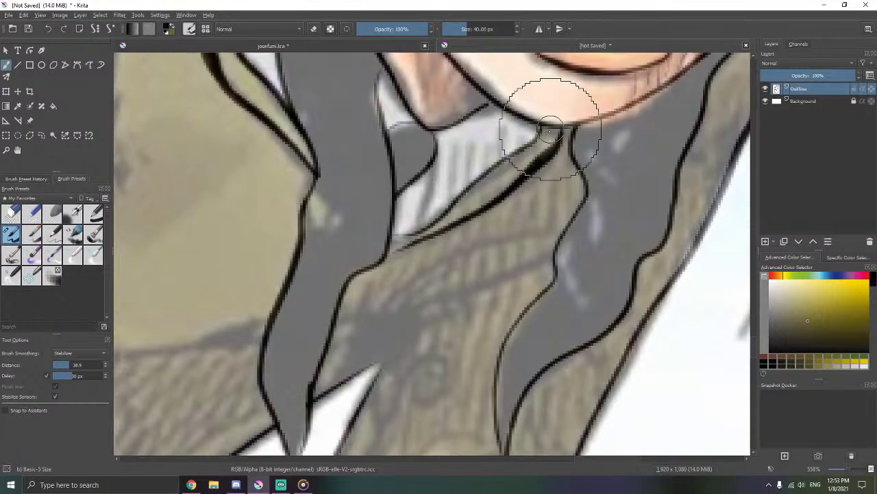
pyautogui.moveTo(425, 286); pyautogui.dragTo(459, 190)
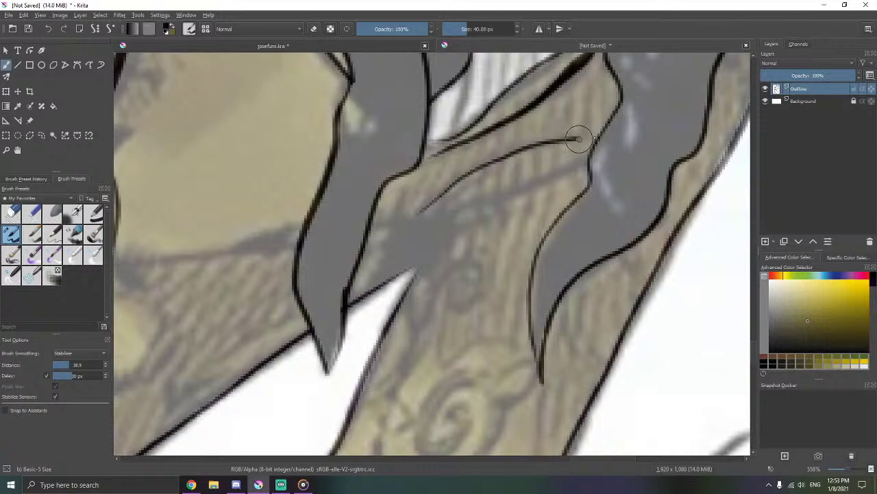
pyautogui.moveTo(578, 139)
pyautogui.mouseDown()
pyautogui.moveTo(582, 161)
pyautogui.moveTo(574, 139)
pyautogui.moveTo(592, 147)
pyautogui.moveTo(584, 159)
pyautogui.moveTo(590, 156)
pyautogui.moveTo(454, 213)
pyautogui.mouseUp()
pyautogui.hotkey('ctrl', 'z')
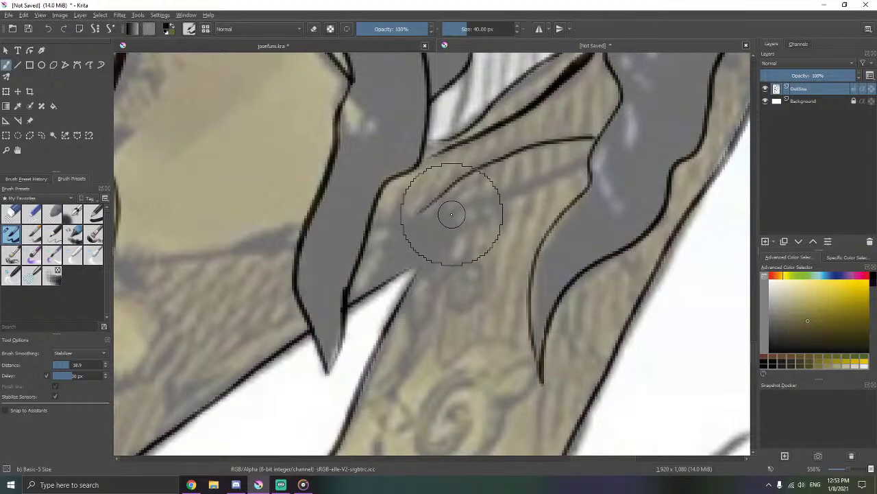
# - Ink the thick lower fold line to the far braid, and outline the dark shadow where the sleeves meet
pyautogui.moveTo(574, 169)
pyautogui.mouseDown()
pyautogui.moveTo(589, 151)
pyautogui.moveTo(441, 231)
pyautogui.moveTo(464, 241)
pyautogui.moveTo(423, 221)
pyautogui.moveTo(404, 183)
pyautogui.mouseUp()
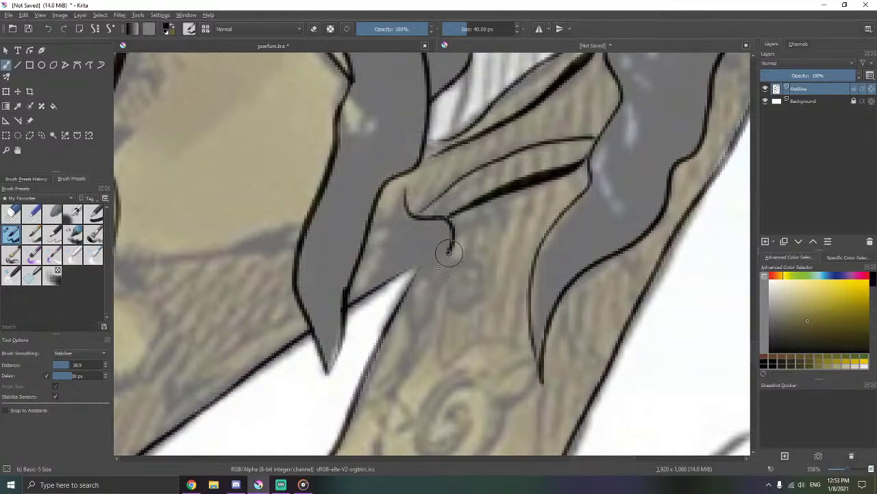
pyautogui.moveTo(412, 286); pyautogui.dragTo(410, 285)
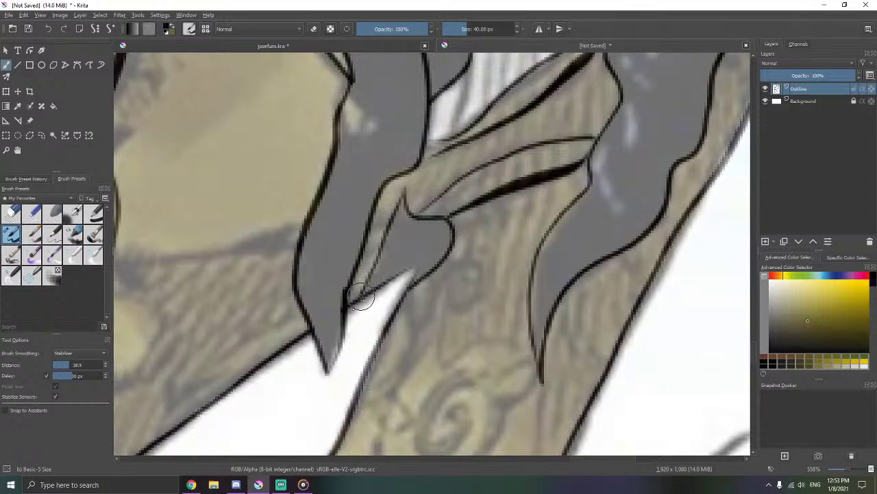
# - Close the lower corner of the dark sleeve shadow beside the near braid's tip
pyautogui.moveTo(361, 296); pyautogui.dragTo(360, 298)
pyautogui.keyDown('ctrl'); pyautogui.rightClick(461, 278); pyautogui.keyUp('ctrl')
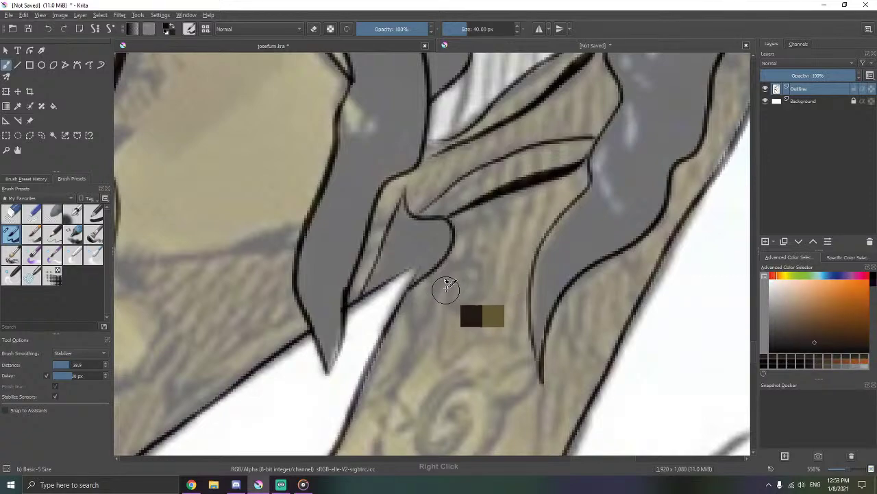
pyautogui.moveTo(447, 287)
pyautogui.mouseDown()
pyautogui.moveTo(471, 244)
pyautogui.moveTo(491, 245)
pyautogui.mouseUp()
pyautogui.moveTo(477, 206); pyautogui.dragTo(468, 292)
pyautogui.hotkey('ctrl', 'z')
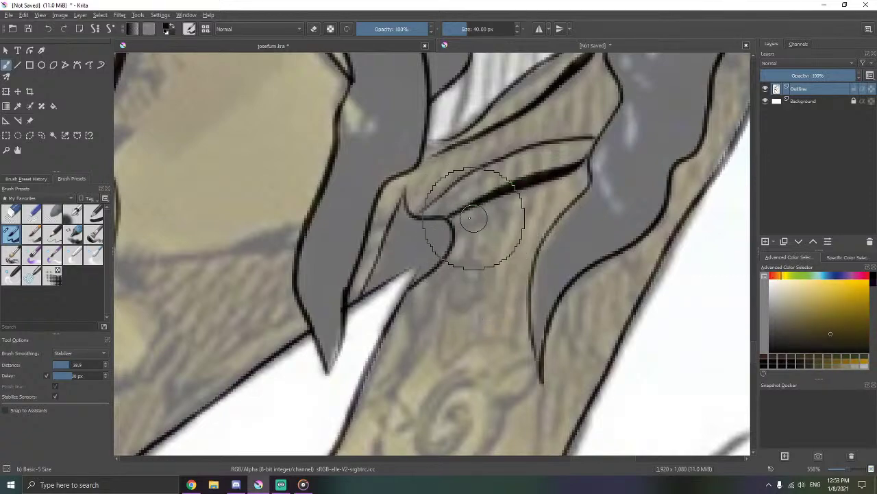
# - Ink the fold line across the torso to the near braid, with a short second line beneath its braid end
pyautogui.press('1')
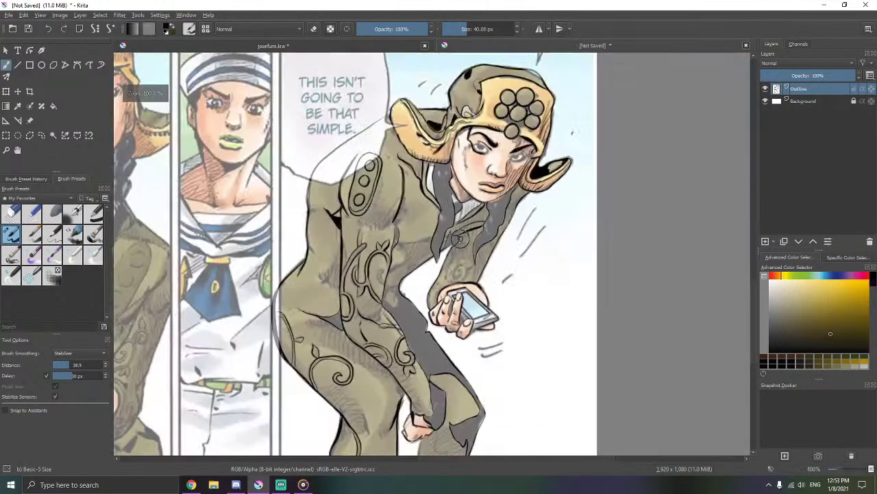
pyautogui.scroll(5, 406, 259)
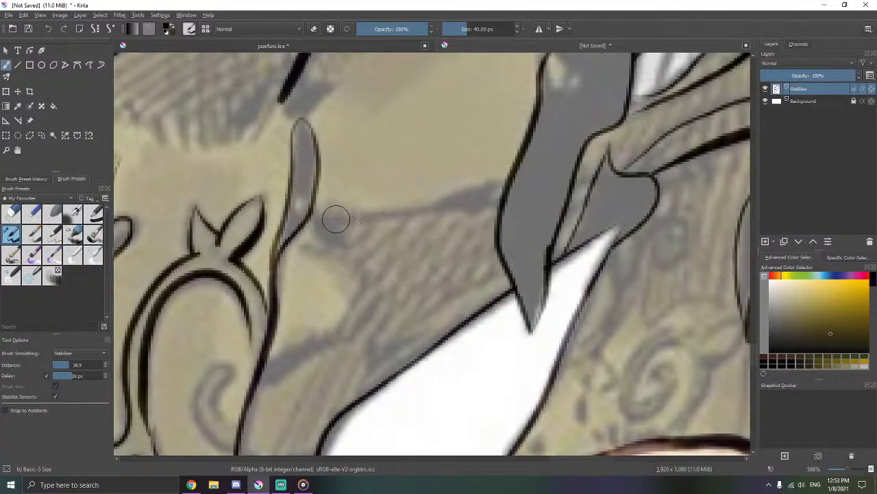
pyautogui.moveTo(334, 218)
pyautogui.mouseDown()
pyautogui.moveTo(416, 206)
pyautogui.moveTo(486, 169)
pyautogui.moveTo(497, 178)
pyautogui.mouseUp()
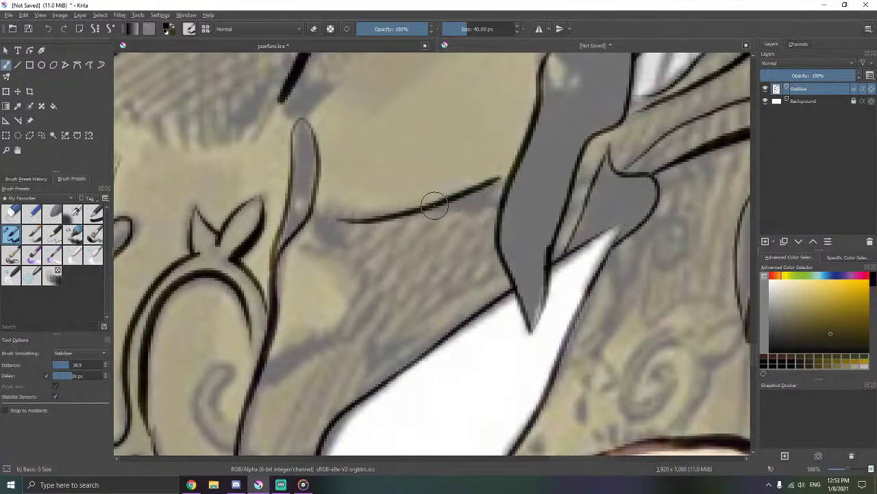
pyautogui.moveTo(432, 202)
pyautogui.mouseDown()
pyautogui.moveTo(517, 202)
pyautogui.moveTo(499, 200)
pyautogui.moveTo(510, 177)
pyautogui.mouseUp()
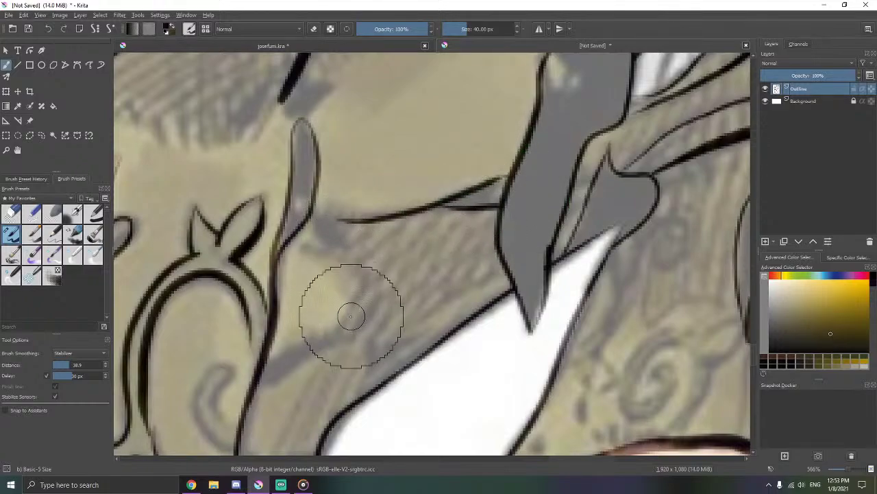
# - Outline the small curled vine ornament on the near sleeve, beside the sleeve's edge
pyautogui.moveTo(350, 324); pyautogui.dragTo(383, 256)
pyautogui.moveTo(237, 313); pyautogui.dragTo(250, 291)
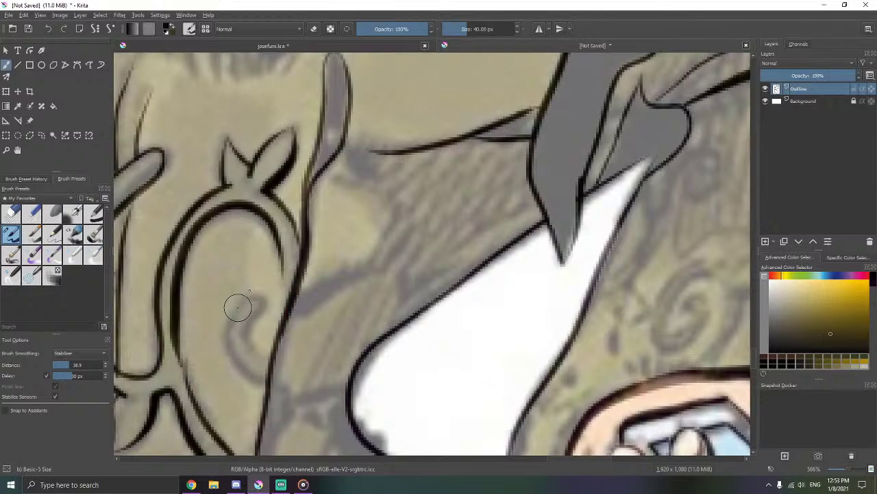
pyautogui.moveTo(255, 342)
pyautogui.mouseDown()
pyautogui.moveTo(267, 362)
pyautogui.moveTo(245, 299)
pyautogui.mouseUp()
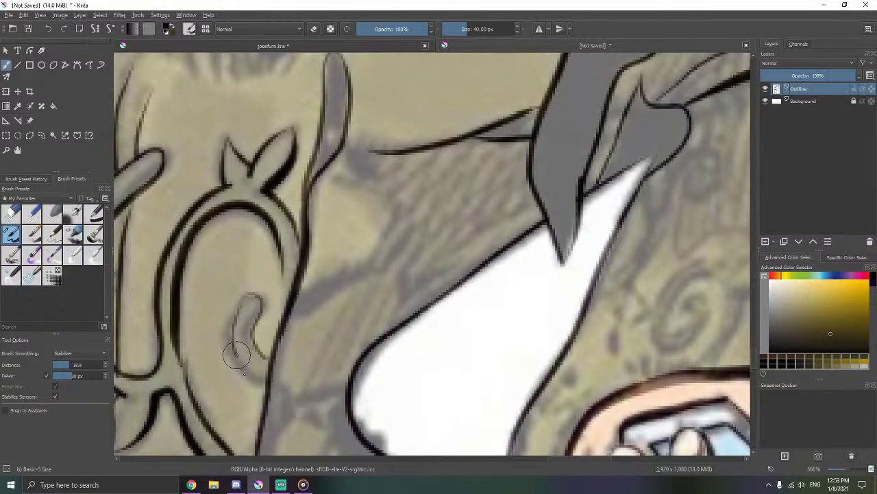
pyautogui.moveTo(259, 383)
pyautogui.mouseDown()
pyautogui.moveTo(294, 359)
pyautogui.moveTo(306, 304)
pyautogui.moveTo(287, 312)
pyautogui.mouseUp()
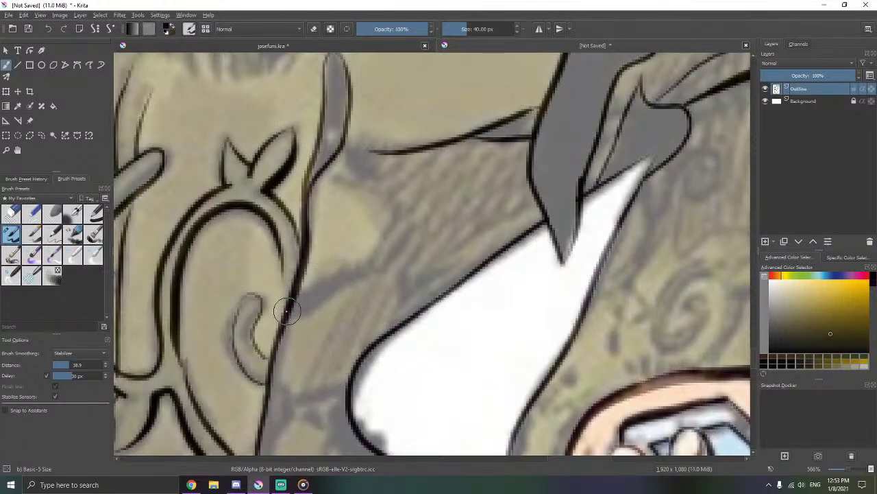
# - Ink the thick curved torso fold running down to the near sleeve's edge
pyautogui.moveTo(336, 287); pyautogui.dragTo(364, 271)
pyautogui.hotkey('ctrl', 'z')
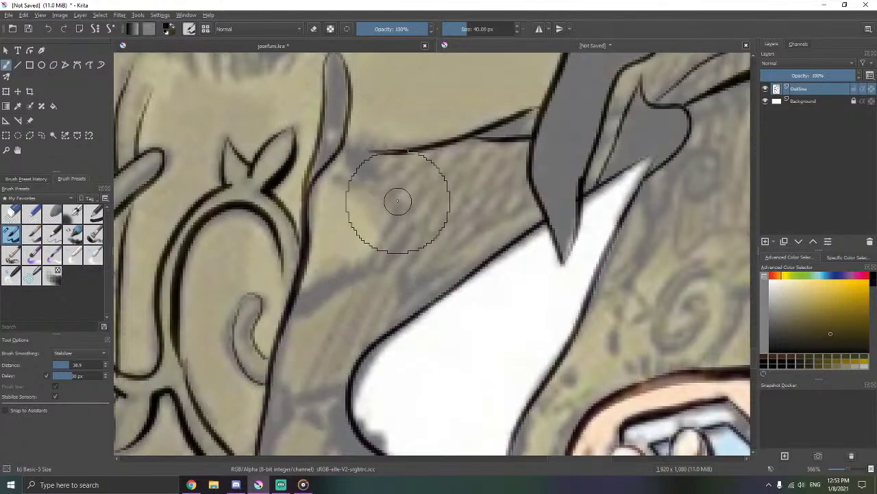
pyautogui.moveTo(396, 204)
pyautogui.mouseDown()
pyautogui.moveTo(385, 240)
pyautogui.moveTo(306, 312)
pyautogui.moveTo(314, 288)
pyautogui.moveTo(314, 296)
pyautogui.mouseUp()
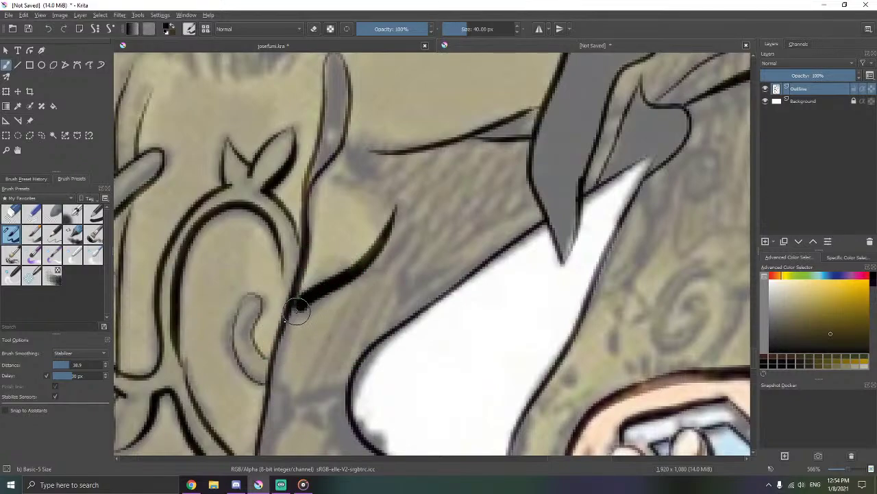
# - Ink two short diagonal crease strokes above the thick fold and a small fold line down to the torso's lower edge
pyautogui.moveTo(291, 325)
pyautogui.mouseDown()
pyautogui.moveTo(299, 289)
pyautogui.moveTo(282, 324)
pyautogui.moveTo(308, 294)
pyautogui.moveTo(279, 328)
pyautogui.moveTo(332, 323)
pyautogui.moveTo(329, 303)
pyautogui.moveTo(359, 254)
pyautogui.moveTo(354, 265)
pyautogui.mouseUp()
pyautogui.moveTo(353, 266); pyautogui.dragTo(342, 306)
pyautogui.moveTo(358, 248)
pyautogui.mouseDown()
pyautogui.moveTo(431, 194)
pyautogui.moveTo(426, 212)
pyautogui.moveTo(458, 192)
pyautogui.moveTo(397, 255)
pyautogui.mouseUp()
pyautogui.moveTo(363, 318)
pyautogui.mouseDown()
pyautogui.moveTo(407, 258)
pyautogui.moveTo(412, 285)
pyautogui.mouseUp()
pyautogui.hotkey('ctrl', 'z')
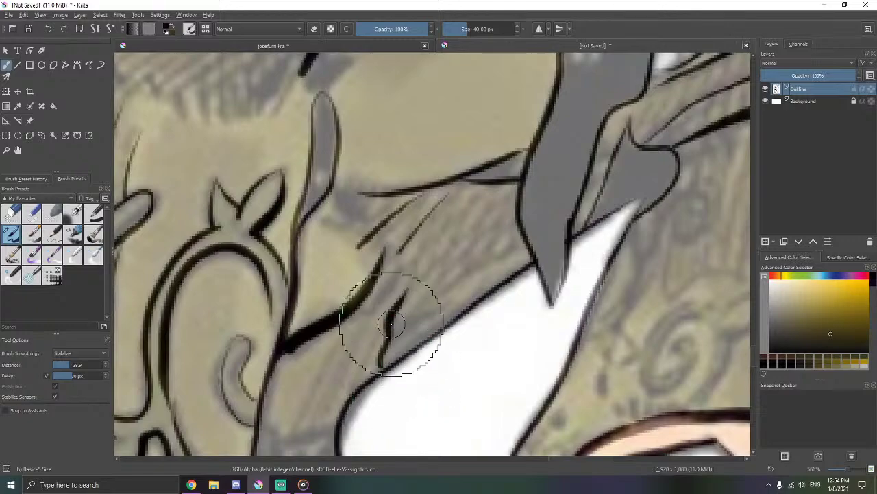
pyautogui.hotkey('ctrl', 'z')
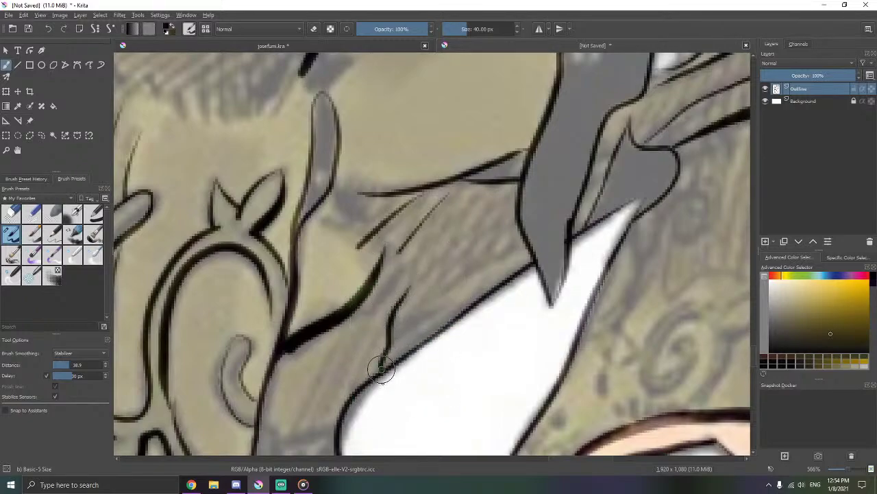
pyautogui.moveTo(381, 369); pyautogui.dragTo(383, 382)
# - Hatch the shaded torso area between the upper fold line, the near braid and the torso's lower edge with diagonal strokes
pyautogui.moveTo(432, 286); pyautogui.dragTo(416, 321)
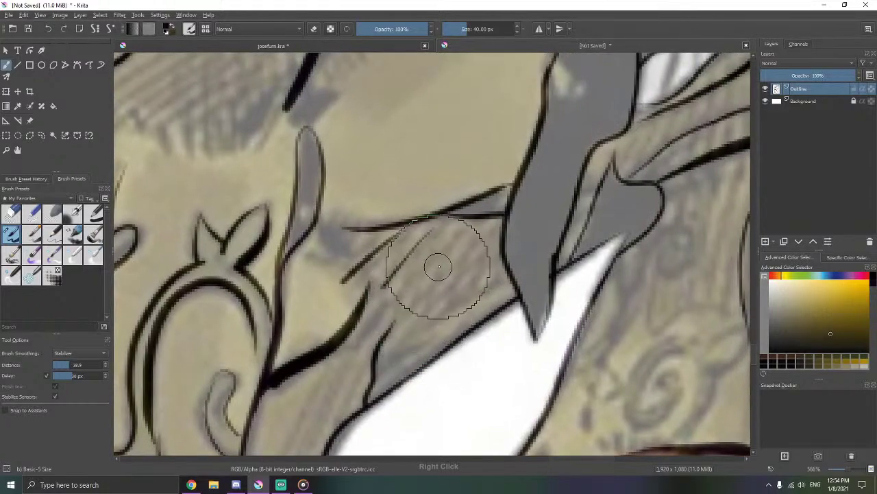
pyautogui.moveTo(446, 254); pyautogui.dragTo(460, 245)
pyautogui.hotkey('ctrl', 'z')
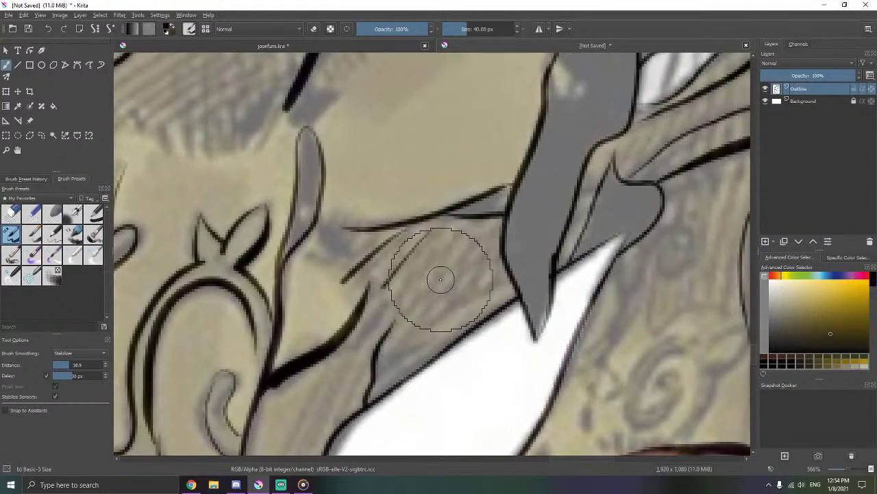
pyautogui.moveTo(509, 215)
pyautogui.mouseDown()
pyautogui.moveTo(461, 226)
pyautogui.moveTo(480, 231)
pyautogui.moveTo(471, 298)
pyautogui.moveTo(450, 318)
pyautogui.moveTo(473, 295)
pyautogui.moveTo(460, 323)
pyautogui.moveTo(405, 337)
pyautogui.mouseUp()
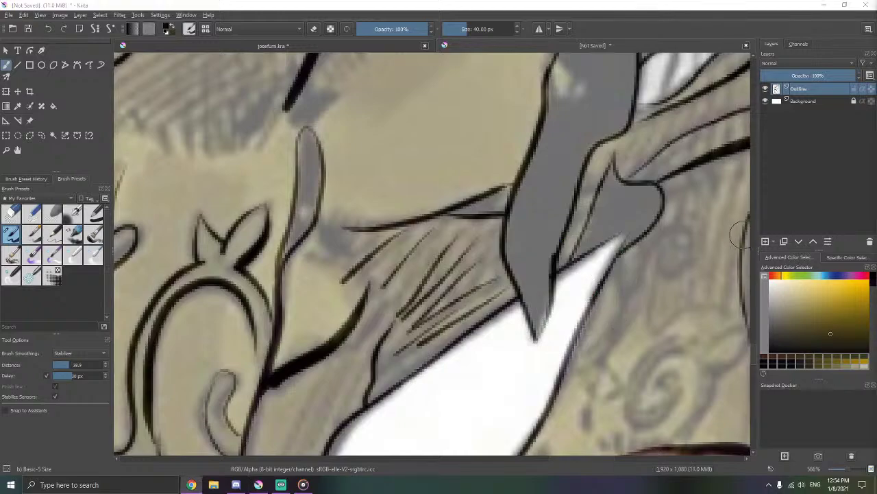
pyautogui.moveTo(450, 300)
pyautogui.mouseDown()
pyautogui.moveTo(430, 196)
pyautogui.moveTo(444, 223)
pyautogui.mouseUp()
pyautogui.moveTo(420, 261)
pyautogui.mouseDown()
pyautogui.moveTo(396, 281)
pyautogui.moveTo(417, 226)
pyautogui.moveTo(368, 285)
pyautogui.moveTo(379, 238)
pyautogui.moveTo(371, 235)
pyautogui.moveTo(353, 267)
pyautogui.mouseUp()
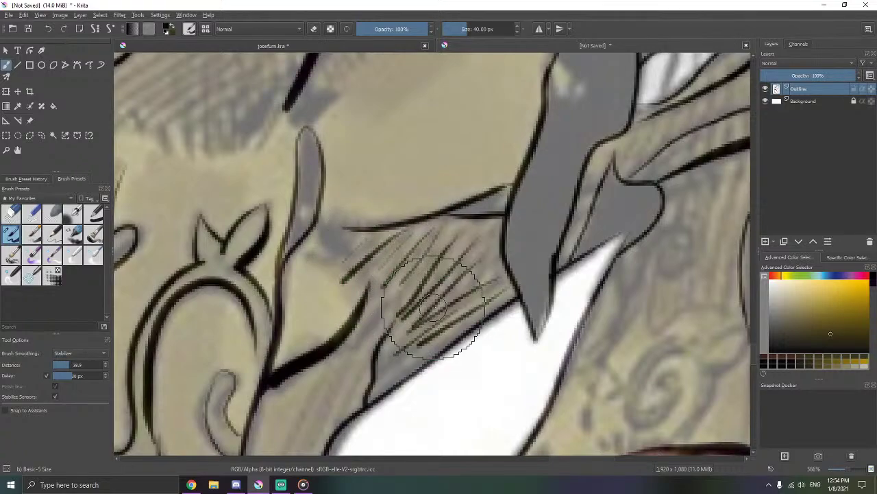
# - Handwrite the note "Sry if there was a lot of" on the blank canvas area beside the first comic panel, with brush smoothing set to None
pyautogui.scroll(-3, 392, 250)
pyautogui.scroll(-3, 342, 233)
pyautogui.moveTo(199, 203); pyautogui.dragTo(482, 257)
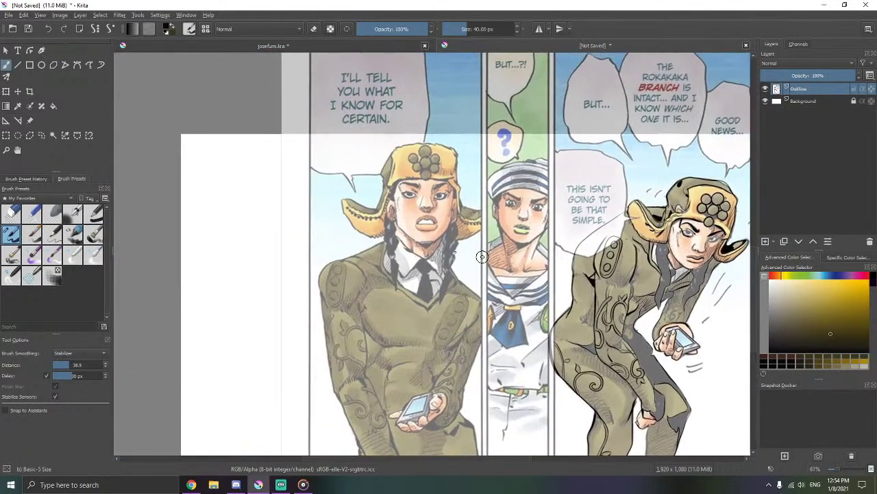
pyautogui.moveTo(286, 231); pyautogui.dragTo(434, 242)
pyautogui.scroll(1, 361, 244)
pyautogui.scroll(1, 390, 258)
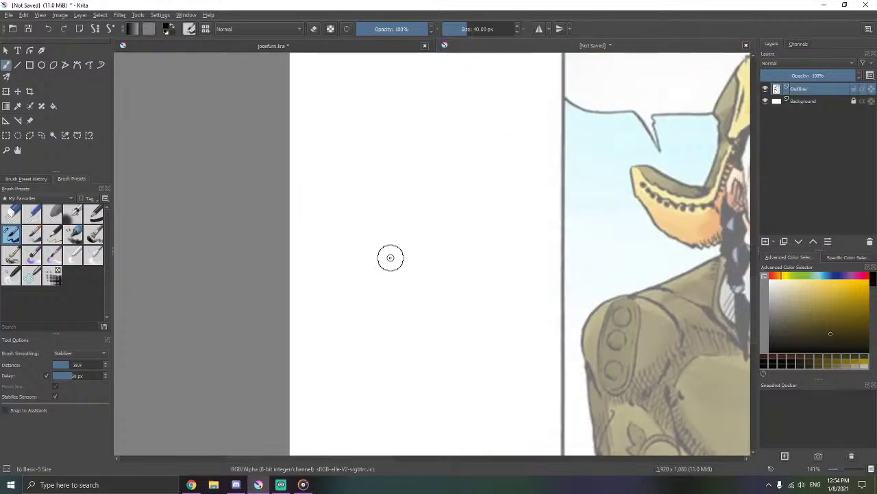
pyautogui.hotkey('ctrl', 'F2')
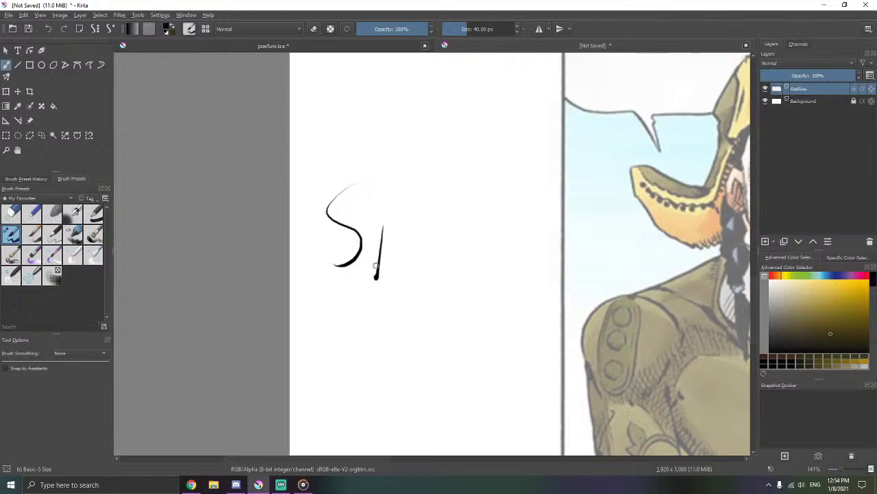
pyautogui.moveTo(376, 265); pyautogui.dragTo(408, 205)
pyautogui.moveTo(412, 223)
pyautogui.mouseDown()
pyautogui.moveTo(421, 301)
pyautogui.moveTo(467, 281)
pyautogui.moveTo(466, 245)
pyautogui.mouseUp()
pyautogui.scroll(-2, 465, 240)
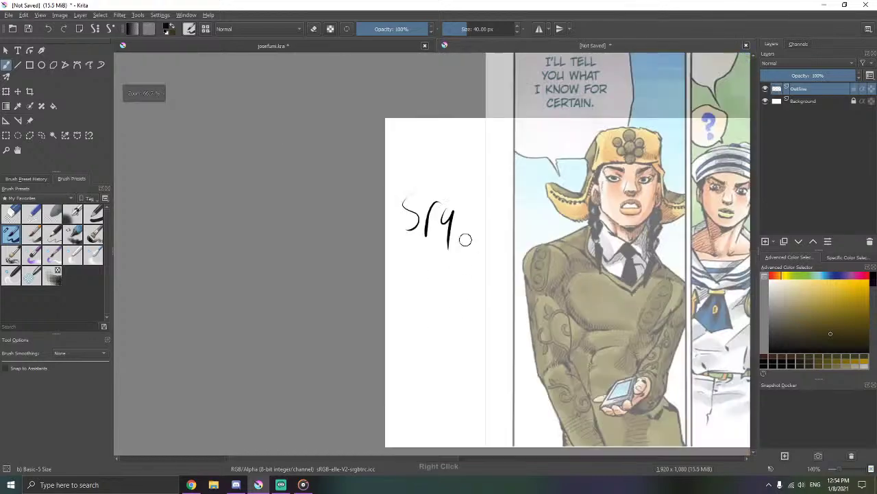
pyautogui.moveTo(438, 282); pyautogui.dragTo(453, 266)
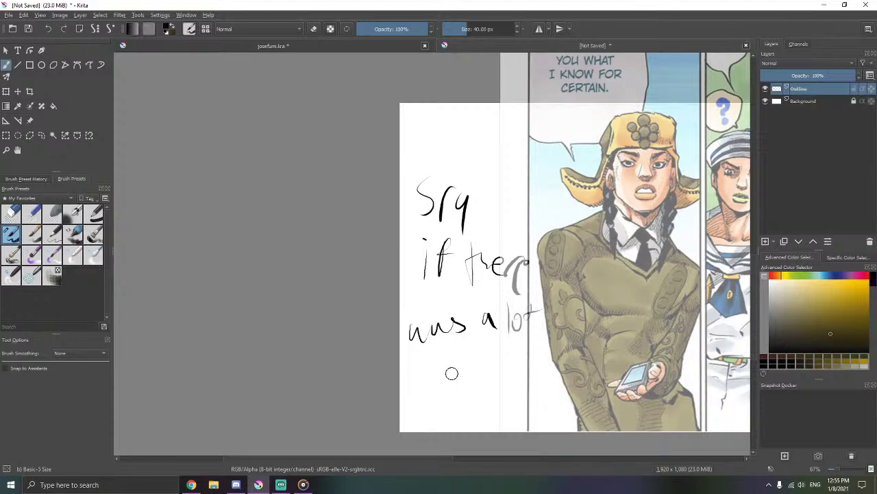
pyautogui.moveTo(506, 361); pyautogui.dragTo(457, 320)
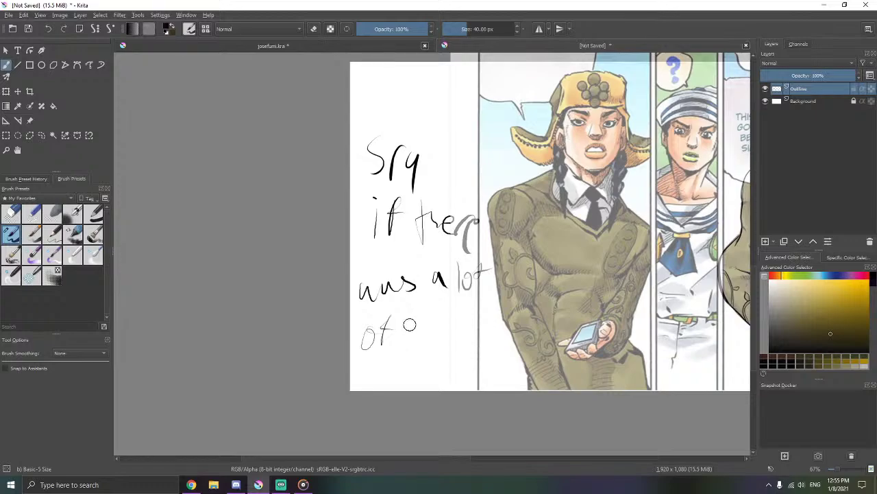
# - Undo the handwritten note's strokes back to the word "Sry"
pyautogui.hotkey('ctrl', 'z')
pyautogui.hotkey('ctrl', 'z')
pyautogui.hotkey('ctrl', 'z')
pyautogui.hotkey('ctrl', 'z')
pyautogui.hotkey('ctrl', 'z')
pyautogui.hotkey('ctrl', 'z')
pyautogui.hotkey('ctrl', 'z')
pyautogui.hotkey('ctrl', 'z')
pyautogui.hotkey('ctrl', 'z')
pyautogui.hotkey('ctrl', 'z')
pyautogui.hotkey('ctrl', 'z')
pyautogui.hotkey('ctrl', 'z')
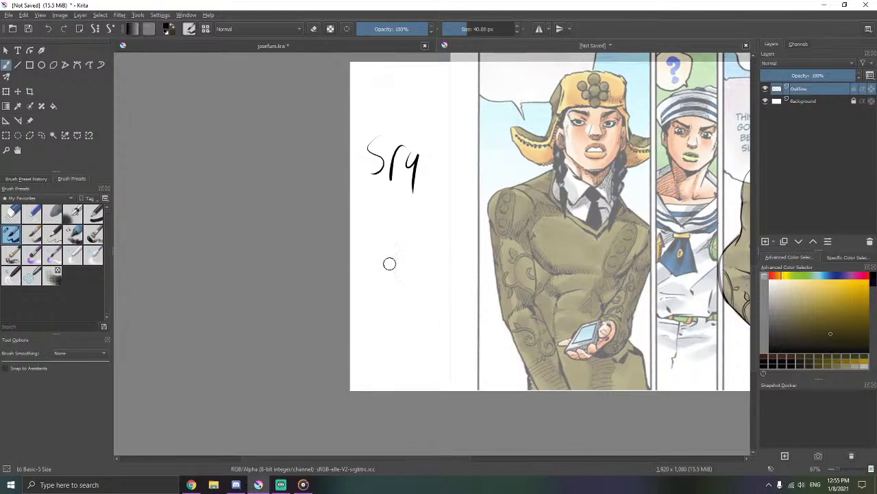
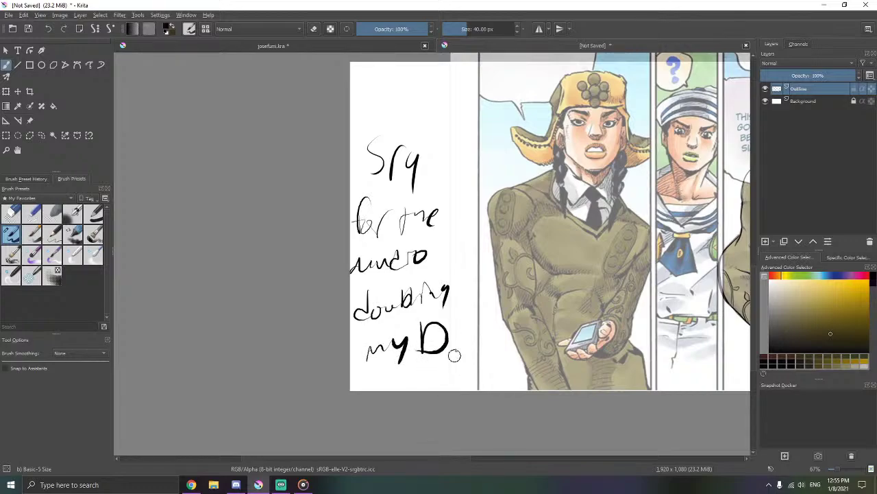
# - Undo every remaining stroke of the handwritten note, including the word "Sry"
pyautogui.hotkey('ctrl', 'z')
pyautogui.hotkey('ctrl', 'z')
pyautogui.hotkey('ctrl', 'z')
pyautogui.hotkey('ctrl', 'z')
pyautogui.hotkey('ctrl', 'z')
pyautogui.hotkey('ctrl', 'z')
pyautogui.hotkey('ctrl', 'z')
pyautogui.hotkey('ctrl', 'z')
pyautogui.hotkey('ctrl', 'z')
pyautogui.hotkey('ctrl', 'z')
pyautogui.hotkey('ctrl', 'z')
pyautogui.hotkey('ctrl', 'z')
pyautogui.hotkey('ctrl', 'z')
pyautogui.hotkey('ctrl', 'z')
pyautogui.hotkey('ctrl', 'z')
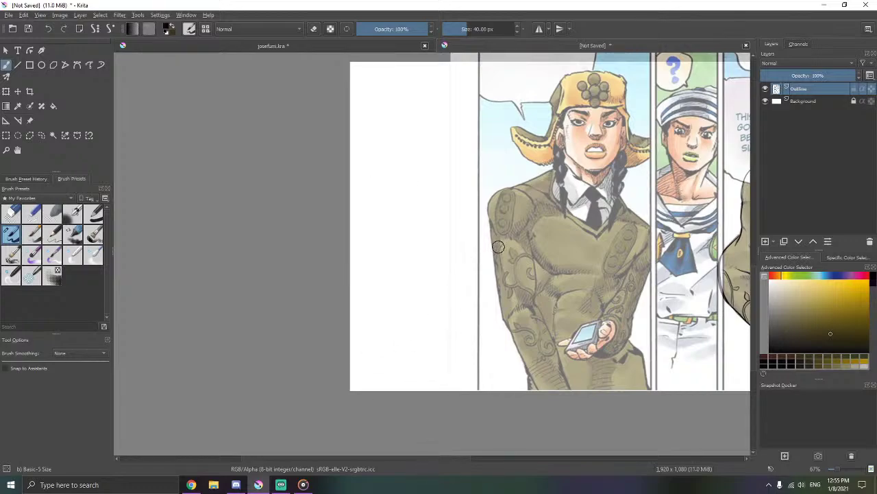
# - Return brush smoothing to Stabilizer and ink the far leg's inner edge from the fist down to the canvas edge
pyautogui.rightClick(498, 247)
pyautogui.click(547, 256)
pyautogui.moveTo(588, 264); pyautogui.dragTo(429, 263)
pyautogui.moveTo(454, 229); pyautogui.dragTo(418, 297)
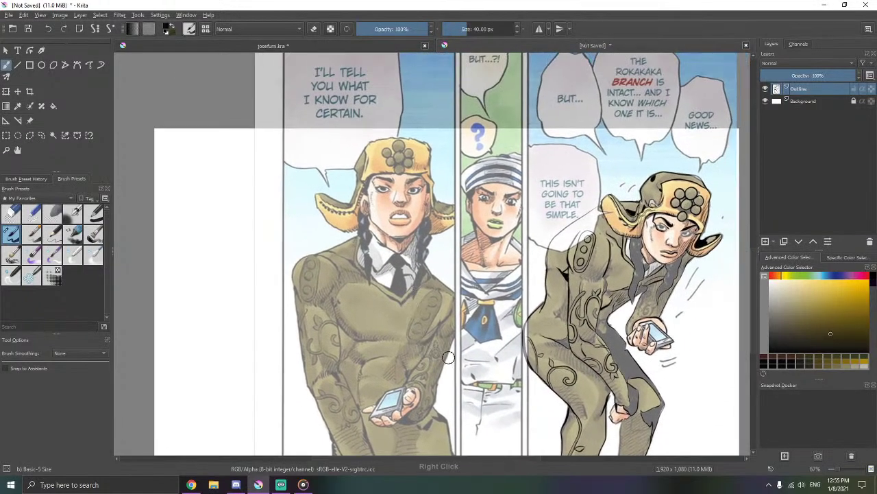
pyautogui.moveTo(636, 295); pyautogui.dragTo(482, 243)
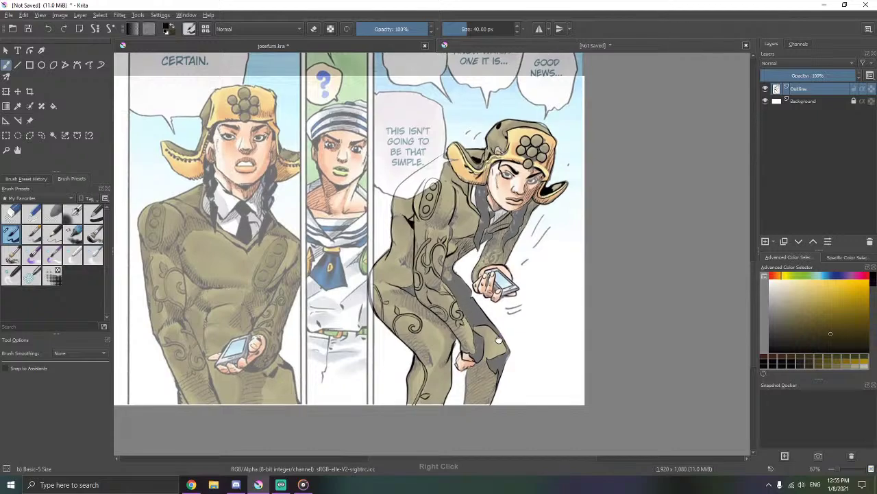
pyautogui.moveTo(485, 336); pyautogui.dragTo(492, 279)
pyautogui.moveTo(499, 310); pyautogui.dragTo(579, 245)
pyautogui.moveTo(437, 304); pyautogui.dragTo(453, 252)
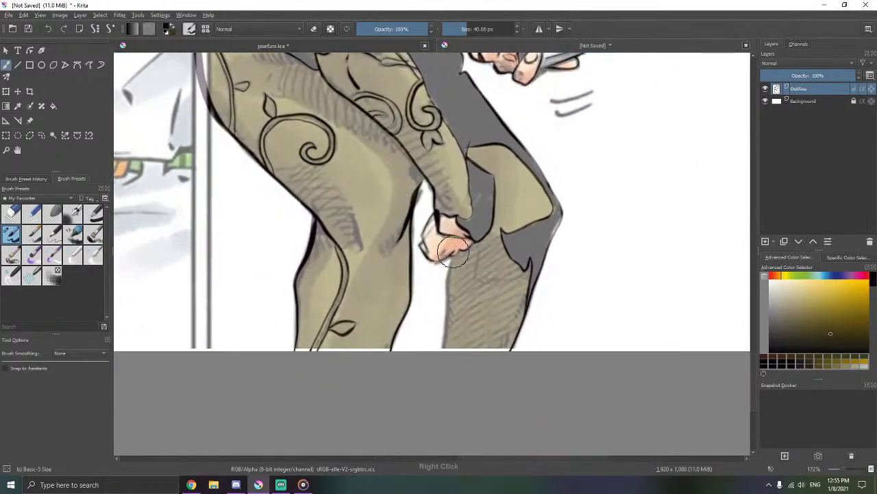
pyautogui.scroll(2, 480, 253)
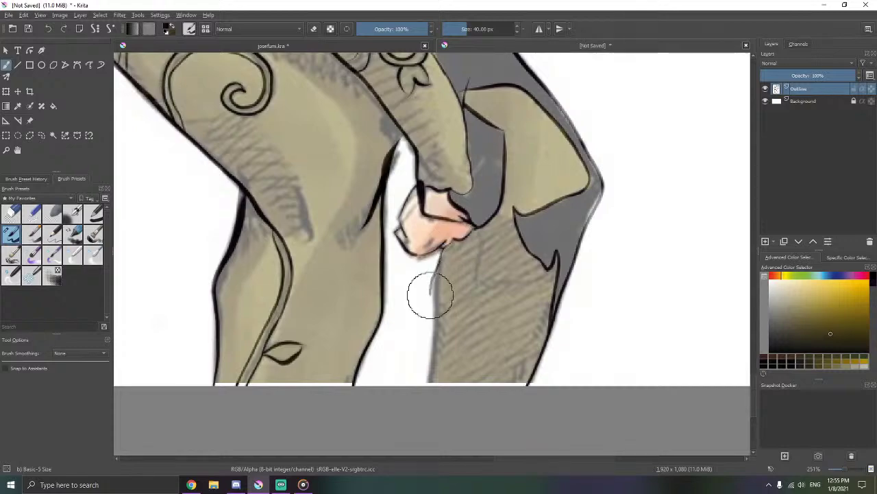
pyautogui.hotkey('ctrl', 'F1')
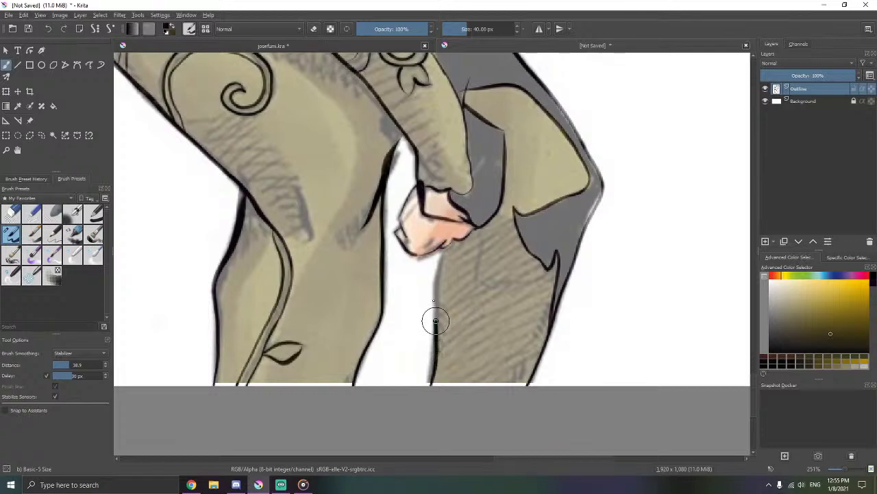
pyautogui.moveTo(441, 260); pyautogui.dragTo(447, 244)
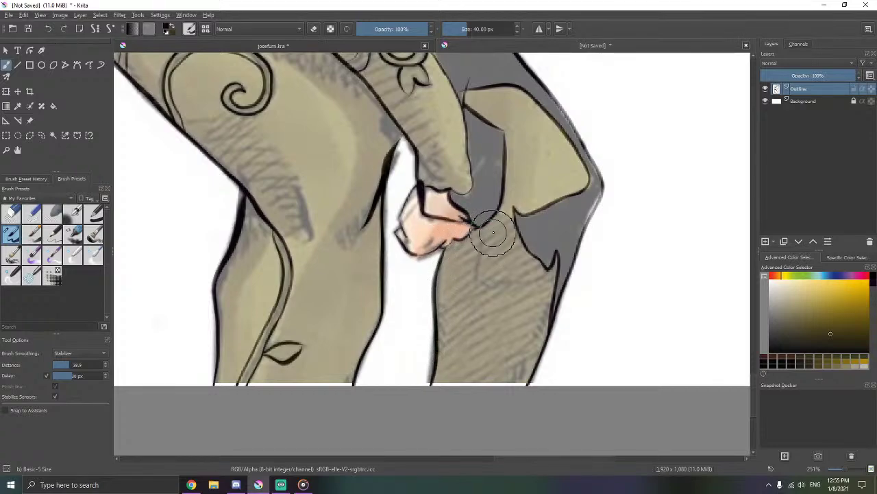
# - Hatch the far leg's upper part just beneath the fist with thin diagonal strokes from edge to edge
pyautogui.moveTo(514, 218)
pyautogui.mouseDown()
pyautogui.moveTo(439, 252)
pyautogui.moveTo(516, 225)
pyautogui.mouseUp()
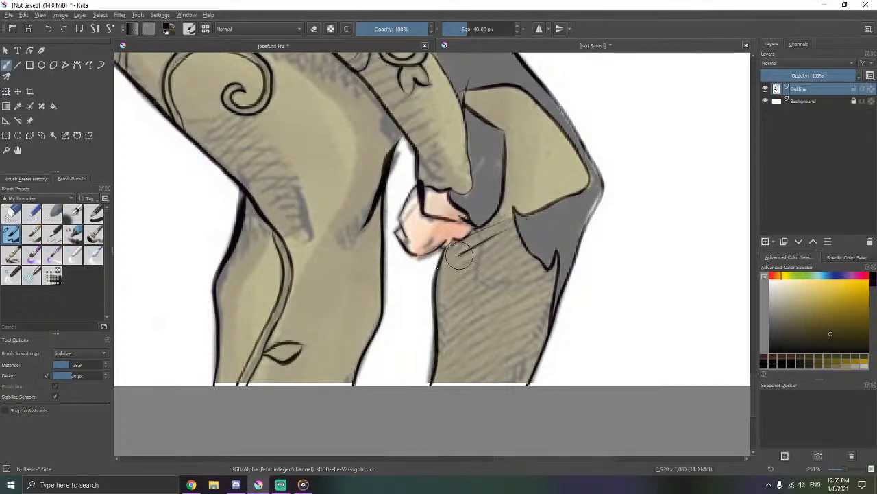
pyautogui.moveTo(459, 255); pyautogui.dragTo(516, 226)
pyautogui.moveTo(456, 262); pyautogui.dragTo(506, 240)
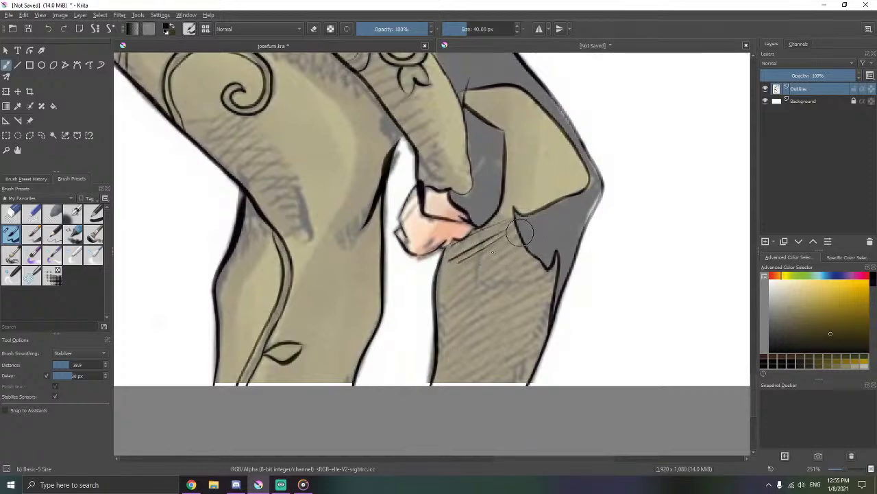
pyautogui.moveTo(435, 295); pyautogui.dragTo(521, 238)
pyautogui.moveTo(442, 299)
pyautogui.mouseDown()
pyautogui.moveTo(517, 256)
pyautogui.moveTo(530, 253)
pyautogui.moveTo(472, 287)
pyautogui.moveTo(539, 260)
pyautogui.moveTo(494, 275)
pyautogui.moveTo(435, 318)
pyautogui.moveTo(547, 262)
pyautogui.mouseUp()
pyautogui.moveTo(444, 310)
pyautogui.mouseDown()
pyautogui.moveTo(480, 284)
pyautogui.moveTo(539, 269)
pyautogui.mouseUp()
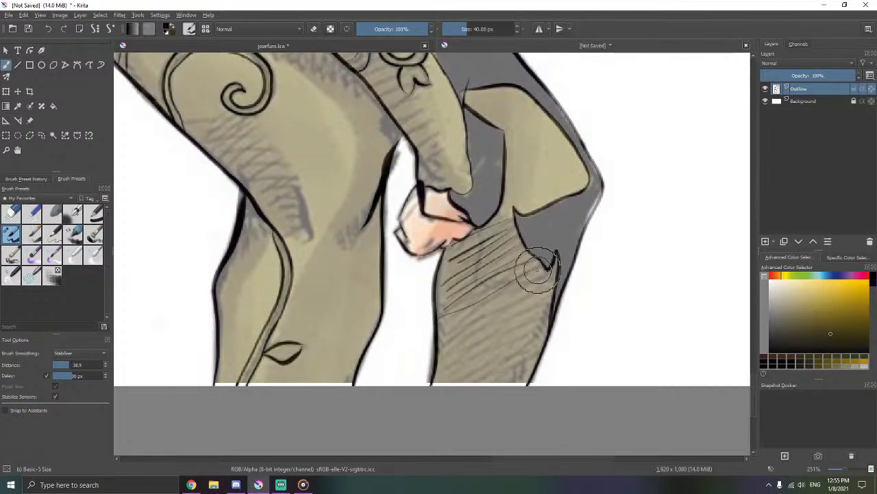
# - Undo the last thin stroke and extend the diagonal hatching down the far leg to the canvas edge
pyautogui.hotkey('ctrl', 'z')
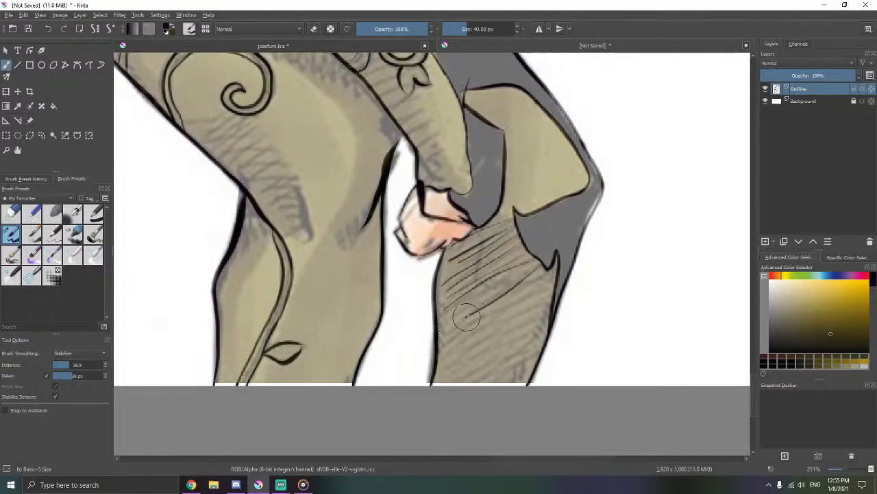
pyautogui.moveTo(467, 317)
pyautogui.mouseDown()
pyautogui.moveTo(506, 289)
pyautogui.moveTo(553, 285)
pyautogui.mouseUp()
pyautogui.moveTo(456, 322); pyautogui.dragTo(549, 298)
pyautogui.moveTo(477, 326)
pyautogui.mouseDown()
pyautogui.moveTo(509, 304)
pyautogui.moveTo(554, 304)
pyautogui.moveTo(549, 310)
pyautogui.mouseUp()
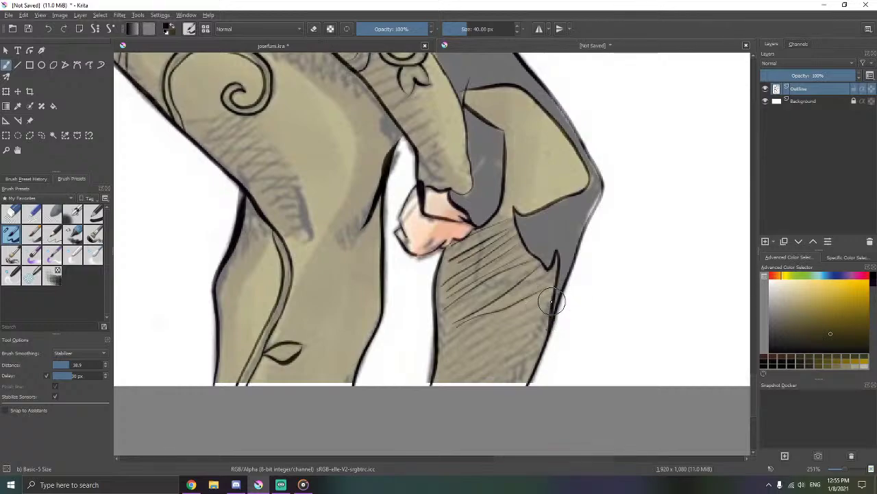
pyautogui.moveTo(435, 358); pyautogui.dragTo(544, 316)
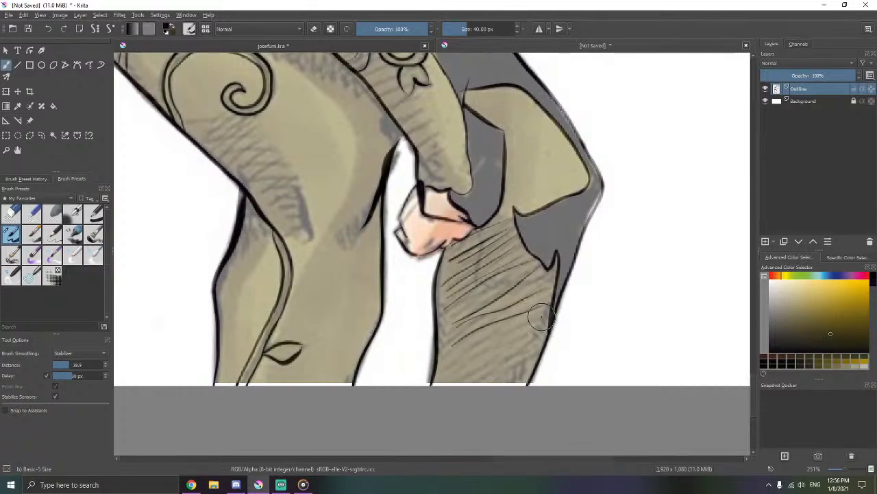
pyautogui.moveTo(441, 358)
pyautogui.mouseDown()
pyautogui.moveTo(518, 322)
pyautogui.moveTo(551, 331)
pyautogui.mouseUp()
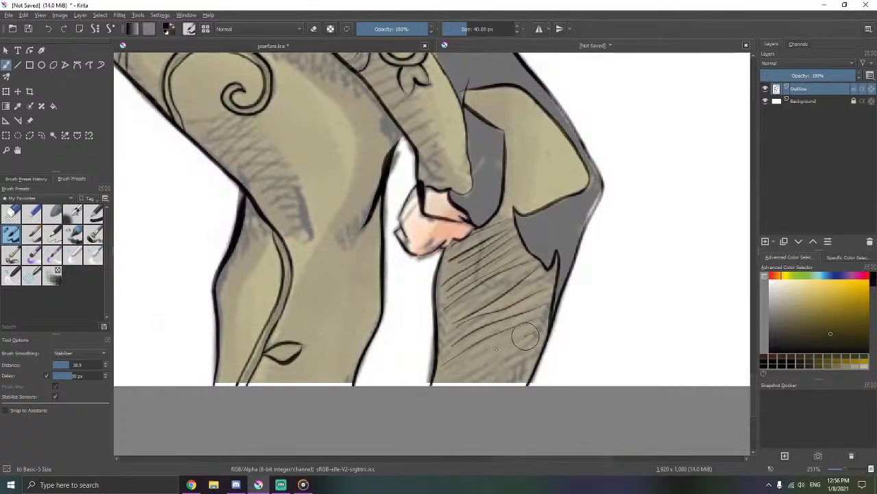
pyautogui.moveTo(508, 377); pyautogui.dragTo(544, 347)
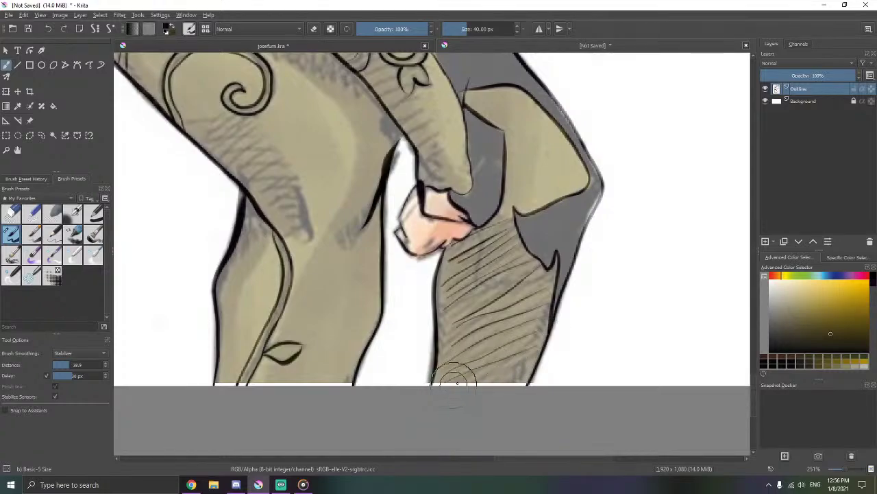
pyautogui.moveTo(527, 382); pyautogui.dragTo(536, 359)
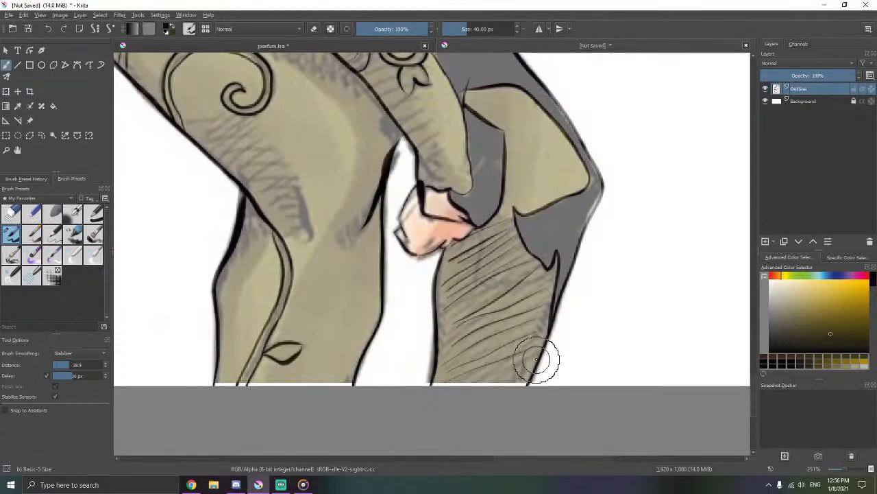
pyautogui.rightClick(565, 286)
pyautogui.scroll(-10, 539, 315)
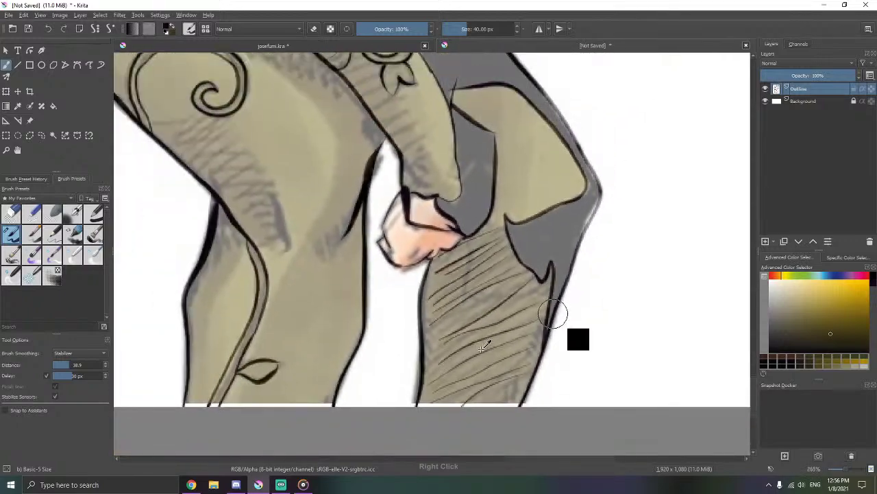
pyautogui.scroll(9, 594, 282)
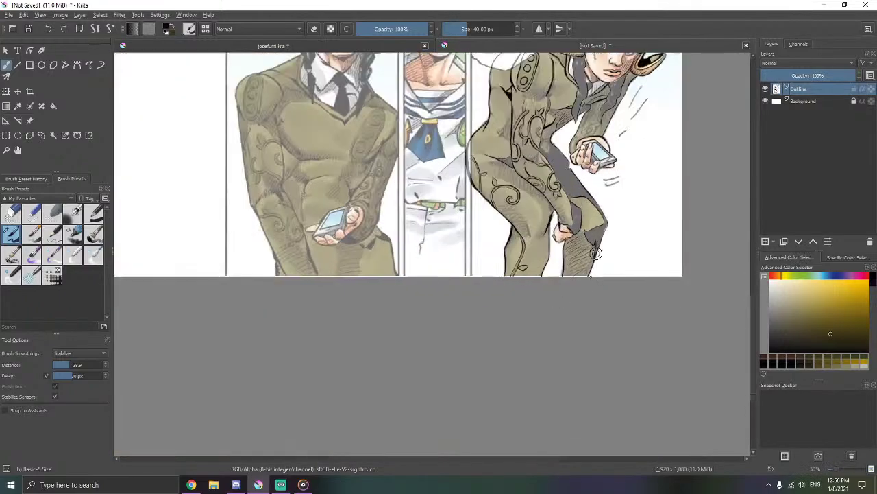
# - Undo the diagonal hatching strokes on the far leg back to the first lines below the fist
pyautogui.hotkey('ctrl', 'z')
pyautogui.hotkey('ctrl', 'z')
pyautogui.hotkey('ctrl', 'z')
pyautogui.hotkey('ctrl', 'z')
pyautogui.hotkey('ctrl', 'z')
pyautogui.hotkey('ctrl', 'z')
pyautogui.hotkey('ctrl', 'z')
pyautogui.hotkey('ctrl', 'z')
pyautogui.hotkey('ctrl', 'z')
pyautogui.hotkey('ctrl', 'z')
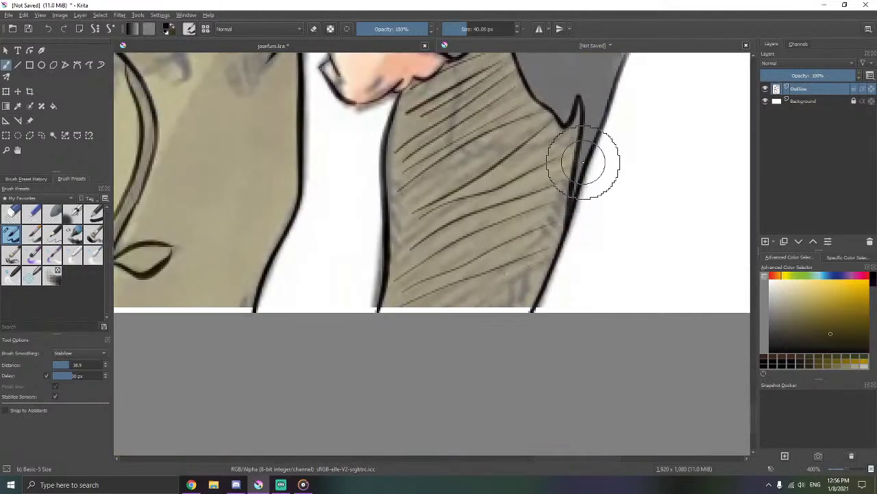
pyautogui.hotkey('ctrl', 'z')
pyautogui.hotkey('ctrl', 'z')
pyautogui.scroll(-2, 535, 144)
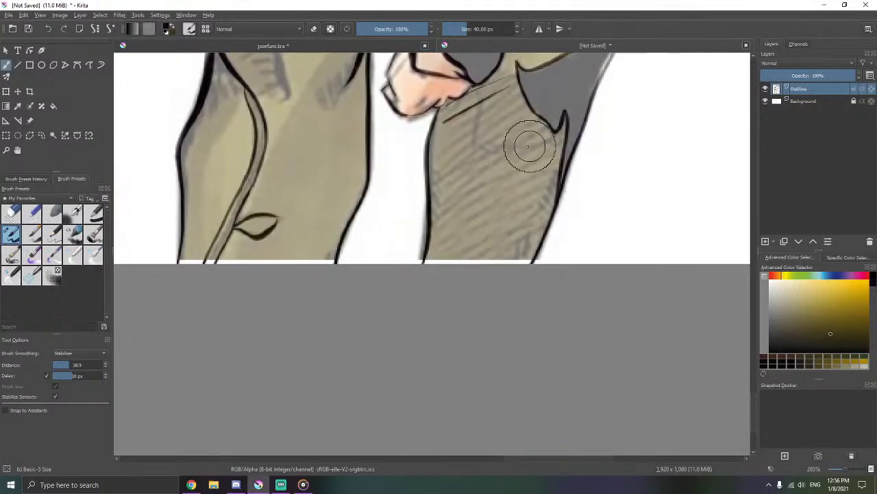
# - Hatch the far leg below the fist with bolder diagonal strokes and ink a fold line running down from the fist
pyautogui.scroll(2, 472, 177)
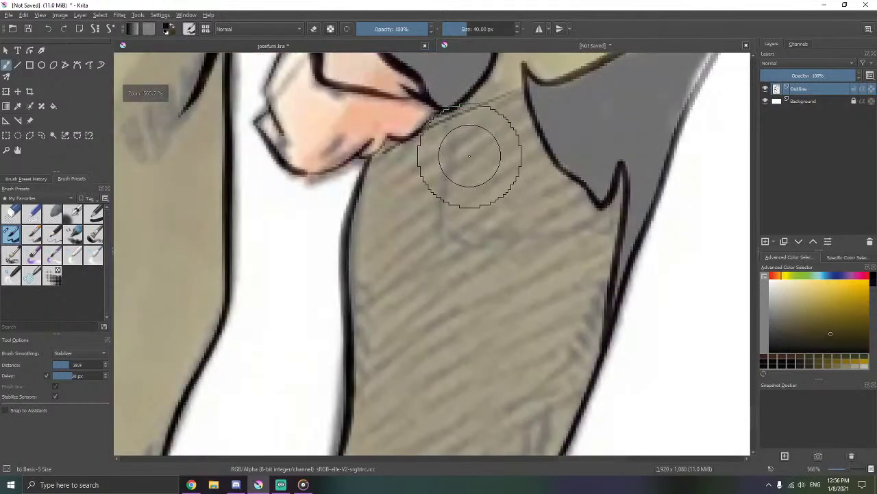
pyautogui.moveTo(557, 132); pyautogui.dragTo(404, 232)
pyautogui.moveTo(558, 152)
pyautogui.mouseDown()
pyautogui.moveTo(459, 214)
pyautogui.moveTo(526, 194)
pyautogui.moveTo(402, 260)
pyautogui.mouseUp()
pyautogui.moveTo(567, 192); pyautogui.dragTo(395, 300)
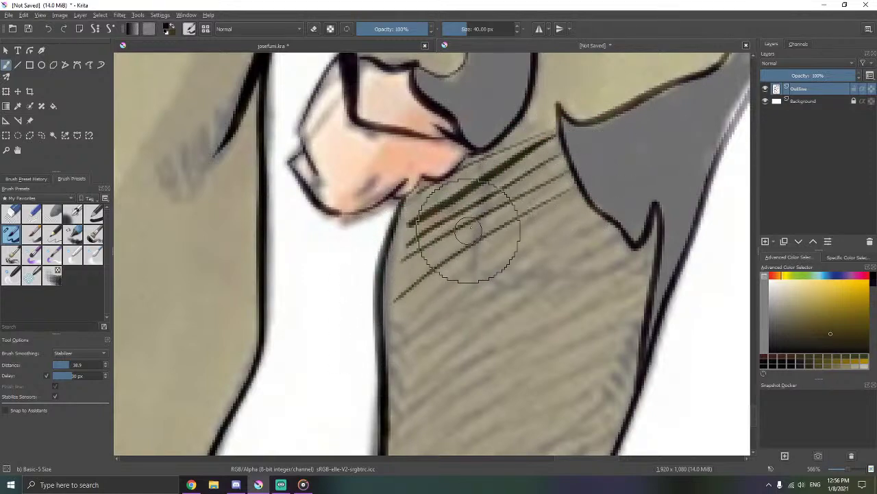
pyautogui.moveTo(484, 192); pyautogui.dragTo(473, 283)
pyautogui.moveTo(568, 196); pyautogui.dragTo(435, 298)
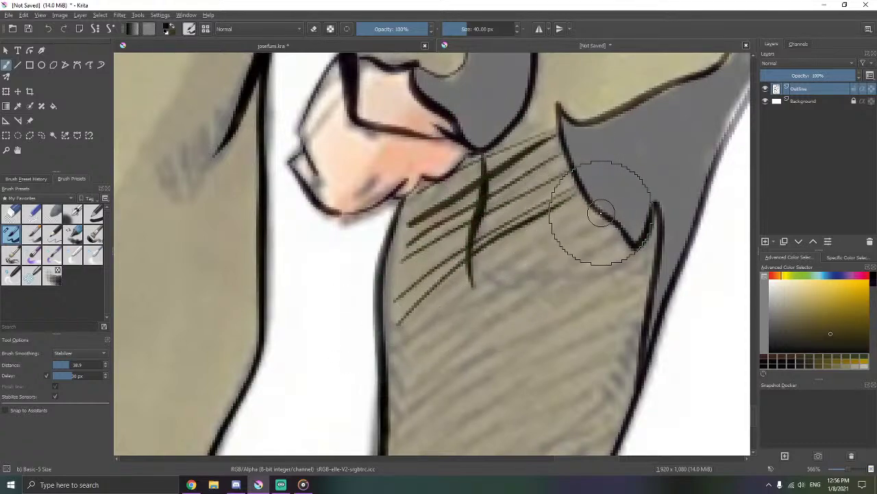
# - Continue the diagonal hatching across the middle of the far leg, adding short ticks at its inner edge and undoing the last stroke
pyautogui.moveTo(598, 210)
pyautogui.mouseDown()
pyautogui.moveTo(534, 235)
pyautogui.moveTo(385, 343)
pyautogui.mouseUp()
pyautogui.moveTo(618, 221); pyautogui.dragTo(401, 342)
pyautogui.moveTo(499, 236); pyautogui.dragTo(509, 145)
pyautogui.moveTo(622, 148); pyautogui.dragTo(419, 296)
pyautogui.moveTo(401, 246); pyautogui.dragTo(400, 254)
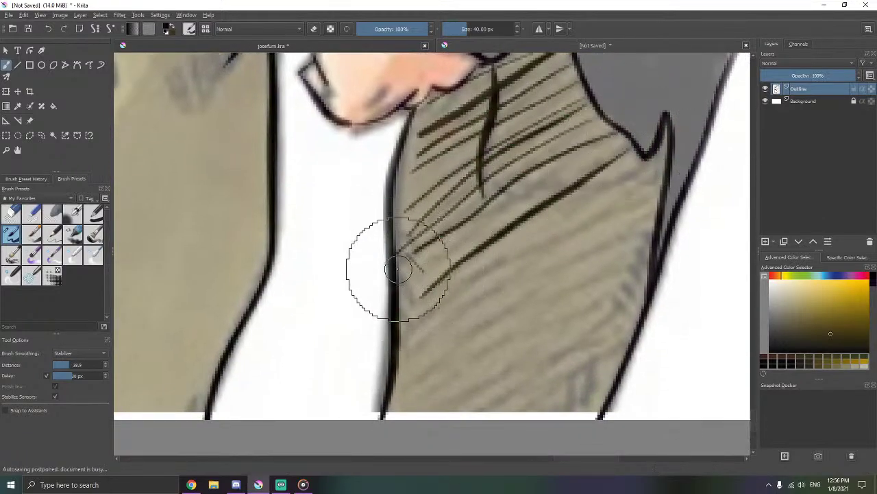
pyautogui.moveTo(652, 172)
pyautogui.mouseDown()
pyautogui.moveTo(535, 240)
pyautogui.moveTo(386, 352)
pyautogui.mouseUp()
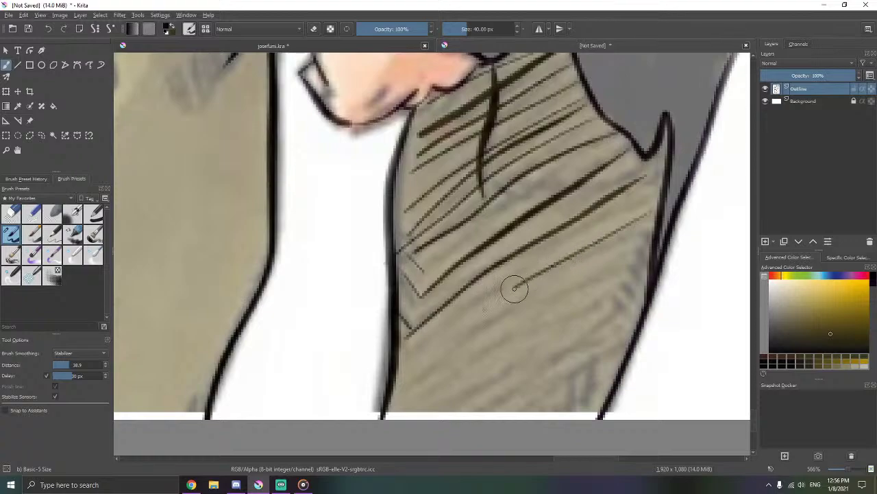
pyautogui.moveTo(514, 289); pyautogui.dragTo(406, 364)
pyautogui.moveTo(646, 266)
pyautogui.mouseDown()
pyautogui.moveTo(575, 288)
pyautogui.moveTo(409, 386)
pyautogui.mouseUp()
pyautogui.moveTo(501, 300); pyautogui.dragTo(515, 222)
pyautogui.hotkey('ctrl', 'z')
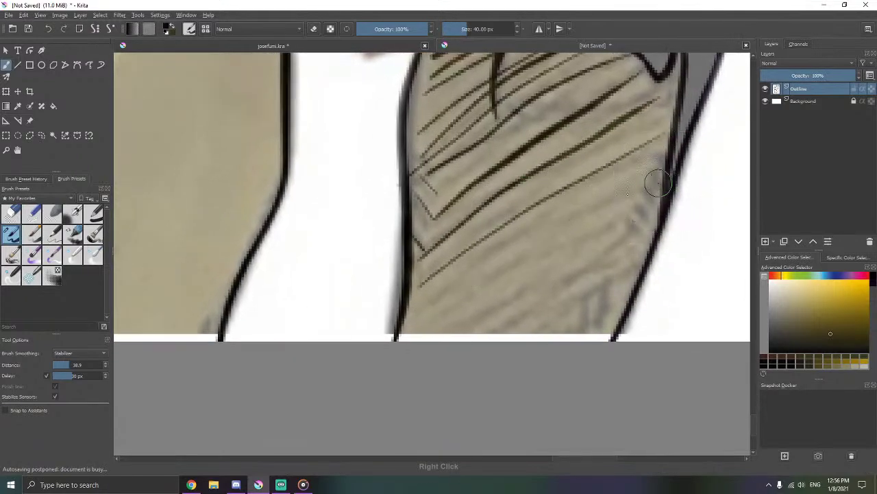
# - Fill the lowest part of the far leg with curved diagonal hatching down to the canvas edge
pyautogui.moveTo(410, 317); pyautogui.dragTo(660, 207)
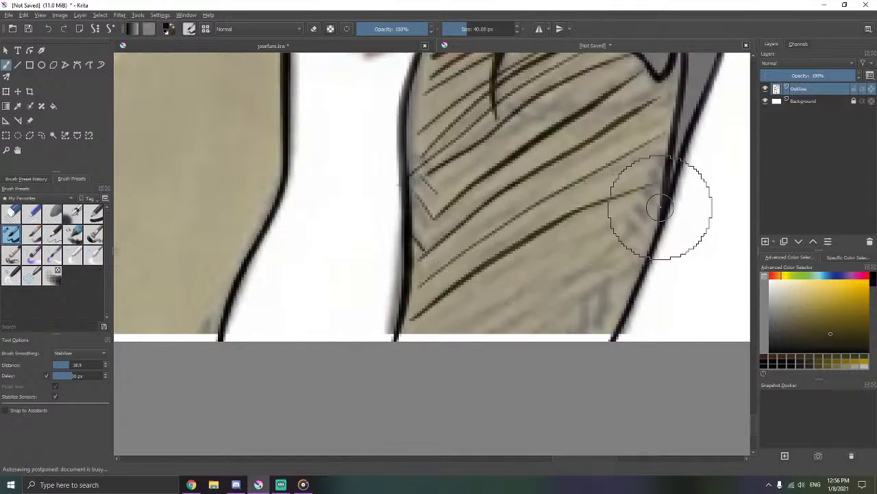
pyautogui.moveTo(449, 317); pyautogui.dragTo(665, 233)
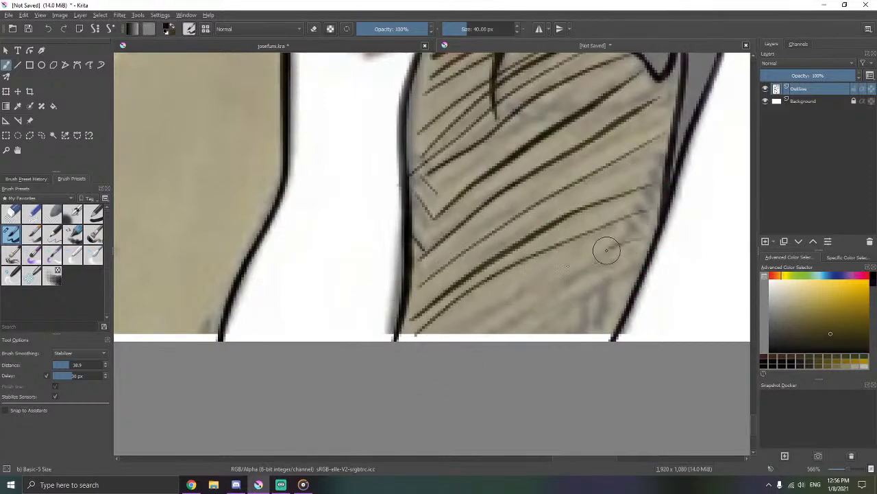
pyautogui.moveTo(606, 251); pyautogui.dragTo(451, 338)
pyautogui.moveTo(643, 265)
pyautogui.mouseDown()
pyautogui.moveTo(556, 310)
pyautogui.moveTo(654, 254)
pyautogui.mouseUp()
pyautogui.moveTo(574, 283); pyautogui.dragTo(489, 339)
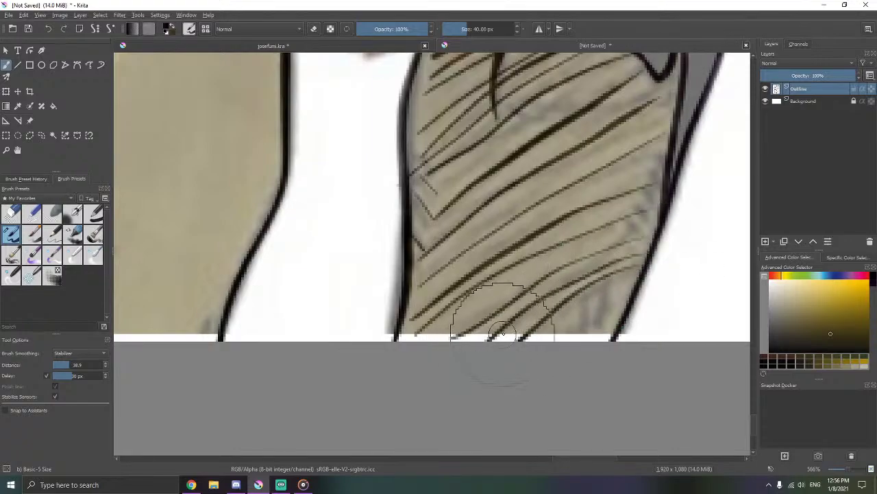
pyautogui.moveTo(581, 220); pyautogui.dragTo(468, 286)
pyautogui.rightClick(557, 233)
pyautogui.click(613, 266)
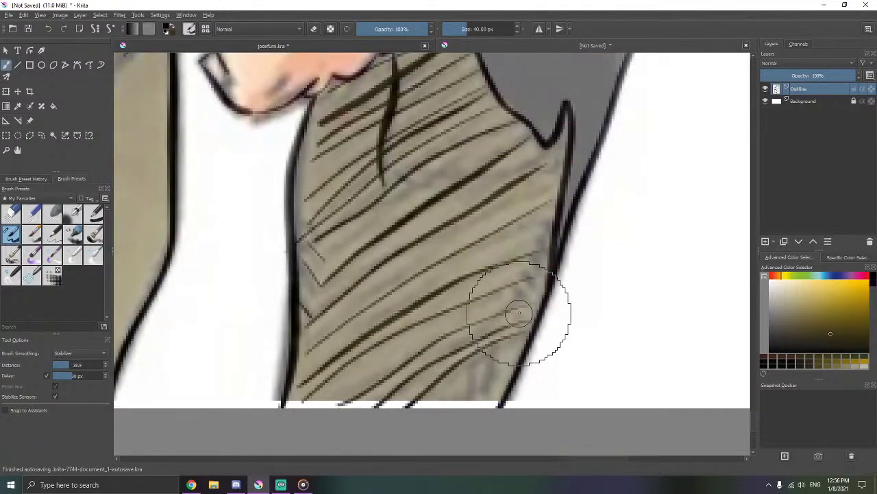
# - Set brush smoothing to None and add short counter-hatches along the far leg's outer edge and fold marks at the canvas edge
pyautogui.scroll(2, 535, 268)
pyautogui.hotkey('ctrl', 'F2')
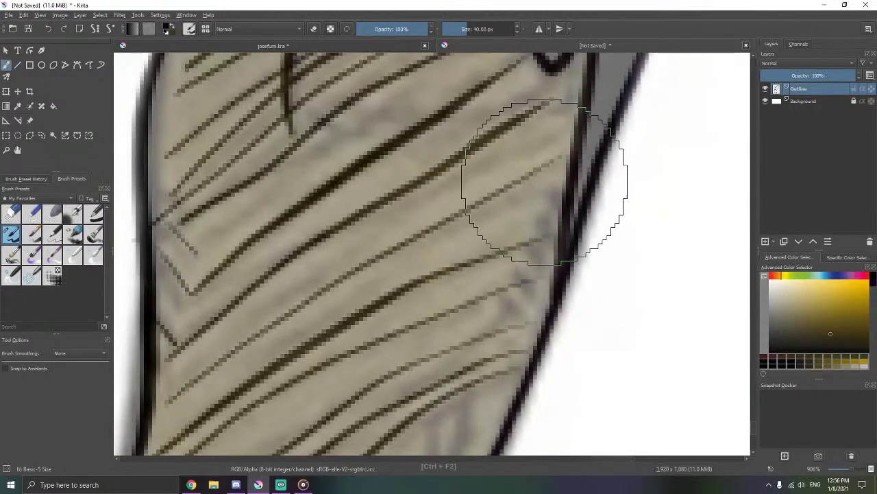
pyautogui.moveTo(535, 175)
pyautogui.mouseDown()
pyautogui.moveTo(563, 206)
pyautogui.moveTo(546, 304)
pyautogui.mouseUp()
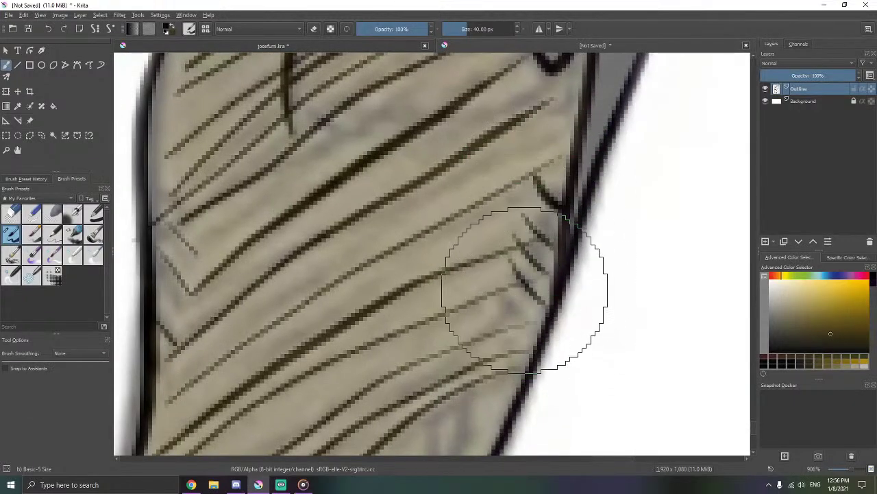
pyautogui.moveTo(507, 284); pyautogui.dragTo(529, 326)
pyautogui.moveTo(452, 343); pyautogui.dragTo(492, 224)
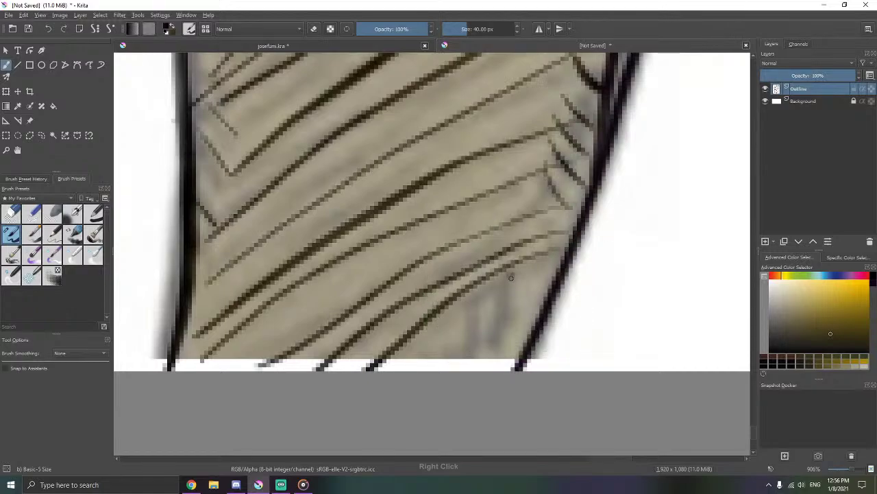
pyautogui.moveTo(497, 330); pyautogui.dragTo(484, 362)
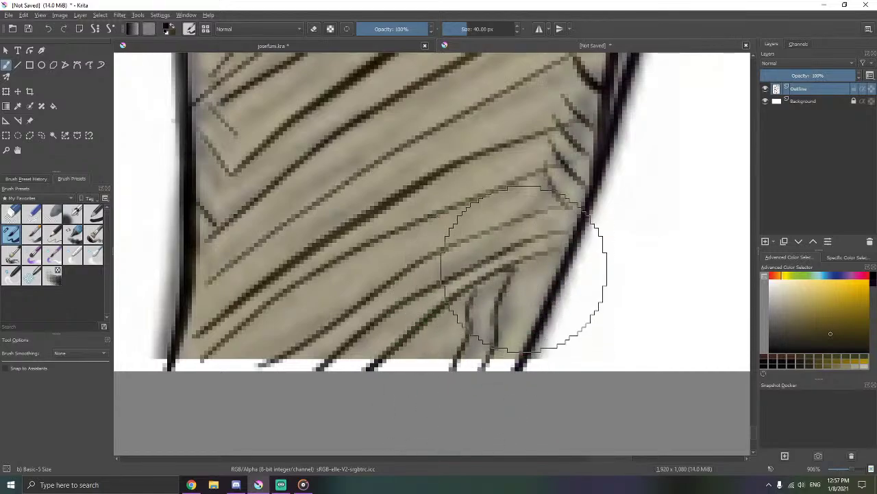
pyautogui.scroll(-6, 524, 267)
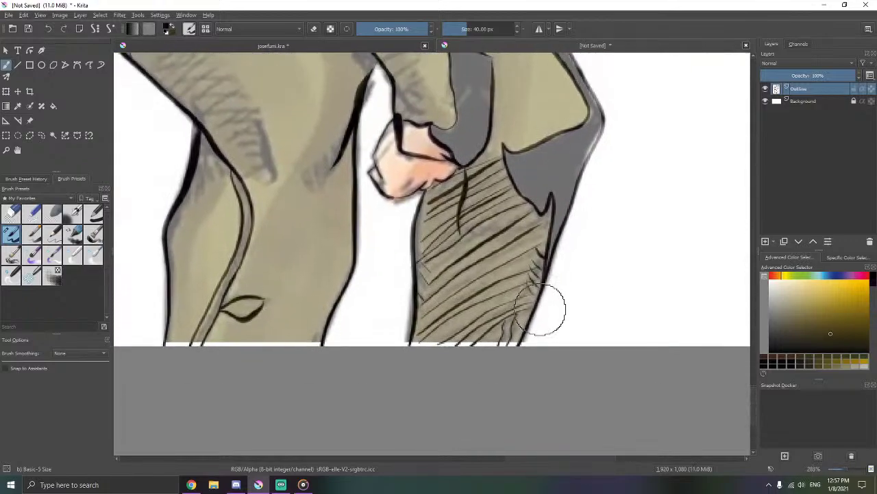
pyautogui.scroll(3, 450, 282)
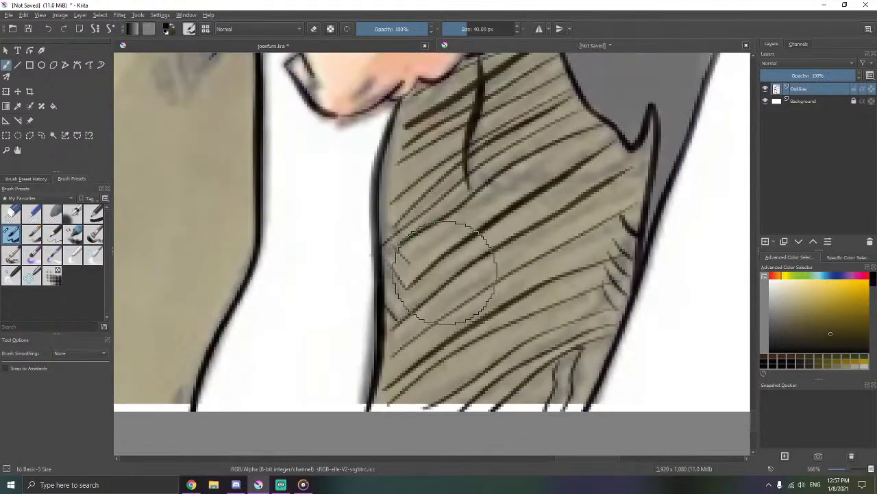
pyautogui.scroll(-5, 444, 274)
pyautogui.scroll(4, 486, 288)
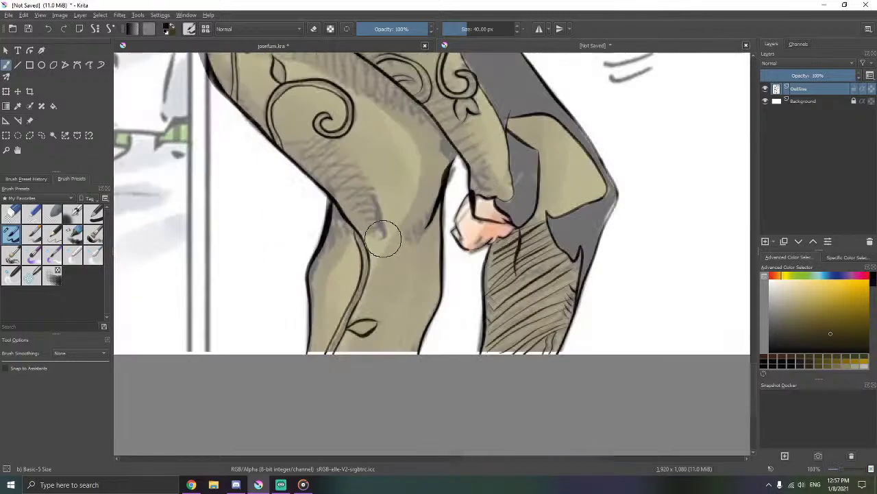
pyautogui.moveTo(401, 217)
pyautogui.mouseDown()
pyautogui.moveTo(406, 252)
pyautogui.moveTo(422, 248)
pyautogui.moveTo(410, 249)
pyautogui.mouseUp()
pyautogui.hotkey('ctrl', 'z')
pyautogui.hotkey('ctrl', 'z')
pyautogui.hotkey('ctrl', 'z')
# - Hatch the shadow beside the crease at the back of the near leg's knee with short strokes
pyautogui.moveTo(410, 211); pyautogui.dragTo(417, 243)
pyautogui.moveTo(429, 197); pyautogui.dragTo(436, 220)
pyautogui.moveTo(437, 188)
pyautogui.mouseDown()
pyautogui.moveTo(444, 213)
pyautogui.moveTo(549, 319)
pyautogui.mouseUp()
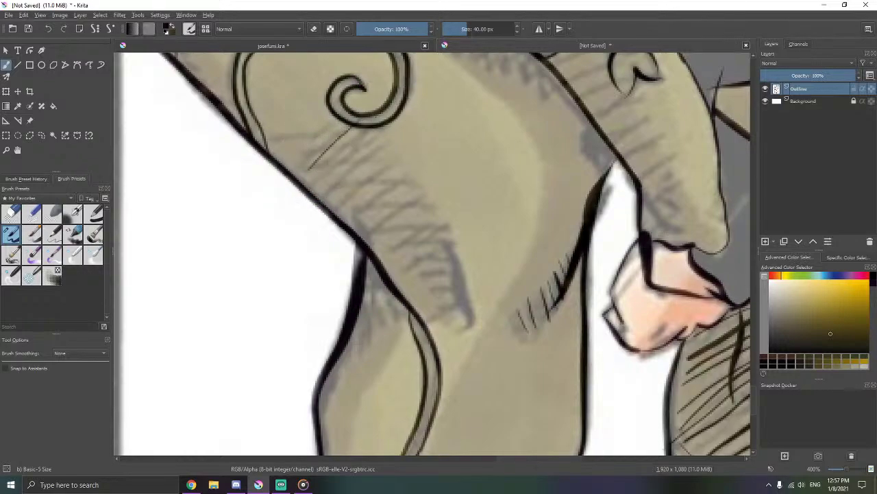
# - Cross-hatch the shadow below the near leg's scroll ornament with diagonal and horizontal strokes, ending in a dark fold mark with short ticks
pyautogui.moveTo(379, 129); pyautogui.dragTo(315, 185)
pyautogui.moveTo(383, 146)
pyautogui.mouseDown()
pyautogui.moveTo(332, 197)
pyautogui.moveTo(416, 181)
pyautogui.moveTo(384, 192)
pyautogui.moveTo(353, 220)
pyautogui.mouseUp()
pyautogui.moveTo(413, 189); pyautogui.dragTo(365, 233)
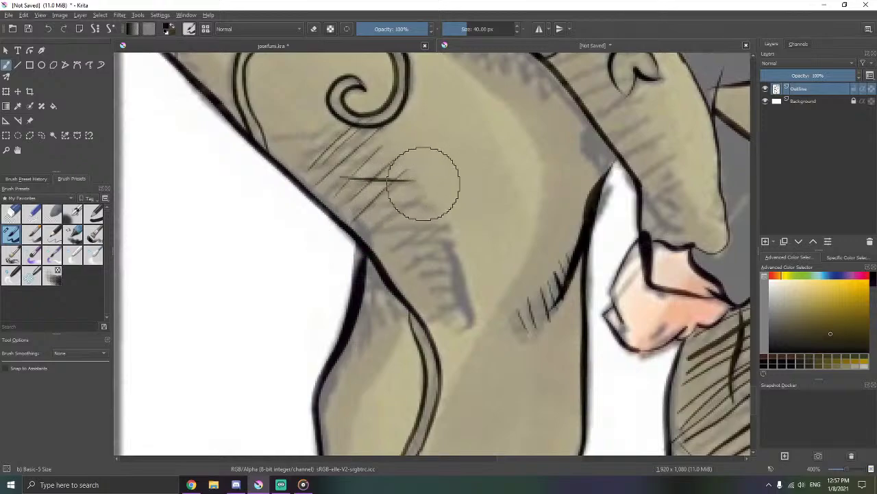
pyautogui.moveTo(426, 185); pyautogui.dragTo(366, 241)
pyautogui.moveTo(355, 196); pyautogui.dragTo(425, 201)
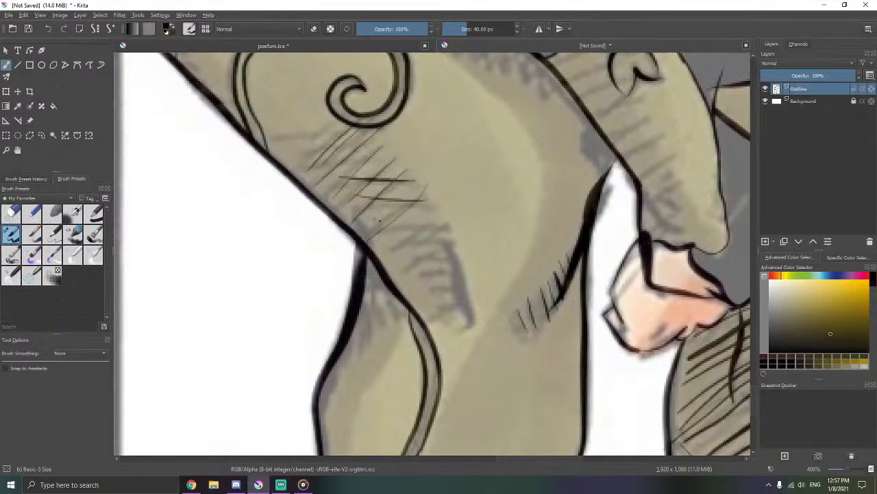
pyautogui.moveTo(374, 219); pyautogui.dragTo(449, 224)
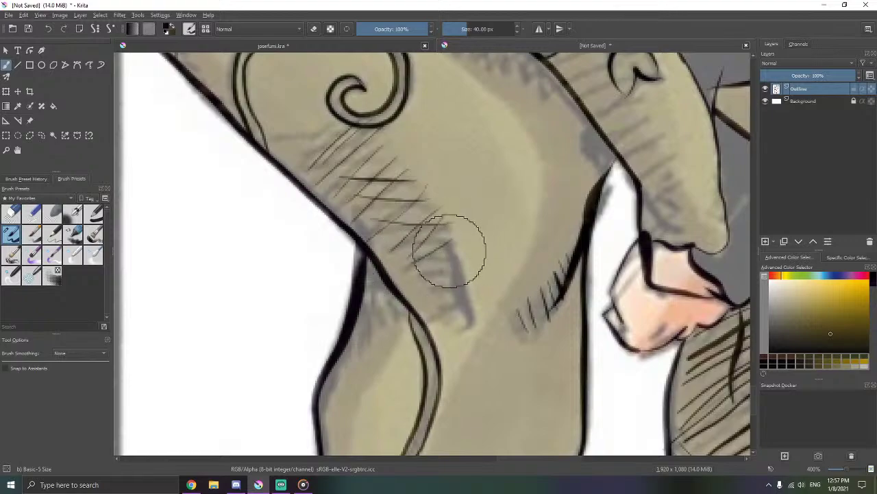
pyautogui.moveTo(423, 264); pyautogui.dragTo(451, 264)
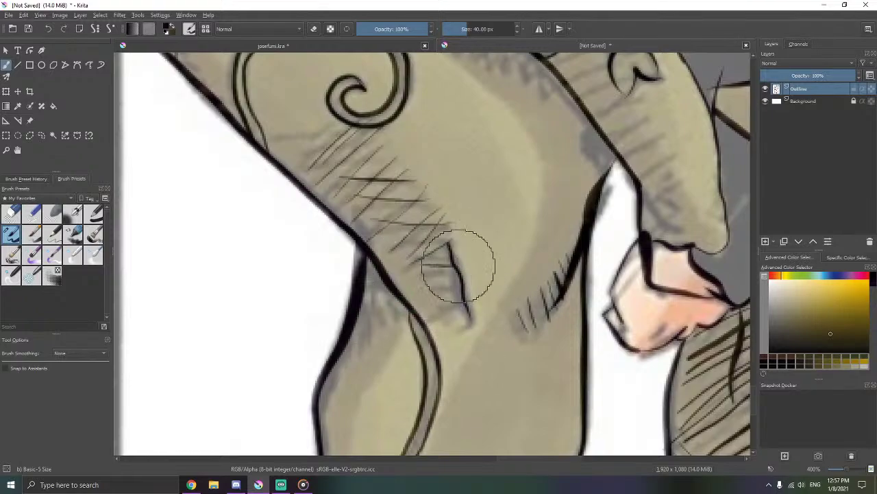
pyautogui.moveTo(436, 321); pyautogui.dragTo(469, 302)
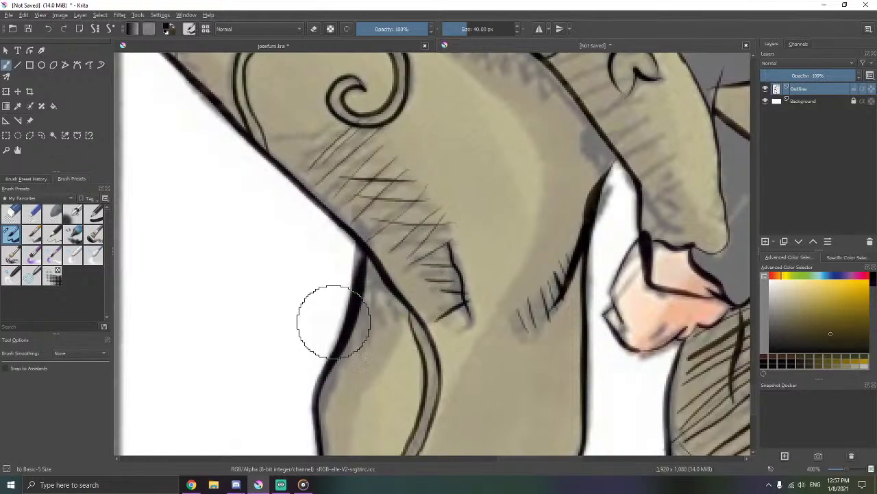
pyautogui.moveTo(365, 278)
pyautogui.mouseDown()
pyautogui.moveTo(399, 315)
pyautogui.moveTo(382, 323)
pyautogui.mouseUp()
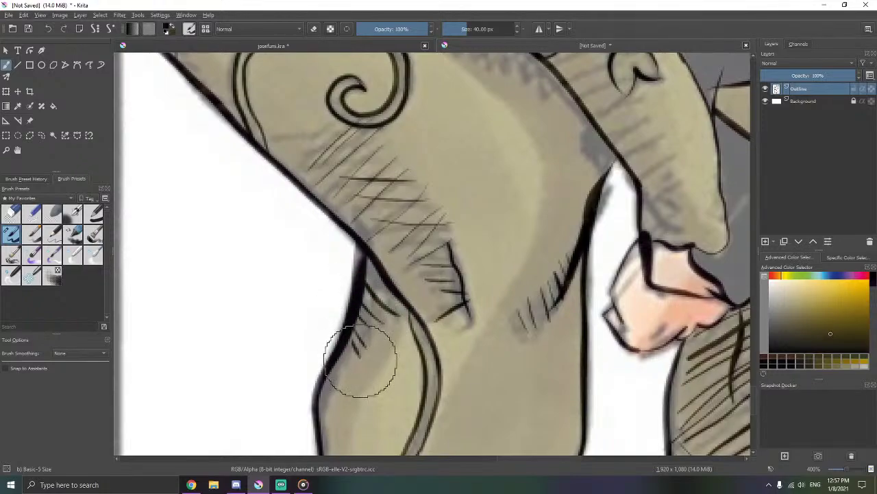
pyautogui.moveTo(354, 350); pyautogui.dragTo(343, 374)
pyautogui.hotkey('ctrl', 'z')
pyautogui.hotkey('ctrl', 'z')
pyautogui.hotkey('ctrl', 'z')
pyautogui.hotkey('ctrl', 'z')
pyautogui.hotkey('ctrl', 'z')
pyautogui.hotkey('ctrl', 'z')
pyautogui.hotkey('ctrl', 'z')
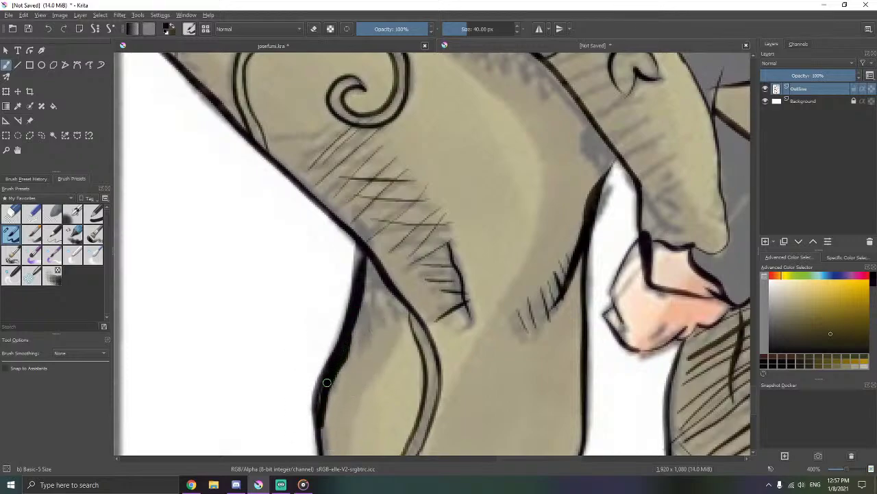
# - Thicken the outline below the near leg's bend and hatch the shadow beside it with short vertical strokes
pyautogui.moveTo(318, 409); pyautogui.dragTo(355, 340)
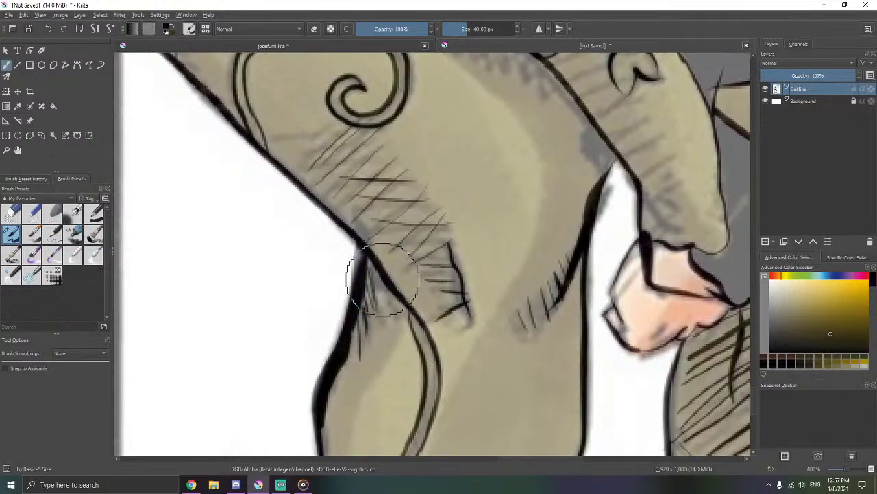
pyautogui.moveTo(382, 281); pyautogui.dragTo(385, 322)
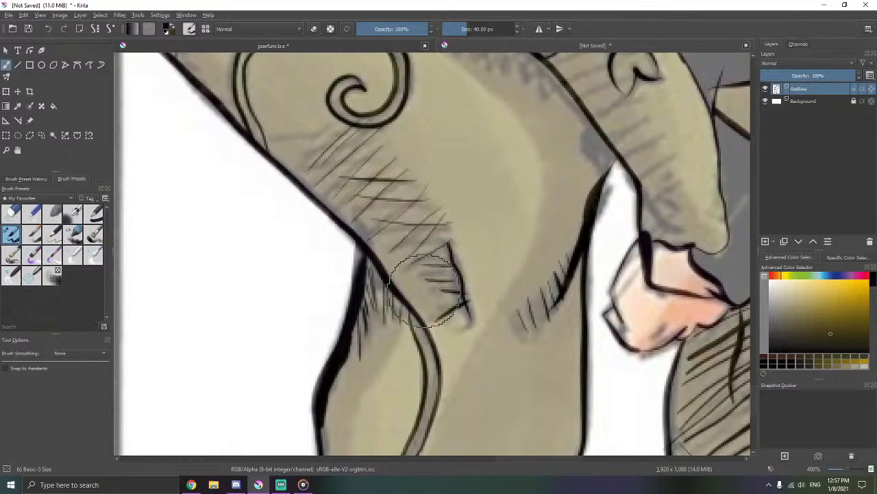
# - Hatch the shaded edge of the ornamented section above the hand with slanted strokes running from the curl down past the leaf
pyautogui.scroll(-1, 425, 288)
pyautogui.moveTo(490, 291); pyautogui.dragTo(459, 330)
pyautogui.scroll(5, 457, 262)
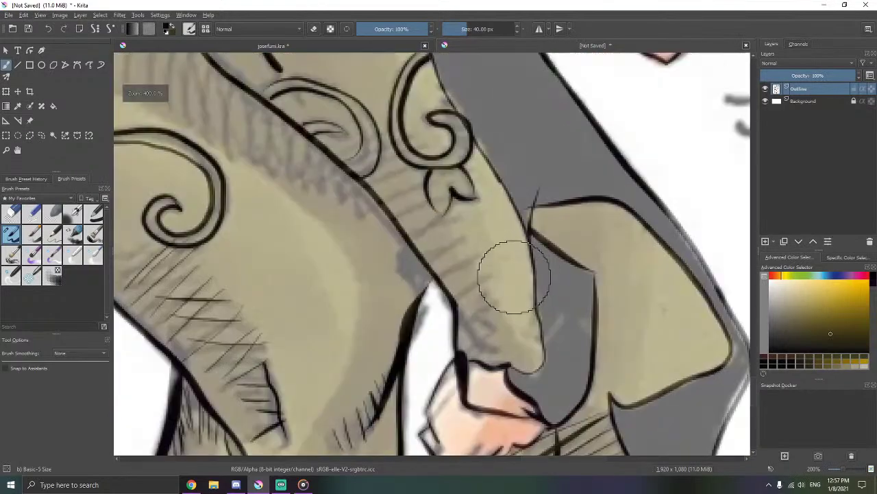
pyautogui.scroll(-1, 408, 211)
pyautogui.moveTo(384, 209); pyautogui.dragTo(486, 298)
pyautogui.scroll(1, 464, 236)
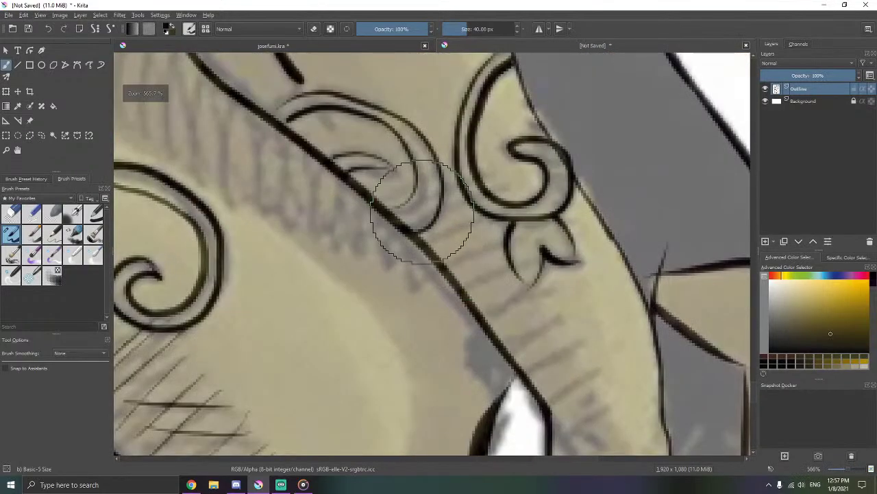
pyautogui.moveTo(398, 192)
pyautogui.mouseDown()
pyautogui.moveTo(456, 165)
pyautogui.moveTo(393, 203)
pyautogui.mouseUp()
pyautogui.moveTo(471, 209); pyautogui.dragTo(413, 220)
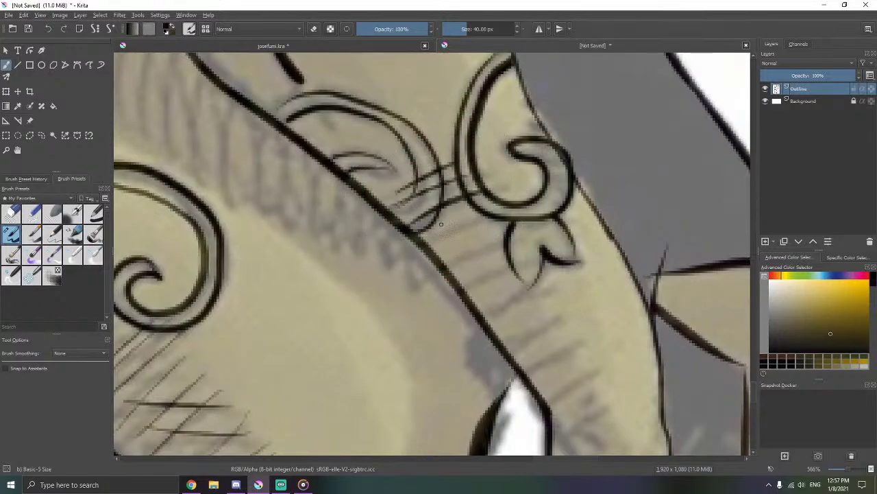
pyautogui.moveTo(503, 230); pyautogui.dragTo(442, 244)
pyautogui.moveTo(499, 251)
pyautogui.mouseDown()
pyautogui.moveTo(458, 261)
pyautogui.moveTo(513, 272)
pyautogui.mouseUp()
pyautogui.moveTo(492, 307); pyautogui.dragTo(541, 277)
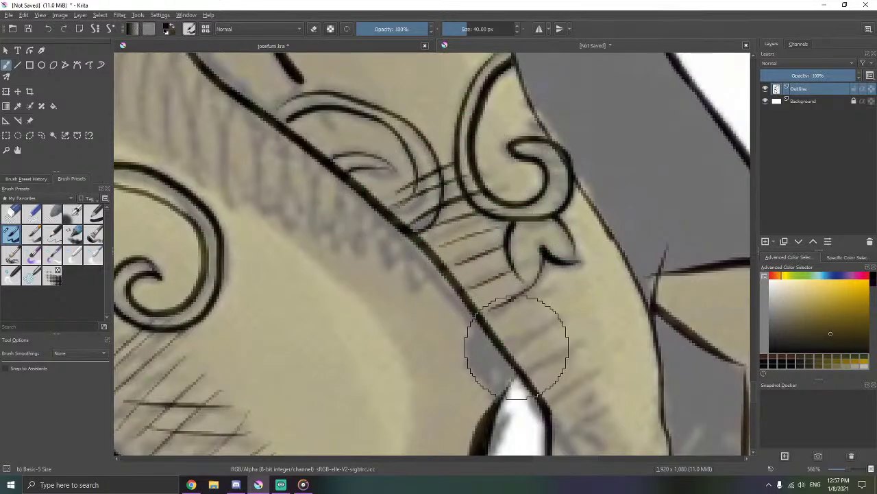
# - Continue the slanted hatching down toward the hand and ink a curved fold with short creases above it, undoing the rejected strokes
pyautogui.moveTo(521, 344)
pyautogui.mouseDown()
pyautogui.moveTo(561, 318)
pyautogui.moveTo(474, 186)
pyautogui.mouseUp()
pyautogui.moveTo(501, 226); pyautogui.dragTo(464, 246)
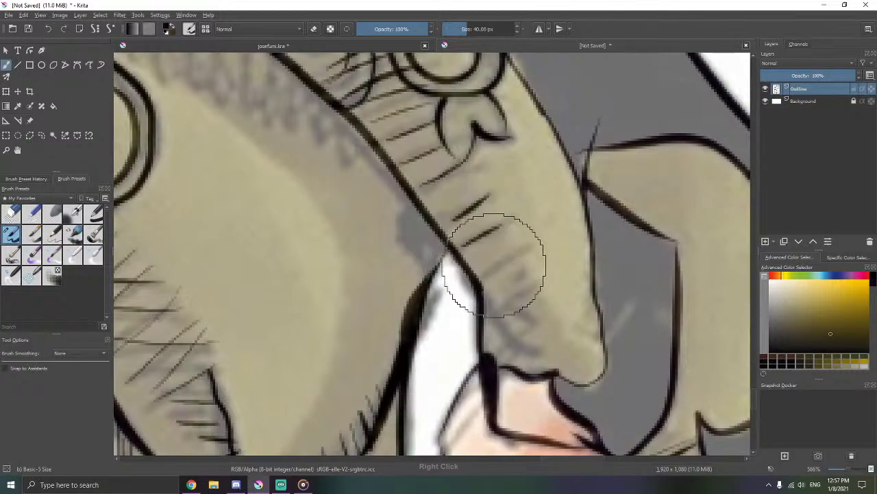
pyautogui.moveTo(513, 257)
pyautogui.mouseDown()
pyautogui.moveTo(490, 273)
pyautogui.moveTo(532, 273)
pyautogui.mouseUp()
pyautogui.moveTo(514, 297)
pyautogui.mouseDown()
pyautogui.moveTo(536, 284)
pyautogui.moveTo(519, 341)
pyautogui.moveTo(542, 346)
pyautogui.mouseUp()
pyautogui.hotkey('ctrl', 'z')
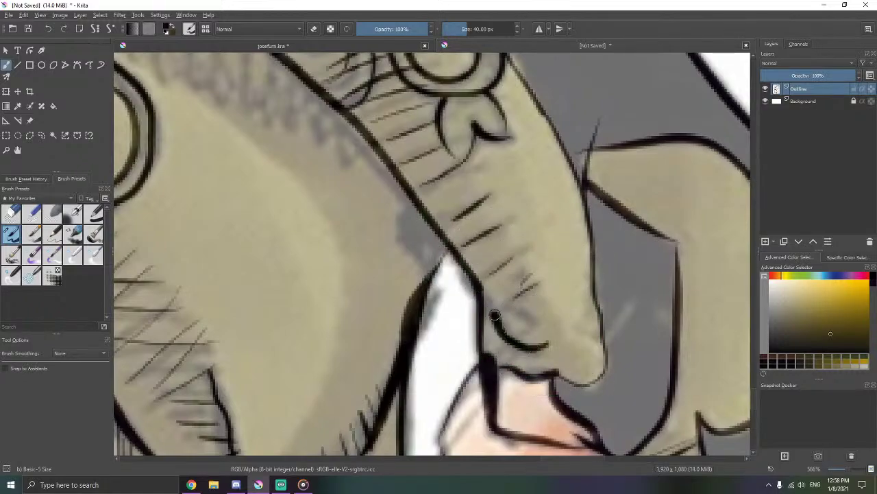
pyautogui.hotkey('ctrl', 'z')
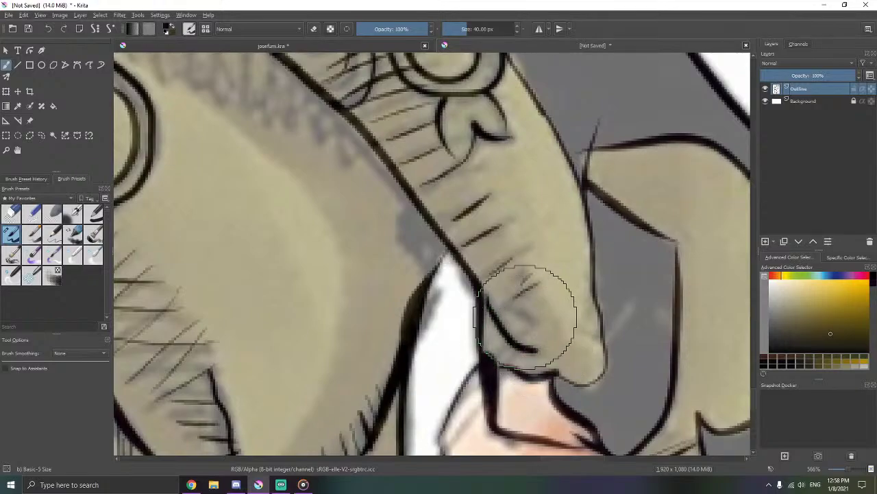
pyautogui.hotkey('ctrl', 'z')
pyautogui.moveTo(497, 315)
pyautogui.mouseDown()
pyautogui.moveTo(484, 298)
pyautogui.moveTo(544, 319)
pyautogui.mouseUp()
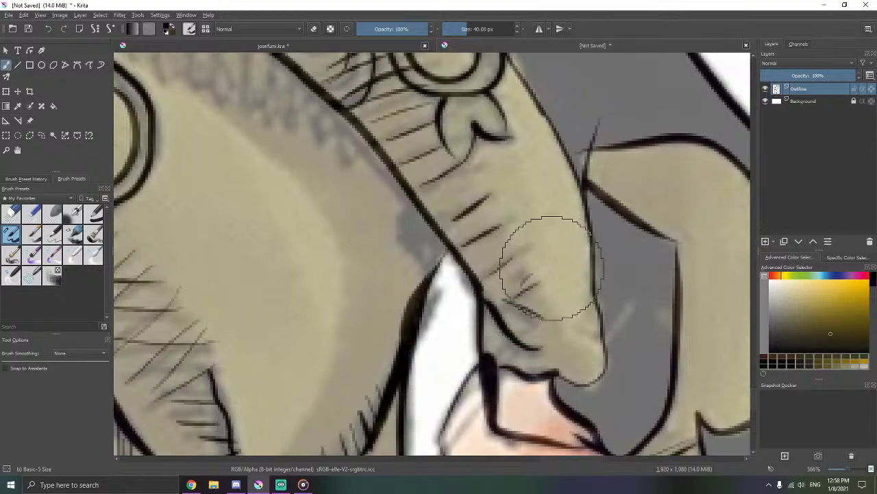
pyautogui.moveTo(585, 213)
pyautogui.mouseDown()
pyautogui.moveTo(569, 293)
pyautogui.moveTo(546, 347)
pyautogui.mouseUp()
pyautogui.hotkey('ctrl', 'z')
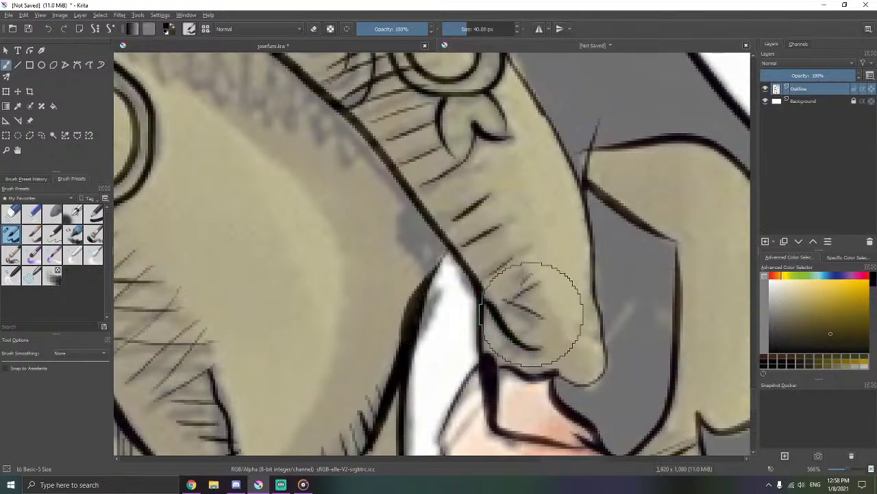
pyautogui.scroll(-2, 494, 319)
pyautogui.scroll(1, 444, 282)
pyautogui.moveTo(392, 244); pyautogui.dragTo(571, 409)
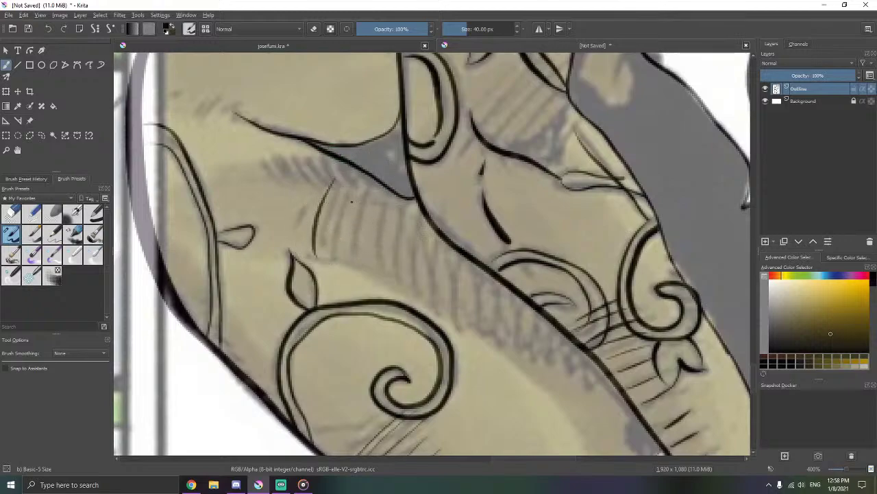
pyautogui.moveTo(356, 189); pyautogui.dragTo(346, 248)
pyautogui.moveTo(382, 190)
pyautogui.mouseDown()
pyautogui.moveTo(367, 258)
pyautogui.moveTo(392, 260)
pyautogui.mouseUp()
pyautogui.hotkey('ctrl', 'z')
pyautogui.hotkey('ctrl', 'z')
pyautogui.hotkey('ctrl', 'z')
pyautogui.hotkey('ctrl', 'z')
pyautogui.hotkey('ctrl', 'z')
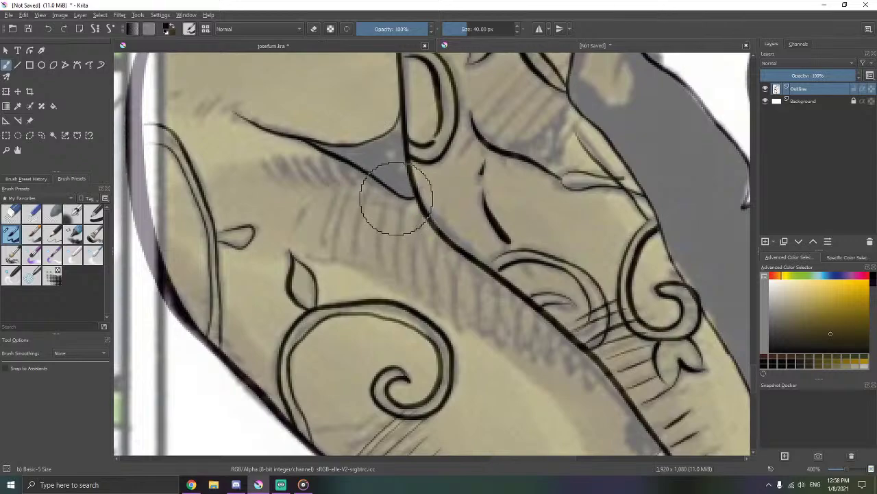
# - Set brush smoothing to Stabilizer and hatch the shadow beneath the near leg's gray crease with near-vertical strokes
pyautogui.hotkey('ctrl', 'F1')
pyautogui.moveTo(336, 184); pyautogui.dragTo(324, 245)
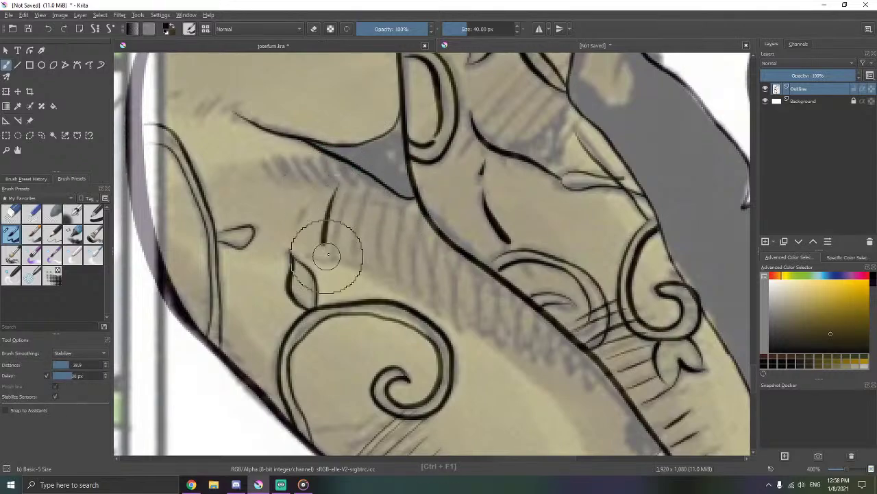
pyautogui.moveTo(351, 186)
pyautogui.mouseDown()
pyautogui.moveTo(355, 250)
pyautogui.moveTo(368, 186)
pyautogui.moveTo(385, 262)
pyautogui.mouseUp()
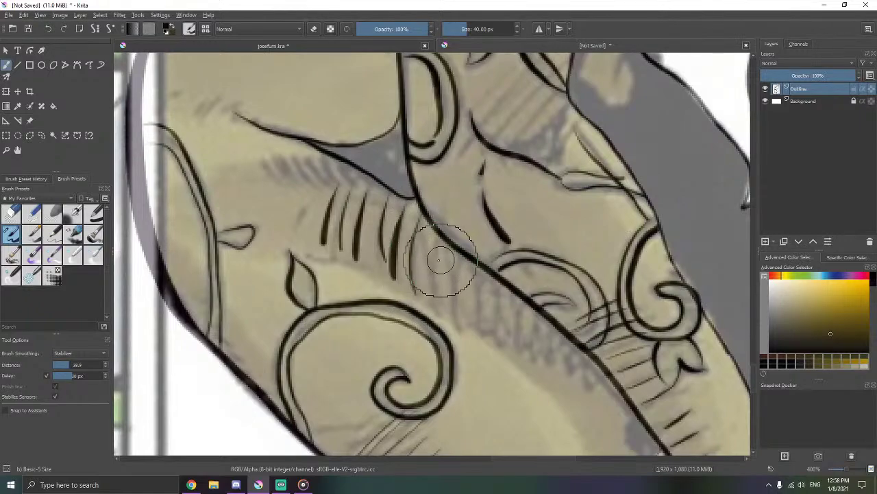
pyautogui.moveTo(440, 259); pyautogui.dragTo(424, 205)
pyautogui.moveTo(378, 181); pyautogui.dragTo(398, 261)
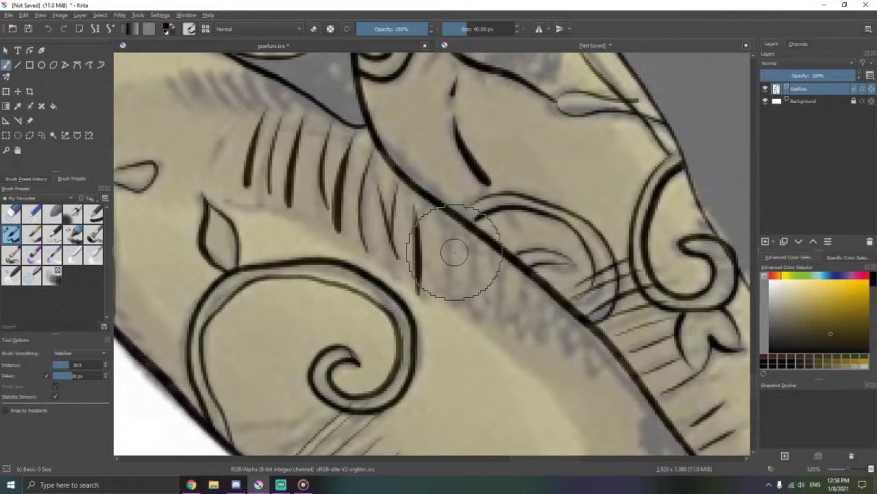
# - Extend the vertical hatching along the underside of the thick dividing line toward the lower end of the shadow
pyautogui.moveTo(450, 232); pyautogui.dragTo(459, 300)
pyautogui.moveTo(476, 246); pyautogui.dragTo(476, 316)
pyautogui.moveTo(502, 266); pyautogui.dragTo(501, 315)
pyautogui.moveTo(495, 277)
pyautogui.mouseDown()
pyautogui.moveTo(459, 221)
pyautogui.moveTo(469, 280)
pyautogui.mouseUp()
pyautogui.moveTo(502, 237); pyautogui.dragTo(504, 296)
pyautogui.moveTo(527, 266); pyautogui.dragTo(529, 301)
pyautogui.moveTo(472, 229); pyautogui.dragTo(472, 232)
# - Add a row of short slanted ticks directly under the upper crease line of the near leg
pyautogui.moveTo(475, 268); pyautogui.dragTo(503, 386)
pyautogui.moveTo(418, 294); pyautogui.dragTo(503, 356)
pyautogui.moveTo(332, 268); pyautogui.dragTo(456, 317)
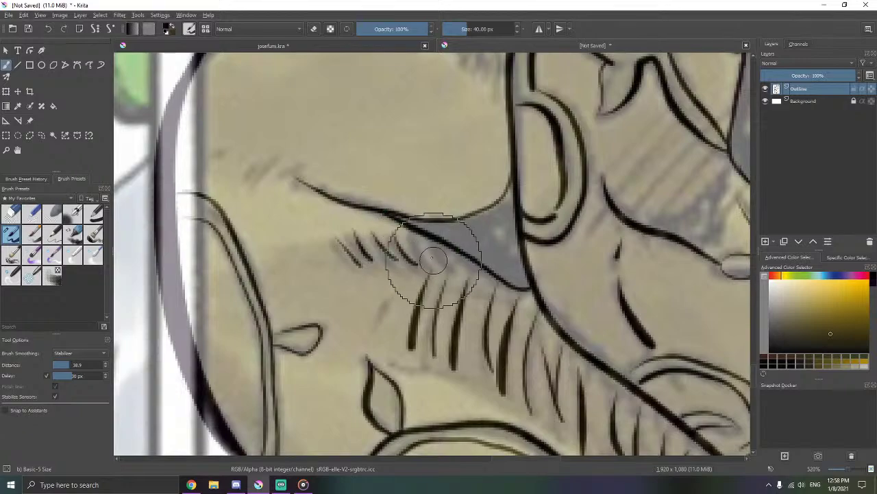
pyautogui.moveTo(437, 244); pyautogui.dragTo(450, 264)
# - Ink short diagonal ticks from the near leg's outer edge onto the tapered end of the crease line
pyautogui.moveTo(406, 271); pyautogui.dragTo(449, 334)
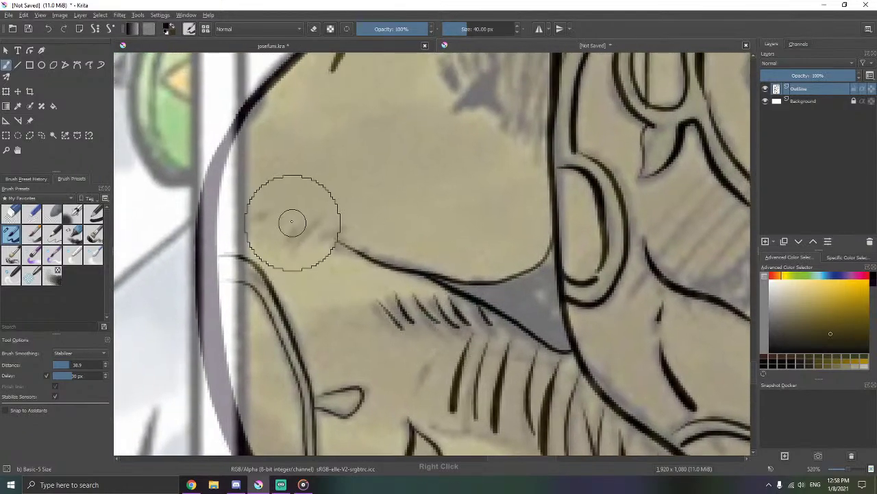
pyautogui.moveTo(270, 211)
pyautogui.mouseDown()
pyautogui.moveTo(254, 225)
pyautogui.moveTo(286, 225)
pyautogui.moveTo(278, 237)
pyautogui.mouseUp()
pyautogui.moveTo(302, 223)
pyautogui.mouseDown()
pyautogui.moveTo(291, 239)
pyautogui.moveTo(331, 246)
pyautogui.moveTo(360, 265)
pyautogui.mouseUp()
pyautogui.moveTo(384, 256)
pyautogui.mouseDown()
pyautogui.moveTo(374, 274)
pyautogui.moveTo(414, 276)
pyautogui.mouseUp()
# - Hatch the shadow beside the long vertical line above the crease with long curved strokes, undoing one misplaced stroke
pyautogui.moveTo(421, 178); pyautogui.dragTo(413, 309)
pyautogui.moveTo(433, 142)
pyautogui.mouseDown()
pyautogui.moveTo(360, 194)
pyautogui.moveTo(339, 101)
pyautogui.mouseUp()
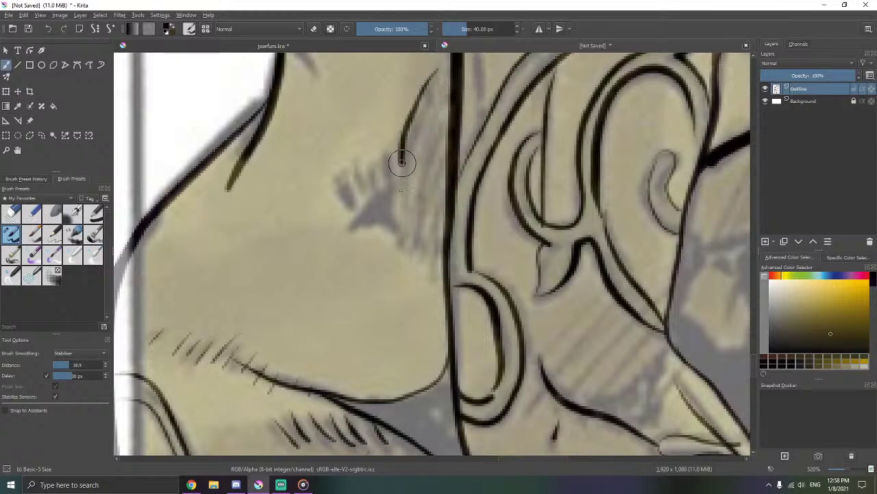
pyautogui.moveTo(401, 190); pyautogui.dragTo(400, 203)
pyautogui.moveTo(441, 85); pyautogui.dragTo(438, 86)
pyautogui.moveTo(416, 165); pyautogui.dragTo(447, 116)
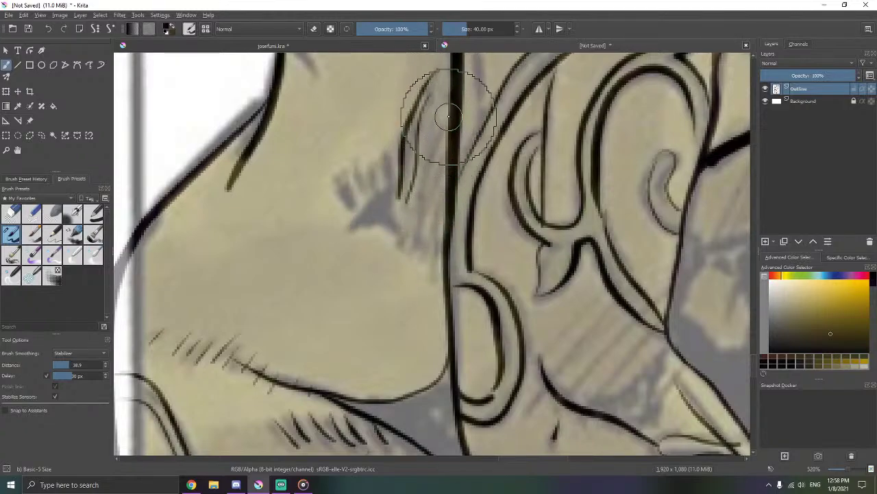
pyautogui.moveTo(442, 217); pyautogui.dragTo(440, 238)
pyautogui.hotkey('ctrl', 'z')
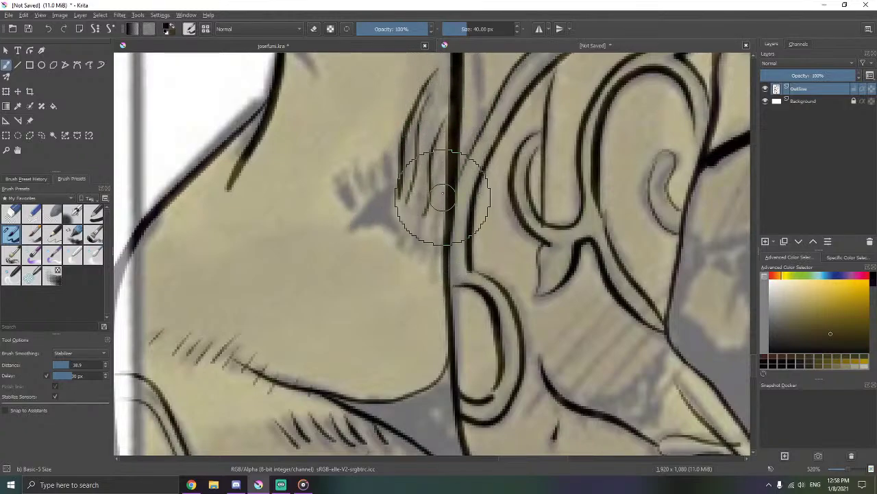
pyautogui.moveTo(452, 153); pyautogui.dragTo(449, 157)
# - Add a fan of short ticks above the small triangular shadow beside the curved hatching, undoing one stroke
pyautogui.moveTo(338, 176); pyautogui.dragTo(344, 210)
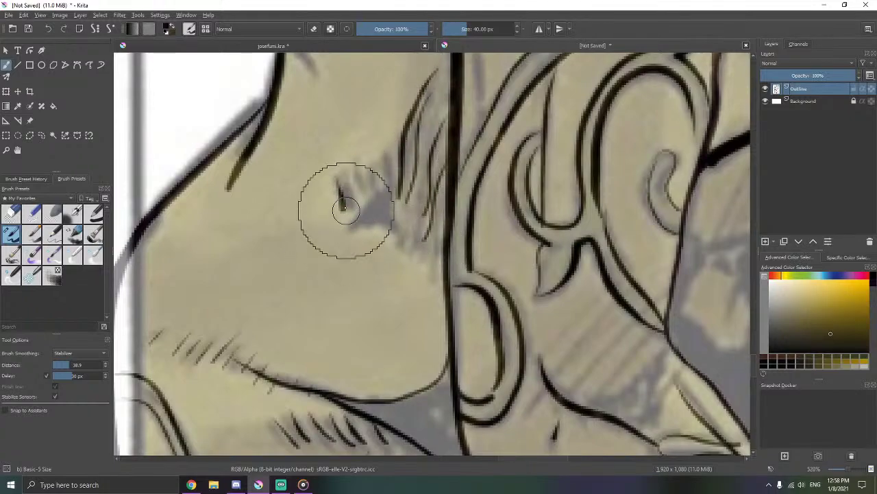
pyautogui.moveTo(354, 154)
pyautogui.mouseDown()
pyautogui.moveTo(345, 178)
pyautogui.moveTo(354, 203)
pyautogui.moveTo(355, 164)
pyautogui.moveTo(367, 196)
pyautogui.moveTo(381, 148)
pyautogui.moveTo(393, 181)
pyautogui.mouseUp()
pyautogui.hotkey('ctrl', 'z')
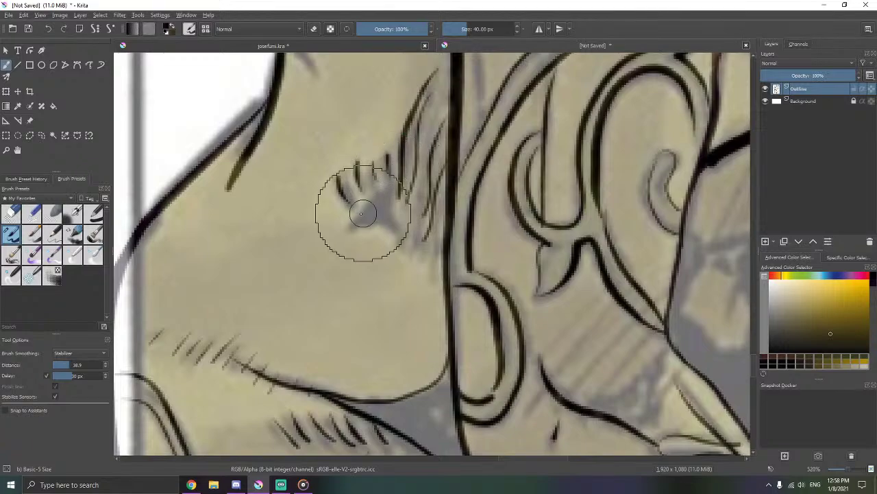
# - Outline the small triangular shadow below the ticks, set brush smoothing to None and fill the triangle with black
pyautogui.moveTo(363, 214); pyautogui.dragTo(344, 229)
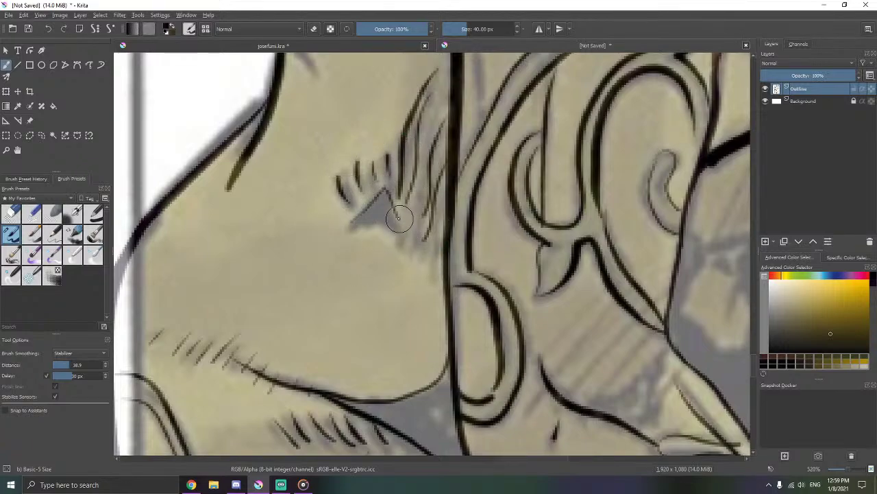
pyautogui.moveTo(398, 218); pyautogui.dragTo(354, 223)
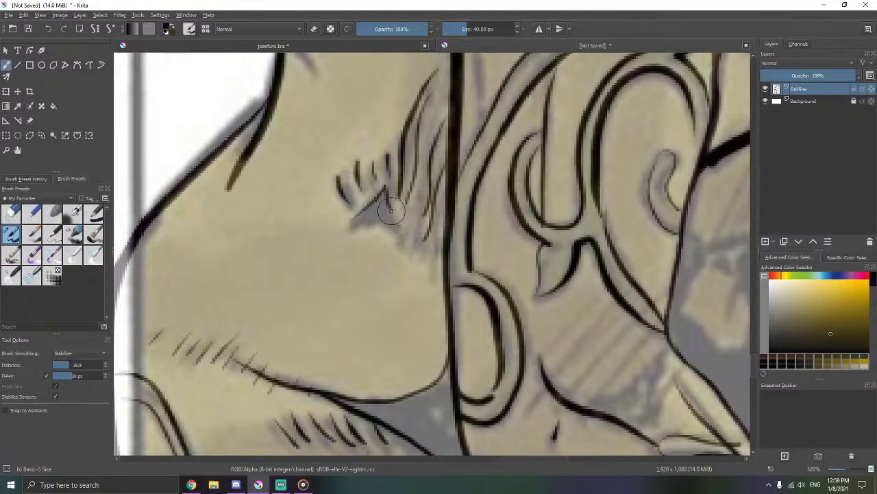
pyautogui.moveTo(353, 224); pyautogui.dragTo(347, 227)
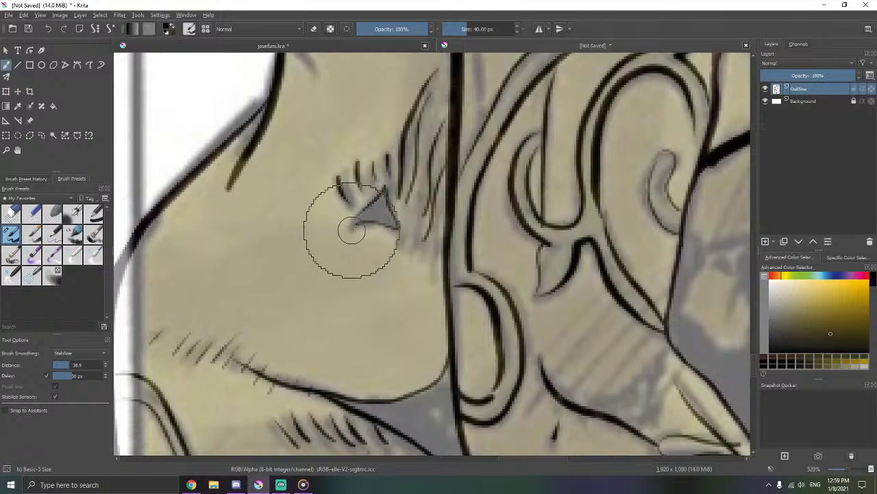
pyautogui.rightClick(380, 221)
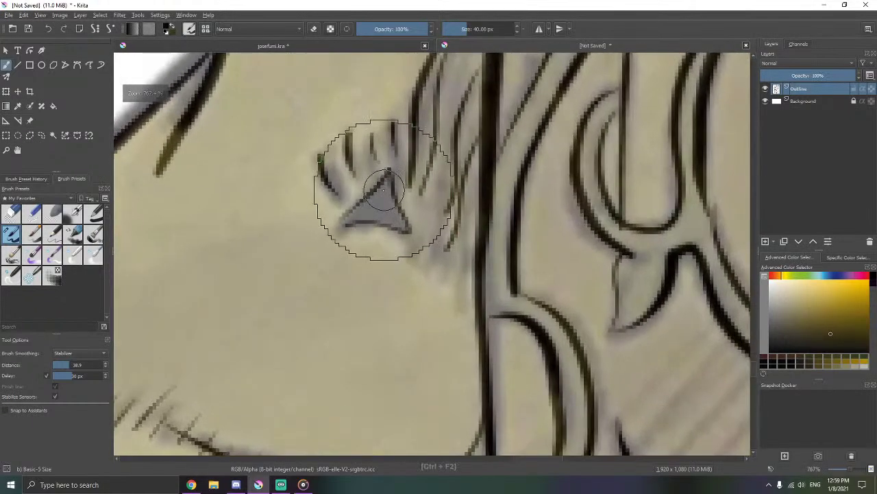
pyautogui.hotkey('ctrl', 'F2')
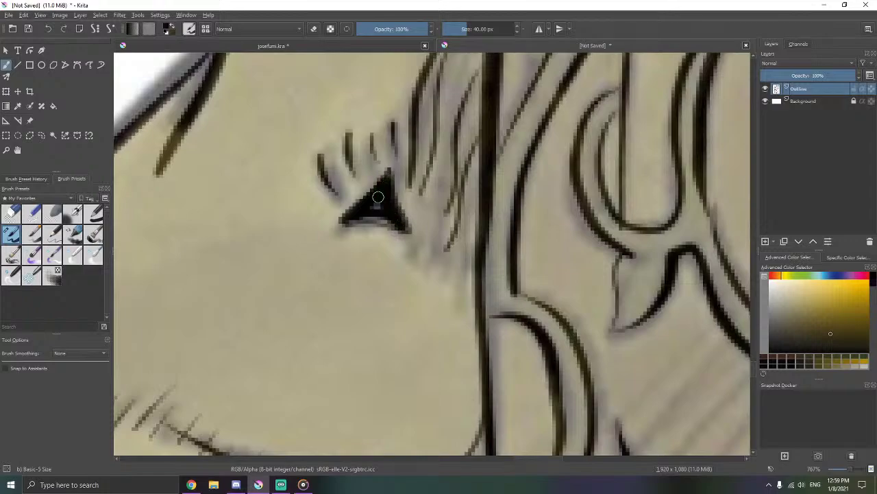
# - Add short slanted hatch strokes in the shadow between the black triangle and the long vertical line
pyautogui.moveTo(394, 224)
pyautogui.mouseDown()
pyautogui.moveTo(407, 167)
pyautogui.moveTo(400, 151)
pyautogui.moveTo(401, 208)
pyautogui.mouseUp()
pyautogui.scroll(5, 432, 205)
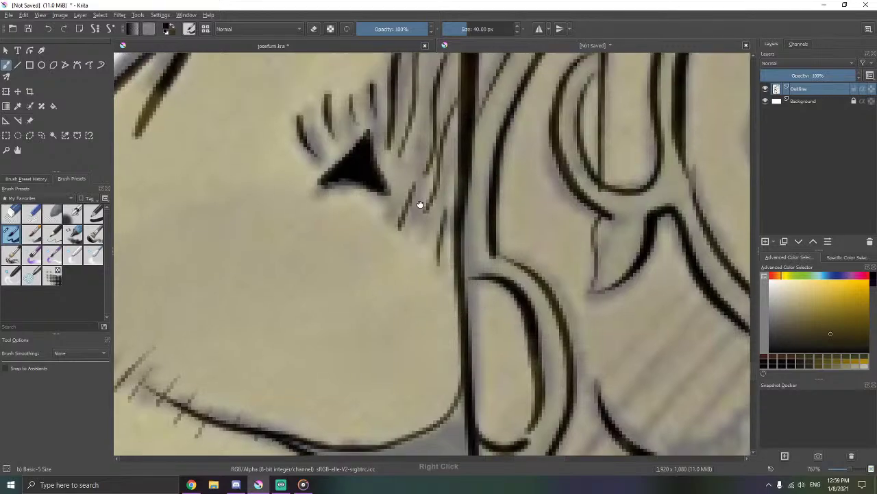
pyautogui.scroll(1, 398, 217)
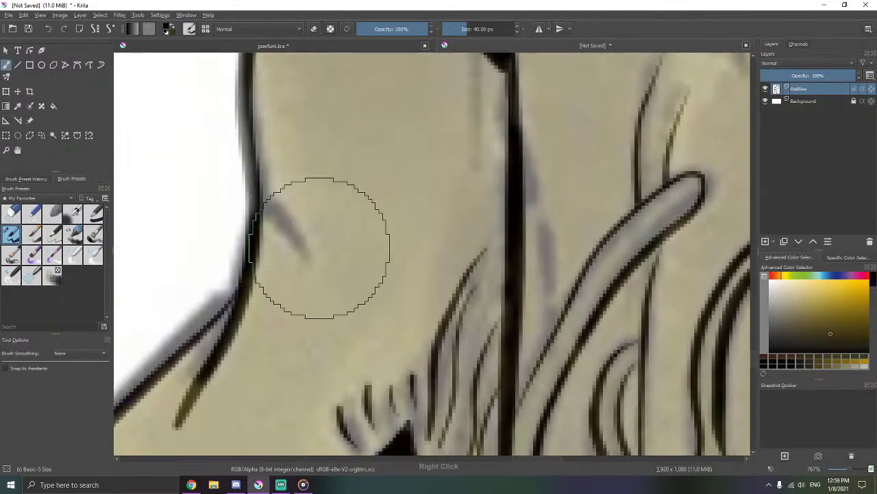
# - Set brush smoothing to Stabilizer, then ink the short tapered fold on the arm's outer edge and the narrow shadow marks beside the long vertical line
pyautogui.hotkey('ctrl', 'F1')
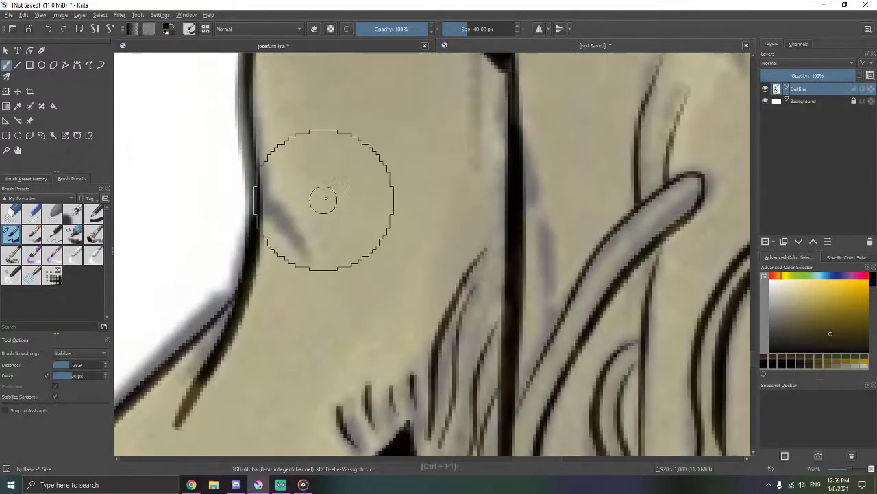
pyautogui.moveTo(314, 269); pyautogui.dragTo(271, 201)
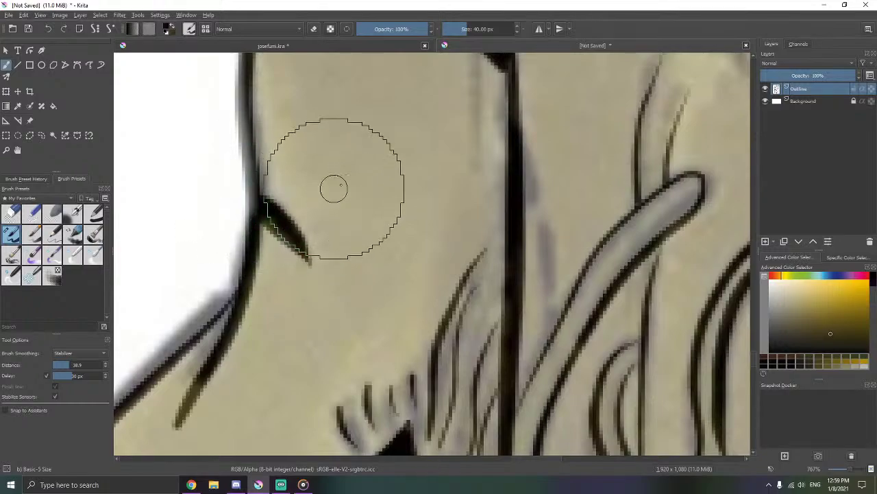
pyautogui.moveTo(375, 164); pyautogui.dragTo(254, 135)
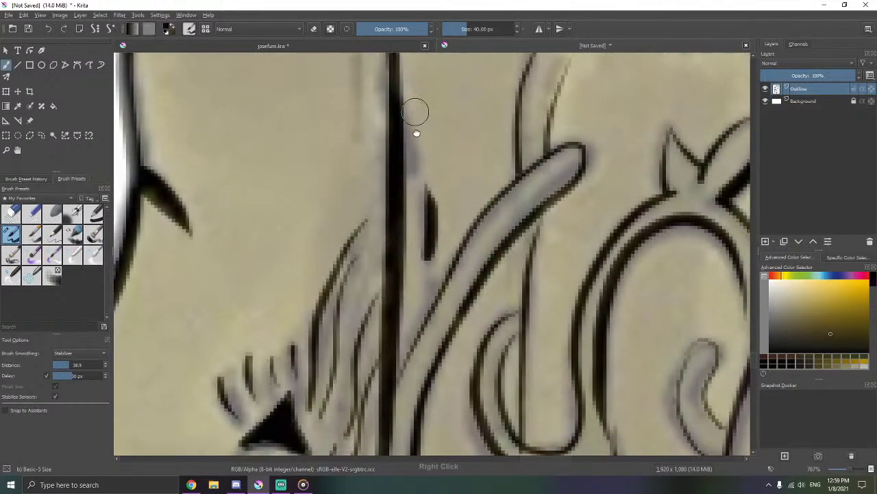
pyautogui.scroll(2, 416, 112)
pyautogui.scroll(-3, 523, 219)
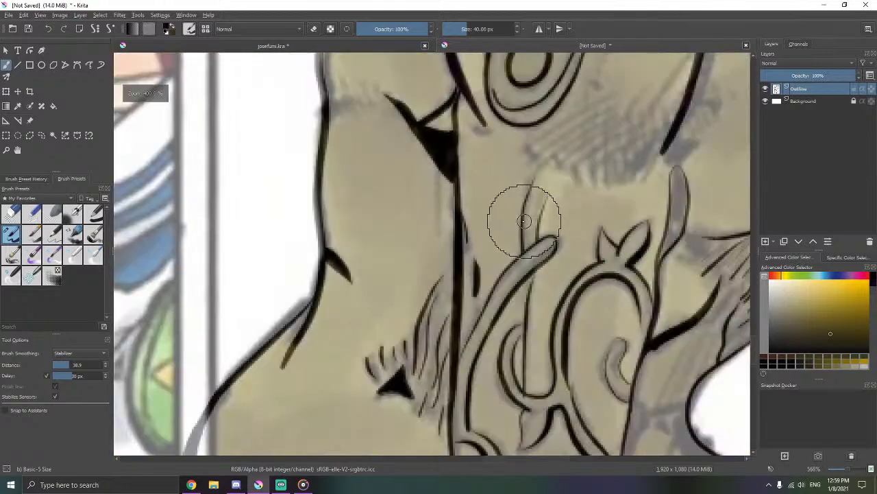
# - Hatch the sleeve crease between the arm's outer edge and the black fold with short ticks, setting brush smoothing to None
pyautogui.moveTo(529, 222); pyautogui.dragTo(509, 273)
pyautogui.scroll(3, 348, 186)
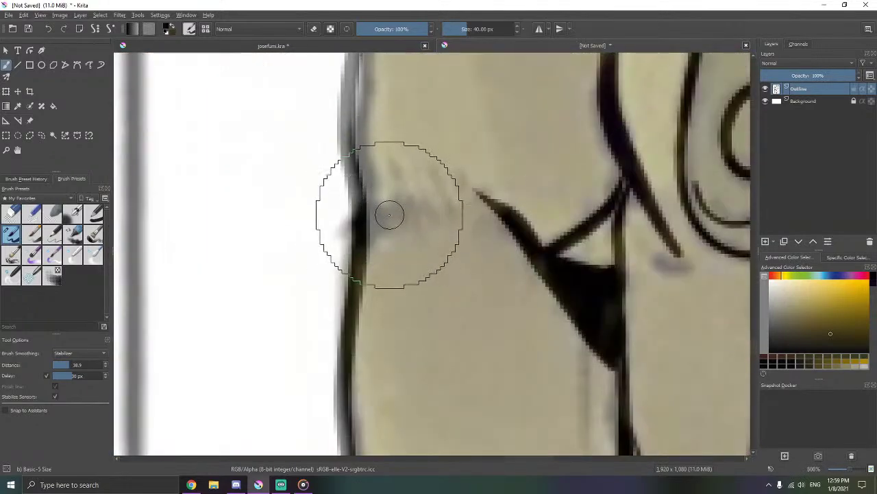
pyautogui.scroll(-2, 388, 212)
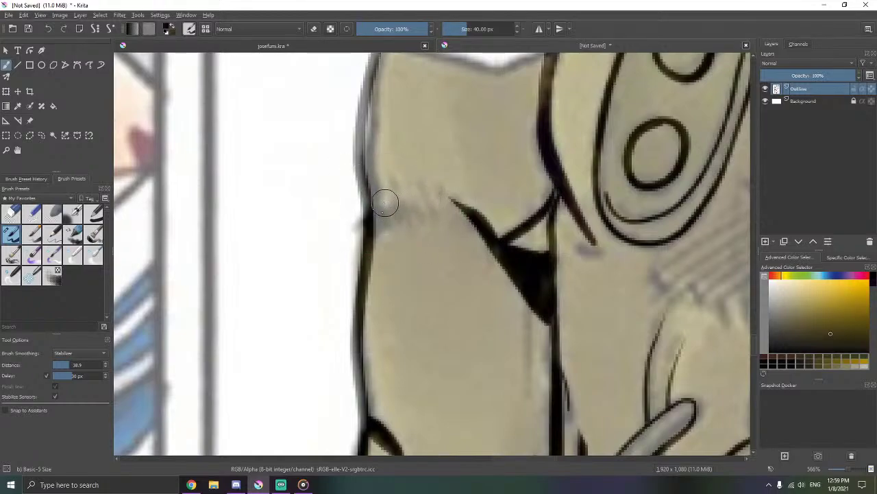
pyautogui.moveTo(385, 205)
pyautogui.mouseDown()
pyautogui.moveTo(390, 218)
pyautogui.moveTo(411, 215)
pyautogui.moveTo(419, 228)
pyautogui.moveTo(416, 213)
pyautogui.moveTo(398, 215)
pyautogui.moveTo(433, 195)
pyautogui.moveTo(408, 194)
pyautogui.mouseUp()
pyautogui.hotkey('ctrl', 'F2')
pyautogui.moveTo(379, 183); pyautogui.dragTo(383, 196)
pyautogui.moveTo(466, 196); pyautogui.dragTo(359, 143)
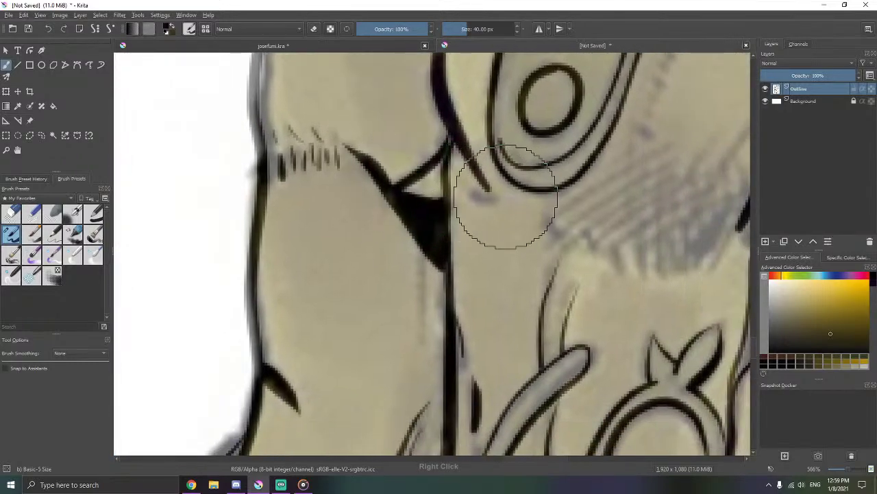
# - Ink a small dash below the tip of the shoulder fold and a thin vertical line under the black fold shadow
pyautogui.moveTo(474, 194); pyautogui.dragTo(471, 191)
pyautogui.moveTo(425, 260); pyautogui.dragTo(422, 345)
pyautogui.moveTo(523, 255); pyautogui.dragTo(422, 278)
# - Hatch the shadow below the button panel with long curved diagonal strokes, undoing the first one and setting brush smoothing to Stabilizer
pyautogui.moveTo(568, 162); pyautogui.dragTo(446, 243)
pyautogui.hotkey('ctrl', 'z')
pyautogui.hotkey('ctrl', 'F1')
pyautogui.moveTo(559, 176); pyautogui.dragTo(441, 242)
pyautogui.moveTo(574, 180); pyautogui.dragTo(470, 255)
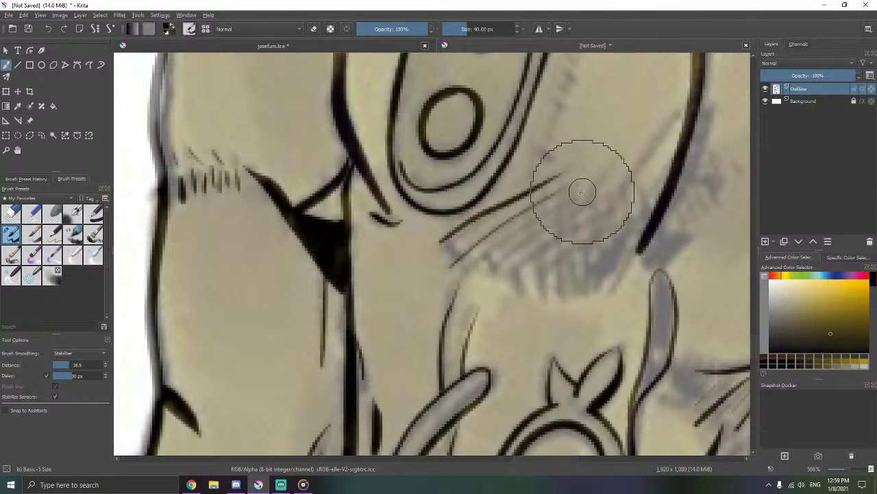
pyautogui.moveTo(582, 190); pyautogui.dragTo(473, 284)
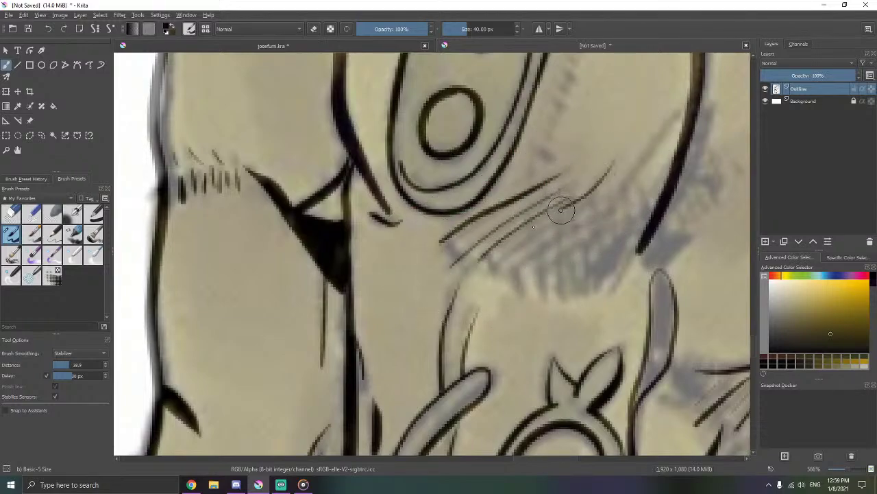
pyautogui.moveTo(561, 211); pyautogui.dragTo(479, 272)
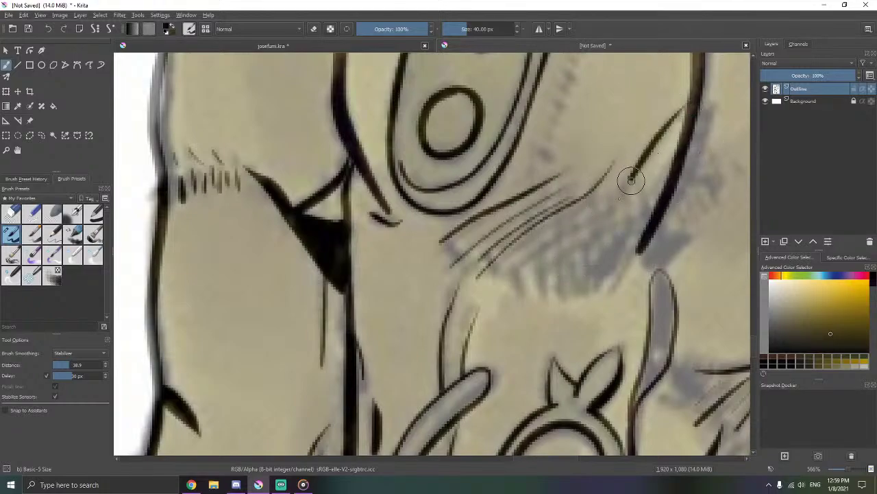
pyautogui.moveTo(593, 217); pyautogui.dragTo(507, 289)
pyautogui.moveTo(590, 206)
pyautogui.mouseDown()
pyautogui.moveTo(501, 197)
pyautogui.moveTo(458, 284)
pyautogui.moveTo(545, 223)
pyautogui.moveTo(516, 262)
pyautogui.mouseUp()
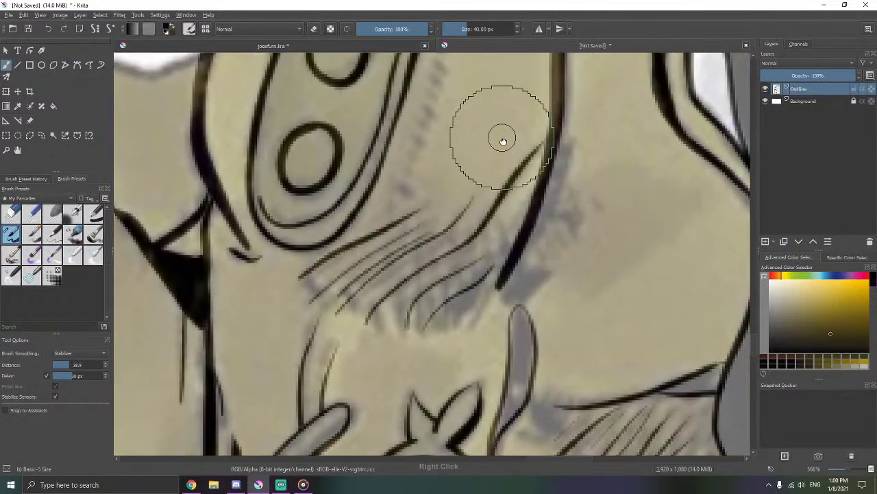
# - Ink a row of short ticks along the button panel's edge and two small dashes on the cloth above the thick fold line
pyautogui.moveTo(502, 137); pyautogui.dragTo(536, 232)
pyautogui.moveTo(469, 129)
pyautogui.mouseDown()
pyautogui.moveTo(490, 199)
pyautogui.moveTo(481, 191)
pyautogui.moveTo(453, 258)
pyautogui.moveTo(461, 292)
pyautogui.moveTo(437, 299)
pyautogui.mouseUp()
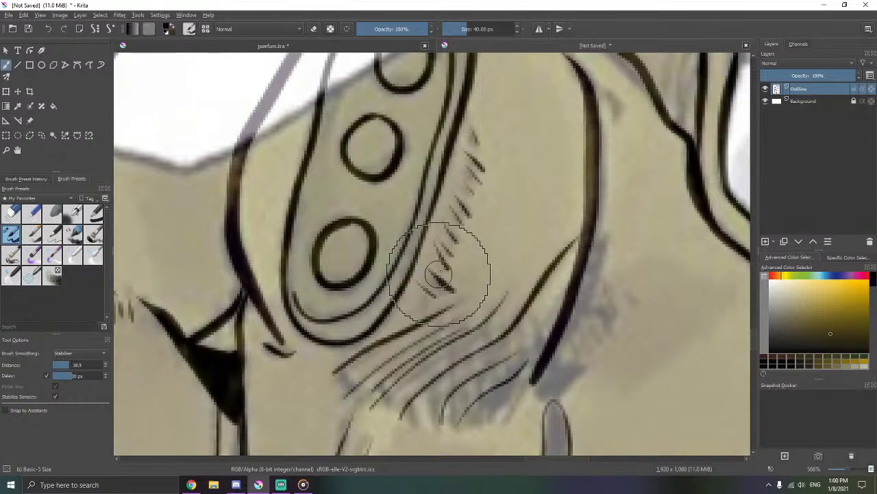
pyautogui.moveTo(514, 149)
pyautogui.mouseDown()
pyautogui.moveTo(480, 188)
pyautogui.moveTo(444, 255)
pyautogui.mouseUp()
pyautogui.moveTo(535, 180); pyautogui.dragTo(550, 223)
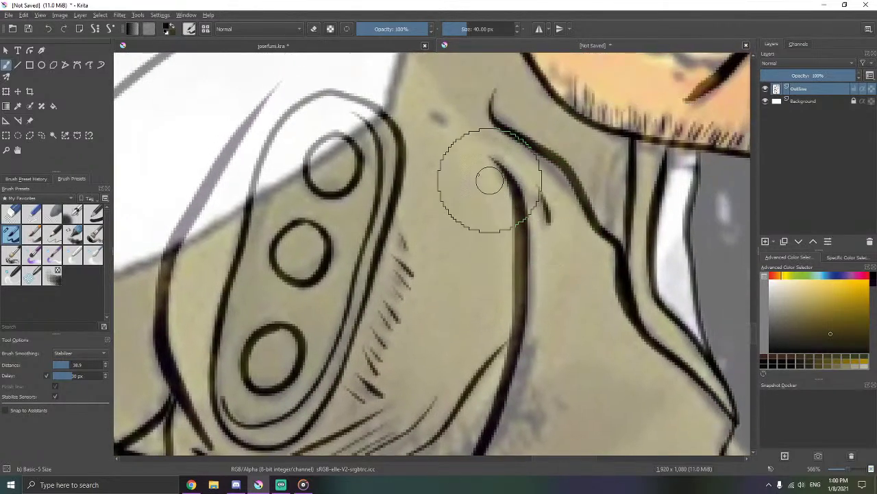
pyautogui.moveTo(430, 106); pyautogui.dragTo(449, 125)
# - Hatch the shadow beside the lower end of the thick chest fold with short strokes
pyautogui.moveTo(643, 163)
pyautogui.mouseDown()
pyautogui.moveTo(534, 128)
pyautogui.moveTo(525, 101)
pyautogui.mouseUp()
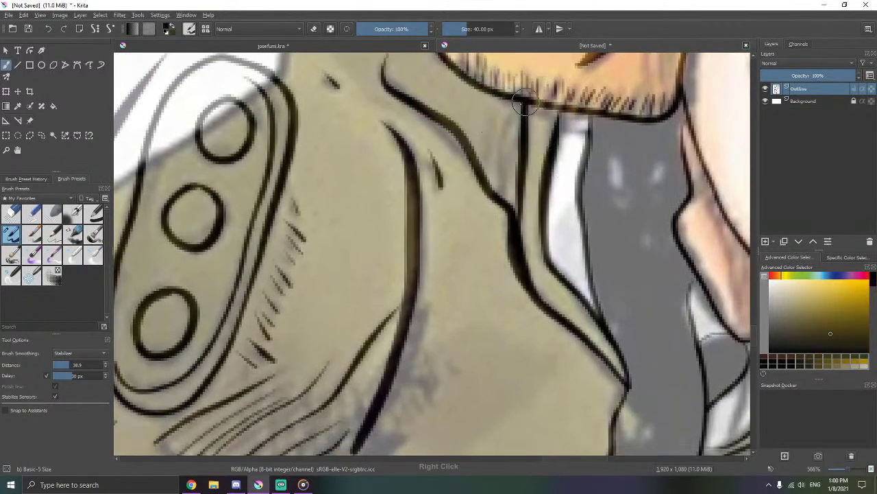
pyautogui.moveTo(468, 295); pyautogui.dragTo(529, 125)
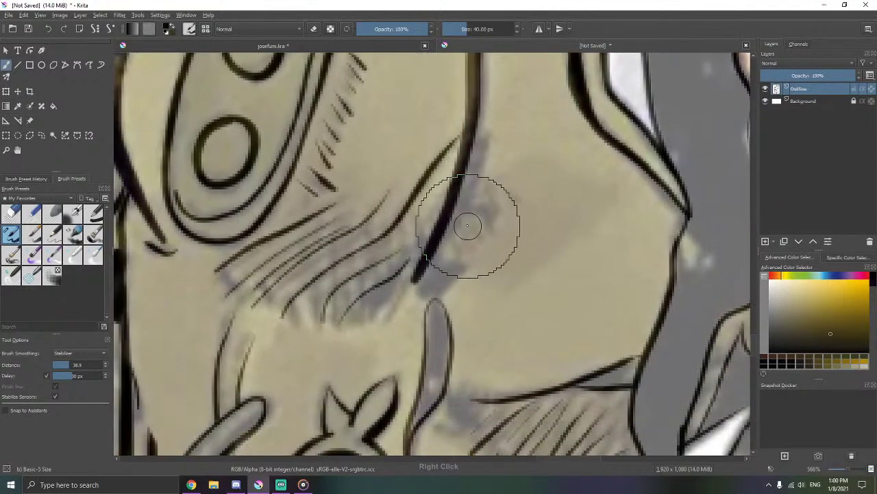
pyautogui.moveTo(507, 343); pyautogui.dragTo(510, 205)
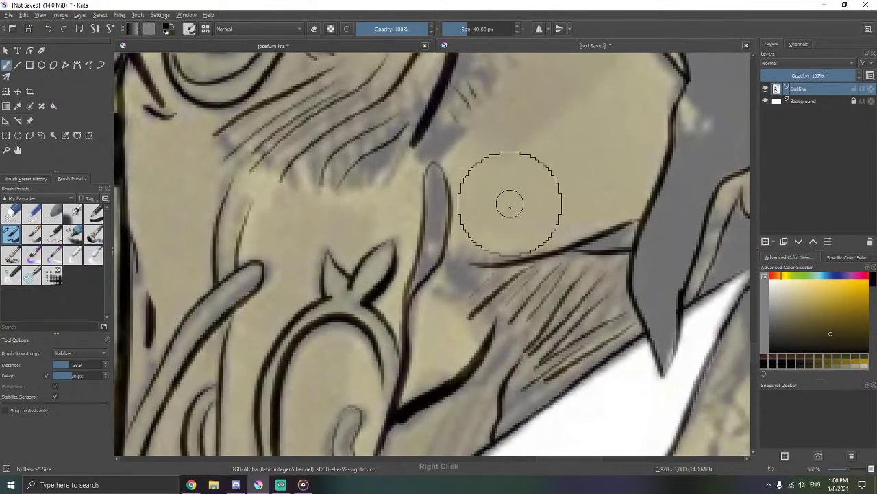
# - Hatch the narrow shadow below the thick waist fold with long diagonal strokes and outline the light patch inside the grey area beneath it
pyautogui.moveTo(593, 191); pyautogui.dragTo(454, 313)
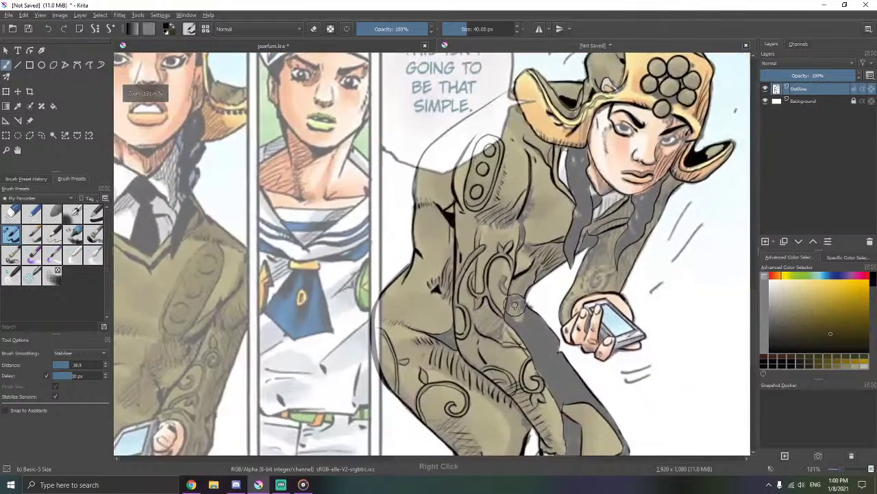
pyautogui.moveTo(536, 318); pyautogui.dragTo(439, 262)
pyautogui.moveTo(503, 218)
pyautogui.mouseDown()
pyautogui.moveTo(582, 192)
pyautogui.moveTo(589, 204)
pyautogui.mouseUp()
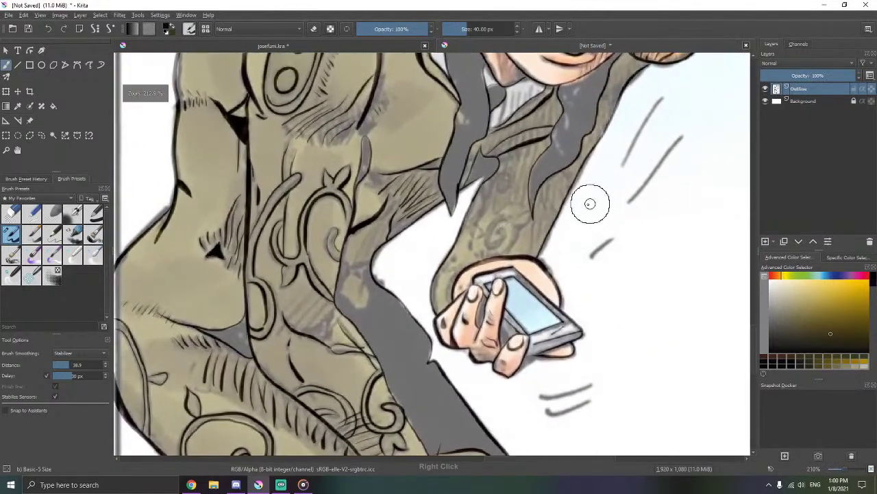
pyautogui.moveTo(390, 315); pyautogui.dragTo(426, 257)
pyautogui.scroll(3, 425, 258)
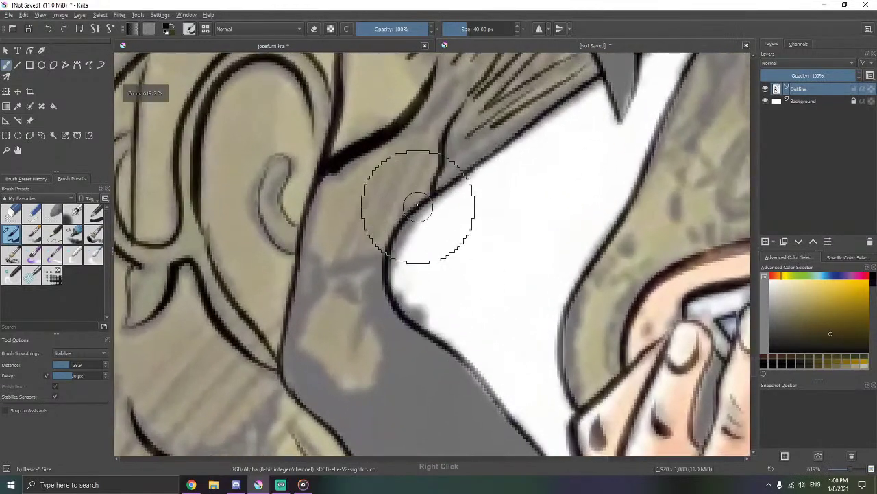
pyautogui.moveTo(402, 159); pyautogui.dragTo(337, 249)
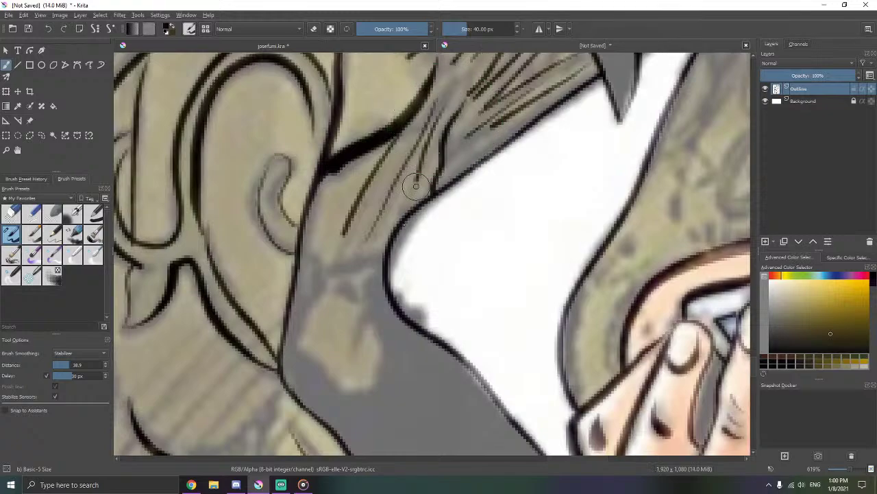
pyautogui.moveTo(398, 282); pyautogui.dragTo(453, 162)
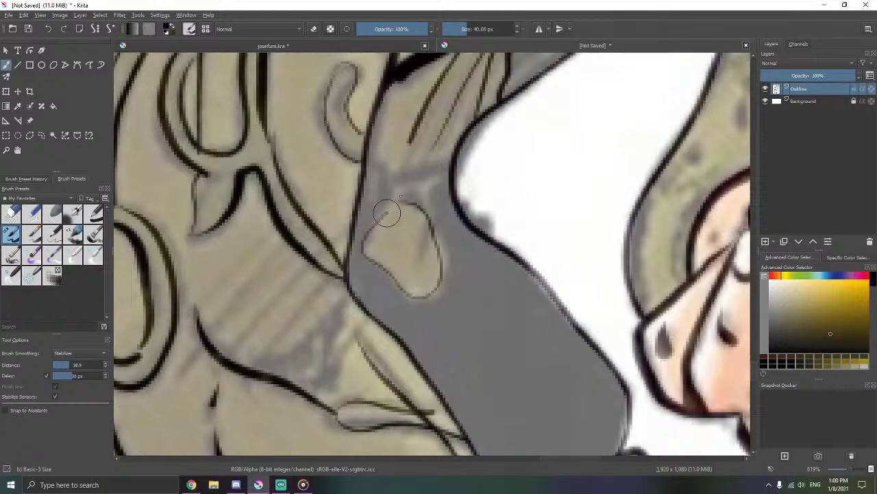
# - Hatch the shadow below the leaf ornament with parallel diagonal strokes and add a short stroke beyond the curved fold line
pyautogui.moveTo(344, 292); pyautogui.dragTo(458, 206)
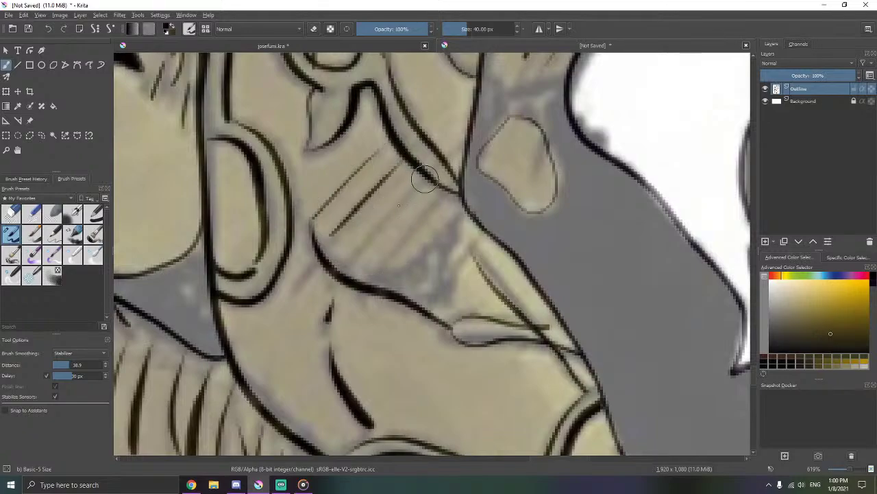
pyautogui.moveTo(416, 227); pyautogui.dragTo(425, 300)
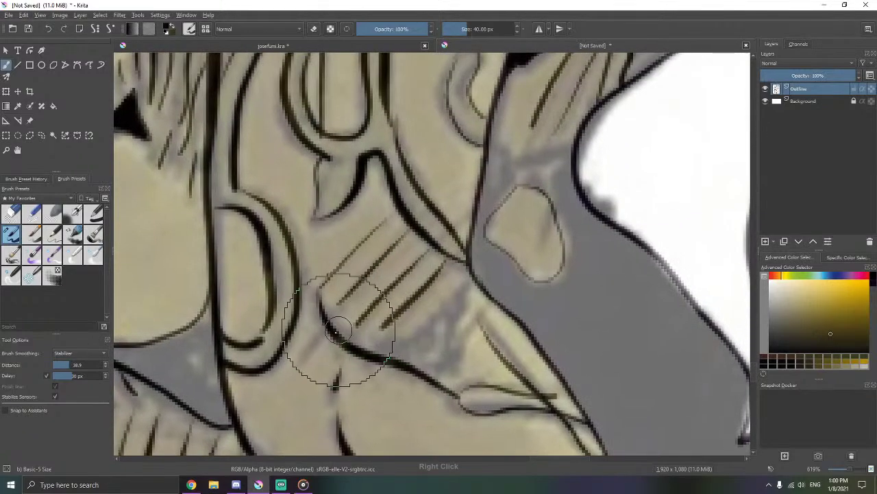
pyautogui.moveTo(300, 357)
pyautogui.mouseDown()
pyautogui.moveTo(327, 286)
pyautogui.moveTo(357, 265)
pyautogui.moveTo(421, 274)
pyautogui.mouseUp()
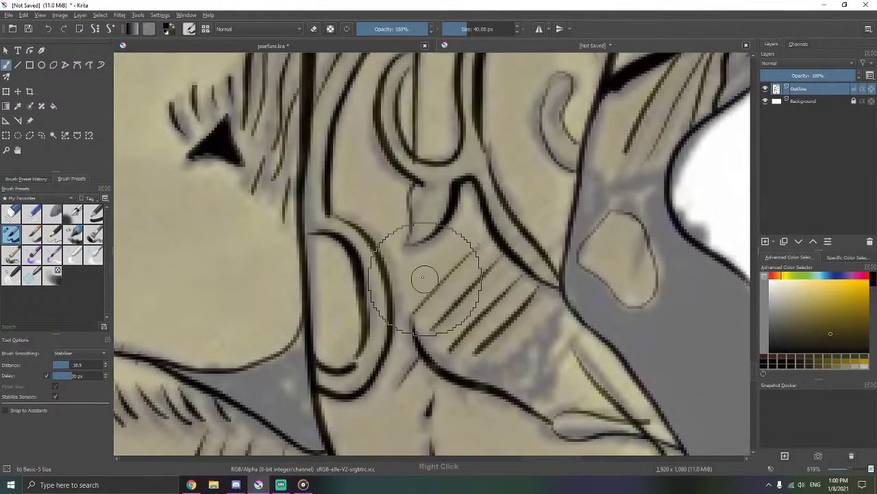
# - Sample the dark outline colour beside the rounded ornament and switch the brush to eraser mode to clean up its line
pyautogui.rightClick(328, 221)
pyautogui.rightClick(389, 242)
pyautogui.keyDown('ctrl'); pyautogui.click(296, 219); pyautogui.keyUp('ctrl')
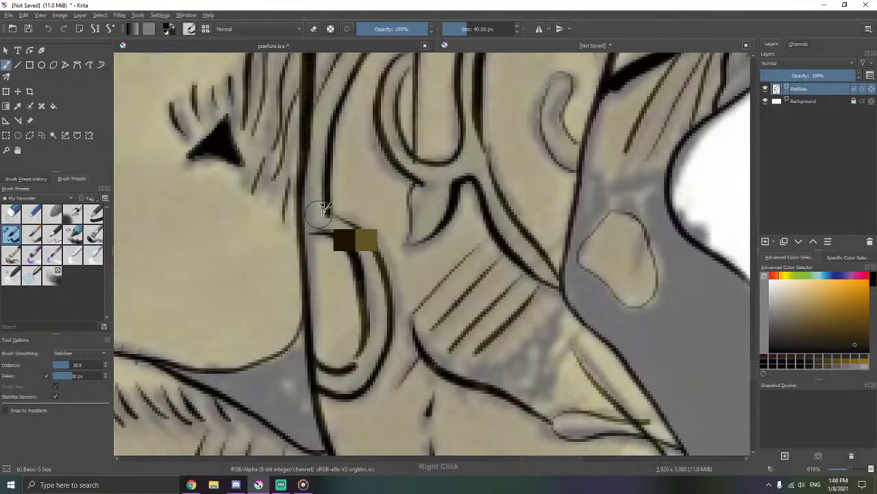
pyautogui.keyDown('ctrl'); pyautogui.click(332, 209); pyautogui.keyUp('ctrl')
pyautogui.press('e')
pyautogui.moveTo(368, 177); pyautogui.dragTo(312, 234)
pyautogui.moveTo(368, 184); pyautogui.dragTo(332, 157)
# - Return the brush to painting mode and hatch the white shirt collar with short vertical strokes
pyautogui.moveTo(485, 179); pyautogui.dragTo(380, 276)
pyautogui.moveTo(470, 108); pyautogui.dragTo(398, 157)
pyautogui.moveTo(398, 157); pyautogui.dragTo(459, 132)
pyautogui.scroll(3, 387, 192)
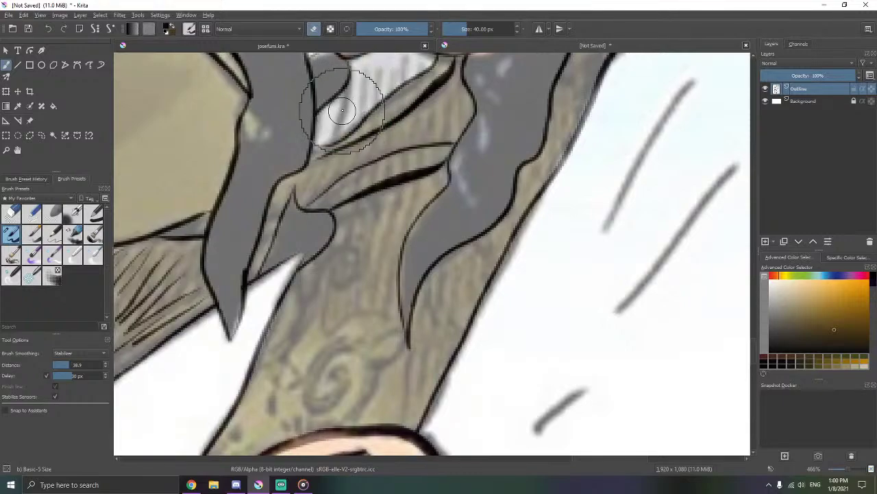
pyautogui.moveTo(342, 110); pyautogui.dragTo(371, 182)
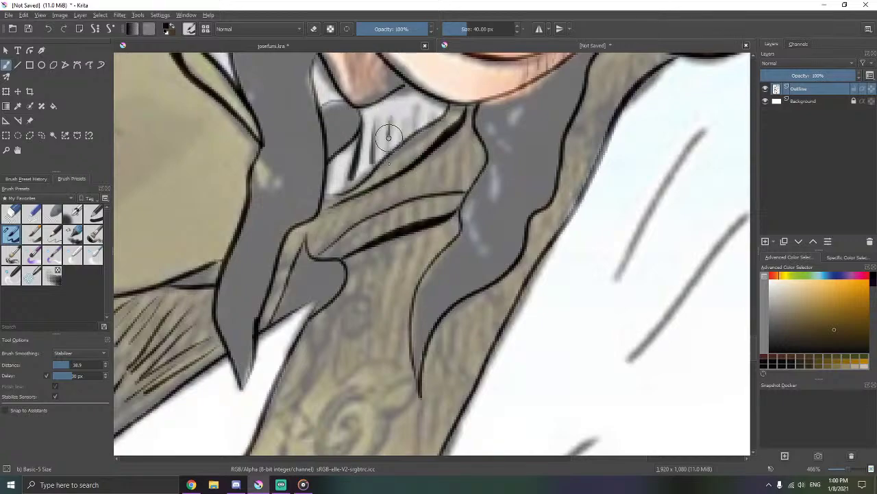
# - Hatch the jacket's collar folds beside the hanging hair strand with long near-vertical strokes
pyautogui.moveTo(423, 130); pyautogui.dragTo(385, 75)
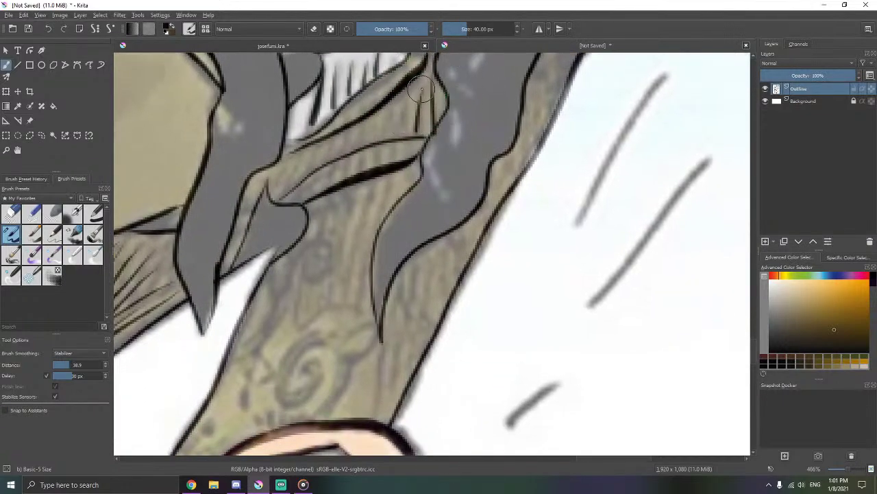
pyautogui.moveTo(433, 81); pyautogui.dragTo(429, 130)
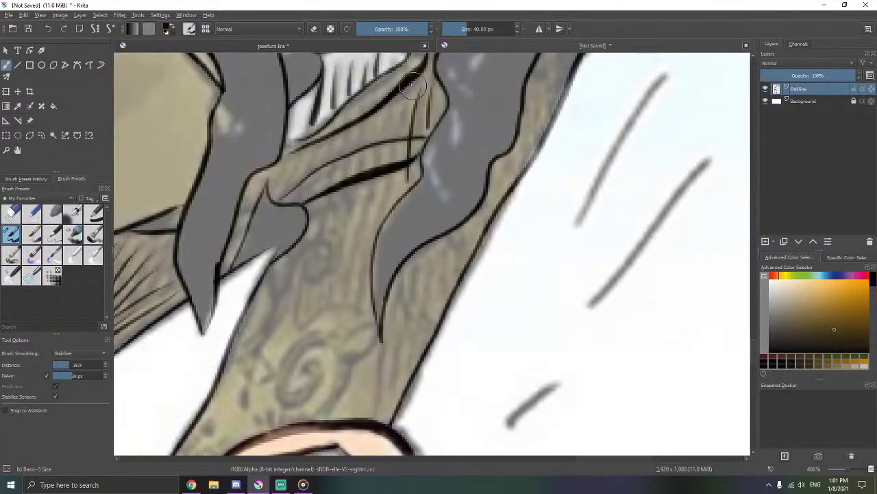
pyautogui.moveTo(413, 85)
pyautogui.mouseDown()
pyautogui.moveTo(394, 150)
pyautogui.moveTo(395, 103)
pyautogui.moveTo(368, 245)
pyautogui.moveTo(370, 165)
pyautogui.moveTo(396, 98)
pyautogui.moveTo(377, 142)
pyautogui.mouseUp()
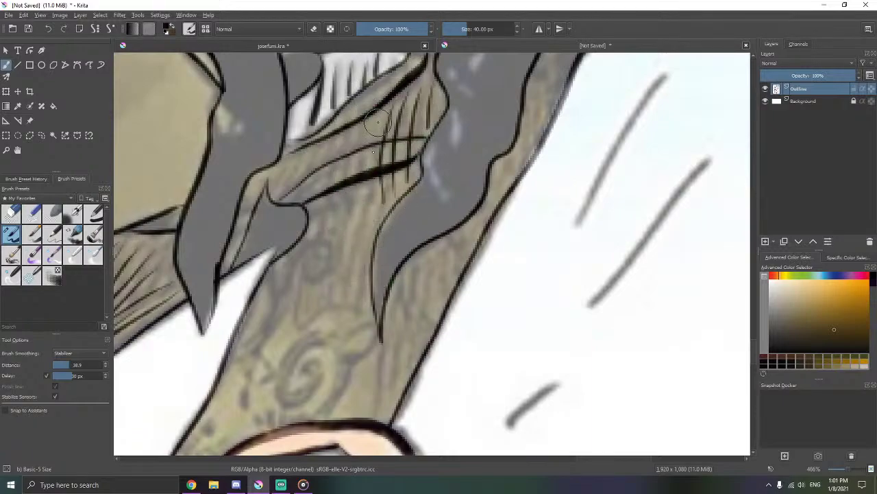
# - Extend the shadow hatching below the collar fold onto the sleeve with long curved strokes beside the hanging hair strand
pyautogui.moveTo(365, 222)
pyautogui.mouseDown()
pyautogui.moveTo(373, 242)
pyautogui.moveTo(385, 194)
pyautogui.mouseUp()
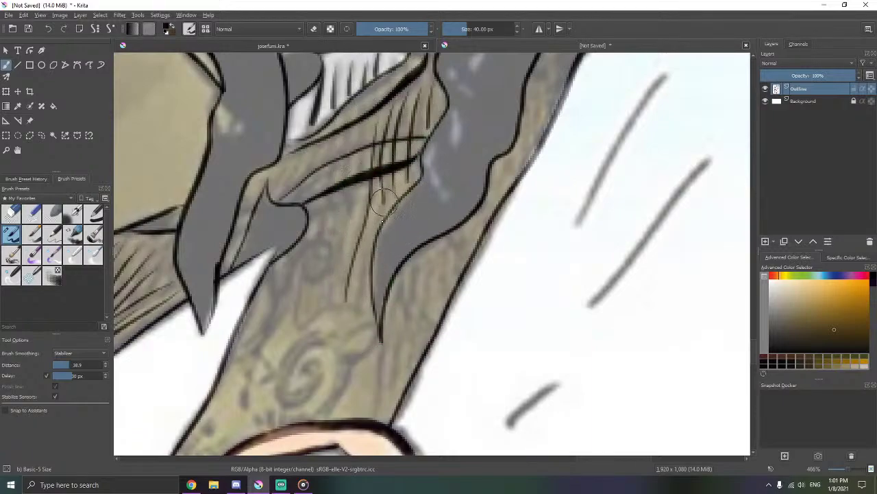
pyautogui.moveTo(371, 255)
pyautogui.mouseDown()
pyautogui.moveTo(372, 308)
pyautogui.moveTo(366, 300)
pyautogui.mouseUp()
pyautogui.hotkey('ctrl', 'z')
pyautogui.moveTo(360, 277); pyautogui.dragTo(362, 309)
pyautogui.moveTo(377, 186); pyautogui.dragTo(419, 200)
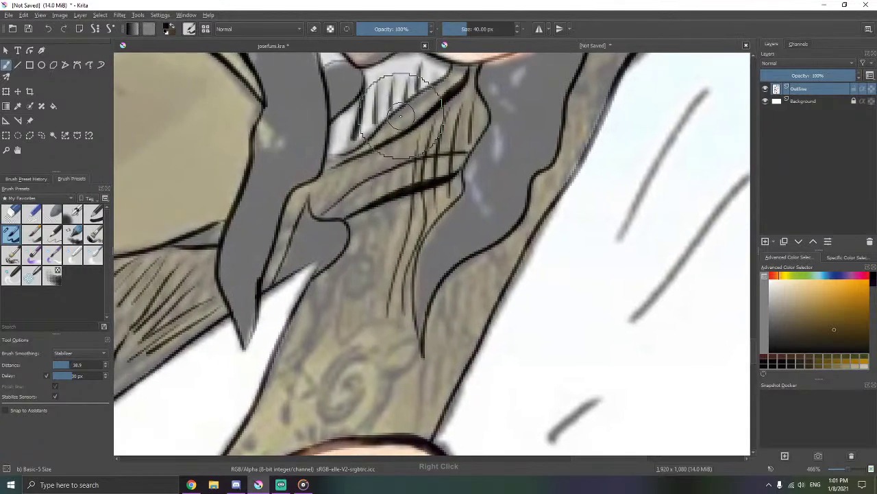
pyautogui.moveTo(404, 116); pyautogui.dragTo(401, 176)
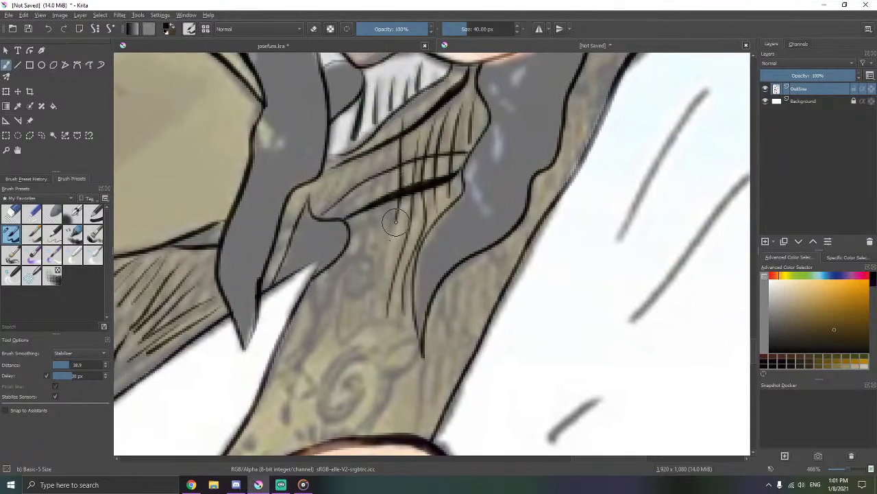
pyautogui.moveTo(378, 271); pyautogui.dragTo(376, 286)
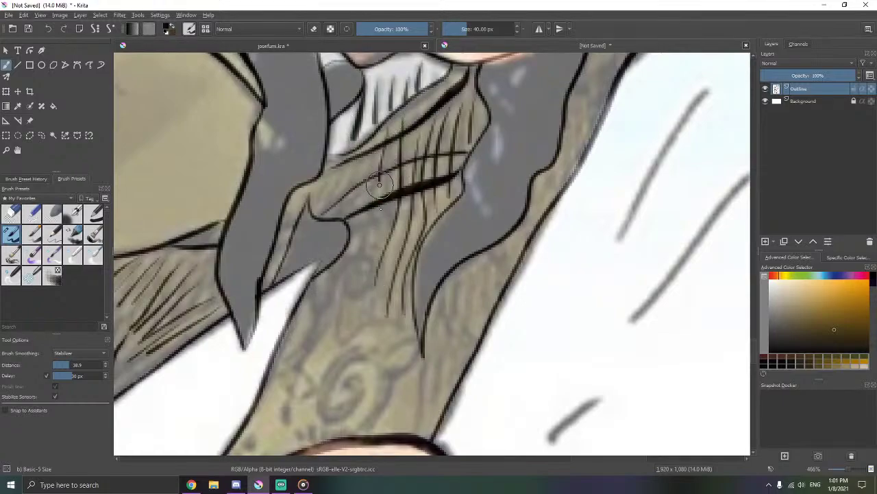
pyautogui.moveTo(380, 185); pyautogui.dragTo(381, 222)
pyautogui.hotkey('ctrl', 'z')
pyautogui.moveTo(382, 138); pyautogui.dragTo(381, 222)
pyautogui.hotkey('ctrl', 'z')
# - Ink the spiral ornament on the sleeve above the cuff, curling from its centre out over the top arc
pyautogui.moveTo(381, 275); pyautogui.dragTo(378, 180)
pyautogui.moveTo(393, 292)
pyautogui.mouseDown()
pyautogui.moveTo(446, 297)
pyautogui.moveTo(398, 200)
pyautogui.moveTo(372, 225)
pyautogui.moveTo(393, 211)
pyautogui.mouseUp()
pyautogui.scroll(1, 424, 276)
pyautogui.scroll(1, 390, 207)
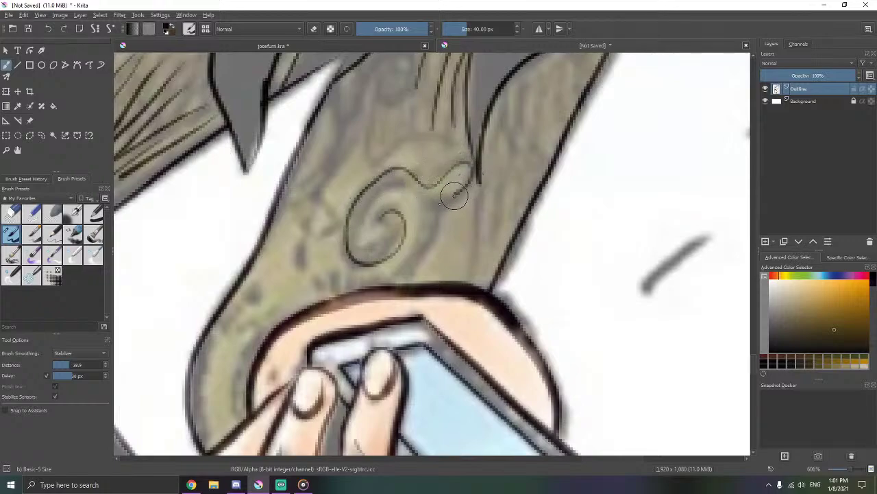
pyautogui.hotkey('ctrl', 'z')
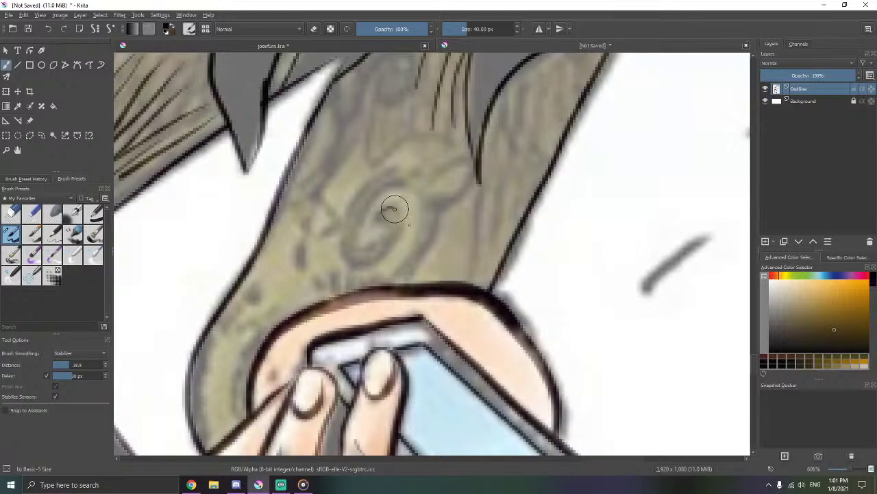
pyautogui.moveTo(395, 209)
pyautogui.mouseDown()
pyautogui.moveTo(402, 231)
pyautogui.moveTo(385, 252)
pyautogui.mouseUp()
pyautogui.moveTo(352, 202); pyautogui.dragTo(393, 165)
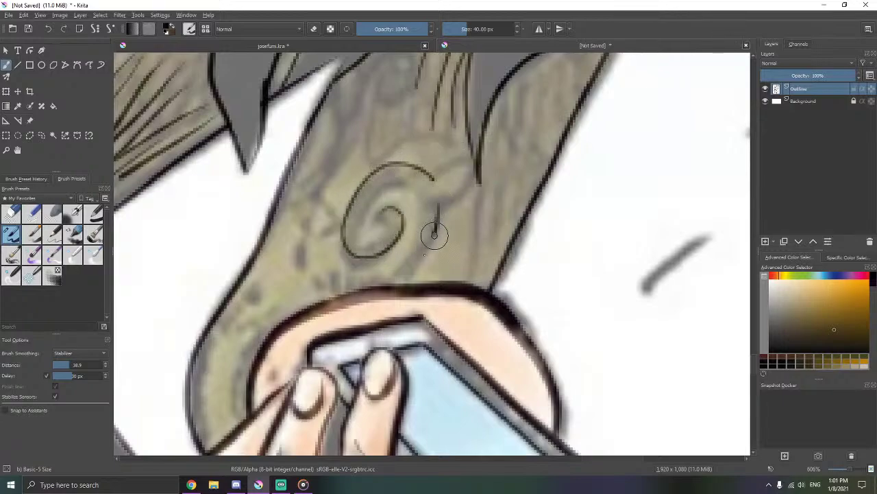
# - Ink the outer stem line from the spiral ornament down to the cuff and the underside of its leaf tip
pyautogui.hotkey('ctrl', 'z')
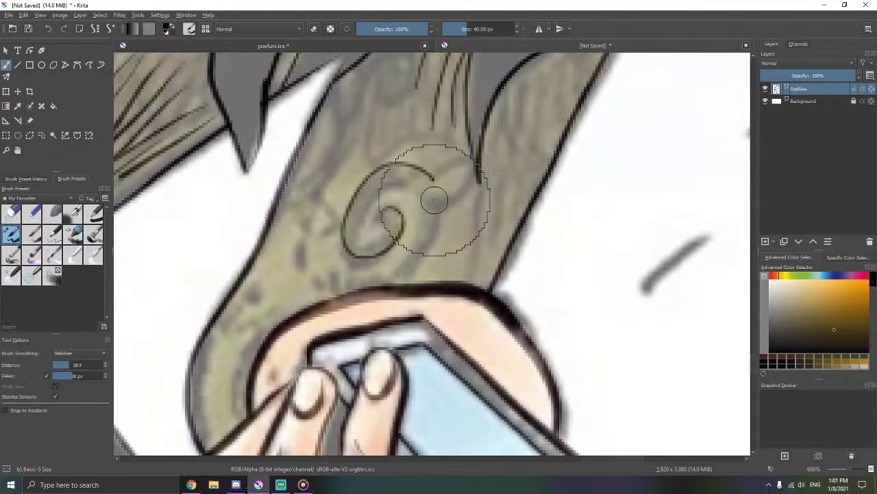
pyautogui.moveTo(435, 197)
pyautogui.mouseDown()
pyautogui.moveTo(429, 242)
pyautogui.moveTo(405, 282)
pyautogui.mouseUp()
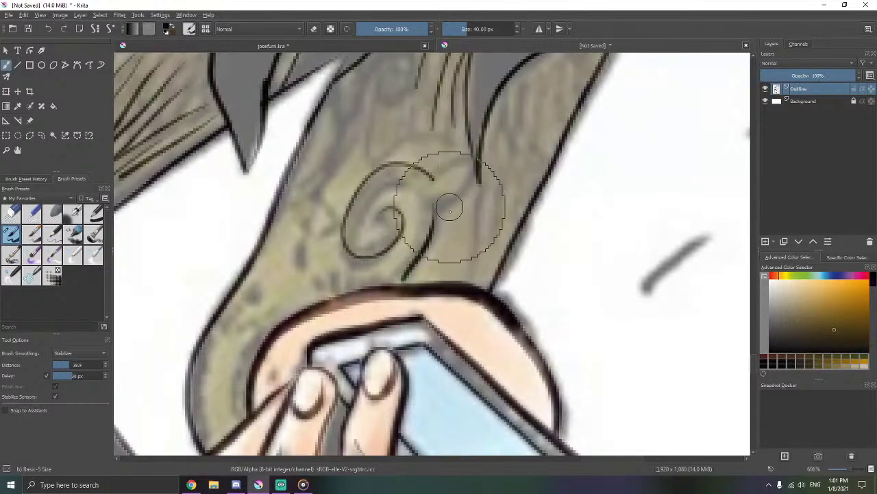
pyautogui.hotkey('ctrl', 'z')
pyautogui.moveTo(436, 204)
pyautogui.mouseDown()
pyautogui.moveTo(404, 268)
pyautogui.moveTo(401, 302)
pyautogui.mouseUp()
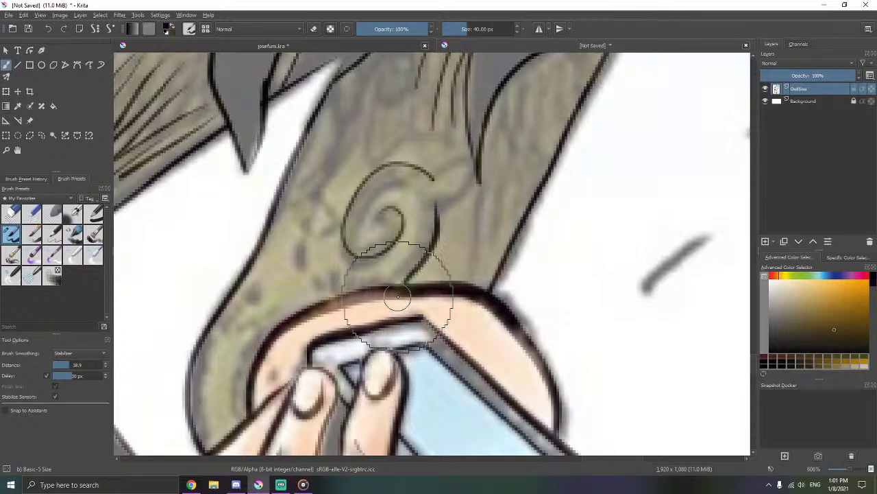
pyautogui.moveTo(434, 207); pyautogui.dragTo(440, 205)
pyautogui.hotkey('ctrl', 'z')
pyautogui.moveTo(475, 173)
pyautogui.mouseDown()
pyautogui.moveTo(468, 160)
pyautogui.moveTo(452, 207)
pyautogui.moveTo(435, 217)
pyautogui.mouseUp()
# - Complete the spiral ornament with the upper edge of its leaf tip and a parallel inner line running down the stem
pyautogui.press('[')
pyautogui.press('[')
pyautogui.press('[')
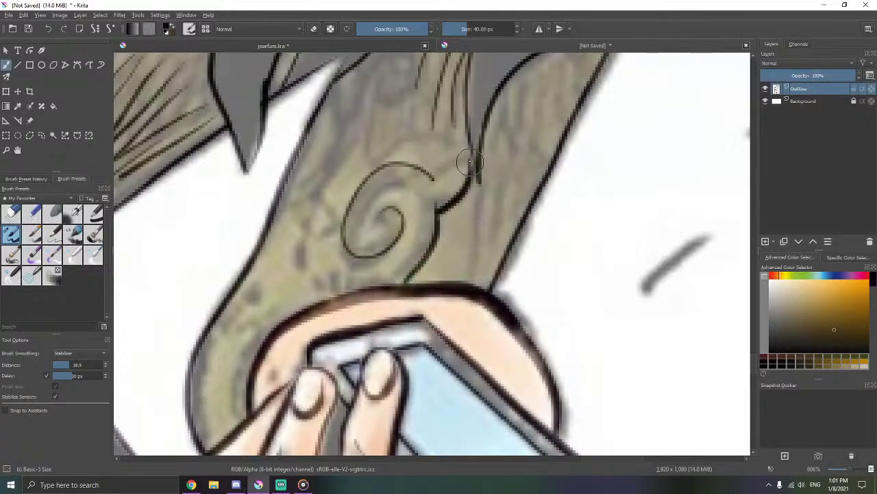
pyautogui.moveTo(453, 163); pyautogui.dragTo(434, 179)
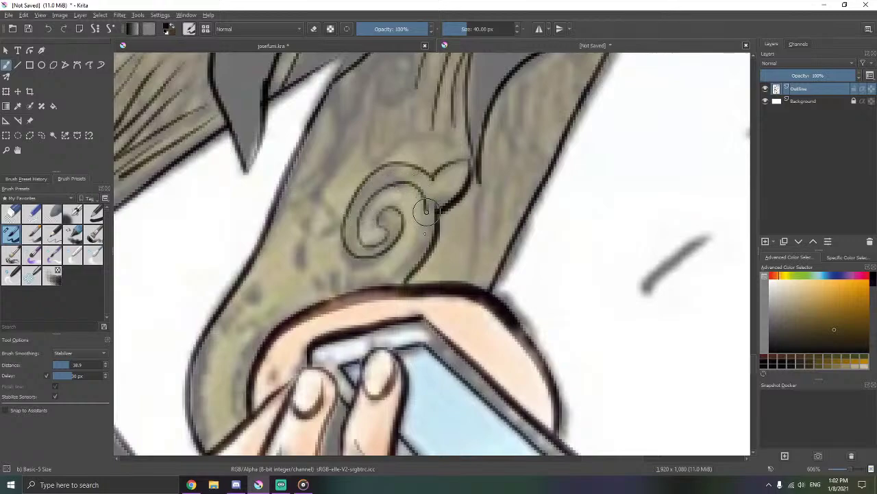
pyautogui.rightClick(416, 175)
pyautogui.rightClick(477, 185)
# - Extend the hair tip's line toward the cuff and hatch the sleeve between the hair strand and the outer sleeve edge
pyautogui.moveTo(467, 100)
pyautogui.mouseDown()
pyautogui.moveTo(460, 196)
pyautogui.moveTo(386, 180)
pyautogui.mouseUp()
pyautogui.moveTo(411, 259); pyautogui.dragTo(376, 215)
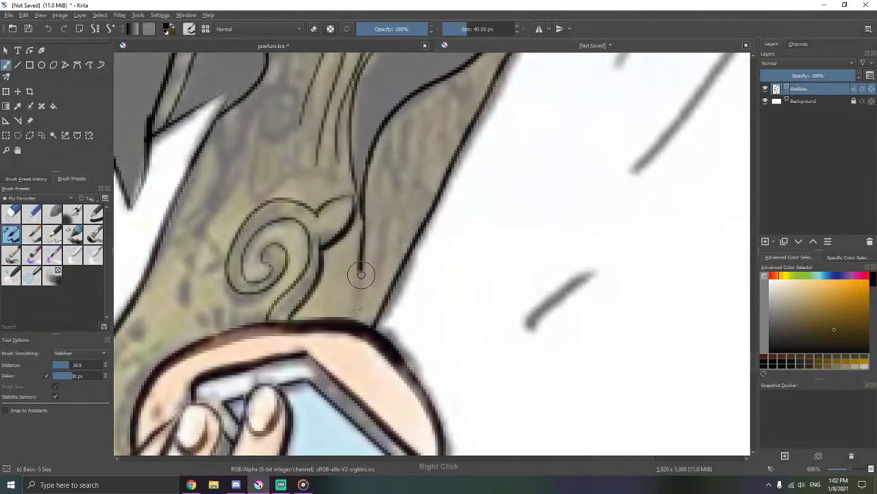
pyautogui.moveTo(361, 274); pyautogui.dragTo(359, 302)
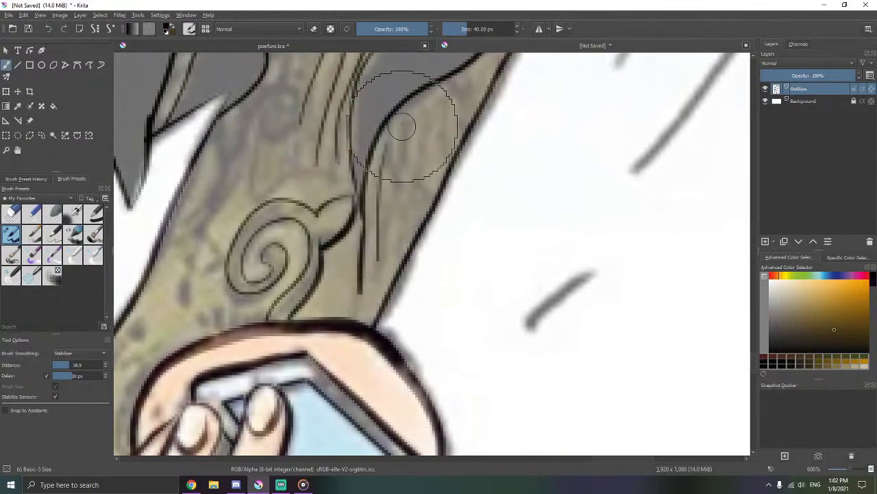
pyautogui.moveTo(401, 128); pyautogui.dragTo(396, 239)
pyautogui.moveTo(422, 115); pyautogui.dragTo(415, 229)
pyautogui.moveTo(435, 160); pyautogui.dragTo(433, 247)
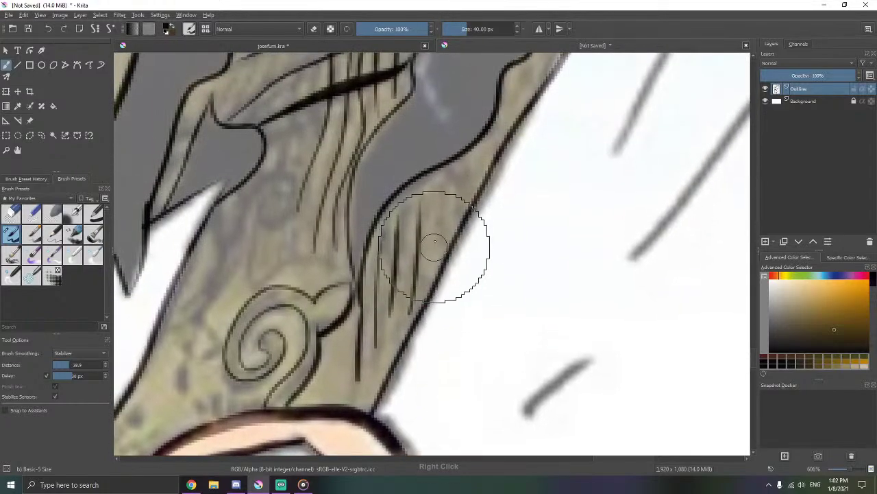
pyautogui.hotkey('ctrl', 'z')
pyautogui.moveTo(449, 170); pyautogui.dragTo(426, 249)
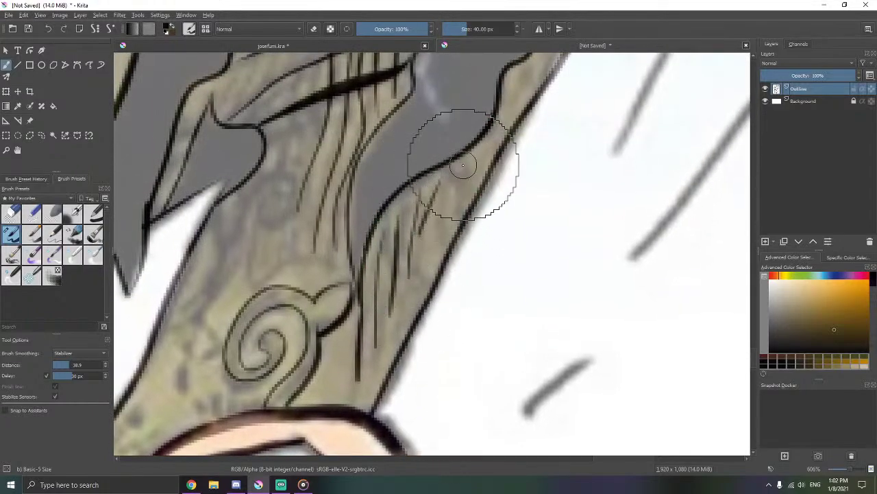
pyautogui.moveTo(449, 169); pyautogui.dragTo(425, 252)
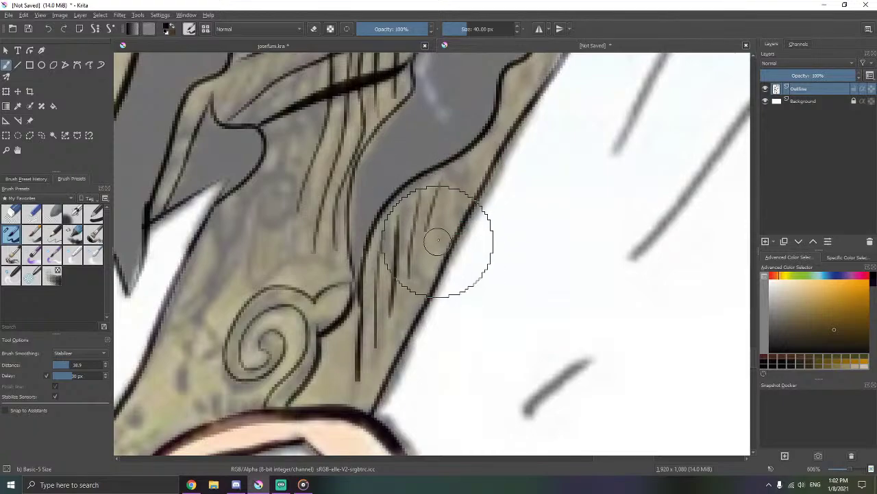
pyautogui.moveTo(467, 167); pyautogui.dragTo(446, 226)
# - Ink the small curl ornament above the spiral and its wavy tail running down the sleeve
pyautogui.moveTo(407, 278); pyautogui.dragTo(466, 280)
pyautogui.moveTo(361, 103); pyautogui.dragTo(381, 208)
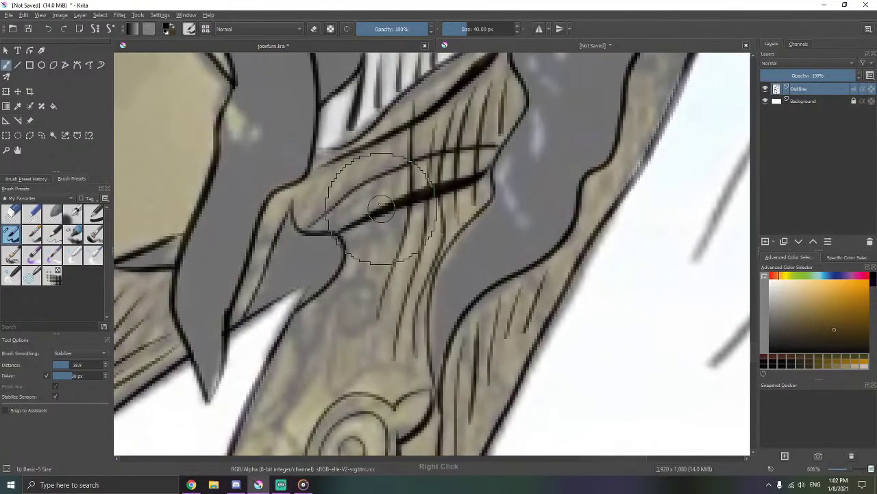
pyautogui.scroll(1, 380, 207)
pyautogui.scroll(-3, 374, 198)
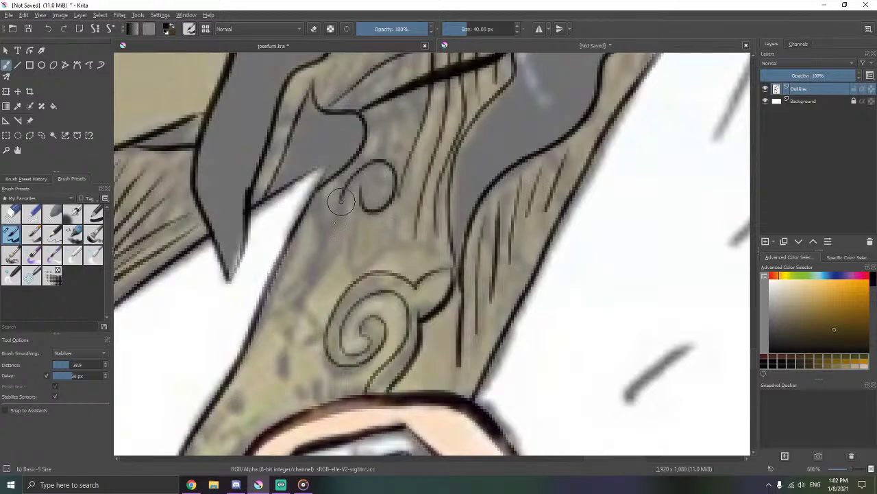
pyautogui.moveTo(322, 245); pyautogui.dragTo(313, 274)
pyautogui.moveTo(342, 200); pyautogui.dragTo(369, 148)
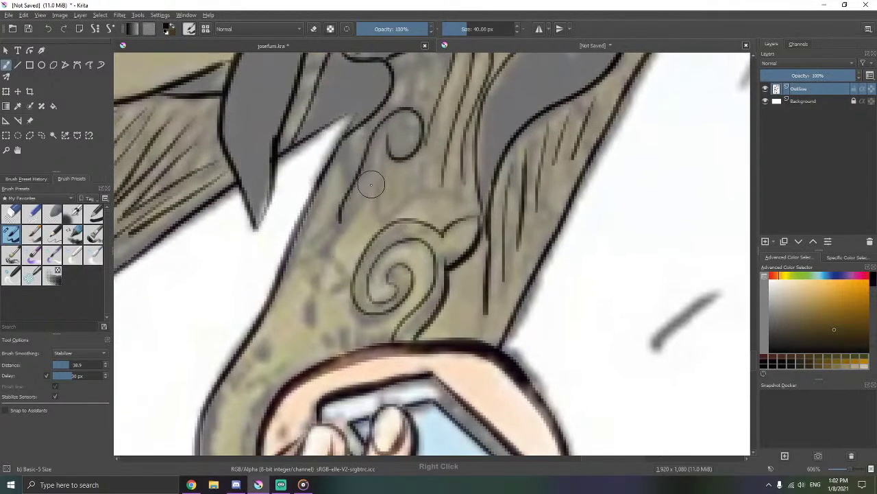
# - Set brush smoothing to None and ink short tick marks along the cuff below the spiral ornament
pyautogui.scroll(-2, 315, 292)
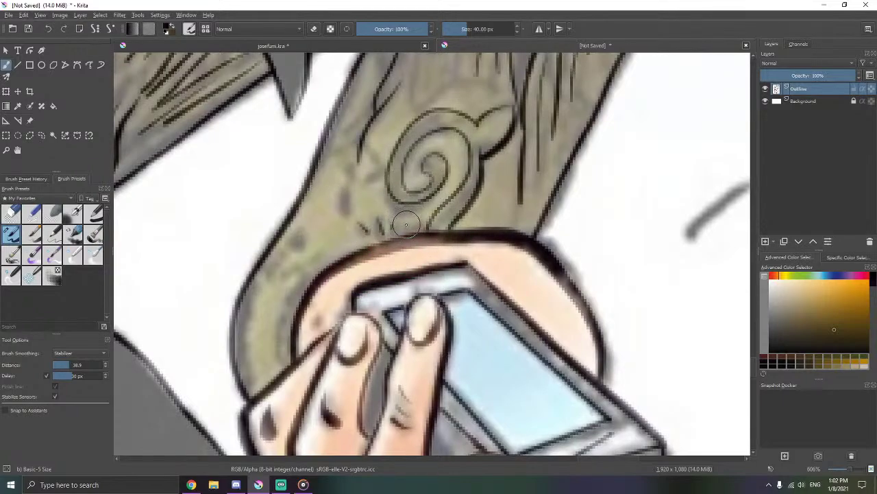
pyautogui.press('s')
pyautogui.moveTo(400, 222)
pyautogui.mouseDown()
pyautogui.moveTo(399, 234)
pyautogui.moveTo(409, 229)
pyautogui.mouseUp()
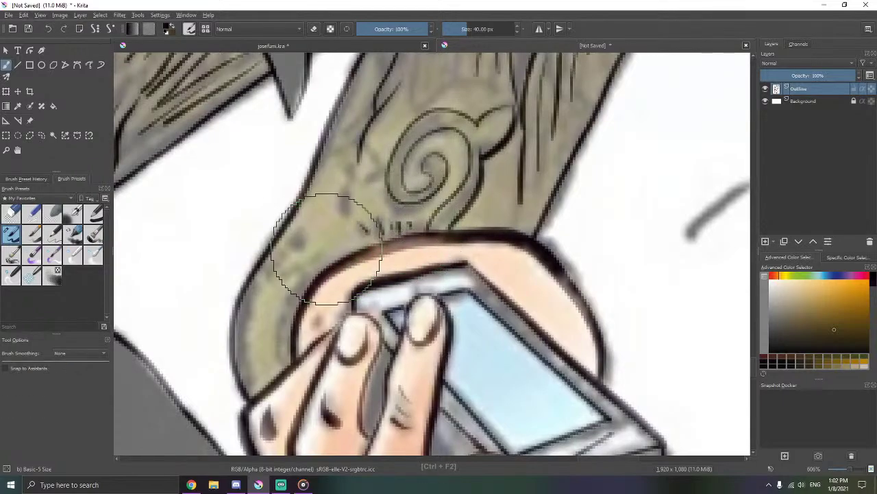
# - Ink the wavy detail line beside the cuff opening and the small dark spots next to the spiral ornament
pyautogui.scroll(1, 325, 290)
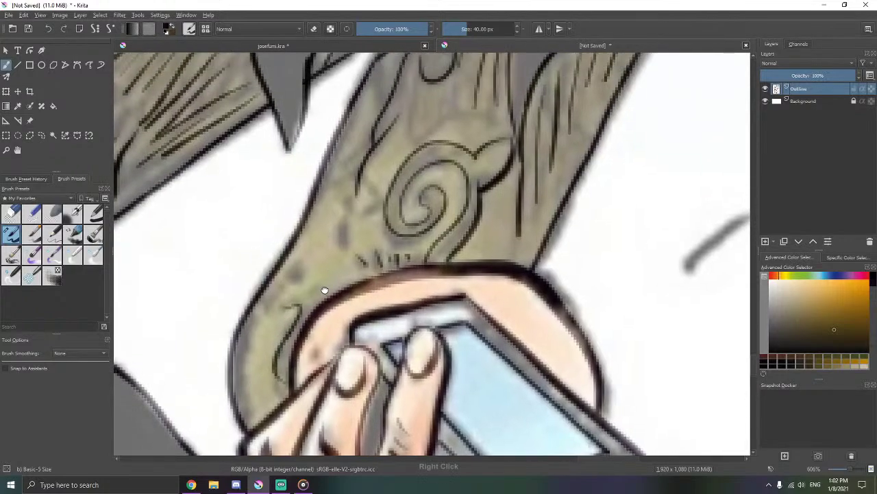
pyautogui.hotkey('ctrl', 'z')
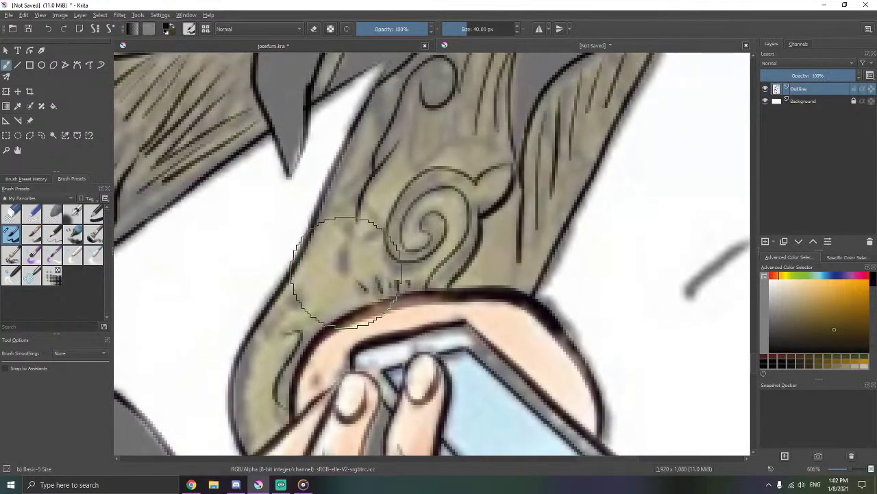
pyautogui.moveTo(340, 279); pyautogui.dragTo(346, 260)
pyautogui.hotkey('ctrl', 'z')
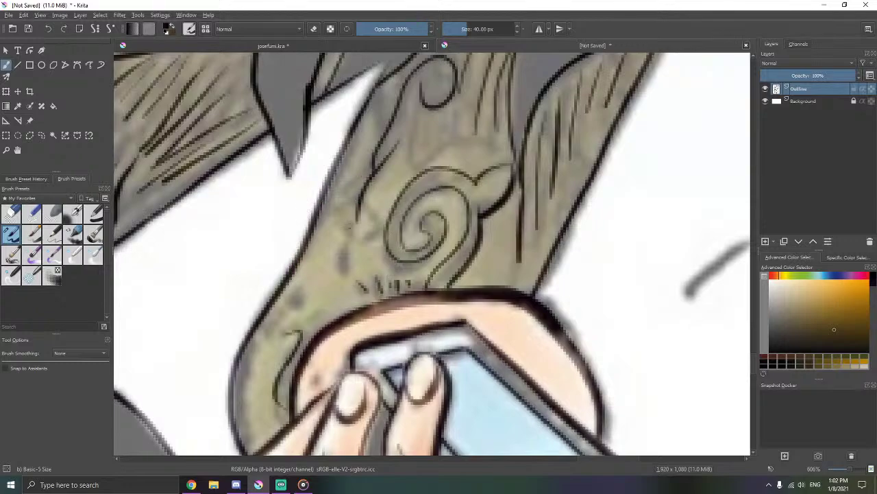
pyautogui.moveTo(404, 179); pyautogui.dragTo(367, 264)
# - Hatch the rest of the collar fold and the sleeve above the small curl with long near-vertical strokes
pyautogui.moveTo(394, 123); pyautogui.dragTo(386, 190)
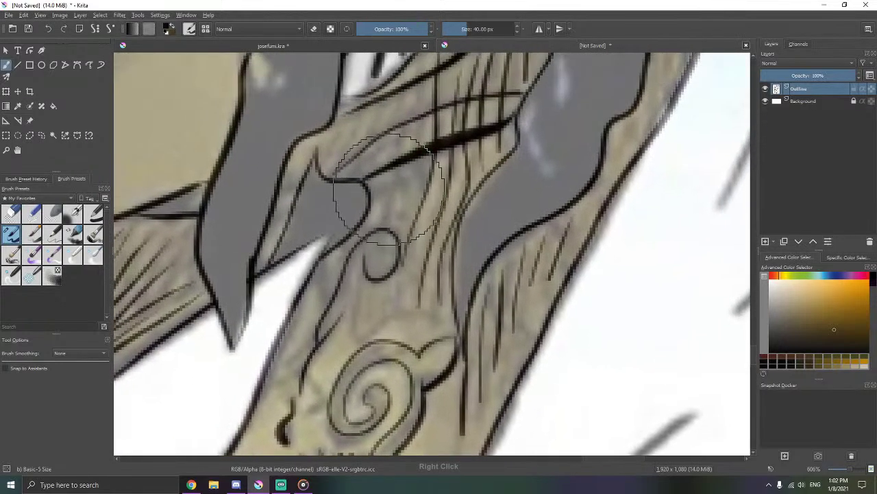
pyautogui.moveTo(403, 109); pyautogui.dragTo(398, 162)
pyautogui.moveTo(412, 103)
pyautogui.mouseDown()
pyautogui.moveTo(384, 248)
pyautogui.moveTo(406, 160)
pyautogui.mouseUp()
pyautogui.hotkey('ctrl', 'z')
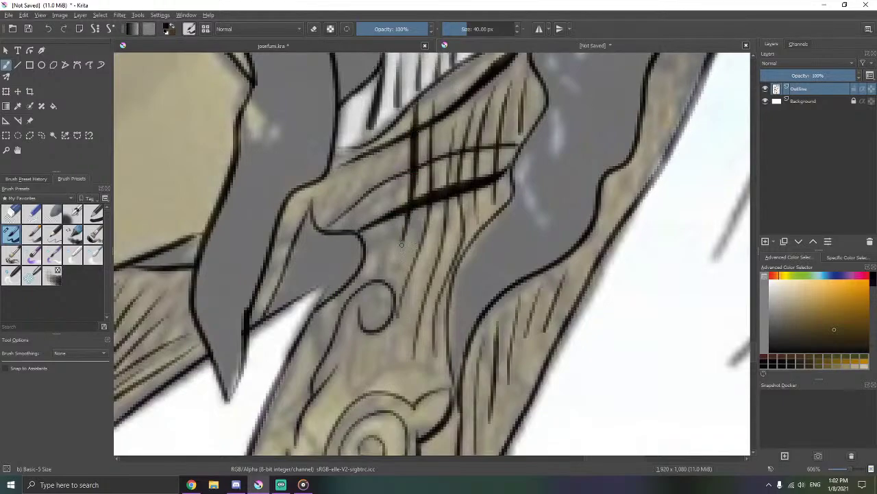
pyautogui.moveTo(402, 244); pyautogui.dragTo(400, 252)
pyautogui.hotkey('ctrl', 'z')
pyautogui.moveTo(417, 101)
pyautogui.mouseDown()
pyautogui.moveTo(417, 179)
pyautogui.moveTo(401, 271)
pyautogui.mouseUp()
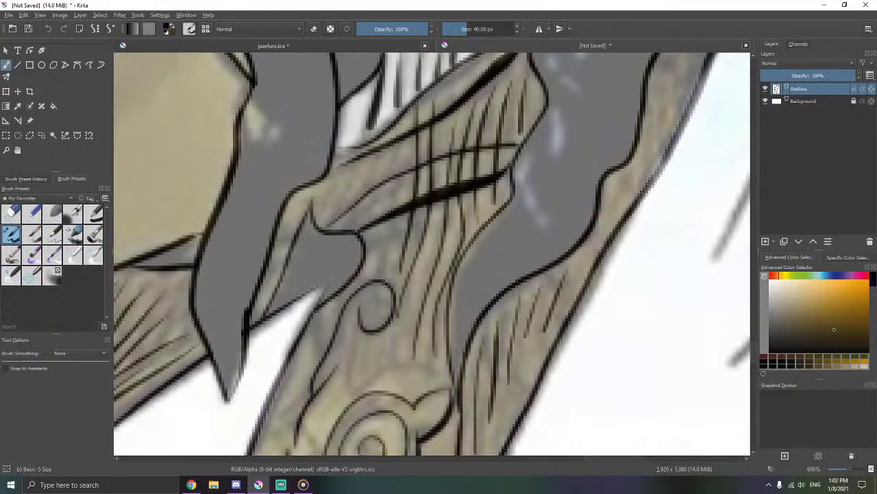
pyautogui.moveTo(400, 121); pyautogui.dragTo(384, 279)
pyautogui.moveTo(381, 137); pyautogui.dragTo(373, 268)
pyautogui.moveTo(358, 152); pyautogui.dragTo(364, 225)
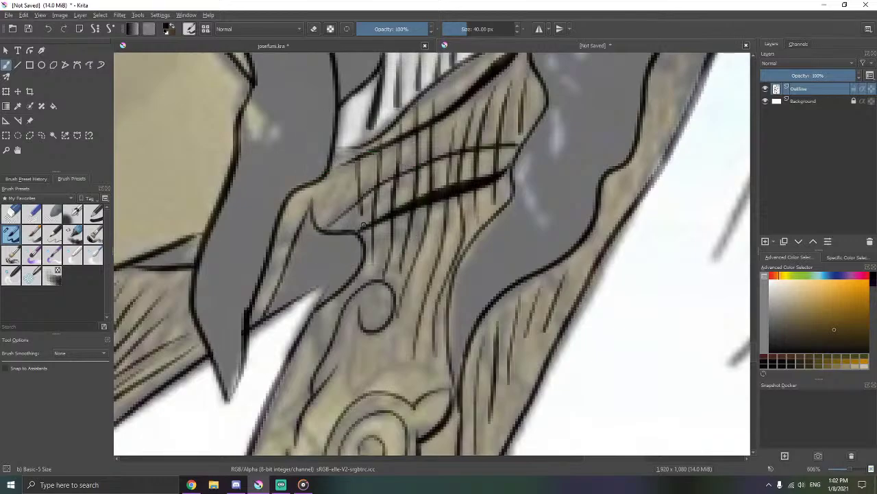
pyautogui.moveTo(334, 199); pyautogui.dragTo(337, 208)
# - Hatch the narrow sleeve strip between the hair strand and the outer sleeve edge, starting below the helmet's horn
pyautogui.scroll(-5, 392, 173)
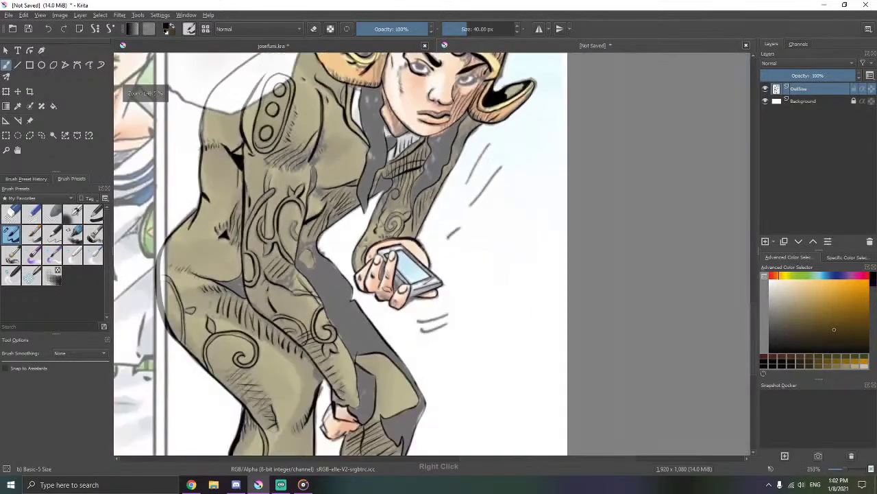
pyautogui.moveTo(370, 123)
pyautogui.mouseDown()
pyautogui.moveTo(383, 132)
pyautogui.moveTo(396, 187)
pyautogui.mouseUp()
pyautogui.scroll(7, 396, 187)
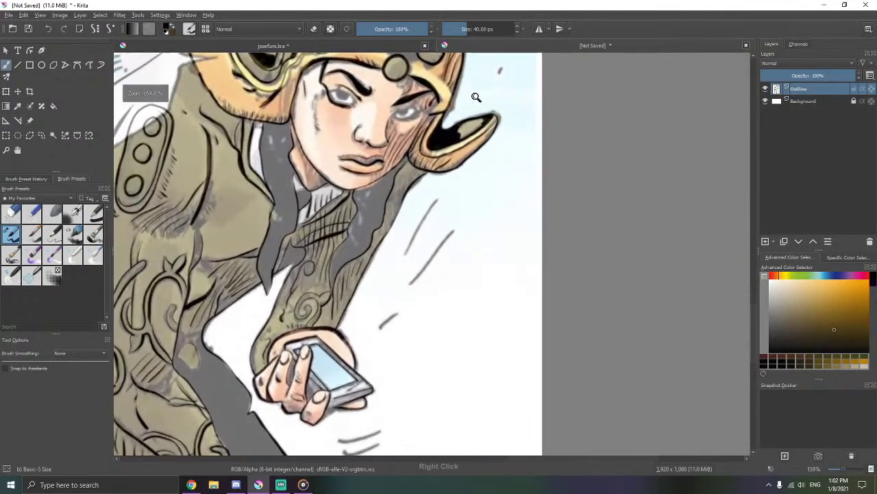
pyautogui.scroll(2, 447, 131)
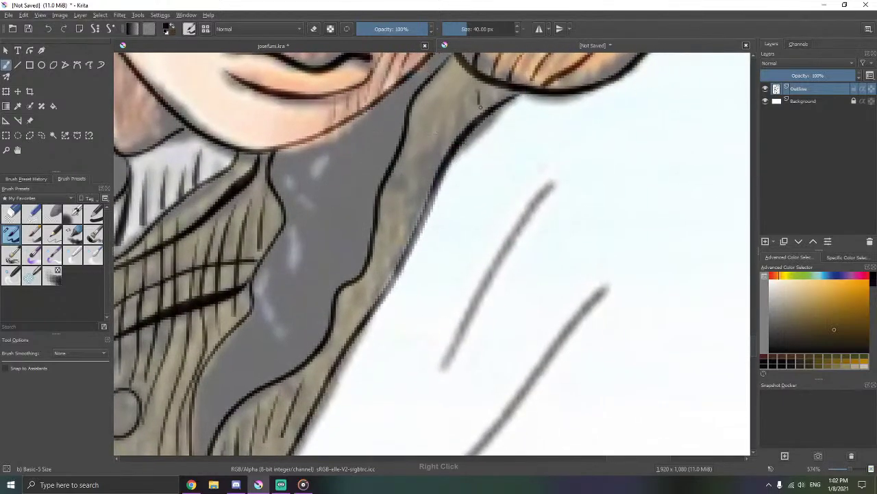
pyautogui.moveTo(491, 85); pyautogui.dragTo(464, 131)
pyautogui.moveTo(469, 82); pyautogui.dragTo(434, 177)
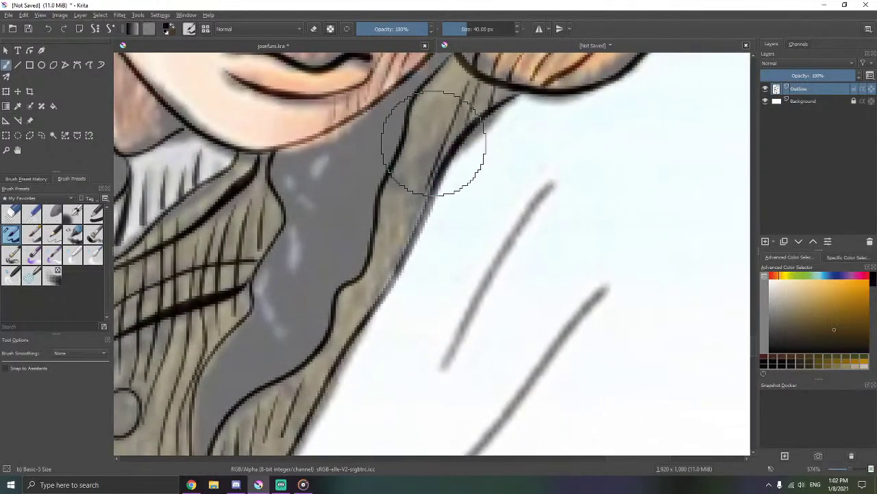
pyautogui.moveTo(433, 121); pyautogui.dragTo(396, 240)
pyautogui.moveTo(405, 195); pyautogui.dragTo(441, 112)
pyautogui.moveTo(437, 83); pyautogui.dragTo(419, 123)
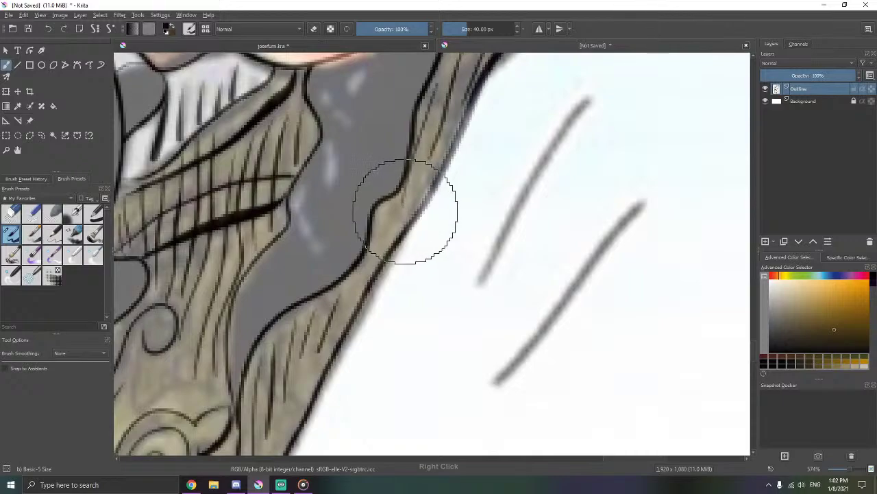
pyautogui.moveTo(389, 209); pyautogui.dragTo(379, 251)
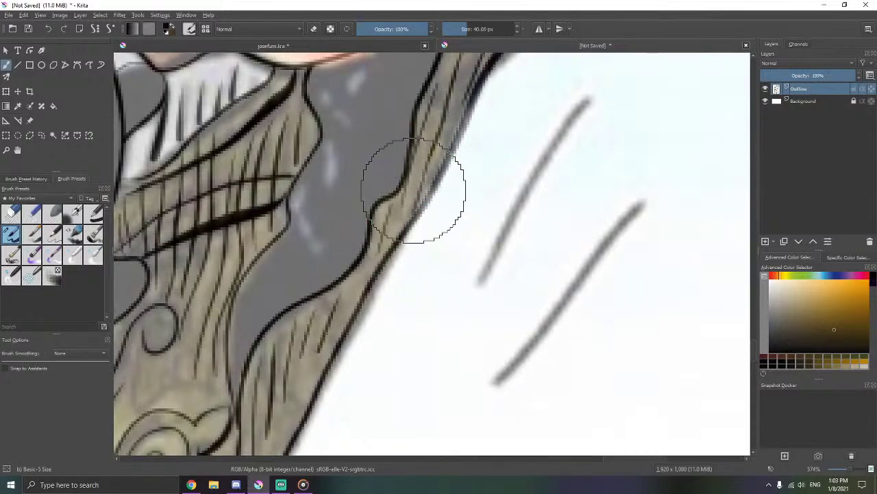
# - Ink the thin wavy contour above the forearm's spiral ornament, ending at the fold beside the sleeve's inner edge
pyautogui.moveTo(345, 225); pyautogui.dragTo(425, 203)
pyautogui.scroll(-1, 418, 216)
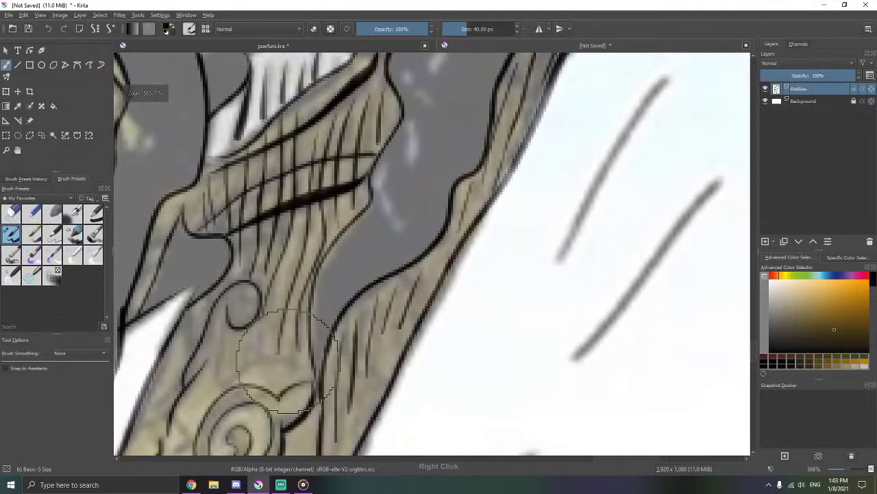
pyautogui.scroll(1, 288, 360)
pyautogui.moveTo(275, 356); pyautogui.dragTo(441, 254)
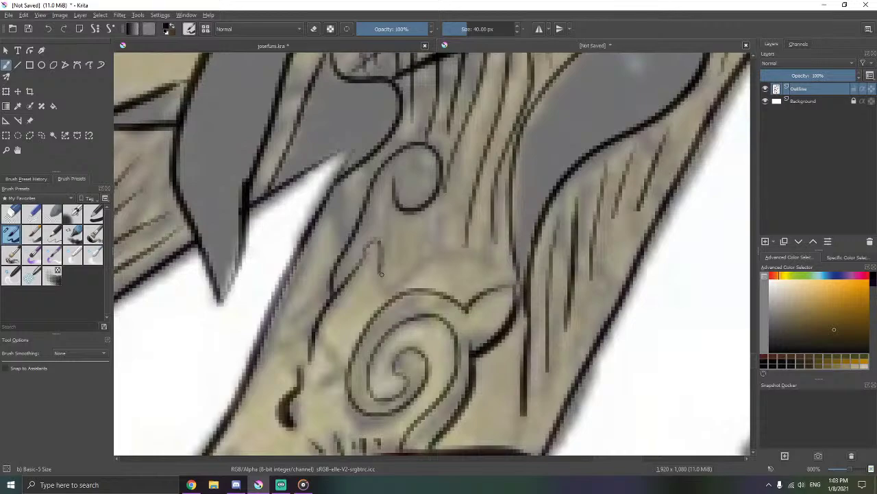
pyautogui.moveTo(482, 260); pyautogui.dragTo(511, 280)
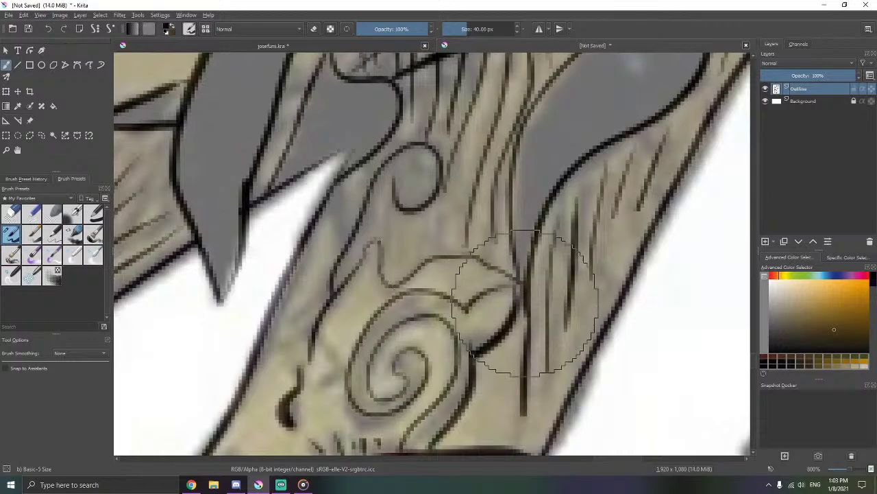
# - Ink the first short hatch ticks beneath the shoulder outline, starting beside the hat's ear flap
pyautogui.scroll(-8, 401, 281)
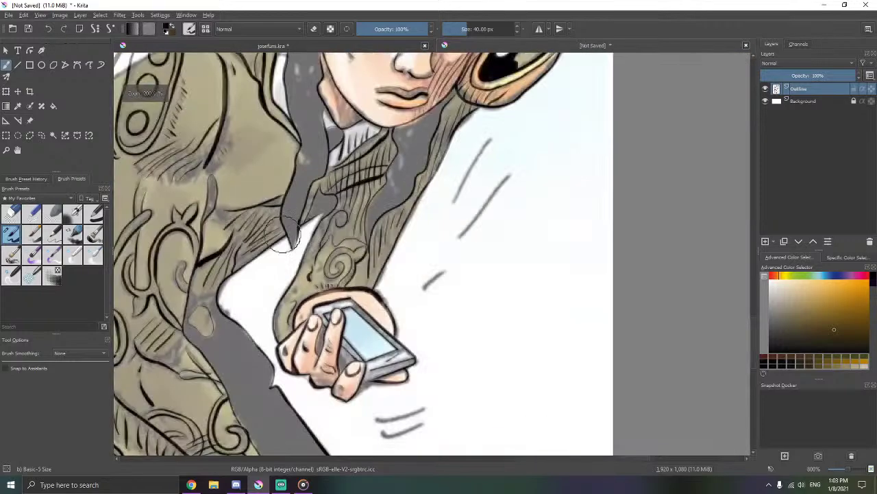
pyautogui.scroll(4, 448, 267)
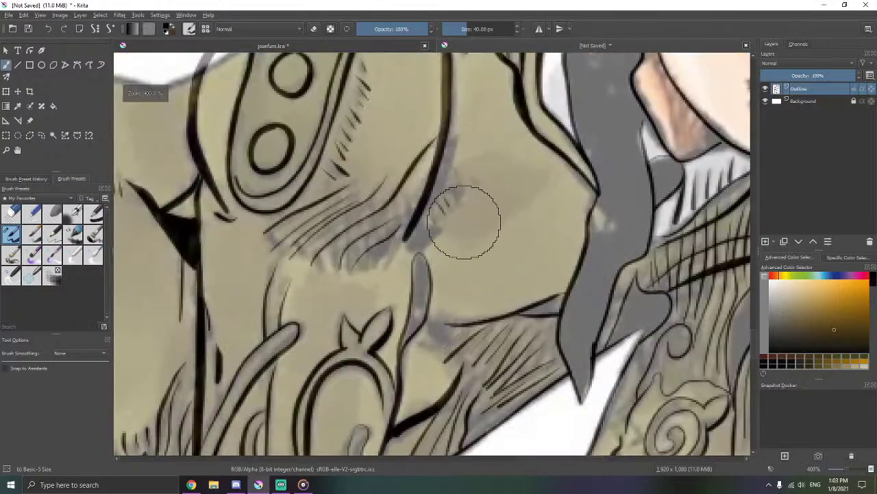
pyautogui.scroll(-2, 464, 220)
pyautogui.scroll(-1, 568, 351)
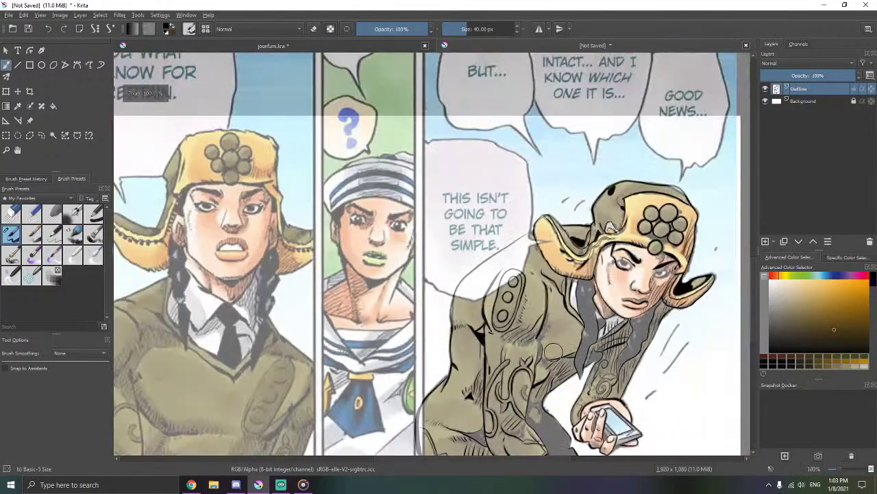
pyautogui.scroll(4, 439, 268)
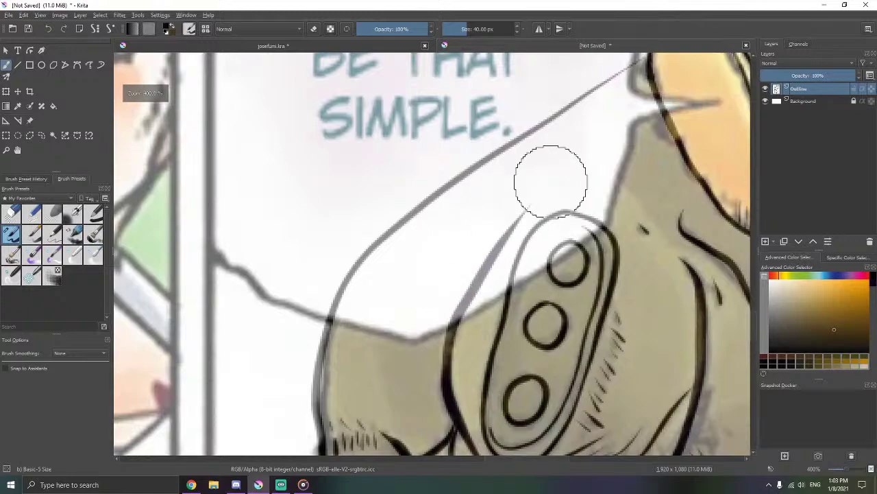
pyautogui.moveTo(637, 78)
pyautogui.mouseDown()
pyautogui.moveTo(566, 138)
pyautogui.moveTo(516, 163)
pyautogui.mouseUp()
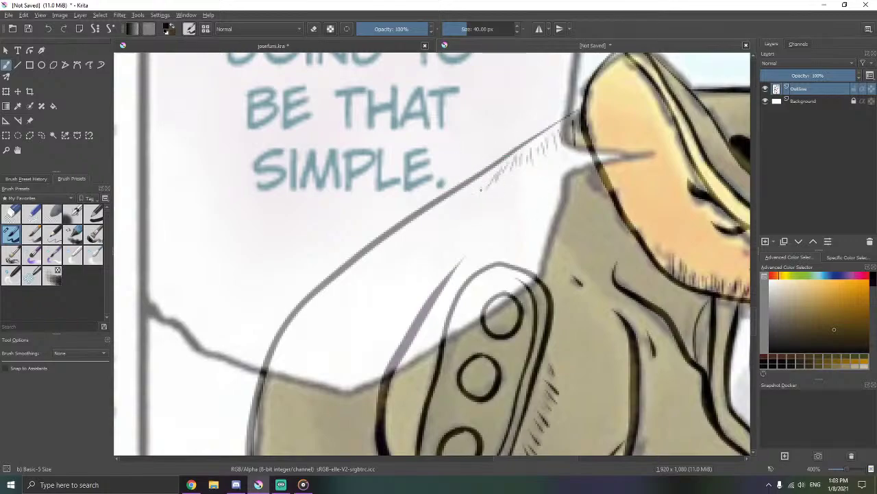
pyautogui.moveTo(480, 189); pyautogui.dragTo(467, 193)
pyautogui.hotkey('ctrl', 'z')
pyautogui.hotkey('ctrl', 'z')
pyautogui.hotkey('ctrl', 'z')
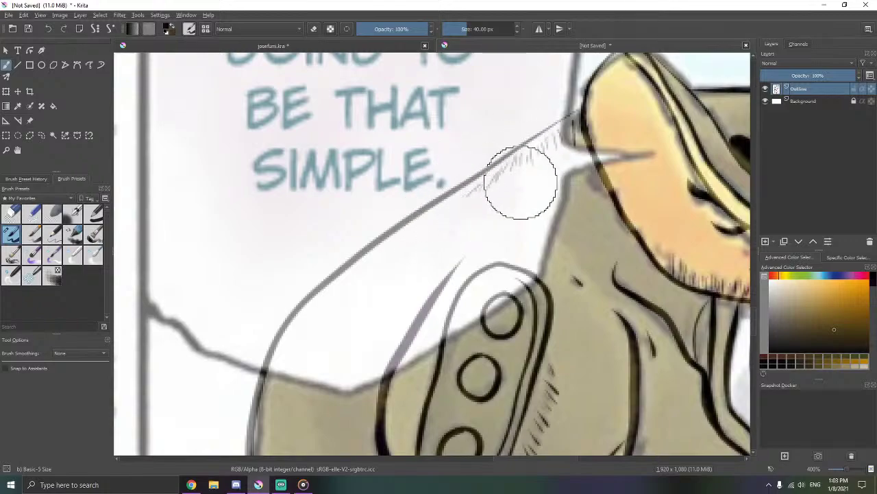
pyautogui.moveTo(457, 202); pyautogui.dragTo(442, 204)
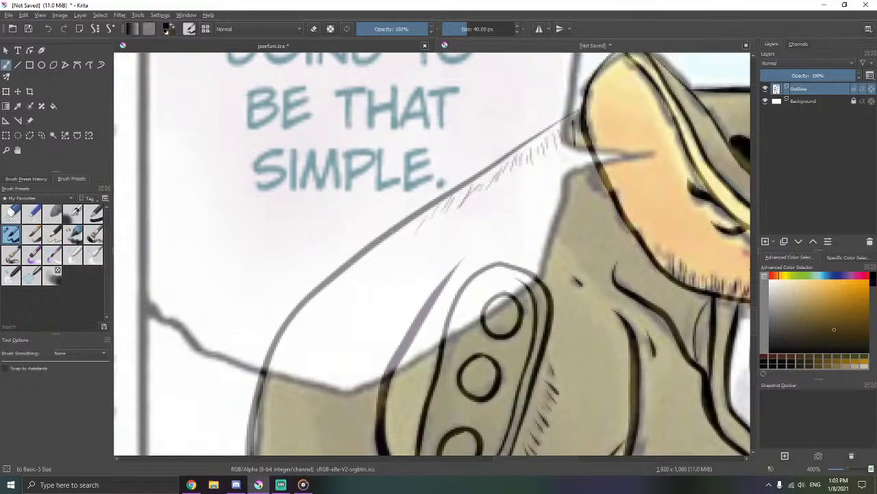
pyautogui.hotkey('ctrl', 'z')
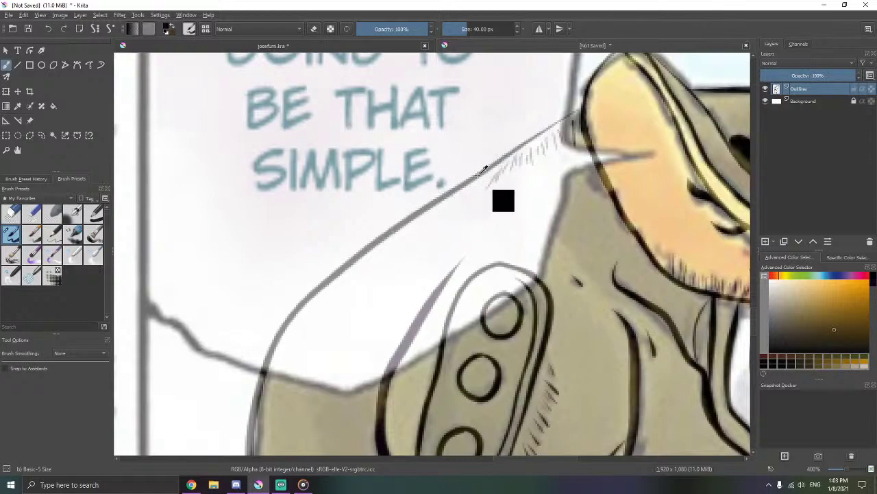
pyautogui.hotkey('ctrl', 'z')
pyautogui.hotkey('ctrl', 'z')
pyautogui.hotkey('ctrl', 'z')
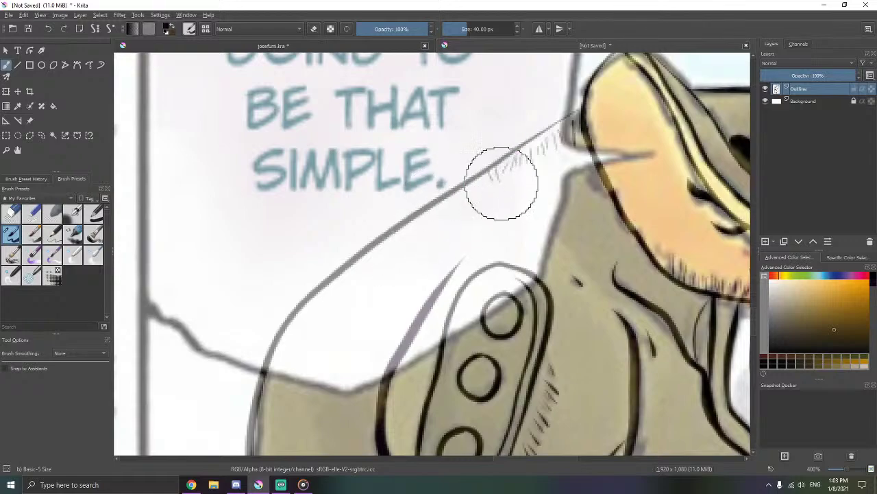
pyautogui.hotkey('ctrl', 'z')
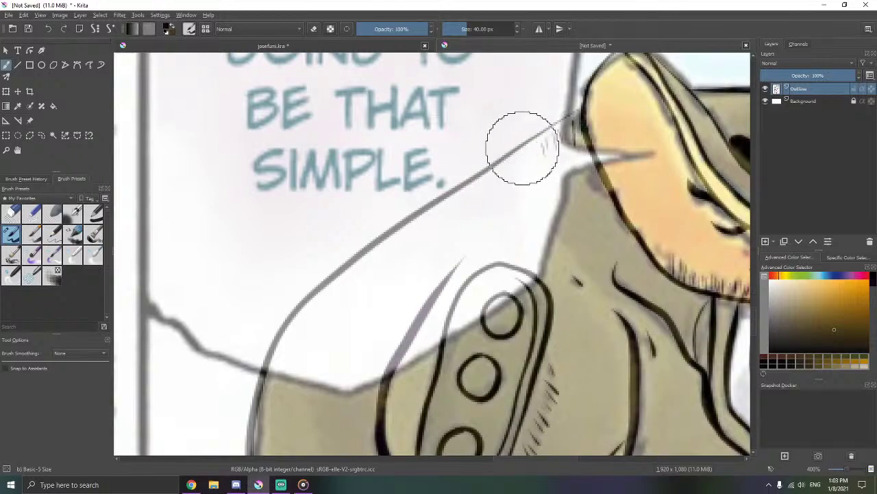
# - Hatch the inner side of the shoulder outline with short fine strokes, from near the ear flap down to the upper arm
pyautogui.moveTo(533, 139)
pyautogui.mouseDown()
pyautogui.moveTo(539, 157)
pyautogui.moveTo(471, 182)
pyautogui.moveTo(414, 228)
pyautogui.moveTo(388, 231)
pyautogui.moveTo(282, 336)
pyautogui.mouseUp()
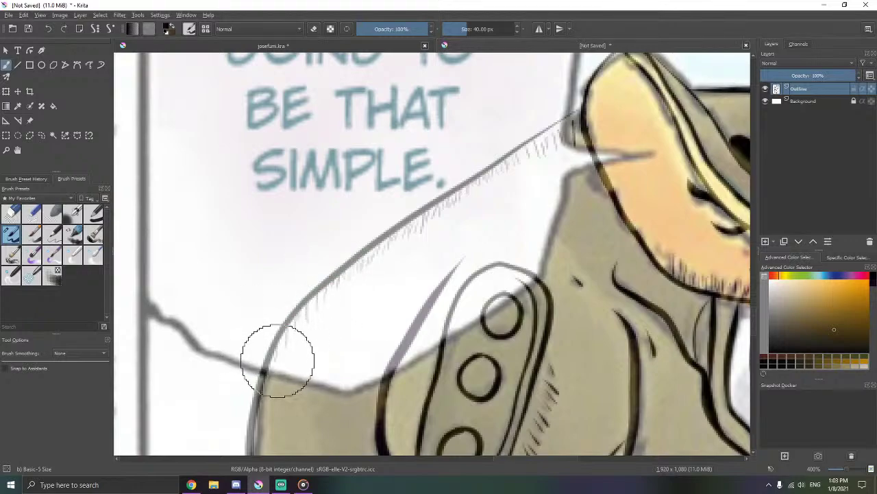
pyautogui.scroll(-5, 542, 272)
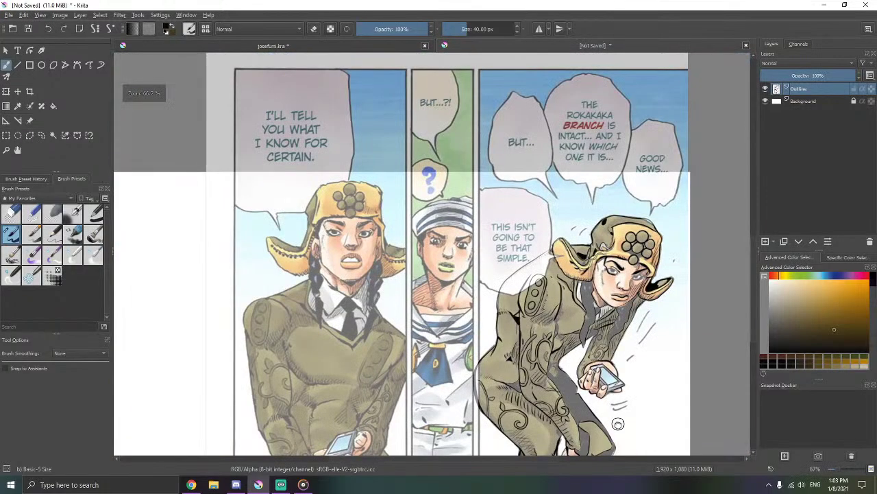
# - Fill the small shadow between the thigh and the lower sleeve edge solid black, just above the white gap
pyautogui.moveTo(617, 424); pyautogui.dragTo(551, 341)
pyautogui.scroll(1, 529, 277)
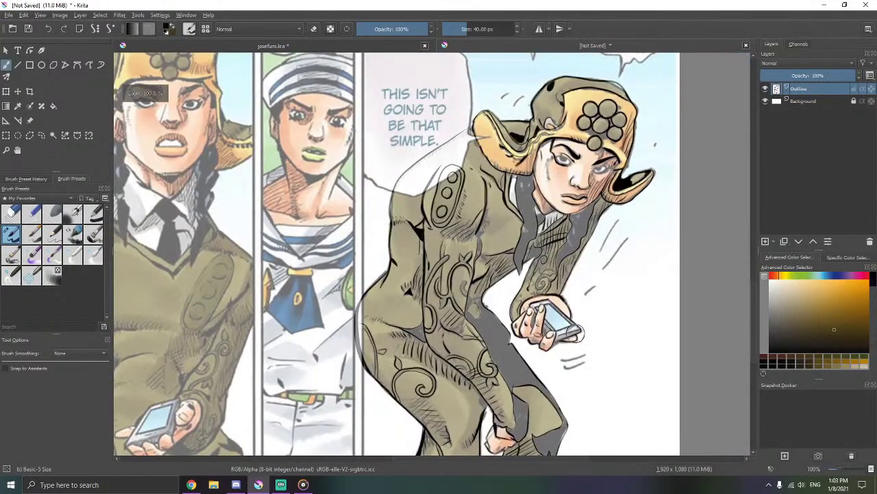
pyautogui.moveTo(584, 372); pyautogui.dragTo(572, 277)
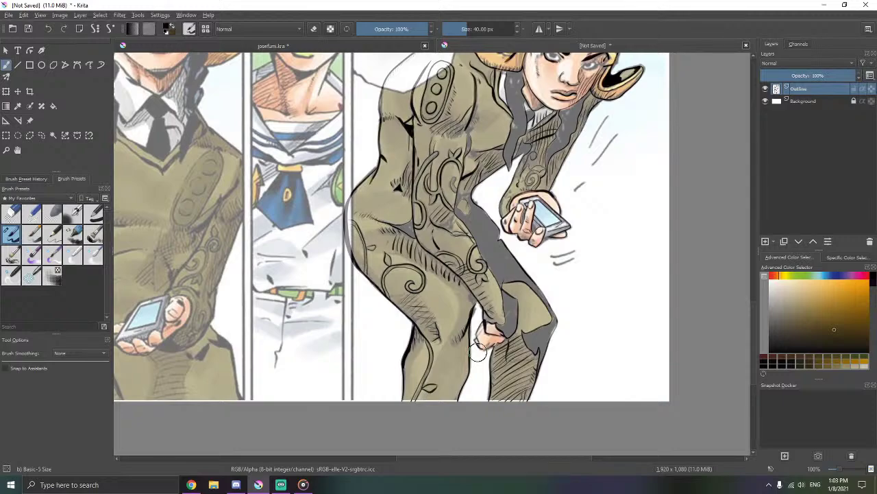
pyautogui.scroll(1, 477, 351)
pyautogui.scroll(3, 459, 270)
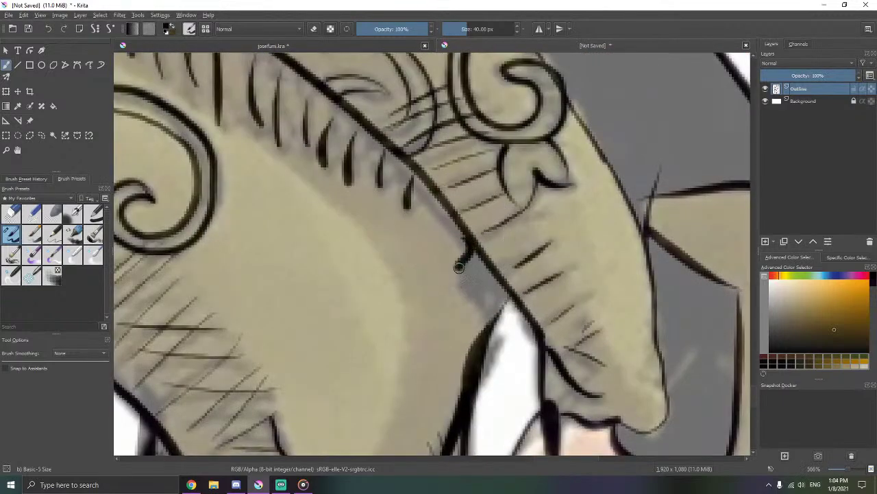
pyautogui.moveTo(491, 312); pyautogui.dragTo(480, 269)
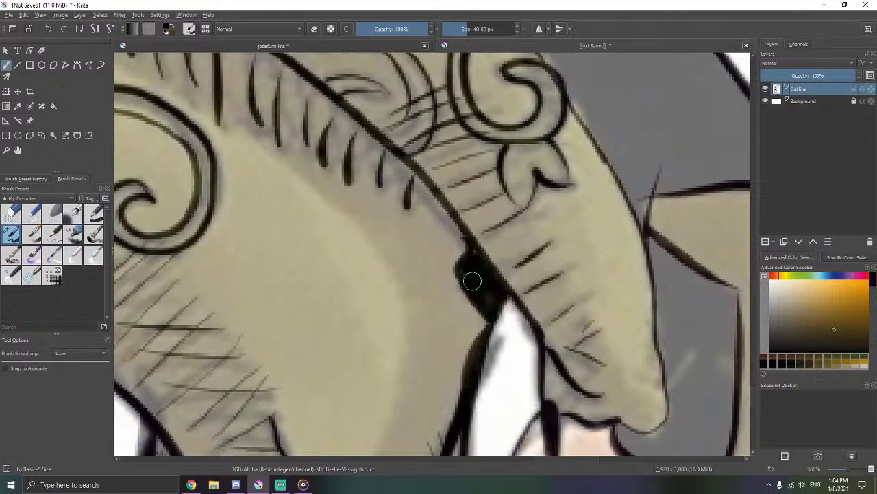
# - Paint a solid black area in the gray shadow between the forearm and the bent knee, tapering where they meet
pyautogui.moveTo(609, 178); pyautogui.dragTo(480, 166)
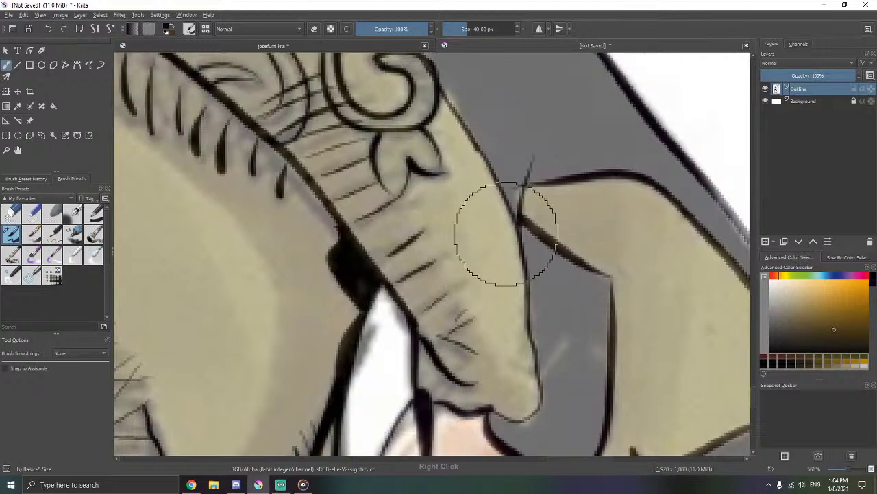
pyautogui.moveTo(507, 223); pyautogui.dragTo(503, 140)
pyautogui.moveTo(526, 97); pyautogui.dragTo(447, 259)
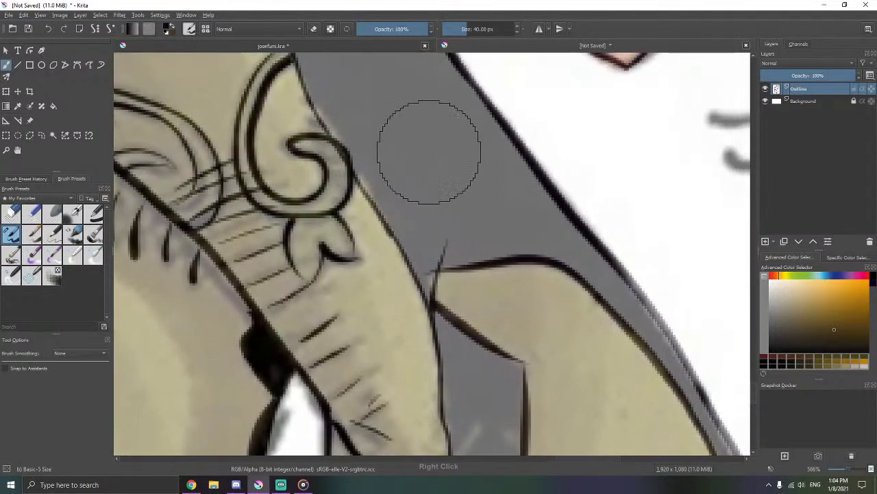
pyautogui.moveTo(417, 117); pyautogui.dragTo(427, 281)
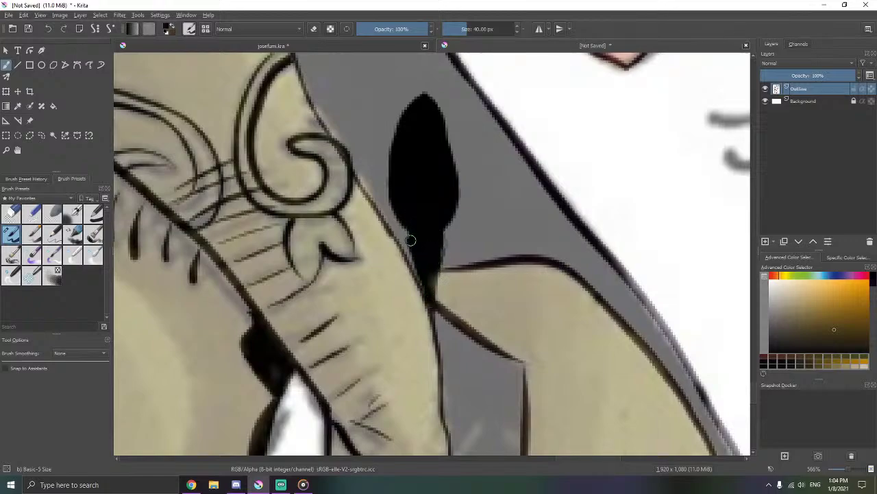
# - Extend the black fill up the gray shadow beside the sleeve's curl ornament and close the gaps along the sleeve edge
pyautogui.moveTo(439, 290); pyautogui.dragTo(504, 391)
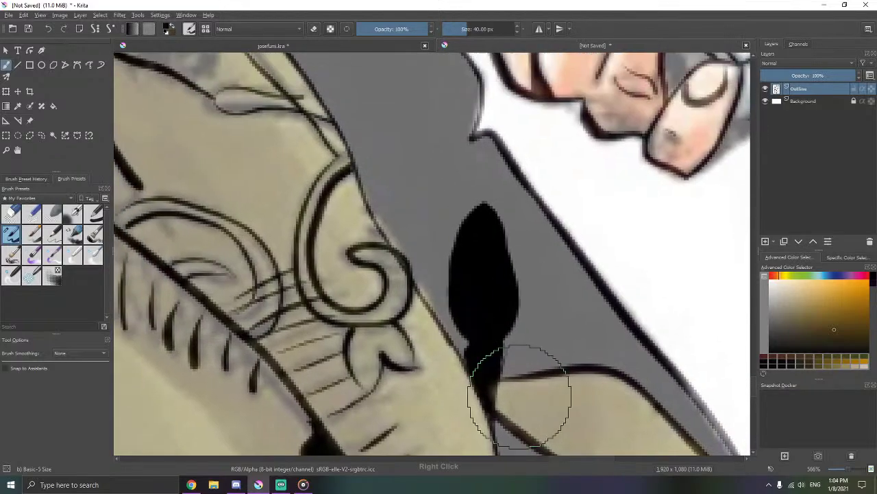
pyautogui.moveTo(461, 341)
pyautogui.mouseDown()
pyautogui.moveTo(413, 187)
pyautogui.moveTo(446, 291)
pyautogui.moveTo(447, 259)
pyautogui.mouseUp()
pyautogui.hotkey('ctrl', 'z')
pyautogui.moveTo(466, 325)
pyautogui.mouseDown()
pyautogui.moveTo(443, 225)
pyautogui.moveTo(412, 142)
pyautogui.moveTo(395, 123)
pyautogui.mouseUp()
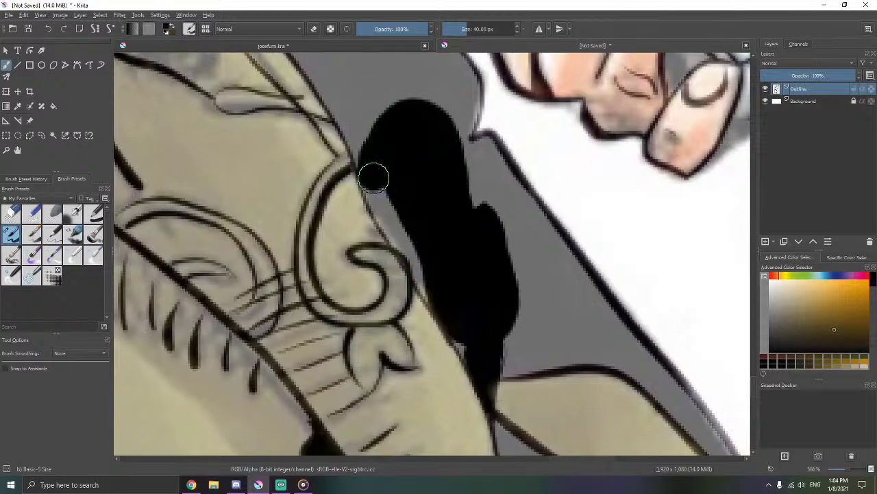
pyautogui.moveTo(374, 177); pyautogui.dragTo(423, 274)
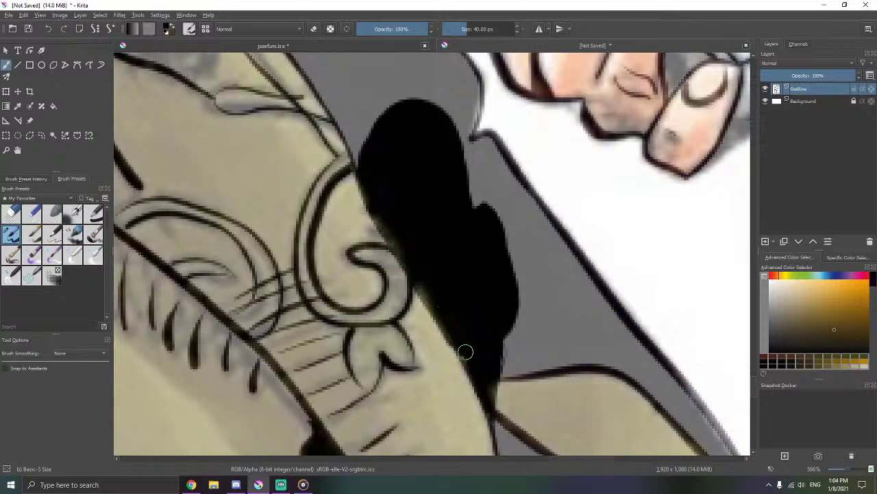
pyautogui.moveTo(451, 329)
pyautogui.mouseDown()
pyautogui.moveTo(461, 362)
pyautogui.moveTo(460, 348)
pyautogui.mouseUp()
# - Continue the solid black fill up the torso shadow along the sleeve edge, beyond the curl ornament
pyautogui.moveTo(447, 270); pyautogui.dragTo(506, 370)
pyautogui.moveTo(451, 254); pyautogui.dragTo(487, 336)
pyautogui.moveTo(445, 199)
pyautogui.mouseDown()
pyautogui.moveTo(478, 234)
pyautogui.moveTo(474, 271)
pyautogui.moveTo(443, 257)
pyautogui.moveTo(431, 271)
pyautogui.moveTo(421, 258)
pyautogui.moveTo(451, 311)
pyautogui.mouseUp()
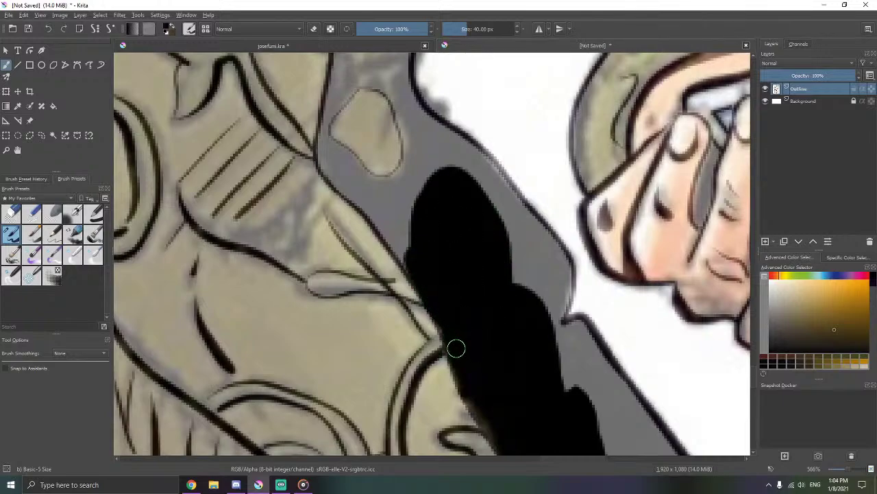
pyautogui.moveTo(456, 348); pyautogui.dragTo(449, 323)
# - Blacken the shadow's upper end above the small olive patch and join it to the large black area with a thick stroke
pyautogui.moveTo(463, 205); pyautogui.dragTo(488, 290)
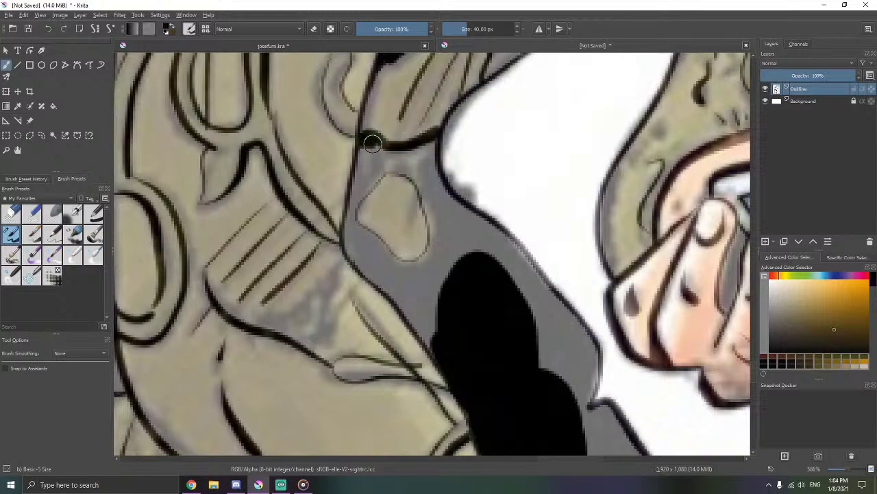
pyautogui.moveTo(392, 162)
pyautogui.mouseDown()
pyautogui.moveTo(420, 150)
pyautogui.moveTo(392, 159)
pyautogui.mouseUp()
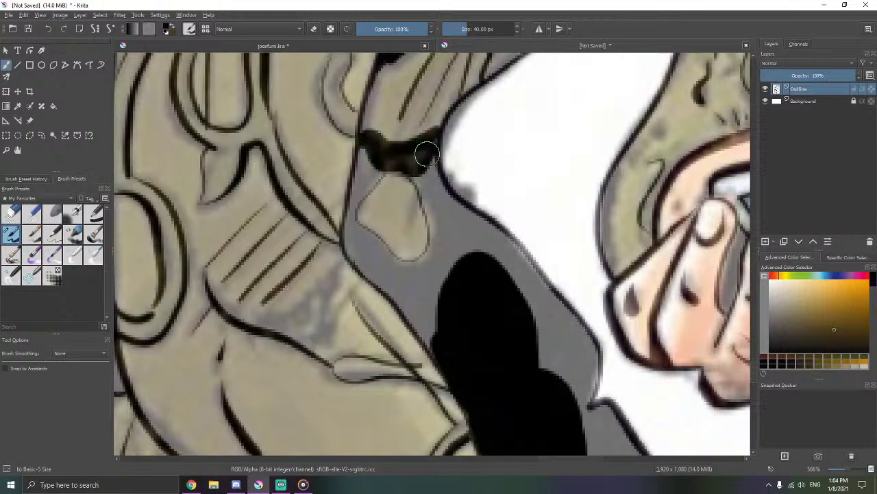
pyautogui.moveTo(434, 192); pyautogui.dragTo(474, 267)
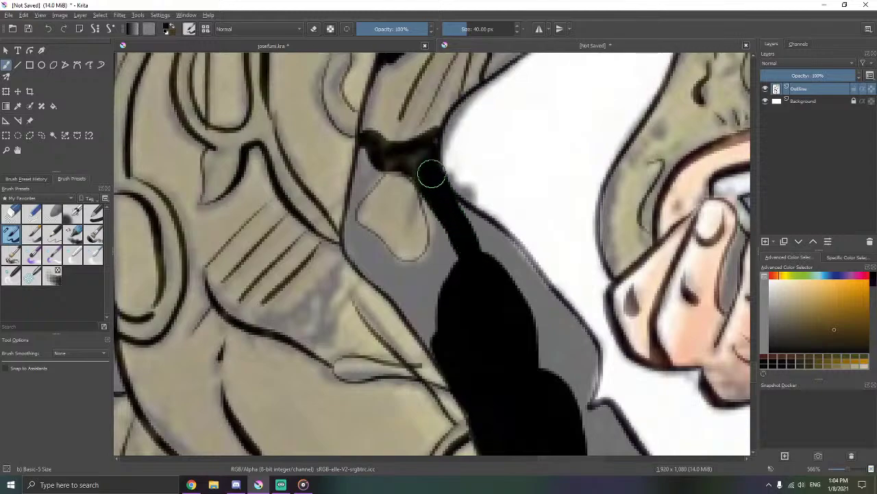
# - Switch to Groove Music, play the second JoJo's Bizarre Adventure Original Soundtrack album from the "jojo" results, and return to Krita
pyautogui.click(303, 484)
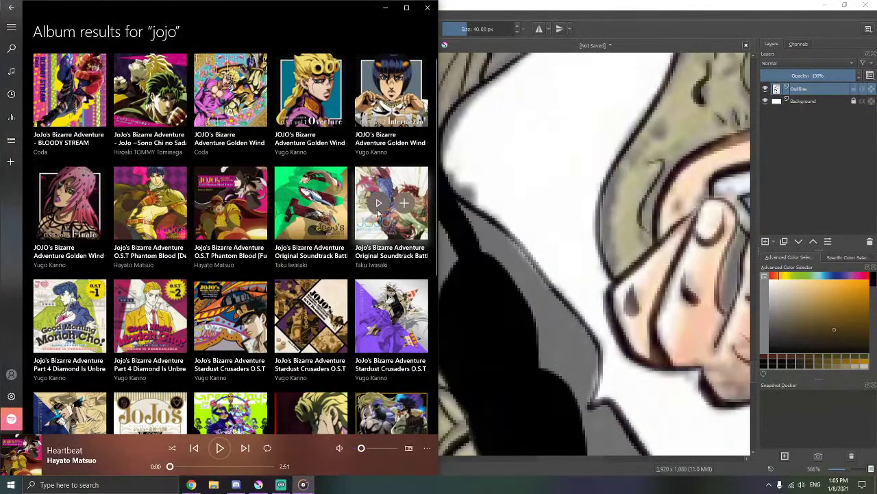
pyautogui.click(377, 209)
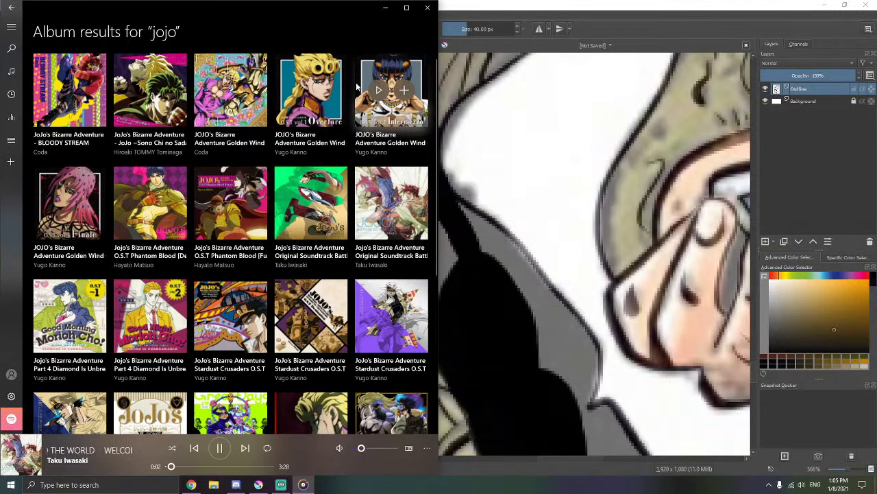
pyautogui.click(386, 7)
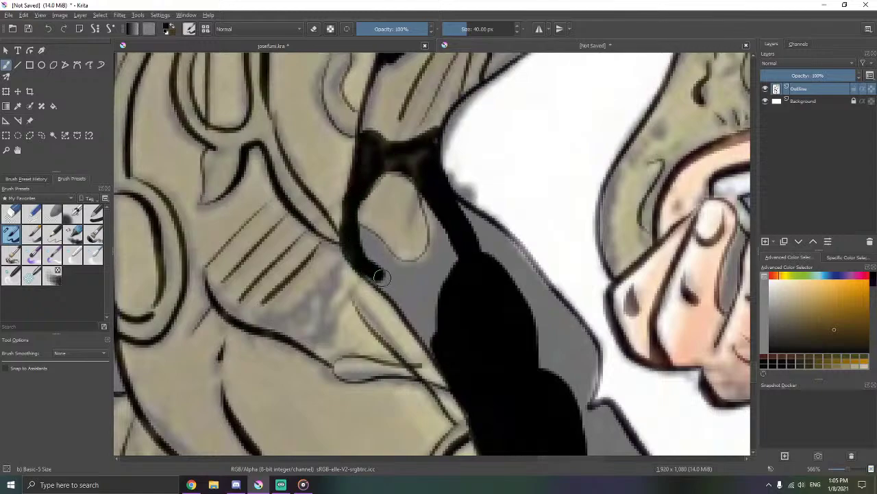
pyautogui.hotkey('alt', 'Tab')
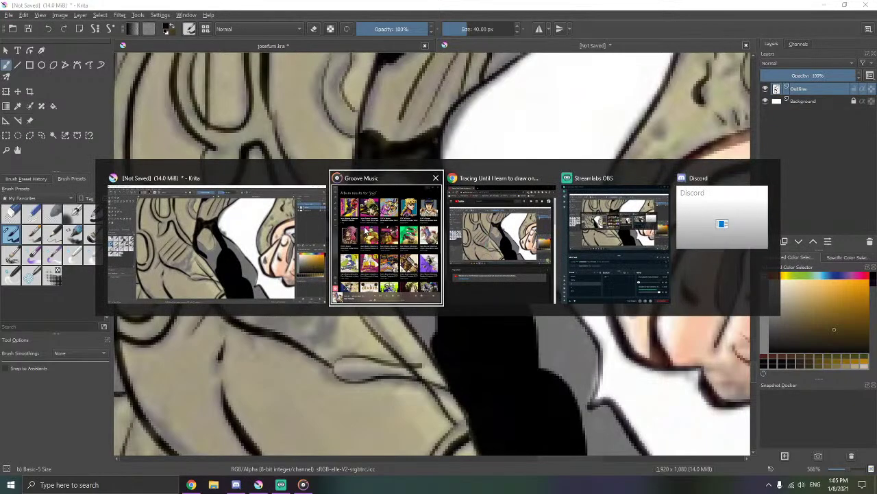
pyautogui.click(366, 230)
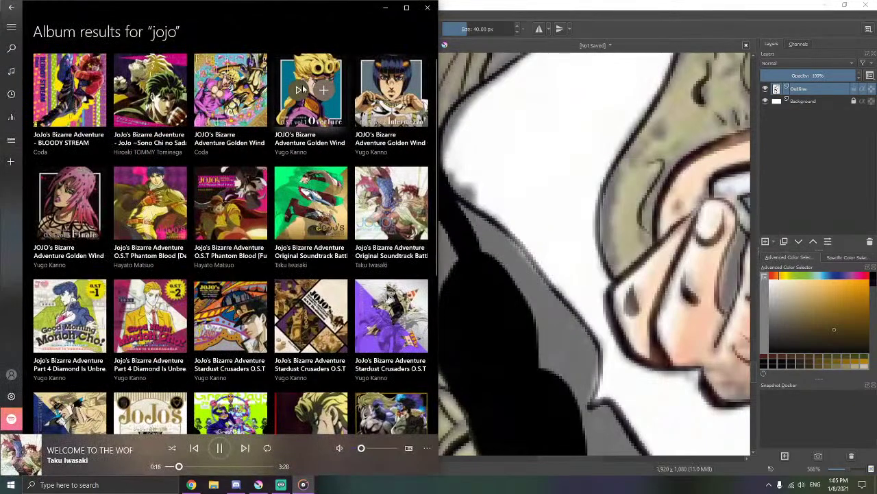
pyautogui.click(385, 7)
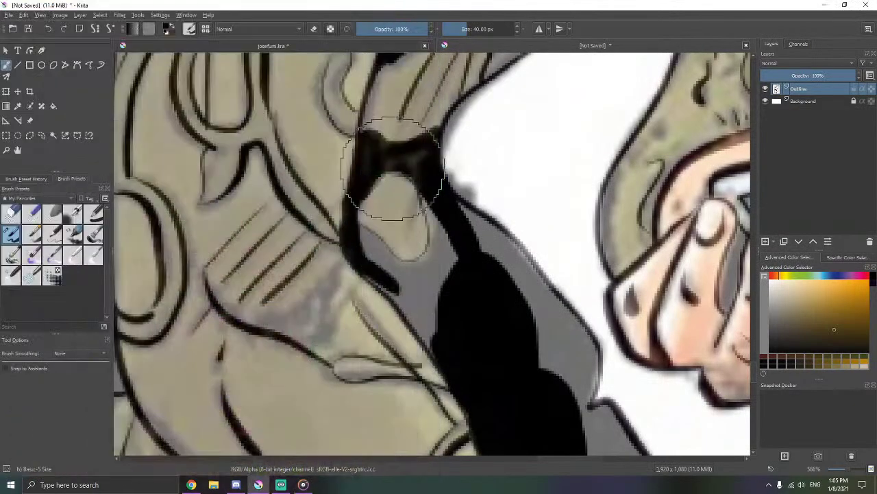
# - Ink around the small olive patch at the shadow's upper end and blacken the gray shadow below it into the large black area
pyautogui.moveTo(380, 183); pyautogui.dragTo(334, 132)
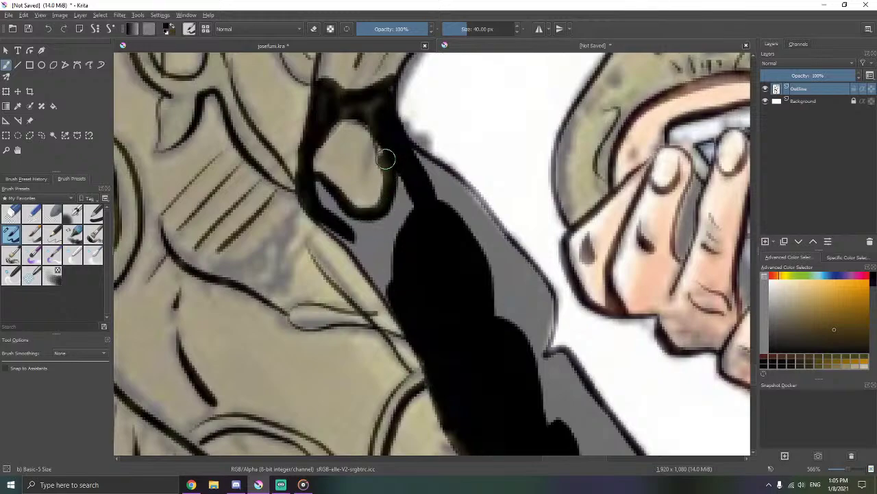
pyautogui.moveTo(405, 205)
pyautogui.mouseDown()
pyautogui.moveTo(400, 238)
pyautogui.moveTo(391, 216)
pyautogui.moveTo(382, 233)
pyautogui.moveTo(352, 226)
pyautogui.moveTo(321, 196)
pyautogui.mouseUp()
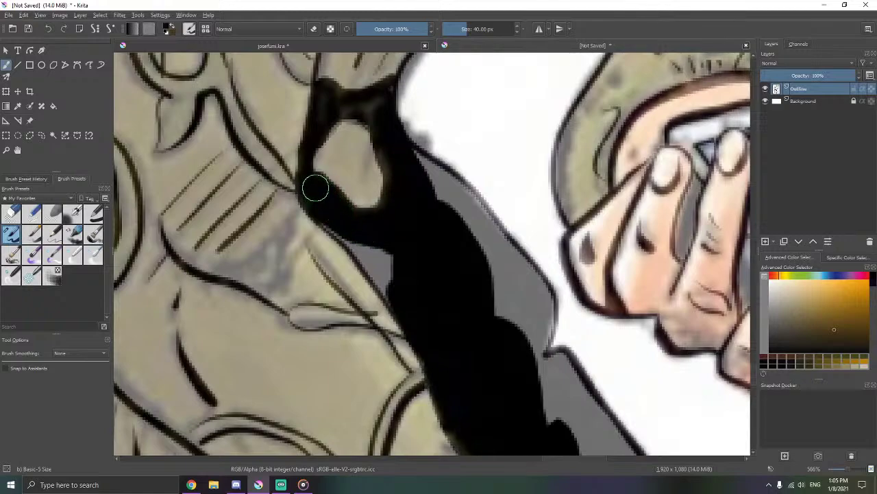
pyautogui.moveTo(350, 230); pyautogui.dragTo(393, 286)
# - Fill the remaining gray shadow solid black out to its outer contour, past the curl ornament and down to the knee patch
pyautogui.moveTo(381, 226); pyautogui.dragTo(371, 177)
pyautogui.moveTo(378, 211)
pyautogui.mouseDown()
pyautogui.moveTo(376, 196)
pyautogui.moveTo(372, 227)
pyautogui.moveTo(384, 241)
pyautogui.moveTo(372, 218)
pyautogui.moveTo(316, 289)
pyautogui.mouseUp()
pyautogui.moveTo(337, 245)
pyautogui.mouseDown()
pyautogui.moveTo(366, 229)
pyautogui.moveTo(343, 200)
pyautogui.moveTo(356, 201)
pyautogui.moveTo(413, 261)
pyautogui.moveTo(432, 290)
pyautogui.moveTo(386, 256)
pyautogui.moveTo(404, 327)
pyautogui.moveTo(393, 293)
pyautogui.moveTo(409, 276)
pyautogui.moveTo(437, 288)
pyautogui.moveTo(418, 252)
pyautogui.moveTo(426, 258)
pyautogui.moveTo(451, 307)
pyautogui.moveTo(447, 370)
pyautogui.mouseUp()
pyautogui.moveTo(446, 401)
pyautogui.mouseDown()
pyautogui.moveTo(393, 295)
pyautogui.moveTo(417, 309)
pyautogui.moveTo(415, 265)
pyautogui.moveTo(455, 360)
pyautogui.moveTo(412, 263)
pyautogui.mouseUp()
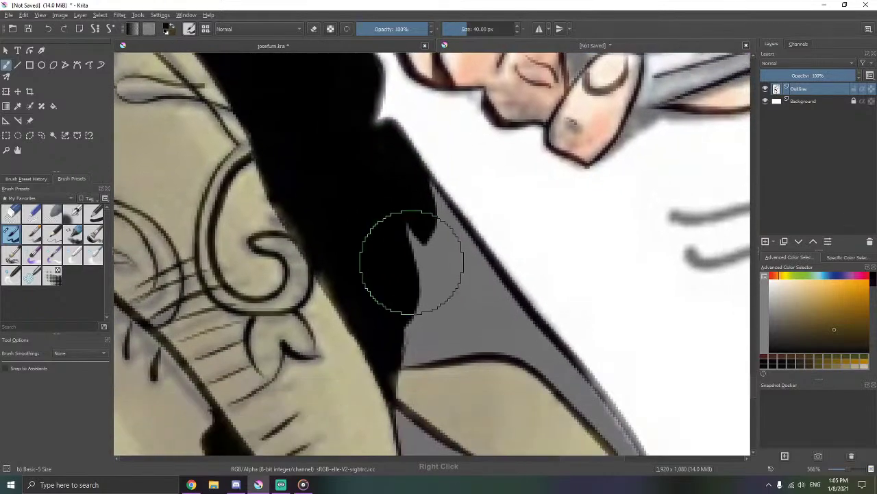
pyautogui.moveTo(420, 294)
pyautogui.mouseDown()
pyautogui.moveTo(376, 214)
pyautogui.moveTo(370, 322)
pyautogui.moveTo(355, 346)
pyautogui.moveTo(421, 336)
pyautogui.moveTo(446, 320)
pyautogui.moveTo(448, 301)
pyautogui.moveTo(405, 307)
pyautogui.moveTo(388, 339)
pyautogui.moveTo(368, 339)
pyautogui.moveTo(438, 312)
pyautogui.moveTo(375, 185)
pyautogui.moveTo(398, 211)
pyautogui.moveTo(379, 191)
pyautogui.mouseUp()
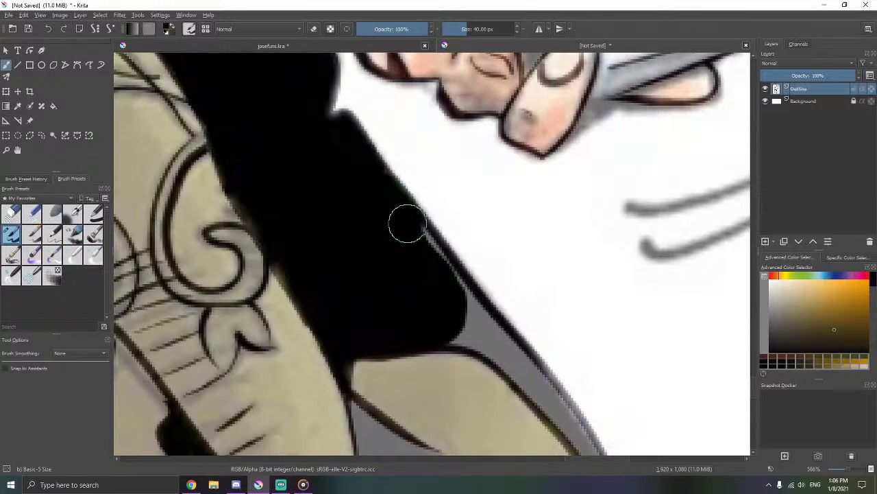
# - Blacken the narrow gray strip between the olive knee patch and the leg's outer contour down to the knee's corner
pyautogui.moveTo(408, 224)
pyautogui.mouseDown()
pyautogui.moveTo(472, 334)
pyautogui.moveTo(402, 271)
pyautogui.mouseUp()
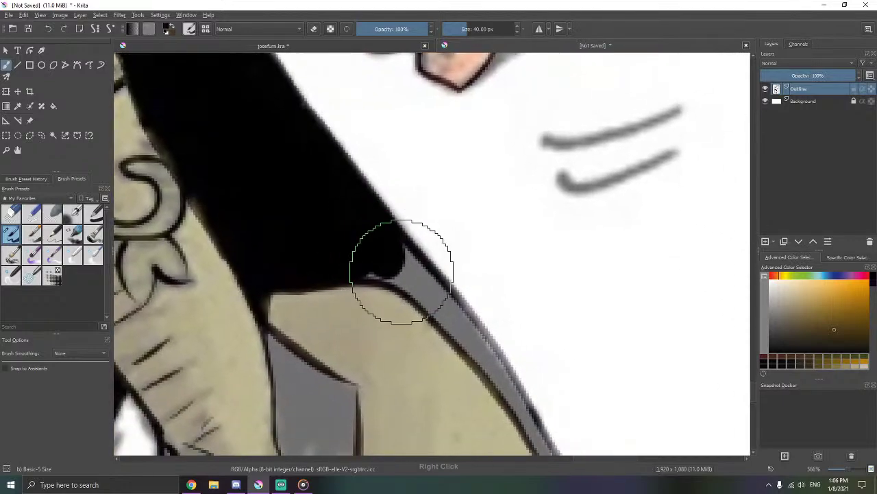
pyautogui.moveTo(448, 355); pyautogui.dragTo(415, 314)
pyautogui.moveTo(328, 217); pyautogui.dragTo(324, 225)
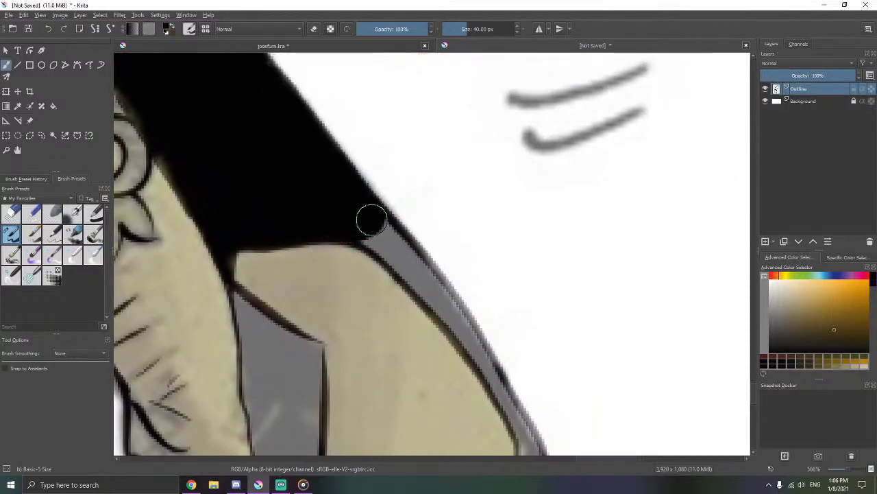
pyautogui.moveTo(371, 219)
pyautogui.mouseDown()
pyautogui.moveTo(396, 244)
pyautogui.moveTo(374, 235)
pyautogui.moveTo(455, 312)
pyautogui.moveTo(459, 322)
pyautogui.moveTo(449, 333)
pyautogui.moveTo(391, 217)
pyautogui.moveTo(412, 220)
pyautogui.moveTo(453, 295)
pyautogui.mouseUp()
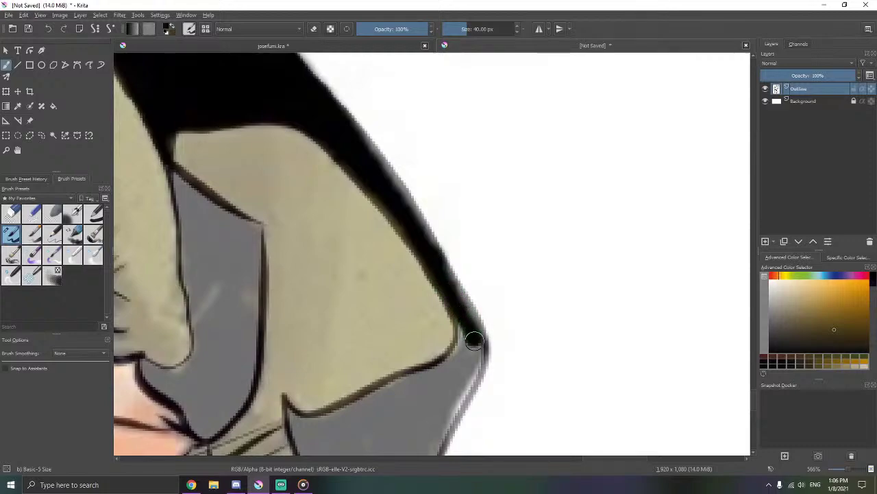
# - Fill the gray shadow below the knee solid black and continue it down the thin sliver along the calf's outer edge
pyautogui.moveTo(474, 340); pyautogui.dragTo(475, 348)
pyautogui.moveTo(467, 325)
pyautogui.mouseDown()
pyautogui.moveTo(464, 163)
pyautogui.moveTo(470, 186)
pyautogui.moveTo(415, 290)
pyautogui.moveTo(454, 194)
pyautogui.moveTo(445, 207)
pyautogui.moveTo(344, 254)
pyautogui.moveTo(319, 263)
pyautogui.moveTo(290, 254)
pyautogui.moveTo(308, 294)
pyautogui.moveTo(358, 360)
pyautogui.moveTo(374, 284)
pyautogui.moveTo(369, 253)
pyautogui.moveTo(363, 262)
pyautogui.moveTo(374, 254)
pyautogui.moveTo(391, 180)
pyautogui.mouseUp()
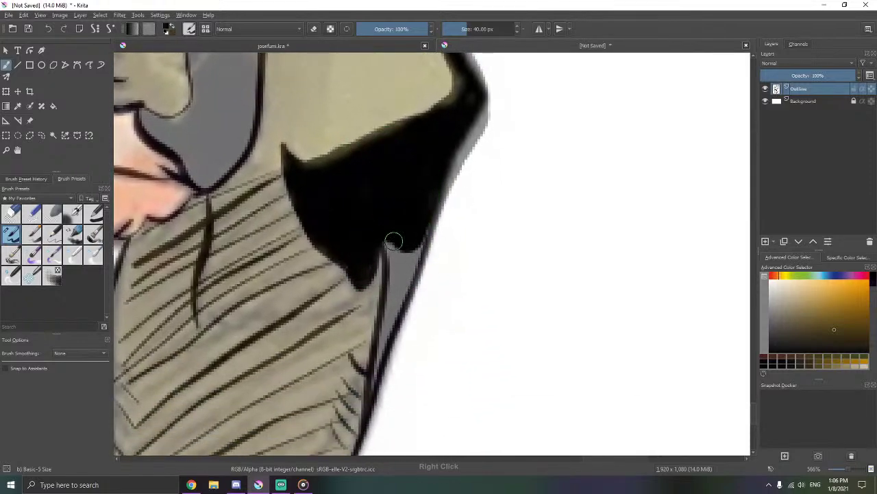
pyautogui.moveTo(393, 241)
pyautogui.mouseDown()
pyautogui.moveTo(430, 215)
pyautogui.moveTo(416, 257)
pyautogui.mouseUp()
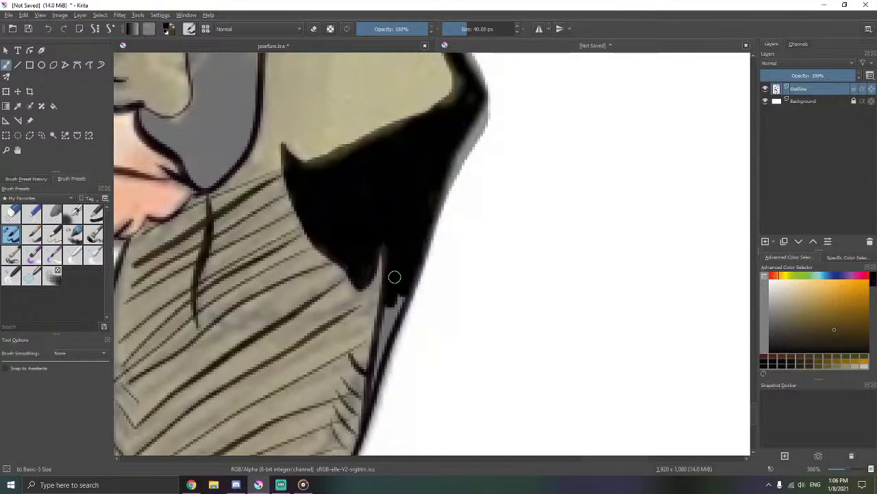
pyautogui.moveTo(395, 309)
pyautogui.mouseDown()
pyautogui.moveTo(414, 269)
pyautogui.moveTo(405, 253)
pyautogui.moveTo(388, 270)
pyautogui.mouseUp()
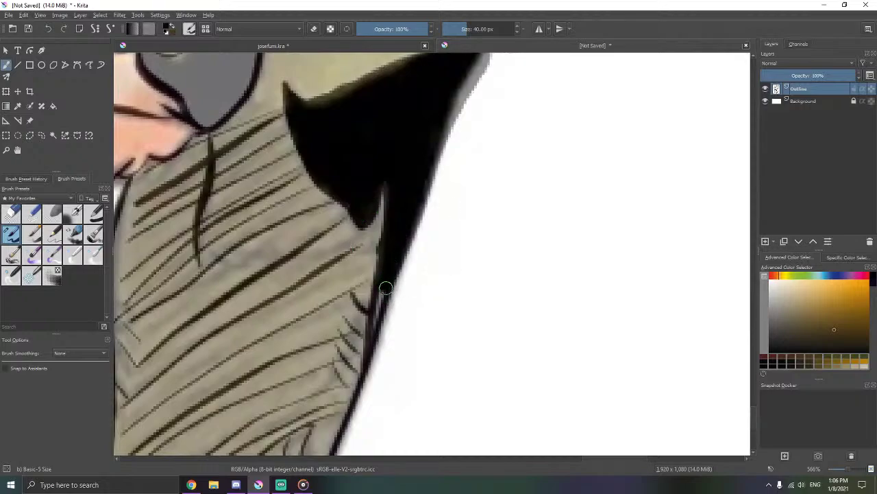
pyautogui.moveTo(379, 303); pyautogui.dragTo(375, 332)
# - Review the inked fist, legs, hip and torso for lines and shadow areas still missing
pyautogui.moveTo(363, 291); pyautogui.dragTo(464, 394)
pyautogui.moveTo(402, 295); pyautogui.dragTo(318, 318)
pyautogui.scroll(4, 317, 315)
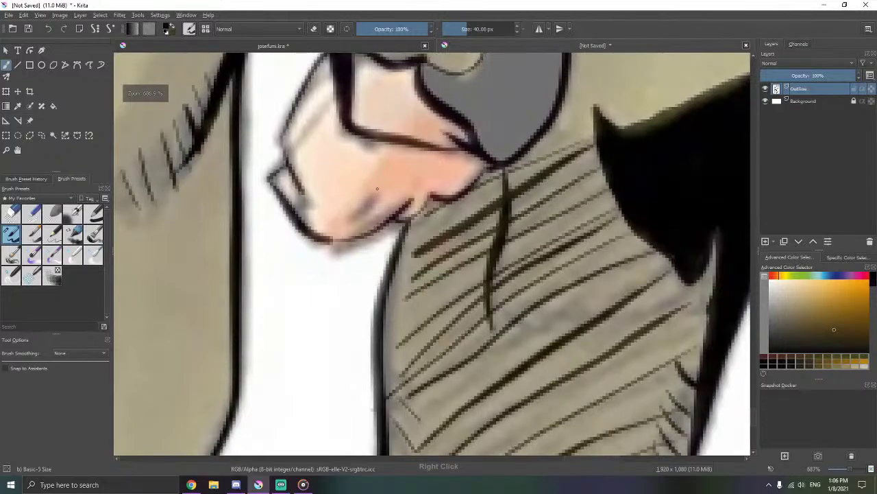
pyautogui.moveTo(372, 219); pyautogui.dragTo(406, 321)
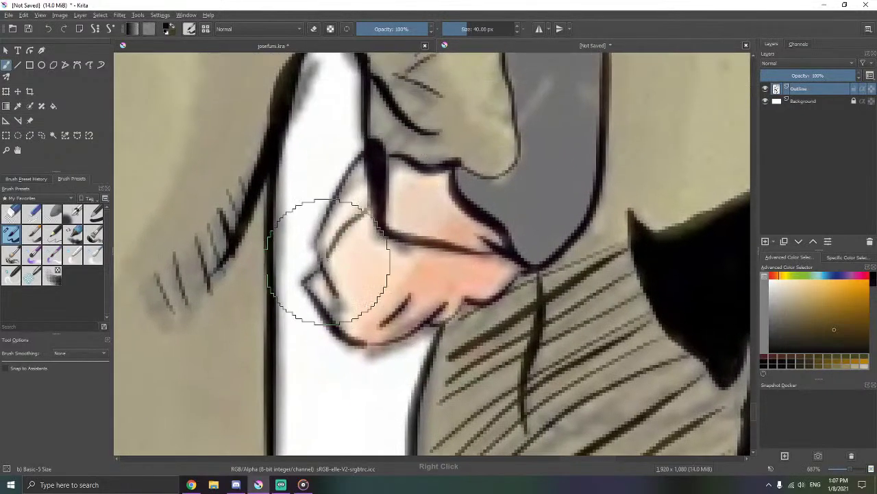
pyautogui.moveTo(358, 214)
pyautogui.mouseDown()
pyautogui.moveTo(368, 206)
pyautogui.moveTo(407, 313)
pyautogui.mouseUp()
pyautogui.scroll(-2, 407, 313)
pyautogui.scroll(-3, 373, 238)
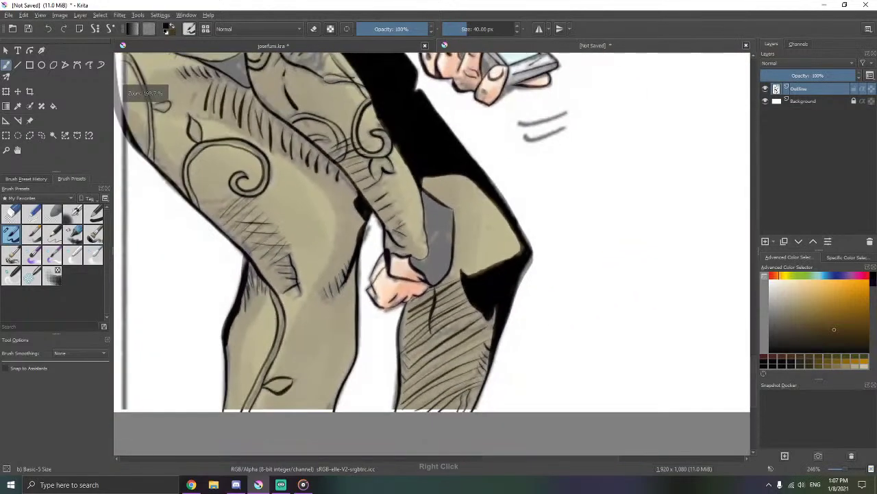
pyautogui.moveTo(318, 266)
pyautogui.mouseDown()
pyautogui.moveTo(349, 303)
pyautogui.moveTo(360, 363)
pyautogui.mouseUp()
pyautogui.rightClick(282, 260)
pyautogui.rightClick(323, 290)
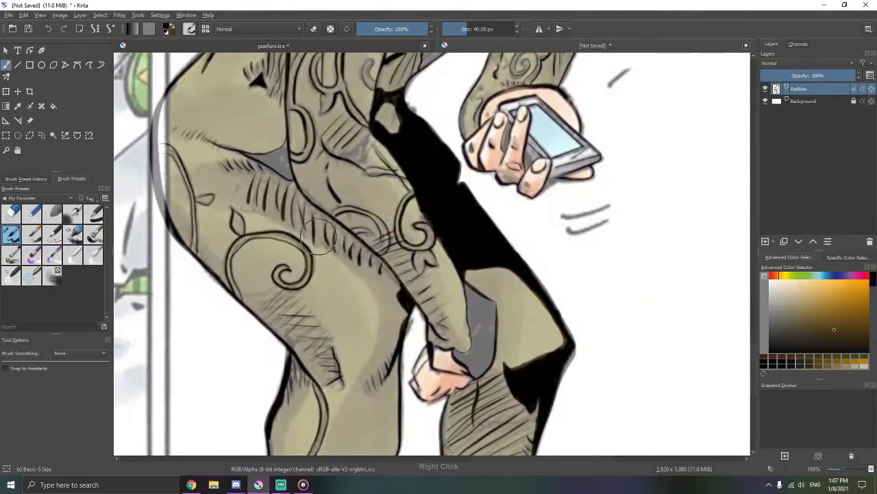
pyautogui.moveTo(260, 140)
pyautogui.mouseDown()
pyautogui.moveTo(300, 269)
pyautogui.moveTo(344, 327)
pyautogui.mouseUp()
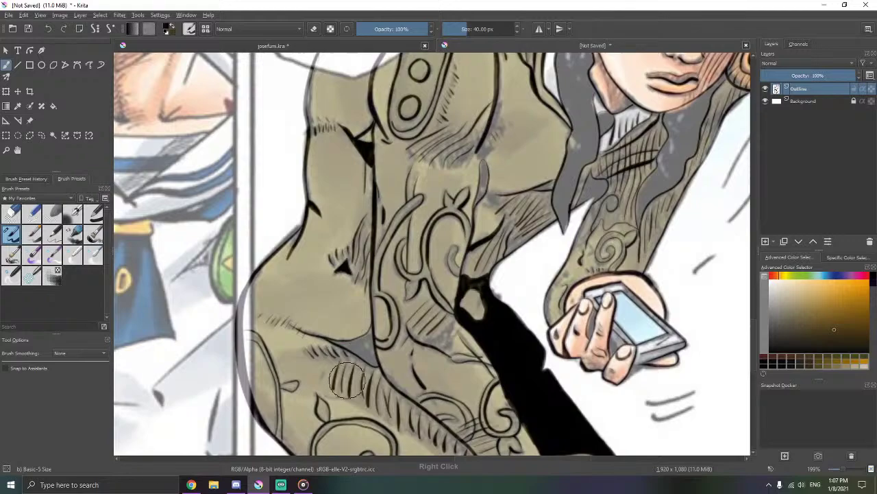
pyautogui.moveTo(347, 379); pyautogui.dragTo(408, 234)
# - Sample a color from the drawing and add two short strokes at the base of the vine ornament beside the thigh's outer contour
pyautogui.scroll(2, 401, 243)
pyautogui.keyDown('ctrl'); pyautogui.click(395, 255); pyautogui.keyUp('ctrl')
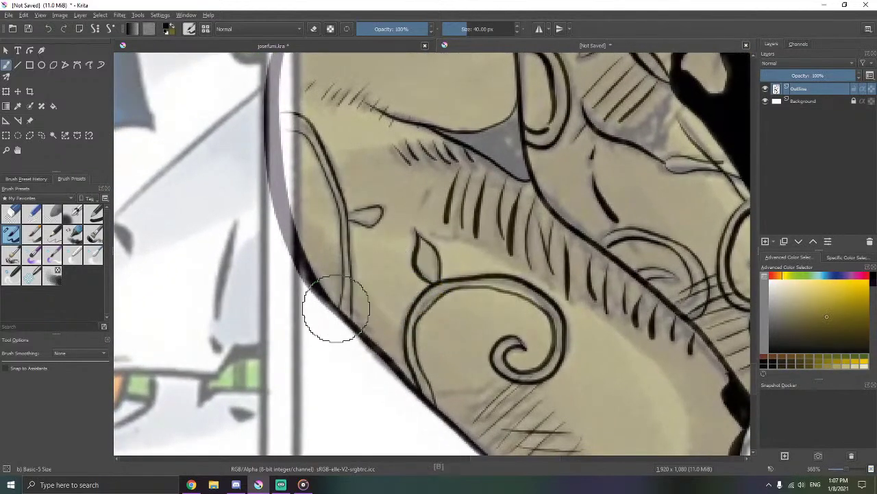
pyautogui.moveTo(336, 309)
pyautogui.mouseDown()
pyautogui.moveTo(415, 235)
pyautogui.moveTo(419, 214)
pyautogui.mouseUp()
pyautogui.moveTo(416, 264)
pyautogui.mouseDown()
pyautogui.moveTo(445, 268)
pyautogui.moveTo(447, 280)
pyautogui.mouseUp()
pyautogui.moveTo(428, 286); pyautogui.dragTo(453, 301)
pyautogui.moveTo(416, 235); pyautogui.dragTo(426, 275)
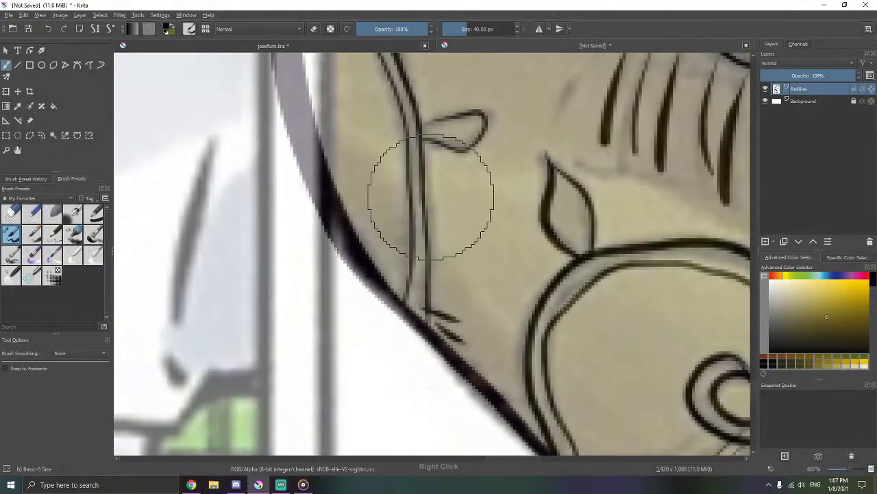
# - Examine the inked upper body and face, and compare the figure with the neighbouring comic panels
pyautogui.scroll(-6, 583, 199)
pyautogui.moveTo(640, 121); pyautogui.dragTo(443, 295)
pyautogui.scroll(2, 481, 251)
pyautogui.scroll(1, 554, 175)
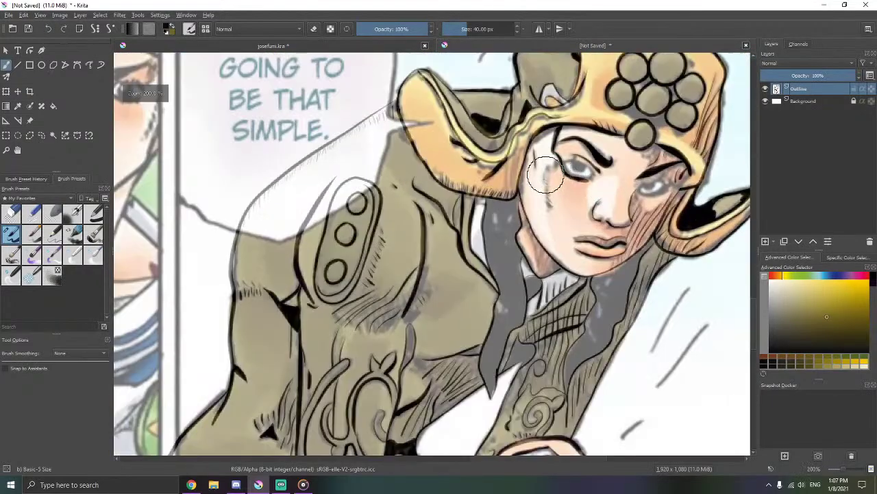
pyautogui.moveTo(536, 181)
pyautogui.mouseDown()
pyautogui.moveTo(473, 228)
pyautogui.moveTo(415, 216)
pyautogui.mouseUp()
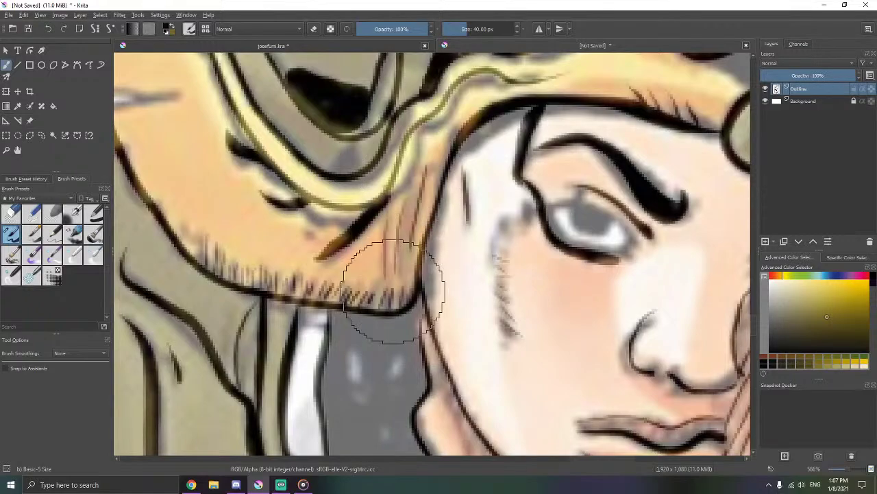
pyautogui.scroll(-4, 357, 216)
pyautogui.press('-')
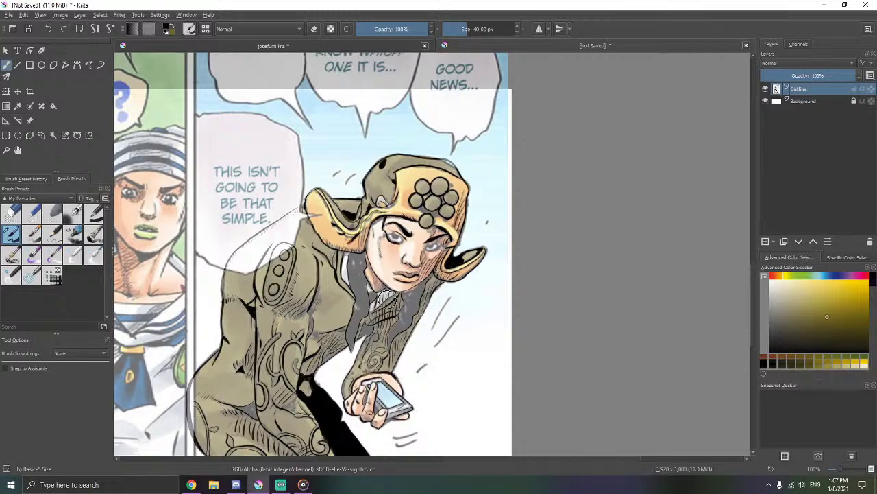
pyautogui.scroll(-2, 374, 271)
pyautogui.moveTo(223, 264); pyautogui.dragTo(444, 272)
pyautogui.scroll(2, 444, 272)
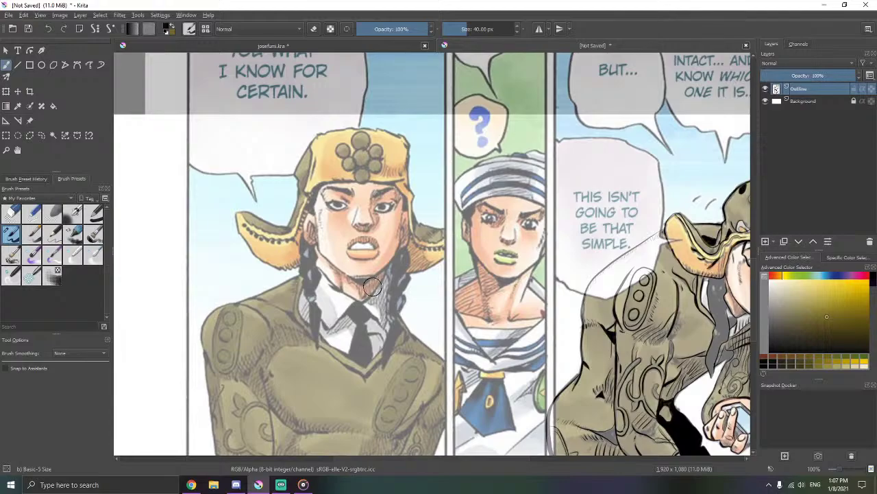
pyautogui.scroll(-2, 483, 219)
pyautogui.moveTo(560, 237); pyautogui.dragTo(450, 243)
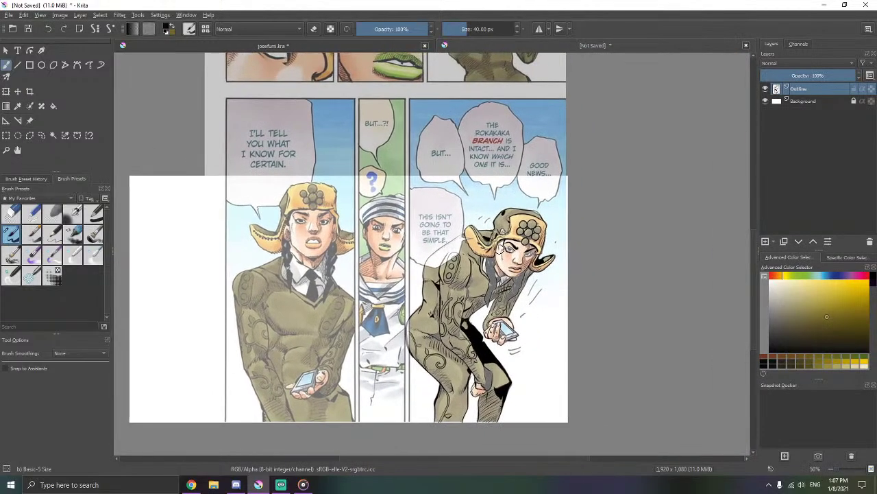
# - Inspect the hat's ear flap, circular front ornaments and outer contour up close for unfinished inking
pyautogui.scroll(2, 505, 248)
pyautogui.scroll(3, 517, 221)
pyautogui.moveTo(540, 238); pyautogui.dragTo(520, 236)
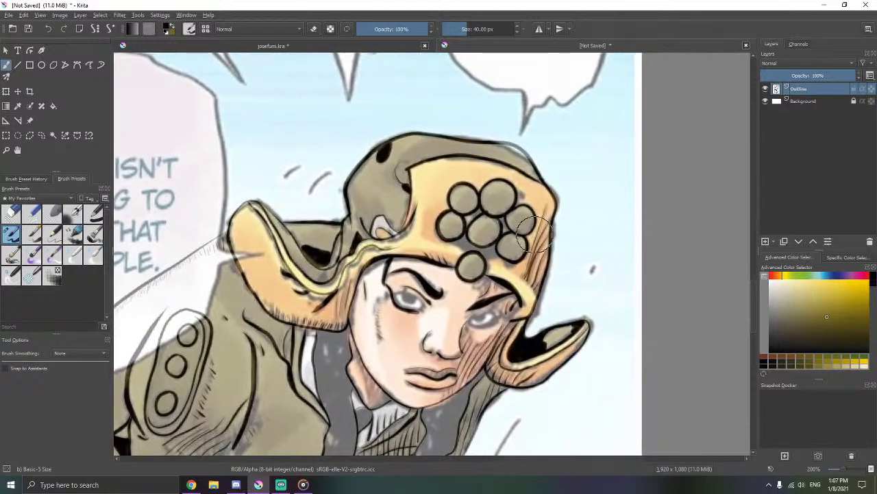
pyautogui.scroll(5, 562, 326)
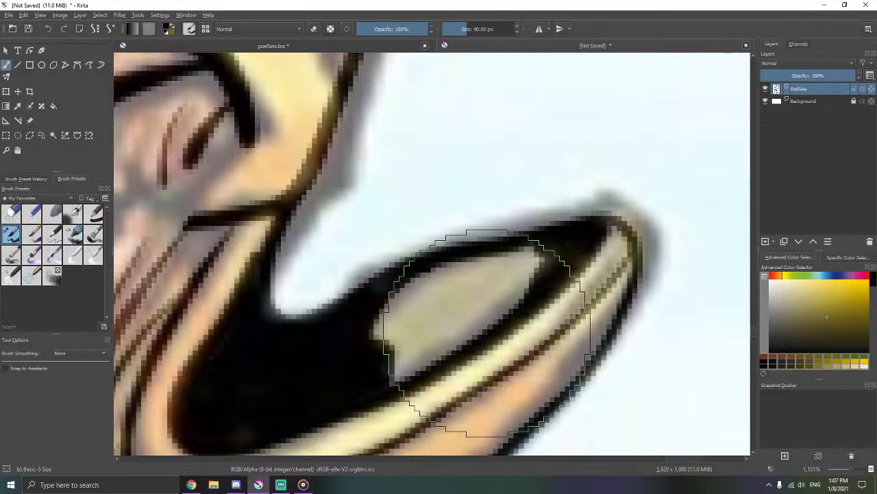
pyautogui.scroll(-4, 353, 240)
pyautogui.moveTo(354, 241); pyautogui.dragTo(532, 312)
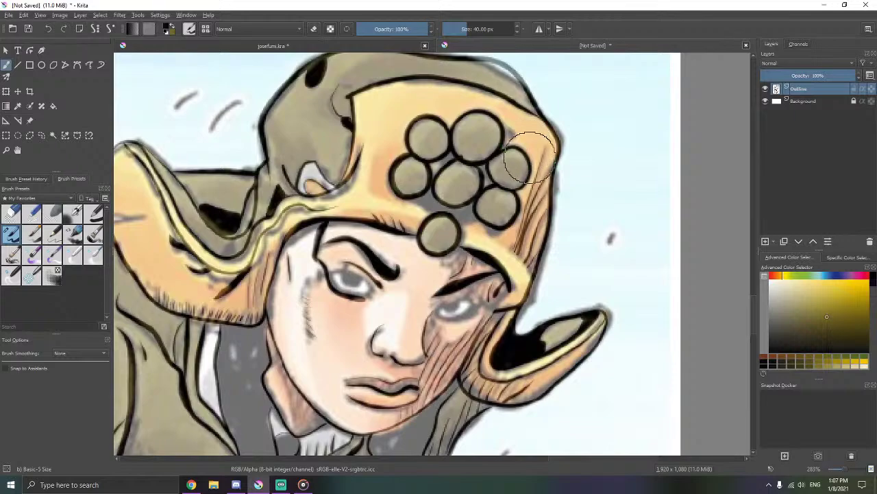
pyautogui.moveTo(506, 154); pyautogui.dragTo(567, 205)
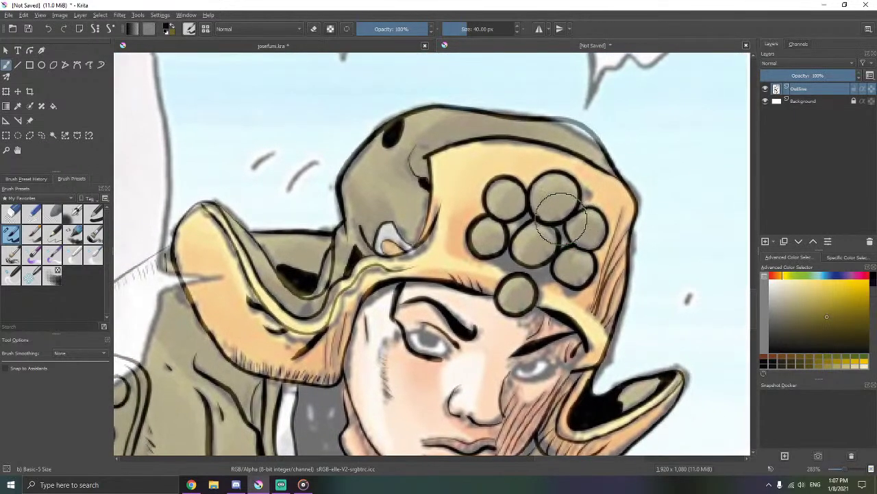
# - Examine the line art on the character's hat, ear flap and jacket for areas still left to ink
pyautogui.scroll(3, 434, 172)
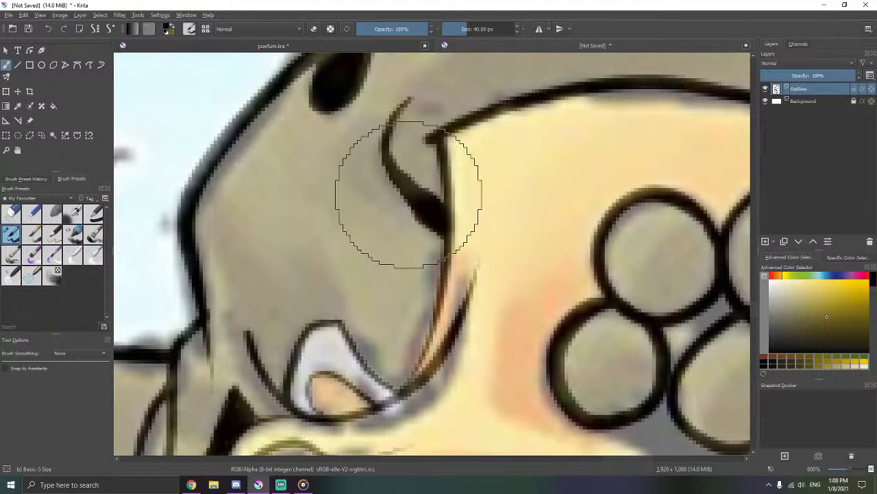
pyautogui.scroll(-4, 418, 196)
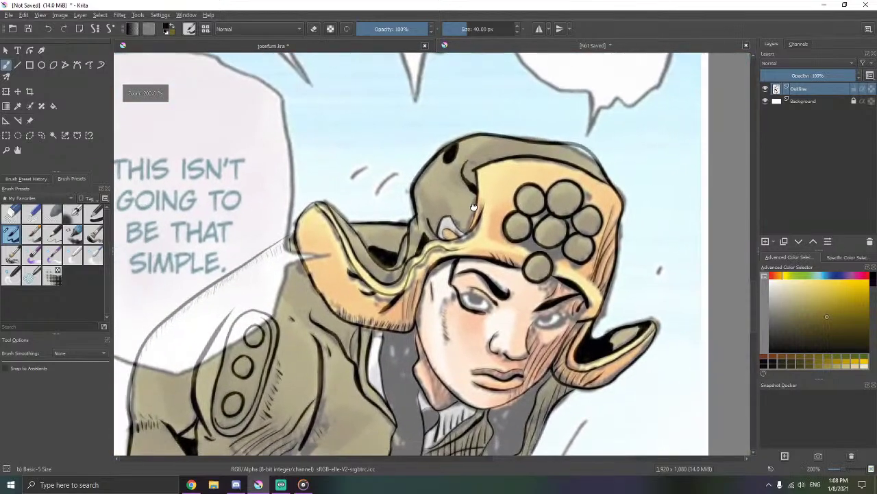
pyautogui.moveTo(474, 207); pyautogui.dragTo(520, 199)
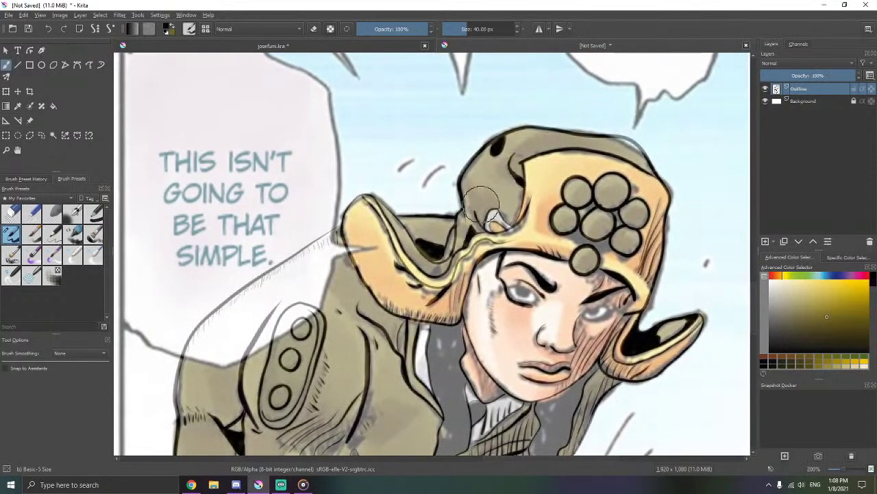
pyautogui.scroll(5, 461, 207)
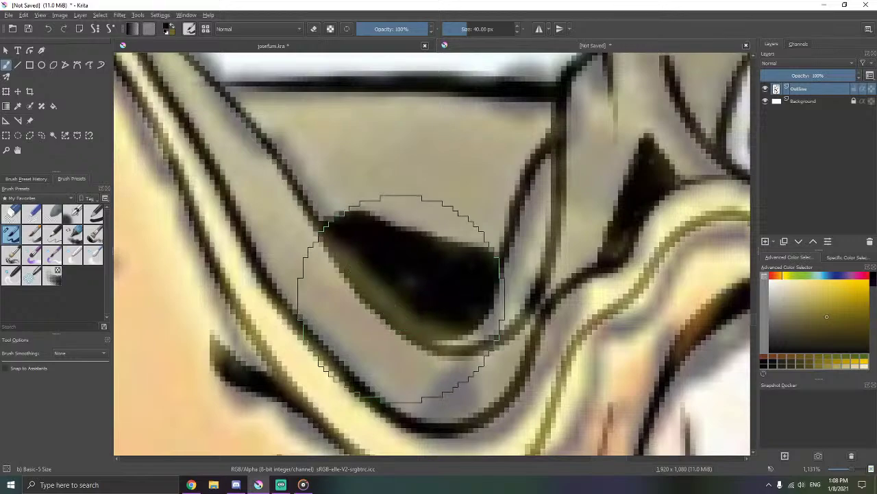
pyautogui.scroll(-7, 400, 299)
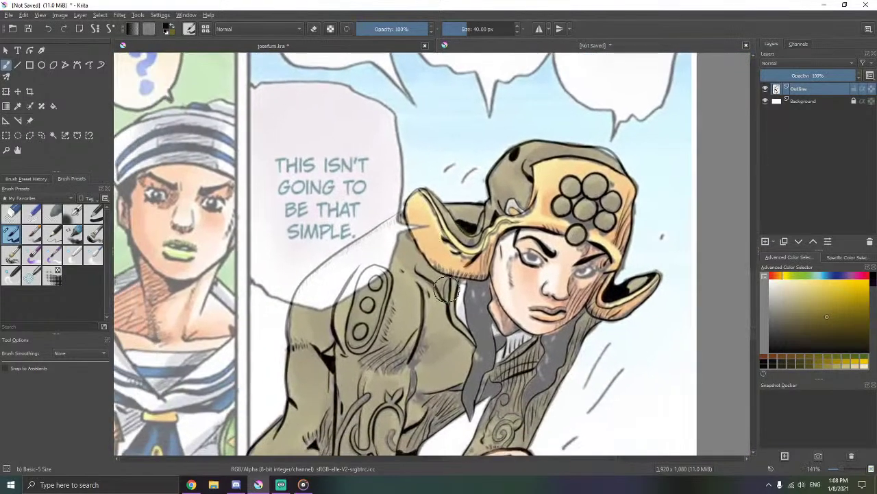
pyautogui.scroll(1, 447, 289)
pyautogui.moveTo(444, 312); pyautogui.dragTo(561, 221)
pyautogui.scroll(-1, 582, 277)
pyautogui.moveTo(572, 267); pyautogui.dragTo(538, 215)
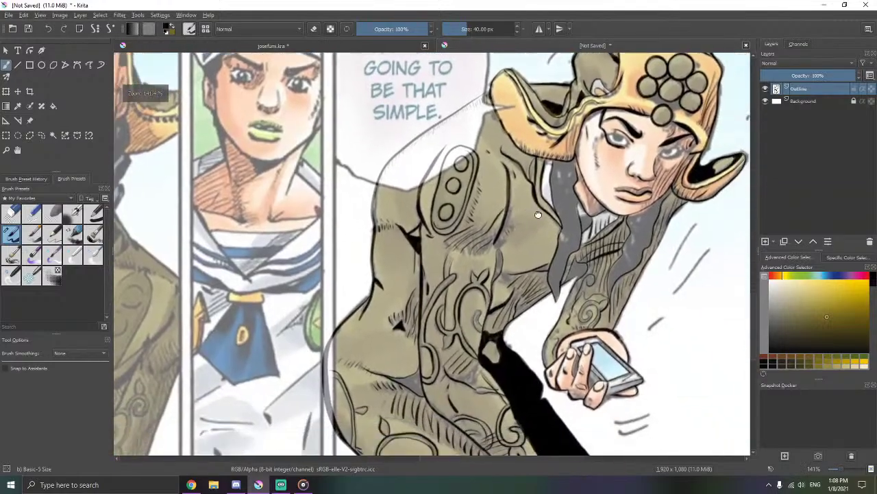
# - Ink a black curve along the lower edge of the hatched sleeve area, from the black leg shape to the cuff outline
pyautogui.scroll(2, 538, 214)
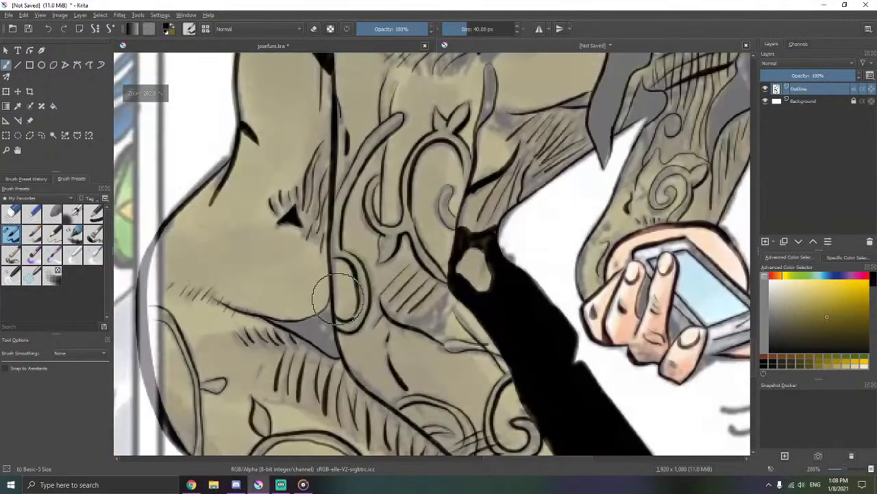
pyautogui.scroll(4, 338, 298)
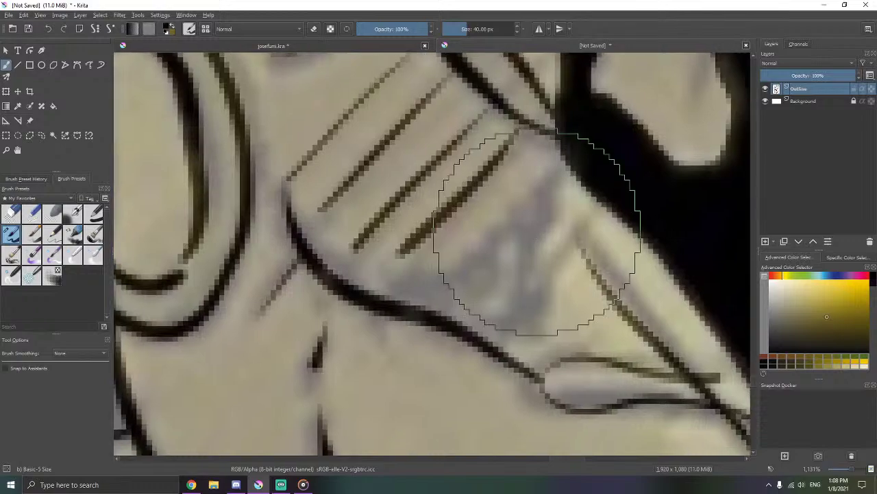
pyautogui.moveTo(569, 147)
pyautogui.mouseDown()
pyautogui.moveTo(541, 196)
pyautogui.moveTo(481, 256)
pyautogui.moveTo(388, 293)
pyautogui.mouseUp()
# - Ink the short fold line branching down from the new sleeve curve, undoing and redrawing it until it is thin
pyautogui.moveTo(559, 201)
pyautogui.mouseDown()
pyautogui.moveTo(538, 220)
pyautogui.moveTo(533, 246)
pyautogui.moveTo(540, 286)
pyautogui.moveTo(499, 323)
pyautogui.mouseUp()
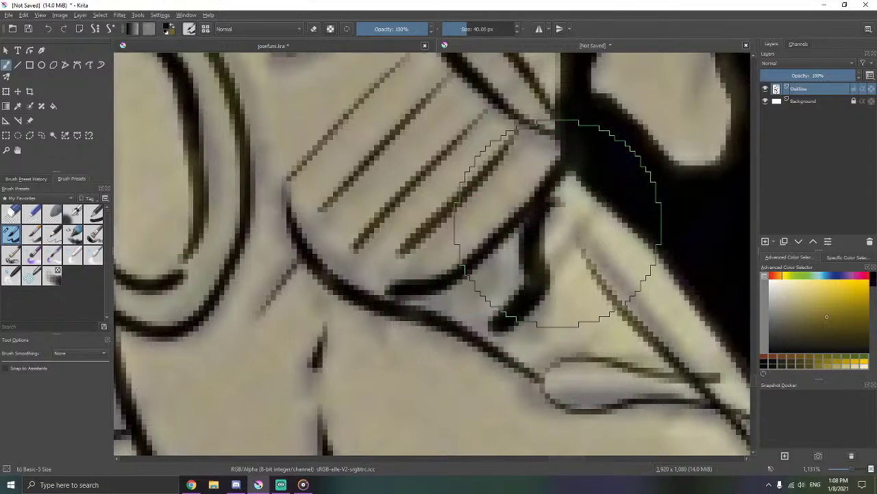
pyautogui.hotkey('ctrl', 'z')
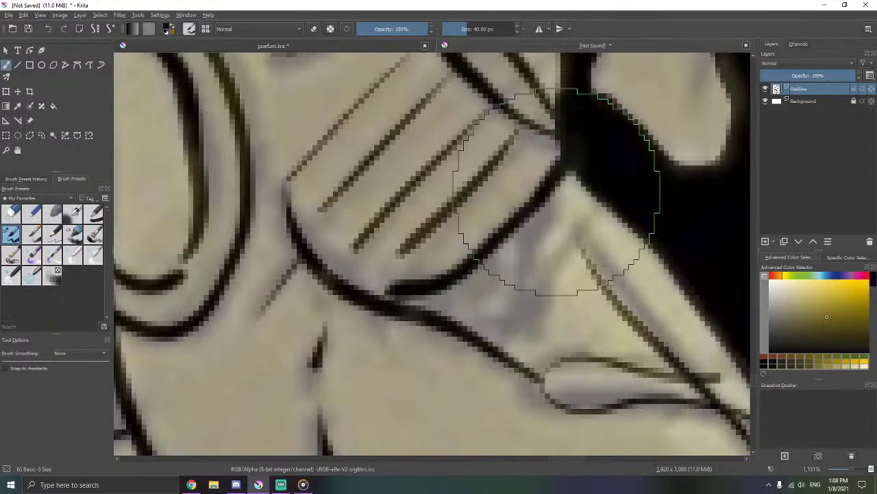
pyautogui.moveTo(522, 321)
pyautogui.mouseDown()
pyautogui.moveTo(539, 225)
pyautogui.moveTo(554, 201)
pyautogui.moveTo(510, 325)
pyautogui.mouseUp()
pyautogui.hotkey('ctrl', 'z')
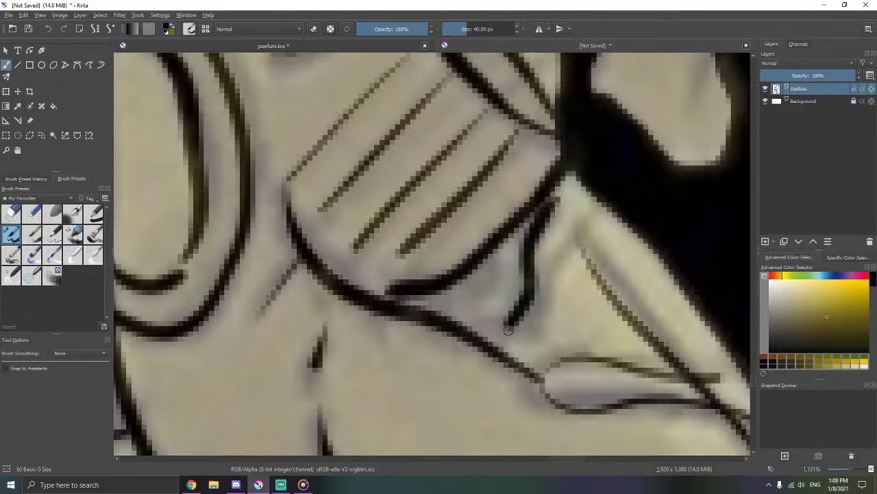
pyautogui.hotkey('ctrl', 'z')
pyautogui.moveTo(568, 179); pyautogui.dragTo(565, 184)
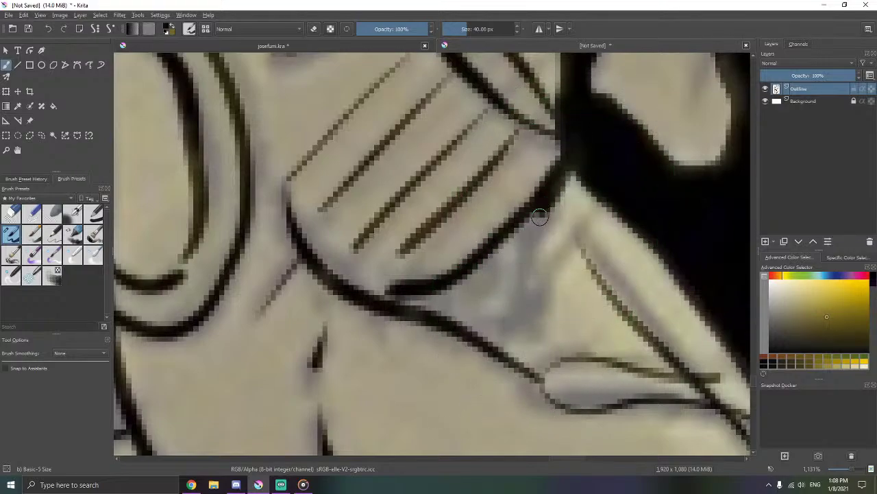
pyautogui.moveTo(539, 217)
pyautogui.mouseDown()
pyautogui.moveTo(534, 268)
pyautogui.moveTo(505, 328)
pyautogui.mouseUp()
pyautogui.scroll(-4, 487, 267)
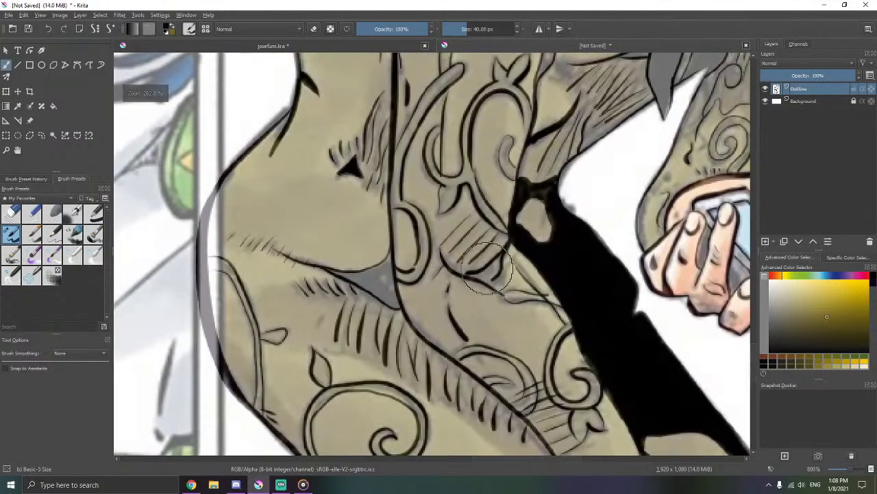
# - Fill the grey triangular shadow at the character's waist, beside the sleeve, with solid black
pyautogui.scroll(4, 384, 274)
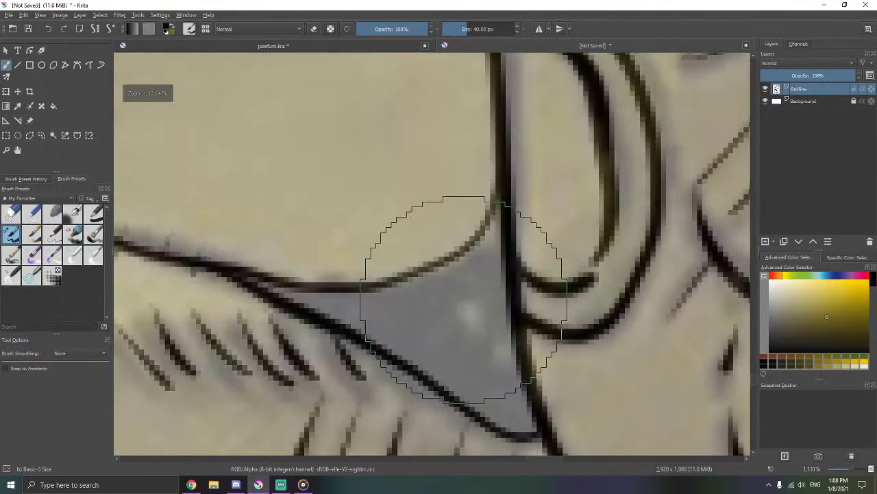
pyautogui.moveTo(464, 299); pyautogui.dragTo(484, 232)
pyautogui.moveTo(512, 152)
pyautogui.mouseDown()
pyautogui.moveTo(503, 229)
pyautogui.moveTo(510, 273)
pyautogui.moveTo(533, 339)
pyautogui.moveTo(554, 358)
pyautogui.moveTo(524, 350)
pyautogui.moveTo(466, 297)
pyautogui.moveTo(389, 253)
pyautogui.moveTo(282, 216)
pyautogui.mouseUp()
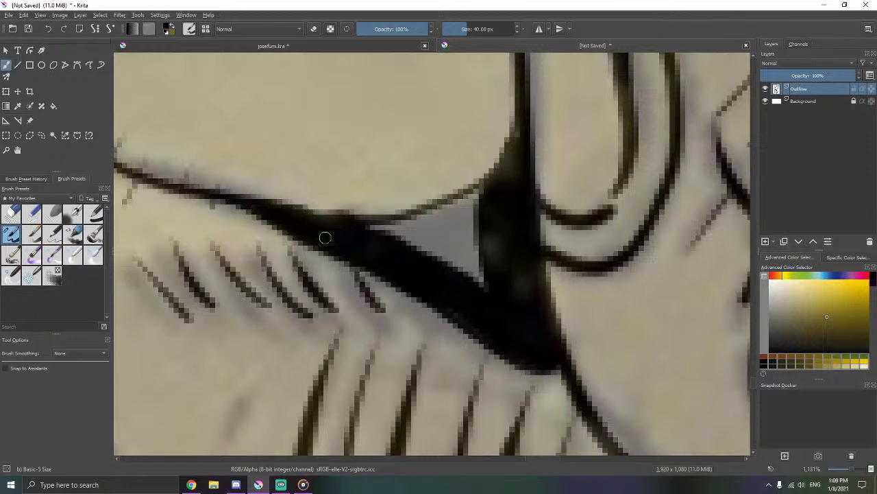
pyautogui.moveTo(395, 229)
pyautogui.mouseDown()
pyautogui.moveTo(490, 194)
pyautogui.moveTo(459, 231)
pyautogui.moveTo(461, 245)
pyautogui.moveTo(471, 245)
pyautogui.moveTo(444, 255)
pyautogui.mouseUp()
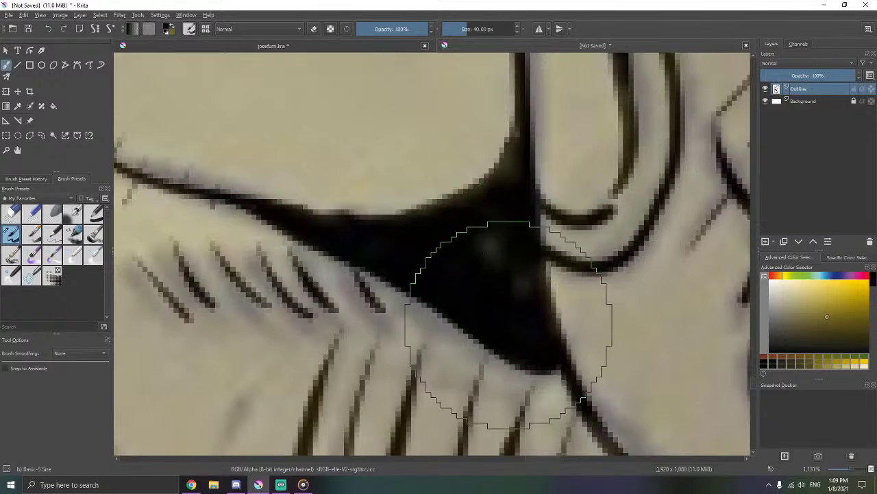
# - Fill the narrow grey fold on the upper sleeve, above the vine ornament, with solid black down to its tapered end
pyautogui.scroll(-5, 539, 274)
pyautogui.scroll(-4, 548, 250)
pyautogui.scroll(3, 497, 276)
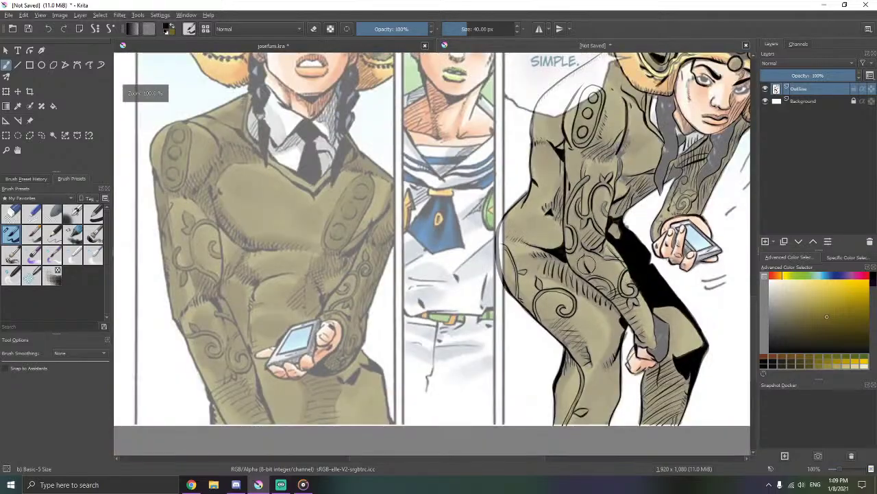
pyautogui.scroll(1, 497, 276)
pyautogui.scroll(-2, 521, 274)
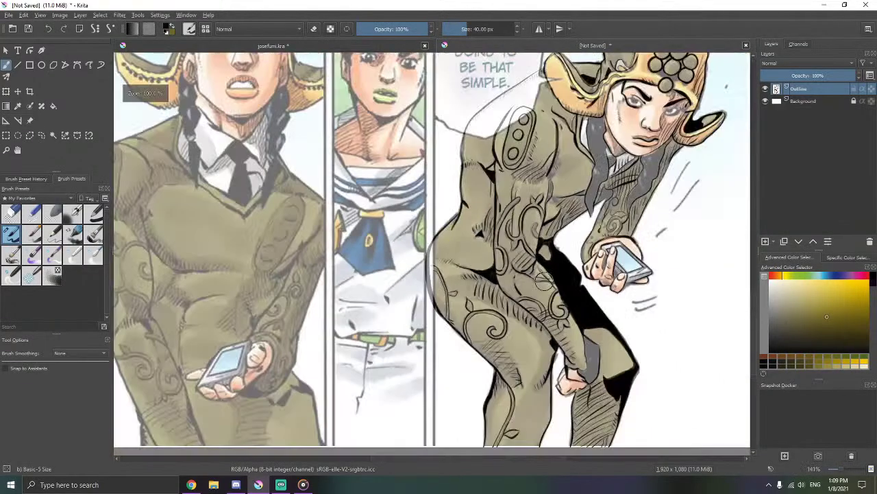
pyautogui.scroll(2, 547, 270)
pyautogui.scroll(1, 555, 178)
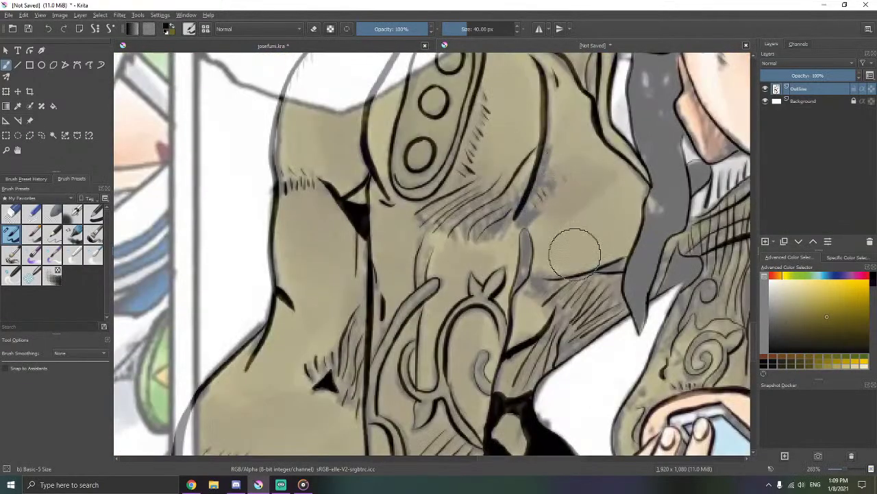
pyautogui.scroll(2, 542, 251)
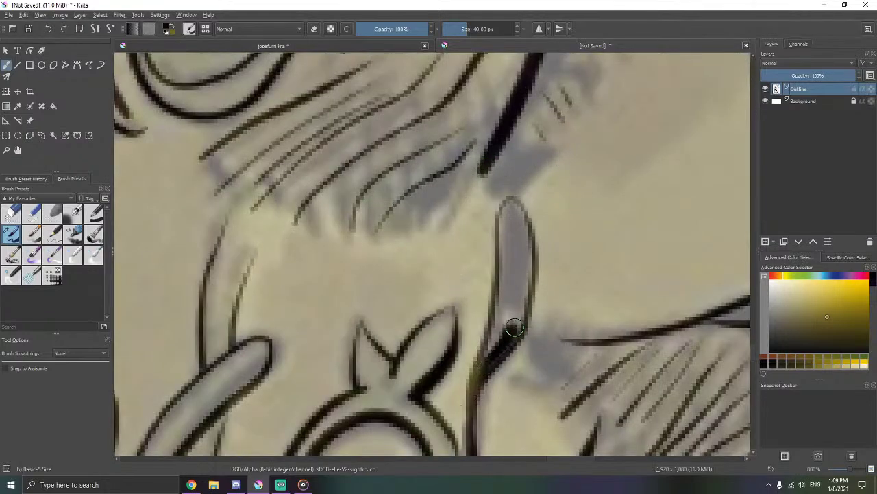
pyautogui.moveTo(521, 303)
pyautogui.mouseDown()
pyautogui.moveTo(525, 270)
pyautogui.moveTo(513, 220)
pyautogui.mouseUp()
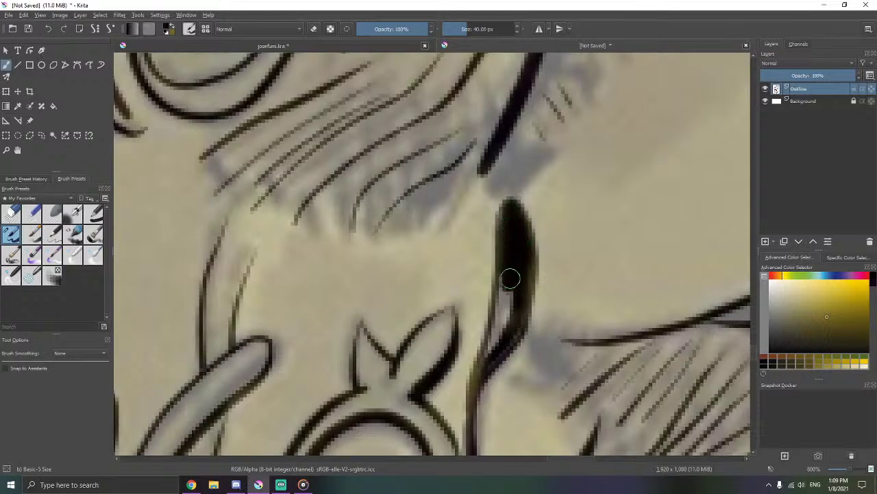
pyautogui.moveTo(503, 298); pyautogui.dragTo(510, 296)
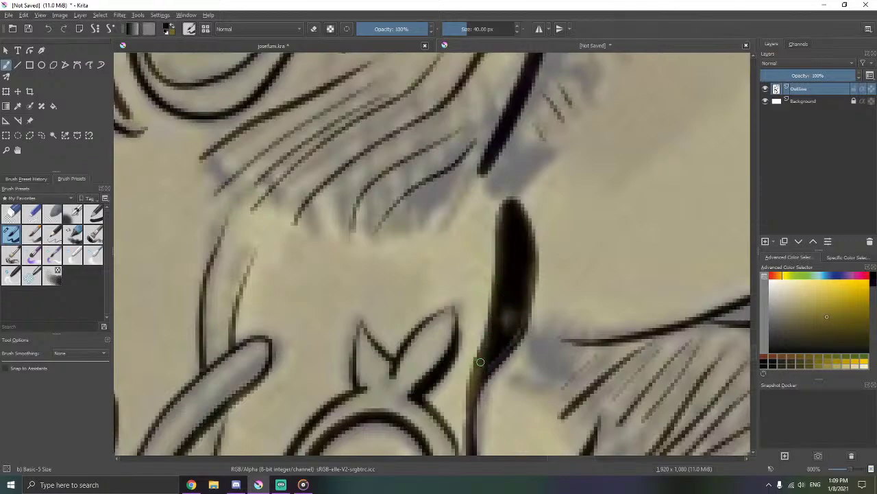
pyautogui.moveTo(481, 362); pyautogui.dragTo(478, 373)
pyautogui.moveTo(519, 323); pyautogui.dragTo(520, 335)
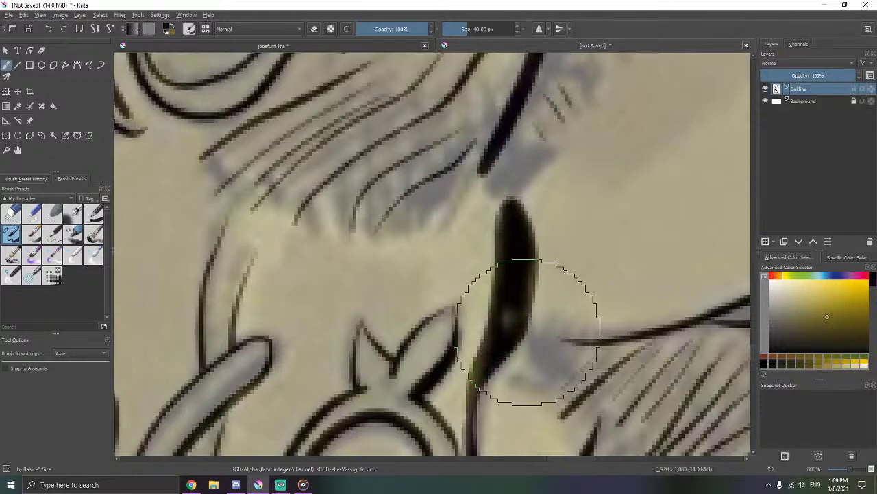
# - Paint the grey shadow beneath the phone and along the nearest fingertip of the raised hand black
pyautogui.moveTo(532, 294); pyautogui.dragTo(573, 391)
pyautogui.scroll(-5, 550, 286)
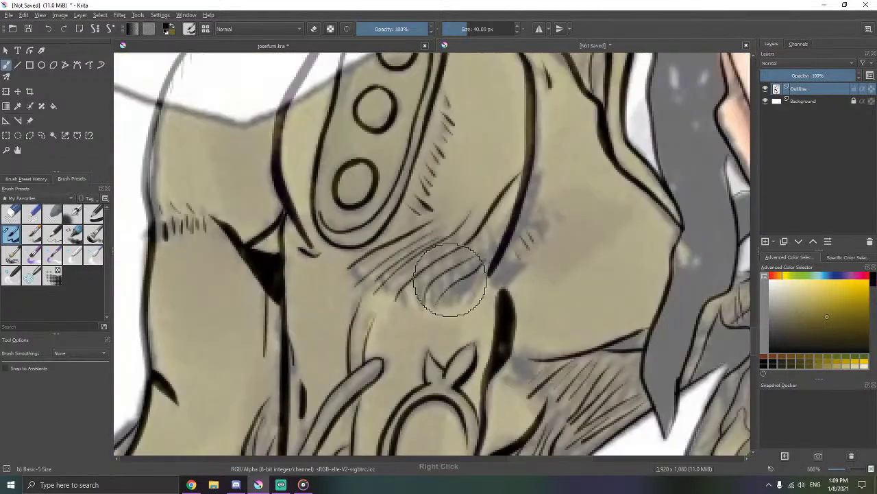
pyautogui.scroll(4, 521, 289)
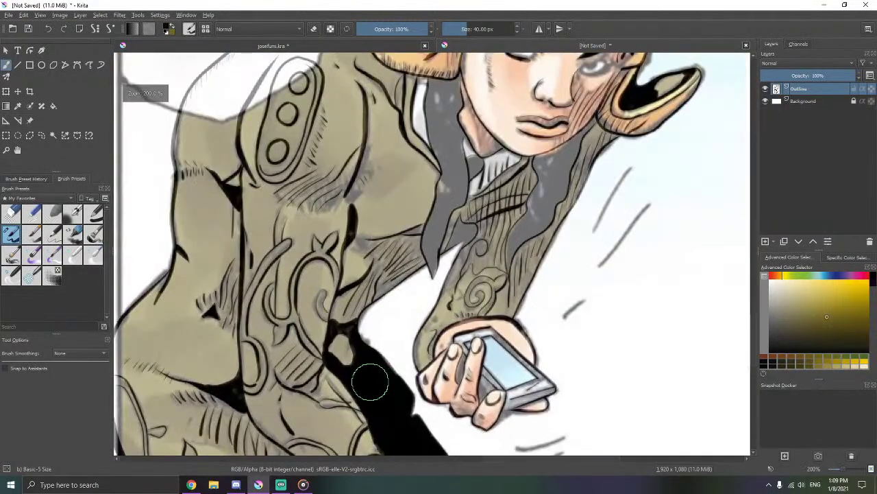
pyautogui.moveTo(370, 382); pyautogui.dragTo(495, 295)
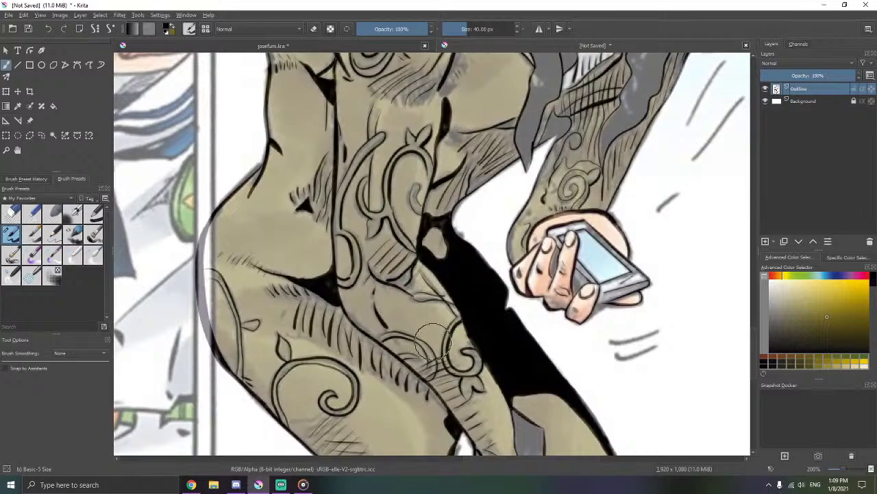
pyautogui.scroll(4, 604, 316)
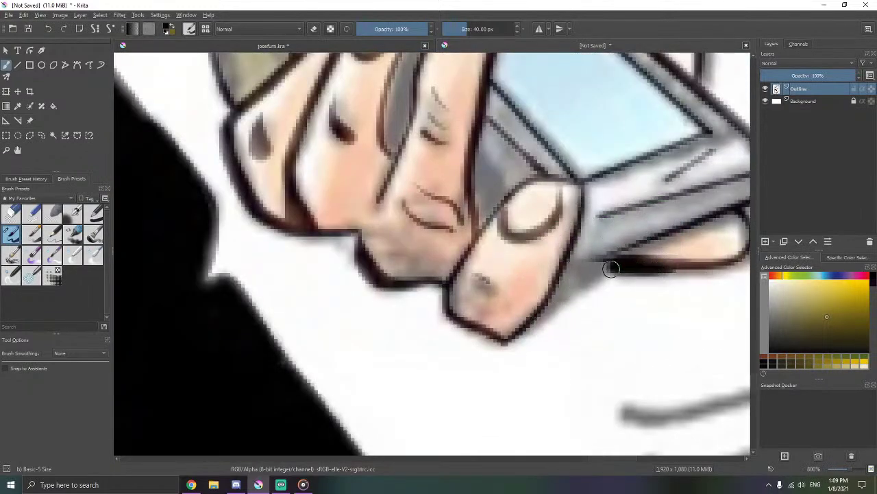
pyautogui.moveTo(612, 269)
pyautogui.mouseDown()
pyautogui.moveTo(555, 304)
pyautogui.moveTo(531, 334)
pyautogui.mouseUp()
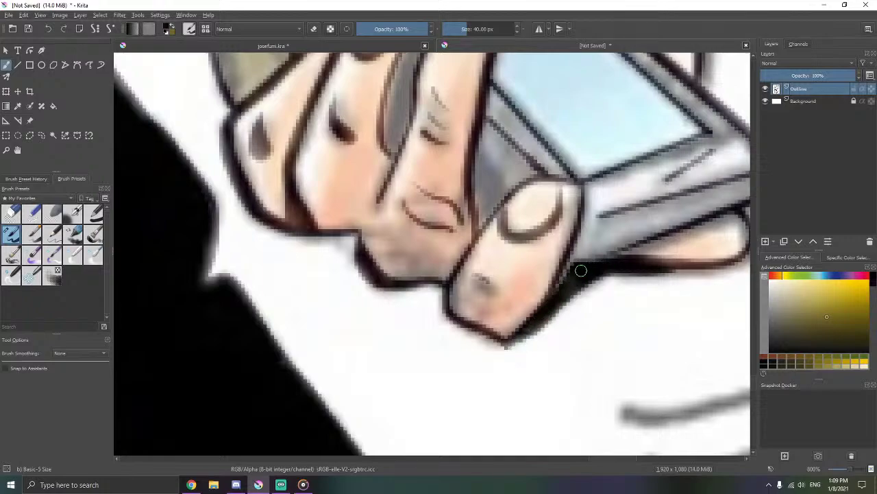
# - Fill the grey gaps between the fingers holding the phone with solid black
pyautogui.moveTo(567, 272)
pyautogui.mouseDown()
pyautogui.moveTo(593, 312)
pyautogui.moveTo(601, 374)
pyautogui.mouseUp()
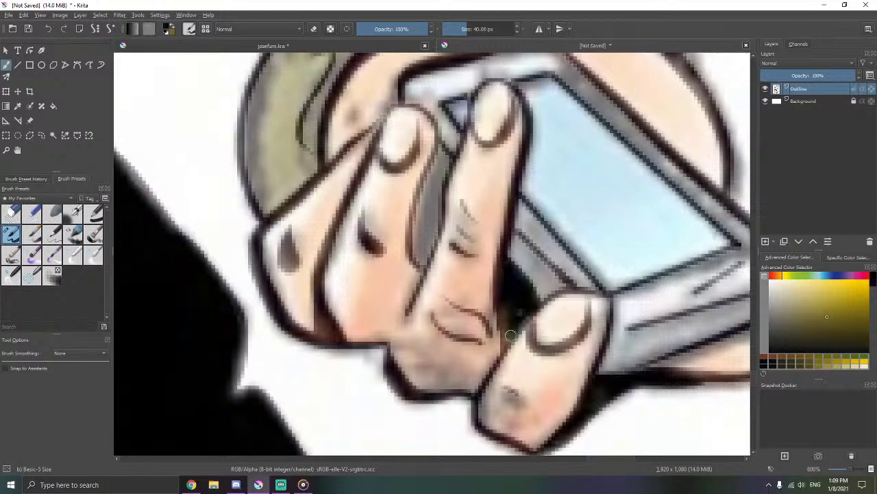
pyautogui.moveTo(612, 373); pyautogui.dragTo(640, 399)
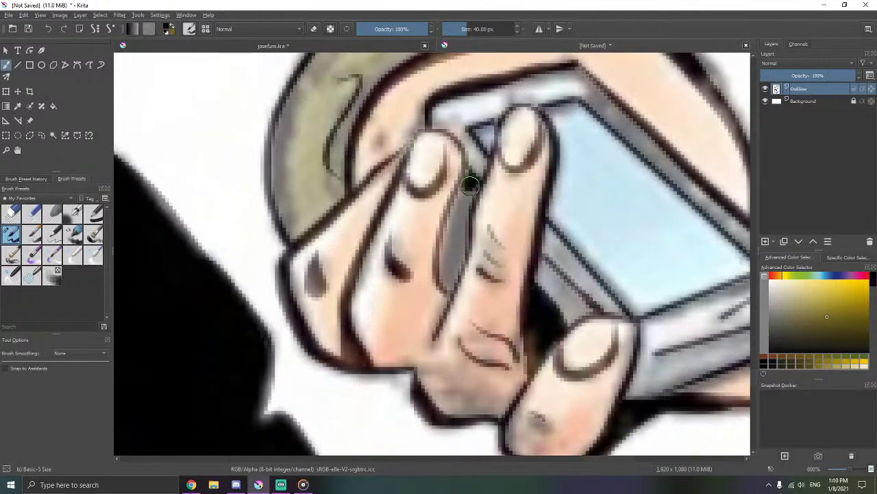
pyautogui.moveTo(458, 208)
pyautogui.mouseDown()
pyautogui.moveTo(447, 285)
pyautogui.moveTo(458, 259)
pyautogui.mouseUp()
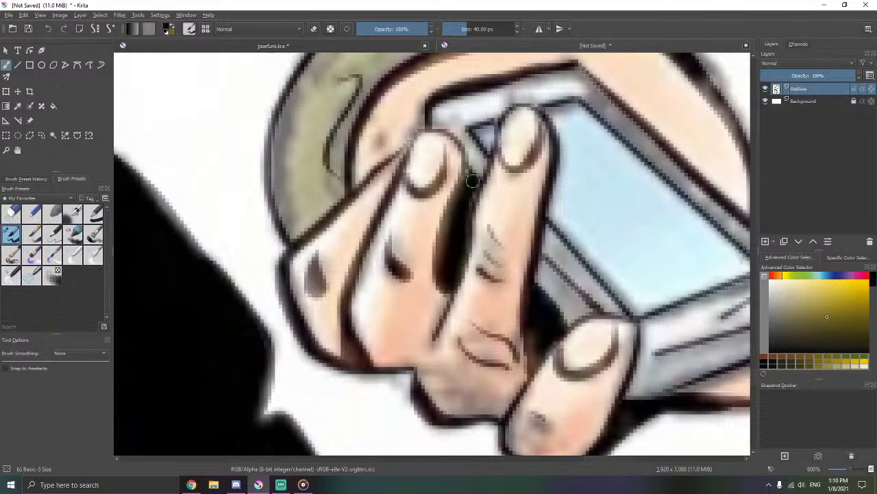
# - Ink the sleeve's outer edge beside the phone hand with a thick black line down to the fingers, redoing the first stroke
pyautogui.moveTo(473, 222); pyautogui.dragTo(529, 308)
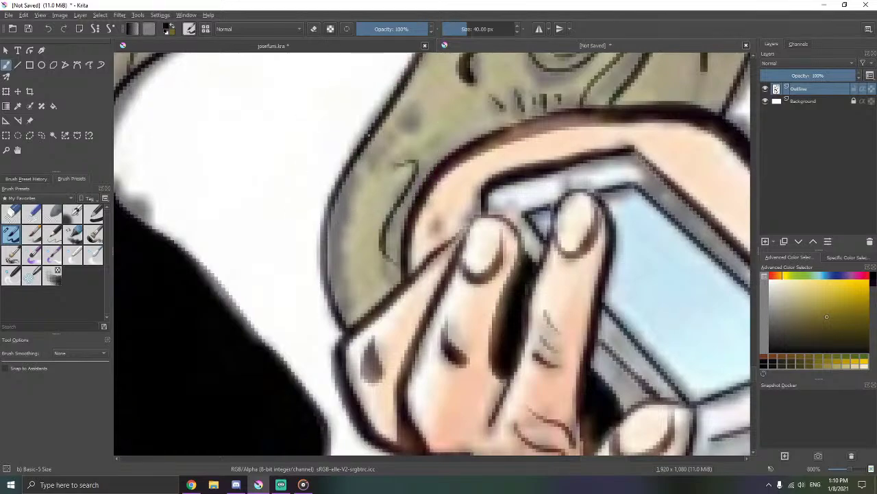
pyautogui.moveTo(357, 154); pyautogui.dragTo(339, 204)
pyautogui.hotkey('ctrl', 'z')
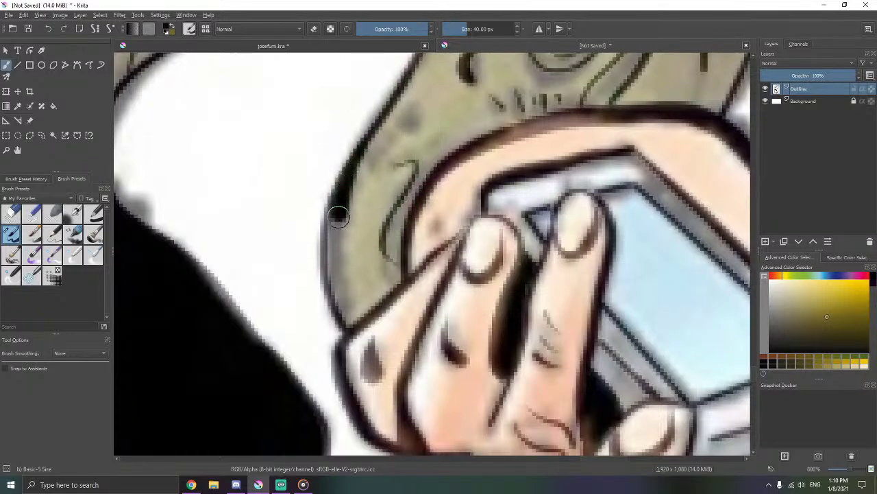
pyautogui.moveTo(337, 217); pyautogui.dragTo(334, 275)
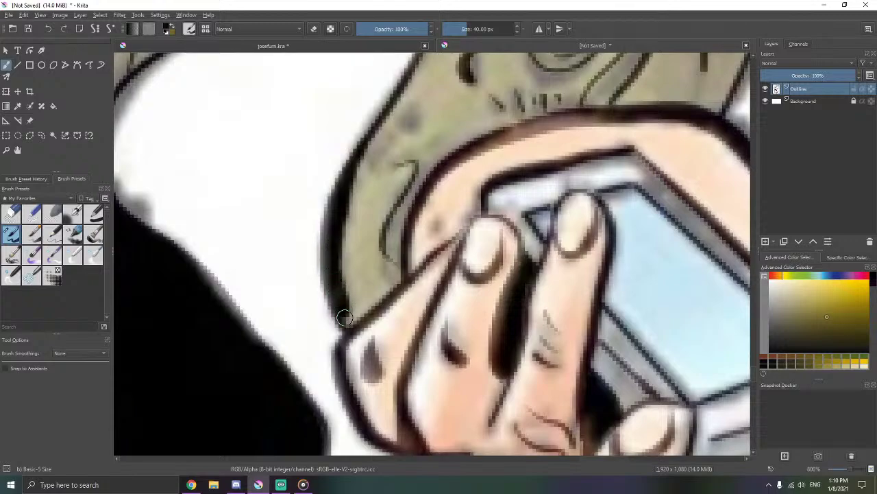
pyautogui.moveTo(406, 233); pyautogui.dragTo(415, 323)
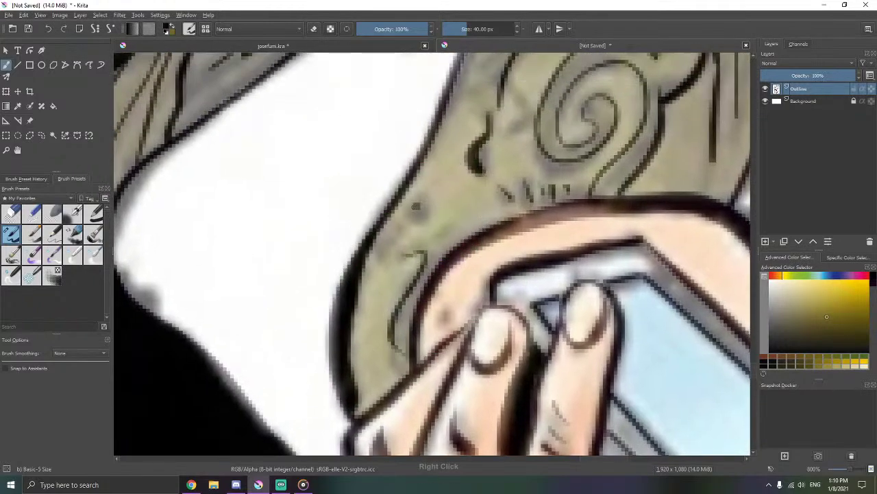
# - Ink a few short fold strokes on the sleeve just inside its outer edge near the phone hand, redoing the first stroke
pyautogui.moveTo(421, 216); pyautogui.dragTo(425, 218)
pyautogui.hotkey('ctrl', 'z')
pyautogui.moveTo(386, 256); pyautogui.dragTo(412, 217)
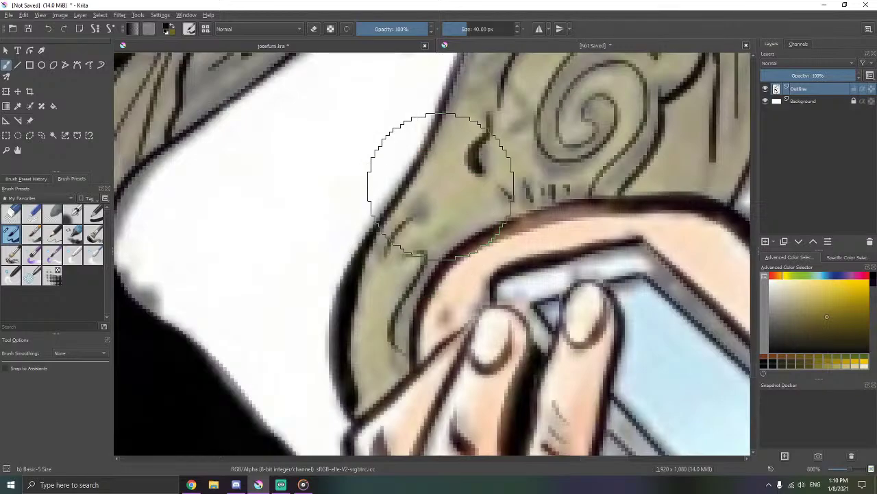
pyautogui.moveTo(452, 155); pyautogui.dragTo(430, 311)
# - Look over the character from the hat and shoulder down to the legs for areas still left uninked
pyautogui.moveTo(442, 134); pyautogui.dragTo(465, 185)
pyautogui.moveTo(321, 243); pyautogui.dragTo(374, 307)
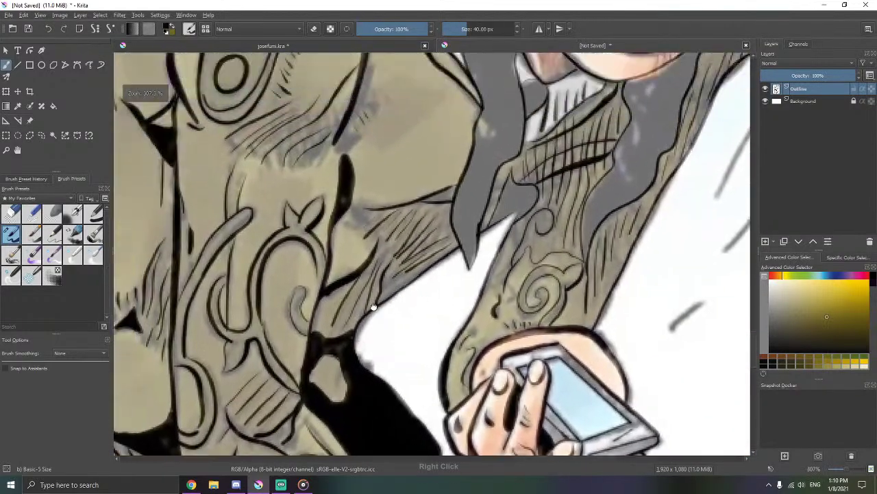
pyautogui.moveTo(330, 217); pyautogui.dragTo(386, 318)
pyautogui.scroll(-2, 387, 318)
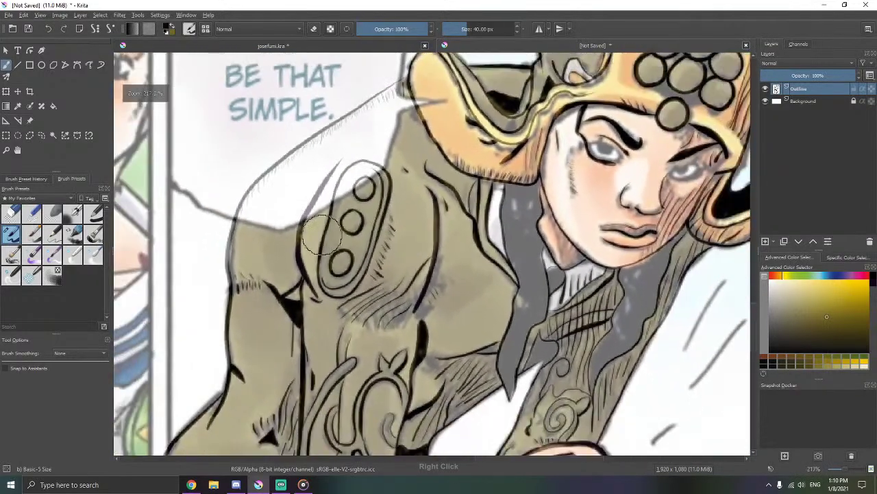
pyautogui.moveTo(372, 244); pyautogui.dragTo(326, 240)
pyautogui.moveTo(402, 136); pyautogui.dragTo(341, 215)
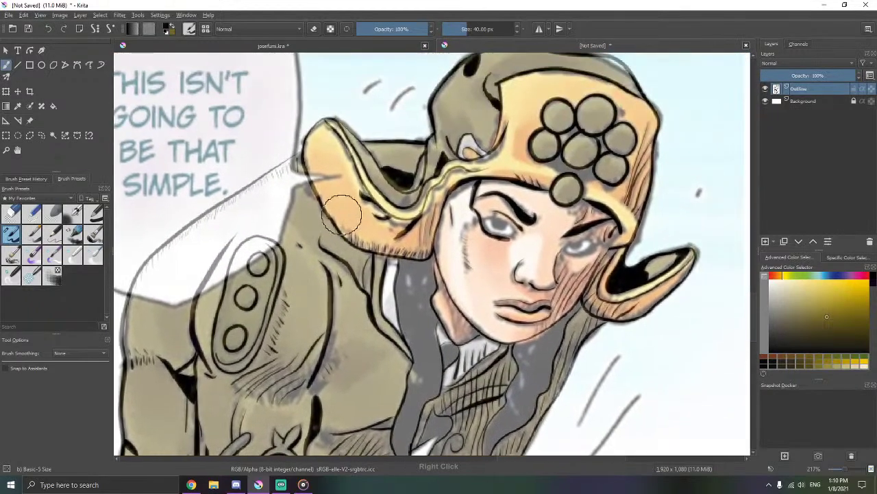
pyautogui.scroll(2, 349, 181)
pyautogui.hscroll(2, 339, 204)
pyautogui.scroll(-2, 412, 189)
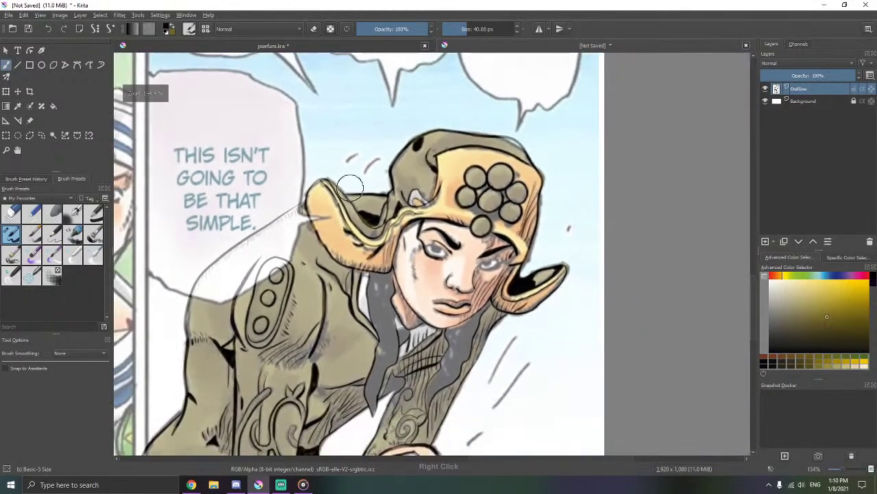
pyautogui.moveTo(289, 265); pyautogui.dragTo(346, 121)
pyautogui.moveTo(306, 208); pyautogui.dragTo(358, 174)
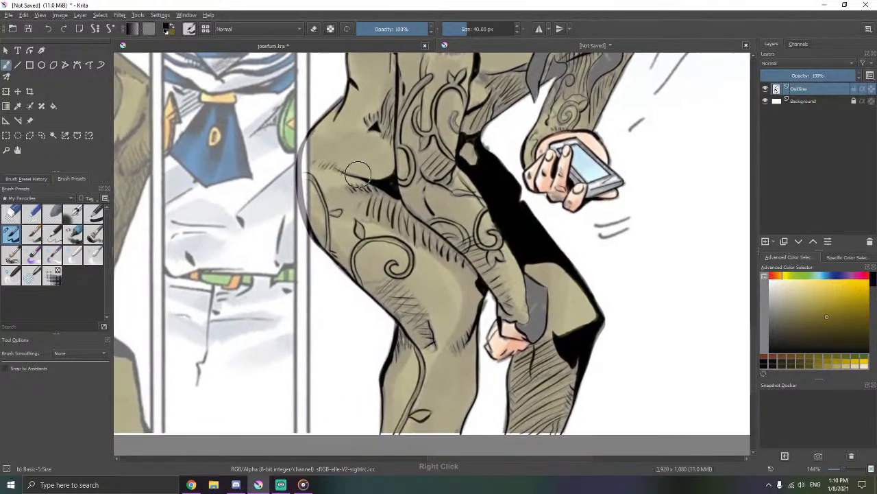
pyautogui.moveTo(403, 257)
pyautogui.mouseDown()
pyautogui.moveTo(374, 176)
pyautogui.moveTo(398, 248)
pyautogui.moveTo(352, 239)
pyautogui.mouseUp()
# - Paint the upper part of the grey shape between the lowered forearm and the knee solid black, following its edges
pyautogui.scroll(6, 434, 236)
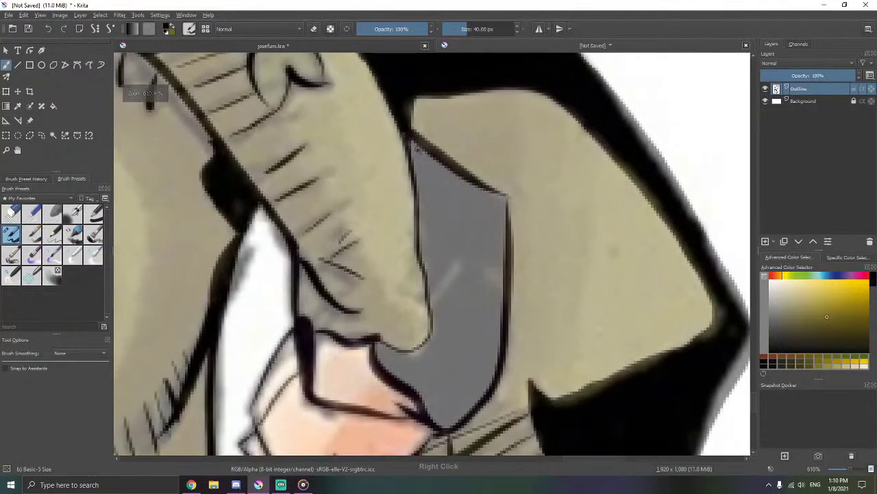
pyautogui.moveTo(412, 140)
pyautogui.mouseDown()
pyautogui.moveTo(477, 204)
pyautogui.moveTo(498, 208)
pyautogui.moveTo(490, 297)
pyautogui.mouseUp()
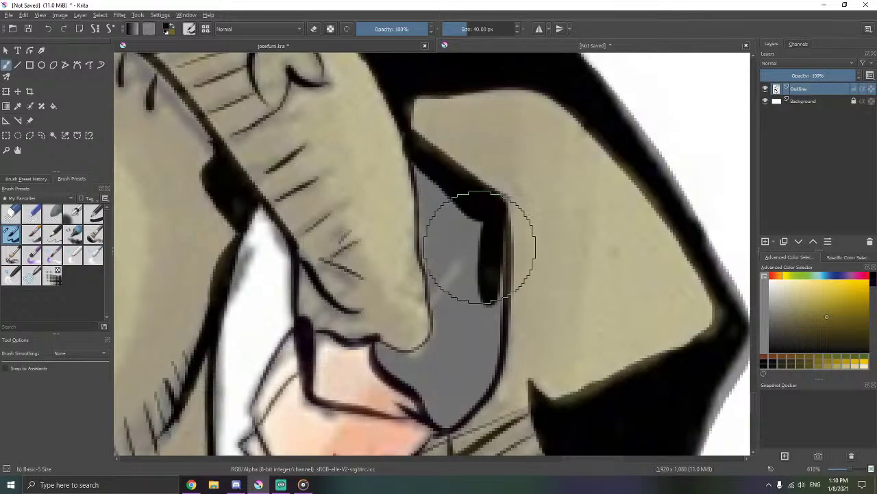
pyautogui.moveTo(458, 237); pyautogui.dragTo(451, 177)
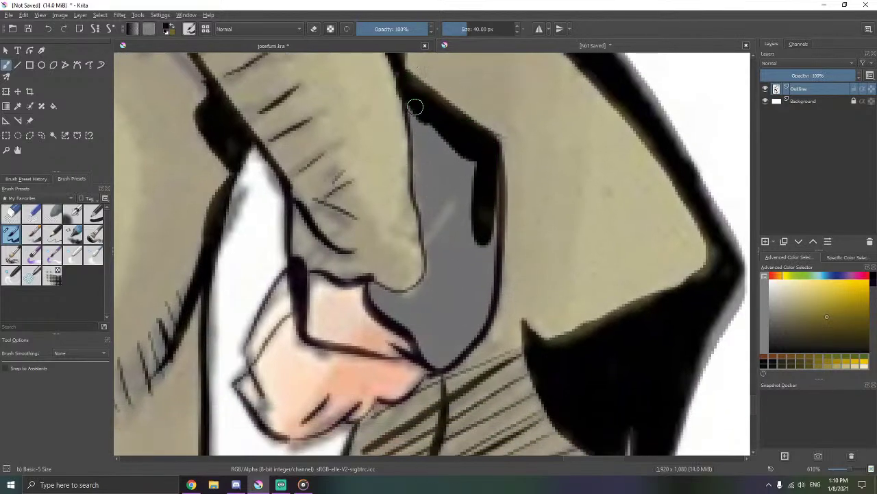
pyautogui.moveTo(420, 127)
pyautogui.mouseDown()
pyautogui.moveTo(423, 159)
pyautogui.moveTo(436, 144)
pyautogui.moveTo(465, 193)
pyautogui.moveTo(465, 207)
pyautogui.moveTo(431, 167)
pyautogui.moveTo(446, 246)
pyautogui.moveTo(437, 294)
pyautogui.mouseUp()
pyautogui.moveTo(449, 255)
pyautogui.mouseDown()
pyautogui.moveTo(456, 215)
pyautogui.moveTo(483, 212)
pyautogui.moveTo(487, 162)
pyautogui.mouseUp()
# - Clean up the black shape's outer edge with the eraser and fill its remaining grey tip down to the fist with black
pyautogui.press('e')
pyautogui.moveTo(523, 207)
pyautogui.mouseDown()
pyautogui.moveTo(510, 294)
pyautogui.moveTo(529, 193)
pyautogui.mouseUp()
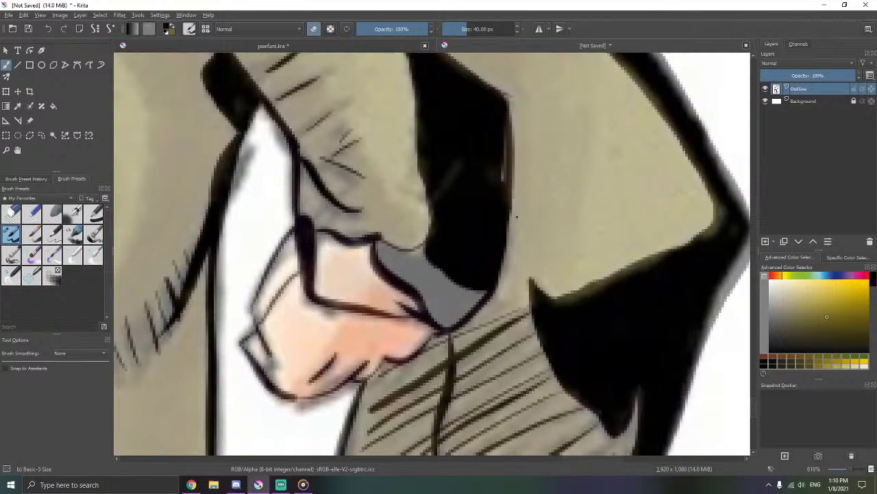
pyautogui.press('e')
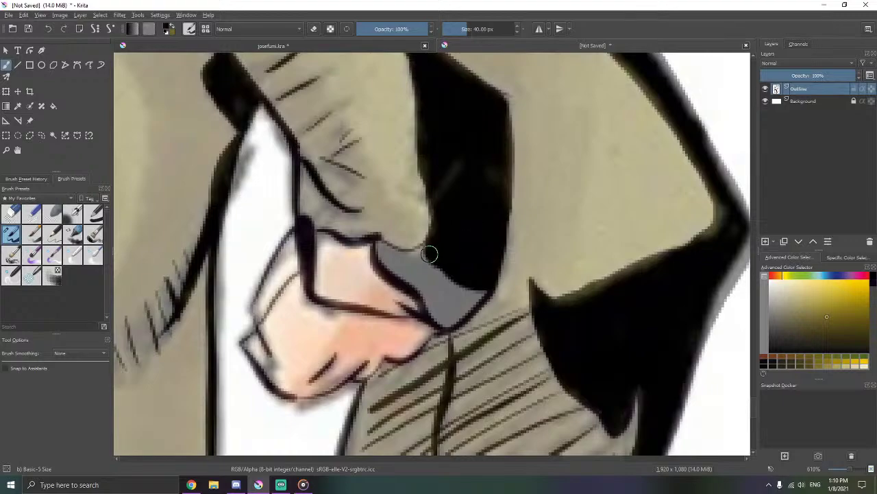
pyautogui.moveTo(430, 254)
pyautogui.mouseDown()
pyautogui.moveTo(376, 243)
pyautogui.moveTo(391, 268)
pyautogui.moveTo(438, 260)
pyautogui.moveTo(407, 273)
pyautogui.moveTo(422, 274)
pyautogui.moveTo(441, 315)
pyautogui.moveTo(452, 317)
pyautogui.moveTo(481, 288)
pyautogui.moveTo(456, 294)
pyautogui.moveTo(438, 312)
pyautogui.moveTo(444, 321)
pyautogui.moveTo(471, 267)
pyautogui.mouseUp()
pyautogui.moveTo(485, 238); pyautogui.dragTo(471, 284)
# - Erase a thin curved highlight into the black shape beside the lowered forearm, redoing the first attempt
pyautogui.press('e')
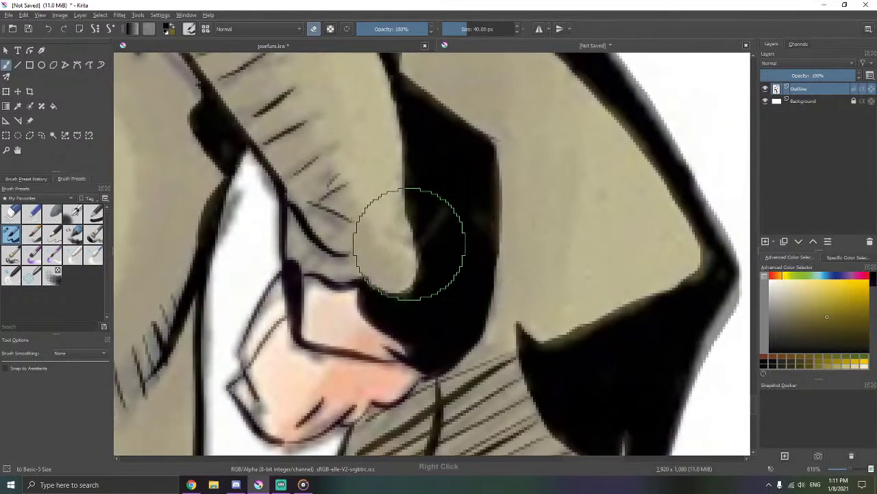
pyautogui.moveTo(412, 246)
pyautogui.mouseDown()
pyautogui.moveTo(452, 204)
pyautogui.moveTo(415, 246)
pyautogui.mouseUp()
pyautogui.hotkey('ctrl', 'z')
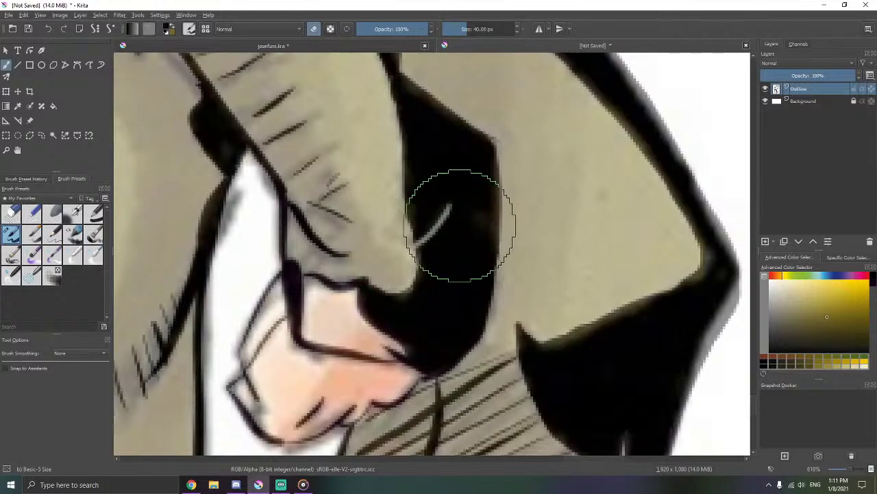
pyautogui.moveTo(489, 236); pyautogui.dragTo(490, 317)
# - Examine the inked legs, lowered hand and phone hand at several magnifications, ending with the whole panel
pyautogui.scroll(-6, 425, 306)
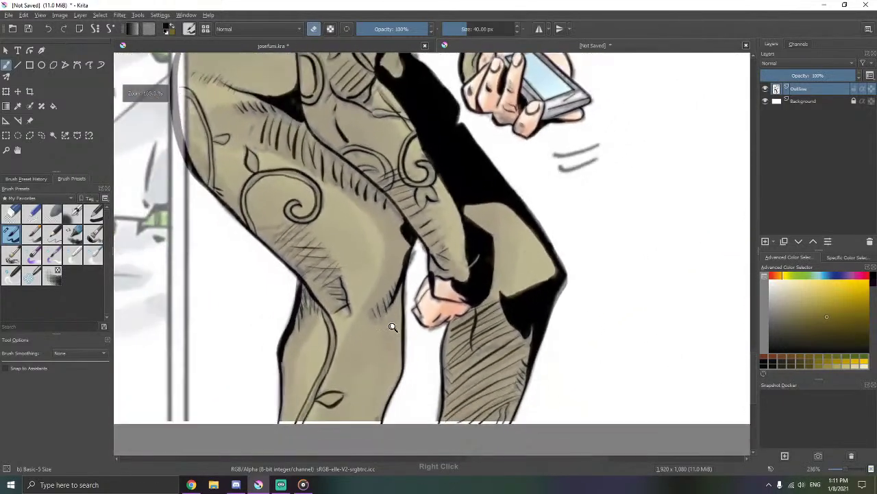
pyautogui.moveTo(447, 280); pyautogui.dragTo(395, 358)
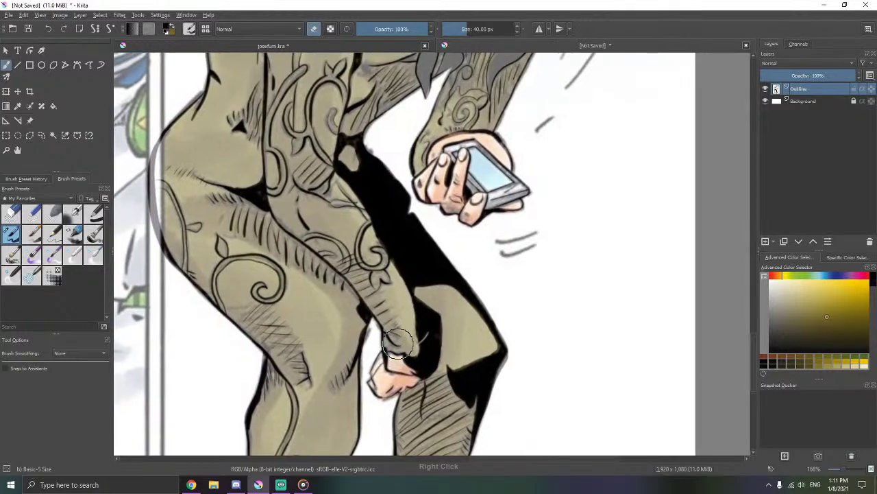
pyautogui.scroll(-4, 511, 140)
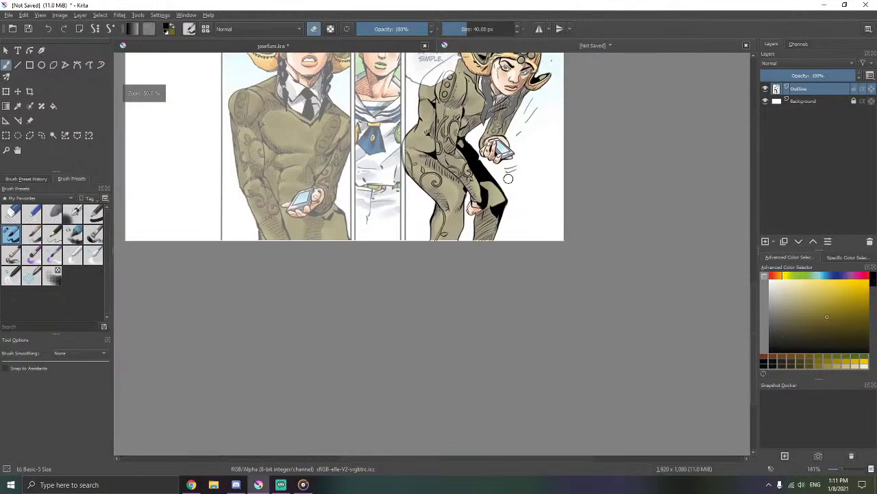
pyautogui.moveTo(527, 183); pyautogui.dragTo(505, 261)
pyautogui.scroll(3, 504, 261)
pyautogui.scroll(3, 488, 307)
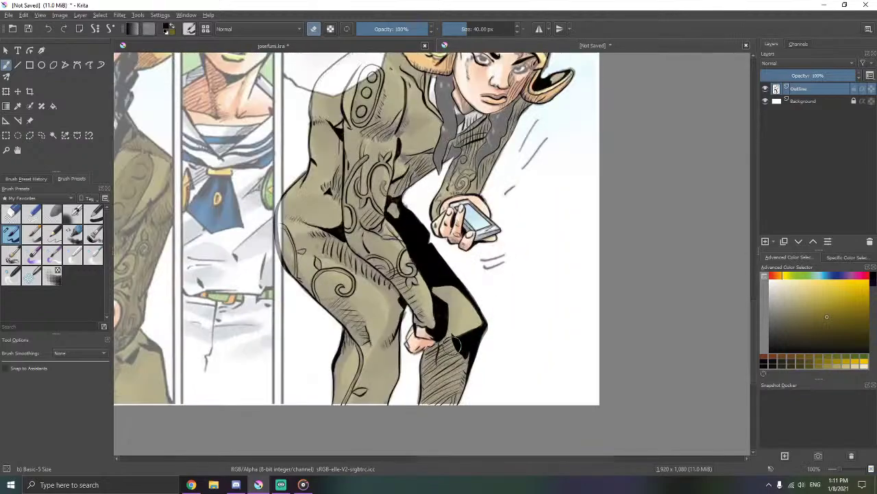
pyautogui.moveTo(445, 262)
pyautogui.mouseDown()
pyautogui.moveTo(439, 286)
pyautogui.moveTo(402, 248)
pyautogui.moveTo(434, 300)
pyautogui.moveTo(428, 268)
pyautogui.moveTo(445, 312)
pyautogui.mouseUp()
pyautogui.scroll(-3, 279, 261)
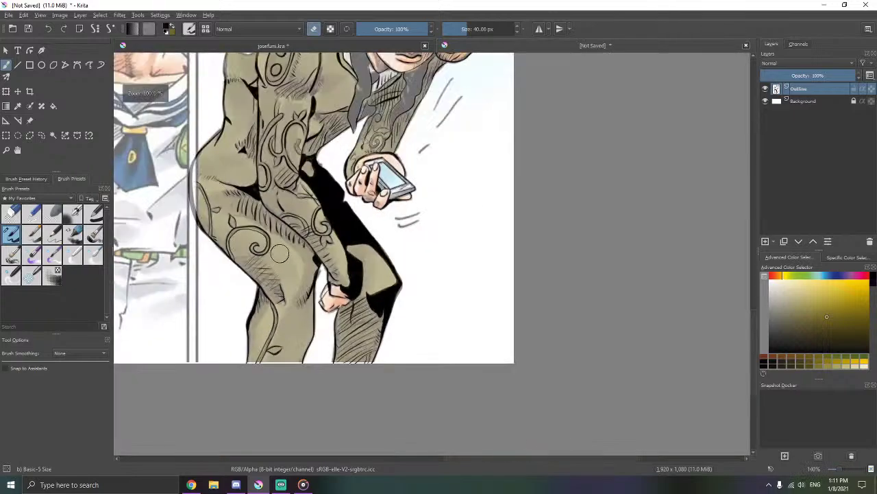
pyautogui.moveTo(302, 266); pyautogui.dragTo(512, 328)
pyautogui.scroll(-1, 513, 328)
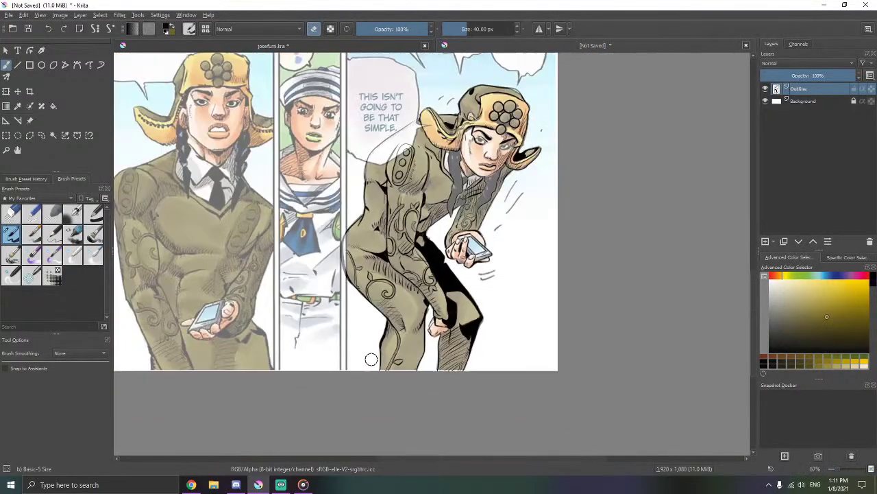
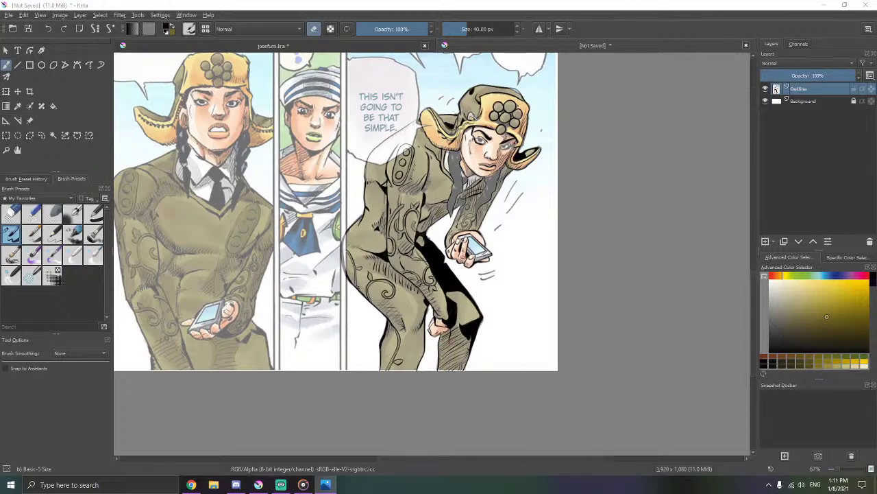
# - Ink short hatch lines inside the curled tip of the vine ornament on the lowered forearm, beside the black leg
pyautogui.scroll(8, 423, 274)
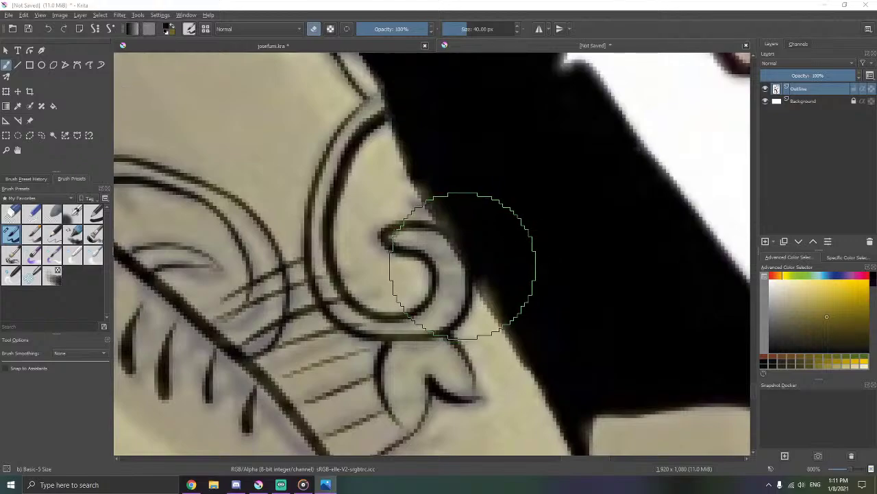
pyautogui.click(438, 256)
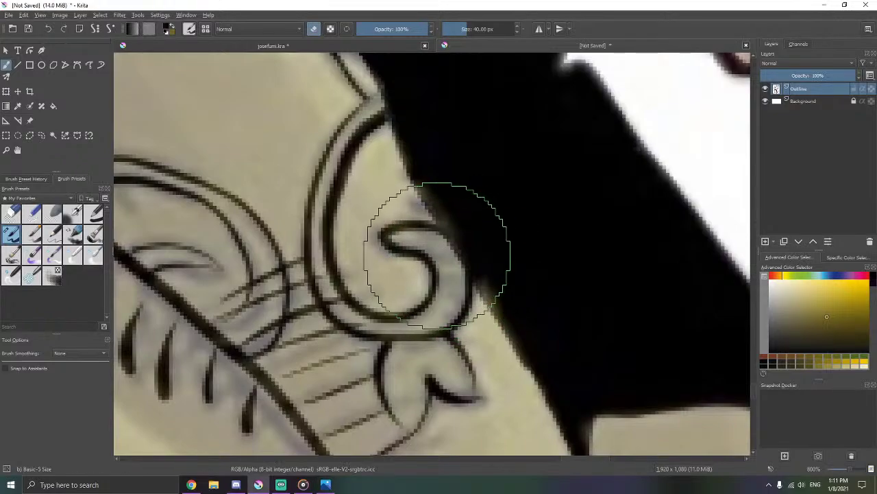
pyautogui.press('e')
pyautogui.moveTo(428, 247); pyautogui.dragTo(445, 253)
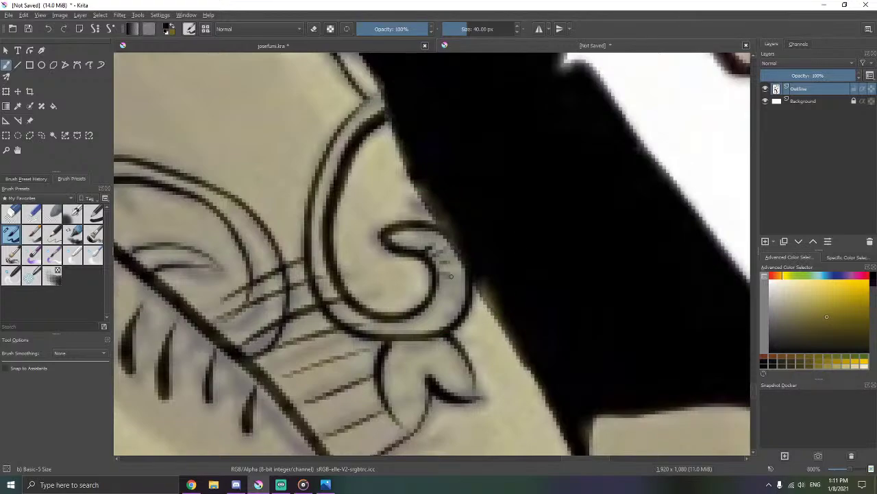
pyautogui.moveTo(428, 324)
pyautogui.mouseDown()
pyautogui.moveTo(444, 297)
pyautogui.moveTo(438, 310)
pyautogui.moveTo(485, 324)
pyautogui.moveTo(551, 315)
pyautogui.mouseUp()
pyautogui.moveTo(462, 306); pyautogui.dragTo(519, 346)
pyautogui.moveTo(404, 293); pyautogui.dragTo(456, 325)
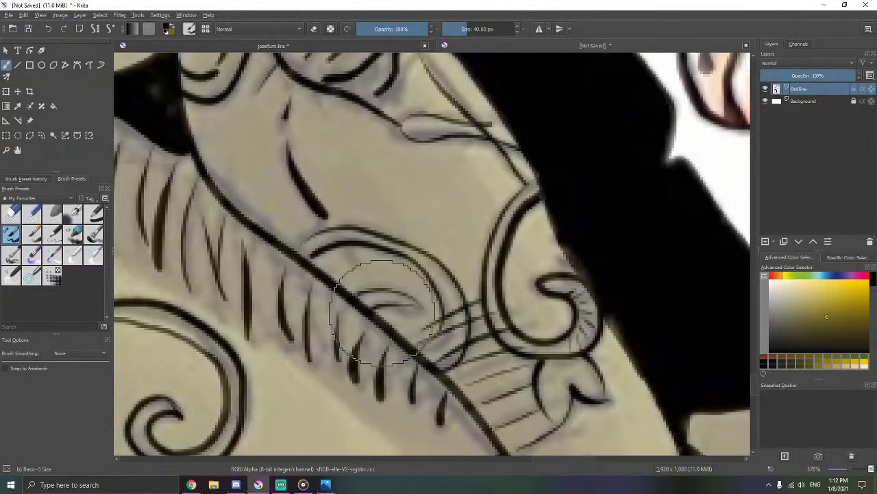
# - Check the inked ornaments, body, face and hat against the reference panel for missing lines
pyautogui.moveTo(376, 308); pyautogui.dragTo(419, 231)
pyautogui.moveTo(414, 327); pyautogui.dragTo(421, 241)
pyautogui.moveTo(414, 190); pyautogui.dragTo(395, 294)
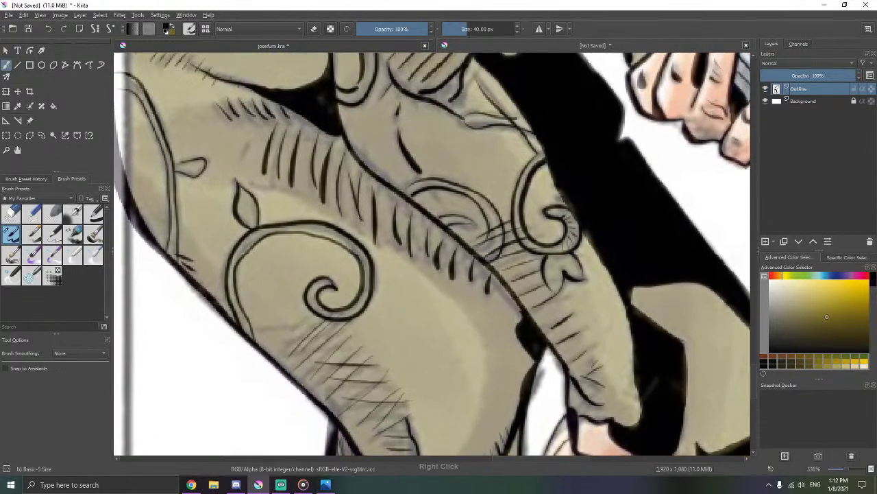
pyautogui.hotkey('alt', 'Tab')
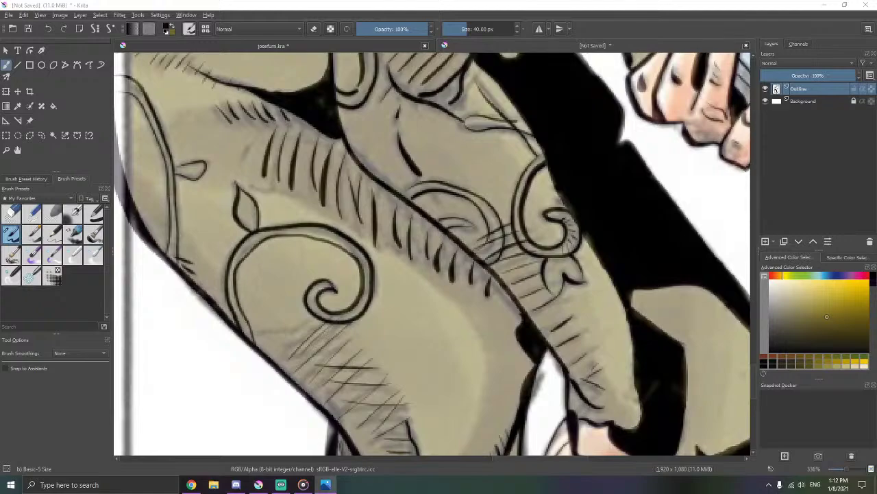
pyautogui.scroll(-3, 474, 117)
pyautogui.moveTo(466, 132); pyautogui.dragTo(470, 306)
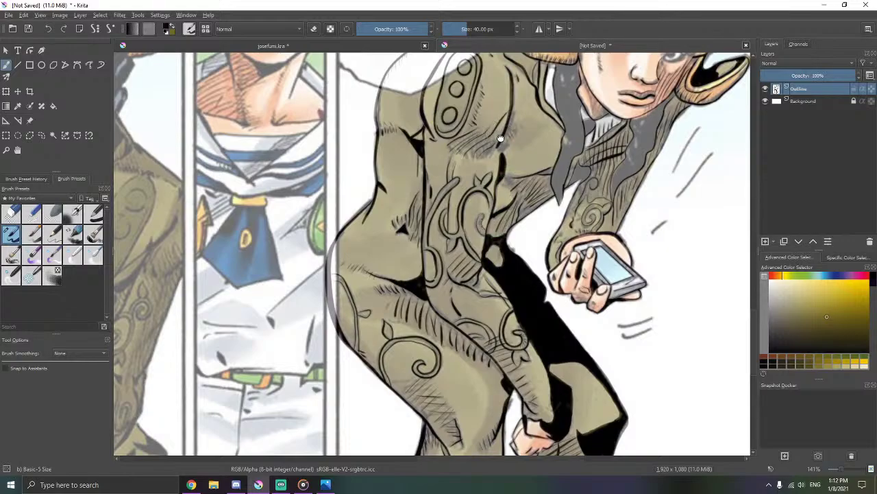
pyautogui.moveTo(501, 138); pyautogui.dragTo(554, 150)
pyautogui.scroll(3, 476, 191)
pyautogui.scroll(-2, 478, 191)
pyautogui.scroll(-1, 496, 222)
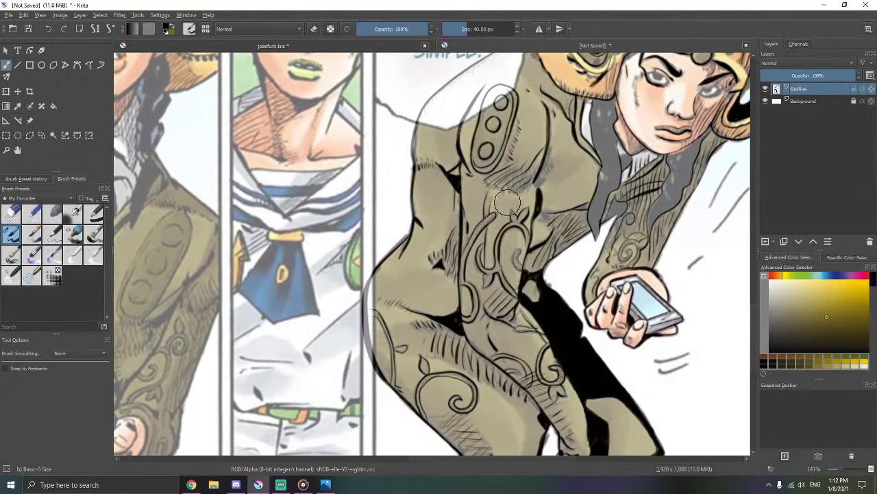
pyautogui.moveTo(488, 282); pyautogui.dragTo(475, 183)
pyautogui.moveTo(531, 210); pyautogui.dragTo(458, 166)
pyautogui.scroll(-1, 458, 166)
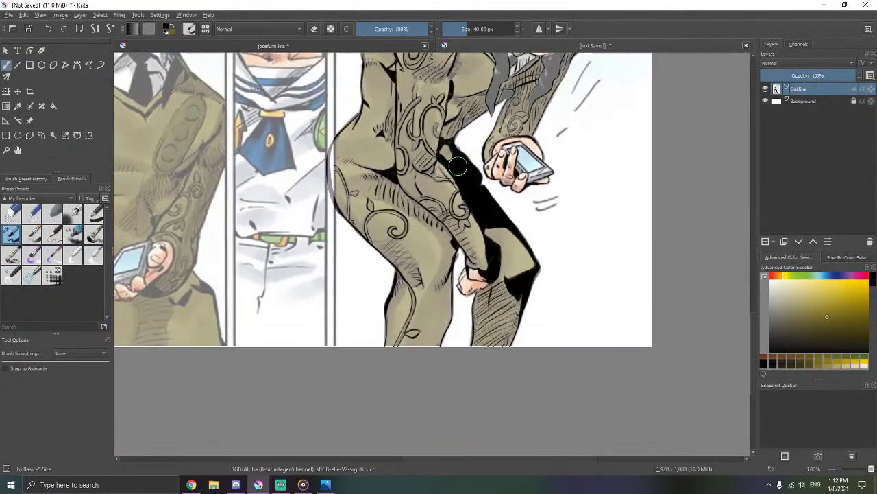
pyautogui.scroll(-2, 459, 166)
pyautogui.scroll(3, 244, 244)
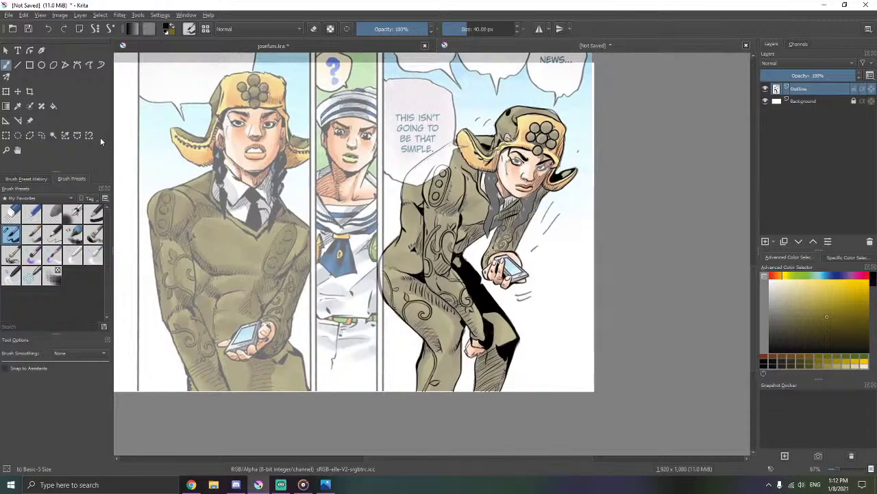
pyautogui.hotkey('alt', 'Tab')
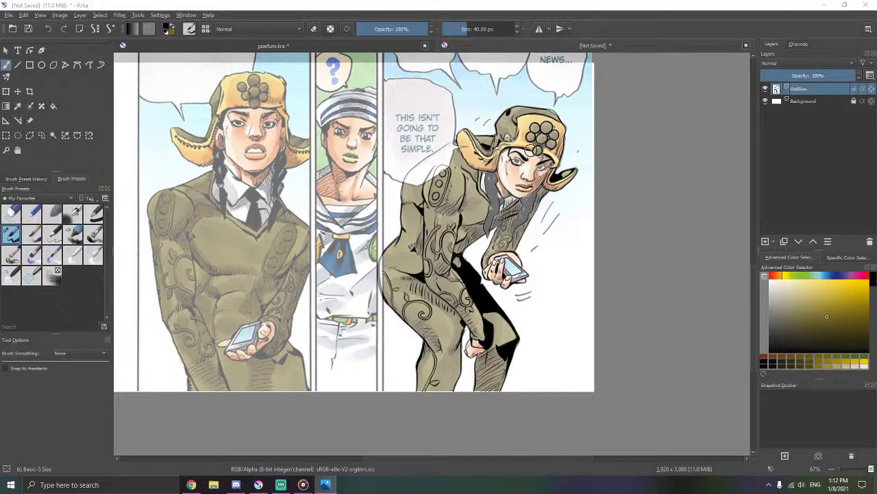
pyautogui.scroll(2, 510, 143)
pyautogui.scroll(1, 580, 179)
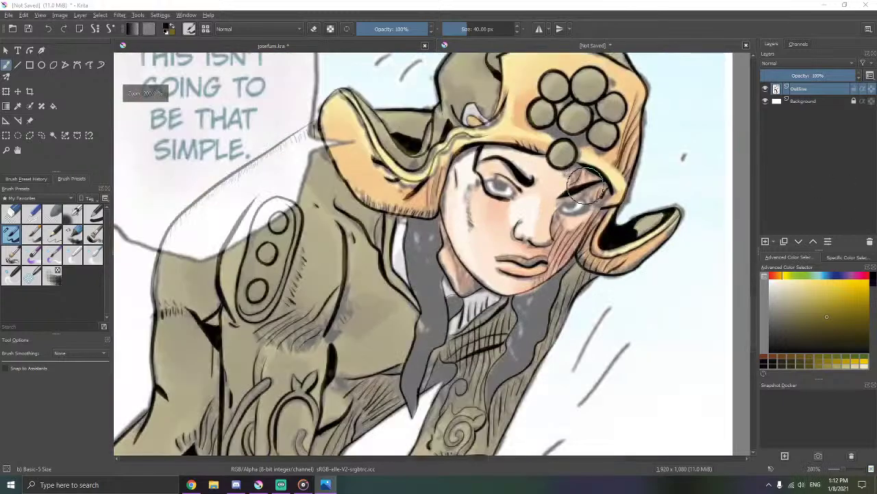
pyautogui.scroll(-1, 580, 180)
pyautogui.moveTo(504, 171); pyautogui.dragTo(407, 165)
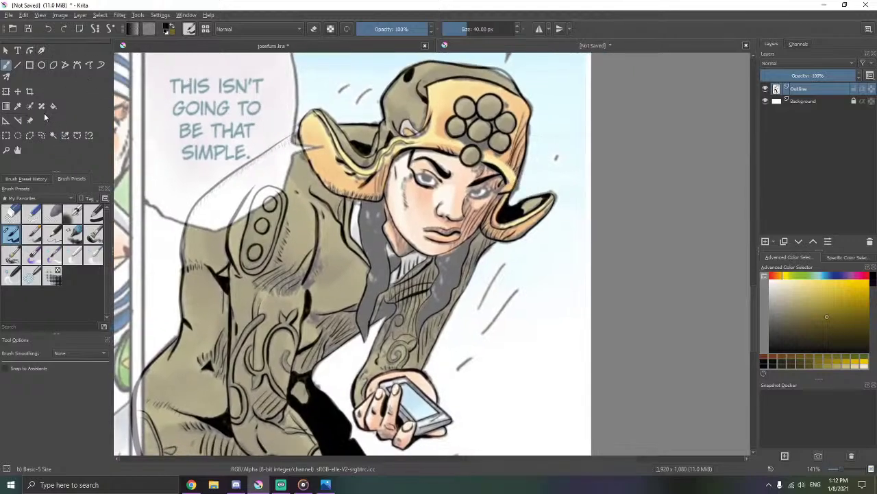
# - Lower the reference image's opacity to 0% with the reference images tool and view the black linework on its own
pyautogui.click(31, 120)
pyautogui.moveTo(61, 351); pyautogui.dragTo(2, 355)
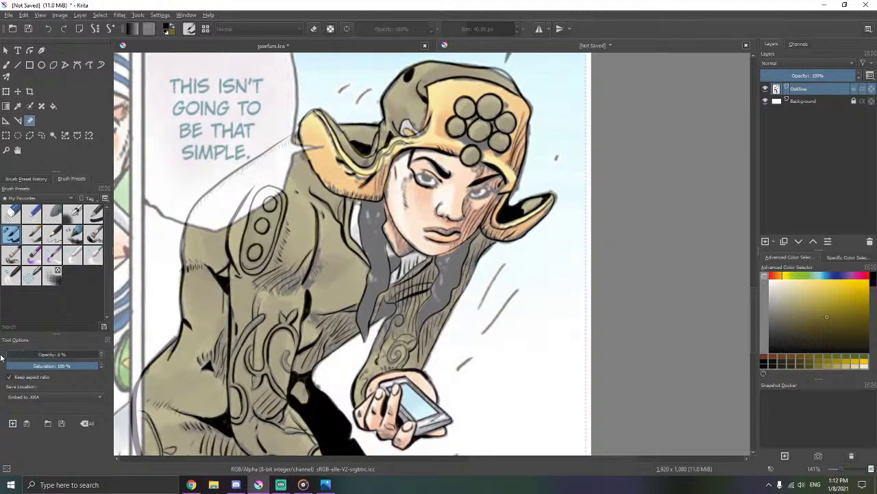
pyautogui.scroll(-2, 258, 305)
pyautogui.moveTo(277, 316); pyautogui.dragTo(439, 220)
pyautogui.scroll(-1, 409, 192)
pyautogui.scroll(2, 440, 221)
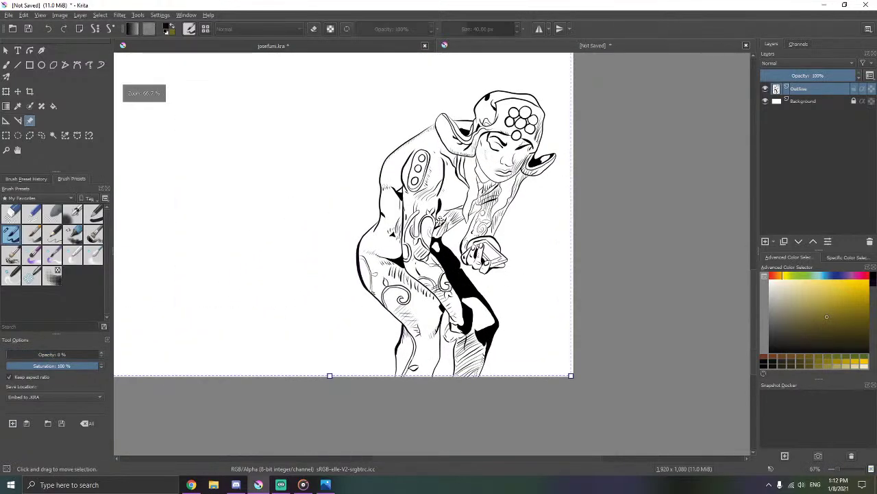
# - Raise the reference image's opacity to 50% so the coloured panel shows beneath the linework
pyautogui.moveTo(504, 320); pyautogui.dragTo(412, 239)
pyautogui.click(52, 355)
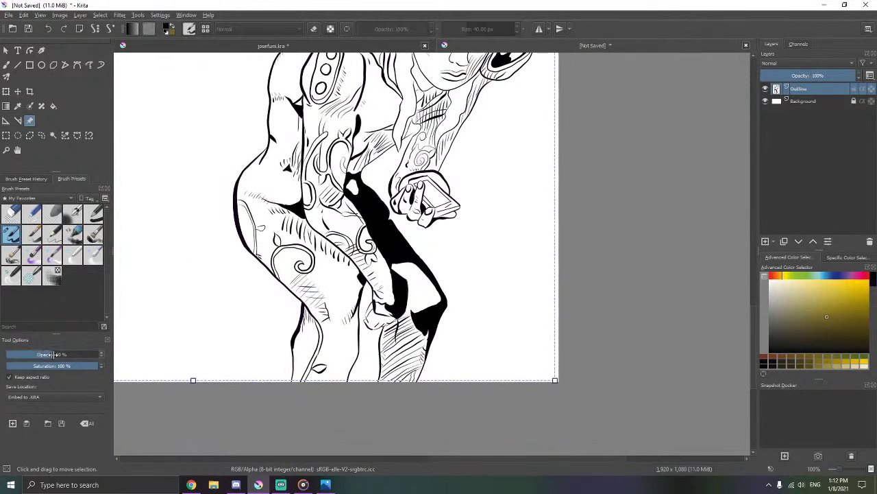
pyautogui.moveTo(169, 303); pyautogui.dragTo(251, 353)
pyautogui.moveTo(248, 307)
pyautogui.mouseDown()
pyautogui.moveTo(274, 350)
pyautogui.moveTo(257, 382)
pyautogui.mouseUp()
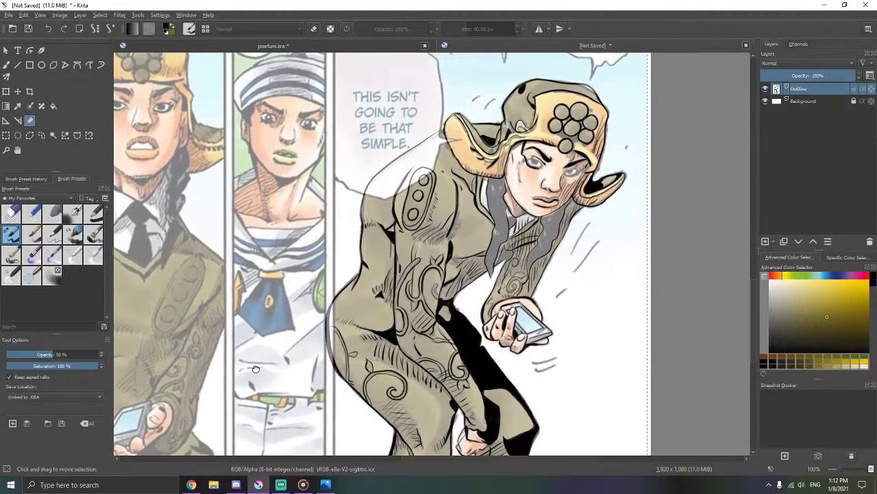
# - Try sampling the olive suit colour from the faded reference for the brush, undoing the stray dab on the chest
pyautogui.click(6, 65)
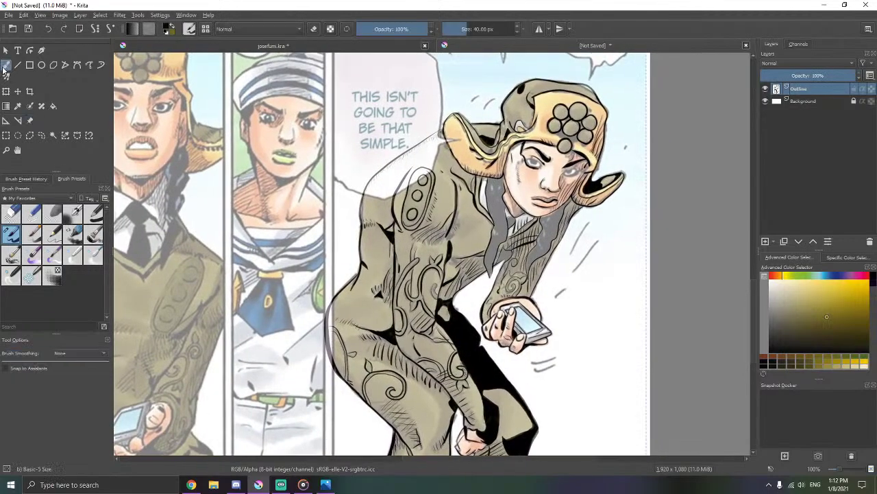
pyautogui.click(479, 235)
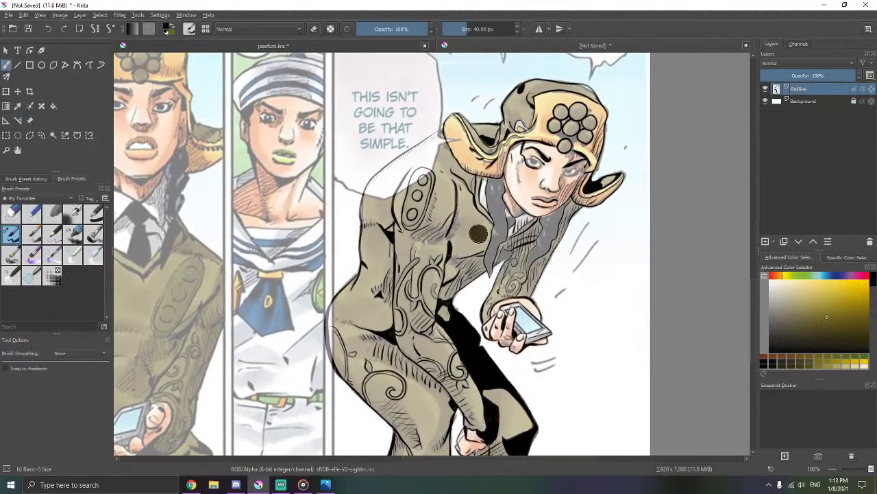
pyautogui.hotkey('ctrl', 'z')
pyautogui.keyDown('ctrl'); pyautogui.click(484, 236); pyautogui.keyUp('ctrl')
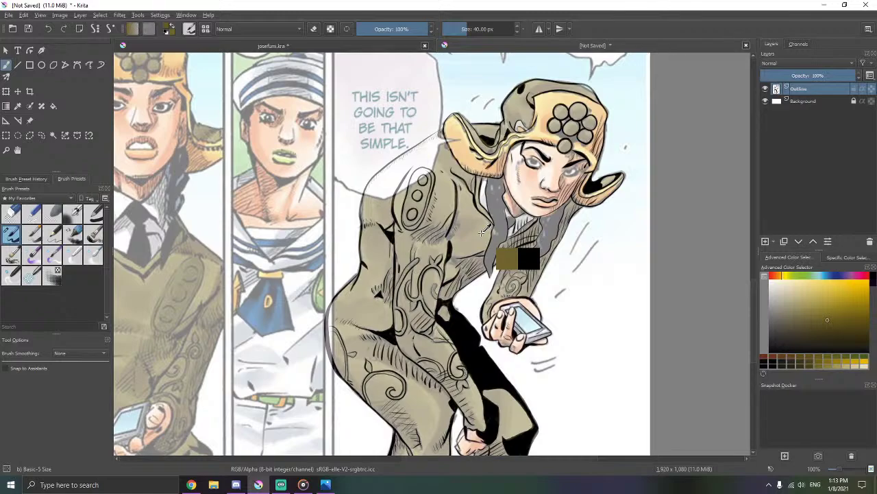
pyautogui.moveTo(482, 232)
pyautogui.mouseDown()
pyautogui.moveTo(458, 201)
pyautogui.moveTo(491, 235)
pyautogui.mouseUp()
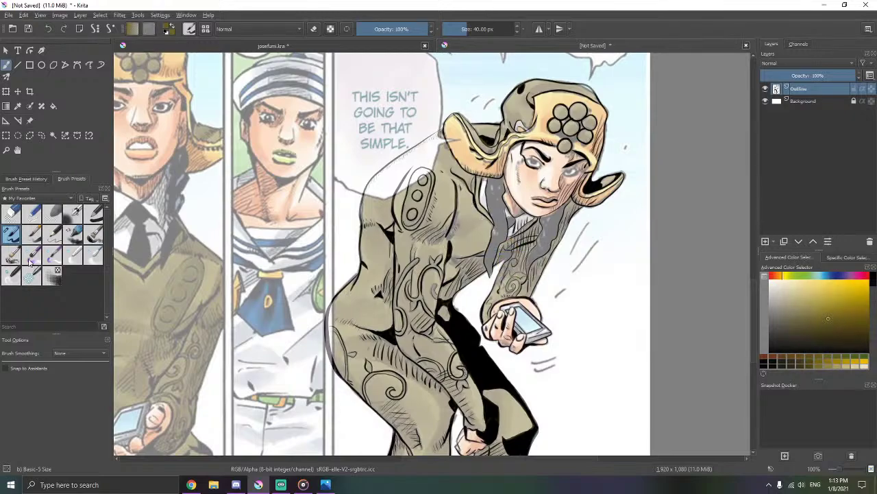
# - Set the reference image's opacity to 100% and sample the suit's olive base colour from the jacket for the brush
pyautogui.click(30, 121)
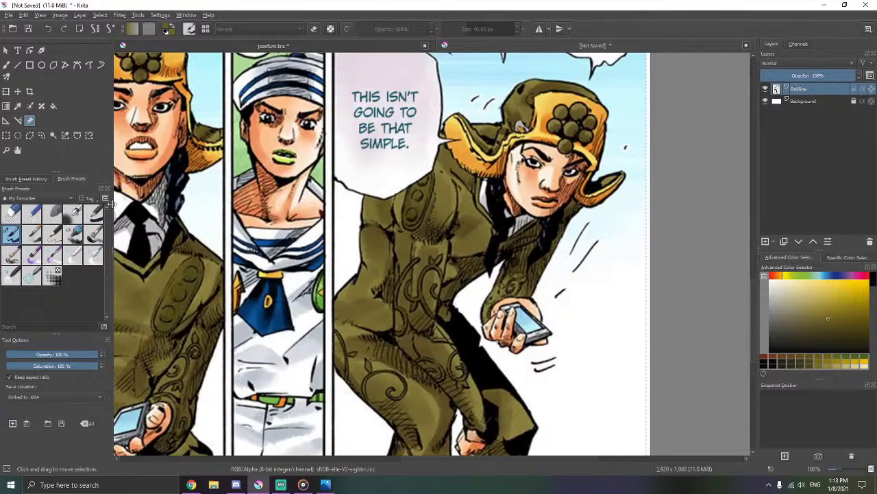
pyautogui.click(15, 107)
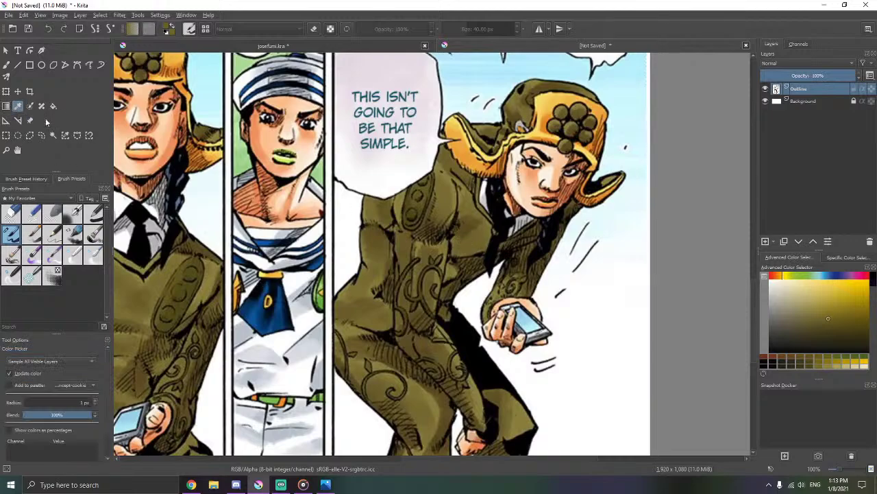
pyautogui.click(5, 66)
pyautogui.keyDown('ctrl'); pyautogui.click(488, 234); pyautogui.keyUp('ctrl')
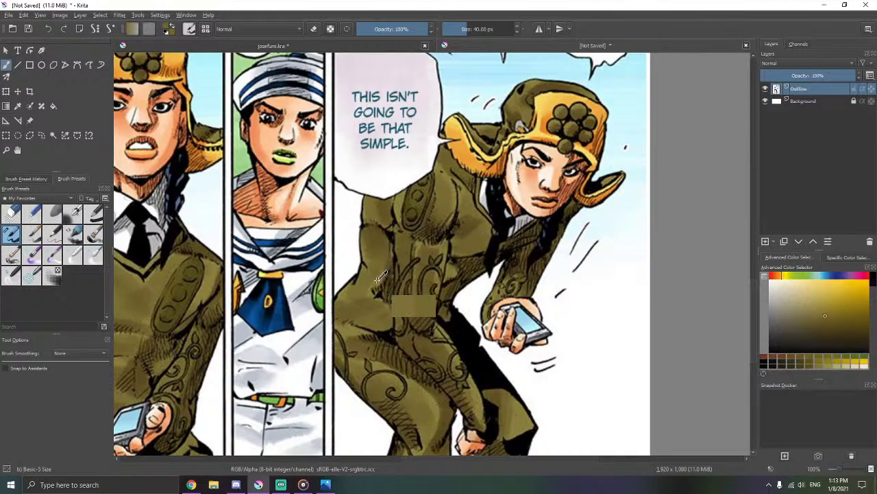
pyautogui.keyDown('ctrl'); pyautogui.click(453, 194); pyautogui.keyUp('ctrl')
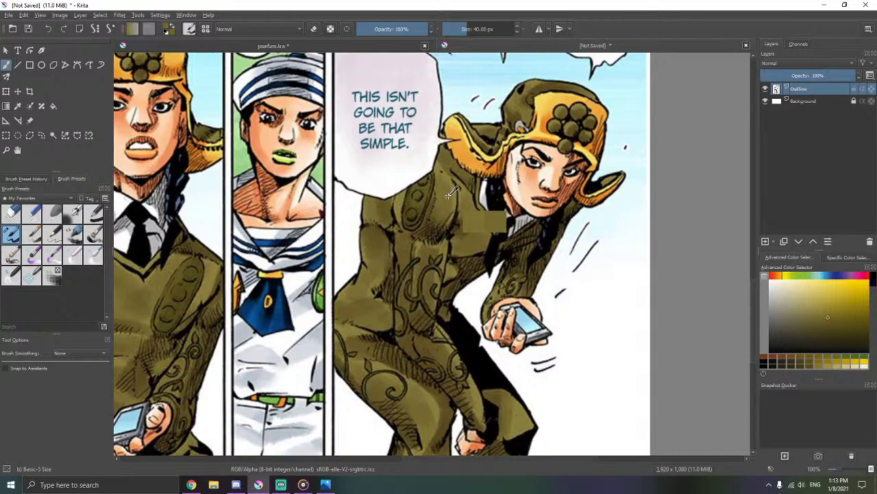
pyautogui.keyDown('ctrl'); pyautogui.click(449, 197); pyautogui.keyUp('ctrl')
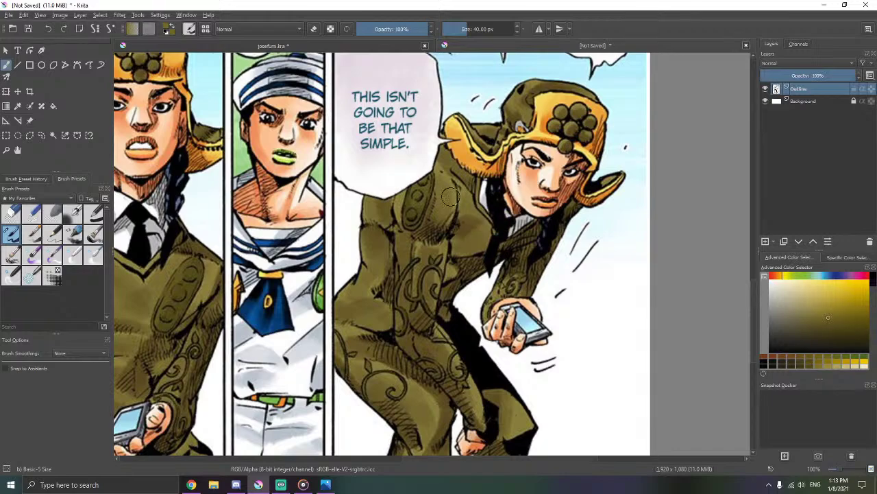
# - Lower the reference image's opacity to 37% and return to the freehand brush
pyautogui.scroll(-1, 475, 254)
pyautogui.moveTo(477, 260); pyautogui.dragTo(503, 219)
pyautogui.scroll(1, 506, 230)
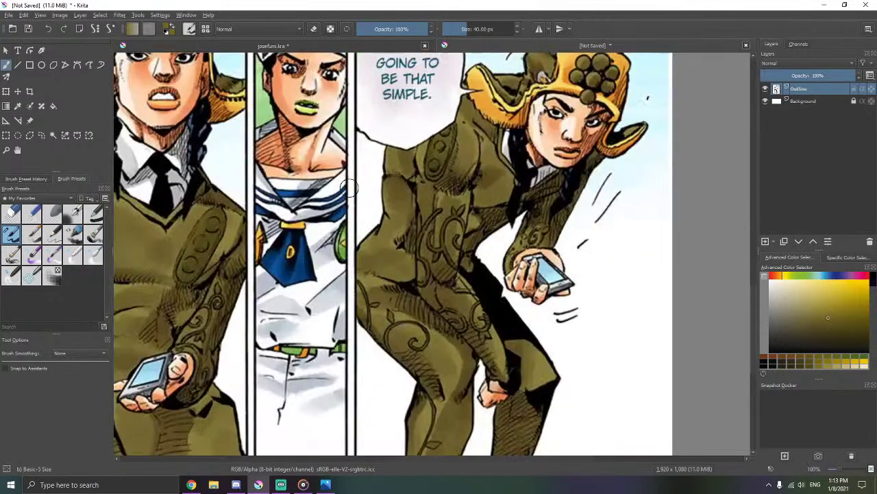
pyautogui.click(30, 120)
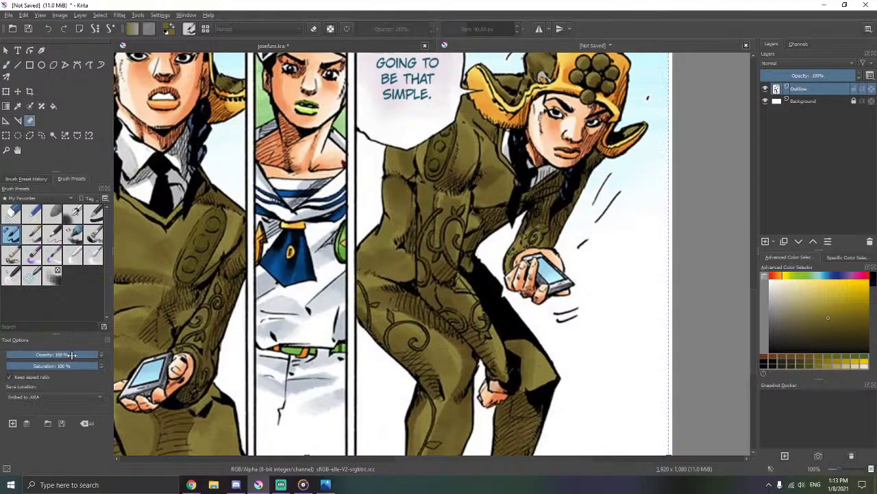
pyautogui.moveTo(14, 353); pyautogui.dragTo(43, 354)
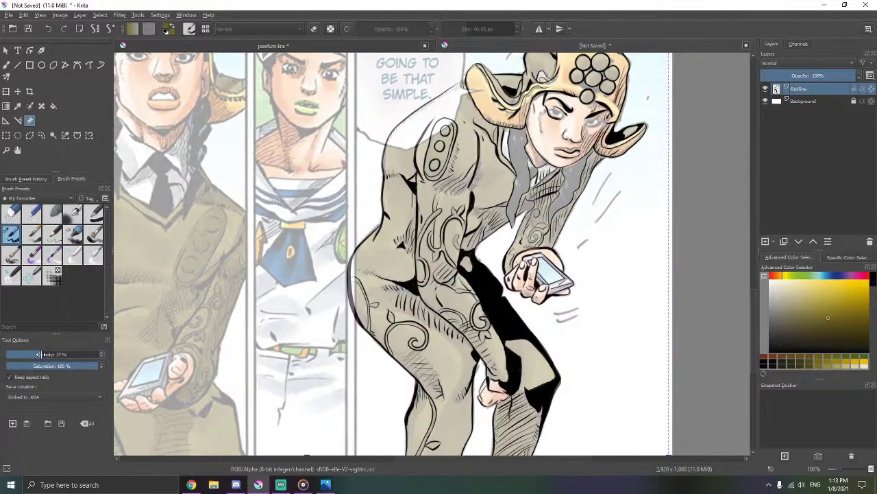
pyautogui.click(5, 65)
pyautogui.scroll(3, 438, 146)
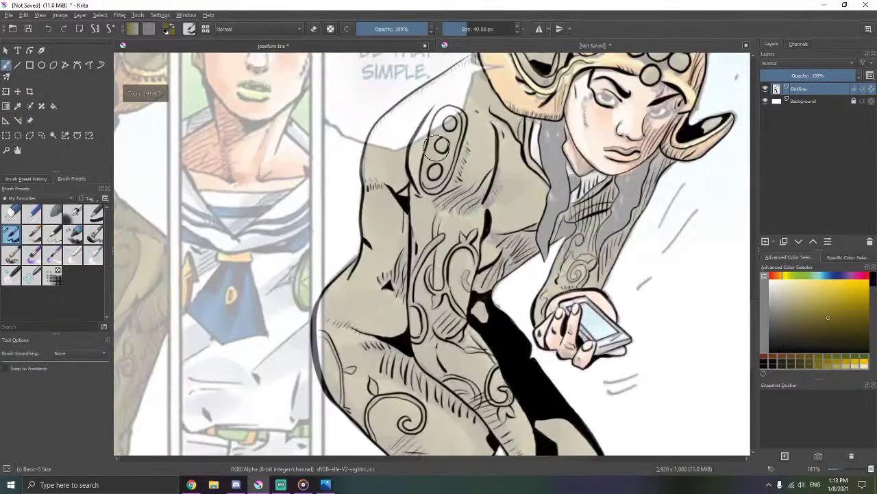
# - Add a paint layer named "body" between the Outline and Background layers
pyautogui.click(795, 103)
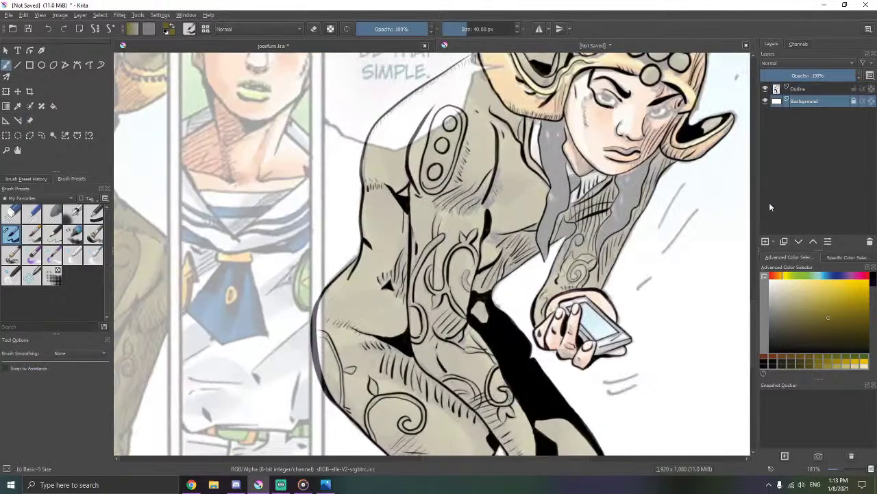
pyautogui.click(765, 241)
pyautogui.doubleClick(808, 103)
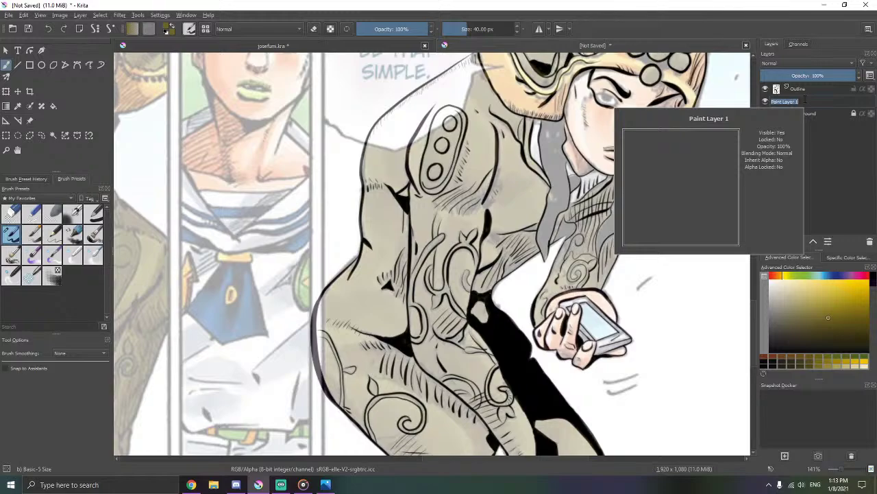
pyautogui.write('body')
pyautogui.press('Return')
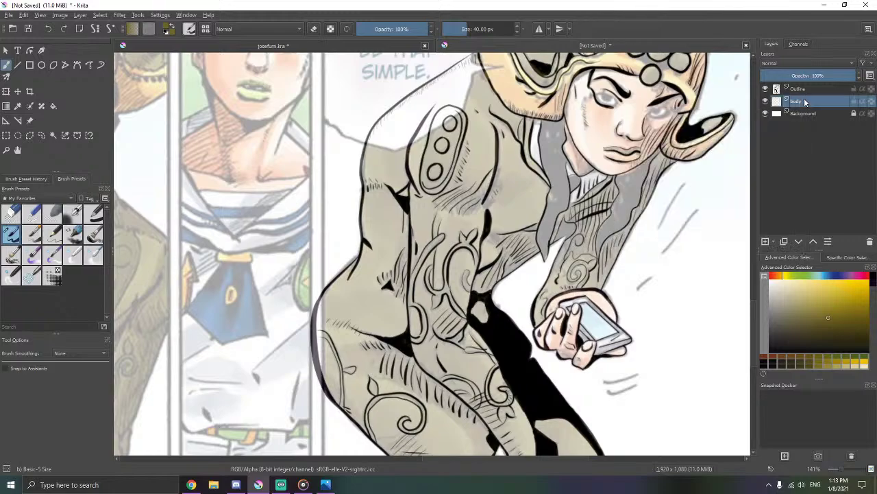
# - Block in the lowered sleeve, lower torso and legs with flat olive using the 40 px brush on the body layer
pyautogui.moveTo(463, 136)
pyautogui.mouseDown()
pyautogui.moveTo(444, 156)
pyautogui.moveTo(445, 120)
pyautogui.moveTo(412, 212)
pyautogui.moveTo(430, 281)
pyautogui.moveTo(412, 336)
pyautogui.moveTo(402, 340)
pyautogui.moveTo(426, 357)
pyautogui.moveTo(463, 312)
pyautogui.moveTo(460, 298)
pyautogui.moveTo(481, 264)
pyautogui.moveTo(494, 257)
pyautogui.moveTo(473, 274)
pyautogui.moveTo(471, 339)
pyautogui.mouseUp()
pyautogui.moveTo(457, 302)
pyautogui.mouseDown()
pyautogui.moveTo(436, 171)
pyautogui.moveTo(449, 205)
pyautogui.moveTo(482, 234)
pyautogui.moveTo(460, 206)
pyautogui.moveTo(442, 240)
pyautogui.moveTo(453, 237)
pyautogui.moveTo(410, 233)
pyautogui.moveTo(434, 226)
pyautogui.moveTo(496, 279)
pyautogui.moveTo(471, 266)
pyautogui.moveTo(508, 319)
pyautogui.moveTo(523, 320)
pyautogui.moveTo(503, 262)
pyautogui.moveTo(528, 302)
pyautogui.moveTo(512, 268)
pyautogui.moveTo(553, 291)
pyautogui.moveTo(542, 274)
pyautogui.moveTo(582, 326)
pyautogui.moveTo(544, 314)
pyautogui.moveTo(567, 338)
pyautogui.moveTo(549, 333)
pyautogui.moveTo(536, 352)
pyautogui.moveTo(559, 352)
pyautogui.moveTo(559, 379)
pyautogui.moveTo(543, 432)
pyautogui.moveTo(540, 406)
pyautogui.moveTo(531, 405)
pyautogui.moveTo(516, 434)
pyautogui.moveTo(545, 362)
pyautogui.moveTo(524, 401)
pyautogui.mouseUp()
pyautogui.moveTo(438, 269)
pyautogui.mouseDown()
pyautogui.moveTo(406, 392)
pyautogui.moveTo(413, 425)
pyautogui.moveTo(453, 390)
pyautogui.moveTo(429, 348)
pyautogui.moveTo(426, 296)
pyautogui.moveTo(428, 347)
pyautogui.moveTo(408, 255)
pyautogui.mouseUp()
pyautogui.moveTo(401, 199); pyautogui.dragTo(477, 280)
pyautogui.moveTo(458, 197)
pyautogui.mouseDown()
pyautogui.moveTo(427, 282)
pyautogui.moveTo(430, 230)
pyautogui.moveTo(445, 273)
pyautogui.moveTo(432, 268)
pyautogui.moveTo(407, 222)
pyautogui.mouseUp()
pyautogui.moveTo(398, 274)
pyautogui.mouseDown()
pyautogui.moveTo(416, 308)
pyautogui.moveTo(435, 274)
pyautogui.moveTo(432, 303)
pyautogui.moveTo(483, 411)
pyautogui.mouseUp()
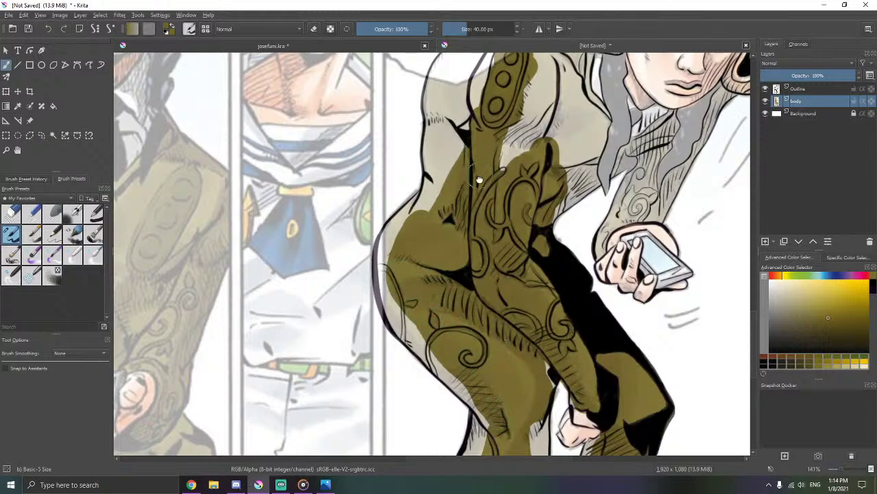
# - Extend the olive base over the shoulder, chest and waist, including the hatched area beneath the chest
pyautogui.scroll(5, 480, 177)
pyautogui.moveTo(551, 201)
pyautogui.mouseDown()
pyautogui.moveTo(567, 281)
pyautogui.moveTo(538, 295)
pyautogui.moveTo(516, 336)
pyautogui.moveTo(532, 307)
pyautogui.moveTo(560, 315)
pyautogui.moveTo(588, 303)
pyautogui.moveTo(582, 293)
pyautogui.moveTo(599, 290)
pyautogui.moveTo(552, 200)
pyautogui.moveTo(533, 193)
pyautogui.moveTo(509, 219)
pyautogui.moveTo(510, 237)
pyautogui.moveTo(538, 215)
pyautogui.moveTo(549, 186)
pyautogui.moveTo(566, 190)
pyautogui.moveTo(575, 240)
pyautogui.moveTo(533, 255)
pyautogui.moveTo(514, 222)
pyautogui.moveTo(486, 241)
pyautogui.moveTo(482, 273)
pyautogui.mouseUp()
pyautogui.moveTo(495, 218)
pyautogui.mouseDown()
pyautogui.moveTo(463, 280)
pyautogui.moveTo(458, 314)
pyautogui.mouseUp()
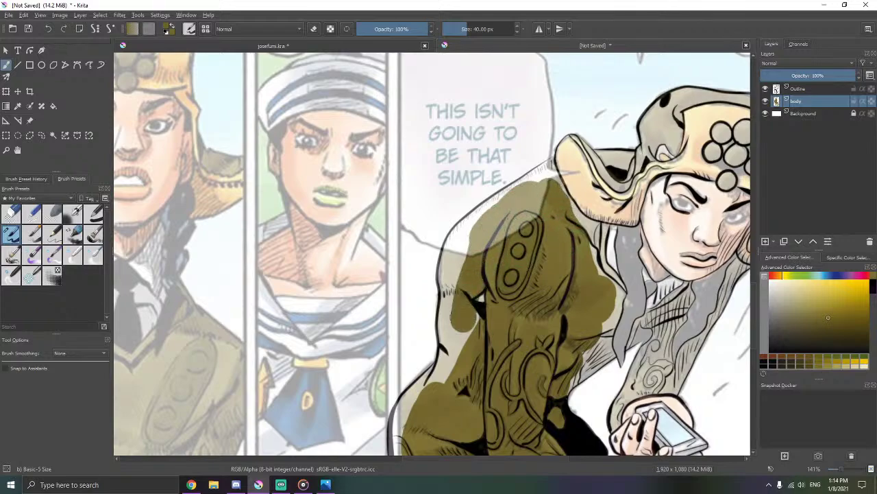
pyautogui.moveTo(490, 347); pyautogui.dragTo(482, 248)
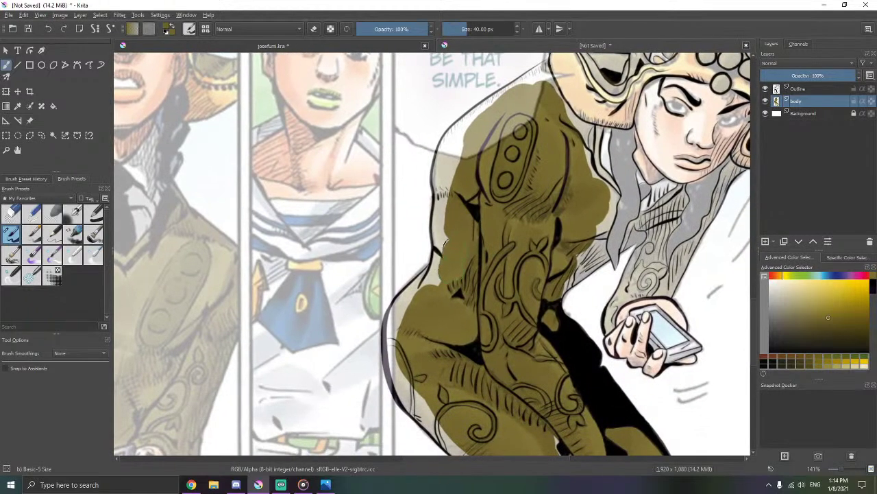
pyautogui.moveTo(595, 247); pyautogui.dragTo(561, 283)
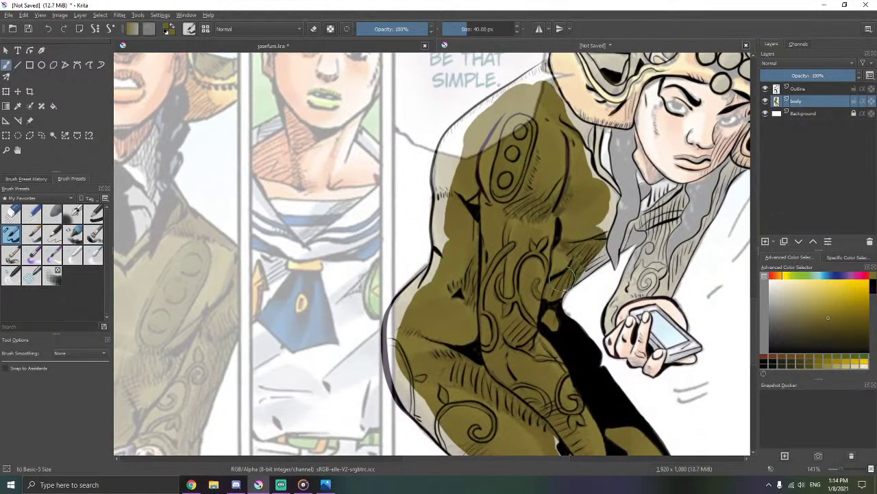
# - Fill the white gap along the shoulder's sloping outline with olive, from the hat flap down towards the upper back
pyautogui.moveTo(539, 77); pyautogui.dragTo(539, 189)
pyautogui.scroll(4, 539, 188)
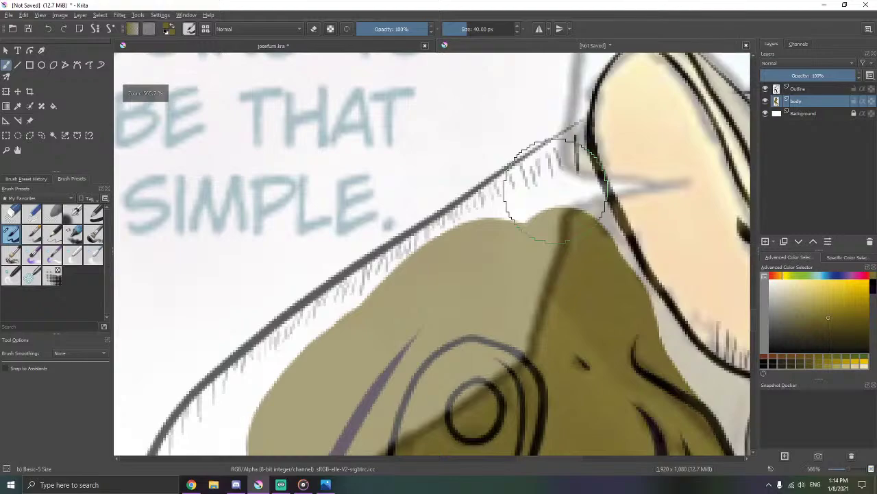
pyautogui.moveTo(538, 209)
pyautogui.mouseDown()
pyautogui.moveTo(514, 208)
pyautogui.moveTo(517, 199)
pyautogui.moveTo(584, 125)
pyautogui.moveTo(576, 177)
pyautogui.moveTo(582, 146)
pyautogui.moveTo(603, 233)
pyautogui.moveTo(603, 196)
pyautogui.mouseUp()
pyautogui.moveTo(545, 229)
pyautogui.mouseDown()
pyautogui.moveTo(462, 216)
pyautogui.moveTo(428, 223)
pyautogui.mouseUp()
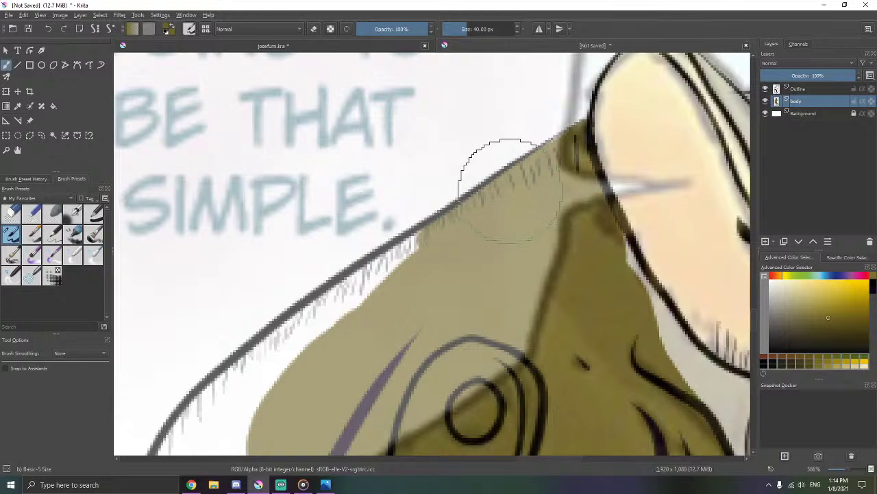
pyautogui.moveTo(515, 213); pyautogui.dragTo(662, 100)
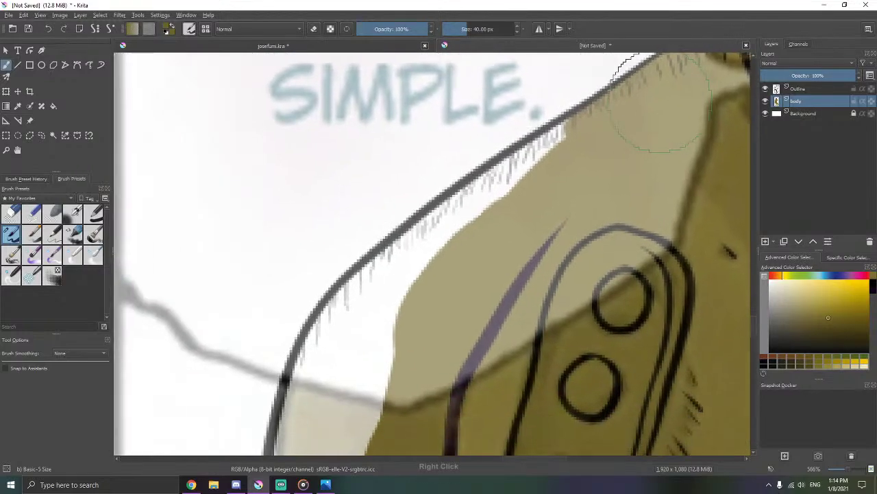
pyautogui.moveTo(530, 168)
pyautogui.mouseDown()
pyautogui.moveTo(498, 177)
pyautogui.moveTo(458, 227)
pyautogui.moveTo(455, 209)
pyautogui.moveTo(442, 232)
pyautogui.moveTo(385, 263)
pyautogui.mouseUp()
pyautogui.moveTo(434, 244); pyautogui.dragTo(518, 157)
pyautogui.moveTo(503, 188); pyautogui.dragTo(444, 214)
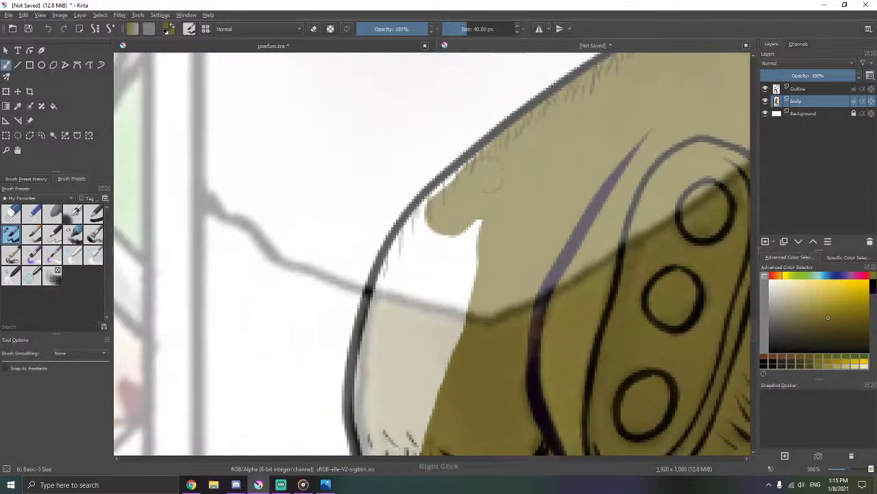
pyautogui.moveTo(487, 175); pyautogui.dragTo(489, 169)
# - Fill the upper back's edge with olive up to the black outline, down to the fold mark above the waist
pyautogui.moveTo(449, 200)
pyautogui.mouseDown()
pyautogui.moveTo(363, 340)
pyautogui.moveTo(473, 214)
pyautogui.moveTo(431, 294)
pyautogui.mouseUp()
pyautogui.moveTo(503, 264)
pyautogui.mouseDown()
pyautogui.moveTo(568, 124)
pyautogui.moveTo(536, 141)
pyautogui.moveTo(477, 214)
pyautogui.mouseUp()
pyautogui.moveTo(458, 244)
pyautogui.mouseDown()
pyautogui.moveTo(440, 264)
pyautogui.moveTo(474, 328)
pyautogui.mouseUp()
pyautogui.moveTo(496, 264)
pyautogui.mouseDown()
pyautogui.moveTo(500, 182)
pyautogui.moveTo(531, 60)
pyautogui.mouseUp()
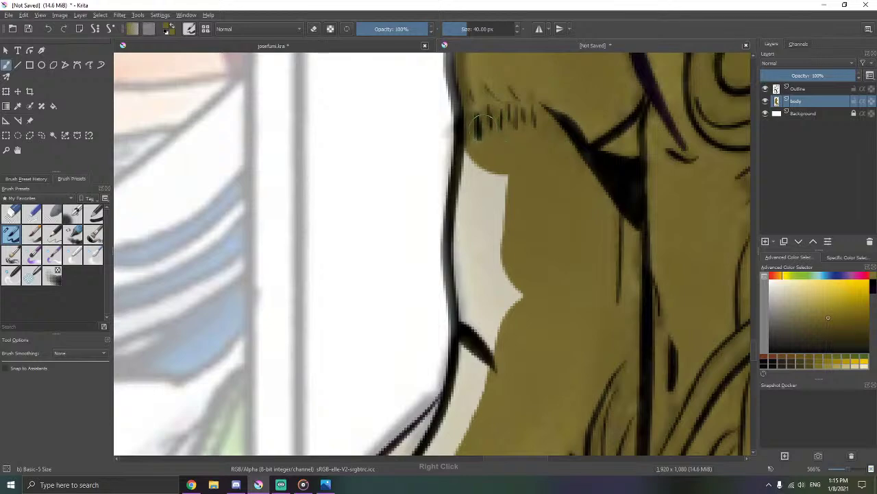
pyautogui.moveTo(484, 122)
pyautogui.mouseDown()
pyautogui.moveTo(473, 291)
pyautogui.moveTo(480, 274)
pyautogui.mouseUp()
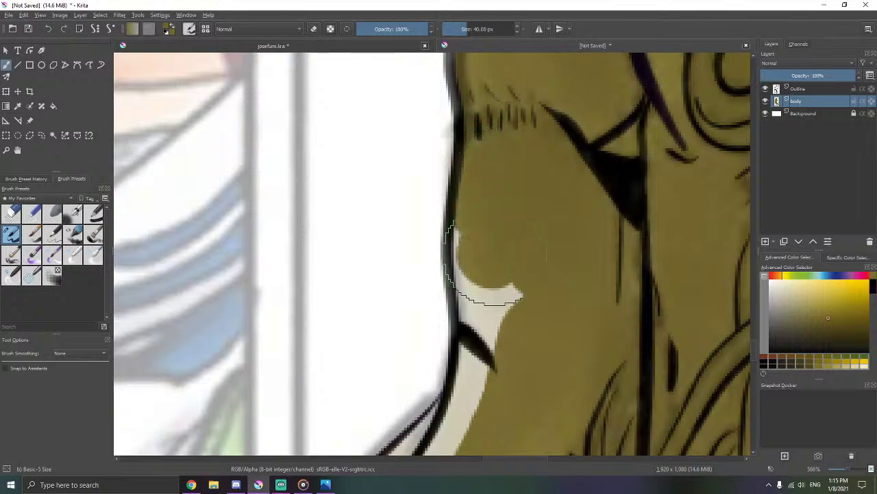
pyautogui.moveTo(459, 226)
pyautogui.mouseDown()
pyautogui.moveTo(466, 281)
pyautogui.moveTo(514, 293)
pyautogui.mouseUp()
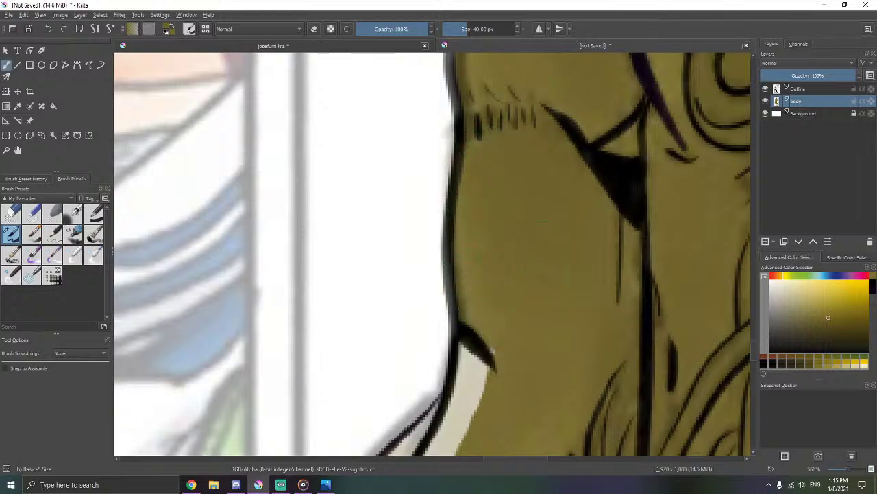
# - Fill the gap between the waist fold mark and the upper hip's outline with olive
pyautogui.moveTo(544, 250); pyautogui.dragTo(427, 316)
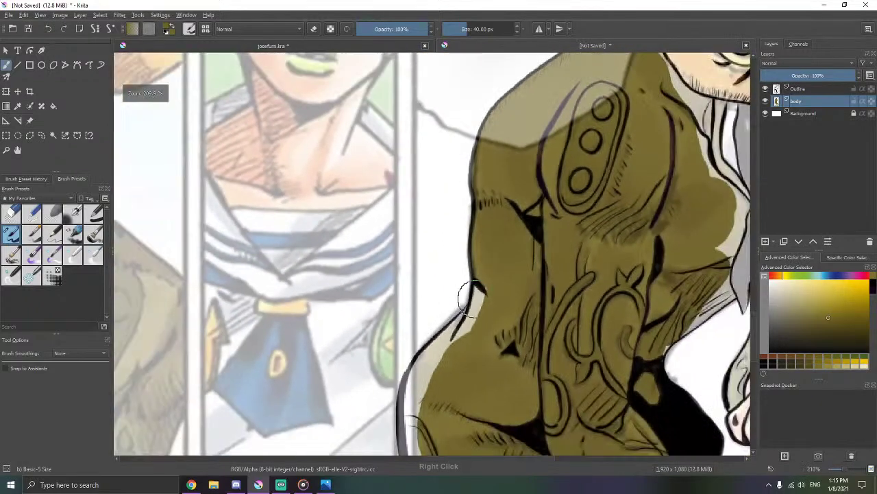
pyautogui.moveTo(470, 296); pyautogui.dragTo(600, 222)
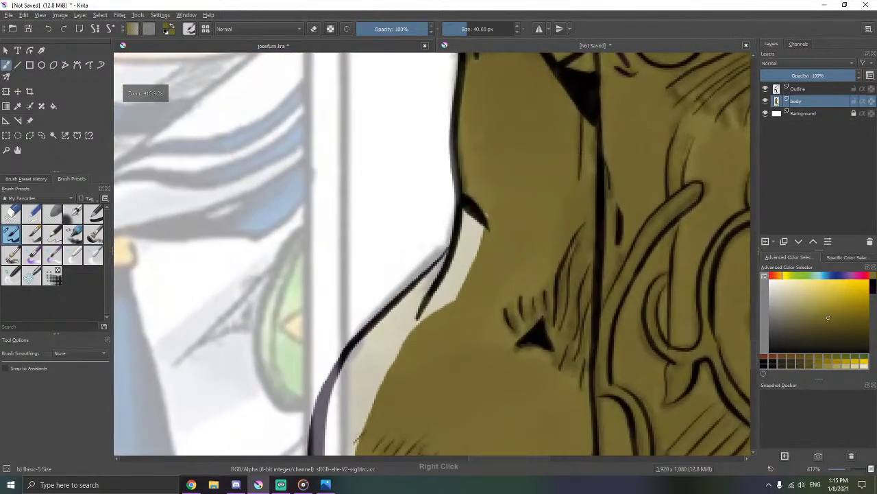
pyautogui.moveTo(478, 209)
pyautogui.mouseDown()
pyautogui.moveTo(474, 240)
pyautogui.moveTo(467, 219)
pyautogui.moveTo(444, 299)
pyautogui.mouseUp()
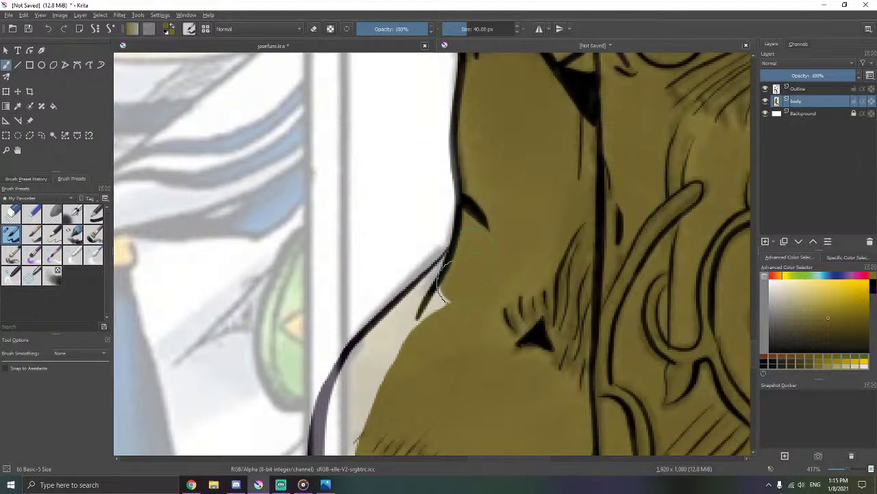
pyautogui.moveTo(475, 271); pyautogui.dragTo(425, 337)
pyautogui.moveTo(469, 295); pyautogui.dragTo(599, 165)
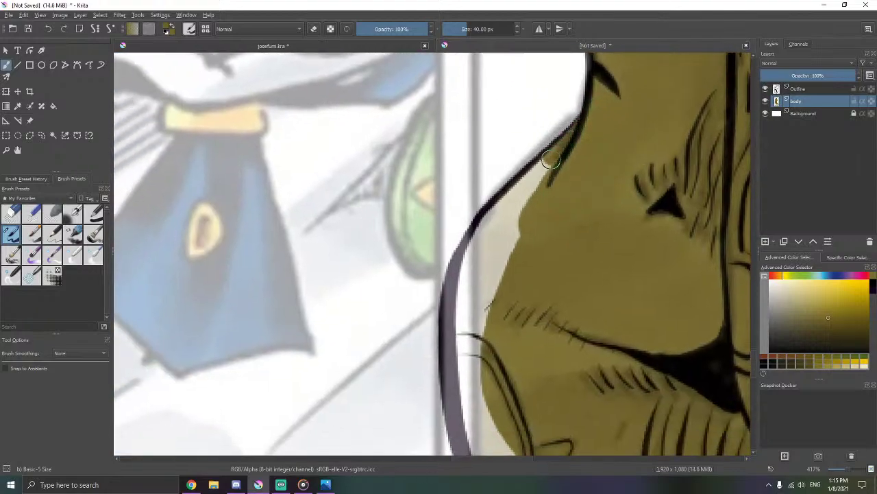
pyautogui.moveTo(551, 160)
pyautogui.mouseDown()
pyautogui.moveTo(473, 248)
pyautogui.moveTo(473, 295)
pyautogui.moveTo(507, 253)
pyautogui.moveTo(483, 301)
pyautogui.moveTo(479, 363)
pyautogui.mouseUp()
# - Fill the seat's curved edge and the sloping underside past the spiral ornament with olive, up to the black outline
pyautogui.moveTo(541, 354)
pyautogui.mouseDown()
pyautogui.moveTo(512, 266)
pyautogui.moveTo(493, 246)
pyautogui.mouseUp()
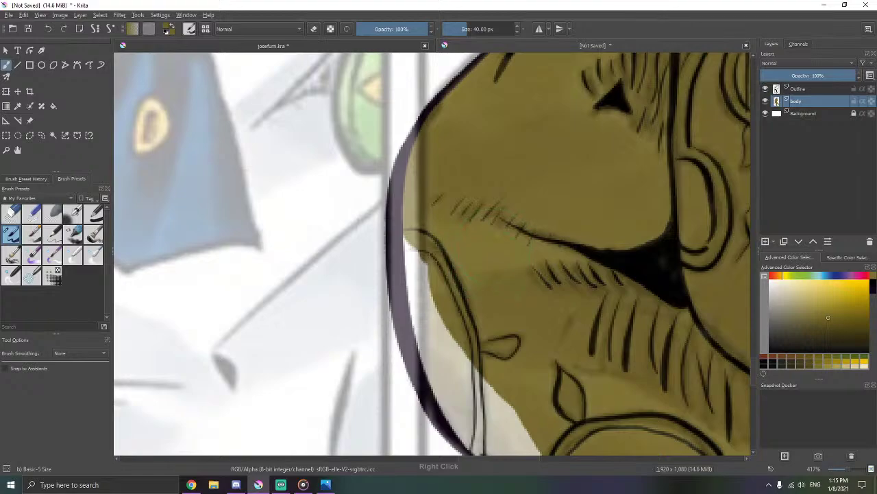
pyautogui.moveTo(412, 247)
pyautogui.mouseDown()
pyautogui.moveTo(426, 326)
pyautogui.moveTo(472, 378)
pyautogui.mouseUp()
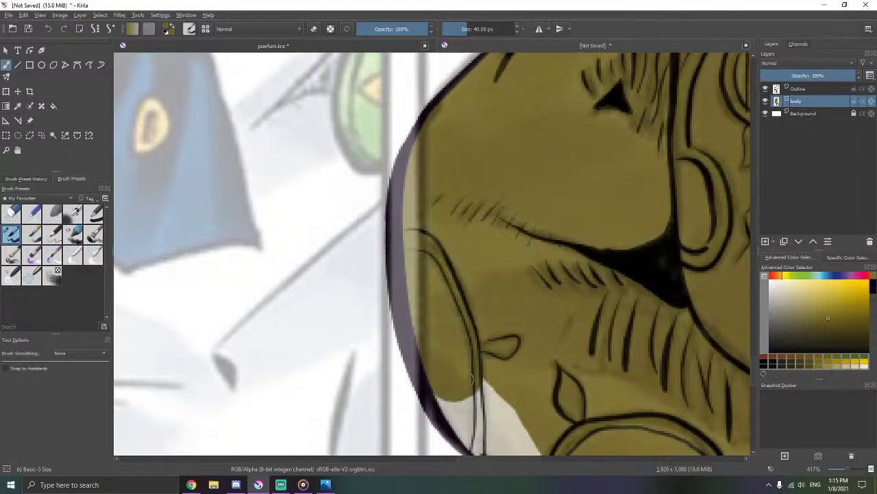
pyautogui.moveTo(476, 340)
pyautogui.mouseDown()
pyautogui.moveTo(448, 298)
pyautogui.moveTo(438, 195)
pyautogui.mouseUp()
pyautogui.moveTo(488, 276); pyautogui.dragTo(428, 220)
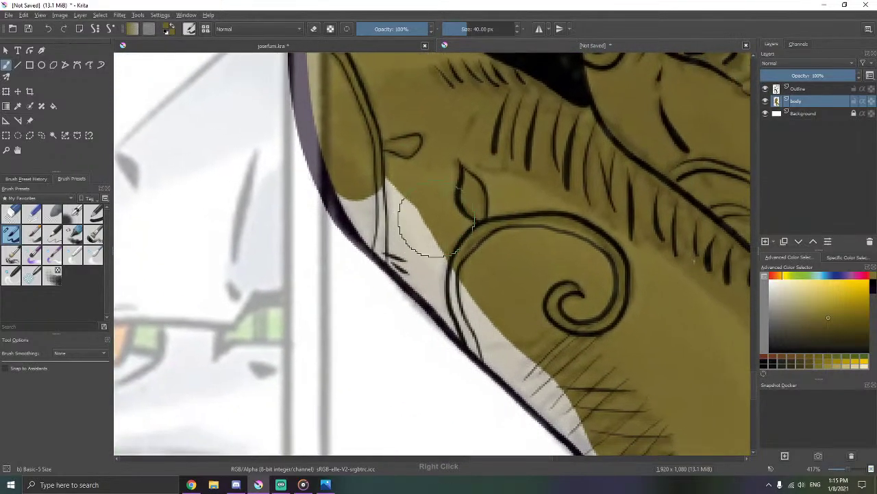
pyautogui.moveTo(330, 185)
pyautogui.mouseDown()
pyautogui.moveTo(392, 235)
pyautogui.moveTo(385, 183)
pyautogui.moveTo(385, 216)
pyautogui.moveTo(454, 277)
pyautogui.moveTo(389, 237)
pyautogui.mouseUp()
pyautogui.moveTo(460, 198); pyautogui.dragTo(413, 70)
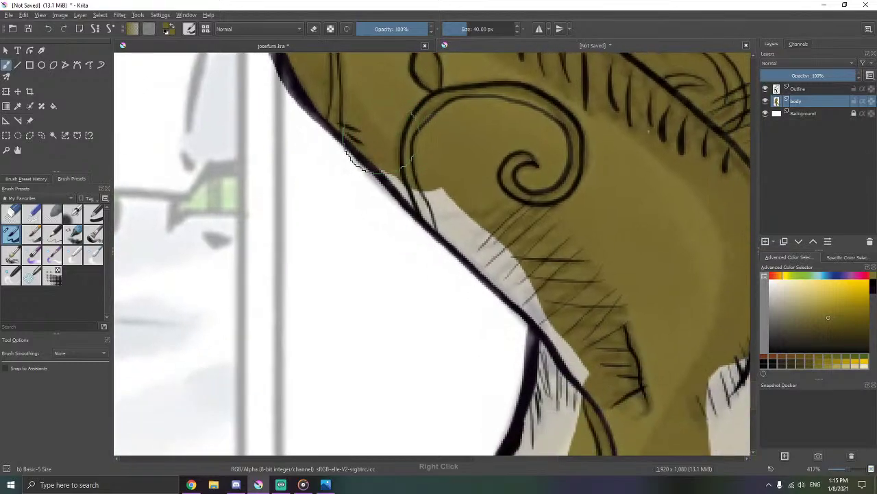
pyautogui.moveTo(387, 172)
pyautogui.mouseDown()
pyautogui.moveTo(444, 207)
pyautogui.moveTo(425, 206)
pyautogui.moveTo(432, 219)
pyautogui.moveTo(501, 253)
pyautogui.moveTo(542, 316)
pyautogui.mouseUp()
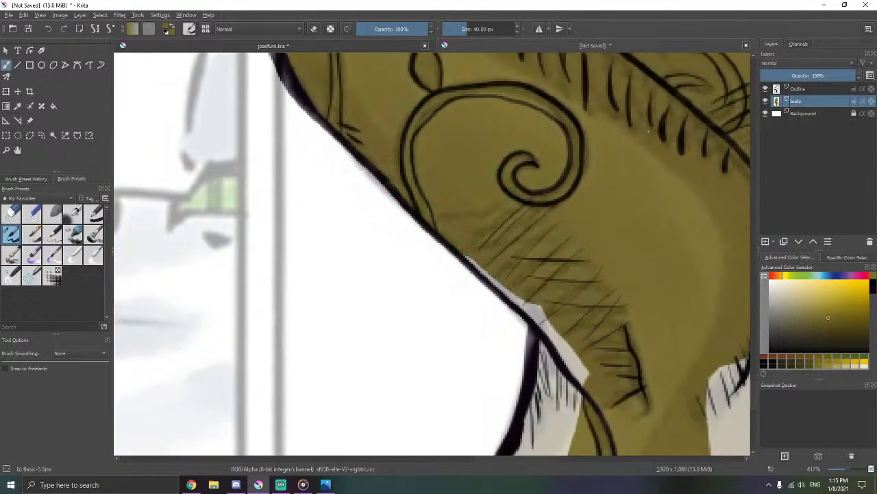
# - Erase the olive spill outside the sloping outline near the spiral and fill the remaining sliver beside the cross-hatching
pyautogui.moveTo(417, 214)
pyautogui.mouseDown()
pyautogui.moveTo(411, 226)
pyautogui.moveTo(391, 212)
pyautogui.moveTo(397, 218)
pyautogui.mouseUp()
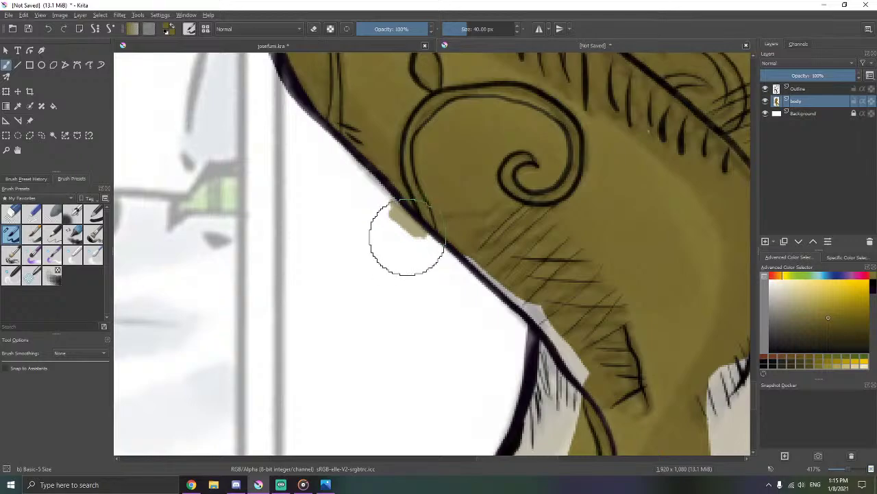
pyautogui.press('e')
pyautogui.moveTo(406, 232)
pyautogui.mouseDown()
pyautogui.moveTo(387, 202)
pyautogui.moveTo(423, 249)
pyautogui.mouseUp()
pyautogui.press('e')
pyautogui.moveTo(459, 285)
pyautogui.mouseDown()
pyautogui.moveTo(392, 224)
pyautogui.moveTo(456, 240)
pyautogui.moveTo(494, 288)
pyautogui.moveTo(504, 326)
pyautogui.mouseUp()
# - Fill the hatched area behind the knee with olive, erase the spill outside its outline, and restore olive as the painting colour
pyautogui.moveTo(497, 224); pyautogui.dragTo(485, 129)
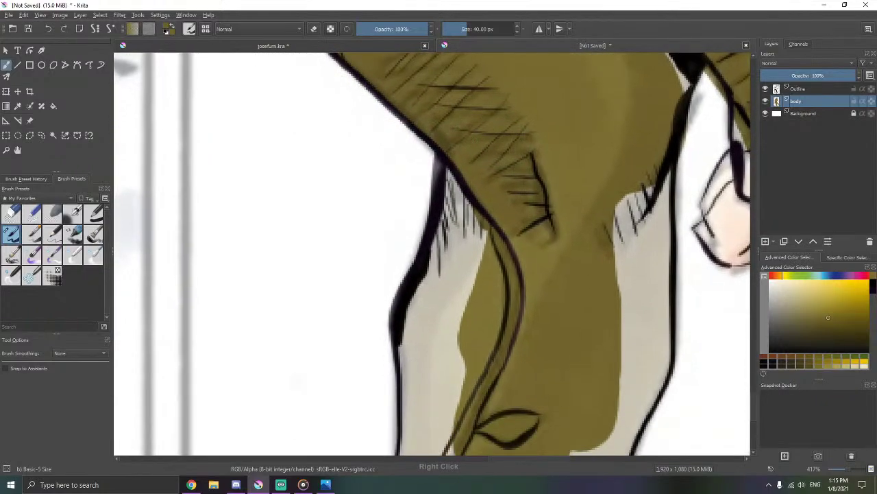
pyautogui.moveTo(458, 176)
pyautogui.mouseDown()
pyautogui.moveTo(449, 219)
pyautogui.moveTo(467, 195)
pyautogui.moveTo(479, 252)
pyautogui.mouseUp()
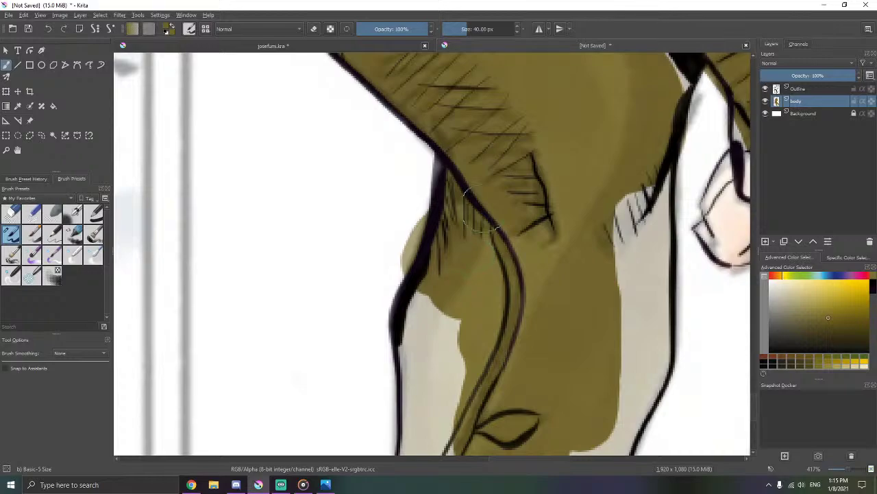
pyautogui.moveTo(483, 209); pyautogui.dragTo(454, 318)
pyautogui.press('x')
pyautogui.moveTo(420, 203)
pyautogui.mouseDown()
pyautogui.moveTo(399, 256)
pyautogui.moveTo(416, 210)
pyautogui.moveTo(407, 252)
pyautogui.moveTo(420, 200)
pyautogui.moveTo(414, 207)
pyautogui.moveTo(409, 191)
pyautogui.moveTo(397, 236)
pyautogui.moveTo(425, 210)
pyautogui.moveTo(406, 269)
pyautogui.mouseUp()
pyautogui.hotkey('ctrl', 'z')
pyautogui.hotkey('ctrl', 'z')
pyautogui.press('e')
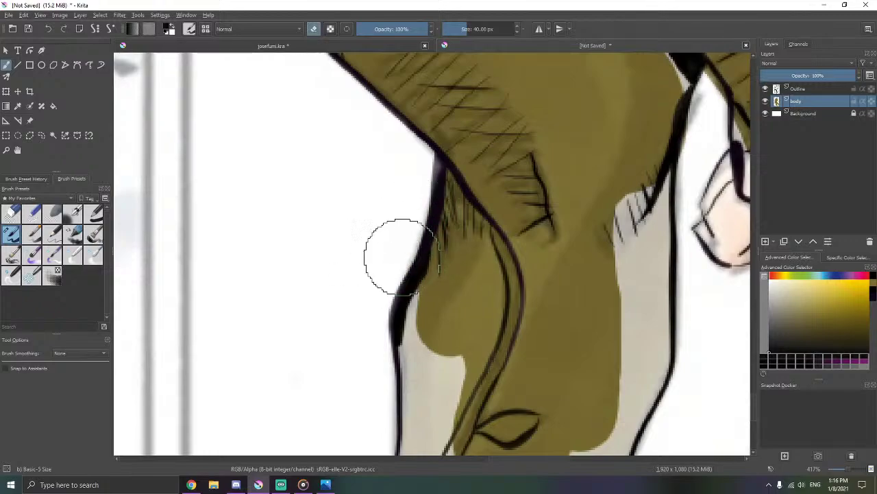
pyautogui.click(872, 283)
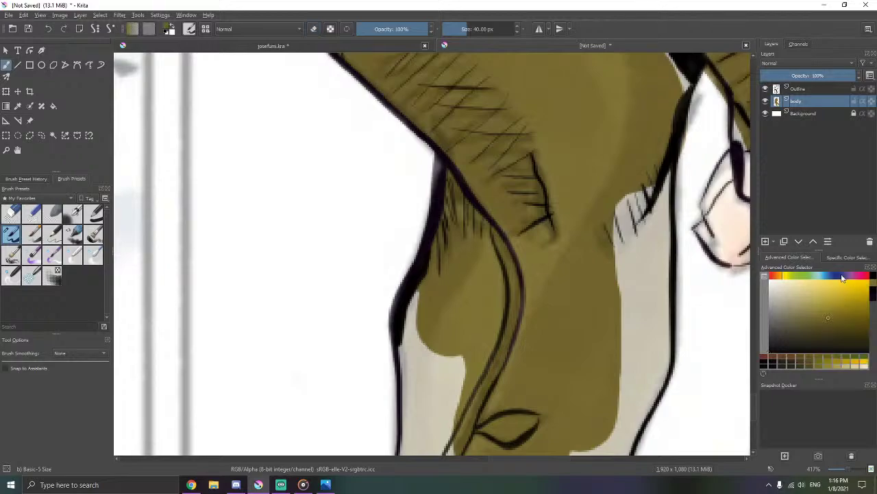
# - Fill both sides of the lower leg with olive up to the outlines, down to the canvas's bottom edge
pyautogui.moveTo(542, 280); pyautogui.dragTo(538, 175)
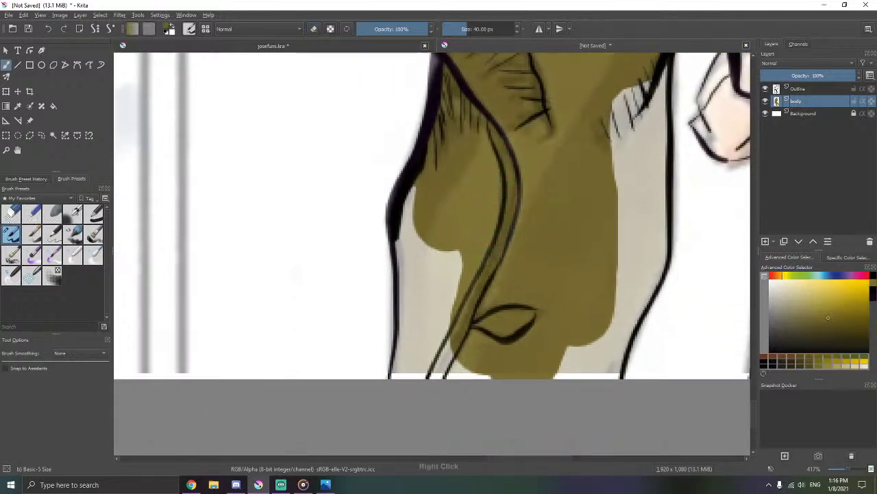
pyautogui.moveTo(414, 195)
pyautogui.mouseDown()
pyautogui.moveTo(401, 243)
pyautogui.moveTo(421, 301)
pyautogui.moveTo(478, 277)
pyautogui.moveTo(389, 375)
pyautogui.mouseUp()
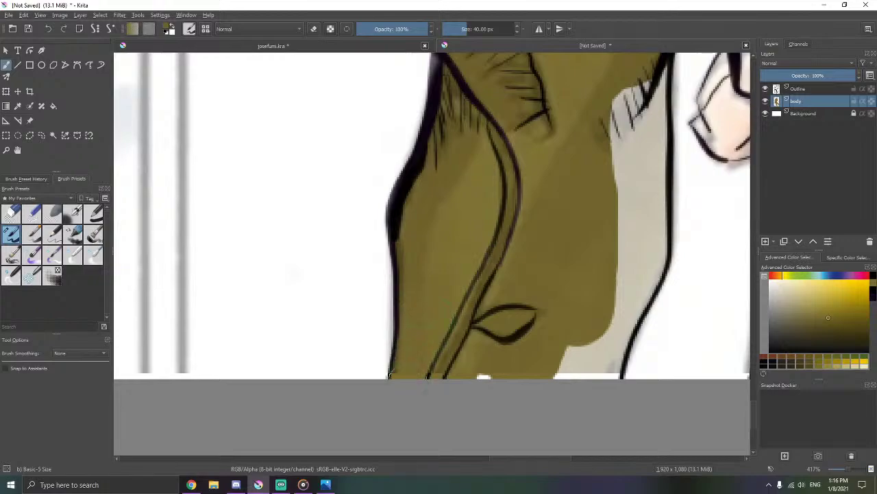
pyautogui.moveTo(471, 326); pyautogui.dragTo(373, 336)
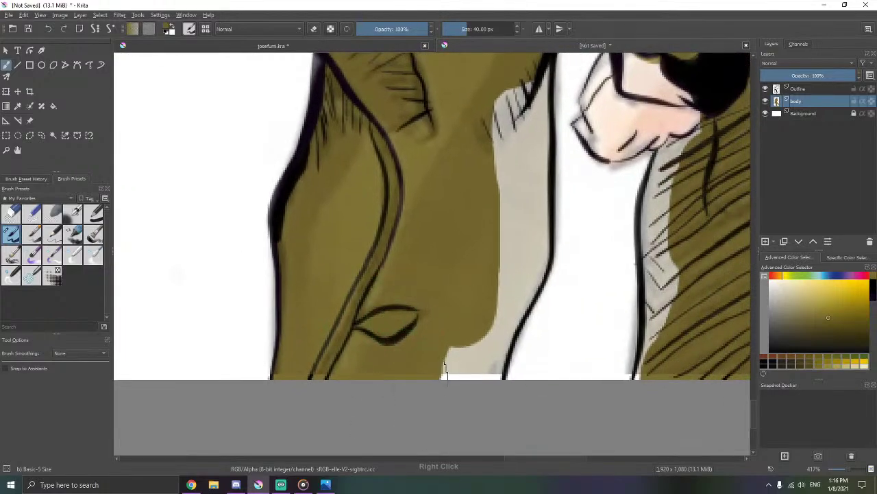
pyautogui.moveTo(446, 371)
pyautogui.mouseDown()
pyautogui.moveTo(474, 361)
pyautogui.moveTo(495, 337)
pyautogui.moveTo(504, 378)
pyautogui.mouseUp()
pyautogui.moveTo(501, 342)
pyautogui.mouseDown()
pyautogui.moveTo(526, 269)
pyautogui.moveTo(525, 191)
pyautogui.moveTo(540, 72)
pyautogui.mouseUp()
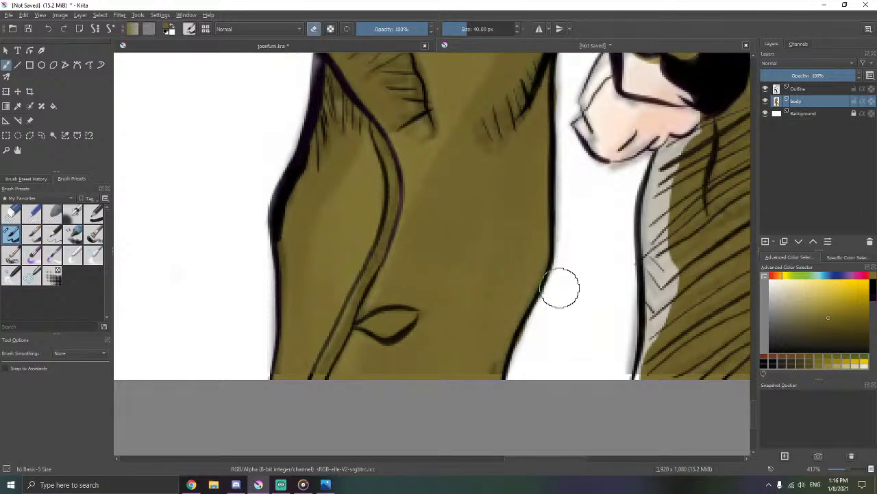
# - Fill the small gap beside the black shadow between the thigh and the sleeve with olive
pyautogui.moveTo(590, 220); pyautogui.dragTo(527, 439)
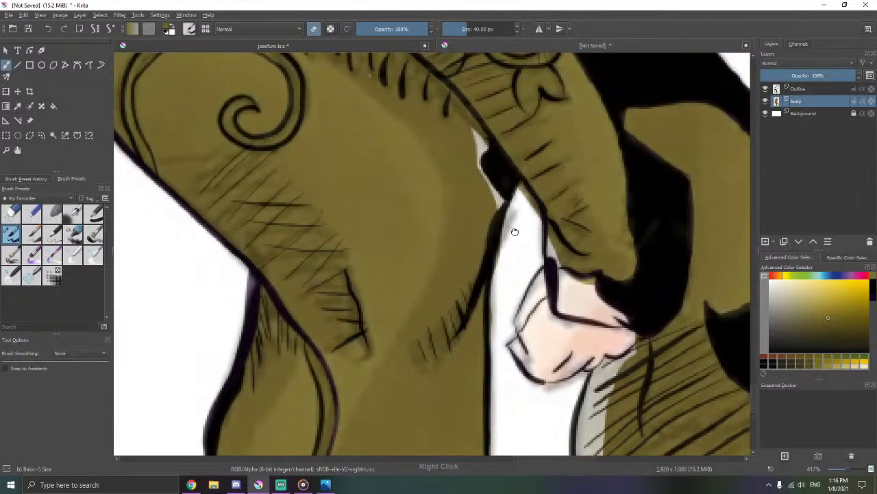
pyautogui.moveTo(515, 232); pyautogui.dragTo(467, 190)
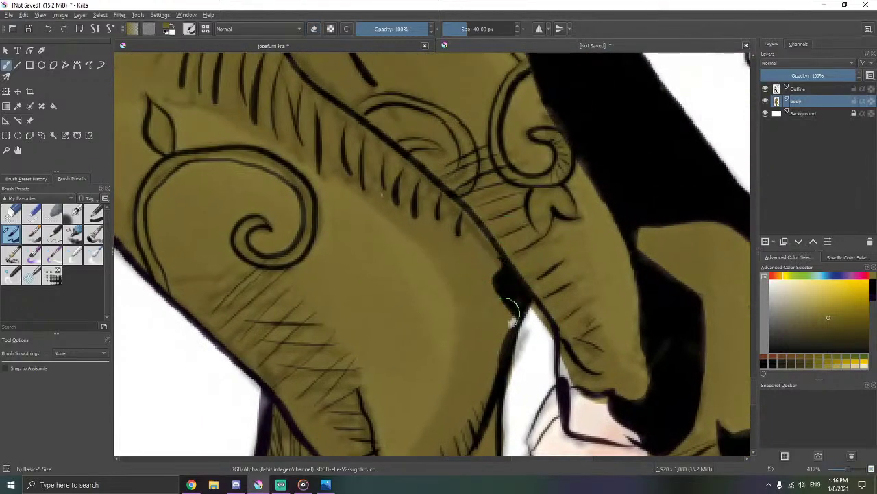
pyautogui.moveTo(556, 235); pyautogui.dragTo(431, 223)
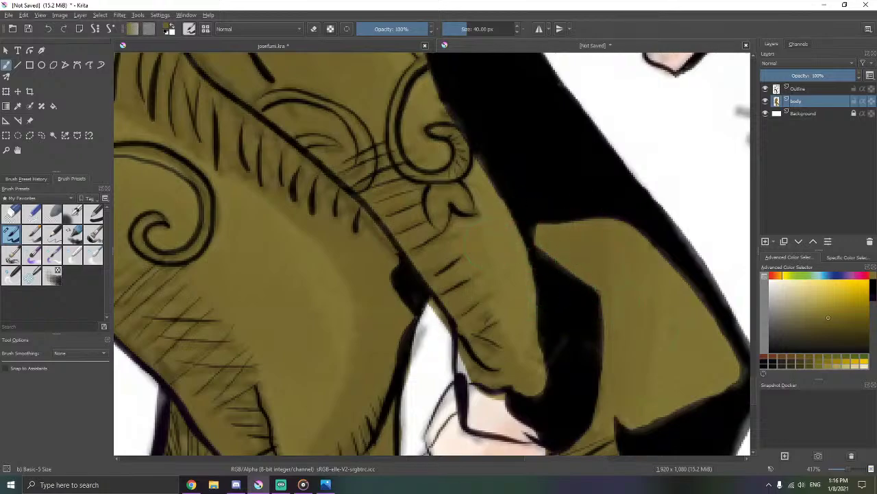
# - Fill the pale strip along the hatched second leg's inner edge with olive, from the hand down to the canvas edge
pyautogui.moveTo(637, 392)
pyautogui.mouseDown()
pyautogui.moveTo(609, 286)
pyautogui.moveTo(521, 272)
pyautogui.mouseUp()
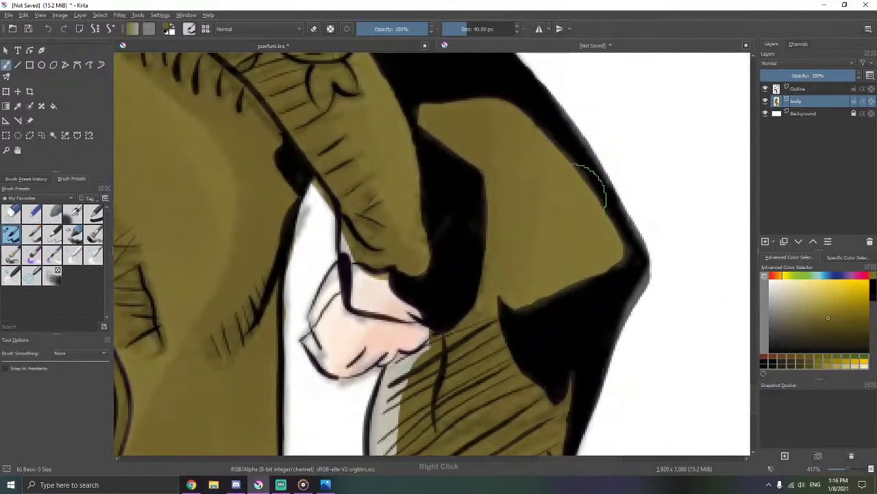
pyautogui.moveTo(525, 341)
pyautogui.mouseDown()
pyautogui.moveTo(568, 182)
pyautogui.moveTo(540, 216)
pyautogui.mouseUp()
pyautogui.moveTo(625, 245); pyautogui.dragTo(623, 265)
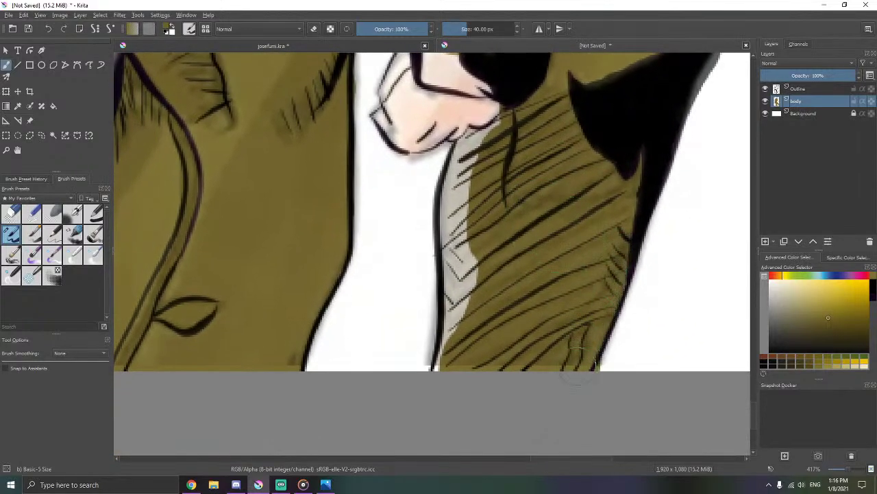
pyautogui.press('e')
pyautogui.moveTo(510, 161)
pyautogui.mouseDown()
pyautogui.moveTo(508, 136)
pyautogui.moveTo(471, 145)
pyautogui.moveTo(448, 187)
pyautogui.moveTo(451, 307)
pyautogui.moveTo(462, 336)
pyautogui.mouseUp()
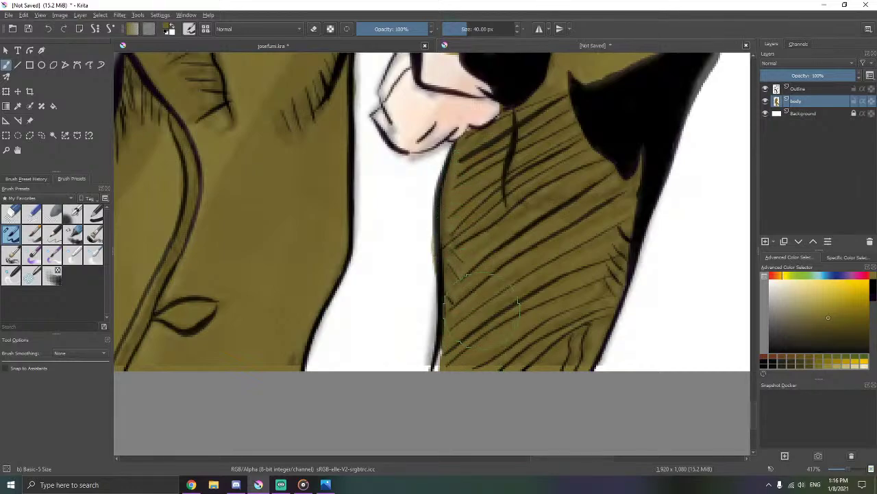
pyautogui.hotkey('alt', 'Tab')
pyautogui.hotkey('alt', 'Tab')
pyautogui.hotkey('alt', 'Tab')
pyautogui.hotkey('alt', 'Tab')
pyautogui.click(467, 337)
# - Clean up the sleeve cuff by erasing olive from the hand and the adjoining white gap, and fill the sliver inside the cuff
pyautogui.moveTo(452, 362)
pyautogui.mouseDown()
pyautogui.moveTo(455, 317)
pyautogui.moveTo(472, 408)
pyautogui.mouseUp()
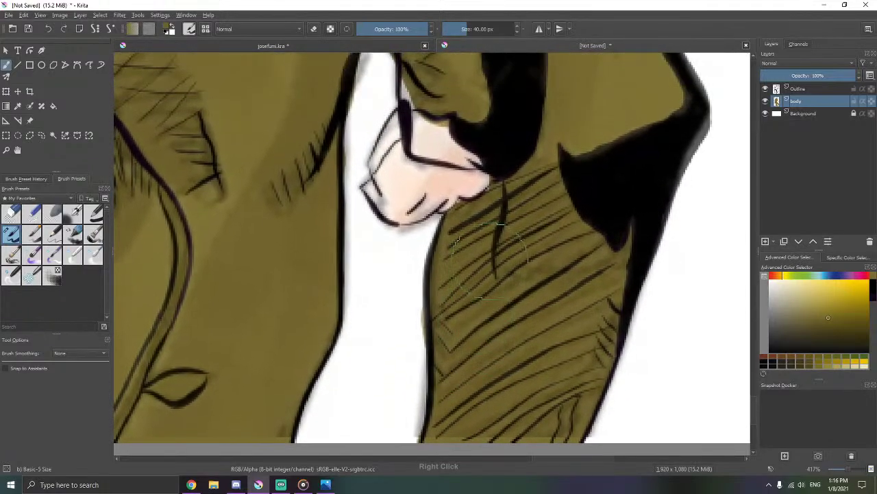
pyautogui.moveTo(481, 298); pyautogui.dragTo(470, 348)
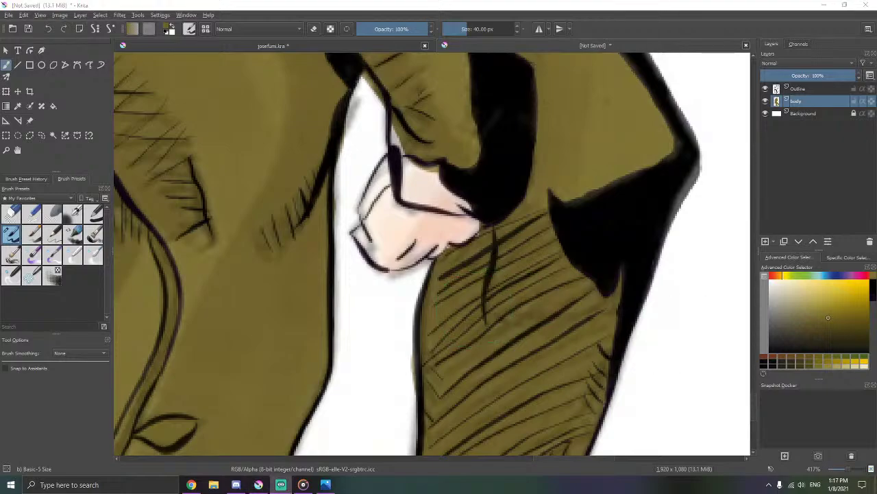
pyautogui.scroll(4, 568, 235)
pyautogui.press('e')
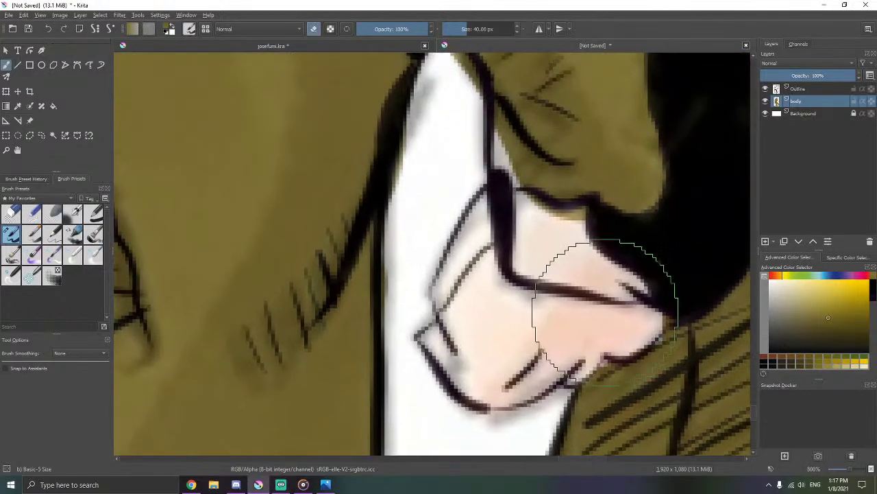
pyautogui.moveTo(584, 216)
pyautogui.mouseDown()
pyautogui.moveTo(577, 220)
pyautogui.moveTo(511, 174)
pyautogui.moveTo(495, 151)
pyautogui.mouseUp()
pyautogui.press('e')
pyautogui.press('e')
pyautogui.moveTo(651, 336)
pyautogui.mouseDown()
pyautogui.moveTo(617, 230)
pyautogui.moveTo(591, 208)
pyautogui.moveTo(505, 237)
pyautogui.mouseUp()
pyautogui.moveTo(527, 145); pyautogui.dragTo(489, 329)
pyautogui.moveTo(489, 247)
pyautogui.mouseDown()
pyautogui.moveTo(486, 257)
pyautogui.moveTo(485, 244)
pyautogui.mouseUp()
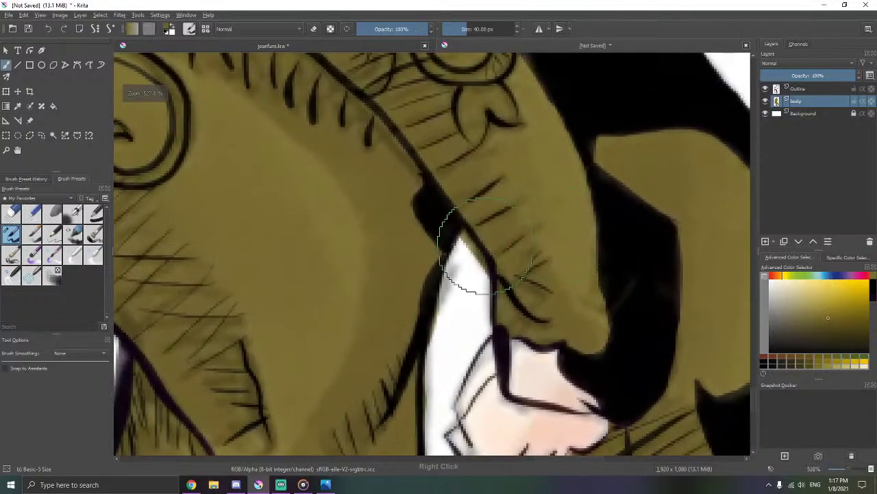
pyautogui.press('e')
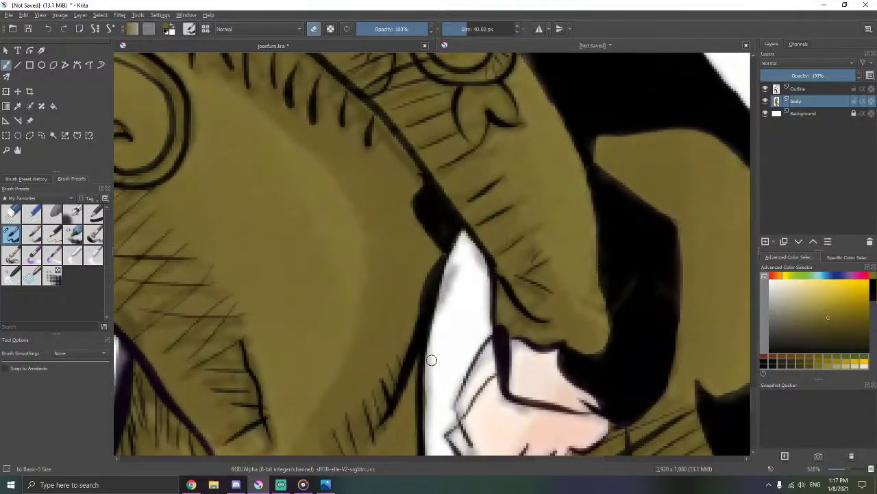
# - Fill the small gap at the outline's corner just above the black shadow beneath the arm with olive
pyautogui.scroll(5, 466, 309)
pyautogui.rightClick(505, 219)
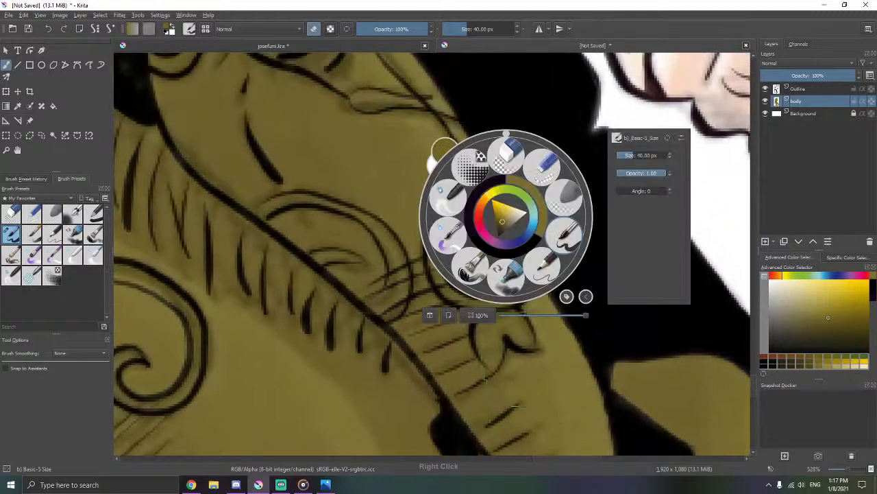
pyautogui.rightClick(574, 241)
pyautogui.moveTo(509, 226)
pyautogui.mouseDown()
pyautogui.moveTo(564, 322)
pyautogui.moveTo(548, 348)
pyautogui.mouseUp()
pyautogui.moveTo(485, 162); pyautogui.dragTo(431, 255)
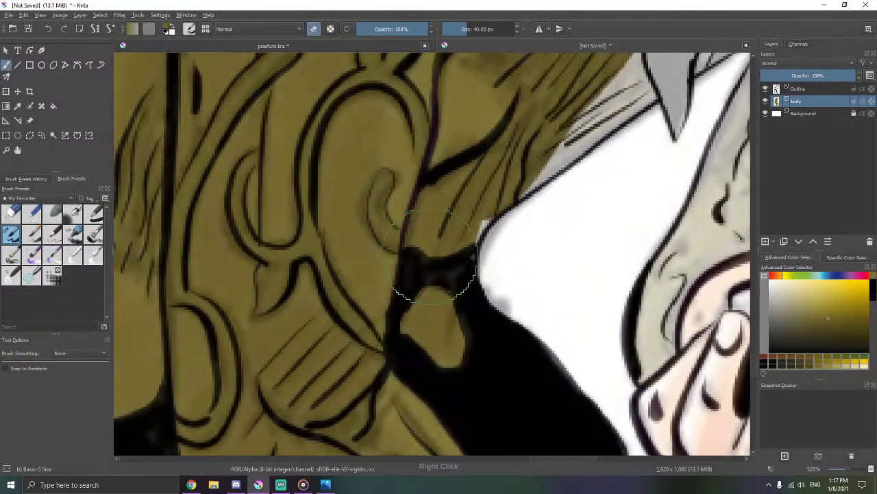
pyautogui.moveTo(485, 197); pyautogui.dragTo(423, 245)
pyautogui.press('e')
pyautogui.moveTo(401, 301); pyautogui.dragTo(398, 303)
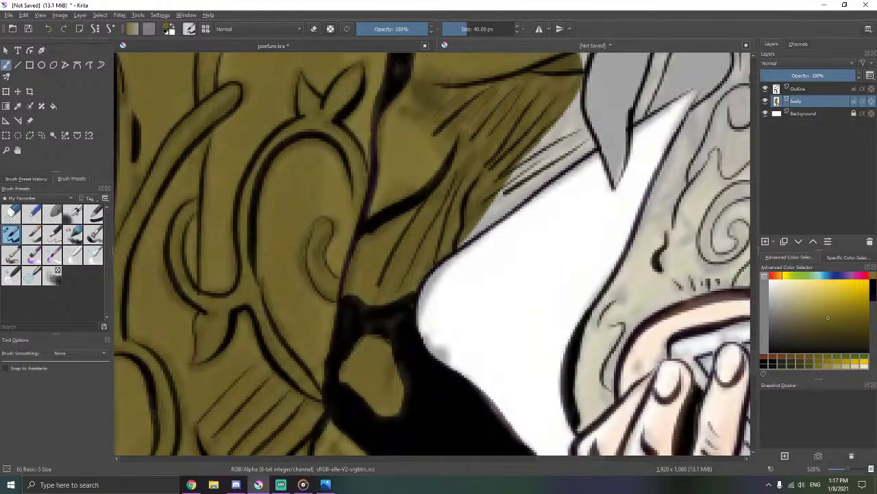
# - Fill the pale hatched underside of the torso with olive, following the white gap up to the grey hair lock
pyautogui.moveTo(483, 204); pyautogui.dragTo(458, 238)
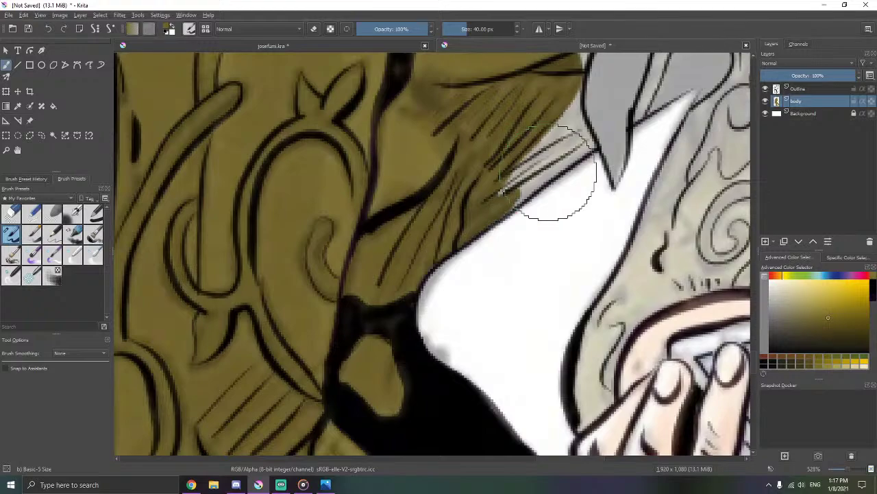
pyautogui.moveTo(555, 172); pyautogui.dragTo(473, 227)
pyautogui.press('e')
pyautogui.moveTo(445, 264); pyautogui.dragTo(421, 283)
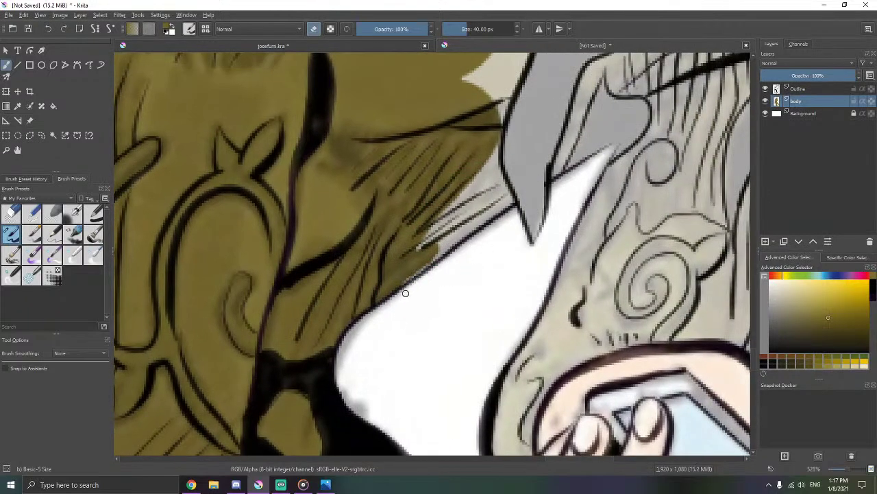
pyautogui.press('e')
pyautogui.moveTo(414, 264)
pyautogui.mouseDown()
pyautogui.moveTo(439, 195)
pyautogui.moveTo(482, 163)
pyautogui.mouseUp()
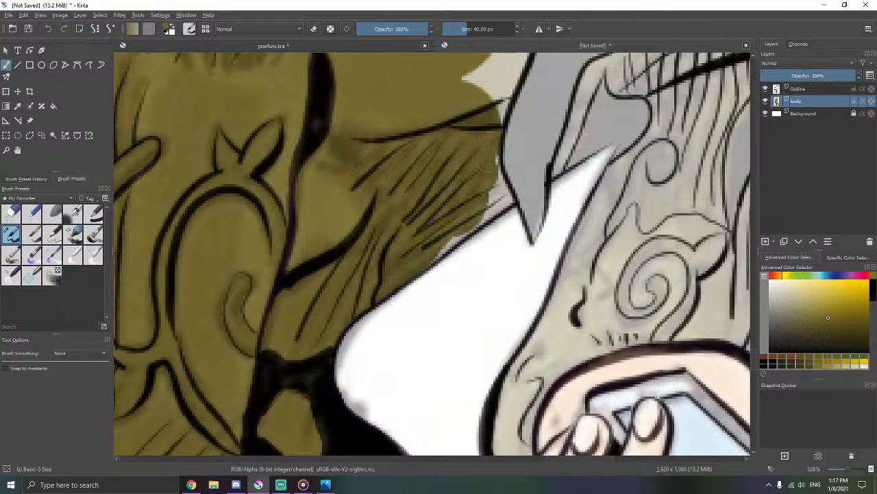
pyautogui.moveTo(493, 177)
pyautogui.mouseDown()
pyautogui.moveTo(507, 202)
pyautogui.moveTo(426, 255)
pyautogui.mouseUp()
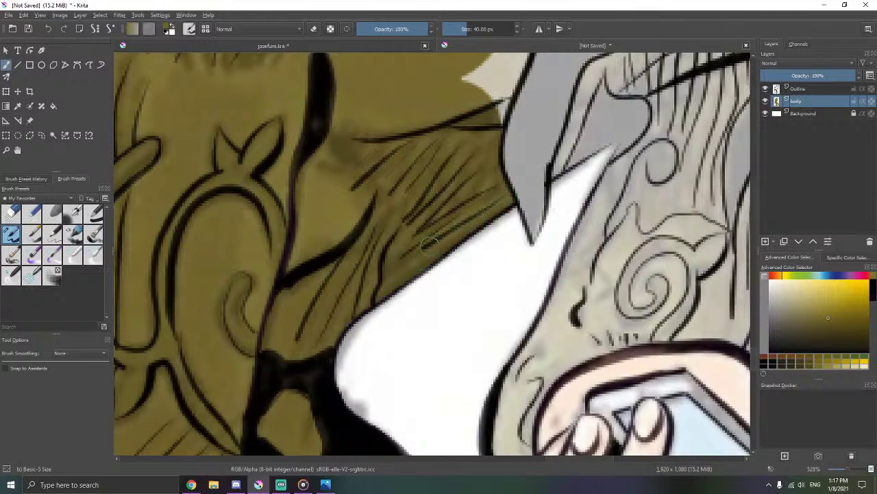
# - Erase the olive spilling over the pointed tip and inner edge of the grey hair lock
pyautogui.press('e')
pyautogui.moveTo(517, 198); pyautogui.dragTo(496, 290)
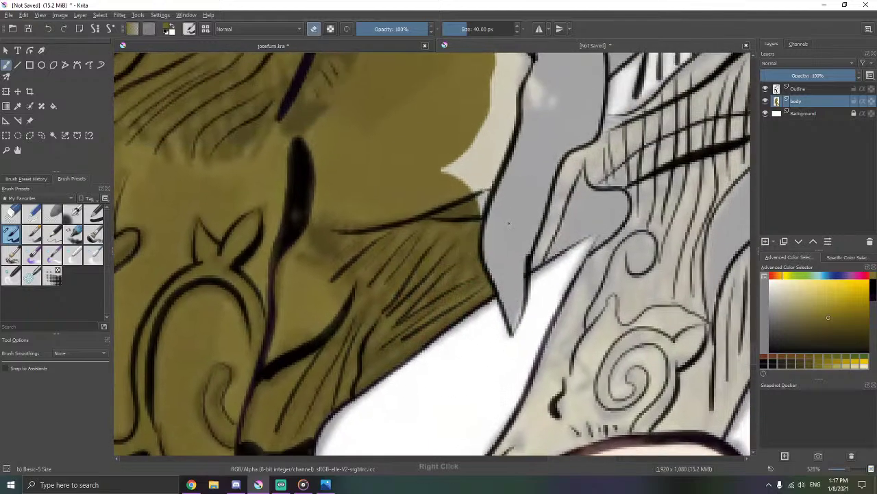
pyautogui.moveTo(488, 255); pyautogui.dragTo(495, 267)
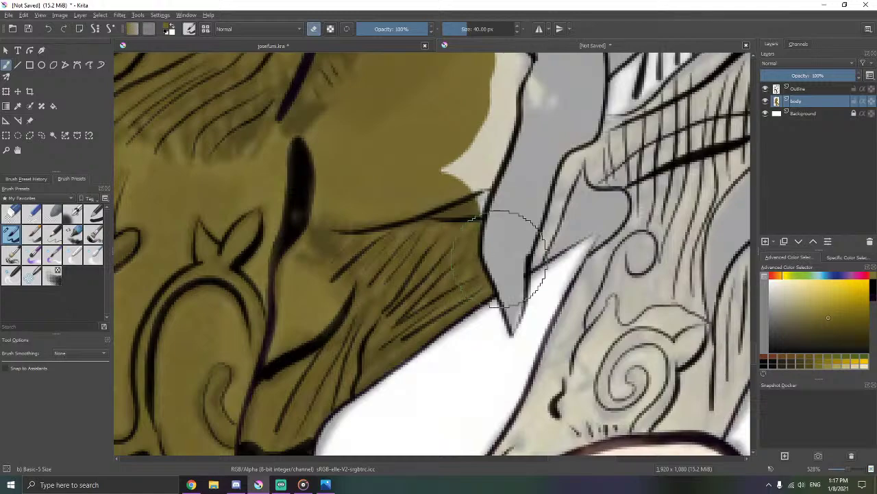
pyautogui.moveTo(513, 202); pyautogui.dragTo(516, 327)
pyautogui.moveTo(522, 294); pyautogui.dragTo(473, 258)
pyautogui.press('e')
# - Fill the pale strip of the chest beside the grey hair lock with olive, up to the collar's lower tip
pyautogui.moveTo(406, 254)
pyautogui.mouseDown()
pyautogui.moveTo(432, 265)
pyautogui.moveTo(414, 301)
pyautogui.moveTo(427, 298)
pyautogui.mouseUp()
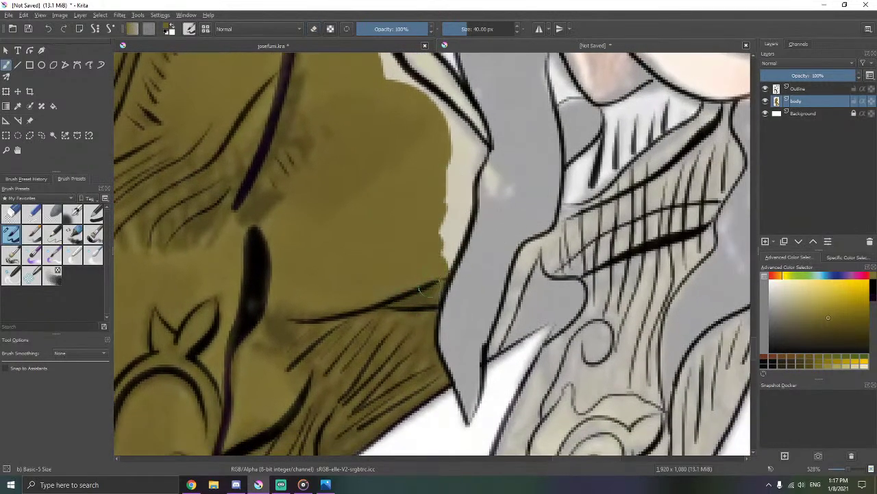
pyautogui.moveTo(444, 266)
pyautogui.mouseDown()
pyautogui.moveTo(465, 200)
pyautogui.moveTo(459, 165)
pyautogui.mouseUp()
pyautogui.moveTo(479, 235); pyautogui.dragTo(479, 350)
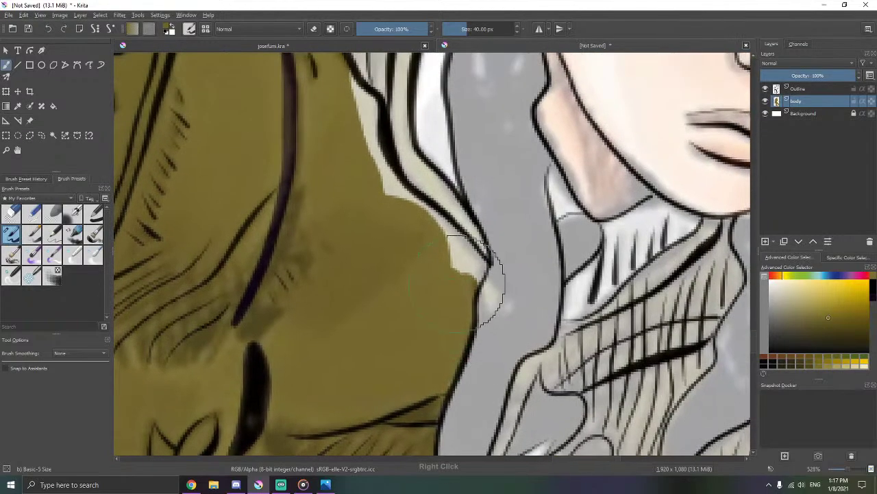
pyautogui.moveTo(447, 257)
pyautogui.mouseDown()
pyautogui.moveTo(461, 271)
pyautogui.moveTo(450, 227)
pyautogui.mouseUp()
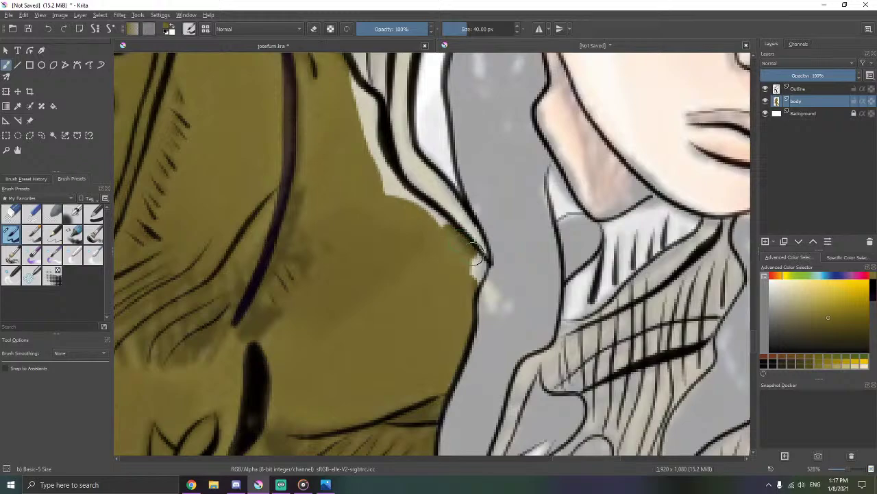
pyautogui.moveTo(478, 254); pyautogui.dragTo(486, 282)
# - Clean up the olive edge at the collar's tip and fill the pale strip along the collar's outer outline
pyautogui.press('e')
pyautogui.moveTo(457, 226); pyautogui.dragTo(491, 330)
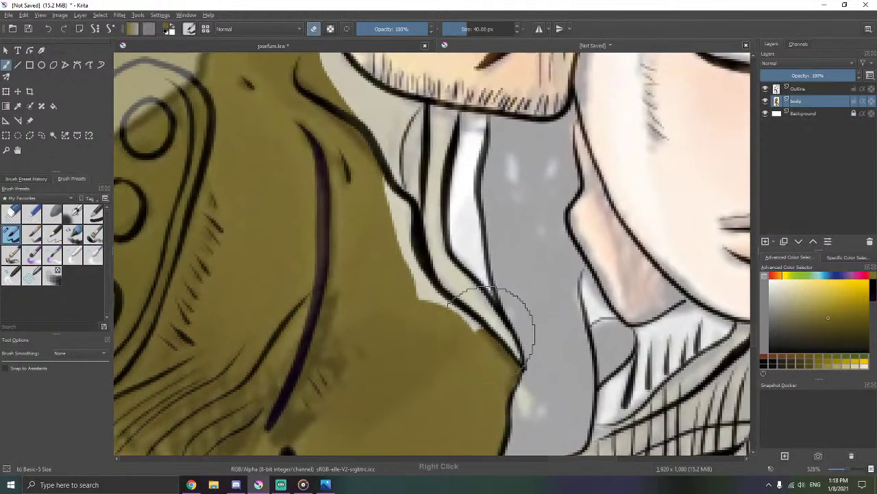
pyautogui.moveTo(405, 271); pyautogui.dragTo(414, 288)
pyautogui.press('e')
pyautogui.moveTo(383, 206)
pyautogui.mouseDown()
pyautogui.moveTo(417, 241)
pyautogui.moveTo(442, 309)
pyautogui.moveTo(469, 329)
pyautogui.mouseUp()
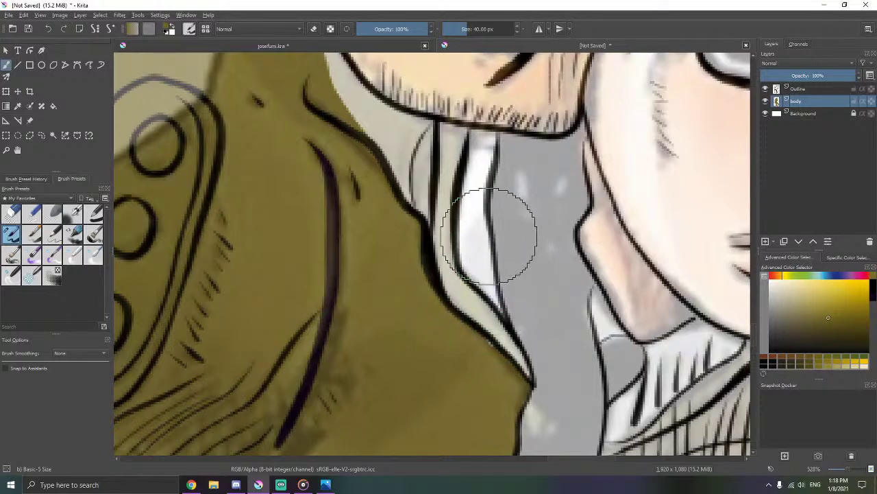
pyautogui.scroll(-5, 404, 208)
pyautogui.moveTo(400, 214); pyautogui.dragTo(417, 240)
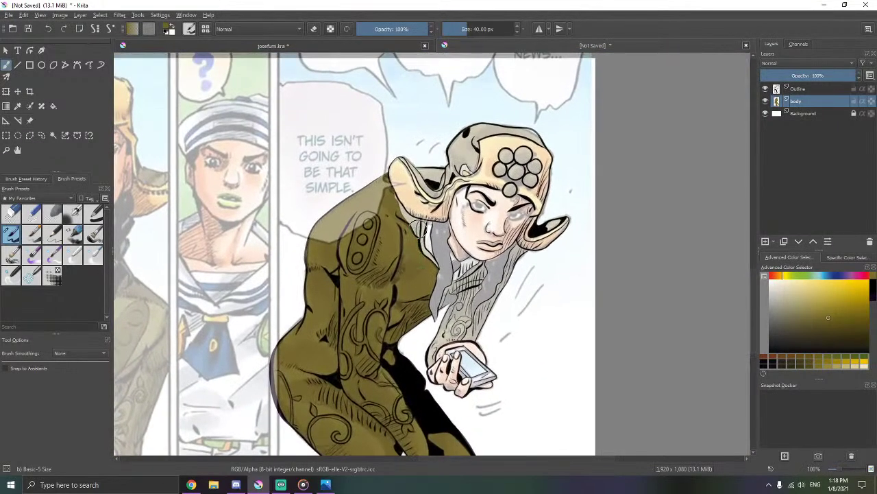
# - Fill the pale sliver of the shoulder along the edge of the hat's ear flap with olive
pyautogui.scroll(6, 420, 229)
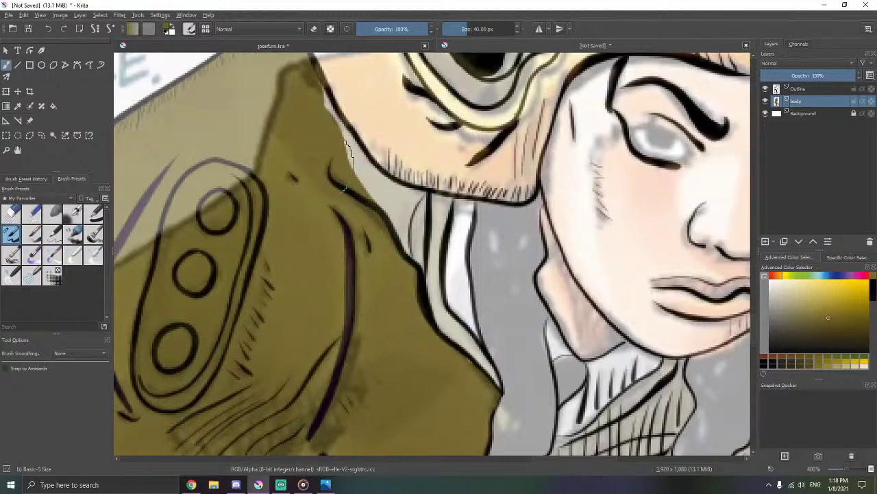
pyautogui.moveTo(326, 164); pyautogui.dragTo(354, 193)
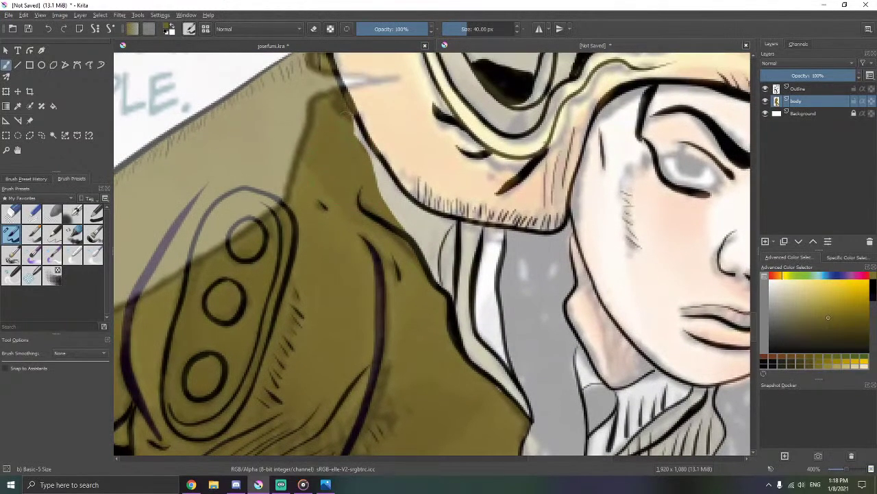
pyautogui.moveTo(359, 132); pyautogui.dragTo(369, 141)
pyautogui.press('e')
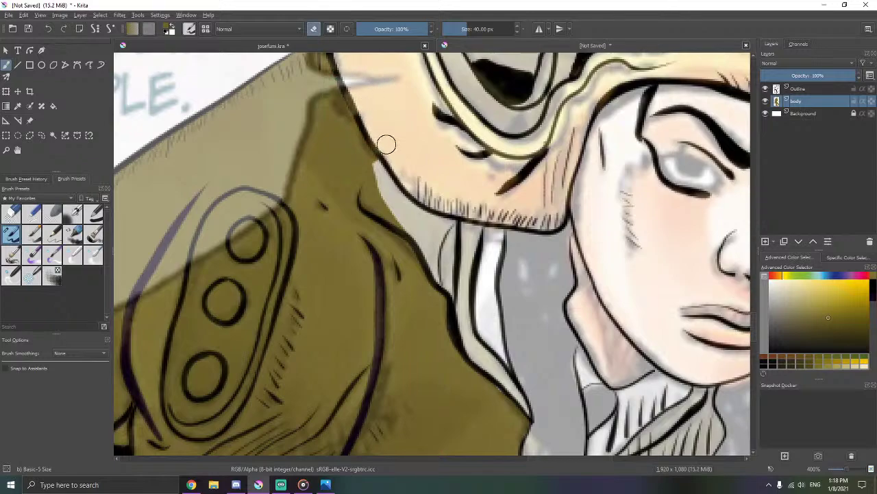
pyautogui.press('e')
# - Fill the collar with olive from beneath the ear flap down to its tip, erasing the spill on the flap
pyautogui.moveTo(375, 155); pyautogui.dragTo(453, 298)
pyautogui.press('e')
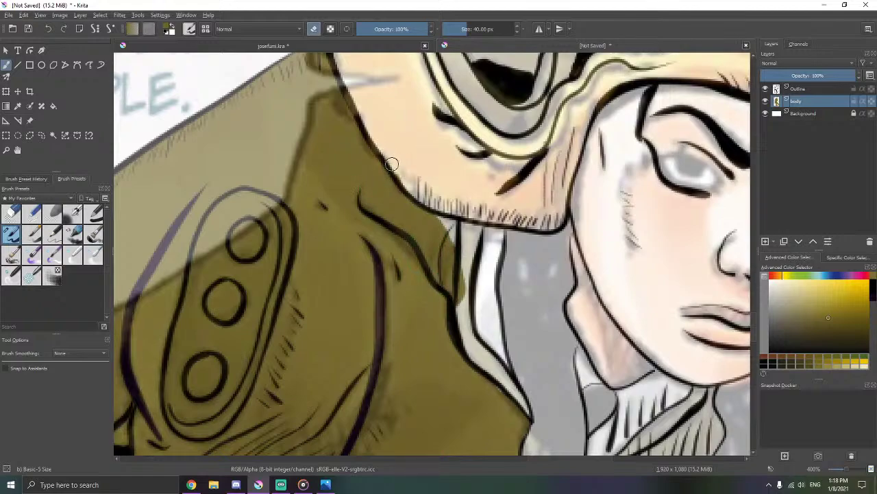
pyautogui.moveTo(392, 164)
pyautogui.mouseDown()
pyautogui.moveTo(453, 179)
pyautogui.moveTo(417, 97)
pyautogui.mouseUp()
pyautogui.press('e')
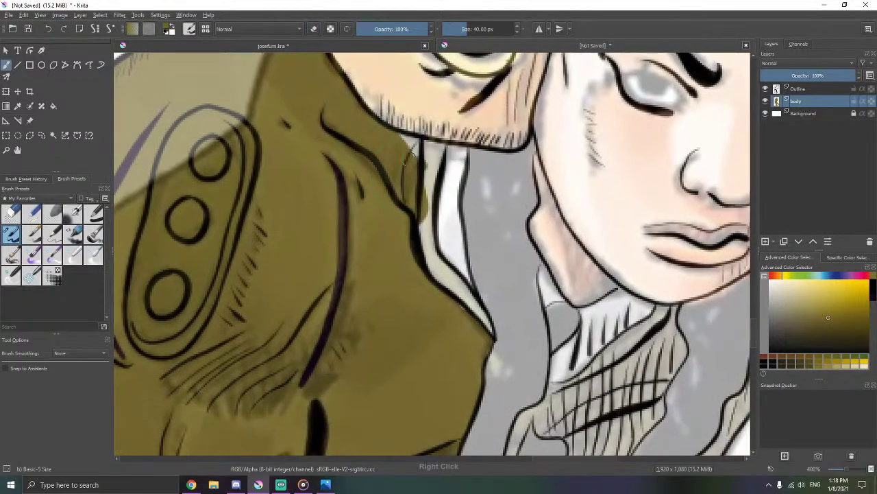
pyautogui.moveTo(404, 134)
pyautogui.mouseDown()
pyautogui.moveTo(436, 150)
pyautogui.moveTo(421, 242)
pyautogui.moveTo(435, 248)
pyautogui.moveTo(438, 277)
pyautogui.moveTo(490, 331)
pyautogui.mouseUp()
pyautogui.press('e')
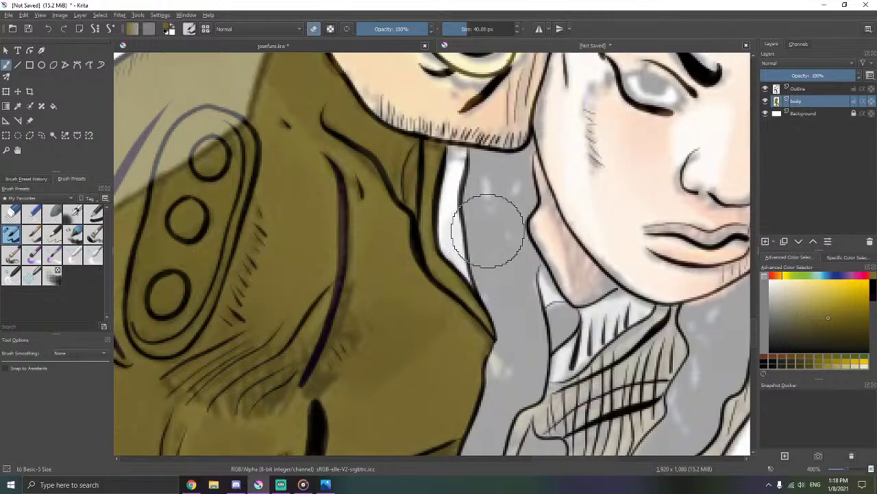
# - Fill the top of the far sleeve beneath the other ear flap with olive and erase the spill outside its outline
pyautogui.scroll(-3, 511, 237)
pyautogui.moveTo(585, 265); pyautogui.dragTo(492, 205)
pyautogui.scroll(4, 491, 206)
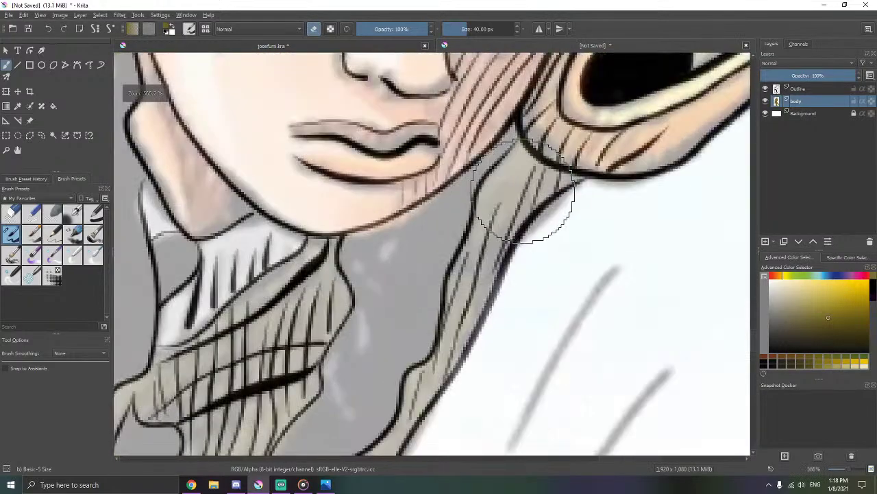
pyautogui.press('e')
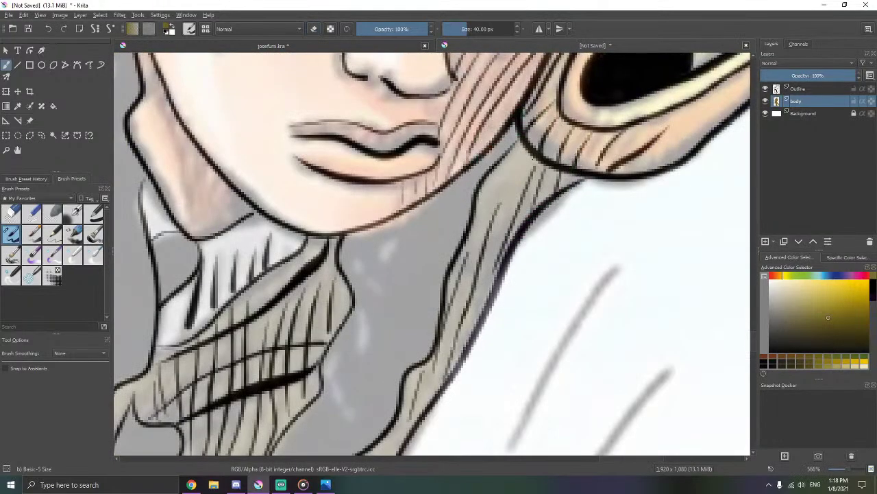
pyautogui.moveTo(522, 160)
pyautogui.mouseDown()
pyautogui.moveTo(501, 174)
pyautogui.moveTo(508, 178)
pyautogui.moveTo(486, 202)
pyautogui.moveTo(501, 205)
pyautogui.moveTo(487, 226)
pyautogui.moveTo(541, 189)
pyautogui.moveTo(551, 194)
pyautogui.moveTo(576, 176)
pyautogui.moveTo(538, 159)
pyautogui.mouseUp()
pyautogui.press('e')
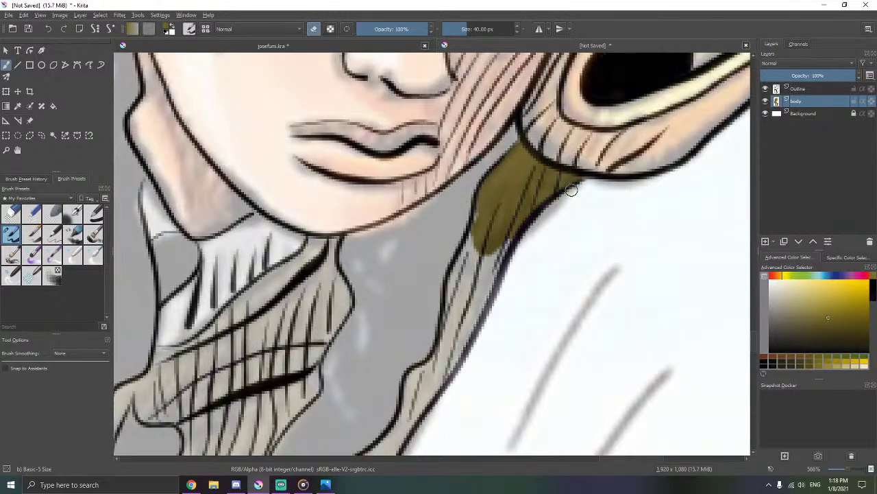
pyautogui.moveTo(571, 190); pyautogui.dragTo(570, 196)
pyautogui.rightClick(557, 223)
pyautogui.rightClick(611, 238)
# - Fill the narrow hatched strip of the far sleeve with olive down past its bend, cleaning up its outer edge
pyautogui.press('e')
pyautogui.moveTo(471, 227)
pyautogui.mouseDown()
pyautogui.moveTo(467, 277)
pyautogui.moveTo(479, 301)
pyautogui.moveTo(491, 288)
pyautogui.moveTo(472, 312)
pyautogui.mouseUp()
pyautogui.moveTo(523, 255); pyautogui.dragTo(562, 159)
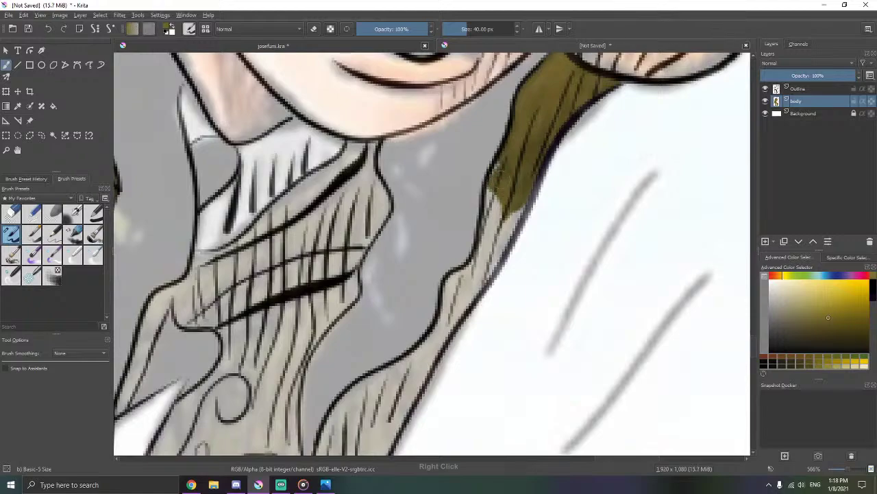
pyautogui.moveTo(491, 214)
pyautogui.mouseDown()
pyautogui.moveTo(482, 240)
pyautogui.moveTo(497, 229)
pyautogui.moveTo(456, 283)
pyautogui.mouseUp()
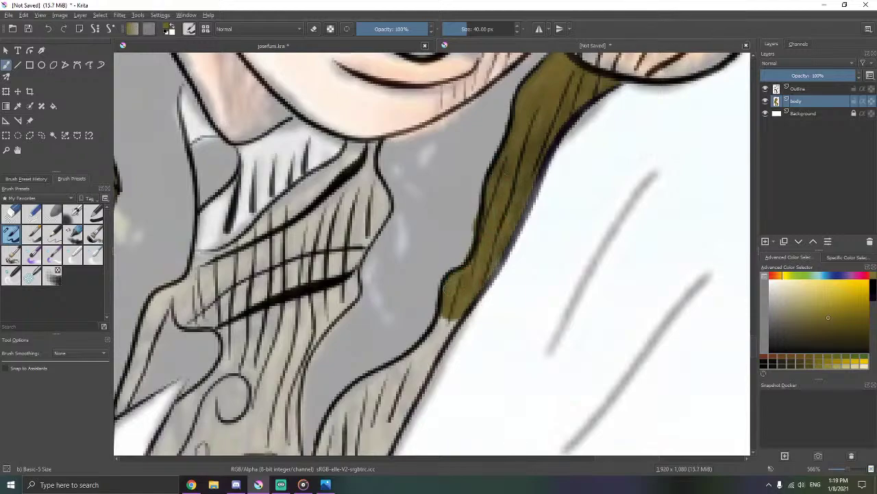
pyautogui.press('e')
pyautogui.moveTo(471, 274)
pyautogui.mouseDown()
pyautogui.moveTo(534, 224)
pyautogui.moveTo(538, 185)
pyautogui.moveTo(512, 182)
pyautogui.moveTo(449, 266)
pyautogui.moveTo(511, 204)
pyautogui.mouseUp()
pyautogui.press('e')
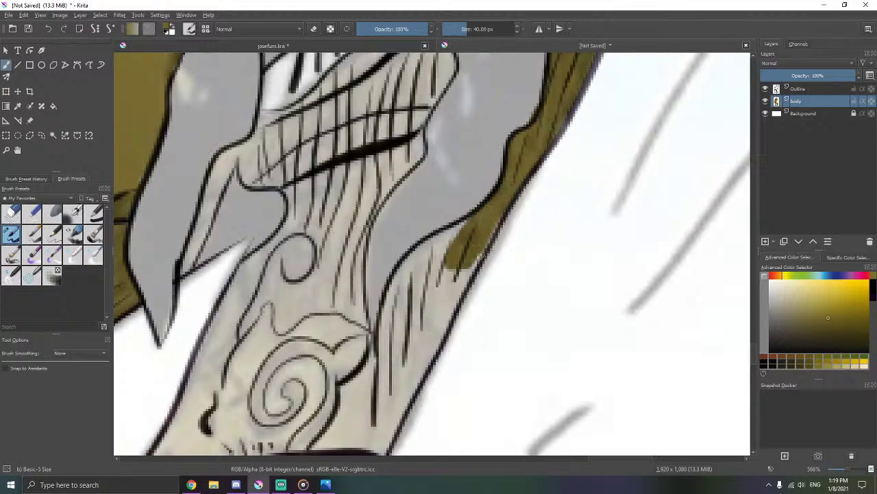
# - Extend the olive along the far sleeve's outer edge down to the hand holding the phone
pyautogui.moveTo(469, 263)
pyautogui.mouseDown()
pyautogui.moveTo(440, 316)
pyautogui.moveTo(489, 231)
pyautogui.moveTo(425, 331)
pyautogui.moveTo(425, 352)
pyautogui.moveTo(534, 190)
pyautogui.moveTo(439, 353)
pyautogui.mouseUp()
pyautogui.press('e')
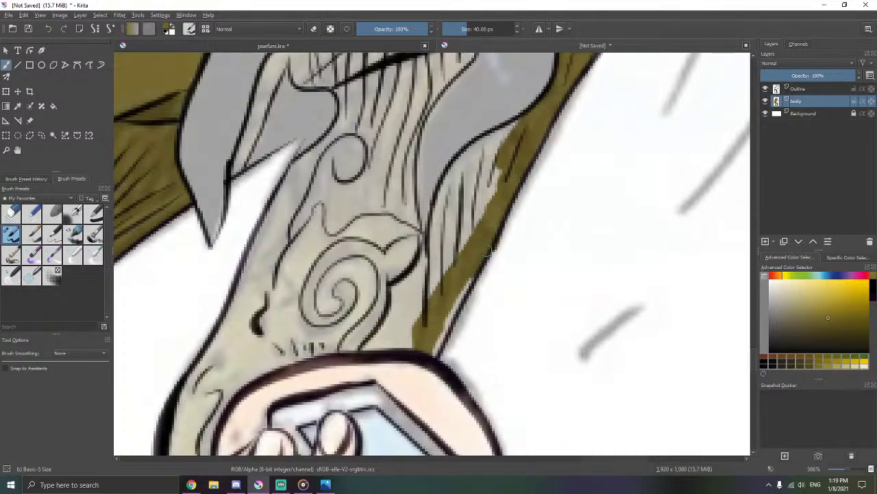
pyautogui.moveTo(487, 251); pyautogui.dragTo(447, 318)
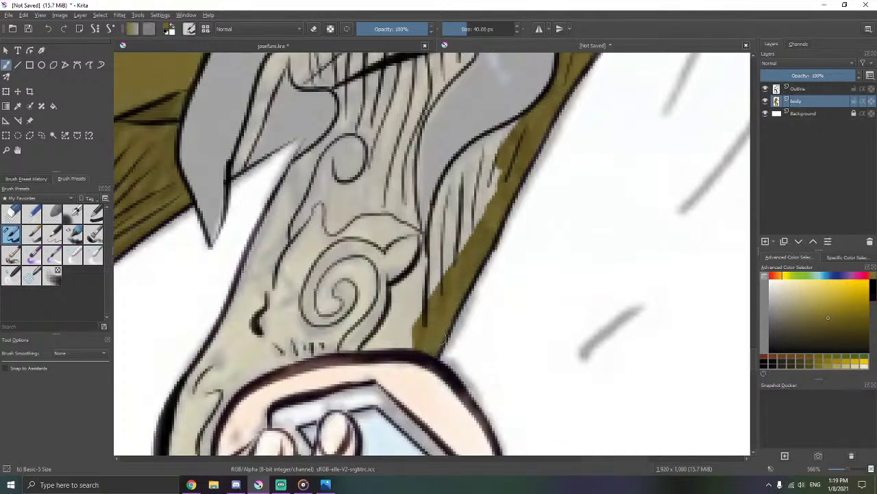
pyautogui.press('e')
pyautogui.press('e')
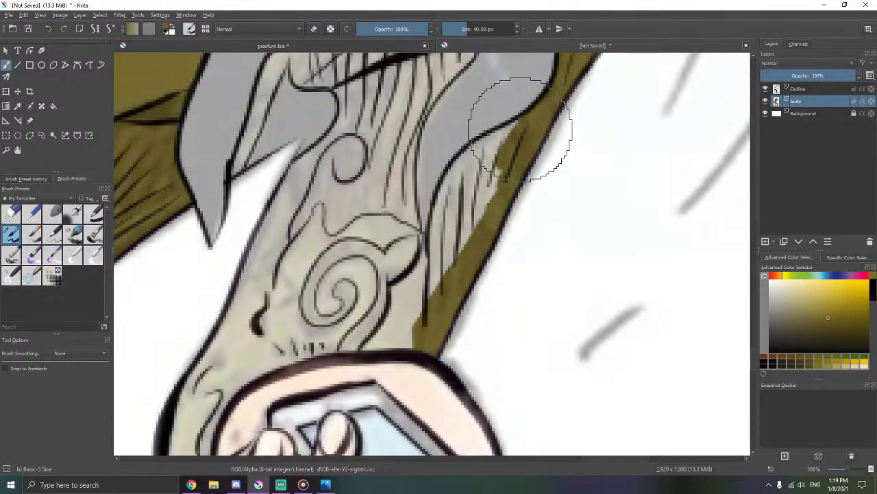
# - Fill the hatched area of the far sleeve beside the grey hair with olive and erase the spill on the hair
pyautogui.moveTo(521, 128)
pyautogui.mouseDown()
pyautogui.moveTo(458, 163)
pyautogui.moveTo(440, 192)
pyautogui.moveTo(424, 261)
pyautogui.moveTo(471, 180)
pyautogui.moveTo(453, 199)
pyautogui.moveTo(463, 204)
pyautogui.moveTo(485, 168)
pyautogui.moveTo(431, 276)
pyautogui.moveTo(408, 303)
pyautogui.moveTo(382, 295)
pyautogui.moveTo(416, 266)
pyautogui.mouseUp()
pyautogui.press('e')
pyautogui.moveTo(440, 188)
pyautogui.mouseDown()
pyautogui.moveTo(436, 200)
pyautogui.moveTo(486, 122)
pyautogui.mouseUp()
pyautogui.press('e')
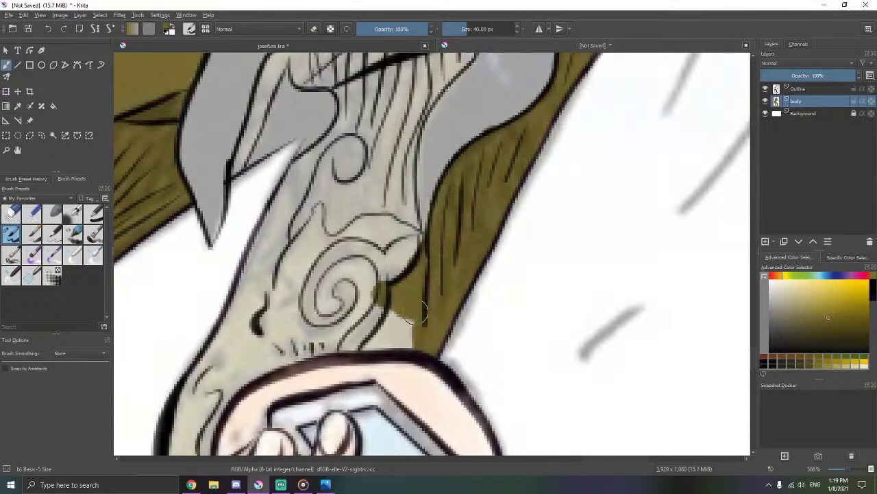
# - Fill both ends of the far sleeve's cuff around the hand with olive and clean up the edges
pyautogui.moveTo(419, 314)
pyautogui.mouseDown()
pyautogui.moveTo(413, 347)
pyautogui.moveTo(387, 336)
pyautogui.moveTo(348, 337)
pyautogui.moveTo(404, 311)
pyautogui.moveTo(514, 183)
pyautogui.mouseUp()
pyautogui.moveTo(408, 248)
pyautogui.mouseDown()
pyautogui.moveTo(431, 245)
pyautogui.moveTo(460, 212)
pyautogui.mouseUp()
pyautogui.moveTo(453, 176)
pyautogui.mouseDown()
pyautogui.moveTo(364, 247)
pyautogui.moveTo(348, 329)
pyautogui.moveTo(362, 350)
pyautogui.moveTo(381, 325)
pyautogui.moveTo(410, 240)
pyautogui.moveTo(366, 327)
pyautogui.mouseUp()
pyautogui.press('e')
pyautogui.moveTo(314, 343)
pyautogui.mouseDown()
pyautogui.moveTo(331, 361)
pyautogui.moveTo(336, 322)
pyautogui.mouseUp()
pyautogui.moveTo(410, 254); pyautogui.dragTo(348, 312)
pyautogui.press('e')
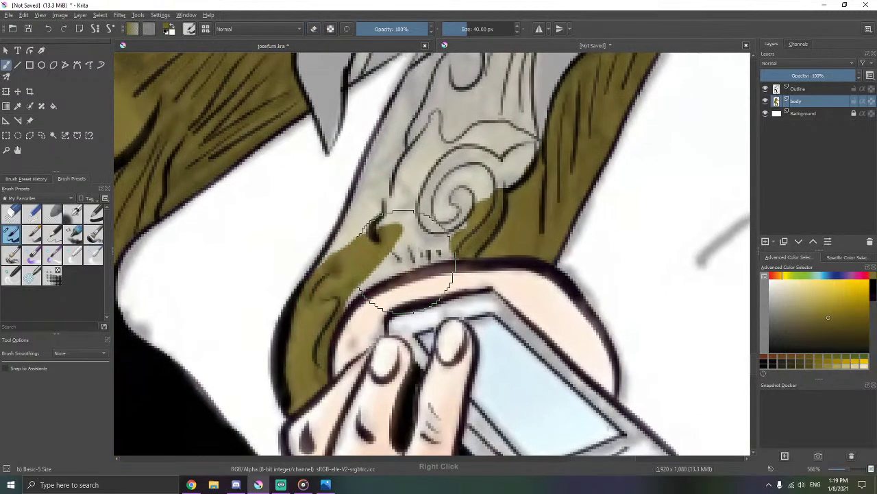
# - Fill the cuff above the hand and the forearm's inner edge with olive, trimming the spill along the white gap
pyautogui.moveTo(480, 229); pyautogui.dragTo(363, 292)
pyautogui.moveTo(331, 316)
pyautogui.mouseDown()
pyautogui.moveTo(435, 229)
pyautogui.moveTo(410, 255)
pyautogui.moveTo(319, 266)
pyautogui.moveTo(388, 197)
pyautogui.moveTo(362, 310)
pyautogui.mouseUp()
pyautogui.moveTo(378, 184)
pyautogui.mouseDown()
pyautogui.moveTo(340, 236)
pyautogui.moveTo(376, 163)
pyautogui.moveTo(303, 298)
pyautogui.mouseUp()
pyautogui.press('e')
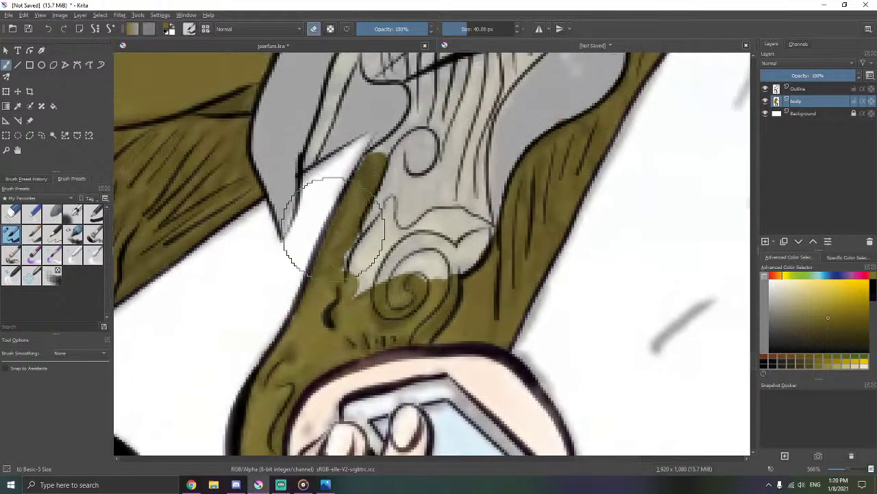
pyautogui.moveTo(315, 245)
pyautogui.mouseDown()
pyautogui.moveTo(296, 282)
pyautogui.moveTo(360, 270)
pyautogui.moveTo(446, 205)
pyautogui.moveTo(376, 196)
pyautogui.moveTo(456, 243)
pyautogui.mouseUp()
pyautogui.press('e')
# - Fill the forearm around both spiral ornaments with olive, up to the start of the hatched folds
pyautogui.moveTo(425, 208)
pyautogui.mouseDown()
pyautogui.moveTo(423, 316)
pyautogui.moveTo(411, 319)
pyautogui.mouseUp()
pyautogui.moveTo(414, 252)
pyautogui.mouseDown()
pyautogui.moveTo(397, 244)
pyautogui.moveTo(346, 254)
pyautogui.mouseUp()
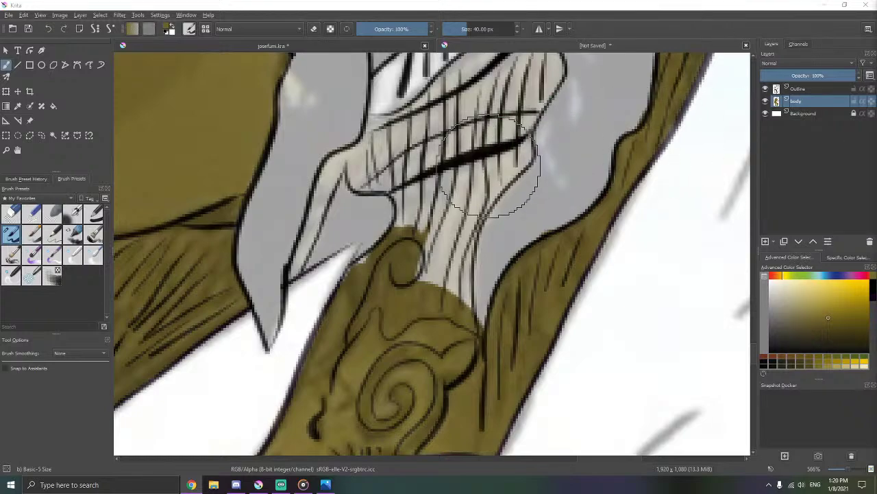
pyautogui.moveTo(453, 185)
pyautogui.mouseDown()
pyautogui.moveTo(389, 259)
pyautogui.moveTo(411, 295)
pyautogui.moveTo(438, 274)
pyautogui.moveTo(433, 322)
pyautogui.mouseUp()
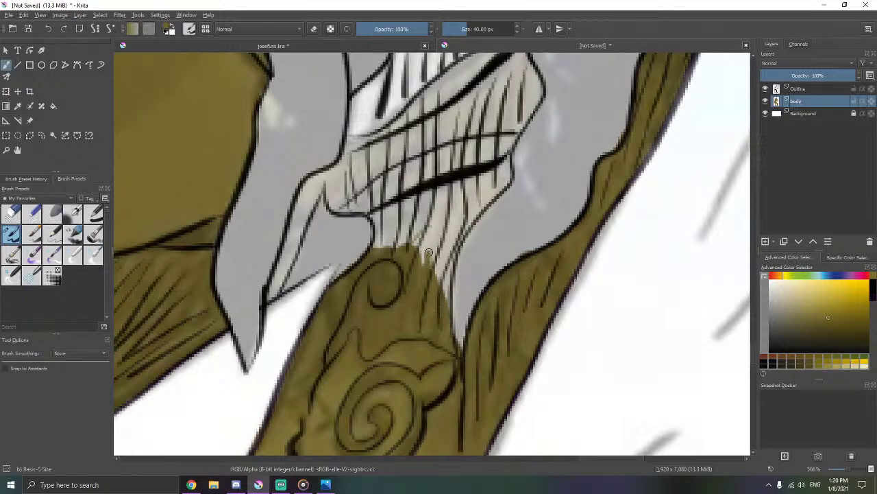
# - Fill the hatched forearm folds just above the small spiral ornament with olive up to the thick fold line
pyautogui.hotkey('alt', 'Tab')
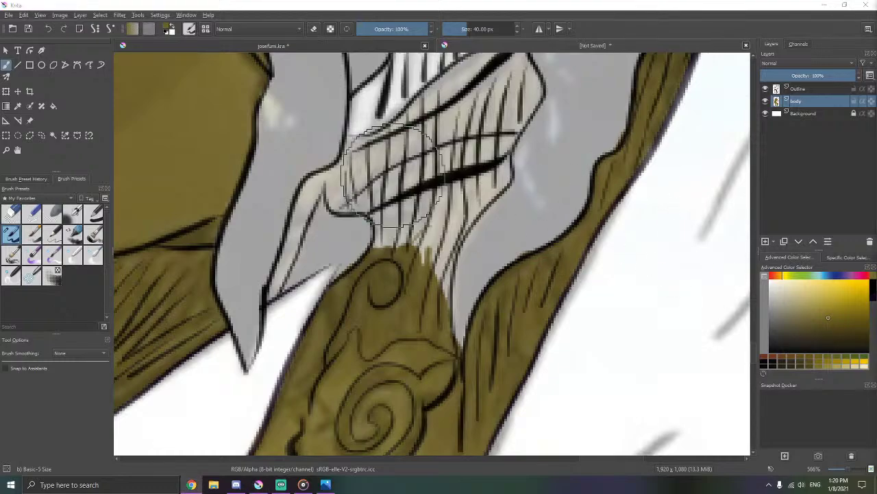
pyautogui.hotkey('alt', 'Tab')
pyautogui.moveTo(413, 177); pyautogui.dragTo(365, 246)
pyautogui.press('e')
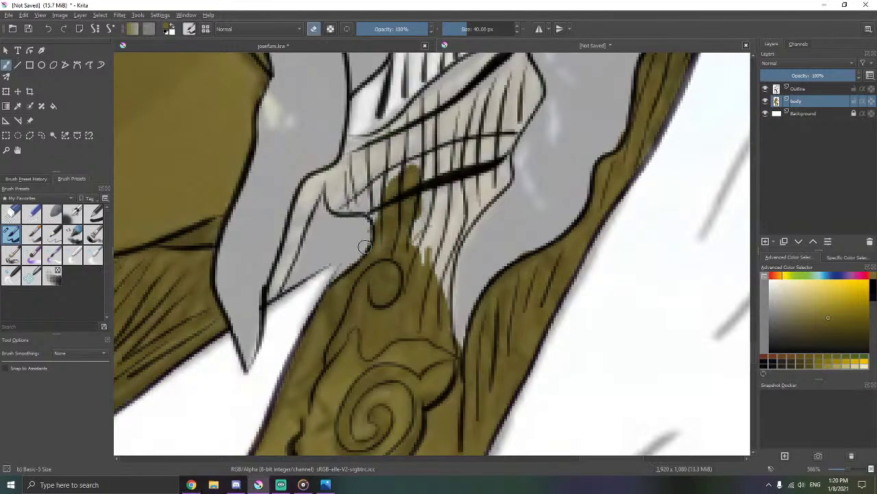
pyautogui.press('e')
pyautogui.moveTo(428, 206)
pyautogui.mouseDown()
pyautogui.moveTo(409, 251)
pyautogui.moveTo(386, 253)
pyautogui.moveTo(402, 255)
pyautogui.moveTo(394, 272)
pyautogui.mouseUp()
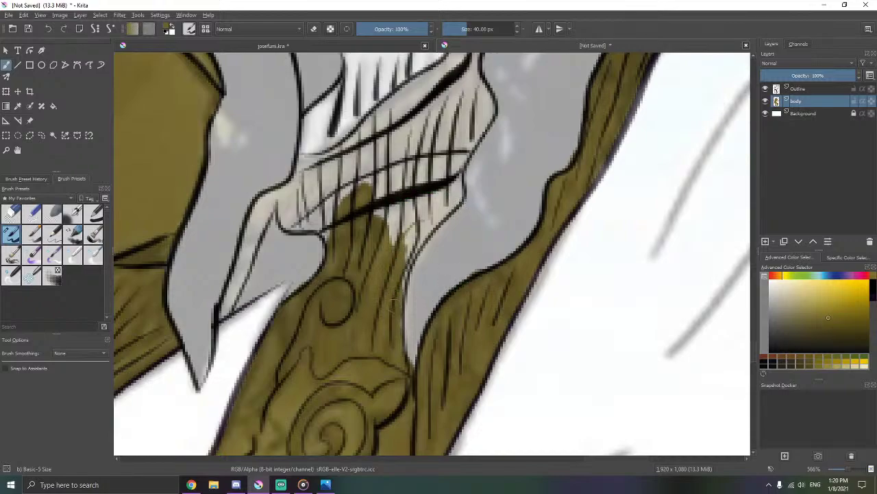
pyautogui.press('e')
pyautogui.press('e')
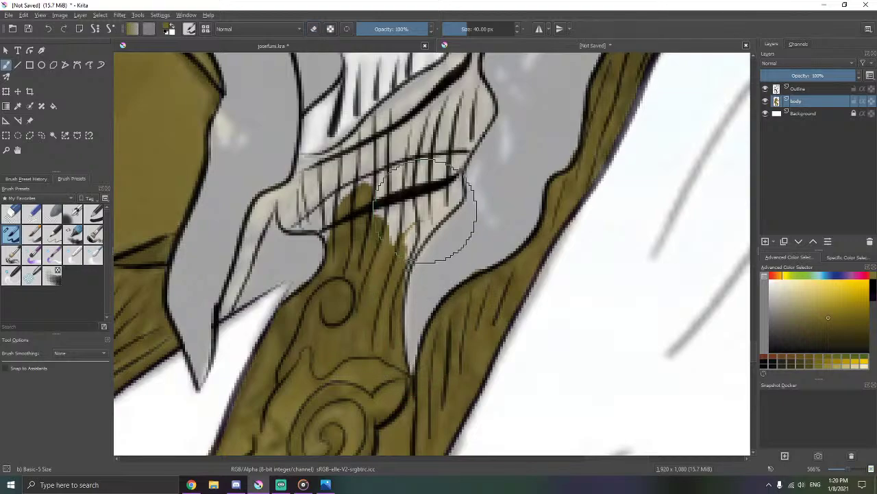
# - Fill the folds beside the front grey hair strand with olive and erase the spill along the hair's edge
pyautogui.moveTo(412, 236)
pyautogui.mouseDown()
pyautogui.moveTo(405, 197)
pyautogui.moveTo(402, 221)
pyautogui.mouseUp()
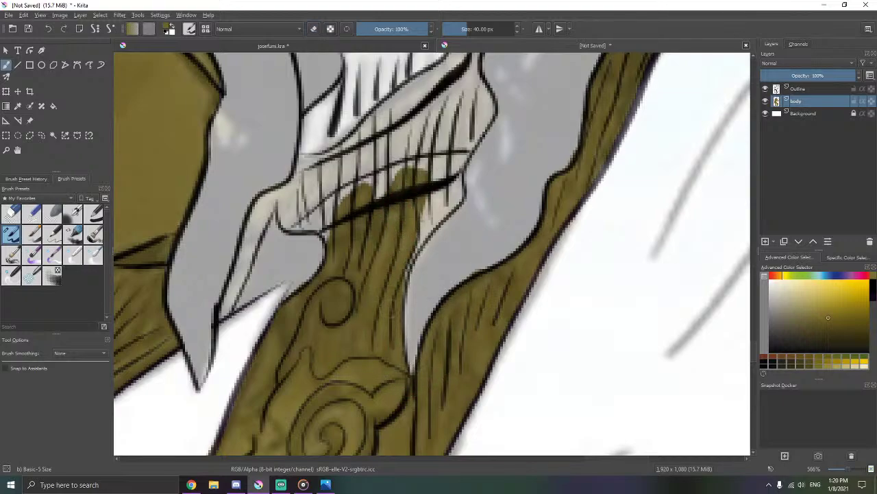
pyautogui.moveTo(408, 264)
pyautogui.mouseDown()
pyautogui.moveTo(458, 187)
pyautogui.moveTo(455, 167)
pyautogui.moveTo(442, 185)
pyautogui.moveTo(429, 160)
pyautogui.moveTo(442, 143)
pyautogui.moveTo(472, 166)
pyautogui.mouseUp()
pyautogui.press('e')
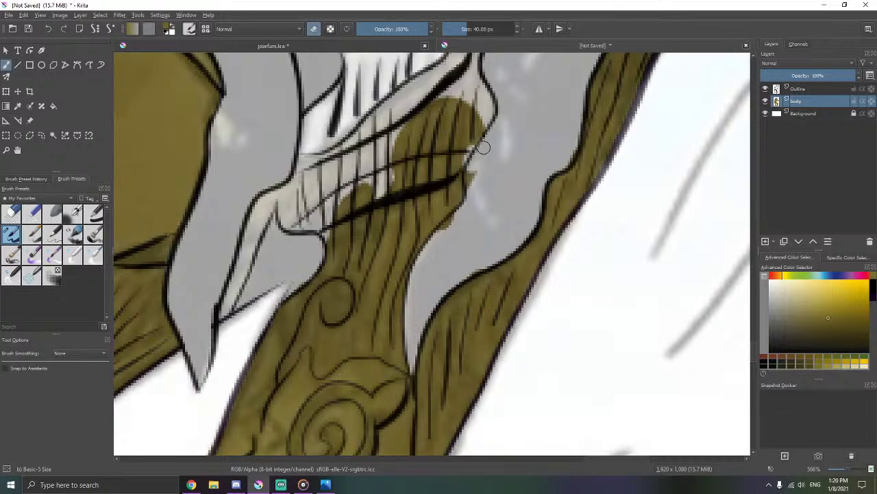
pyautogui.moveTo(478, 170); pyautogui.dragTo(471, 189)
pyautogui.moveTo(452, 228)
pyautogui.mouseDown()
pyautogui.moveTo(447, 221)
pyautogui.moveTo(411, 279)
pyautogui.mouseUp()
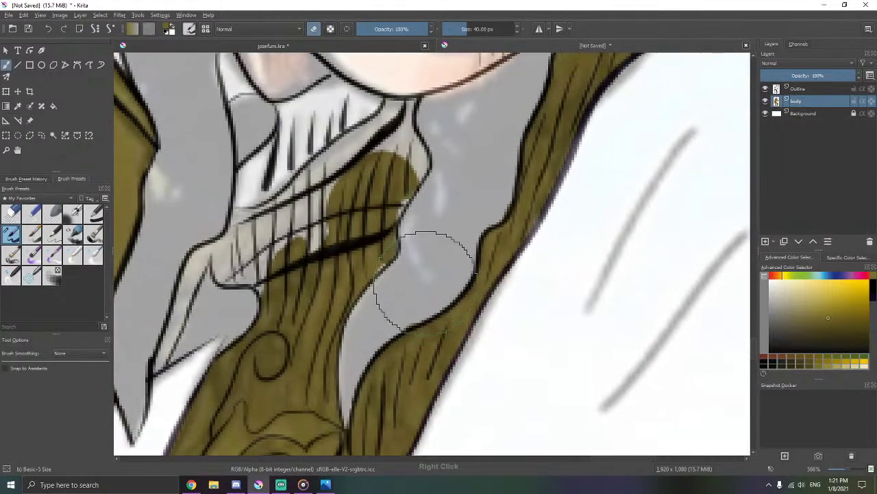
pyautogui.press('e')
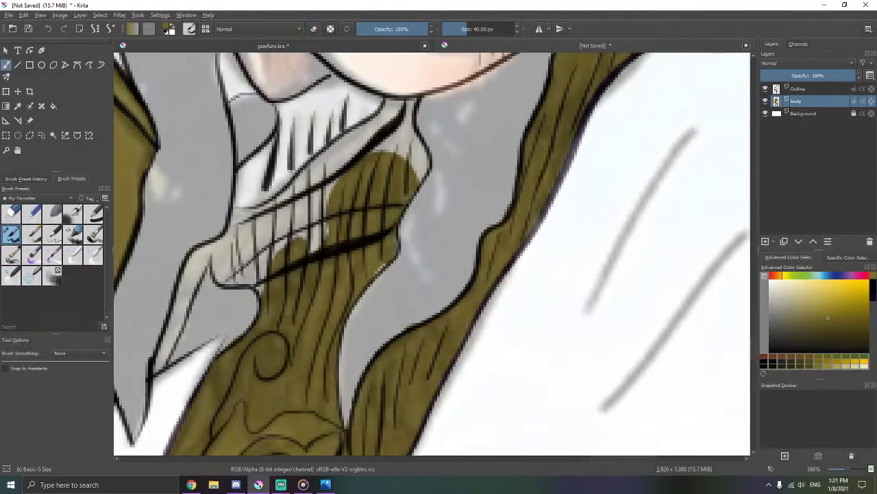
pyautogui.moveTo(430, 271); pyautogui.dragTo(463, 346)
pyautogui.press('e')
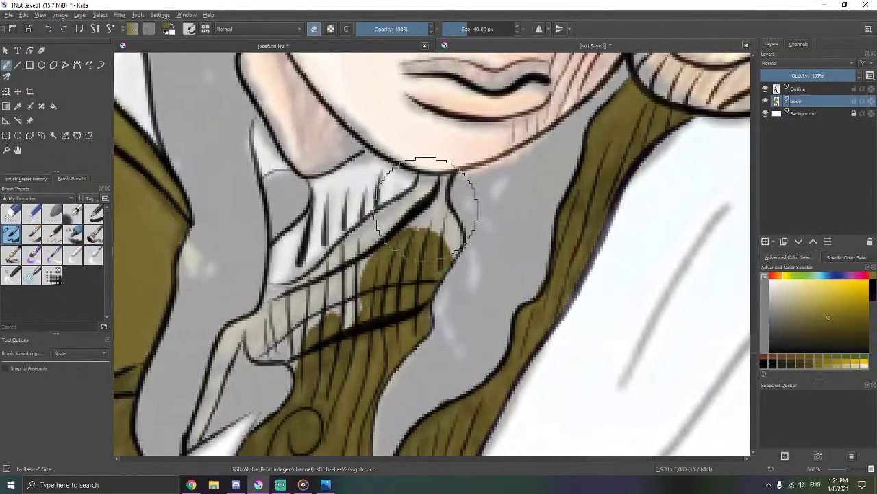
# - Fill the hatched folds up to the chin and the narrow band along the white shirt with olive
pyautogui.press('e')
pyautogui.moveTo(415, 227)
pyautogui.mouseDown()
pyautogui.moveTo(447, 176)
pyautogui.moveTo(432, 228)
pyautogui.moveTo(446, 205)
pyautogui.moveTo(445, 236)
pyautogui.mouseUp()
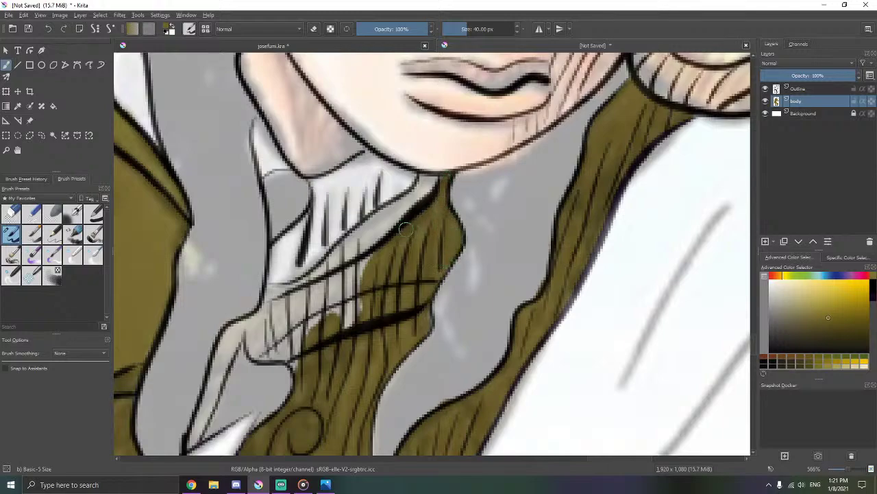
pyautogui.hotkey('alt', 'Tab')
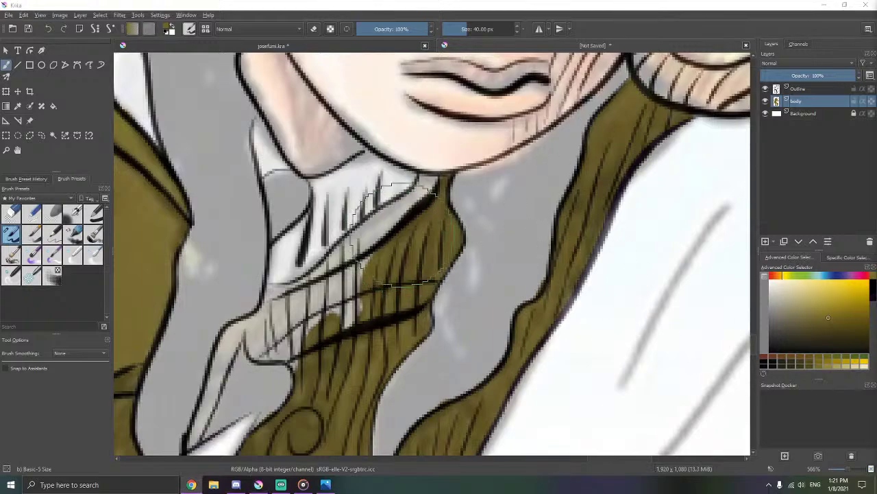
pyautogui.scroll(1, 419, 251)
pyautogui.moveTo(419, 251)
pyautogui.mouseDown()
pyautogui.moveTo(448, 254)
pyautogui.moveTo(506, 213)
pyautogui.moveTo(457, 217)
pyautogui.moveTo(516, 146)
pyautogui.moveTo(435, 209)
pyautogui.moveTo(434, 275)
pyautogui.moveTo(433, 253)
pyautogui.mouseUp()
pyautogui.scroll(-1, 506, 213)
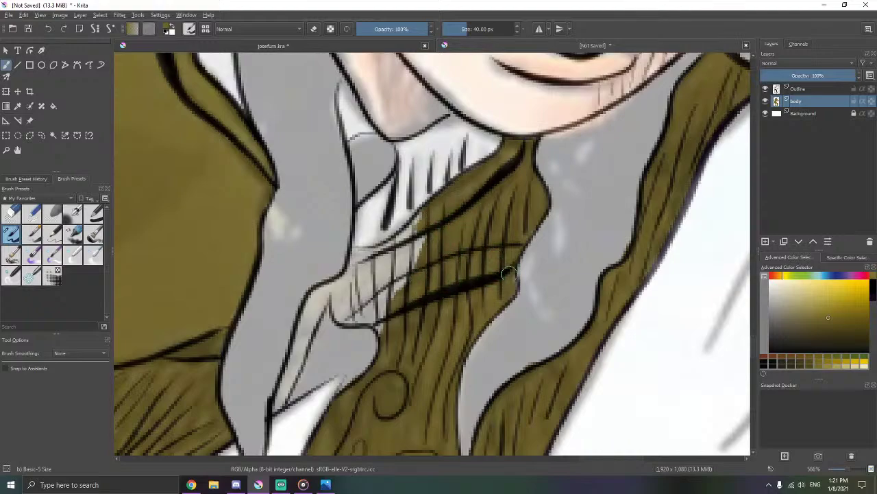
# - Fill the rest of the cross-hatched folds and the thin strip beside the other hair strand with olive
pyautogui.moveTo(427, 285)
pyautogui.mouseDown()
pyautogui.moveTo(403, 271)
pyautogui.moveTo(431, 220)
pyautogui.moveTo(406, 245)
pyautogui.moveTo(426, 222)
pyautogui.moveTo(372, 259)
pyautogui.moveTo(354, 252)
pyautogui.moveTo(398, 256)
pyautogui.moveTo(376, 266)
pyautogui.moveTo(384, 325)
pyautogui.mouseUp()
pyautogui.moveTo(442, 272); pyautogui.dragTo(444, 272)
pyautogui.scroll(1, 444, 271)
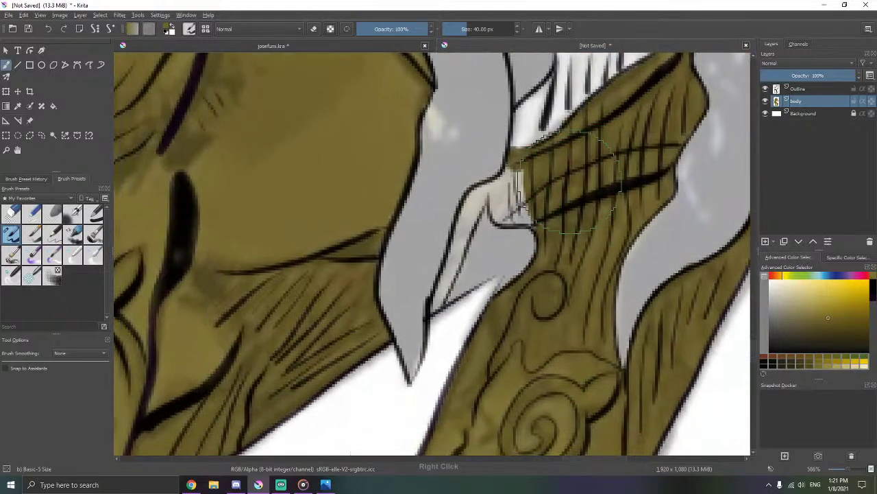
pyautogui.scroll(1, 548, 220)
pyautogui.moveTo(548, 214)
pyautogui.mouseDown()
pyautogui.moveTo(487, 212)
pyautogui.moveTo(482, 185)
pyautogui.moveTo(512, 149)
pyautogui.moveTo(487, 220)
pyautogui.moveTo(543, 217)
pyautogui.moveTo(545, 194)
pyautogui.moveTo(466, 200)
pyautogui.moveTo(462, 177)
pyautogui.moveTo(451, 179)
pyautogui.moveTo(425, 229)
pyautogui.moveTo(391, 347)
pyautogui.moveTo(413, 304)
pyautogui.moveTo(409, 319)
pyautogui.moveTo(405, 334)
pyautogui.moveTo(404, 299)
pyautogui.moveTo(419, 288)
pyautogui.moveTo(454, 204)
pyautogui.mouseUp()
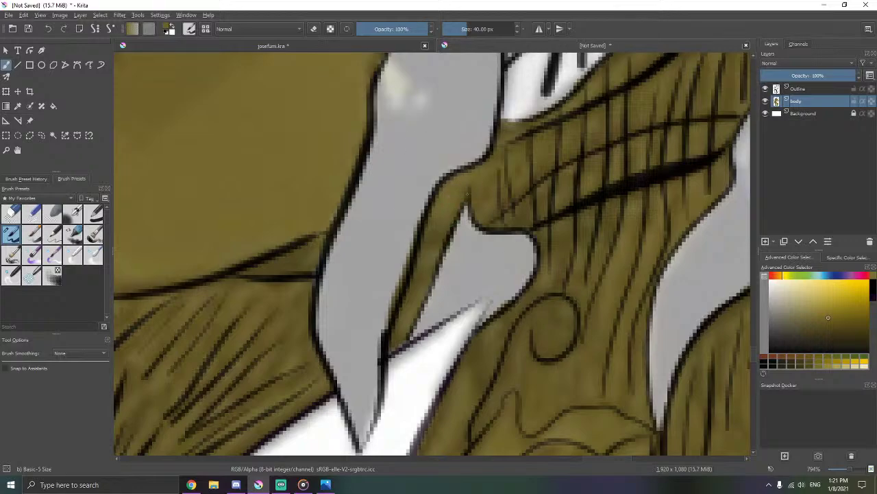
# - Erase the olive spill along the thin strip next to the grey hair strand
pyautogui.press('e')
pyautogui.moveTo(403, 254); pyautogui.dragTo(389, 308)
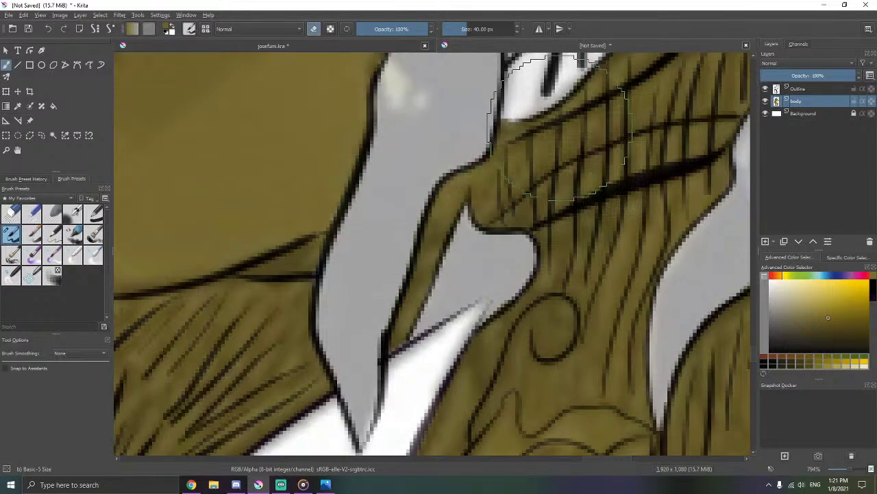
pyautogui.scroll(-5, 470, 177)
pyautogui.moveTo(439, 179); pyautogui.dragTo(380, 292)
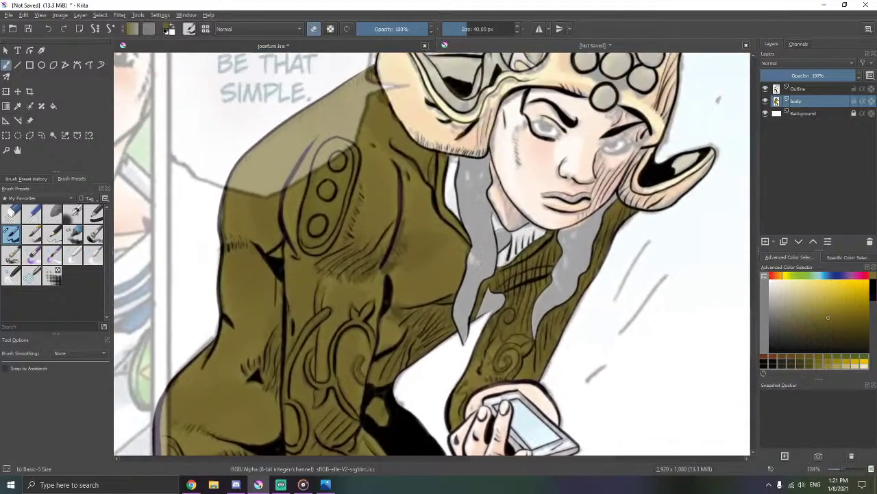
# - On the Outline layer, fill the grey gap between the hair strand and the forearm with black and trim its lower edge
pyautogui.hotkey('alt', 'Tab')
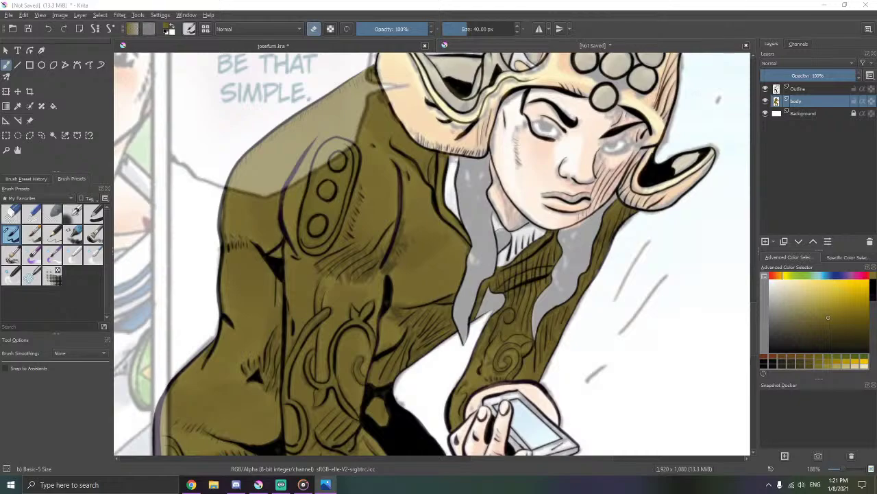
pyautogui.scroll(4, 547, 289)
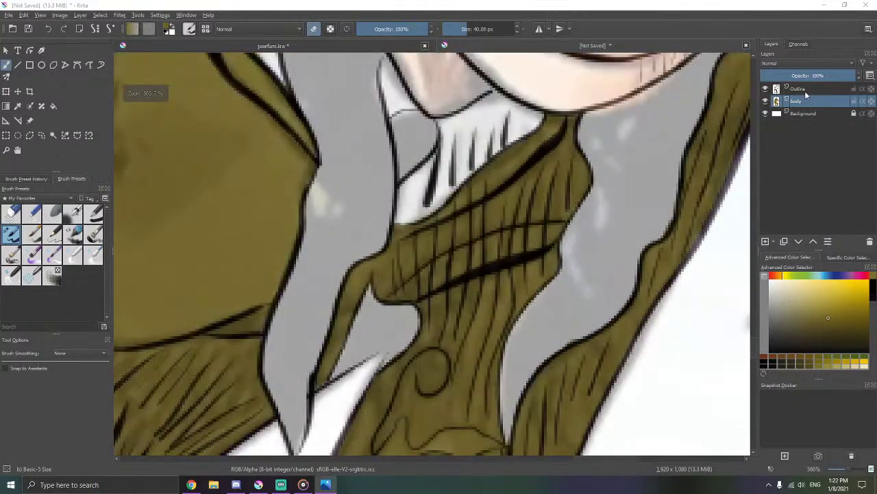
pyautogui.click(800, 89)
pyautogui.click(874, 286)
pyautogui.scroll(1, 438, 286)
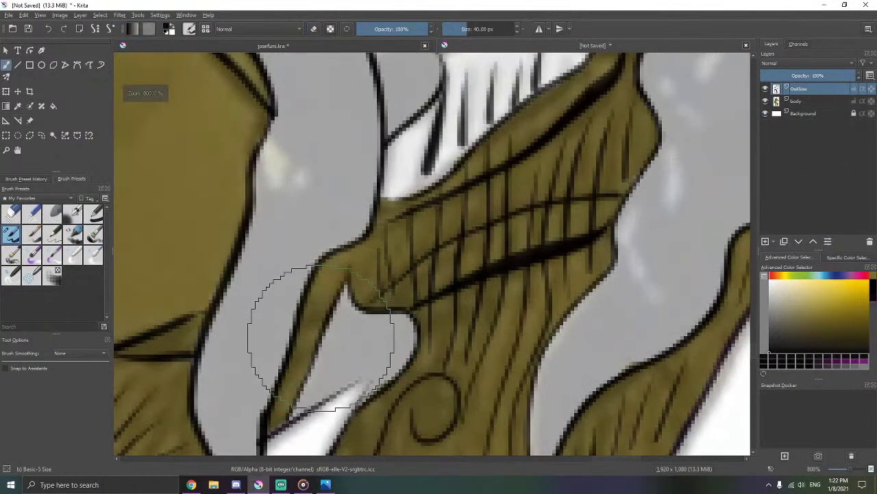
pyautogui.moveTo(365, 310)
pyautogui.mouseDown()
pyautogui.moveTo(443, 231)
pyautogui.moveTo(483, 205)
pyautogui.mouseUp()
pyautogui.moveTo(490, 248)
pyautogui.mouseDown()
pyautogui.moveTo(447, 268)
pyautogui.moveTo(434, 242)
pyautogui.moveTo(460, 175)
pyautogui.moveTo(462, 209)
pyautogui.moveTo(463, 195)
pyautogui.moveTo(524, 217)
pyautogui.moveTo(476, 292)
pyautogui.moveTo(471, 265)
pyautogui.moveTo(443, 252)
pyautogui.moveTo(466, 229)
pyautogui.moveTo(501, 222)
pyautogui.mouseUp()
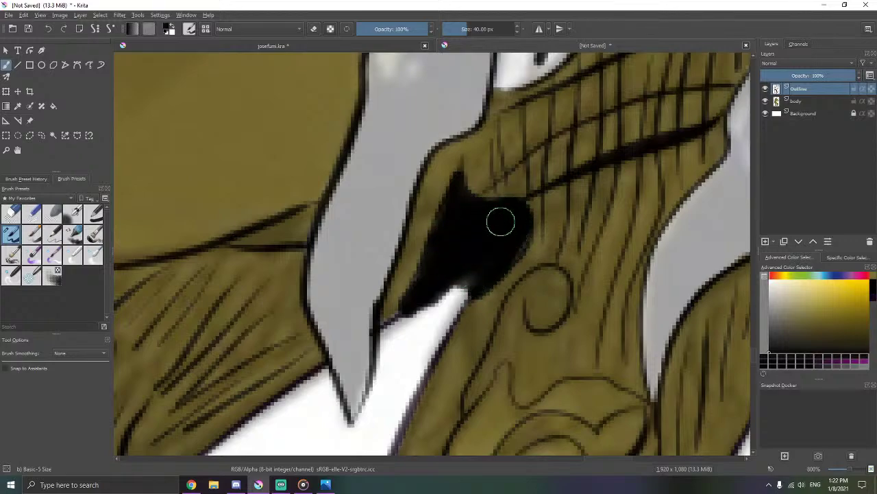
pyautogui.press('e')
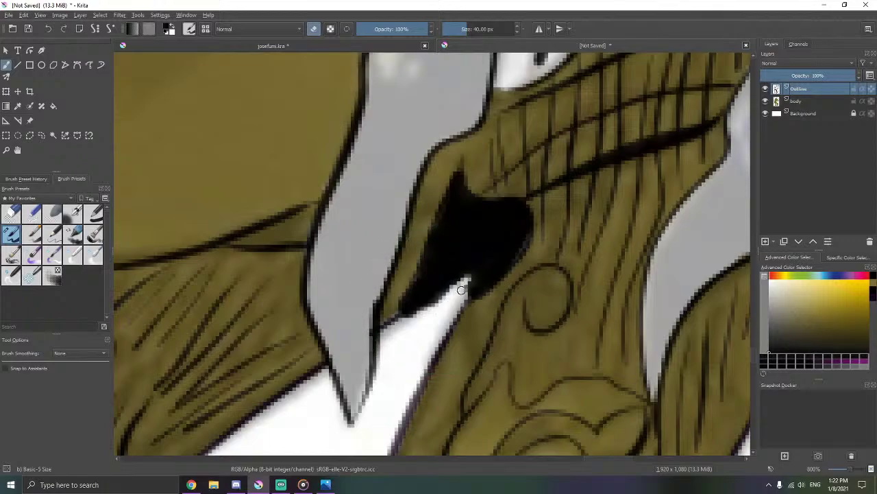
pyautogui.press('e')
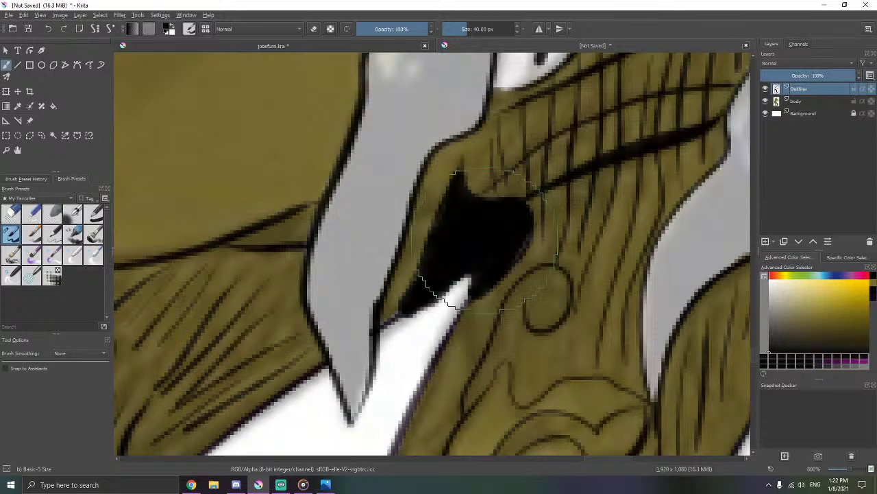
pyautogui.scroll(-4, 452, 274)
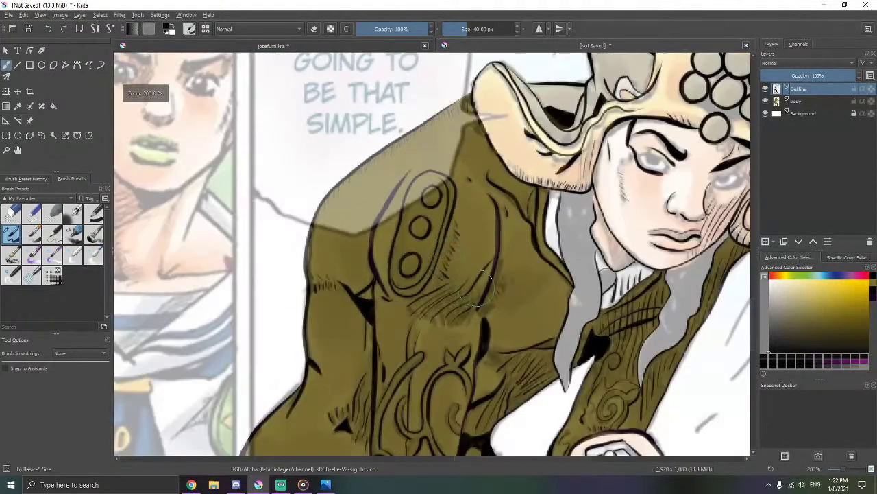
# - Select the body layer and sample a darker olive from beside the shoulder ornament as the shading colour
pyautogui.click(811, 103)
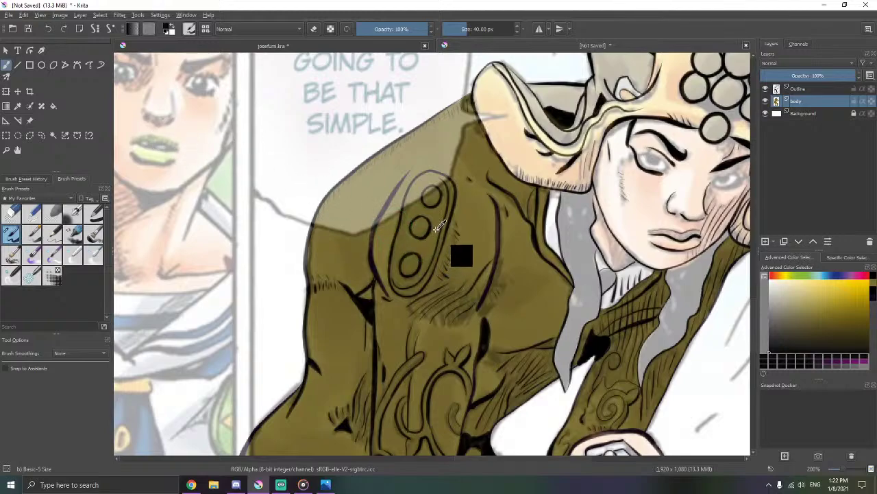
pyautogui.keyDown('ctrl'); pyautogui.click(438, 225); pyautogui.keyUp('ctrl')
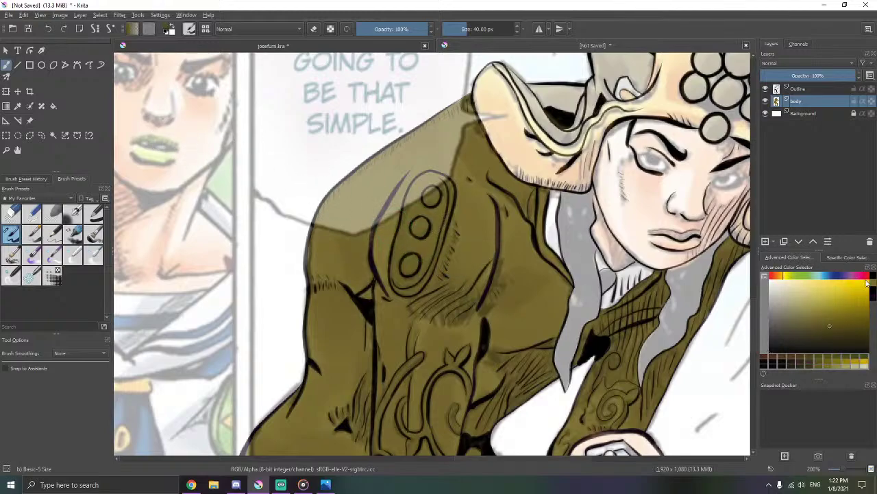
pyautogui.keyDown('ctrl'); pyautogui.click(435, 230); pyautogui.keyUp('ctrl')
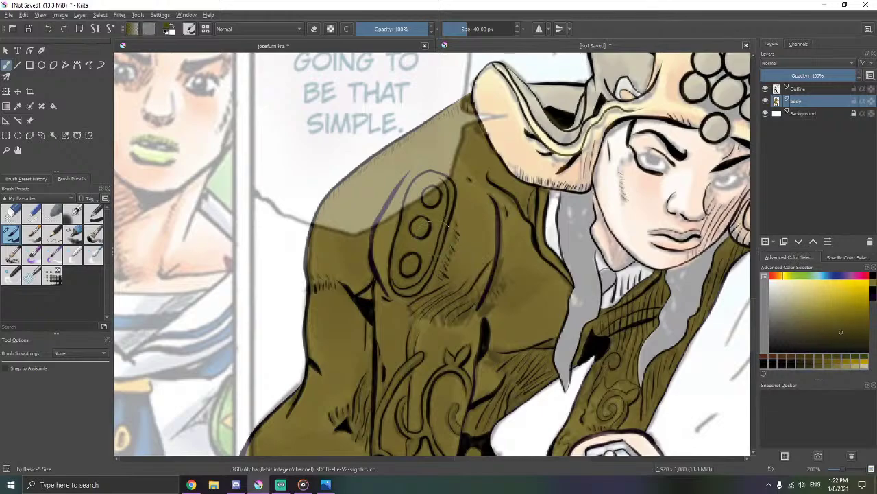
# - Switch to the Airbrush Soft brush preset and set its size to 20 px
pyautogui.scroll(-2, 434, 239)
pyautogui.scroll(2, 438, 238)
pyautogui.click(73, 214)
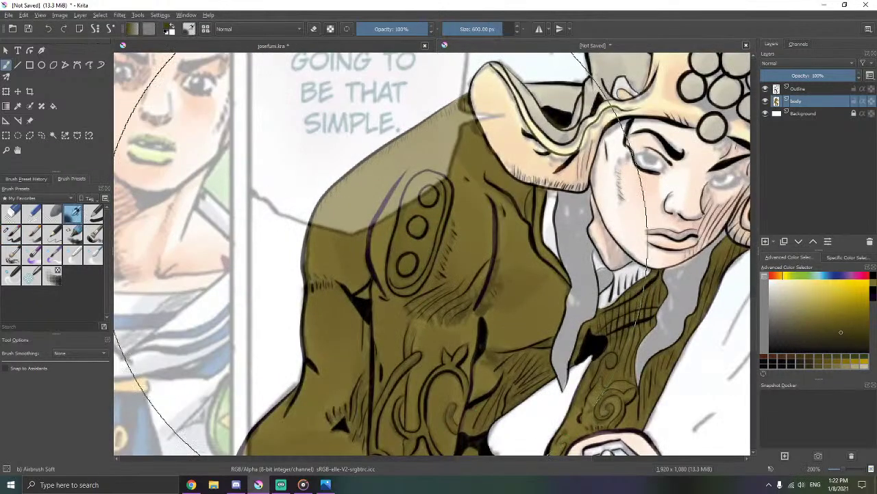
pyautogui.click(518, 31)
pyautogui.click(518, 31)
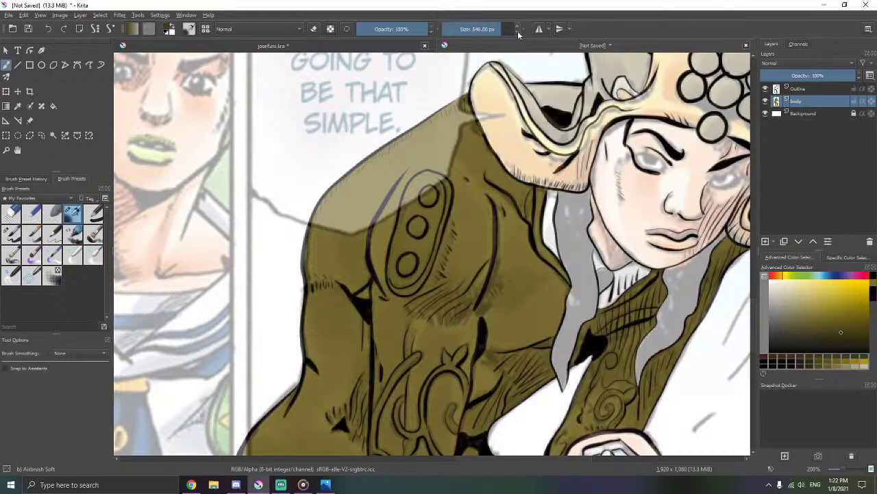
pyautogui.doubleClick(469, 31)
pyautogui.write('20')
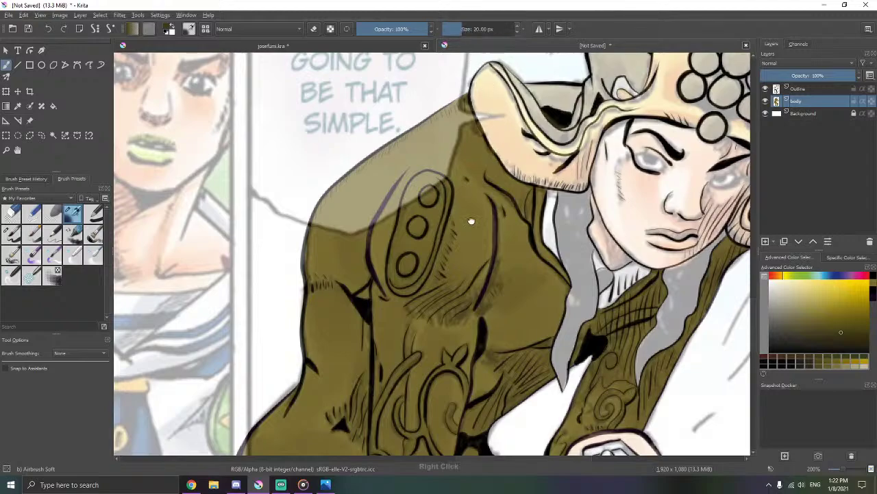
pyautogui.moveTo(471, 221); pyautogui.dragTo(490, 182)
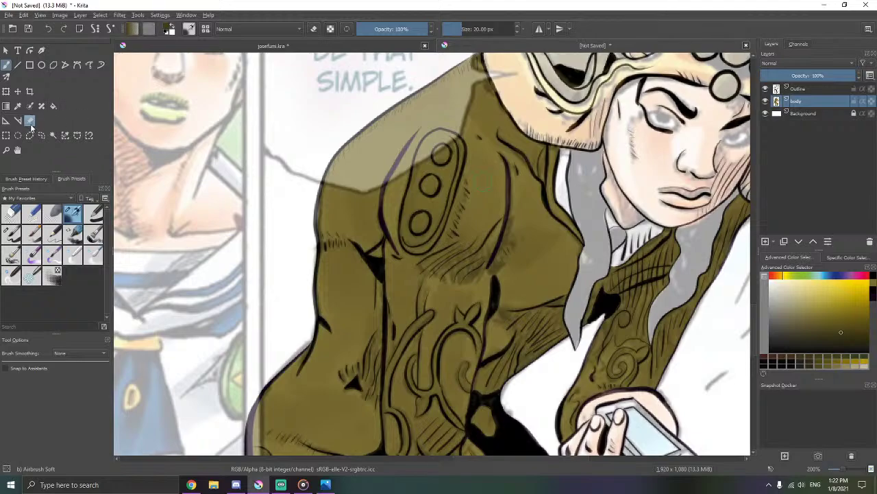
# - Reduce the reference image's opacity until it is fully transparent, then return to the freehand brush
pyautogui.click(30, 123)
pyautogui.moveTo(40, 355)
pyautogui.mouseDown()
pyautogui.moveTo(53, 354)
pyautogui.moveTo(6, 354)
pyautogui.mouseUp()
pyautogui.click(7, 67)
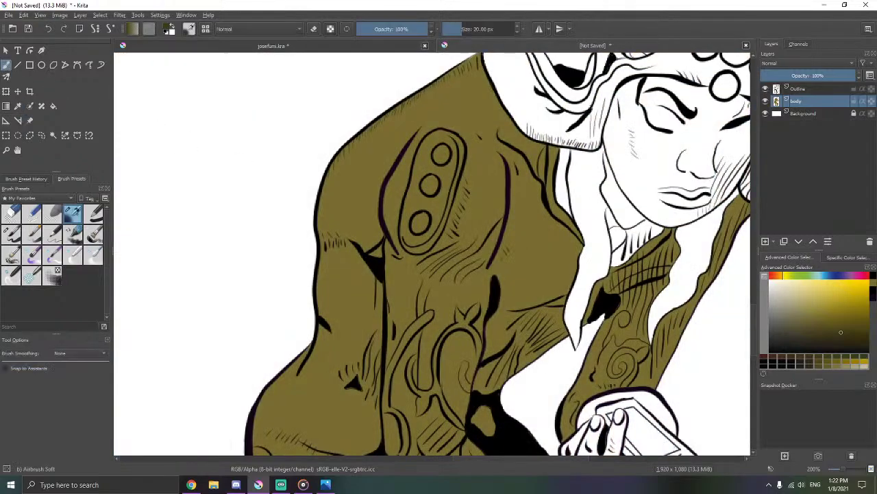
# - Shade the oval shoulder ornament around its three circles with the darker olive
pyautogui.hotkey('alt', 'Tab')
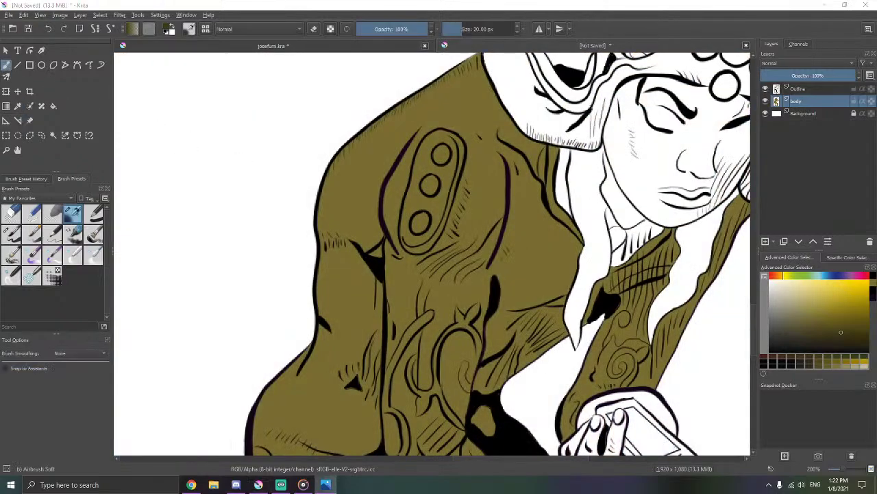
pyautogui.moveTo(474, 351); pyautogui.dragTo(417, 267)
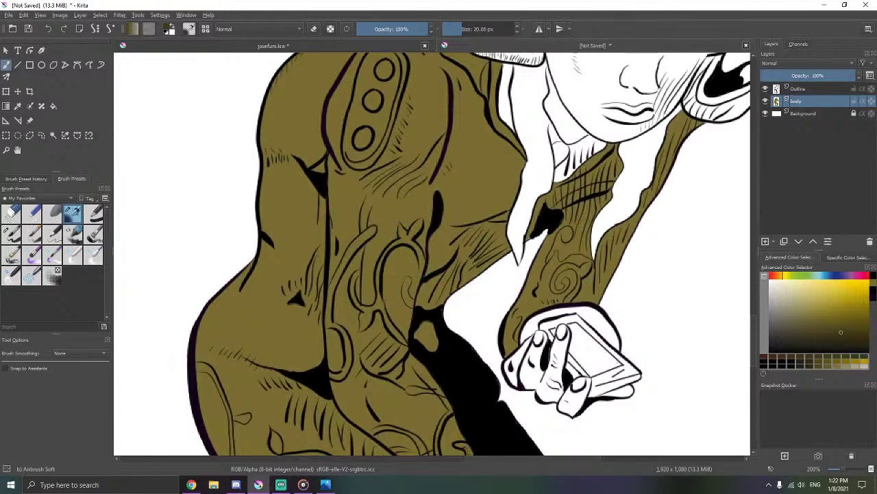
pyautogui.scroll(3, 414, 218)
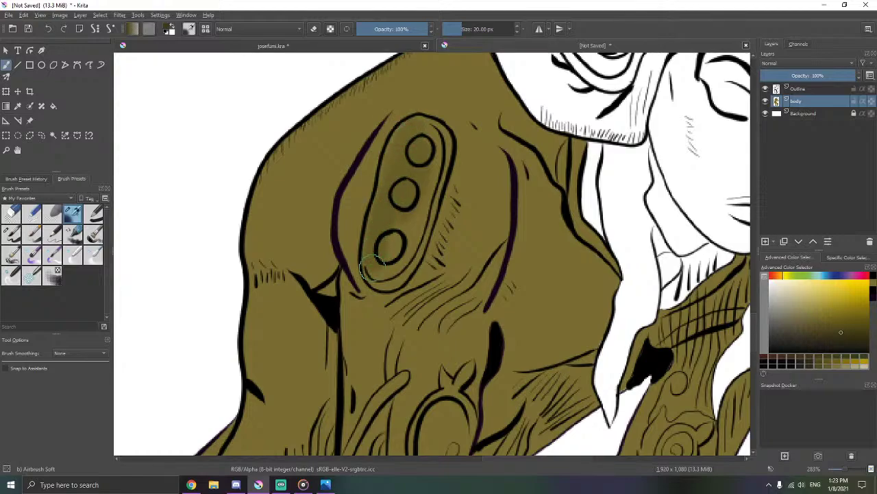
pyautogui.moveTo(372, 267)
pyautogui.mouseDown()
pyautogui.moveTo(395, 274)
pyautogui.moveTo(413, 193)
pyautogui.moveTo(393, 237)
pyautogui.moveTo(425, 221)
pyautogui.moveTo(439, 168)
pyautogui.moveTo(430, 150)
pyautogui.moveTo(427, 174)
pyautogui.moveTo(423, 143)
pyautogui.moveTo(437, 133)
pyautogui.moveTo(426, 195)
pyautogui.moveTo(433, 190)
pyautogui.moveTo(412, 252)
pyautogui.moveTo(388, 269)
pyautogui.moveTo(394, 272)
pyautogui.moveTo(389, 255)
pyautogui.moveTo(375, 259)
pyautogui.moveTo(375, 279)
pyautogui.moveTo(395, 282)
pyautogui.moveTo(416, 243)
pyautogui.moveTo(414, 251)
pyautogui.moveTo(445, 154)
pyautogui.moveTo(436, 131)
pyautogui.moveTo(444, 151)
pyautogui.moveTo(430, 205)
pyautogui.moveTo(413, 260)
pyautogui.moveTo(395, 271)
pyautogui.moveTo(414, 187)
pyautogui.moveTo(384, 248)
pyautogui.moveTo(385, 222)
pyautogui.moveTo(433, 128)
pyautogui.moveTo(420, 124)
pyautogui.moveTo(449, 146)
pyautogui.moveTo(415, 148)
pyautogui.moveTo(400, 211)
pyautogui.moveTo(422, 231)
pyautogui.moveTo(469, 222)
pyautogui.mouseUp()
pyautogui.moveTo(386, 224); pyautogui.dragTo(414, 236)
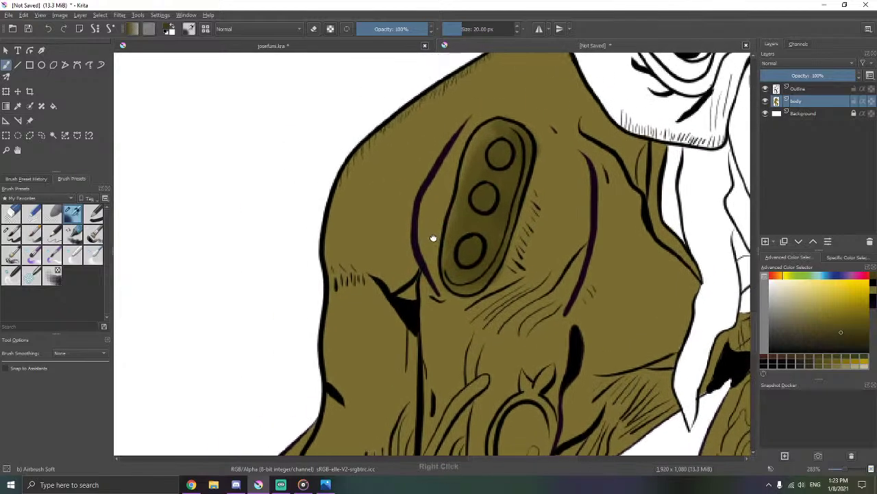
# - Shade the rounded shoulder beside the oval ornament and the sleeve beneath it with soft darker olive, down to the small triangular fold
pyautogui.moveTo(376, 196)
pyautogui.mouseDown()
pyautogui.moveTo(392, 248)
pyautogui.moveTo(375, 277)
pyautogui.moveTo(404, 301)
pyautogui.moveTo(403, 179)
pyautogui.moveTo(420, 165)
pyautogui.moveTo(398, 204)
pyautogui.mouseUp()
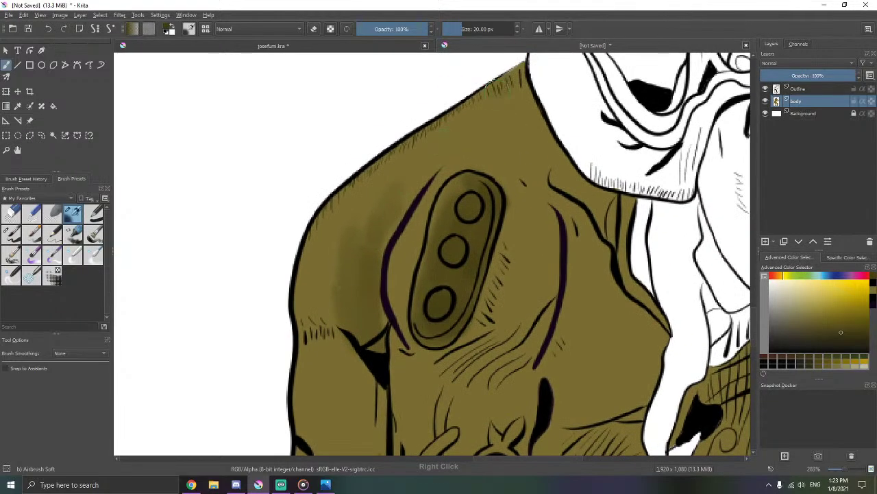
pyautogui.moveTo(490, 82)
pyautogui.mouseDown()
pyautogui.moveTo(480, 99)
pyautogui.moveTo(367, 180)
pyautogui.moveTo(323, 237)
pyautogui.moveTo(318, 266)
pyautogui.mouseUp()
pyautogui.moveTo(360, 284); pyautogui.dragTo(389, 208)
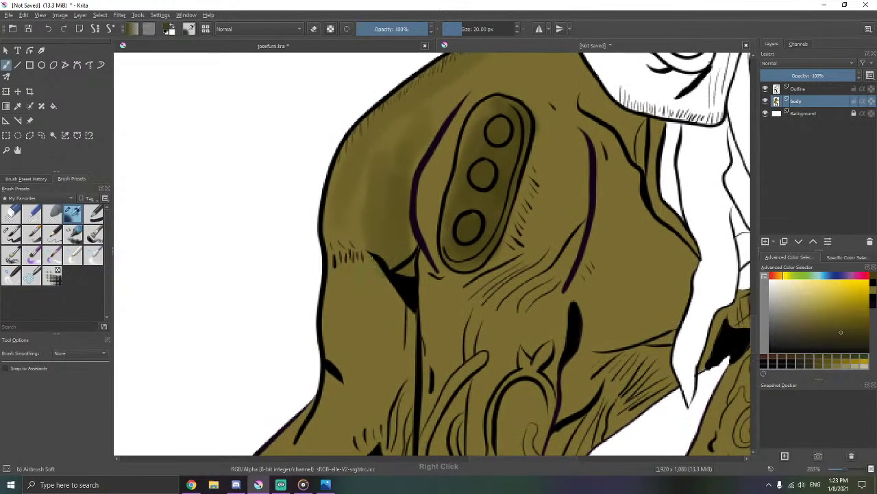
pyautogui.moveTo(366, 253)
pyautogui.mouseDown()
pyautogui.moveTo(384, 224)
pyautogui.moveTo(381, 237)
pyautogui.moveTo(385, 194)
pyautogui.moveTo(416, 236)
pyautogui.moveTo(426, 189)
pyautogui.moveTo(447, 238)
pyautogui.moveTo(441, 220)
pyautogui.moveTo(448, 271)
pyautogui.moveTo(432, 234)
pyautogui.moveTo(420, 291)
pyautogui.moveTo(386, 235)
pyautogui.moveTo(384, 278)
pyautogui.moveTo(389, 183)
pyautogui.moveTo(374, 174)
pyautogui.moveTo(387, 160)
pyautogui.moveTo(410, 174)
pyautogui.mouseUp()
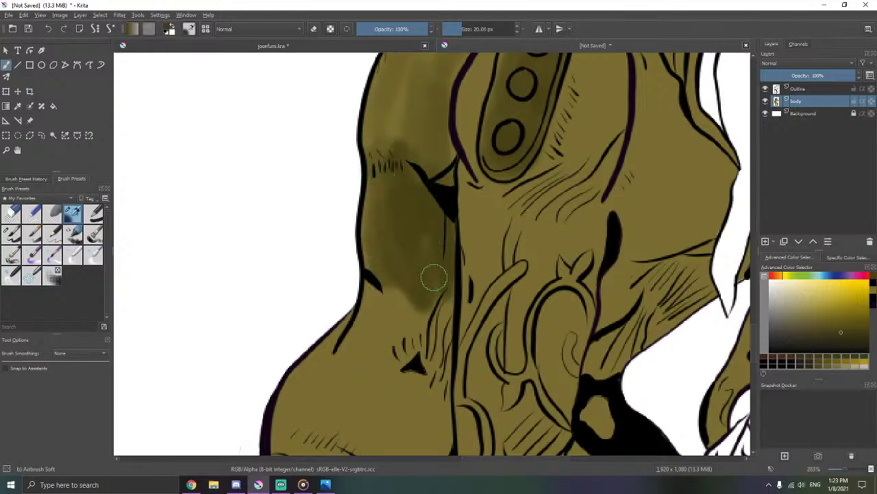
pyautogui.moveTo(434, 277)
pyautogui.mouseDown()
pyautogui.moveTo(458, 177)
pyautogui.moveTo(445, 157)
pyautogui.moveTo(449, 193)
pyautogui.moveTo(459, 143)
pyautogui.moveTo(464, 250)
pyautogui.moveTo(446, 186)
pyautogui.moveTo(435, 184)
pyautogui.moveTo(421, 222)
pyautogui.moveTo(417, 214)
pyautogui.moveTo(451, 245)
pyautogui.mouseUp()
pyautogui.moveTo(419, 201); pyautogui.dragTo(455, 159)
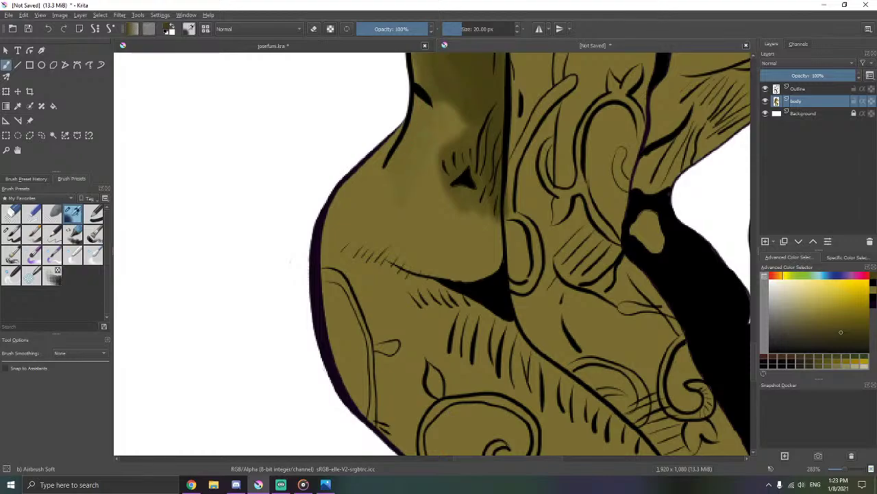
# - Shade the rounded hip area between the small triangular fold and the crease below it with the darker olive
pyautogui.moveTo(430, 211)
pyautogui.mouseDown()
pyautogui.moveTo(404, 249)
pyautogui.moveTo(414, 270)
pyautogui.moveTo(439, 210)
pyautogui.moveTo(453, 213)
pyautogui.moveTo(466, 256)
pyautogui.moveTo(486, 280)
pyautogui.moveTo(493, 222)
pyautogui.moveTo(490, 236)
pyautogui.moveTo(433, 247)
pyautogui.mouseUp()
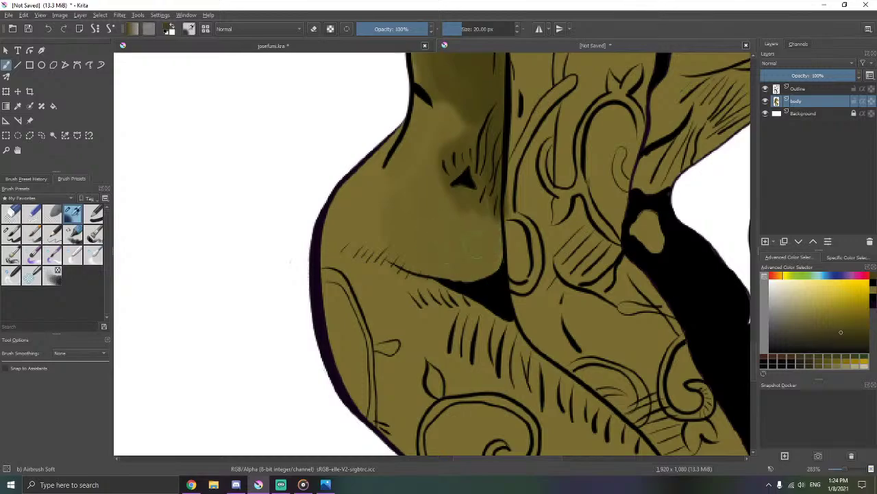
pyautogui.moveTo(486, 250); pyautogui.dragTo(505, 260)
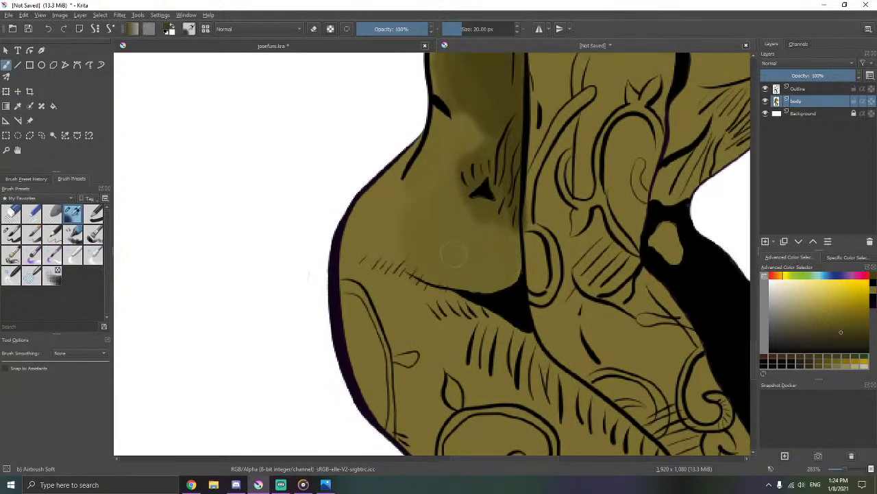
pyautogui.moveTo(374, 251)
pyautogui.mouseDown()
pyautogui.moveTo(380, 225)
pyautogui.moveTo(401, 257)
pyautogui.moveTo(414, 252)
pyautogui.moveTo(403, 210)
pyautogui.moveTo(419, 200)
pyautogui.moveTo(457, 252)
pyautogui.moveTo(458, 201)
pyautogui.moveTo(508, 234)
pyautogui.moveTo(427, 202)
pyautogui.moveTo(410, 181)
pyautogui.moveTo(418, 145)
pyautogui.moveTo(420, 176)
pyautogui.moveTo(445, 189)
pyautogui.moveTo(469, 167)
pyautogui.moveTo(456, 129)
pyautogui.moveTo(391, 180)
pyautogui.moveTo(361, 249)
pyautogui.mouseUp()
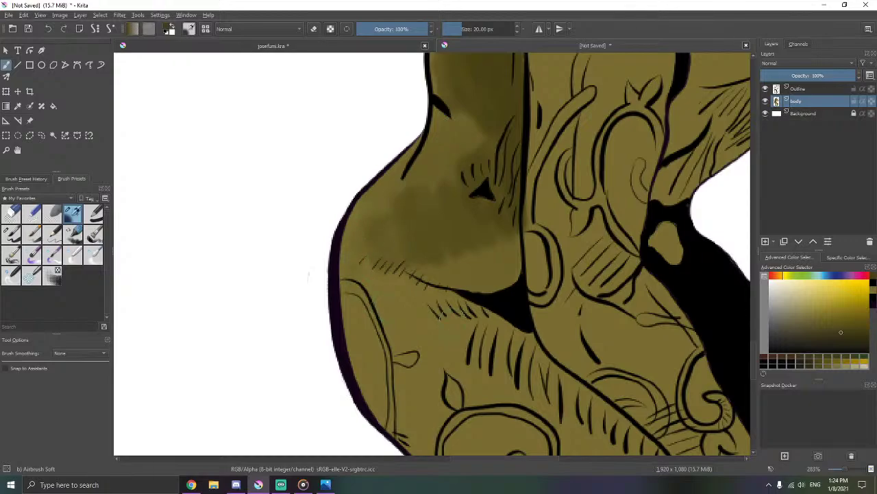
# - Shade the upper thigh beneath the hip crease, following the row of short hatch marks along the forearm
pyautogui.moveTo(476, 392); pyautogui.dragTo(458, 239)
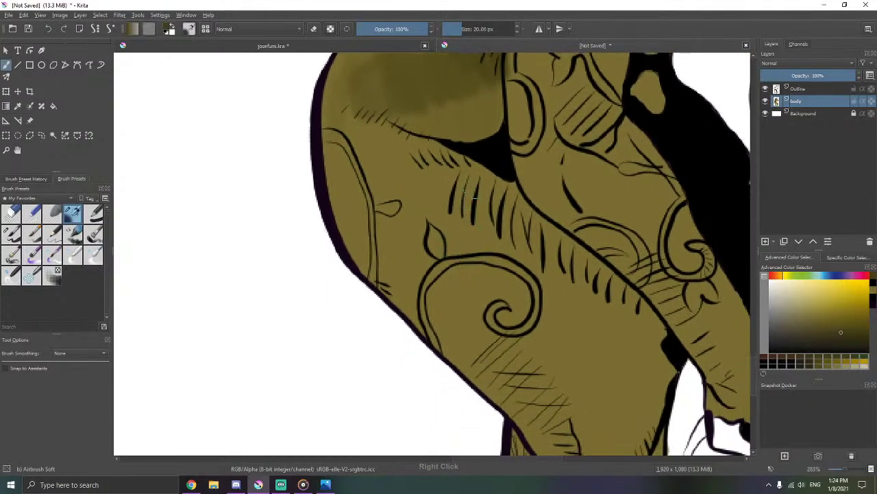
pyautogui.moveTo(480, 165); pyautogui.dragTo(398, 174)
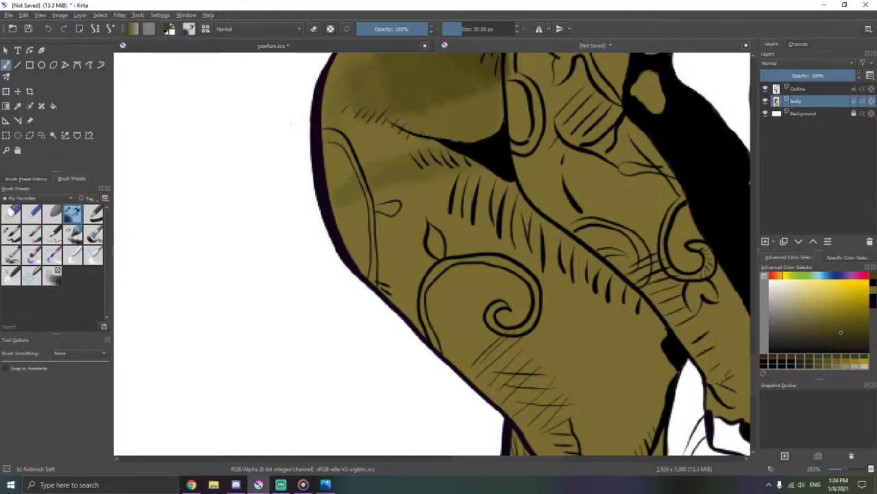
pyautogui.moveTo(347, 203)
pyautogui.mouseDown()
pyautogui.moveTo(483, 166)
pyautogui.moveTo(470, 213)
pyautogui.moveTo(501, 218)
pyautogui.moveTo(505, 199)
pyautogui.moveTo(515, 203)
pyautogui.moveTo(544, 261)
pyautogui.moveTo(564, 249)
pyautogui.moveTo(578, 263)
pyautogui.moveTo(491, 256)
pyautogui.moveTo(505, 234)
pyautogui.moveTo(348, 270)
pyautogui.mouseUp()
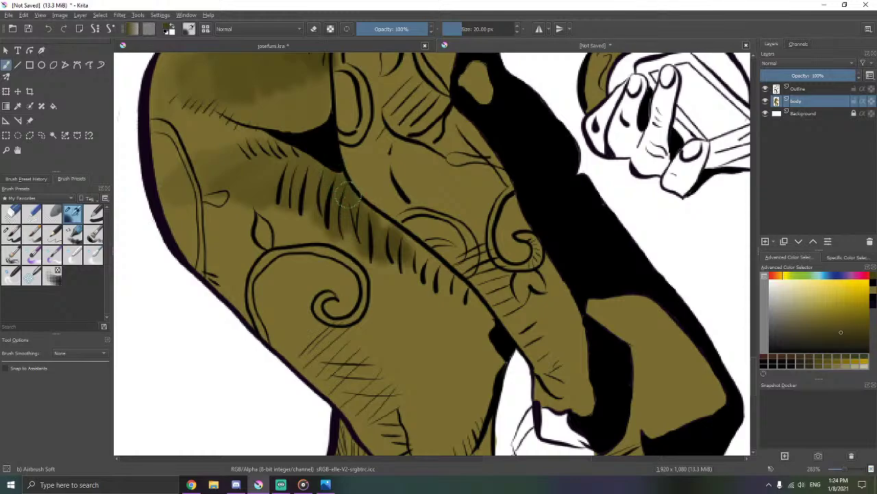
pyautogui.moveTo(400, 242); pyautogui.dragTo(491, 316)
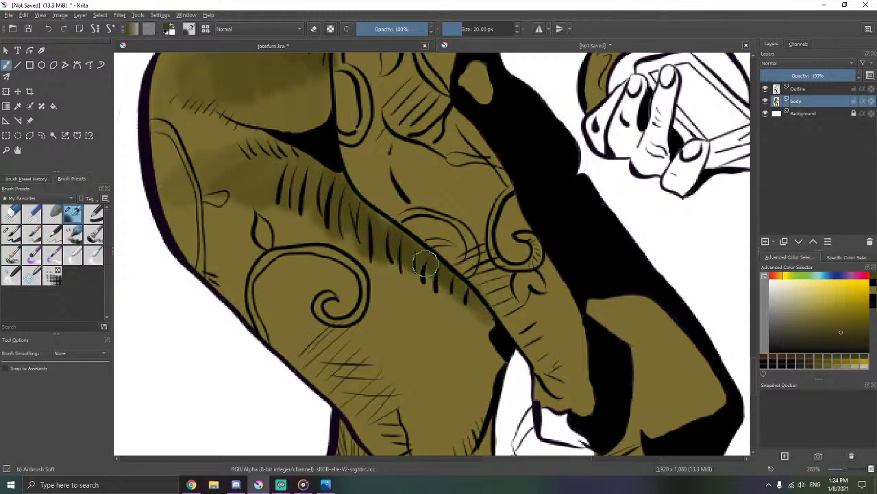
# - Shade the near thigh's inner edge from the forearm down to the hatch marks at the knee
pyautogui.moveTo(431, 278)
pyautogui.mouseDown()
pyautogui.moveTo(434, 248)
pyautogui.moveTo(434, 162)
pyautogui.mouseUp()
pyautogui.moveTo(482, 197)
pyautogui.mouseDown()
pyautogui.moveTo(497, 219)
pyautogui.moveTo(497, 244)
pyautogui.moveTo(495, 231)
pyautogui.moveTo(468, 317)
pyautogui.mouseUp()
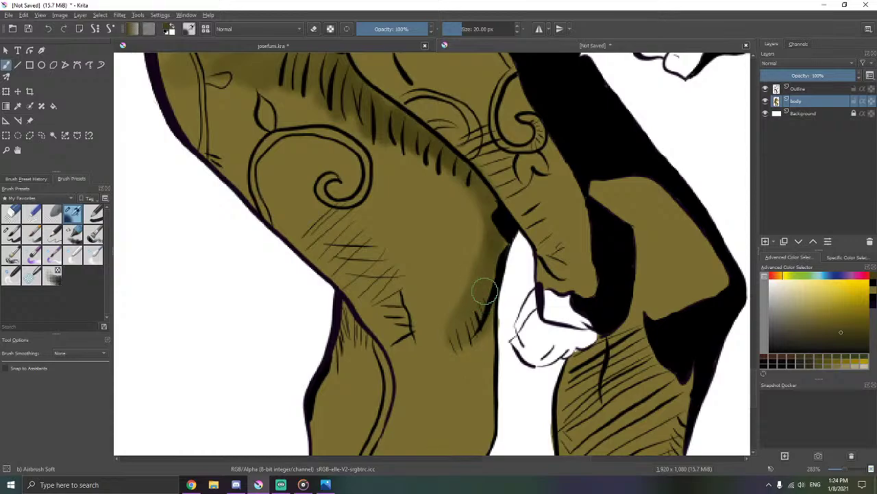
pyautogui.moveTo(484, 292); pyautogui.dragTo(493, 260)
pyautogui.moveTo(418, 143)
pyautogui.mouseDown()
pyautogui.moveTo(462, 190)
pyautogui.moveTo(390, 120)
pyautogui.moveTo(425, 158)
pyautogui.moveTo(382, 129)
pyautogui.moveTo(376, 134)
pyautogui.moveTo(444, 165)
pyautogui.moveTo(479, 236)
pyautogui.moveTo(454, 334)
pyautogui.moveTo(470, 324)
pyautogui.moveTo(473, 334)
pyautogui.moveTo(485, 312)
pyautogui.moveTo(474, 281)
pyautogui.mouseUp()
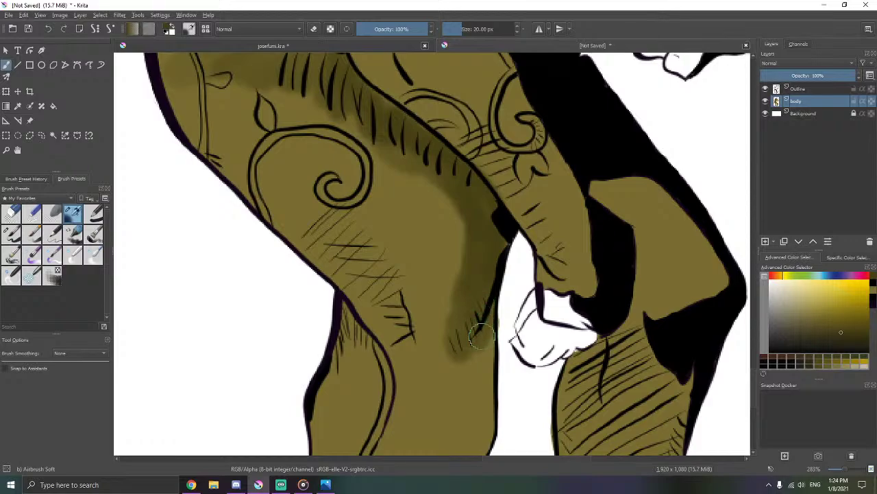
pyautogui.moveTo(465, 351)
pyautogui.mouseDown()
pyautogui.moveTo(480, 235)
pyautogui.moveTo(517, 212)
pyautogui.mouseUp()
# - Shade the back strip of the near lower leg beside the vine line with the darker olive
pyautogui.moveTo(402, 177)
pyautogui.mouseDown()
pyautogui.moveTo(392, 201)
pyautogui.moveTo(398, 217)
pyautogui.moveTo(378, 260)
pyautogui.moveTo(375, 334)
pyautogui.mouseUp()
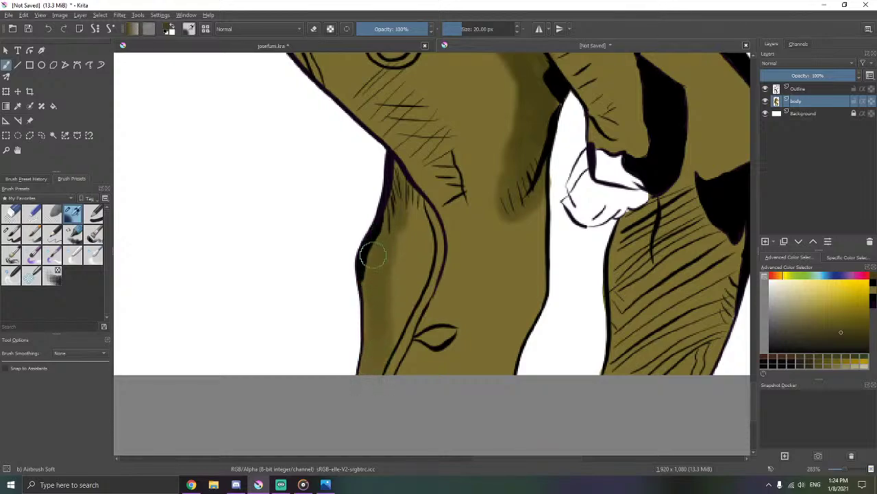
pyautogui.moveTo(423, 275); pyautogui.dragTo(452, 377)
pyautogui.moveTo(391, 236); pyautogui.dragTo(433, 325)
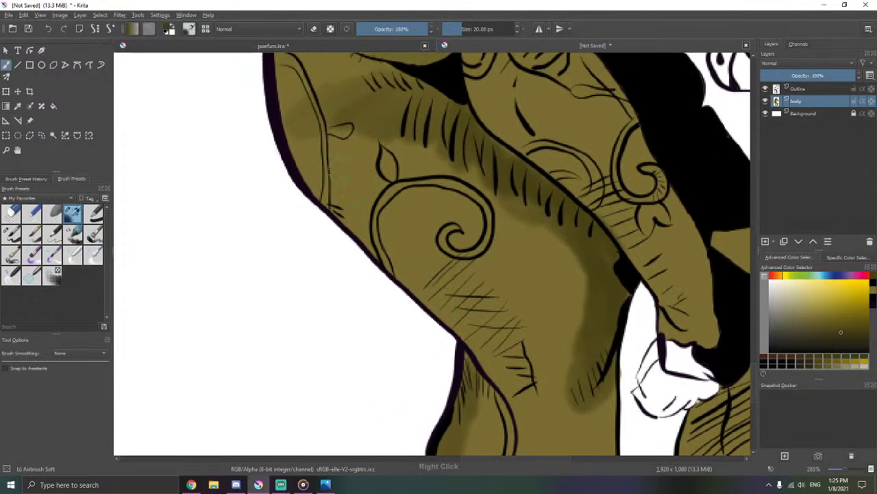
# - Shade the near thigh's outer edge around the spiral ornament and over the crosshatching down to the knee fold
pyautogui.moveTo(296, 117)
pyautogui.mouseDown()
pyautogui.moveTo(297, 154)
pyautogui.moveTo(298, 146)
pyautogui.moveTo(314, 187)
pyautogui.moveTo(434, 324)
pyautogui.mouseUp()
pyautogui.moveTo(313, 168)
pyautogui.mouseDown()
pyautogui.moveTo(353, 217)
pyautogui.moveTo(363, 199)
pyautogui.moveTo(453, 309)
pyautogui.moveTo(418, 234)
pyautogui.moveTo(408, 206)
pyautogui.moveTo(415, 200)
pyautogui.moveTo(407, 203)
pyautogui.moveTo(420, 180)
pyautogui.moveTo(393, 189)
pyautogui.moveTo(423, 192)
pyautogui.moveTo(454, 219)
pyautogui.moveTo(442, 250)
pyautogui.moveTo(405, 215)
pyautogui.moveTo(430, 253)
pyautogui.moveTo(468, 282)
pyautogui.moveTo(450, 269)
pyautogui.moveTo(440, 299)
pyautogui.mouseUp()
pyautogui.moveTo(459, 258)
pyautogui.mouseDown()
pyautogui.moveTo(480, 245)
pyautogui.moveTo(458, 216)
pyautogui.mouseUp()
pyautogui.moveTo(498, 146)
pyautogui.mouseDown()
pyautogui.moveTo(544, 163)
pyautogui.moveTo(536, 176)
pyautogui.moveTo(543, 197)
pyautogui.moveTo(454, 261)
pyautogui.moveTo(482, 267)
pyautogui.moveTo(470, 283)
pyautogui.moveTo(533, 283)
pyautogui.mouseUp()
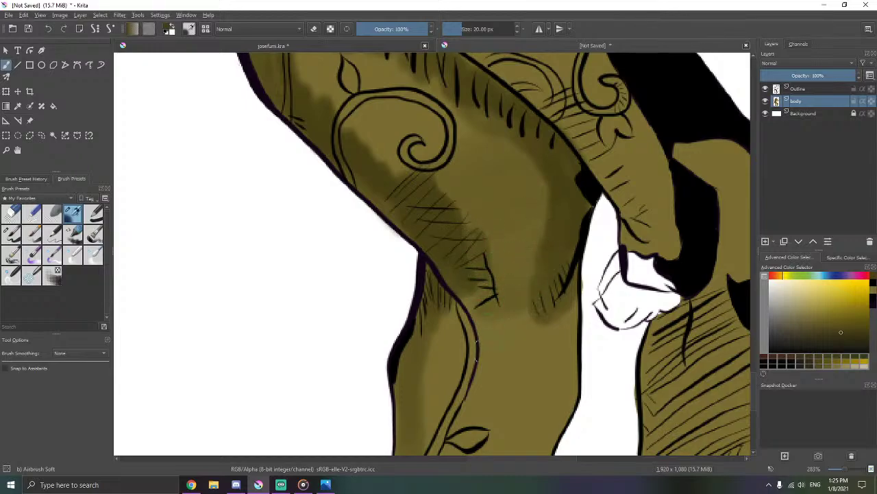
pyautogui.moveTo(494, 351); pyautogui.dragTo(500, 247)
# - Shade the olive patch on the far leg's knee between the black shadow areas
pyautogui.hotkey('alt', 'Tab')
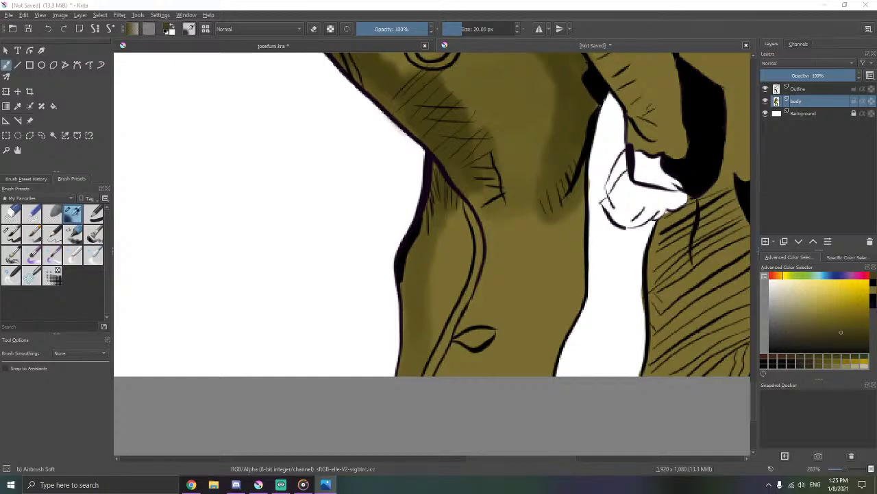
pyautogui.scroll(-1, 471, 362)
pyautogui.moveTo(630, 258); pyautogui.dragTo(473, 248)
pyautogui.scroll(1, 473, 248)
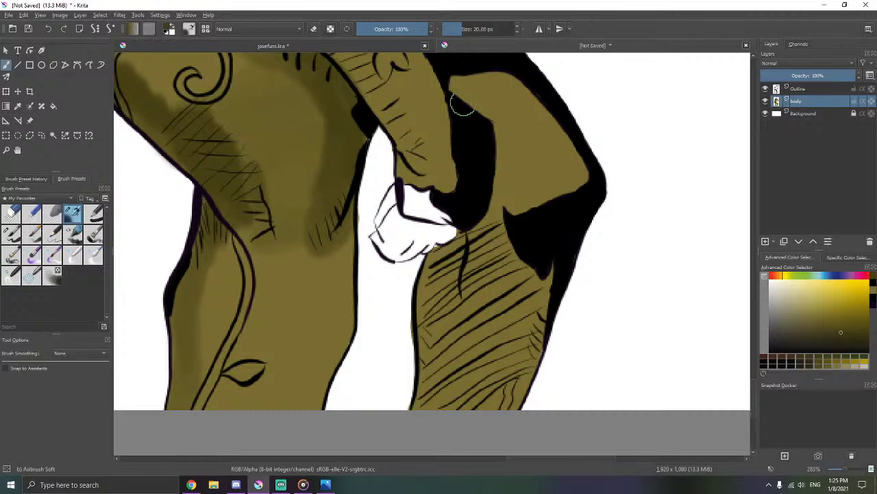
pyautogui.scroll(1, 463, 104)
pyautogui.moveTo(458, 124)
pyautogui.mouseDown()
pyautogui.moveTo(473, 142)
pyautogui.moveTo(491, 81)
pyautogui.moveTo(500, 150)
pyautogui.moveTo(511, 119)
pyautogui.moveTo(500, 171)
pyautogui.moveTo(510, 199)
pyautogui.moveTo(527, 148)
pyautogui.moveTo(540, 155)
pyautogui.moveTo(505, 230)
pyautogui.mouseUp()
# - Cover the far leg's hatched lower part with solid darker olive shading up to the black knee shadow
pyautogui.moveTo(495, 259)
pyautogui.mouseDown()
pyautogui.moveTo(505, 150)
pyautogui.moveTo(524, 170)
pyautogui.moveTo(529, 221)
pyautogui.moveTo(519, 199)
pyautogui.moveTo(547, 171)
pyautogui.moveTo(522, 247)
pyautogui.moveTo(531, 251)
pyautogui.moveTo(540, 235)
pyautogui.moveTo(530, 299)
pyautogui.moveTo(521, 316)
pyautogui.moveTo(521, 274)
pyautogui.moveTo(502, 312)
pyautogui.moveTo(523, 312)
pyautogui.moveTo(510, 311)
pyautogui.moveTo(524, 241)
pyautogui.moveTo(533, 251)
pyautogui.moveTo(469, 315)
pyautogui.moveTo(473, 229)
pyautogui.moveTo(424, 327)
pyautogui.mouseUp()
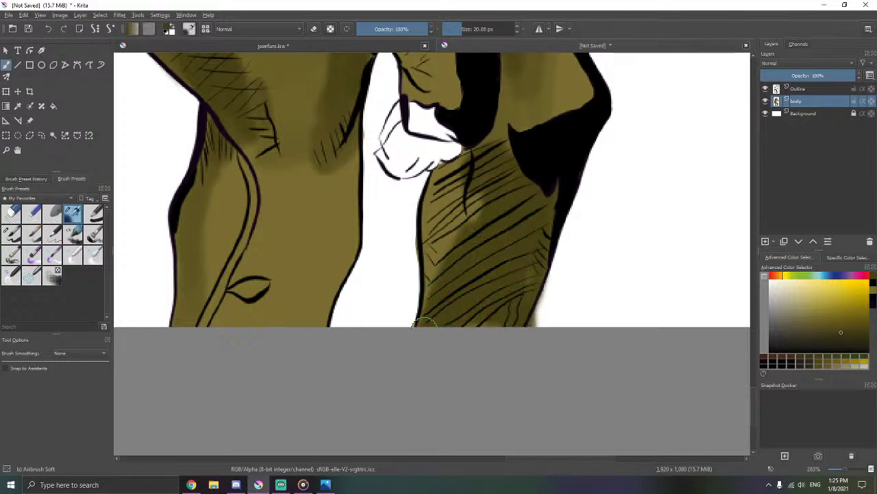
pyautogui.moveTo(473, 306)
pyautogui.mouseDown()
pyautogui.moveTo(452, 313)
pyautogui.moveTo(434, 274)
pyautogui.moveTo(444, 177)
pyautogui.moveTo(459, 206)
pyautogui.moveTo(456, 235)
pyautogui.moveTo(454, 196)
pyautogui.moveTo(432, 204)
pyautogui.moveTo(435, 289)
pyautogui.moveTo(493, 260)
pyautogui.moveTo(536, 259)
pyautogui.mouseUp()
pyautogui.press('i')
pyautogui.press('i')
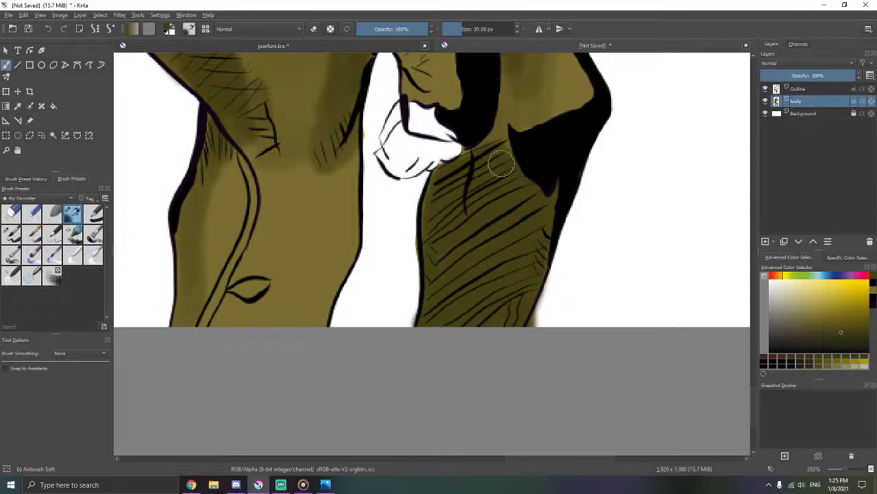
pyautogui.moveTo(502, 164)
pyautogui.mouseDown()
pyautogui.moveTo(499, 144)
pyautogui.moveTo(513, 140)
pyautogui.mouseUp()
pyautogui.scroll(5, 533, 206)
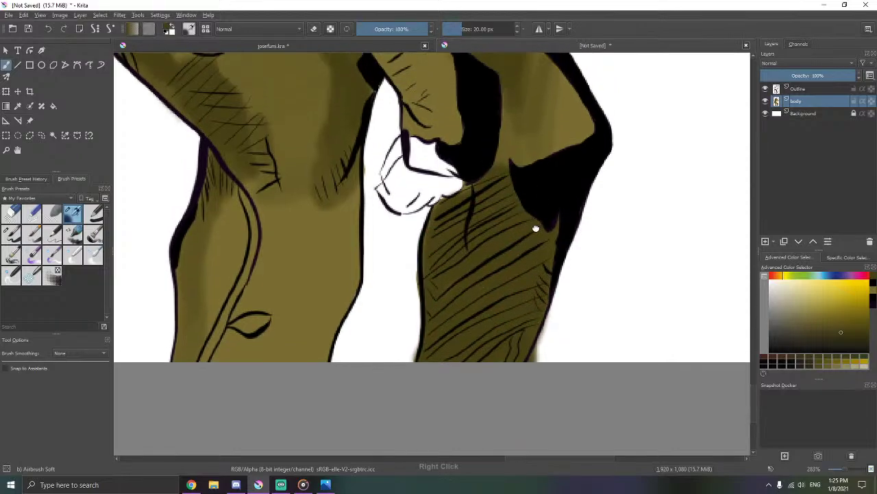
pyautogui.rightClick(491, 190)
pyautogui.click(550, 211)
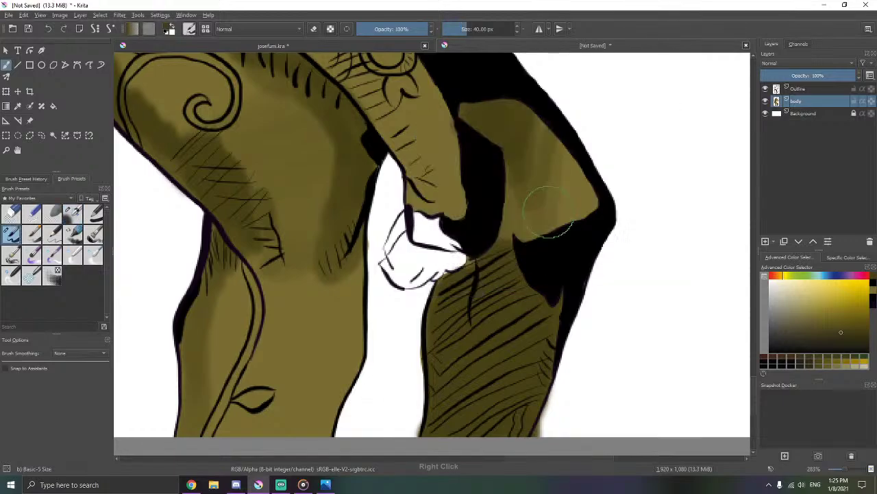
pyautogui.click(77, 214)
# - Shade the near forearm's sleeve along its lower edge, over the hatching and around the scroll ornaments
pyautogui.moveTo(421, 206)
pyautogui.mouseDown()
pyautogui.moveTo(439, 243)
pyautogui.moveTo(436, 206)
pyautogui.moveTo(356, 230)
pyautogui.moveTo(353, 260)
pyautogui.mouseUp()
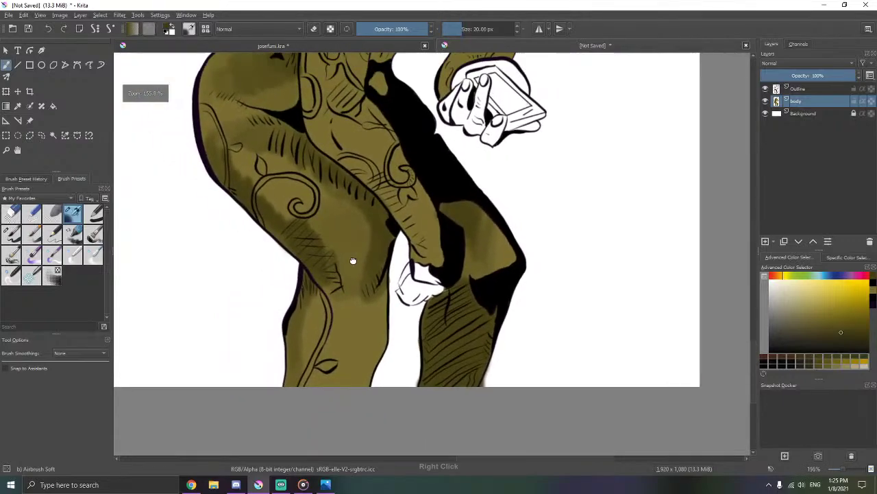
pyautogui.moveTo(362, 123); pyautogui.dragTo(381, 288)
pyautogui.moveTo(353, 173)
pyautogui.mouseDown()
pyautogui.moveTo(363, 198)
pyautogui.moveTo(366, 189)
pyautogui.mouseUp()
pyautogui.moveTo(366, 202); pyautogui.dragTo(366, 185)
pyautogui.moveTo(377, 273)
pyautogui.mouseDown()
pyautogui.moveTo(398, 304)
pyautogui.moveTo(375, 284)
pyautogui.moveTo(389, 302)
pyautogui.moveTo(369, 294)
pyautogui.moveTo(367, 309)
pyautogui.moveTo(356, 288)
pyautogui.moveTo(336, 310)
pyautogui.moveTo(341, 231)
pyautogui.moveTo(356, 221)
pyautogui.moveTo(410, 305)
pyautogui.moveTo(366, 254)
pyautogui.moveTo(370, 264)
pyautogui.moveTo(325, 231)
pyautogui.moveTo(352, 273)
pyautogui.moveTo(363, 287)
pyautogui.moveTo(329, 191)
pyautogui.mouseUp()
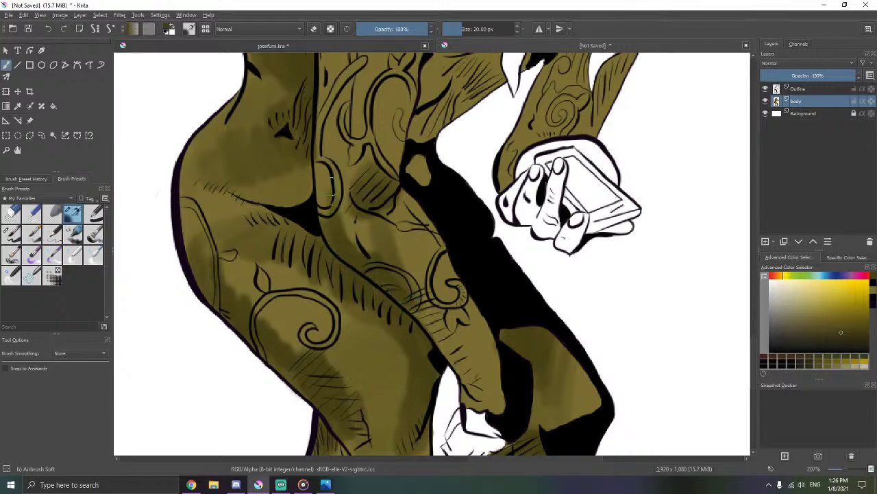
# - Shade the near sleeve around the elbow's leaf and vine ornaments, inside the large oval and along the sleeve's back edge
pyautogui.scroll(5, 364, 206)
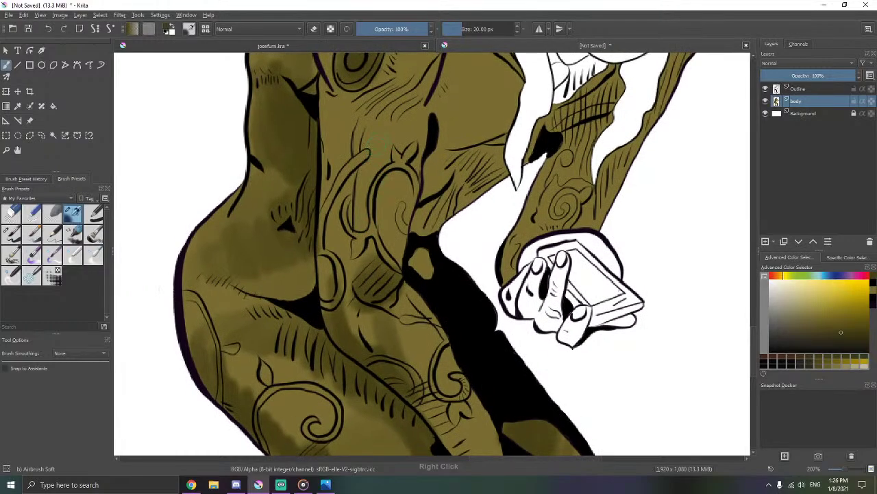
pyautogui.moveTo(376, 130)
pyautogui.mouseDown()
pyautogui.moveTo(353, 273)
pyautogui.moveTo(356, 327)
pyautogui.moveTo(359, 279)
pyautogui.moveTo(369, 335)
pyautogui.moveTo(369, 248)
pyautogui.mouseUp()
pyautogui.moveTo(408, 164)
pyautogui.mouseDown()
pyautogui.moveTo(382, 178)
pyautogui.moveTo(383, 138)
pyautogui.moveTo(382, 183)
pyautogui.moveTo(396, 165)
pyautogui.moveTo(375, 191)
pyautogui.moveTo(360, 275)
pyautogui.moveTo(373, 278)
pyautogui.moveTo(368, 222)
pyautogui.moveTo(367, 285)
pyautogui.mouseUp()
pyautogui.moveTo(367, 199); pyautogui.dragTo(374, 228)
pyautogui.moveTo(331, 159)
pyautogui.mouseDown()
pyautogui.moveTo(333, 110)
pyautogui.moveTo(346, 222)
pyautogui.moveTo(329, 237)
pyautogui.moveTo(334, 315)
pyautogui.mouseUp()
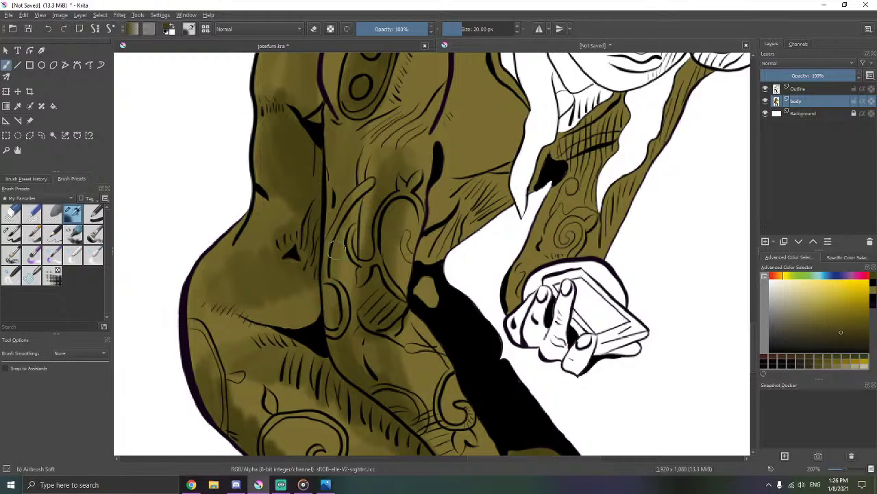
pyautogui.moveTo(337, 249); pyautogui.dragTo(361, 275)
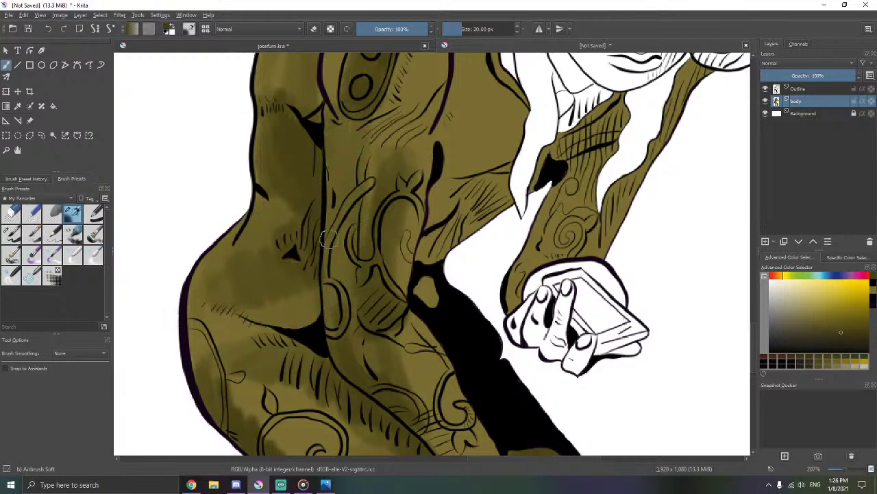
pyautogui.moveTo(382, 180); pyautogui.dragTo(344, 265)
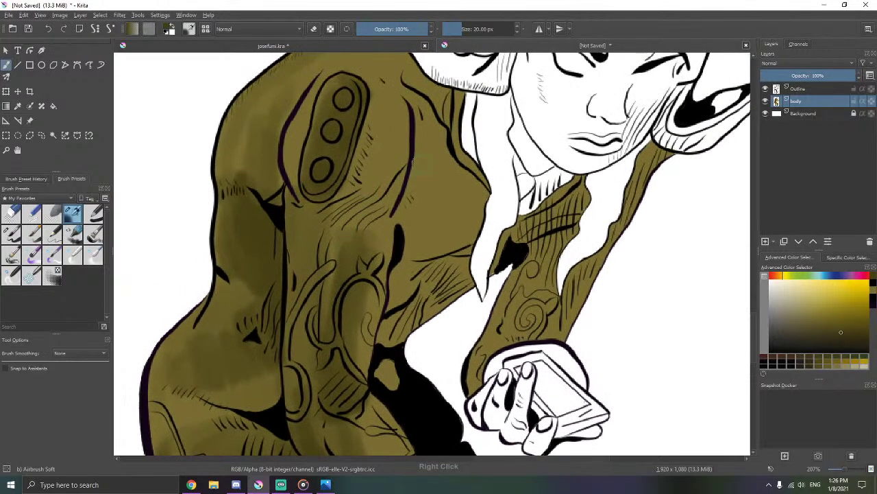
# - Shade the chest between the curved sleeve seam and the hanging white strand with the darker olive
pyautogui.moveTo(412, 161)
pyautogui.mouseDown()
pyautogui.moveTo(458, 163)
pyautogui.moveTo(403, 195)
pyautogui.mouseUp()
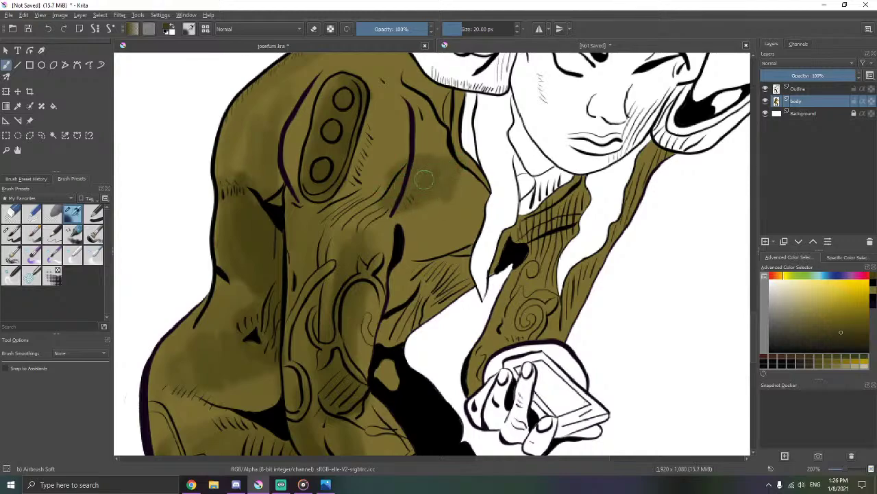
pyautogui.moveTo(446, 169)
pyautogui.mouseDown()
pyautogui.moveTo(422, 218)
pyautogui.moveTo(439, 207)
pyautogui.mouseUp()
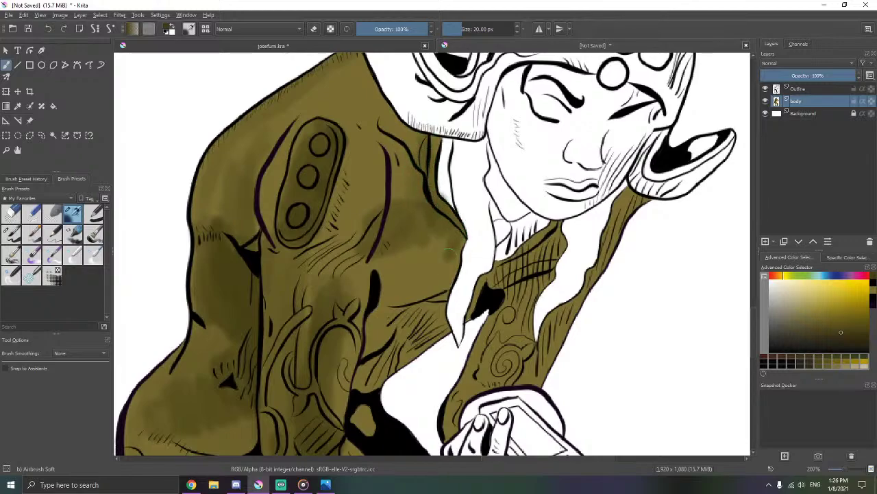
pyautogui.moveTo(449, 250)
pyautogui.mouseDown()
pyautogui.moveTo(396, 271)
pyautogui.moveTo(411, 288)
pyautogui.moveTo(440, 252)
pyautogui.mouseUp()
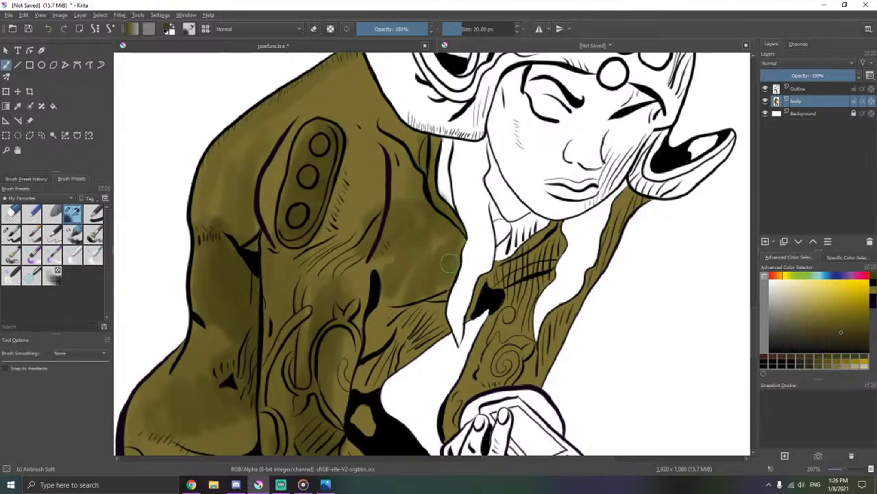
# - Shade the hatched torso area beneath the chest crease with the darker olive, undo the last stroke and leave eraser mode off
pyautogui.rightClick(419, 235)
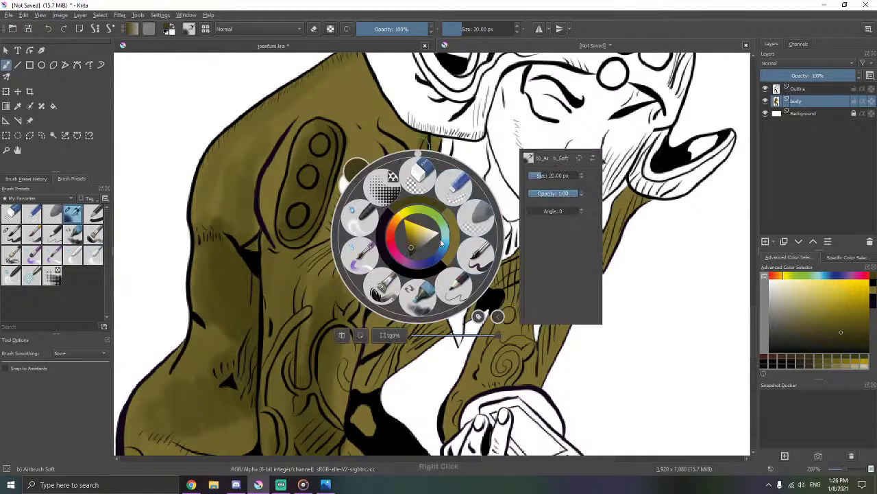
pyautogui.click(414, 194)
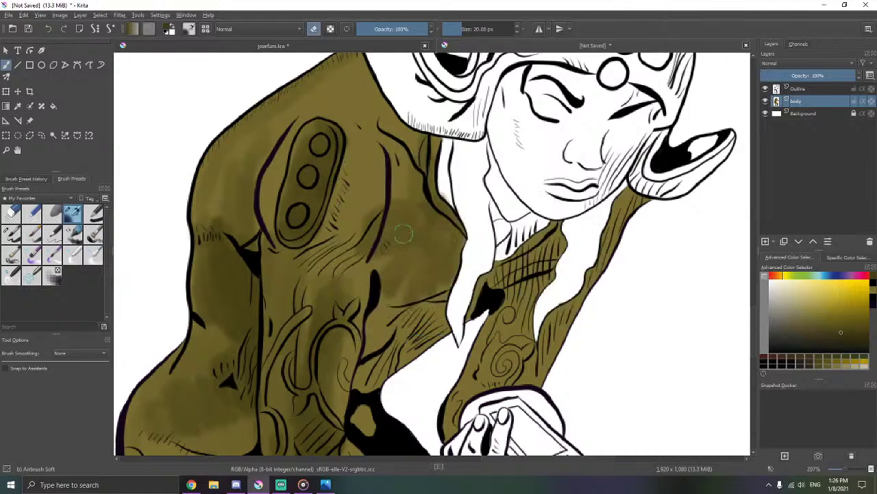
pyautogui.moveTo(416, 316)
pyautogui.mouseDown()
pyautogui.moveTo(426, 189)
pyautogui.moveTo(425, 205)
pyautogui.moveTo(404, 199)
pyautogui.moveTo(446, 205)
pyautogui.moveTo(490, 165)
pyautogui.moveTo(492, 141)
pyautogui.moveTo(494, 175)
pyautogui.moveTo(516, 202)
pyautogui.moveTo(439, 236)
pyautogui.moveTo(354, 323)
pyautogui.moveTo(387, 260)
pyautogui.moveTo(371, 258)
pyautogui.moveTo(343, 304)
pyautogui.moveTo(418, 190)
pyautogui.moveTo(397, 212)
pyautogui.moveTo(372, 173)
pyautogui.moveTo(366, 196)
pyautogui.moveTo(421, 172)
pyautogui.moveTo(453, 216)
pyautogui.moveTo(462, 200)
pyautogui.mouseUp()
pyautogui.scroll(3, 430, 217)
pyautogui.hotkey('ctrl', 'z')
pyautogui.press('e')
# - Sample the olive along the near sleeve's edge and touch up the shading where the sleeve meets the torso
pyautogui.keyDown('ctrl'); pyautogui.click(372, 203); pyautogui.keyUp('ctrl')
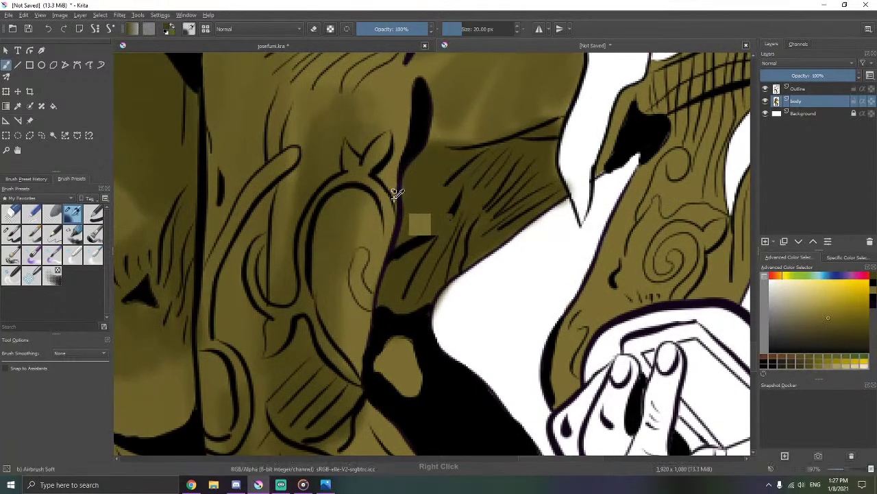
pyautogui.keyDown('ctrl'); pyautogui.click(396, 194); pyautogui.keyUp('ctrl')
pyautogui.press('b')
pyautogui.moveTo(409, 171)
pyautogui.mouseDown()
pyautogui.moveTo(414, 150)
pyautogui.moveTo(338, 211)
pyautogui.mouseUp()
pyautogui.moveTo(456, 142); pyautogui.dragTo(355, 137)
pyautogui.scroll(5, 401, 130)
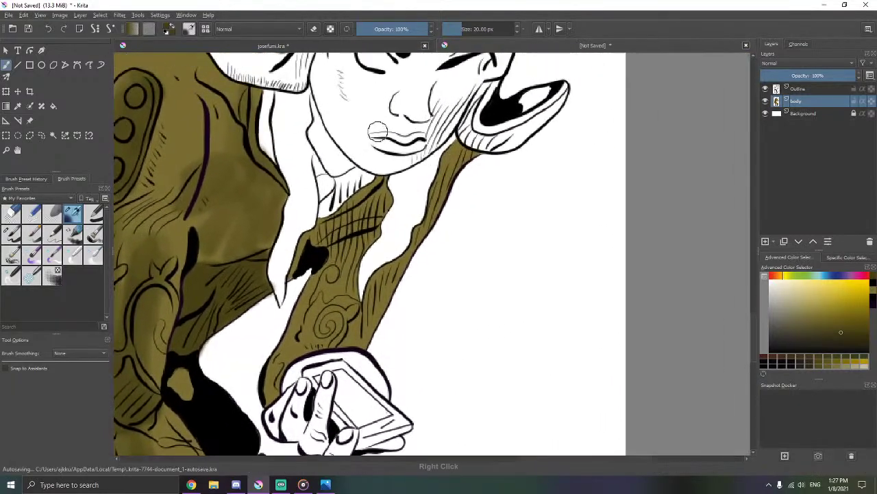
pyautogui.moveTo(390, 199); pyautogui.dragTo(415, 105)
pyautogui.moveTo(412, 102)
pyautogui.mouseDown()
pyautogui.moveTo(375, 145)
pyautogui.moveTo(426, 96)
pyautogui.mouseUp()
pyautogui.hotkey('ctrl', 'z')
pyautogui.hotkey('ctrl', 'z')
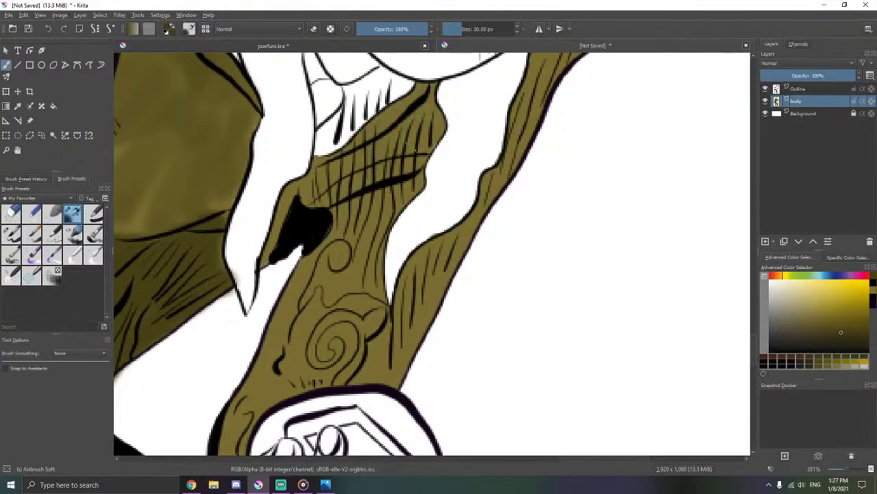
# - Select the far sleeve's contiguous olive area and airbrush darker olive over its hatched upper part and around the spiral ornament
pyautogui.click(53, 136)
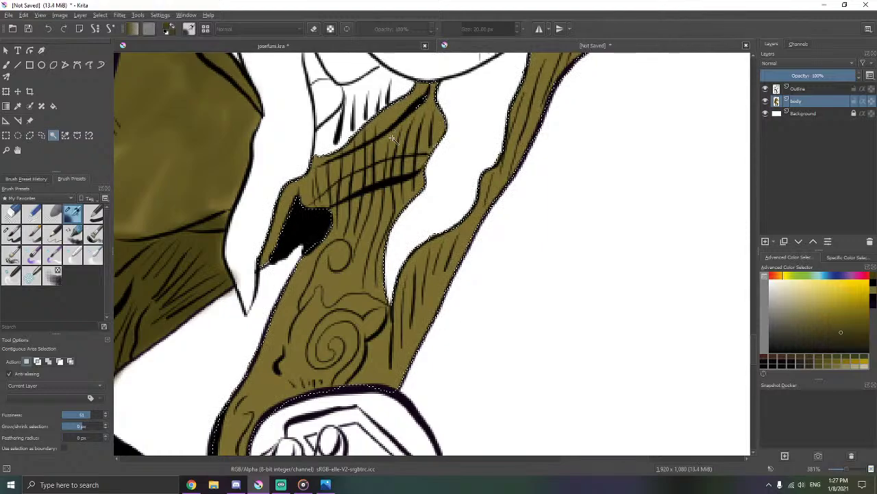
pyautogui.press('b')
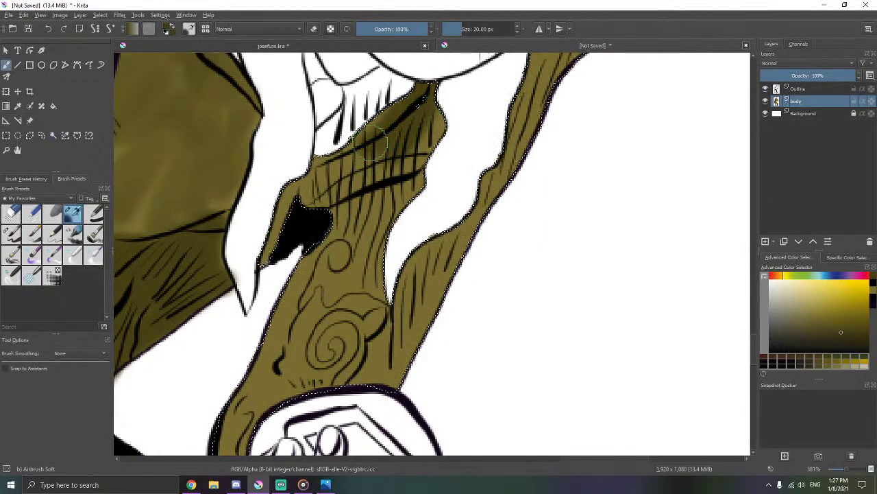
pyautogui.moveTo(262, 264)
pyautogui.mouseDown()
pyautogui.moveTo(312, 185)
pyautogui.moveTo(343, 220)
pyautogui.moveTo(385, 214)
pyautogui.moveTo(450, 90)
pyautogui.moveTo(417, 152)
pyautogui.mouseUp()
pyautogui.moveTo(381, 229); pyautogui.dragTo(381, 168)
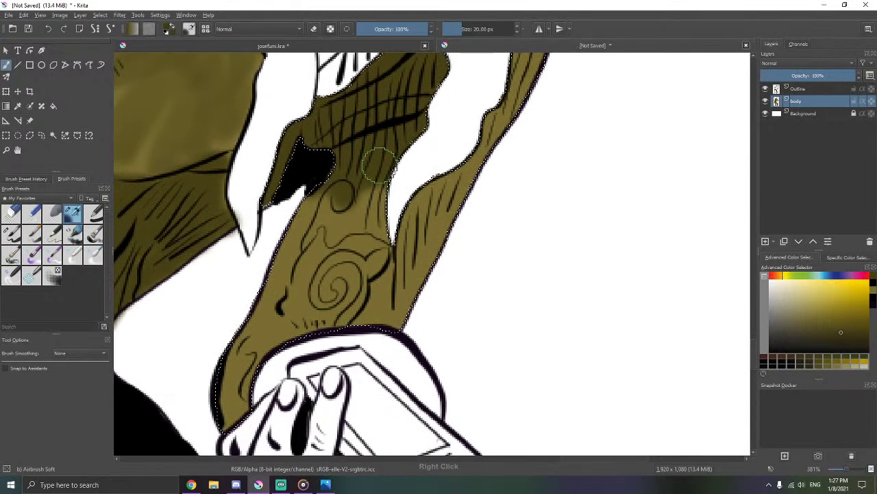
pyautogui.moveTo(285, 259)
pyautogui.mouseDown()
pyautogui.moveTo(313, 198)
pyautogui.moveTo(342, 167)
pyautogui.moveTo(349, 288)
pyautogui.moveTo(326, 305)
pyautogui.moveTo(362, 256)
pyautogui.mouseUp()
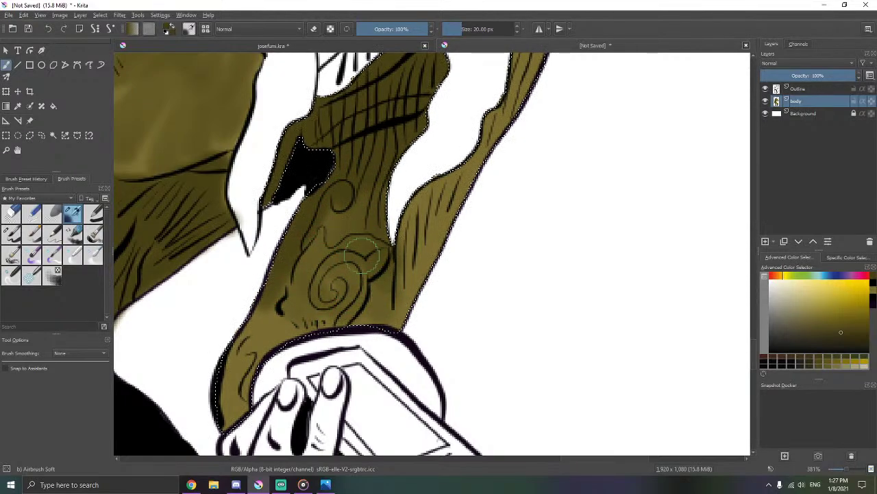
# - Shade the far sleeve's narrow outer strip with the darker olive, from beneath the hat's flap down to the cuff
pyautogui.moveTo(460, 136); pyautogui.dragTo(318, 212)
pyautogui.moveTo(421, 104); pyautogui.dragTo(366, 173)
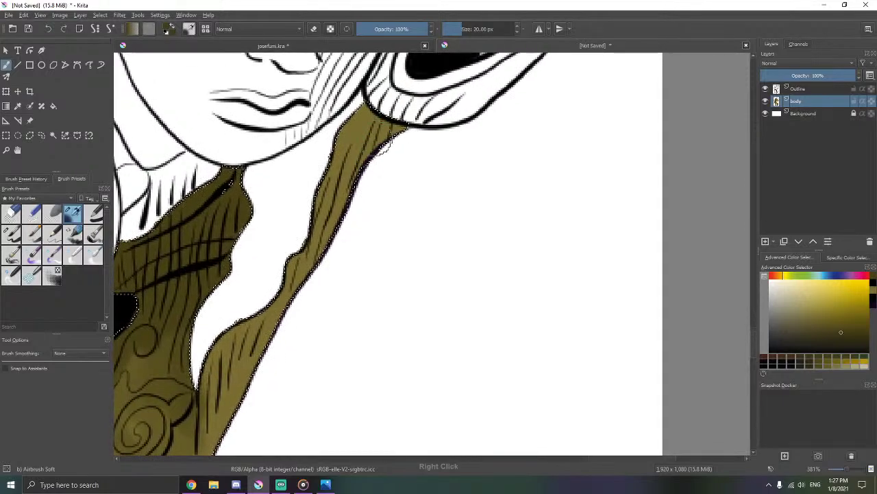
pyautogui.moveTo(386, 142); pyautogui.dragTo(368, 115)
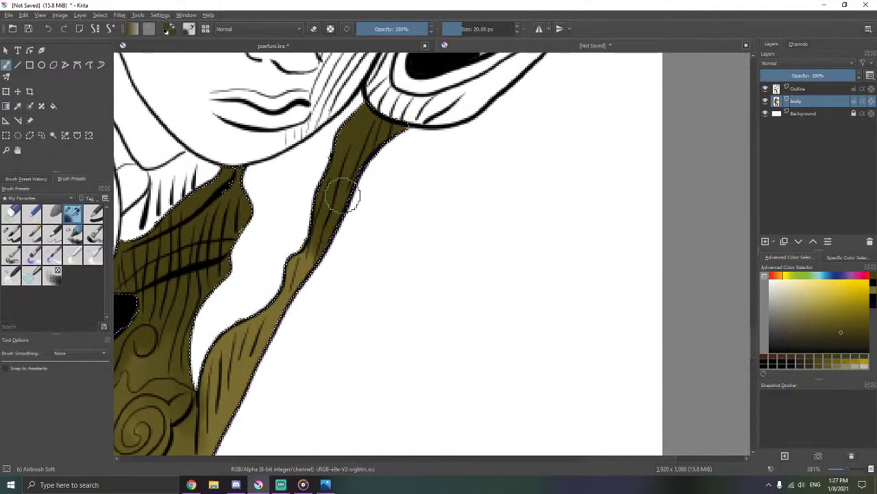
pyautogui.moveTo(343, 196); pyautogui.dragTo(438, 79)
pyautogui.moveTo(415, 115)
pyautogui.mouseDown()
pyautogui.moveTo(364, 165)
pyautogui.moveTo(357, 217)
pyautogui.moveTo(322, 236)
pyautogui.moveTo(296, 280)
pyautogui.moveTo(313, 245)
pyautogui.moveTo(348, 236)
pyautogui.moveTo(293, 310)
pyautogui.moveTo(333, 201)
pyautogui.moveTo(336, 257)
pyautogui.mouseUp()
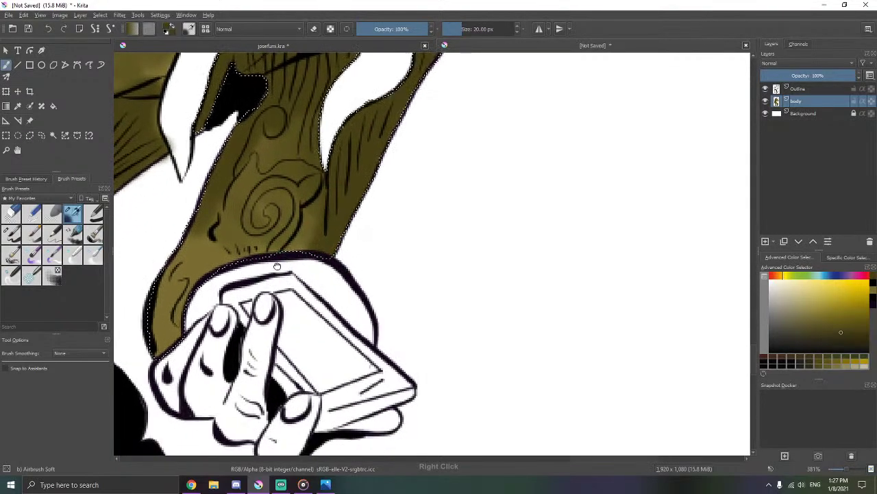
# - Select the suit's contiguous torso and near-sleeve area and airbrush darker olive along the shoulder's back edge behind the three-button patch
pyautogui.moveTo(276, 265); pyautogui.dragTo(324, 211)
pyautogui.moveTo(226, 178); pyautogui.dragTo(311, 267)
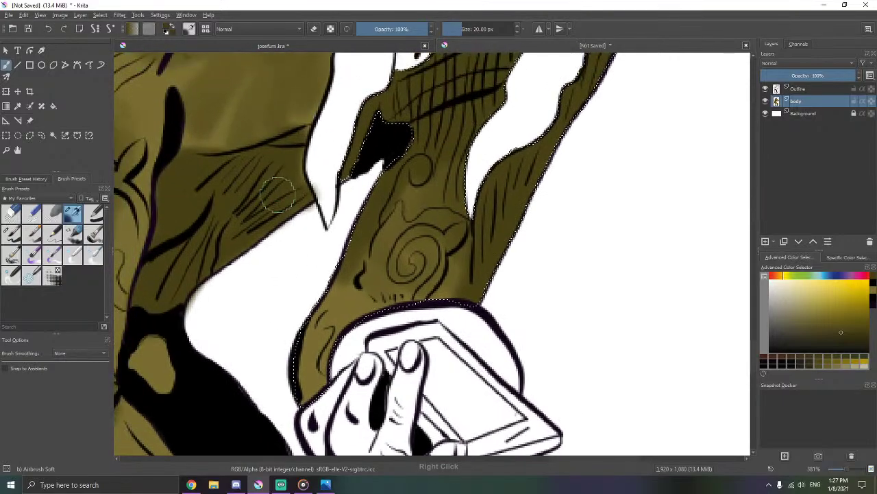
pyautogui.scroll(-2, 235, 212)
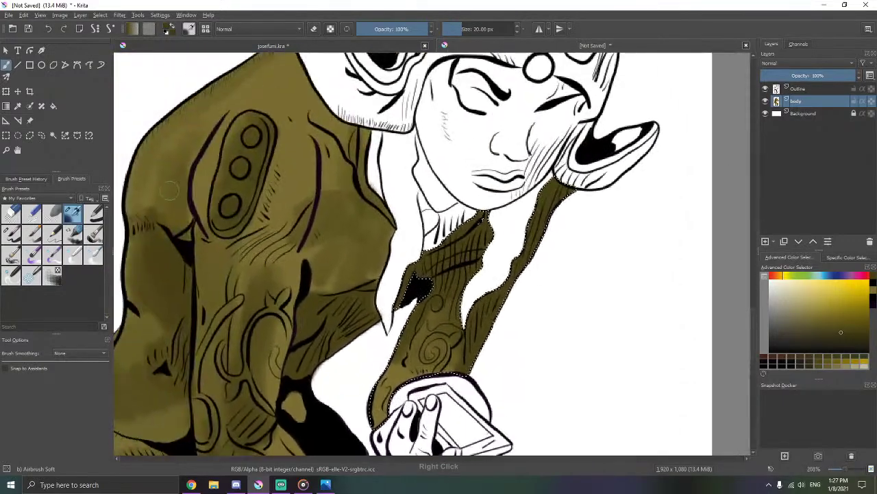
pyautogui.moveTo(211, 155); pyautogui.dragTo(251, 216)
pyautogui.moveTo(243, 113); pyautogui.dragTo(209, 167)
pyautogui.scroll(2, 210, 167)
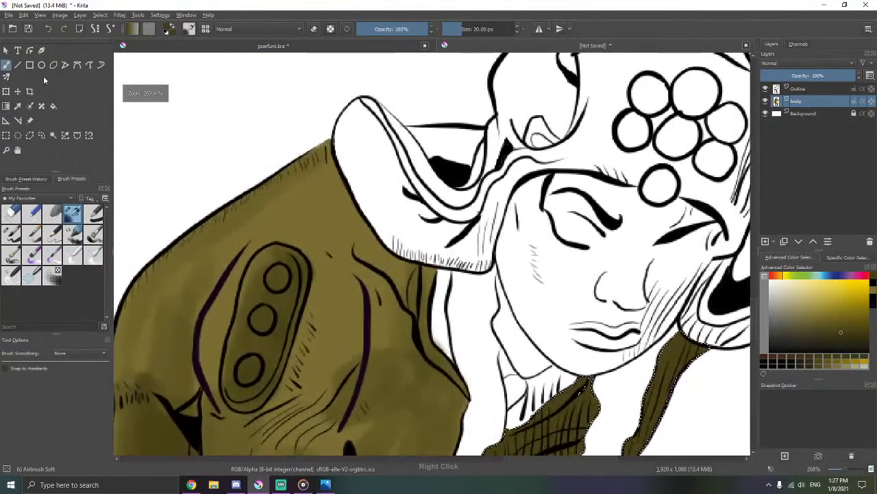
pyautogui.click(54, 135)
pyautogui.click(308, 199)
pyautogui.press('b')
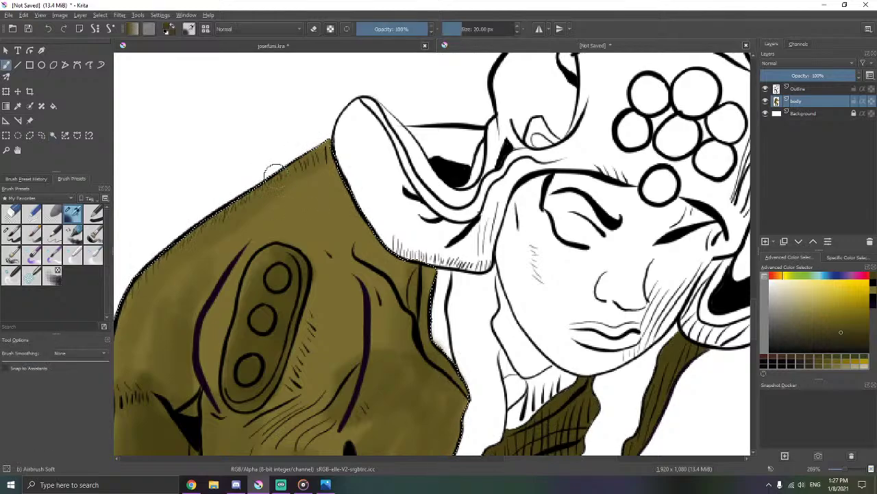
pyautogui.moveTo(308, 152); pyautogui.dragTo(266, 116)
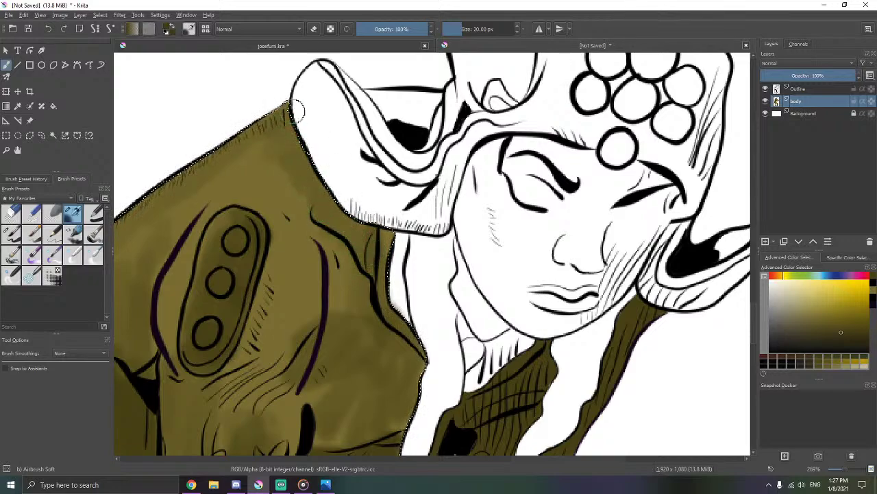
pyautogui.moveTo(259, 231); pyautogui.dragTo(323, 160)
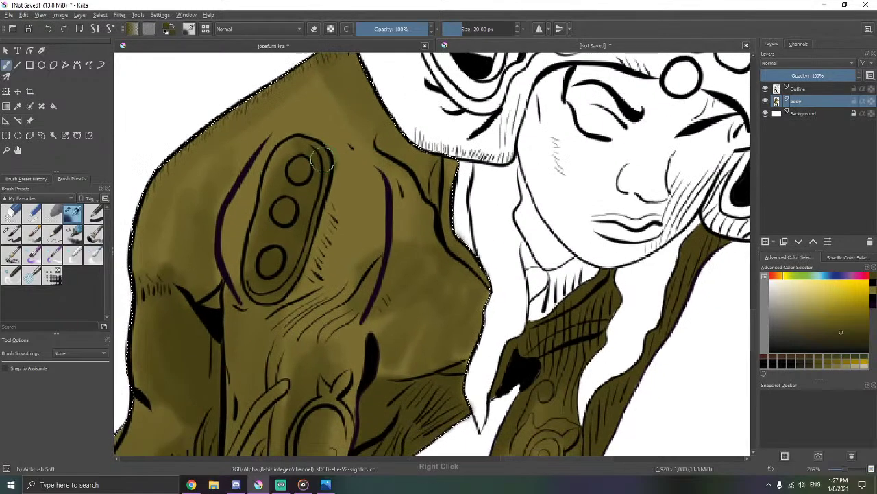
pyautogui.moveTo(293, 74)
pyautogui.mouseDown()
pyautogui.moveTo(240, 112)
pyautogui.moveTo(215, 174)
pyautogui.mouseUp()
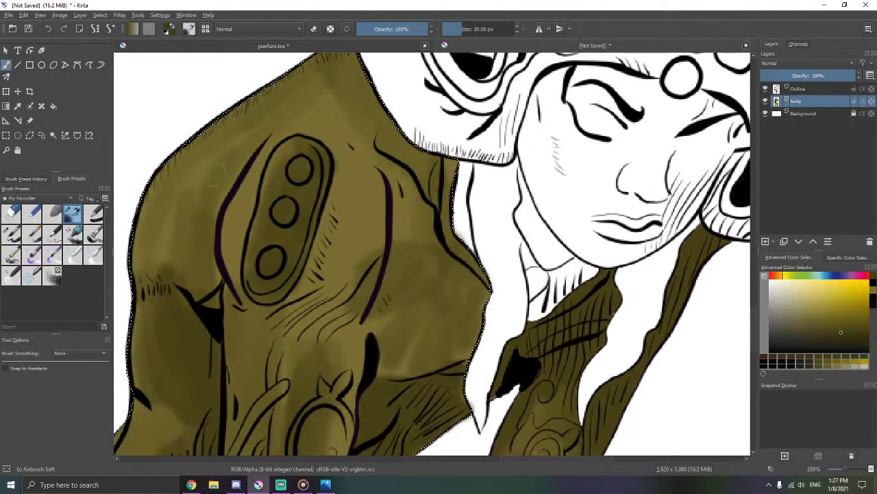
pyautogui.moveTo(190, 273); pyautogui.dragTo(225, 206)
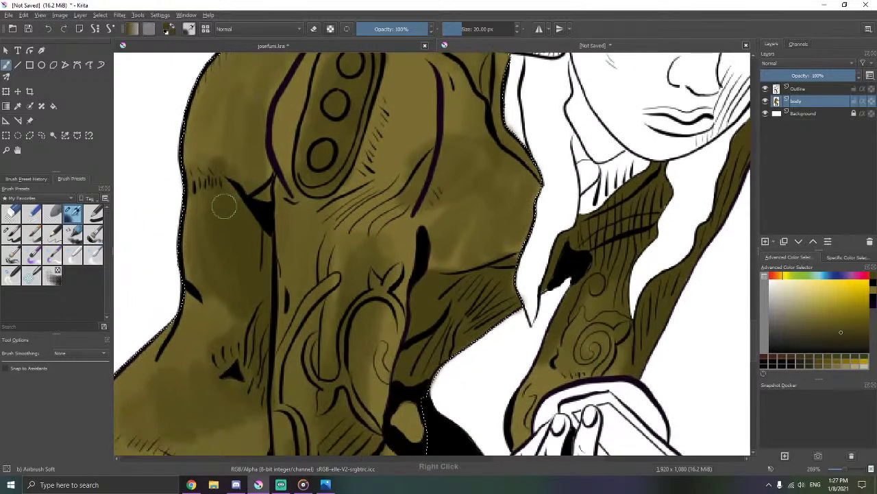
pyautogui.moveTo(249, 244); pyautogui.dragTo(270, 178)
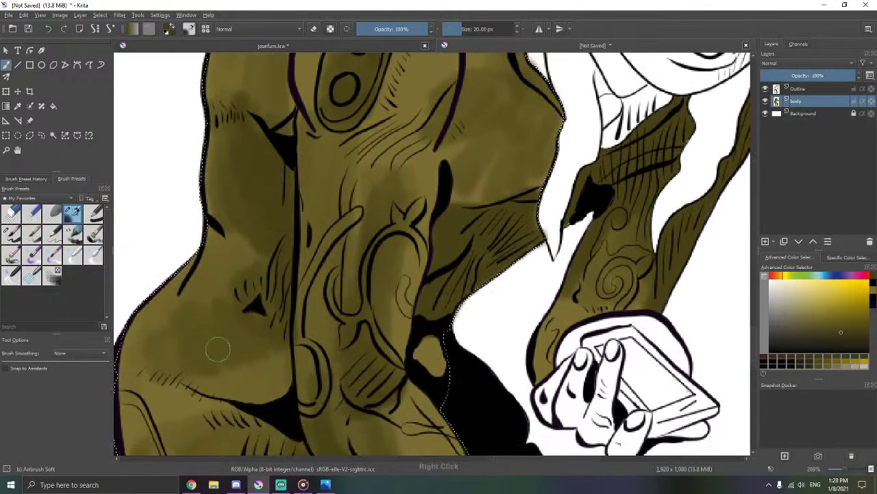
pyautogui.moveTo(218, 350); pyautogui.dragTo(236, 263)
# - Soften the shading on the near leg's shin and knee with Blender Blur at 60 px, undoing the last stroke at the inner thigh
pyautogui.scroll(-5, 342, 218)
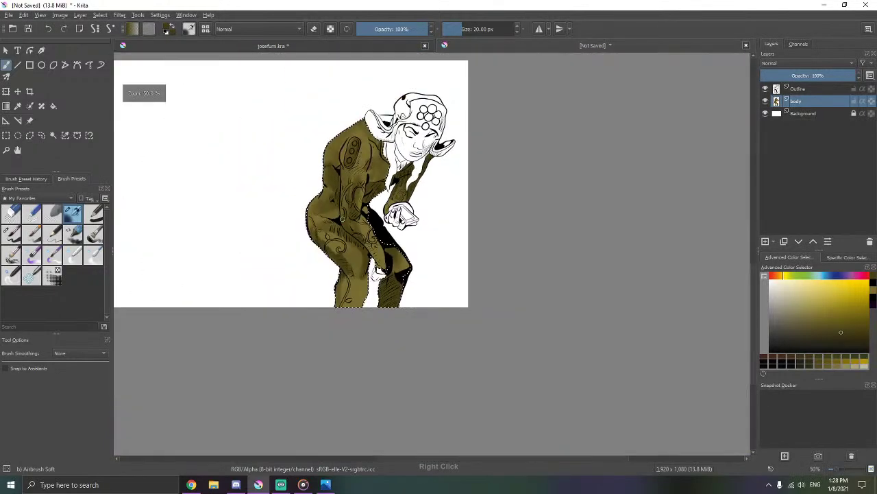
pyautogui.scroll(5, 367, 317)
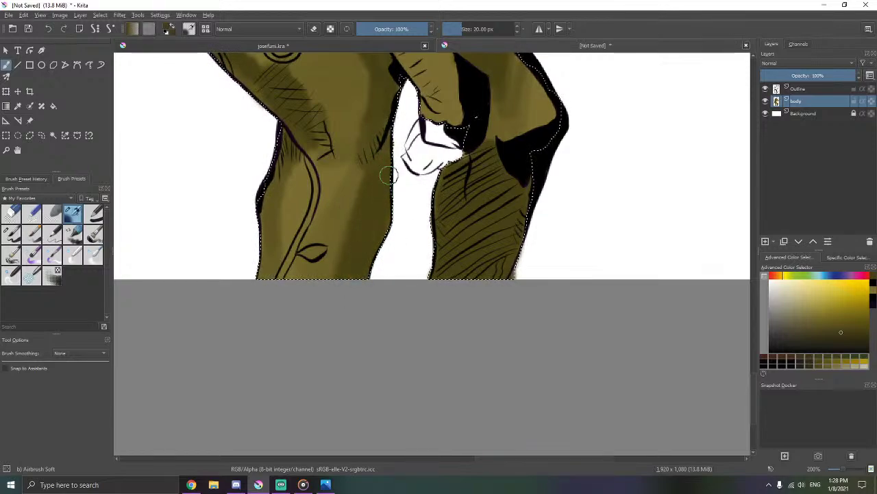
pyautogui.click(94, 254)
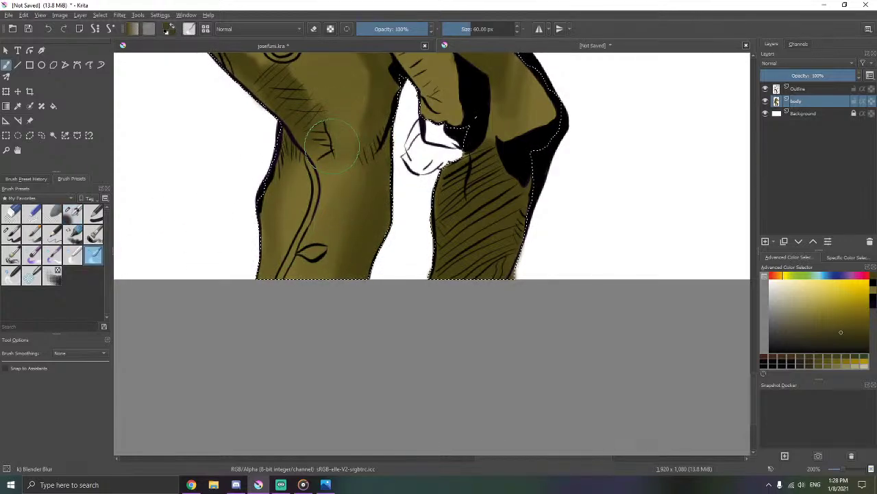
pyautogui.moveTo(327, 135); pyautogui.dragTo(297, 207)
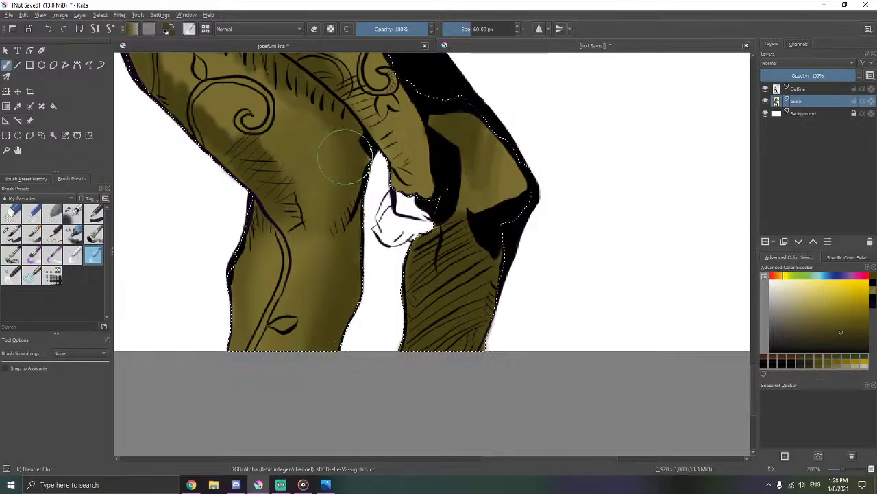
pyautogui.moveTo(371, 149); pyautogui.dragTo(369, 162)
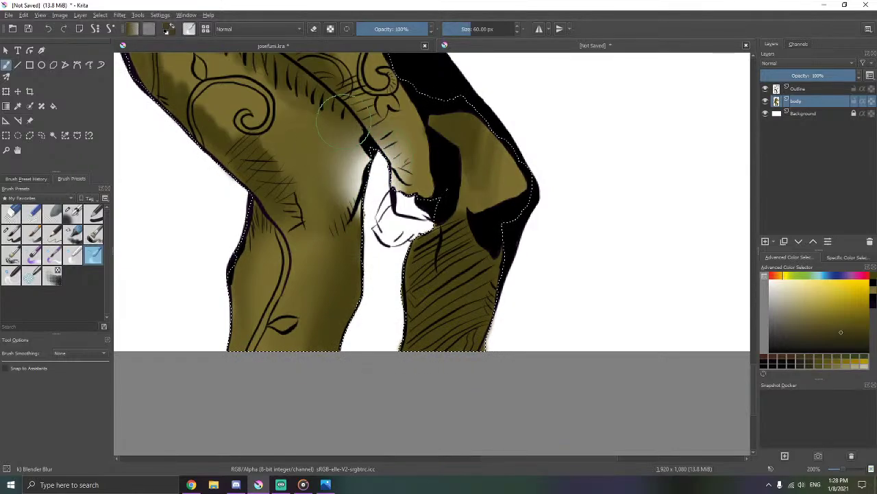
pyautogui.moveTo(344, 121)
pyautogui.mouseDown()
pyautogui.moveTo(302, 134)
pyautogui.moveTo(332, 227)
pyautogui.mouseUp()
pyautogui.hotkey('ctrl', 'z')
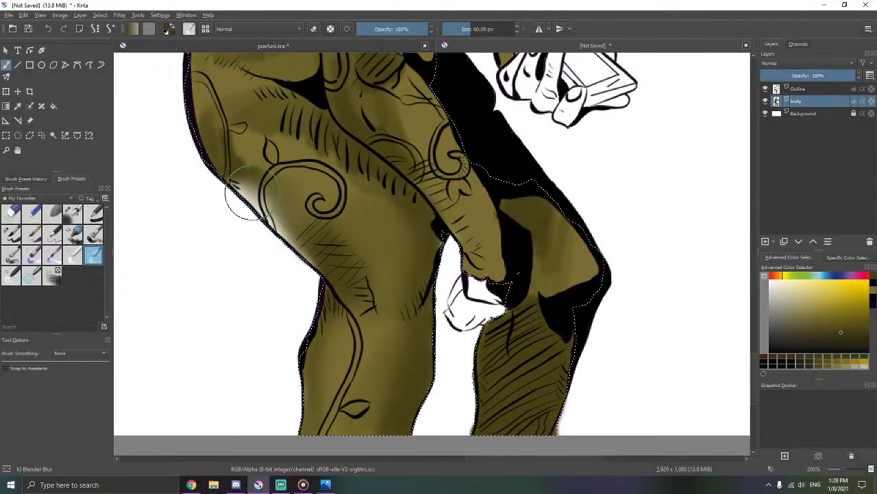
# - Try to blend the shading along the thigh's back edge beside the spiral, switching between Blender Blur and Blender Basic
pyautogui.moveTo(302, 264)
pyautogui.mouseDown()
pyautogui.moveTo(334, 154)
pyautogui.moveTo(293, 207)
pyautogui.mouseUp()
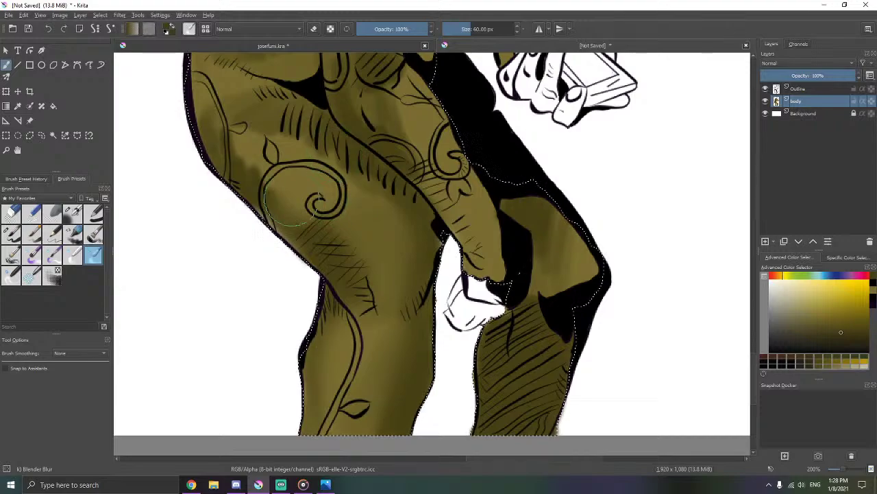
pyautogui.click(74, 255)
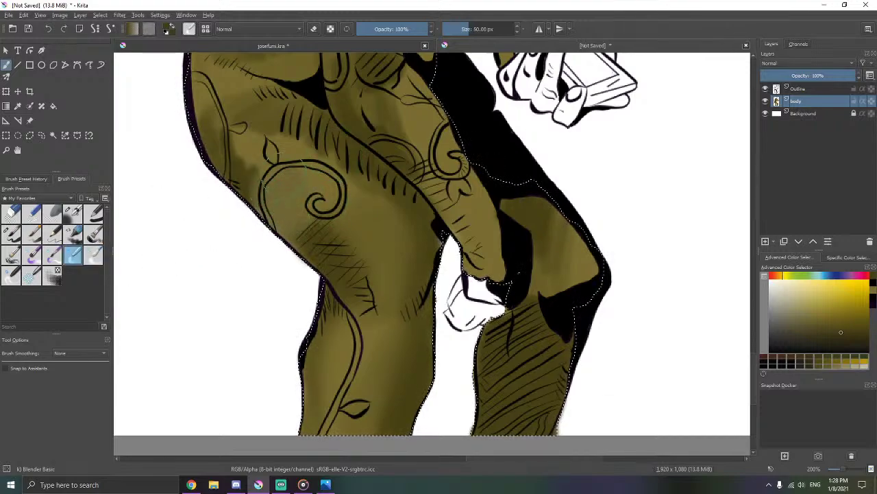
pyautogui.click(94, 255)
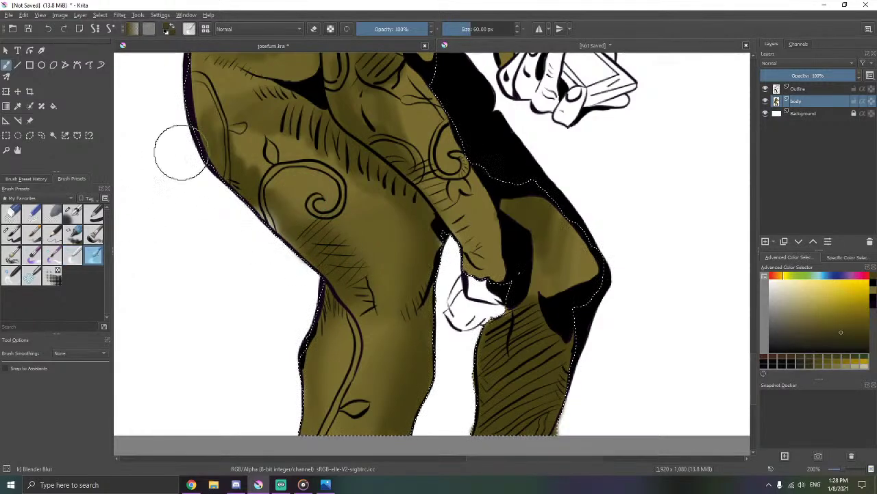
# - Reduce the blur brush to 30 px, undo the previous blurs and soften the thigh's shading around the crosshatching and below the upper hatch marks
pyautogui.click(497, 29)
pyautogui.press('Return')
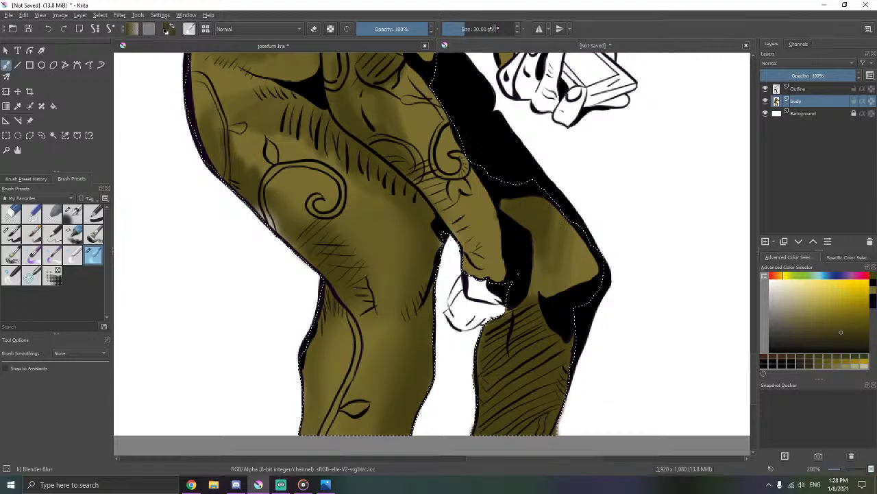
pyautogui.scroll(2, 283, 233)
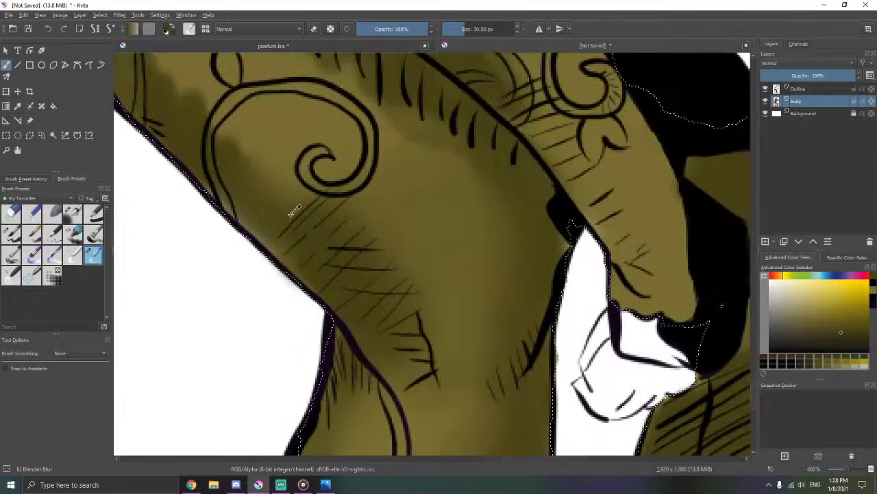
pyautogui.hotkey('ctrl', 'z')
pyautogui.hotkey('ctrl', 'z')
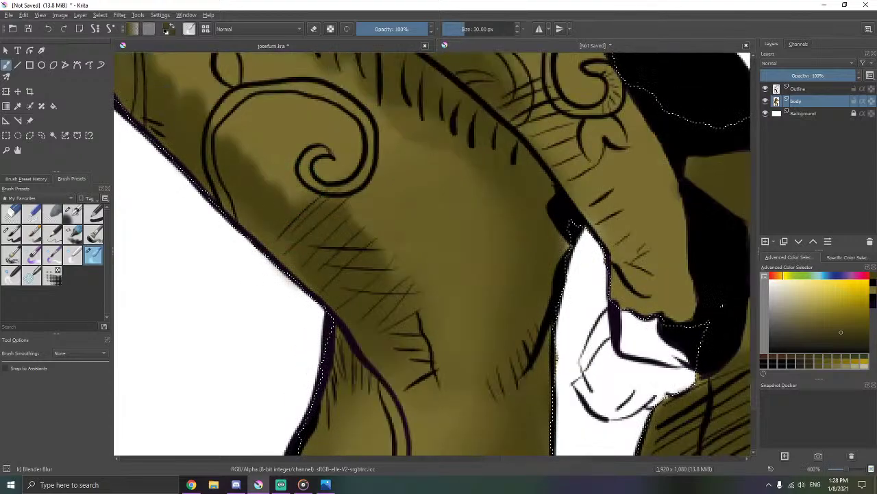
pyautogui.moveTo(391, 261)
pyautogui.mouseDown()
pyautogui.moveTo(417, 290)
pyautogui.moveTo(363, 221)
pyautogui.moveTo(389, 334)
pyautogui.moveTo(384, 356)
pyautogui.mouseUp()
pyautogui.moveTo(487, 180)
pyautogui.mouseDown()
pyautogui.moveTo(530, 223)
pyautogui.moveTo(543, 253)
pyautogui.moveTo(549, 244)
pyautogui.moveTo(534, 247)
pyautogui.moveTo(480, 217)
pyautogui.moveTo(457, 227)
pyautogui.mouseUp()
# - Deepen the inner thigh shading with Airbrush Soft, and blur the shading edges around the thigh's spiral and leaf with Blender Blur
pyautogui.click(77, 210)
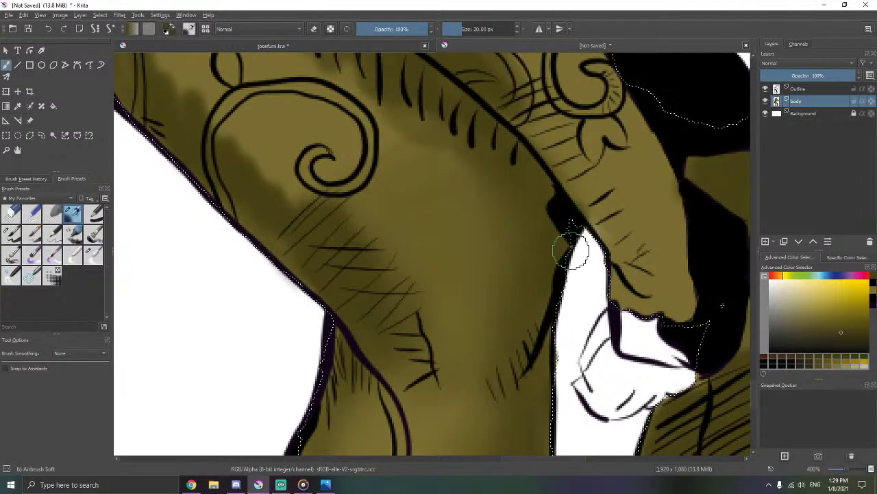
pyautogui.moveTo(573, 206); pyautogui.dragTo(613, 224)
pyautogui.moveTo(412, 94); pyautogui.dragTo(478, 198)
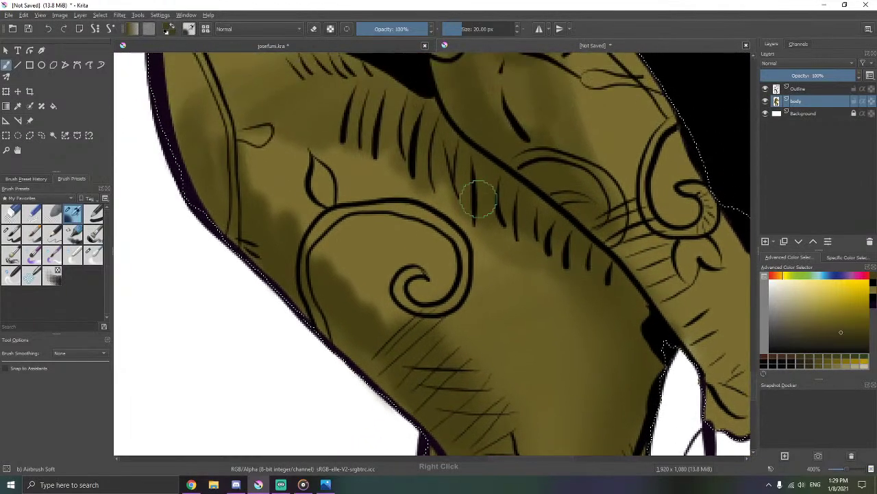
pyautogui.click(93, 254)
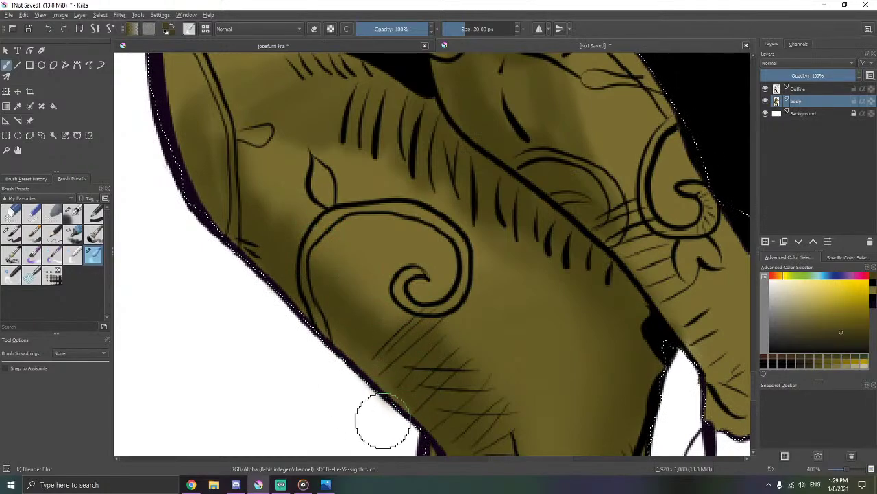
# - Switch back to the soft airbrush and darken the olive along the thigh's back edge and the hip strip behind the vine
pyautogui.press('/')
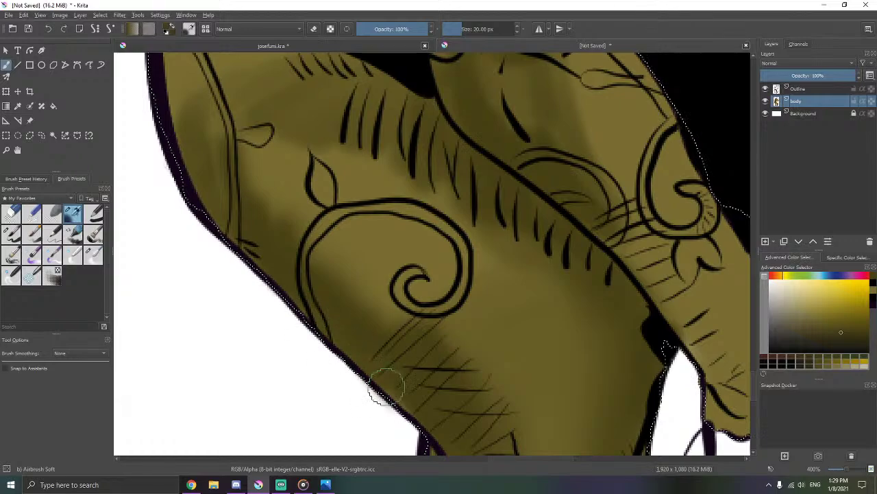
pyautogui.moveTo(338, 328); pyautogui.dragTo(404, 407)
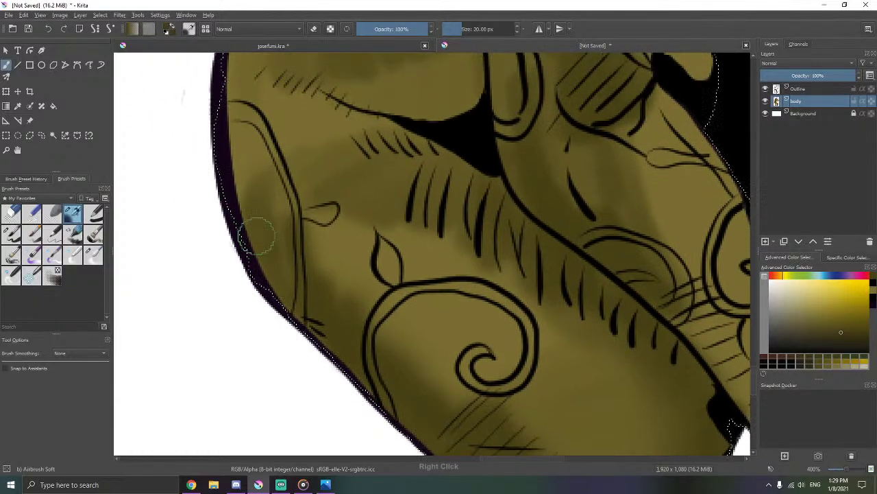
pyautogui.moveTo(257, 236)
pyautogui.mouseDown()
pyautogui.moveTo(233, 176)
pyautogui.moveTo(304, 322)
pyautogui.mouseUp()
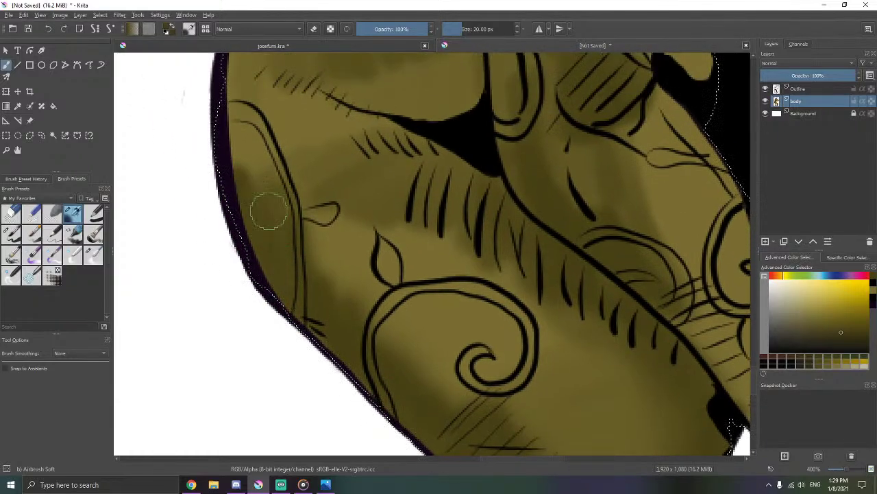
# - Switch to Blender Blur and soften the shading in the hip strip behind the vine and across the hip above the hatch marks
pyautogui.press('/')
pyautogui.moveTo(272, 229)
pyautogui.mouseDown()
pyautogui.moveTo(290, 194)
pyautogui.moveTo(307, 231)
pyautogui.mouseUp()
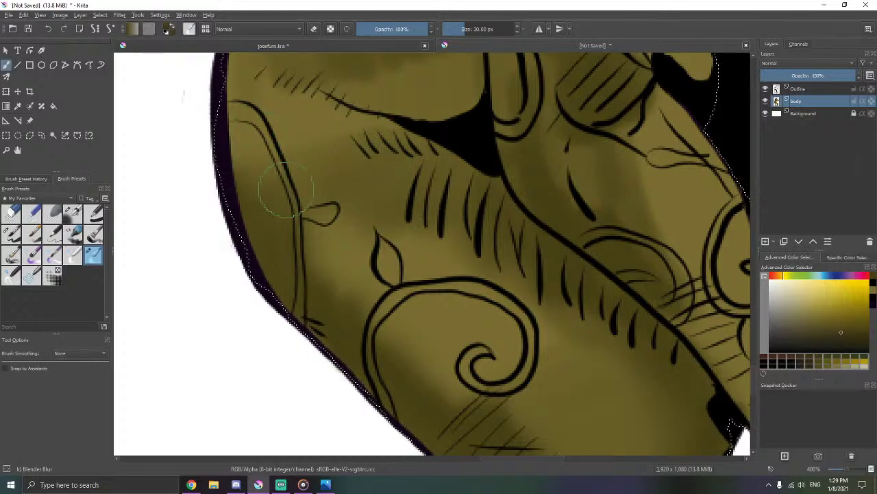
pyautogui.moveTo(286, 189)
pyautogui.mouseDown()
pyautogui.moveTo(278, 240)
pyautogui.moveTo(273, 210)
pyautogui.moveTo(269, 233)
pyautogui.mouseUp()
pyautogui.moveTo(327, 176); pyautogui.dragTo(295, 286)
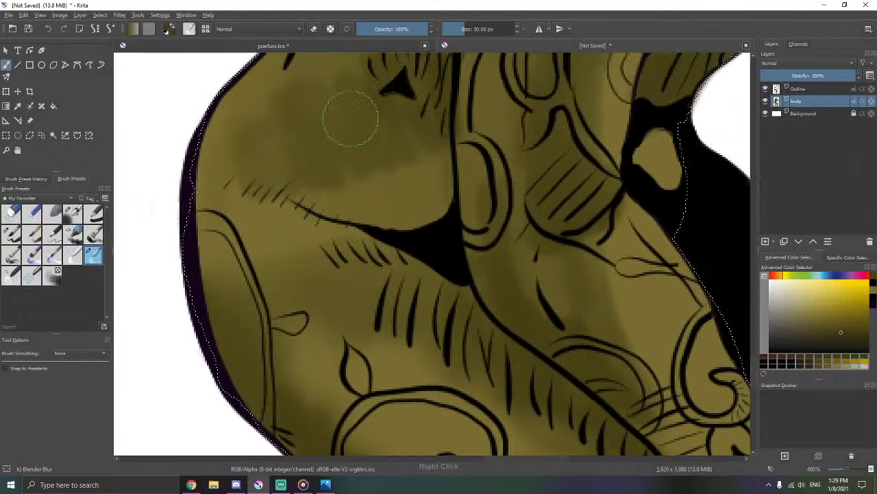
pyautogui.moveTo(350, 118)
pyautogui.mouseDown()
pyautogui.moveTo(353, 161)
pyautogui.moveTo(388, 173)
pyautogui.moveTo(355, 127)
pyautogui.moveTo(285, 99)
pyautogui.mouseUp()
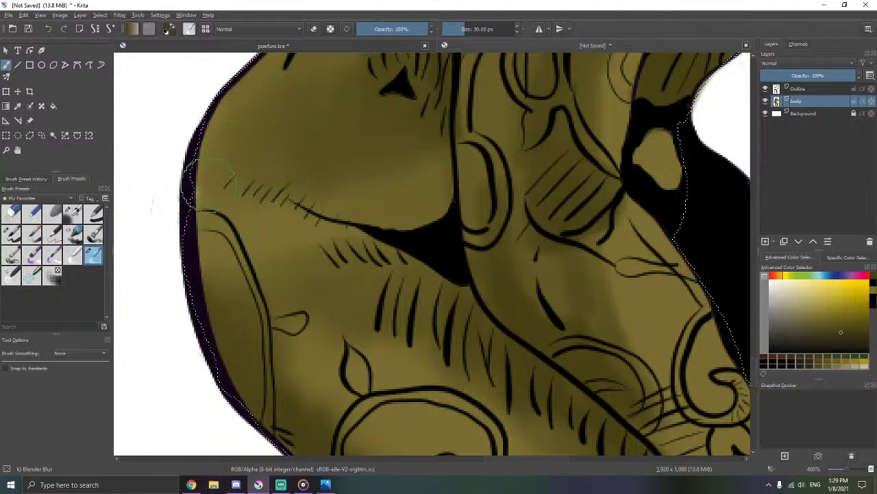
# - Darken the hip's back edge beside the hatching with Airbrush Soft, and blend the hip and waist shading with Blender Blur
pyautogui.click(78, 216)
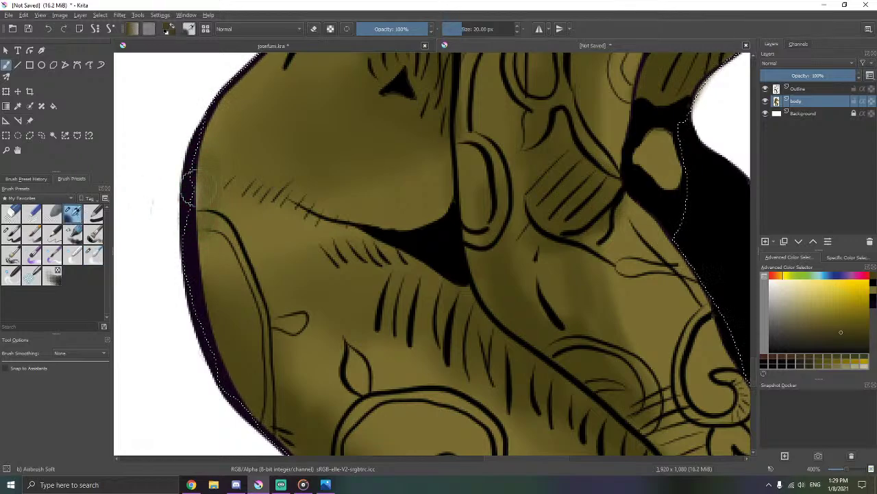
pyautogui.click(93, 255)
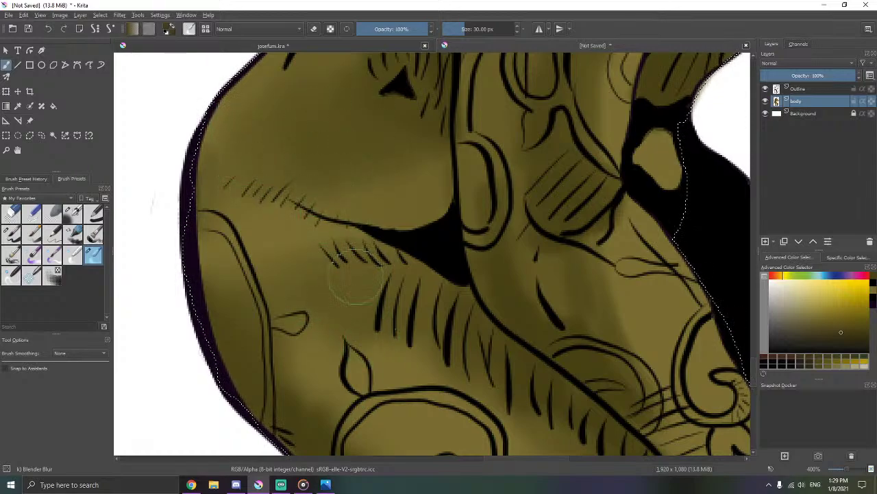
pyautogui.moveTo(419, 151); pyautogui.dragTo(359, 269)
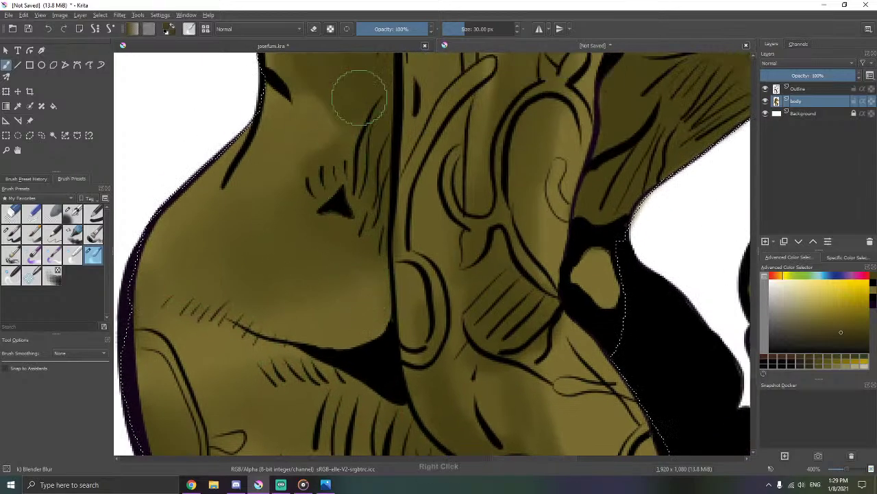
pyautogui.moveTo(359, 97)
pyautogui.mouseDown()
pyautogui.moveTo(347, 154)
pyautogui.moveTo(302, 232)
pyautogui.moveTo(359, 150)
pyautogui.moveTo(343, 264)
pyautogui.moveTo(347, 380)
pyautogui.mouseUp()
pyautogui.moveTo(329, 135)
pyautogui.mouseDown()
pyautogui.moveTo(320, 146)
pyautogui.moveTo(314, 205)
pyautogui.mouseUp()
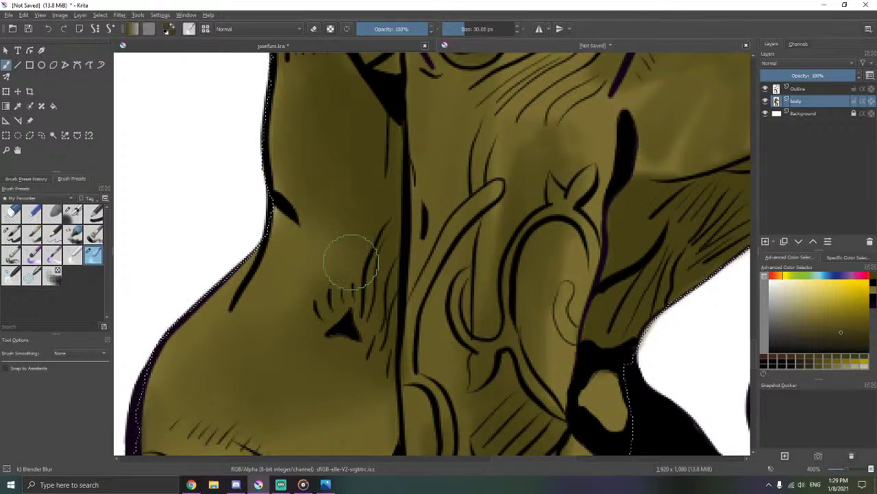
pyautogui.press('e')
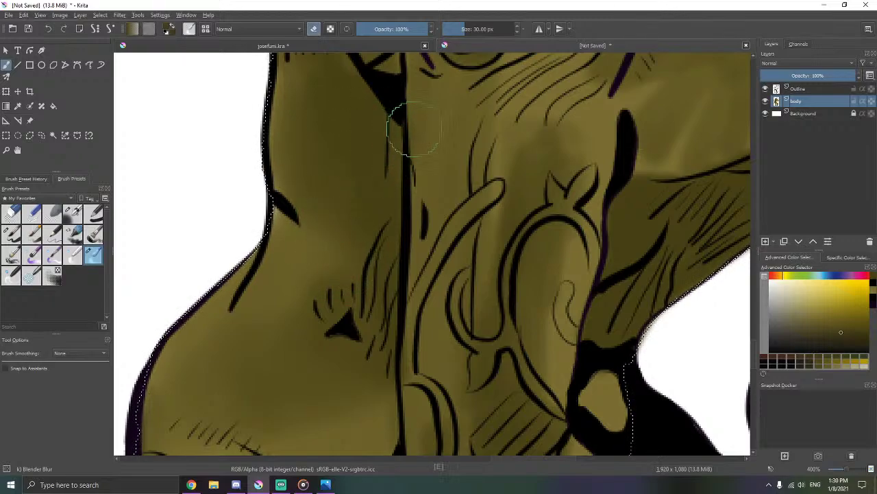
pyautogui.rightClick(374, 149)
pyautogui.click(431, 166)
pyautogui.press('b')
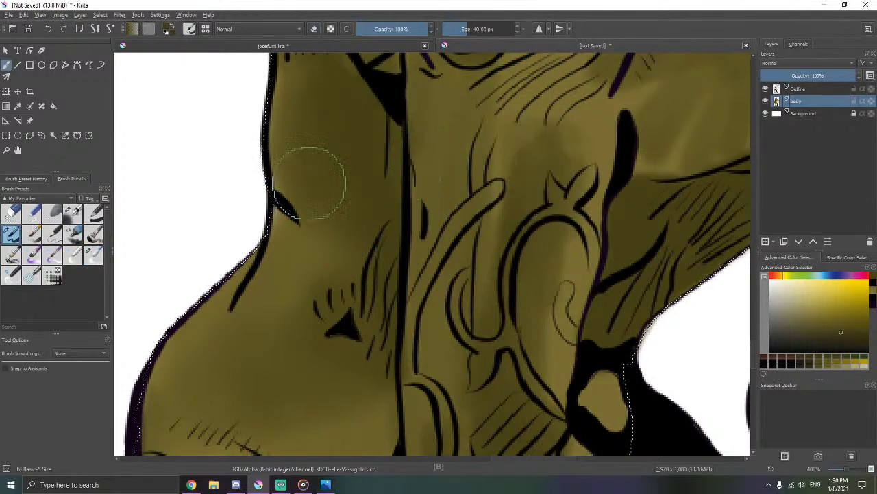
pyautogui.click(93, 255)
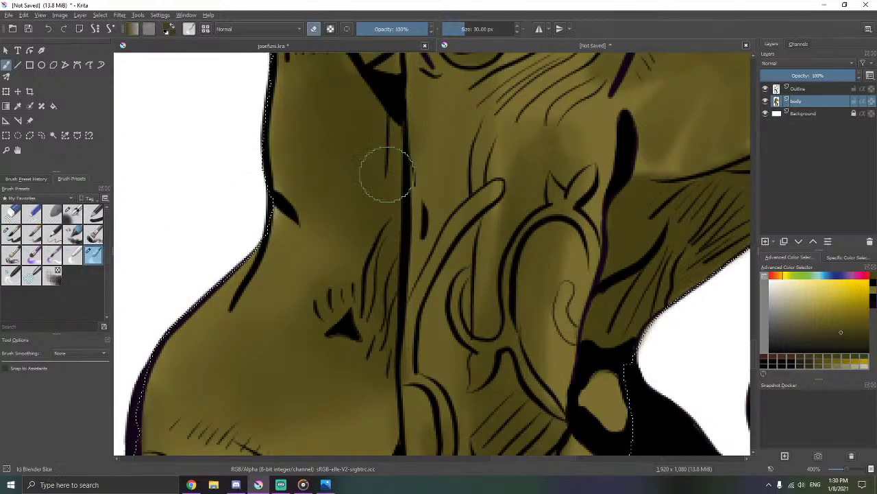
pyautogui.press('e')
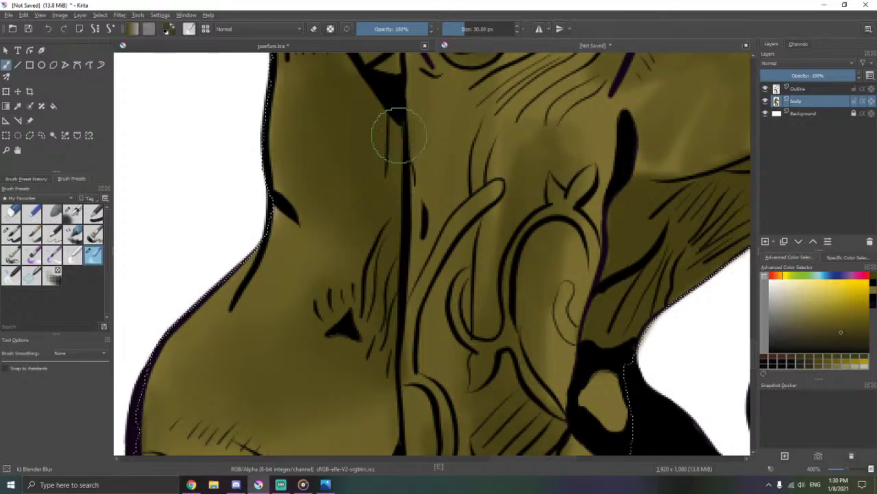
# - Shade the back edge below the hatch marks with Airbrush Soft, and blend the upper back up to the shoulder with Blender Blur
pyautogui.moveTo(405, 150); pyautogui.dragTo(403, 262)
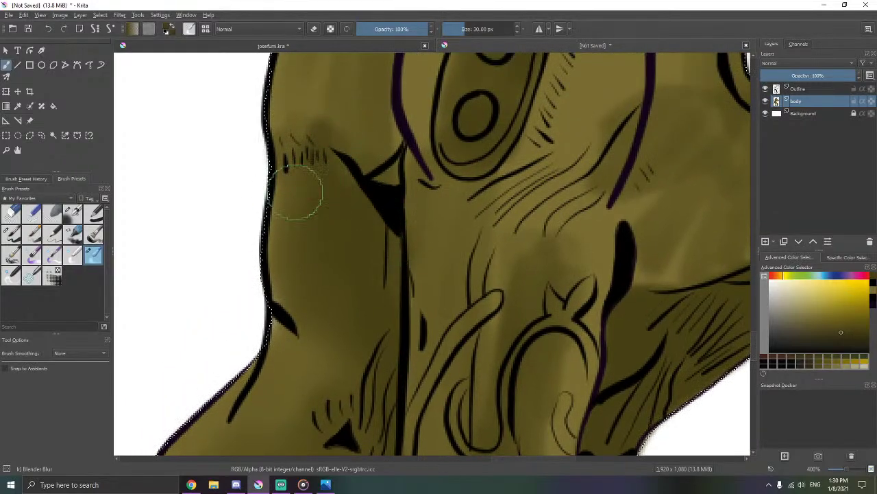
pyautogui.click(72, 212)
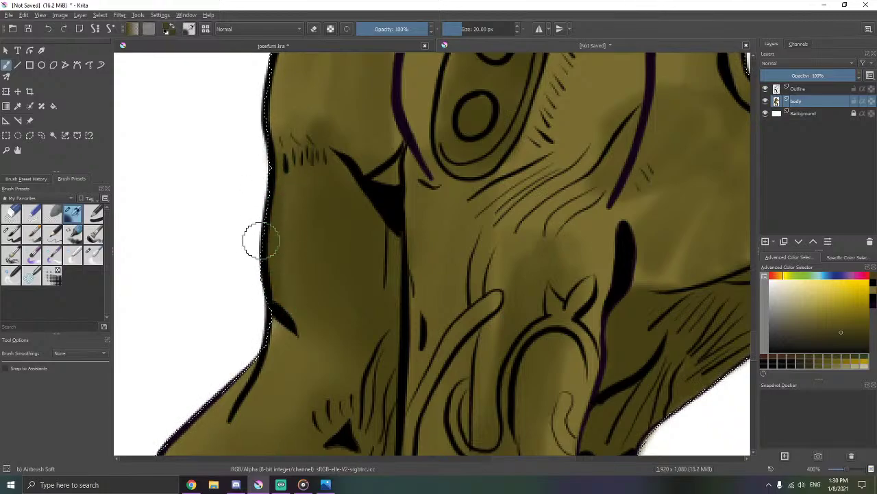
pyautogui.click(93, 254)
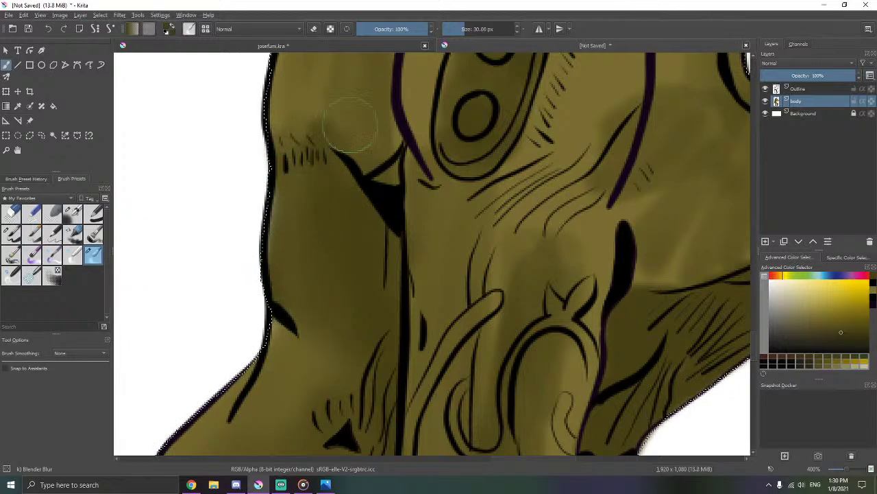
pyautogui.moveTo(339, 108); pyautogui.dragTo(297, 215)
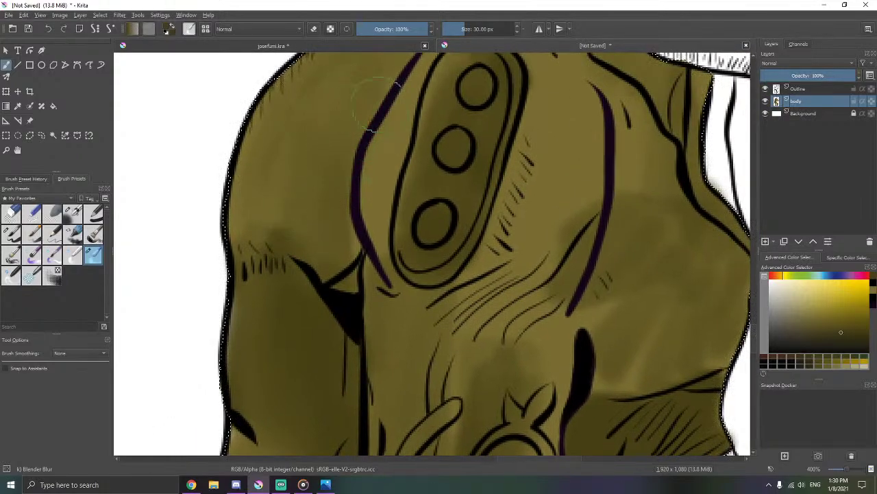
pyautogui.scroll(3, 374, 106)
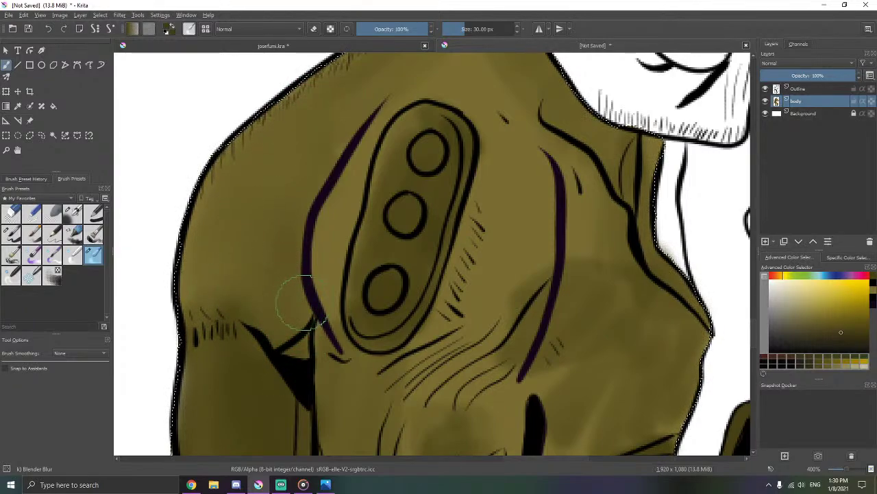
pyautogui.moveTo(324, 196); pyautogui.dragTo(282, 263)
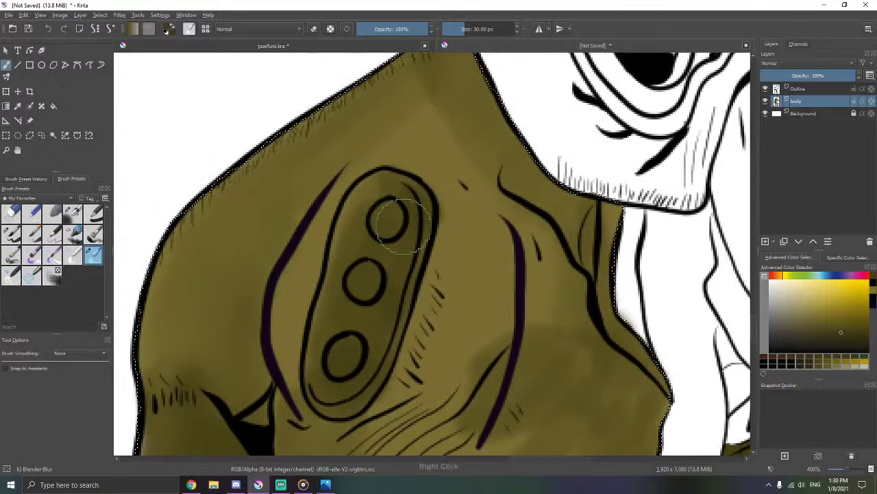
# - Blur the shading along the top of the shoulder and down the collar beside the three-button patch
pyautogui.scroll(-5, 408, 233)
pyautogui.scroll(4, 442, 249)
pyautogui.scroll(2, 421, 202)
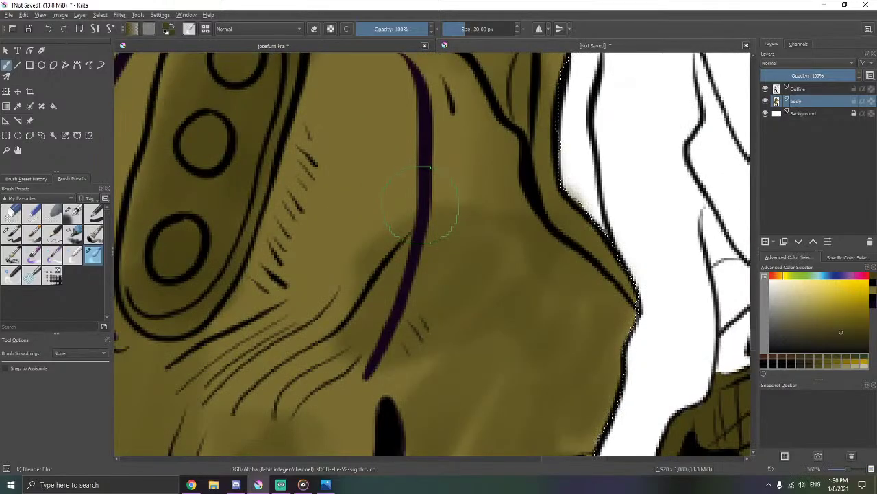
pyautogui.scroll(-2, 375, 336)
pyautogui.moveTo(388, 325); pyautogui.dragTo(386, 256)
pyautogui.scroll(-4, 427, 313)
pyautogui.moveTo(343, 68); pyautogui.dragTo(365, 276)
pyautogui.scroll(2, 327, 231)
pyautogui.moveTo(350, 201); pyautogui.dragTo(478, 388)
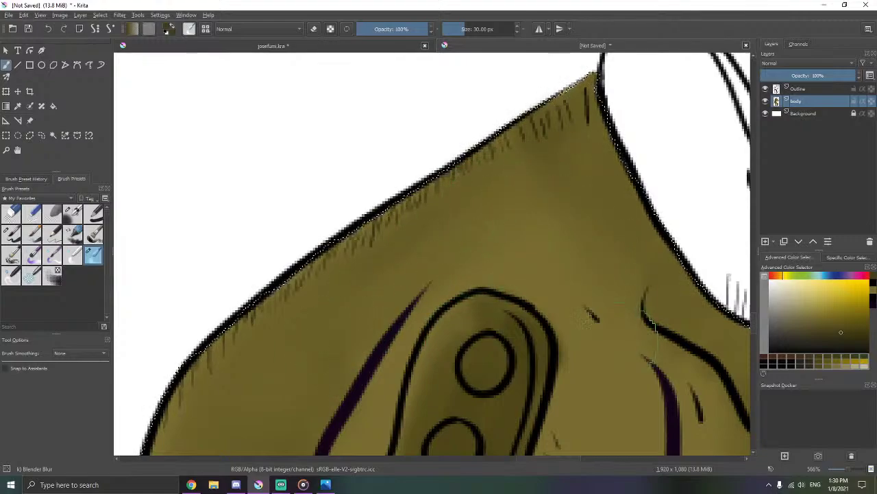
pyautogui.moveTo(593, 283); pyautogui.dragTo(375, 260)
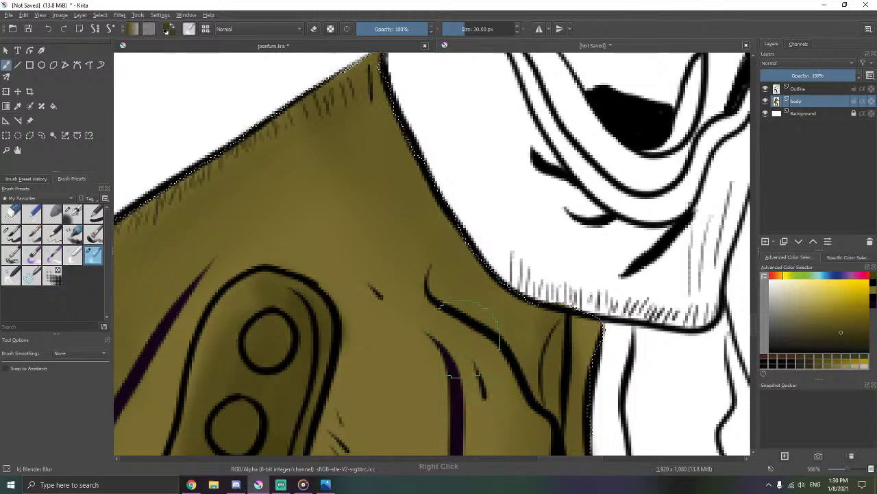
pyautogui.moveTo(471, 338); pyautogui.dragTo(473, 138)
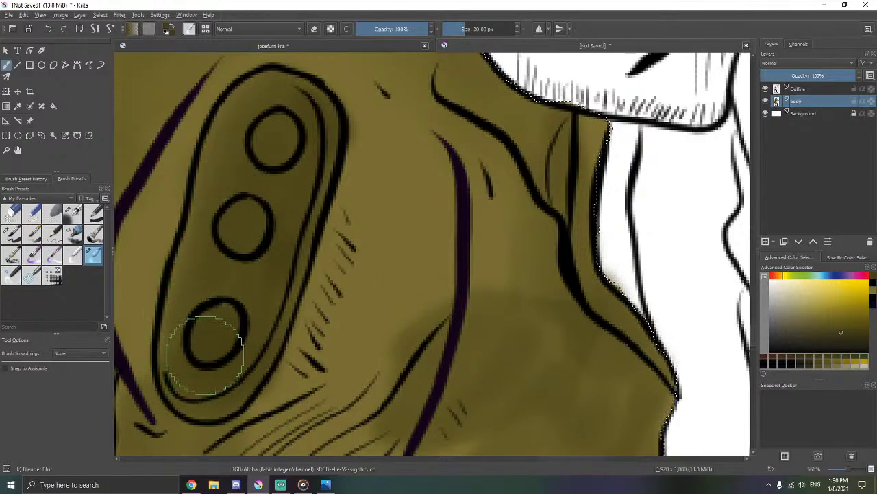
# - Blur the dark chest patch and its light streaks between the lapel line and the lower fold with Blender Blur
pyautogui.moveTo(434, 297)
pyautogui.mouseDown()
pyautogui.moveTo(399, 197)
pyautogui.moveTo(377, 200)
pyautogui.mouseUp()
pyautogui.moveTo(435, 240)
pyautogui.mouseDown()
pyautogui.moveTo(479, 327)
pyautogui.moveTo(468, 310)
pyautogui.moveTo(420, 287)
pyautogui.moveTo(402, 215)
pyautogui.mouseUp()
pyautogui.moveTo(453, 337); pyautogui.dragTo(460, 228)
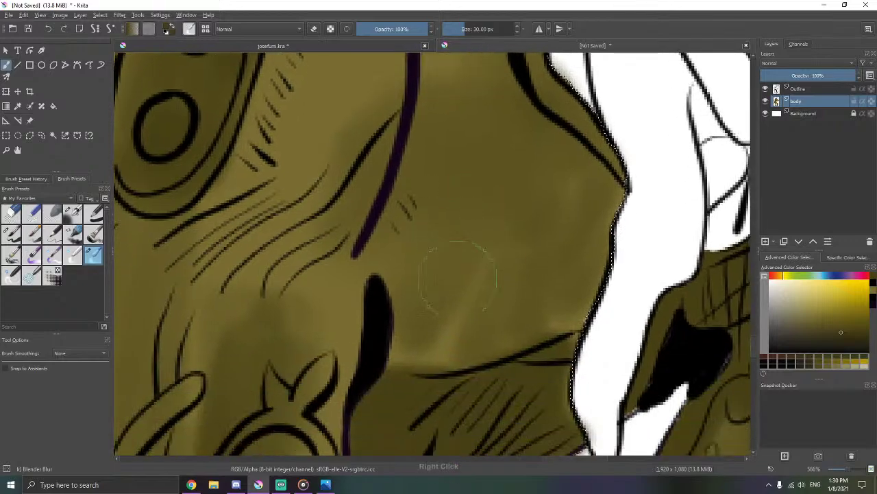
pyautogui.moveTo(576, 192)
pyautogui.mouseDown()
pyautogui.moveTo(589, 208)
pyautogui.moveTo(555, 226)
pyautogui.mouseUp()
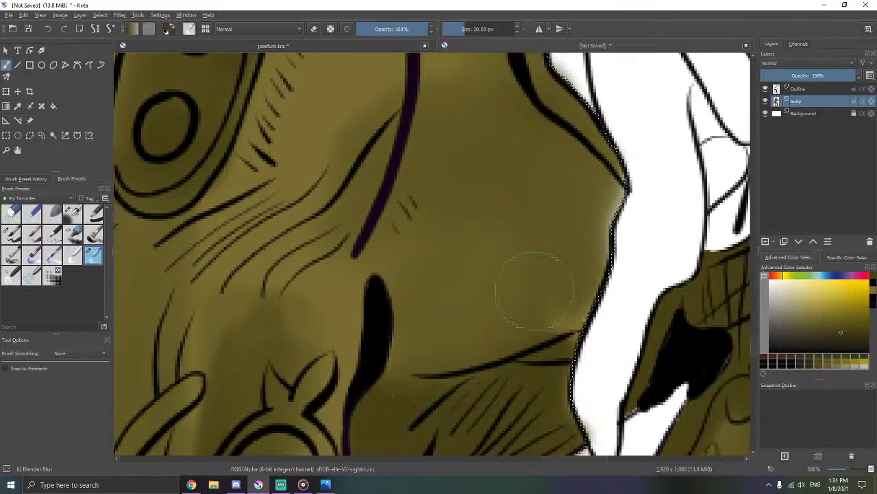
# - Undo the trim to selection and clear the active selection around the suit
pyautogui.scroll(-3, 483, 300)
pyautogui.moveTo(458, 293); pyautogui.dragTo(386, 119)
pyautogui.moveTo(498, 164); pyautogui.dragTo(421, 227)
pyautogui.scroll(1, 423, 230)
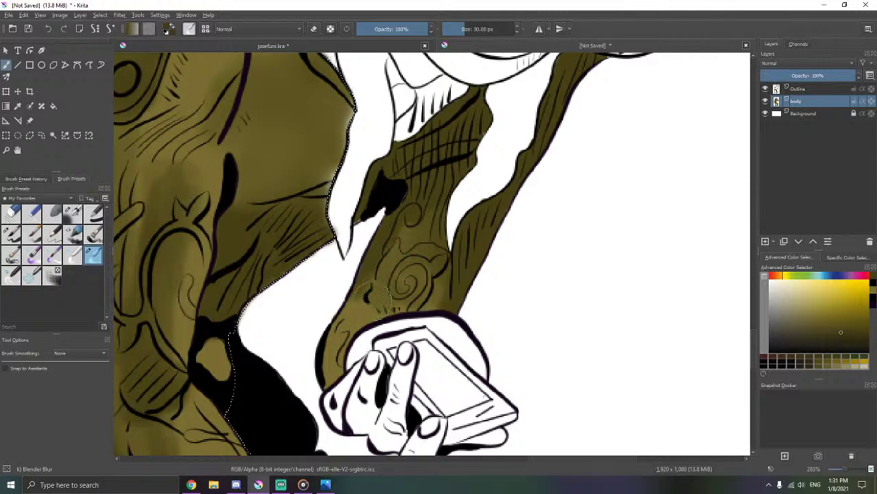
pyautogui.moveTo(380, 263); pyautogui.dragTo(469, 120)
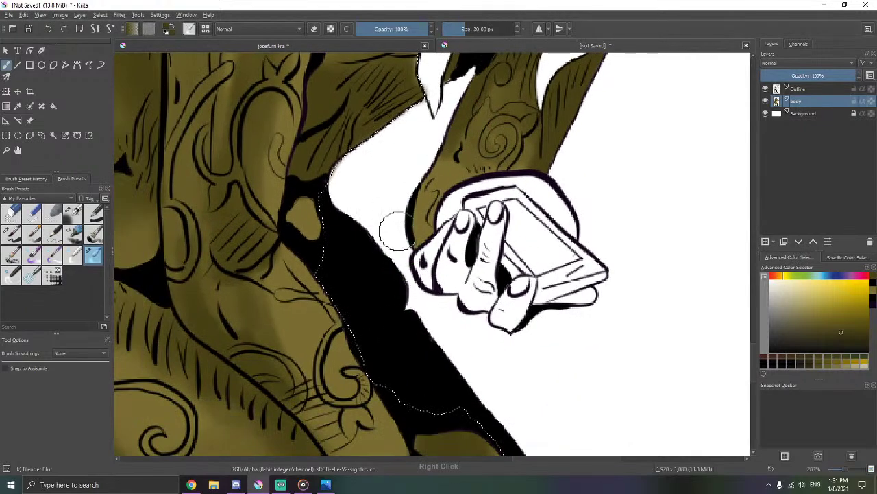
pyautogui.click(54, 135)
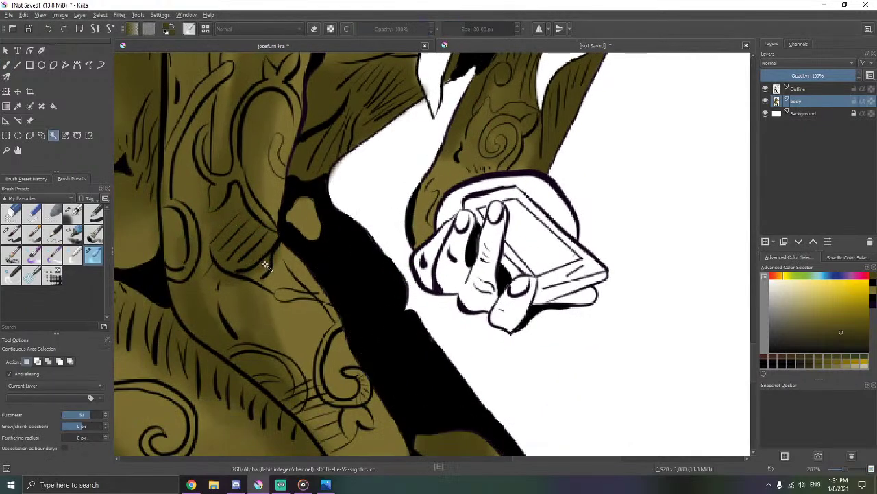
pyautogui.press('e')
pyautogui.rightClick(271, 264)
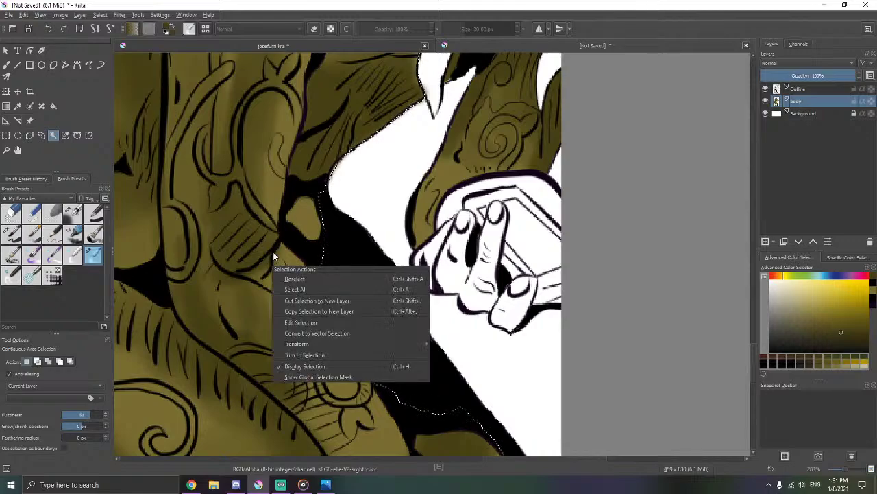
pyautogui.press('Escape')
pyautogui.hotkey('ctrl', 'z')
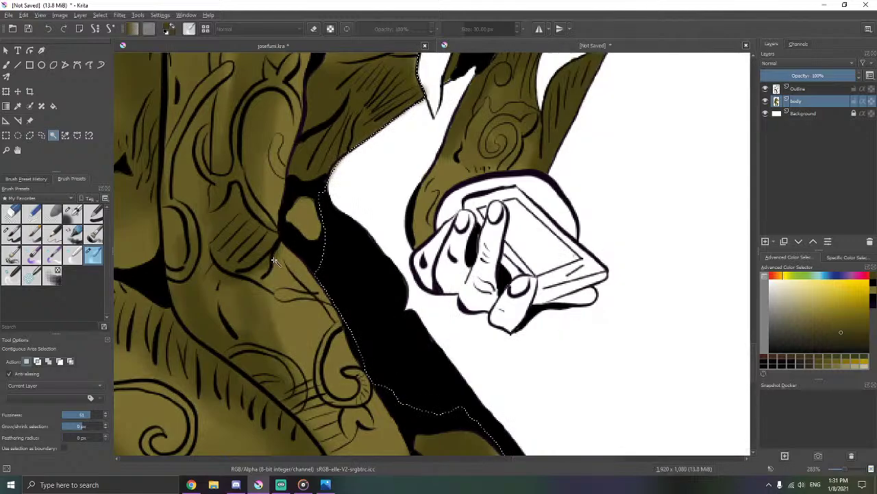
pyautogui.rightClick(278, 261)
pyautogui.click(305, 275)
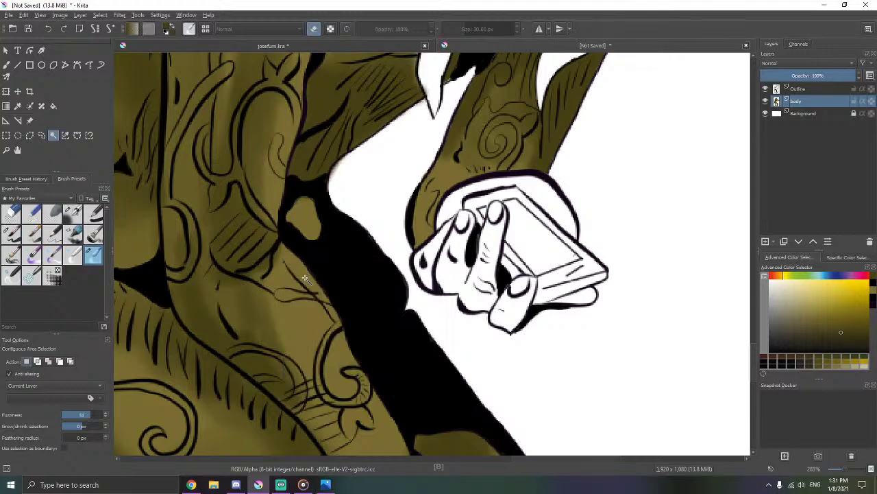
# - Return to the brush and blur the chest's outer edge beside the hanging white strip with the 30 px Blender Blur
pyautogui.scroll(-3, 299, 262)
pyautogui.moveTo(299, 263); pyautogui.dragTo(360, 304)
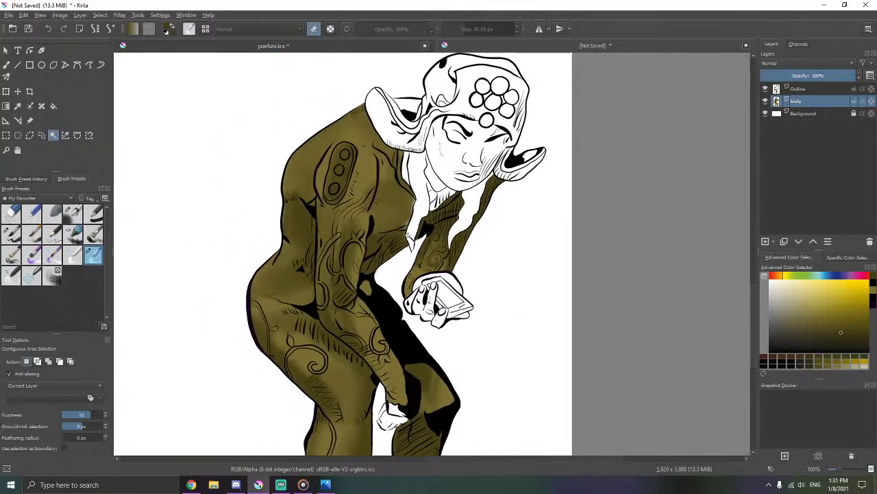
pyautogui.scroll(3, 392, 231)
pyautogui.scroll(2, 348, 217)
pyautogui.click(5, 65)
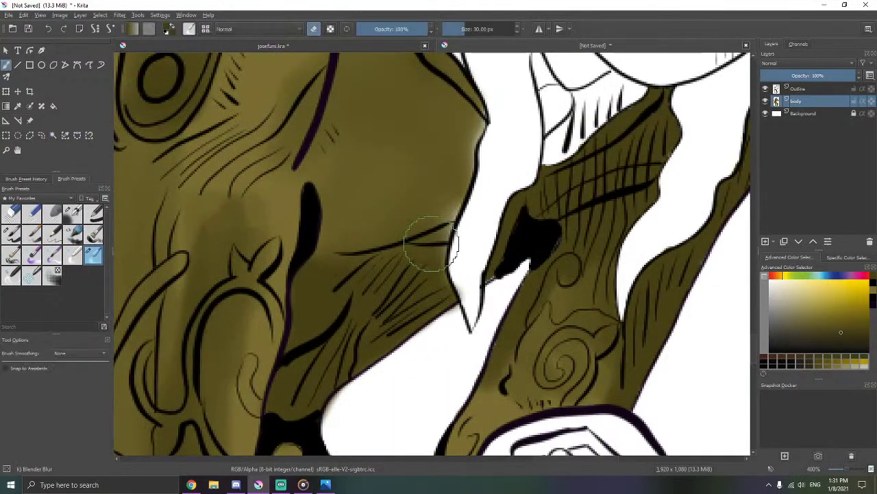
pyautogui.moveTo(433, 239)
pyautogui.mouseDown()
pyautogui.moveTo(474, 238)
pyautogui.moveTo(402, 212)
pyautogui.moveTo(443, 210)
pyautogui.moveTo(422, 199)
pyautogui.moveTo(433, 215)
pyautogui.moveTo(462, 225)
pyautogui.moveTo(460, 258)
pyautogui.moveTo(471, 252)
pyautogui.moveTo(431, 273)
pyautogui.moveTo(432, 299)
pyautogui.mouseUp()
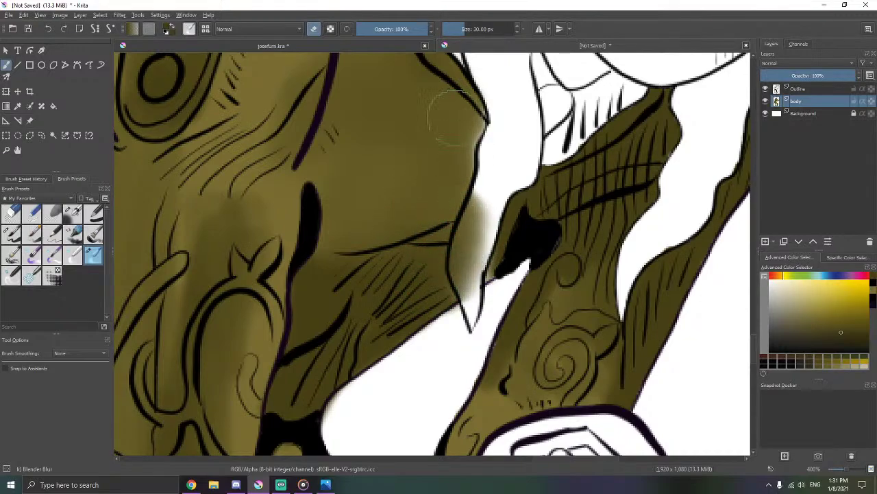
pyautogui.moveTo(480, 113)
pyautogui.mouseDown()
pyautogui.moveTo(495, 149)
pyautogui.moveTo(466, 125)
pyautogui.moveTo(585, 188)
pyautogui.mouseUp()
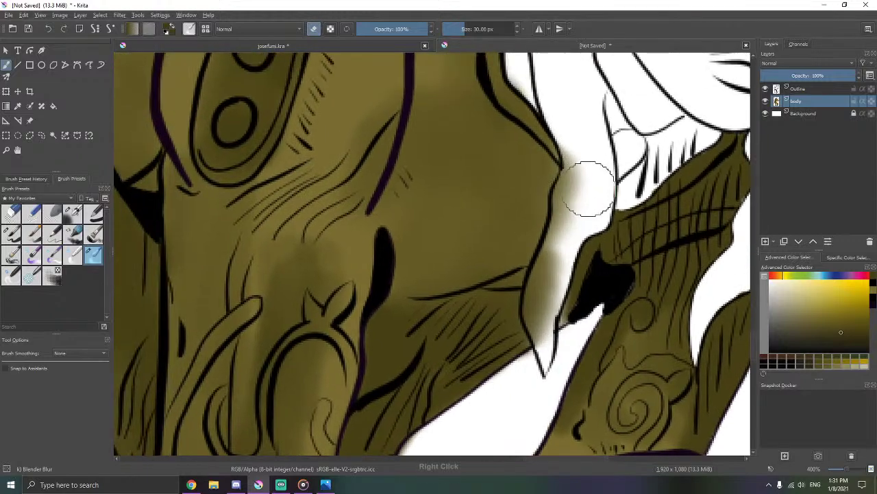
# - Turn eraser mode off and blur the shading on the back sleeve below the shoulder fold with the 30 px Blender Blur
pyautogui.moveTo(412, 167); pyautogui.dragTo(498, 268)
pyautogui.moveTo(376, 173); pyautogui.dragTo(452, 240)
pyautogui.moveTo(396, 160); pyautogui.dragTo(478, 216)
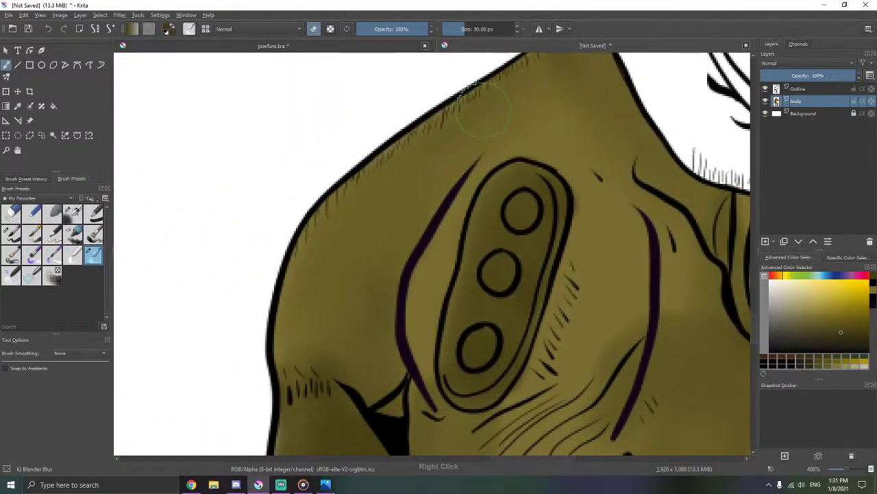
pyautogui.rightClick(415, 292)
pyautogui.press('b')
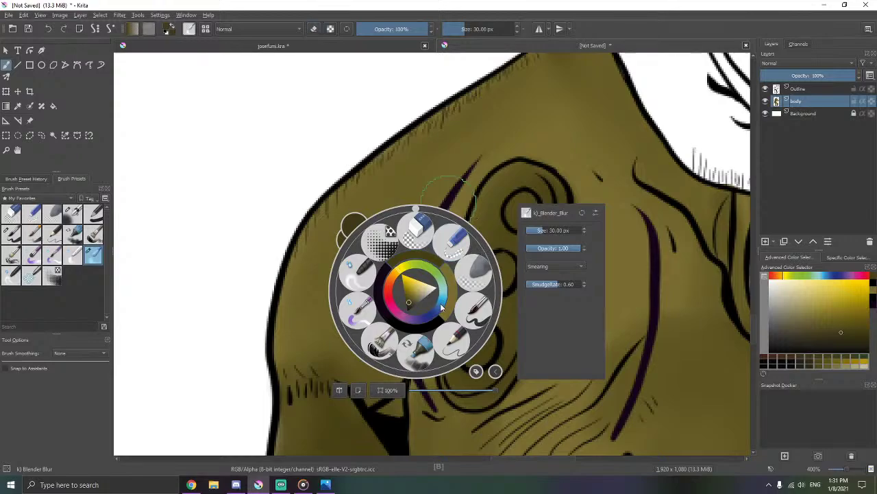
pyautogui.rightClick(436, 261)
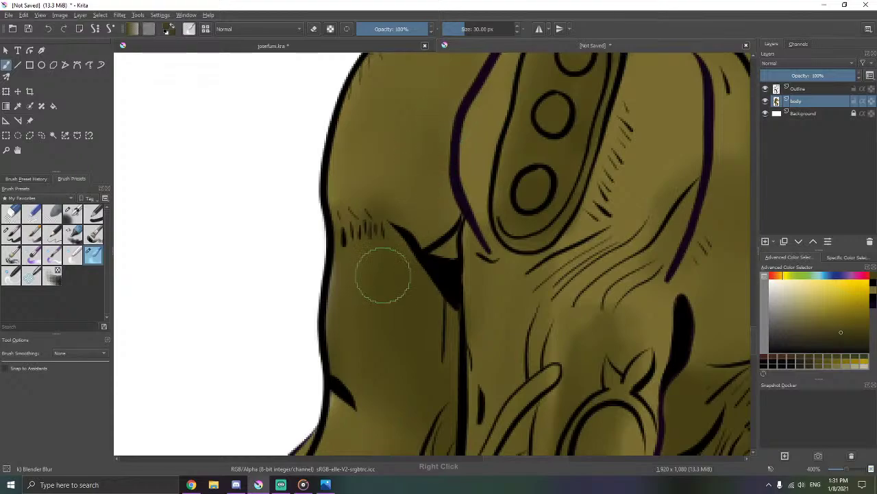
pyautogui.moveTo(383, 276)
pyautogui.mouseDown()
pyautogui.moveTo(322, 315)
pyautogui.moveTo(324, 354)
pyautogui.moveTo(346, 338)
pyautogui.moveTo(355, 356)
pyautogui.moveTo(368, 358)
pyautogui.moveTo(397, 271)
pyautogui.mouseUp()
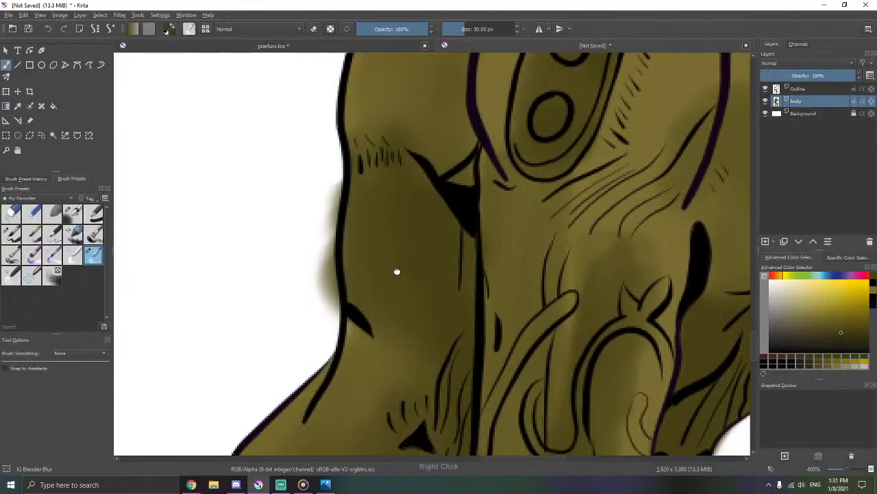
# - Blur the shading along the patterned forearm sleeve and the neighbouring thigh down to the gap beside the wrist
pyautogui.scroll(-1, 397, 271)
pyautogui.scroll(-2, 396, 210)
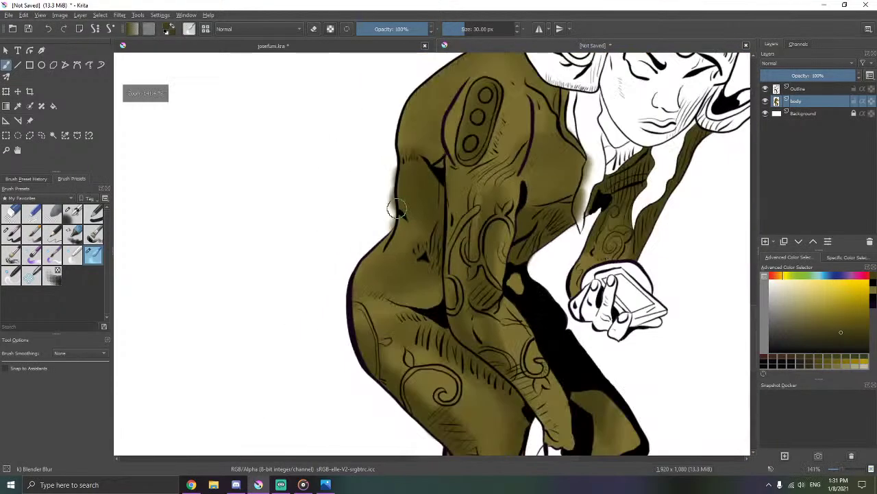
pyautogui.scroll(2, 396, 209)
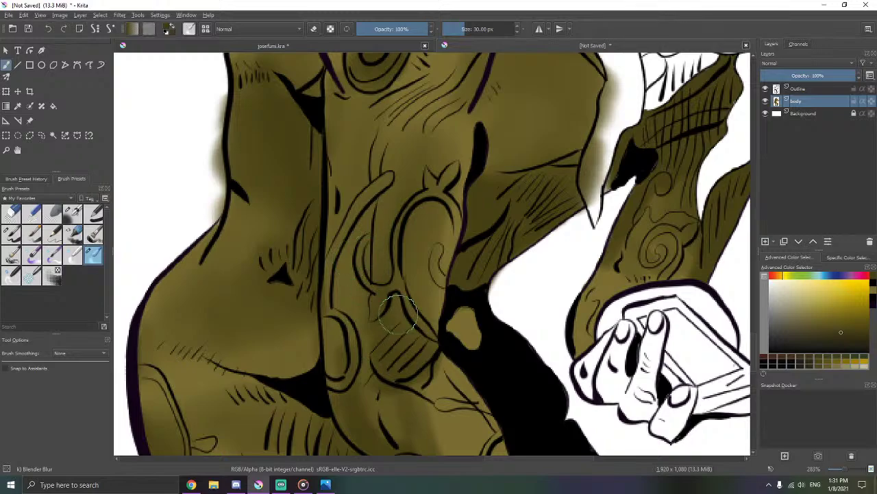
pyautogui.moveTo(400, 311); pyautogui.dragTo(409, 131)
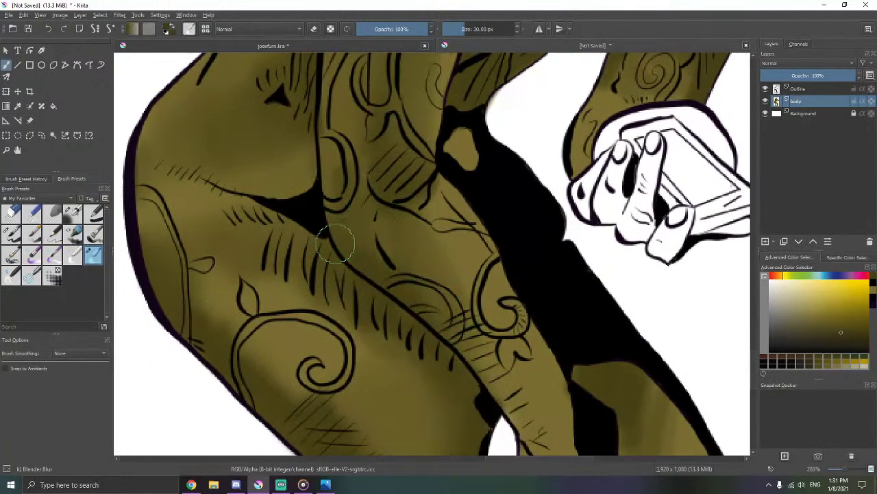
pyautogui.moveTo(334, 243)
pyautogui.mouseDown()
pyautogui.moveTo(346, 220)
pyautogui.moveTo(327, 205)
pyautogui.mouseUp()
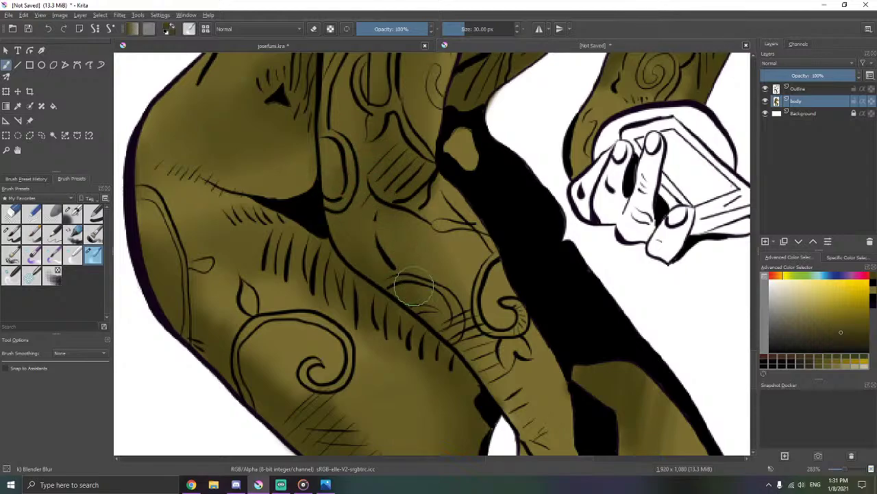
pyautogui.moveTo(478, 364); pyautogui.dragTo(458, 216)
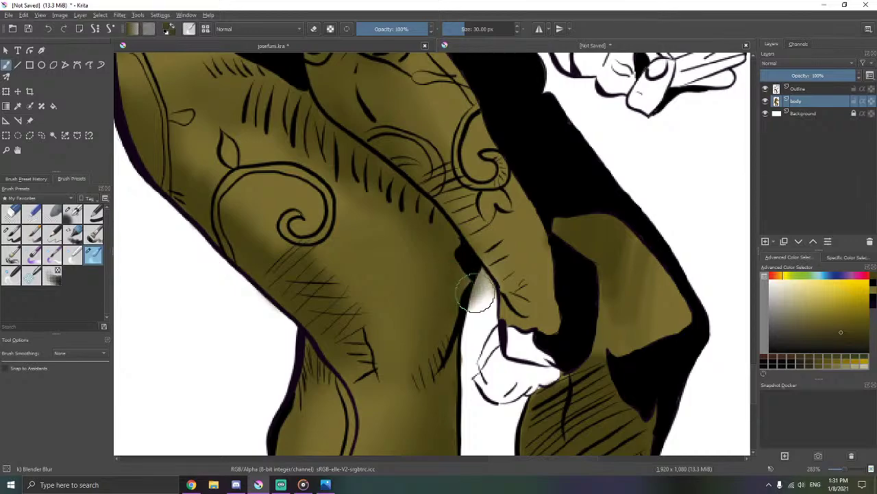
# - Blur the dark streaks in the bent knee patch and the shading at the top of the hatched lower leg
pyautogui.rightClick(541, 340)
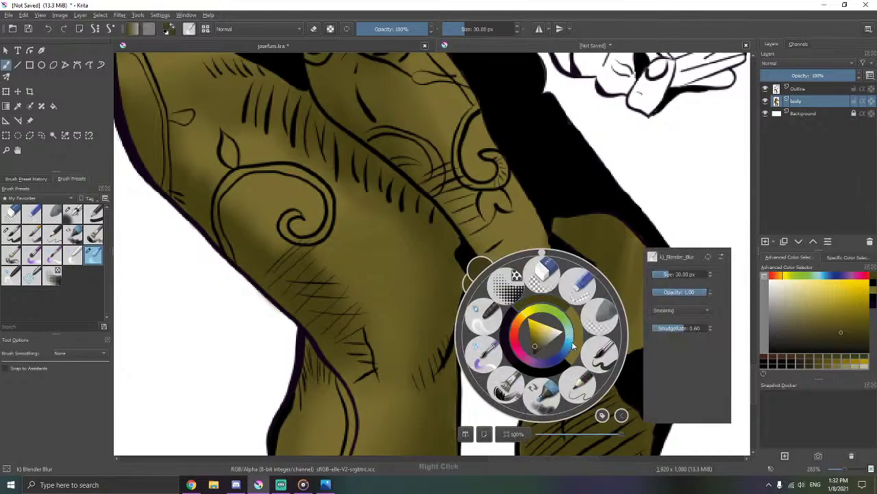
pyautogui.rightClick(555, 298)
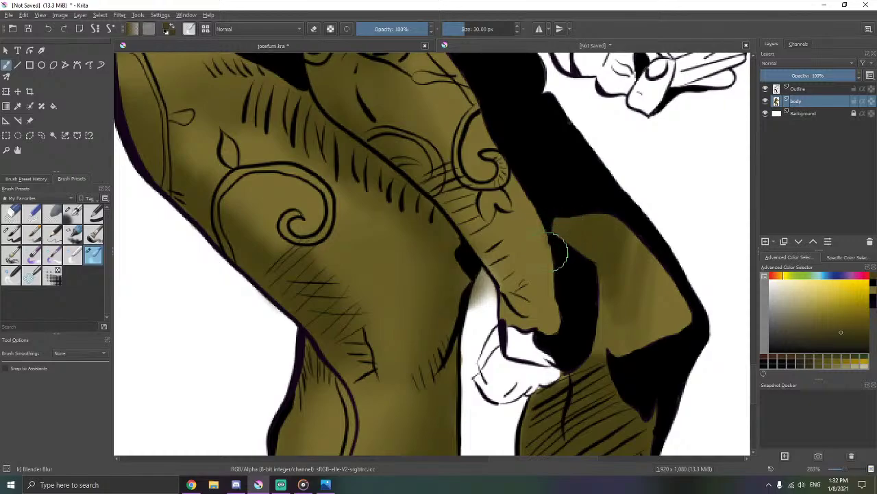
pyautogui.moveTo(621, 310)
pyautogui.mouseDown()
pyautogui.moveTo(532, 260)
pyautogui.moveTo(571, 218)
pyautogui.moveTo(544, 207)
pyautogui.moveTo(520, 262)
pyautogui.moveTo(553, 212)
pyautogui.moveTo(551, 295)
pyautogui.moveTo(533, 211)
pyautogui.moveTo(556, 190)
pyautogui.mouseUp()
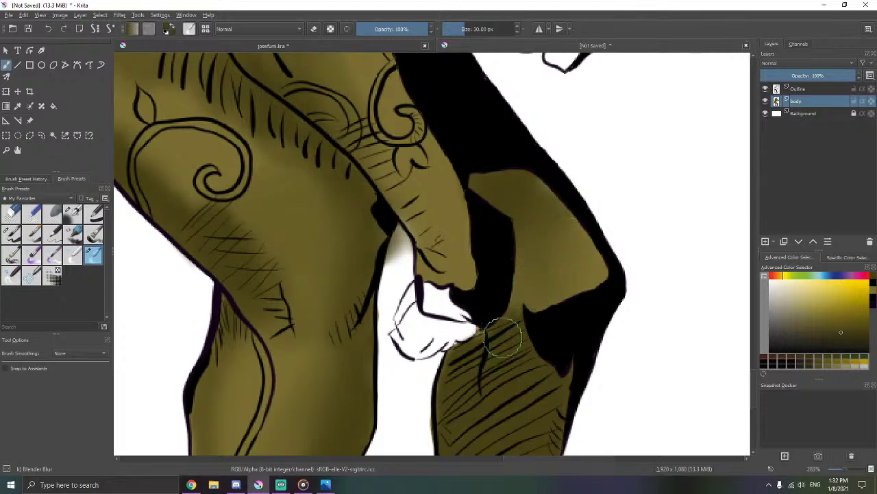
pyautogui.moveTo(503, 336)
pyautogui.mouseDown()
pyautogui.moveTo(486, 333)
pyautogui.moveTo(466, 355)
pyautogui.mouseUp()
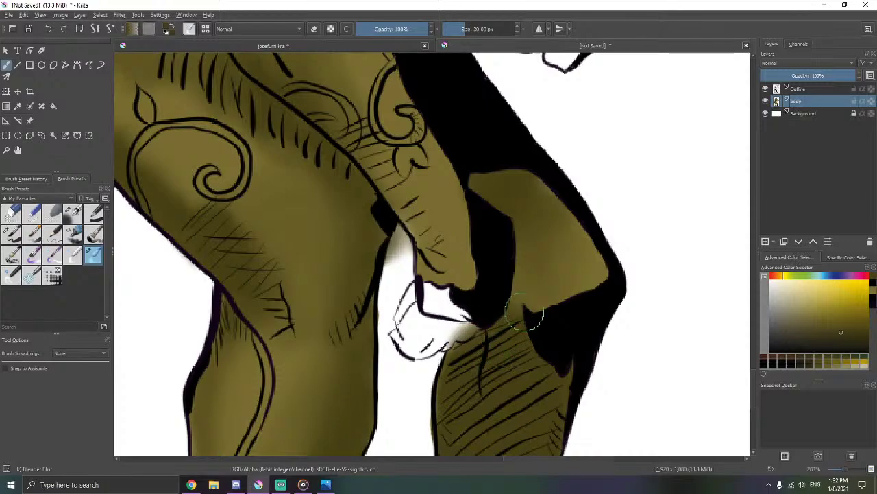
# - Try blurring the narrow section of the far sleeve, and take the blur back
pyautogui.scroll(-4, 526, 258)
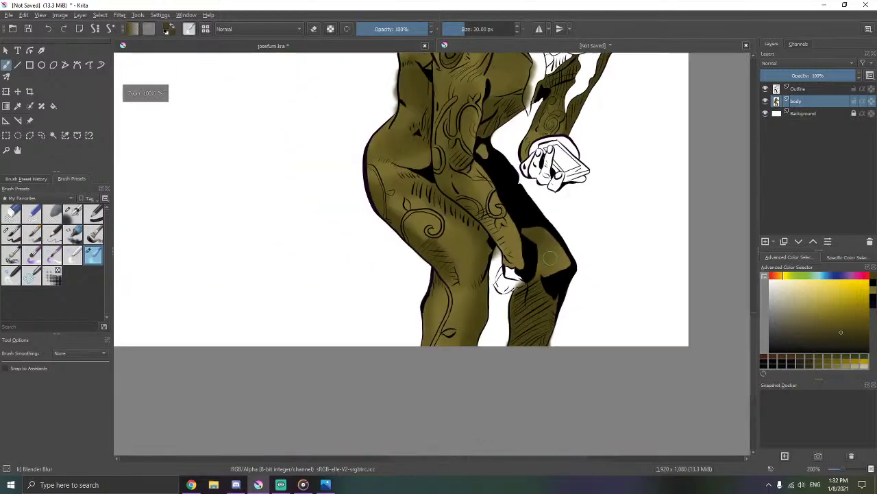
pyautogui.moveTo(583, 162); pyautogui.dragTo(517, 281)
pyautogui.scroll(5, 517, 281)
pyautogui.scroll(2, 516, 281)
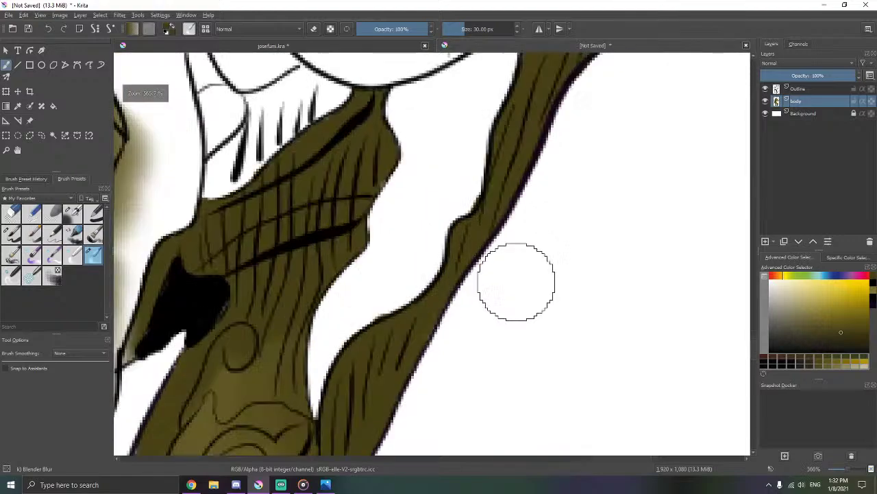
pyautogui.scroll(3, 424, 328)
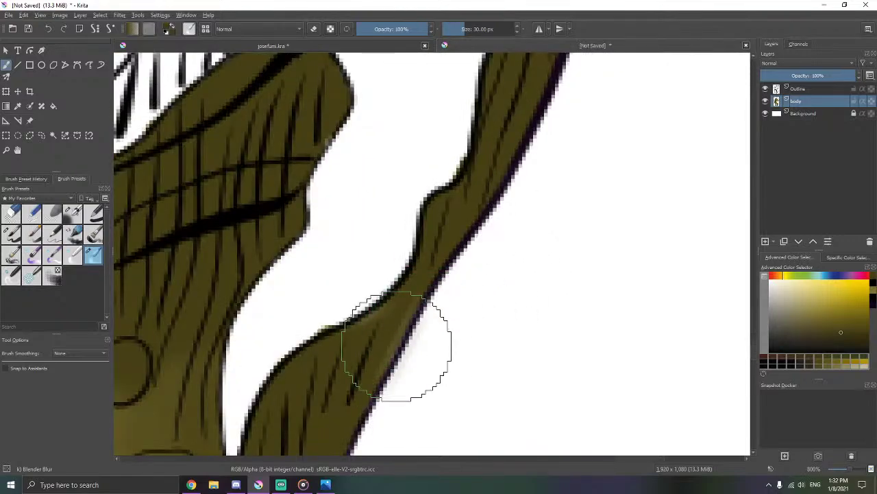
pyautogui.hotkey('ctrl', 's')
pyautogui.click(407, 287)
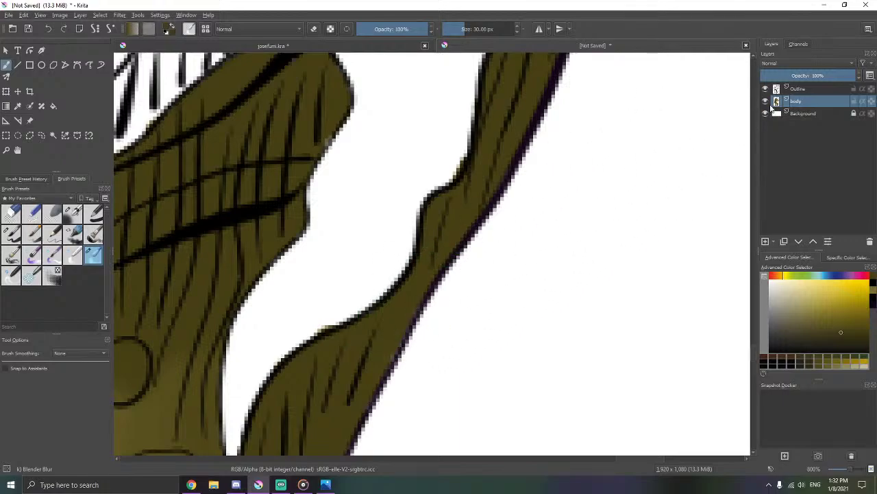
# - Review the Outline layer's properties, including its blending modes and active channels
pyautogui.click(798, 90)
pyautogui.rightClick(808, 93)
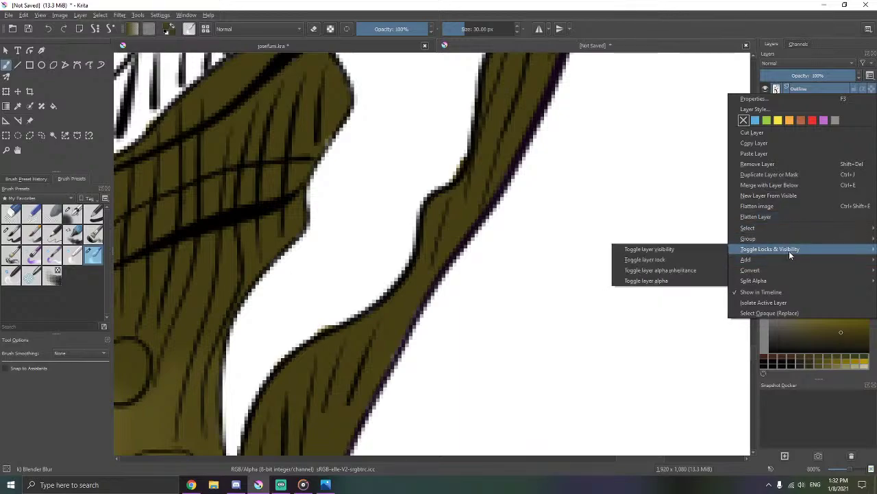
pyautogui.moveTo(780, 275)
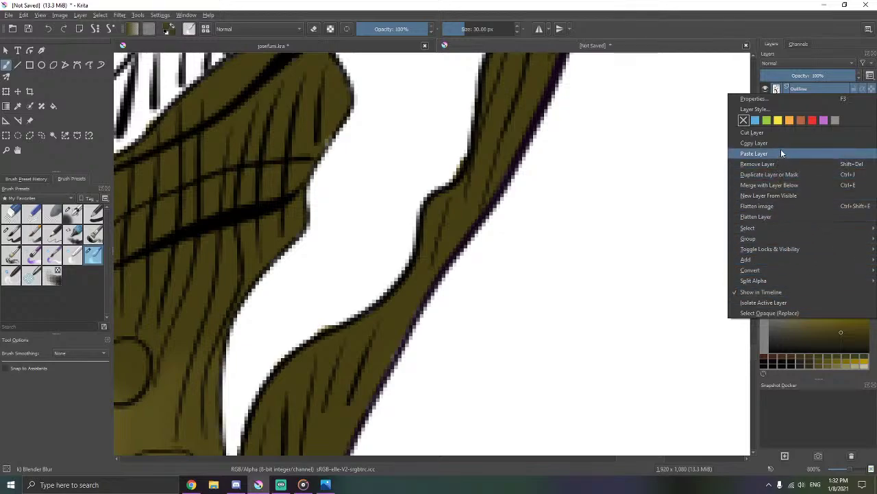
pyautogui.click(781, 101)
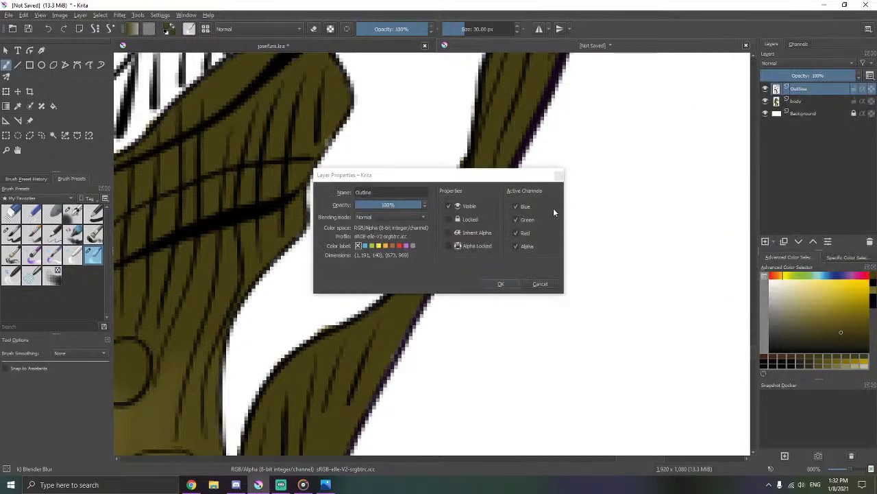
pyautogui.click(406, 217)
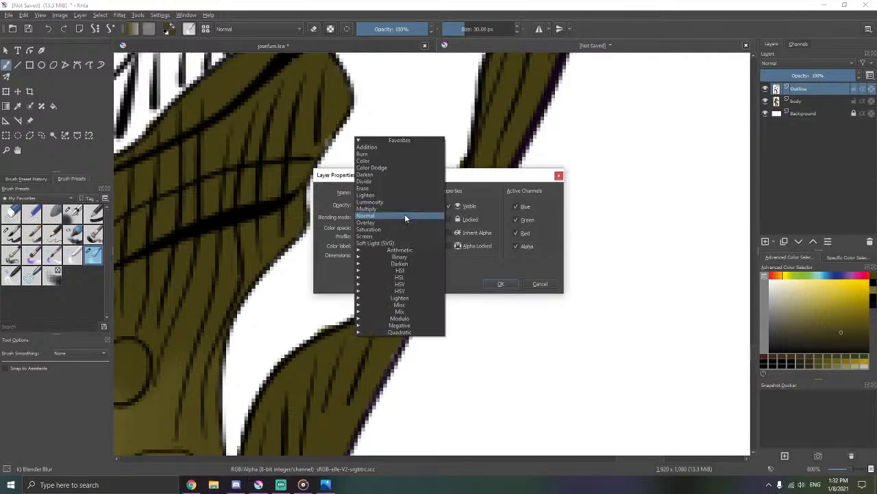
pyautogui.click(404, 217)
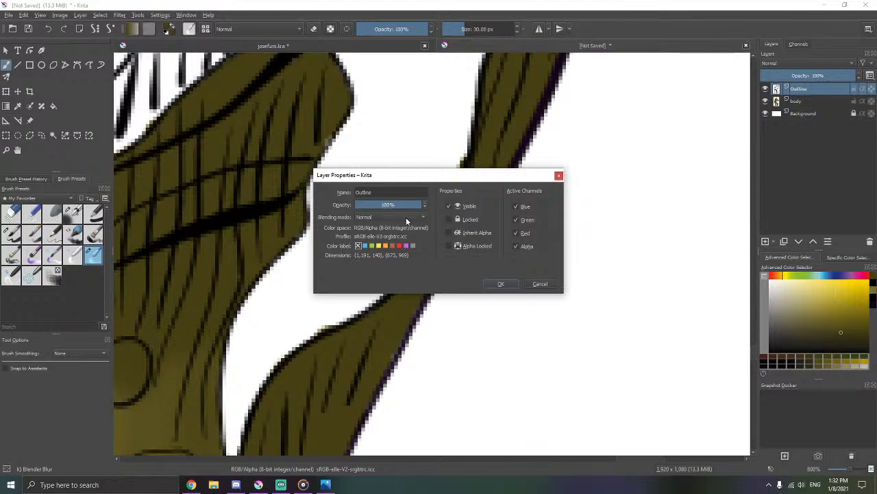
pyautogui.click(530, 211)
pyautogui.click(523, 247)
pyautogui.click(501, 283)
# - Erase the olive spill outside the back sleeve's outline on the body layer, using the 40 px Basic-5 Size brush in eraser mode
pyautogui.scroll(-8, 514, 268)
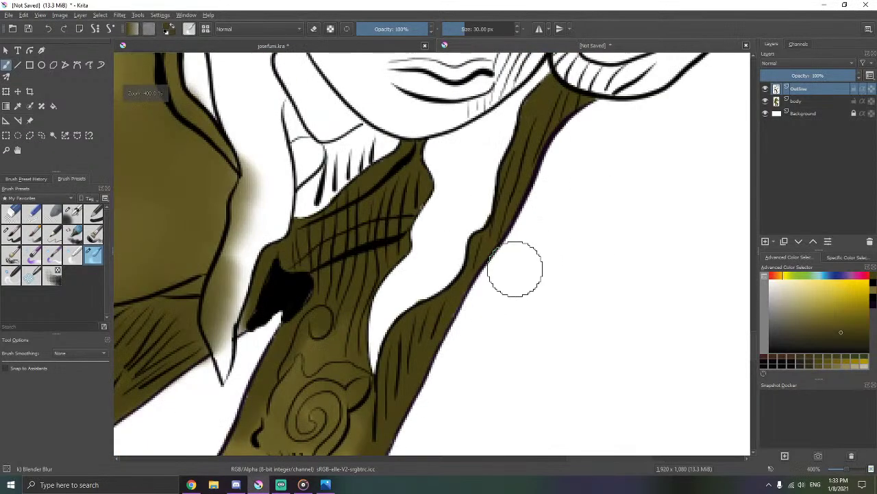
pyautogui.scroll(6, 390, 225)
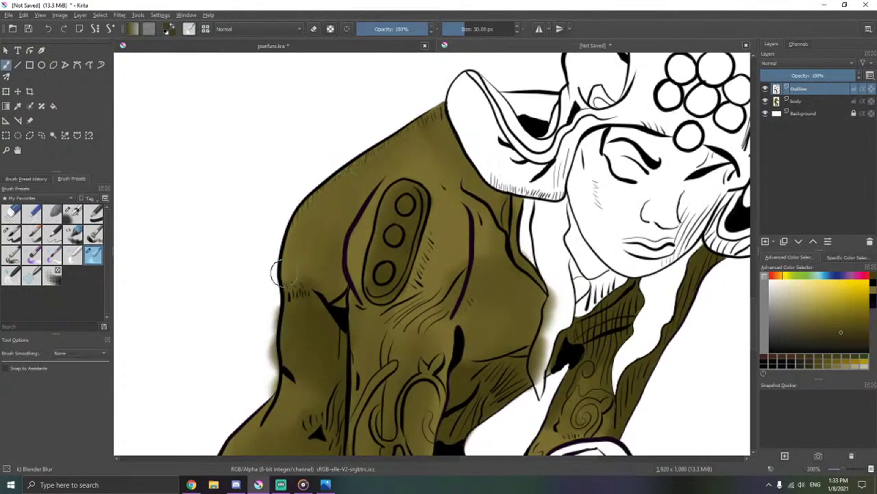
pyautogui.scroll(3, 390, 225)
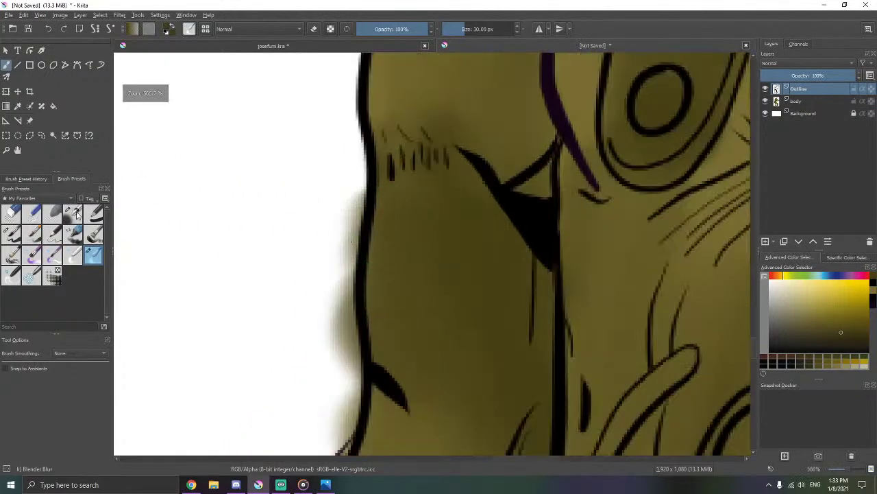
pyautogui.click(11, 233)
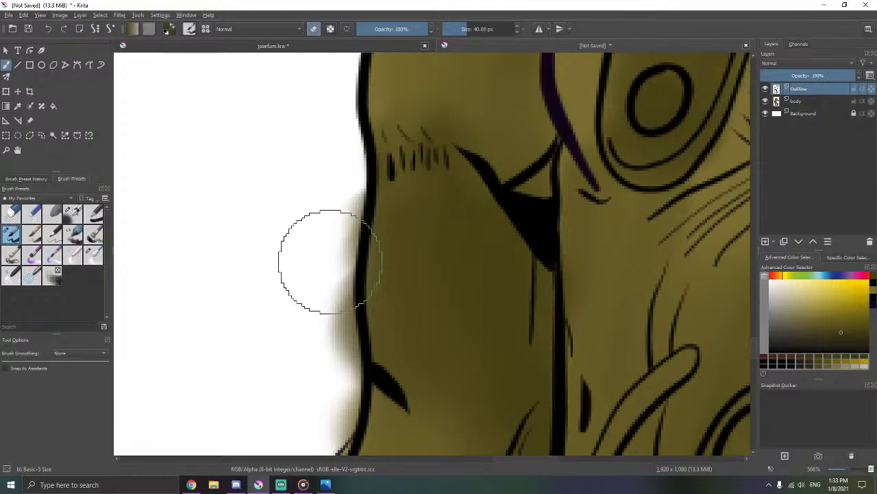
pyautogui.press('e')
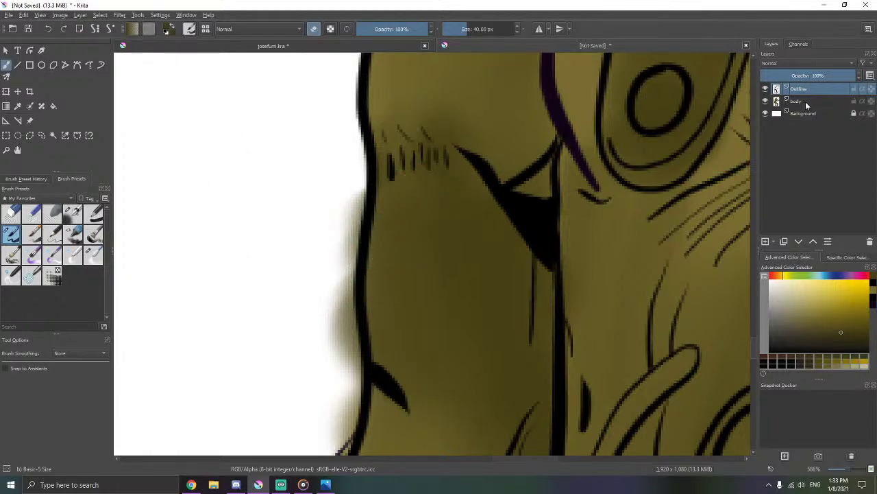
pyautogui.click(807, 102)
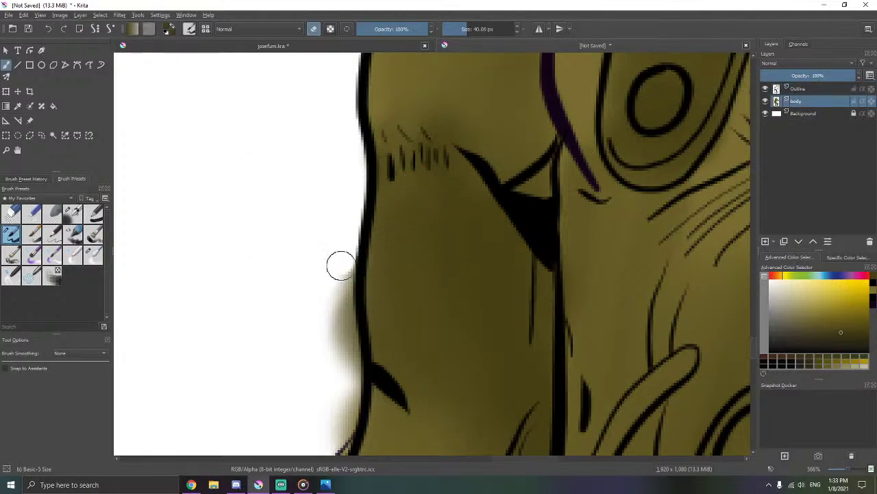
pyautogui.moveTo(342, 265); pyautogui.dragTo(342, 389)
pyautogui.moveTo(347, 304)
pyautogui.mouseDown()
pyautogui.moveTo(362, 140)
pyautogui.moveTo(385, 80)
pyautogui.mouseUp()
pyautogui.moveTo(382, 190)
pyautogui.mouseDown()
pyautogui.moveTo(377, 202)
pyautogui.moveTo(391, 183)
pyautogui.moveTo(390, 214)
pyautogui.moveTo(384, 190)
pyautogui.moveTo(369, 212)
pyautogui.mouseUp()
pyautogui.hotkey('ctrl', 'z')
pyautogui.moveTo(391, 183); pyautogui.dragTo(388, 186)
# - Erase the stray olive colour along the outer edge of the lower back, hip and thigh
pyautogui.moveTo(268, 372)
pyautogui.mouseDown()
pyautogui.moveTo(364, 190)
pyautogui.moveTo(362, 173)
pyautogui.mouseUp()
pyautogui.moveTo(326, 305); pyautogui.dragTo(370, 148)
pyautogui.moveTo(390, 315); pyautogui.dragTo(375, 195)
pyautogui.moveTo(405, 270)
pyautogui.mouseDown()
pyautogui.moveTo(369, 225)
pyautogui.moveTo(402, 227)
pyautogui.mouseUp()
pyautogui.scroll(-2, 376, 227)
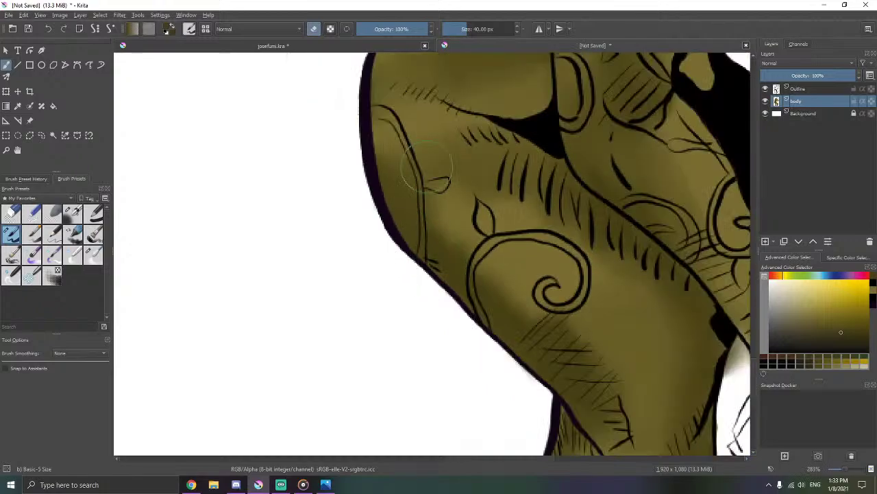
pyautogui.scroll(-2, 378, 218)
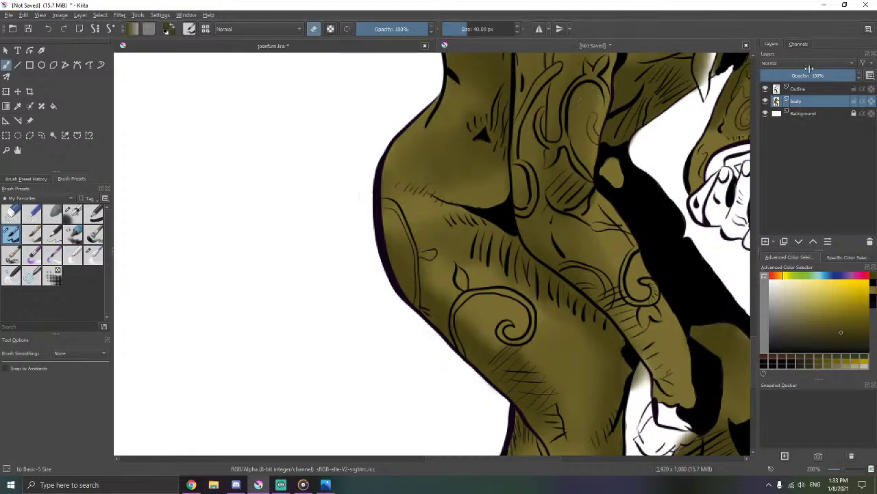
# - Erase the blurred olive spill inside the hanging white strip beside the chest on the body layer
pyautogui.click(813, 89)
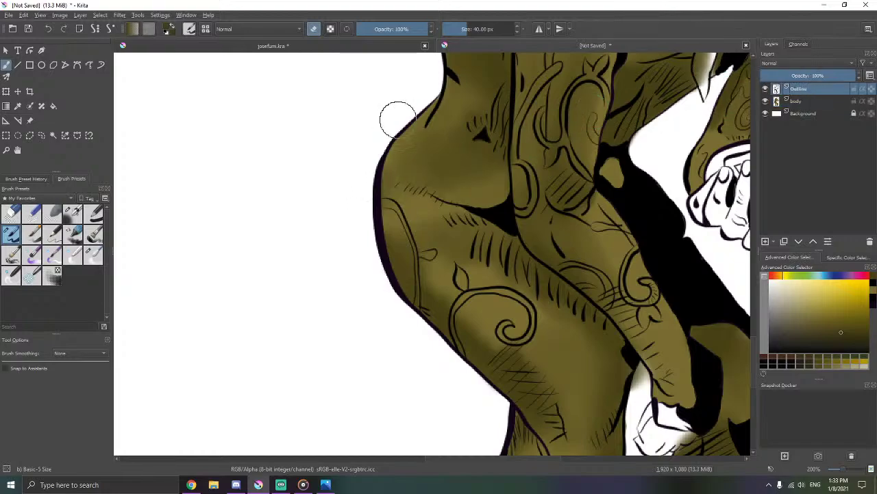
pyautogui.moveTo(629, 73); pyautogui.dragTo(413, 185)
pyautogui.click(796, 101)
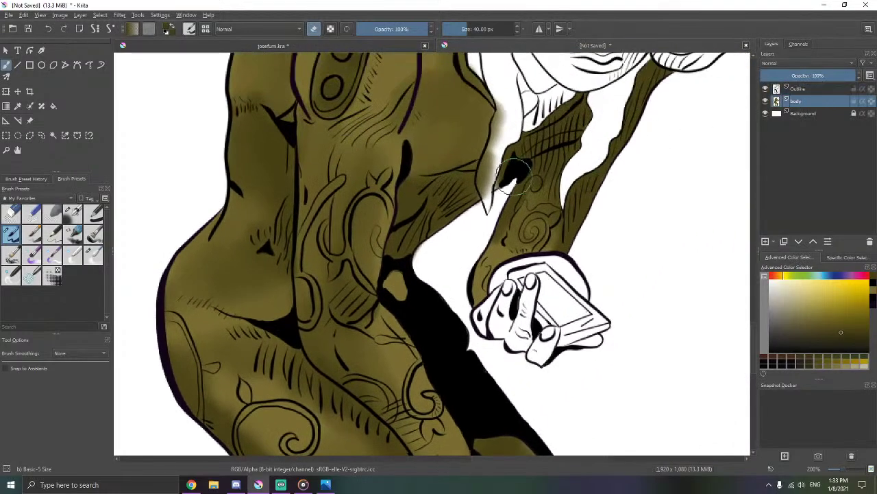
pyautogui.scroll(3, 504, 172)
pyautogui.moveTo(468, 146); pyautogui.dragTo(460, 175)
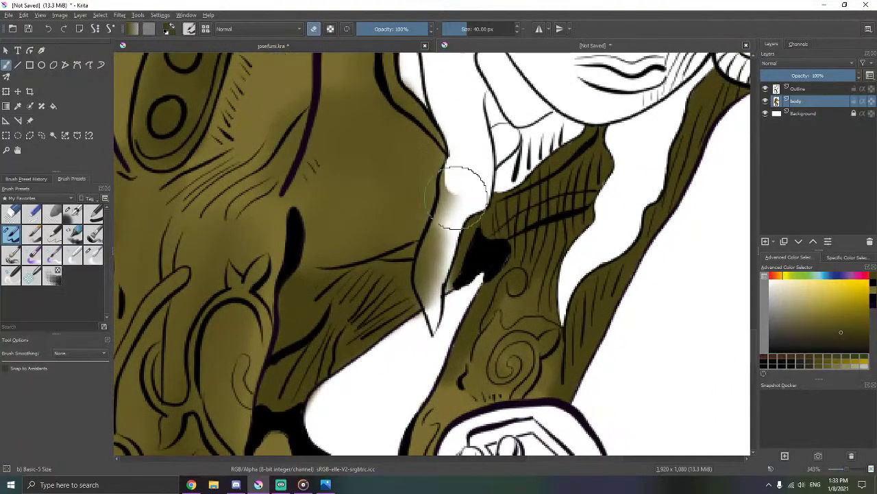
pyautogui.scroll(3, 463, 196)
pyautogui.moveTo(447, 134)
pyautogui.mouseDown()
pyautogui.moveTo(440, 177)
pyautogui.moveTo(467, 166)
pyautogui.moveTo(453, 145)
pyautogui.moveTo(446, 235)
pyautogui.moveTo(464, 206)
pyautogui.moveTo(450, 214)
pyautogui.moveTo(431, 255)
pyautogui.moveTo(405, 333)
pyautogui.moveTo(427, 304)
pyautogui.moveTo(432, 315)
pyautogui.moveTo(476, 298)
pyautogui.moveTo(525, 151)
pyautogui.mouseUp()
pyautogui.moveTo(477, 208); pyautogui.dragTo(464, 185)
pyautogui.moveTo(486, 150)
pyautogui.mouseDown()
pyautogui.moveTo(501, 128)
pyautogui.moveTo(456, 237)
pyautogui.mouseUp()
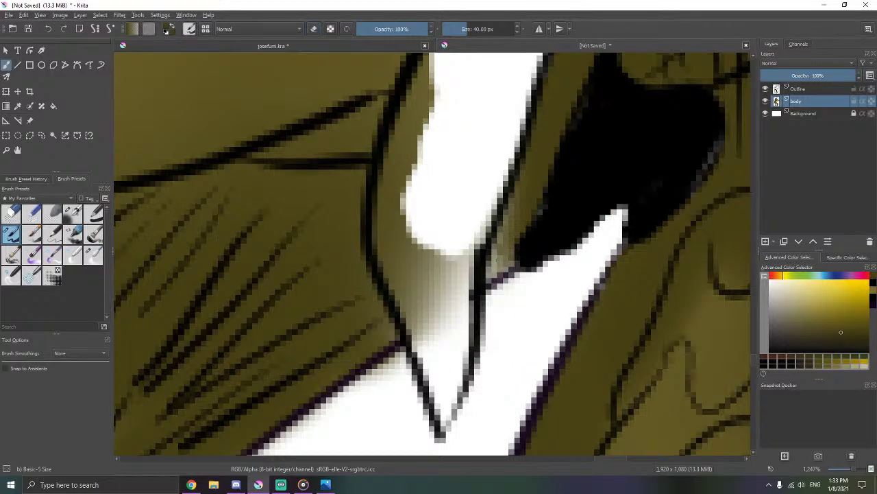
# - Erase the remaining olive spill in the hanging white strip from its pointed tip up to the collar, using the 40 px brush in eraser mode
pyautogui.moveTo(484, 282)
pyautogui.mouseDown()
pyautogui.moveTo(503, 234)
pyautogui.moveTo(500, 268)
pyautogui.moveTo(521, 250)
pyautogui.moveTo(509, 233)
pyautogui.moveTo(515, 214)
pyautogui.mouseUp()
pyautogui.press('e')
pyautogui.moveTo(449, 273)
pyautogui.mouseDown()
pyautogui.moveTo(480, 211)
pyautogui.moveTo(445, 294)
pyautogui.moveTo(421, 323)
pyautogui.moveTo(440, 353)
pyautogui.moveTo(415, 309)
pyautogui.moveTo(433, 237)
pyautogui.moveTo(411, 224)
pyautogui.moveTo(417, 295)
pyautogui.moveTo(399, 256)
pyautogui.mouseUp()
pyautogui.moveTo(456, 294); pyautogui.dragTo(502, 377)
pyautogui.moveTo(455, 339)
pyautogui.mouseDown()
pyautogui.moveTo(449, 347)
pyautogui.moveTo(441, 278)
pyautogui.moveTo(464, 212)
pyautogui.moveTo(511, 215)
pyautogui.moveTo(476, 279)
pyautogui.mouseUp()
pyautogui.moveTo(495, 178)
pyautogui.mouseDown()
pyautogui.moveTo(465, 201)
pyautogui.moveTo(445, 238)
pyautogui.moveTo(491, 241)
pyautogui.mouseUp()
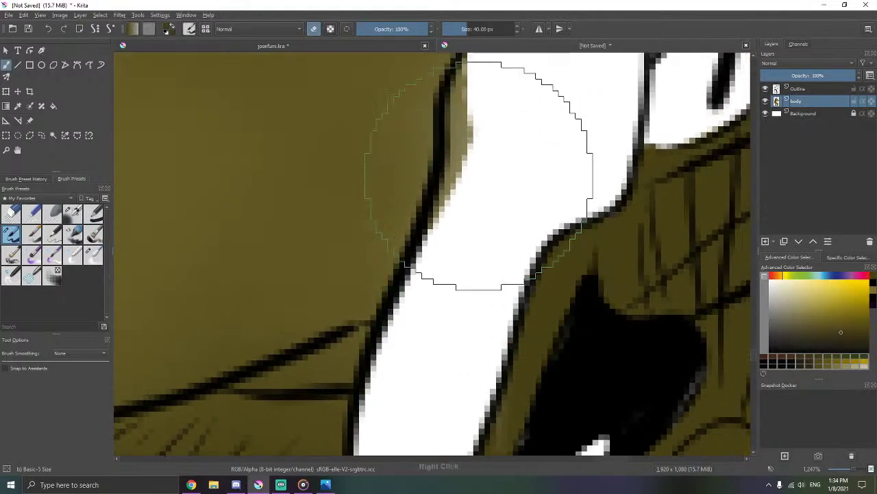
pyautogui.scroll(2, 478, 175)
pyautogui.moveTo(488, 103)
pyautogui.mouseDown()
pyautogui.moveTo(460, 141)
pyautogui.moveTo(457, 222)
pyautogui.moveTo(427, 302)
pyautogui.mouseUp()
pyautogui.scroll(2, 549, 182)
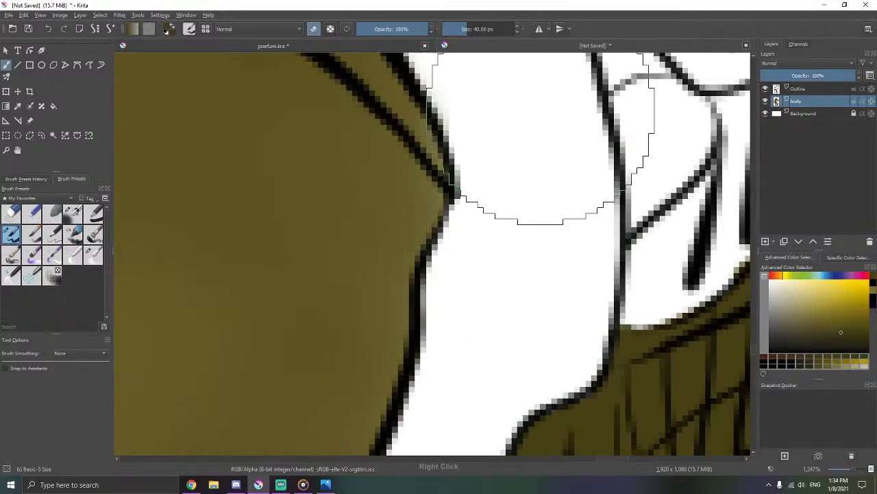
pyautogui.scroll(2, 541, 141)
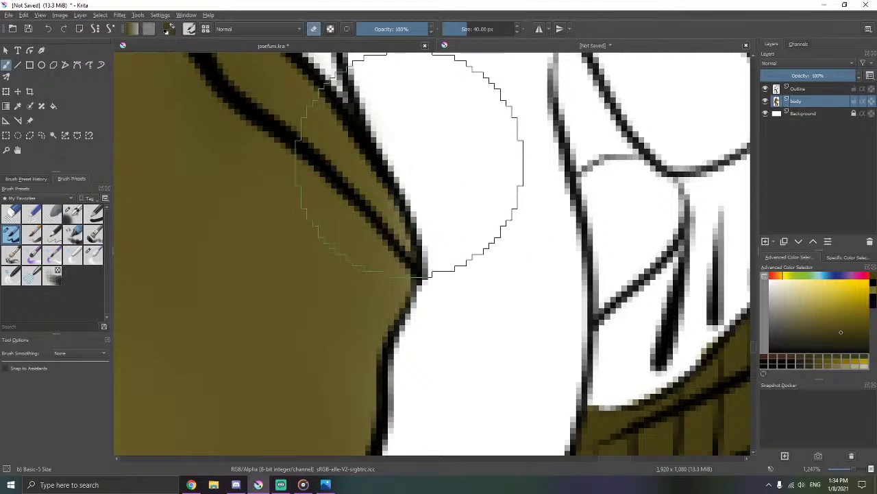
# - Examine the far sleeve's edges and the white strip beside it for leftover olive colour outside the outlines
pyautogui.scroll(-10, 410, 163)
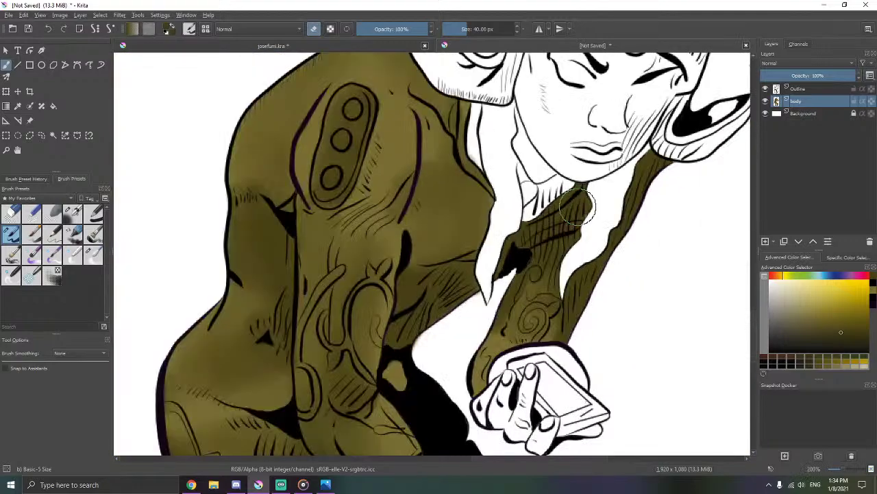
pyautogui.scroll(10, 605, 222)
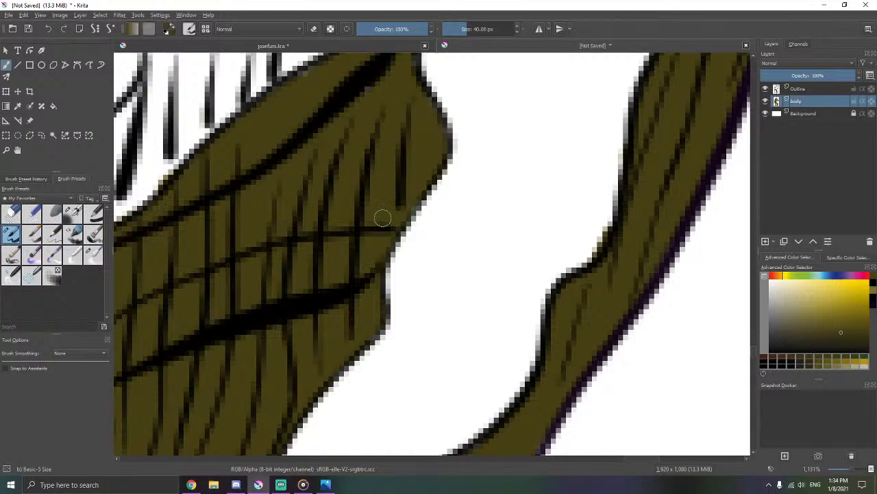
pyautogui.scroll(-4, 374, 233)
pyautogui.scroll(1, 514, 206)
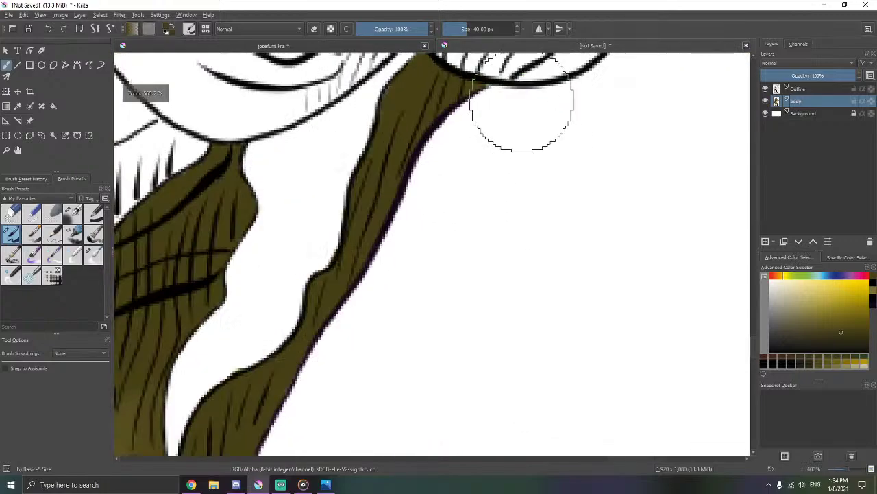
pyautogui.scroll(3, 521, 102)
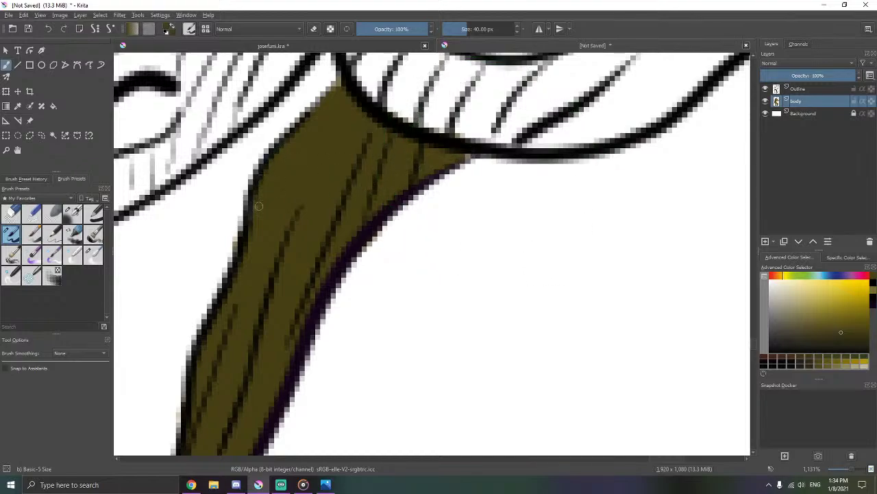
pyautogui.scroll(-6, 274, 212)
pyautogui.scroll(2, 273, 214)
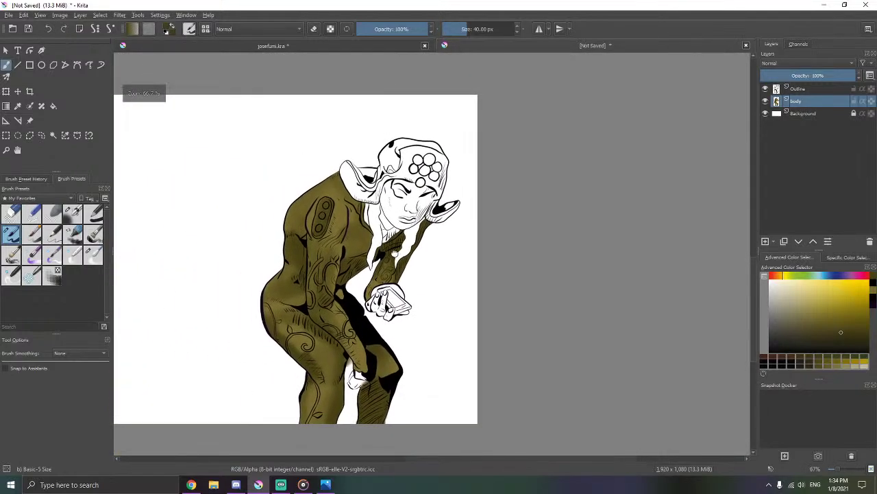
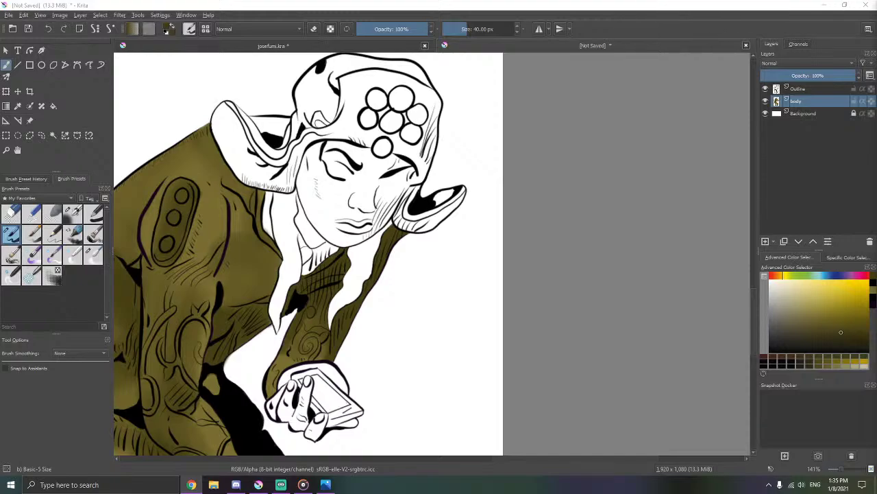
# - Try Inherit Alpha with the Color blending mode on the Outline layer
pyautogui.rightClick(812, 91)
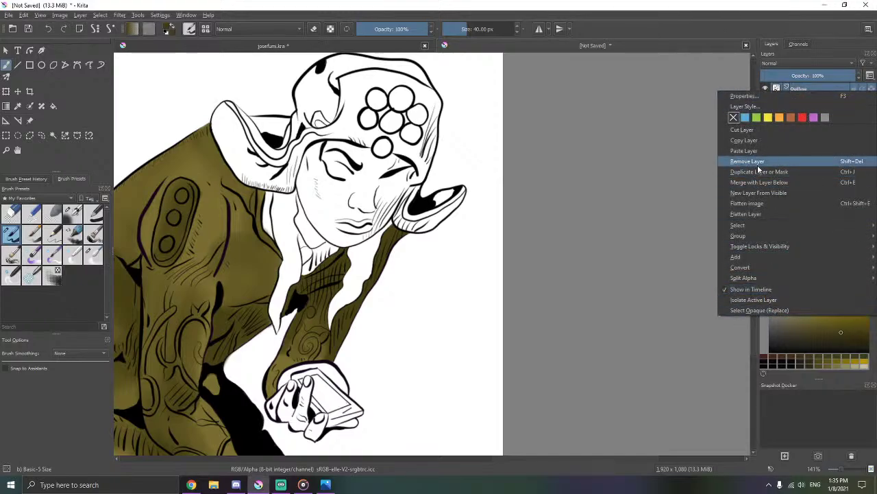
pyautogui.click(743, 96)
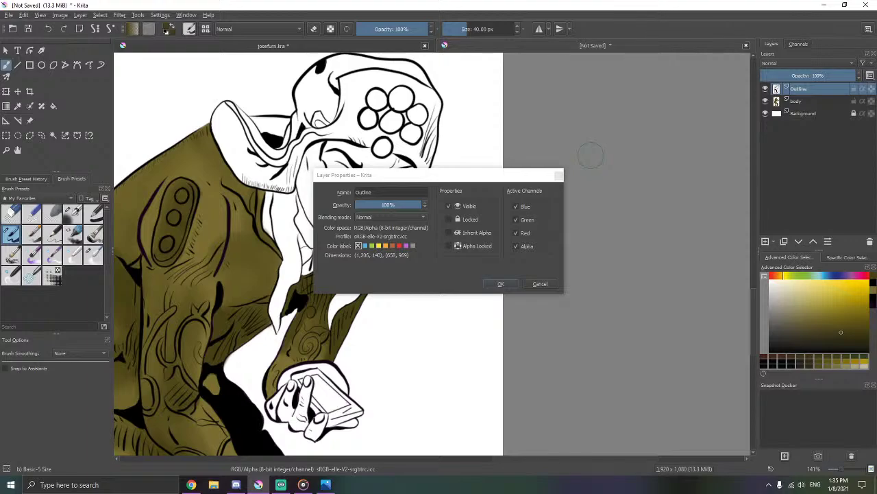
pyautogui.click(480, 233)
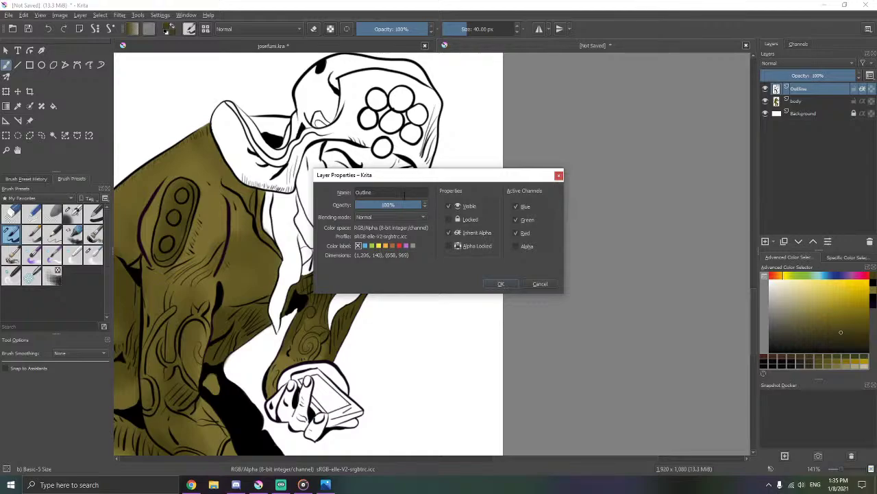
pyautogui.click(421, 215)
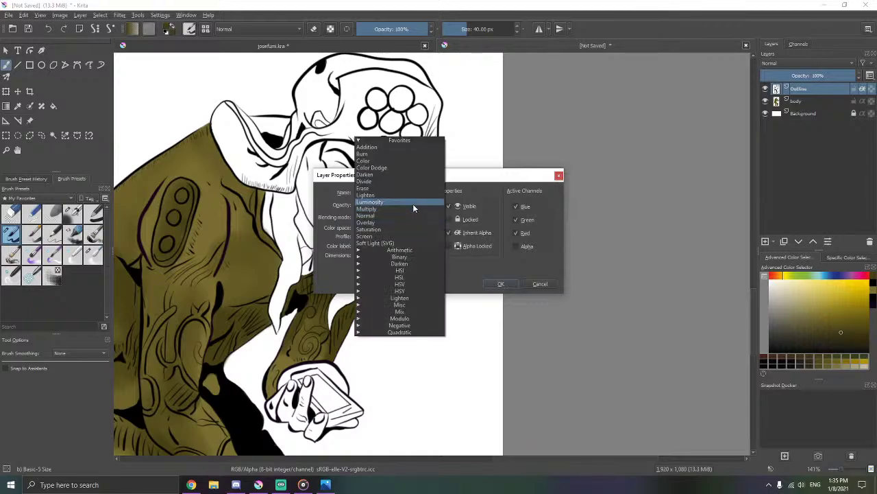
pyautogui.click(388, 161)
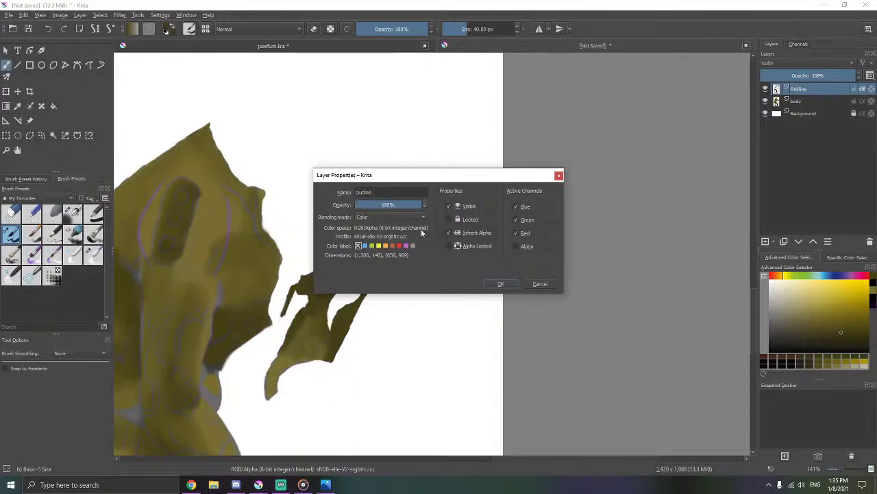
pyautogui.click(500, 283)
pyautogui.scroll(-3, 284, 215)
pyautogui.scroll(2, 298, 215)
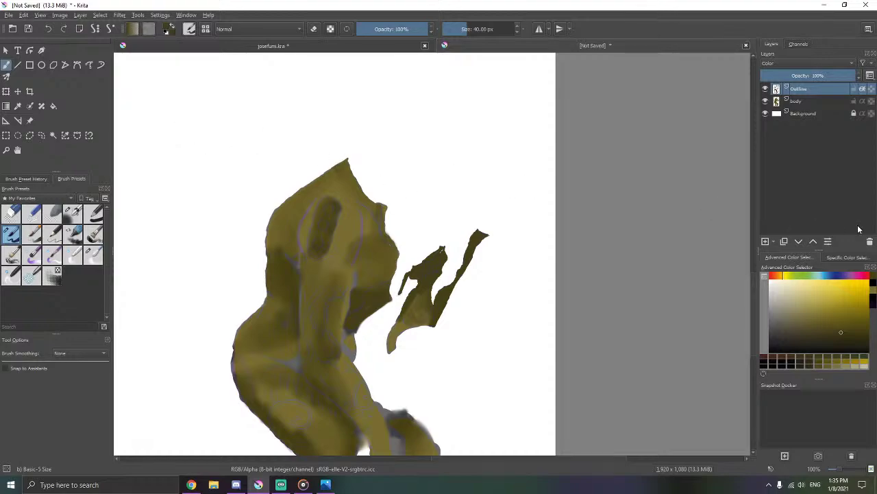
# - Set the painting colour to CMYK black with a Black value of 253 and try a stroke across the figure on the Outline layer
pyautogui.click(871, 284)
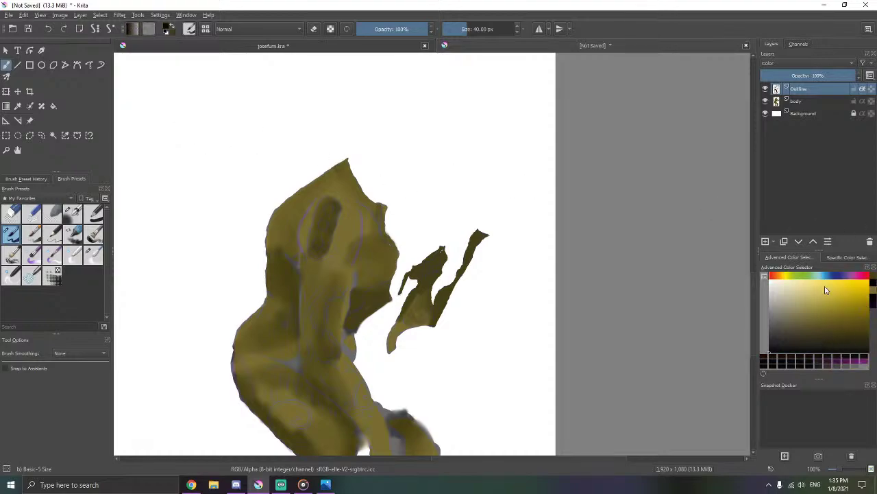
pyautogui.click(832, 258)
pyautogui.moveTo(839, 321); pyautogui.dragTo(778, 322)
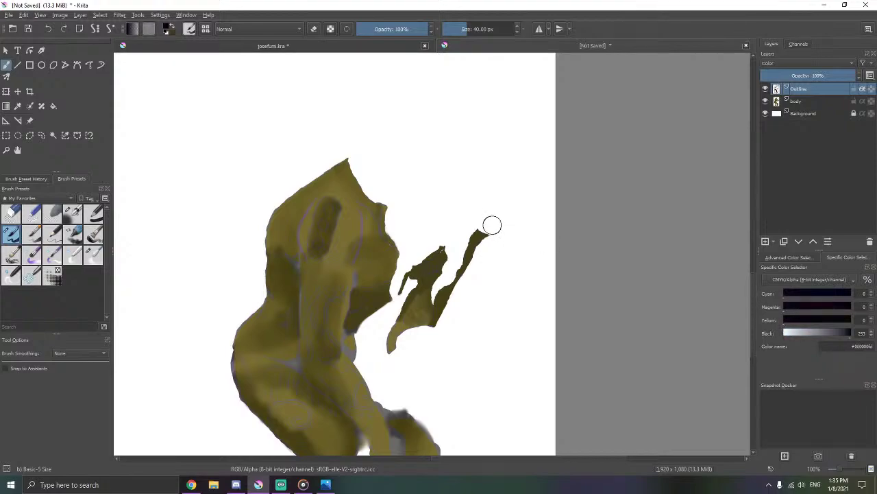
pyautogui.moveTo(374, 180)
pyautogui.mouseDown()
pyautogui.moveTo(268, 174)
pyautogui.moveTo(288, 199)
pyautogui.moveTo(259, 232)
pyautogui.moveTo(259, 264)
pyautogui.moveTo(344, 315)
pyautogui.moveTo(445, 309)
pyautogui.moveTo(483, 285)
pyautogui.moveTo(468, 291)
pyautogui.moveTo(530, 342)
pyautogui.mouseUp()
# - Turn off Inherit Alpha for the Outline layer and set its blending mode to Normal
pyautogui.rightClick(811, 88)
pyautogui.click(864, 88)
pyautogui.rightClick(799, 90)
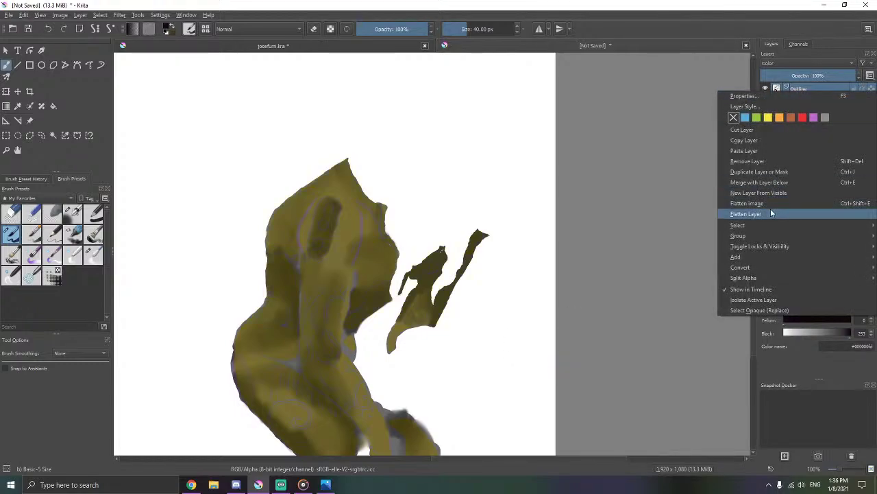
pyautogui.click(743, 96)
pyautogui.click(378, 215)
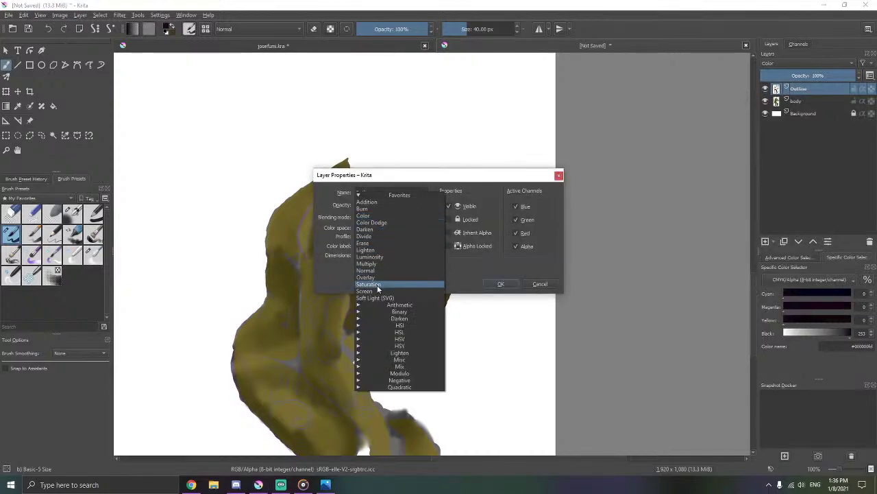
pyautogui.click(378, 214)
pyautogui.click(378, 217)
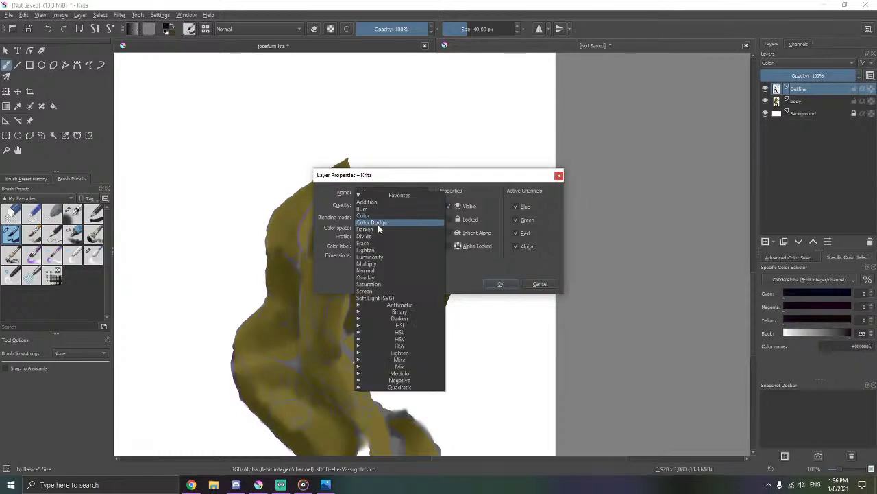
pyautogui.click(383, 271)
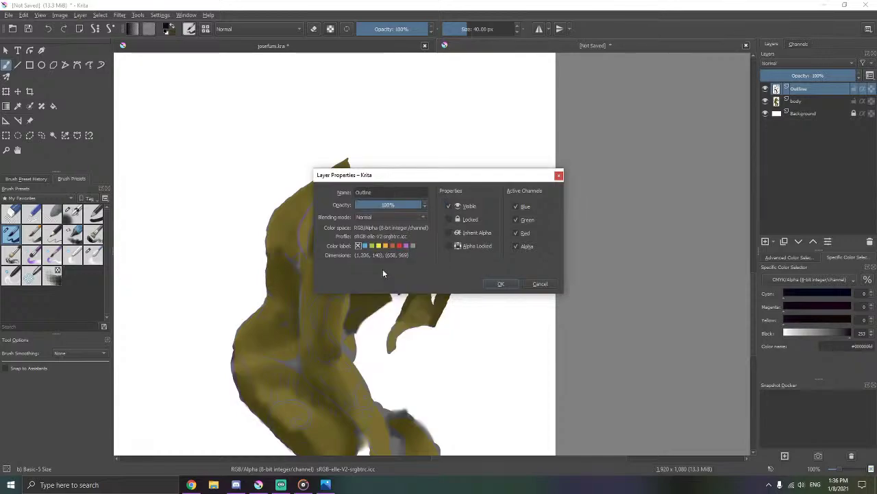
pyautogui.click(508, 288)
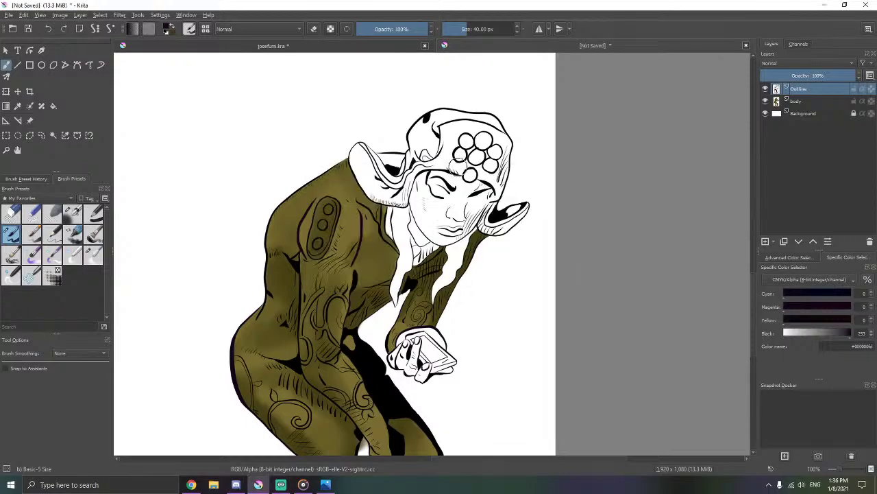
# - Select the connected linework at the far sleeve's outer edge on the Outline layer with the Contiguous Selection tool
pyautogui.scroll(8, 483, 280)
pyautogui.scroll(-4, 478, 282)
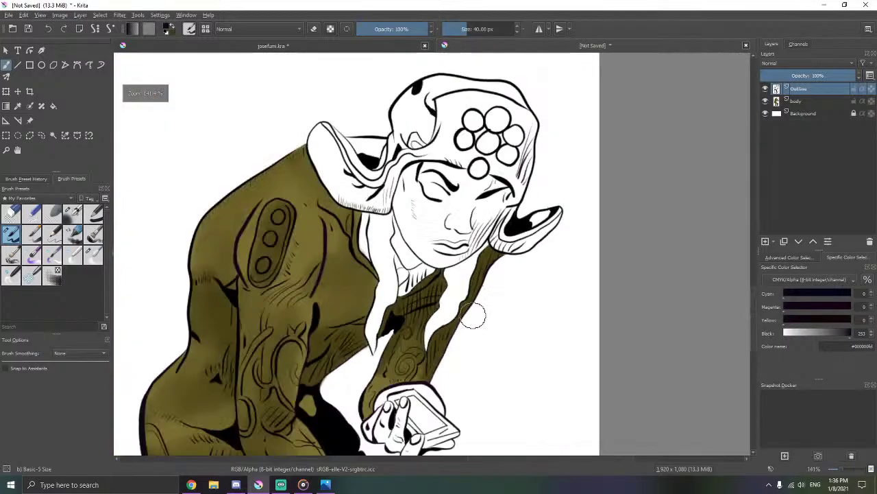
pyautogui.moveTo(475, 315); pyautogui.dragTo(555, 222)
pyautogui.click(53, 135)
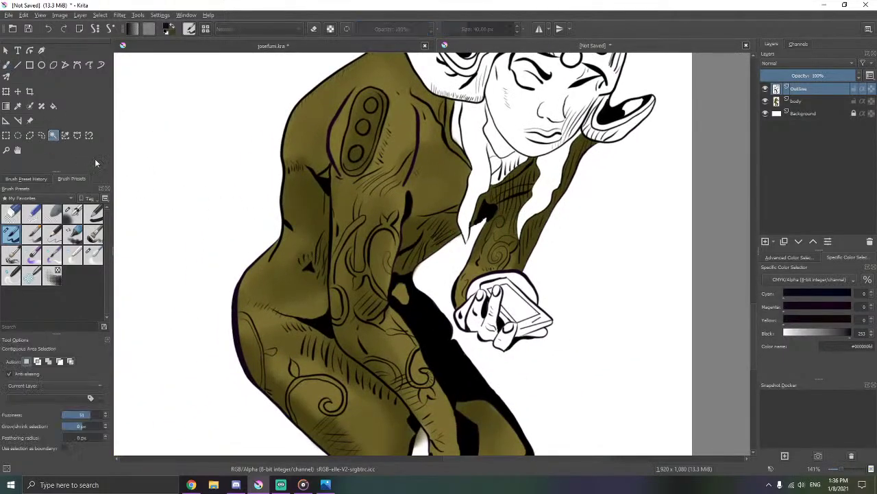
pyautogui.click(542, 237)
pyautogui.scroll(6, 542, 236)
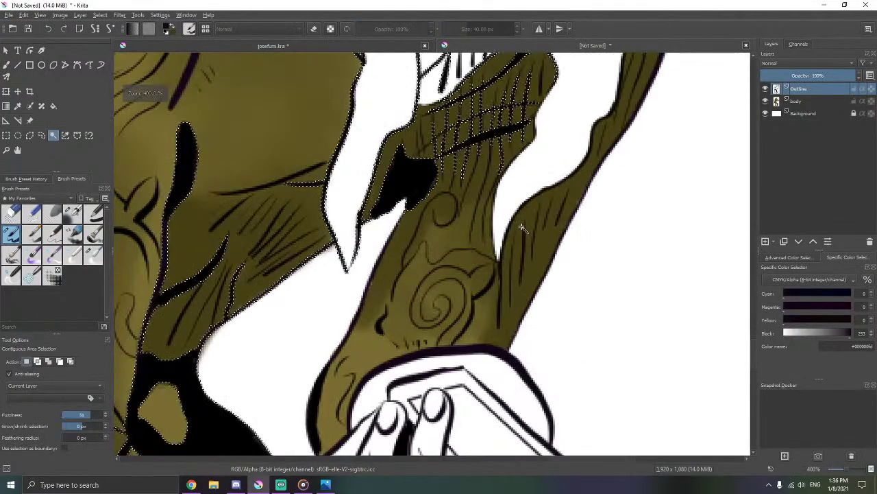
pyautogui.moveTo(612, 231); pyautogui.dragTo(492, 234)
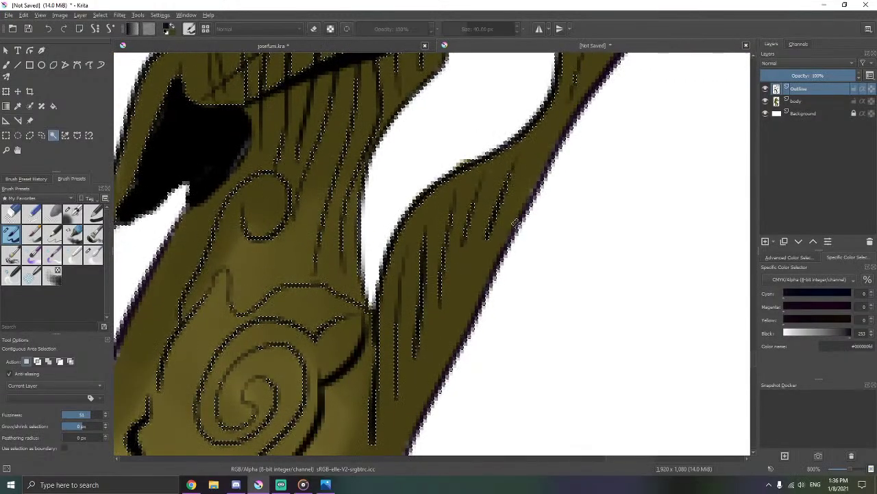
# - Try painting black over the selected purplish sleeve outline with the 40 px Basic-5 Size brush
pyautogui.click(9, 66)
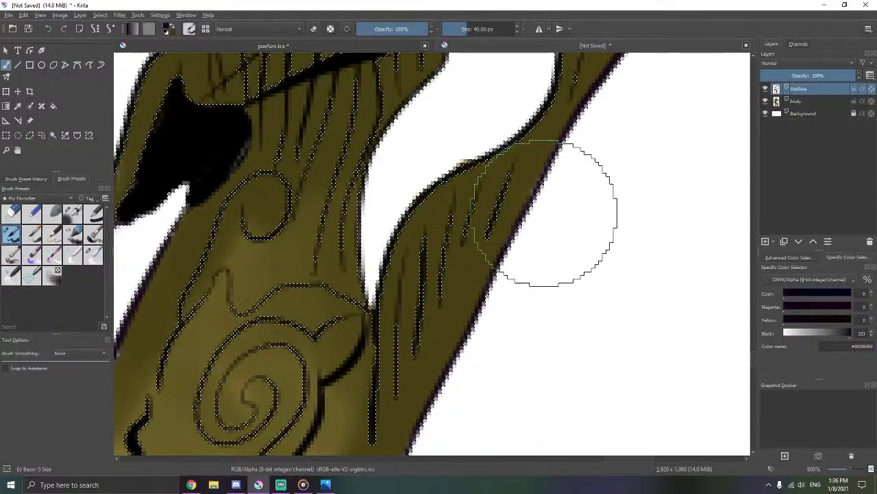
pyautogui.moveTo(515, 178); pyautogui.dragTo(388, 299)
pyautogui.hotkey('ctrl', 'z')
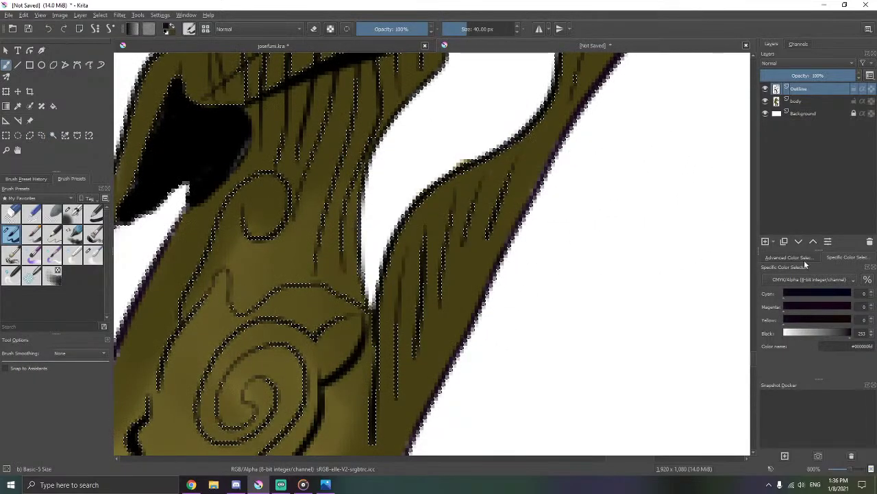
# - Set the painting colour's Black value to 255 and try another stroke across the selected sleeve outline
pyautogui.click(854, 335)
pyautogui.moveTo(438, 274)
pyautogui.mouseDown()
pyautogui.moveTo(464, 294)
pyautogui.moveTo(384, 178)
pyautogui.moveTo(454, 157)
pyautogui.moveTo(685, 243)
pyautogui.mouseUp()
pyautogui.hotkey('ctrl', 'z')
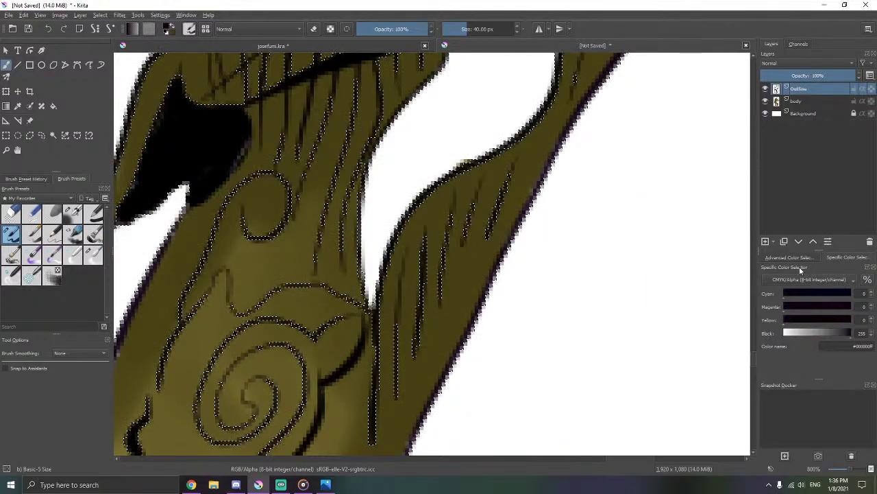
# - Show the Advanced Color Selector and clear the active selection around the outline artwork
pyautogui.click(785, 255)
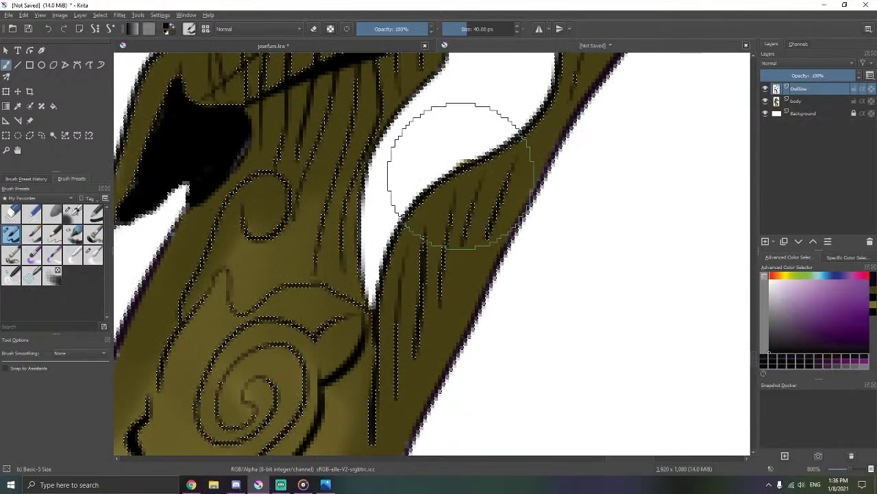
pyautogui.moveTo(456, 167); pyautogui.dragTo(421, 245)
pyautogui.hotkey('ctrl', 'z')
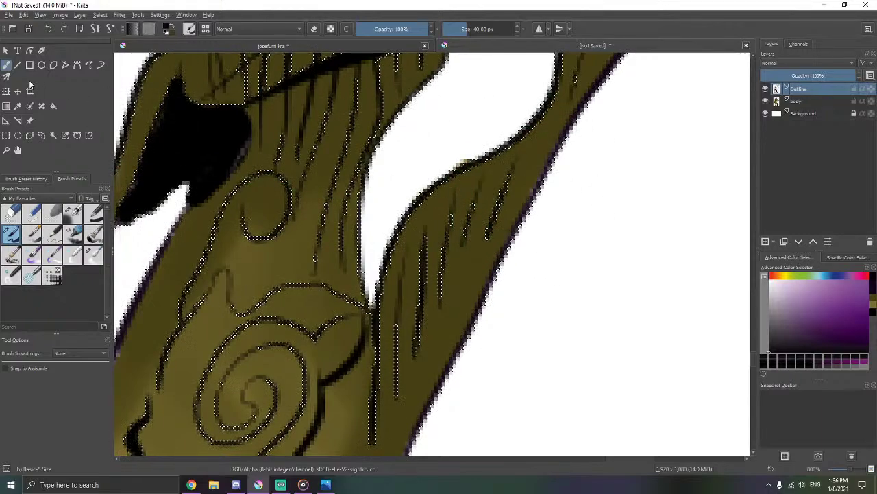
pyautogui.click(53, 135)
pyautogui.rightClick(266, 185)
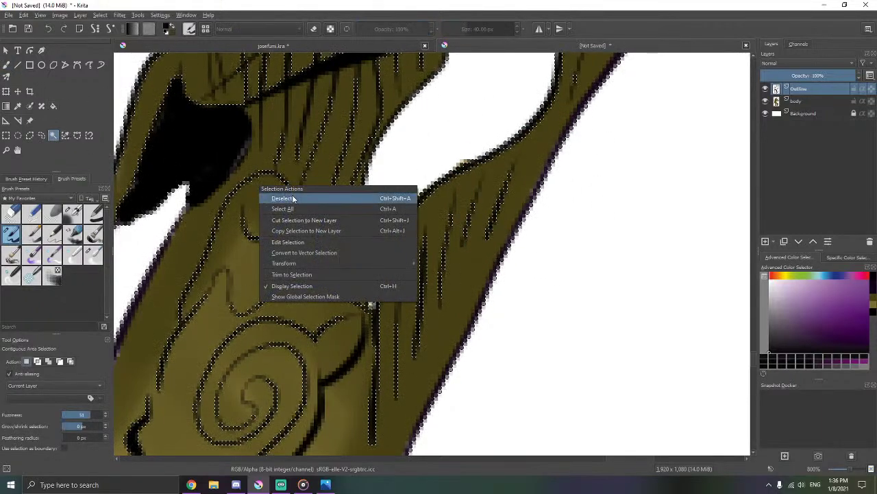
pyautogui.click(282, 198)
# - Try painting over the purple-tinted outline along the outer edge of the far sleeve with the freehand brush
pyautogui.press('b')
pyautogui.moveTo(561, 201)
pyautogui.mouseDown()
pyautogui.moveTo(458, 256)
pyautogui.moveTo(461, 174)
pyautogui.mouseUp()
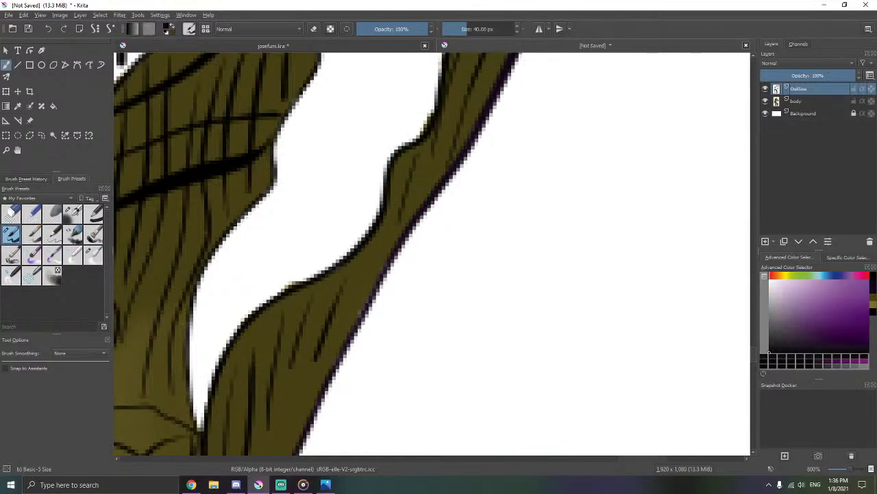
pyautogui.hotkey('ctrl', 'z')
pyautogui.hotkey('ctrl', 'shift', 'z')
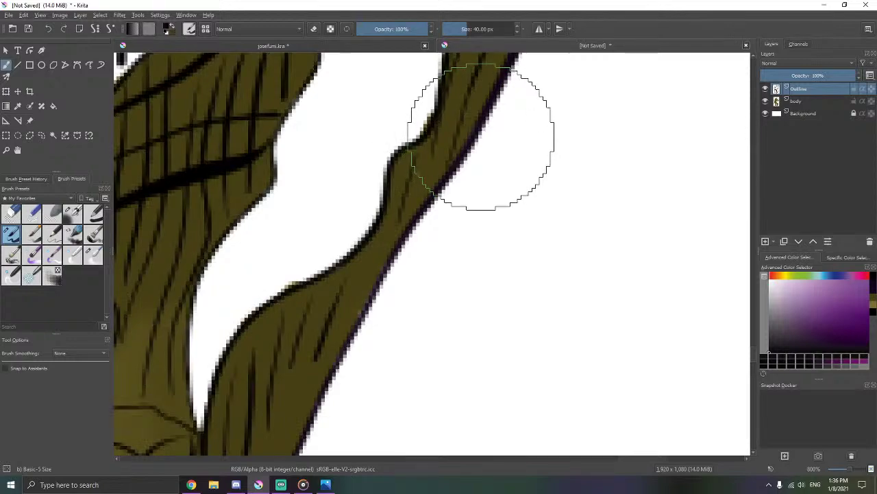
pyautogui.moveTo(481, 118); pyautogui.dragTo(480, 124)
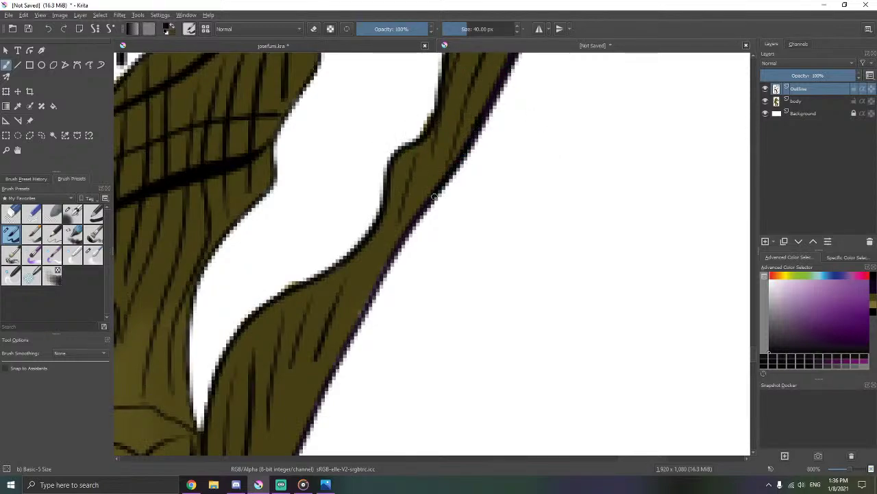
pyautogui.moveTo(434, 197)
pyautogui.mouseDown()
pyautogui.moveTo(386, 266)
pyautogui.moveTo(389, 258)
pyautogui.moveTo(387, 272)
pyautogui.moveTo(412, 271)
pyautogui.moveTo(389, 288)
pyautogui.moveTo(447, 163)
pyautogui.moveTo(419, 190)
pyautogui.moveTo(442, 165)
pyautogui.moveTo(447, 178)
pyautogui.moveTo(436, 172)
pyautogui.moveTo(442, 159)
pyautogui.moveTo(377, 274)
pyautogui.moveTo(353, 333)
pyautogui.moveTo(365, 324)
pyautogui.moveTo(333, 389)
pyautogui.mouseUp()
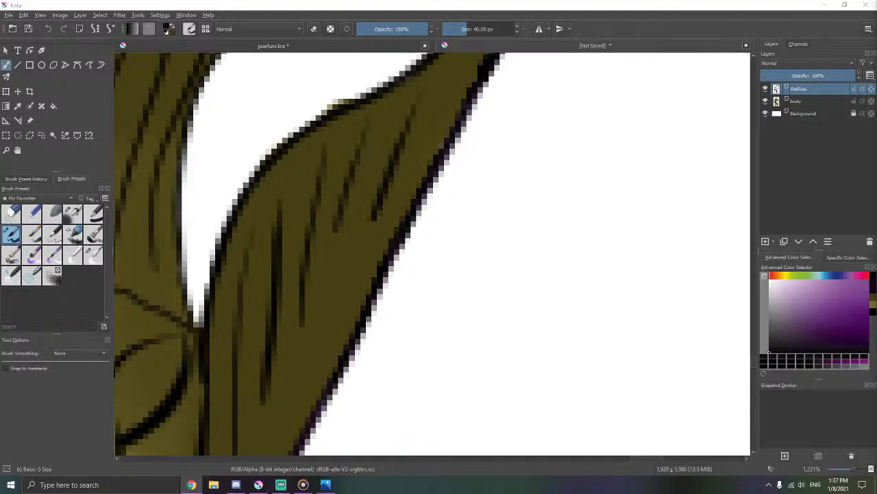
# - Look through the program's configuration dialog and the list of available dockers
pyautogui.scroll(-10, 591, 186)
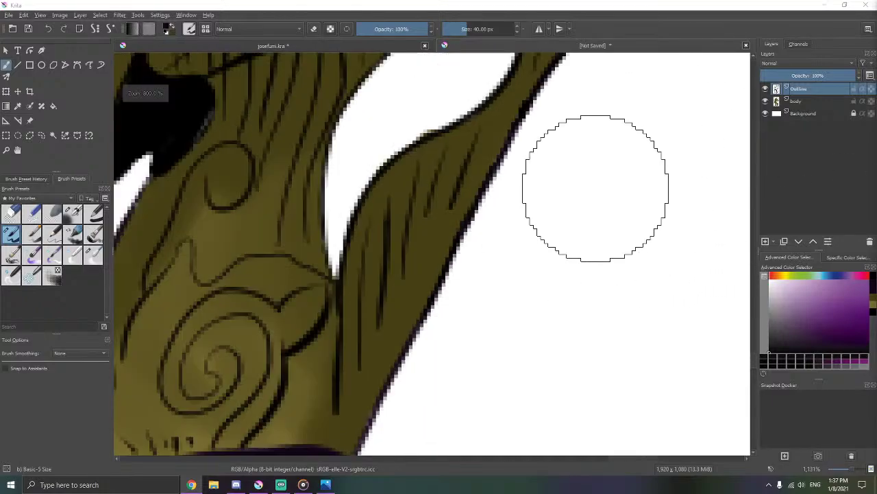
pyautogui.scroll(2, 575, 178)
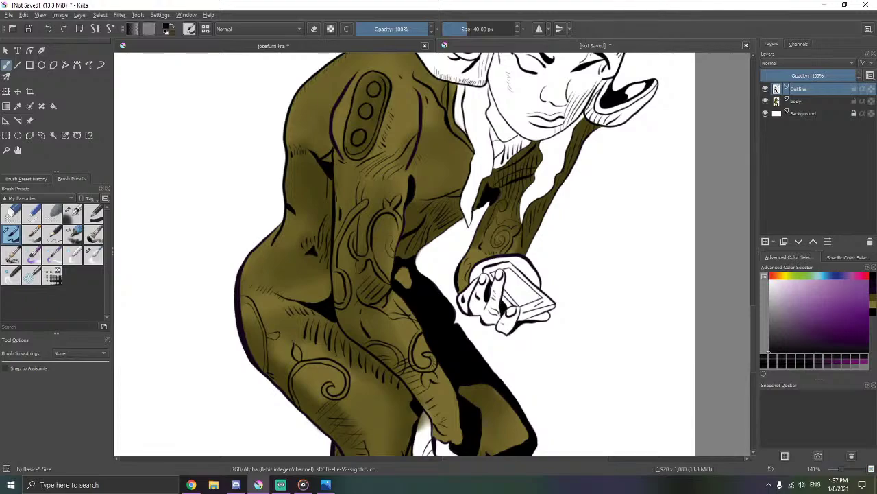
pyautogui.hotkey('alt', 'Tab')
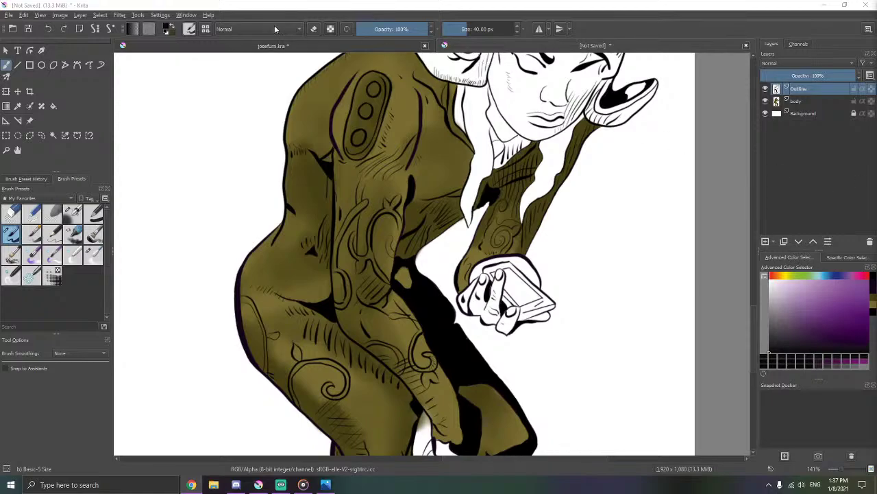
pyautogui.click(161, 15)
pyautogui.click(160, 15)
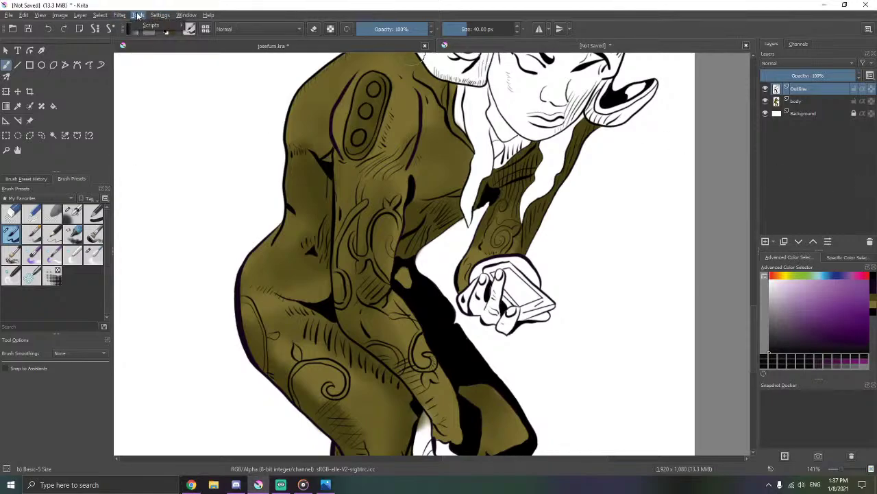
pyautogui.click(186, 15)
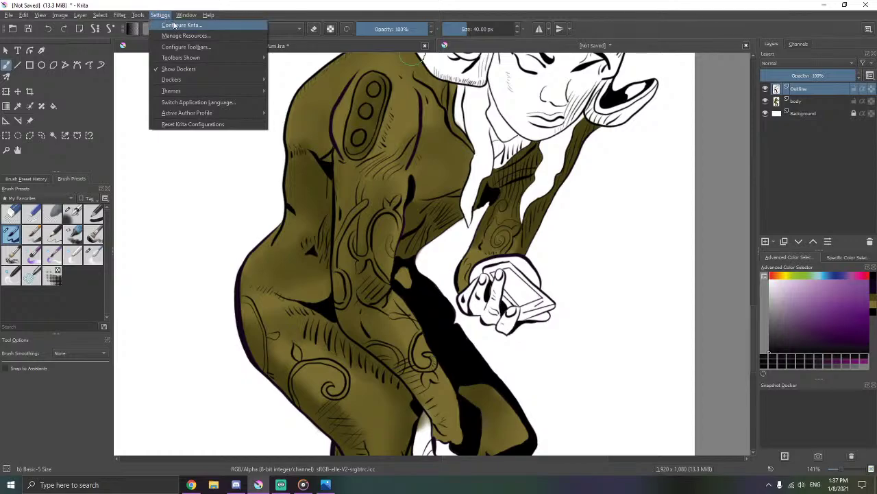
pyautogui.click(176, 26)
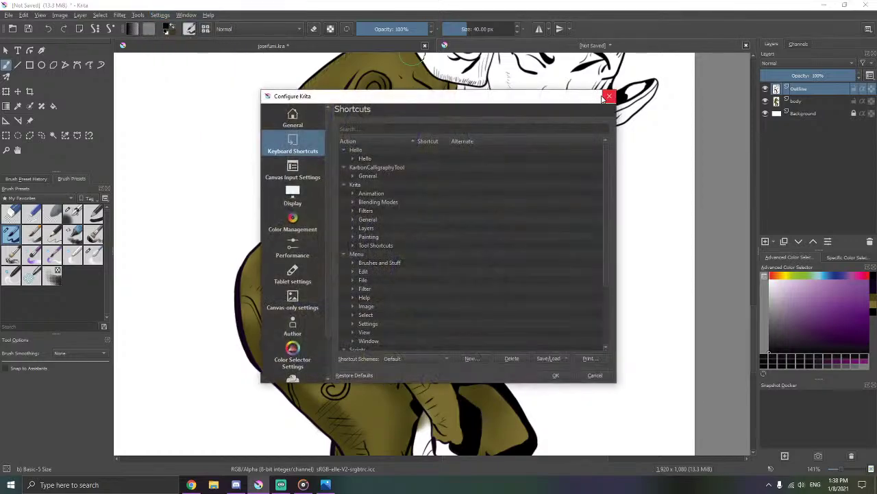
pyautogui.click(612, 94)
pyautogui.click(160, 15)
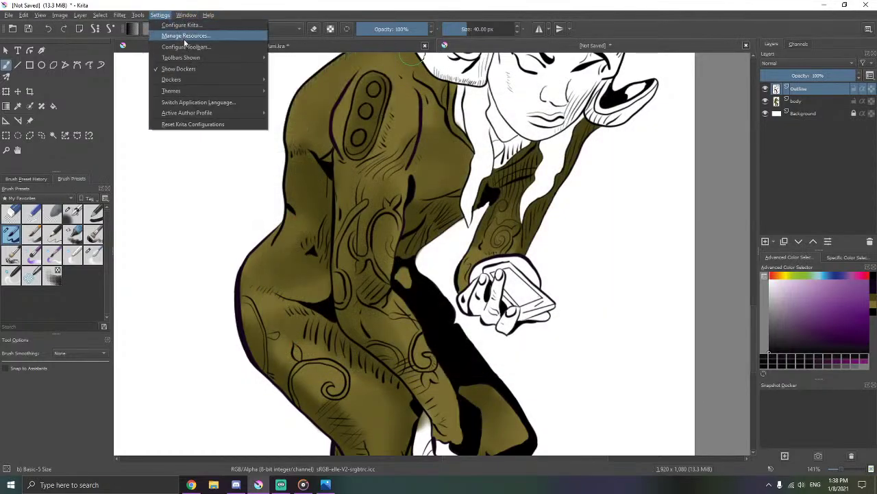
pyautogui.moveTo(184, 83)
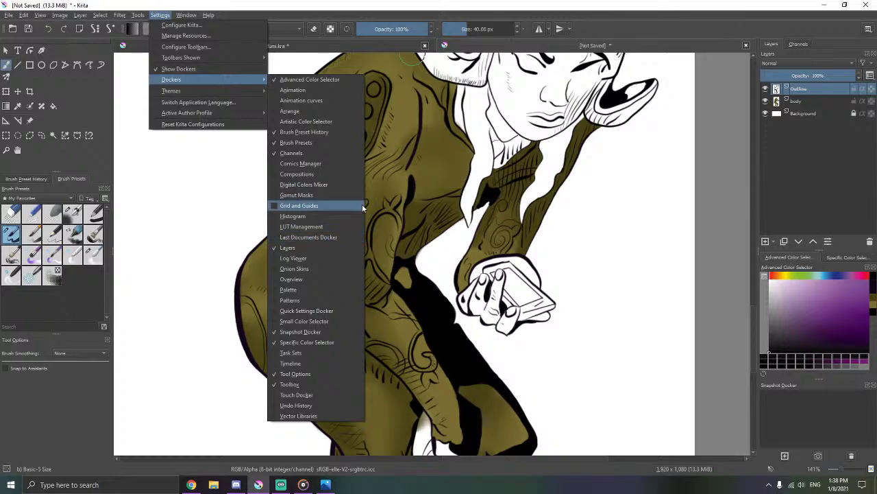
pyautogui.click(162, 14)
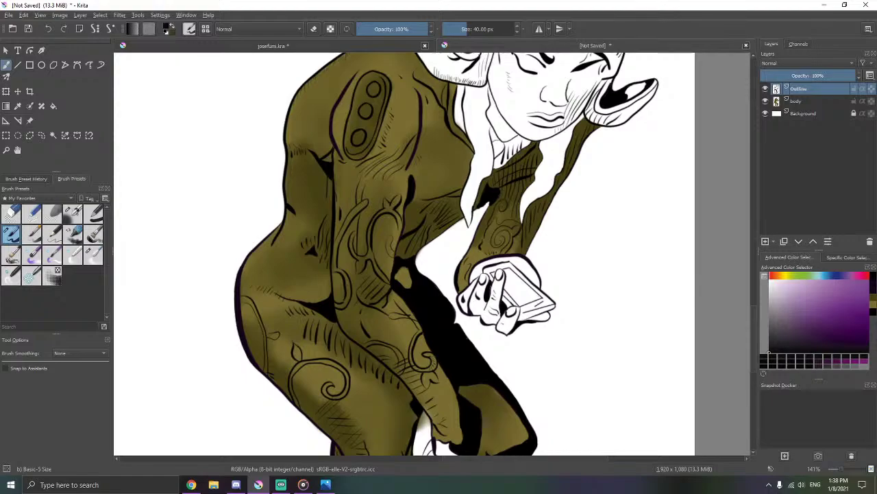
# - Try a Color Balance filter mask on the Outline layer, setting all three Shadows values to -100
pyautogui.rightClick(805, 89)
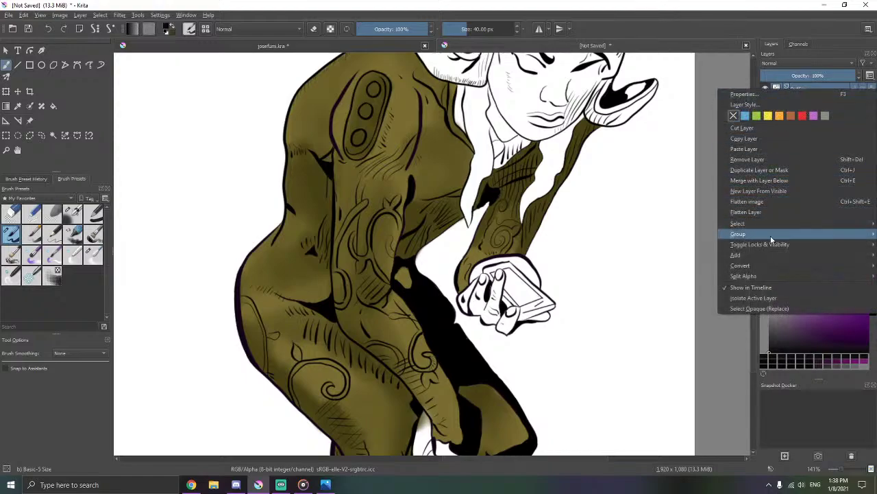
pyautogui.moveTo(754, 254)
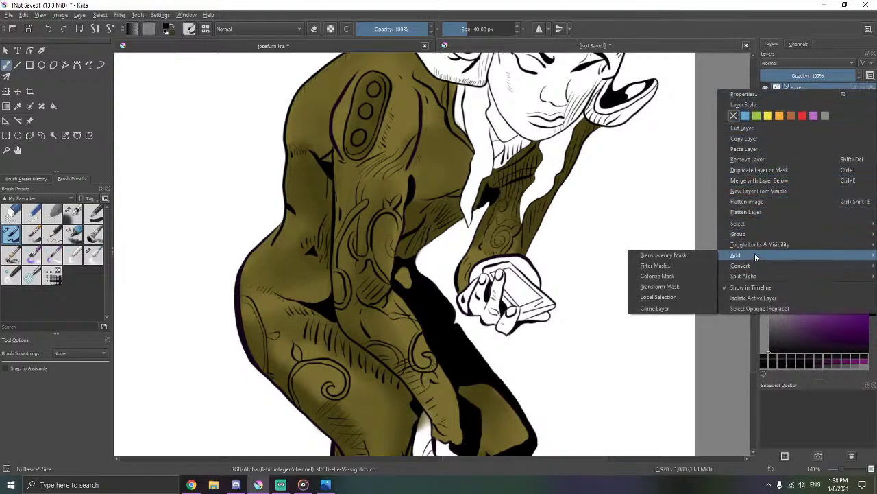
pyautogui.click(704, 266)
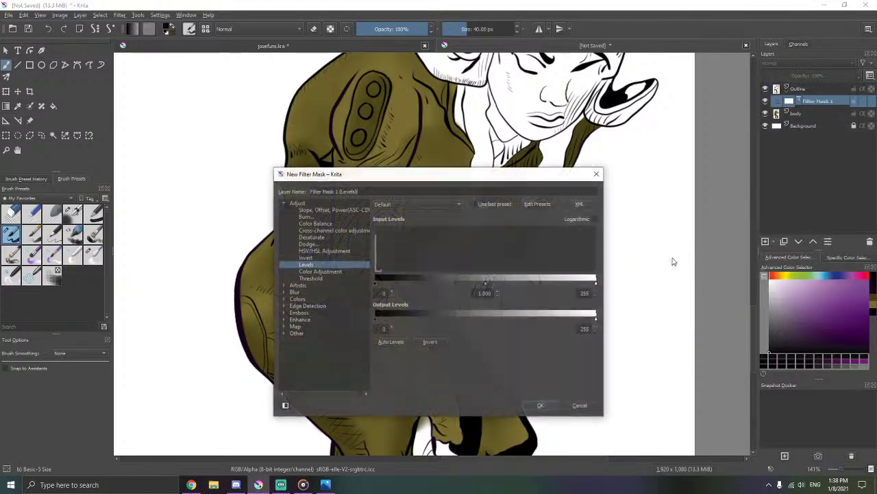
pyautogui.click(325, 226)
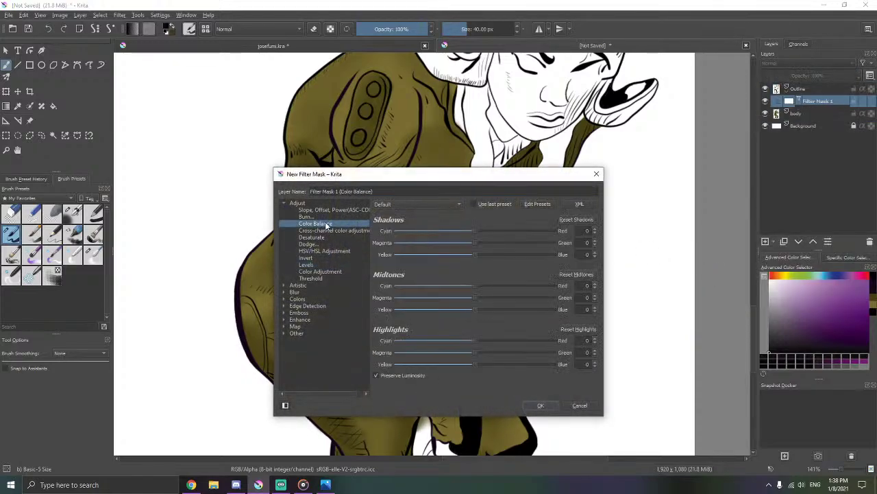
pyautogui.moveTo(396, 230)
pyautogui.mouseDown()
pyautogui.moveTo(501, 240)
pyautogui.moveTo(391, 238)
pyautogui.mouseUp()
pyautogui.moveTo(466, 179); pyautogui.dragTo(282, 120)
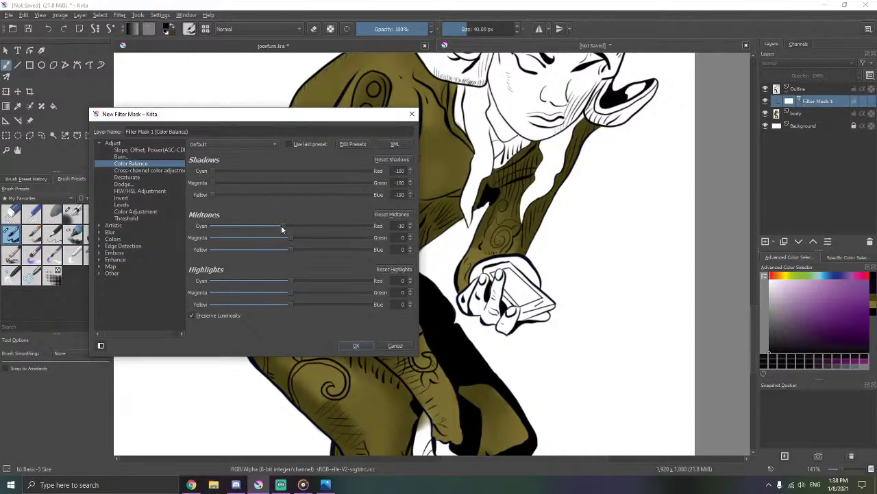
# - Set all three Midtones and all three Highlights values of the Color Balance filter mask to -100
pyautogui.moveTo(281, 227); pyautogui.dragTo(209, 226)
pyautogui.moveTo(287, 251); pyautogui.dragTo(173, 249)
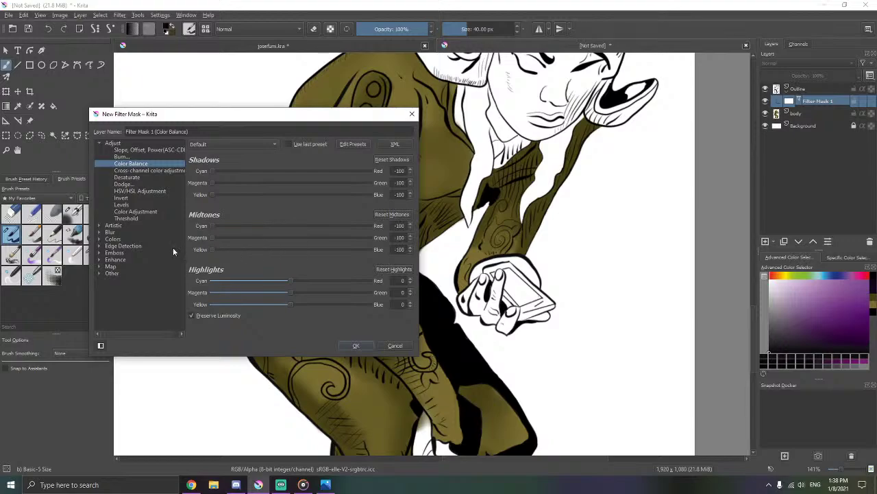
pyautogui.moveTo(291, 281); pyautogui.dragTo(185, 281)
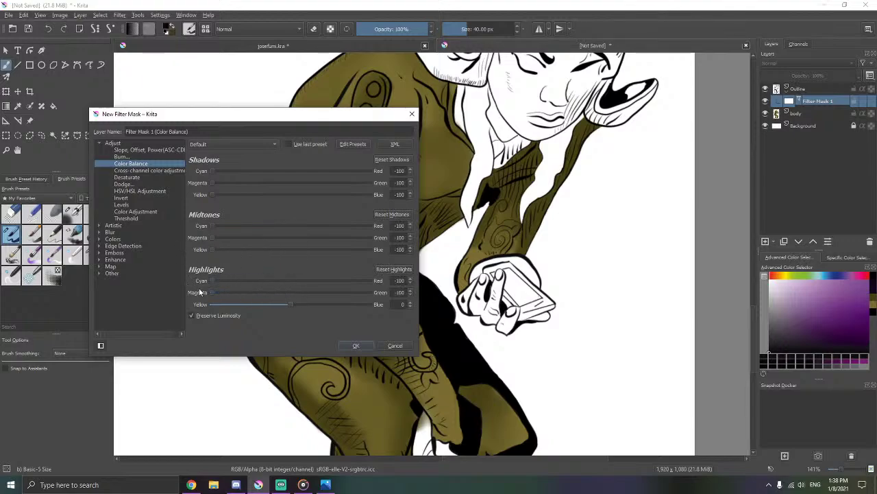
pyautogui.moveTo(288, 304); pyautogui.dragTo(207, 307)
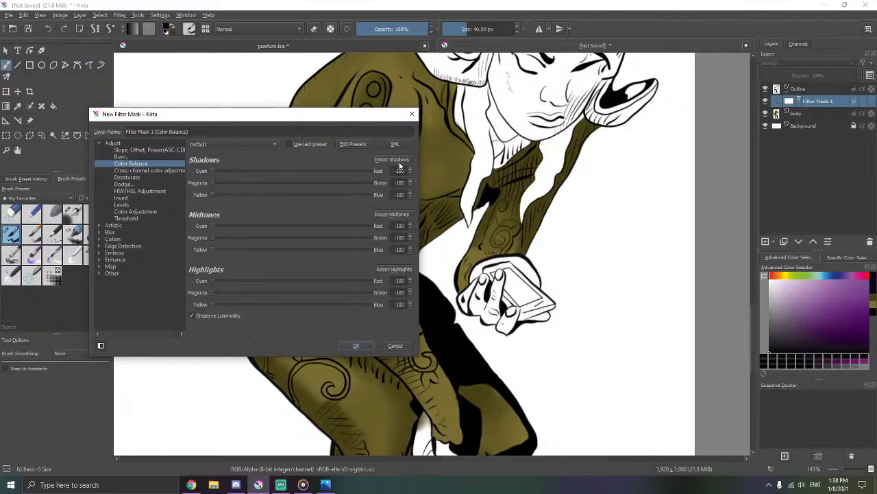
pyautogui.moveTo(341, 118); pyautogui.dragTo(568, 100)
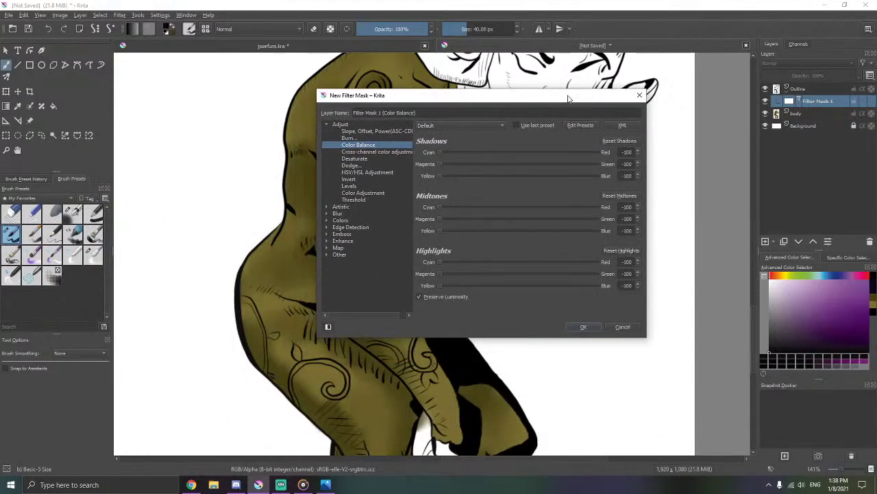
# - Try the Dodge filter for the mask with minimum exposure in Shadows and Midtones modes, and discard the filter mask
pyautogui.click(349, 166)
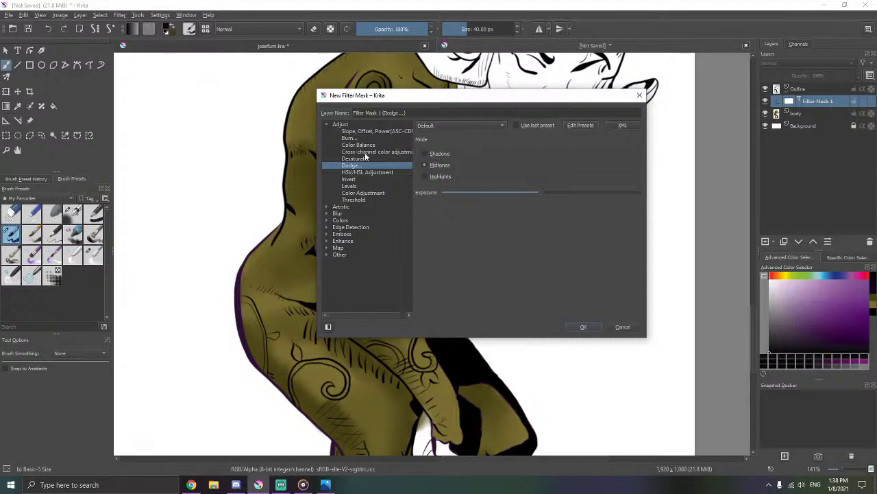
pyautogui.moveTo(499, 102); pyautogui.dragTo(384, 184)
pyautogui.moveTo(424, 273); pyautogui.dragTo(305, 276)
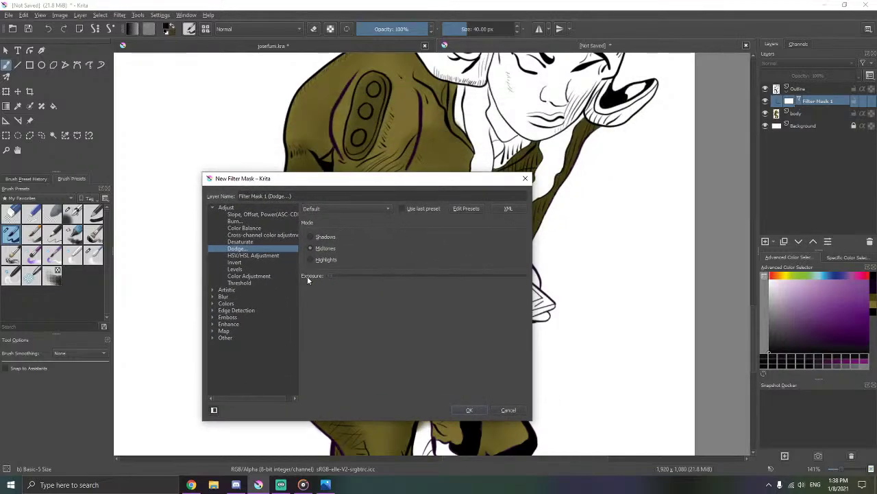
pyautogui.moveTo(412, 177); pyautogui.dragTo(360, 174)
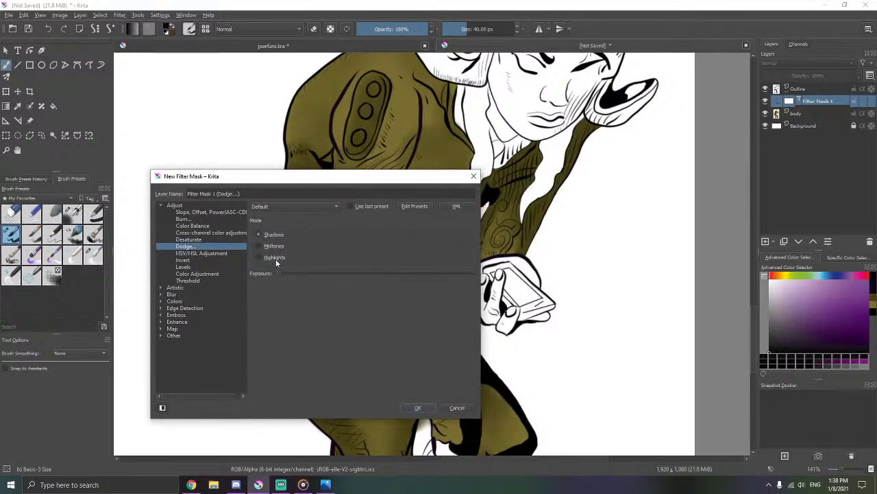
pyautogui.click(270, 246)
pyautogui.moveTo(279, 273)
pyautogui.mouseDown()
pyautogui.moveTo(426, 283)
pyautogui.moveTo(506, 278)
pyautogui.moveTo(276, 274)
pyautogui.mouseUp()
pyautogui.moveTo(395, 183)
pyautogui.mouseDown()
pyautogui.moveTo(221, 232)
pyautogui.moveTo(255, 187)
pyautogui.mouseUp()
pyautogui.click(335, 183)
# - Add a colorize mask to the Outline layer
pyautogui.scroll(4, 390, 225)
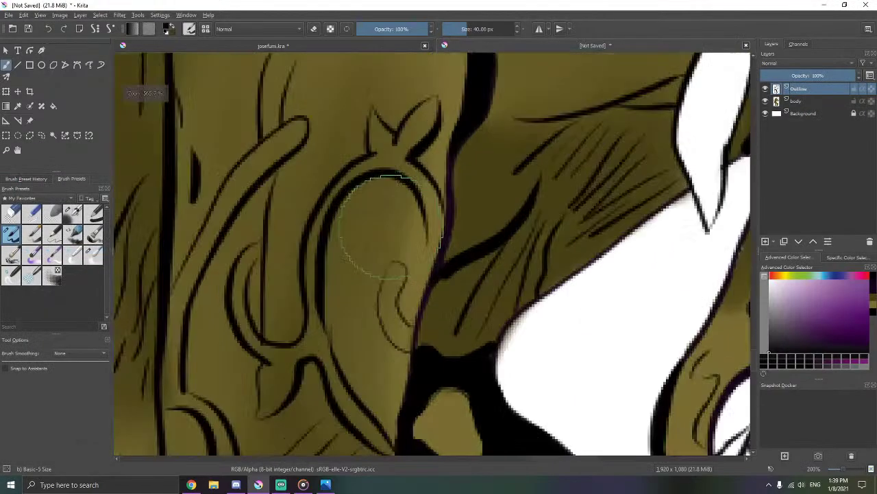
pyautogui.scroll(1, 450, 204)
pyautogui.scroll(-4, 489, 240)
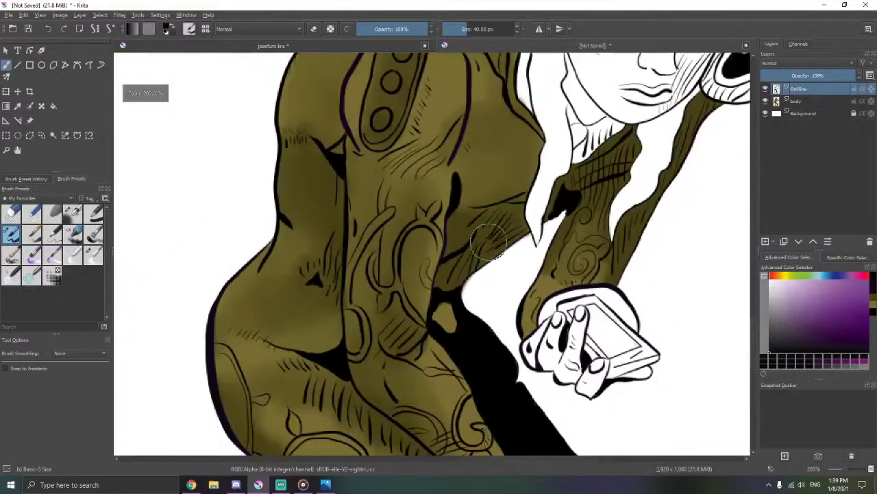
pyautogui.rightClick(817, 92)
pyautogui.moveTo(758, 263)
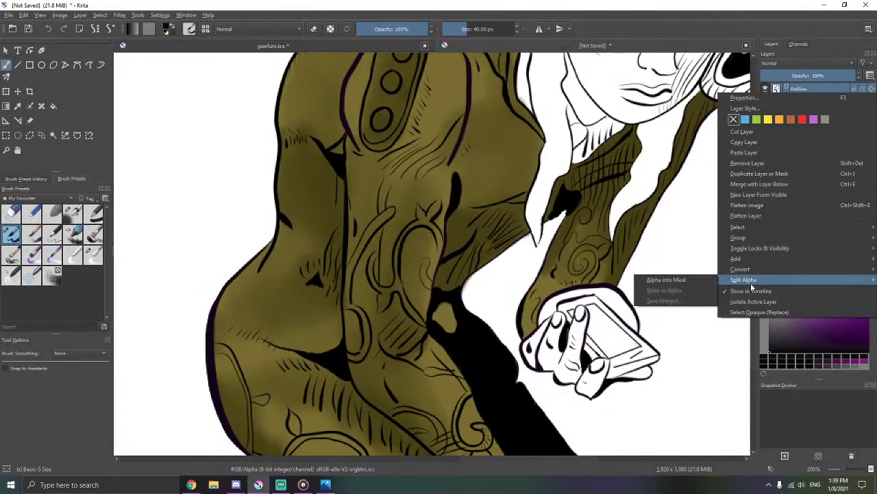
pyautogui.click(687, 280)
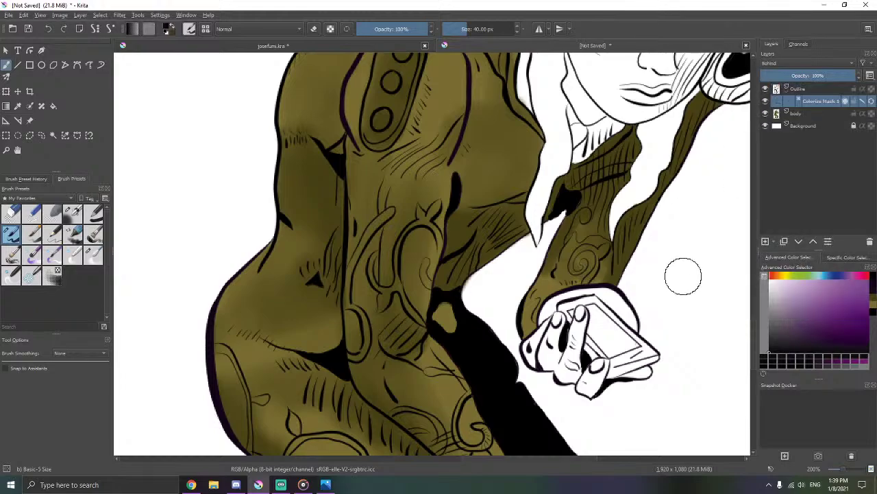
# - Try a brush stroke on the colorize mask near the figure's shoulder, and undo both the stroke and the mask
pyautogui.scroll(-2, 656, 251)
pyautogui.scroll(4, 482, 208)
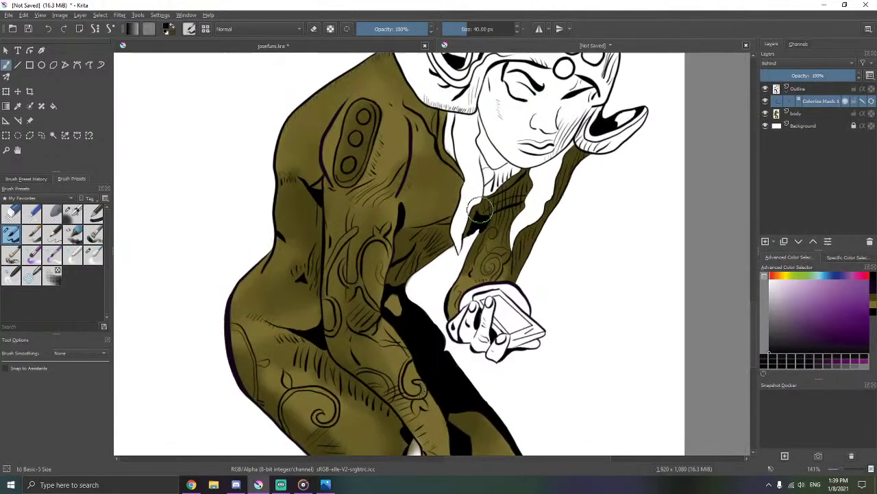
pyautogui.moveTo(295, 122)
pyautogui.mouseDown()
pyautogui.moveTo(294, 112)
pyautogui.moveTo(300, 165)
pyautogui.mouseUp()
pyautogui.hotkey('ctrl', 'z')
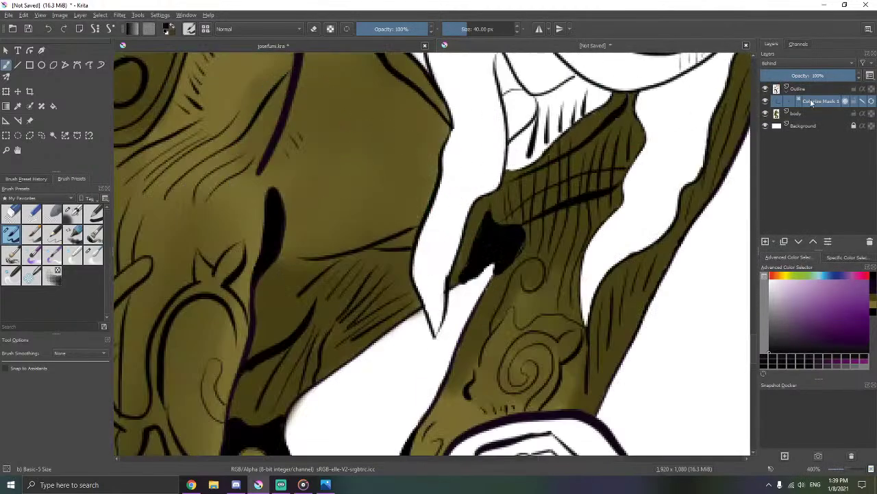
pyautogui.hotkey('ctrl', 'z')
# - Try a Cross-channel color adjustment filter mask on the Outline layer with the Saturation curve lowered to -100, and discard the mask
pyautogui.rightClick(819, 96)
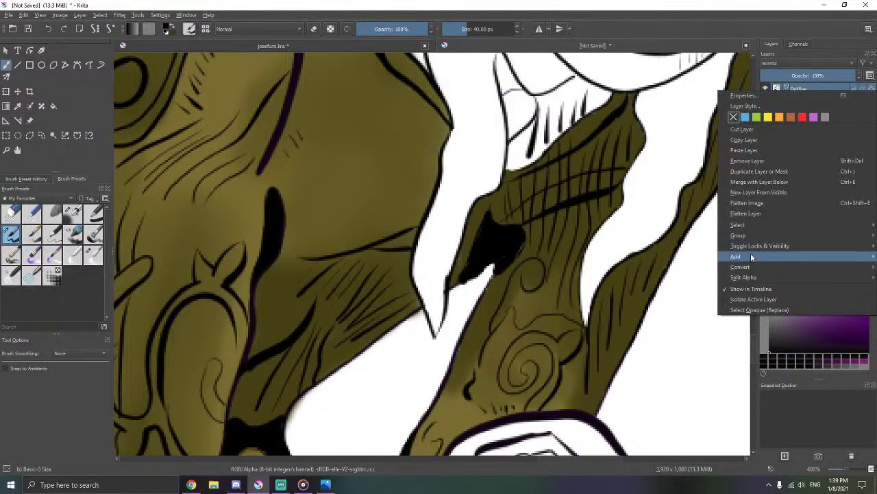
pyautogui.moveTo(737, 255)
pyautogui.click(692, 266)
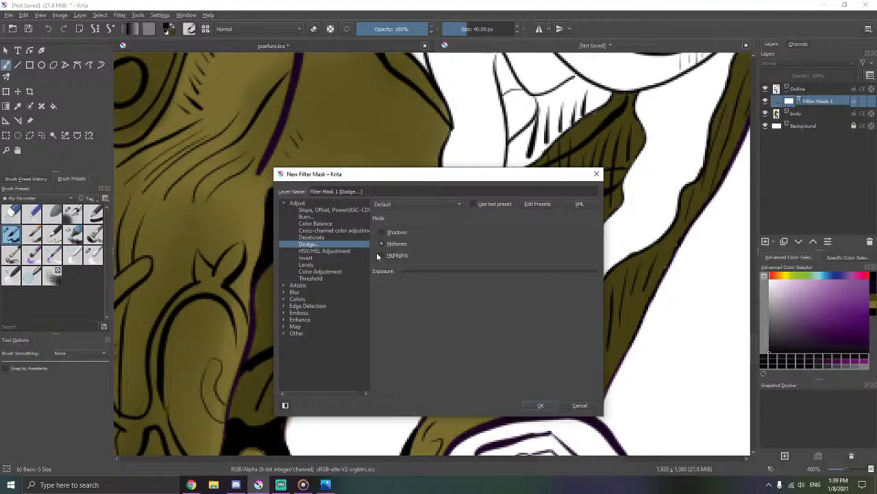
pyautogui.click(334, 224)
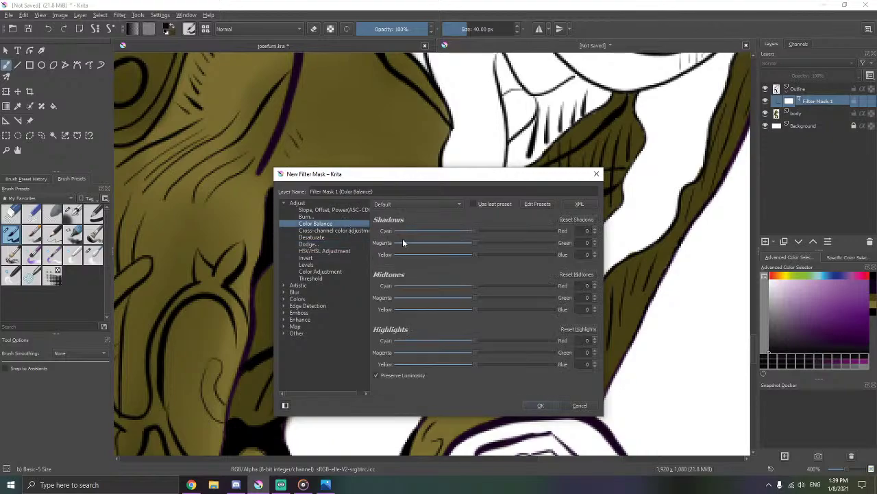
pyautogui.click(358, 231)
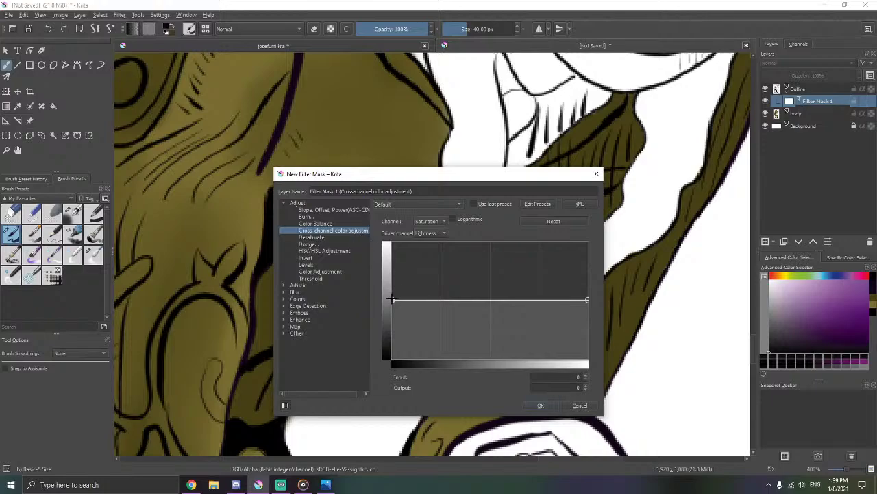
pyautogui.moveTo(392, 300); pyautogui.dragTo(595, 356)
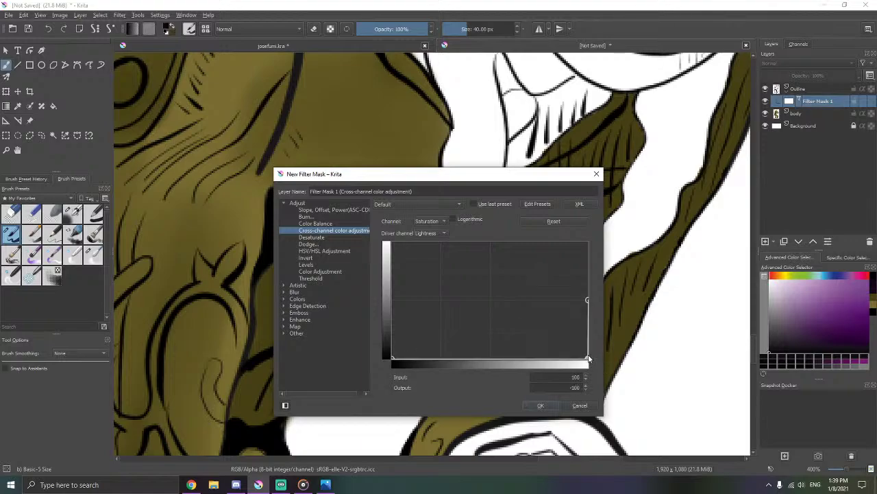
pyautogui.doubleClick(304, 299)
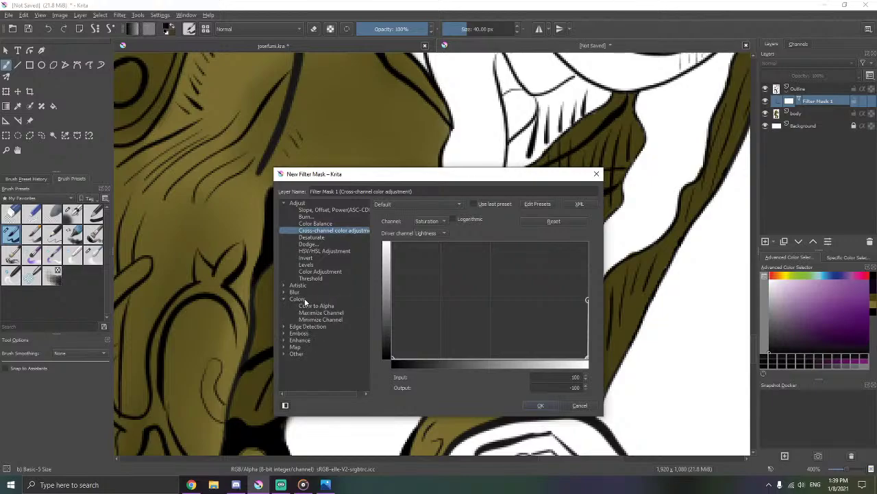
pyautogui.doubleClick(305, 299)
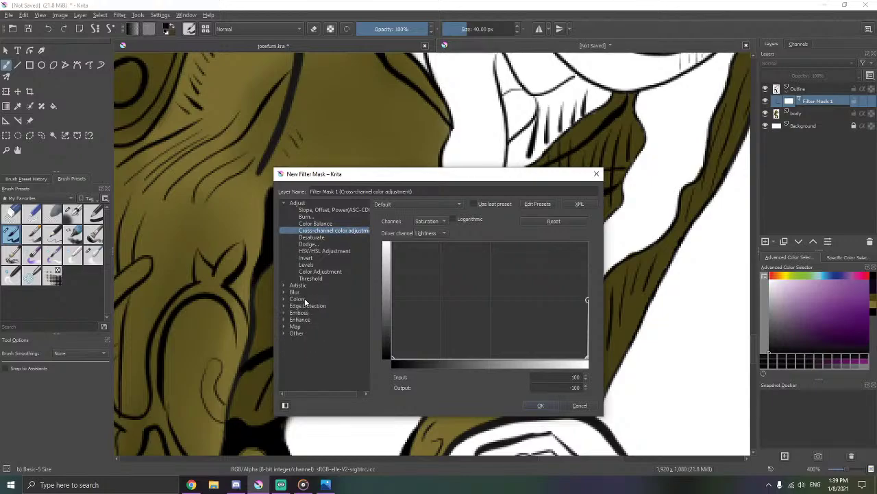
pyautogui.click(577, 405)
# - Start another filter mask on the Outline layer and try the Desaturate filter with the Lightness method
pyautogui.scroll(-3, 411, 271)
pyautogui.scroll(3, 370, 205)
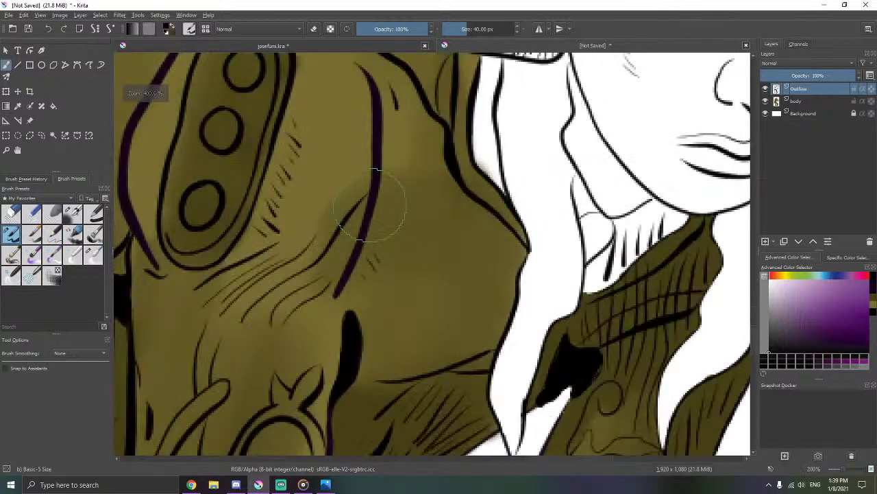
pyautogui.scroll(6, 370, 204)
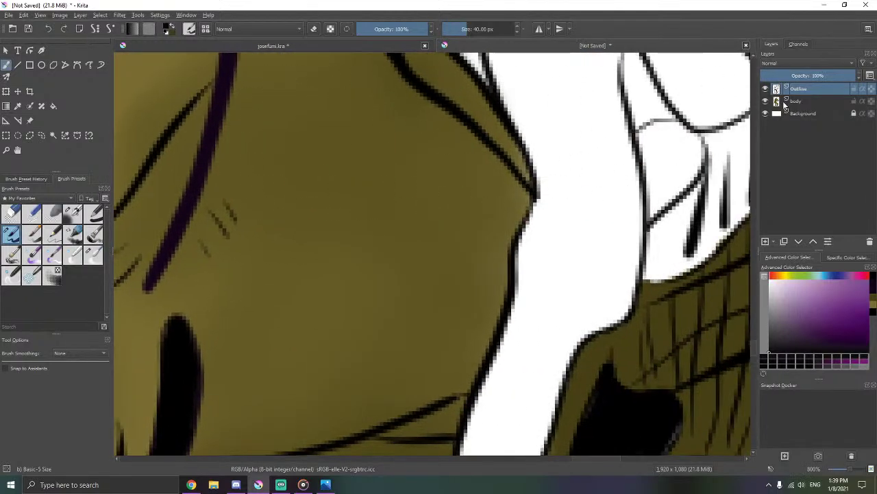
pyautogui.rightClick(803, 92)
pyautogui.moveTo(760, 259)
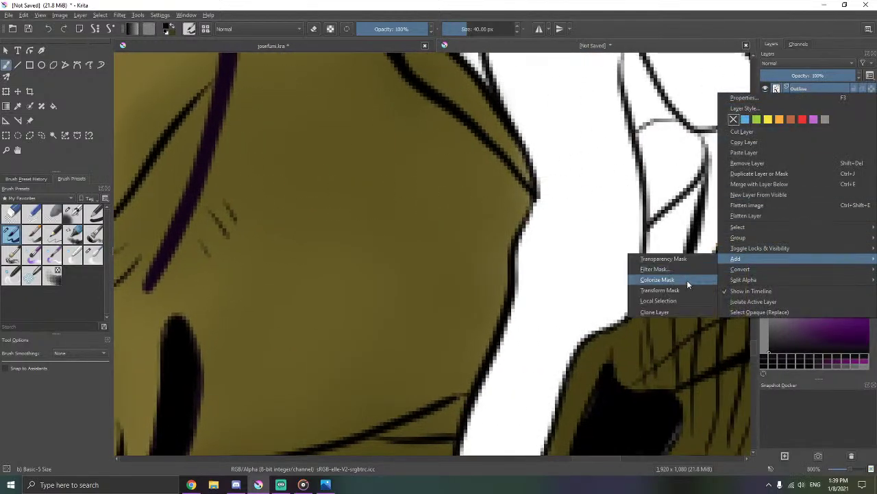
pyautogui.click(666, 269)
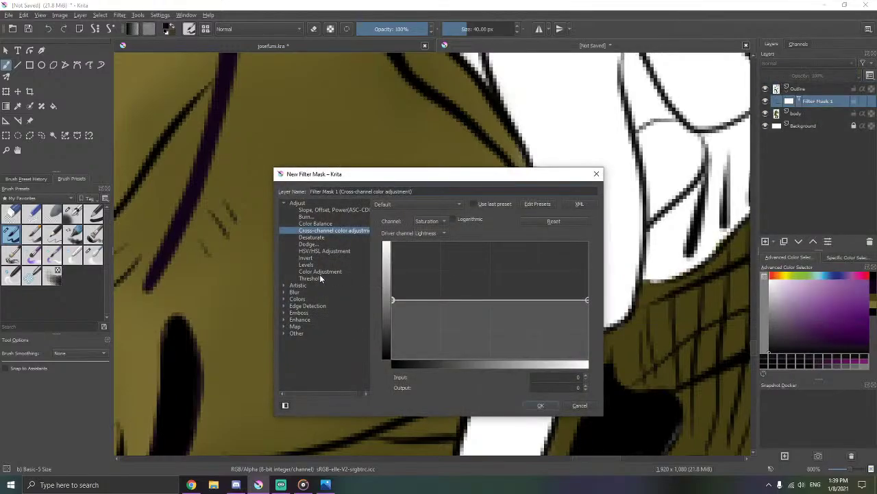
pyautogui.click(306, 224)
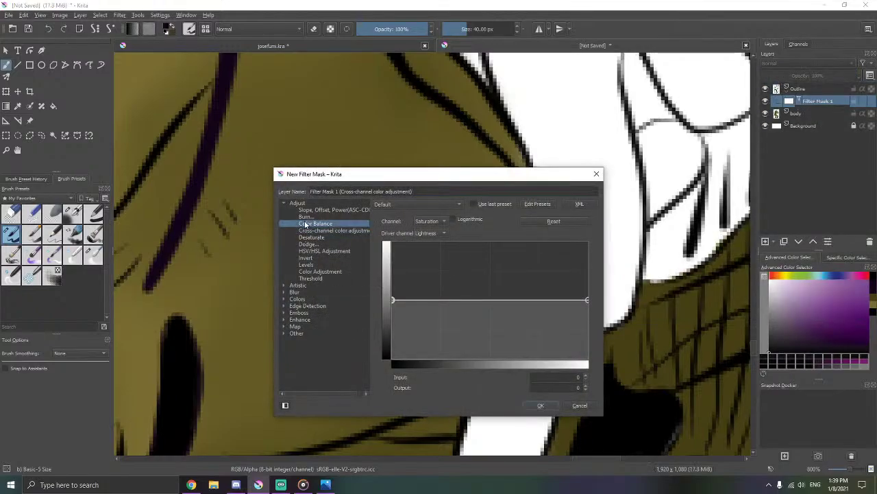
pyautogui.click(310, 238)
# - Try the Color to Alpha, Maximize Channel and Minimize Channel filters for the mask, including a grey target colour for Color to Alpha
pyautogui.click(283, 298)
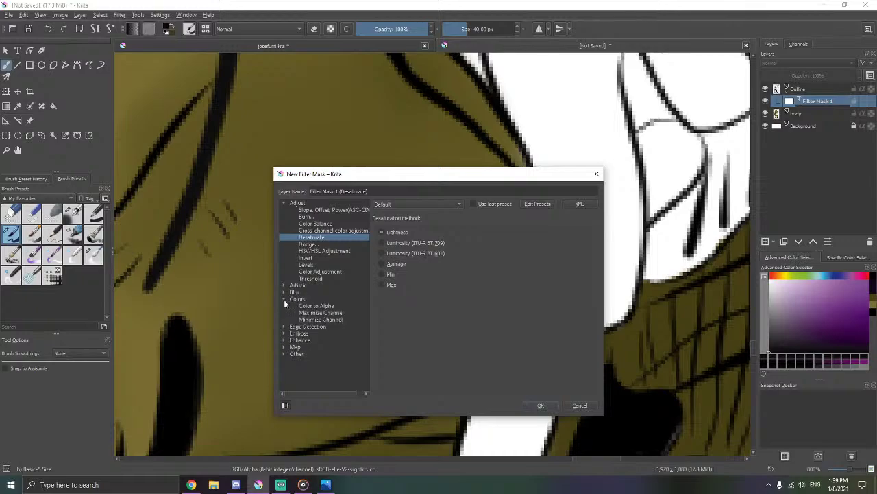
pyautogui.click(317, 306)
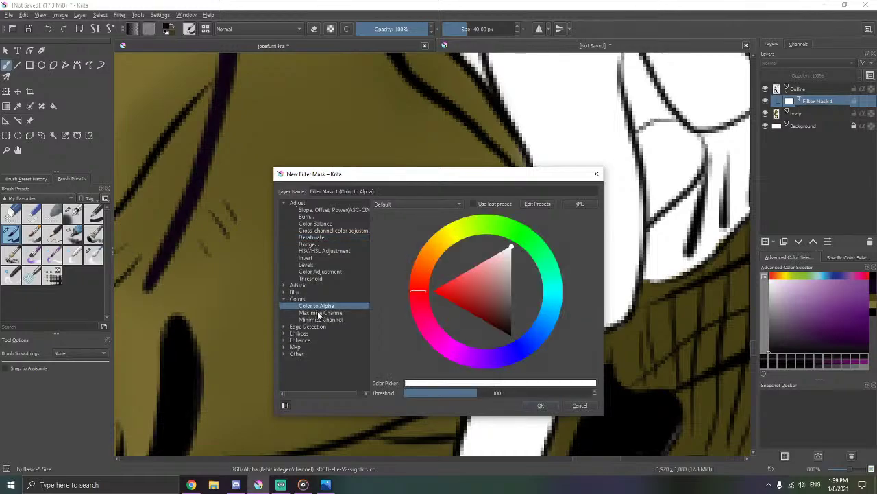
pyautogui.click(318, 313)
pyautogui.click(320, 320)
pyautogui.click(317, 306)
pyautogui.click(510, 277)
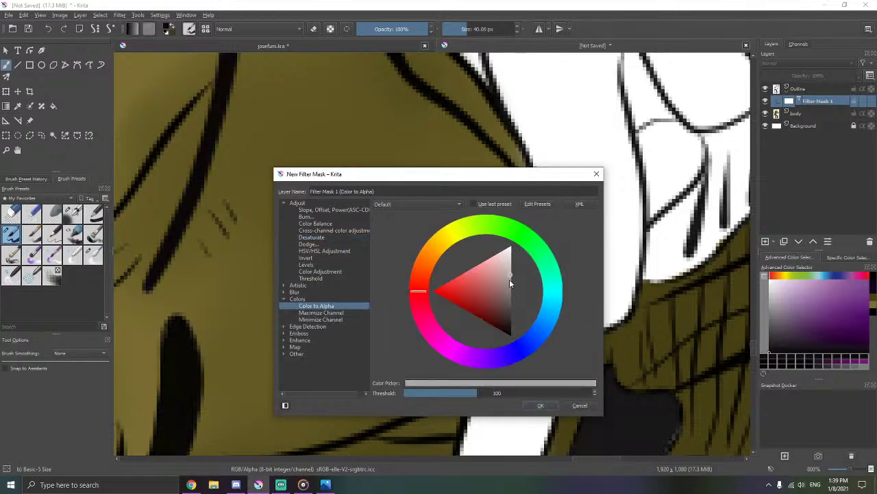
pyautogui.moveTo(510, 279)
pyautogui.mouseDown()
pyautogui.moveTo(513, 348)
pyautogui.moveTo(512, 208)
pyautogui.moveTo(419, 277)
pyautogui.moveTo(388, 284)
pyautogui.moveTo(438, 290)
pyautogui.moveTo(510, 328)
pyautogui.moveTo(506, 189)
pyautogui.moveTo(562, 184)
pyautogui.mouseUp()
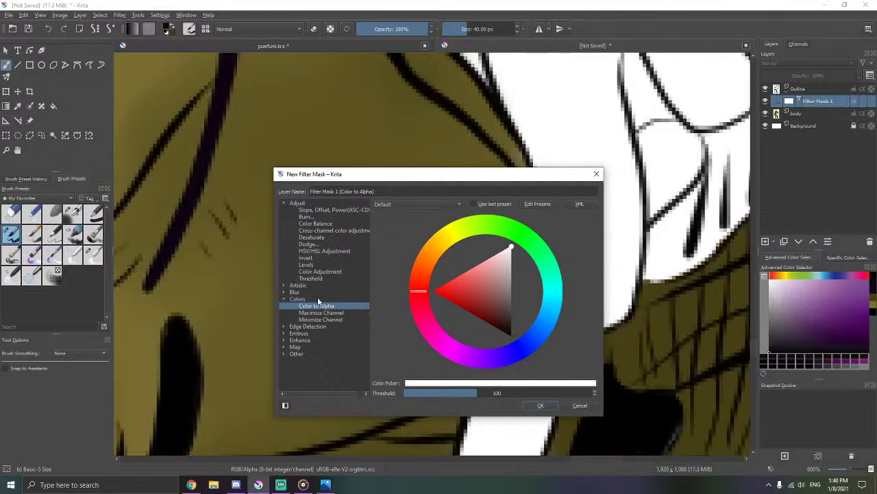
# - Try the Invert, Levels and HSV/HSL Adjustment filters for the mask
pyautogui.click(286, 300)
pyautogui.click(285, 301)
pyautogui.click(285, 301)
pyautogui.click(314, 259)
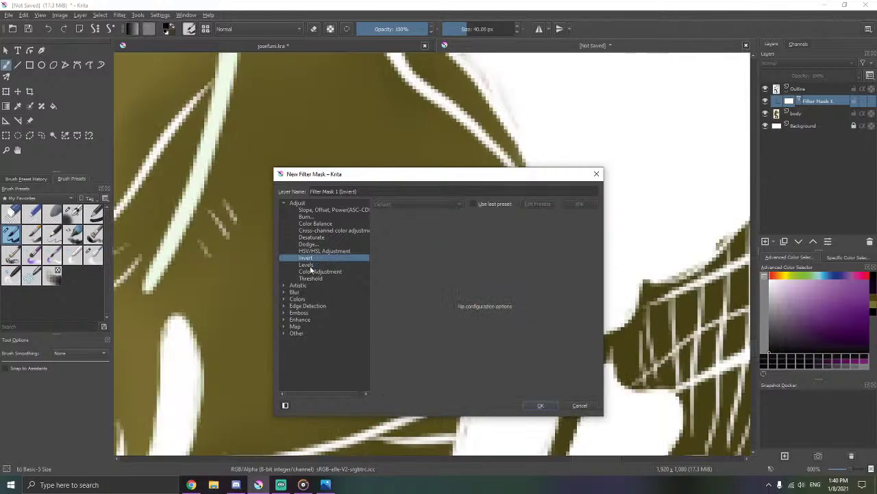
pyautogui.click(310, 266)
pyautogui.click(311, 259)
pyautogui.click(322, 252)
# - Apply the Dodge filter to the mask in Midtones mode with the exposure at minimum
pyautogui.click(319, 244)
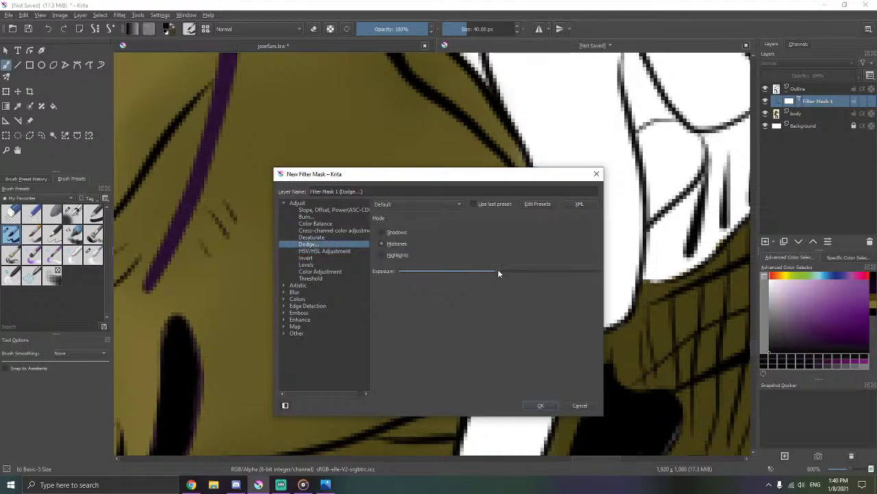
pyautogui.moveTo(498, 273); pyautogui.dragTo(385, 275)
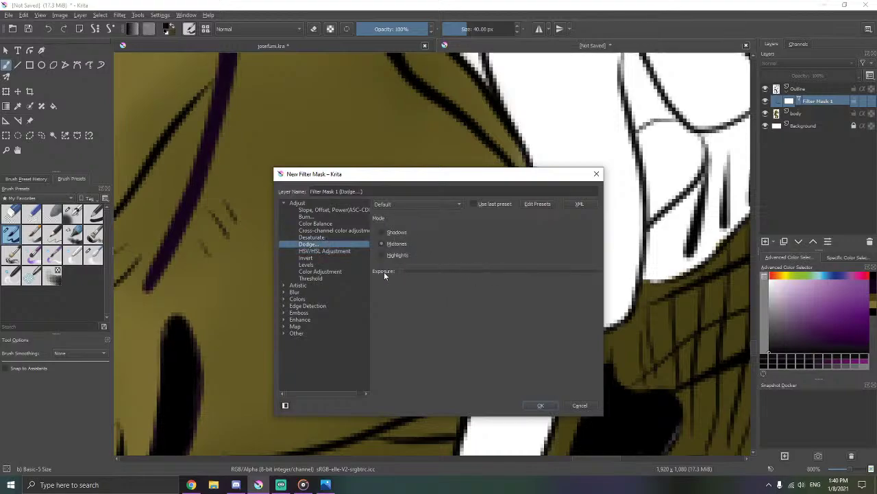
pyautogui.click(541, 405)
# - Inspect the outline colour around the shoulder and remove the Dodge filter mask from the Outline layer
pyautogui.scroll(-5, 499, 292)
pyautogui.scroll(5, 468, 281)
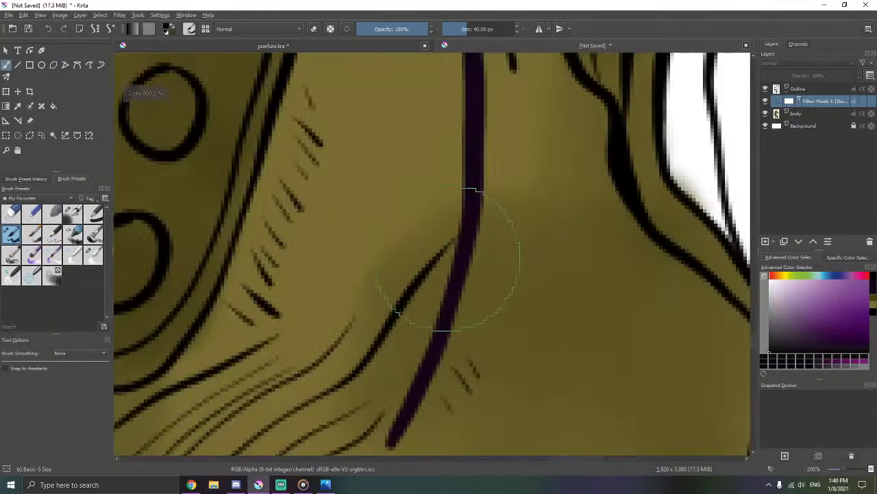
pyautogui.scroll(-8, 463, 271)
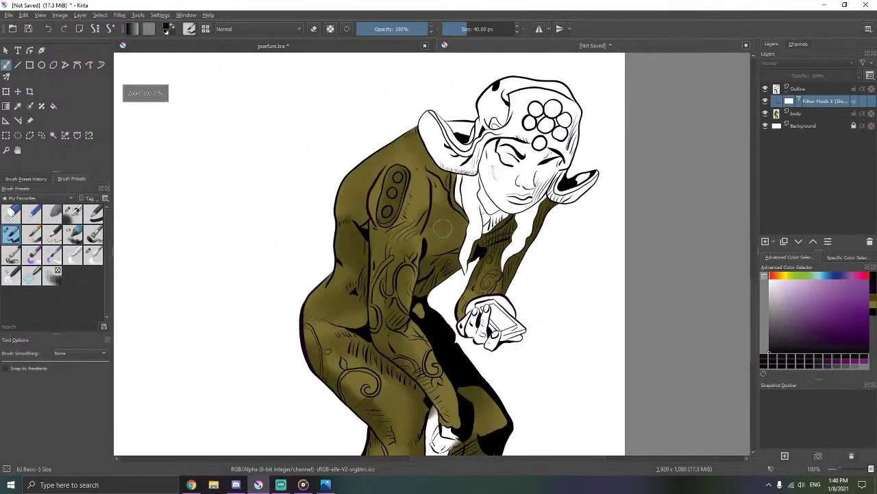
pyautogui.scroll(3, 348, 184)
pyautogui.scroll(3, 348, 184)
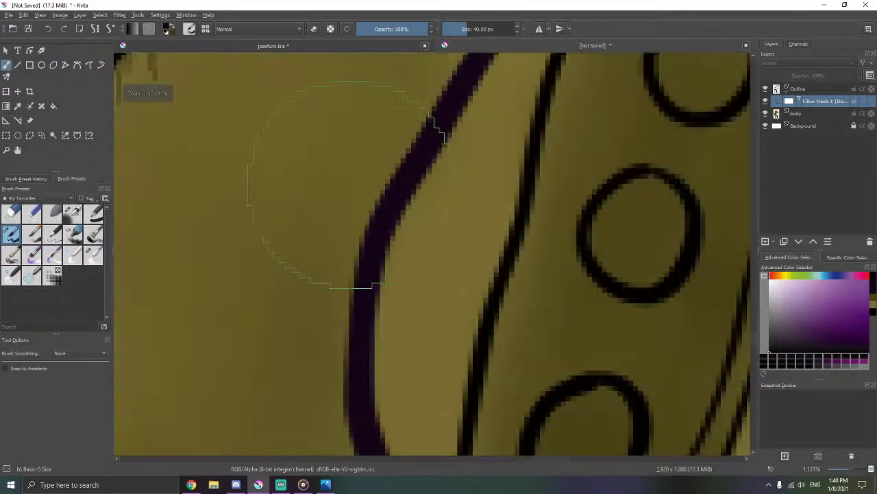
pyautogui.scroll(-5, 315, 178)
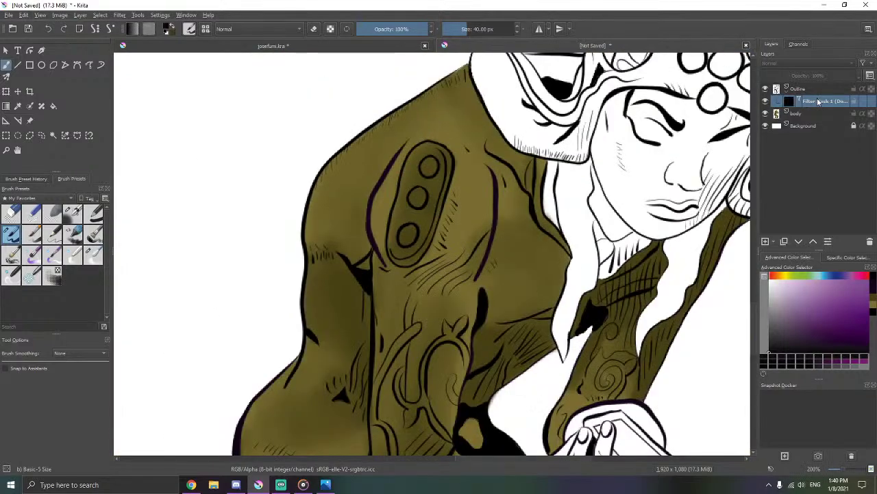
pyautogui.rightClick(818, 101)
pyautogui.click(763, 166)
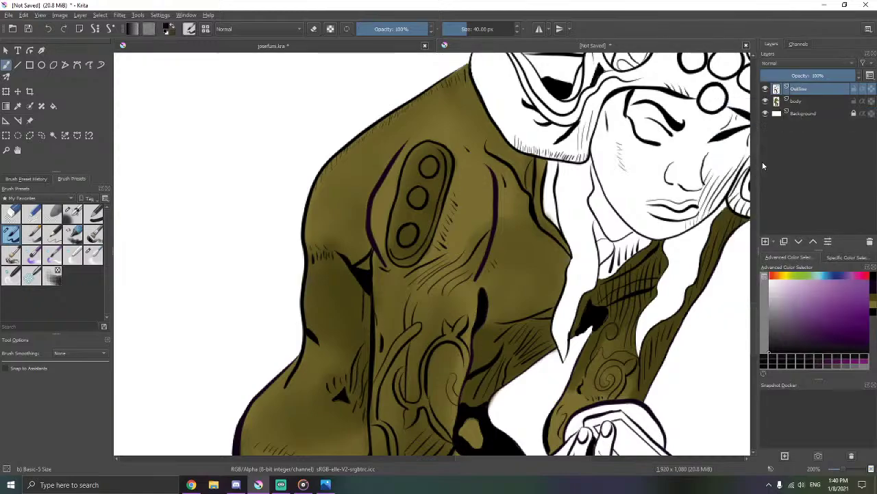
# - Start a new filter mask on the Outline layer and try Dodge in Midtones mode at minimum exposure
pyautogui.rightClick(799, 90)
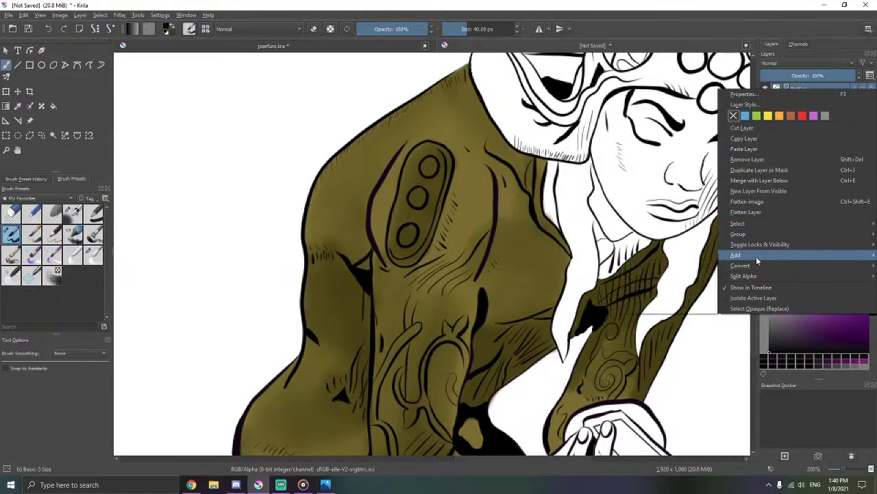
pyautogui.moveTo(757, 260)
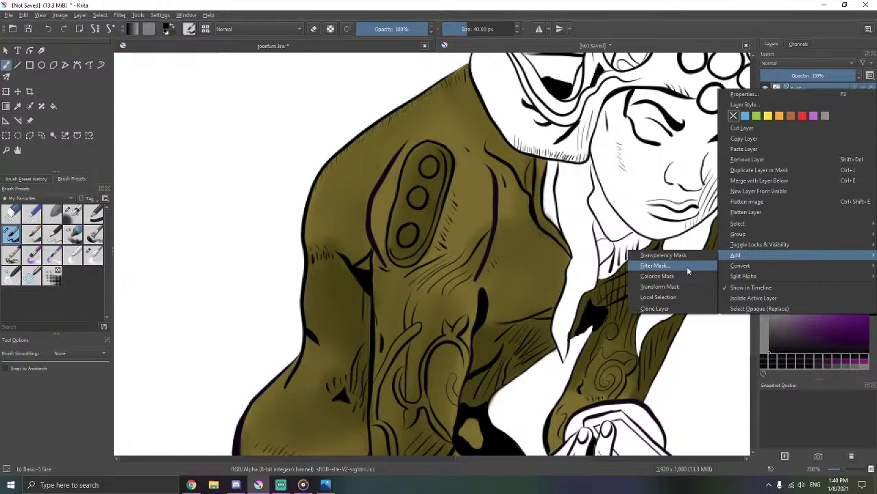
pyautogui.click(689, 270)
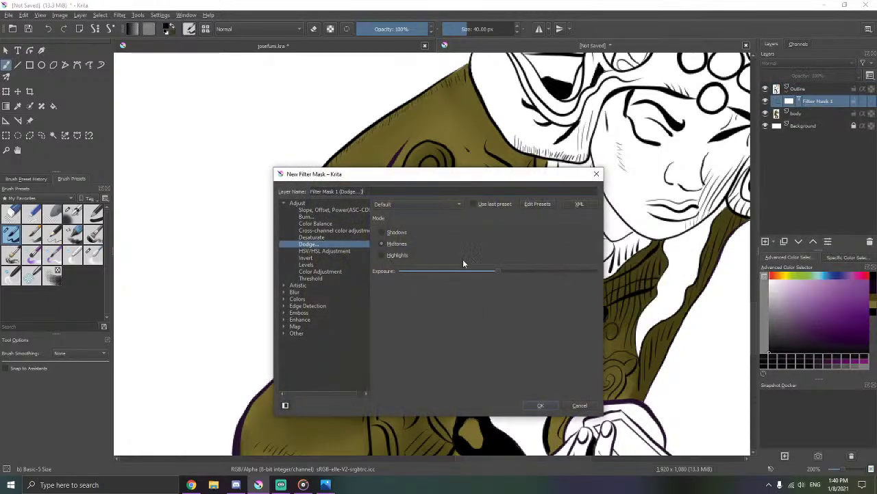
pyautogui.moveTo(499, 271); pyautogui.dragTo(399, 270)
pyautogui.moveTo(445, 179); pyautogui.dragTo(520, 227)
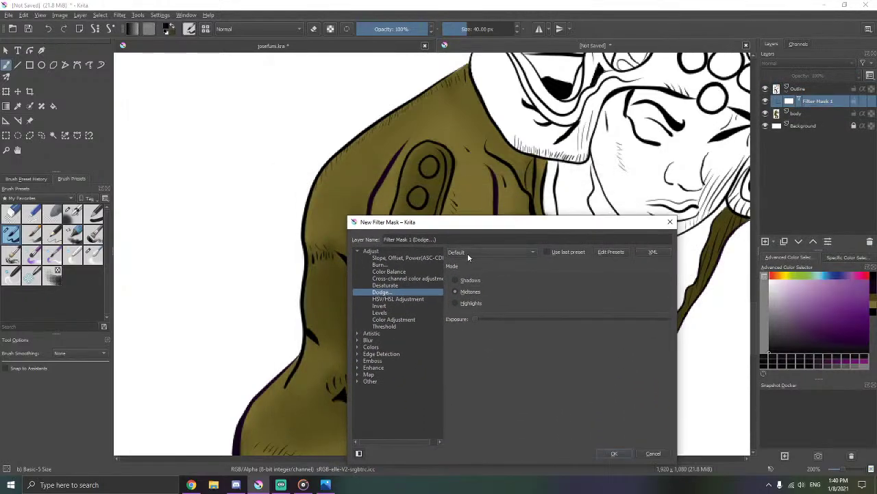
# - Switch the mask's filter to Color Balance and set all three Shadows values to -100
pyautogui.click(402, 273)
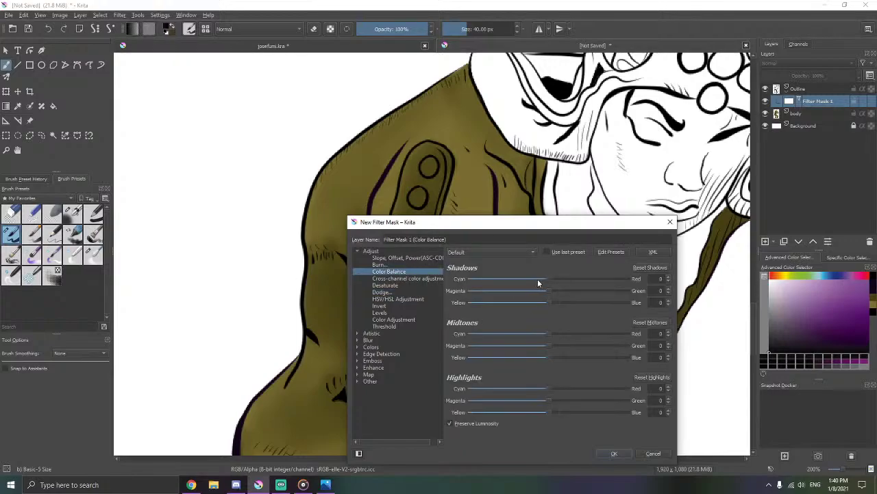
pyautogui.moveTo(548, 280); pyautogui.dragTo(447, 289)
pyautogui.moveTo(547, 293); pyautogui.dragTo(458, 291)
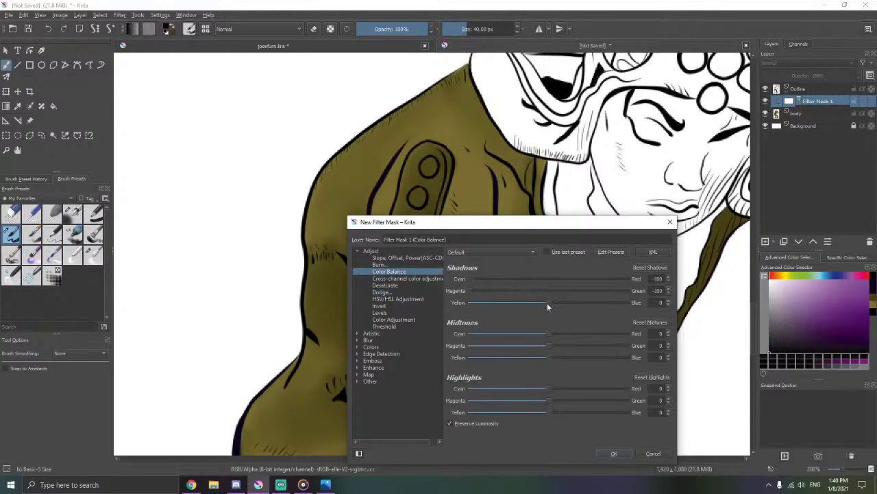
pyautogui.scroll(-10, 548, 307)
# - Set all three Midtones values of the Color Balance filter mask to -100
pyautogui.scroll(-10, 553, 335)
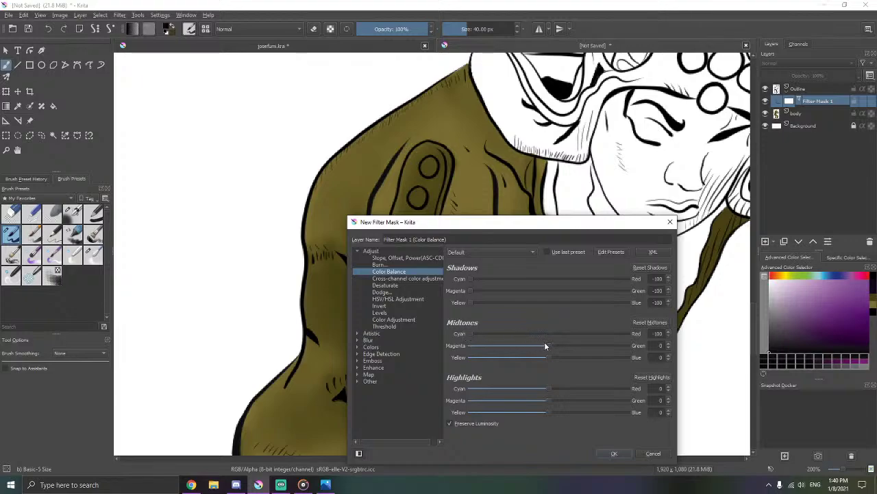
pyautogui.scroll(-10, 545, 346)
pyautogui.scroll(-10, 550, 357)
# - Set all three Highlights values of the Color Balance filter to -100 and apply the filter mask
pyautogui.scroll(-10, 542, 389)
pyautogui.scroll(-2, 535, 401)
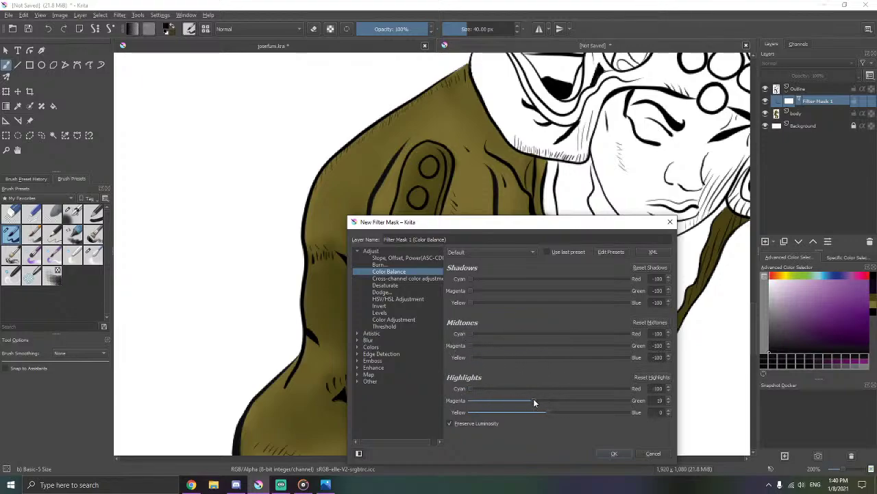
pyautogui.scroll(-10, 535, 402)
pyautogui.scroll(-10, 549, 412)
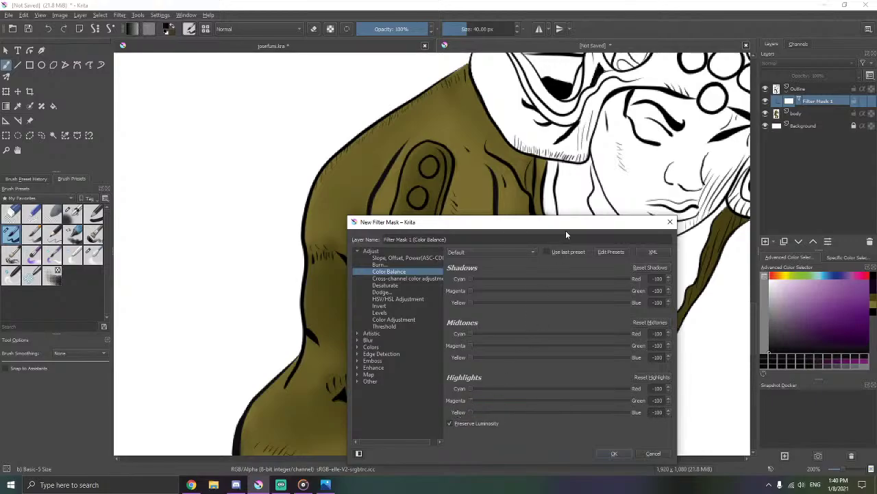
pyautogui.moveTo(566, 236); pyautogui.dragTo(265, 106)
pyautogui.click(310, 330)
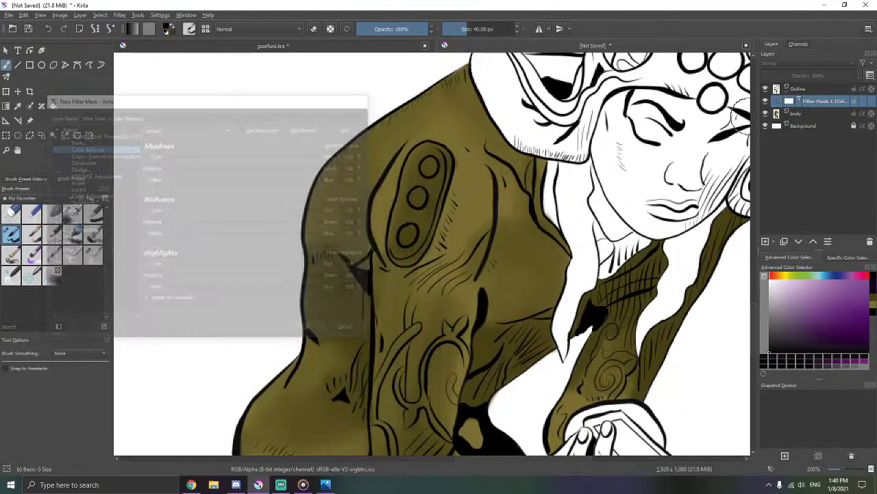
# - Inspect the blackened outlines across the character's shoulder, arm and full figure
pyautogui.scroll(5, 345, 204)
pyautogui.scroll(-1, 551, 299)
pyautogui.moveTo(551, 300); pyautogui.dragTo(533, 284)
pyautogui.scroll(-6, 533, 283)
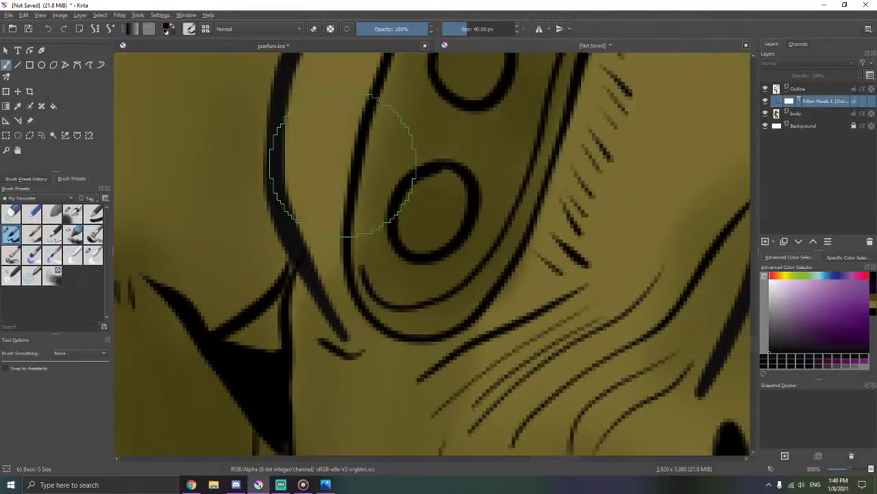
pyautogui.scroll(3, 443, 226)
pyautogui.scroll(-3, 442, 247)
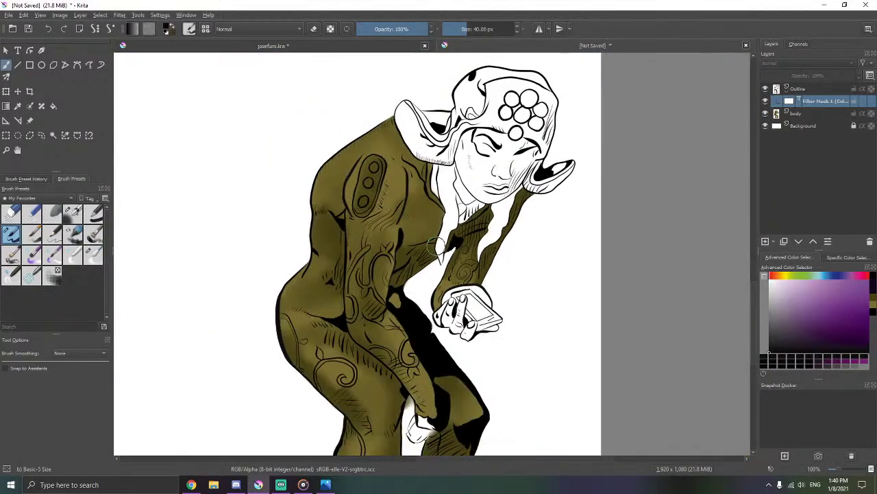
pyautogui.scroll(5, 456, 281)
# - On the body layer, soften the shading around the raised forearm's spiral with Blender Blur and undo the stray smear beyond the arm
pyautogui.click(809, 114)
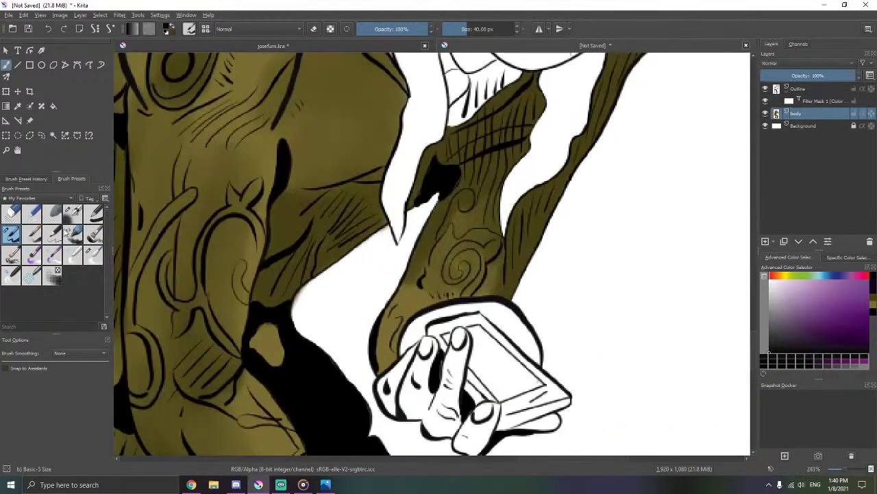
pyautogui.click(93, 255)
pyautogui.scroll(3, 483, 261)
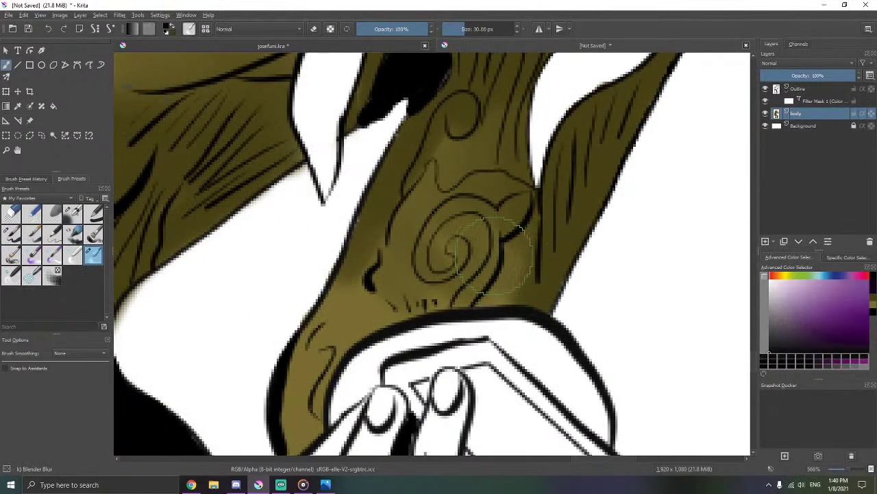
pyautogui.moveTo(494, 256)
pyautogui.mouseDown()
pyautogui.moveTo(464, 259)
pyautogui.moveTo(519, 254)
pyautogui.mouseUp()
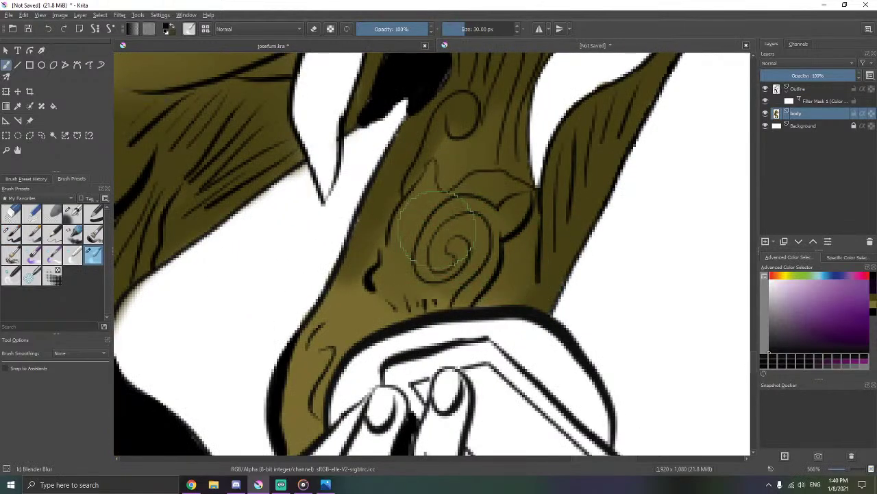
pyautogui.moveTo(437, 226)
pyautogui.mouseDown()
pyautogui.moveTo(408, 243)
pyautogui.moveTo(378, 230)
pyautogui.mouseUp()
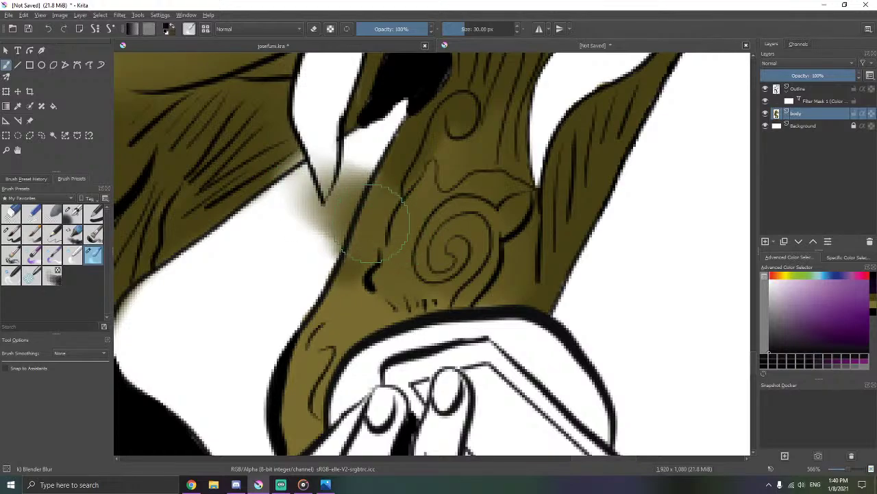
pyautogui.hotkey('ctrl', 'z')
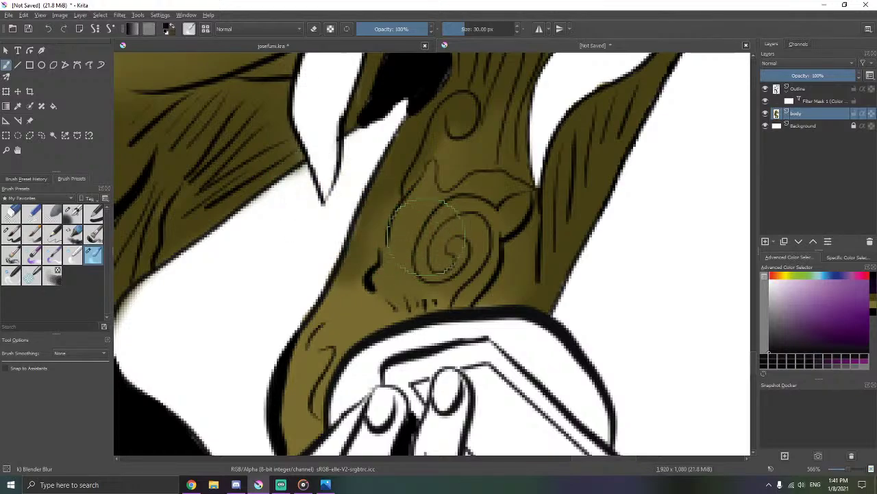
# - Shade the edges of the olive knee patch in dark olive with the Basic-5 Size brush and blend it using Blender Blur
pyautogui.click(74, 214)
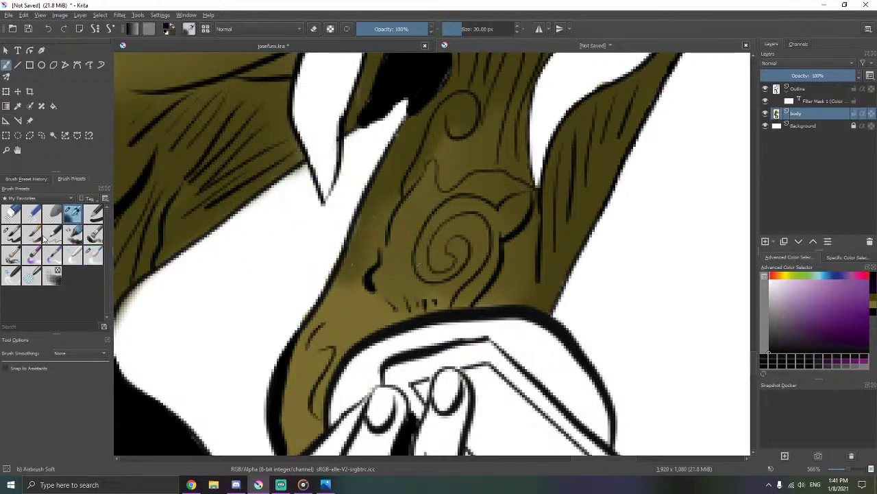
pyautogui.click(11, 234)
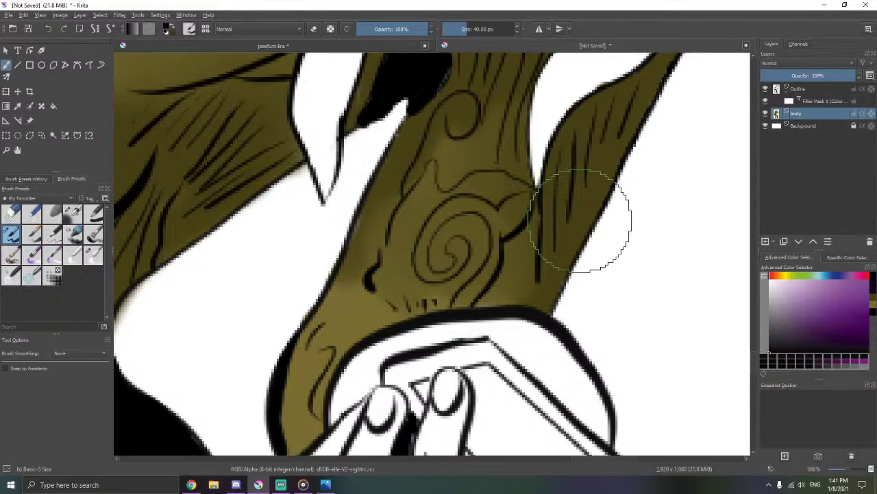
pyautogui.click(873, 302)
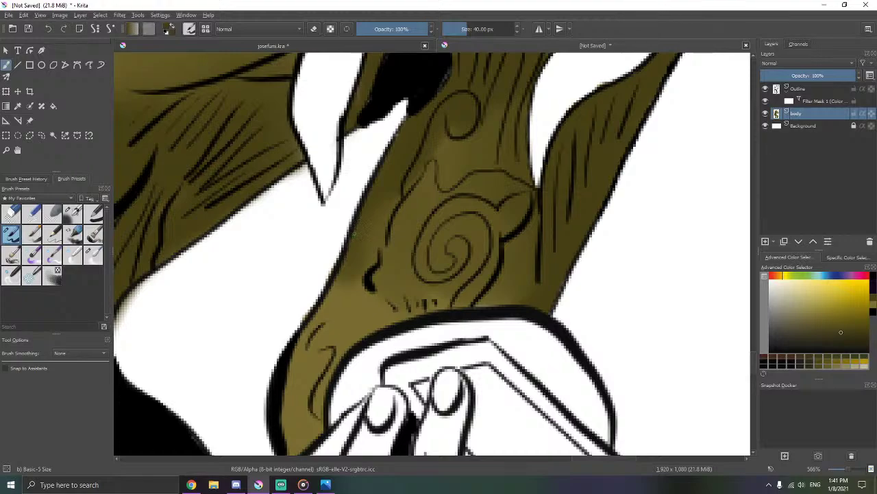
pyautogui.scroll(-6, 315, 198)
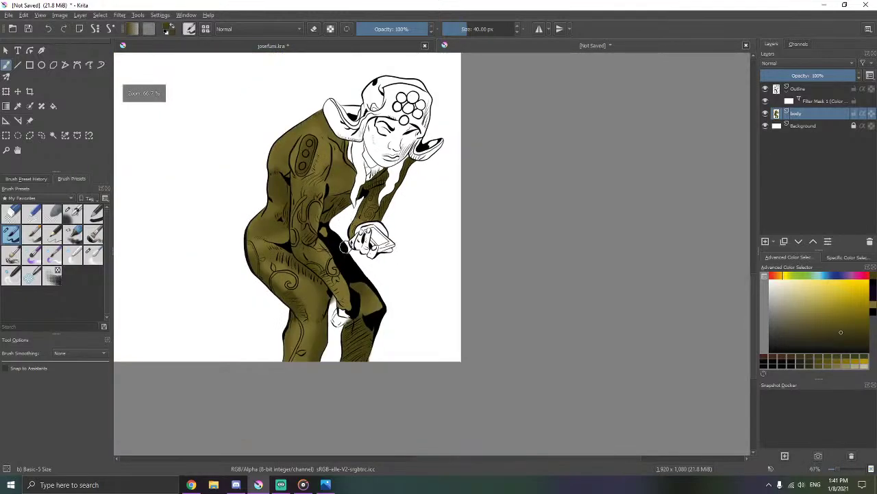
pyautogui.scroll(5, 345, 246)
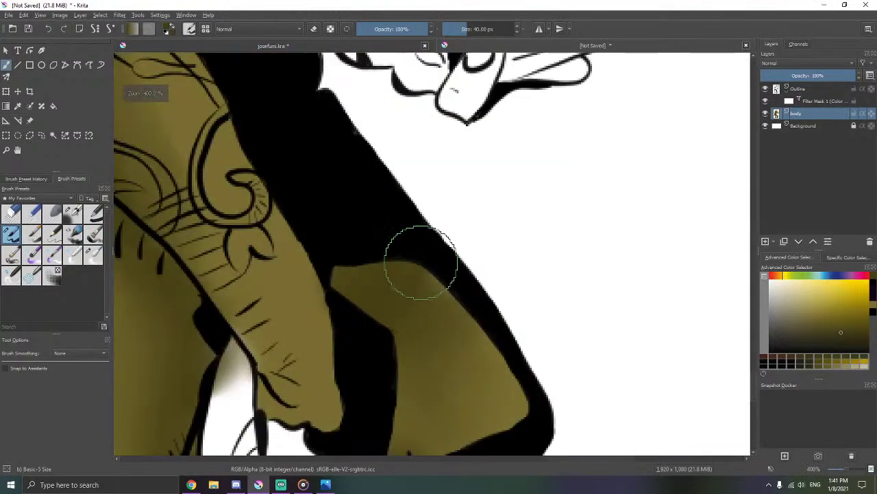
pyautogui.moveTo(427, 280); pyautogui.dragTo(462, 297)
pyautogui.moveTo(486, 342)
pyautogui.mouseDown()
pyautogui.moveTo(435, 285)
pyautogui.moveTo(462, 319)
pyautogui.moveTo(435, 300)
pyautogui.moveTo(419, 311)
pyautogui.moveTo(409, 301)
pyautogui.moveTo(419, 284)
pyautogui.moveTo(431, 321)
pyautogui.moveTo(473, 342)
pyautogui.moveTo(410, 311)
pyautogui.moveTo(367, 259)
pyautogui.mouseUp()
pyautogui.click(93, 254)
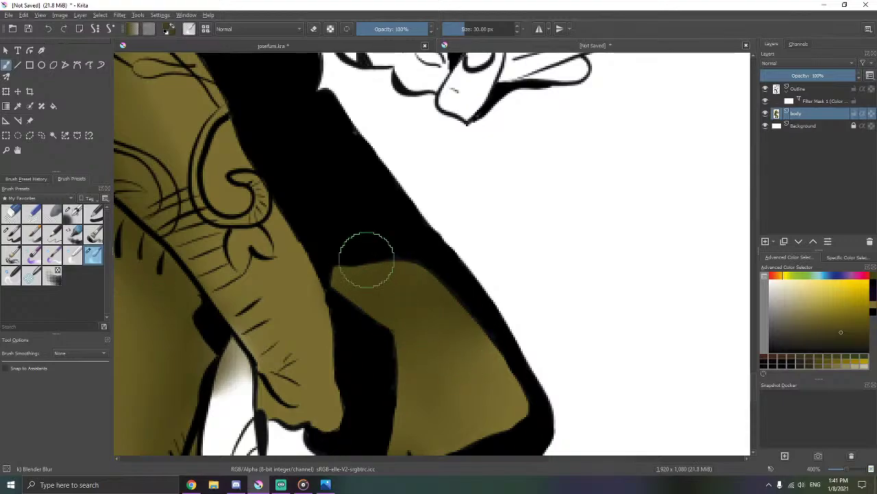
# - Set the Airbrush Soft brush to 5 px and shade the curl ornament's band on the lowered forearm in dark olive
pyautogui.scroll(-3, 372, 248)
pyautogui.moveTo(295, 225); pyautogui.dragTo(425, 298)
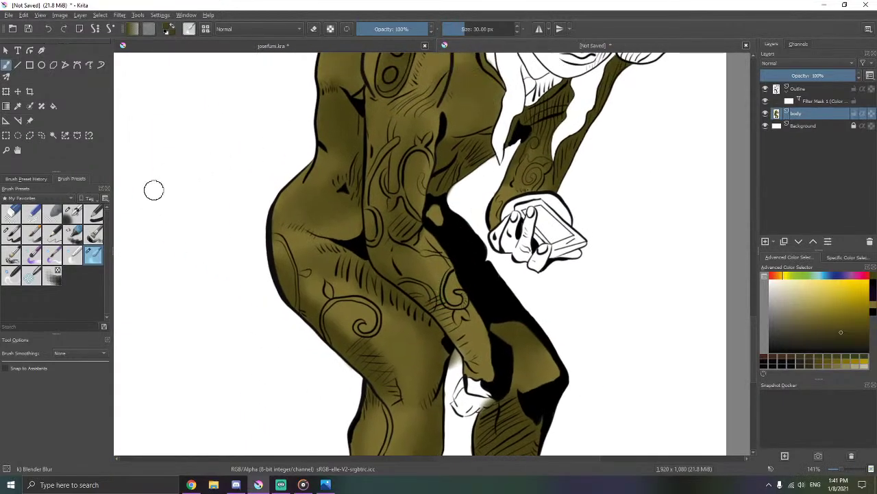
pyautogui.click(73, 214)
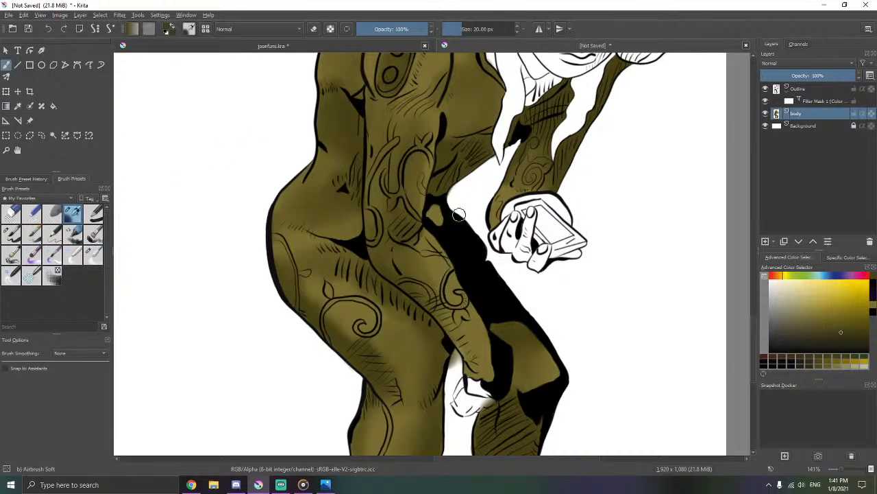
pyautogui.scroll(2, 459, 215)
pyautogui.rightClick(476, 28)
pyautogui.write('5')
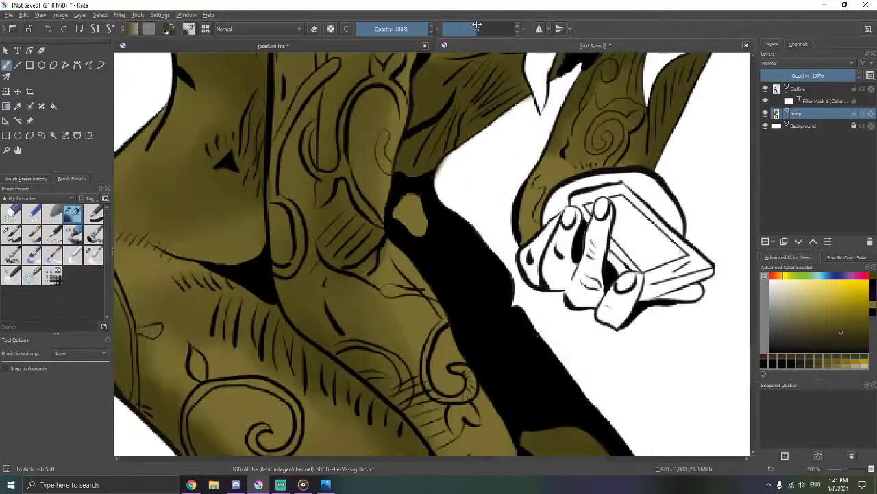
pyautogui.press('Return')
pyautogui.moveTo(413, 247); pyautogui.dragTo(372, 151)
pyautogui.scroll(2, 399, 236)
pyautogui.moveTo(413, 226)
pyautogui.mouseDown()
pyautogui.moveTo(420, 177)
pyautogui.moveTo(402, 184)
pyautogui.moveTo(381, 223)
pyautogui.moveTo(374, 271)
pyautogui.moveTo(384, 307)
pyautogui.moveTo(418, 326)
pyautogui.moveTo(468, 314)
pyautogui.moveTo(454, 273)
pyautogui.moveTo(425, 265)
pyautogui.moveTo(449, 266)
pyautogui.moveTo(470, 295)
pyautogui.moveTo(464, 305)
pyautogui.moveTo(432, 264)
pyautogui.moveTo(460, 265)
pyautogui.moveTo(405, 180)
pyautogui.moveTo(378, 251)
pyautogui.moveTo(378, 239)
pyautogui.moveTo(388, 313)
pyautogui.mouseUp()
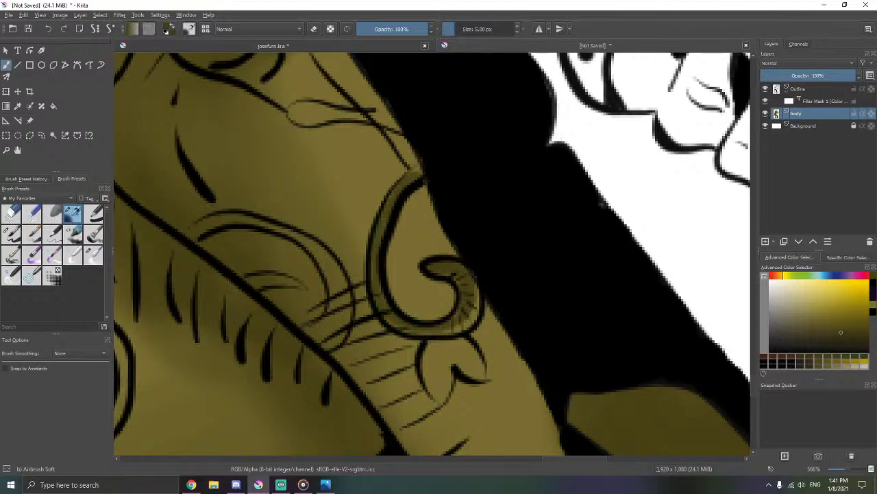
# - Shade the forked leaf hanging beneath the forearm's curl ornament in dark olive
pyautogui.moveTo(444, 255); pyautogui.dragTo(451, 153)
pyautogui.moveTo(437, 235)
pyautogui.mouseDown()
pyautogui.moveTo(439, 285)
pyautogui.moveTo(429, 251)
pyautogui.moveTo(446, 287)
pyautogui.moveTo(449, 248)
pyautogui.moveTo(444, 264)
pyautogui.moveTo(459, 246)
pyautogui.moveTo(481, 258)
pyautogui.moveTo(455, 232)
pyautogui.moveTo(449, 248)
pyautogui.mouseUp()
pyautogui.rightClick(426, 236)
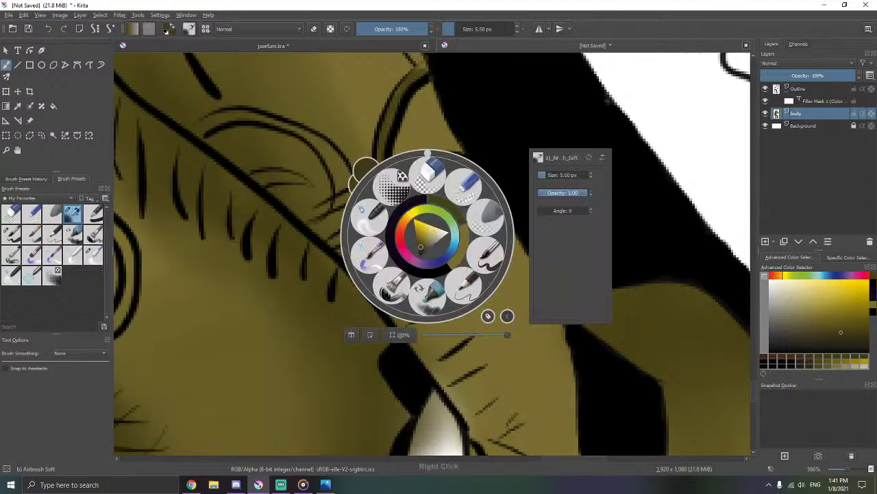
pyautogui.rightClick(429, 209)
pyautogui.press('e')
pyautogui.moveTo(401, 209); pyautogui.dragTo(464, 246)
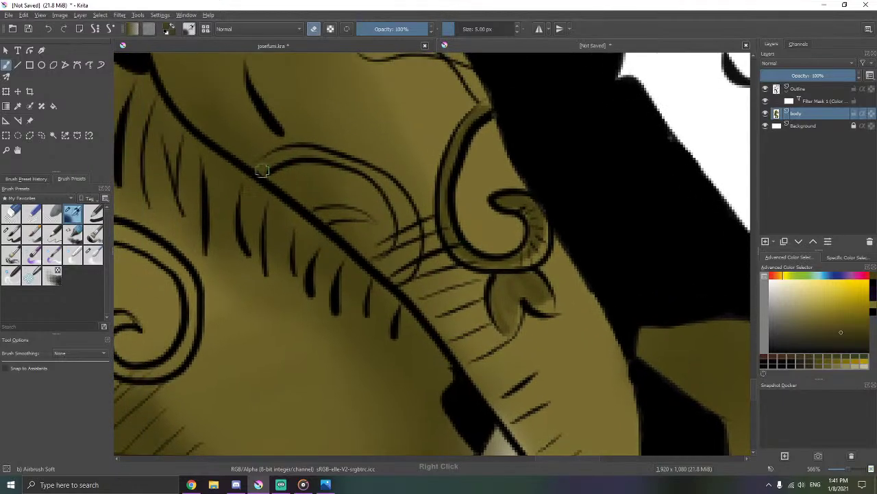
# - Undo the stroke made in eraser mode and shade the crescent ornament's band beside the forearm curl with the eraser off
pyautogui.moveTo(262, 171)
pyautogui.mouseDown()
pyautogui.moveTo(299, 150)
pyautogui.moveTo(366, 171)
pyautogui.moveTo(408, 209)
pyautogui.moveTo(400, 277)
pyautogui.mouseUp()
pyautogui.hotkey('ctrl', 'z')
pyautogui.press('e')
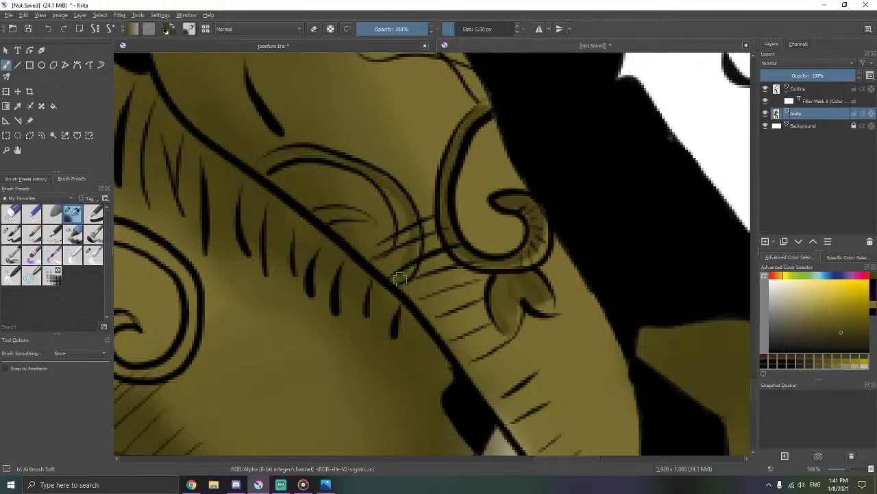
pyautogui.moveTo(387, 200)
pyautogui.mouseDown()
pyautogui.moveTo(407, 243)
pyautogui.moveTo(389, 258)
pyautogui.mouseUp()
# - Shade the band of the large spiral ornament on the thigh in dark olive
pyautogui.moveTo(328, 201); pyautogui.dragTo(469, 172)
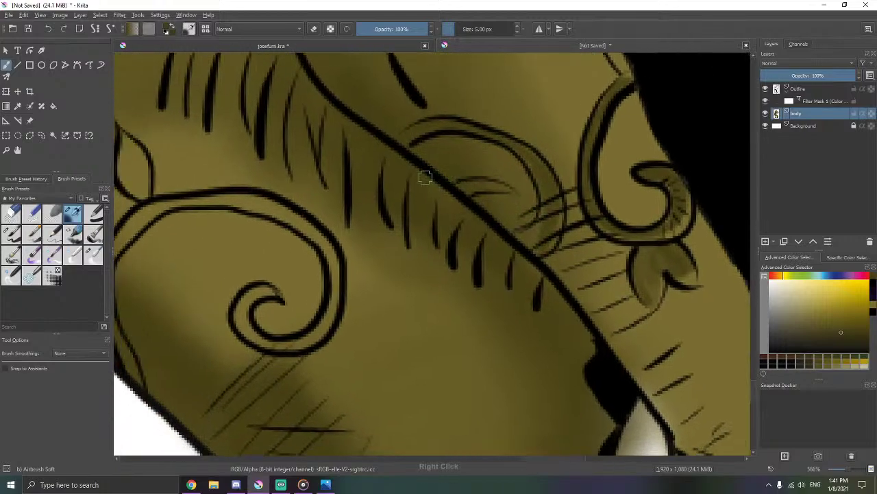
pyautogui.moveTo(269, 189); pyautogui.dragTo(391, 170)
pyautogui.moveTo(234, 241)
pyautogui.mouseDown()
pyautogui.moveTo(249, 199)
pyautogui.moveTo(285, 178)
pyautogui.moveTo(359, 178)
pyautogui.moveTo(427, 216)
pyautogui.moveTo(454, 261)
pyautogui.moveTo(442, 304)
pyautogui.moveTo(421, 317)
pyautogui.moveTo(374, 315)
pyautogui.moveTo(357, 292)
pyautogui.moveTo(393, 276)
pyautogui.mouseUp()
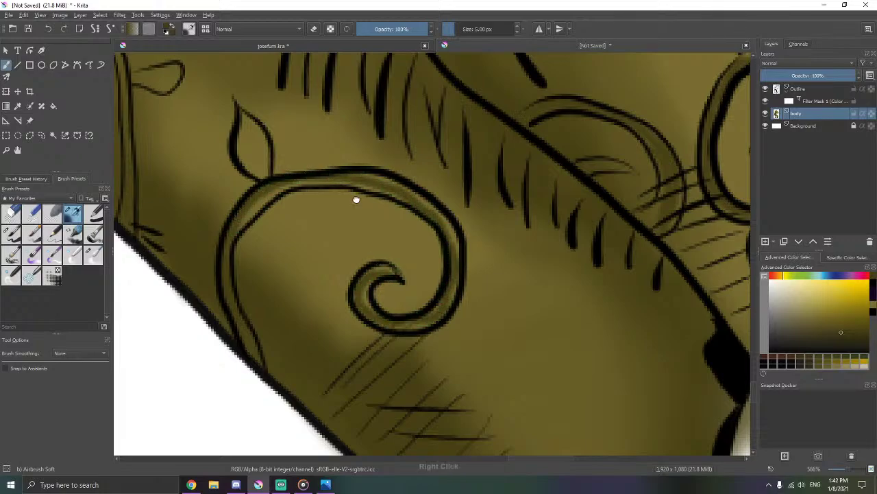
# - Shade the two small leaves on the thigh and the long stem band along the hip's outer edge
pyautogui.moveTo(356, 198); pyautogui.dragTo(428, 255)
pyautogui.moveTo(320, 214)
pyautogui.mouseDown()
pyautogui.moveTo(315, 189)
pyautogui.moveTo(326, 223)
pyautogui.moveTo(327, 195)
pyautogui.moveTo(327, 207)
pyautogui.moveTo(465, 264)
pyautogui.mouseUp()
pyautogui.moveTo(377, 187); pyautogui.dragTo(351, 191)
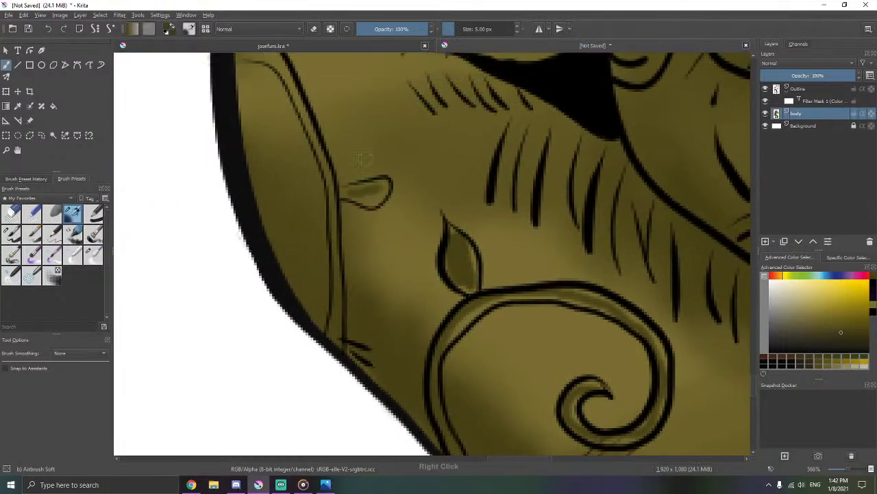
pyautogui.moveTo(323, 117); pyautogui.dragTo(350, 165)
pyautogui.moveTo(272, 87)
pyautogui.mouseDown()
pyautogui.moveTo(263, 104)
pyautogui.moveTo(282, 88)
pyautogui.moveTo(305, 107)
pyautogui.moveTo(355, 211)
pyautogui.moveTo(361, 329)
pyautogui.moveTo(370, 204)
pyautogui.moveTo(371, 329)
pyautogui.mouseUp()
pyautogui.moveTo(366, 74); pyautogui.dragTo(368, 169)
pyautogui.moveTo(339, 79); pyautogui.dragTo(342, 96)
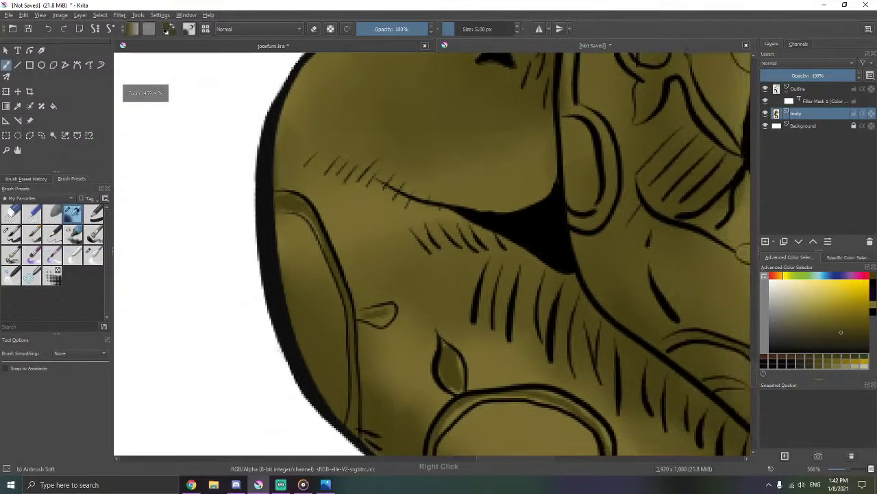
# - Shade the long curved stem on the lowered arm and the rounded loop band at its lower end
pyautogui.moveTo(425, 69); pyautogui.dragTo(296, 86)
pyautogui.moveTo(407, 58); pyautogui.dragTo(398, 163)
pyautogui.moveTo(460, 87); pyautogui.dragTo(381, 133)
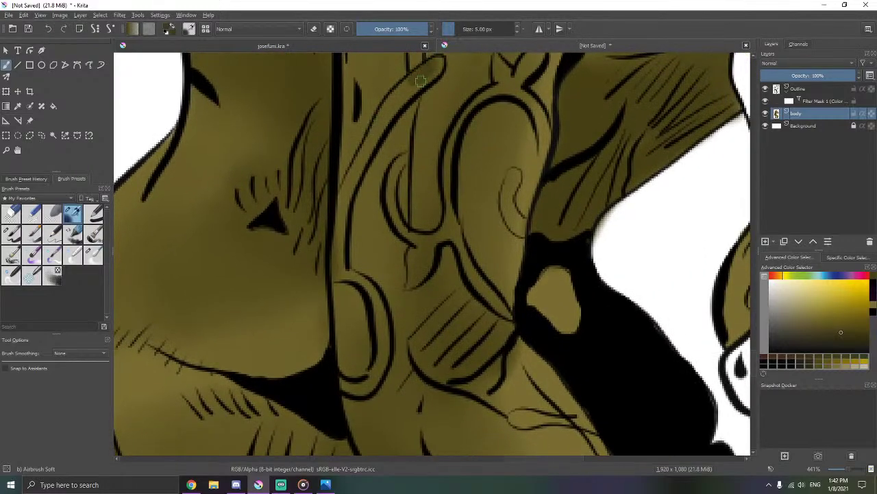
pyautogui.moveTo(414, 87)
pyautogui.mouseDown()
pyautogui.moveTo(373, 132)
pyautogui.moveTo(353, 180)
pyautogui.moveTo(340, 174)
pyautogui.moveTo(361, 148)
pyautogui.moveTo(343, 242)
pyautogui.moveTo(345, 234)
pyautogui.moveTo(367, 249)
pyautogui.moveTo(388, 288)
pyautogui.moveTo(373, 358)
pyautogui.moveTo(348, 351)
pyautogui.mouseUp()
# - Shade the small hook inside the lowered arm's oval ornament and the thin leaf on the forearm below it
pyautogui.moveTo(404, 213); pyautogui.dragTo(313, 206)
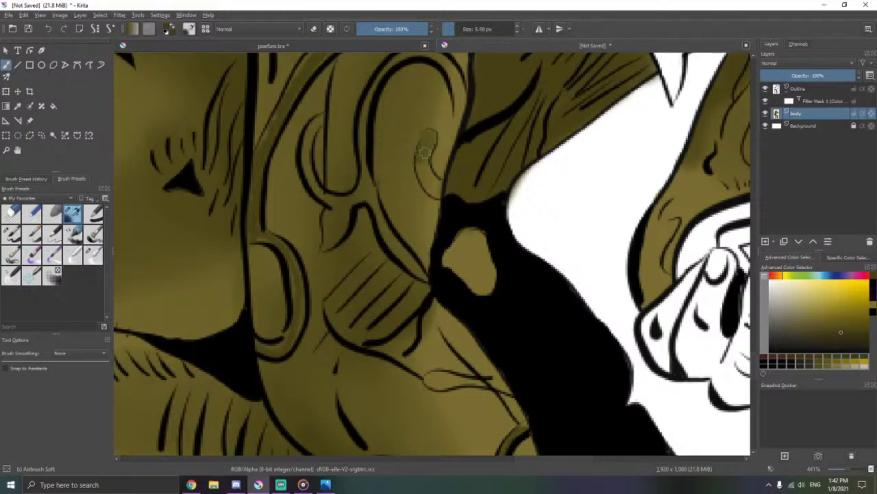
pyautogui.moveTo(433, 185); pyautogui.dragTo(440, 181)
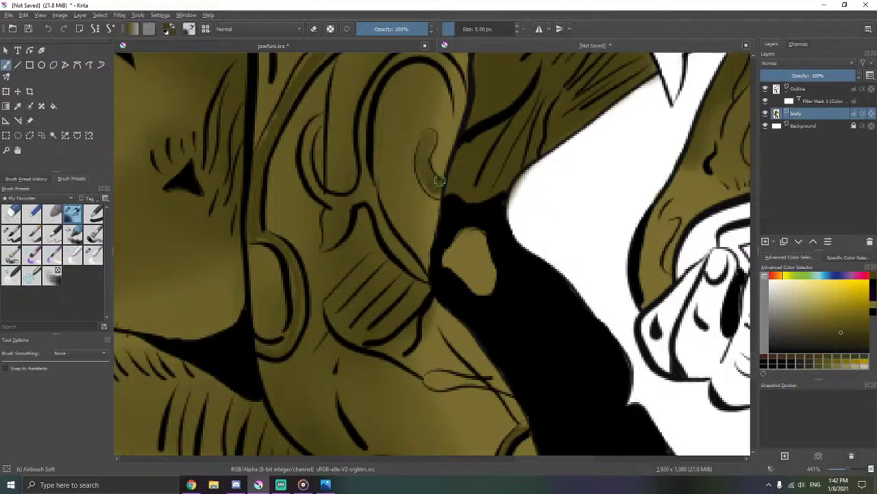
pyautogui.moveTo(432, 223); pyautogui.dragTo(417, 123)
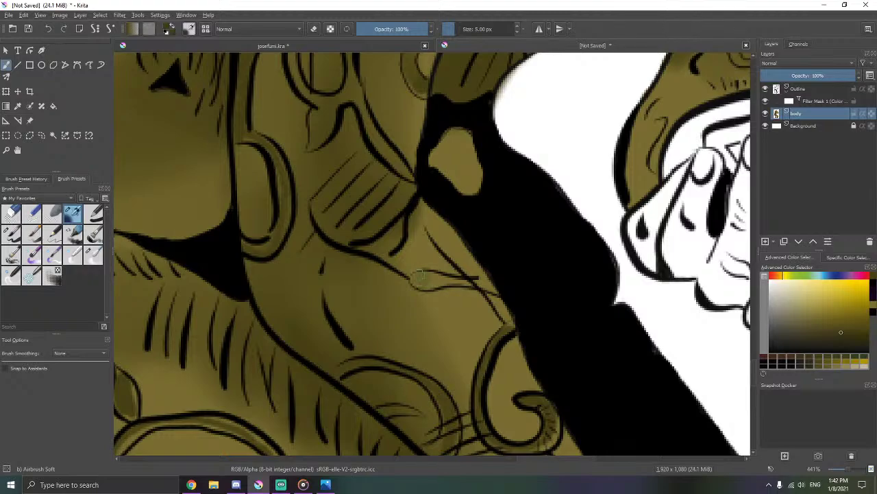
pyautogui.moveTo(418, 276); pyautogui.dragTo(492, 282)
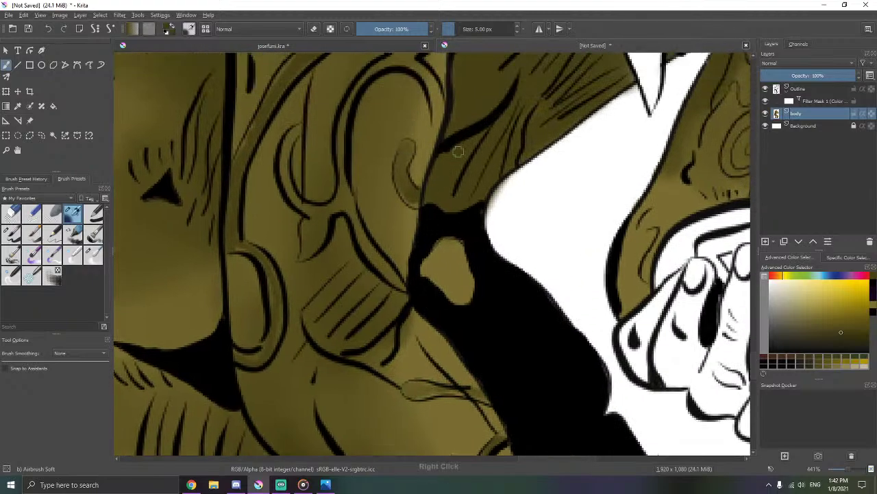
# - Shade the curled branch, the large oval's band and the forked leaf above it on the lowered arm in dark olive
pyautogui.rightClick(456, 177)
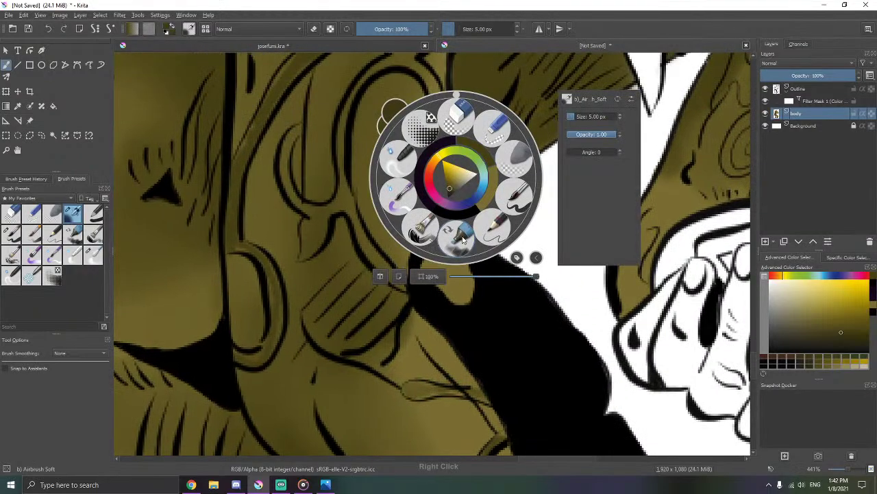
pyautogui.rightClick(475, 196)
pyautogui.moveTo(451, 198); pyautogui.dragTo(481, 286)
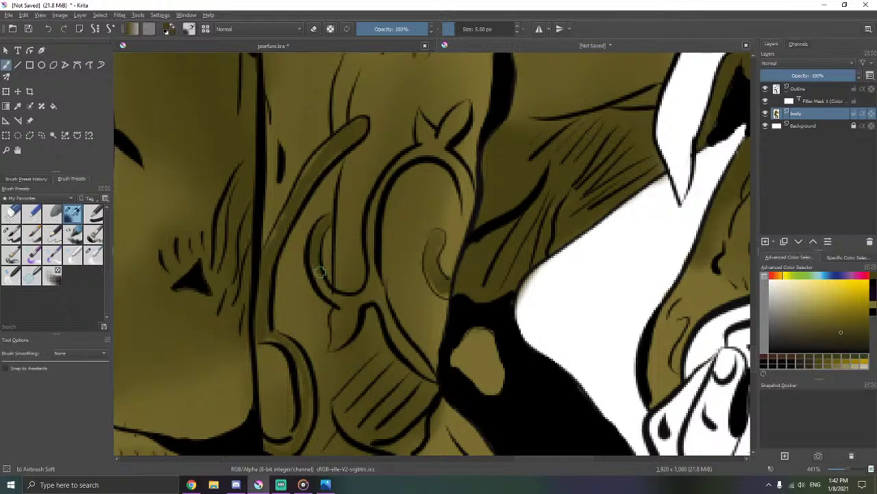
pyautogui.moveTo(320, 271)
pyautogui.mouseDown()
pyautogui.moveTo(329, 292)
pyautogui.moveTo(363, 295)
pyautogui.mouseUp()
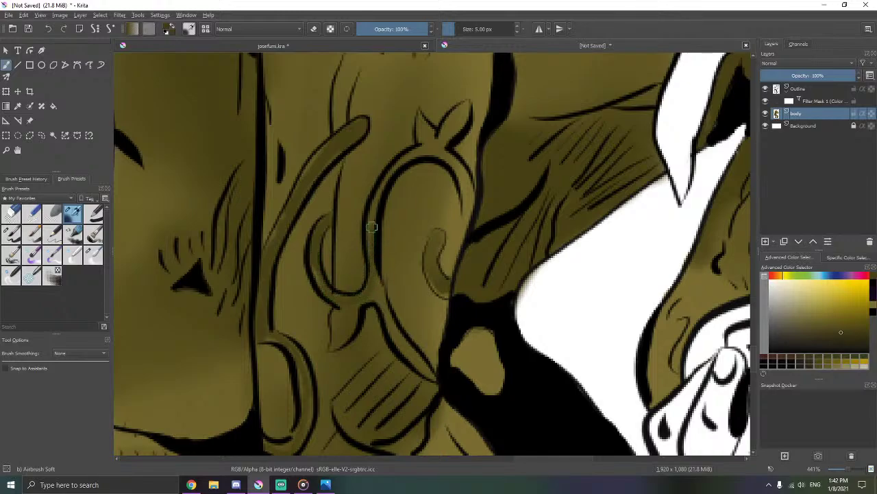
pyautogui.moveTo(429, 157)
pyautogui.mouseDown()
pyautogui.moveTo(467, 177)
pyautogui.moveTo(469, 202)
pyautogui.moveTo(468, 179)
pyautogui.moveTo(426, 152)
pyautogui.moveTo(382, 181)
pyautogui.mouseUp()
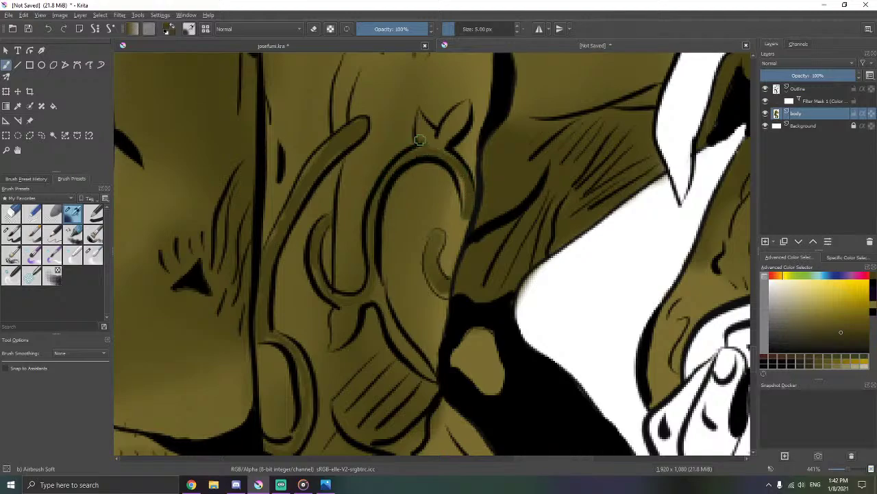
pyautogui.moveTo(420, 140)
pyautogui.mouseDown()
pyautogui.moveTo(422, 122)
pyautogui.moveTo(437, 140)
pyautogui.moveTo(464, 110)
pyautogui.moveTo(440, 141)
pyautogui.mouseUp()
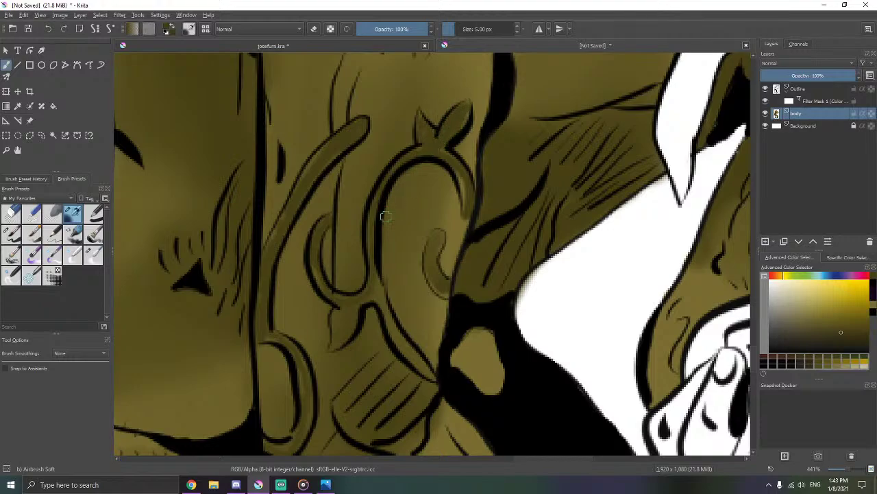
pyautogui.moveTo(385, 294)
pyautogui.mouseDown()
pyautogui.moveTo(389, 226)
pyautogui.moveTo(388, 242)
pyautogui.moveTo(428, 299)
pyautogui.moveTo(411, 273)
pyautogui.mouseUp()
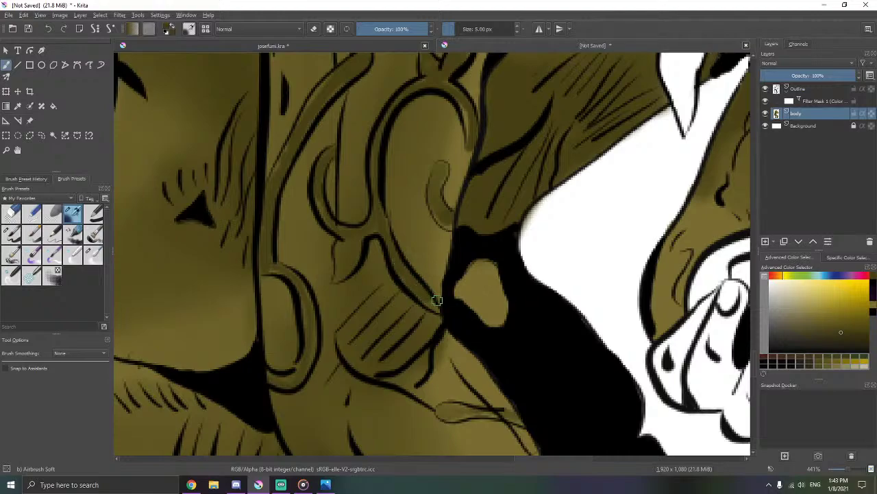
# - Shade a dark olive patch on the upper chest beside the collar and soften it with the 30 px Blender Blur brush
pyautogui.moveTo(437, 299); pyautogui.dragTo(421, 284)
pyautogui.moveTo(408, 243); pyautogui.dragTo(382, 327)
pyautogui.moveTo(424, 155); pyautogui.dragTo(434, 272)
pyautogui.moveTo(397, 135); pyautogui.dragTo(423, 250)
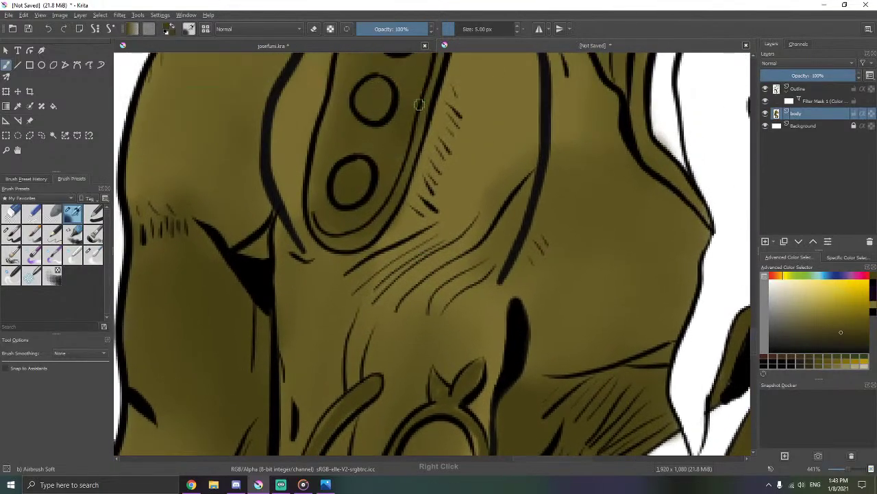
pyautogui.moveTo(420, 104); pyautogui.dragTo(329, 246)
pyautogui.moveTo(377, 149); pyautogui.dragTo(376, 208)
pyautogui.moveTo(314, 250); pyautogui.dragTo(273, 176)
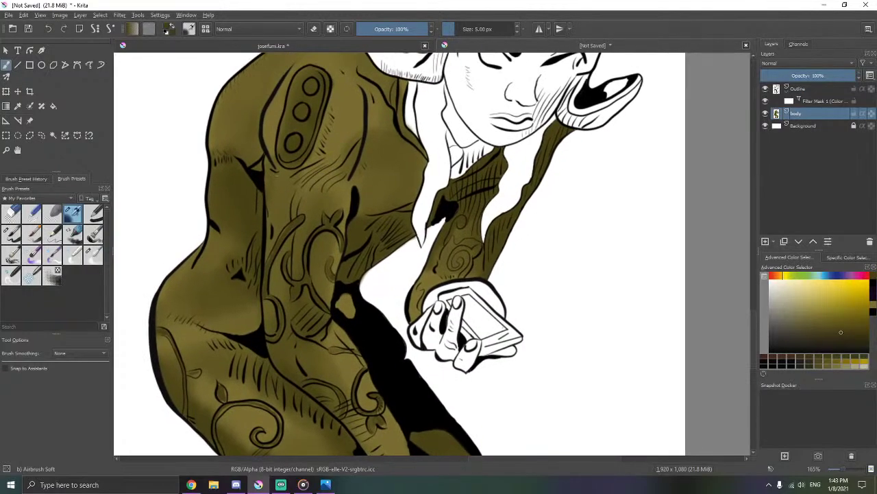
pyautogui.moveTo(355, 137); pyautogui.dragTo(385, 124)
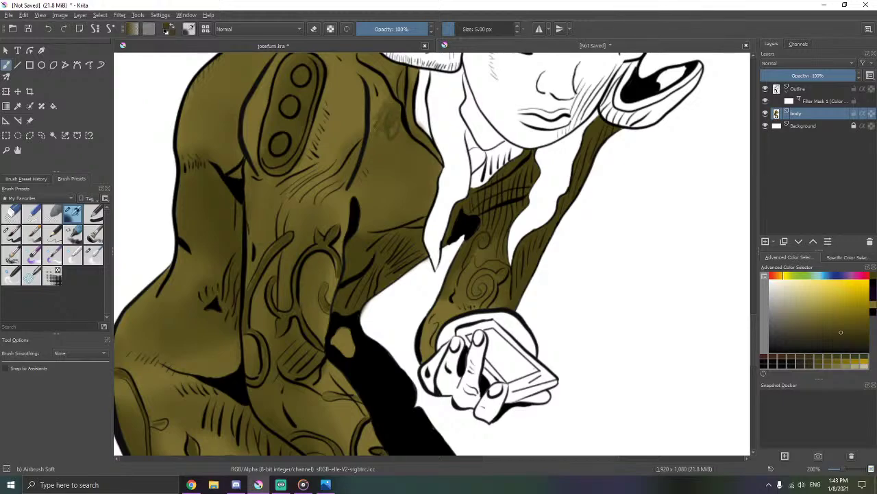
pyautogui.click(93, 255)
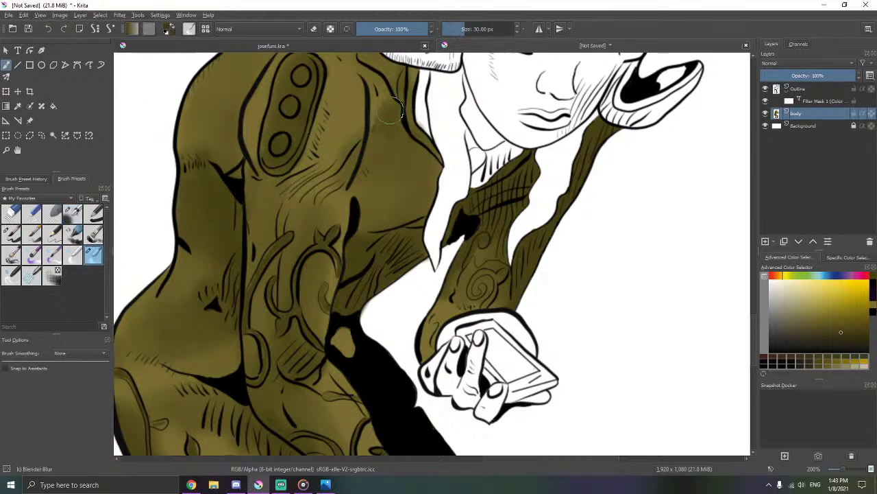
pyautogui.moveTo(391, 109)
pyautogui.mouseDown()
pyautogui.moveTo(385, 121)
pyautogui.moveTo(405, 139)
pyautogui.mouseUp()
# - Set the Blender Blur brush to 5 px and blend the shading of the lowered arm's long curved stem and loop band
pyautogui.moveTo(297, 273); pyautogui.dragTo(334, 179)
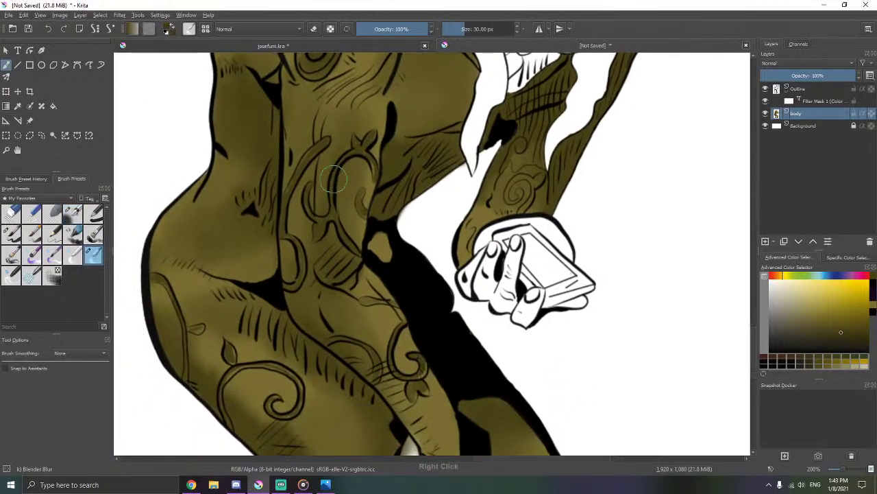
pyautogui.scroll(3, 334, 180)
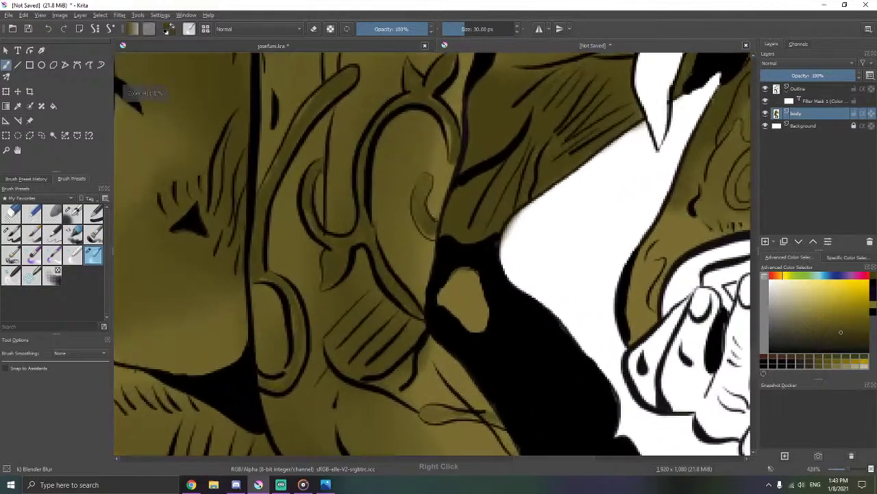
pyautogui.click(518, 32)
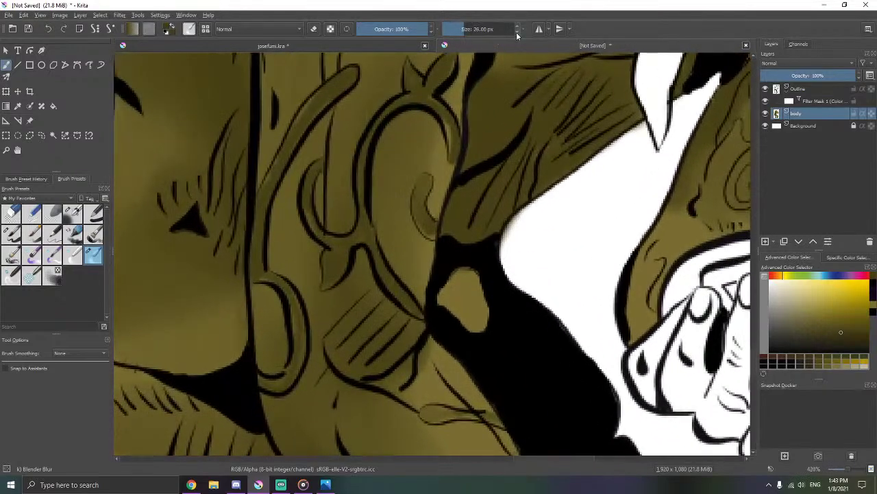
pyautogui.scroll(-5, 516, 30)
pyautogui.moveTo(327, 132); pyautogui.dragTo(360, 118)
pyautogui.scroll(2, 368, 130)
pyautogui.moveTo(401, 92); pyautogui.dragTo(353, 137)
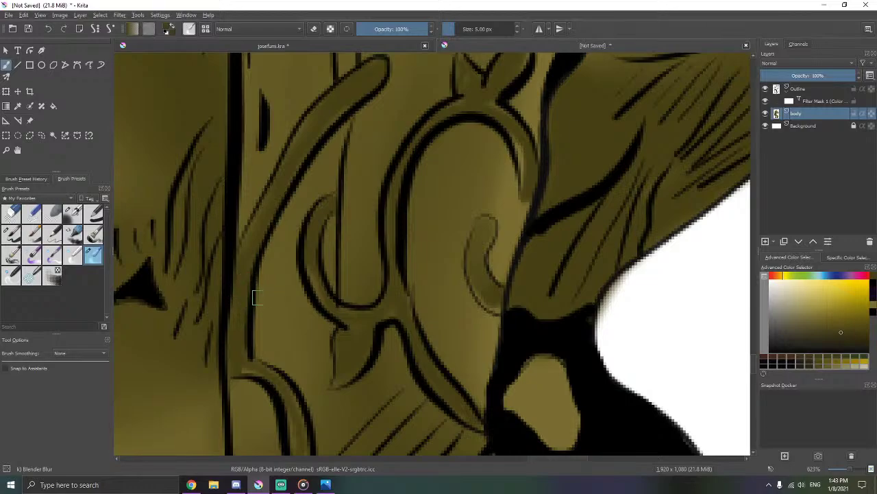
pyautogui.moveTo(260, 298); pyautogui.dragTo(241, 188)
pyautogui.moveTo(235, 264)
pyautogui.mouseDown()
pyautogui.moveTo(231, 248)
pyautogui.moveTo(338, 327)
pyautogui.moveTo(319, 221)
pyautogui.mouseUp()
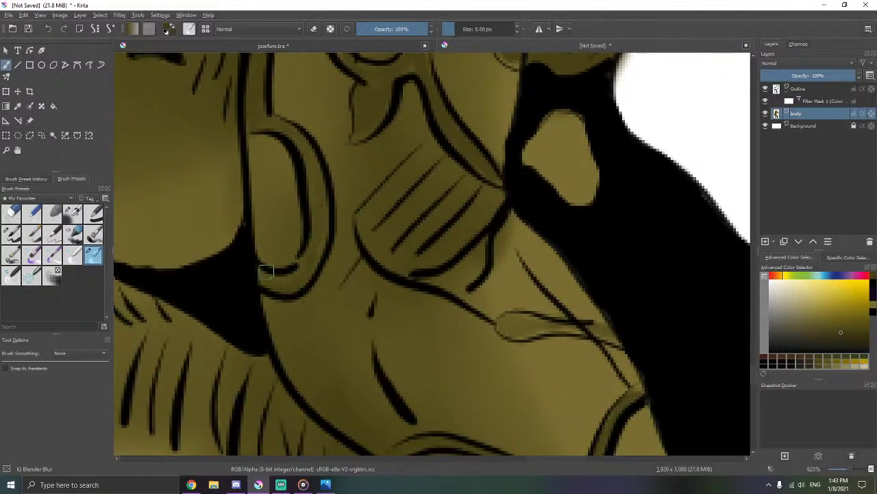
# - Blend the shading on the large oval's band and tail, its inner hook, the curled branch and the forked leaf above
pyautogui.moveTo(366, 196); pyautogui.dragTo(317, 280)
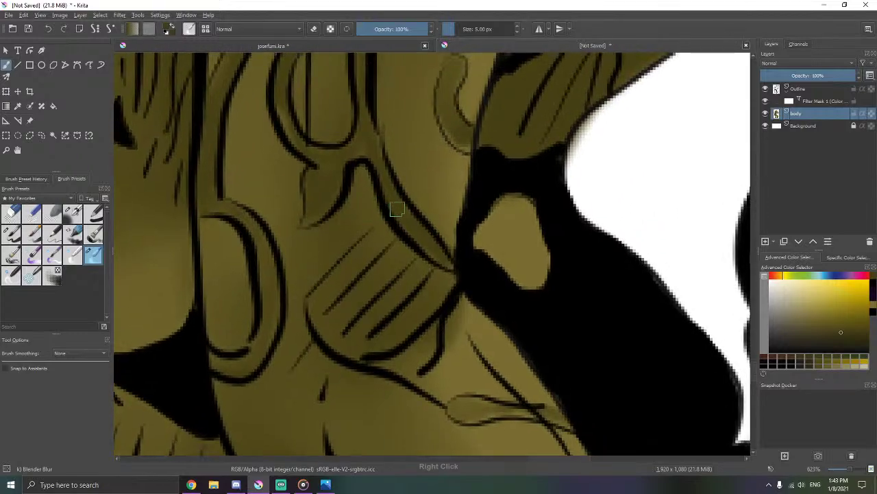
pyautogui.moveTo(391, 207); pyautogui.dragTo(402, 237)
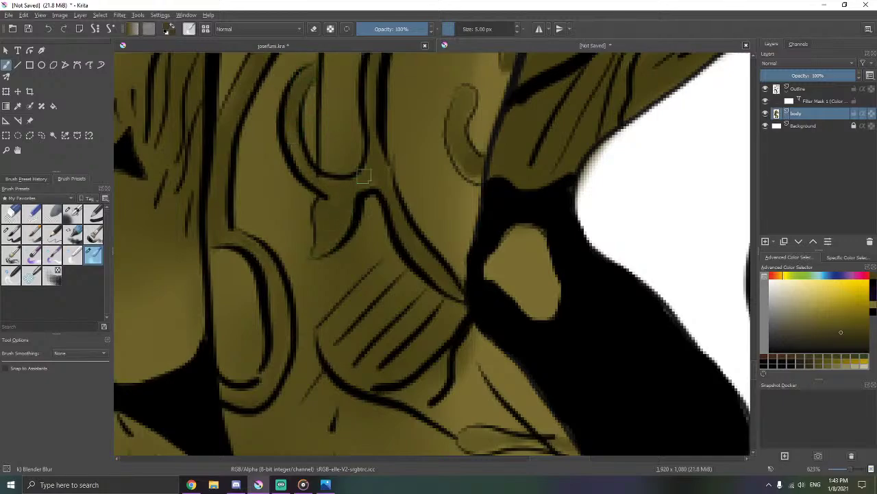
pyautogui.moveTo(398, 206); pyautogui.dragTo(396, 300)
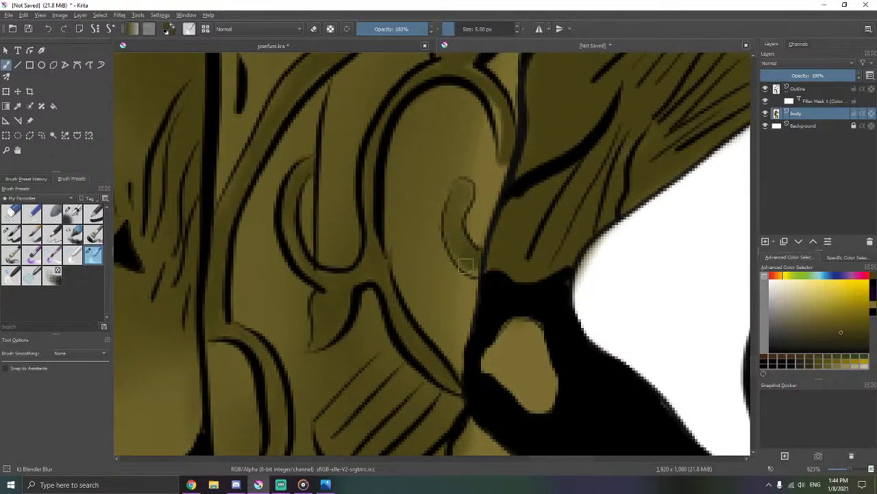
pyautogui.moveTo(454, 148); pyautogui.dragTo(414, 200)
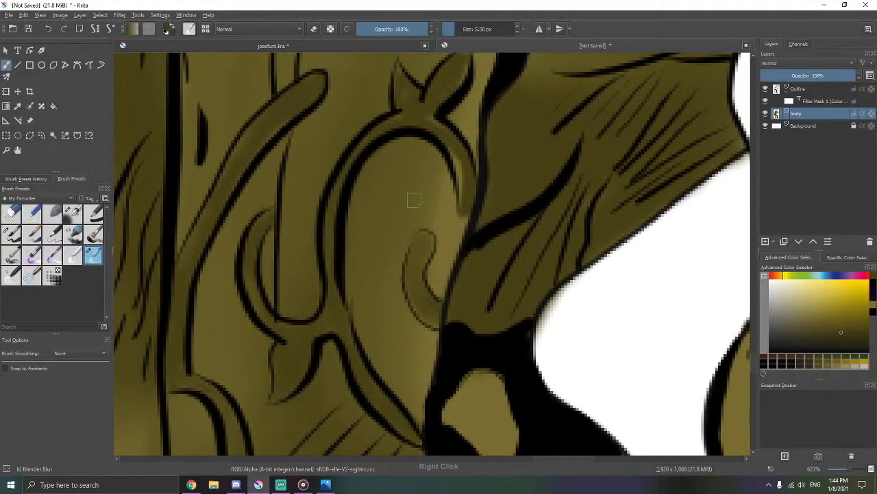
pyautogui.moveTo(447, 129)
pyautogui.mouseDown()
pyautogui.moveTo(473, 233)
pyautogui.moveTo(430, 197)
pyautogui.mouseUp()
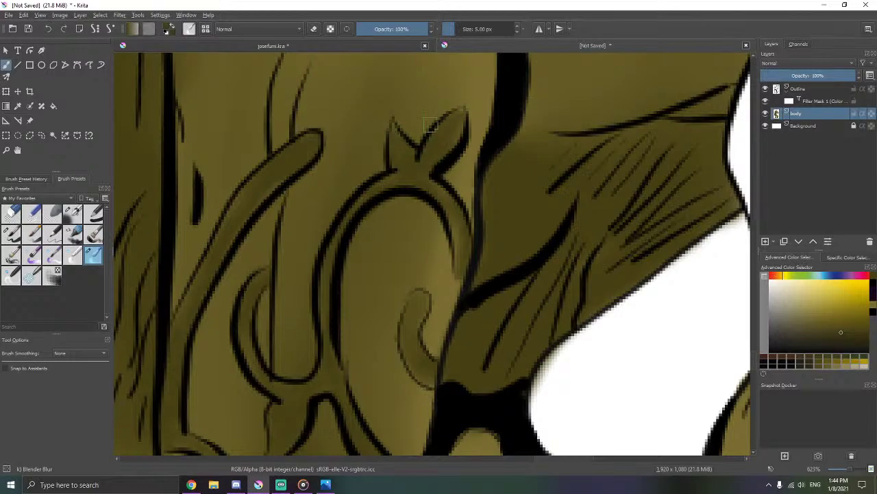
pyautogui.rightClick(430, 125)
# - Turn on eraser mode for the blur brush and smooth the shading of the thin leaf on the forearm
pyautogui.press('e')
pyautogui.scroll(-1, 346, 268)
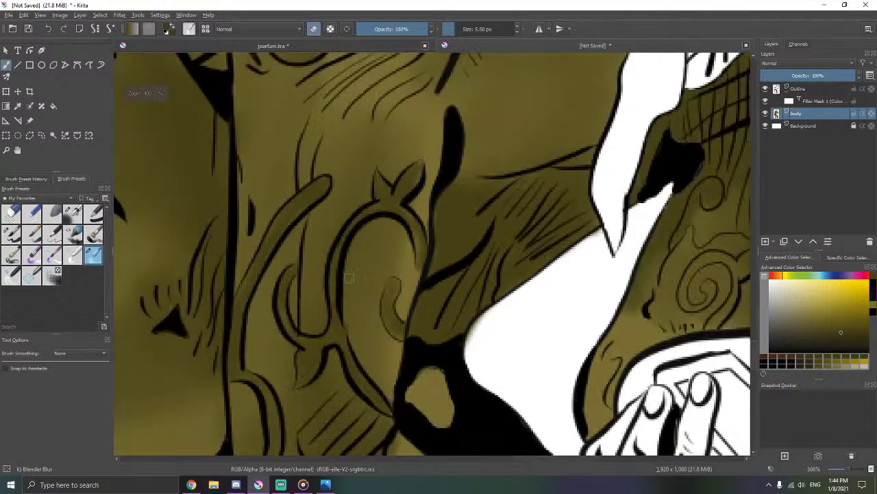
pyautogui.moveTo(345, 317); pyautogui.dragTo(366, 137)
pyautogui.moveTo(384, 181); pyautogui.dragTo(386, 179)
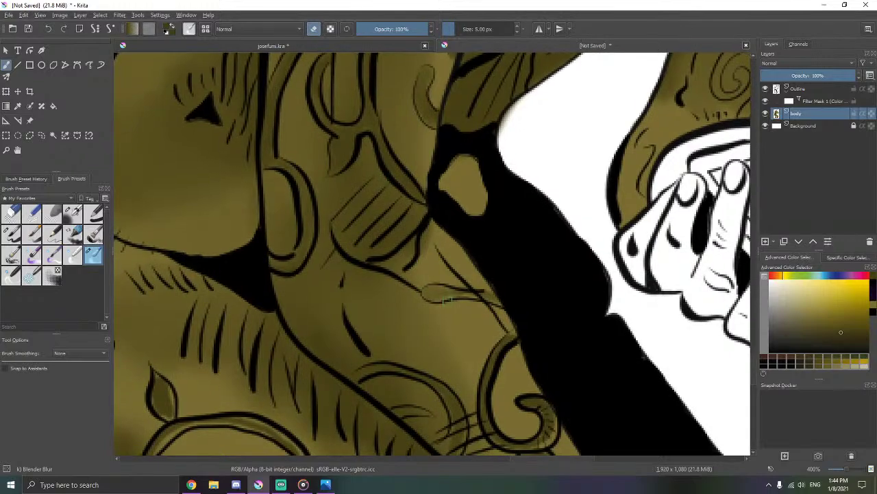
pyautogui.moveTo(443, 312); pyautogui.dragTo(370, 218)
pyautogui.scroll(3, 370, 217)
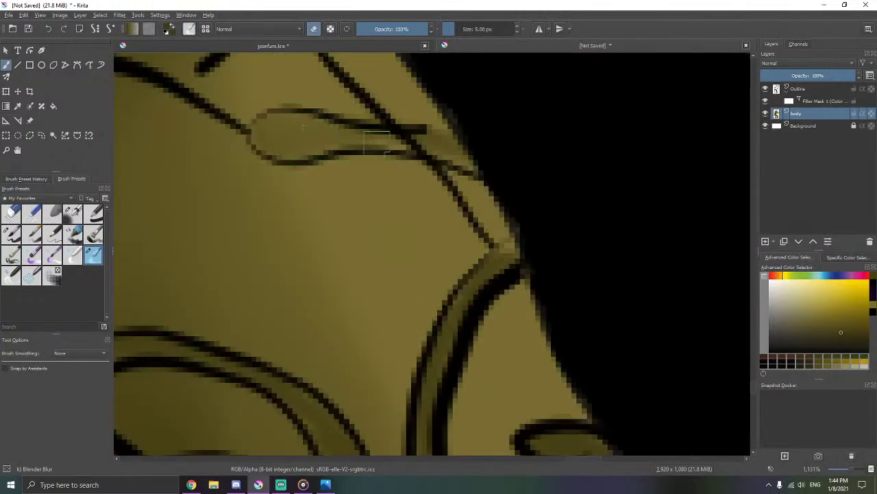
pyautogui.scroll(-3, 480, 167)
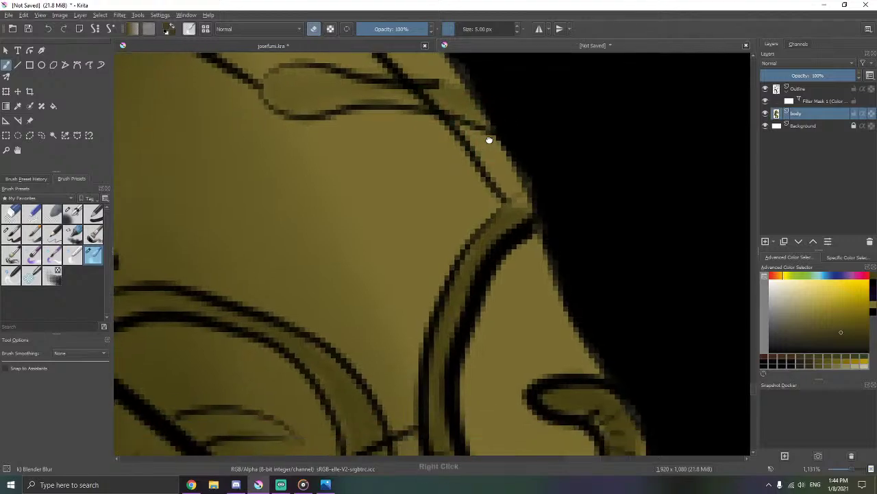
# - Blend the shading of the hooked curl on the forearm and the two-pointed leaf beneath it
pyautogui.moveTo(534, 128)
pyautogui.mouseDown()
pyautogui.moveTo(489, 169)
pyautogui.moveTo(449, 235)
pyautogui.moveTo(482, 202)
pyautogui.moveTo(465, 65)
pyautogui.mouseUp()
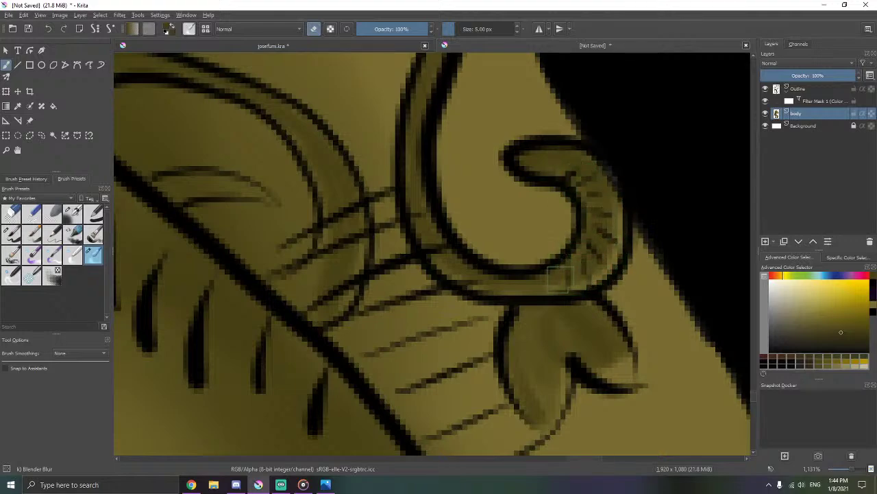
pyautogui.scroll(-4, 480, 233)
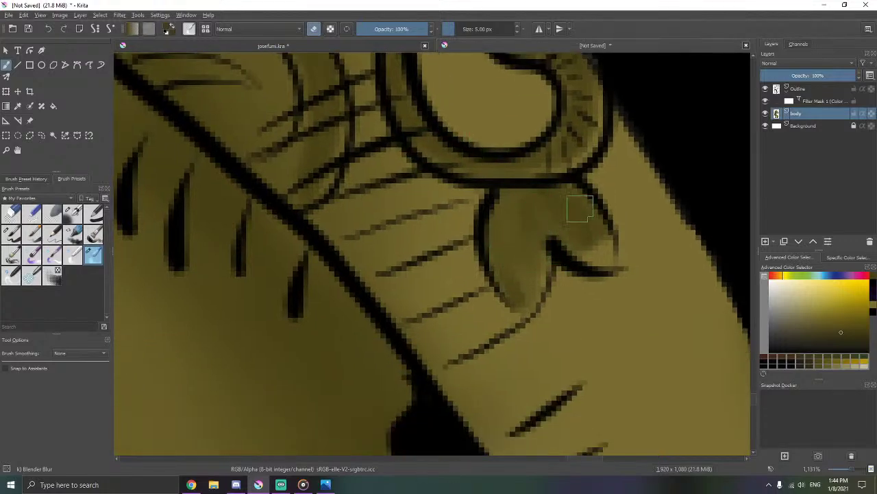
pyautogui.moveTo(596, 237)
pyautogui.mouseDown()
pyautogui.moveTo(590, 243)
pyautogui.moveTo(604, 244)
pyautogui.moveTo(587, 253)
pyautogui.mouseUp()
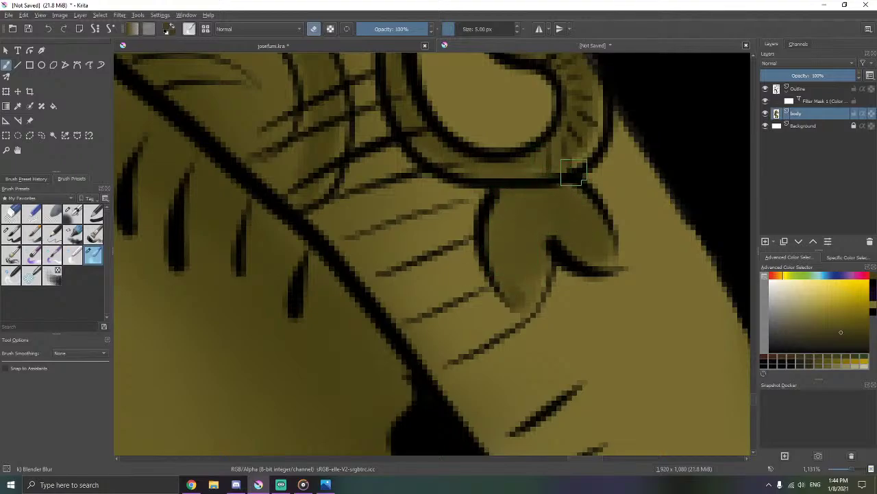
pyautogui.scroll(-5, 416, 152)
pyautogui.moveTo(418, 152); pyautogui.dragTo(449, 215)
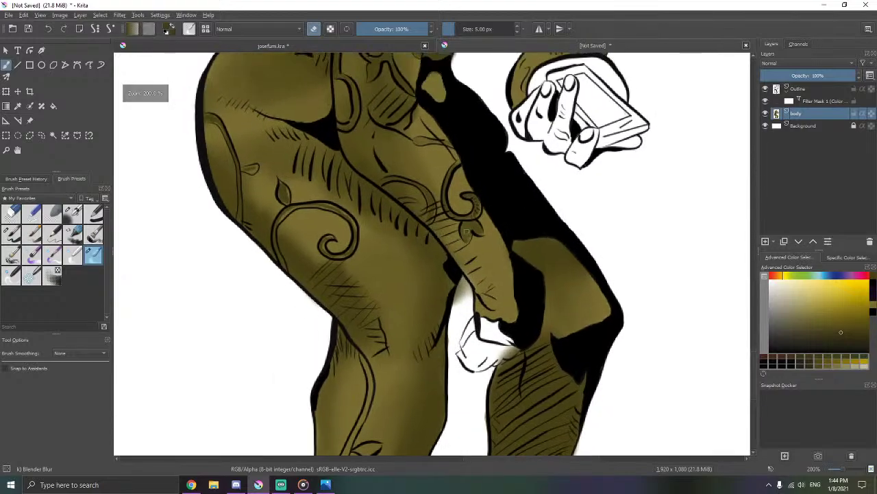
pyautogui.scroll(5, 459, 235)
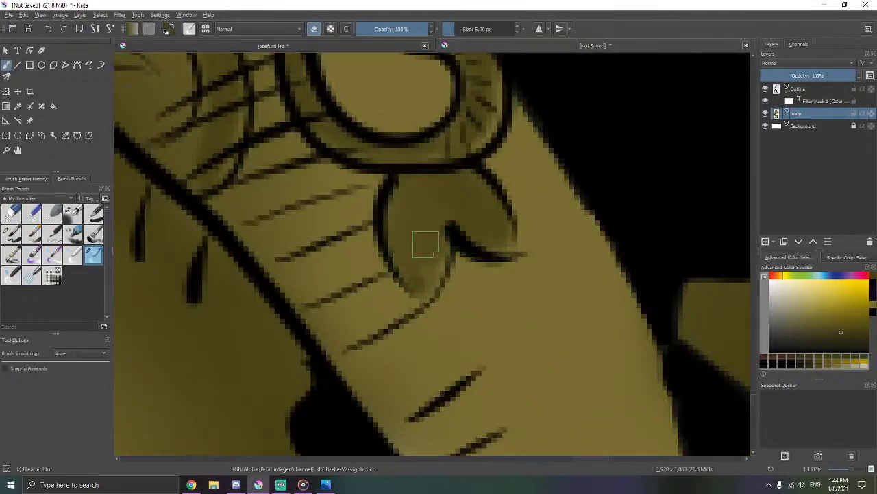
pyautogui.scroll(3, 432, 267)
pyautogui.moveTo(434, 296); pyautogui.dragTo(442, 281)
# - Blend the dark olive shading along the band of the large spiral on the thigh
pyautogui.scroll(-7, 410, 233)
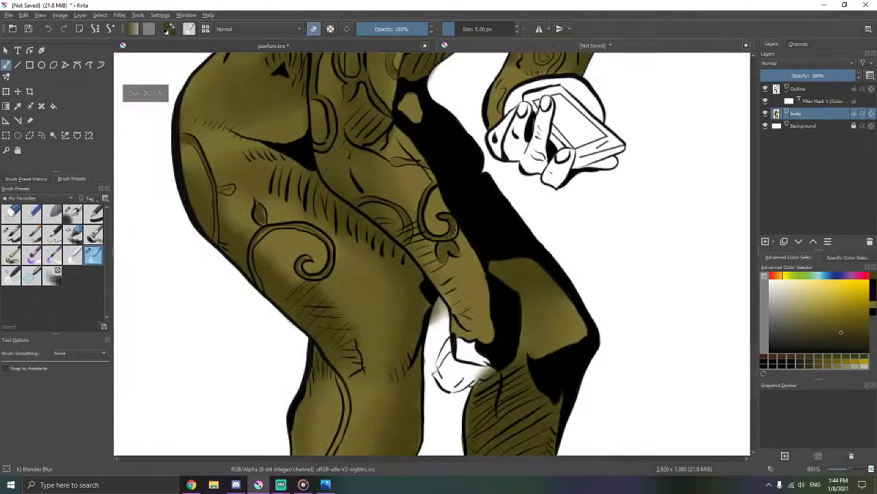
pyautogui.scroll(5, 425, 243)
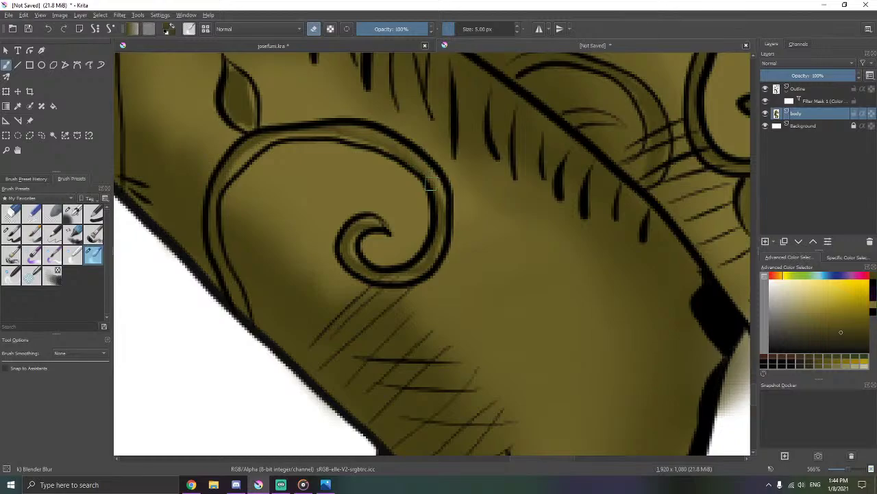
pyautogui.moveTo(439, 192)
pyautogui.mouseDown()
pyautogui.moveTo(445, 234)
pyautogui.moveTo(408, 274)
pyautogui.moveTo(369, 271)
pyautogui.moveTo(351, 259)
pyautogui.moveTo(355, 227)
pyautogui.moveTo(369, 216)
pyautogui.moveTo(378, 227)
pyautogui.moveTo(360, 237)
pyautogui.mouseUp()
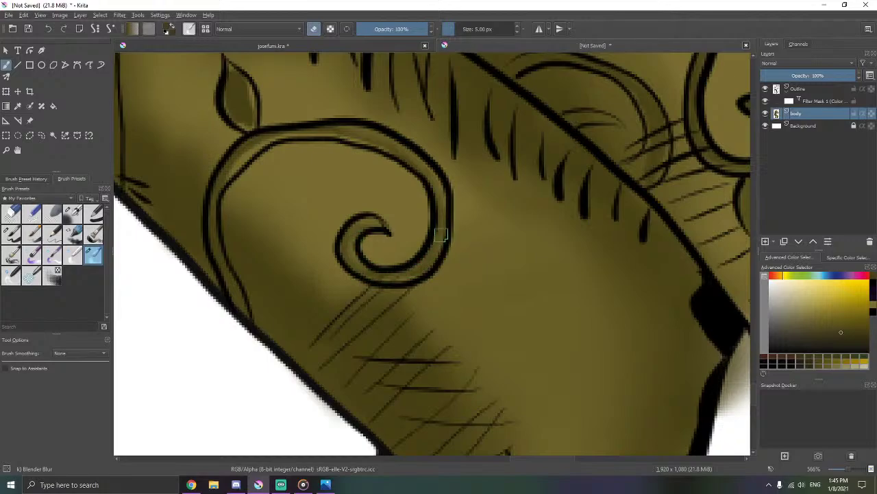
pyautogui.moveTo(429, 185); pyautogui.dragTo(513, 216)
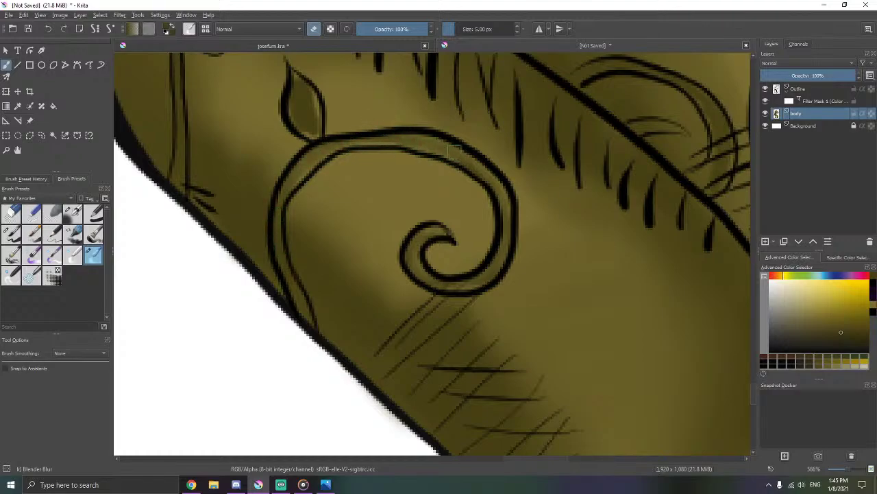
# - Blend the shading of the leaf above the thigh spiral, the small side leaf and the stem band along the hip
pyautogui.moveTo(396, 145); pyautogui.dragTo(429, 222)
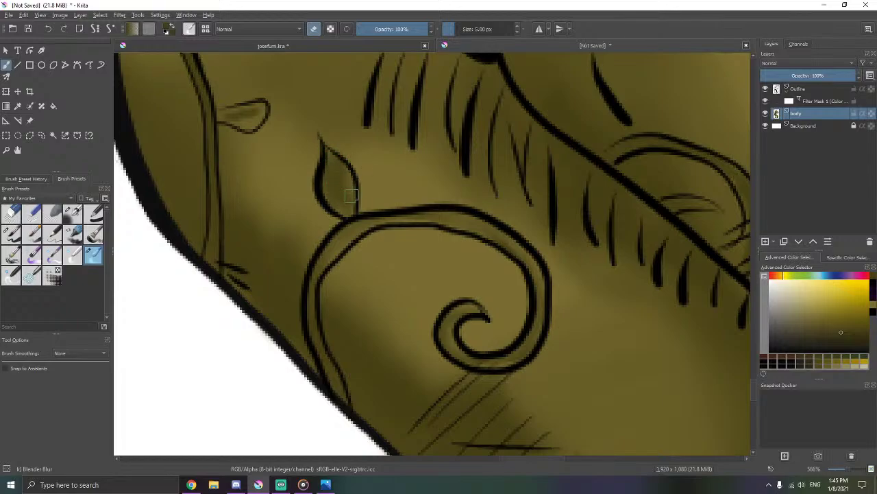
pyautogui.moveTo(336, 205); pyautogui.dragTo(423, 285)
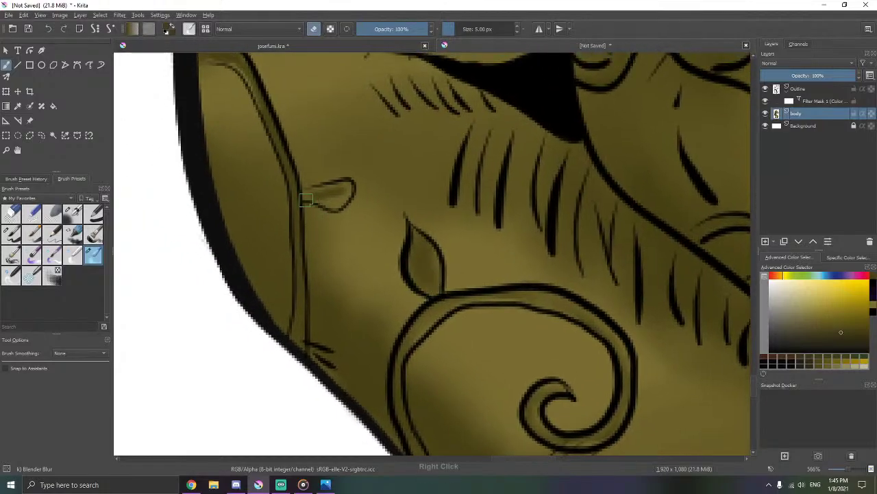
pyautogui.moveTo(284, 173); pyautogui.dragTo(360, 280)
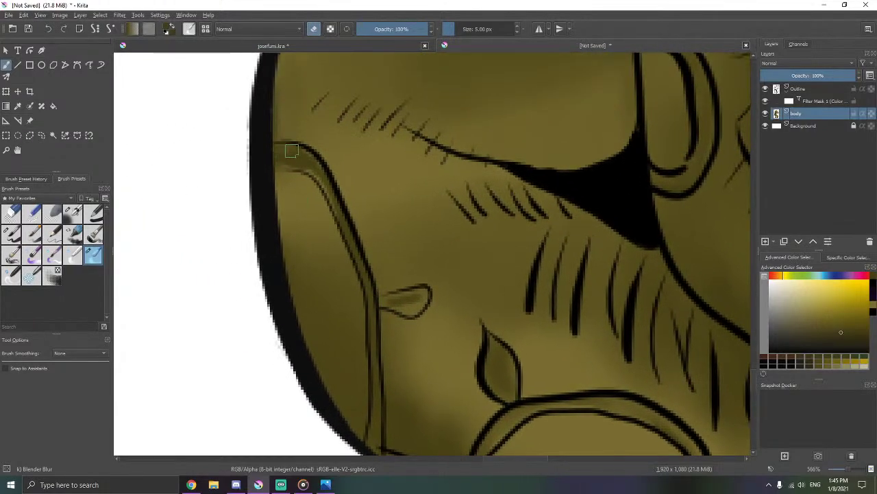
pyautogui.moveTo(283, 158)
pyautogui.mouseDown()
pyautogui.moveTo(358, 254)
pyautogui.moveTo(314, 169)
pyautogui.moveTo(265, 169)
pyautogui.moveTo(272, 162)
pyautogui.moveTo(344, 236)
pyautogui.moveTo(352, 169)
pyautogui.mouseUp()
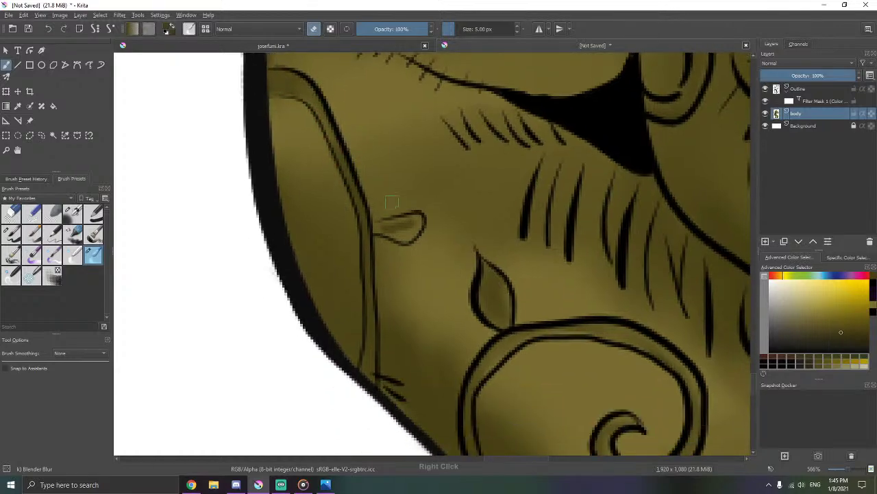
pyautogui.moveTo(408, 225)
pyautogui.mouseDown()
pyautogui.moveTo(369, 232)
pyautogui.moveTo(412, 231)
pyautogui.moveTo(403, 236)
pyautogui.moveTo(416, 221)
pyautogui.moveTo(368, 238)
pyautogui.moveTo(371, 225)
pyautogui.moveTo(370, 244)
pyautogui.moveTo(350, 168)
pyautogui.moveTo(365, 160)
pyautogui.moveTo(358, 305)
pyautogui.mouseUp()
pyautogui.moveTo(355, 106); pyautogui.dragTo(350, 248)
# - Go over the lowered arm's loop band, branch, oval tail and inner hook again with the blur brush
pyautogui.moveTo(405, 239); pyautogui.dragTo(250, 252)
pyautogui.moveTo(366, 235); pyautogui.dragTo(318, 189)
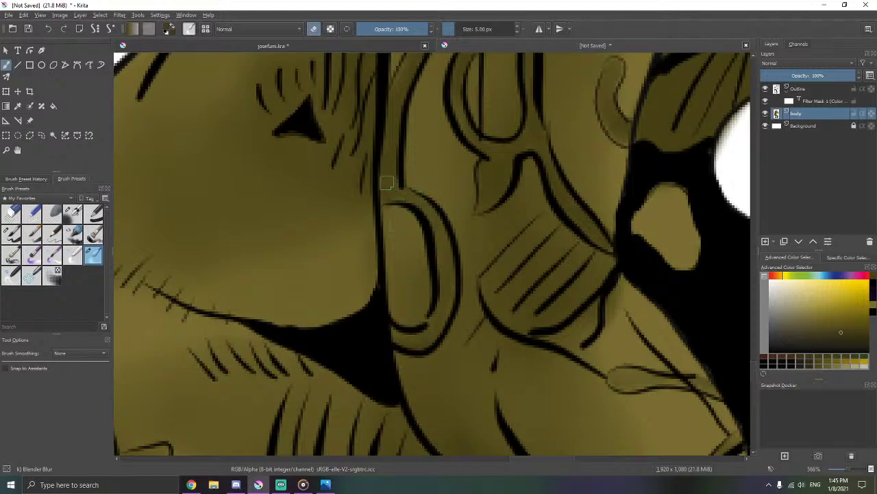
pyautogui.moveTo(410, 160)
pyautogui.mouseDown()
pyautogui.moveTo(366, 195)
pyautogui.moveTo(345, 228)
pyautogui.mouseUp()
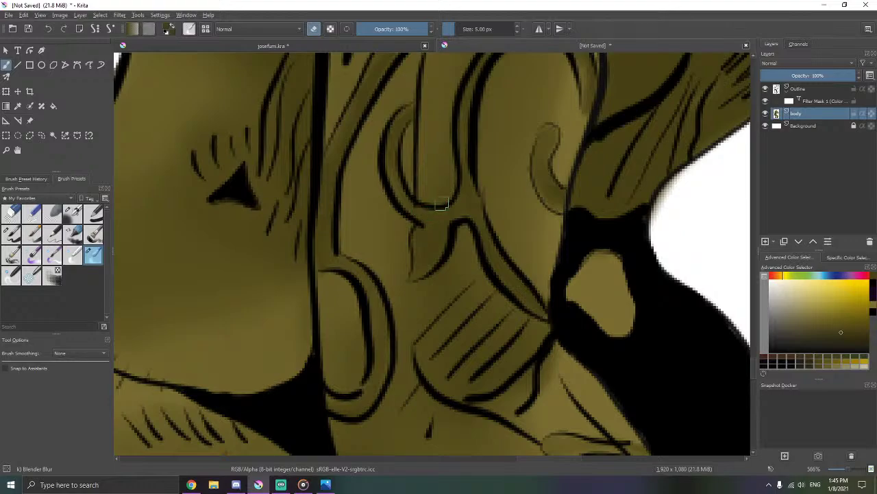
pyautogui.moveTo(441, 203)
pyautogui.mouseDown()
pyautogui.moveTo(421, 177)
pyautogui.moveTo(426, 167)
pyautogui.mouseUp()
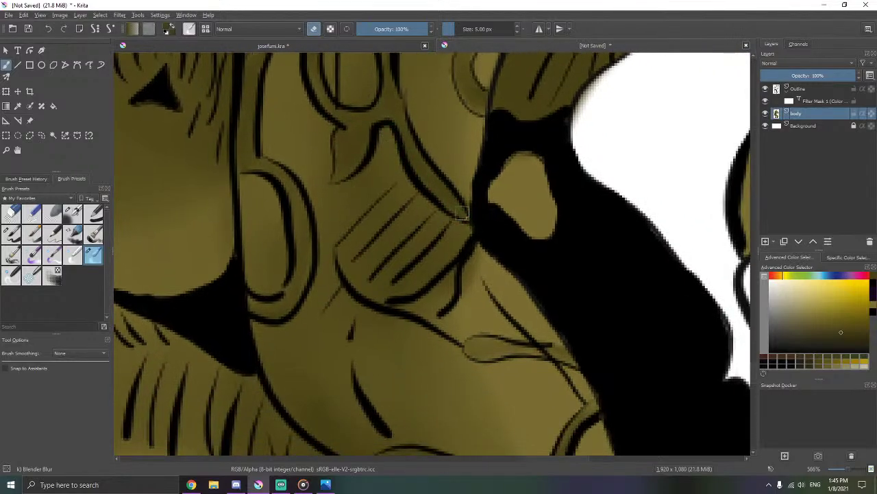
pyautogui.moveTo(462, 87); pyautogui.dragTo(430, 168)
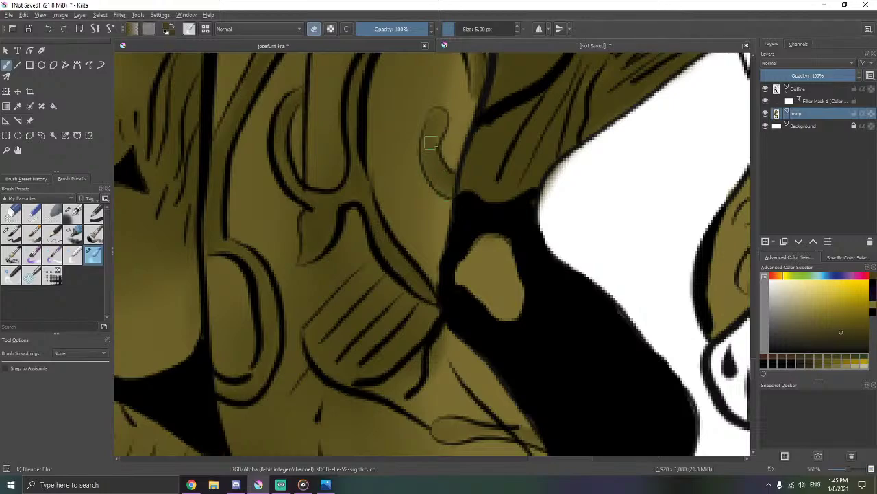
# - Smooth the shading of the lowered arm's inner hook, the two leaves above the loop and the slanted branch with the blur brush
pyautogui.moveTo(444, 115); pyautogui.dragTo(454, 235)
pyautogui.moveTo(438, 200); pyautogui.dragTo(466, 247)
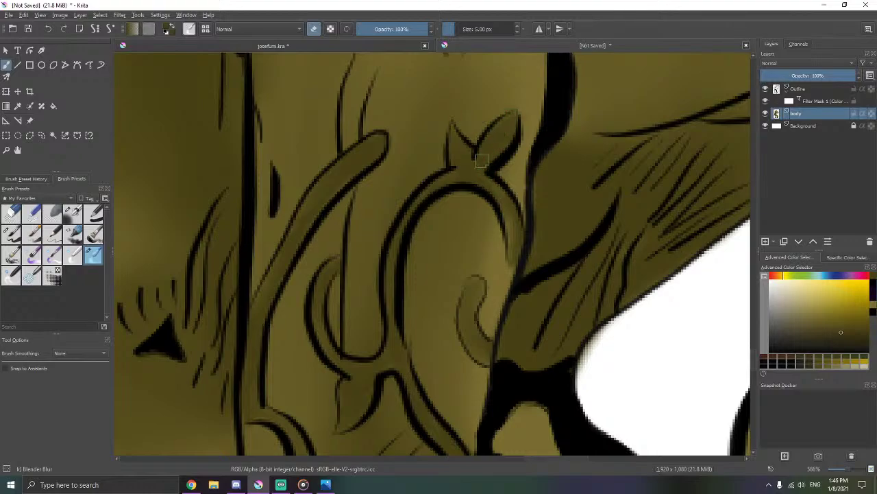
pyautogui.moveTo(481, 160); pyautogui.dragTo(427, 126)
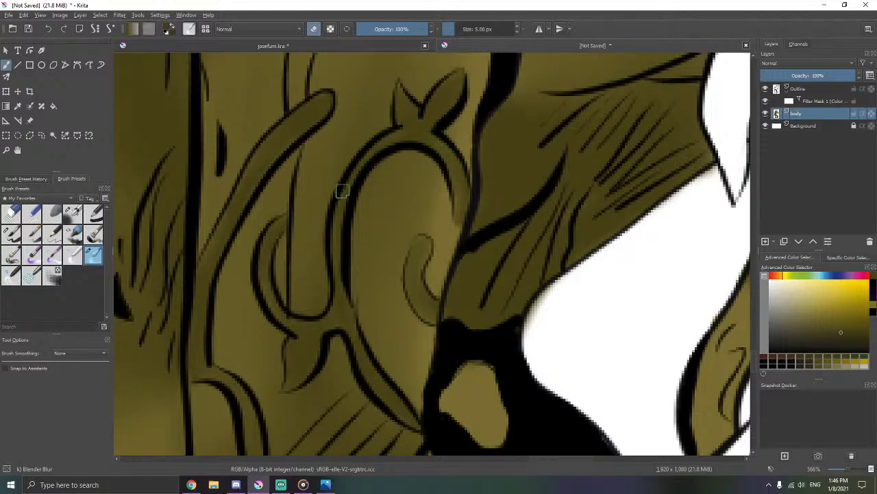
pyautogui.moveTo(344, 212); pyautogui.dragTo(413, 244)
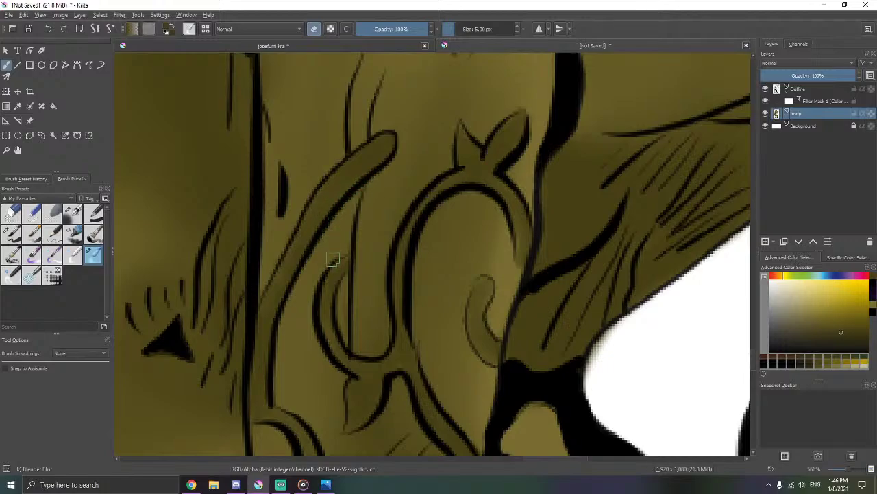
pyautogui.moveTo(362, 177); pyautogui.dragTo(332, 292)
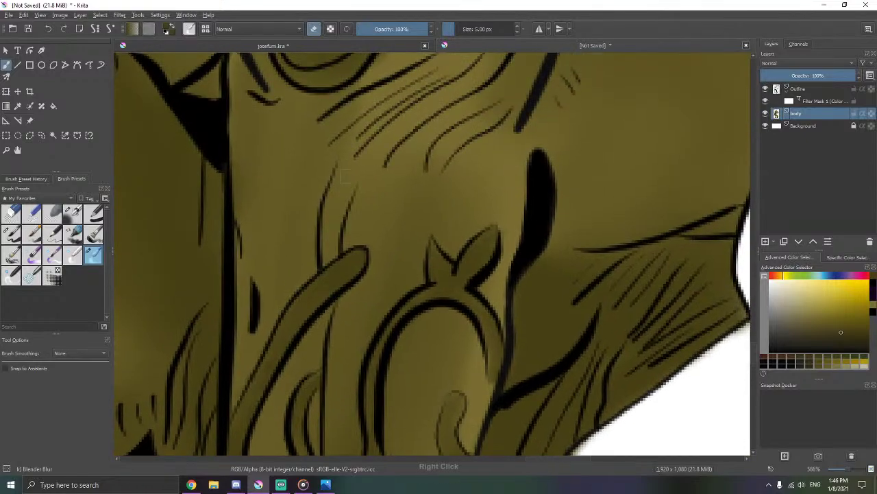
pyautogui.moveTo(339, 165); pyautogui.dragTo(334, 287)
# - Blend the remaining light patch along the outer bend of the hooked curl on the forearm
pyautogui.scroll(1, 332, 181)
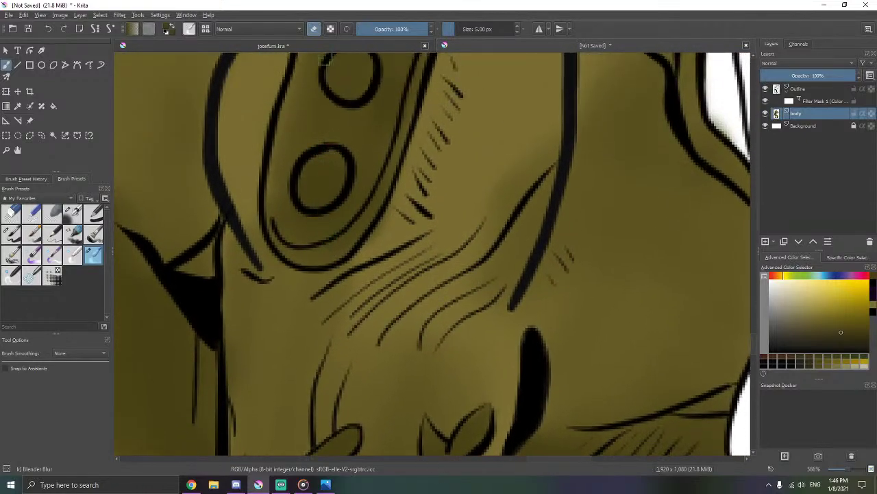
pyautogui.scroll(1, 326, 59)
pyautogui.scroll(-6, 405, 207)
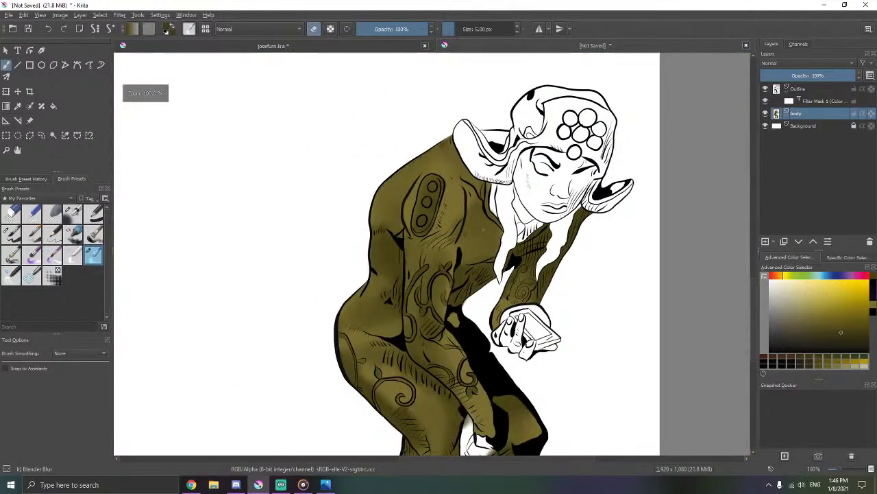
pyautogui.moveTo(496, 244); pyautogui.dragTo(368, 95)
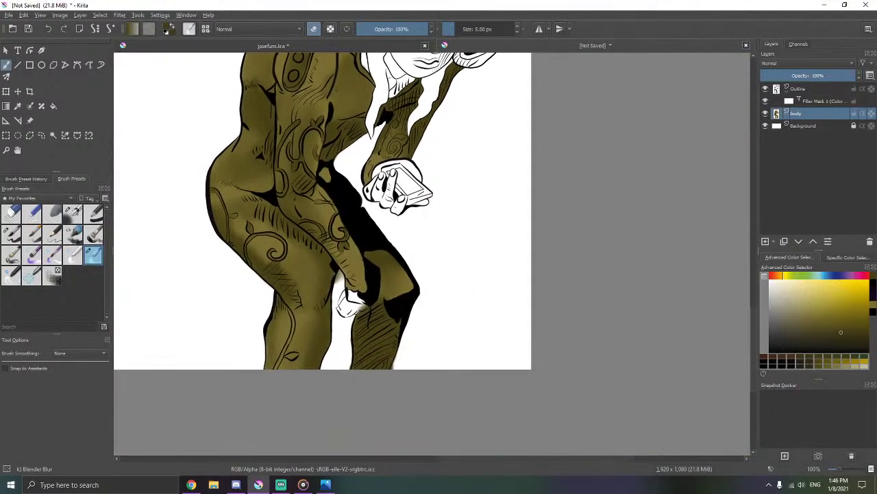
pyautogui.scroll(7, 350, 240)
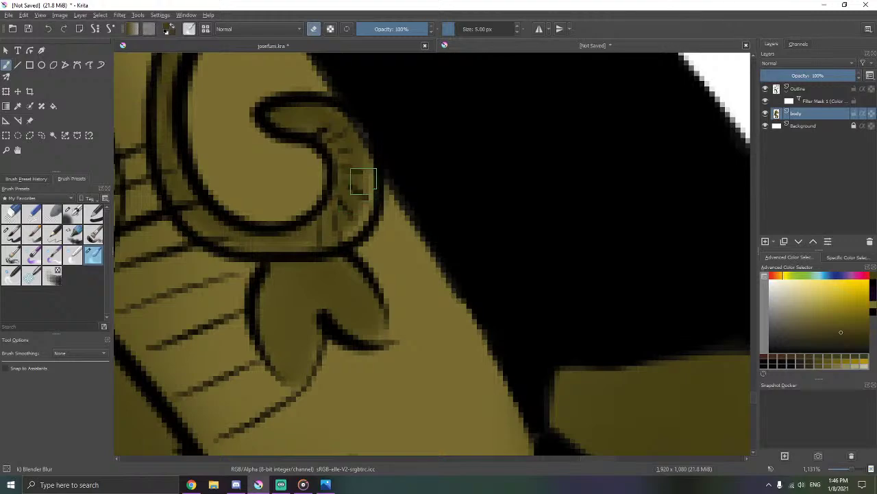
pyautogui.moveTo(364, 181)
pyautogui.mouseDown()
pyautogui.moveTo(372, 219)
pyautogui.moveTo(367, 197)
pyautogui.moveTo(358, 232)
pyautogui.moveTo(344, 230)
pyautogui.moveTo(352, 240)
pyautogui.moveTo(358, 227)
pyautogui.moveTo(305, 256)
pyautogui.mouseUp()
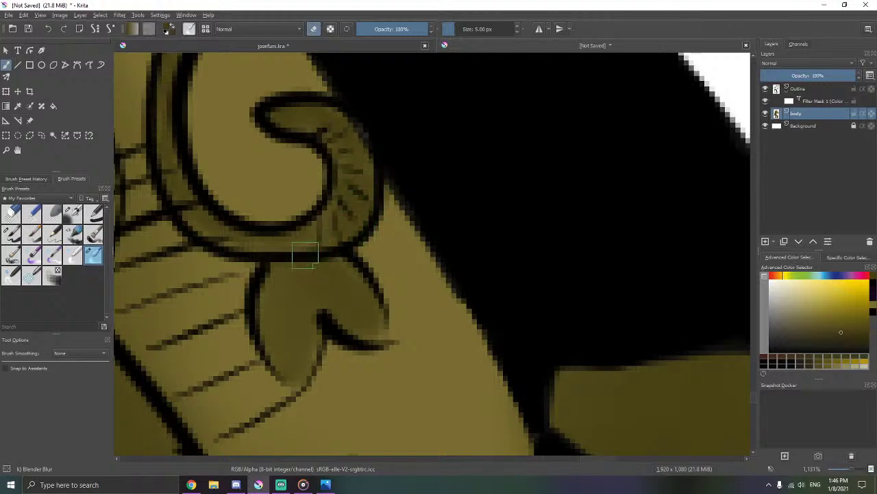
# - Erase the olive spill from the white gap between the thigh and the forearm with a 40 px Basic-5 Size eraser
pyautogui.scroll(-6, 305, 255)
pyautogui.scroll(5, 353, 303)
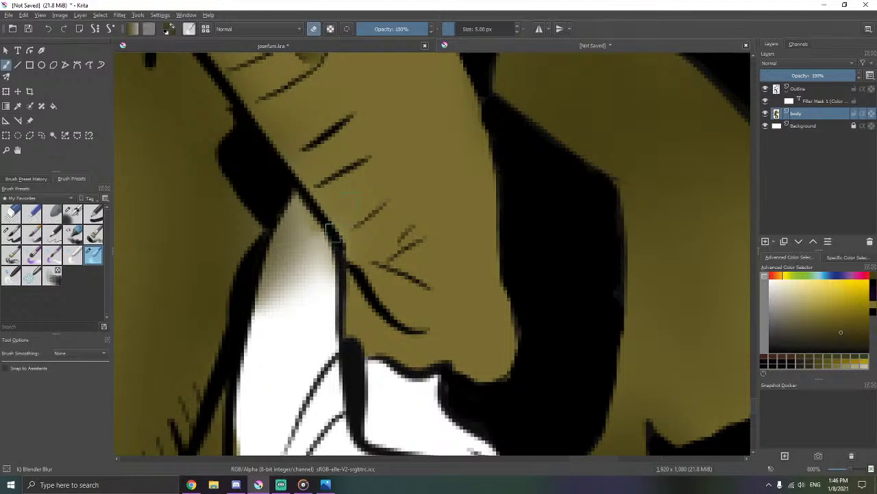
pyautogui.moveTo(328, 226); pyautogui.dragTo(341, 244)
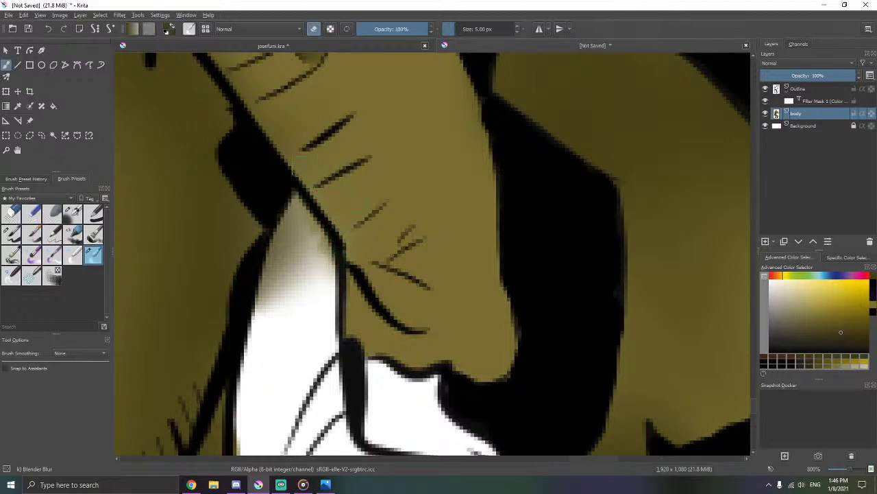
pyautogui.click(11, 234)
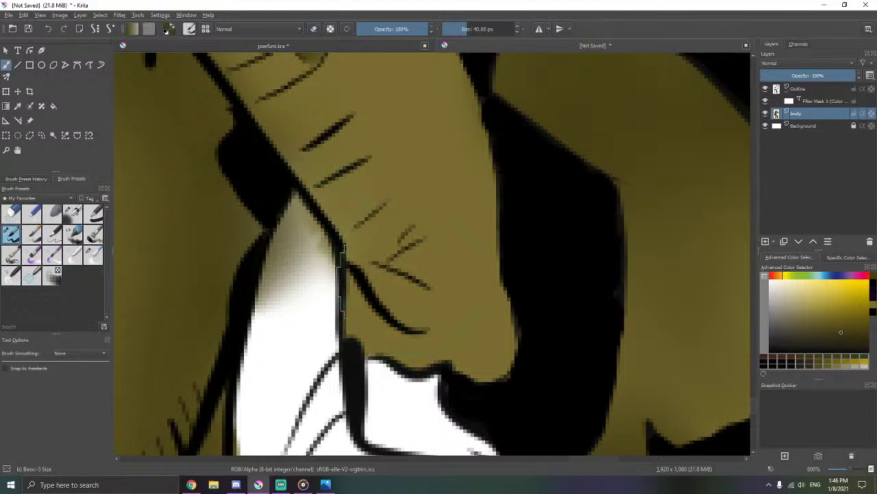
pyautogui.moveTo(292, 278)
pyautogui.mouseDown()
pyautogui.moveTo(270, 297)
pyautogui.moveTo(281, 208)
pyautogui.moveTo(293, 207)
pyautogui.moveTo(314, 249)
pyautogui.moveTo(306, 220)
pyautogui.moveTo(321, 256)
pyautogui.moveTo(296, 240)
pyautogui.moveTo(288, 269)
pyautogui.mouseUp()
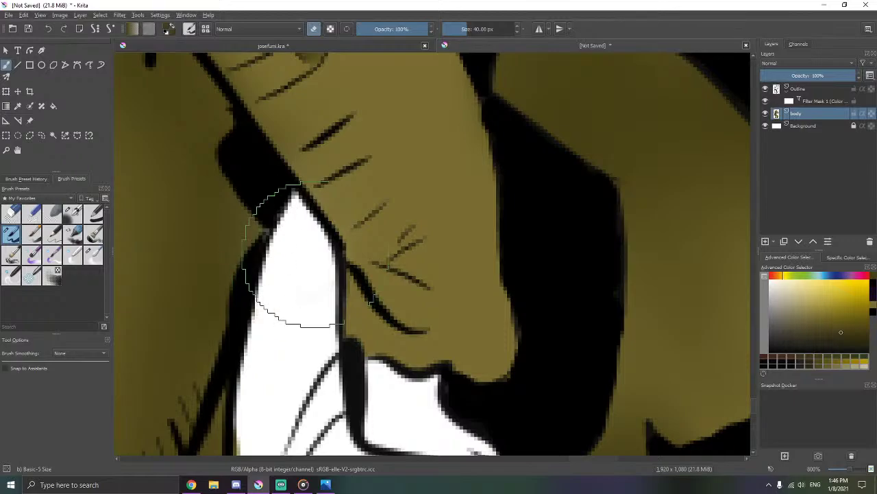
# - Erase the olive spill from the lowered hand where it meets the far knee with the 40 px eraser
pyautogui.scroll(-6, 325, 263)
pyautogui.scroll(10, 329, 273)
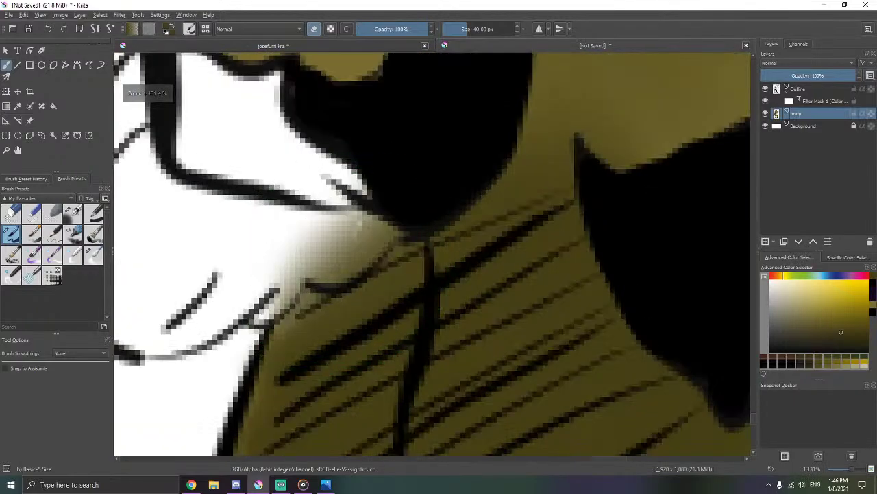
pyautogui.moveTo(351, 214)
pyautogui.mouseDown()
pyautogui.moveTo(382, 201)
pyautogui.moveTo(368, 221)
pyautogui.moveTo(396, 204)
pyautogui.moveTo(354, 244)
pyautogui.moveTo(304, 261)
pyautogui.moveTo(298, 234)
pyautogui.moveTo(261, 307)
pyautogui.moveTo(278, 305)
pyautogui.mouseUp()
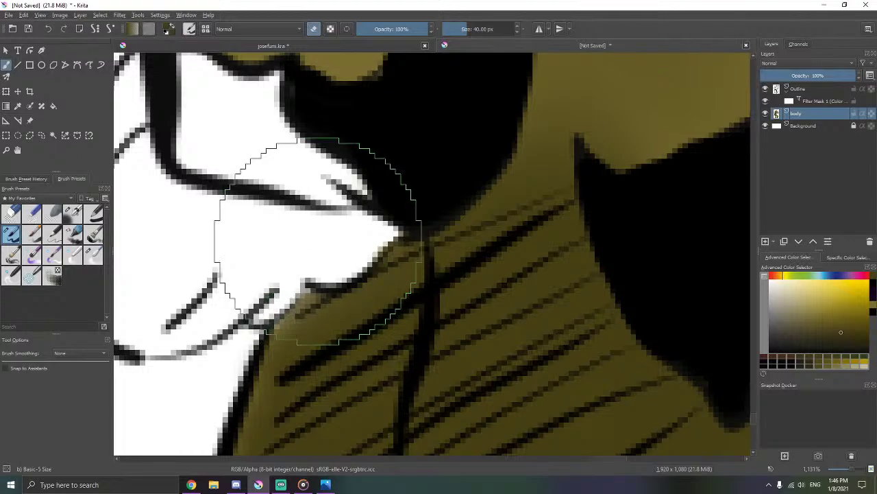
pyautogui.scroll(-4, 235, 166)
pyautogui.scroll(4, 209, 168)
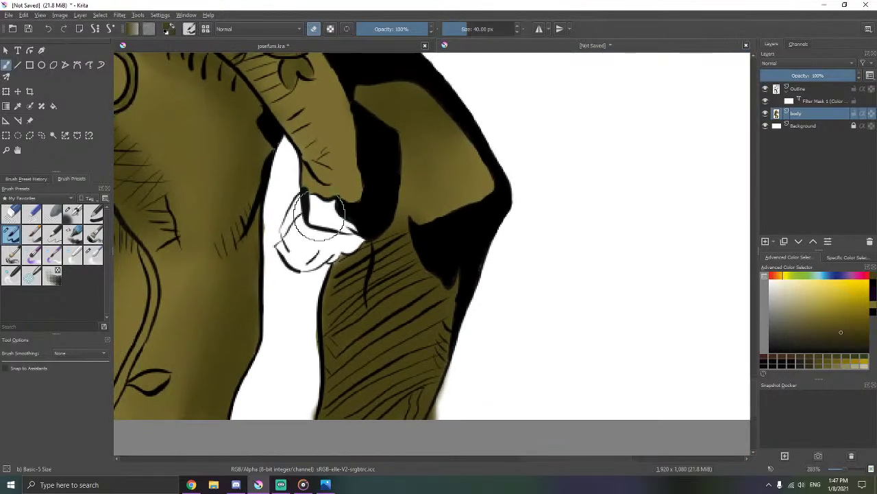
# - Shade the winding stem and its leaf on the near lower leg in darker olive with the soft airbrush at 5 px
pyautogui.scroll(-5, 269, 173)
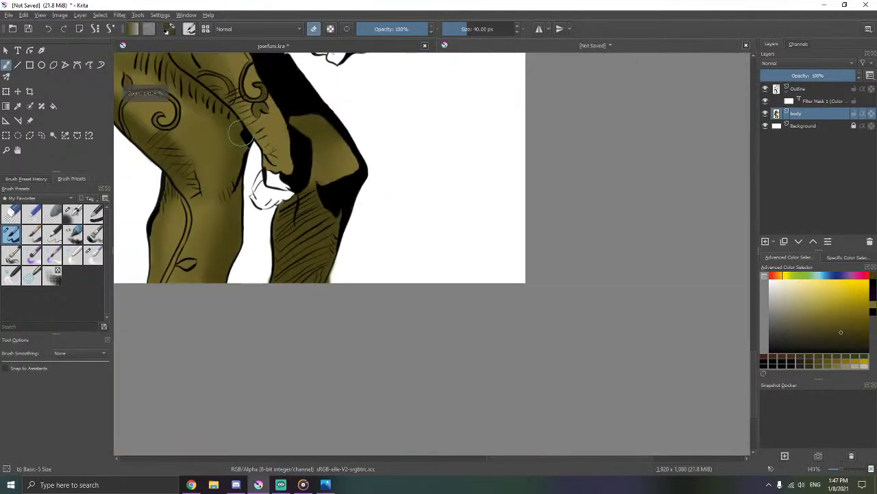
pyautogui.scroll(3, 360, 180)
pyautogui.scroll(1, 388, 286)
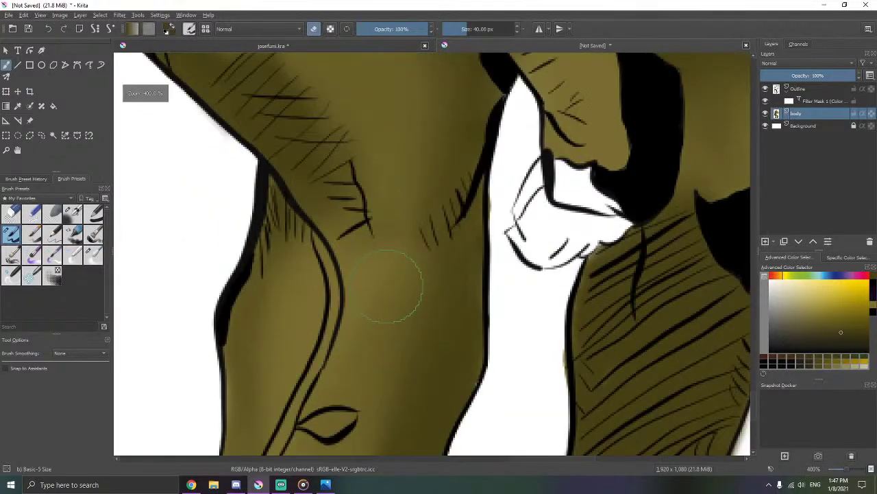
pyautogui.scroll(1, 434, 226)
pyautogui.scroll(1, 398, 322)
pyautogui.scroll(1, 384, 330)
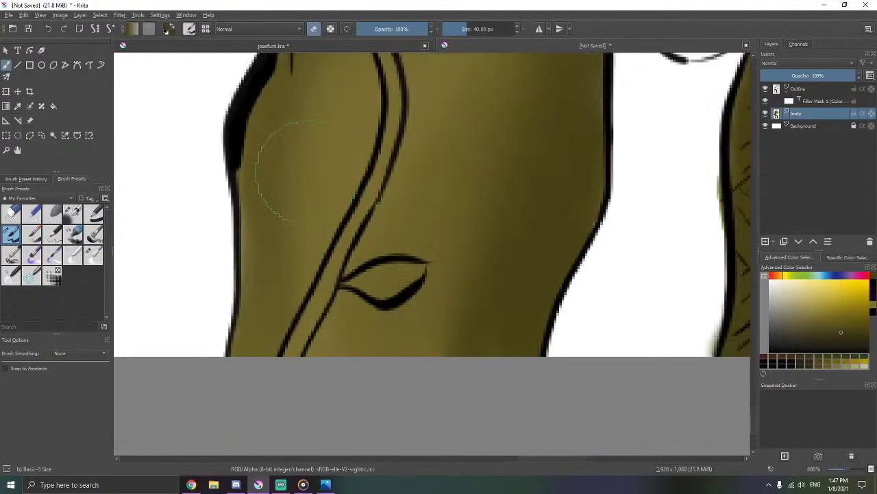
pyautogui.click(72, 214)
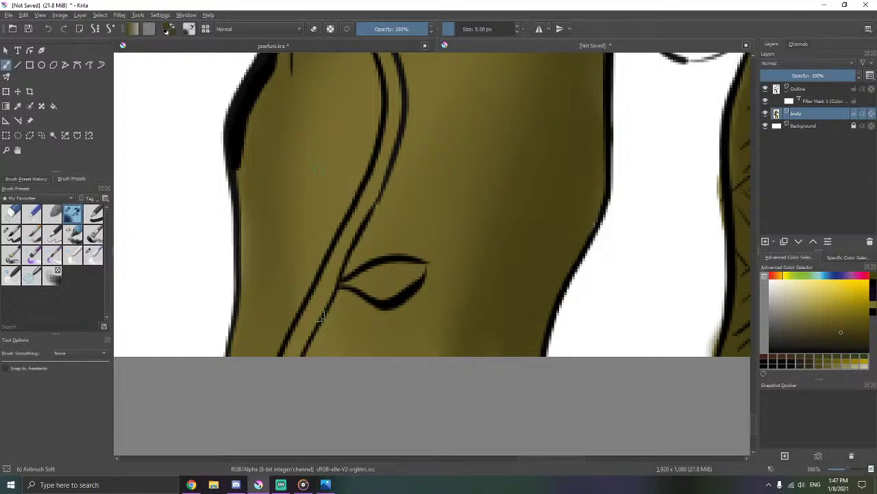
pyautogui.click(235, 484)
pyautogui.click(235, 484)
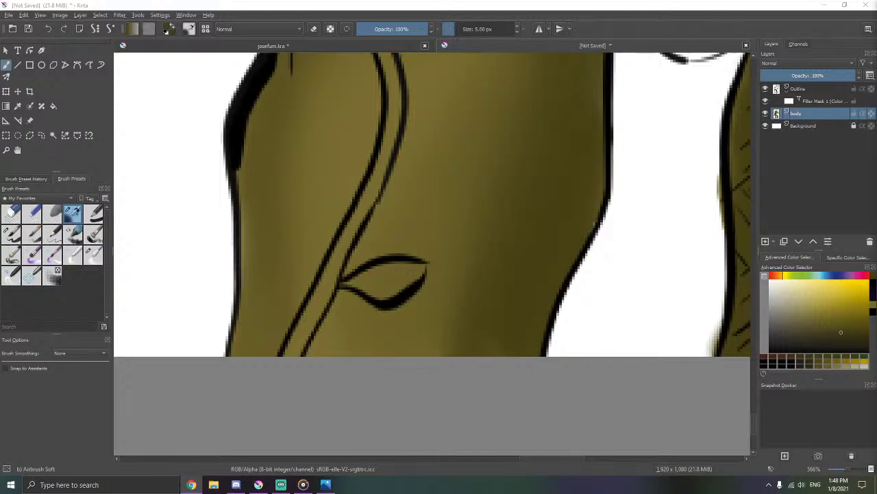
pyautogui.scroll(-1, 437, 205)
pyautogui.moveTo(394, 114); pyautogui.dragTo(389, 203)
pyautogui.scroll(1, 389, 200)
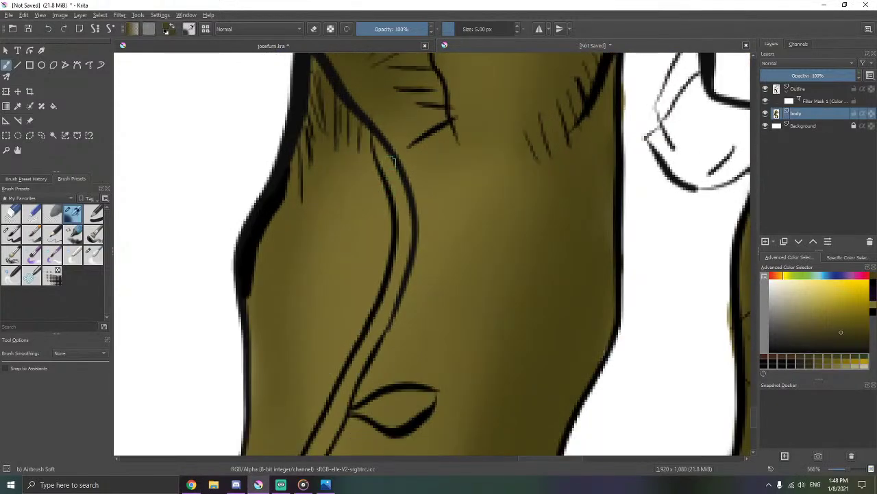
pyautogui.moveTo(385, 144)
pyautogui.mouseDown()
pyautogui.moveTo(405, 209)
pyautogui.moveTo(400, 195)
pyautogui.moveTo(422, 126)
pyautogui.moveTo(438, 150)
pyautogui.moveTo(430, 149)
pyautogui.moveTo(428, 196)
pyautogui.moveTo(432, 185)
pyautogui.moveTo(400, 273)
pyautogui.moveTo(391, 266)
pyautogui.moveTo(410, 237)
pyautogui.moveTo(394, 283)
pyautogui.moveTo(425, 198)
pyautogui.mouseUp()
pyautogui.moveTo(404, 235)
pyautogui.mouseDown()
pyautogui.moveTo(372, 308)
pyautogui.moveTo(366, 316)
pyautogui.moveTo(377, 284)
pyautogui.moveTo(337, 358)
pyautogui.mouseUp()
pyautogui.moveTo(404, 281)
pyautogui.mouseDown()
pyautogui.moveTo(425, 262)
pyautogui.moveTo(439, 273)
pyautogui.moveTo(424, 282)
pyautogui.moveTo(435, 266)
pyautogui.moveTo(471, 262)
pyautogui.moveTo(438, 281)
pyautogui.moveTo(387, 274)
pyautogui.mouseUp()
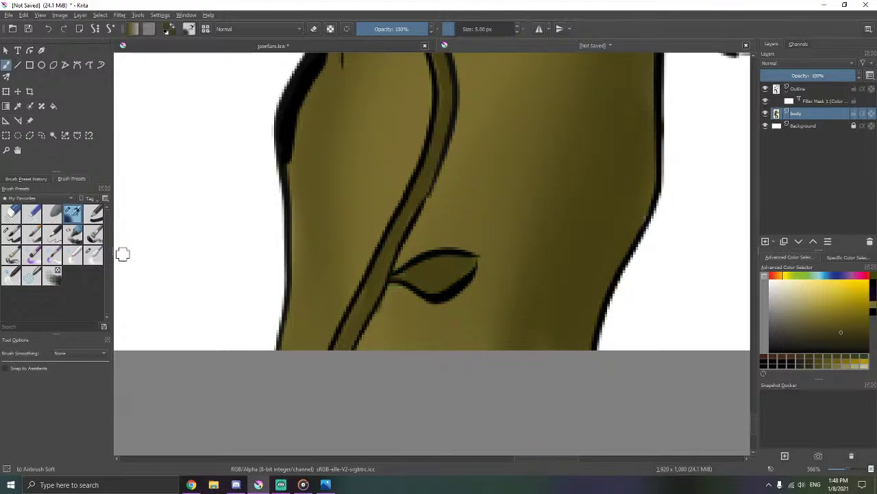
# - Blend the stem and leaf shading on the lower leg and the color along the calf's back edge with Blender Blur
pyautogui.click(93, 255)
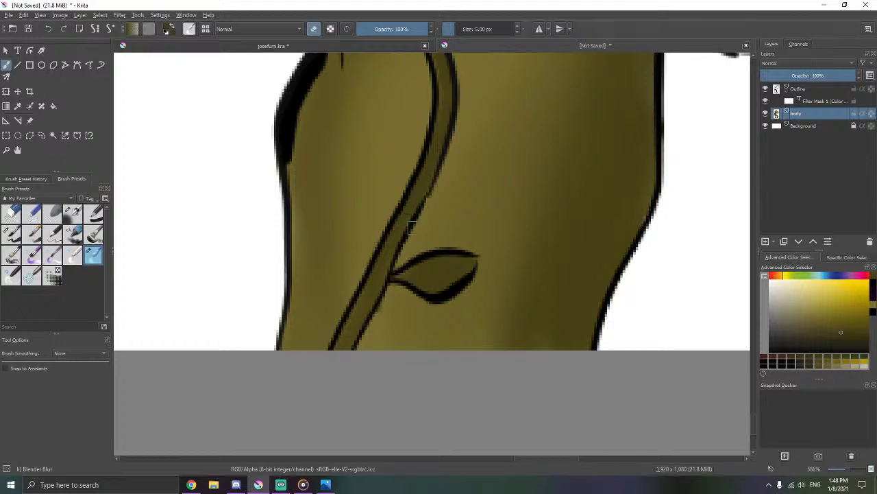
pyautogui.moveTo(433, 185); pyautogui.dragTo(420, 280)
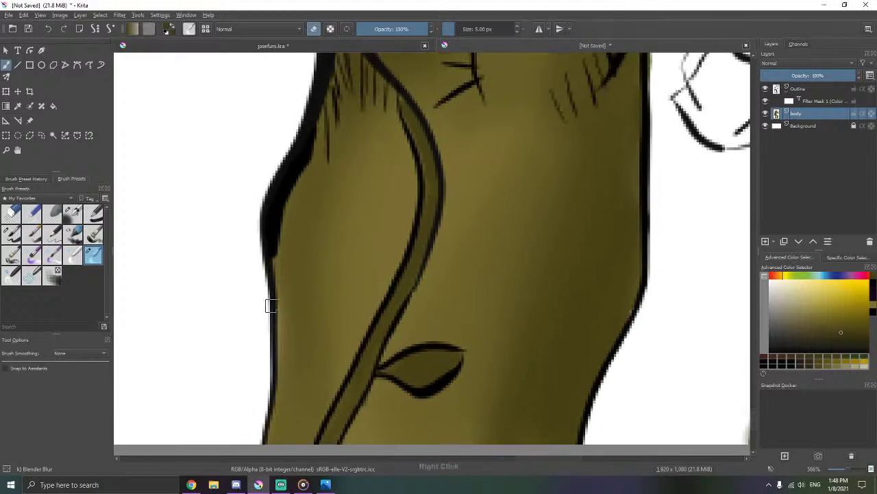
pyautogui.moveTo(270, 306)
pyautogui.mouseDown()
pyautogui.moveTo(267, 320)
pyautogui.moveTo(262, 304)
pyautogui.moveTo(262, 325)
pyautogui.moveTo(272, 335)
pyautogui.moveTo(292, 327)
pyautogui.moveTo(294, 337)
pyautogui.moveTo(262, 377)
pyautogui.moveTo(281, 284)
pyautogui.moveTo(266, 286)
pyautogui.moveTo(278, 368)
pyautogui.moveTo(291, 309)
pyautogui.moveTo(301, 307)
pyautogui.moveTo(278, 329)
pyautogui.mouseUp()
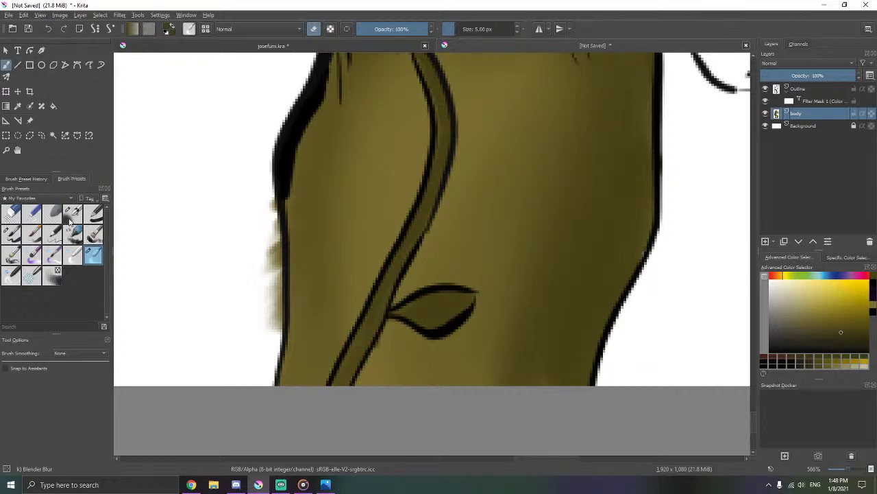
# - Remove the olive smudges outside the calf's back outline with the 40 px Basic-5 Size eraser
pyautogui.click(11, 234)
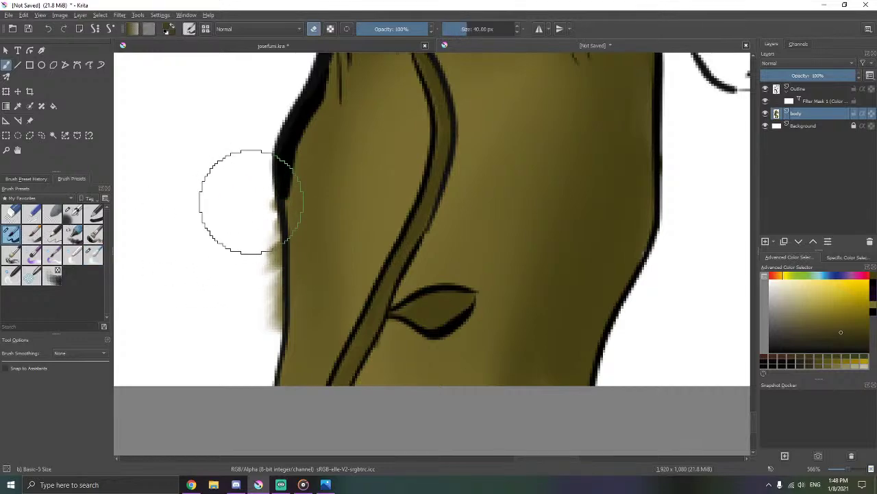
pyautogui.moveTo(247, 198)
pyautogui.mouseDown()
pyautogui.moveTo(258, 186)
pyautogui.moveTo(267, 211)
pyautogui.moveTo(261, 200)
pyautogui.moveTo(263, 274)
pyautogui.moveTo(245, 307)
pyautogui.moveTo(263, 333)
pyautogui.mouseUp()
pyautogui.hotkey('ctrl', 'z')
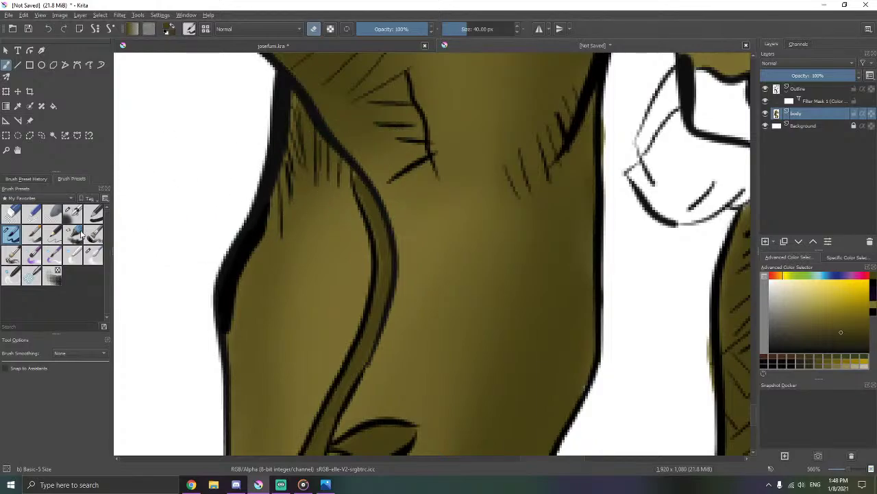
# - Blend the shading at the upper end of the stem just below the knee with Blender Blur
pyautogui.click(94, 255)
pyautogui.scroll(1, 281, 216)
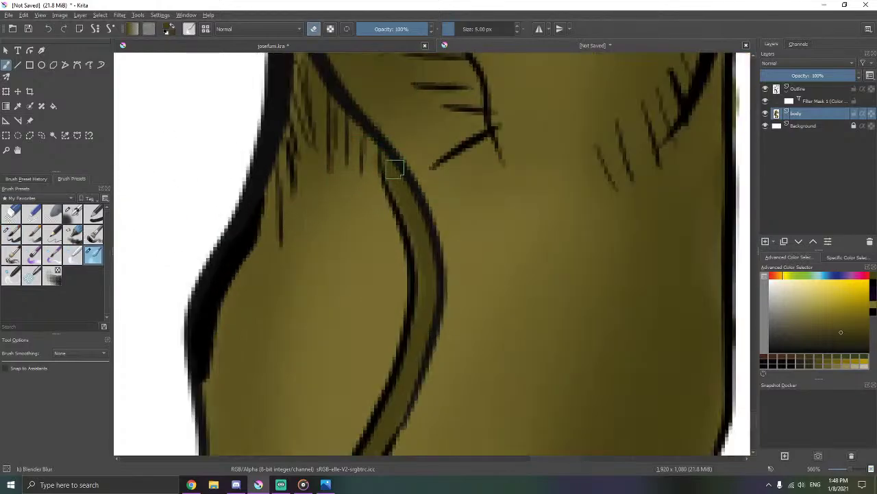
pyautogui.moveTo(395, 169)
pyautogui.mouseDown()
pyautogui.moveTo(409, 207)
pyautogui.moveTo(410, 237)
pyautogui.mouseUp()
# - Erase the olive spill from the white gap in front of the waist with the 40 px Basic-5 Size eraser
pyautogui.press('1')
pyautogui.scroll(-2, 423, 219)
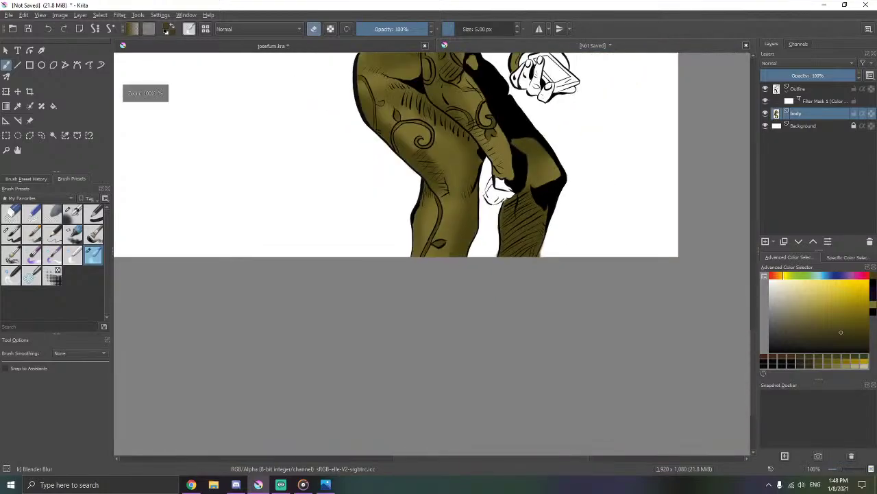
pyautogui.moveTo(458, 158); pyautogui.dragTo(427, 286)
pyautogui.scroll(-1, 436, 220)
pyautogui.moveTo(459, 183); pyautogui.dragTo(415, 283)
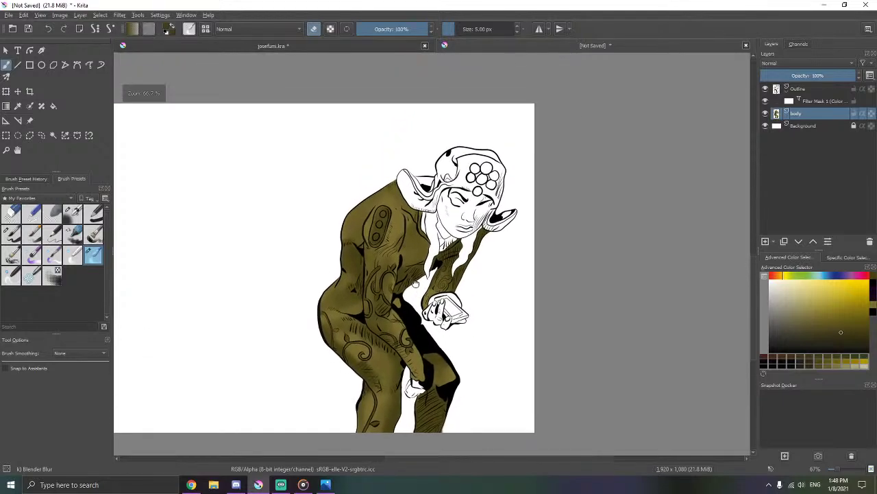
pyautogui.press('+')
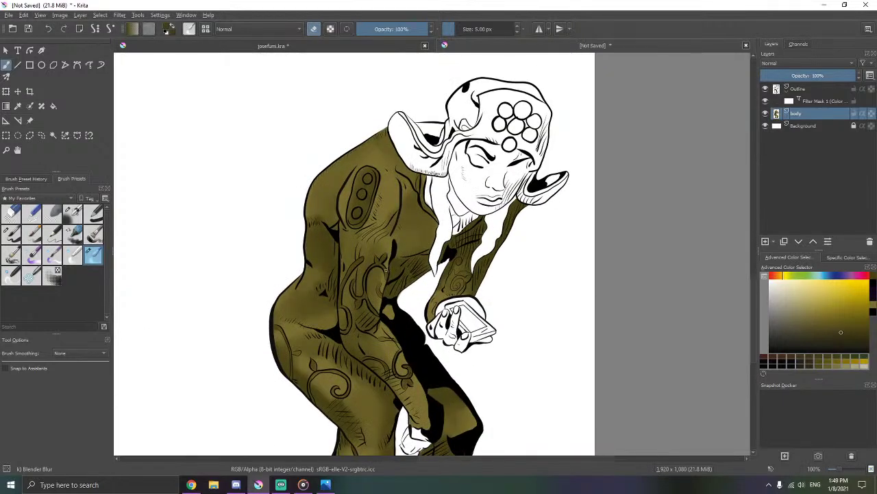
pyautogui.press('+')
pyautogui.press('+')
pyautogui.press('+')
pyautogui.press('+')
pyautogui.press('+')
pyautogui.press('+')
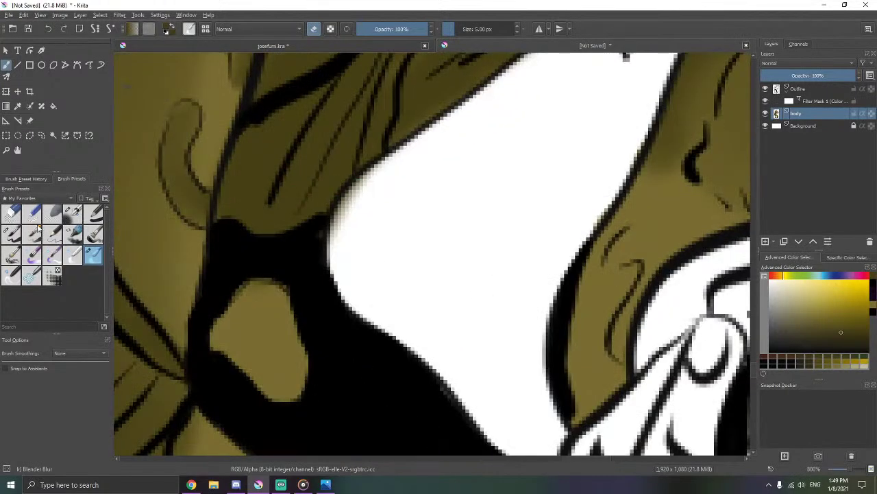
pyautogui.click(11, 234)
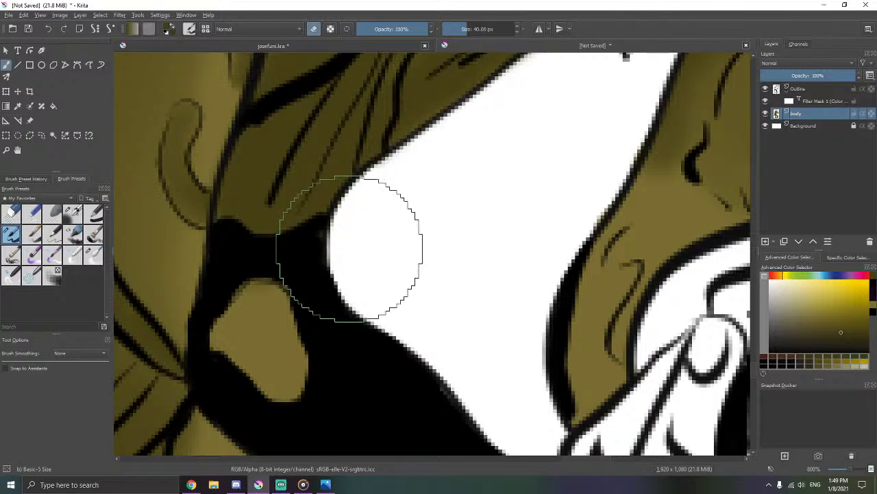
pyautogui.scroll(-7, 352, 248)
pyautogui.scroll(2, 283, 220)
pyautogui.scroll(-2, 283, 222)
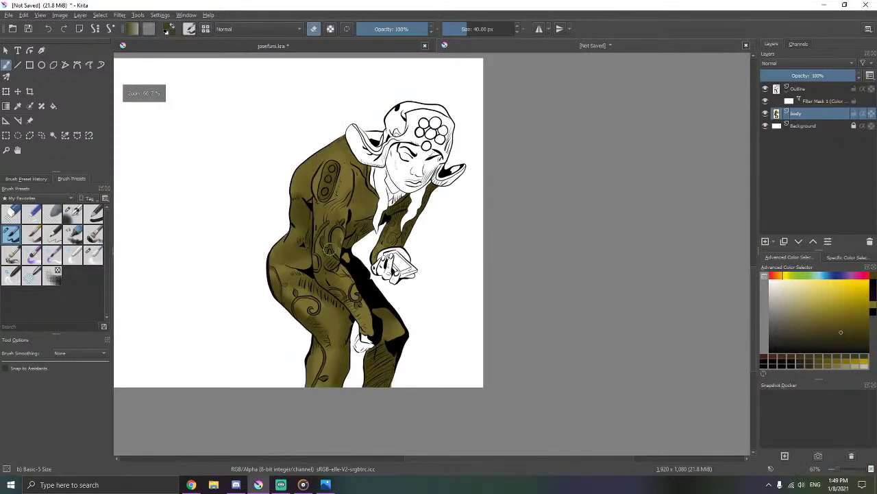
# - Examine the line work around the hat's ear flap up close, with the Outline layer active
pyautogui.press('-')
pyautogui.press('+')
pyautogui.press('-')
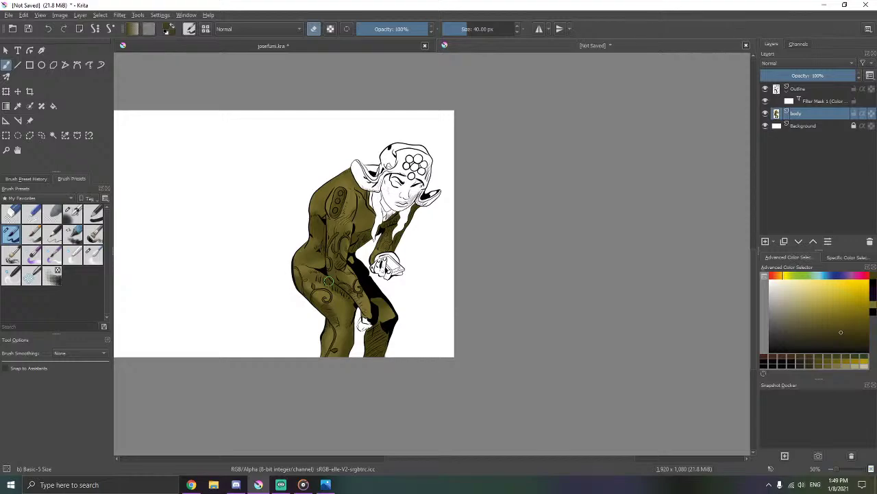
pyautogui.scroll(2, 384, 247)
pyautogui.moveTo(398, 199); pyautogui.dragTo(374, 276)
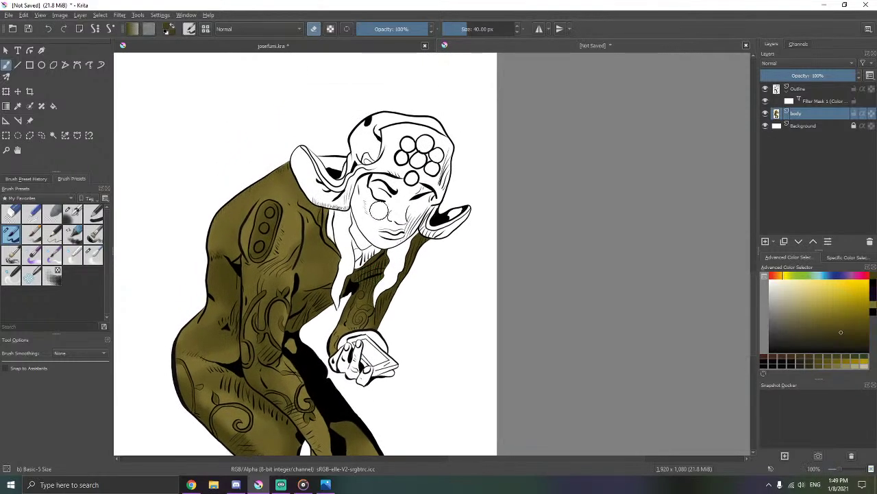
pyautogui.press('+')
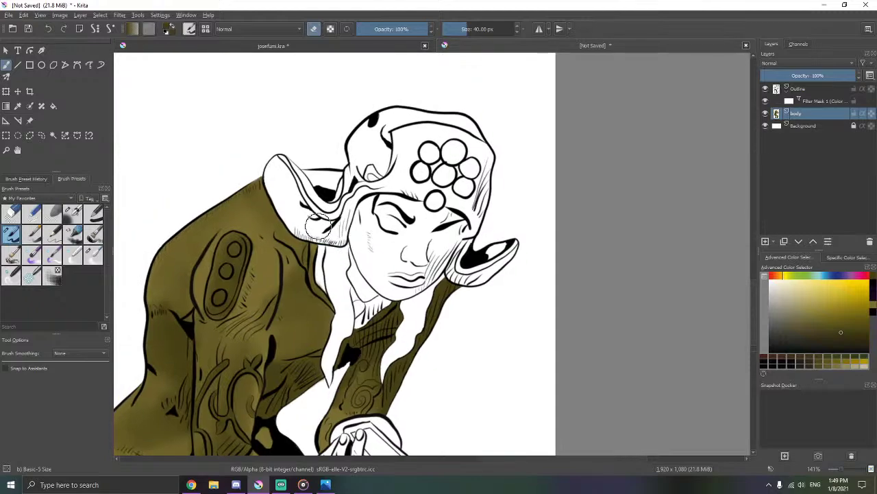
pyautogui.press('+')
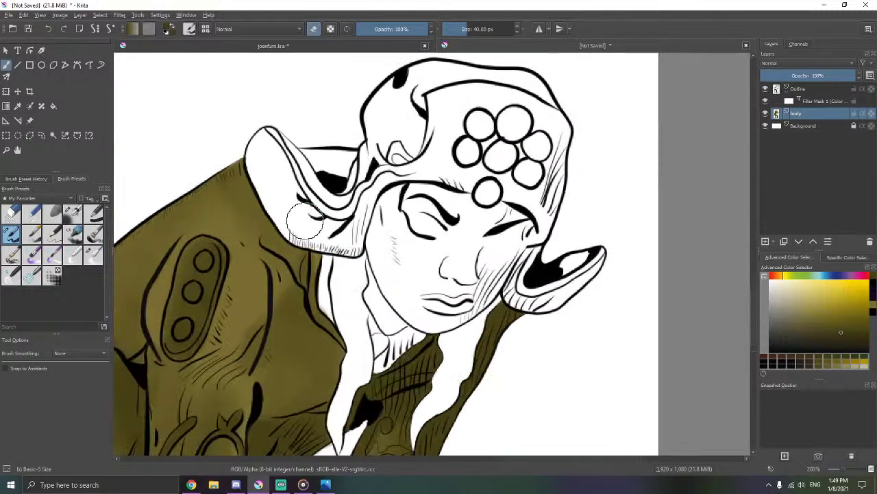
pyautogui.press('+')
pyautogui.press('+')
pyautogui.press('+')
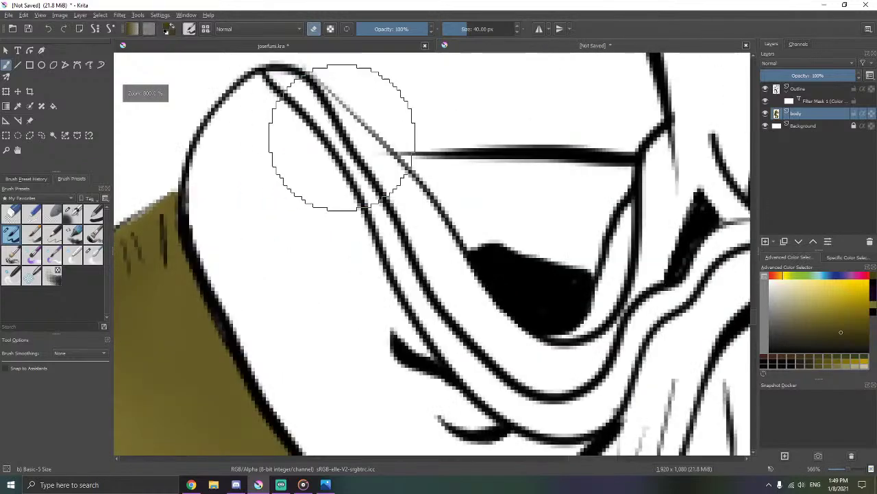
pyautogui.scroll(1, 393, 149)
pyautogui.click(818, 91)
pyautogui.press('e')
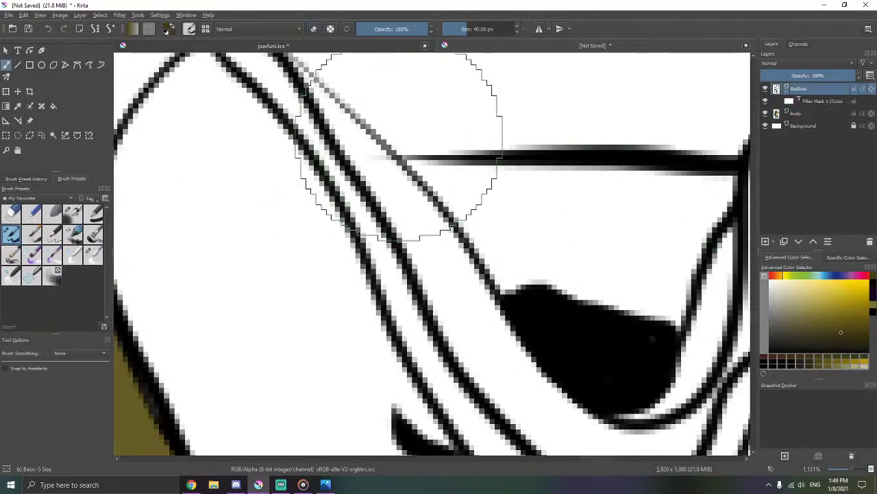
pyautogui.press('e')
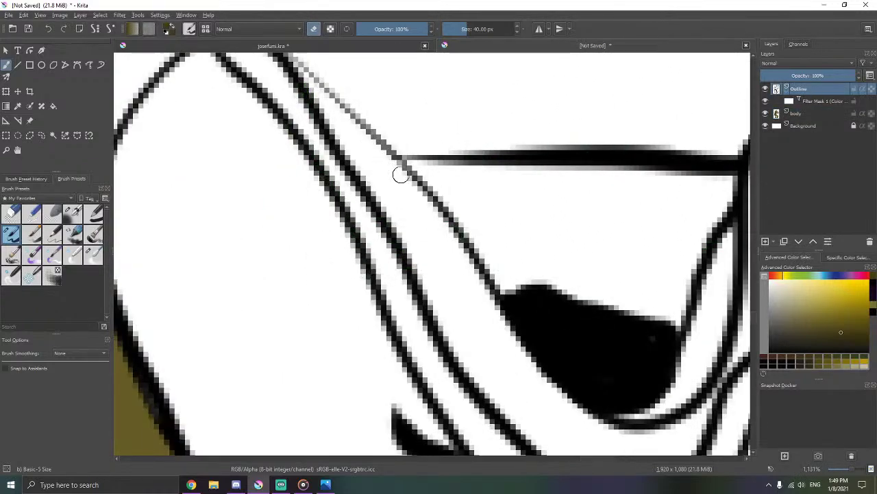
# - Check the suit's coloring across the whole figure, then around the raised arm, collar and face
pyautogui.press('-')
pyautogui.press('-')
pyautogui.press('-')
pyautogui.press('-')
pyautogui.press('-')
pyautogui.press('-')
pyautogui.scroll(-2, 411, 198)
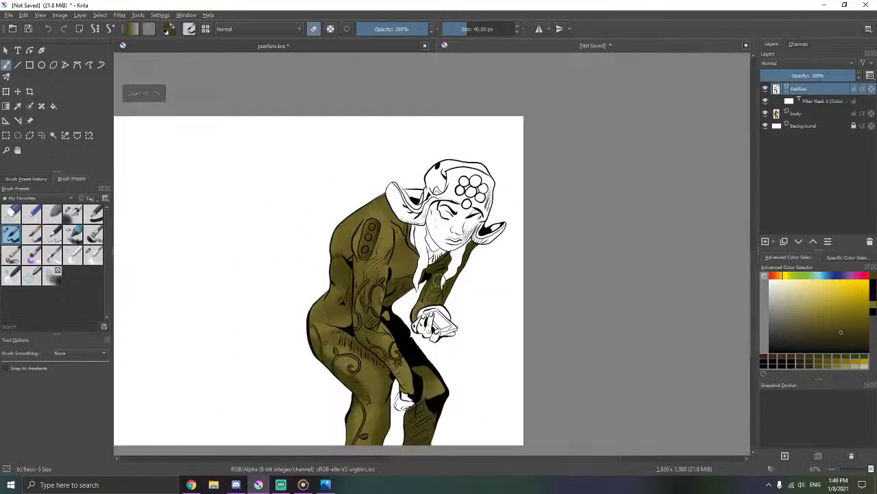
pyautogui.moveTo(398, 264); pyautogui.dragTo(371, 189)
pyautogui.scroll(6, 371, 189)
pyautogui.scroll(-3, 371, 189)
pyautogui.scroll(-1, 531, 253)
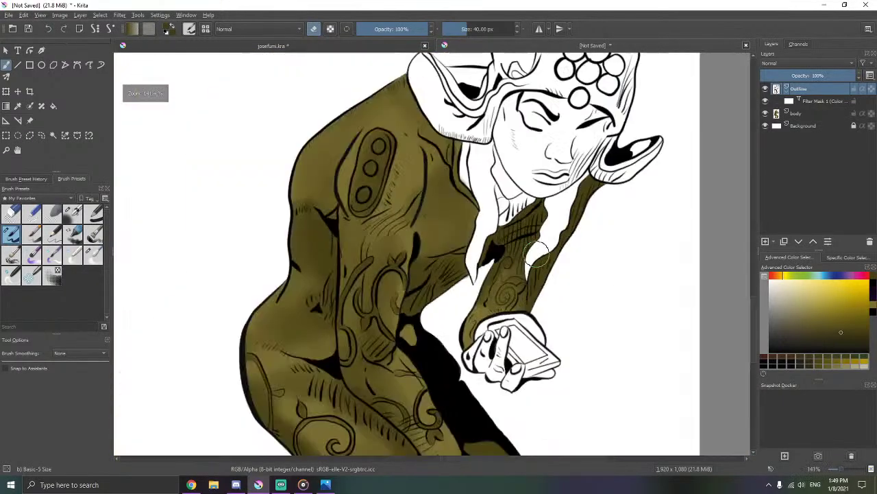
pyautogui.moveTo(533, 268); pyautogui.dragTo(513, 235)
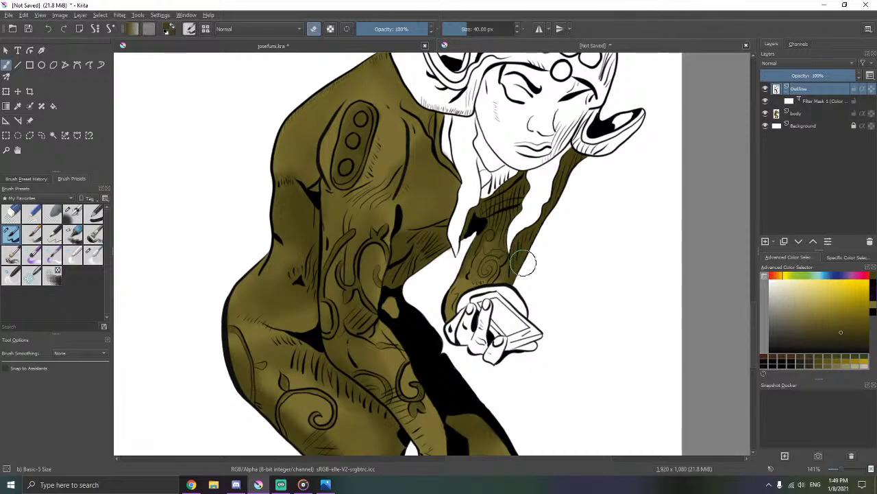
pyautogui.moveTo(519, 265); pyautogui.dragTo(434, 267)
pyautogui.scroll(-1, 430, 267)
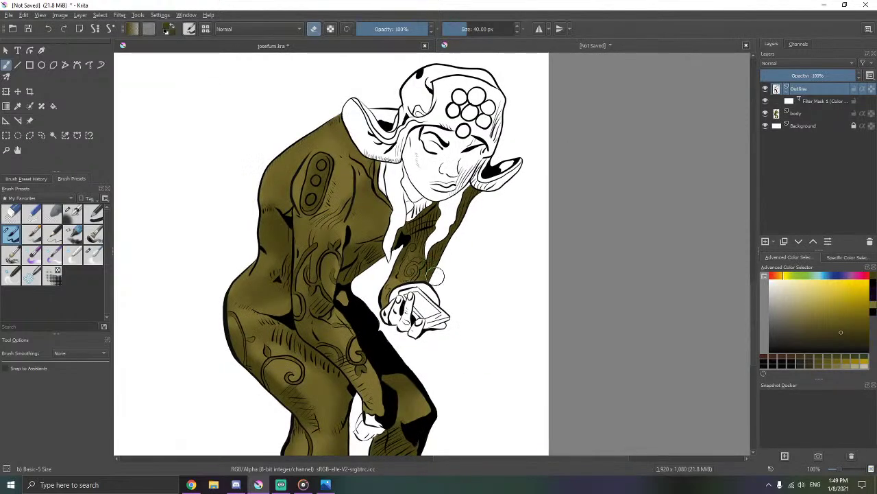
pyautogui.press('-')
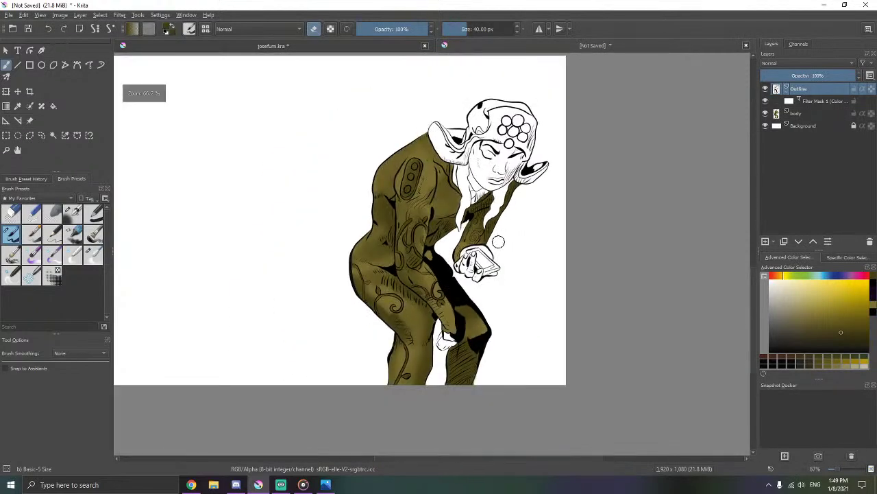
pyautogui.press('+')
pyautogui.press('+')
pyautogui.press('+')
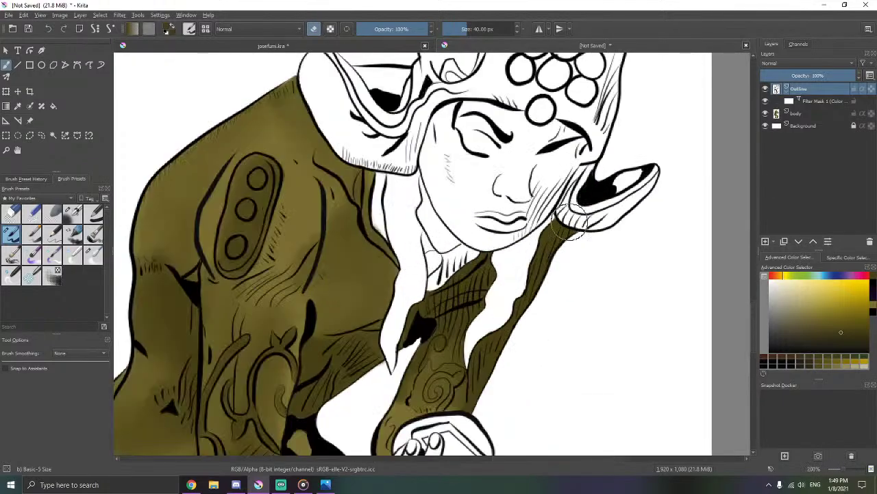
# - Add a paint layer directly above Background and name it "under shirt"
pyautogui.click(802, 128)
pyautogui.click(765, 241)
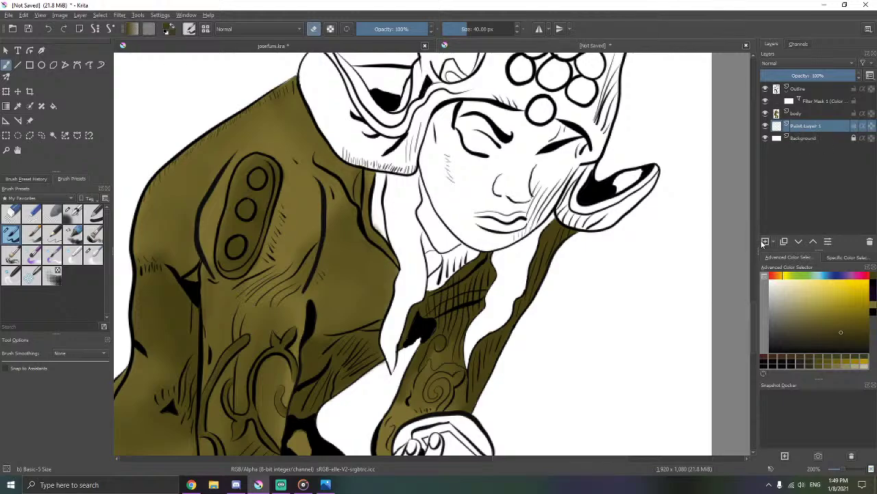
pyautogui.doubleClick(806, 127)
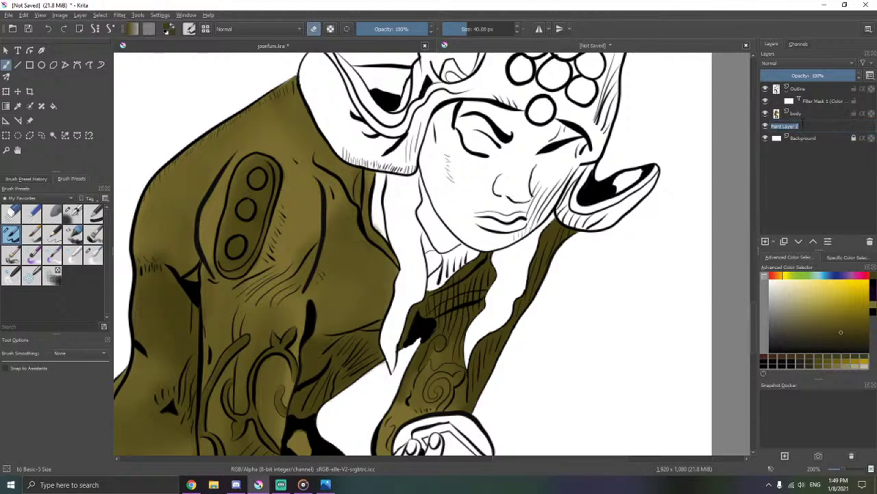
pyautogui.write('l')
pyautogui.write('nder shirt')
pyautogui.press('Return')
# - Switch to Chrome, search for "adobe color palettes" and open the Adobe Color wheel site
pyautogui.hotkey('alt', 'Tab')
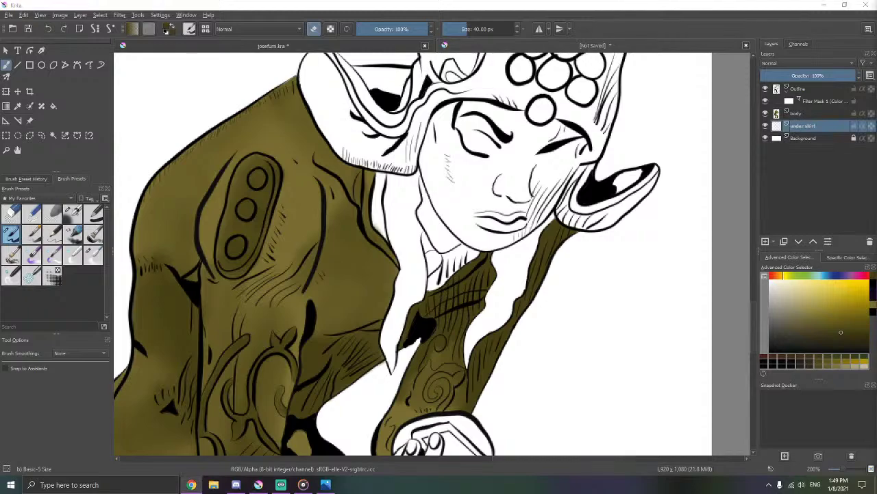
pyautogui.moveTo(384, 492); pyautogui.dragTo(382, 8)
pyautogui.click(198, 23)
pyautogui.write('ad')
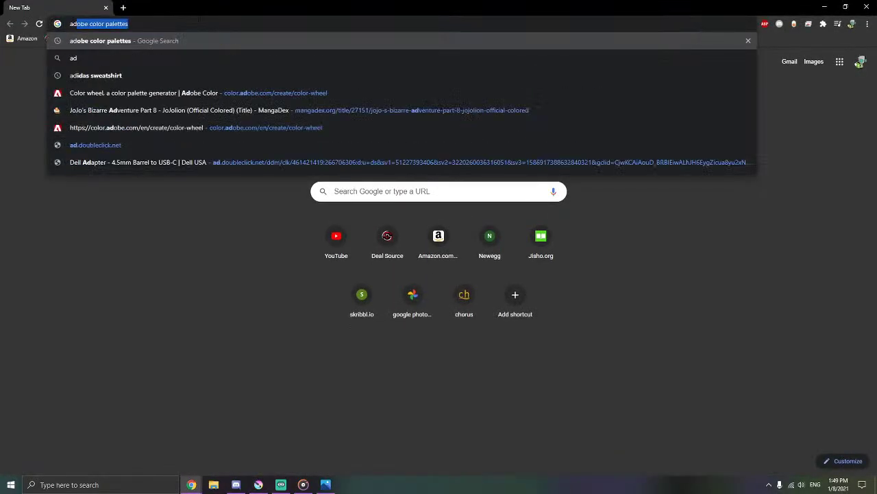
pyautogui.press('Return')
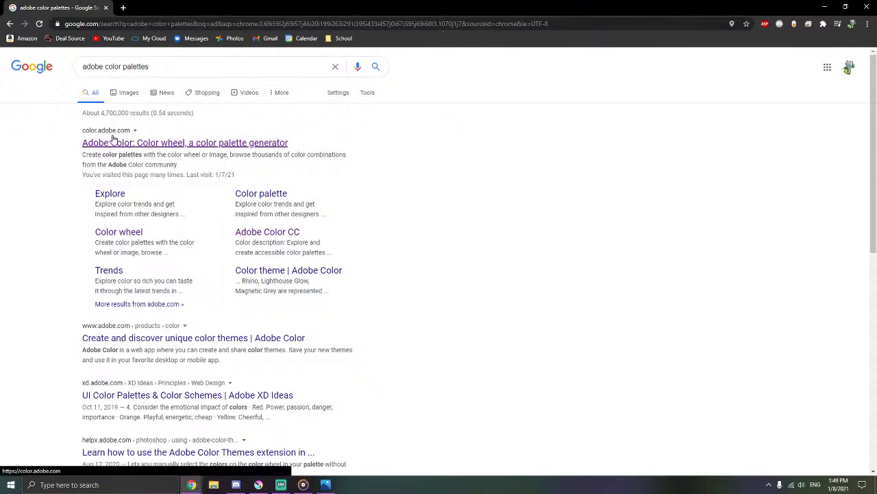
pyautogui.click(116, 142)
# - Return to Krita and set the Specific Color Selector's color model to RGB/Alpha
pyautogui.click(258, 485)
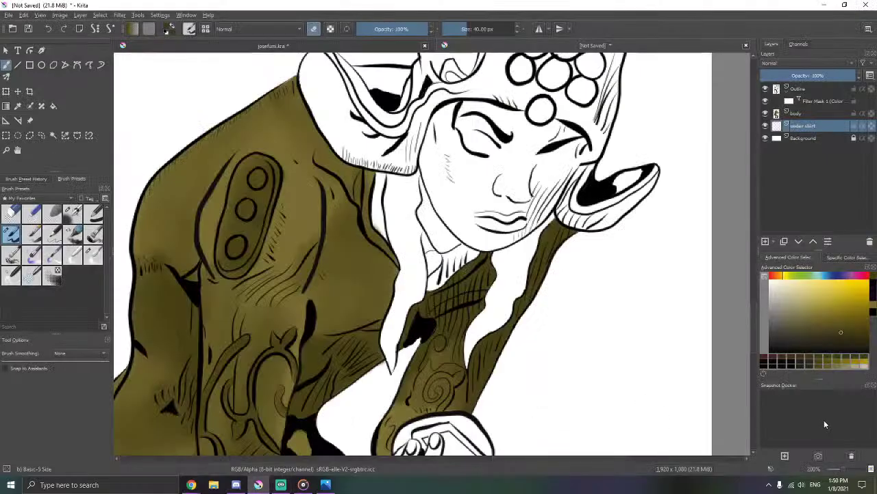
pyautogui.click(841, 256)
pyautogui.click(835, 280)
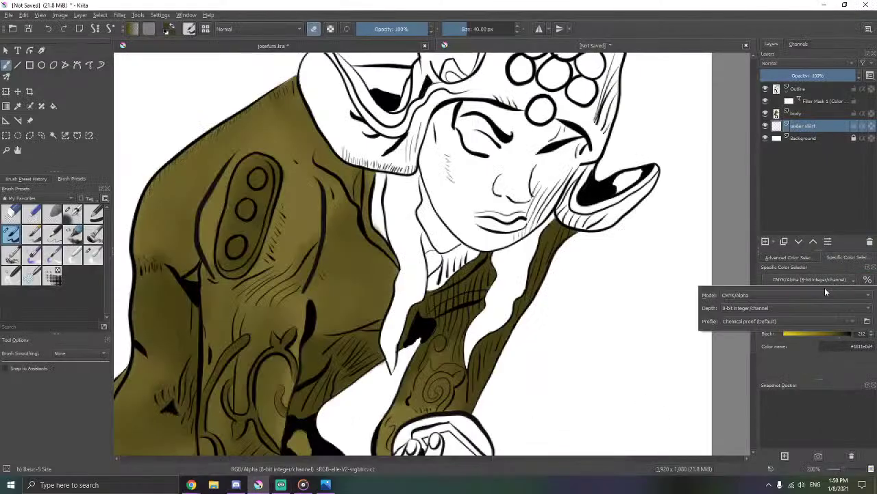
pyautogui.click(789, 308)
pyautogui.click(770, 307)
pyautogui.click(772, 296)
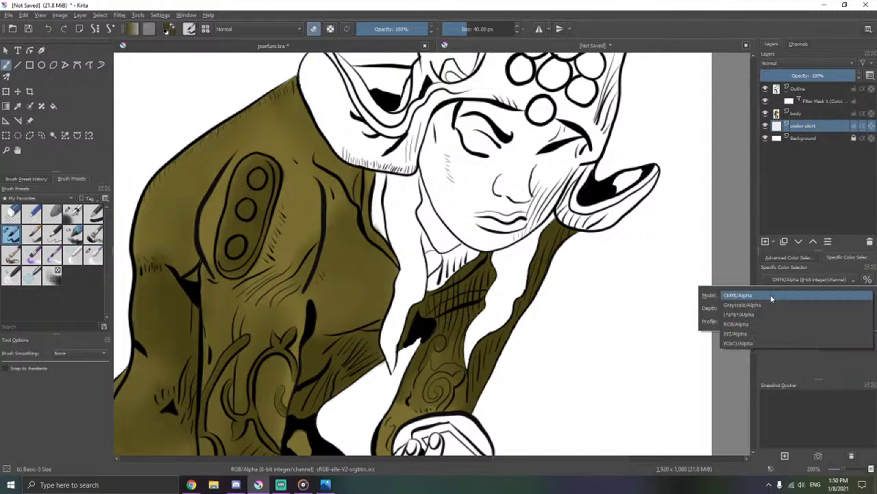
pyautogui.click(743, 324)
pyautogui.click(846, 334)
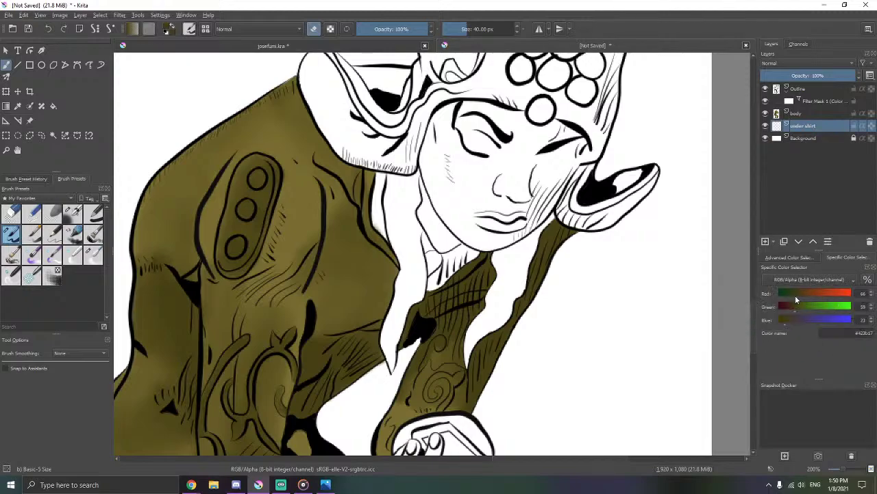
# - Try a green with the red value lowered, then pick the lighter olive from the color history
pyautogui.moveTo(795, 299); pyautogui.dragTo(764, 303)
pyautogui.click(785, 257)
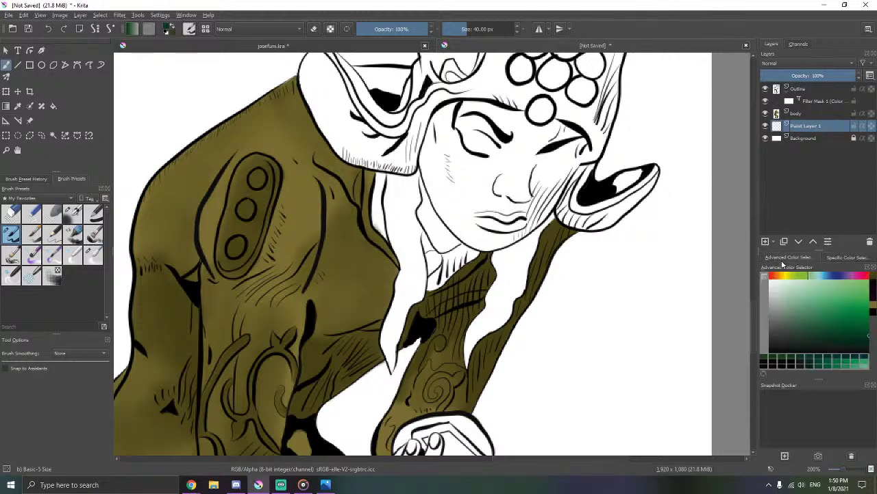
pyautogui.click(874, 277)
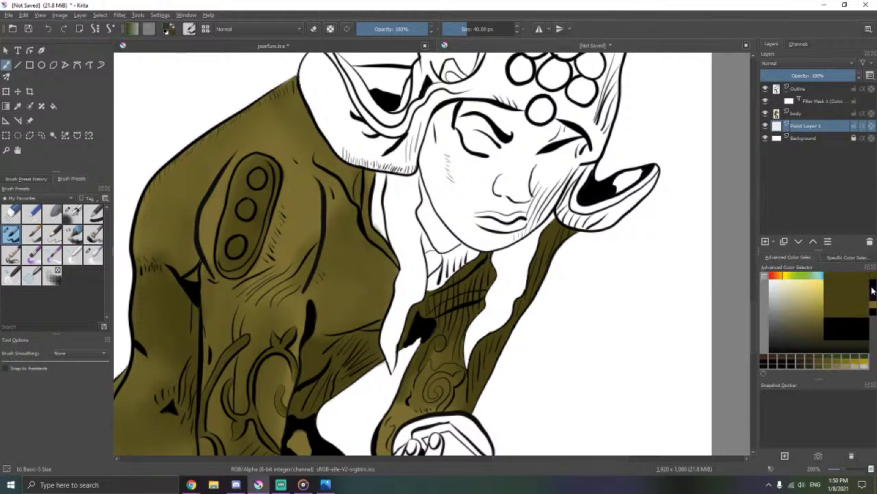
pyautogui.click(873, 304)
# - Rename the new paint layer between body and Background as "undershirt"
pyautogui.doubleClick(814, 129)
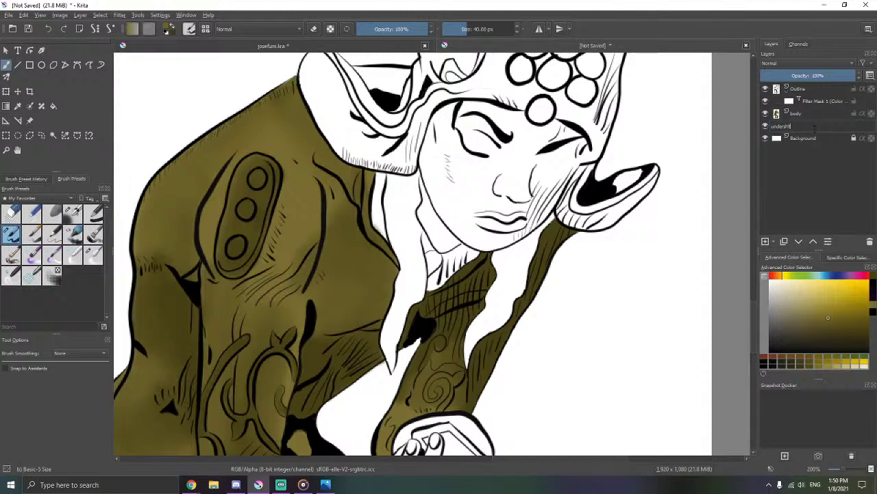
pyautogui.write('undershirt')
pyautogui.press('Return')
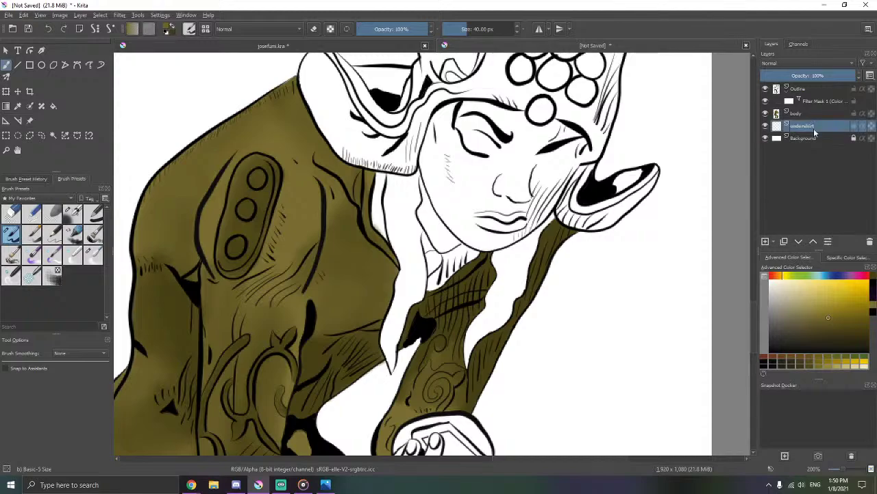
# - Copy the olive's hex code #796d31 and apply it as the base color C in Adobe Color
pyautogui.click(847, 257)
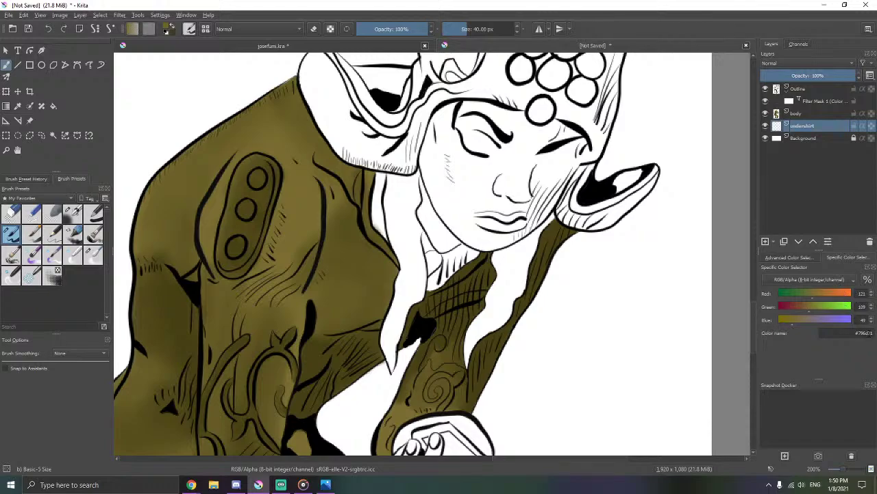
pyautogui.doubleClick(870, 333)
pyautogui.hotkey('alt', 'Tab')
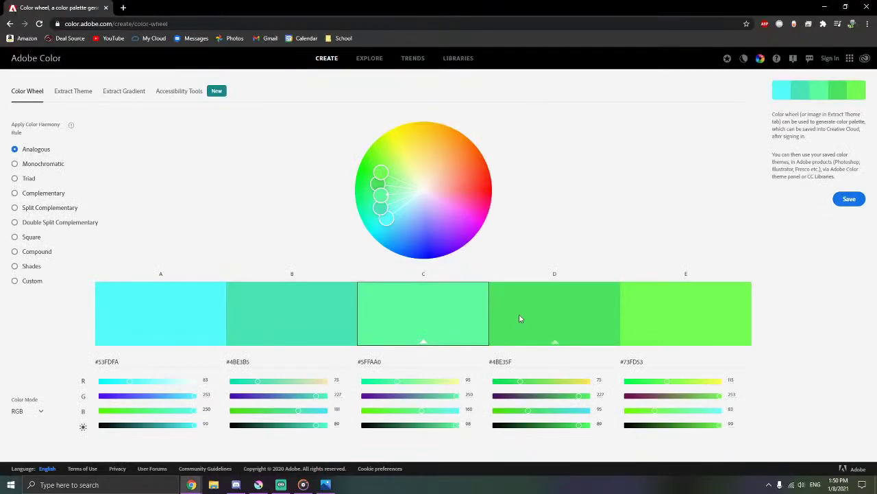
pyautogui.click(405, 360)
pyautogui.press('Return')
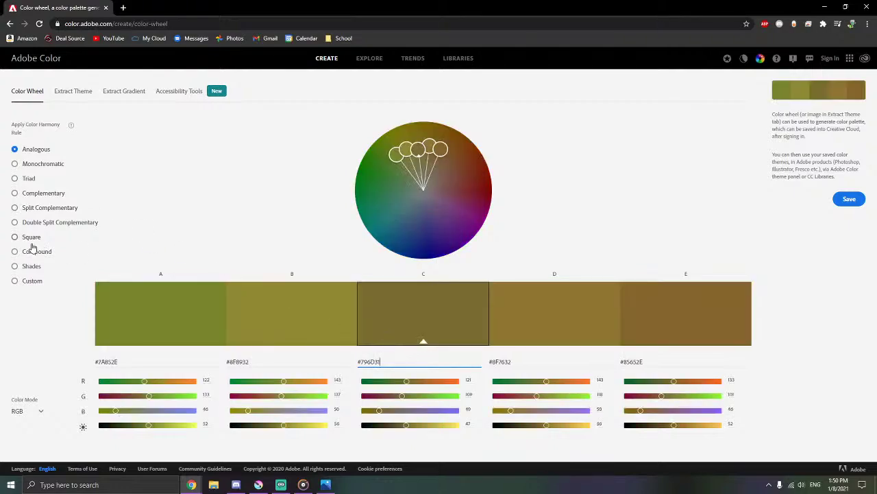
# - Apply the Square harmony rule, try a more muted base color and reset the base to #796d31
pyautogui.click(31, 241)
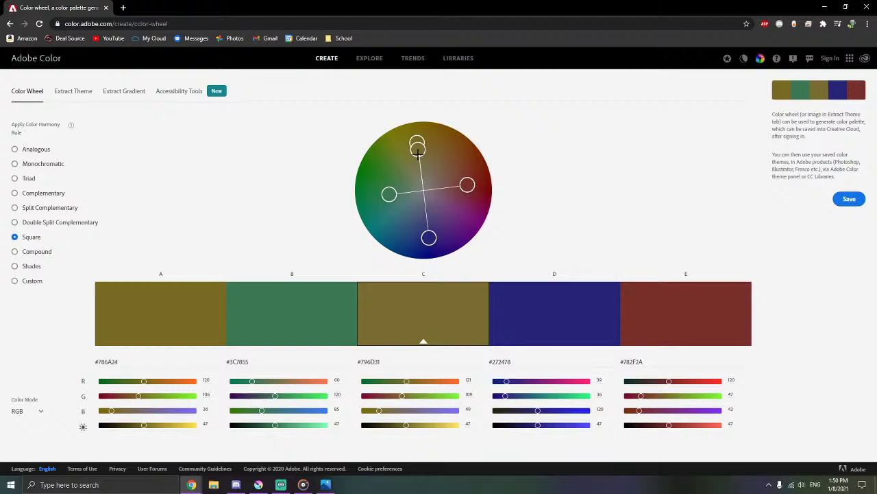
pyautogui.moveTo(418, 153); pyautogui.dragTo(420, 166)
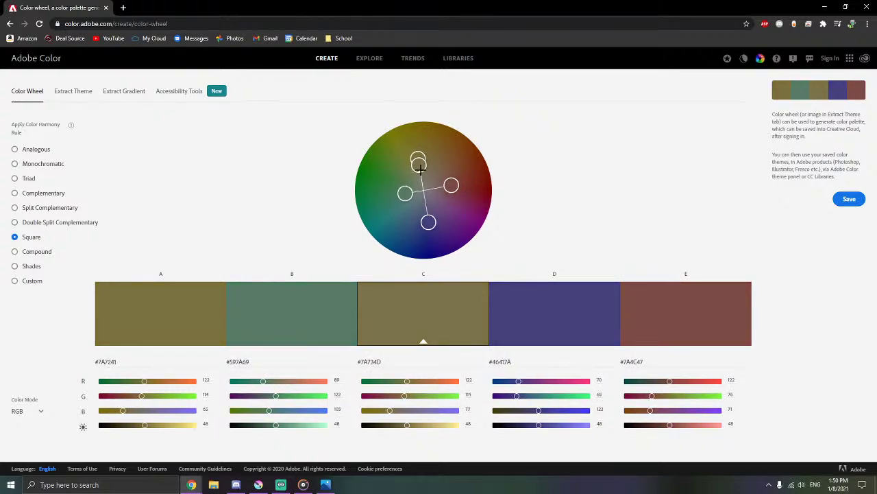
pyautogui.click(407, 363)
pyautogui.write('#796d31')
pyautogui.press('Return')
pyautogui.click(508, 362)
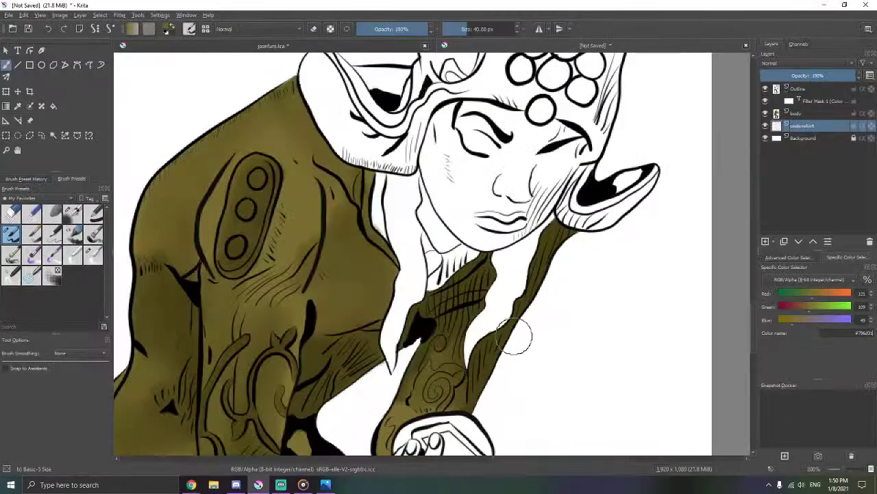
# - Enlarge the brush to about 332 px on the Background layer, try an olive stroke across it and undo that stroke
pyautogui.scroll(-3, 625, 319)
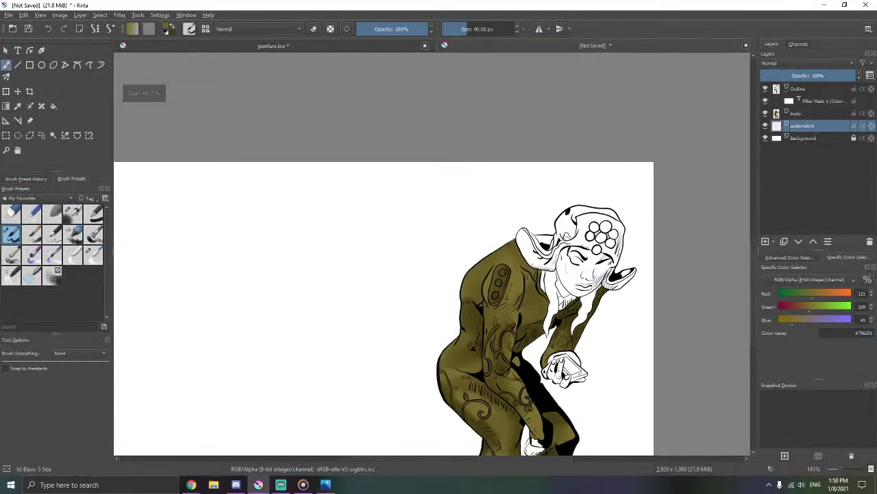
pyautogui.click(814, 137)
pyautogui.scroll(-3, 511, 109)
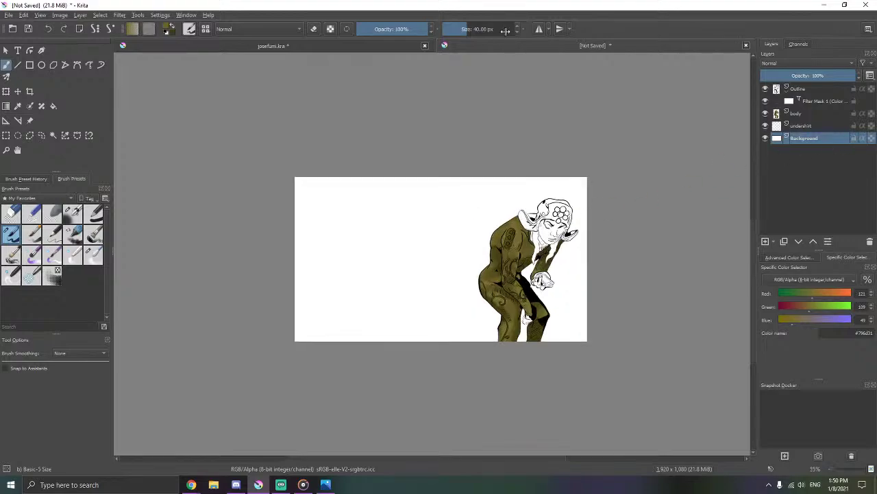
pyautogui.moveTo(484, 29); pyautogui.dragTo(508, 29)
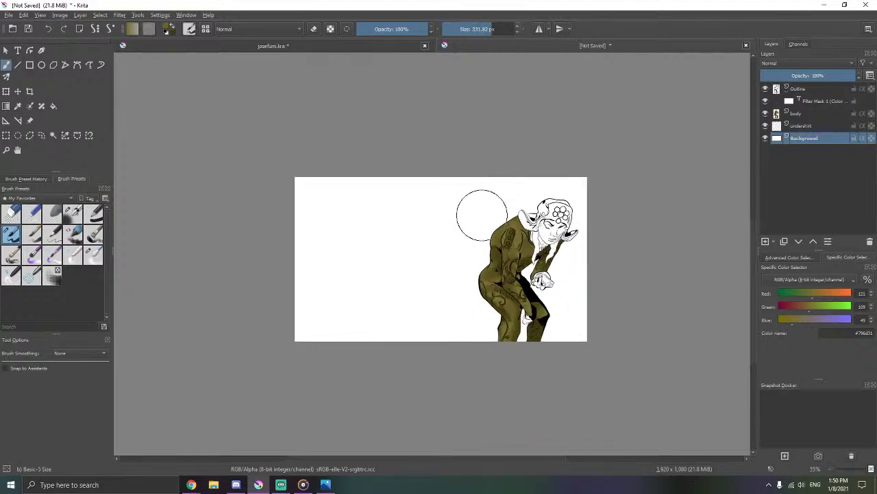
pyautogui.scroll(2, 476, 229)
pyautogui.moveTo(617, 182); pyautogui.dragTo(329, 177)
pyautogui.hotkey('ctrl', 'z')
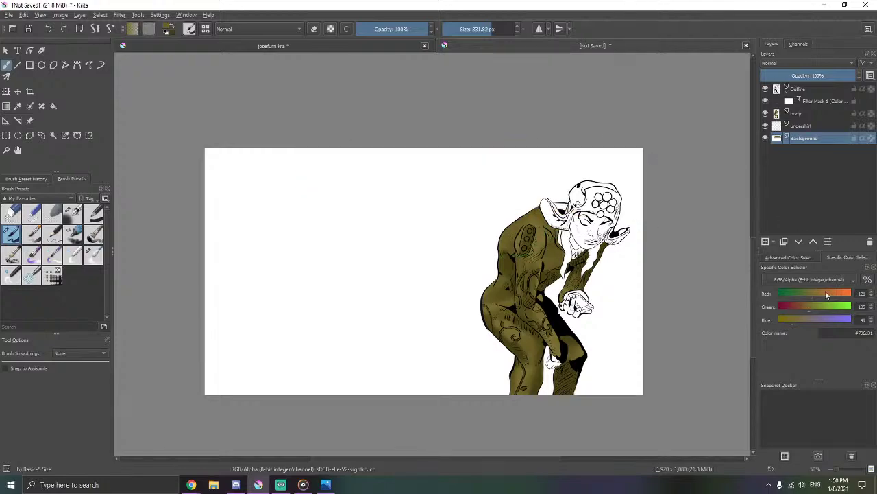
# - Set the brush color to #272478 and paint the entire Background layer with it, including the gaps around the legs
pyautogui.press('Return')
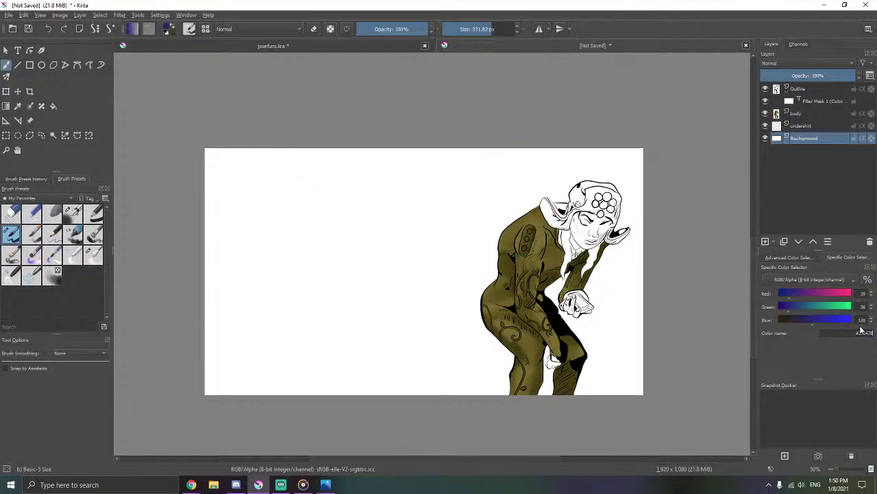
pyautogui.moveTo(607, 226)
pyautogui.mouseDown()
pyautogui.moveTo(245, 186)
pyautogui.moveTo(613, 191)
pyautogui.moveTo(530, 185)
pyautogui.moveTo(193, 291)
pyautogui.moveTo(227, 380)
pyautogui.moveTo(234, 303)
pyautogui.moveTo(252, 260)
pyautogui.moveTo(289, 268)
pyautogui.moveTo(320, 335)
pyautogui.moveTo(354, 362)
pyautogui.moveTo(486, 388)
pyautogui.moveTo(529, 380)
pyautogui.moveTo(570, 350)
pyautogui.moveTo(615, 341)
pyautogui.moveTo(610, 368)
pyautogui.moveTo(617, 375)
pyautogui.moveTo(586, 388)
pyautogui.mouseUp()
pyautogui.scroll(1, 586, 388)
pyautogui.scroll(2, 587, 388)
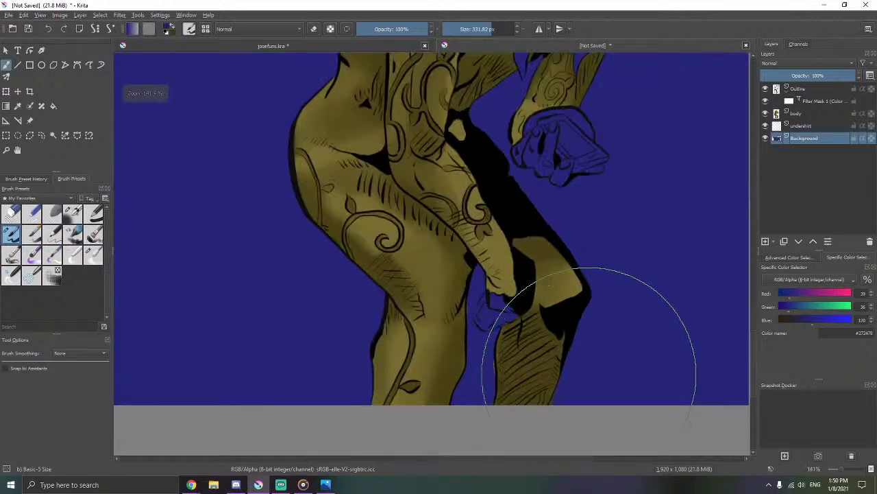
pyautogui.scroll(-2, 586, 295)
pyautogui.moveTo(567, 261); pyautogui.dragTo(546, 293)
pyautogui.scroll(1, 554, 279)
# - On the body layer, use a 40 px eraser to remove the olive overflow outside the outlines of the lower legs
pyautogui.click(806, 113)
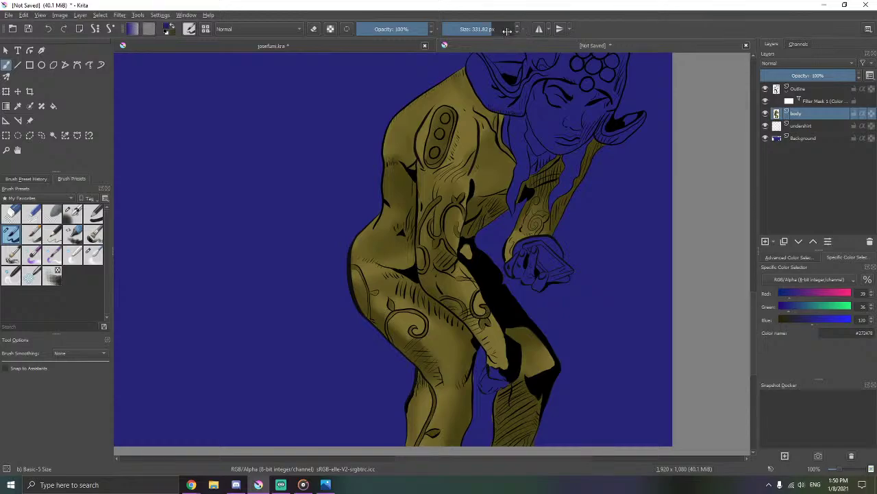
pyautogui.moveTo(508, 31); pyautogui.dragTo(502, 33)
pyautogui.write('40')
pyautogui.press('Return')
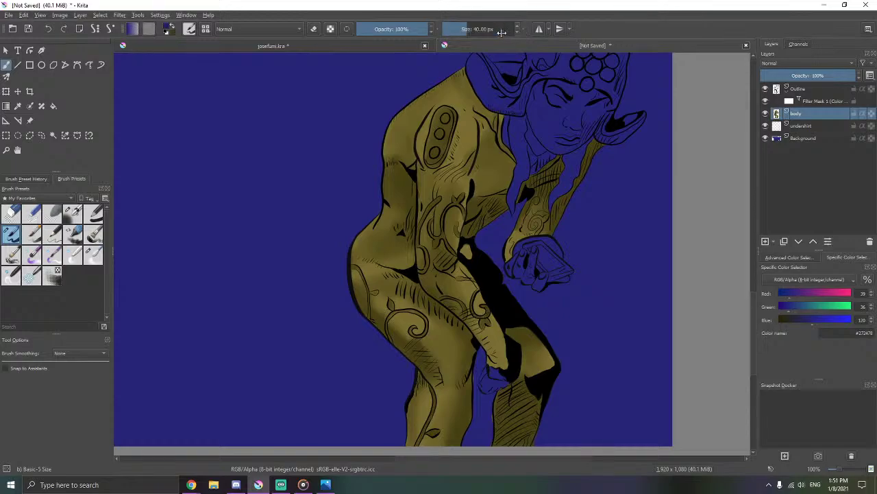
pyautogui.scroll(4, 486, 367)
pyautogui.moveTo(479, 370)
pyautogui.mouseDown()
pyautogui.moveTo(490, 219)
pyautogui.moveTo(481, 205)
pyautogui.moveTo(429, 195)
pyautogui.mouseUp()
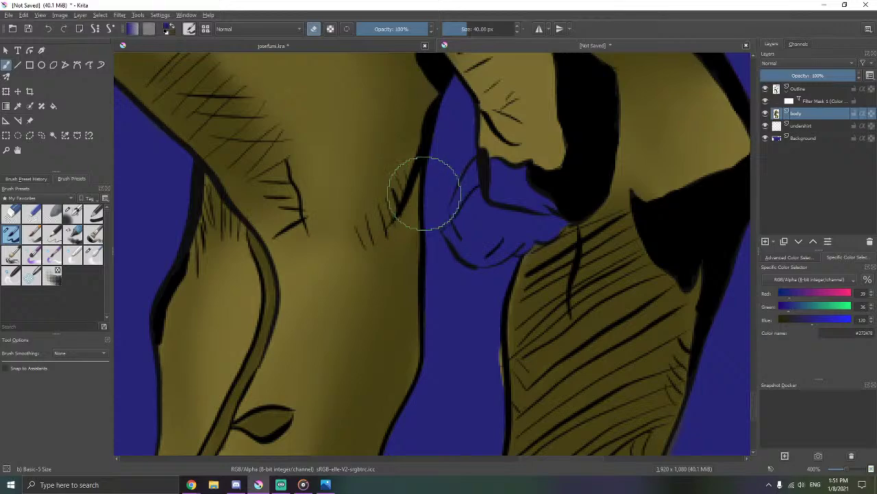
pyautogui.moveTo(466, 247); pyautogui.dragTo(449, 114)
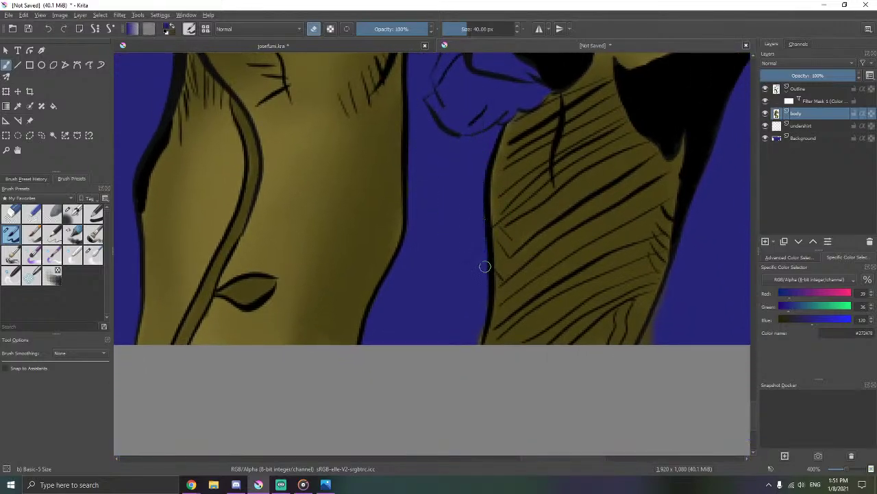
pyautogui.moveTo(480, 327); pyautogui.dragTo(478, 336)
pyautogui.moveTo(415, 227); pyautogui.dragTo(462, 323)
pyautogui.moveTo(402, 268); pyautogui.dragTo(472, 366)
pyautogui.scroll(-7, 464, 344)
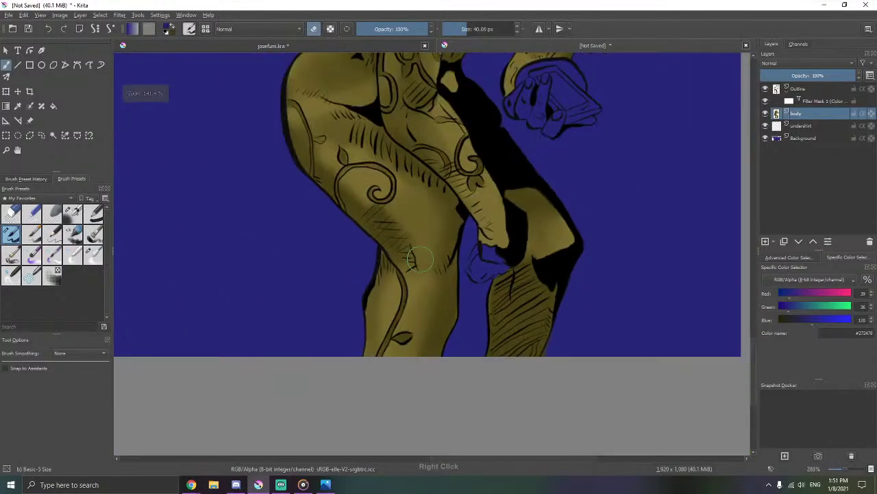
# - Erase the stray olive between the torso and the raised forearm and in the gap beside the hanging ear flap
pyautogui.scroll(4, 433, 246)
pyautogui.scroll(4, 433, 247)
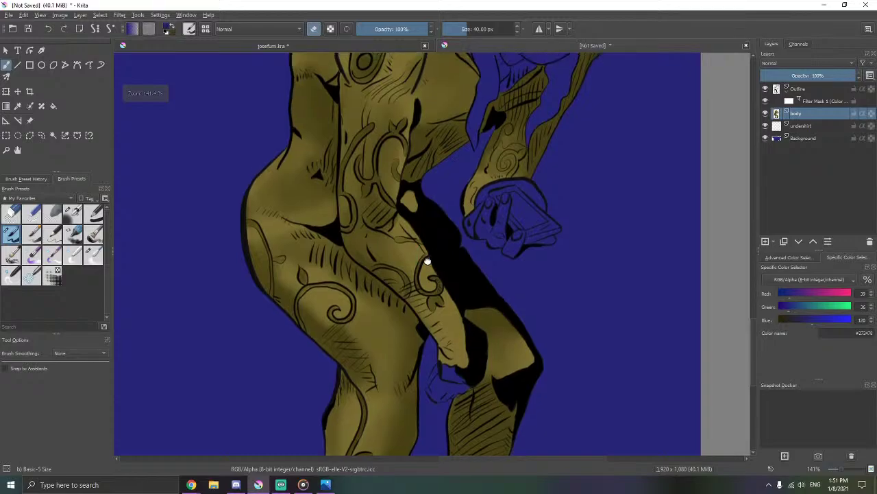
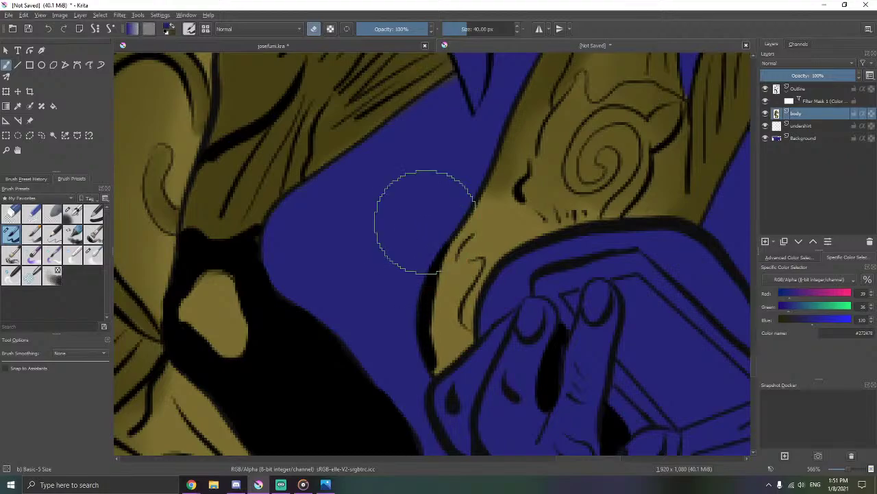
pyautogui.scroll(-8, 418, 205)
pyautogui.scroll(6, 458, 165)
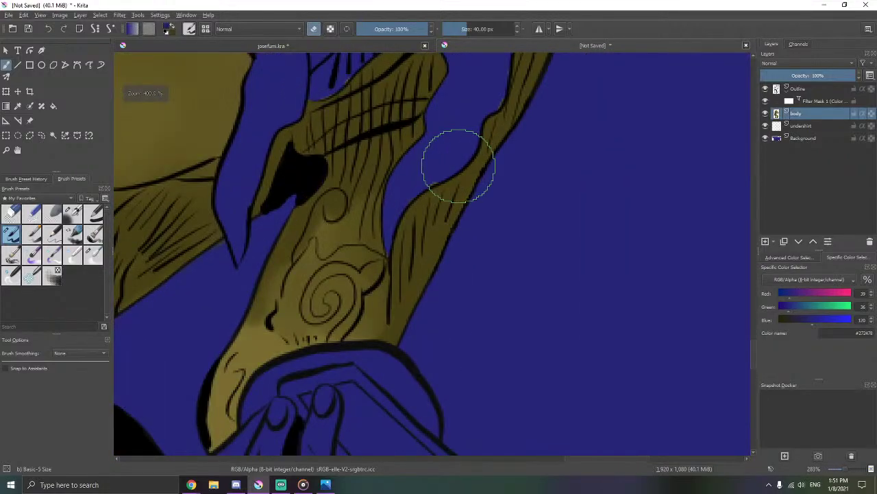
pyautogui.scroll(4, 458, 164)
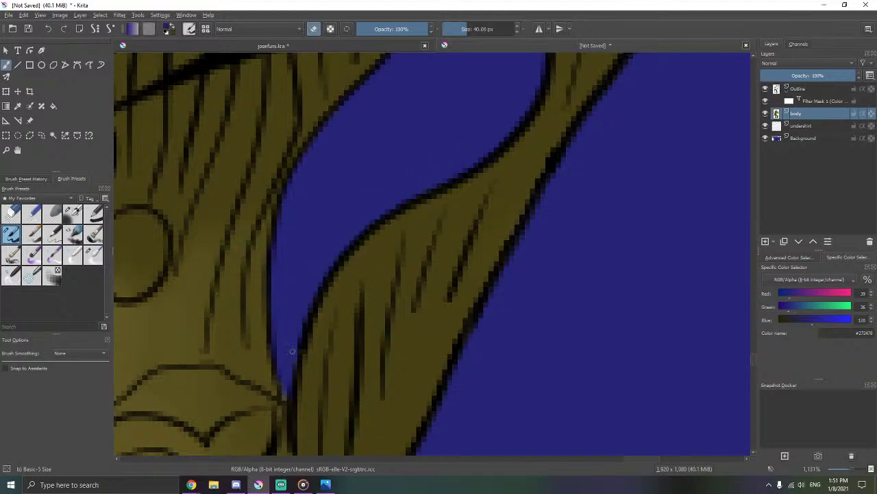
pyautogui.scroll(-4, 286, 389)
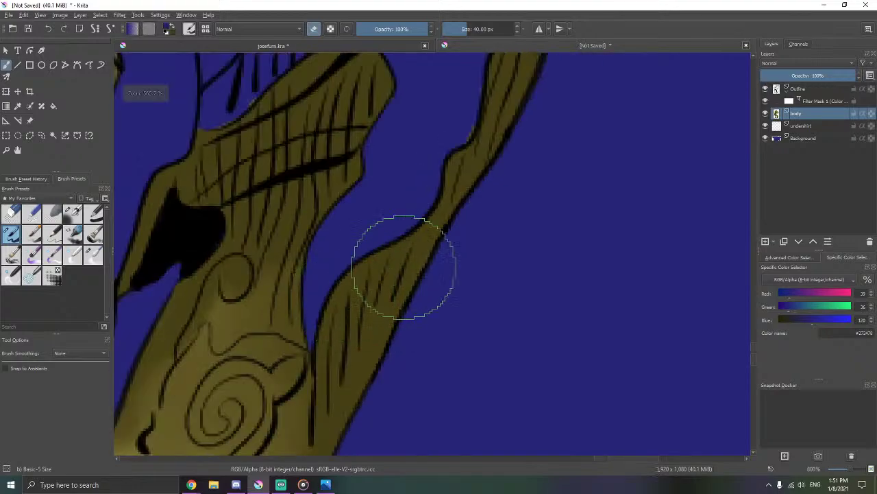
# - Erase the leftover olive pixels along the inner outline of the narrow sleeve strip up toward the small ear
pyautogui.scroll(4, 440, 246)
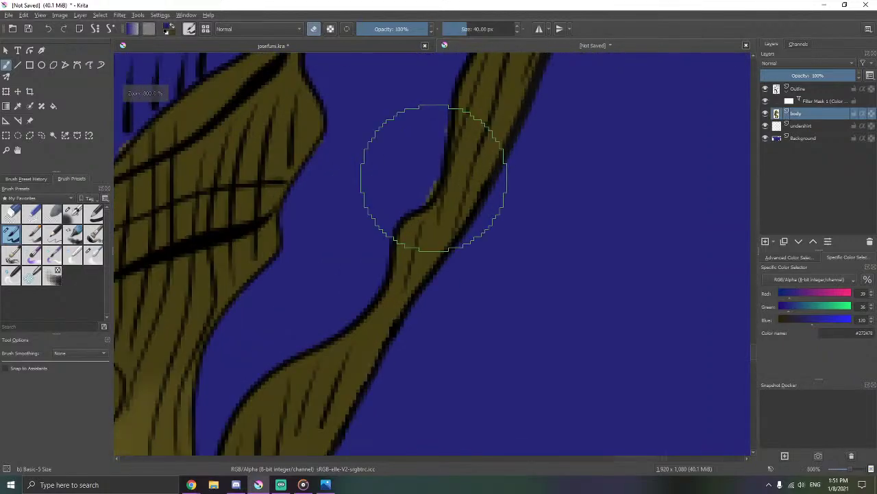
pyautogui.scroll(1, 431, 183)
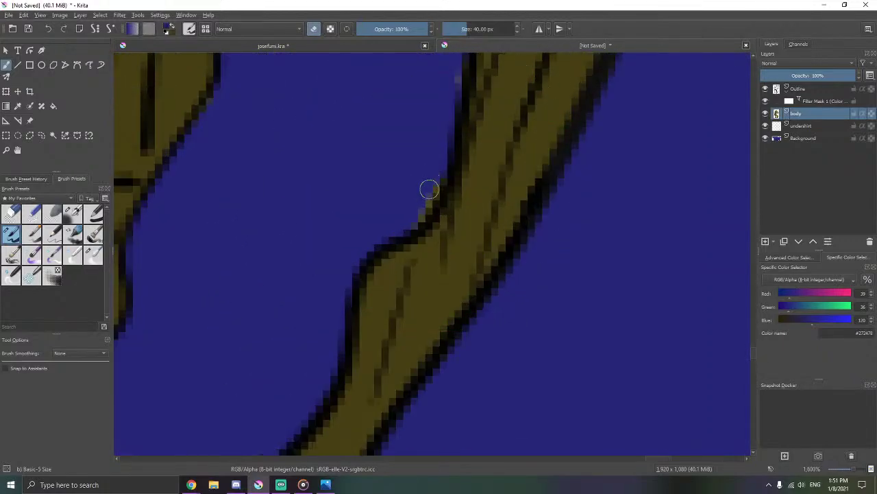
pyautogui.moveTo(429, 189)
pyautogui.mouseDown()
pyautogui.moveTo(433, 181)
pyautogui.moveTo(410, 227)
pyautogui.moveTo(438, 180)
pyautogui.mouseUp()
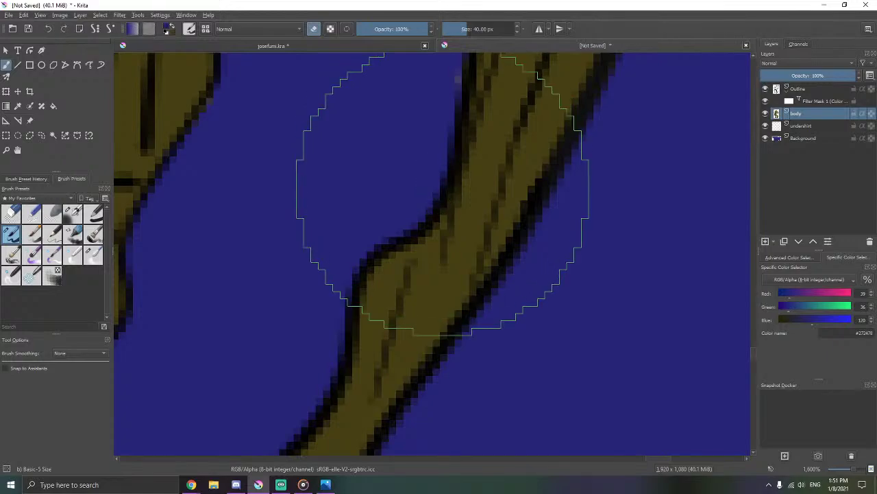
pyautogui.moveTo(433, 97)
pyautogui.mouseDown()
pyautogui.moveTo(434, 212)
pyautogui.moveTo(451, 189)
pyautogui.moveTo(452, 203)
pyautogui.mouseUp()
pyautogui.moveTo(471, 57); pyautogui.dragTo(378, 174)
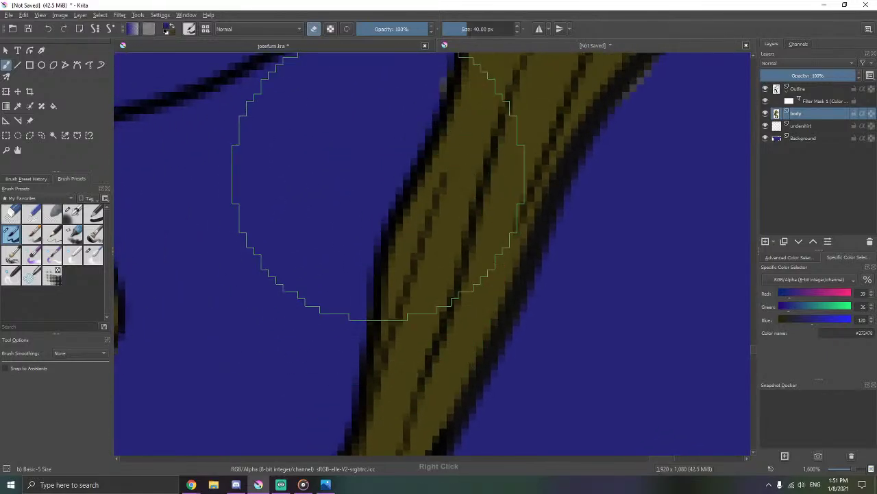
pyautogui.moveTo(432, 100); pyautogui.dragTo(427, 215)
pyautogui.moveTo(437, 180); pyautogui.dragTo(438, 186)
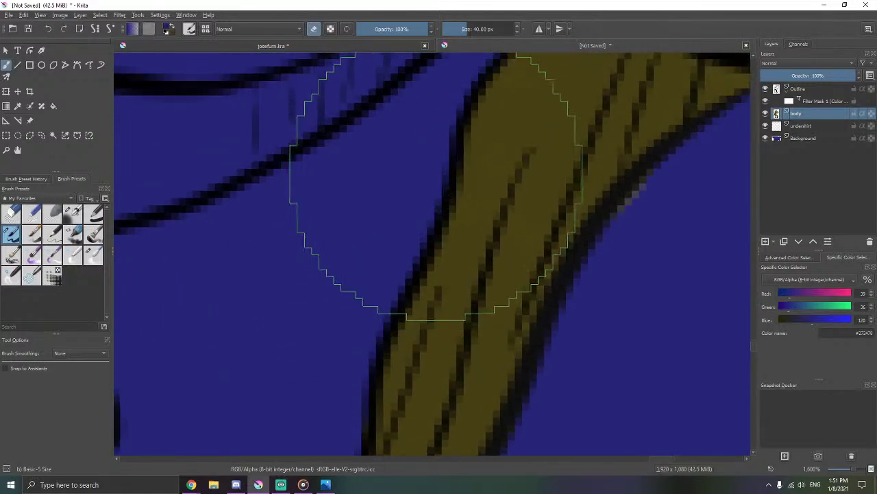
# - Erase the olive overflow above the collar outline at the neck
pyautogui.scroll(-5, 437, 175)
pyautogui.moveTo(309, 227); pyautogui.dragTo(651, 176)
pyautogui.scroll(5, 568, 210)
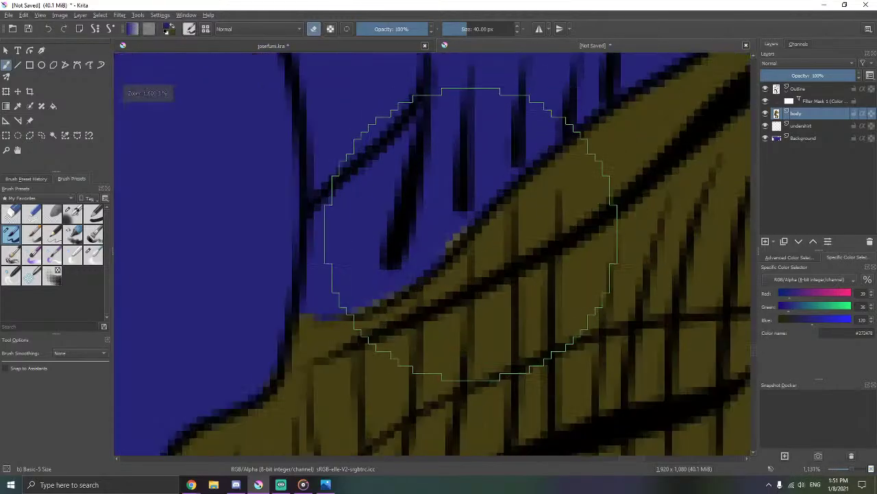
pyautogui.scroll(1, 471, 233)
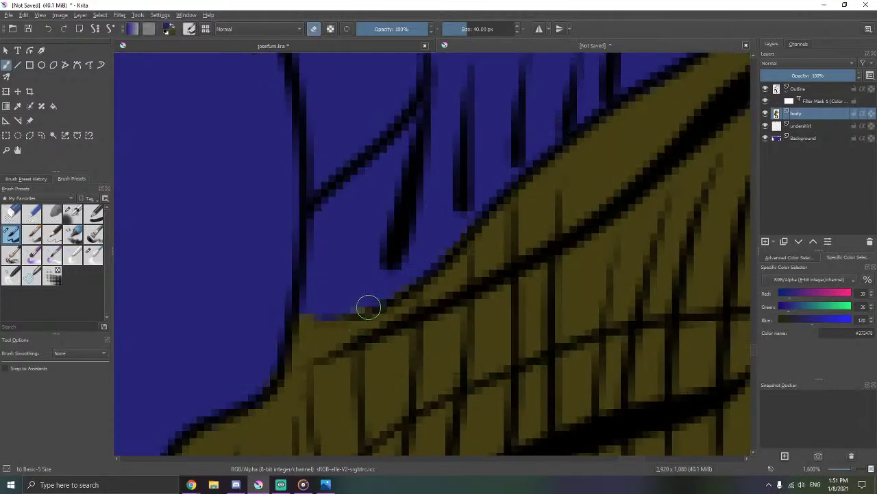
pyautogui.scroll(-1, 304, 218)
# - Clean the olive overflow along the jacket lapel, beneath the large ear and at the tip of the shoulder
pyautogui.moveTo(235, 167)
pyautogui.mouseDown()
pyautogui.moveTo(307, 235)
pyautogui.moveTo(363, 242)
pyautogui.mouseUp()
pyautogui.scroll(3, 361, 236)
pyautogui.moveTo(277, 81); pyautogui.dragTo(275, 89)
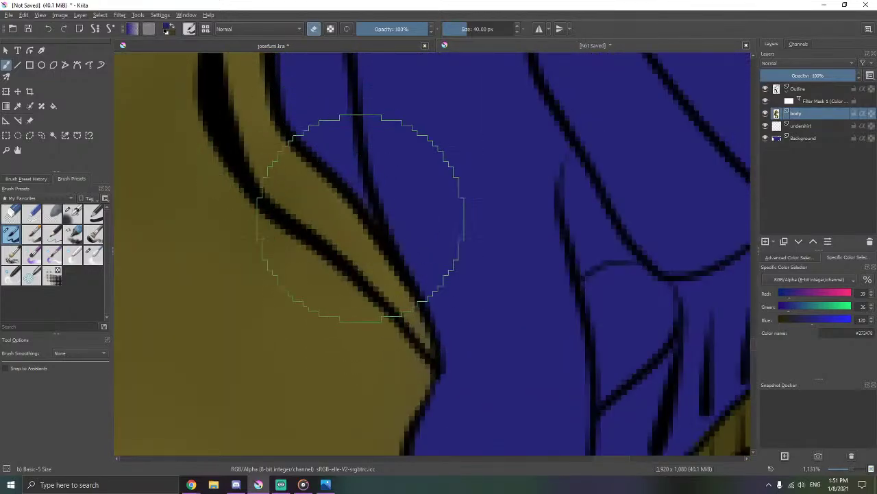
pyautogui.scroll(-5, 360, 220)
pyautogui.scroll(4, 368, 151)
pyautogui.moveTo(355, 174)
pyautogui.mouseDown()
pyautogui.moveTo(407, 218)
pyautogui.moveTo(526, 272)
pyautogui.mouseUp()
pyautogui.moveTo(433, 210); pyautogui.dragTo(423, 212)
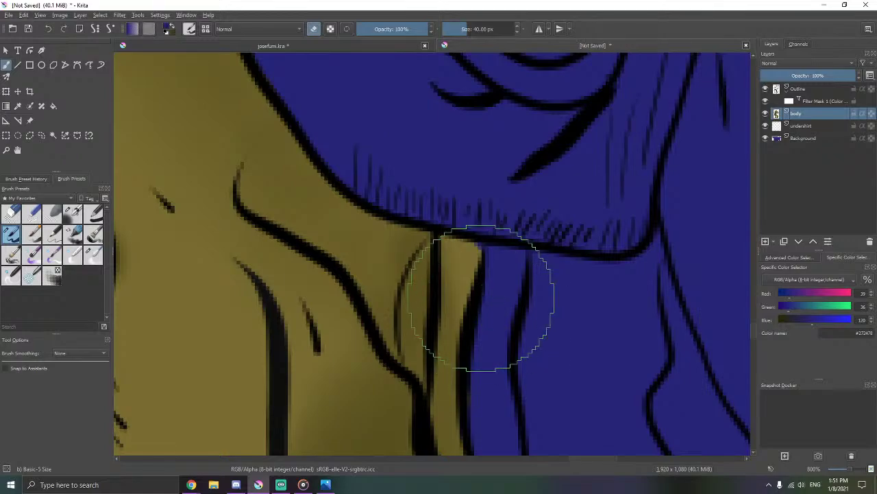
pyautogui.scroll(-6, 466, 291)
pyautogui.scroll(3, 406, 204)
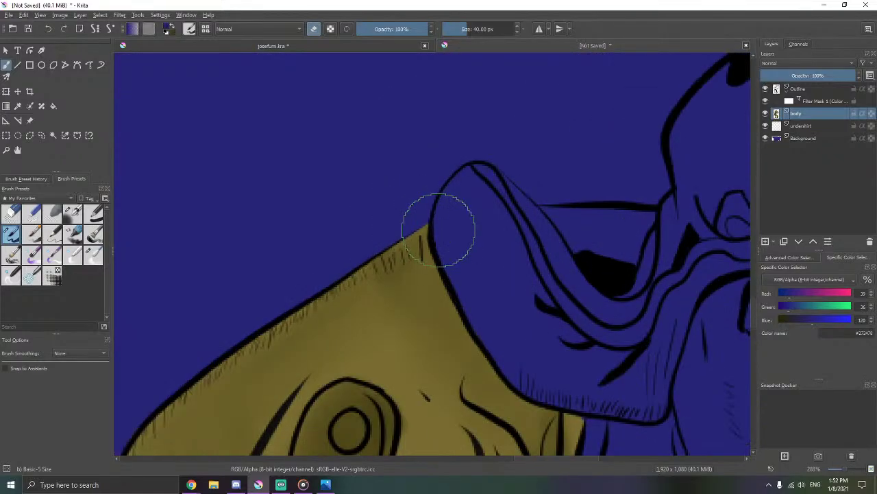
# - Examine the suit's edges from the head and sleeves to the hands and legs for remaining olive overflow
pyautogui.scroll(-5, 439, 225)
pyautogui.scroll(2, 499, 308)
pyautogui.scroll(1, 485, 275)
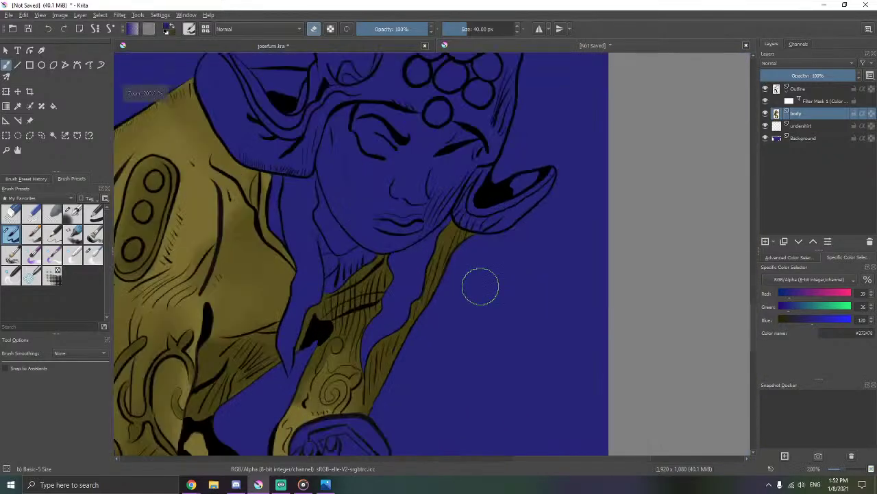
pyautogui.scroll(1, 449, 329)
pyautogui.scroll(1, 384, 374)
pyautogui.scroll(-4, 336, 388)
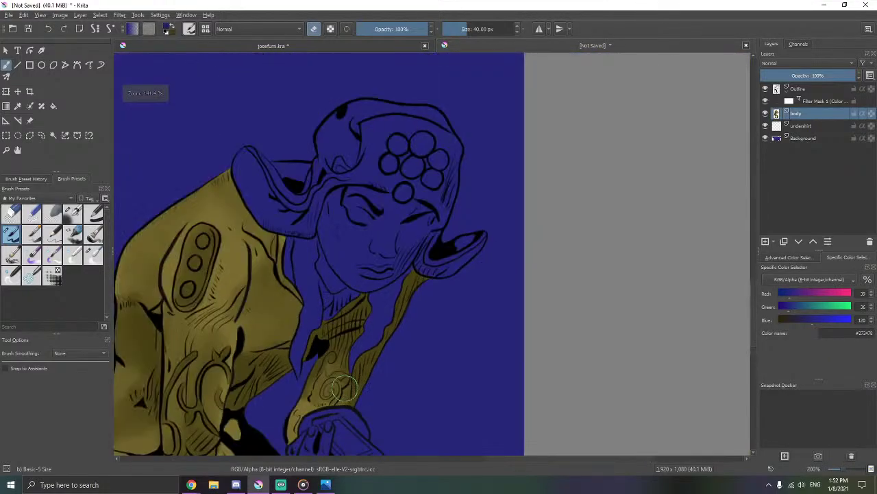
pyautogui.scroll(1, 446, 299)
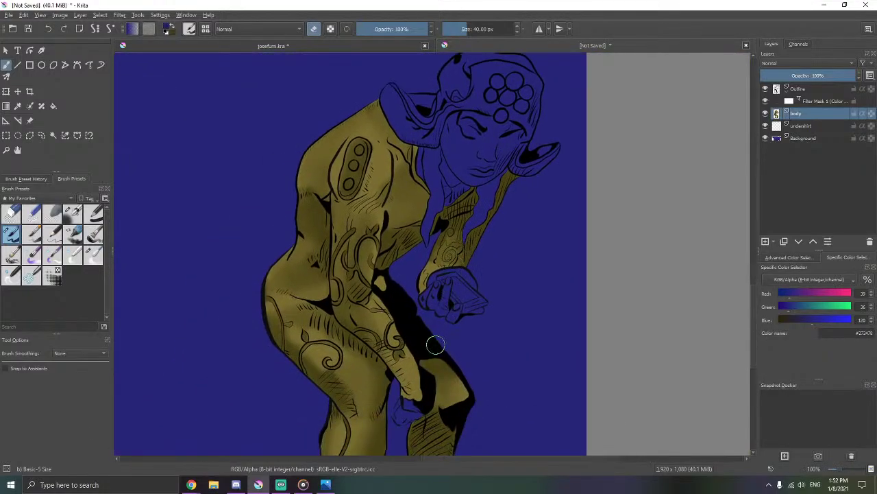
pyautogui.scroll(1, 440, 331)
pyautogui.scroll(1, 443, 325)
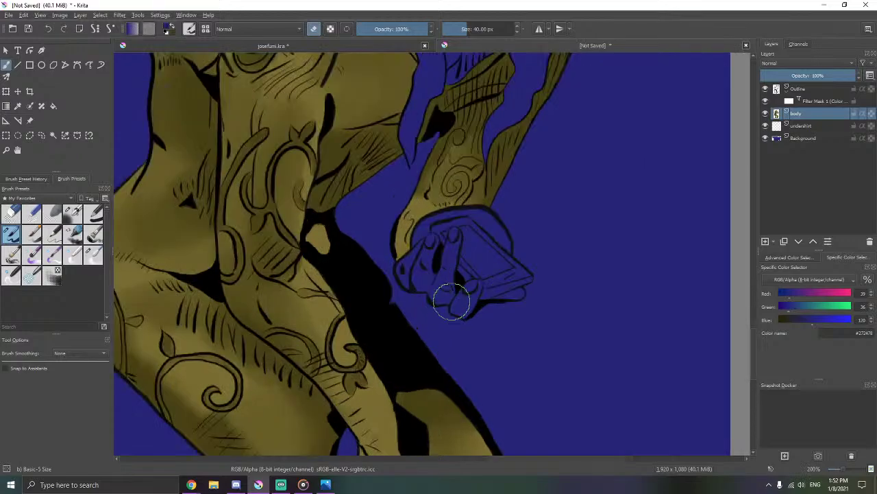
pyautogui.scroll(1, 446, 297)
pyautogui.scroll(-4, 443, 272)
pyautogui.scroll(1, 425, 274)
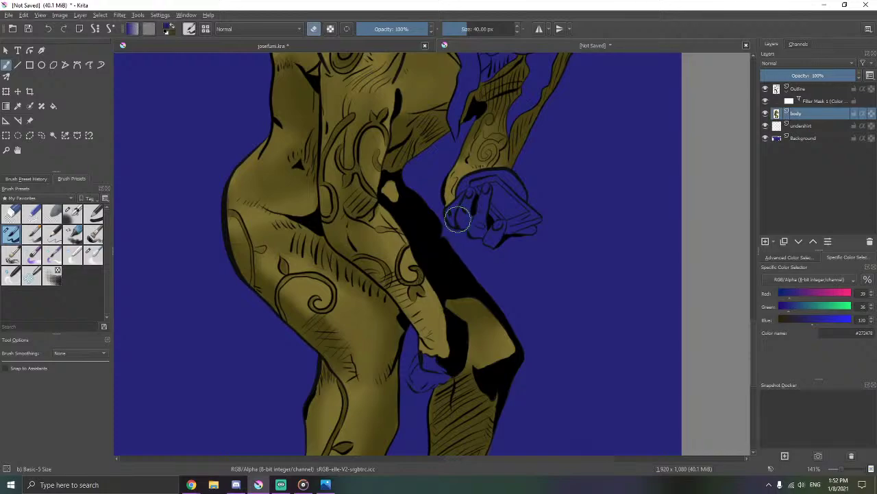
pyautogui.scroll(-2, 454, 219)
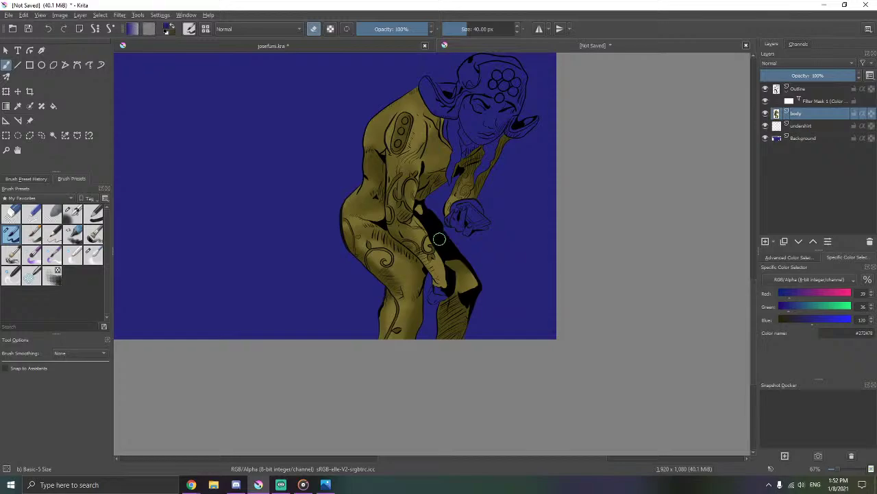
# - Return the brush to painting mode and pick a dark olive from the existing palette for the body layer near the raised hand
pyautogui.scroll(4, 446, 233)
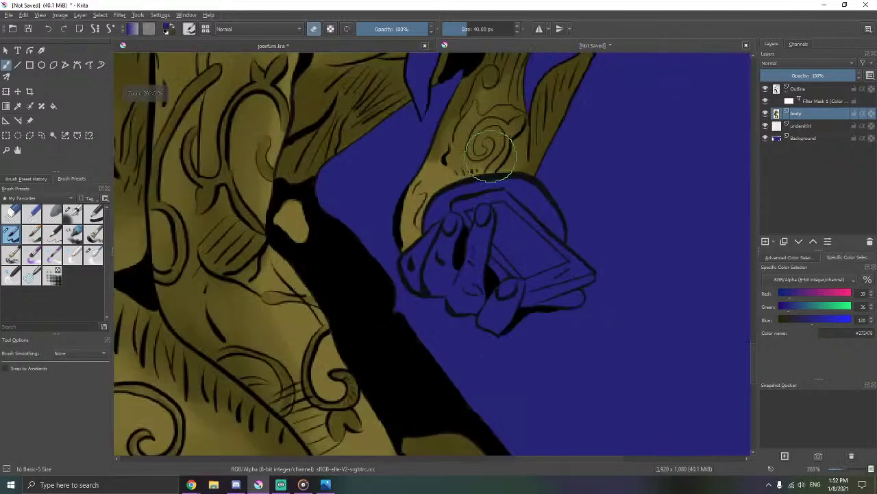
pyautogui.click(786, 258)
pyautogui.click(873, 293)
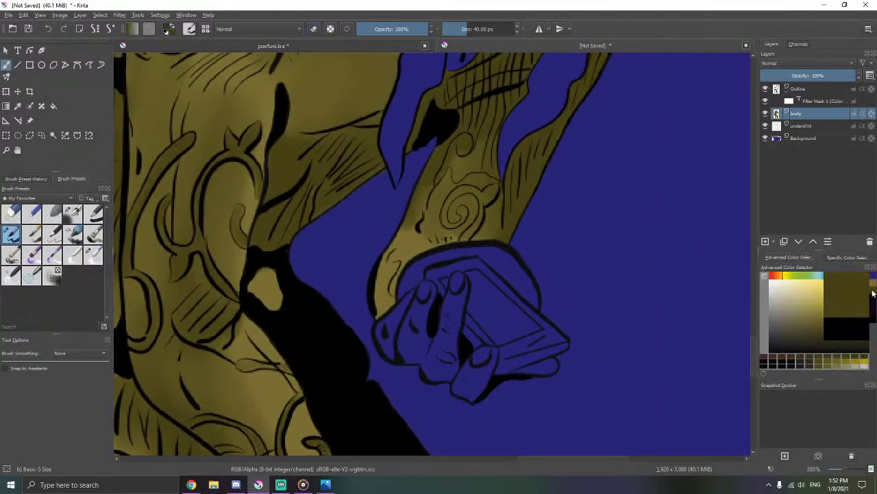
pyautogui.click(827, 363)
pyautogui.click(811, 363)
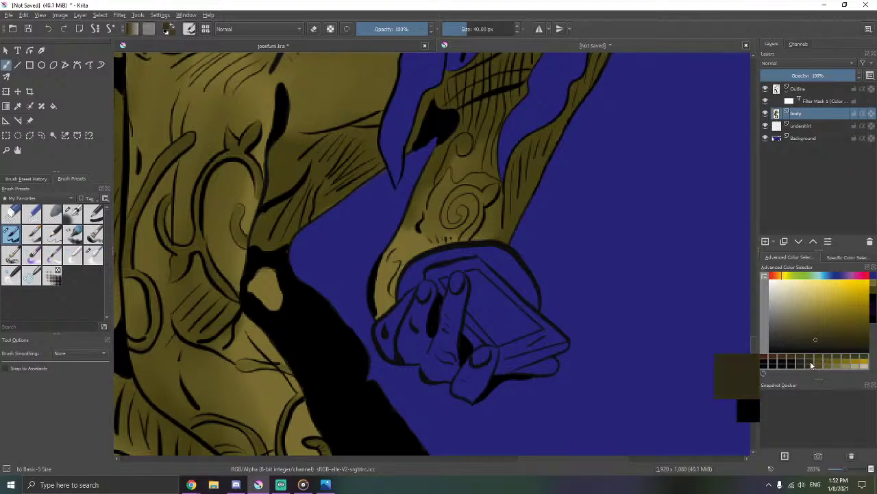
# - Pick a dark brown from the palette and paint the spiral and leaf ornament on the raised forearm with the Airbrush Soft brush at 5 px
pyautogui.click(819, 362)
pyautogui.click(813, 362)
pyautogui.click(803, 363)
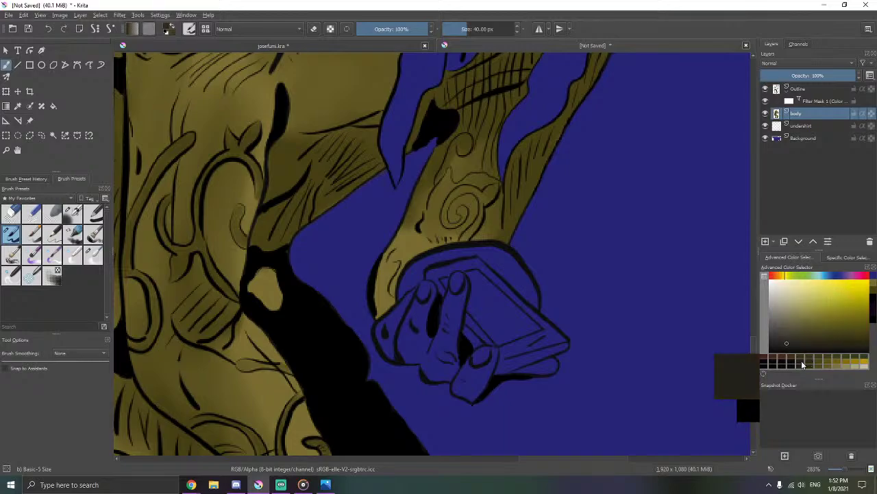
pyautogui.click(820, 364)
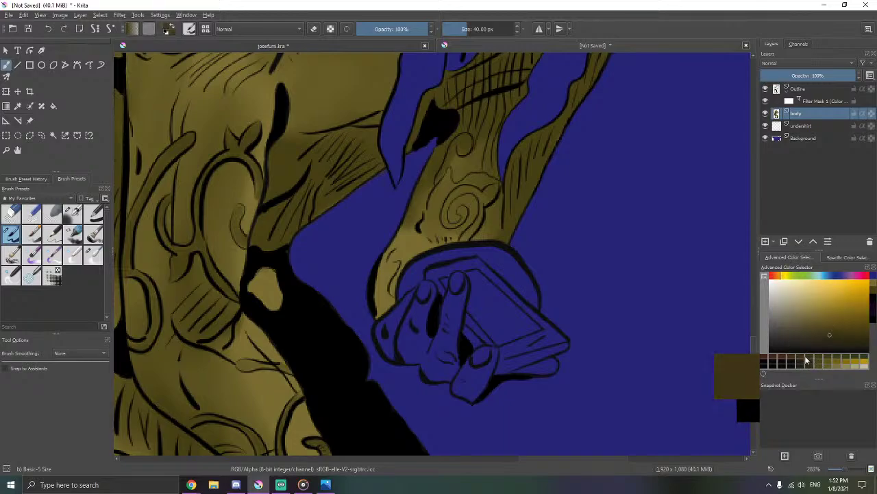
pyautogui.scroll(5, 471, 216)
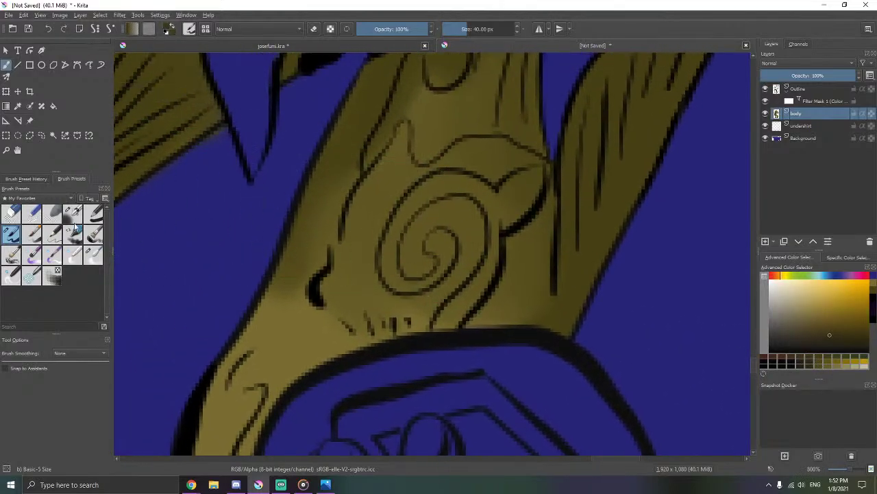
pyautogui.click(74, 216)
pyautogui.scroll(1, 429, 250)
pyautogui.moveTo(430, 254)
pyautogui.mouseDown()
pyautogui.moveTo(447, 234)
pyautogui.moveTo(435, 248)
pyautogui.moveTo(442, 233)
pyautogui.moveTo(456, 238)
pyautogui.moveTo(455, 231)
pyautogui.moveTo(442, 281)
pyautogui.moveTo(419, 300)
pyautogui.moveTo(379, 287)
pyautogui.moveTo(369, 257)
pyautogui.moveTo(408, 171)
pyautogui.moveTo(452, 145)
pyautogui.moveTo(492, 157)
pyautogui.moveTo(513, 180)
pyautogui.moveTo(524, 249)
pyautogui.moveTo(489, 315)
pyautogui.moveTo(451, 347)
pyautogui.moveTo(480, 316)
pyautogui.moveTo(467, 347)
pyautogui.moveTo(449, 356)
pyautogui.moveTo(500, 304)
pyautogui.moveTo(535, 200)
pyautogui.moveTo(536, 207)
pyautogui.moveTo(580, 147)
pyautogui.moveTo(550, 157)
pyautogui.mouseUp()
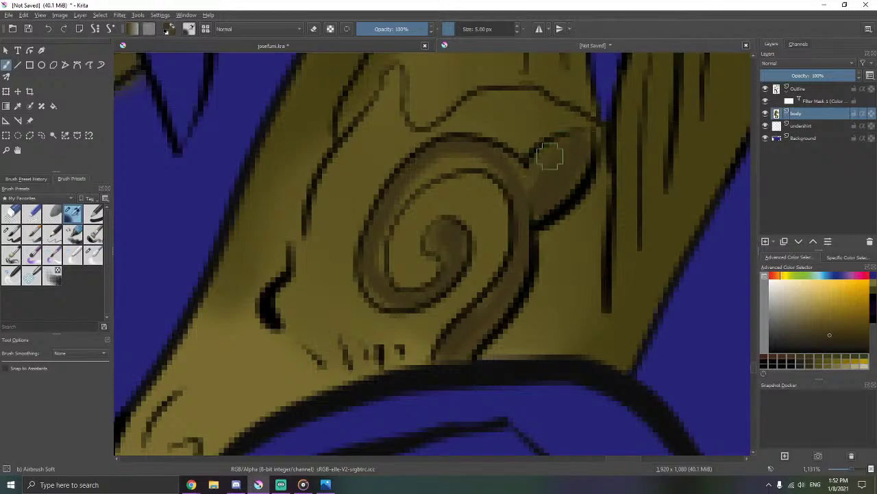
pyautogui.moveTo(520, 193)
pyautogui.mouseDown()
pyautogui.moveTo(583, 173)
pyautogui.moveTo(558, 179)
pyautogui.moveTo(451, 164)
pyautogui.moveTo(397, 203)
pyautogui.moveTo(371, 241)
pyautogui.moveTo(371, 296)
pyautogui.moveTo(438, 292)
pyautogui.mouseUp()
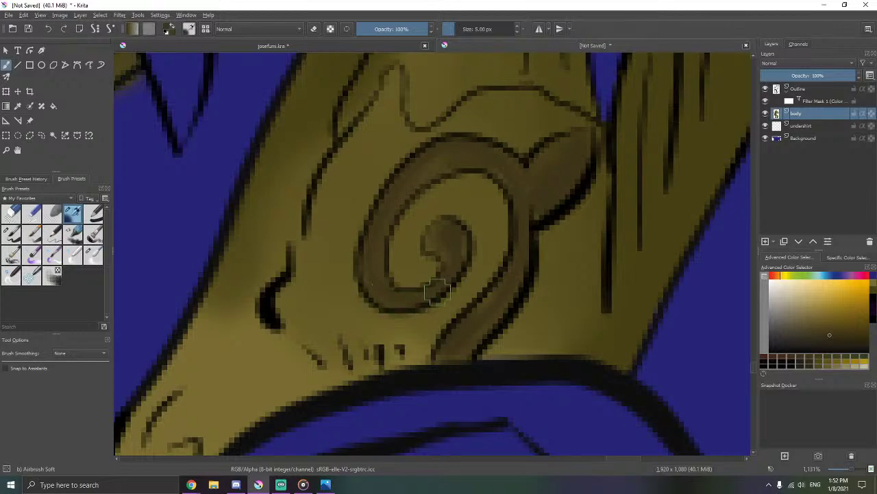
pyautogui.moveTo(434, 245); pyautogui.dragTo(448, 235)
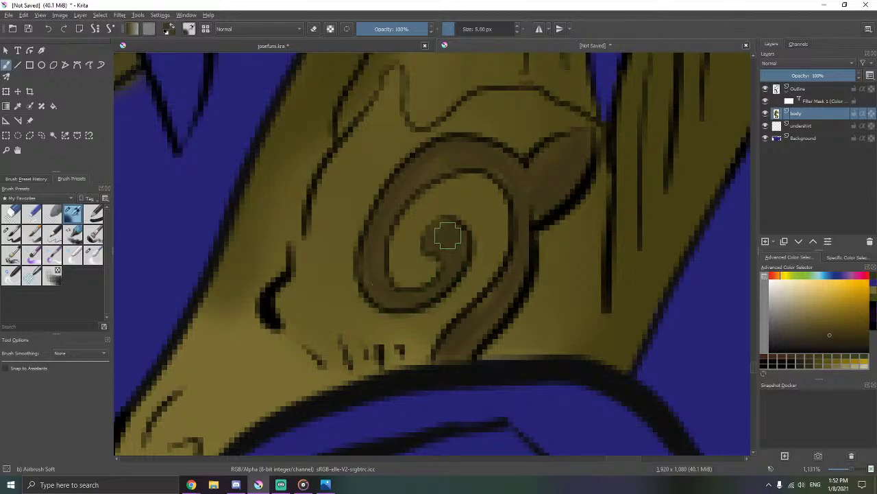
# - Smooth the brown shading of the forearm's spiral ornament with the Blender Blur brush at 5 px
pyautogui.click(94, 254)
pyautogui.moveTo(435, 169)
pyautogui.mouseDown()
pyautogui.moveTo(456, 155)
pyautogui.moveTo(481, 163)
pyautogui.mouseUp()
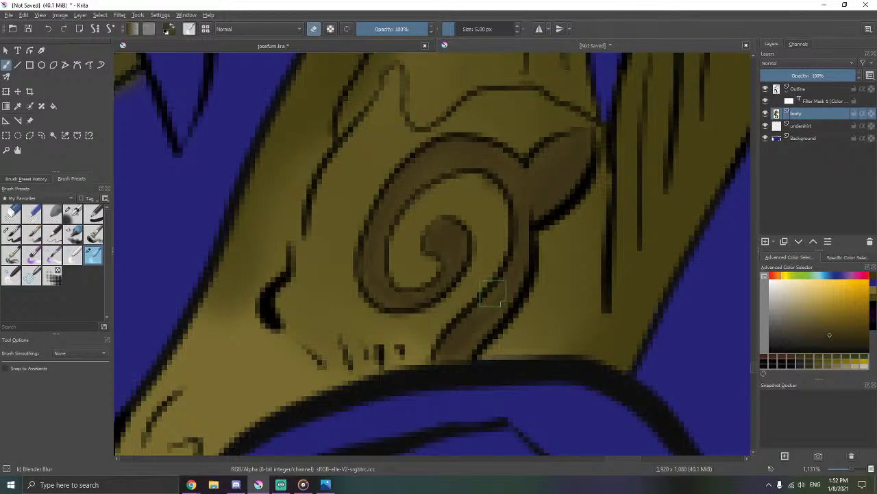
pyautogui.moveTo(531, 279)
pyautogui.mouseDown()
pyautogui.moveTo(494, 297)
pyautogui.moveTo(454, 341)
pyautogui.moveTo(466, 347)
pyautogui.moveTo(458, 348)
pyautogui.moveTo(458, 277)
pyautogui.mouseUp()
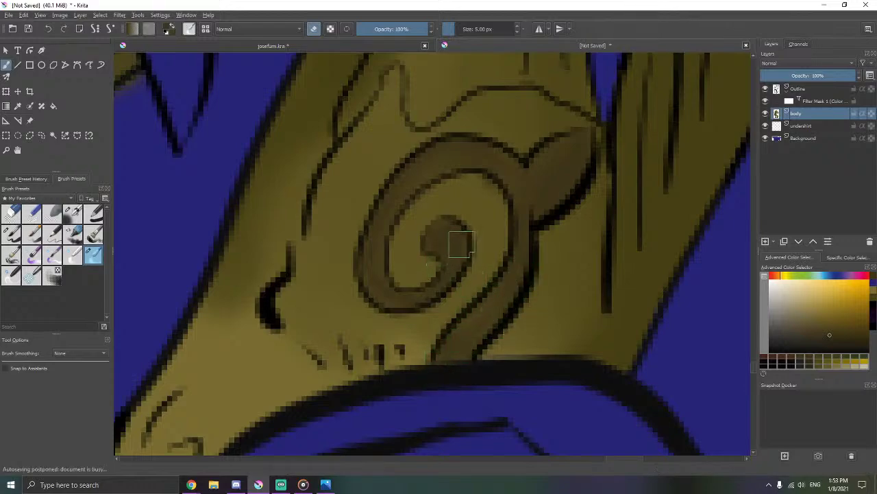
pyautogui.moveTo(366, 238)
pyautogui.mouseDown()
pyautogui.moveTo(432, 172)
pyautogui.moveTo(498, 156)
pyautogui.mouseUp()
# - Enlarge the blending brush to 10 px and check the suit's shading from the sleeves to the legs
pyautogui.scroll(-15, 536, 145)
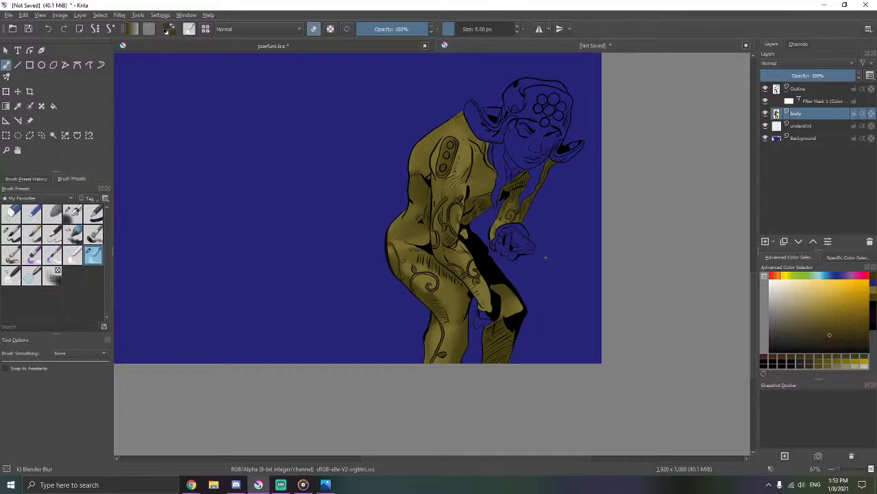
pyautogui.scroll(10, 541, 252)
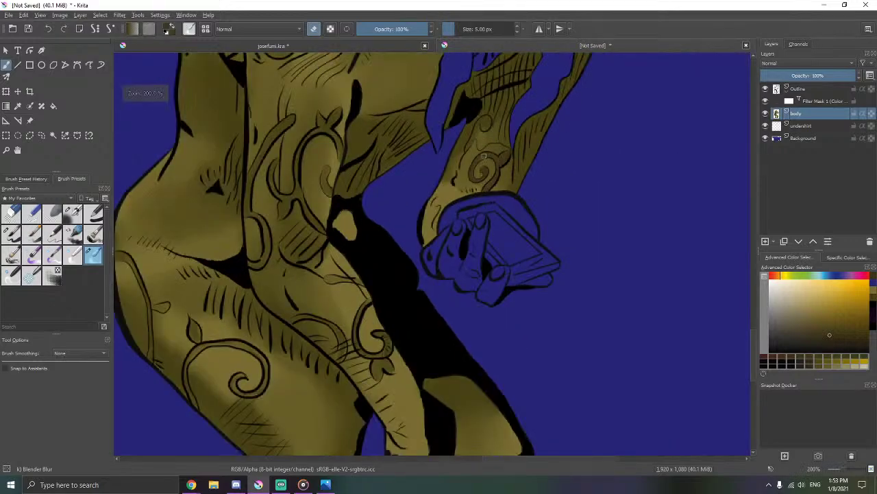
pyautogui.click(517, 28)
pyautogui.scroll(-1, 477, 155)
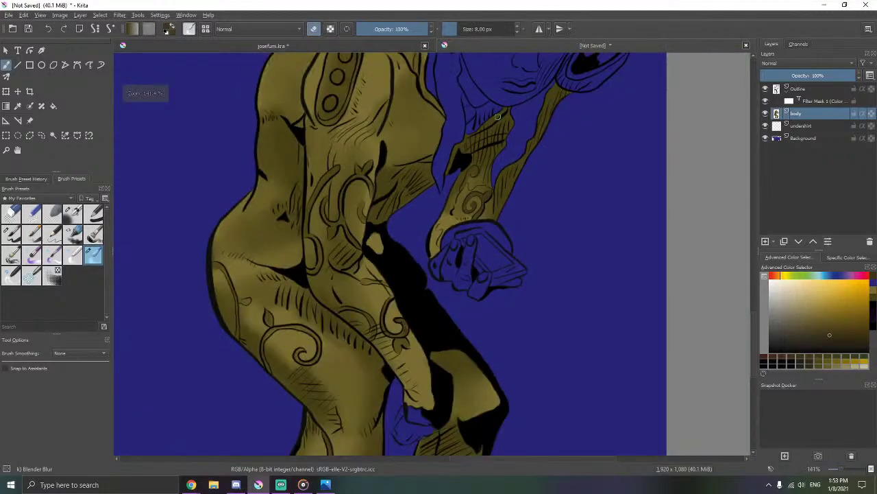
pyautogui.click(518, 29)
pyautogui.scroll(-3, 539, 274)
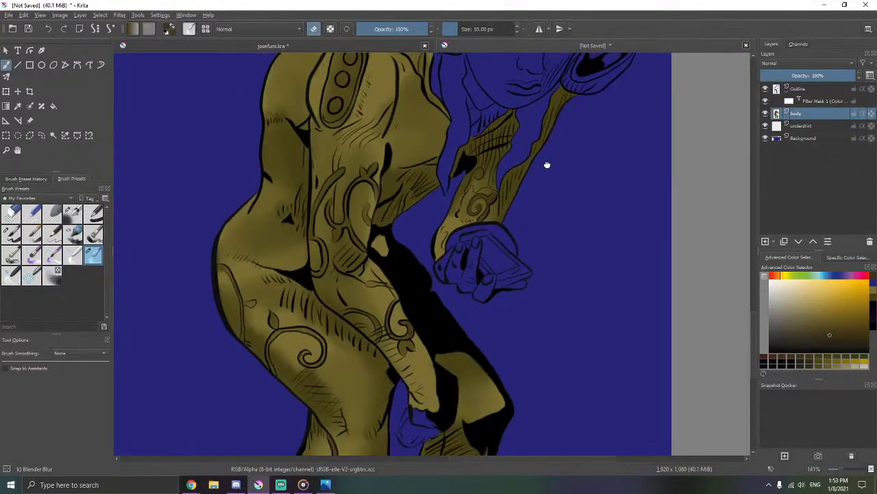
pyautogui.scroll(-2, 541, 274)
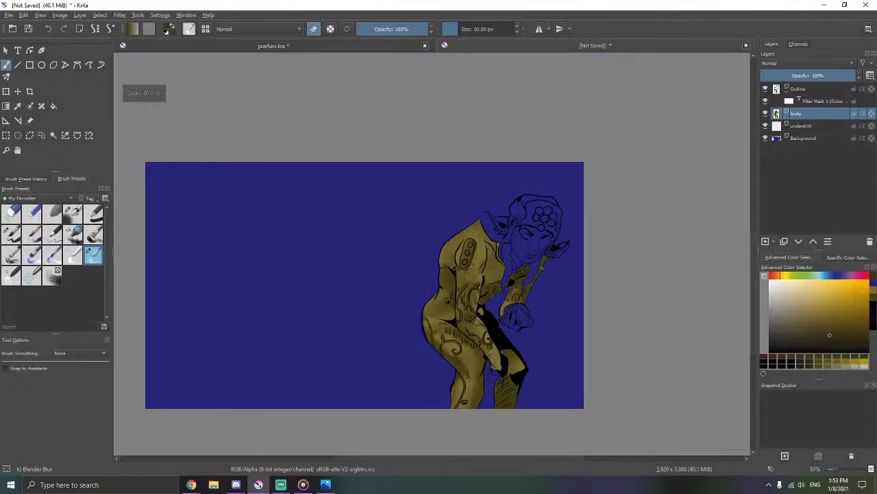
pyautogui.scroll(3, 575, 224)
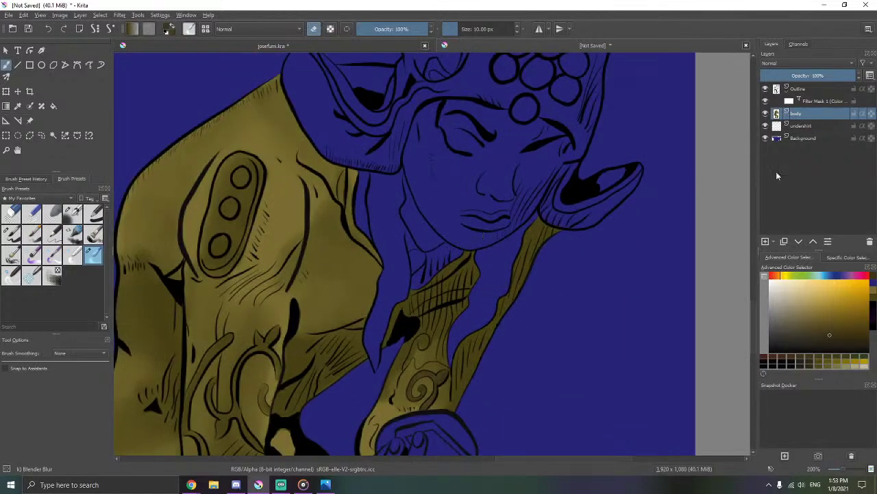
# - Make the undershirt layer active and set the painting color to pure white
pyautogui.click(817, 128)
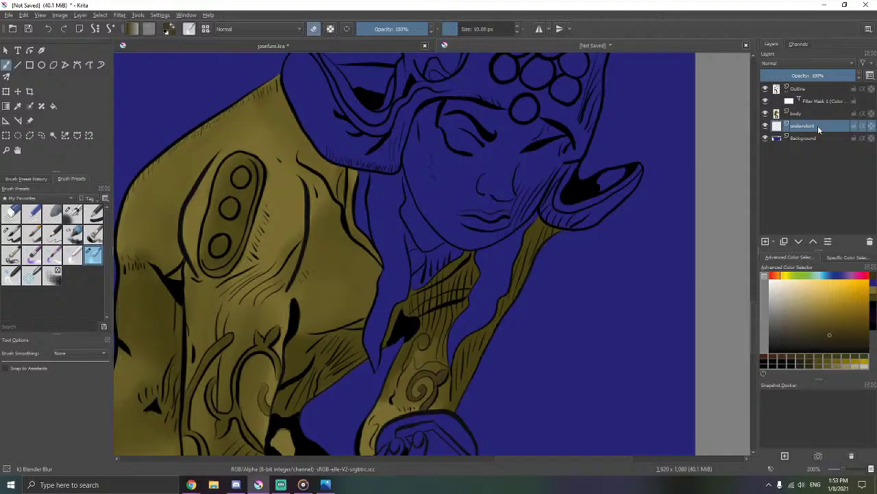
pyautogui.click(836, 257)
pyautogui.moveTo(831, 295); pyautogui.dragTo(874, 310)
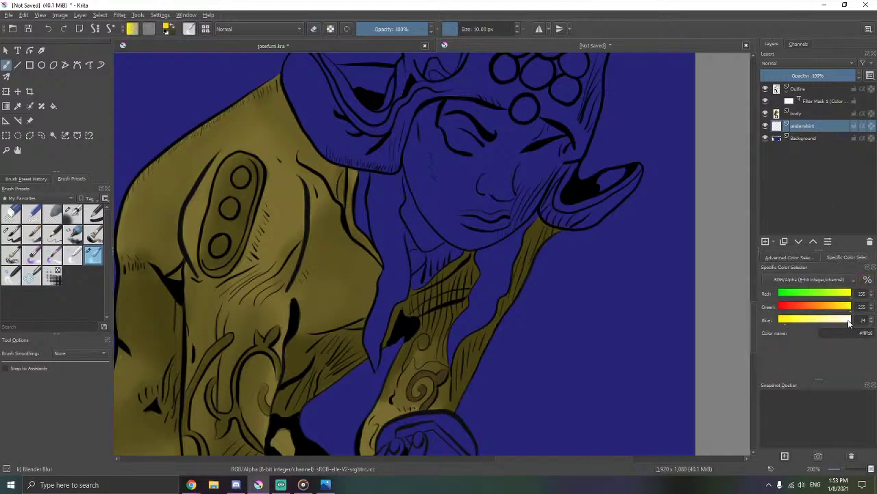
pyautogui.click(850, 320)
pyautogui.click(782, 257)
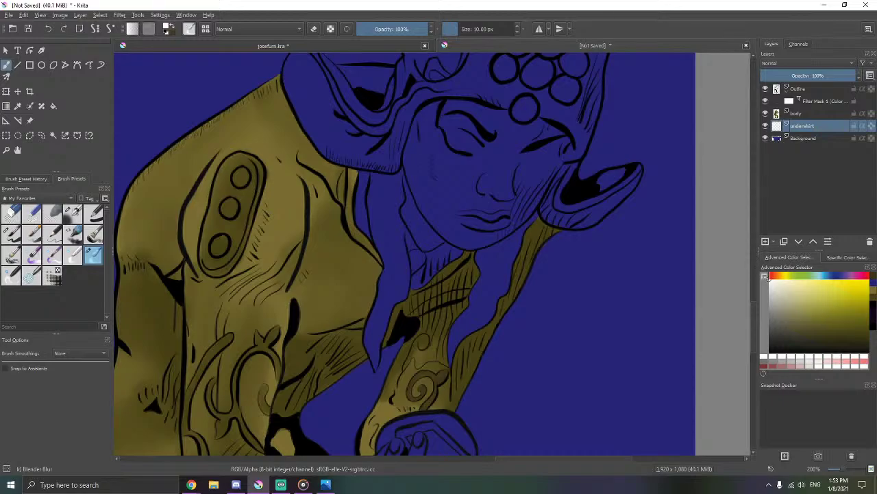
# - Paint the narrow undershirt strip between the jacket lapel and the neck white with the Basic-5 Size brush at 40 px
pyautogui.scroll(2, 364, 192)
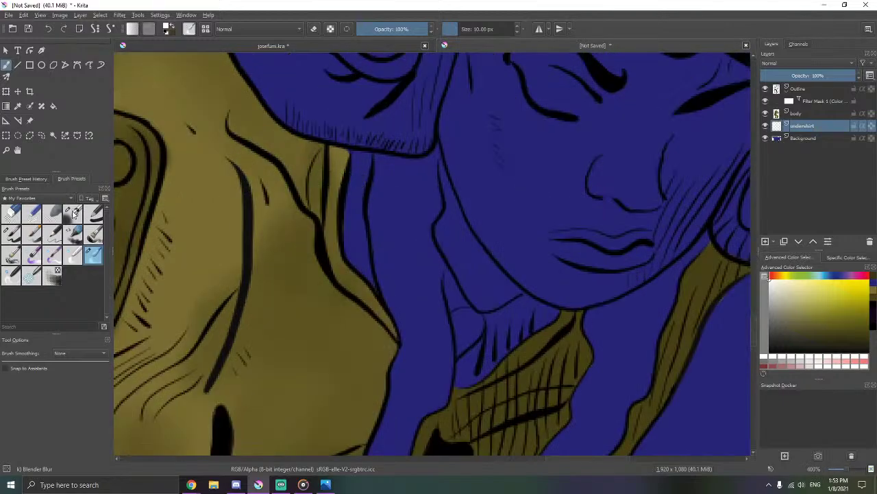
pyautogui.click(11, 234)
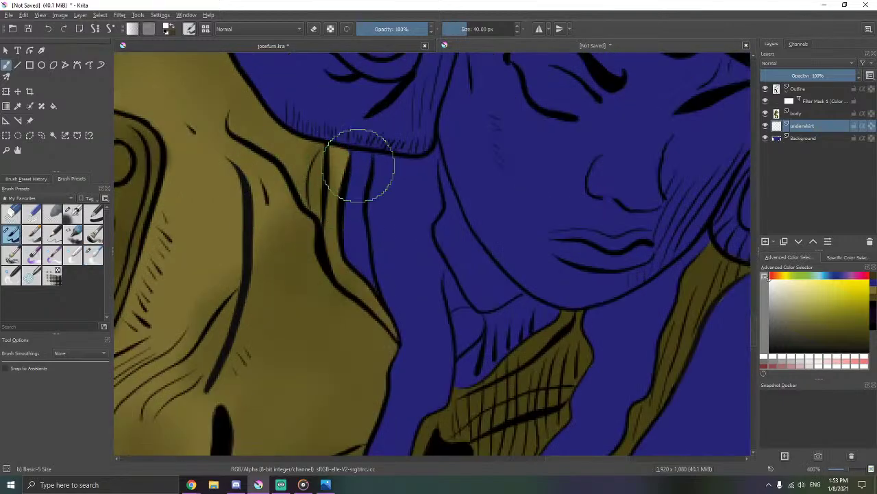
pyautogui.moveTo(351, 203); pyautogui.dragTo(358, 183)
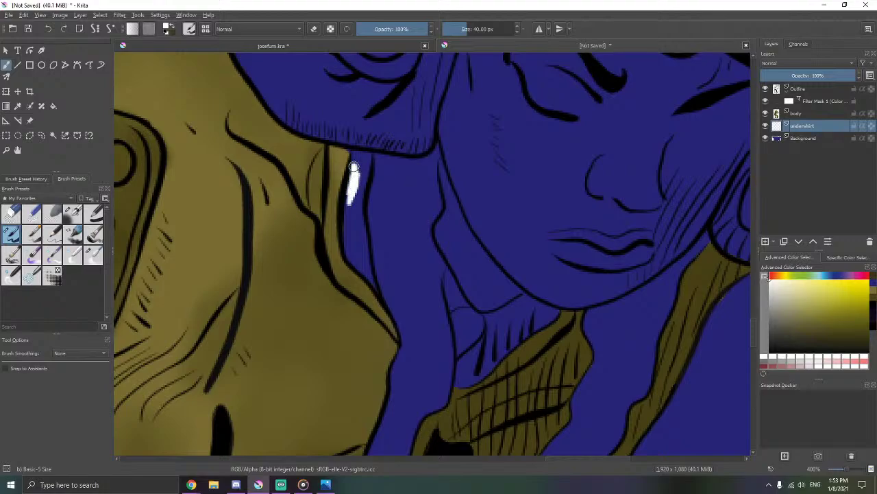
pyautogui.moveTo(368, 155); pyautogui.dragTo(376, 163)
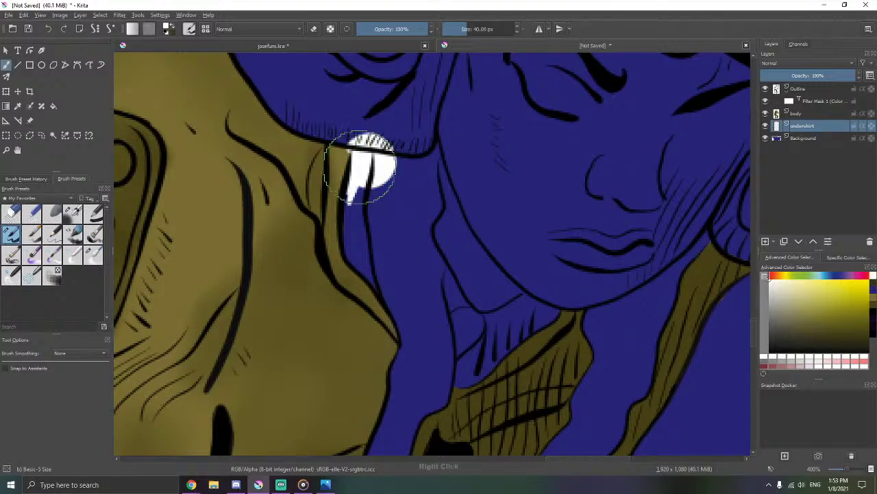
pyautogui.hotkey('ctrl', 'z')
pyautogui.scroll(2, 363, 233)
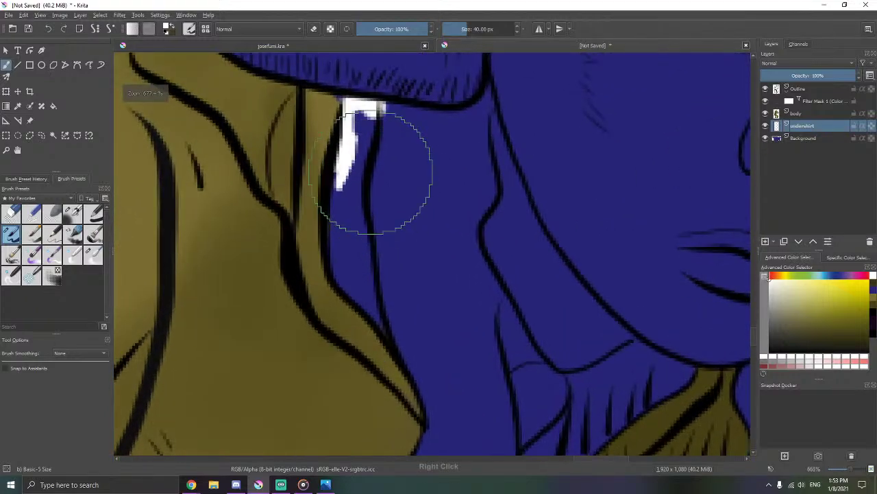
pyautogui.moveTo(354, 132); pyautogui.dragTo(346, 103)
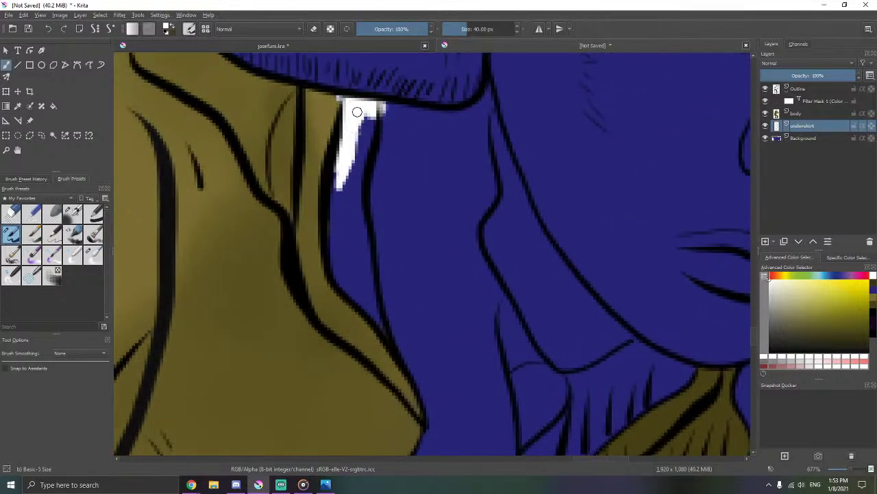
pyautogui.moveTo(368, 112)
pyautogui.mouseDown()
pyautogui.moveTo(352, 171)
pyautogui.moveTo(351, 250)
pyautogui.moveTo(345, 233)
pyautogui.moveTo(343, 248)
pyautogui.moveTo(387, 331)
pyautogui.mouseUp()
# - Erase the white overflow at the lower tip and upper corner of the undershirt strip beside the lapel
pyautogui.press('e')
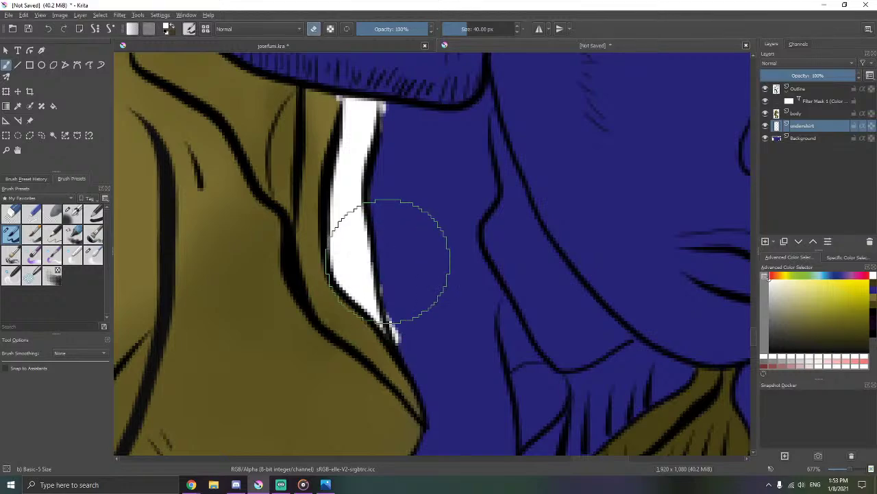
pyautogui.moveTo(386, 284)
pyautogui.mouseDown()
pyautogui.moveTo(405, 345)
pyautogui.moveTo(385, 333)
pyautogui.mouseUp()
pyautogui.moveTo(387, 257); pyautogui.dragTo(402, 352)
pyautogui.press('e')
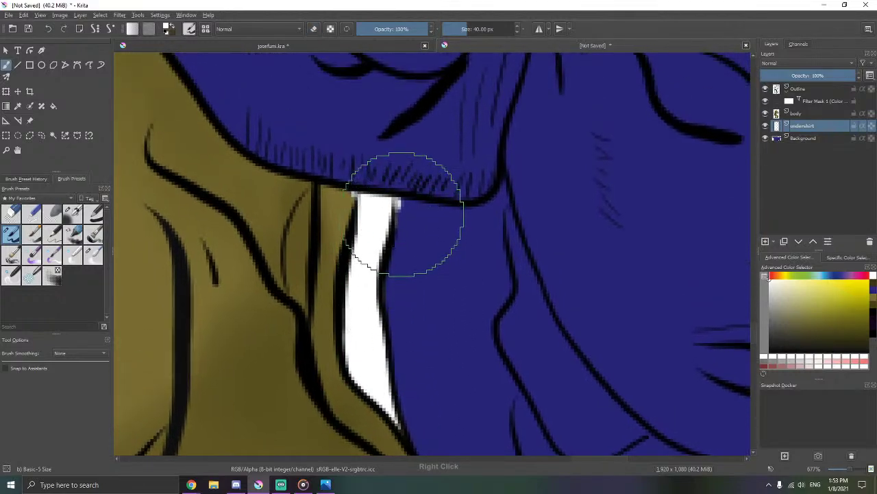
pyautogui.moveTo(402, 213); pyautogui.dragTo(401, 214)
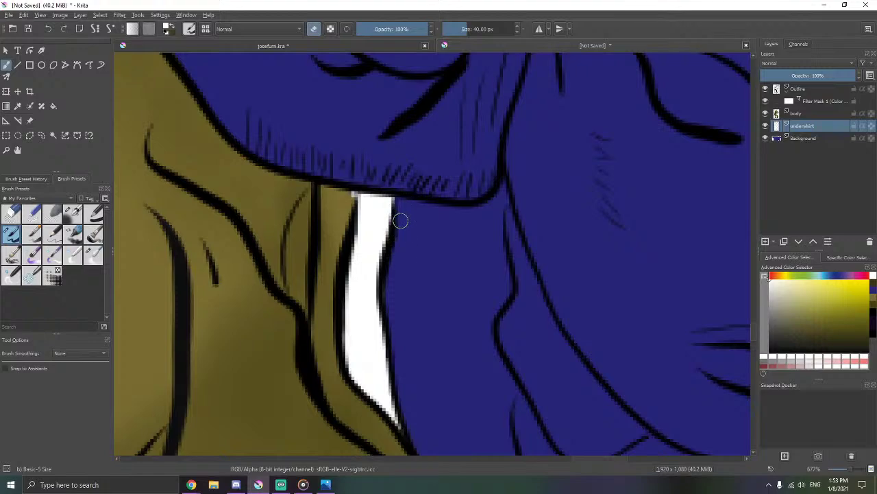
# - Paint the ribbed undershirt area below the chin white, down to the edge of the olive jacket
pyautogui.scroll(-5, 402, 190)
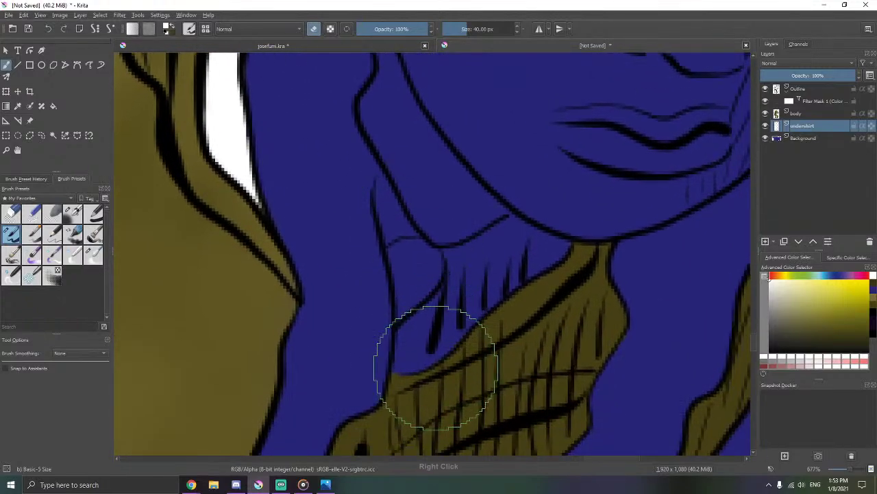
pyautogui.rightClick(432, 337)
pyautogui.click(495, 353)
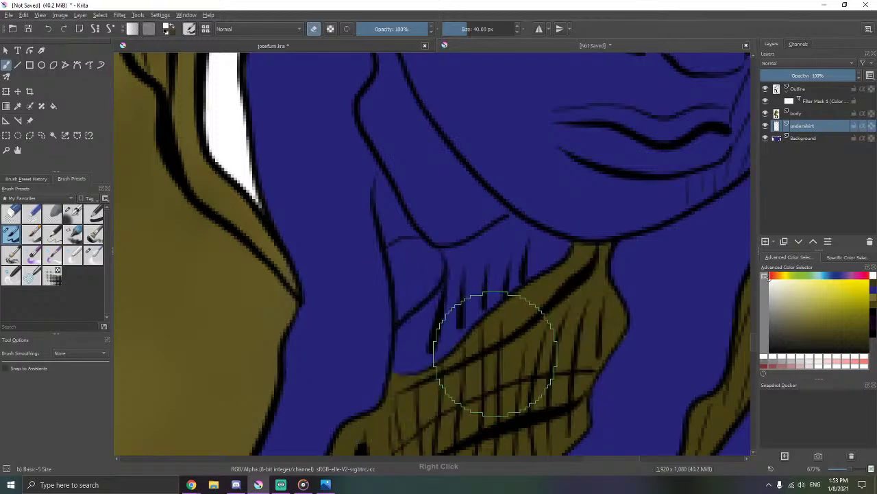
pyautogui.moveTo(499, 284)
pyautogui.mouseDown()
pyautogui.moveTo(514, 228)
pyautogui.moveTo(493, 236)
pyautogui.moveTo(480, 261)
pyautogui.moveTo(573, 191)
pyautogui.moveTo(531, 174)
pyautogui.moveTo(462, 205)
pyautogui.moveTo(513, 186)
pyautogui.moveTo(453, 254)
pyautogui.moveTo(483, 247)
pyautogui.moveTo(429, 309)
pyautogui.moveTo(440, 275)
pyautogui.moveTo(433, 259)
pyautogui.moveTo(435, 312)
pyautogui.mouseUp()
pyautogui.hotkey('ctrl', 'z')
pyautogui.press('e')
# - Erase the white overflow along the upper edge of the ribbed undershirt area and its inner curve toward the neck
pyautogui.press('e')
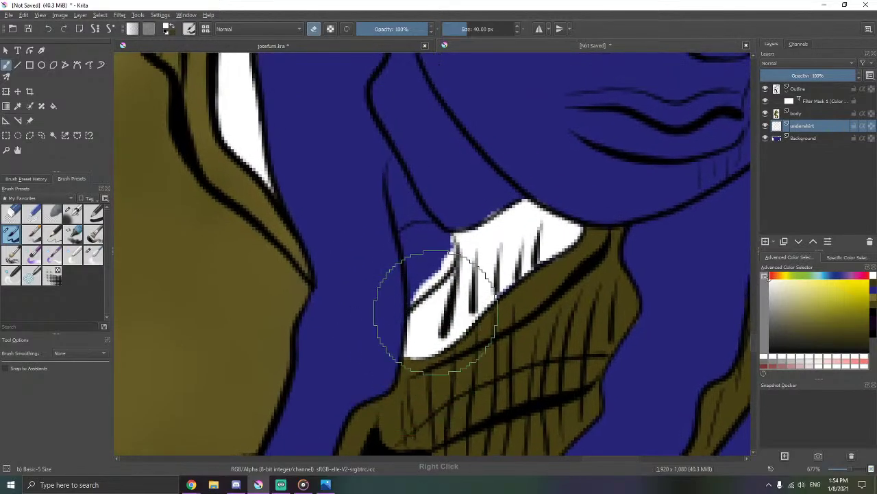
pyautogui.moveTo(494, 198); pyautogui.dragTo(501, 200)
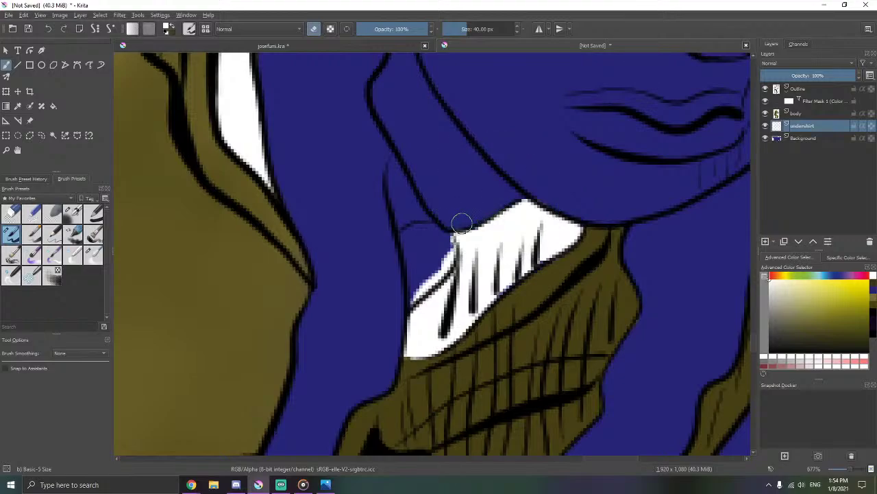
pyautogui.moveTo(462, 223)
pyautogui.mouseDown()
pyautogui.moveTo(441, 251)
pyautogui.moveTo(440, 240)
pyautogui.moveTo(447, 257)
pyautogui.moveTo(410, 287)
pyautogui.mouseUp()
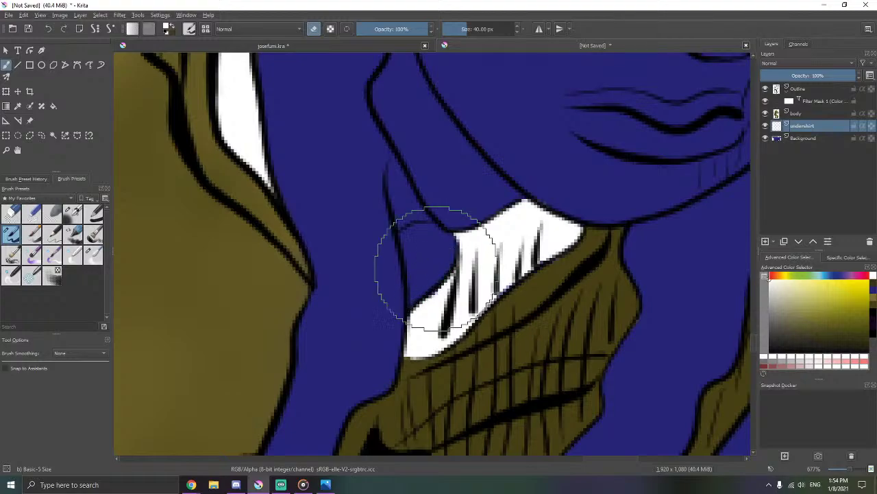
# - Paint the small undershirt wedge above the ribbed area white and erase the overflow around its outline
pyautogui.moveTo(438, 269)
pyautogui.mouseDown()
pyautogui.moveTo(454, 333)
pyautogui.moveTo(392, 254)
pyautogui.mouseUp()
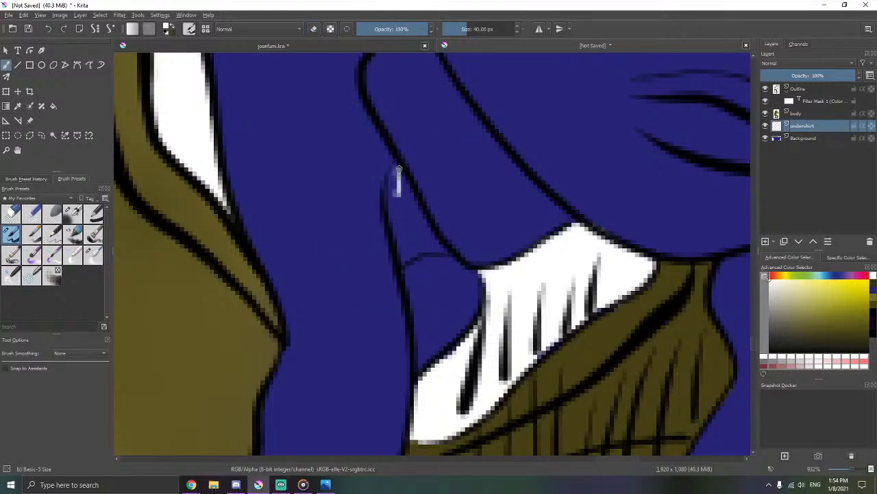
pyautogui.moveTo(391, 178)
pyautogui.mouseDown()
pyautogui.moveTo(399, 259)
pyautogui.moveTo(416, 244)
pyautogui.moveTo(440, 246)
pyautogui.moveTo(406, 188)
pyautogui.mouseUp()
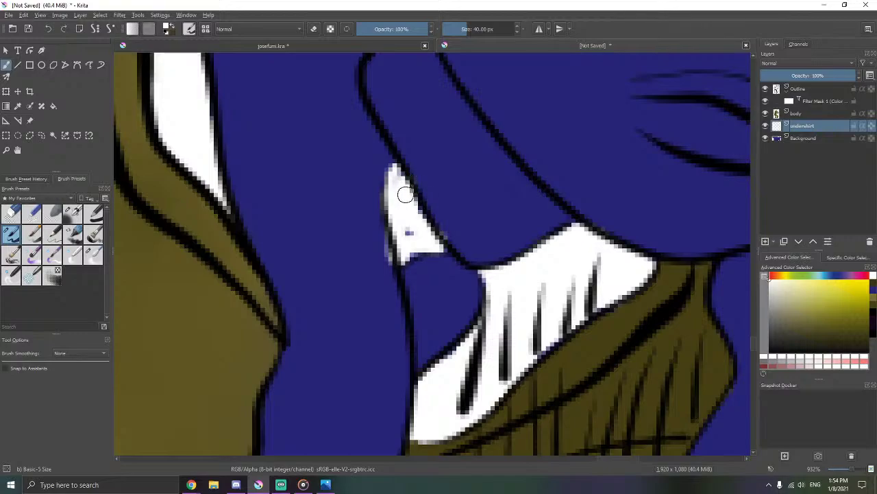
pyautogui.press('e')
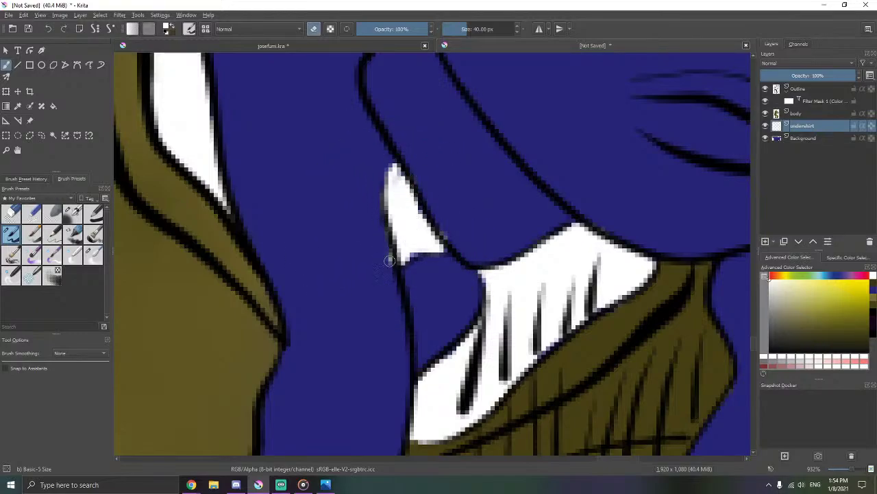
pyautogui.moveTo(393, 157); pyautogui.dragTo(393, 166)
pyautogui.moveTo(456, 220); pyautogui.dragTo(445, 220)
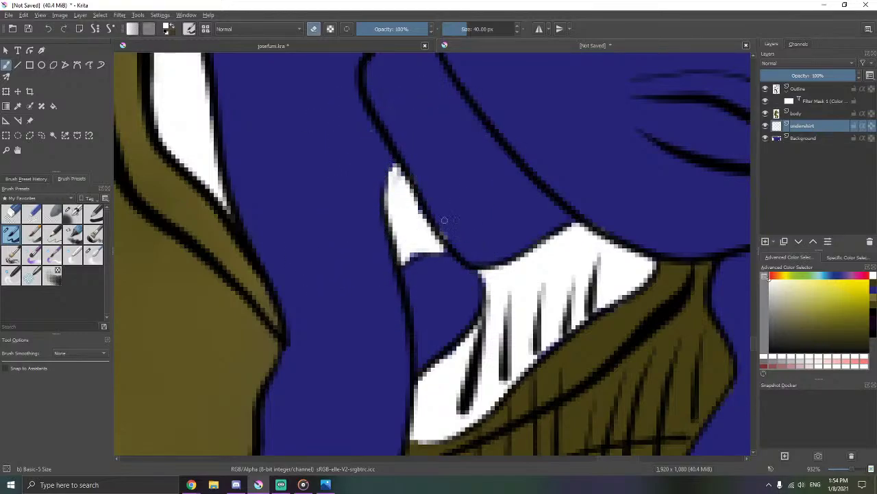
pyautogui.press('e')
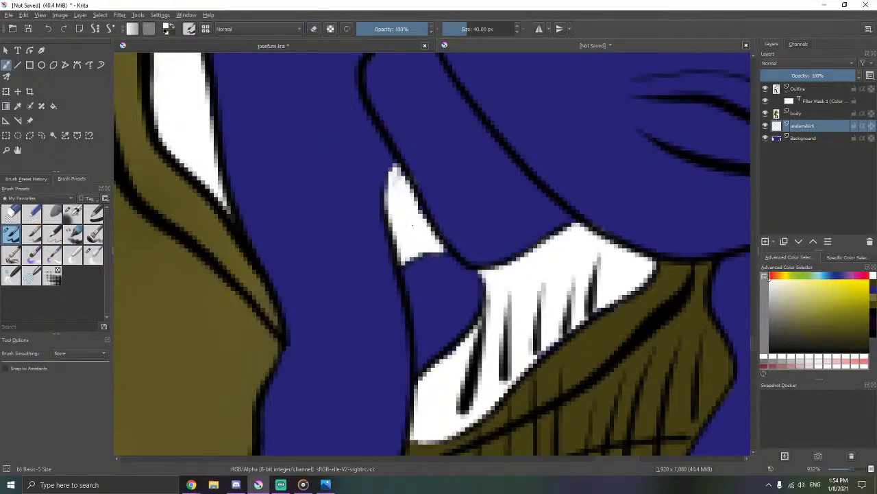
pyautogui.rightClick(482, 260)
pyautogui.rightClick(539, 287)
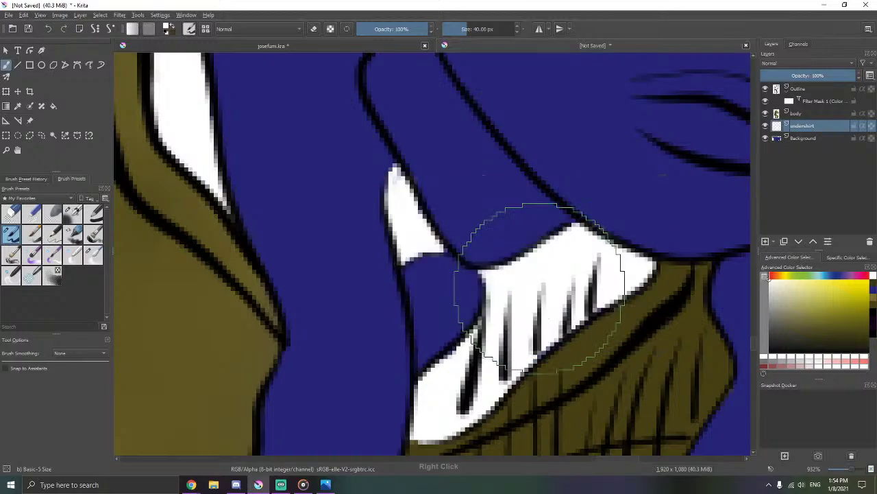
pyautogui.moveTo(539, 288); pyautogui.dragTo(510, 213)
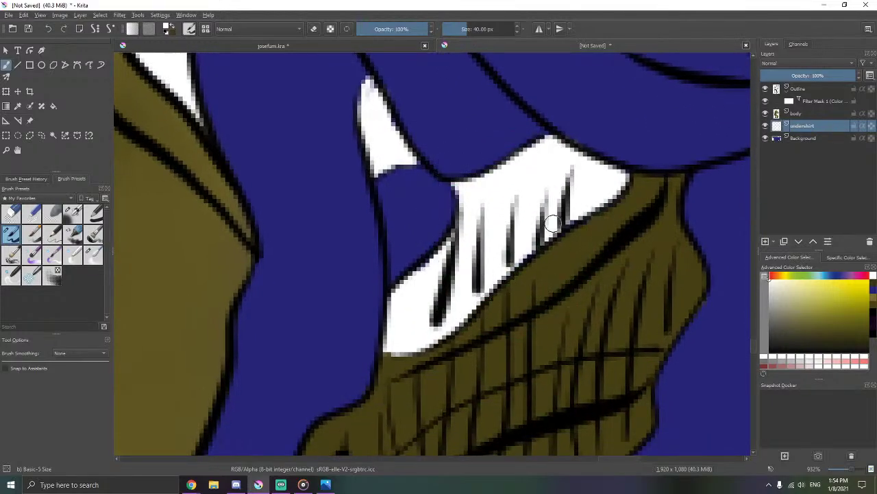
pyautogui.moveTo(573, 216)
pyautogui.mouseDown()
pyautogui.moveTo(512, 273)
pyautogui.moveTo(536, 233)
pyautogui.moveTo(463, 318)
pyautogui.moveTo(455, 312)
pyautogui.mouseUp()
pyautogui.scroll(-4, 456, 278)
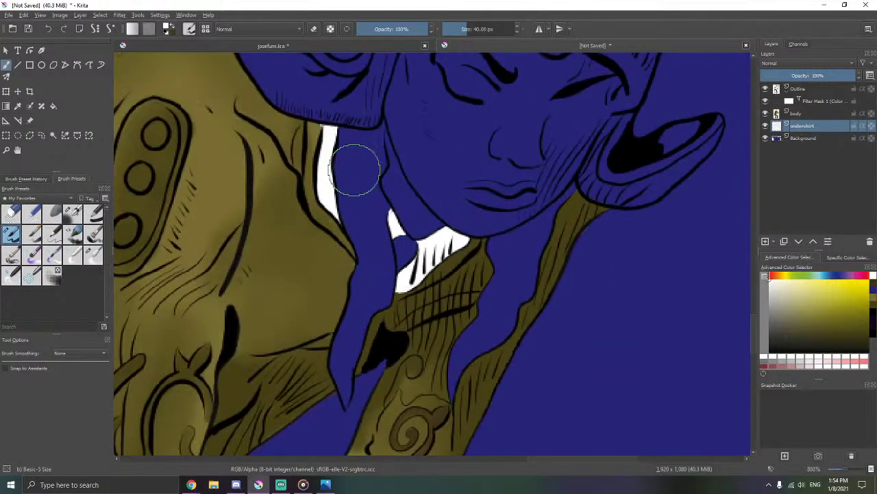
pyautogui.scroll(-2, 355, 167)
pyautogui.scroll(-1, 327, 152)
# - On the Outline layer, paint black over the light gap in the line at the upper corner of the undershirt strip
pyautogui.scroll(5, 327, 152)
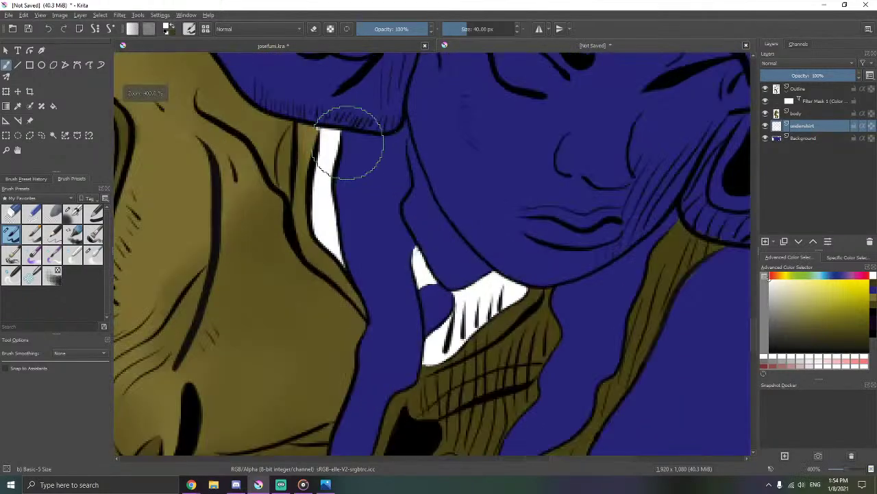
pyautogui.scroll(4, 349, 143)
pyautogui.click(799, 89)
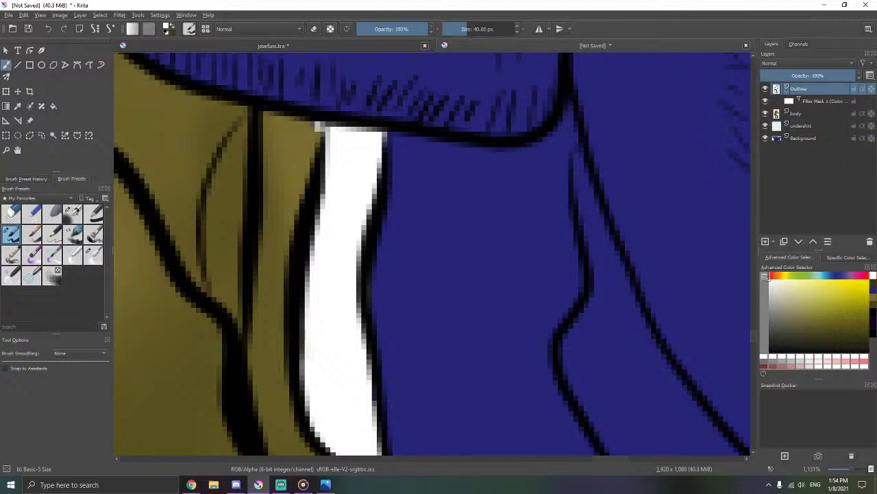
pyautogui.click(873, 306)
pyautogui.moveTo(508, 179); pyautogui.dragTo(607, 246)
pyautogui.scroll(1, 466, 192)
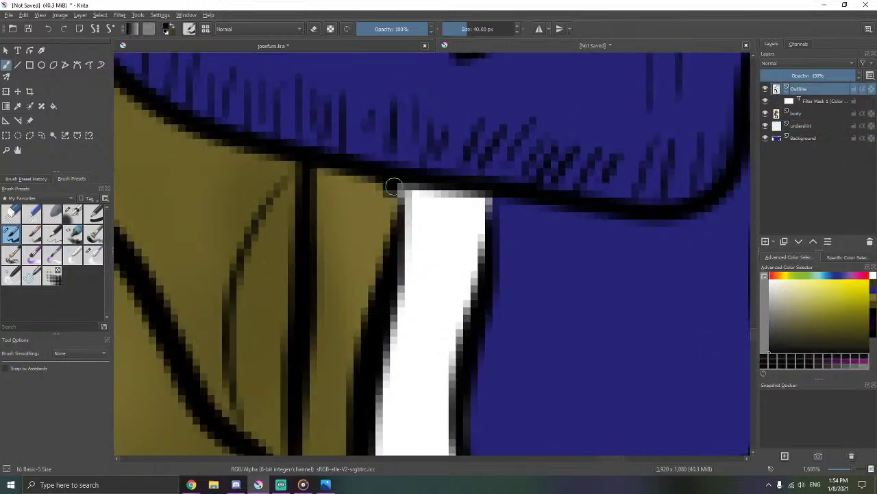
pyautogui.scroll(-3, 404, 205)
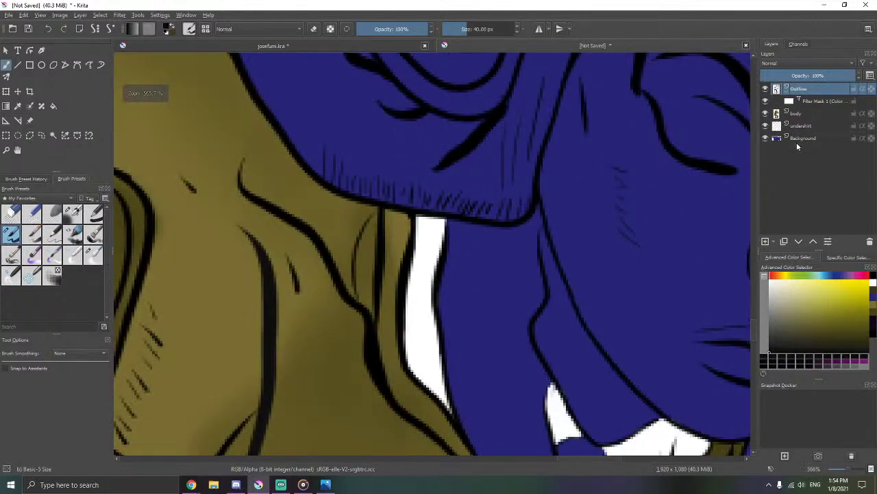
# - On the undershirt layer, shade the ribbed area below the chin light gray with the Airbrush Soft brush at 22 px
pyautogui.click(809, 128)
pyautogui.click(874, 286)
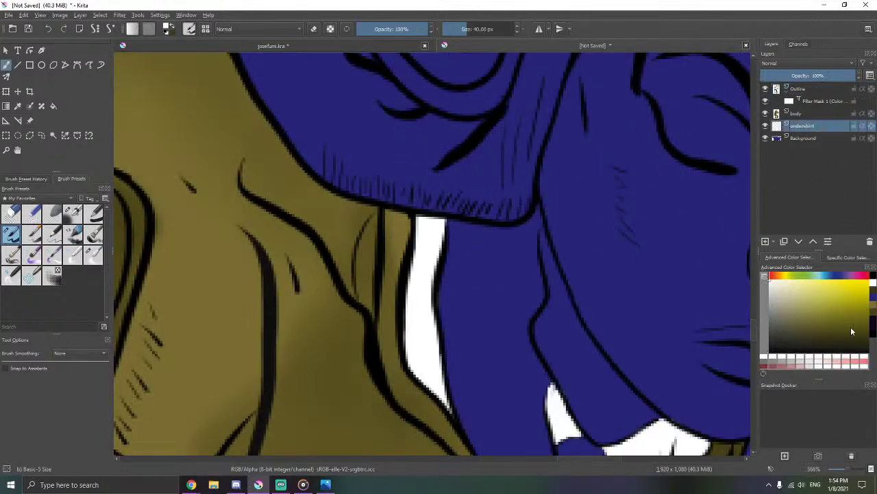
pyautogui.click(784, 362)
pyautogui.moveTo(638, 336); pyautogui.dragTo(353, 97)
pyautogui.scroll(1, 134, 200)
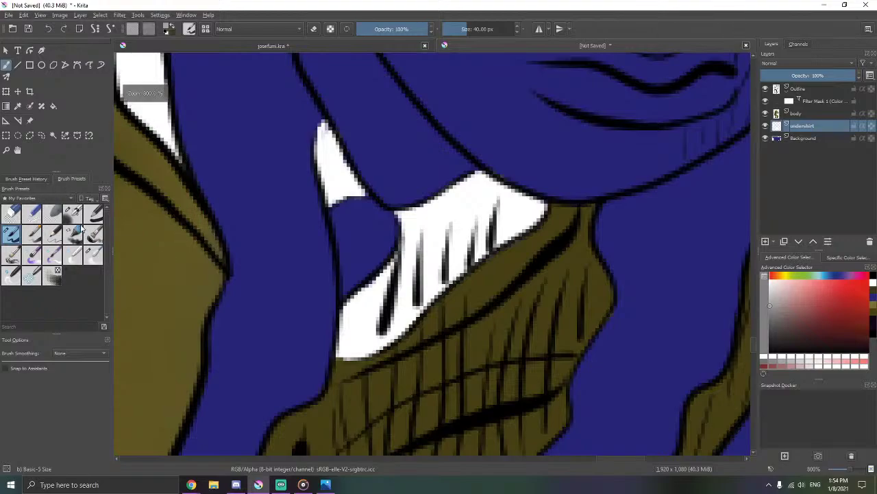
pyautogui.click(73, 214)
pyautogui.scroll(1, 526, 218)
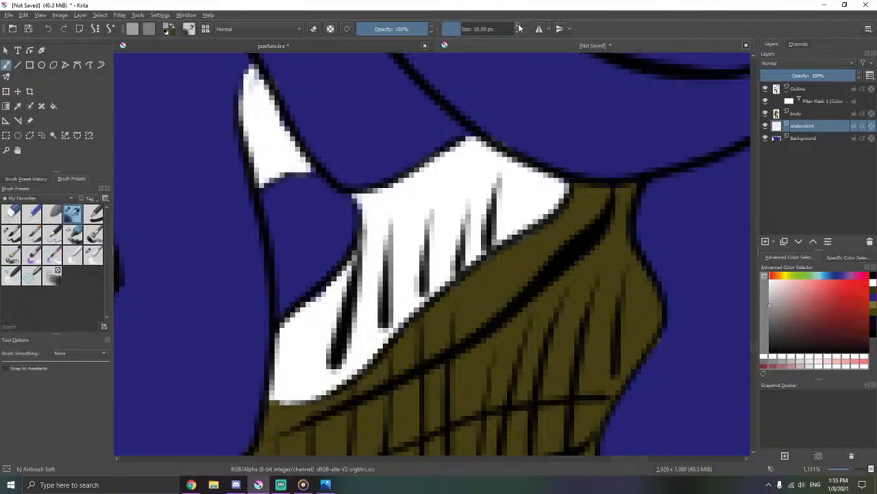
pyautogui.moveTo(533, 217); pyautogui.dragTo(542, 183)
pyautogui.moveTo(542, 183)
pyautogui.mouseDown()
pyautogui.moveTo(490, 218)
pyautogui.moveTo(471, 199)
pyautogui.moveTo(458, 214)
pyautogui.moveTo(442, 209)
pyautogui.moveTo(458, 197)
pyautogui.moveTo(449, 181)
pyautogui.moveTo(449, 213)
pyautogui.moveTo(458, 220)
pyautogui.moveTo(511, 185)
pyautogui.moveTo(563, 174)
pyautogui.moveTo(560, 149)
pyautogui.moveTo(510, 136)
pyautogui.moveTo(463, 138)
pyautogui.moveTo(418, 249)
pyautogui.moveTo(431, 244)
pyautogui.moveTo(426, 214)
pyautogui.moveTo(500, 122)
pyautogui.moveTo(509, 126)
pyautogui.moveTo(468, 162)
pyautogui.moveTo(432, 215)
pyautogui.moveTo(457, 197)
pyautogui.moveTo(467, 129)
pyautogui.moveTo(483, 119)
pyautogui.moveTo(509, 125)
pyautogui.moveTo(541, 103)
pyautogui.moveTo(540, 135)
pyautogui.moveTo(481, 191)
pyautogui.mouseUp()
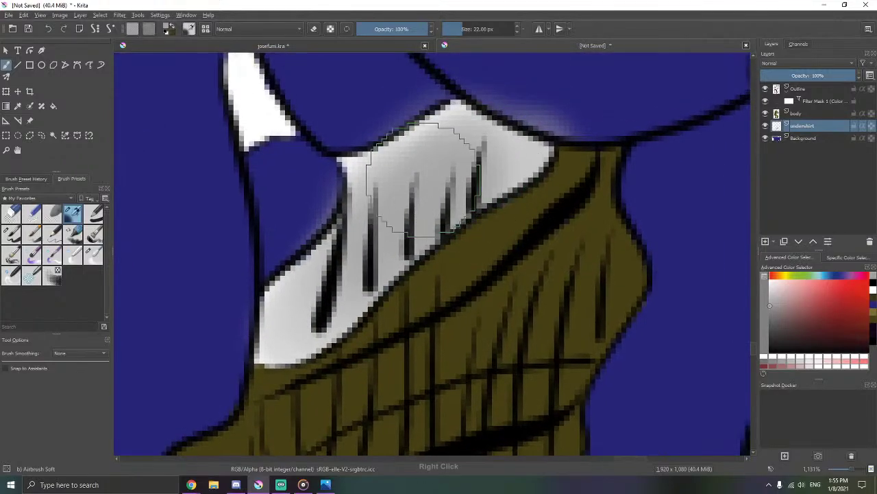
pyautogui.moveTo(425, 180)
pyautogui.mouseDown()
pyautogui.moveTo(364, 182)
pyautogui.moveTo(399, 196)
pyautogui.moveTo(451, 190)
pyautogui.moveTo(534, 147)
pyautogui.moveTo(516, 187)
pyautogui.moveTo(471, 157)
pyautogui.moveTo(505, 163)
pyautogui.moveTo(418, 160)
pyautogui.moveTo(382, 172)
pyautogui.moveTo(401, 232)
pyautogui.moveTo(371, 288)
pyautogui.moveTo(471, 205)
pyautogui.mouseUp()
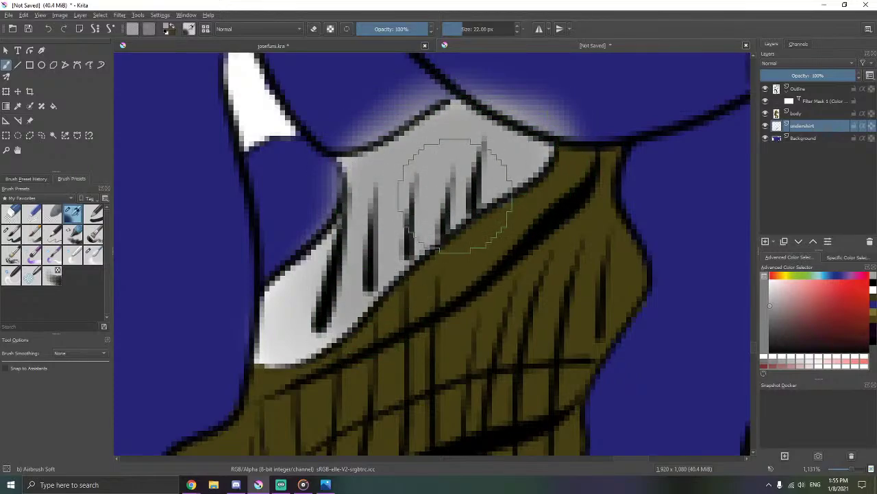
# - Erase the gray airbrush overflow above the ribbed area and along its inner curve with the 40 px Basic-5 Size brush
pyautogui.click(11, 239)
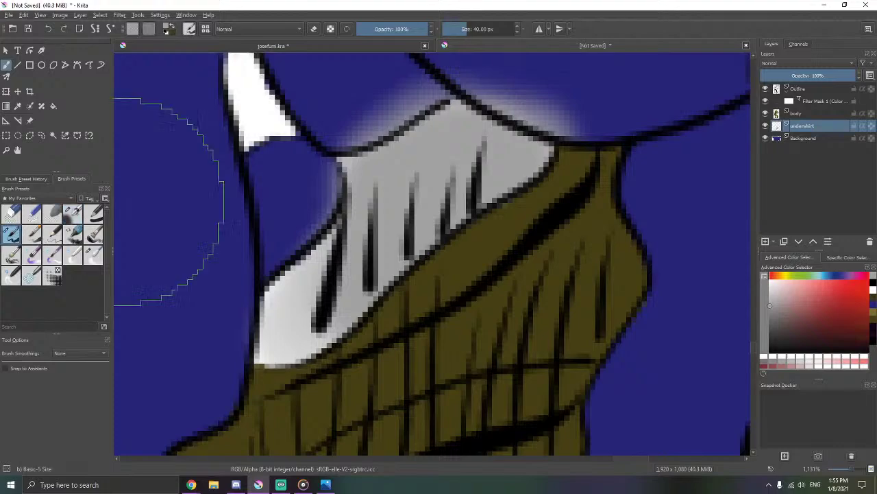
pyautogui.moveTo(401, 177); pyautogui.dragTo(394, 260)
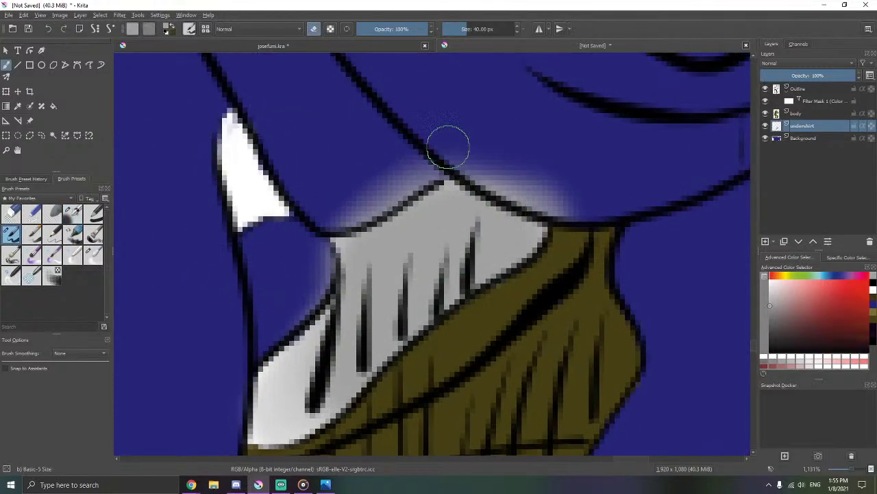
pyautogui.moveTo(446, 147); pyautogui.dragTo(580, 190)
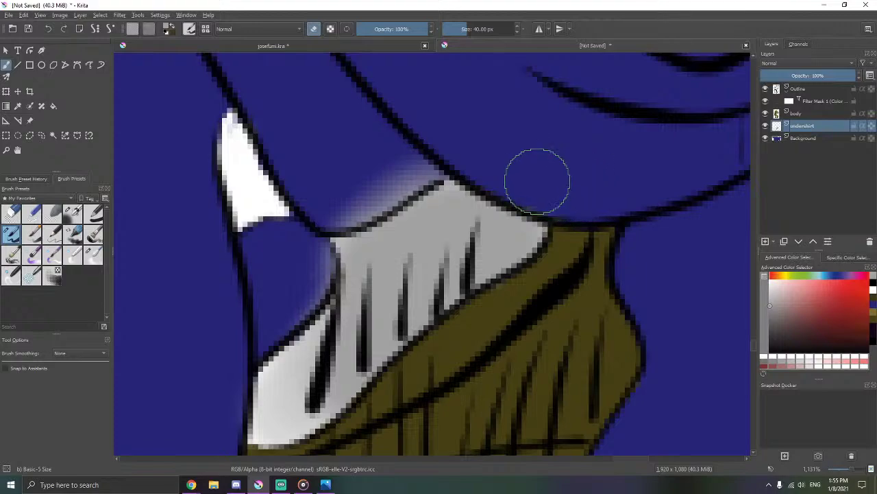
pyautogui.moveTo(476, 137)
pyautogui.mouseDown()
pyautogui.moveTo(411, 152)
pyautogui.moveTo(360, 198)
pyautogui.moveTo(433, 157)
pyautogui.moveTo(316, 220)
pyautogui.moveTo(298, 293)
pyautogui.mouseUp()
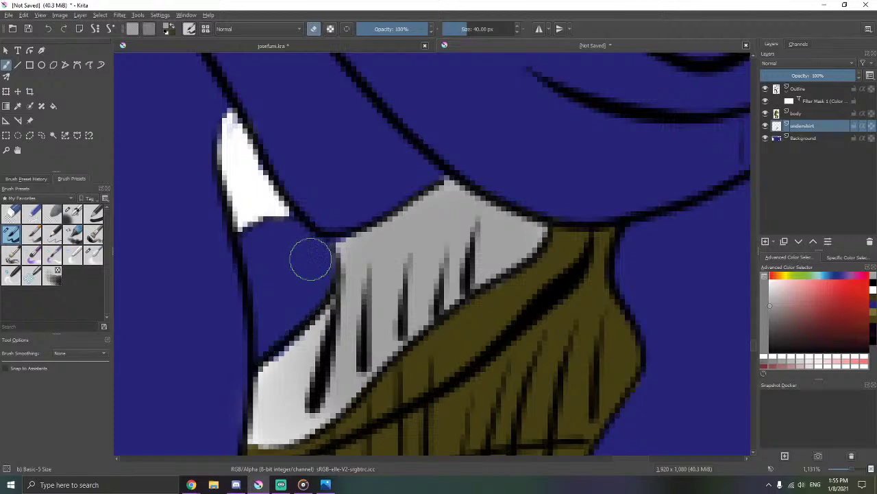
pyautogui.moveTo(334, 214); pyautogui.dragTo(350, 202)
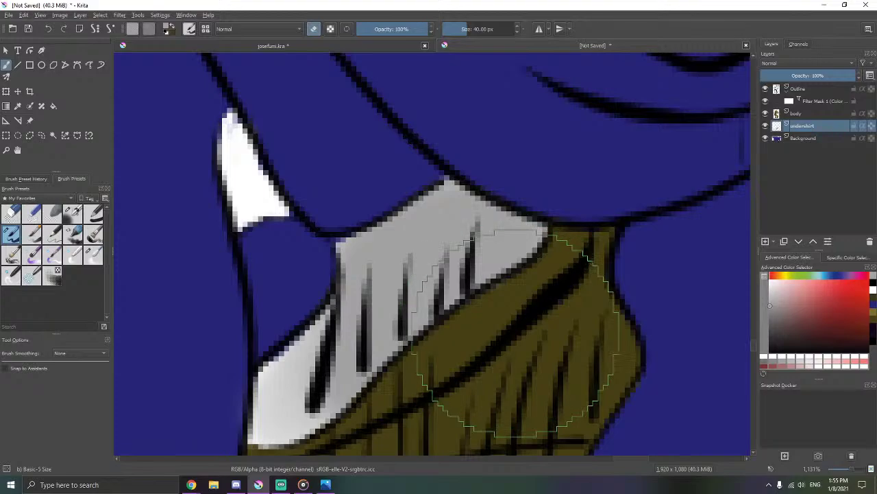
# - Airbrush soft gray shading at 22 px onto the lower end of the undershirt strip and the small wedge
pyautogui.scroll(-6, 554, 328)
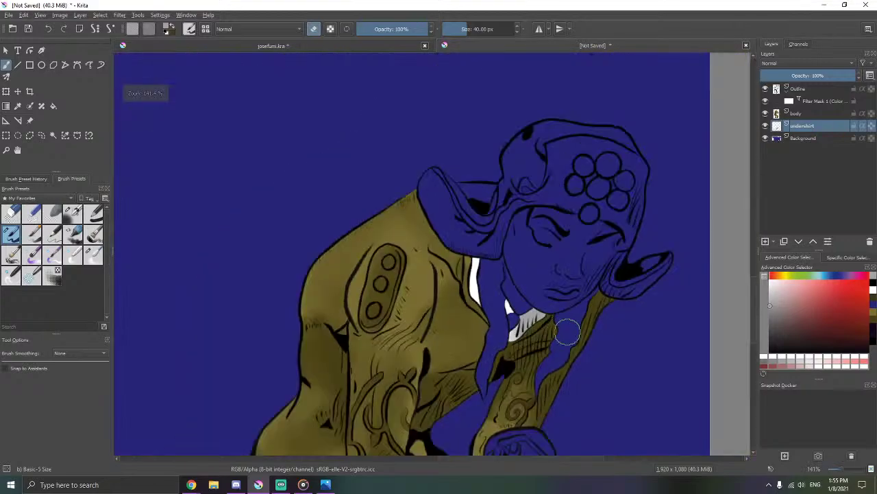
pyautogui.scroll(5, 553, 333)
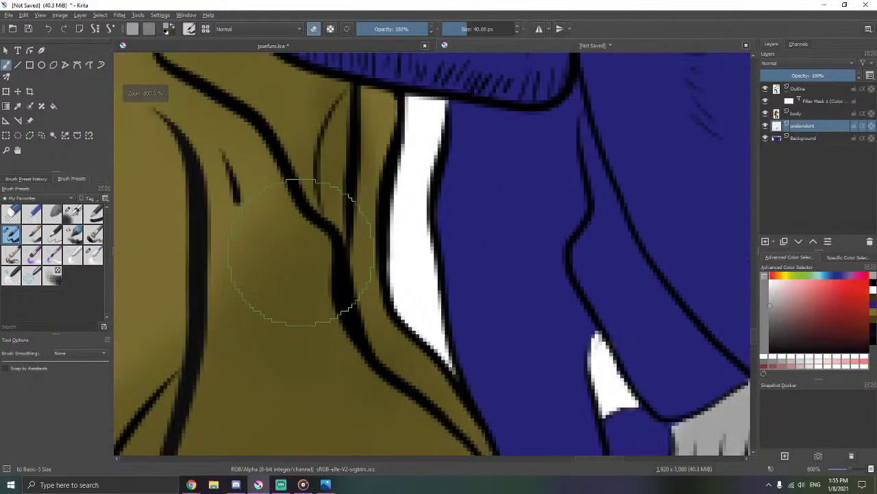
pyautogui.click(72, 213)
pyautogui.moveTo(444, 288); pyautogui.dragTo(397, 232)
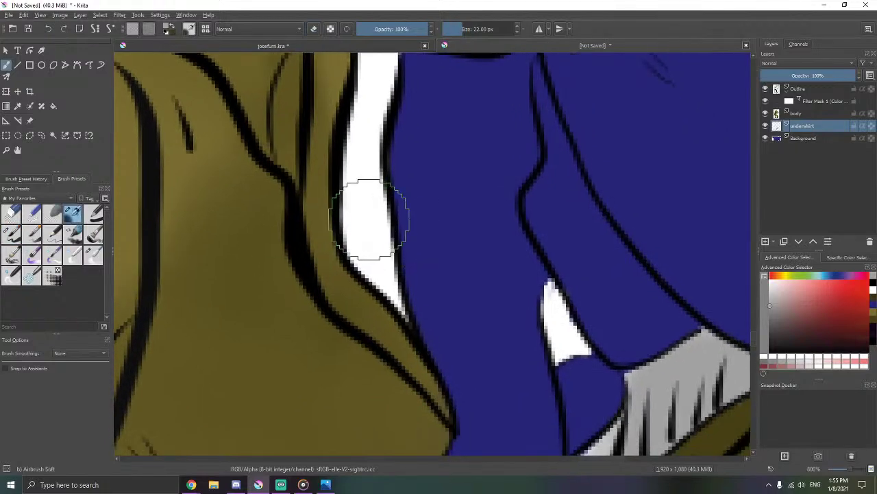
pyautogui.moveTo(363, 203)
pyautogui.mouseDown()
pyautogui.moveTo(362, 238)
pyautogui.moveTo(373, 262)
pyautogui.moveTo(368, 212)
pyautogui.moveTo(388, 288)
pyautogui.moveTo(378, 287)
pyautogui.moveTo(368, 245)
pyautogui.moveTo(368, 176)
pyautogui.moveTo(362, 259)
pyautogui.moveTo(376, 275)
pyautogui.moveTo(362, 236)
pyautogui.moveTo(388, 306)
pyautogui.moveTo(399, 322)
pyautogui.moveTo(429, 330)
pyautogui.moveTo(412, 320)
pyautogui.moveTo(377, 226)
pyautogui.mouseUp()
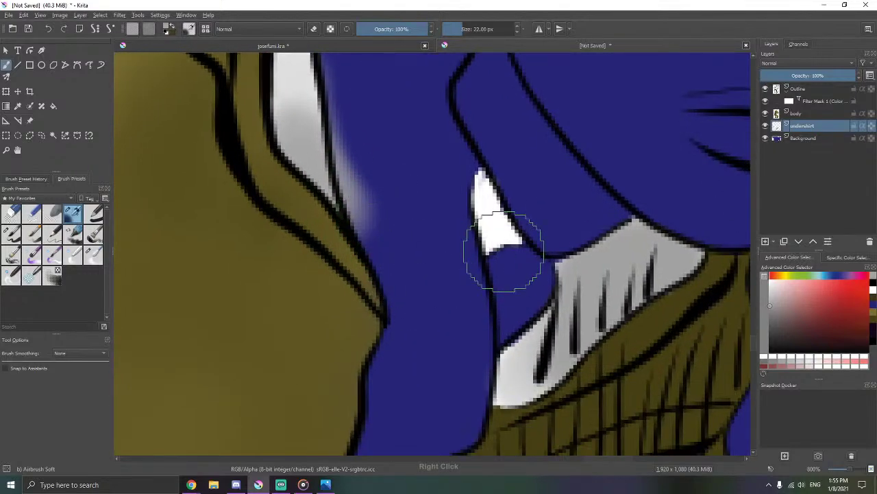
pyautogui.moveTo(483, 204)
pyautogui.mouseDown()
pyautogui.moveTo(487, 196)
pyautogui.moveTo(490, 226)
pyautogui.moveTo(484, 185)
pyautogui.moveTo(484, 216)
pyautogui.moveTo(441, 241)
pyautogui.mouseUp()
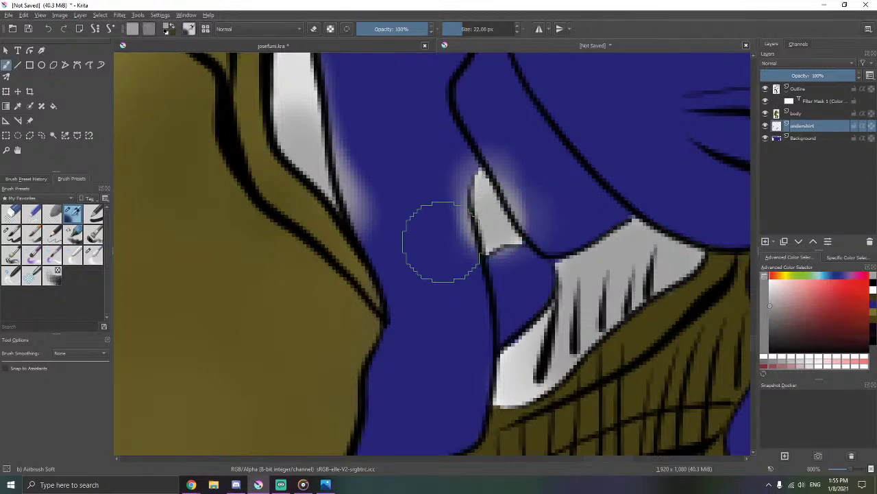
# - Erase the gray airbrush overflow beside the undershirt strip and around the small wedge with the 40 px Basic-5 Size brush
pyautogui.click(10, 233)
pyautogui.scroll(3, 322, 249)
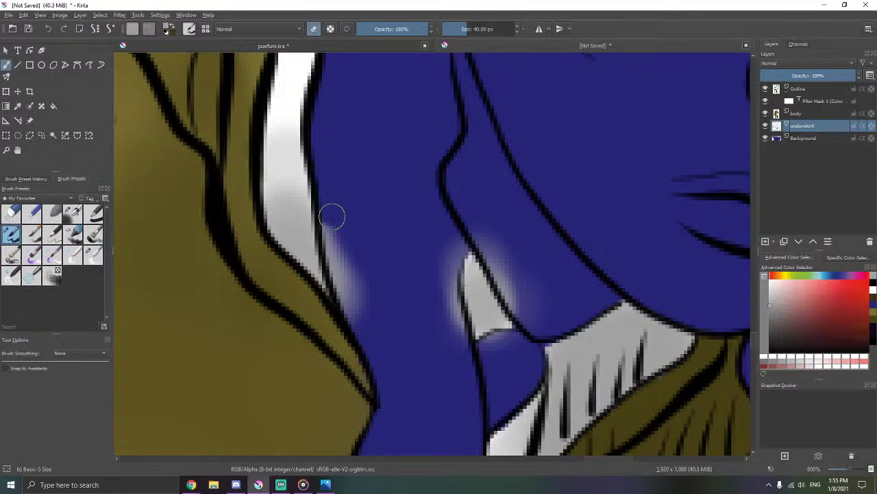
pyautogui.moveTo(332, 216)
pyautogui.mouseDown()
pyautogui.moveTo(338, 269)
pyautogui.moveTo(357, 282)
pyautogui.moveTo(348, 290)
pyautogui.moveTo(403, 366)
pyautogui.mouseUp()
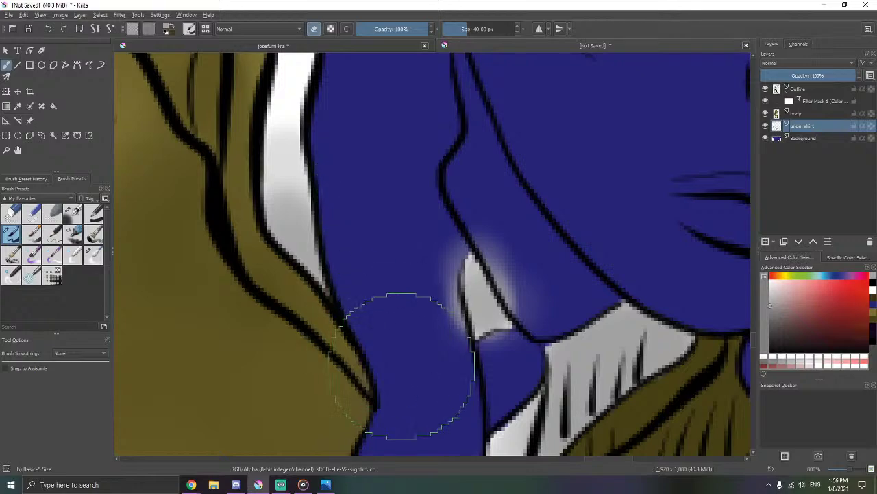
pyautogui.moveTo(423, 314); pyautogui.dragTo(376, 257)
pyautogui.moveTo(445, 172)
pyautogui.mouseDown()
pyautogui.moveTo(472, 235)
pyautogui.moveTo(485, 243)
pyautogui.mouseUp()
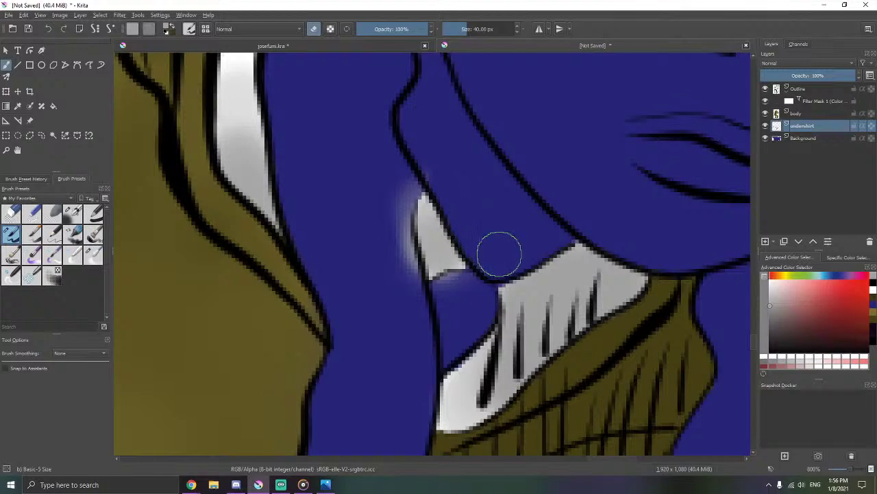
pyautogui.moveTo(469, 288)
pyautogui.mouseDown()
pyautogui.moveTo(426, 303)
pyautogui.moveTo(406, 296)
pyautogui.moveTo(391, 233)
pyautogui.moveTo(391, 205)
pyautogui.moveTo(406, 183)
pyautogui.mouseUp()
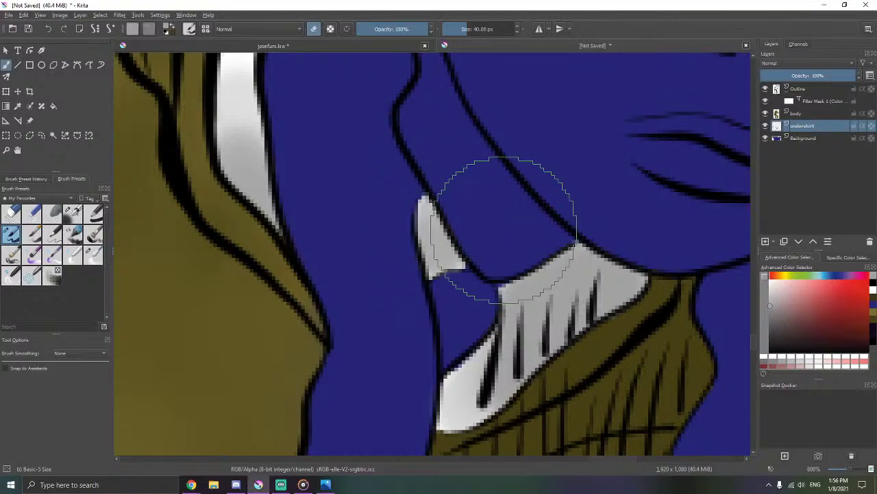
# - Fill the over-erased edge of the small undershirt wedge with white and blend it into the gray with Blender Blur
pyautogui.moveTo(490, 330); pyautogui.dragTo(513, 266)
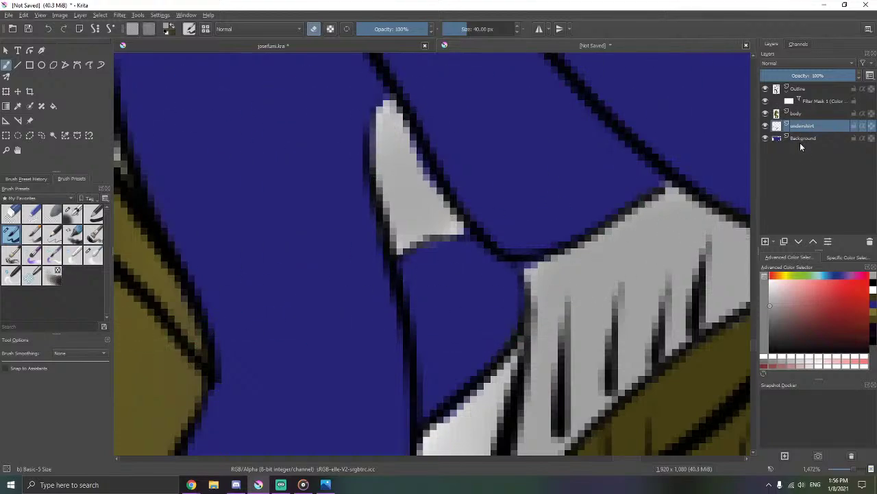
pyautogui.press('e')
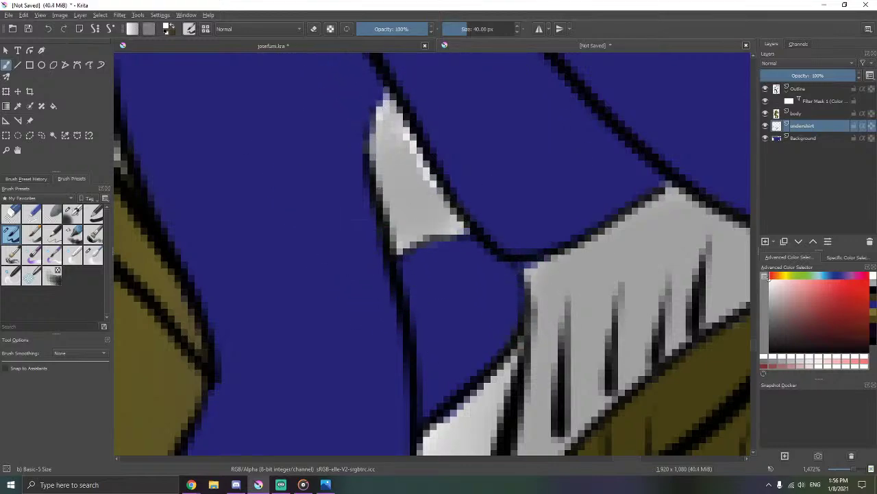
pyautogui.scroll(-6, 381, 206)
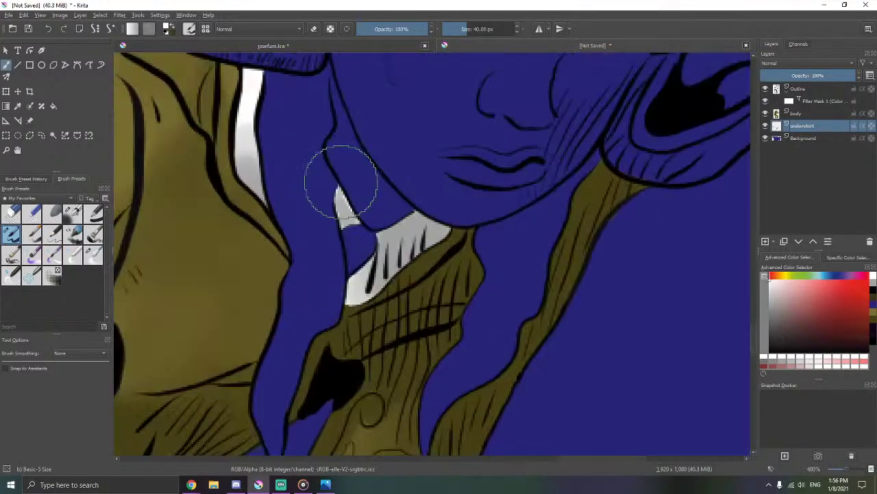
pyautogui.scroll(7, 341, 182)
pyautogui.click(93, 254)
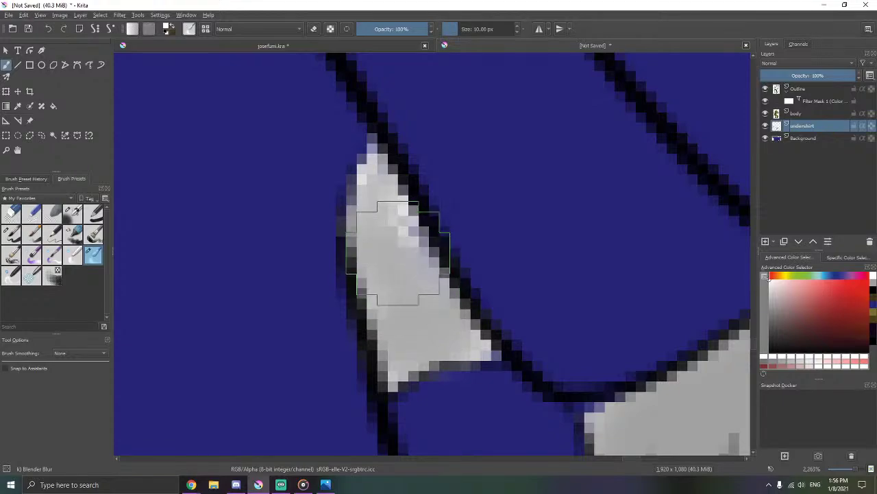
pyautogui.scroll(-10, 394, 252)
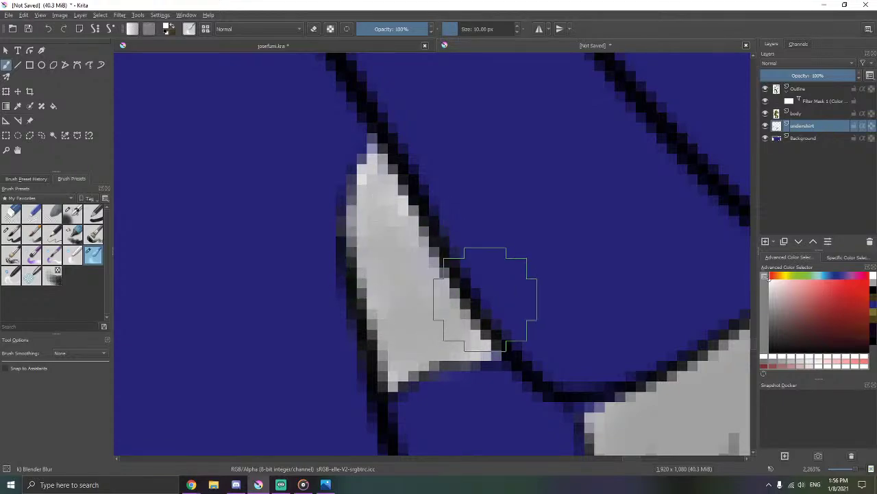
pyautogui.scroll(3, 481, 252)
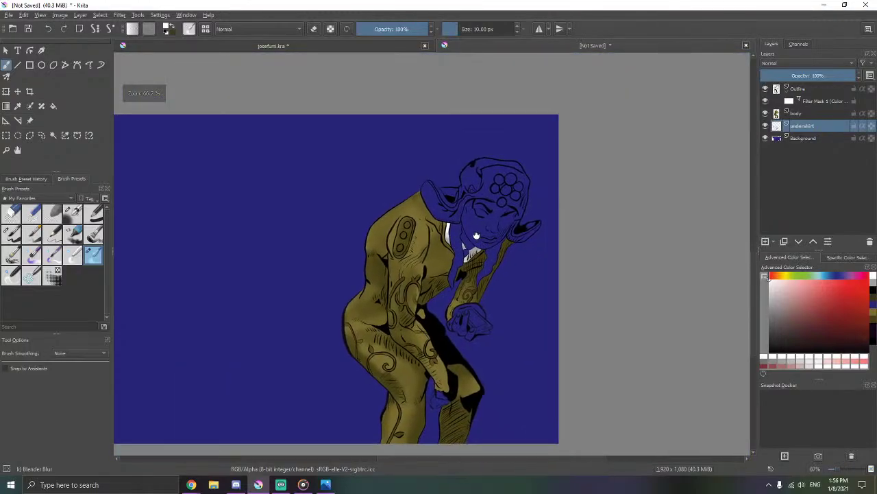
pyautogui.scroll(-3, 473, 294)
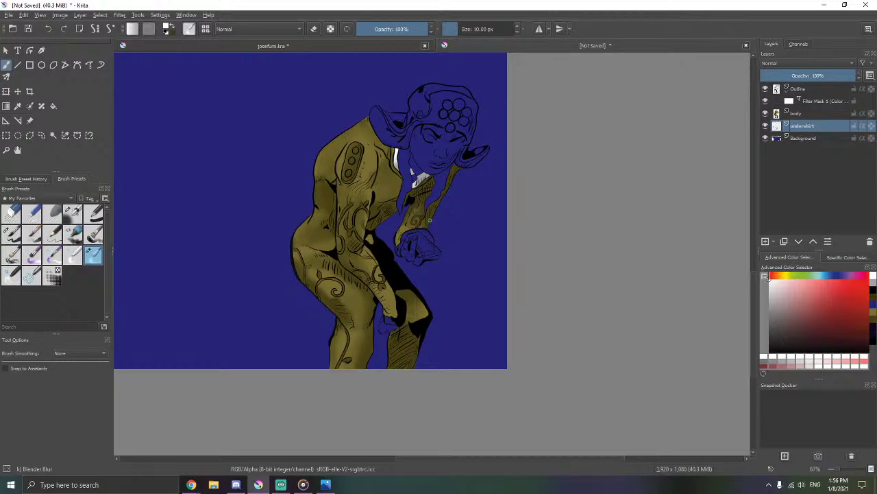
pyautogui.scroll(3, 430, 220)
pyautogui.scroll(-3, 427, 220)
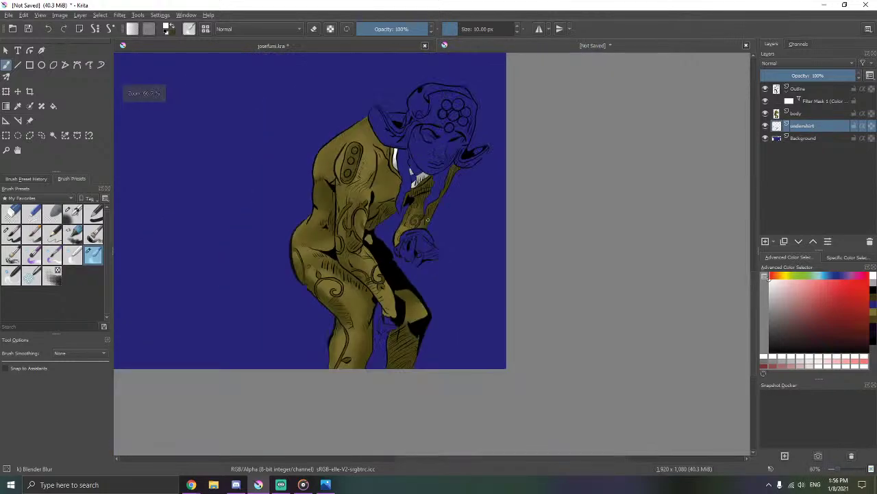
# - Thicken the back calf contour in black on the Outline layer with the 40 px Basic-5 Size brush
pyautogui.scroll(5, 427, 220)
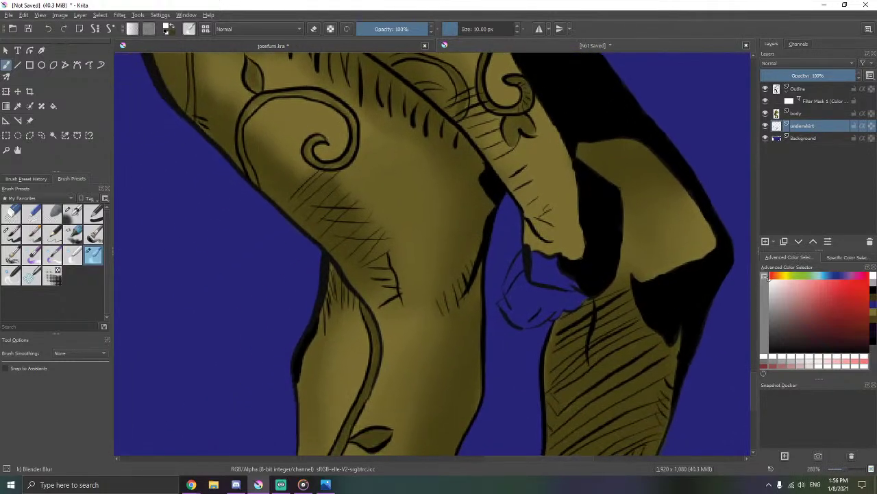
pyautogui.moveTo(325, 345); pyautogui.dragTo(418, 280)
pyautogui.scroll(3, 400, 251)
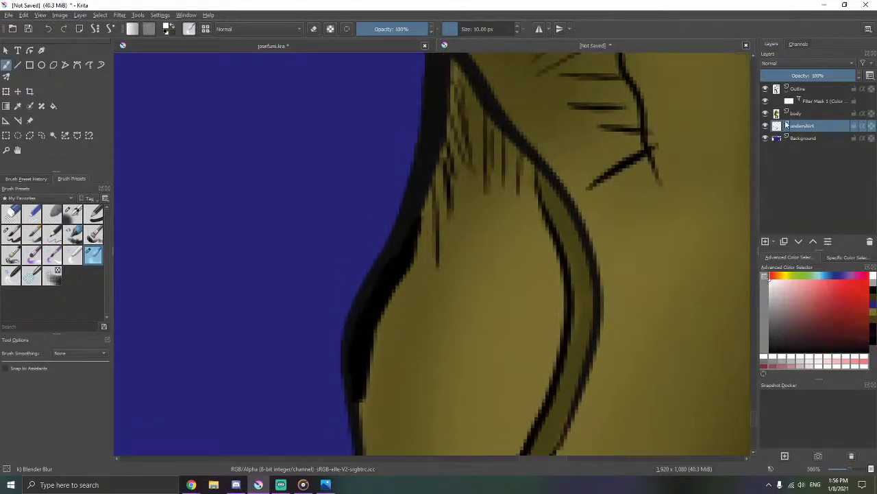
pyautogui.click(808, 90)
pyautogui.scroll(-2, 501, 120)
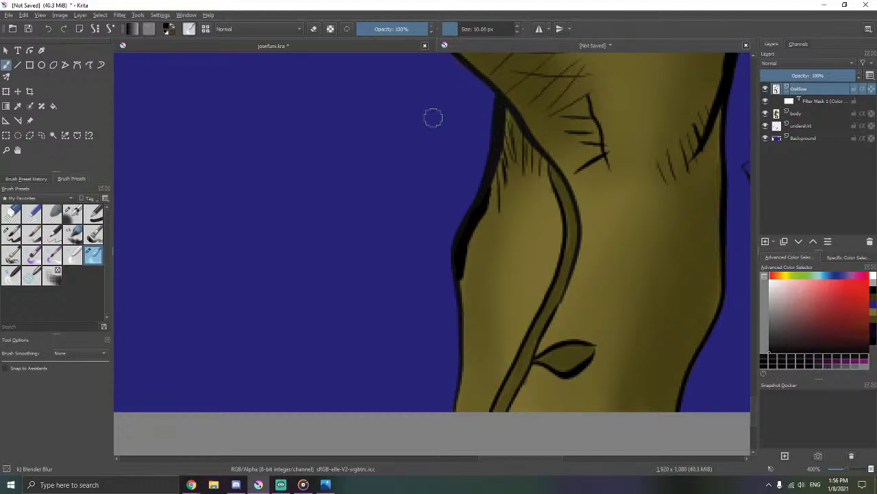
pyautogui.click(12, 236)
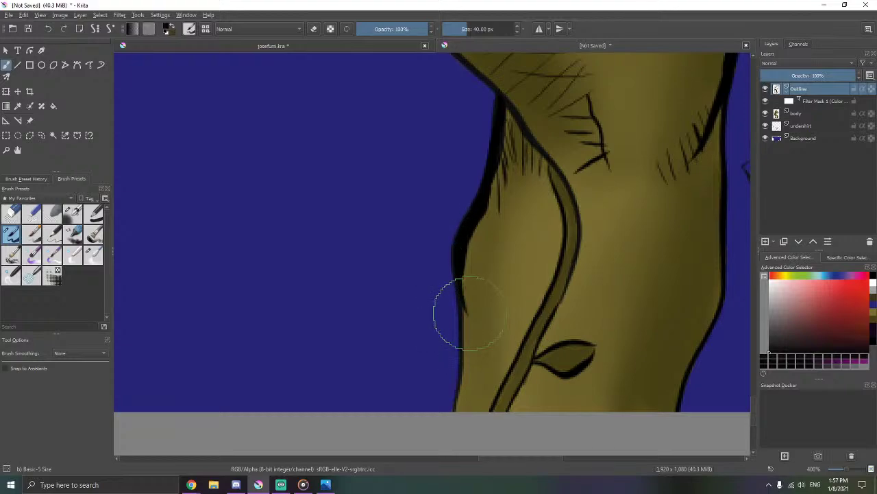
pyautogui.moveTo(469, 311); pyautogui.dragTo(466, 234)
# - Undo the stray calf stroke and redraw the thick black contour down to the canvas edge
pyautogui.scroll(1, 462, 231)
pyautogui.press('e')
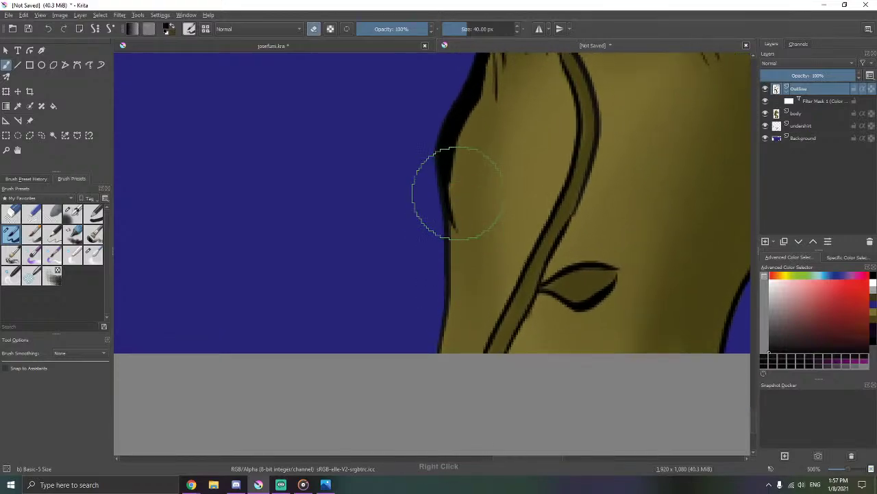
pyautogui.press('e')
pyautogui.hotkey('ctrl', 'z')
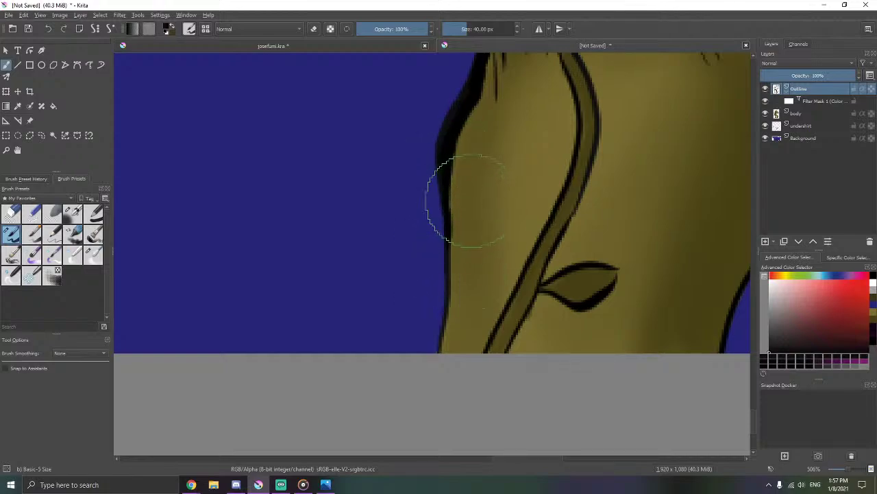
pyautogui.moveTo(473, 187); pyautogui.dragTo(457, 220)
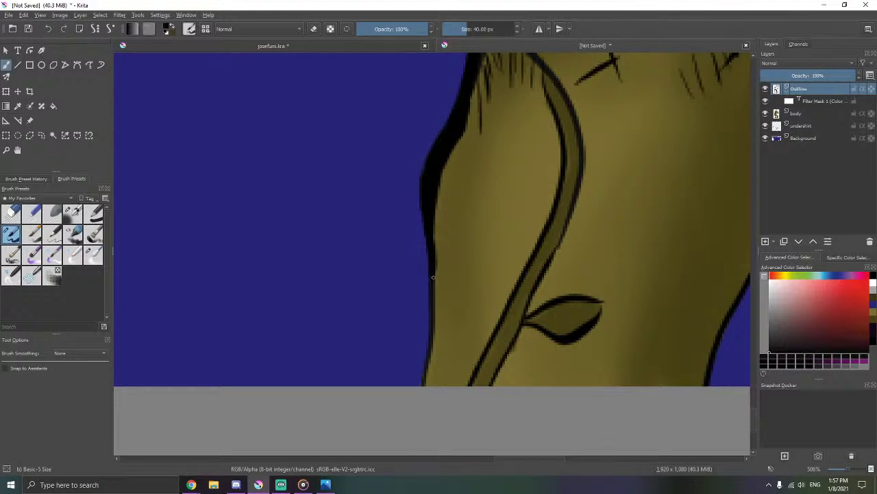
pyautogui.moveTo(446, 305)
pyautogui.mouseDown()
pyautogui.moveTo(425, 251)
pyautogui.moveTo(431, 199)
pyautogui.mouseUp()
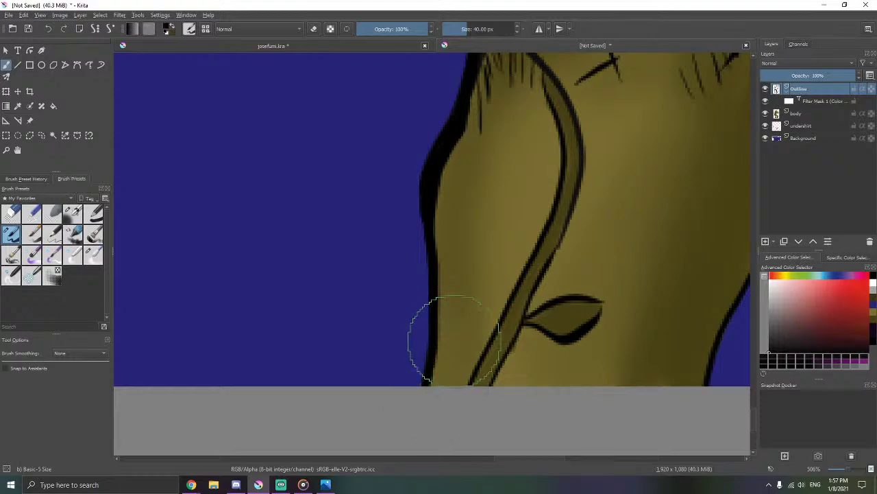
# - Smooth the calf contour around its bulge with short black strokes
pyautogui.scroll(-2, 491, 285)
pyautogui.scroll(-4, 491, 285)
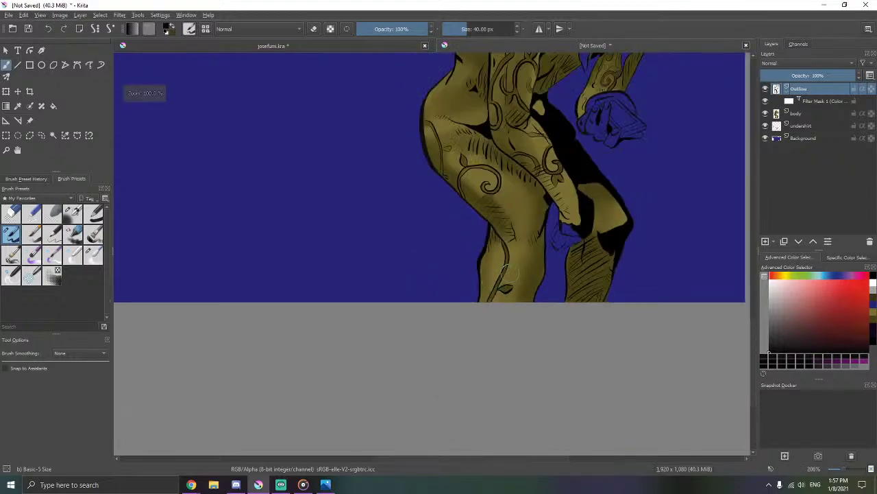
pyautogui.scroll(5, 500, 271)
pyautogui.scroll(5, 509, 257)
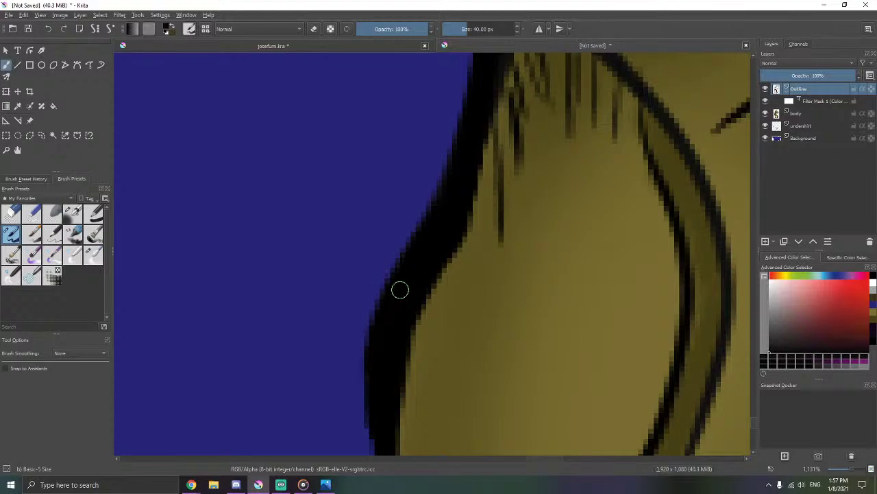
pyautogui.moveTo(400, 289)
pyautogui.mouseDown()
pyautogui.moveTo(386, 353)
pyautogui.moveTo(472, 157)
pyautogui.moveTo(471, 138)
pyautogui.mouseUp()
pyautogui.moveTo(453, 242); pyautogui.dragTo(450, 200)
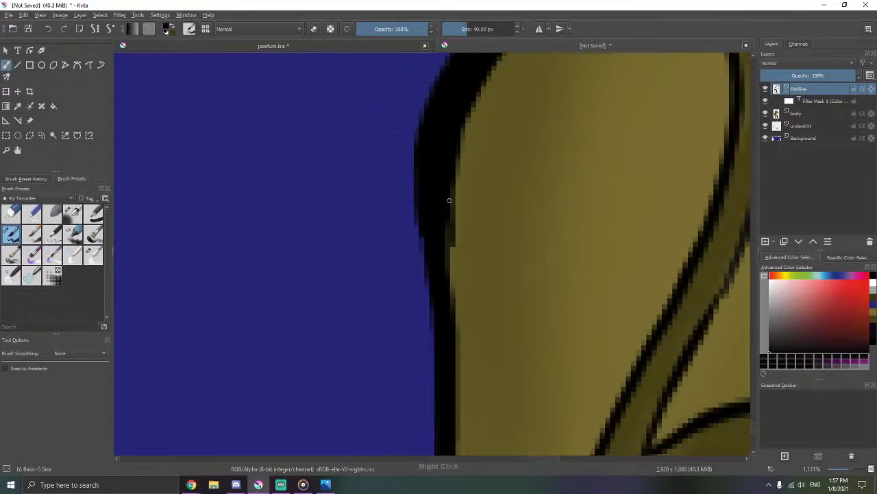
pyautogui.moveTo(447, 285); pyautogui.dragTo(448, 311)
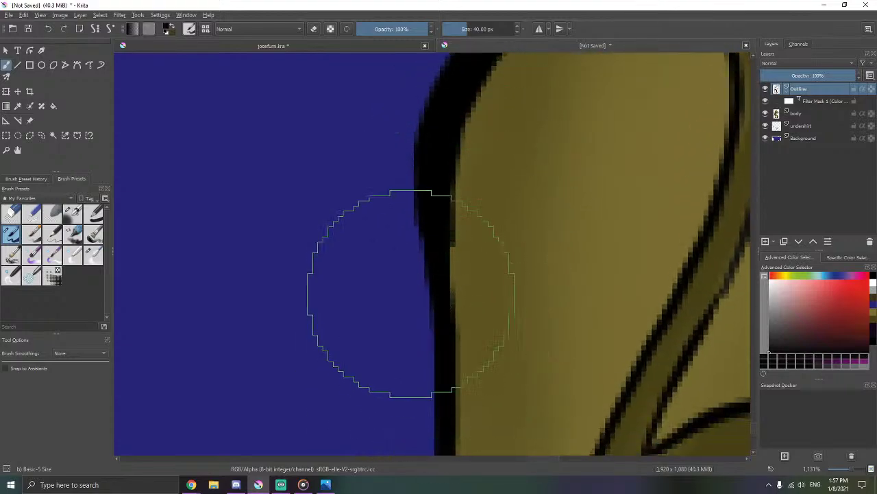
# - Trim the uneven inner edge of the calf contour with the 40 px Basic-5 Size brush in eraser mode
pyautogui.scroll(-6, 415, 281)
pyautogui.scroll(15, 411, 279)
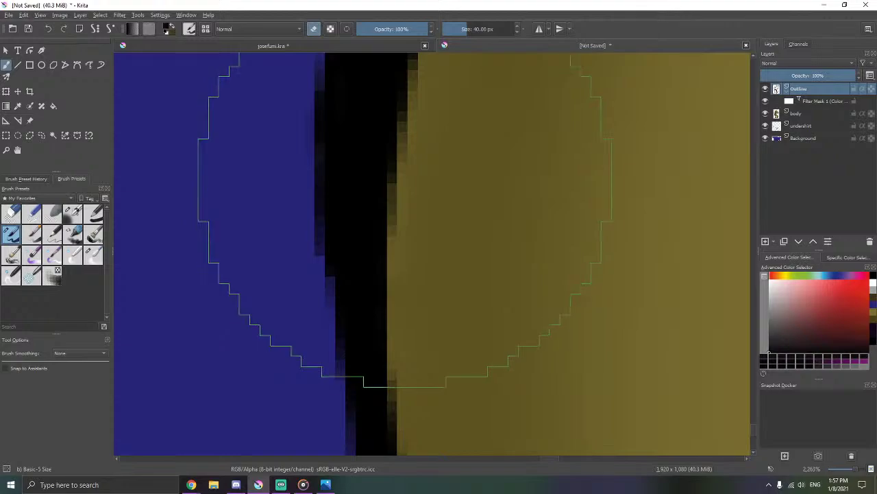
pyautogui.scroll(-10, 402, 183)
pyautogui.moveTo(423, 163); pyautogui.dragTo(390, 355)
pyautogui.scroll(-2, 390, 355)
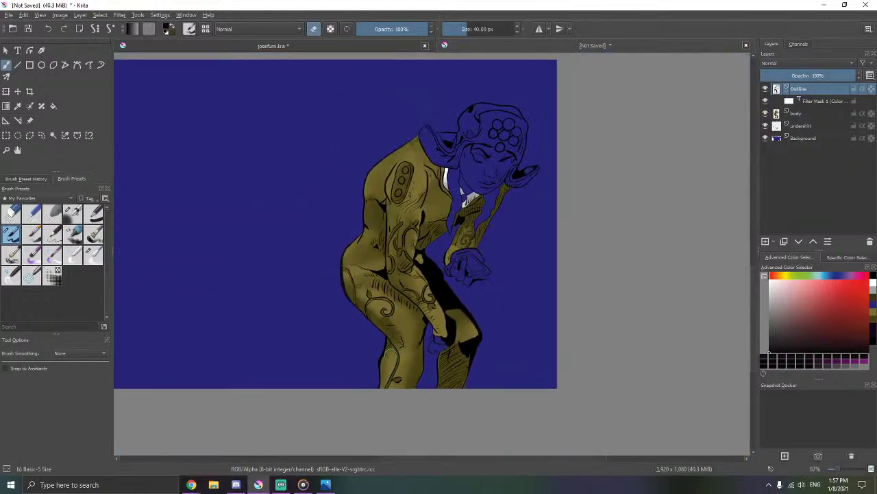
pyautogui.scroll(1, 418, 355)
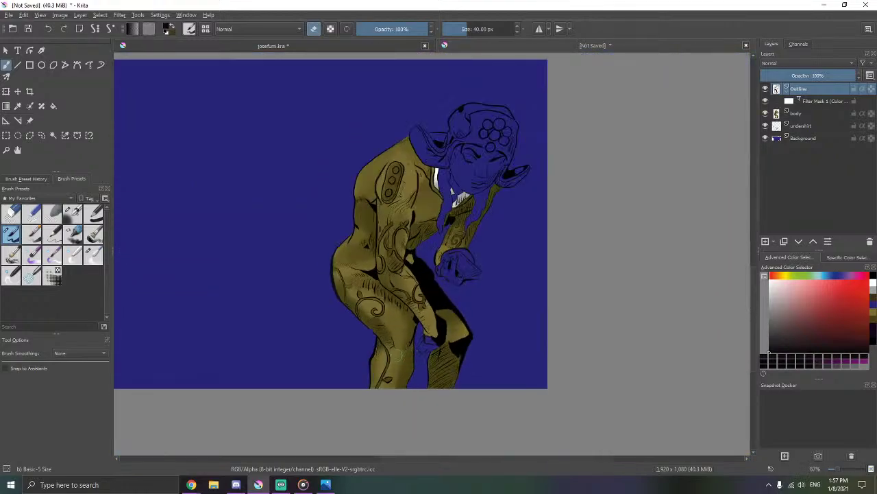
pyautogui.scroll(7, 398, 353)
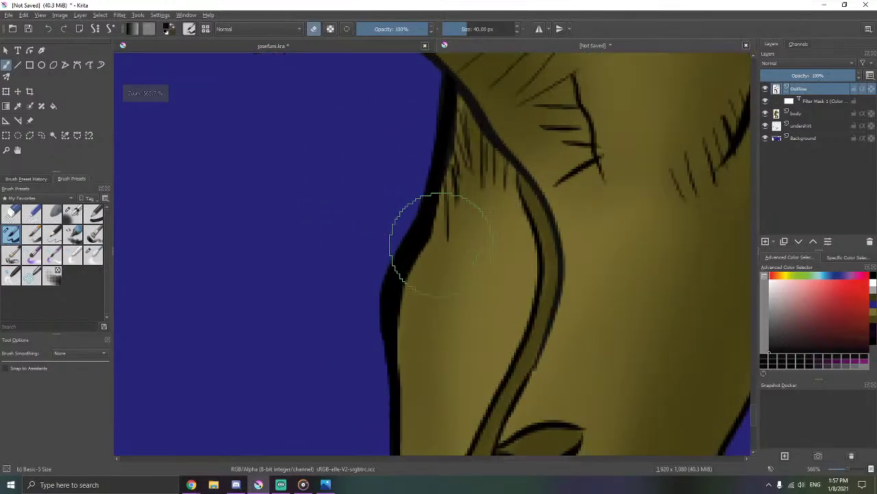
pyautogui.scroll(1, 446, 205)
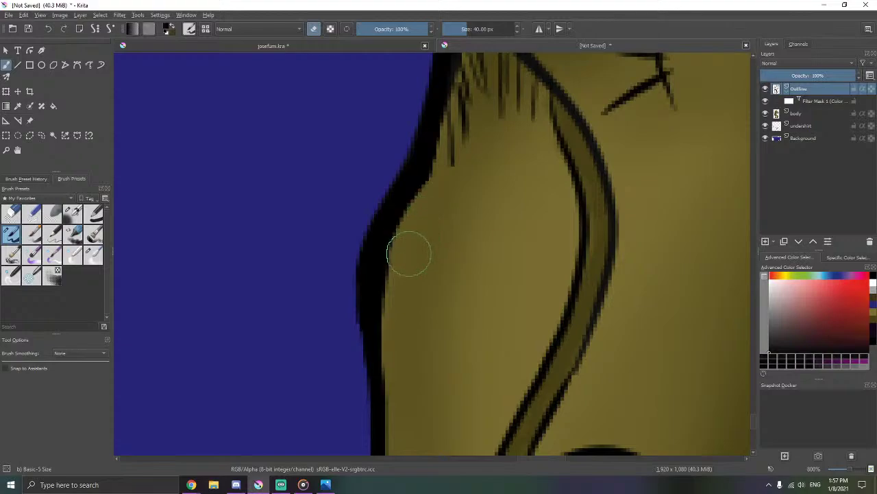
# - Erase the bump on the contour's inner edge below the calf hatching, undoing the strokes that cut too deep
pyautogui.scroll(-7, 446, 370)
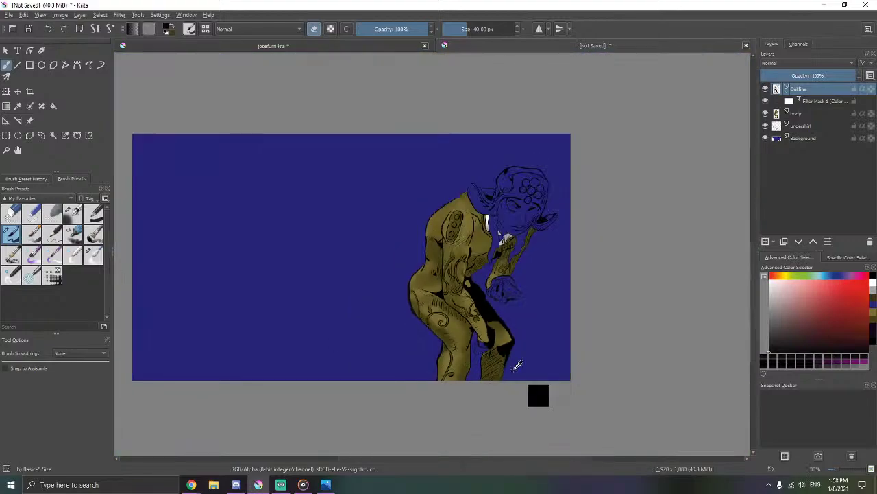
pyautogui.scroll(2, 514, 367)
pyautogui.scroll(10, 435, 368)
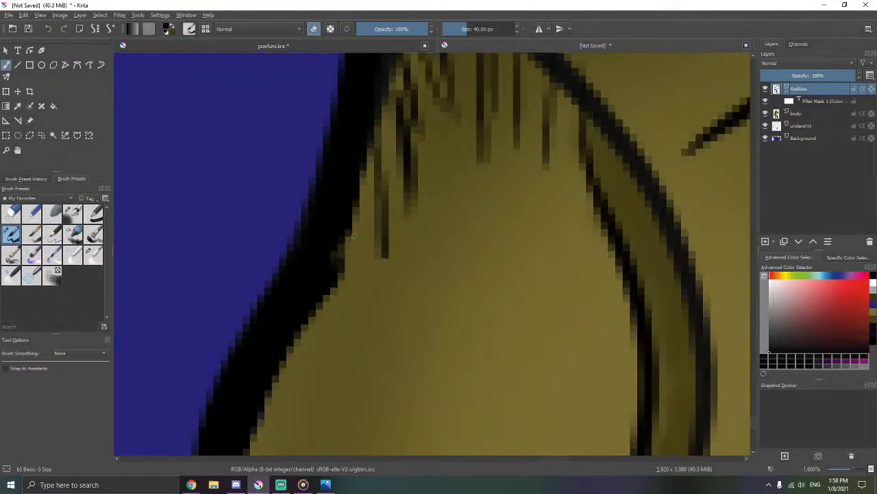
pyautogui.moveTo(341, 259)
pyautogui.mouseDown()
pyautogui.moveTo(338, 294)
pyautogui.moveTo(350, 228)
pyautogui.moveTo(334, 293)
pyautogui.mouseUp()
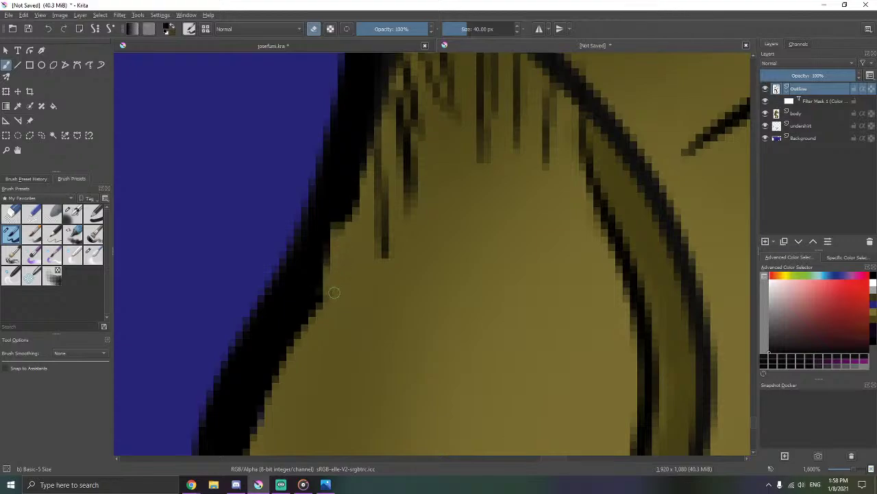
pyautogui.moveTo(338, 238); pyautogui.dragTo(358, 191)
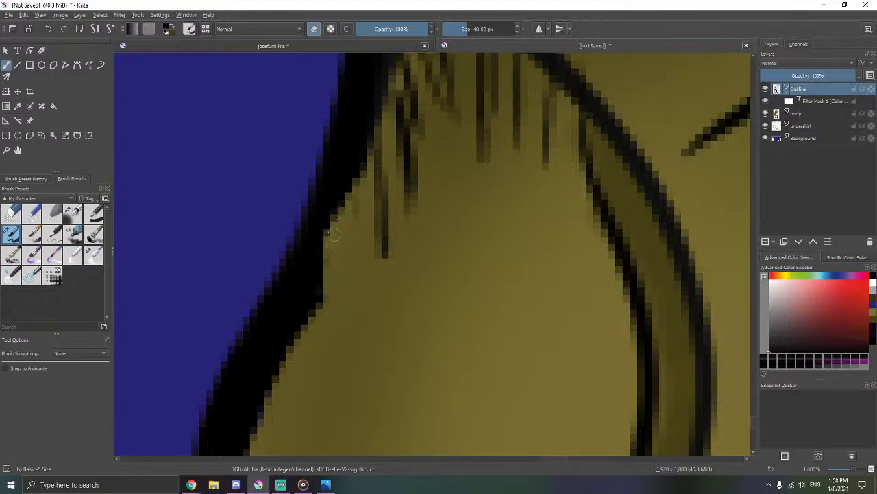
pyautogui.hotkey('ctrl', 'z')
pyautogui.moveTo(340, 267); pyautogui.dragTo(354, 234)
pyautogui.hotkey('ctrl', 'z')
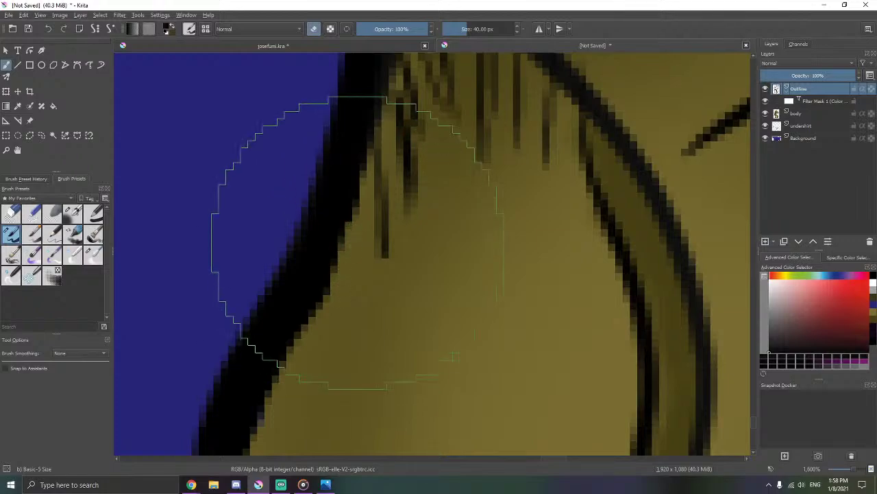
# - Check the corrected calf contour up close and against the whole figure
pyautogui.scroll(-9, 357, 237)
pyautogui.scroll(9, 381, 247)
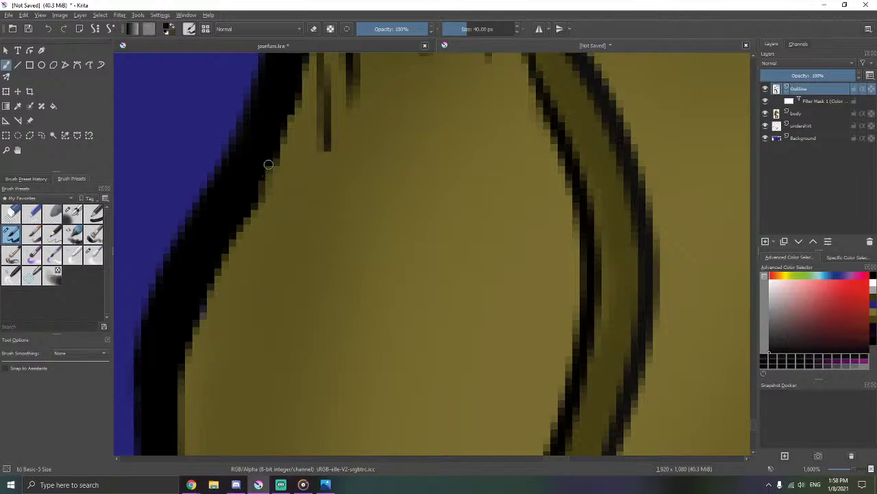
pyautogui.scroll(-10, 264, 172)
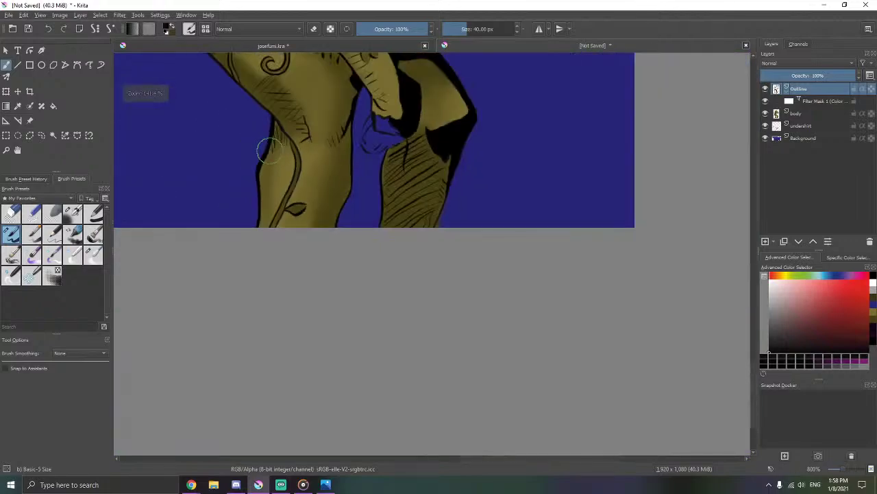
pyautogui.moveTo(275, 197); pyautogui.dragTo(343, 272)
pyautogui.scroll(-5, 409, 262)
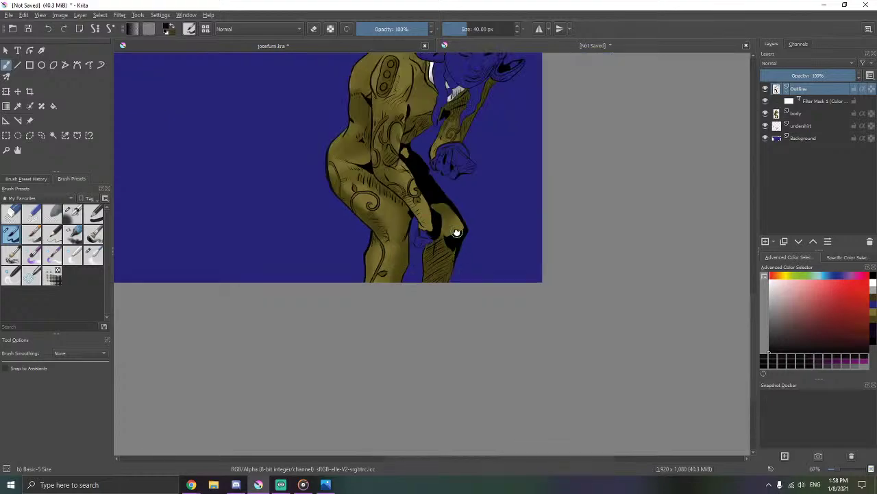
pyautogui.moveTo(457, 233); pyautogui.dragTo(485, 285)
pyautogui.moveTo(480, 223); pyautogui.dragTo(477, 253)
pyautogui.scroll(2, 474, 240)
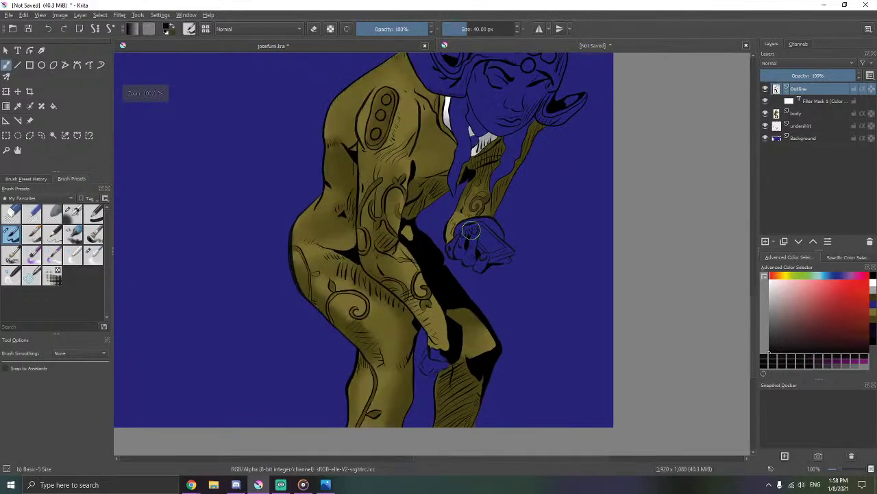
pyautogui.moveTo(471, 187); pyautogui.dragTo(442, 246)
pyautogui.moveTo(469, 171); pyautogui.dragTo(439, 190)
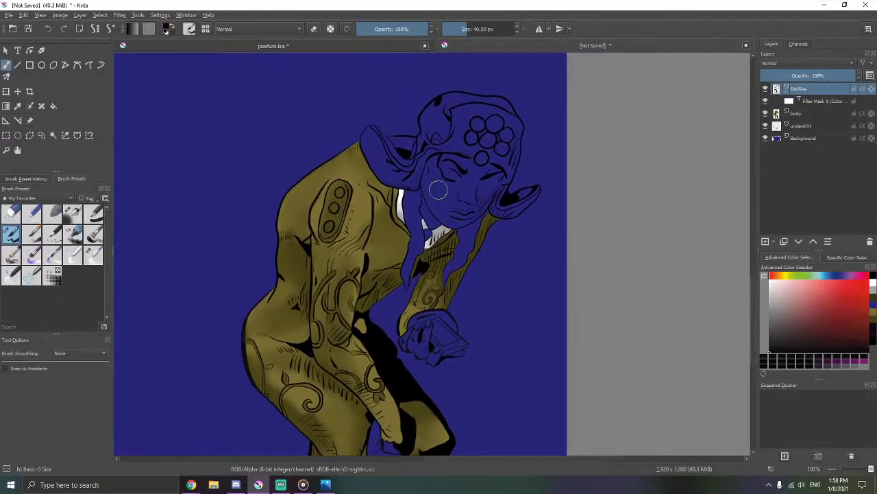
# - Add a paint layer directly above the Background layer and name it tie
pyautogui.scroll(3, 412, 191)
pyautogui.scroll(1, 410, 191)
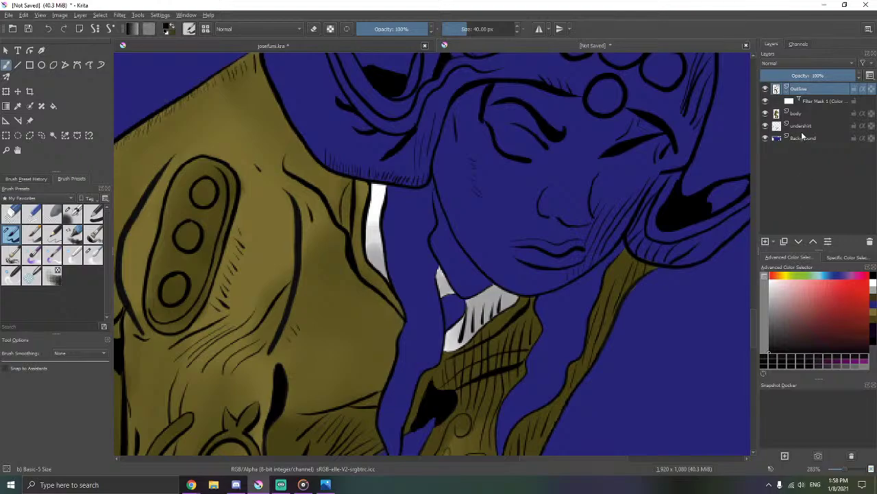
pyautogui.click(803, 138)
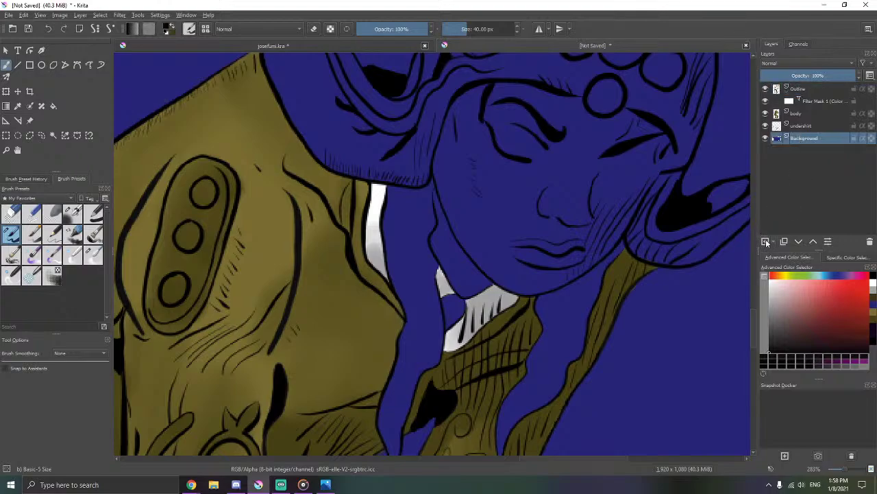
pyautogui.click(766, 241)
pyautogui.doubleClick(806, 139)
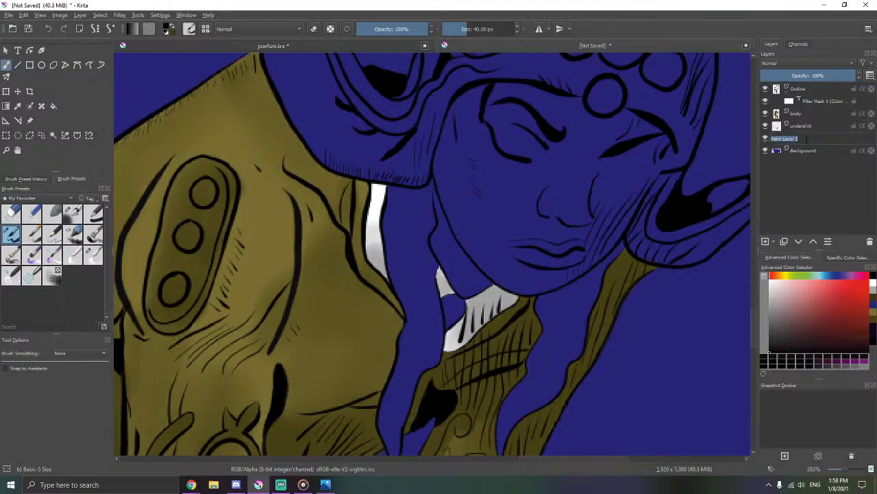
pyautogui.write('tis')
pyautogui.press('Return')
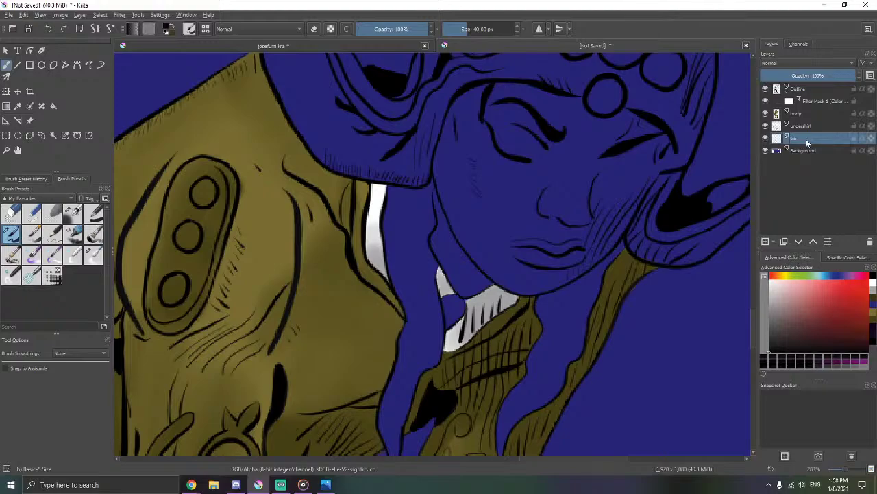
# - Fill the tie knot between the undershirt pieces with black on the tie layer using the 40 px Basic-5 Size brush
pyautogui.scroll(8, 430, 322)
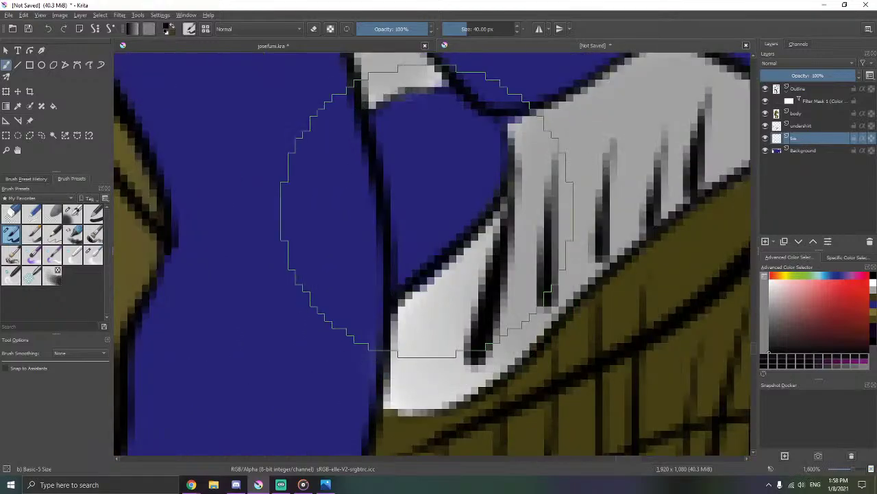
pyautogui.moveTo(416, 173)
pyautogui.mouseDown()
pyautogui.moveTo(389, 196)
pyautogui.moveTo(425, 216)
pyautogui.moveTo(419, 205)
pyautogui.moveTo(398, 277)
pyautogui.moveTo(486, 186)
pyautogui.moveTo(478, 127)
pyautogui.moveTo(443, 129)
pyautogui.moveTo(460, 154)
pyautogui.moveTo(448, 106)
pyautogui.moveTo(428, 116)
pyautogui.moveTo(407, 108)
pyautogui.moveTo(385, 126)
pyautogui.moveTo(407, 110)
pyautogui.moveTo(488, 179)
pyautogui.moveTo(467, 174)
pyautogui.moveTo(450, 226)
pyautogui.mouseUp()
pyautogui.click(394, 200)
pyautogui.hotkey('ctrl', 'z')
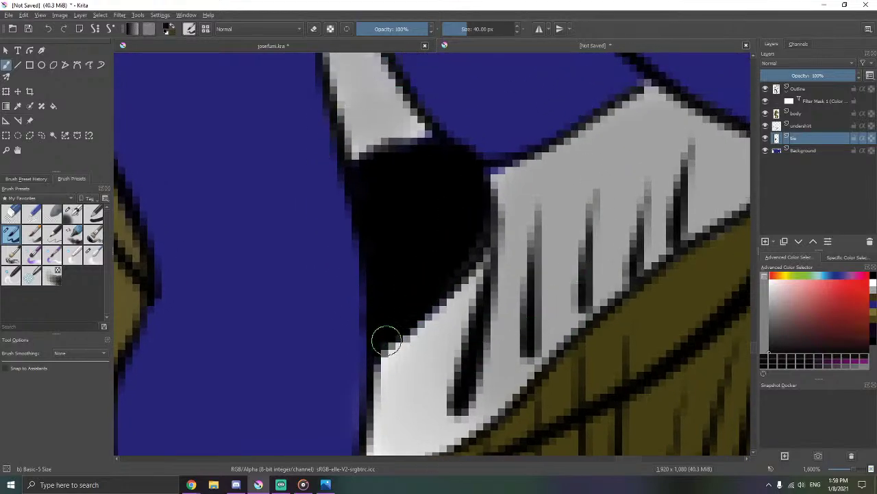
pyautogui.moveTo(430, 288)
pyautogui.mouseDown()
pyautogui.moveTo(460, 275)
pyautogui.moveTo(473, 232)
pyautogui.moveTo(494, 175)
pyautogui.mouseUp()
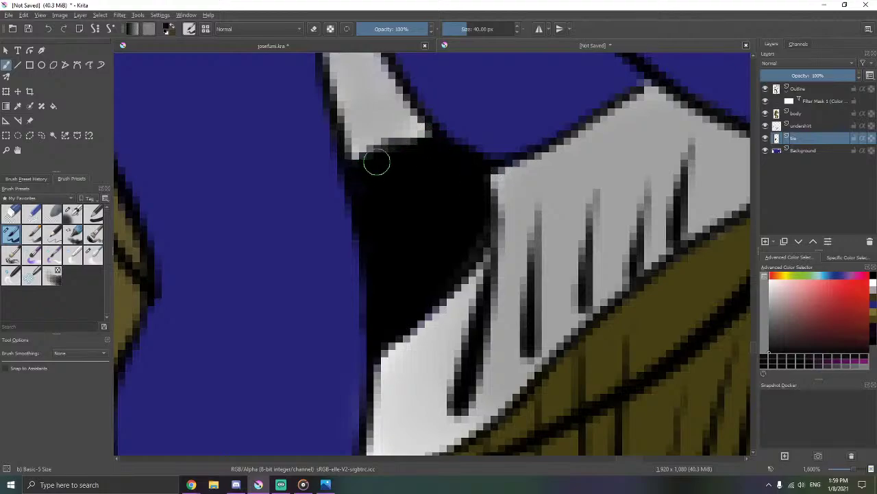
pyautogui.press('1')
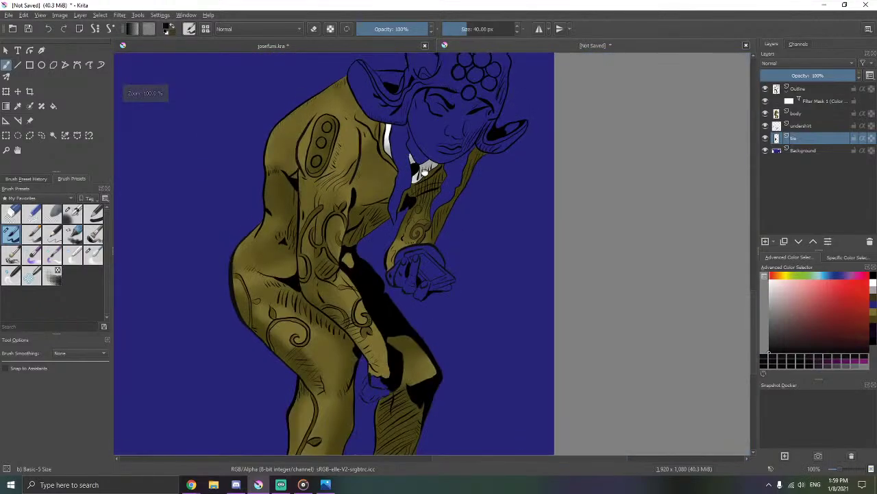
# - Add a paint layer directly above the Background layer and name it hair
pyautogui.moveTo(425, 173); pyautogui.dragTo(452, 193)
pyautogui.click(823, 152)
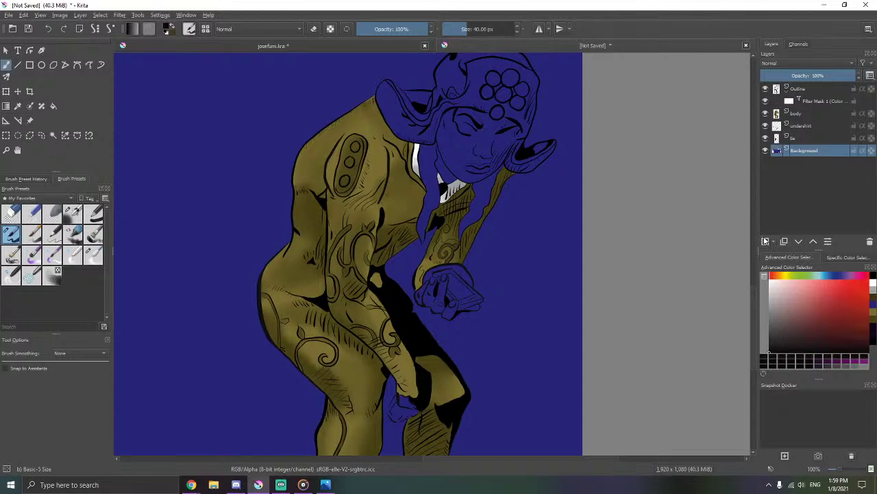
pyautogui.click(766, 241)
pyautogui.doubleClick(816, 150)
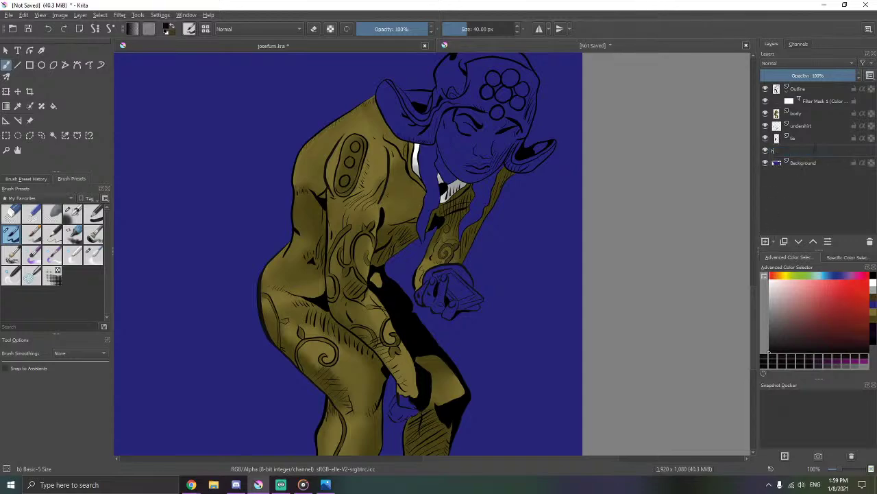
pyautogui.write('hair')
pyautogui.press('Return')
# - Block in the top of the hair lock beside the undershirt with black on the hair layer, erasing the overflow toward the jaw
pyautogui.scroll(4, 384, 158)
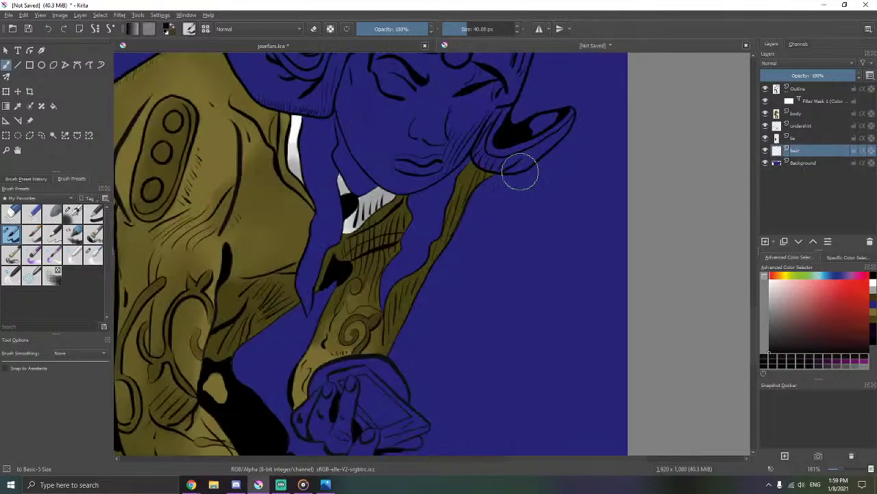
pyautogui.moveTo(321, 162)
pyautogui.mouseDown()
pyautogui.moveTo(334, 140)
pyautogui.moveTo(325, 151)
pyautogui.moveTo(315, 117)
pyautogui.moveTo(363, 110)
pyautogui.moveTo(360, 148)
pyautogui.mouseUp()
pyautogui.moveTo(392, 89)
pyautogui.mouseDown()
pyautogui.moveTo(455, 74)
pyautogui.moveTo(405, 130)
pyautogui.moveTo(402, 188)
pyautogui.mouseUp()
pyautogui.press('e')
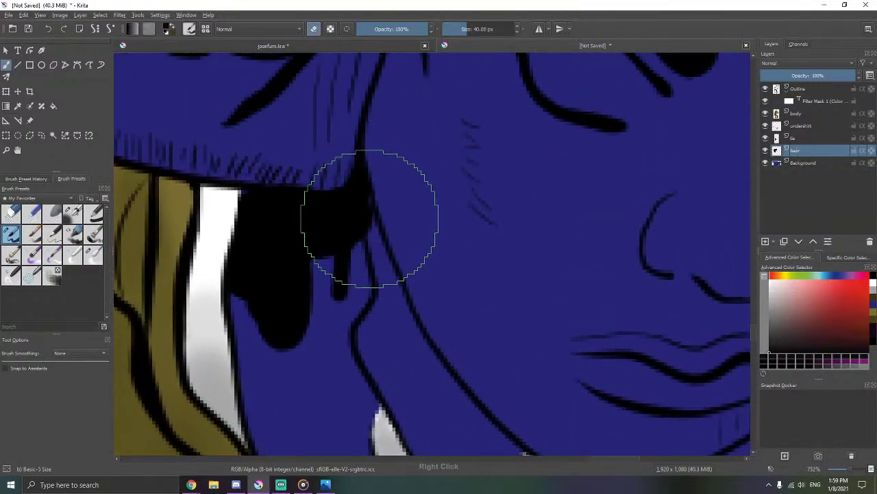
pyautogui.moveTo(368, 218)
pyautogui.mouseDown()
pyautogui.moveTo(373, 206)
pyautogui.moveTo(370, 218)
pyautogui.mouseUp()
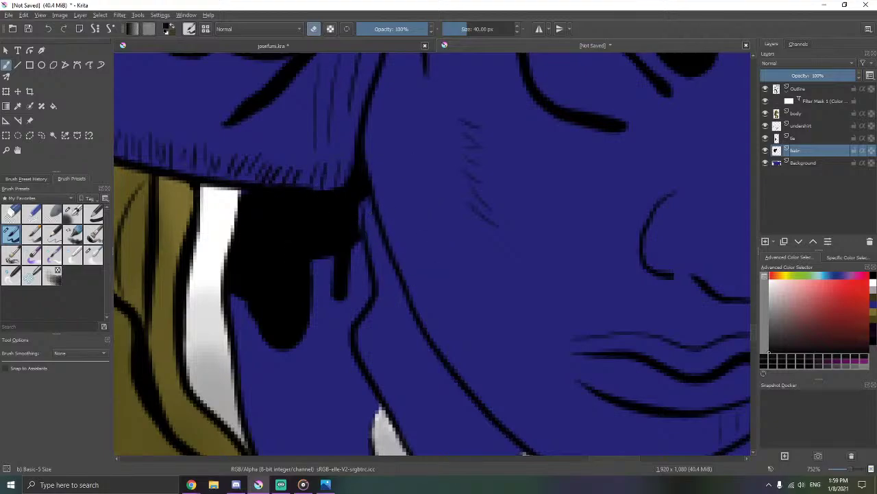
pyautogui.scroll(4, 336, 195)
pyautogui.press('e')
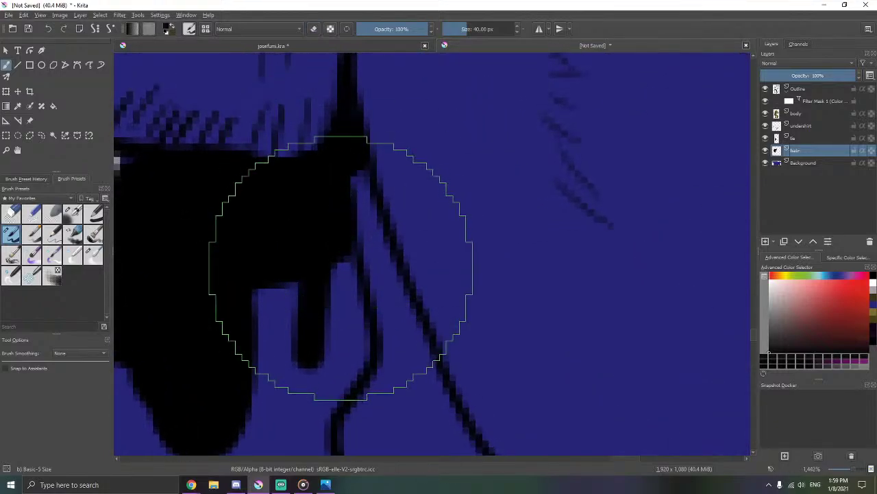
# - Extend the black fill down the hair lock over the chest toward its pointed end
pyautogui.scroll(-8, 294, 235)
pyautogui.moveTo(351, 147)
pyautogui.mouseDown()
pyautogui.moveTo(365, 224)
pyautogui.moveTo(359, 308)
pyautogui.moveTo(344, 351)
pyautogui.mouseUp()
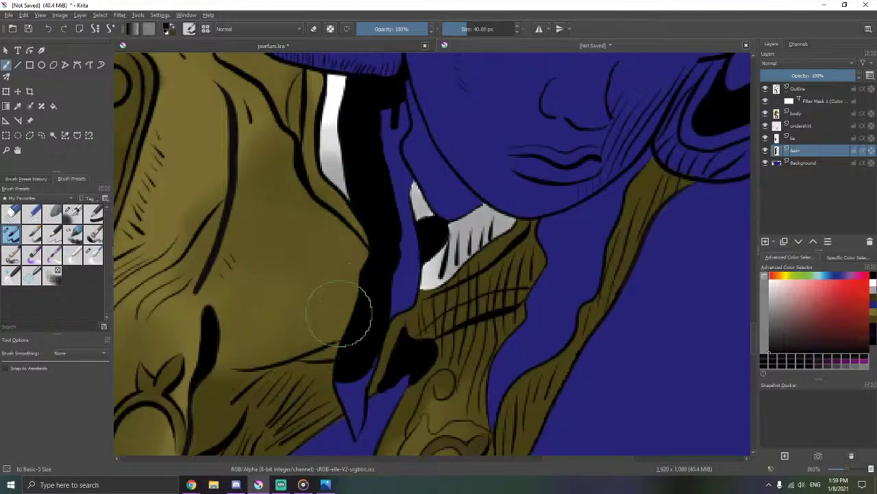
pyautogui.moveTo(337, 309); pyautogui.dragTo(329, 174)
pyautogui.moveTo(330, 205); pyautogui.dragTo(343, 268)
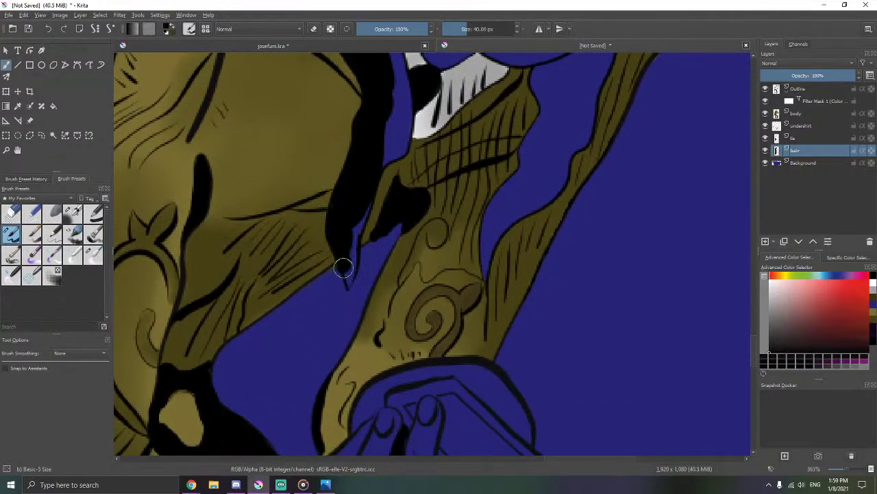
# - Trim the black overflow around the hair lock's pointed tip and fill the remaining gaps up to its outline
pyautogui.scroll(2, 348, 255)
pyautogui.press('e')
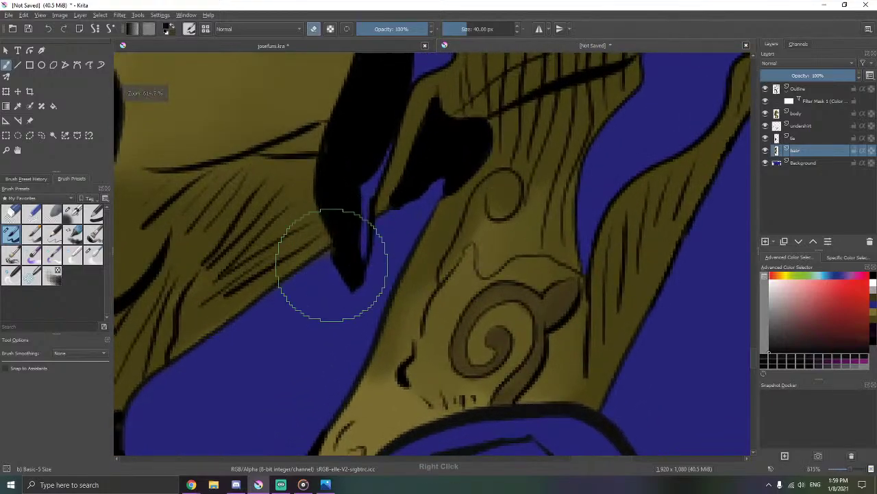
pyautogui.press('e')
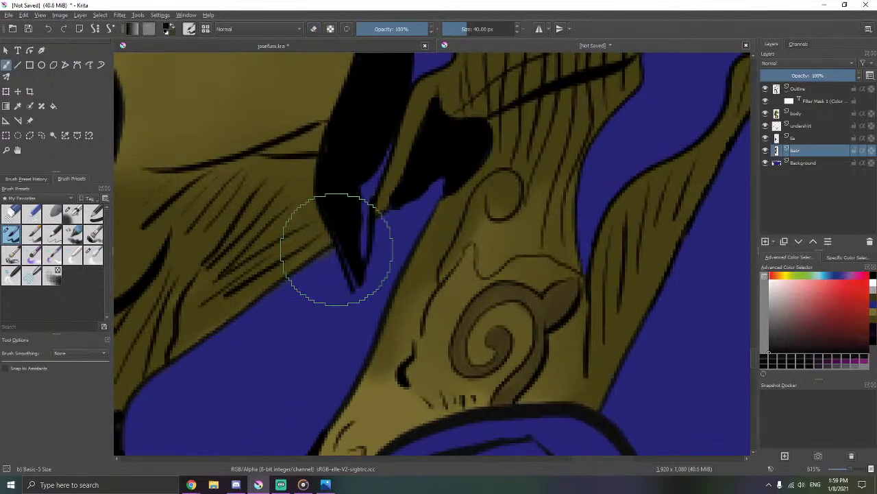
pyautogui.moveTo(342, 250); pyautogui.dragTo(344, 254)
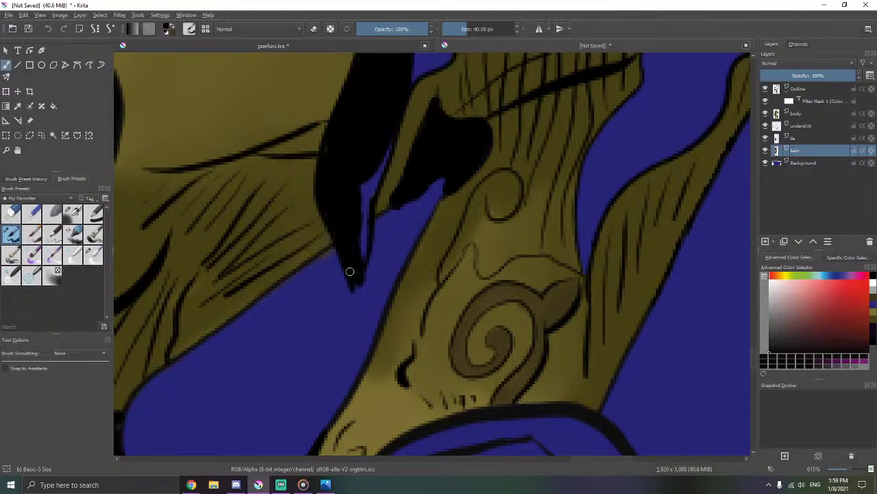
pyautogui.moveTo(367, 218); pyautogui.dragTo(381, 173)
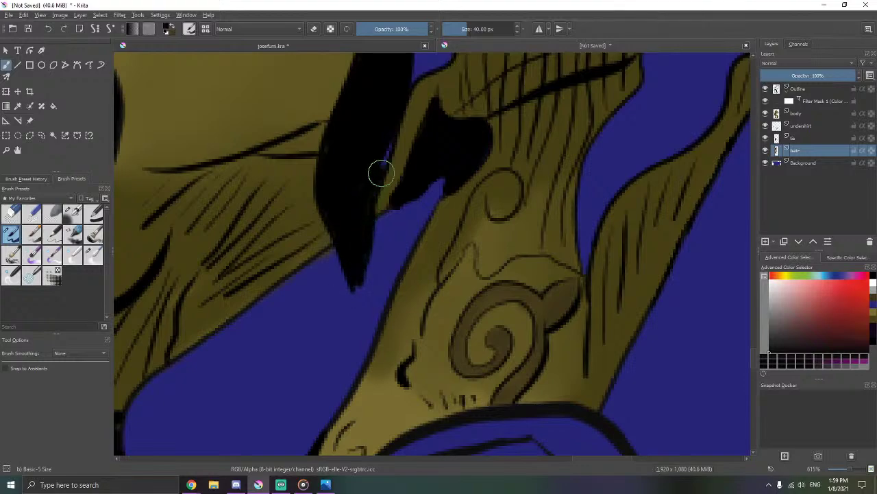
pyautogui.moveTo(362, 203)
pyautogui.mouseDown()
pyautogui.moveTo(351, 178)
pyautogui.moveTo(360, 218)
pyautogui.mouseUp()
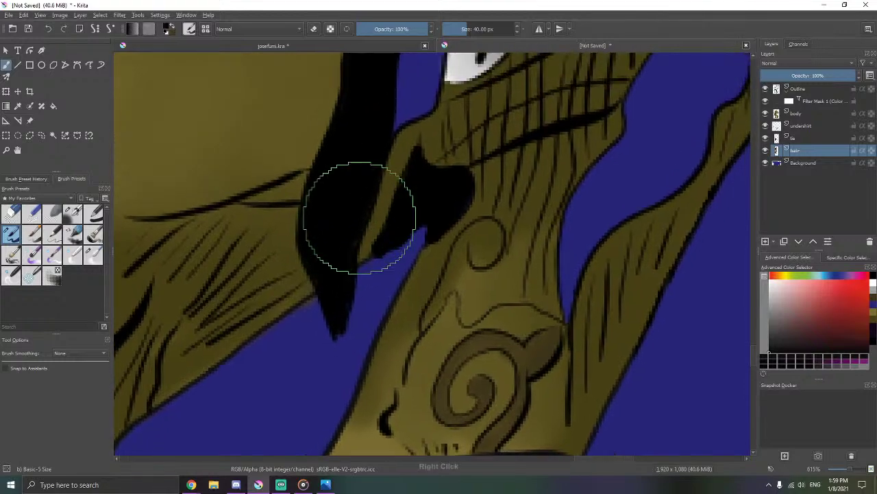
pyautogui.moveTo(342, 289); pyautogui.dragTo(340, 292)
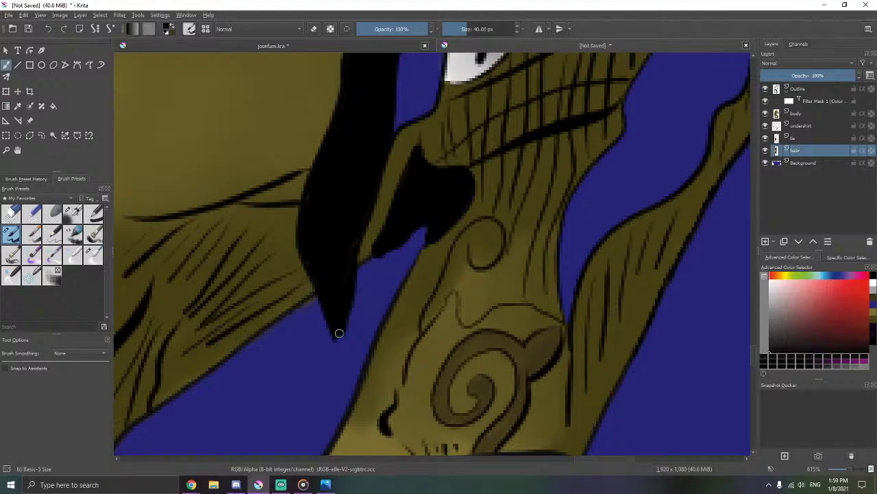
pyautogui.moveTo(340, 337); pyautogui.dragTo(341, 335)
# - Fill the remaining blue area between the hair lock and the tie knot with black, up to the corner beneath the hat
pyautogui.moveTo(359, 125); pyautogui.dragTo(333, 268)
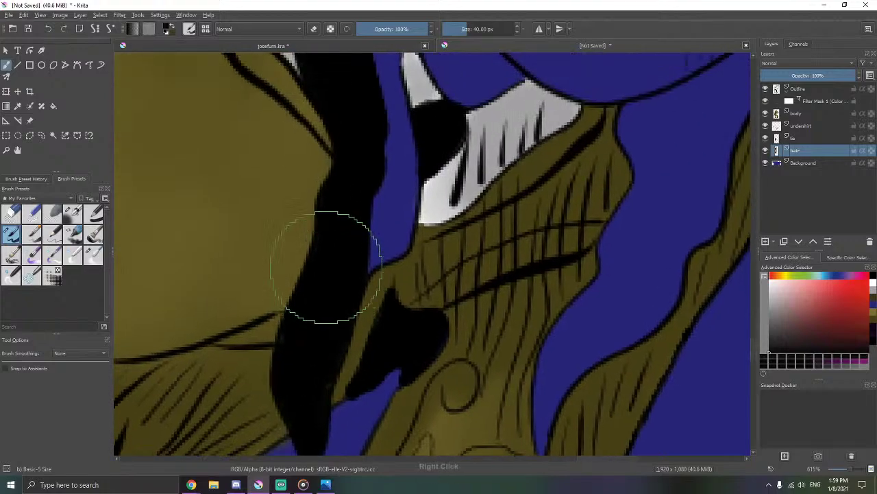
pyautogui.moveTo(362, 184)
pyautogui.mouseDown()
pyautogui.moveTo(373, 165)
pyautogui.moveTo(369, 193)
pyautogui.moveTo(394, 251)
pyautogui.moveTo(392, 141)
pyautogui.moveTo(383, 168)
pyautogui.mouseUp()
pyautogui.moveTo(384, 184); pyautogui.dragTo(399, 286)
pyautogui.moveTo(396, 212); pyautogui.dragTo(401, 189)
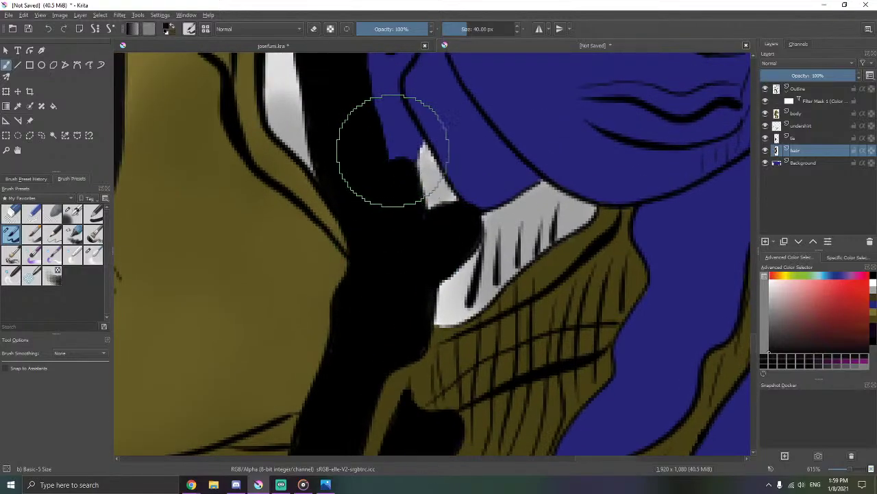
pyautogui.moveTo(378, 152)
pyautogui.mouseDown()
pyautogui.moveTo(356, 205)
pyautogui.moveTo(353, 94)
pyautogui.moveTo(379, 69)
pyautogui.moveTo(370, 171)
pyautogui.moveTo(389, 205)
pyautogui.moveTo(370, 192)
pyautogui.mouseUp()
pyautogui.moveTo(393, 131); pyautogui.dragTo(354, 226)
# - Erase the black spill along the hair lock's edge next to the jaw line
pyautogui.press('e')
pyautogui.moveTo(353, 124); pyautogui.dragTo(353, 133)
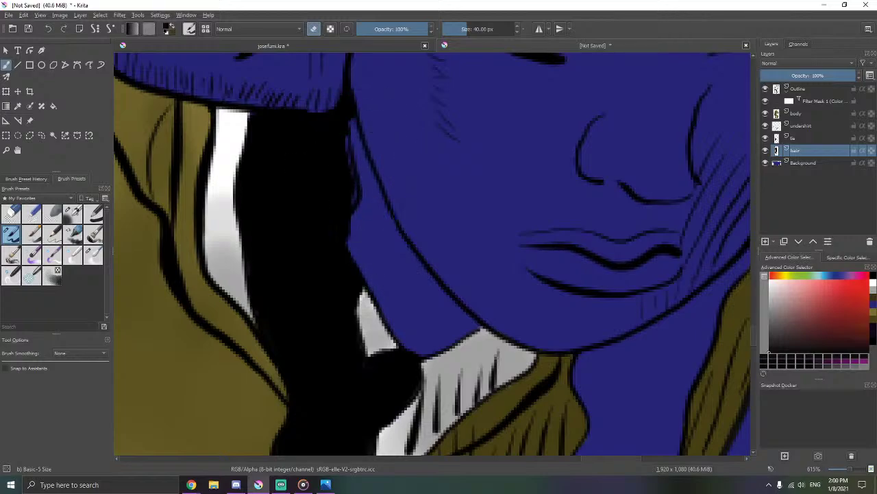
pyautogui.rightClick(364, 137)
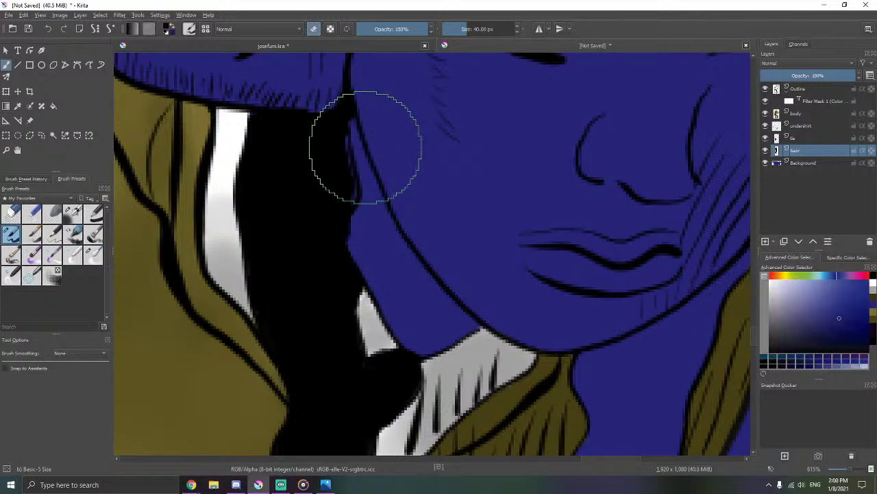
# - Erase the body layer's olive color along the edges of the black hair strand beside the collar, down to its pointed tip
pyautogui.scroll(2, 333, 127)
pyautogui.press('e')
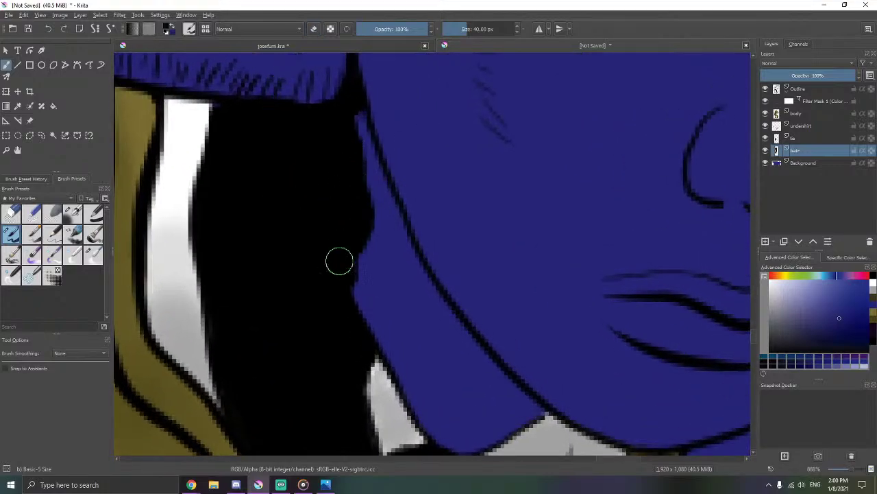
pyautogui.moveTo(345, 297); pyautogui.dragTo(375, 130)
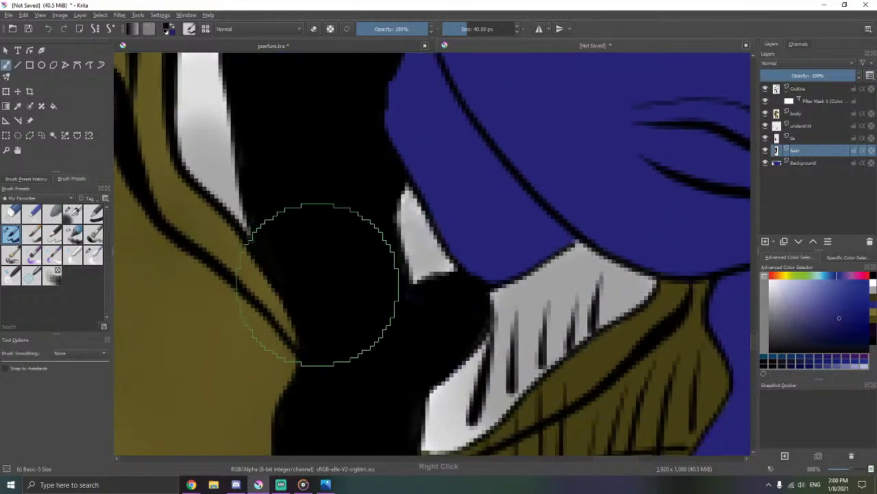
pyautogui.moveTo(318, 282); pyautogui.dragTo(356, 161)
pyautogui.moveTo(384, 281); pyautogui.dragTo(419, 163)
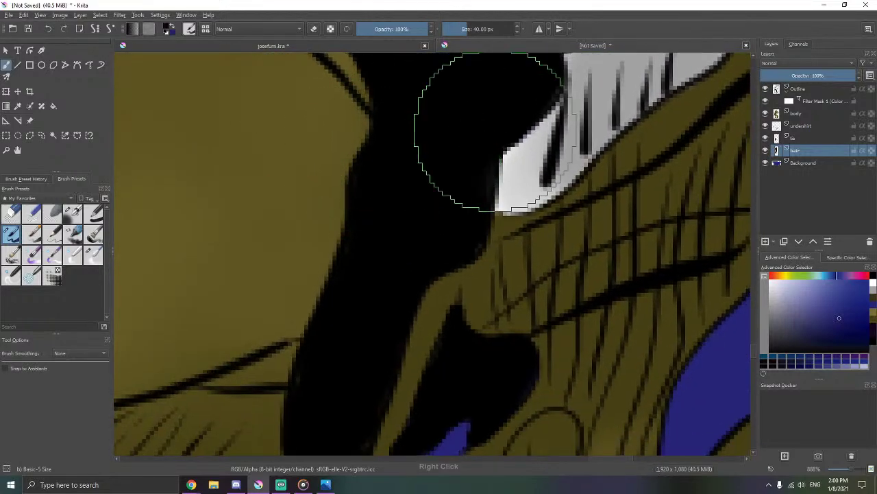
pyautogui.click(795, 113)
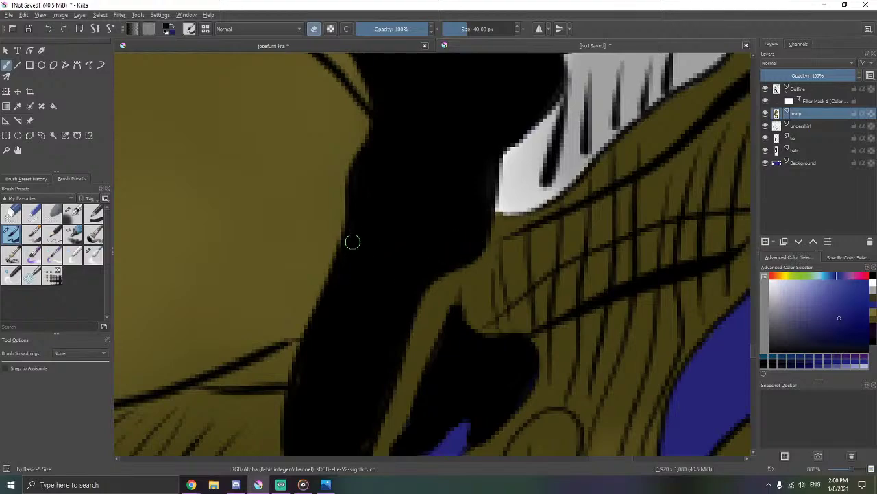
pyautogui.moveTo(408, 313); pyautogui.dragTo(449, 138)
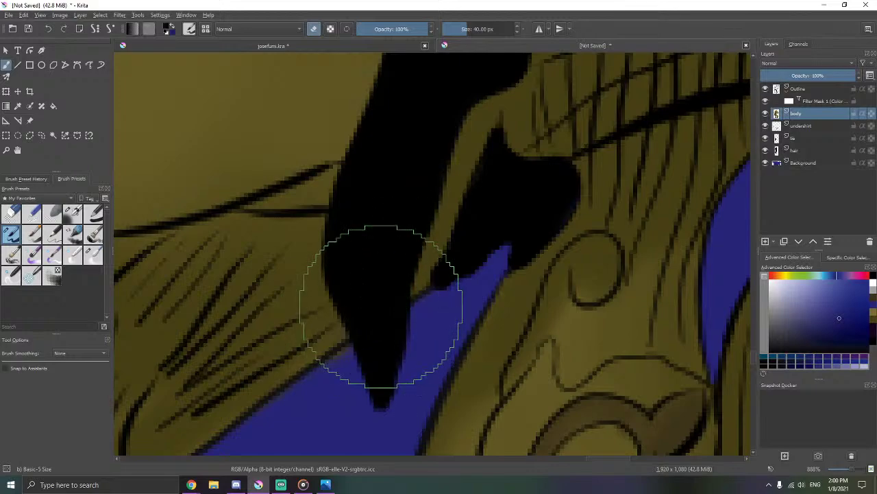
pyautogui.moveTo(382, 306); pyautogui.dragTo(400, 188)
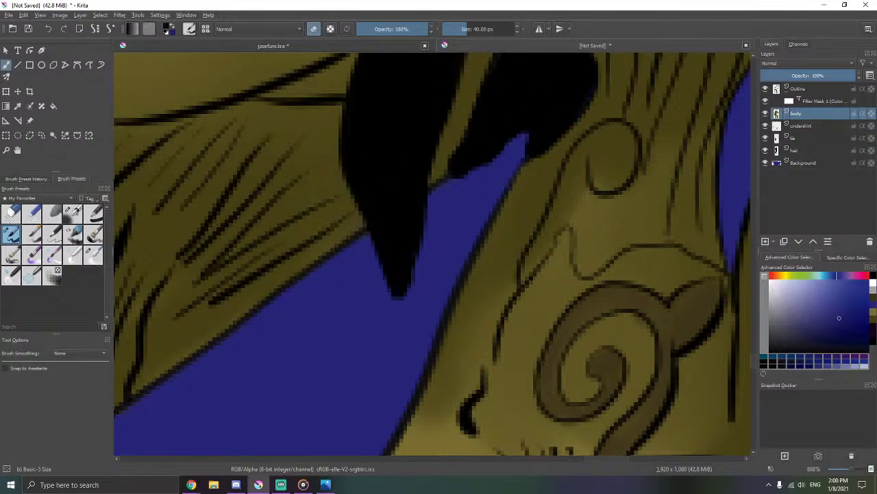
pyautogui.moveTo(488, 201); pyautogui.dragTo(404, 247)
pyautogui.moveTo(454, 210); pyautogui.dragTo(436, 297)
pyautogui.moveTo(497, 229); pyautogui.dragTo(463, 236)
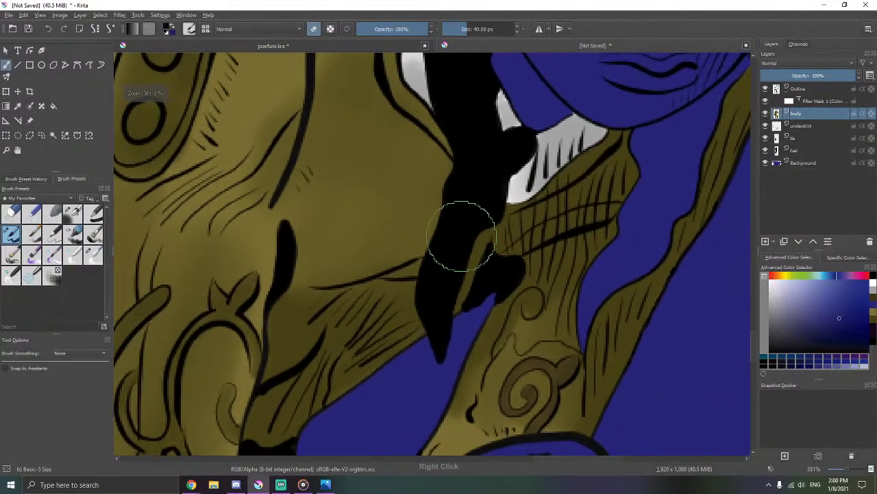
pyautogui.moveTo(442, 265); pyautogui.dragTo(430, 283)
pyautogui.moveTo(541, 196); pyautogui.dragTo(520, 199)
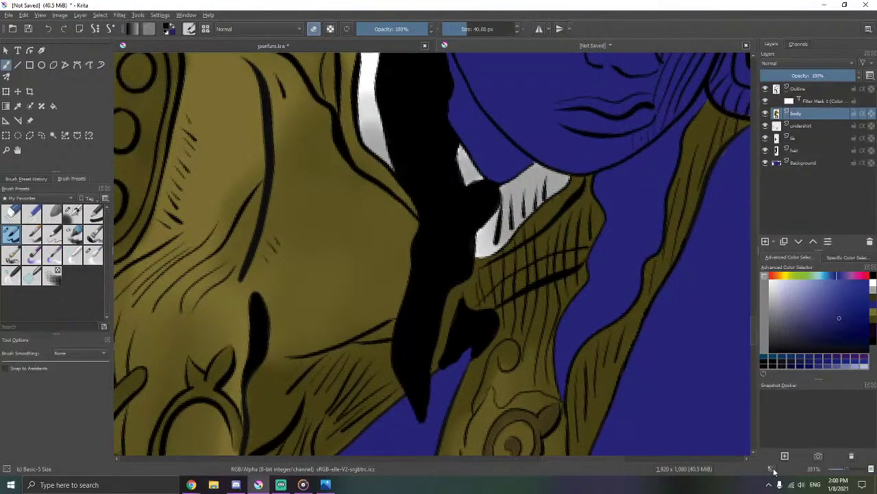
pyautogui.scroll(-3, 599, 334)
pyautogui.scroll(-2, 523, 257)
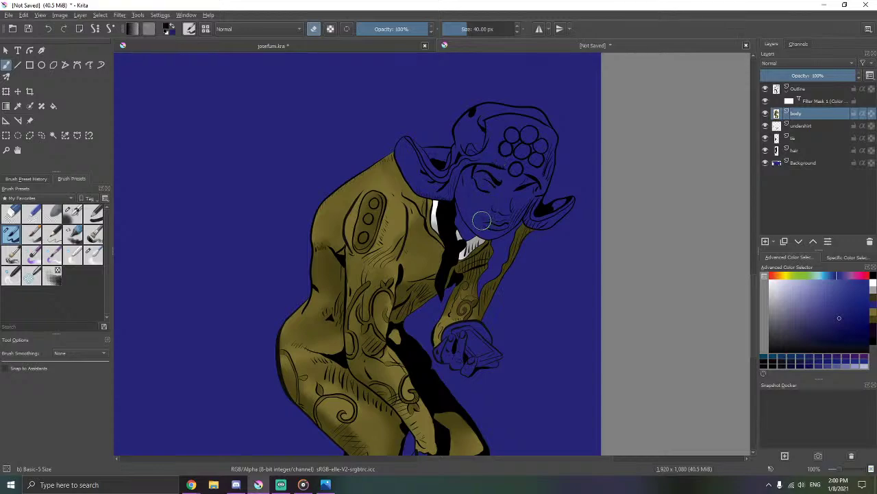
pyautogui.scroll(1, 481, 219)
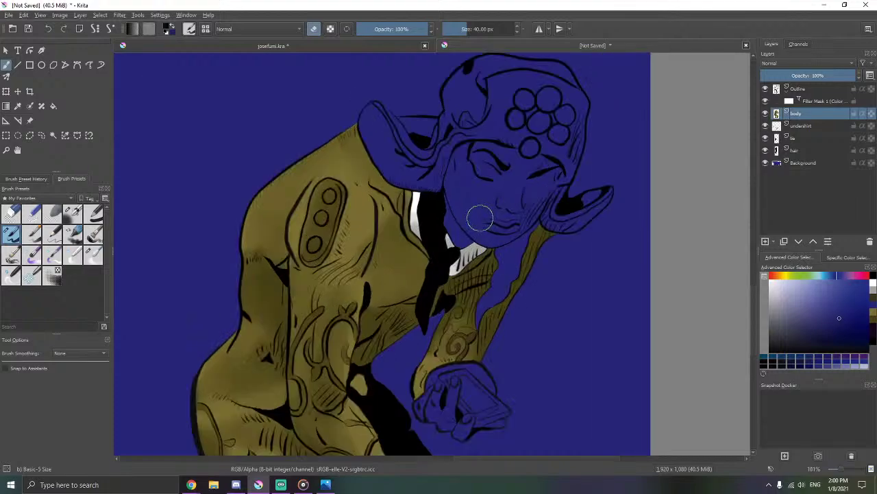
pyautogui.rightClick(480, 218)
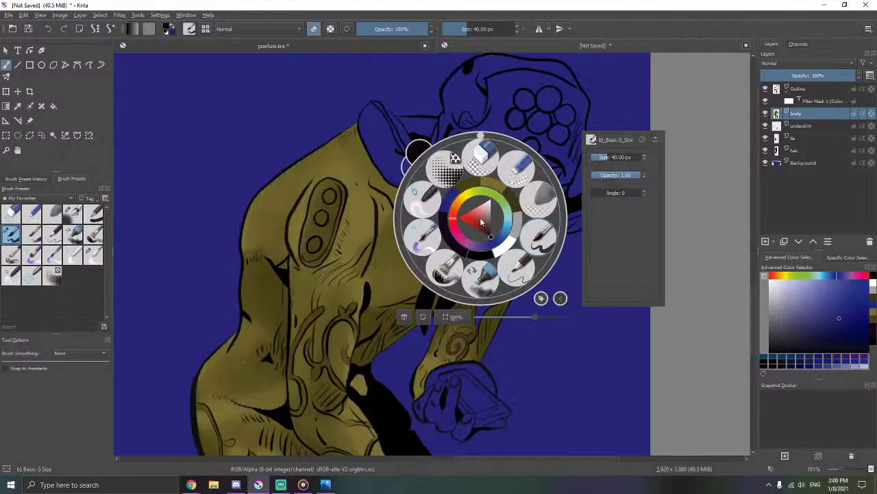
pyautogui.rightClick(536, 241)
# - On the hair layer, set up Stabilizer brush smoothing and a near-black gray color with red and green at 16
pyautogui.scroll(2, 452, 233)
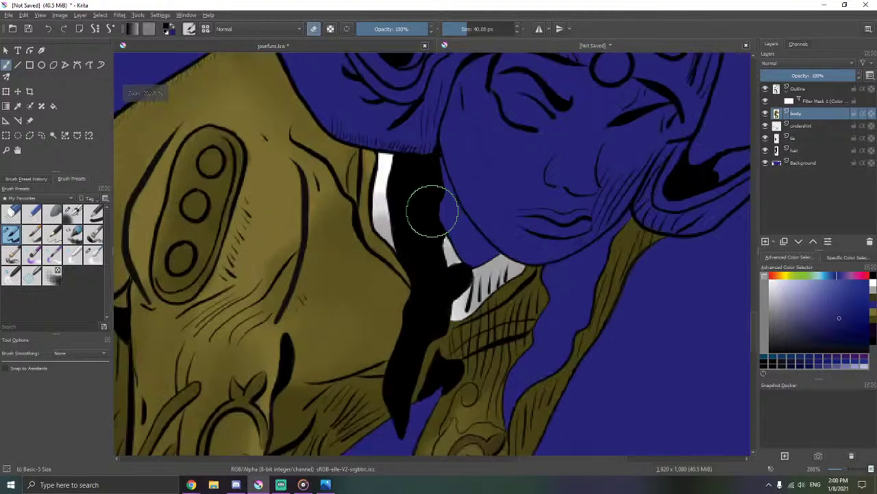
pyautogui.hotkey('ctrl', 'F2')
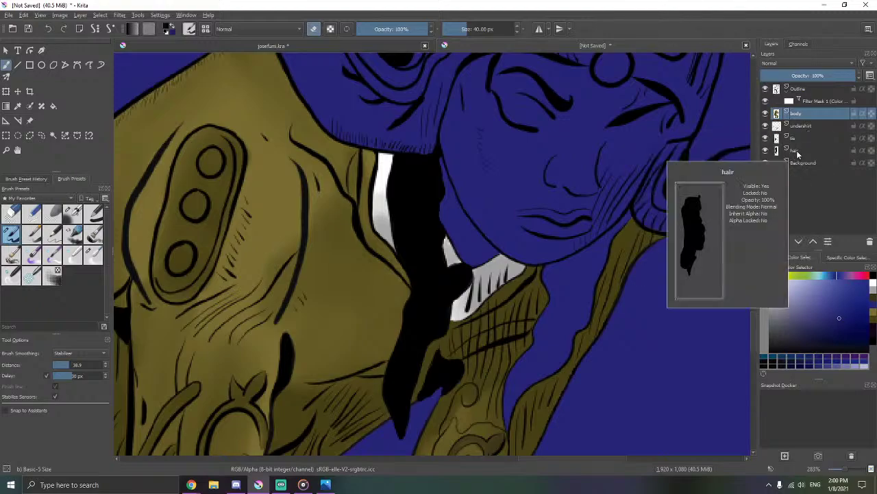
pyautogui.click(798, 151)
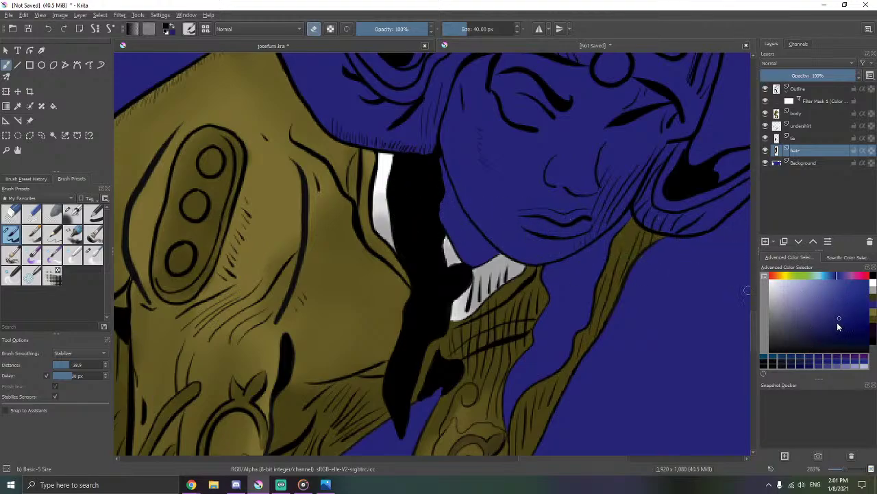
pyautogui.click(834, 260)
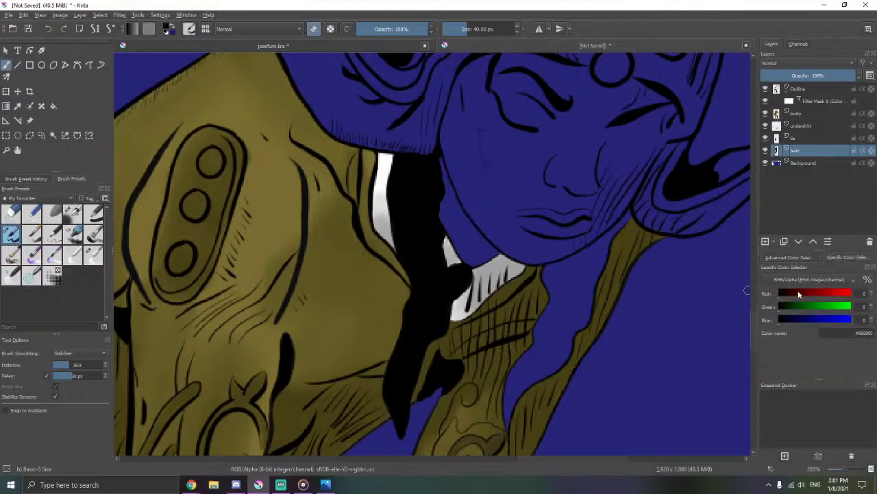
pyautogui.moveTo(782, 292); pyautogui.dragTo(784, 294)
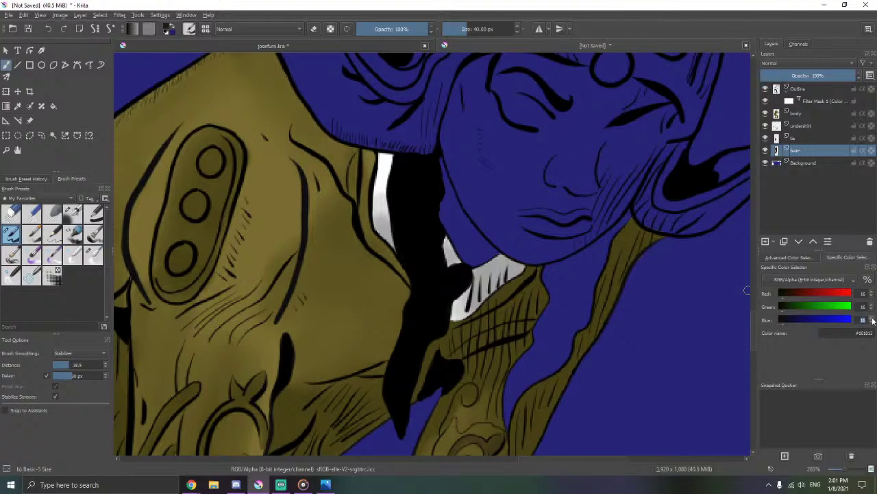
pyautogui.click(788, 258)
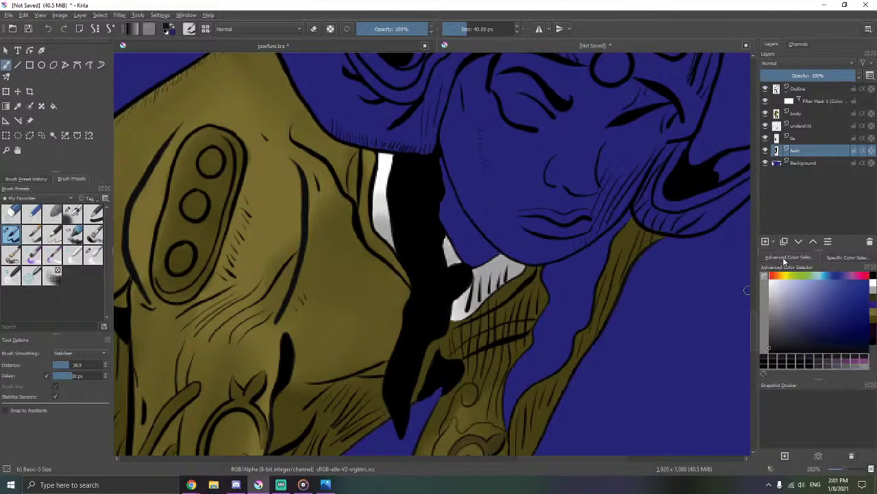
# - Draw thin, curved gray lines crossing each other on the upper part of the black hair strand beside the face
pyautogui.moveTo(429, 177)
pyautogui.mouseDown()
pyautogui.moveTo(415, 205)
pyautogui.moveTo(428, 285)
pyautogui.mouseUp()
pyautogui.hotkey('ctrl', 'z')
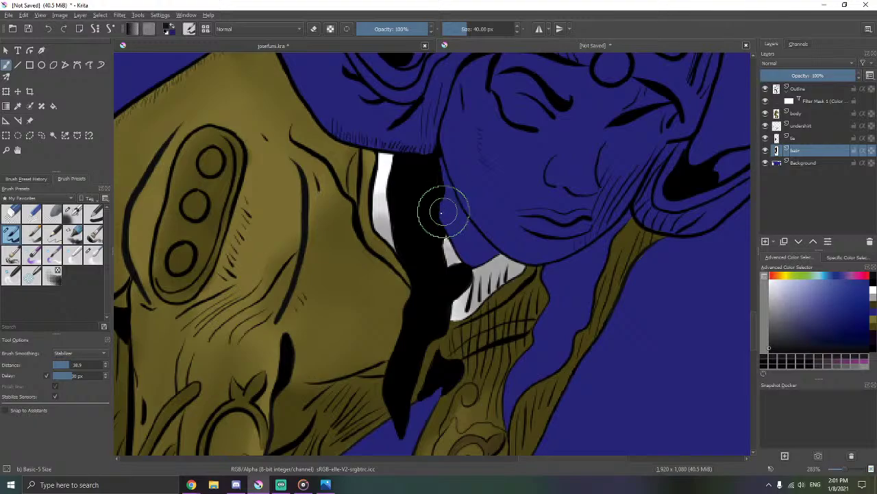
pyautogui.moveTo(417, 215); pyautogui.dragTo(459, 189)
pyautogui.moveTo(398, 265)
pyautogui.mouseDown()
pyautogui.moveTo(379, 159)
pyautogui.moveTo(375, 109)
pyautogui.mouseUp()
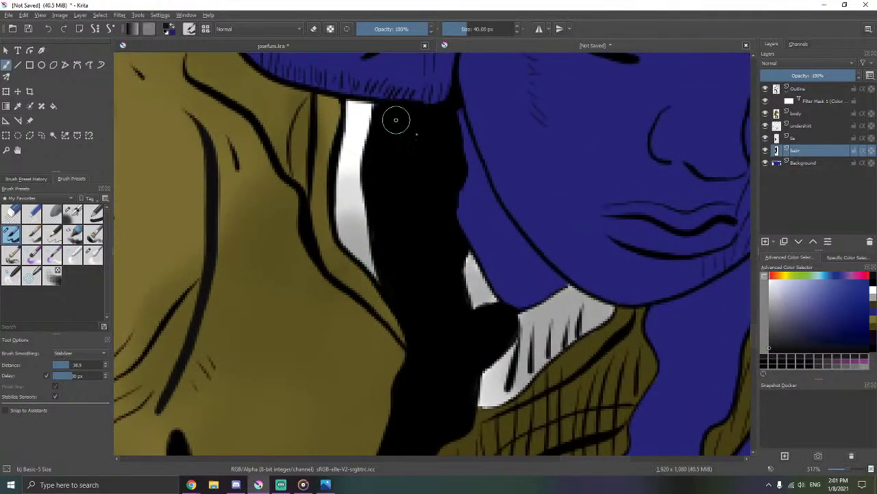
pyautogui.moveTo(447, 198)
pyautogui.mouseDown()
pyautogui.moveTo(464, 257)
pyautogui.moveTo(450, 163)
pyautogui.moveTo(457, 126)
pyautogui.moveTo(435, 147)
pyautogui.mouseUp()
pyautogui.moveTo(394, 279); pyautogui.dragTo(389, 297)
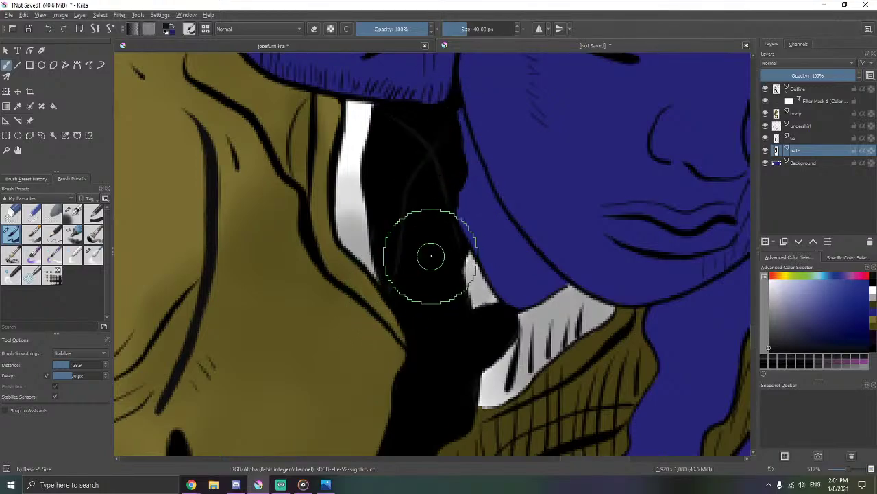
# - Continue the crossing gray strand lines down the middle and lower part of the hair strand to its pointed tip
pyautogui.moveTo(432, 240); pyautogui.dragTo(432, 164)
pyautogui.moveTo(400, 211)
pyautogui.mouseDown()
pyautogui.moveTo(393, 218)
pyautogui.moveTo(457, 286)
pyautogui.mouseUp()
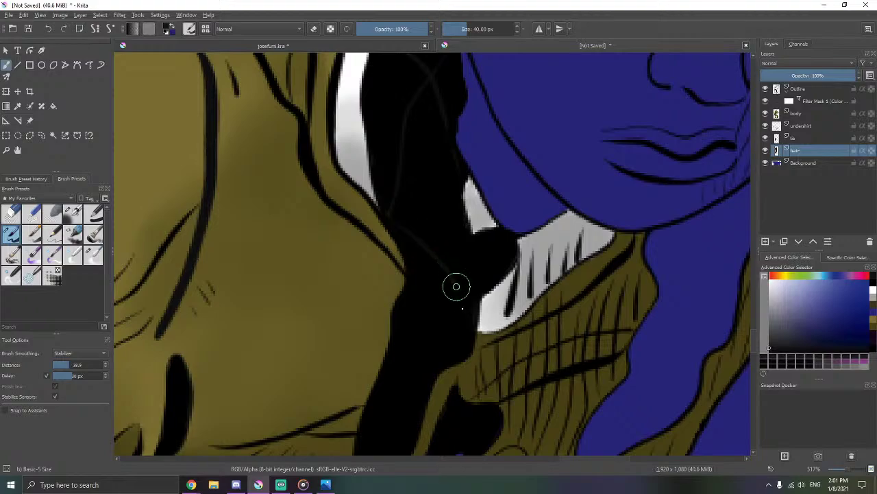
pyautogui.moveTo(465, 329)
pyautogui.mouseDown()
pyautogui.moveTo(452, 345)
pyautogui.moveTo(453, 188)
pyautogui.moveTo(465, 170)
pyautogui.mouseUp()
pyautogui.moveTo(386, 370)
pyautogui.mouseDown()
pyautogui.moveTo(418, 329)
pyautogui.moveTo(434, 230)
pyautogui.mouseUp()
pyautogui.moveTo(436, 223)
pyautogui.mouseDown()
pyautogui.moveTo(436, 203)
pyautogui.moveTo(399, 286)
pyautogui.moveTo(396, 277)
pyautogui.moveTo(431, 333)
pyautogui.moveTo(466, 264)
pyautogui.moveTo(450, 286)
pyautogui.mouseUp()
pyautogui.moveTo(406, 381); pyautogui.dragTo(418, 355)
pyautogui.moveTo(420, 349); pyautogui.dragTo(426, 287)
pyautogui.moveTo(431, 265)
pyautogui.mouseDown()
pyautogui.moveTo(397, 323)
pyautogui.moveTo(386, 321)
pyautogui.mouseUp()
pyautogui.moveTo(419, 347); pyautogui.dragTo(384, 313)
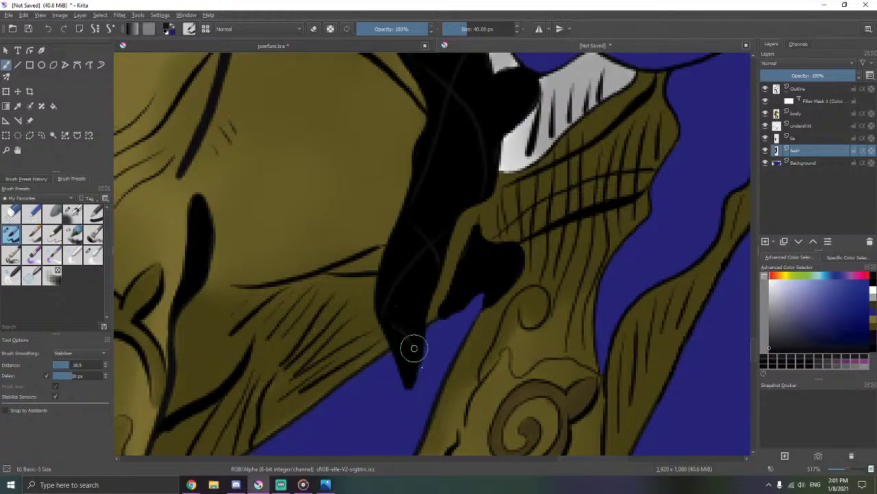
pyautogui.moveTo(414, 348); pyautogui.dragTo(429, 310)
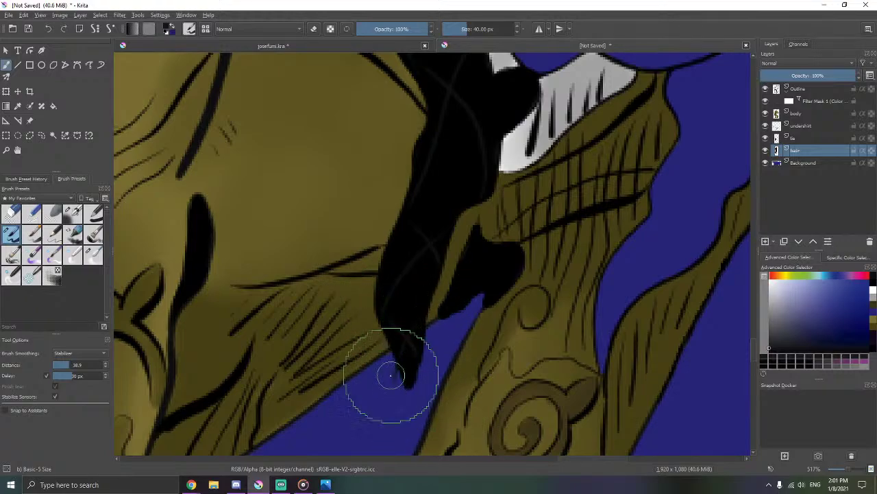
# - Turn off brush smoothing and erase the stray gray mark that spills outside the tip of the hair strand
pyautogui.scroll(4, 391, 372)
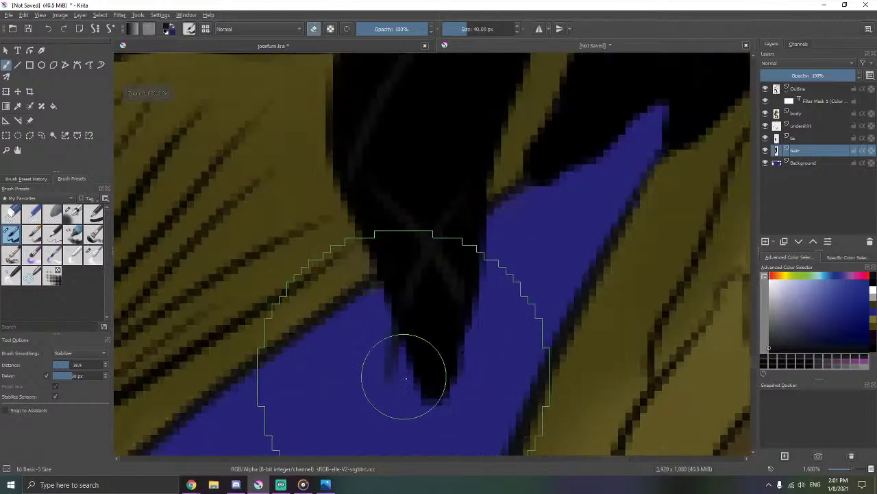
pyautogui.hotkey('ctrl', 'F2')
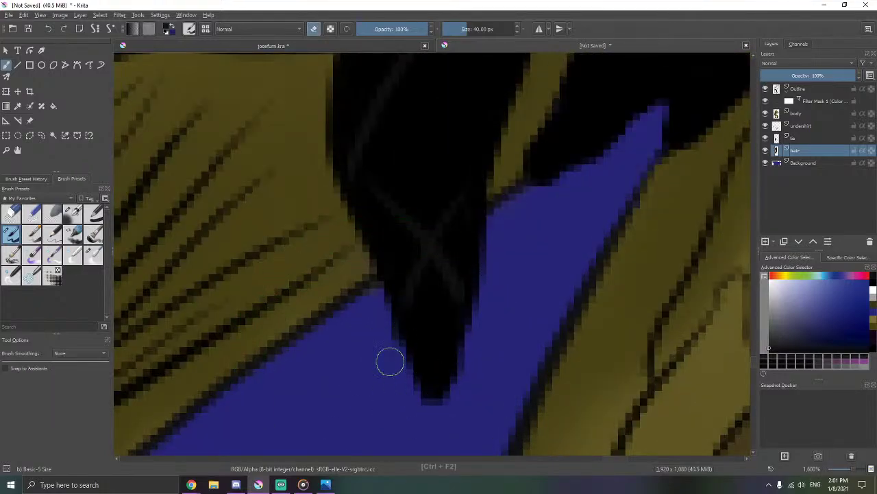
pyautogui.scroll(-3, 390, 363)
pyautogui.scroll(-6, 538, 246)
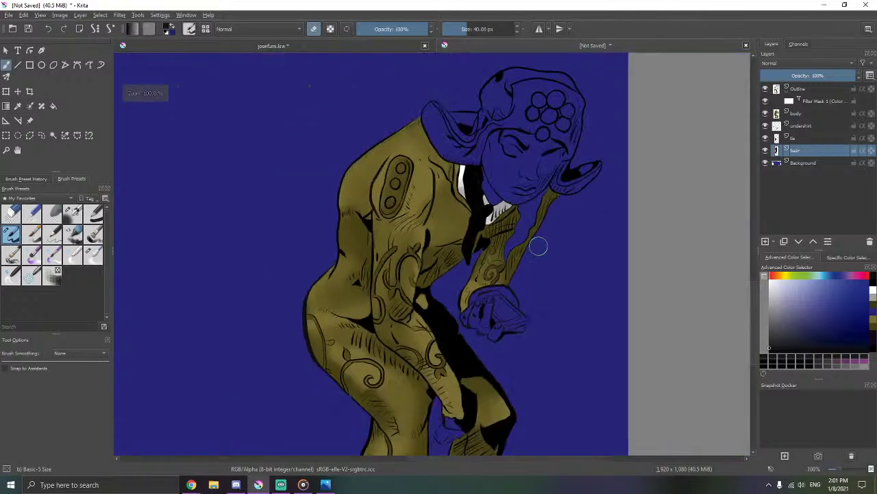
pyautogui.scroll(1, 538, 246)
pyautogui.scroll(1, 478, 249)
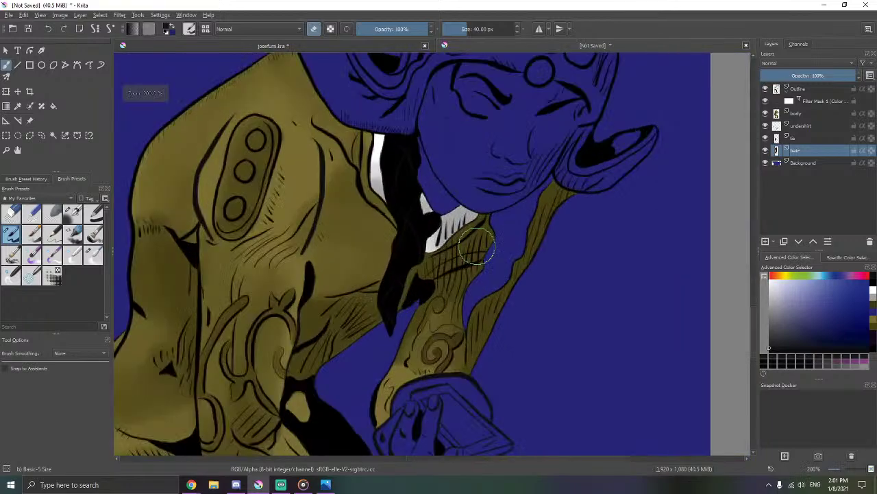
pyautogui.scroll(-2, 478, 249)
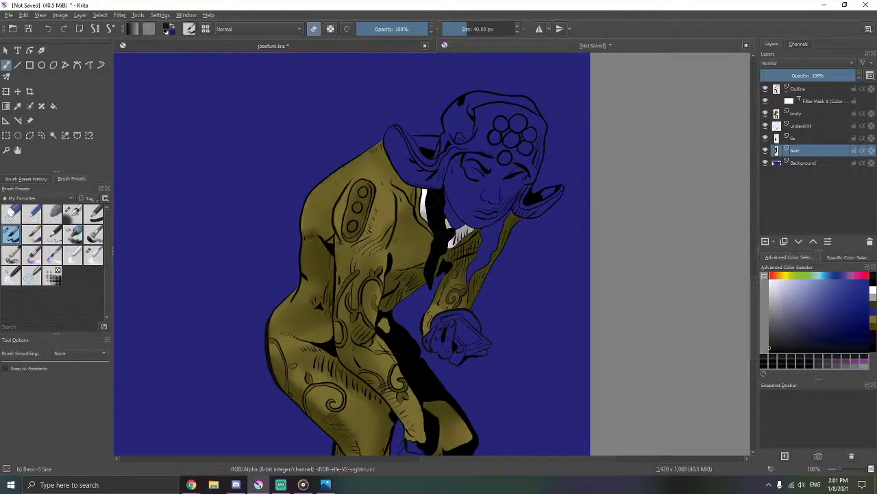
pyautogui.hotkey('alt', 'Tab')
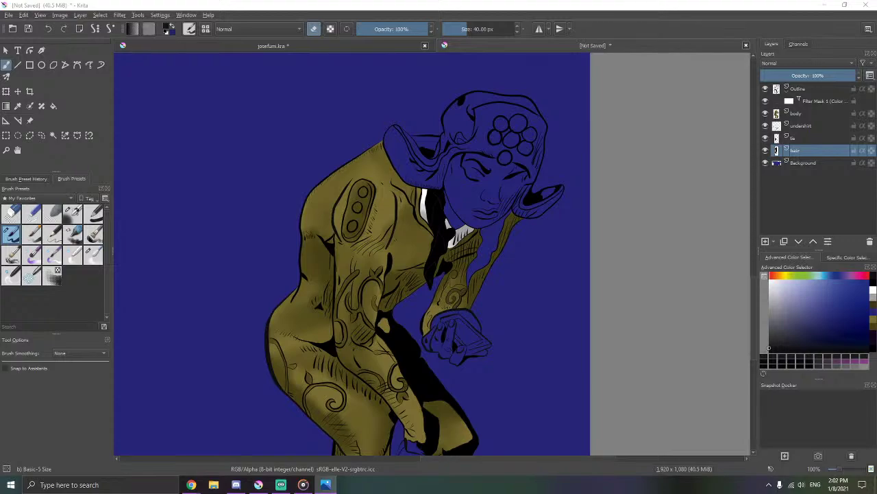
# - Paint black hair into the blue gap below the chin, between the jacket front and the narrow olive strip behind it
pyautogui.scroll(3, 449, 194)
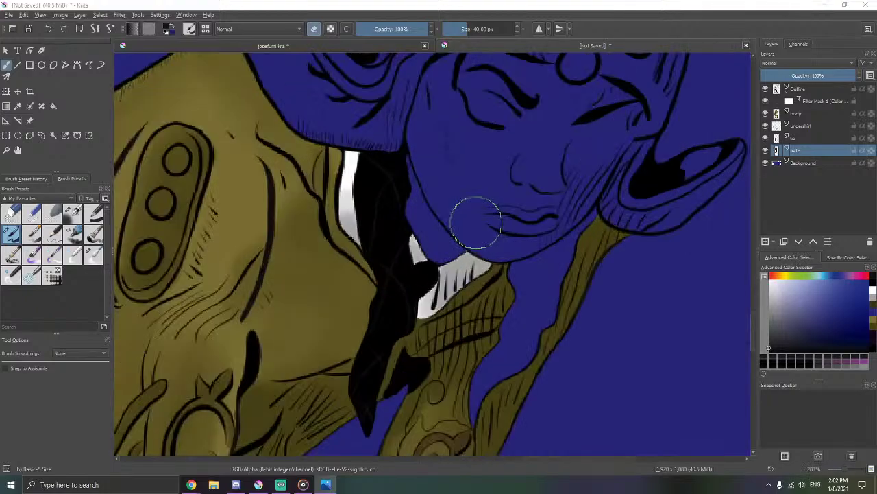
pyautogui.scroll(1, 453, 224)
pyautogui.scroll(1, 500, 219)
pyautogui.scroll(-1, 530, 142)
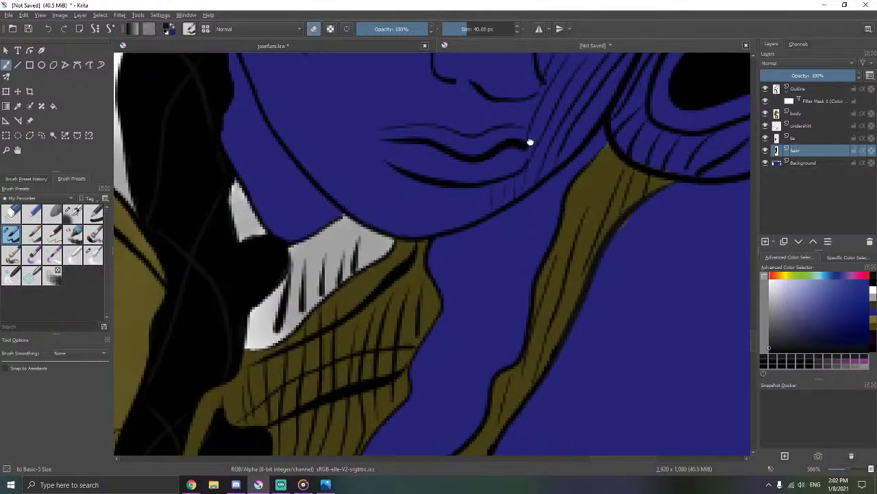
pyautogui.moveTo(529, 142); pyautogui.dragTo(558, 82)
pyautogui.press('e')
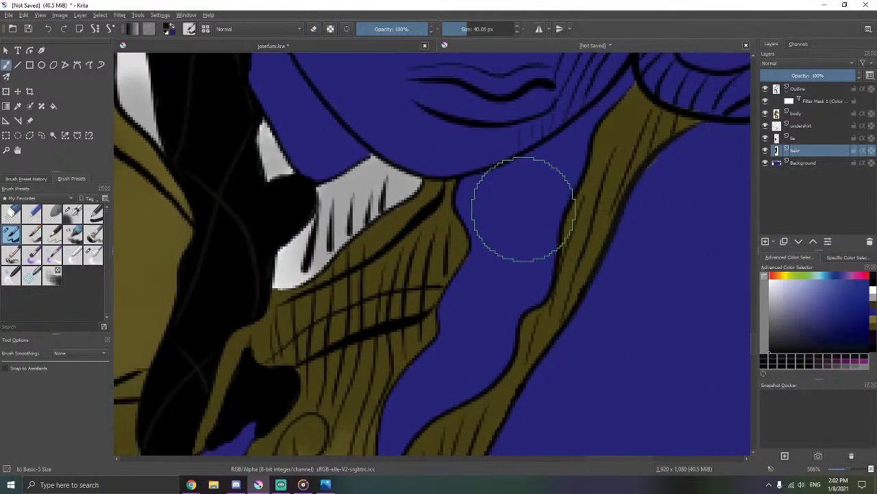
pyautogui.moveTo(521, 204)
pyautogui.mouseDown()
pyautogui.moveTo(512, 280)
pyautogui.moveTo(471, 352)
pyautogui.moveTo(435, 382)
pyautogui.mouseUp()
pyautogui.moveTo(418, 338); pyautogui.dragTo(466, 199)
pyautogui.moveTo(447, 271); pyautogui.dragTo(411, 360)
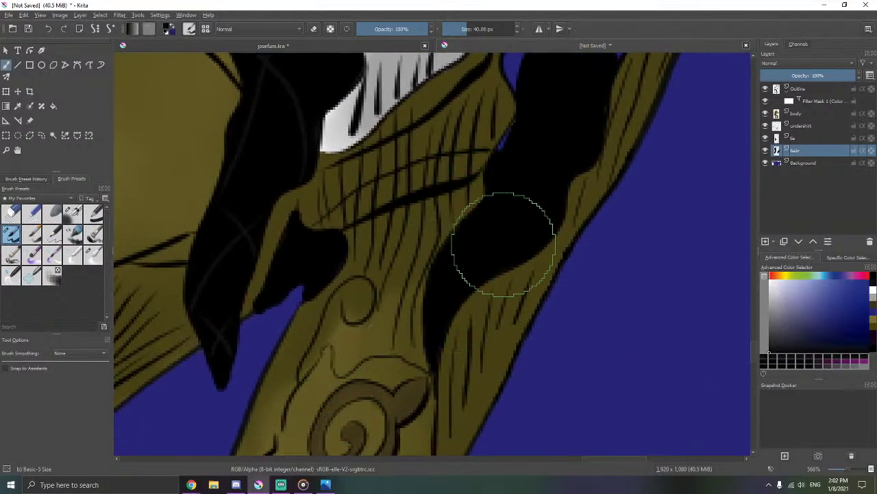
# - Paint the remaining blue gap between the jawline and the olive strip black, up to the narrow corner beneath the ear
pyautogui.moveTo(504, 245)
pyautogui.mouseDown()
pyautogui.moveTo(366, 352)
pyautogui.moveTo(415, 217)
pyautogui.moveTo(490, 193)
pyautogui.moveTo(544, 140)
pyautogui.moveTo(504, 195)
pyautogui.mouseUp()
pyautogui.scroll(1, 531, 156)
pyautogui.scroll(1, 511, 193)
pyautogui.scroll(-1, 495, 164)
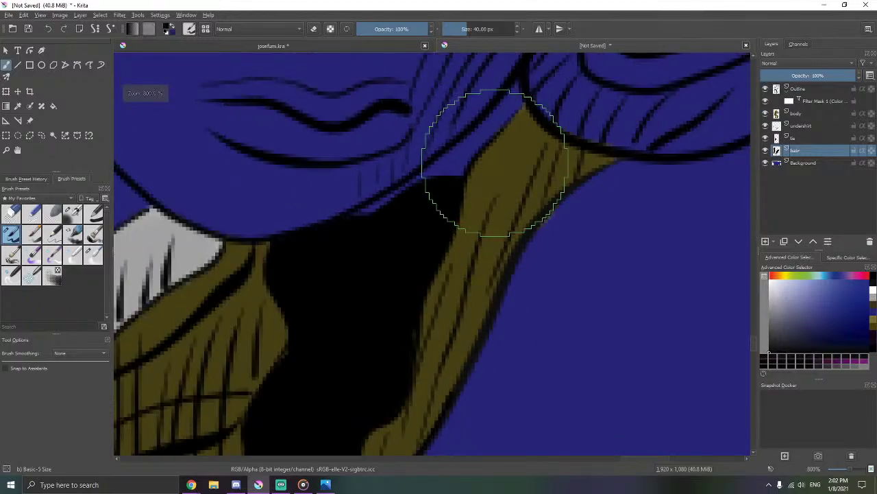
pyautogui.moveTo(493, 133)
pyautogui.mouseDown()
pyautogui.moveTo(439, 184)
pyautogui.moveTo(387, 204)
pyautogui.mouseUp()
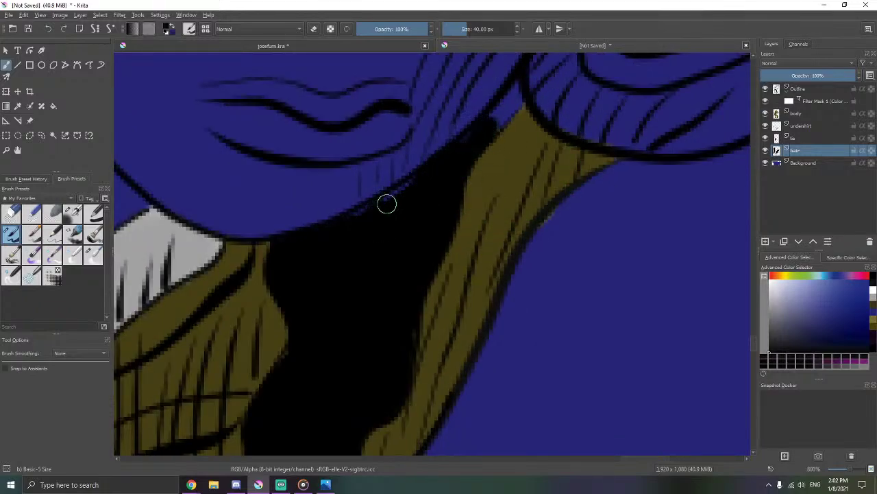
pyautogui.moveTo(432, 164)
pyautogui.mouseDown()
pyautogui.moveTo(516, 86)
pyautogui.moveTo(497, 126)
pyautogui.moveTo(509, 107)
pyautogui.mouseUp()
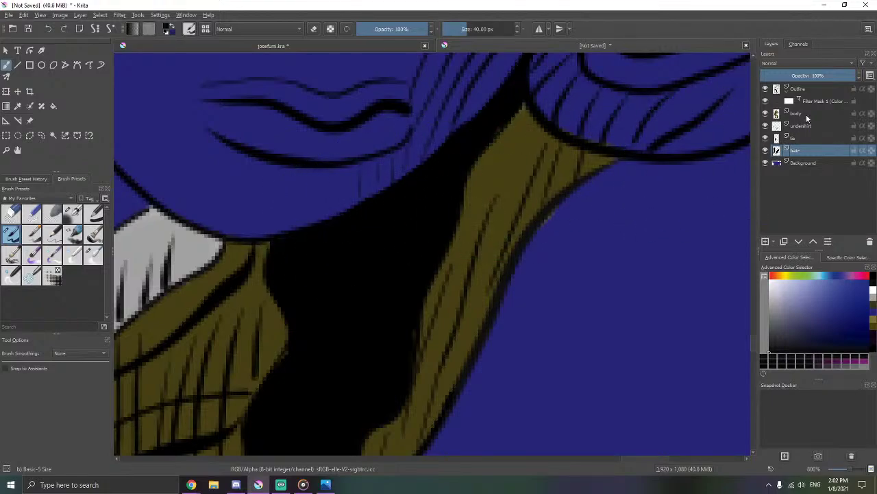
# - On the body layer, erase the stray olive edges along the black hair strand below the chin, down to its tip
pyautogui.click(807, 118)
pyautogui.press('e')
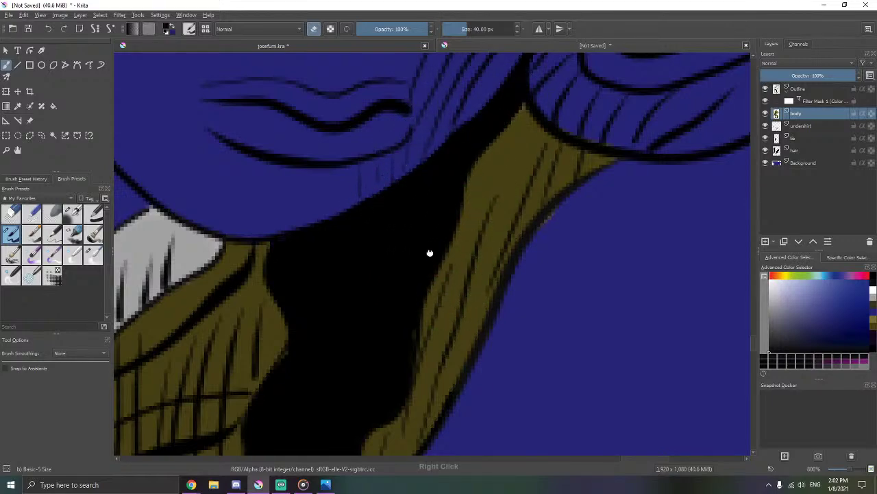
pyautogui.moveTo(429, 253); pyautogui.dragTo(455, 148)
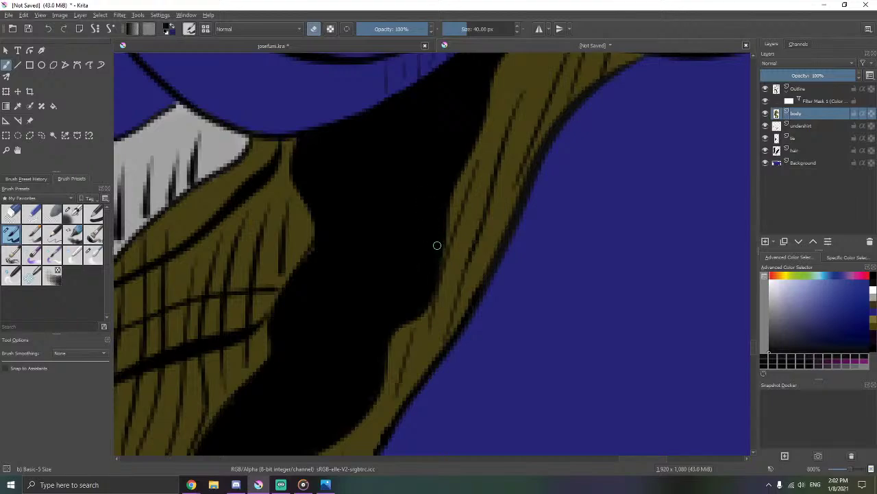
pyautogui.moveTo(437, 244)
pyautogui.mouseDown()
pyautogui.moveTo(450, 260)
pyautogui.moveTo(391, 202)
pyautogui.mouseUp()
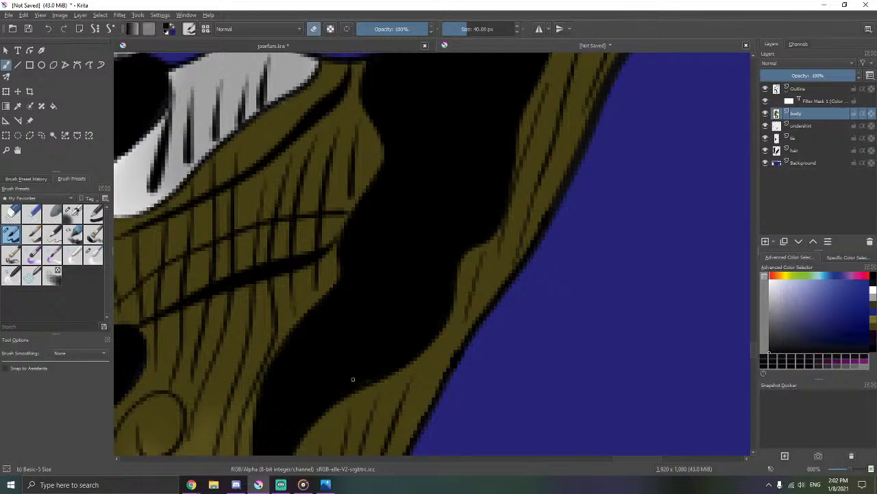
pyautogui.moveTo(372, 362)
pyautogui.mouseDown()
pyautogui.moveTo(489, 221)
pyautogui.moveTo(494, 196)
pyautogui.mouseUp()
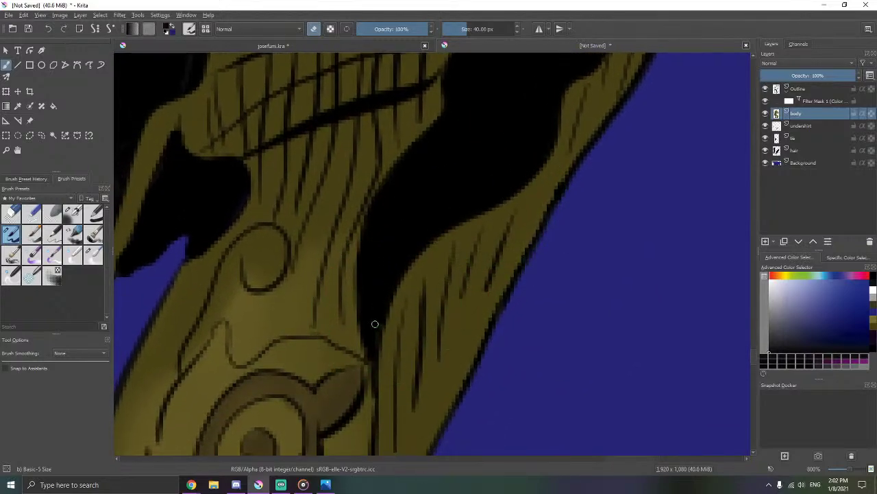
pyautogui.moveTo(391, 274)
pyautogui.mouseDown()
pyautogui.moveTo(336, 294)
pyautogui.moveTo(441, 303)
pyautogui.moveTo(395, 267)
pyautogui.mouseUp()
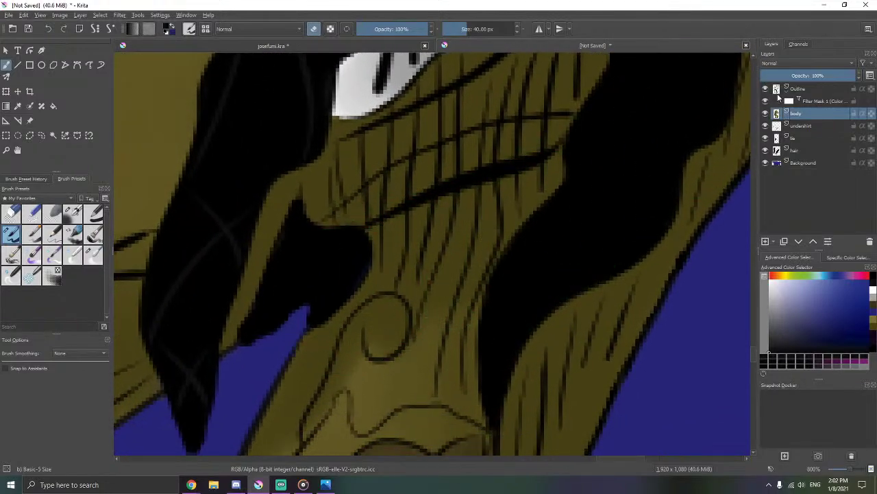
# - Return to painting on the hair layer and choose the dark gray from the recently used colors
pyautogui.click(805, 93)
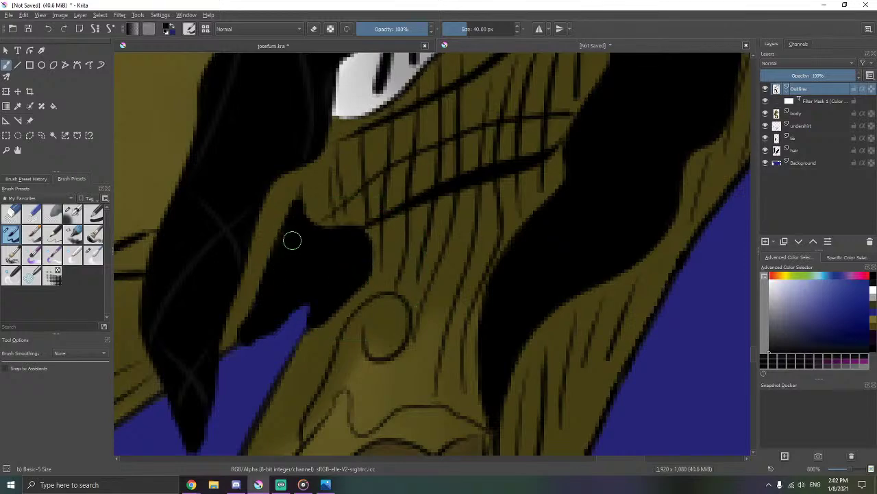
pyautogui.click(813, 101)
pyautogui.click(813, 150)
pyautogui.moveTo(610, 132); pyautogui.dragTo(419, 307)
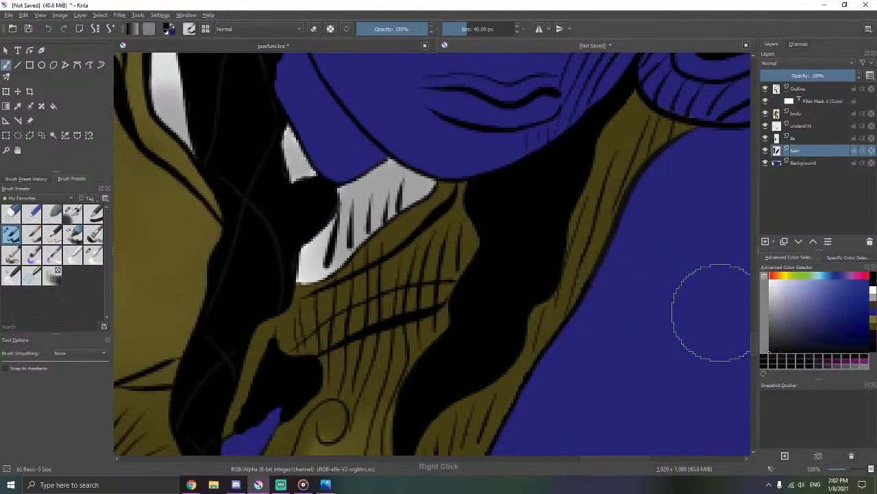
pyautogui.click(874, 283)
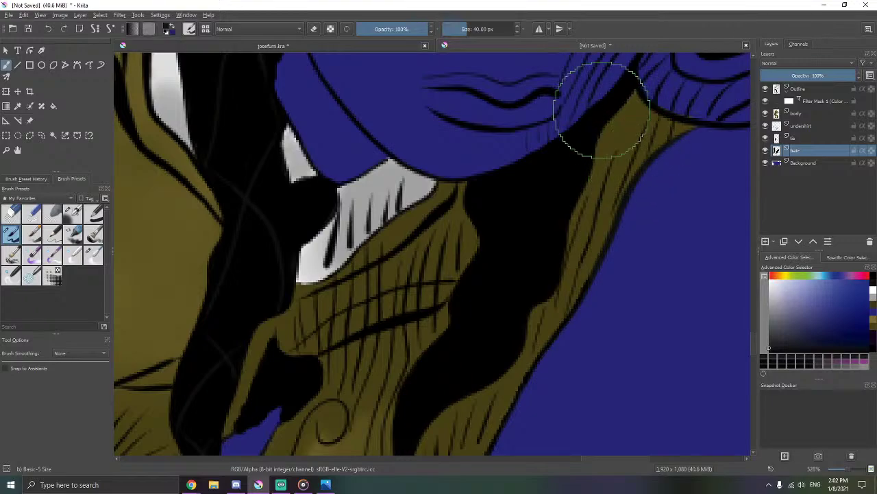
pyautogui.moveTo(692, 110); pyautogui.dragTo(573, 184)
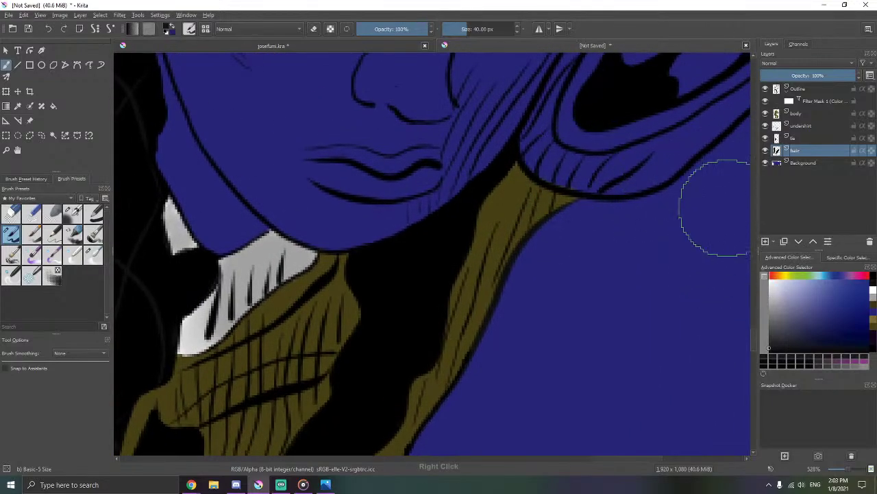
pyautogui.click(808, 115)
pyautogui.press('e')
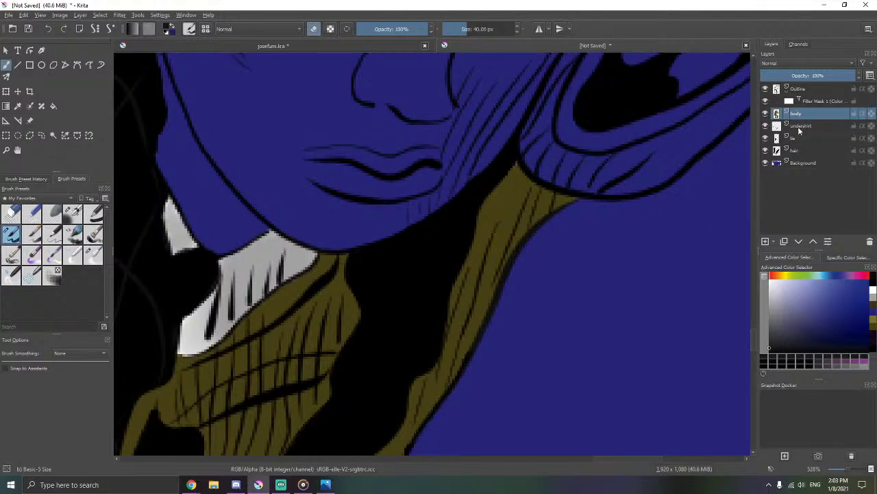
pyautogui.click(800, 151)
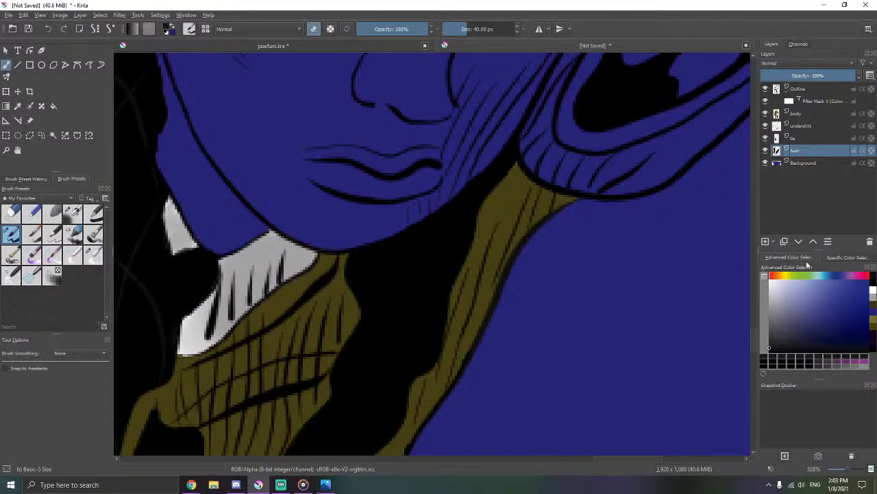
pyautogui.press('e')
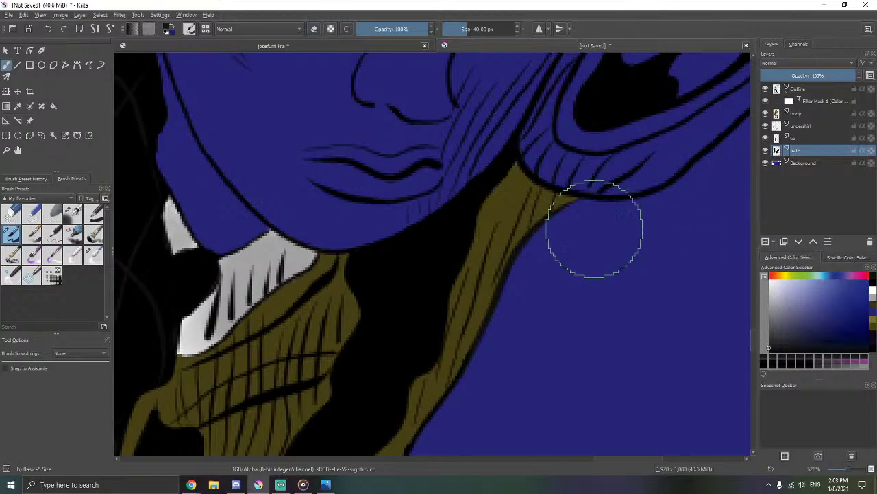
# - Draw thin, curved gray lines crossing each other on the upper part of the black hair strand below the jaw
pyautogui.moveTo(552, 220); pyautogui.dragTo(608, 206)
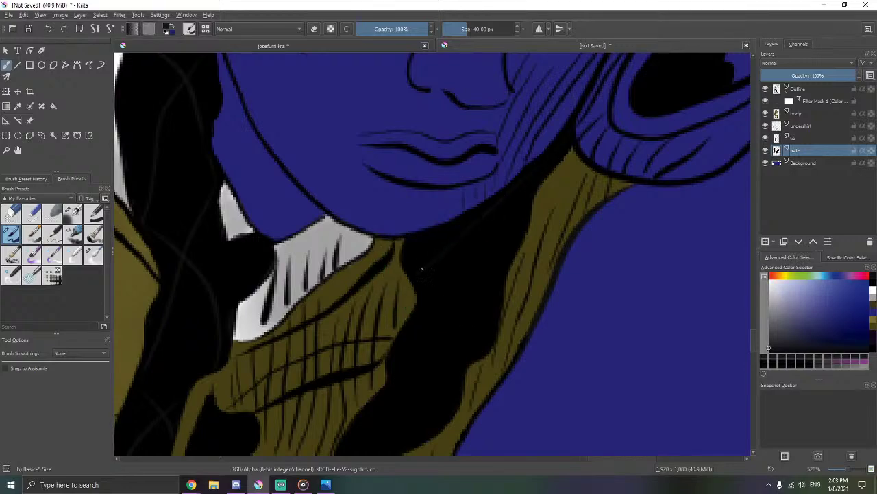
pyautogui.rightClick(524, 305)
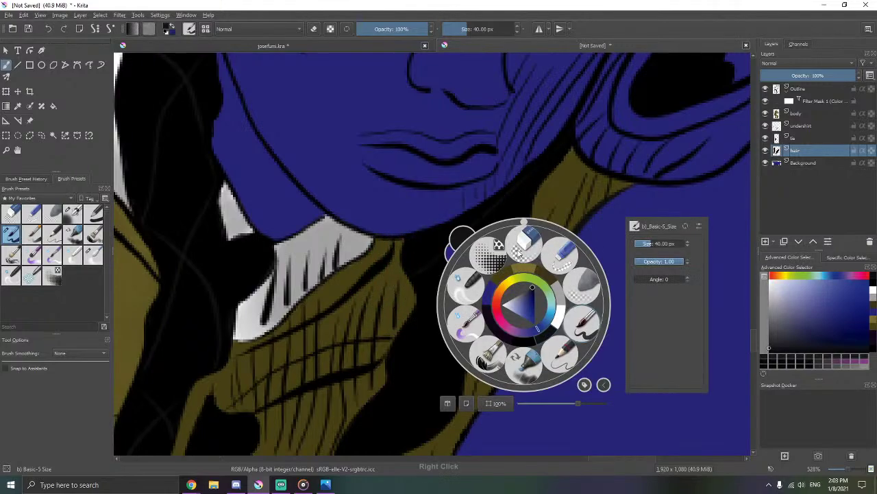
pyautogui.click(579, 327)
pyautogui.moveTo(460, 239); pyautogui.dragTo(467, 192)
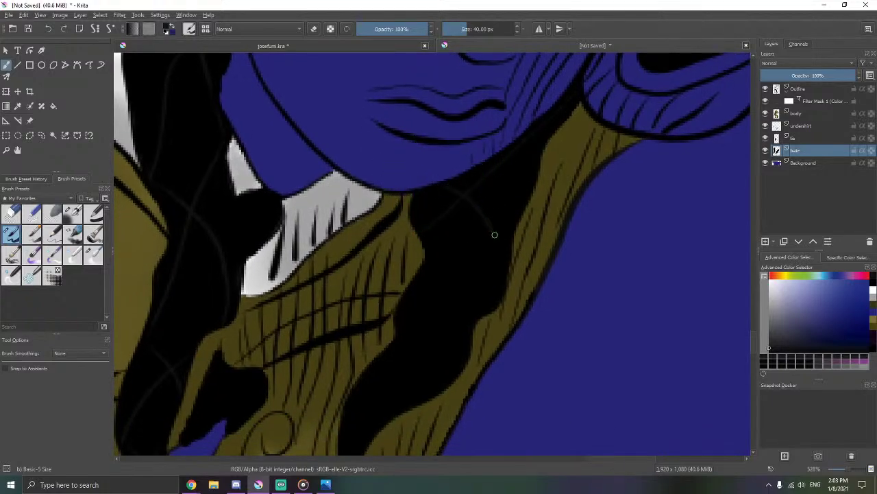
pyautogui.moveTo(503, 295); pyautogui.dragTo(528, 194)
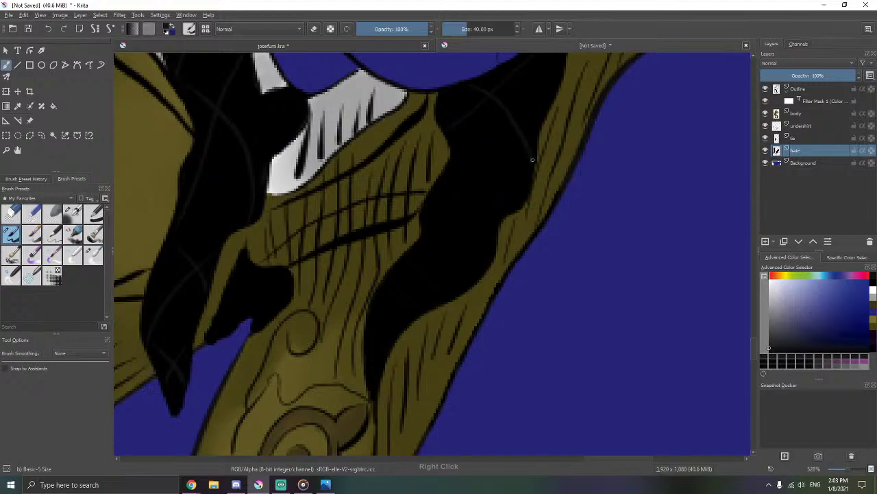
# - Continue the crossing gray lines down the middle of the hair strand that lies over the sleeve
pyautogui.moveTo(375, 314)
pyautogui.mouseDown()
pyautogui.moveTo(449, 221)
pyautogui.moveTo(538, 166)
pyautogui.moveTo(519, 166)
pyautogui.mouseUp()
pyautogui.moveTo(480, 255)
pyautogui.mouseDown()
pyautogui.moveTo(479, 274)
pyautogui.moveTo(535, 186)
pyautogui.mouseUp()
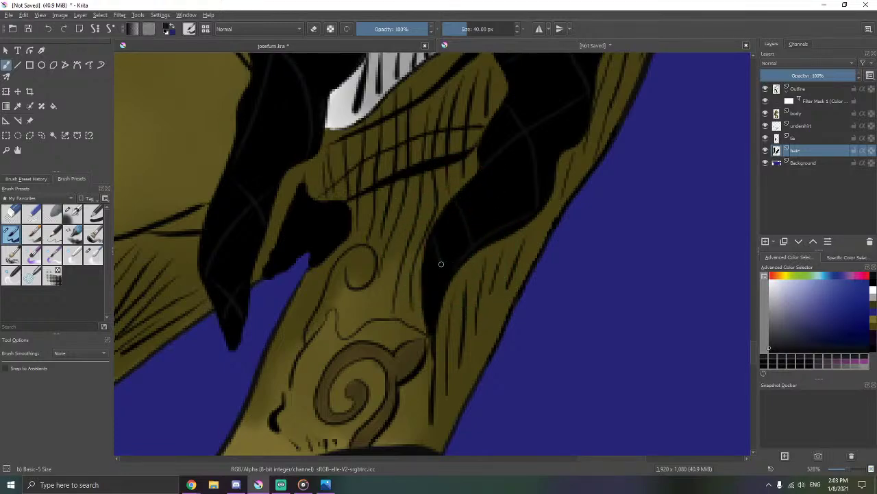
pyautogui.moveTo(443, 304)
pyautogui.mouseDown()
pyautogui.moveTo(442, 282)
pyautogui.moveTo(421, 276)
pyautogui.moveTo(452, 259)
pyautogui.mouseUp()
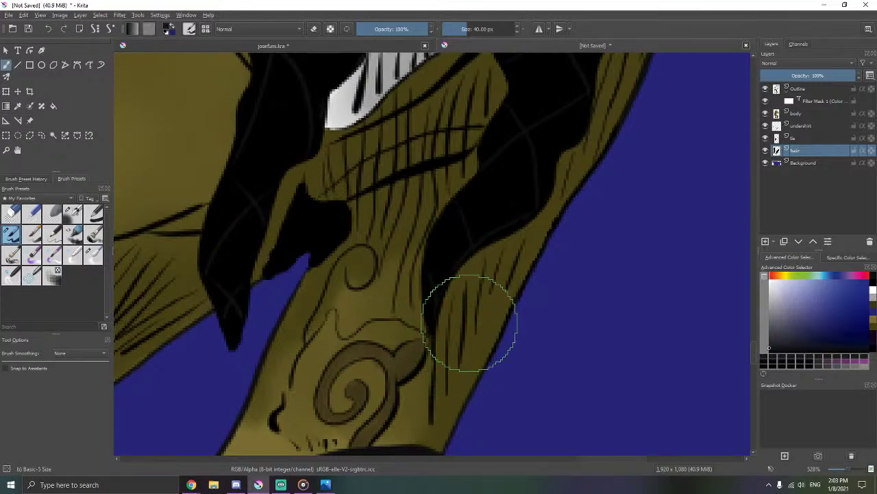
# - Extend the curved gray lines into the narrow lower end of the hair strand over the sleeve
pyautogui.scroll(-3, 484, 290)
pyautogui.press('-')
pyautogui.press('-')
pyautogui.press('-')
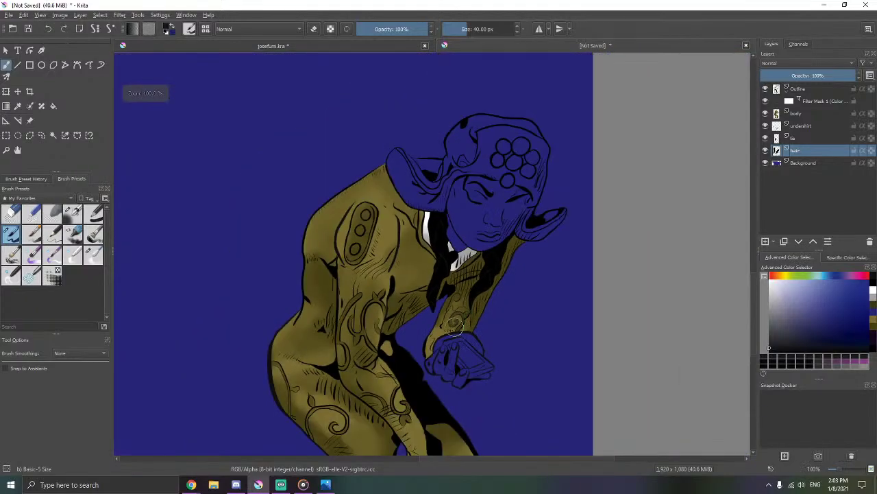
pyautogui.press('+')
pyautogui.press('+')
pyautogui.press('+')
pyautogui.press('+')
pyautogui.press('+')
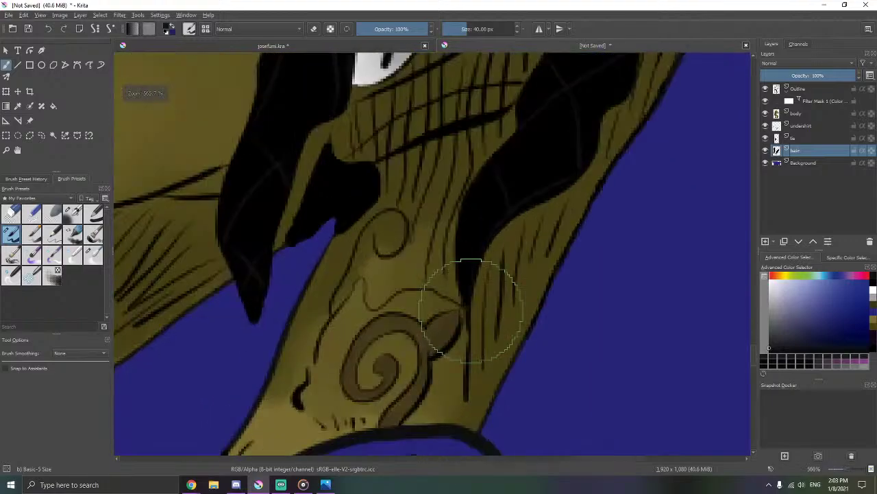
pyautogui.moveTo(455, 290); pyautogui.dragTo(484, 337)
pyautogui.press('+')
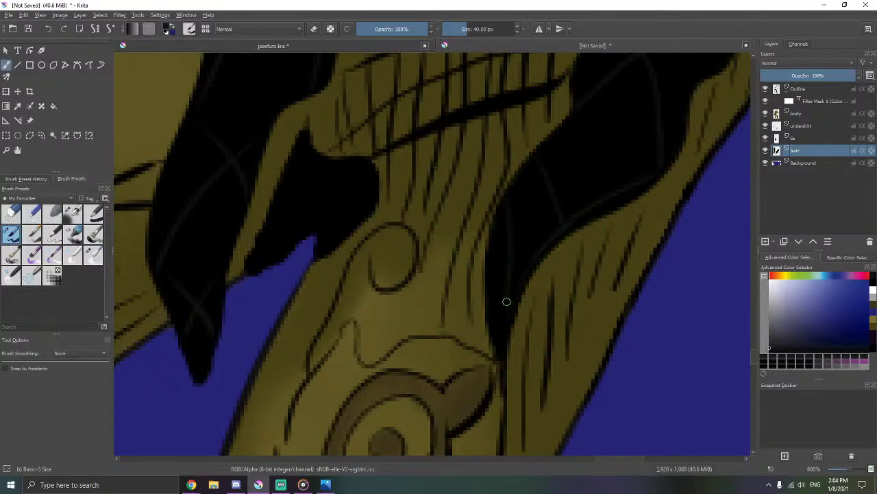
pyautogui.moveTo(507, 302)
pyautogui.mouseDown()
pyautogui.moveTo(497, 369)
pyautogui.moveTo(485, 289)
pyautogui.mouseUp()
# - Undo the last gray stroke on the hair strand beside the white collar
pyautogui.scroll(-6, 504, 346)
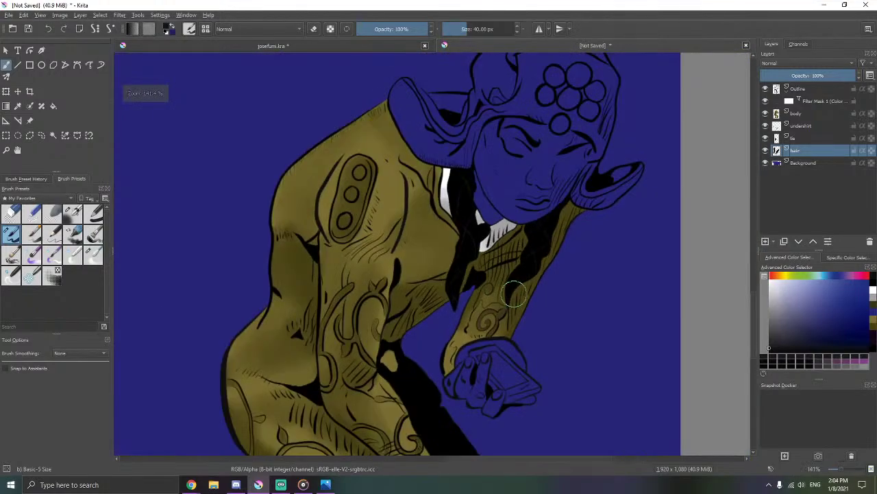
pyautogui.scroll(-2, 543, 297)
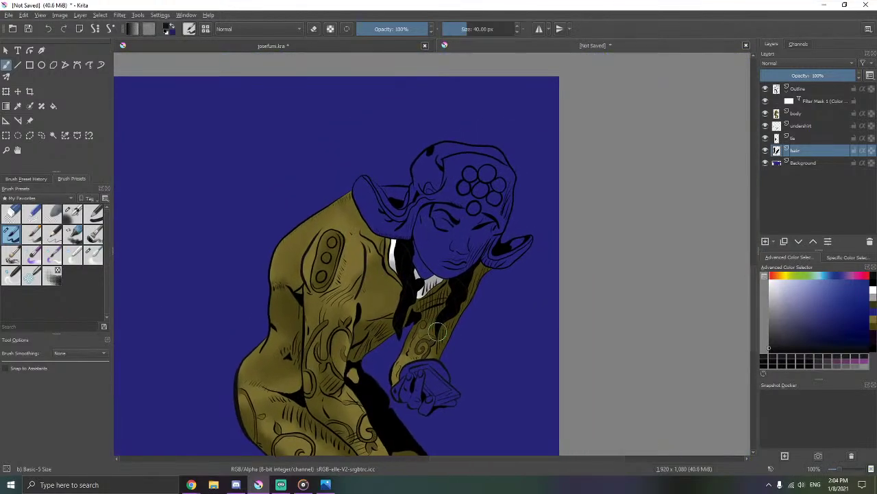
pyautogui.scroll(1, 438, 332)
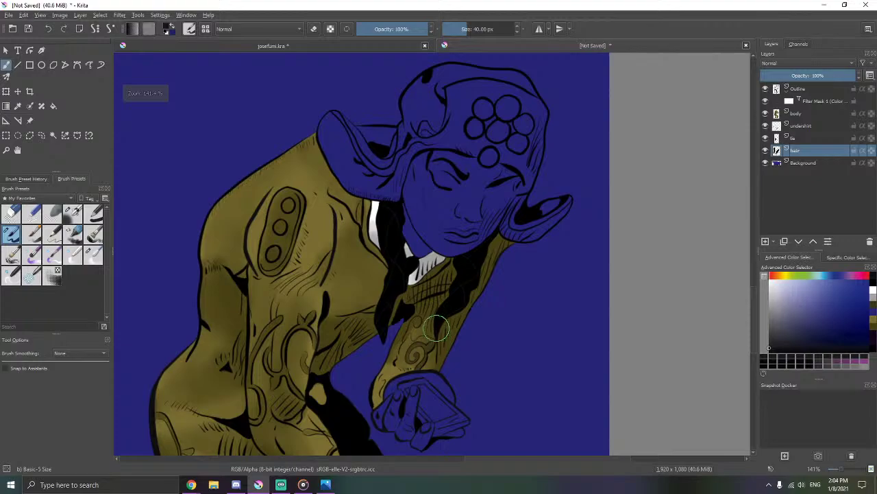
pyautogui.scroll(2, 405, 273)
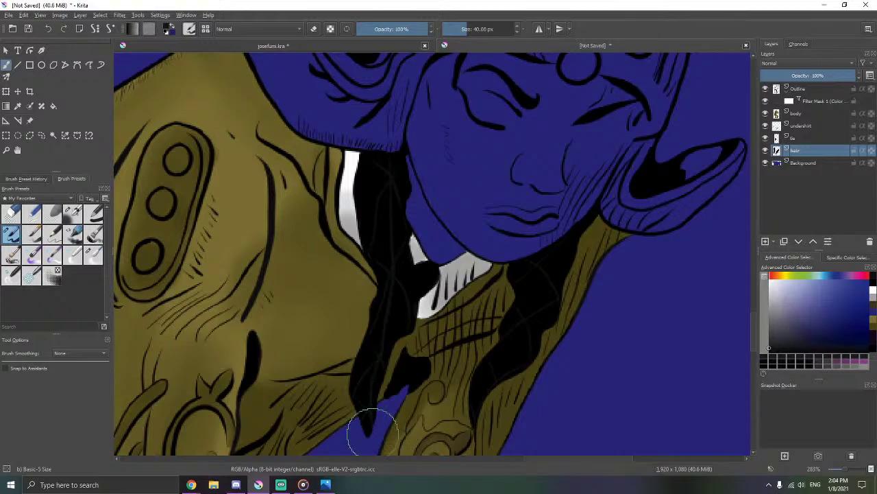
pyautogui.hotkey('ctrl', 'z')
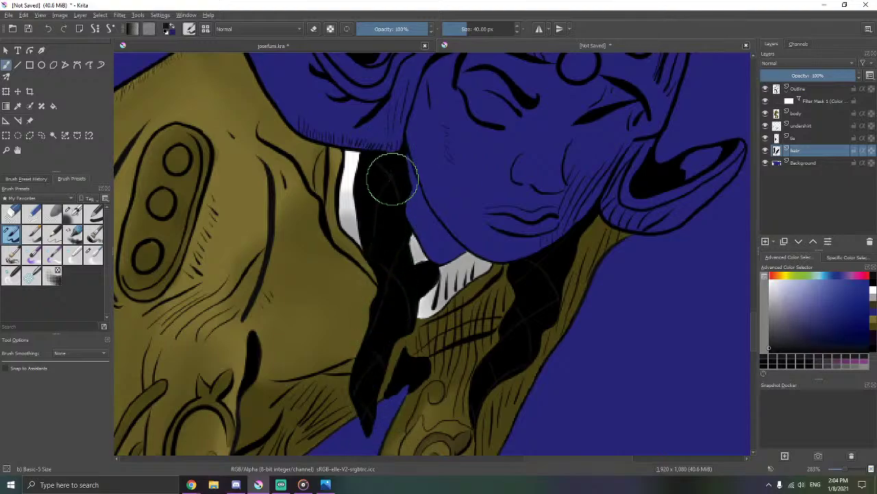
# - Set brush smoothing to Stabilizer and add short gray strokes inside the crossed sections of the hair strand below the jaw
pyautogui.hotkey('ctrl', 'F2')
pyautogui.moveTo(398, 162)
pyautogui.mouseDown()
pyautogui.moveTo(391, 146)
pyautogui.moveTo(387, 281)
pyautogui.mouseUp()
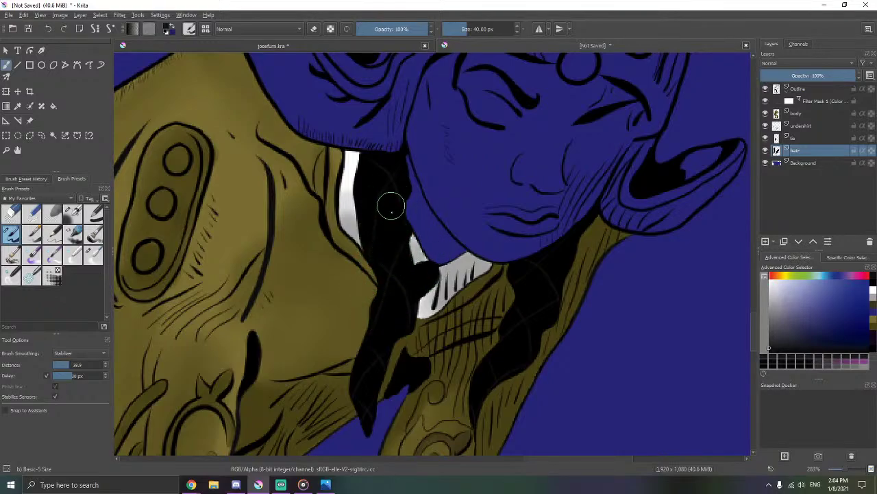
pyautogui.moveTo(386, 389); pyautogui.dragTo(410, 291)
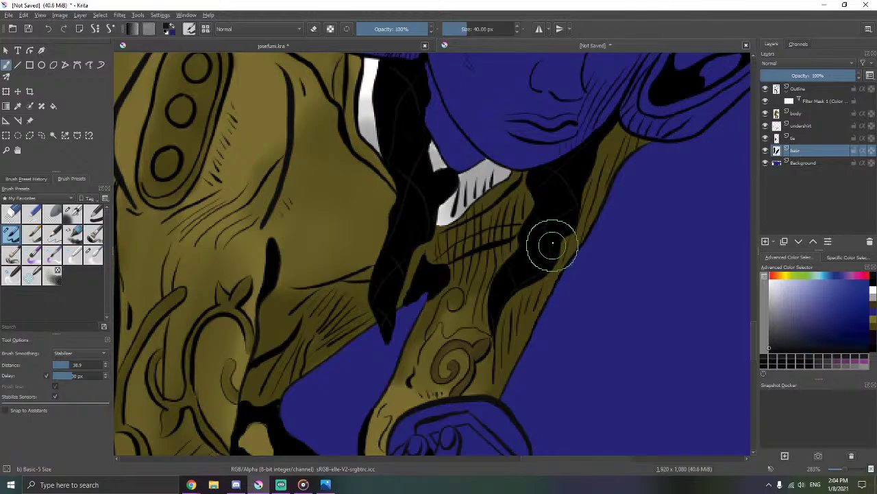
pyautogui.scroll(2, 542, 240)
pyautogui.scroll(1, 521, 231)
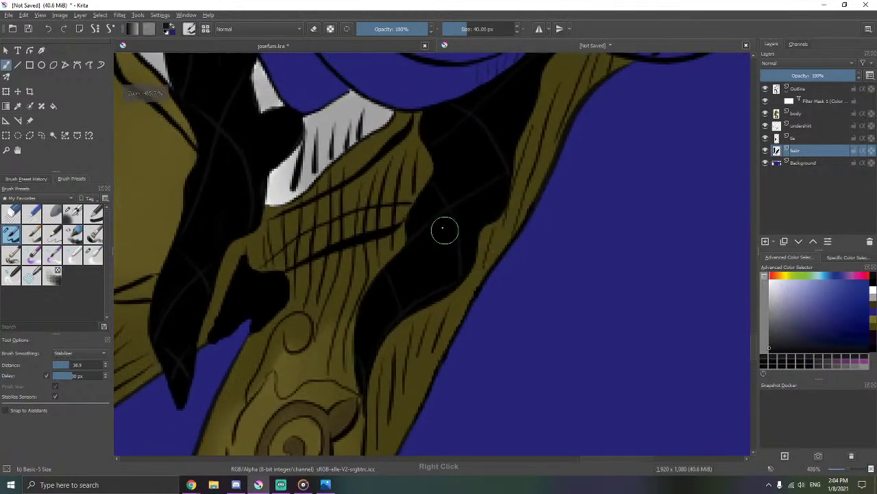
pyautogui.moveTo(445, 231); pyautogui.dragTo(441, 270)
pyautogui.moveTo(519, 229); pyautogui.dragTo(491, 301)
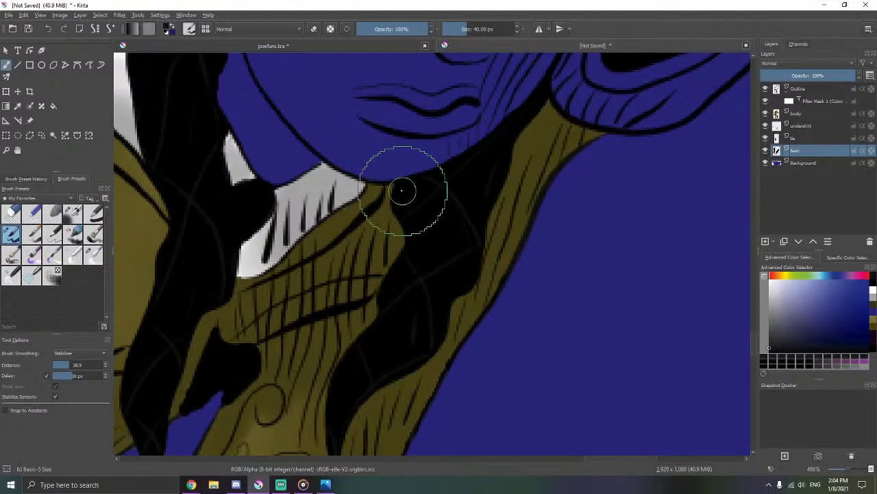
# - Add short gray detail strokes inside the crossed sections of the hair strand beside the white collar
pyautogui.moveTo(283, 219)
pyautogui.mouseDown()
pyautogui.moveTo(409, 323)
pyautogui.moveTo(453, 346)
pyautogui.mouseUp()
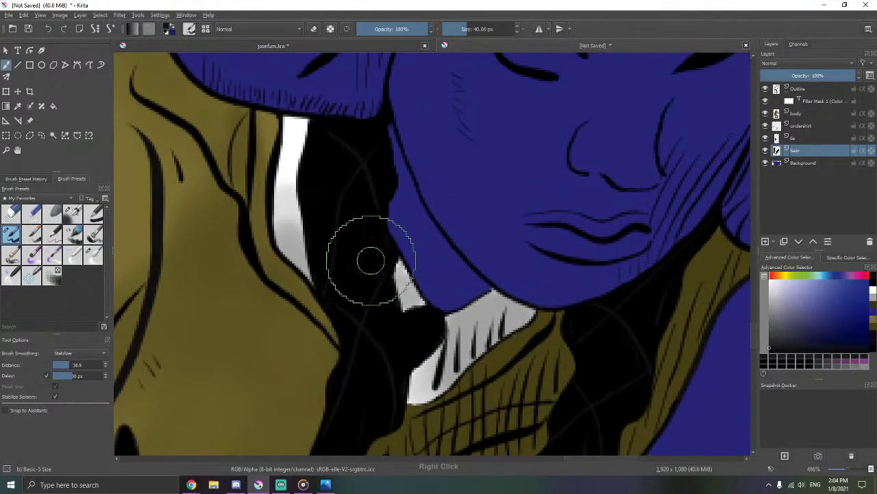
pyautogui.moveTo(325, 146); pyautogui.dragTo(317, 233)
pyautogui.moveTo(389, 270); pyautogui.dragTo(409, 327)
pyautogui.moveTo(367, 215); pyautogui.dragTo(363, 182)
pyautogui.moveTo(396, 236)
pyautogui.mouseDown()
pyautogui.moveTo(410, 206)
pyautogui.moveTo(404, 233)
pyautogui.mouseUp()
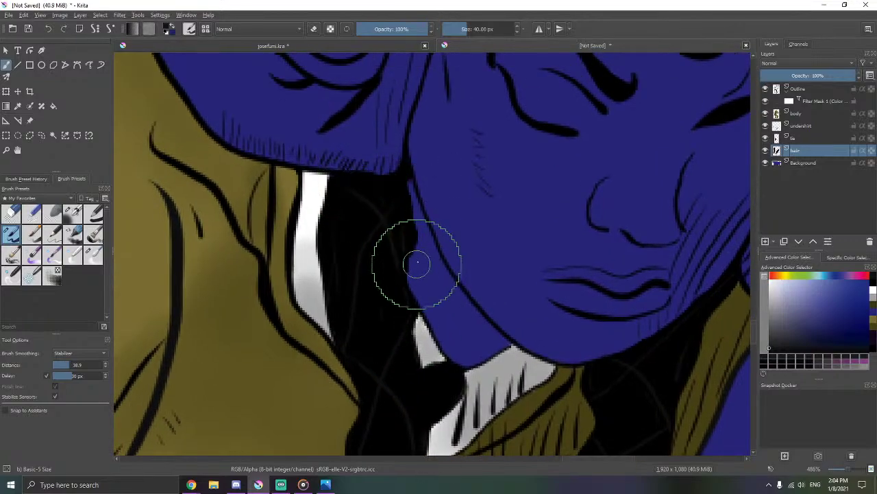
# - Examine the hair strands, the circle ornaments on the hat and the figure as a whole
pyautogui.scroll(-4, 552, 172)
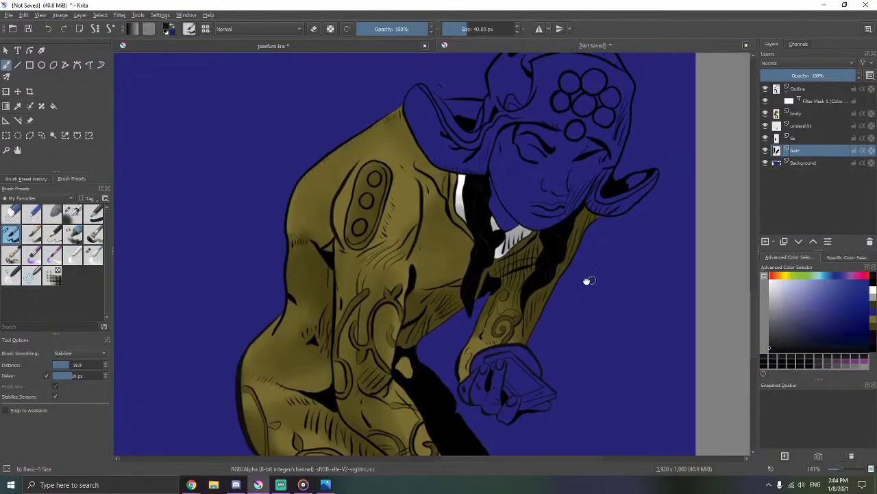
pyautogui.scroll(5, 402, 270)
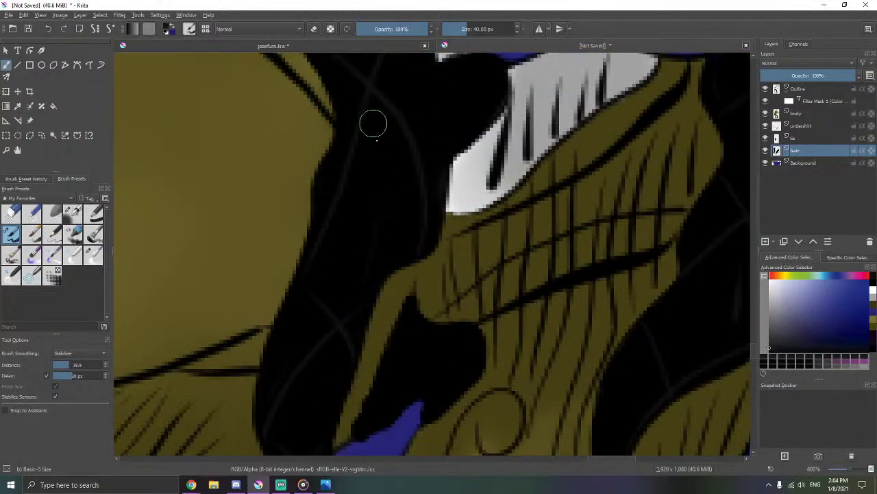
pyautogui.scroll(-2, 582, 292)
pyautogui.scroll(-4, 581, 292)
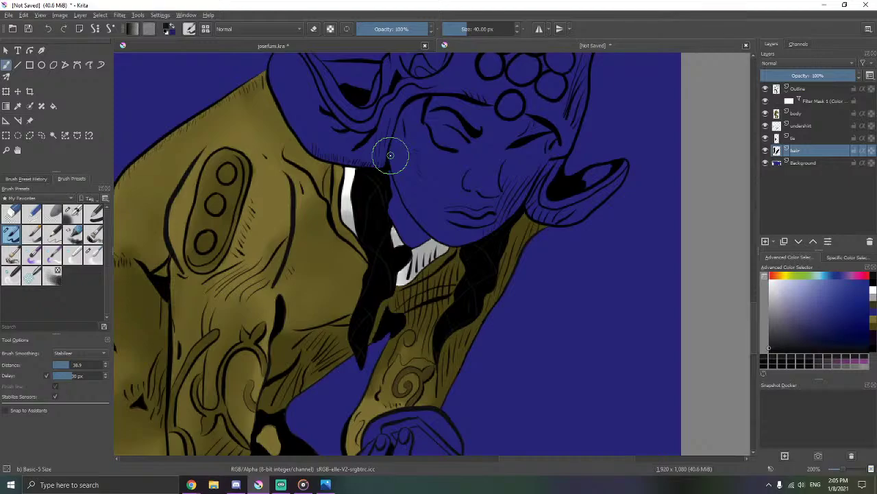
pyautogui.press('-')
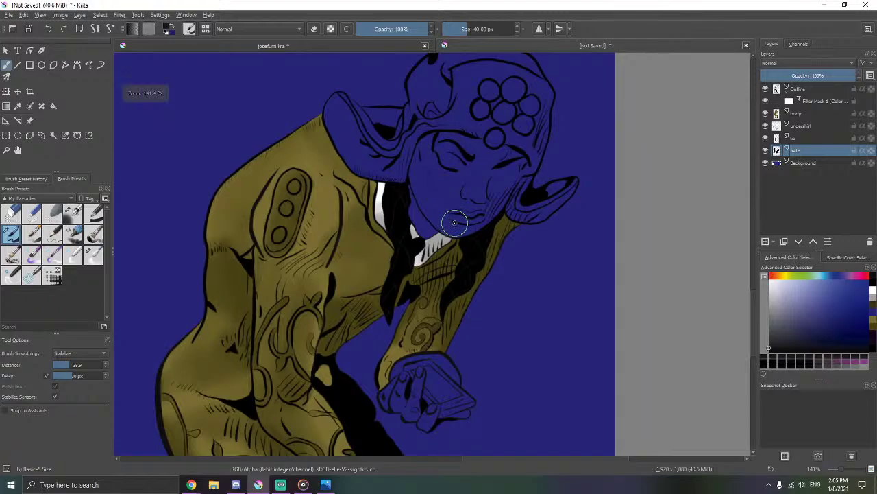
pyautogui.scroll(4, 480, 158)
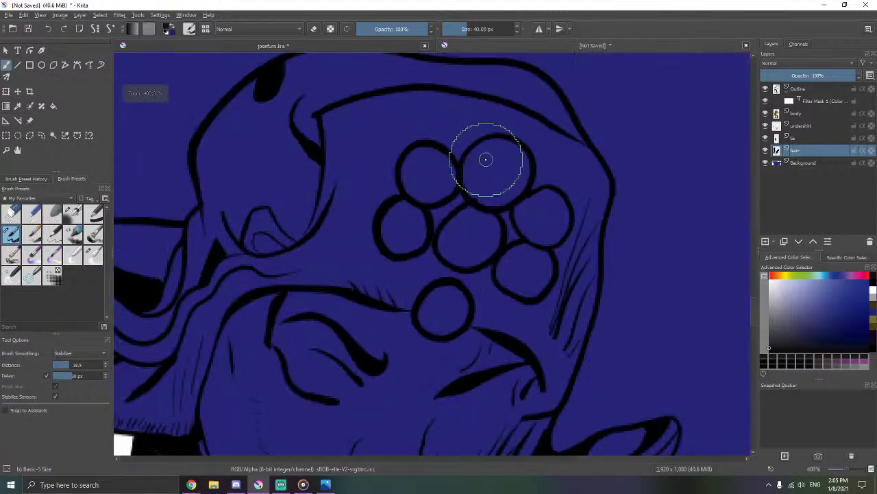
pyautogui.scroll(1, 485, 163)
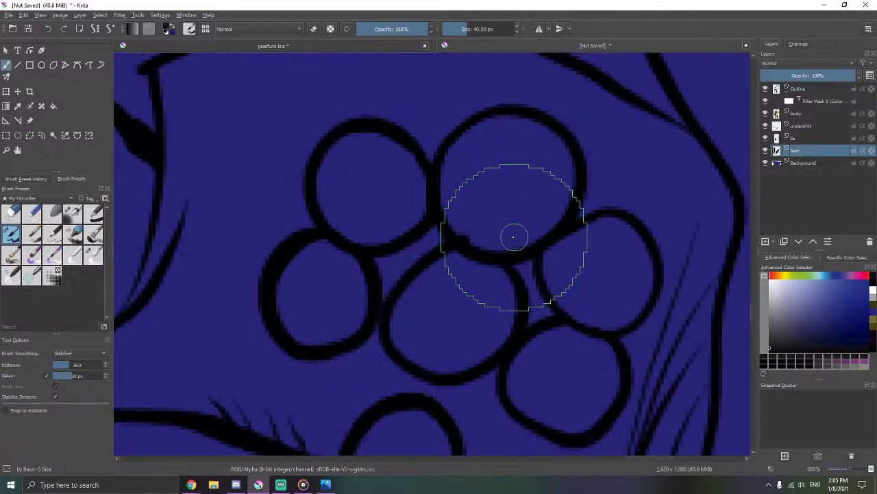
pyautogui.scroll(-6, 529, 240)
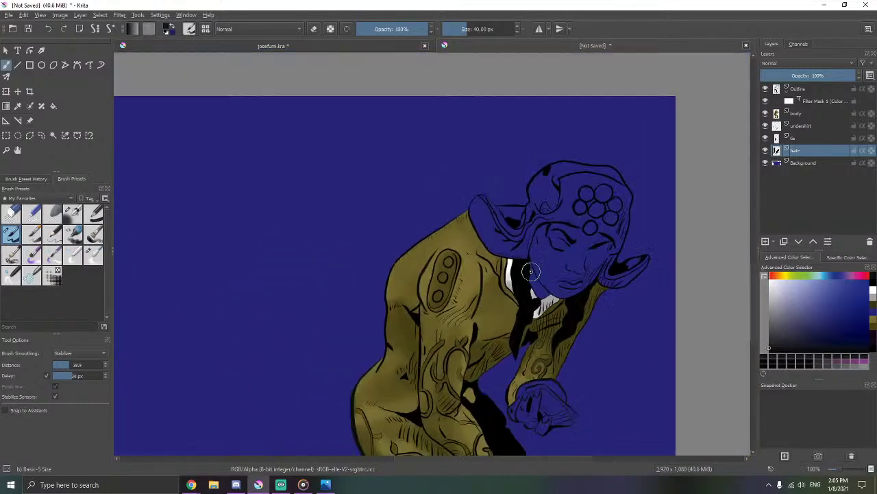
pyautogui.scroll(-2, 527, 273)
pyautogui.moveTo(511, 279); pyautogui.dragTo(577, 244)
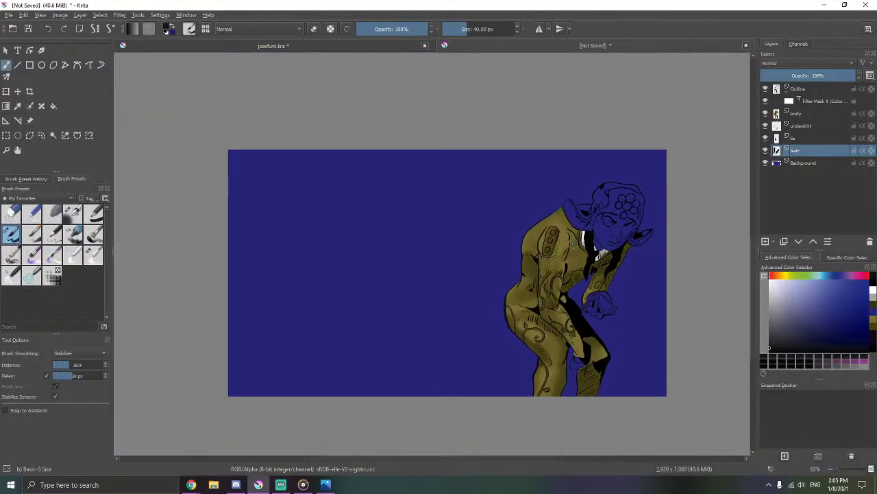
pyautogui.scroll(1, 604, 227)
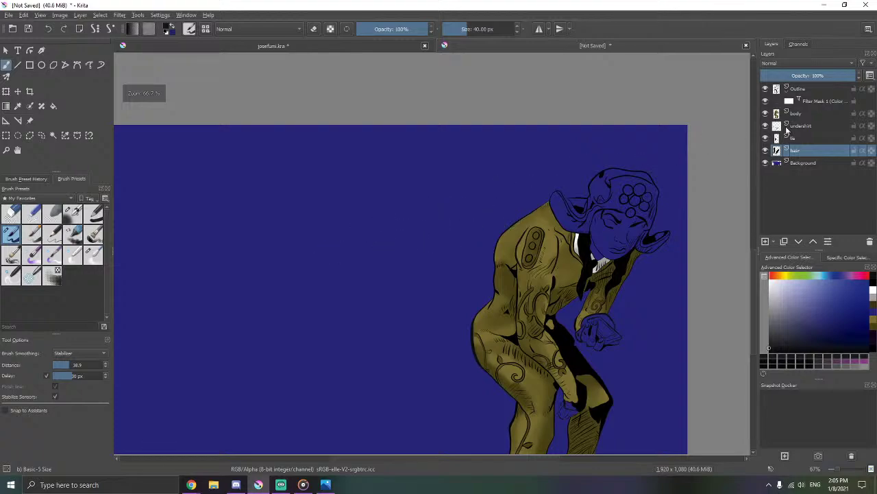
# - Handwrite "Be right back" on the Outline layer in the empty blue area beside the figure, with brush smoothing set to None
pyautogui.click(809, 91)
pyautogui.moveTo(147, 277); pyautogui.dragTo(254, 230)
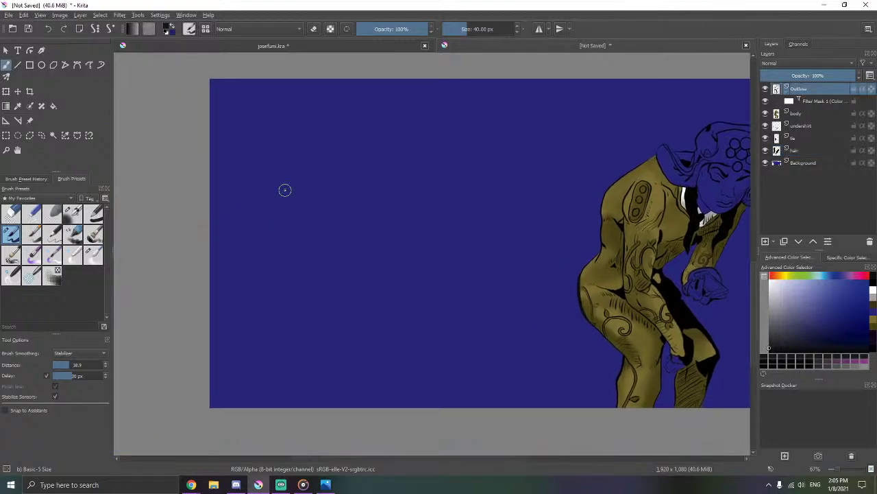
pyautogui.hotkey('ctrl', 'F2')
pyautogui.moveTo(292, 166)
pyautogui.mouseDown()
pyautogui.moveTo(299, 218)
pyautogui.moveTo(317, 219)
pyautogui.mouseUp()
pyautogui.moveTo(346, 184); pyautogui.dragTo(359, 217)
pyautogui.moveTo(381, 179)
pyautogui.mouseDown()
pyautogui.moveTo(381, 216)
pyautogui.moveTo(406, 155)
pyautogui.mouseUp()
pyautogui.moveTo(418, 177); pyautogui.dragTo(418, 193)
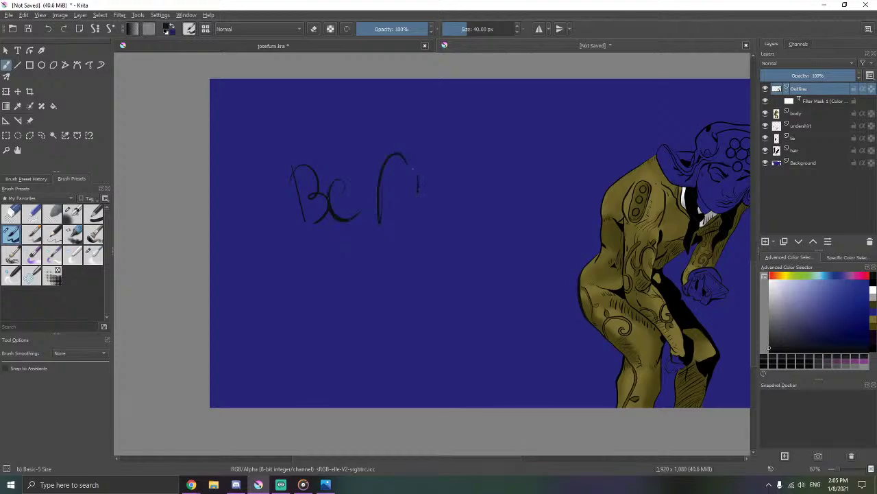
pyautogui.moveTo(438, 158); pyautogui.dragTo(429, 203)
pyautogui.moveTo(463, 138)
pyautogui.mouseDown()
pyautogui.moveTo(460, 170)
pyautogui.moveTo(480, 182)
pyautogui.mouseUp()
pyautogui.moveTo(501, 131); pyautogui.dragTo(491, 176)
pyautogui.moveTo(488, 145); pyautogui.dragTo(536, 135)
pyautogui.moveTo(312, 266)
pyautogui.mouseDown()
pyautogui.moveTo(346, 302)
pyautogui.moveTo(373, 292)
pyautogui.mouseUp()
pyautogui.moveTo(385, 244); pyautogui.dragTo(381, 302)
pyautogui.moveTo(405, 255); pyautogui.dragTo(442, 292)
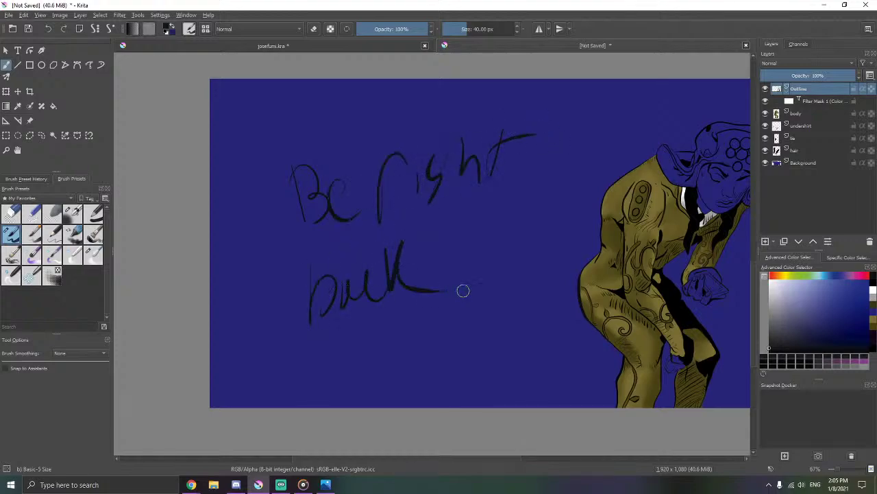
# - Switch to the music player and look through the track list of the album that is playing
pyautogui.click(303, 485)
pyautogui.click(70, 455)
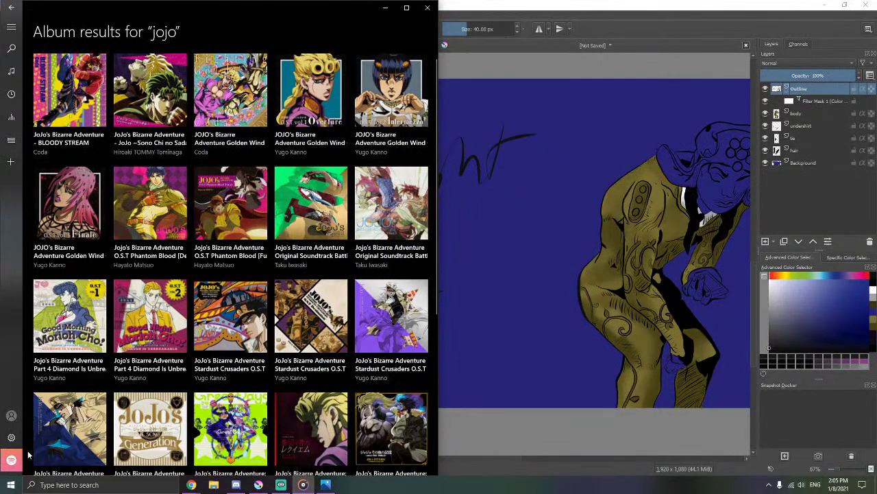
pyautogui.click(119, 388)
pyautogui.scroll(-5, 181, 335)
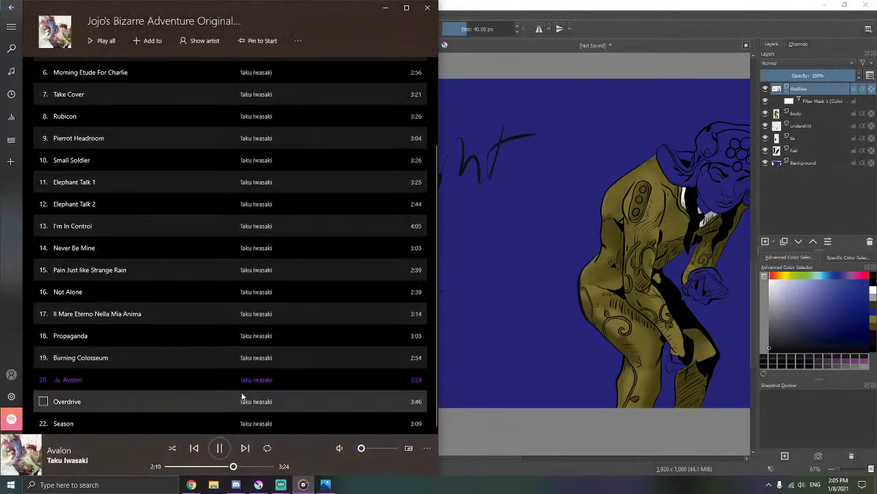
pyautogui.click(386, 9)
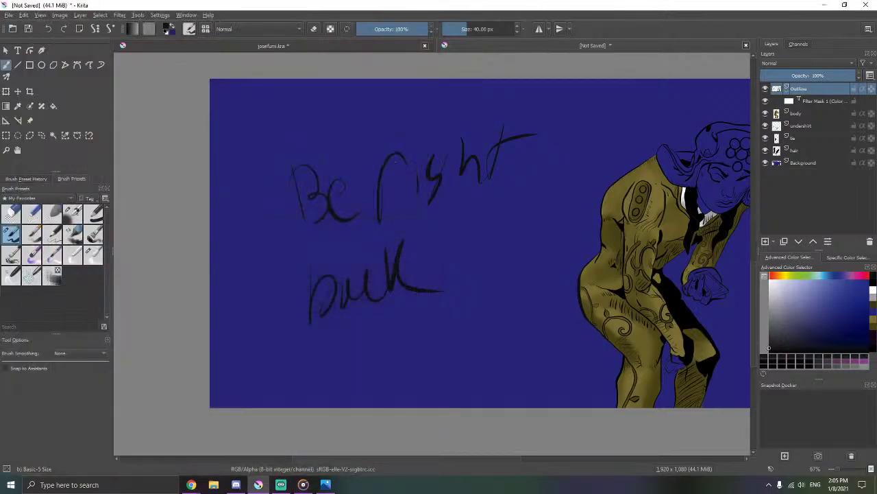
# - Switch to the music player, skip the Overdrive track ahead to 1:27, and return to the drawing
pyautogui.hotkey('alt', 'Tab')
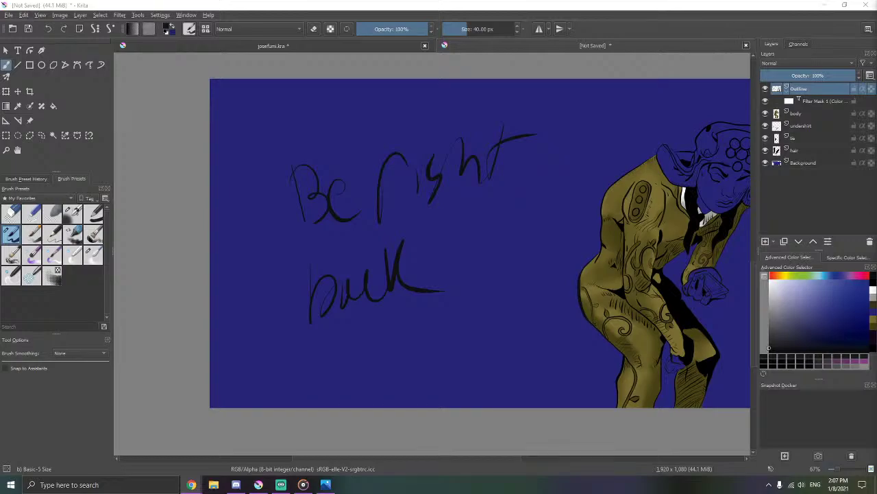
pyautogui.click(303, 484)
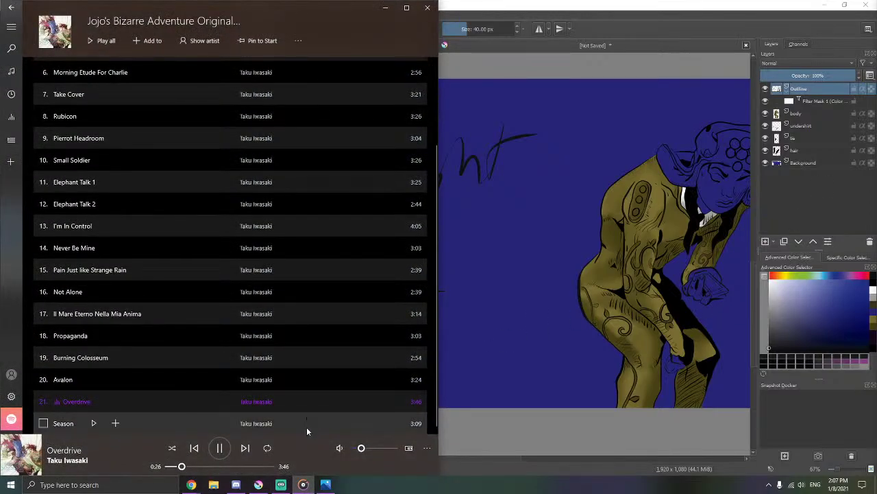
pyautogui.click(207, 466)
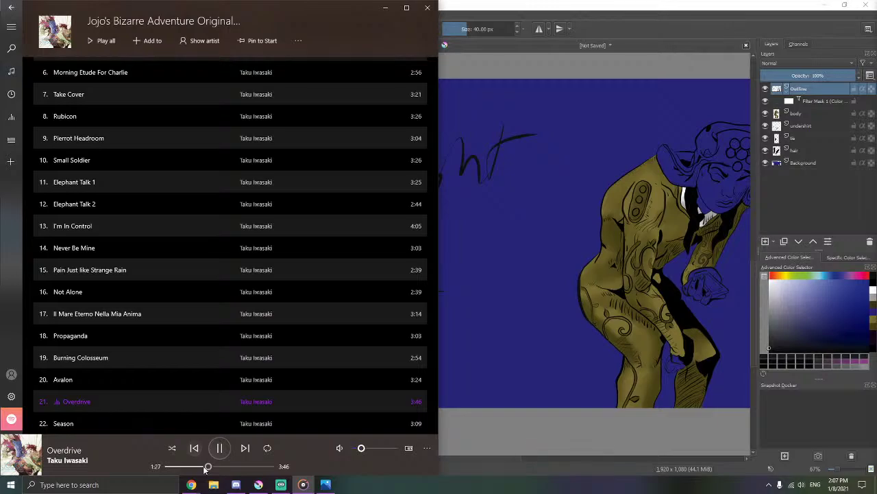
pyautogui.click(385, 9)
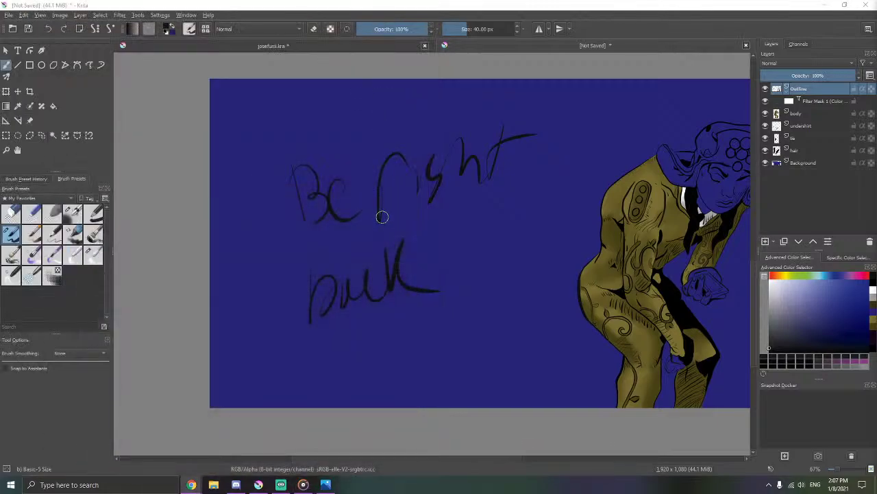
# - Undo all strokes of the handwritten "Be right back" message on the Outline layer
pyautogui.hotkey('ctrl', 'z')
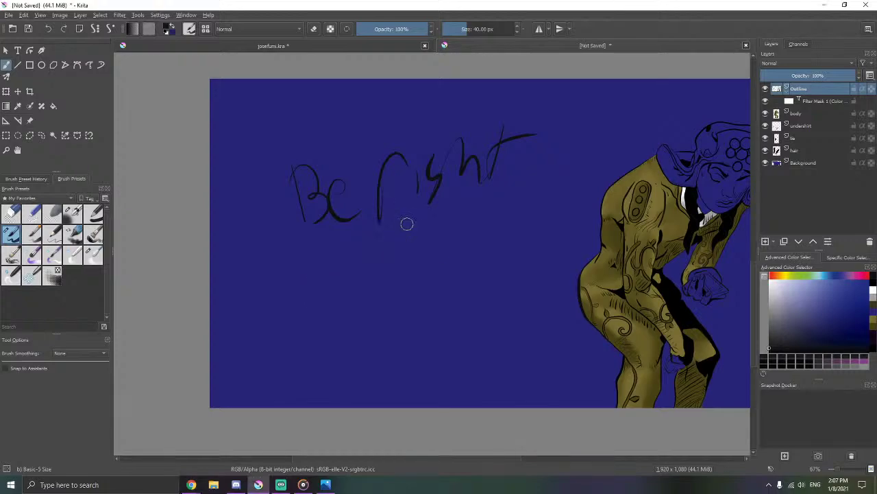
pyautogui.hotkey('ctrl', 'z')
pyautogui.hotkey('ctrl', 'z')
pyautogui.hotkey('ctrl', 'z')
pyautogui.hotkey('ctrl', 'z')
pyautogui.hotkey('ctrl', 'z')
pyautogui.hotkey('ctrl', 'z')
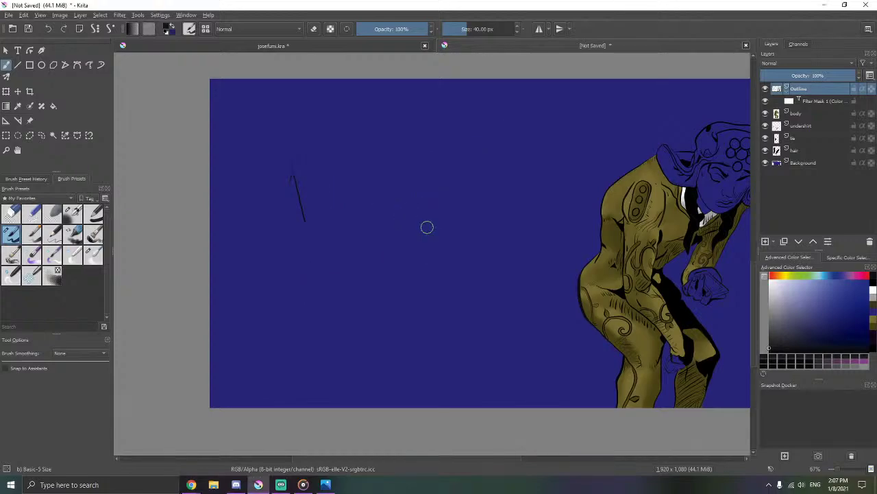
pyautogui.hotkey('ctrl', 'z')
# - Reveal the reference image over the figure by raising its opacity to 54% with the Reference Images tool
pyautogui.scroll(2, 667, 223)
pyautogui.moveTo(670, 222)
pyautogui.mouseDown()
pyautogui.moveTo(411, 257)
pyautogui.moveTo(388, 289)
pyautogui.mouseUp()
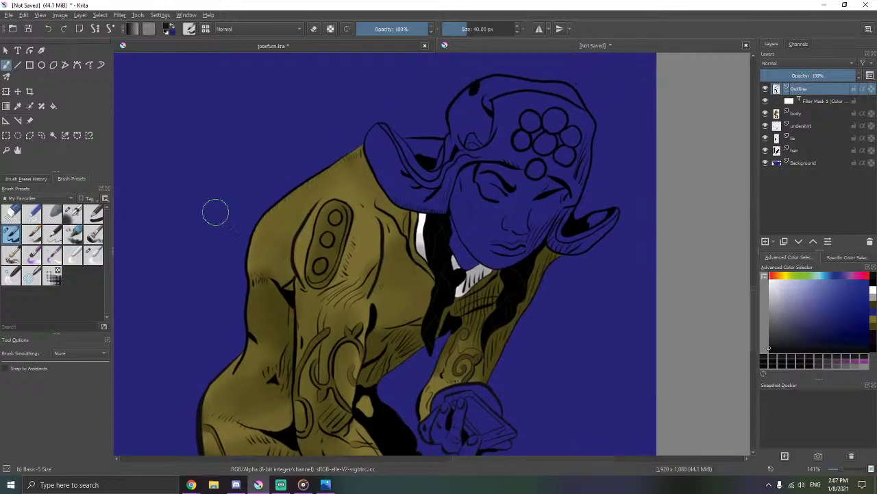
pyautogui.click(29, 120)
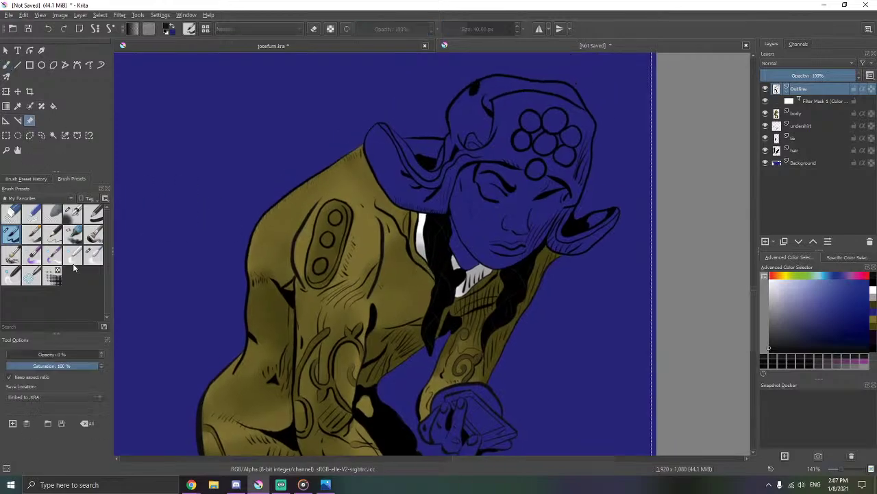
pyautogui.click(52, 354)
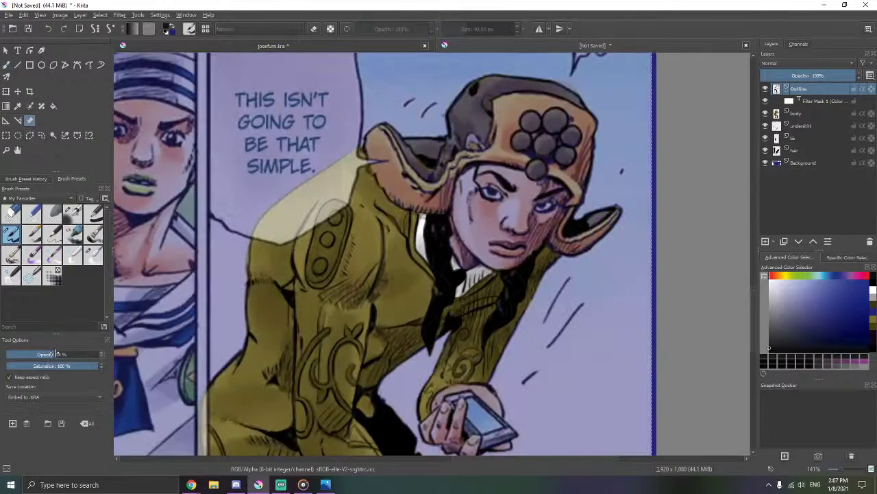
# - Add a new paint layer directly above the Background layer and name it "hat green"
pyautogui.click(804, 168)
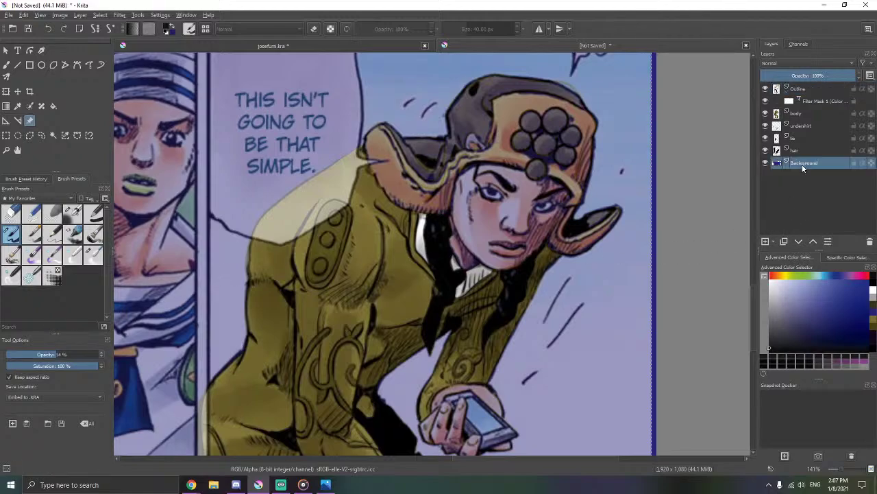
pyautogui.click(766, 241)
pyautogui.doubleClick(809, 164)
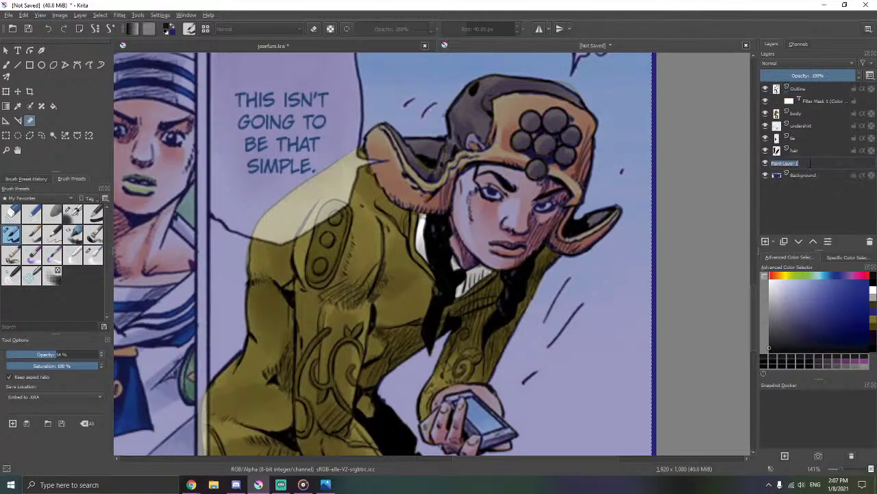
pyautogui.write('hat')
pyautogui.press('Return')
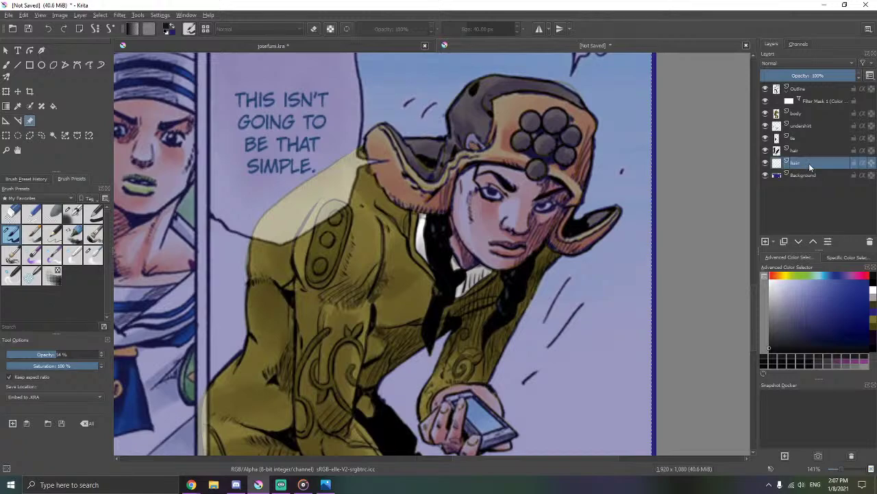
pyautogui.doubleClick(810, 165)
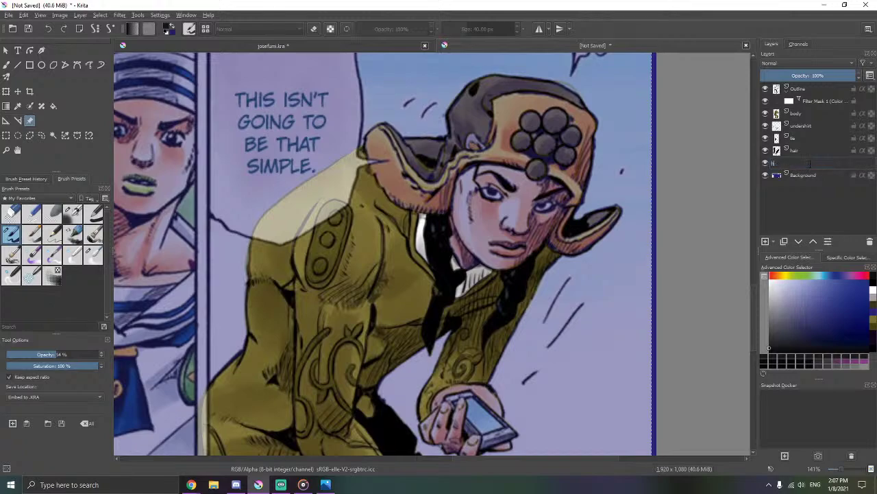
pyautogui.press('Return')
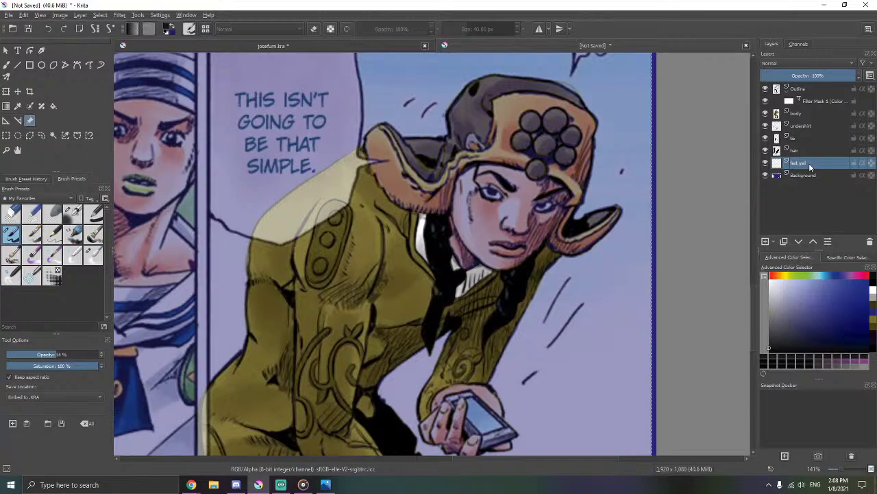
pyautogui.doubleClick(809, 163)
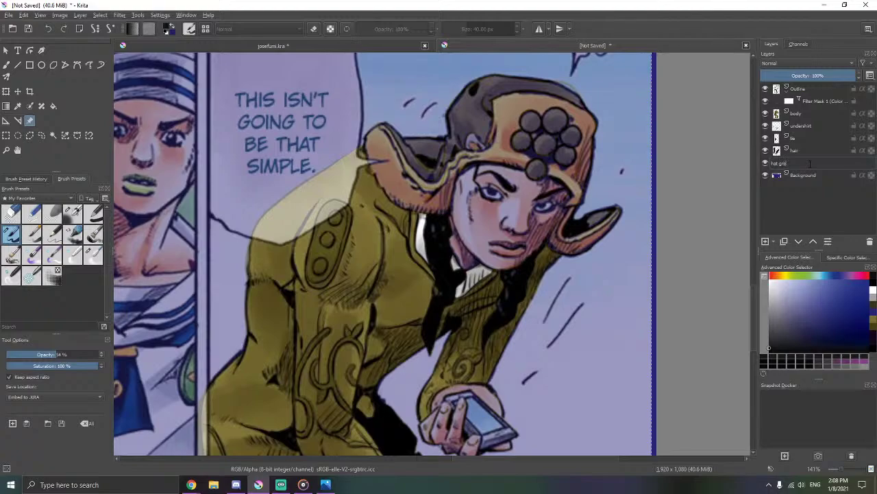
pyautogui.write('hat green')
pyautogui.press('Return')
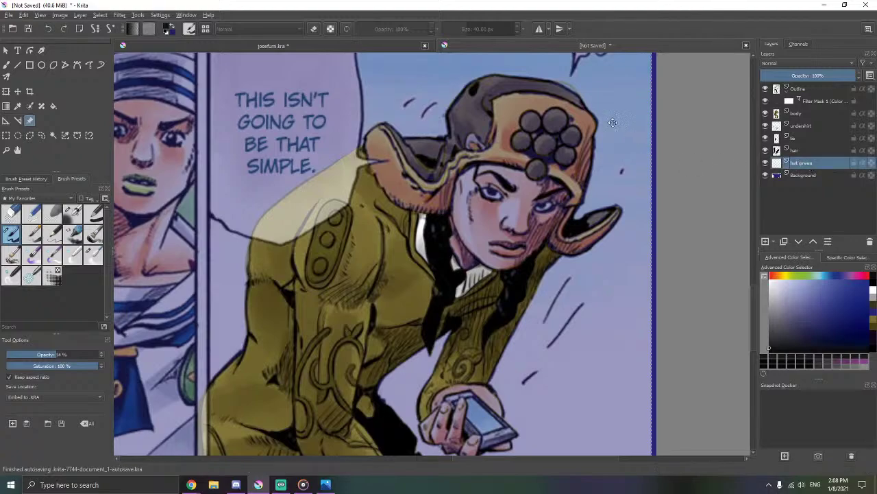
# - Compare the hat with the reference image and lower the reference's opacity to 6%
pyautogui.scroll(3, 504, 117)
pyautogui.scroll(-2, 504, 116)
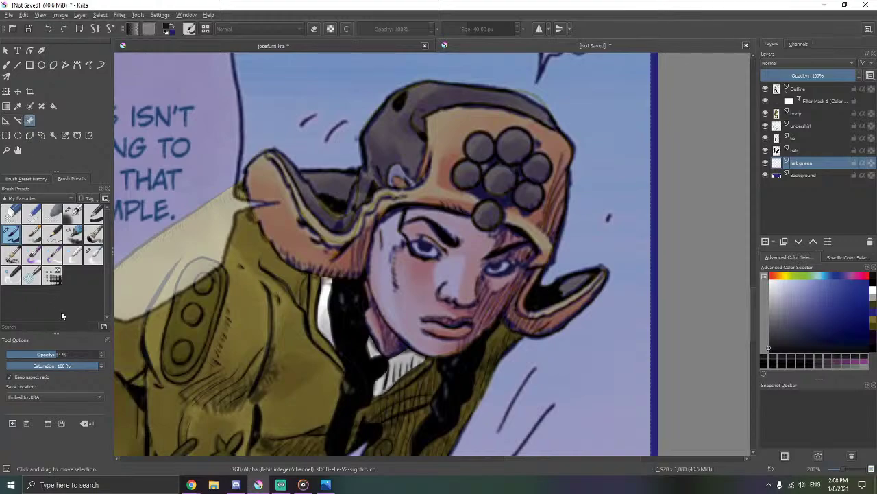
pyautogui.moveTo(65, 356); pyautogui.dragTo(8, 355)
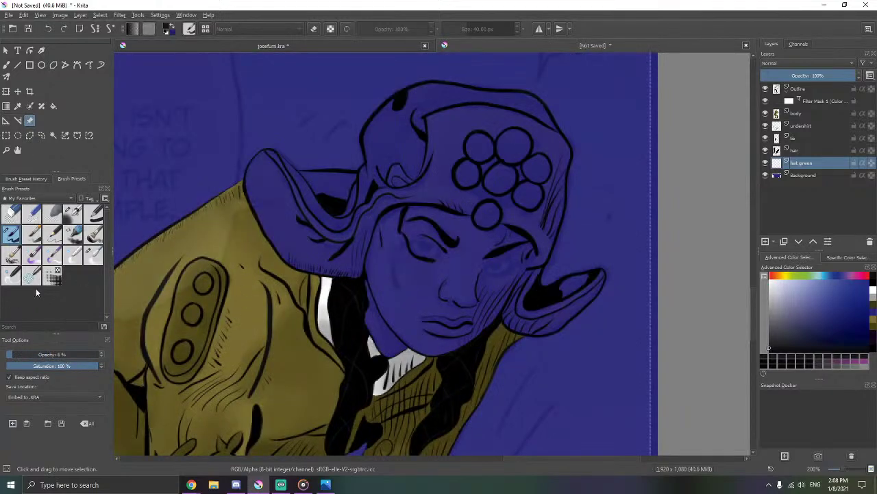
# - Hide the reference image by lowering its opacity fully, and sample the coat's olive color for the Basic-5 Size brush
pyautogui.moveTo(22, 354); pyautogui.dragTo(8, 354)
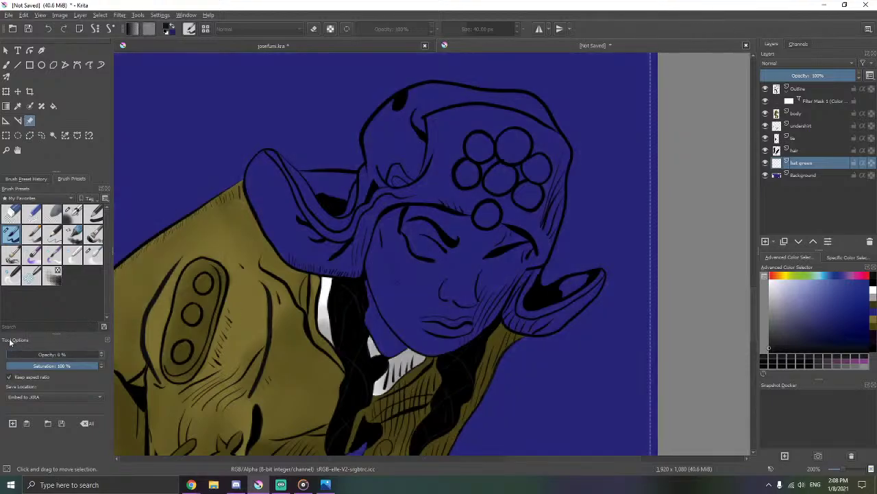
pyautogui.click(6, 67)
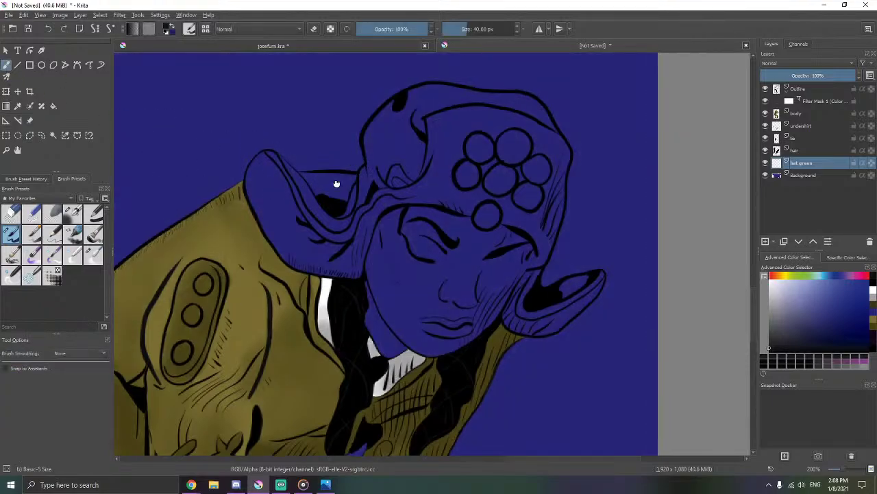
pyautogui.moveTo(337, 184); pyautogui.dragTo(327, 213)
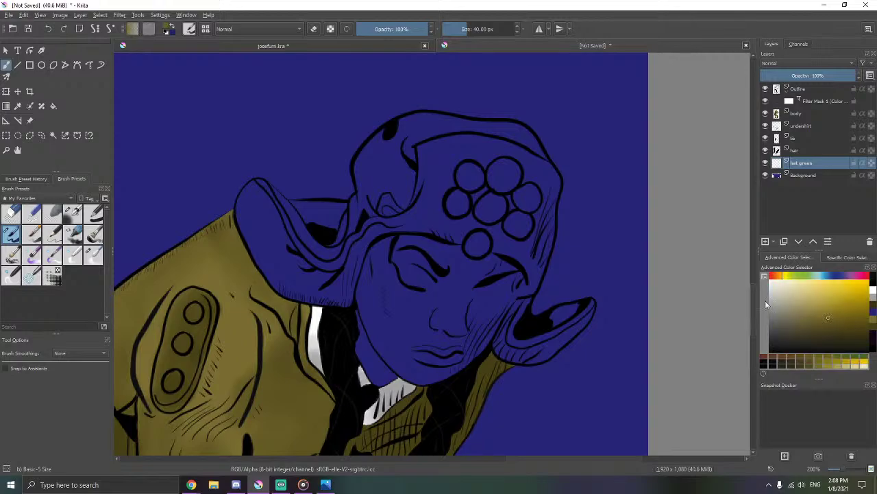
pyautogui.scroll(1, 391, 153)
pyautogui.scroll(1, 386, 174)
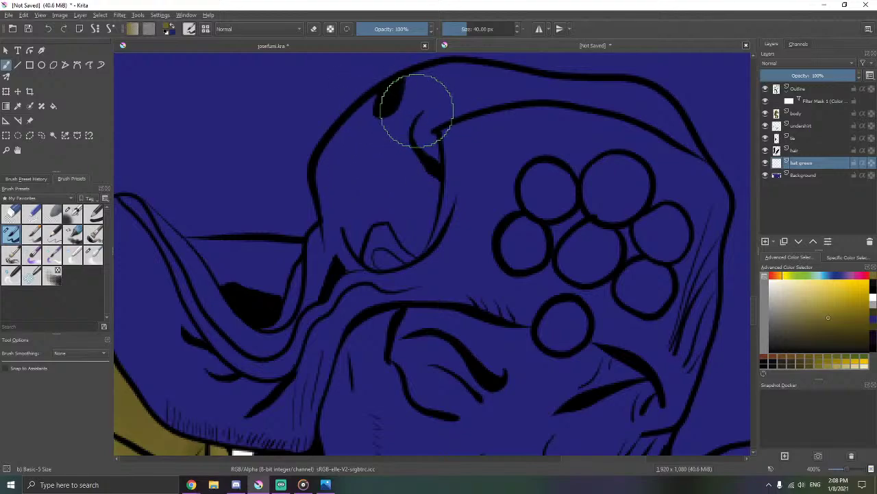
# - Paint the hat's upper band olive on the hat green layer, erasing the overspill at its narrow far end
pyautogui.moveTo(416, 108)
pyautogui.mouseDown()
pyautogui.moveTo(401, 140)
pyautogui.moveTo(390, 127)
pyautogui.moveTo(396, 103)
pyautogui.moveTo(432, 81)
pyautogui.moveTo(414, 81)
pyautogui.moveTo(461, 70)
pyautogui.moveTo(641, 100)
pyautogui.moveTo(681, 141)
pyautogui.mouseUp()
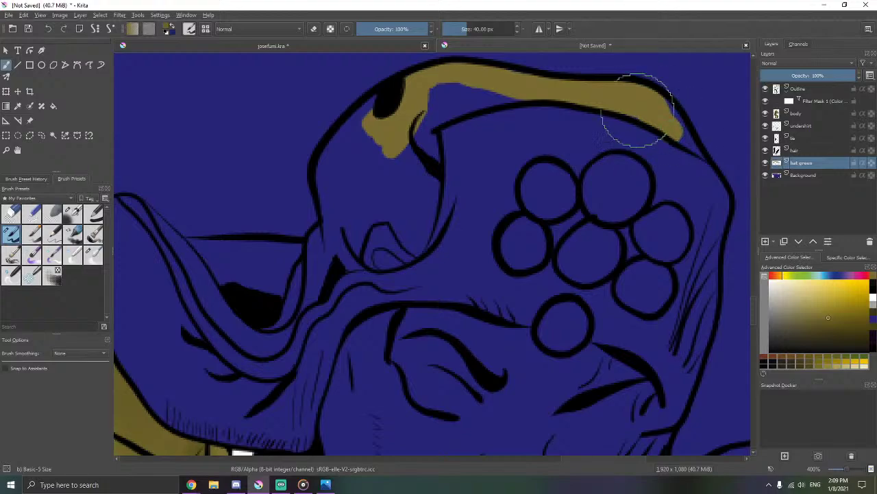
pyautogui.moveTo(638, 109)
pyautogui.mouseDown()
pyautogui.moveTo(512, 149)
pyautogui.moveTo(551, 141)
pyautogui.moveTo(589, 160)
pyautogui.moveTo(613, 201)
pyautogui.moveTo(602, 184)
pyautogui.mouseUp()
pyautogui.press('e')
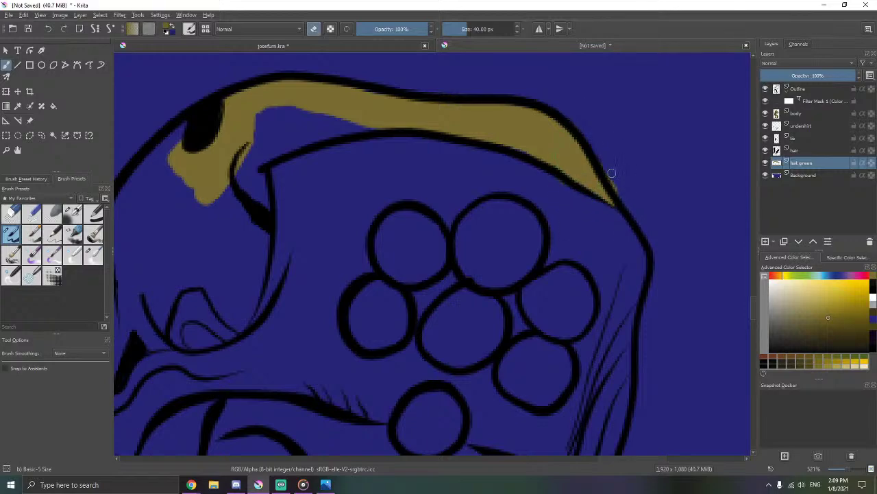
pyautogui.press('e')
pyautogui.moveTo(557, 181); pyautogui.dragTo(577, 188)
pyautogui.moveTo(550, 160); pyautogui.dragTo(711, 150)
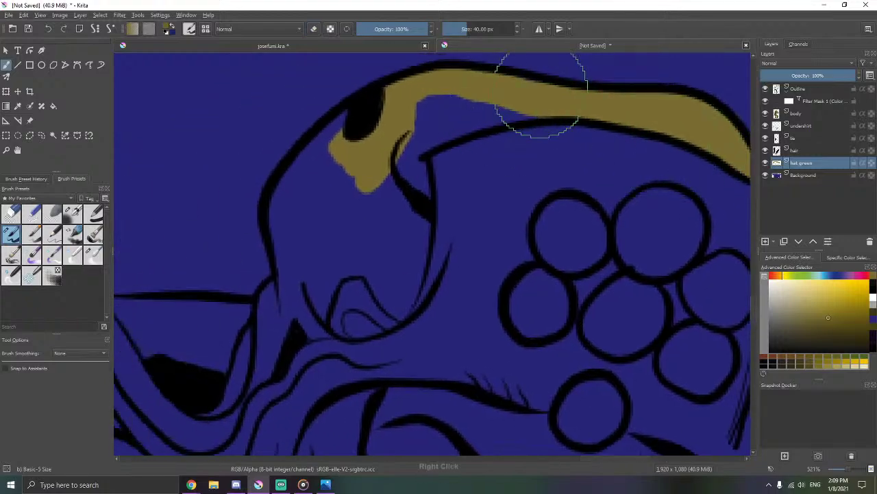
# - Fill the rest of the hat's upper band and its rounded side section with olive, leaving the small inner fold unpainted
pyautogui.moveTo(541, 113)
pyautogui.mouseDown()
pyautogui.moveTo(451, 140)
pyautogui.moveTo(425, 156)
pyautogui.moveTo(449, 130)
pyautogui.moveTo(432, 129)
pyautogui.moveTo(395, 177)
pyautogui.moveTo(410, 167)
pyautogui.moveTo(412, 179)
pyautogui.moveTo(438, 182)
pyautogui.moveTo(451, 154)
pyautogui.moveTo(471, 148)
pyautogui.moveTo(429, 163)
pyautogui.moveTo(445, 180)
pyautogui.moveTo(416, 208)
pyautogui.moveTo(398, 172)
pyautogui.moveTo(355, 131)
pyautogui.moveTo(348, 135)
pyautogui.moveTo(361, 122)
pyautogui.moveTo(321, 163)
pyautogui.moveTo(315, 148)
pyautogui.moveTo(281, 202)
pyautogui.moveTo(277, 228)
pyautogui.moveTo(294, 288)
pyautogui.moveTo(307, 224)
pyautogui.moveTo(320, 317)
pyautogui.moveTo(333, 278)
pyautogui.moveTo(316, 317)
pyautogui.moveTo(347, 266)
pyautogui.moveTo(344, 274)
pyautogui.moveTo(368, 268)
pyautogui.moveTo(402, 318)
pyautogui.mouseUp()
pyautogui.press('e')
pyautogui.press('e')
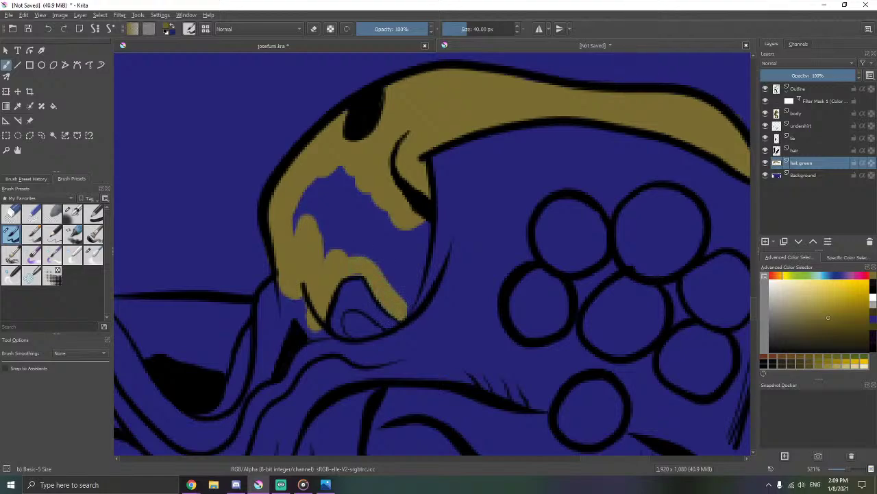
pyautogui.moveTo(360, 278)
pyautogui.mouseDown()
pyautogui.moveTo(393, 170)
pyautogui.moveTo(417, 225)
pyautogui.moveTo(404, 226)
pyautogui.moveTo(405, 215)
pyautogui.moveTo(415, 228)
pyautogui.moveTo(411, 255)
pyautogui.moveTo(415, 228)
pyautogui.moveTo(416, 243)
pyautogui.moveTo(403, 286)
pyautogui.moveTo(417, 263)
pyautogui.moveTo(395, 312)
pyautogui.mouseUp()
pyautogui.press('e')
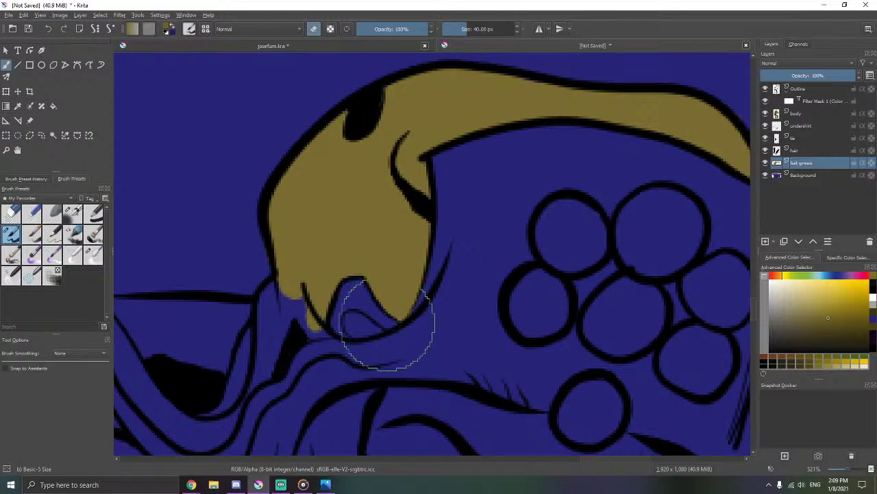
# - Switch to the music player, pause the current song and close the player
pyautogui.click(301, 484)
pyautogui.click(219, 448)
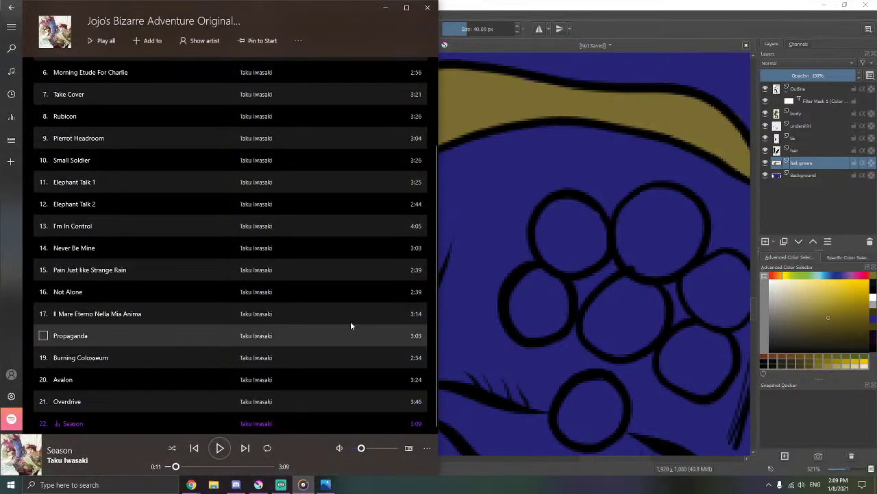
pyautogui.click(427, 7)
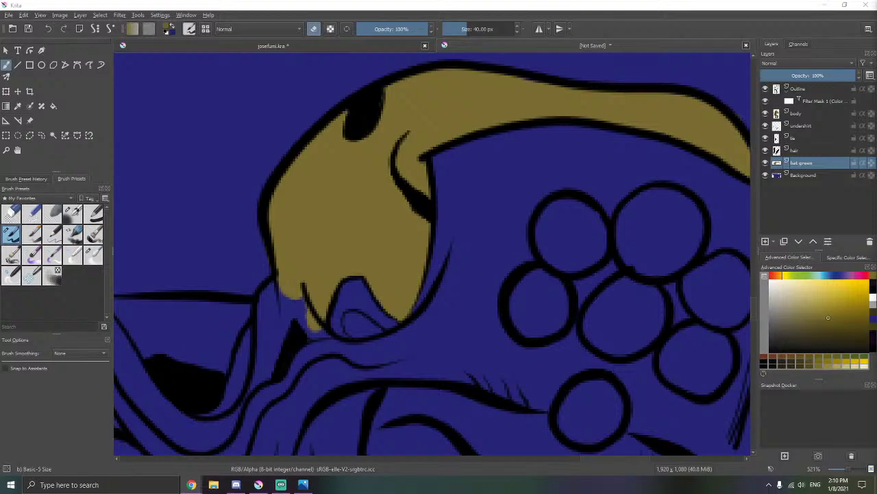
# - Extend the olive below the hat's rounded side section, around the black crease and into the strip beside the ear flap
pyautogui.scroll(-1, 385, 227)
pyautogui.moveTo(307, 223); pyautogui.dragTo(355, 187)
pyautogui.scroll(3, 382, 266)
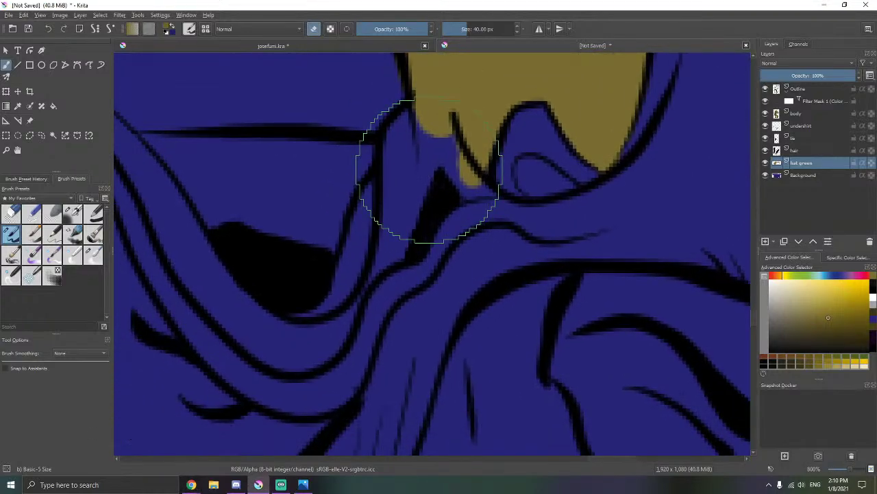
pyautogui.moveTo(433, 130)
pyautogui.mouseDown()
pyautogui.moveTo(421, 116)
pyautogui.moveTo(394, 141)
pyautogui.moveTo(409, 227)
pyautogui.mouseUp()
pyautogui.press('e')
pyautogui.press('e')
pyautogui.moveTo(387, 127)
pyautogui.mouseDown()
pyautogui.moveTo(395, 157)
pyautogui.moveTo(420, 83)
pyautogui.mouseUp()
pyautogui.press('e')
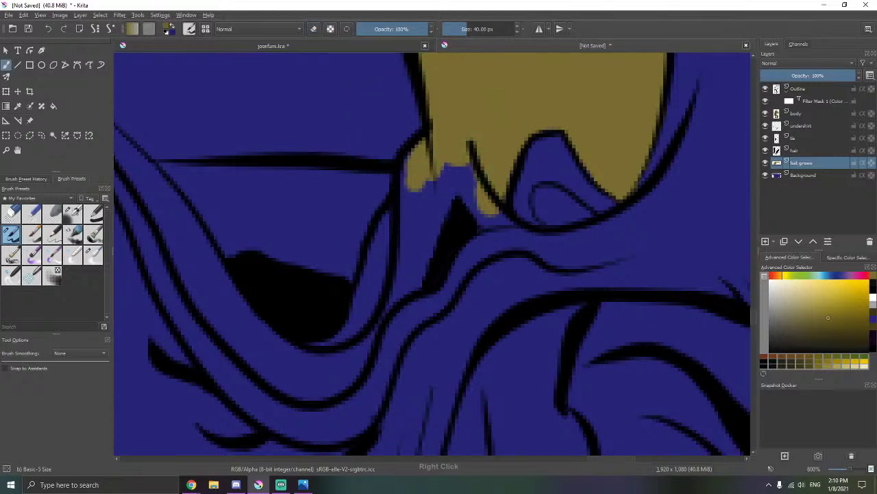
pyautogui.moveTo(456, 164)
pyautogui.mouseDown()
pyautogui.moveTo(476, 217)
pyautogui.moveTo(507, 220)
pyautogui.moveTo(497, 200)
pyautogui.moveTo(472, 225)
pyautogui.mouseUp()
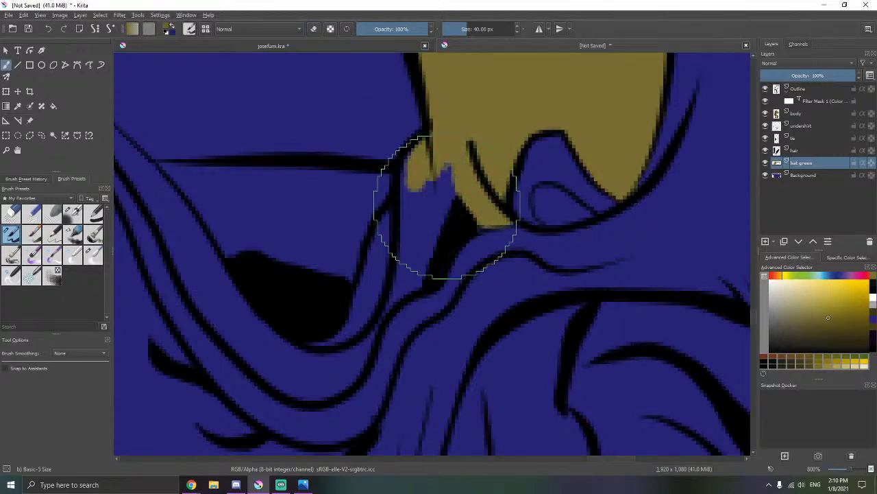
pyautogui.moveTo(448, 168)
pyautogui.mouseDown()
pyautogui.moveTo(447, 202)
pyautogui.moveTo(407, 159)
pyautogui.moveTo(400, 199)
pyautogui.moveTo(431, 241)
pyautogui.mouseUp()
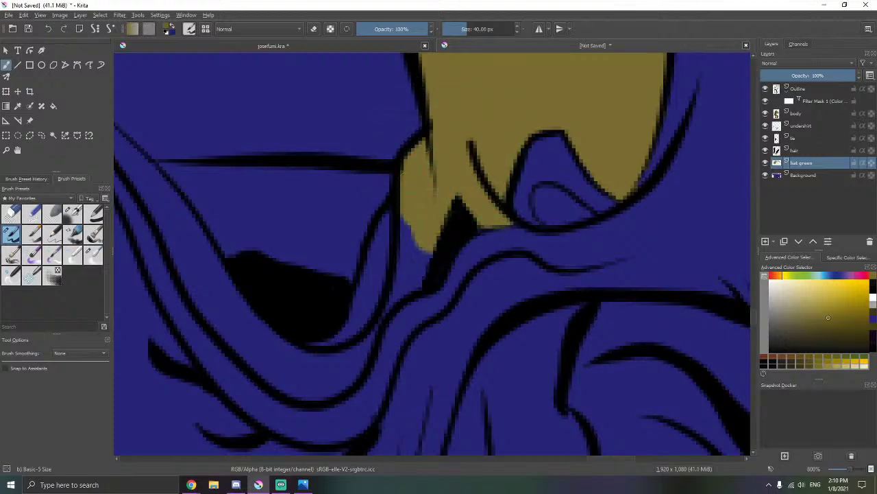
pyautogui.moveTo(413, 179); pyautogui.dragTo(456, 66)
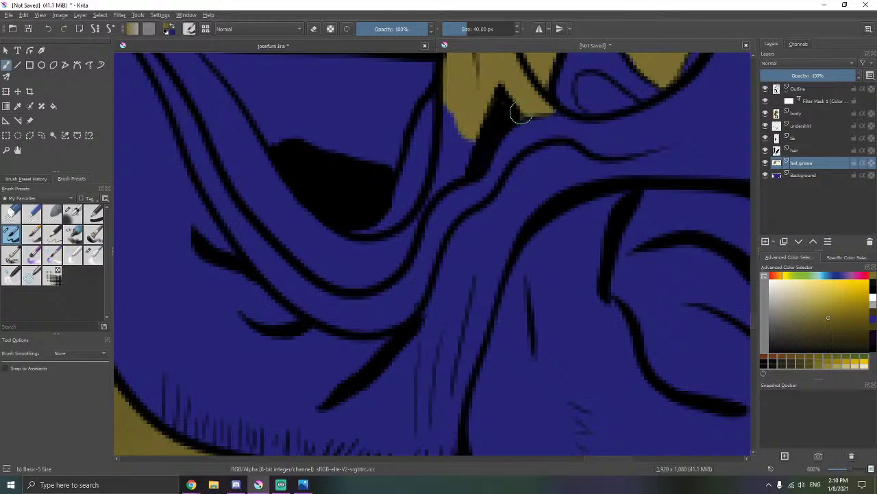
# - Continue the olive down the narrow strip toward the ear flap's curved fold and erase paint outside the outlines
pyautogui.moveTo(519, 111)
pyautogui.mouseDown()
pyautogui.moveTo(445, 117)
pyautogui.moveTo(452, 163)
pyautogui.moveTo(392, 259)
pyautogui.mouseUp()
pyautogui.press('e')
pyautogui.moveTo(421, 167); pyautogui.dragTo(401, 213)
pyautogui.moveTo(392, 180); pyautogui.dragTo(409, 232)
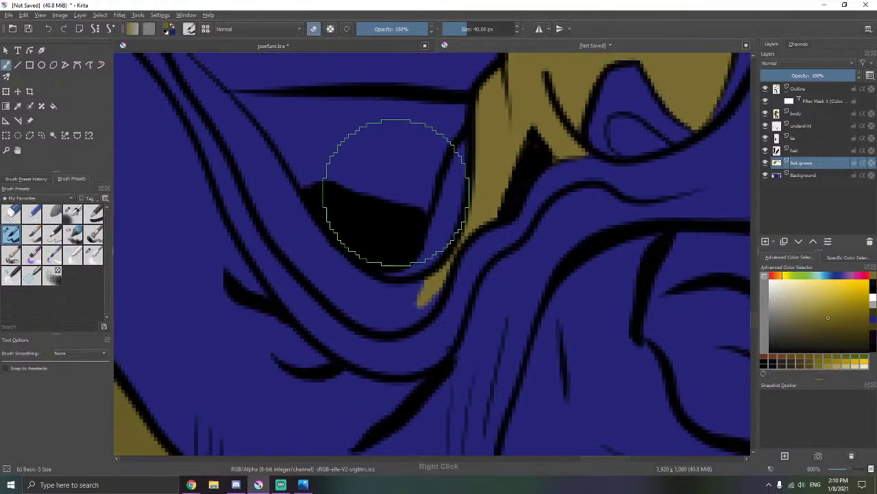
pyautogui.moveTo(395, 192); pyautogui.dragTo(419, 225)
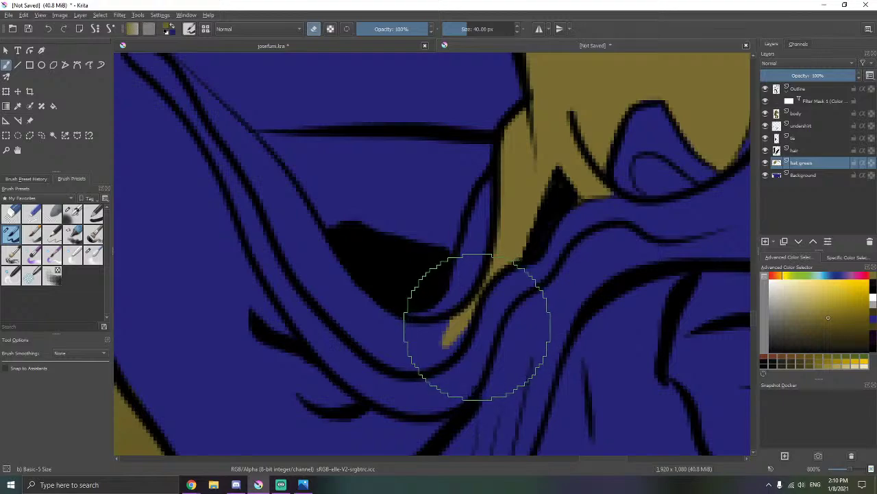
pyautogui.moveTo(415, 334); pyautogui.dragTo(363, 233)
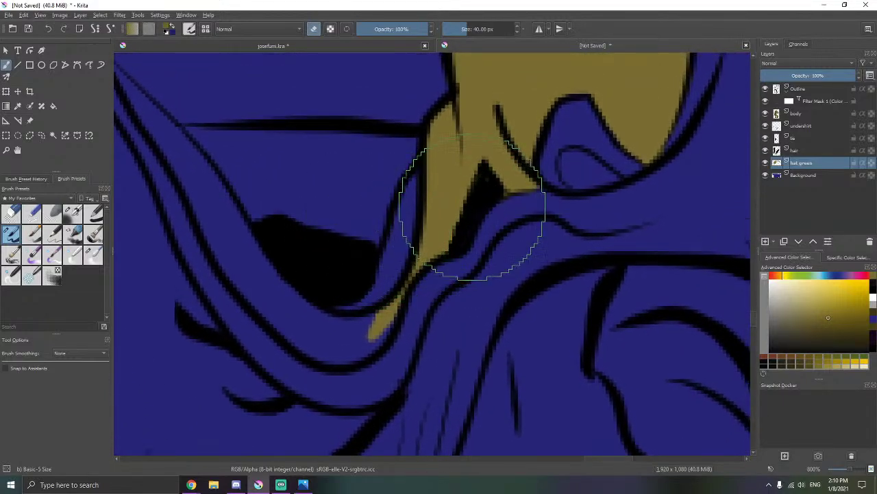
pyautogui.moveTo(470, 196); pyautogui.dragTo(349, 254)
pyautogui.moveTo(412, 199); pyautogui.dragTo(416, 268)
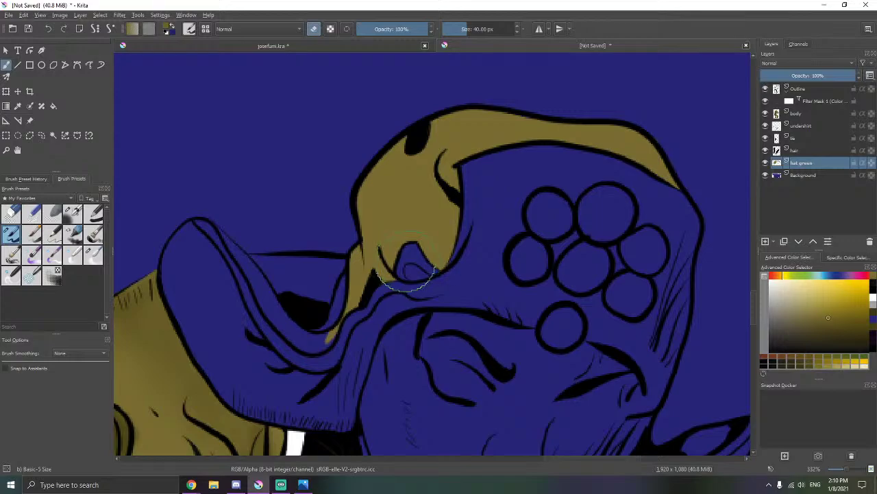
# - Fill the inside of the raised ear flap with olive around its black shadow and along the curved lining
pyautogui.moveTo(382, 296)
pyautogui.mouseDown()
pyautogui.moveTo(432, 250)
pyautogui.moveTo(391, 297)
pyautogui.moveTo(352, 300)
pyautogui.moveTo(377, 286)
pyautogui.moveTo(392, 325)
pyautogui.moveTo(347, 249)
pyautogui.mouseUp()
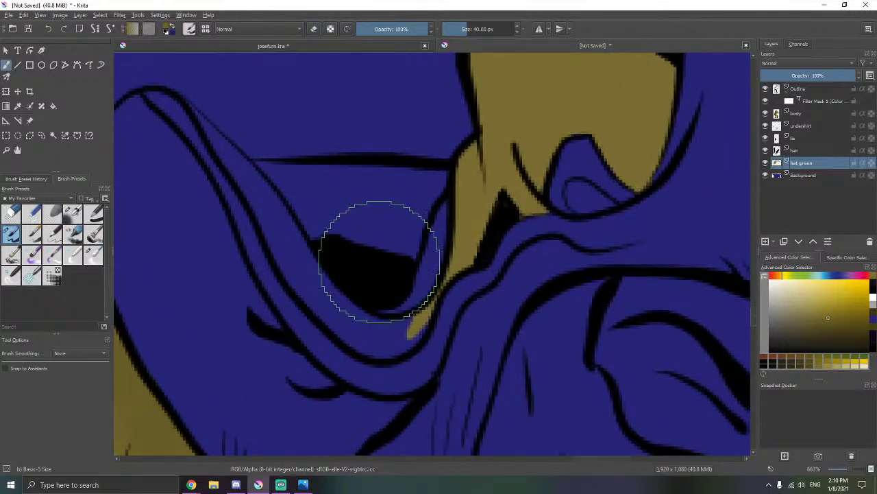
pyautogui.click(403, 224)
pyautogui.press('e')
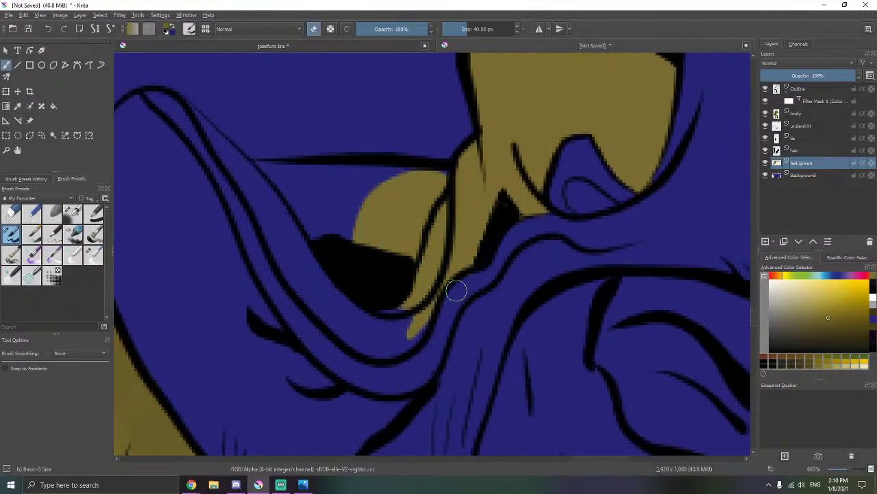
pyautogui.press('e')
pyautogui.press('e')
pyautogui.moveTo(363, 209); pyautogui.dragTo(342, 203)
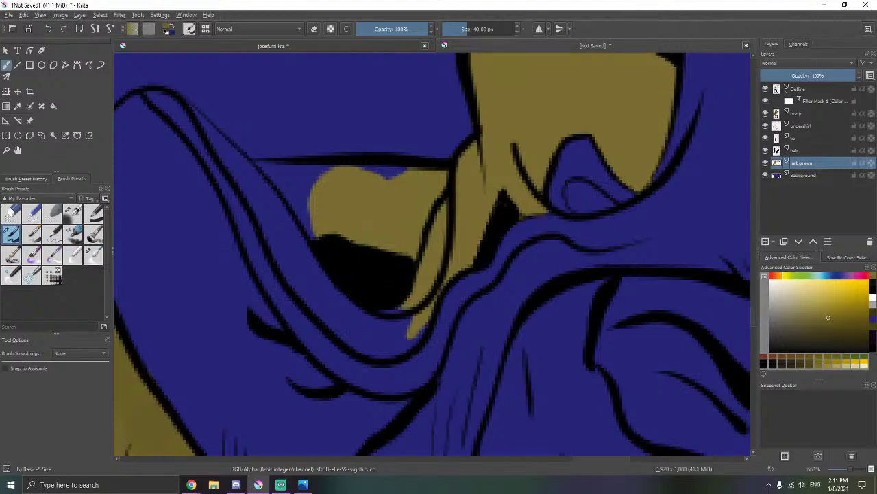
pyautogui.moveTo(356, 161)
pyautogui.mouseDown()
pyautogui.moveTo(323, 183)
pyautogui.moveTo(259, 176)
pyautogui.moveTo(297, 233)
pyautogui.moveTo(253, 195)
pyautogui.moveTo(337, 309)
pyautogui.moveTo(359, 326)
pyautogui.moveTo(388, 334)
pyautogui.moveTo(403, 325)
pyautogui.mouseUp()
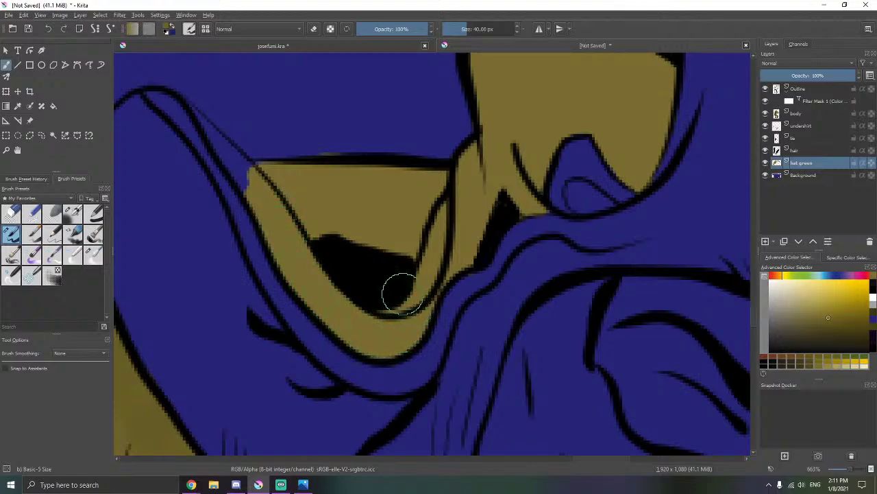
# - Clean up the lining's paint edge and extend the olive up to the ear flap's pointed upper end
pyautogui.press('e')
pyautogui.moveTo(330, 160); pyautogui.dragTo(478, 200)
pyautogui.press('e')
pyautogui.moveTo(371, 193)
pyautogui.mouseDown()
pyautogui.moveTo(337, 145)
pyautogui.moveTo(387, 229)
pyautogui.mouseUp()
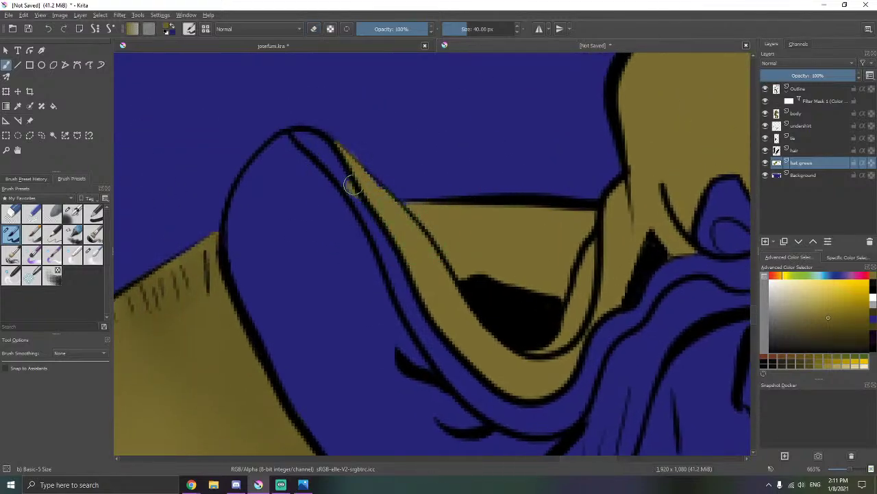
# - Try filling the narrow rim between the ear flap's double outlines with olive
pyautogui.moveTo(352, 185); pyautogui.dragTo(317, 147)
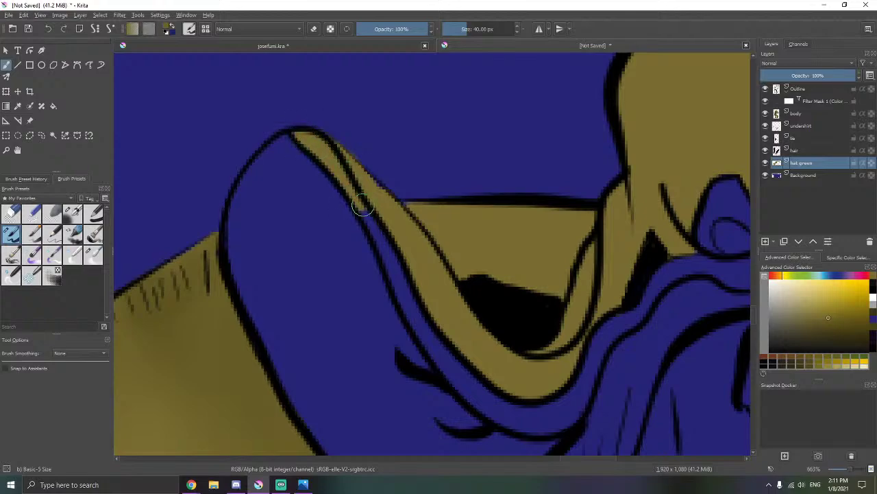
pyautogui.moveTo(363, 204)
pyautogui.mouseDown()
pyautogui.moveTo(405, 284)
pyautogui.moveTo(367, 205)
pyautogui.mouseUp()
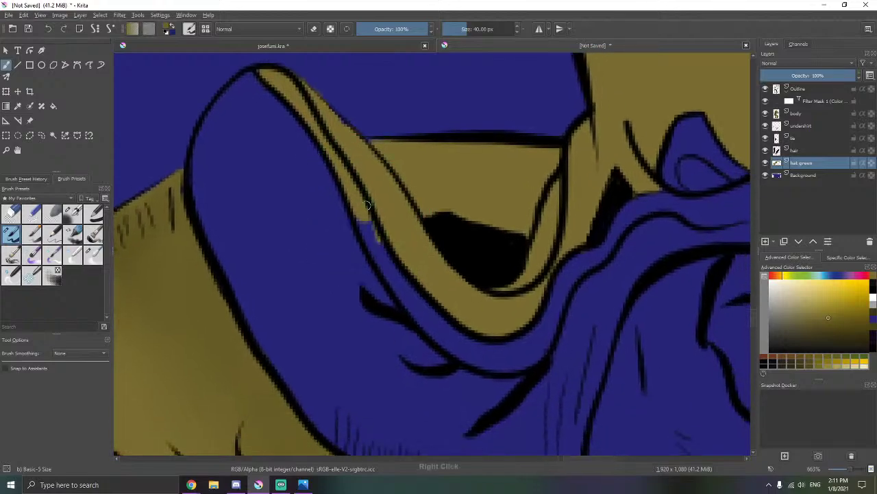
pyautogui.moveTo(365, 238)
pyautogui.mouseDown()
pyautogui.moveTo(395, 273)
pyautogui.moveTo(388, 248)
pyautogui.moveTo(422, 307)
pyautogui.mouseUp()
pyautogui.moveTo(417, 299)
pyautogui.mouseDown()
pyautogui.moveTo(381, 227)
pyautogui.moveTo(435, 281)
pyautogui.moveTo(429, 286)
pyautogui.moveTo(345, 221)
pyautogui.moveTo(406, 303)
pyautogui.mouseUp()
# - Erase the olive from the ear flap's narrow rim, following the lining's outline
pyautogui.press('e')
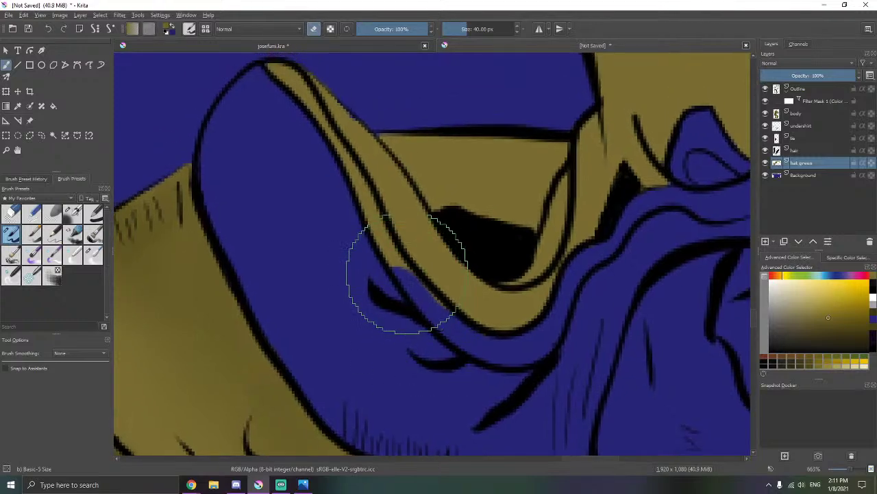
pyautogui.moveTo(382, 254)
pyautogui.mouseDown()
pyautogui.moveTo(397, 284)
pyautogui.moveTo(331, 160)
pyautogui.moveTo(276, 87)
pyautogui.moveTo(280, 76)
pyautogui.moveTo(297, 92)
pyautogui.mouseUp()
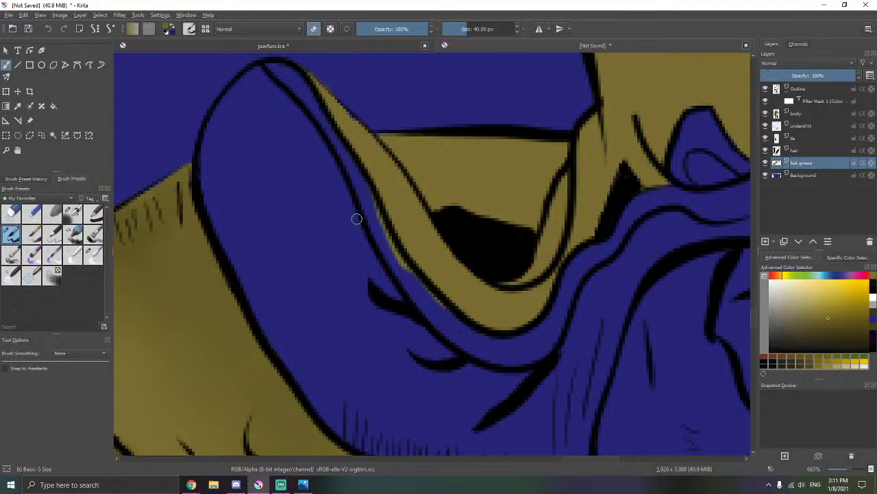
pyautogui.moveTo(355, 191)
pyautogui.mouseDown()
pyautogui.moveTo(385, 253)
pyautogui.moveTo(435, 319)
pyautogui.mouseUp()
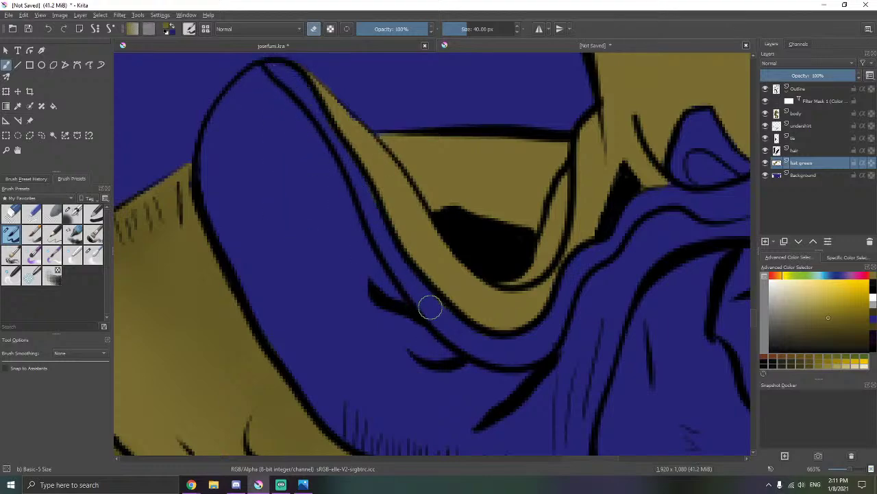
pyautogui.moveTo(366, 216)
pyautogui.mouseDown()
pyautogui.moveTo(334, 170)
pyautogui.moveTo(353, 168)
pyautogui.moveTo(385, 234)
pyautogui.mouseUp()
pyautogui.press('e')
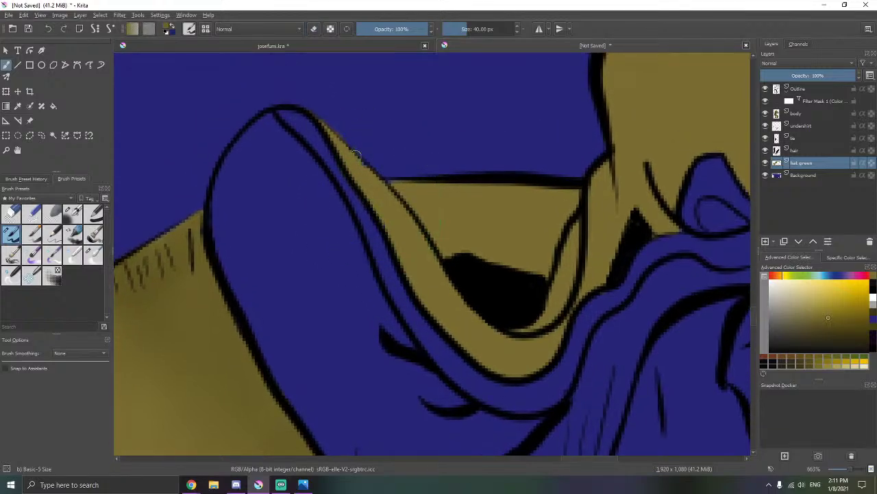
# - Erase the olive overspill along the thin outer line at the top of the ear flap's lining
pyautogui.moveTo(391, 173); pyautogui.dragTo(405, 212)
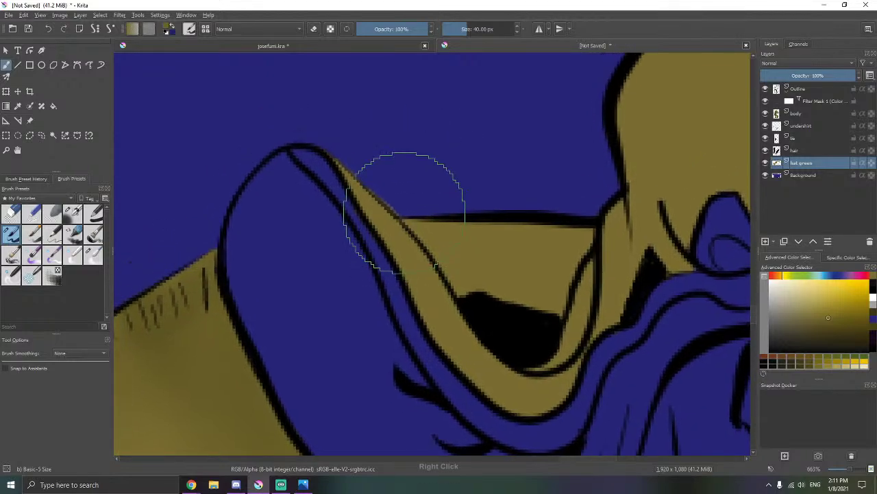
pyautogui.press('e')
pyautogui.moveTo(347, 155); pyautogui.dragTo(354, 169)
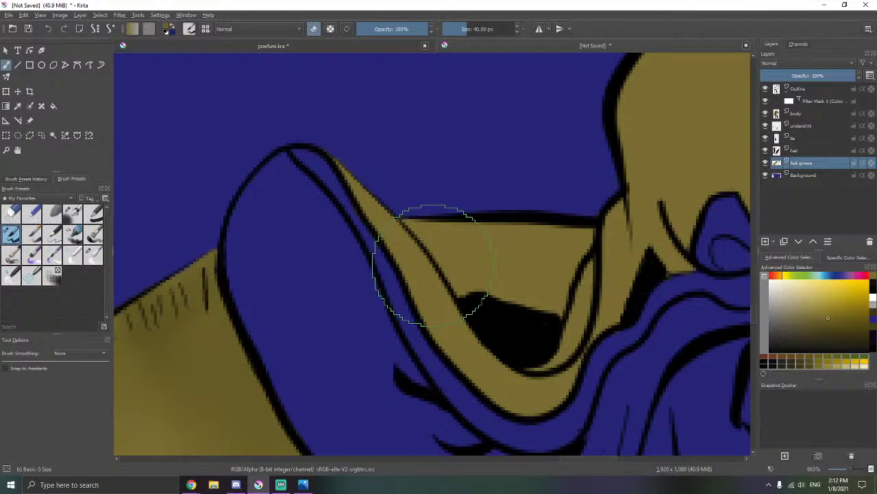
pyautogui.scroll(-5, 480, 254)
pyautogui.moveTo(622, 284); pyautogui.dragTo(501, 249)
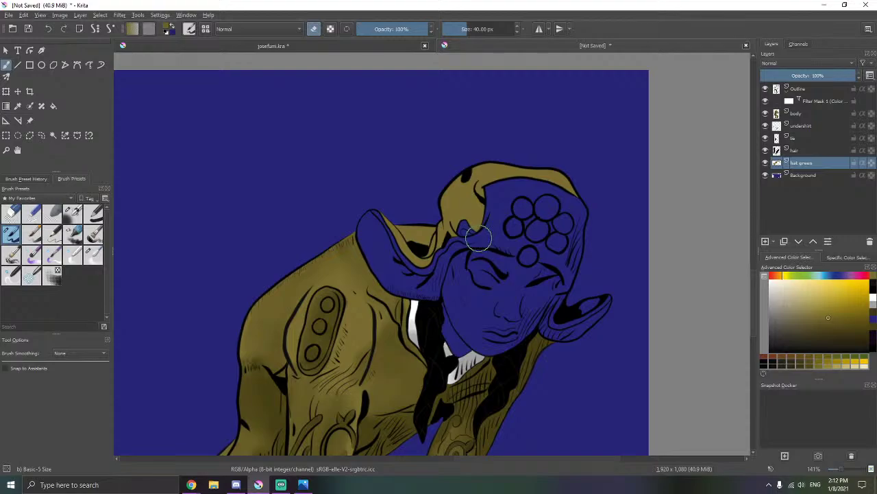
pyautogui.scroll(-2, 478, 238)
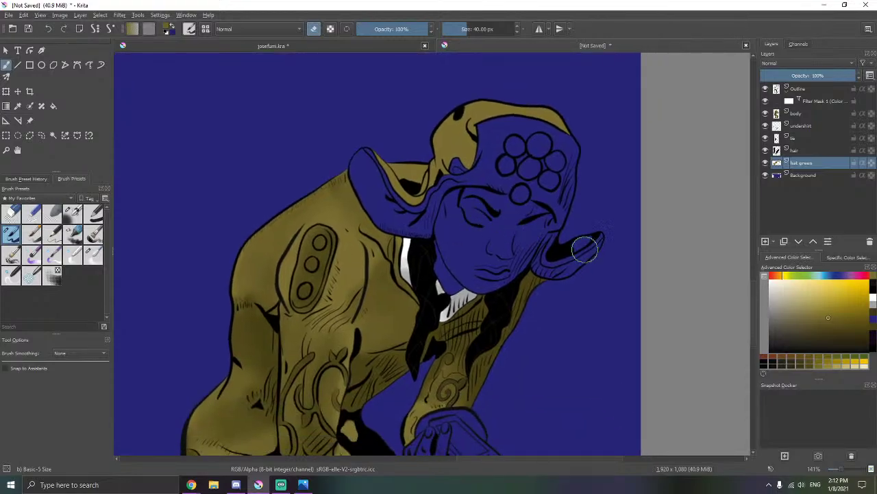
# - Fill the open area inside the ear flap beside the character's cheek with olive on the hat green layer
pyautogui.scroll(8, 584, 251)
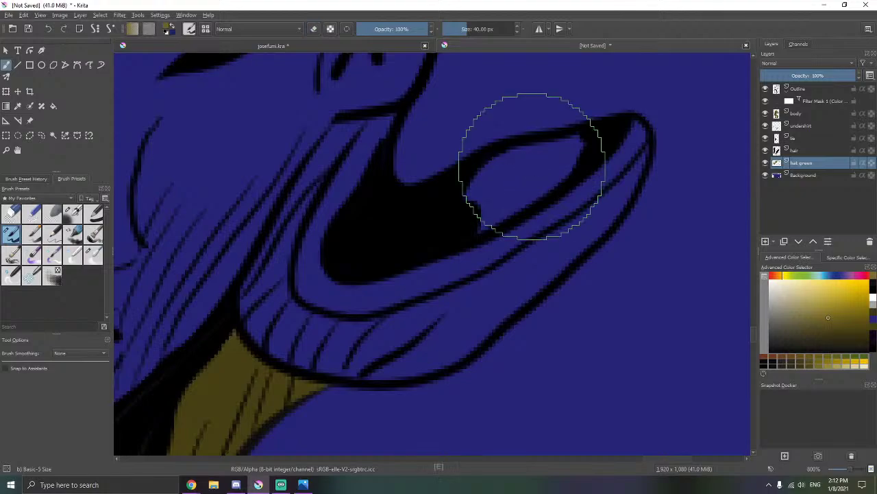
pyautogui.moveTo(532, 166)
pyautogui.mouseDown()
pyautogui.moveTo(510, 184)
pyautogui.moveTo(526, 154)
pyautogui.moveTo(550, 164)
pyautogui.moveTo(515, 159)
pyautogui.moveTo(476, 177)
pyautogui.moveTo(460, 229)
pyautogui.mouseUp()
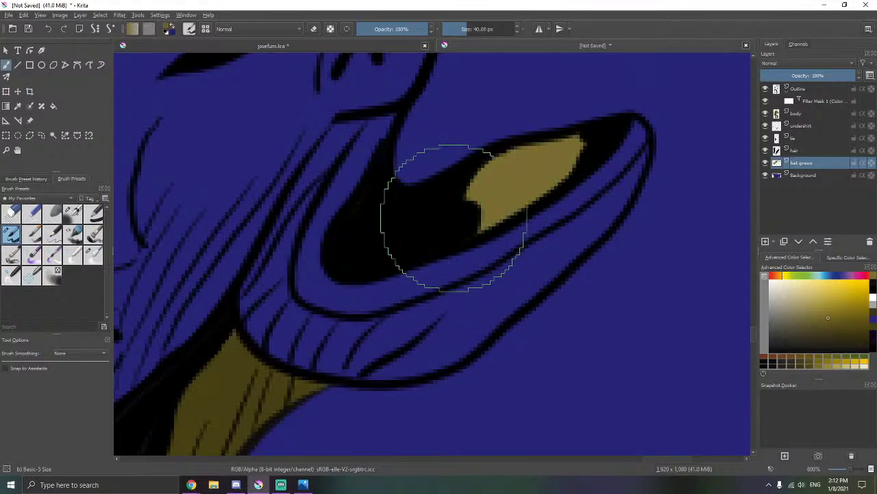
pyautogui.moveTo(495, 224); pyautogui.dragTo(465, 235)
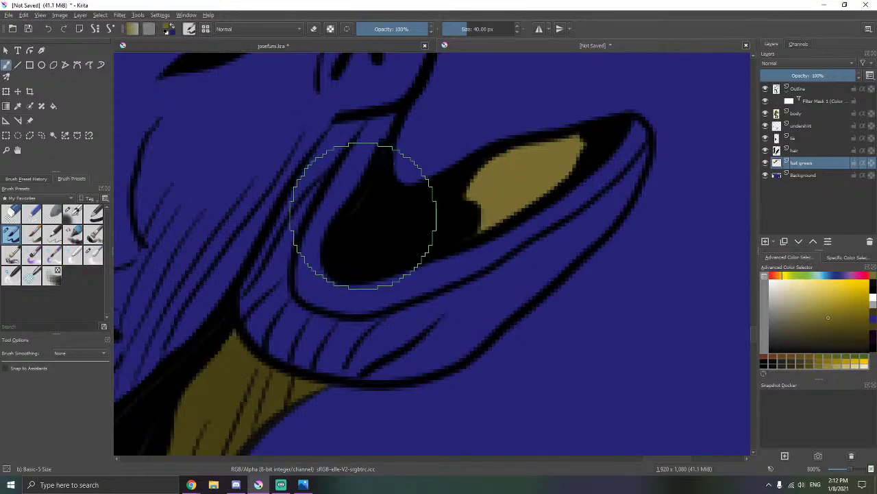
# - Fill the lone circle at the hat's brow and the central circle of the cluster above it with olive
pyautogui.scroll(-2, 293, 205)
pyautogui.scroll(-1, 276, 175)
pyautogui.moveTo(258, 169); pyautogui.dragTo(428, 326)
pyautogui.scroll(2, 429, 302)
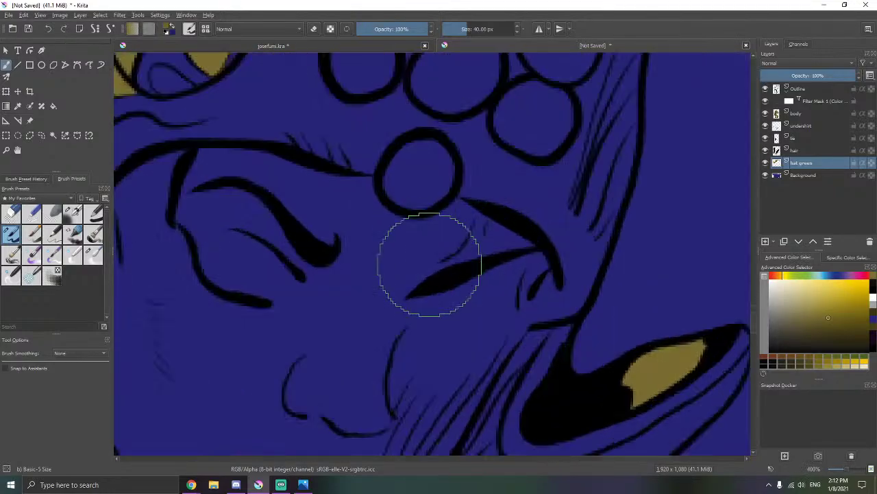
pyautogui.scroll(3, 418, 175)
pyautogui.moveTo(418, 174)
pyautogui.mouseDown()
pyautogui.moveTo(437, 152)
pyautogui.moveTo(428, 117)
pyautogui.moveTo(427, 127)
pyautogui.moveTo(458, 133)
pyautogui.moveTo(457, 181)
pyautogui.moveTo(433, 205)
pyautogui.moveTo(403, 205)
pyautogui.moveTo(392, 164)
pyautogui.moveTo(416, 148)
pyautogui.moveTo(432, 180)
pyautogui.moveTo(327, 367)
pyautogui.mouseUp()
pyautogui.moveTo(357, 267); pyautogui.dragTo(362, 313)
pyautogui.moveTo(376, 197)
pyautogui.mouseDown()
pyautogui.moveTo(333, 201)
pyautogui.moveTo(363, 148)
pyautogui.moveTo(326, 202)
pyautogui.moveTo(337, 244)
pyautogui.moveTo(382, 254)
pyautogui.moveTo(441, 215)
pyautogui.moveTo(417, 152)
pyautogui.moveTo(445, 165)
pyautogui.mouseUp()
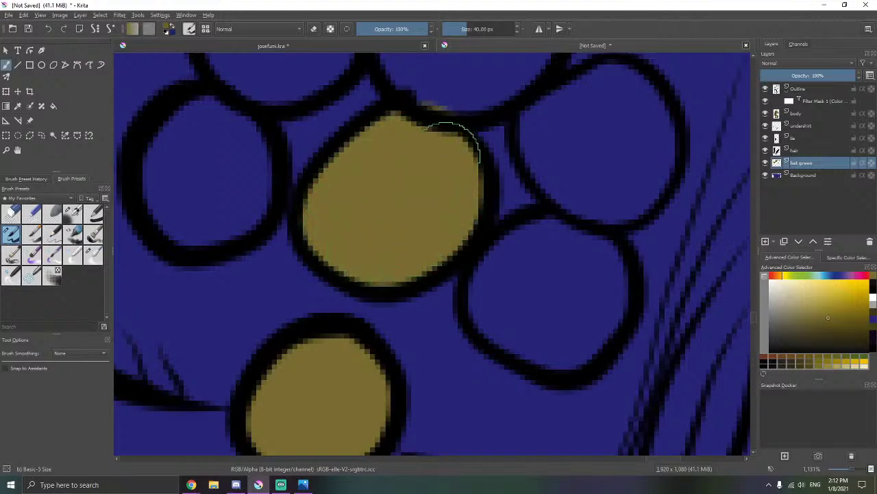
# - Fill the cluster's lower-right circle with olive and erase the overspill outside its outline
pyautogui.moveTo(485, 240)
pyautogui.mouseDown()
pyautogui.moveTo(557, 243)
pyautogui.moveTo(521, 261)
pyautogui.moveTo(515, 294)
pyautogui.moveTo(536, 310)
pyautogui.moveTo(513, 296)
pyautogui.moveTo(464, 231)
pyautogui.mouseUp()
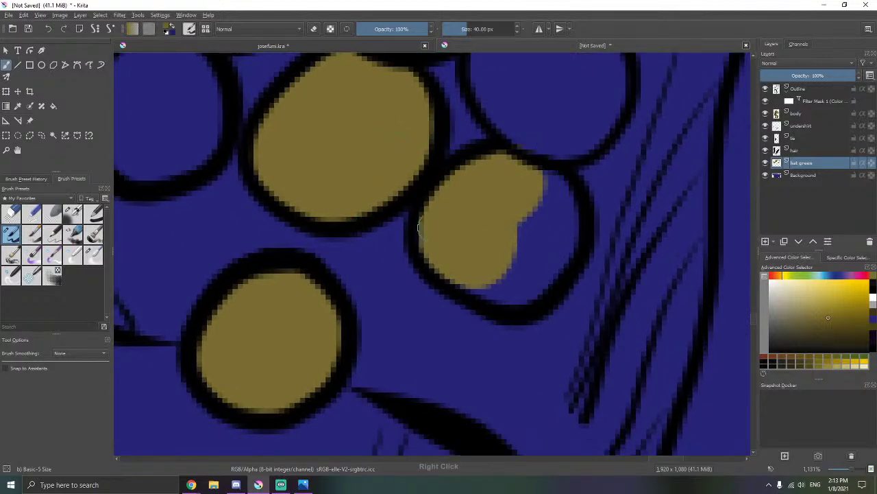
pyautogui.moveTo(463, 263)
pyautogui.mouseDown()
pyautogui.moveTo(507, 284)
pyautogui.moveTo(451, 292)
pyautogui.moveTo(458, 306)
pyautogui.moveTo(476, 316)
pyautogui.mouseUp()
pyautogui.press('e')
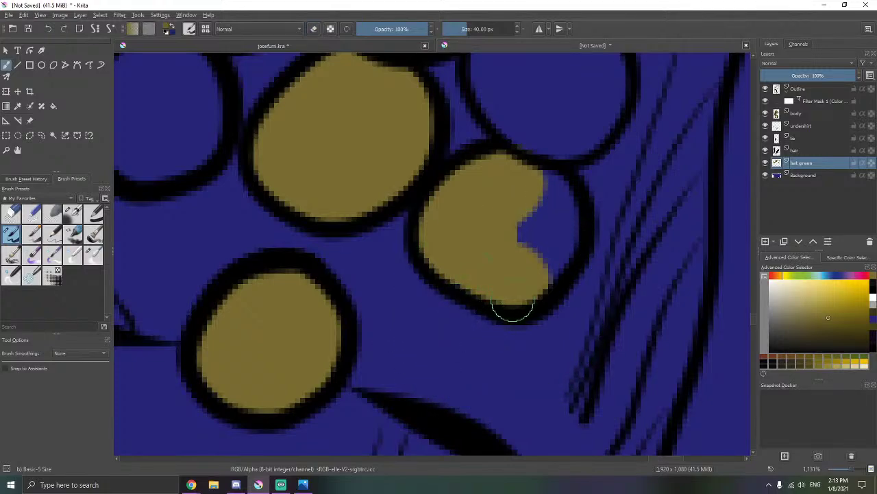
pyautogui.moveTo(489, 279)
pyautogui.mouseDown()
pyautogui.moveTo(563, 255)
pyautogui.moveTo(536, 204)
pyautogui.moveTo(528, 229)
pyautogui.mouseUp()
pyautogui.press('e')
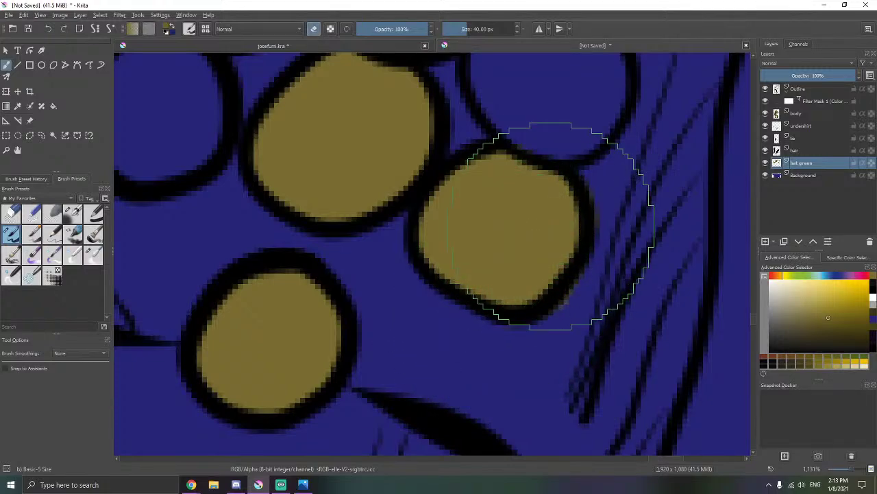
pyautogui.moveTo(597, 190); pyautogui.dragTo(570, 319)
pyautogui.moveTo(553, 263); pyautogui.dragTo(505, 381)
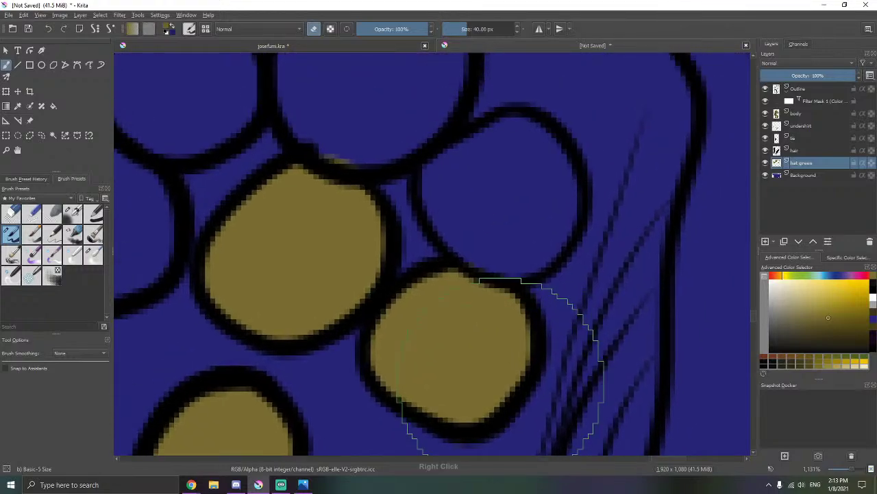
# - Fill the cluster's upper-right circle with olive and erase the paint that spills past its outline
pyautogui.press('e')
pyautogui.moveTo(523, 181)
pyautogui.mouseDown()
pyautogui.moveTo(514, 226)
pyautogui.moveTo(497, 211)
pyautogui.mouseUp()
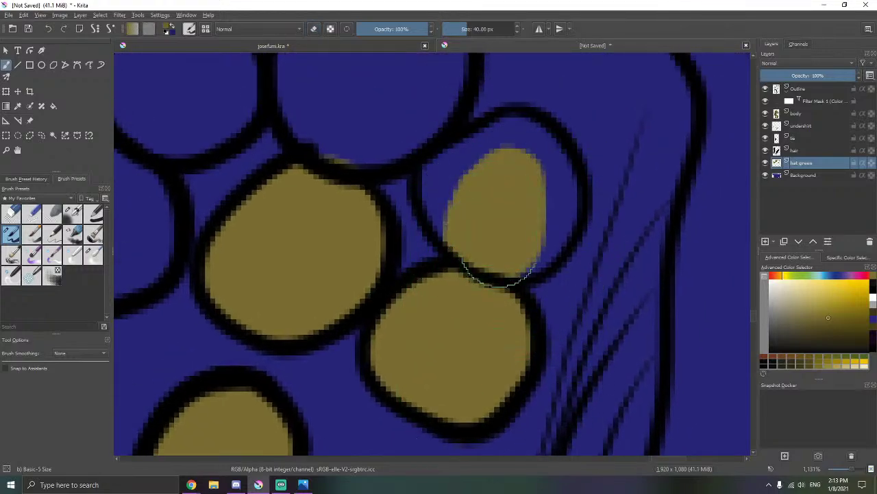
pyautogui.moveTo(499, 250)
pyautogui.mouseDown()
pyautogui.moveTo(519, 257)
pyautogui.moveTo(549, 199)
pyautogui.moveTo(539, 174)
pyautogui.moveTo(498, 154)
pyautogui.moveTo(529, 149)
pyautogui.moveTo(454, 186)
pyautogui.moveTo(489, 223)
pyautogui.moveTo(489, 287)
pyautogui.mouseUp()
pyautogui.moveTo(387, 164)
pyautogui.mouseDown()
pyautogui.moveTo(368, 176)
pyautogui.moveTo(362, 215)
pyautogui.moveTo(392, 226)
pyautogui.moveTo(422, 141)
pyautogui.moveTo(442, 167)
pyautogui.moveTo(427, 179)
pyautogui.mouseUp()
pyautogui.press('e')
pyautogui.moveTo(523, 112)
pyautogui.mouseDown()
pyautogui.moveTo(527, 182)
pyautogui.moveTo(513, 209)
pyautogui.mouseUp()
pyautogui.press('e')
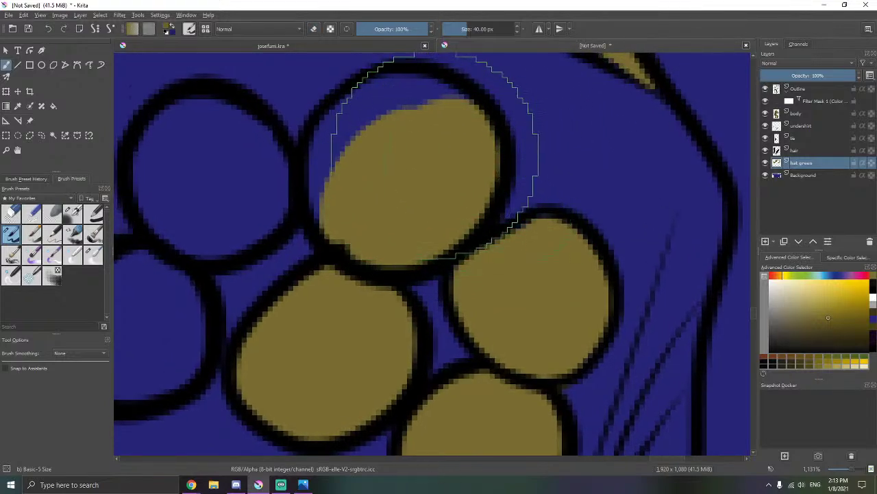
# - Fill the unpainted upper and left parts of the large circle at the top of the cluster with olive
pyautogui.moveTo(436, 156); pyautogui.dragTo(555, 188)
pyautogui.moveTo(580, 128)
pyautogui.mouseDown()
pyautogui.moveTo(539, 118)
pyautogui.moveTo(533, 137)
pyautogui.mouseUp()
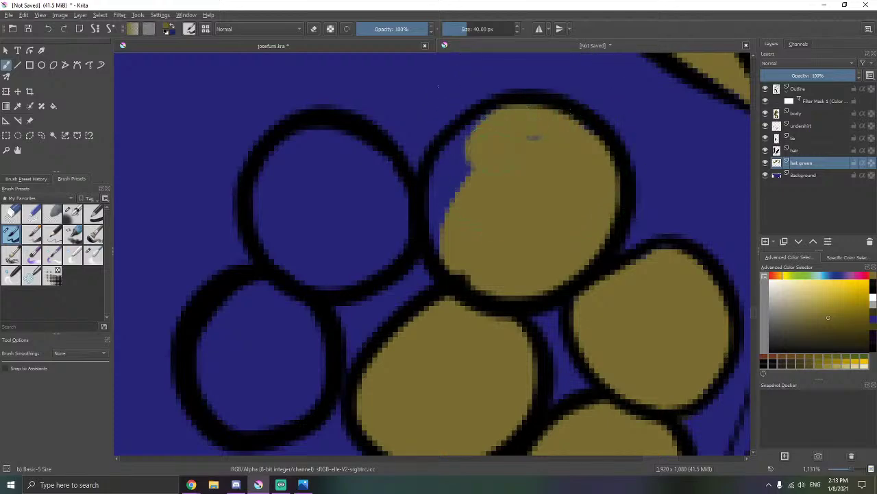
pyautogui.moveTo(478, 117)
pyautogui.mouseDown()
pyautogui.moveTo(438, 219)
pyautogui.moveTo(559, 241)
pyautogui.mouseUp()
# - Fill the cluster's upper-left circle with olive and erase the overspill along its outer left edge
pyautogui.moveTo(431, 204)
pyautogui.mouseDown()
pyautogui.moveTo(469, 213)
pyautogui.moveTo(460, 180)
pyautogui.moveTo(415, 162)
pyautogui.moveTo(463, 219)
pyautogui.moveTo(425, 230)
pyautogui.moveTo(425, 243)
pyautogui.moveTo(377, 233)
pyautogui.moveTo(352, 196)
pyautogui.moveTo(384, 145)
pyautogui.mouseUp()
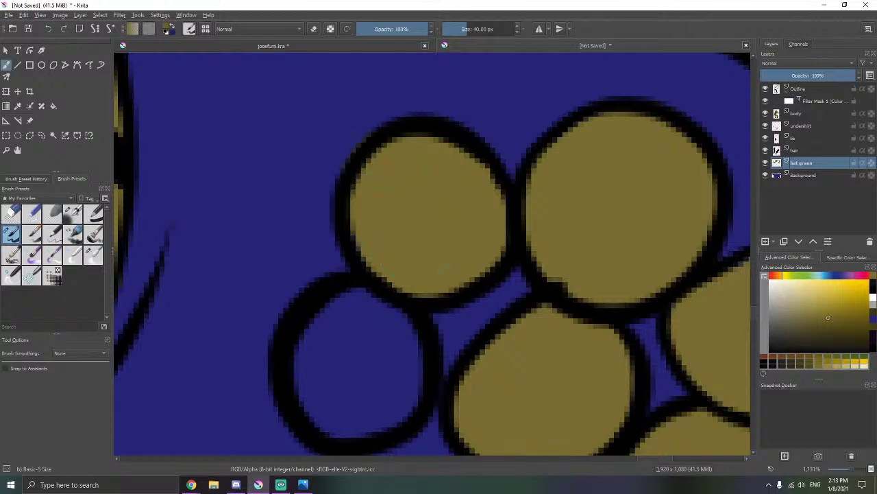
pyautogui.press('e')
pyautogui.moveTo(347, 195); pyautogui.dragTo(347, 240)
pyautogui.moveTo(380, 129); pyautogui.dragTo(334, 165)
# - Fill the cluster's last blue circle, on its far left, with olive up to the outline
pyautogui.moveTo(386, 271); pyautogui.dragTo(425, 121)
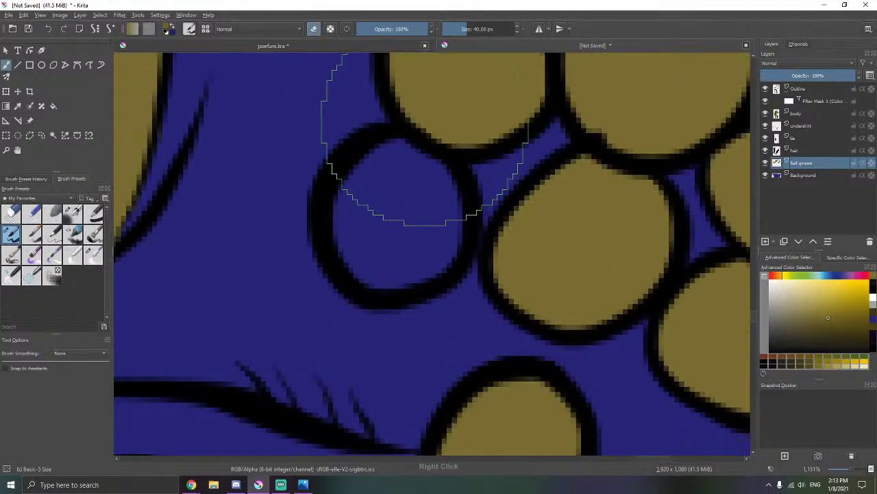
pyautogui.press('e')
pyautogui.moveTo(380, 175)
pyautogui.mouseDown()
pyautogui.moveTo(391, 179)
pyautogui.moveTo(396, 199)
pyautogui.moveTo(388, 167)
pyautogui.moveTo(420, 204)
pyautogui.moveTo(441, 196)
pyautogui.moveTo(421, 251)
pyautogui.moveTo(337, 245)
pyautogui.mouseUp()
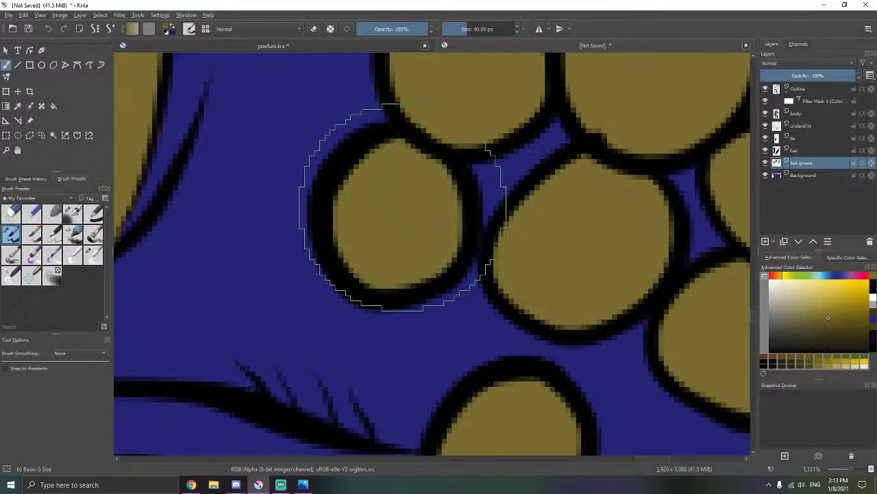
pyautogui.moveTo(477, 186); pyautogui.dragTo(394, 213)
pyautogui.moveTo(501, 161); pyautogui.dragTo(439, 217)
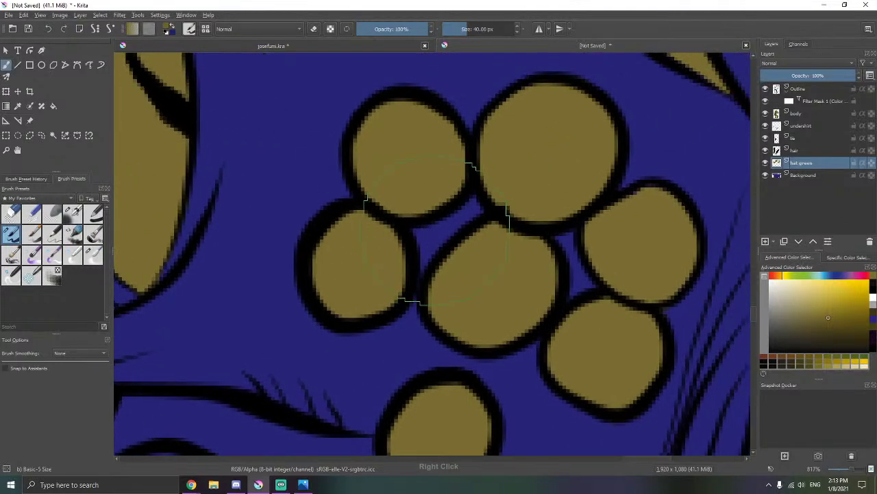
# - Make the Outline layer active and look over the filled hat circles
pyautogui.scroll(-5, 435, 231)
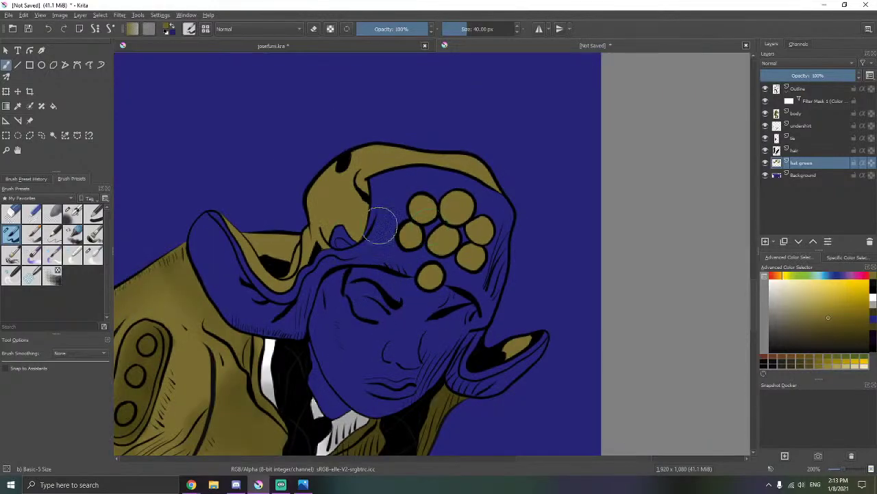
pyautogui.scroll(6, 390, 216)
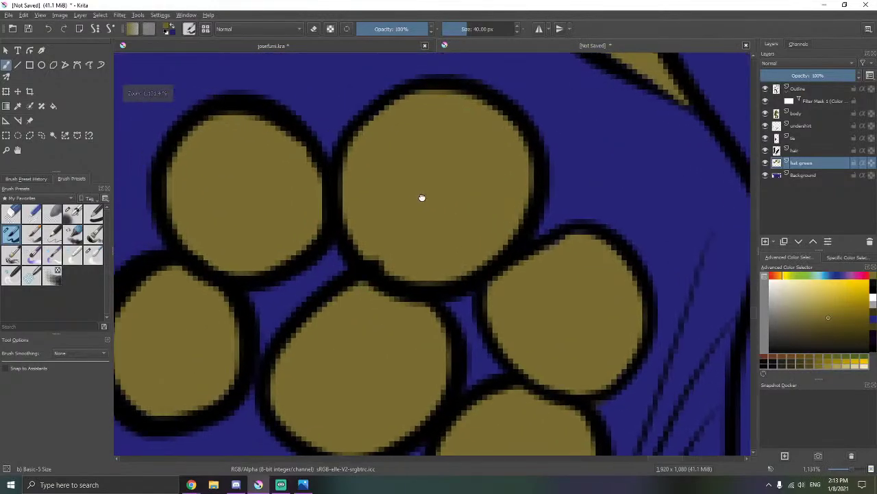
pyautogui.press('e')
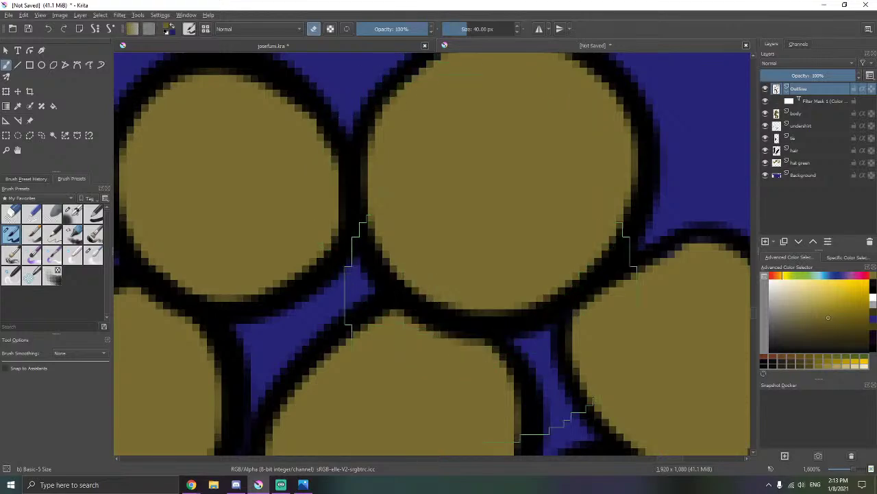
pyautogui.scroll(-5, 342, 326)
pyautogui.scroll(-5, 343, 325)
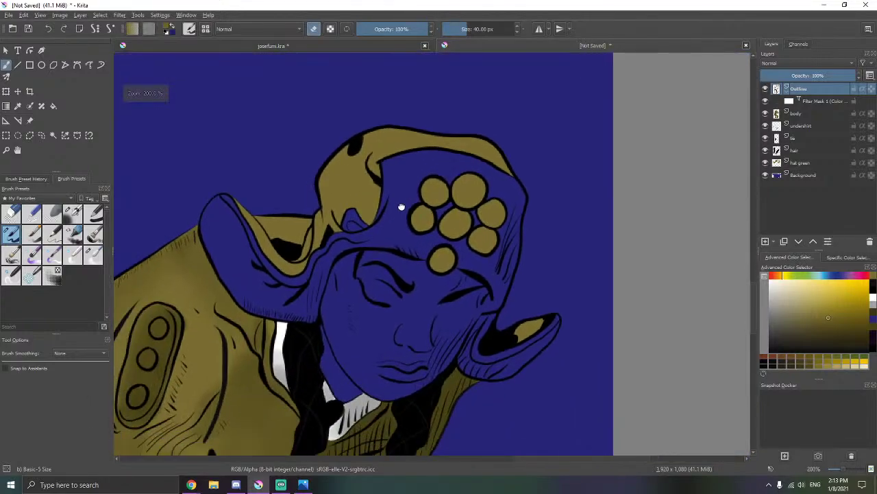
# - Choose a darker, slightly more orange brown from the recent colors as the painting color, with erasing turned off
pyautogui.scroll(3, 398, 224)
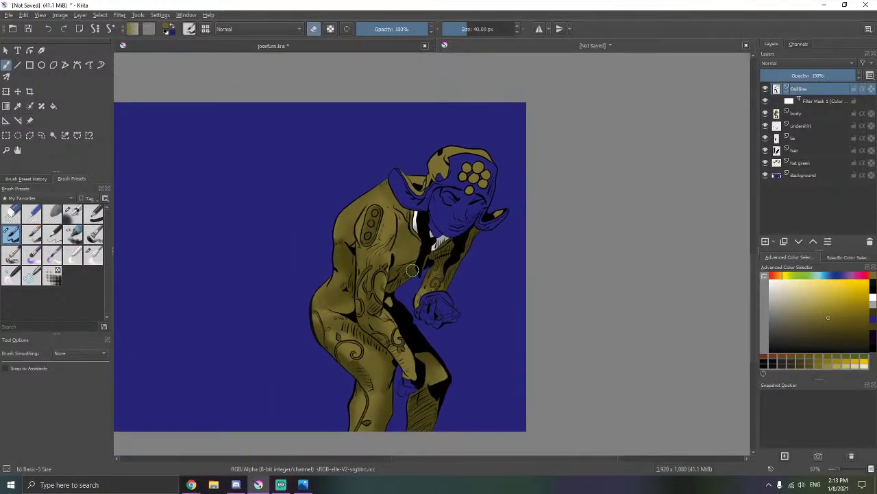
pyautogui.scroll(3, 443, 158)
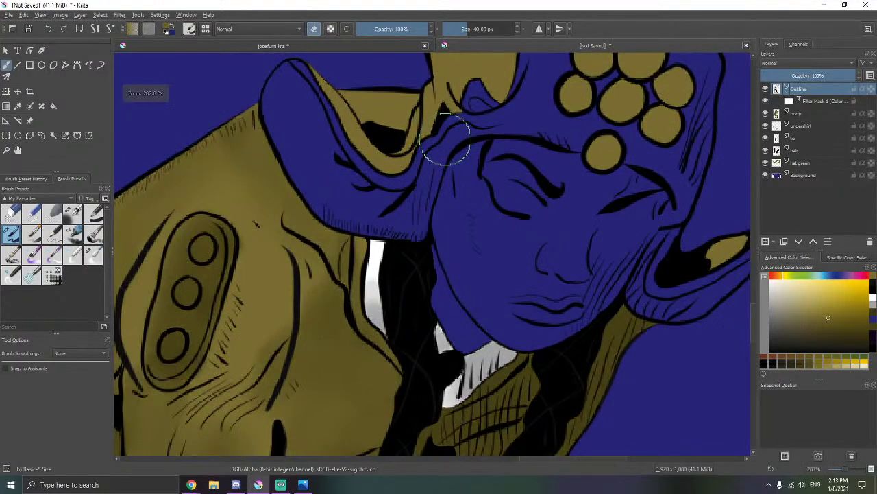
pyautogui.scroll(2, 449, 137)
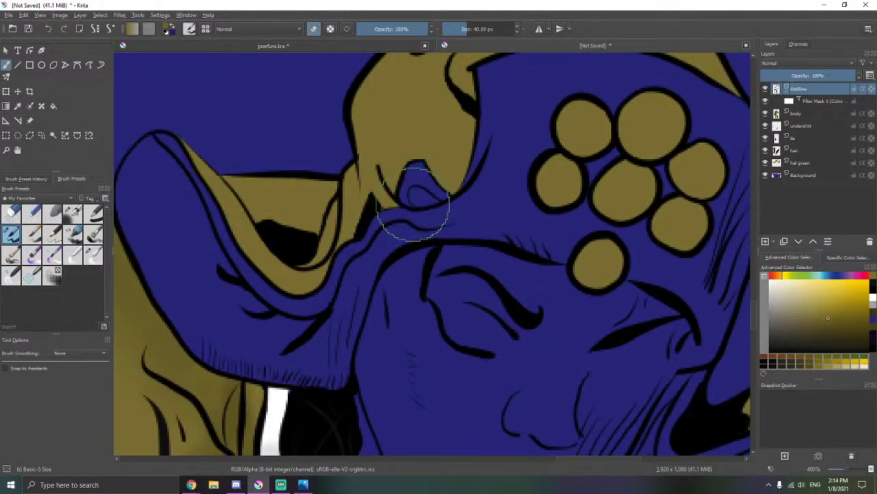
pyautogui.moveTo(389, 209); pyautogui.dragTo(340, 284)
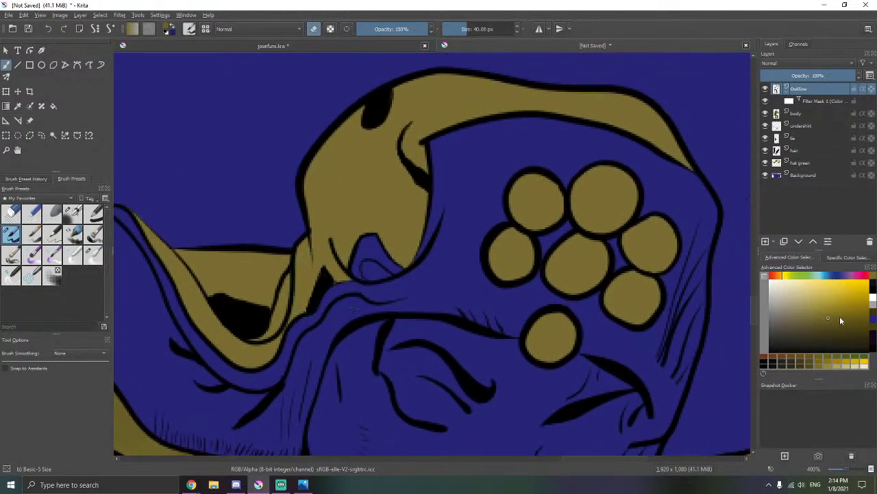
pyautogui.click(873, 309)
pyautogui.press('e')
pyautogui.scroll(1, 622, 255)
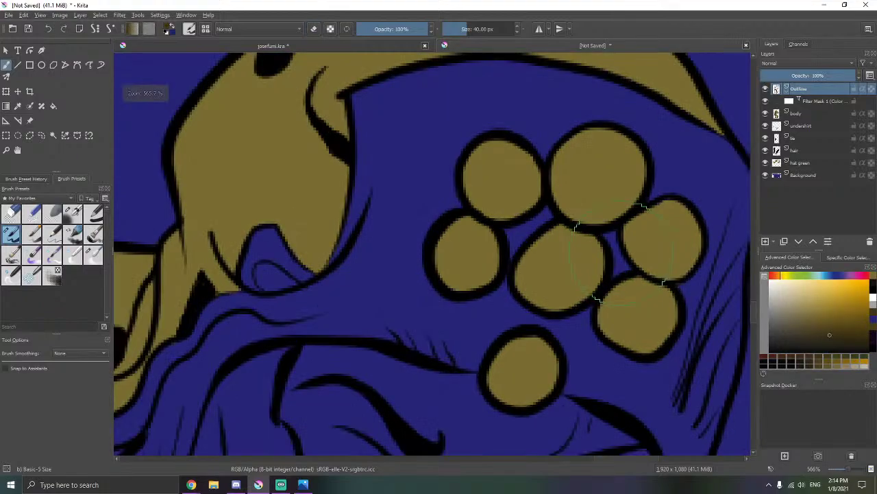
pyautogui.moveTo(358, 226); pyautogui.dragTo(174, 208)
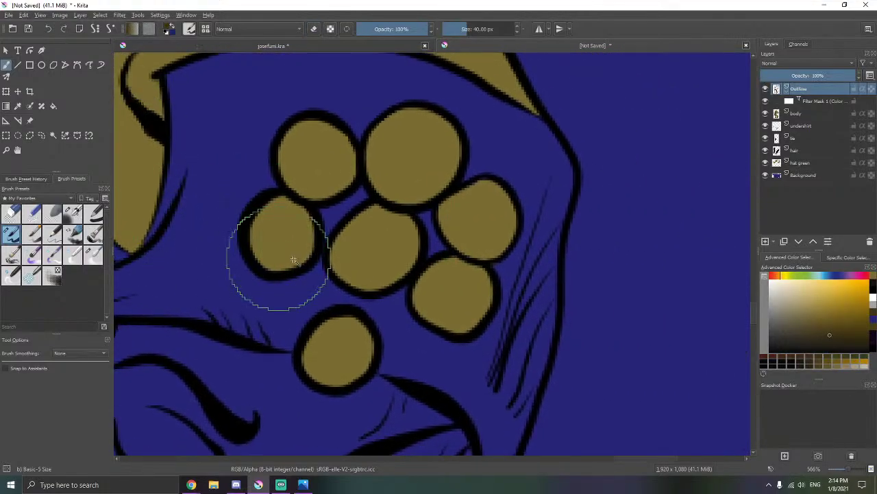
# - Select all seven circles on the hat's front together with the Contiguous Selection tool on the Outline layer
pyautogui.press('w')
pyautogui.click(400, 179)
pyautogui.keyDown('shift'); pyautogui.click(382, 230); pyautogui.keyUp('shift')
pyautogui.keyDown('shift'); pyautogui.click(289, 231); pyautogui.keyUp('shift')
pyautogui.keyDown('shift'); pyautogui.click(361, 340); pyautogui.keyUp('shift')
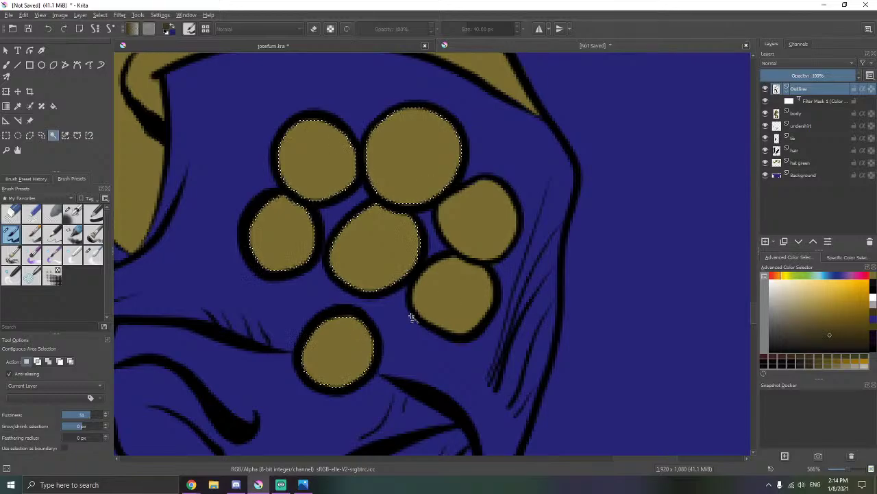
pyautogui.keyDown('shift'); pyautogui.click(463, 284); pyautogui.keyUp('shift')
pyautogui.keyDown('shift'); pyautogui.click(482, 239); pyautogui.keyUp('shift')
# - Try adding the hat's olive crown to the circle selection, and undo that addition
pyautogui.moveTo(205, 163); pyautogui.dragTo(526, 267)
pyautogui.keyDown('shift'); pyautogui.click(474, 279); pyautogui.keyUp('shift')
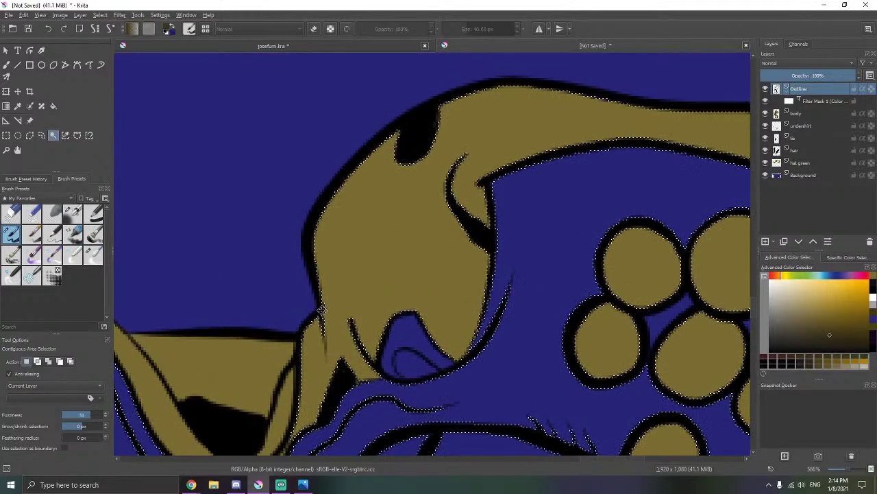
pyautogui.moveTo(323, 309); pyautogui.dragTo(384, 277)
pyautogui.scroll(-5, 326, 299)
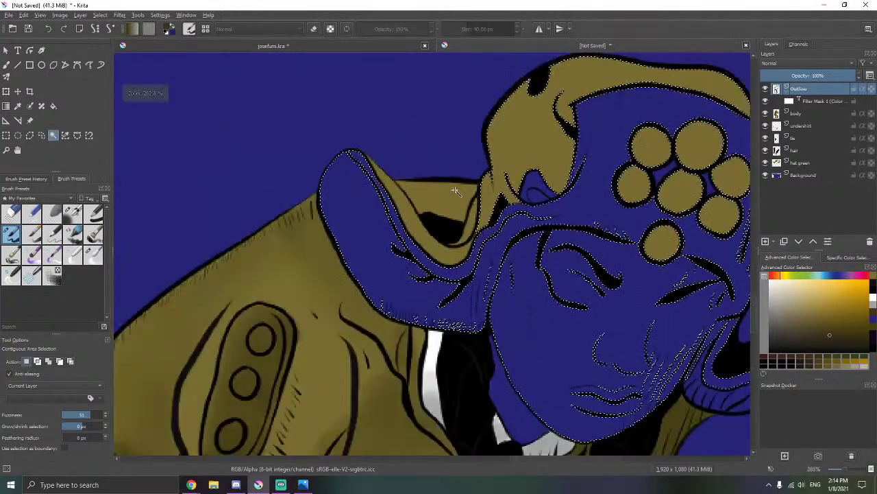
pyautogui.scroll(1, 507, 220)
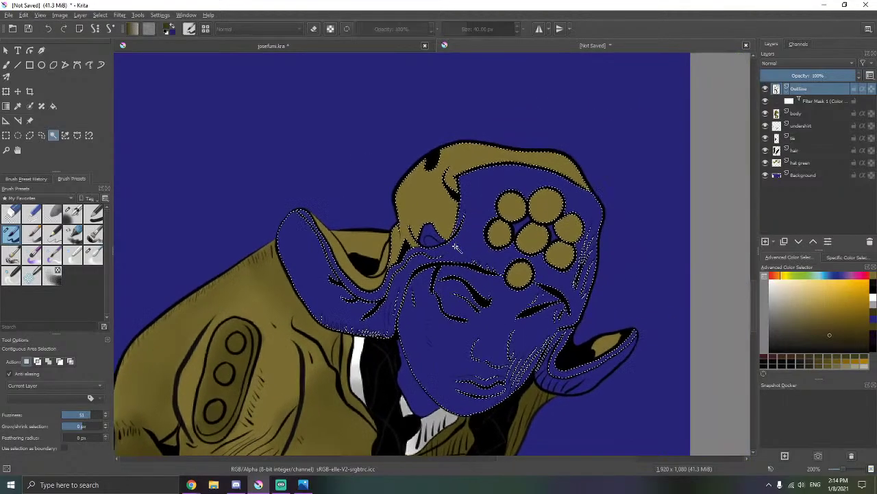
pyautogui.hotkey('ctrl', 'z')
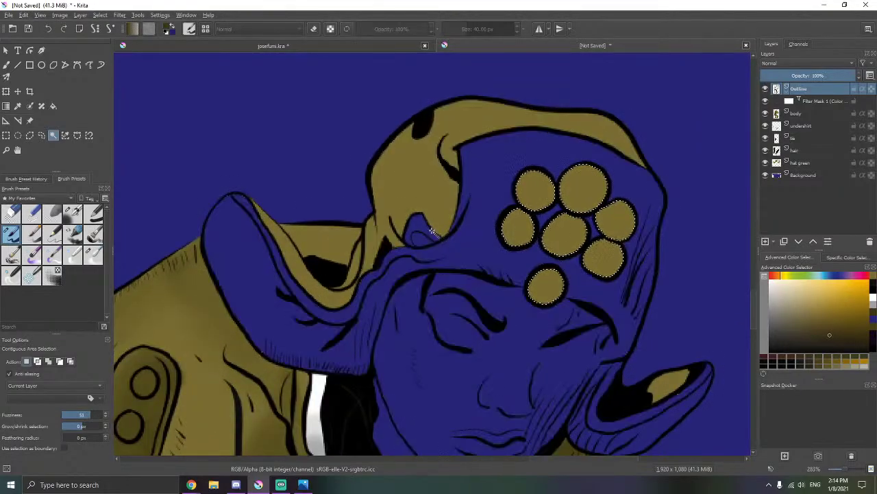
pyautogui.hotkey('ctrl', 'z')
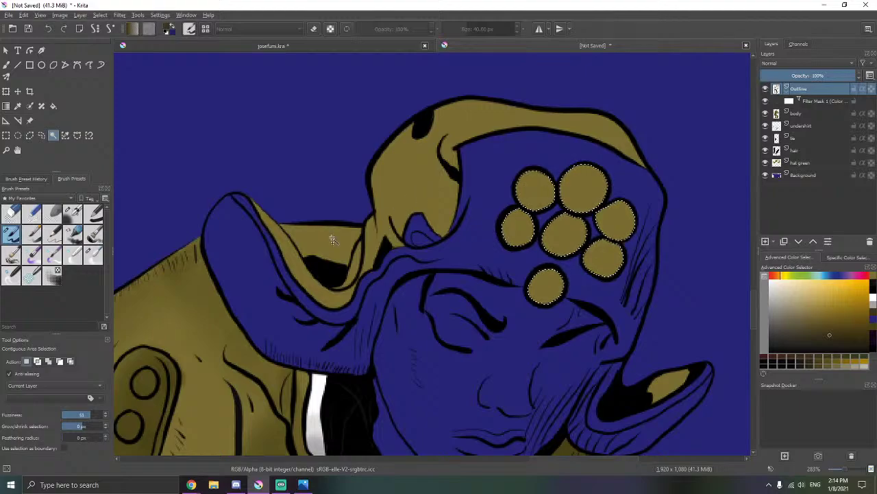
# - Try adding the ear flap's olive lining to the selection, and undo the selections back to the two uppermost circles
pyautogui.click(300, 272)
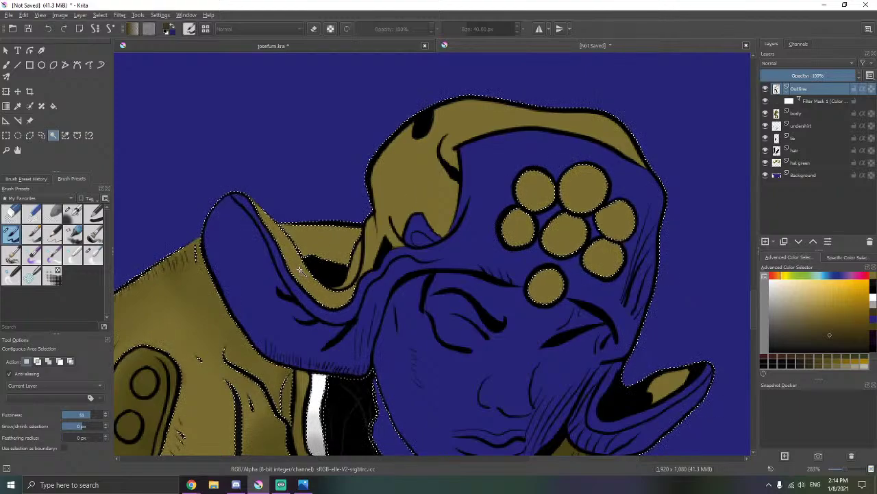
pyautogui.hotkey('ctrl', 'z')
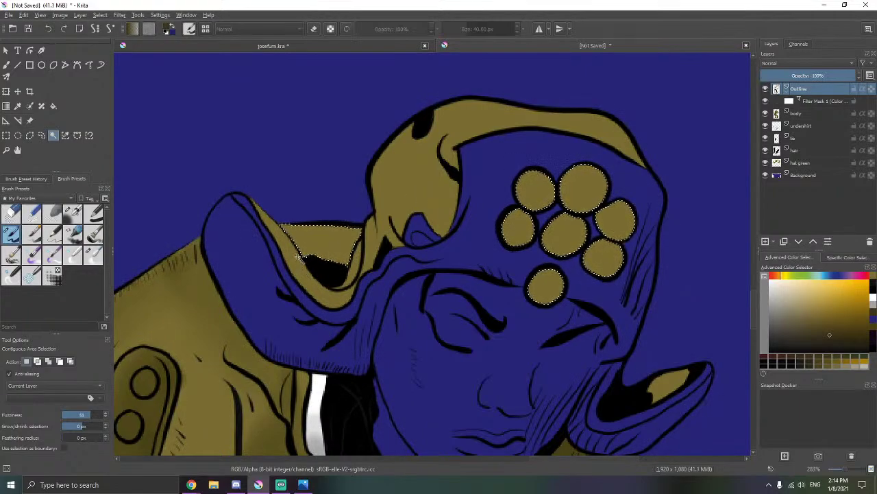
pyautogui.hotkey('ctrl', 'z')
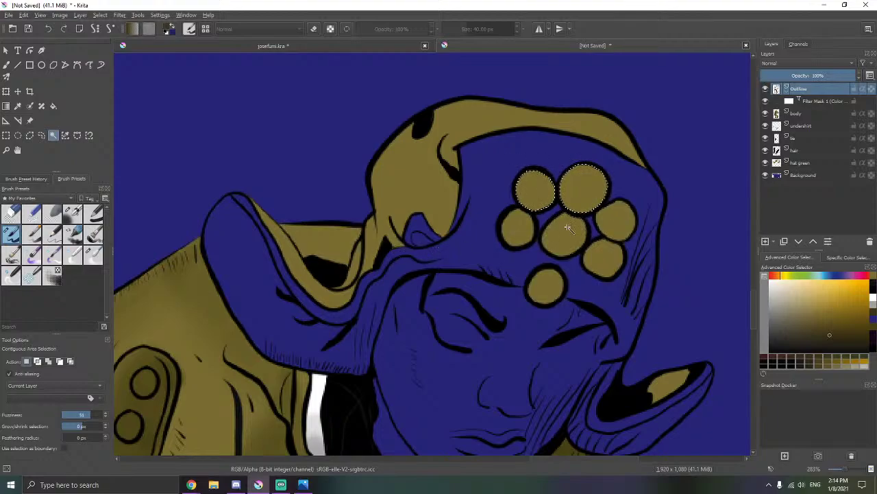
# - Set up the Airbrush Soft brush at 11 px on the hat green layer for shading the circles
pyautogui.click(802, 163)
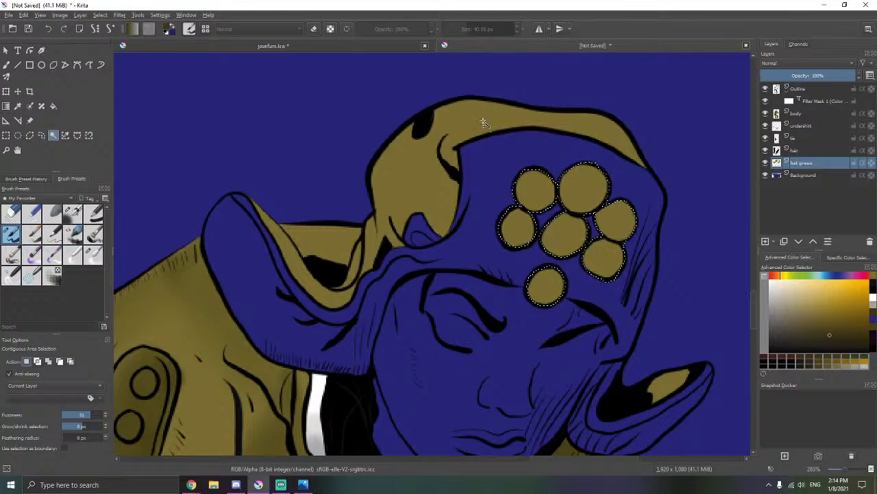
pyautogui.scroll(2, 604, 255)
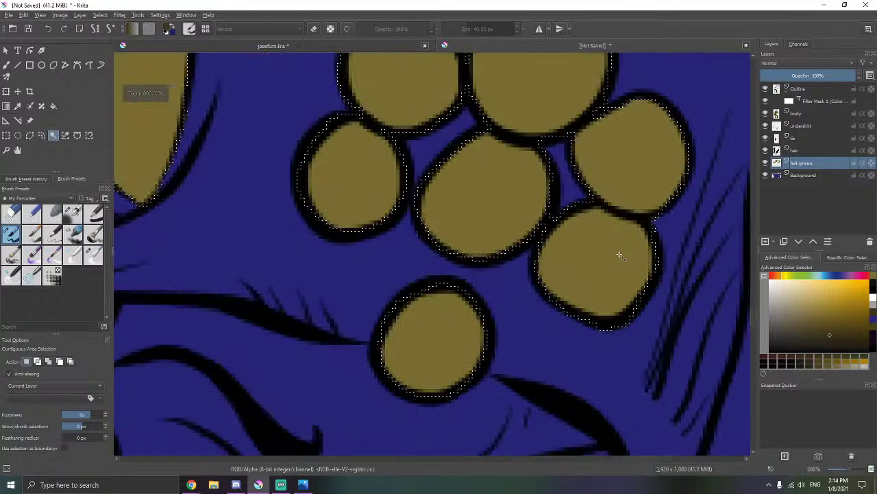
pyautogui.scroll(-2, 304, 226)
pyautogui.scroll(3, 374, 231)
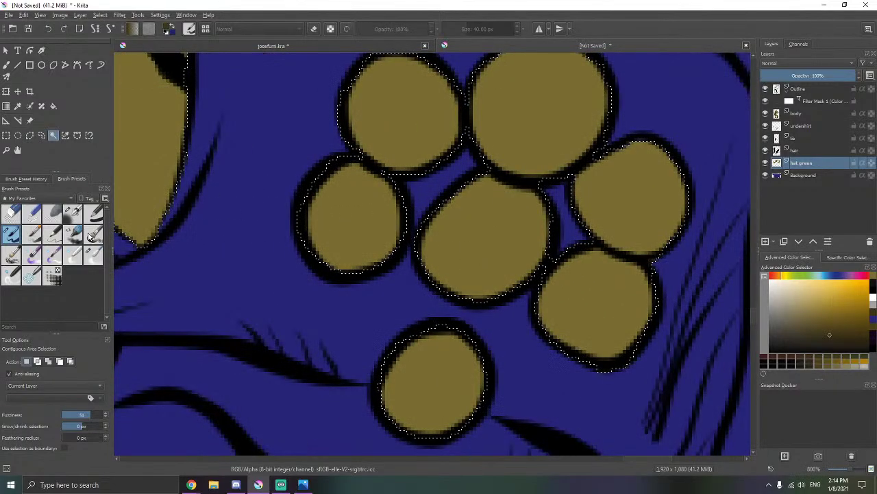
pyautogui.click(72, 214)
pyautogui.press('b')
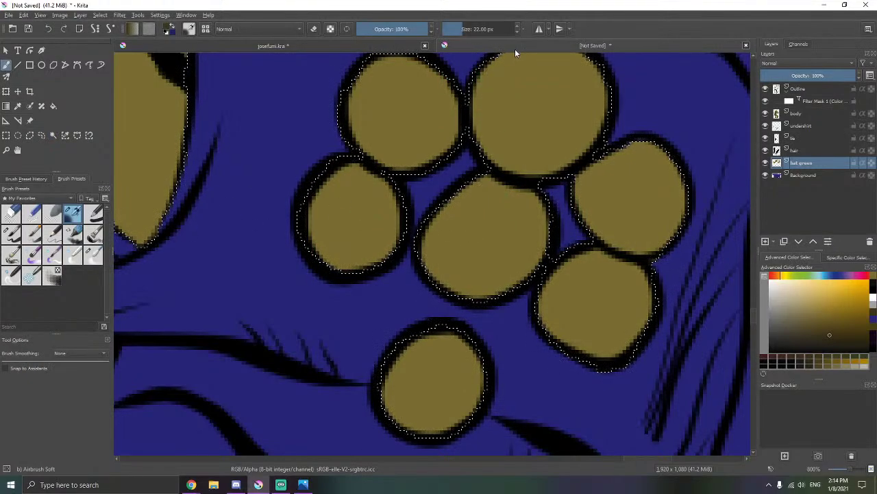
pyautogui.scroll(-8, 520, 32)
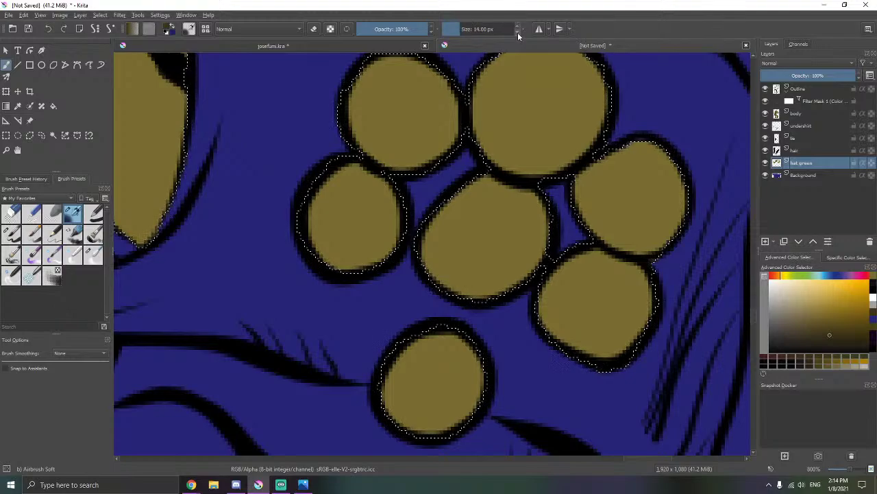
pyautogui.scroll(-3, 518, 31)
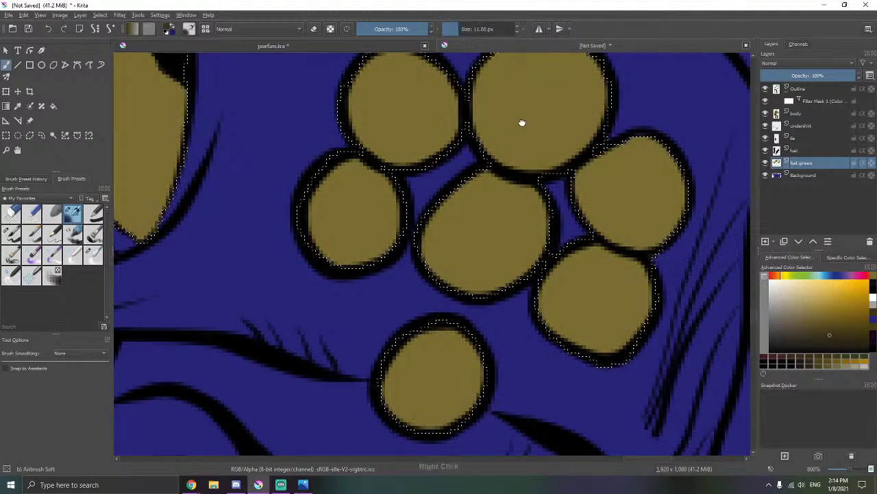
# - Try shading the far side of the hat's central circle with the current dark brown, and undo the strokes
pyautogui.moveTo(522, 124); pyautogui.dragTo(510, 87)
pyautogui.moveTo(510, 175); pyautogui.dragTo(519, 175)
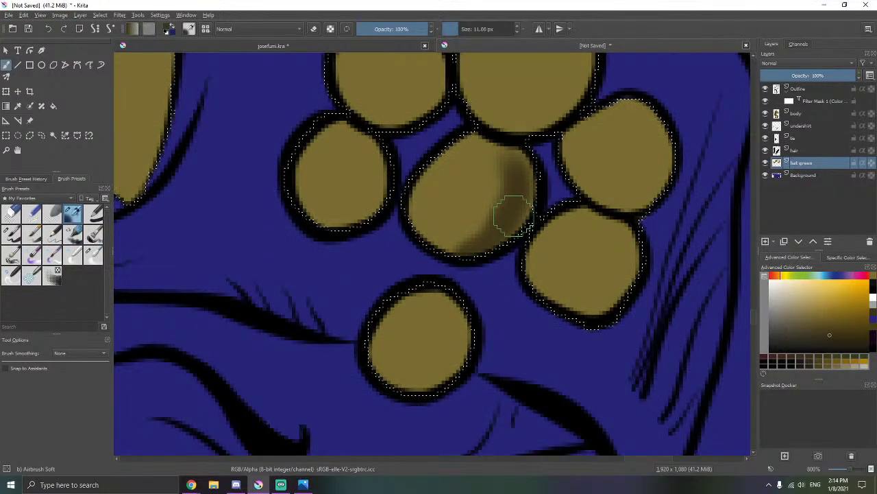
pyautogui.moveTo(505, 232); pyautogui.dragTo(547, 188)
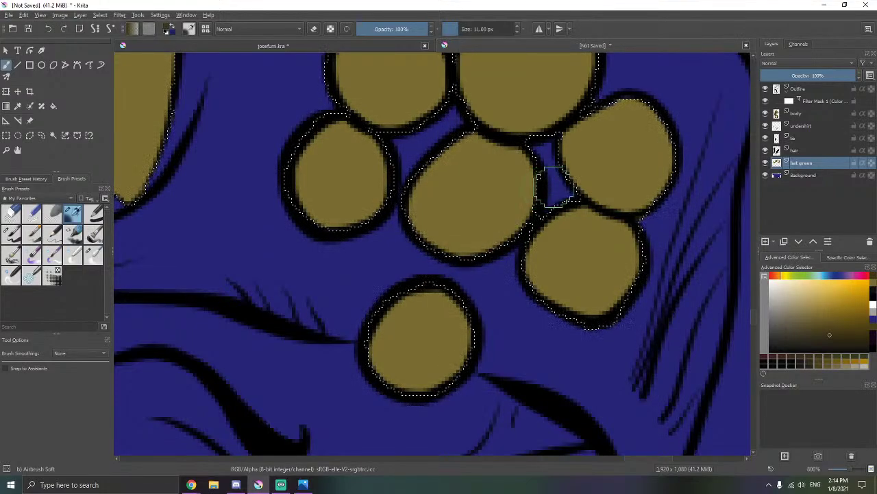
# - Choose a darker olive and airbrush soft shadows onto the central circle, the lowest circle and the lower-right circle
pyautogui.click(872, 328)
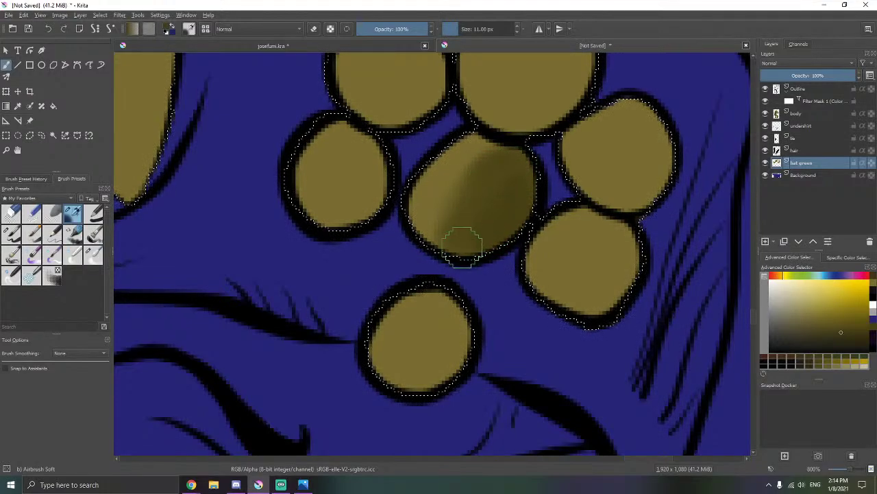
pyautogui.moveTo(463, 247)
pyautogui.mouseDown()
pyautogui.moveTo(498, 247)
pyautogui.moveTo(448, 300)
pyautogui.moveTo(453, 278)
pyautogui.moveTo(467, 287)
pyautogui.moveTo(505, 270)
pyautogui.moveTo(505, 229)
pyautogui.moveTo(457, 288)
pyautogui.moveTo(440, 294)
pyautogui.moveTo(468, 242)
pyautogui.moveTo(457, 253)
pyautogui.moveTo(485, 250)
pyautogui.mouseUp()
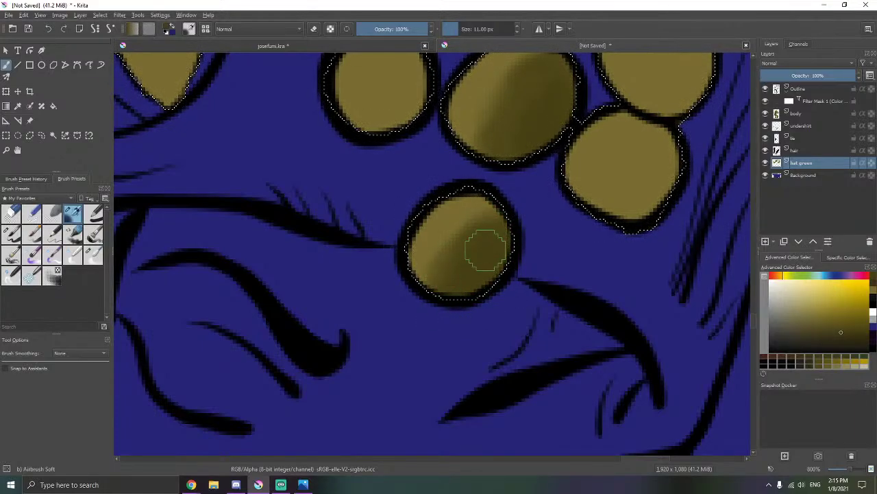
pyautogui.moveTo(615, 202); pyautogui.dragTo(440, 283)
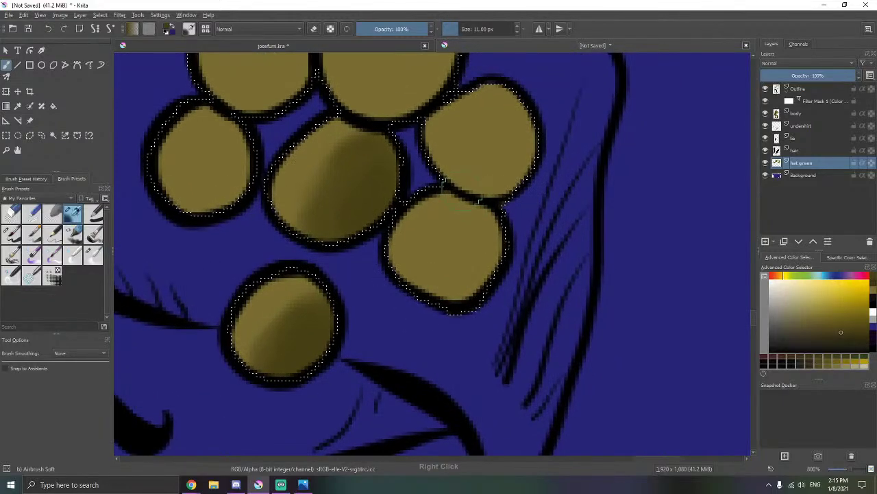
pyautogui.moveTo(439, 226)
pyautogui.mouseDown()
pyautogui.moveTo(431, 230)
pyautogui.moveTo(489, 270)
pyautogui.moveTo(491, 262)
pyautogui.mouseUp()
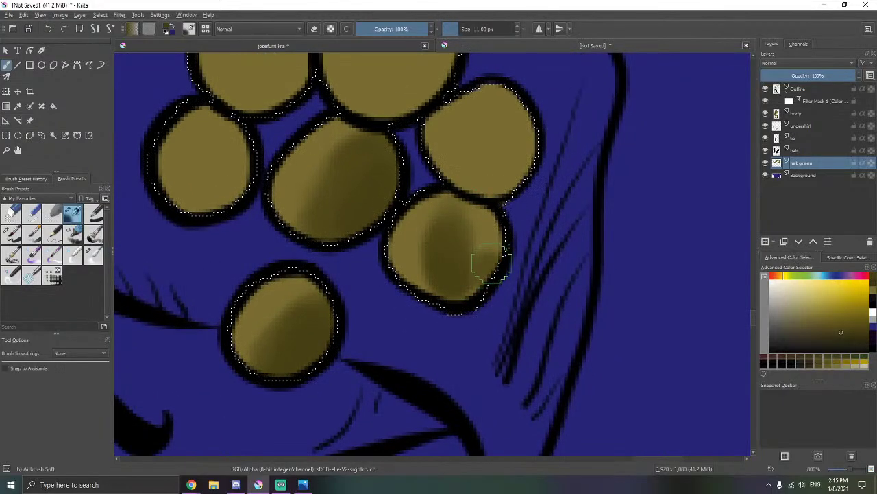
pyautogui.moveTo(417, 288)
pyautogui.mouseDown()
pyautogui.moveTo(436, 218)
pyautogui.moveTo(392, 268)
pyautogui.moveTo(397, 221)
pyautogui.moveTo(470, 281)
pyautogui.moveTo(482, 264)
pyautogui.moveTo(484, 325)
pyautogui.moveTo(475, 344)
pyautogui.mouseUp()
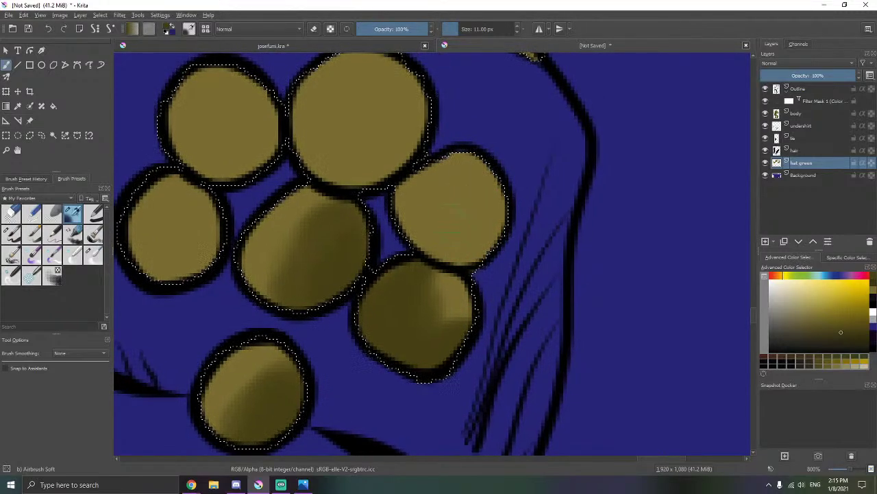
# - Airbrush dark olive shadows onto the remaining four circles: the rightmost, the two uppermost and the leftmost
pyautogui.moveTo(411, 199)
pyautogui.mouseDown()
pyautogui.moveTo(425, 206)
pyautogui.moveTo(418, 233)
pyautogui.moveTo(487, 208)
pyautogui.moveTo(471, 251)
pyautogui.moveTo(449, 235)
pyautogui.moveTo(460, 253)
pyautogui.moveTo(497, 192)
pyautogui.moveTo(471, 212)
pyautogui.moveTo(427, 211)
pyautogui.moveTo(510, 188)
pyautogui.moveTo(469, 194)
pyautogui.moveTo(464, 186)
pyautogui.moveTo(475, 182)
pyautogui.moveTo(407, 239)
pyautogui.mouseUp()
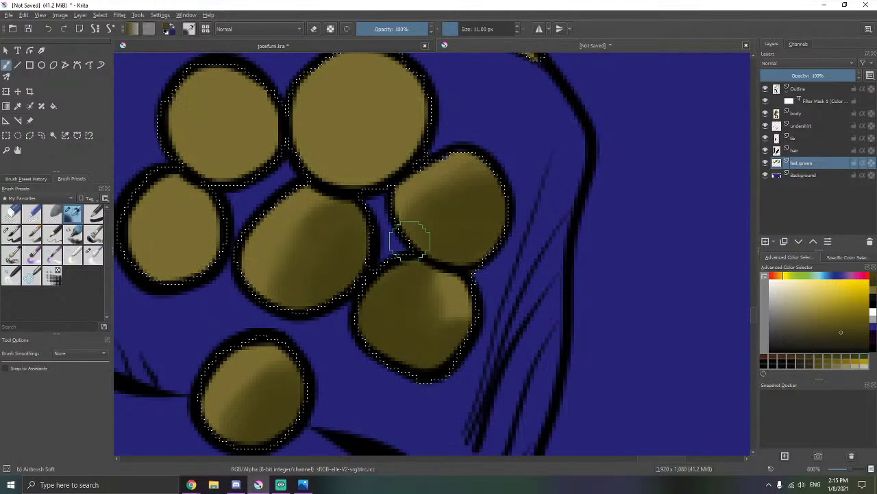
pyautogui.moveTo(484, 256)
pyautogui.mouseDown()
pyautogui.moveTo(536, 286)
pyautogui.moveTo(558, 315)
pyautogui.mouseUp()
pyautogui.moveTo(484, 229); pyautogui.dragTo(516, 259)
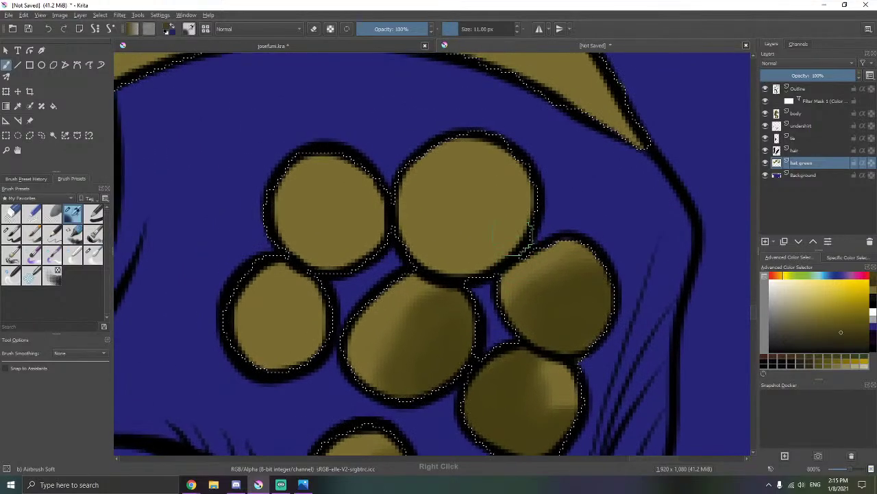
pyautogui.moveTo(400, 194)
pyautogui.mouseDown()
pyautogui.moveTo(404, 218)
pyautogui.moveTo(427, 196)
pyautogui.moveTo(464, 195)
pyautogui.moveTo(521, 167)
pyautogui.moveTo(499, 204)
pyautogui.moveTo(512, 221)
pyautogui.moveTo(500, 261)
pyautogui.moveTo(452, 236)
pyautogui.moveTo(462, 241)
pyautogui.moveTo(459, 263)
pyautogui.moveTo(432, 235)
pyautogui.moveTo(469, 216)
pyautogui.moveTo(493, 218)
pyautogui.moveTo(508, 197)
pyautogui.moveTo(505, 212)
pyautogui.moveTo(522, 199)
pyautogui.moveTo(511, 229)
pyautogui.moveTo(520, 221)
pyautogui.moveTo(474, 271)
pyautogui.moveTo(429, 254)
pyautogui.mouseUp()
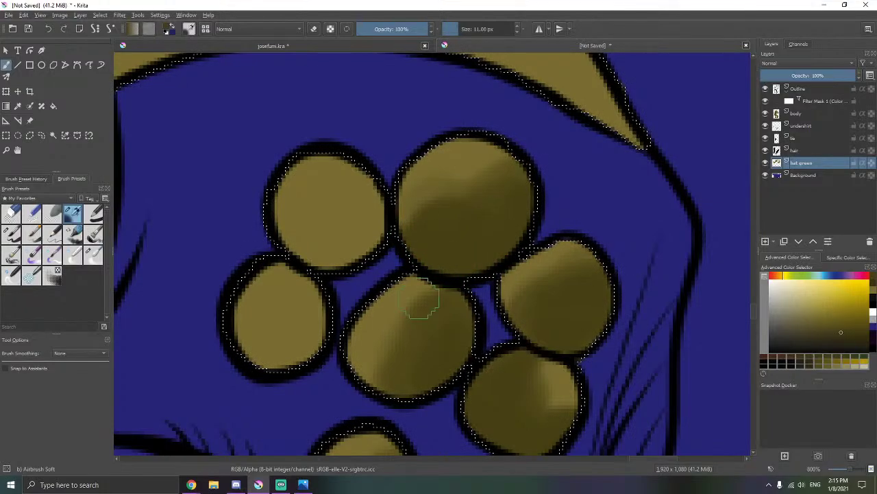
pyautogui.moveTo(426, 305); pyautogui.dragTo(526, 284)
pyautogui.moveTo(473, 161)
pyautogui.mouseDown()
pyautogui.moveTo(413, 226)
pyautogui.moveTo(425, 253)
pyautogui.moveTo(439, 225)
pyautogui.moveTo(460, 225)
pyautogui.moveTo(452, 225)
pyautogui.moveTo(457, 166)
pyautogui.moveTo(470, 163)
pyautogui.moveTo(453, 189)
pyautogui.moveTo(440, 175)
pyautogui.moveTo(457, 174)
pyautogui.moveTo(443, 172)
pyautogui.moveTo(452, 162)
pyautogui.moveTo(436, 195)
pyautogui.moveTo(423, 176)
pyautogui.moveTo(412, 189)
pyautogui.moveTo(405, 232)
pyautogui.moveTo(404, 209)
pyautogui.moveTo(475, 185)
pyautogui.mouseUp()
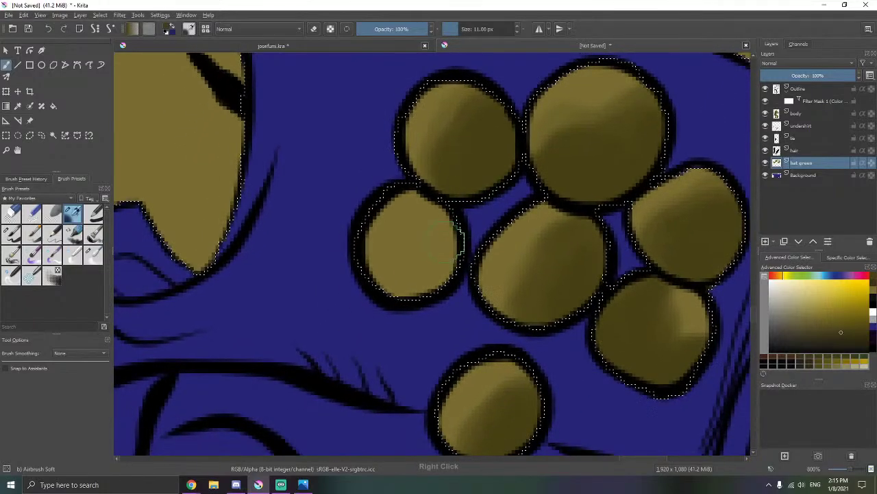
pyautogui.moveTo(454, 231)
pyautogui.mouseDown()
pyautogui.moveTo(421, 246)
pyautogui.moveTo(369, 294)
pyautogui.moveTo(446, 251)
pyautogui.moveTo(437, 277)
pyautogui.moveTo(453, 234)
pyautogui.moveTo(456, 250)
pyautogui.moveTo(447, 204)
pyautogui.moveTo(444, 238)
pyautogui.moveTo(460, 264)
pyautogui.moveTo(423, 280)
pyautogui.moveTo(419, 300)
pyautogui.moveTo(387, 283)
pyautogui.moveTo(414, 258)
pyautogui.moveTo(409, 244)
pyautogui.moveTo(431, 195)
pyautogui.mouseUp()
# - Airbrush dark olive shadows along the hat's crown band, around its fold and above the notch at its lower end
pyautogui.scroll(-3, 474, 183)
pyautogui.scroll(2, 443, 181)
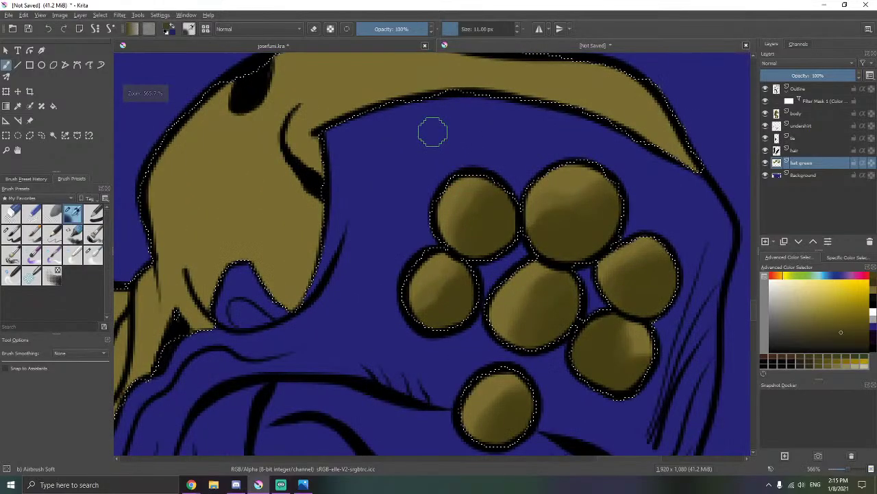
pyautogui.moveTo(400, 125); pyautogui.dragTo(412, 210)
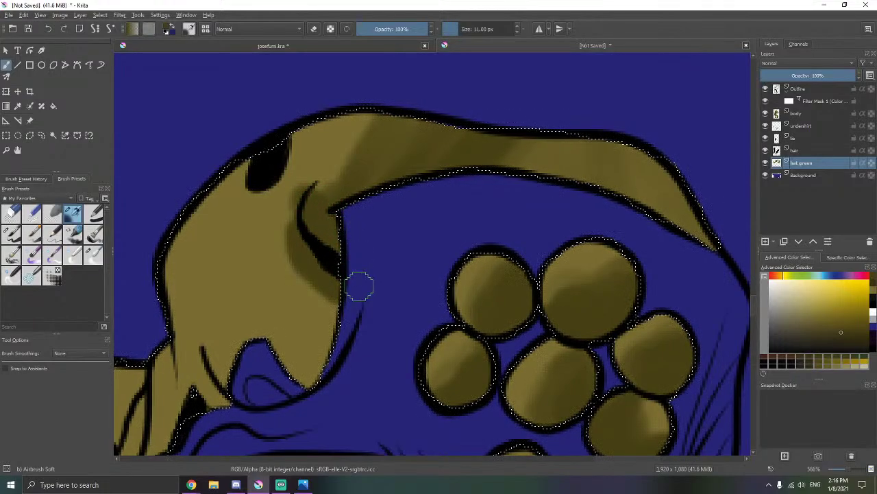
pyautogui.moveTo(360, 286); pyautogui.dragTo(425, 218)
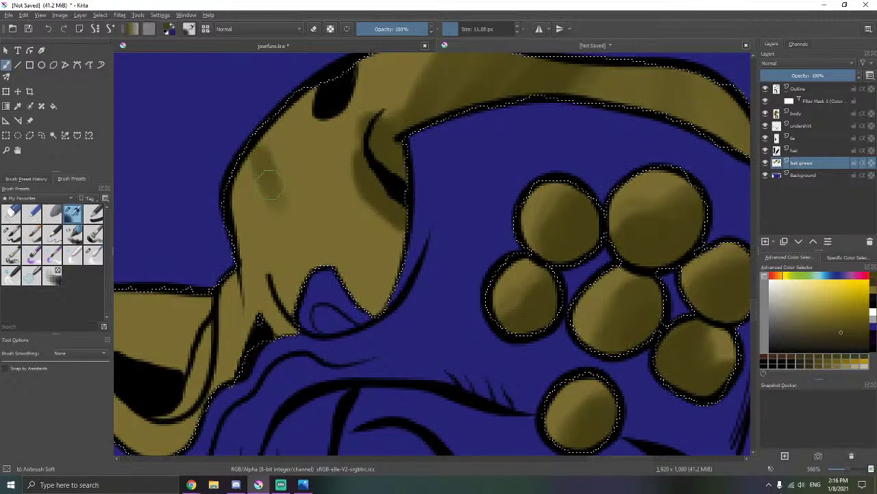
pyautogui.moveTo(269, 183)
pyautogui.mouseDown()
pyautogui.moveTo(310, 264)
pyautogui.moveTo(303, 255)
pyautogui.moveTo(318, 227)
pyautogui.moveTo(337, 260)
pyautogui.moveTo(314, 229)
pyautogui.moveTo(295, 266)
pyautogui.moveTo(340, 237)
pyautogui.moveTo(330, 206)
pyautogui.moveTo(324, 245)
pyautogui.moveTo(324, 224)
pyautogui.moveTo(338, 240)
pyautogui.moveTo(321, 250)
pyautogui.moveTo(319, 280)
pyautogui.moveTo(310, 164)
pyautogui.moveTo(330, 204)
pyautogui.moveTo(333, 194)
pyautogui.moveTo(352, 208)
pyautogui.mouseUp()
pyautogui.moveTo(334, 245); pyautogui.dragTo(442, 170)
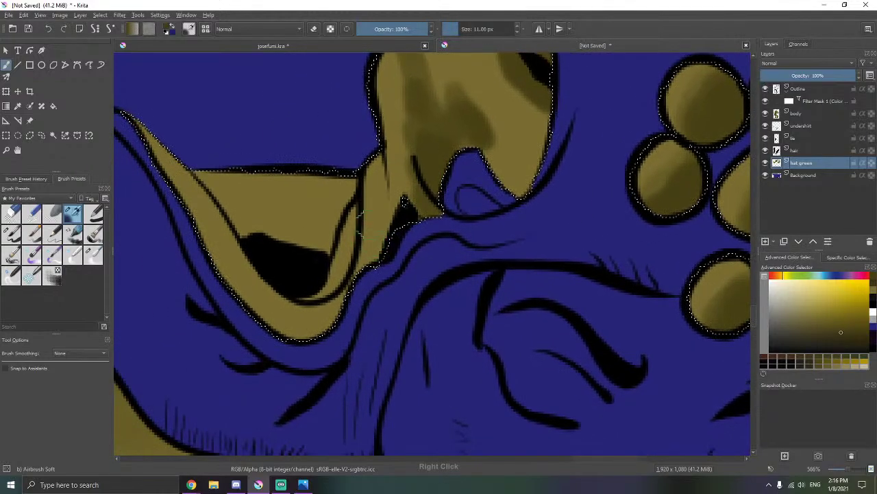
# - Airbrush dark olive shadows beside the crown's lower end and across the ear flap's lining, including its lower curve
pyautogui.moveTo(359, 218)
pyautogui.mouseDown()
pyautogui.moveTo(373, 202)
pyautogui.moveTo(372, 225)
pyautogui.moveTo(388, 203)
pyautogui.moveTo(362, 264)
pyautogui.moveTo(358, 258)
pyautogui.moveTo(352, 267)
pyautogui.moveTo(345, 250)
pyautogui.moveTo(357, 266)
pyautogui.moveTo(463, 274)
pyautogui.mouseUp()
pyautogui.moveTo(370, 285)
pyautogui.mouseDown()
pyautogui.moveTo(325, 255)
pyautogui.moveTo(343, 295)
pyautogui.moveTo(328, 266)
pyautogui.moveTo(367, 317)
pyautogui.moveTo(355, 294)
pyautogui.moveTo(362, 338)
pyautogui.moveTo(361, 314)
pyautogui.mouseUp()
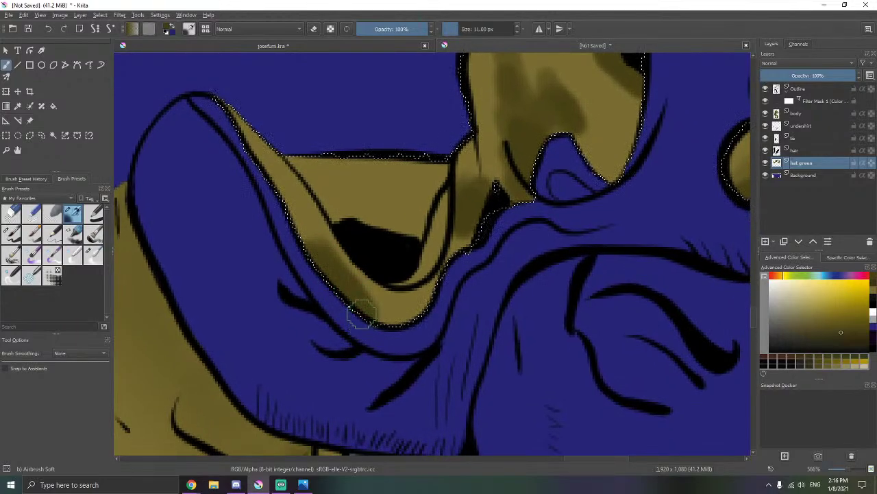
pyautogui.moveTo(390, 204)
pyautogui.mouseDown()
pyautogui.moveTo(402, 184)
pyautogui.moveTo(412, 197)
pyautogui.moveTo(427, 181)
pyautogui.moveTo(399, 254)
pyautogui.moveTo(448, 165)
pyautogui.moveTo(392, 233)
pyautogui.moveTo(399, 181)
pyautogui.moveTo(364, 232)
pyautogui.moveTo(374, 198)
pyautogui.moveTo(398, 165)
pyautogui.mouseUp()
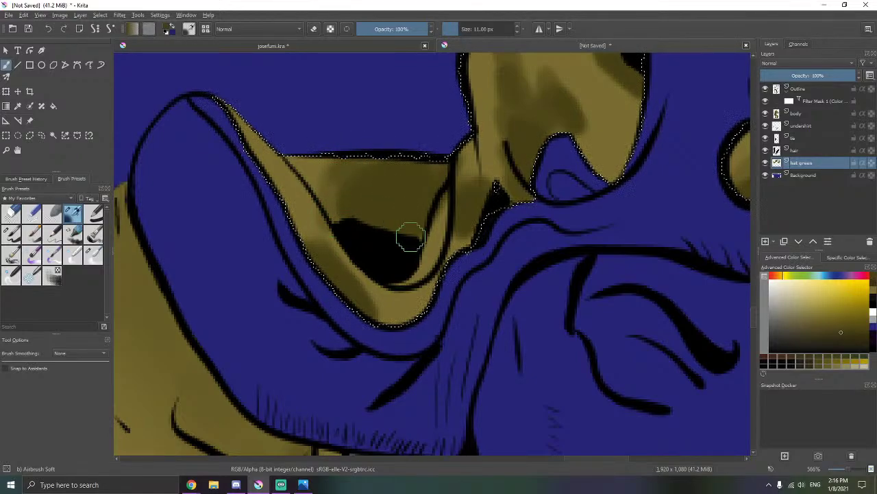
pyautogui.moveTo(409, 215); pyautogui.dragTo(390, 170)
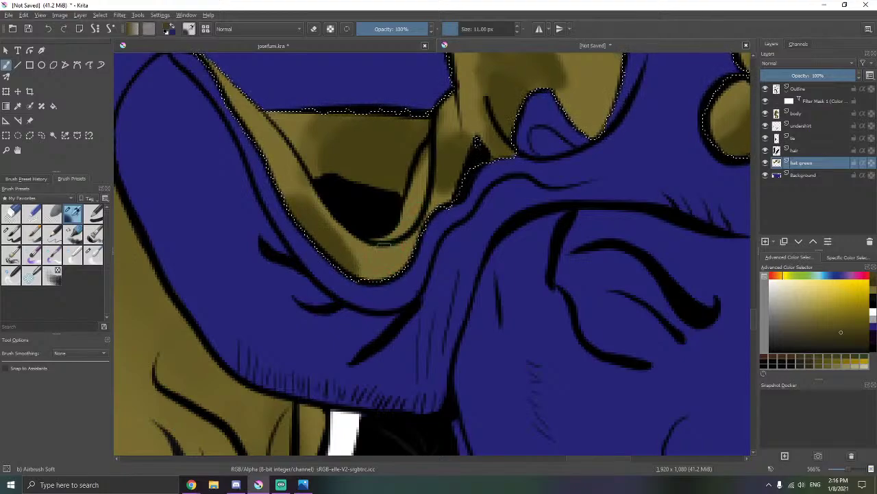
pyautogui.moveTo(359, 271)
pyautogui.mouseDown()
pyautogui.moveTo(378, 271)
pyautogui.moveTo(405, 249)
pyautogui.mouseUp()
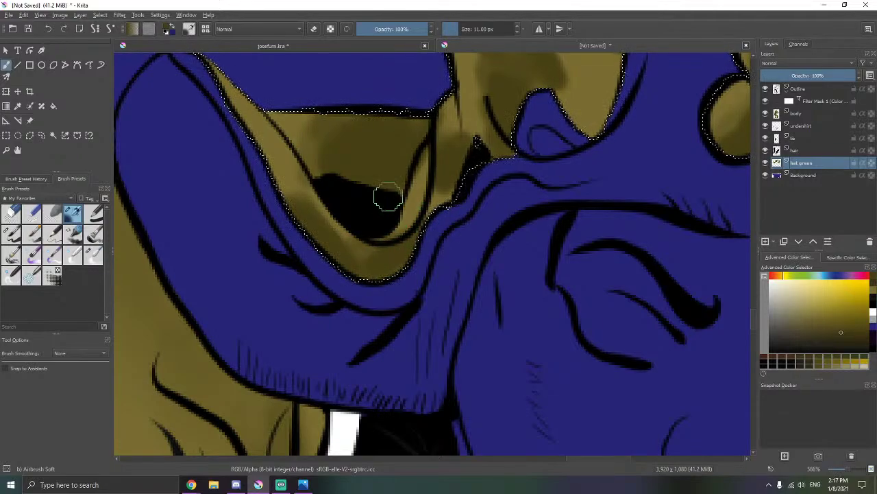
pyautogui.moveTo(386, 196); pyautogui.dragTo(438, 271)
pyautogui.moveTo(344, 224)
pyautogui.mouseDown()
pyautogui.moveTo(382, 240)
pyautogui.moveTo(399, 264)
pyautogui.mouseUp()
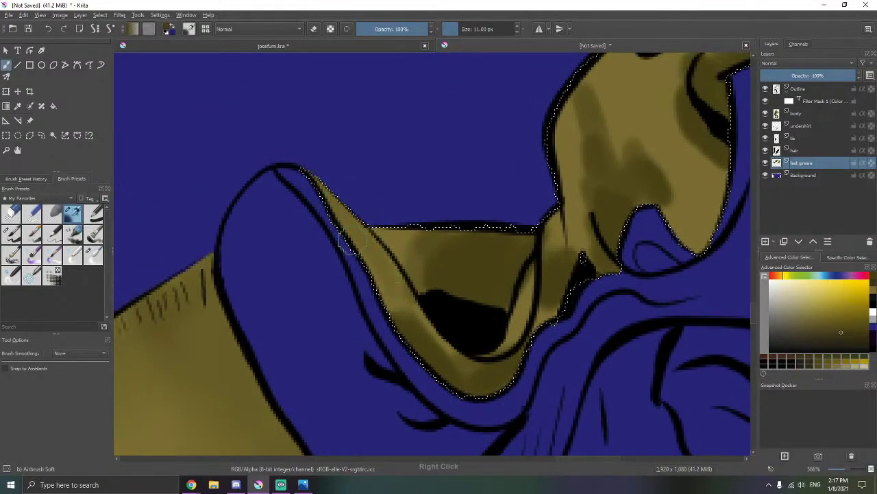
# - Soften the shadow edges along the ear flap's lining with the Blender Blur brush at 10 px
pyautogui.click(93, 255)
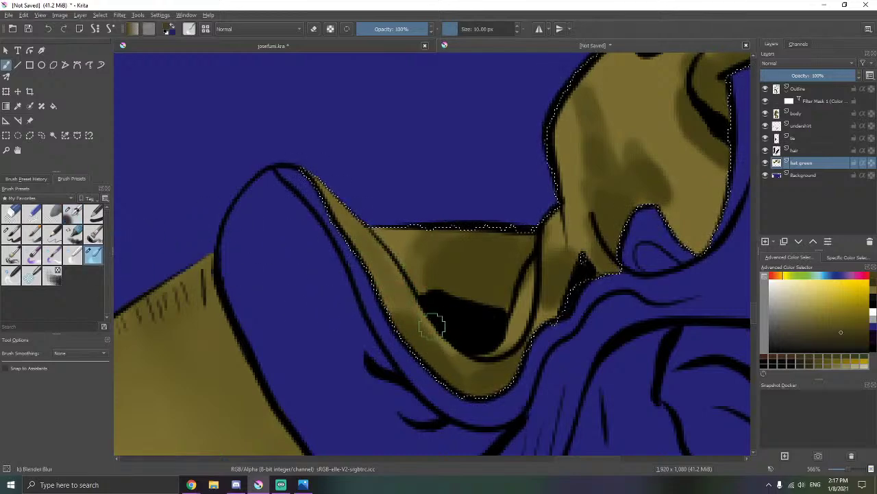
pyautogui.moveTo(432, 326)
pyautogui.mouseDown()
pyautogui.moveTo(421, 297)
pyautogui.moveTo(444, 339)
pyautogui.mouseUp()
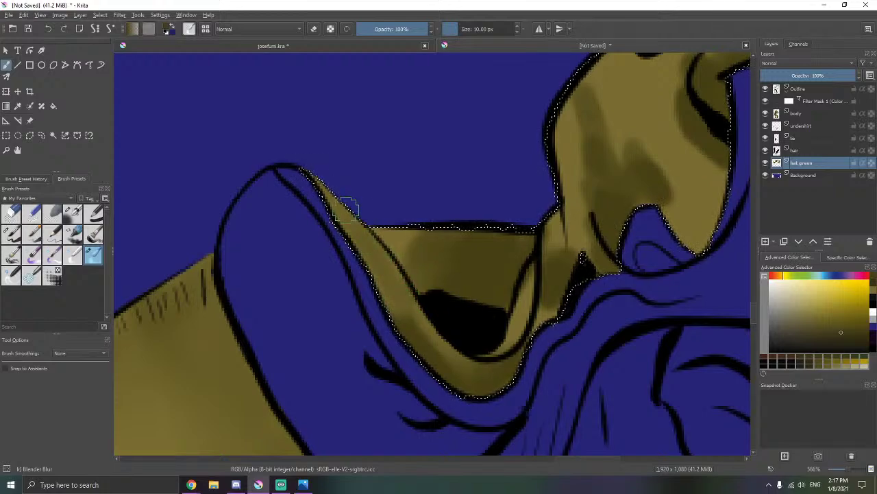
pyautogui.moveTo(539, 237)
pyautogui.mouseDown()
pyautogui.moveTo(464, 239)
pyautogui.moveTo(429, 251)
pyautogui.mouseUp()
pyautogui.moveTo(364, 257)
pyautogui.mouseDown()
pyautogui.moveTo(349, 286)
pyautogui.moveTo(355, 299)
pyautogui.moveTo(367, 286)
pyautogui.mouseUp()
pyautogui.moveTo(414, 344); pyautogui.dragTo(386, 306)
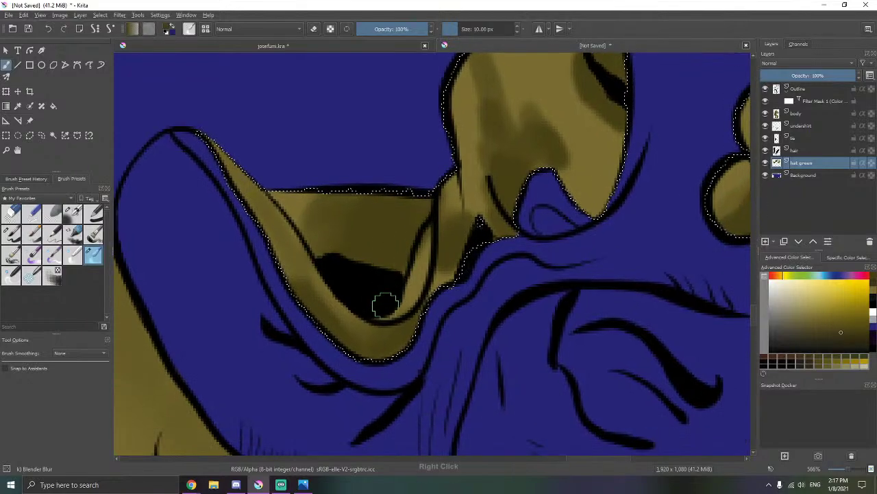
pyautogui.moveTo(356, 334)
pyautogui.mouseDown()
pyautogui.moveTo(319, 292)
pyautogui.moveTo(375, 351)
pyautogui.moveTo(401, 348)
pyautogui.mouseUp()
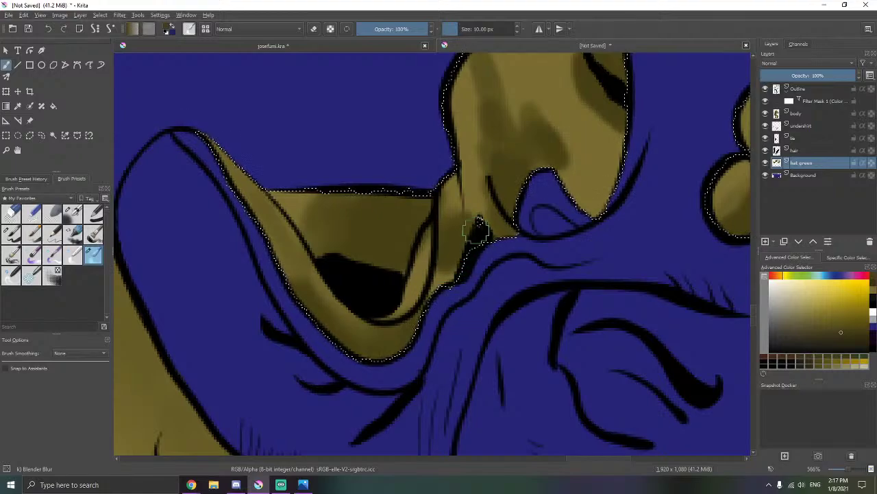
# - Blur the shadow edges on the lower part of the hat's crown, down to the notch
pyautogui.moveTo(476, 231); pyautogui.dragTo(415, 315)
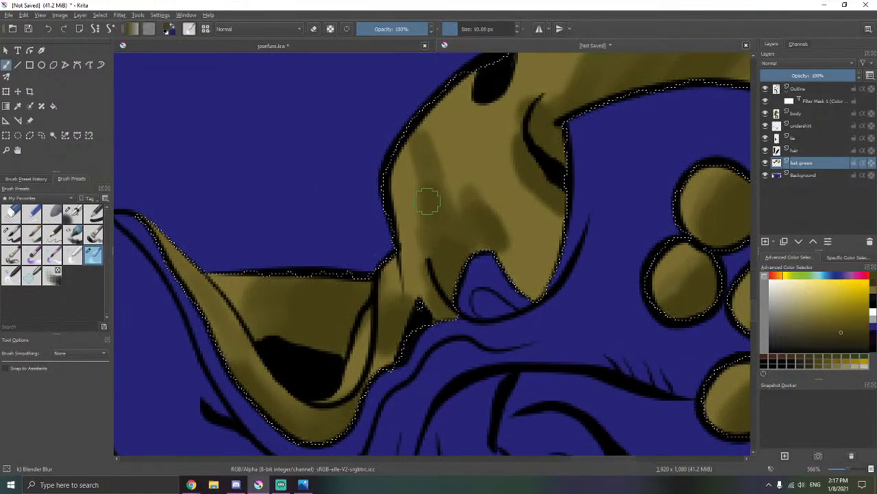
pyautogui.moveTo(408, 140)
pyautogui.mouseDown()
pyautogui.moveTo(422, 166)
pyautogui.moveTo(426, 251)
pyautogui.mouseUp()
pyautogui.moveTo(438, 239)
pyautogui.mouseDown()
pyautogui.moveTo(439, 302)
pyautogui.moveTo(434, 264)
pyautogui.moveTo(436, 297)
pyautogui.mouseUp()
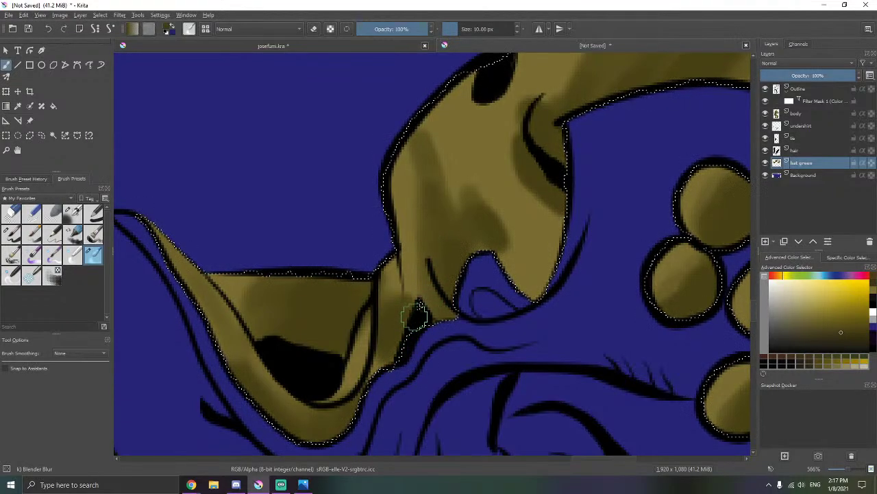
pyautogui.moveTo(512, 227); pyautogui.dragTo(442, 261)
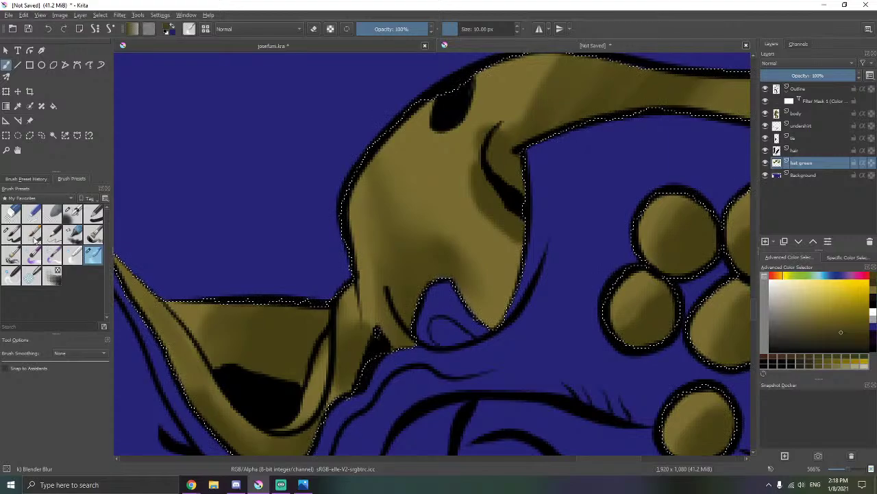
# - Blur the shadow edges above the notch in the hat's crown and around its fold with the 10 px Blender Blur brush
pyautogui.click(10, 234)
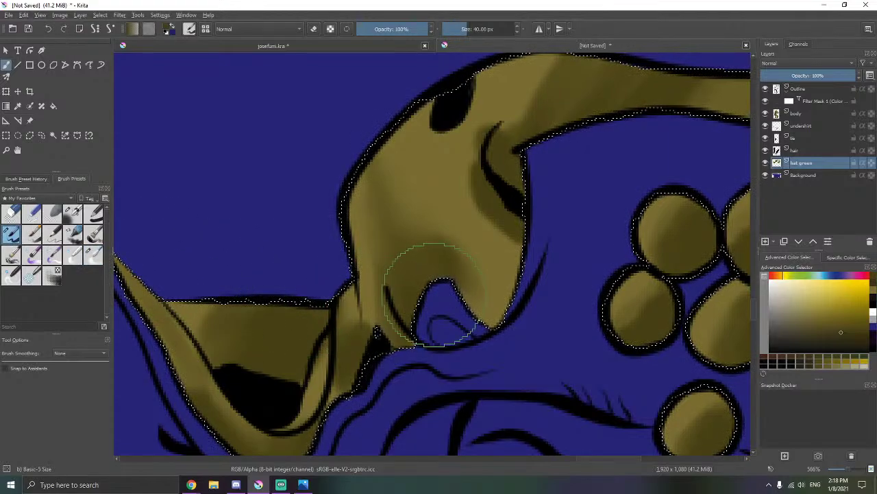
pyautogui.moveTo(417, 276); pyautogui.dragTo(542, 230)
pyautogui.click(73, 214)
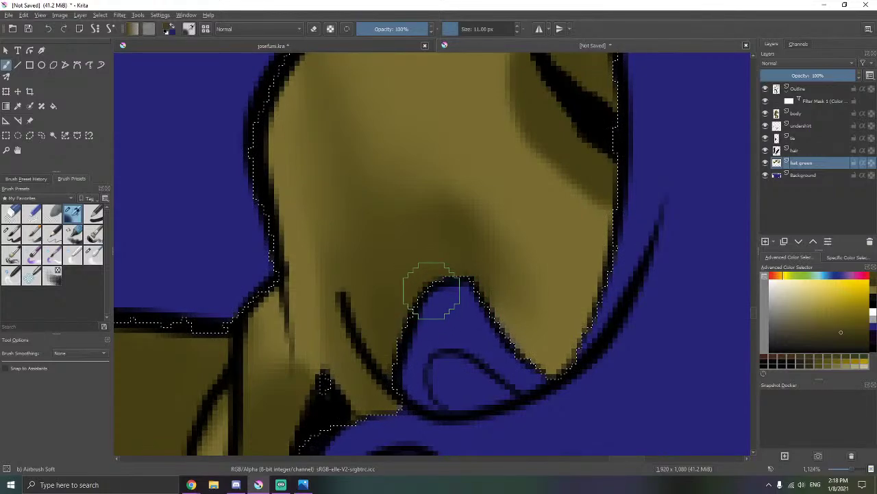
pyautogui.click(93, 234)
pyautogui.click(93, 255)
pyautogui.moveTo(410, 181); pyautogui.dragTo(308, 307)
pyautogui.moveTo(399, 213)
pyautogui.mouseDown()
pyautogui.moveTo(420, 281)
pyautogui.moveTo(444, 287)
pyautogui.moveTo(449, 273)
pyautogui.moveTo(482, 333)
pyautogui.mouseUp()
pyautogui.moveTo(484, 290); pyautogui.dragTo(478, 315)
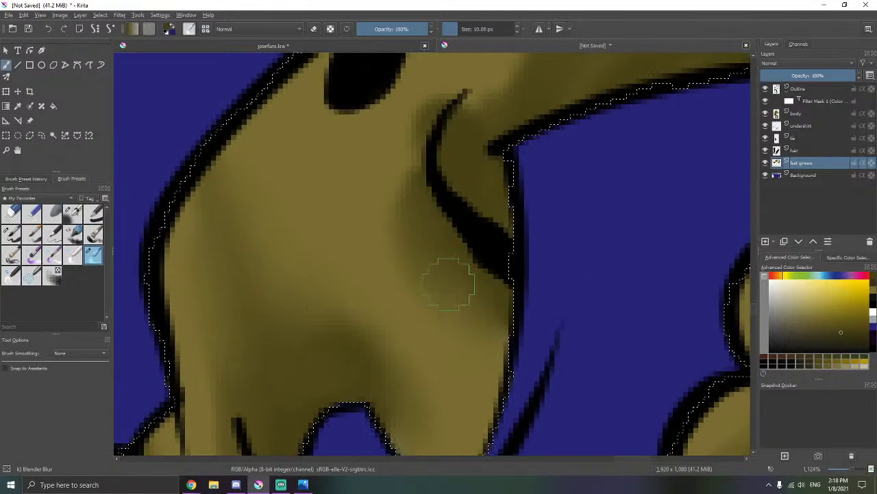
pyautogui.moveTo(447, 210); pyautogui.dragTo(405, 247)
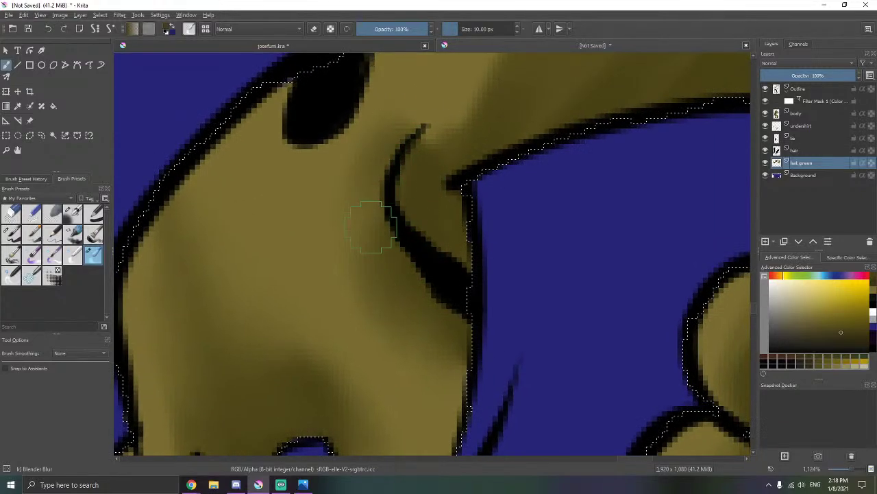
pyautogui.moveTo(433, 214); pyautogui.dragTo(328, 325)
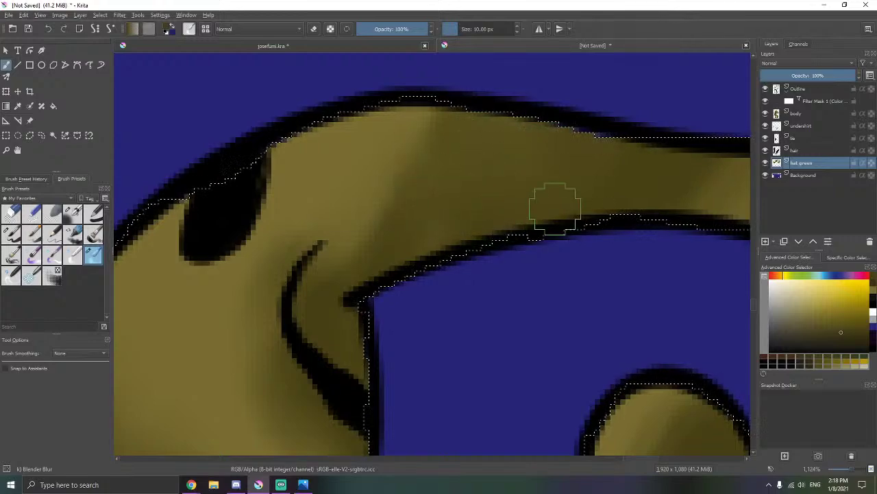
# - Smooth the shadow transitions along the hat's crown band toward its tapered end
pyautogui.moveTo(556, 208); pyautogui.dragTo(438, 201)
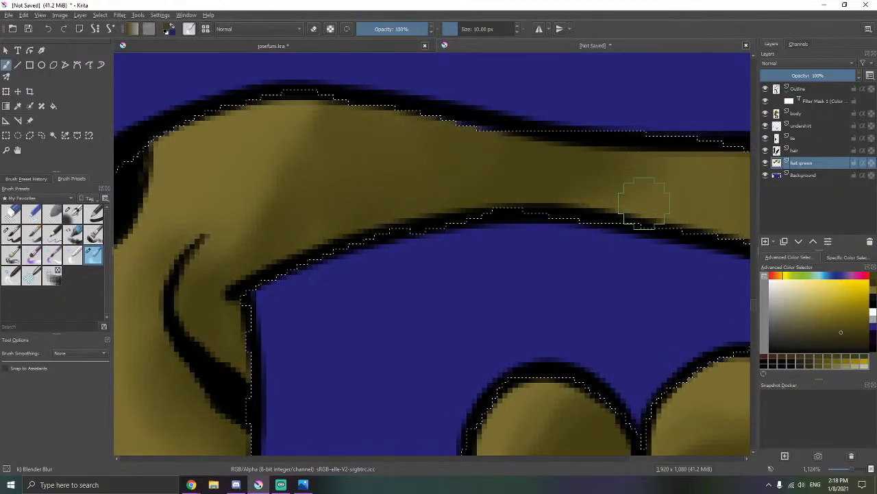
pyautogui.scroll(-2, 573, 223)
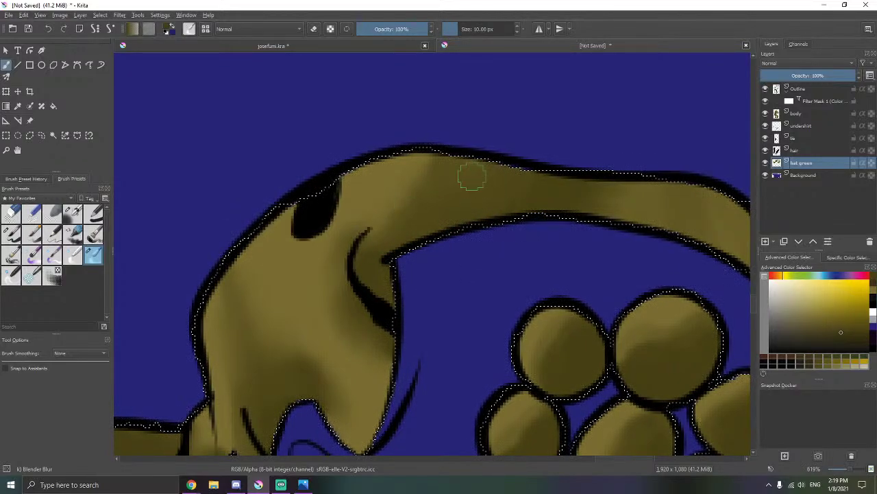
pyautogui.moveTo(569, 211); pyautogui.dragTo(370, 220)
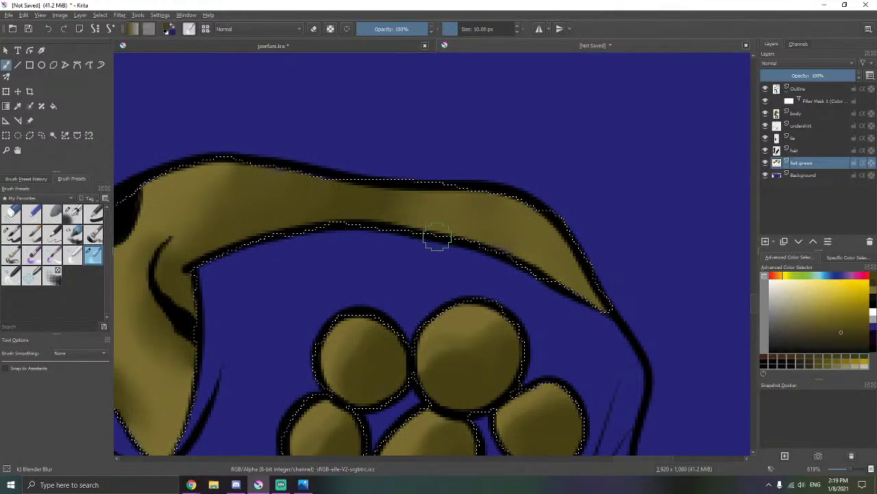
pyautogui.moveTo(523, 284); pyautogui.dragTo(505, 231)
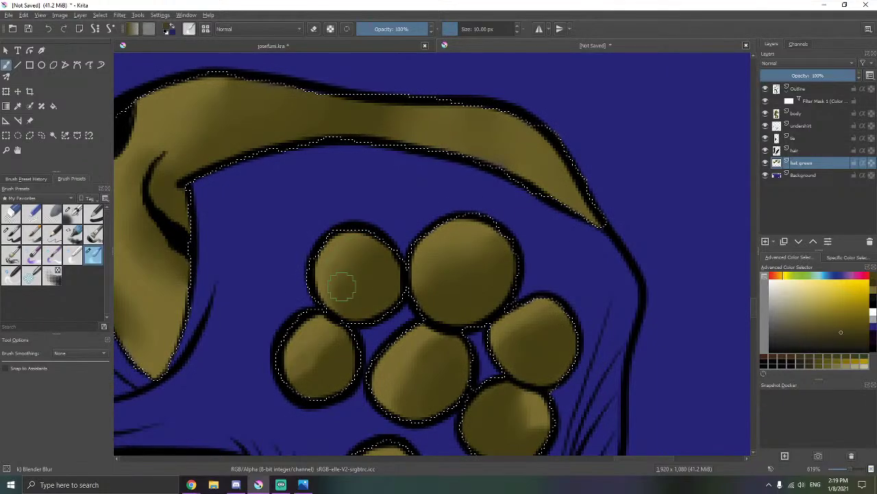
# - Soften the shadow edges on the hat's olive-green circles with the blur brush
pyautogui.moveTo(368, 352); pyautogui.dragTo(402, 302)
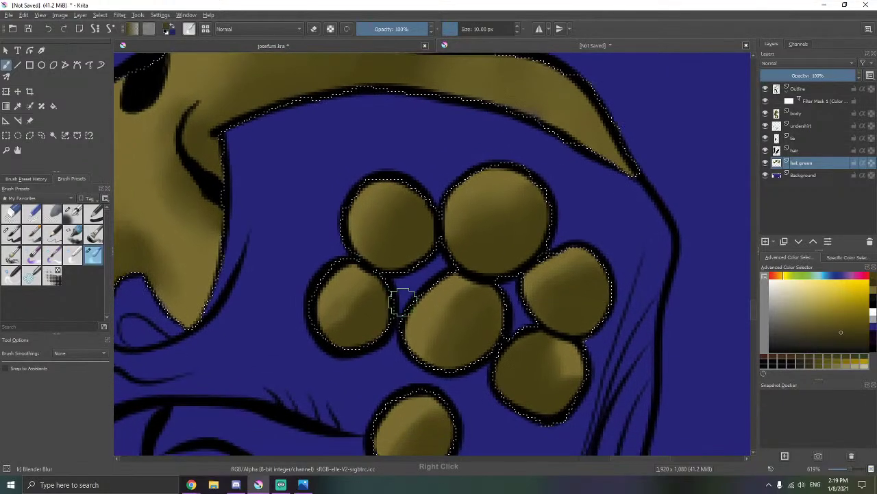
pyautogui.moveTo(348, 307)
pyautogui.mouseDown()
pyautogui.moveTo(329, 326)
pyautogui.moveTo(341, 322)
pyautogui.moveTo(345, 294)
pyautogui.moveTo(344, 319)
pyautogui.moveTo(357, 319)
pyautogui.moveTo(368, 285)
pyautogui.moveTo(357, 288)
pyautogui.moveTo(354, 323)
pyautogui.mouseUp()
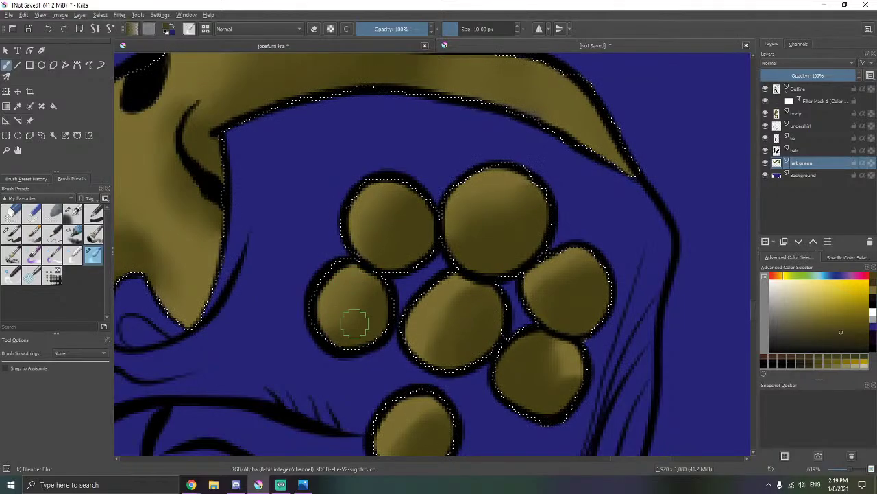
pyautogui.moveTo(447, 317)
pyautogui.mouseDown()
pyautogui.moveTo(472, 295)
pyautogui.moveTo(474, 325)
pyautogui.moveTo(451, 351)
pyautogui.moveTo(440, 330)
pyautogui.moveTo(466, 303)
pyautogui.moveTo(463, 337)
pyautogui.moveTo(481, 315)
pyautogui.moveTo(453, 300)
pyautogui.moveTo(460, 316)
pyautogui.moveTo(441, 305)
pyautogui.moveTo(445, 329)
pyautogui.moveTo(453, 318)
pyautogui.moveTo(435, 317)
pyautogui.moveTo(419, 349)
pyautogui.moveTo(439, 354)
pyautogui.moveTo(477, 322)
pyautogui.moveTo(472, 367)
pyautogui.moveTo(484, 268)
pyautogui.mouseUp()
pyautogui.moveTo(441, 326)
pyautogui.mouseDown()
pyautogui.moveTo(434, 353)
pyautogui.moveTo(449, 337)
pyautogui.moveTo(442, 327)
pyautogui.moveTo(429, 363)
pyautogui.moveTo(420, 351)
pyautogui.moveTo(410, 370)
pyautogui.moveTo(396, 377)
pyautogui.moveTo(390, 371)
pyautogui.moveTo(427, 372)
pyautogui.mouseUp()
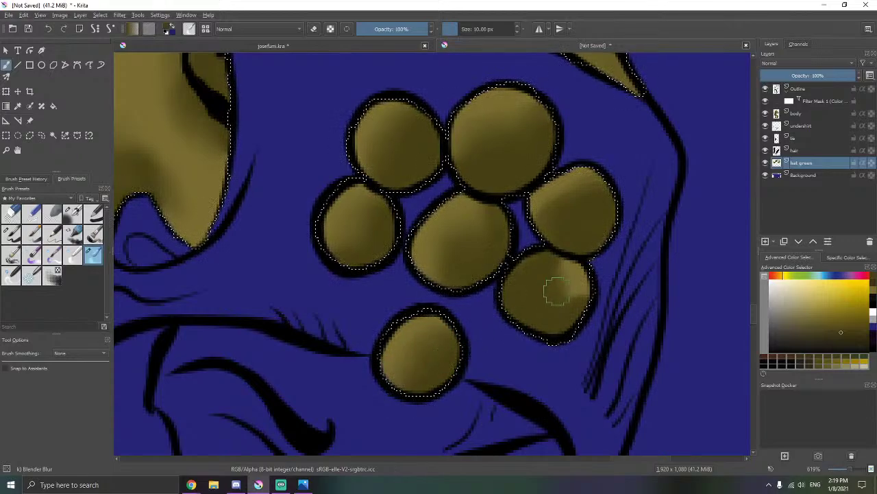
pyautogui.moveTo(567, 289); pyautogui.dragTo(494, 297)
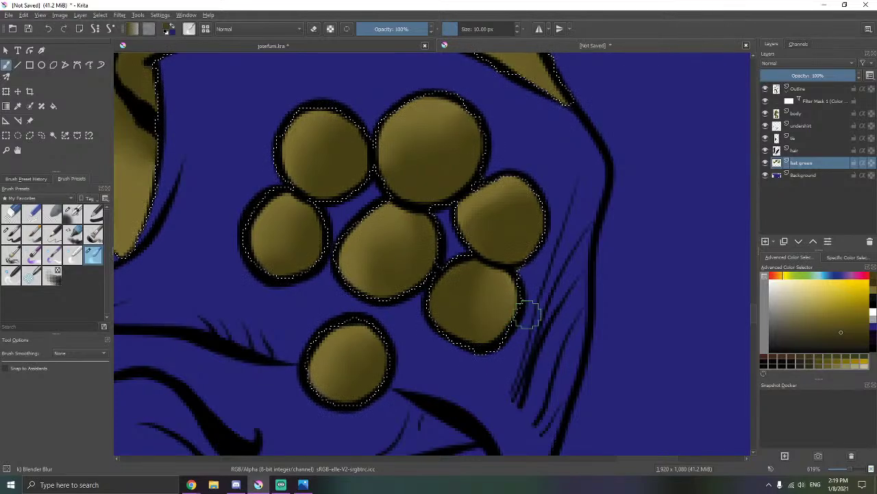
pyautogui.moveTo(549, 294); pyautogui.dragTo(547, 327)
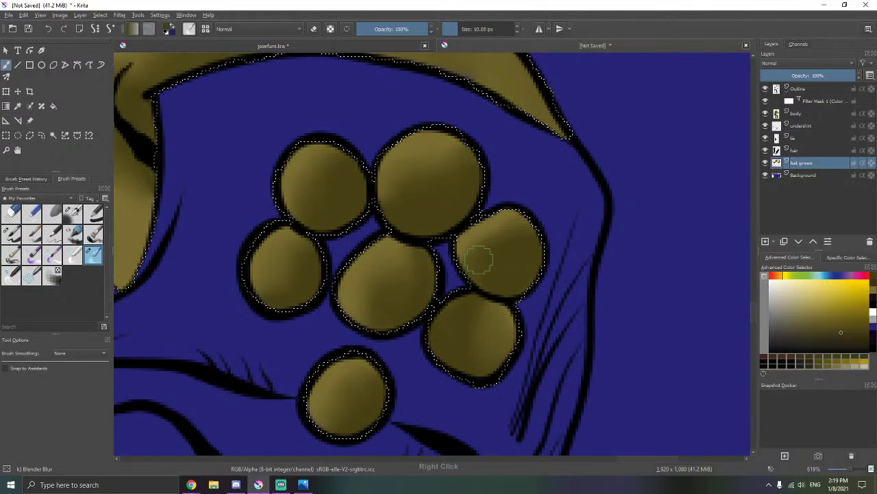
pyautogui.moveTo(480, 260)
pyautogui.mouseDown()
pyautogui.moveTo(511, 251)
pyautogui.moveTo(519, 242)
pyautogui.moveTo(510, 229)
pyautogui.moveTo(523, 242)
pyautogui.moveTo(512, 231)
pyautogui.moveTo(474, 258)
pyautogui.moveTo(480, 249)
pyautogui.moveTo(486, 270)
pyautogui.mouseUp()
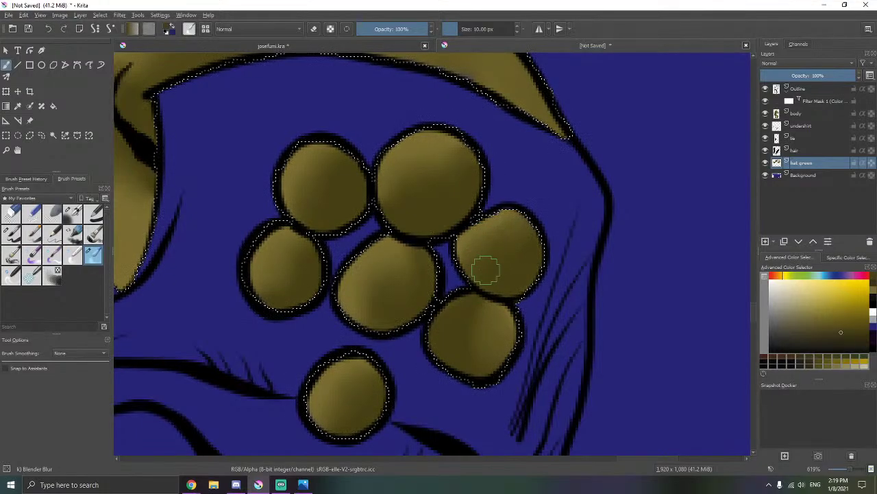
pyautogui.moveTo(532, 301); pyautogui.dragTo(517, 390)
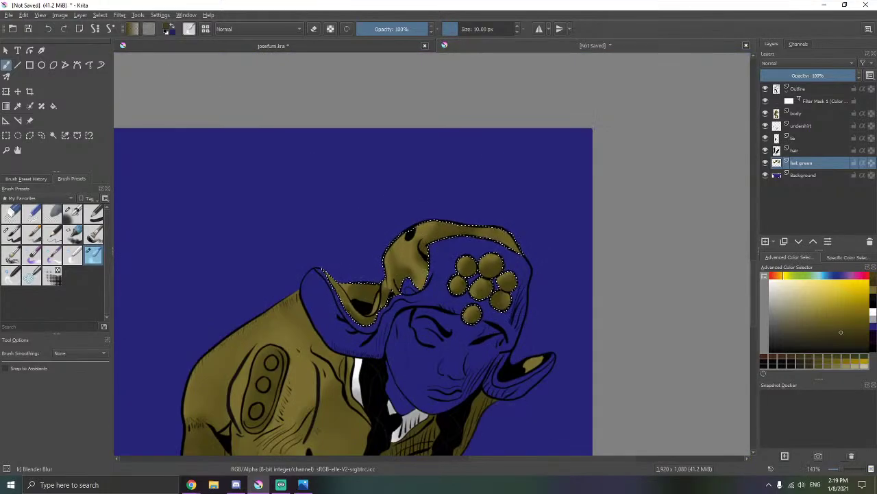
# - Clear the selection and shade the small olive lining patch of the far ear flap with the 11 px Airbrush Soft brush
pyautogui.scroll(-2, 413, 279)
pyautogui.moveTo(413, 279); pyautogui.dragTo(419, 209)
pyautogui.scroll(4, 463, 241)
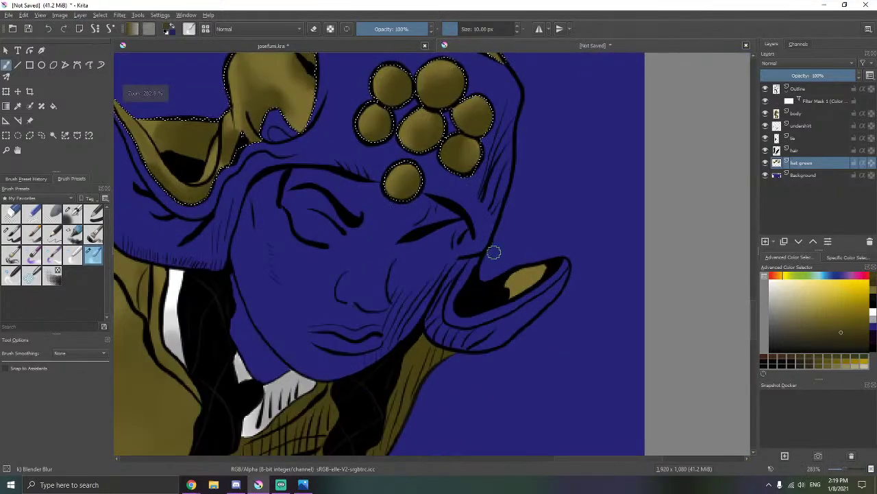
pyautogui.scroll(5, 493, 252)
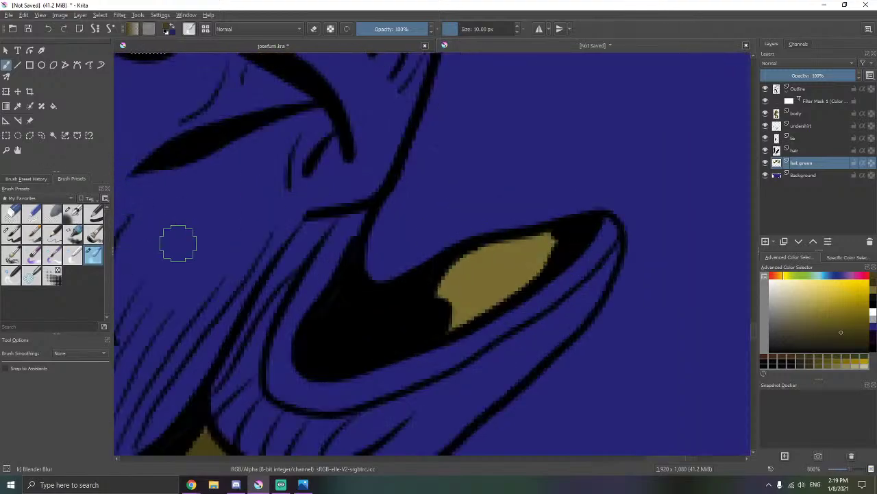
pyautogui.click(54, 135)
pyautogui.rightClick(327, 260)
pyautogui.click(345, 273)
pyautogui.click(76, 215)
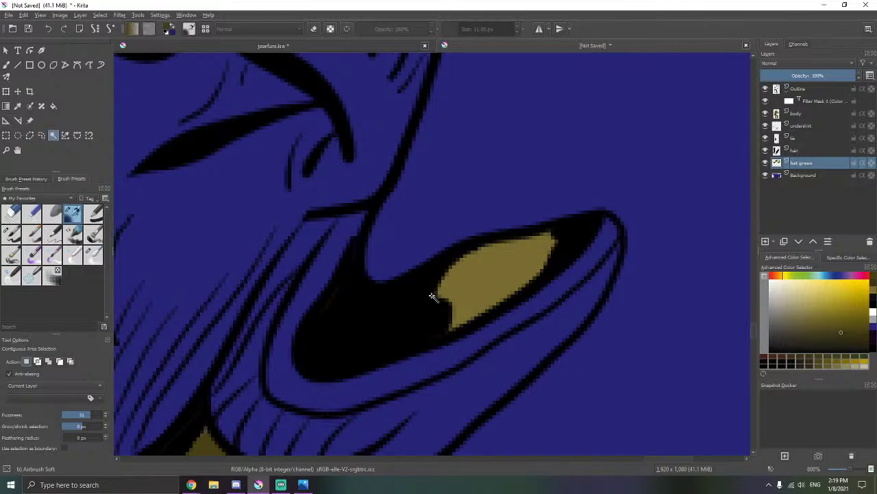
pyautogui.press('b')
pyautogui.moveTo(473, 271)
pyautogui.mouseDown()
pyautogui.moveTo(514, 246)
pyautogui.moveTo(428, 298)
pyautogui.moveTo(551, 234)
pyautogui.moveTo(496, 286)
pyautogui.moveTo(447, 310)
pyautogui.moveTo(499, 290)
pyautogui.moveTo(426, 327)
pyautogui.moveTo(496, 280)
pyautogui.mouseUp()
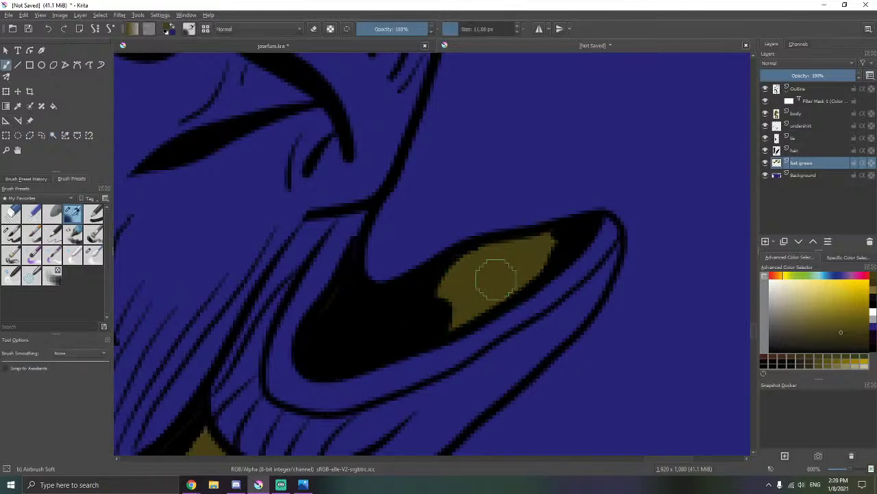
# - Airbrush dark olive shadow along the upper edge of the hat's crown band
pyautogui.scroll(-6, 450, 248)
pyautogui.moveTo(332, 121); pyautogui.dragTo(446, 244)
pyautogui.scroll(2, 444, 242)
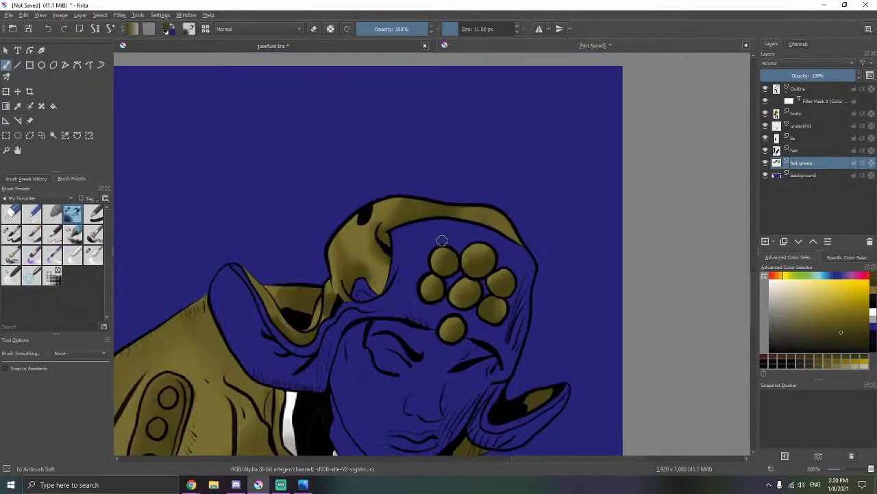
pyautogui.scroll(6, 438, 234)
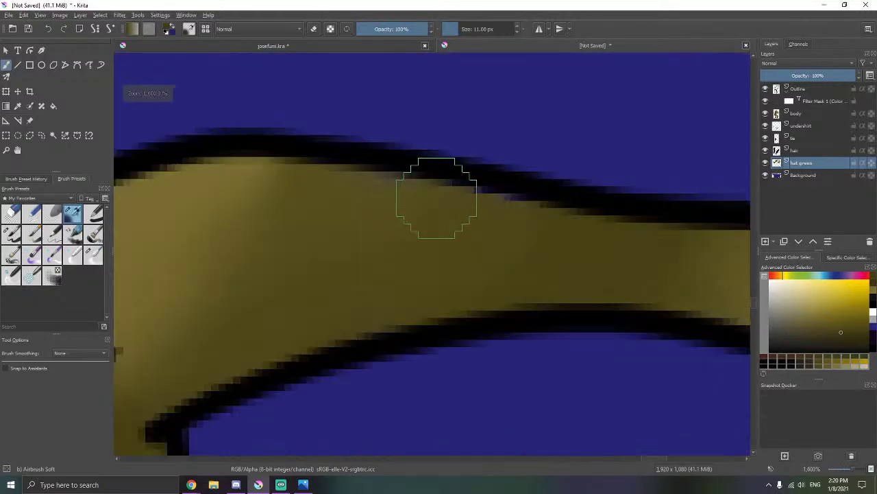
pyautogui.scroll(-1, 399, 182)
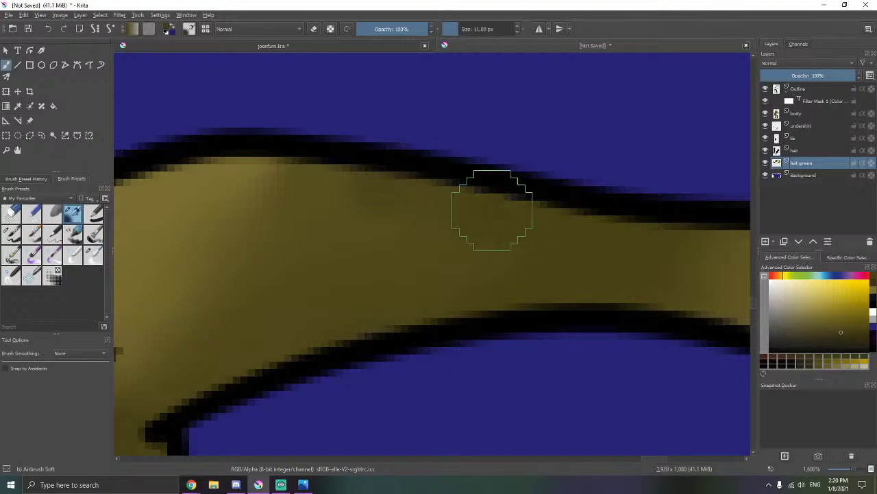
# - Blend the shadow on the hat's crown band near the fold with the Blender Blur brush at 10 px
pyautogui.scroll(-2, 519, 207)
pyautogui.scroll(-4, 518, 207)
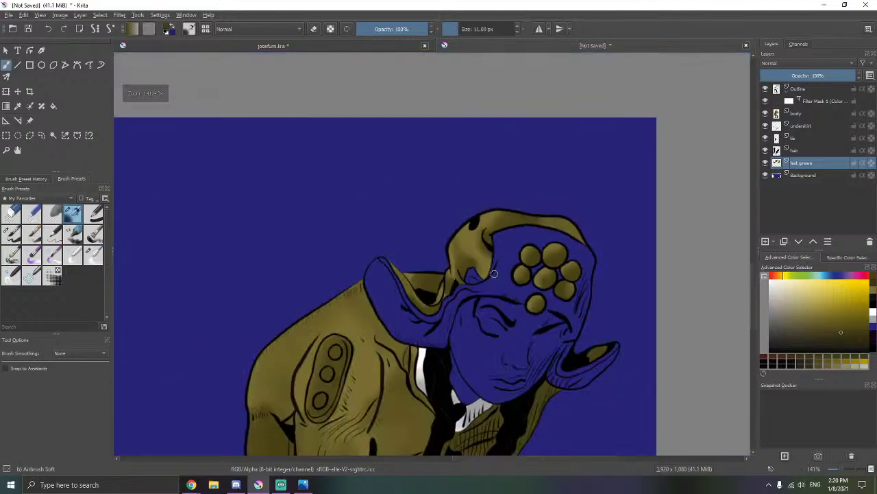
pyautogui.scroll(4, 494, 274)
pyautogui.click(94, 255)
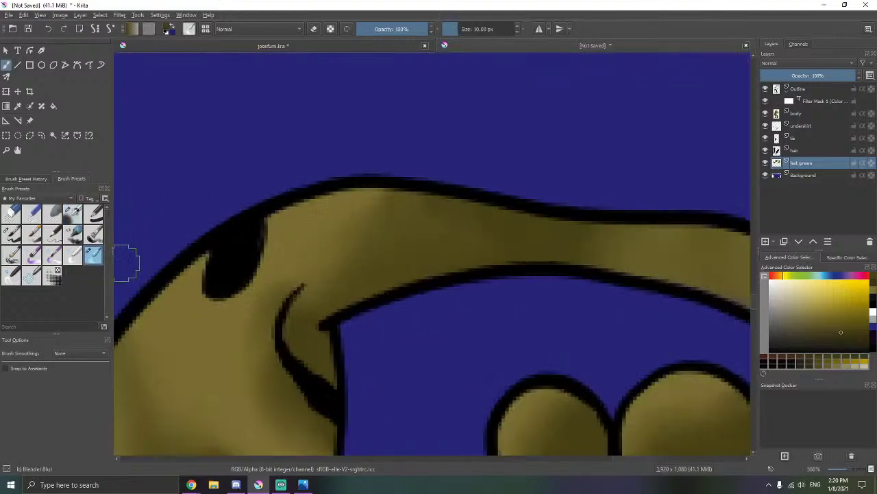
pyautogui.moveTo(519, 243)
pyautogui.mouseDown()
pyautogui.moveTo(343, 199)
pyautogui.moveTo(475, 239)
pyautogui.moveTo(398, 209)
pyautogui.moveTo(411, 210)
pyautogui.moveTo(356, 200)
pyautogui.moveTo(382, 205)
pyautogui.moveTo(306, 224)
pyautogui.moveTo(260, 217)
pyautogui.moveTo(347, 238)
pyautogui.moveTo(242, 244)
pyautogui.moveTo(422, 234)
pyautogui.moveTo(234, 244)
pyautogui.moveTo(270, 225)
pyautogui.moveTo(423, 235)
pyautogui.moveTo(237, 272)
pyautogui.moveTo(366, 287)
pyautogui.moveTo(360, 250)
pyautogui.moveTo(333, 250)
pyautogui.mouseUp()
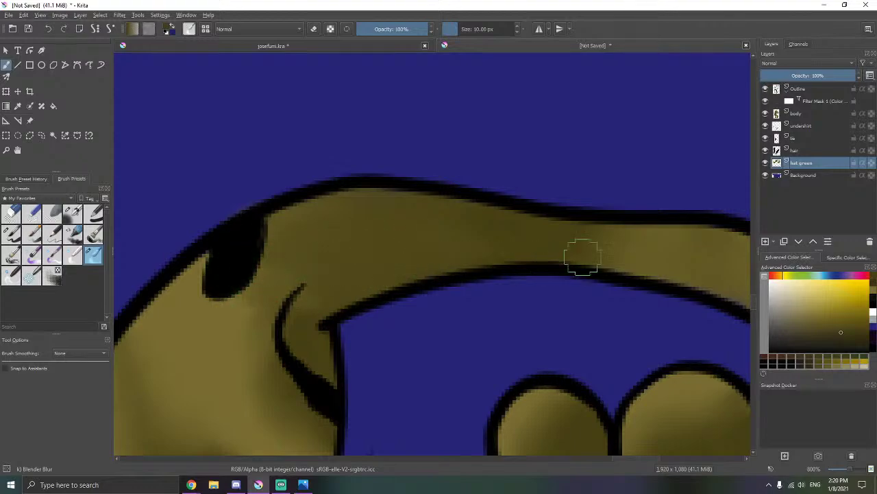
# - Examine the shading on the hat, the whole figure and the area around the face and ear flaps
pyautogui.scroll(-5, 582, 257)
pyautogui.scroll(5, 579, 261)
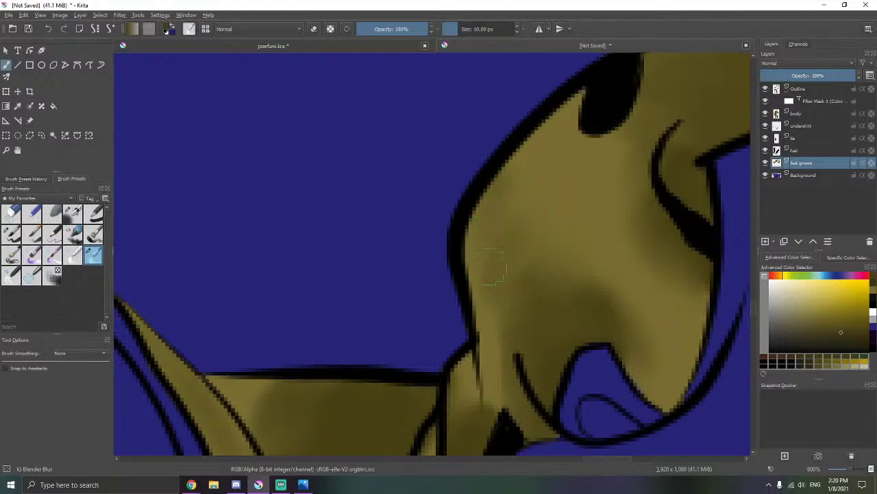
pyautogui.scroll(-8, 515, 356)
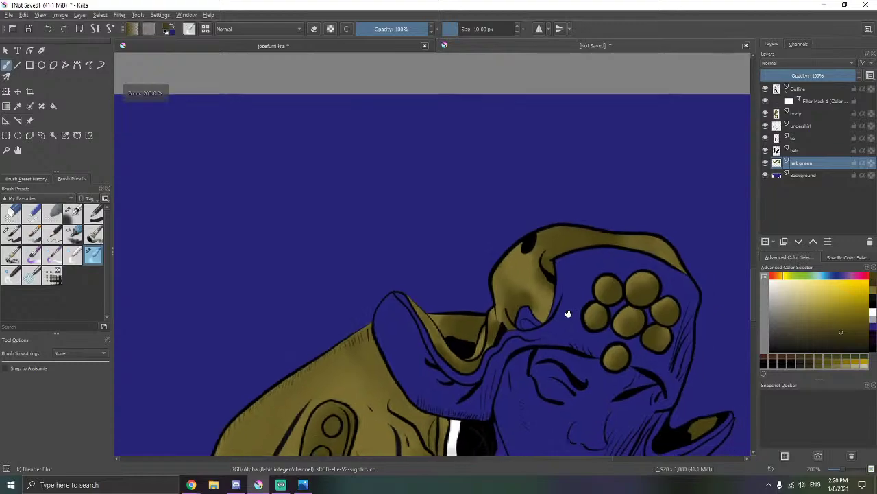
pyautogui.scroll(-5, 504, 264)
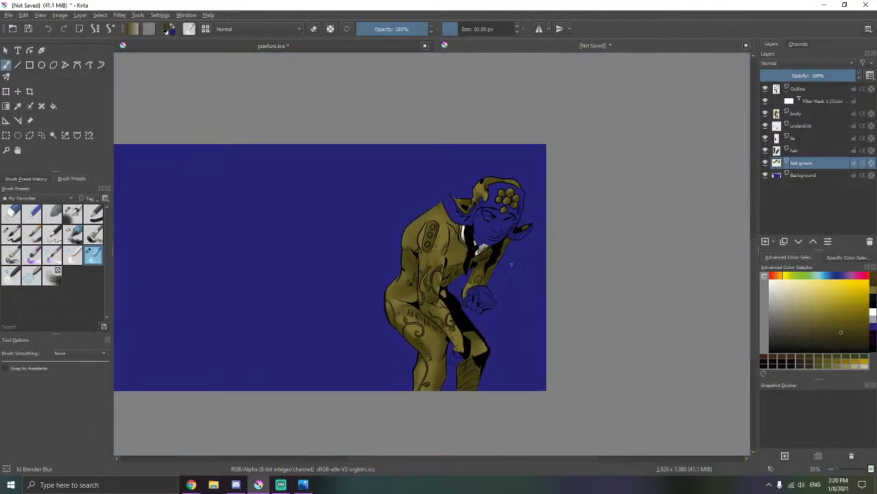
pyautogui.scroll(7, 502, 260)
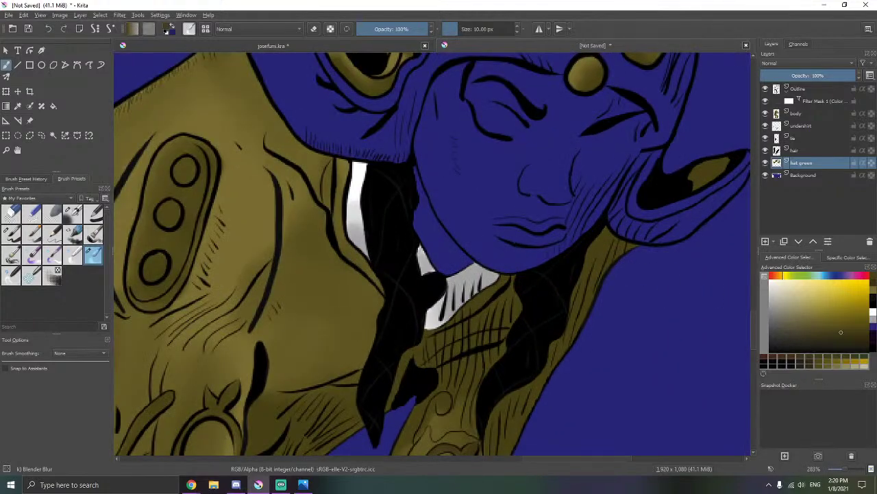
pyautogui.hotkey('alt', 'Tab')
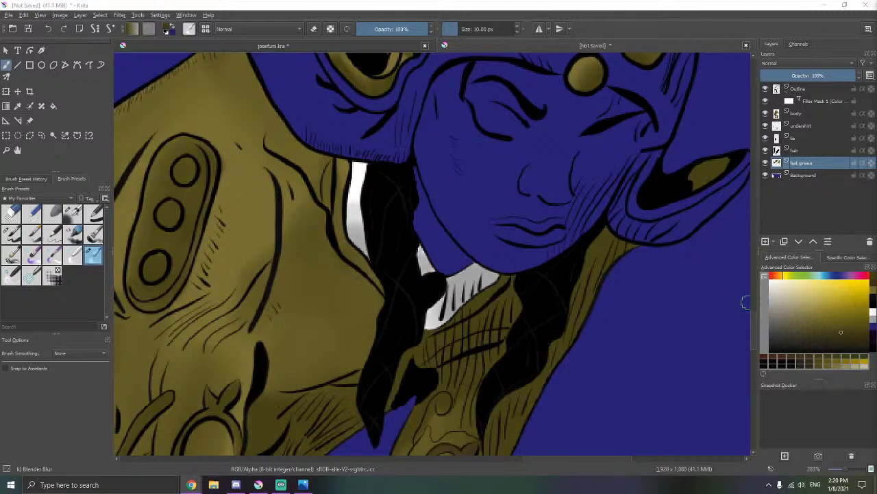
pyautogui.moveTo(529, 196); pyautogui.dragTo(470, 249)
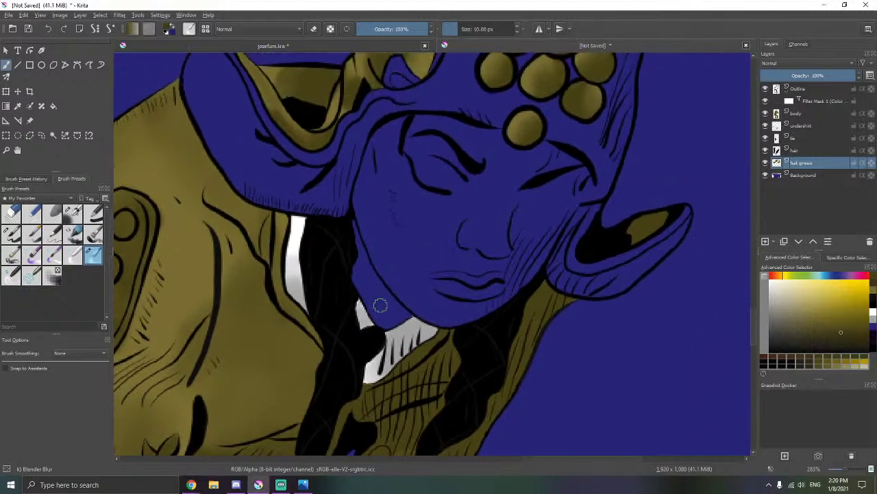
pyautogui.moveTo(349, 214); pyautogui.dragTo(447, 272)
# - Add a new paint layer directly above the Background layer and name it hat yellow
pyautogui.scroll(1, 443, 257)
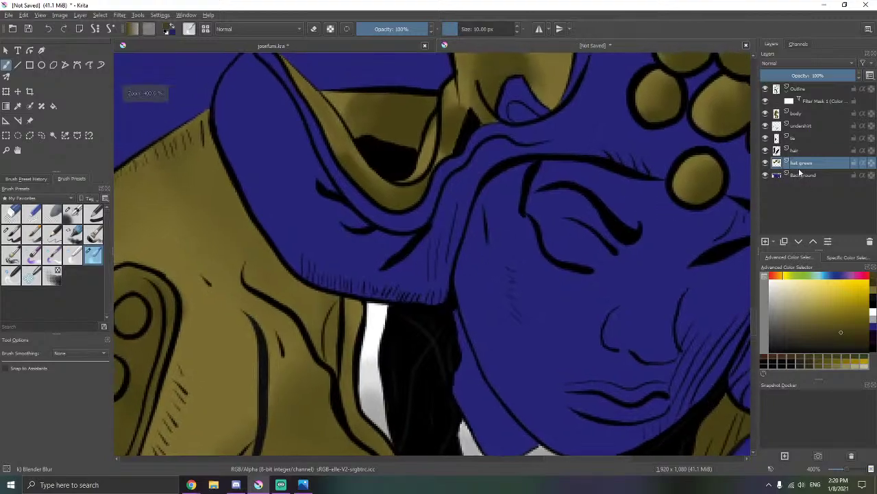
pyautogui.click(803, 174)
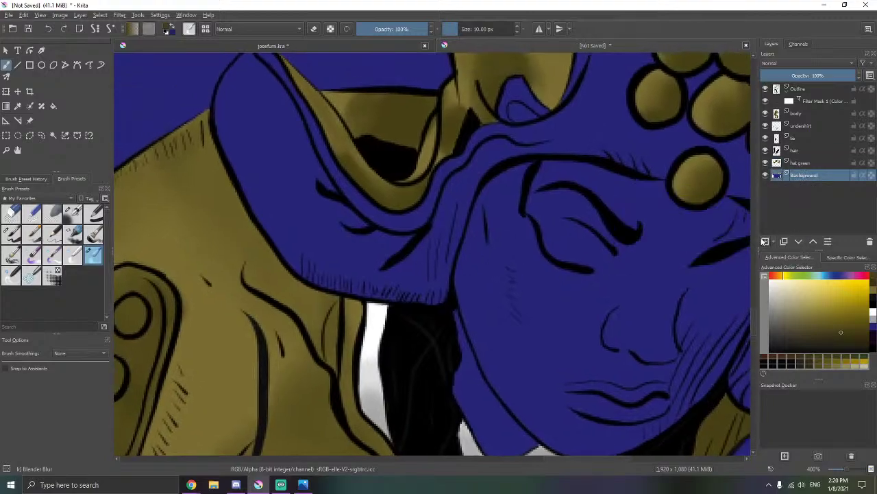
pyautogui.click(765, 241)
pyautogui.doubleClick(805, 177)
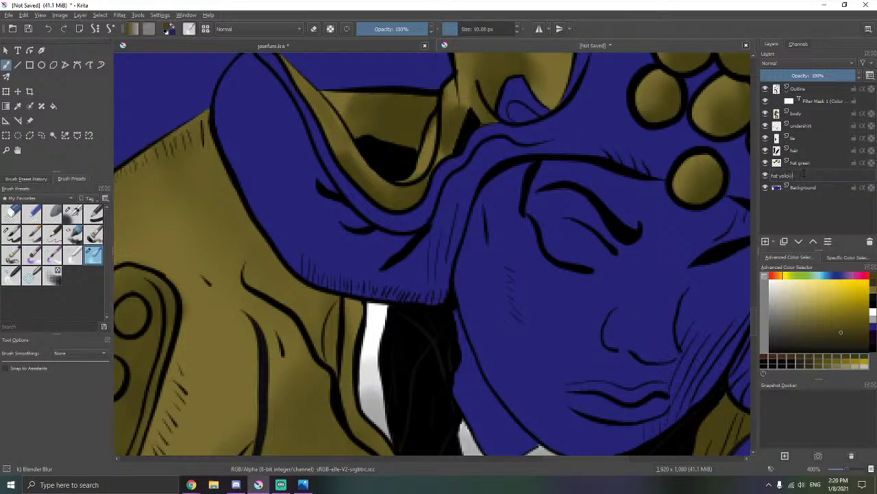
pyautogui.press('Return')
# - Reveal the reference image over the drawing at 67% opacity and return to the freehand brush
pyautogui.moveTo(521, 183); pyautogui.dragTo(412, 234)
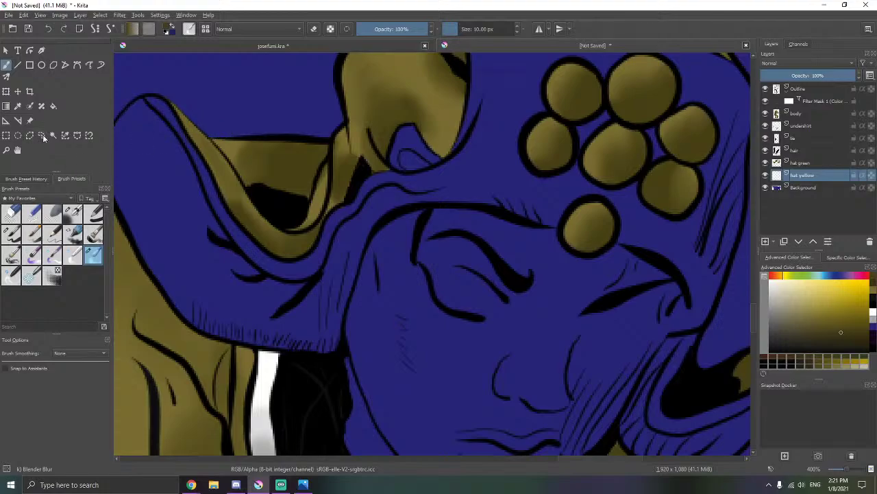
pyautogui.click(30, 121)
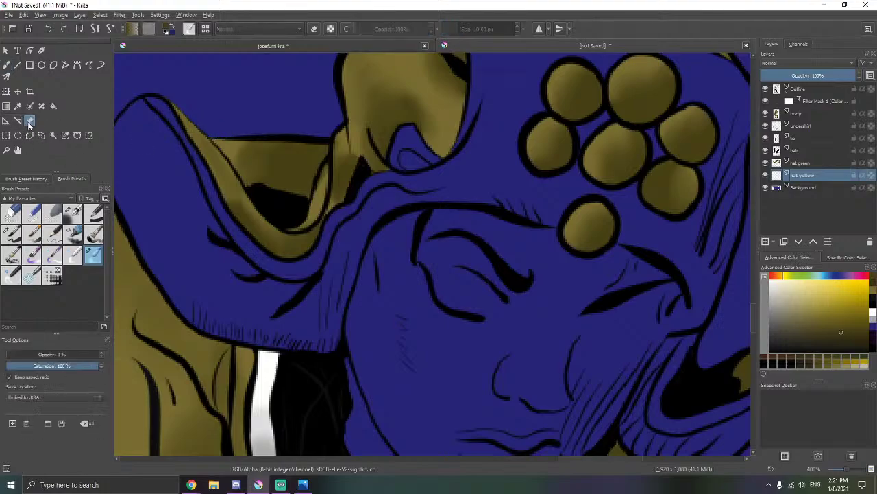
pyautogui.click(70, 354)
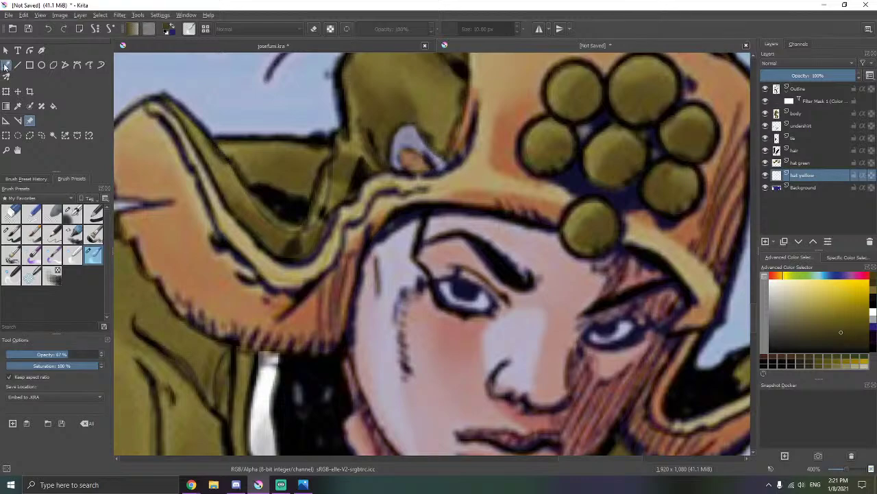
pyautogui.click(6, 65)
# - Sample the yellow from the trim of the reference hat's near ear flap, then set the reference image's opacity back to 0%
pyautogui.keyDown('ctrl'); pyautogui.click(485, 154); pyautogui.keyUp('ctrl')
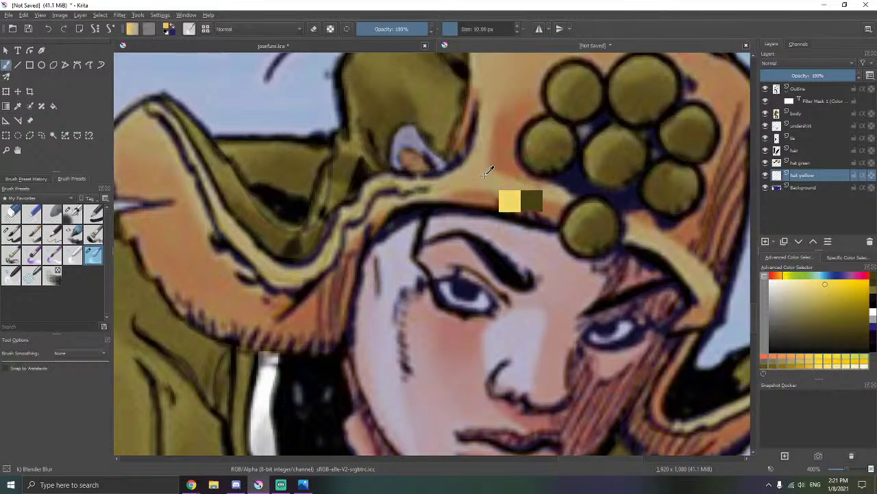
pyautogui.moveTo(319, 209); pyautogui.dragTo(537, 259)
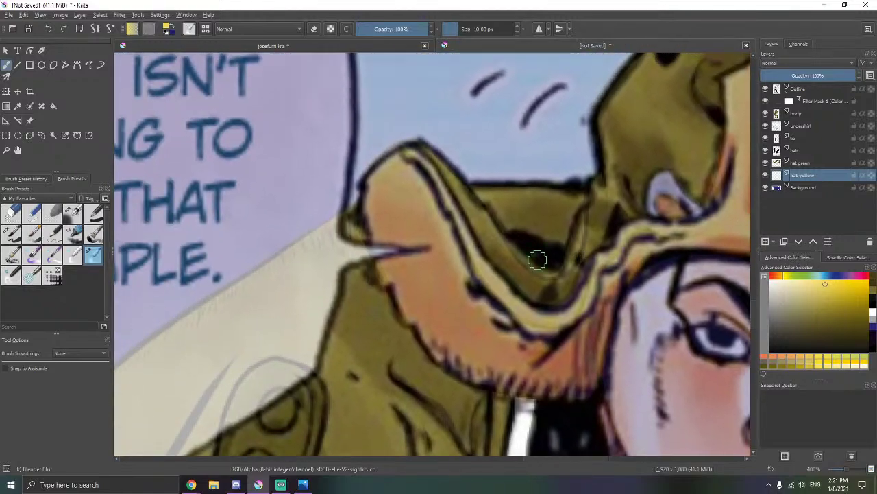
pyautogui.keyDown('ctrl'); pyautogui.click(474, 247); pyautogui.keyUp('ctrl')
pyautogui.moveTo(478, 244); pyautogui.dragTo(231, 236)
pyautogui.press('1')
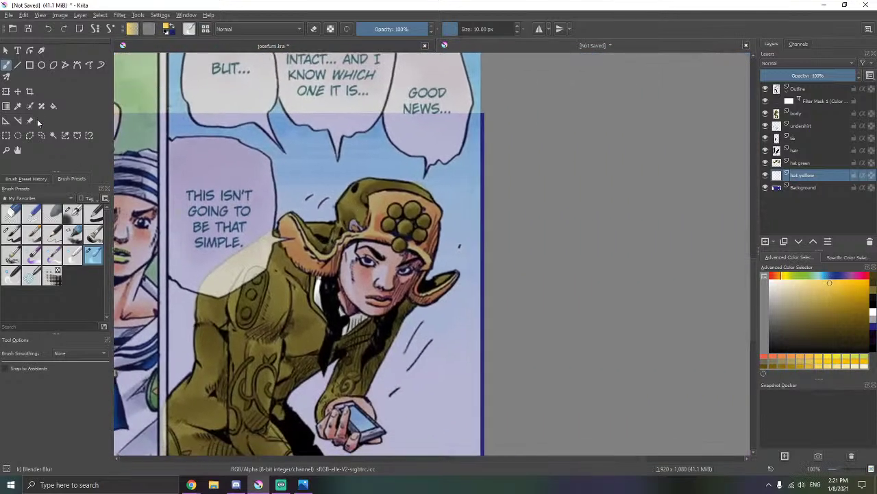
pyautogui.click(30, 121)
pyautogui.moveTo(56, 352); pyautogui.dragTo(8, 354)
pyautogui.scroll(1, 342, 227)
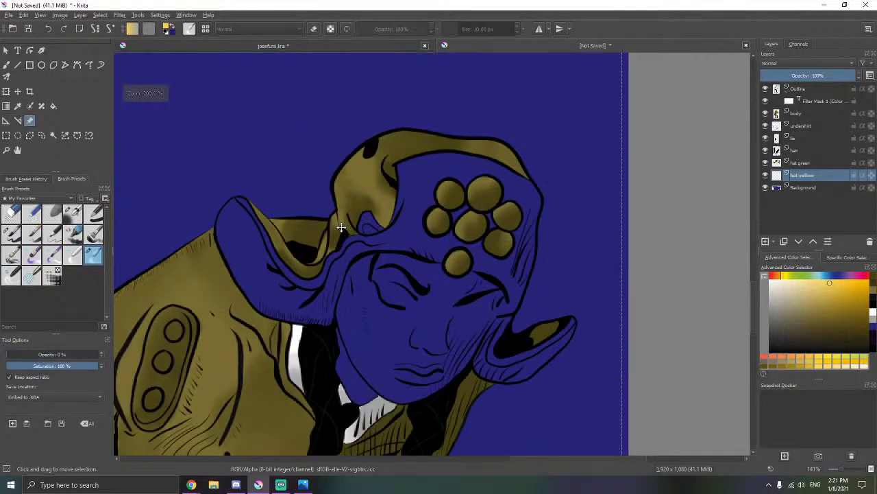
# - Paint the outer side of the near ear flap flat yellow with the Basic-5 Size brush at 40 px
pyautogui.click(6, 65)
pyautogui.scroll(2, 253, 268)
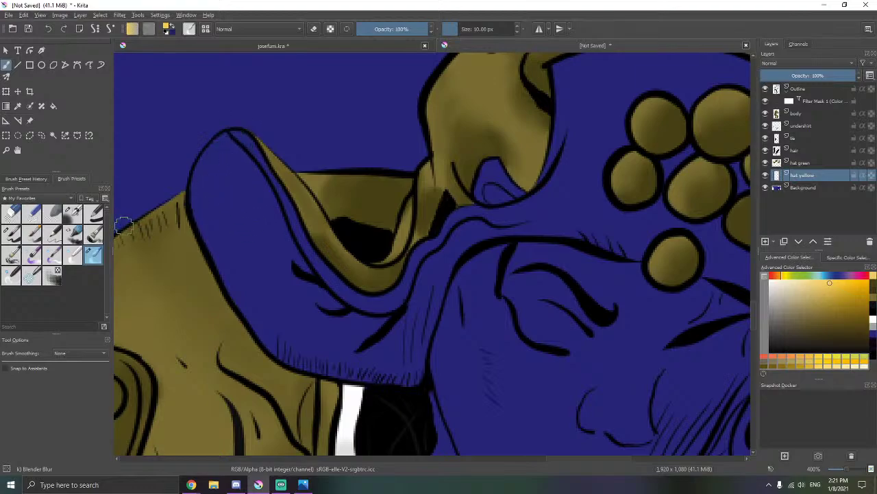
pyautogui.click(11, 234)
pyautogui.moveTo(222, 215)
pyautogui.mouseDown()
pyautogui.moveTo(247, 213)
pyautogui.moveTo(242, 237)
pyautogui.moveTo(243, 207)
pyautogui.moveTo(223, 199)
pyautogui.moveTo(237, 250)
pyautogui.moveTo(266, 303)
pyautogui.moveTo(295, 330)
pyautogui.moveTo(378, 354)
pyautogui.moveTo(295, 293)
pyautogui.moveTo(278, 254)
pyautogui.moveTo(353, 316)
pyautogui.moveTo(371, 315)
pyautogui.moveTo(302, 273)
pyautogui.moveTo(228, 184)
pyautogui.mouseUp()
# - Fill the hat's front panel around the olive circles and the strip joining it to the near ear flap with flat yellow
pyautogui.moveTo(481, 271); pyautogui.dragTo(289, 323)
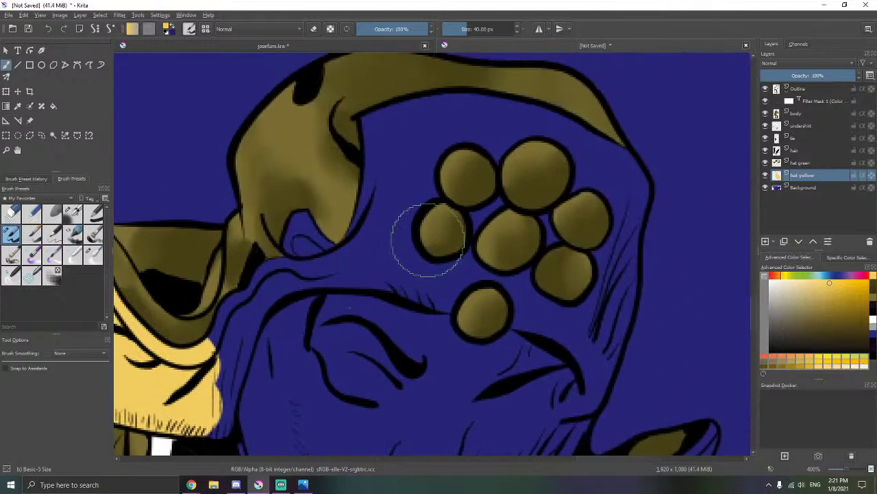
pyautogui.moveTo(427, 183)
pyautogui.mouseDown()
pyautogui.moveTo(368, 143)
pyautogui.moveTo(594, 147)
pyautogui.moveTo(599, 202)
pyautogui.moveTo(612, 226)
pyautogui.moveTo(603, 291)
pyautogui.moveTo(583, 321)
pyautogui.moveTo(398, 226)
pyautogui.moveTo(387, 195)
pyautogui.moveTo(281, 250)
pyautogui.moveTo(387, 260)
pyautogui.moveTo(465, 281)
pyautogui.mouseUp()
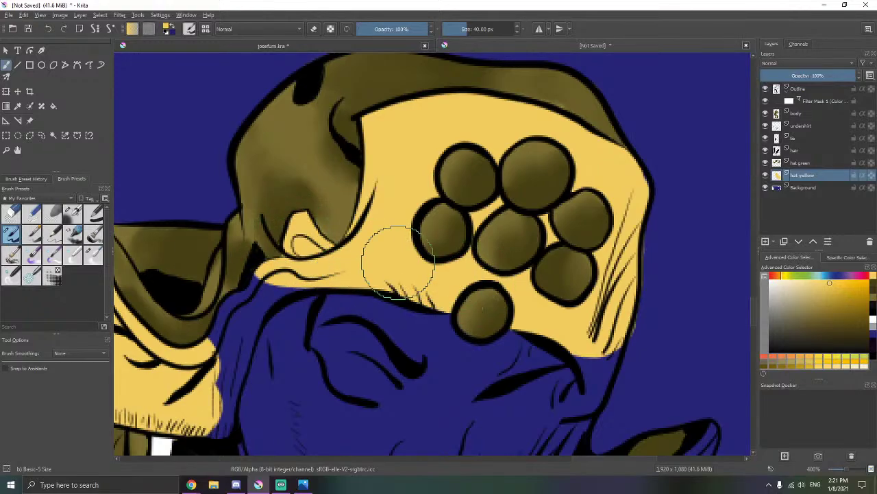
pyautogui.moveTo(397, 260)
pyautogui.mouseDown()
pyautogui.moveTo(271, 253)
pyautogui.moveTo(221, 309)
pyautogui.moveTo(197, 368)
pyautogui.mouseUp()
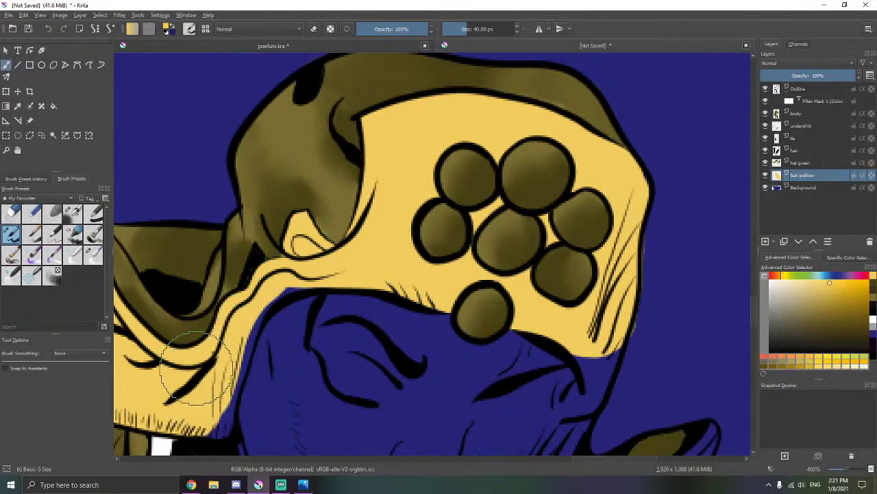
pyautogui.moveTo(249, 315); pyautogui.dragTo(371, 215)
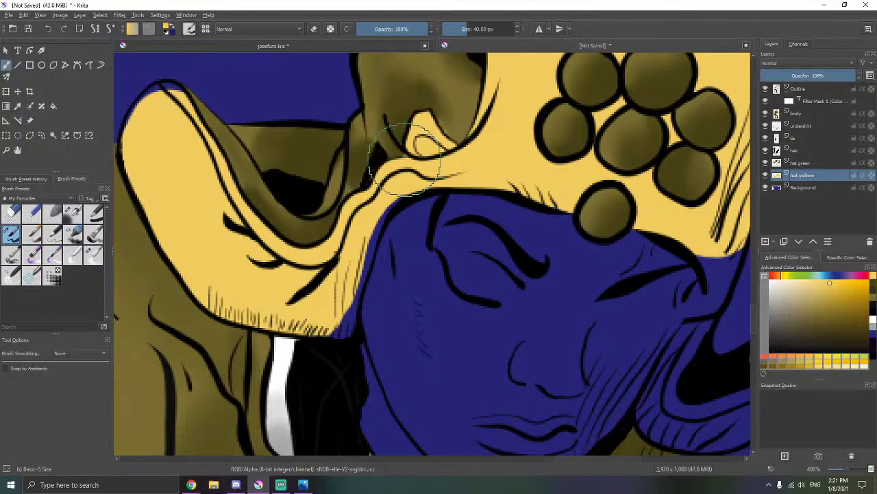
pyautogui.moveTo(404, 159)
pyautogui.mouseDown()
pyautogui.moveTo(379, 177)
pyautogui.moveTo(345, 221)
pyautogui.moveTo(324, 312)
pyautogui.mouseUp()
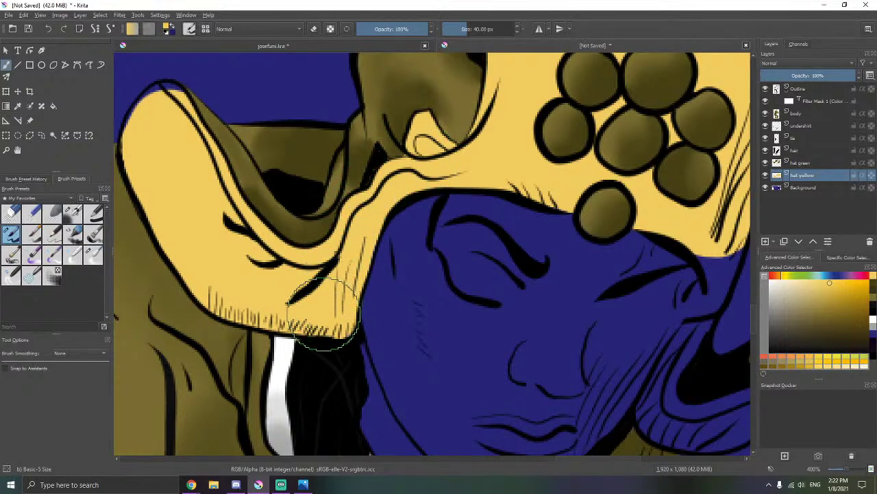
# - Erase the yellow around the small curl inside the opening of the hat's side fold and touch up the curl's edge
pyautogui.scroll(3, 317, 249)
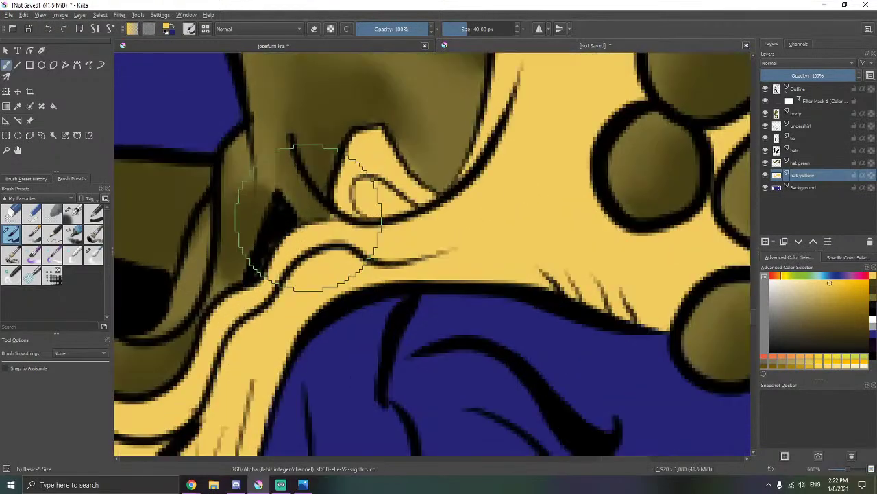
pyautogui.scroll(-4, 425, 233)
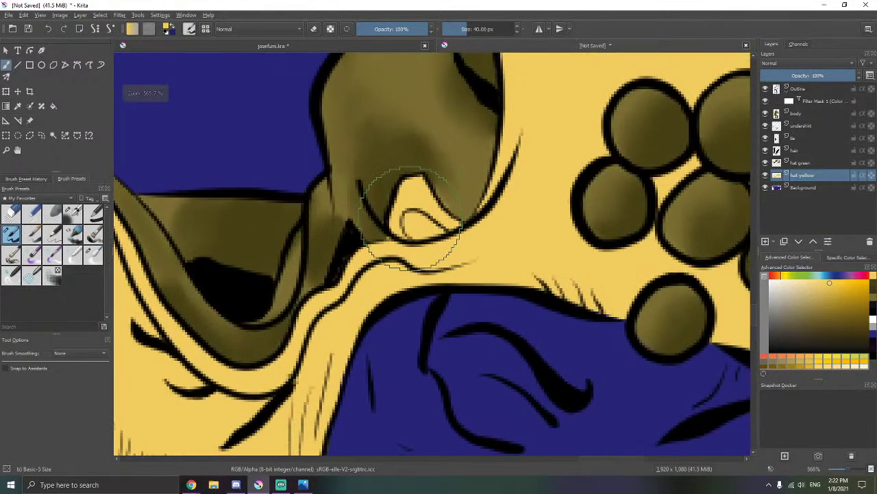
pyautogui.scroll(4, 414, 199)
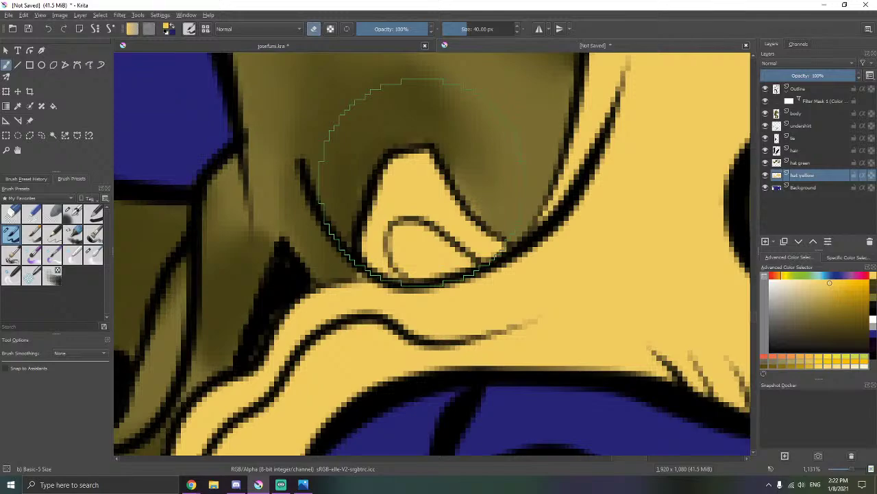
pyautogui.click(411, 113)
pyautogui.click(288, 195)
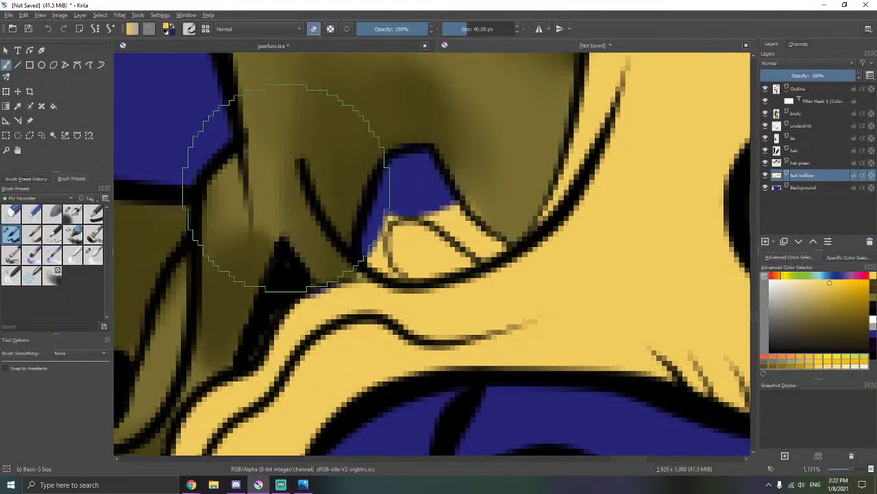
pyautogui.hotkey('ctrl', 'z')
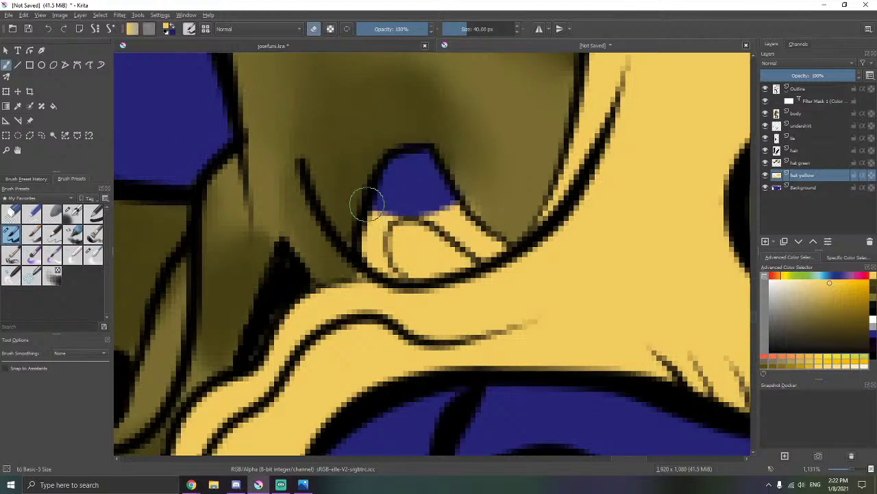
pyautogui.moveTo(366, 204)
pyautogui.mouseDown()
pyautogui.moveTo(380, 185)
pyautogui.moveTo(330, 168)
pyautogui.moveTo(425, 225)
pyautogui.mouseUp()
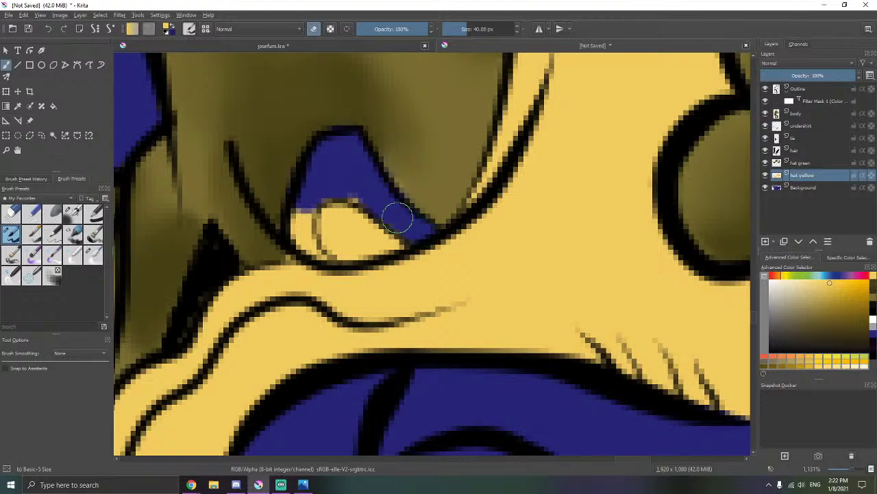
pyautogui.moveTo(328, 191); pyautogui.dragTo(293, 212)
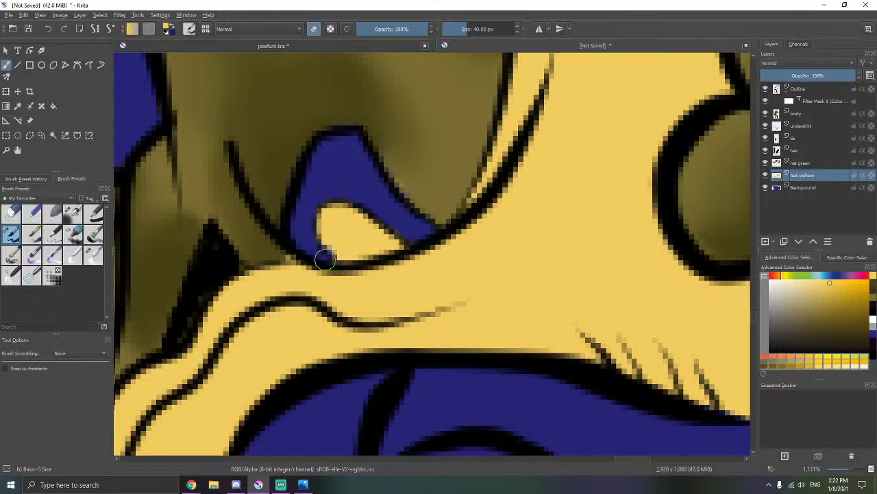
pyautogui.press('e')
pyautogui.moveTo(324, 250); pyautogui.dragTo(330, 246)
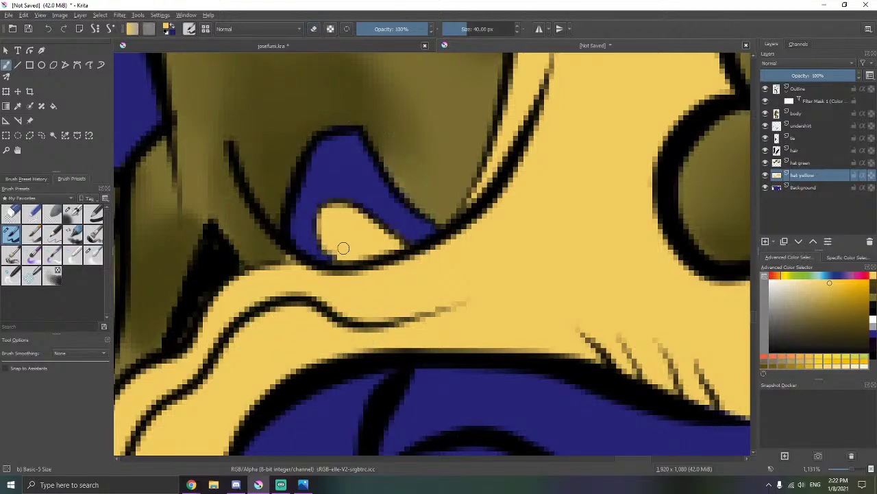
# - Erase the yellow that spills past the outline along the outer side of the hat's front panel
pyautogui.scroll(-6, 344, 247)
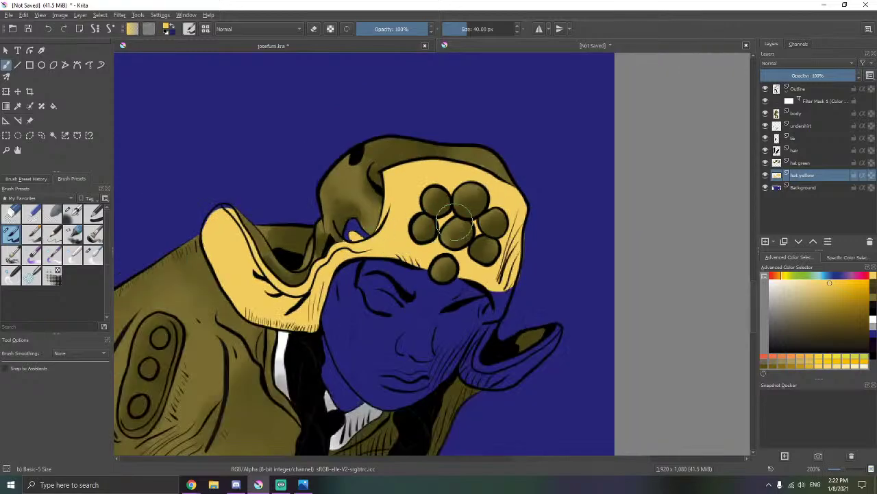
pyautogui.scroll(5, 454, 219)
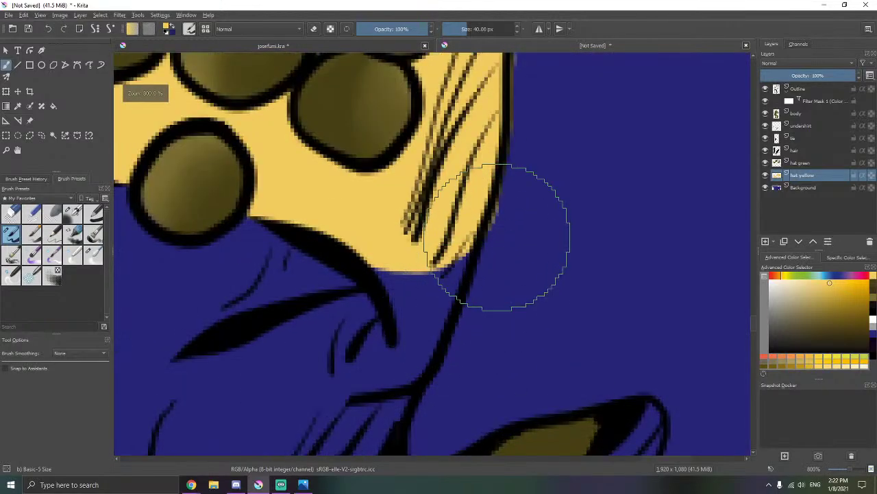
pyautogui.moveTo(496, 218)
pyautogui.mouseDown()
pyautogui.moveTo(398, 310)
pyautogui.moveTo(373, 345)
pyautogui.mouseUp()
pyautogui.press('e')
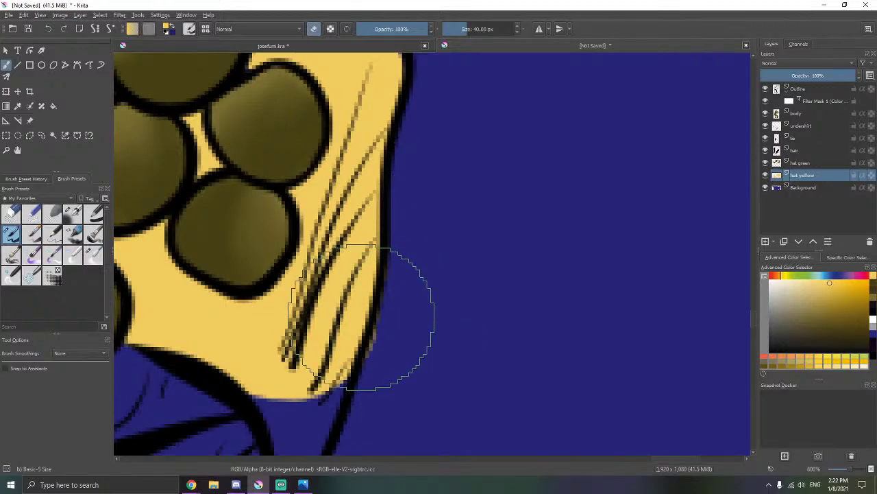
pyautogui.moveTo(387, 219); pyautogui.dragTo(420, 127)
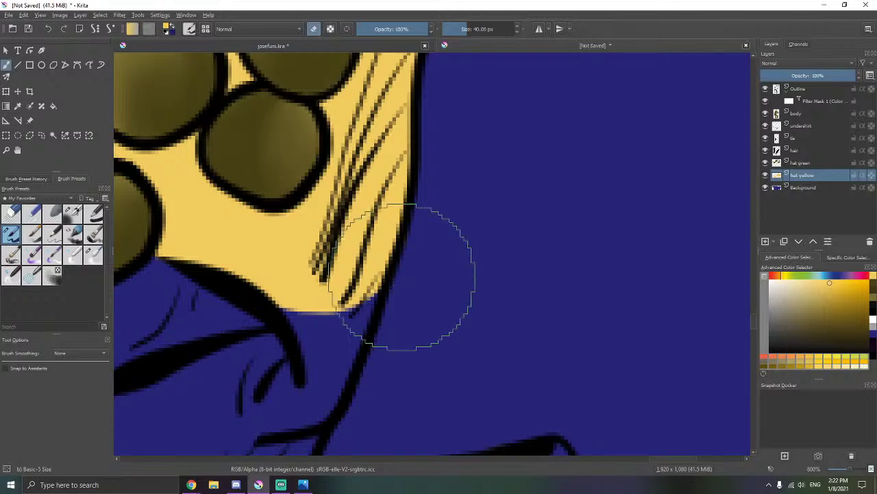
# - Paint the hat's side strip beside the far eye and the rim and outer side of the far ear flap yellow
pyautogui.scroll(-10, 412, 255)
pyautogui.scroll(3, 372, 295)
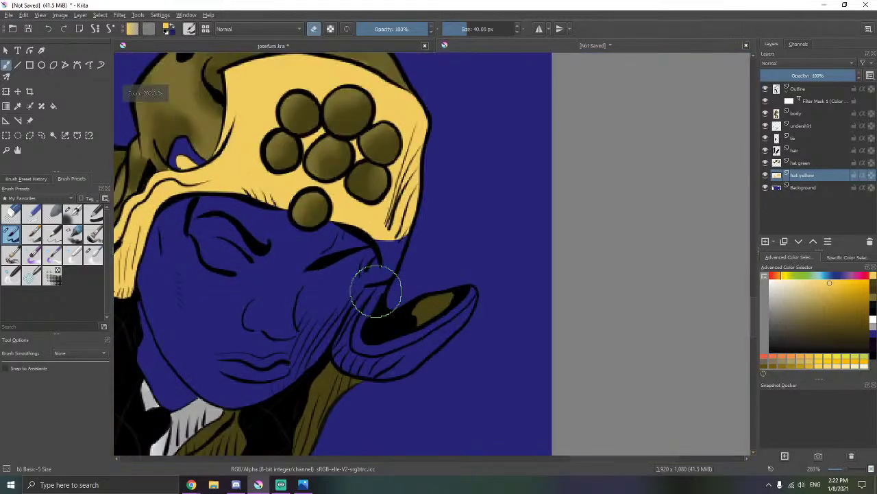
pyautogui.scroll(2, 381, 261)
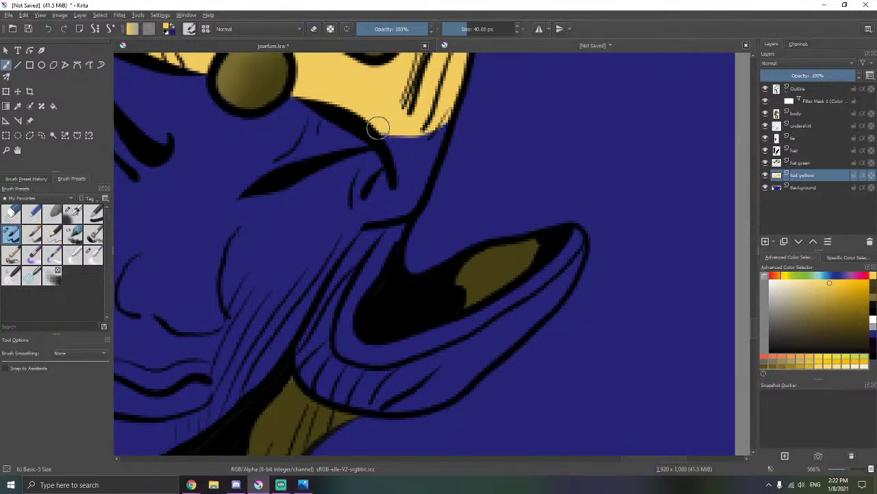
pyautogui.moveTo(378, 128)
pyautogui.mouseDown()
pyautogui.moveTo(407, 173)
pyautogui.moveTo(421, 121)
pyautogui.moveTo(417, 150)
pyautogui.moveTo(434, 121)
pyautogui.moveTo(396, 210)
pyautogui.mouseUp()
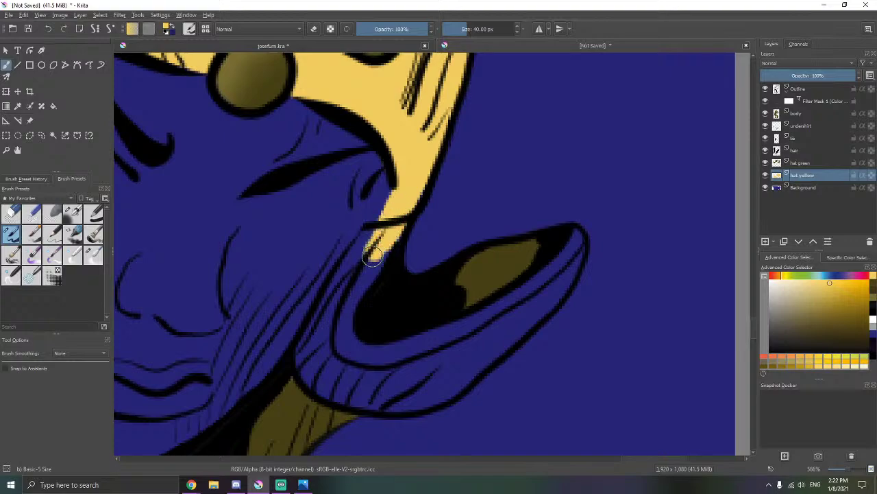
pyautogui.moveTo(361, 279)
pyautogui.mouseDown()
pyautogui.moveTo(361, 343)
pyautogui.moveTo(385, 354)
pyautogui.moveTo(485, 316)
pyautogui.moveTo(560, 245)
pyautogui.mouseUp()
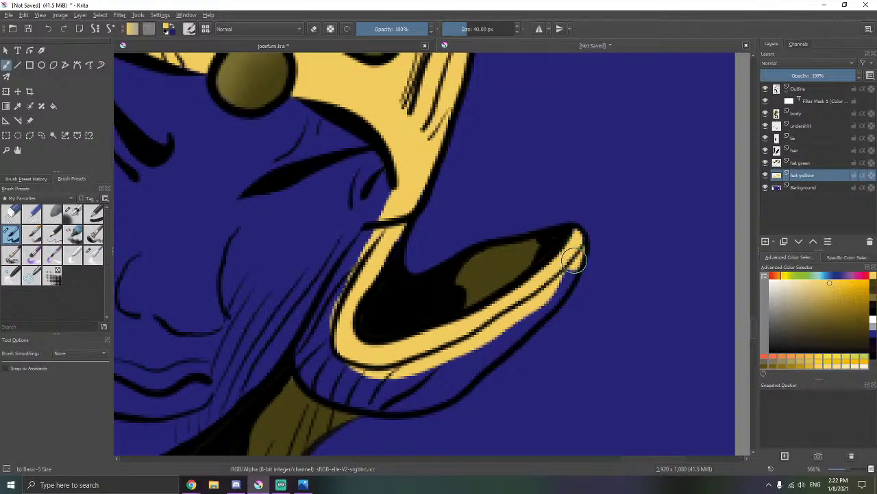
pyautogui.moveTo(532, 315)
pyautogui.mouseDown()
pyautogui.moveTo(415, 388)
pyautogui.moveTo(322, 387)
pyautogui.moveTo(305, 357)
pyautogui.moveTo(326, 302)
pyautogui.moveTo(373, 230)
pyautogui.mouseUp()
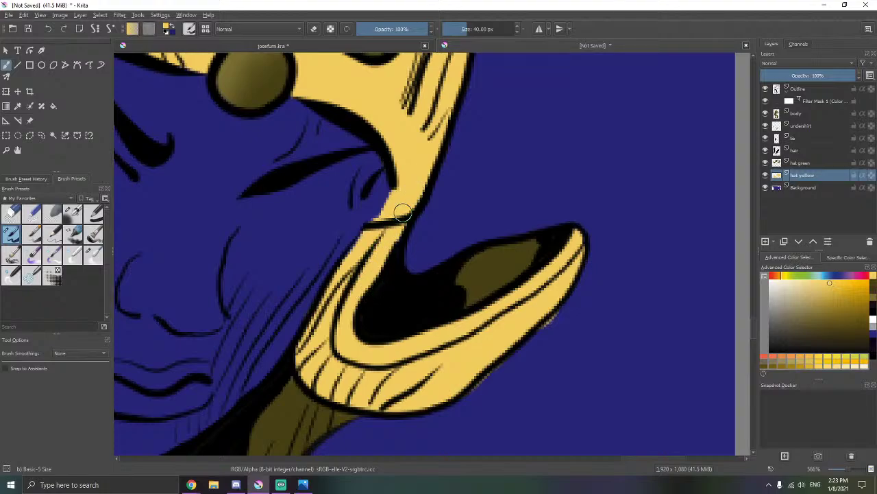
# - Erase the yellow spill outside the lower outline of the far ear flap
pyautogui.moveTo(536, 333); pyautogui.dragTo(516, 270)
pyautogui.press('e')
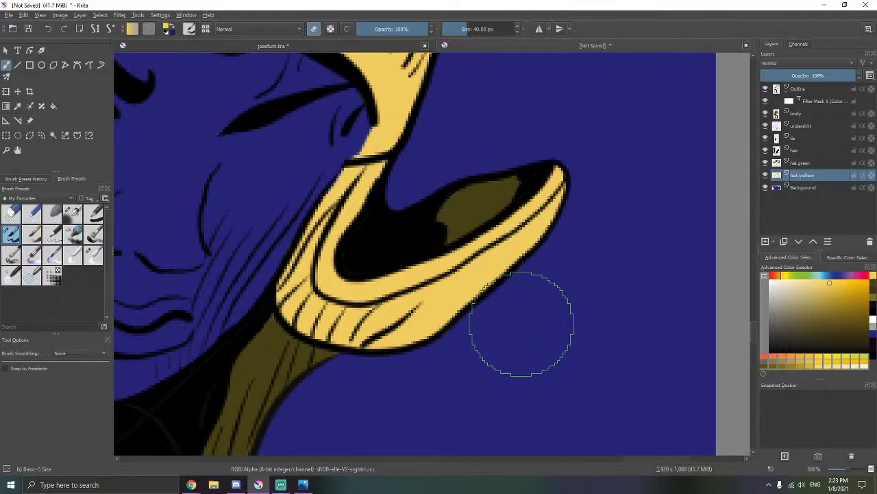
pyautogui.moveTo(517, 312)
pyautogui.mouseDown()
pyautogui.moveTo(542, 364)
pyautogui.moveTo(520, 324)
pyautogui.mouseUp()
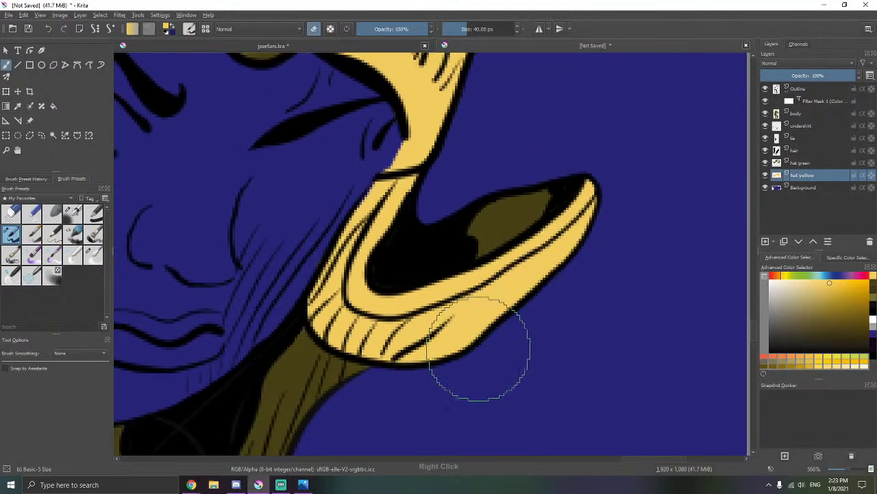
# - On the Outline layer, draw the missing black outline along the inner edge of the hat's side strip beside the far eye
pyautogui.scroll(-5, 480, 323)
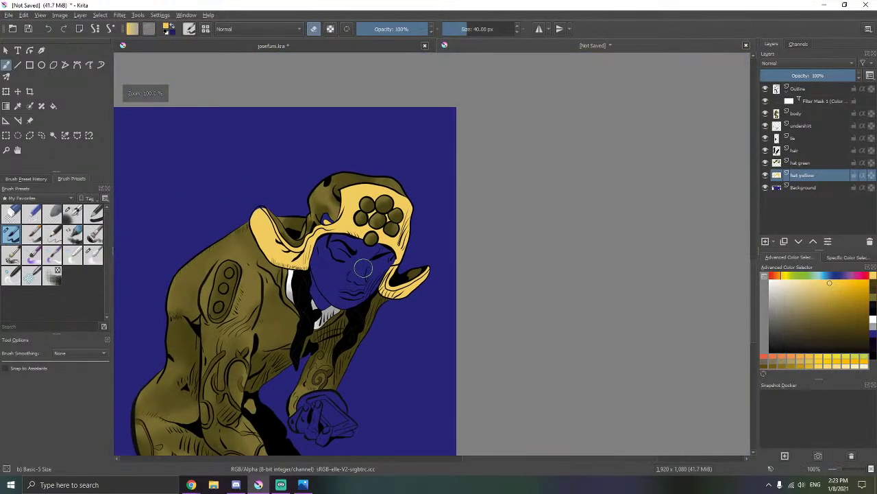
pyautogui.scroll(4, 354, 268)
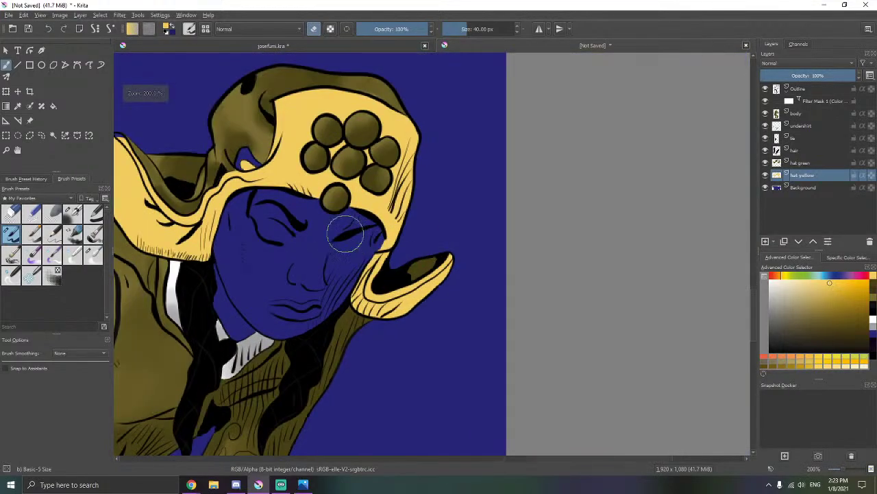
pyautogui.scroll(1, 353, 274)
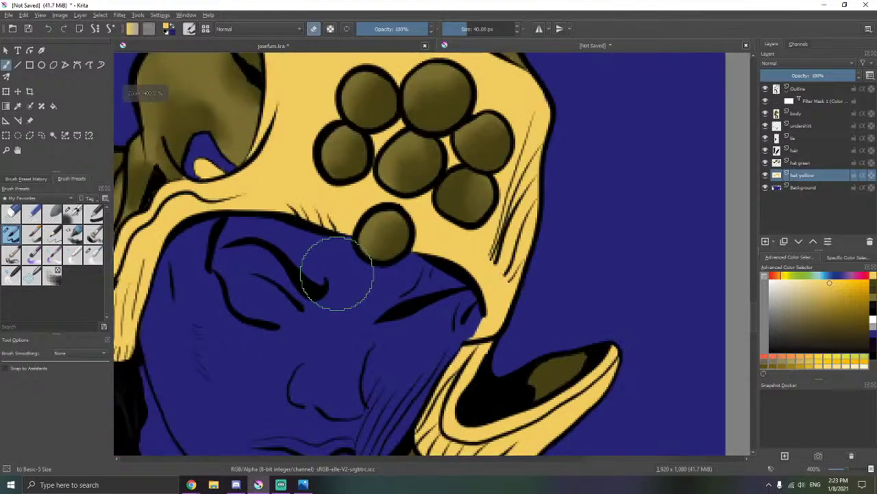
pyautogui.scroll(2, 431, 333)
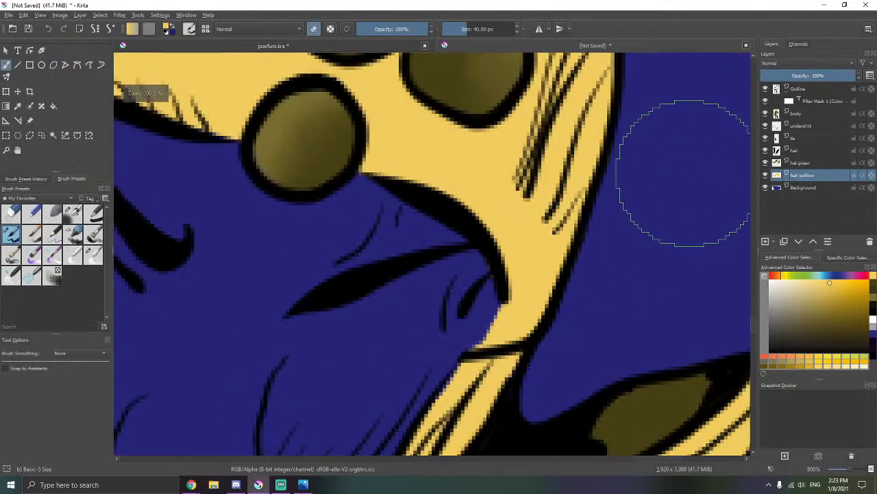
pyautogui.click(822, 90)
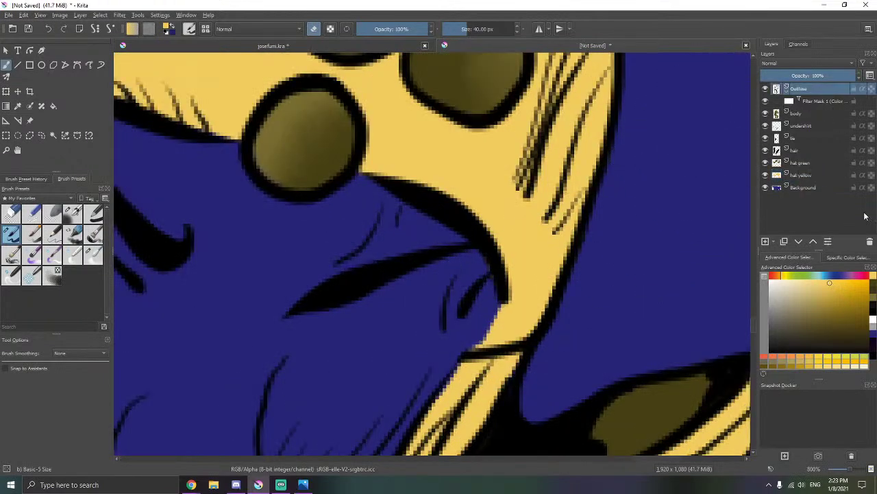
pyautogui.click(873, 309)
pyautogui.moveTo(597, 329); pyautogui.dragTo(597, 268)
pyautogui.scroll(1, 503, 244)
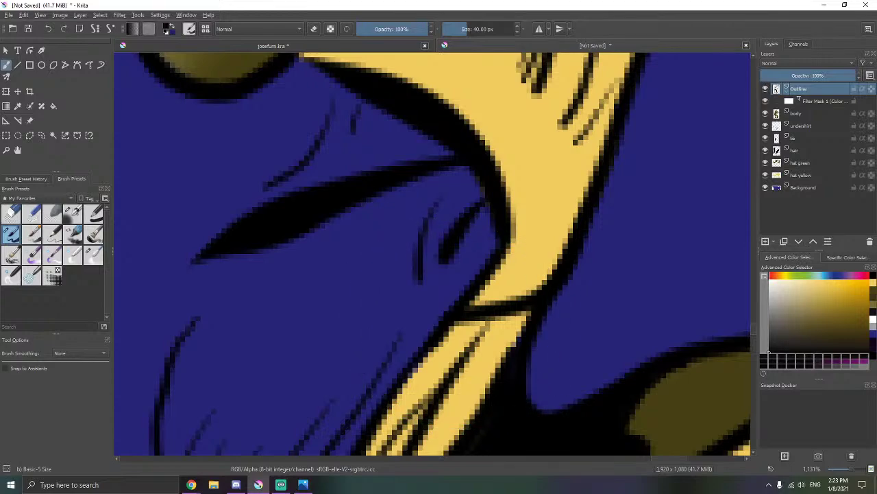
pyautogui.moveTo(458, 306); pyautogui.dragTo(483, 244)
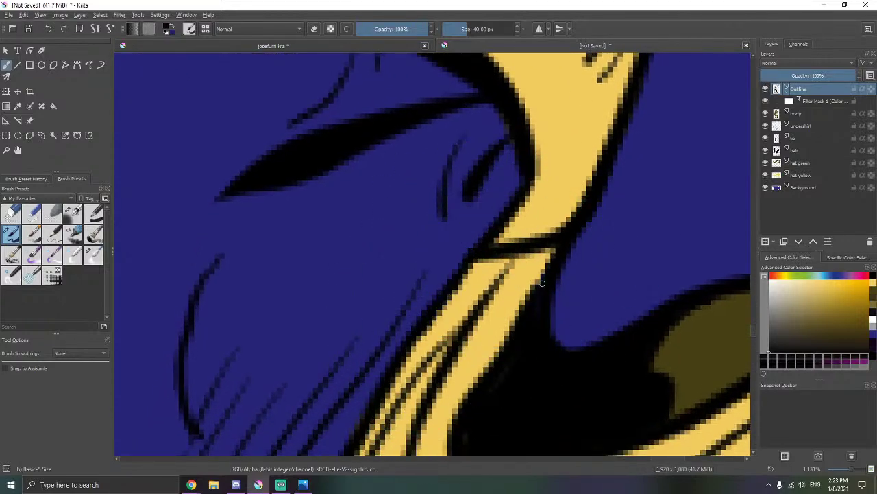
# - On the body layer, erase the stray olive along the face-side edge of the far ear flap
pyautogui.moveTo(517, 315); pyautogui.dragTo(561, 207)
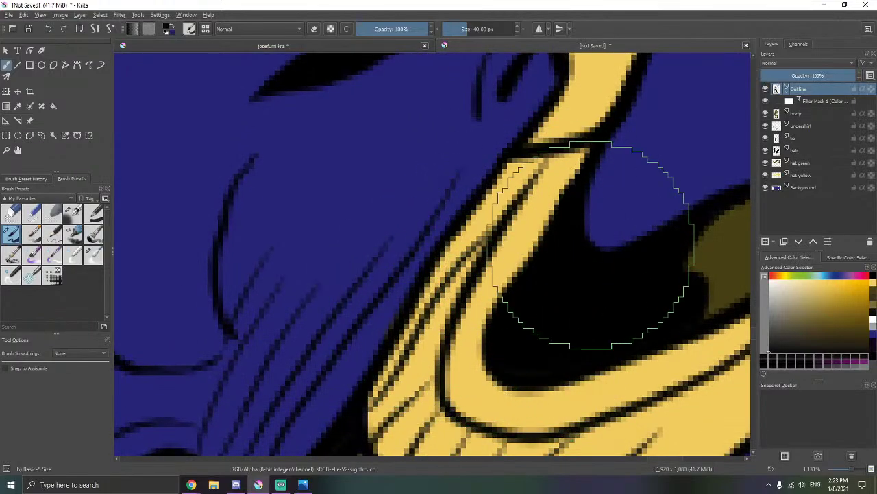
pyautogui.click(806, 164)
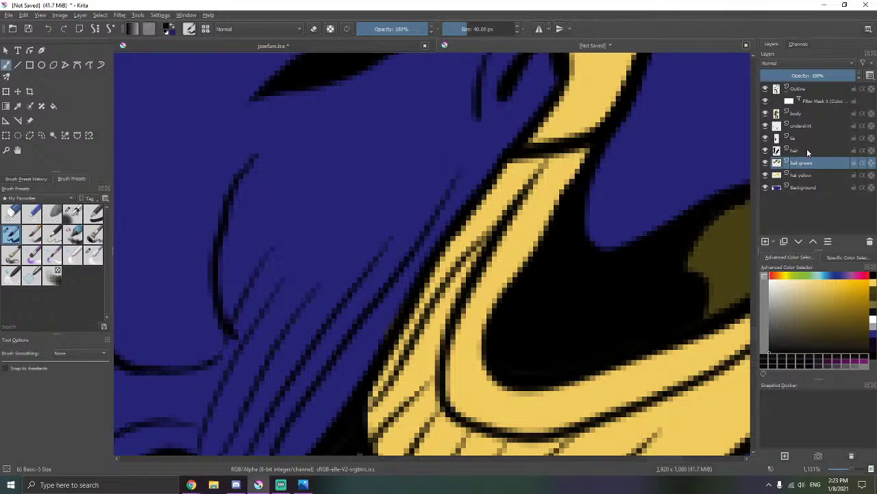
pyautogui.click(807, 149)
pyautogui.click(814, 113)
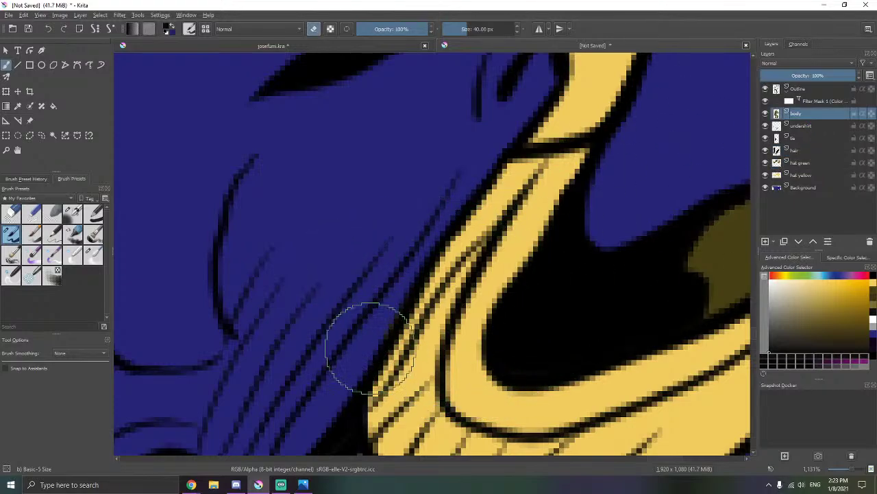
pyautogui.moveTo(426, 327)
pyautogui.mouseDown()
pyautogui.moveTo(470, 264)
pyautogui.moveTo(404, 326)
pyautogui.moveTo(325, 364)
pyautogui.moveTo(352, 356)
pyautogui.mouseUp()
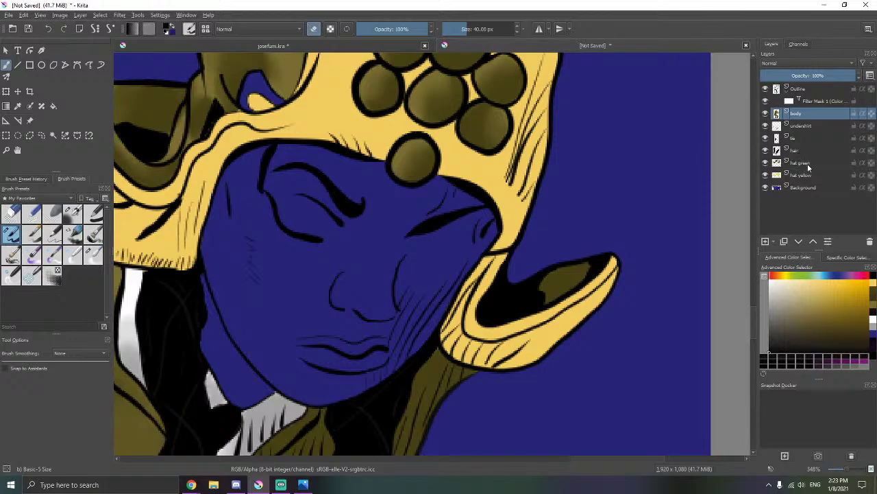
# - Clean up leftover color beside the far ear flap's face-side outline, erasing on the hat yellow layer
pyautogui.click(806, 163)
pyautogui.moveTo(523, 355); pyautogui.dragTo(431, 274)
pyautogui.moveTo(366, 288); pyautogui.dragTo(404, 309)
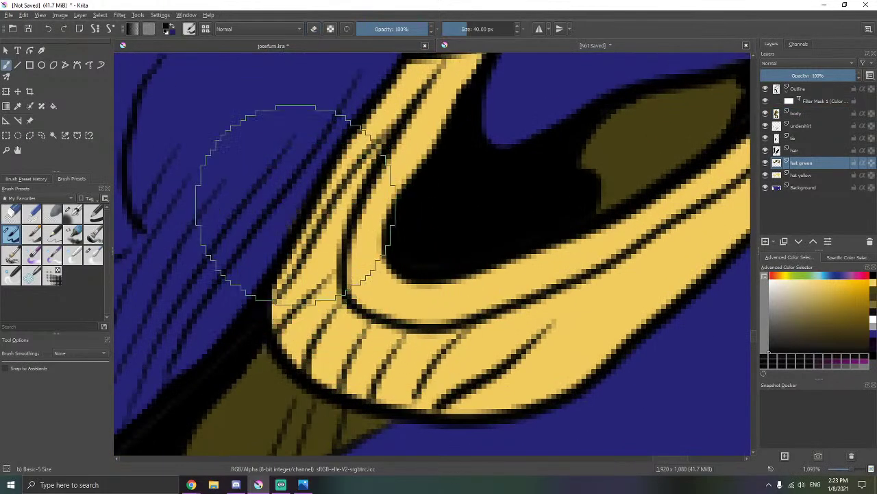
pyautogui.press('e')
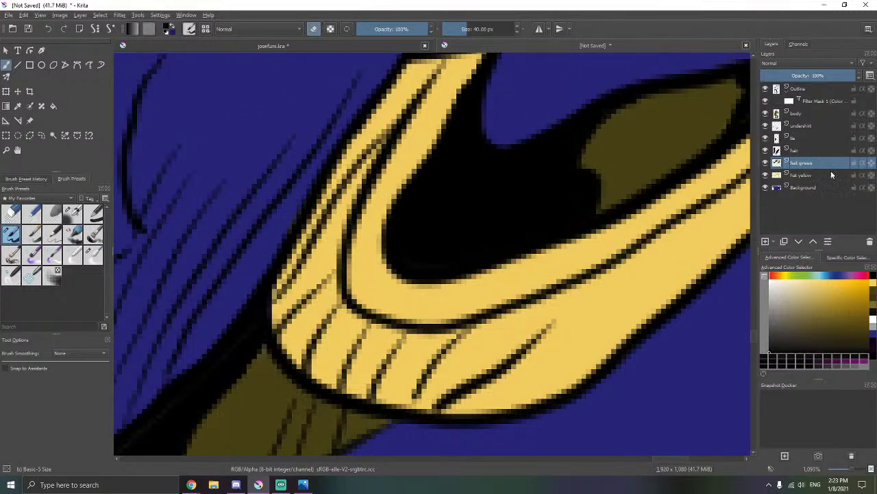
pyautogui.click(805, 175)
pyautogui.moveTo(295, 197); pyautogui.dragTo(288, 229)
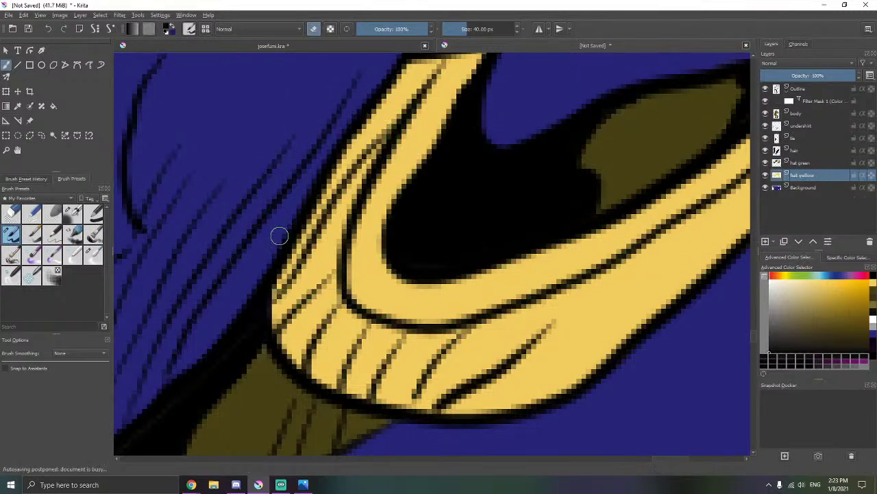
# - Reveal the reference image, sample the orange shadow color from the near ear flap, and set the reference's opacity back to 0%
pyautogui.scroll(-2, 529, 117)
pyautogui.scroll(-4, 441, 147)
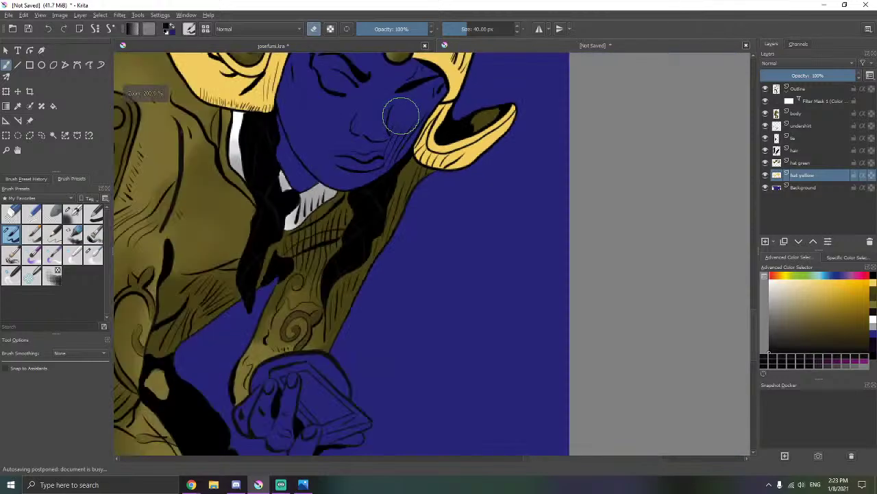
pyautogui.moveTo(401, 117); pyautogui.dragTo(470, 268)
pyautogui.scroll(1, 441, 222)
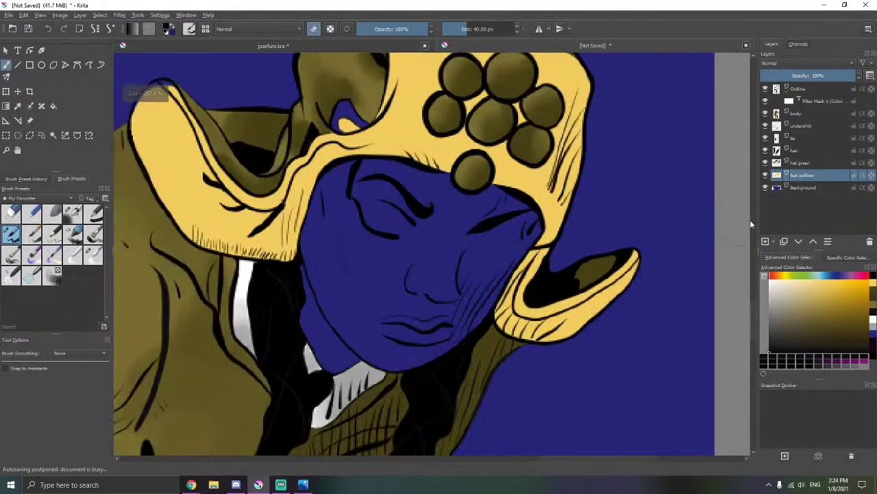
pyautogui.click(29, 121)
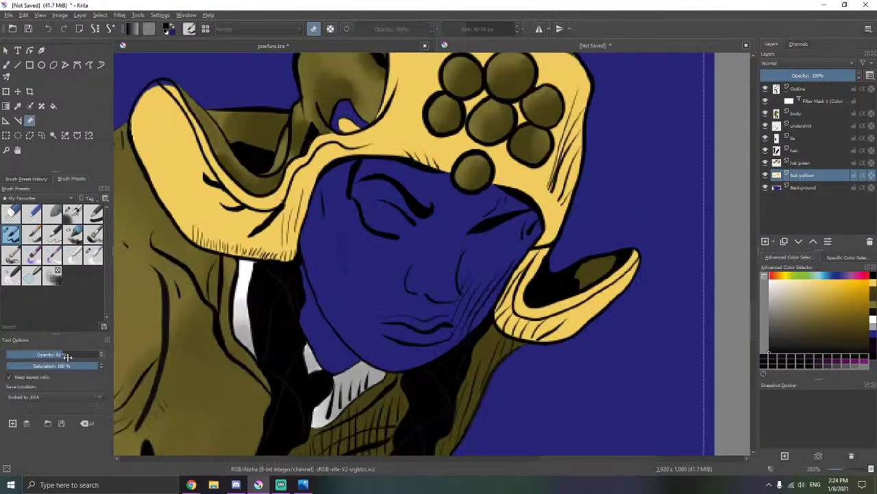
pyautogui.moveTo(68, 356); pyautogui.dragTo(67, 356)
pyautogui.click(7, 64)
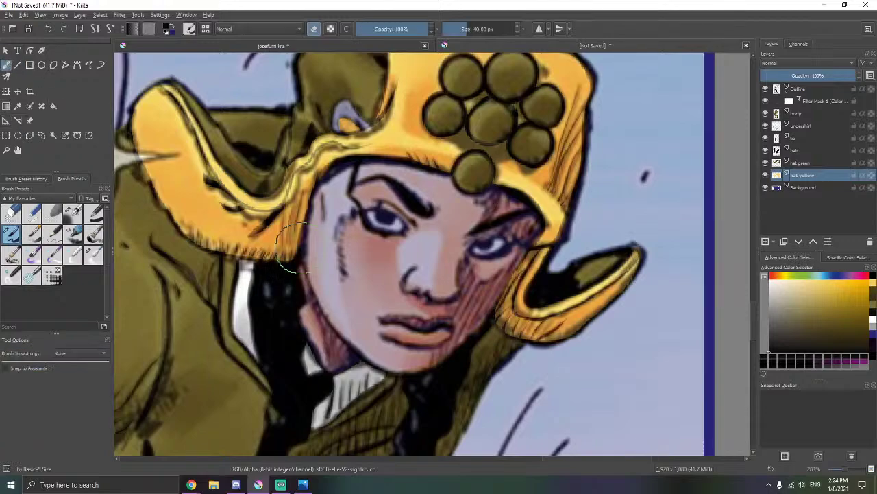
pyautogui.keyDown('ctrl'); pyautogui.click(278, 233); pyautogui.keyUp('ctrl')
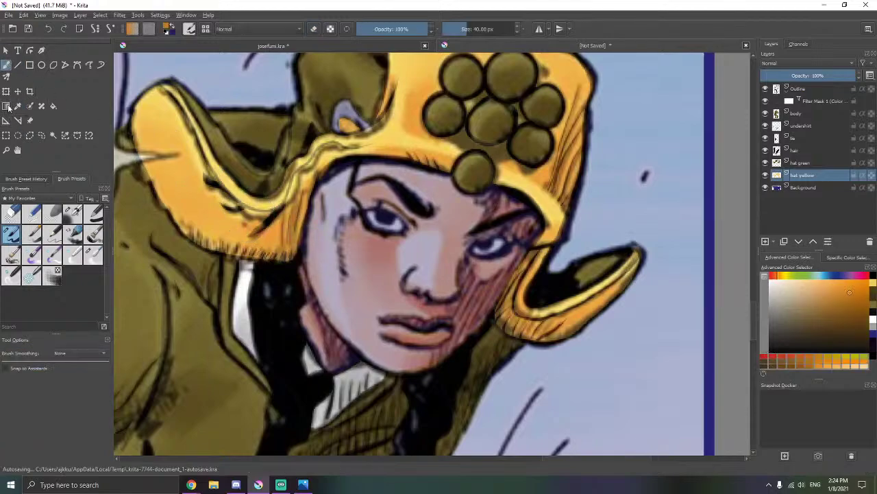
pyautogui.click(29, 120)
pyautogui.moveTo(56, 354); pyautogui.dragTo(7, 80)
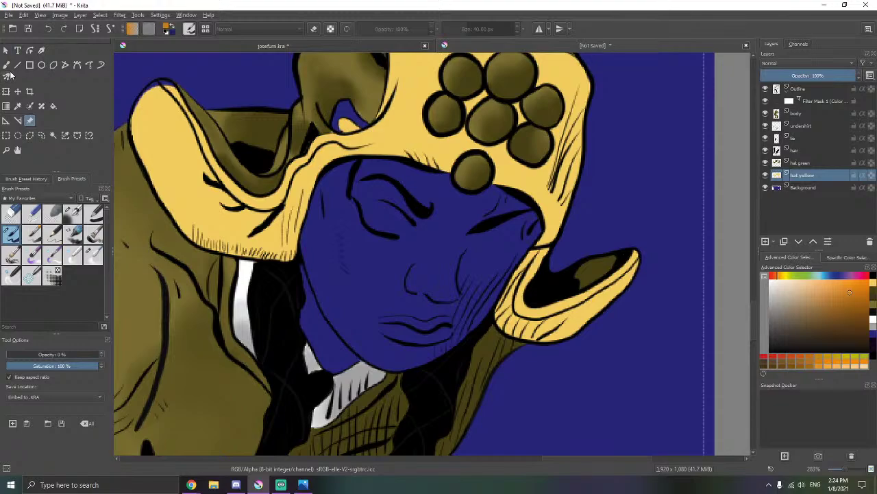
pyautogui.click(7, 64)
pyautogui.click(74, 221)
pyautogui.moveTo(193, 228); pyautogui.dragTo(256, 283)
pyautogui.scroll(1, 250, 273)
pyautogui.scroll(2, 325, 221)
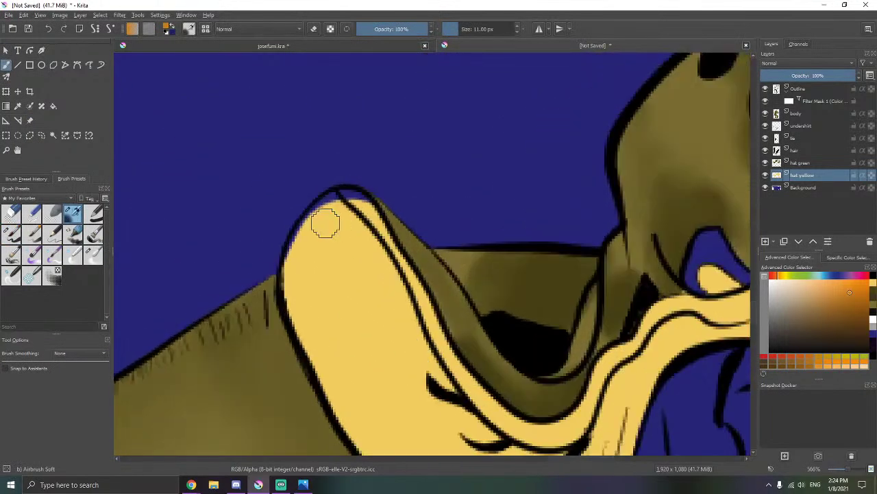
pyautogui.moveTo(351, 266); pyautogui.dragTo(407, 336)
pyautogui.hotkey('ctrl', 'z')
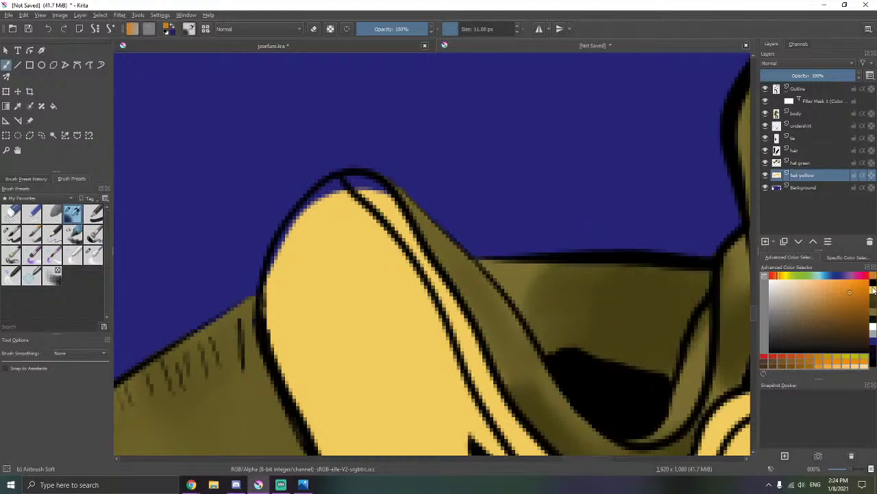
# - Fill the gap at the near ear flap's tip with the hat yellow using Basic-5 Size, and erase the spill outside its outline
pyautogui.click(873, 290)
pyautogui.scroll(1, 376, 224)
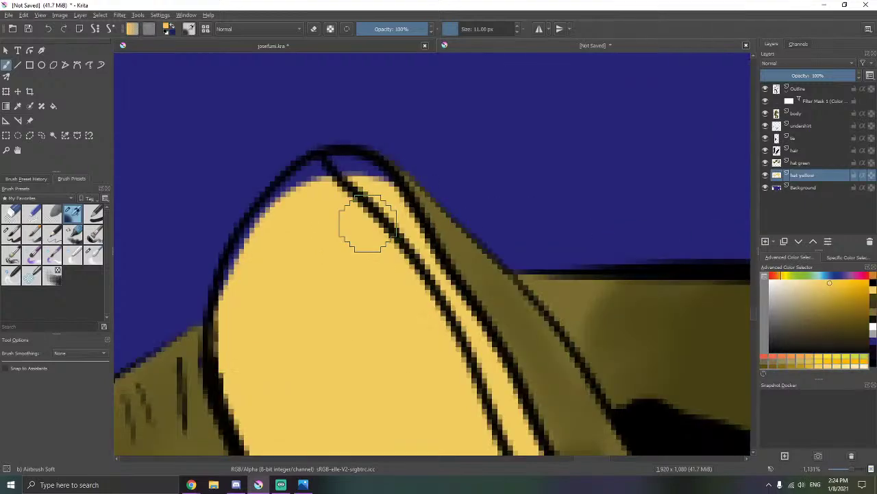
pyautogui.click(11, 234)
pyautogui.moveTo(262, 223)
pyautogui.mouseDown()
pyautogui.moveTo(230, 297)
pyautogui.moveTo(218, 380)
pyautogui.moveTo(209, 363)
pyautogui.moveTo(207, 370)
pyautogui.moveTo(223, 340)
pyautogui.moveTo(224, 354)
pyautogui.moveTo(229, 294)
pyautogui.moveTo(264, 216)
pyautogui.moveTo(313, 167)
pyautogui.moveTo(342, 159)
pyautogui.moveTo(374, 170)
pyautogui.moveTo(345, 175)
pyautogui.mouseUp()
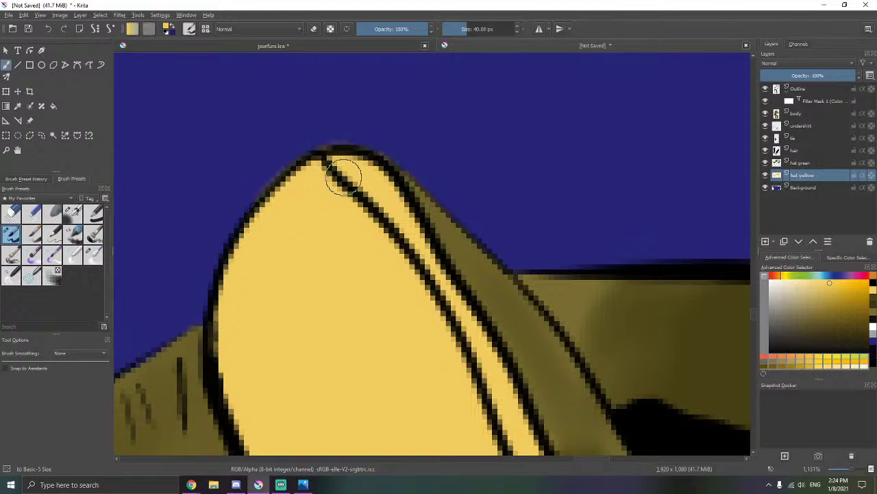
pyautogui.press('e')
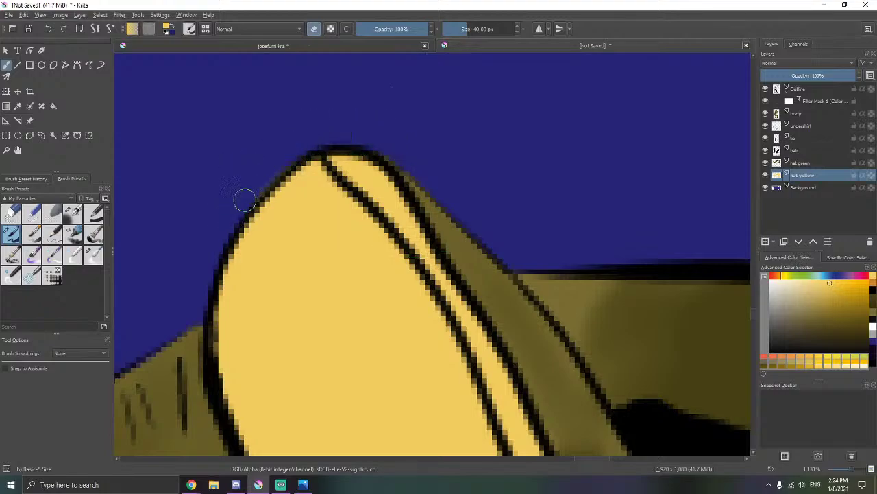
pyautogui.moveTo(245, 200); pyautogui.dragTo(232, 210)
pyautogui.moveTo(405, 163); pyautogui.dragTo(404, 158)
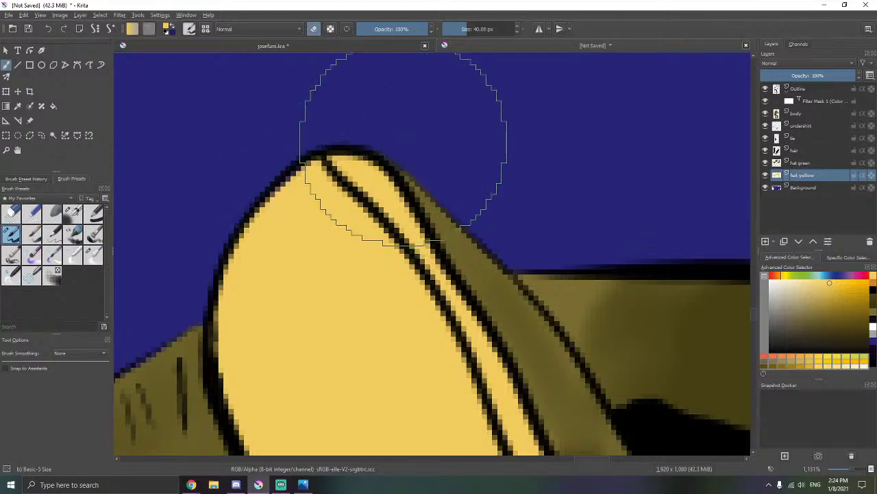
# - Shade the near ear flap's face-side strip and lower inner corner with the sampled orange, using the Airbrush Soft brush at 11 px
pyautogui.scroll(-10, 403, 141)
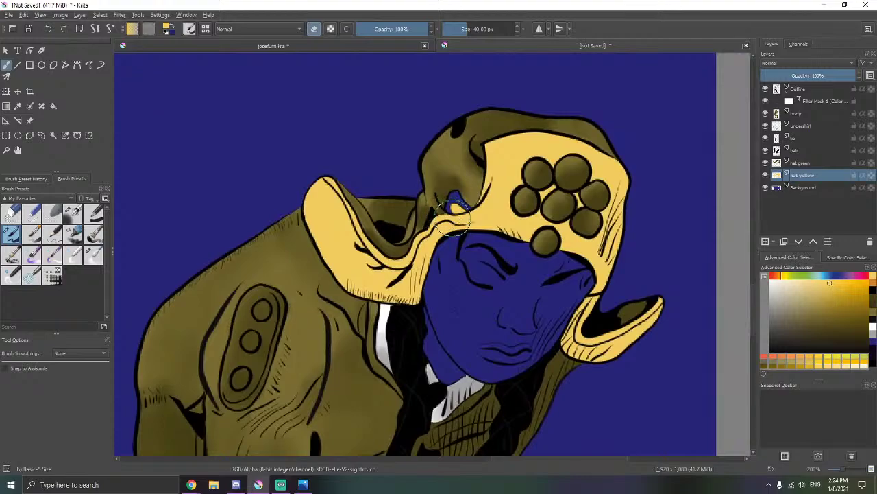
pyautogui.scroll(3, 364, 186)
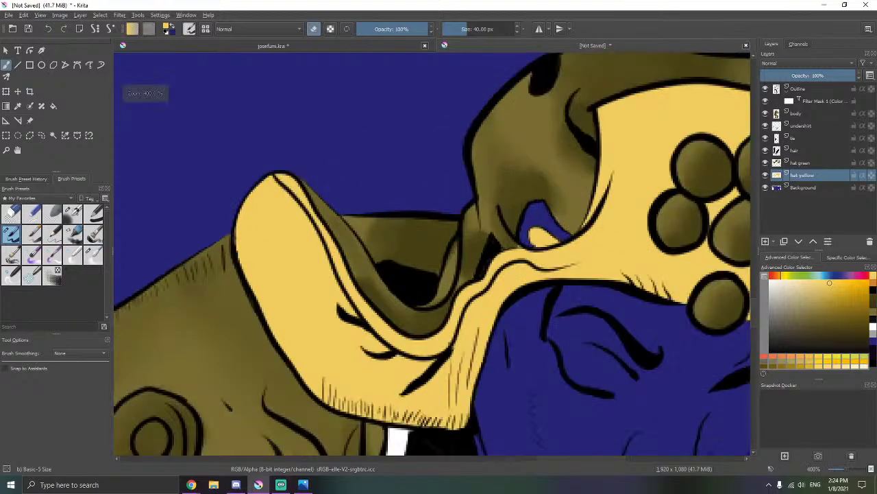
pyautogui.hotkey('alt', 'Tab')
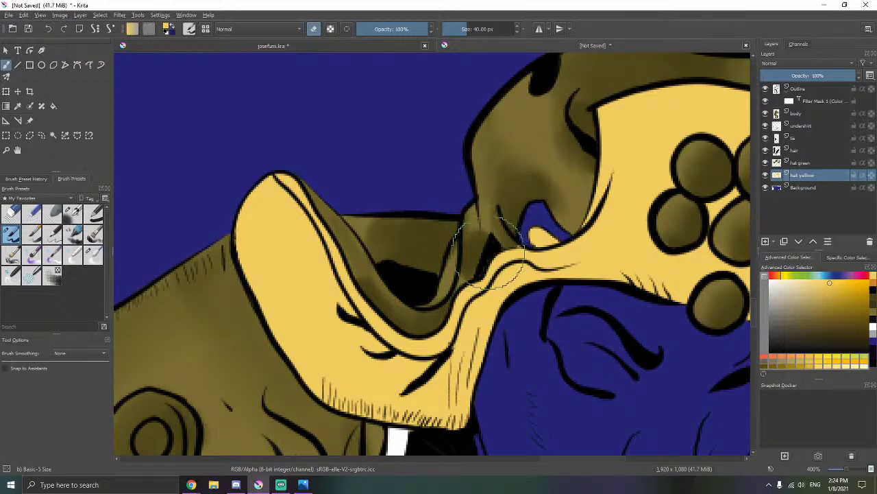
pyautogui.scroll(1, 512, 254)
pyautogui.moveTo(512, 254); pyautogui.dragTo(443, 227)
pyautogui.scroll(-1, 443, 226)
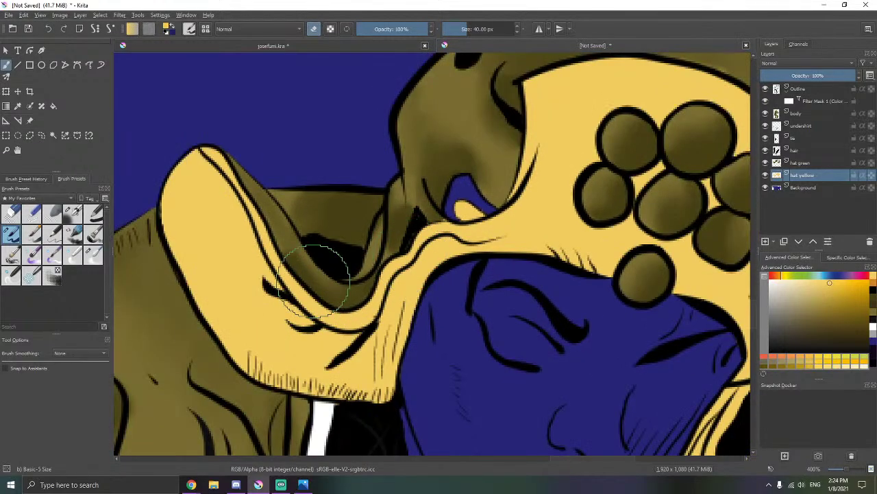
pyautogui.moveTo(313, 282); pyautogui.dragTo(360, 244)
pyautogui.click(873, 283)
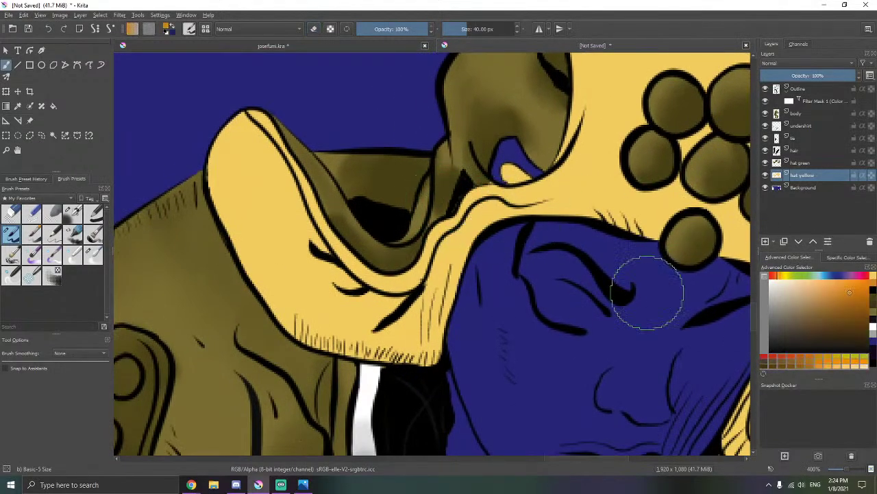
pyautogui.click(72, 213)
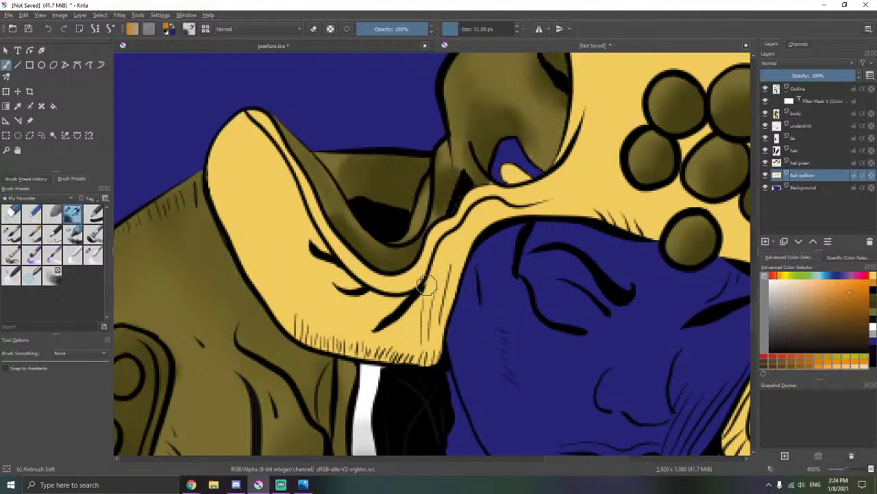
pyautogui.scroll(1, 425, 284)
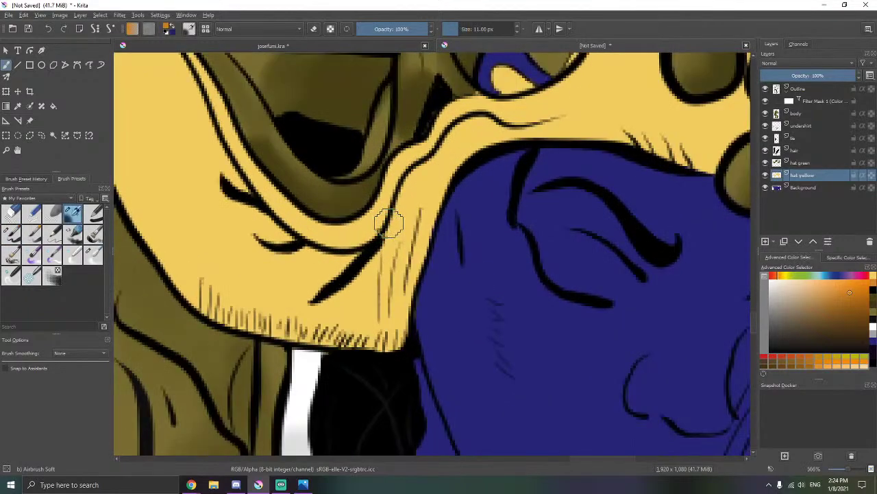
pyautogui.moveTo(408, 190)
pyautogui.mouseDown()
pyautogui.moveTo(383, 249)
pyautogui.moveTo(416, 218)
pyautogui.moveTo(435, 166)
pyautogui.moveTo(409, 239)
pyautogui.moveTo(453, 145)
pyautogui.moveTo(450, 166)
pyautogui.moveTo(445, 156)
pyautogui.moveTo(479, 125)
pyautogui.moveTo(495, 128)
pyautogui.moveTo(495, 137)
pyautogui.moveTo(458, 149)
pyautogui.moveTo(407, 205)
pyautogui.moveTo(395, 247)
pyautogui.moveTo(419, 225)
pyautogui.moveTo(392, 292)
pyautogui.mouseUp()
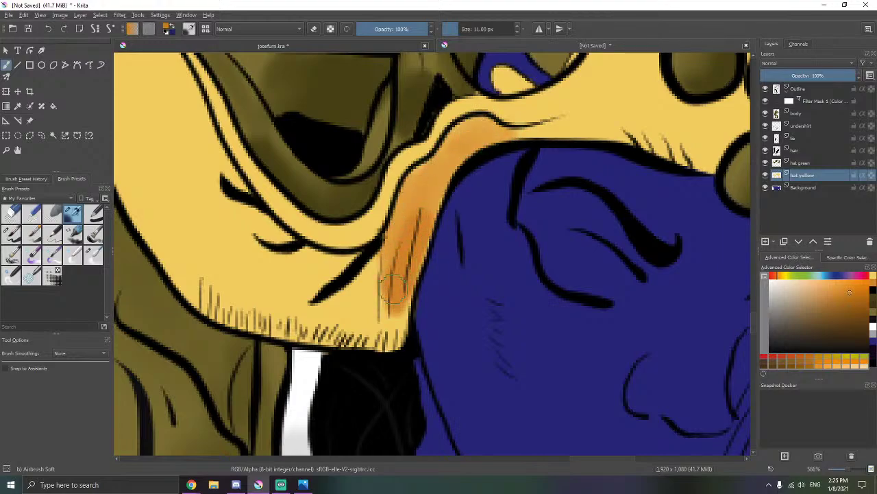
pyautogui.moveTo(400, 234)
pyautogui.mouseDown()
pyautogui.moveTo(378, 225)
pyautogui.moveTo(347, 249)
pyautogui.moveTo(340, 241)
pyautogui.moveTo(377, 223)
pyautogui.moveTo(376, 265)
pyautogui.moveTo(390, 257)
pyautogui.moveTo(409, 269)
pyautogui.moveTo(412, 238)
pyautogui.moveTo(405, 266)
pyautogui.moveTo(401, 225)
pyautogui.moveTo(381, 241)
pyautogui.mouseUp()
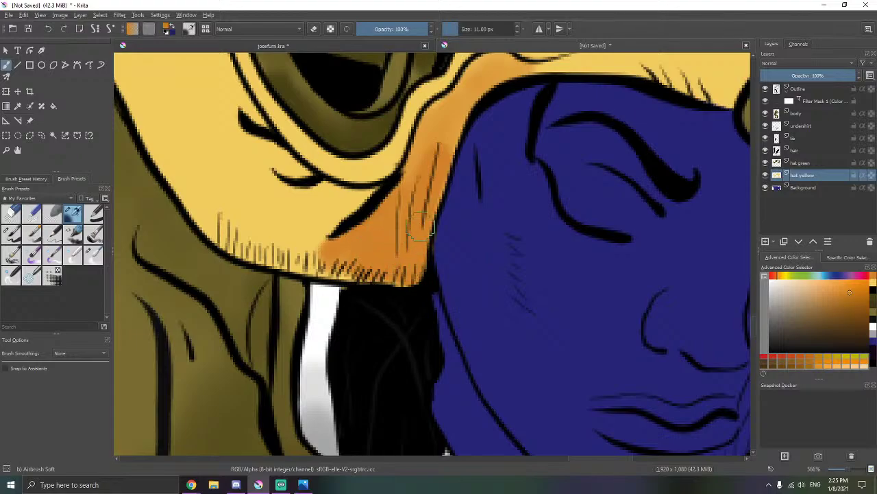
# - Shade the rest of the near ear flap with orange, from its lower edge and outer side up to the rounded tip
pyautogui.moveTo(442, 150); pyautogui.dragTo(443, 148)
pyautogui.moveTo(397, 227); pyautogui.dragTo(503, 216)
pyautogui.moveTo(446, 183)
pyautogui.mouseDown()
pyautogui.moveTo(476, 217)
pyautogui.moveTo(465, 253)
pyautogui.moveTo(446, 258)
pyautogui.moveTo(486, 269)
pyautogui.moveTo(469, 252)
pyautogui.moveTo(412, 248)
pyautogui.moveTo(437, 248)
pyautogui.moveTo(473, 201)
pyautogui.moveTo(508, 183)
pyautogui.moveTo(386, 257)
pyautogui.mouseUp()
pyautogui.moveTo(400, 130); pyautogui.dragTo(430, 218)
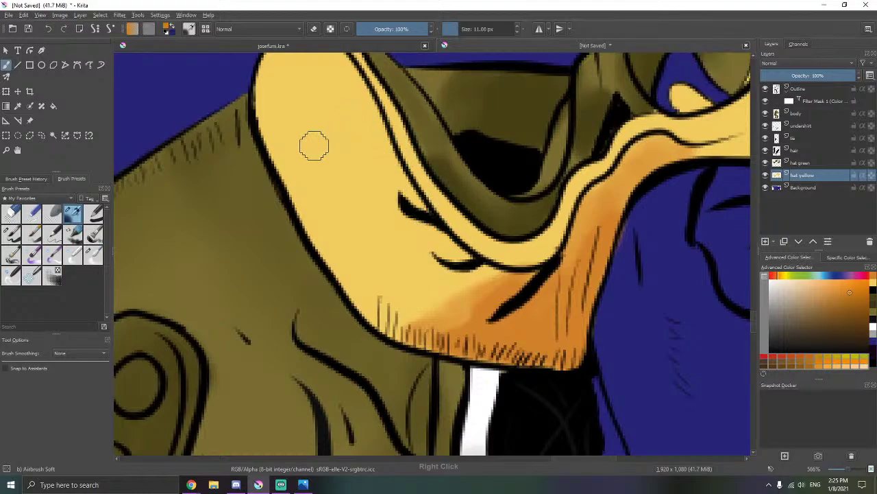
pyautogui.moveTo(314, 146)
pyautogui.mouseDown()
pyautogui.moveTo(314, 79)
pyautogui.moveTo(281, 111)
pyautogui.moveTo(282, 77)
pyautogui.moveTo(285, 173)
pyautogui.moveTo(315, 205)
pyautogui.moveTo(313, 135)
pyautogui.moveTo(328, 242)
pyautogui.moveTo(372, 308)
pyautogui.moveTo(352, 257)
pyautogui.moveTo(365, 293)
pyautogui.moveTo(398, 331)
pyautogui.moveTo(350, 224)
pyautogui.moveTo(320, 103)
pyautogui.moveTo(359, 219)
pyautogui.moveTo(394, 223)
pyautogui.moveTo(378, 150)
pyautogui.moveTo(412, 295)
pyautogui.mouseUp()
pyautogui.moveTo(458, 324)
pyautogui.mouseDown()
pyautogui.moveTo(431, 245)
pyautogui.moveTo(486, 301)
pyautogui.moveTo(486, 278)
pyautogui.mouseUp()
pyautogui.moveTo(472, 322)
pyautogui.mouseDown()
pyautogui.moveTo(398, 251)
pyautogui.moveTo(394, 305)
pyautogui.moveTo(411, 323)
pyautogui.moveTo(434, 312)
pyautogui.moveTo(425, 260)
pyautogui.moveTo(487, 305)
pyautogui.moveTo(501, 296)
pyautogui.moveTo(476, 302)
pyautogui.mouseUp()
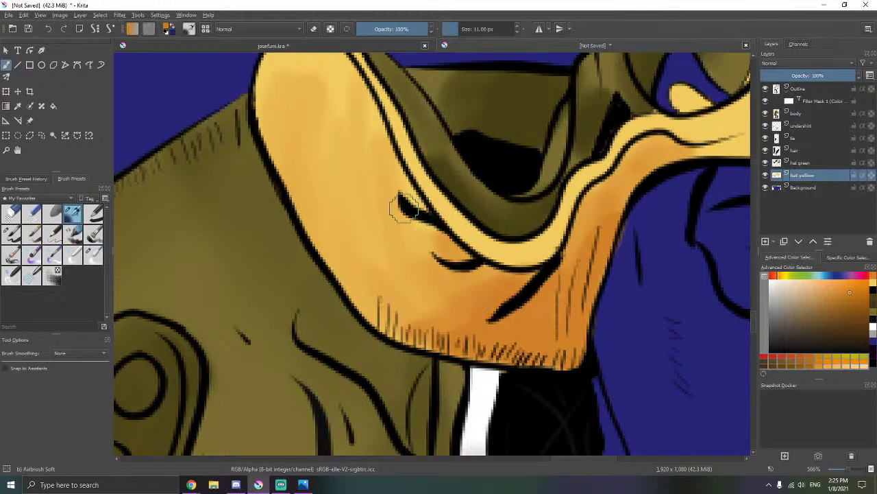
pyautogui.moveTo(404, 208)
pyautogui.mouseDown()
pyautogui.moveTo(438, 277)
pyautogui.moveTo(367, 176)
pyautogui.moveTo(397, 171)
pyautogui.moveTo(386, 236)
pyautogui.moveTo(396, 320)
pyautogui.mouseUp()
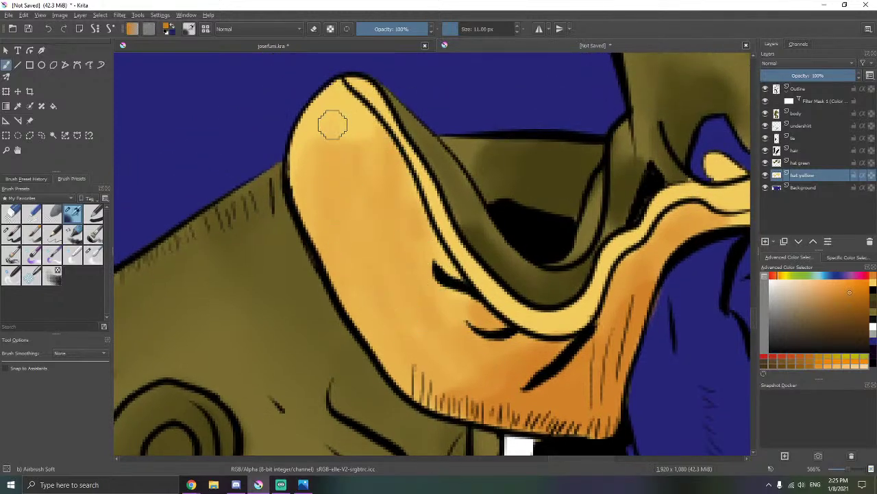
pyautogui.moveTo(333, 124)
pyautogui.mouseDown()
pyautogui.moveTo(311, 152)
pyautogui.moveTo(306, 128)
pyautogui.moveTo(322, 164)
pyautogui.moveTo(368, 124)
pyautogui.moveTo(386, 172)
pyautogui.mouseUp()
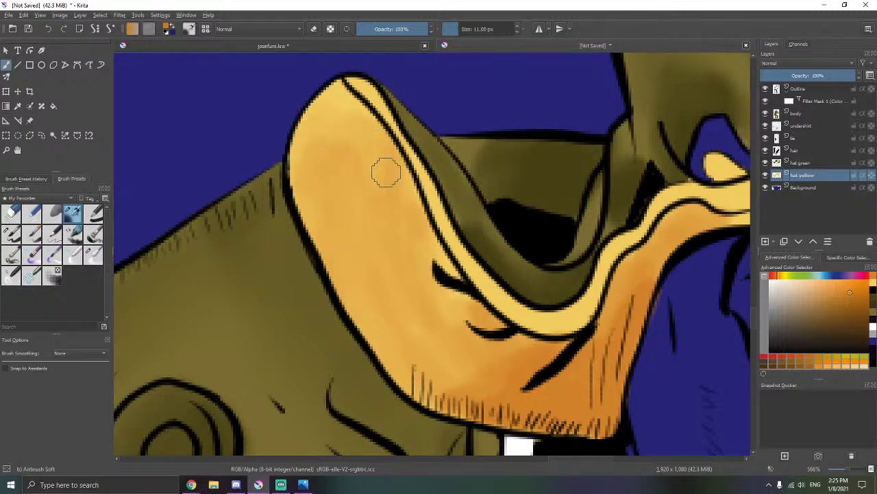
# - Shade the hat's yellow brim edge above the brow with orange, around the hatch marks up to the lowest green circle
pyautogui.moveTo(499, 243); pyautogui.dragTo(370, 204)
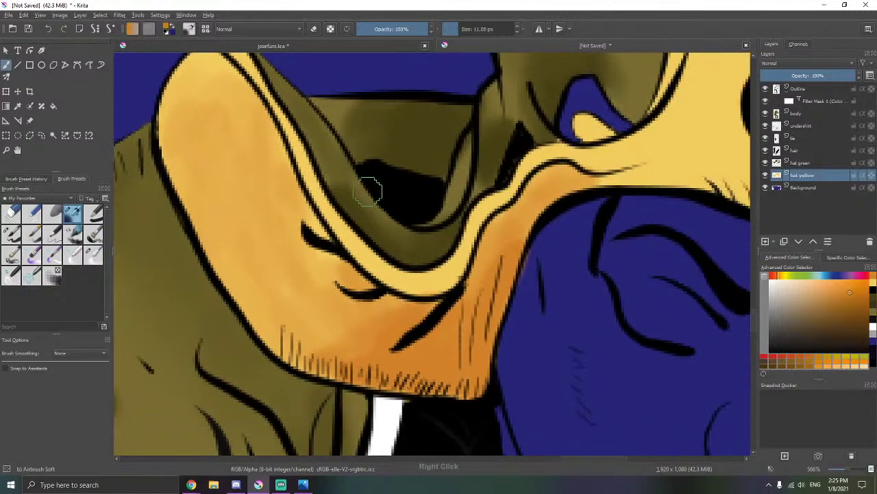
pyautogui.moveTo(535, 161); pyautogui.dragTo(418, 149)
pyautogui.moveTo(546, 96); pyautogui.dragTo(394, 172)
pyautogui.moveTo(501, 151)
pyautogui.mouseDown()
pyautogui.moveTo(425, 166)
pyautogui.moveTo(362, 152)
pyautogui.mouseUp()
pyautogui.moveTo(266, 242)
pyautogui.mouseDown()
pyautogui.moveTo(332, 250)
pyautogui.moveTo(381, 273)
pyautogui.moveTo(337, 257)
pyautogui.moveTo(339, 264)
pyautogui.moveTo(385, 276)
pyautogui.moveTo(325, 241)
pyautogui.moveTo(379, 259)
pyautogui.moveTo(360, 245)
pyautogui.moveTo(353, 262)
pyautogui.moveTo(361, 271)
pyautogui.moveTo(369, 278)
pyautogui.moveTo(395, 255)
pyautogui.mouseUp()
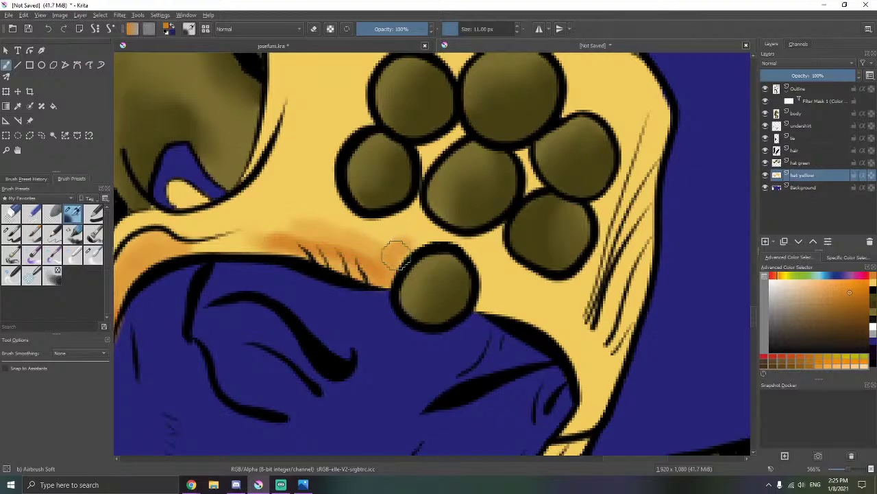
pyautogui.moveTo(453, 268); pyautogui.dragTo(423, 152)
# - Shade the strip beside the green fold, the area on the near side of the green circles, and the gaps between them
pyautogui.moveTo(492, 139); pyautogui.dragTo(450, 238)
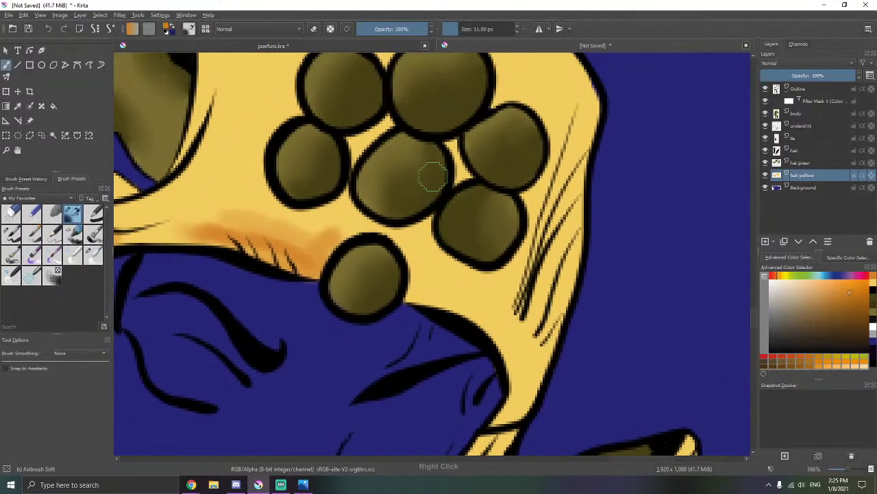
pyautogui.moveTo(414, 156)
pyautogui.mouseDown()
pyautogui.moveTo(457, 206)
pyautogui.moveTo(439, 162)
pyautogui.moveTo(441, 174)
pyautogui.mouseUp()
pyautogui.moveTo(371, 117)
pyautogui.mouseDown()
pyautogui.moveTo(402, 147)
pyautogui.moveTo(400, 161)
pyautogui.mouseUp()
pyautogui.moveTo(316, 199); pyautogui.dragTo(284, 295)
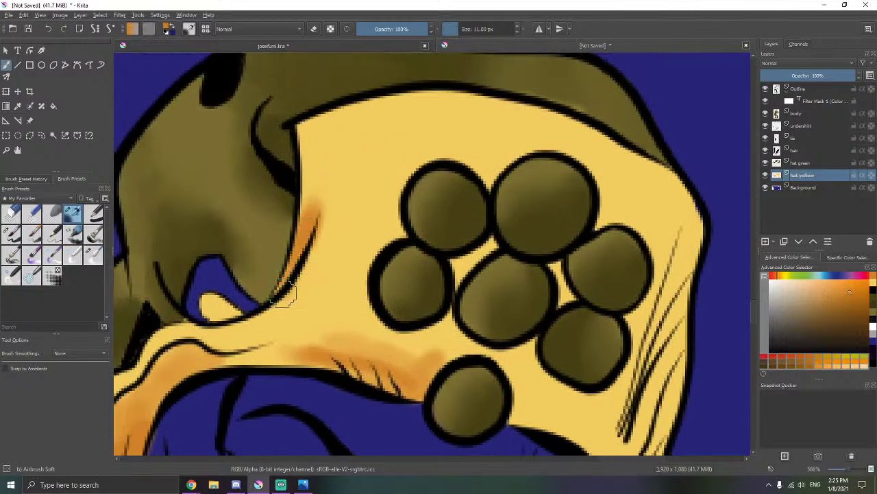
pyautogui.moveTo(301, 219); pyautogui.dragTo(313, 196)
pyautogui.moveTo(377, 336); pyautogui.dragTo(362, 277)
pyautogui.moveTo(381, 170)
pyautogui.mouseDown()
pyautogui.moveTo(366, 144)
pyautogui.moveTo(335, 189)
pyautogui.moveTo(339, 201)
pyautogui.moveTo(365, 158)
pyautogui.moveTo(328, 246)
pyautogui.moveTo(344, 233)
pyautogui.moveTo(333, 204)
pyautogui.moveTo(346, 268)
pyautogui.moveTo(411, 272)
pyautogui.moveTo(454, 190)
pyautogui.moveTo(480, 192)
pyautogui.moveTo(454, 226)
pyautogui.moveTo(422, 204)
pyautogui.moveTo(447, 190)
pyautogui.moveTo(389, 154)
pyautogui.mouseUp()
pyautogui.moveTo(472, 158); pyautogui.dragTo(471, 140)
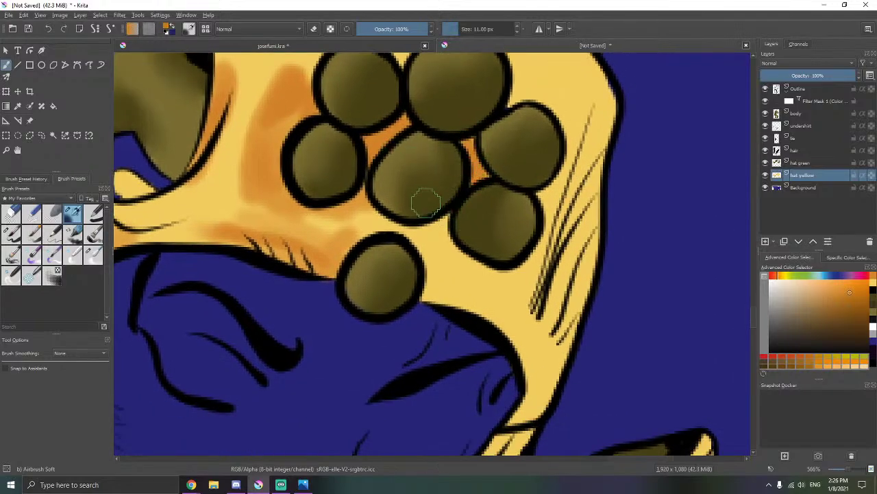
# - Shade the hat's upper far corner beside the green circles with orange and extend lighter shading along the yellow panel's top edge
pyautogui.moveTo(426, 253)
pyautogui.mouseDown()
pyautogui.moveTo(399, 209)
pyautogui.moveTo(380, 198)
pyautogui.mouseUp()
pyautogui.moveTo(415, 168); pyautogui.dragTo(363, 180)
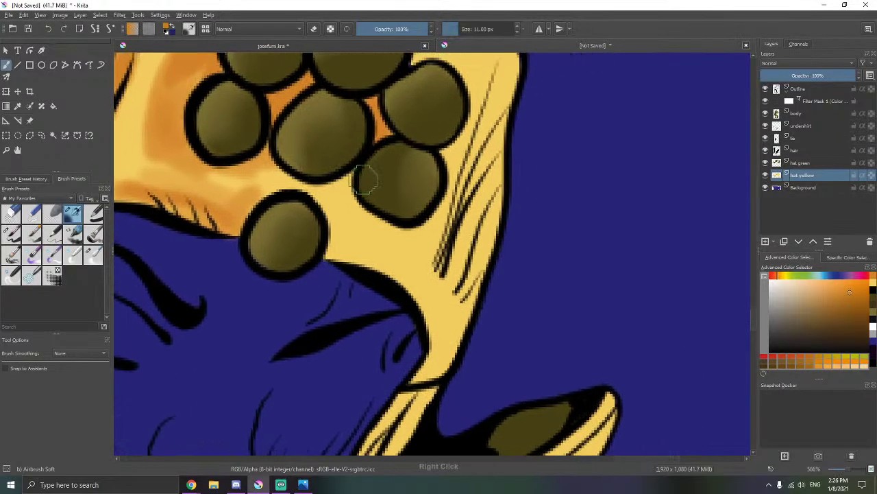
pyautogui.moveTo(431, 129); pyautogui.dragTo(406, 255)
pyautogui.moveTo(373, 161)
pyautogui.mouseDown()
pyautogui.moveTo(404, 137)
pyautogui.moveTo(436, 156)
pyautogui.moveTo(426, 194)
pyautogui.moveTo(406, 147)
pyautogui.moveTo(433, 154)
pyautogui.moveTo(446, 173)
pyautogui.moveTo(449, 144)
pyautogui.moveTo(463, 159)
pyautogui.moveTo(465, 151)
pyautogui.moveTo(487, 206)
pyautogui.moveTo(482, 182)
pyautogui.moveTo(460, 214)
pyautogui.moveTo(452, 171)
pyautogui.mouseUp()
pyautogui.moveTo(440, 231); pyautogui.dragTo(440, 222)
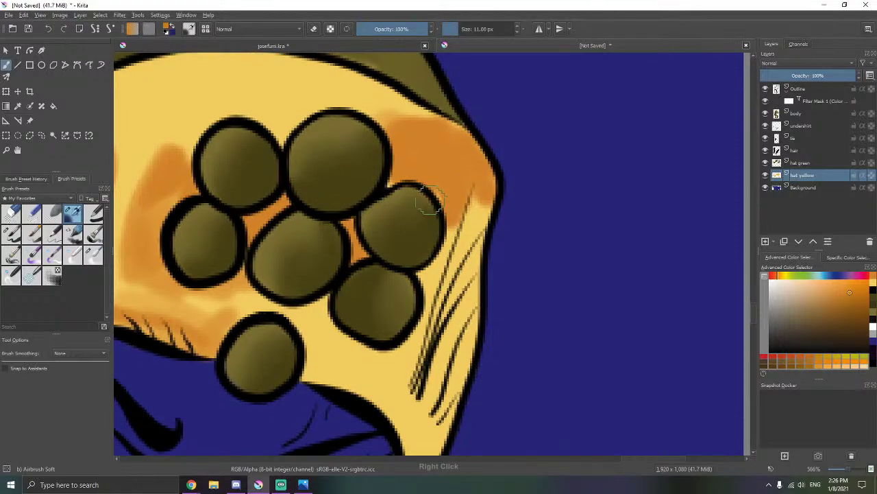
pyautogui.moveTo(377, 155); pyautogui.dragTo(418, 201)
pyautogui.moveTo(457, 166)
pyautogui.mouseDown()
pyautogui.moveTo(432, 149)
pyautogui.moveTo(408, 155)
pyautogui.moveTo(344, 144)
pyautogui.moveTo(346, 127)
pyautogui.moveTo(359, 128)
pyautogui.moveTo(427, 159)
pyautogui.moveTo(327, 118)
pyautogui.moveTo(376, 117)
pyautogui.moveTo(345, 125)
pyautogui.moveTo(317, 194)
pyautogui.mouseUp()
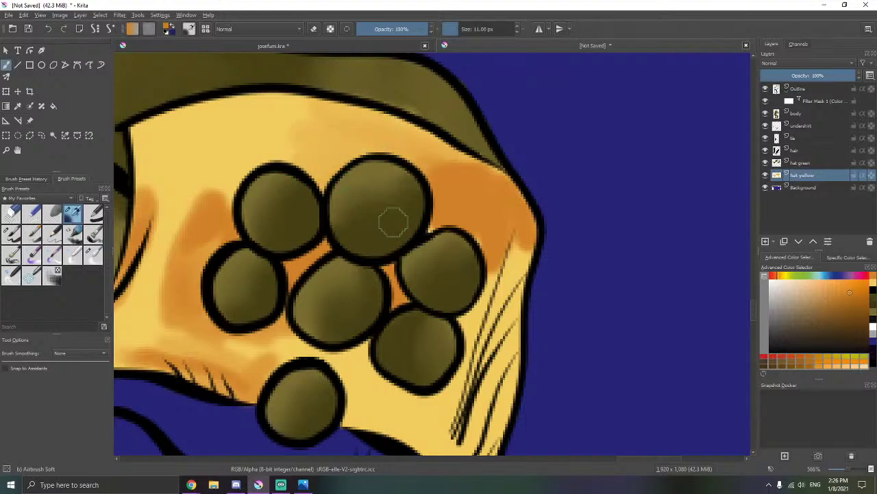
# - Shade the hatched strip down the hat's far side and the yellow area beneath the green circles with orange
pyautogui.moveTo(435, 233)
pyautogui.mouseDown()
pyautogui.moveTo(348, 158)
pyautogui.moveTo(317, 123)
pyautogui.mouseUp()
pyautogui.moveTo(340, 190); pyautogui.dragTo(322, 146)
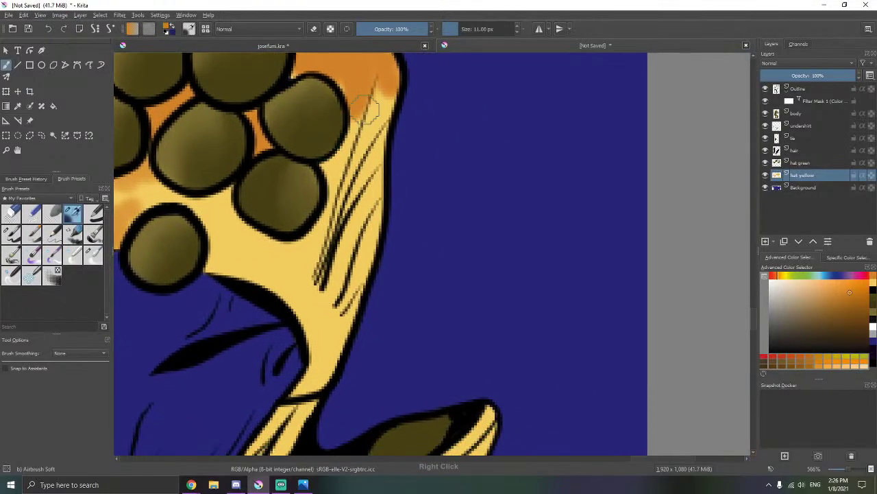
pyautogui.moveTo(365, 110)
pyautogui.mouseDown()
pyautogui.moveTo(373, 131)
pyautogui.moveTo(383, 88)
pyautogui.moveTo(368, 137)
pyautogui.moveTo(357, 255)
pyautogui.moveTo(374, 199)
pyautogui.moveTo(373, 247)
pyautogui.moveTo(344, 299)
pyautogui.moveTo(355, 97)
pyautogui.mouseUp()
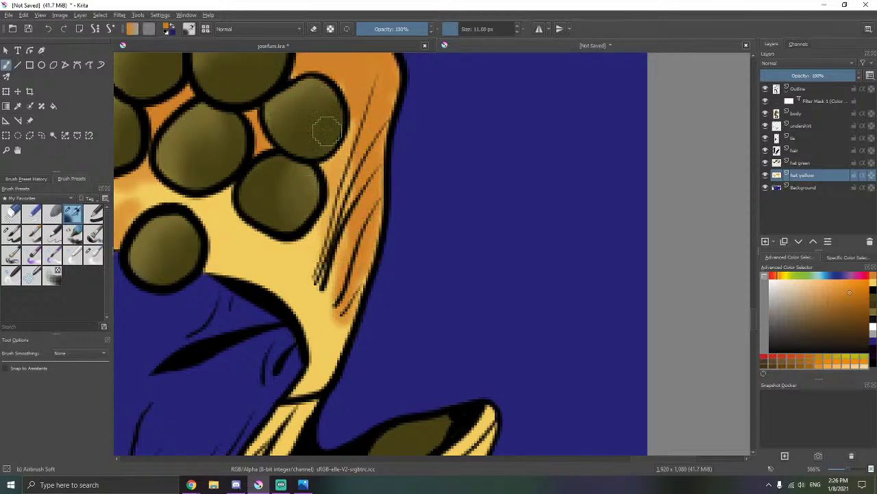
pyautogui.moveTo(227, 194)
pyautogui.mouseDown()
pyautogui.moveTo(208, 200)
pyautogui.moveTo(251, 202)
pyautogui.moveTo(340, 252)
pyautogui.moveTo(366, 224)
pyautogui.mouseUp()
pyautogui.moveTo(368, 278)
pyautogui.mouseDown()
pyautogui.moveTo(343, 250)
pyautogui.moveTo(434, 350)
pyautogui.mouseUp()
pyautogui.moveTo(267, 278)
pyautogui.mouseDown()
pyautogui.moveTo(272, 270)
pyautogui.moveTo(288, 278)
pyautogui.moveTo(178, 251)
pyautogui.moveTo(258, 266)
pyautogui.mouseUp()
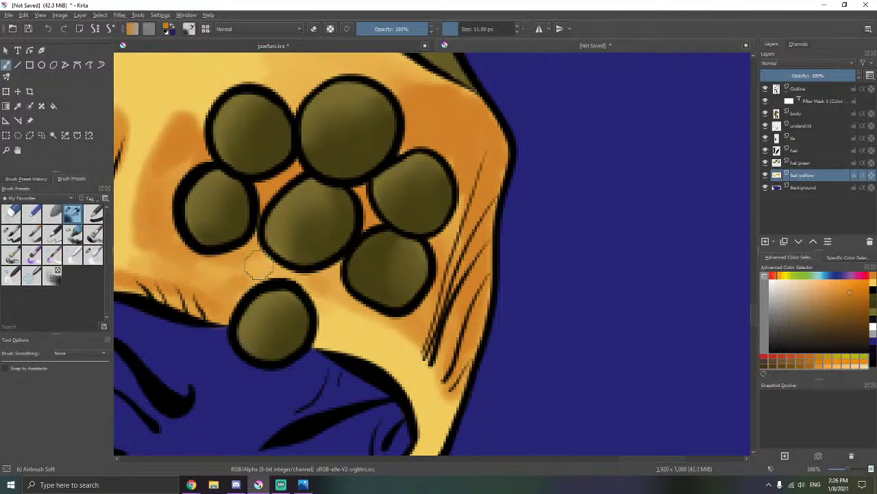
pyautogui.moveTo(302, 293)
pyautogui.mouseDown()
pyautogui.moveTo(323, 336)
pyautogui.moveTo(319, 288)
pyautogui.moveTo(370, 319)
pyautogui.mouseUp()
# - Shade the outer face of the far ear flap with orange, from its pointed tip around to the hatched face-side edge
pyautogui.moveTo(368, 294); pyautogui.dragTo(363, 124)
pyautogui.moveTo(362, 254); pyautogui.dragTo(367, 160)
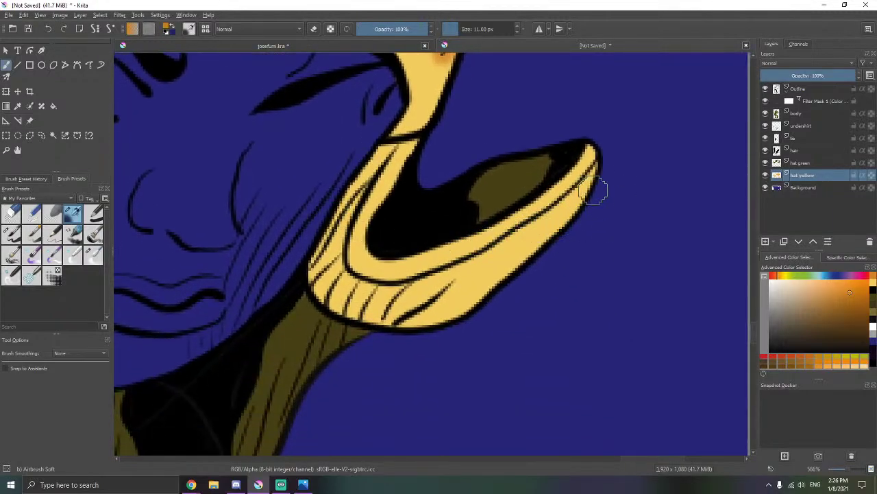
pyautogui.moveTo(594, 192)
pyautogui.mouseDown()
pyautogui.moveTo(595, 177)
pyautogui.moveTo(497, 264)
pyautogui.moveTo(548, 233)
pyautogui.moveTo(446, 284)
pyautogui.moveTo(511, 271)
pyautogui.moveTo(405, 301)
pyautogui.mouseUp()
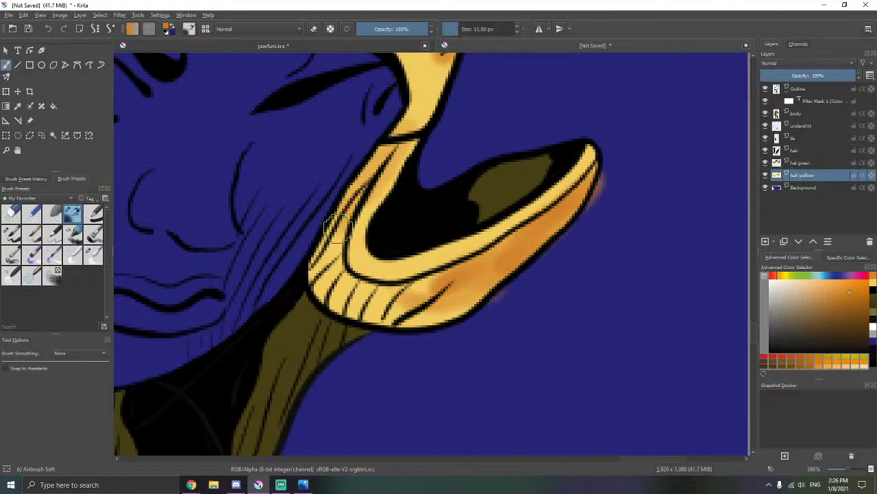
pyautogui.moveTo(331, 266)
pyautogui.mouseDown()
pyautogui.moveTo(322, 288)
pyautogui.moveTo(368, 300)
pyautogui.moveTo(445, 292)
pyautogui.moveTo(439, 315)
pyautogui.moveTo(370, 312)
pyautogui.moveTo(333, 301)
pyautogui.moveTo(493, 286)
pyautogui.moveTo(452, 302)
pyautogui.mouseUp()
pyautogui.moveTo(511, 261); pyautogui.dragTo(495, 265)
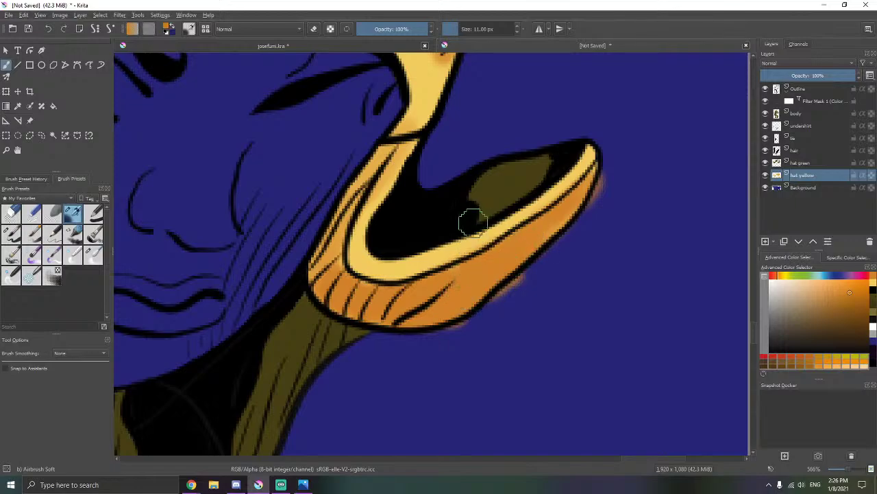
# - Add light orange shading to the front panel near the green fold and shade the small yellow piece inside the fold's opening
pyautogui.moveTo(473, 221); pyautogui.dragTo(524, 312)
pyautogui.moveTo(468, 190); pyautogui.dragTo(502, 280)
pyautogui.moveTo(439, 149)
pyautogui.mouseDown()
pyautogui.moveTo(444, 169)
pyautogui.moveTo(435, 149)
pyautogui.mouseUp()
pyautogui.moveTo(412, 86); pyautogui.dragTo(460, 157)
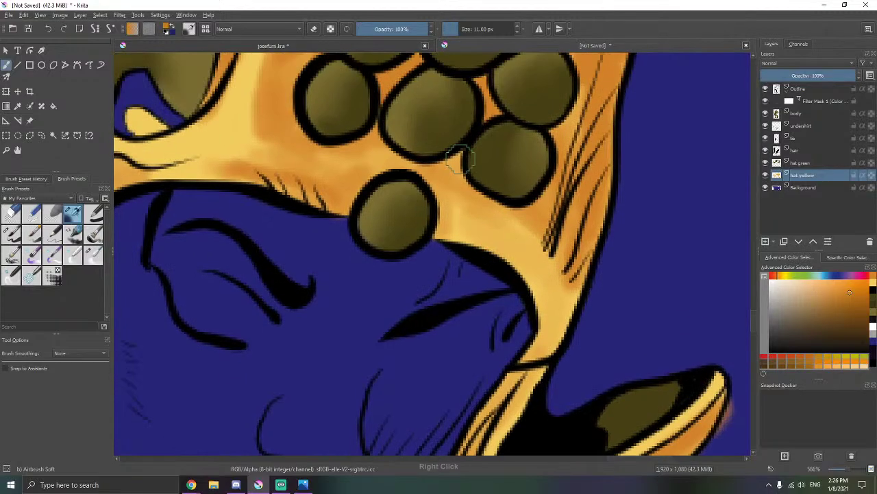
pyautogui.moveTo(468, 71)
pyautogui.mouseDown()
pyautogui.moveTo(465, 145)
pyautogui.moveTo(486, 282)
pyautogui.mouseUp()
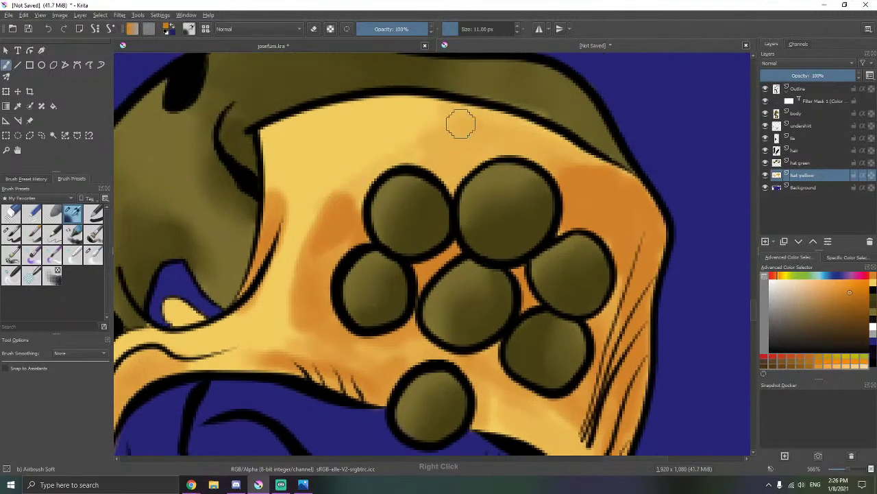
pyautogui.moveTo(300, 218); pyautogui.dragTo(273, 308)
pyautogui.moveTo(309, 233)
pyautogui.mouseDown()
pyautogui.moveTo(285, 326)
pyautogui.moveTo(260, 353)
pyautogui.moveTo(391, 223)
pyautogui.mouseUp()
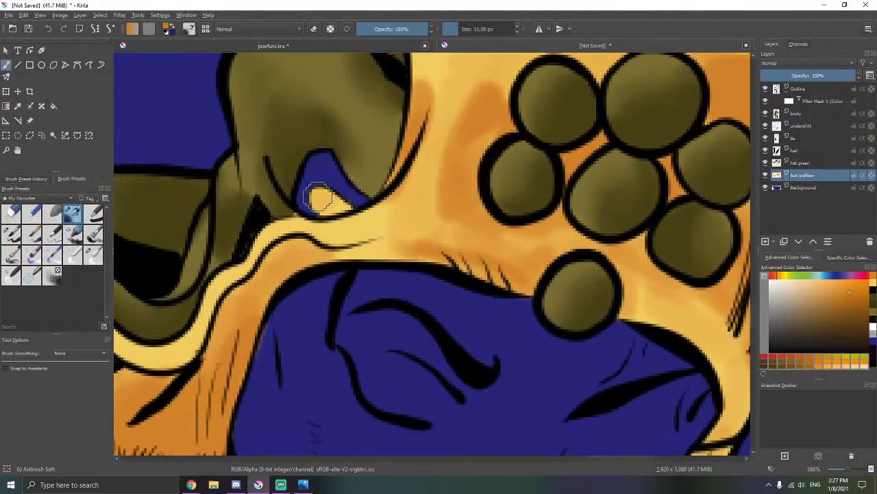
pyautogui.moveTo(319, 200); pyautogui.dragTo(355, 214)
# - Blend the orange shading around the upper green circles and the hat's far corner using the Blender Blur brush at 10 px
pyautogui.click(95, 253)
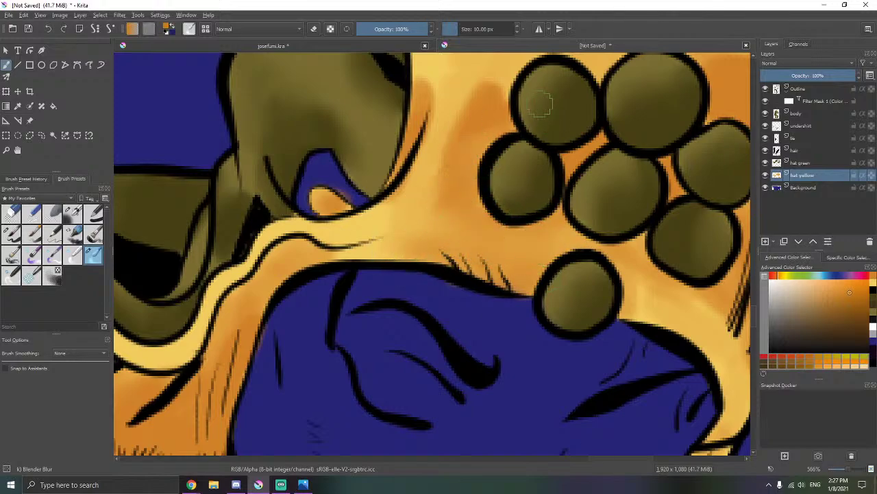
pyautogui.moveTo(498, 89); pyautogui.dragTo(406, 202)
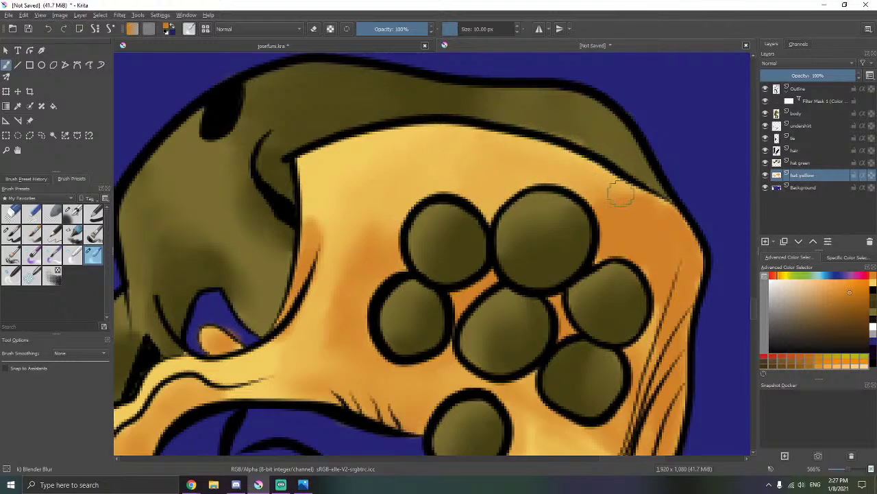
pyautogui.moveTo(603, 244); pyautogui.dragTo(430, 173)
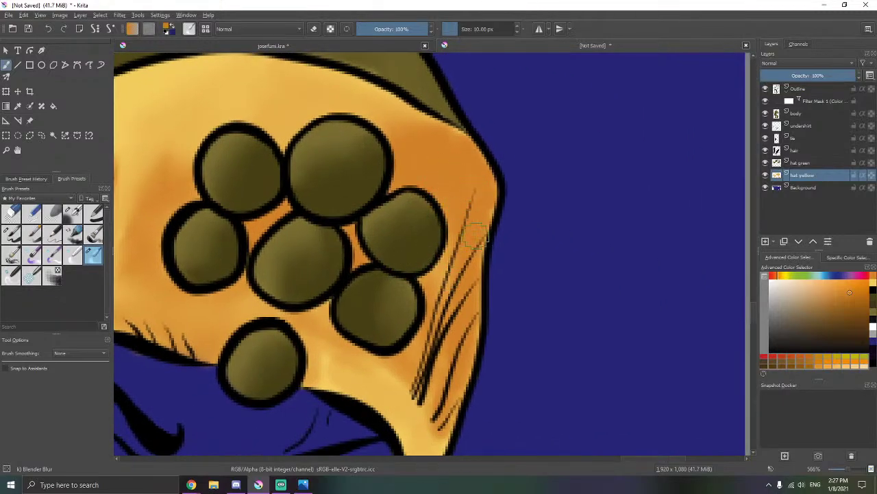
pyautogui.moveTo(477, 235)
pyautogui.mouseDown()
pyautogui.moveTo(514, 208)
pyautogui.moveTo(482, 187)
pyautogui.moveTo(500, 239)
pyautogui.moveTo(494, 264)
pyautogui.moveTo(509, 229)
pyautogui.mouseUp()
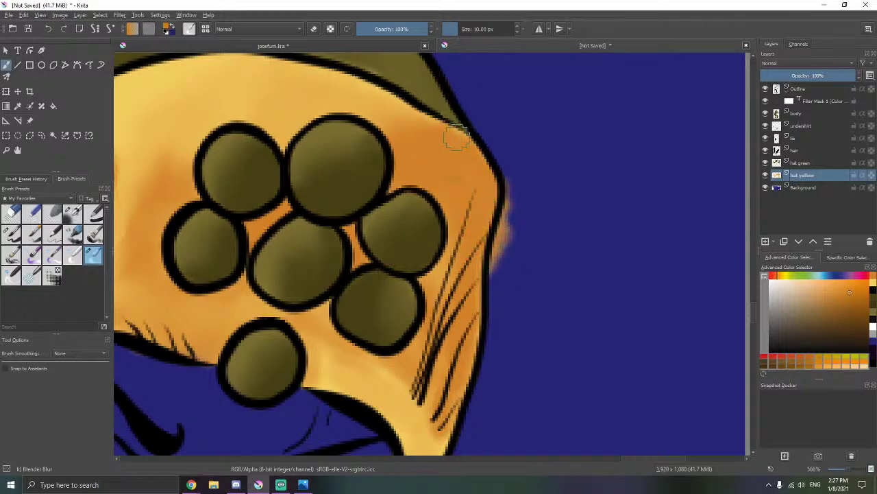
pyautogui.moveTo(457, 138)
pyautogui.mouseDown()
pyautogui.moveTo(468, 129)
pyautogui.moveTo(477, 89)
pyautogui.mouseUp()
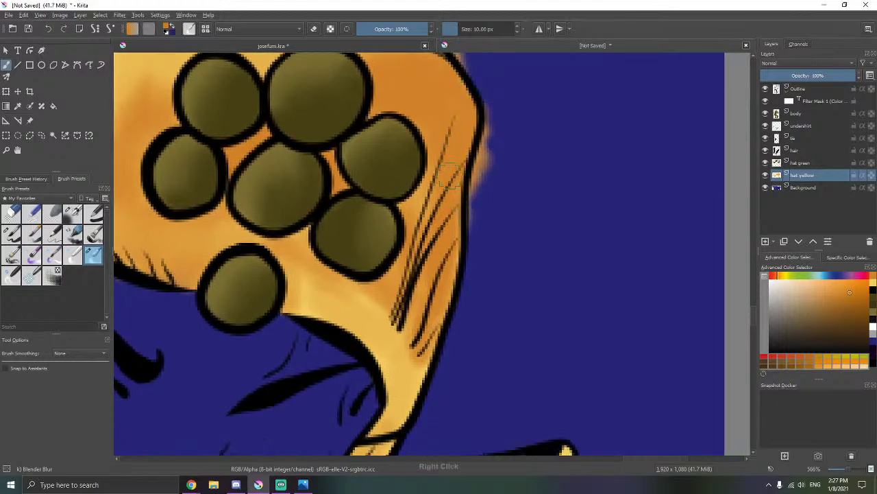
# - Blend the shading down the hat's far-side hatched strip and across the yellow area beneath the green circles
pyautogui.moveTo(449, 175)
pyautogui.mouseDown()
pyautogui.moveTo(473, 226)
pyautogui.moveTo(476, 270)
pyautogui.moveTo(457, 281)
pyautogui.mouseUp()
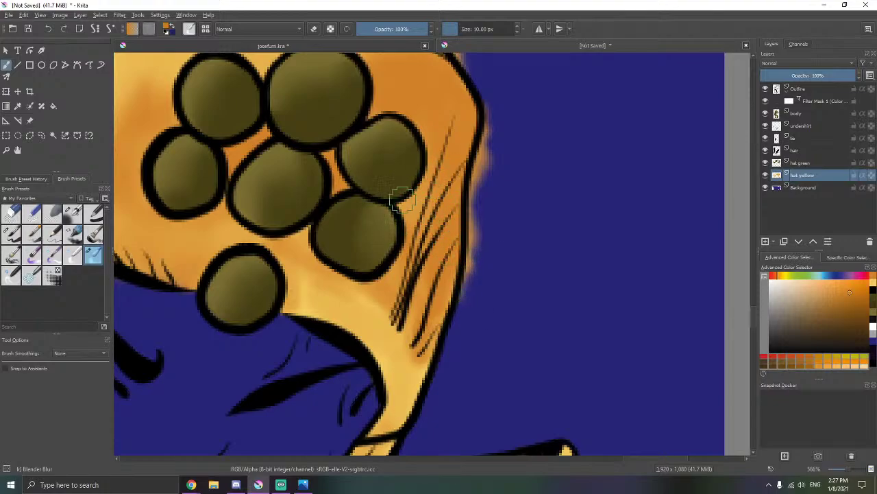
pyautogui.moveTo(403, 200)
pyautogui.mouseDown()
pyautogui.moveTo(480, 286)
pyautogui.moveTo(464, 310)
pyautogui.mouseUp()
pyautogui.moveTo(443, 302)
pyautogui.mouseDown()
pyautogui.moveTo(453, 308)
pyautogui.moveTo(426, 236)
pyautogui.moveTo(436, 279)
pyautogui.moveTo(420, 265)
pyautogui.moveTo(439, 302)
pyautogui.moveTo(435, 336)
pyautogui.moveTo(396, 296)
pyautogui.mouseUp()
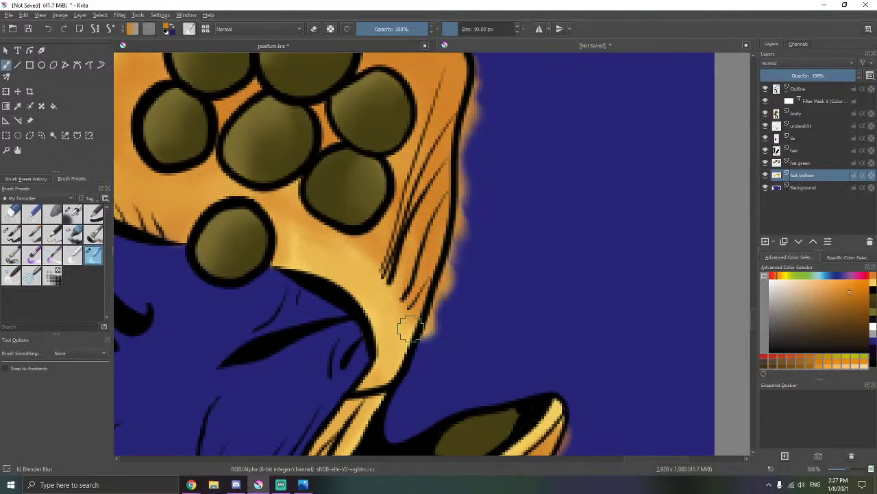
pyautogui.moveTo(411, 329); pyautogui.dragTo(427, 344)
pyautogui.moveTo(406, 287); pyautogui.dragTo(481, 302)
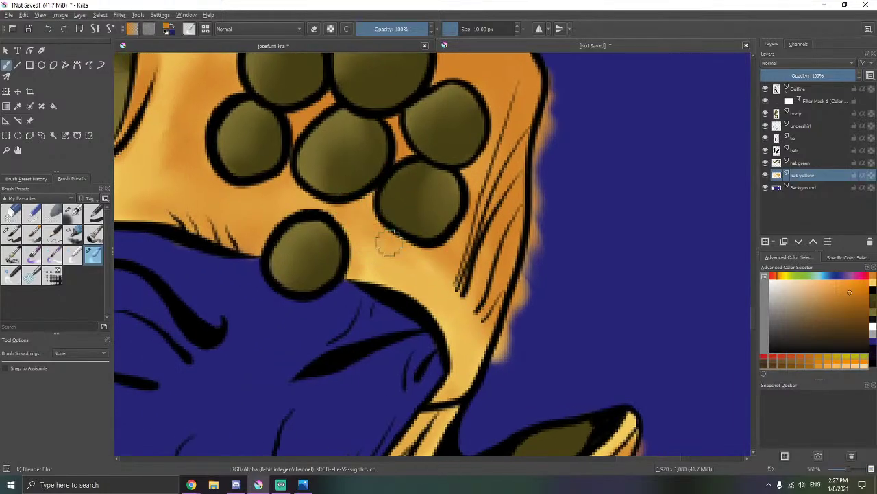
pyautogui.moveTo(363, 268); pyautogui.dragTo(372, 297)
pyautogui.moveTo(432, 290); pyautogui.dragTo(491, 294)
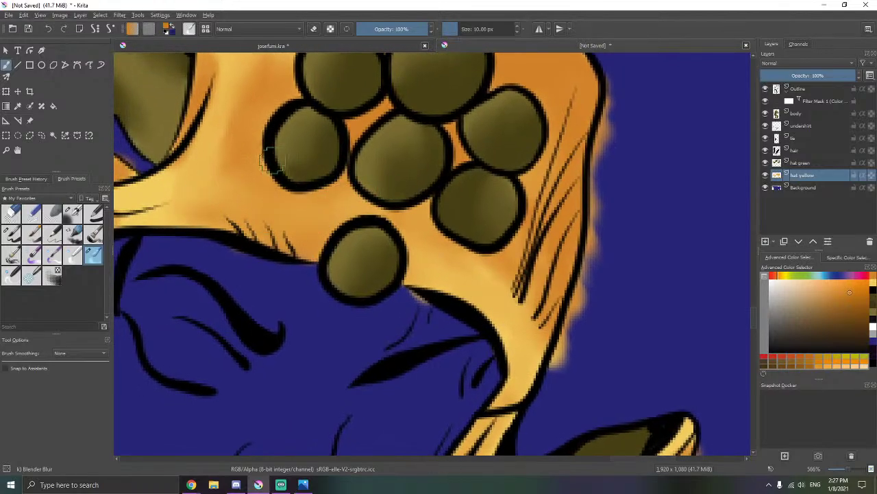
# - Blend the shading on the front panel, along the green fold, and on the small yellow piece inside its opening
pyautogui.moveTo(271, 161); pyautogui.dragTo(367, 244)
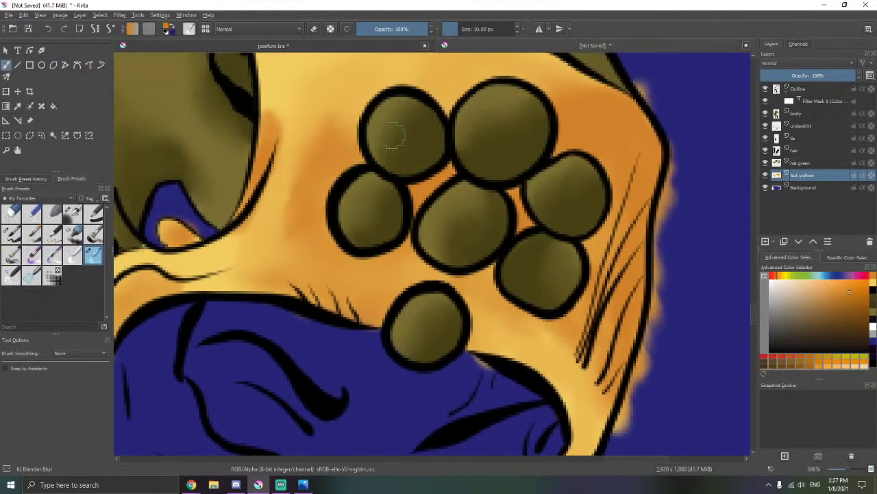
pyautogui.moveTo(357, 124); pyautogui.dragTo(350, 207)
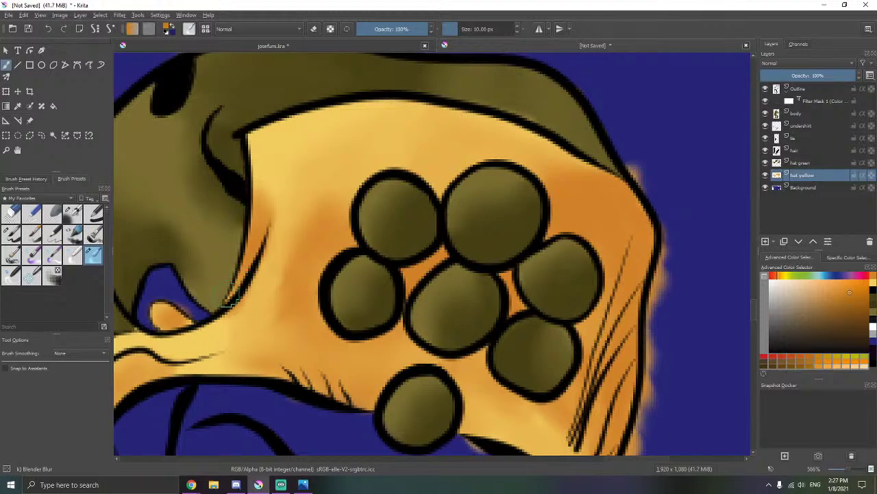
pyautogui.moveTo(232, 268); pyautogui.dragTo(336, 176)
pyautogui.moveTo(282, 228)
pyautogui.mouseDown()
pyautogui.moveTo(264, 217)
pyautogui.moveTo(258, 223)
pyautogui.mouseUp()
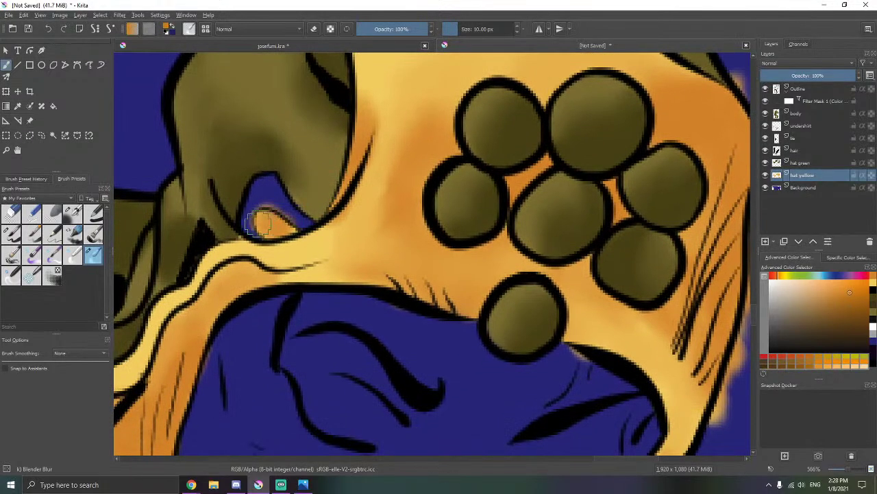
# - Blend the orange shading across the near ear flap, around its crease lines and hatched lower edge, with Blender Blur at 10 px
pyautogui.moveTo(279, 273); pyautogui.dragTo(346, 225)
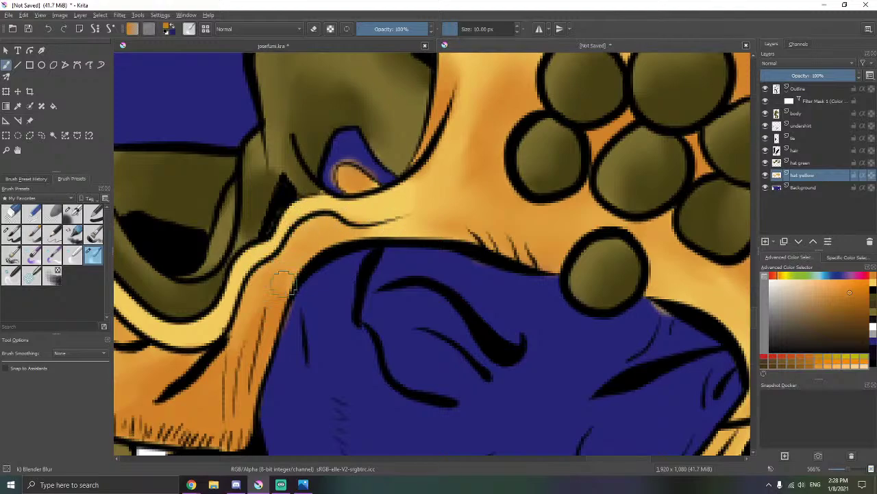
pyautogui.moveTo(235, 339); pyautogui.dragTo(408, 211)
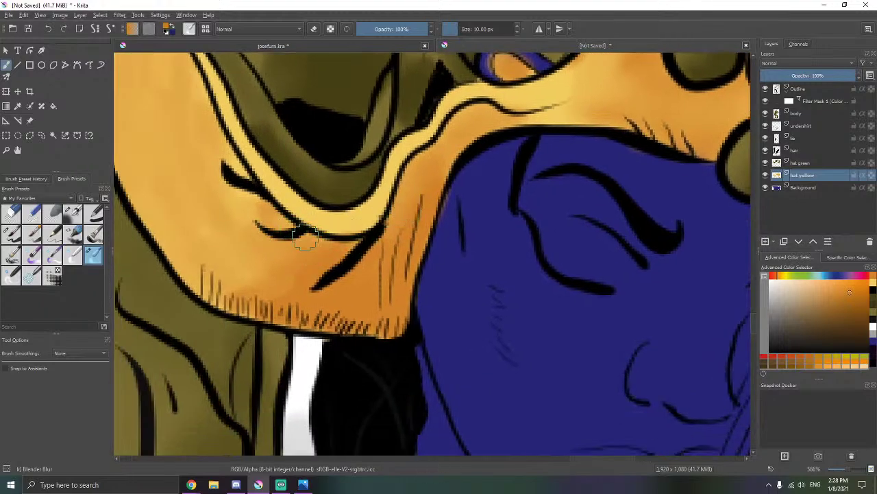
pyautogui.moveTo(327, 302); pyautogui.dragTo(392, 334)
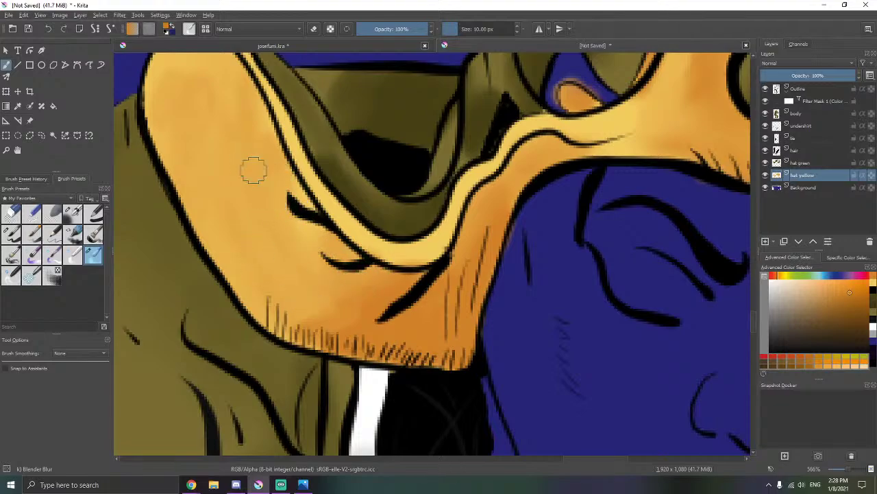
pyautogui.moveTo(253, 171); pyautogui.dragTo(268, 218)
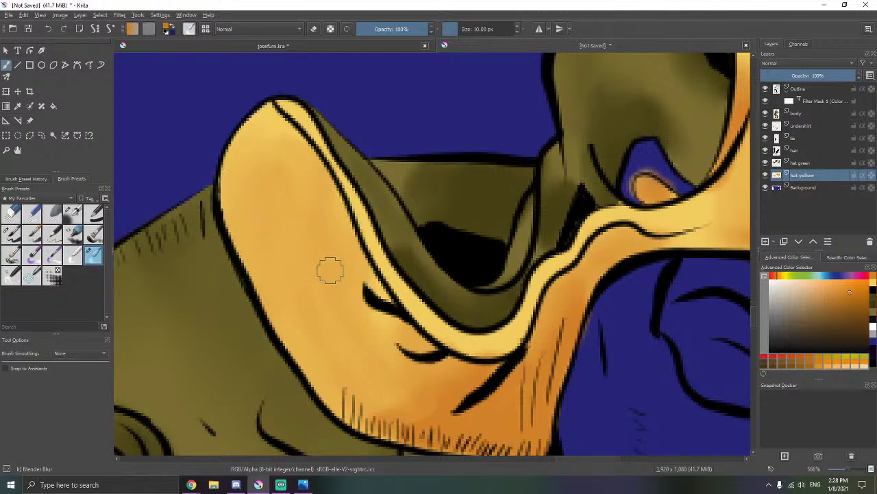
pyautogui.moveTo(324, 277); pyautogui.dragTo(316, 205)
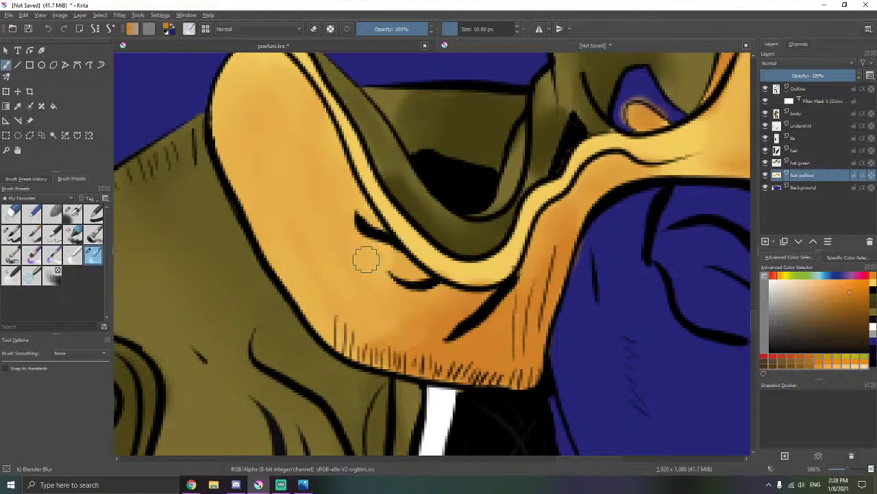
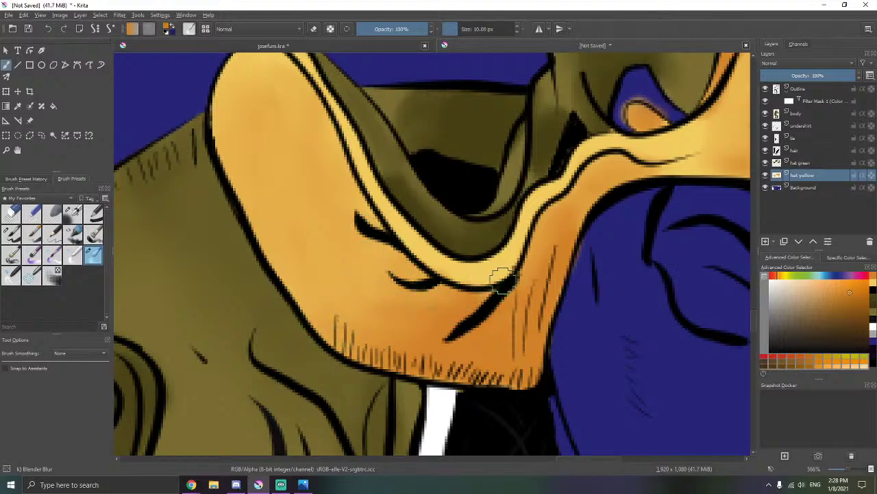
pyautogui.moveTo(411, 247); pyautogui.dragTo(429, 302)
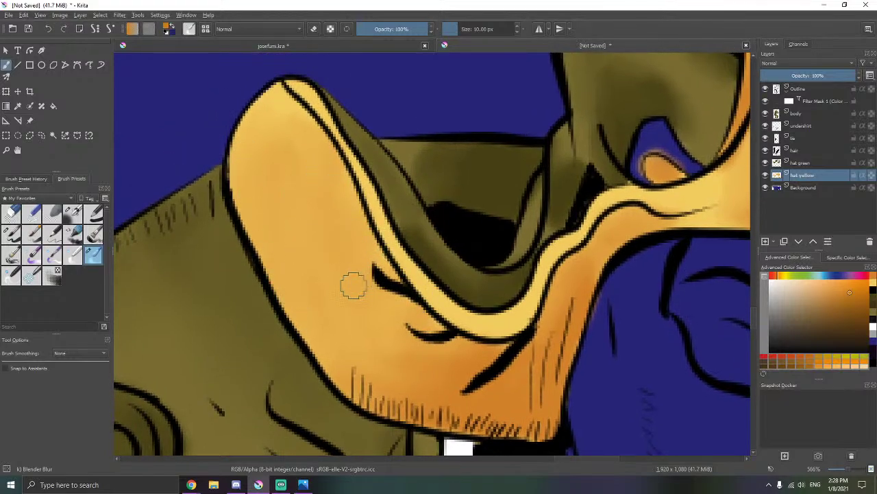
# - Blend the shading on the narrow yellow band just above the forehead, between the ear flap and the front panel
pyautogui.scroll(-8, 339, 271)
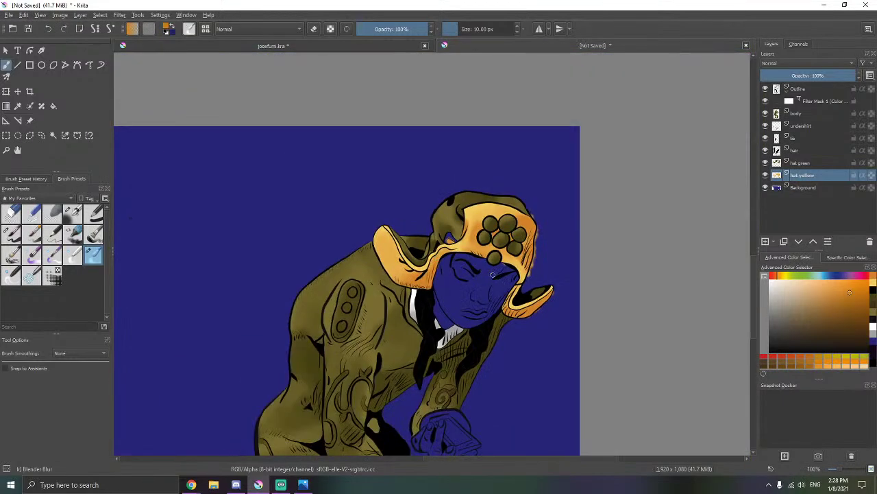
pyautogui.scroll(6, 443, 256)
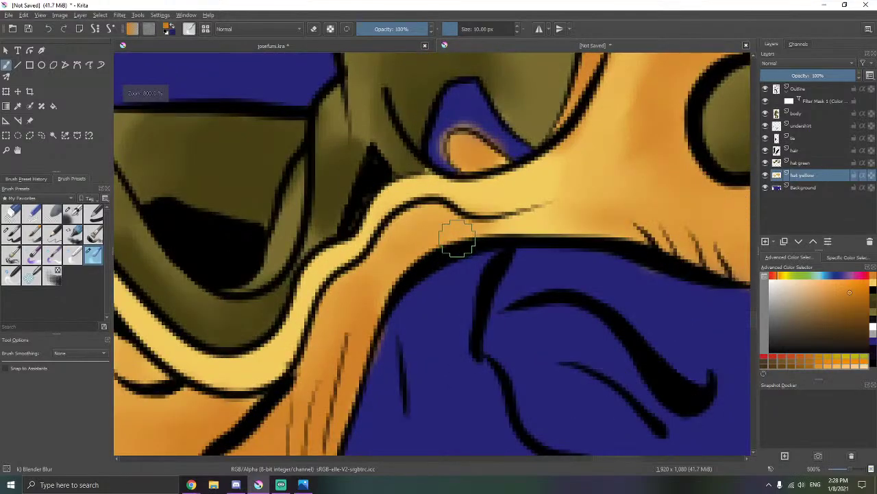
pyautogui.moveTo(492, 211)
pyautogui.mouseDown()
pyautogui.moveTo(556, 217)
pyautogui.moveTo(540, 227)
pyautogui.moveTo(564, 249)
pyautogui.moveTo(597, 249)
pyautogui.mouseUp()
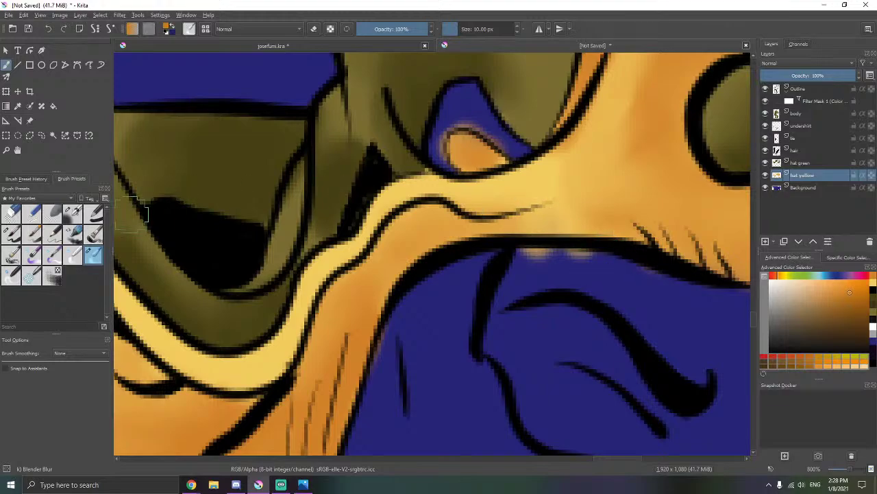
# - Erase the color spill under the front brim and around the small yellow piece using Basic-5 Size at 40 px in eraser mode
pyautogui.click(11, 233)
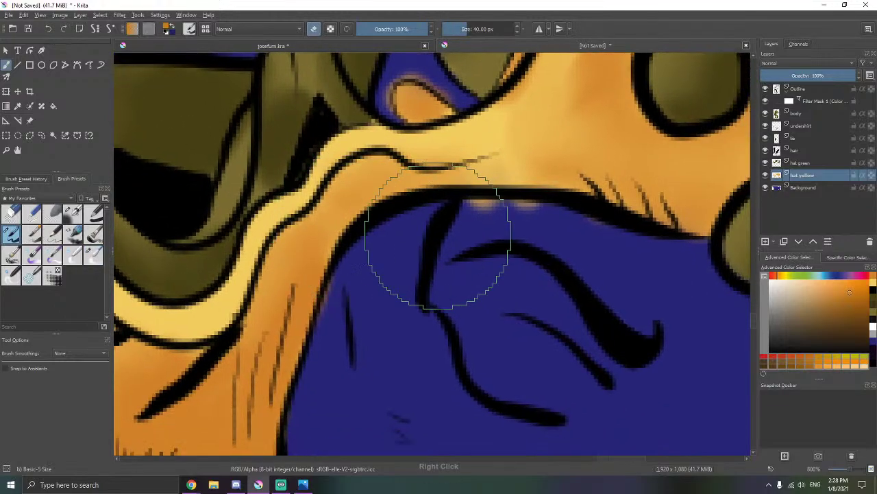
pyautogui.moveTo(443, 211)
pyautogui.mouseDown()
pyautogui.moveTo(545, 215)
pyautogui.moveTo(603, 243)
pyautogui.mouseUp()
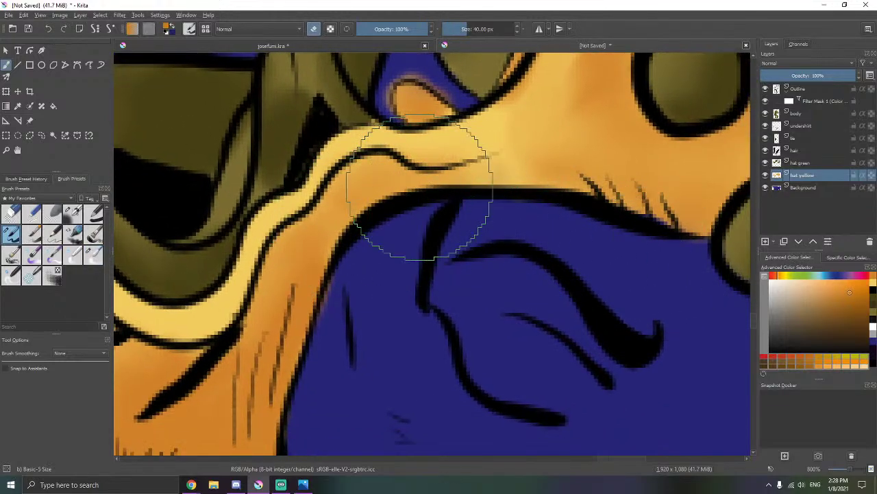
pyautogui.moveTo(423, 189); pyautogui.dragTo(471, 324)
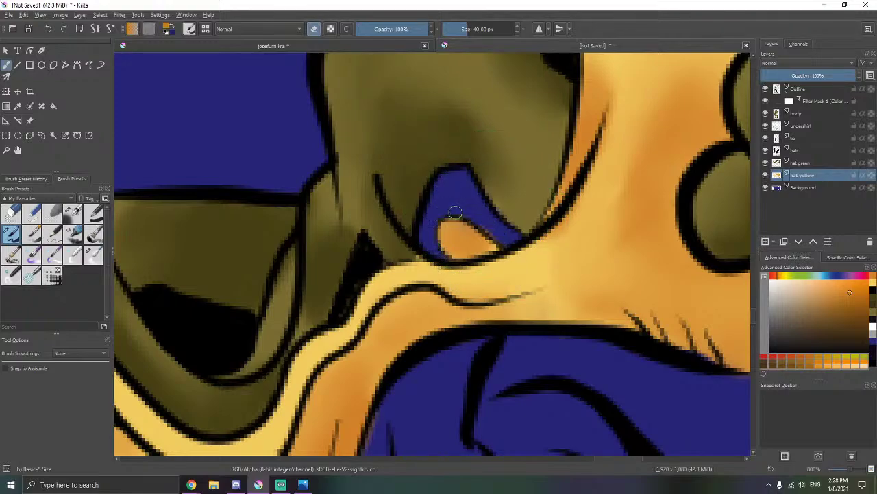
# - Erase the orange spill outside the hat's far-side edge and under the brim beside the lowest green circle
pyautogui.moveTo(505, 238)
pyautogui.mouseDown()
pyautogui.moveTo(431, 249)
pyautogui.moveTo(329, 317)
pyautogui.mouseUp()
pyautogui.moveTo(486, 219); pyautogui.dragTo(391, 253)
pyautogui.moveTo(543, 184); pyautogui.dragTo(379, 210)
pyautogui.moveTo(598, 191)
pyautogui.mouseDown()
pyautogui.moveTo(546, 199)
pyautogui.moveTo(453, 185)
pyautogui.mouseUp()
pyautogui.moveTo(526, 189)
pyautogui.mouseDown()
pyautogui.moveTo(505, 163)
pyautogui.moveTo(562, 254)
pyautogui.mouseUp()
pyautogui.moveTo(619, 317); pyautogui.dragTo(605, 236)
pyautogui.moveTo(554, 171); pyautogui.dragTo(549, 224)
pyautogui.moveTo(587, 402); pyautogui.dragTo(563, 331)
pyautogui.moveTo(498, 158)
pyautogui.mouseDown()
pyautogui.moveTo(481, 248)
pyautogui.moveTo(439, 410)
pyautogui.moveTo(455, 319)
pyautogui.moveTo(422, 401)
pyautogui.mouseUp()
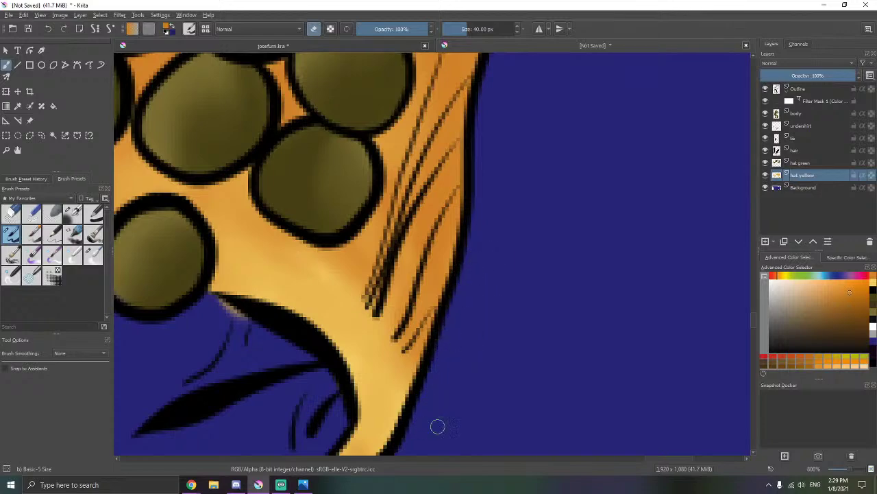
pyautogui.moveTo(239, 335)
pyautogui.mouseDown()
pyautogui.moveTo(313, 275)
pyautogui.moveTo(296, 249)
pyautogui.mouseUp()
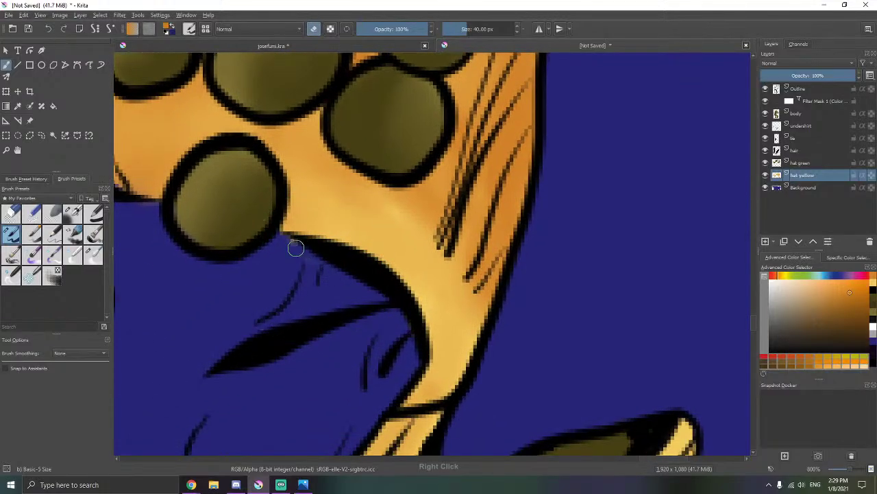
pyautogui.moveTo(255, 274)
pyautogui.mouseDown()
pyautogui.moveTo(360, 308)
pyautogui.moveTo(412, 309)
pyautogui.mouseUp()
# - Blend the shading around the brim's hatch marks and below the far green circle with Blender Blur at 10 px
pyautogui.click(94, 254)
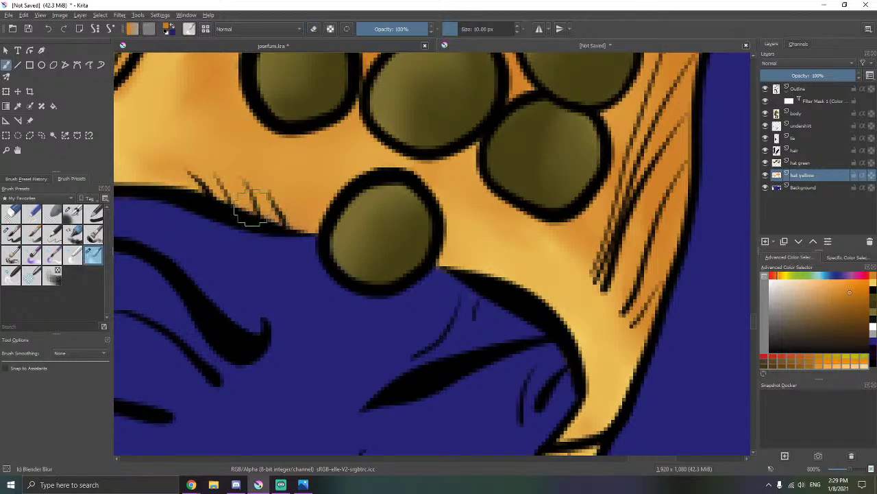
pyautogui.moveTo(250, 208); pyautogui.dragTo(115, 129)
pyautogui.rightClick(114, 128)
pyautogui.click(436, 195)
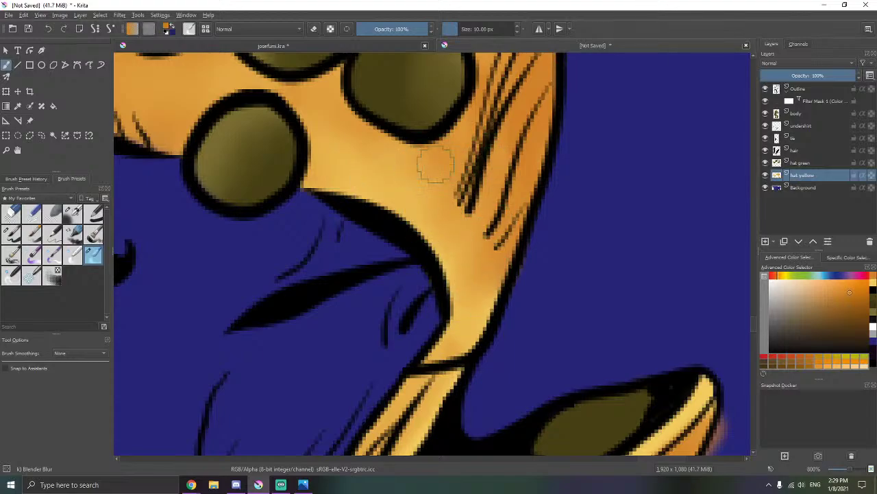
pyautogui.moveTo(484, 150); pyautogui.dragTo(280, 113)
# - Erase the orange spill outside the far ear flap's tip using Basic-5 Size at 40 px in eraser mode
pyautogui.click(19, 237)
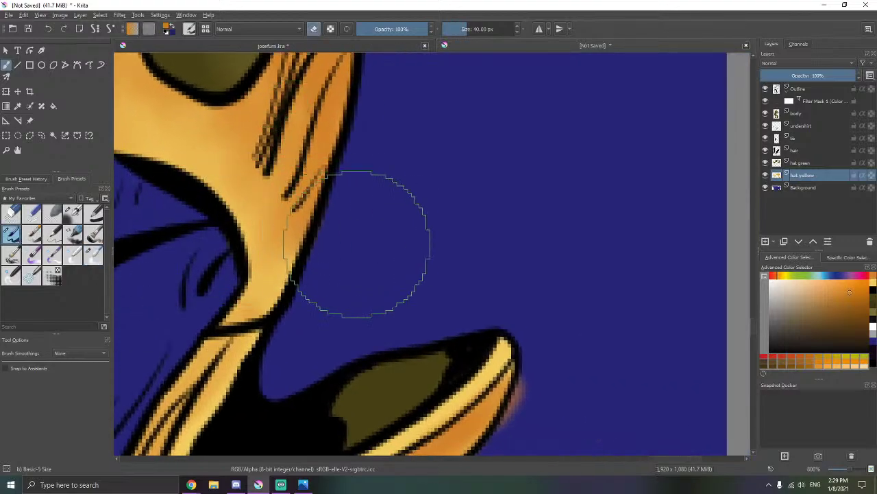
pyautogui.press('e')
pyautogui.moveTo(357, 199); pyautogui.dragTo(319, 252)
pyautogui.press('e')
pyautogui.moveTo(370, 184)
pyautogui.mouseDown()
pyautogui.moveTo(324, 255)
pyautogui.moveTo(339, 210)
pyautogui.moveTo(326, 255)
pyautogui.mouseUp()
pyautogui.hotkey('ctrl', 'z')
pyautogui.moveTo(415, 208); pyautogui.dragTo(431, 53)
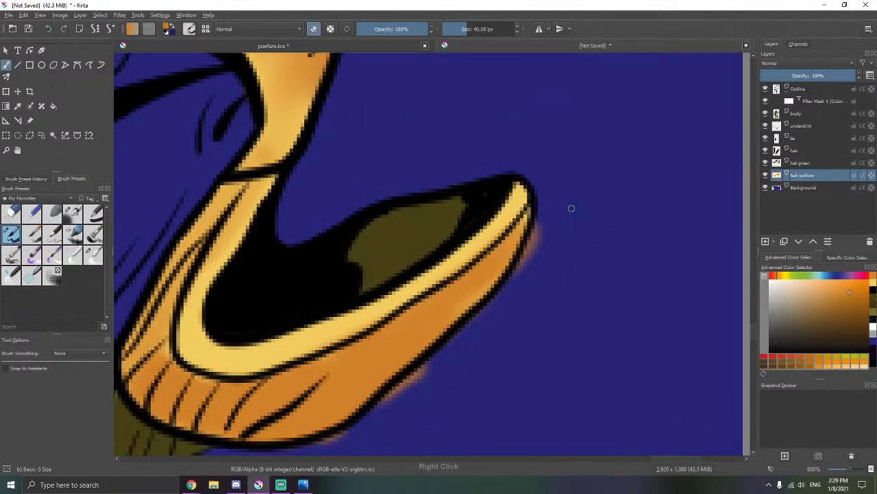
pyautogui.moveTo(571, 208); pyautogui.dragTo(547, 220)
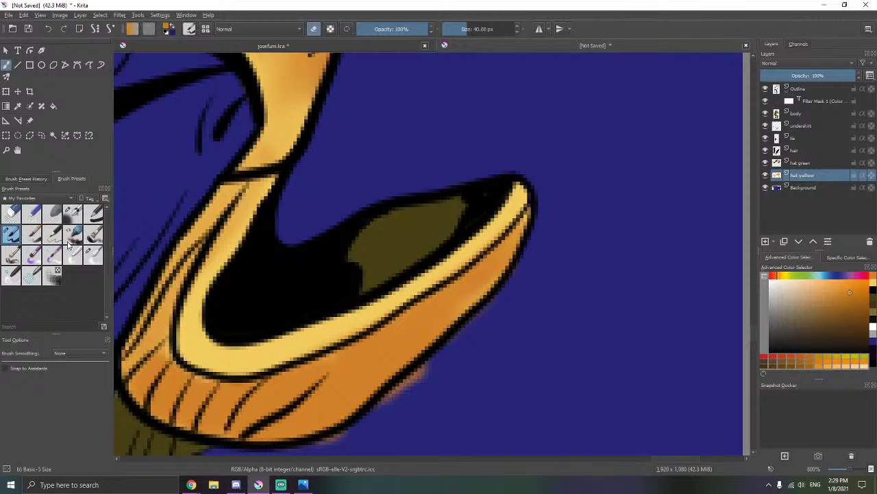
# - Blend the shading over the far ear flap's yellow rim and hatched orange underside with Blender Blur at 10 px
pyautogui.click(94, 255)
pyautogui.moveTo(240, 337); pyautogui.dragTo(295, 317)
pyautogui.moveTo(234, 306)
pyautogui.mouseDown()
pyautogui.moveTo(233, 342)
pyautogui.moveTo(217, 320)
pyautogui.moveTo(238, 364)
pyautogui.mouseUp()
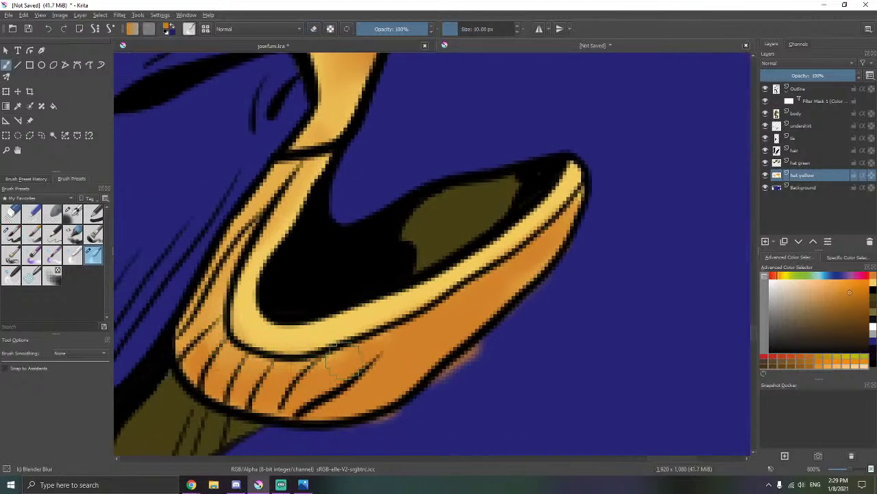
pyautogui.moveTo(375, 314)
pyautogui.mouseDown()
pyautogui.moveTo(425, 333)
pyautogui.moveTo(433, 291)
pyautogui.moveTo(450, 293)
pyautogui.moveTo(378, 326)
pyautogui.moveTo(426, 314)
pyautogui.moveTo(520, 242)
pyautogui.moveTo(527, 245)
pyautogui.moveTo(525, 281)
pyautogui.moveTo(536, 279)
pyautogui.moveTo(539, 240)
pyautogui.moveTo(586, 218)
pyautogui.moveTo(583, 193)
pyautogui.moveTo(553, 202)
pyautogui.moveTo(532, 258)
pyautogui.moveTo(534, 246)
pyautogui.moveTo(487, 286)
pyautogui.moveTo(485, 264)
pyautogui.moveTo(506, 240)
pyautogui.moveTo(517, 265)
pyautogui.moveTo(503, 277)
pyautogui.moveTo(449, 302)
pyautogui.moveTo(423, 295)
pyautogui.moveTo(431, 296)
pyautogui.moveTo(337, 354)
pyautogui.moveTo(256, 359)
pyautogui.moveTo(216, 351)
pyautogui.moveTo(244, 354)
pyautogui.moveTo(241, 389)
pyautogui.moveTo(279, 403)
pyautogui.mouseUp()
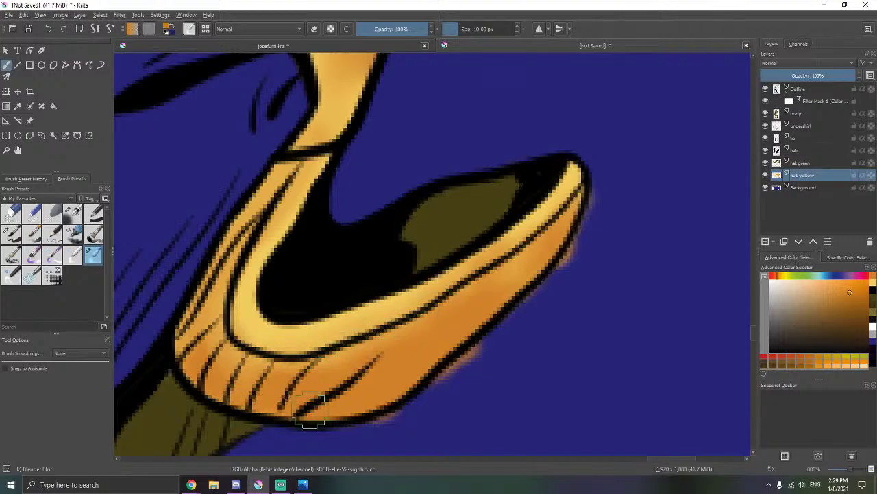
pyautogui.moveTo(383, 329); pyautogui.dragTo(437, 344)
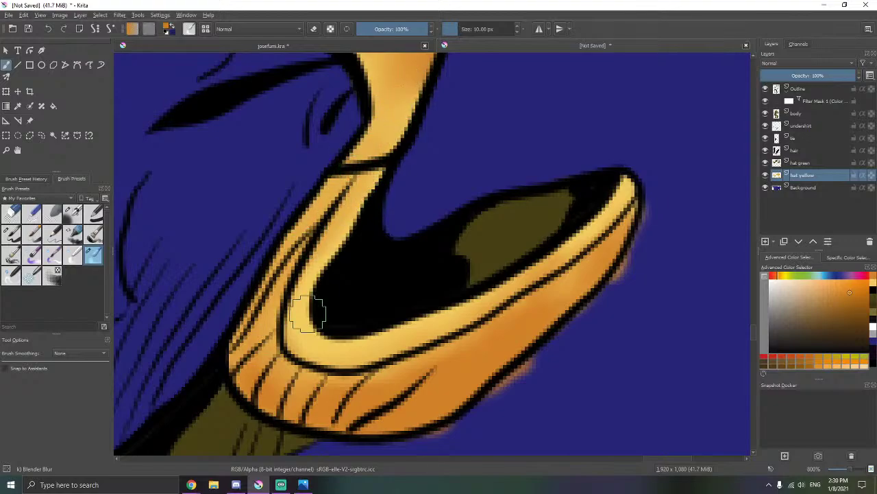
pyautogui.moveTo(313, 308); pyautogui.dragTo(198, 198)
# - Switch to the Basic-5 Size brush at 40 px for cleaning the spill along the far ear flap's outer edge
pyautogui.click(11, 234)
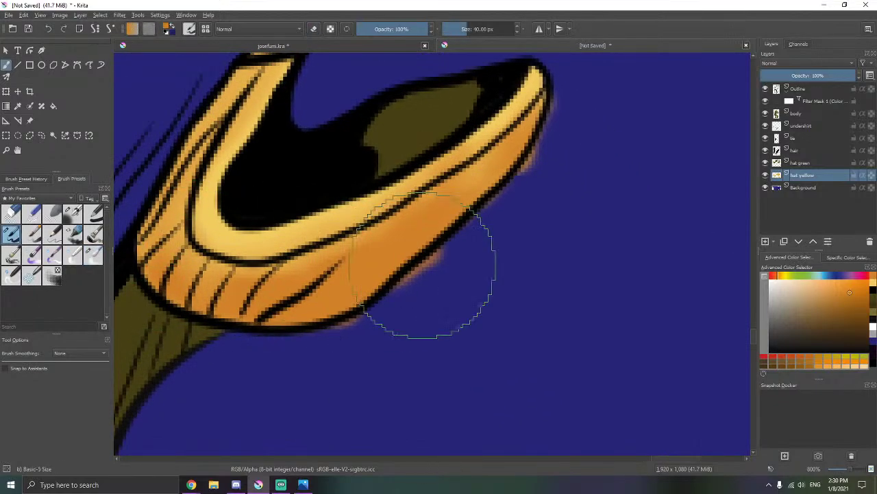
# - Erase the orange overspill outside the lower outline of the small ear flap on the hat yellow layer
pyautogui.moveTo(442, 268); pyautogui.dragTo(483, 235)
pyautogui.hotkey('ctrl', 'z')
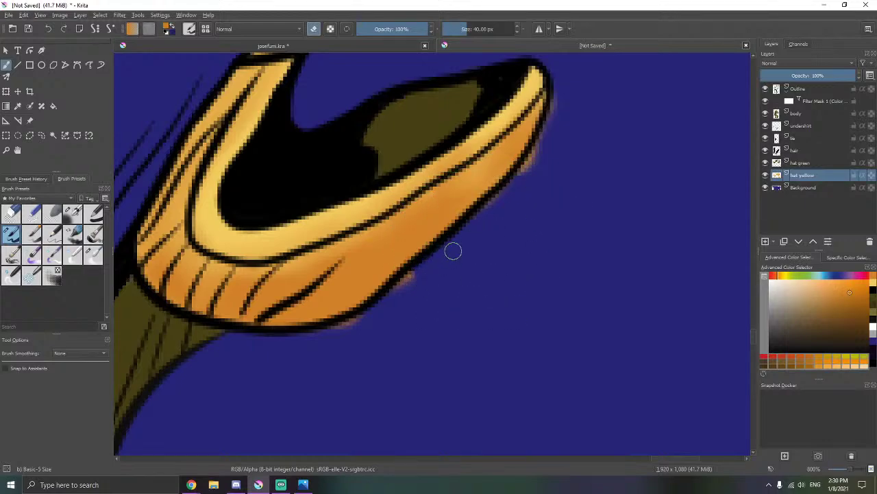
pyautogui.moveTo(327, 337); pyautogui.dragTo(313, 341)
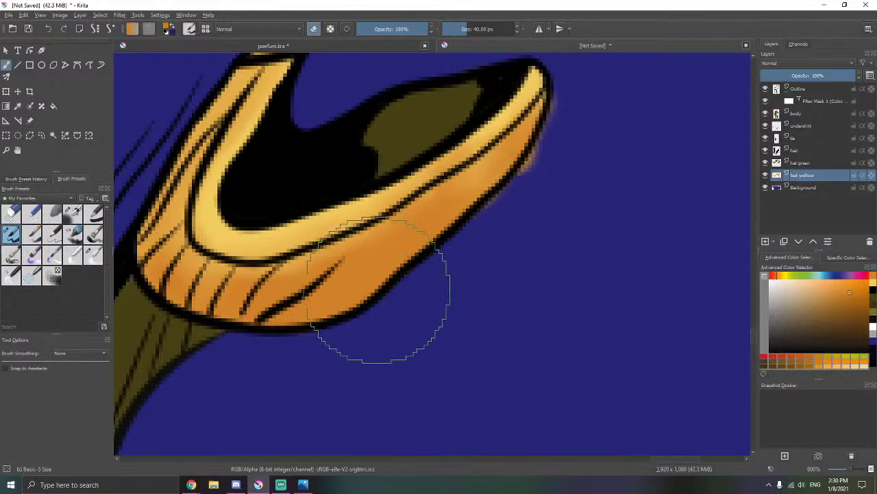
pyautogui.moveTo(443, 217); pyautogui.dragTo(350, 311)
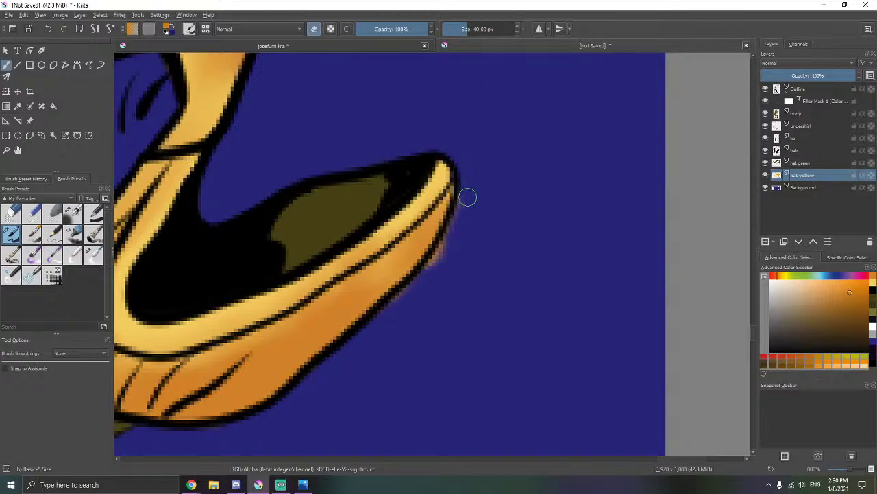
pyautogui.moveTo(461, 219)
pyautogui.mouseDown()
pyautogui.moveTo(443, 256)
pyautogui.moveTo(390, 314)
pyautogui.mouseUp()
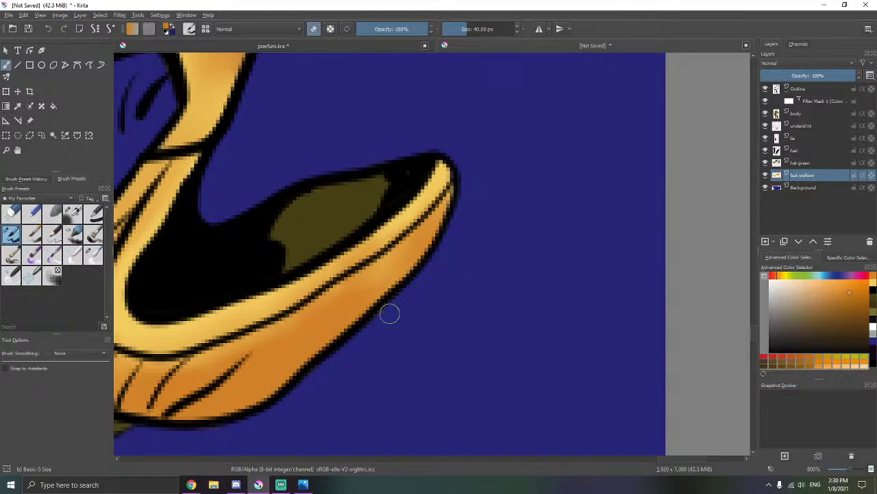
pyautogui.scroll(-7, 445, 291)
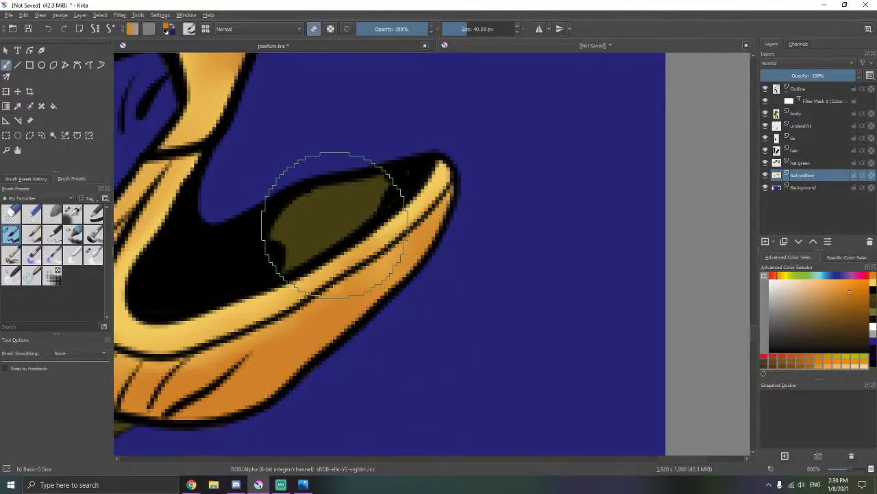
pyautogui.scroll(3, 458, 297)
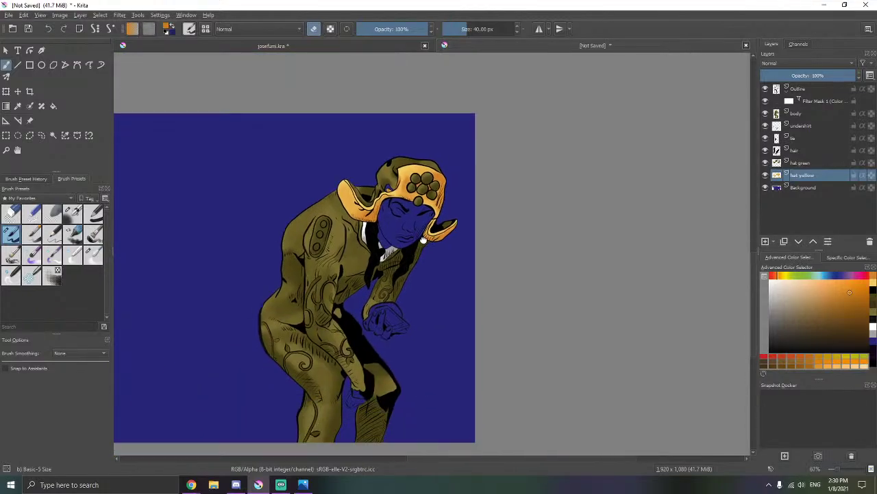
pyautogui.scroll(-2, 383, 228)
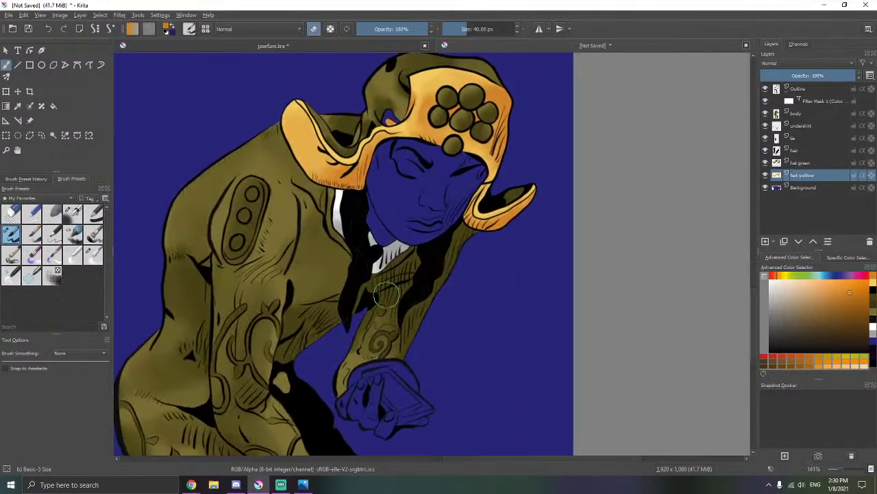
pyautogui.moveTo(176, 187); pyautogui.dragTo(287, 206)
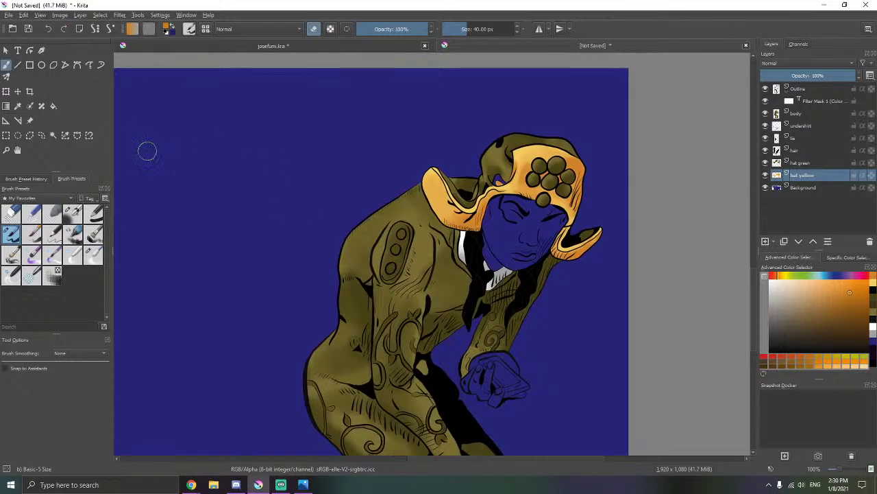
pyautogui.moveTo(223, 189); pyautogui.dragTo(299, 210)
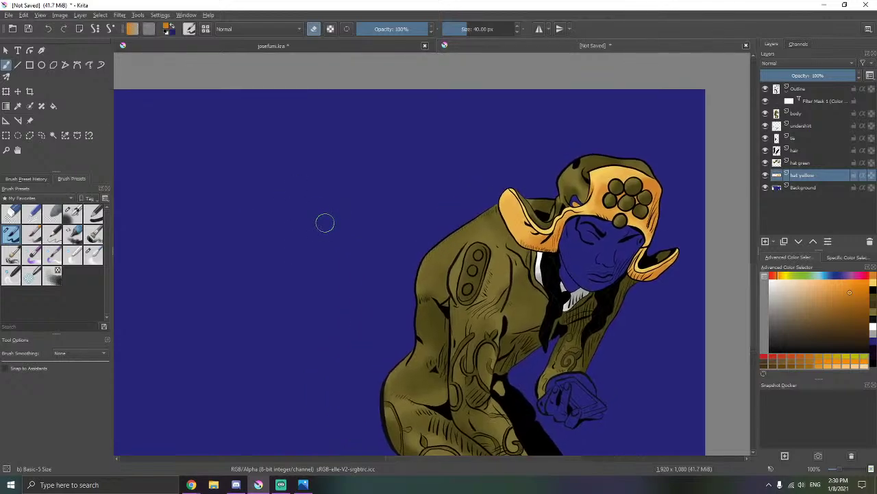
pyautogui.press('e')
pyautogui.moveTo(200, 300)
pyautogui.mouseDown()
pyautogui.moveTo(248, 277)
pyautogui.moveTo(304, 196)
pyautogui.moveTo(343, 206)
pyautogui.moveTo(348, 223)
pyautogui.mouseUp()
pyautogui.scroll(-3, 349, 222)
pyautogui.hscroll(-1, 348, 221)
pyautogui.moveTo(243, 257)
pyautogui.mouseDown()
pyautogui.moveTo(278, 307)
pyautogui.moveTo(300, 260)
pyautogui.moveTo(381, 210)
pyautogui.mouseUp()
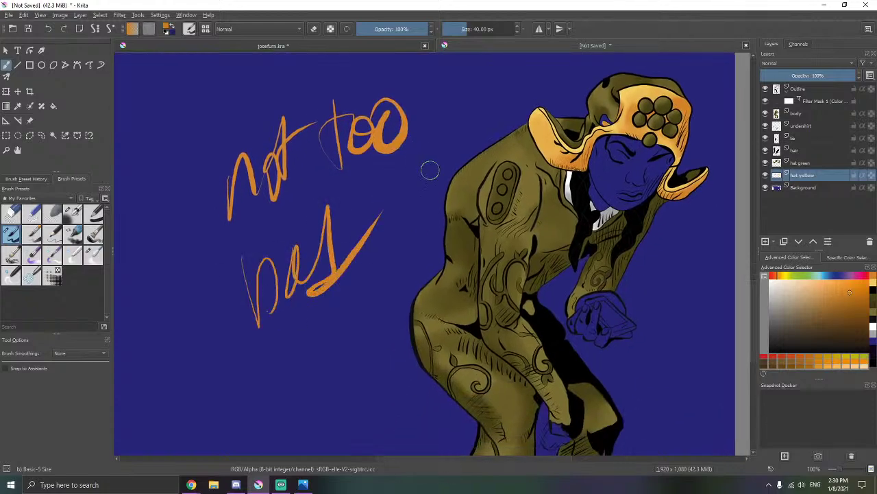
pyautogui.scroll(-1, 399, 244)
pyautogui.moveTo(376, 243); pyautogui.dragTo(305, 240)
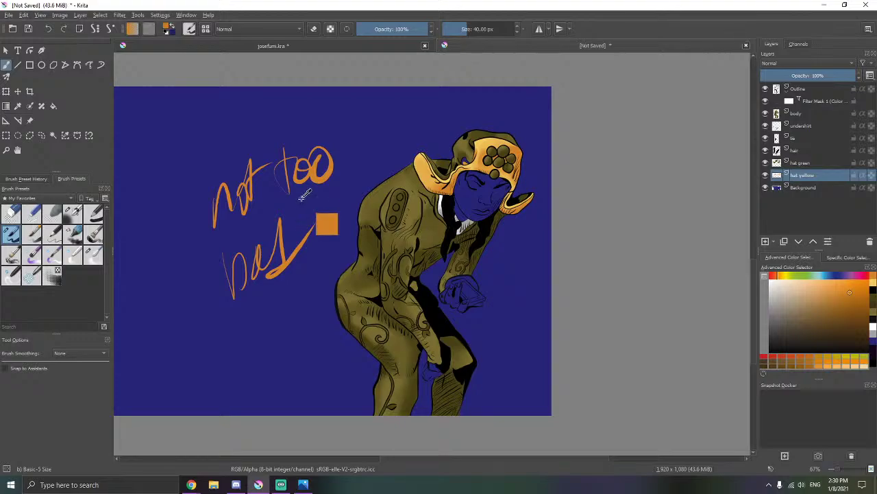
pyautogui.hotkey('ctrl', 'z')
pyautogui.hotkey('ctrl', 'z')
pyautogui.hotkey('ctrl', 'z')
pyautogui.hotkey('ctrl', 'z')
pyautogui.hotkey('ctrl', 'z')
pyautogui.press('+')
pyautogui.press('+')
pyautogui.press('+')
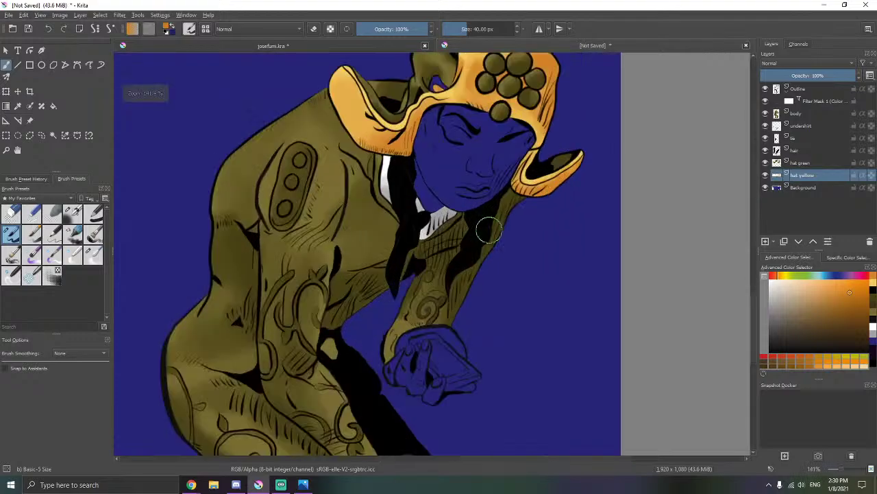
pyautogui.scroll(1, 458, 181)
pyautogui.moveTo(455, 179); pyautogui.dragTo(419, 235)
pyautogui.scroll(-3, 428, 259)
pyautogui.scroll(-1, 425, 257)
pyautogui.press('+')
pyautogui.press('+')
pyautogui.press('+')
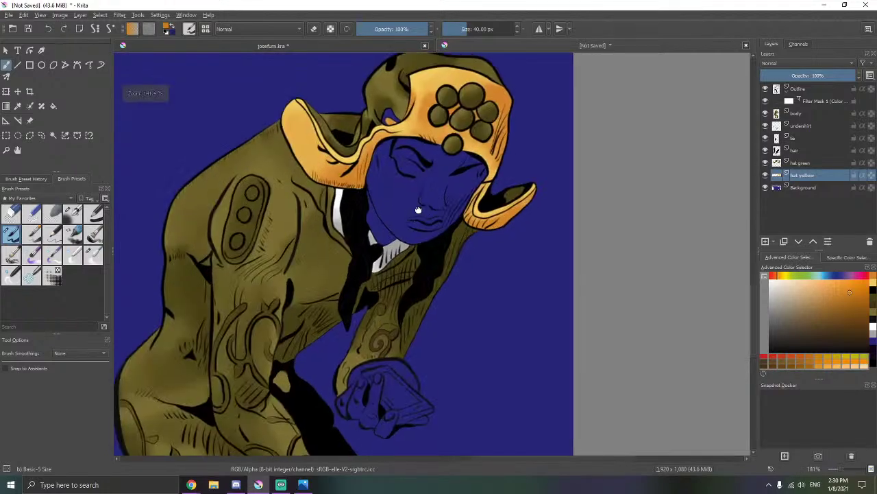
pyautogui.press('+')
# - Add a new paint layer directly above Background and name it "hat silver"
pyautogui.click(807, 190)
pyautogui.press('Insert')
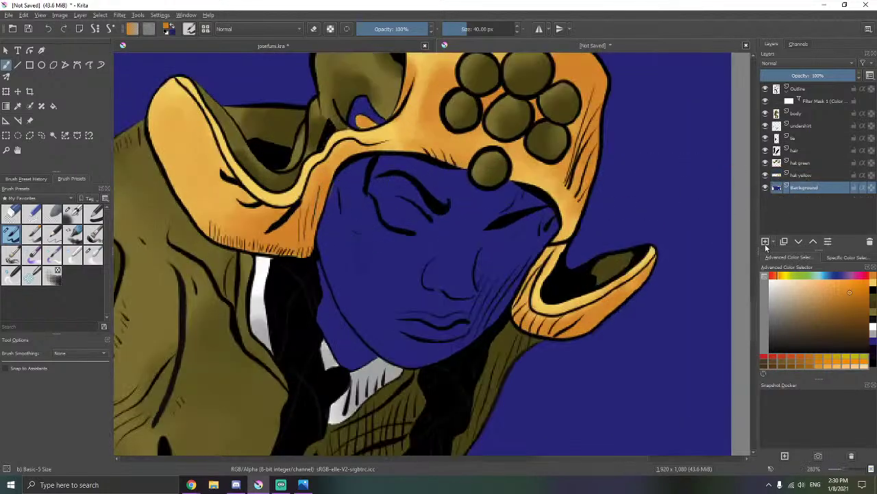
pyautogui.doubleClick(812, 187)
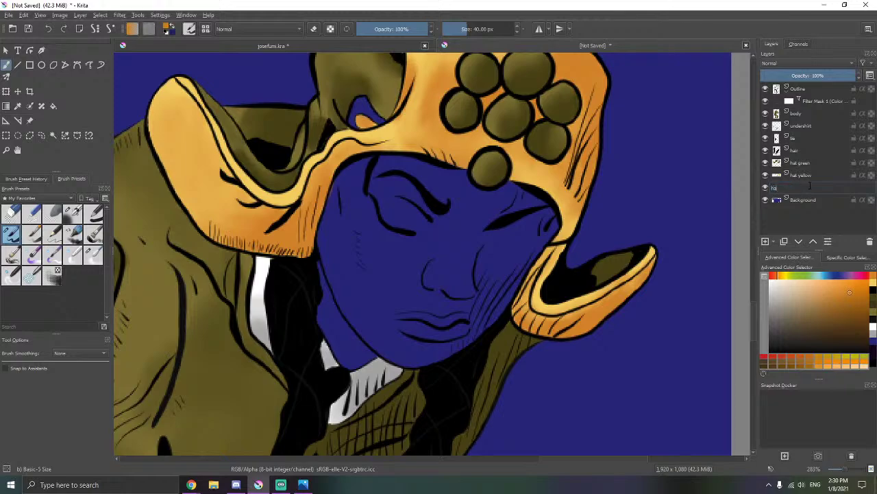
pyautogui.write('hat silver')
pyautogui.press('Return')
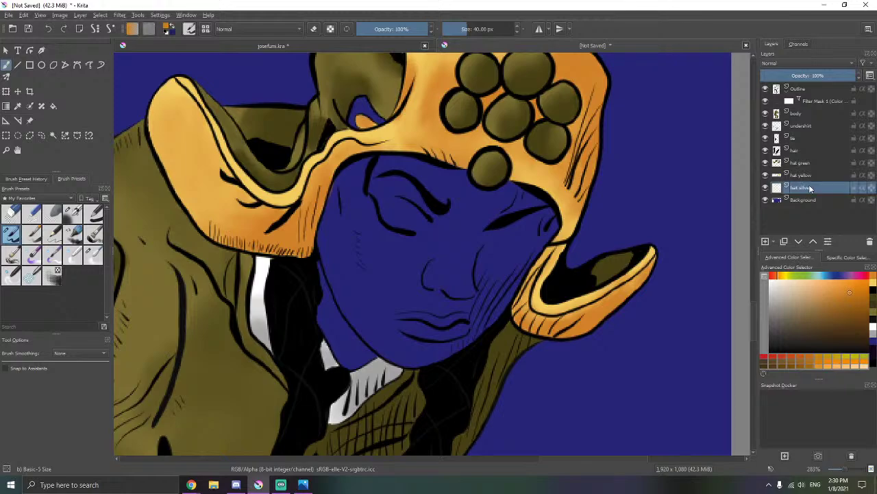
# - Paint the small blue gap around the orange loop on the hat light gray on the hat silver layer
pyautogui.click(873, 334)
pyautogui.scroll(2, 386, 112)
pyautogui.moveTo(386, 111)
pyautogui.mouseDown()
pyautogui.moveTo(382, 141)
pyautogui.moveTo(435, 176)
pyautogui.mouseUp()
pyautogui.moveTo(392, 150)
pyautogui.mouseDown()
pyautogui.moveTo(394, 176)
pyautogui.moveTo(425, 193)
pyautogui.mouseUp()
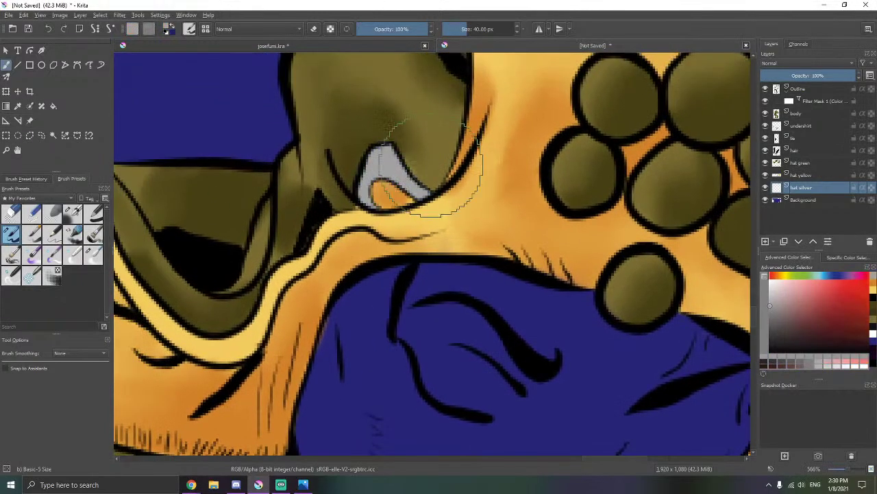
pyautogui.scroll(-3, 425, 192)
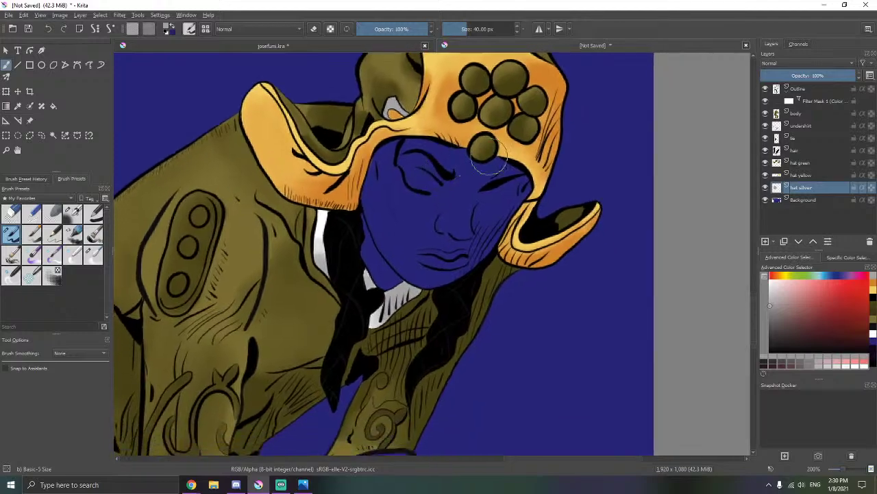
# - Add a new paint layer directly above Background and name it "phone"
pyautogui.click(816, 203)
pyautogui.click(766, 241)
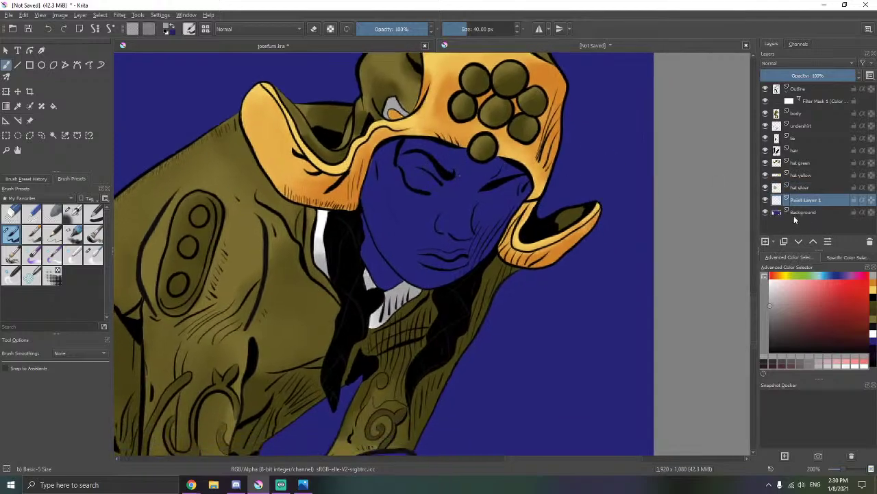
pyautogui.doubleClick(816, 199)
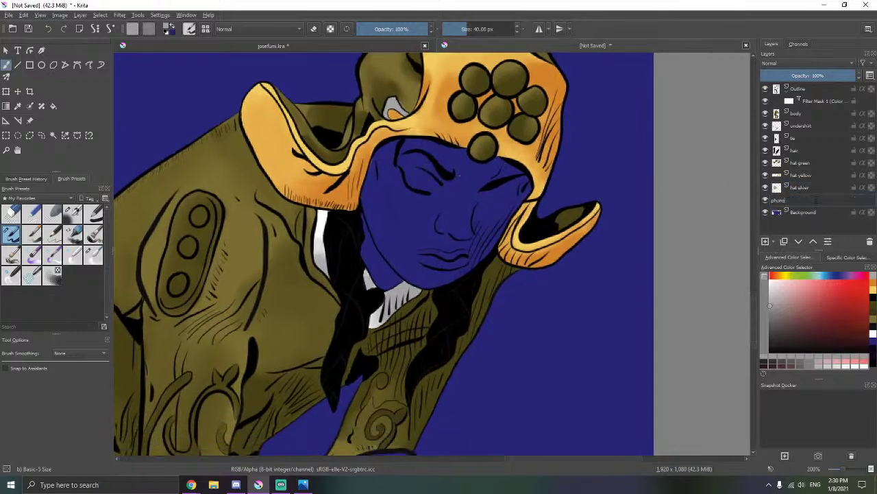
pyautogui.write('phone')
pyautogui.press('Return')
# - Fill the phone's wide lower border and its front edge beside the thumb with light gray on the phone layer
pyautogui.moveTo(483, 401); pyautogui.dragTo(456, 169)
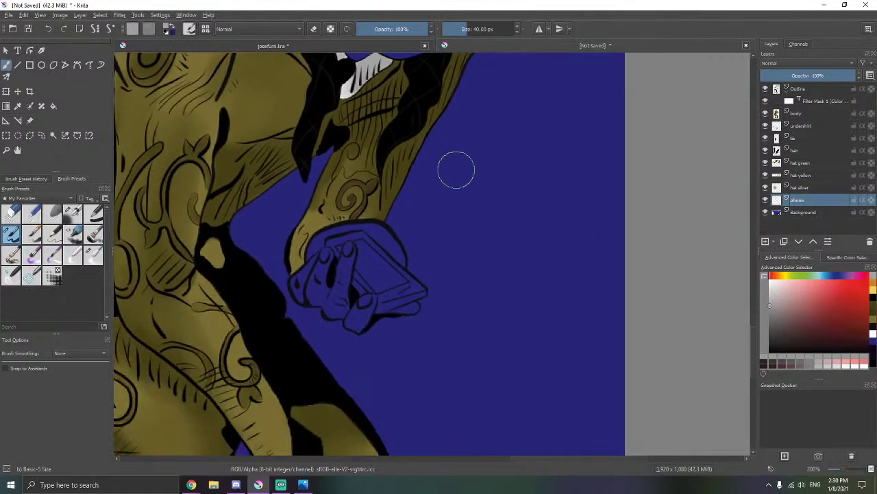
pyautogui.scroll(1, 409, 288)
pyautogui.scroll(3, 361, 297)
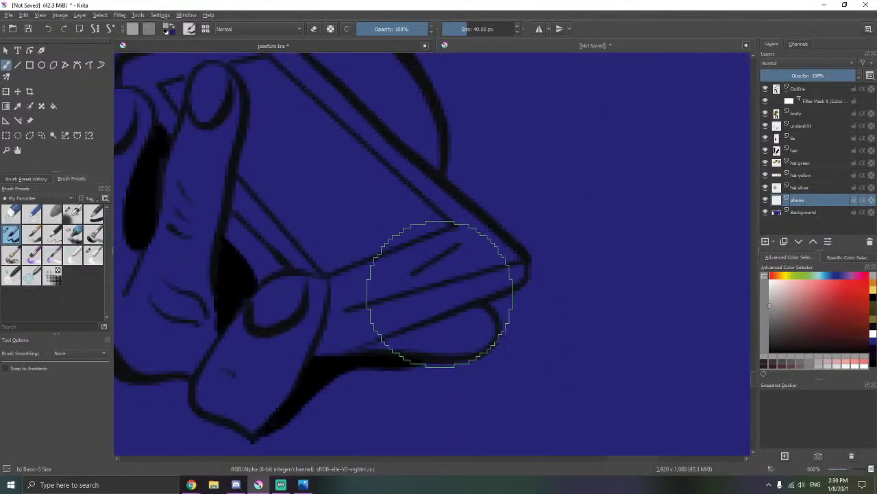
pyautogui.moveTo(452, 254); pyautogui.dragTo(397, 281)
pyautogui.moveTo(367, 280); pyautogui.dragTo(394, 259)
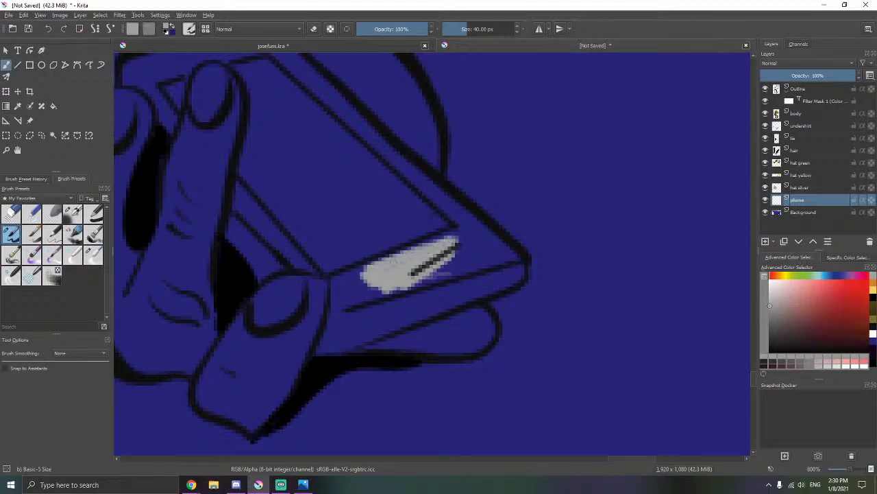
pyautogui.moveTo(445, 238)
pyautogui.mouseDown()
pyautogui.moveTo(482, 239)
pyautogui.moveTo(456, 242)
pyautogui.moveTo(461, 252)
pyautogui.moveTo(497, 243)
pyautogui.moveTo(461, 272)
pyautogui.moveTo(495, 262)
pyautogui.moveTo(503, 272)
pyautogui.moveTo(485, 282)
pyautogui.moveTo(519, 276)
pyautogui.moveTo(324, 351)
pyautogui.moveTo(373, 312)
pyautogui.mouseUp()
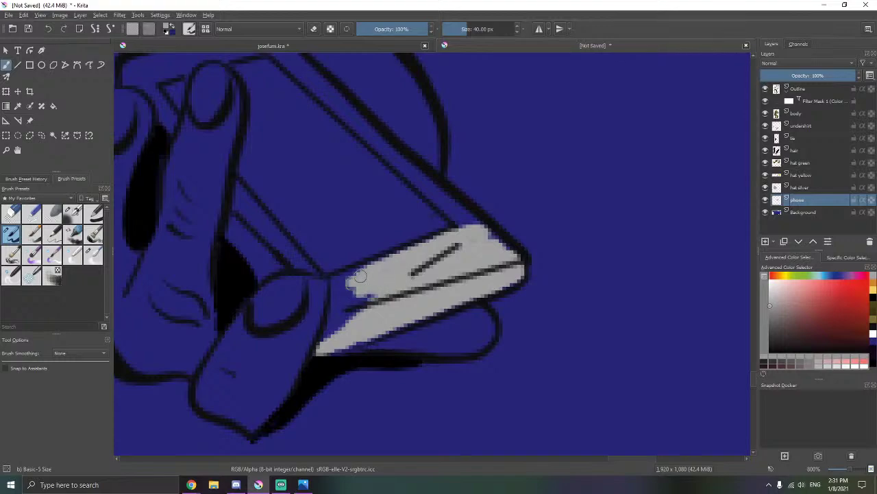
pyautogui.moveTo(361, 278); pyautogui.dragTo(338, 324)
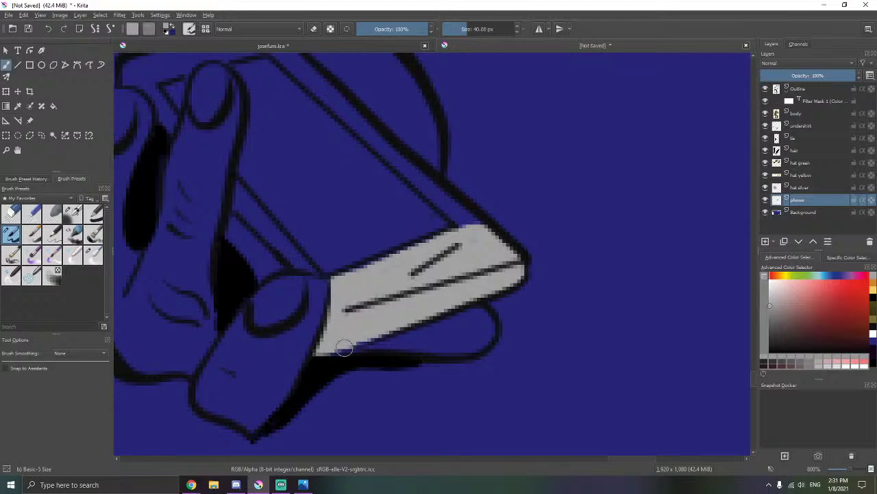
# - Paint the phone's long outer side border light gray, from the lower corner up to the far corner
pyautogui.moveTo(333, 350)
pyautogui.mouseDown()
pyautogui.moveTo(349, 319)
pyautogui.moveTo(372, 439)
pyautogui.mouseUp()
pyautogui.moveTo(280, 153)
pyautogui.mouseDown()
pyautogui.moveTo(280, 139)
pyautogui.moveTo(312, 159)
pyautogui.moveTo(495, 328)
pyautogui.moveTo(480, 286)
pyautogui.mouseUp()
pyautogui.moveTo(404, 174)
pyautogui.mouseDown()
pyautogui.moveTo(413, 204)
pyautogui.moveTo(399, 194)
pyautogui.moveTo(402, 181)
pyautogui.moveTo(418, 215)
pyautogui.moveTo(491, 283)
pyautogui.mouseUp()
pyautogui.press('e')
pyautogui.press('e')
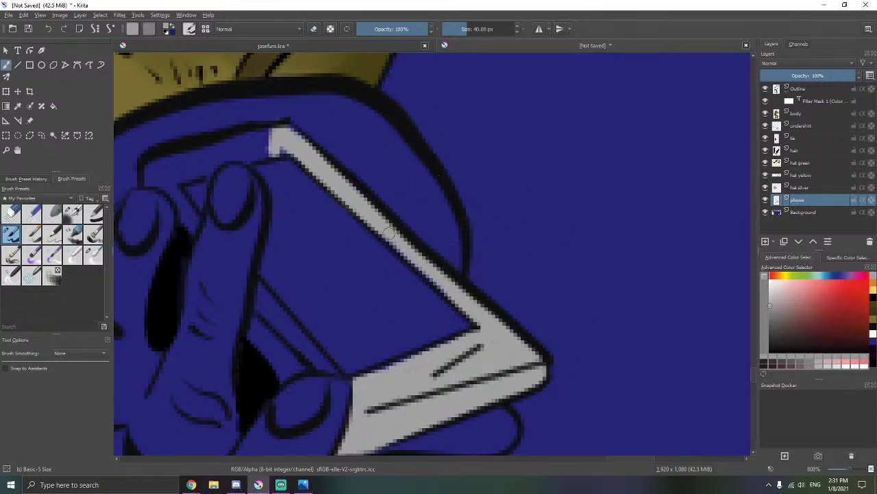
pyautogui.moveTo(446, 283); pyautogui.dragTo(453, 294)
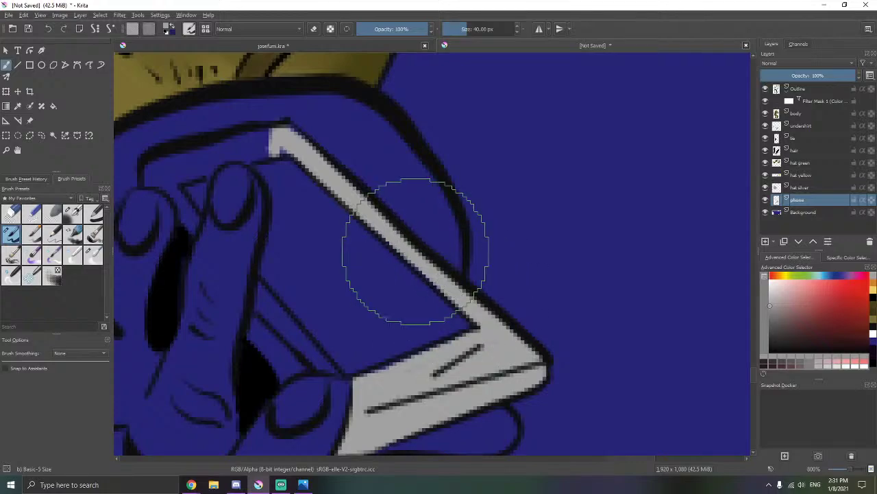
# - Paint the phone's upper border and the short piece of side border between the fingertips light gray
pyautogui.moveTo(324, 181); pyautogui.dragTo(494, 241)
pyautogui.moveTo(460, 185)
pyautogui.mouseDown()
pyautogui.moveTo(453, 214)
pyautogui.moveTo(443, 209)
pyautogui.moveTo(453, 194)
pyautogui.moveTo(334, 228)
pyautogui.mouseUp()
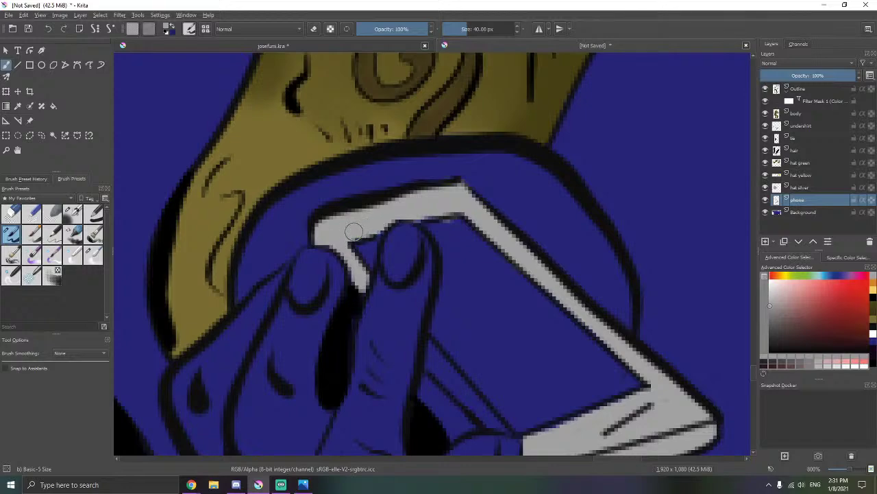
pyautogui.press('e')
pyautogui.press('e')
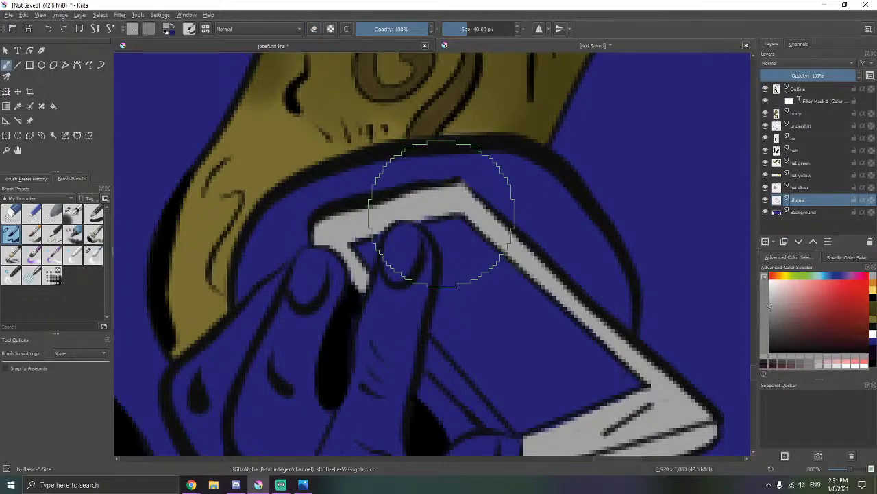
pyautogui.press('e')
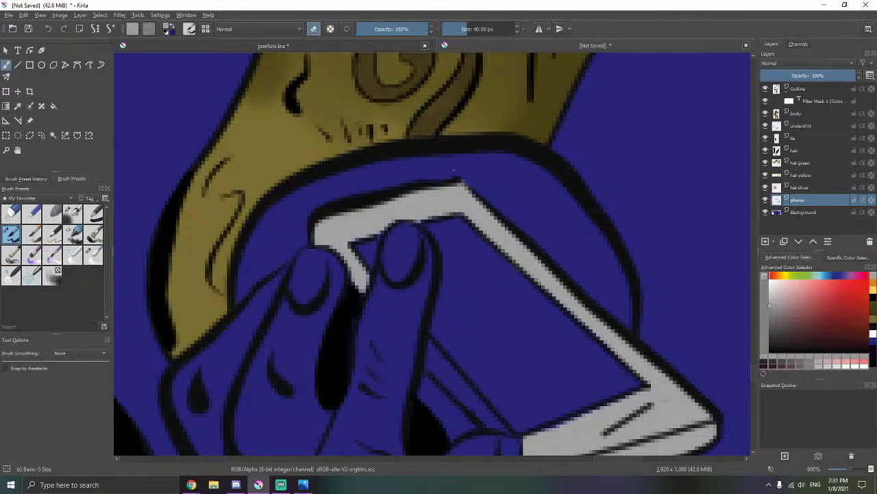
# - Fill the strip of phone side visible between the index finger and thumb with light gray
pyautogui.moveTo(456, 259); pyautogui.dragTo(427, 193)
pyautogui.moveTo(431, 274); pyautogui.dragTo(396, 192)
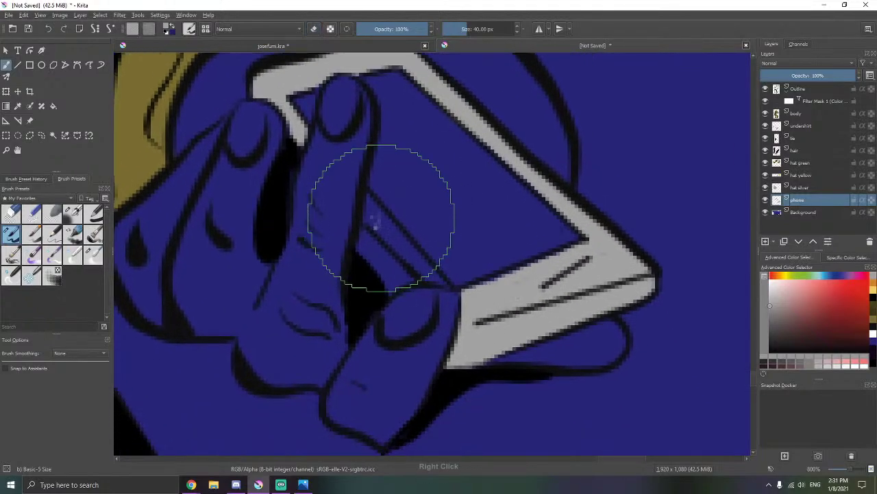
pyautogui.press('e')
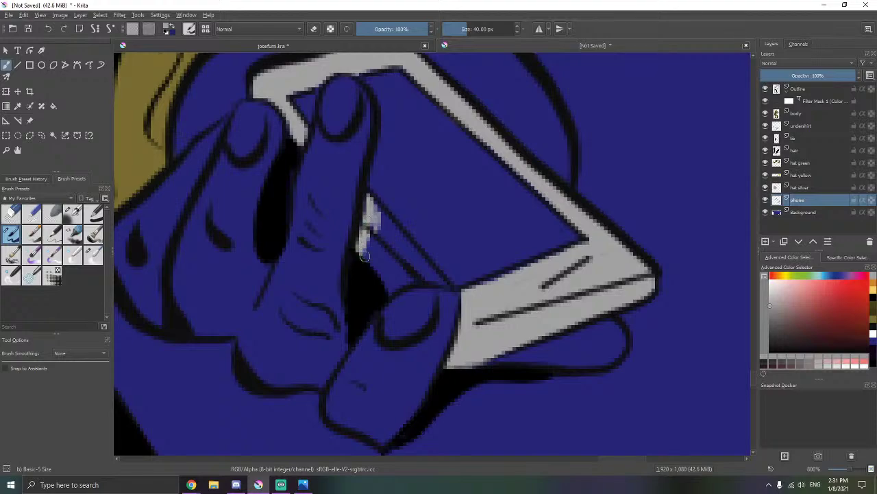
pyautogui.moveTo(364, 255)
pyautogui.mouseDown()
pyautogui.moveTo(371, 228)
pyautogui.moveTo(374, 284)
pyautogui.moveTo(384, 252)
pyautogui.moveTo(387, 262)
pyautogui.moveTo(371, 288)
pyautogui.moveTo(410, 264)
pyautogui.mouseUp()
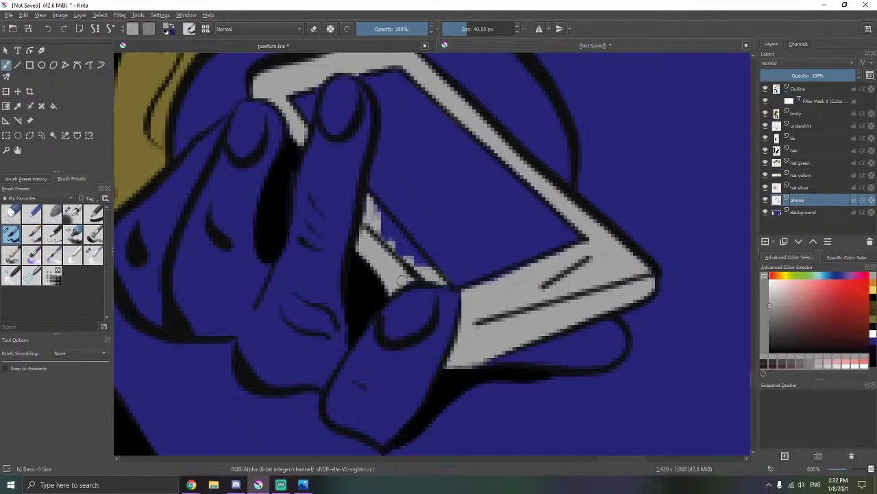
pyautogui.moveTo(418, 274); pyautogui.dragTo(377, 223)
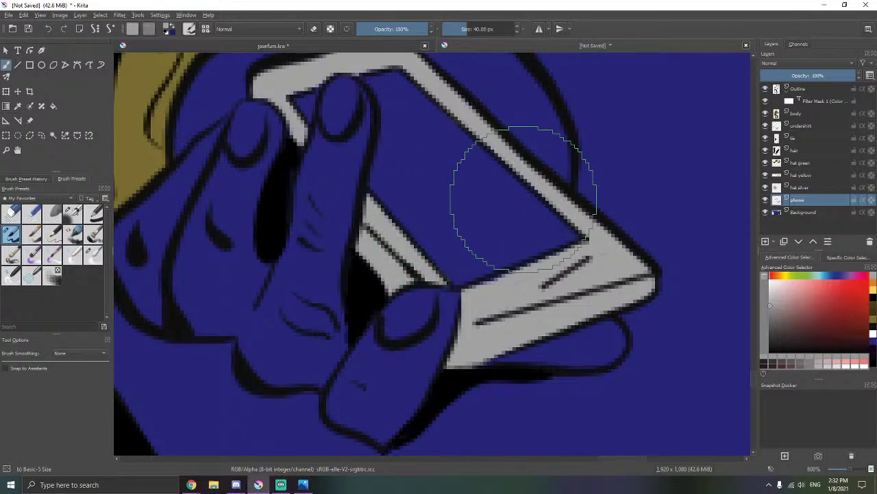
pyautogui.moveTo(484, 274); pyautogui.dragTo(512, 257)
pyautogui.press('e')
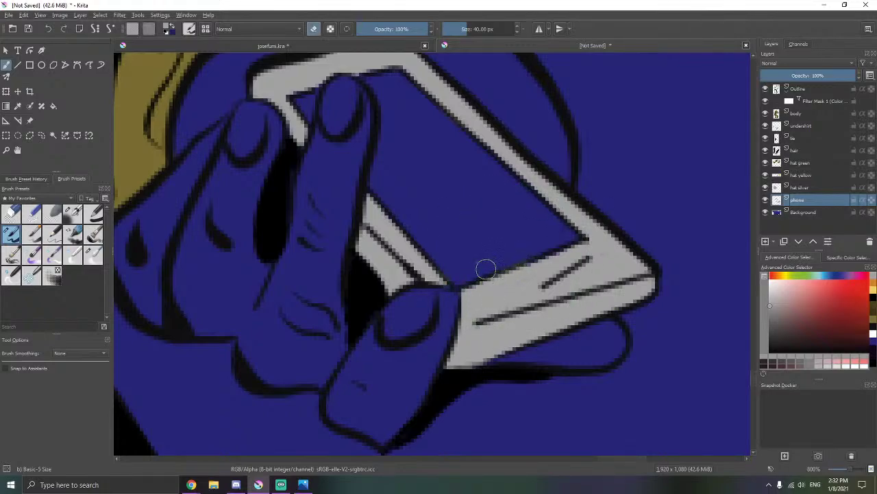
# - Erase the stray light gray along the inner edge of the phone's lower border
pyautogui.moveTo(486, 269)
pyautogui.mouseDown()
pyautogui.moveTo(521, 255)
pyautogui.moveTo(527, 270)
pyautogui.mouseUp()
pyautogui.press('e')
pyautogui.moveTo(572, 252)
pyautogui.mouseDown()
pyautogui.moveTo(561, 257)
pyautogui.moveTo(549, 197)
pyautogui.mouseUp()
pyautogui.moveTo(529, 162)
pyautogui.mouseDown()
pyautogui.moveTo(539, 210)
pyautogui.moveTo(416, 205)
pyautogui.mouseUp()
pyautogui.moveTo(498, 194); pyautogui.dragTo(503, 286)
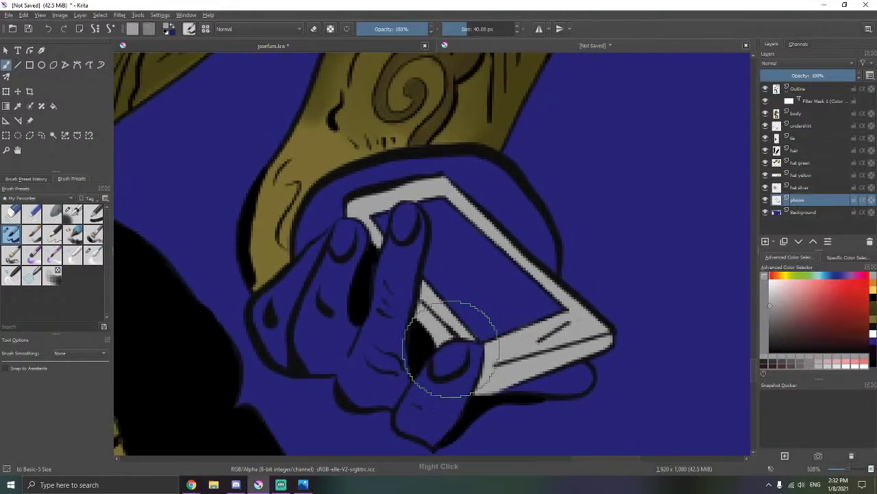
# - Shade the phone side between index finger and thumb with dark gray using Airbrush Soft, and erase the overspray outside its lines
pyautogui.moveTo(450, 349); pyautogui.dragTo(446, 274)
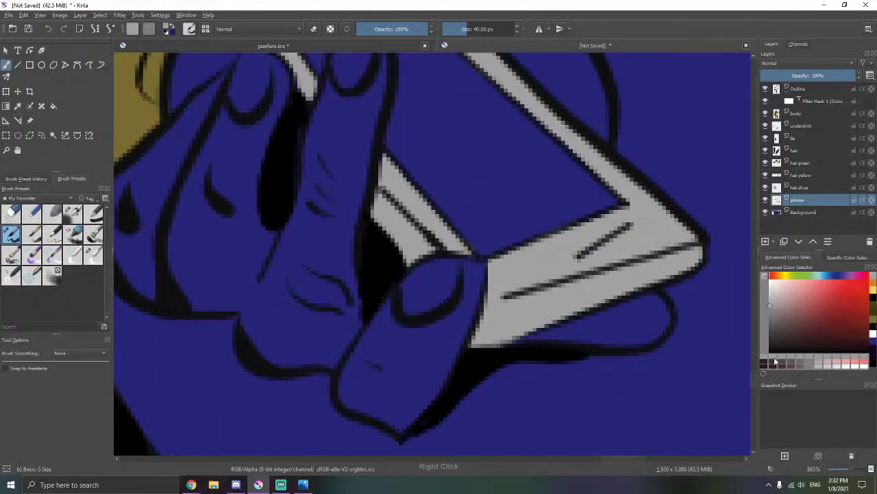
pyautogui.click(775, 362)
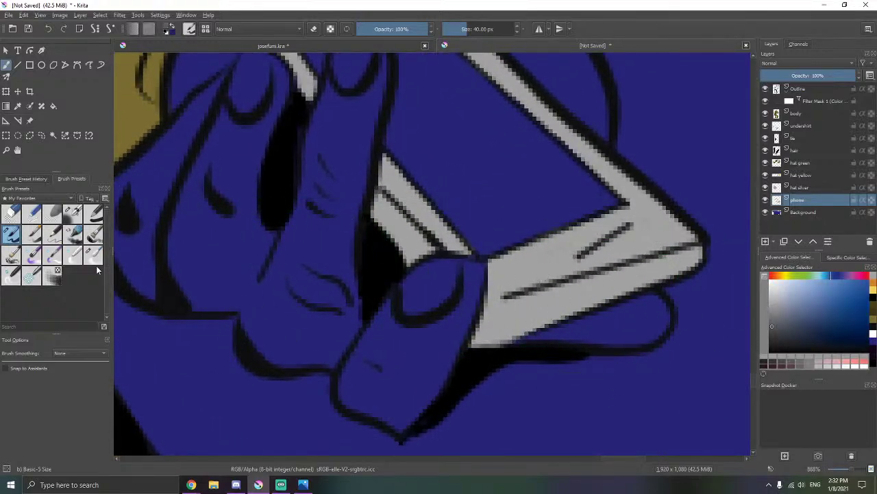
pyautogui.click(73, 213)
pyautogui.moveTo(362, 245); pyautogui.dragTo(382, 236)
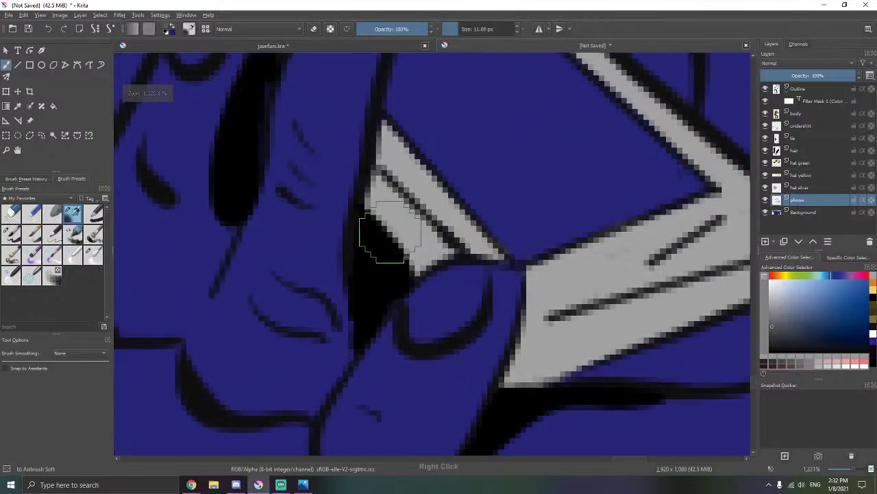
pyautogui.moveTo(388, 196)
pyautogui.mouseDown()
pyautogui.moveTo(386, 156)
pyautogui.moveTo(379, 177)
pyautogui.moveTo(395, 168)
pyautogui.moveTo(387, 239)
pyautogui.moveTo(429, 227)
pyautogui.moveTo(415, 259)
pyautogui.moveTo(481, 252)
pyautogui.moveTo(401, 164)
pyautogui.moveTo(450, 233)
pyautogui.moveTo(475, 253)
pyautogui.moveTo(408, 182)
pyautogui.moveTo(382, 125)
pyautogui.moveTo(378, 156)
pyautogui.moveTo(411, 237)
pyautogui.moveTo(330, 316)
pyautogui.mouseUp()
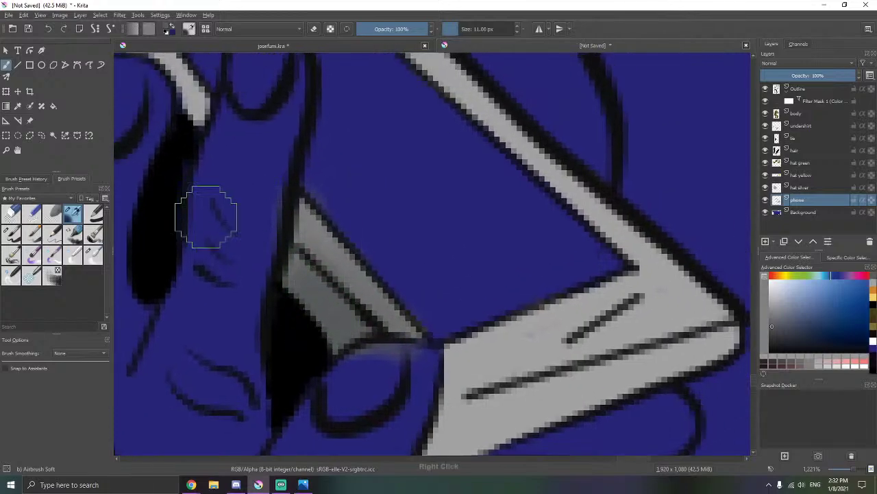
pyautogui.click(15, 234)
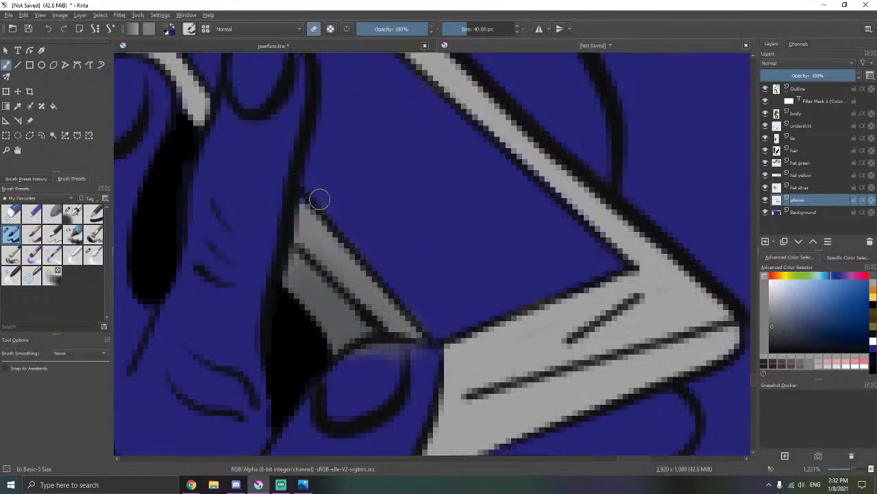
pyautogui.moveTo(376, 287)
pyautogui.mouseDown()
pyautogui.moveTo(372, 206)
pyautogui.moveTo(406, 273)
pyautogui.moveTo(395, 281)
pyautogui.mouseUp()
# - Airbrush dark gray shading onto the phone's wide lower border and along its front edge
pyautogui.moveTo(449, 274); pyautogui.dragTo(341, 269)
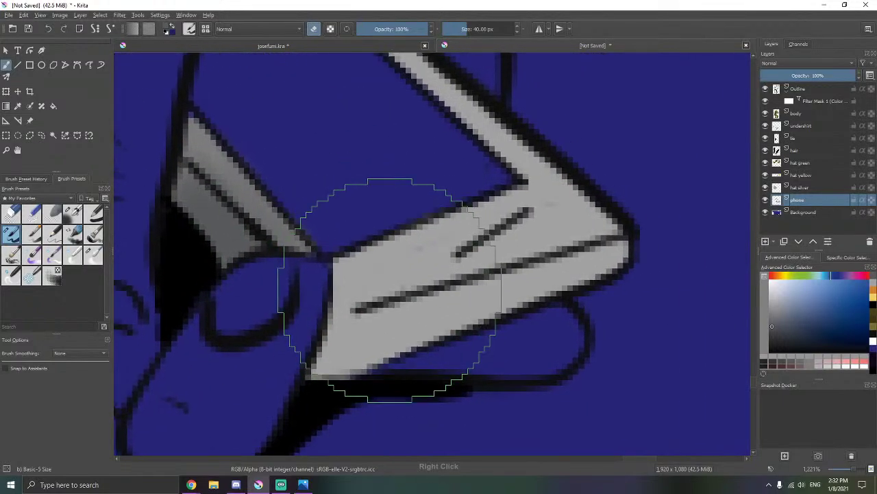
pyautogui.click(72, 212)
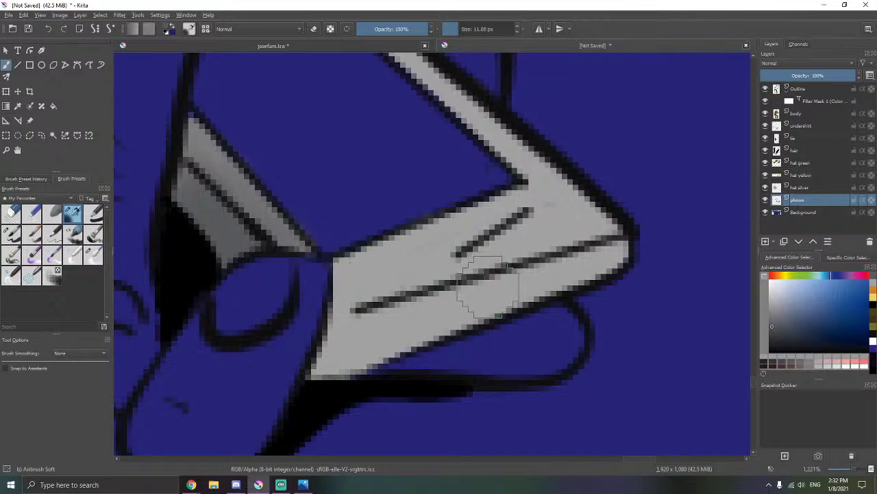
pyautogui.moveTo(472, 278)
pyautogui.mouseDown()
pyautogui.moveTo(503, 238)
pyautogui.moveTo(485, 249)
pyautogui.moveTo(581, 227)
pyautogui.moveTo(368, 299)
pyautogui.moveTo(319, 331)
pyautogui.moveTo(321, 340)
pyautogui.moveTo(424, 239)
pyautogui.moveTo(541, 216)
pyautogui.mouseUp()
pyautogui.moveTo(493, 254); pyautogui.dragTo(429, 269)
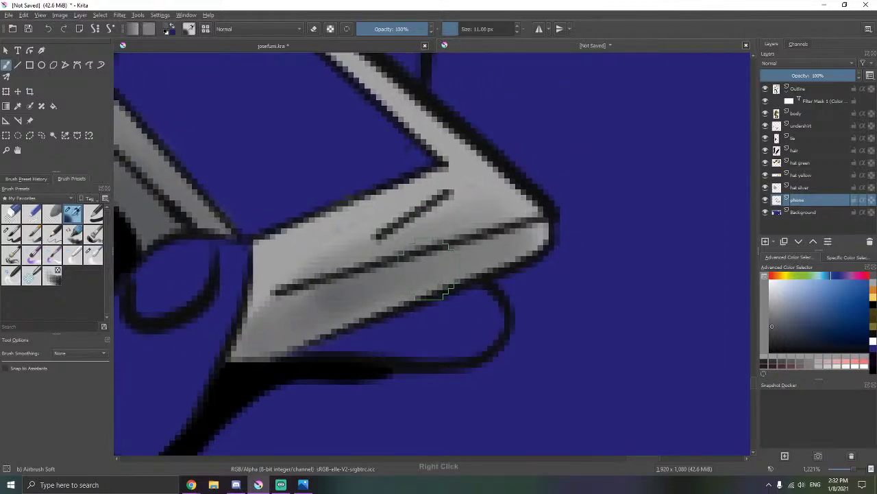
pyautogui.moveTo(487, 240)
pyautogui.mouseDown()
pyautogui.moveTo(541, 231)
pyautogui.moveTo(512, 227)
pyautogui.moveTo(516, 246)
pyautogui.moveTo(464, 246)
pyautogui.moveTo(334, 300)
pyautogui.moveTo(279, 354)
pyautogui.moveTo(258, 345)
pyautogui.mouseUp()
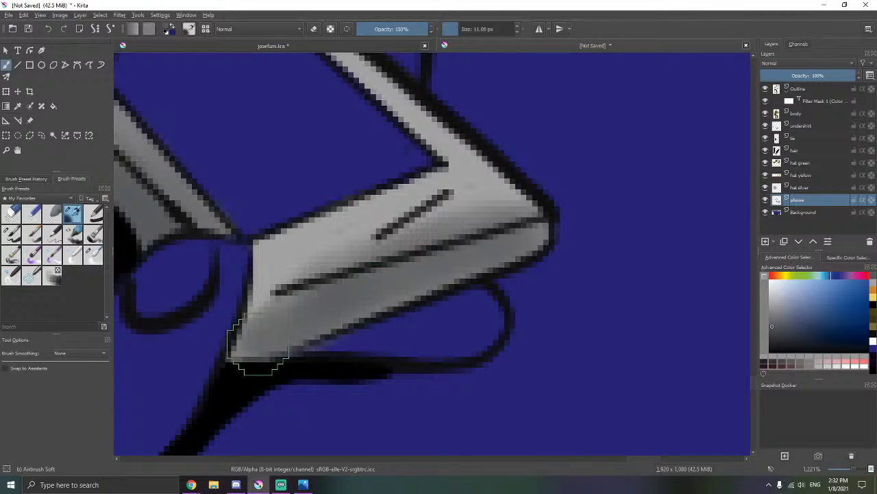
# - Airbrush dark gray shading along the phone's long outer side border, darkest in the middle
pyautogui.moveTo(408, 226); pyautogui.dragTo(347, 378)
pyautogui.moveTo(201, 142); pyautogui.dragTo(286, 231)
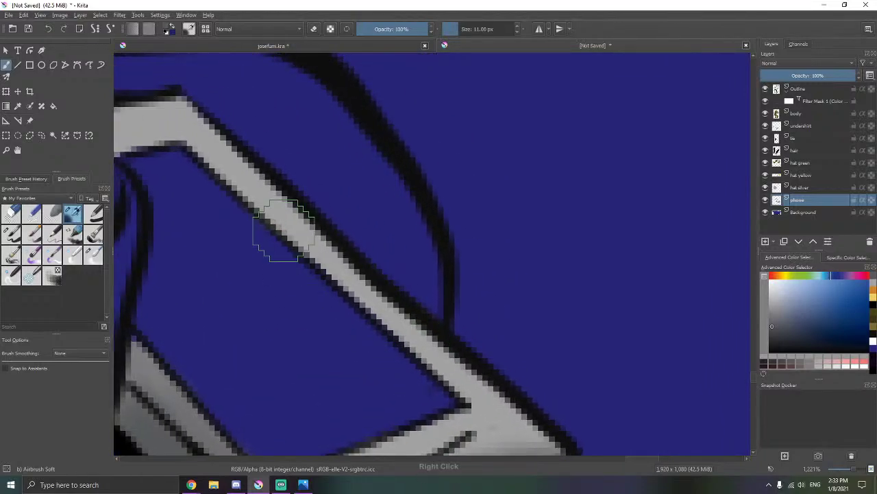
pyautogui.moveTo(215, 154)
pyautogui.mouseDown()
pyautogui.moveTo(331, 248)
pyautogui.moveTo(347, 274)
pyautogui.moveTo(377, 290)
pyautogui.moveTo(399, 322)
pyautogui.moveTo(506, 399)
pyautogui.mouseUp()
# - Smooth the shading on the phone's long side border, lower corner and front edge with the Blender Blur brush
pyautogui.click(10, 234)
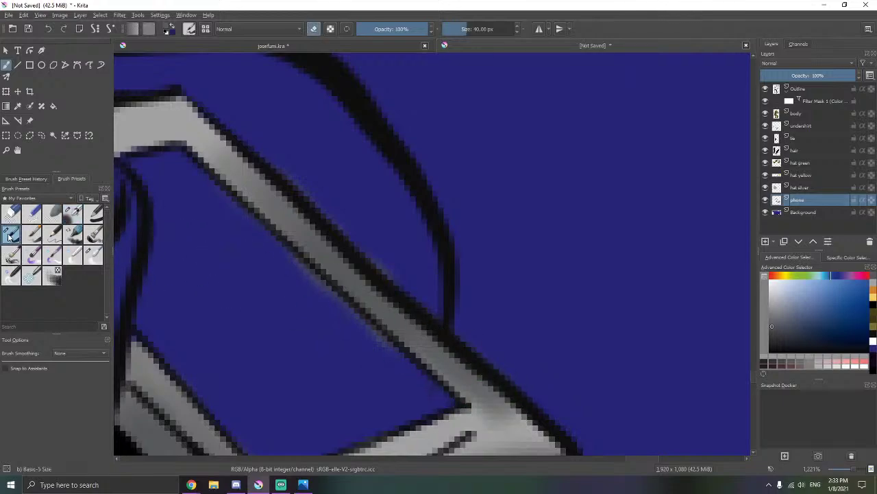
pyautogui.click(74, 254)
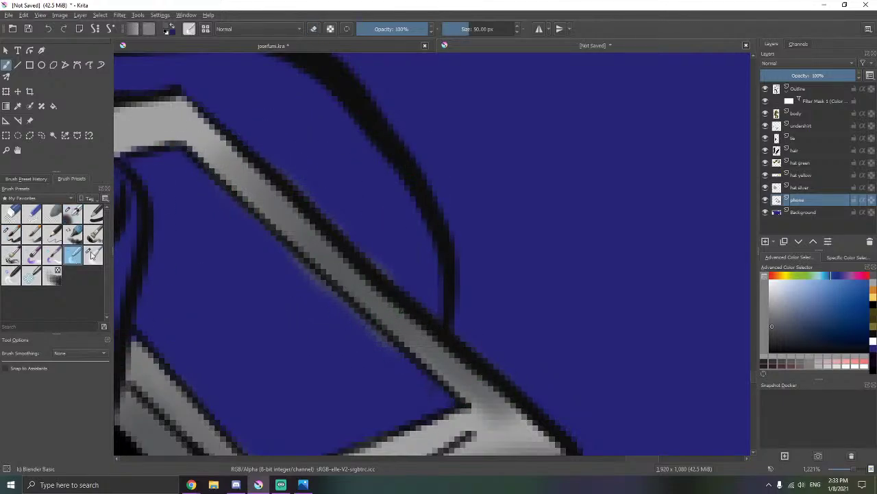
pyautogui.click(94, 254)
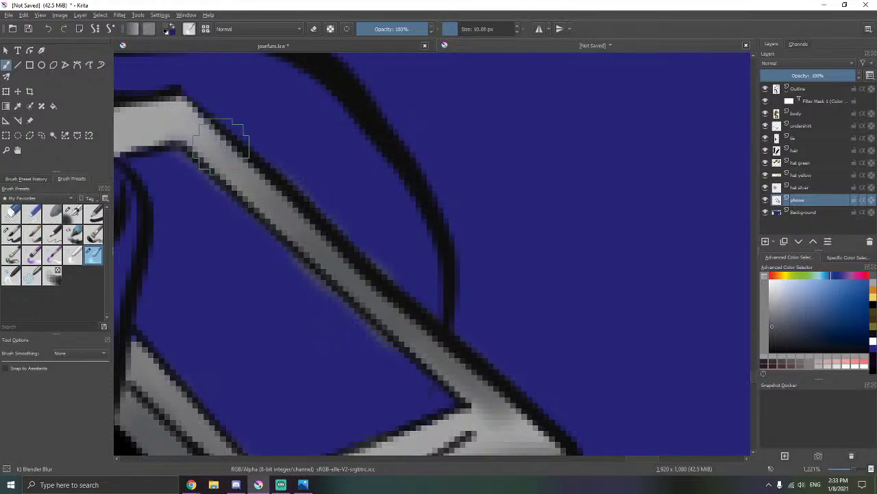
pyautogui.moveTo(389, 227); pyautogui.dragTo(316, 130)
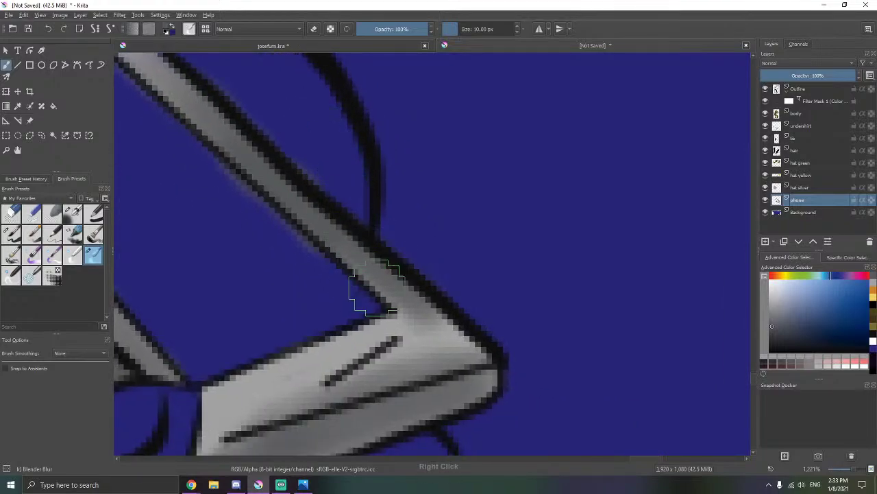
pyautogui.moveTo(375, 290); pyautogui.dragTo(349, 234)
pyautogui.moveTo(402, 256)
pyautogui.mouseDown()
pyautogui.moveTo(372, 277)
pyautogui.moveTo(390, 279)
pyautogui.moveTo(351, 291)
pyautogui.moveTo(388, 283)
pyautogui.moveTo(387, 292)
pyautogui.moveTo(319, 321)
pyautogui.moveTo(392, 300)
pyautogui.moveTo(316, 269)
pyautogui.mouseUp()
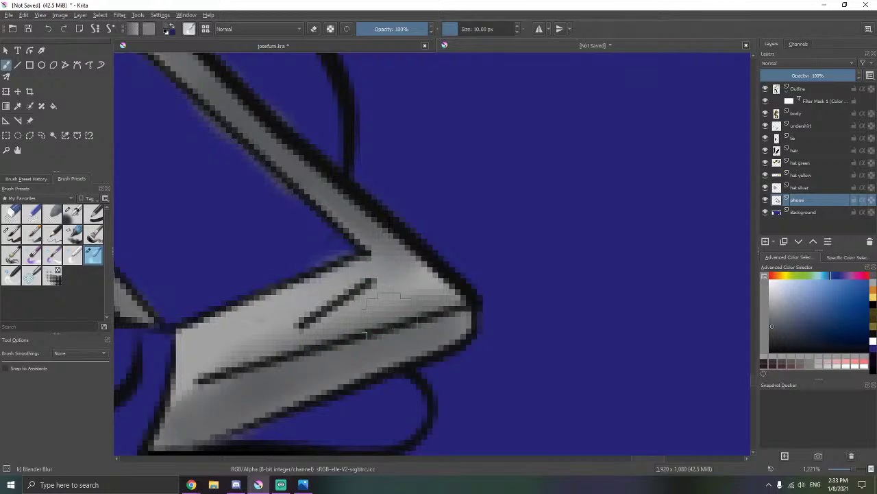
pyautogui.moveTo(338, 369); pyautogui.dragTo(404, 283)
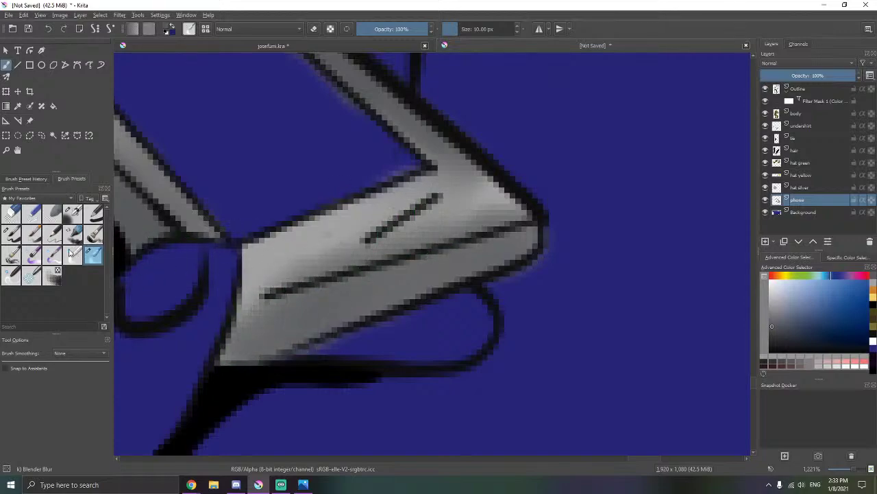
# - Erase the gray spill outside the phone's lower corner and beneath its front edge with the Basic-5 Size brush
pyautogui.click(12, 237)
pyautogui.press('e')
pyautogui.moveTo(564, 279)
pyautogui.mouseDown()
pyautogui.moveTo(552, 284)
pyautogui.moveTo(554, 249)
pyautogui.mouseUp()
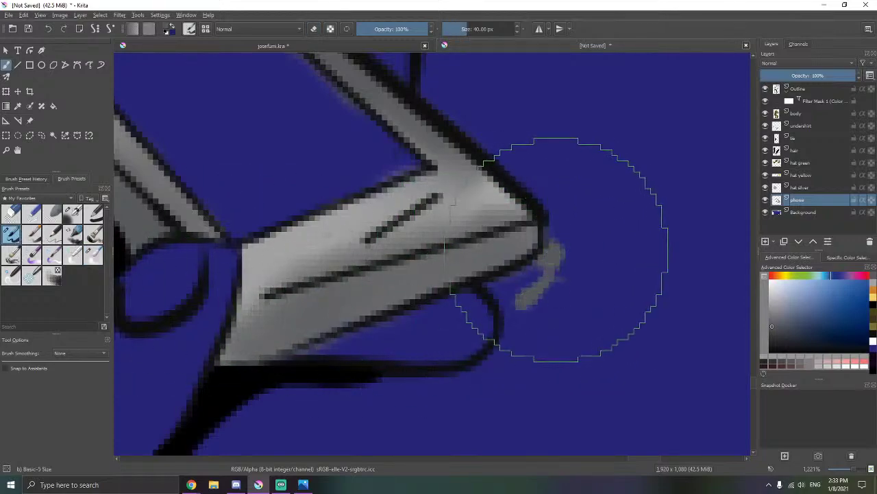
pyautogui.press('e')
pyautogui.moveTo(565, 218)
pyautogui.mouseDown()
pyautogui.moveTo(527, 293)
pyautogui.moveTo(544, 288)
pyautogui.moveTo(268, 375)
pyautogui.mouseUp()
pyautogui.moveTo(404, 357); pyautogui.dragTo(459, 417)
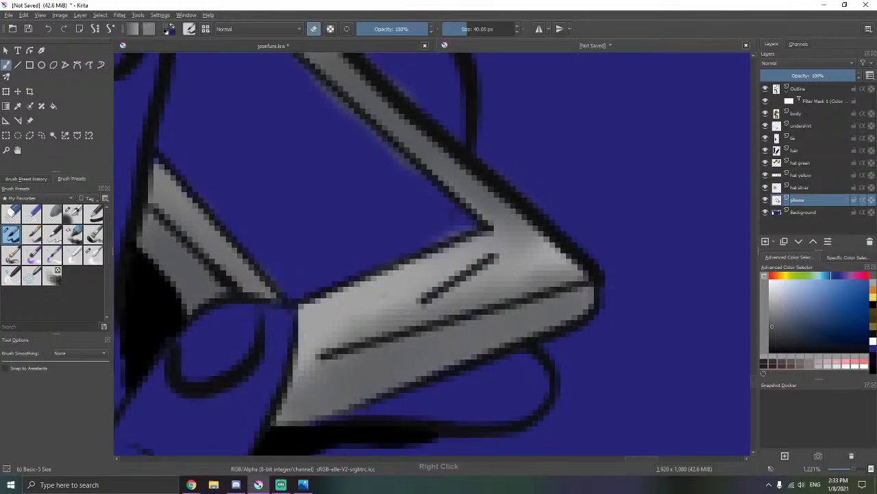
pyautogui.hotkey('ctrl', 'z')
pyautogui.moveTo(435, 361)
pyautogui.mouseDown()
pyautogui.moveTo(423, 297)
pyautogui.moveTo(465, 314)
pyautogui.moveTo(424, 294)
pyautogui.mouseUp()
pyautogui.moveTo(581, 309)
pyautogui.mouseDown()
pyautogui.moveTo(588, 249)
pyautogui.moveTo(567, 213)
pyautogui.moveTo(568, 231)
pyautogui.moveTo(543, 275)
pyautogui.moveTo(393, 325)
pyautogui.mouseUp()
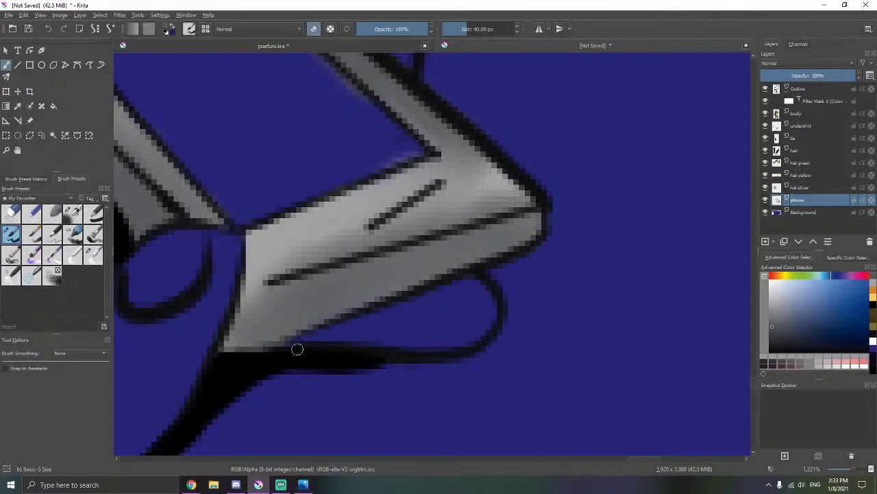
pyautogui.moveTo(283, 354); pyautogui.dragTo(276, 359)
# - Erase the gray overspray along the lower border's inner edge and both sides of the phone's long outer border
pyautogui.moveTo(336, 261)
pyautogui.mouseDown()
pyautogui.moveTo(345, 327)
pyautogui.moveTo(360, 307)
pyautogui.mouseUp()
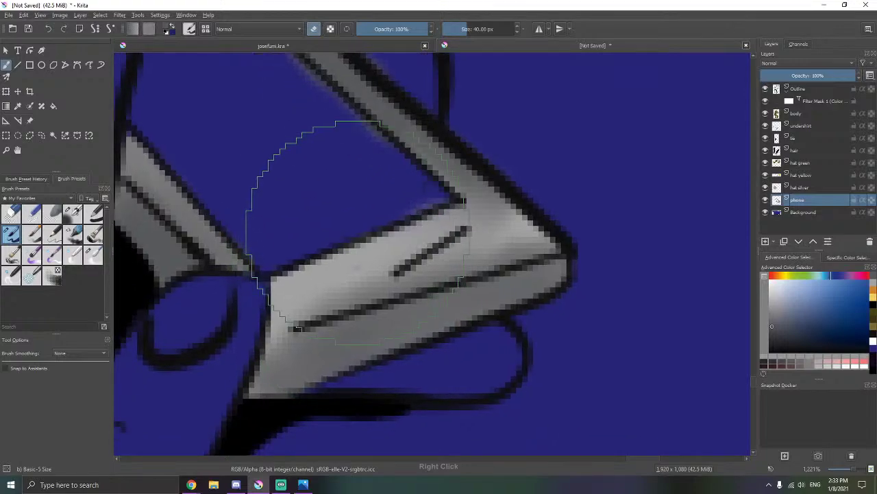
pyautogui.moveTo(430, 215); pyautogui.dragTo(428, 211)
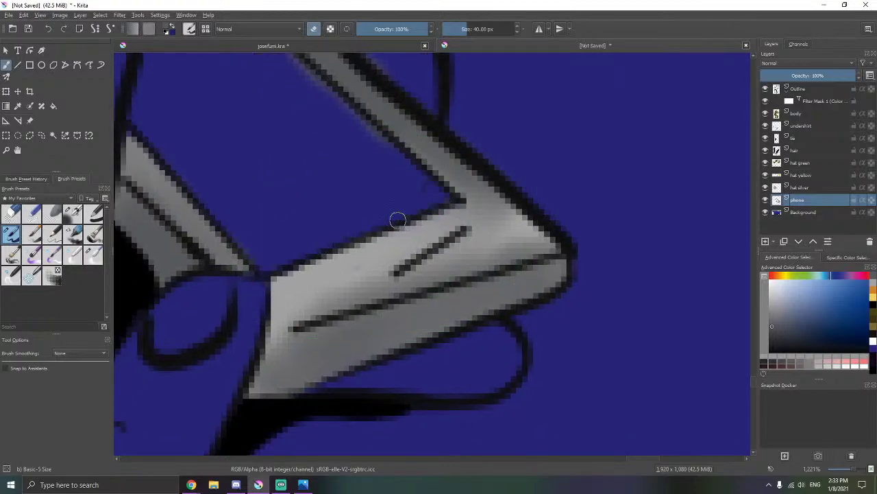
pyautogui.moveTo(231, 117); pyautogui.dragTo(313, 255)
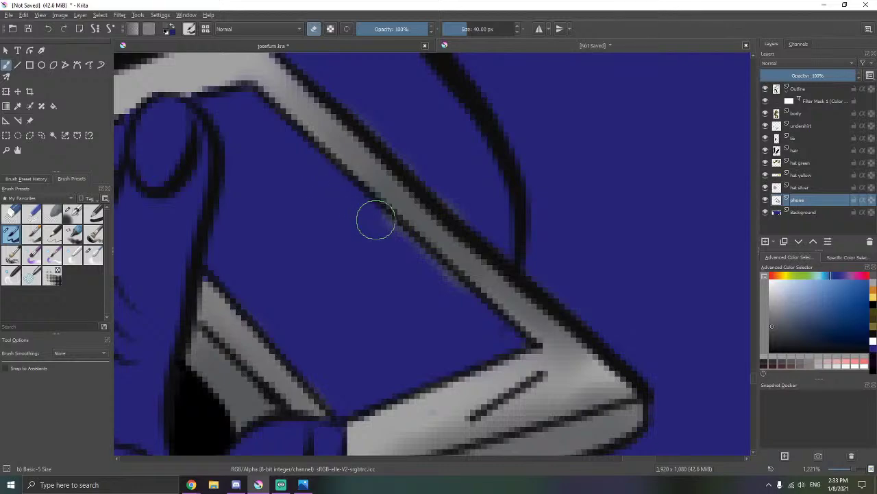
pyautogui.moveTo(415, 242); pyautogui.dragTo(442, 282)
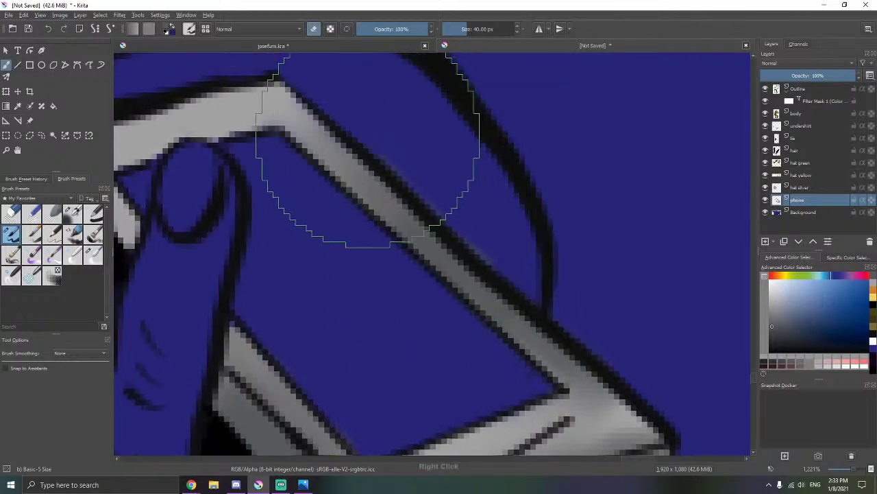
pyautogui.moveTo(407, 174); pyautogui.dragTo(521, 275)
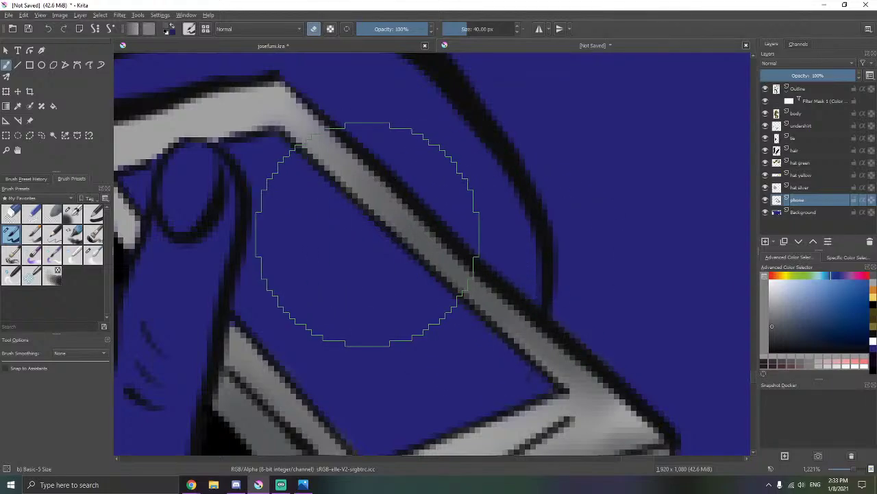
pyautogui.moveTo(368, 231); pyautogui.dragTo(459, 274)
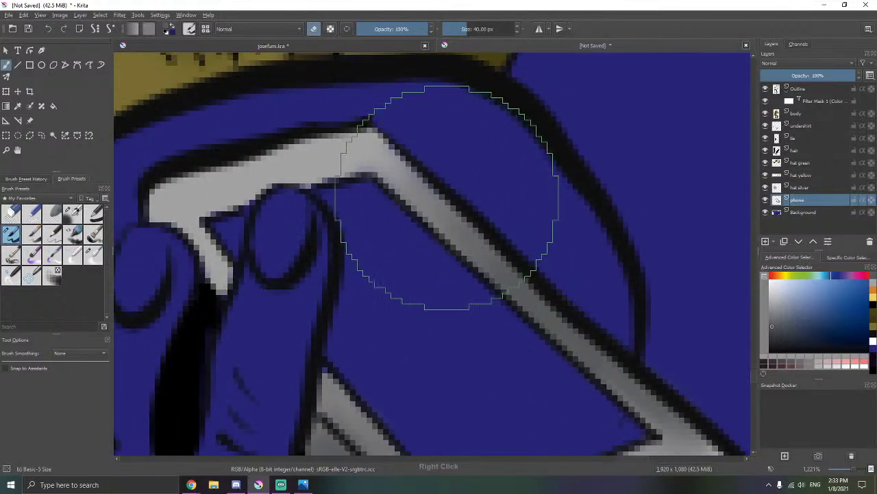
# - Touch up the phone's upper border around the fingertips with light gray and clean its edges with the eraser
pyautogui.click(874, 282)
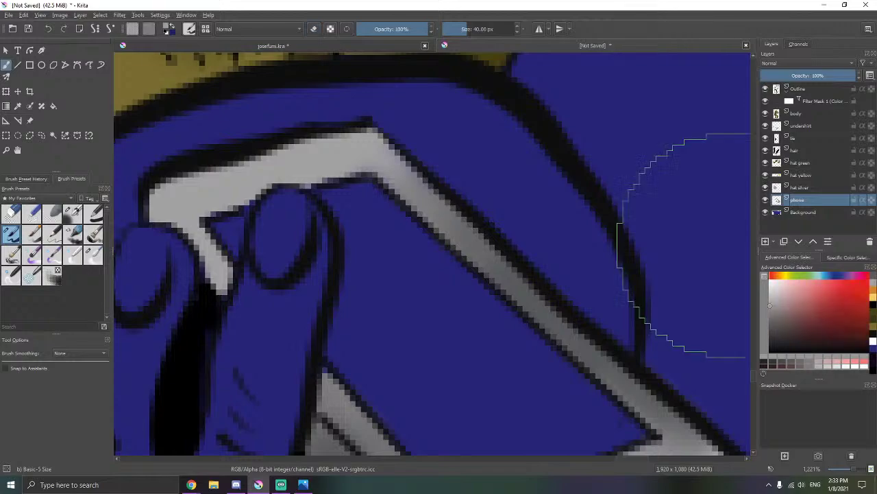
pyautogui.moveTo(660, 219); pyautogui.dragTo(776, 254)
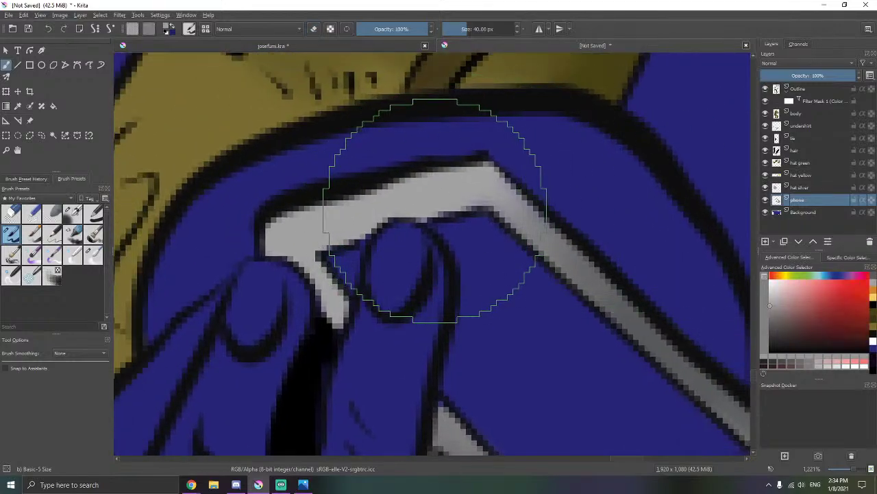
pyautogui.moveTo(431, 214); pyautogui.dragTo(421, 217)
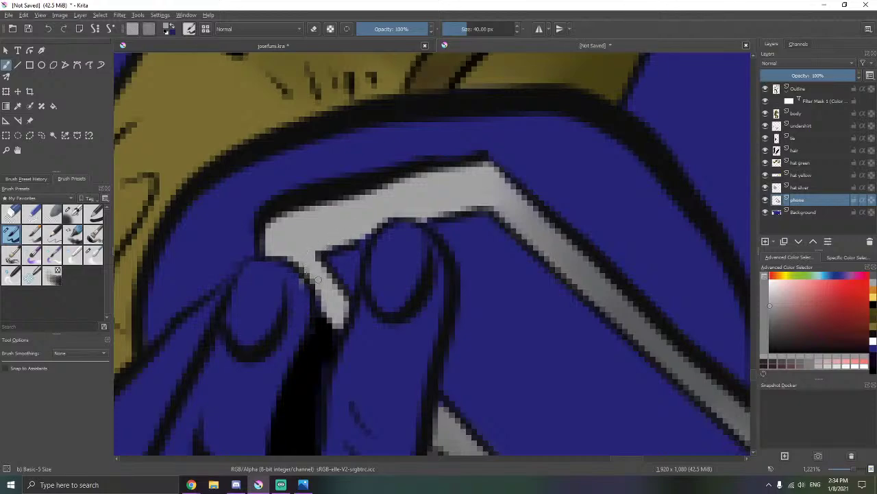
pyautogui.press('e')
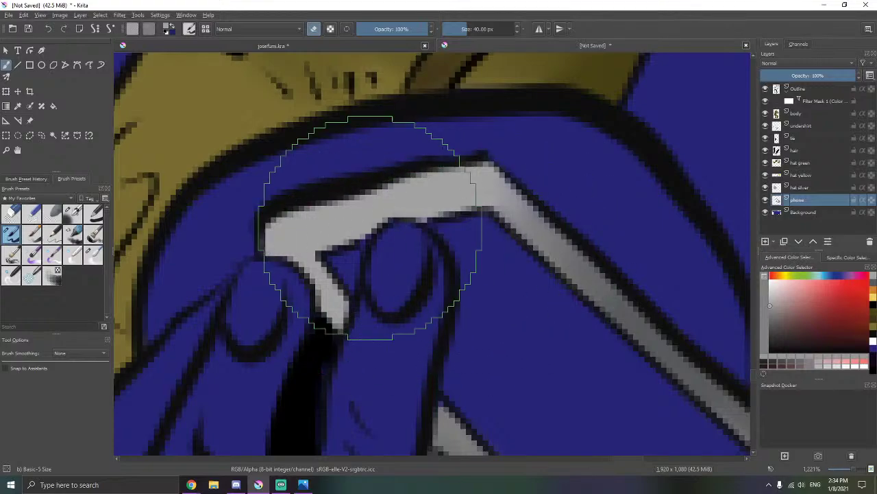
pyautogui.press('e')
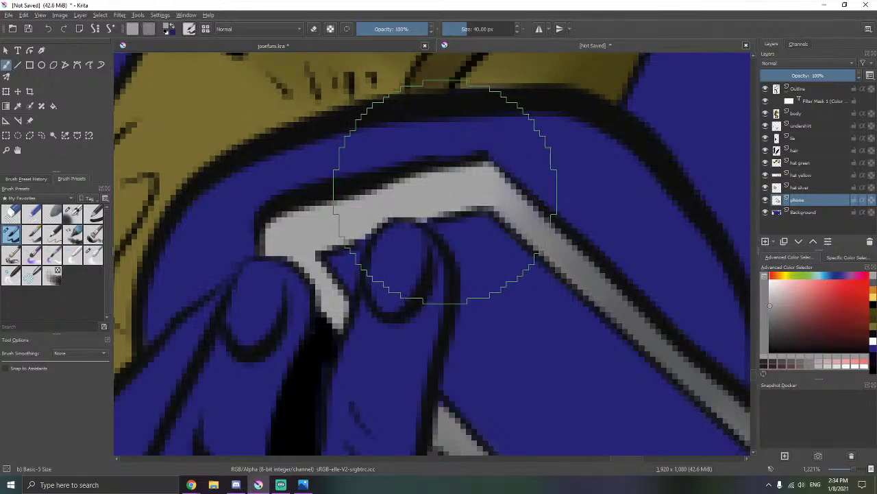
# - Examine the shaded phone within the whole figure and up close
pyautogui.scroll(-3, 446, 202)
pyautogui.scroll(-4, 462, 206)
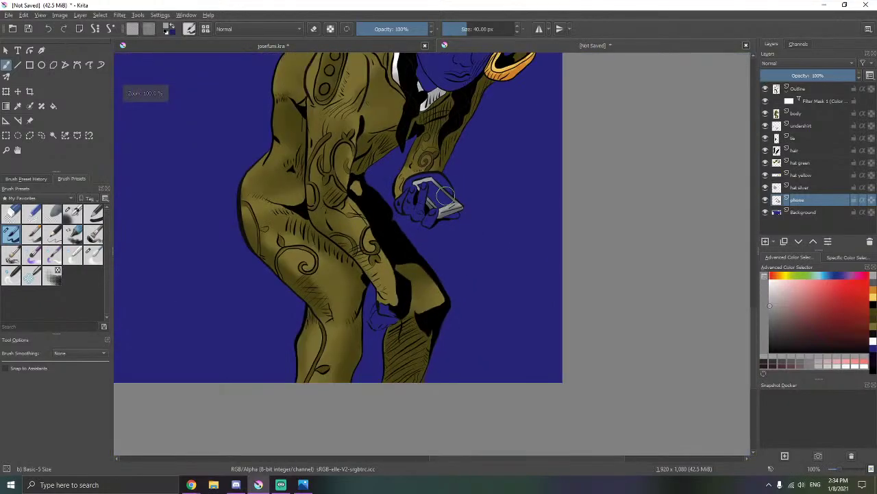
pyautogui.scroll(1, 432, 183)
pyautogui.scroll(-2, 428, 184)
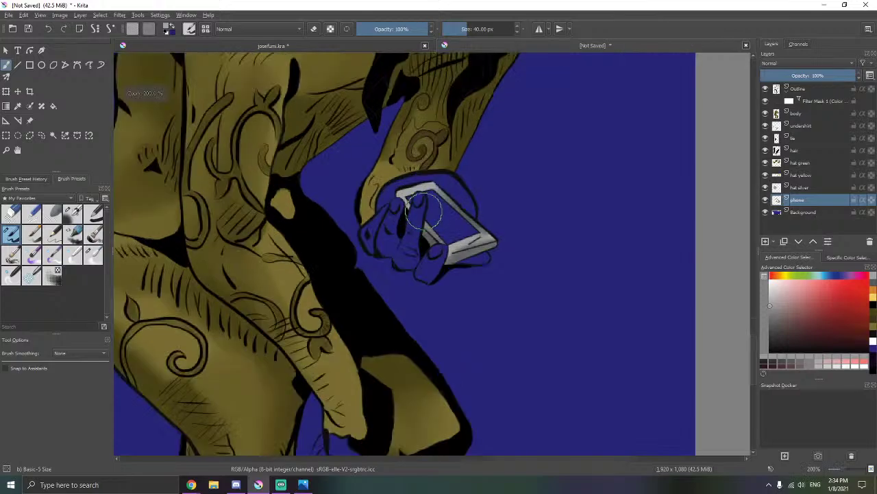
pyautogui.scroll(2, 439, 206)
pyautogui.scroll(-5, 452, 220)
pyautogui.scroll(1, 473, 226)
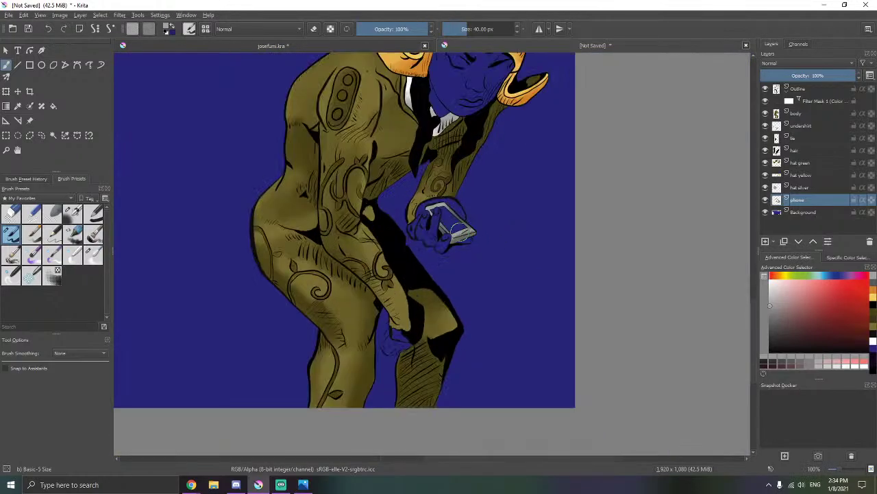
pyautogui.scroll(7, 458, 229)
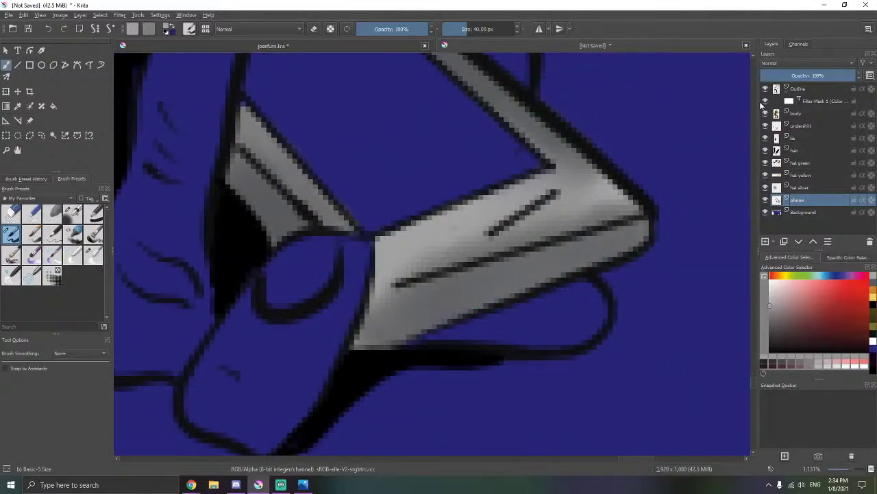
# - Try to soften the line along the phone's front edge on the Outline layer with Blender Blur, undoing the stroke
pyautogui.click(799, 90)
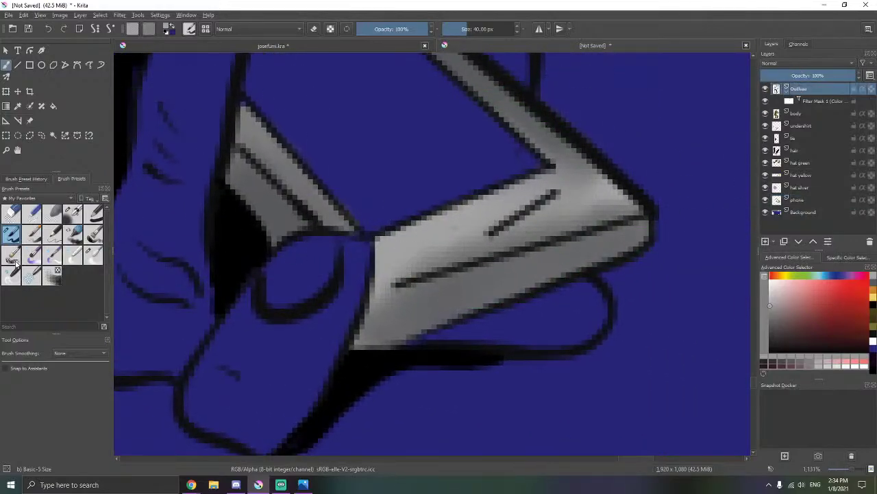
pyautogui.click(93, 255)
pyautogui.scroll(1, 470, 237)
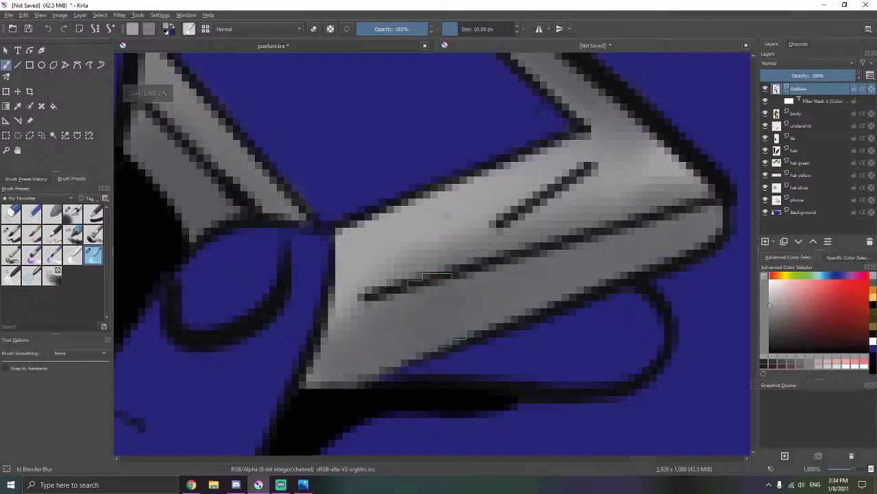
pyautogui.moveTo(457, 277)
pyautogui.mouseDown()
pyautogui.moveTo(425, 281)
pyautogui.moveTo(437, 285)
pyautogui.mouseUp()
pyautogui.hotkey('ctrl', 'z')
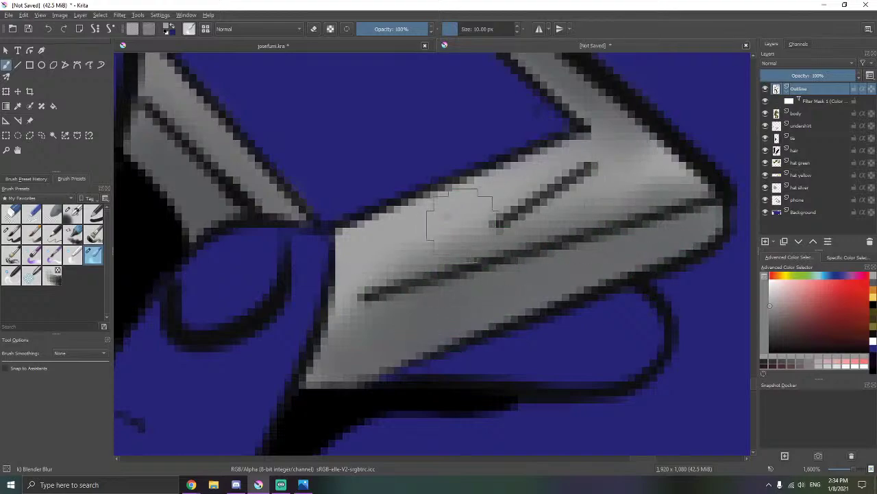
# - Add a paint layer directly above the Background layer and name it "phone screen"
pyautogui.scroll(-9, 459, 221)
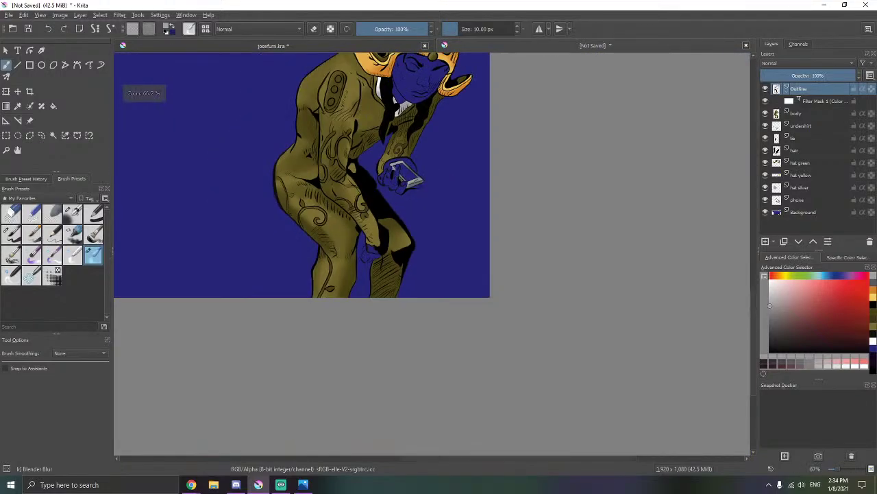
pyautogui.scroll(5, 478, 225)
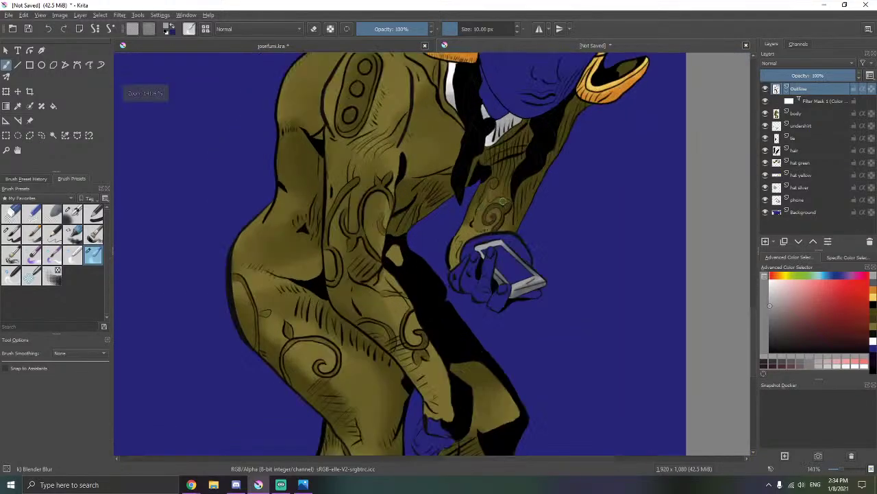
pyautogui.click(804, 214)
pyautogui.click(766, 241)
pyautogui.doubleClick(822, 211)
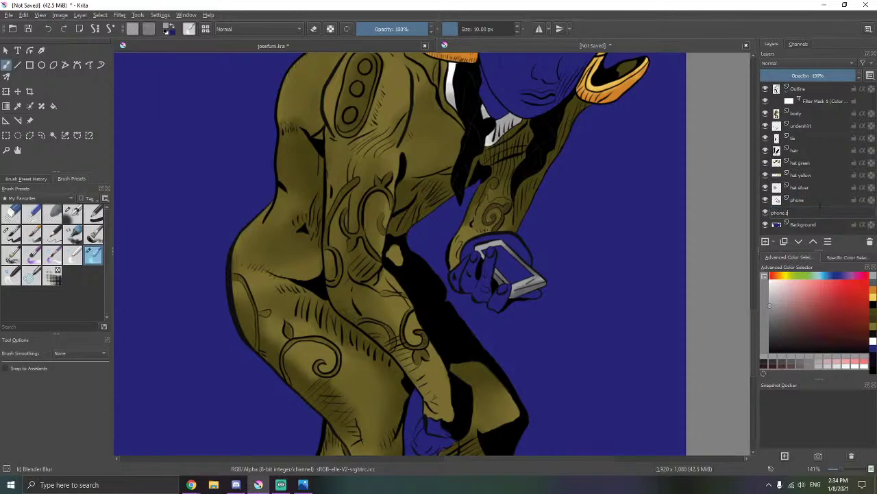
pyautogui.press('Return')
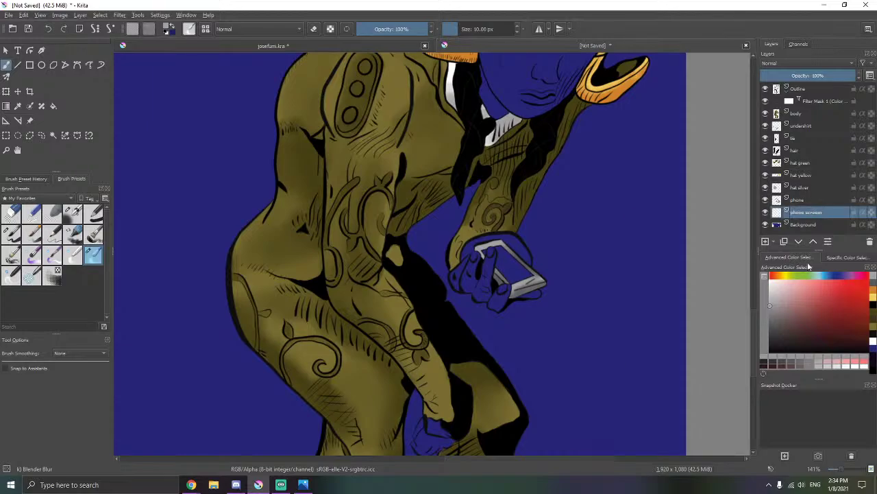
# - Fill the phone's screen, including the small corner between the fingertips, with light teal using the 40 px Basic-5 Size brush
pyautogui.click(819, 278)
pyautogui.click(847, 288)
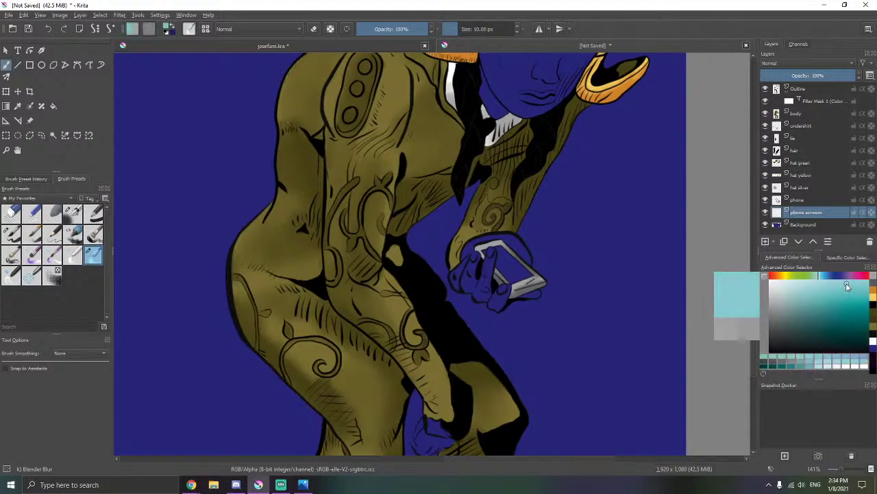
pyautogui.scroll(3, 500, 283)
pyautogui.click(11, 233)
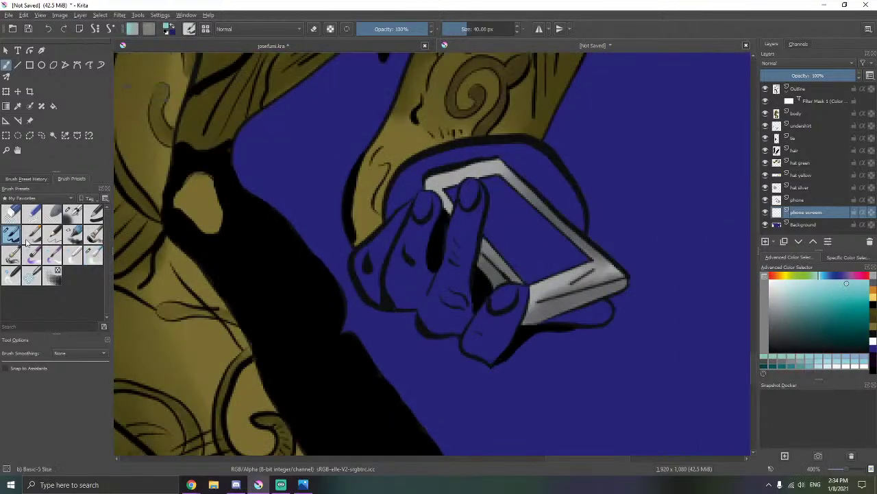
pyautogui.scroll(2, 471, 267)
pyautogui.moveTo(461, 142); pyautogui.dragTo(463, 152)
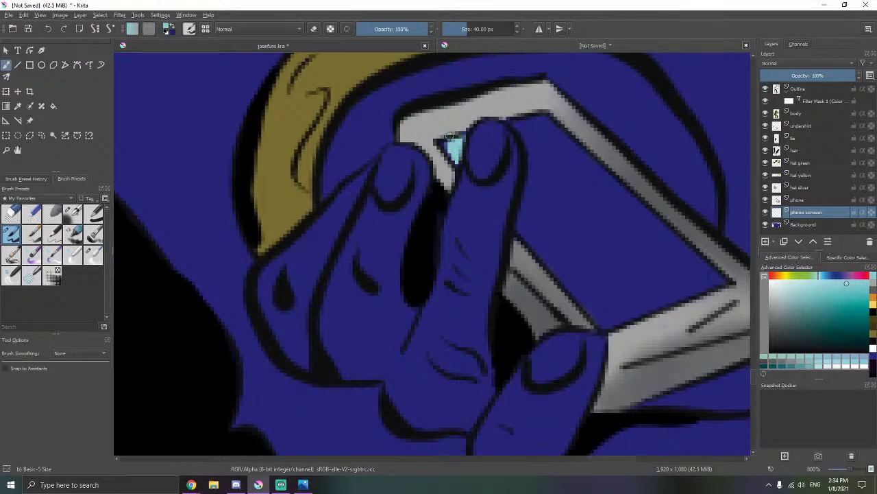
pyautogui.moveTo(455, 157); pyautogui.dragTo(457, 164)
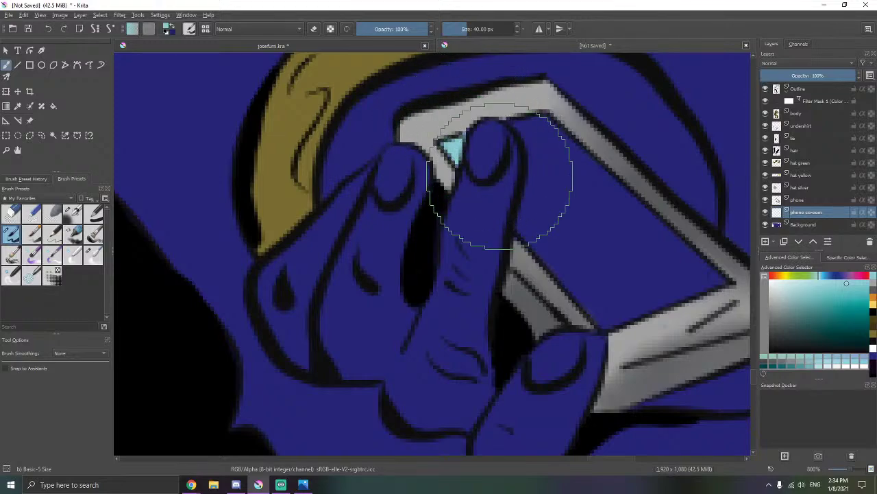
pyautogui.moveTo(597, 197)
pyautogui.mouseDown()
pyautogui.moveTo(546, 172)
pyautogui.moveTo(521, 215)
pyautogui.moveTo(549, 195)
pyautogui.moveTo(544, 207)
pyautogui.moveTo(587, 226)
pyautogui.moveTo(599, 219)
pyautogui.moveTo(643, 248)
pyautogui.moveTo(623, 244)
pyautogui.moveTo(556, 270)
pyautogui.moveTo(565, 281)
pyautogui.moveTo(548, 277)
pyautogui.moveTo(483, 220)
pyautogui.moveTo(468, 196)
pyautogui.mouseUp()
pyautogui.moveTo(529, 135)
pyautogui.mouseDown()
pyautogui.moveTo(483, 229)
pyautogui.moveTo(514, 240)
pyautogui.moveTo(441, 166)
pyautogui.moveTo(476, 226)
pyautogui.moveTo(464, 215)
pyautogui.moveTo(448, 249)
pyautogui.moveTo(431, 255)
pyautogui.moveTo(443, 231)
pyautogui.moveTo(432, 177)
pyautogui.moveTo(441, 224)
pyautogui.mouseUp()
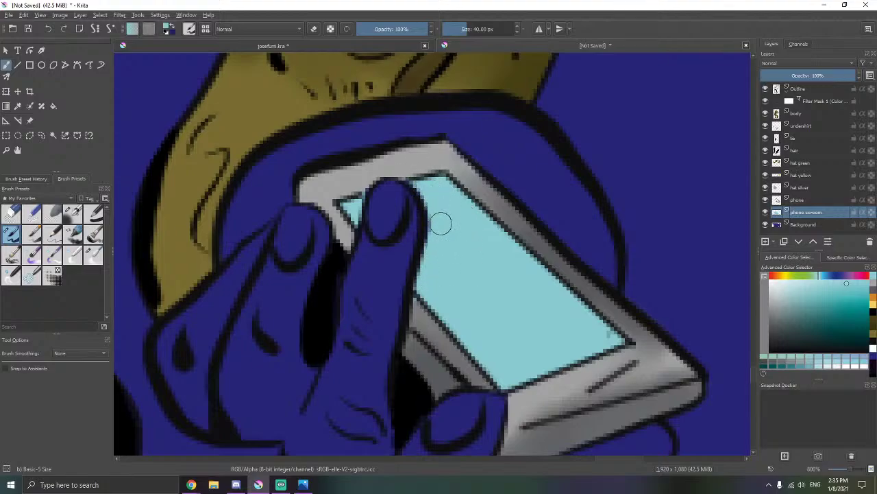
pyautogui.moveTo(409, 171); pyautogui.dragTo(417, 179)
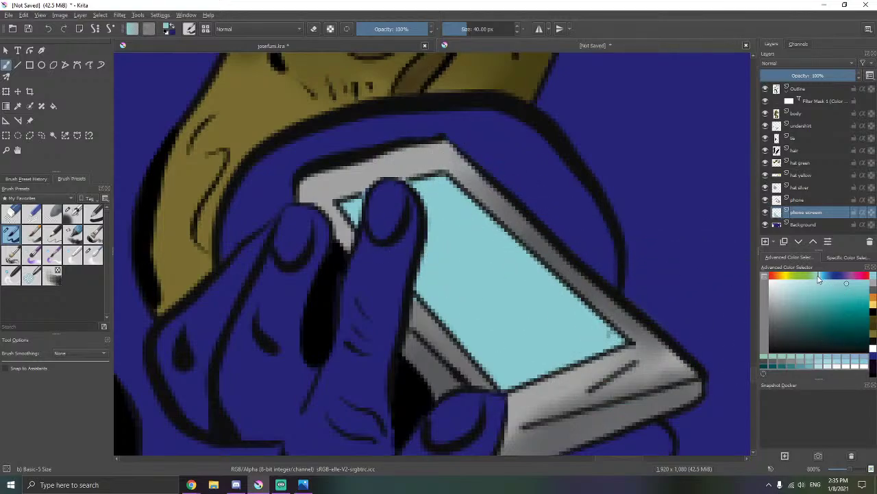
# - Paint sky-blue shading over the lower end of the phone screen and partway up its long outer edge
pyautogui.moveTo(818, 278); pyautogui.dragTo(822, 276)
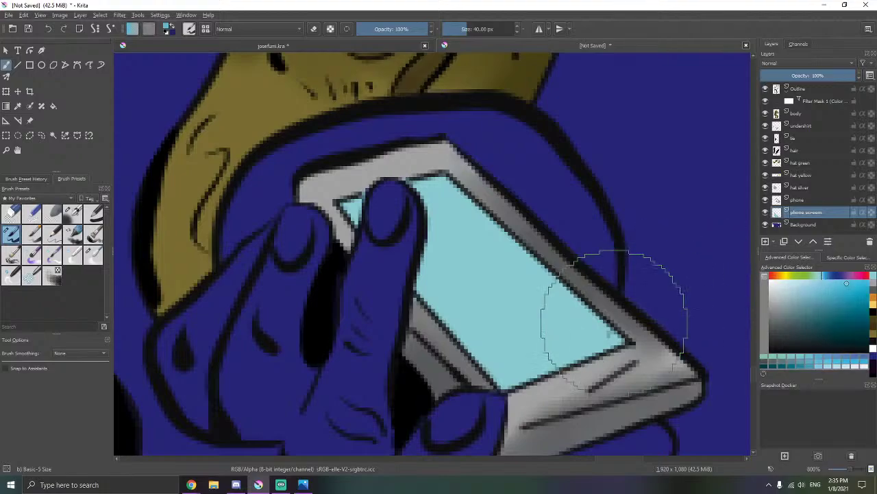
pyautogui.moveTo(575, 319)
pyautogui.mouseDown()
pyautogui.moveTo(616, 337)
pyautogui.moveTo(581, 342)
pyautogui.moveTo(577, 354)
pyautogui.moveTo(527, 380)
pyautogui.moveTo(492, 381)
pyautogui.moveTo(586, 302)
pyautogui.moveTo(539, 302)
pyautogui.moveTo(548, 310)
pyautogui.moveTo(543, 271)
pyautogui.moveTo(593, 329)
pyautogui.mouseUp()
pyautogui.moveTo(564, 300)
pyautogui.mouseDown()
pyautogui.moveTo(528, 288)
pyautogui.moveTo(457, 206)
pyautogui.mouseUp()
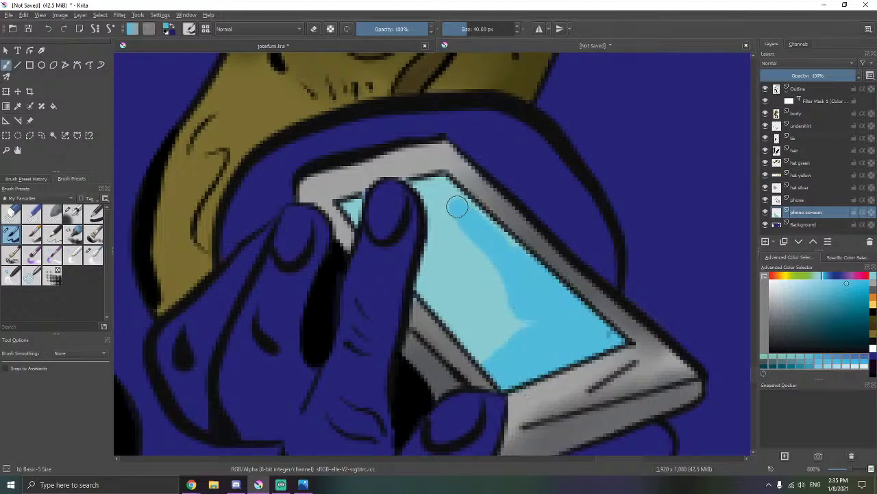
pyautogui.hotkey('ctrl', 'z')
pyautogui.moveTo(513, 257)
pyautogui.mouseDown()
pyautogui.moveTo(544, 275)
pyautogui.moveTo(614, 347)
pyautogui.moveTo(508, 385)
pyautogui.moveTo(539, 320)
pyautogui.mouseUp()
pyautogui.press('e')
pyautogui.moveTo(510, 363); pyautogui.dragTo(514, 366)
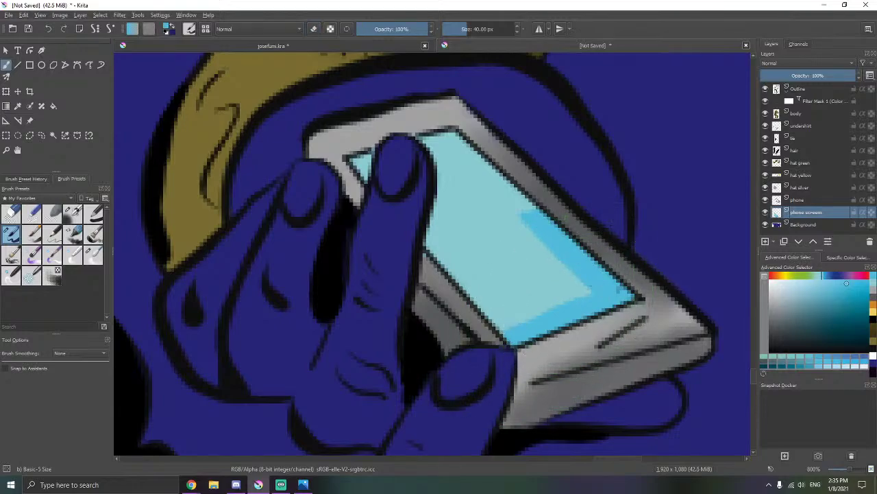
pyautogui.moveTo(587, 293)
pyautogui.mouseDown()
pyautogui.moveTo(574, 284)
pyautogui.moveTo(541, 286)
pyautogui.mouseUp()
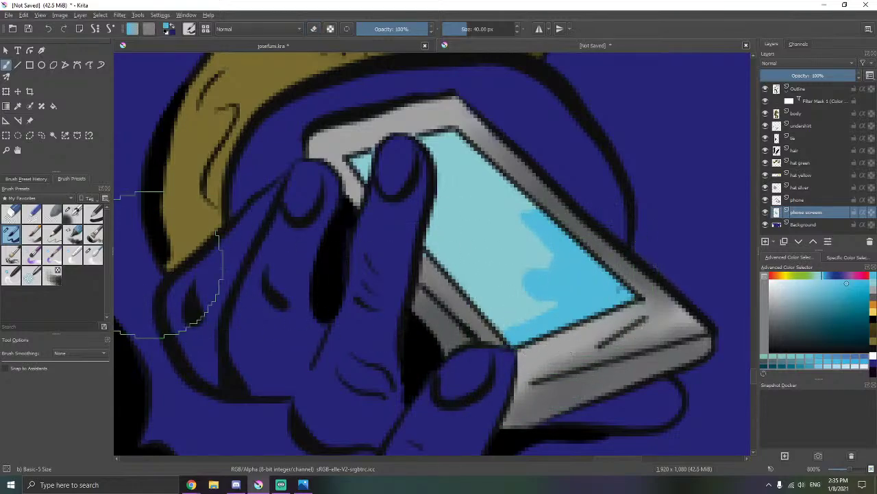
# - Blend the sky blue into the light teal across the phone screen with the 10 px Blender Blur brush
pyautogui.click(94, 253)
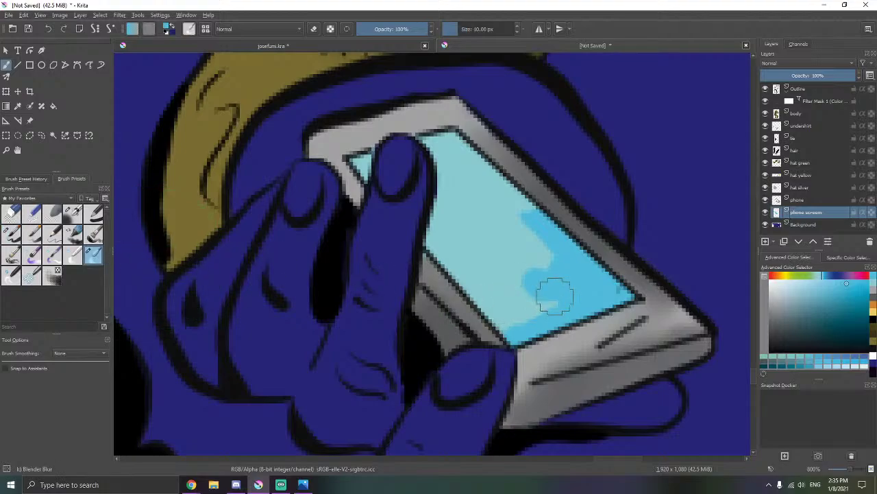
pyautogui.moveTo(555, 295)
pyautogui.mouseDown()
pyautogui.moveTo(540, 253)
pyautogui.moveTo(501, 212)
pyautogui.moveTo(508, 215)
pyautogui.moveTo(484, 206)
pyautogui.moveTo(550, 260)
pyautogui.moveTo(500, 239)
pyautogui.moveTo(548, 302)
pyautogui.moveTo(492, 271)
pyautogui.moveTo(494, 301)
pyautogui.moveTo(513, 315)
pyautogui.moveTo(464, 250)
pyautogui.moveTo(532, 285)
pyautogui.moveTo(543, 257)
pyautogui.moveTo(523, 228)
pyautogui.moveTo(482, 199)
pyautogui.moveTo(548, 241)
pyautogui.moveTo(521, 307)
pyautogui.moveTo(463, 270)
pyautogui.moveTo(509, 227)
pyautogui.moveTo(566, 264)
pyautogui.moveTo(567, 297)
pyautogui.moveTo(505, 276)
pyautogui.moveTo(527, 191)
pyautogui.moveTo(452, 221)
pyautogui.moveTo(461, 189)
pyautogui.moveTo(542, 259)
pyautogui.moveTo(536, 231)
pyautogui.mouseUp()
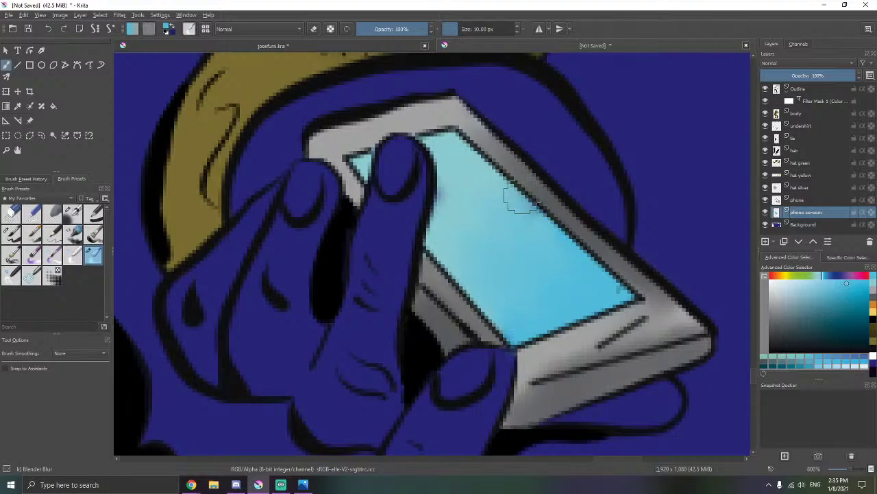
pyautogui.moveTo(521, 200)
pyautogui.mouseDown()
pyautogui.moveTo(525, 219)
pyautogui.moveTo(448, 190)
pyautogui.moveTo(487, 201)
pyautogui.moveTo(457, 194)
pyautogui.moveTo(457, 162)
pyautogui.moveTo(469, 171)
pyautogui.moveTo(486, 222)
pyautogui.mouseUp()
# - Erase the short slanted line on the phone's front border from the Outline layer with the Basic-5 Size brush
pyautogui.scroll(-8, 480, 161)
pyautogui.scroll(3, 492, 213)
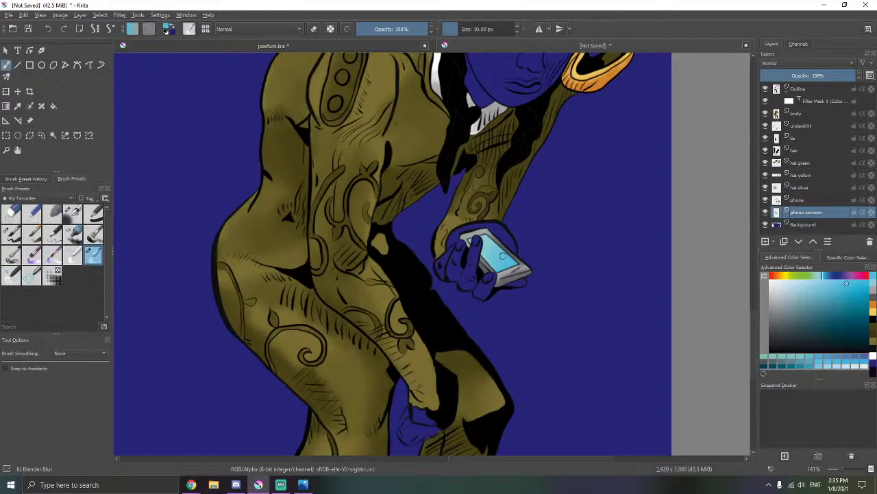
pyautogui.scroll(10, 502, 256)
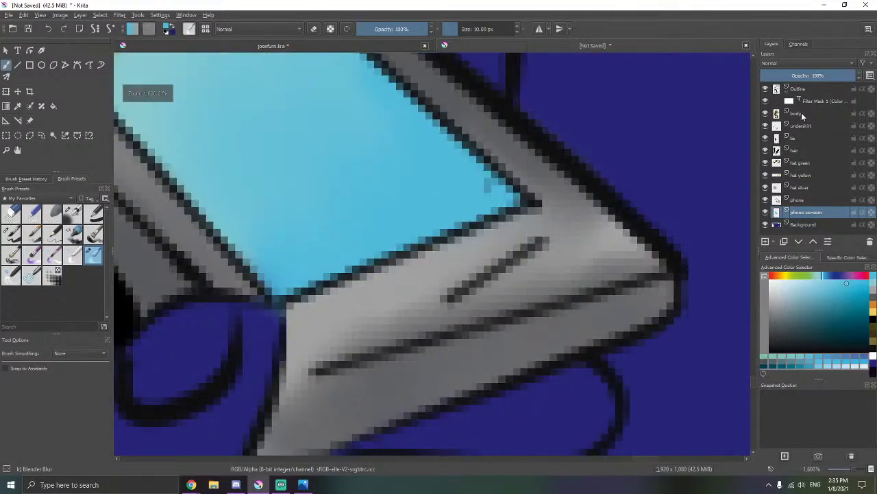
pyautogui.click(799, 88)
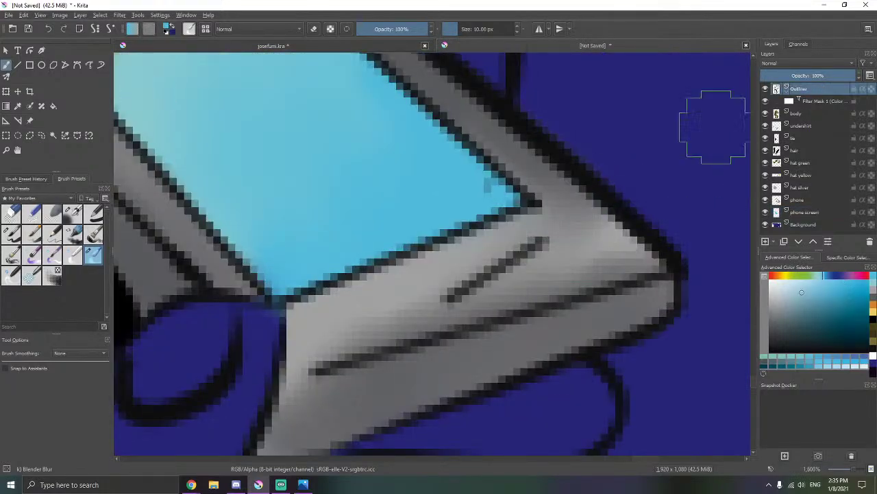
pyautogui.click(11, 233)
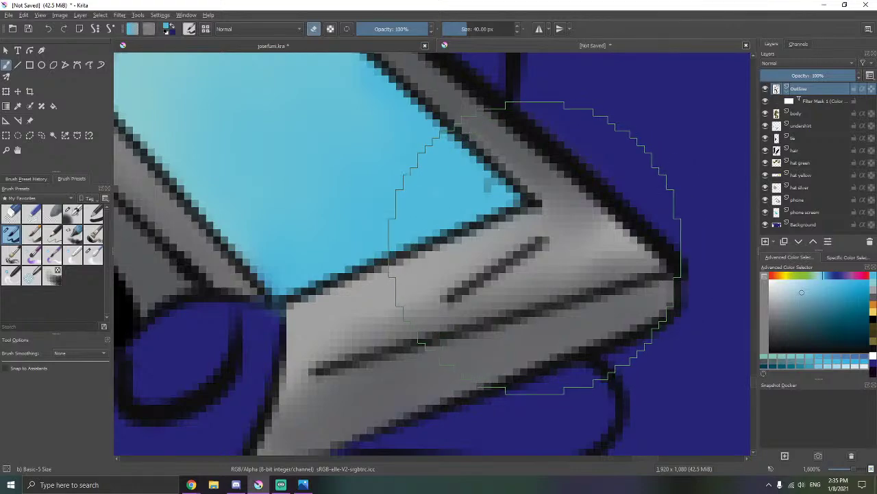
pyautogui.moveTo(552, 229); pyautogui.dragTo(466, 295)
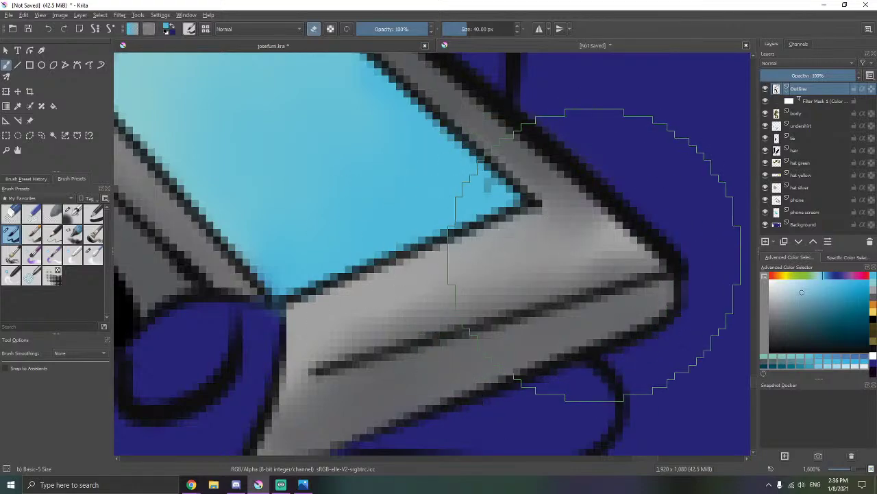
# - Draw a short black line parallel to the phone's front edge and a black dot beside it on the Outline layer
pyautogui.press('e')
pyautogui.click(872, 326)
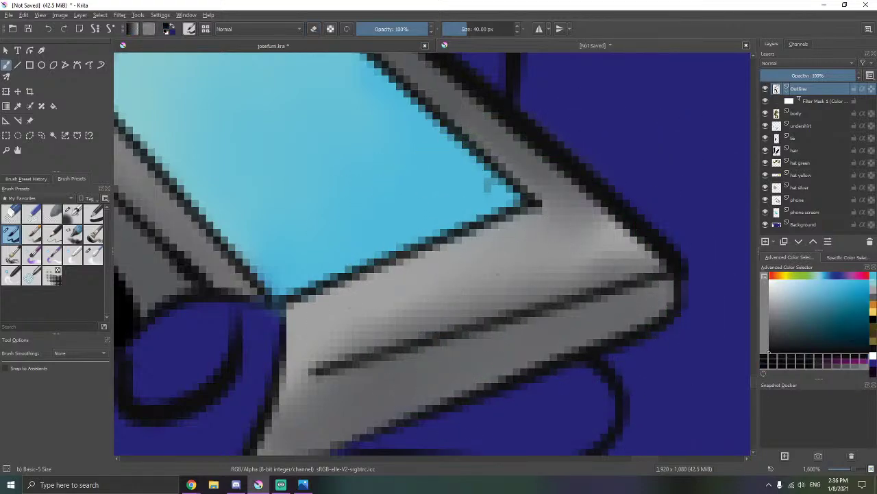
pyautogui.moveTo(495, 269); pyautogui.dragTo(403, 314)
pyautogui.moveTo(524, 255); pyautogui.dragTo(524, 254)
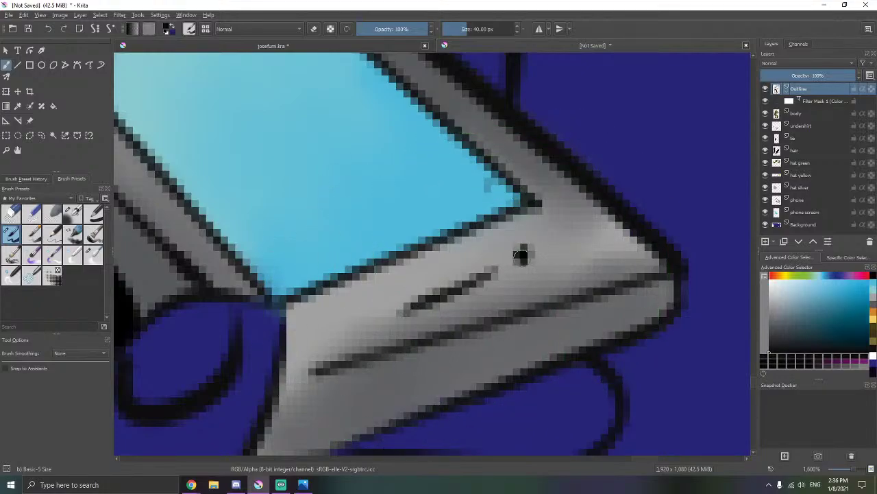
# - Thin the outline along the phone's upper edge near the fingertips, and erase the gray spill beyond it on the phone layer
pyautogui.scroll(-5, 535, 163)
pyautogui.scroll(-3, 535, 163)
pyautogui.scroll(1, 494, 151)
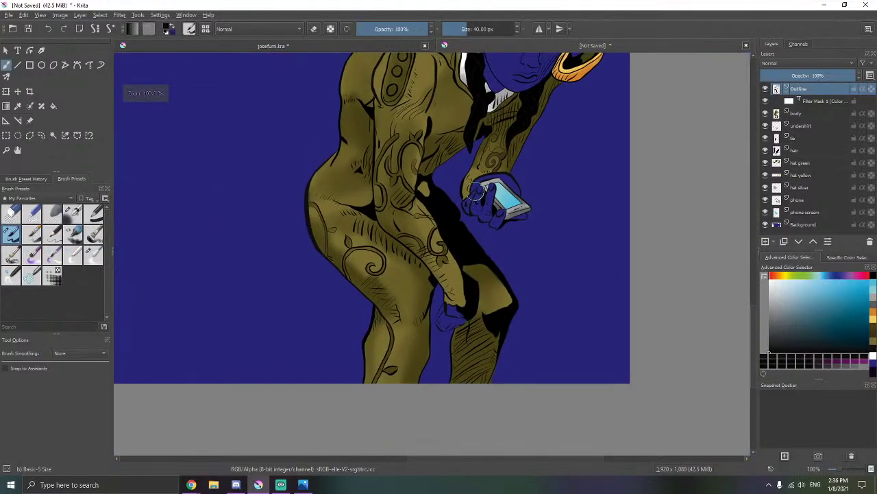
pyautogui.scroll(7, 488, 162)
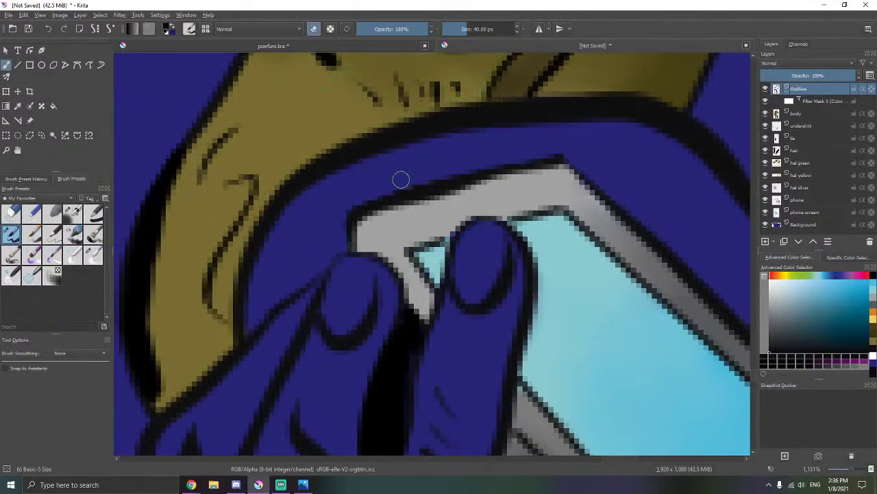
pyautogui.moveTo(363, 190)
pyautogui.mouseDown()
pyautogui.moveTo(342, 205)
pyautogui.moveTo(397, 195)
pyautogui.mouseUp()
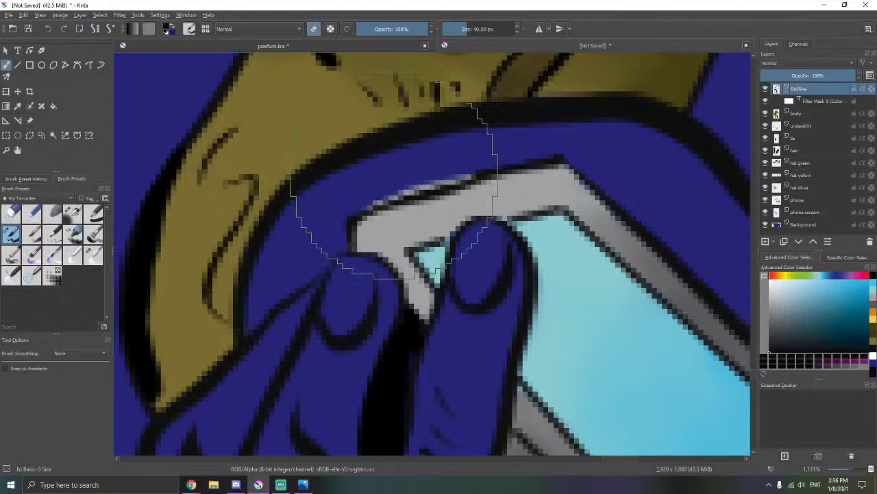
pyautogui.click(818, 202)
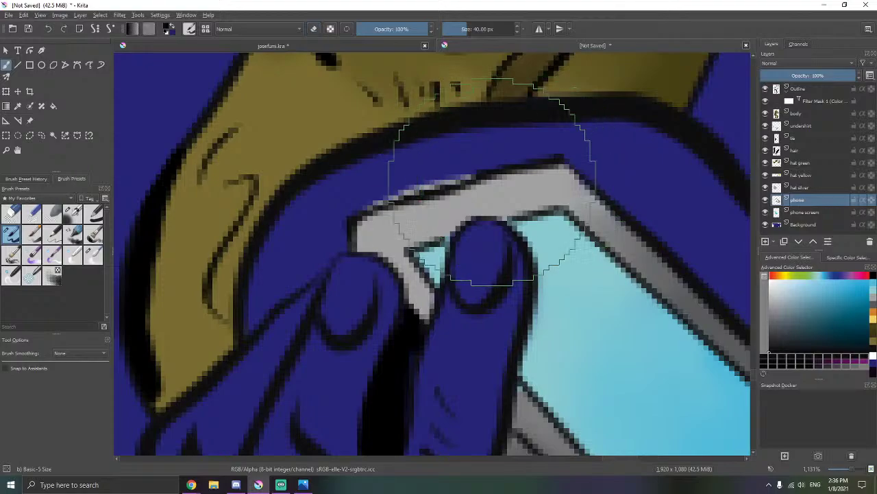
pyautogui.moveTo(493, 165)
pyautogui.mouseDown()
pyautogui.moveTo(403, 190)
pyautogui.moveTo(418, 187)
pyautogui.moveTo(413, 191)
pyautogui.mouseUp()
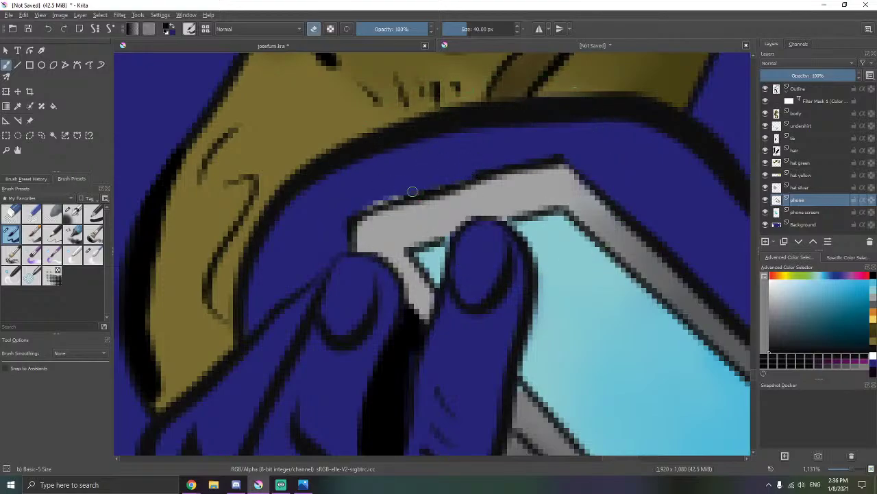
pyautogui.scroll(-6, 362, 208)
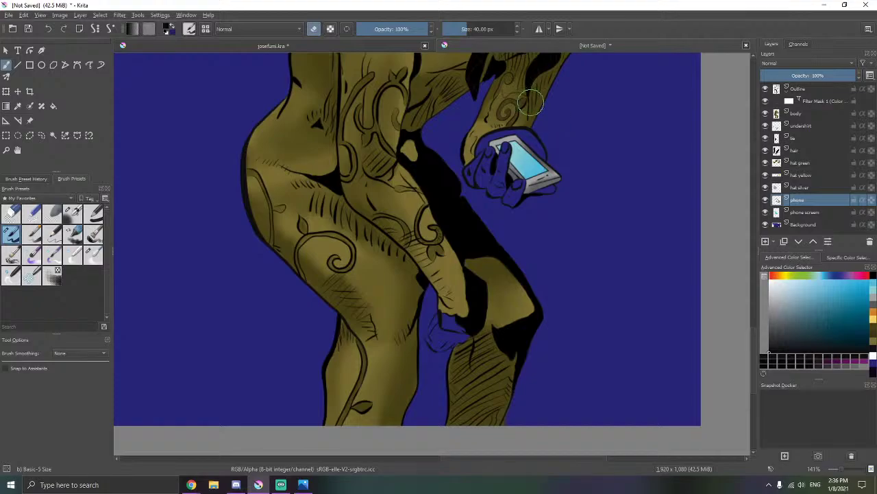
pyautogui.scroll(-3, 549, 157)
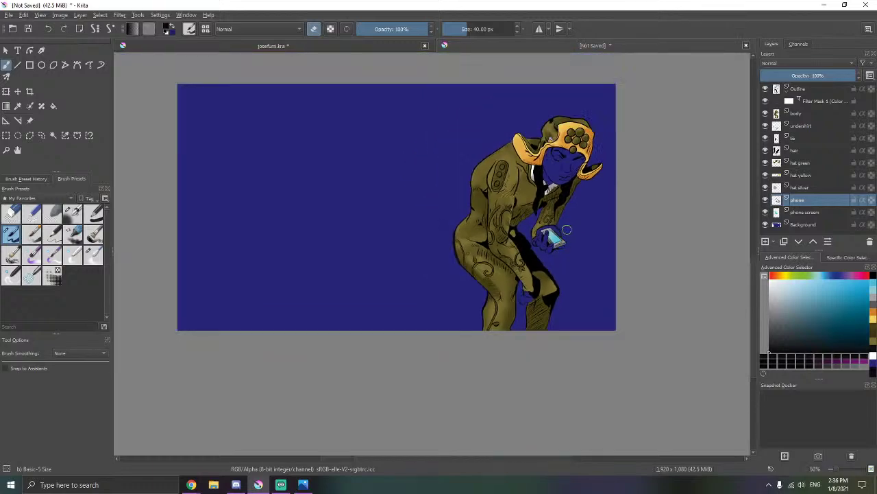
pyautogui.scroll(1, 570, 220)
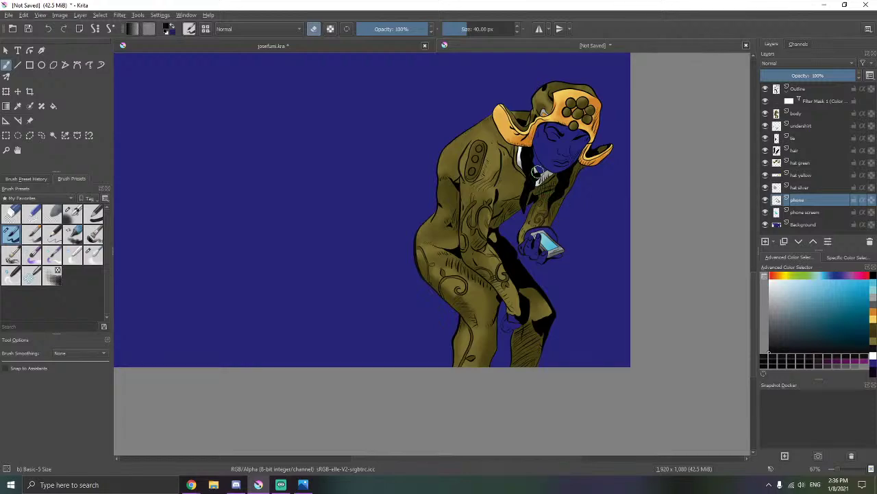
pyautogui.moveTo(538, 173); pyautogui.dragTo(546, 197)
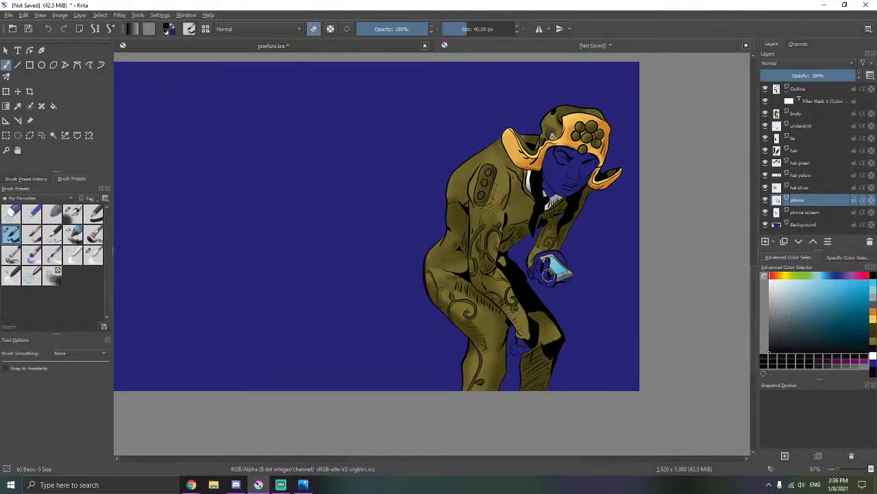
# - Add a new paint layer directly above the Background layer and name it "right hand"
pyautogui.scroll(1, 528, 373)
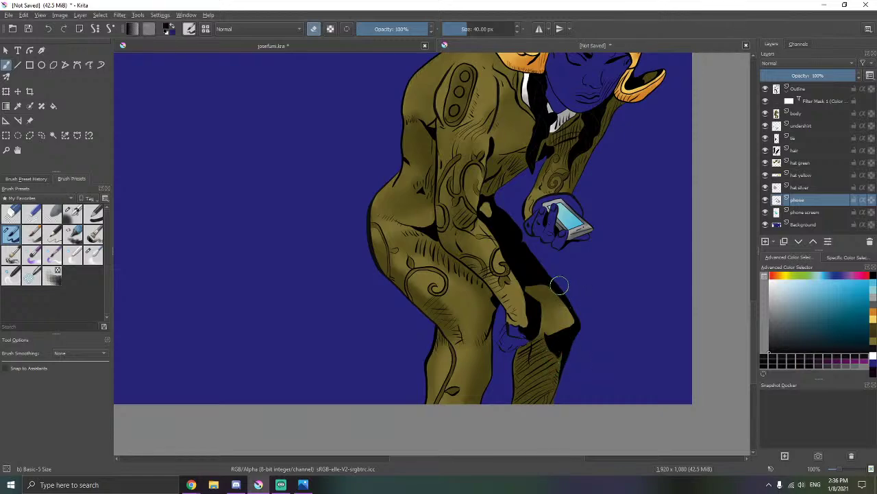
pyautogui.scroll(4, 599, 212)
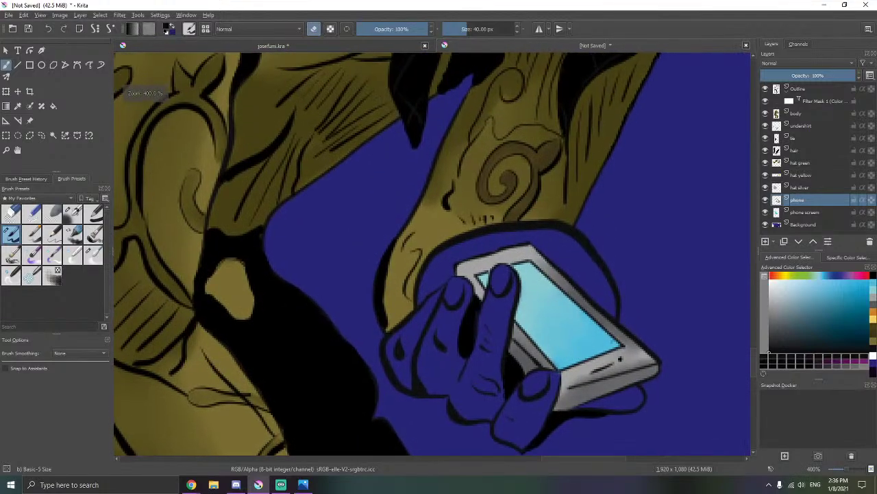
pyautogui.scroll(-4, 554, 157)
pyautogui.moveTo(551, 160); pyautogui.dragTo(516, 240)
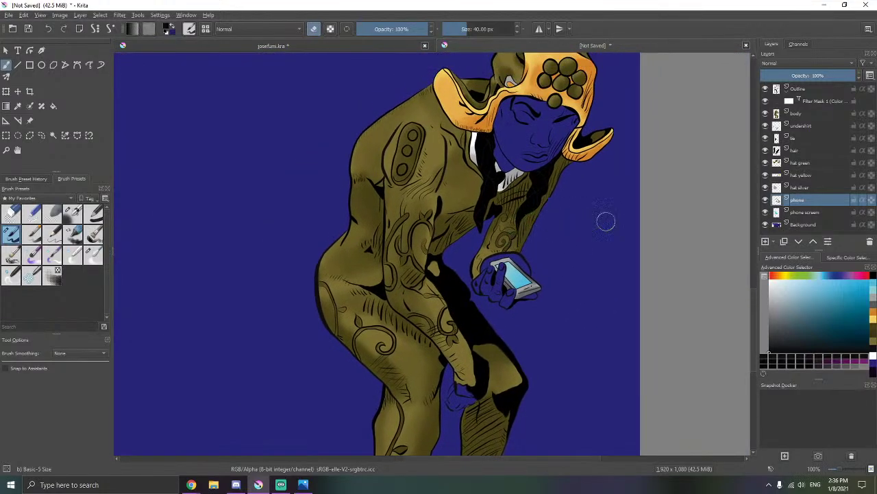
pyautogui.click(799, 227)
pyautogui.click(766, 242)
pyautogui.doubleClick(797, 225)
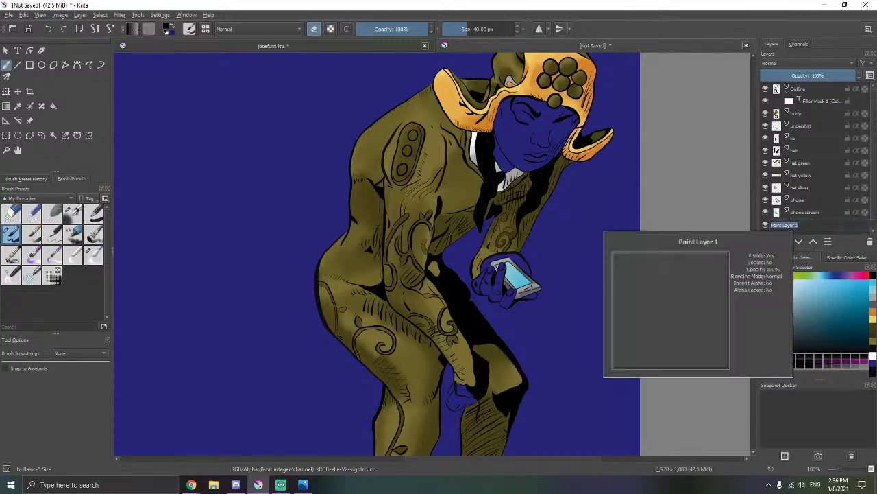
pyautogui.write('rdght hand')
pyautogui.press('Return')
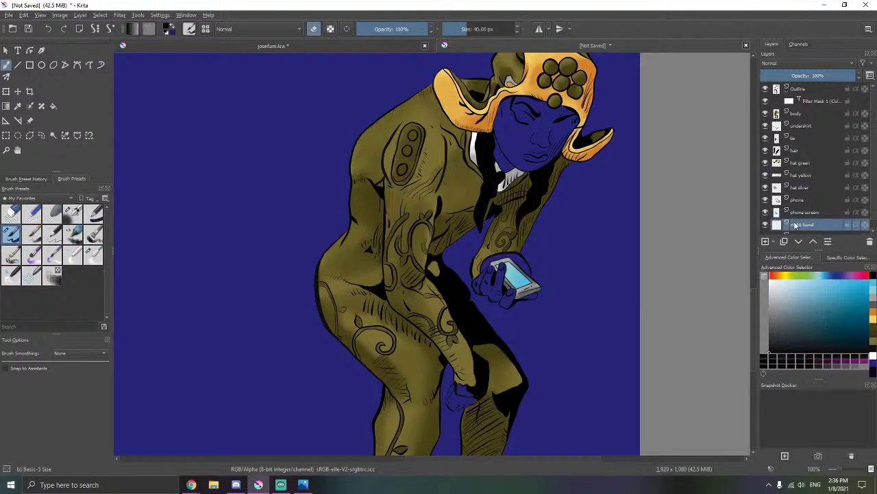
# - Raise the reference image's opacity to nearly full so the coloured comic panel covers the drawing
pyautogui.scroll(2, 468, 340)
pyautogui.moveTo(466, 347); pyautogui.dragTo(422, 232)
pyautogui.moveTo(437, 176); pyautogui.dragTo(364, 266)
pyautogui.click(33, 122)
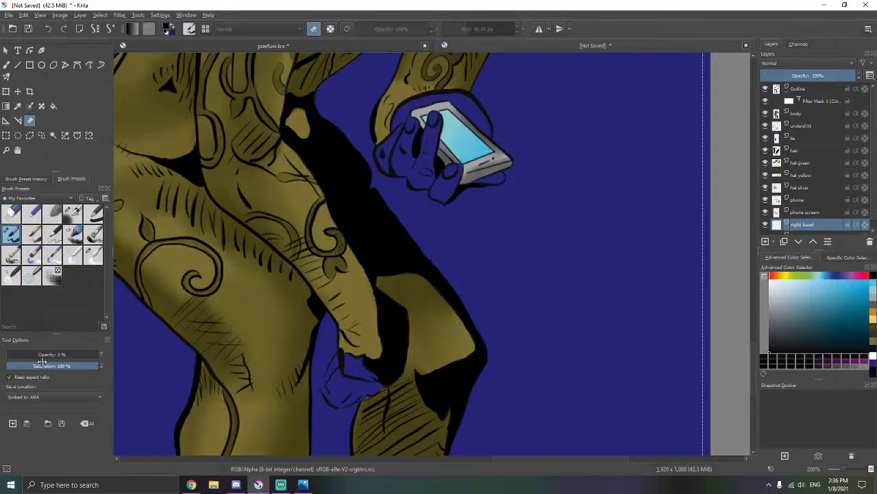
pyautogui.click(92, 354)
pyautogui.moveTo(356, 181); pyautogui.dragTo(367, 337)
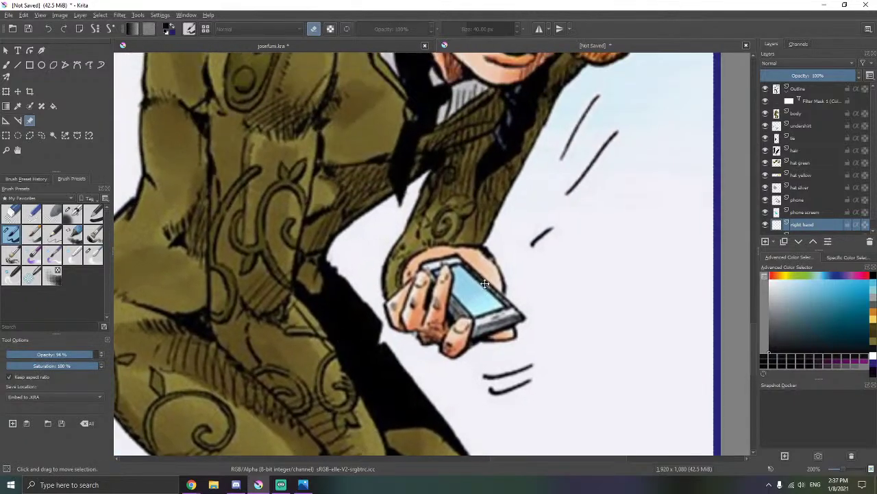
# - Sample the light peach skin tone from the reference hand, test it in a stroke beside the figure, and undo the stroke
pyautogui.press('b')
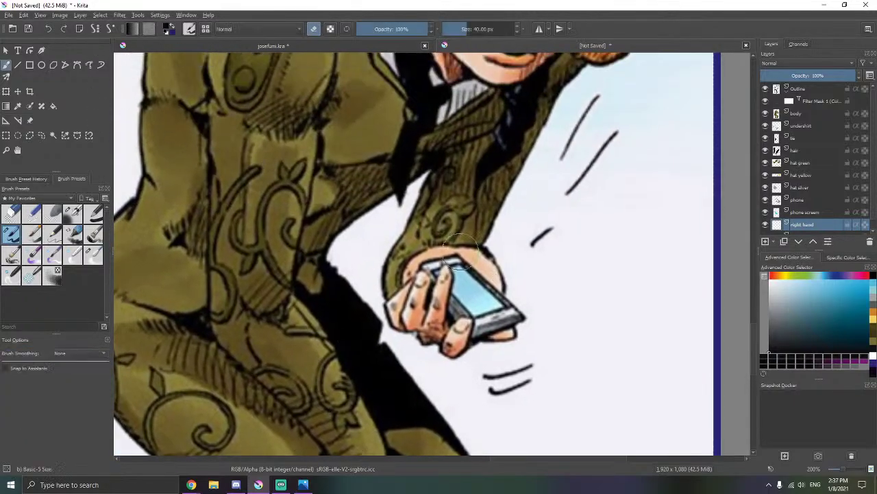
pyautogui.keyDown('ctrl'); pyautogui.click(488, 257); pyautogui.keyUp('ctrl')
pyautogui.moveTo(592, 192); pyautogui.dragTo(603, 311)
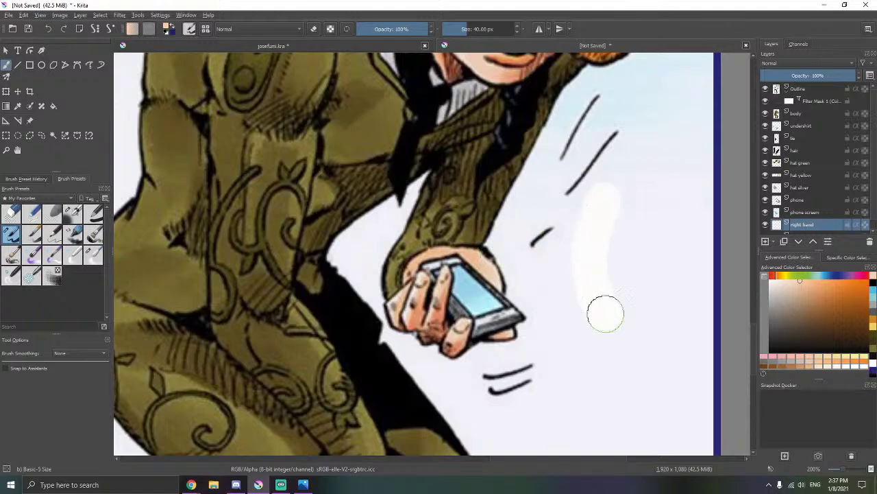
pyautogui.hotkey('ctrl', 'z')
# - Sample the darker orange skin shades from the reference face and neck, testing them in a stroke beside the head
pyautogui.moveTo(548, 244)
pyautogui.mouseDown()
pyautogui.moveTo(486, 396)
pyautogui.moveTo(491, 429)
pyautogui.mouseUp()
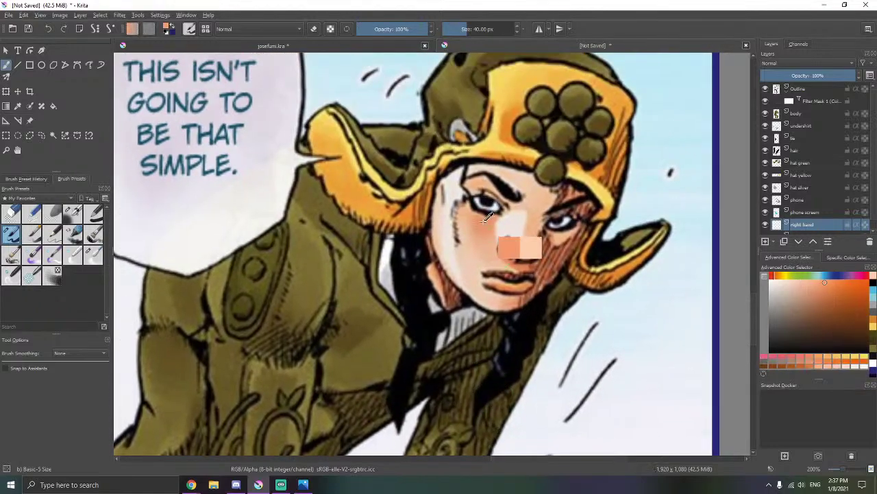
pyautogui.keyDown('ctrl'); pyautogui.click(553, 240); pyautogui.keyUp('ctrl')
pyautogui.keyDown('ctrl'); pyautogui.click(554, 241); pyautogui.keyUp('ctrl')
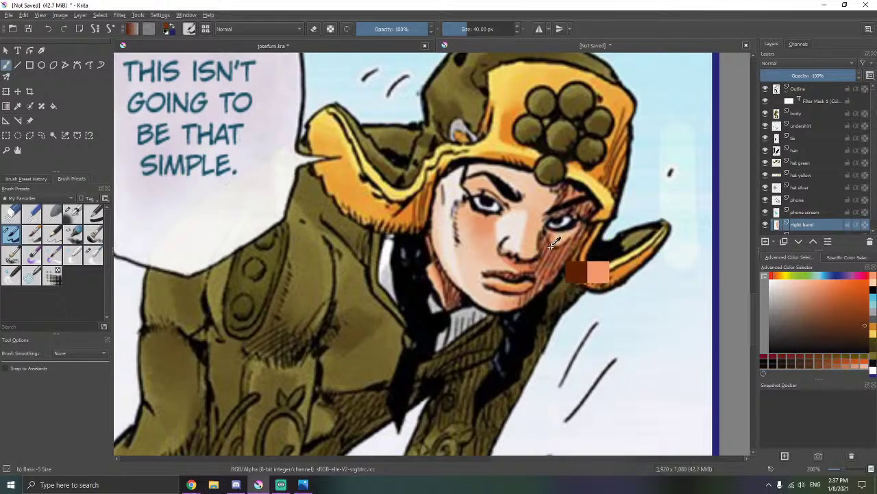
pyautogui.keyDown('ctrl'); pyautogui.click(439, 273); pyautogui.keyUp('ctrl')
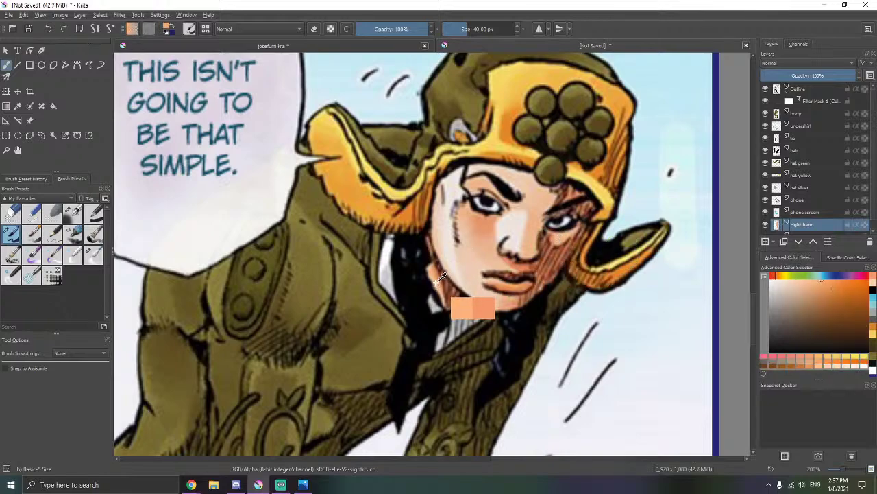
pyautogui.keyDown('ctrl'); pyautogui.click(439, 268); pyautogui.keyUp('ctrl')
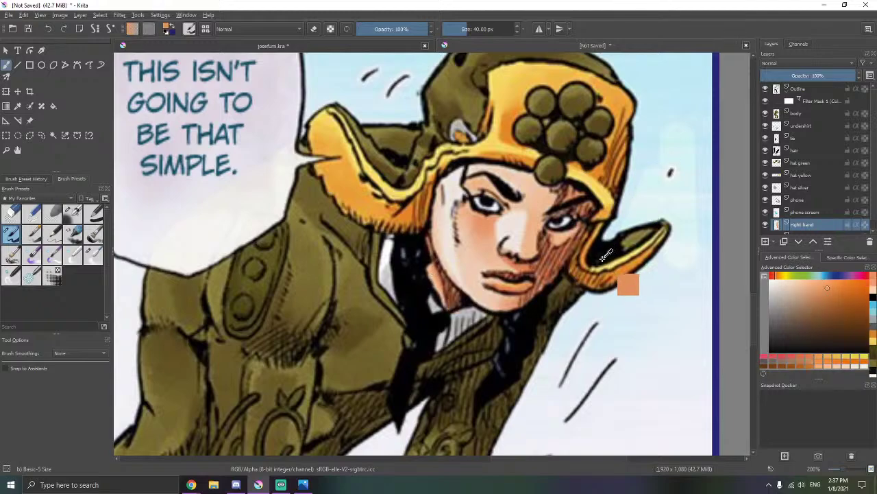
# - Undo the skin colour test stroke and set the reference image's opacity to 0 %
pyautogui.click(30, 120)
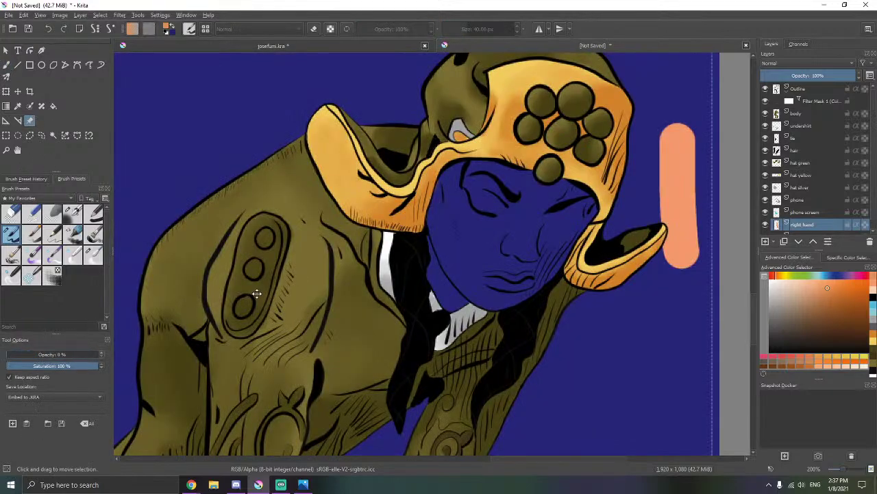
pyautogui.scroll(-2, 417, 293)
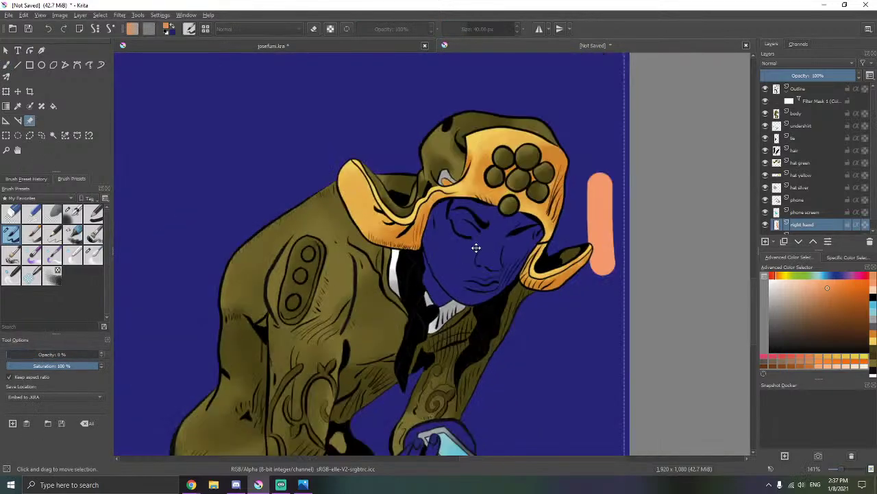
pyautogui.hotkey('ctrl', 'z')
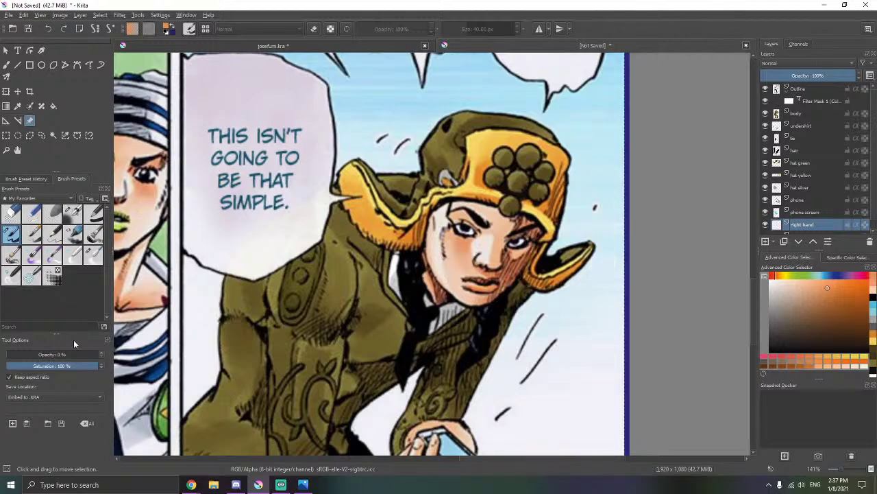
pyautogui.moveTo(31, 354); pyautogui.dragTo(5, 354)
# - Paint the hand resting at the knee in the sampled light peach with the 40 px Basic-5 Size brush
pyautogui.moveTo(491, 395); pyautogui.dragTo(445, 147)
pyautogui.scroll(2, 401, 181)
pyautogui.scroll(-2, 319, 298)
pyautogui.moveTo(333, 320); pyautogui.dragTo(411, 147)
pyautogui.scroll(3, 376, 253)
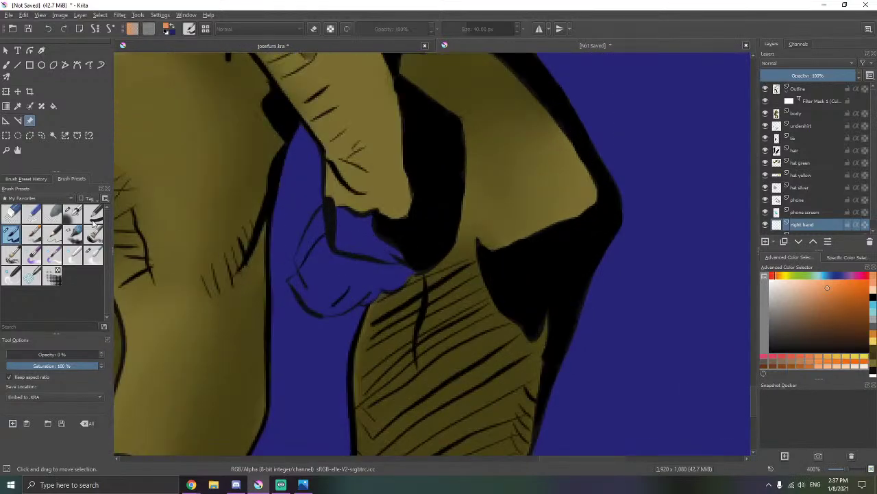
pyautogui.click(6, 66)
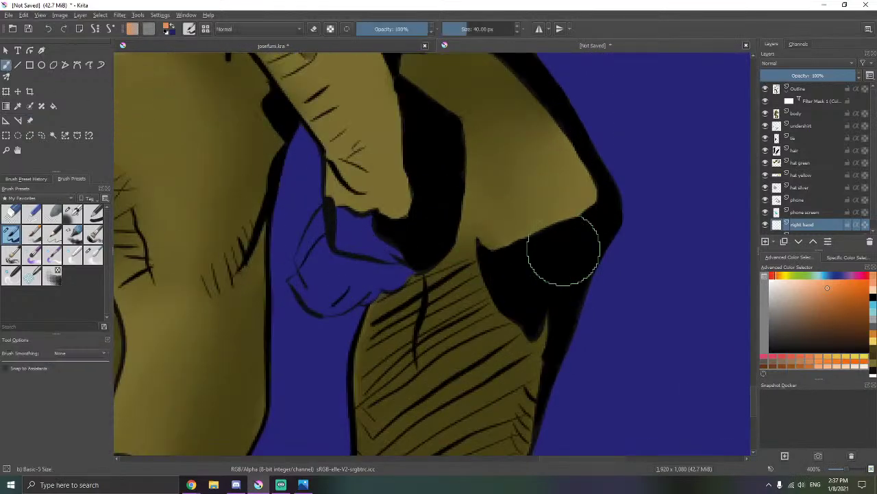
pyautogui.click(874, 289)
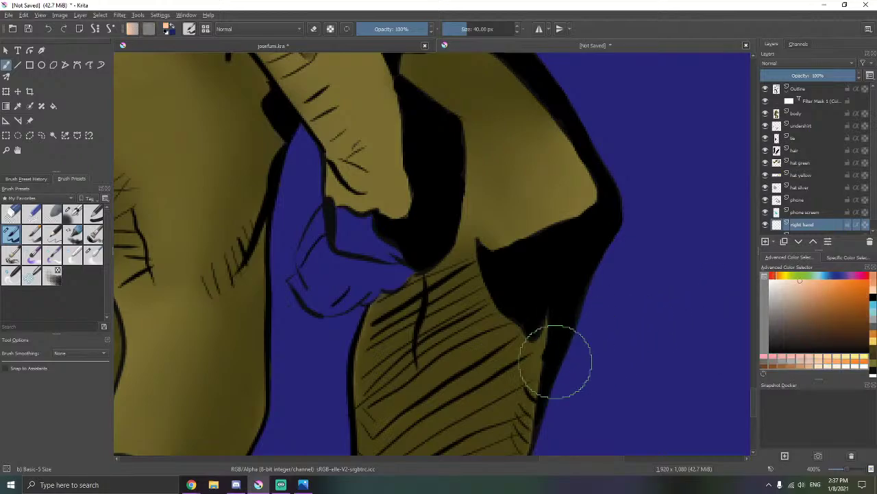
pyautogui.scroll(2, 411, 363)
pyautogui.moveTo(343, 341)
pyautogui.mouseDown()
pyautogui.moveTo(379, 318)
pyautogui.moveTo(499, 323)
pyautogui.moveTo(479, 298)
pyautogui.moveTo(488, 331)
pyautogui.mouseUp()
pyautogui.scroll(-1, 485, 312)
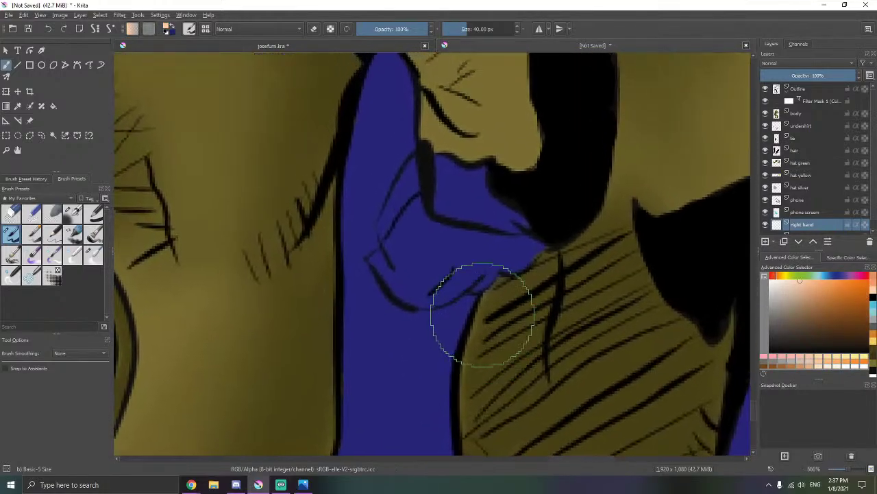
pyautogui.moveTo(497, 205)
pyautogui.mouseDown()
pyautogui.moveTo(486, 231)
pyautogui.moveTo(502, 229)
pyautogui.mouseUp()
pyautogui.moveTo(502, 248)
pyautogui.mouseDown()
pyautogui.moveTo(397, 280)
pyautogui.moveTo(438, 224)
pyautogui.moveTo(436, 208)
pyautogui.moveTo(465, 181)
pyautogui.mouseUp()
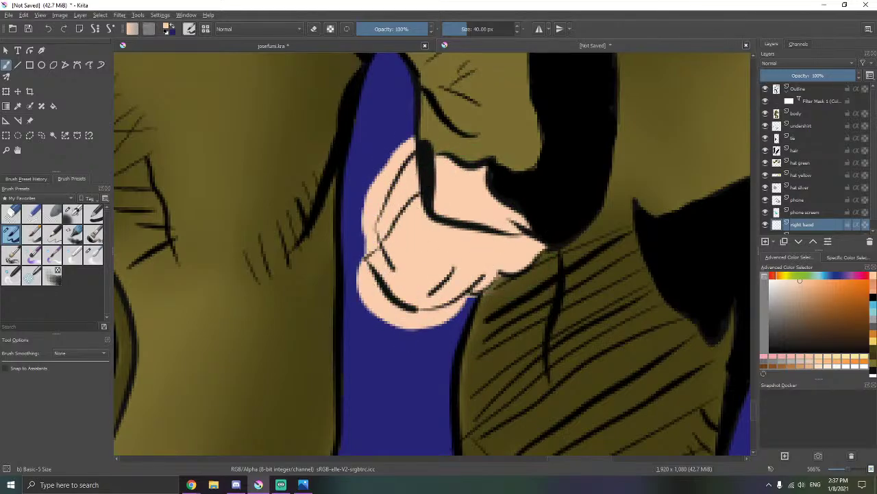
# - Erase the peach spill outside the outline of the hand at the knee and touch up its lower edge
pyautogui.scroll(2, 433, 219)
pyautogui.press('e')
pyautogui.moveTo(397, 111)
pyautogui.mouseDown()
pyautogui.moveTo(346, 181)
pyautogui.moveTo(382, 127)
pyautogui.moveTo(388, 132)
pyautogui.moveTo(350, 196)
pyautogui.moveTo(347, 220)
pyautogui.moveTo(351, 200)
pyautogui.moveTo(340, 184)
pyautogui.moveTo(332, 256)
pyautogui.moveTo(348, 242)
pyautogui.moveTo(329, 289)
pyautogui.moveTo(381, 358)
pyautogui.moveTo(416, 367)
pyautogui.moveTo(473, 340)
pyautogui.mouseUp()
pyautogui.press('e')
pyautogui.moveTo(397, 325); pyautogui.dragTo(395, 323)
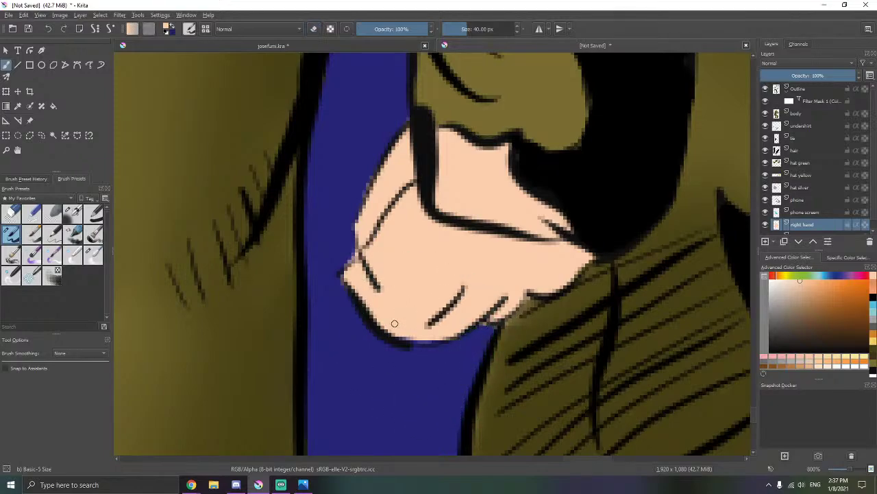
pyautogui.press('e')
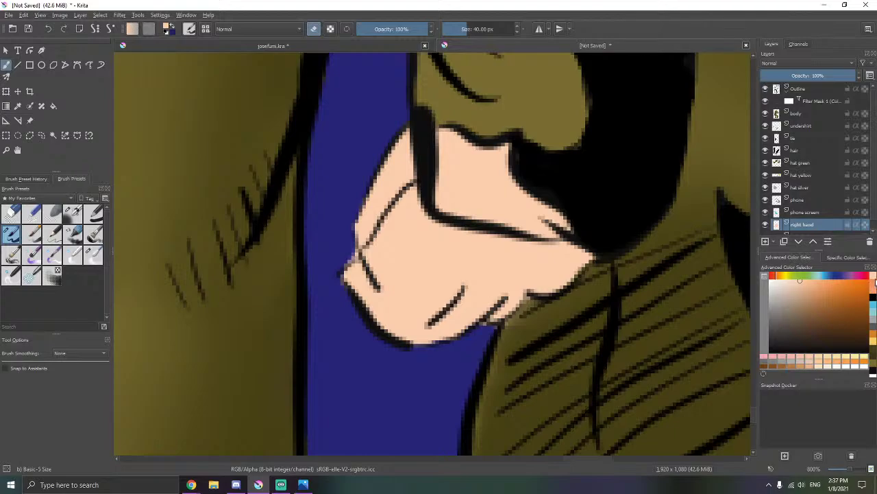
# - Shade the hand at the knee in the darker orange skin tone with the 11 px Airbrush Soft brush
pyautogui.press('e')
pyautogui.click(827, 288)
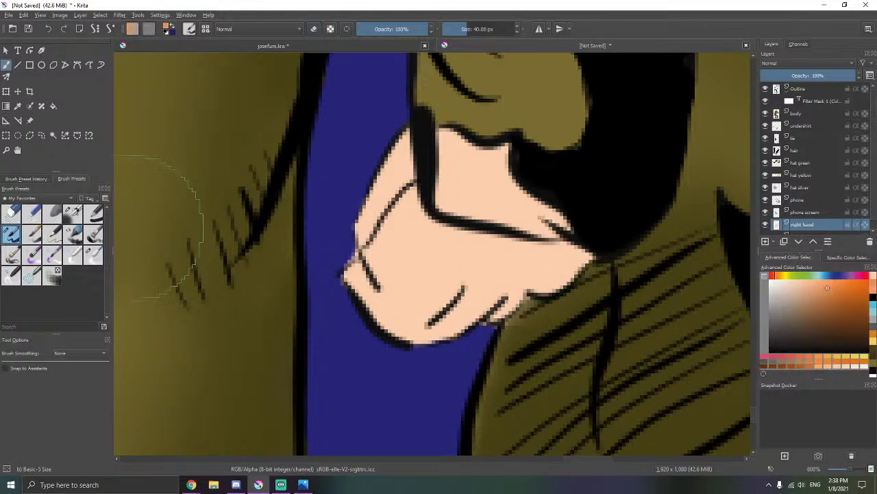
pyautogui.click(73, 214)
pyautogui.moveTo(495, 227)
pyautogui.mouseDown()
pyautogui.moveTo(488, 158)
pyautogui.moveTo(494, 205)
pyautogui.moveTo(510, 180)
pyautogui.moveTo(504, 204)
pyautogui.moveTo(517, 245)
pyautogui.moveTo(547, 217)
pyautogui.moveTo(538, 266)
pyautogui.moveTo(582, 245)
pyautogui.moveTo(503, 300)
pyautogui.moveTo(553, 282)
pyautogui.moveTo(481, 292)
pyautogui.moveTo(408, 329)
pyautogui.moveTo(519, 264)
pyautogui.moveTo(525, 249)
pyautogui.moveTo(500, 269)
pyautogui.moveTo(532, 222)
pyautogui.moveTo(573, 240)
pyautogui.moveTo(574, 260)
pyautogui.moveTo(504, 300)
pyautogui.moveTo(597, 248)
pyautogui.moveTo(534, 269)
pyautogui.moveTo(499, 260)
pyautogui.moveTo(533, 182)
pyautogui.moveTo(512, 257)
pyautogui.moveTo(447, 327)
pyautogui.moveTo(423, 336)
pyautogui.moveTo(475, 302)
pyautogui.moveTo(488, 251)
pyautogui.moveTo(450, 268)
pyautogui.moveTo(490, 239)
pyautogui.moveTo(534, 264)
pyautogui.moveTo(528, 218)
pyautogui.mouseUp()
pyautogui.moveTo(586, 169)
pyautogui.mouseDown()
pyautogui.moveTo(518, 164)
pyautogui.moveTo(421, 240)
pyautogui.moveTo(470, 202)
pyautogui.moveTo(446, 194)
pyautogui.mouseUp()
pyautogui.moveTo(408, 224); pyautogui.dragTo(400, 239)
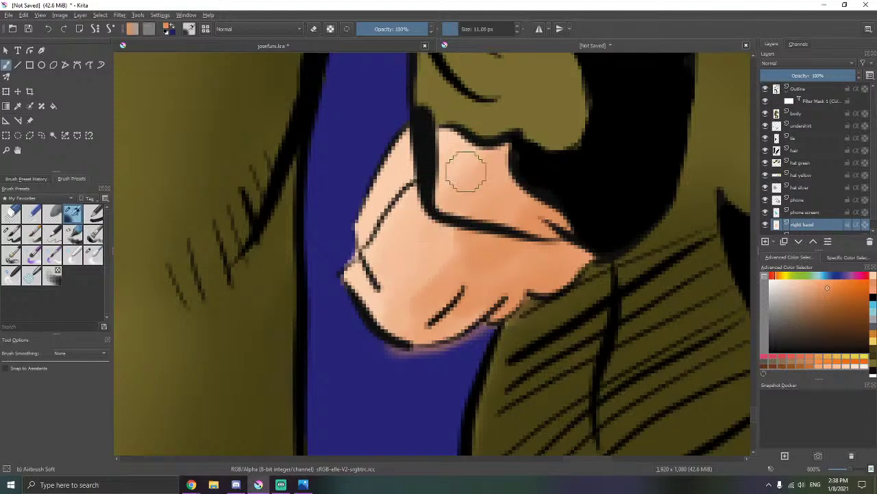
pyautogui.moveTo(410, 286)
pyautogui.mouseDown()
pyautogui.moveTo(454, 252)
pyautogui.moveTo(490, 274)
pyautogui.moveTo(477, 320)
pyautogui.moveTo(451, 337)
pyautogui.moveTo(448, 321)
pyautogui.moveTo(486, 303)
pyautogui.moveTo(461, 318)
pyautogui.moveTo(479, 300)
pyautogui.moveTo(410, 317)
pyautogui.moveTo(410, 326)
pyautogui.moveTo(425, 287)
pyautogui.moveTo(410, 271)
pyautogui.moveTo(435, 256)
pyautogui.mouseUp()
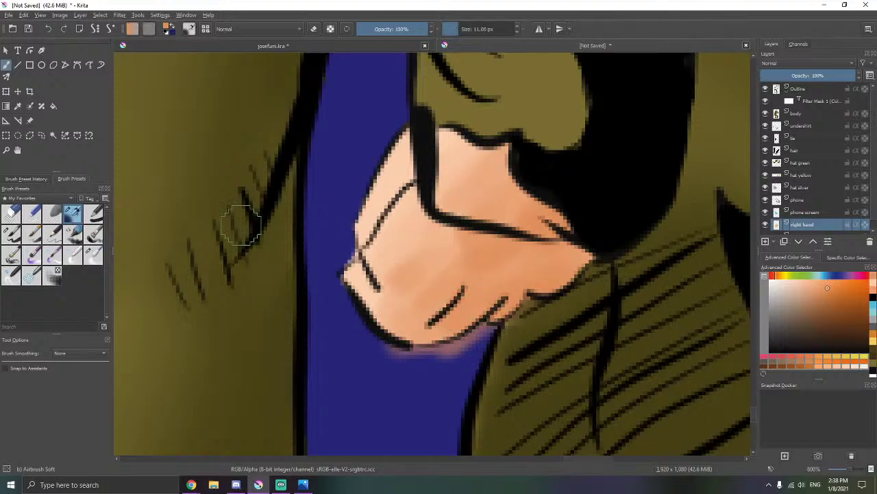
# - Erase the orange spill below the hand, and blend its shading with the 10 px Blender Blur brush
pyautogui.click(11, 233)
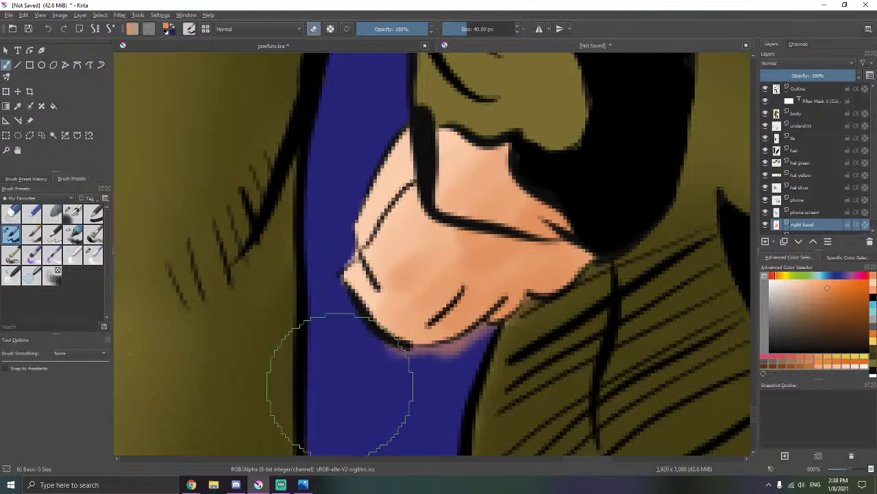
pyautogui.moveTo(388, 360)
pyautogui.mouseDown()
pyautogui.moveTo(444, 360)
pyautogui.moveTo(485, 333)
pyautogui.mouseUp()
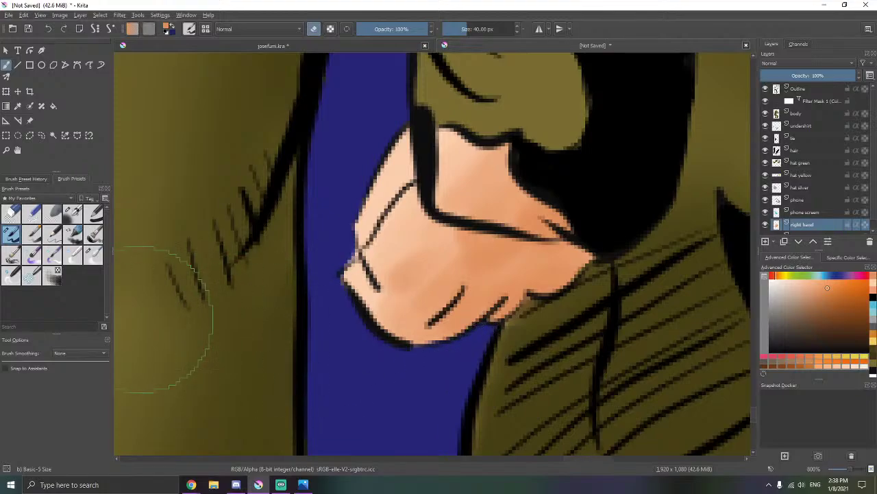
pyautogui.click(96, 257)
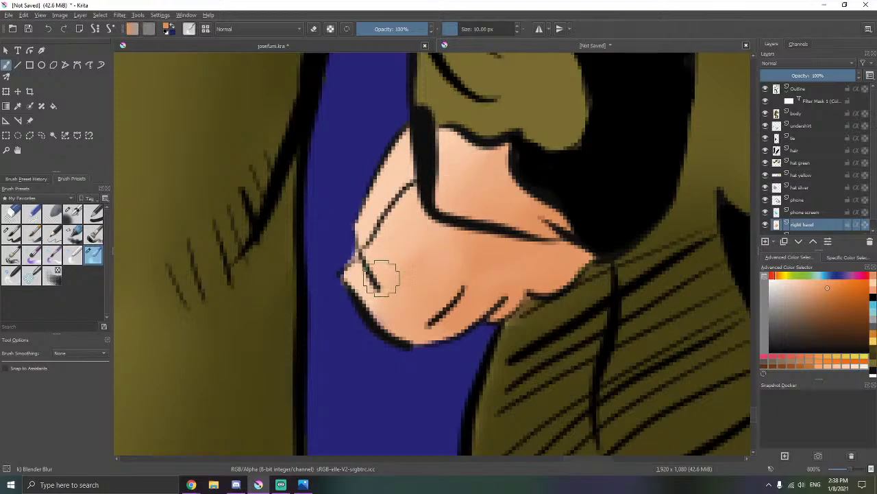
pyautogui.moveTo(407, 341); pyautogui.dragTo(439, 329)
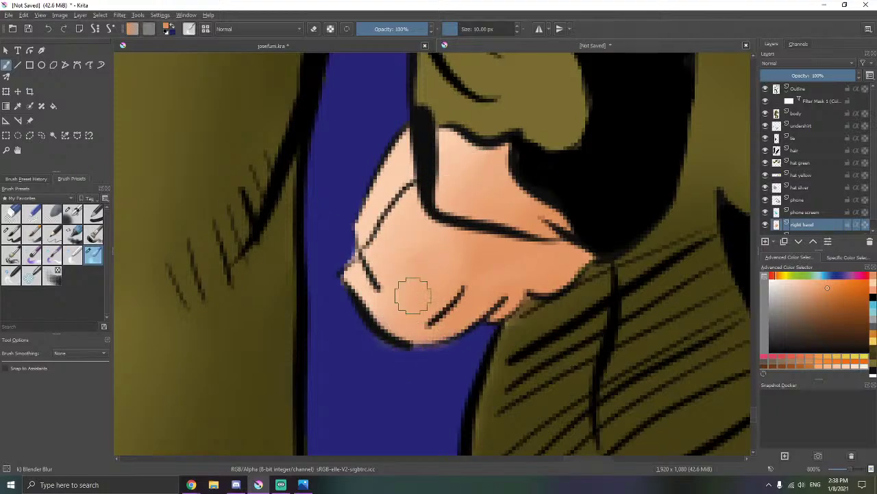
# - Clean up the blurred skin colour along the hand's lower and outer edges with the Basic-5 Size brush in eraser mode
pyautogui.click(11, 233)
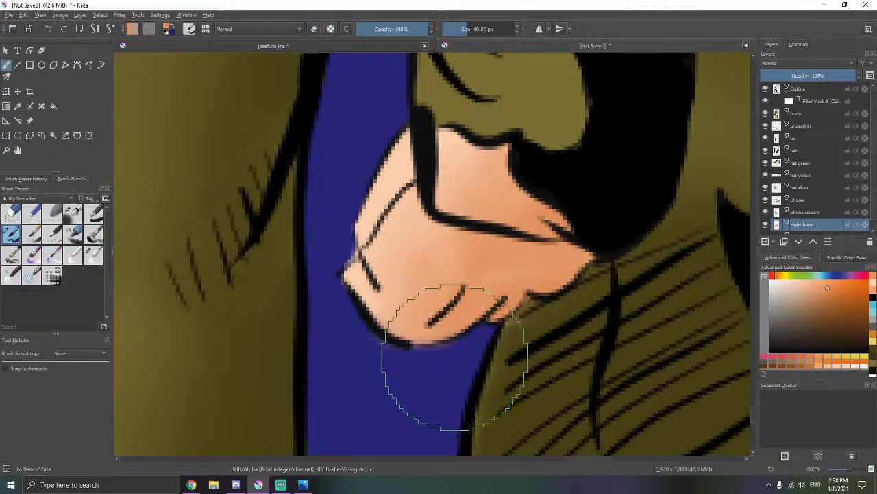
pyautogui.moveTo(473, 341); pyautogui.dragTo(456, 348)
pyautogui.press('e')
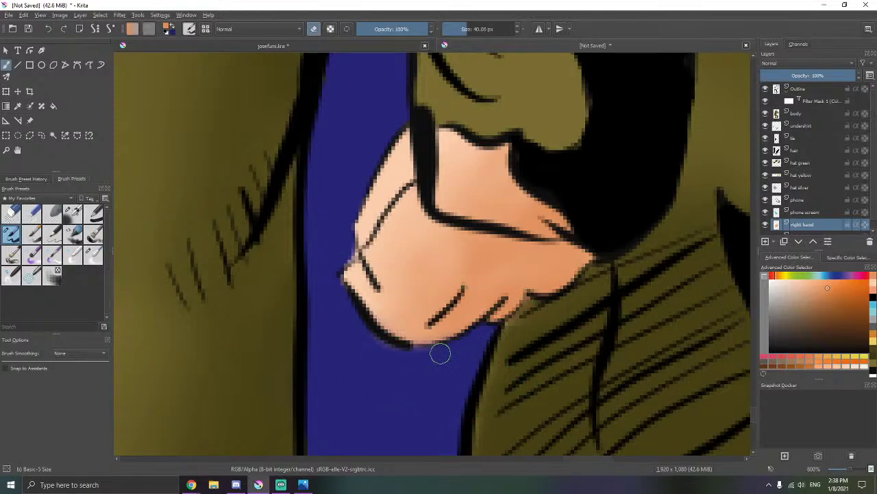
pyautogui.moveTo(376, 287); pyautogui.dragTo(373, 314)
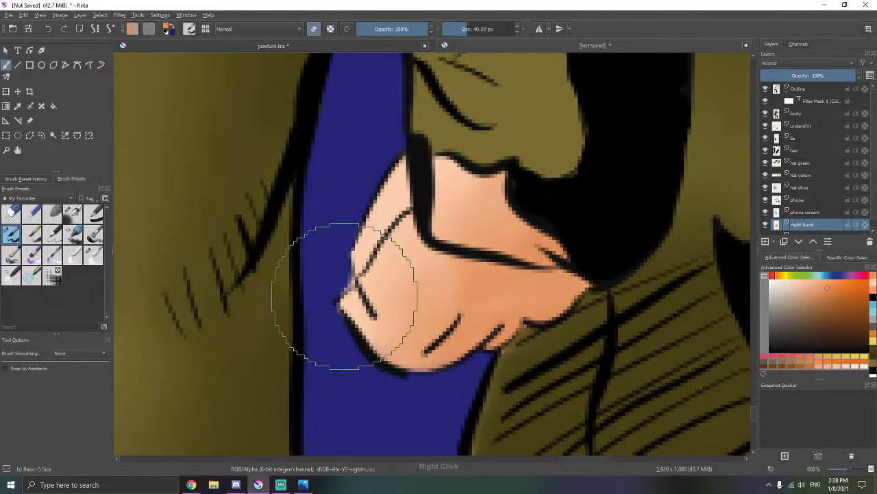
pyautogui.moveTo(345, 284); pyautogui.dragTo(351, 277)
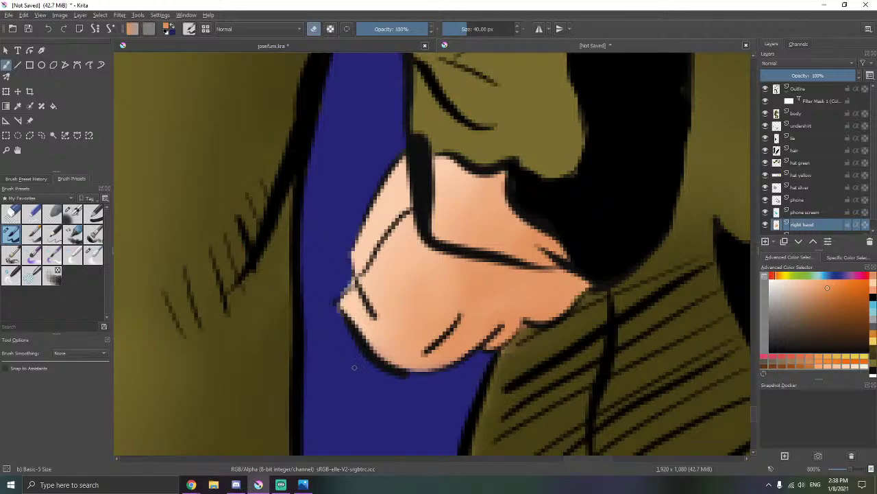
pyautogui.press('e')
pyautogui.press('e')
pyautogui.scroll(-6, 475, 181)
pyautogui.scroll(-1, 449, 160)
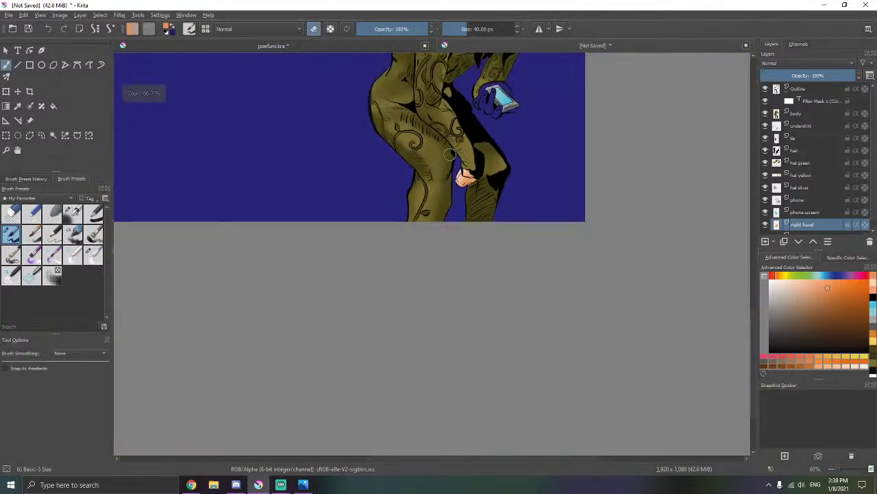
# - Add a new paint layer directly above the Background layer and try to rename it
pyautogui.moveTo(449, 166); pyautogui.dragTo(461, 286)
pyautogui.scroll(1, 460, 286)
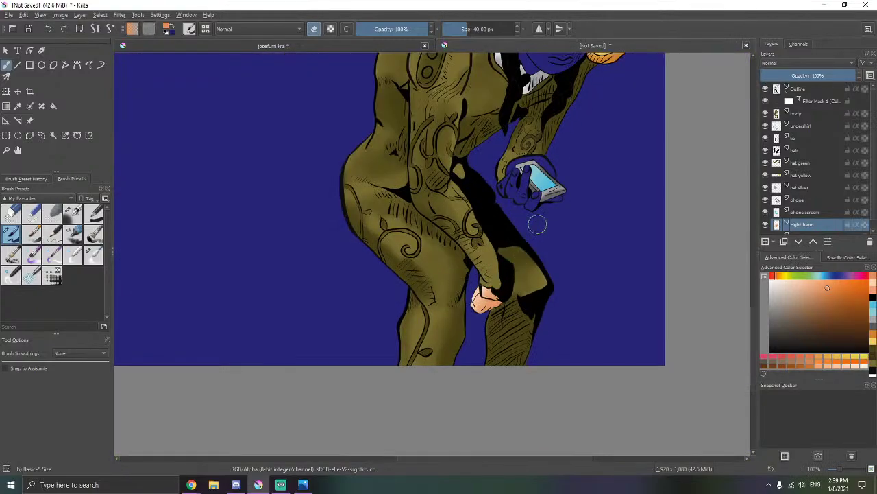
pyautogui.scroll(3, 557, 168)
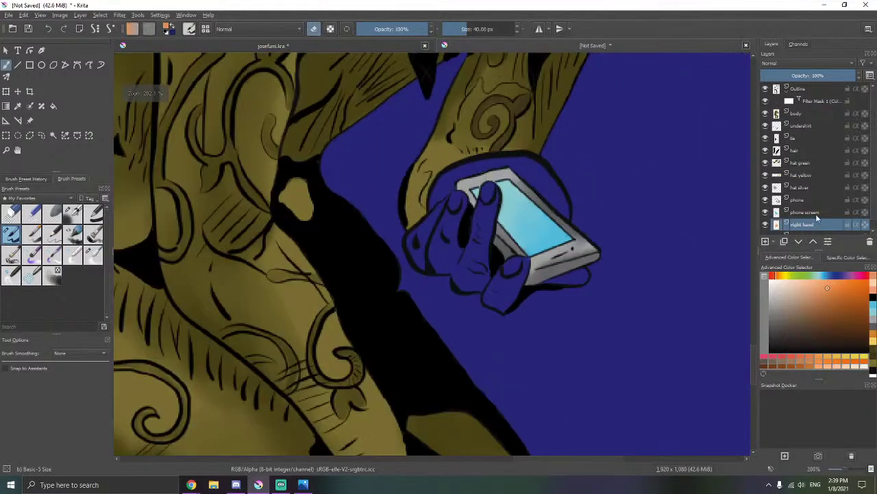
pyautogui.scroll(-1, 813, 222)
pyautogui.click(806, 229)
pyautogui.click(767, 242)
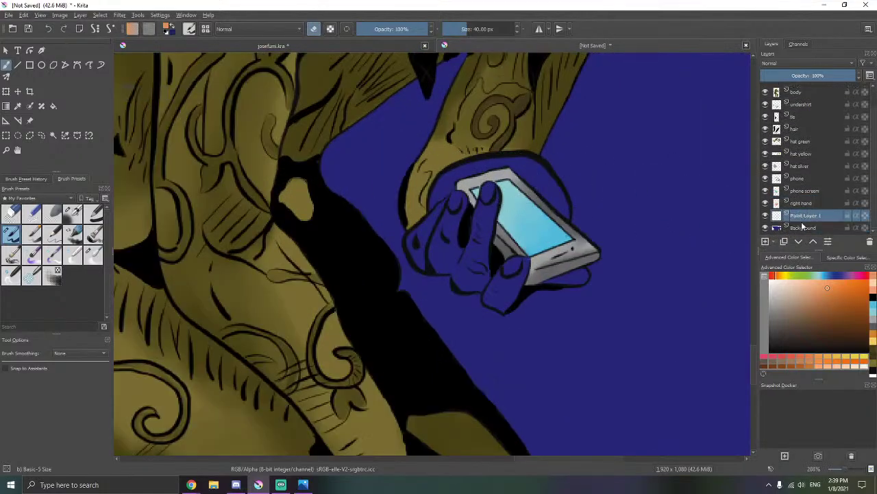
pyautogui.doubleClick(819, 221)
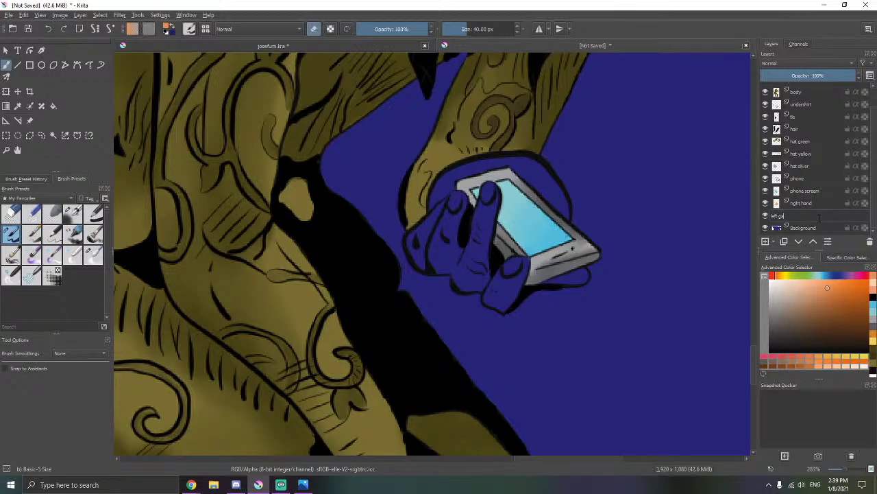
pyautogui.press('Escape')
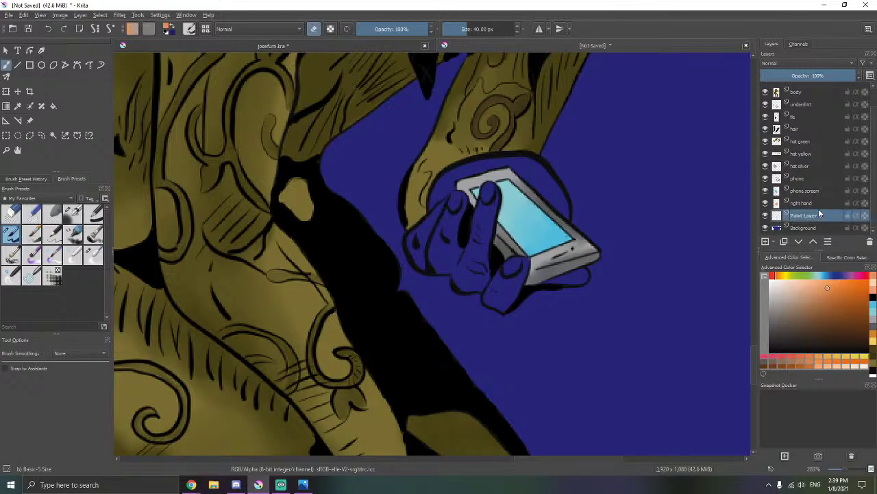
# - Rename the "right hand" layer to "hands"
pyautogui.doubleClick(817, 203)
pyautogui.write('right h')
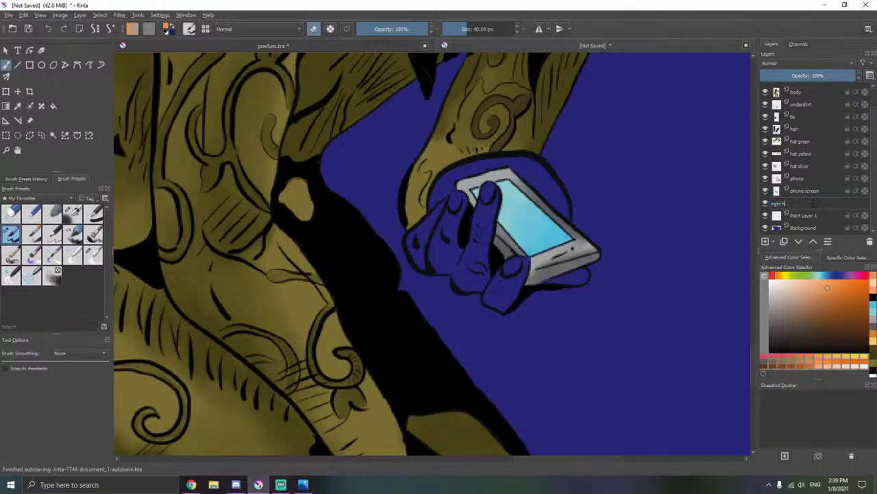
pyautogui.write('ands')
pyautogui.press('Return')
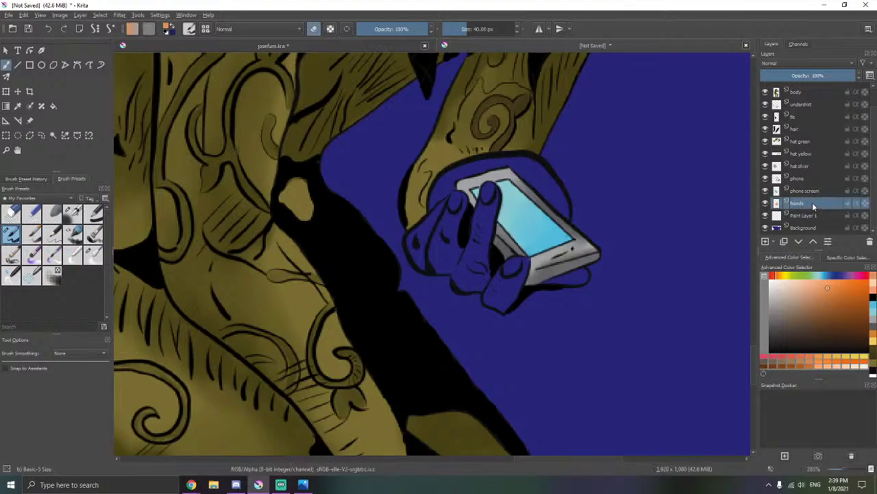
# - Paint the hand holding the phone in light peach on the hands layer with the 40 px Basic-5 Size brush
pyautogui.scroll(1, 473, 230)
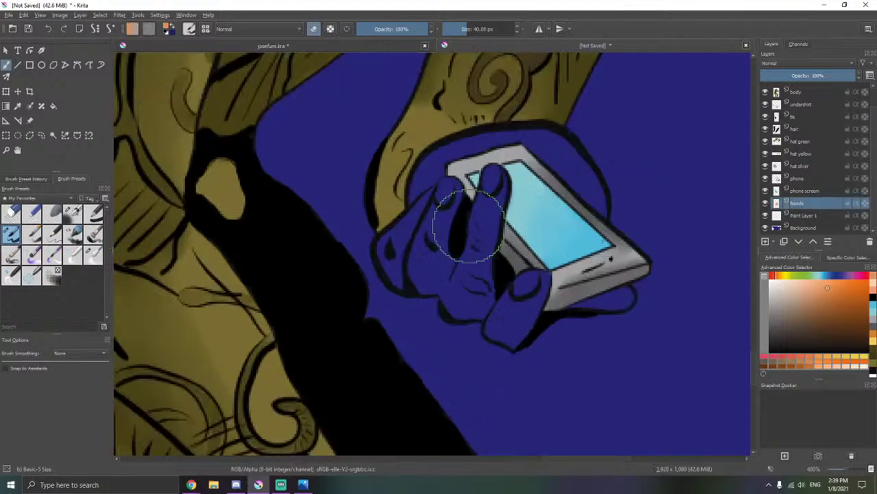
pyautogui.click(874, 285)
pyautogui.moveTo(564, 187); pyautogui.dragTo(547, 216)
pyautogui.scroll(1, 548, 217)
pyautogui.moveTo(470, 208)
pyautogui.mouseDown()
pyautogui.moveTo(502, 170)
pyautogui.moveTo(413, 170)
pyautogui.moveTo(370, 215)
pyautogui.moveTo(373, 228)
pyautogui.moveTo(377, 202)
pyautogui.moveTo(355, 238)
pyautogui.moveTo(348, 277)
pyautogui.moveTo(302, 310)
pyautogui.moveTo(320, 337)
pyautogui.moveTo(338, 345)
pyautogui.moveTo(369, 332)
pyautogui.moveTo(377, 308)
pyautogui.moveTo(362, 321)
pyautogui.moveTo(402, 272)
pyautogui.moveTo(441, 274)
pyautogui.moveTo(416, 313)
pyautogui.moveTo(418, 346)
pyautogui.moveTo(397, 353)
pyautogui.moveTo(448, 382)
pyautogui.moveTo(547, 356)
pyautogui.moveTo(628, 362)
pyautogui.moveTo(470, 412)
pyautogui.moveTo(405, 394)
pyautogui.mouseUp()
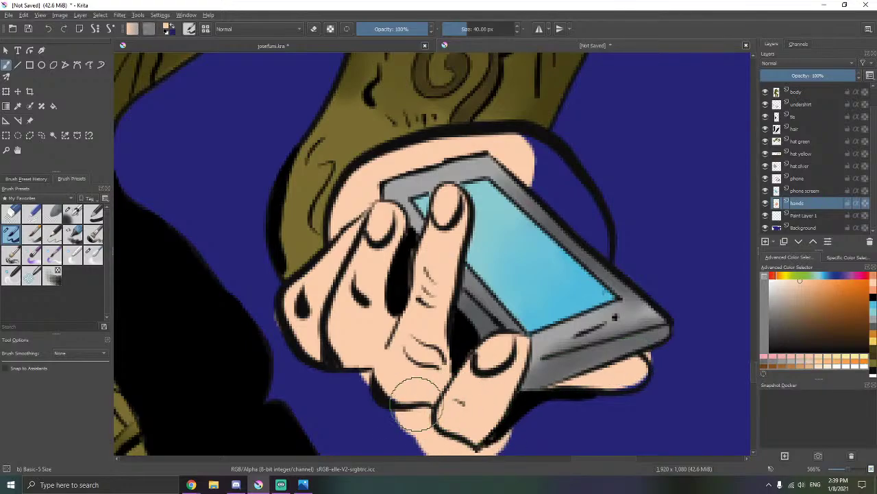
# - Erase the peach spill outside the outline along the outer and lower edges of the fingers holding the phone
pyautogui.click(268, 289)
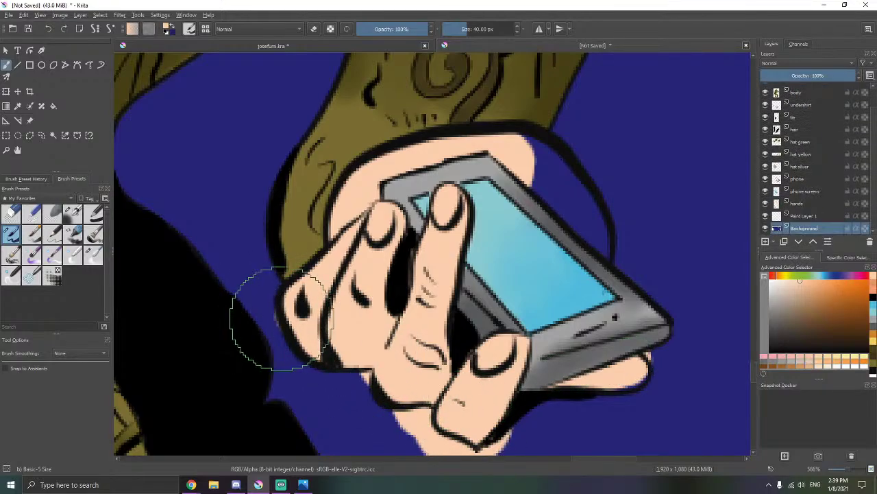
pyautogui.click(326, 283)
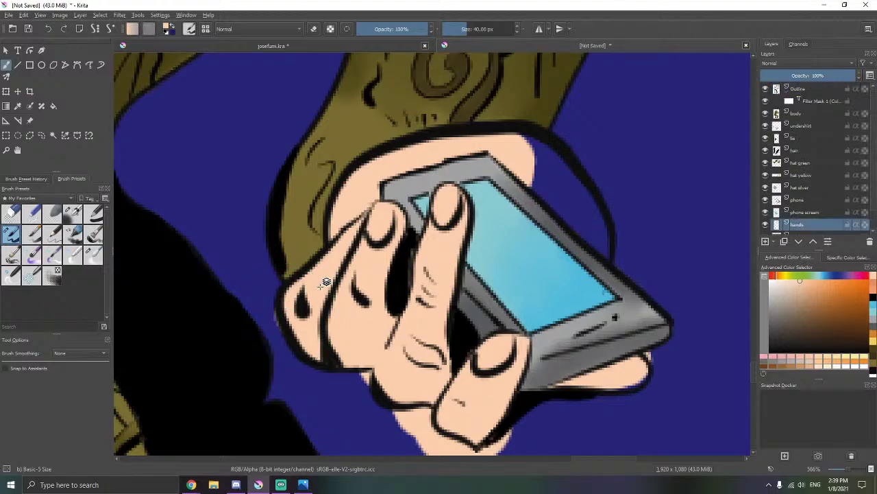
pyautogui.press('e')
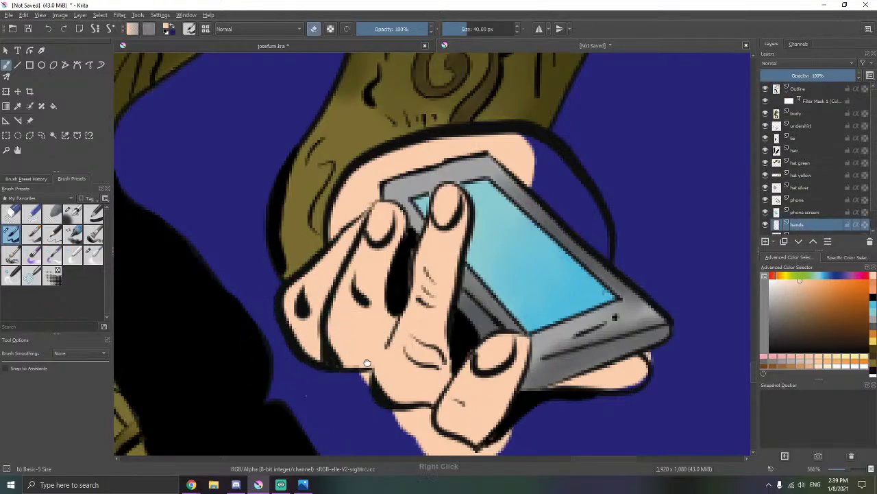
pyautogui.moveTo(361, 362); pyautogui.dragTo(353, 263)
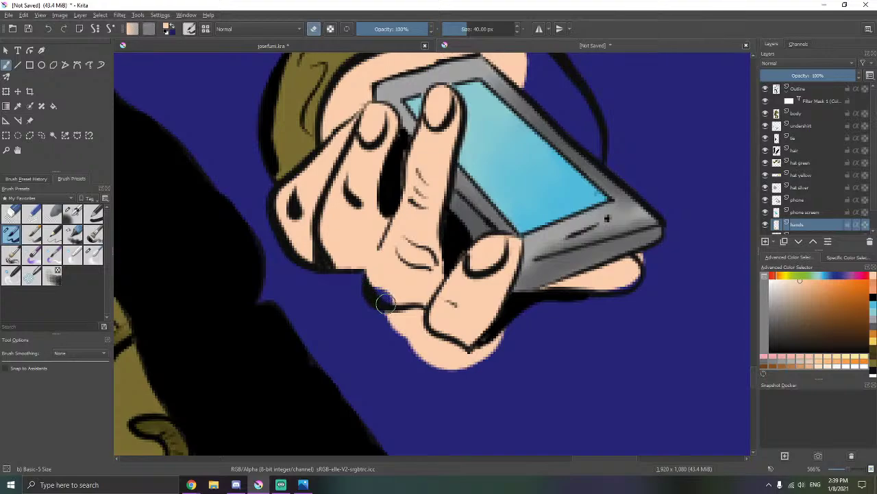
pyautogui.press('e')
pyautogui.press('e')
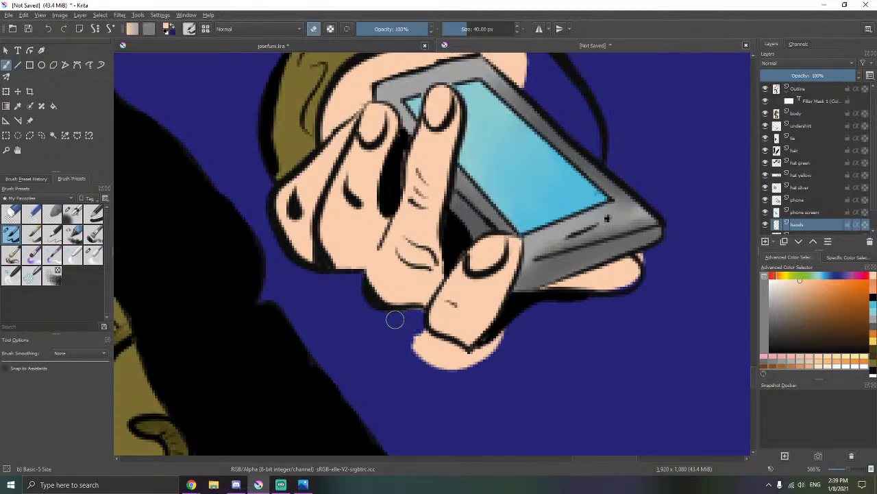
pyautogui.moveTo(409, 332)
pyautogui.mouseDown()
pyautogui.moveTo(437, 366)
pyautogui.moveTo(426, 343)
pyautogui.moveTo(470, 362)
pyautogui.moveTo(520, 336)
pyautogui.mouseUp()
pyautogui.press('e')
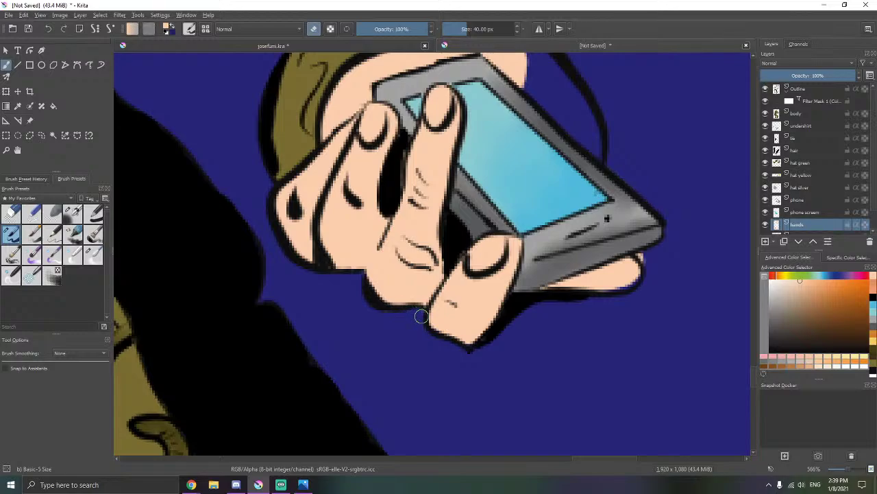
pyautogui.moveTo(402, 305); pyautogui.dragTo(322, 319)
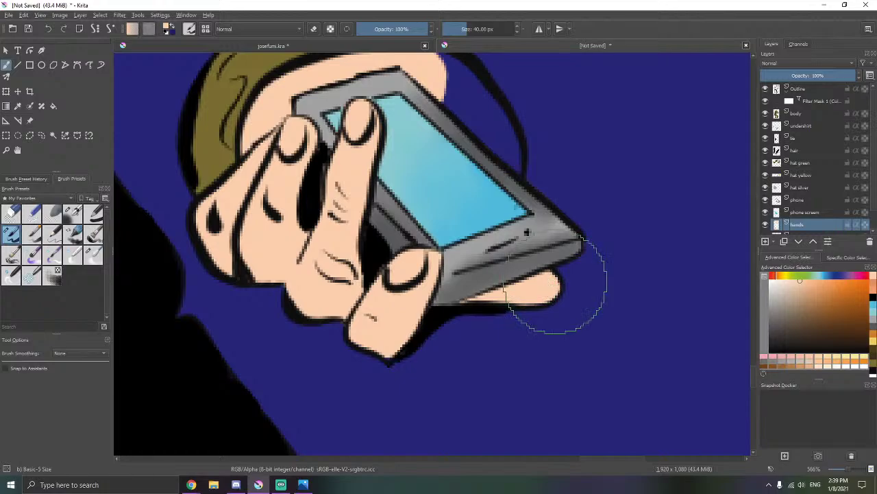
# - Fill the rest of the palm behind the phone with peach up to the outline and erase any spill
pyautogui.moveTo(554, 284); pyautogui.dragTo(548, 374)
pyautogui.moveTo(425, 205)
pyautogui.mouseDown()
pyautogui.moveTo(445, 180)
pyautogui.moveTo(454, 210)
pyautogui.moveTo(490, 243)
pyautogui.moveTo(492, 278)
pyautogui.moveTo(499, 270)
pyautogui.mouseUp()
pyautogui.press('e')
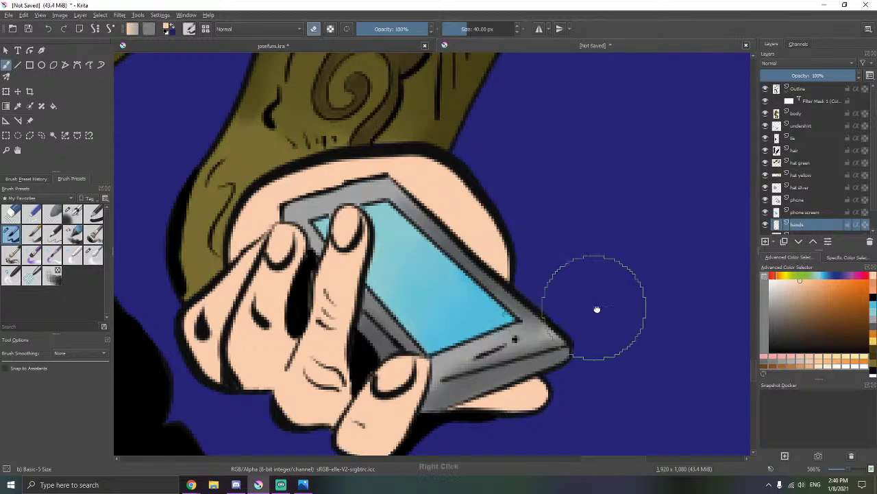
pyautogui.moveTo(597, 308); pyautogui.dragTo(689, 332)
pyautogui.moveTo(672, 301); pyautogui.dragTo(637, 289)
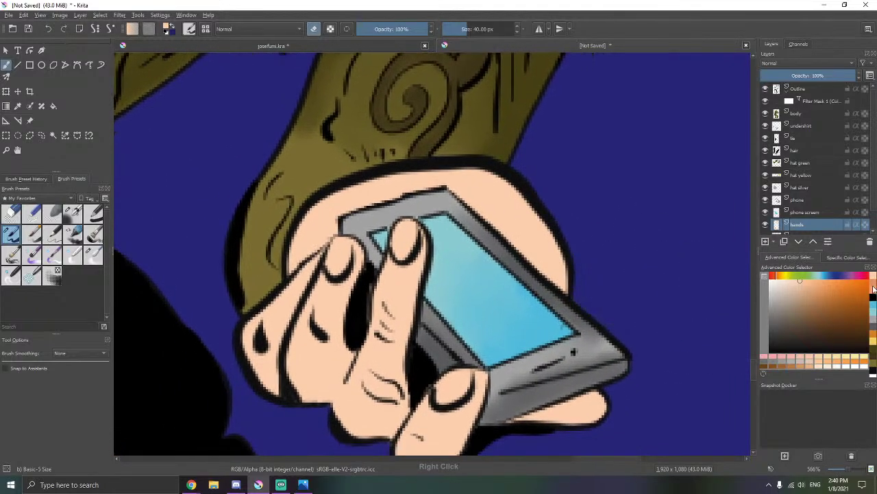
# - Shade the palm behind the phone and the finger over its screen in darker orange with the 11 px Airbrush Soft brush
pyautogui.click(827, 288)
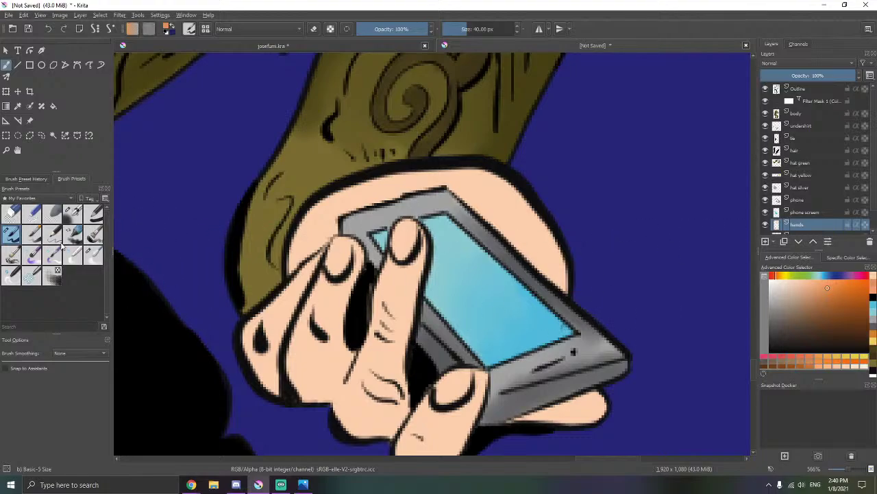
pyautogui.click(76, 213)
pyautogui.moveTo(345, 299)
pyautogui.mouseDown()
pyautogui.moveTo(356, 274)
pyautogui.moveTo(296, 300)
pyautogui.moveTo(316, 331)
pyautogui.mouseUp()
pyautogui.moveTo(510, 163)
pyautogui.mouseDown()
pyautogui.moveTo(380, 167)
pyautogui.moveTo(316, 209)
pyautogui.moveTo(327, 196)
pyautogui.moveTo(311, 223)
pyautogui.moveTo(321, 233)
pyautogui.moveTo(336, 186)
pyautogui.mouseUp()
pyautogui.moveTo(418, 247)
pyautogui.mouseDown()
pyautogui.moveTo(413, 290)
pyautogui.moveTo(423, 257)
pyautogui.moveTo(418, 359)
pyautogui.moveTo(408, 329)
pyautogui.moveTo(379, 353)
pyautogui.moveTo(398, 322)
pyautogui.moveTo(401, 333)
pyautogui.moveTo(376, 325)
pyautogui.moveTo(394, 269)
pyautogui.moveTo(385, 302)
pyautogui.mouseUp()
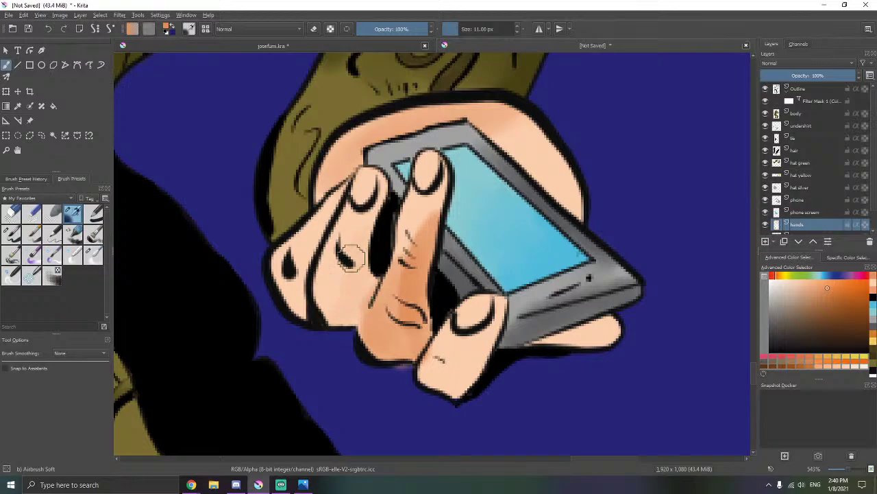
# - Shade the two outer fingers beside the phone in the same darker orange skin tone
pyautogui.moveTo(350, 257)
pyautogui.mouseDown()
pyautogui.moveTo(380, 206)
pyautogui.moveTo(342, 317)
pyautogui.moveTo(353, 273)
pyautogui.moveTo(367, 291)
pyautogui.moveTo(364, 320)
pyautogui.moveTo(367, 255)
pyautogui.mouseUp()
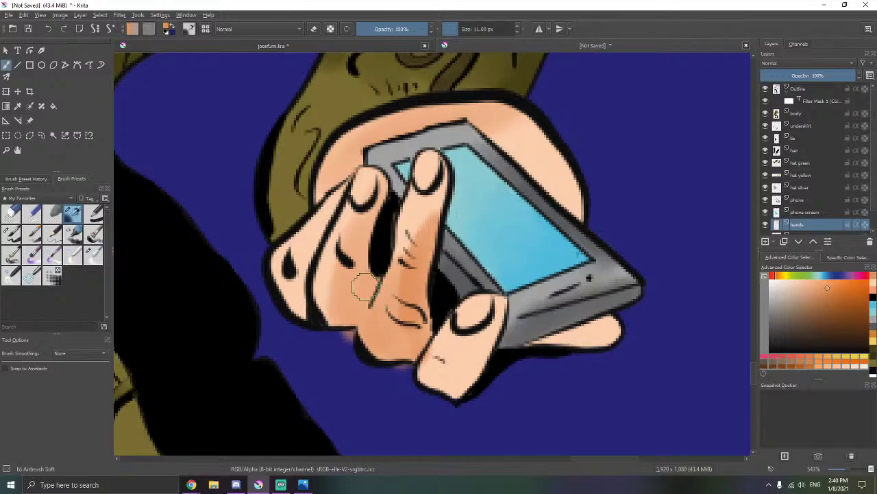
pyautogui.moveTo(365, 287)
pyautogui.mouseDown()
pyautogui.moveTo(348, 286)
pyautogui.moveTo(342, 314)
pyautogui.mouseUp()
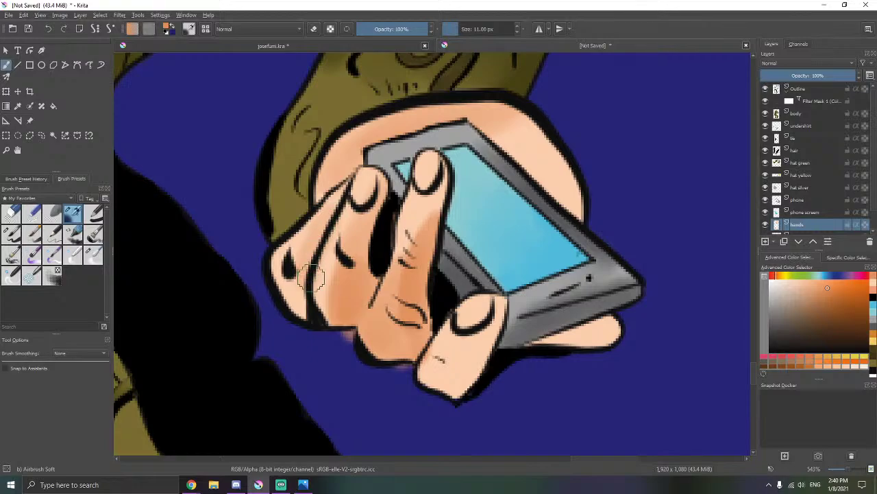
pyautogui.moveTo(312, 279); pyautogui.dragTo(304, 296)
# - Shade the finger at the phone's lower corner and the fingertip beneath the phone in darker orange
pyautogui.moveTo(384, 302); pyautogui.dragTo(389, 264)
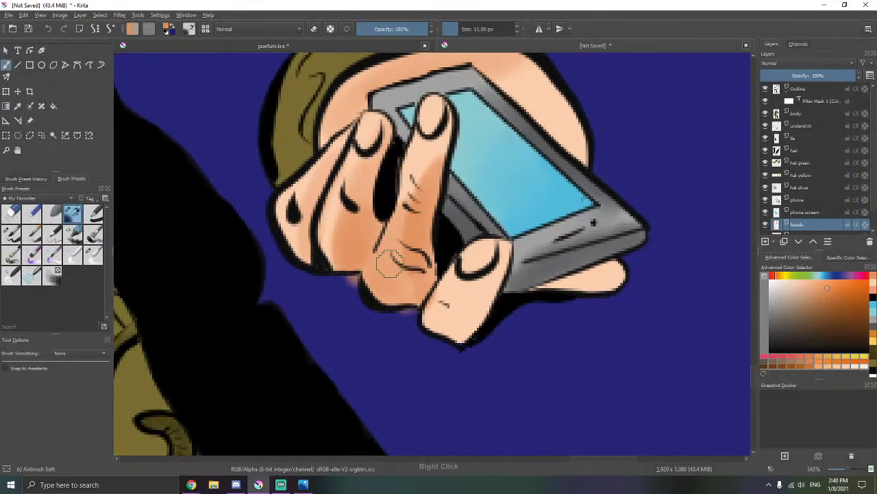
pyautogui.moveTo(497, 283)
pyautogui.mouseDown()
pyautogui.moveTo(460, 336)
pyautogui.moveTo(476, 308)
pyautogui.moveTo(473, 321)
pyautogui.moveTo(452, 314)
pyautogui.moveTo(467, 306)
pyautogui.moveTo(475, 312)
pyautogui.moveTo(447, 316)
pyautogui.mouseUp()
pyautogui.moveTo(528, 310); pyautogui.dragTo(519, 290)
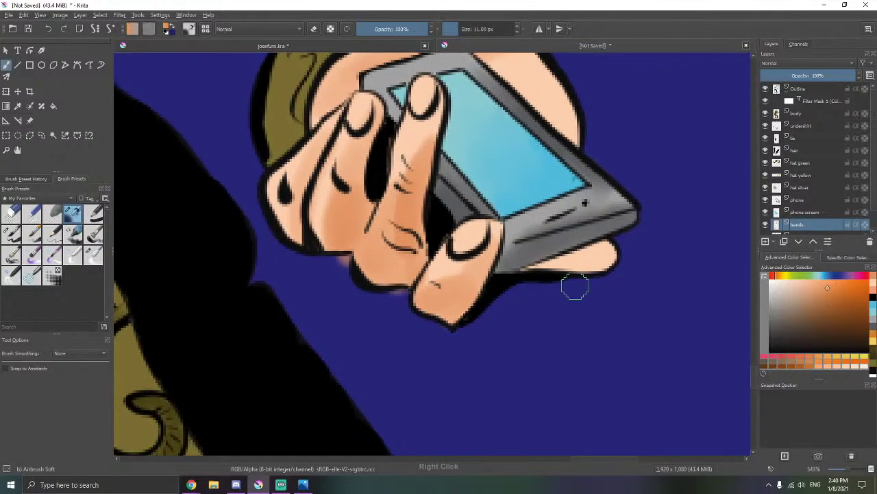
pyautogui.moveTo(574, 261)
pyautogui.mouseDown()
pyautogui.moveTo(564, 266)
pyautogui.moveTo(583, 262)
pyautogui.moveTo(578, 252)
pyautogui.mouseUp()
pyautogui.moveTo(539, 276); pyautogui.dragTo(559, 297)
pyautogui.moveTo(471, 245); pyautogui.dragTo(436, 258)
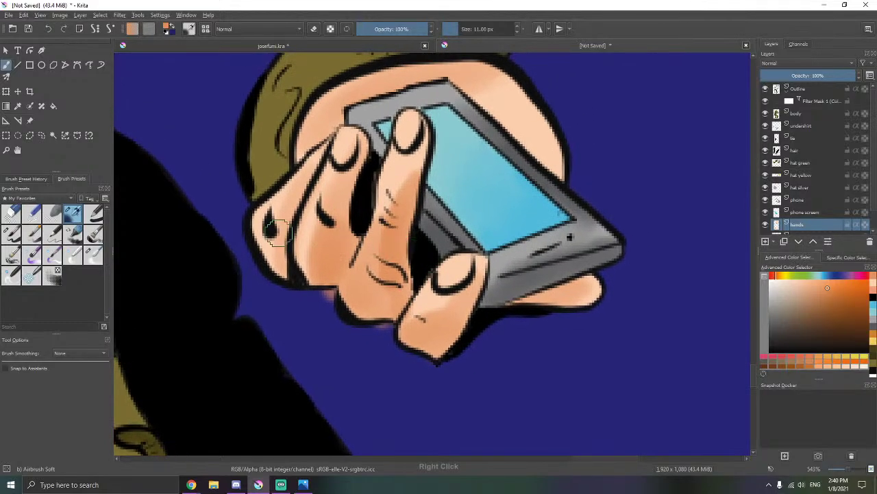
# - Erase the orange spill below the fingers, and blend the hand's shading with the 10 px Blender Blur brush
pyautogui.click(11, 235)
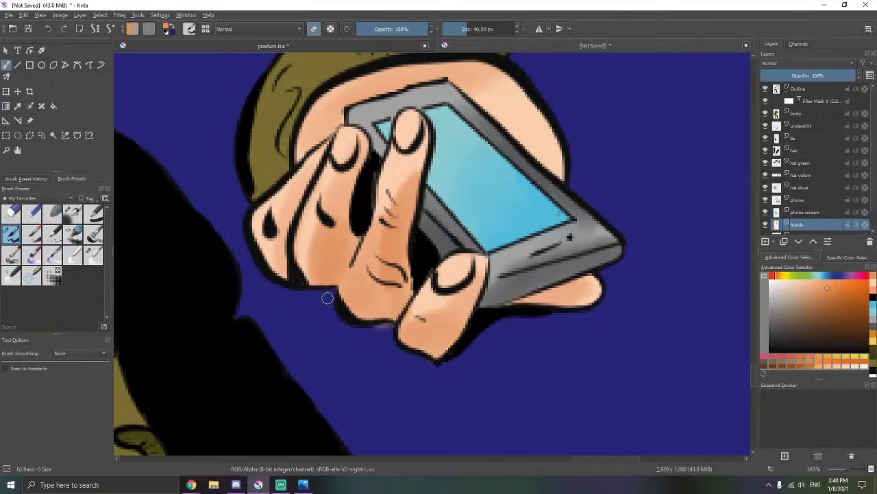
pyautogui.rightClick(363, 329)
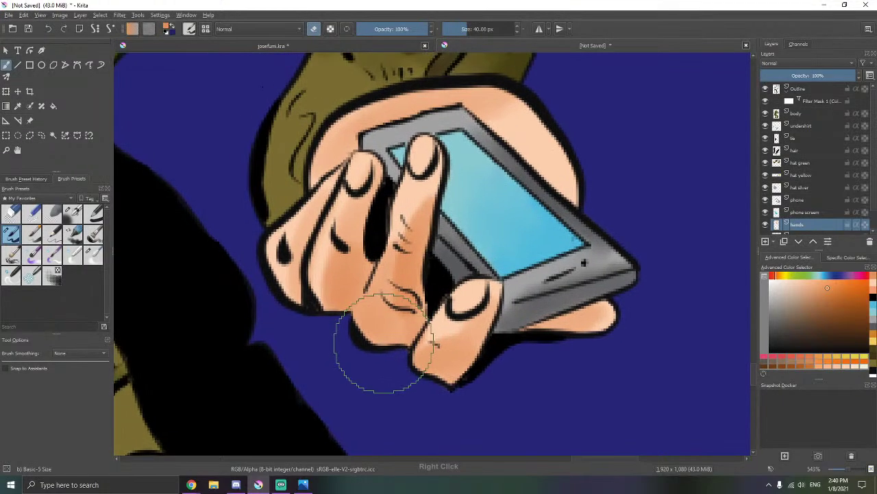
pyautogui.click(94, 255)
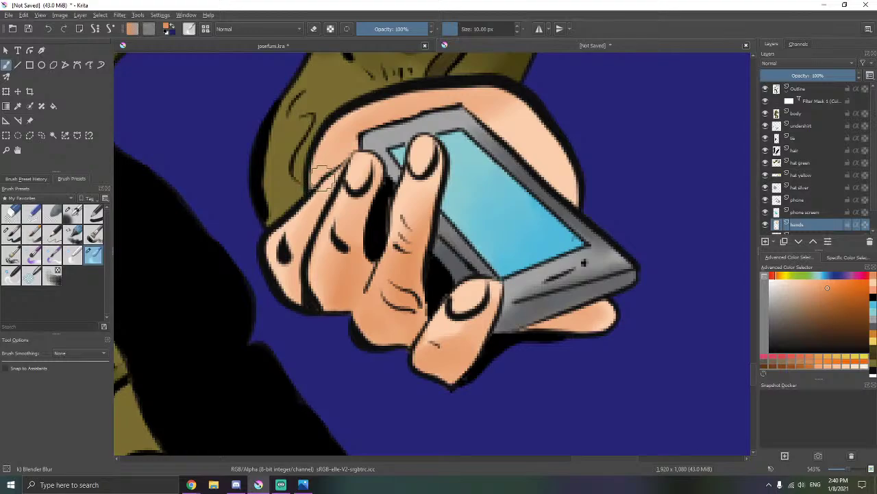
pyautogui.moveTo(357, 194); pyautogui.dragTo(327, 230)
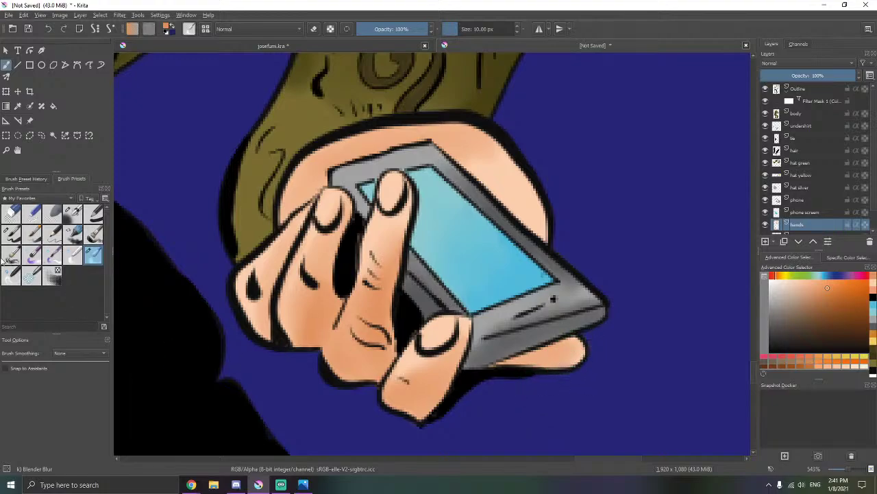
# - Clean up the blurred skin colour outside the phone hand's outline with the Basic-5 Size brush in eraser mode
pyautogui.click(11, 233)
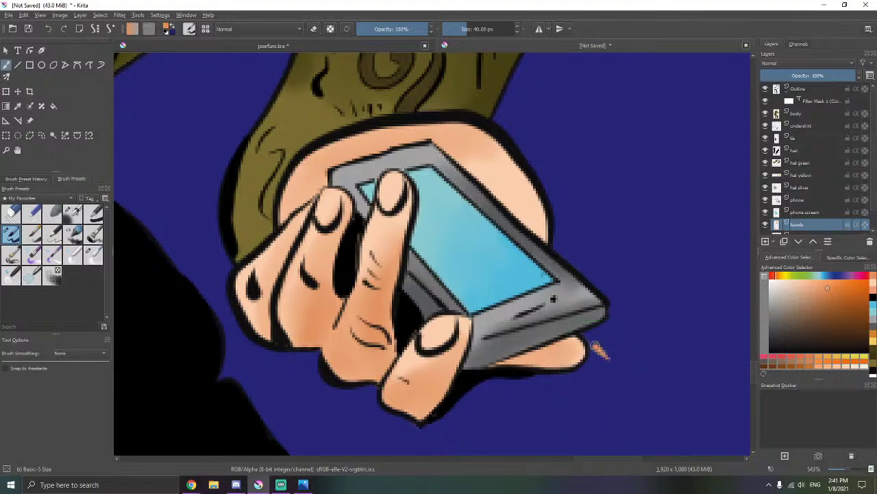
pyautogui.press('e')
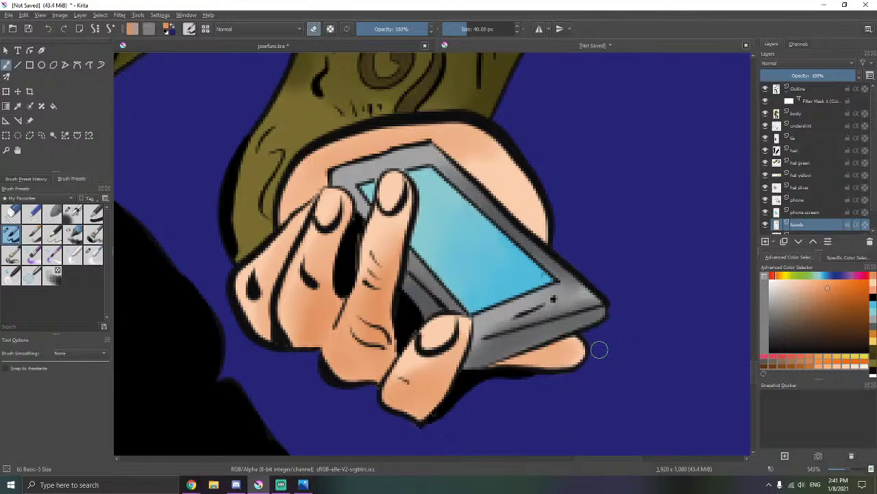
pyautogui.moveTo(514, 371); pyautogui.dragTo(539, 393)
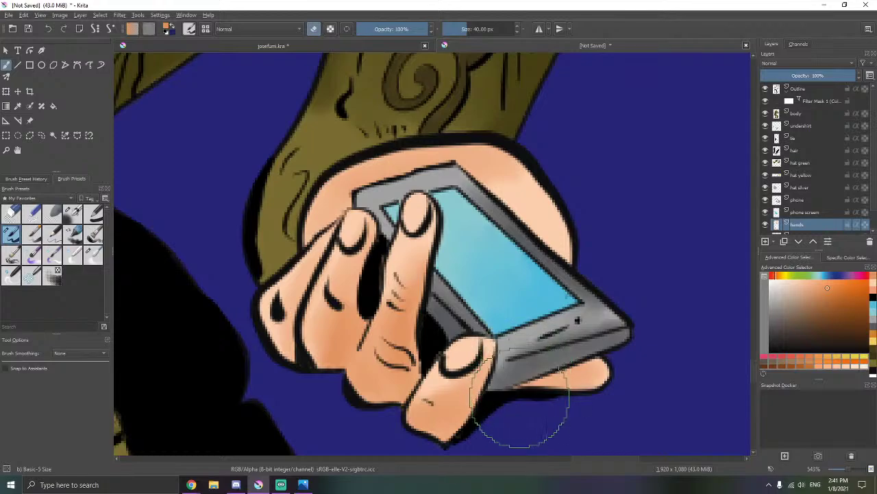
pyautogui.moveTo(558, 381); pyautogui.dragTo(579, 349)
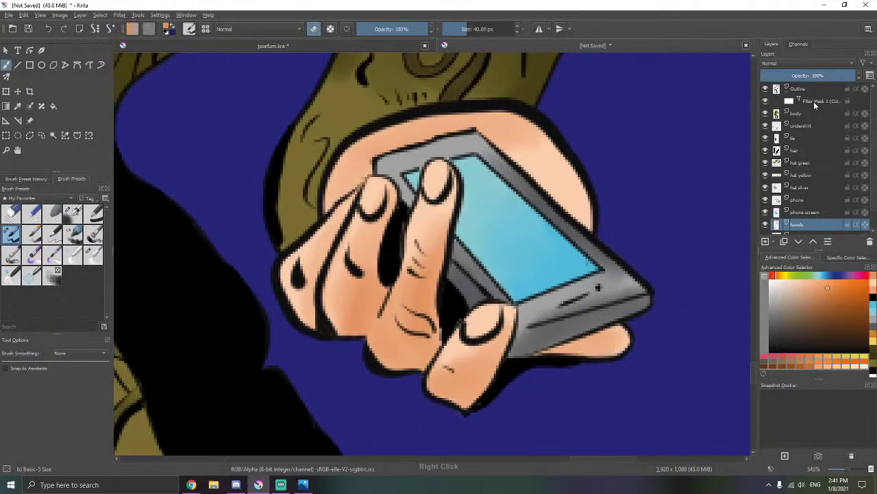
# - Draw short black hatching strokes on the Outline layer along the lower edge of the finger resting on the phone screen
pyautogui.click(816, 103)
pyautogui.click(873, 297)
pyautogui.press('e')
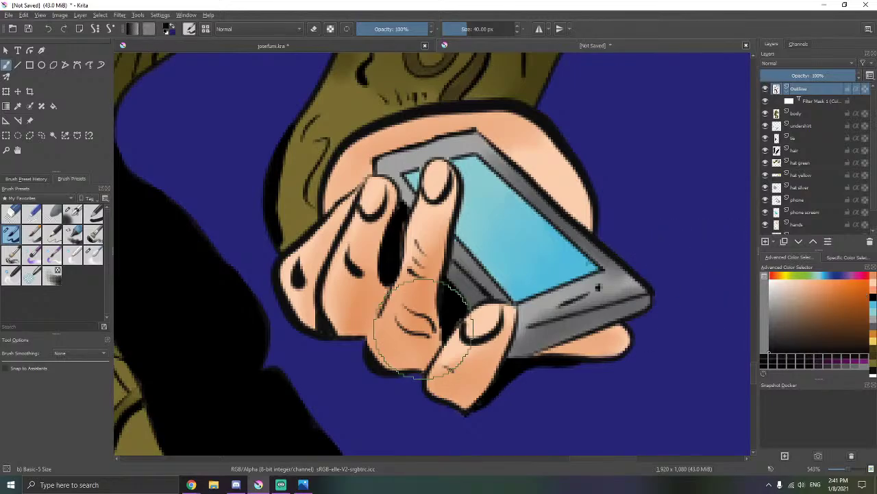
pyautogui.moveTo(453, 330); pyautogui.dragTo(517, 303)
pyautogui.scroll(-3, 517, 303)
pyautogui.scroll(5, 517, 303)
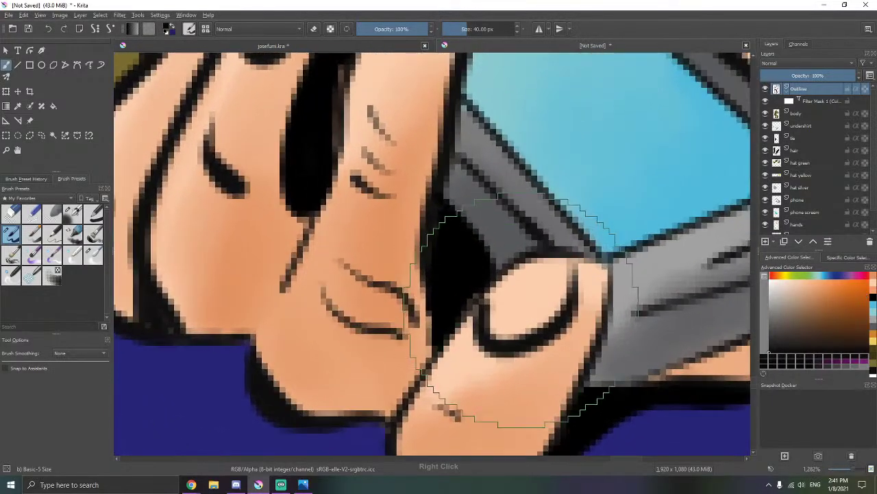
pyautogui.moveTo(275, 336); pyautogui.dragTo(254, 277)
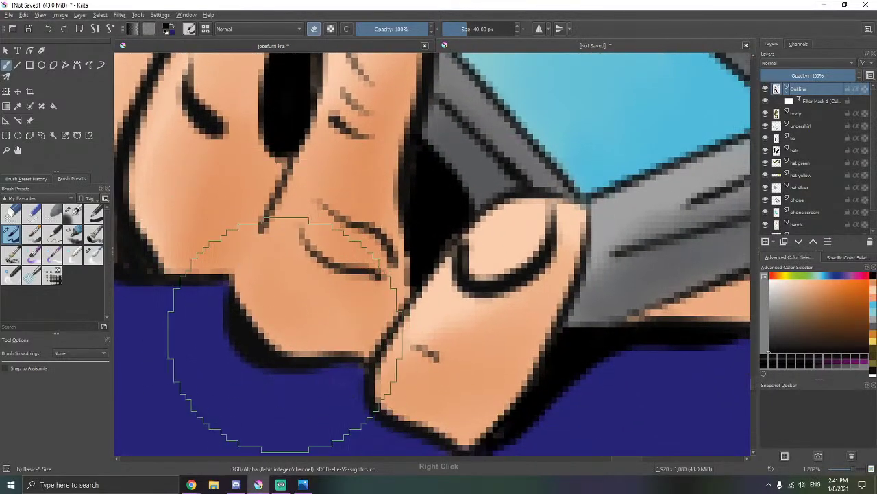
pyautogui.press('e')
pyautogui.moveTo(263, 317)
pyautogui.mouseDown()
pyautogui.moveTo(288, 335)
pyautogui.moveTo(307, 332)
pyautogui.mouseUp()
pyautogui.moveTo(290, 307)
pyautogui.mouseDown()
pyautogui.moveTo(329, 340)
pyautogui.moveTo(335, 329)
pyautogui.mouseUp()
pyautogui.moveTo(317, 298); pyautogui.dragTo(353, 328)
# - Undo the last hatching strokes, and redraw finer hatching lines across the base of that finger below its knuckle creases
pyautogui.hotkey('ctrl', 'z')
pyautogui.hotkey('ctrl', 'z')
pyautogui.hotkey('ctrl', 'z')
pyautogui.hotkey('ctrl', 'z')
pyautogui.hotkey('ctrl', 'z')
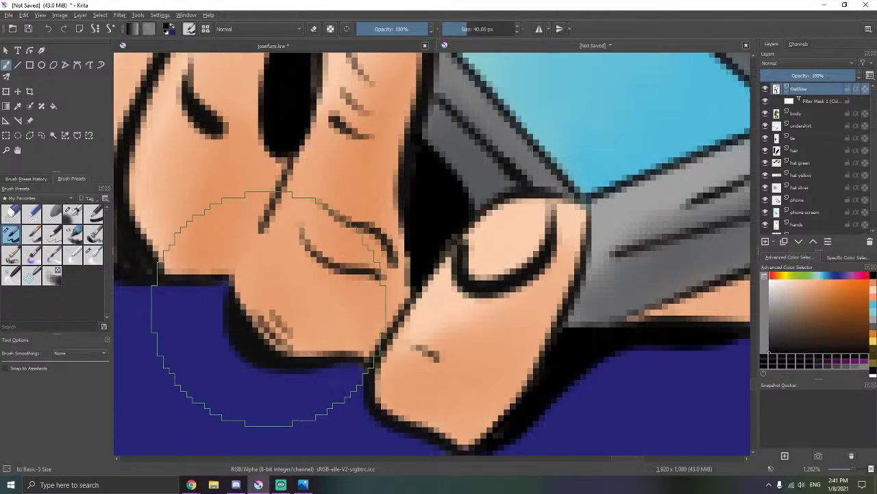
pyautogui.moveTo(277, 303); pyautogui.dragTo(324, 336)
pyautogui.moveTo(290, 289); pyautogui.dragTo(381, 343)
pyautogui.moveTo(309, 348); pyautogui.dragTo(371, 351)
pyautogui.moveTo(333, 300)
pyautogui.mouseDown()
pyautogui.moveTo(393, 321)
pyautogui.moveTo(409, 301)
pyautogui.mouseUp()
pyautogui.moveTo(302, 269); pyautogui.dragTo(340, 293)
# - Draw thin crease lines on both sides of the bold knuckle mark on the neighbouring finger
pyautogui.scroll(-8, 384, 283)
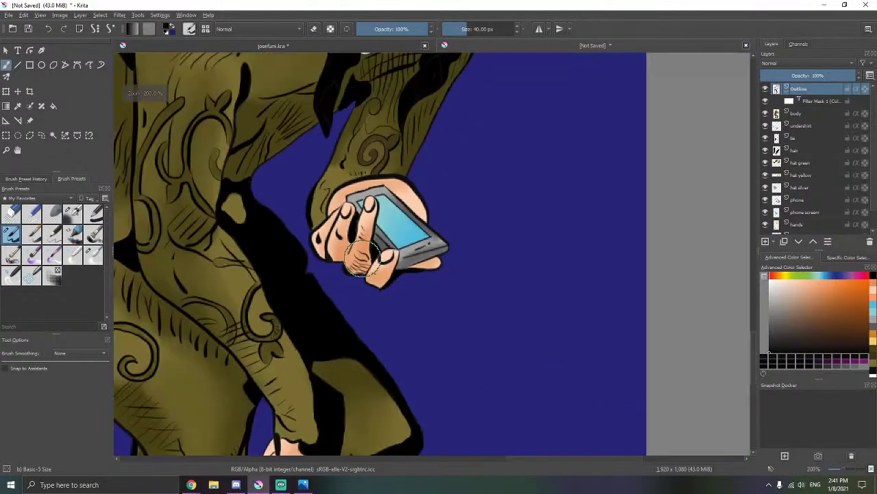
pyautogui.moveTo(393, 276); pyautogui.dragTo(442, 296)
pyautogui.scroll(1, 442, 295)
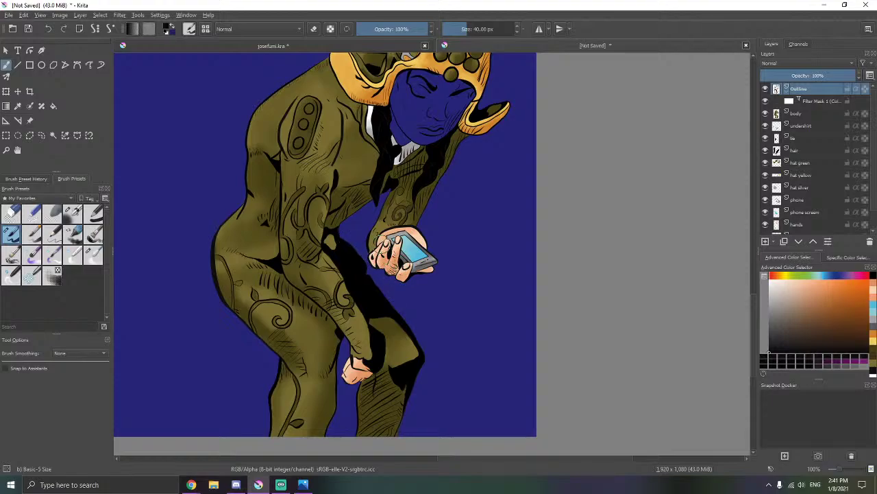
pyautogui.scroll(1, 386, 247)
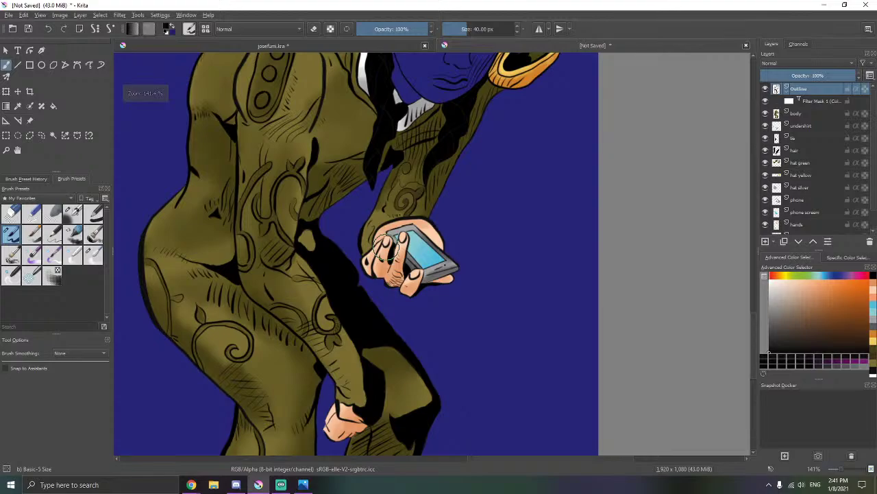
pyautogui.scroll(7, 384, 250)
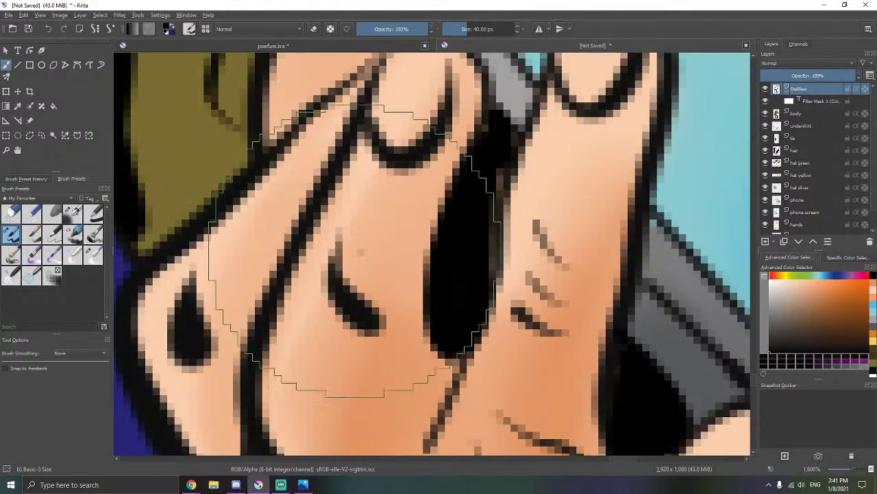
pyautogui.moveTo(346, 232)
pyautogui.mouseDown()
pyautogui.moveTo(356, 263)
pyautogui.moveTo(395, 308)
pyautogui.mouseUp()
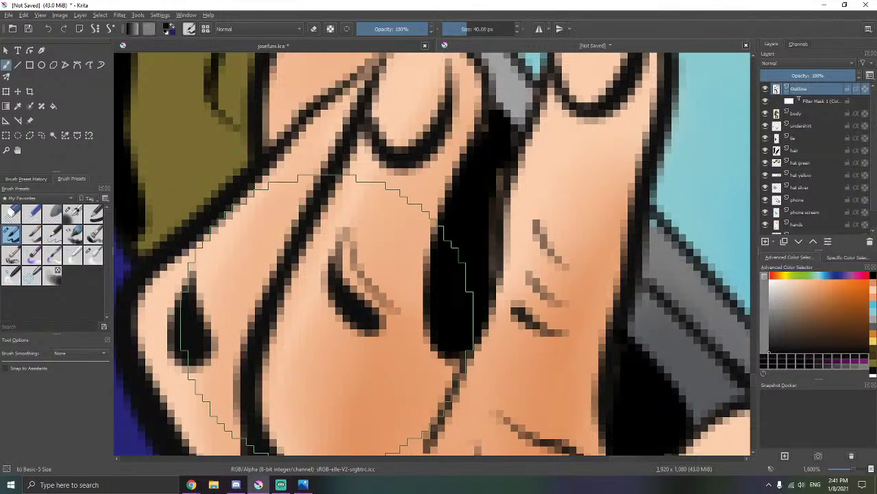
pyautogui.moveTo(328, 306); pyautogui.dragTo(360, 348)
pyautogui.moveTo(208, 329); pyautogui.dragTo(336, 231)
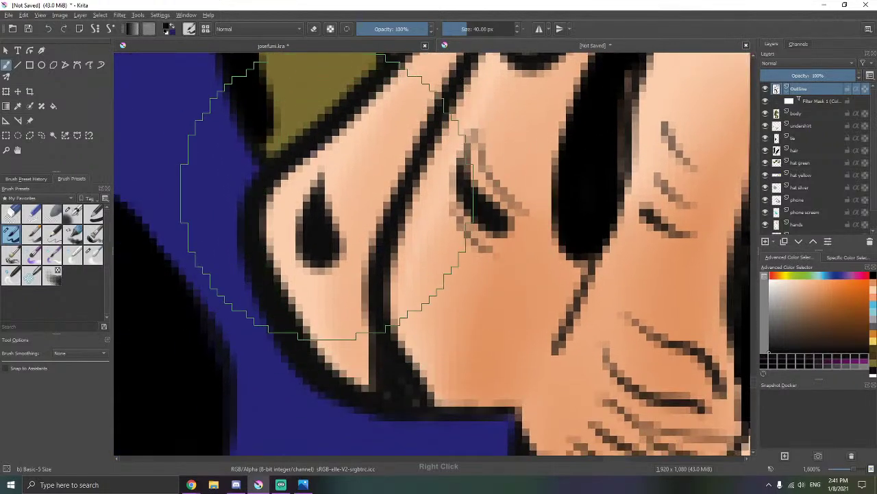
# - Draw short black hatching lines on the finger at the phone's lower corner, below its nail
pyautogui.moveTo(450, 282); pyautogui.dragTo(198, 254)
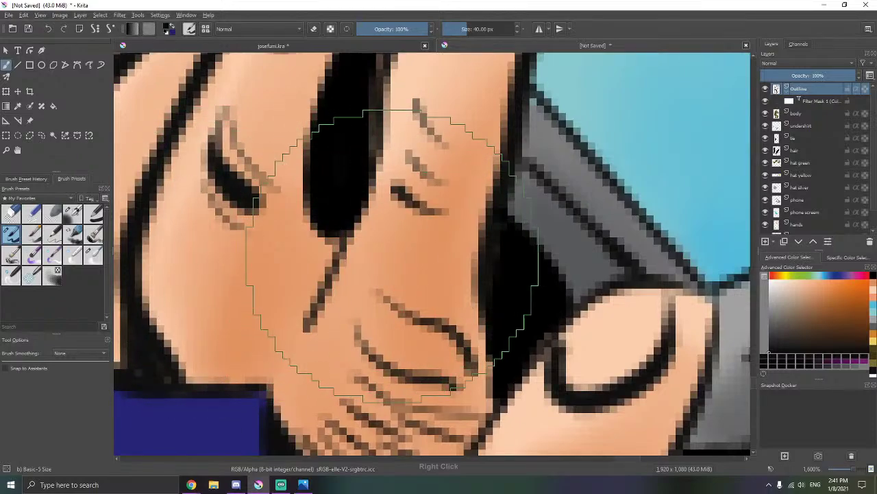
pyautogui.moveTo(425, 277); pyautogui.dragTo(261, 219)
pyautogui.moveTo(347, 286); pyautogui.dragTo(374, 185)
pyautogui.moveTo(355, 326); pyautogui.dragTo(374, 338)
pyautogui.moveTo(351, 345)
pyautogui.mouseDown()
pyautogui.moveTo(381, 361)
pyautogui.moveTo(388, 390)
pyautogui.mouseUp()
pyautogui.moveTo(336, 384); pyautogui.dragTo(394, 404)
pyautogui.scroll(-6, 399, 407)
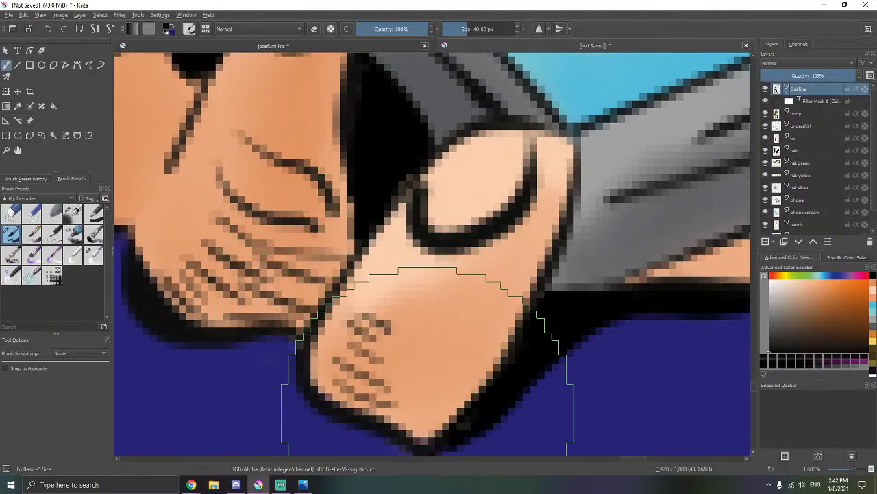
# - Rename the layer Paint Layer 1 as face
pyautogui.scroll(-2, 486, 321)
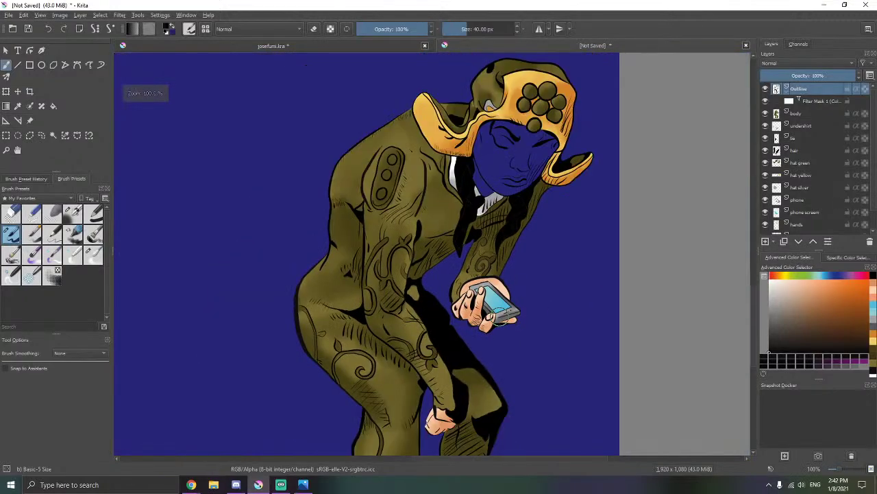
pyautogui.moveTo(520, 333); pyautogui.dragTo(477, 338)
pyautogui.scroll(-1, 801, 205)
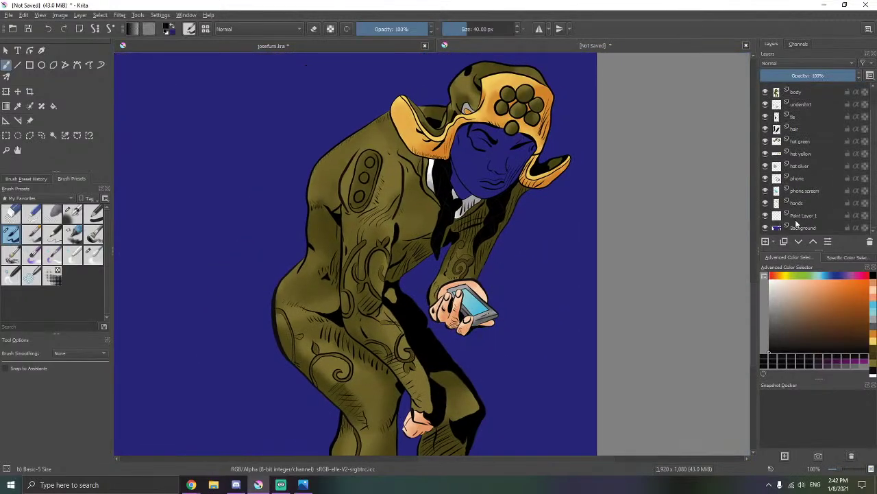
pyautogui.doubleClick(795, 216)
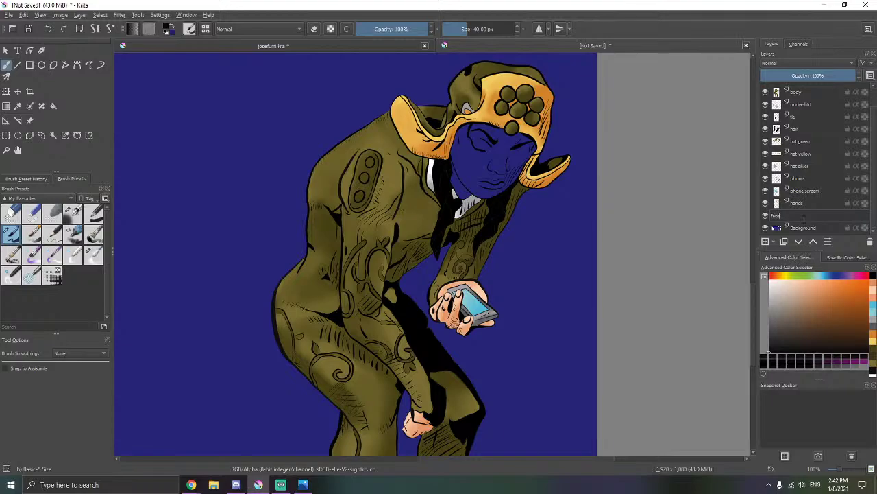
pyautogui.press('Return')
# - Fill the face and neck with flat light skin colour on the face layer using the 40 px Basic-5 Size brush
pyautogui.scroll(4, 510, 142)
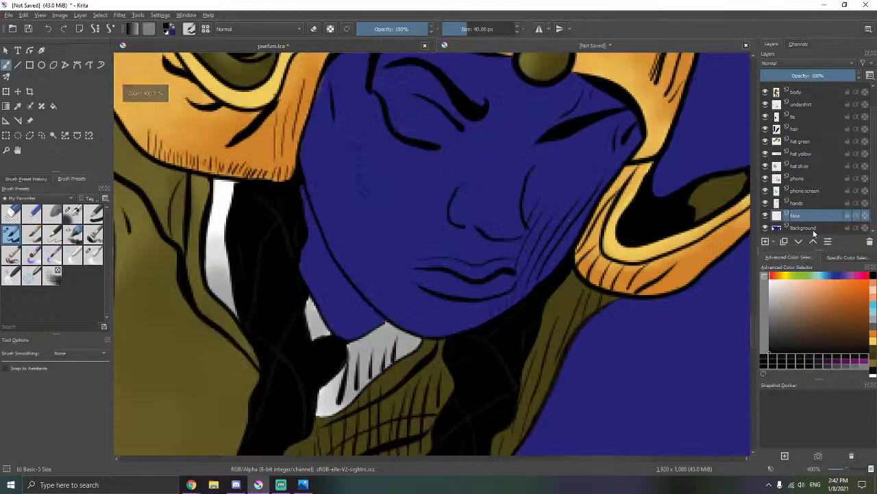
pyautogui.moveTo(513, 160)
pyautogui.mouseDown()
pyautogui.moveTo(525, 170)
pyautogui.moveTo(592, 142)
pyautogui.mouseUp()
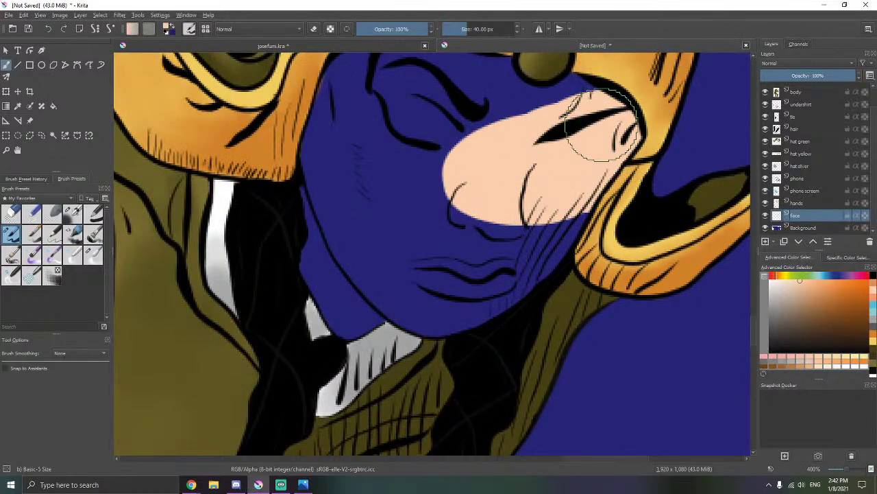
pyautogui.scroll(-2, 528, 194)
pyautogui.moveTo(538, 182)
pyautogui.mouseDown()
pyautogui.moveTo(504, 134)
pyautogui.moveTo(432, 124)
pyautogui.moveTo(412, 132)
pyautogui.moveTo(380, 166)
pyautogui.moveTo(370, 221)
pyautogui.moveTo(367, 251)
pyautogui.moveTo(392, 304)
pyautogui.moveTo(424, 317)
pyautogui.moveTo(467, 260)
pyautogui.moveTo(529, 243)
pyautogui.moveTo(468, 226)
pyautogui.moveTo(480, 198)
pyautogui.mouseUp()
pyautogui.press('1')
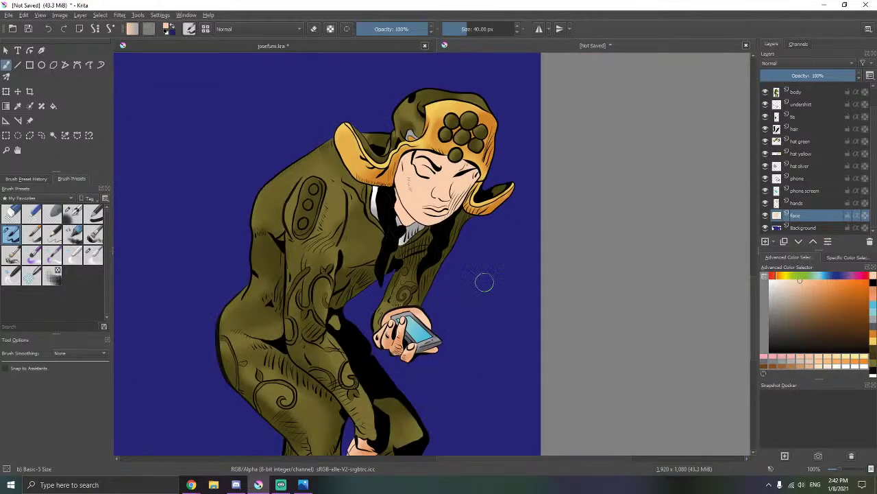
pyautogui.press('-')
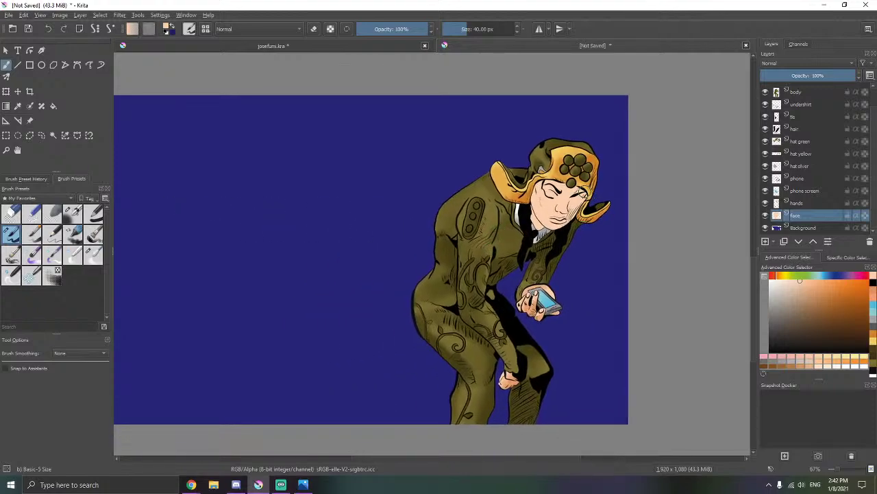
pyautogui.press('1')
# - Shade the eye area, both cheeks, forehead and chin in darker orange with the Airbrush Soft brush
pyautogui.hotkey('alt', 'Tab')
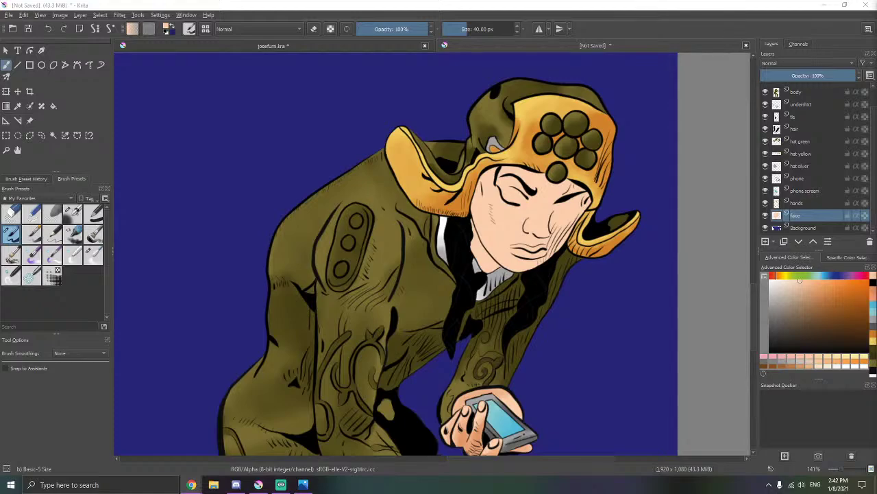
pyautogui.scroll(4, 647, 216)
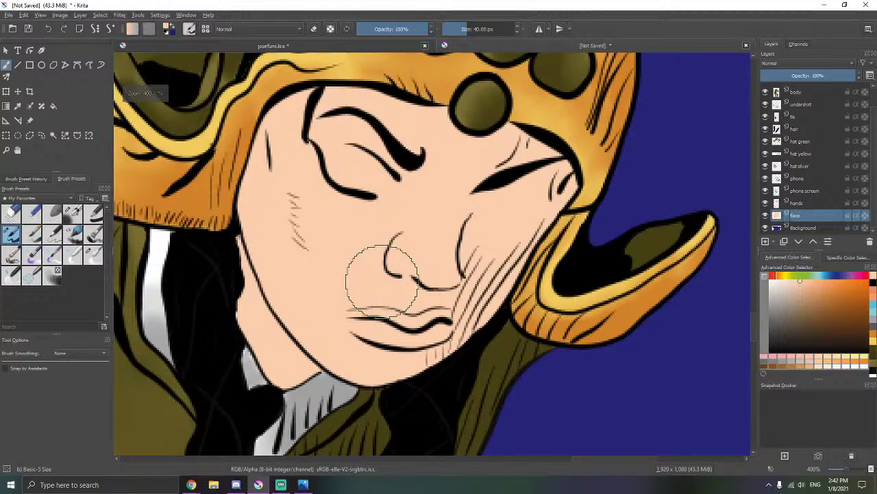
pyautogui.moveTo(382, 281); pyautogui.dragTo(438, 230)
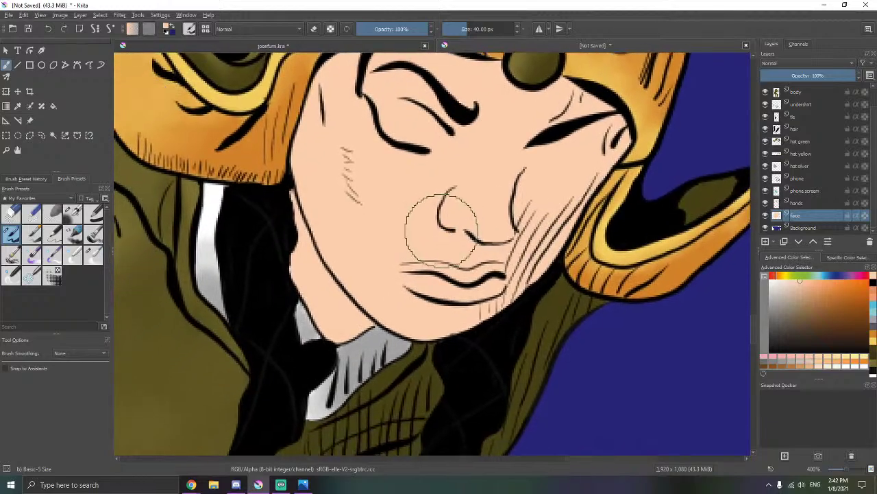
pyautogui.moveTo(529, 175); pyautogui.dragTo(533, 206)
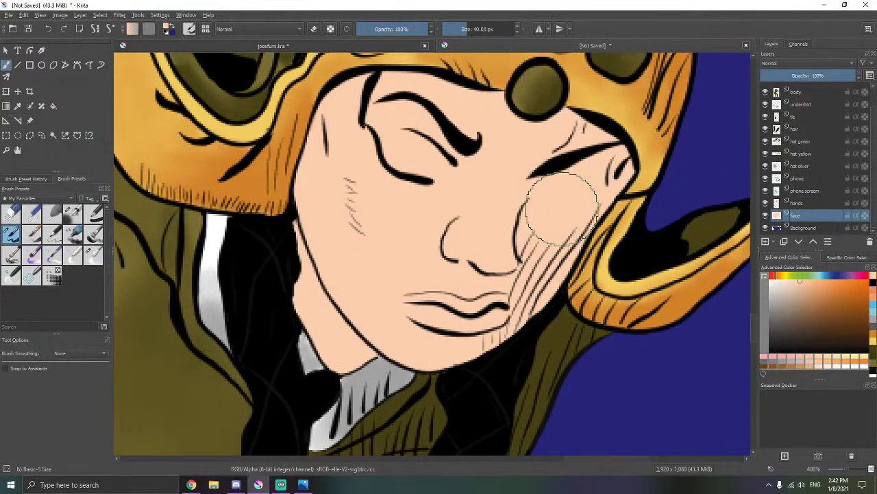
pyautogui.click(827, 288)
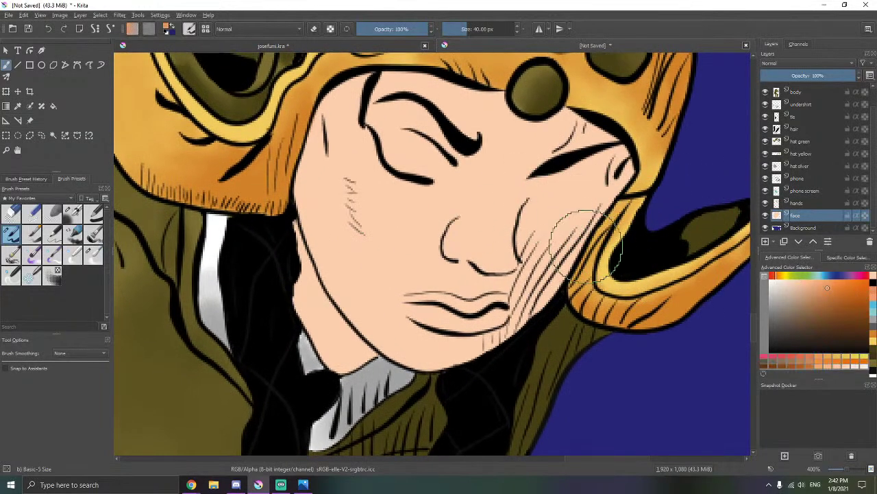
pyautogui.moveTo(382, 196); pyautogui.dragTo(414, 204)
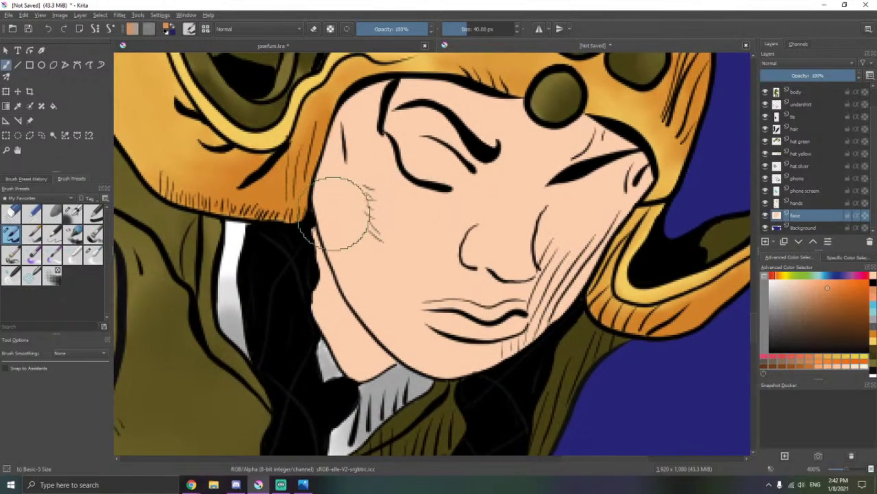
pyautogui.click(76, 217)
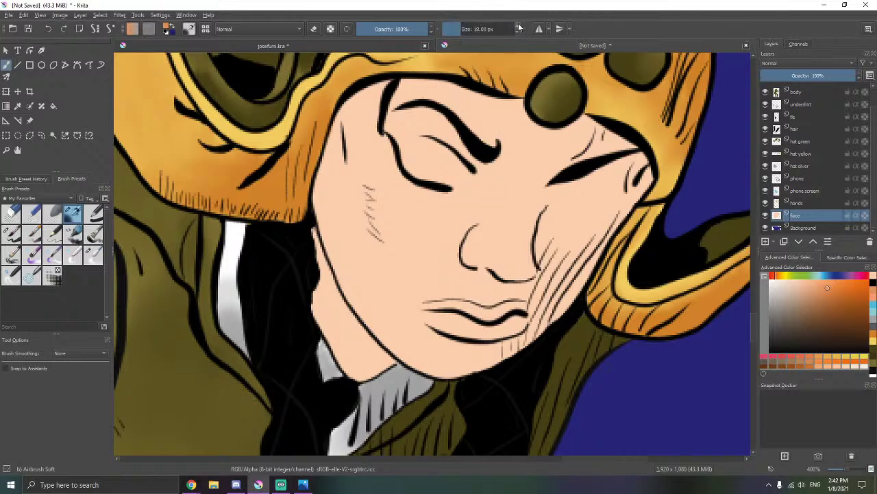
pyautogui.moveTo(397, 210)
pyautogui.mouseDown()
pyautogui.moveTo(372, 228)
pyautogui.moveTo(386, 215)
pyautogui.moveTo(373, 172)
pyautogui.moveTo(374, 206)
pyautogui.moveTo(402, 125)
pyautogui.moveTo(405, 210)
pyautogui.moveTo(438, 126)
pyautogui.moveTo(431, 178)
pyautogui.moveTo(441, 212)
pyautogui.moveTo(474, 159)
pyautogui.moveTo(450, 216)
pyautogui.moveTo(427, 188)
pyautogui.moveTo(427, 151)
pyautogui.moveTo(404, 211)
pyautogui.moveTo(415, 199)
pyautogui.moveTo(424, 137)
pyautogui.moveTo(408, 137)
pyautogui.moveTo(386, 227)
pyautogui.moveTo(398, 249)
pyautogui.moveTo(407, 178)
pyautogui.moveTo(407, 201)
pyautogui.moveTo(442, 263)
pyautogui.moveTo(451, 187)
pyautogui.moveTo(475, 177)
pyautogui.moveTo(470, 128)
pyautogui.moveTo(481, 144)
pyautogui.moveTo(454, 113)
pyautogui.moveTo(418, 100)
pyautogui.moveTo(393, 121)
pyautogui.moveTo(425, 87)
pyautogui.moveTo(445, 133)
pyautogui.moveTo(463, 107)
pyautogui.moveTo(469, 136)
pyautogui.moveTo(475, 108)
pyautogui.mouseUp()
pyautogui.moveTo(480, 183)
pyautogui.mouseDown()
pyautogui.moveTo(392, 154)
pyautogui.moveTo(460, 200)
pyautogui.moveTo(430, 244)
pyautogui.moveTo(496, 166)
pyautogui.moveTo(443, 283)
pyautogui.moveTo(490, 196)
pyautogui.moveTo(515, 189)
pyautogui.moveTo(510, 172)
pyautogui.moveTo(523, 137)
pyautogui.moveTo(534, 142)
pyautogui.moveTo(529, 129)
pyautogui.moveTo(527, 161)
pyautogui.moveTo(539, 140)
pyautogui.moveTo(521, 149)
pyautogui.moveTo(515, 113)
pyautogui.moveTo(480, 94)
pyautogui.mouseUp()
pyautogui.moveTo(455, 199)
pyautogui.mouseDown()
pyautogui.moveTo(486, 171)
pyautogui.moveTo(462, 261)
pyautogui.moveTo(421, 278)
pyautogui.moveTo(468, 262)
pyautogui.moveTo(436, 274)
pyautogui.moveTo(454, 207)
pyautogui.moveTo(423, 266)
pyautogui.moveTo(455, 194)
pyautogui.moveTo(420, 282)
pyautogui.moveTo(452, 225)
pyautogui.moveTo(454, 276)
pyautogui.moveTo(429, 309)
pyautogui.moveTo(507, 223)
pyautogui.mouseUp()
# - Blend the orange shading around the eyes, nose and cheeks with the 10 px Blender Blur brush
pyautogui.click(94, 254)
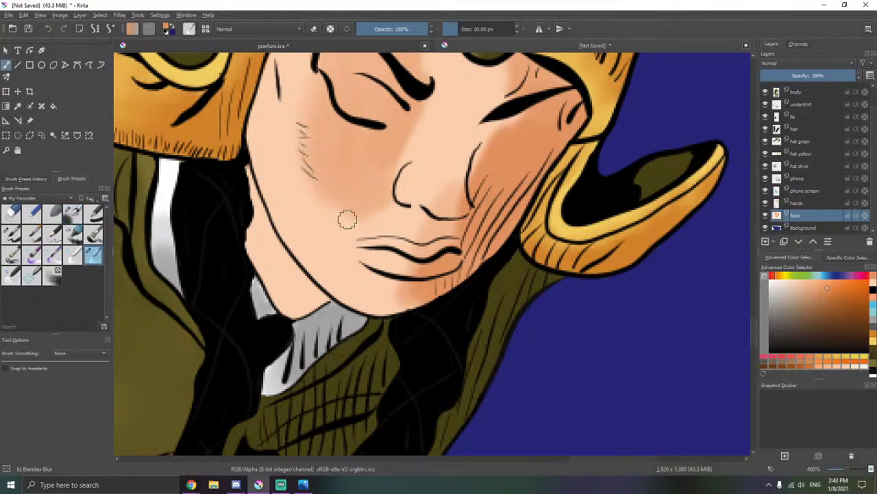
pyautogui.moveTo(381, 200); pyautogui.dragTo(322, 231)
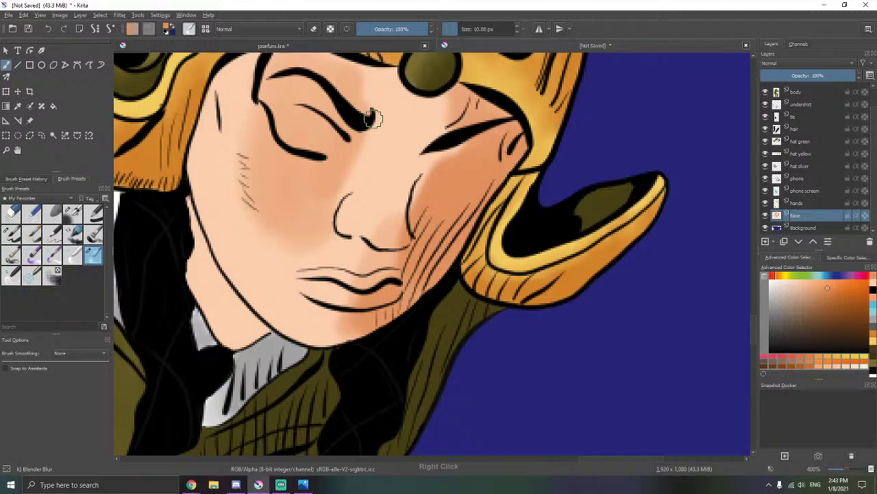
pyautogui.rightClick(362, 74)
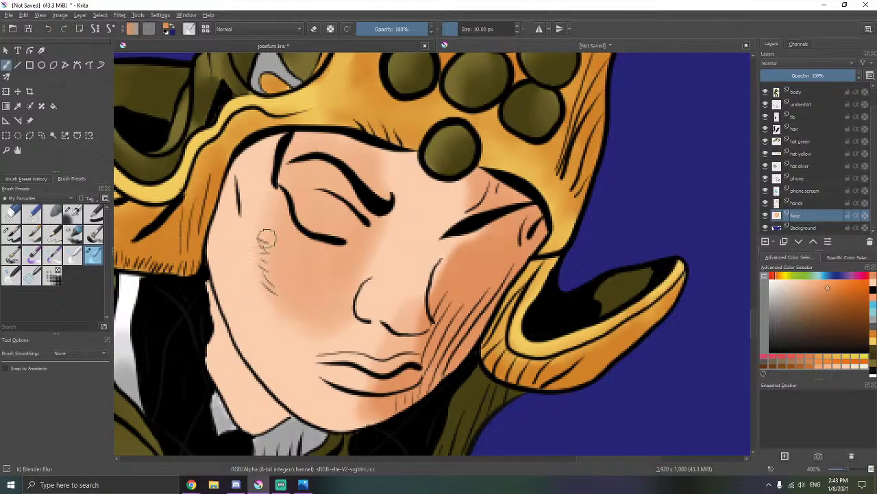
pyautogui.rightClick(294, 286)
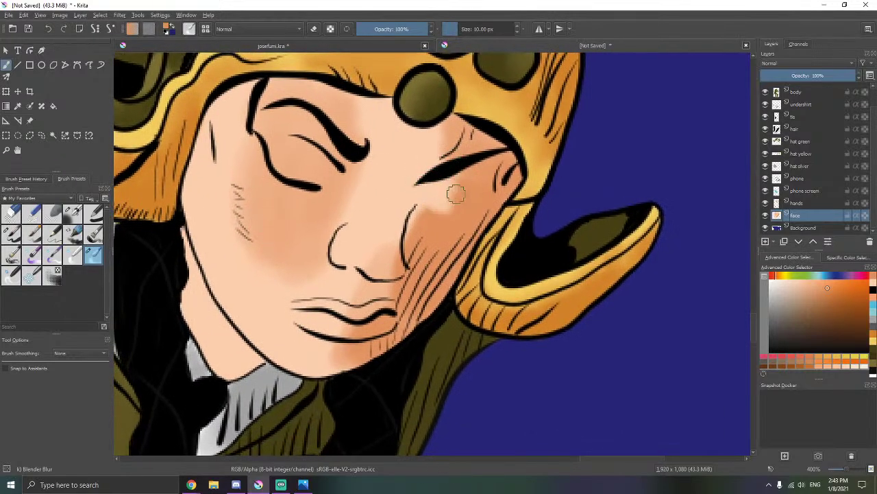
pyautogui.moveTo(455, 194)
pyautogui.mouseDown()
pyautogui.moveTo(456, 218)
pyautogui.moveTo(432, 195)
pyautogui.moveTo(439, 192)
pyautogui.moveTo(430, 197)
pyautogui.moveTo(432, 220)
pyautogui.moveTo(445, 204)
pyautogui.moveTo(466, 210)
pyautogui.mouseUp()
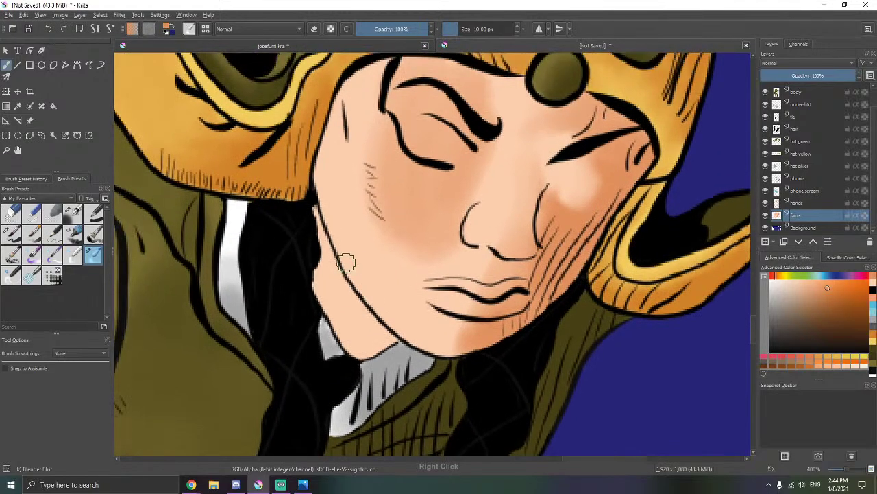
pyautogui.rightClick(312, 186)
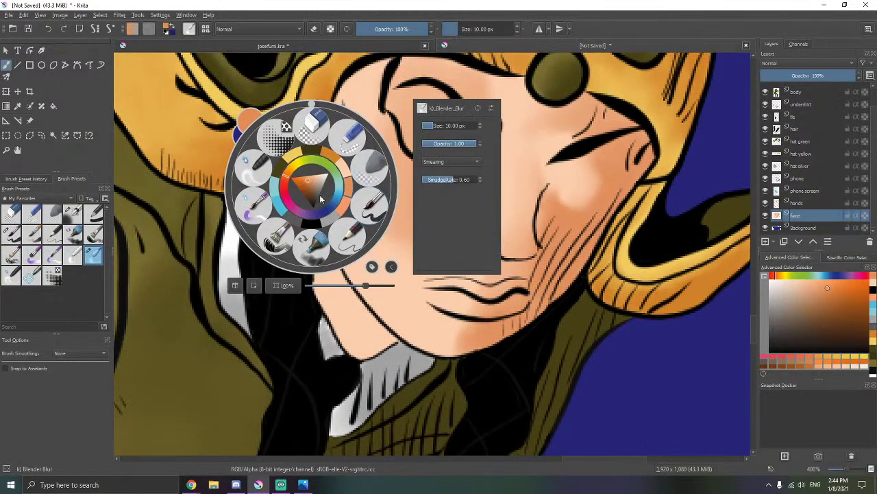
pyautogui.rightClick(348, 185)
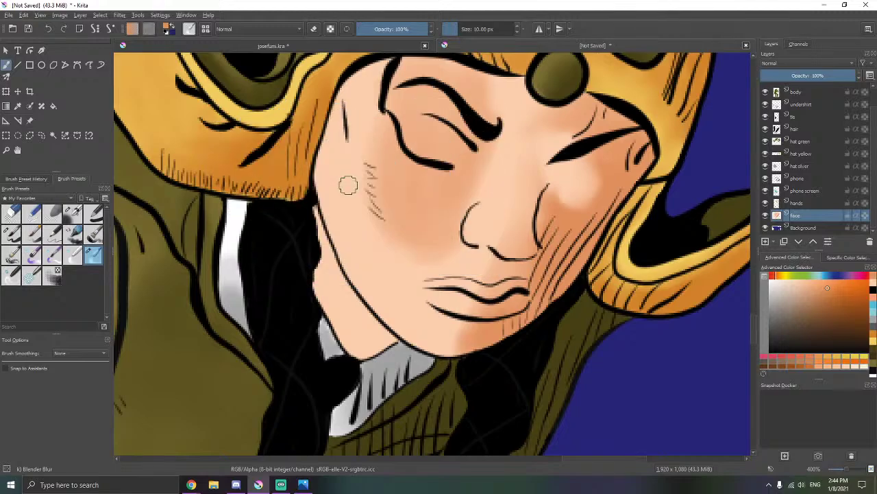
# - Shade the whole neck area below the jawline in darker orange with the 20 px Airbrush Soft brush
pyautogui.click(72, 214)
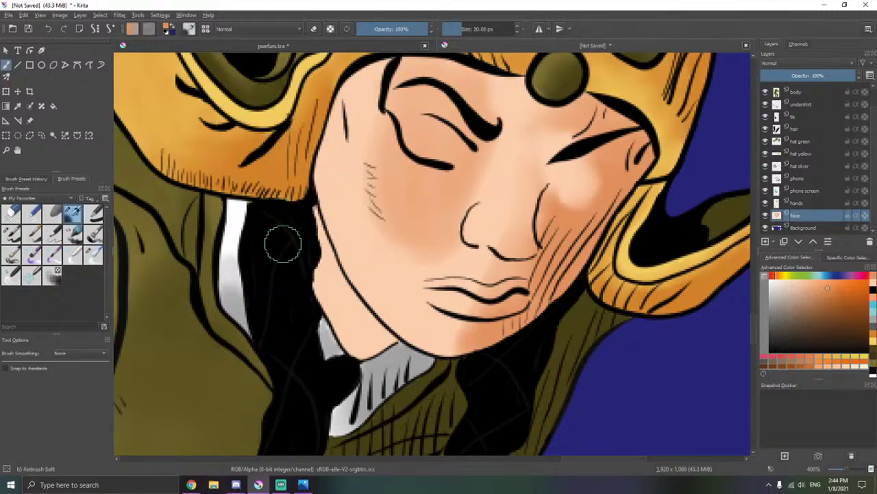
pyautogui.scroll(3, 281, 241)
pyautogui.moveTo(302, 211)
pyautogui.mouseDown()
pyautogui.moveTo(305, 249)
pyautogui.moveTo(338, 336)
pyautogui.moveTo(306, 236)
pyautogui.mouseUp()
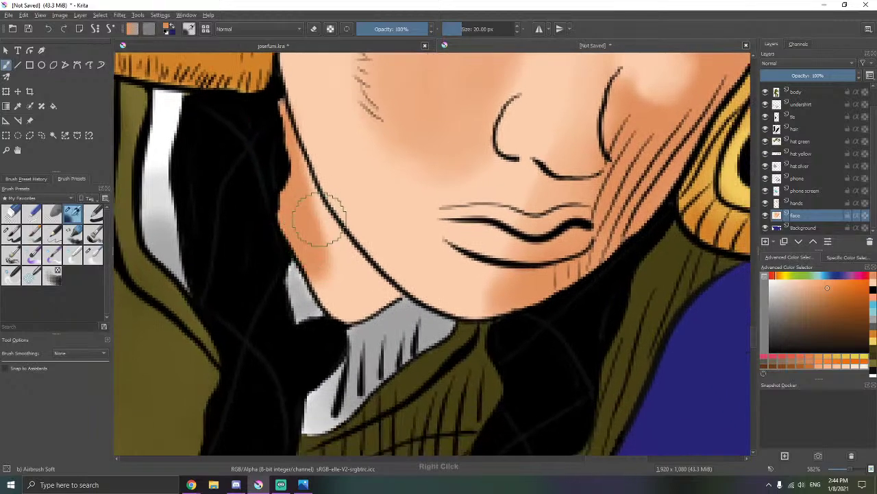
pyautogui.moveTo(354, 208); pyautogui.dragTo(325, 279)
pyautogui.moveTo(364, 241)
pyautogui.mouseDown()
pyautogui.moveTo(400, 339)
pyautogui.moveTo(435, 312)
pyautogui.mouseUp()
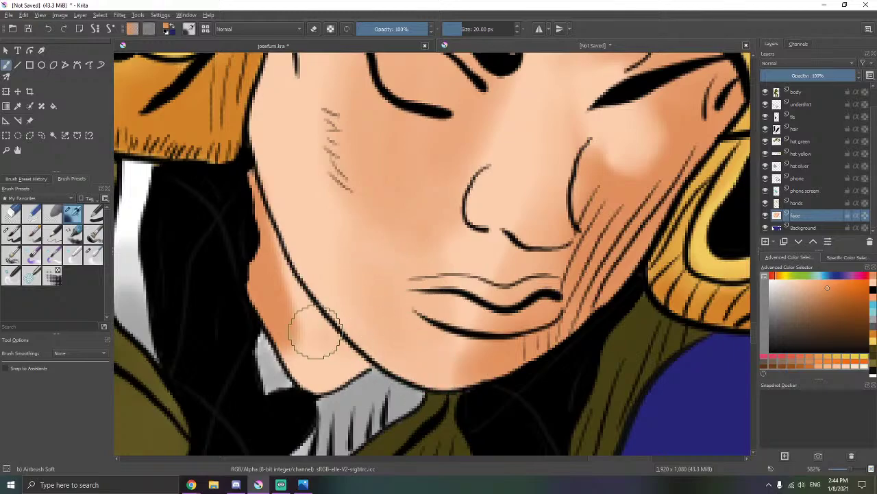
pyautogui.moveTo(315, 334)
pyautogui.mouseDown()
pyautogui.moveTo(301, 353)
pyautogui.moveTo(304, 366)
pyautogui.moveTo(352, 384)
pyautogui.moveTo(296, 330)
pyautogui.moveTo(266, 274)
pyautogui.moveTo(355, 375)
pyautogui.mouseUp()
pyautogui.moveTo(304, 348)
pyautogui.mouseDown()
pyautogui.moveTo(267, 269)
pyautogui.moveTo(344, 366)
pyautogui.moveTo(283, 307)
pyautogui.moveTo(268, 261)
pyautogui.mouseUp()
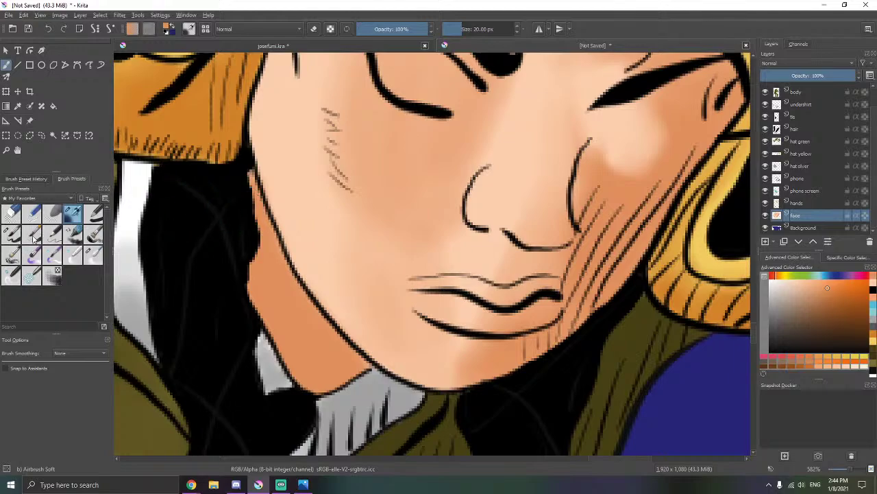
# - Make the Outline layer active and set up black with the 40 px Basic-5 Size brush for line work on the neck
pyautogui.click(92, 254)
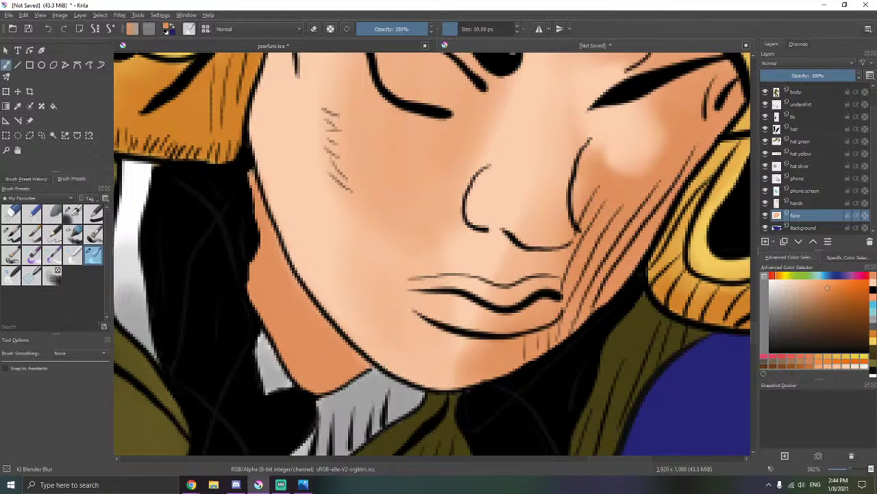
pyautogui.hotkey('alt', 'Tab')
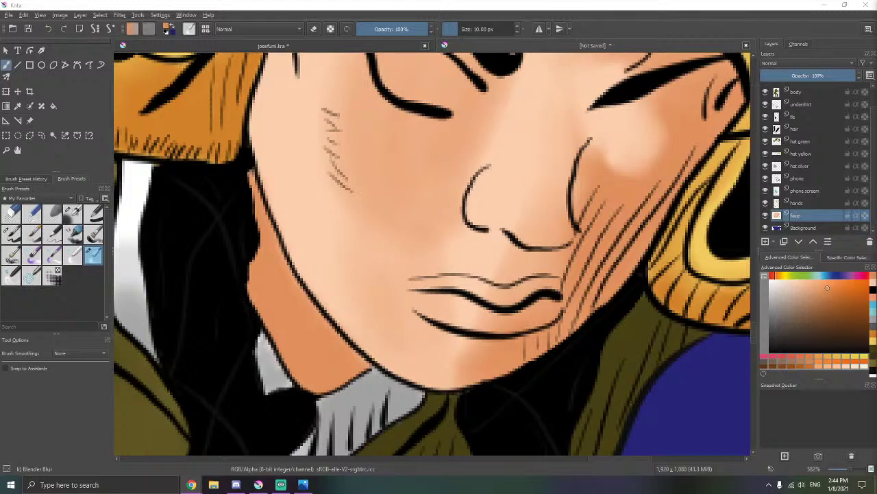
pyautogui.scroll(-6, 411, 294)
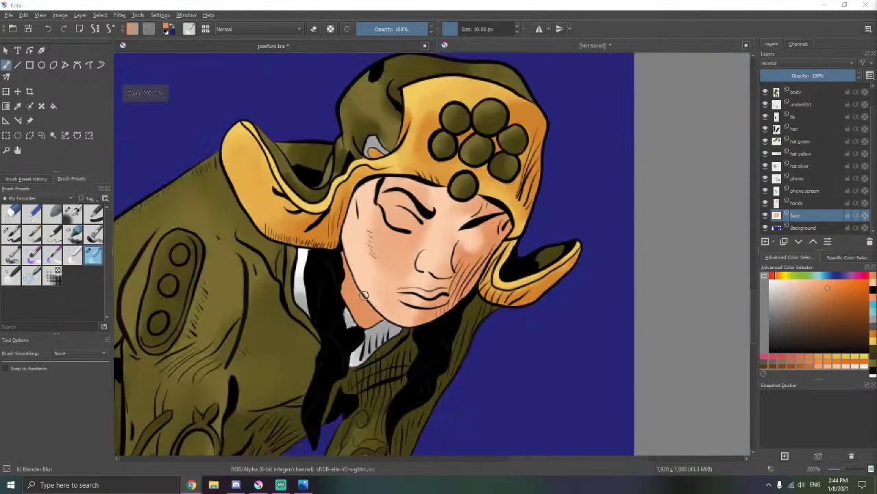
pyautogui.scroll(5, 299, 303)
pyautogui.scroll(4, 459, 260)
pyautogui.scroll(1, 826, 89)
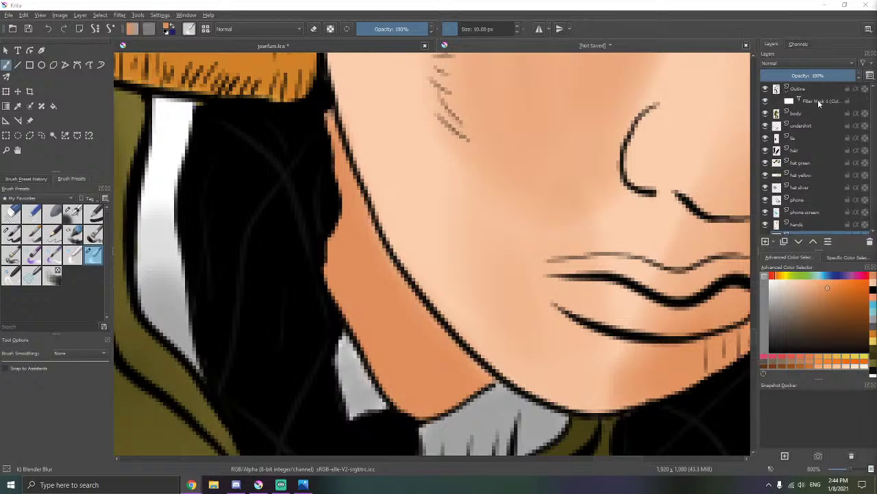
pyautogui.press('d')
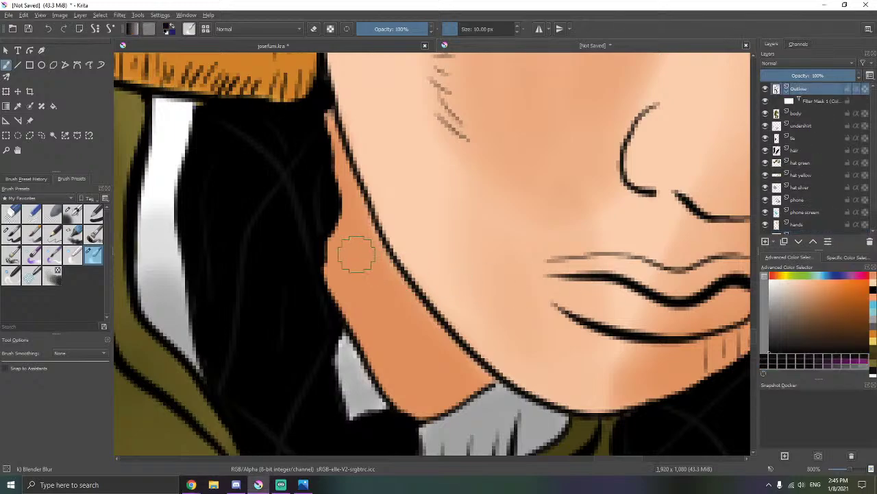
pyautogui.click(12, 233)
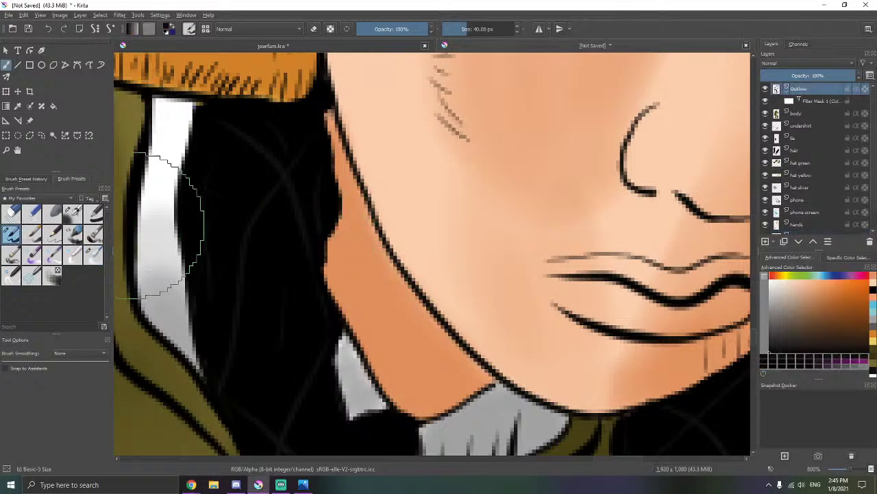
pyautogui.moveTo(353, 193); pyautogui.dragTo(355, 315)
pyautogui.moveTo(375, 218); pyautogui.dragTo(386, 343)
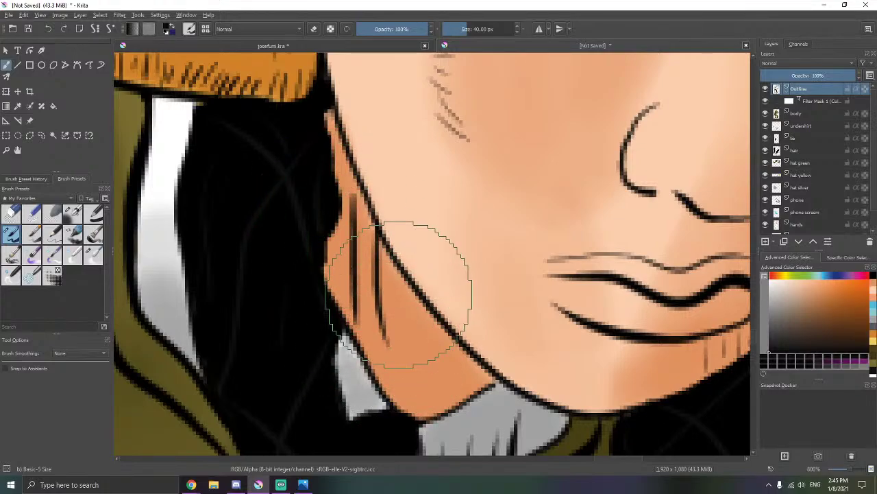
pyautogui.hotkey('ctrl', 'z')
pyautogui.hotkey('ctrl', 'z')
pyautogui.moveTo(386, 255); pyautogui.dragTo(421, 347)
pyautogui.moveTo(427, 308); pyautogui.dragTo(453, 391)
pyautogui.hotkey('ctrl', 'z')
pyautogui.hotkey('ctrl', 'z')
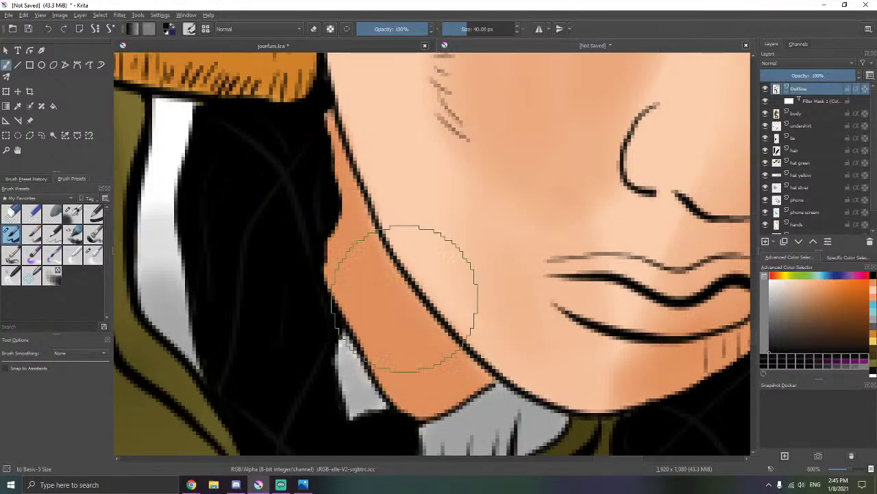
# - Draw thin black hatching lines down the neck below the jawline on the Outline layer
pyautogui.moveTo(394, 263); pyautogui.dragTo(427, 417)
pyautogui.moveTo(411, 296); pyautogui.dragTo(450, 421)
pyautogui.hotkey('ctrl', 'z')
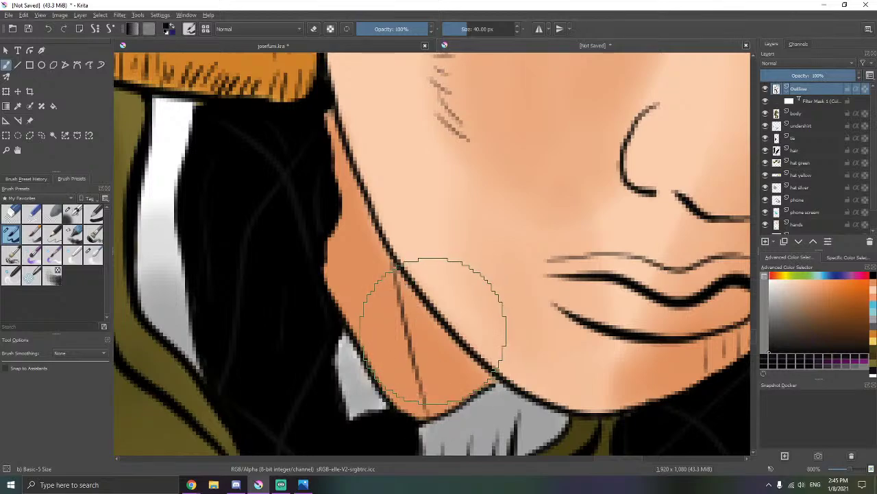
pyautogui.moveTo(418, 312); pyautogui.dragTo(447, 412)
pyautogui.moveTo(458, 342); pyautogui.dragTo(472, 402)
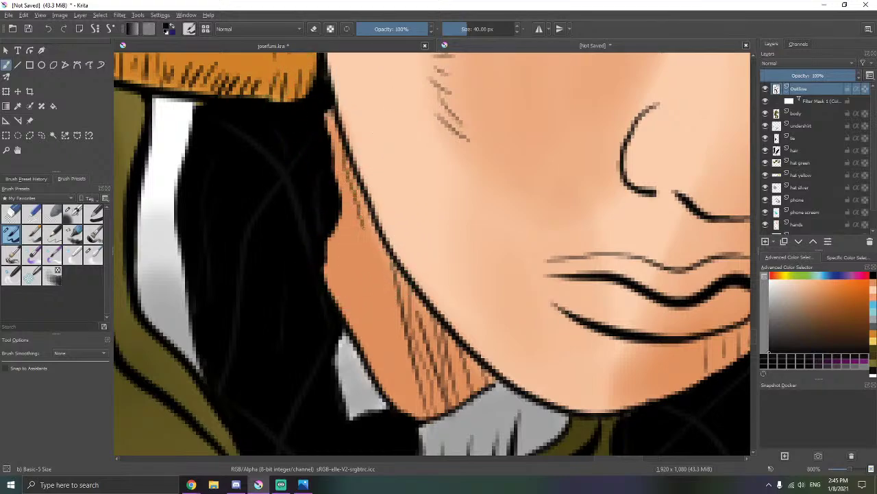
pyautogui.moveTo(379, 241); pyautogui.dragTo(386, 304)
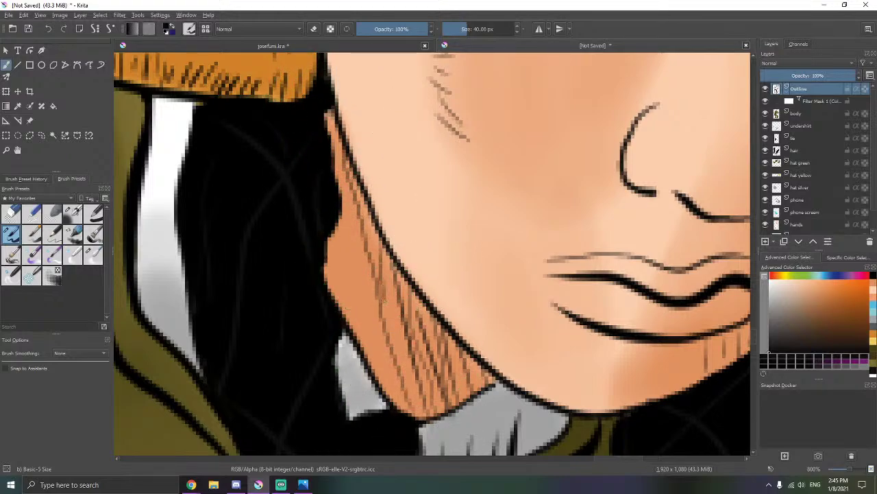
pyautogui.moveTo(414, 394); pyautogui.dragTo(420, 413)
pyautogui.moveTo(392, 269); pyautogui.dragTo(430, 409)
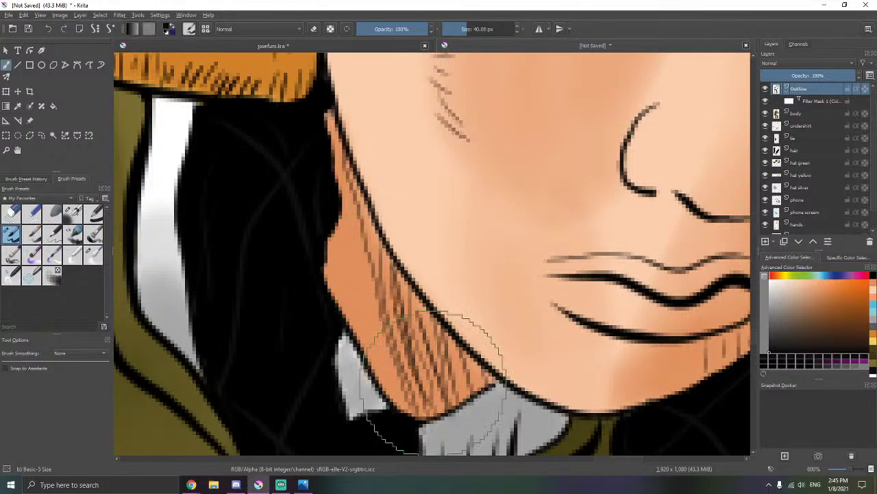
# - Bring up the reference image over the face at 81 % opacity and return to the freehand brush
pyautogui.scroll(-7, 516, 315)
pyautogui.moveTo(560, 323); pyautogui.dragTo(474, 313)
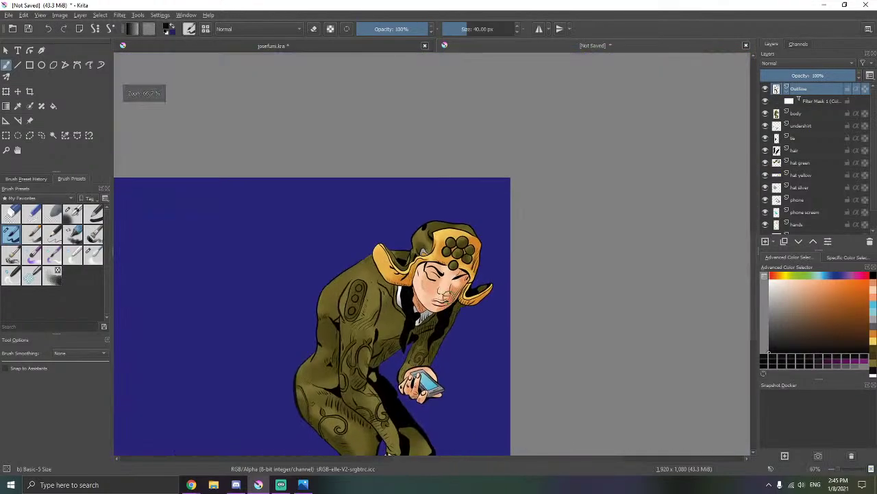
pyautogui.scroll(6, 455, 304)
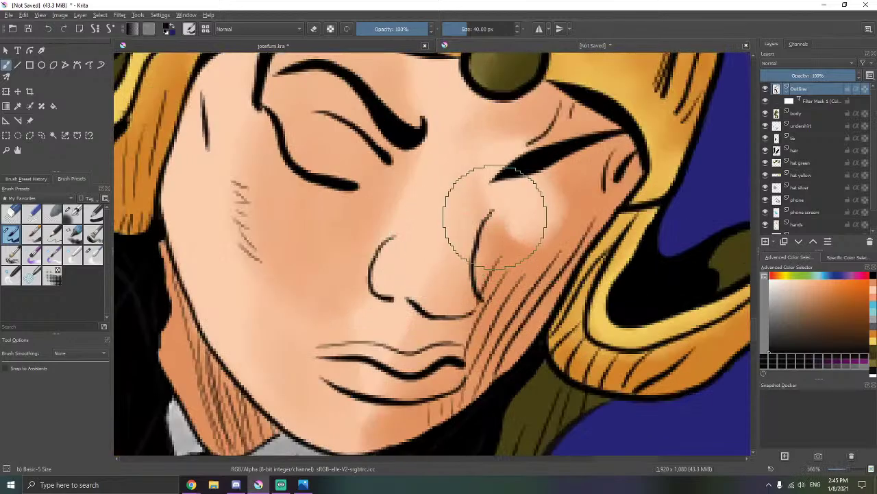
pyautogui.moveTo(495, 216); pyautogui.dragTo(439, 236)
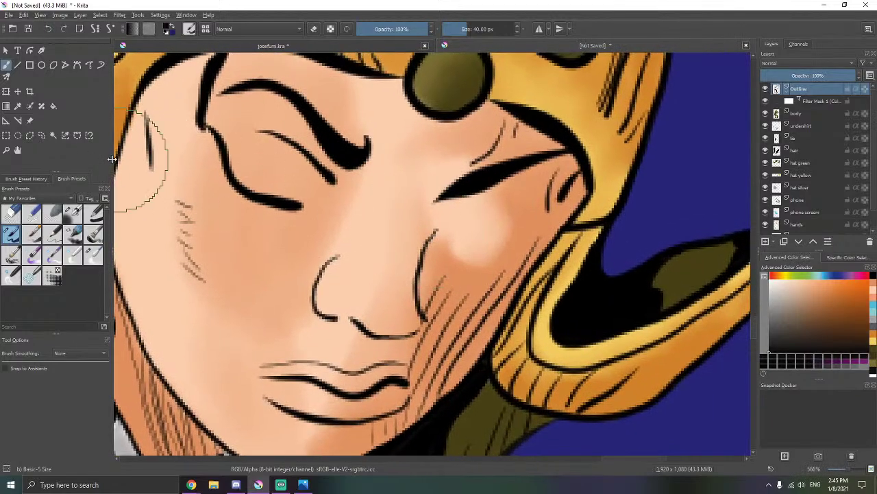
pyautogui.click(30, 120)
pyautogui.moveTo(55, 354); pyautogui.dragTo(80, 354)
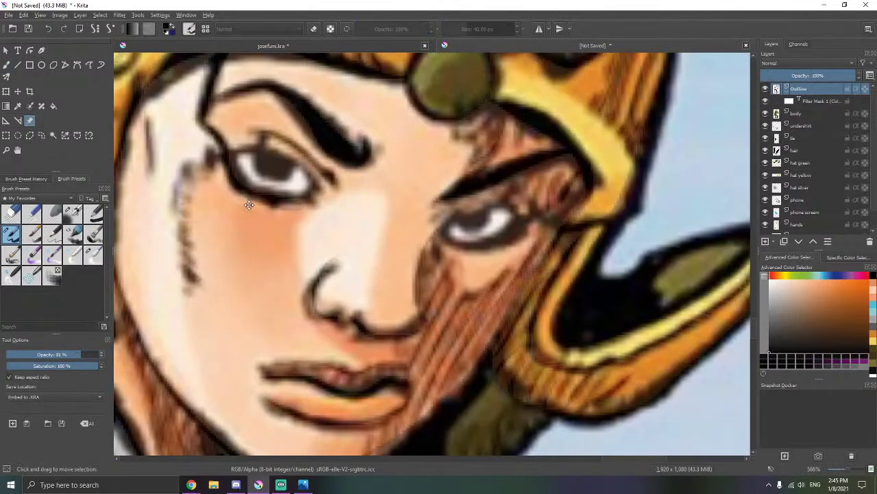
pyautogui.scroll(2, 249, 205)
pyautogui.click(5, 65)
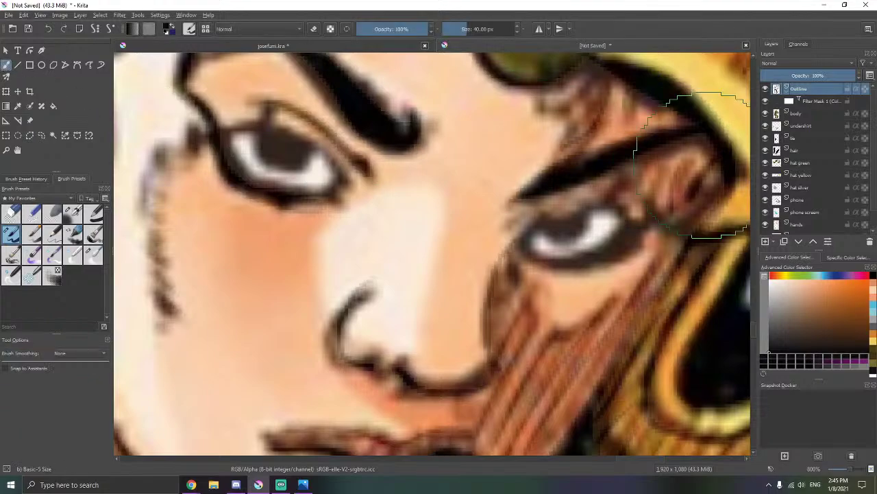
# - Add a new paint layer just above the Background layer and rename it eyes
pyautogui.scroll(-1, 774, 217)
pyautogui.click(766, 242)
pyautogui.scroll(-1, 813, 162)
pyautogui.click(792, 227)
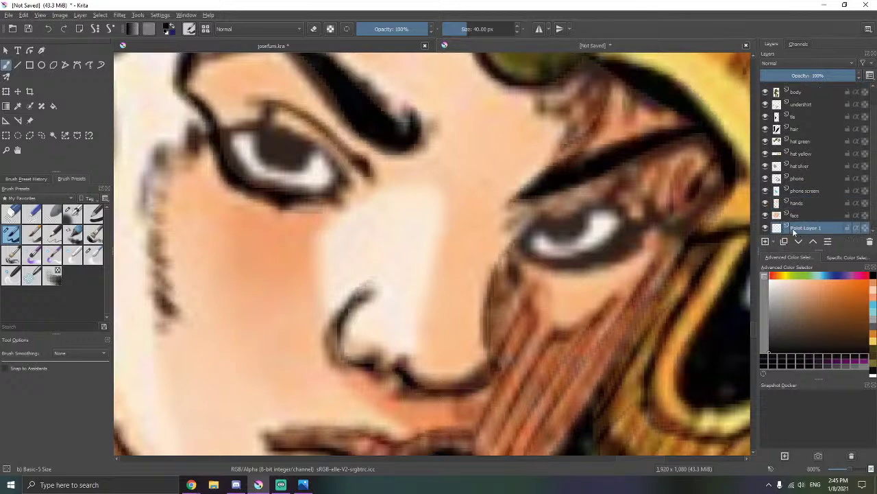
pyautogui.click(803, 229)
pyautogui.doubleClick(809, 216)
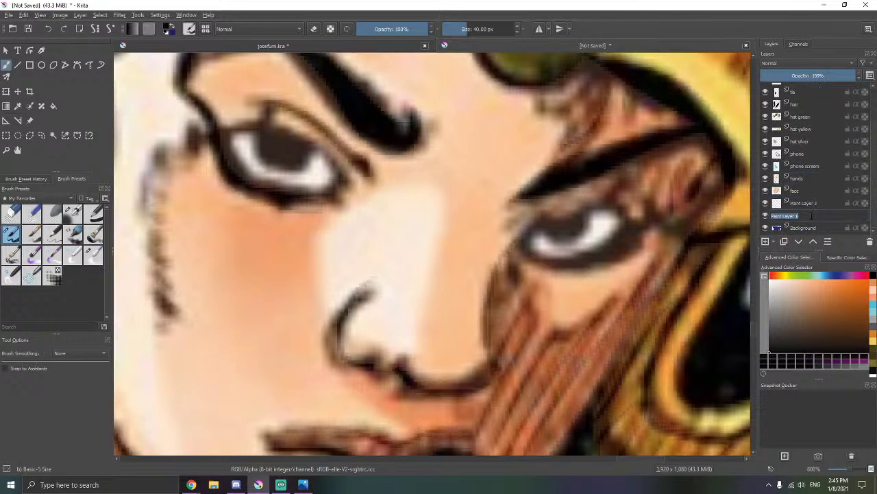
pyautogui.press('Return')
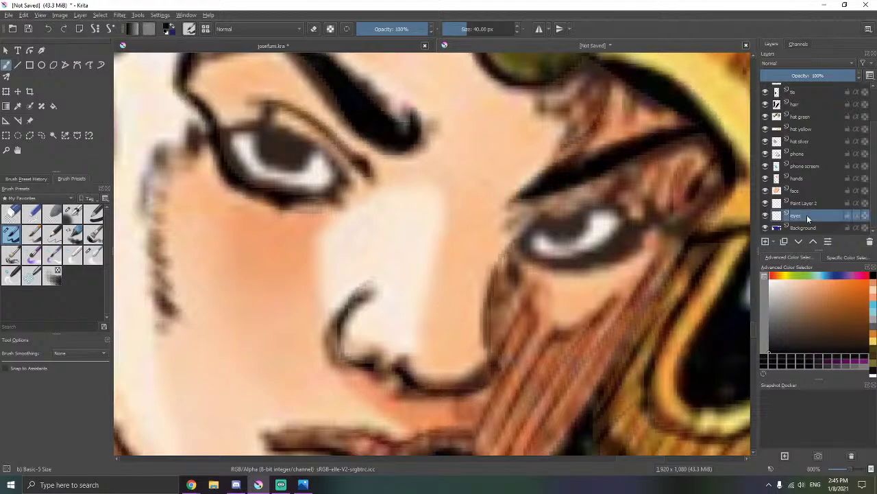
# - Lower the reference image's opacity to 42 % so the inked lines show through around the eyes
pyautogui.moveTo(251, 179); pyautogui.dragTo(298, 208)
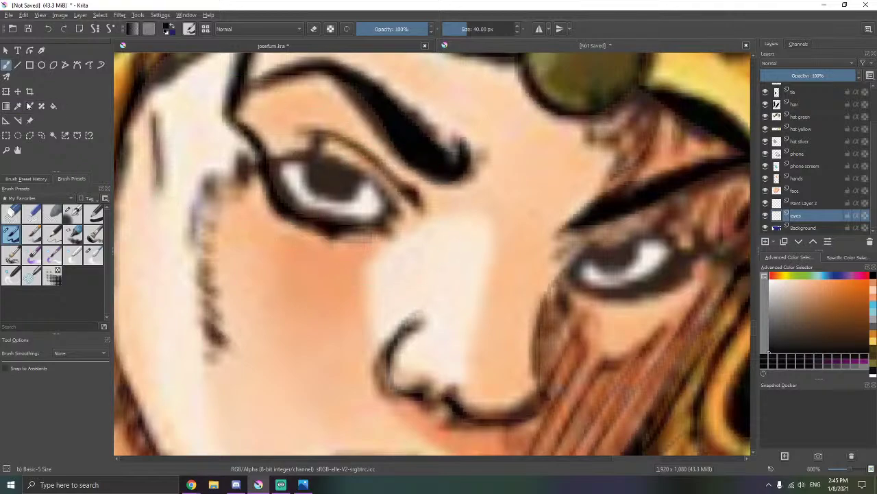
pyautogui.click(28, 121)
pyautogui.click(43, 353)
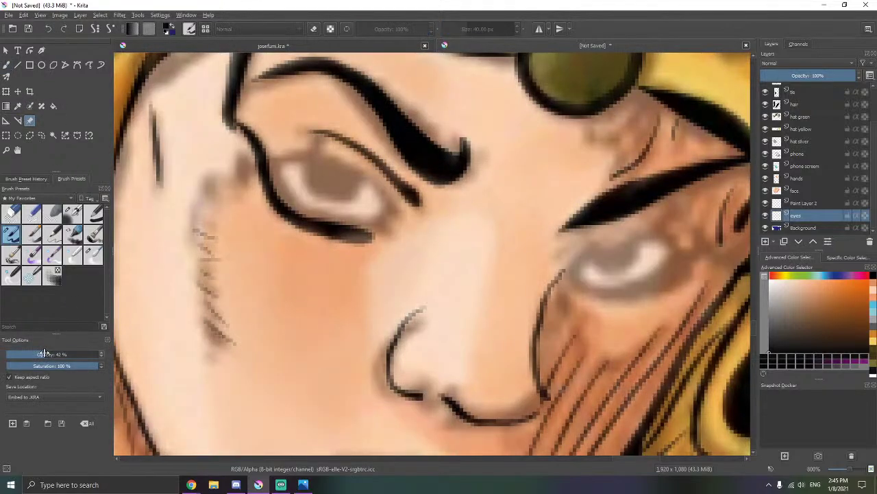
pyautogui.click(6, 66)
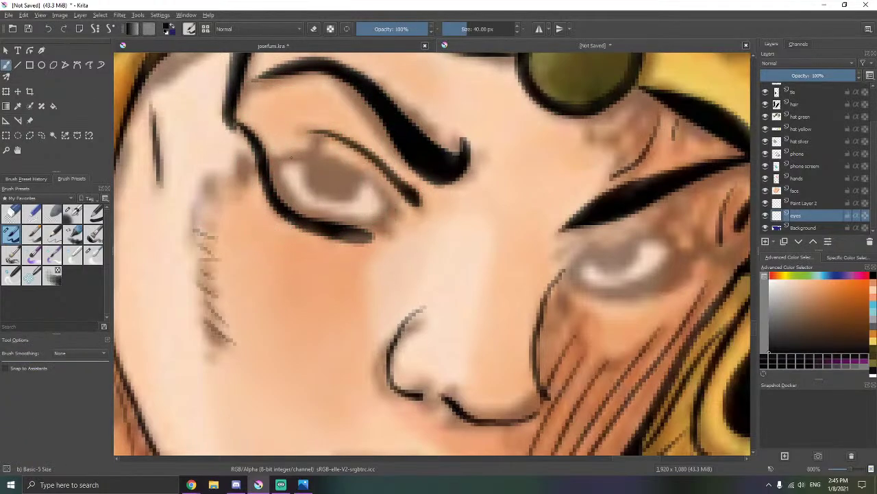
# - Move the eyes layer directly above the face layer
pyautogui.moveTo(362, 195)
pyautogui.mouseDown()
pyautogui.moveTo(386, 252)
pyautogui.moveTo(317, 233)
pyautogui.moveTo(296, 158)
pyautogui.moveTo(327, 152)
pyautogui.moveTo(358, 170)
pyautogui.moveTo(375, 196)
pyautogui.moveTo(366, 225)
pyautogui.moveTo(329, 203)
pyautogui.moveTo(323, 177)
pyautogui.moveTo(344, 158)
pyautogui.mouseUp()
pyautogui.moveTo(810, 215); pyautogui.dragTo(812, 185)
pyautogui.hotkey('ctrl', 'z')
pyautogui.moveTo(806, 222); pyautogui.dragTo(806, 185)
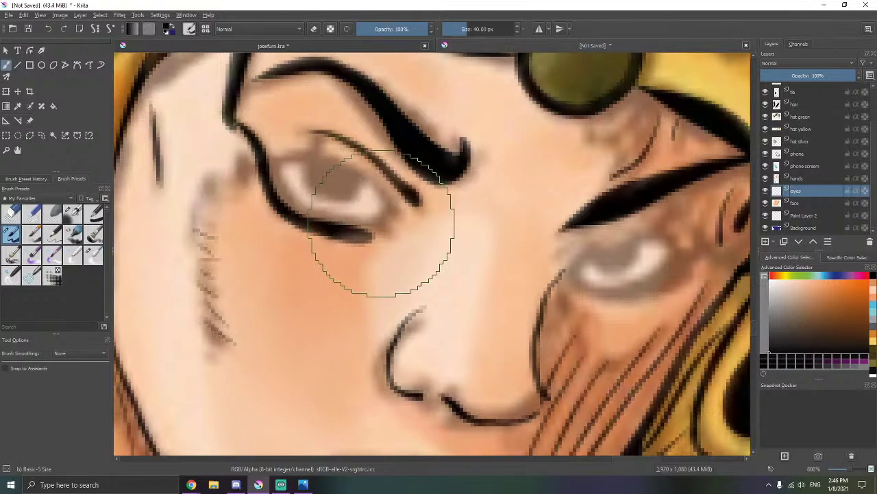
# - Trace the black outlines of both eyes from the reference on the eyes layer, using Stabilizer brush smoothing
pyautogui.hotkey('ctrl', 'F1')
pyautogui.moveTo(259, 165); pyautogui.dragTo(313, 157)
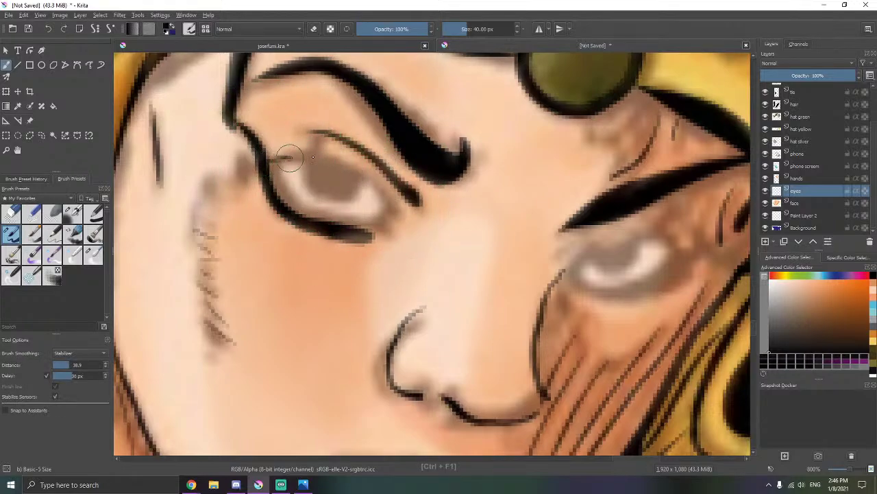
pyautogui.moveTo(383, 232); pyautogui.dragTo(374, 232)
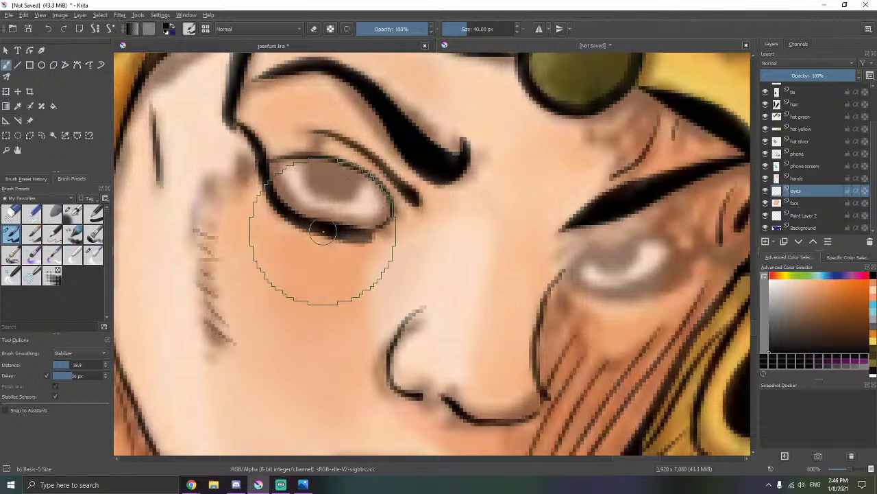
pyautogui.moveTo(437, 179)
pyautogui.mouseDown()
pyautogui.moveTo(413, 164)
pyautogui.moveTo(332, 146)
pyautogui.moveTo(339, 157)
pyautogui.mouseUp()
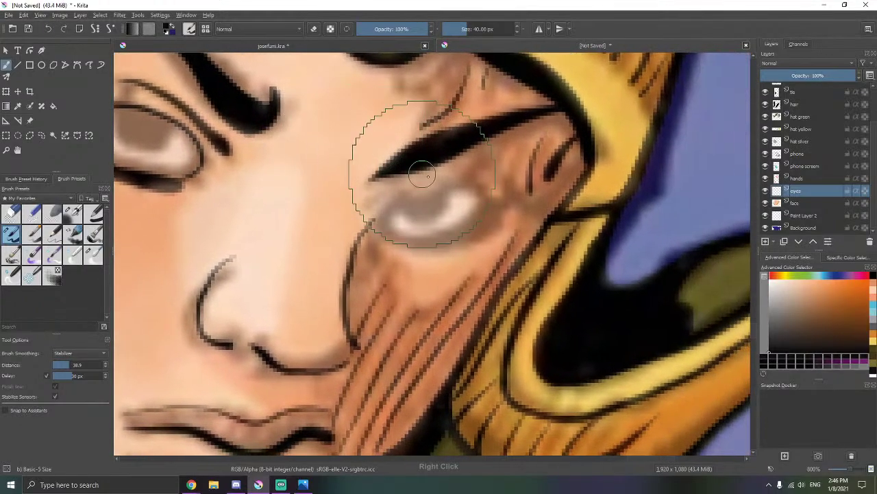
pyautogui.moveTo(470, 179); pyautogui.dragTo(382, 203)
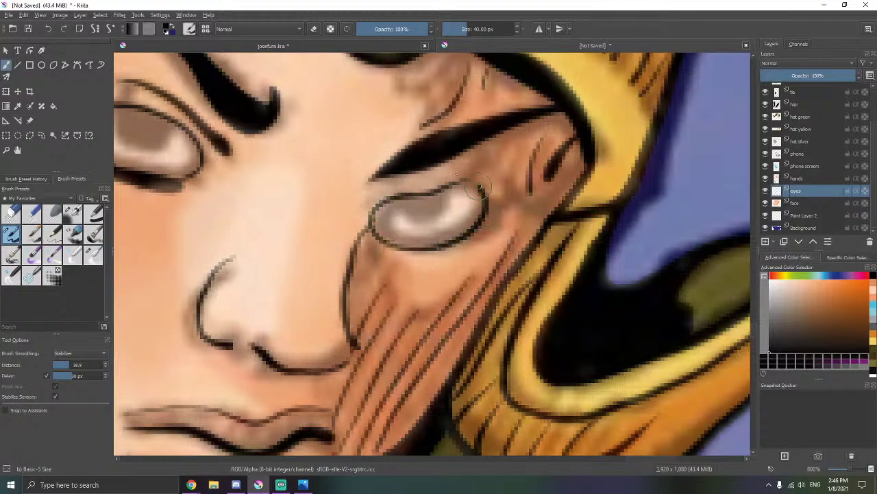
pyautogui.moveTo(457, 174); pyautogui.dragTo(446, 176)
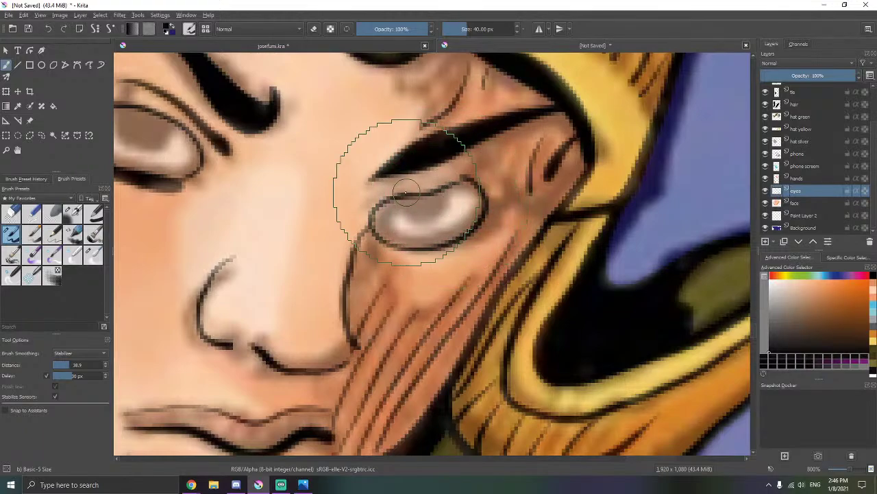
# - Set the reference image's opacity to 0 % so only the painted artwork shows, and examine the traced eye outlines
pyautogui.scroll(-8, 406, 192)
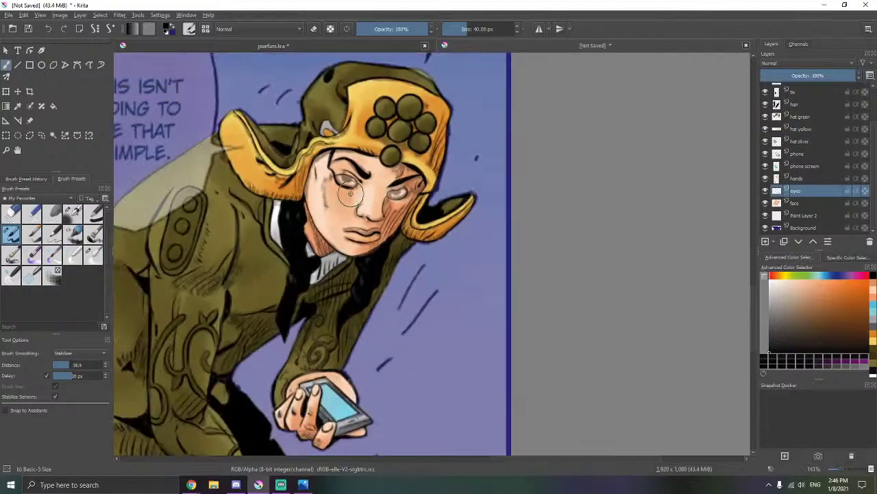
pyautogui.scroll(4, 349, 194)
pyautogui.click(29, 120)
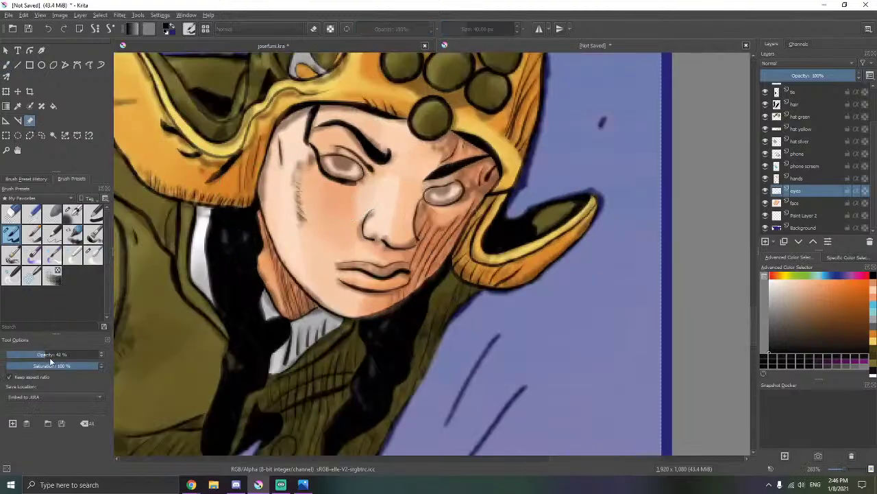
pyautogui.scroll(-6, 249, 260)
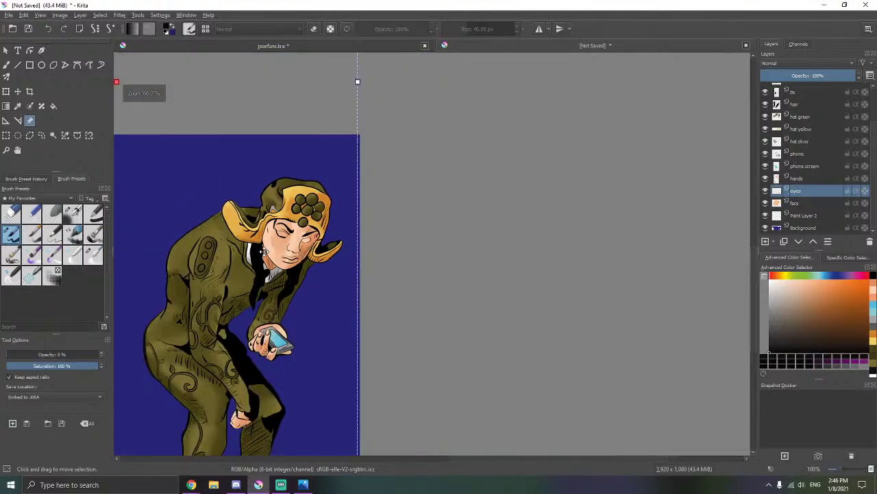
pyautogui.scroll(8, 262, 252)
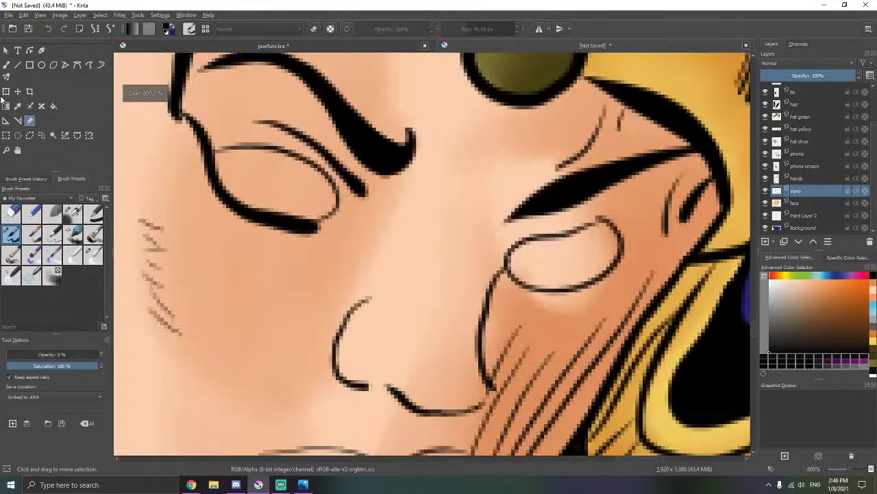
# - Thicken the black outline where the left eye's lower lid meets its inner corner, using the brush
pyautogui.click(6, 76)
pyautogui.click(6, 65)
pyautogui.scroll(4, 316, 226)
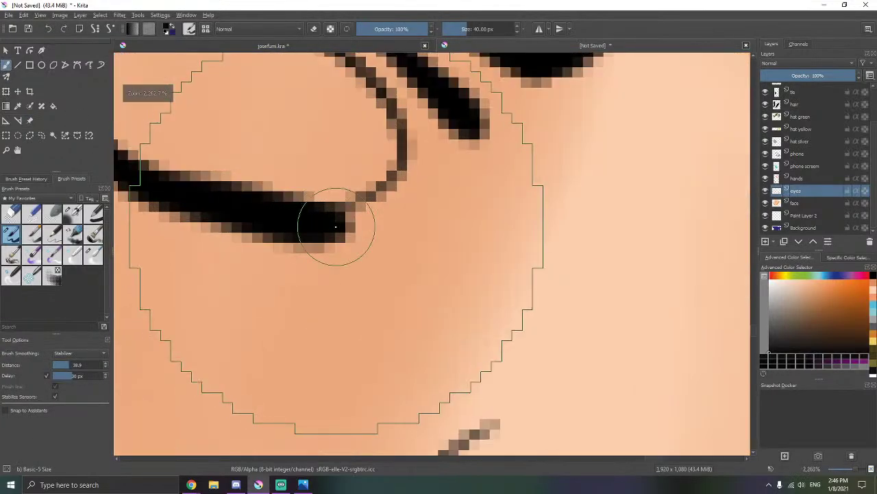
pyautogui.moveTo(316, 236); pyautogui.dragTo(301, 231)
pyautogui.moveTo(354, 227); pyautogui.dragTo(408, 164)
pyautogui.scroll(-9, 409, 162)
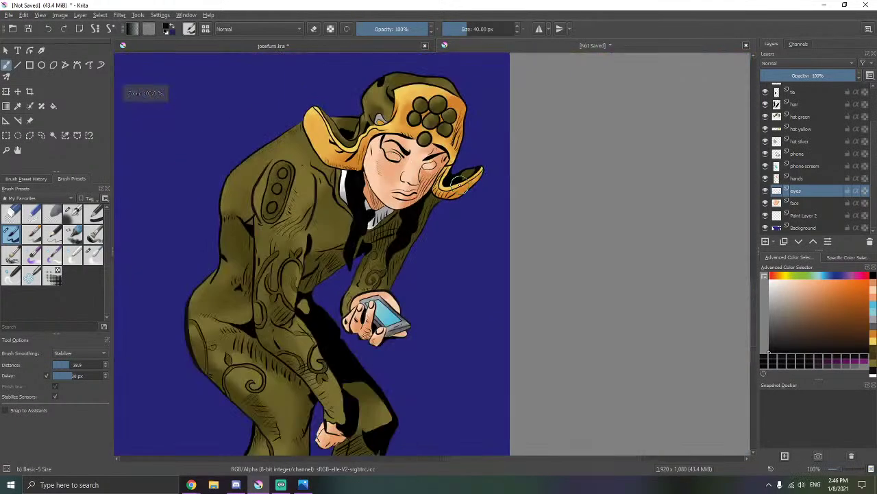
# - Erase the stray pixels on the right eye's upper outline, turn brush smoothing off, and redraw the line across the gap
pyautogui.scroll(12, 457, 181)
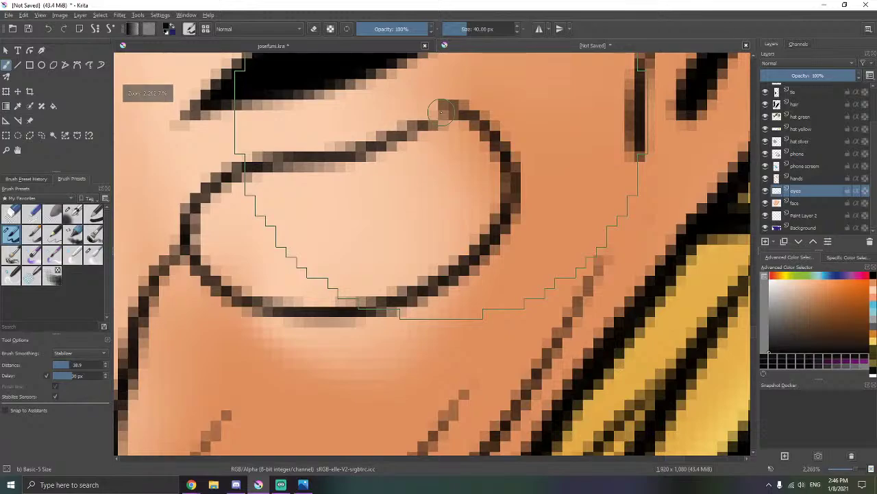
pyautogui.press('e')
pyautogui.moveTo(458, 101)
pyautogui.mouseDown()
pyautogui.moveTo(438, 120)
pyautogui.moveTo(428, 104)
pyautogui.moveTo(401, 115)
pyautogui.moveTo(432, 91)
pyautogui.moveTo(459, 87)
pyautogui.moveTo(419, 115)
pyautogui.moveTo(447, 116)
pyautogui.mouseUp()
pyautogui.hotkey('ctrl', 'F2')
pyautogui.hotkey('ctrl', 'F1')
pyautogui.hotkey('ctrl', 'F2')
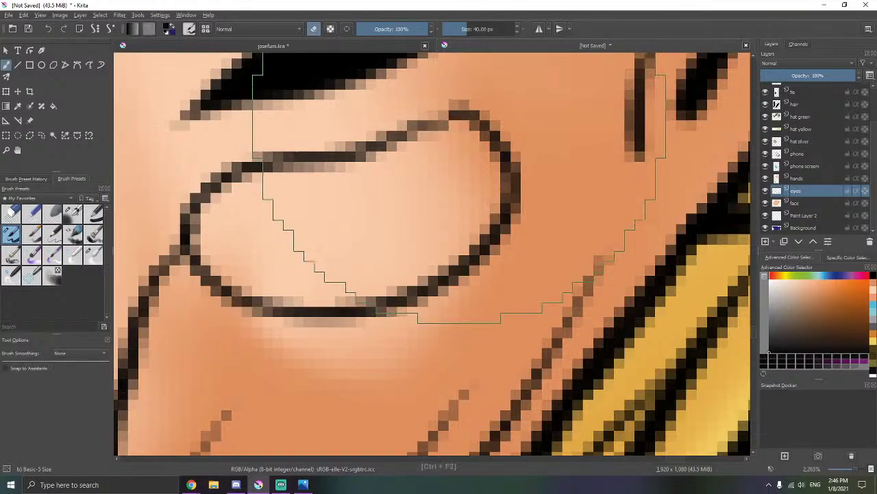
pyautogui.press('e')
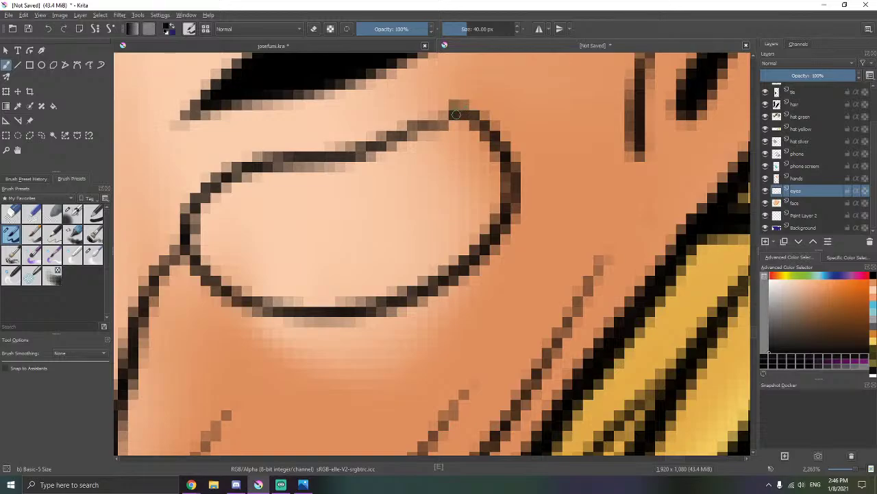
pyautogui.moveTo(456, 114); pyautogui.dragTo(423, 123)
pyautogui.scroll(-7, 355, 130)
# - Raise the reference image's opacity to about 35 % so the pupils show through
pyautogui.moveTo(326, 160); pyautogui.dragTo(364, 199)
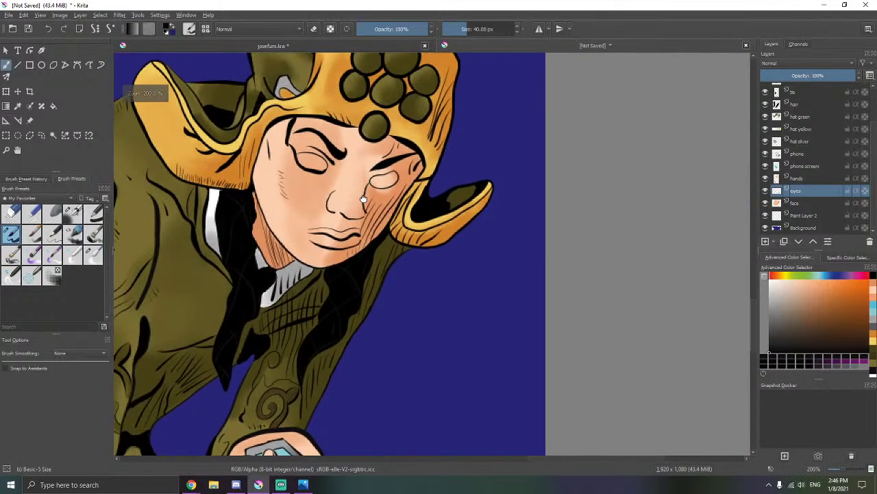
pyautogui.scroll(-2, 364, 198)
pyautogui.scroll(3, 368, 175)
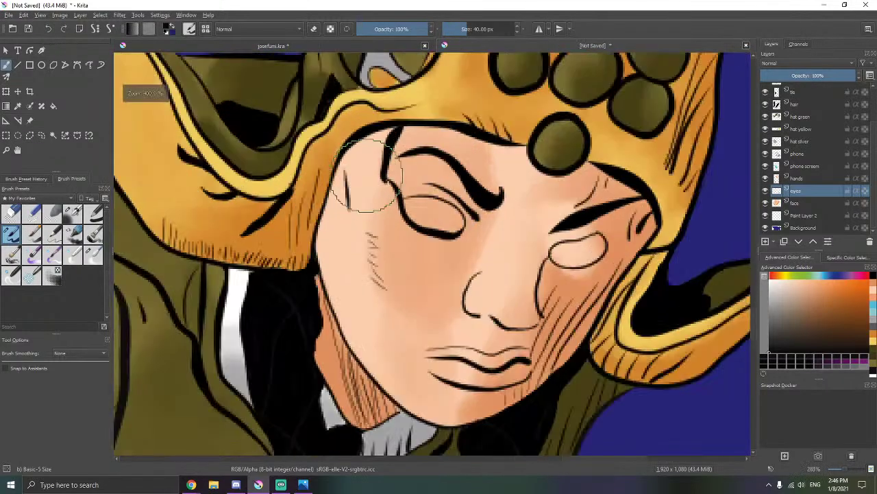
pyautogui.scroll(5, 367, 175)
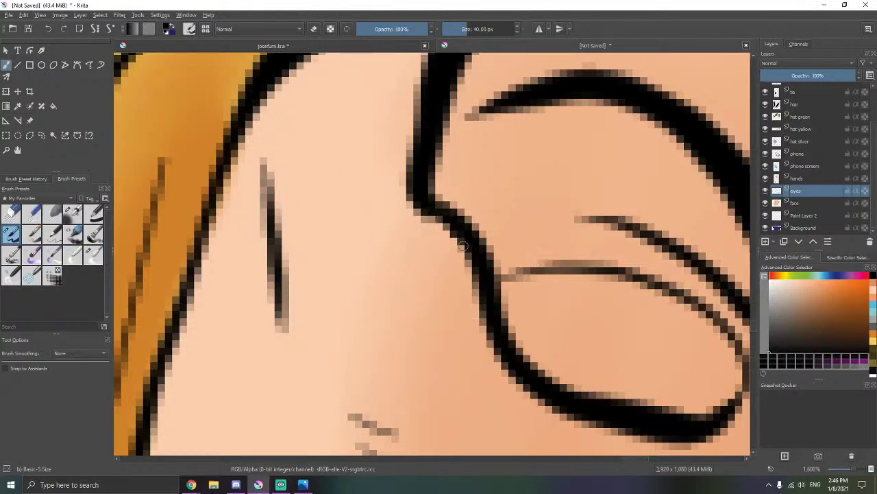
pyautogui.scroll(-7, 463, 246)
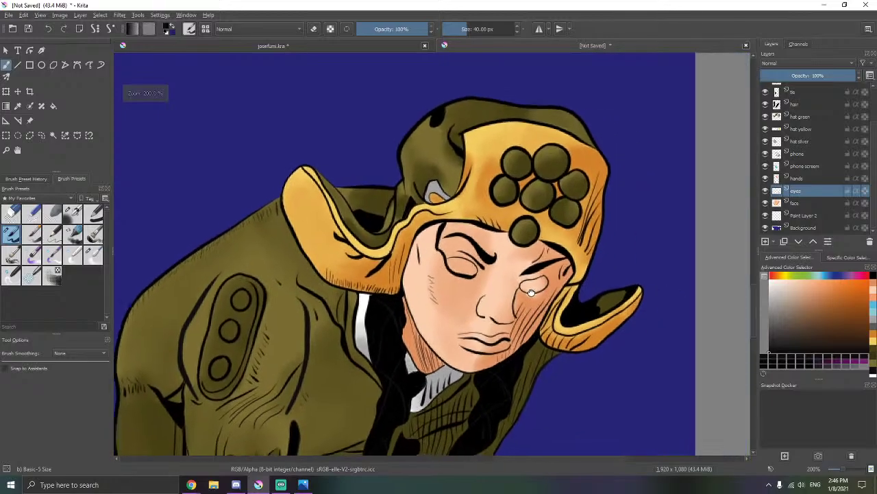
pyautogui.scroll(3, 531, 293)
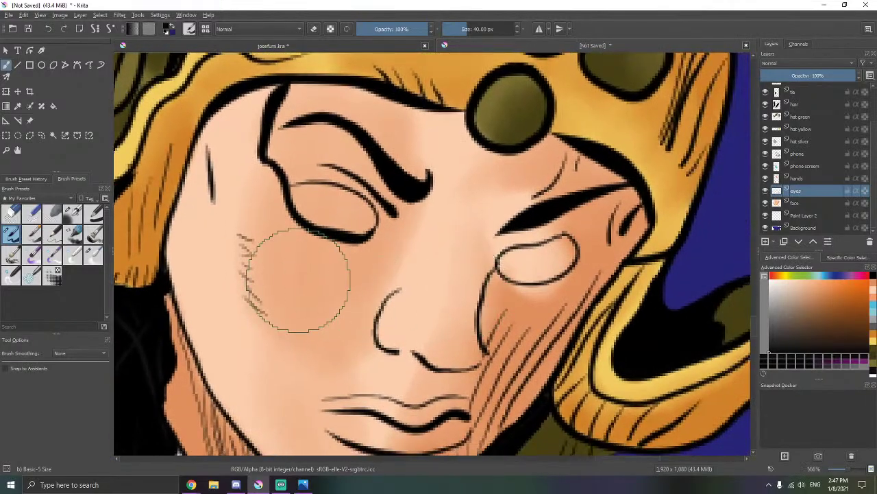
pyautogui.click(30, 120)
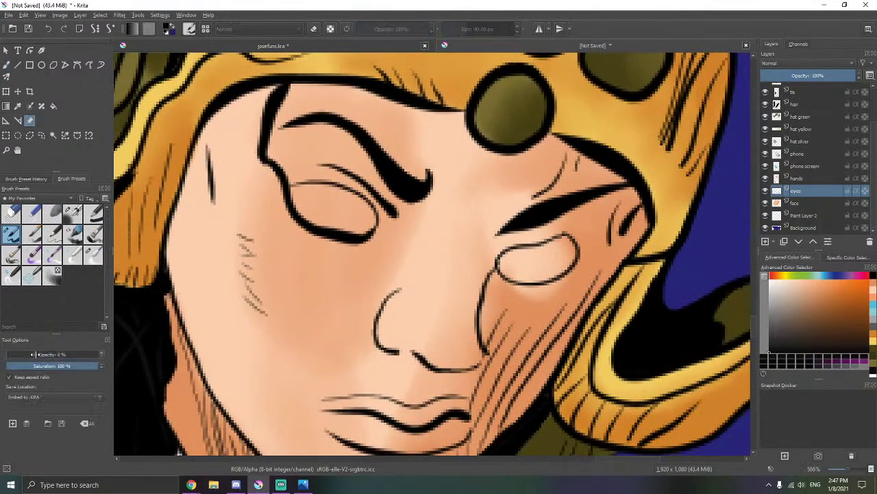
pyautogui.moveTo(33, 354); pyautogui.dragTo(41, 354)
pyautogui.scroll(1, 279, 225)
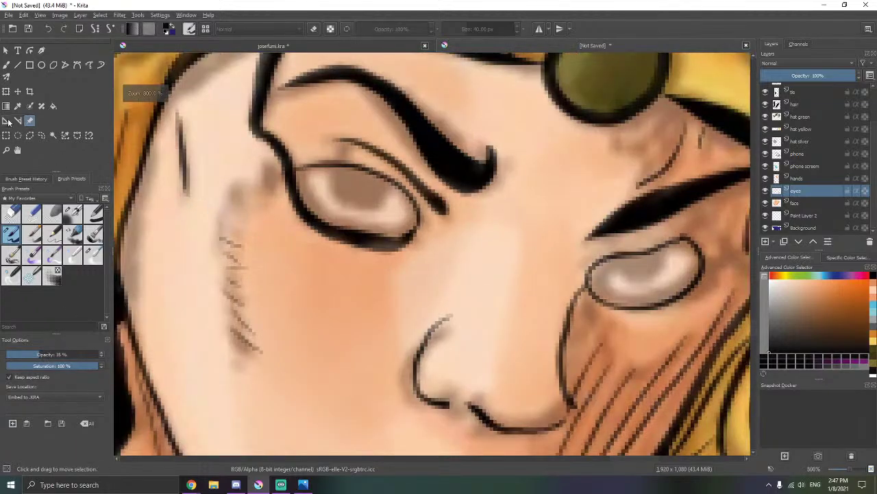
# - Paint the pupils of both eyes solid black on the eyes layer, following the reference
pyautogui.click(6, 65)
pyautogui.scroll(1, 315, 180)
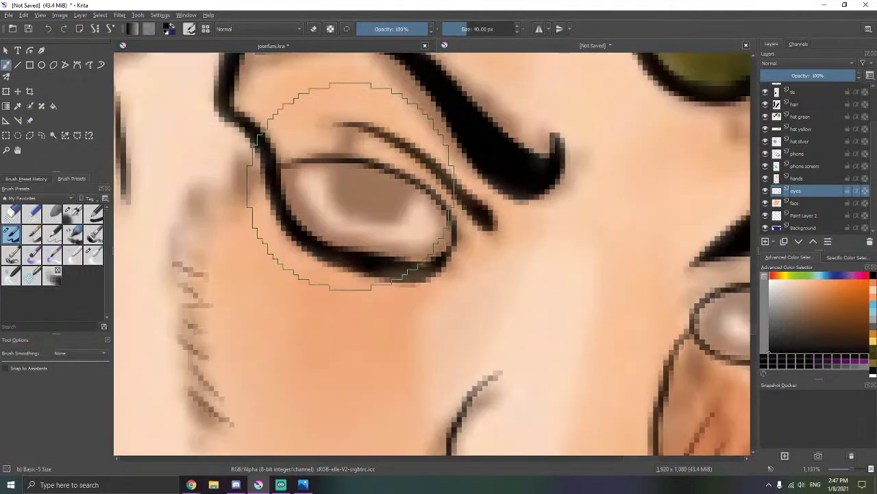
pyautogui.moveTo(332, 184)
pyautogui.mouseDown()
pyautogui.moveTo(360, 219)
pyautogui.moveTo(382, 218)
pyautogui.moveTo(408, 187)
pyautogui.moveTo(366, 201)
pyautogui.moveTo(351, 176)
pyautogui.mouseUp()
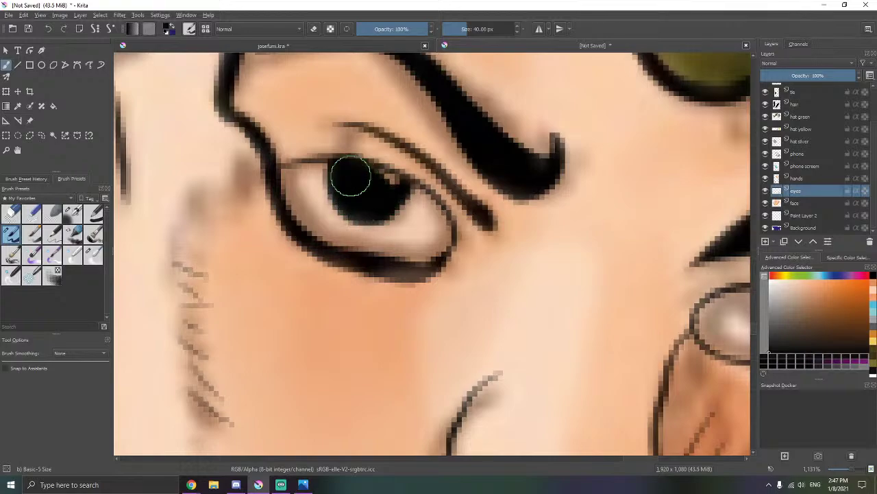
pyautogui.moveTo(432, 204); pyautogui.dragTo(170, 143)
pyautogui.moveTo(474, 186); pyautogui.dragTo(434, 145)
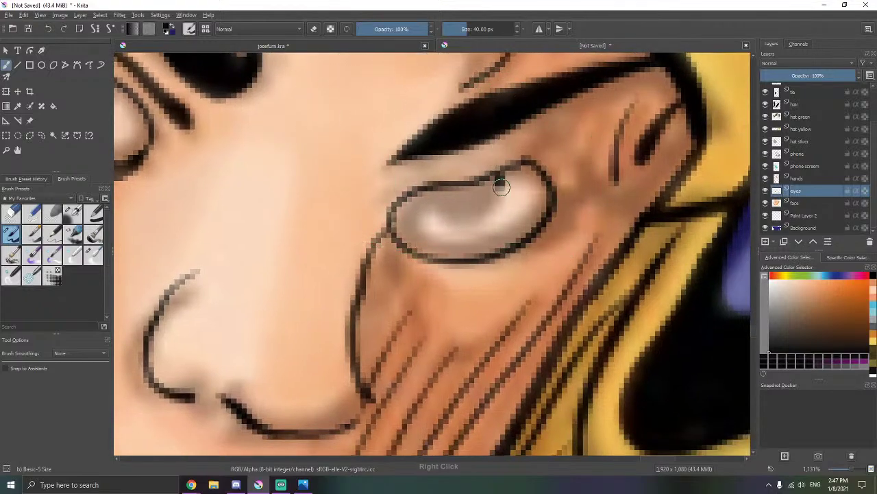
pyautogui.moveTo(501, 187)
pyautogui.mouseDown()
pyautogui.moveTo(473, 212)
pyautogui.moveTo(437, 195)
pyautogui.moveTo(475, 196)
pyautogui.moveTo(491, 183)
pyautogui.moveTo(473, 200)
pyautogui.moveTo(516, 245)
pyautogui.mouseUp()
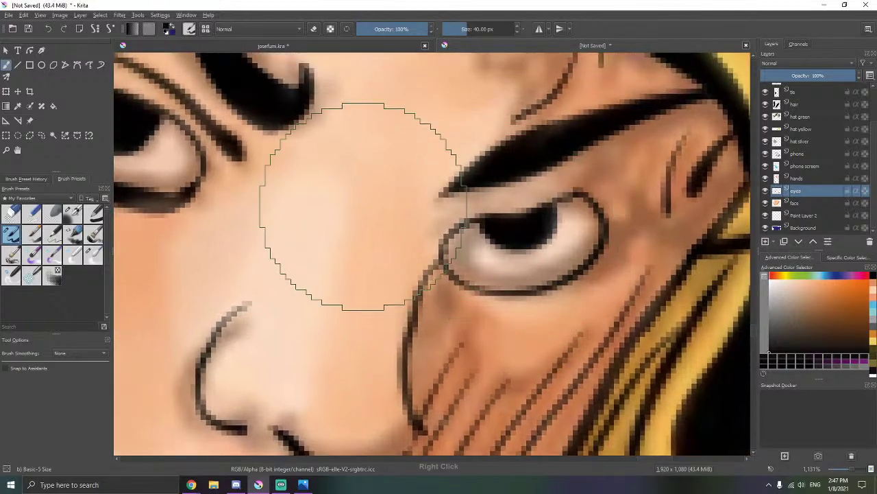
pyautogui.moveTo(218, 164); pyautogui.dragTo(364, 186)
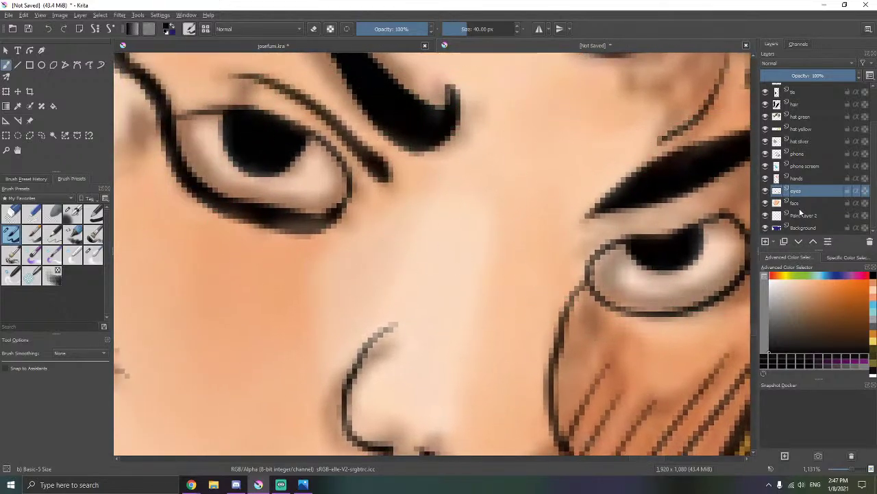
# - Move Paint Layer 2 between the eyes and face layers, and pick white as the brush colour
pyautogui.moveTo(831, 215); pyautogui.dragTo(827, 199)
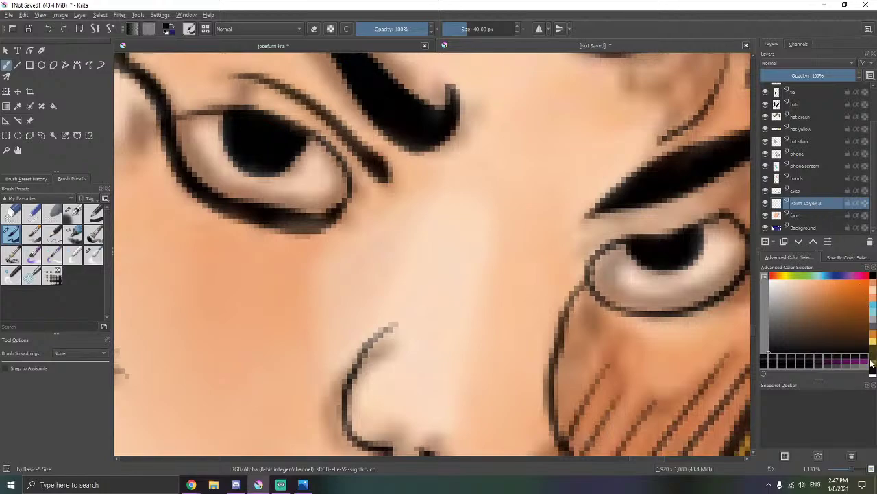
pyautogui.scroll(-2, 873, 365)
pyautogui.click(873, 337)
# - Paint the whites of both eyes in white on Paint Layer 2, keeping inside the black outlines
pyautogui.moveTo(612, 272)
pyautogui.mouseDown()
pyautogui.moveTo(470, 232)
pyautogui.moveTo(519, 227)
pyautogui.moveTo(569, 194)
pyautogui.mouseUp()
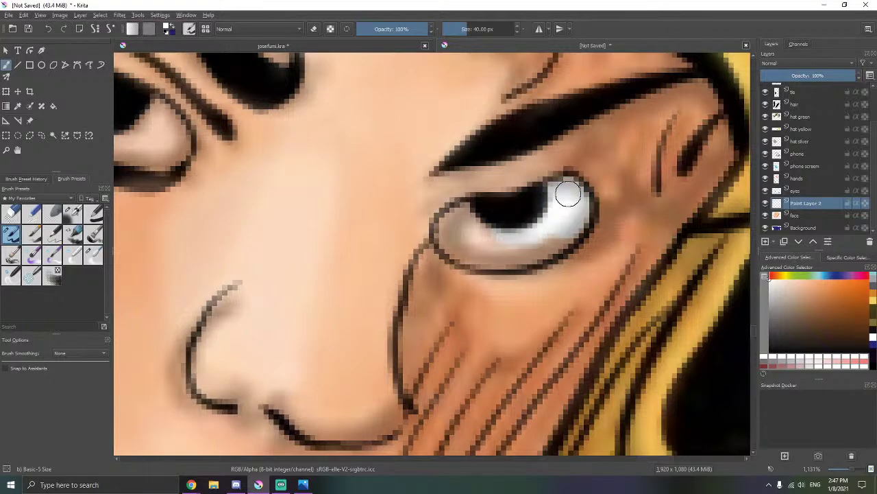
pyautogui.moveTo(564, 231)
pyautogui.mouseDown()
pyautogui.moveTo(511, 252)
pyautogui.moveTo(466, 246)
pyautogui.moveTo(458, 229)
pyautogui.moveTo(484, 221)
pyautogui.mouseUp()
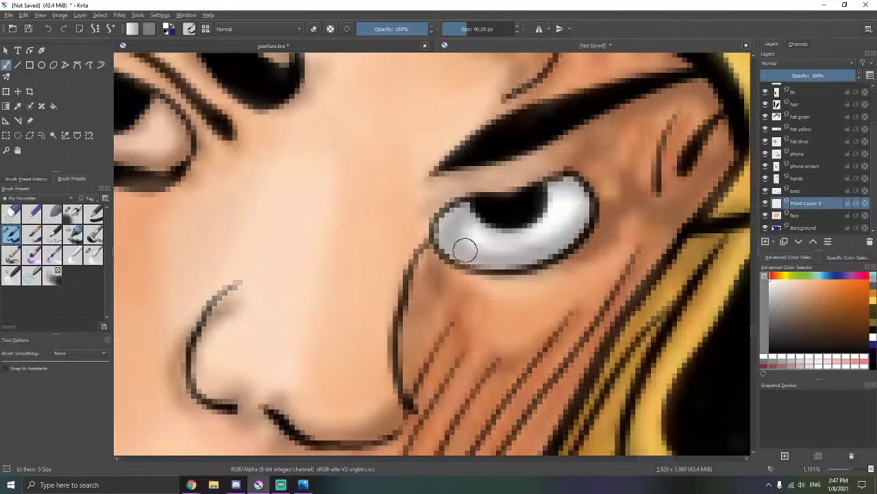
pyautogui.moveTo(465, 250); pyautogui.dragTo(499, 263)
pyautogui.moveTo(506, 214); pyautogui.dragTo(725, 253)
pyautogui.moveTo(310, 154); pyautogui.dragTo(390, 182)
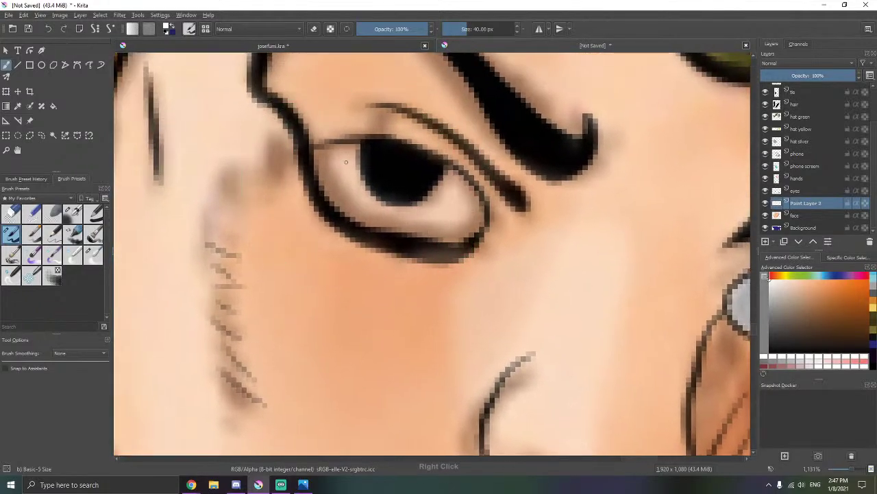
pyautogui.moveTo(346, 161)
pyautogui.mouseDown()
pyautogui.moveTo(343, 182)
pyautogui.moveTo(329, 170)
pyautogui.moveTo(347, 160)
pyautogui.mouseUp()
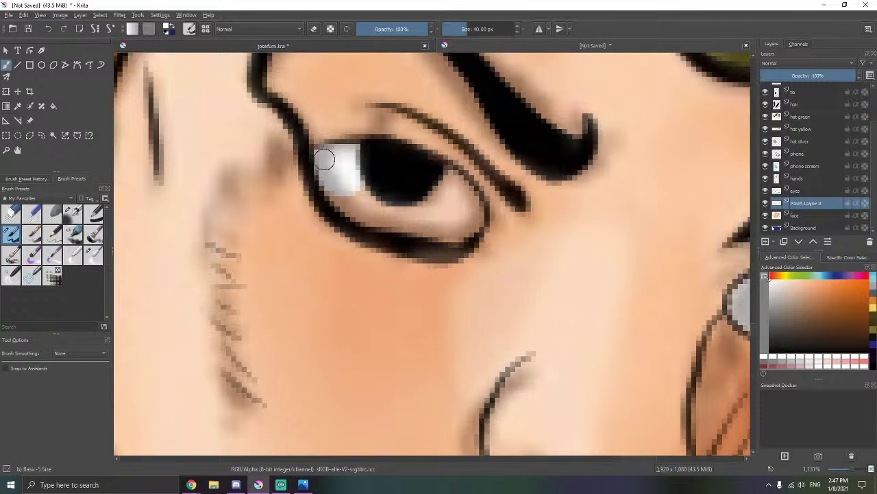
pyautogui.moveTo(331, 170)
pyautogui.mouseDown()
pyautogui.moveTo(362, 197)
pyautogui.moveTo(356, 201)
pyautogui.moveTo(396, 201)
pyautogui.moveTo(445, 229)
pyautogui.moveTo(469, 209)
pyautogui.moveTo(451, 190)
pyautogui.mouseUp()
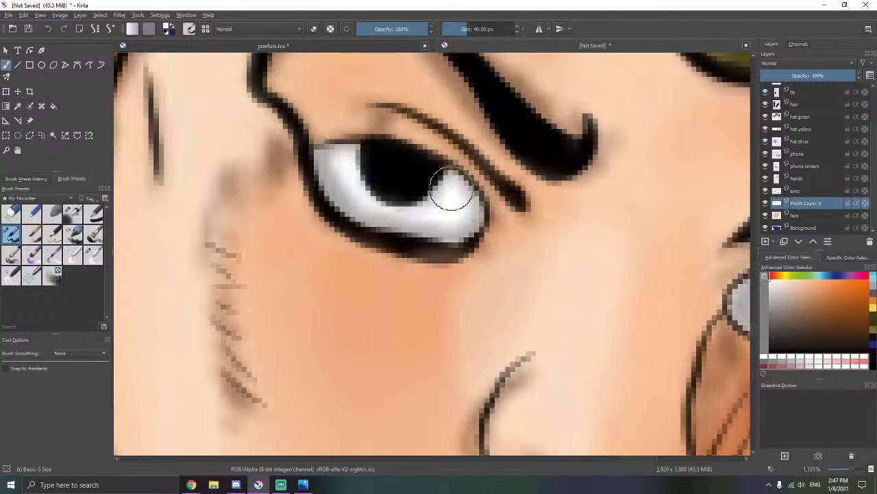
pyautogui.press('e')
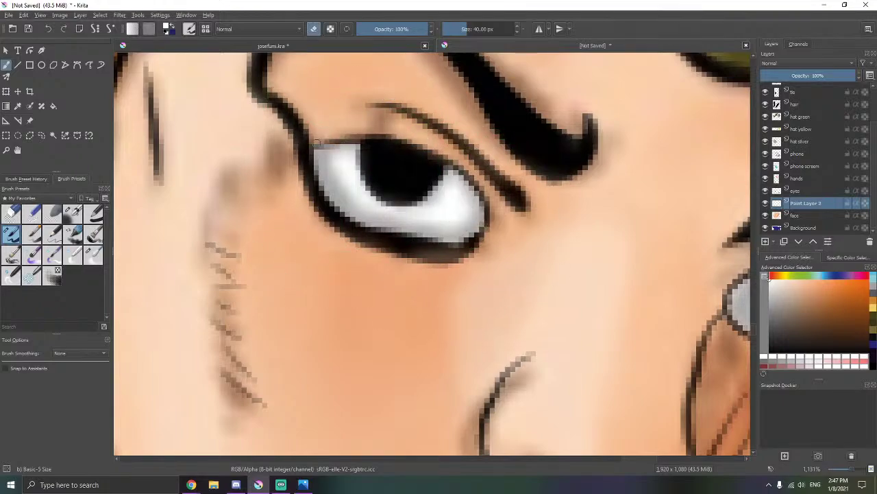
pyautogui.press('e')
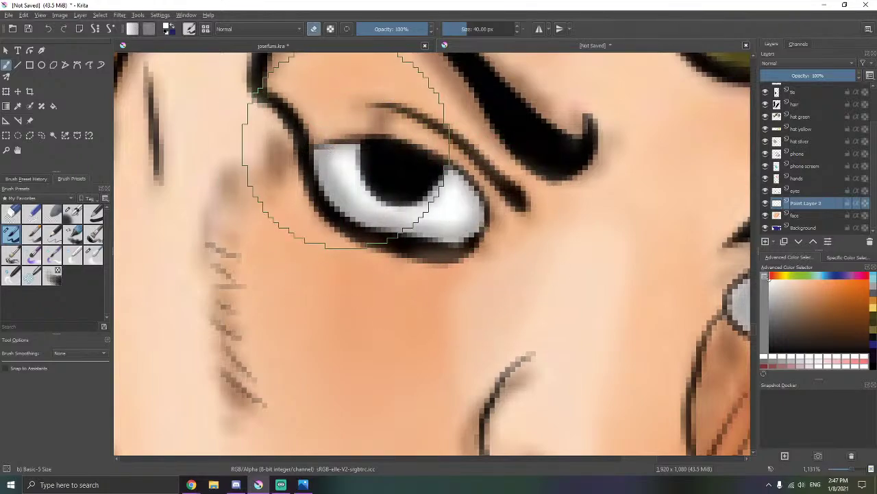
# - Set the reference image's opacity back to 0 % and check the finished eyes against the whole character
pyautogui.scroll(-5, 333, 130)
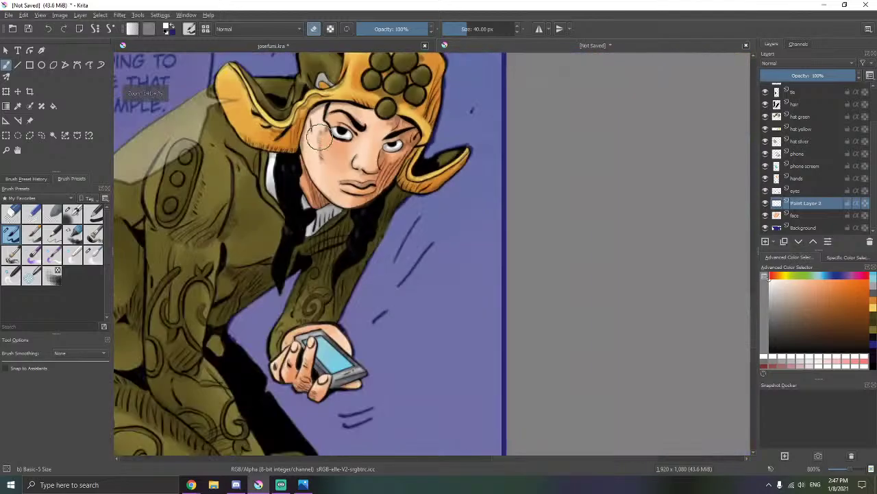
pyautogui.scroll(2, 338, 177)
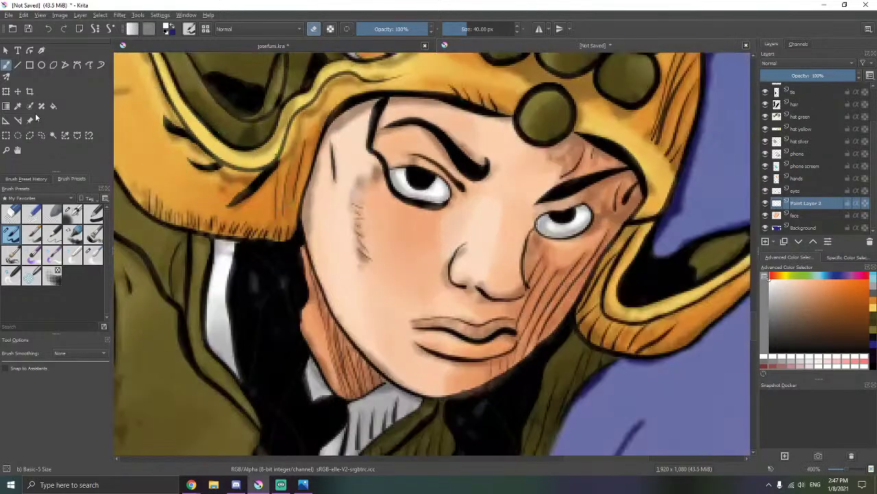
pyautogui.click(29, 122)
pyautogui.moveTo(45, 352); pyautogui.dragTo(6, 354)
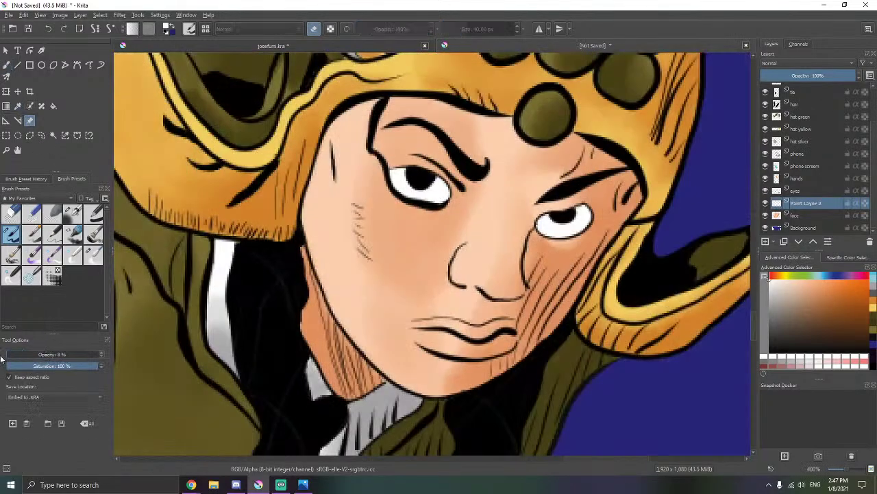
pyautogui.scroll(-4, 308, 265)
pyautogui.moveTo(306, 257); pyautogui.dragTo(364, 186)
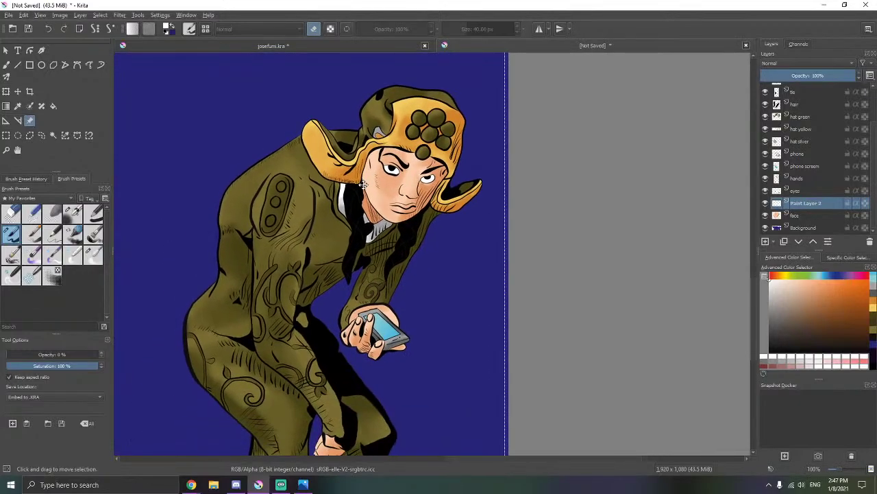
pyautogui.scroll(-1, 363, 185)
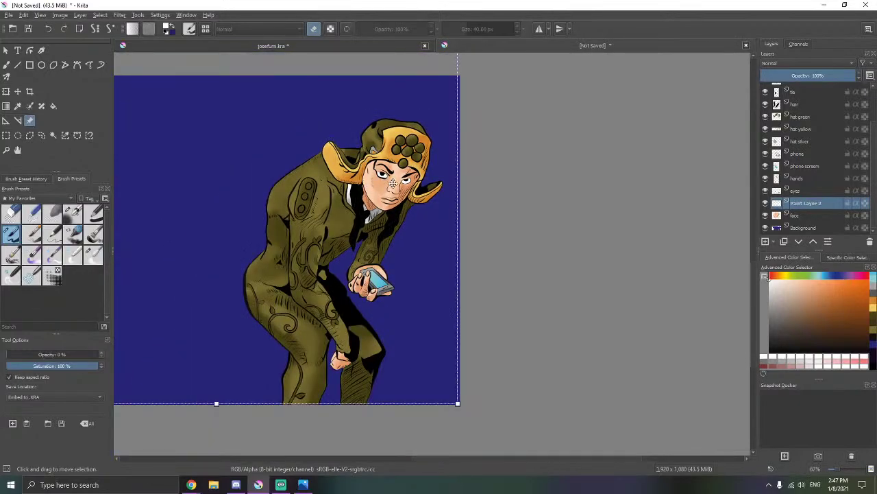
pyautogui.scroll(4, 393, 184)
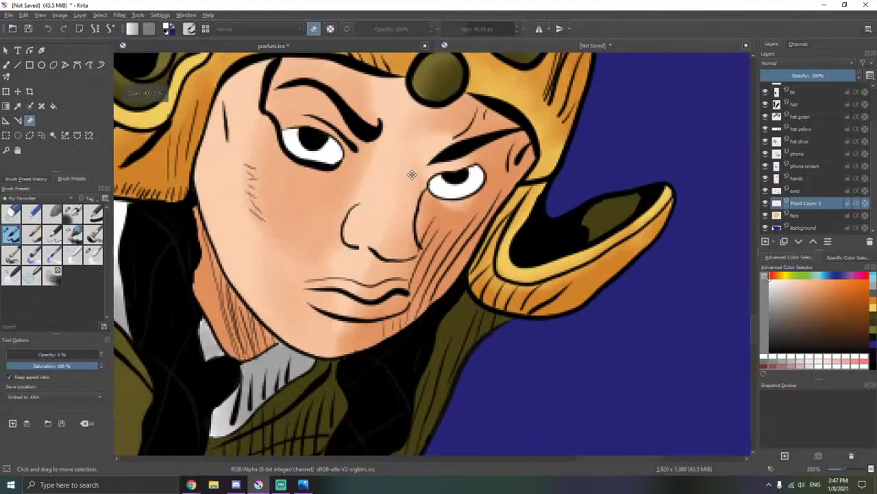
# - On the face layer, shade the forehead above the eyebrow in recently used orange with Airbrush Soft at 20 px
pyautogui.click(815, 215)
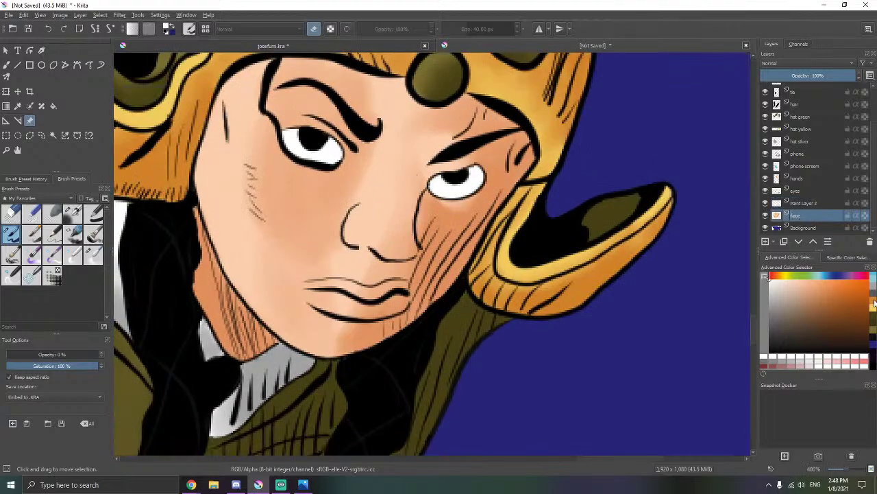
pyautogui.scroll(2, 874, 305)
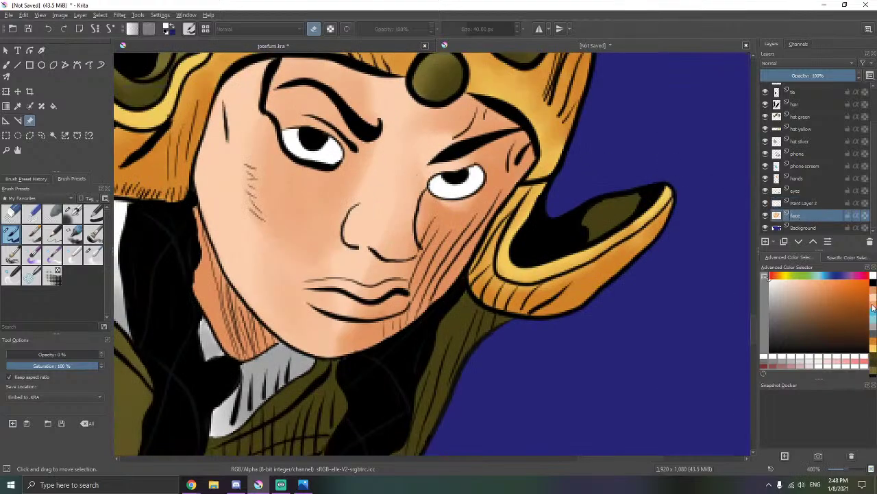
pyautogui.click(873, 305)
pyautogui.click(873, 293)
pyautogui.moveTo(392, 188)
pyautogui.mouseDown()
pyautogui.moveTo(389, 218)
pyautogui.moveTo(440, 223)
pyautogui.mouseUp()
pyautogui.scroll(-1, 154, 165)
pyautogui.click(5, 65)
pyautogui.scroll(1, 339, 198)
pyautogui.click(75, 216)
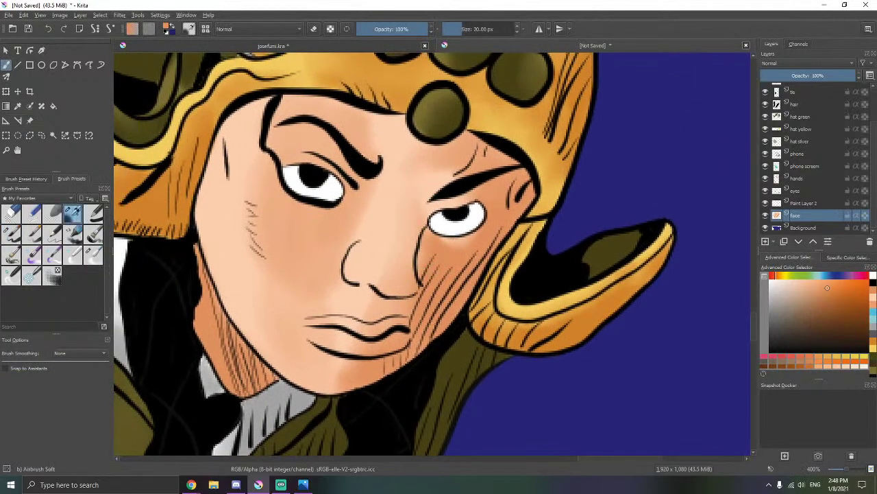
pyautogui.scroll(1, 419, 198)
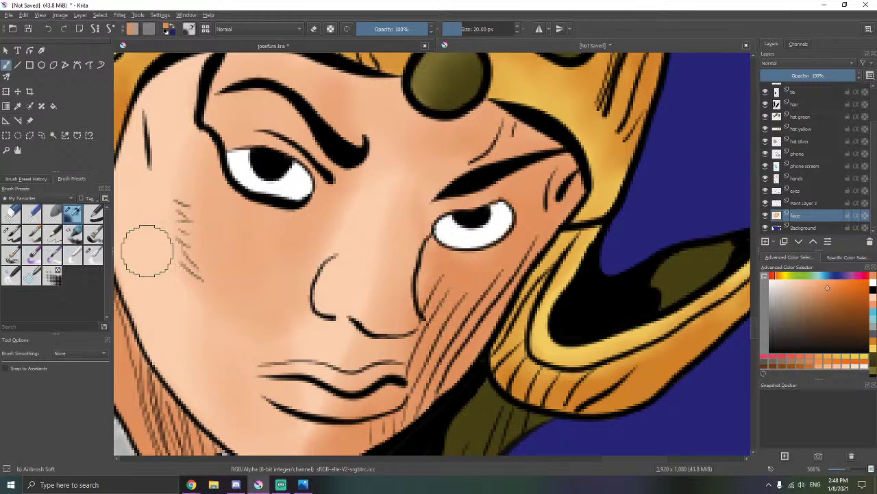
# - Soften the new forehead shading around the eyebrows with Blender Blur at 10 px
pyautogui.click(94, 256)
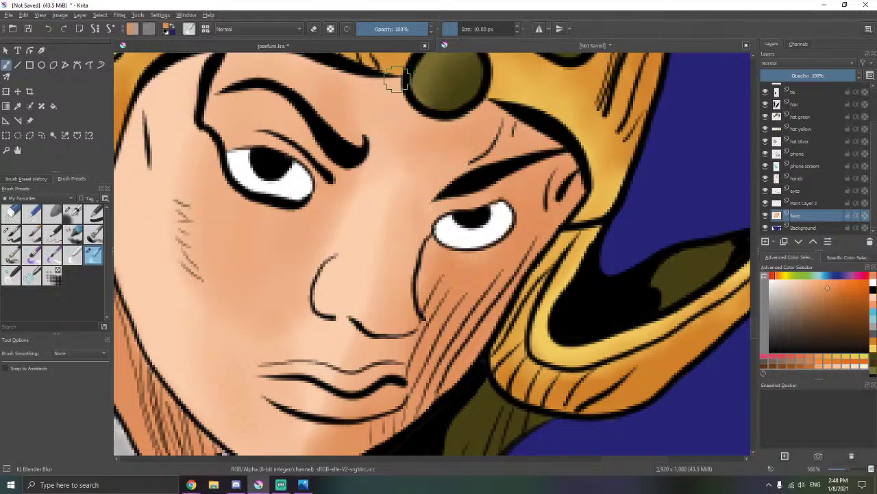
pyautogui.moveTo(332, 104); pyautogui.dragTo(362, 156)
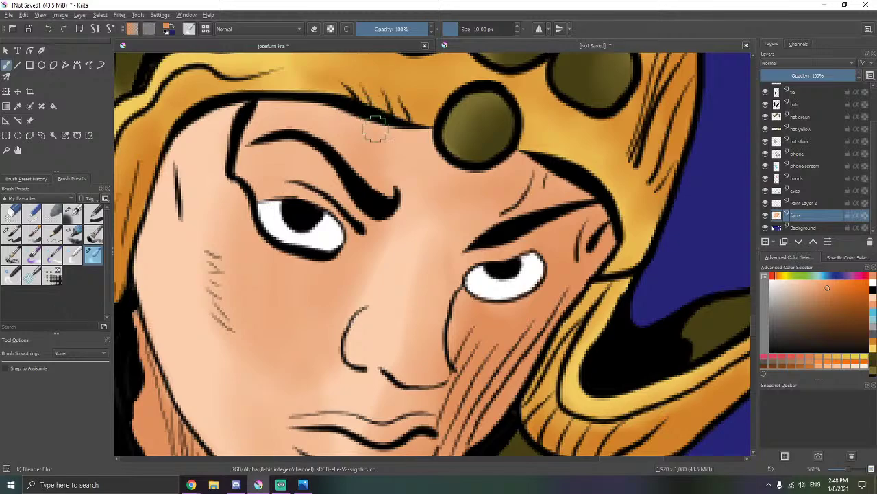
pyautogui.moveTo(374, 213); pyautogui.dragTo(415, 169)
pyautogui.moveTo(301, 125); pyautogui.dragTo(384, 175)
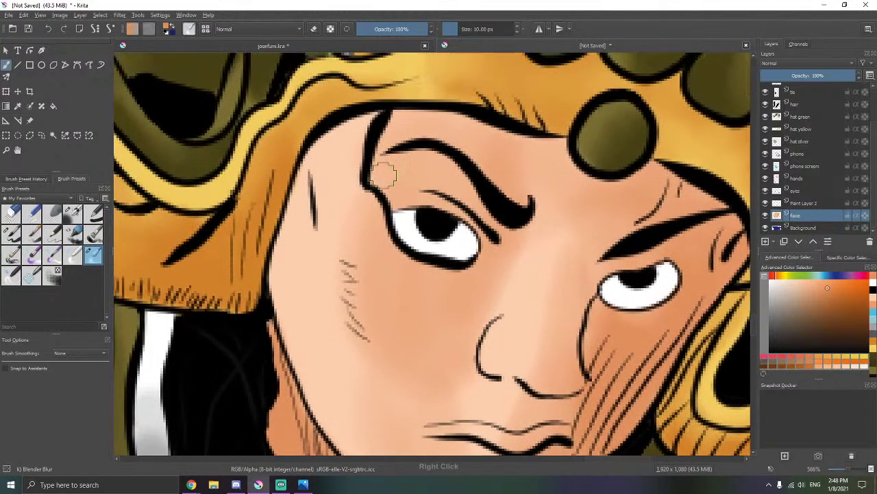
pyautogui.moveTo(320, 156); pyautogui.dragTo(329, 102)
# - Airbrush soft orange shading along the outer cheek edge beside the hat flap and smooth it with Blender Blur
pyautogui.click(75, 215)
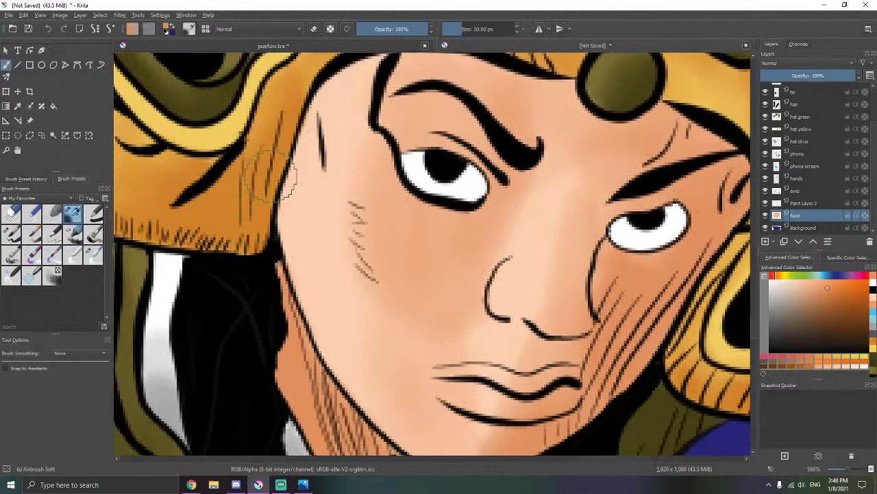
pyautogui.click(93, 253)
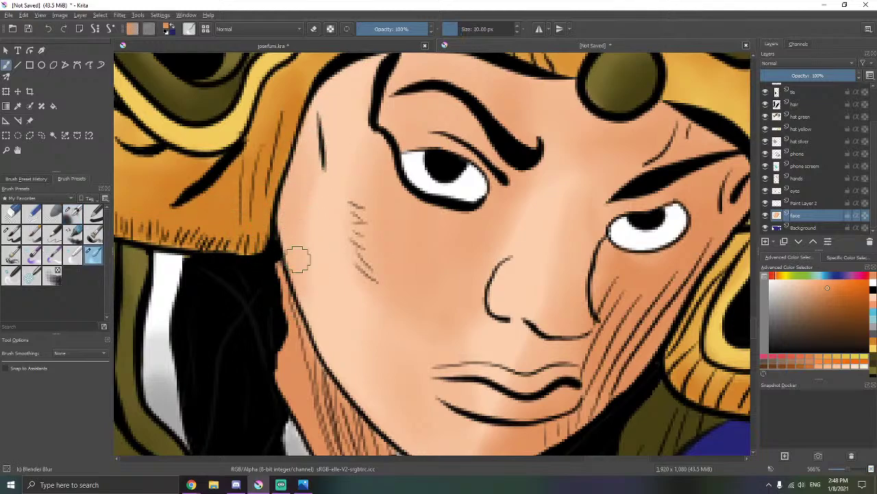
pyautogui.moveTo(356, 300); pyautogui.dragTo(287, 181)
pyautogui.moveTo(399, 261); pyautogui.dragTo(271, 288)
pyautogui.moveTo(362, 305); pyautogui.dragTo(325, 329)
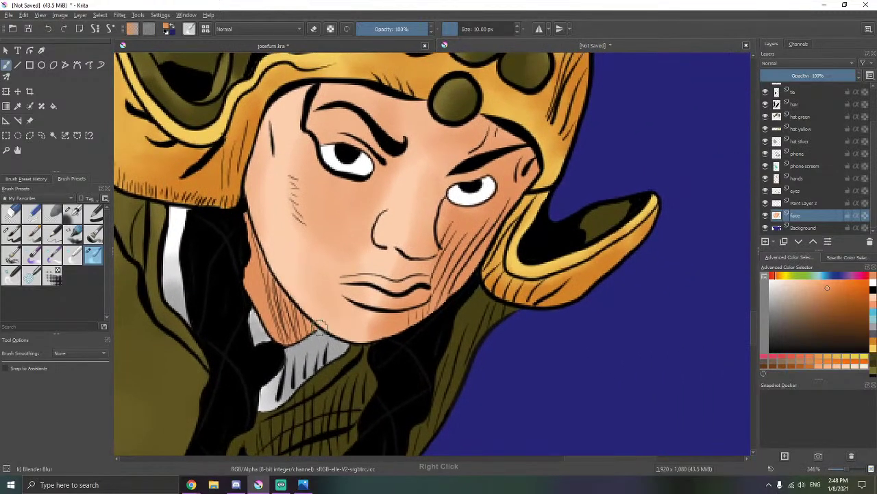
# - Airbrush darker orange on the cheek between the eye on the image's left and the nose, and blend it with Blender Blur
pyautogui.scroll(3, 320, 326)
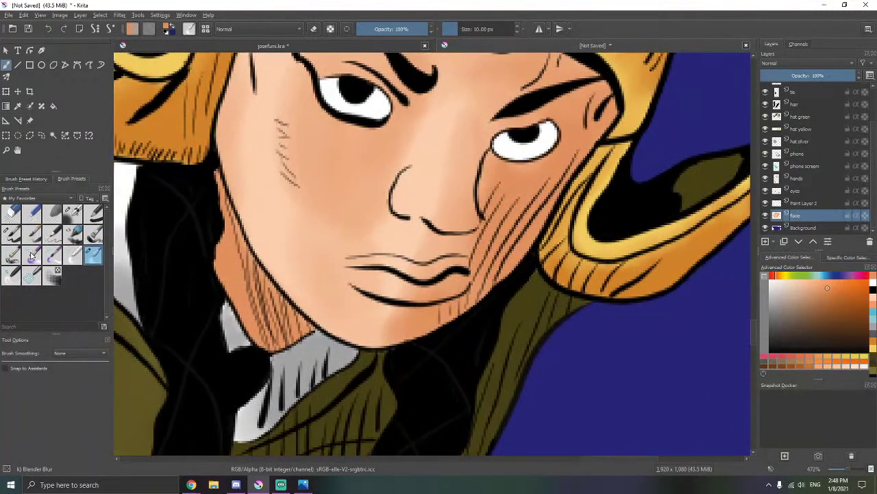
pyautogui.click(72, 214)
pyautogui.scroll(2, 320, 229)
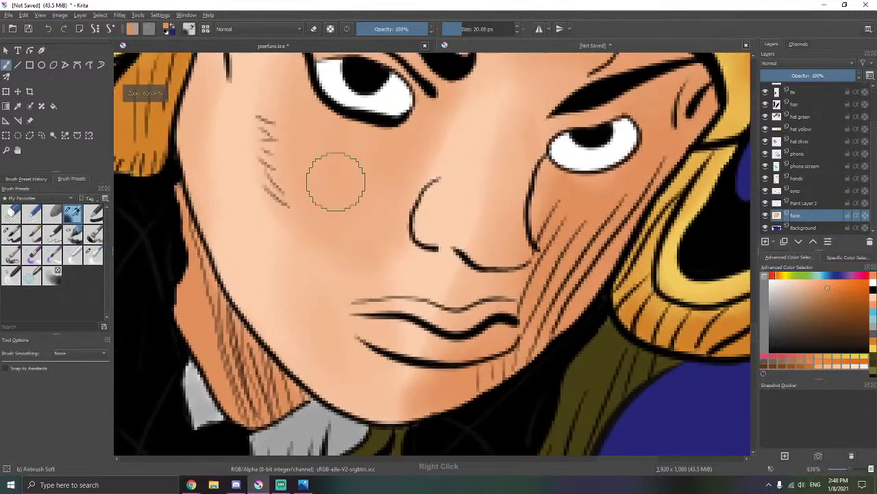
pyautogui.moveTo(322, 131)
pyautogui.mouseDown()
pyautogui.moveTo(349, 144)
pyautogui.moveTo(402, 145)
pyautogui.moveTo(376, 152)
pyautogui.moveTo(335, 142)
pyautogui.moveTo(383, 161)
pyautogui.moveTo(341, 171)
pyautogui.moveTo(403, 167)
pyautogui.moveTo(339, 190)
pyautogui.moveTo(371, 203)
pyautogui.moveTo(378, 157)
pyautogui.moveTo(339, 138)
pyautogui.moveTo(384, 149)
pyautogui.moveTo(399, 132)
pyautogui.moveTo(375, 164)
pyautogui.moveTo(372, 196)
pyautogui.moveTo(347, 206)
pyautogui.moveTo(372, 203)
pyautogui.mouseUp()
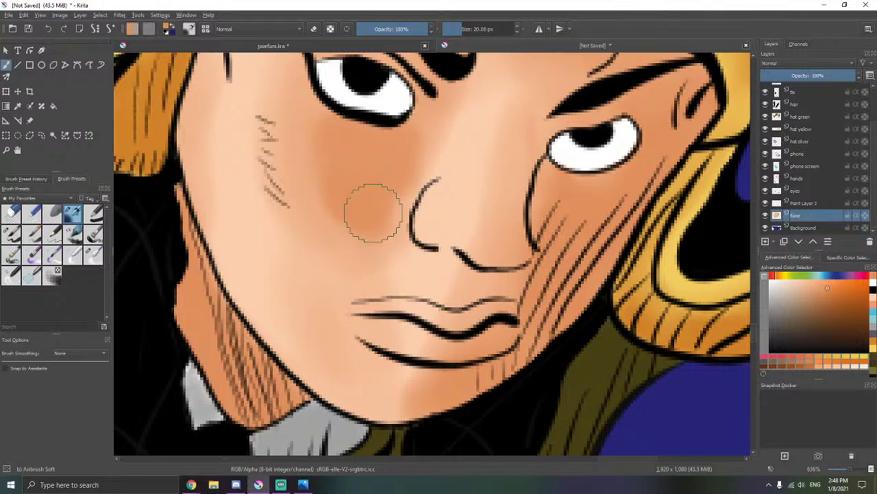
pyautogui.click(94, 254)
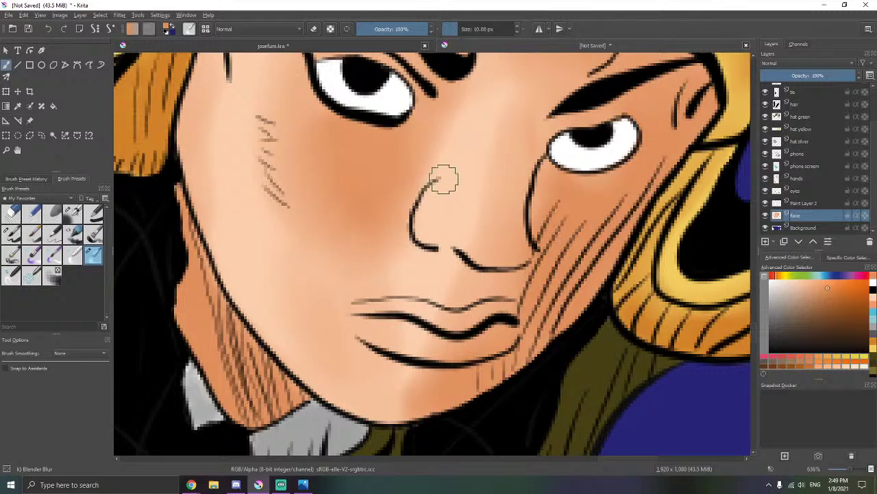
pyautogui.scroll(-4, 443, 178)
pyautogui.scroll(2, 445, 157)
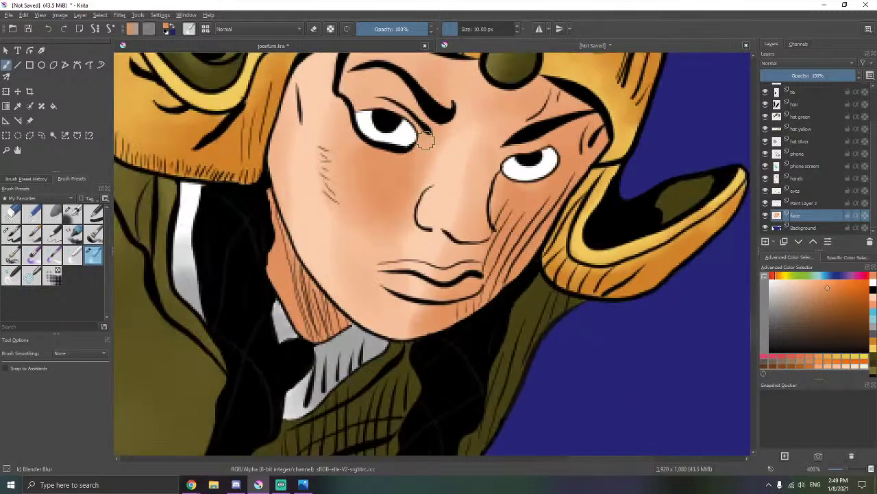
pyautogui.scroll(-1, 409, 150)
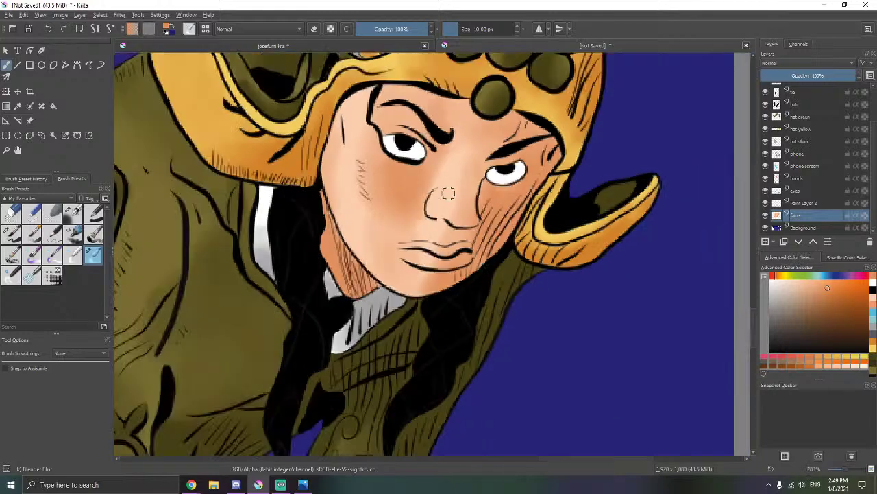
# - Switch to the Basic-5 Size brush at 40 px and pick black as the brush colour
pyautogui.scroll(3, 401, 140)
pyautogui.scroll(1, 377, 113)
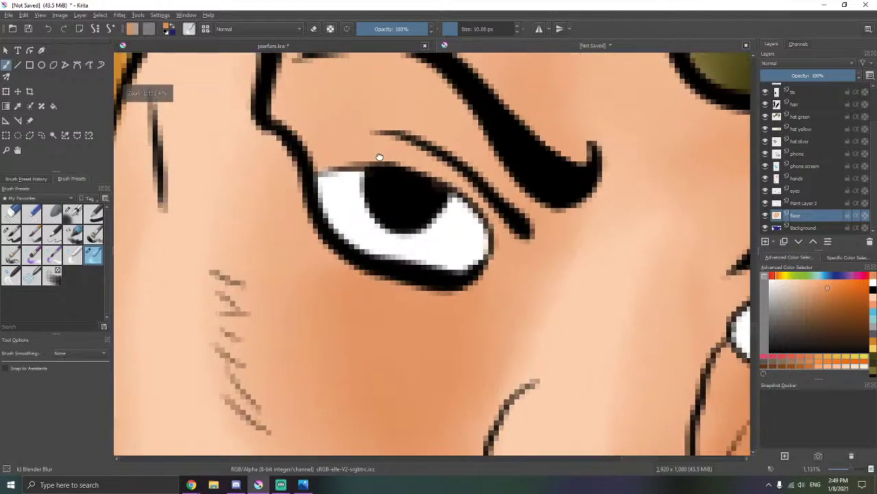
pyautogui.click(12, 233)
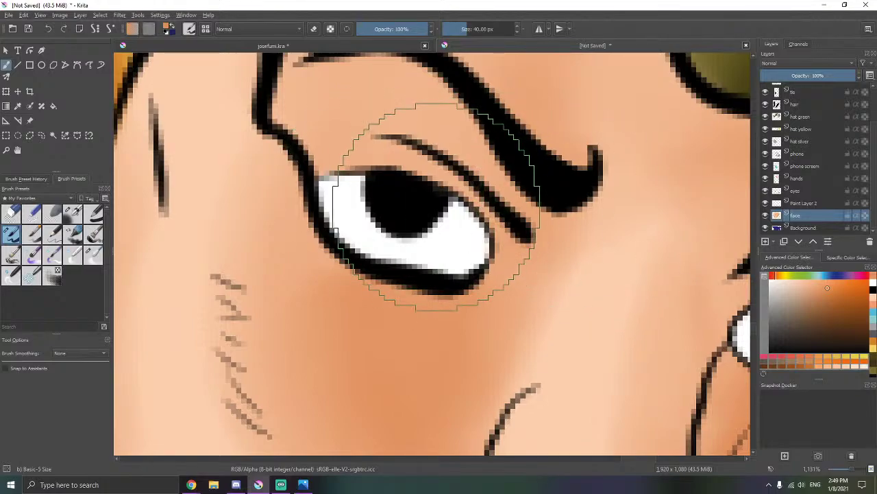
pyautogui.rightClick(437, 206)
pyautogui.press('e')
pyautogui.click(437, 244)
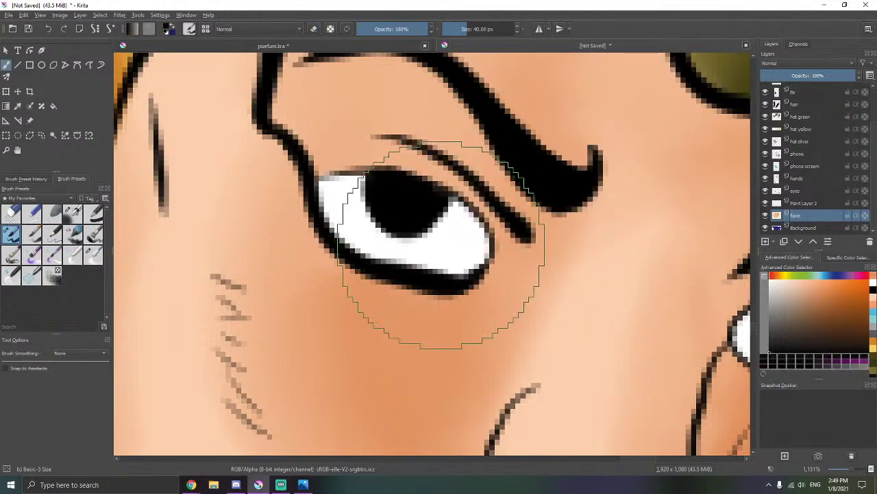
# - Try drawing thin black upper lashes on both eyes, and undo them
pyautogui.moveTo(389, 170); pyautogui.dragTo(399, 142)
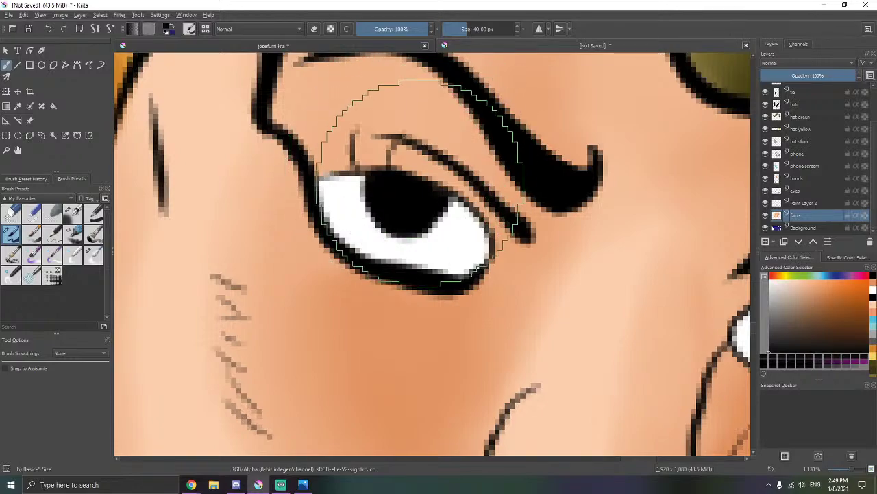
pyautogui.moveTo(424, 173)
pyautogui.mouseDown()
pyautogui.moveTo(432, 161)
pyautogui.moveTo(461, 180)
pyautogui.mouseUp()
pyautogui.moveTo(473, 241)
pyautogui.mouseDown()
pyautogui.moveTo(387, 205)
pyautogui.moveTo(317, 192)
pyautogui.mouseUp()
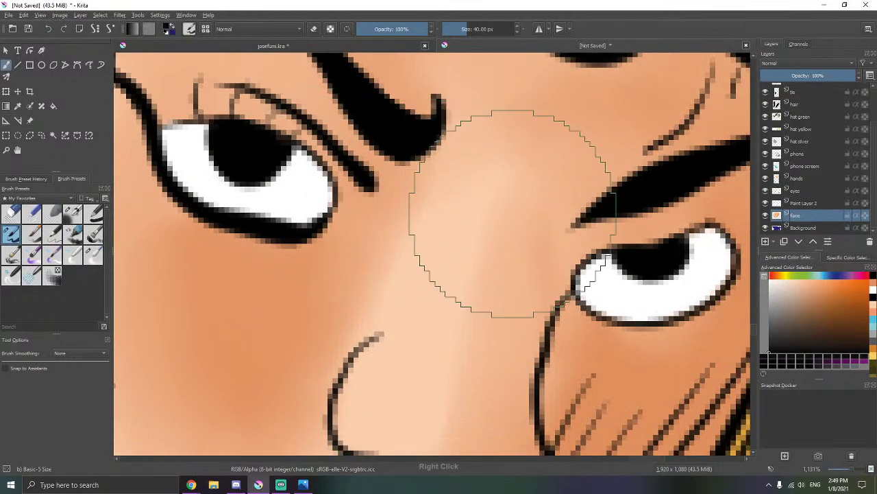
pyautogui.moveTo(513, 213); pyautogui.dragTo(410, 192)
pyautogui.moveTo(591, 208); pyautogui.dragTo(603, 183)
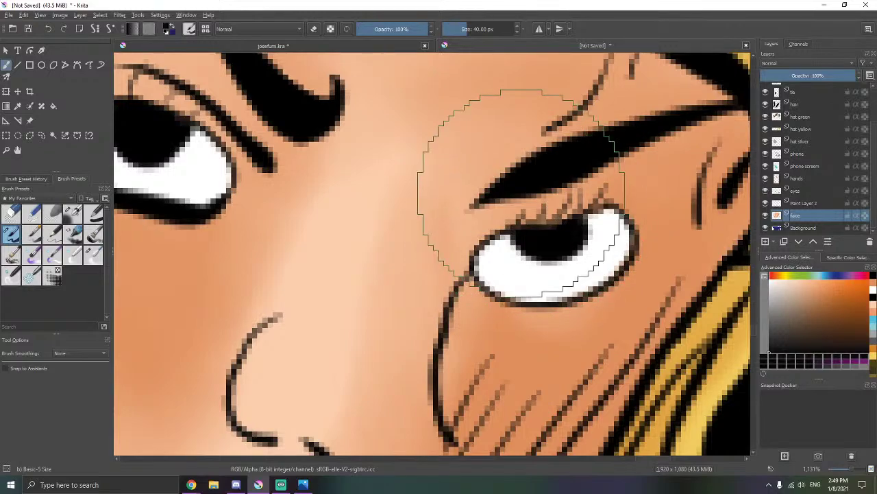
pyautogui.press('1')
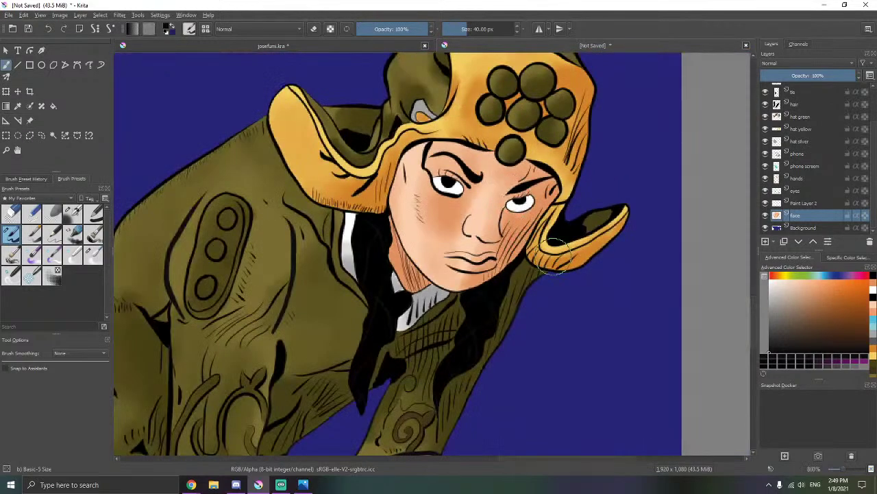
pyautogui.scroll(-5, 554, 270)
pyautogui.scroll(3, 555, 271)
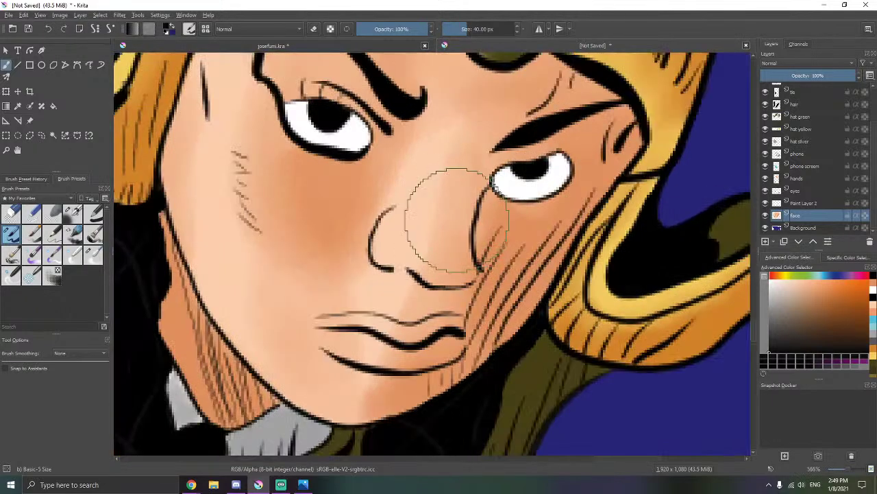
# - Draw a row of short, thin black lashes along the upper lid of the eye on the image's left
pyautogui.scroll(3, 311, 110)
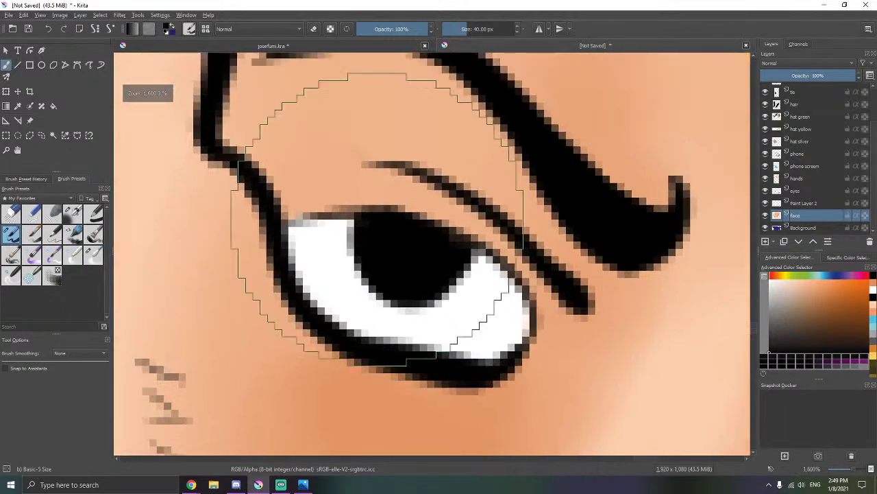
pyautogui.moveTo(339, 210)
pyautogui.mouseDown()
pyautogui.moveTo(306, 185)
pyautogui.moveTo(325, 177)
pyautogui.moveTo(343, 189)
pyautogui.mouseUp()
pyautogui.hotkey('ctrl', 'z')
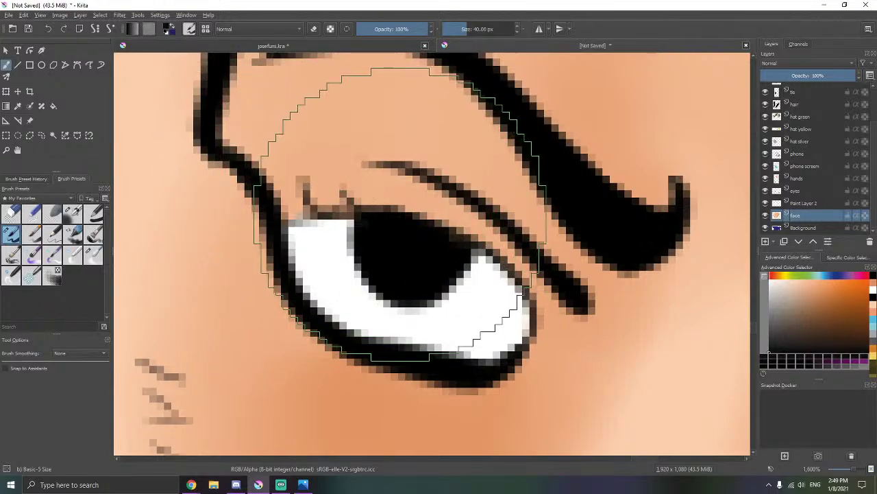
pyautogui.moveTo(393, 207); pyautogui.dragTo(377, 184)
pyautogui.moveTo(418, 216); pyautogui.dragTo(415, 196)
pyautogui.moveTo(451, 225); pyautogui.dragTo(442, 202)
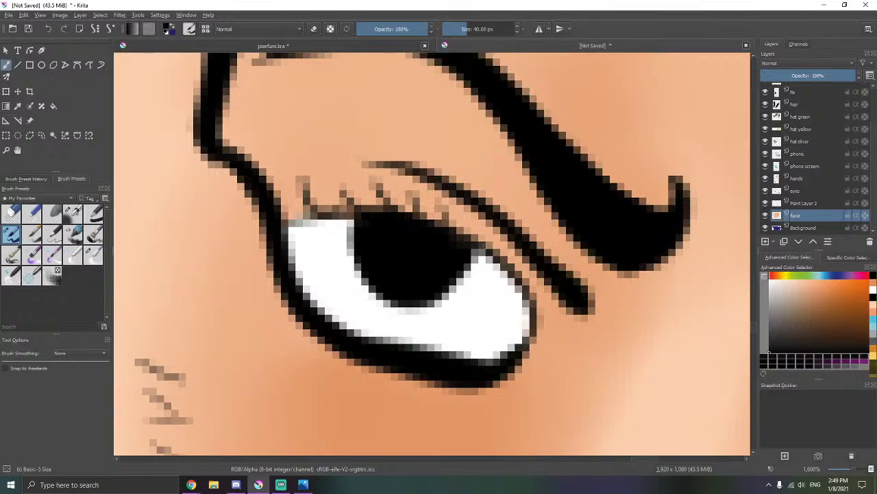
pyautogui.moveTo(477, 237); pyautogui.dragTo(473, 222)
# - Draw matching short black lashes, slanting outward, along the upper lid of the eye on the image's right
pyautogui.moveTo(539, 227); pyautogui.dragTo(339, 171)
pyautogui.moveTo(494, 202); pyautogui.dragTo(335, 163)
pyautogui.moveTo(517, 210); pyautogui.dragTo(356, 176)
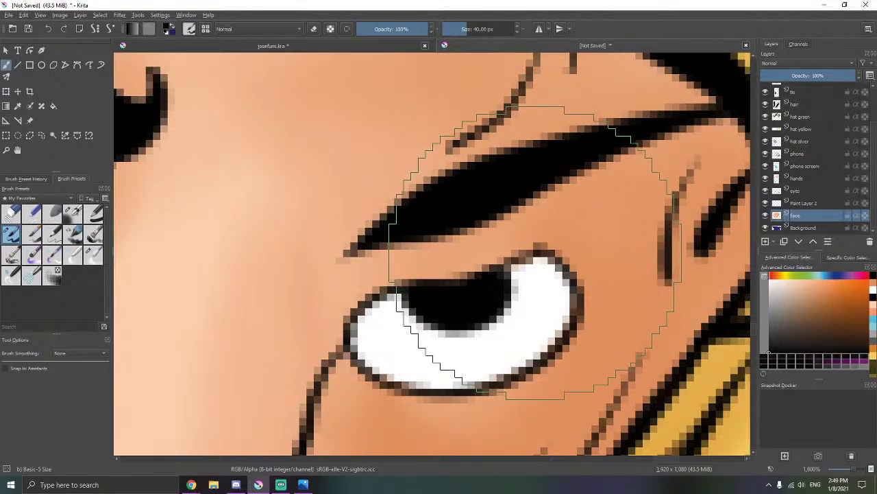
pyautogui.moveTo(537, 250); pyautogui.dragTo(565, 227)
pyautogui.moveTo(519, 253); pyautogui.dragTo(530, 223)
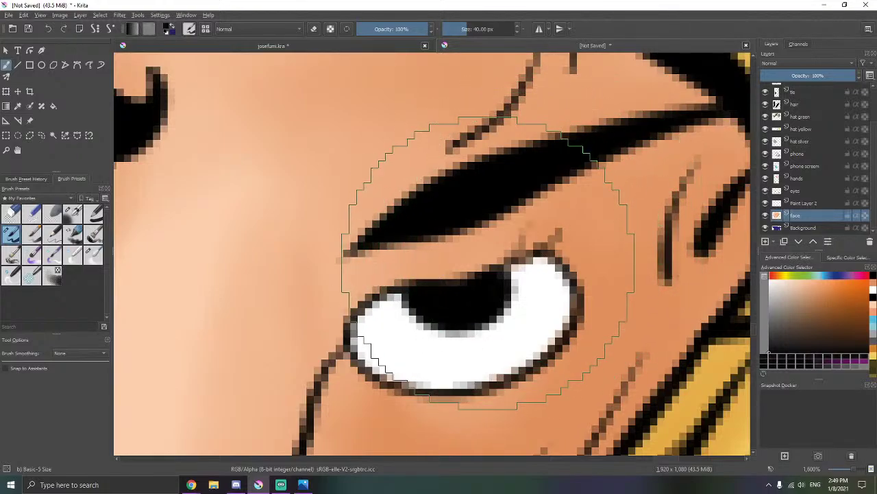
pyautogui.moveTo(486, 266); pyautogui.dragTo(495, 242)
pyautogui.moveTo(460, 276); pyautogui.dragTo(472, 254)
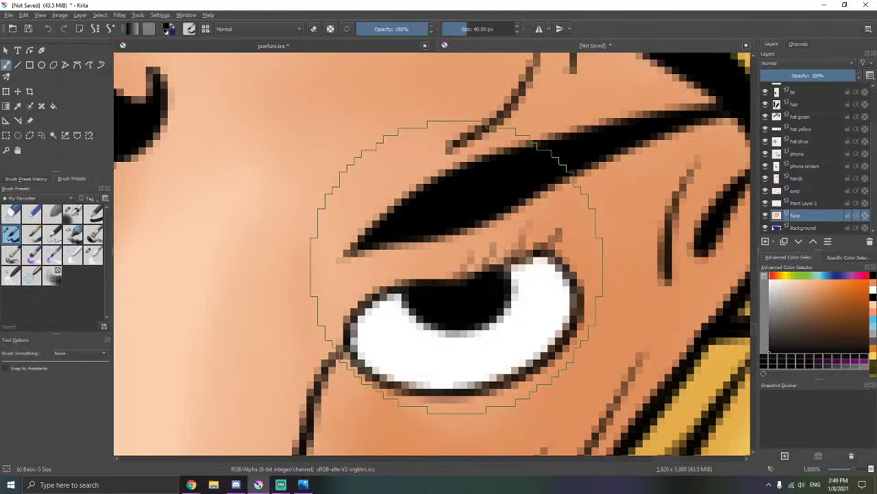
pyautogui.moveTo(431, 281); pyautogui.dragTo(449, 257)
pyautogui.moveTo(409, 280); pyautogui.dragTo(423, 258)
# - Check the shaded face and new lashes against the whole character on the canvas
pyautogui.scroll(-5, 420, 264)
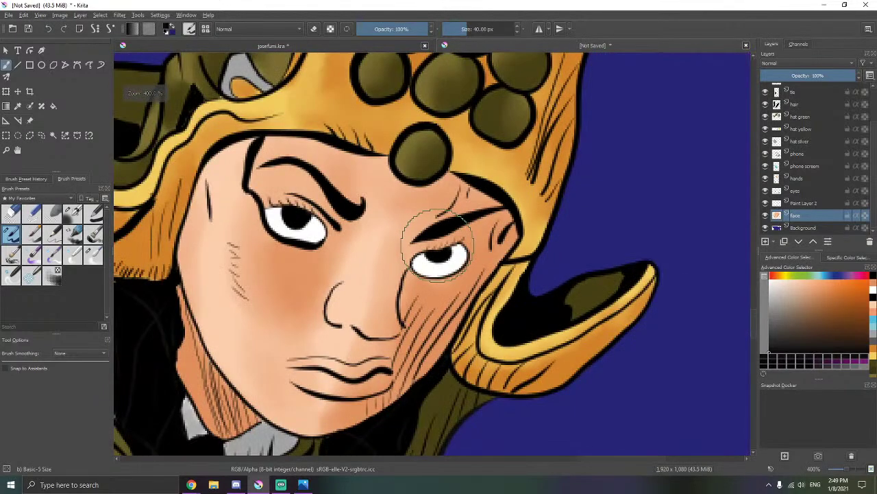
pyautogui.scroll(-1, 438, 247)
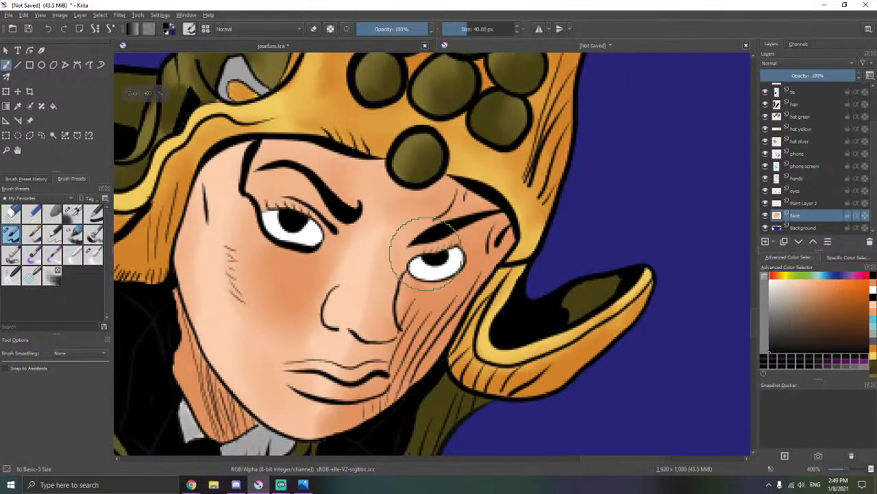
pyautogui.scroll(-3, 426, 253)
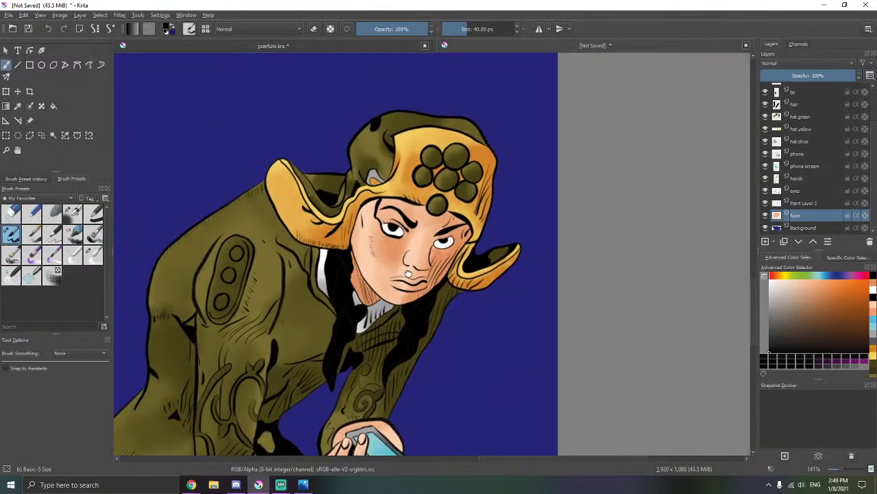
pyautogui.hotkey('alt', 'Tab')
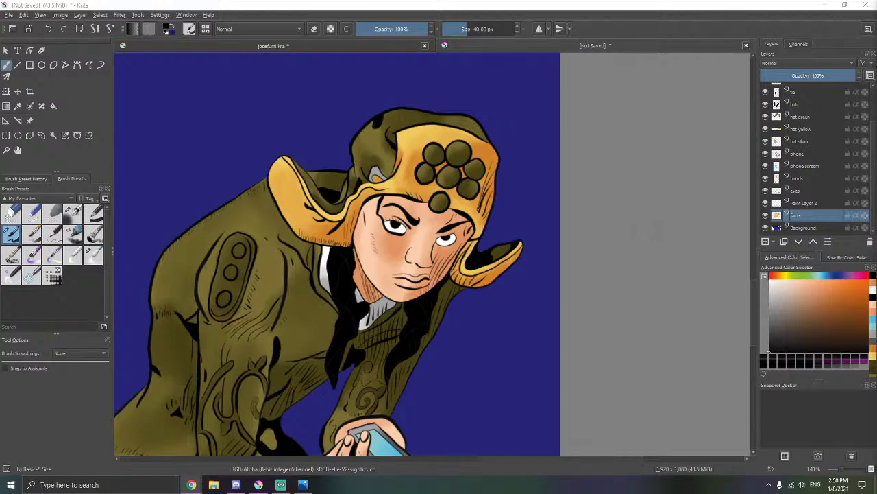
pyautogui.scroll(-2, 490, 263)
pyautogui.moveTo(484, 300); pyautogui.dragTo(523, 238)
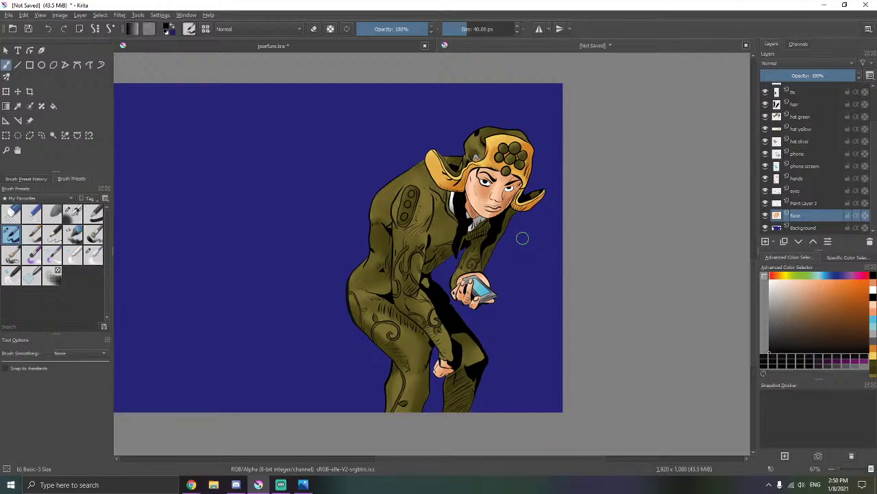
# - Draw a thin black crease line beneath the eye on the image's right, using Stabilizer brush smoothing
pyautogui.scroll(3, 523, 229)
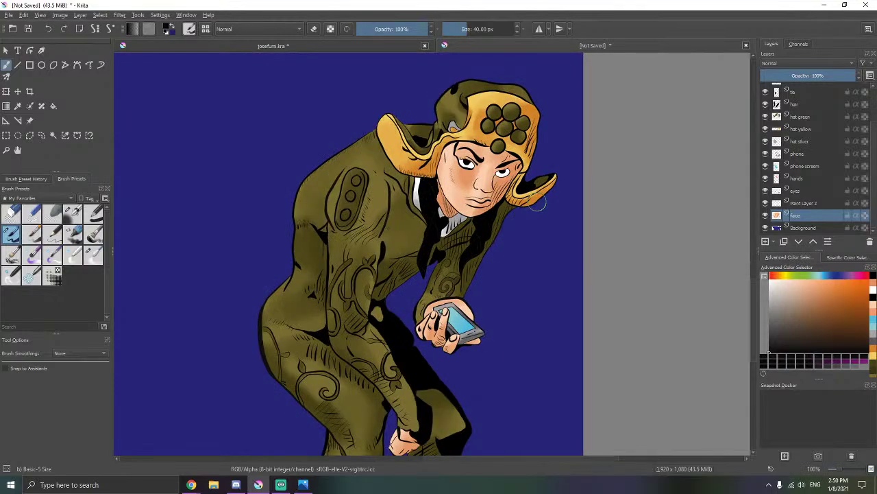
pyautogui.scroll(7, 511, 192)
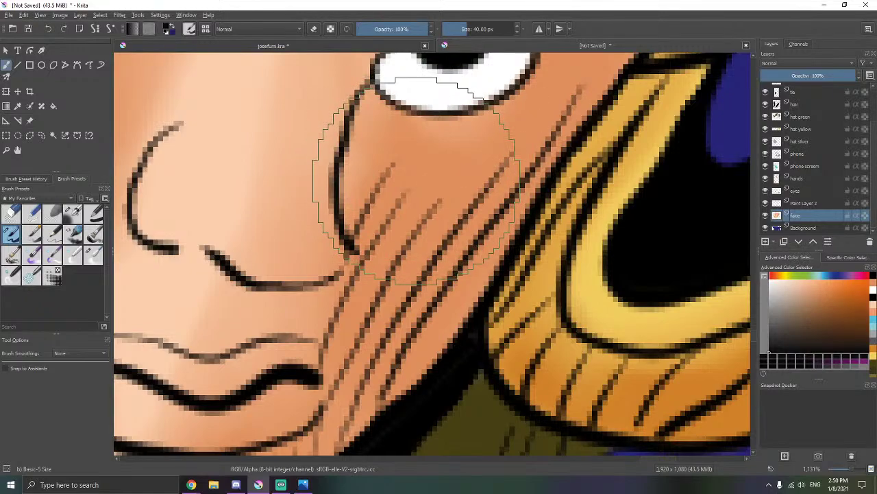
pyautogui.hotkey('ctrl', 'F1')
pyautogui.moveTo(402, 172); pyautogui.dragTo(586, 116)
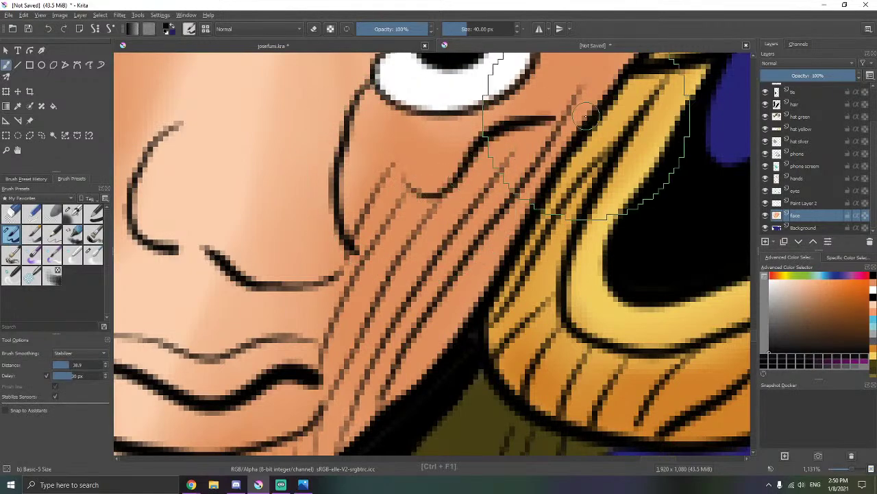
pyautogui.scroll(-8, 588, 117)
pyautogui.scroll(7, 552, 230)
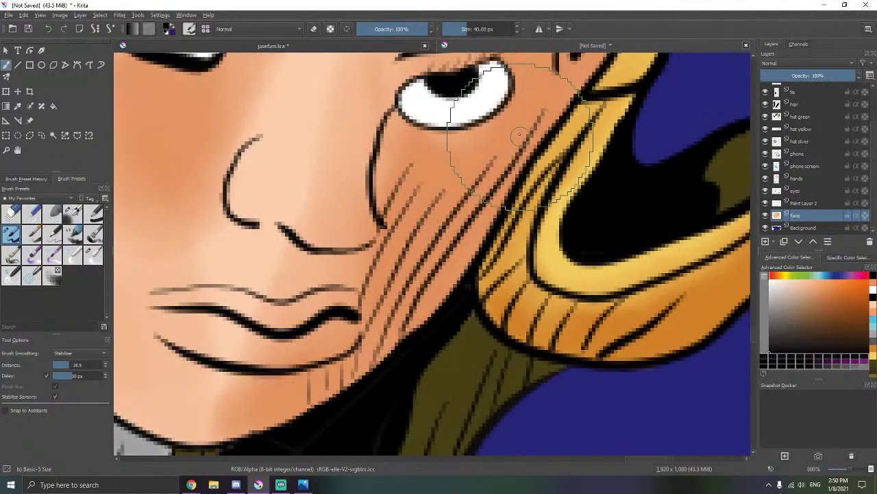
pyautogui.scroll(-4, 410, 144)
pyautogui.scroll(-2, 406, 153)
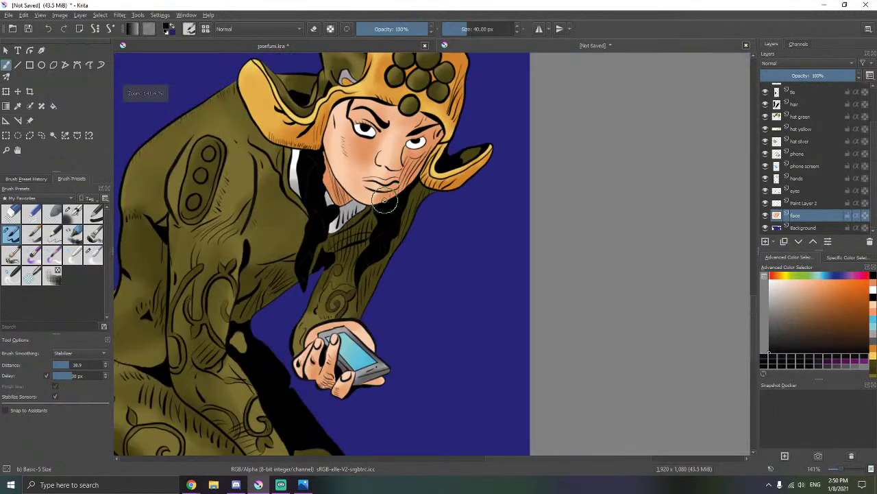
pyautogui.moveTo(354, 199); pyautogui.dragTo(401, 212)
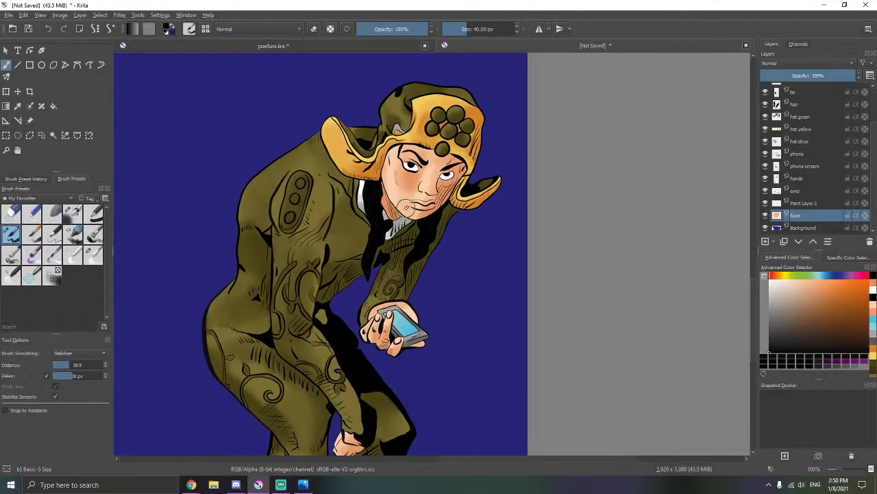
# - Choose a saturated orange and add a new layer named "lips" above the face layer
pyautogui.scroll(9, 438, 177)
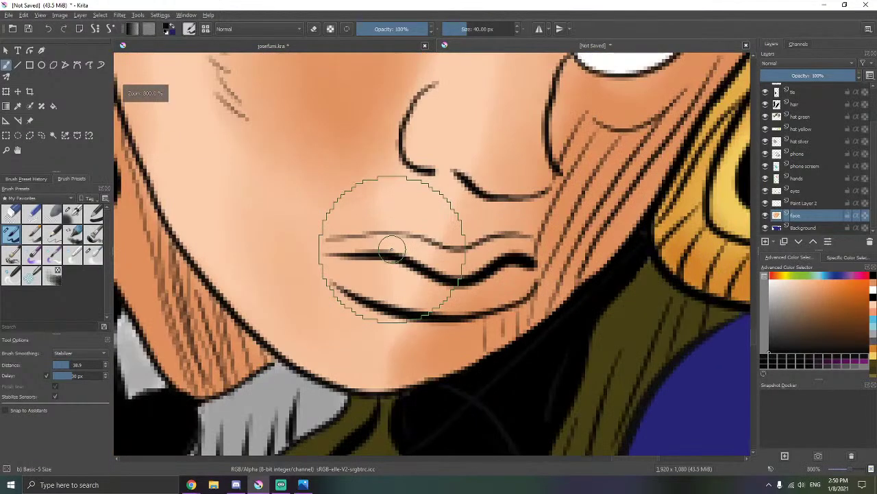
pyautogui.scroll(1, 391, 247)
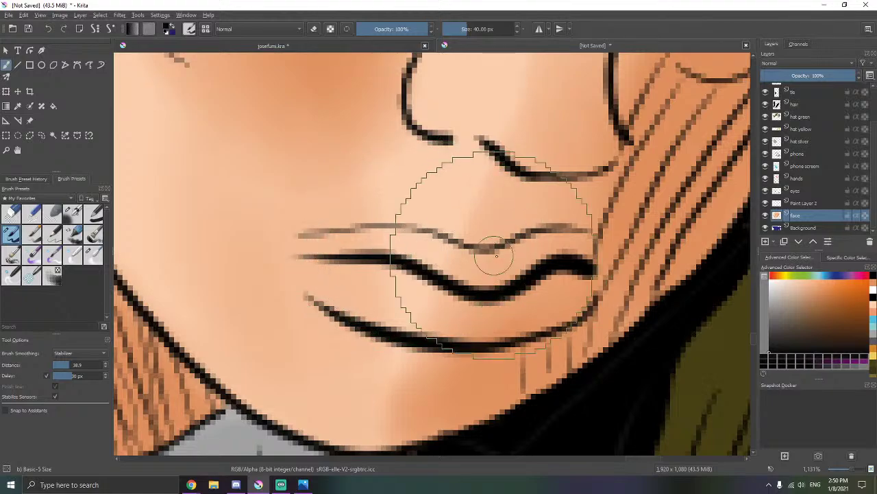
pyautogui.scroll(-1, 489, 251)
pyautogui.click(827, 288)
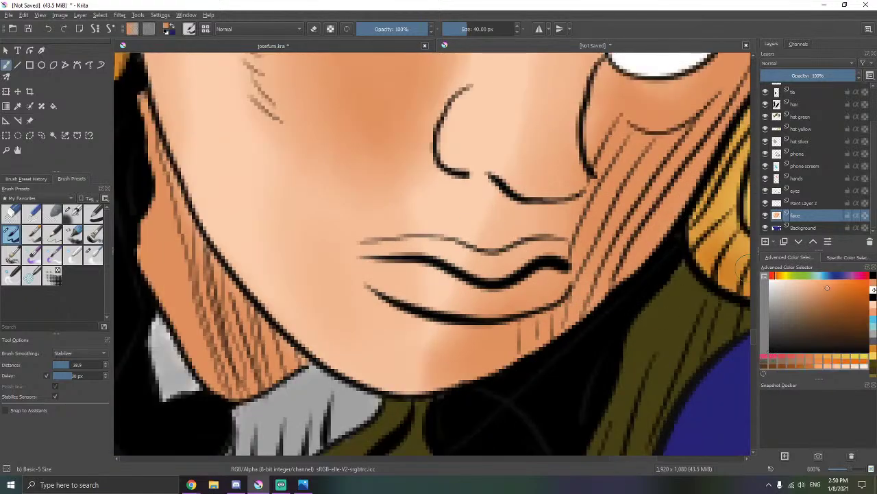
pyautogui.click(826, 359)
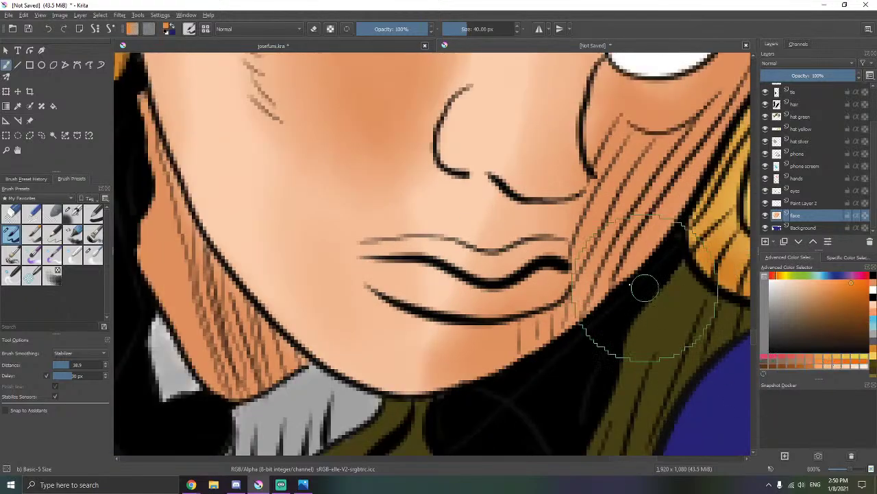
pyautogui.click(766, 241)
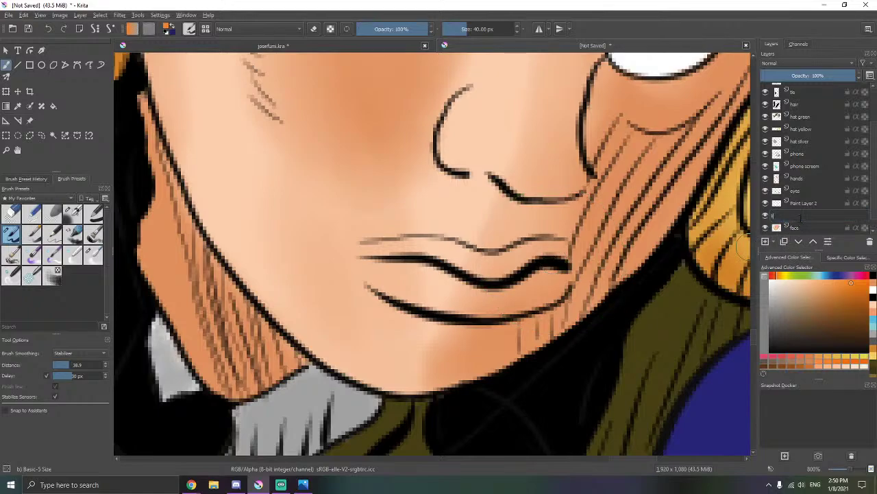
pyautogui.press('Return')
# - Colour both lips orange with the Airbrush Soft brush at 20 px, with brush smoothing turned off
pyautogui.scroll(1, 450, 284)
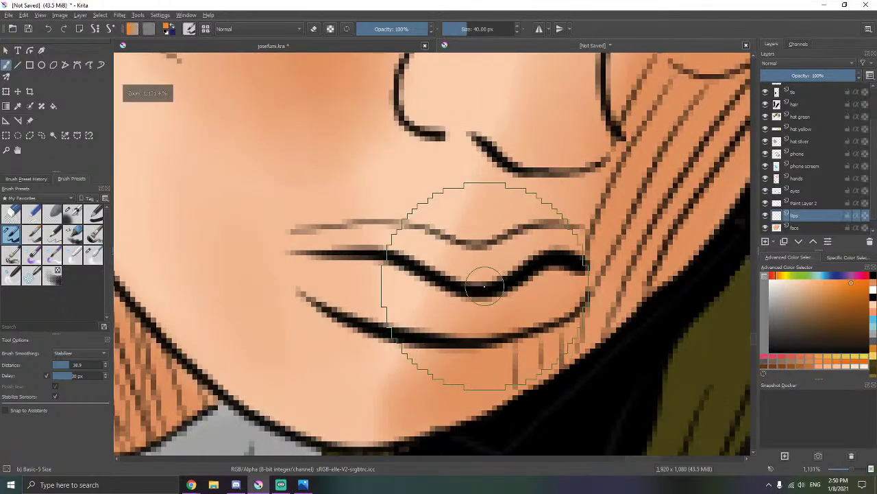
pyautogui.click(72, 214)
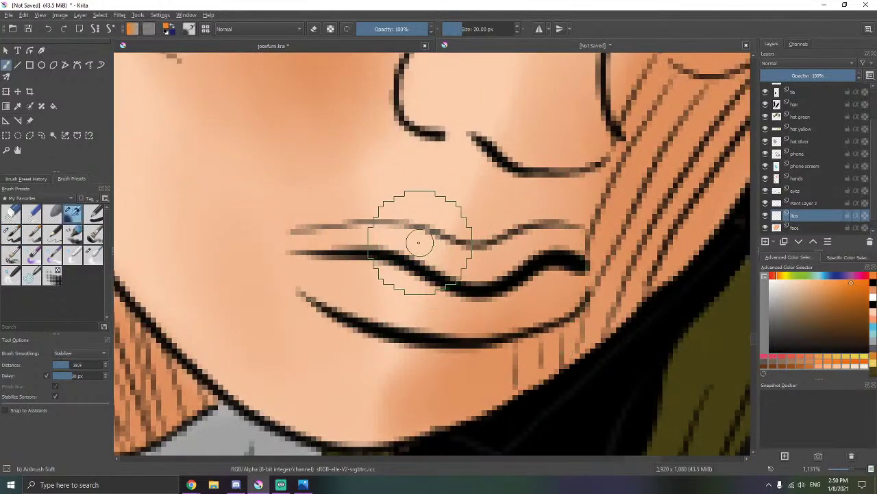
pyautogui.hotkey('ctrl', 'F2')
pyautogui.moveTo(347, 253)
pyautogui.mouseDown()
pyautogui.moveTo(401, 278)
pyautogui.moveTo(400, 249)
pyautogui.mouseUp()
pyautogui.hotkey('ctrl', 'z')
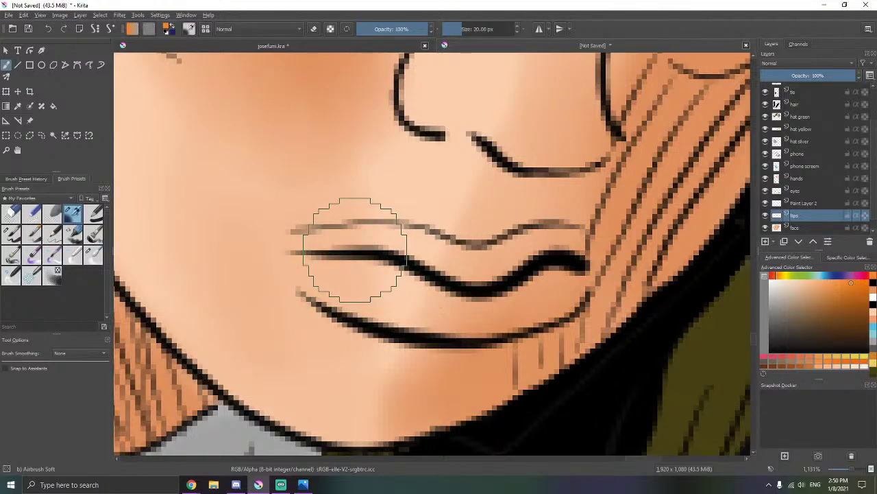
pyautogui.moveTo(319, 266)
pyautogui.mouseDown()
pyautogui.moveTo(348, 262)
pyautogui.moveTo(429, 293)
pyautogui.moveTo(539, 280)
pyautogui.moveTo(553, 269)
pyautogui.moveTo(446, 276)
pyautogui.mouseUp()
pyautogui.moveTo(389, 264)
pyautogui.mouseDown()
pyautogui.moveTo(331, 274)
pyautogui.moveTo(409, 303)
pyautogui.moveTo(485, 309)
pyautogui.moveTo(543, 298)
pyautogui.moveTo(558, 284)
pyautogui.moveTo(565, 253)
pyautogui.moveTo(429, 267)
pyautogui.moveTo(332, 251)
pyautogui.moveTo(334, 259)
pyautogui.moveTo(378, 274)
pyautogui.moveTo(344, 281)
pyautogui.moveTo(398, 271)
pyautogui.mouseUp()
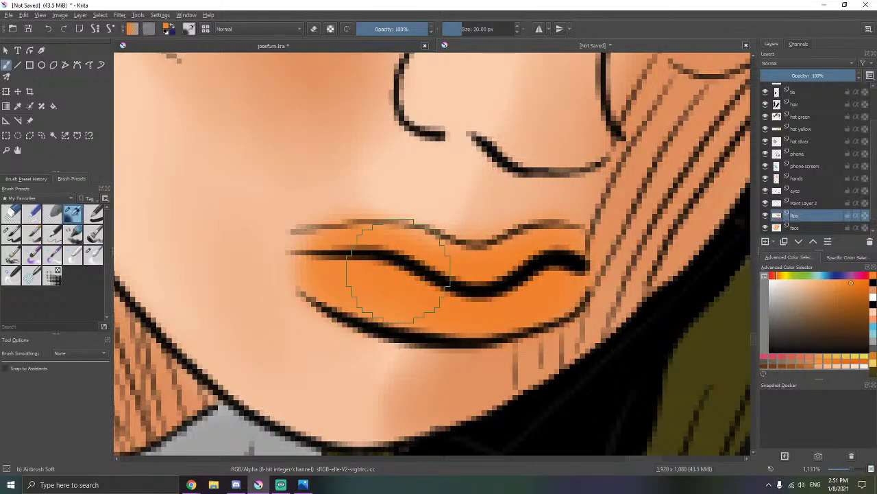
# - Paint a light peach highlight on the image-left part of the lower lip with the soft airbrush at 8 px
pyautogui.click(846, 370)
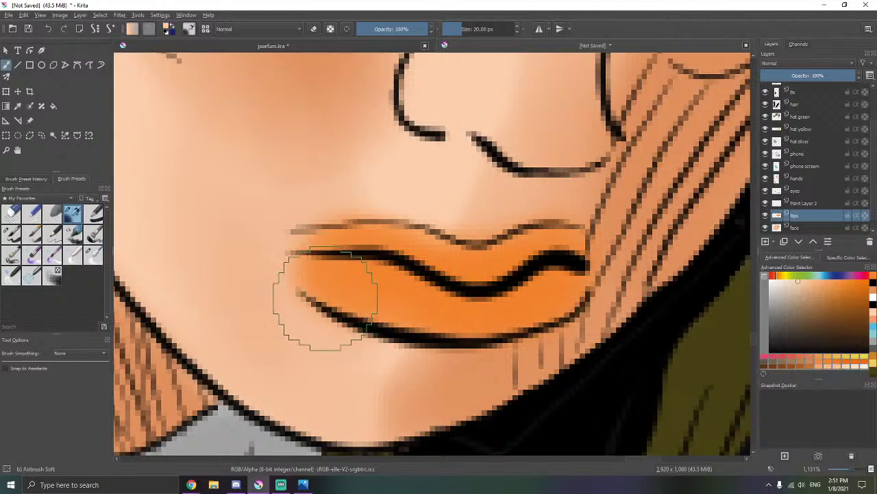
pyautogui.moveTo(325, 299)
pyautogui.mouseDown()
pyautogui.moveTo(337, 264)
pyautogui.moveTo(310, 275)
pyautogui.moveTo(339, 274)
pyautogui.mouseUp()
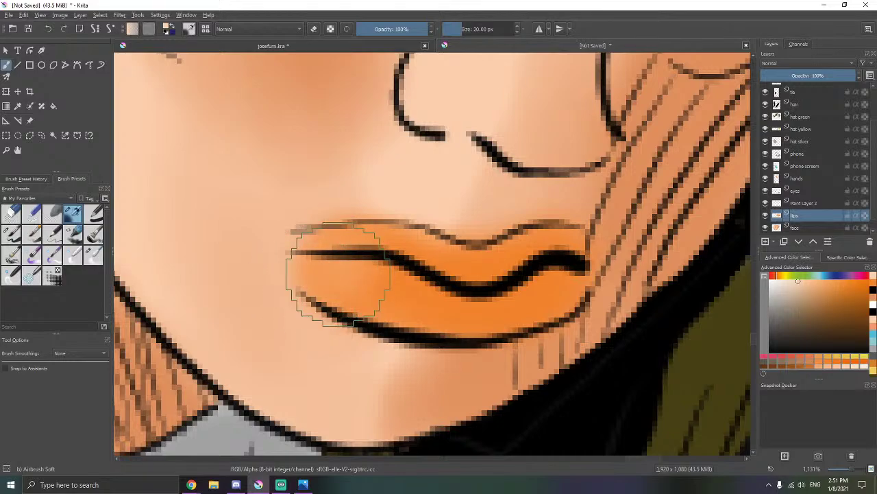
pyautogui.click(517, 32)
pyautogui.click(517, 32)
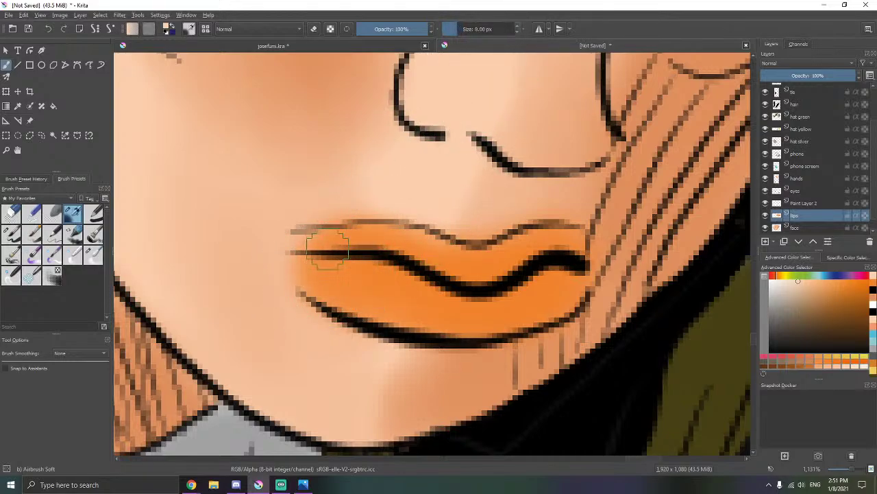
pyautogui.moveTo(295, 273); pyautogui.dragTo(374, 273)
pyautogui.hotkey('ctrl', 'z')
pyautogui.keyDown('ctrl'); pyautogui.click(385, 305); pyautogui.keyUp('ctrl')
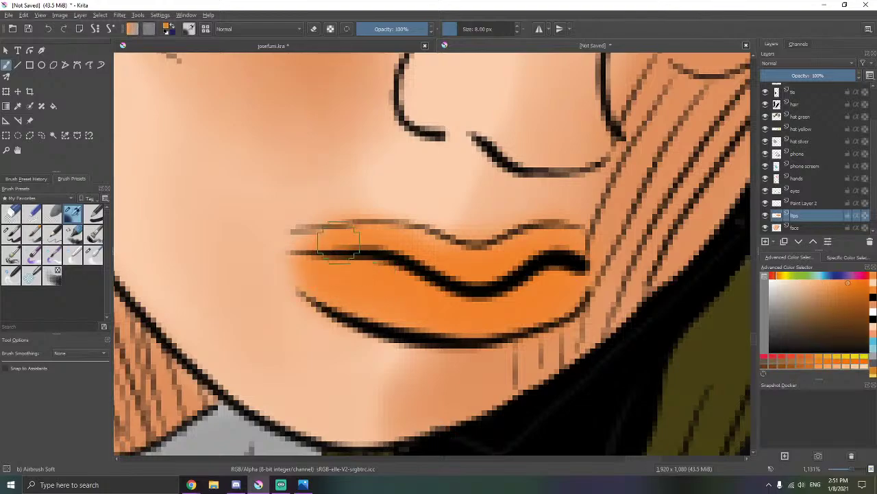
pyautogui.click(798, 281)
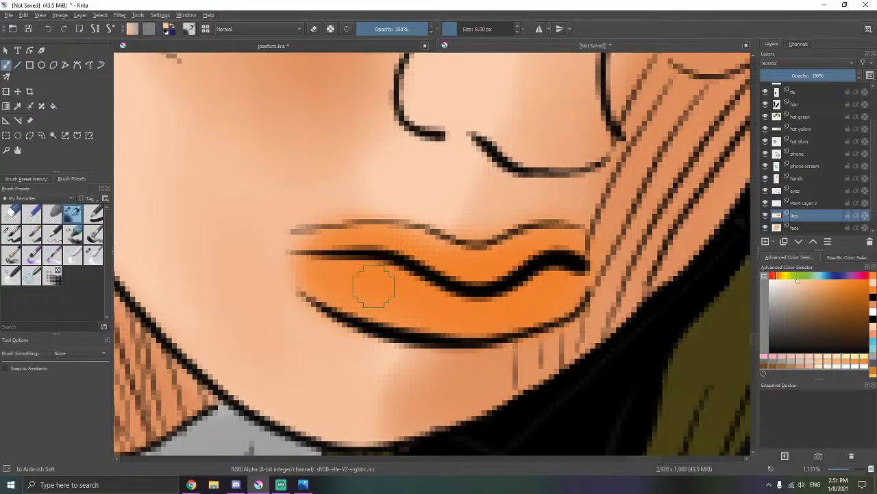
pyautogui.moveTo(370, 288)
pyautogui.mouseDown()
pyautogui.moveTo(308, 267)
pyautogui.moveTo(400, 304)
pyautogui.moveTo(381, 283)
pyautogui.moveTo(369, 285)
pyautogui.moveTo(410, 308)
pyautogui.mouseUp()
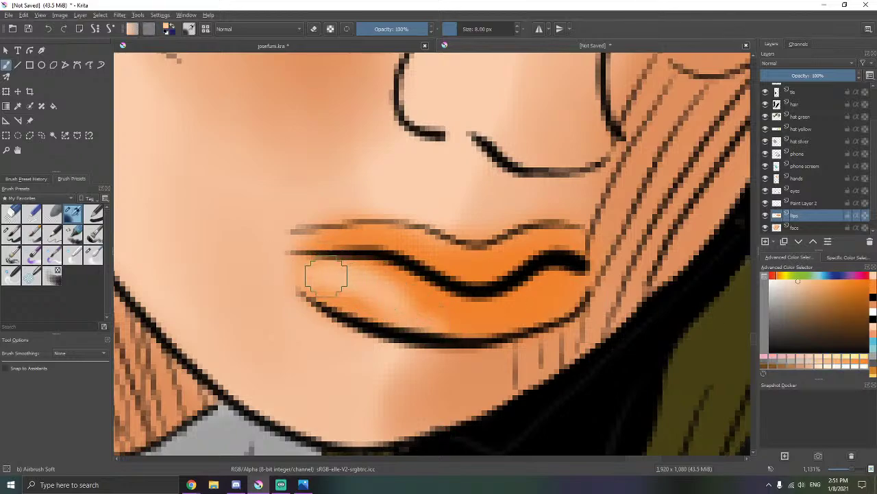
# - Soften the lower lip's highlight into the orange with the Blender Blur brush at 10 px
pyautogui.click(95, 253)
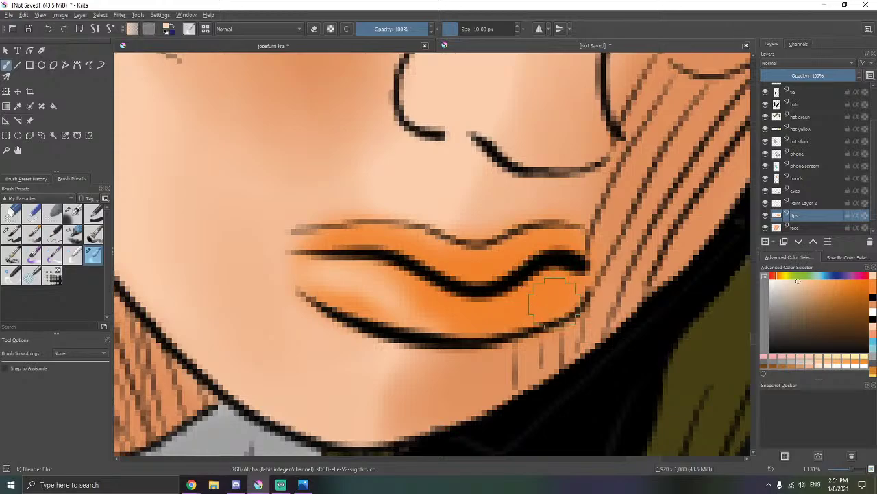
pyautogui.scroll(-9, 498, 308)
pyautogui.scroll(9, 454, 271)
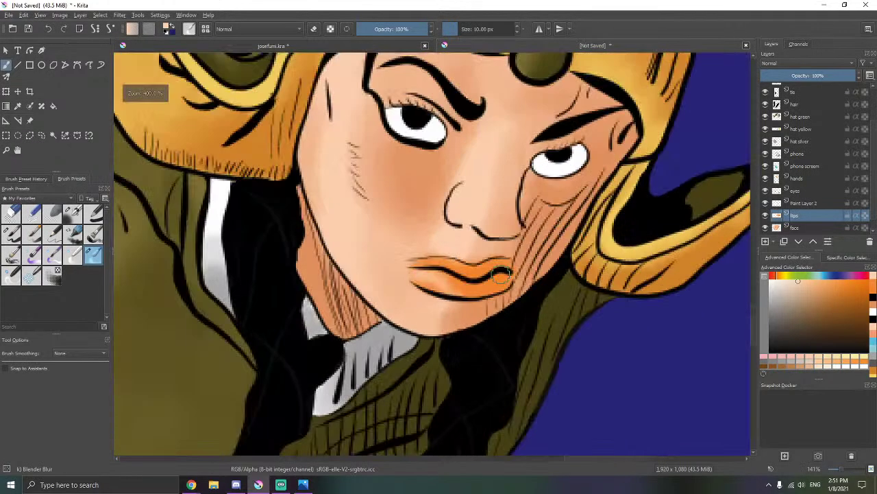
# - Erase the orange spilling outside the lip outlines and at the image-left mouth corner with the Basic-5 Size brush
pyautogui.scroll(1, 563, 203)
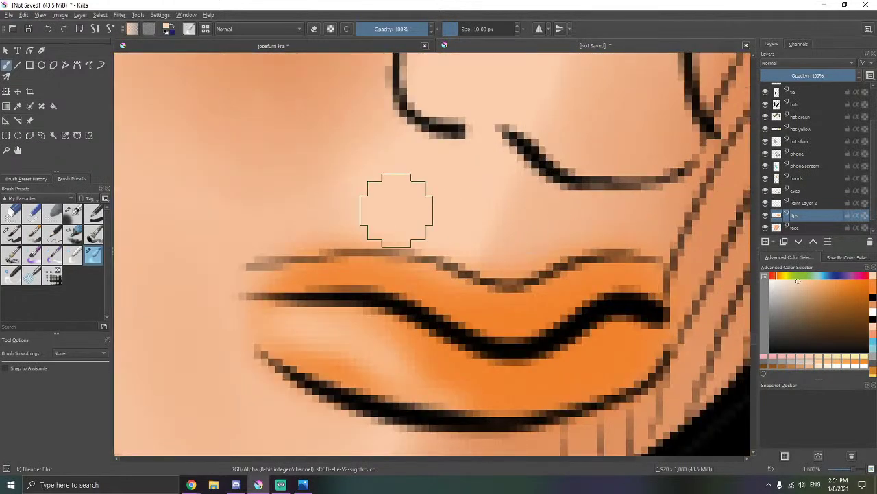
pyautogui.click(10, 235)
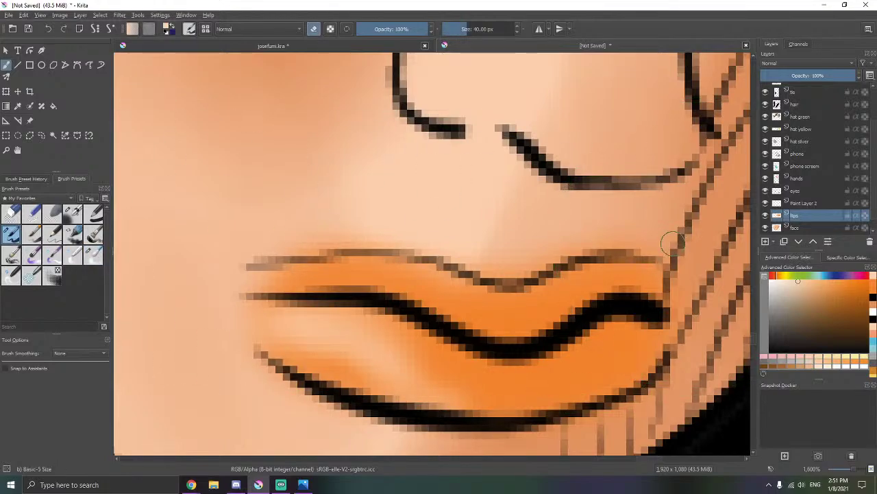
pyautogui.moveTo(595, 236); pyautogui.dragTo(533, 261)
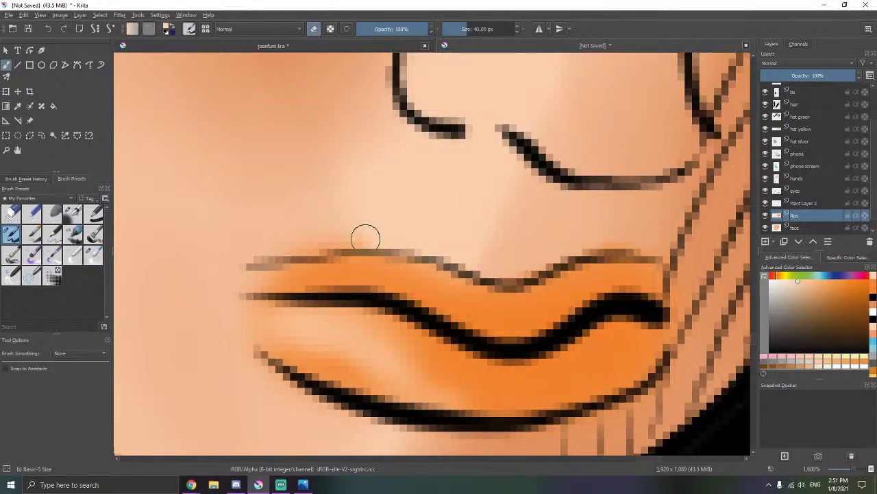
pyautogui.moveTo(365, 238); pyautogui.dragTo(281, 254)
pyautogui.moveTo(517, 195); pyautogui.dragTo(515, 128)
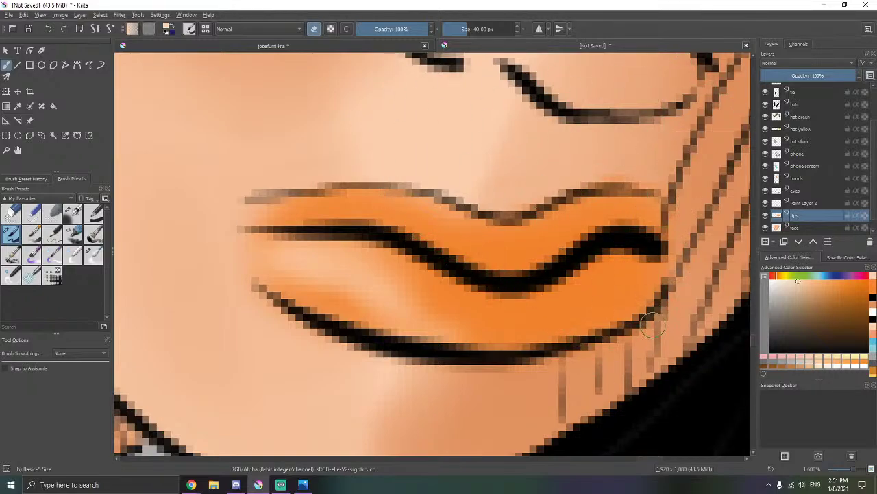
pyautogui.moveTo(523, 339); pyautogui.dragTo(610, 304)
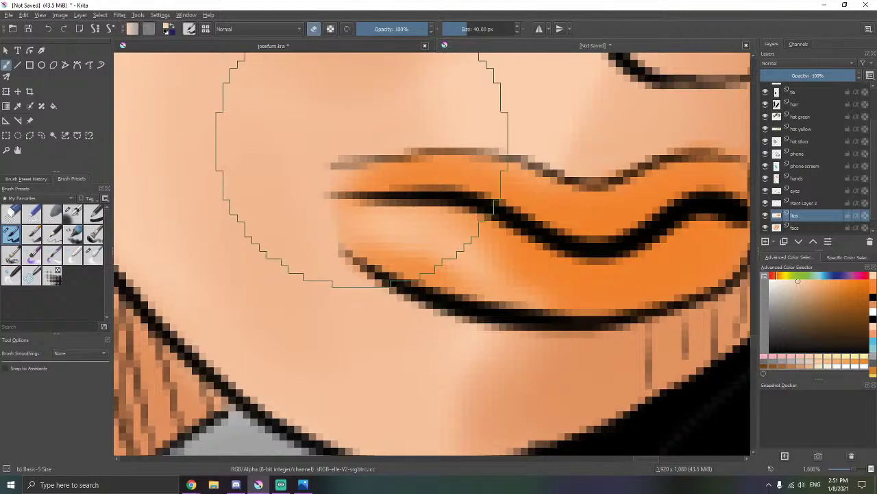
pyautogui.scroll(-4, 362, 142)
pyautogui.moveTo(332, 162); pyautogui.dragTo(340, 208)
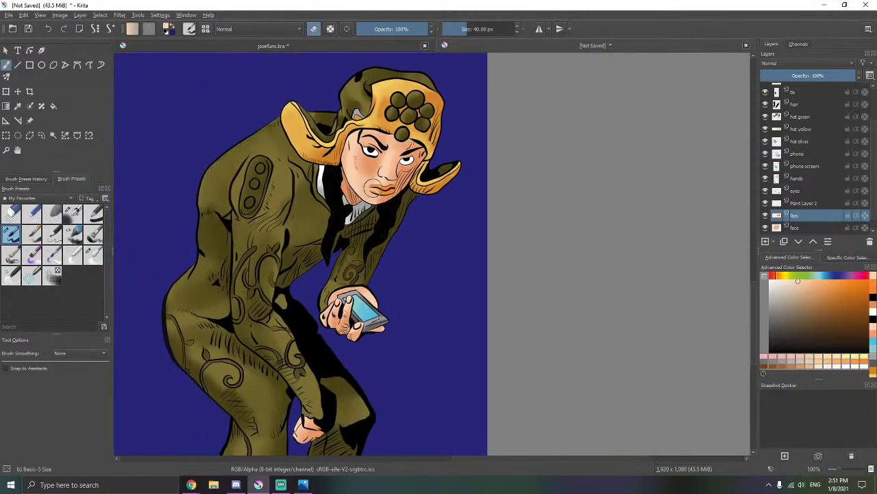
# - Airbrush the same orange over the lower edge of the lower lip's highlight to narrow it
pyautogui.scroll(3, 381, 195)
pyautogui.scroll(3, 381, 196)
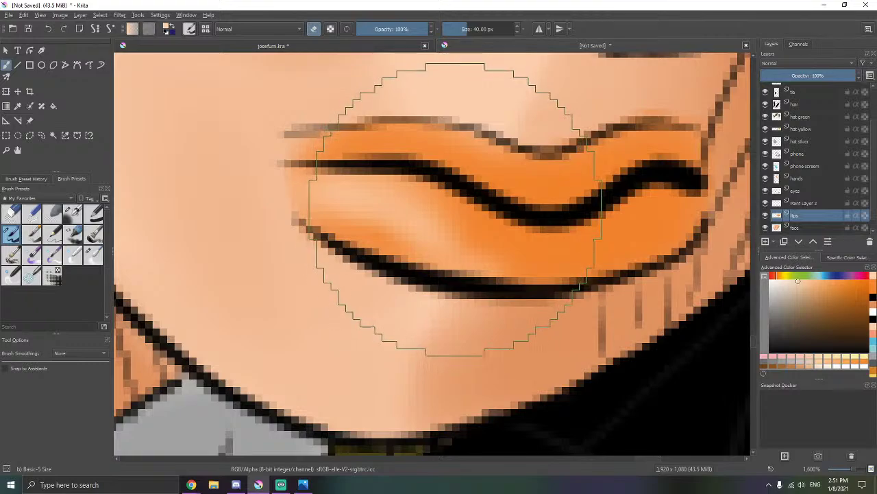
pyautogui.scroll(3, 441, 200)
pyautogui.click(848, 282)
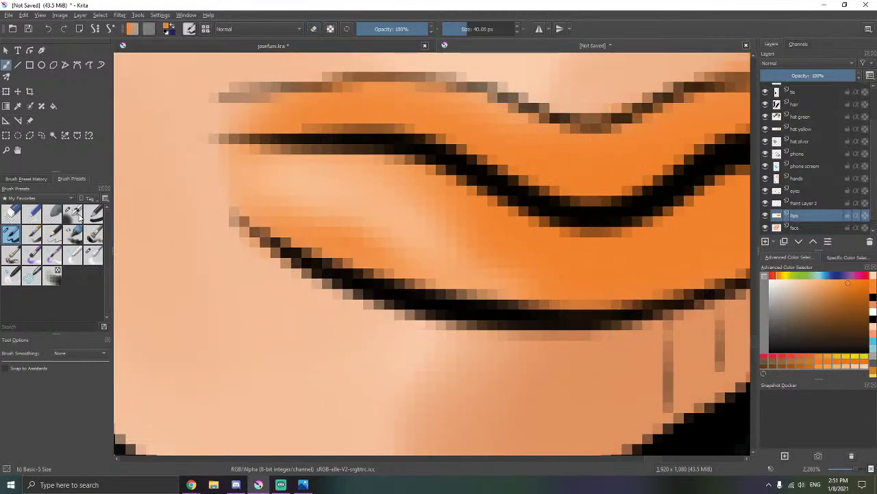
pyautogui.click(73, 214)
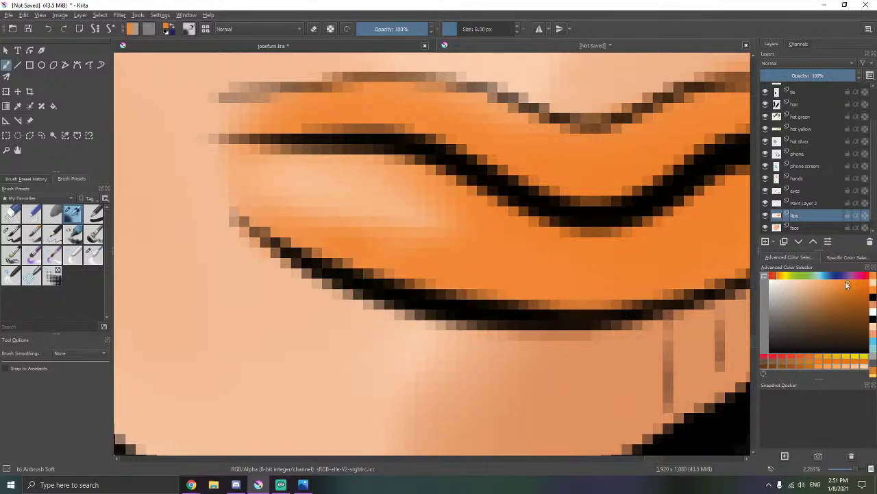
# - Extend the light peach highlight toward the middle of the lower lip and smooth it with the Blender Blur brush
pyautogui.click(873, 282)
pyautogui.moveTo(419, 197)
pyautogui.mouseDown()
pyautogui.moveTo(395, 203)
pyautogui.moveTo(450, 224)
pyautogui.moveTo(562, 239)
pyautogui.mouseUp()
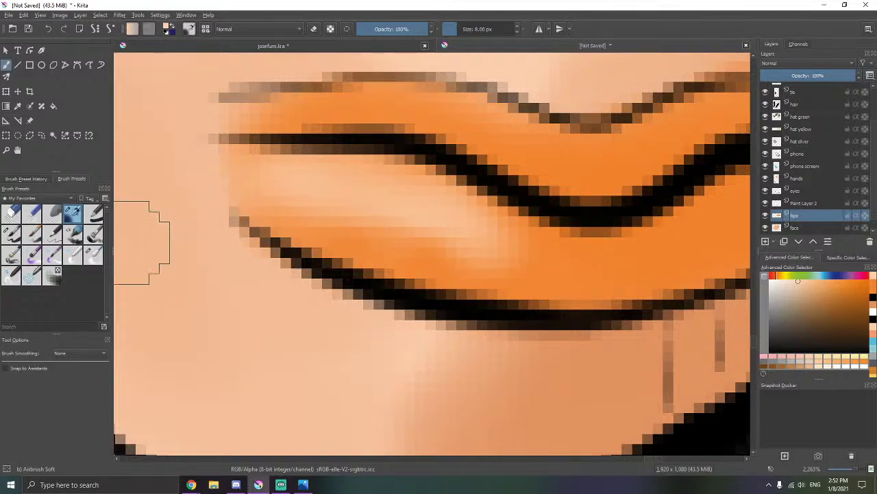
pyautogui.click(93, 254)
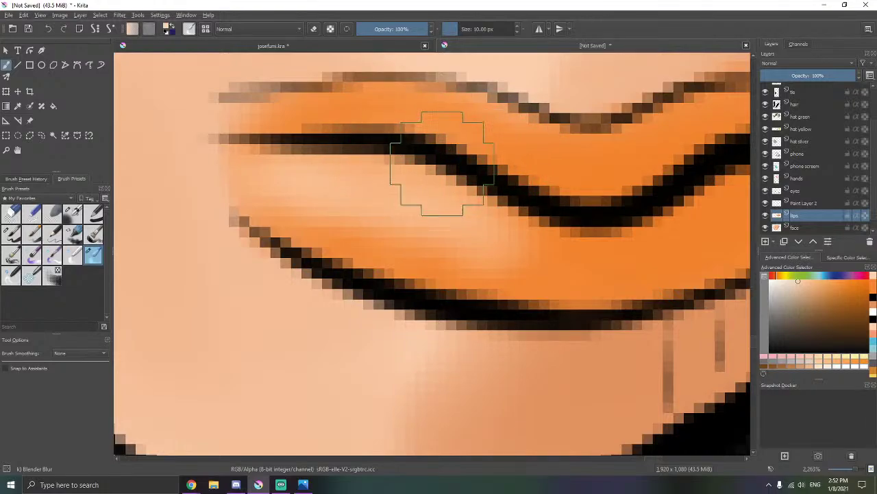
pyautogui.scroll(-10, 439, 168)
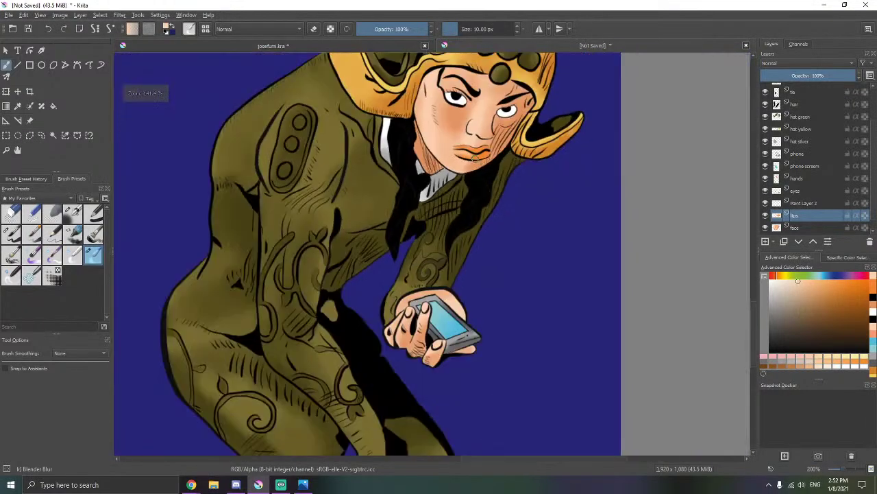
# - Activate the Outline layer and ready the Basic-5 Size brush at 40 px in black with Stabilizer brush smoothing
pyautogui.scroll(-4, 475, 159)
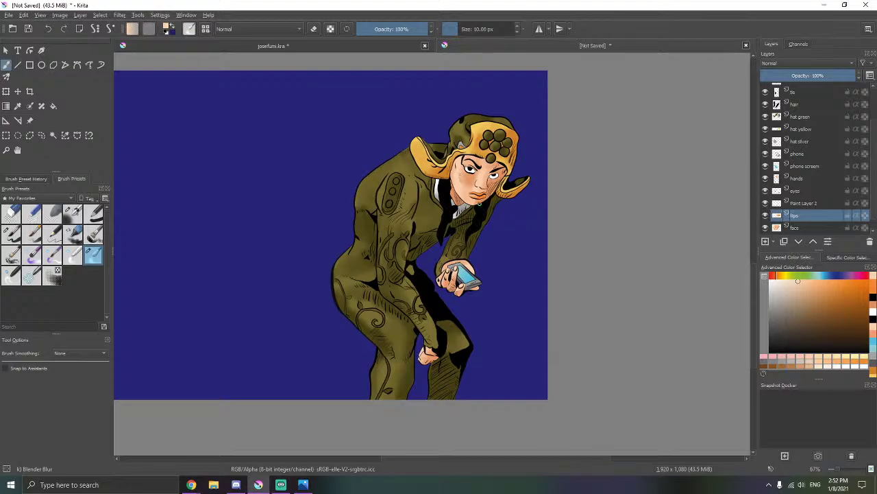
pyautogui.scroll(7, 484, 204)
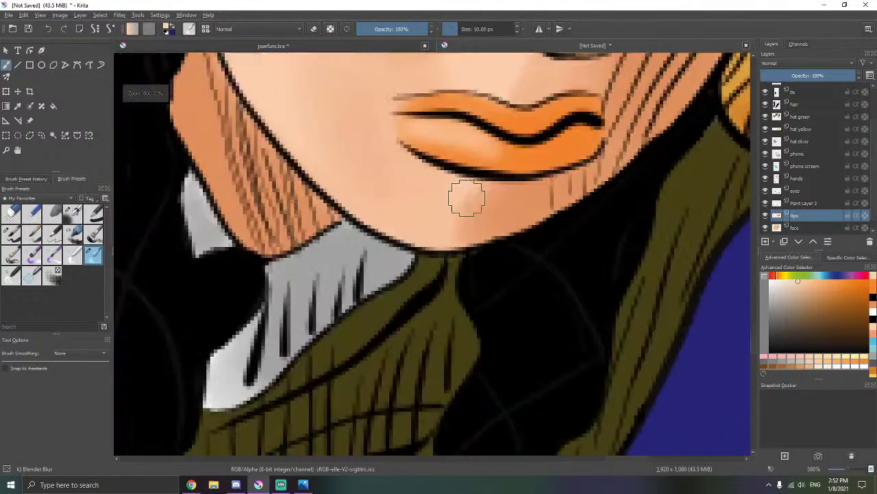
pyautogui.scroll(2, 806, 137)
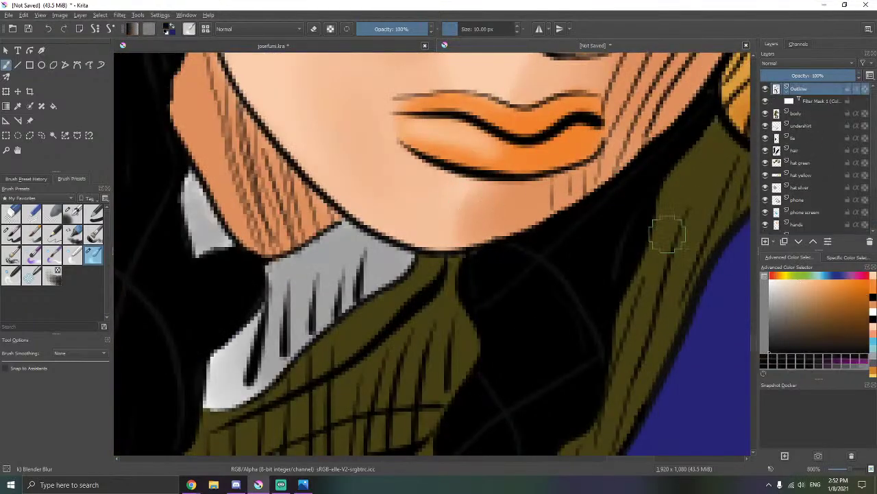
pyautogui.scroll(1, 413, 168)
pyautogui.click(10, 233)
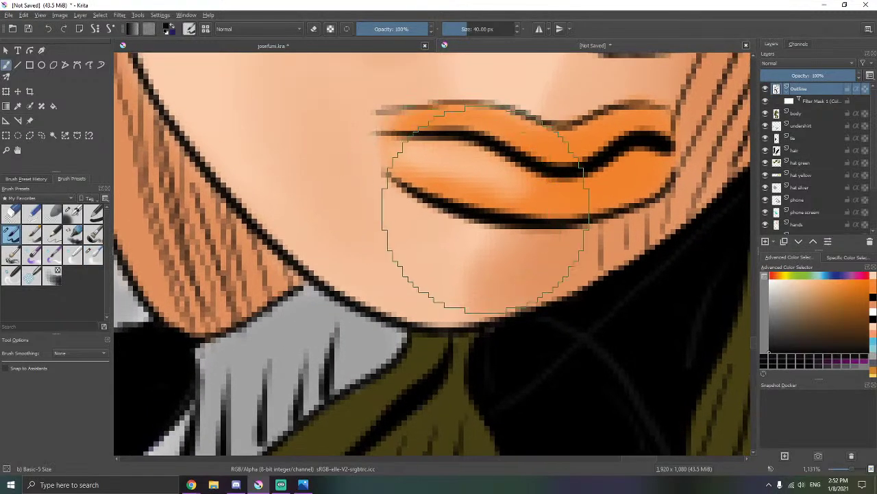
pyautogui.hotkey('ctrl', 'F2')
pyautogui.hotkey('ctrl', 'F1')
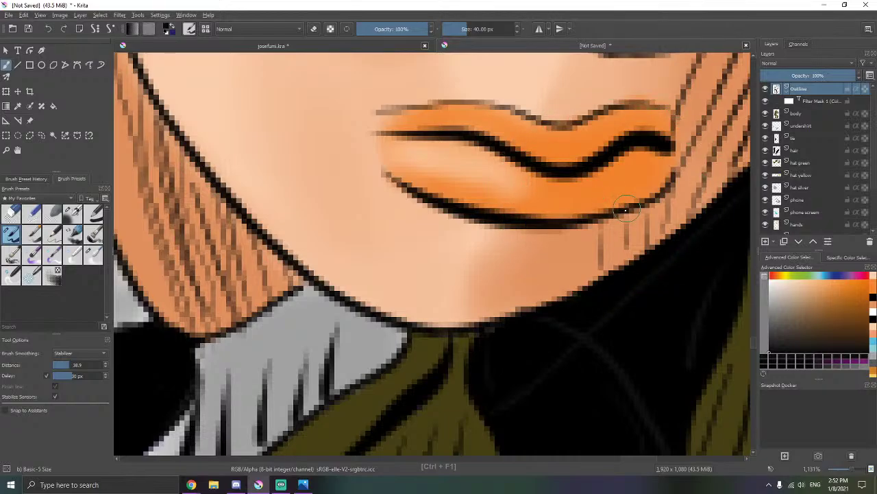
# - Try to thicken the lower lip's outline with one long black stroke toward the image-left mouth corner
pyautogui.moveTo(600, 218)
pyautogui.mouseDown()
pyautogui.moveTo(535, 224)
pyautogui.moveTo(359, 176)
pyautogui.mouseUp()
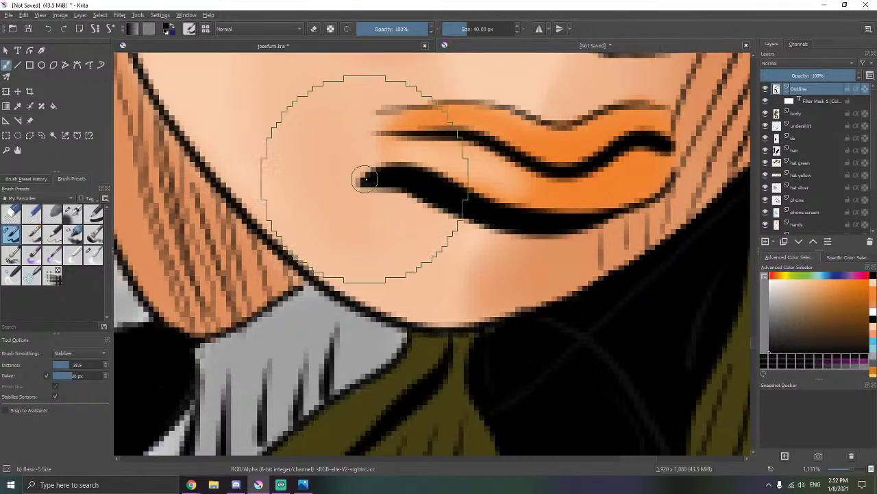
pyautogui.scroll(-8, 412, 175)
pyautogui.scroll(6, 473, 249)
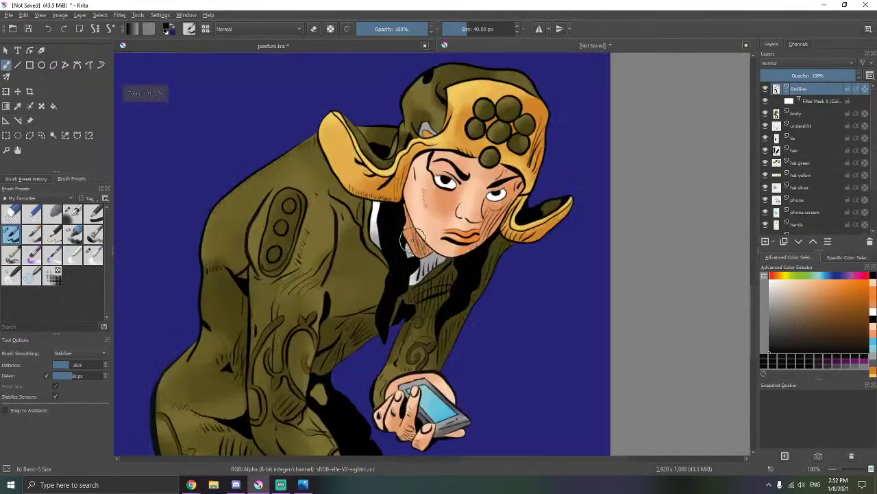
pyautogui.scroll(5, 474, 249)
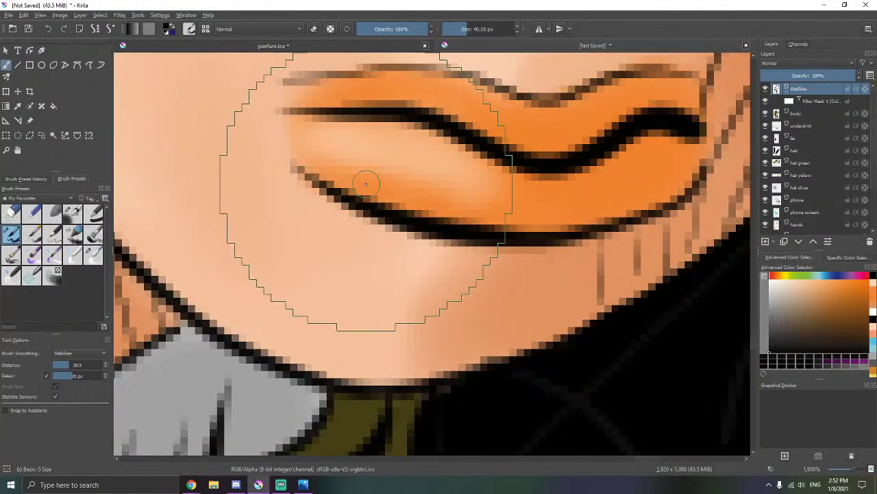
pyautogui.moveTo(596, 232)
pyautogui.mouseDown()
pyautogui.moveTo(536, 250)
pyautogui.moveTo(470, 247)
pyautogui.moveTo(286, 177)
pyautogui.mouseUp()
pyautogui.scroll(-9, 308, 205)
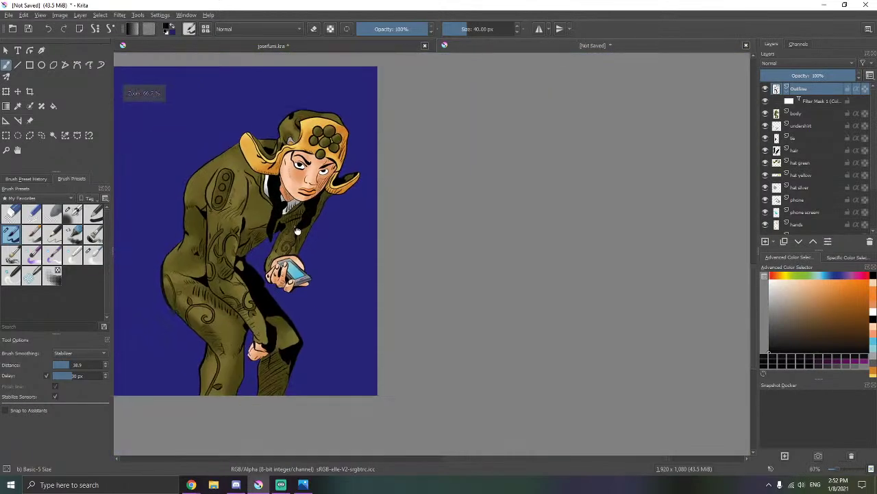
# - Thicken the image-left part of the lower lip's outline with a black stroke ending at the mouth corner
pyautogui.scroll(2, 339, 232)
pyautogui.scroll(7, 338, 232)
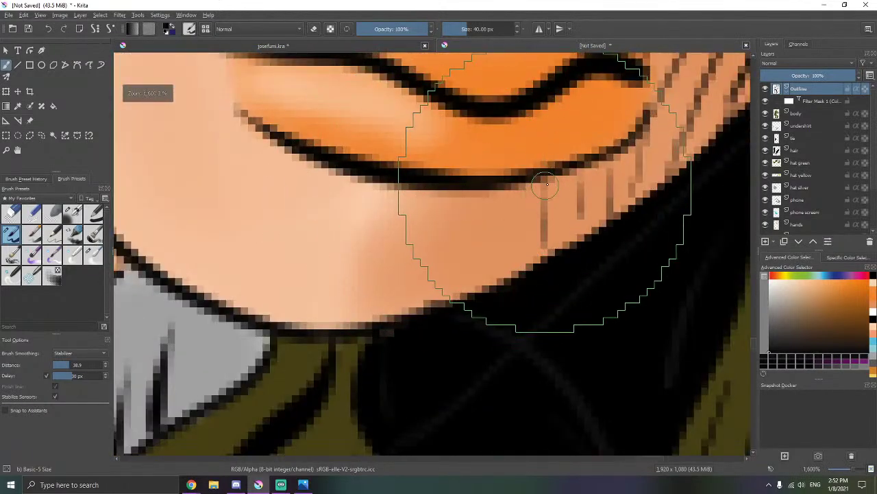
pyautogui.hotkey('ctrl', 'shift', 'a')
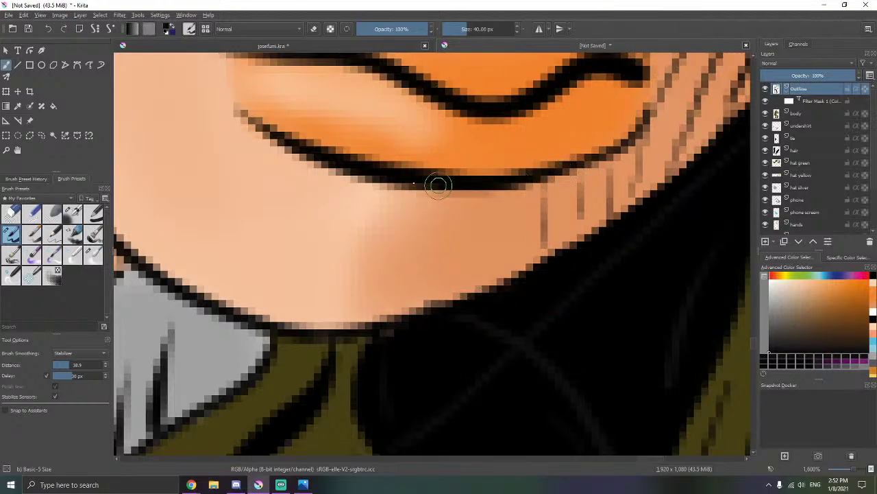
pyautogui.moveTo(310, 148); pyautogui.dragTo(215, 108)
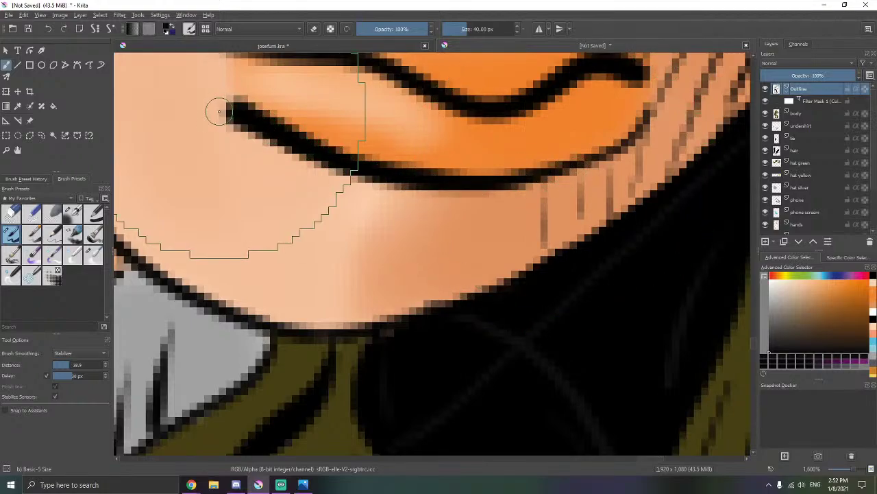
pyautogui.scroll(-4, 221, 115)
pyautogui.scroll(-3, 219, 115)
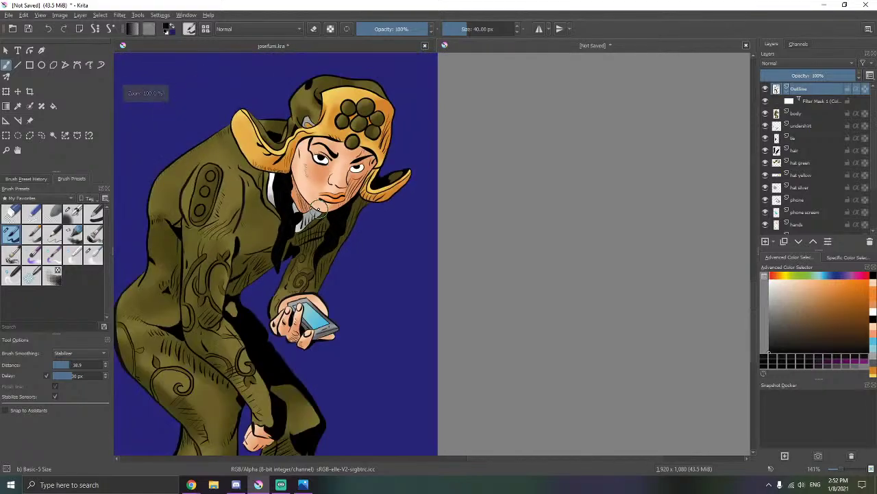
# - Turn off brush smoothing and hatch the image-left half of the upper lip with short diagonal black strokes down to its middle
pyautogui.scroll(8, 312, 197)
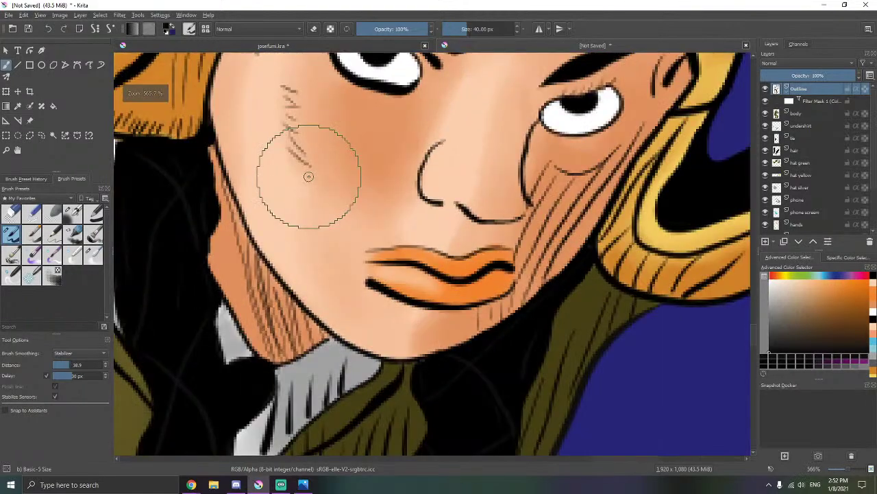
pyautogui.scroll(2, 434, 329)
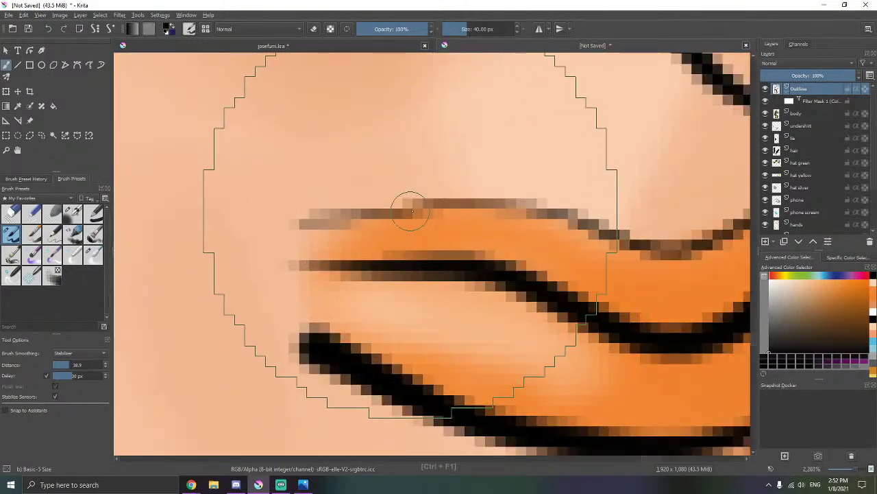
pyautogui.hotkey('ctrl', 'F2')
pyautogui.moveTo(460, 228); pyautogui.dragTo(347, 198)
pyautogui.moveTo(297, 180)
pyautogui.mouseDown()
pyautogui.moveTo(254, 215)
pyautogui.moveTo(276, 217)
pyautogui.mouseUp()
pyautogui.moveTo(357, 172)
pyautogui.mouseDown()
pyautogui.moveTo(310, 217)
pyautogui.moveTo(377, 206)
pyautogui.moveTo(479, 256)
pyautogui.mouseUp()
pyautogui.moveTo(534, 214); pyautogui.dragTo(489, 277)
pyautogui.moveTo(546, 222); pyautogui.dragTo(511, 288)
pyautogui.moveTo(575, 213); pyautogui.dragTo(542, 277)
pyautogui.moveTo(595, 213); pyautogui.dragTo(551, 291)
# - Continue the diagonal black hatching across the image-right half of the upper lip
pyautogui.moveTo(627, 250); pyautogui.dragTo(535, 242)
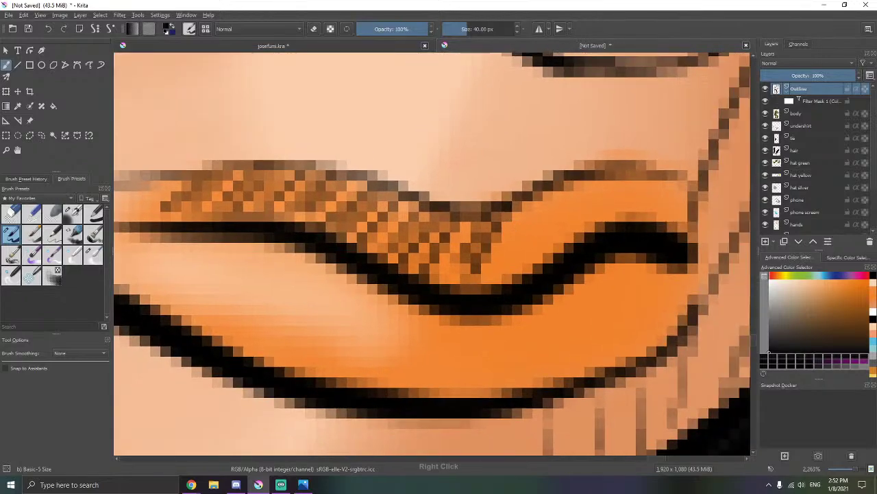
pyautogui.moveTo(576, 182); pyautogui.dragTo(514, 268)
pyautogui.hotkey('ctrl', 'z')
pyautogui.moveTo(529, 206); pyautogui.dragTo(505, 269)
pyautogui.moveTo(574, 186)
pyautogui.mouseDown()
pyautogui.moveTo(535, 258)
pyautogui.moveTo(554, 247)
pyautogui.mouseUp()
pyautogui.moveTo(632, 185)
pyautogui.mouseDown()
pyautogui.moveTo(596, 228)
pyautogui.moveTo(606, 213)
pyautogui.mouseUp()
pyautogui.moveTo(658, 184)
pyautogui.mouseDown()
pyautogui.moveTo(630, 216)
pyautogui.moveTo(646, 216)
pyautogui.mouseUp()
pyautogui.moveTo(689, 184); pyautogui.dragTo(668, 217)
# - Add a few short hatch strokes at the image-left end of the upper lip
pyautogui.moveTo(548, 243); pyautogui.dragTo(759, 221)
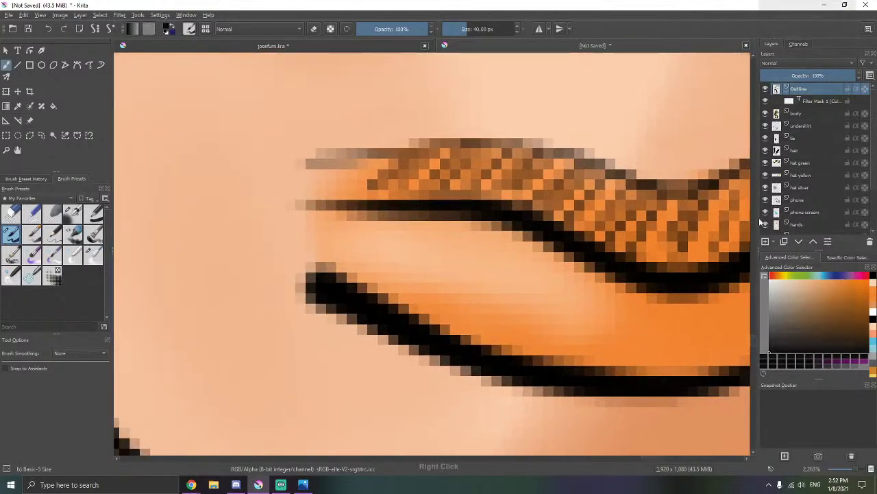
pyautogui.rightClick(759, 221)
pyautogui.click(378, 168)
pyautogui.moveTo(371, 156); pyautogui.dragTo(338, 188)
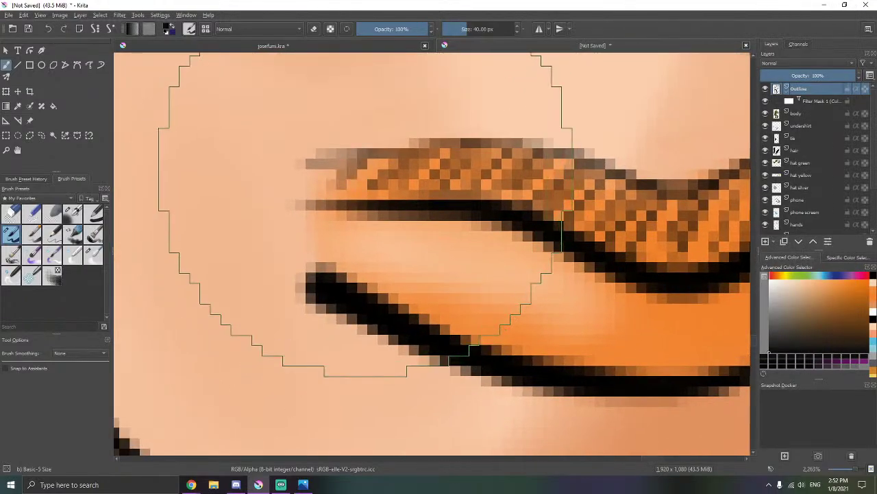
pyautogui.scroll(1, 369, 168)
pyautogui.scroll(-10, 368, 166)
pyautogui.scroll(2, 401, 206)
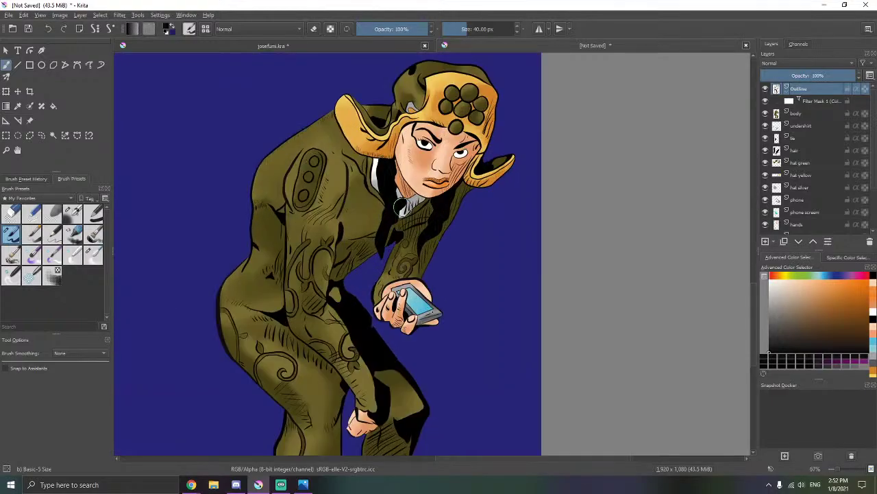
# - Erase along the underside of the lower lip line's left corner so the stroke tapers to a thinner end
pyautogui.scroll(8, 444, 194)
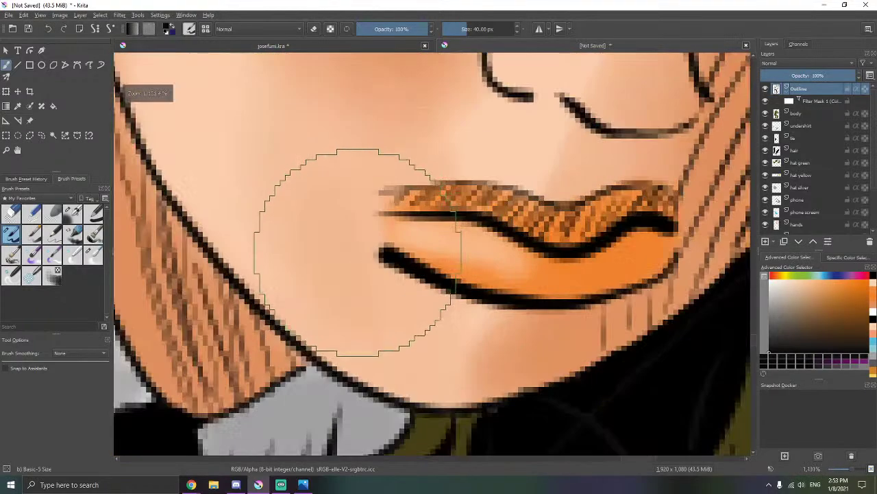
pyautogui.press('e')
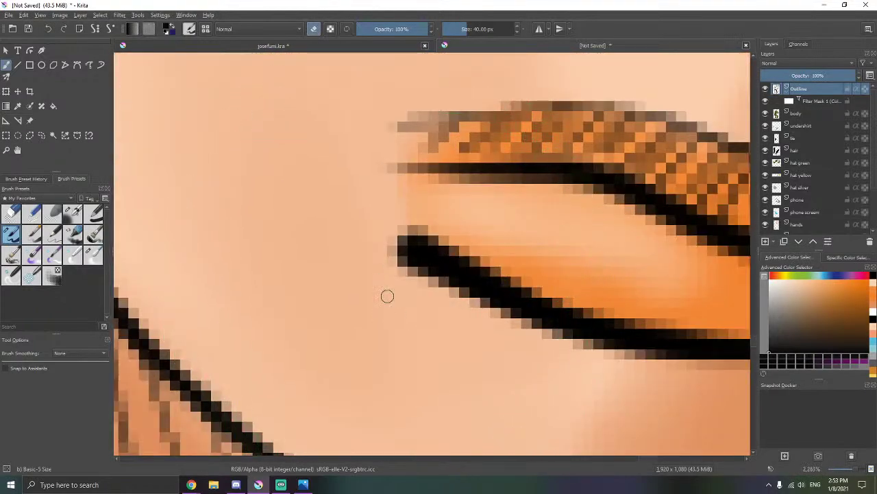
pyautogui.moveTo(398, 273); pyautogui.dragTo(425, 292)
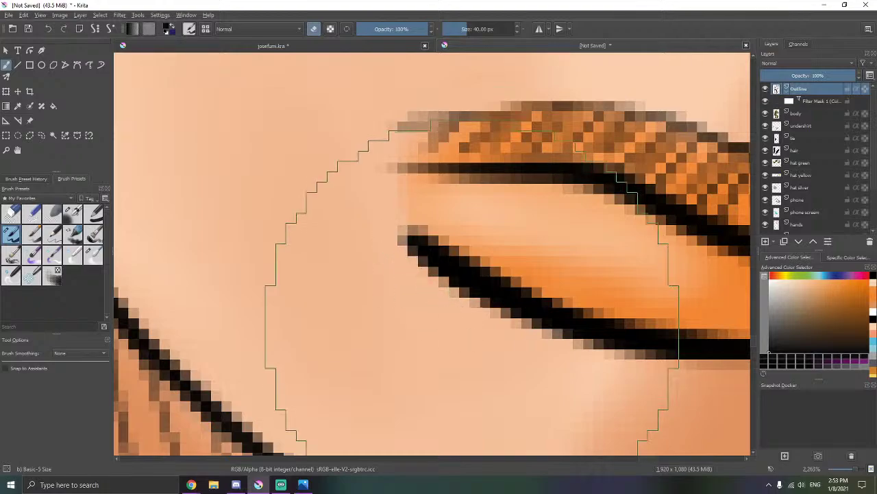
pyautogui.press('1')
pyautogui.scroll(2, 495, 295)
pyautogui.scroll(-1, 493, 293)
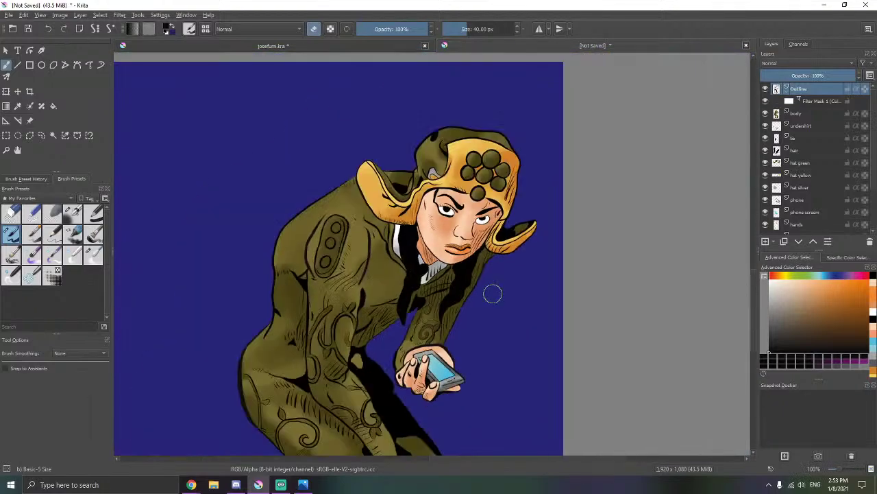
# - Go over the black outline along the figure's shoulder below the hat's ear flap with the brush
pyautogui.moveTo(492, 293); pyautogui.dragTo(539, 207)
pyautogui.scroll(-1, 553, 199)
pyautogui.scroll(1, 539, 208)
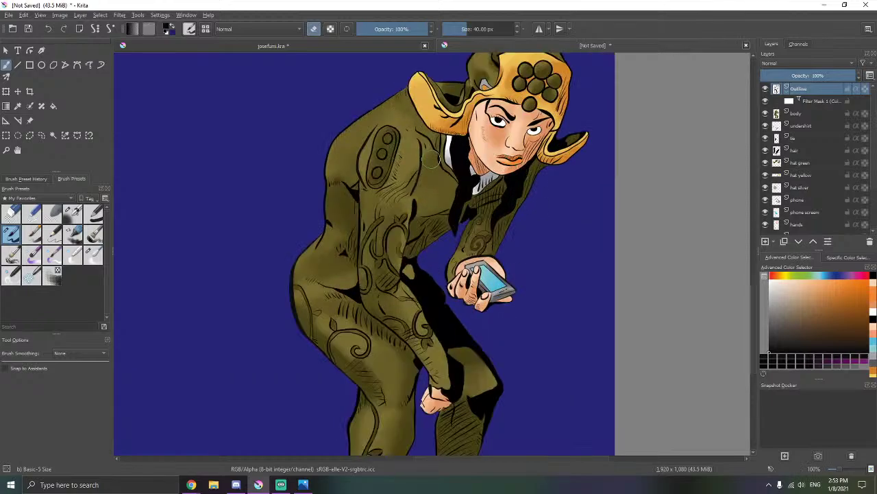
pyautogui.scroll(5, 430, 159)
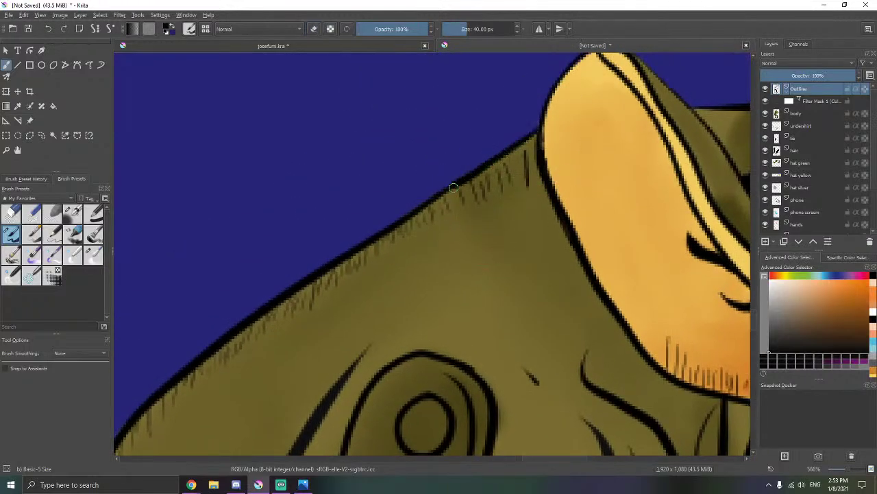
pyautogui.scroll(-8, 396, 227)
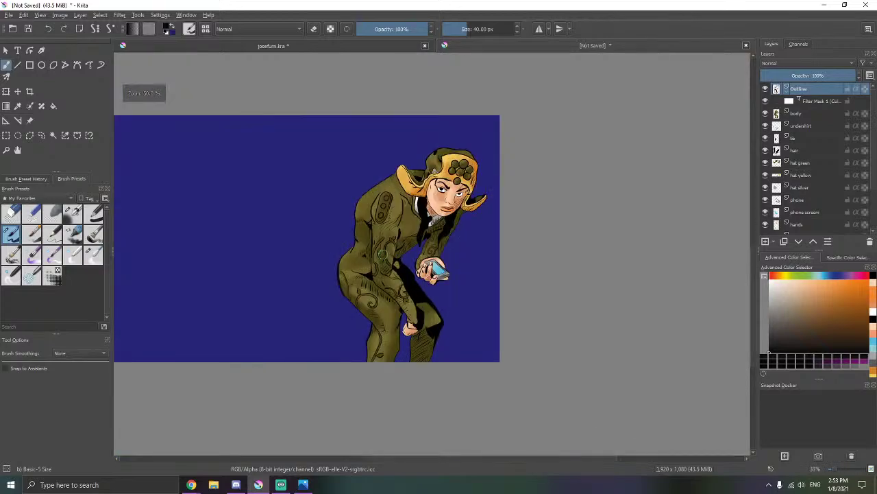
pyautogui.scroll(1, 381, 247)
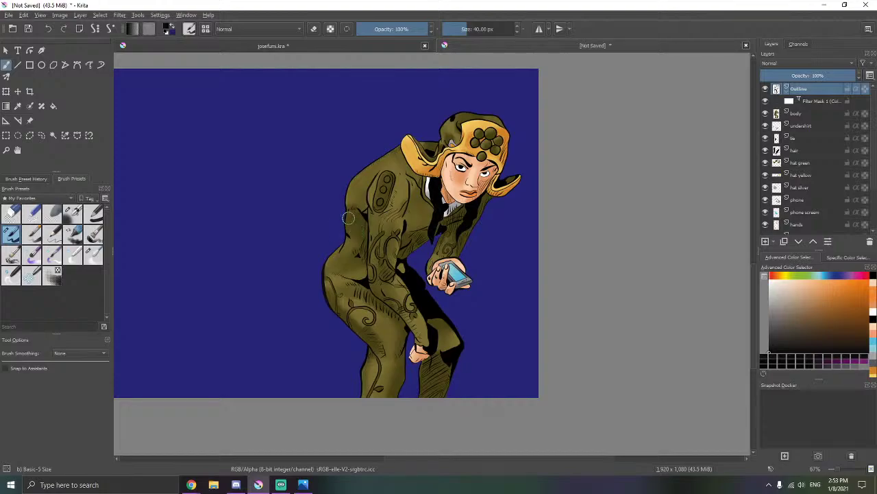
# - Touch up the inner end of the black eyelid crease above the left-hand eye with a small brush stroke
pyautogui.scroll(8, 460, 177)
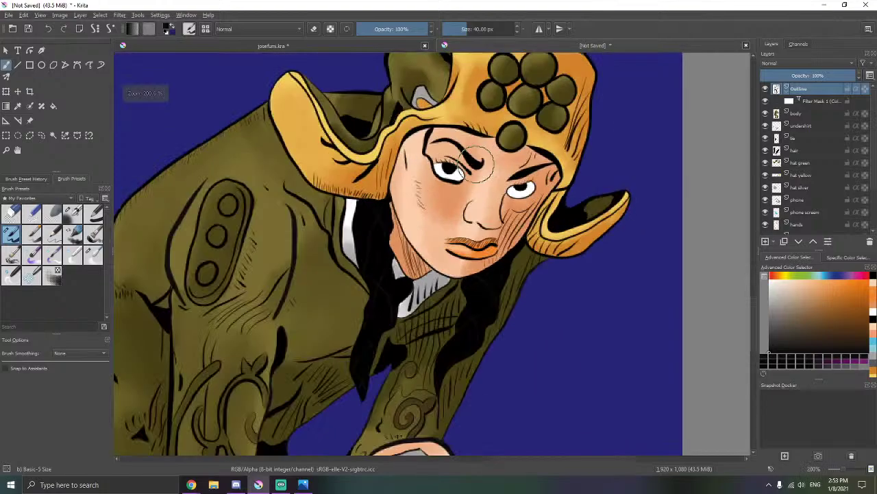
pyautogui.scroll(1, 464, 179)
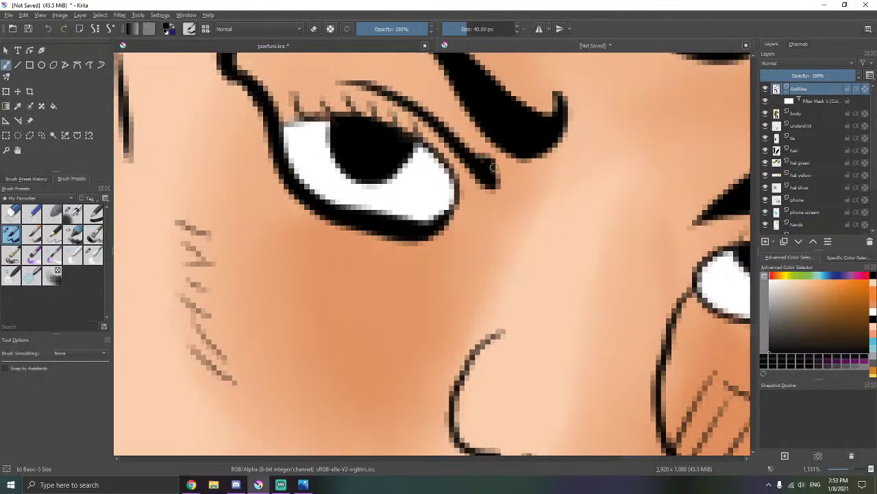
pyautogui.scroll(-1, 494, 171)
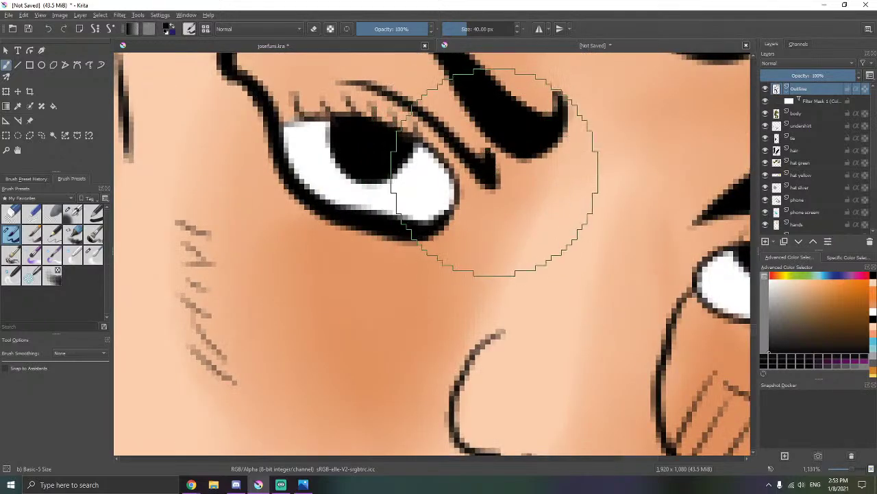
pyautogui.scroll(-8, 495, 173)
pyautogui.moveTo(529, 216); pyautogui.dragTo(483, 200)
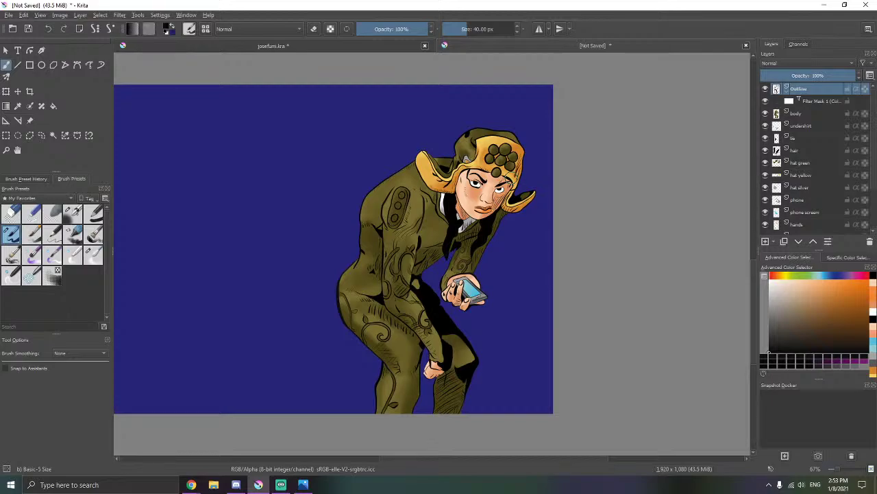
# - Retouch the black upper lid line of the right-hand eye and the outer tail of the left-hand eyebrow
pyautogui.scroll(10, 434, 198)
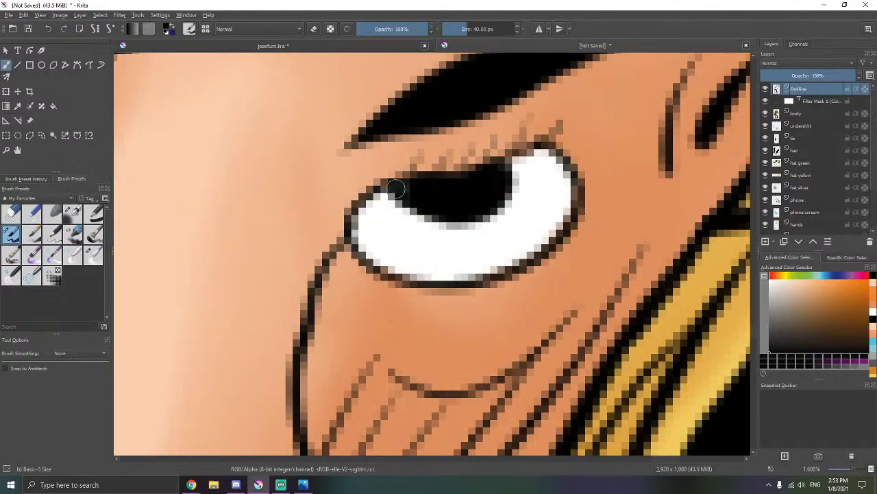
pyautogui.scroll(-10, 418, 203)
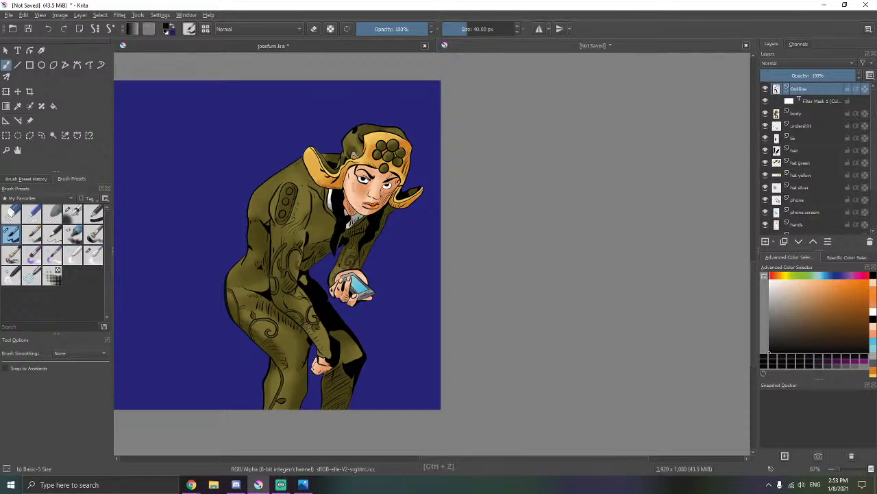
pyautogui.scroll(1, 386, 197)
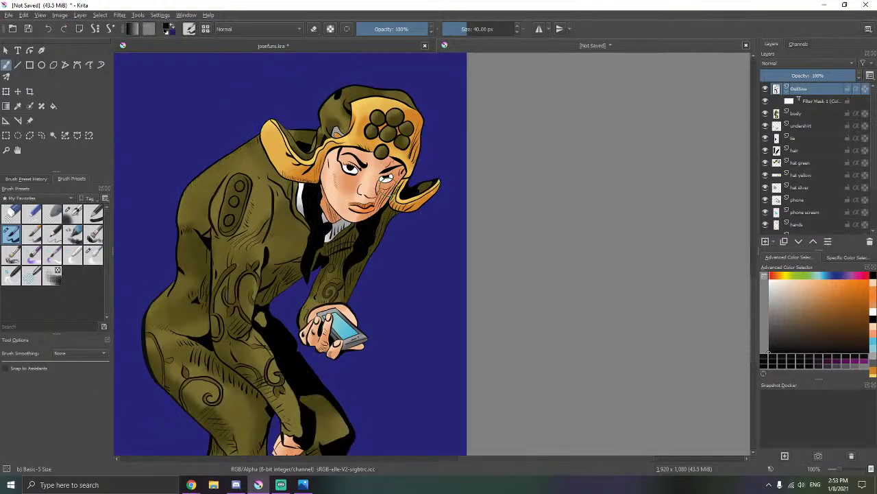
pyautogui.scroll(8, 386, 179)
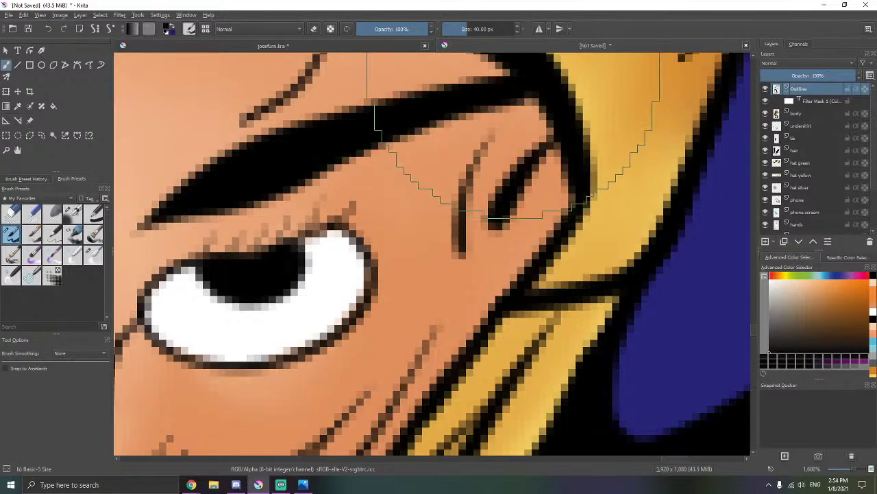
pyautogui.scroll(-6, 436, 72)
pyautogui.scroll(-3, 425, 80)
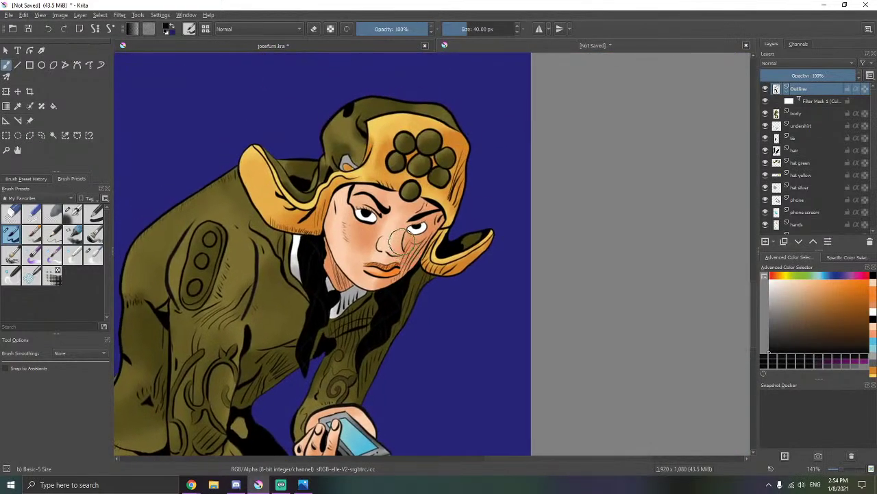
pyautogui.scroll(9, 396, 240)
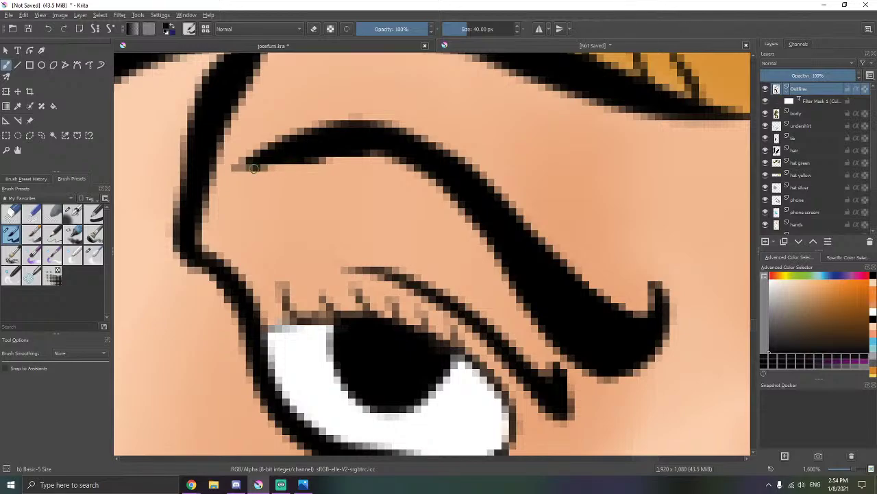
pyautogui.scroll(-10, 255, 167)
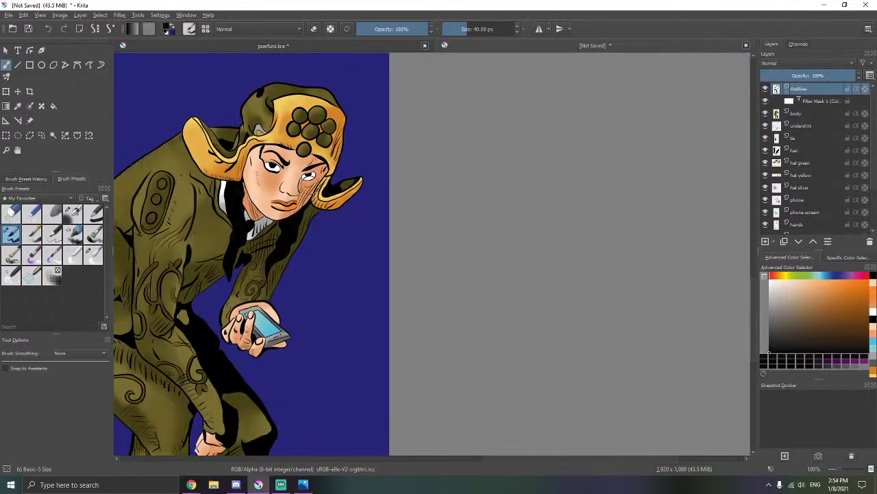
# - Thicken the black outline of the hat brim across the forehead, joining it to both sides of the lowest green bead
pyautogui.scroll(10, 316, 173)
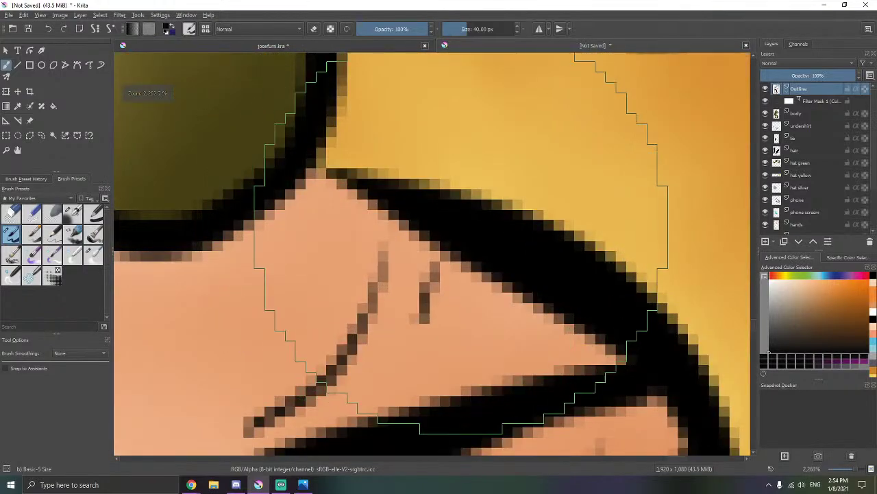
pyautogui.moveTo(461, 226); pyautogui.dragTo(334, 160)
pyautogui.scroll(-7, 371, 148)
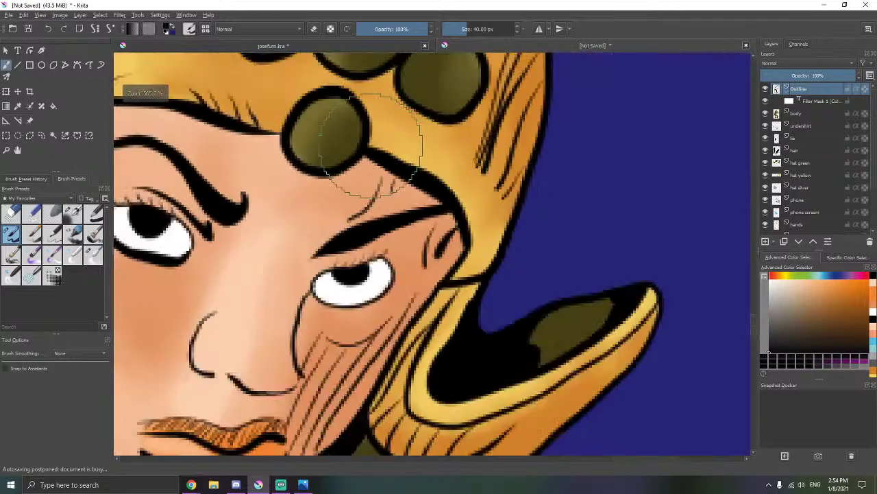
pyautogui.scroll(10, 309, 137)
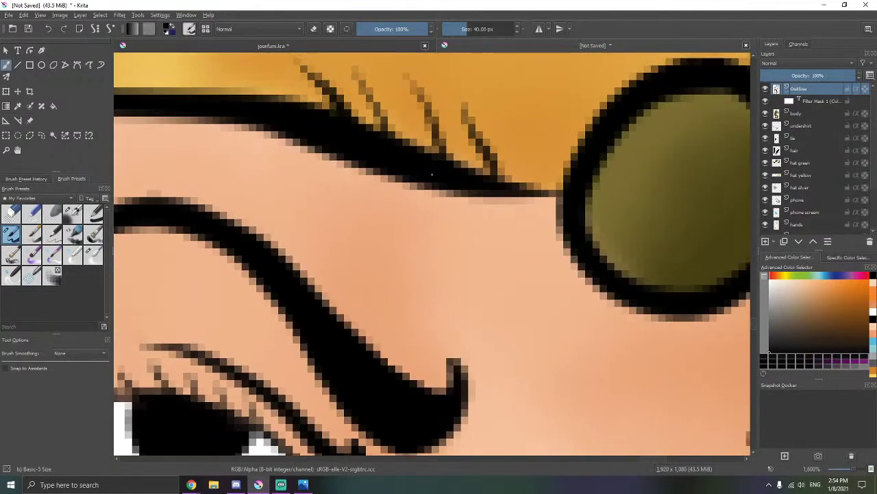
pyautogui.moveTo(516, 205); pyautogui.dragTo(554, 218)
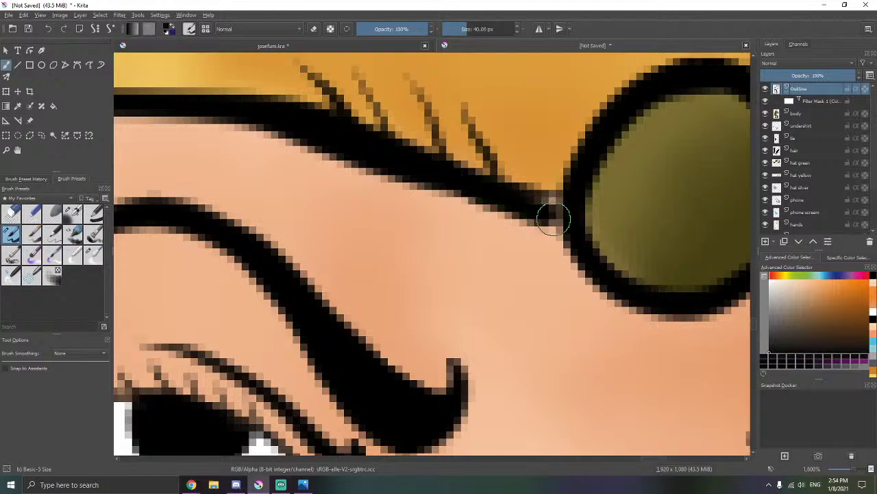
pyautogui.scroll(-10, 565, 213)
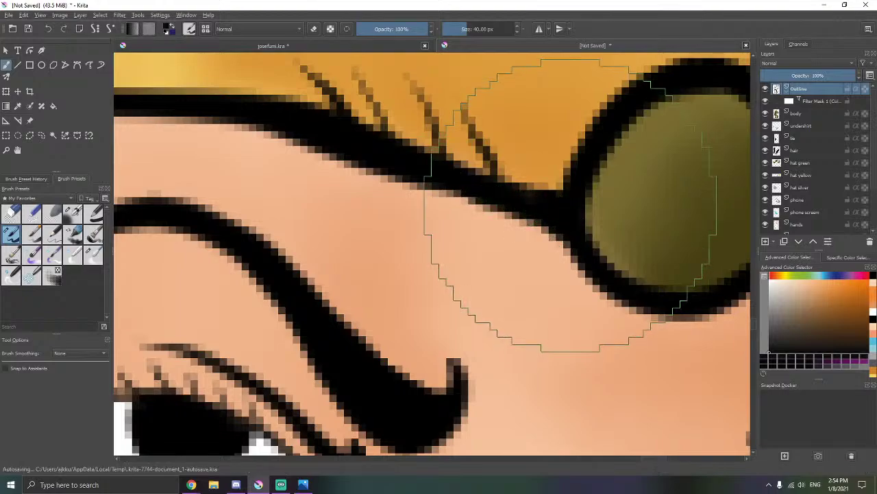
# - Erase along the upper edge of the hat brim's outline above the right-hand eyebrow to thin it
pyautogui.scroll(10, 550, 192)
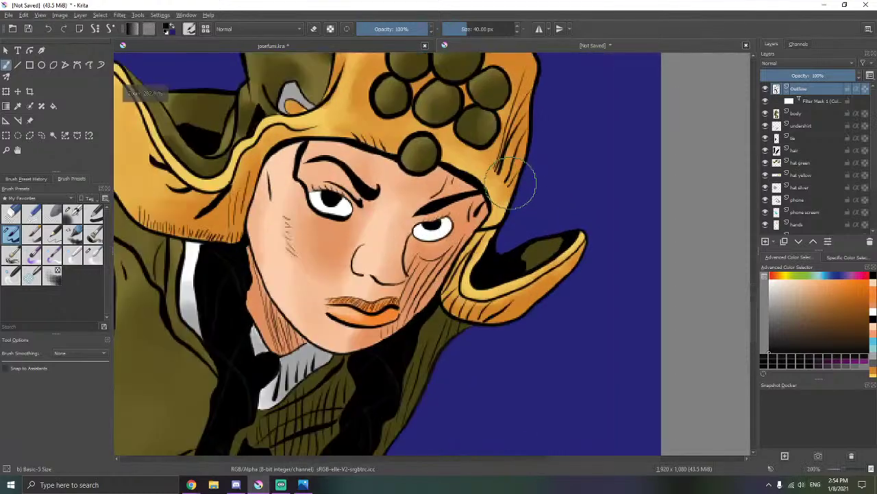
pyautogui.scroll(1, 284, 85)
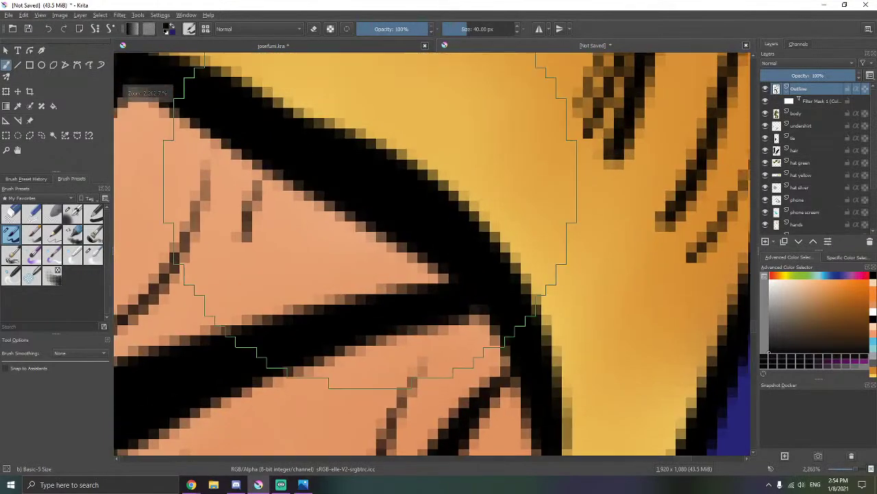
pyautogui.press('e')
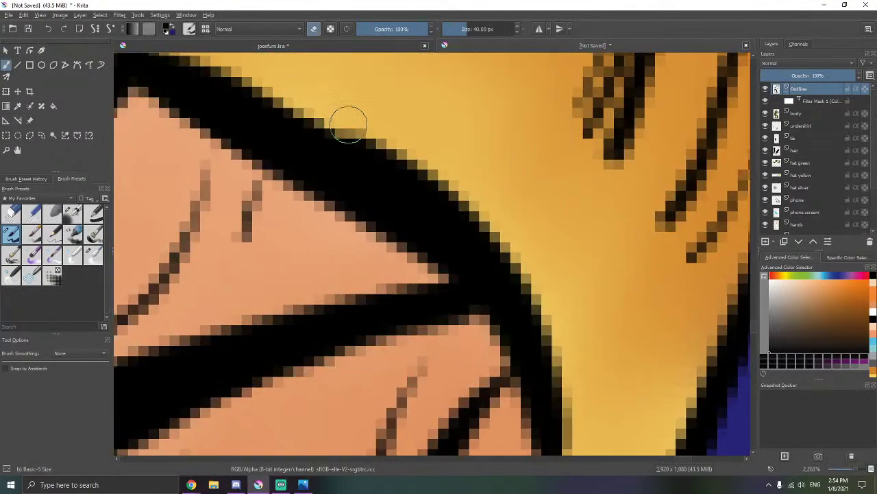
pyautogui.moveTo(349, 126)
pyautogui.mouseDown()
pyautogui.moveTo(498, 217)
pyautogui.moveTo(569, 331)
pyautogui.mouseUp()
pyautogui.scroll(-5, 548, 301)
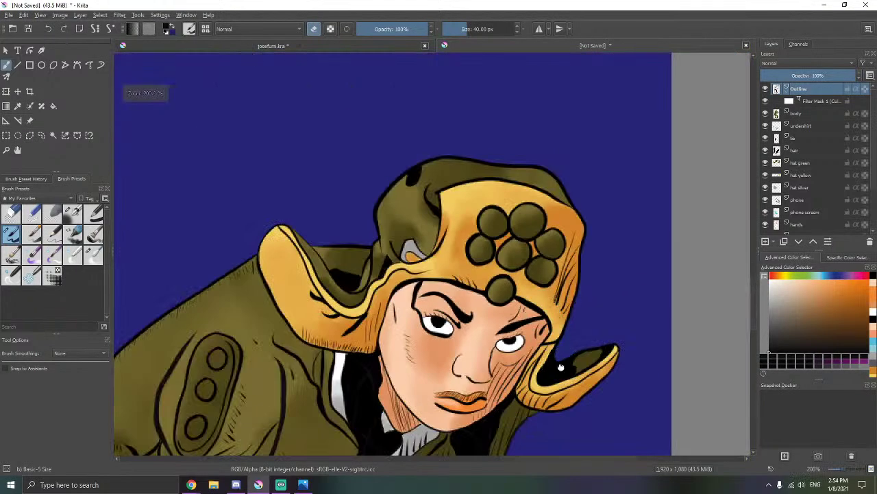
pyautogui.moveTo(561, 368); pyautogui.dragTo(507, 350)
pyautogui.moveTo(461, 331); pyautogui.dragTo(448, 318)
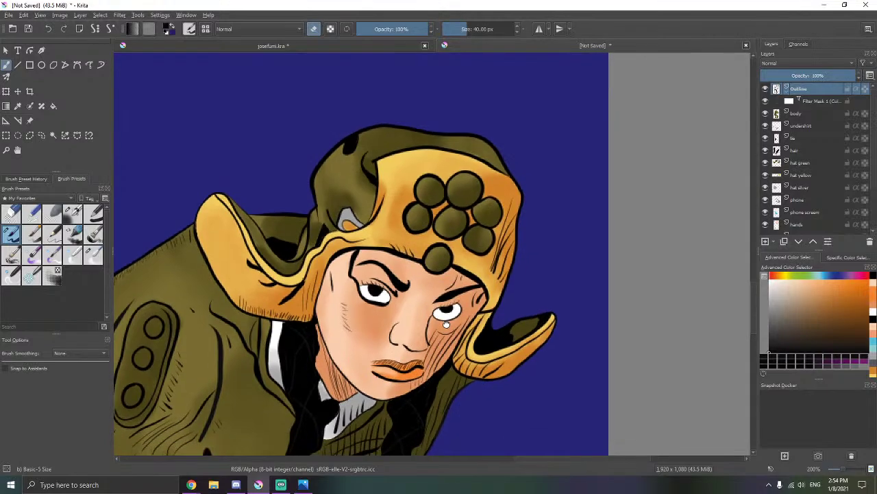
# - Draw thin parallel hatching lines on the forehead above the right-hand eyebrow and on the temple beside that eye
pyautogui.scroll(5, 445, 293)
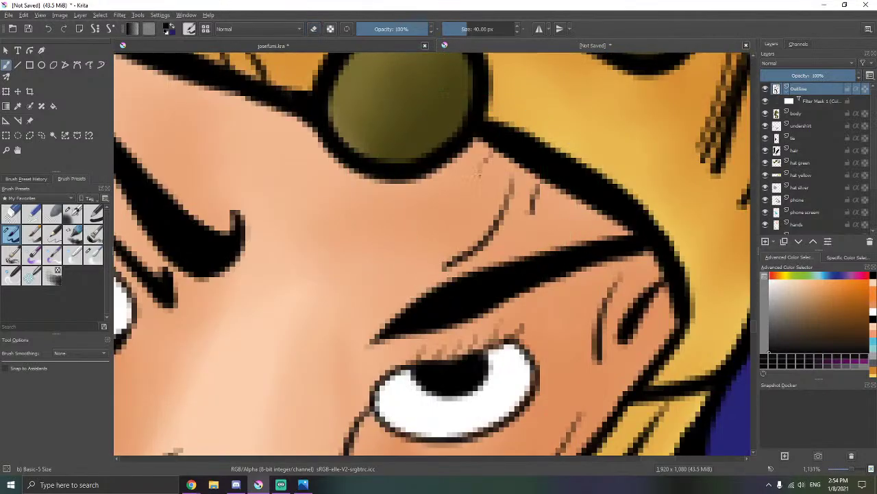
pyautogui.moveTo(496, 161)
pyautogui.mouseDown()
pyautogui.moveTo(479, 204)
pyautogui.moveTo(452, 227)
pyautogui.mouseUp()
pyautogui.moveTo(480, 155); pyautogui.dragTo(426, 220)
pyautogui.moveTo(528, 217); pyautogui.dragTo(509, 249)
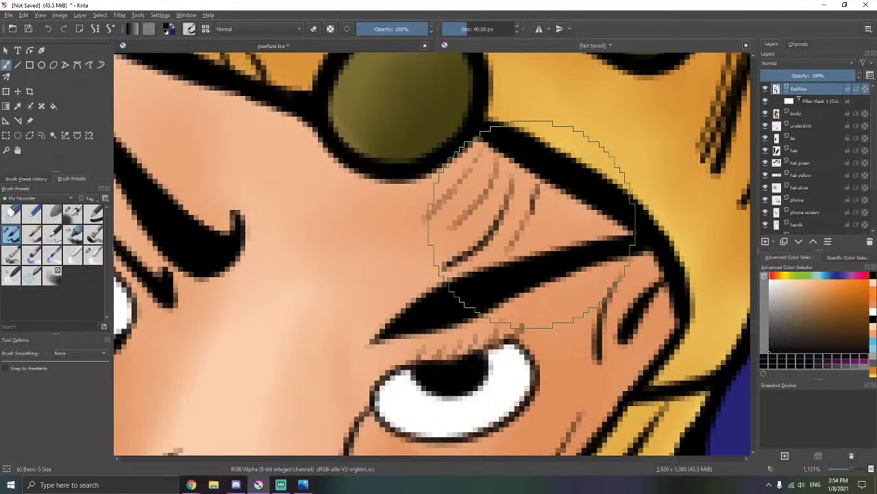
pyautogui.moveTo(562, 206)
pyautogui.mouseDown()
pyautogui.moveTo(537, 239)
pyautogui.moveTo(555, 245)
pyautogui.moveTo(535, 208)
pyautogui.mouseUp()
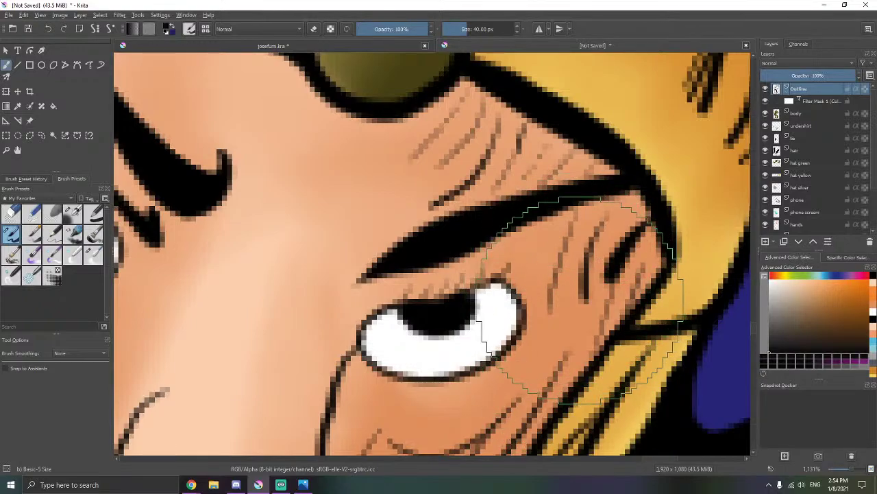
pyautogui.moveTo(573, 288); pyautogui.dragTo(607, 305)
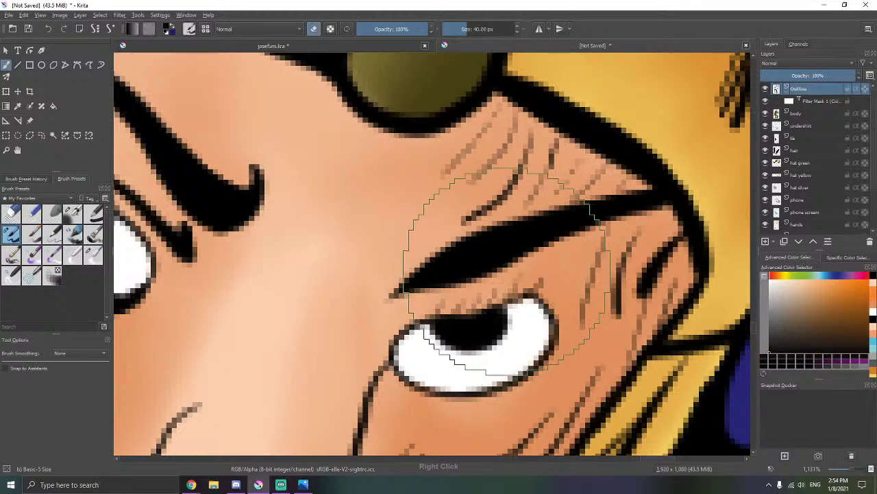
pyautogui.press('e')
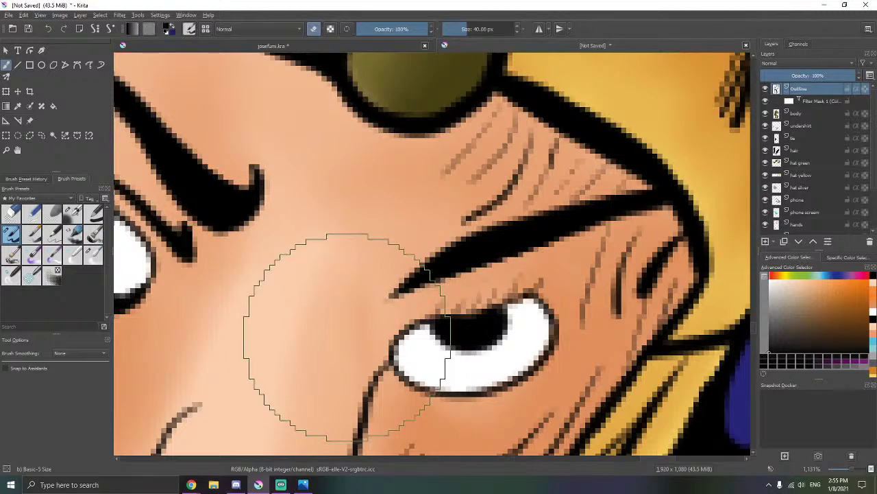
pyautogui.scroll(-3, 377, 337)
pyautogui.scroll(-2, 445, 353)
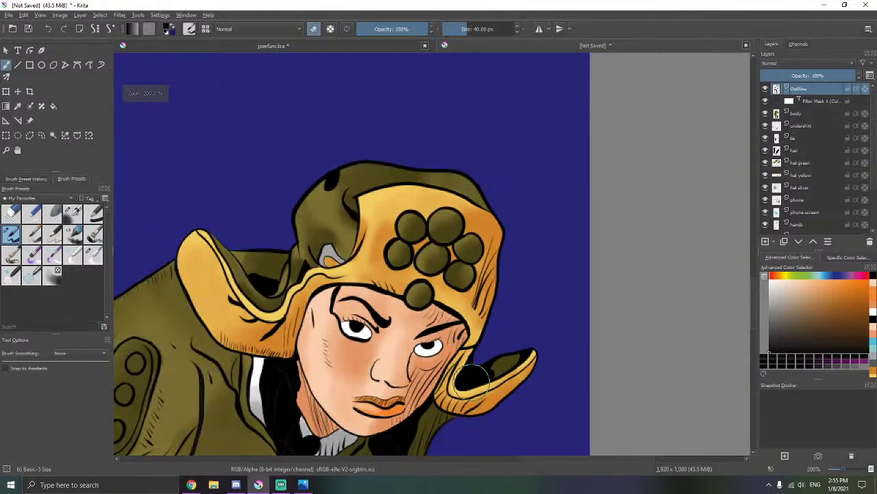
# - Add thin dark hatching strokes between the existing lines on the lower orange rim of the right-hand ear flap, beside the jaw
pyautogui.moveTo(481, 403); pyautogui.dragTo(493, 335)
pyautogui.scroll(6, 494, 334)
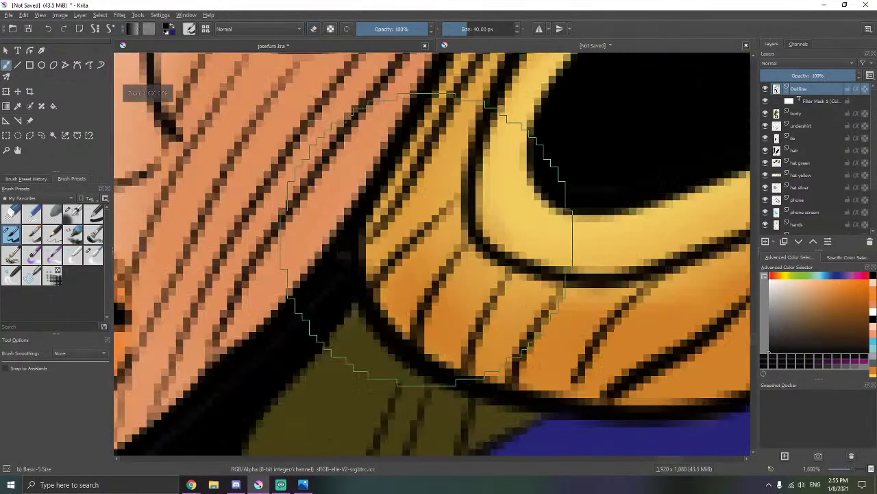
pyautogui.moveTo(439, 256)
pyautogui.mouseDown()
pyautogui.moveTo(368, 200)
pyautogui.moveTo(314, 245)
pyautogui.mouseUp()
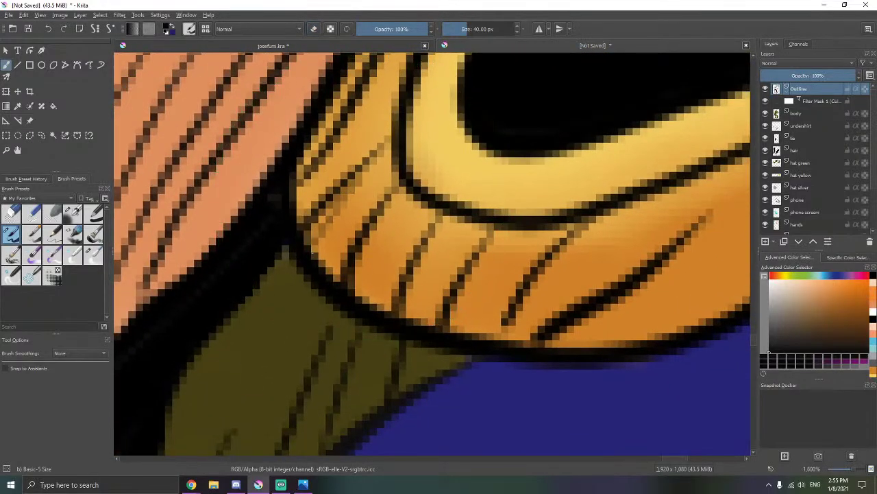
pyautogui.hotkey('ctrl', 'z')
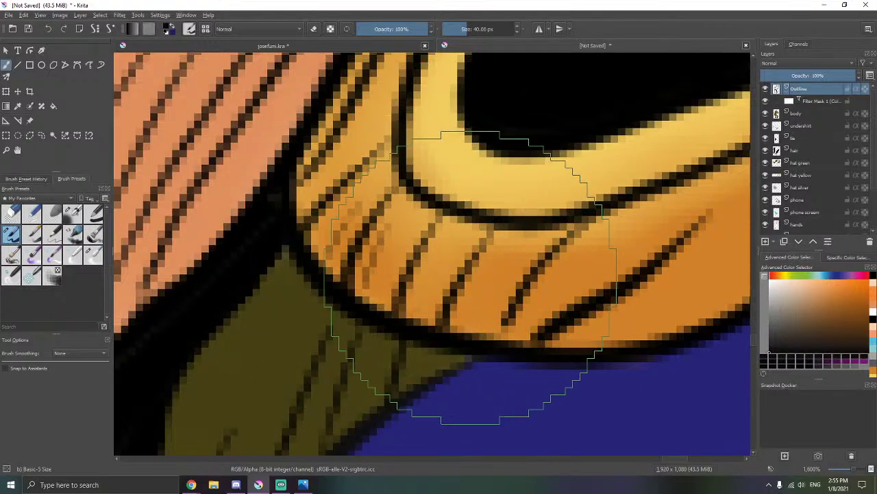
pyautogui.moveTo(471, 276); pyautogui.dragTo(461, 330)
pyautogui.moveTo(492, 288); pyautogui.dragTo(483, 334)
pyautogui.moveTo(546, 300); pyautogui.dragTo(520, 333)
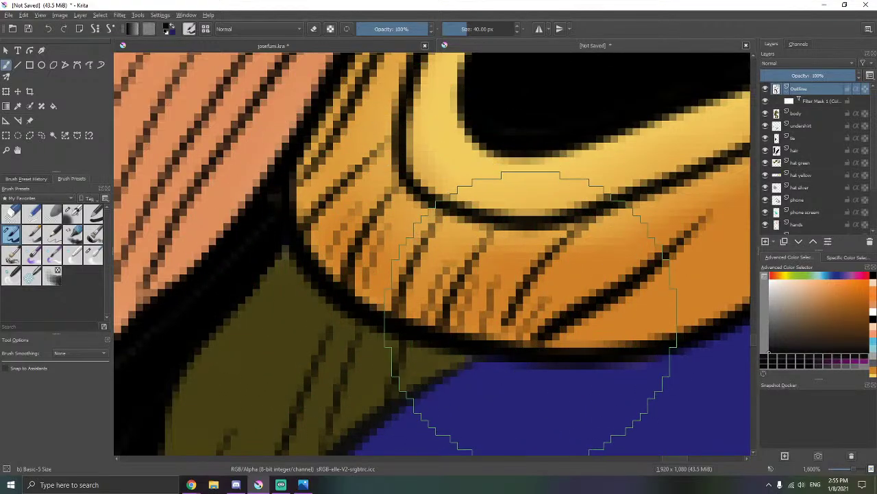
pyautogui.moveTo(409, 236); pyautogui.dragTo(401, 268)
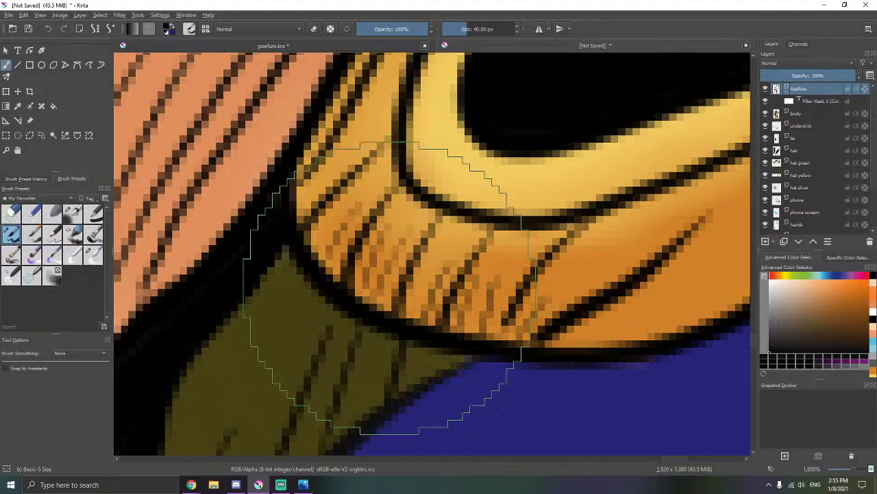
pyautogui.scroll(-5, 378, 276)
pyautogui.scroll(4, 421, 277)
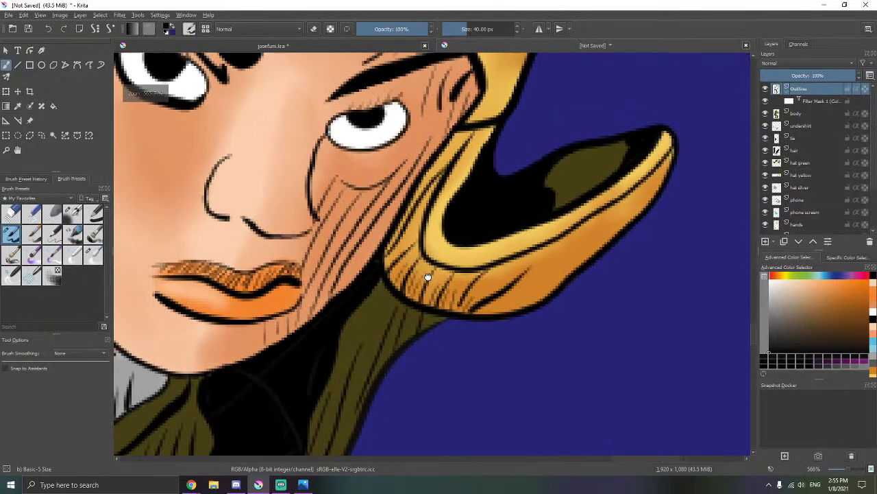
pyautogui.scroll(3, 423, 281)
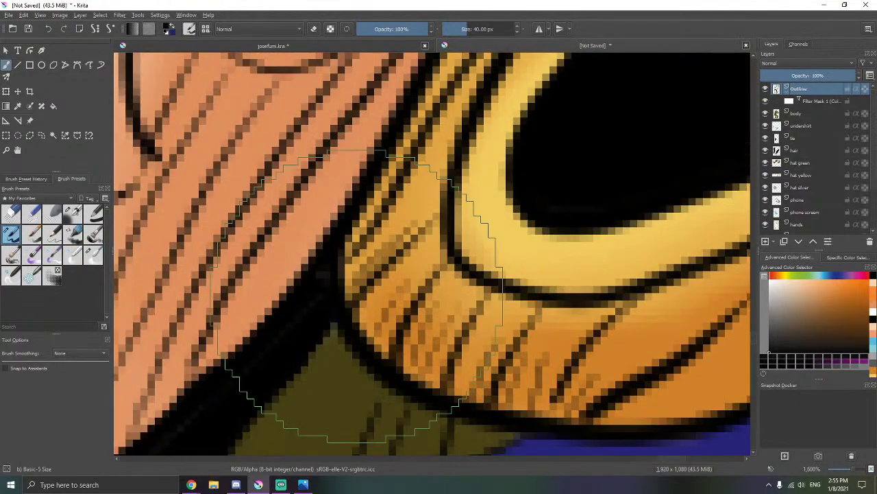
pyautogui.scroll(-10, 463, 230)
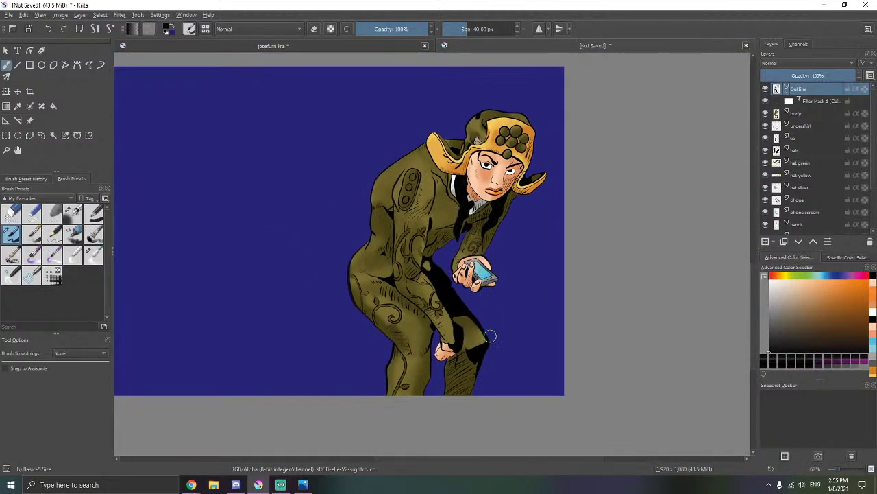
# - Draw faint short strokes between the existing hatching lines on the olive trouser leg beside the lowered hand
pyautogui.scroll(10, 478, 343)
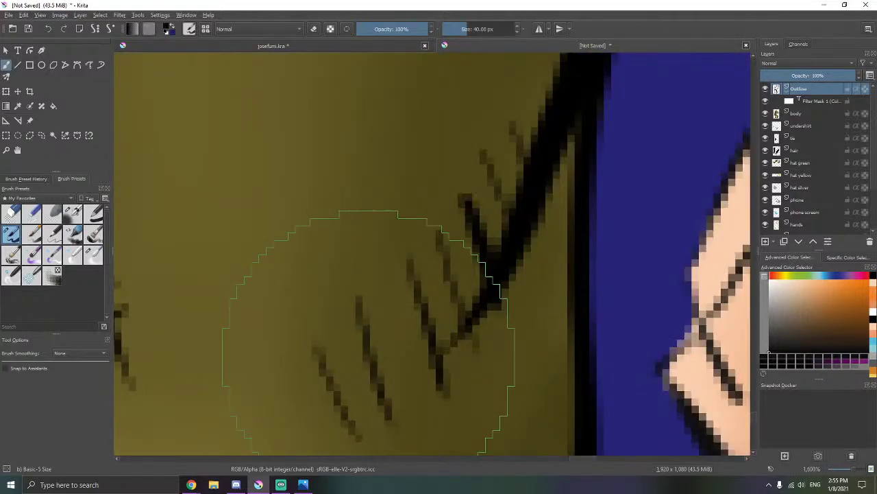
pyautogui.moveTo(353, 329); pyautogui.dragTo(375, 400)
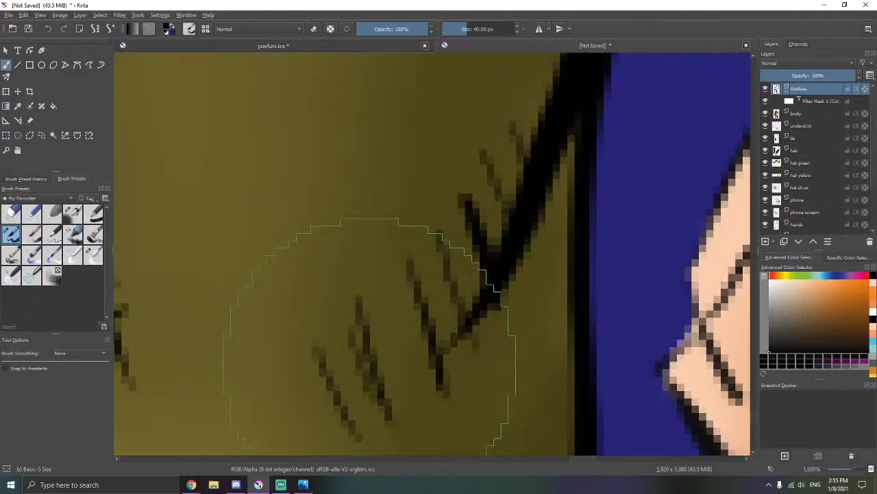
pyautogui.hotkey('ctrl', 'z')
pyautogui.moveTo(357, 367); pyautogui.dragTo(372, 430)
pyautogui.moveTo(395, 328); pyautogui.dragTo(411, 403)
pyautogui.moveTo(417, 346); pyautogui.dragTo(426, 377)
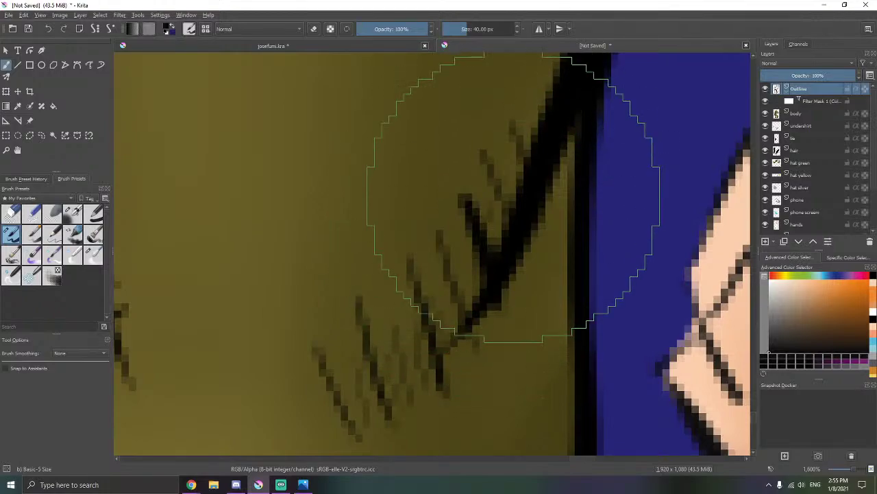
# - Fill the right-hand cheek with denser parallel hatching, extending it down to the jaw below the corner of the lips
pyautogui.scroll(-10, 513, 185)
pyautogui.scroll(-5, 521, 181)
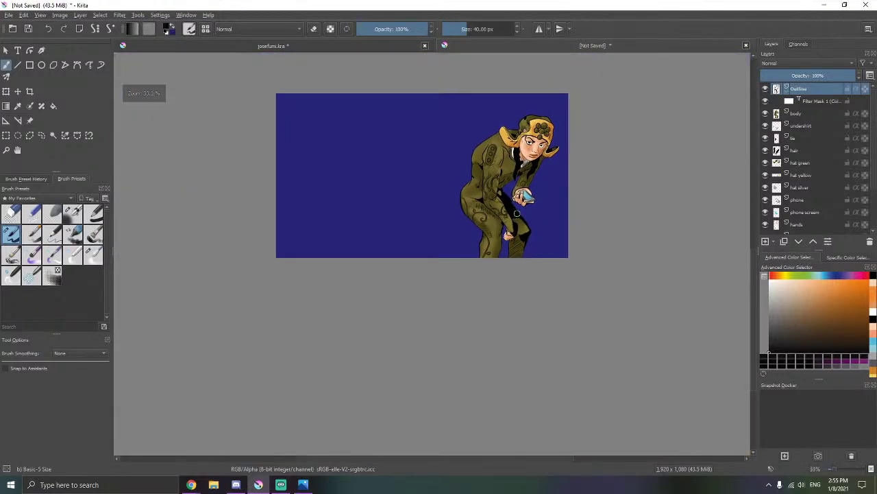
pyautogui.scroll(1, 516, 213)
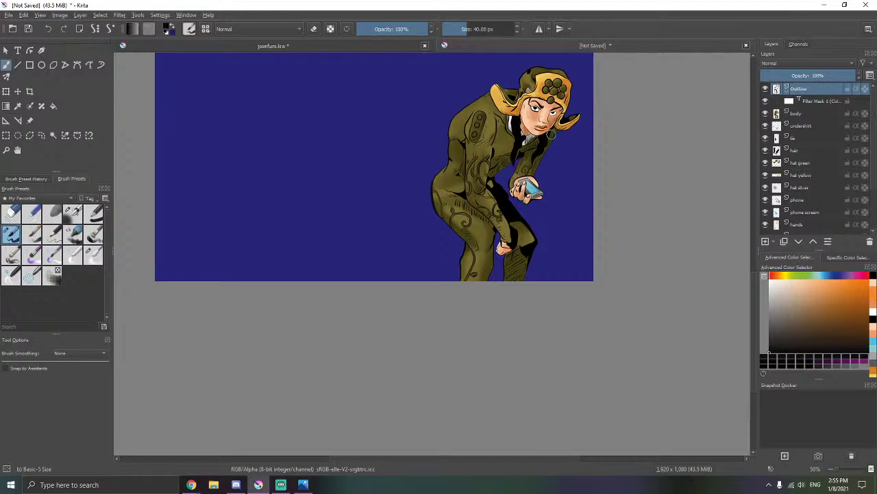
pyautogui.scroll(3, 548, 130)
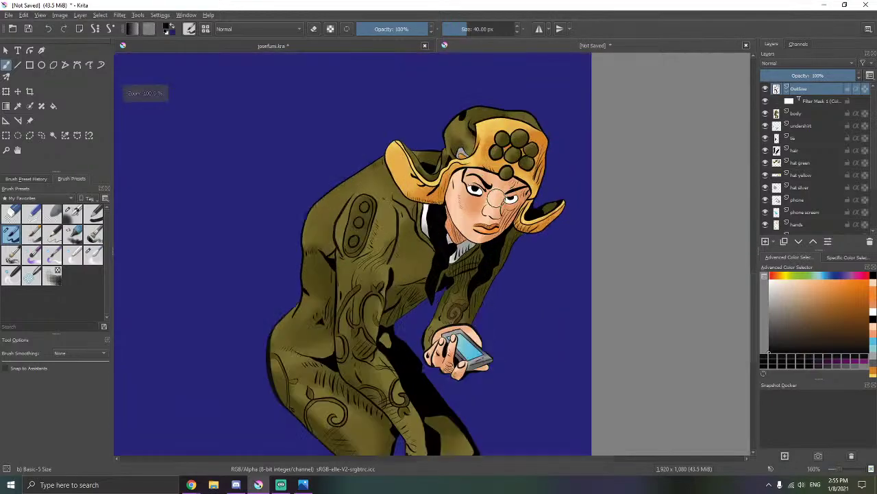
pyautogui.scroll(10, 507, 206)
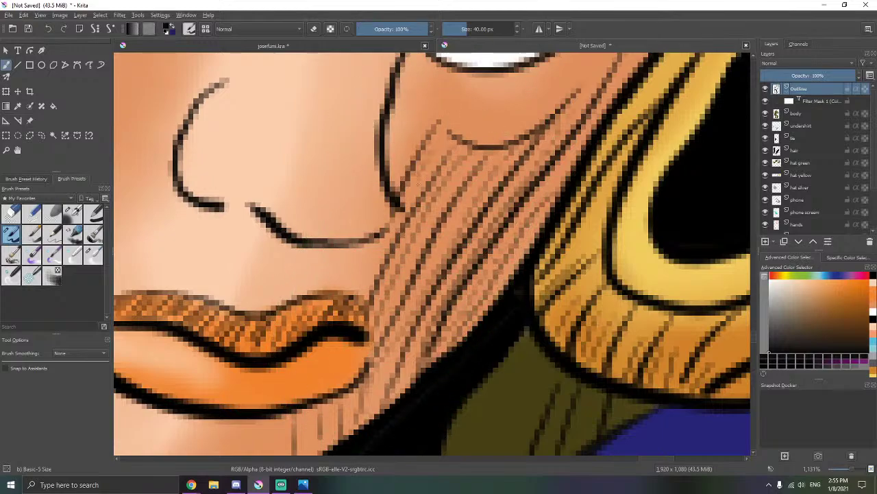
pyautogui.moveTo(449, 325); pyautogui.dragTo(483, 252)
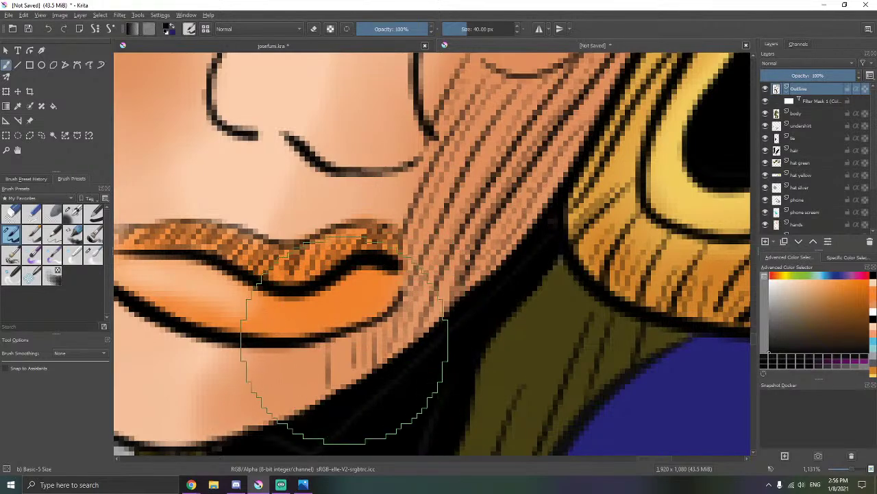
pyautogui.scroll(-8, 347, 312)
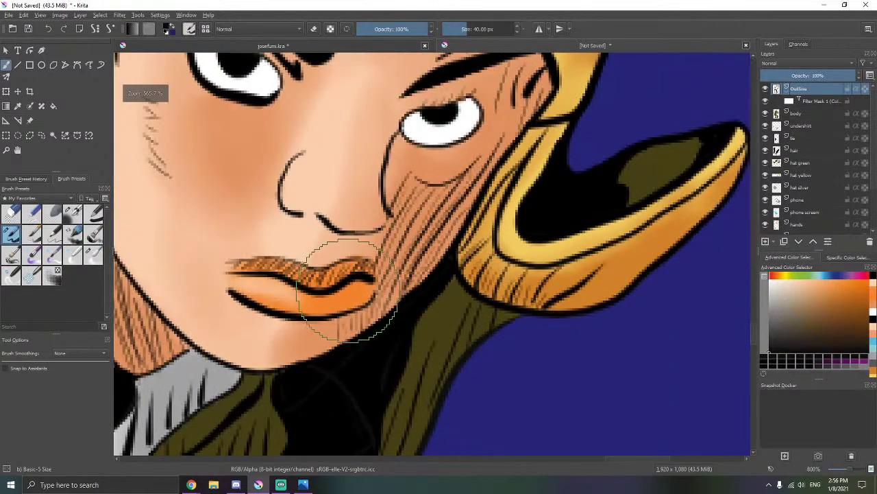
# - Add short faint strokes to the column of hatching on the left-hand cheek below the eye
pyautogui.scroll(3, 410, 236)
pyautogui.scroll(4, 410, 237)
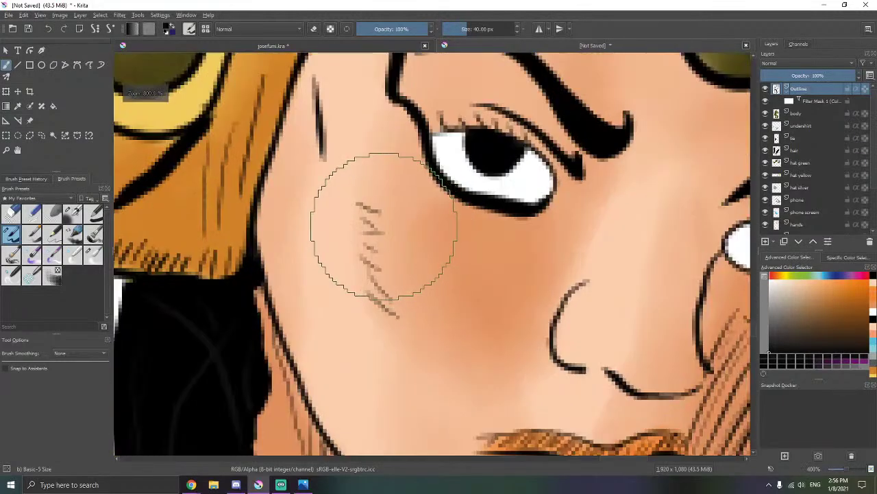
pyautogui.moveTo(352, 241); pyautogui.dragTo(374, 240)
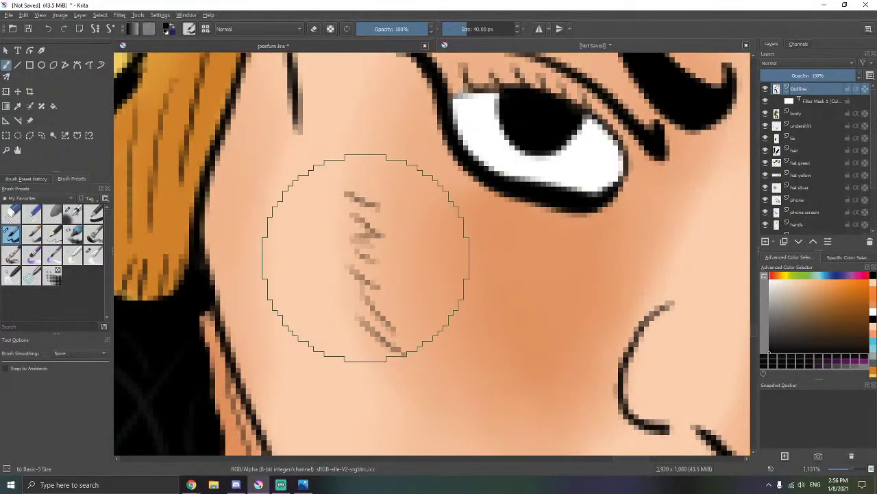
pyautogui.moveTo(353, 271)
pyautogui.mouseDown()
pyautogui.moveTo(381, 276)
pyautogui.moveTo(359, 288)
pyautogui.moveTo(421, 372)
pyautogui.moveTo(424, 318)
pyautogui.mouseUp()
pyautogui.scroll(-8, 384, 320)
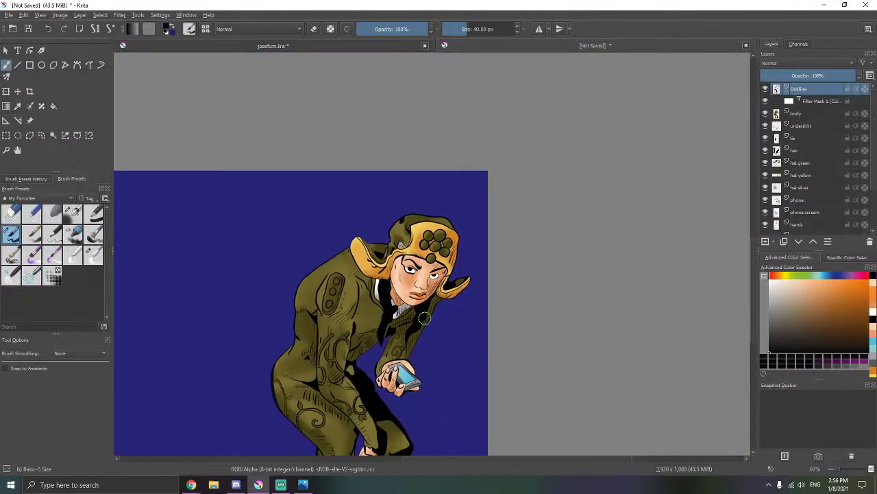
# - Draw short dark hatching along the lower right edges of the left-hand and centre green beads on the hat
pyautogui.scroll(6, 425, 317)
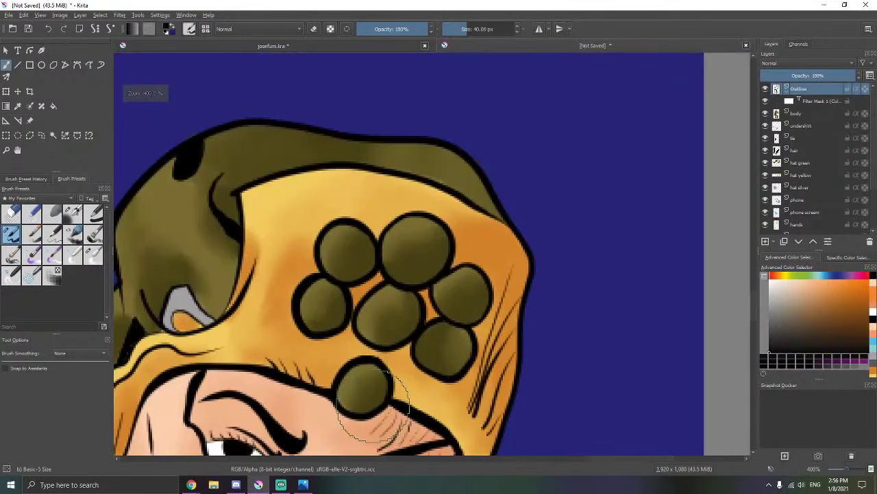
pyautogui.scroll(3, 381, 339)
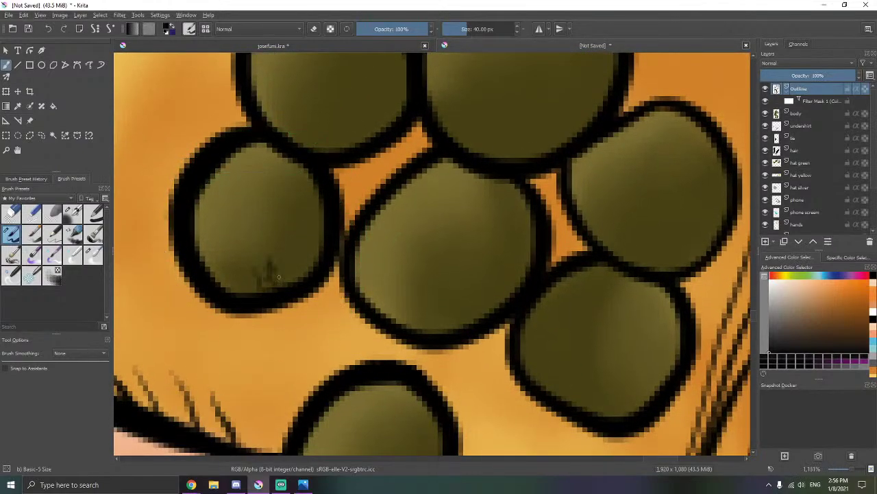
pyautogui.moveTo(298, 273)
pyautogui.mouseDown()
pyautogui.moveTo(323, 281)
pyautogui.moveTo(327, 243)
pyautogui.moveTo(314, 256)
pyautogui.moveTo(259, 196)
pyautogui.mouseUp()
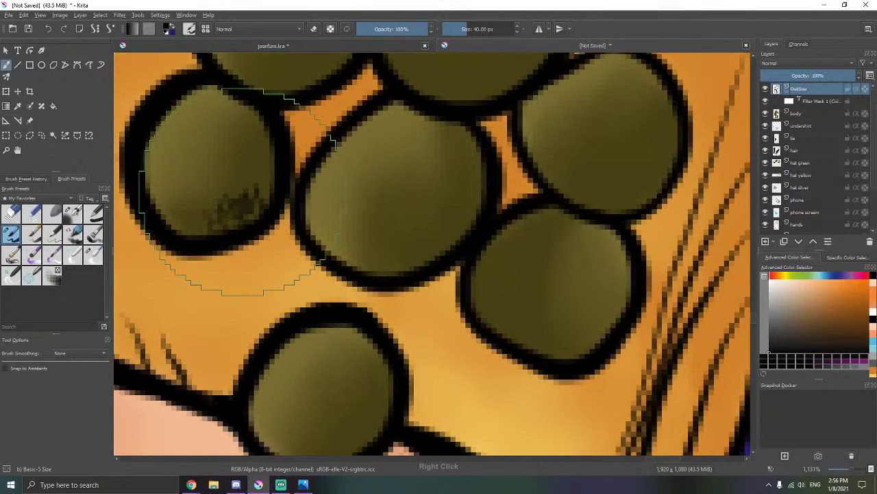
pyautogui.moveTo(329, 179); pyautogui.dragTo(287, 206)
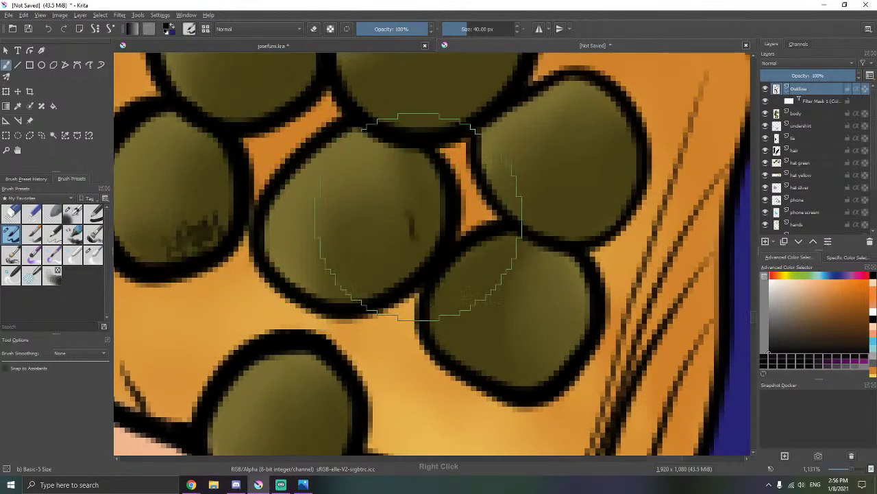
pyautogui.hotkey('ctrl', 'z')
pyautogui.moveTo(428, 230)
pyautogui.mouseDown()
pyautogui.moveTo(410, 273)
pyautogui.moveTo(390, 267)
pyautogui.moveTo(372, 292)
pyautogui.mouseUp()
pyautogui.moveTo(310, 262); pyautogui.dragTo(352, 167)
pyautogui.moveTo(332, 207); pyautogui.dragTo(358, 137)
# - Hatch the lower right edges of the lowest green bead on the brim and of the bead at the cluster's lower right
pyautogui.moveTo(348, 292); pyautogui.dragTo(354, 321)
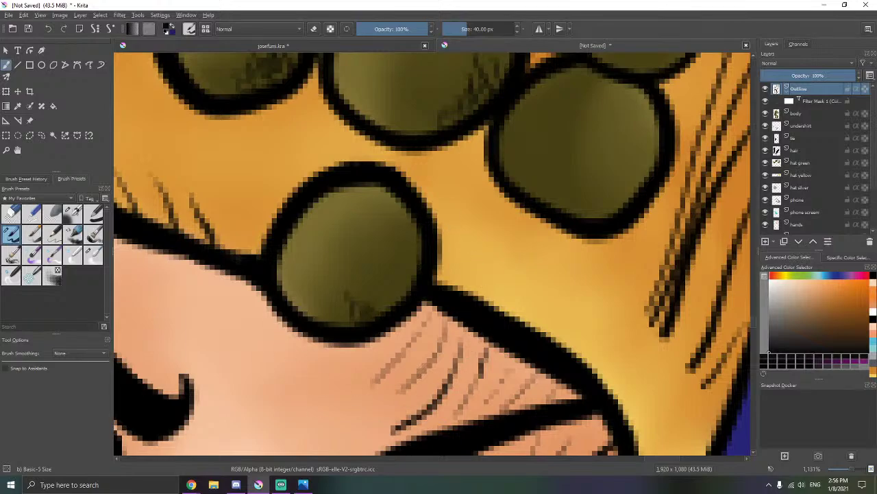
pyautogui.moveTo(450, 150); pyautogui.dragTo(368, 159)
pyautogui.moveTo(449, 130); pyautogui.dragTo(375, 149)
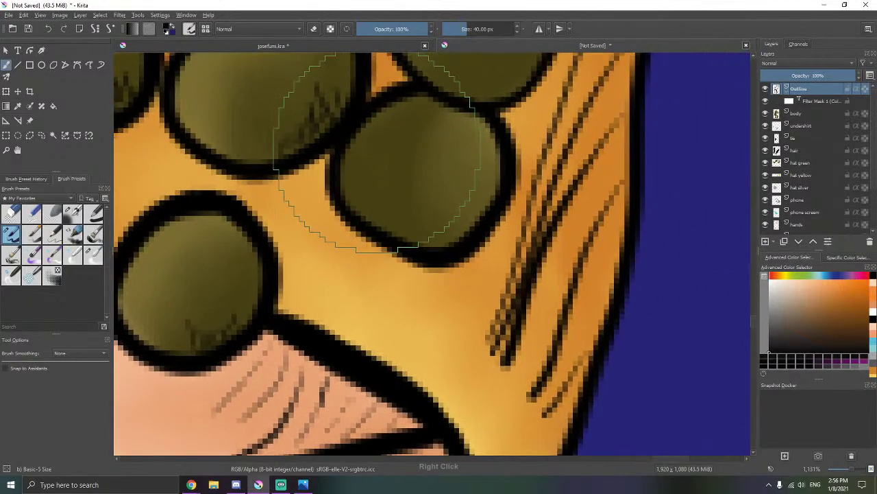
pyautogui.moveTo(435, 230)
pyautogui.mouseDown()
pyautogui.moveTo(436, 249)
pyautogui.moveTo(450, 242)
pyautogui.mouseUp()
pyautogui.moveTo(465, 222)
pyautogui.mouseDown()
pyautogui.moveTo(454, 240)
pyautogui.moveTo(469, 223)
pyautogui.mouseUp()
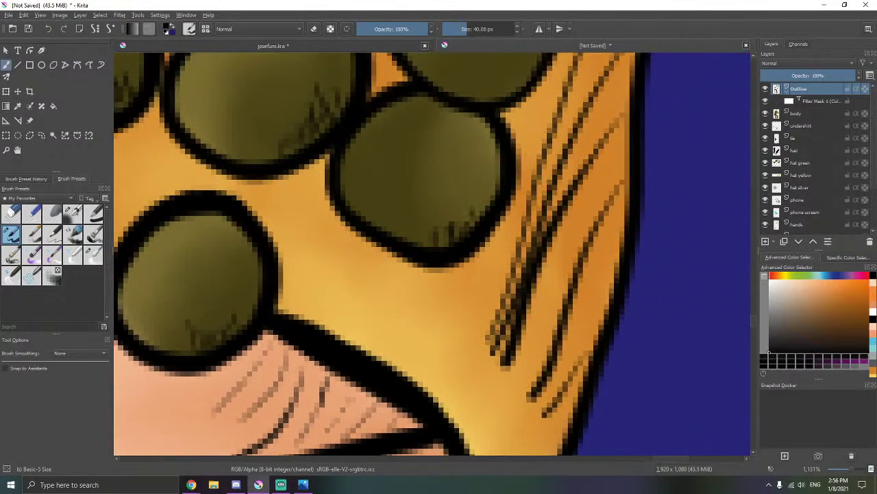
pyautogui.moveTo(481, 142); pyautogui.dragTo(416, 226)
# - Shade the right edge of the large top green bead with dark strokes and add small marks on the orange hat beside it
pyautogui.moveTo(453, 172); pyautogui.dragTo(459, 255)
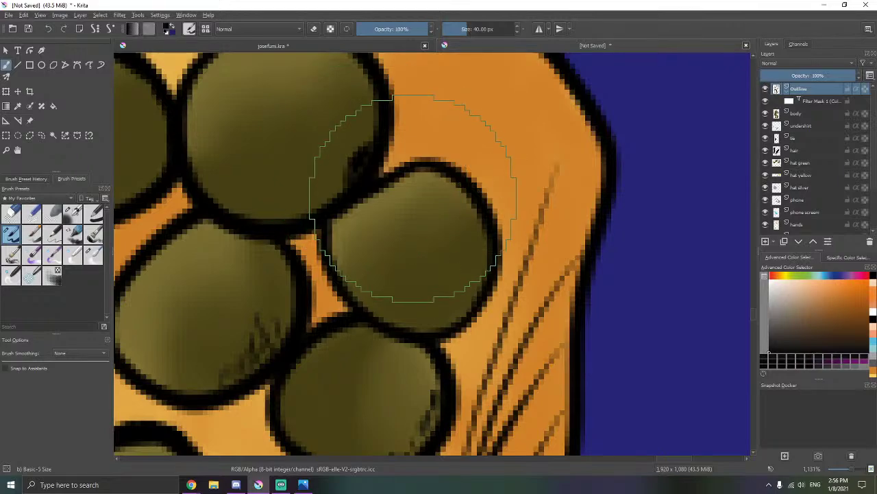
pyautogui.rightClick(410, 200)
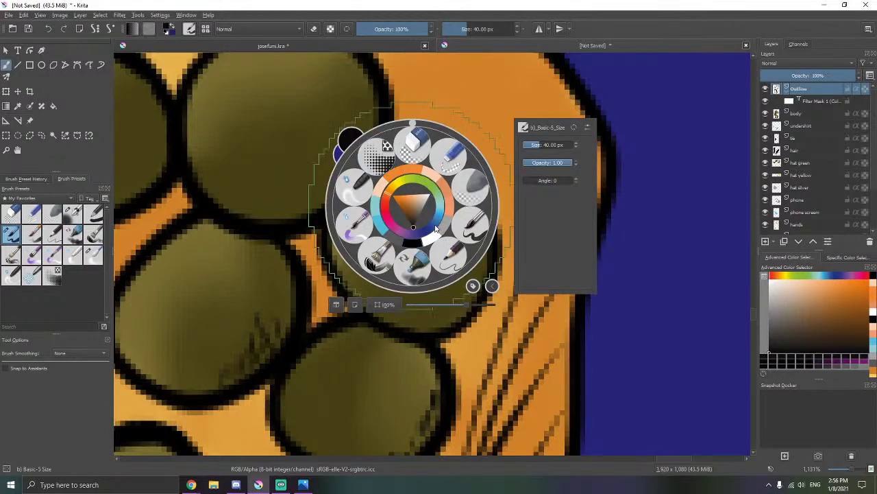
pyautogui.rightClick(414, 242)
pyautogui.moveTo(395, 226); pyautogui.dragTo(441, 296)
pyautogui.moveTo(390, 208); pyautogui.dragTo(410, 226)
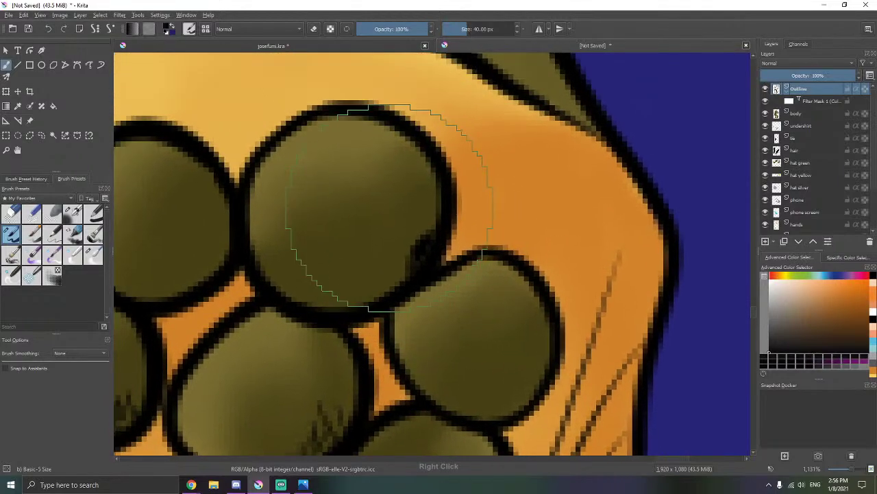
pyautogui.moveTo(355, 169); pyautogui.dragTo(418, 169)
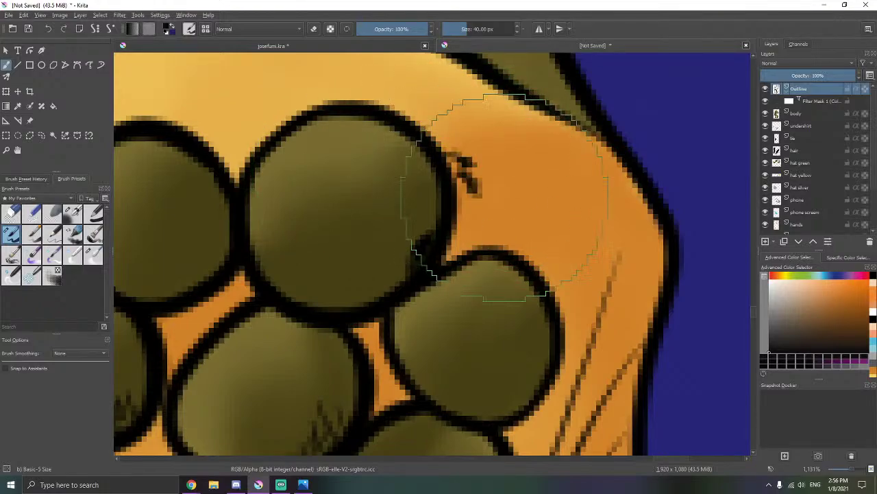
# - Thicken the short diagonal hatching on the jacket sleeve along the right edge of the panel with three circles
pyautogui.scroll(-10, 460, 176)
pyautogui.scroll(2, 504, 218)
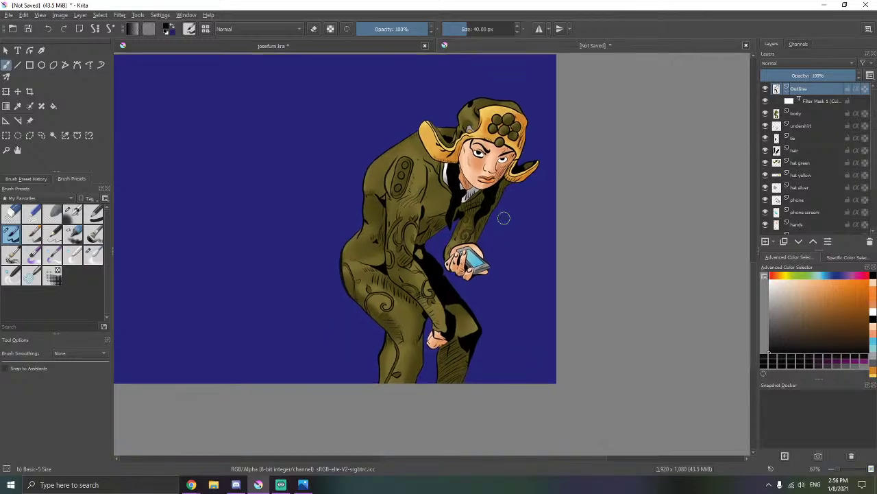
pyautogui.scroll(3, 460, 185)
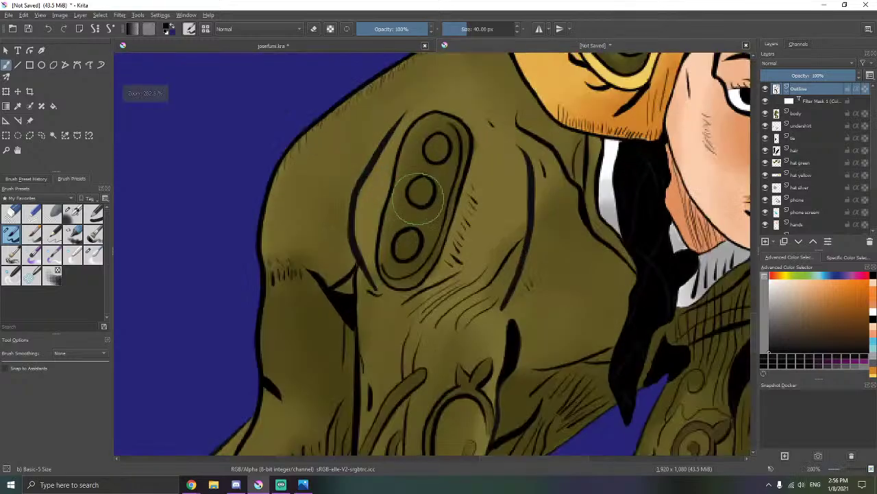
pyautogui.scroll(1, 445, 188)
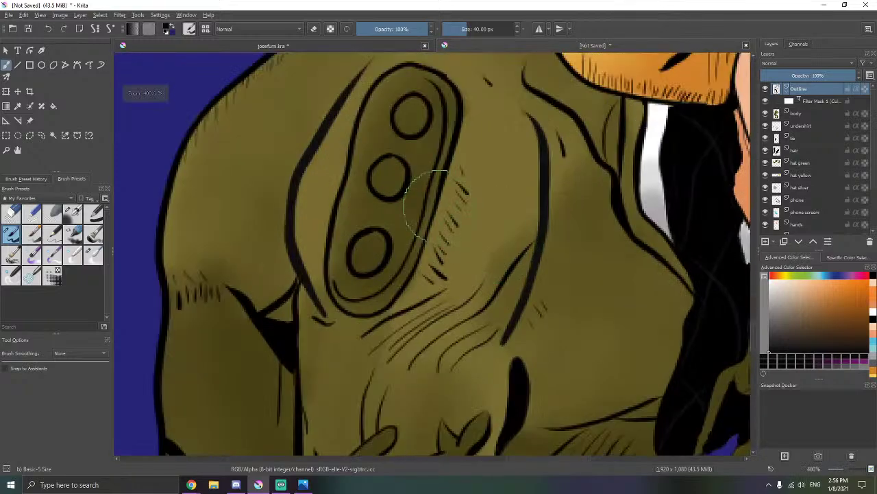
pyautogui.scroll(2, 426, 204)
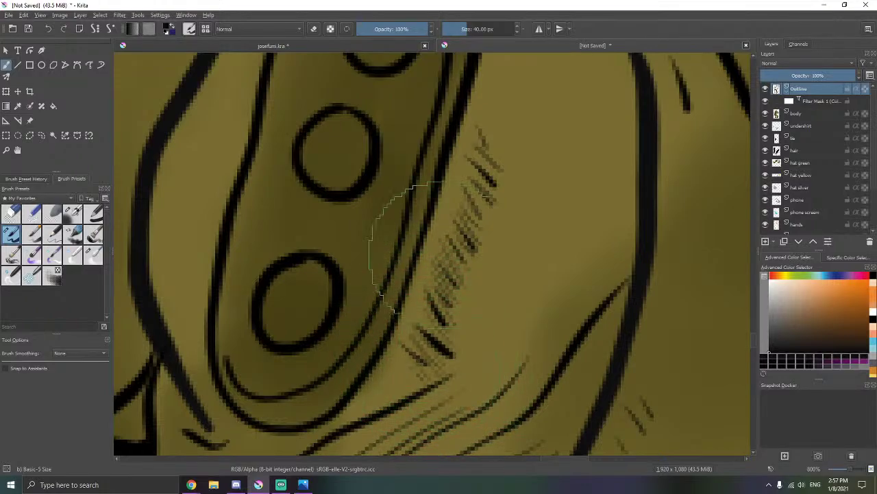
# - Hatch the narrow band between the double outlines of the three-circle sleeve panel, from its upper right edge down around its lower curve
pyautogui.moveTo(460, 239); pyautogui.dragTo(481, 300)
pyautogui.moveTo(464, 178); pyautogui.dragTo(469, 211)
pyautogui.moveTo(464, 151); pyautogui.dragTo(468, 211)
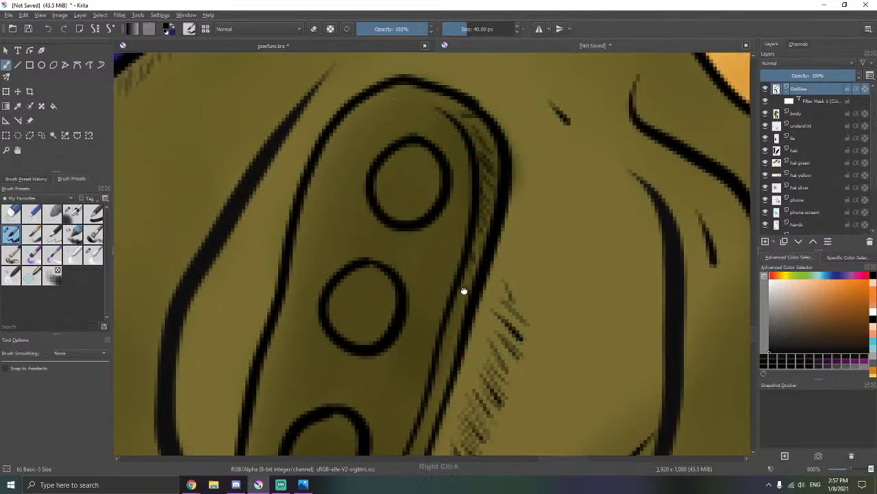
pyautogui.moveTo(464, 290); pyautogui.dragTo(456, 178)
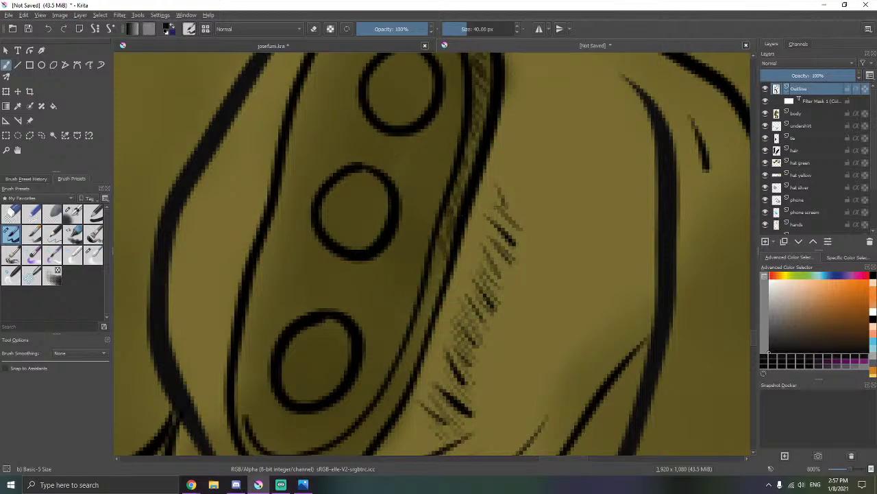
pyautogui.moveTo(391, 323); pyautogui.dragTo(413, 205)
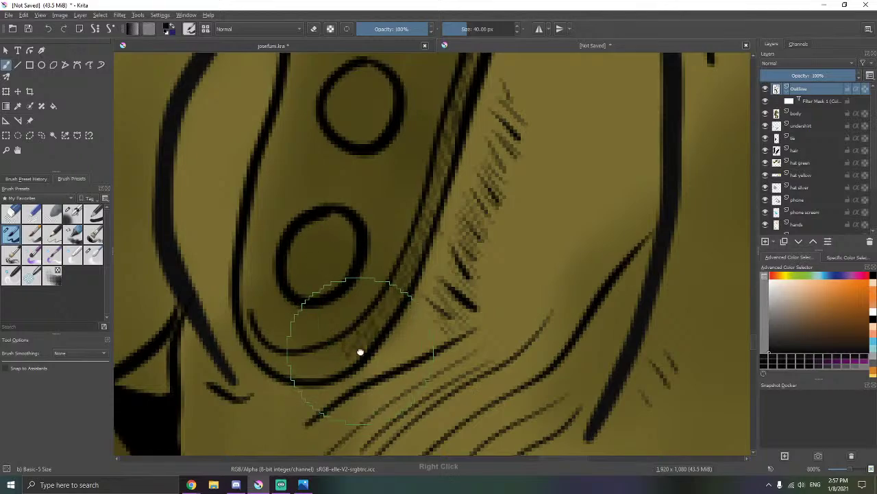
pyautogui.moveTo(360, 351); pyautogui.dragTo(372, 296)
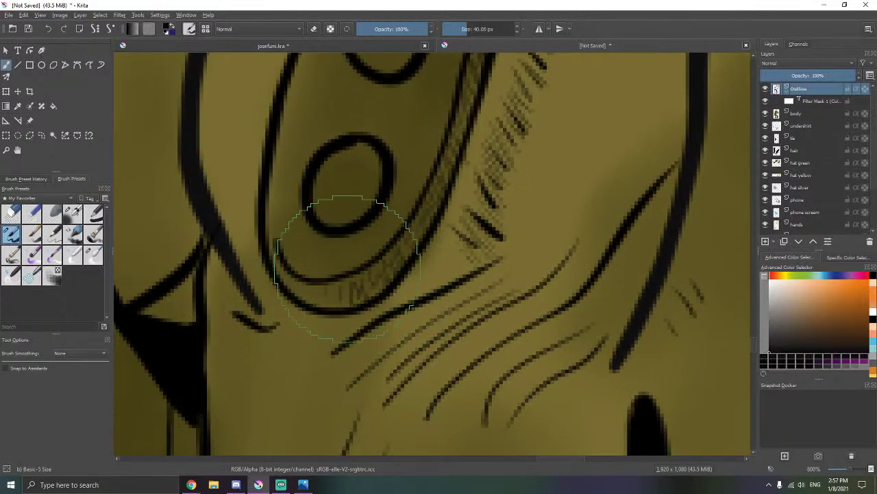
pyautogui.moveTo(366, 252); pyautogui.dragTo(411, 340)
pyautogui.moveTo(364, 224); pyautogui.dragTo(405, 288)
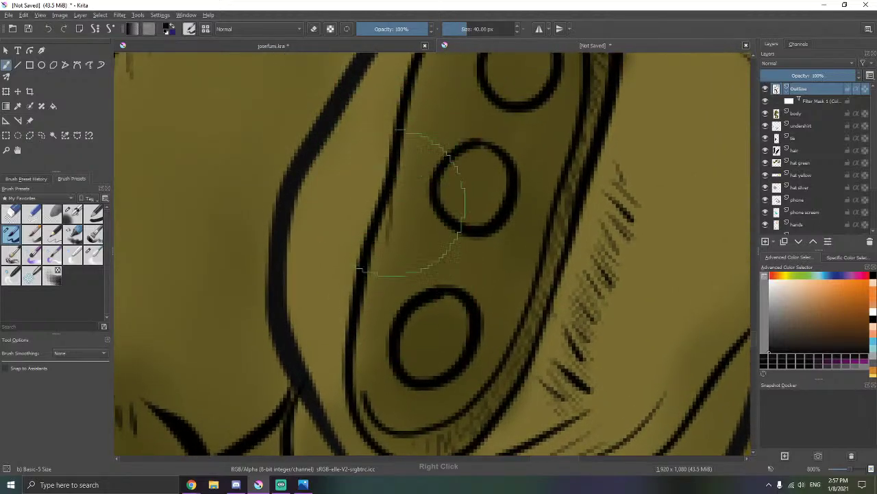
# - Draw short dark hatching beneath the jacket's upper shoulder outline, from the hat flap down along the shoulder slope
pyautogui.scroll(-7, 395, 199)
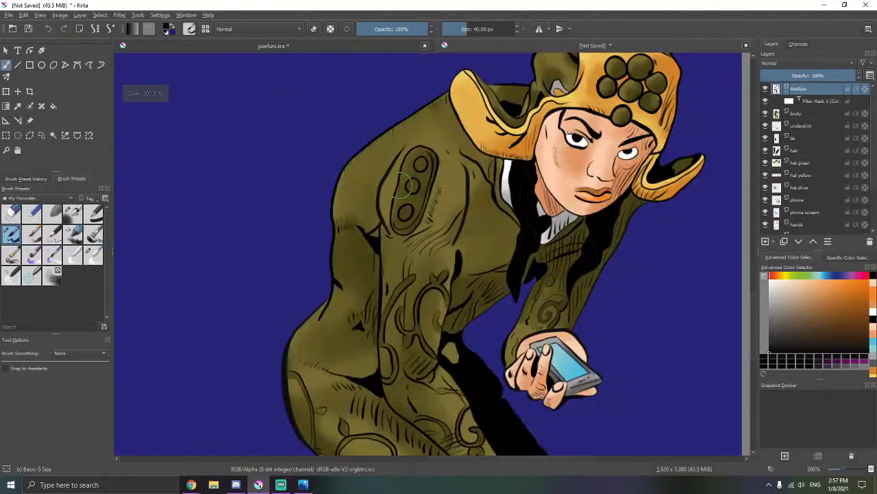
pyautogui.scroll(2, 427, 211)
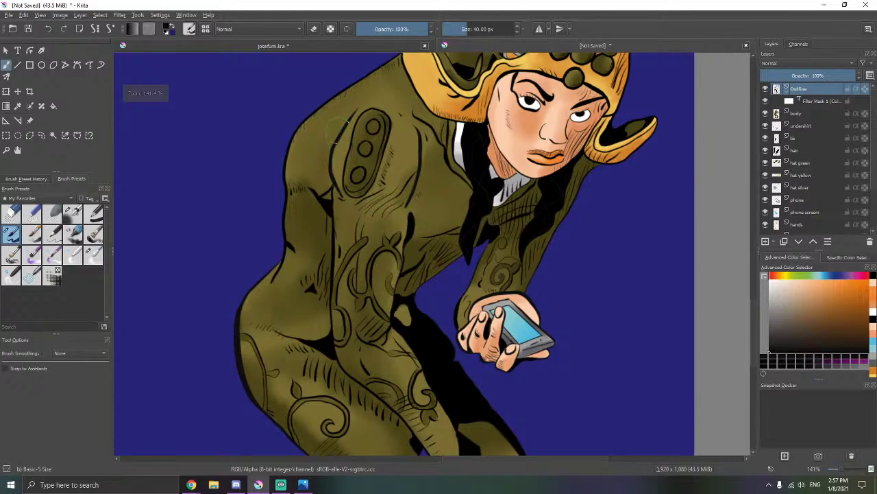
pyautogui.scroll(-2, 337, 127)
pyautogui.scroll(6, 480, 110)
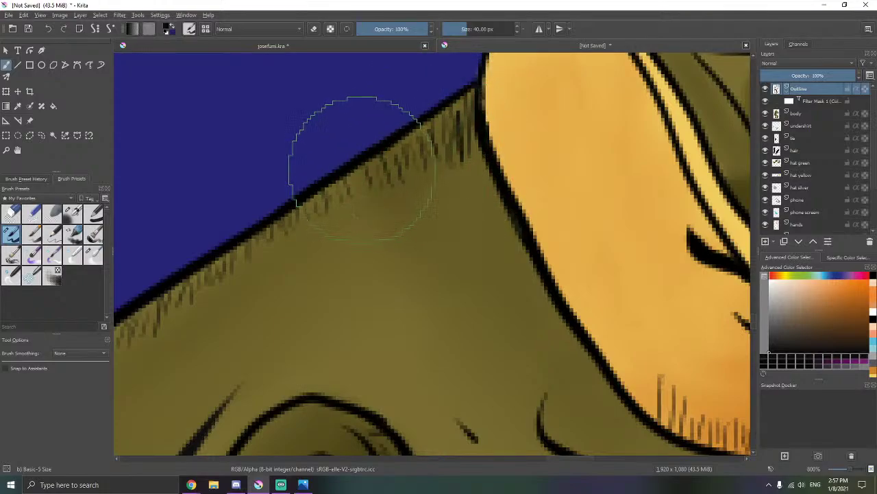
pyautogui.moveTo(391, 223); pyautogui.dragTo(456, 160)
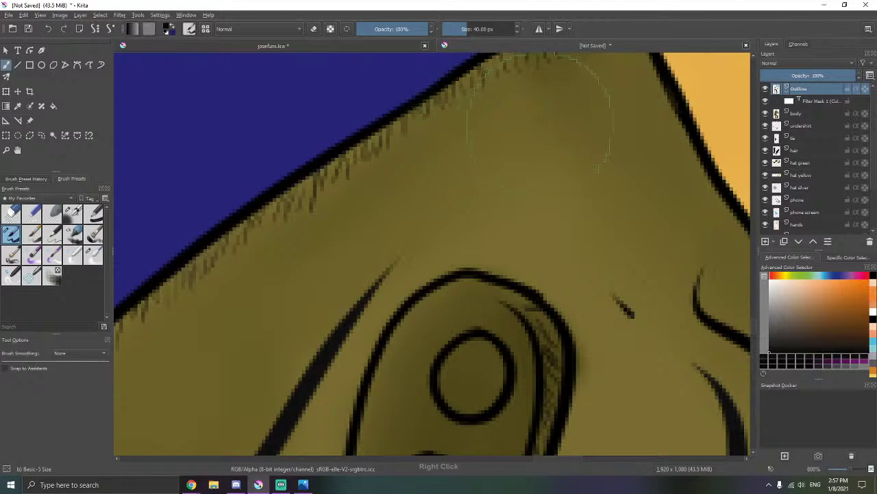
# - Add fine hatching marks along the inner side of the thick curved sleeve fold beside the three-circle panel
pyautogui.scroll(-5, 540, 127)
pyautogui.scroll(3, 516, 200)
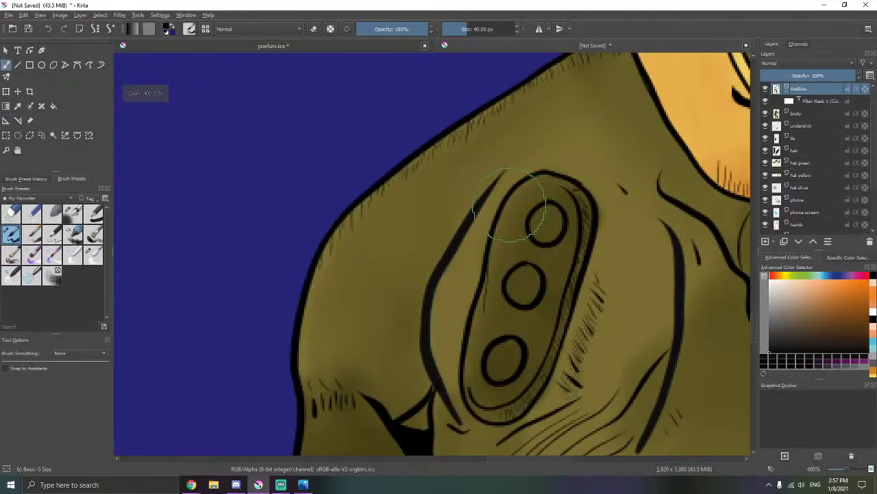
pyautogui.scroll(1, 521, 204)
pyautogui.scroll(1, 521, 158)
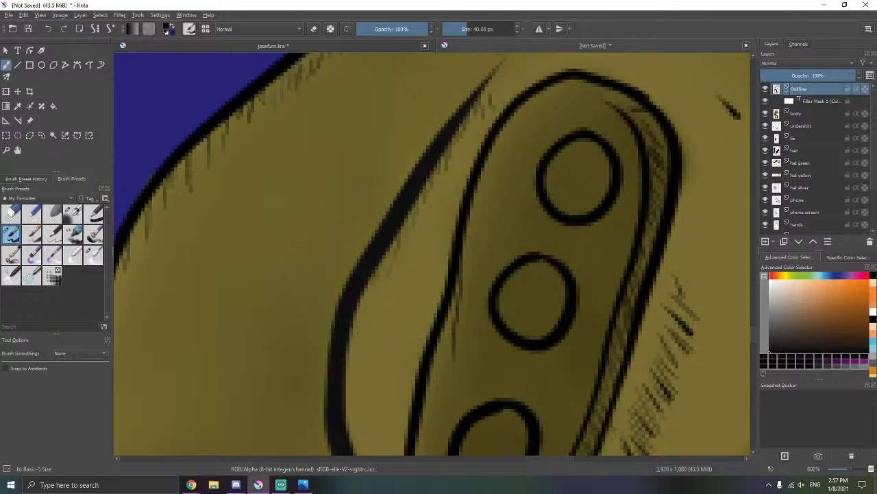
pyautogui.hotkey('alt', 'Tab')
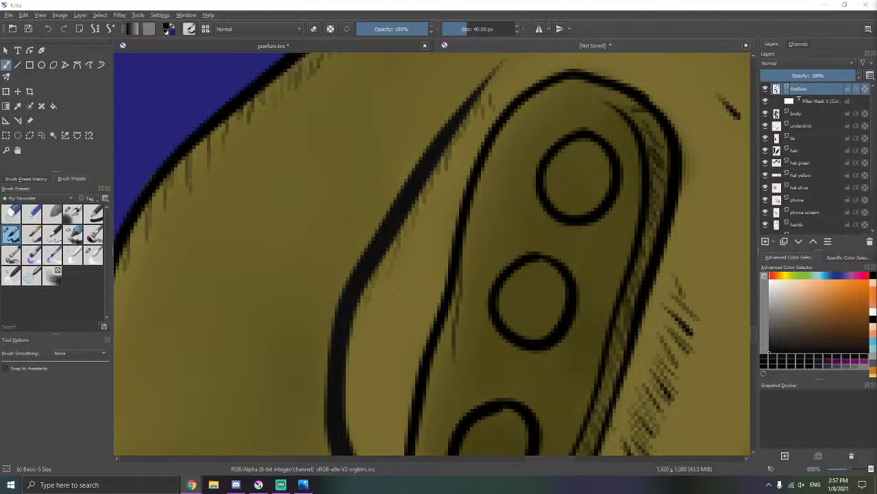
pyautogui.click(801, 484)
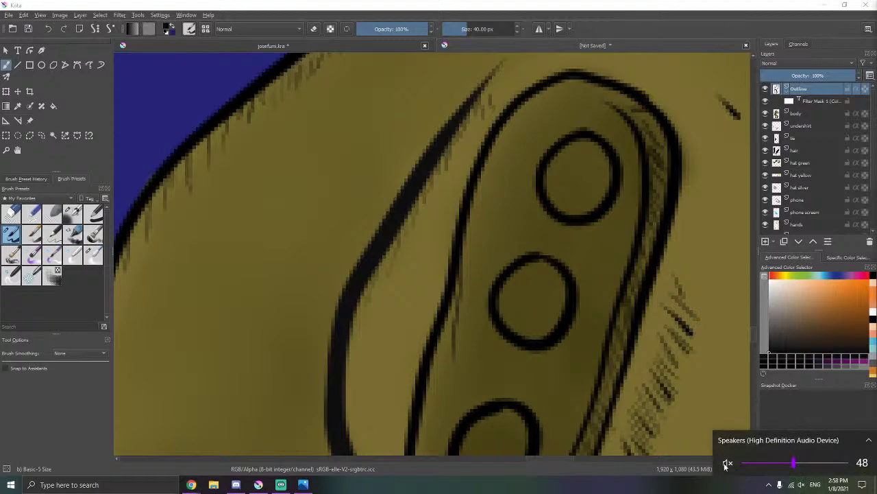
pyautogui.click(191, 485)
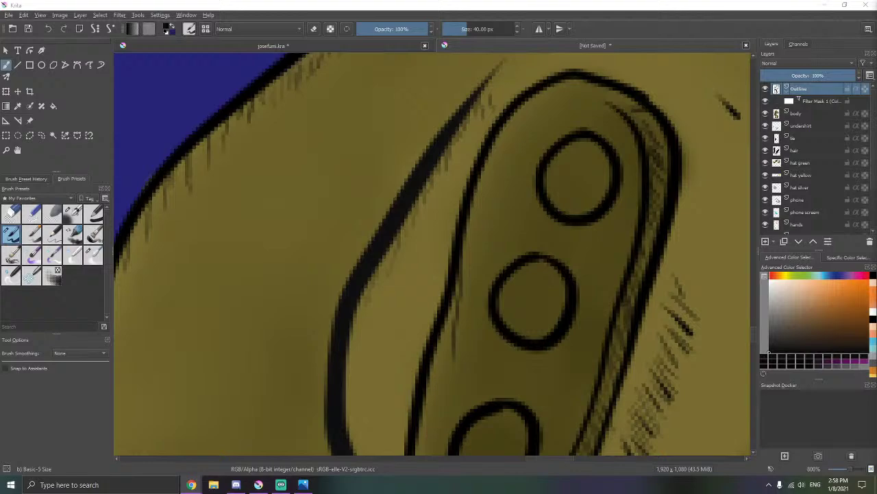
pyautogui.scroll(-3, 626, 343)
pyautogui.scroll(2, 568, 313)
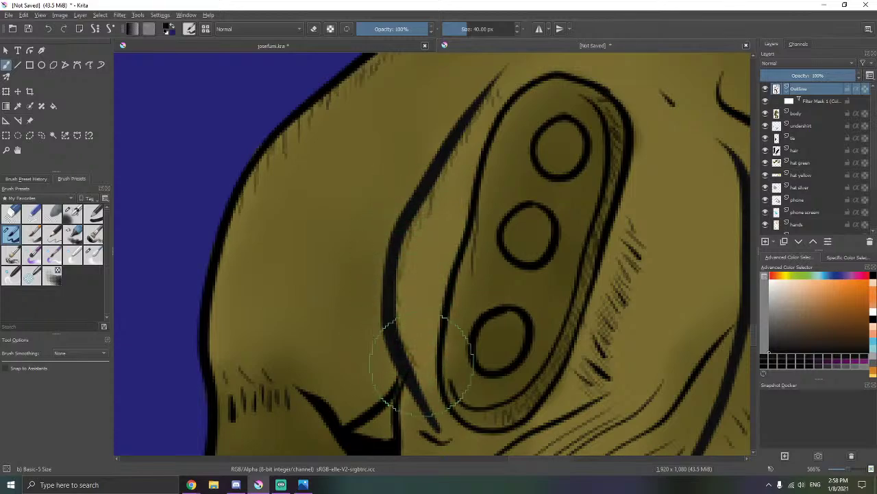
pyautogui.scroll(-4, 418, 367)
pyautogui.moveTo(474, 370); pyautogui.dragTo(478, 228)
pyautogui.moveTo(484, 288); pyautogui.dragTo(459, 263)
pyautogui.scroll(2, 421, 248)
pyautogui.scroll(-4, 449, 271)
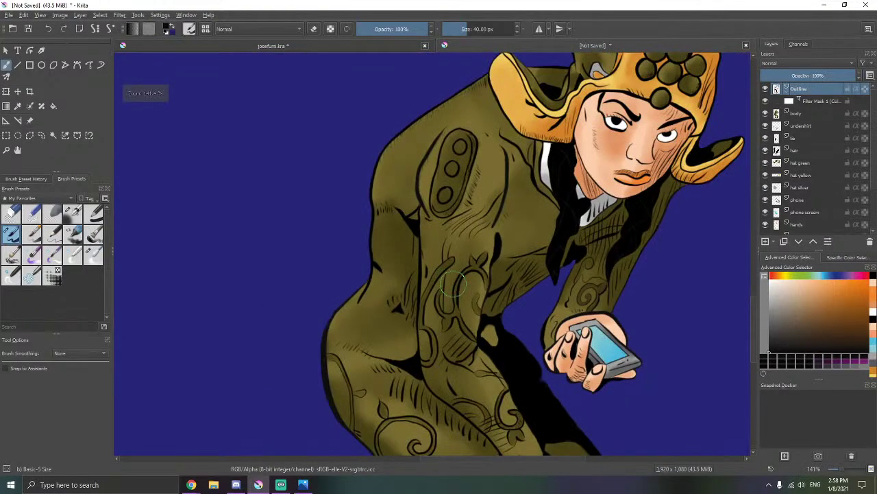
# - Paint dark olive shading on the body layer inside the upper and right part of the thigh spiral's band
pyautogui.moveTo(478, 322); pyautogui.dragTo(470, 260)
pyautogui.scroll(3, 443, 314)
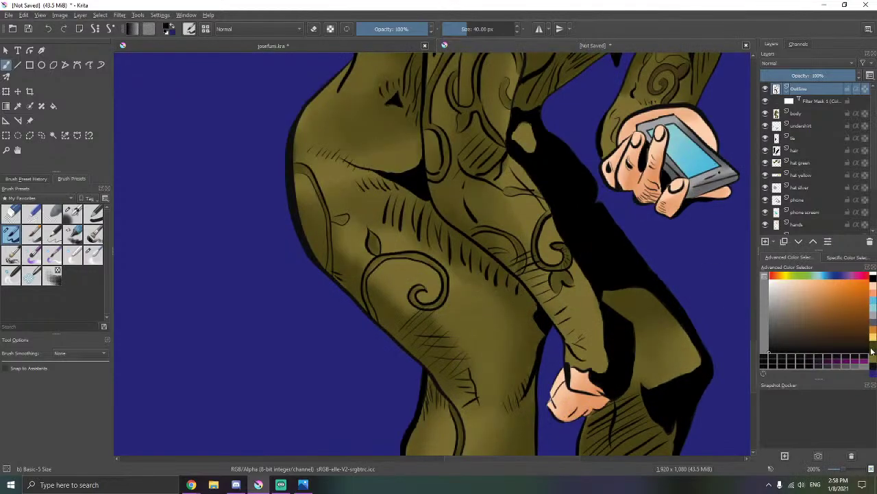
pyautogui.click(872, 352)
pyautogui.scroll(2, 462, 300)
pyautogui.scroll(-1, 811, 206)
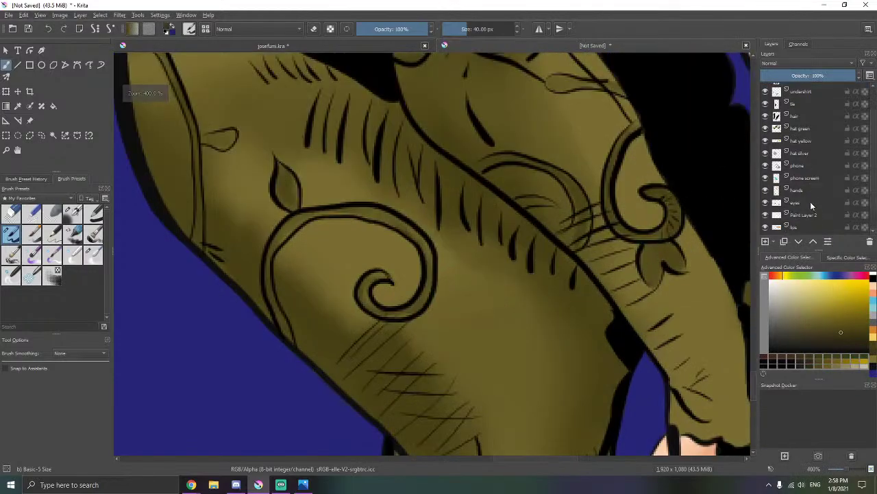
pyautogui.scroll(1, 808, 140)
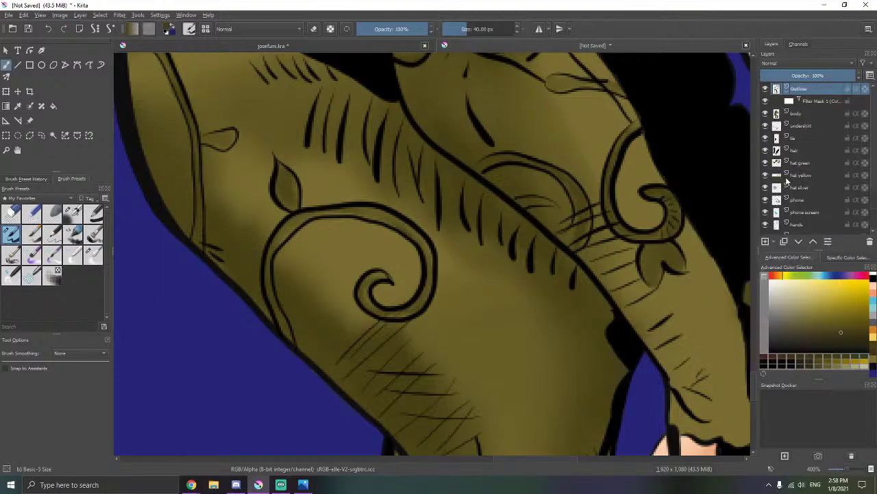
pyautogui.click(802, 114)
pyautogui.scroll(2, 401, 291)
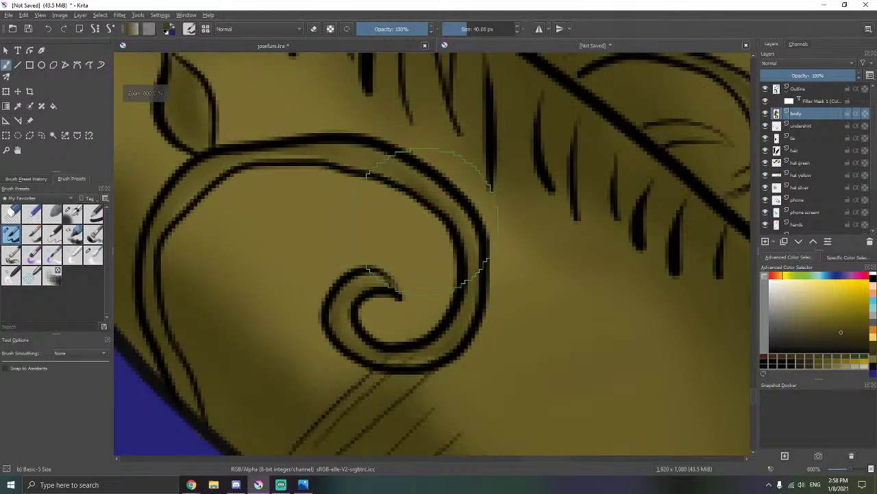
pyautogui.moveTo(444, 203)
pyautogui.mouseDown()
pyautogui.moveTo(476, 265)
pyautogui.moveTo(440, 198)
pyautogui.moveTo(371, 165)
pyautogui.moveTo(492, 151)
pyautogui.moveTo(469, 141)
pyautogui.moveTo(458, 150)
pyautogui.moveTo(466, 156)
pyautogui.moveTo(424, 148)
pyautogui.moveTo(418, 134)
pyautogui.moveTo(453, 148)
pyautogui.moveTo(452, 156)
pyautogui.moveTo(412, 147)
pyautogui.mouseUp()
pyautogui.moveTo(503, 187)
pyautogui.mouseDown()
pyautogui.moveTo(514, 178)
pyautogui.moveTo(518, 129)
pyautogui.mouseUp()
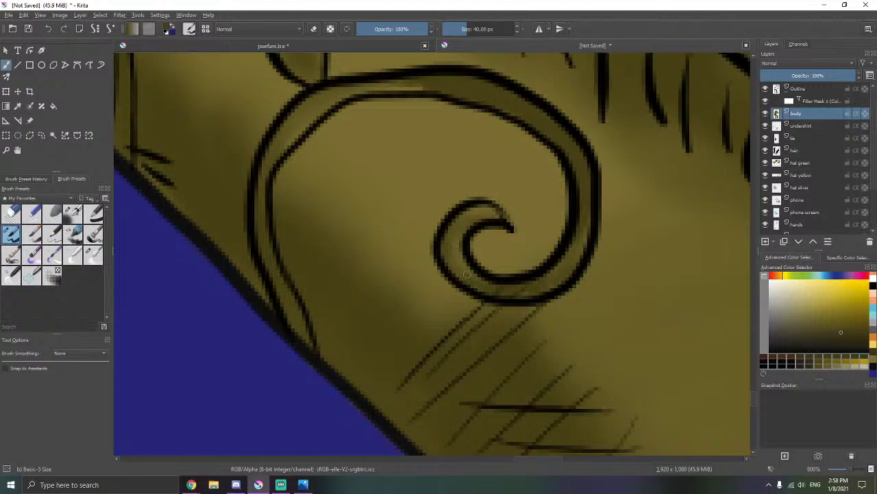
# - Shade the thigh spiral's inner curl and the lower stem of its band with dark olive
pyautogui.moveTo(482, 281); pyautogui.dragTo(523, 295)
pyautogui.moveTo(433, 159)
pyautogui.mouseDown()
pyautogui.moveTo(541, 250)
pyautogui.moveTo(547, 190)
pyautogui.mouseUp()
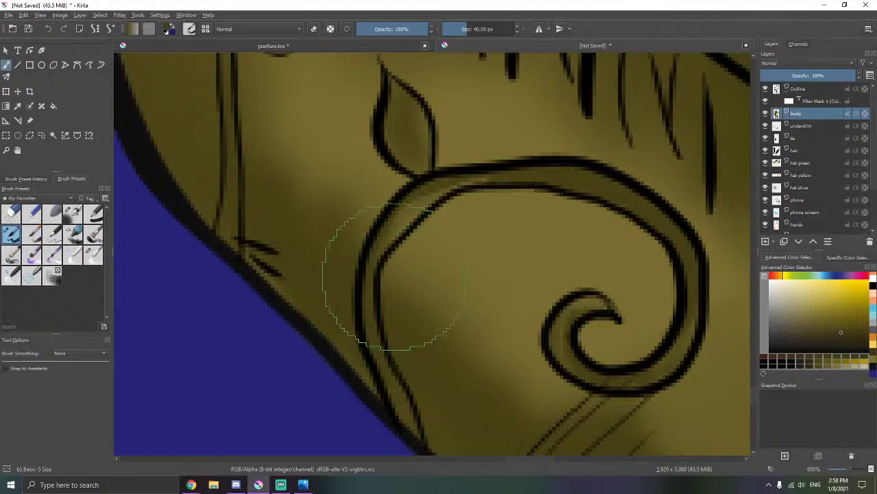
pyautogui.moveTo(396, 277); pyautogui.dragTo(387, 177)
pyautogui.moveTo(382, 249); pyautogui.dragTo(381, 264)
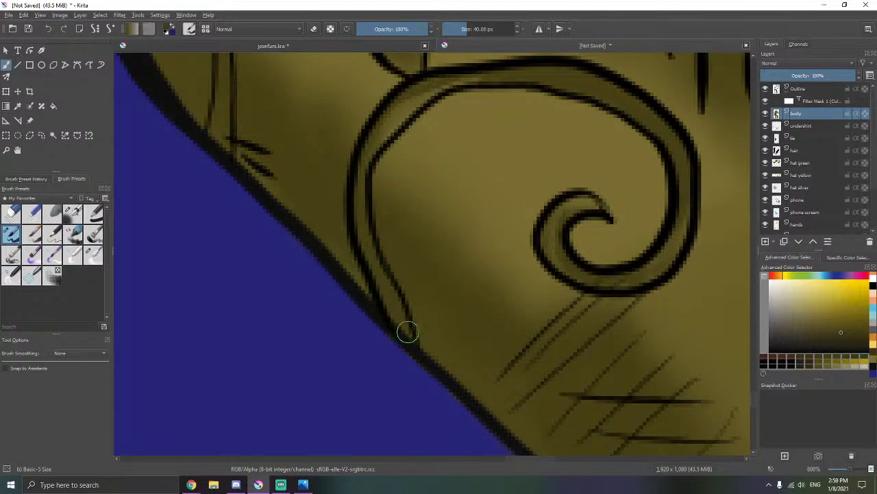
# - Paint darker brown over the upper right part of the thigh spiral's band and switch to the Blender Blur brush at 10 px
pyautogui.scroll(-7, 378, 290)
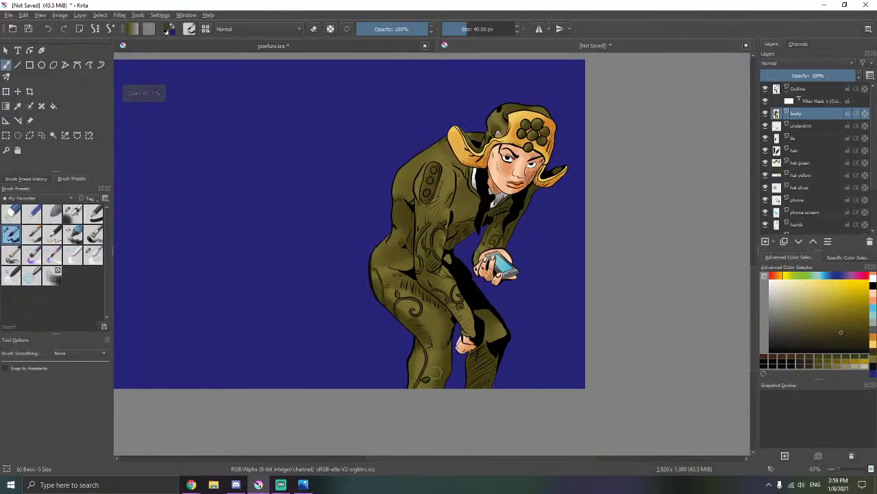
pyautogui.scroll(2, 379, 281)
pyautogui.scroll(2, 380, 279)
pyautogui.moveTo(380, 279); pyautogui.dragTo(437, 325)
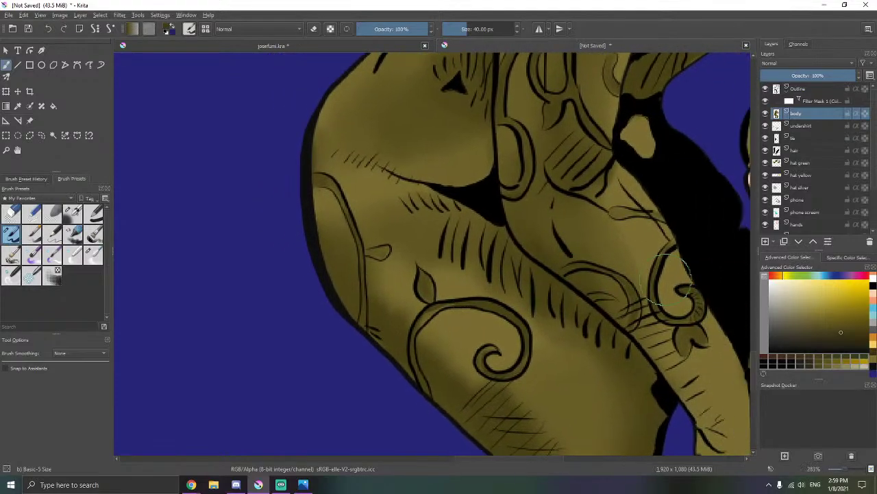
pyautogui.scroll(4, 558, 298)
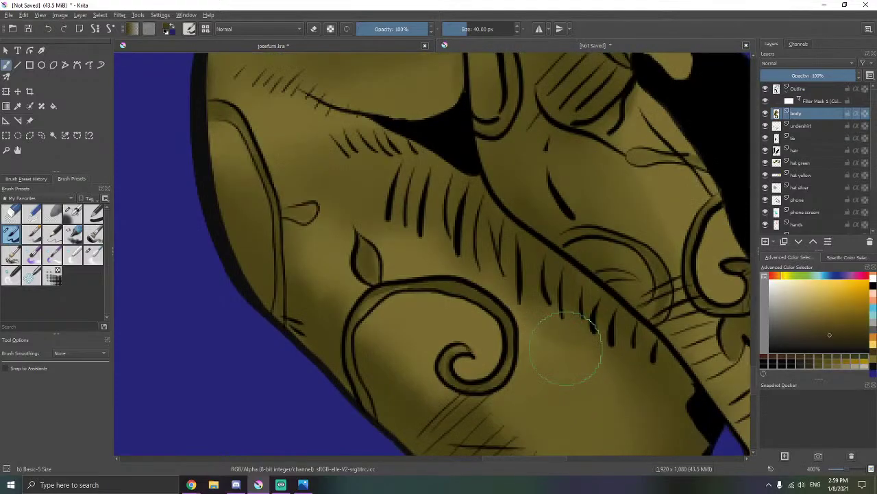
pyautogui.scroll(-2, 557, 299)
pyautogui.scroll(6, 541, 267)
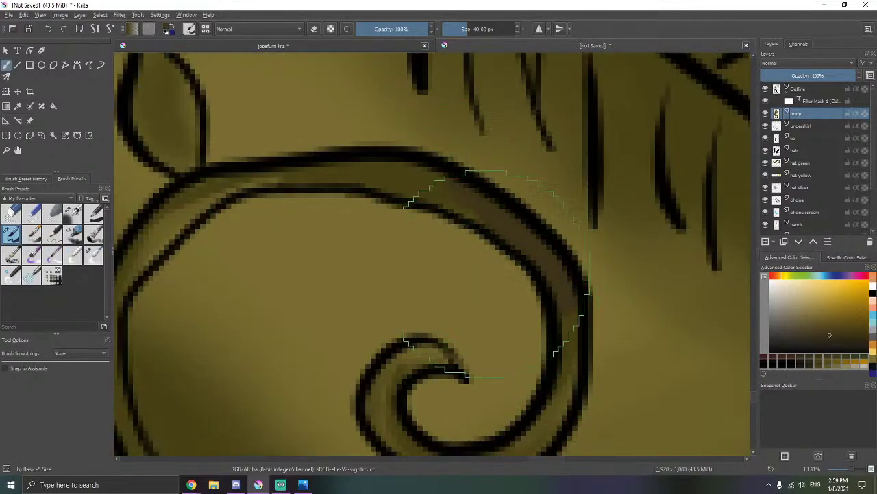
pyautogui.click(93, 253)
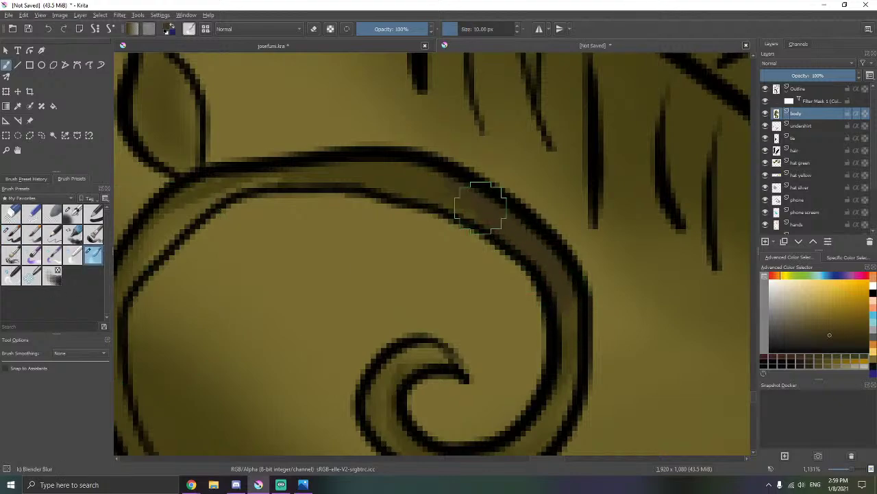
# - Fill the small side leaf on the hip and the adjoining vine stem with brown using the Basic-5 Size brush
pyautogui.moveTo(202, 190)
pyautogui.mouseDown()
pyautogui.moveTo(425, 200)
pyautogui.moveTo(449, 326)
pyautogui.mouseUp()
pyautogui.moveTo(376, 159); pyautogui.dragTo(487, 266)
pyautogui.moveTo(355, 184)
pyautogui.mouseDown()
pyautogui.moveTo(453, 249)
pyautogui.moveTo(418, 253)
pyautogui.moveTo(421, 259)
pyautogui.moveTo(367, 241)
pyautogui.mouseUp()
pyautogui.press('b')
pyautogui.click(370, 241)
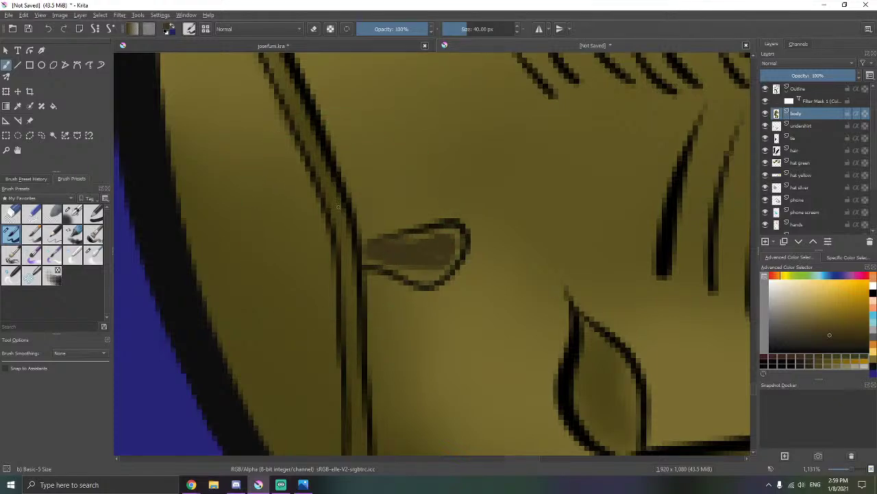
pyautogui.moveTo(340, 207); pyautogui.dragTo(349, 323)
pyautogui.press('e')
pyautogui.rightClick(351, 265)
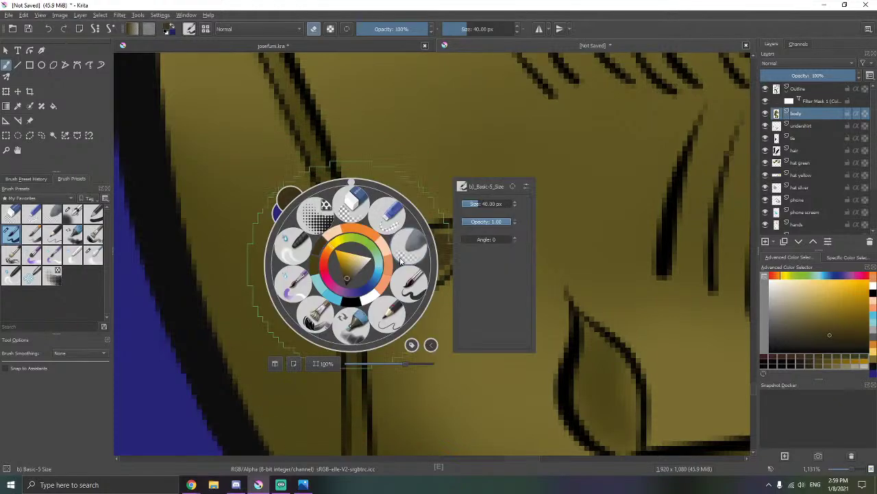
pyautogui.press('b')
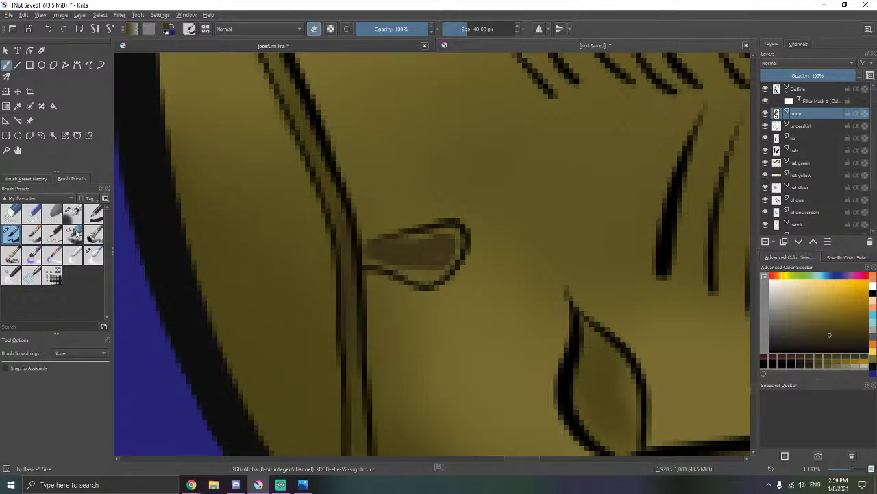
# - Soften the brown fill of the small side leaf and adjoining vine stem with the Blender Blur brush at 10 px
pyautogui.click(94, 255)
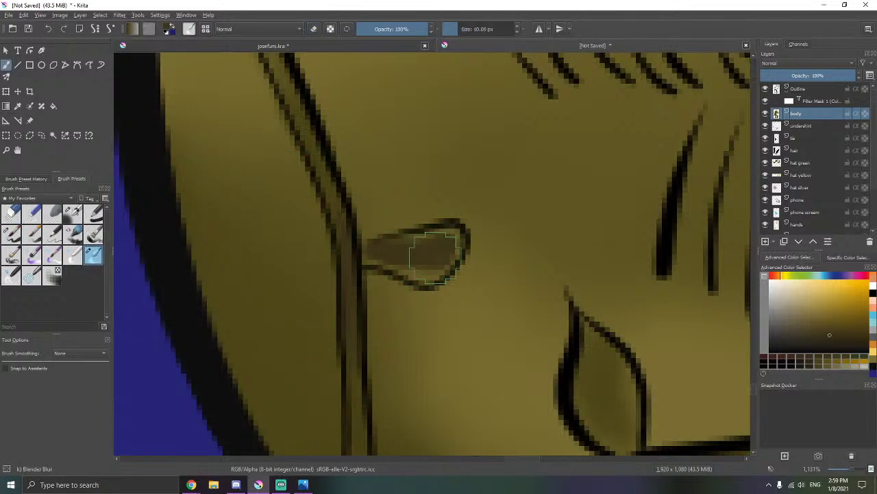
pyautogui.moveTo(423, 252)
pyautogui.mouseDown()
pyautogui.moveTo(382, 254)
pyautogui.moveTo(356, 243)
pyautogui.mouseUp()
pyautogui.moveTo(346, 319); pyautogui.dragTo(333, 268)
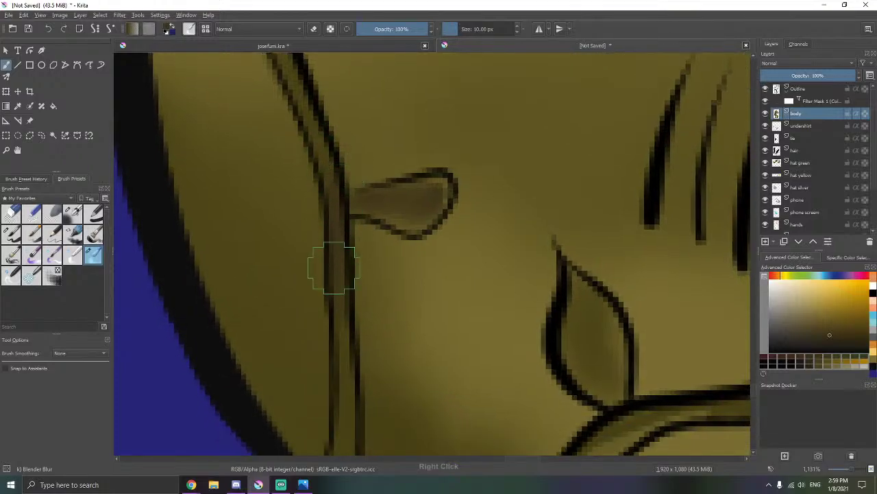
pyautogui.scroll(-7, 359, 322)
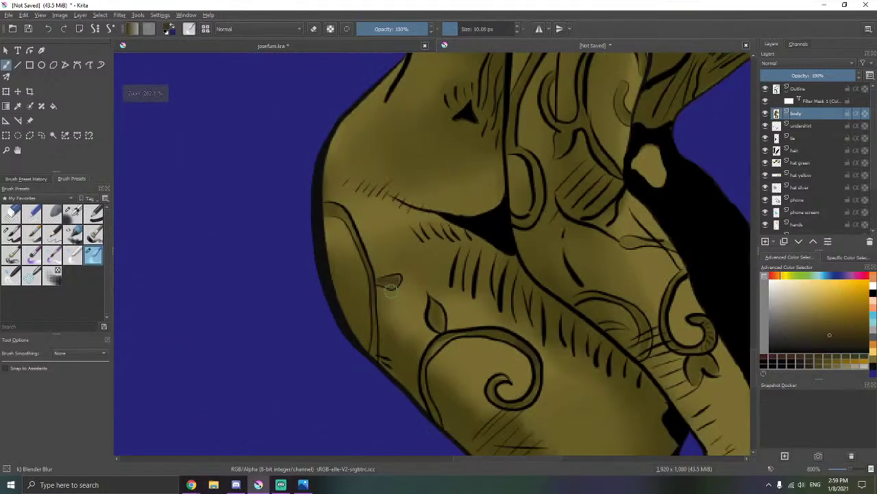
pyautogui.scroll(7, 403, 319)
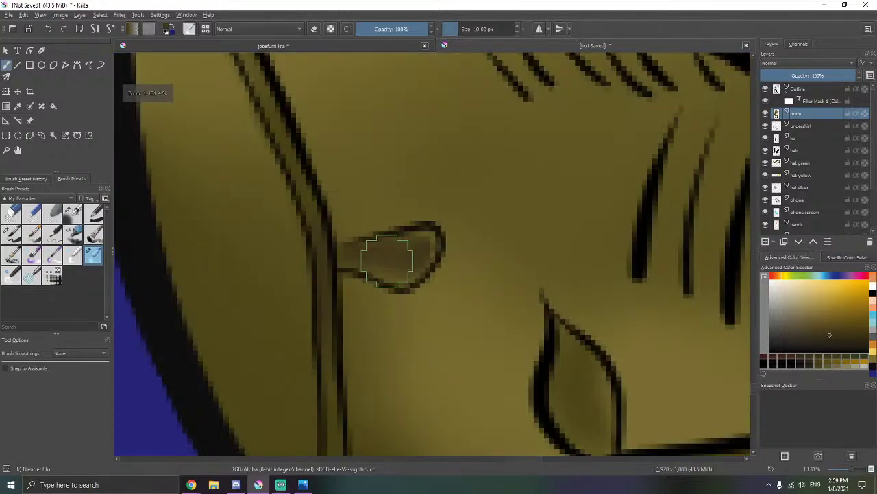
# - Paint dark olive over the brown fill of the small side leaf with the Basic-5 Size brush
pyautogui.click(872, 360)
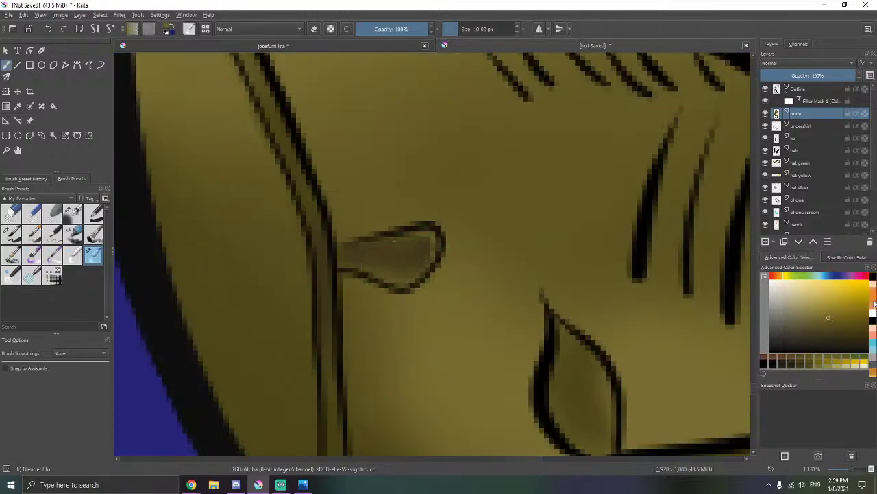
pyautogui.scroll(1, 387, 281)
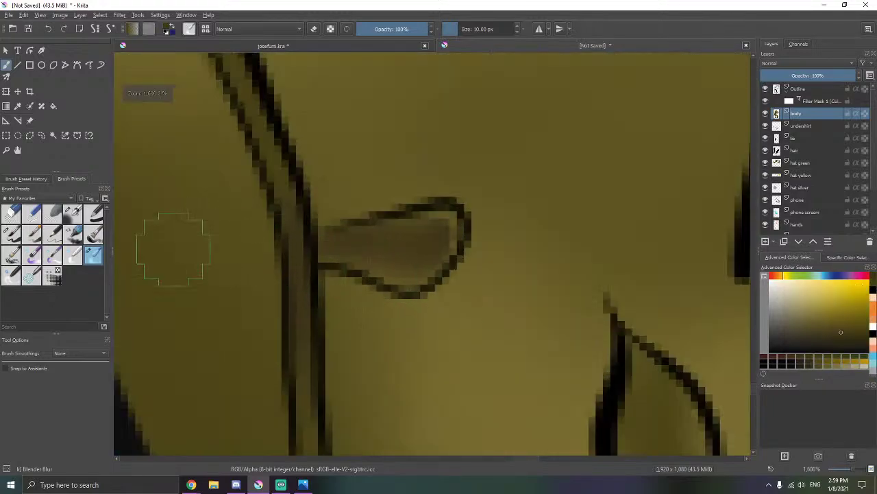
pyautogui.click(12, 234)
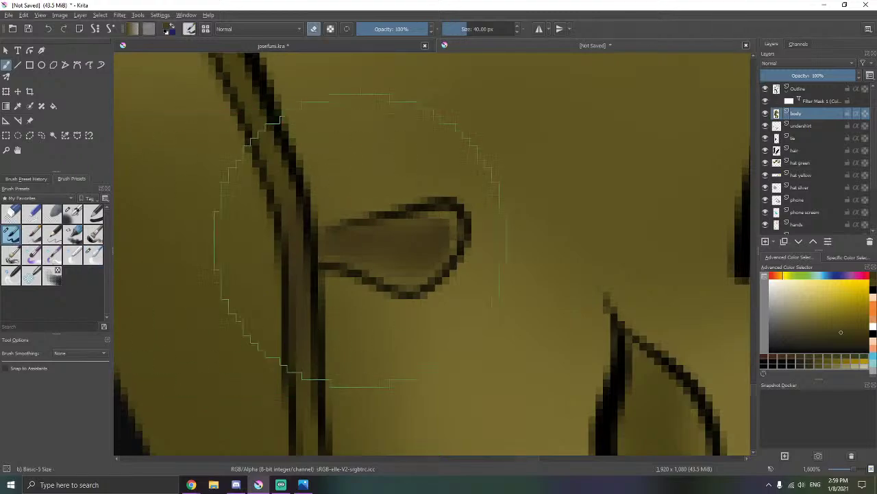
pyautogui.moveTo(406, 220)
pyautogui.mouseDown()
pyautogui.moveTo(441, 217)
pyautogui.moveTo(421, 275)
pyautogui.moveTo(311, 257)
pyautogui.mouseUp()
pyautogui.hotkey('ctrl', 'z')
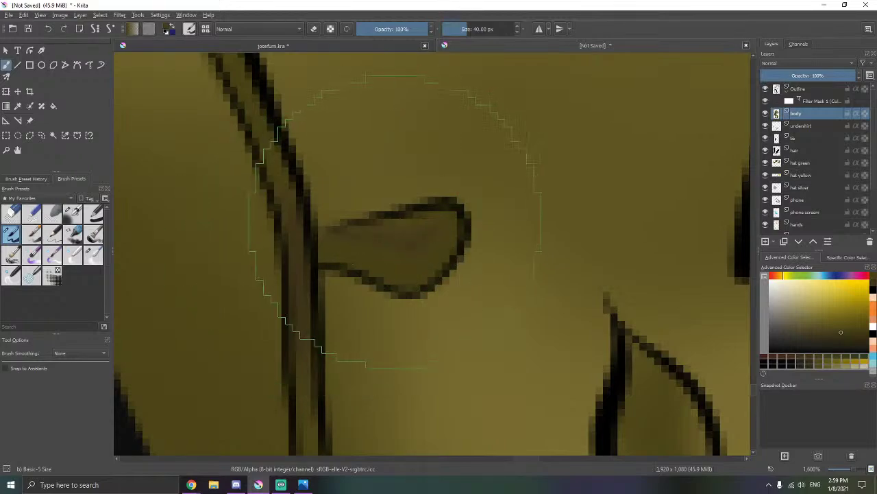
pyautogui.scroll(-5, 394, 206)
pyautogui.scroll(4, 404, 204)
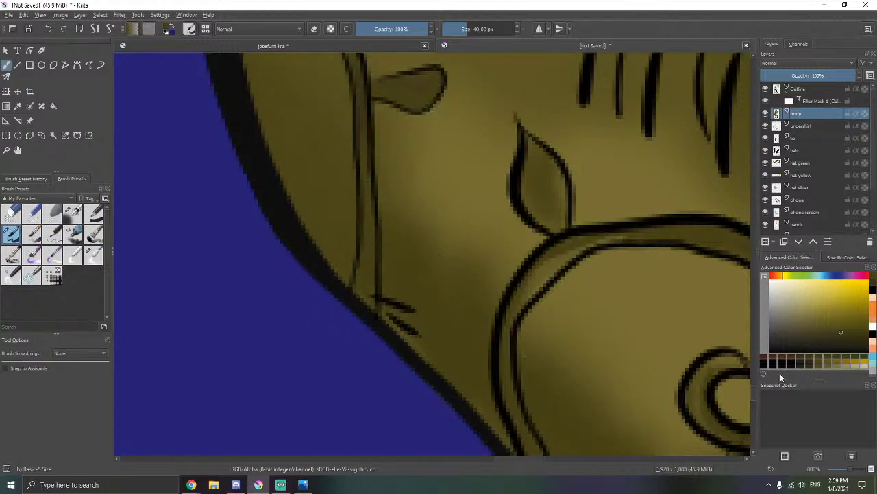
# - Paint olive-brown shading on the lower end of the hip vine and the thigh spiral's upper left band, blending the band with Blender Blur
pyautogui.click(822, 355)
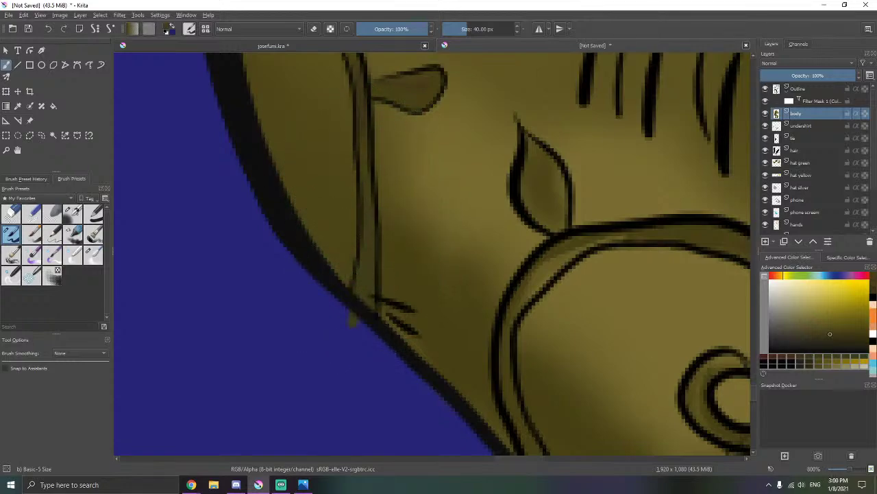
pyautogui.press('e')
pyautogui.press('e')
pyautogui.moveTo(594, 243); pyautogui.dragTo(533, 292)
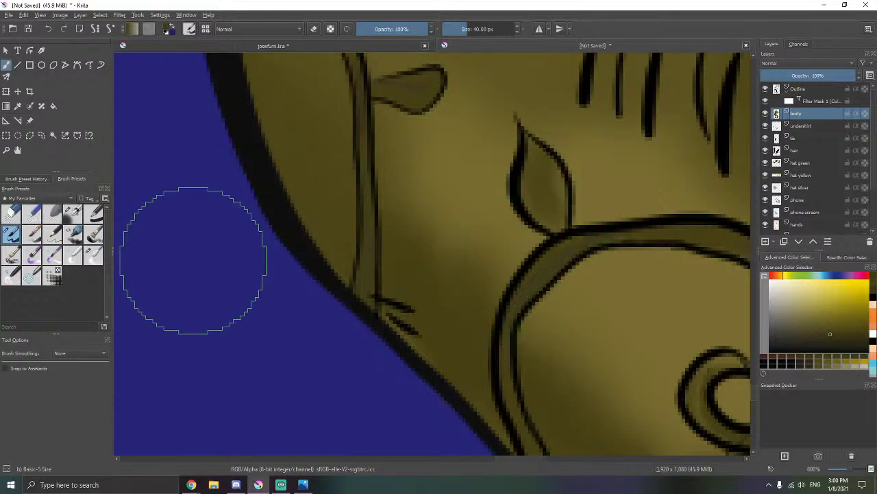
pyautogui.click(94, 254)
pyautogui.moveTo(589, 241); pyautogui.dragTo(550, 268)
pyautogui.press('w')
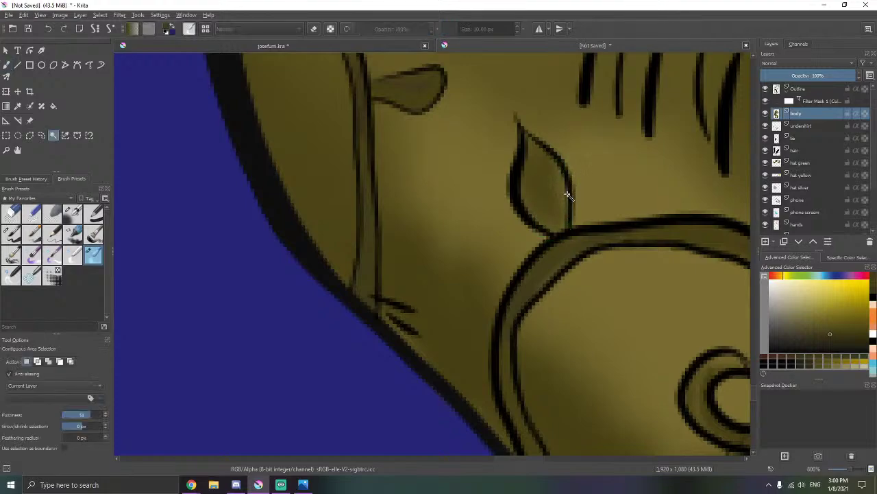
pyautogui.press('b')
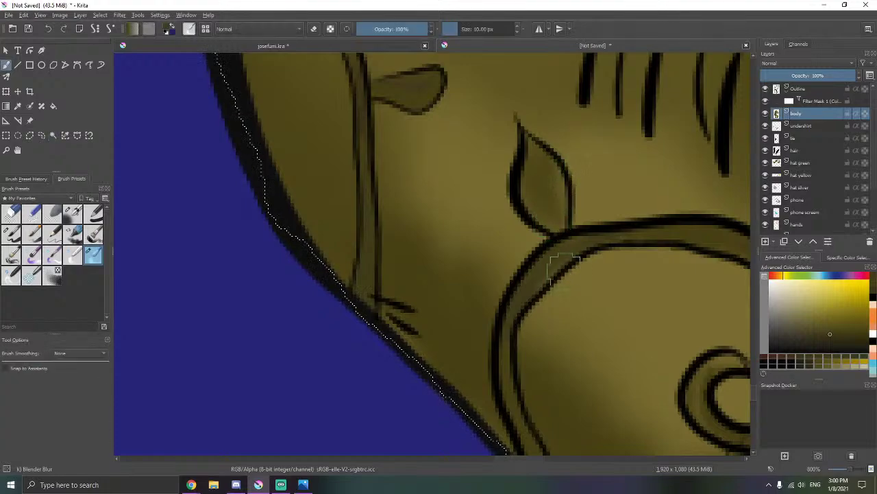
pyautogui.press('w')
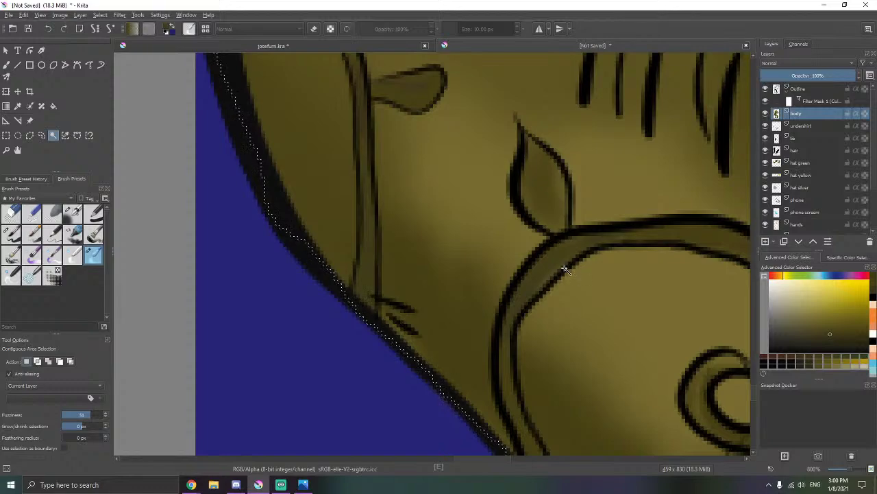
pyautogui.press('b')
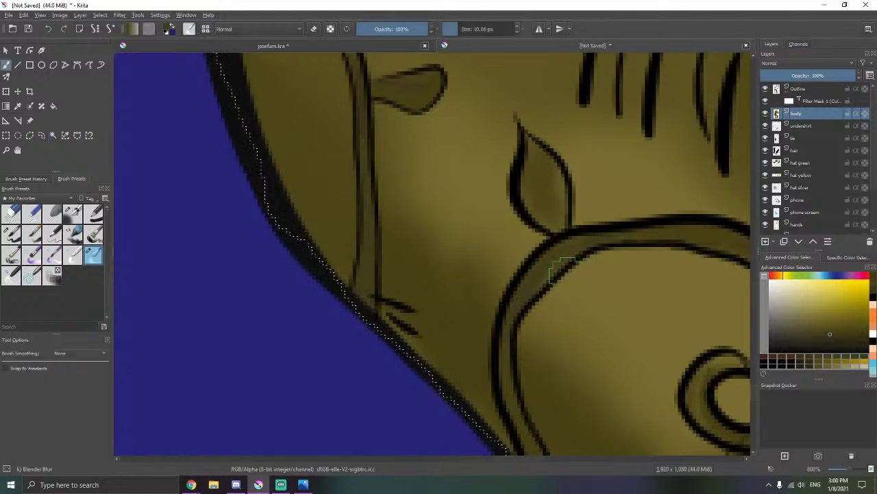
pyautogui.press('w')
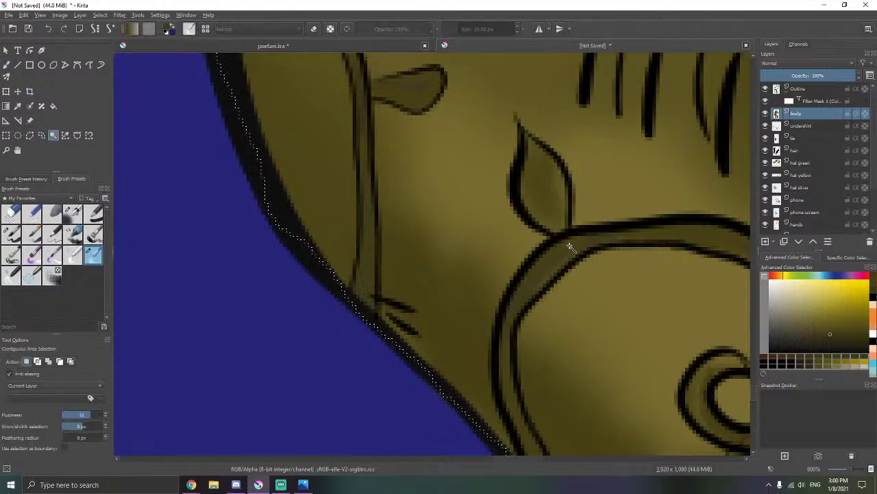
pyautogui.moveTo(564, 250); pyautogui.dragTo(567, 235)
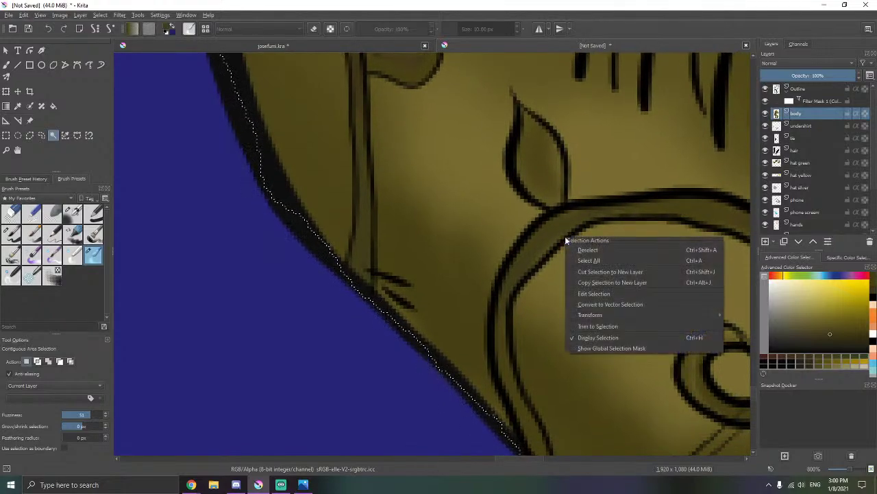
pyautogui.click(575, 246)
pyautogui.moveTo(441, 261); pyautogui.dragTo(366, 274)
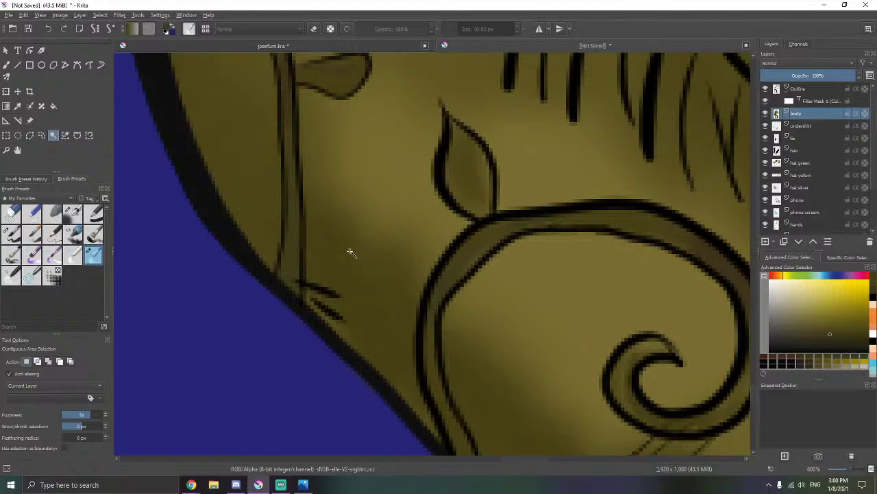
pyautogui.press('b')
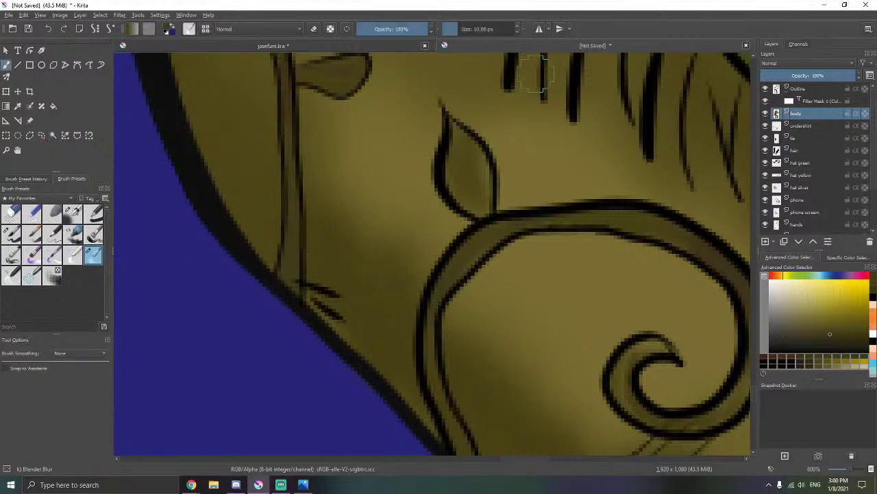
# - Select the Outline layer and set up the Basic-5 Size brush in black for retracing the hip vine's inner line
pyautogui.scroll(-7, 515, 28)
pyautogui.scroll(-6, 438, 326)
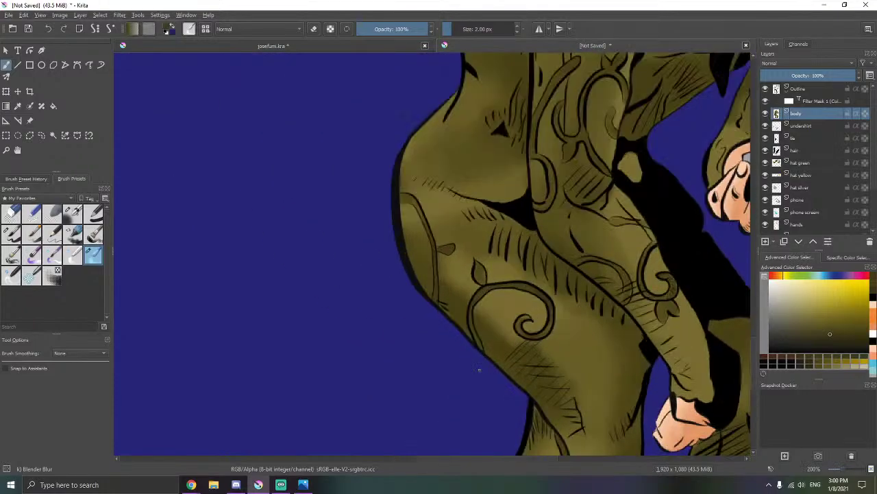
pyautogui.scroll(6, 479, 371)
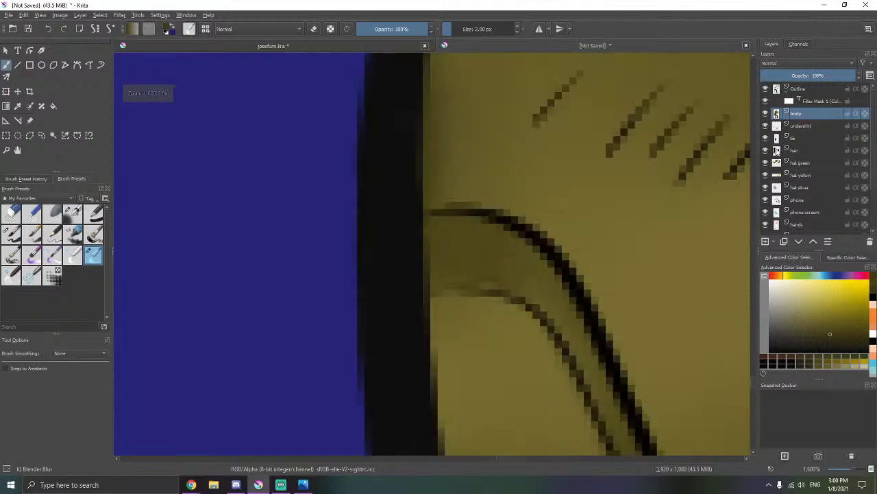
pyautogui.click(811, 87)
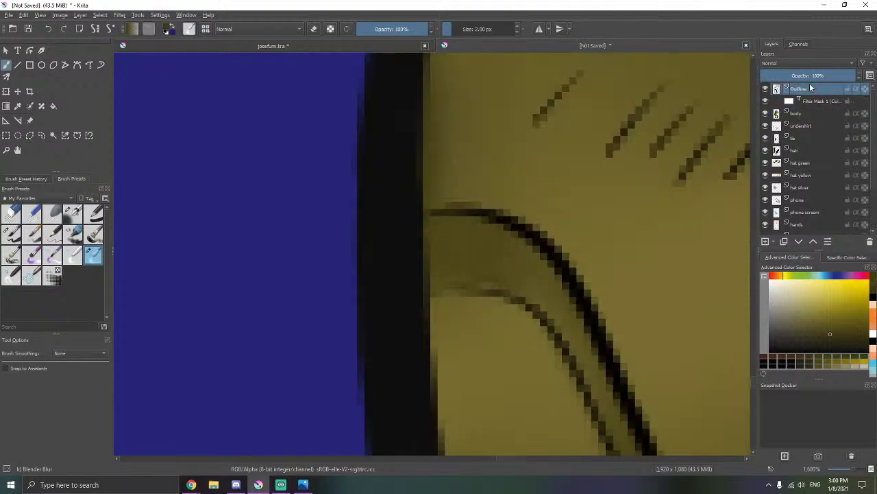
pyautogui.click(873, 298)
pyautogui.click(11, 233)
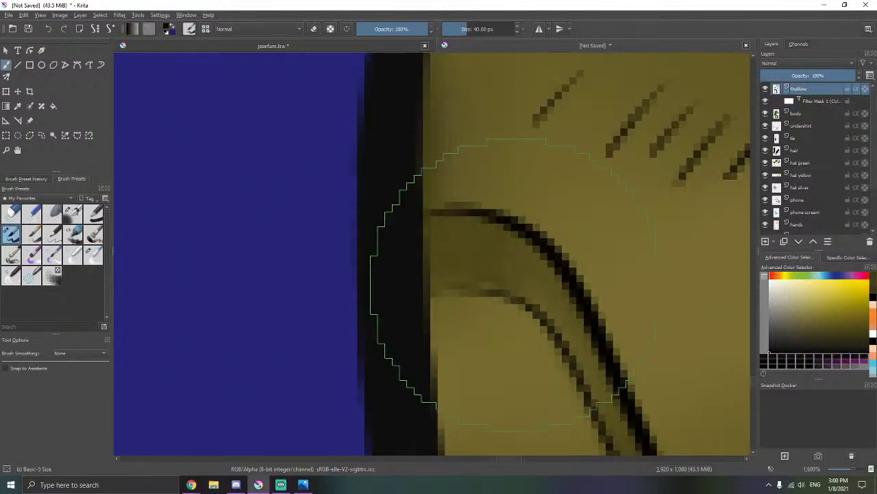
pyautogui.moveTo(550, 336)
pyautogui.mouseDown()
pyautogui.moveTo(542, 327)
pyautogui.moveTo(440, 314)
pyautogui.moveTo(441, 299)
pyautogui.moveTo(489, 294)
pyautogui.moveTo(562, 353)
pyautogui.mouseUp()
pyautogui.hotkey('ctrl', 'z')
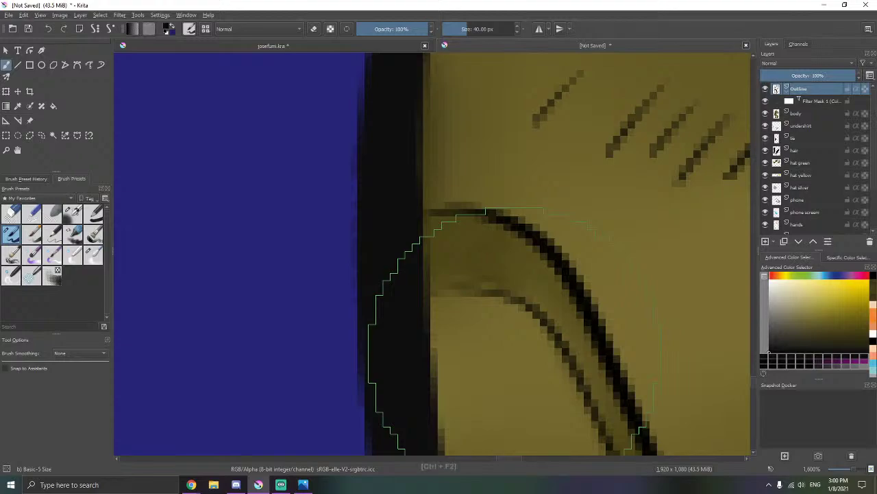
# - Turn on Stabilizer smoothing and thicken the inner line of the hip vine's upper curve in black up to the body outline
pyautogui.hotkey('ctrl', 'F2')
pyautogui.moveTo(565, 354)
pyautogui.mouseDown()
pyautogui.moveTo(534, 318)
pyautogui.moveTo(493, 294)
pyautogui.moveTo(383, 313)
pyautogui.mouseUp()
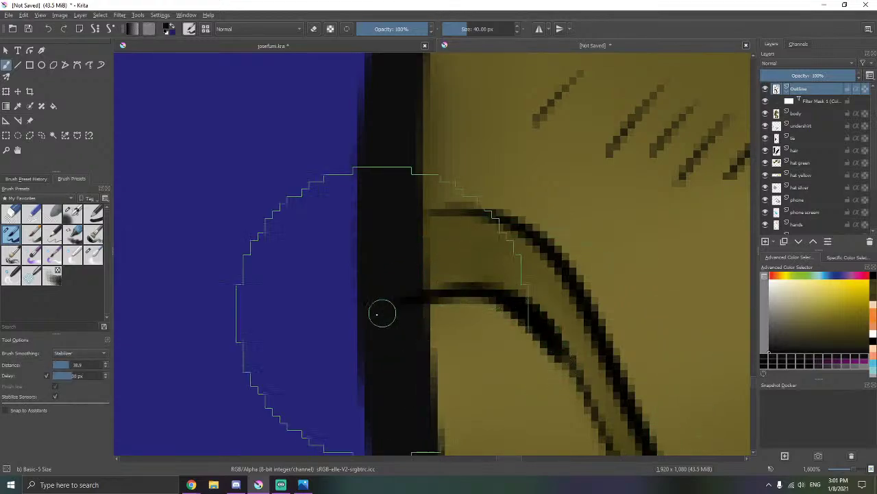
pyautogui.hotkey('ctrl', 'z')
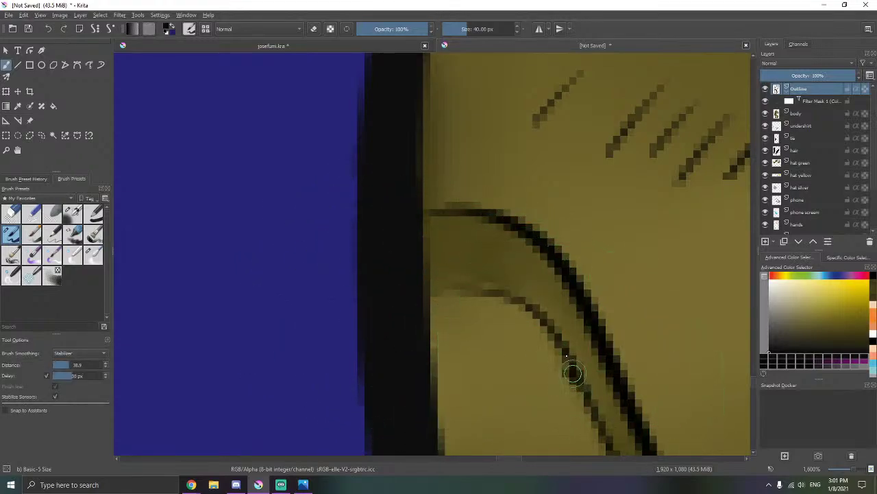
pyautogui.moveTo(573, 374)
pyautogui.mouseDown()
pyautogui.moveTo(521, 308)
pyautogui.moveTo(466, 294)
pyautogui.moveTo(414, 317)
pyautogui.mouseUp()
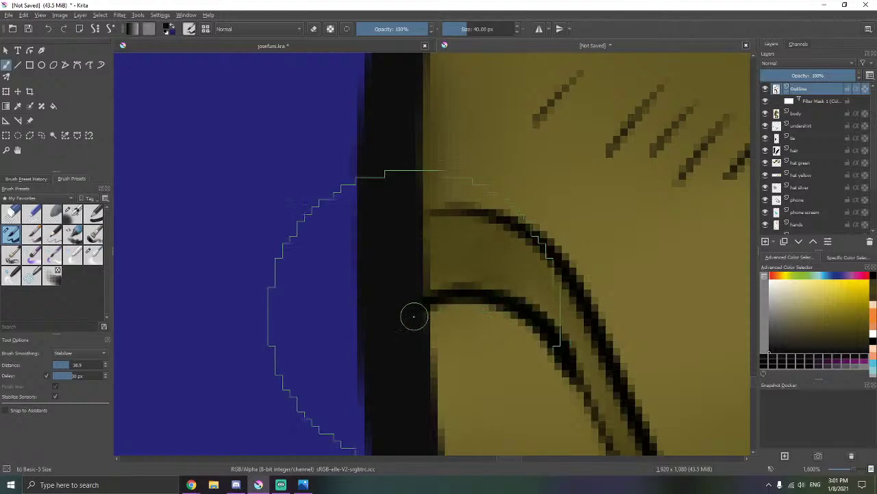
pyautogui.scroll(-8, 425, 308)
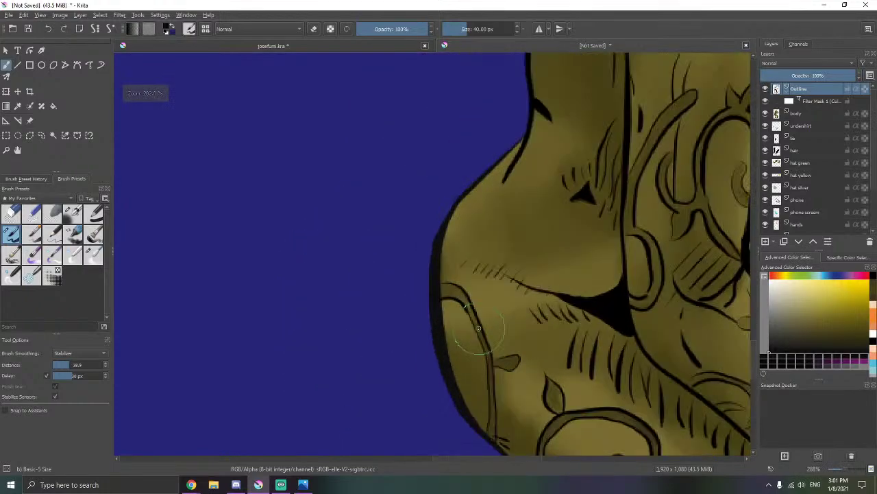
pyautogui.scroll(9, 477, 328)
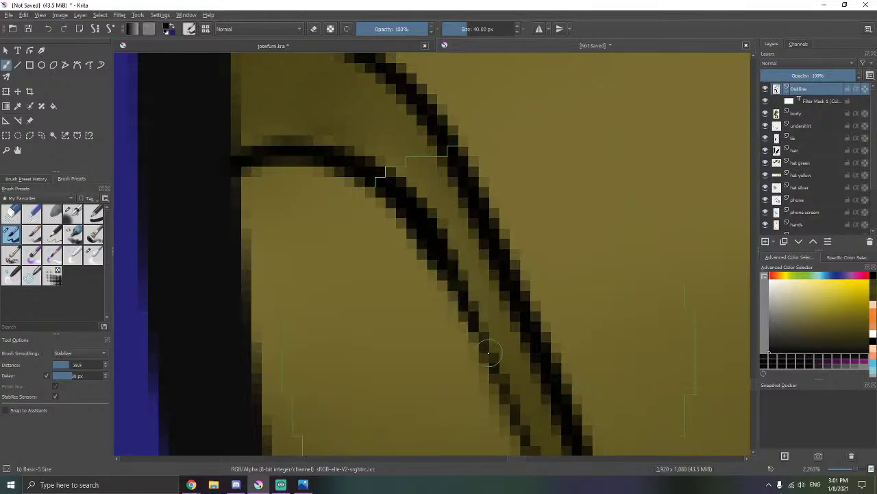
# - Thicken the outer line of the hip vine's upper curve in black where it meets the body outline
pyautogui.scroll(-3, 438, 288)
pyautogui.scroll(-2, 414, 300)
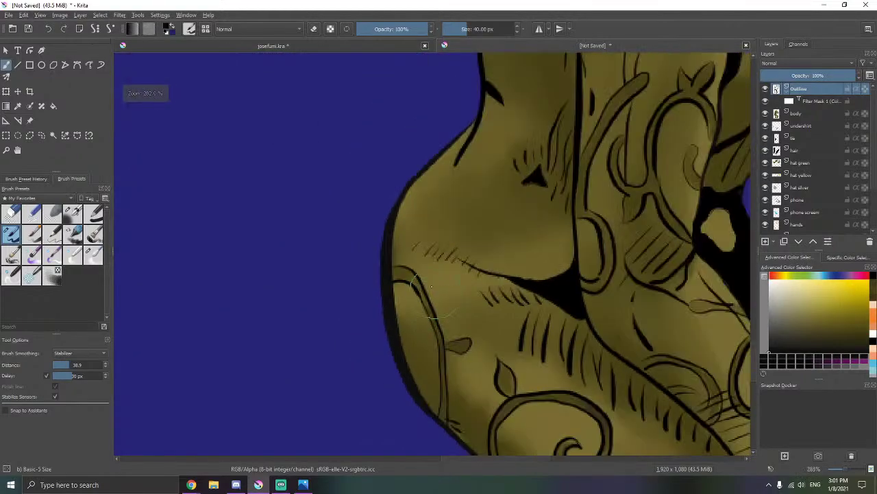
pyautogui.scroll(3, 409, 298)
pyautogui.moveTo(433, 320); pyautogui.dragTo(503, 293)
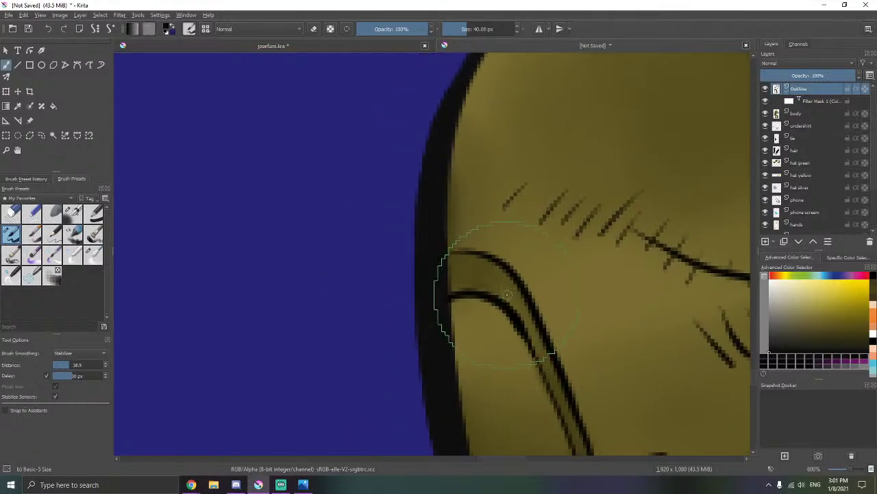
pyautogui.scroll(2, 507, 294)
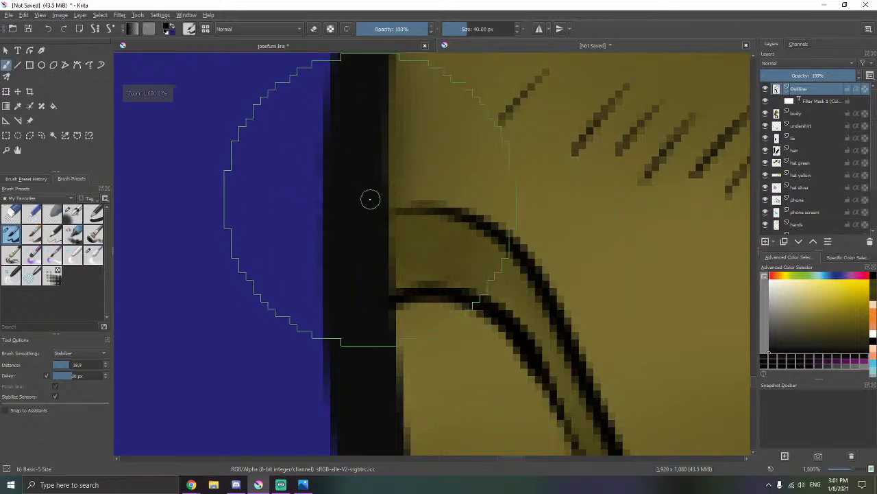
pyautogui.moveTo(373, 217)
pyautogui.mouseDown()
pyautogui.moveTo(406, 211)
pyautogui.moveTo(483, 241)
pyautogui.mouseUp()
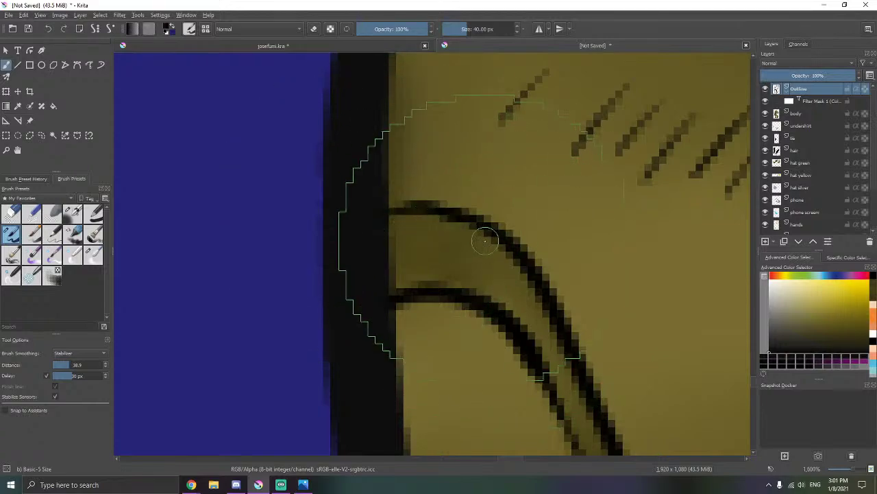
pyautogui.scroll(-3, 485, 241)
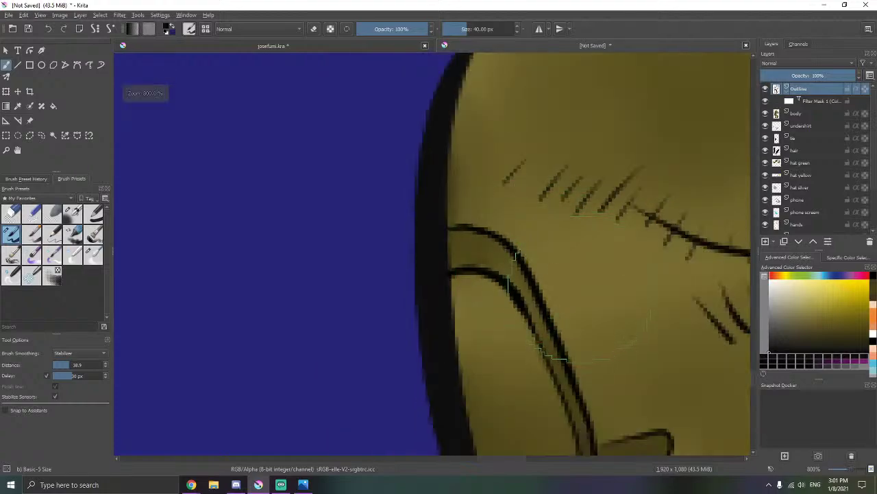
pyautogui.scroll(-1, 638, 342)
pyautogui.moveTo(640, 383); pyautogui.dragTo(497, 294)
pyautogui.moveTo(490, 376); pyautogui.dragTo(459, 308)
pyautogui.scroll(-1, 589, 323)
pyautogui.moveTo(658, 363); pyautogui.dragTo(504, 309)
pyautogui.scroll(3, 504, 309)
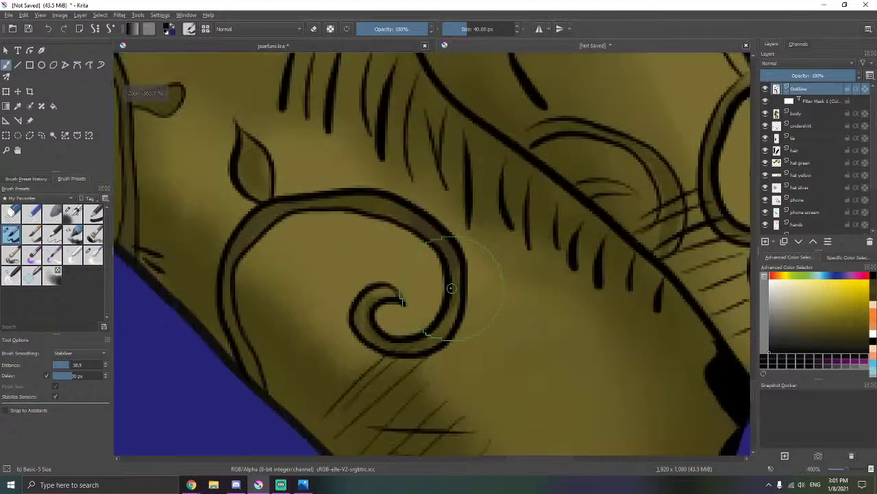
# - Draw a short black crease line inside the small olive patch in the black shadow beside the sleeve
pyautogui.scroll(-4, 486, 288)
pyautogui.scroll(-3, 514, 294)
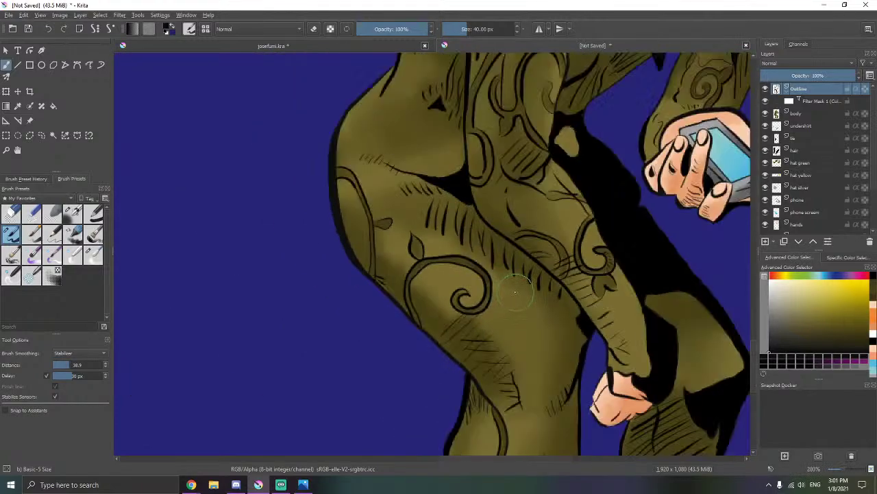
pyautogui.moveTo(512, 302); pyautogui.dragTo(497, 319)
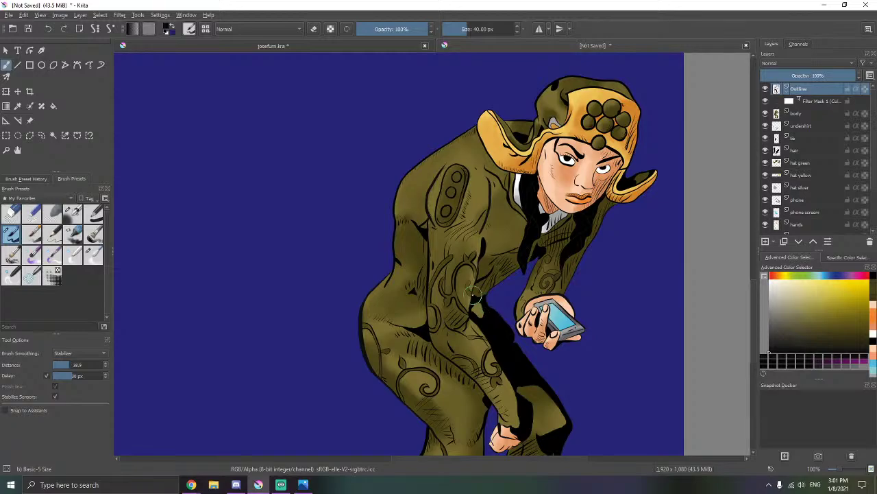
pyautogui.scroll(10, 480, 311)
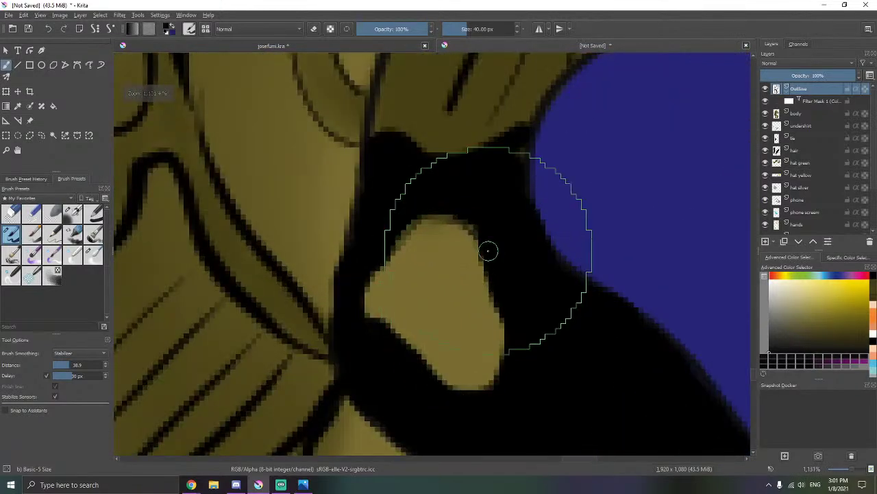
pyautogui.moveTo(495, 245)
pyautogui.mouseDown()
pyautogui.moveTo(458, 323)
pyautogui.moveTo(477, 259)
pyautogui.mouseUp()
pyautogui.hotkey('ctrl', 'z')
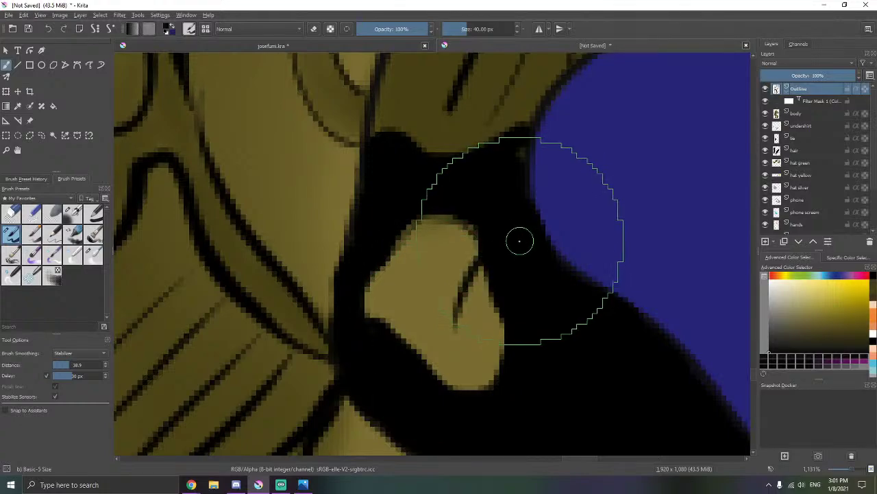
# - Choose dark olive, select the body layer, turn off brush smoothing and darken the small patch in the black shadow beside the sleeve
pyautogui.click(830, 334)
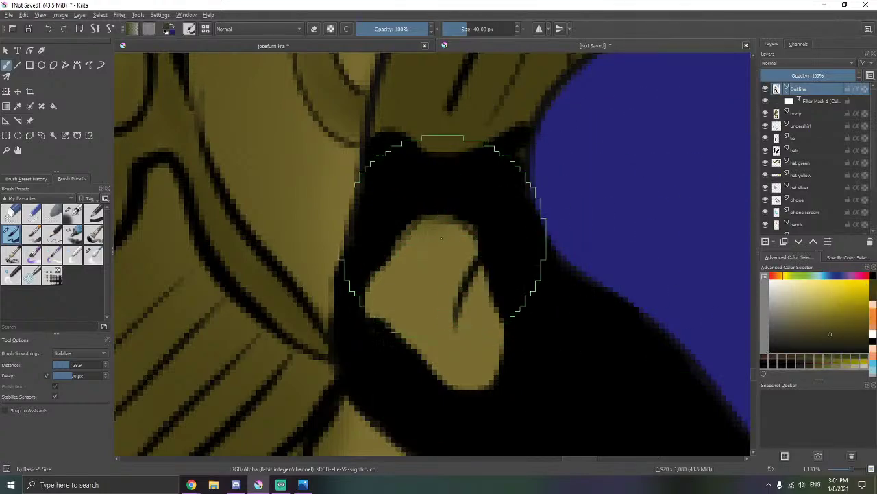
pyautogui.moveTo(441, 221)
pyautogui.mouseDown()
pyautogui.moveTo(460, 266)
pyautogui.moveTo(477, 261)
pyautogui.moveTo(462, 226)
pyautogui.moveTo(436, 264)
pyautogui.mouseUp()
pyautogui.hotkey('ctrl', 'z')
pyautogui.hotkey('ctrl', 'z')
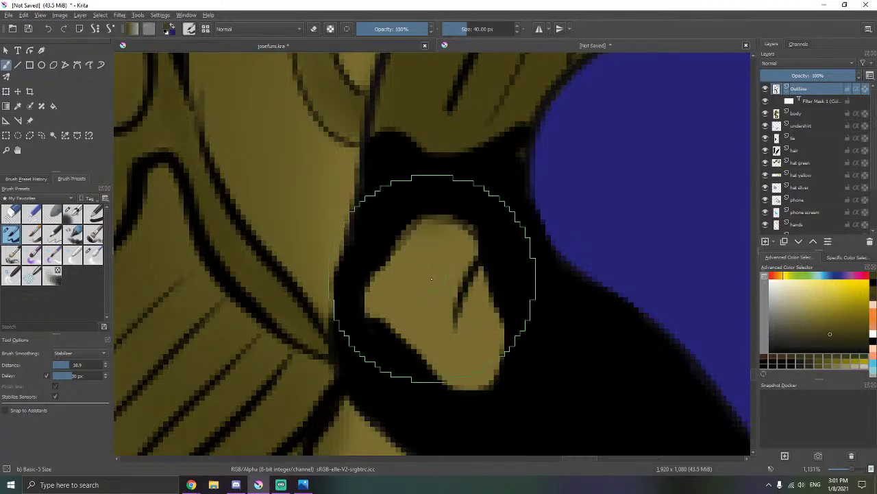
pyautogui.click(799, 114)
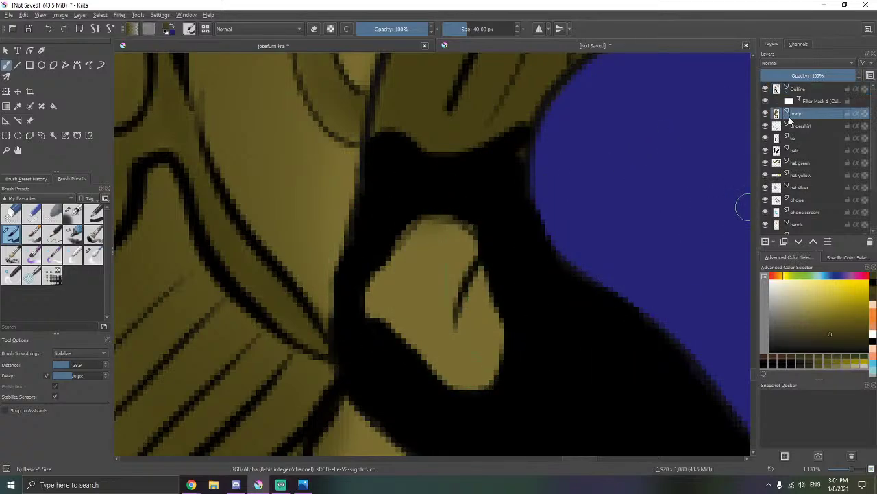
pyautogui.hotkey('ctrl', 'F2')
pyautogui.moveTo(473, 264)
pyautogui.mouseDown()
pyautogui.moveTo(456, 288)
pyautogui.moveTo(451, 228)
pyautogui.moveTo(402, 303)
pyautogui.moveTo(386, 265)
pyautogui.moveTo(456, 378)
pyautogui.moveTo(481, 315)
pyautogui.mouseUp()
pyautogui.scroll(-6, 464, 290)
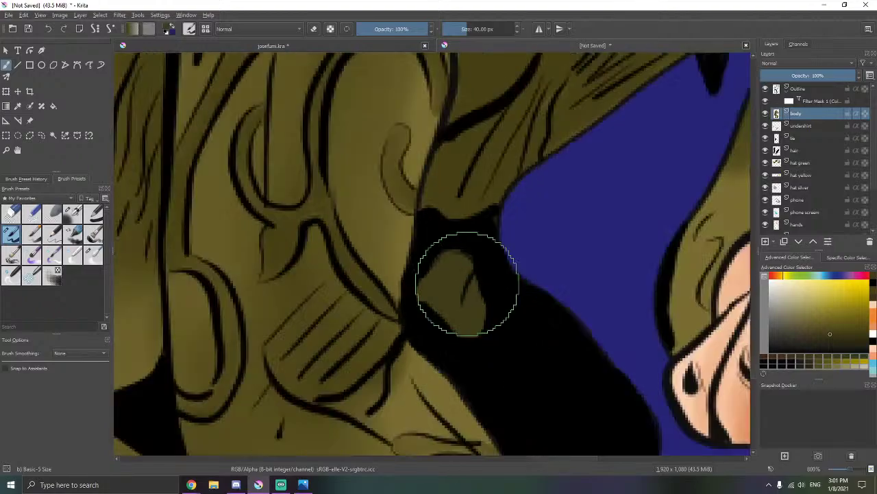
pyautogui.scroll(5, 363, 326)
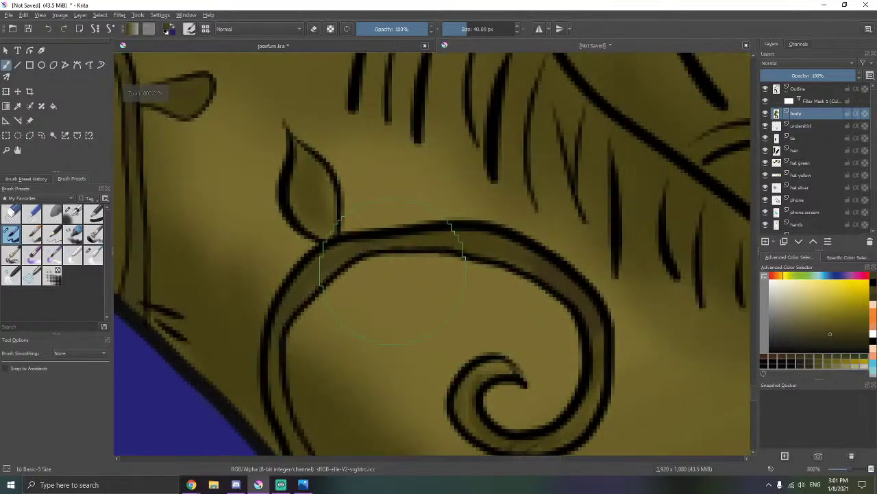
pyautogui.moveTo(405, 247)
pyautogui.mouseDown()
pyautogui.moveTo(313, 290)
pyautogui.moveTo(402, 245)
pyautogui.moveTo(306, 204)
pyautogui.moveTo(297, 225)
pyautogui.mouseUp()
pyautogui.hotkey('ctrl', 'z')
pyautogui.moveTo(343, 271); pyautogui.dragTo(470, 329)
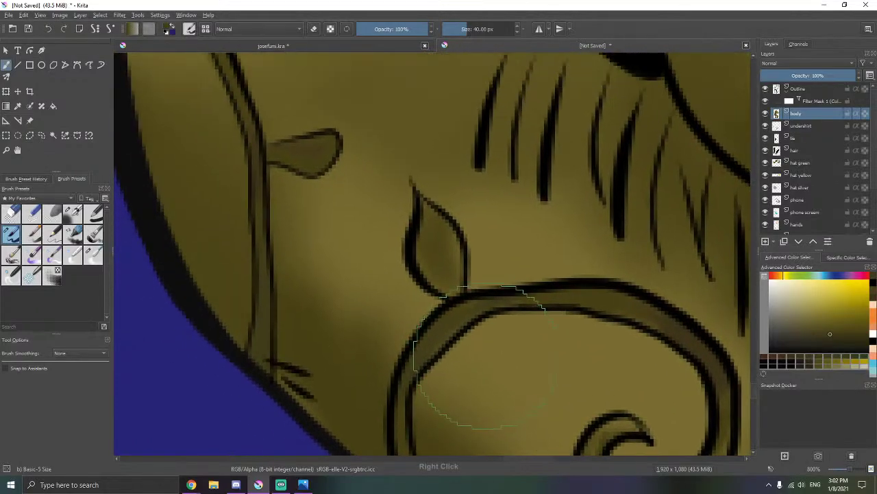
pyautogui.moveTo(373, 271)
pyautogui.mouseDown()
pyautogui.moveTo(334, 189)
pyautogui.moveTo(300, 160)
pyautogui.moveTo(268, 167)
pyautogui.mouseUp()
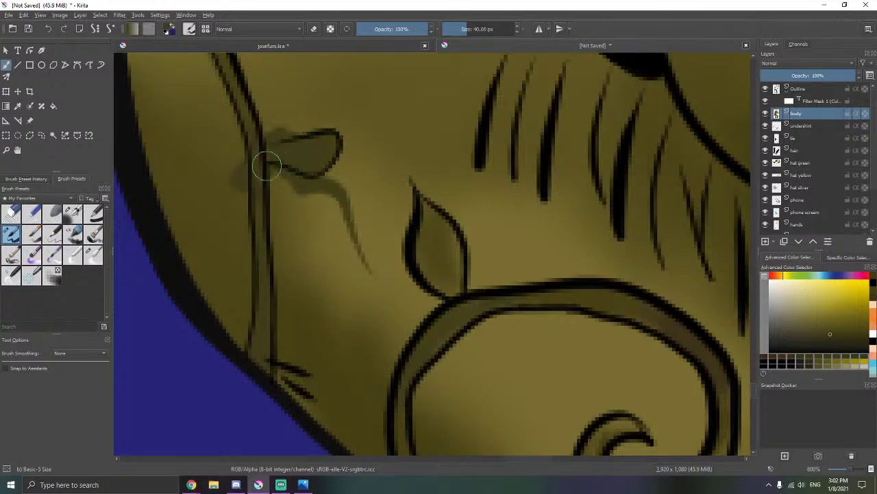
pyautogui.hotkey('ctrl', 'z')
# - Blend the shading inside the thigh spiral's upper band with the Blender Blur brush
pyautogui.scroll(-5, 316, 168)
pyautogui.scroll(4, 432, 199)
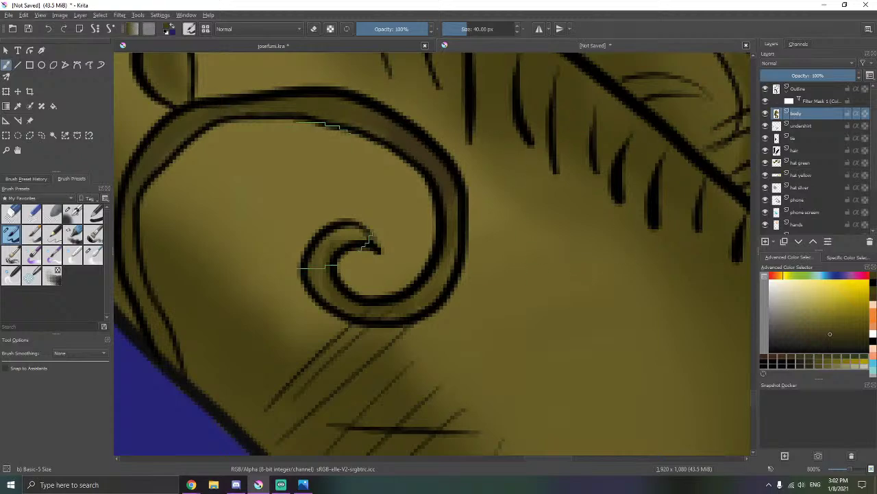
pyautogui.moveTo(310, 195); pyautogui.dragTo(349, 239)
pyautogui.click(93, 254)
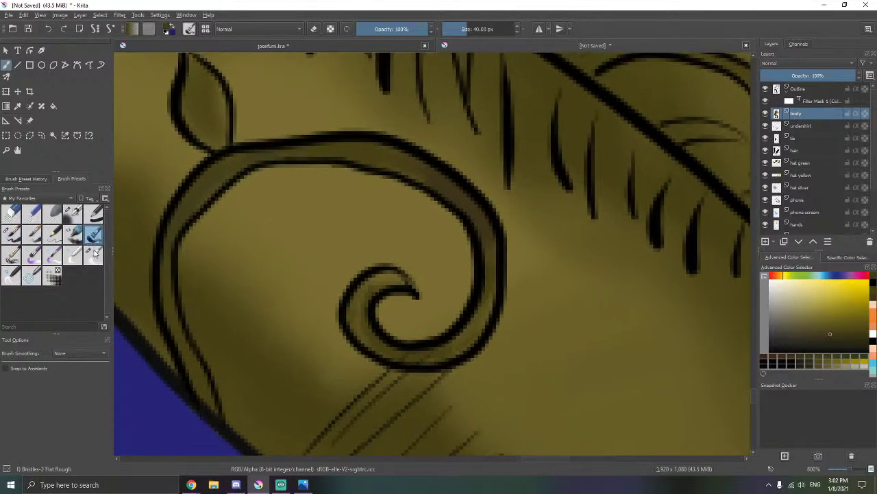
pyautogui.scroll(1, 480, 214)
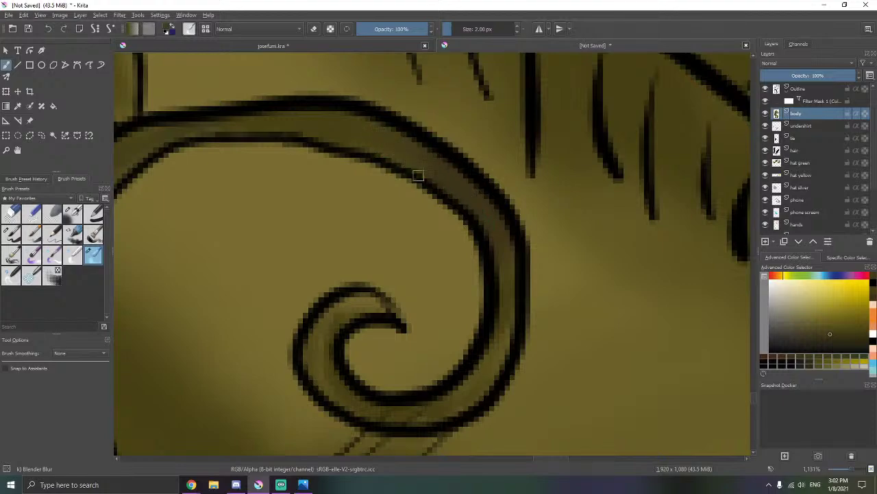
pyautogui.moveTo(421, 155); pyautogui.dragTo(643, 180)
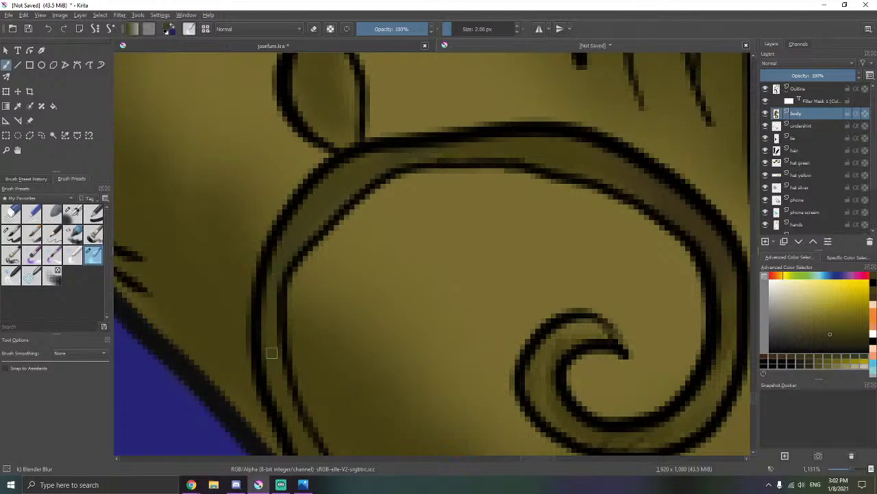
# - On the Outline layer, add fine black hatching with Basic-5 Size between the waist's triangular fold shadow and the sleeve edge
pyautogui.scroll(-8, 268, 344)
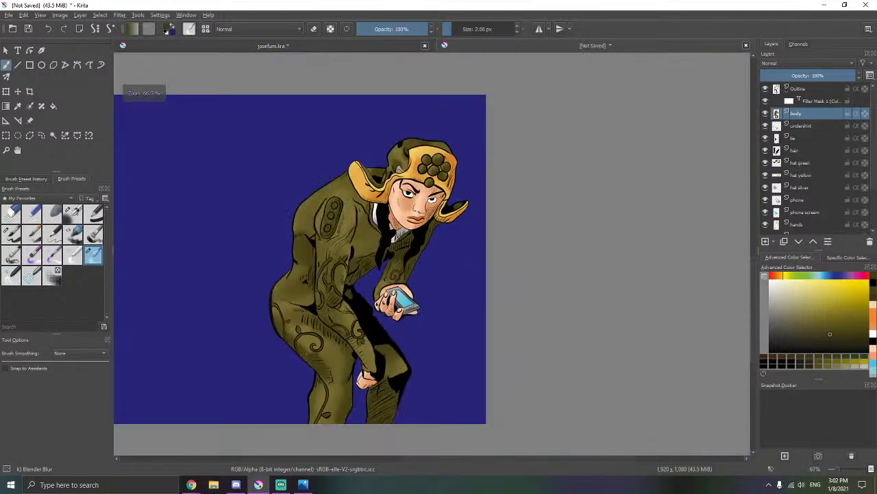
pyautogui.scroll(1, 373, 348)
pyautogui.scroll(-1, 412, 334)
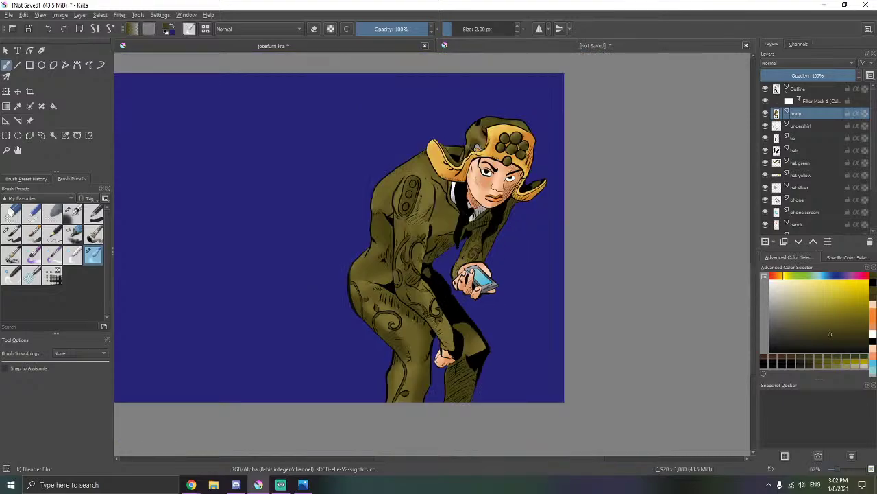
pyautogui.scroll(8, 349, 267)
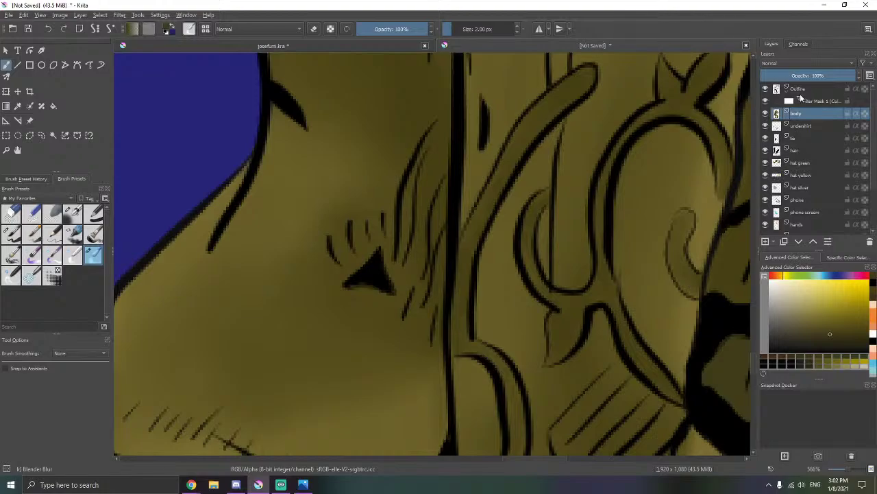
pyautogui.click(799, 90)
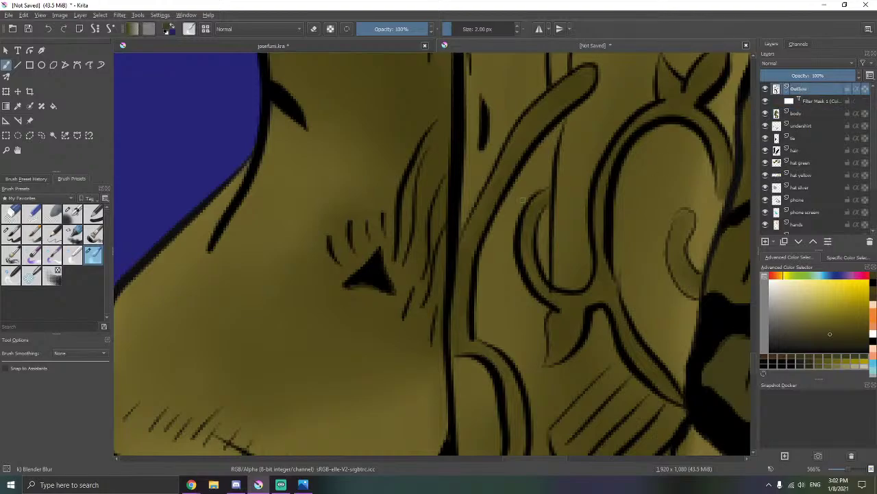
pyautogui.rightClick(532, 226)
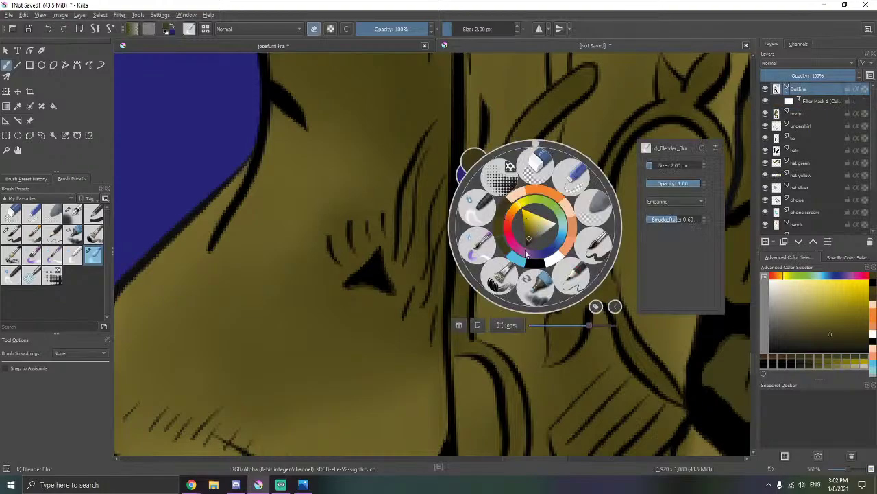
pyautogui.click(593, 239)
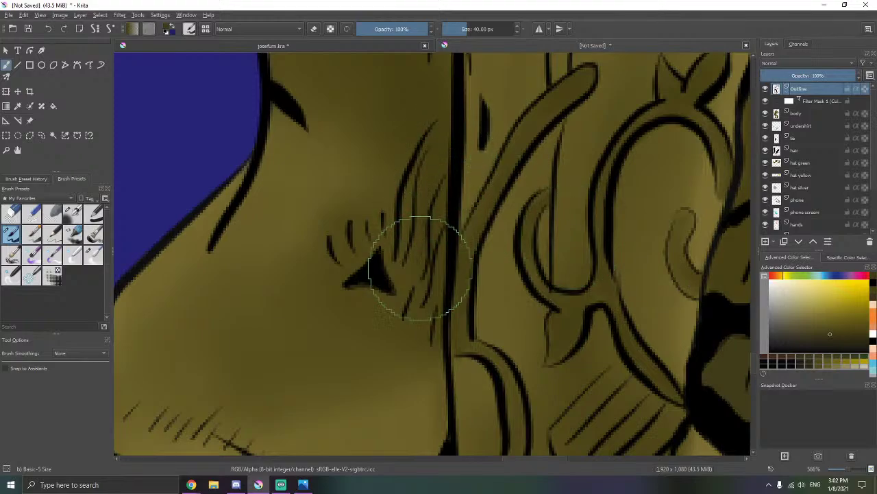
pyautogui.click(873, 284)
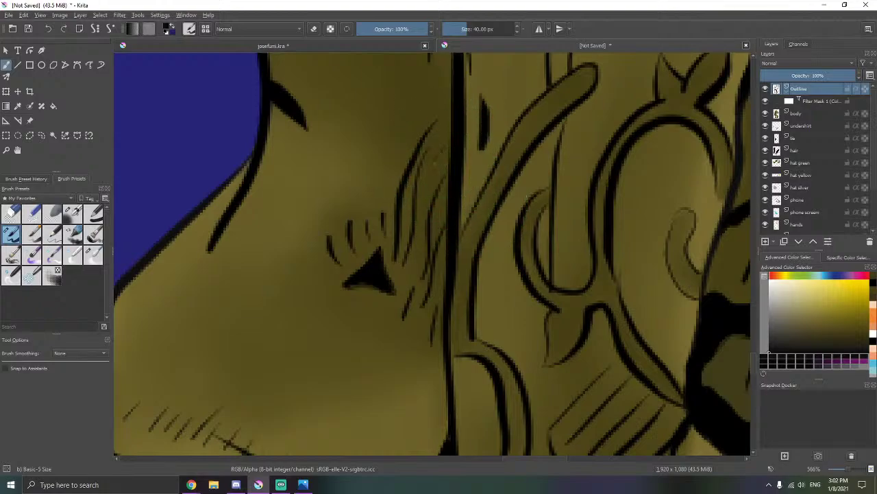
pyautogui.moveTo(420, 250); pyautogui.dragTo(416, 263)
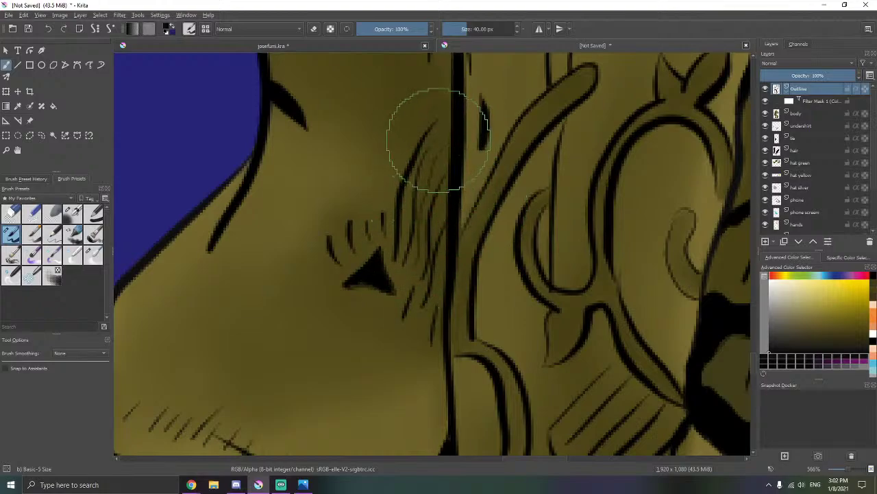
pyautogui.moveTo(432, 159)
pyautogui.mouseDown()
pyautogui.moveTo(409, 195)
pyautogui.moveTo(403, 228)
pyautogui.mouseUp()
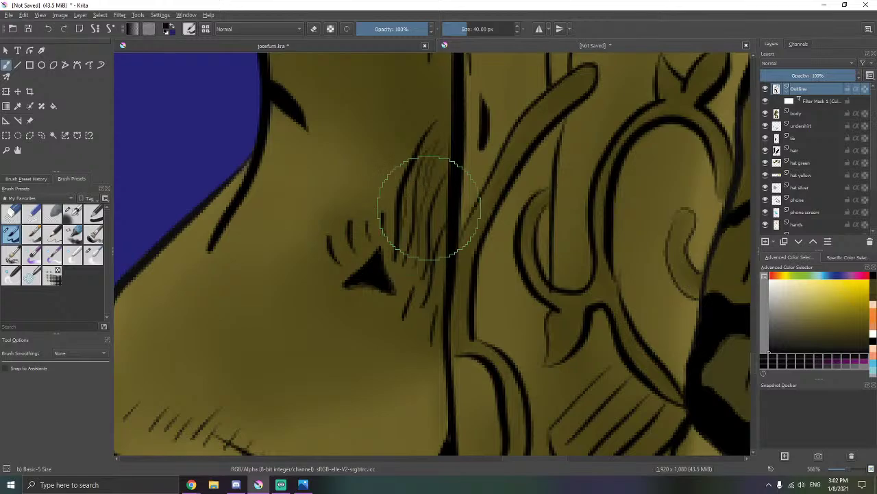
# - Extend the waist hatching downward along the sleeve edge and add thin strokes above the triangular fold shadow
pyautogui.moveTo(442, 191); pyautogui.dragTo(443, 193)
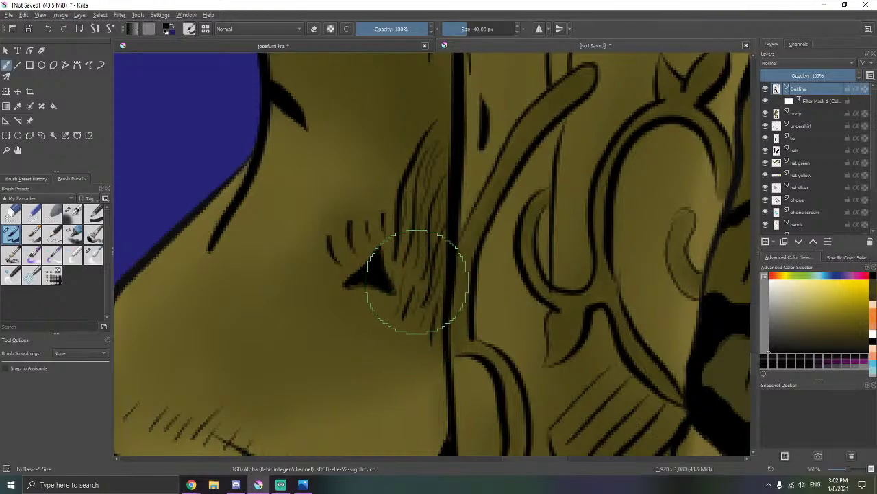
pyautogui.moveTo(432, 230); pyautogui.dragTo(449, 270)
pyautogui.moveTo(455, 144); pyautogui.dragTo(459, 154)
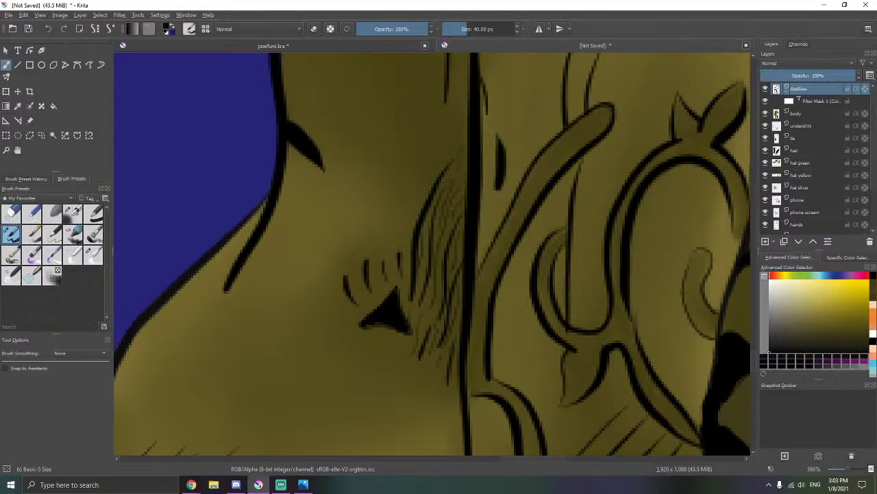
pyautogui.moveTo(403, 230); pyautogui.dragTo(405, 263)
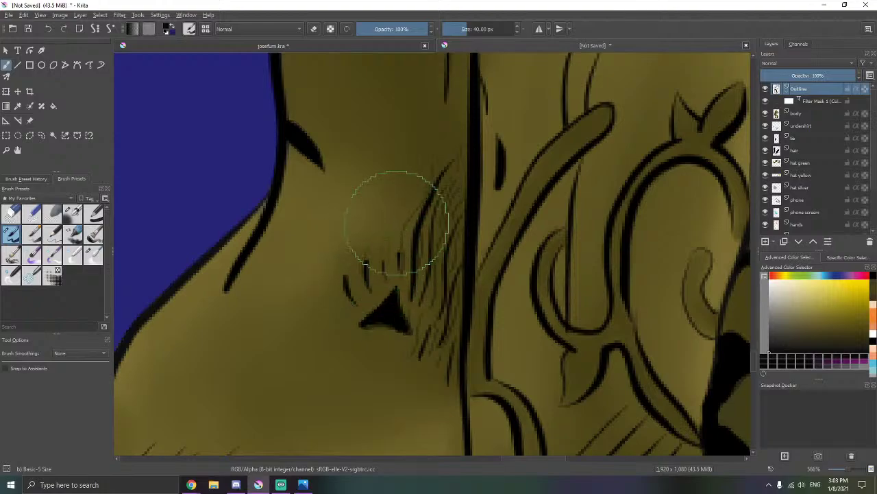
pyautogui.scroll(1, 400, 217)
pyautogui.scroll(-10, 401, 216)
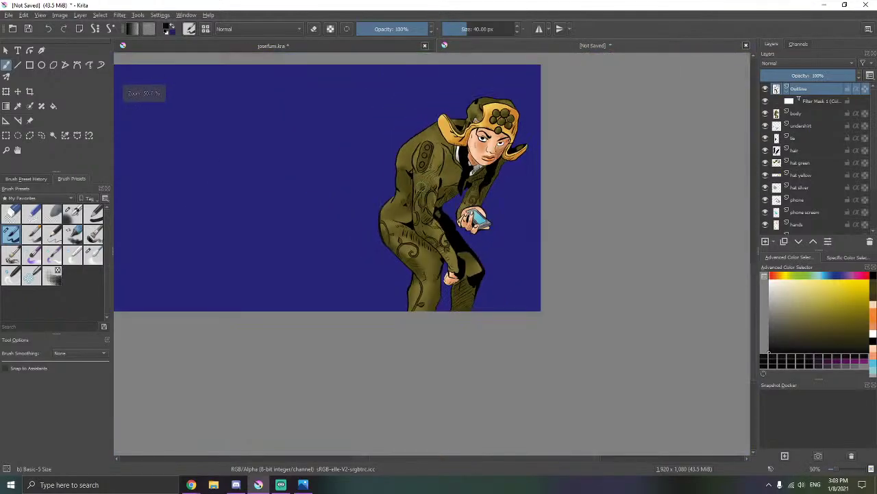
# - Try lengthening the crease at the back of the waist, undo the stroke and turn on Stabilizer smoothing
pyautogui.scroll(5, 414, 184)
pyautogui.scroll(6, 413, 184)
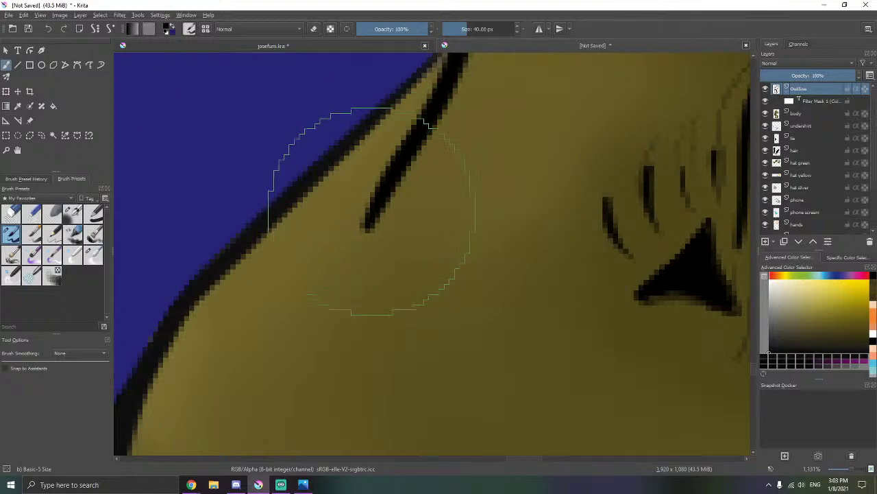
pyautogui.moveTo(349, 316); pyautogui.dragTo(381, 216)
pyautogui.hotkey('ctrl', 'z')
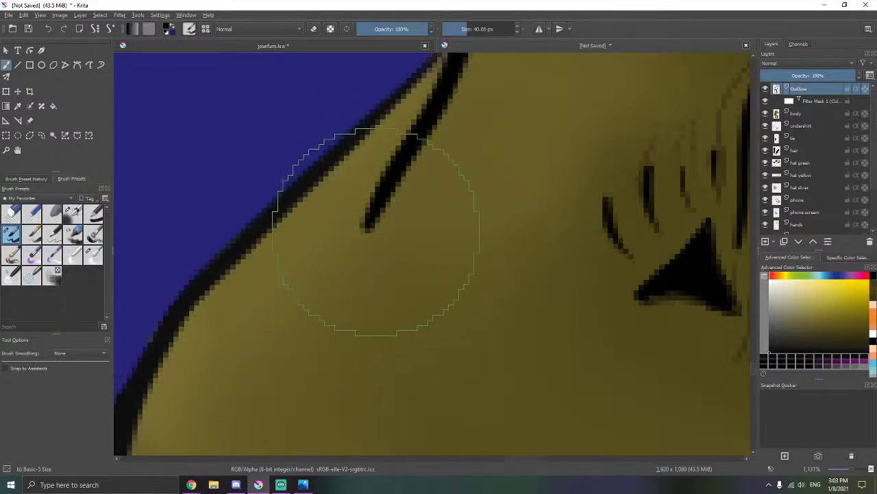
pyautogui.hotkey('ctrl', 'F2')
pyautogui.moveTo(347, 337)
pyautogui.mouseDown()
pyautogui.moveTo(350, 306)
pyautogui.moveTo(406, 178)
pyautogui.mouseUp()
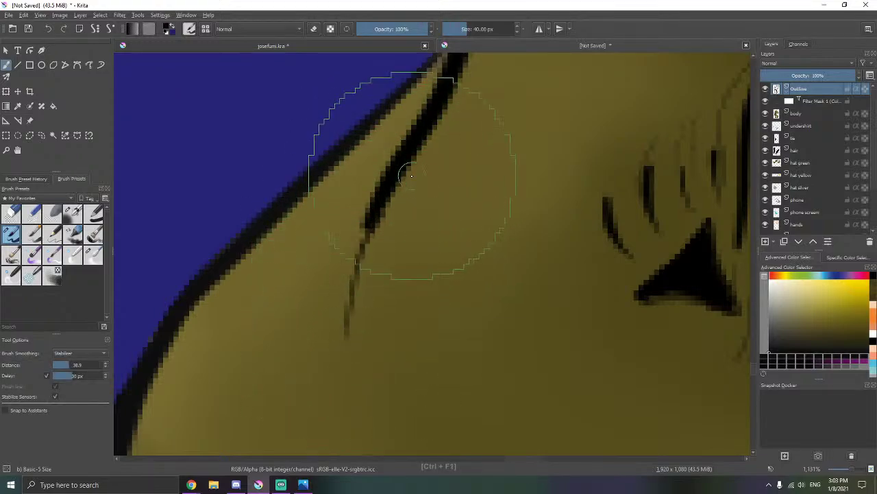
pyautogui.hotkey('ctrl', 'z')
pyautogui.moveTo(349, 330); pyautogui.dragTo(394, 169)
pyautogui.hotkey('ctrl', 'z')
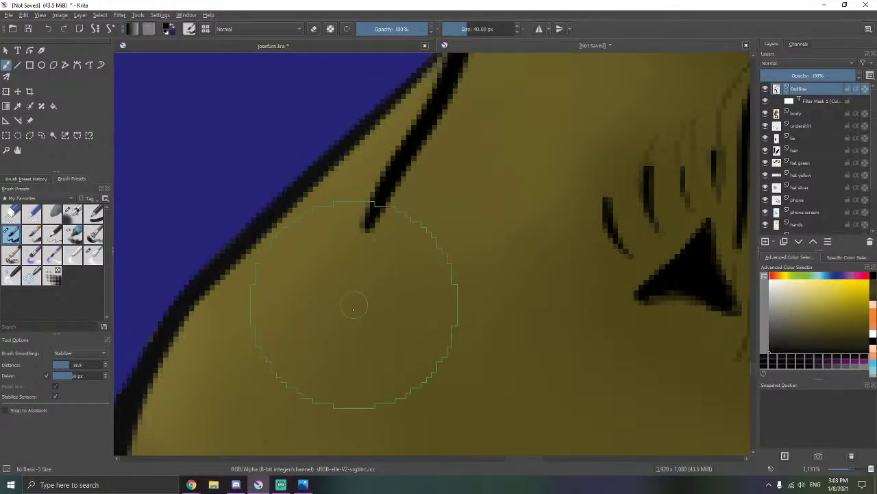
pyautogui.moveTo(346, 336); pyautogui.dragTo(407, 186)
pyautogui.scroll(-10, 396, 166)
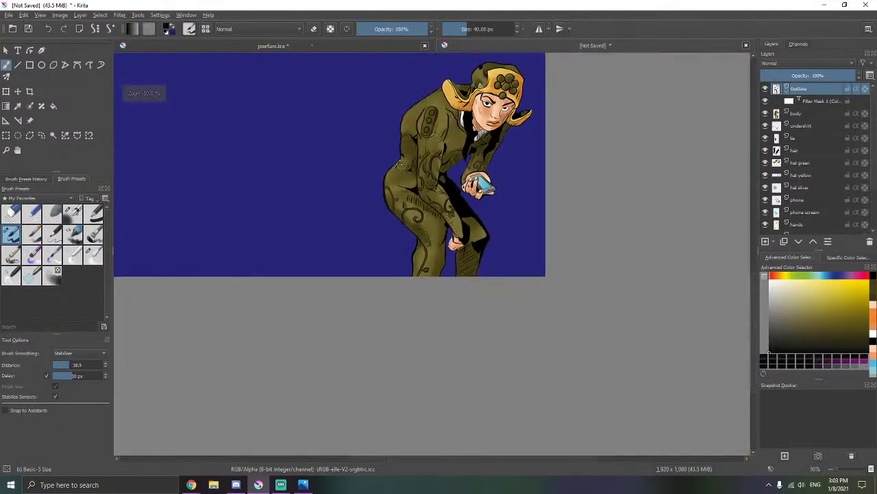
# - Try extending the crease at the back of the waist with stabilized black strokes, undoing each one
pyautogui.scroll(1, 389, 164)
pyautogui.scroll(9, 389, 163)
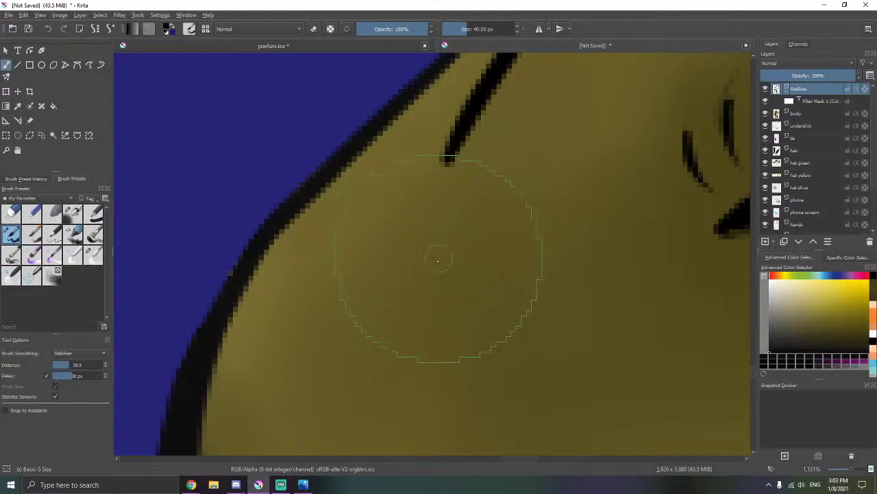
pyautogui.moveTo(427, 288)
pyautogui.mouseDown()
pyautogui.moveTo(435, 202)
pyautogui.moveTo(476, 129)
pyautogui.mouseUp()
pyautogui.hotkey('ctrl', 'z')
pyautogui.moveTo(428, 316); pyautogui.dragTo(425, 294)
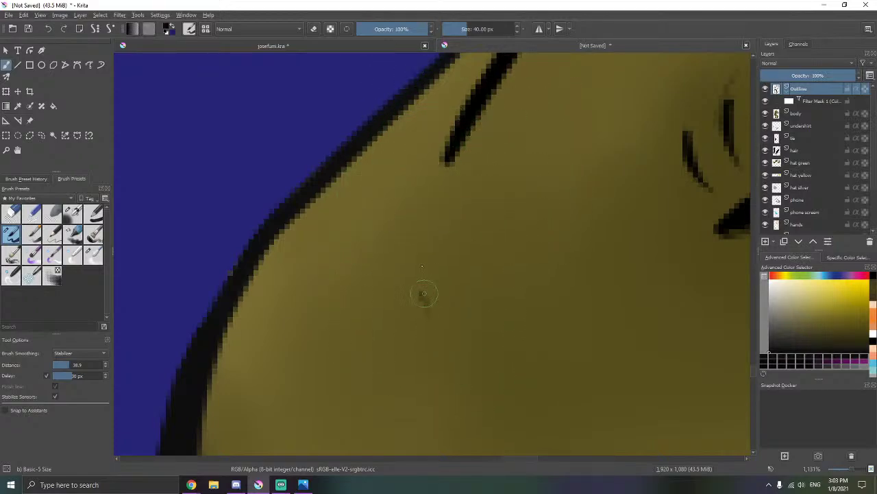
pyautogui.hotkey('ctrl', 'z')
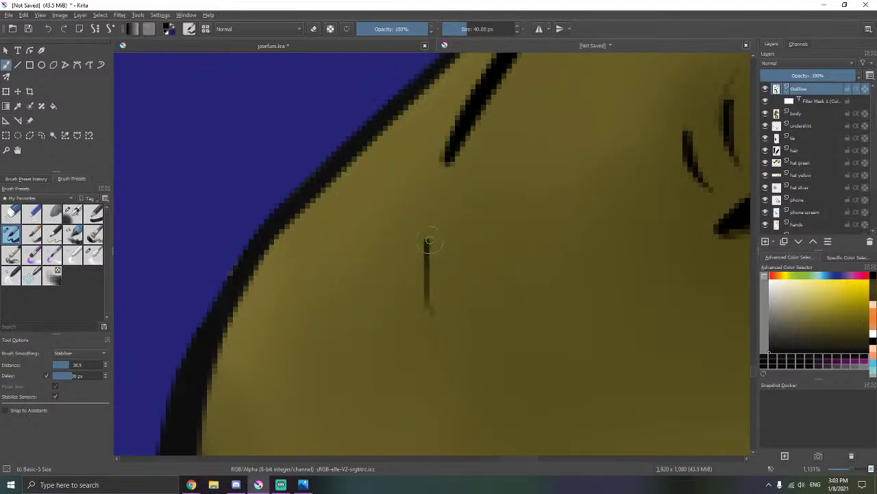
pyautogui.moveTo(429, 240)
pyautogui.mouseDown()
pyautogui.moveTo(444, 167)
pyautogui.moveTo(458, 142)
pyautogui.mouseUp()
pyautogui.hotkey('ctrl', 'z')
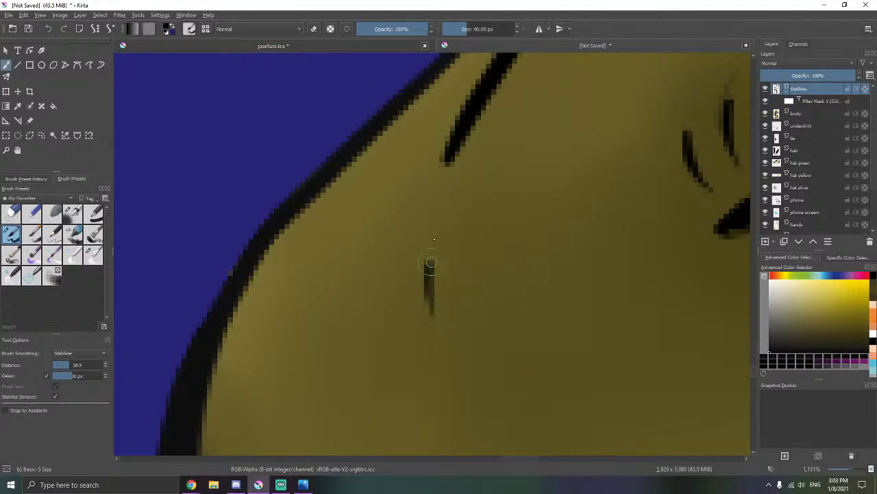
# - Lengthen the lower end of the crease at the back of the waist with a thin, tapering black stroke
pyautogui.moveTo(430, 262); pyautogui.dragTo(439, 206)
pyautogui.moveTo(446, 168); pyautogui.dragTo(454, 145)
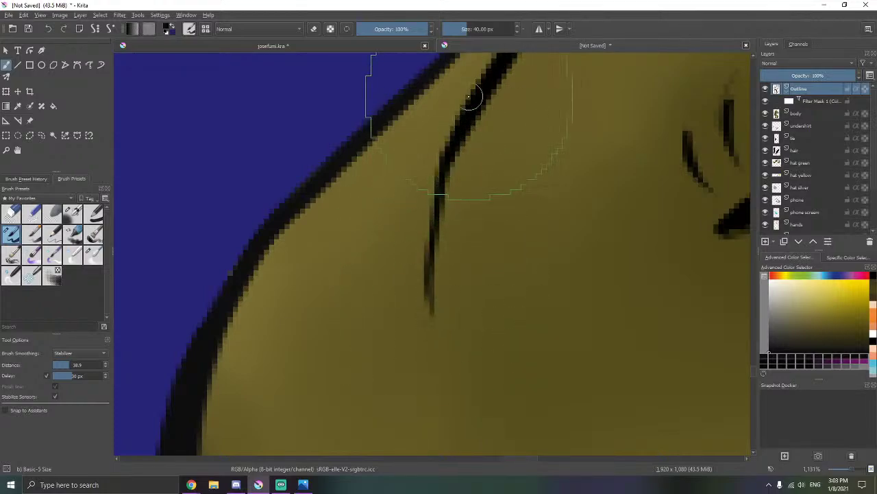
pyautogui.scroll(-8, 521, 102)
pyautogui.scroll(-2, 552, 110)
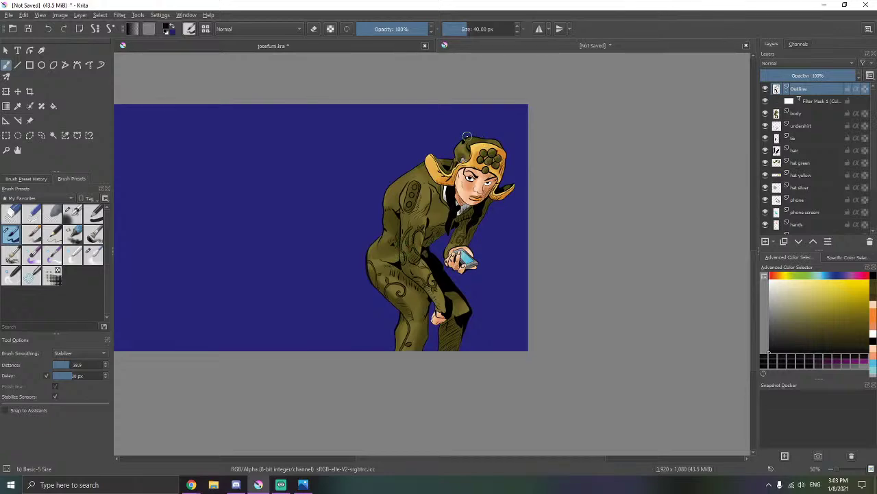
# - Examine the hat's fold line beside the yellow brim and the finished linework across the whole figure
pyautogui.scroll(10, 467, 136)
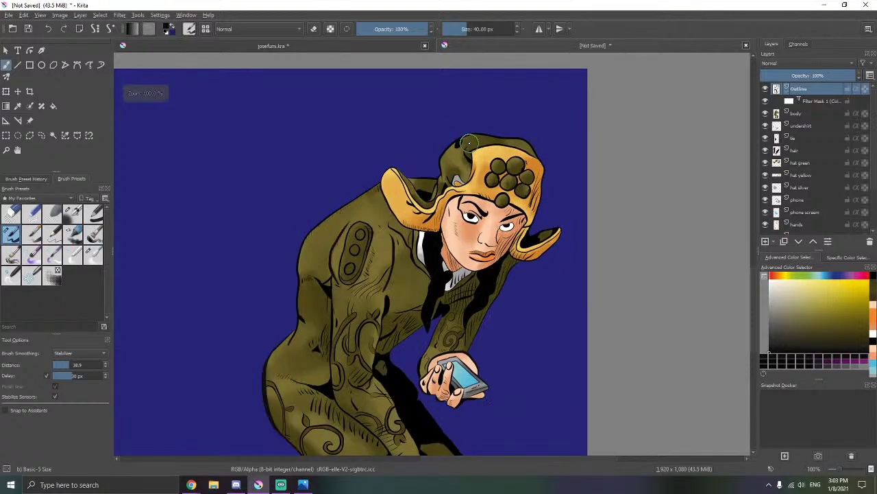
pyautogui.scroll(5, 458, 159)
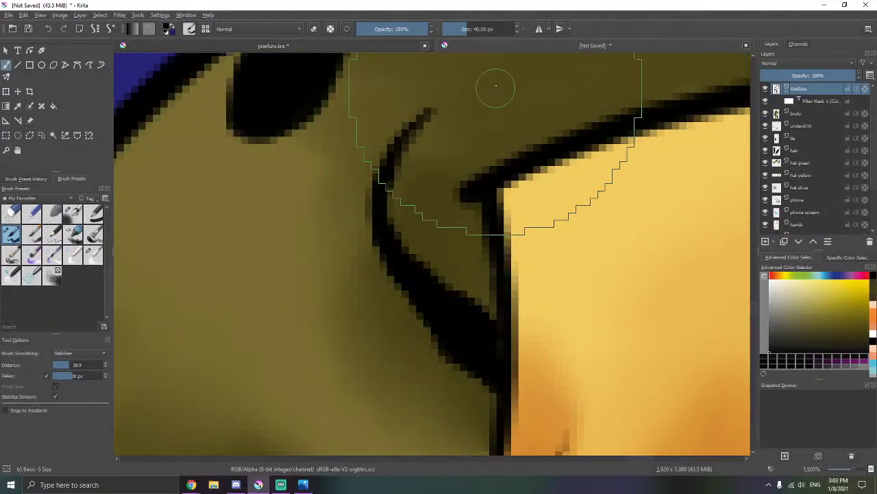
pyautogui.moveTo(493, 86); pyautogui.dragTo(454, 141)
pyautogui.scroll(-15, 468, 126)
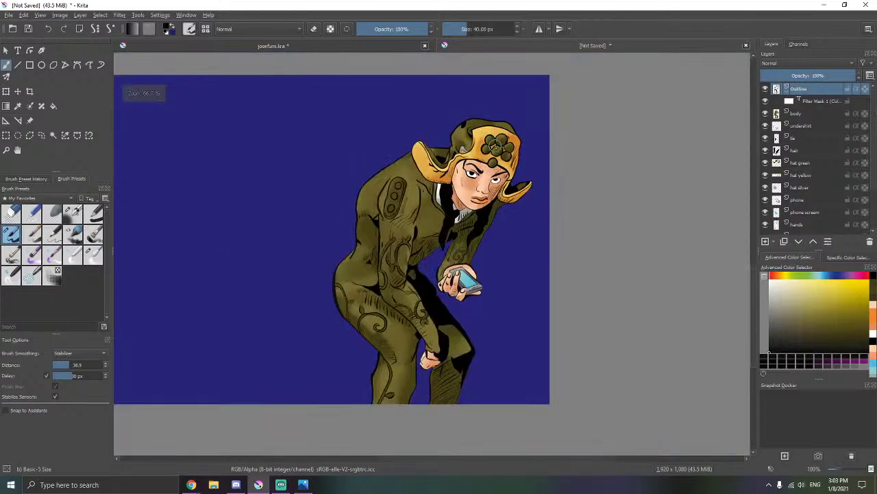
pyautogui.scroll(12, 484, 148)
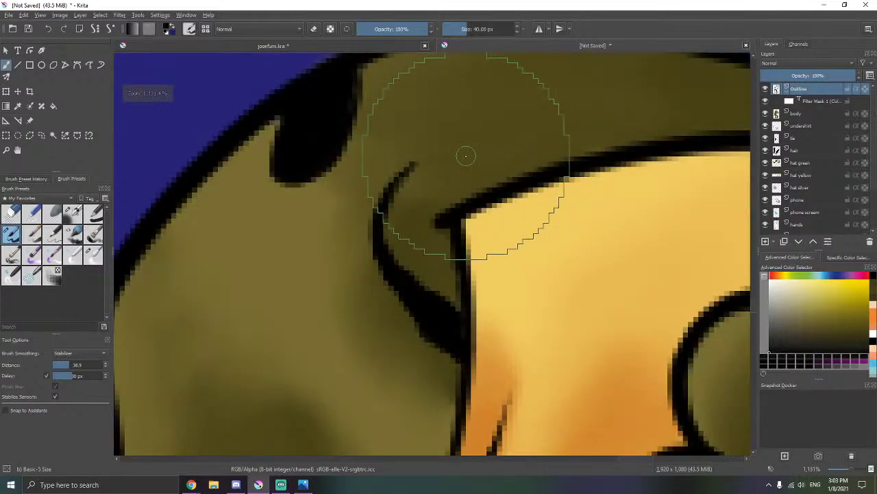
pyautogui.scroll(-12, 433, 201)
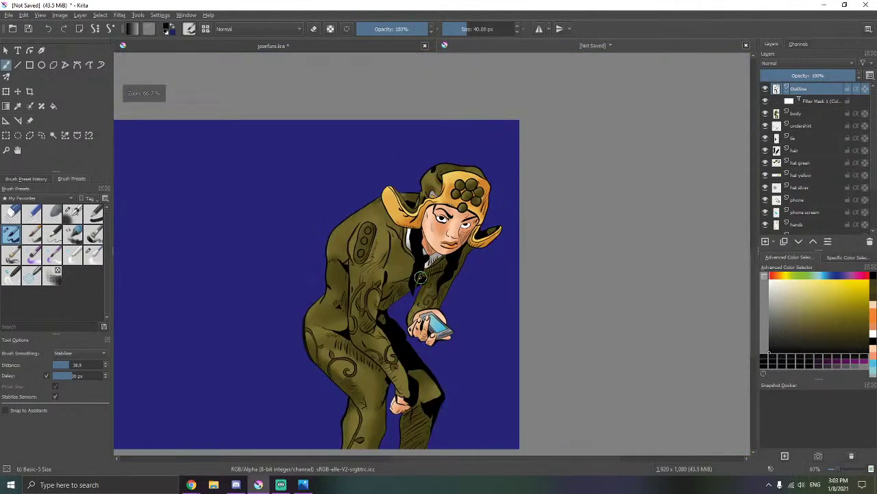
pyautogui.scroll(2, 525, 201)
pyautogui.scroll(-2, 480, 238)
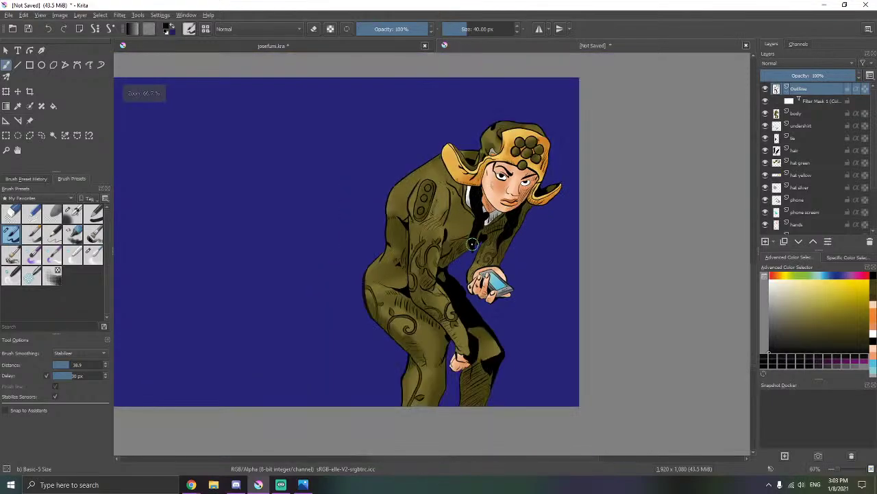
pyautogui.scroll(4, 469, 246)
pyautogui.scroll(1, 652, 270)
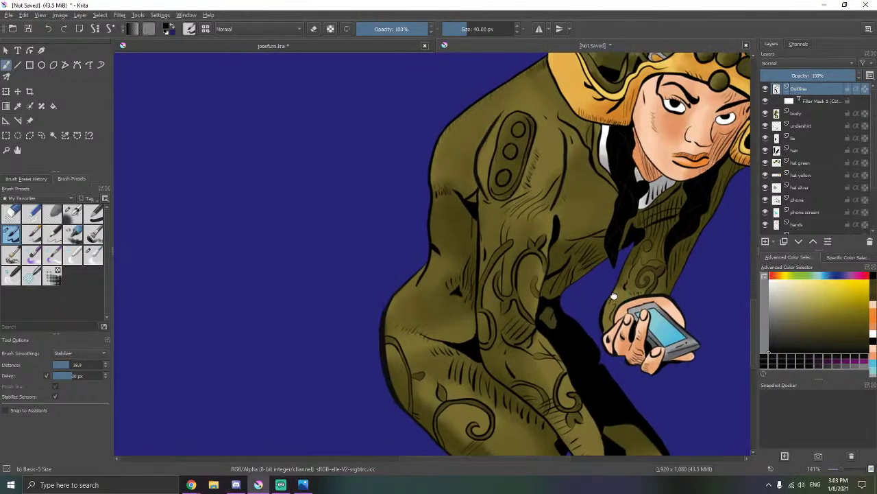
pyautogui.scroll(-3, 617, 264)
pyautogui.moveTo(606, 260); pyautogui.dragTo(533, 283)
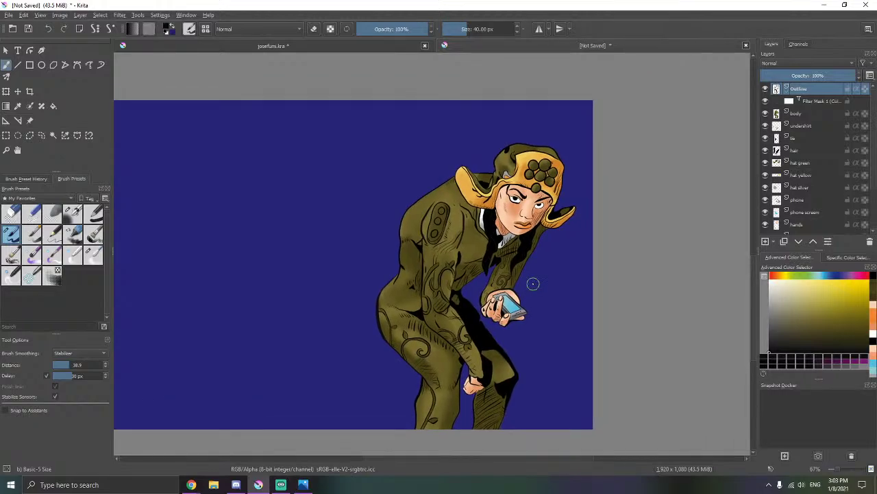
pyautogui.scroll(2, 527, 275)
# - Begin saving the document with the file name Mamesuku and browse to the drawings folder in Pictures
pyautogui.hotkey('ctrl', 's')
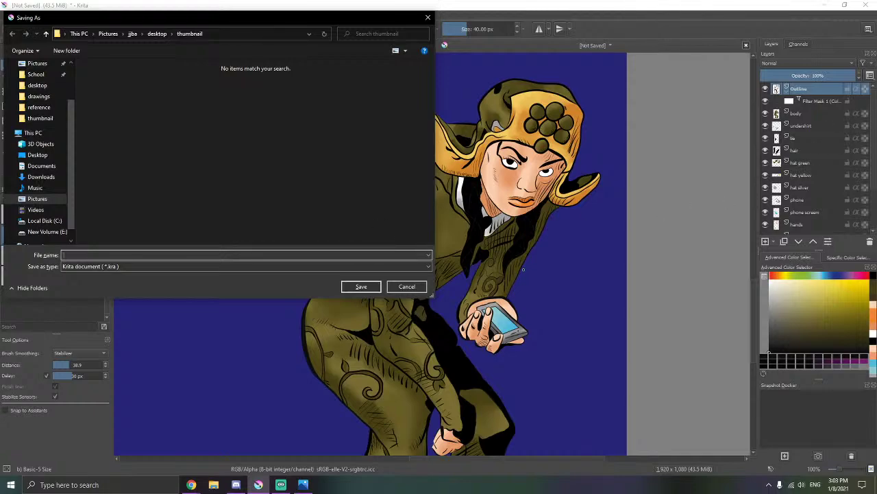
pyautogui.hotkey('alt', 'Tab')
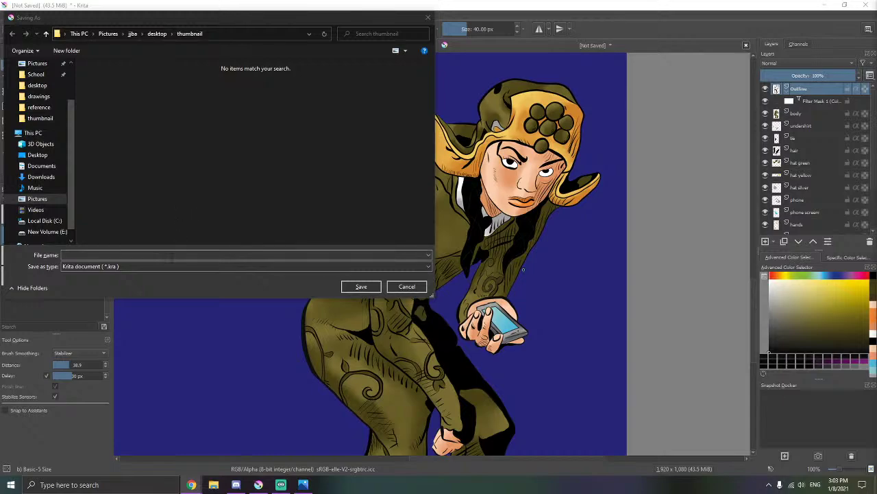
pyautogui.click(172, 255)
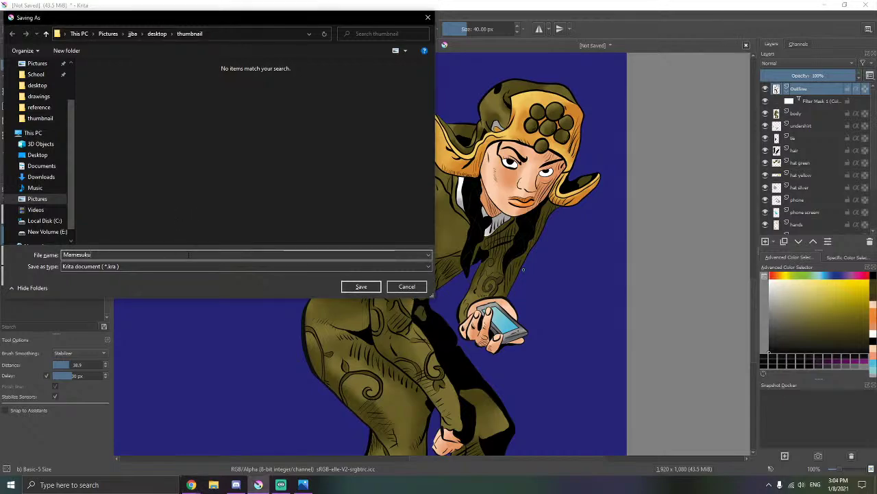
pyautogui.click(157, 33)
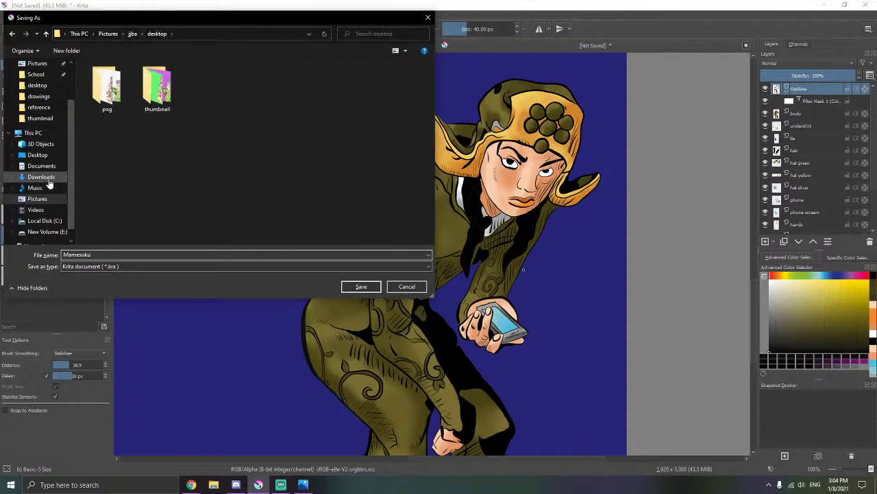
pyautogui.click(61, 198)
pyautogui.doubleClick(308, 92)
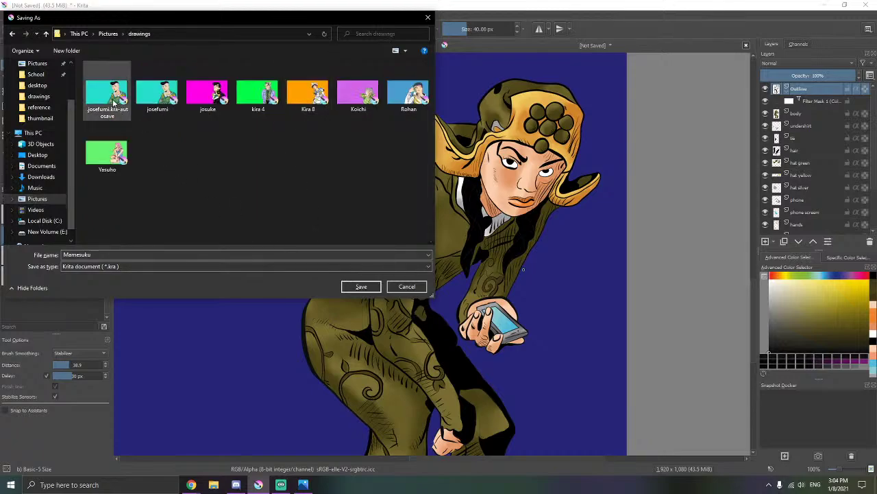
# - Delete the .josefumi.kra-autosave file from the drawings folder
pyautogui.click(110, 100)
pyautogui.rightClick(111, 101)
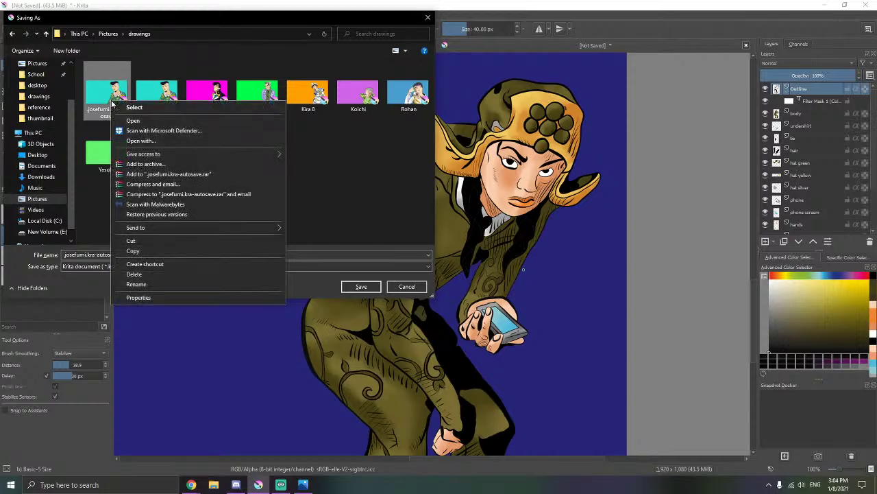
pyautogui.click(176, 270)
# - Save the illustration as a Krita document named Mamexuku in the drawings folder
pyautogui.doubleClick(177, 255)
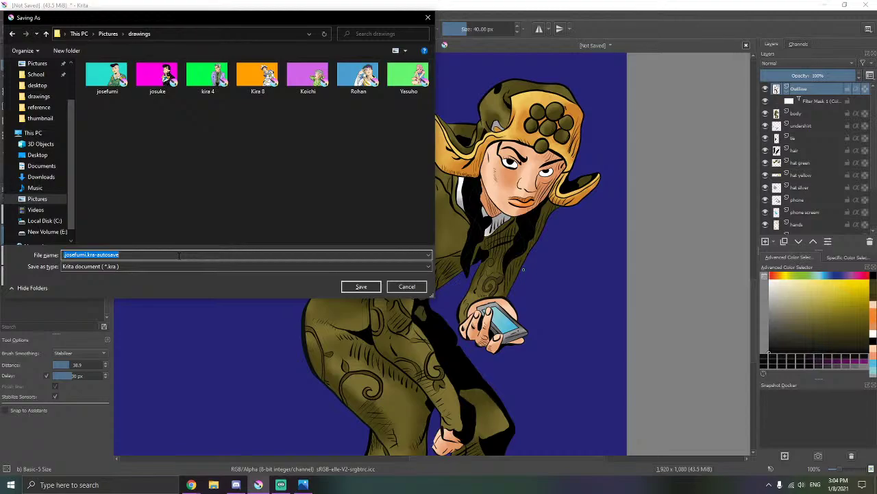
pyautogui.write('Mamexuku')
pyautogui.press('Return')
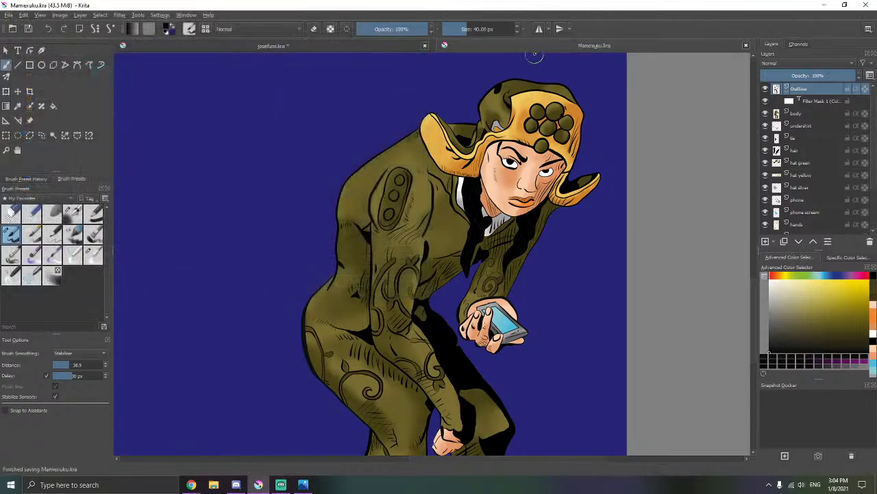
# - Look at the open josefumi.kra drawing, return to Mamexuku.kra and review the whole illustration
pyautogui.click(377, 47)
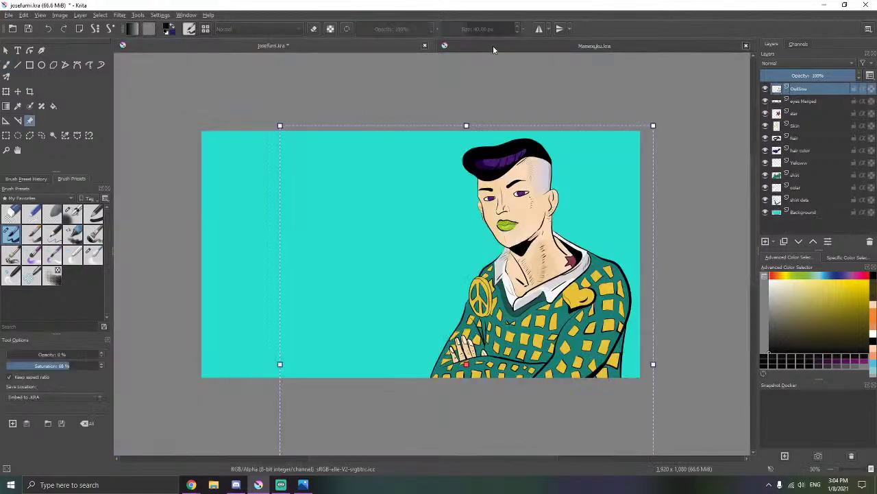
pyautogui.rightClick(202, 179)
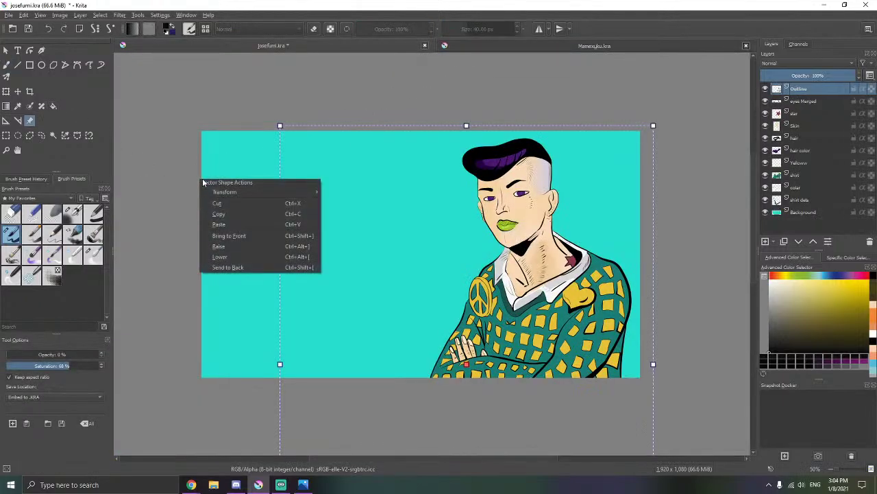
pyautogui.click(5, 67)
pyautogui.click(647, 49)
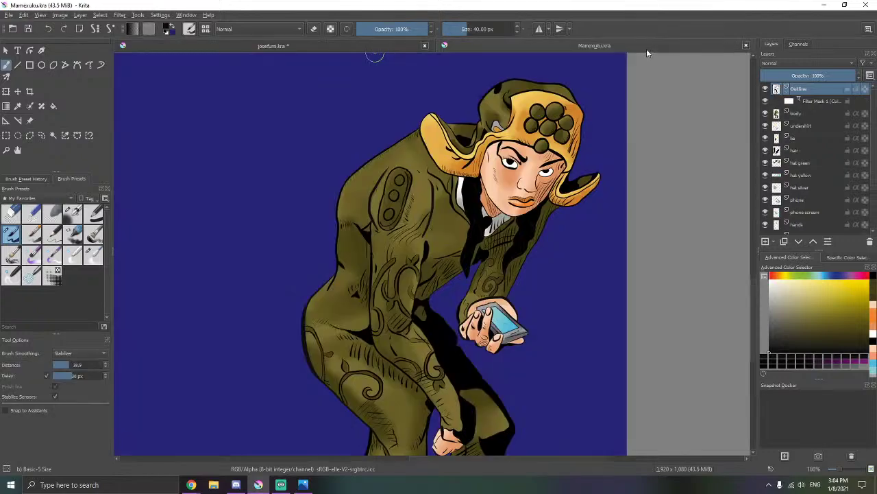
pyautogui.scroll(-2, 509, 273)
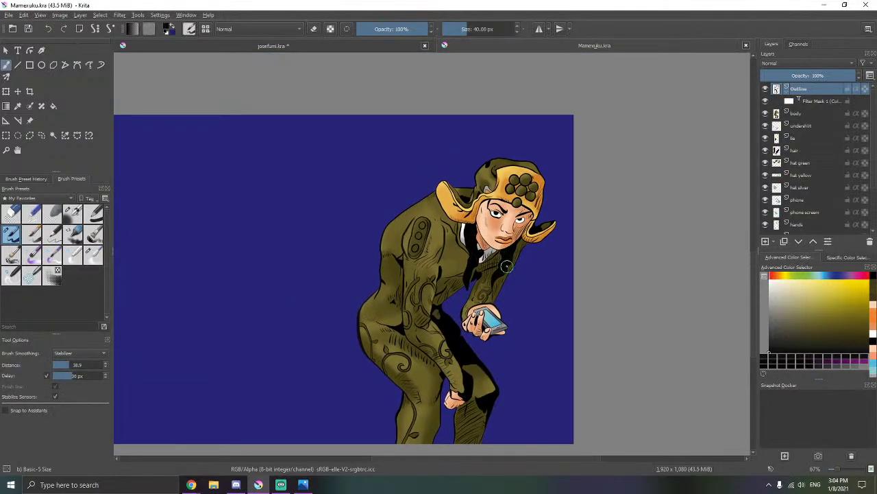
pyautogui.scroll(1, 509, 273)
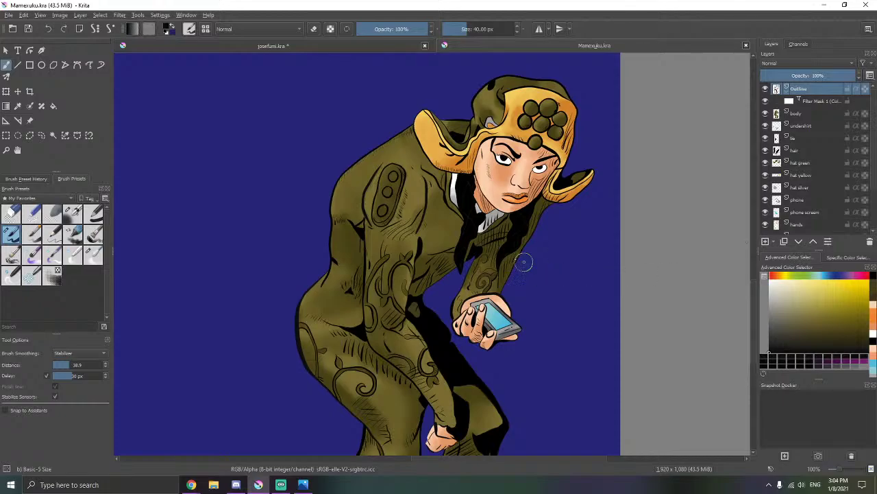
pyautogui.moveTo(362, 239); pyautogui.dragTo(534, 270)
pyautogui.scroll(-1, 640, 237)
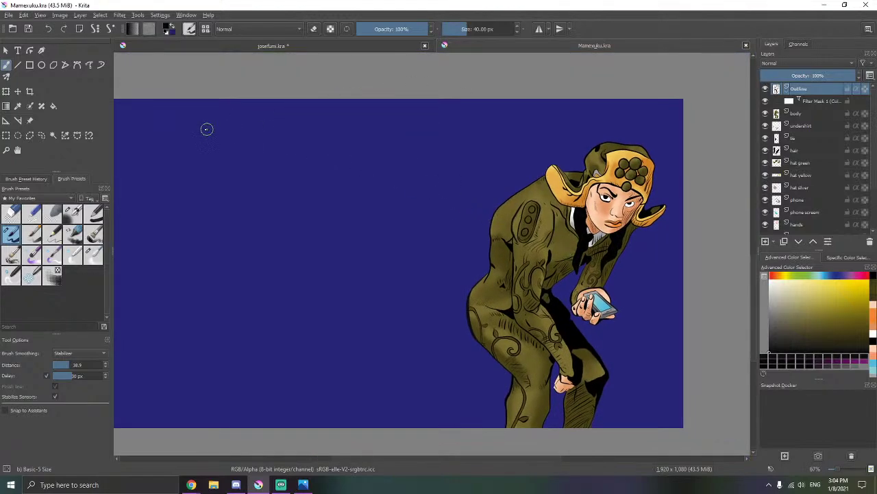
# - Hide the Background layer so the character stands on transparency
pyautogui.click(9, 16)
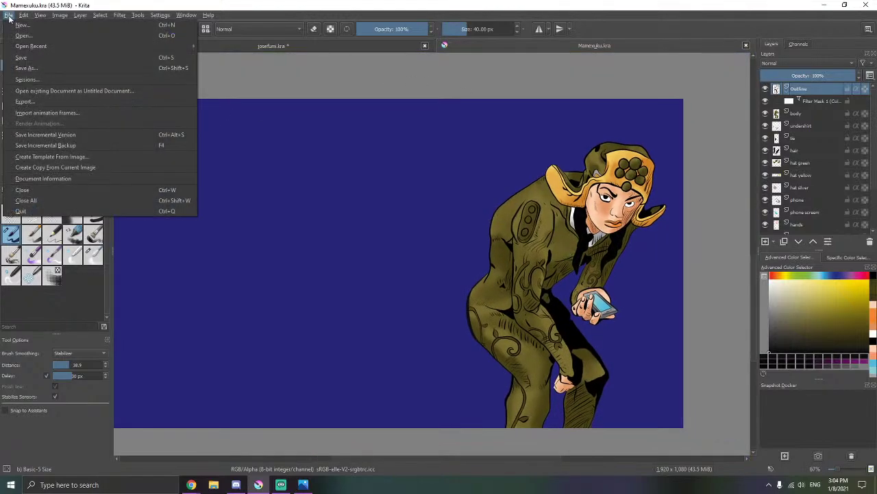
pyautogui.click(10, 18)
pyautogui.scroll(-2, 822, 210)
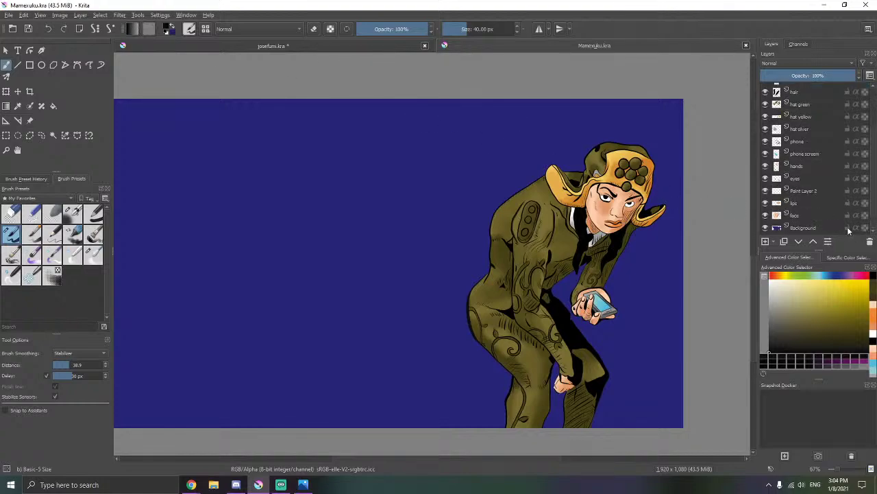
pyautogui.click(766, 229)
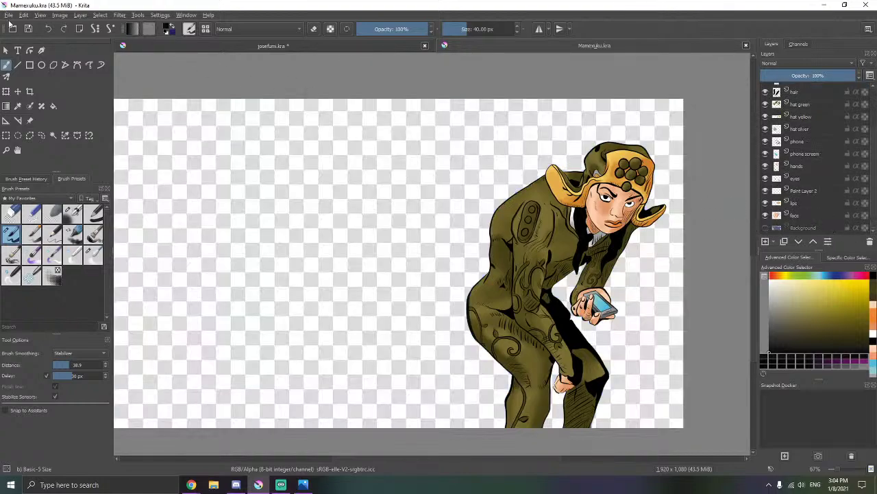
# - Save the background-free illustration as the Krita document Mamexuku in the jjba > desktop > png folder
pyautogui.click(9, 15)
pyautogui.click(24, 57)
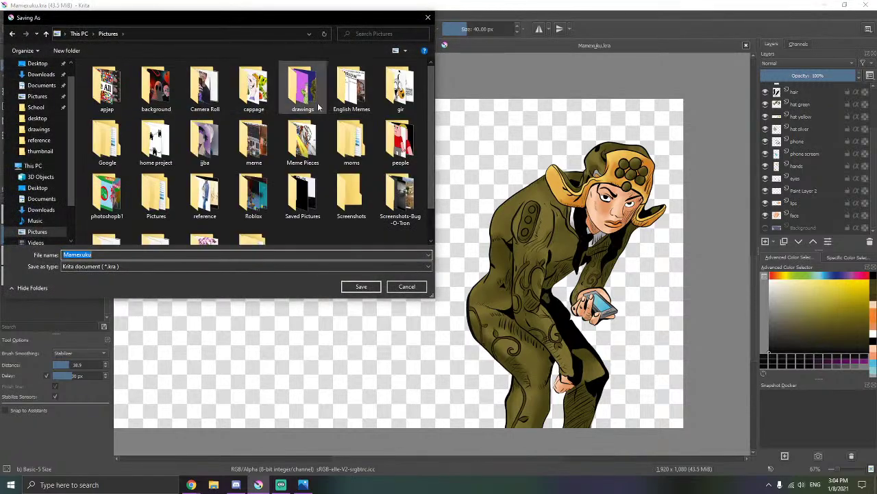
pyautogui.doubleClick(204, 141)
pyautogui.doubleClick(107, 90)
pyautogui.doubleClick(109, 92)
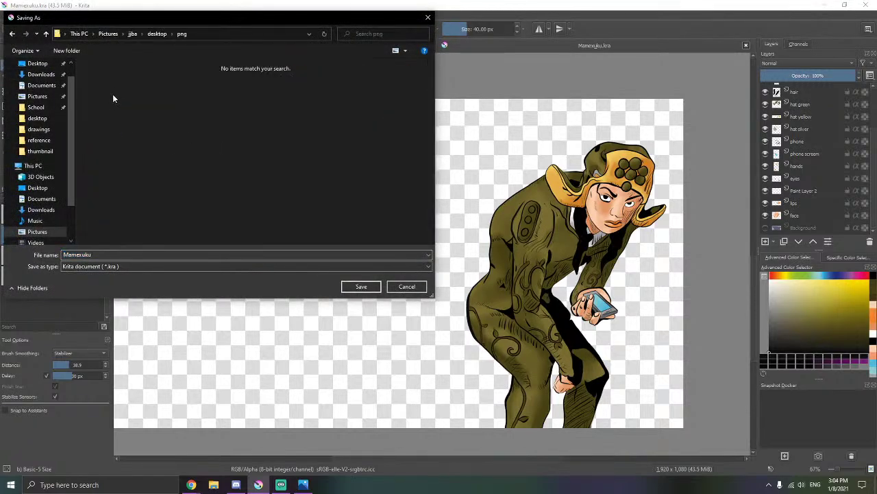
pyautogui.click(362, 287)
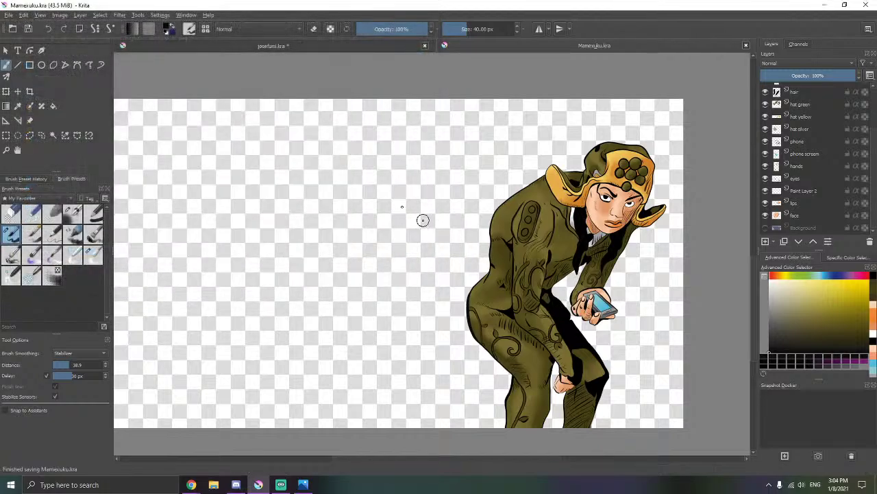
# - Save the background-free illustration as a PNG image named Mamexuku in the png folder, with the alpha channel stored
pyautogui.click(8, 14)
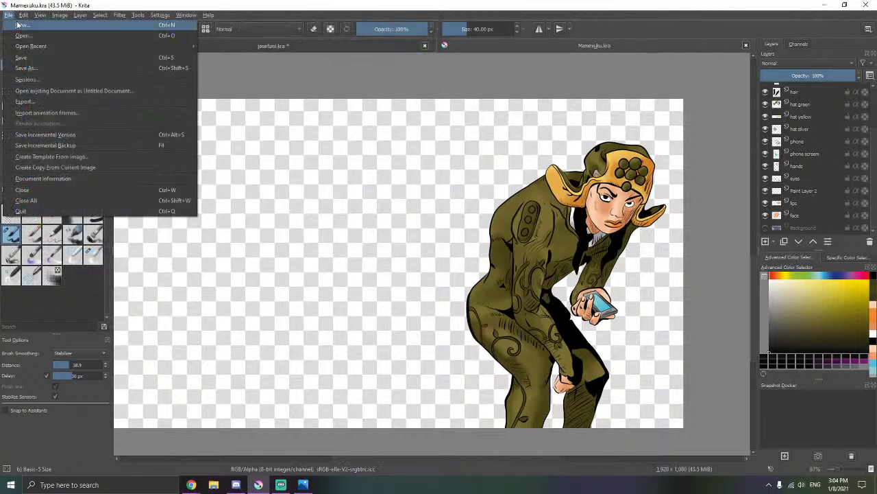
pyautogui.click(32, 69)
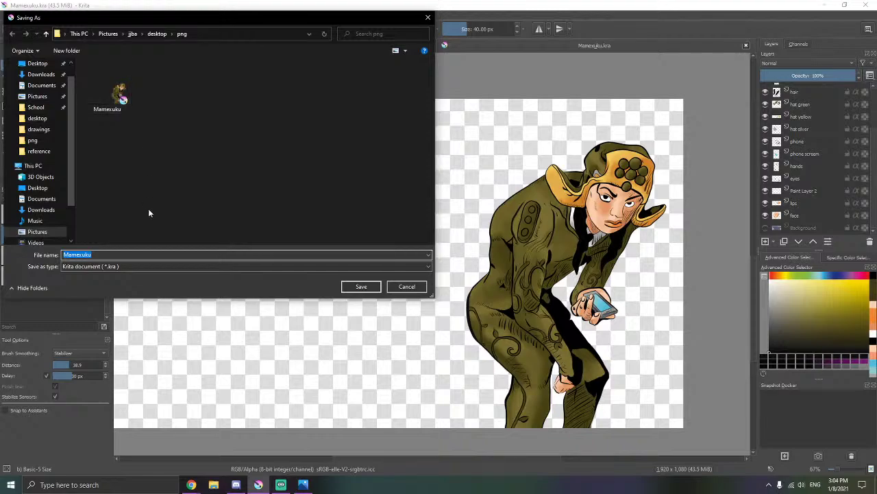
pyautogui.click(132, 266)
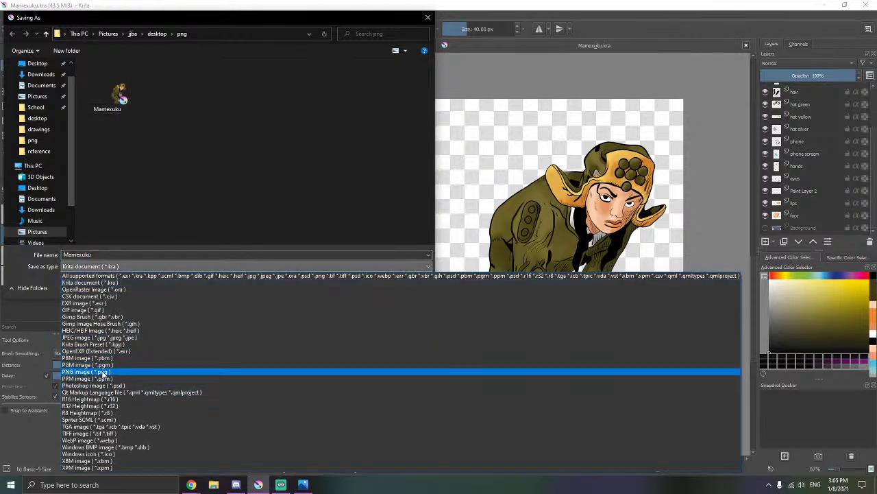
pyautogui.click(107, 370)
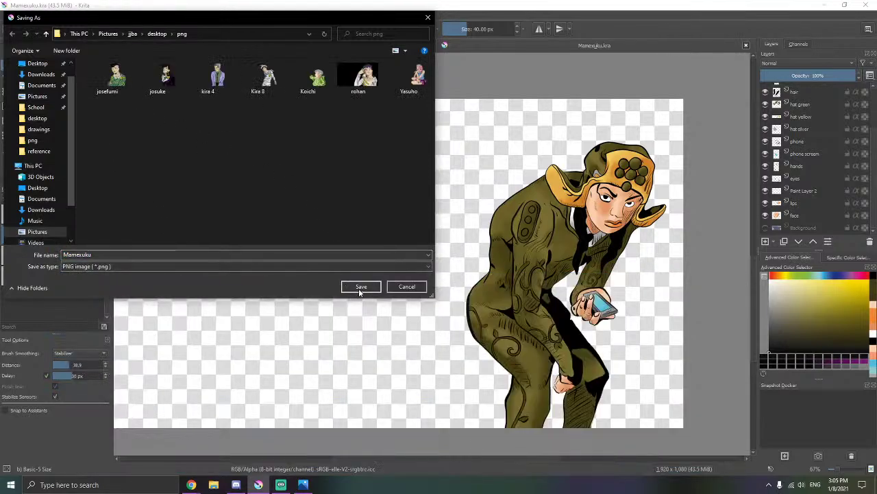
pyautogui.click(359, 288)
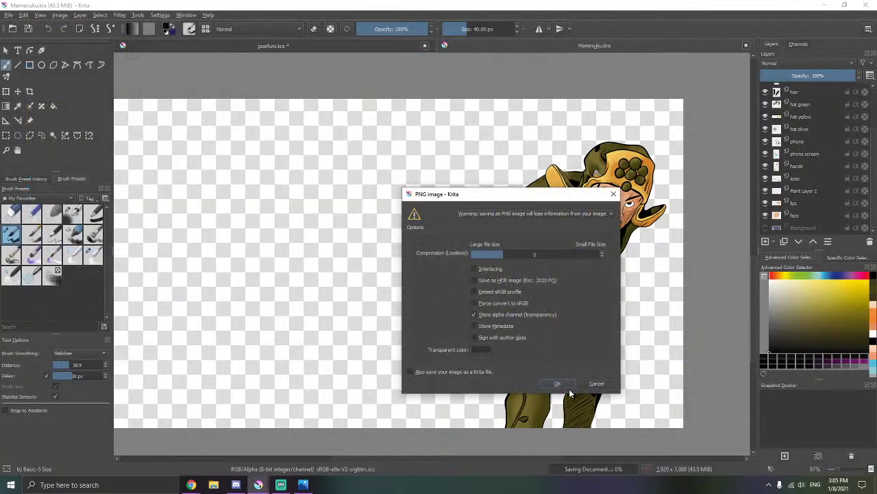
pyautogui.click(564, 384)
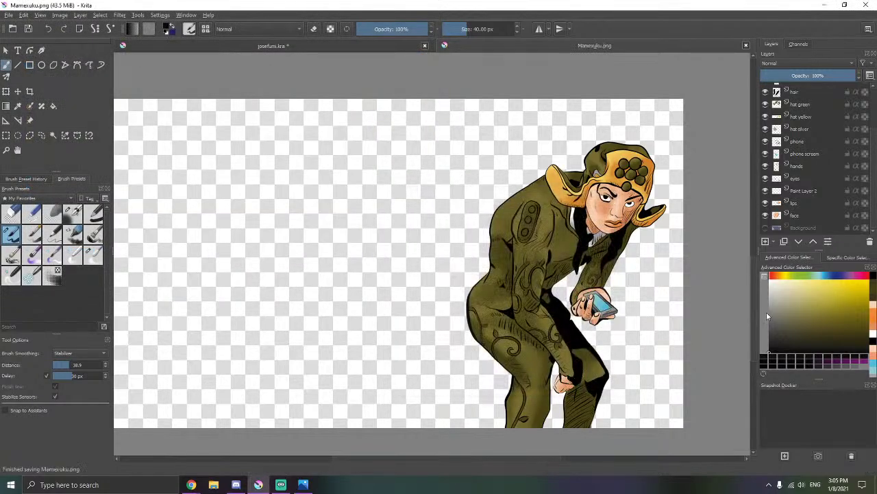
# - Show the Background layer again and save the illustration as a PNG image named Mamexuku in the desktop > thumbnail folder
pyautogui.click(765, 228)
pyautogui.click(8, 15)
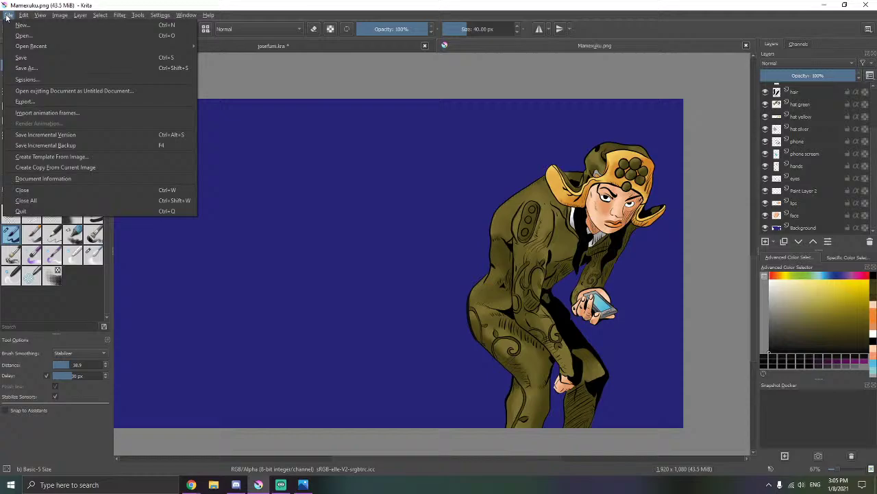
pyautogui.click(34, 68)
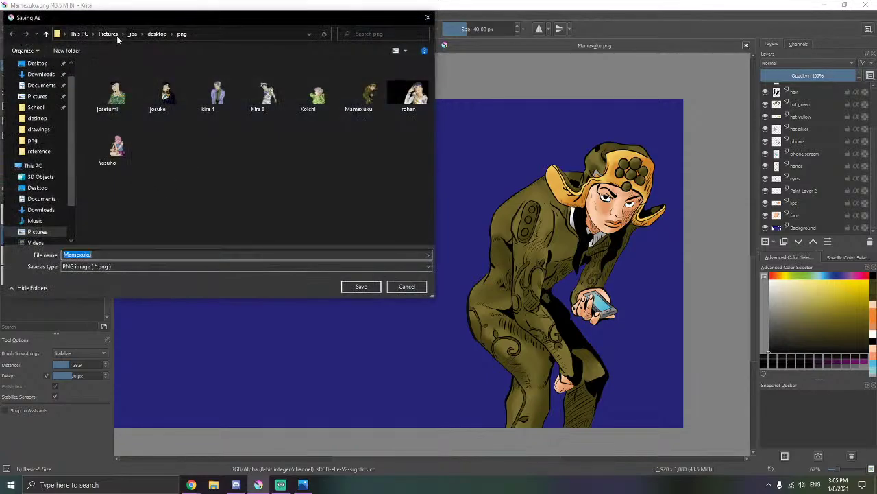
pyautogui.click(157, 34)
pyautogui.doubleClick(164, 93)
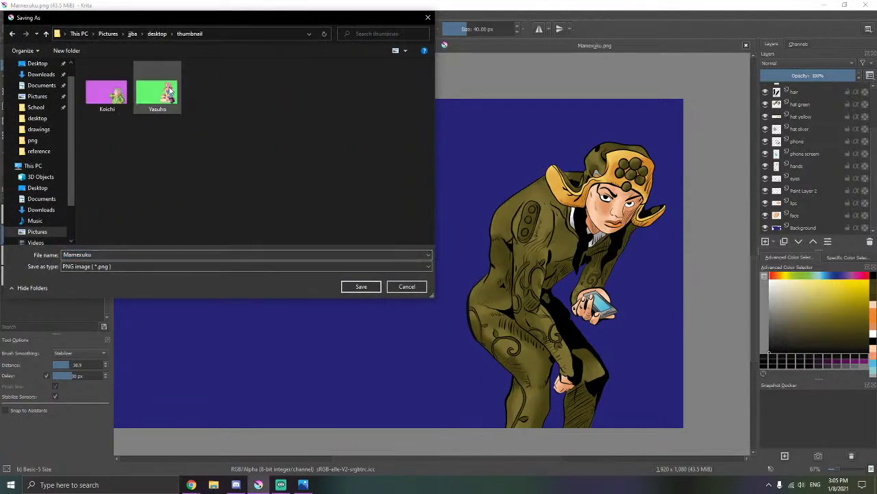
pyautogui.click(361, 287)
pyautogui.click(557, 394)
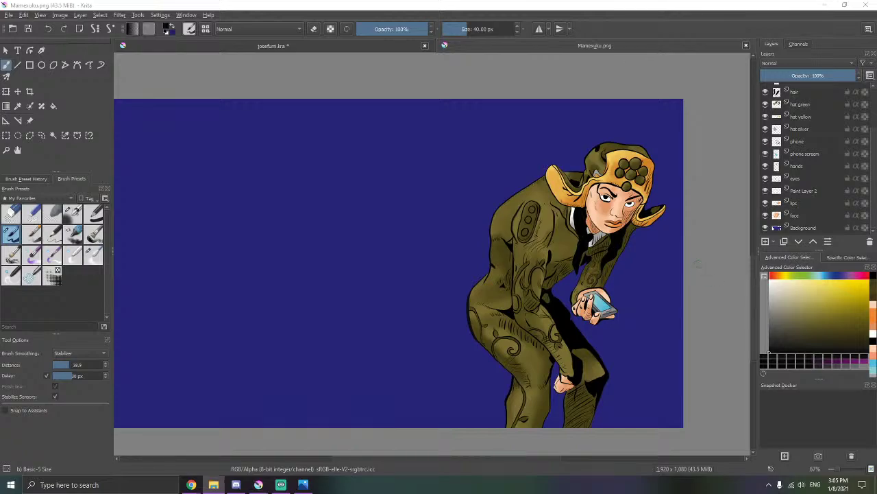
# - Switch to File Explorer and check the saved Mamexuku files in the drawings, png and thumbnail folders
pyautogui.click(213, 485)
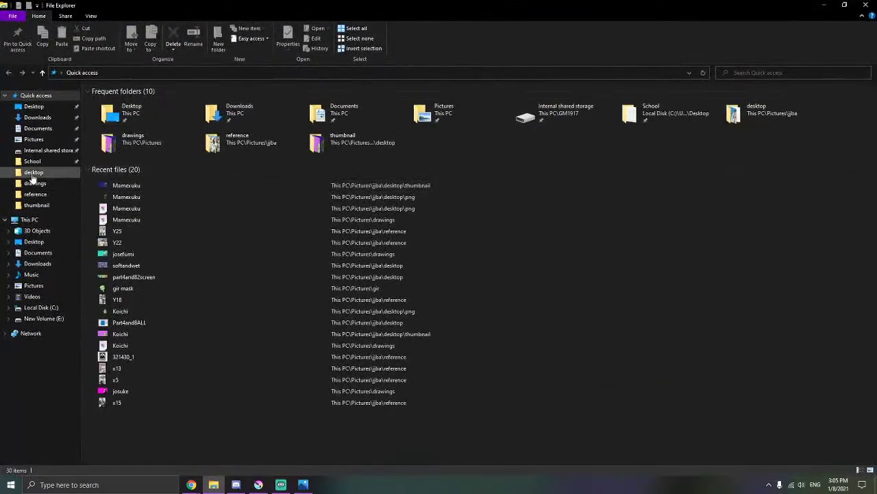
pyautogui.click(41, 184)
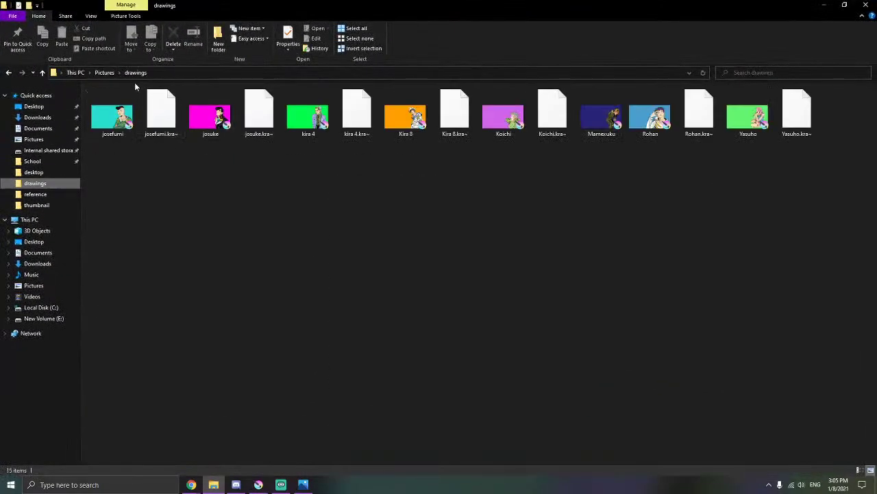
pyautogui.click(102, 73)
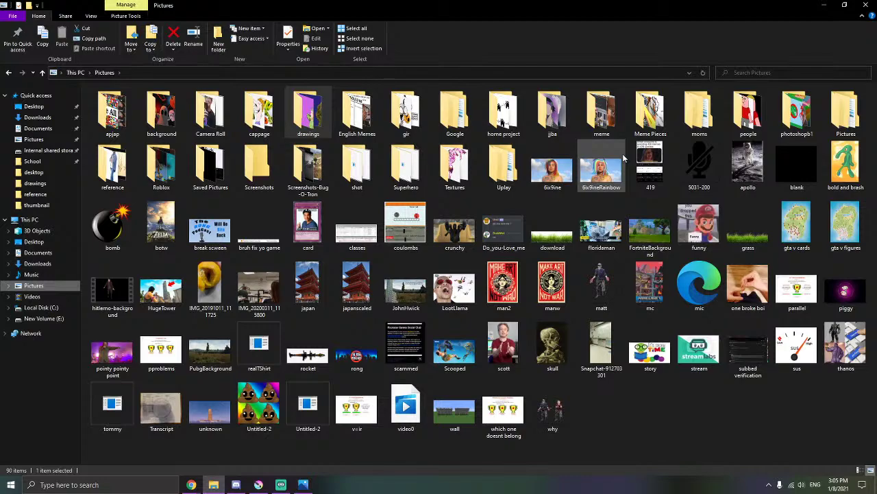
pyautogui.doubleClick(553, 113)
pyautogui.doubleClick(116, 113)
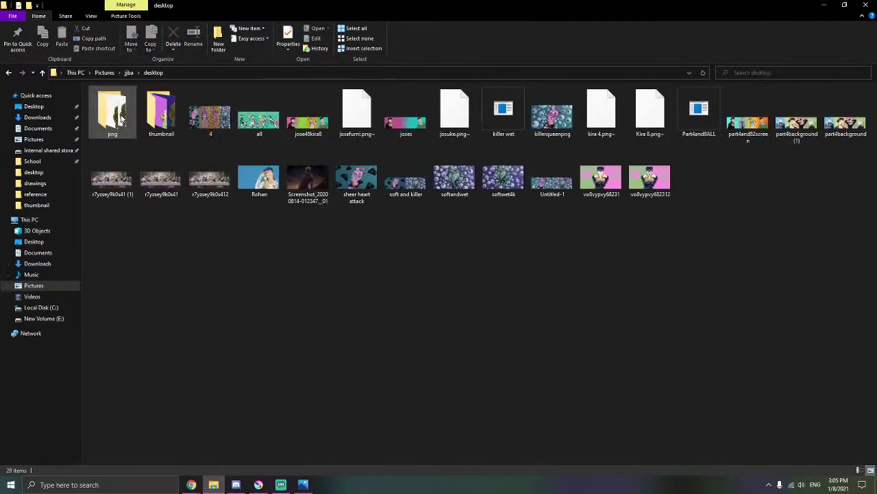
pyautogui.doubleClick(121, 116)
pyautogui.click(371, 131)
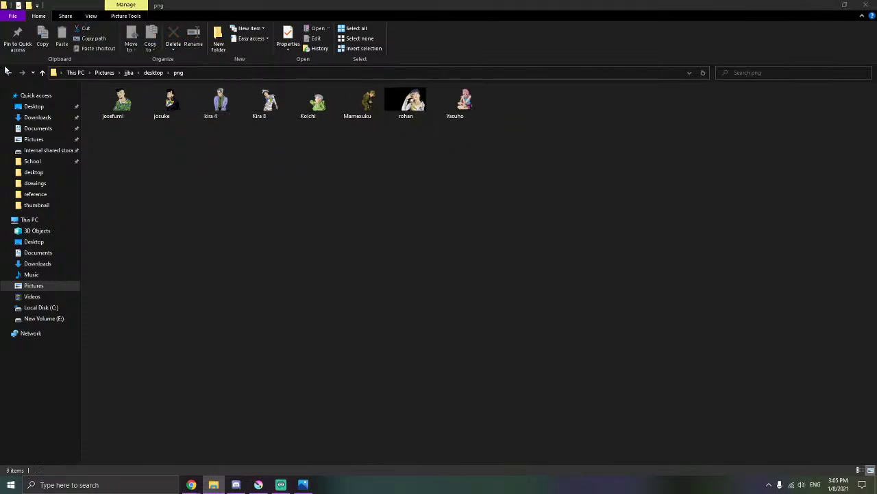
pyautogui.click(8, 72)
pyautogui.doubleClick(161, 114)
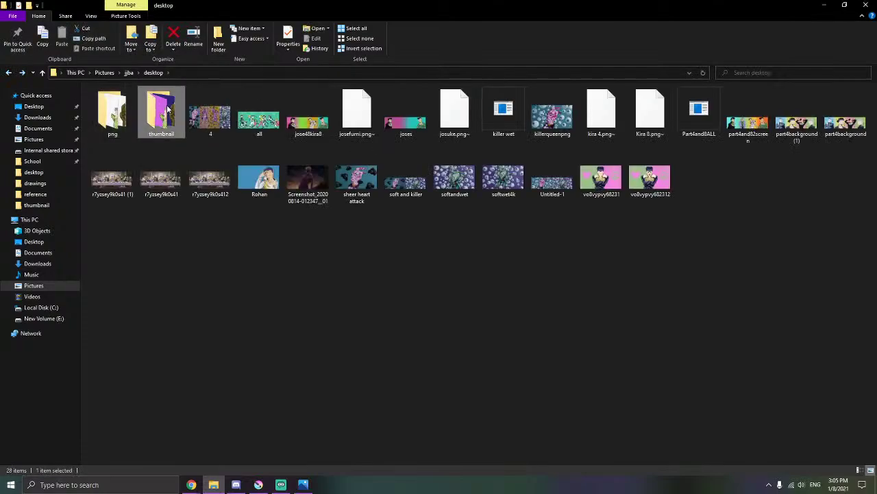
pyautogui.click(868, 5)
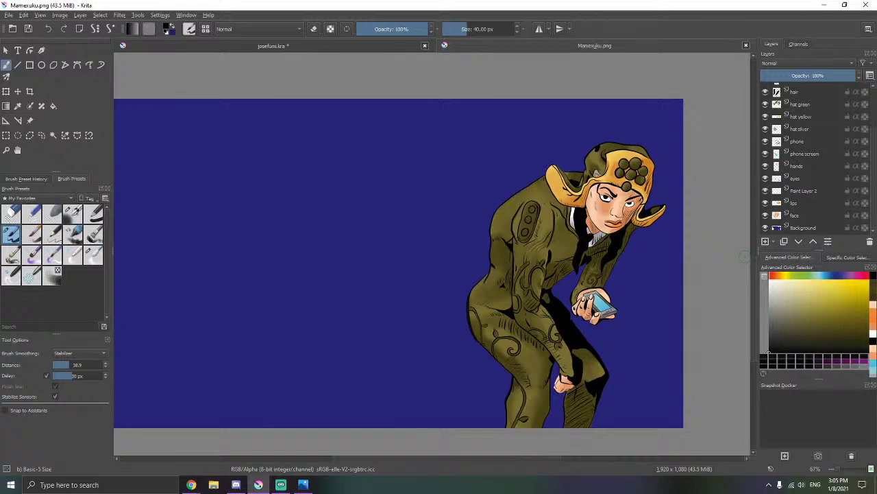
# - Switch to the browser, search MangaDex for jojolion and open the JoJolion (Official Colored) title page
pyautogui.hotkey('alt', 'Tab')
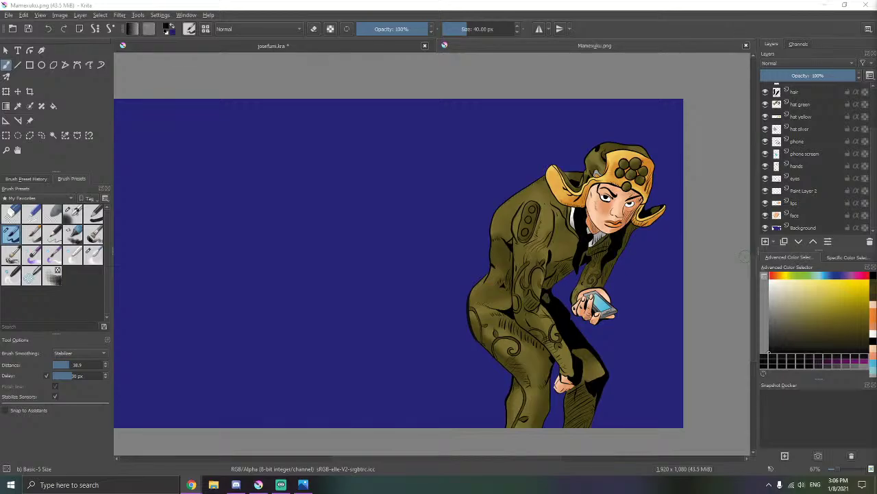
pyautogui.moveTo(876, 8); pyautogui.dragTo(569, 8)
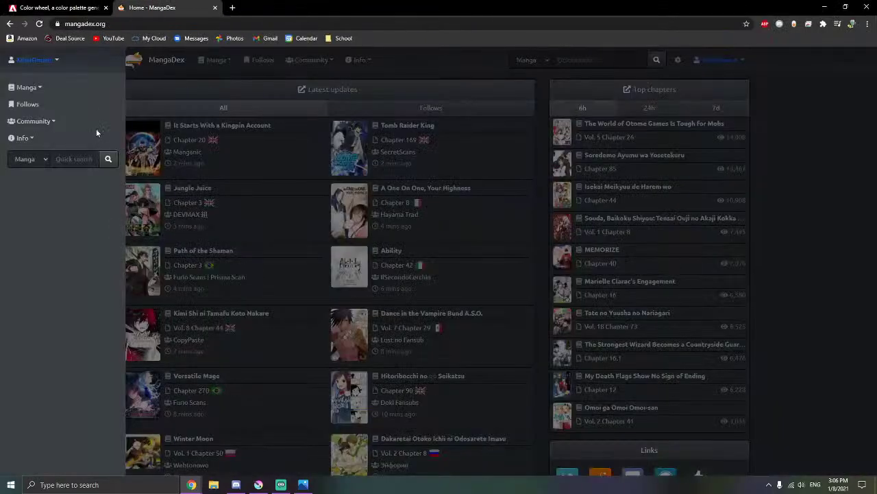
pyautogui.click(27, 103)
pyautogui.click(576, 61)
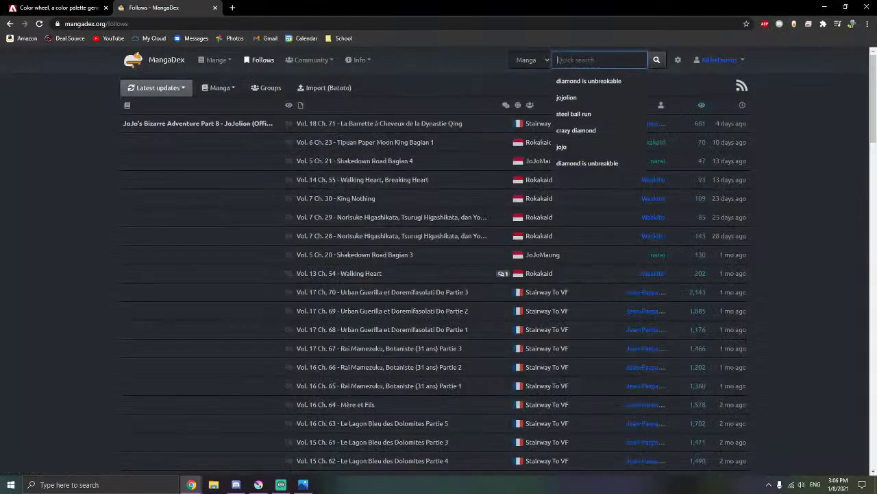
pyautogui.click(581, 99)
pyautogui.click(655, 61)
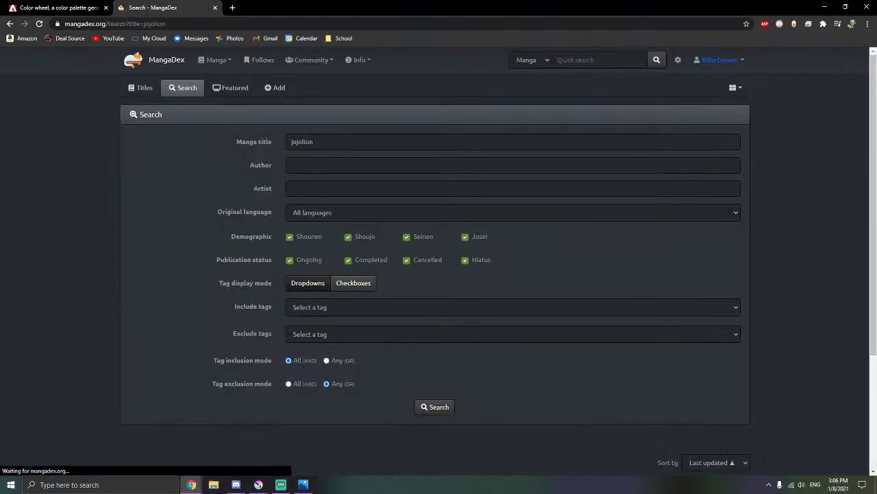
pyautogui.scroll(-3, 293, 185)
pyautogui.click(306, 320)
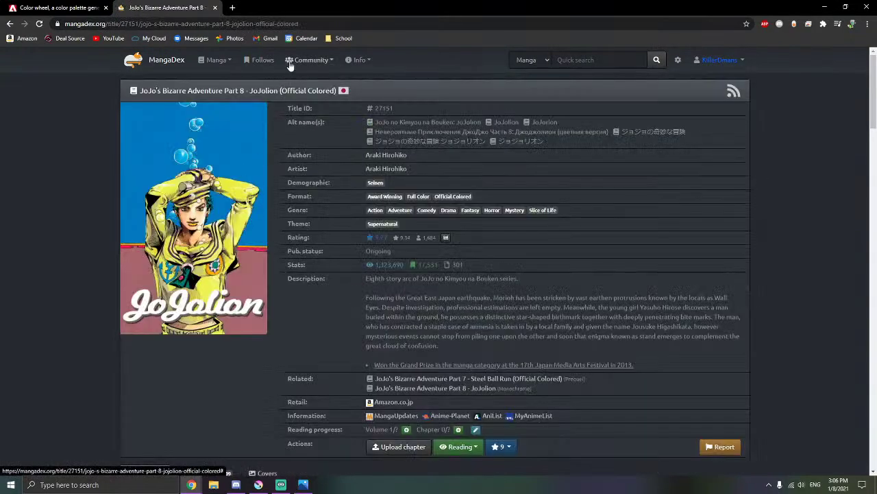
# - Check the title page's web address and close the MangaDex and color wheel pages
pyautogui.click(324, 24)
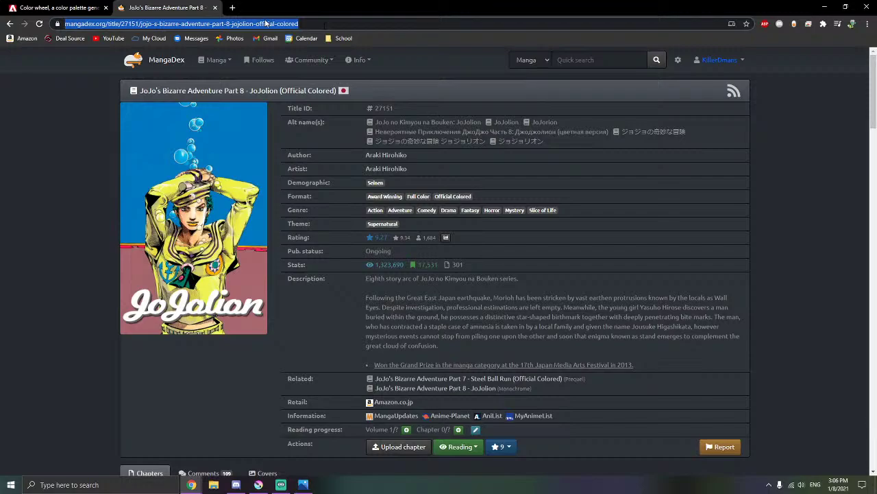
pyautogui.click(214, 8)
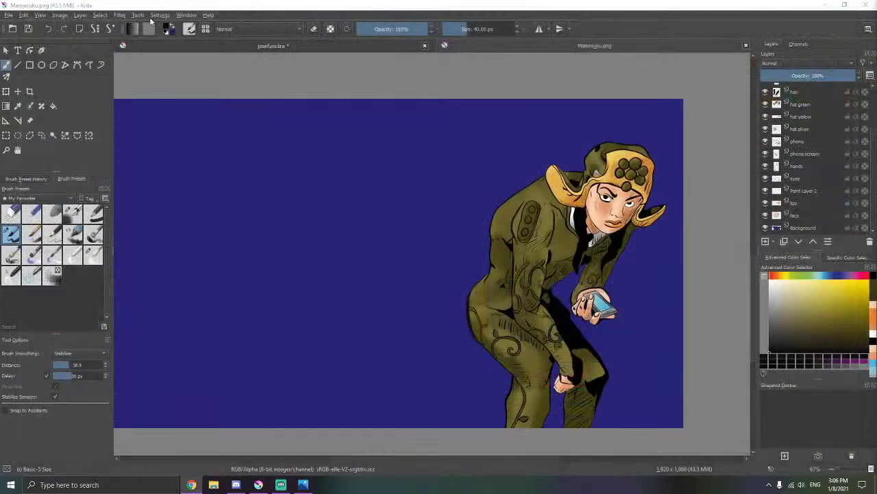
pyautogui.click(105, 7)
# - Set the brush smoothing to None for writing on the empty blue area beside the character
pyautogui.moveTo(241, 197); pyautogui.dragTo(429, 207)
pyautogui.scroll(3, 804, 108)
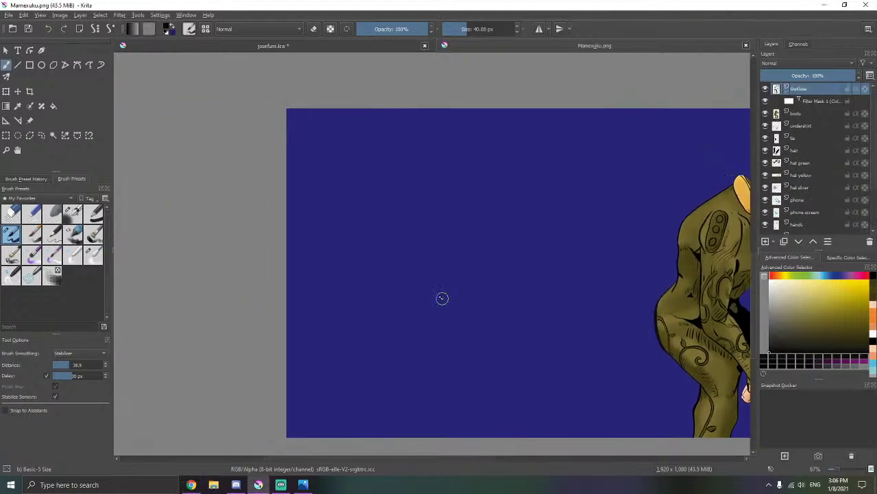
pyautogui.hotkey('ctrl', 'F2')
pyautogui.scroll(1, 366, 206)
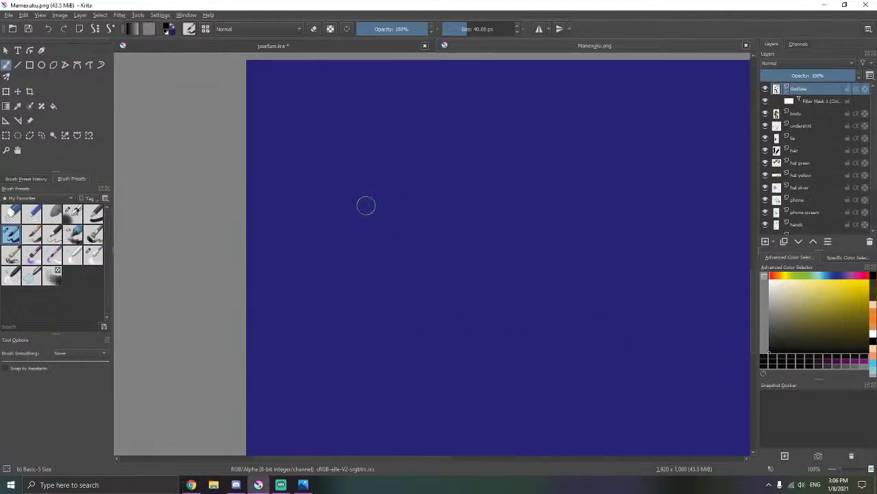
# - Try to handwrite "Since this" on the empty blue area of the Outline layer
pyautogui.moveTo(338, 196); pyautogui.dragTo(331, 240)
pyautogui.moveTo(359, 199)
pyautogui.mouseDown()
pyautogui.moveTo(362, 240)
pyautogui.moveTo(414, 200)
pyautogui.moveTo(452, 233)
pyautogui.mouseUp()
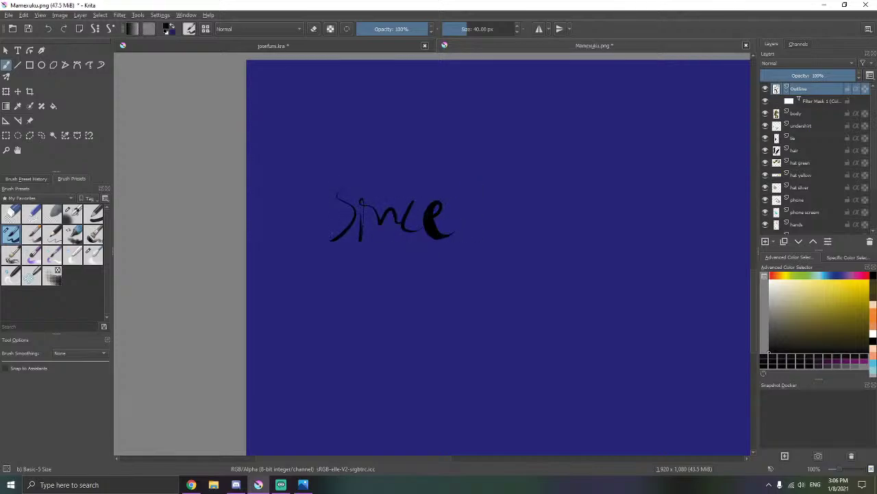
pyautogui.moveTo(469, 190); pyautogui.dragTo(506, 216)
pyautogui.moveTo(538, 182)
pyautogui.mouseDown()
pyautogui.moveTo(528, 205)
pyautogui.moveTo(541, 214)
pyautogui.mouseUp()
pyautogui.hotkey('ctrl', 'z')
pyautogui.hotkey('ctrl', 'z')
pyautogui.hotkey('ctrl', 'z')
pyautogui.hotkey('ctrl', 'z')
pyautogui.hotkey('ctrl', 'z')
pyautogui.hotkey('ctrl', 'z')
pyautogui.hotkey('ctrl', 'z')
pyautogui.hotkey('ctrl', 'z')
# - Handwrite "Since this was a" in black as the first line of a note on the blue area
pyautogui.moveTo(327, 199); pyautogui.dragTo(331, 238)
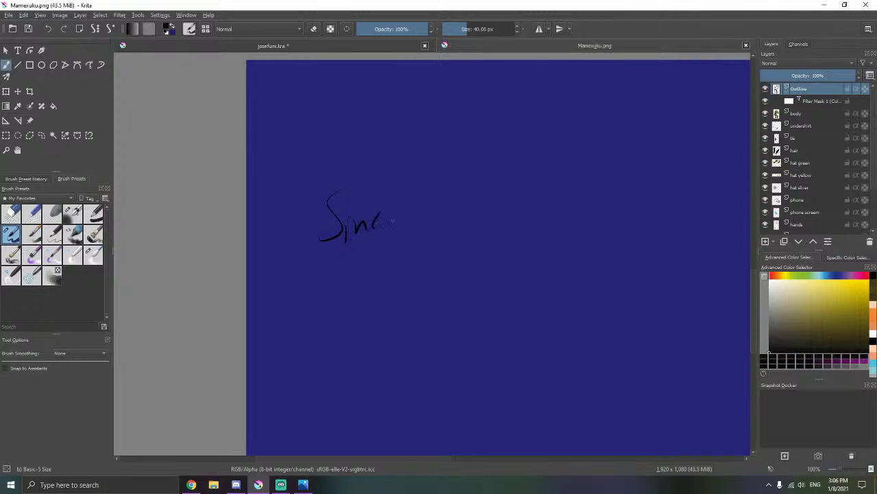
pyautogui.moveTo(392, 220); pyautogui.dragTo(409, 230)
pyautogui.moveTo(436, 189)
pyautogui.mouseDown()
pyautogui.moveTo(438, 227)
pyautogui.moveTo(455, 200)
pyautogui.mouseUp()
pyautogui.moveTo(450, 205)
pyautogui.mouseDown()
pyautogui.moveTo(480, 203)
pyautogui.moveTo(487, 218)
pyautogui.mouseUp()
pyautogui.moveTo(542, 192)
pyautogui.mouseDown()
pyautogui.moveTo(572, 190)
pyautogui.moveTo(594, 203)
pyautogui.mouseUp()
pyautogui.moveTo(613, 179); pyautogui.dragTo(596, 203)
pyautogui.moveTo(338, 288); pyautogui.dragTo(312, 331)
pyautogui.moveTo(337, 281); pyautogui.dragTo(350, 299)
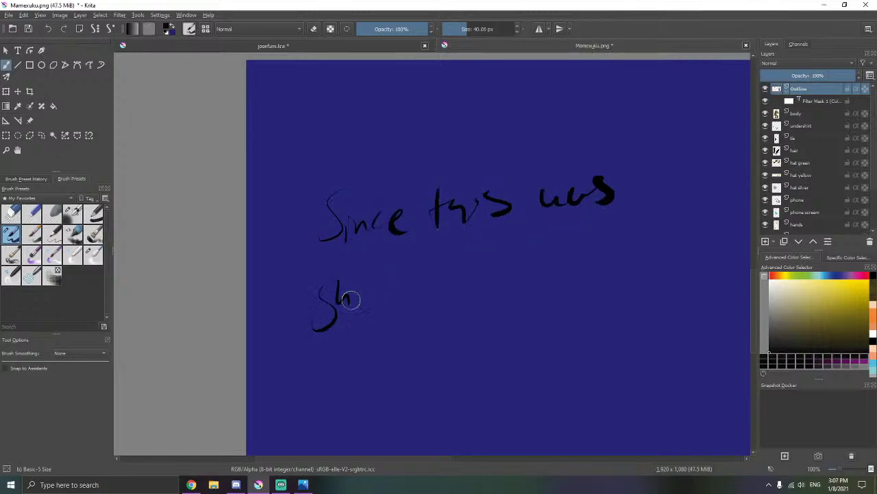
pyautogui.hotkey('ctrl', 'z')
pyautogui.hotkey('ctrl', 'z')
pyautogui.moveTo(653, 180); pyautogui.dragTo(657, 205)
# - Handwrite "shorter stream," as the note's second line, redoing the word "stream" once
pyautogui.moveTo(340, 284); pyautogui.dragTo(322, 329)
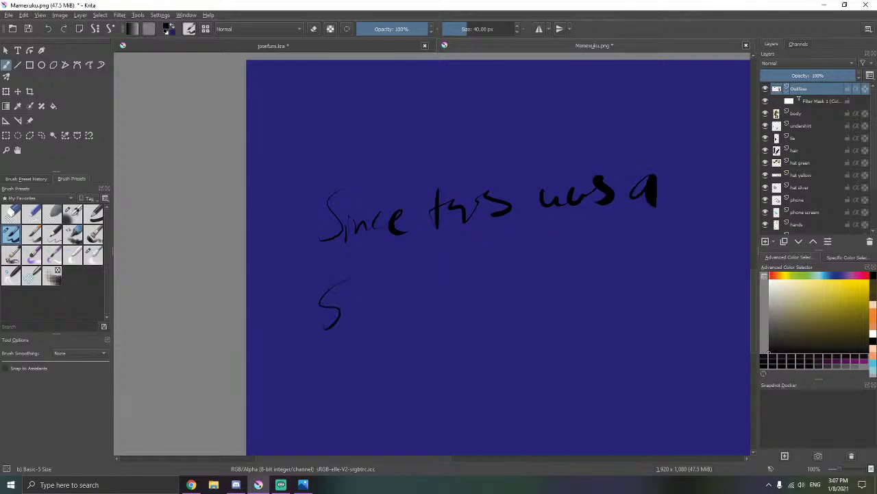
pyautogui.moveTo(357, 269); pyautogui.dragTo(375, 302)
pyautogui.moveTo(388, 287); pyautogui.dragTo(416, 270)
pyautogui.moveTo(424, 258)
pyautogui.mouseDown()
pyautogui.moveTo(447, 283)
pyautogui.moveTo(488, 254)
pyautogui.mouseUp()
pyautogui.moveTo(562, 241)
pyautogui.mouseDown()
pyautogui.moveTo(532, 287)
pyautogui.moveTo(552, 284)
pyautogui.mouseUp()
pyautogui.moveTo(553, 266)
pyautogui.mouseDown()
pyautogui.moveTo(604, 246)
pyautogui.moveTo(613, 261)
pyautogui.moveTo(655, 235)
pyautogui.mouseUp()
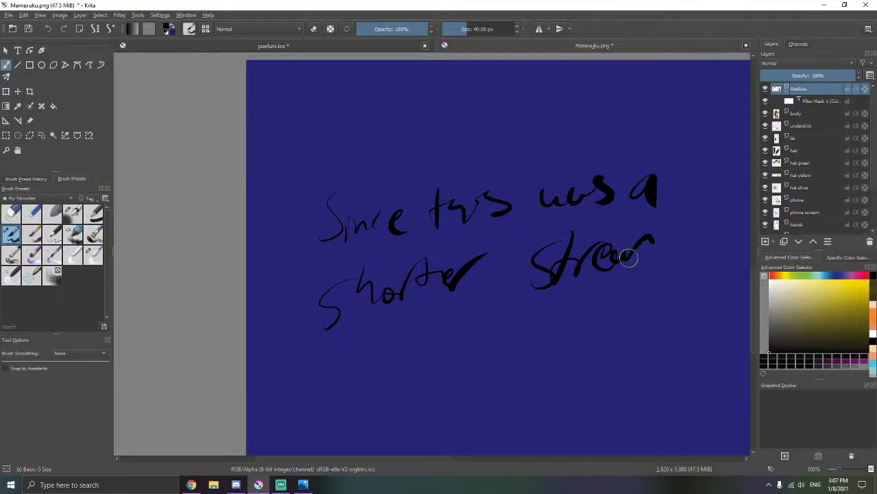
pyautogui.hotkey('ctrl', 'z')
pyautogui.hotkey('ctrl', 'z')
pyautogui.hotkey('ctrl', 'z')
pyautogui.moveTo(577, 238); pyautogui.dragTo(577, 270)
pyautogui.moveTo(565, 255)
pyautogui.mouseDown()
pyautogui.moveTo(575, 253)
pyautogui.moveTo(588, 273)
pyautogui.mouseUp()
pyautogui.moveTo(606, 258)
pyautogui.mouseDown()
pyautogui.moveTo(625, 247)
pyautogui.moveTo(643, 258)
pyautogui.mouseUp()
pyautogui.moveTo(654, 248)
pyautogui.mouseDown()
pyautogui.moveTo(655, 261)
pyautogui.moveTo(677, 249)
pyautogui.moveTo(693, 277)
pyautogui.mouseUp()
# - Handwrite "I'm going to fix up some" as the third line of the note
pyautogui.moveTo(470, 317); pyautogui.dragTo(501, 254)
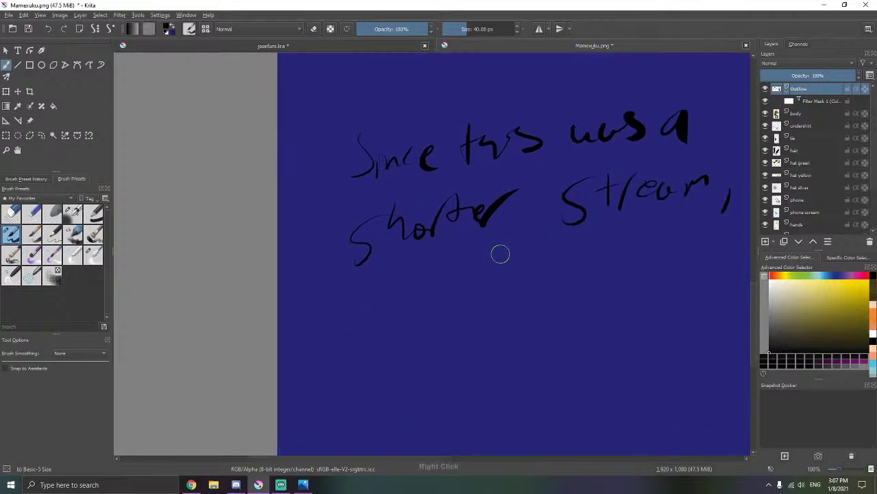
pyautogui.moveTo(356, 307)
pyautogui.mouseDown()
pyautogui.moveTo(381, 303)
pyautogui.moveTo(375, 337)
pyautogui.mouseUp()
pyautogui.moveTo(369, 337)
pyautogui.mouseDown()
pyautogui.moveTo(412, 324)
pyautogui.moveTo(450, 326)
pyautogui.mouseUp()
pyautogui.moveTo(452, 314); pyautogui.dragTo(467, 316)
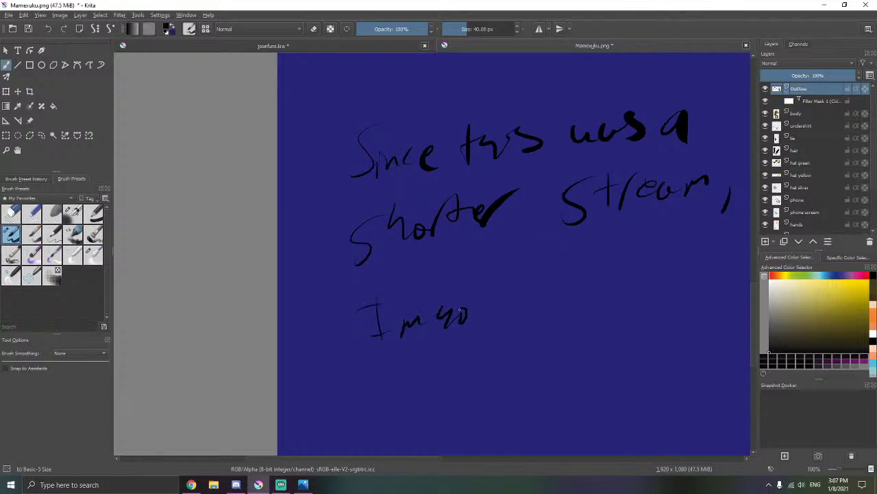
pyautogui.moveTo(500, 288); pyautogui.dragTo(516, 286)
pyautogui.moveTo(531, 280)
pyautogui.mouseDown()
pyautogui.moveTo(533, 292)
pyautogui.moveTo(514, 307)
pyautogui.mouseUp()
pyautogui.hotkey('ctrl', 'z')
pyautogui.moveTo(549, 268); pyautogui.dragTo(541, 296)
pyautogui.moveTo(550, 282)
pyautogui.mouseDown()
pyautogui.moveTo(553, 290)
pyautogui.moveTo(558, 277)
pyautogui.moveTo(516, 267)
pyautogui.moveTo(526, 324)
pyautogui.moveTo(543, 321)
pyautogui.mouseUp()
pyautogui.moveTo(564, 286)
pyautogui.mouseDown()
pyautogui.moveTo(553, 305)
pyautogui.moveTo(573, 306)
pyautogui.mouseUp()
pyautogui.moveTo(572, 296)
pyautogui.mouseDown()
pyautogui.moveTo(593, 288)
pyautogui.moveTo(603, 295)
pyautogui.mouseUp()
pyautogui.moveTo(606, 306)
pyautogui.mouseDown()
pyautogui.moveTo(622, 274)
pyautogui.moveTo(638, 306)
pyautogui.moveTo(656, 291)
pyautogui.mouseUp()
pyautogui.moveTo(671, 302); pyautogui.dragTo(722, 292)
# - Handwrite "older drawings" as the last line of the note
pyautogui.moveTo(356, 381); pyautogui.dragTo(352, 384)
pyautogui.moveTo(381, 362)
pyautogui.mouseDown()
pyautogui.moveTo(377, 393)
pyautogui.moveTo(396, 394)
pyautogui.mouseUp()
pyautogui.moveTo(392, 378)
pyautogui.mouseDown()
pyautogui.moveTo(461, 351)
pyautogui.moveTo(483, 383)
pyautogui.moveTo(469, 388)
pyautogui.moveTo(518, 346)
pyautogui.mouseUp()
pyautogui.moveTo(514, 364)
pyautogui.mouseDown()
pyautogui.moveTo(536, 362)
pyautogui.moveTo(558, 343)
pyautogui.moveTo(599, 348)
pyautogui.moveTo(567, 391)
pyautogui.mouseUp()
pyautogui.moveTo(626, 347)
pyautogui.mouseDown()
pyautogui.moveTo(617, 371)
pyautogui.moveTo(656, 377)
pyautogui.mouseUp()
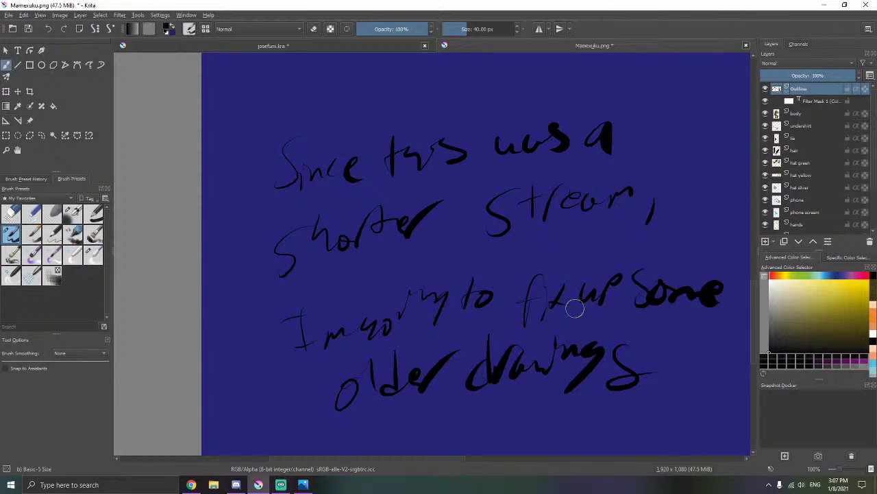
# - Undo the entire handwritten note so the blue area is blank again
pyautogui.scroll(-1, 577, 309)
pyautogui.moveTo(578, 310); pyautogui.dragTo(513, 317)
pyautogui.hotkey('ctrl', 'z')
pyautogui.hotkey('ctrl', 'z')
pyautogui.hotkey('ctrl', 'z')
pyautogui.hotkey('ctrl', 'z')
pyautogui.hotkey('ctrl', 'z')
pyautogui.hotkey('ctrl', 'z')
pyautogui.hotkey('ctrl', 'z')
pyautogui.hotkey('ctrl', 'z')
pyautogui.hotkey('ctrl', 'z')
pyautogui.hotkey('ctrl', 'z')
pyautogui.hotkey('ctrl', 'z')
pyautogui.hotkey('ctrl', 'z')
pyautogui.hotkey('ctrl', 'z')
pyautogui.hotkey('ctrl', 'z')
pyautogui.hotkey('ctrl', 'z')
pyautogui.hotkey('ctrl', 'z')
pyautogui.hotkey('ctrl', 'z')
pyautogui.hotkey('ctrl', 'z')
pyautogui.hotkey('ctrl', 'z')
pyautogui.hotkey('ctrl', 'z')
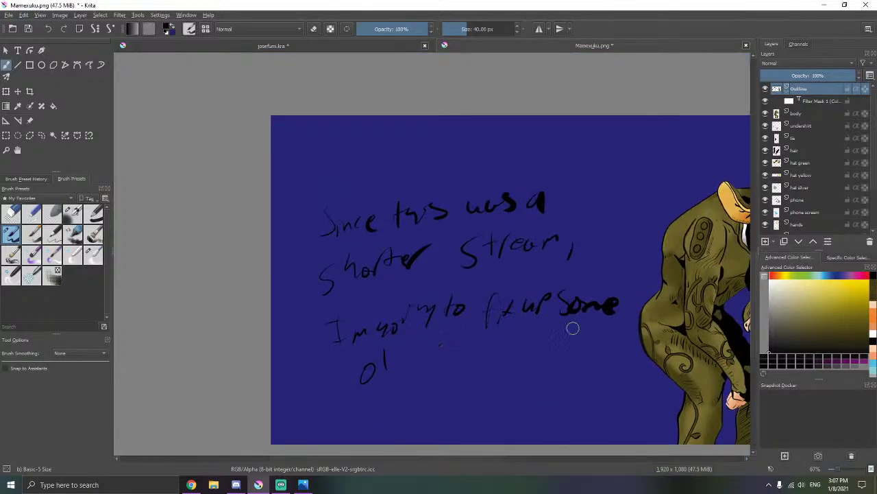
pyautogui.hotkey('ctrl', 'z')
pyautogui.hotkey('ctrl', 'z')
pyautogui.hotkey('ctrl', 'z')
pyautogui.hotkey('ctrl', 'z')
pyautogui.hotkey('ctrl', 'z')
pyautogui.hotkey('ctrl', 'z')
pyautogui.hotkey('ctrl', 'z')
pyautogui.hotkey('ctrl', 'z')
pyautogui.hotkey('ctrl', 'z')
pyautogui.hotkey('ctrl', 'z')
pyautogui.hotkey('ctrl', 'z')
pyautogui.hotkey('ctrl', 'z')
pyautogui.hotkey('ctrl', 'z')
pyautogui.hotkey('ctrl', 'z')
pyautogui.hotkey('ctrl', 'z')
pyautogui.hotkey('ctrl', 'z')
pyautogui.hotkey('ctrl', 'z')
pyautogui.hotkey('ctrl', 'z')
pyautogui.hotkey('ctrl', 'z')
pyautogui.hotkey('ctrl', 'z')
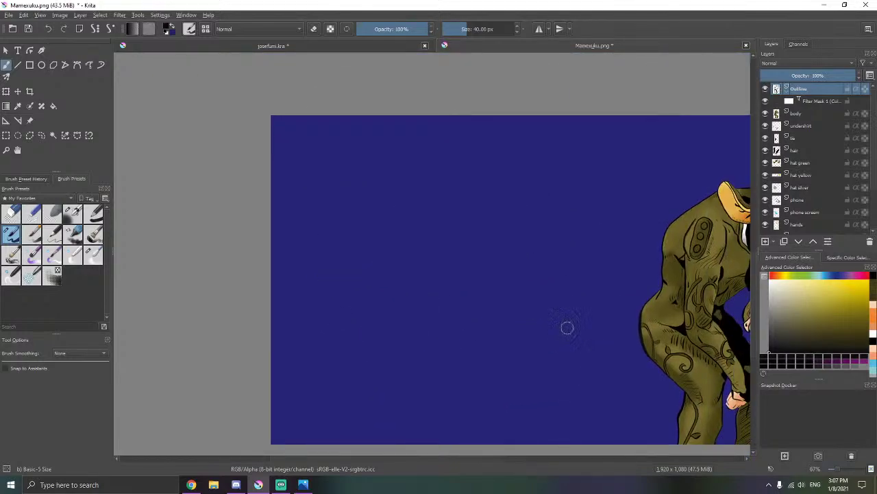
pyautogui.hotkey('ctrl', 'shift', 'z')
pyautogui.hotkey('ctrl', 'shift', 'z')
pyautogui.hotkey('ctrl', 'shift', 'z')
pyautogui.hotkey('ctrl', 'shift', 'z')
pyautogui.hotkey('ctrl', 'shift', 'z')
pyautogui.hotkey('ctrl', 'z')
pyautogui.hotkey('ctrl', 'z')
pyautogui.hotkey('ctrl', 'z')
pyautogui.hotkey('ctrl', 'z')
pyautogui.hotkey('ctrl', 'z')
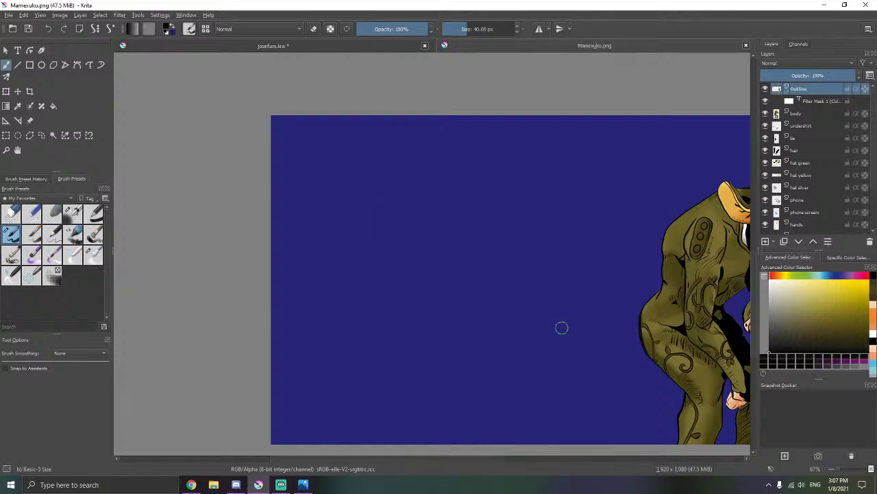
# - Close the Mamexuku.png document and return to the josefumi.kra drawing
pyautogui.moveTo(473, 311); pyautogui.dragTo(332, 316)
pyautogui.moveTo(491, 264); pyautogui.dragTo(446, 262)
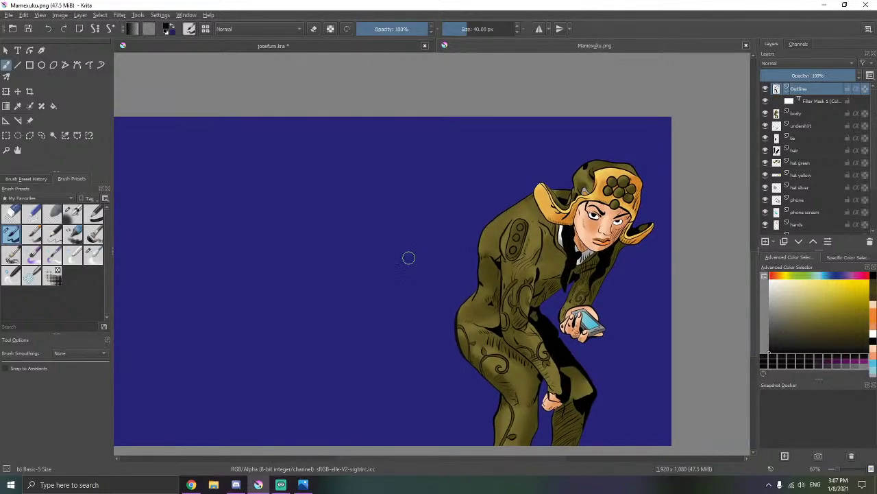
pyautogui.click(747, 45)
pyautogui.scroll(1, 556, 202)
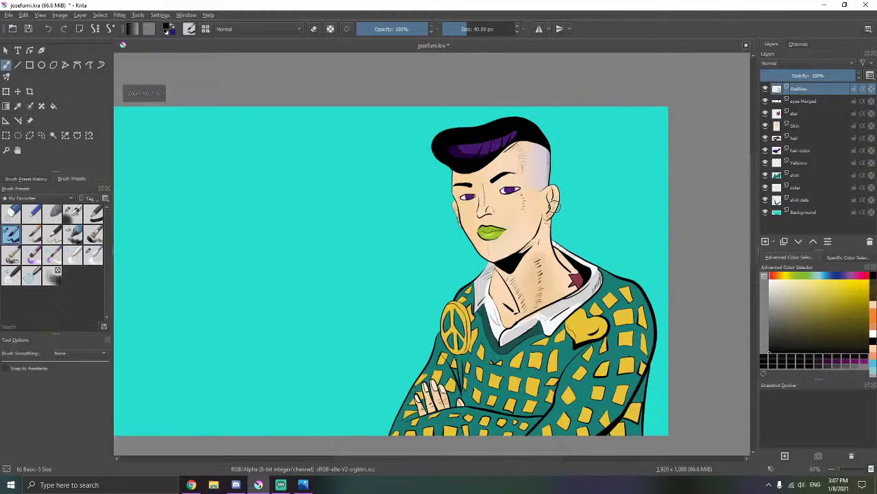
pyautogui.hotkey('alt', 'Tab')
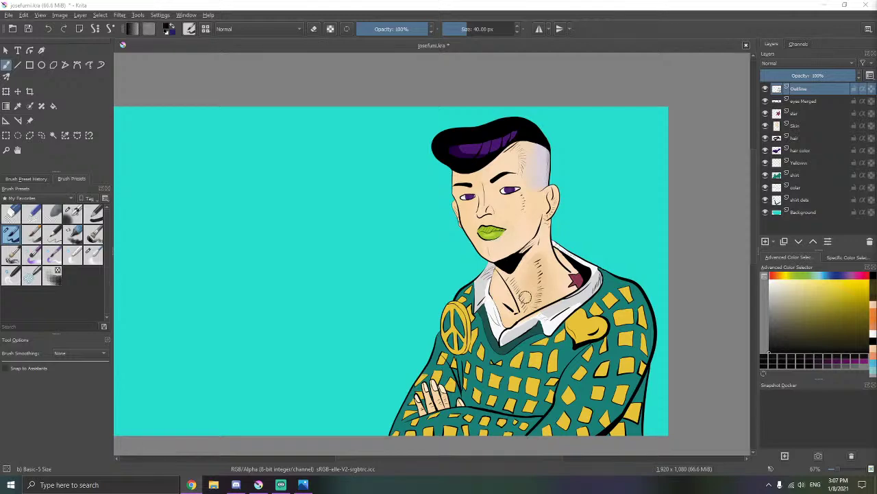
# - On the Skin layer, erase the skin colour spilling over the neck outline onto the white collar
pyautogui.scroll(4, 583, 327)
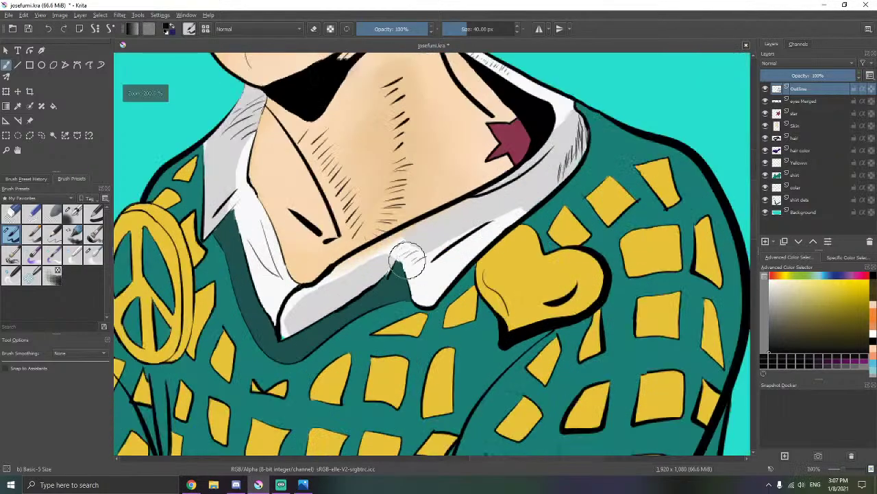
pyautogui.scroll(1, 363, 274)
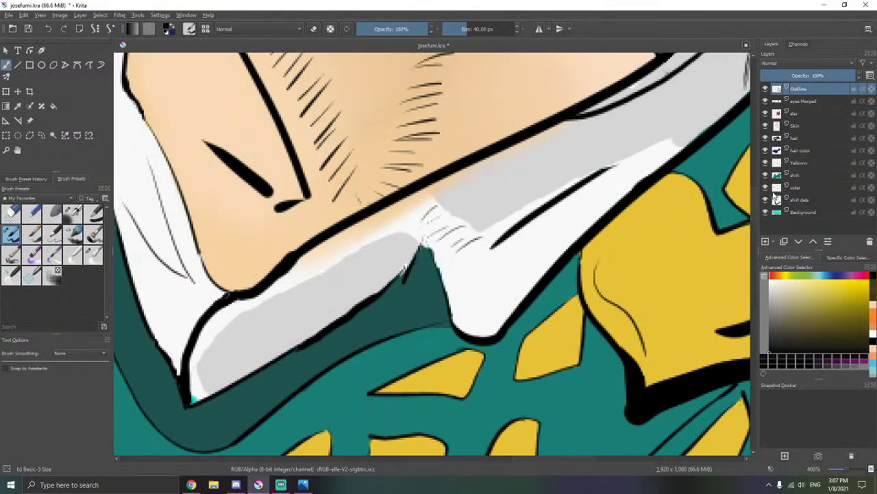
pyautogui.click(796, 129)
pyautogui.moveTo(462, 211); pyautogui.dragTo(472, 241)
pyautogui.press('e')
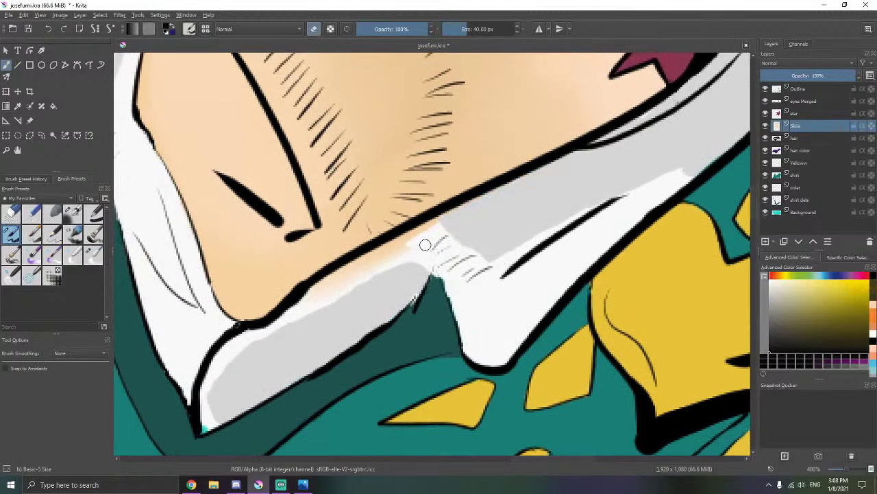
pyautogui.moveTo(425, 245)
pyautogui.mouseDown()
pyautogui.moveTo(362, 268)
pyautogui.moveTo(310, 303)
pyautogui.moveTo(453, 212)
pyautogui.mouseUp()
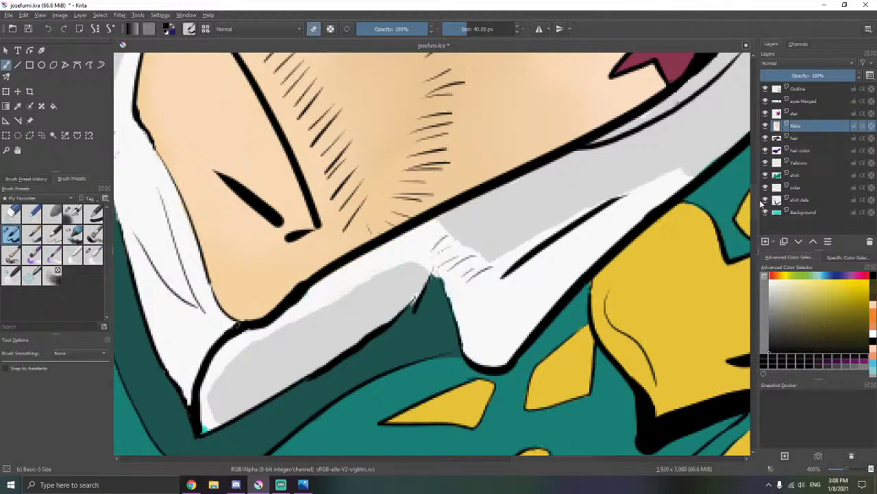
# - On the collar's colour layer, soften the grey shadow edge of the folded front collar with an 11 px Blender Blur brush
pyautogui.click(795, 187)
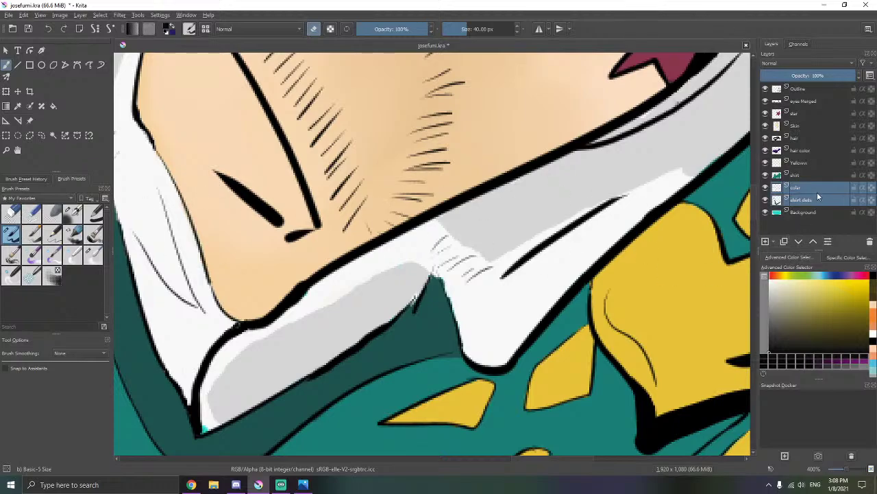
pyautogui.click(88, 256)
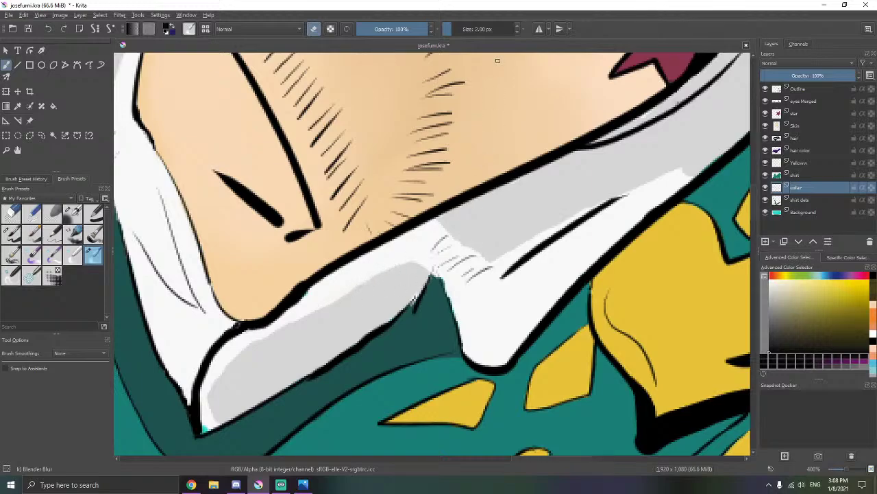
pyautogui.click(518, 27)
pyautogui.click(519, 26)
pyautogui.rightClick(386, 251)
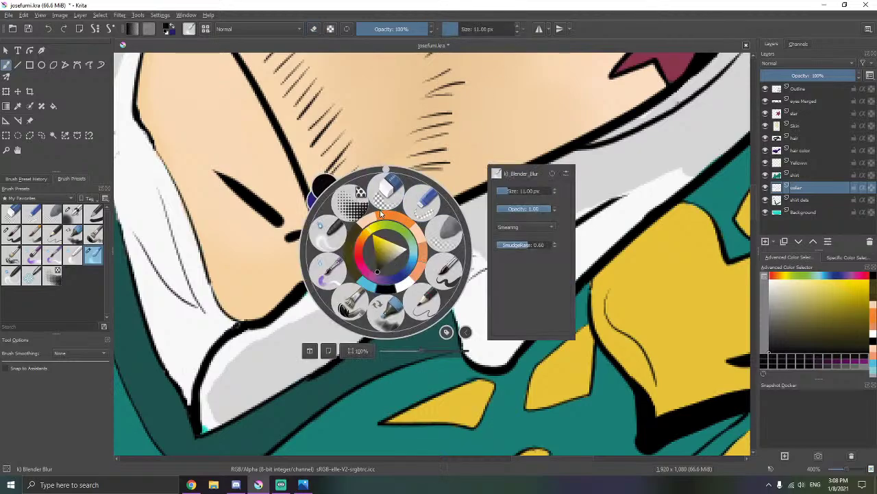
pyautogui.rightClick(402, 251)
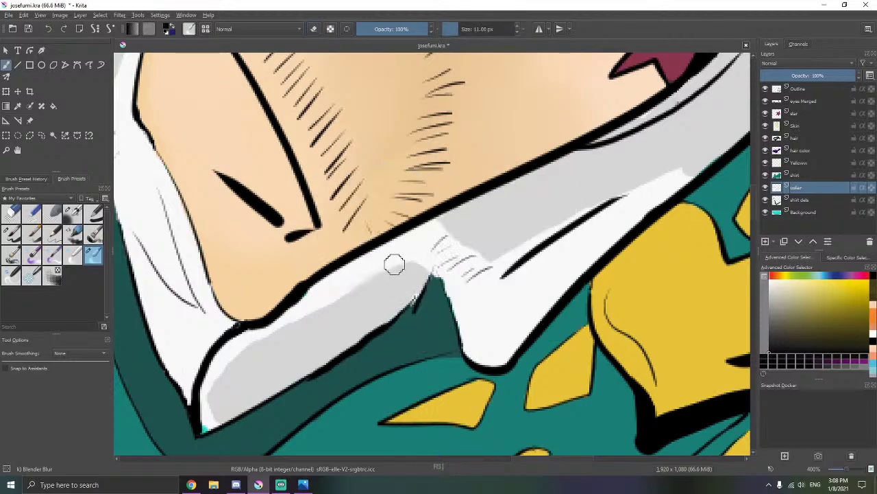
pyautogui.moveTo(394, 264)
pyautogui.mouseDown()
pyautogui.moveTo(322, 321)
pyautogui.moveTo(345, 293)
pyautogui.mouseUp()
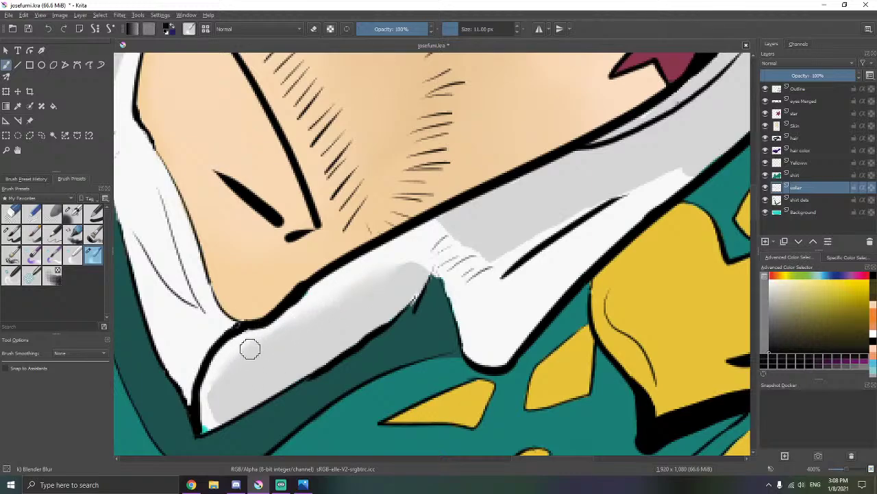
pyautogui.moveTo(237, 396)
pyautogui.mouseDown()
pyautogui.moveTo(300, 277)
pyautogui.moveTo(286, 290)
pyautogui.moveTo(292, 276)
pyautogui.mouseUp()
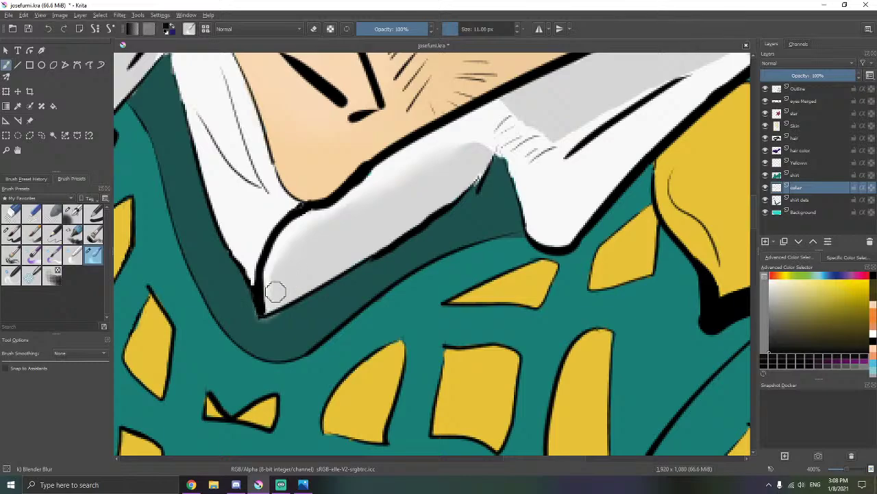
# - Blend the grey shadow into the white around the collar notch and along the collar flap beside the heart
pyautogui.press('e')
pyautogui.rightClick(424, 183)
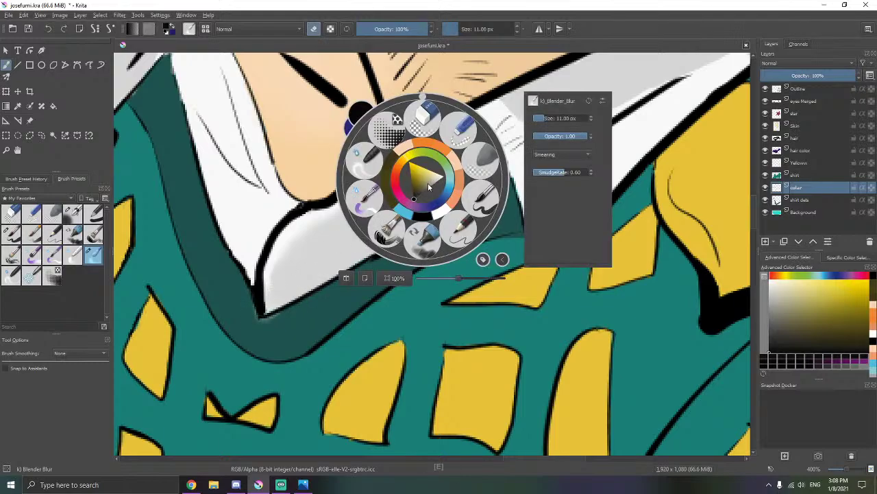
pyautogui.rightClick(428, 185)
pyautogui.moveTo(442, 155); pyautogui.dragTo(378, 210)
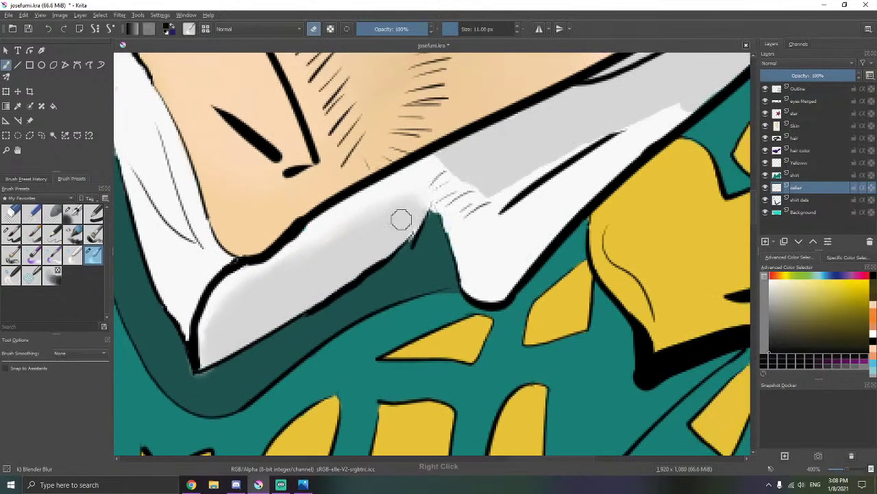
pyautogui.moveTo(468, 151)
pyautogui.mouseDown()
pyautogui.moveTo(416, 181)
pyautogui.moveTo(415, 206)
pyautogui.moveTo(482, 185)
pyautogui.mouseUp()
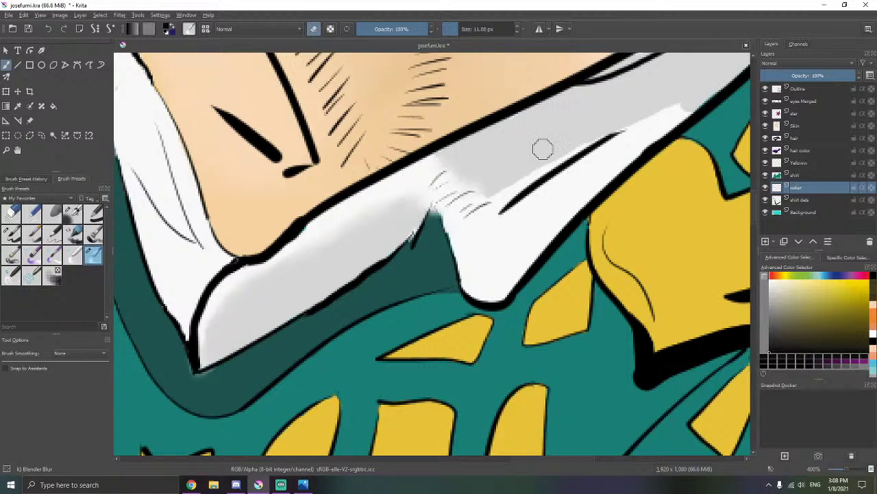
pyautogui.moveTo(611, 122)
pyautogui.mouseDown()
pyautogui.moveTo(525, 151)
pyautogui.moveTo(482, 186)
pyautogui.moveTo(553, 147)
pyautogui.moveTo(539, 149)
pyautogui.mouseUp()
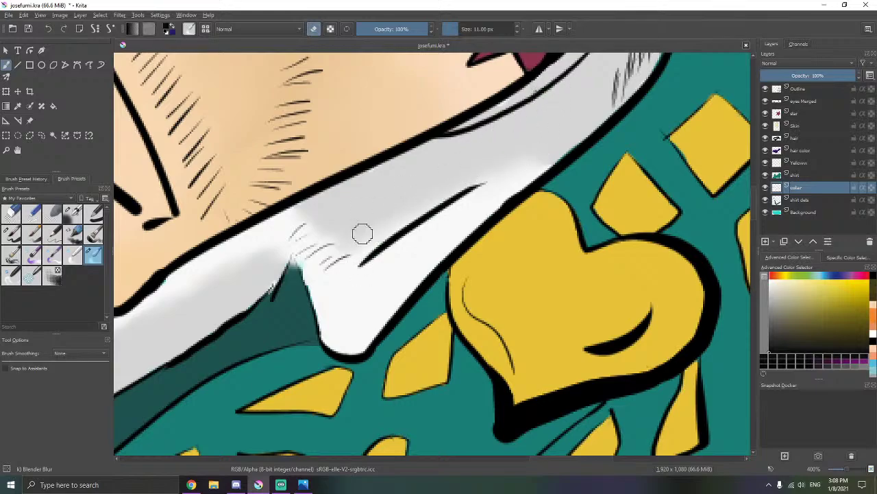
pyautogui.moveTo(365, 209); pyautogui.dragTo(618, 173)
pyautogui.moveTo(545, 219)
pyautogui.mouseDown()
pyautogui.moveTo(546, 243)
pyautogui.moveTo(549, 220)
pyautogui.mouseUp()
# - Blend the grey shadow on the collar flap above the peace-sign badge, up to the chin
pyautogui.moveTo(302, 169)
pyautogui.mouseDown()
pyautogui.moveTo(384, 237)
pyautogui.moveTo(323, 206)
pyautogui.moveTo(320, 243)
pyautogui.moveTo(334, 116)
pyautogui.mouseUp()
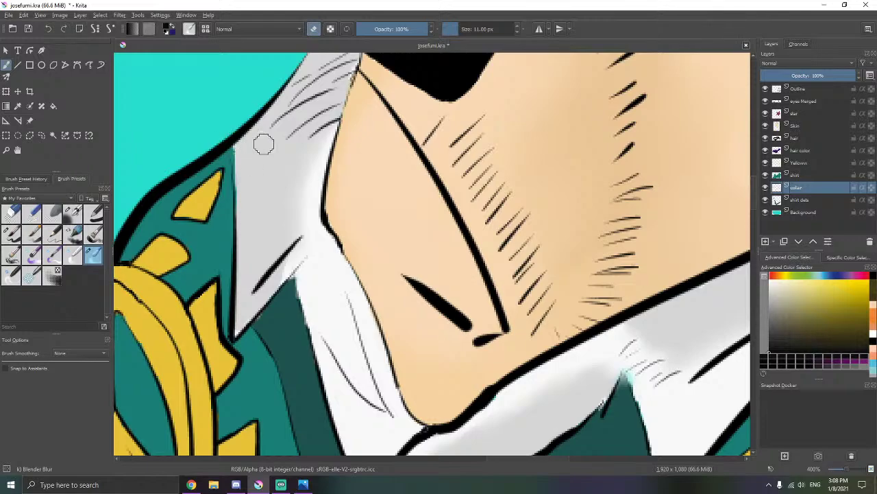
pyautogui.moveTo(298, 103); pyautogui.dragTo(260, 188)
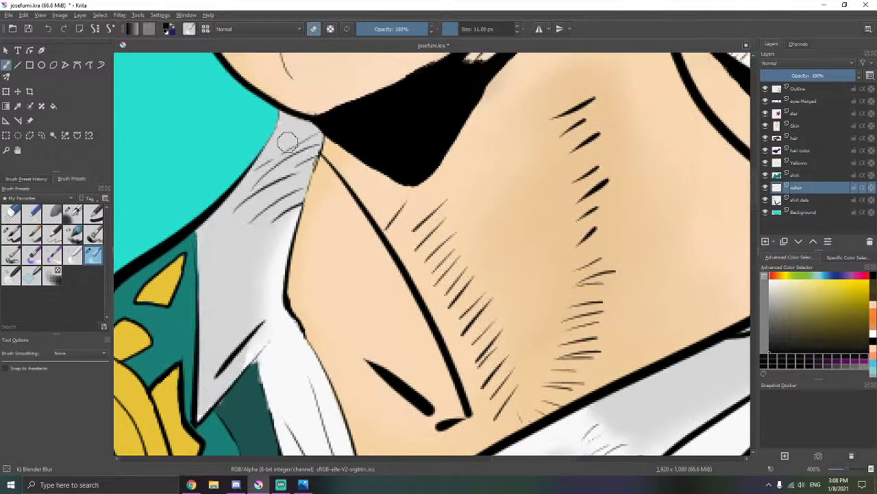
pyautogui.moveTo(309, 144); pyautogui.dragTo(349, 230)
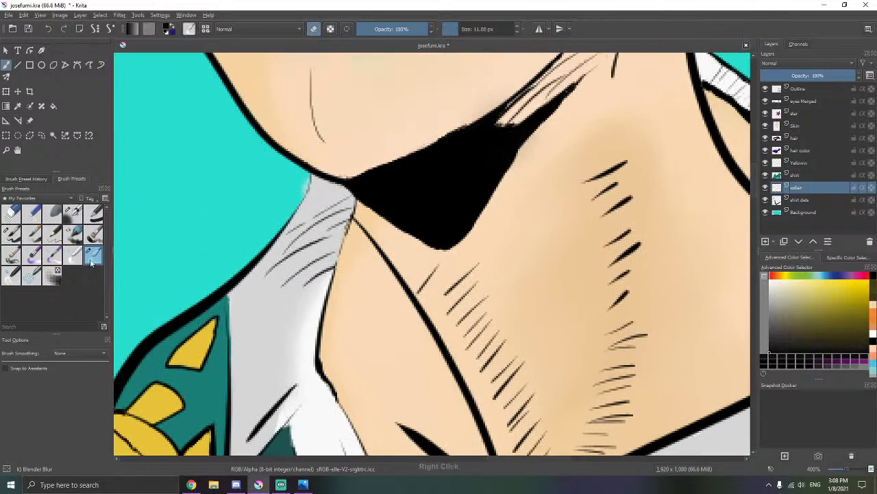
# - Erase the collar colour spilling past the outline below the chin and beside the badge, using the 40 px Basic-5 Size brush
pyautogui.click(11, 233)
pyautogui.click(297, 180)
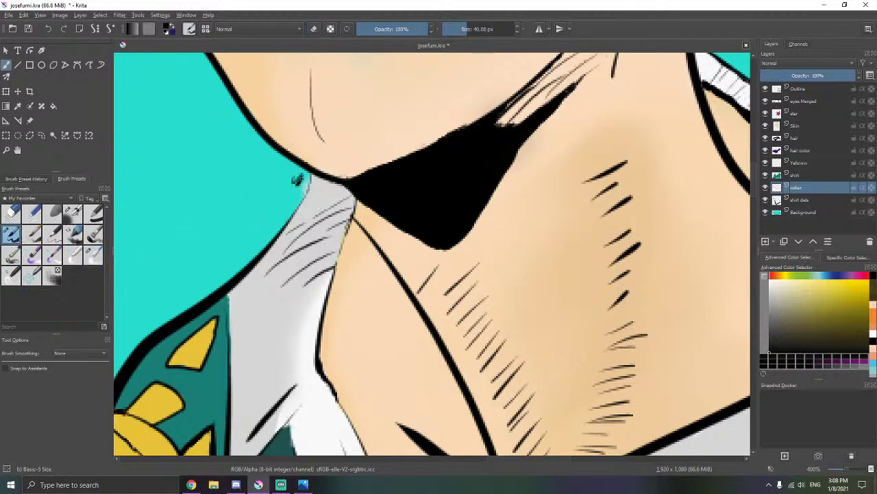
pyautogui.press('e')
pyautogui.moveTo(291, 180); pyautogui.dragTo(304, 185)
pyautogui.moveTo(235, 237); pyautogui.dragTo(276, 155)
pyautogui.moveTo(274, 353); pyautogui.dragTo(267, 243)
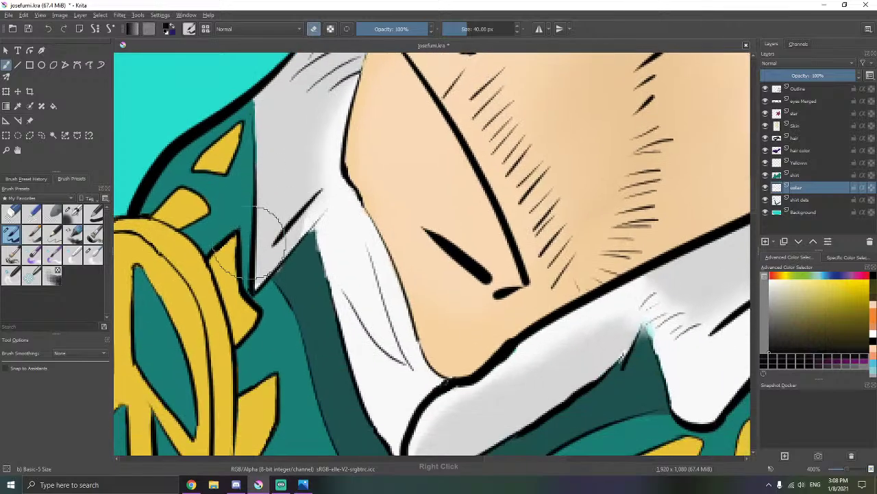
pyautogui.moveTo(252, 284)
pyautogui.mouseDown()
pyautogui.moveTo(295, 246)
pyautogui.moveTo(299, 268)
pyautogui.mouseUp()
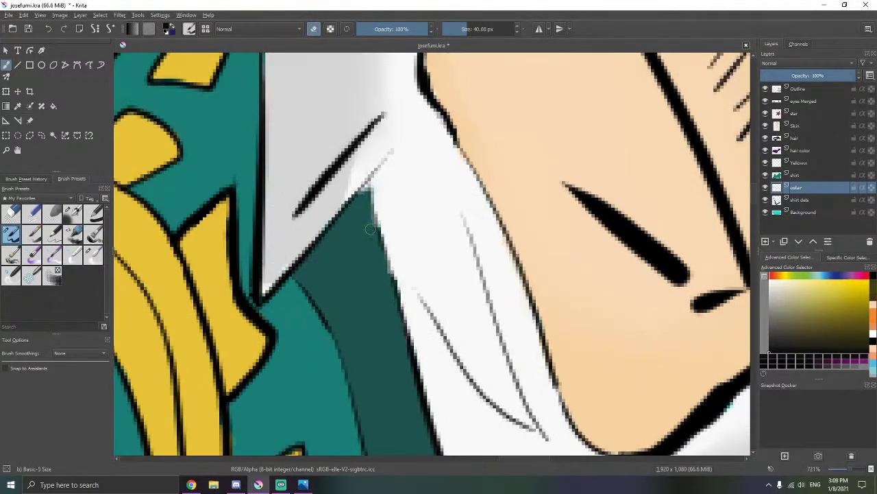
# - Erase the blurred collar colour spilling onto the sweater, then cover the teal gap at the collar notch with the collar's white
pyautogui.moveTo(378, 264); pyautogui.dragTo(389, 283)
pyautogui.moveTo(343, 262); pyautogui.dragTo(304, 223)
pyautogui.moveTo(412, 342); pyautogui.dragTo(349, 273)
pyautogui.moveTo(447, 334); pyautogui.dragTo(403, 273)
pyautogui.moveTo(481, 324); pyautogui.dragTo(420, 271)
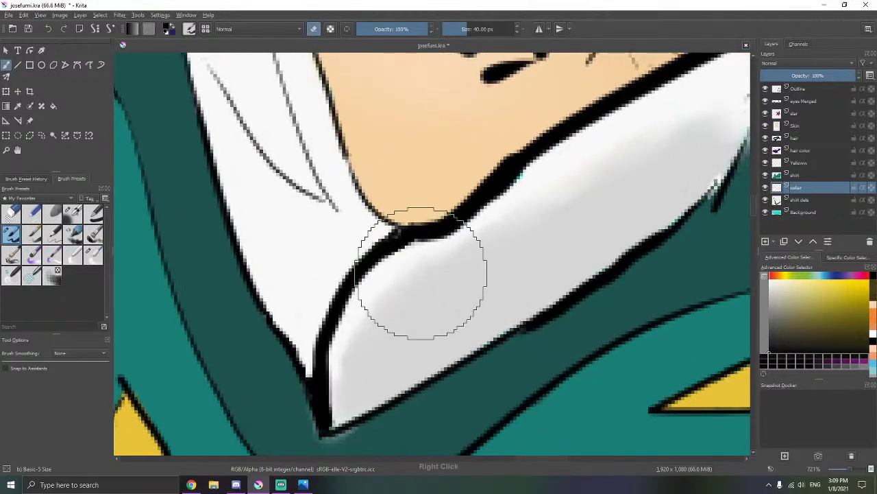
pyautogui.moveTo(497, 272)
pyautogui.mouseDown()
pyautogui.moveTo(467, 231)
pyautogui.moveTo(510, 211)
pyautogui.mouseUp()
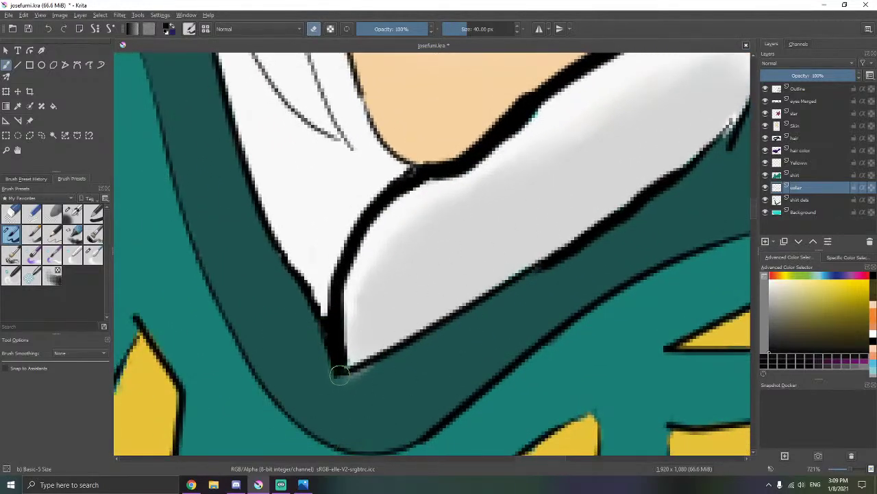
pyautogui.moveTo(533, 284); pyautogui.dragTo(347, 357)
pyautogui.moveTo(427, 307); pyautogui.dragTo(313, 377)
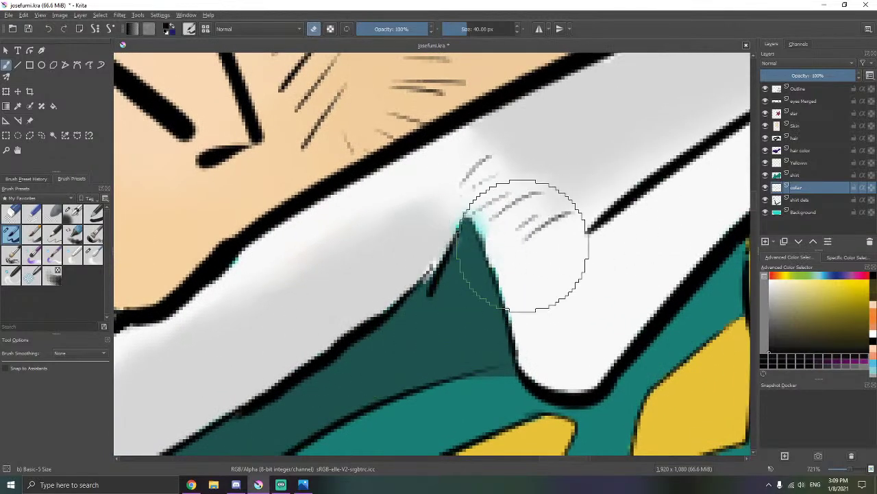
pyautogui.keyDown('ctrl'); pyautogui.click(499, 243); pyautogui.keyUp('ctrl')
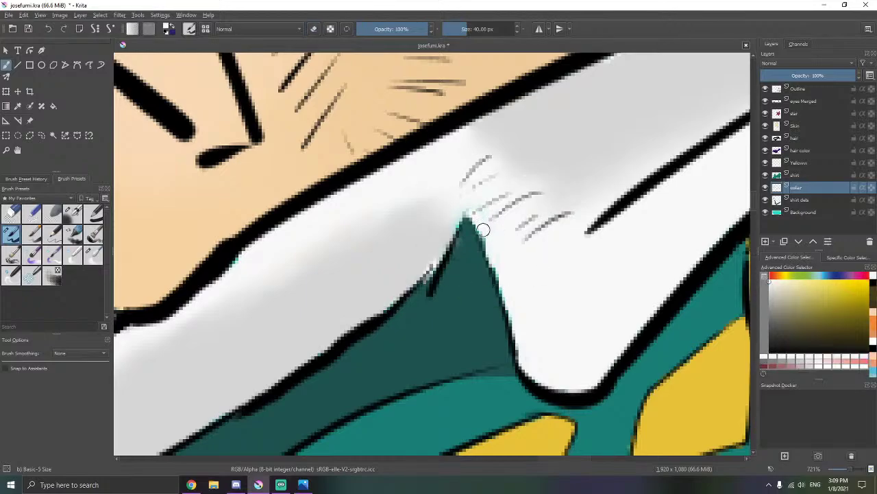
pyautogui.moveTo(475, 211); pyautogui.dragTo(428, 267)
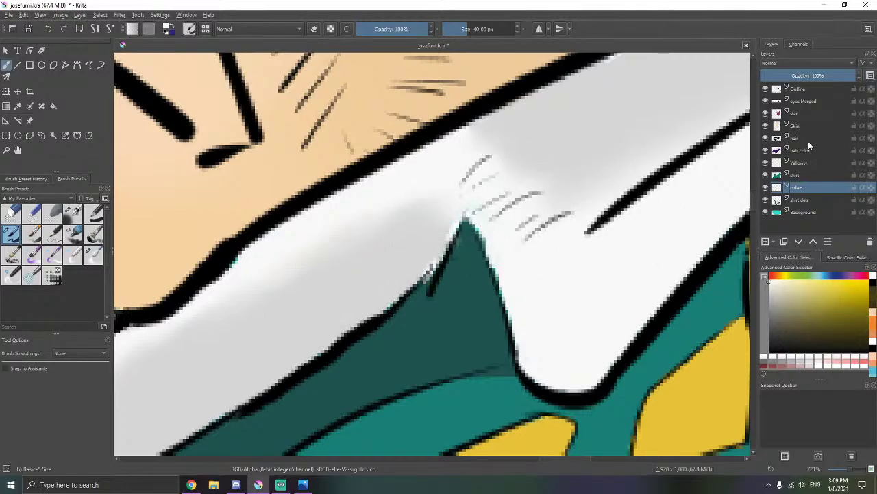
# - On the Outline layer, redraw the black line around the collar notch with Stabilizer brush smoothing, redoing the first stroke once
pyautogui.click(817, 91)
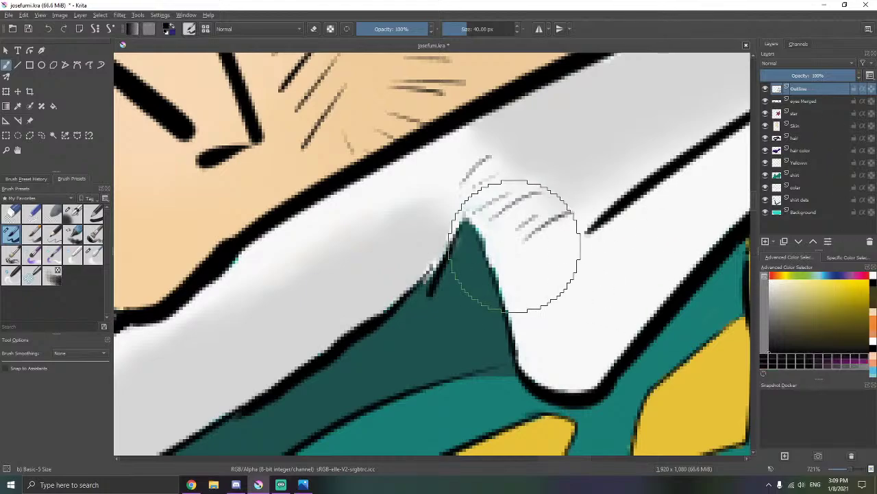
pyautogui.hotkey('ctrl', 'F1')
pyautogui.moveTo(464, 243)
pyautogui.mouseDown()
pyautogui.moveTo(457, 220)
pyautogui.moveTo(485, 247)
pyautogui.moveTo(498, 312)
pyautogui.mouseUp()
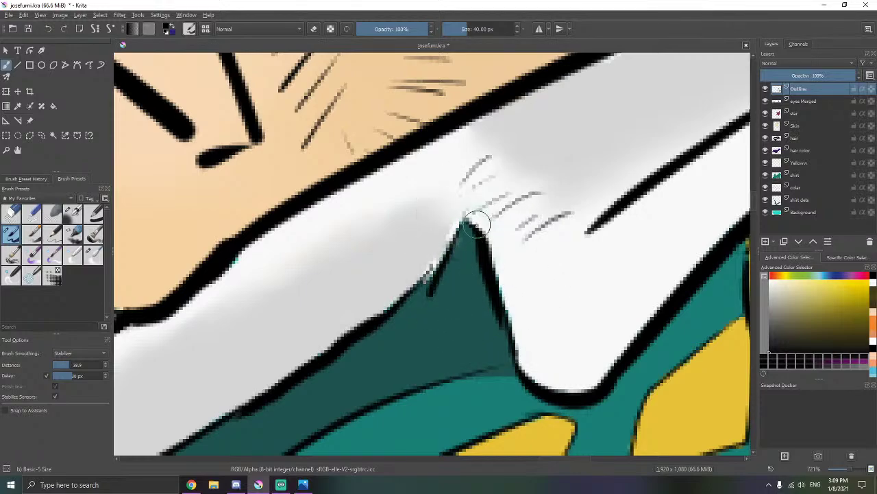
pyautogui.hotkey('ctrl', 'z')
pyautogui.moveTo(473, 228); pyautogui.dragTo(518, 371)
pyautogui.moveTo(467, 209)
pyautogui.mouseDown()
pyautogui.moveTo(430, 275)
pyautogui.moveTo(375, 331)
pyautogui.moveTo(428, 284)
pyautogui.moveTo(465, 219)
pyautogui.mouseUp()
pyautogui.moveTo(409, 290); pyautogui.dragTo(558, 186)
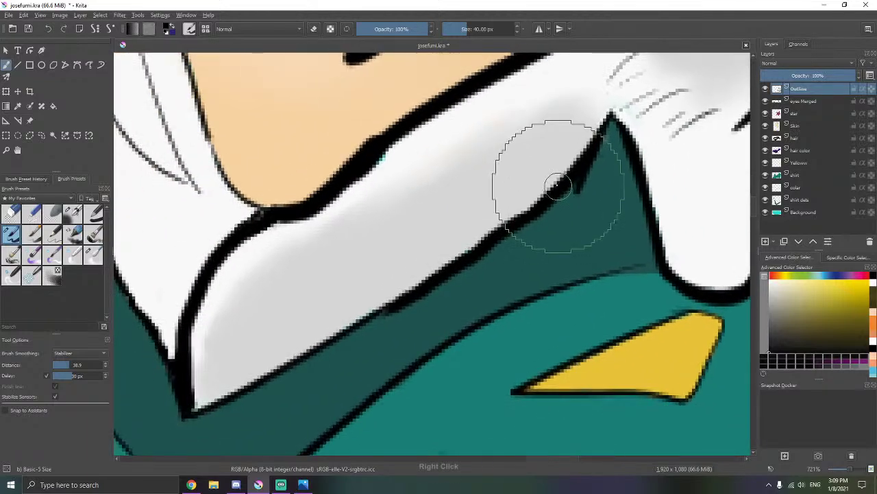
pyautogui.moveTo(372, 239); pyautogui.dragTo(470, 272)
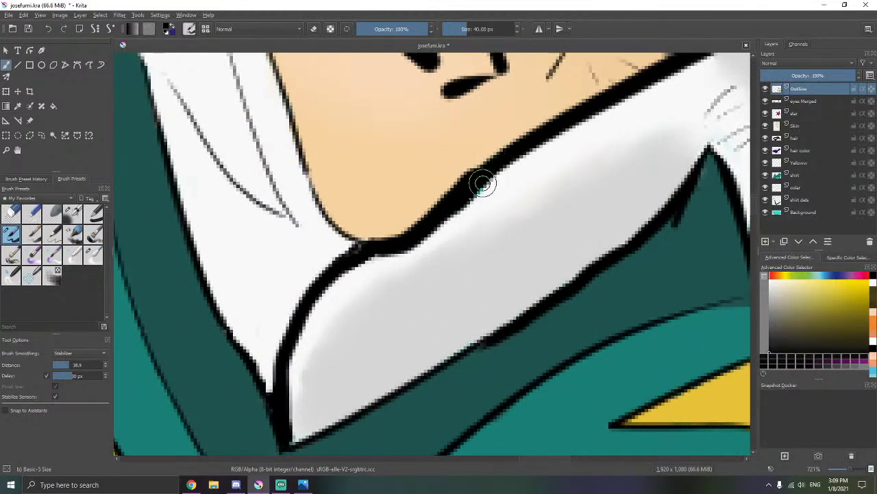
# - Thicken the black outline along the collar's upper edge and notch below the neck, closing the small gaps
pyautogui.moveTo(482, 182)
pyautogui.mouseDown()
pyautogui.moveTo(425, 222)
pyautogui.moveTo(459, 180)
pyautogui.mouseUp()
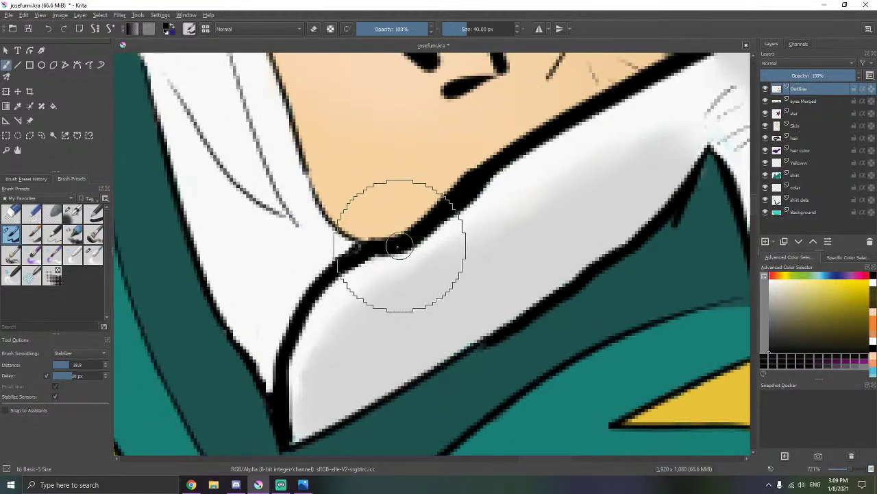
pyautogui.moveTo(402, 244)
pyautogui.mouseDown()
pyautogui.moveTo(452, 244)
pyautogui.moveTo(449, 237)
pyautogui.moveTo(403, 258)
pyautogui.mouseUp()
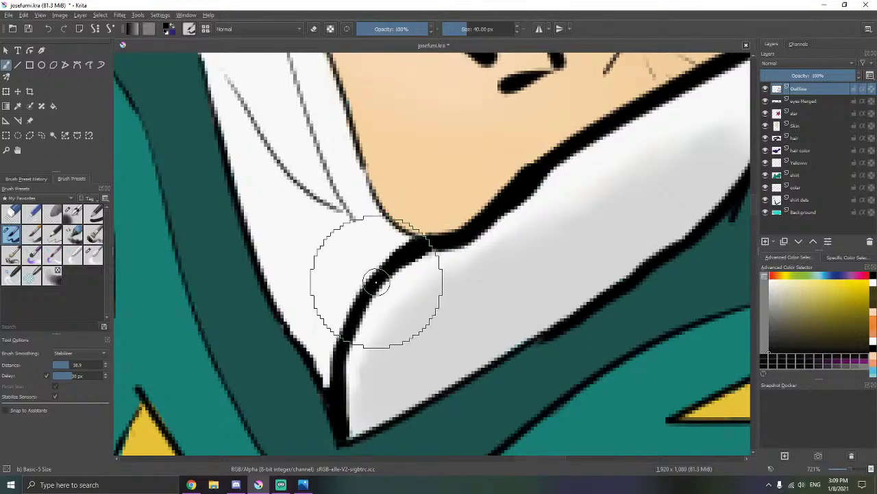
pyautogui.moveTo(387, 303)
pyautogui.mouseDown()
pyautogui.moveTo(426, 229)
pyautogui.moveTo(394, 245)
pyautogui.moveTo(377, 299)
pyautogui.moveTo(379, 356)
pyautogui.mouseUp()
pyautogui.moveTo(368, 259); pyautogui.dragTo(421, 372)
pyautogui.moveTo(341, 234); pyautogui.dragTo(395, 315)
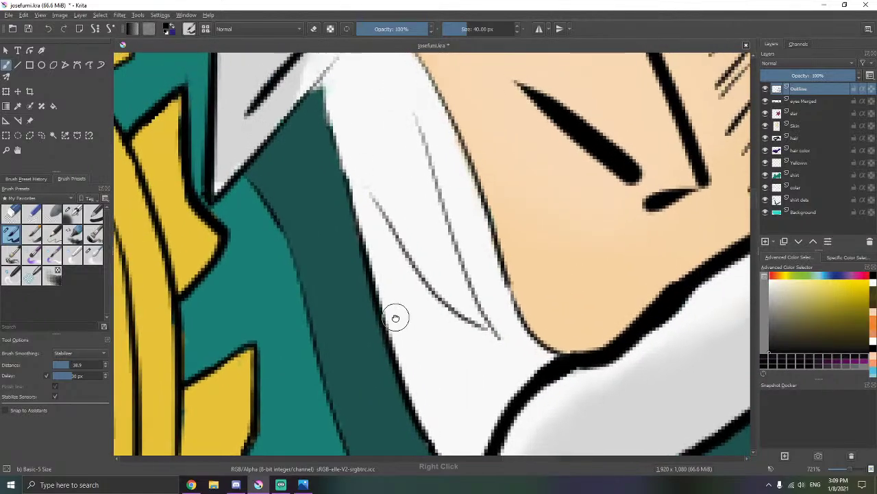
# - Draw a solid black outline down the outer edge of the collar flap above the peace-sign badge, starting at the shoulder line
pyautogui.moveTo(291, 114)
pyautogui.mouseDown()
pyautogui.moveTo(333, 78)
pyautogui.moveTo(333, 133)
pyautogui.moveTo(382, 317)
pyautogui.moveTo(363, 155)
pyautogui.mouseUp()
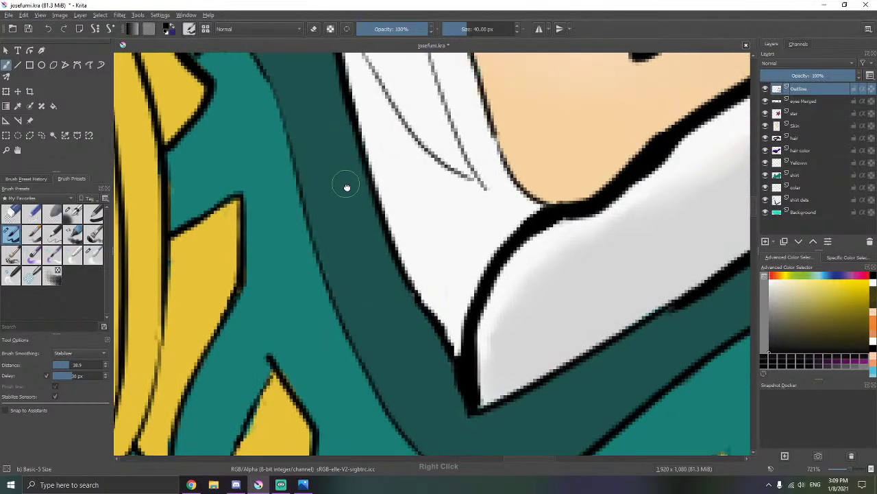
pyautogui.moveTo(347, 186); pyautogui.dragTo(359, 229)
pyautogui.moveTo(393, 252); pyautogui.dragTo(449, 370)
pyautogui.moveTo(320, 177); pyautogui.dragTo(327, 186)
pyautogui.scroll(-10, 327, 186)
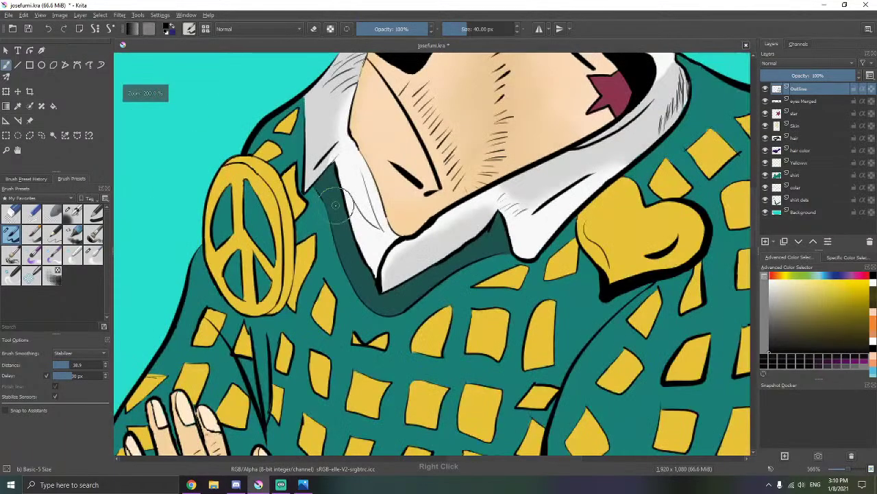
pyautogui.scroll(1, 343, 275)
pyautogui.scroll(1, 343, 276)
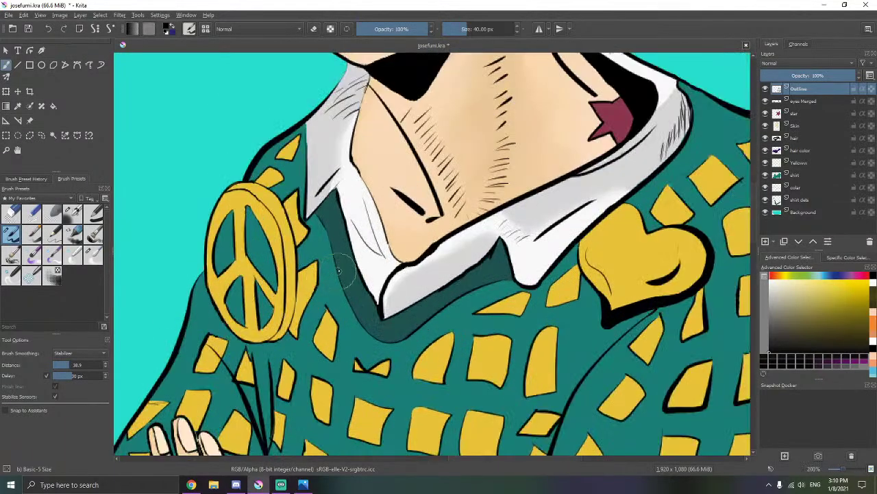
pyautogui.scroll(4, 338, 270)
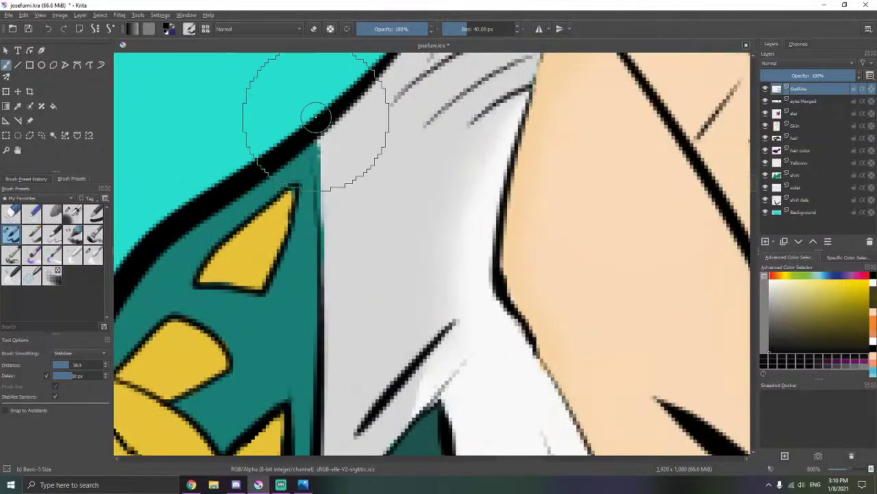
pyautogui.moveTo(316, 118); pyautogui.dragTo(325, 268)
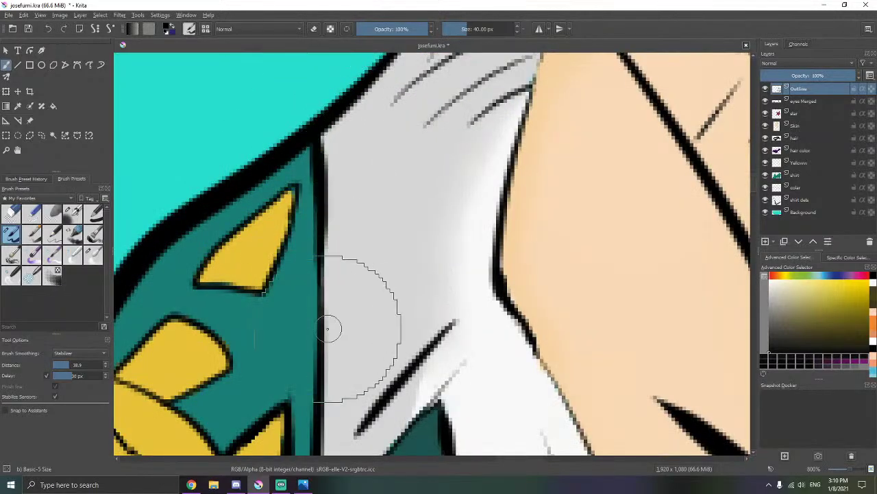
# - Reinforce the black outline where the collar meets the sweater's shoulder above the heart badge
pyautogui.scroll(-6, 328, 329)
pyautogui.scroll(2, 334, 283)
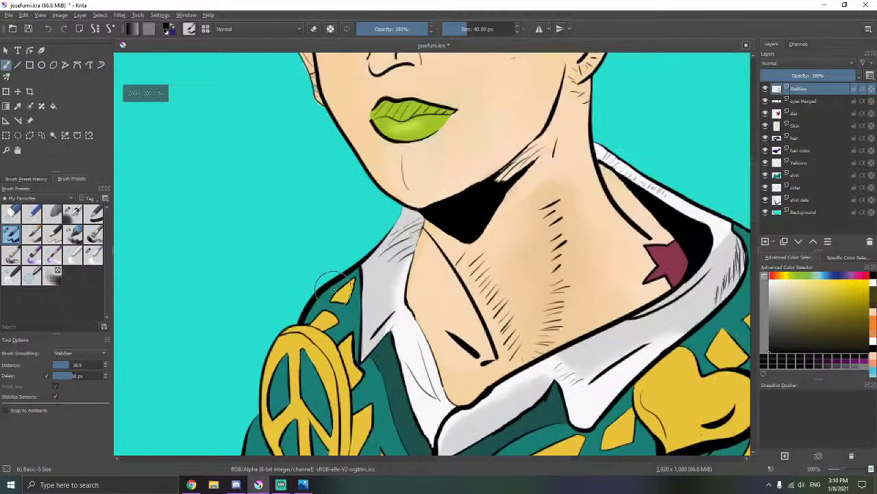
pyautogui.scroll(2, 332, 283)
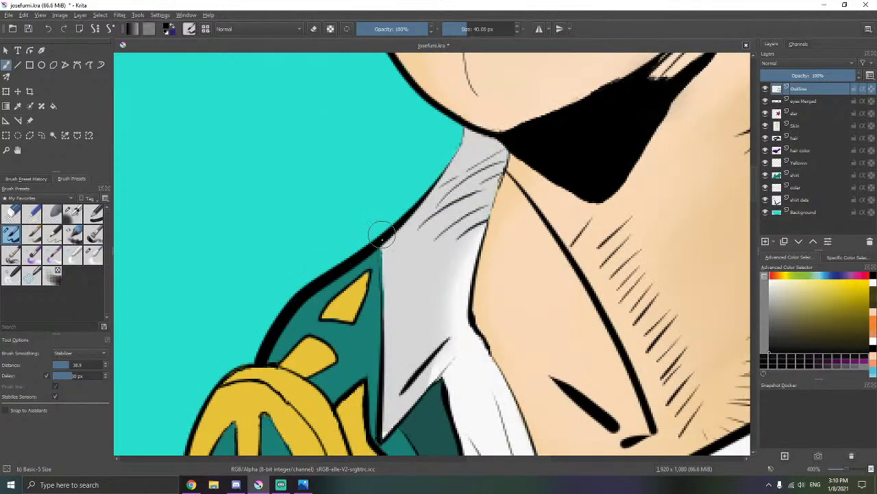
pyautogui.scroll(-1, 388, 334)
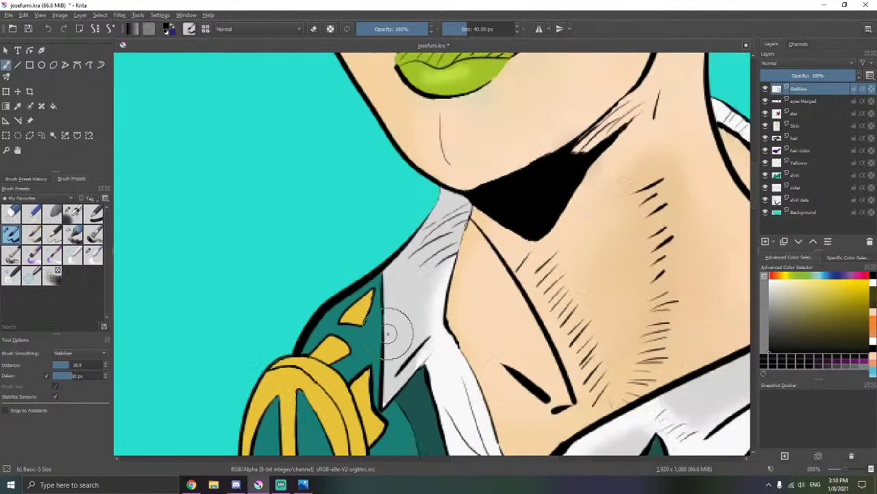
pyautogui.scroll(-3, 388, 334)
pyautogui.scroll(4, 505, 313)
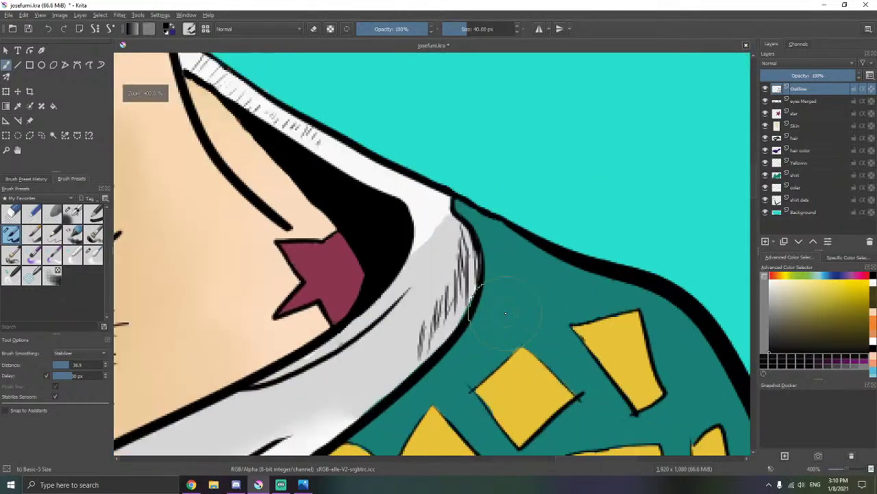
pyautogui.scroll(1, 505, 314)
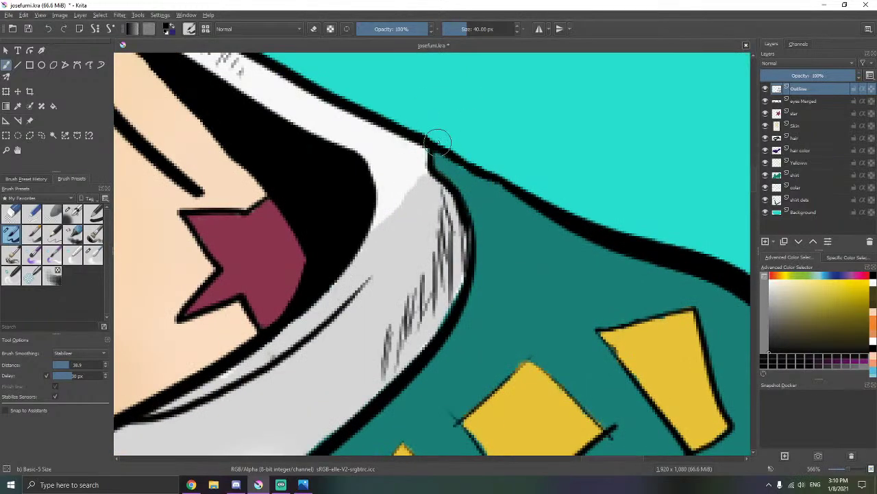
pyautogui.moveTo(466, 168)
pyautogui.mouseDown()
pyautogui.moveTo(551, 224)
pyautogui.moveTo(554, 202)
pyautogui.mouseUp()
# - On the collar colour layer, soften the edge between white and grey near the star tattoo with Blender Blur
pyautogui.click(805, 175)
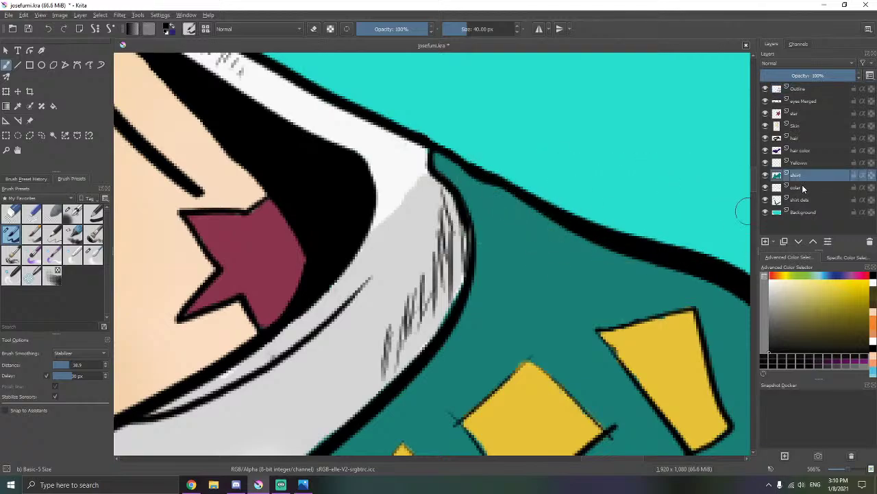
pyautogui.click(804, 188)
pyautogui.click(93, 255)
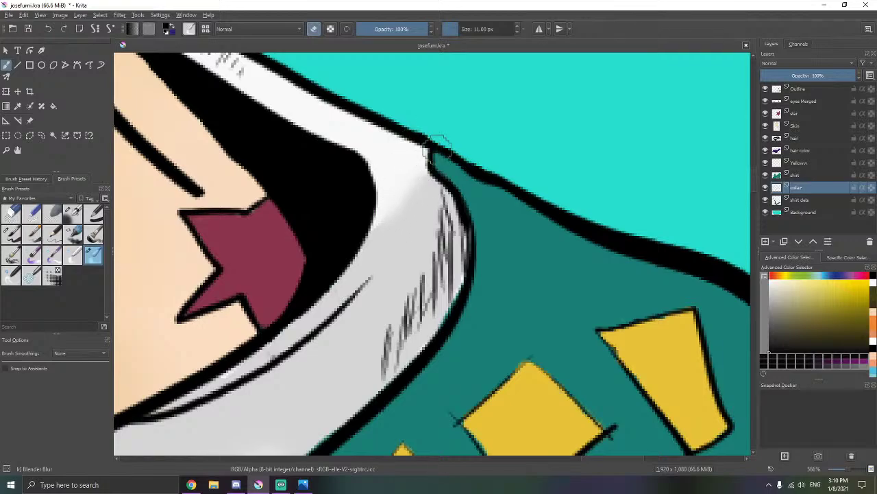
# - Examine the cleaned collar and the sweater across the whole figure for areas still needing work
pyautogui.scroll(-5, 442, 154)
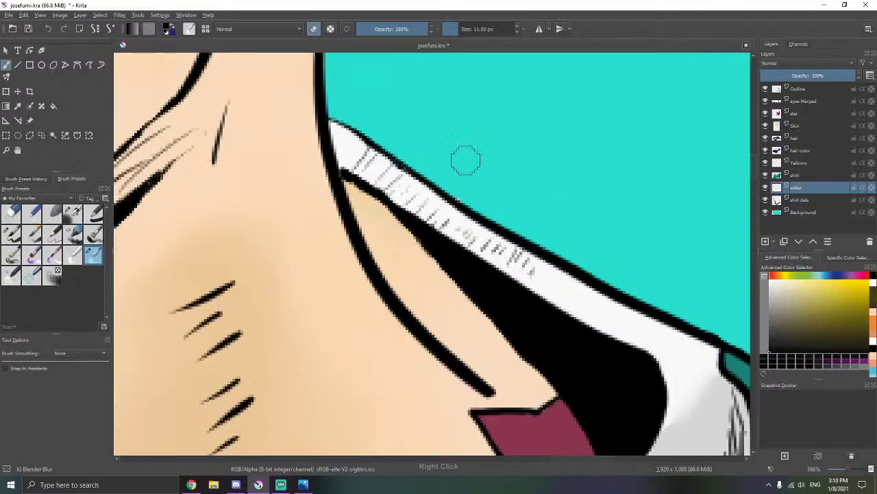
pyautogui.scroll(-3, 389, 181)
pyautogui.scroll(3, 411, 226)
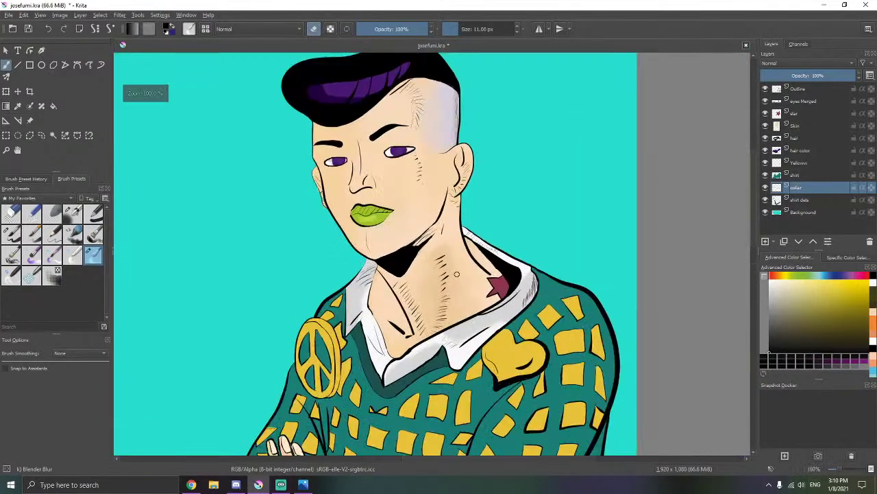
pyautogui.scroll(-1, 413, 252)
pyautogui.moveTo(416, 314); pyautogui.dragTo(415, 271)
pyautogui.scroll(1, 417, 272)
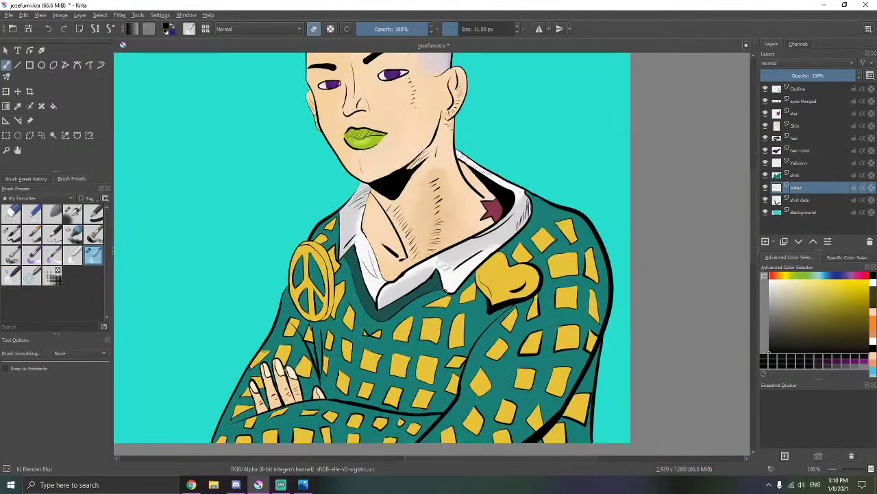
pyautogui.scroll(-3, 228, 256)
pyautogui.scroll(4, 228, 256)
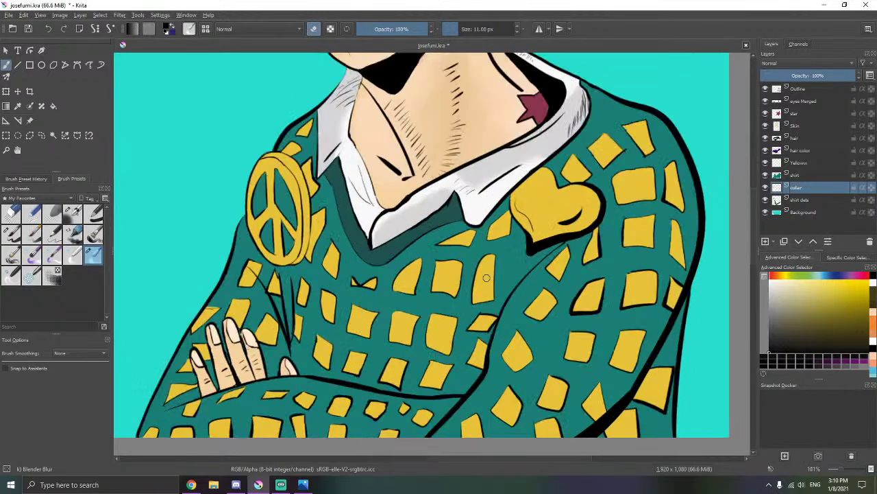
# - Pick the dark teal shadow colour below the collar for the Airbrush Soft preset and raise the reference image to about half opacity
pyautogui.keyDown('ctrl'); pyautogui.click(401, 240); pyautogui.keyUp('ctrl')
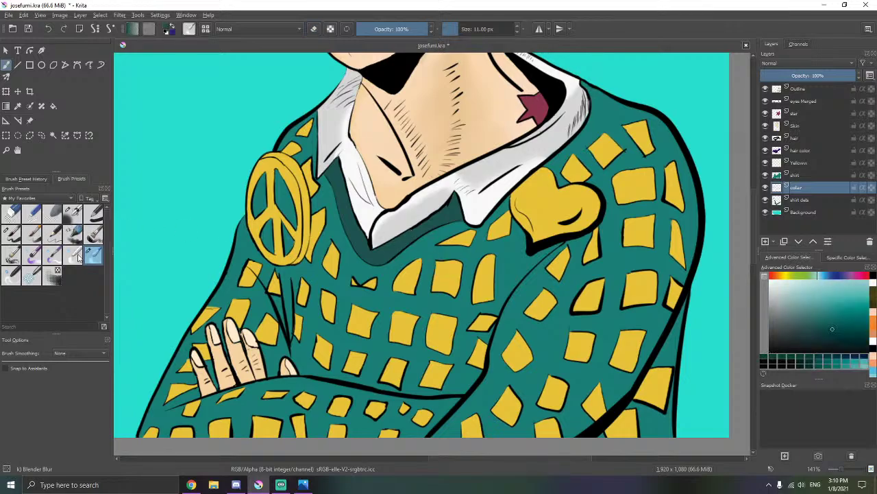
pyautogui.click(74, 215)
pyautogui.click(31, 121)
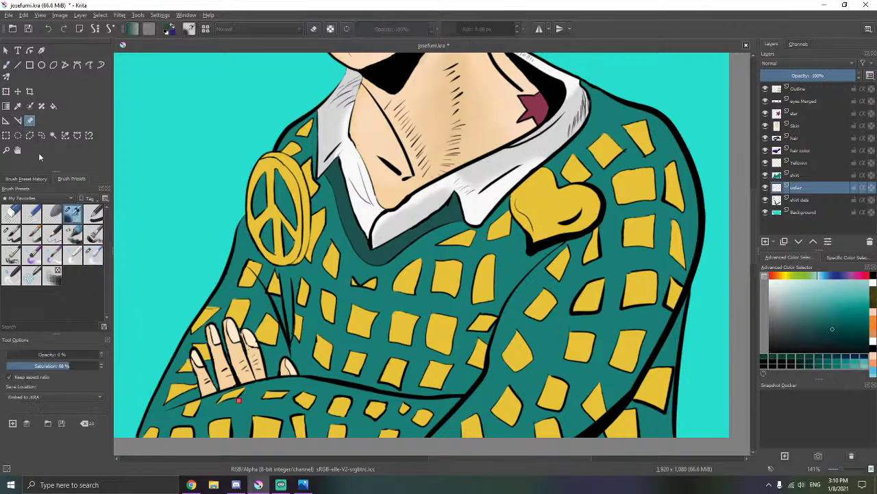
pyautogui.moveTo(34, 352); pyautogui.dragTo(53, 354)
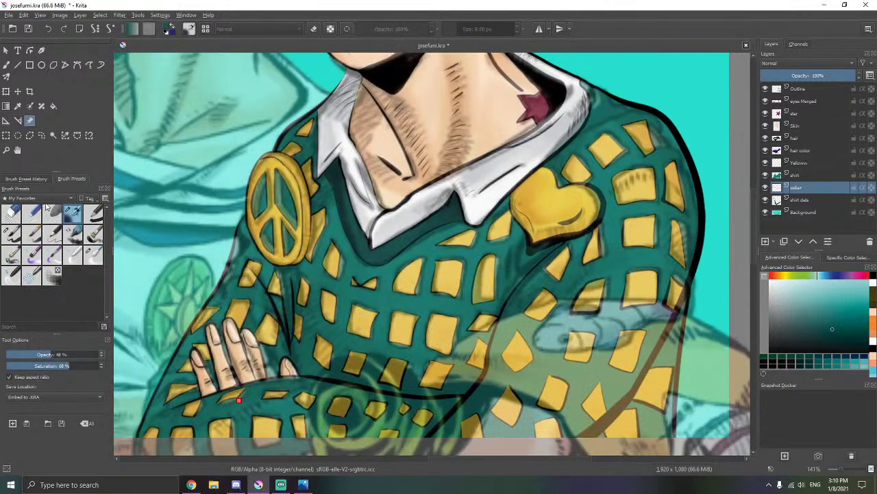
# - Set the Airbrush Soft brush to 20 px and paint faint dark teal shadows on the shirt layer, following the overlaid reference
pyautogui.click(6, 66)
pyautogui.moveTo(479, 296); pyautogui.dragTo(403, 249)
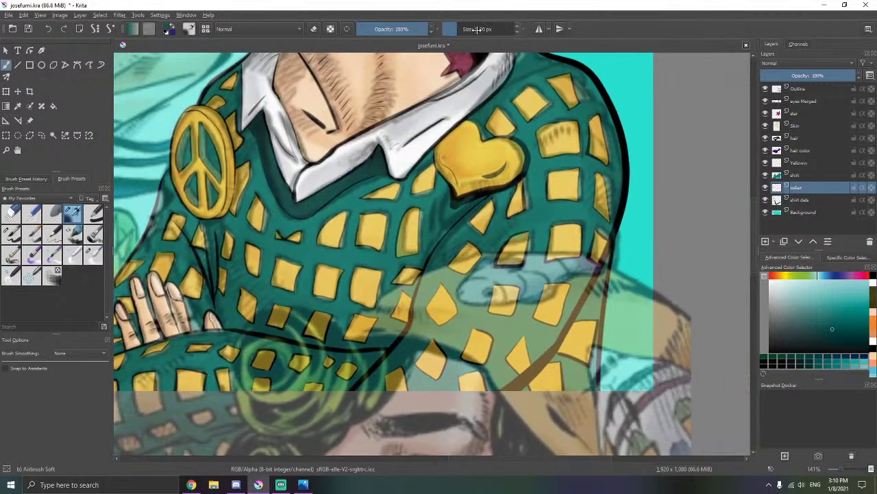
pyautogui.click(477, 30)
pyautogui.write('20')
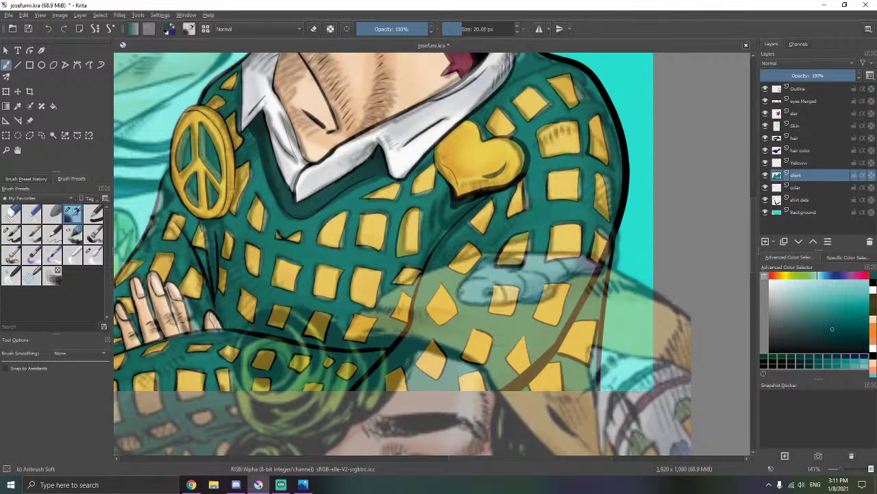
pyautogui.moveTo(333, 300); pyautogui.dragTo(480, 266)
pyautogui.scroll(1, 297, 340)
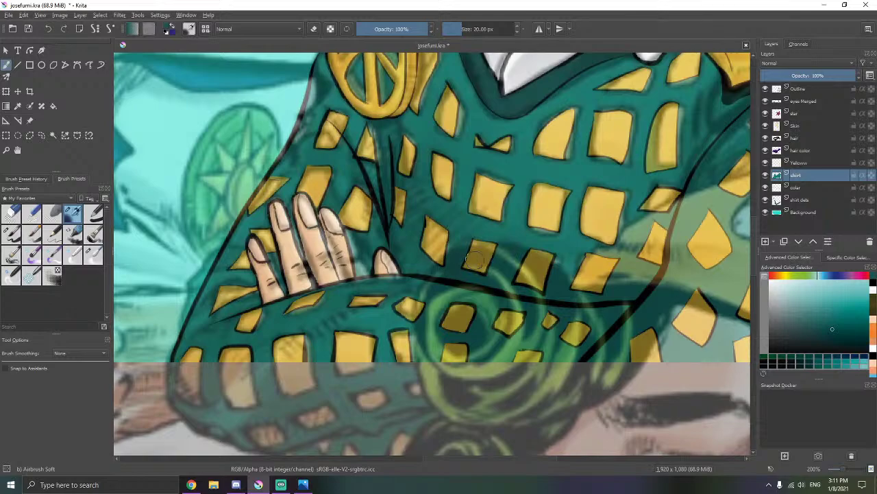
pyautogui.moveTo(467, 291); pyautogui.dragTo(393, 368)
pyautogui.moveTo(359, 159); pyautogui.dragTo(388, 239)
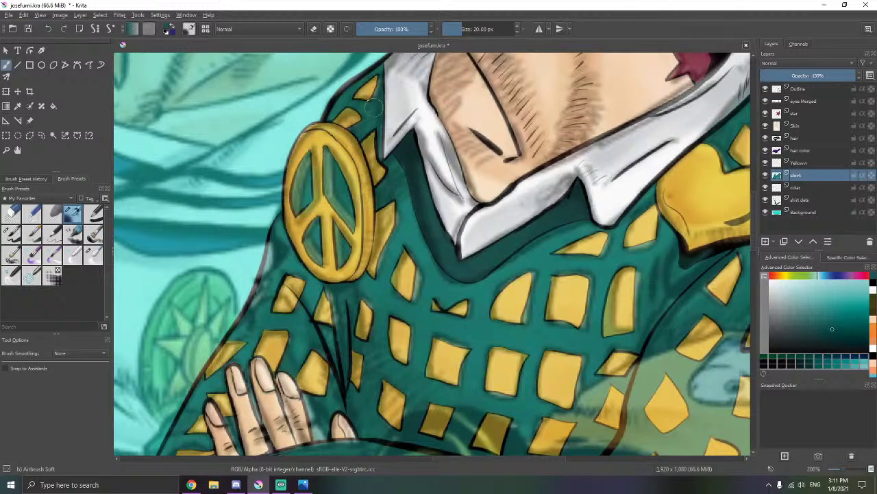
pyautogui.moveTo(490, 237); pyautogui.dragTo(319, 212)
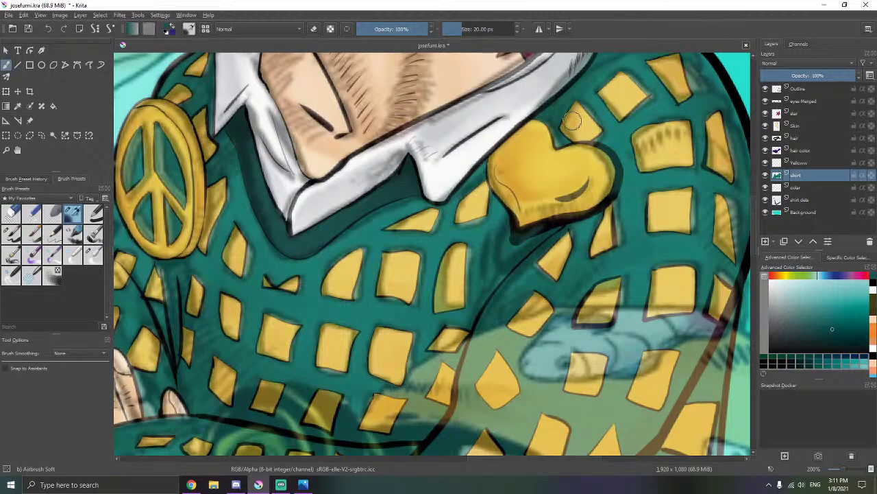
# - Set the reference image's opacity to 0% and airbrush dark teal shading along the outer edge of the sleeve beside the heart badge
pyautogui.click(30, 120)
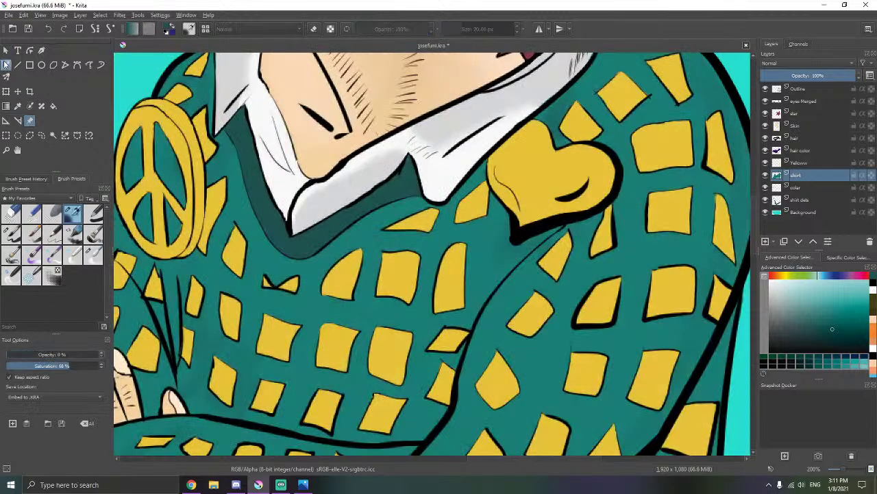
pyautogui.click(6, 65)
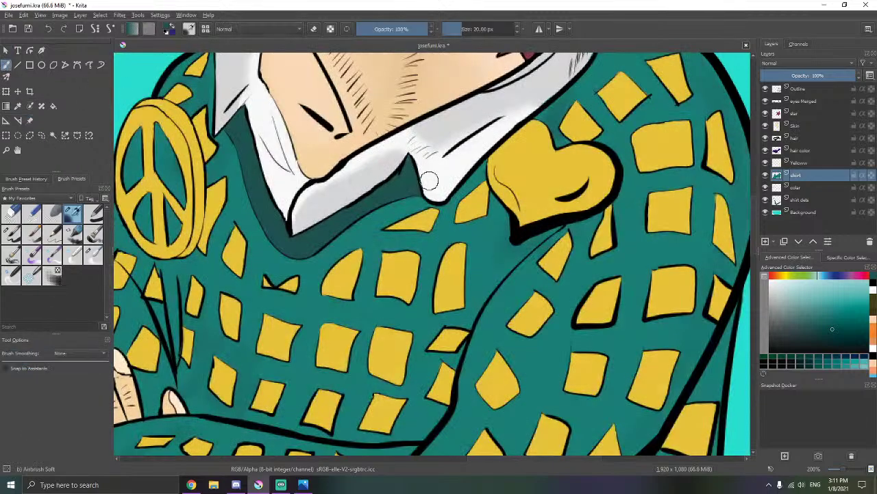
pyautogui.moveTo(430, 180); pyautogui.dragTo(318, 210)
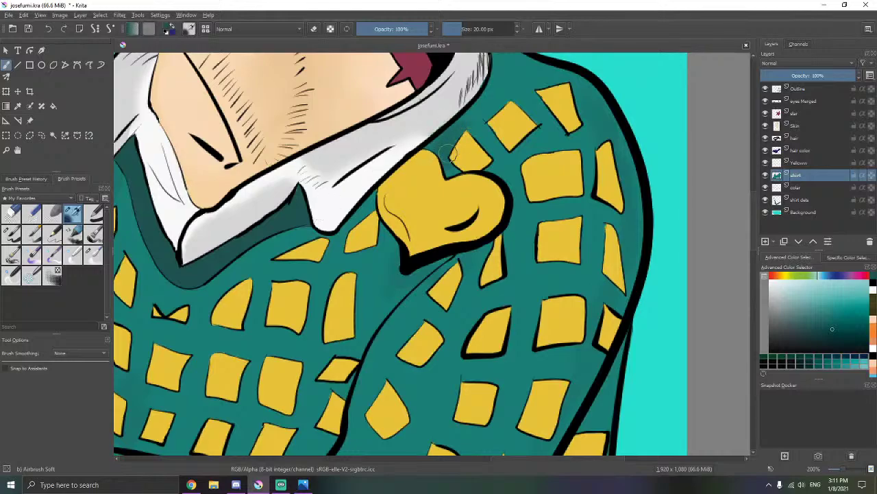
pyautogui.moveTo(551, 170)
pyautogui.mouseDown()
pyautogui.moveTo(494, 160)
pyautogui.moveTo(531, 197)
pyautogui.moveTo(508, 238)
pyautogui.mouseUp()
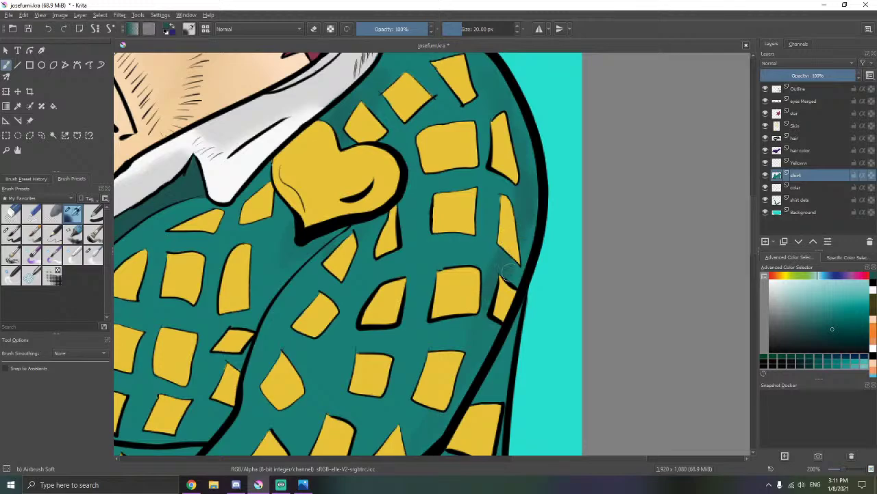
pyautogui.scroll(-3, 505, 229)
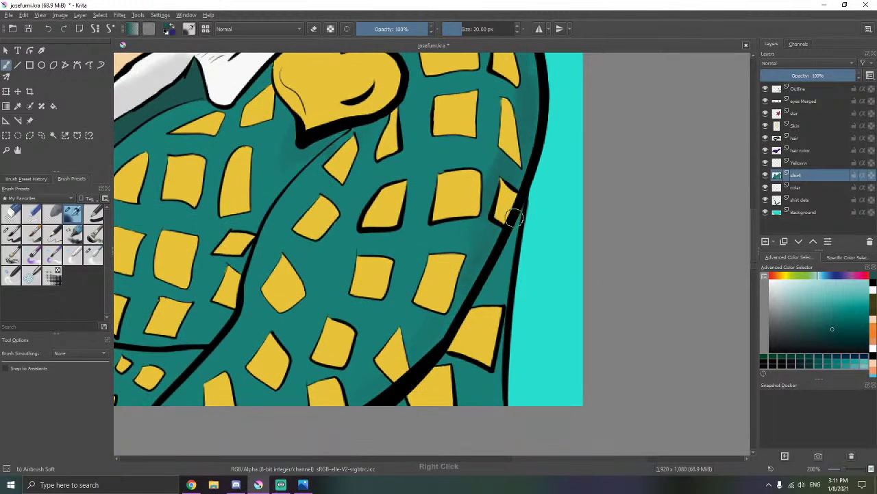
# - Airbrush dark teal shadows along the lower sleeve, under the heart badge, across the chest and around the folded arm beside the hand
pyautogui.moveTo(505, 206)
pyautogui.mouseDown()
pyautogui.moveTo(494, 284)
pyautogui.moveTo(493, 277)
pyautogui.moveTo(454, 349)
pyautogui.moveTo(406, 401)
pyautogui.moveTo(451, 359)
pyautogui.moveTo(465, 408)
pyautogui.moveTo(469, 358)
pyautogui.moveTo(478, 403)
pyautogui.moveTo(492, 382)
pyautogui.moveTo(497, 402)
pyautogui.moveTo(491, 383)
pyautogui.moveTo(503, 272)
pyautogui.moveTo(496, 304)
pyautogui.moveTo(504, 287)
pyautogui.moveTo(495, 397)
pyautogui.moveTo(507, 226)
pyautogui.mouseUp()
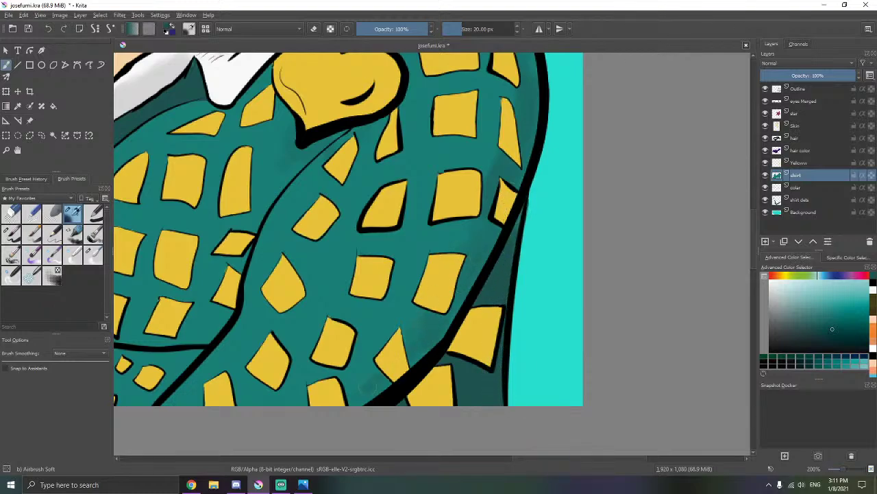
pyautogui.moveTo(387, 341); pyautogui.dragTo(464, 304)
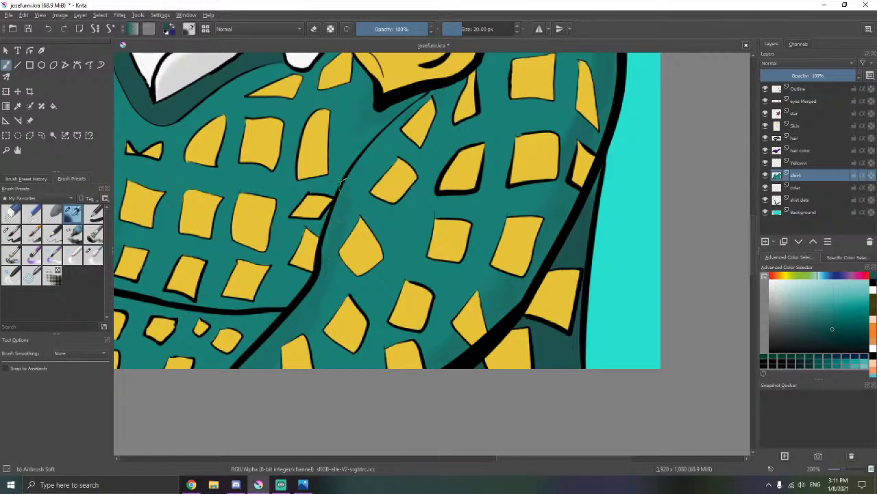
pyautogui.moveTo(358, 89); pyautogui.dragTo(400, 139)
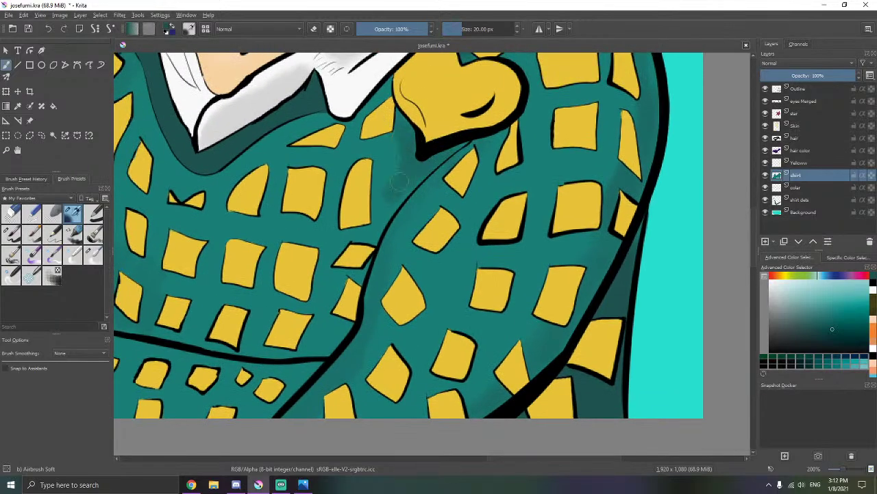
pyautogui.moveTo(194, 258); pyautogui.dragTo(423, 245)
pyautogui.moveTo(216, 248); pyautogui.dragTo(293, 198)
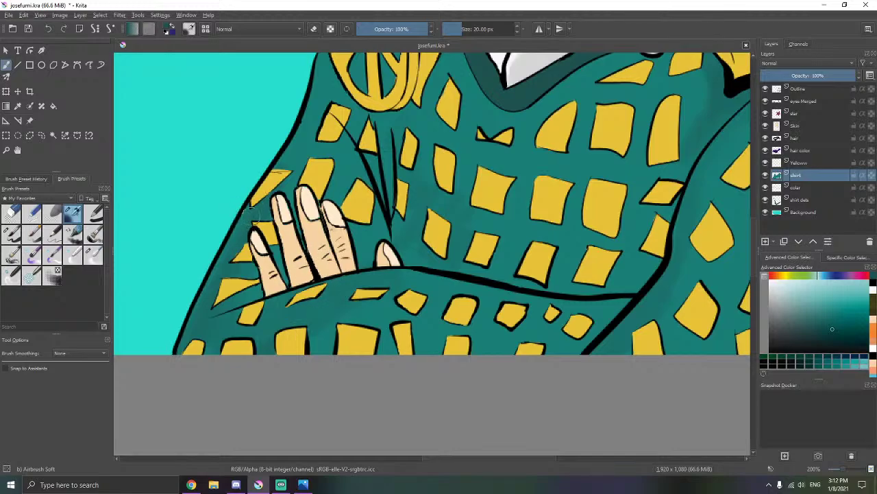
pyautogui.moveTo(313, 166); pyautogui.dragTo(294, 188)
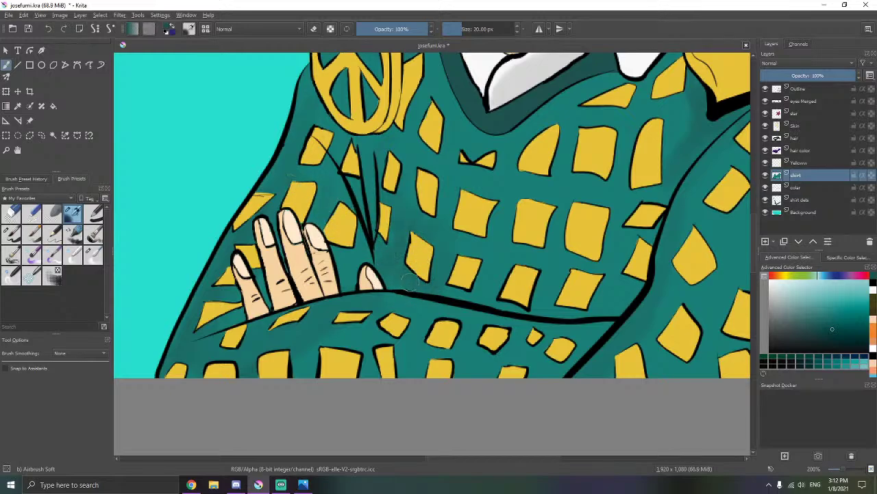
# - Soften the sweater shadows beside the thumb and along the outer sleeve edge with the Blender Blur brush at 21 px
pyautogui.click(93, 254)
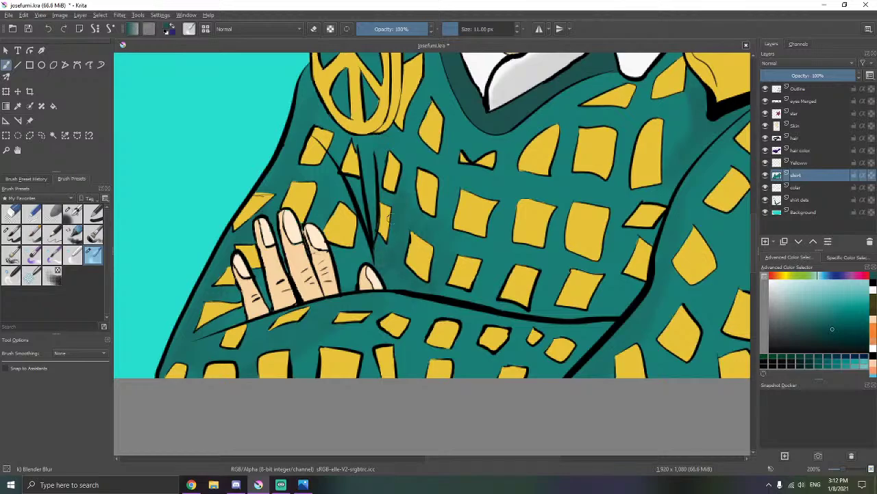
pyautogui.moveTo(508, 30); pyautogui.dragTo(521, 28)
pyautogui.moveTo(415, 259); pyautogui.dragTo(437, 298)
pyautogui.moveTo(168, 368)
pyautogui.mouseDown()
pyautogui.moveTo(166, 331)
pyautogui.moveTo(194, 296)
pyautogui.moveTo(187, 285)
pyautogui.moveTo(192, 295)
pyautogui.mouseUp()
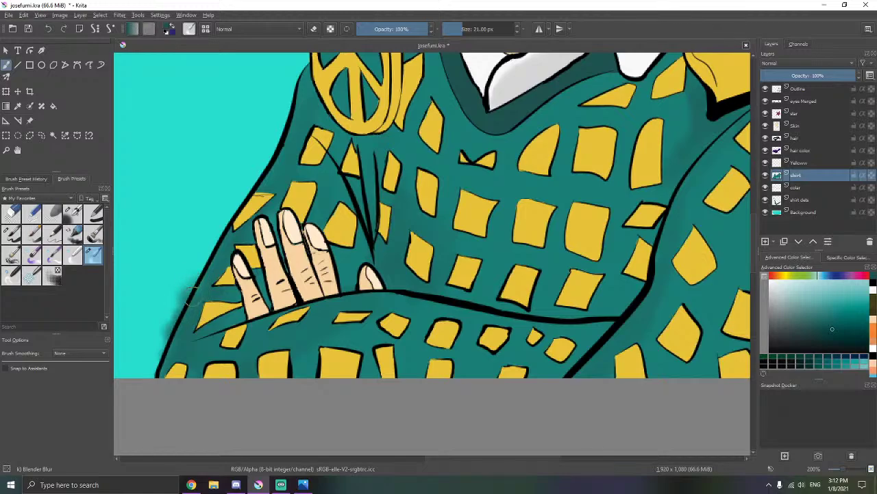
pyautogui.moveTo(173, 364); pyautogui.dragTo(157, 370)
pyautogui.moveTo(208, 310)
pyautogui.mouseDown()
pyautogui.moveTo(207, 299)
pyautogui.moveTo(185, 295)
pyautogui.moveTo(271, 256)
pyautogui.mouseUp()
# - Erase the teal smudges outside the sleeve outline on the shirt layer with the Basic-5 Size brush at 40 px
pyautogui.click(10, 234)
pyautogui.scroll(1, 241, 249)
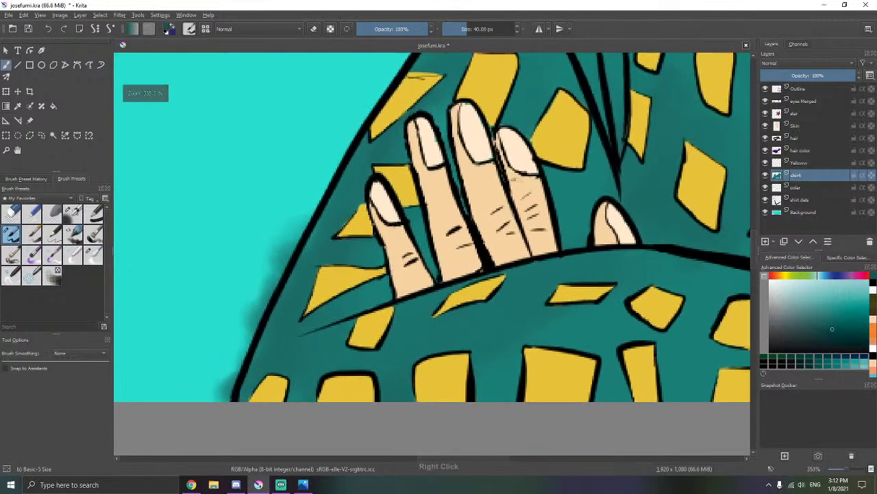
pyautogui.moveTo(282, 206)
pyautogui.mouseDown()
pyautogui.moveTo(282, 252)
pyautogui.moveTo(306, 211)
pyautogui.moveTo(248, 295)
pyautogui.moveTo(240, 316)
pyautogui.moveTo(268, 275)
pyautogui.moveTo(248, 306)
pyautogui.moveTo(221, 394)
pyautogui.mouseUp()
pyautogui.moveTo(400, 225)
pyautogui.mouseDown()
pyautogui.moveTo(277, 273)
pyautogui.moveTo(386, 221)
pyautogui.moveTo(393, 209)
pyautogui.mouseUp()
pyautogui.moveTo(312, 191); pyautogui.dragTo(384, 163)
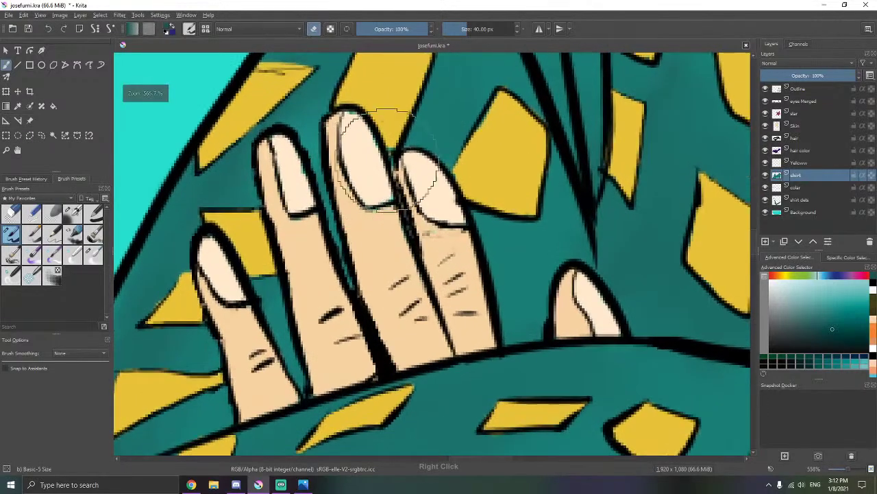
# - Sample the pale nail colour and touch up the fingernails on the Skin layer with the Basic-5 Size brush
pyautogui.click(808, 126)
pyautogui.keyDown('ctrl'); pyautogui.click(387, 184); pyautogui.keyUp('ctrl')
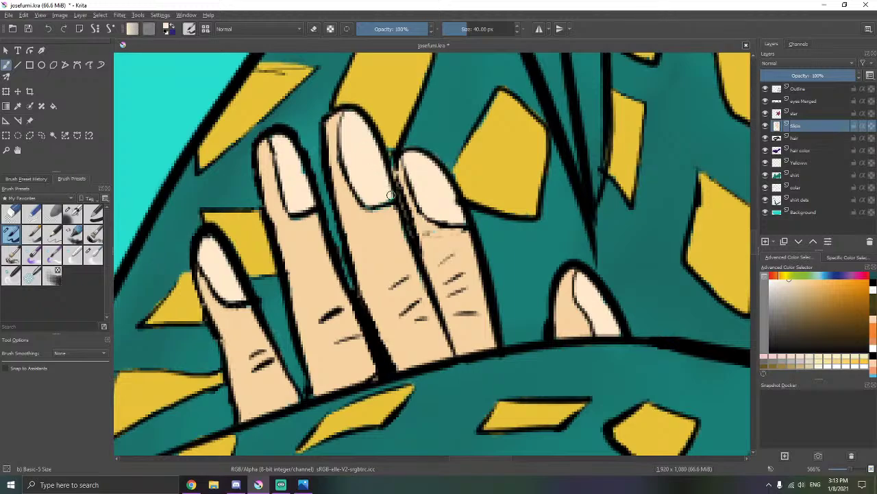
pyautogui.moveTo(373, 206); pyautogui.dragTo(376, 205)
pyautogui.moveTo(301, 174); pyautogui.dragTo(280, 143)
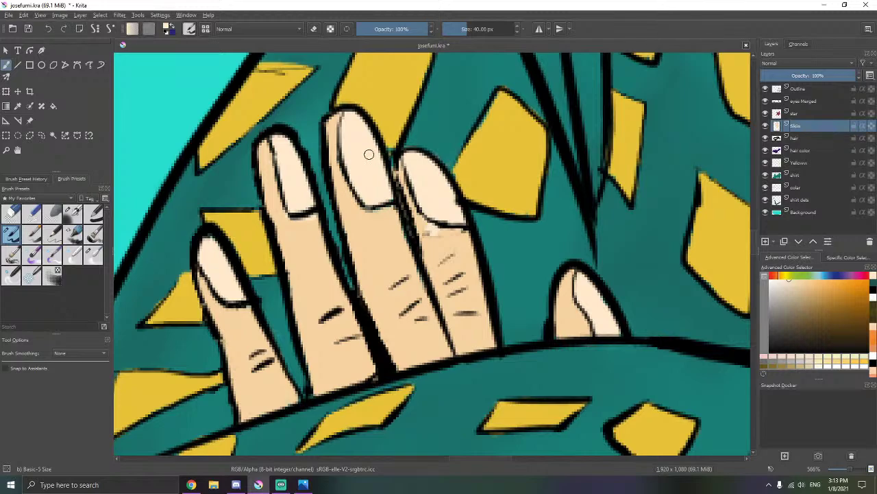
pyautogui.moveTo(413, 185); pyautogui.dragTo(366, 239)
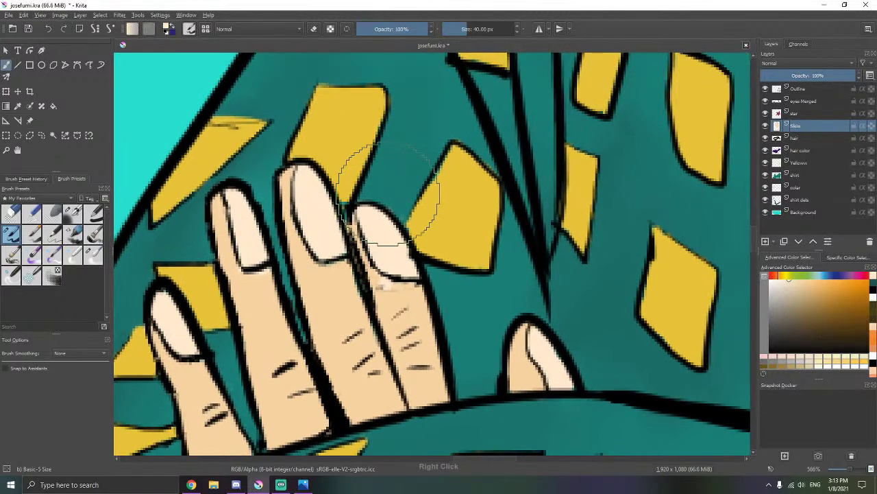
# - Sample the black line colour and redraw the fingertip and nail outlines on the Outline layer with the Basic-5 Size brush
pyautogui.click(813, 89)
pyautogui.press('e')
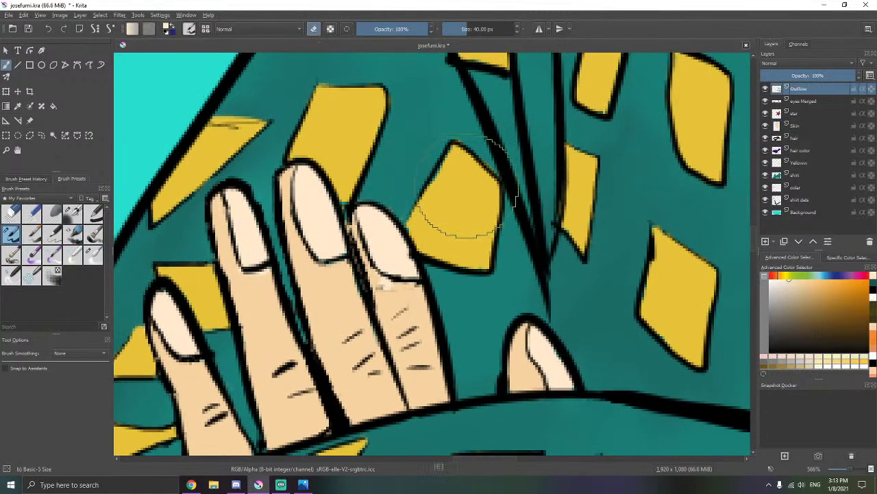
pyautogui.rightClick(478, 190)
pyautogui.click(477, 222)
pyautogui.rightClick(478, 222)
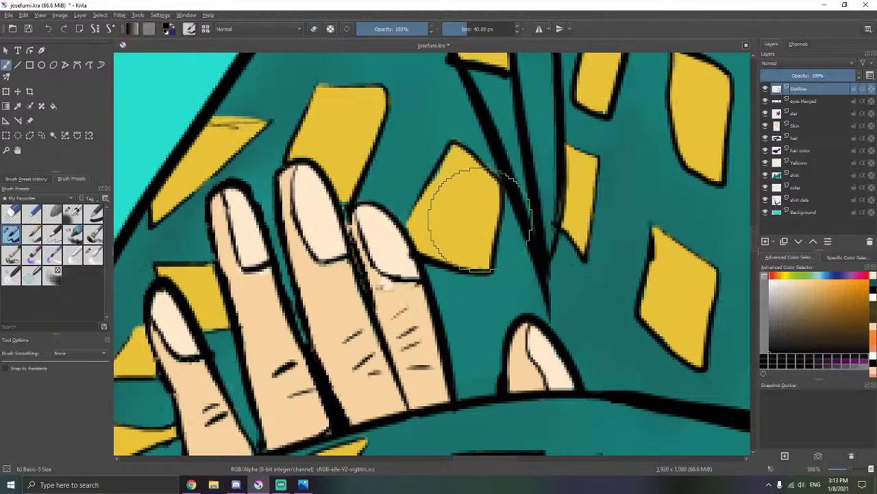
pyautogui.moveTo(305, 210)
pyautogui.mouseDown()
pyautogui.moveTo(420, 188)
pyautogui.moveTo(358, 202)
pyautogui.mouseUp()
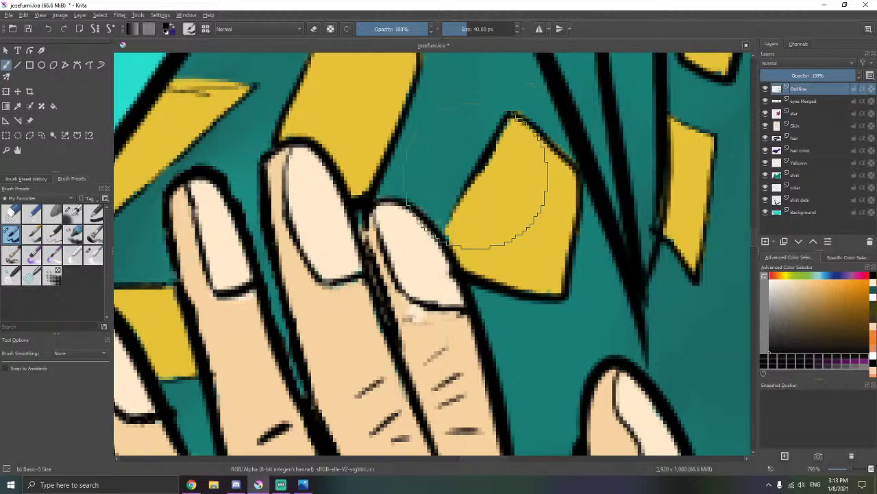
pyautogui.moveTo(475, 175); pyautogui.dragTo(445, 220)
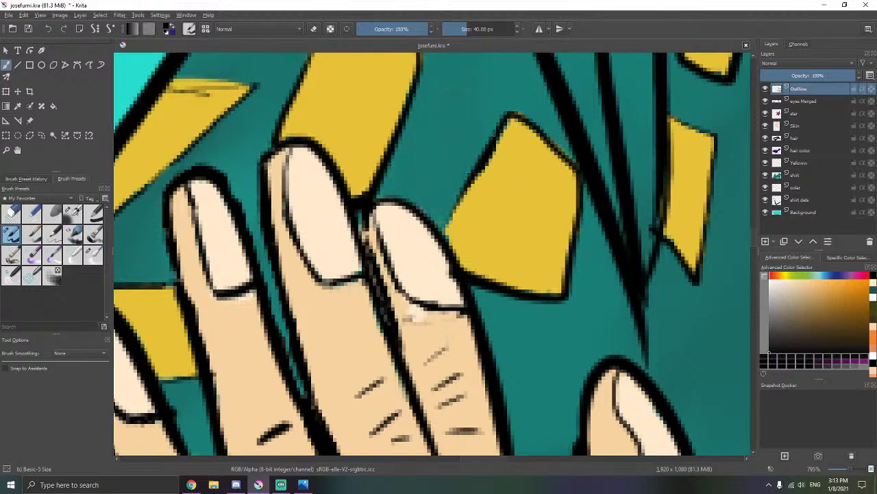
pyautogui.moveTo(494, 134)
pyautogui.mouseDown()
pyautogui.moveTo(441, 232)
pyautogui.moveTo(458, 255)
pyautogui.mouseUp()
pyautogui.scroll(-8, 507, 216)
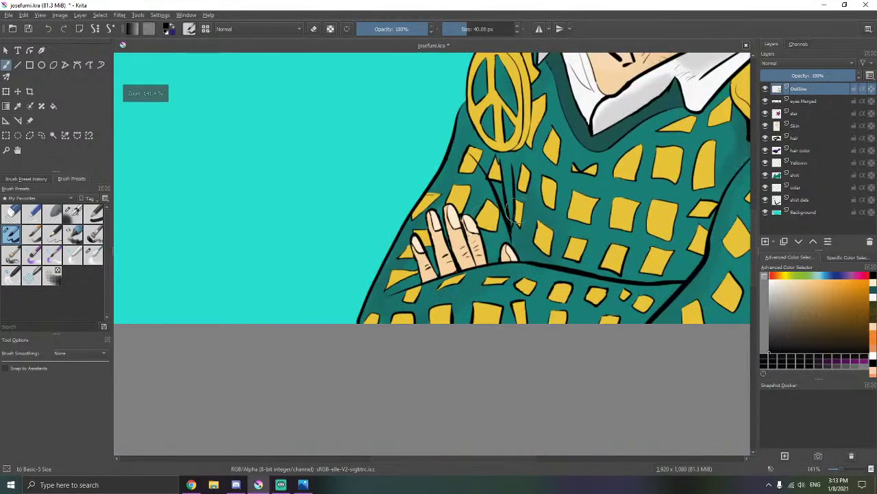
pyautogui.scroll(6, 513, 214)
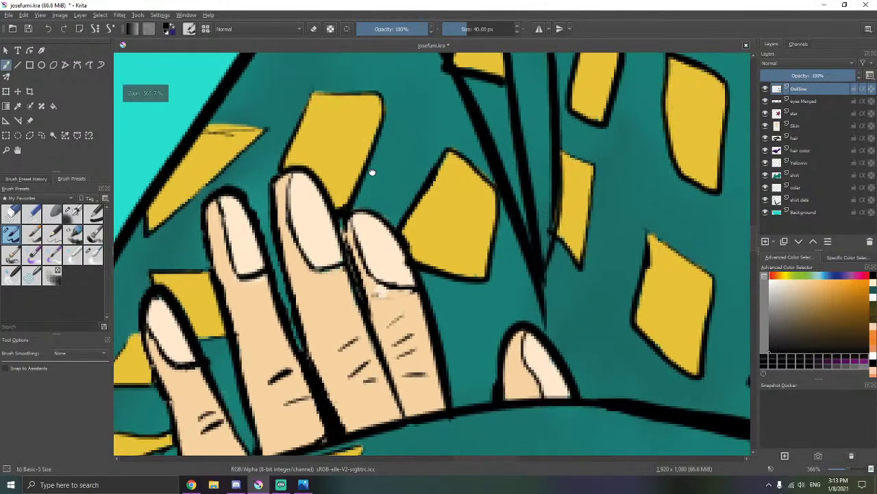
pyautogui.scroll(4, 373, 172)
pyautogui.scroll(-2, 418, 255)
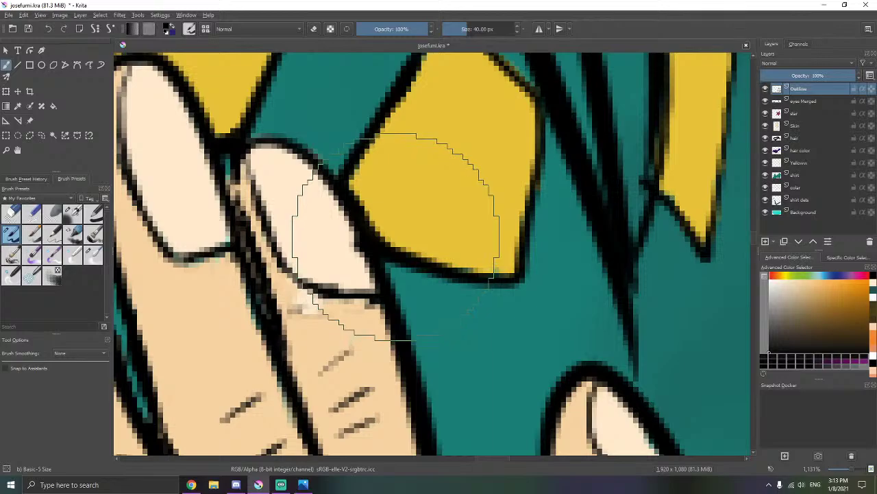
# - Raise the reference image's opacity to about 53% and sample a peach skin shadow colour from the neck area
pyautogui.scroll(-5, 377, 230)
pyautogui.scroll(-3, 387, 230)
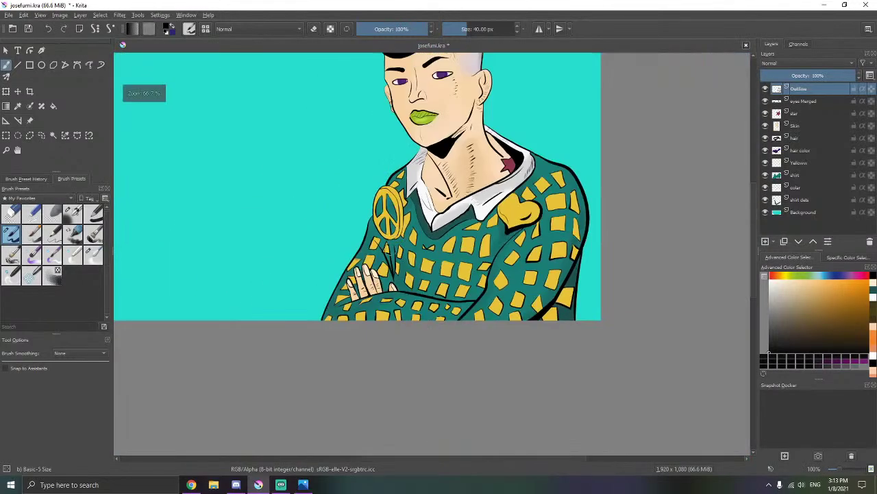
pyautogui.scroll(1, 137, 179)
pyautogui.click(30, 119)
pyautogui.moveTo(42, 354); pyautogui.dragTo(58, 354)
pyautogui.scroll(5, 216, 166)
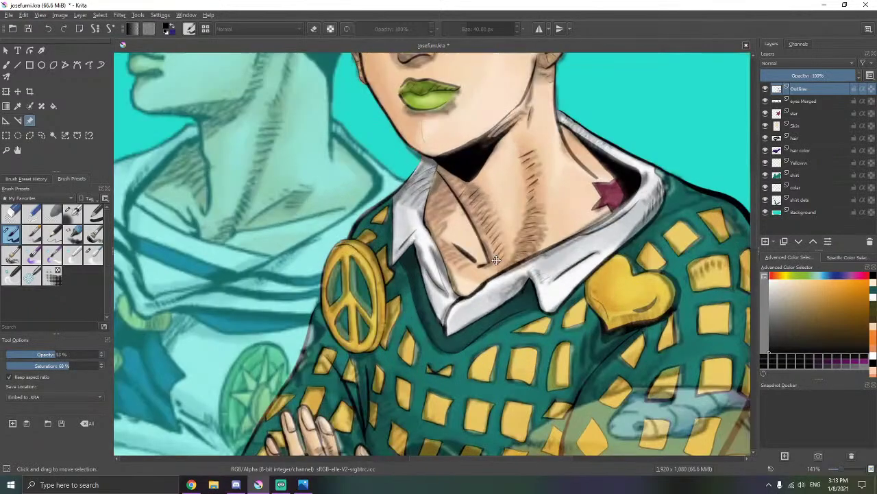
pyautogui.press('b')
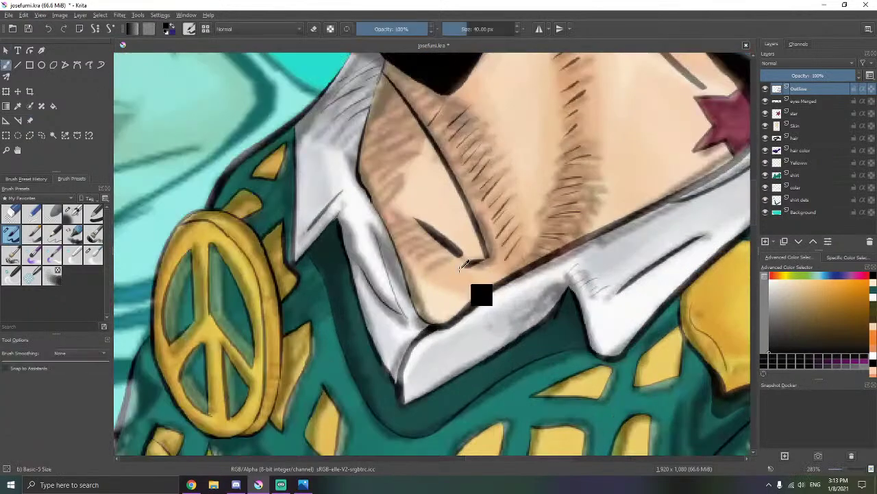
pyautogui.scroll(-1, 455, 262)
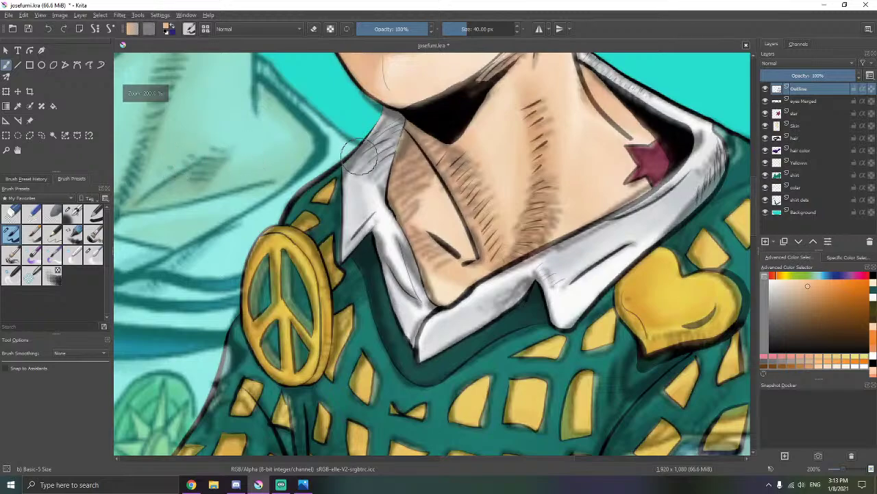
# - Compare the face with the overlaid reference, set the reference image's opacity to 0% and return to the Freehand Brush
pyautogui.moveTo(382, 176); pyautogui.dragTo(392, 298)
pyautogui.moveTo(406, 219); pyautogui.dragTo(416, 338)
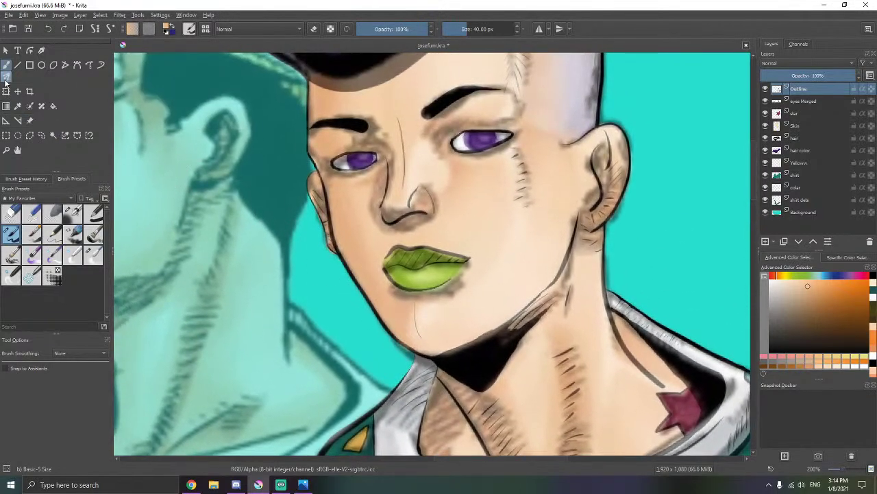
pyautogui.click(29, 121)
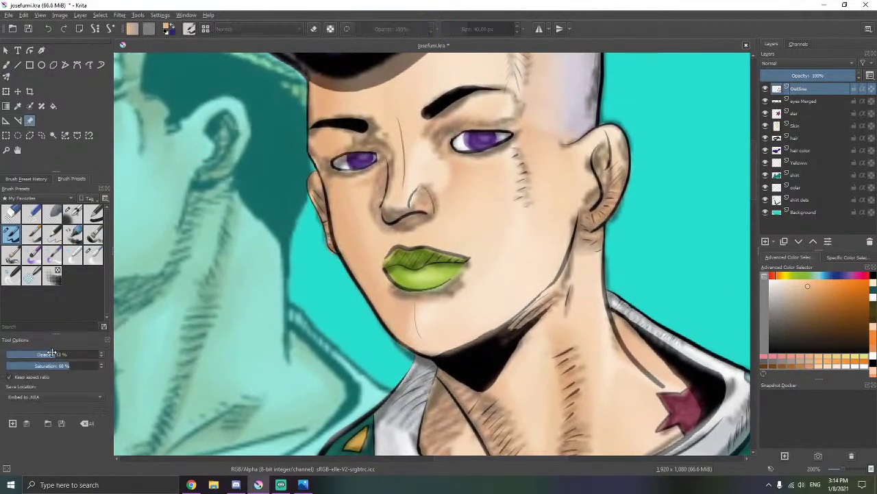
pyautogui.moveTo(51, 353); pyautogui.dragTo(1, 361)
pyautogui.click(6, 65)
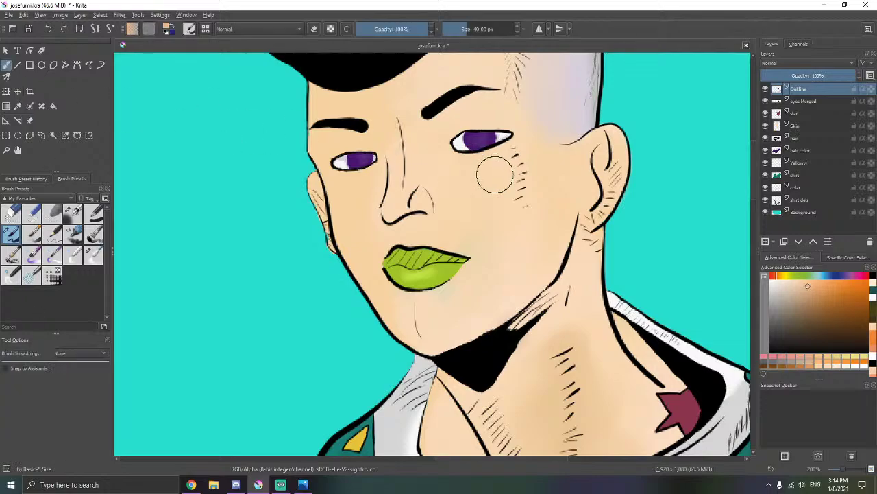
# - Airbrush a peach shadow between the nose and the larger eye on the Skin layer with Airbrush Soft at 20 px
pyautogui.click(72, 214)
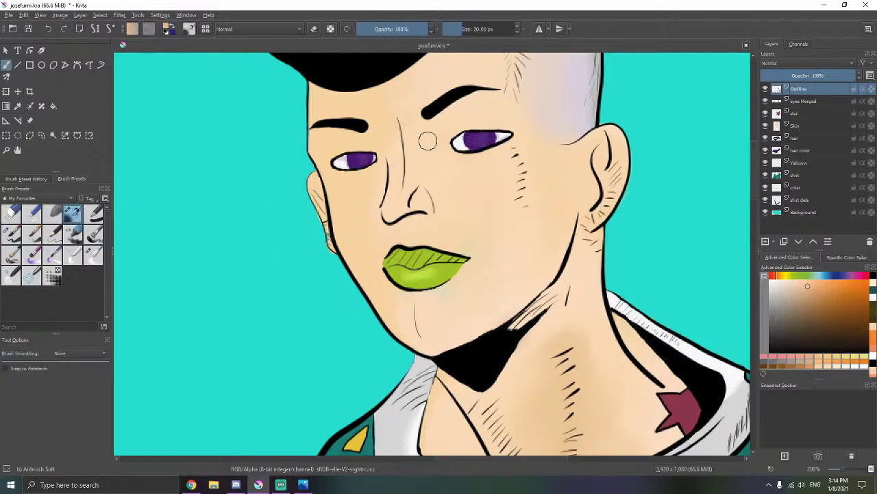
pyautogui.click(800, 125)
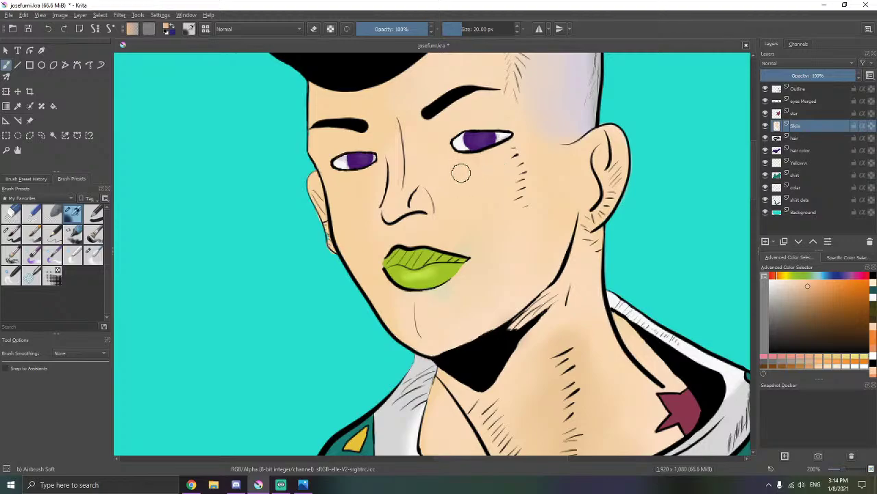
pyautogui.moveTo(428, 196)
pyautogui.mouseDown()
pyautogui.moveTo(442, 161)
pyautogui.moveTo(444, 200)
pyautogui.mouseUp()
# - Switch to File Explorer, open the jjba reference folder and check the group character illustration before returning to Krita
pyautogui.click(213, 484)
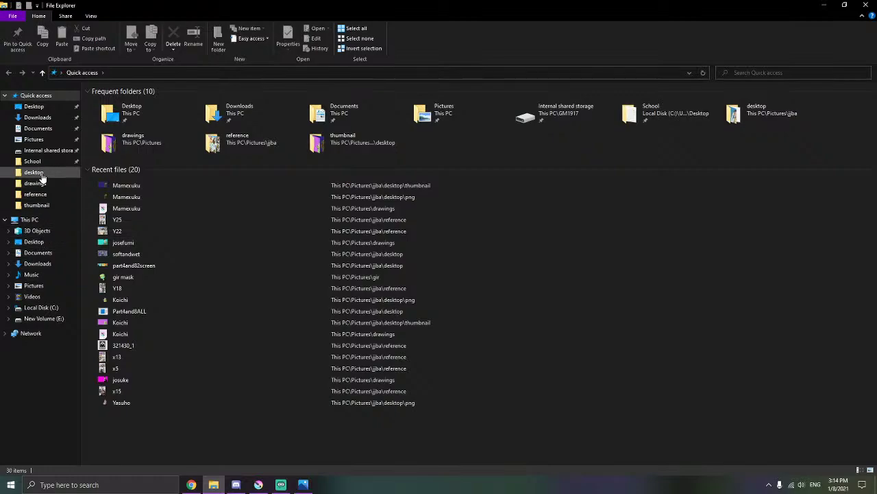
pyautogui.click(36, 195)
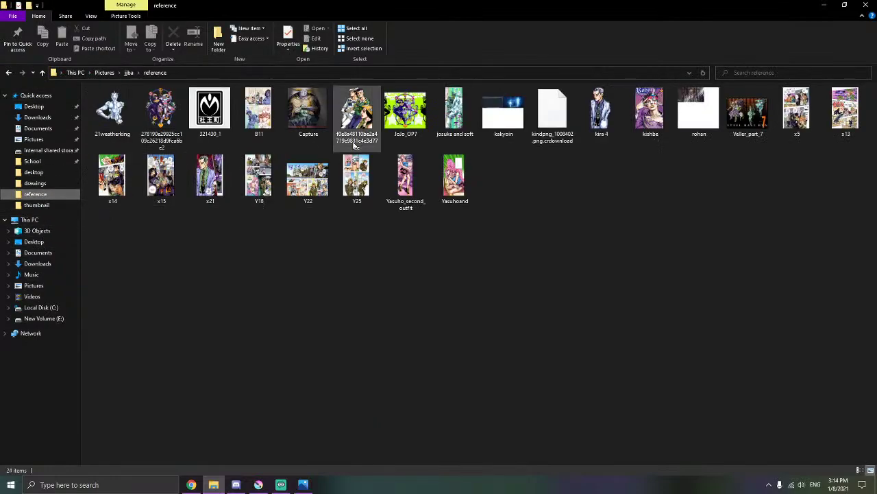
pyautogui.click(336, 130)
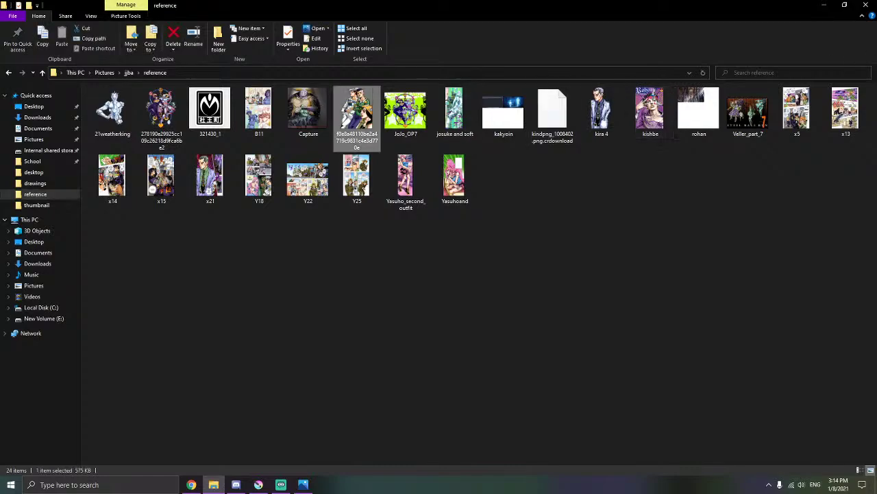
pyautogui.click(866, 5)
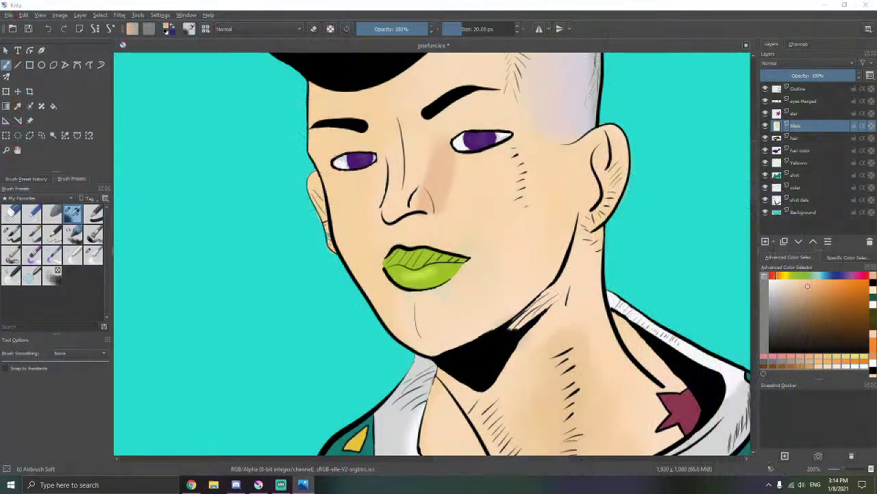
# - Pick a saturated orange from the colour history and airbrush a shadow along the smaller-eye side of the face, from forehead to chin
pyautogui.scroll(-2, 426, 134)
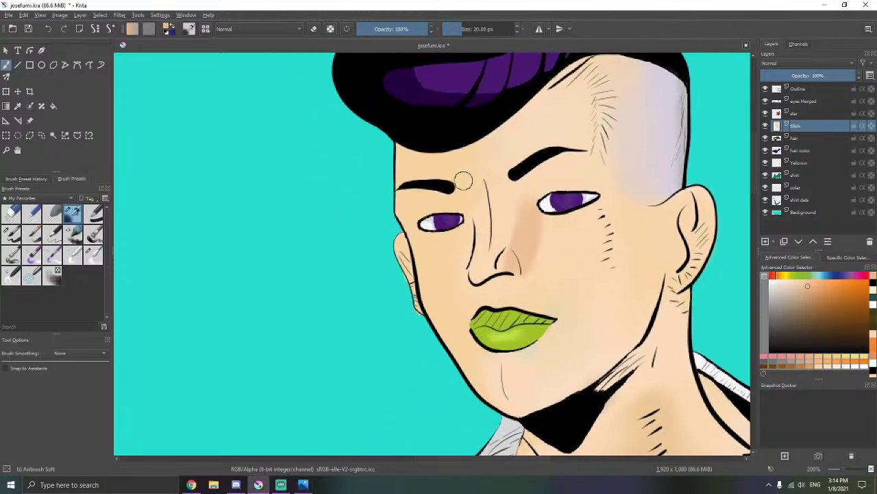
pyautogui.scroll(4, 464, 186)
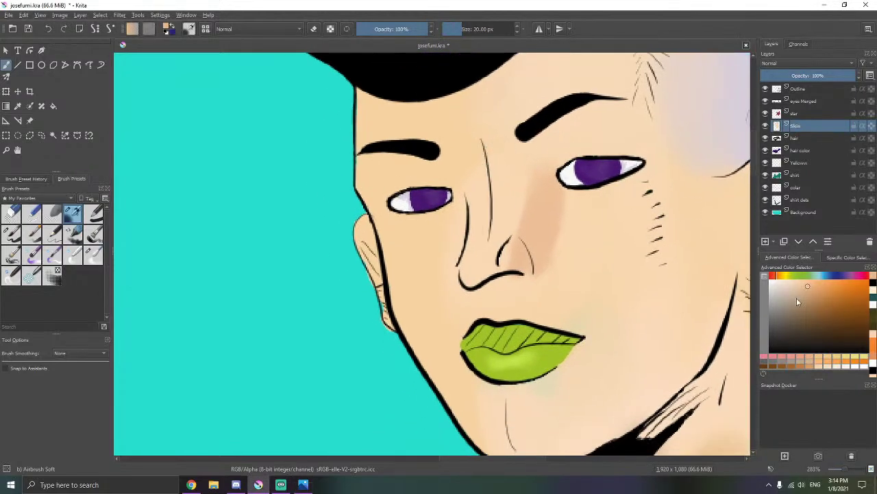
pyautogui.click(875, 336)
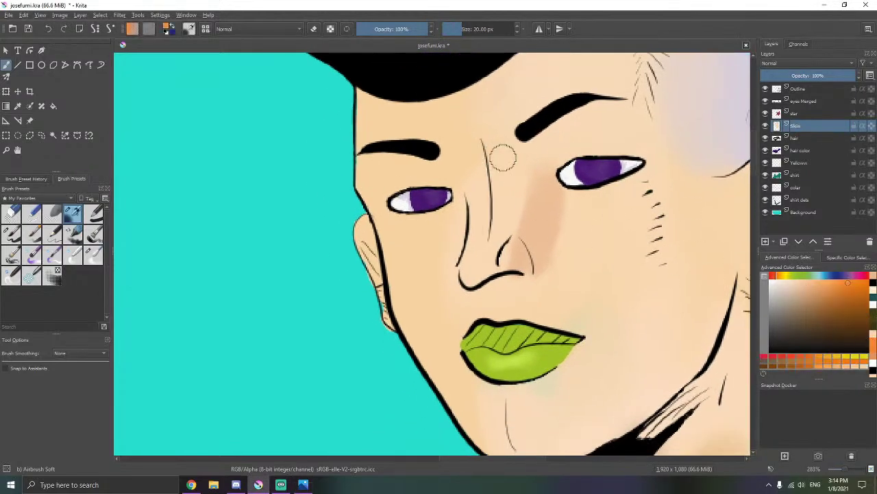
pyautogui.moveTo(369, 121)
pyautogui.mouseDown()
pyautogui.moveTo(362, 175)
pyautogui.moveTo(362, 104)
pyautogui.moveTo(364, 178)
pyautogui.moveTo(386, 239)
pyautogui.moveTo(380, 188)
pyautogui.moveTo(392, 281)
pyautogui.moveTo(370, 226)
pyautogui.moveTo(371, 264)
pyautogui.moveTo(388, 316)
pyautogui.moveTo(386, 290)
pyautogui.moveTo(386, 314)
pyautogui.moveTo(382, 302)
pyautogui.moveTo(400, 310)
pyautogui.moveTo(416, 280)
pyautogui.moveTo(411, 228)
pyautogui.mouseUp()
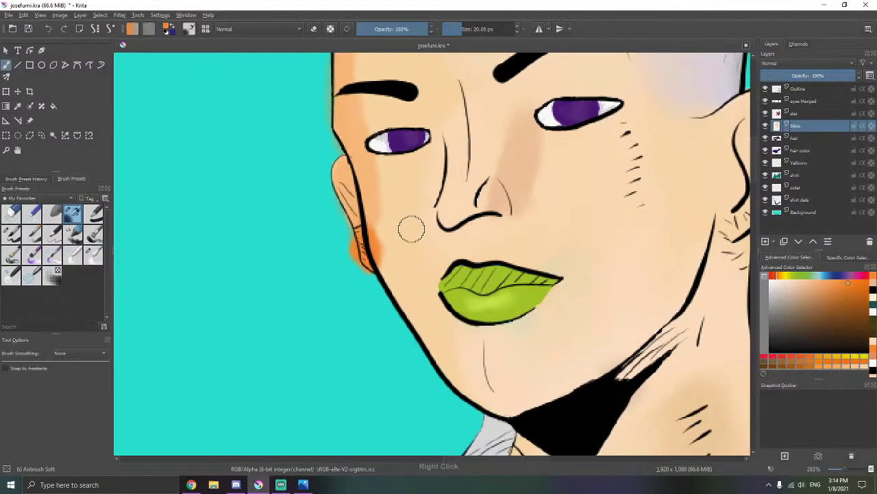
pyautogui.moveTo(377, 160)
pyautogui.mouseDown()
pyautogui.moveTo(406, 300)
pyautogui.moveTo(399, 274)
pyautogui.moveTo(424, 330)
pyautogui.moveTo(463, 380)
pyautogui.moveTo(454, 375)
pyautogui.moveTo(510, 417)
pyautogui.moveTo(466, 370)
pyautogui.moveTo(476, 382)
pyautogui.moveTo(439, 323)
pyautogui.mouseUp()
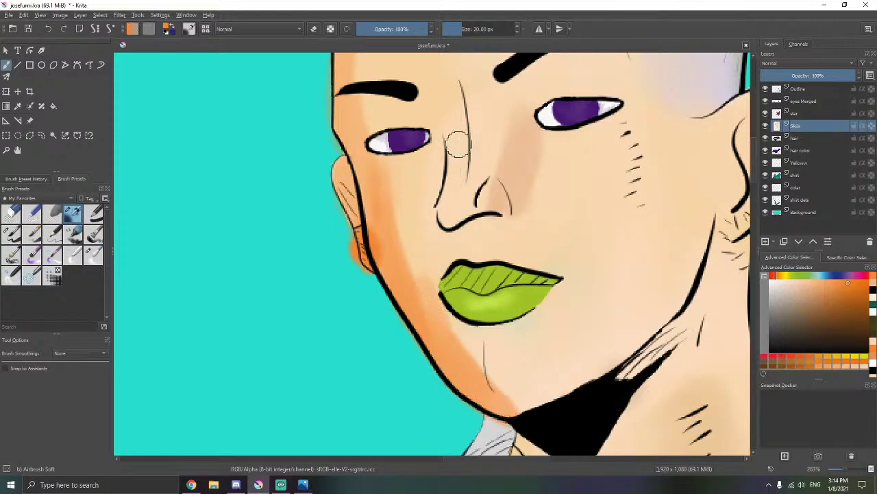
pyautogui.moveTo(457, 144)
pyautogui.mouseDown()
pyautogui.moveTo(444, 243)
pyautogui.moveTo(430, 165)
pyautogui.moveTo(410, 190)
pyautogui.moveTo(410, 242)
pyautogui.moveTo(406, 168)
pyautogui.moveTo(460, 336)
pyautogui.mouseUp()
pyautogui.moveTo(423, 119)
pyautogui.mouseDown()
pyautogui.moveTo(434, 183)
pyautogui.moveTo(429, 132)
pyautogui.moveTo(396, 170)
pyautogui.mouseUp()
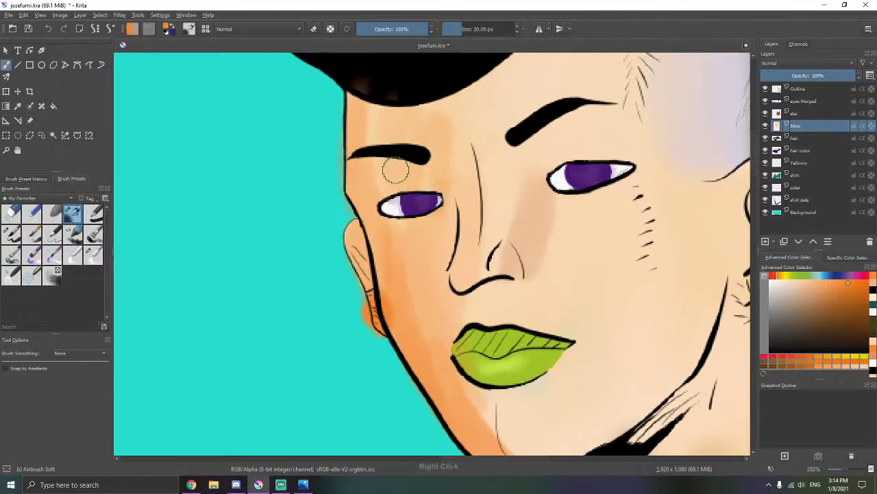
# - Airbrush an orange shadow along the hatched hairline at the temple, curving down toward the larger eye's outer corner
pyautogui.moveTo(503, 106)
pyautogui.mouseDown()
pyautogui.moveTo(454, 112)
pyautogui.moveTo(312, 197)
pyautogui.mouseUp()
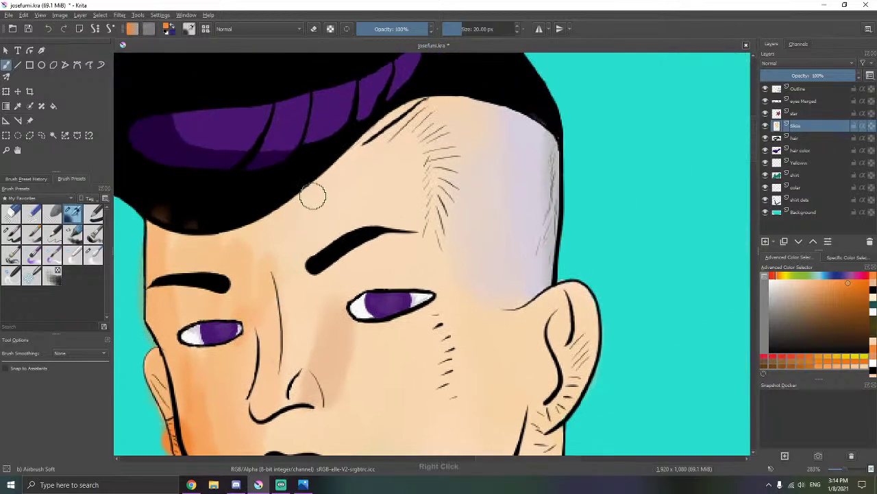
pyautogui.moveTo(395, 113)
pyautogui.mouseDown()
pyautogui.moveTo(367, 152)
pyautogui.moveTo(408, 106)
pyautogui.moveTo(441, 118)
pyautogui.moveTo(443, 150)
pyautogui.moveTo(454, 124)
pyautogui.moveTo(443, 255)
pyautogui.mouseUp()
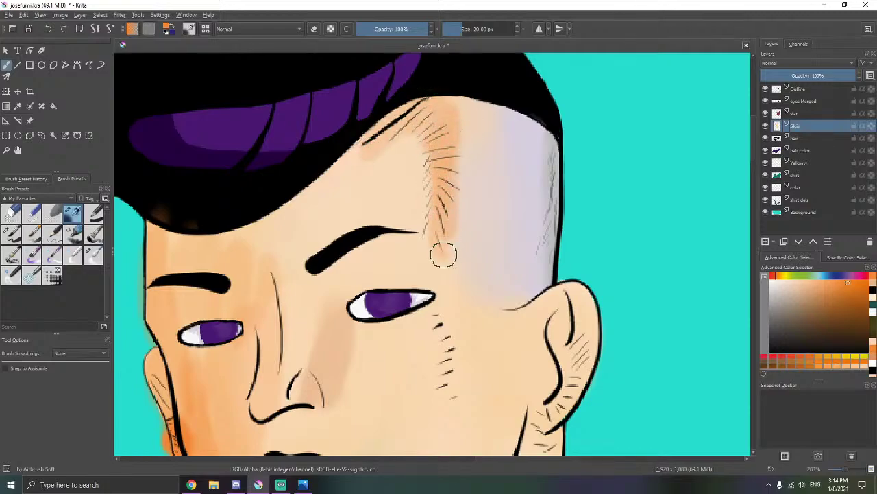
pyautogui.rightClick(466, 302)
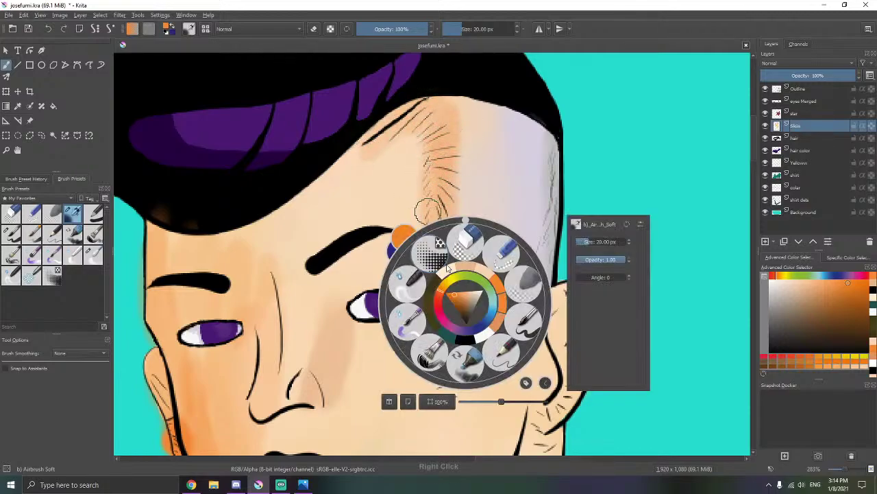
pyautogui.rightClick(460, 303)
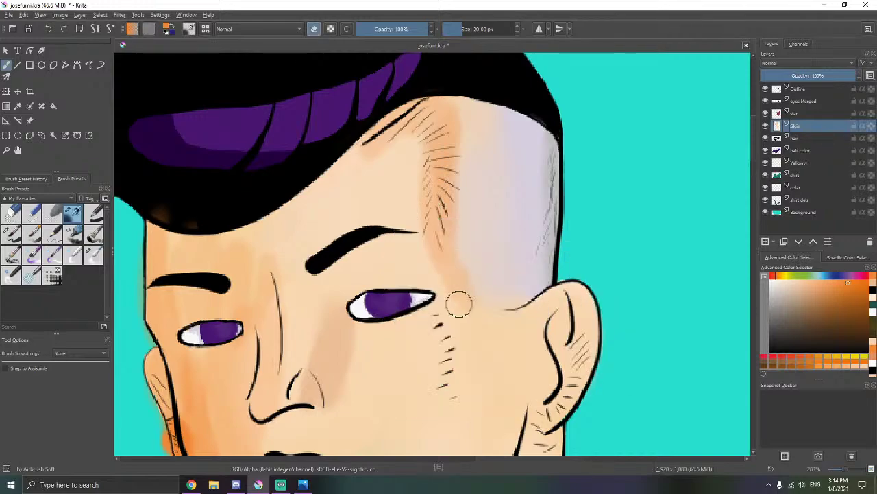
pyautogui.moveTo(437, 283)
pyautogui.mouseDown()
pyautogui.moveTo(438, 250)
pyautogui.moveTo(393, 168)
pyautogui.mouseUp()
pyautogui.press('e')
pyautogui.moveTo(530, 223); pyautogui.dragTo(517, 273)
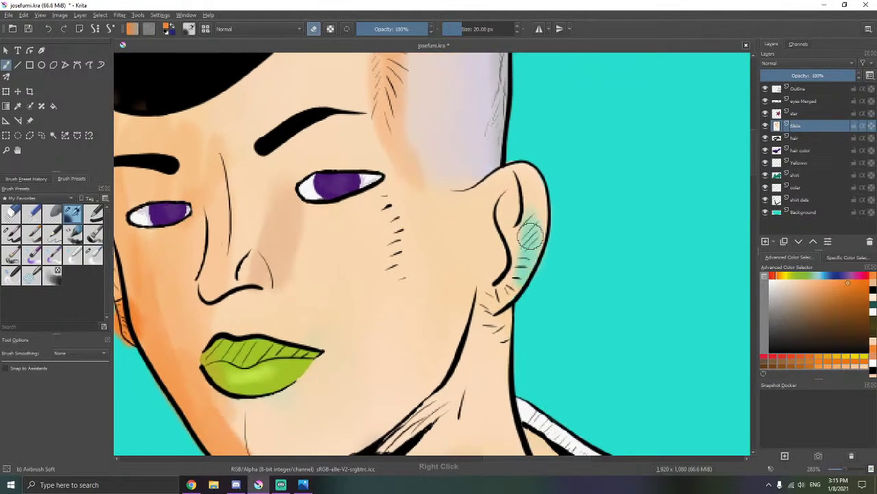
pyautogui.hotkey('ctrl', 'z')
pyautogui.press('e')
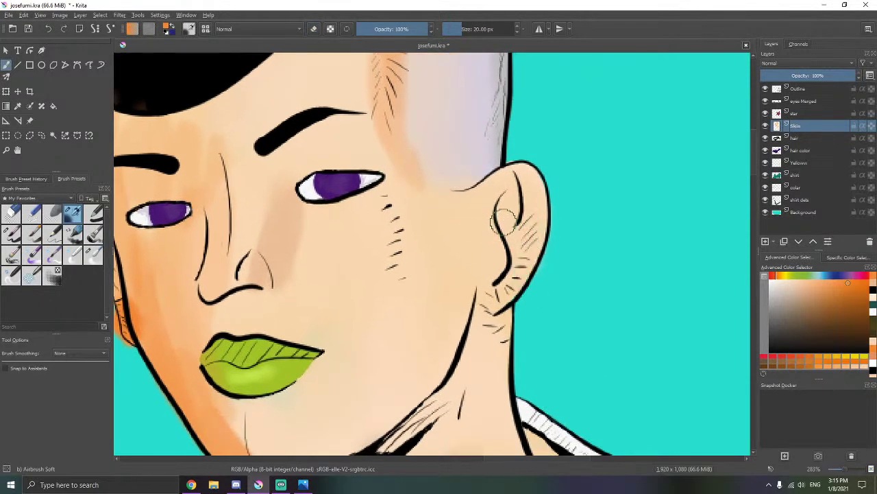
# - Airbrush orange shadows over the large ear's hatching and the skin strip between the neck and black collar shadow, down to the star
pyautogui.moveTo(529, 221)
pyautogui.mouseDown()
pyautogui.moveTo(505, 290)
pyautogui.moveTo(483, 309)
pyautogui.mouseUp()
pyautogui.moveTo(483, 307); pyautogui.dragTo(470, 184)
pyautogui.moveTo(447, 288); pyautogui.dragTo(437, 190)
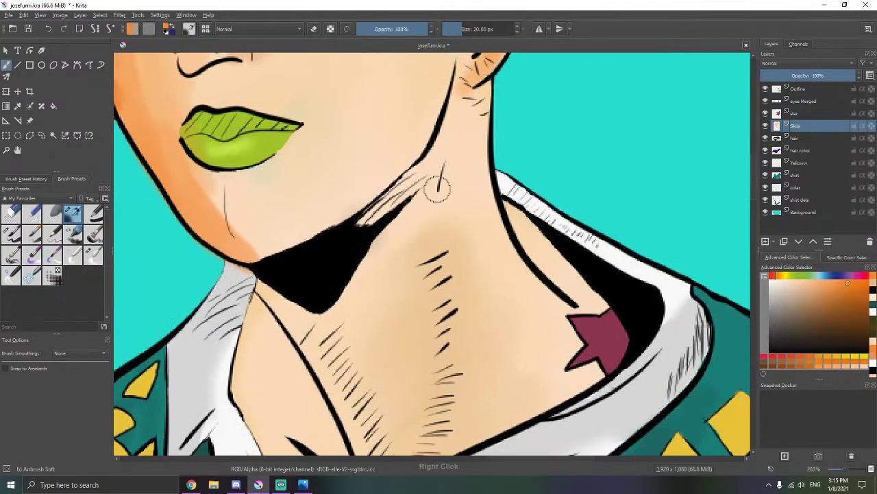
pyautogui.moveTo(505, 313); pyautogui.dragTo(460, 258)
pyautogui.moveTo(474, 180)
pyautogui.mouseDown()
pyautogui.moveTo(487, 198)
pyautogui.moveTo(466, 170)
pyautogui.moveTo(475, 166)
pyautogui.moveTo(519, 218)
pyautogui.moveTo(545, 243)
pyautogui.mouseUp()
pyautogui.moveTo(568, 277); pyautogui.dragTo(512, 256)
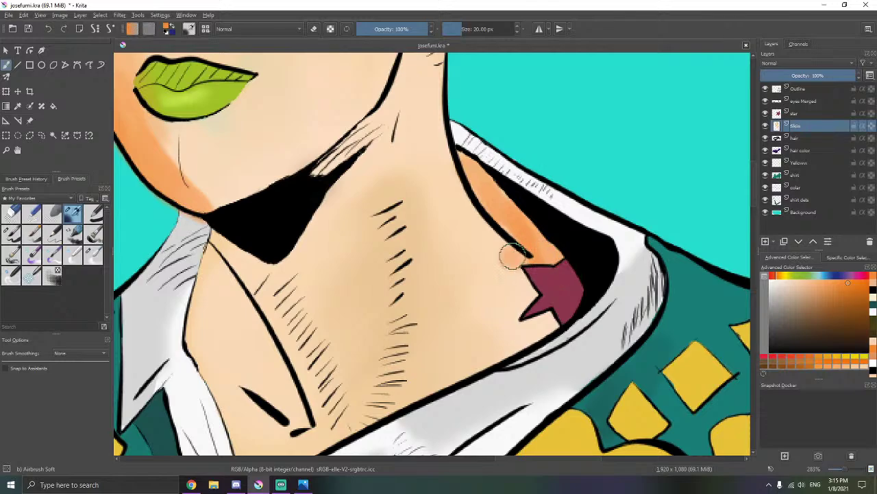
pyautogui.moveTo(474, 314); pyautogui.dragTo(504, 263)
pyautogui.moveTo(467, 357); pyautogui.dragTo(445, 360)
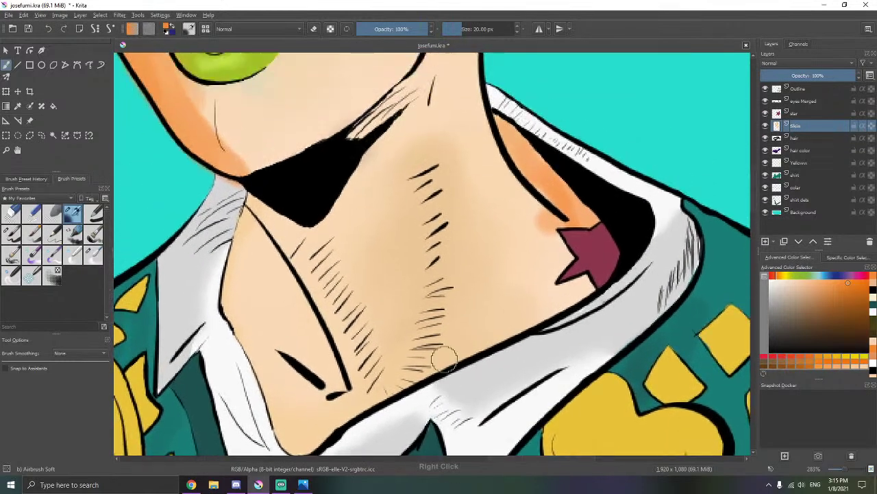
# - Airbrush orange shadows along both rows of neck hatching and around the edges of the exposed chest beside the open collar
pyautogui.moveTo(426, 188)
pyautogui.mouseDown()
pyautogui.moveTo(434, 301)
pyautogui.moveTo(416, 364)
pyautogui.moveTo(432, 340)
pyautogui.moveTo(406, 370)
pyautogui.mouseUp()
pyautogui.moveTo(425, 338)
pyautogui.mouseDown()
pyautogui.moveTo(501, 276)
pyautogui.moveTo(514, 279)
pyautogui.mouseUp()
pyautogui.moveTo(433, 255); pyautogui.dragTo(460, 276)
pyautogui.moveTo(409, 183)
pyautogui.mouseDown()
pyautogui.moveTo(360, 277)
pyautogui.moveTo(376, 220)
pyautogui.moveTo(377, 160)
pyautogui.moveTo(351, 225)
pyautogui.moveTo(348, 268)
pyautogui.moveTo(363, 244)
pyautogui.moveTo(355, 234)
pyautogui.moveTo(348, 288)
pyautogui.moveTo(359, 278)
pyautogui.moveTo(383, 340)
pyautogui.moveTo(404, 359)
pyautogui.moveTo(384, 246)
pyautogui.mouseUp()
pyautogui.moveTo(367, 280)
pyautogui.mouseDown()
pyautogui.moveTo(391, 306)
pyautogui.moveTo(387, 316)
pyautogui.moveTo(338, 259)
pyautogui.moveTo(410, 268)
pyautogui.moveTo(408, 290)
pyautogui.moveTo(377, 289)
pyautogui.moveTo(423, 257)
pyautogui.moveTo(427, 243)
pyautogui.moveTo(447, 271)
pyautogui.mouseUp()
pyautogui.moveTo(413, 151)
pyautogui.mouseDown()
pyautogui.moveTo(441, 170)
pyautogui.moveTo(419, 200)
pyautogui.moveTo(454, 199)
pyautogui.moveTo(440, 232)
pyautogui.mouseUp()
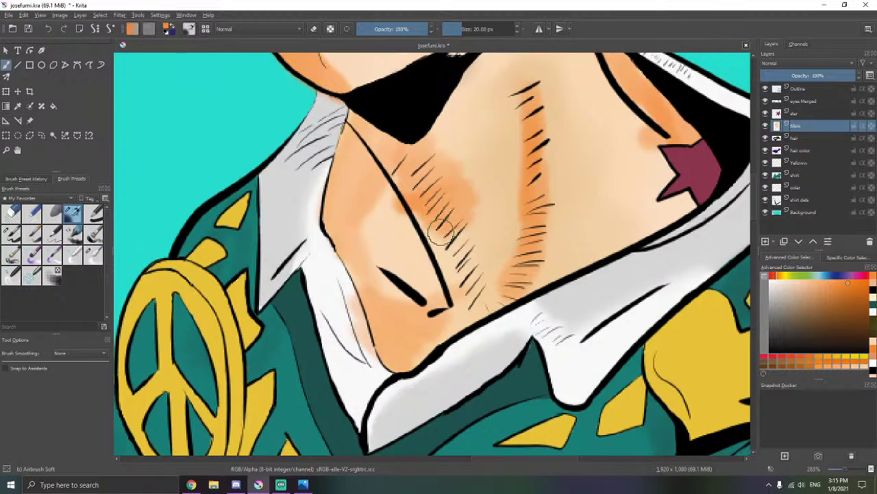
# - Soften the orange shadow on the chest beside the open collar with Blender Blur at 21 px
pyautogui.click(94, 254)
pyautogui.moveTo(406, 214)
pyautogui.mouseDown()
pyautogui.moveTo(413, 195)
pyautogui.moveTo(437, 268)
pyautogui.moveTo(434, 232)
pyautogui.moveTo(392, 245)
pyautogui.moveTo(386, 295)
pyautogui.moveTo(339, 227)
pyautogui.moveTo(348, 255)
pyautogui.moveTo(360, 261)
pyautogui.moveTo(342, 260)
pyautogui.moveTo(338, 253)
pyautogui.moveTo(351, 243)
pyautogui.moveTo(333, 268)
pyautogui.moveTo(348, 265)
pyautogui.moveTo(348, 281)
pyautogui.moveTo(369, 277)
pyautogui.moveTo(344, 311)
pyautogui.moveTo(367, 268)
pyautogui.moveTo(359, 257)
pyautogui.moveTo(331, 272)
pyautogui.moveTo(347, 229)
pyautogui.moveTo(399, 188)
pyautogui.mouseUp()
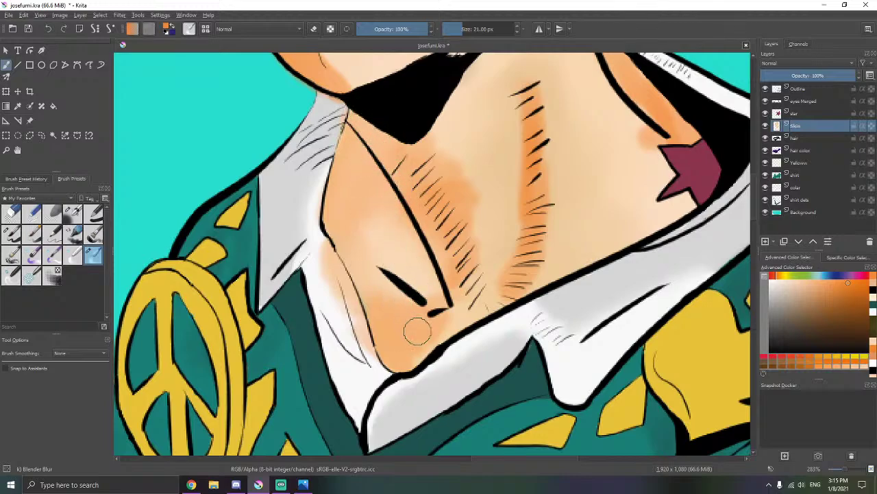
pyautogui.moveTo(418, 332)
pyautogui.mouseDown()
pyautogui.moveTo(434, 359)
pyautogui.moveTo(414, 369)
pyautogui.mouseUp()
pyautogui.moveTo(464, 248); pyautogui.dragTo(403, 308)
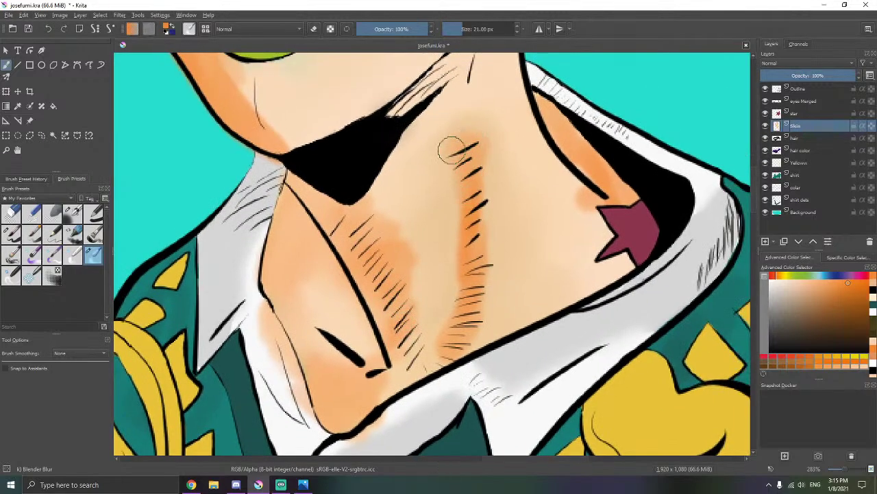
# - Blend the orange shadows along the neck hatching and above the star into the surrounding skin
pyautogui.moveTo(451, 150)
pyautogui.mouseDown()
pyautogui.moveTo(465, 196)
pyautogui.moveTo(458, 216)
pyautogui.moveTo(470, 227)
pyautogui.moveTo(432, 334)
pyautogui.mouseUp()
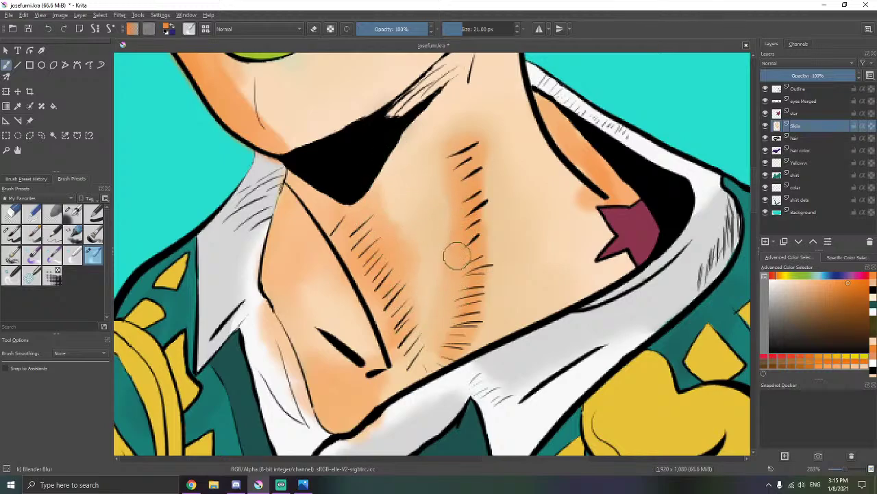
pyautogui.moveTo(441, 370)
pyautogui.mouseDown()
pyautogui.moveTo(443, 339)
pyautogui.moveTo(419, 359)
pyautogui.moveTo(403, 348)
pyautogui.moveTo(405, 366)
pyautogui.moveTo(426, 356)
pyautogui.moveTo(414, 334)
pyautogui.mouseUp()
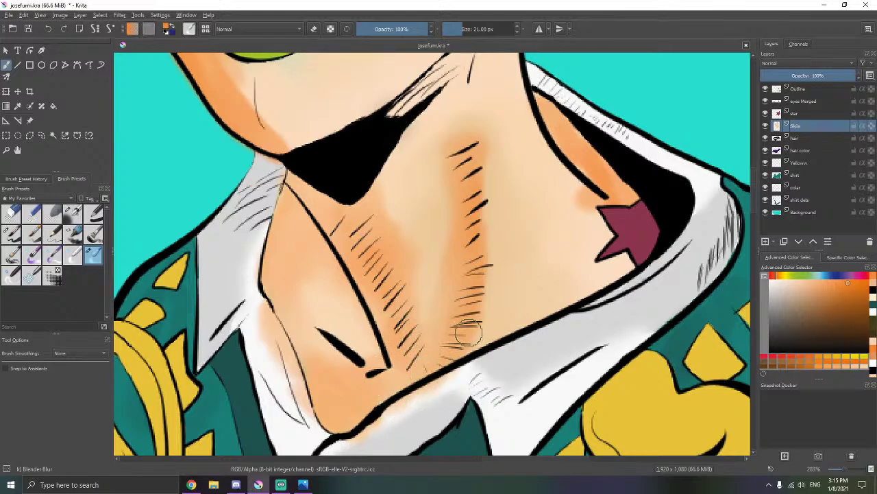
pyautogui.moveTo(469, 333); pyautogui.dragTo(495, 332)
pyautogui.moveTo(482, 291)
pyautogui.mouseDown()
pyautogui.moveTo(499, 266)
pyautogui.moveTo(489, 206)
pyautogui.moveTo(499, 193)
pyautogui.moveTo(487, 158)
pyautogui.mouseUp()
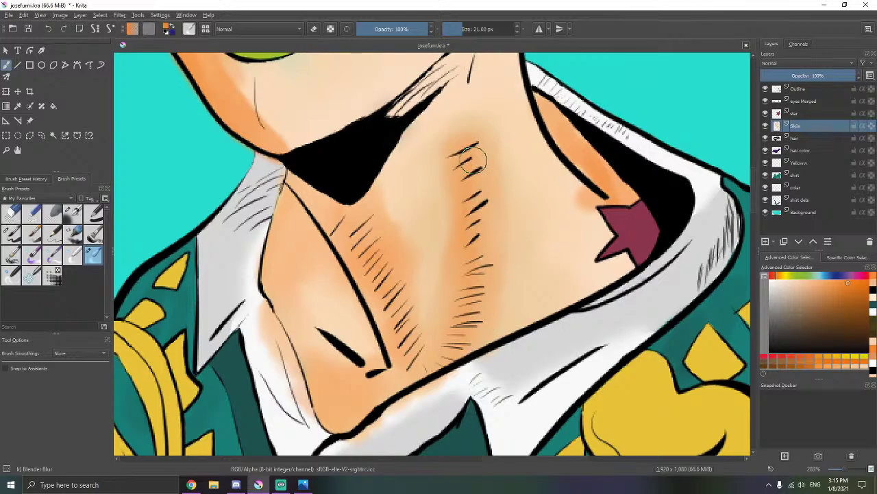
pyautogui.moveTo(477, 203); pyautogui.dragTo(491, 264)
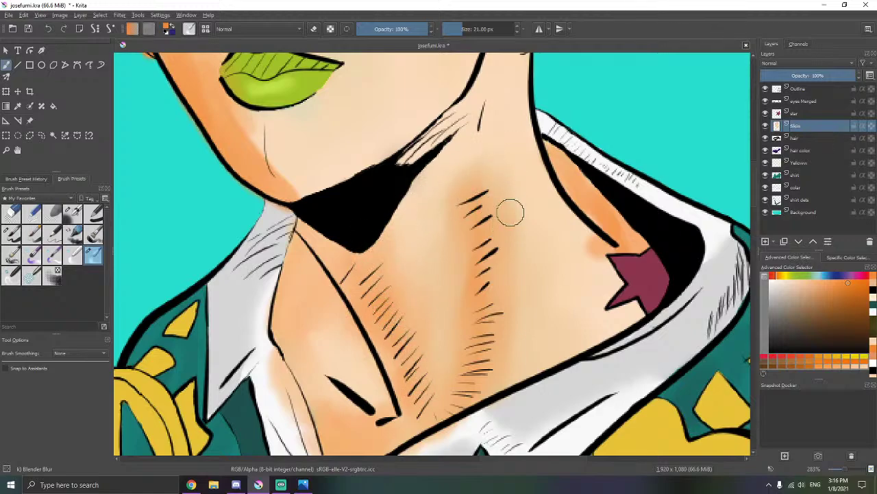
pyautogui.moveTo(554, 223); pyautogui.dragTo(478, 208)
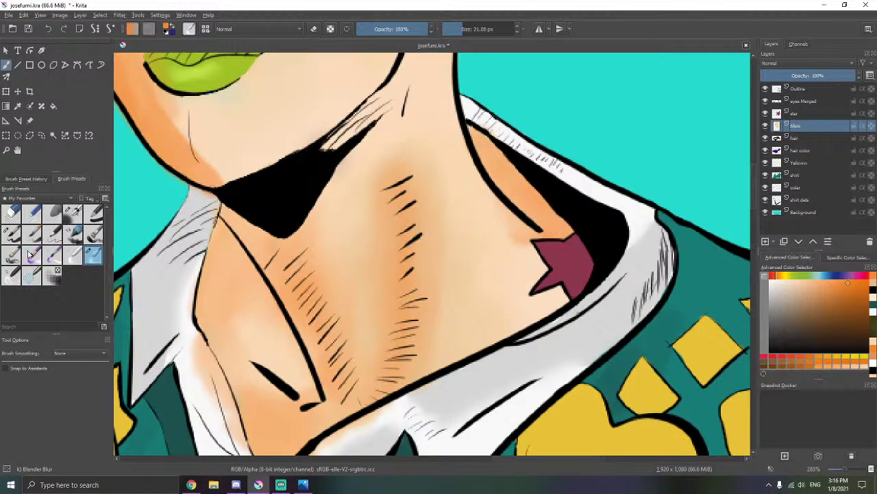
# - Airbrush an orange collarbone shadow between the neck hatching and the star with Airbrush Soft at 20 px
pyautogui.click(72, 216)
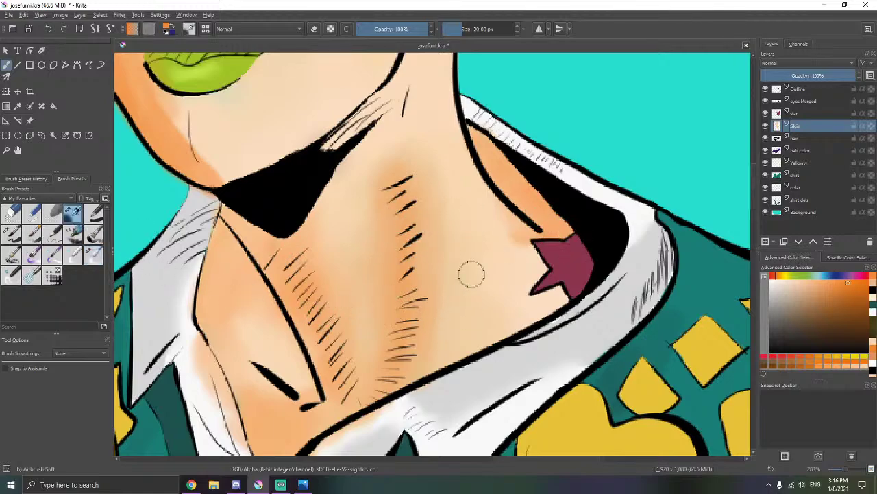
pyautogui.moveTo(485, 246)
pyautogui.mouseDown()
pyautogui.moveTo(446, 351)
pyautogui.moveTo(462, 316)
pyautogui.moveTo(508, 277)
pyautogui.moveTo(534, 308)
pyautogui.mouseUp()
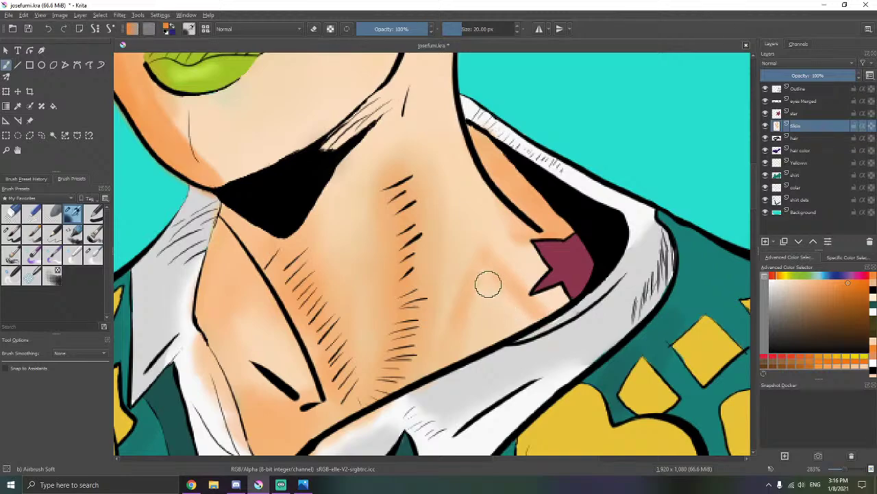
pyautogui.moveTo(488, 283)
pyautogui.mouseDown()
pyautogui.moveTo(449, 368)
pyautogui.moveTo(485, 347)
pyautogui.moveTo(519, 306)
pyautogui.mouseUp()
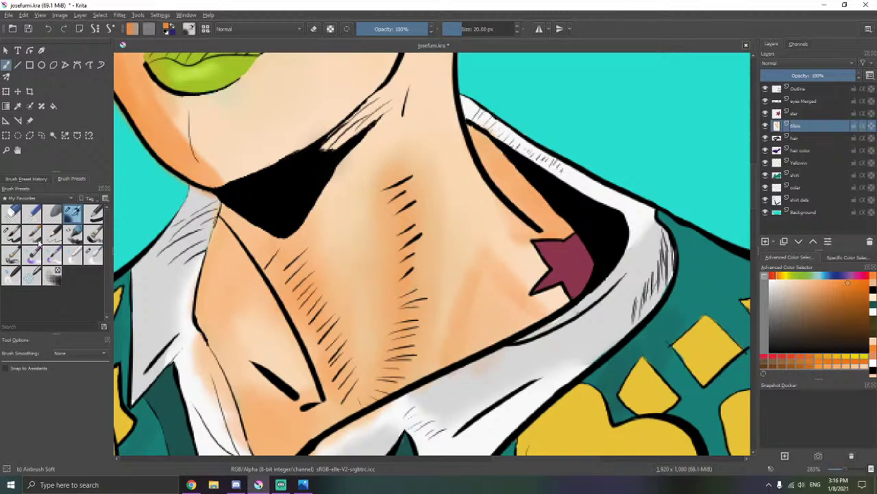
# - Smooth the collarbone shadow into the neck with Blender Blur at 21 px and check the overall shading
pyautogui.click(94, 254)
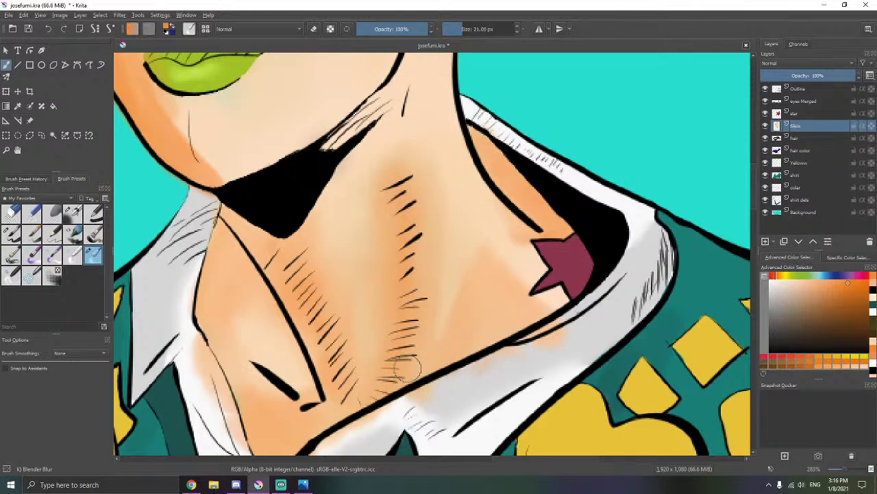
pyautogui.moveTo(427, 306); pyautogui.dragTo(487, 362)
pyautogui.scroll(-3, 487, 358)
pyautogui.moveTo(434, 286); pyautogui.dragTo(438, 329)
pyautogui.scroll(-5, 438, 329)
pyautogui.scroll(5, 446, 316)
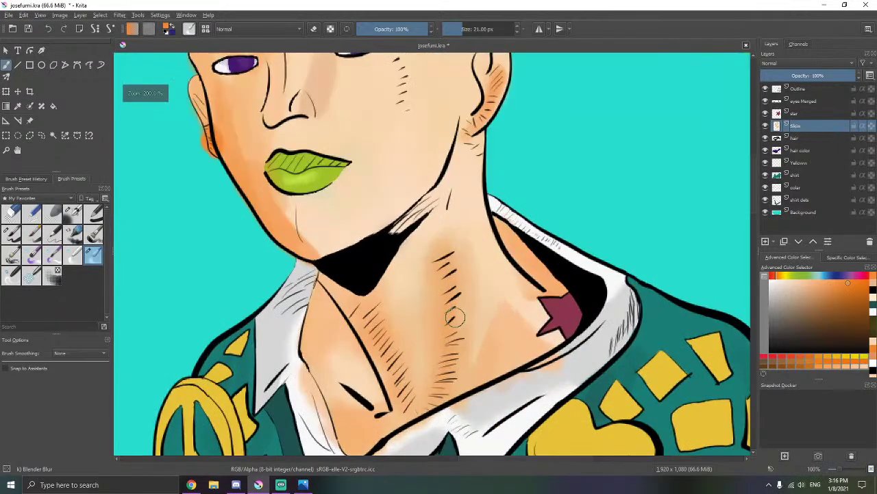
# - Smooth the skin shading beside the neck hatching with the Blender Blur brush and set the brush size to 40 px
pyautogui.scroll(1, 452, 303)
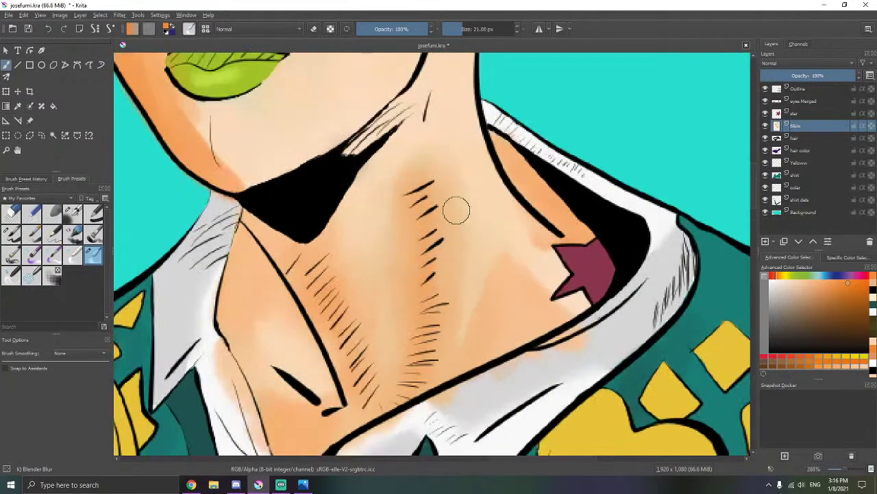
pyautogui.click(72, 213)
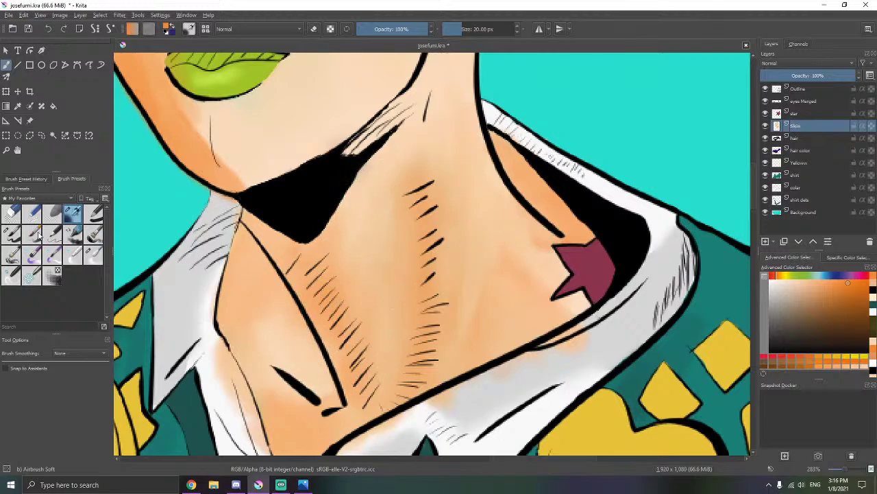
pyautogui.click(89, 253)
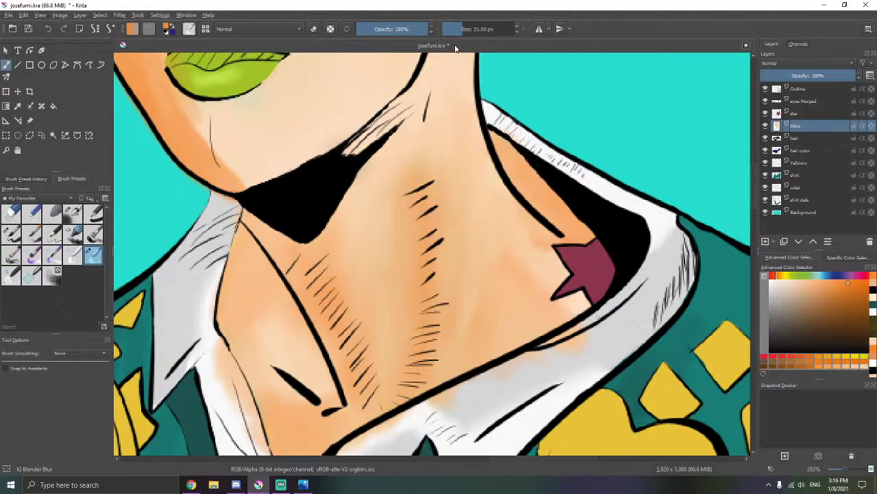
pyautogui.moveTo(515, 25); pyautogui.dragTo(482, 32)
pyautogui.moveTo(470, 31); pyautogui.dragTo(471, 31)
pyautogui.moveTo(436, 201); pyautogui.dragTo(413, 225)
pyautogui.click(493, 32)
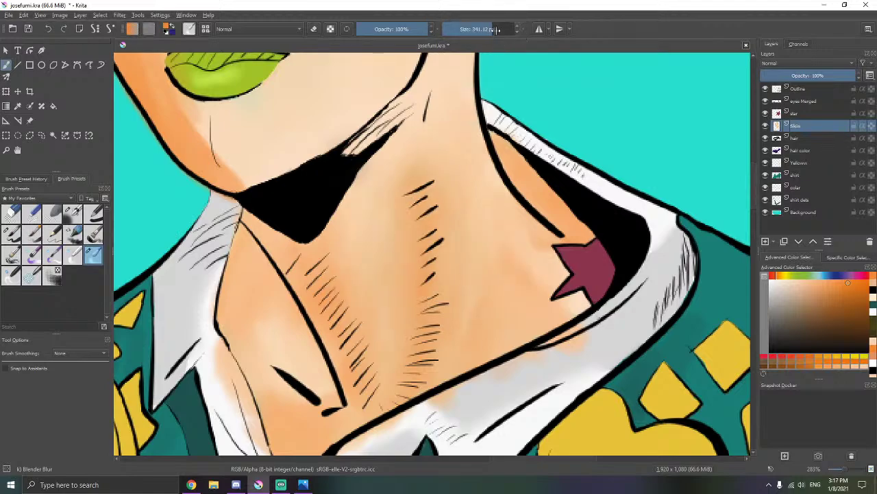
pyautogui.press('BackSpace')
pyautogui.write('40')
pyautogui.press('Return')
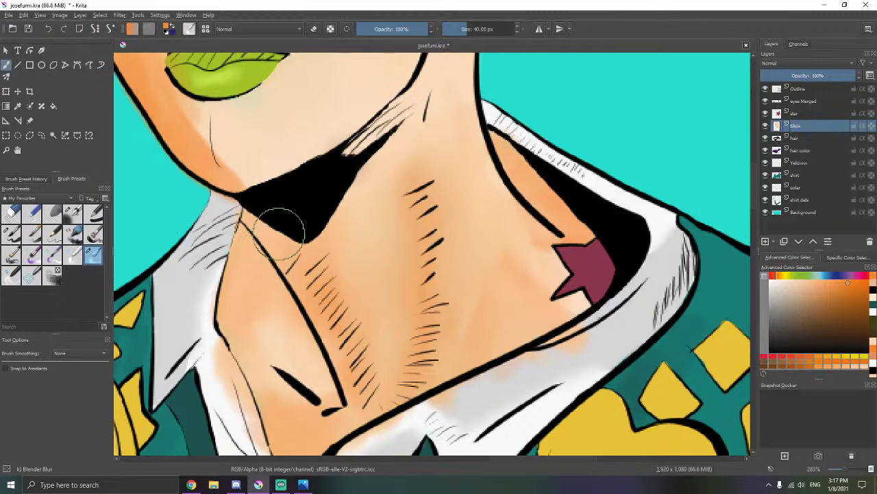
# - Try to blend the shading around the chin and lower lip with the 40 px blur brush
pyautogui.moveTo(352, 258); pyautogui.dragTo(485, 361)
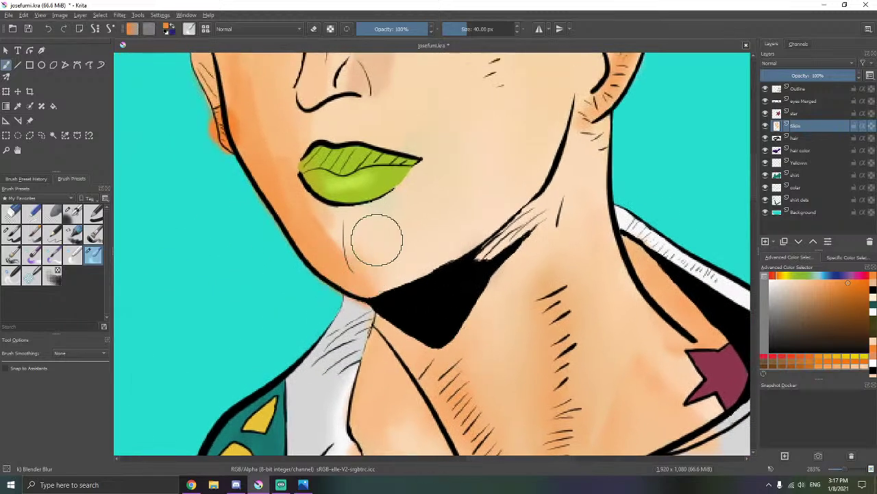
pyautogui.moveTo(364, 224); pyautogui.dragTo(415, 286)
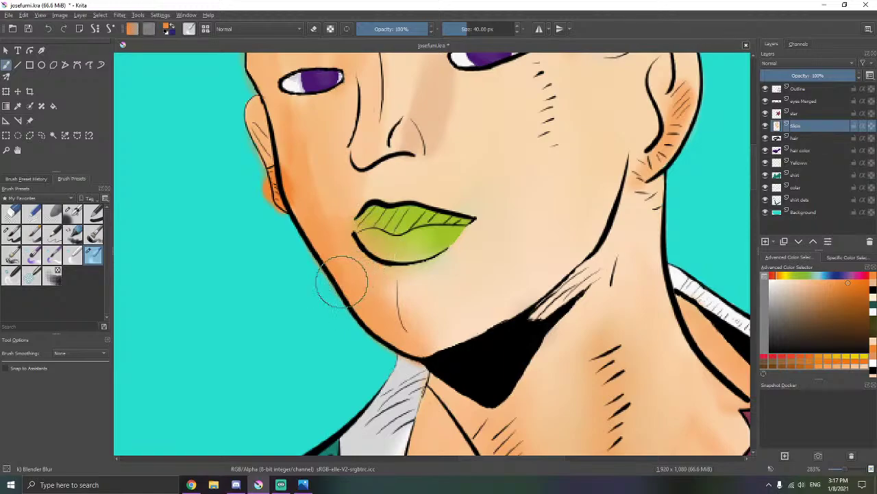
pyautogui.scroll(3, 399, 243)
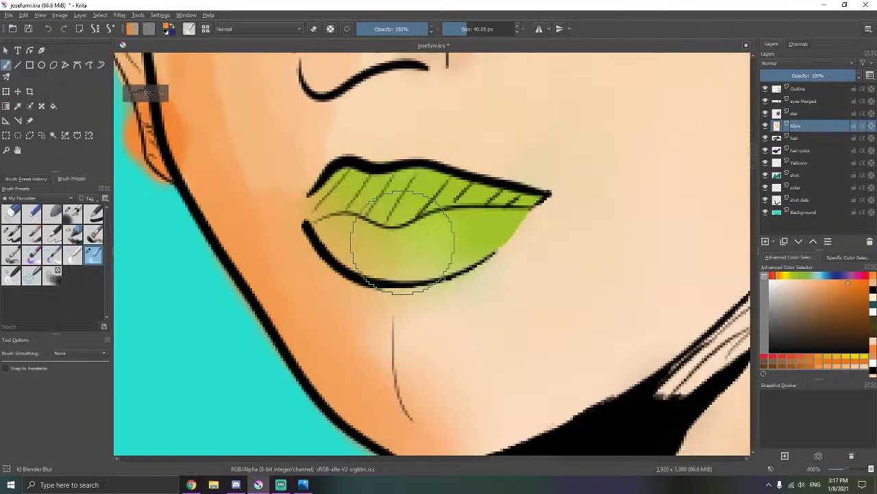
pyautogui.press('e')
pyautogui.moveTo(441, 231)
pyautogui.mouseDown()
pyautogui.moveTo(408, 251)
pyautogui.moveTo(416, 206)
pyautogui.moveTo(438, 216)
pyautogui.moveTo(422, 255)
pyautogui.moveTo(360, 262)
pyautogui.moveTo(351, 220)
pyautogui.moveTo(359, 179)
pyautogui.moveTo(345, 254)
pyautogui.moveTo(397, 280)
pyautogui.mouseUp()
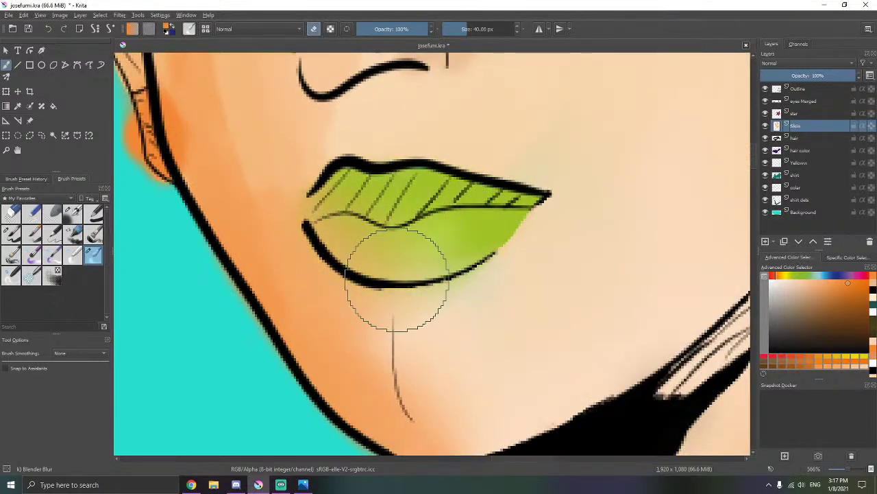
# - Try erasing over the lips with the Basic-5 Size brush, and undo the erasure and the preceding lip blending
pyautogui.click(11, 234)
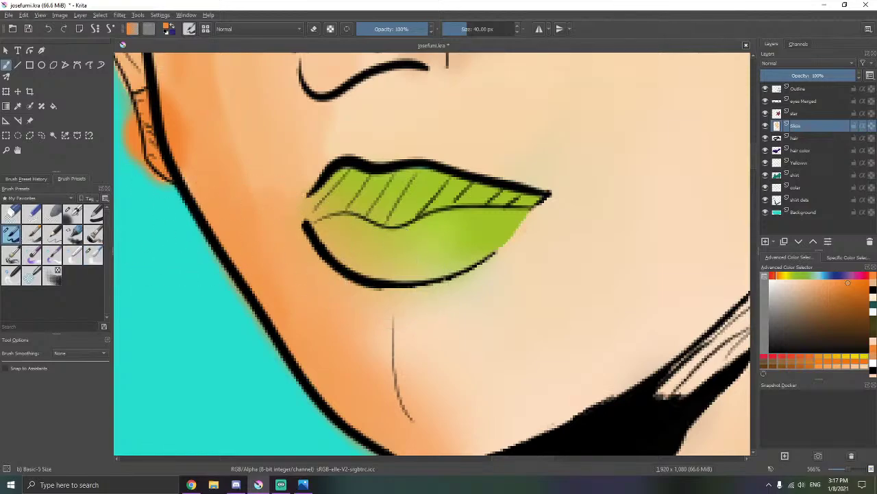
pyautogui.press('e')
pyautogui.moveTo(385, 244)
pyautogui.mouseDown()
pyautogui.moveTo(470, 236)
pyautogui.moveTo(436, 329)
pyautogui.mouseUp()
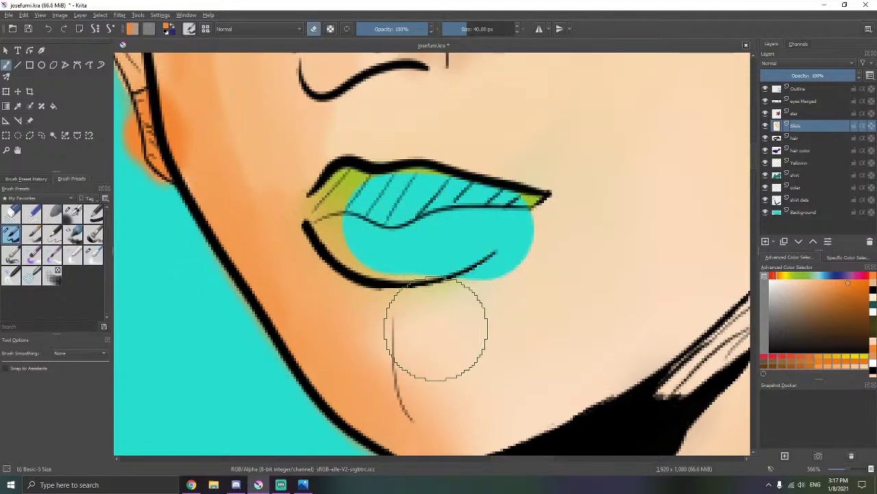
pyautogui.hotkey('ctrl', 'z')
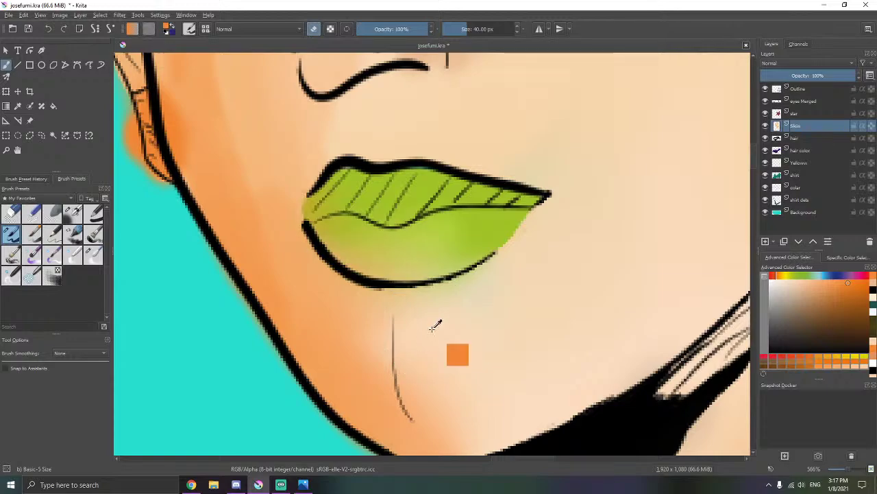
pyautogui.hotkey('ctrl', 'z')
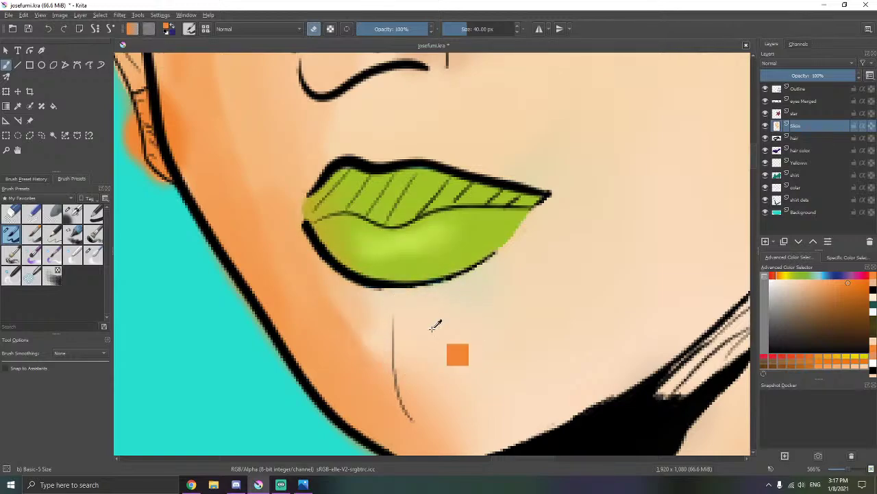
pyautogui.scroll(-5, 425, 319)
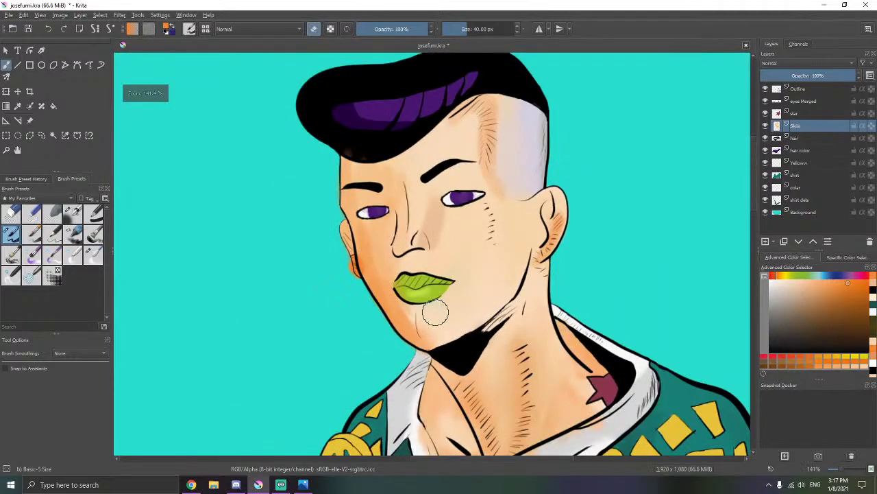
# - Outline the green lips with a freehand selection and paste a copy of them onto a new layer
pyautogui.scroll(5, 407, 309)
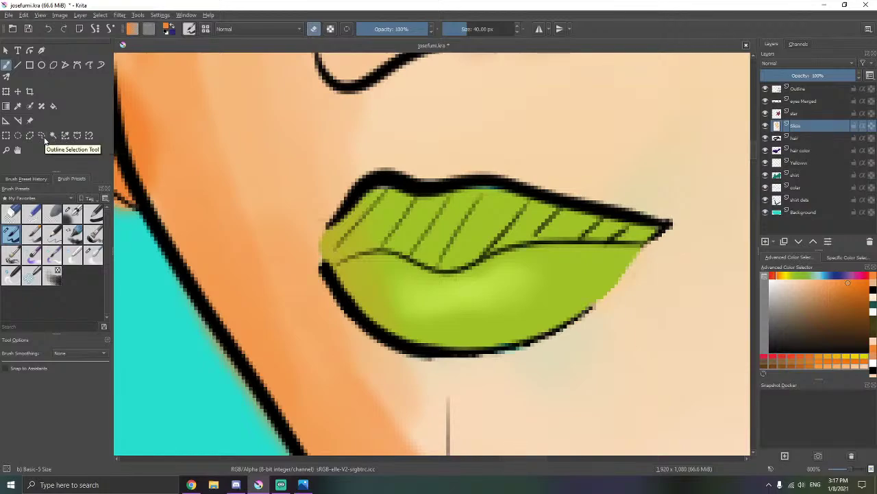
pyautogui.click(42, 136)
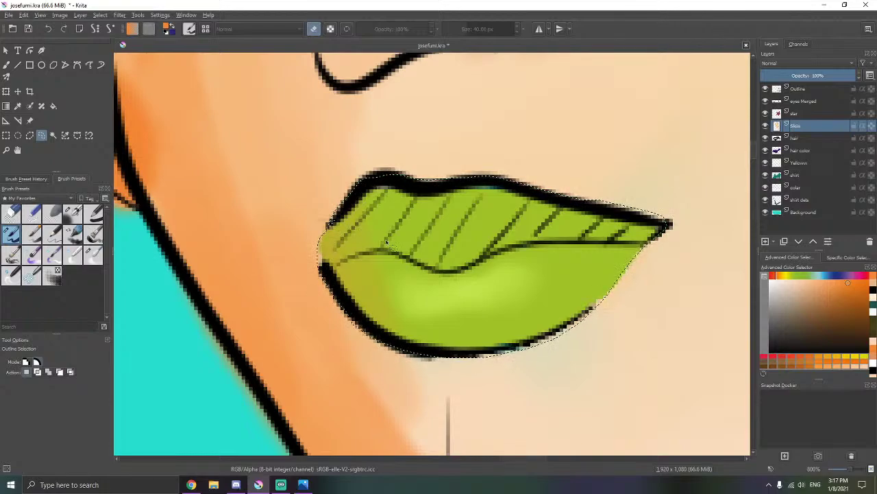
pyautogui.hotkey('ctrl', 'v')
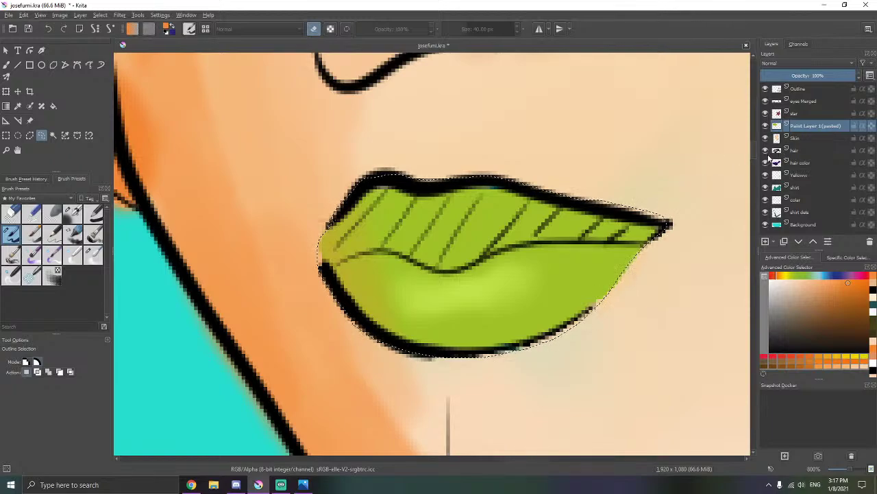
# - Remove the selected lip area from the Skin layer and clear the selection
pyautogui.click(797, 139)
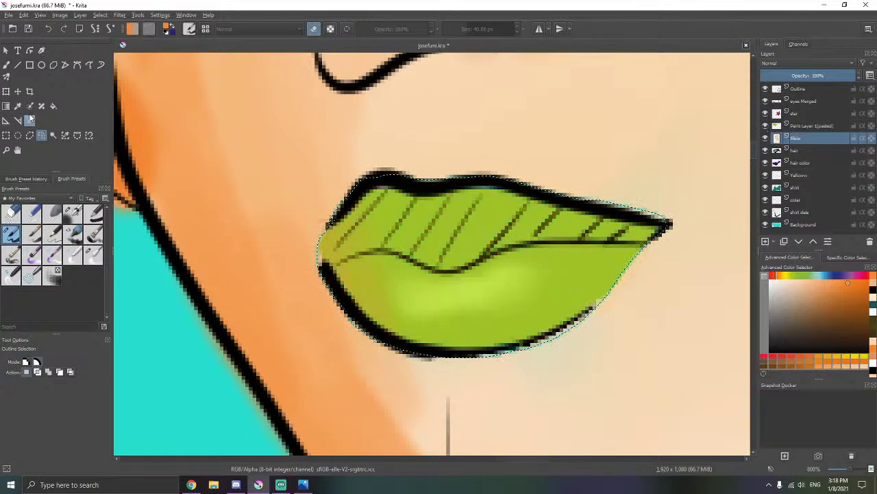
pyautogui.click(7, 65)
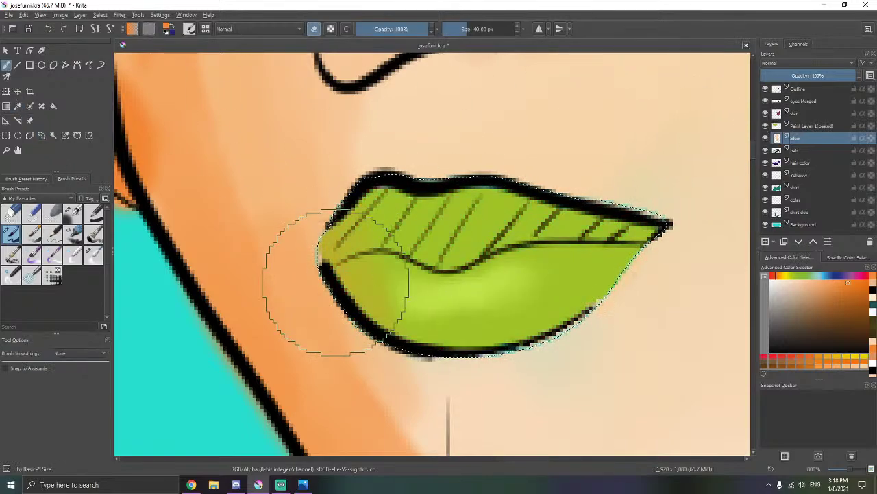
pyautogui.click(41, 135)
pyautogui.rightClick(223, 162)
pyautogui.click(264, 177)
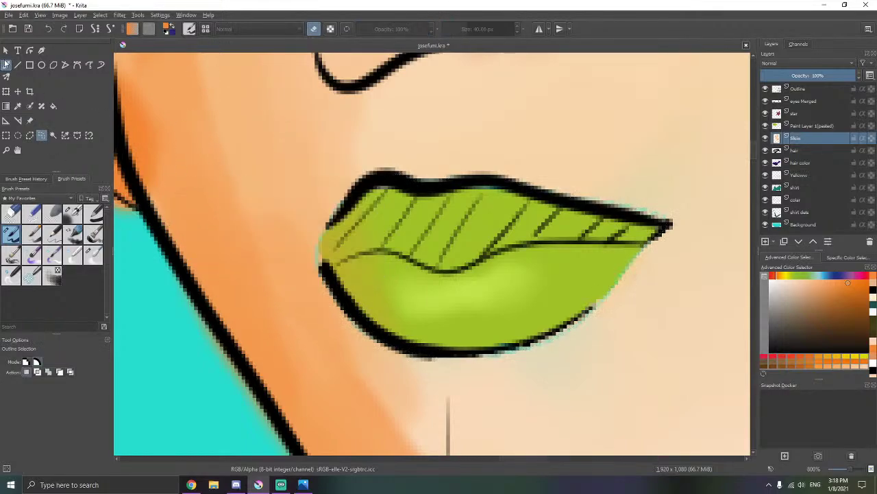
# - Shade the skin around the corner and upper edge of the lips in orange with Airbrush Soft at 20 px
pyautogui.click(7, 64)
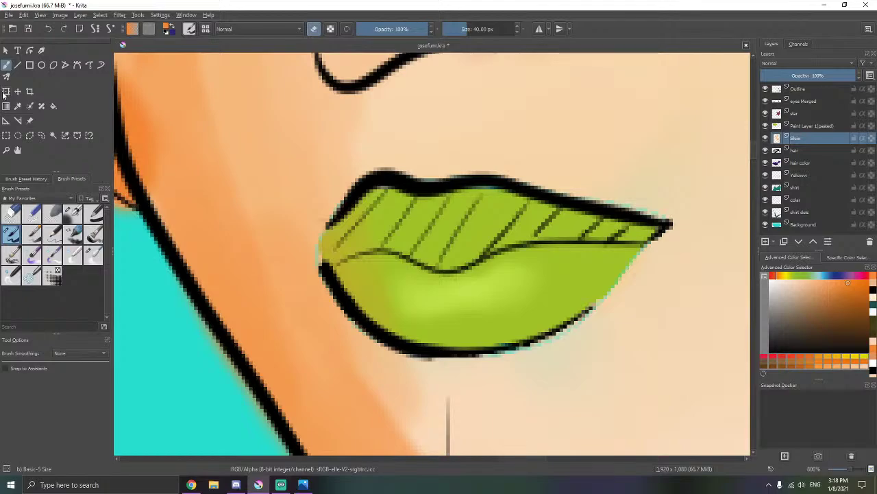
pyautogui.scroll(1, 319, 268)
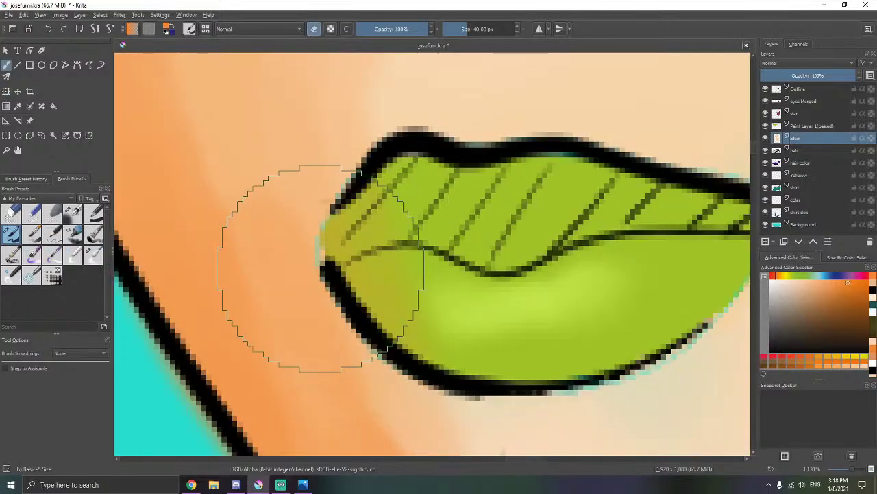
pyautogui.scroll(-3, 310, 262)
pyautogui.scroll(1, 306, 260)
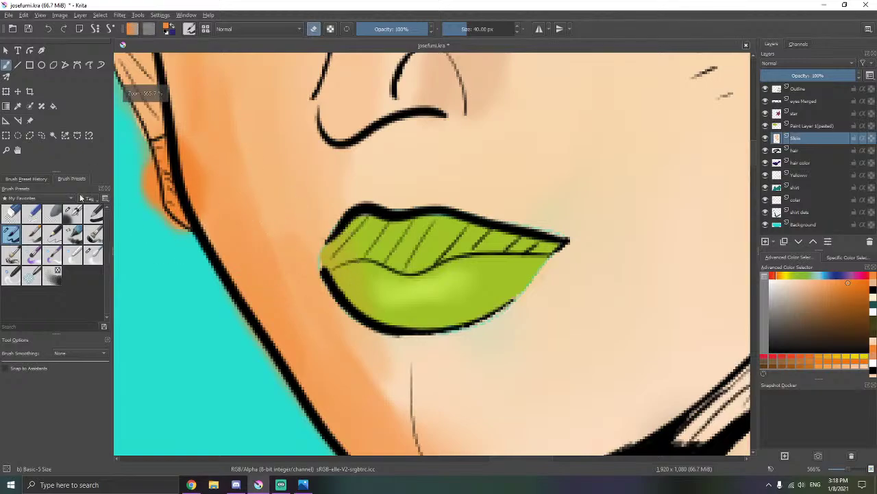
pyautogui.click(73, 214)
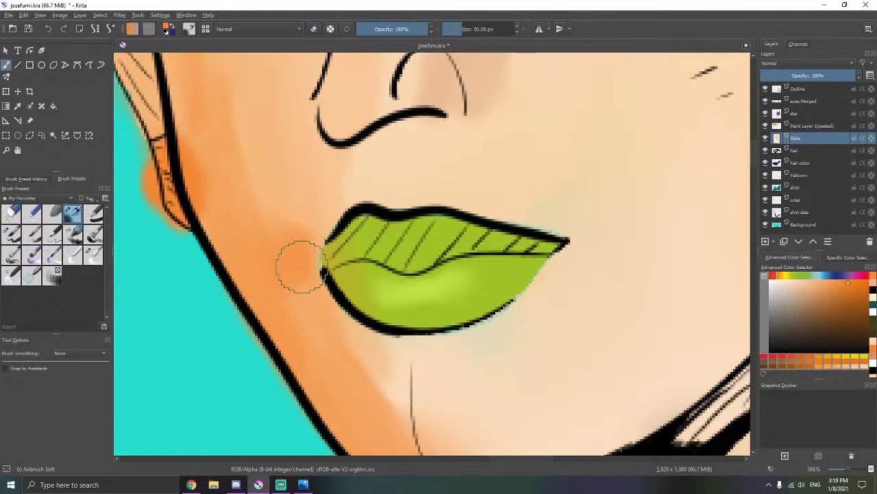
pyautogui.moveTo(299, 262)
pyautogui.mouseDown()
pyautogui.moveTo(317, 246)
pyautogui.moveTo(313, 276)
pyautogui.moveTo(341, 216)
pyautogui.moveTo(352, 228)
pyautogui.moveTo(322, 245)
pyautogui.moveTo(335, 302)
pyautogui.moveTo(323, 276)
pyautogui.moveTo(353, 329)
pyautogui.mouseUp()
pyautogui.moveTo(372, 231)
pyautogui.mouseDown()
pyautogui.moveTo(437, 211)
pyautogui.moveTo(446, 198)
pyautogui.moveTo(448, 209)
pyautogui.mouseUp()
pyautogui.moveTo(460, 121); pyautogui.dragTo(347, 202)
# - Airbrush orange shading onto the cheek before the ear, beneath the eye, beside the nose and across the forehead
pyautogui.scroll(-3, 417, 141)
pyautogui.scroll(2, 454, 128)
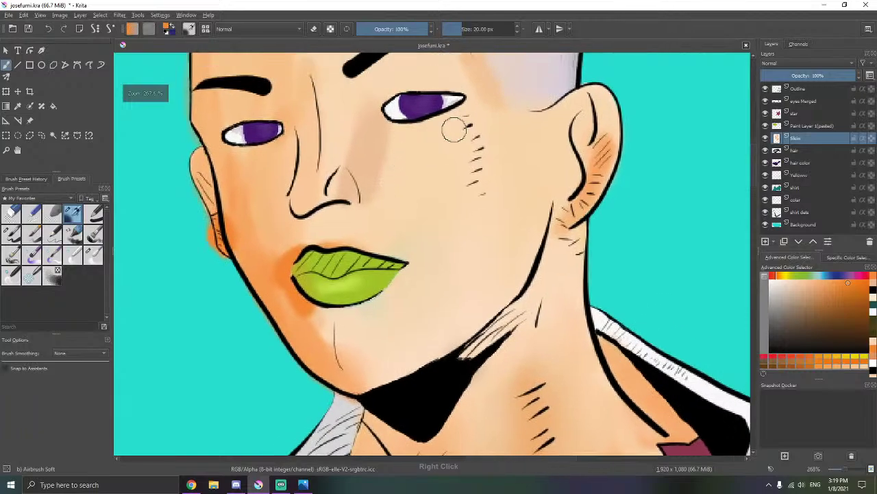
pyautogui.moveTo(454, 127)
pyautogui.mouseDown()
pyautogui.moveTo(551, 124)
pyautogui.moveTo(477, 185)
pyautogui.moveTo(561, 183)
pyautogui.moveTo(501, 222)
pyautogui.mouseUp()
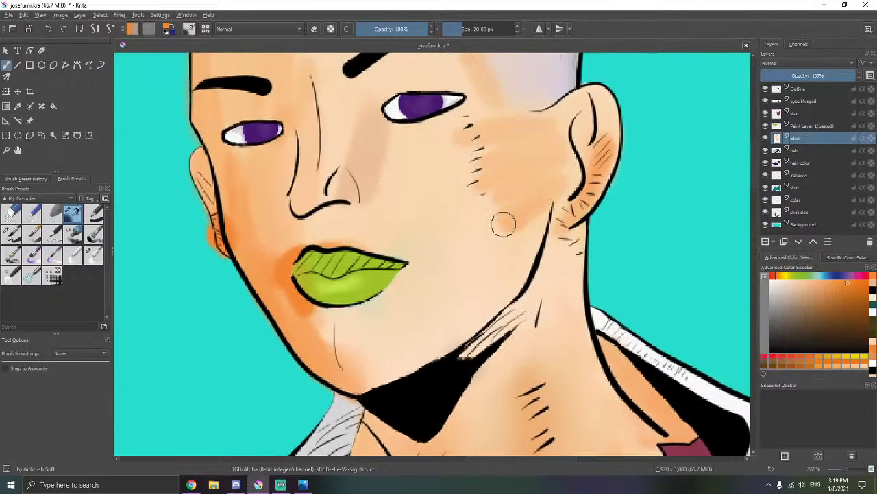
pyautogui.moveTo(439, 142)
pyautogui.mouseDown()
pyautogui.moveTo(382, 262)
pyautogui.moveTo(405, 133)
pyautogui.moveTo(312, 258)
pyautogui.moveTo(339, 124)
pyautogui.moveTo(311, 152)
pyautogui.mouseUp()
pyautogui.scroll(5, 319, 147)
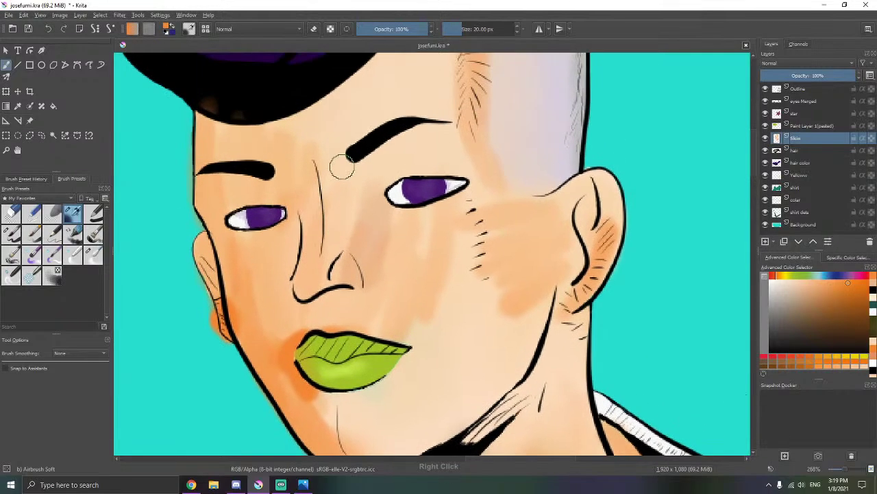
pyautogui.scroll(2, 322, 118)
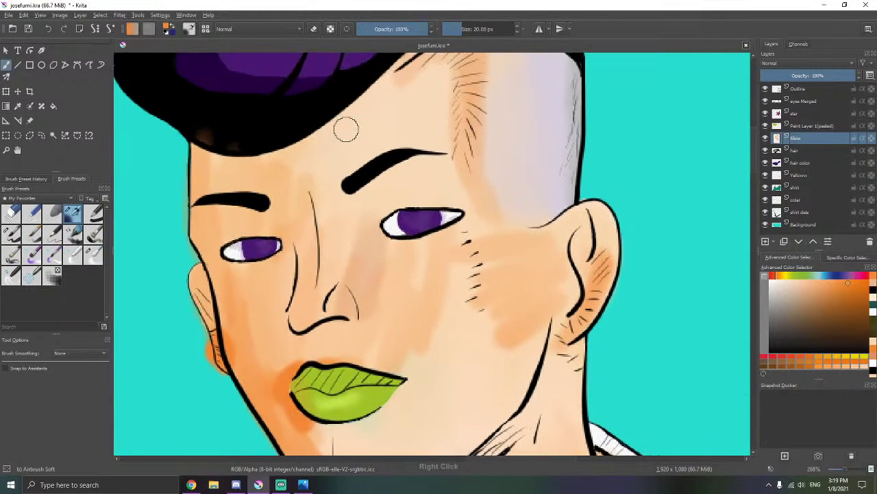
pyautogui.scroll(-5, 205, 230)
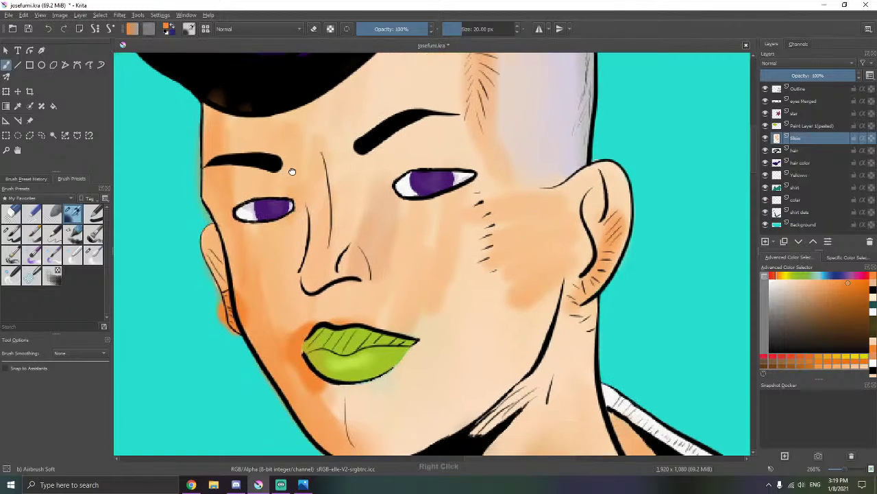
# - Blend the orange shading along the far side of the face, forehead and nose with Blender Blur at 40 px
pyautogui.click(96, 259)
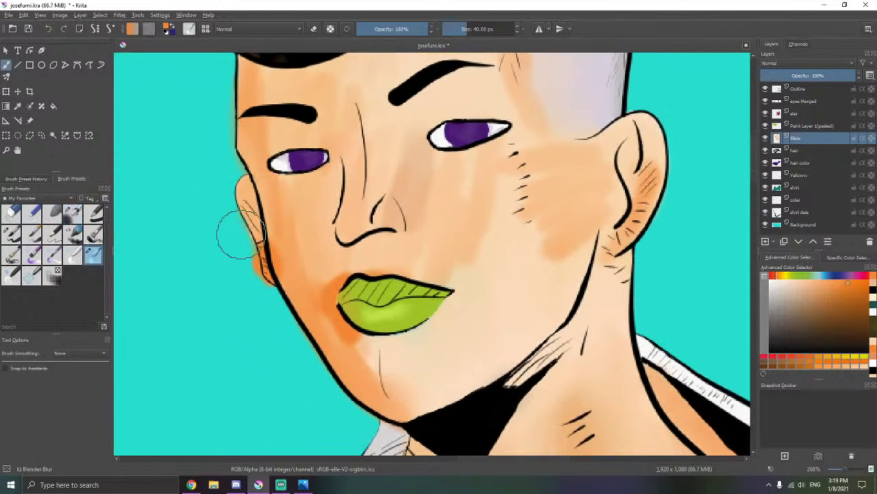
pyautogui.moveTo(237, 233)
pyautogui.mouseDown()
pyautogui.moveTo(267, 244)
pyautogui.moveTo(300, 278)
pyautogui.moveTo(306, 252)
pyautogui.moveTo(337, 320)
pyautogui.moveTo(336, 295)
pyautogui.moveTo(382, 372)
pyautogui.moveTo(335, 293)
pyautogui.moveTo(357, 269)
pyautogui.moveTo(370, 268)
pyautogui.moveTo(371, 257)
pyautogui.moveTo(271, 274)
pyautogui.moveTo(299, 274)
pyautogui.moveTo(288, 288)
pyautogui.moveTo(305, 257)
pyautogui.moveTo(259, 167)
pyautogui.moveTo(259, 88)
pyautogui.moveTo(255, 72)
pyautogui.moveTo(242, 72)
pyautogui.moveTo(236, 111)
pyautogui.moveTo(250, 212)
pyautogui.mouseUp()
pyautogui.moveTo(250, 155)
pyautogui.mouseDown()
pyautogui.moveTo(295, 161)
pyautogui.moveTo(260, 147)
pyautogui.moveTo(258, 157)
pyautogui.moveTo(261, 149)
pyautogui.moveTo(271, 154)
pyautogui.moveTo(243, 141)
pyautogui.mouseUp()
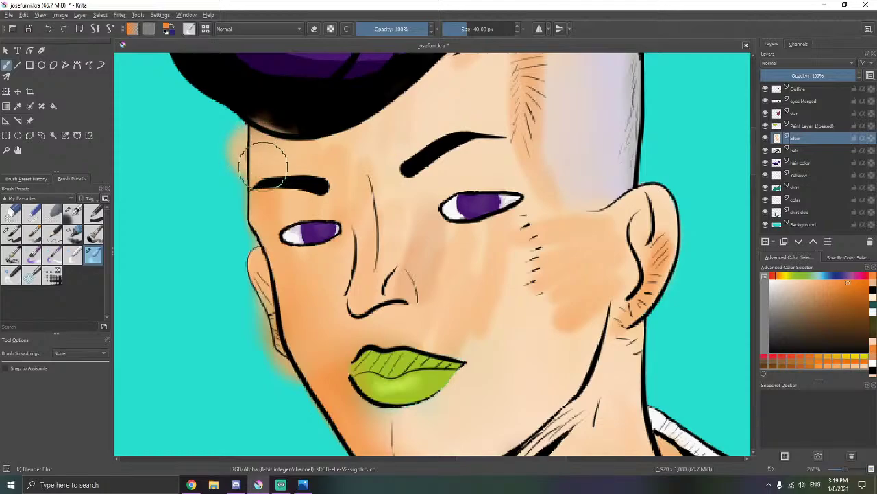
pyautogui.moveTo(275, 168); pyautogui.dragTo(205, 165)
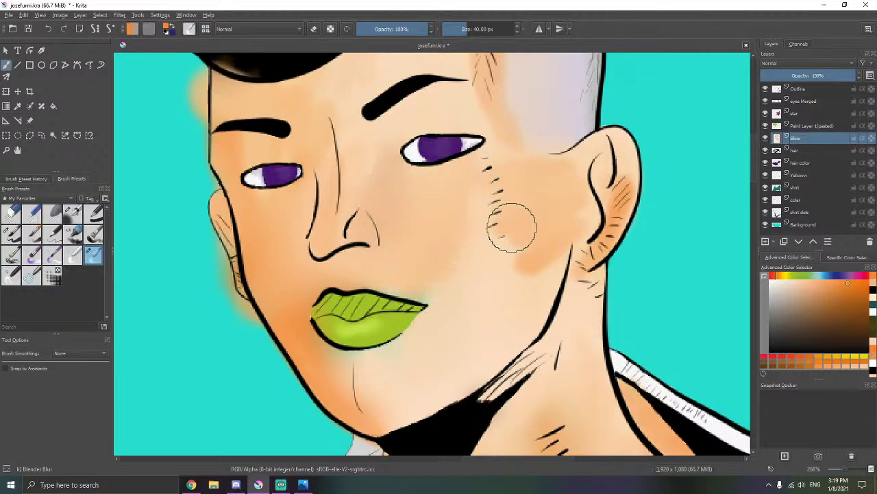
# - Blend the shading on the cheek near the ear, along the jaw and down the neck with the blur brush
pyautogui.moveTo(514, 244); pyautogui.dragTo(421, 207)
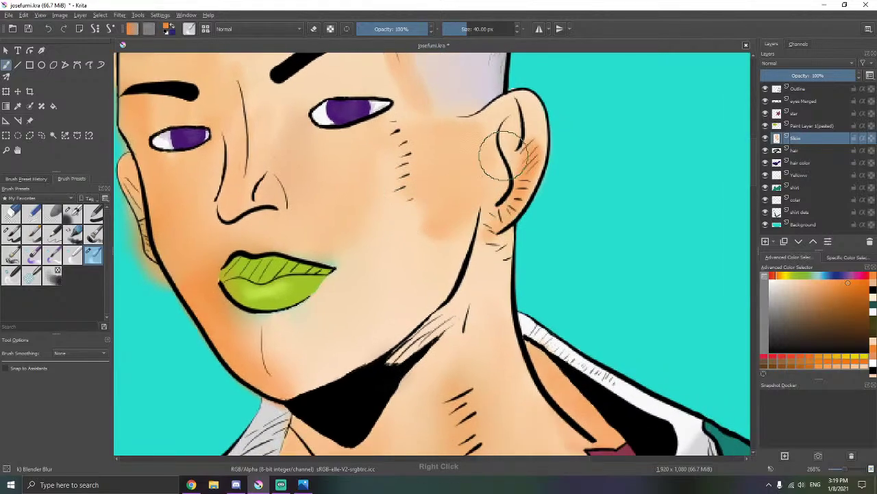
pyautogui.moveTo(454, 230)
pyautogui.mouseDown()
pyautogui.moveTo(492, 251)
pyautogui.moveTo(496, 238)
pyautogui.moveTo(479, 235)
pyautogui.moveTo(490, 249)
pyautogui.moveTo(521, 239)
pyautogui.moveTo(508, 231)
pyautogui.moveTo(533, 234)
pyautogui.moveTo(521, 253)
pyautogui.moveTo(445, 234)
pyautogui.mouseUp()
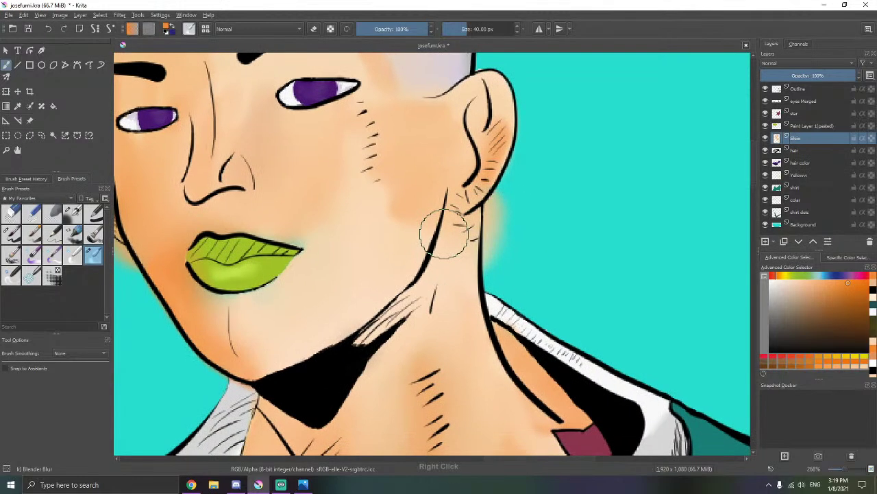
pyautogui.moveTo(460, 277); pyautogui.dragTo(426, 221)
pyautogui.moveTo(475, 275)
pyautogui.mouseDown()
pyautogui.moveTo(498, 279)
pyautogui.moveTo(512, 328)
pyautogui.mouseUp()
pyautogui.moveTo(428, 331); pyautogui.dragTo(462, 366)
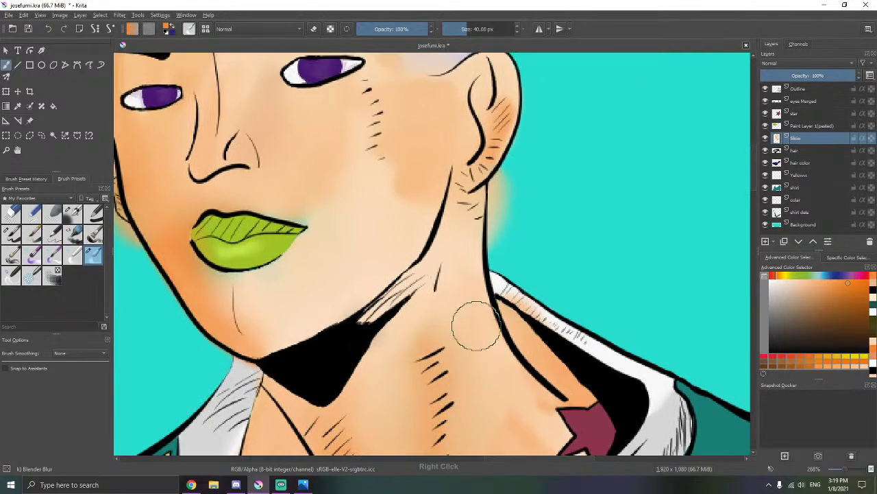
# - Sample the light skin tone beside the chin and airbrush it around the lips' corner and over the cheek with Airbrush Soft at 20 px
pyautogui.scroll(-4, 319, 202)
pyautogui.moveTo(266, 194); pyautogui.dragTo(306, 226)
pyautogui.scroll(1, 304, 227)
pyautogui.scroll(4, 351, 264)
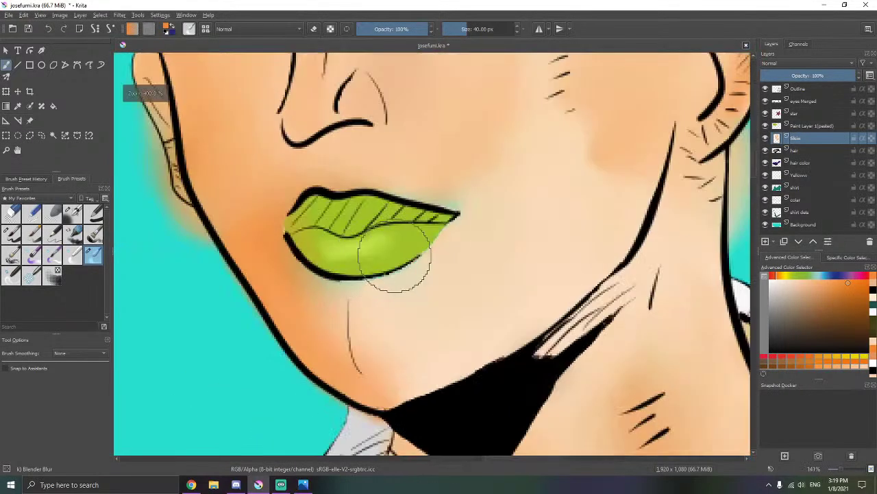
pyautogui.keyDown('ctrl'); pyautogui.click(535, 266); pyautogui.keyUp('ctrl')
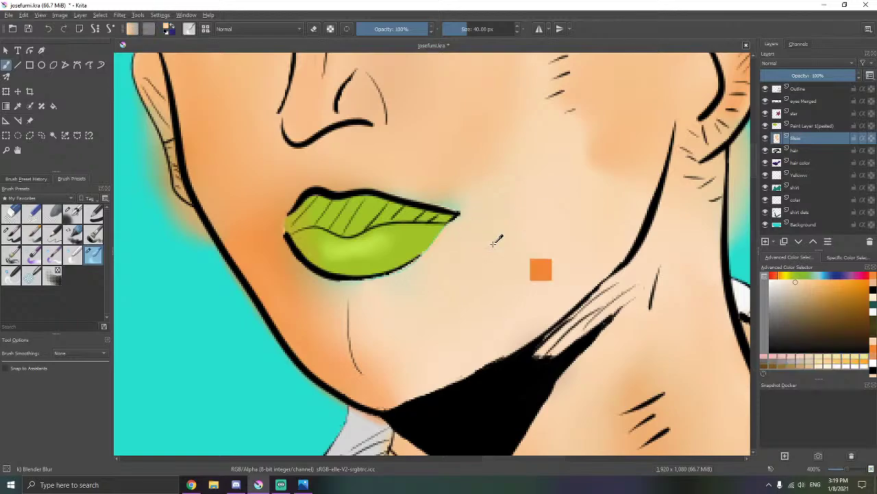
pyautogui.click(72, 212)
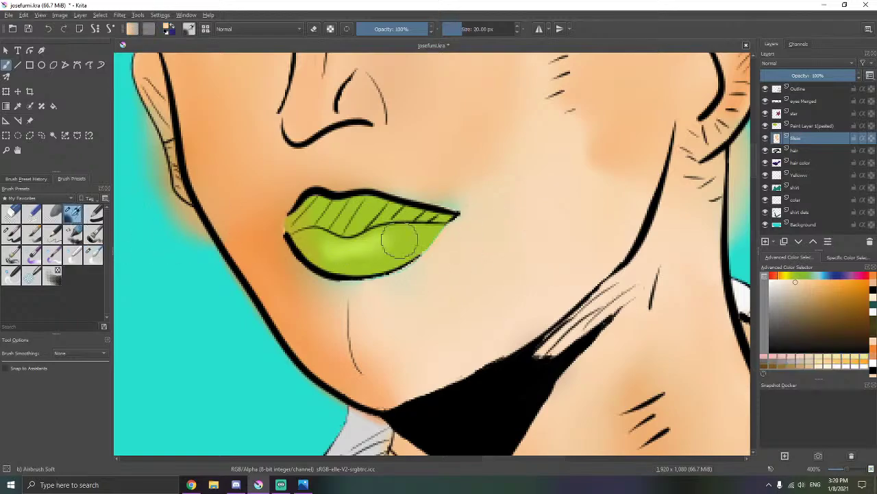
pyautogui.moveTo(405, 197)
pyautogui.mouseDown()
pyautogui.moveTo(457, 210)
pyautogui.moveTo(494, 206)
pyautogui.mouseUp()
pyautogui.moveTo(524, 74); pyautogui.dragTo(441, 149)
pyautogui.moveTo(451, 87); pyautogui.dragTo(435, 196)
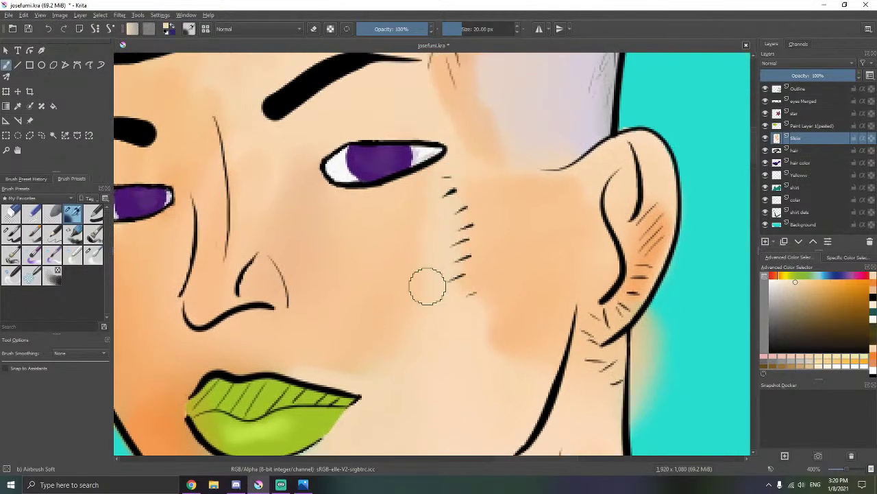
# - Switch the colour back to orange and shade the cheek before the ear with Airbrush Soft at 20 px
pyautogui.click(11, 235)
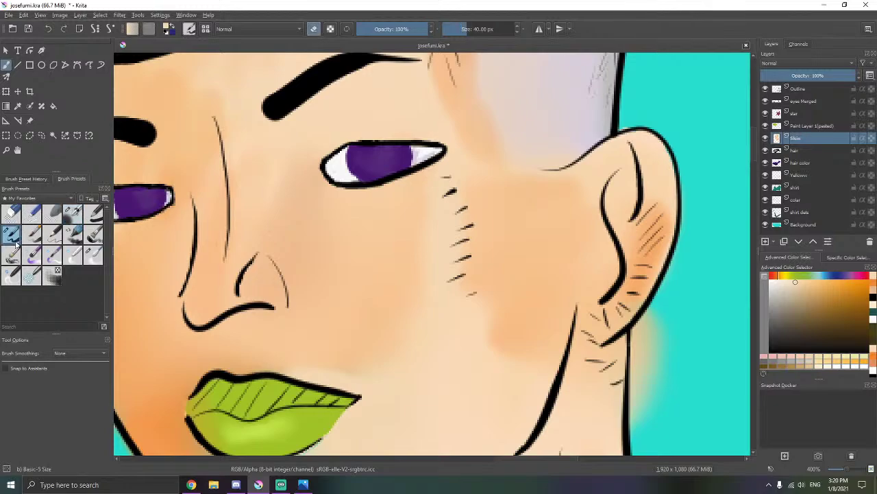
pyautogui.click(67, 219)
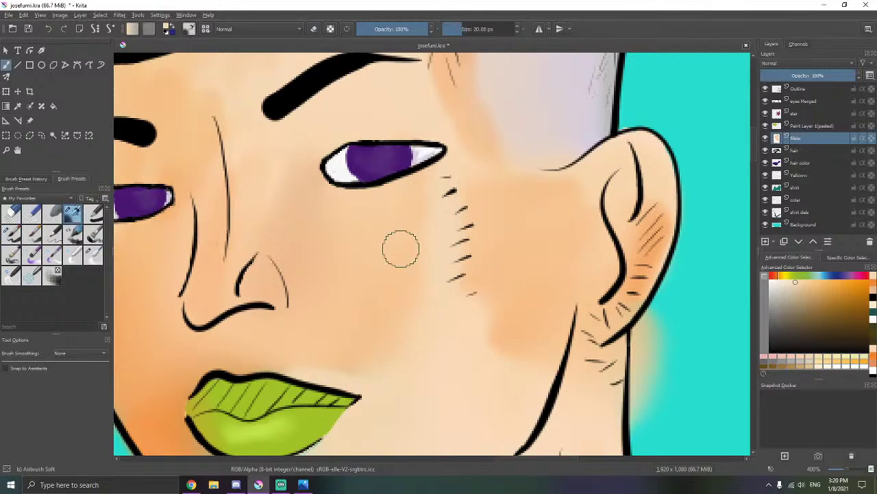
pyautogui.rightClick(492, 277)
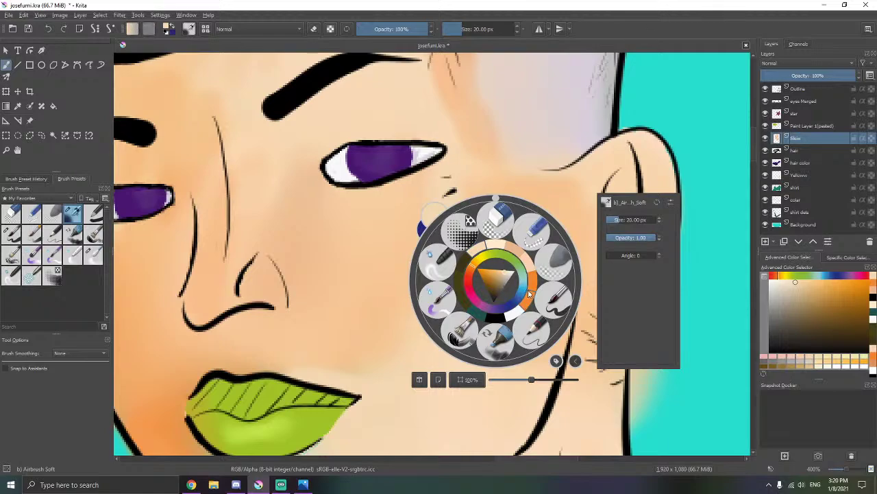
pyautogui.click(532, 283)
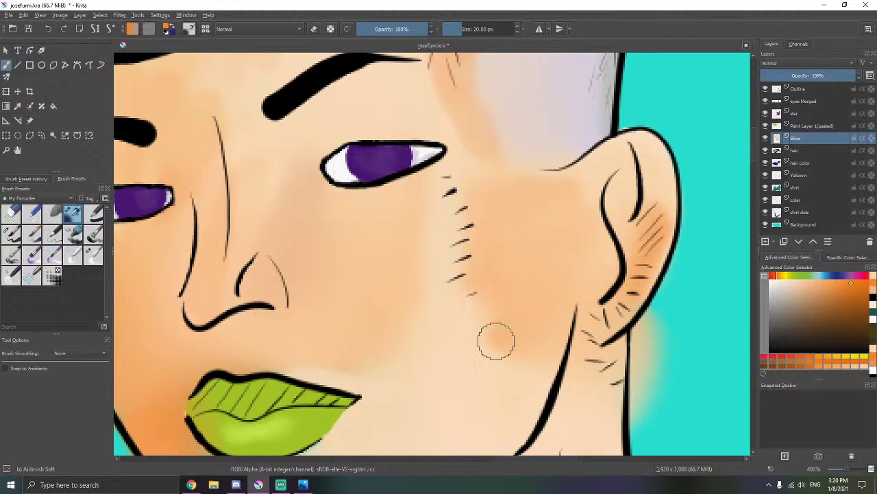
pyautogui.moveTo(483, 338)
pyautogui.mouseDown()
pyautogui.moveTo(516, 257)
pyautogui.moveTo(486, 208)
pyautogui.mouseUp()
pyautogui.scroll(-2, 490, 239)
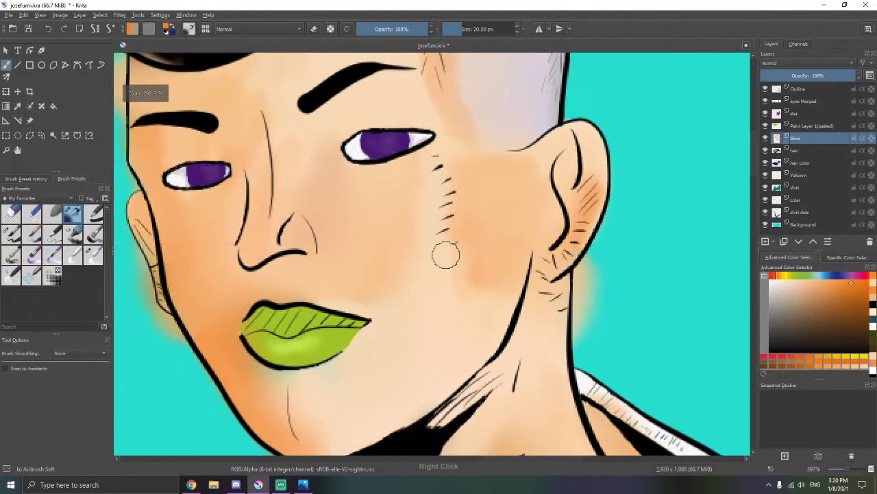
pyautogui.moveTo(459, 268); pyautogui.dragTo(487, 207)
pyautogui.scroll(-3, 439, 274)
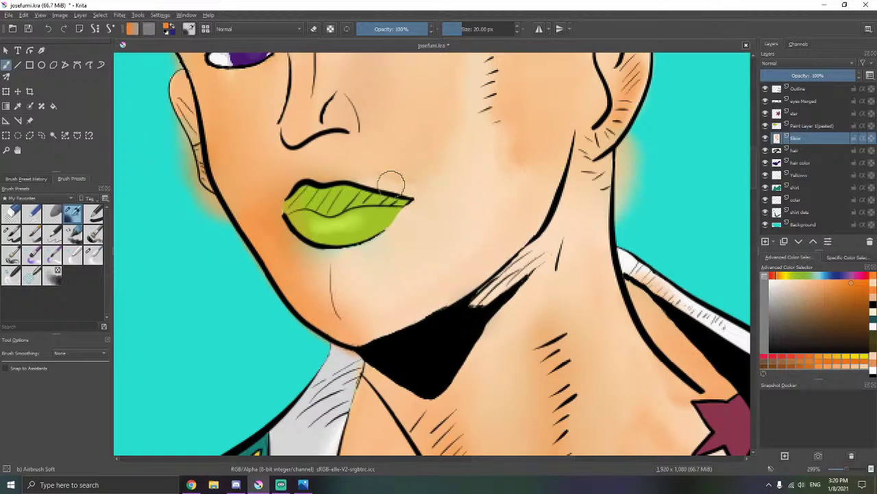
# - Soften the orange cheek shading before the ear with Blender Blur at 40 px
pyautogui.scroll(3, 411, 260)
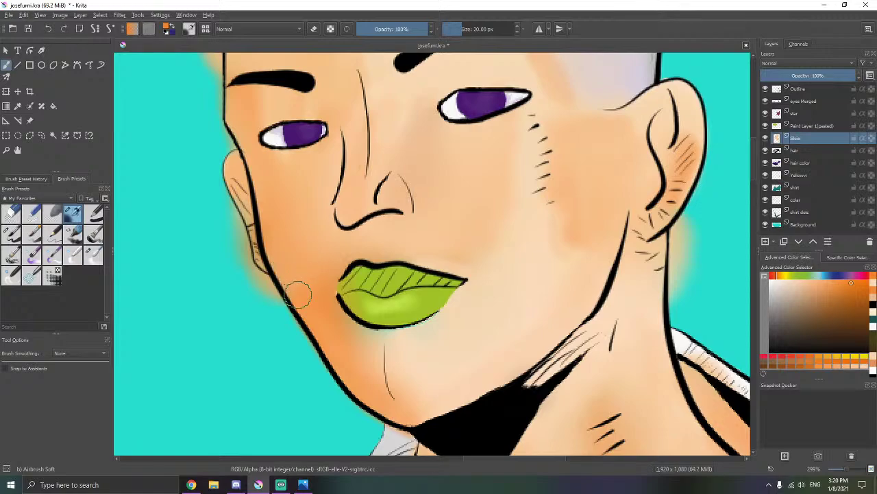
pyautogui.scroll(3, 342, 274)
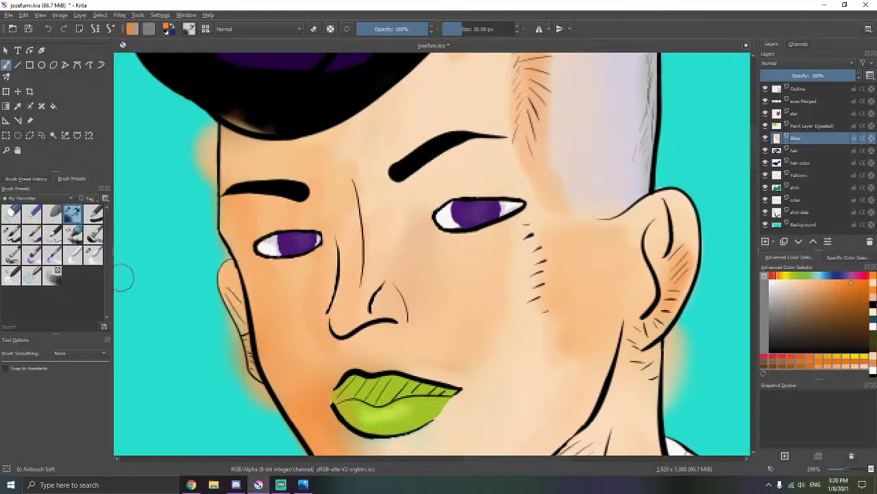
pyautogui.click(94, 255)
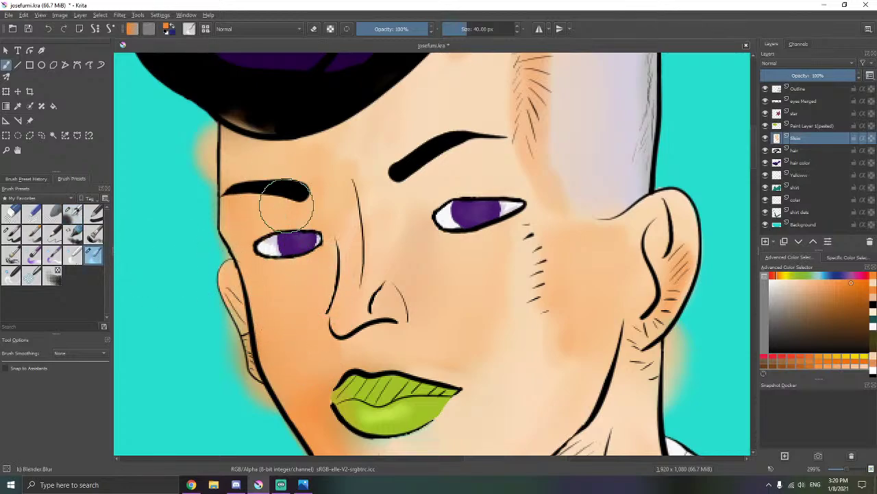
pyautogui.scroll(-5, 323, 203)
pyautogui.scroll(3, 388, 286)
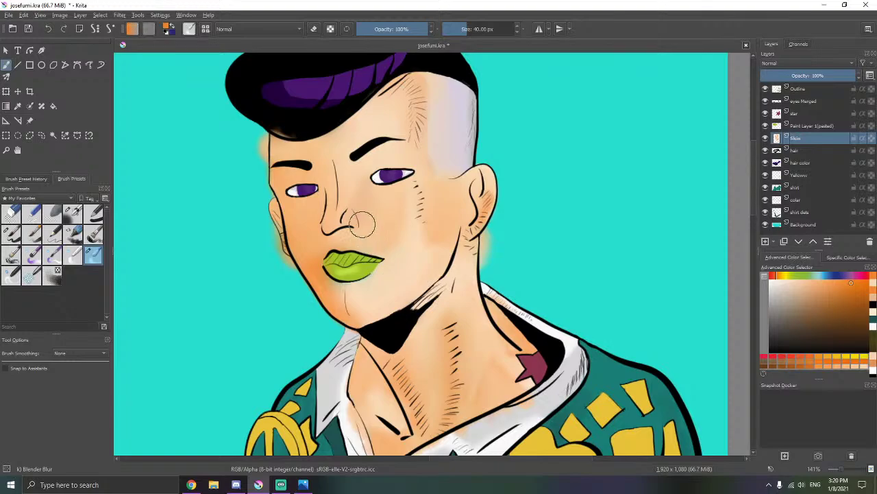
# - Airbrush orange shading between the near eye and the nose at 20 px, and soften it with Blender Blur at 40 px
pyautogui.scroll(5, 363, 224)
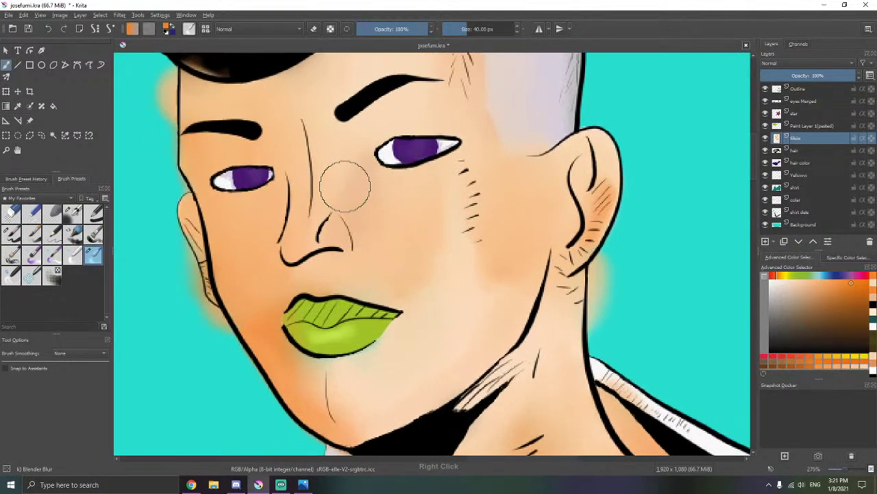
pyautogui.click(73, 214)
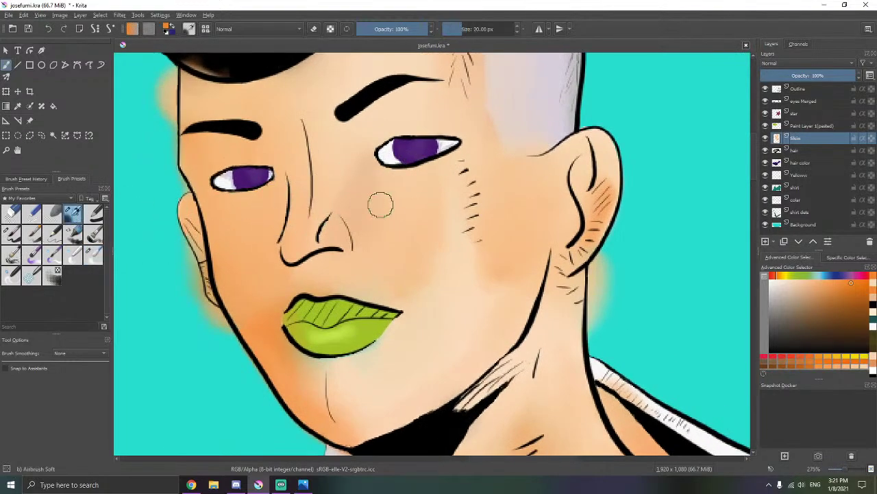
pyautogui.moveTo(381, 173); pyautogui.dragTo(358, 227)
pyautogui.click(93, 254)
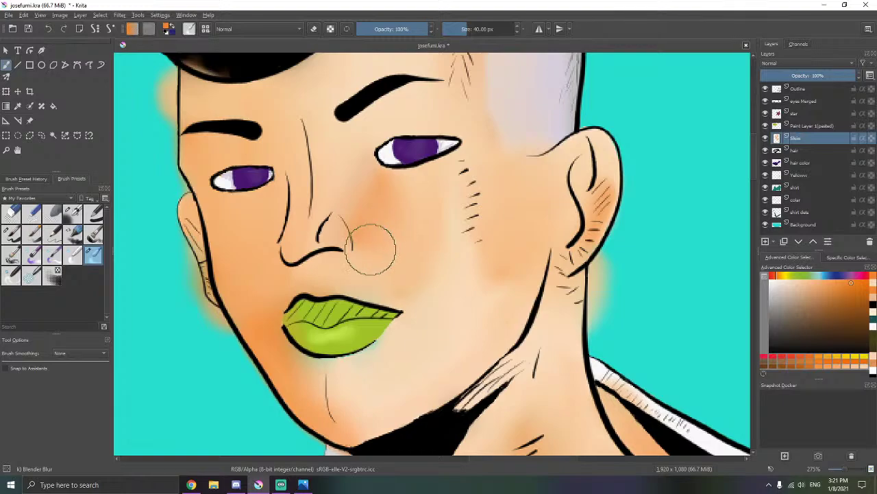
# - Blend the skin shading beside the lips' corner, along the far jaw and around the mouth with Blender Blur
pyautogui.scroll(-7, 370, 250)
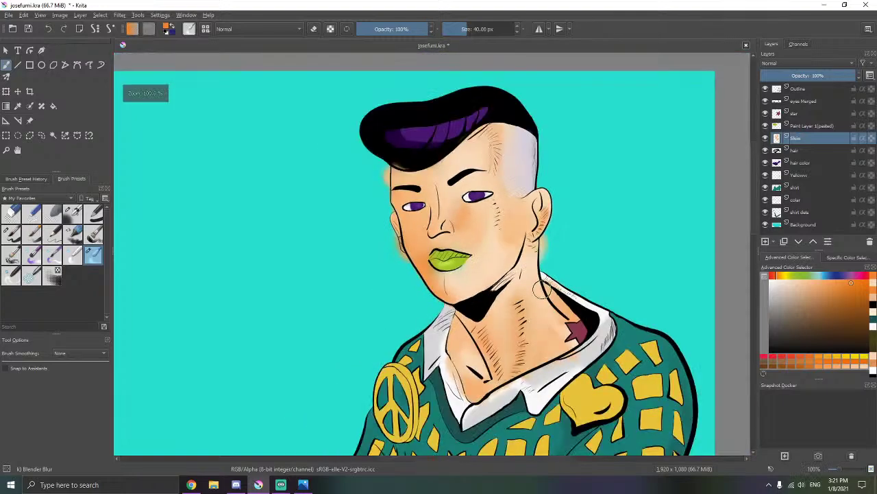
pyautogui.scroll(2, 541, 290)
pyautogui.scroll(-2, 458, 343)
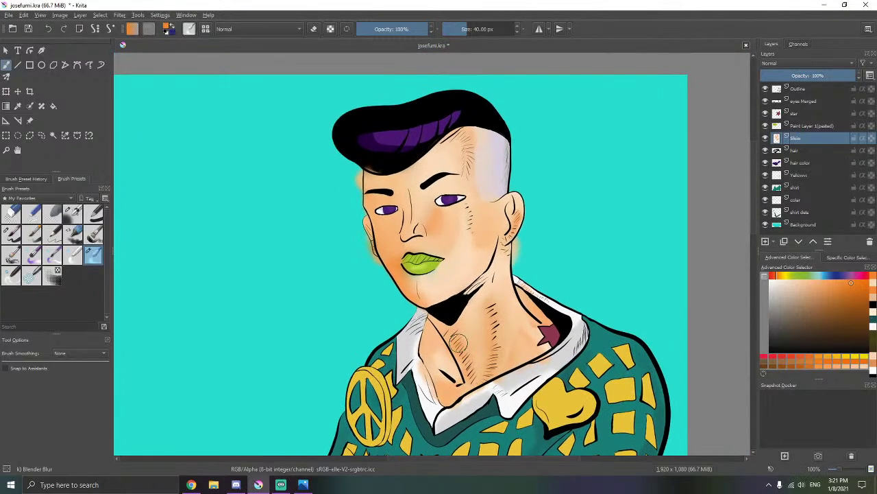
pyautogui.scroll(7, 425, 295)
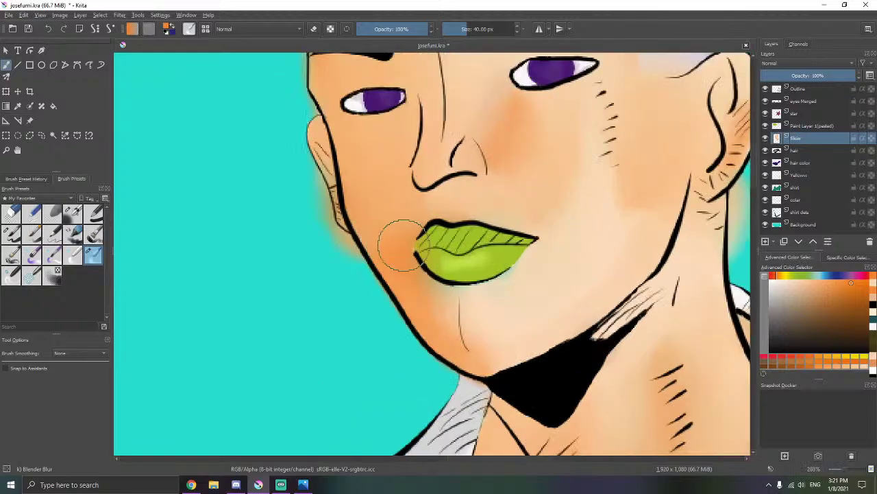
pyautogui.moveTo(404, 245); pyautogui.dragTo(386, 237)
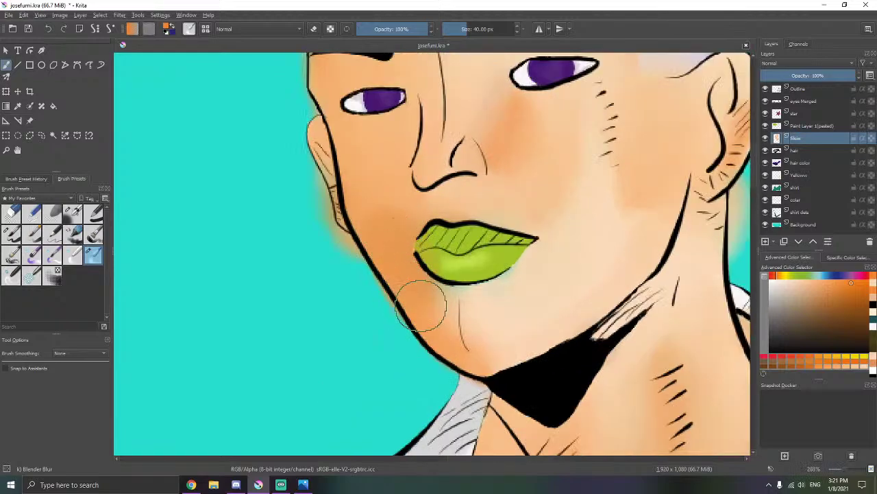
pyautogui.moveTo(421, 306); pyautogui.dragTo(424, 294)
pyautogui.moveTo(434, 237)
pyautogui.mouseDown()
pyautogui.moveTo(460, 208)
pyautogui.moveTo(434, 244)
pyautogui.moveTo(435, 259)
pyautogui.moveTo(461, 247)
pyautogui.moveTo(455, 268)
pyautogui.moveTo(472, 268)
pyautogui.moveTo(458, 305)
pyautogui.moveTo(457, 267)
pyautogui.moveTo(485, 284)
pyautogui.mouseUp()
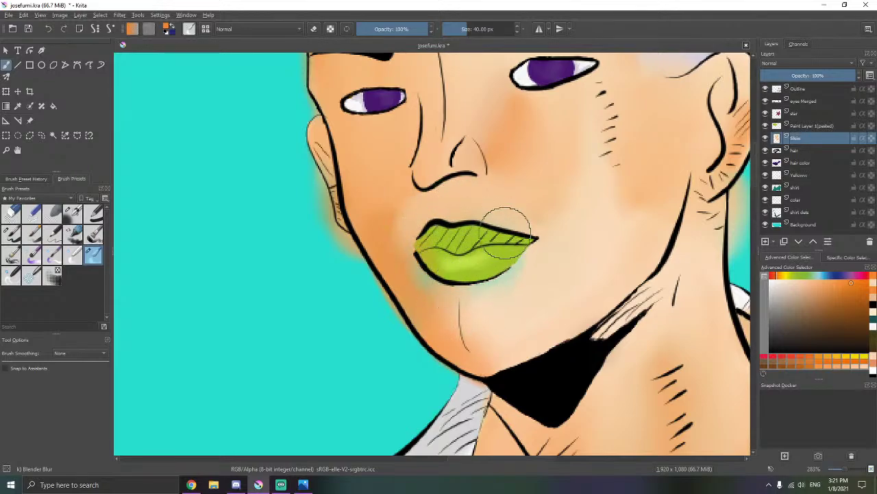
# - Paint the light skin tone over the greenish smear around the lips with Basic-5 Size at 40 px
pyautogui.click(18, 237)
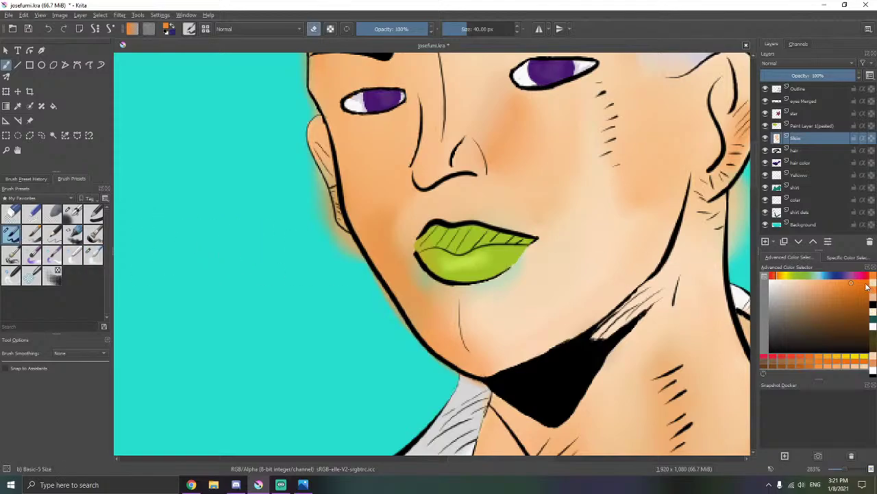
pyautogui.click(796, 282)
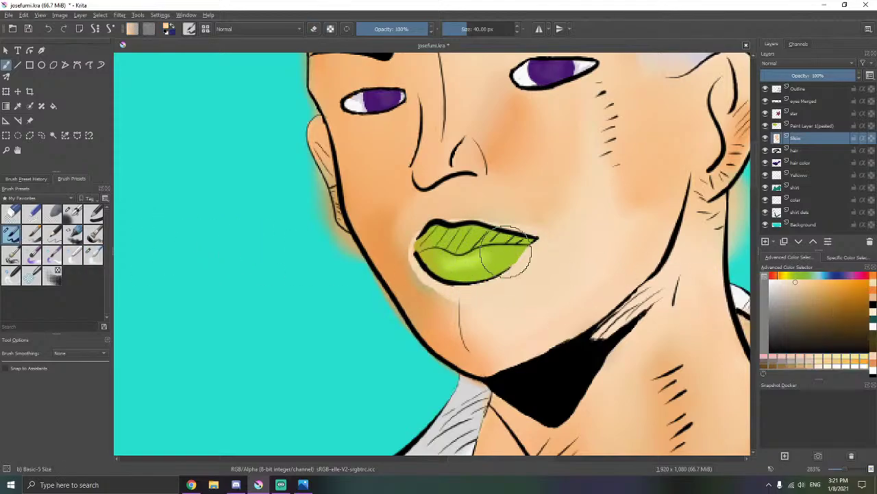
pyautogui.moveTo(506, 251)
pyautogui.mouseDown()
pyautogui.moveTo(455, 266)
pyautogui.moveTo(434, 260)
pyautogui.moveTo(411, 270)
pyautogui.mouseUp()
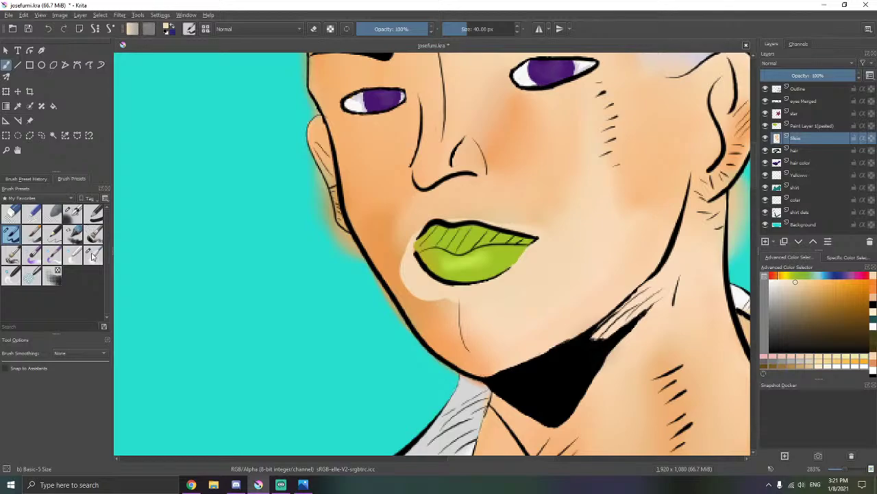
# - Blend the light patch around the lips into the orange cheek and jaw with Blender Blur at 40 px
pyautogui.click(93, 255)
pyautogui.moveTo(426, 242)
pyautogui.mouseDown()
pyautogui.moveTo(419, 268)
pyautogui.moveTo(473, 324)
pyautogui.moveTo(502, 238)
pyautogui.moveTo(530, 248)
pyautogui.mouseUp()
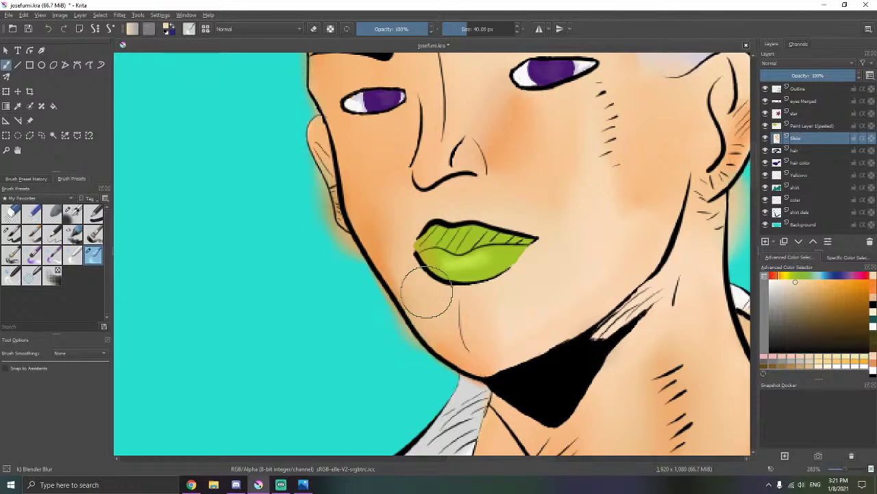
pyautogui.moveTo(398, 283); pyautogui.dragTo(411, 321)
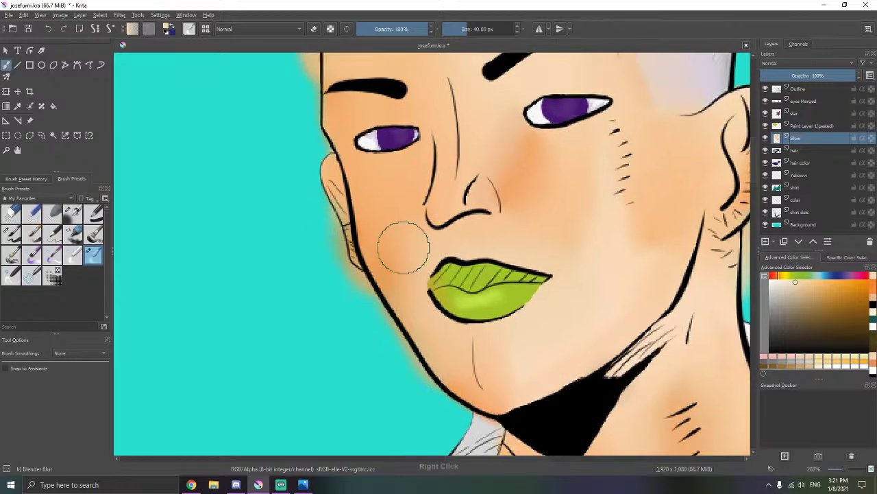
# - Erase the skin colour spilling outside the forehead outline with Basic-5 Size in eraser mode
pyautogui.scroll(-5, 407, 252)
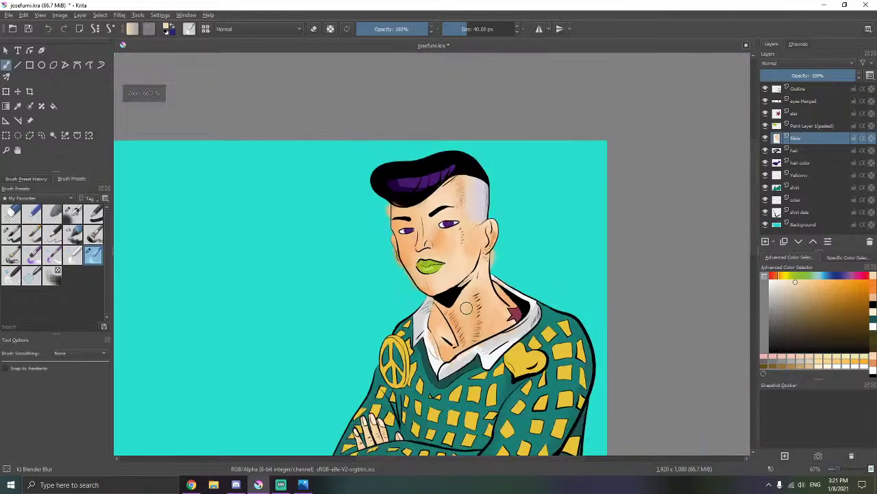
pyautogui.scroll(4, 384, 206)
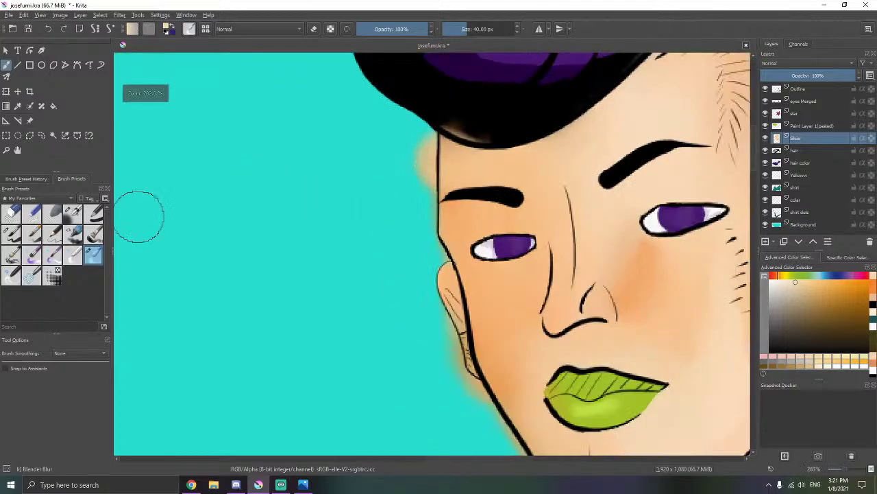
pyautogui.click(11, 235)
pyautogui.scroll(2, 438, 192)
pyautogui.moveTo(403, 122); pyautogui.dragTo(388, 197)
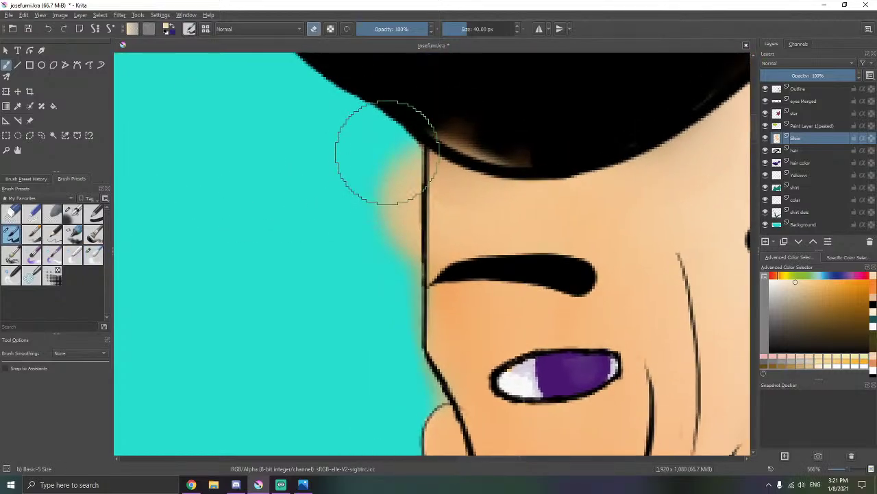
pyautogui.moveTo(372, 146)
pyautogui.mouseDown()
pyautogui.moveTo(400, 168)
pyautogui.moveTo(401, 210)
pyautogui.mouseUp()
pyautogui.hotkey('ctrl', 'z')
pyautogui.moveTo(384, 175)
pyautogui.mouseDown()
pyautogui.moveTo(384, 219)
pyautogui.moveTo(390, 170)
pyautogui.moveTo(407, 200)
pyautogui.mouseUp()
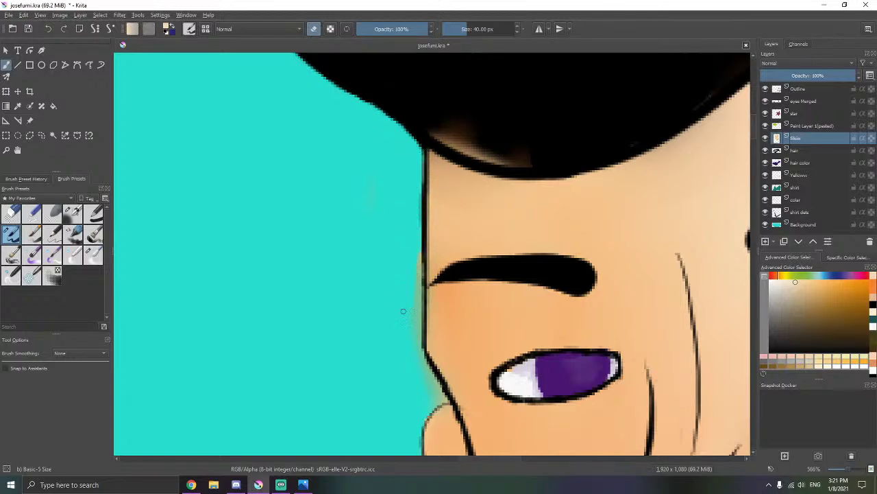
pyautogui.moveTo(417, 250); pyautogui.dragTo(386, 172)
pyautogui.moveTo(336, 100); pyautogui.dragTo(336, 152)
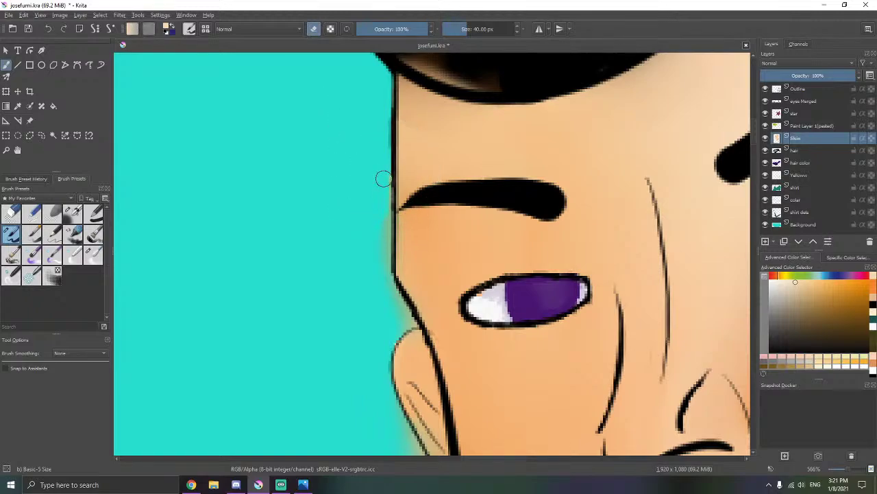
# - Erase the skin-coloured smudges over the black hair above the forehead
pyautogui.moveTo(426, 82)
pyautogui.mouseDown()
pyautogui.moveTo(419, 210)
pyautogui.moveTo(484, 203)
pyautogui.moveTo(425, 172)
pyautogui.moveTo(406, 176)
pyautogui.mouseUp()
pyautogui.moveTo(623, 81); pyautogui.dragTo(444, 111)
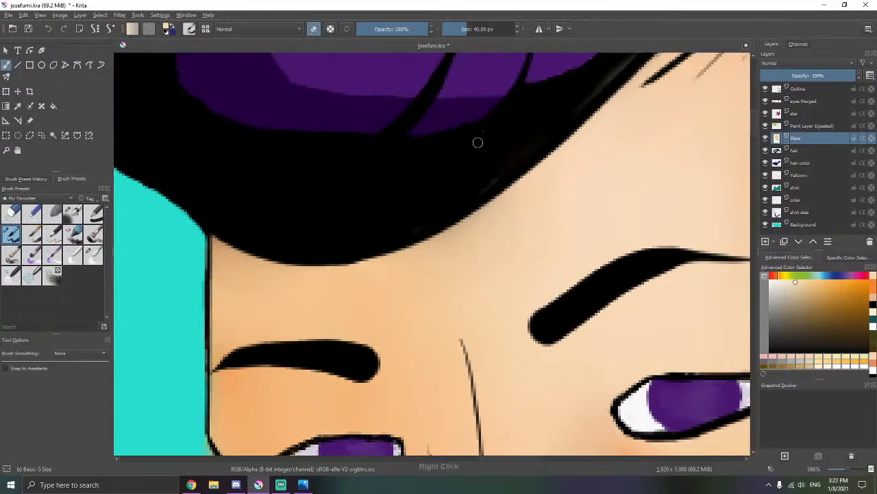
pyautogui.moveTo(400, 222); pyautogui.dragTo(472, 127)
pyautogui.moveTo(410, 205)
pyautogui.mouseDown()
pyautogui.moveTo(458, 181)
pyautogui.moveTo(364, 239)
pyautogui.mouseUp()
# - Erase the skin colour spilling outside the outline around the ear beside the cheek with the 40 px eraser brush
pyautogui.moveTo(328, 449)
pyautogui.mouseDown()
pyautogui.moveTo(352, 301)
pyautogui.moveTo(393, 238)
pyautogui.mouseUp()
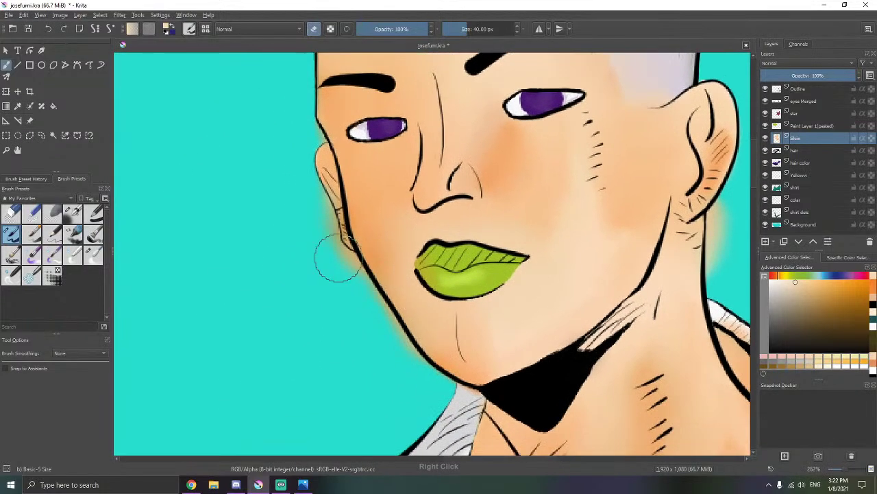
pyautogui.hotkey('ctrl', '+')
pyautogui.hotkey('ctrl', '+')
pyautogui.moveTo(418, 188); pyautogui.dragTo(466, 269)
pyautogui.scroll(2, 348, 153)
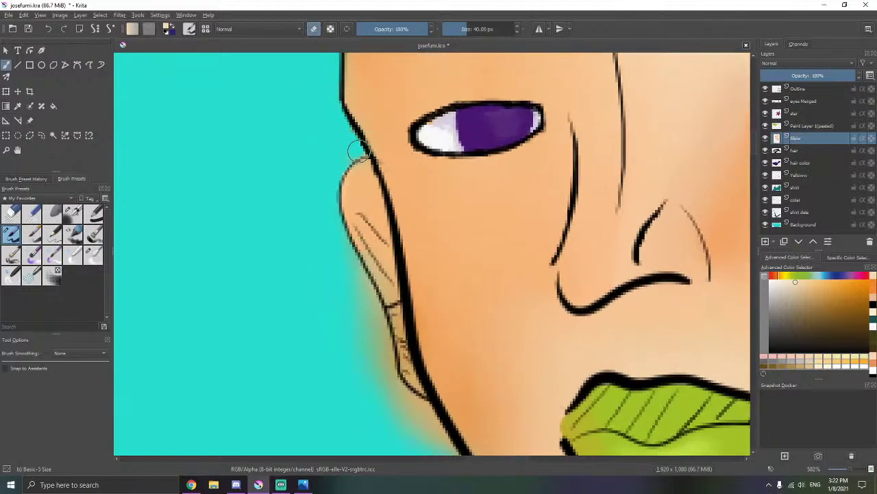
pyautogui.moveTo(358, 150); pyautogui.dragTo(338, 170)
pyautogui.moveTo(358, 324); pyautogui.dragTo(334, 242)
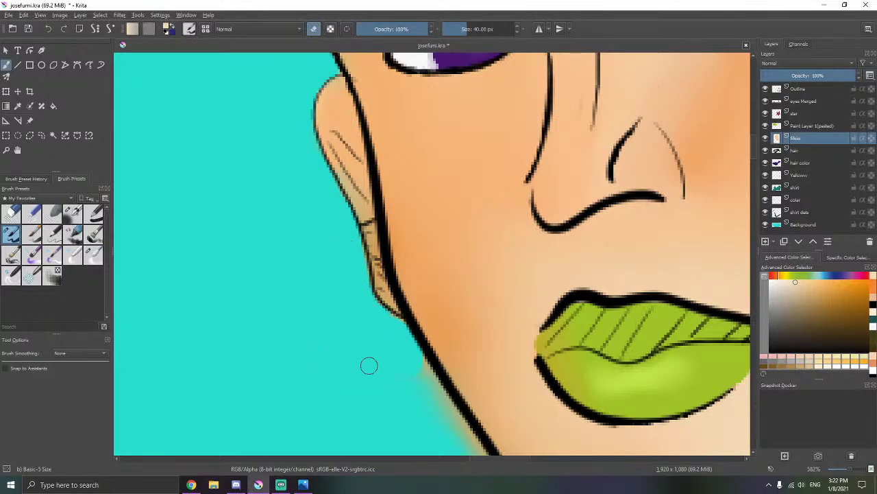
pyautogui.rightClick(366, 335)
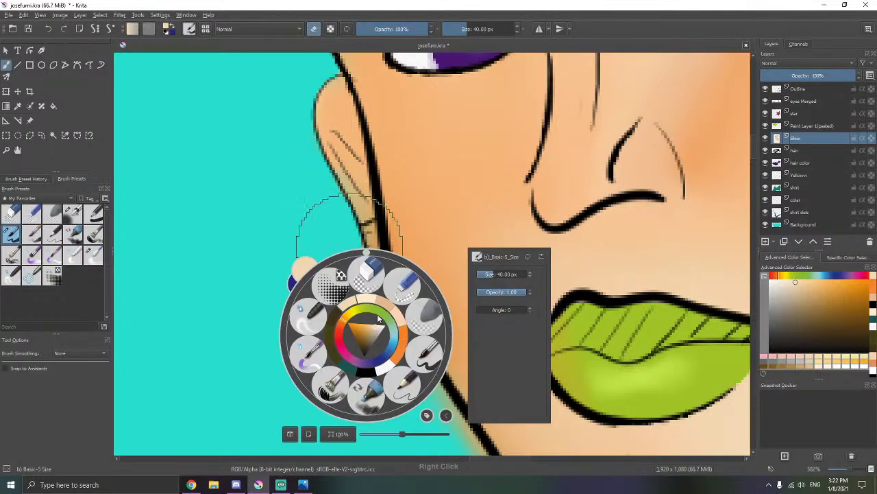
pyautogui.rightClick(379, 355)
pyautogui.press('e')
pyautogui.moveTo(385, 351); pyautogui.dragTo(282, 205)
pyautogui.moveTo(344, 308); pyautogui.dragTo(319, 272)
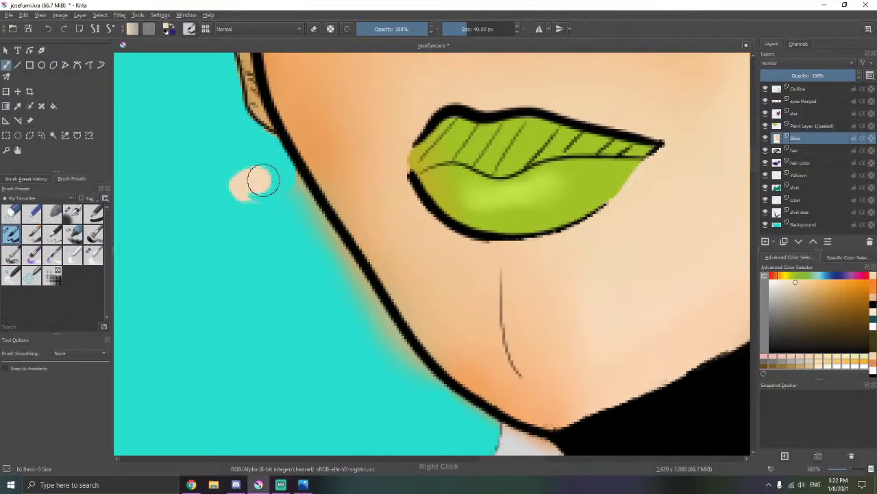
pyautogui.press('e')
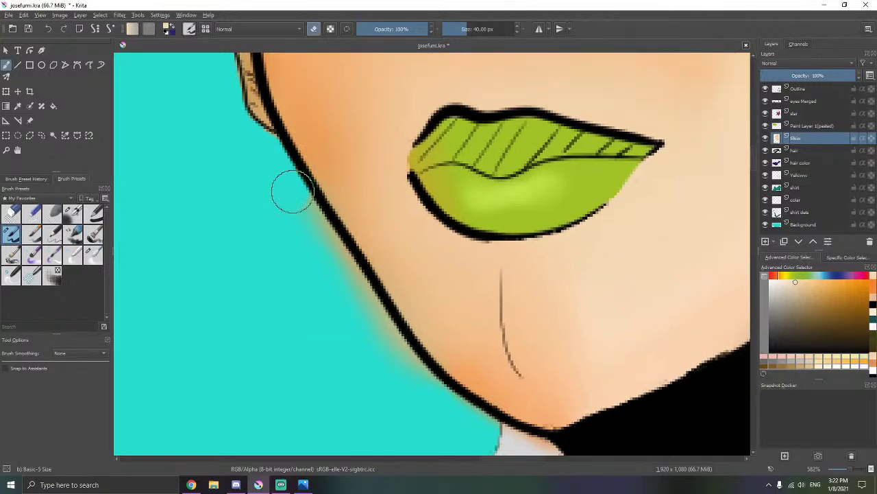
# - Erase the skin colour spilling outside the jaw and chin outline and over the grey shirt collar below the chin
pyautogui.moveTo(344, 272); pyautogui.dragTo(381, 333)
pyautogui.moveTo(373, 355); pyautogui.dragTo(318, 267)
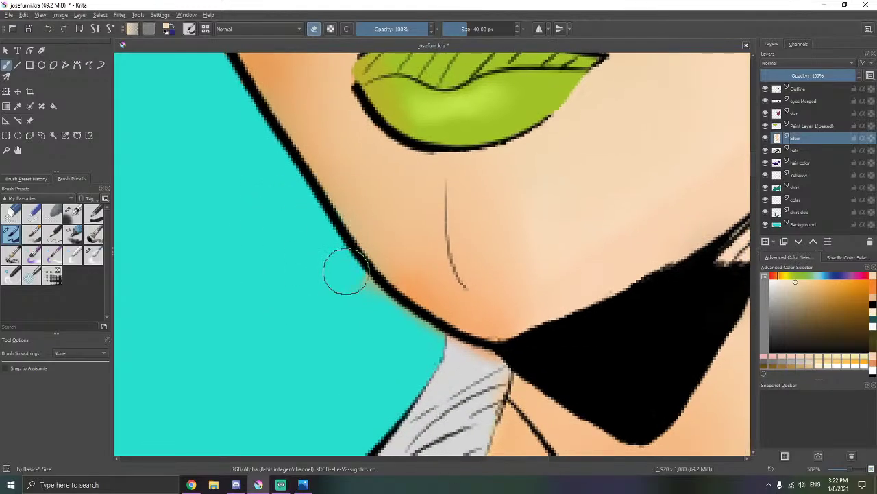
pyautogui.moveTo(363, 294)
pyautogui.mouseDown()
pyautogui.moveTo(433, 355)
pyautogui.moveTo(488, 374)
pyautogui.moveTo(492, 358)
pyautogui.moveTo(442, 321)
pyautogui.moveTo(461, 219)
pyautogui.mouseUp()
pyautogui.hotkey('ctrl', 'z')
pyautogui.moveTo(453, 253)
pyautogui.mouseDown()
pyautogui.moveTo(448, 269)
pyautogui.moveTo(447, 262)
pyautogui.mouseUp()
pyautogui.moveTo(430, 329); pyautogui.dragTo(431, 326)
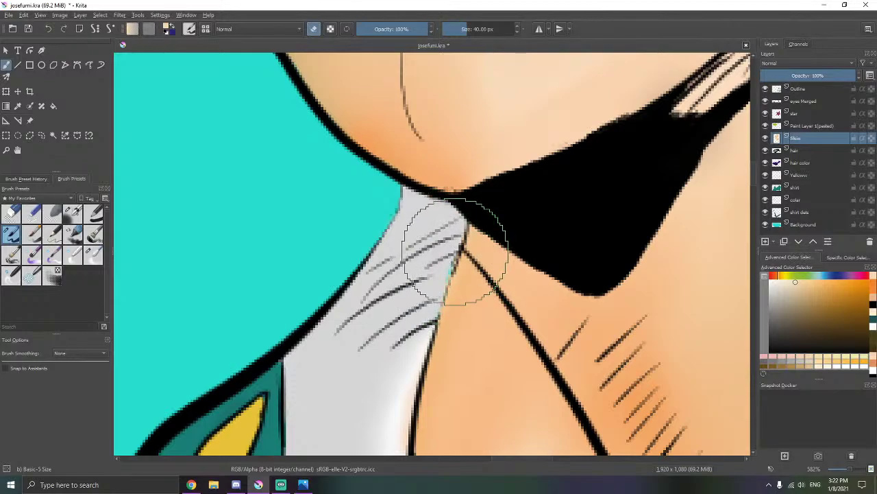
pyautogui.hotkey('ctrl', 'z')
pyautogui.moveTo(463, 225); pyautogui.dragTo(464, 229)
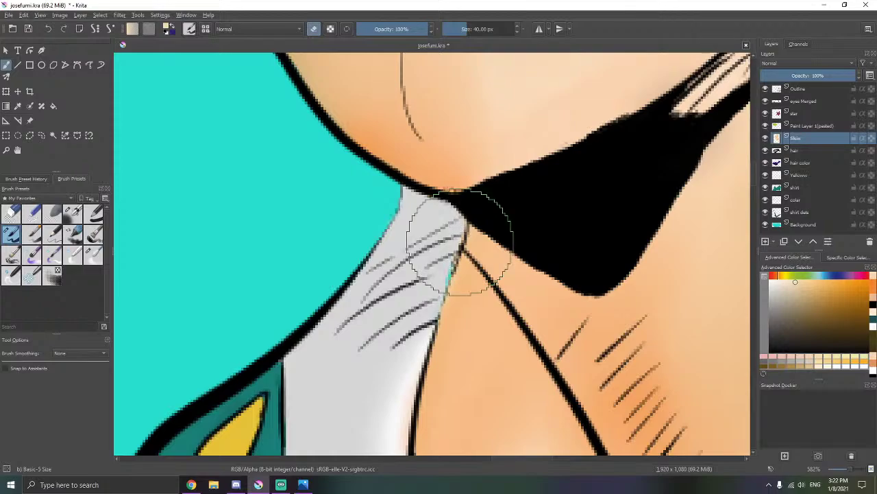
# - Redraw the collar's inner edge below the chin in black on the Outline layer, using Stabilizer brush smoothing
pyautogui.click(799, 91)
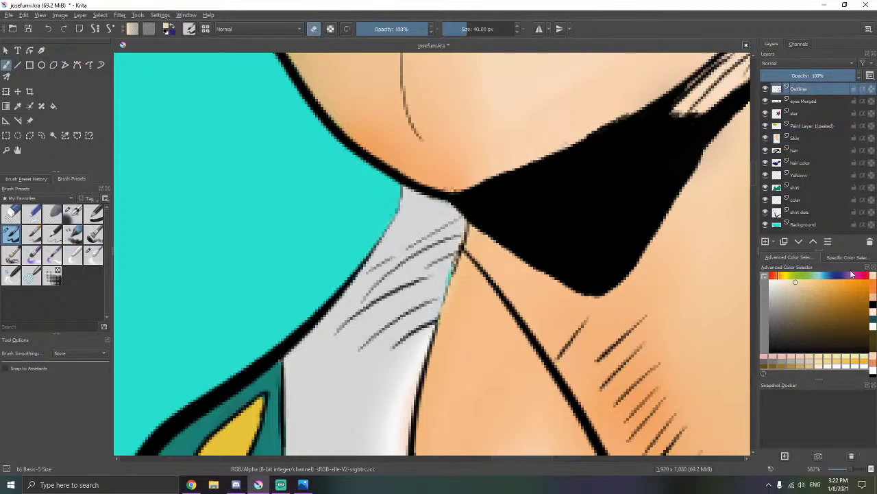
pyautogui.click(872, 305)
pyautogui.moveTo(543, 287); pyautogui.dragTo(579, 205)
pyautogui.hotkey('ctrl', 'F2')
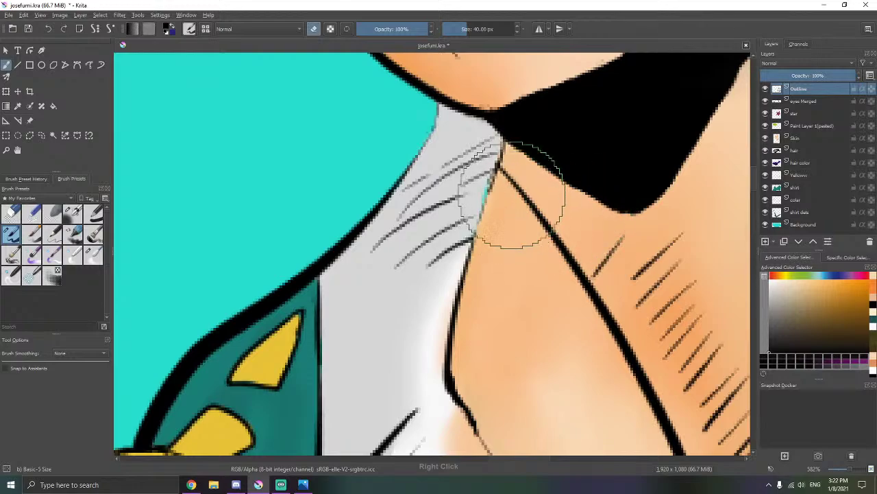
pyautogui.hotkey('ctrl', 'F2')
pyautogui.hotkey('ctrl', 'F1')
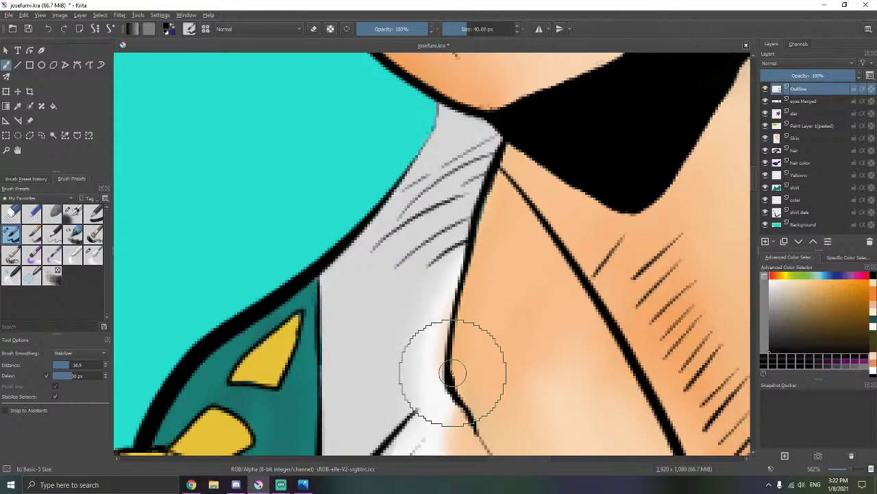
# - Extend the black collar line past its bend, erase its rough edge, and set brush smoothing to None
pyautogui.scroll(-7, 476, 354)
pyautogui.scroll(8, 522, 319)
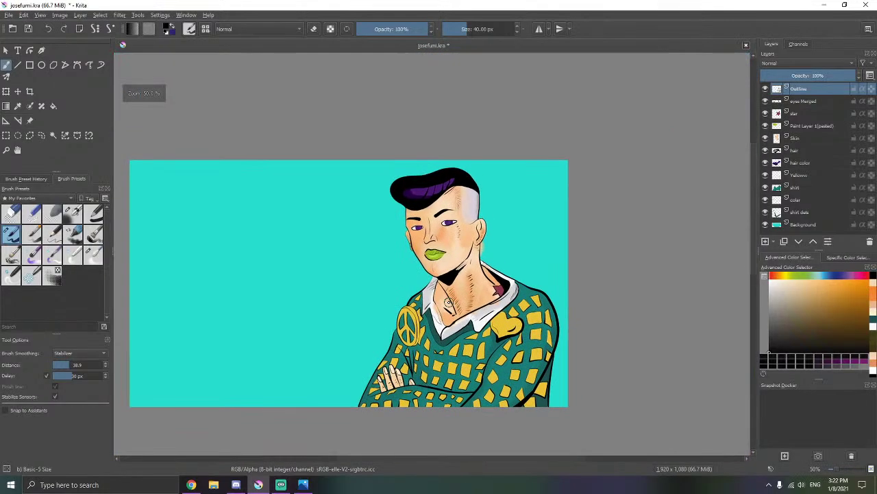
pyautogui.scroll(-2, 442, 250)
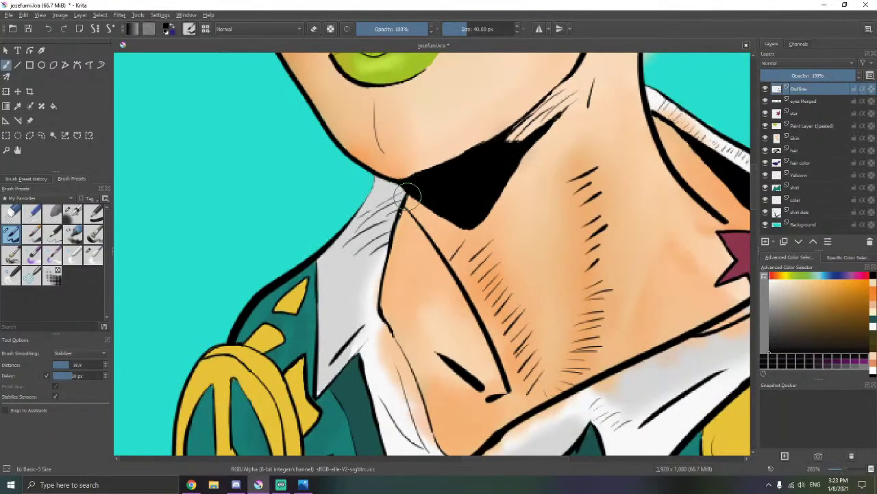
pyautogui.moveTo(396, 224); pyautogui.dragTo(388, 248)
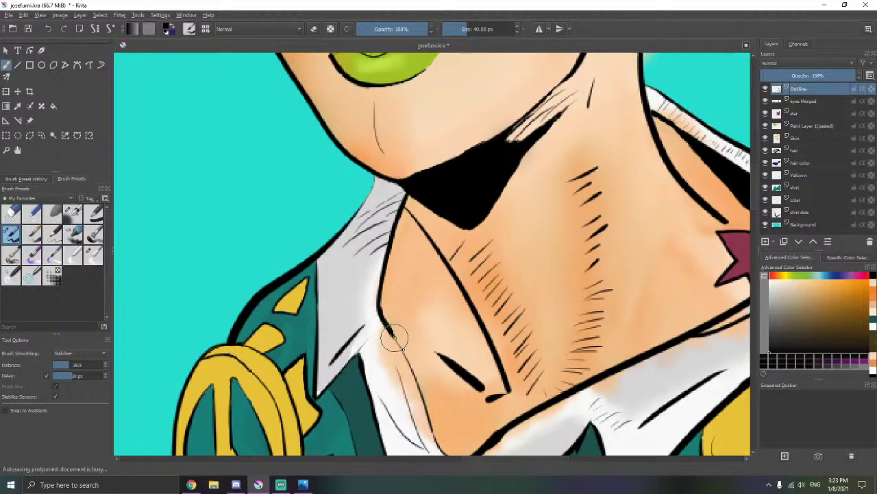
pyautogui.scroll(2, 398, 308)
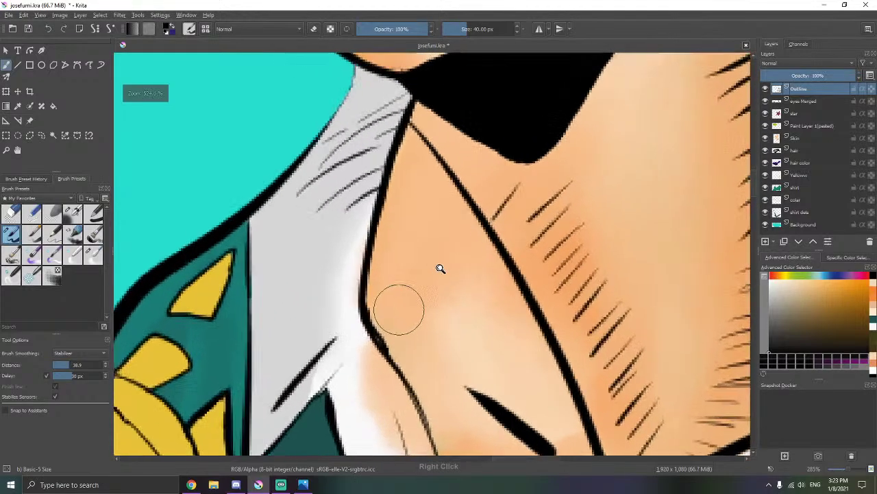
pyautogui.moveTo(405, 317); pyautogui.dragTo(417, 262)
pyautogui.press('e')
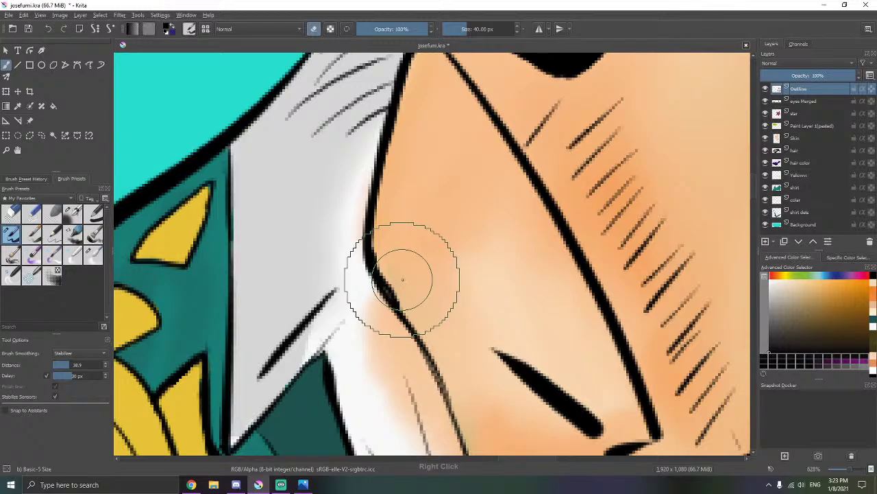
pyautogui.hotkey('ctrl', 'F2')
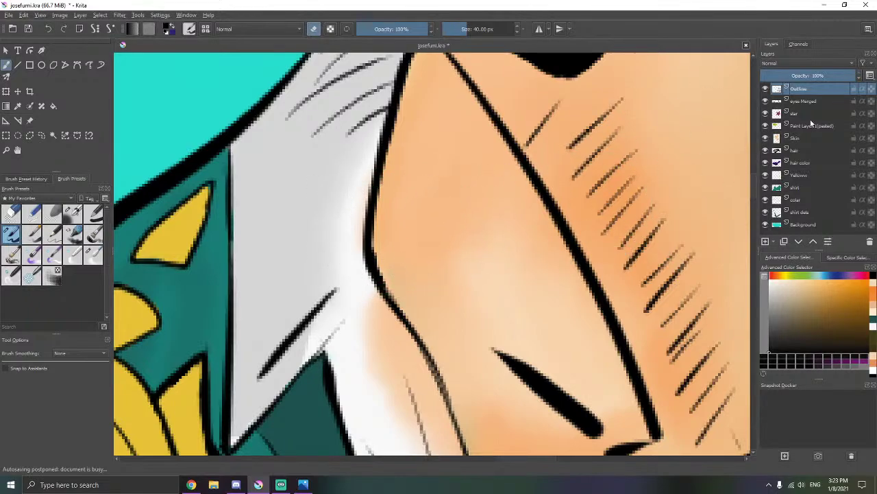
# - Erase the skin colour covering the narrow white collar flap beside the neck on the Skin layer
pyautogui.click(797, 139)
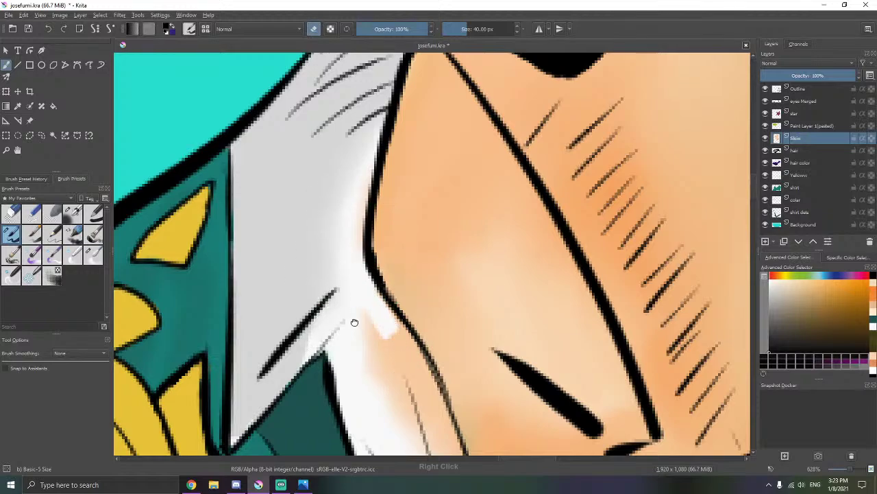
pyautogui.moveTo(355, 323)
pyautogui.mouseDown()
pyautogui.moveTo(345, 232)
pyautogui.moveTo(382, 279)
pyautogui.moveTo(423, 364)
pyautogui.mouseUp()
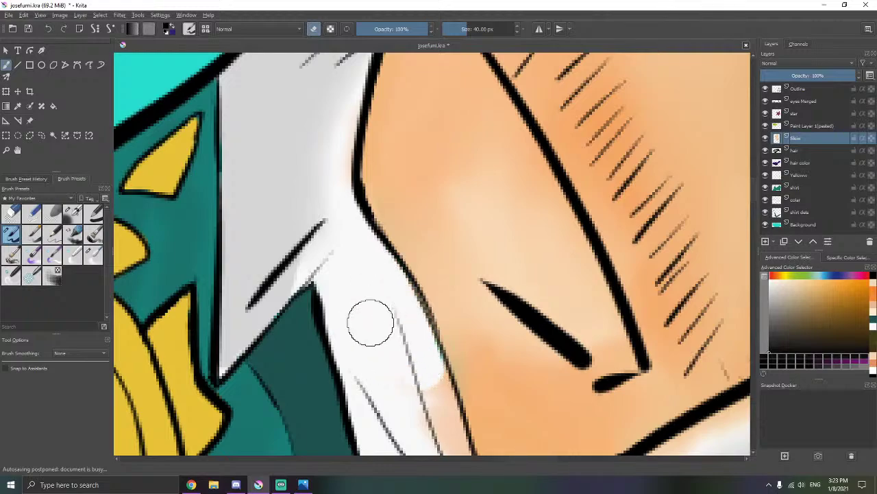
pyautogui.moveTo(406, 433); pyautogui.dragTo(376, 320)
pyautogui.moveTo(389, 275); pyautogui.dragTo(407, 313)
pyautogui.moveTo(394, 249)
pyautogui.mouseDown()
pyautogui.moveTo(413, 296)
pyautogui.moveTo(408, 259)
pyautogui.moveTo(439, 367)
pyautogui.mouseUp()
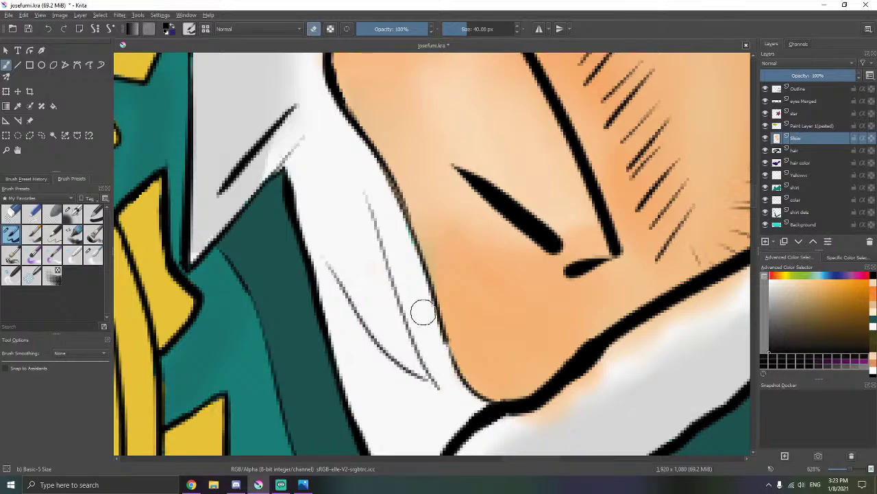
pyautogui.moveTo(390, 248); pyautogui.dragTo(408, 314)
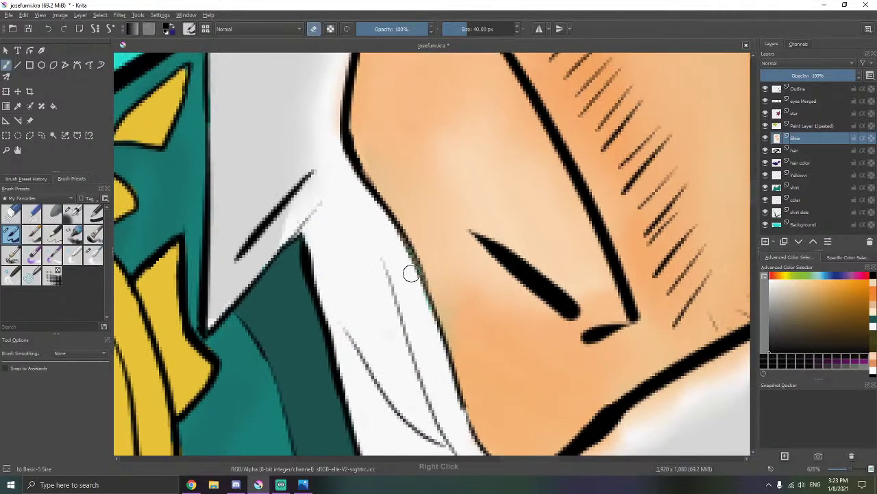
# - Retrace the thin edge between the white collar flap and the neck in black on the Outline layer
pyautogui.click(800, 89)
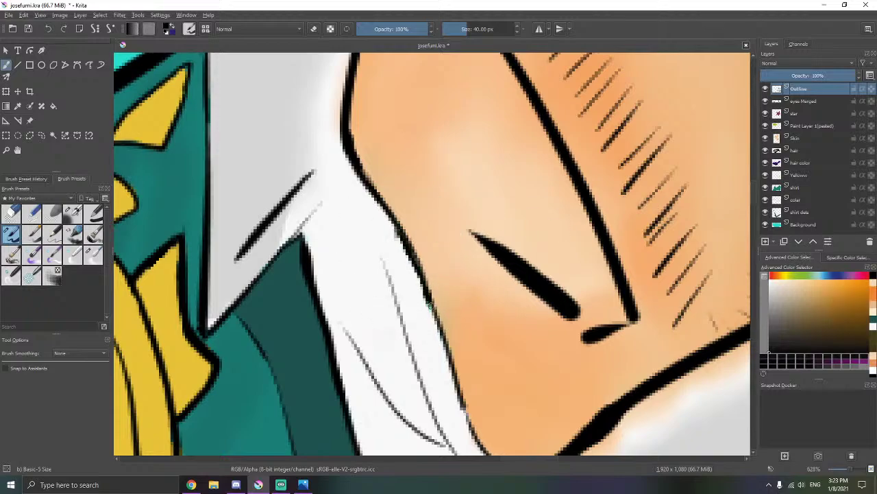
pyautogui.moveTo(447, 356); pyautogui.dragTo(447, 366)
pyautogui.moveTo(446, 277); pyautogui.dragTo(436, 210)
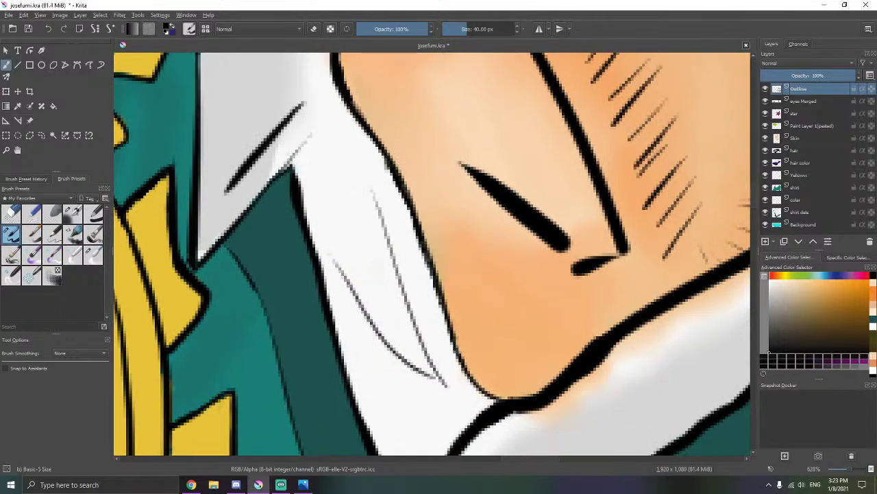
# - Erase the orange spill on the white collar just below the thick neckline outline on the Skin layer
pyautogui.moveTo(470, 353); pyautogui.dragTo(482, 300)
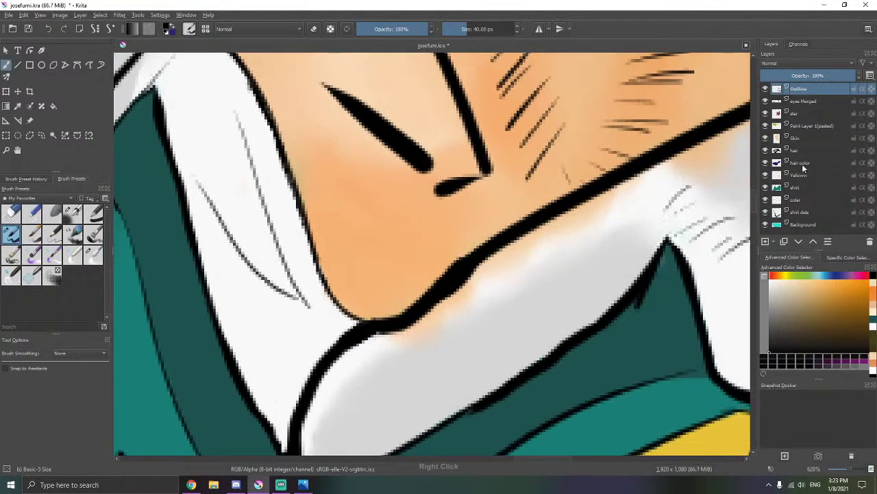
pyautogui.click(795, 137)
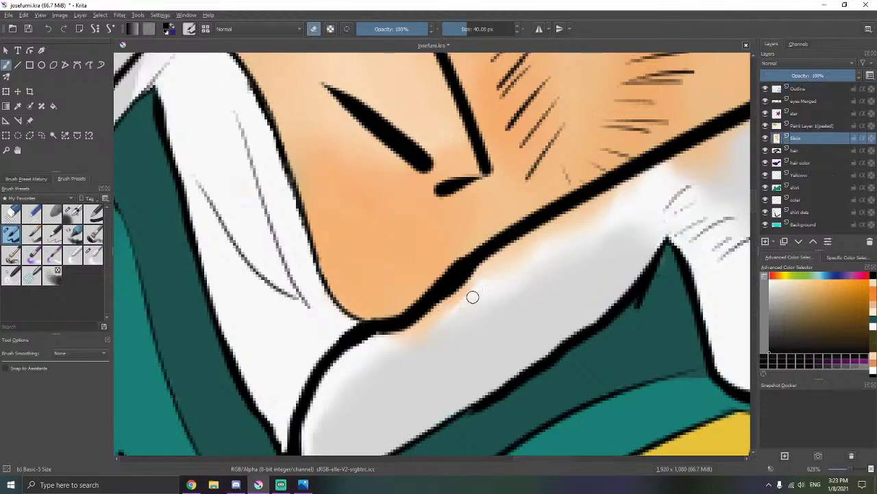
pyautogui.moveTo(472, 296)
pyautogui.mouseDown()
pyautogui.moveTo(443, 307)
pyautogui.moveTo(548, 247)
pyautogui.mouseUp()
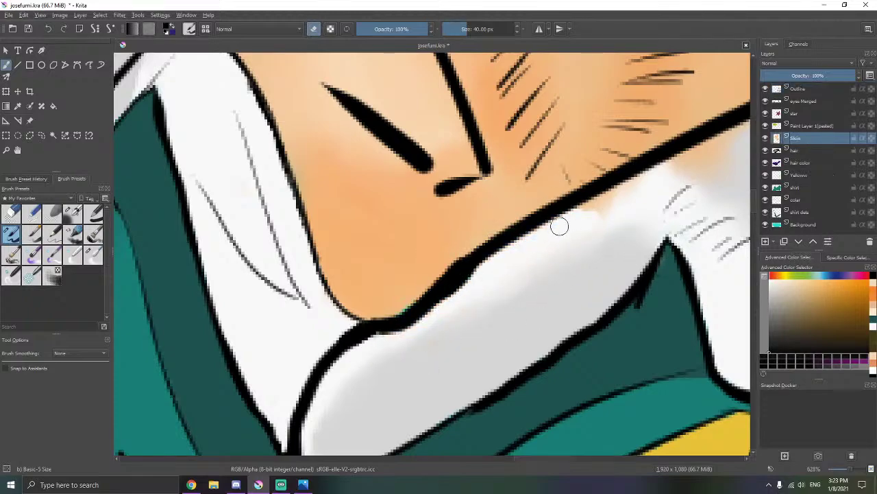
pyautogui.moveTo(631, 194); pyautogui.dragTo(645, 180)
pyautogui.moveTo(587, 233); pyautogui.dragTo(434, 287)
pyautogui.moveTo(551, 217)
pyautogui.mouseDown()
pyautogui.moveTo(479, 259)
pyautogui.moveTo(488, 233)
pyautogui.mouseUp()
pyautogui.moveTo(593, 215); pyautogui.dragTo(659, 152)
# - Erase the remaining skin colour along the collar below the star and between its two outline strokes
pyautogui.moveTo(699, 150); pyautogui.dragTo(449, 272)
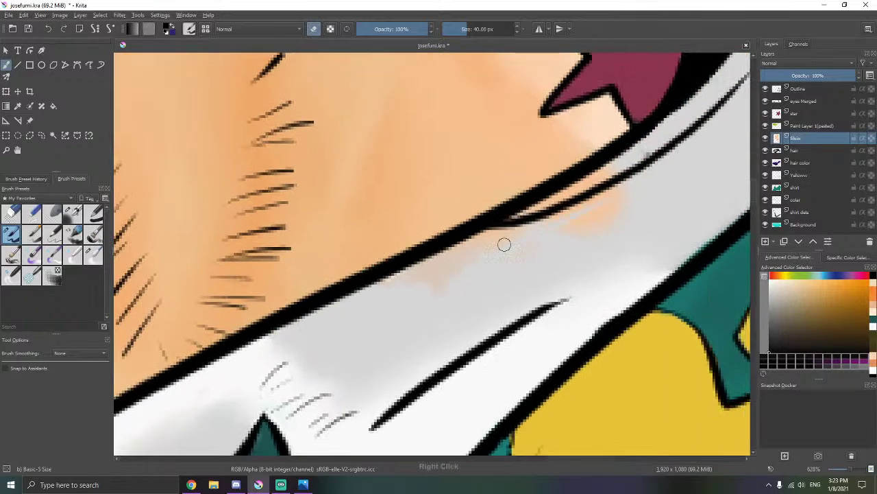
pyautogui.moveTo(503, 245); pyautogui.dragTo(389, 297)
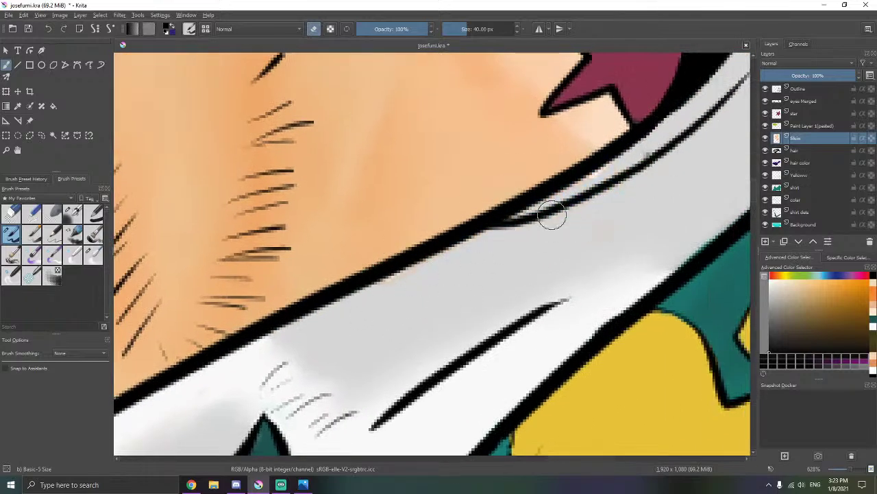
pyautogui.moveTo(667, 176); pyautogui.dragTo(634, 193)
pyautogui.moveTo(384, 338); pyautogui.dragTo(594, 212)
pyautogui.moveTo(292, 362); pyautogui.dragTo(482, 281)
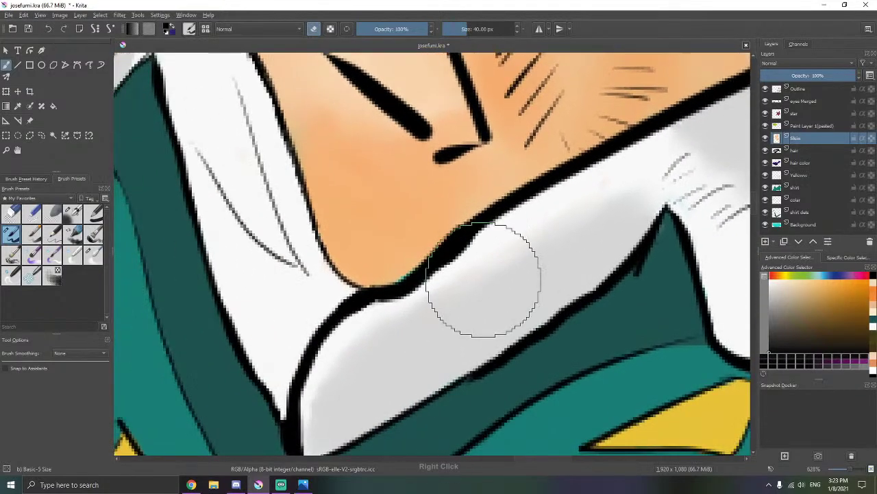
pyautogui.moveTo(347, 330); pyautogui.dragTo(396, 300)
# - Sample the orange skin tone and paint over the teal gap along the outline at the neckline's lowest point
pyautogui.scroll(2, 396, 300)
pyautogui.keyDown('ctrl'); pyautogui.click(464, 209); pyautogui.keyUp('ctrl')
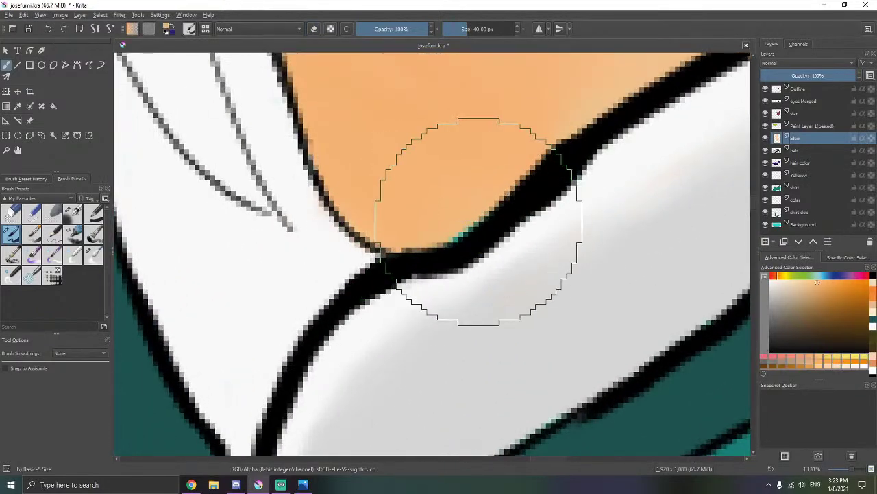
pyautogui.moveTo(444, 247); pyautogui.dragTo(464, 235)
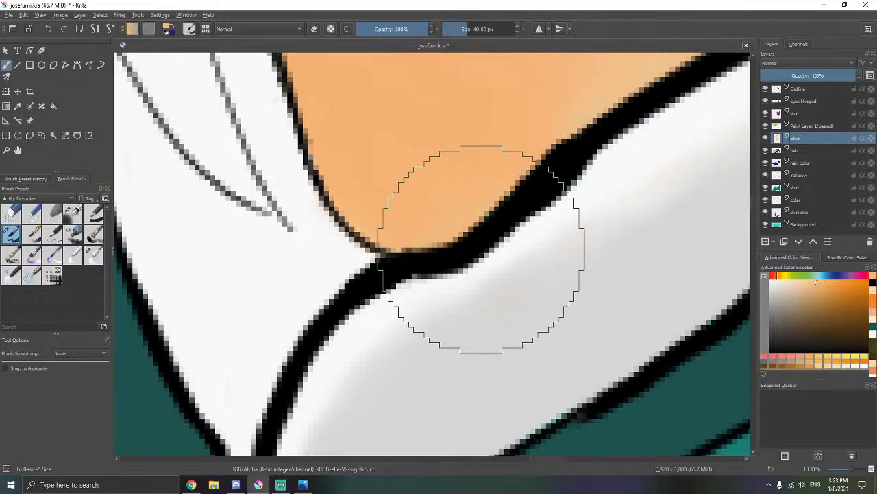
# - Soften the orange cheek shading beneath the larger eye on the Skin layer with the Blender Blur brush
pyautogui.scroll(-9, 474, 220)
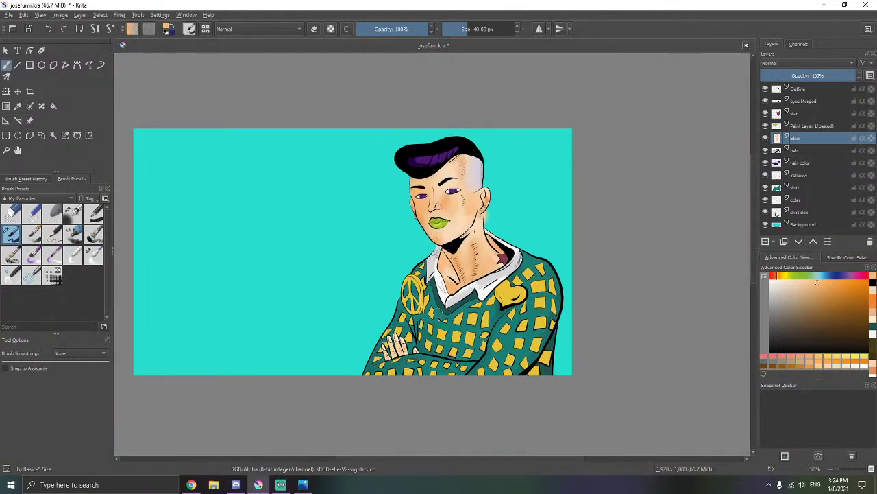
pyautogui.scroll(6, 436, 173)
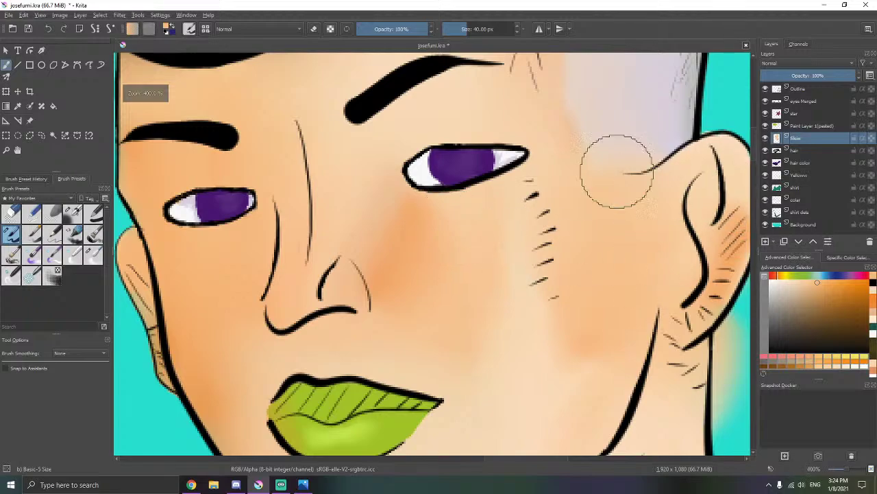
pyautogui.click(94, 254)
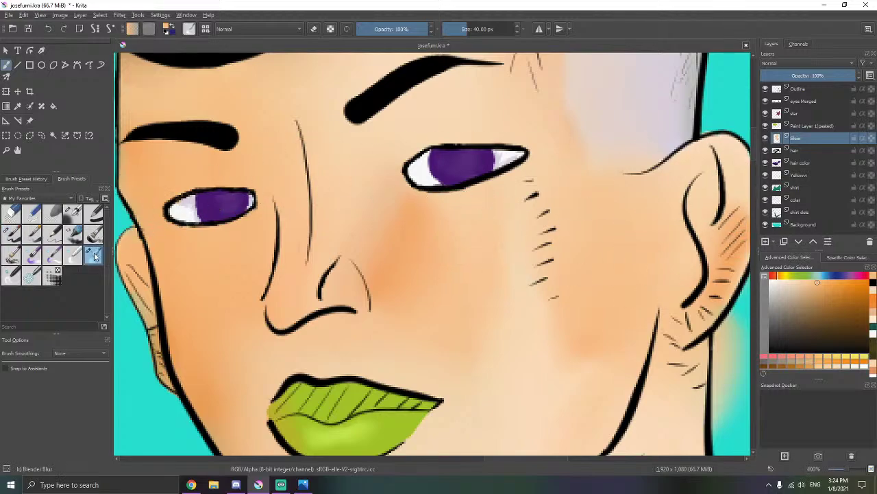
pyautogui.moveTo(356, 258)
pyautogui.mouseDown()
pyautogui.moveTo(391, 255)
pyautogui.moveTo(363, 226)
pyautogui.moveTo(412, 225)
pyautogui.moveTo(450, 242)
pyautogui.moveTo(319, 215)
pyautogui.moveTo(359, 231)
pyautogui.moveTo(349, 271)
pyautogui.moveTo(377, 193)
pyautogui.moveTo(402, 166)
pyautogui.moveTo(421, 176)
pyautogui.moveTo(446, 147)
pyautogui.moveTo(513, 113)
pyautogui.moveTo(519, 128)
pyautogui.moveTo(499, 172)
pyautogui.moveTo(505, 182)
pyautogui.moveTo(529, 183)
pyautogui.mouseUp()
pyautogui.scroll(-5, 499, 171)
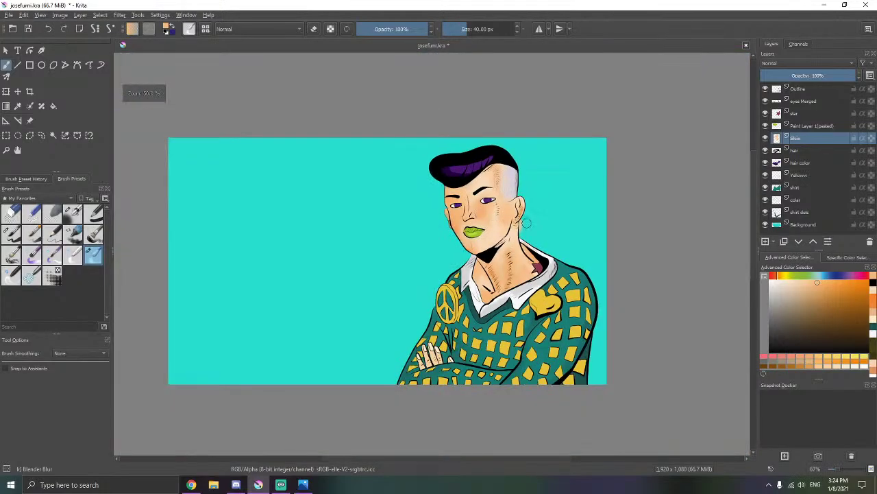
pyautogui.moveTo(512, 253); pyautogui.dragTo(506, 256)
pyautogui.scroll(8, 487, 217)
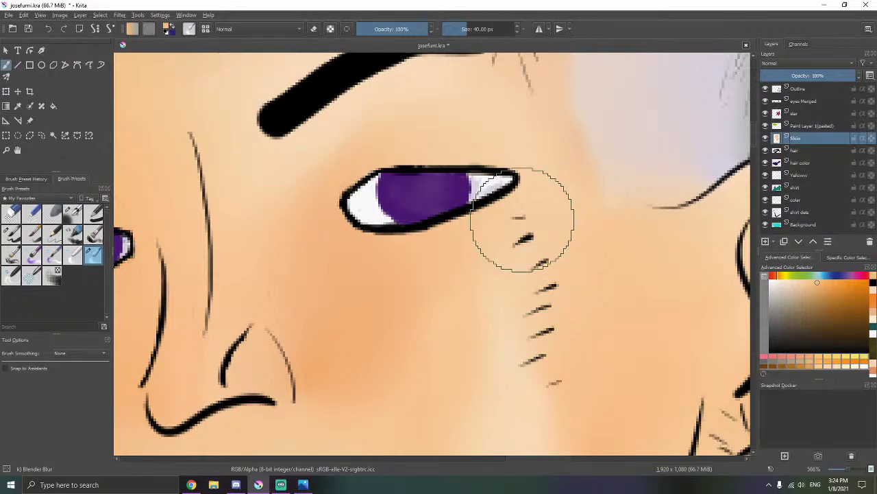
pyautogui.scroll(-5, 497, 157)
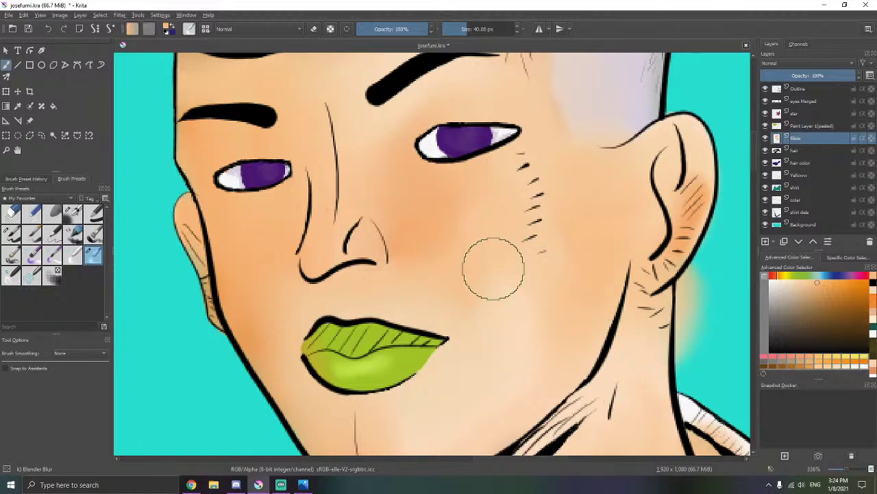
pyautogui.scroll(4, 365, 360)
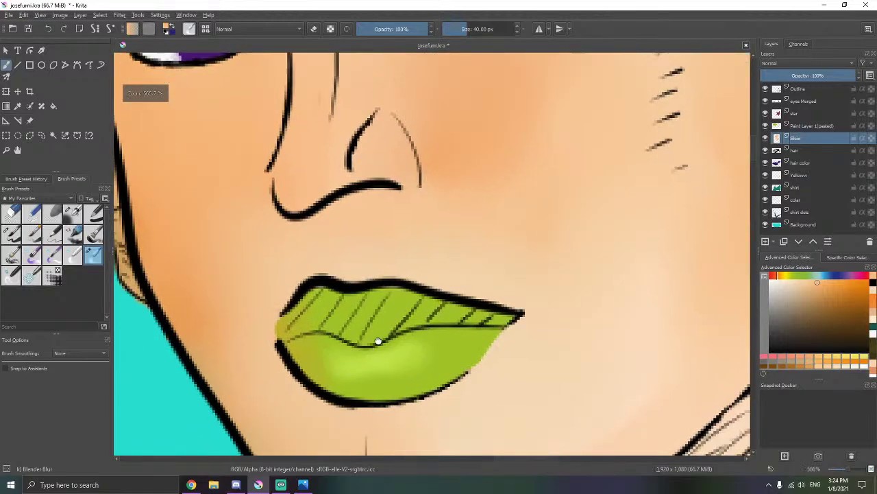
# - On the Paint Layer 1(pasted) layer, sample the lip green and paint over the orange-tinted mouth corner and upper lip edge with Basic-5 Size
pyautogui.click(819, 126)
pyautogui.scroll(1, 370, 295)
pyautogui.keyDown('ctrl'); pyautogui.click(426, 264); pyautogui.keyUp('ctrl')
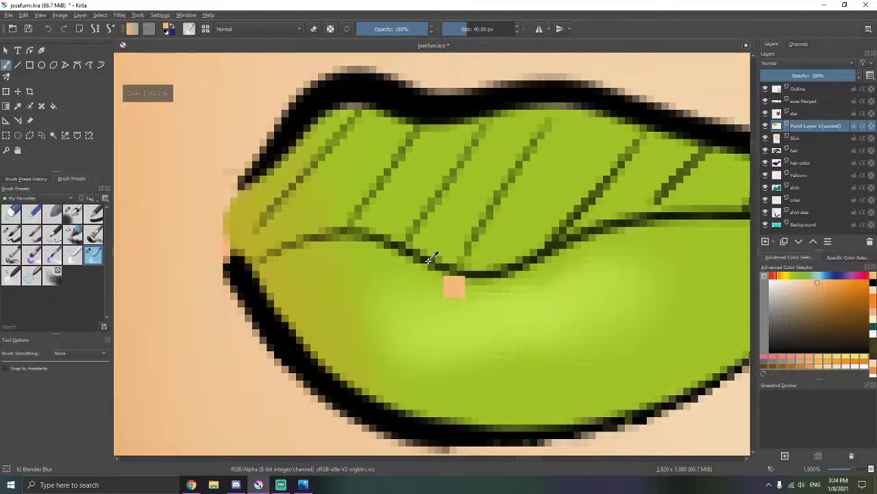
pyautogui.keyDown('ctrl'); pyautogui.click(386, 268); pyautogui.keyUp('ctrl')
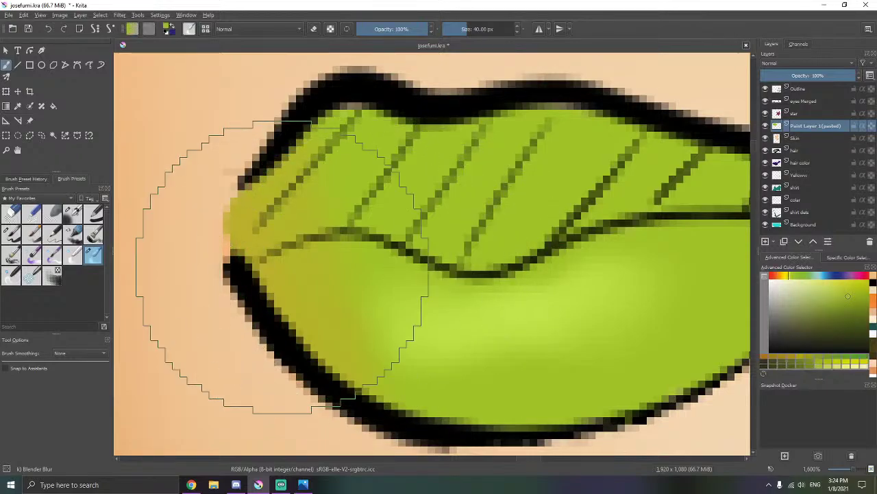
pyautogui.click(17, 235)
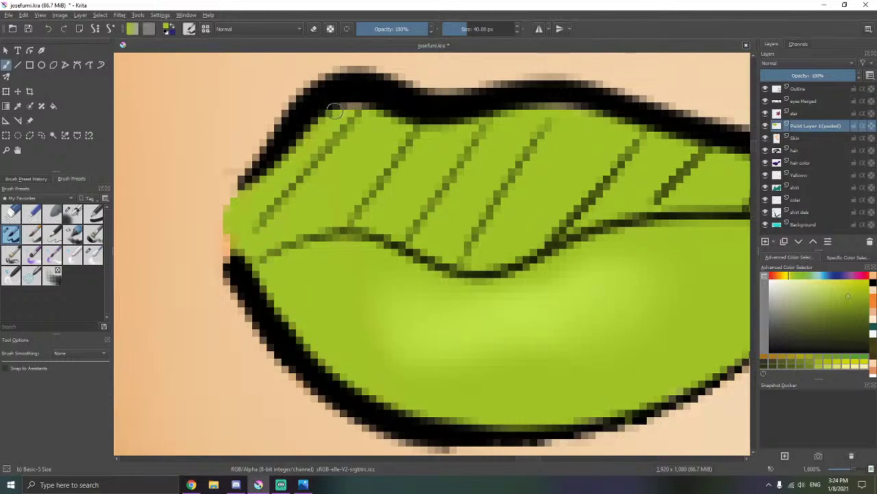
pyautogui.moveTo(550, 105); pyautogui.dragTo(613, 112)
pyautogui.moveTo(521, 173); pyautogui.dragTo(347, 167)
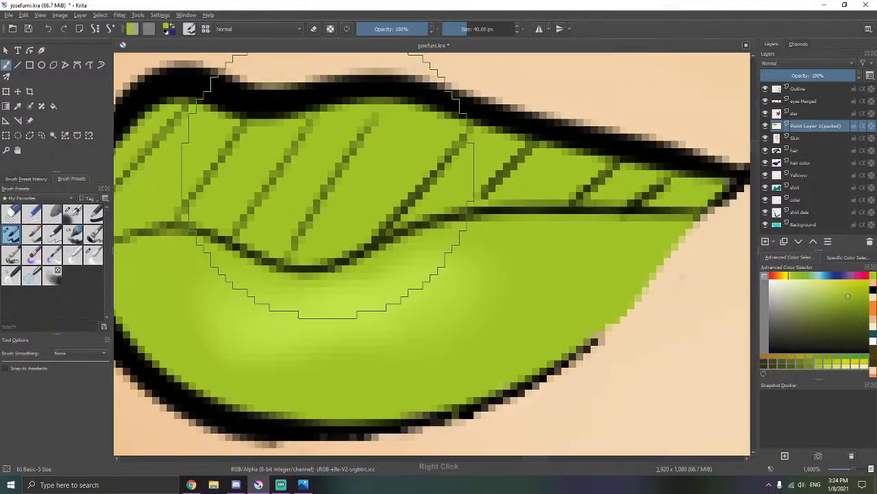
# - Choose a darker olive green and shade the upper lip with the Airbrush Soft brush at 20 px
pyautogui.scroll(-2, 376, 262)
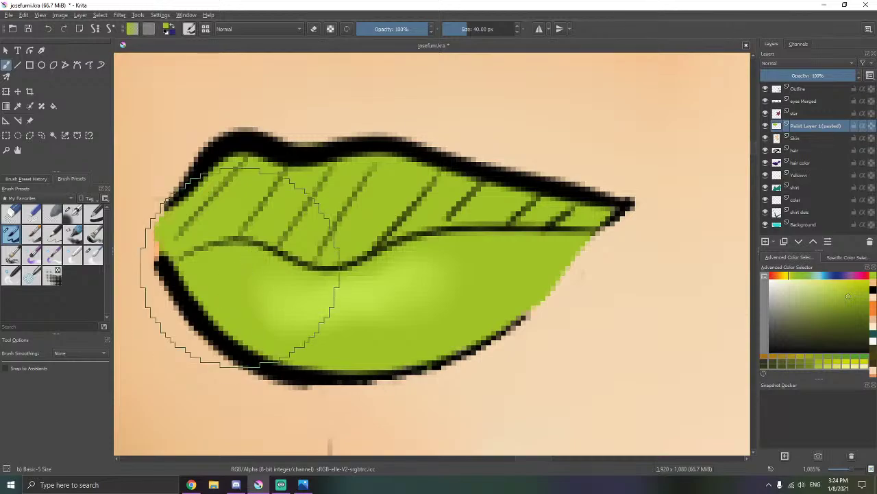
pyautogui.scroll(-5, 247, 260)
pyautogui.scroll(6, 257, 254)
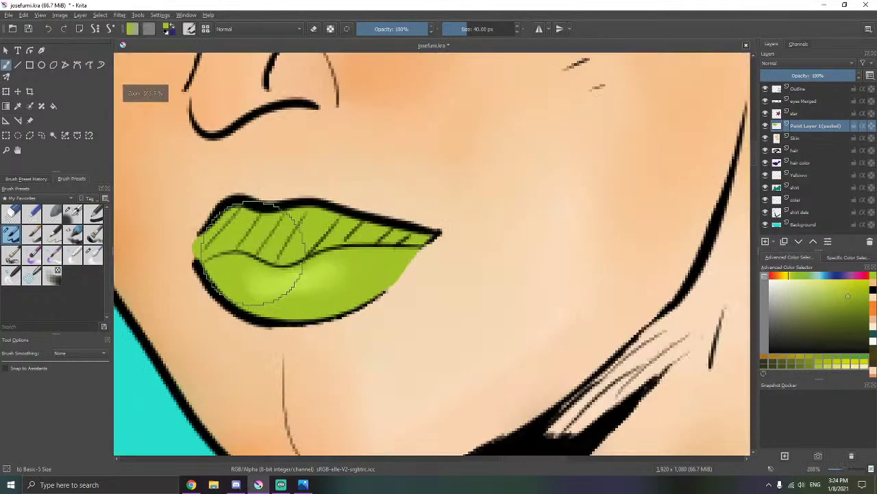
pyautogui.moveTo(256, 254); pyautogui.dragTo(401, 272)
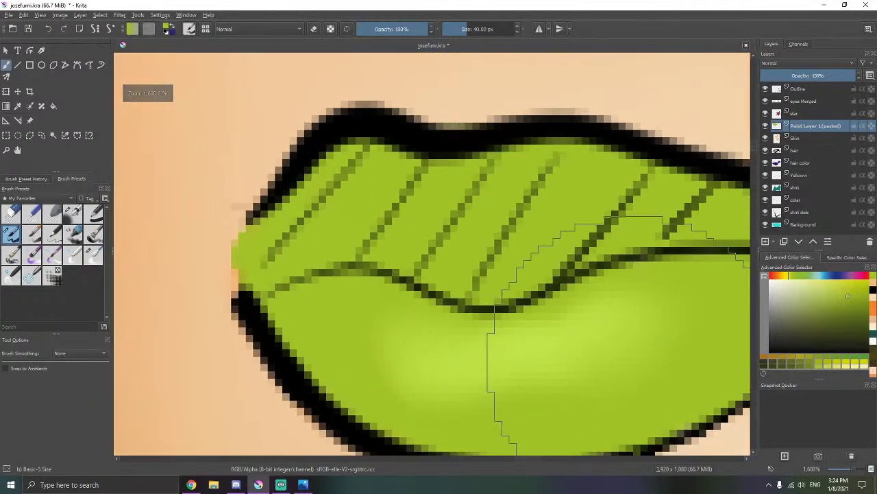
pyautogui.click(797, 366)
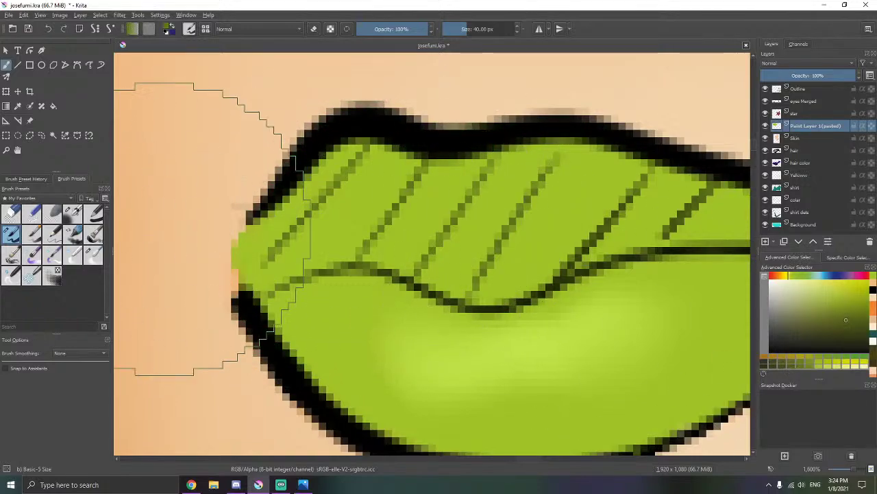
pyautogui.click(73, 214)
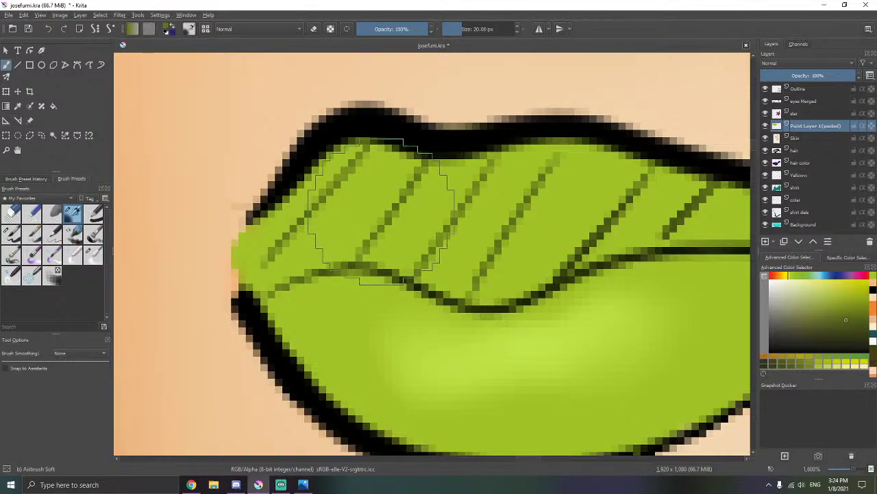
pyautogui.moveTo(377, 213)
pyautogui.mouseDown()
pyautogui.moveTo(535, 222)
pyautogui.moveTo(608, 191)
pyautogui.moveTo(566, 207)
pyautogui.moveTo(444, 188)
pyautogui.moveTo(490, 192)
pyautogui.moveTo(566, 178)
pyautogui.mouseUp()
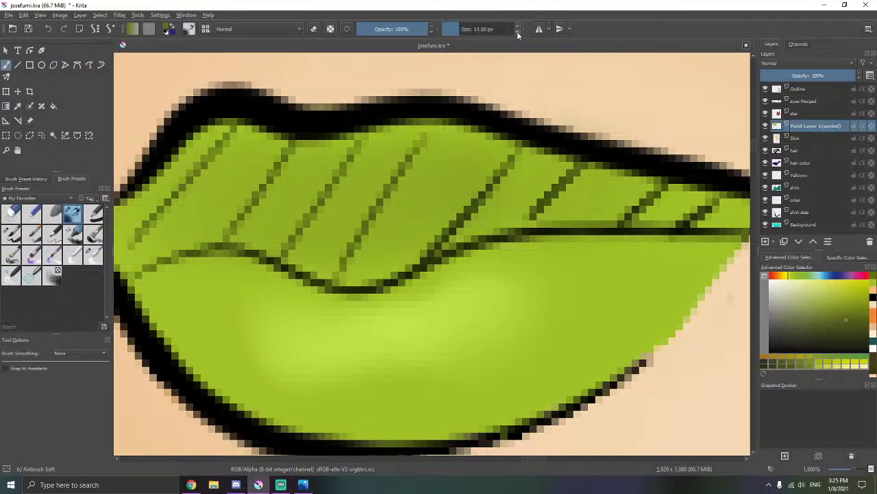
# - Reduce the airbrush size to 11 px and deepen the olive shading across the upper lip
pyautogui.scroll(-9, 517, 32)
pyautogui.moveTo(292, 170)
pyautogui.mouseDown()
pyautogui.moveTo(426, 150)
pyautogui.moveTo(578, 193)
pyautogui.moveTo(700, 202)
pyautogui.mouseUp()
pyautogui.moveTo(329, 168)
pyautogui.mouseDown()
pyautogui.moveTo(231, 197)
pyautogui.moveTo(357, 161)
pyautogui.moveTo(318, 145)
pyautogui.moveTo(229, 196)
pyautogui.moveTo(362, 177)
pyautogui.moveTo(476, 210)
pyautogui.moveTo(715, 175)
pyautogui.mouseUp()
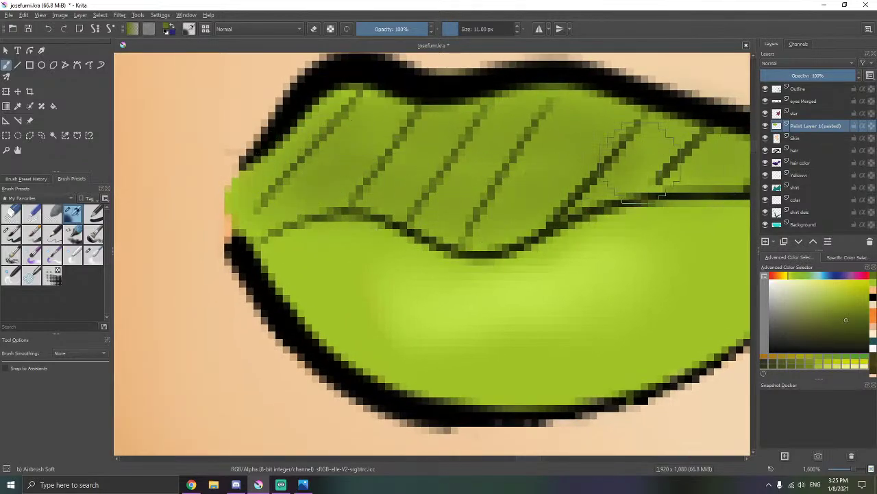
# - Set the Blender Blur brush to 10 px and smooth the olive shading along the upper lip
pyautogui.scroll(-10, 616, 152)
pyautogui.scroll(-1, 657, 165)
pyautogui.moveTo(638, 165); pyautogui.dragTo(575, 191)
pyautogui.scroll(7, 574, 190)
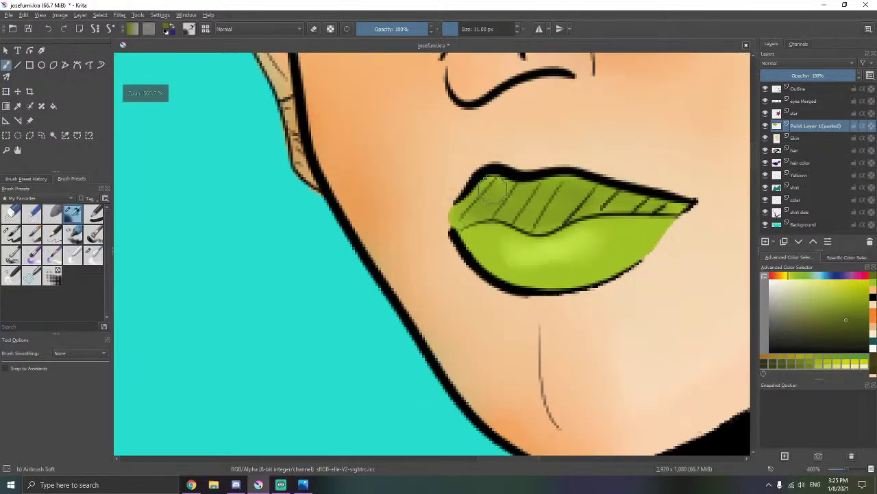
pyautogui.click(93, 255)
pyautogui.scroll(1, 452, 250)
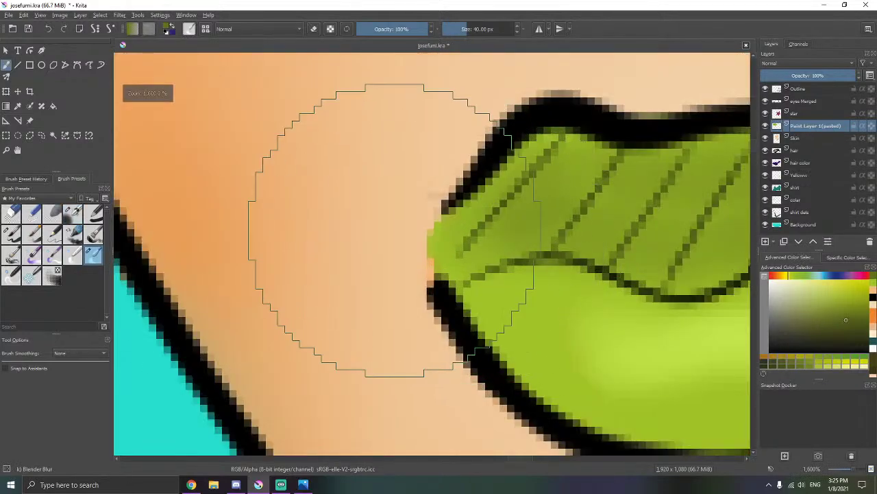
pyautogui.moveTo(542, 205); pyautogui.dragTo(444, 213)
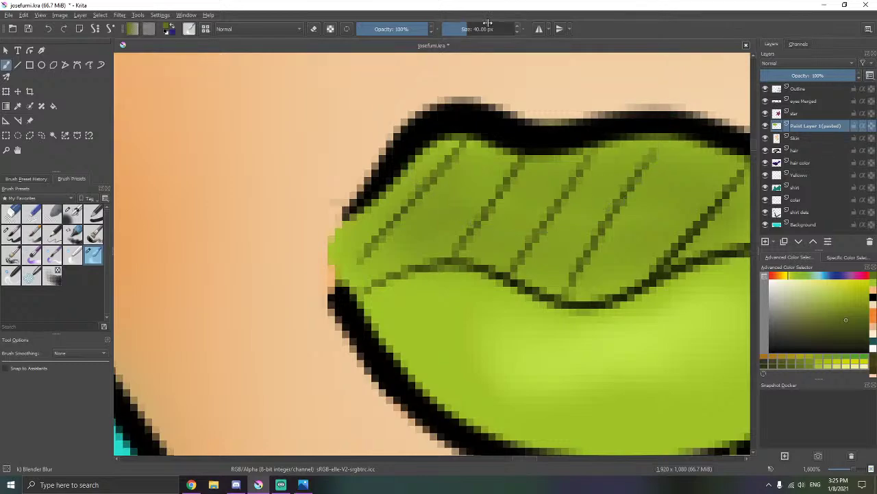
pyautogui.press('Return')
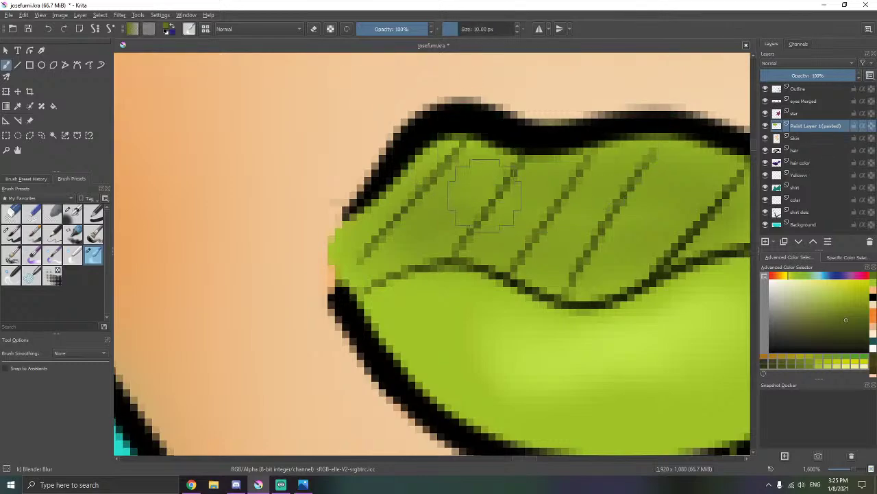
pyautogui.moveTo(524, 138)
pyautogui.mouseDown()
pyautogui.moveTo(497, 171)
pyautogui.moveTo(449, 167)
pyautogui.moveTo(466, 145)
pyautogui.moveTo(429, 196)
pyautogui.mouseUp()
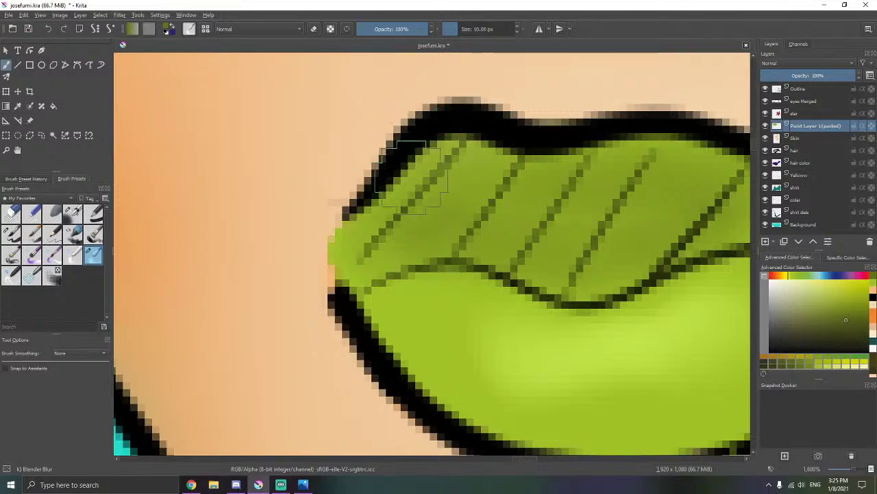
pyautogui.moveTo(543, 207); pyautogui.dragTo(424, 201)
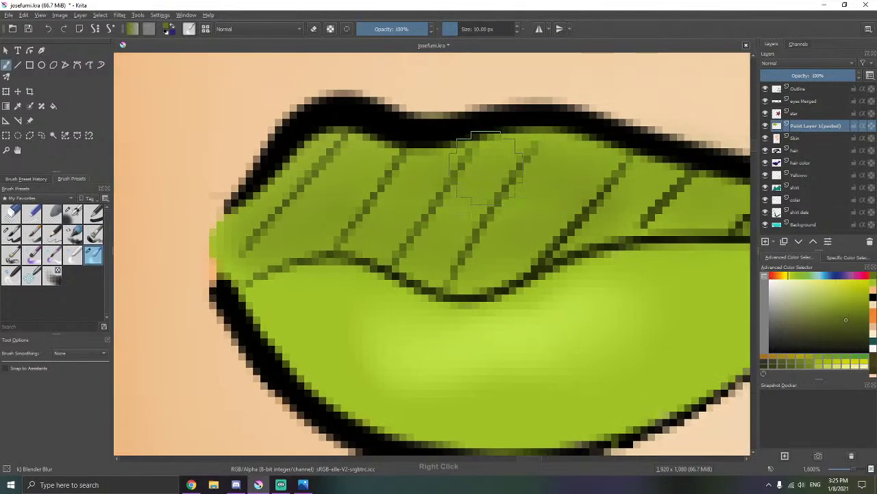
pyautogui.moveTo(647, 206); pyautogui.dragTo(549, 196)
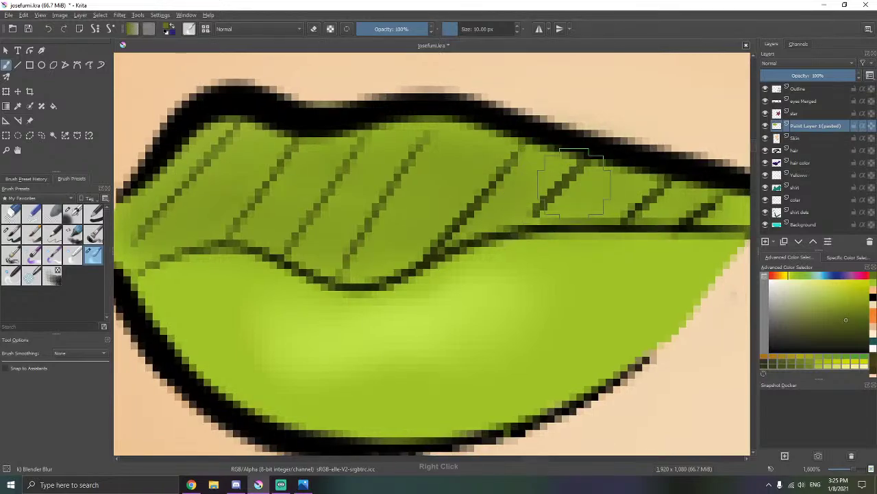
# - Turn on eraser mode and go over the shading at the narrow end of the upper lip with Blender Blur
pyautogui.rightClick(556, 206)
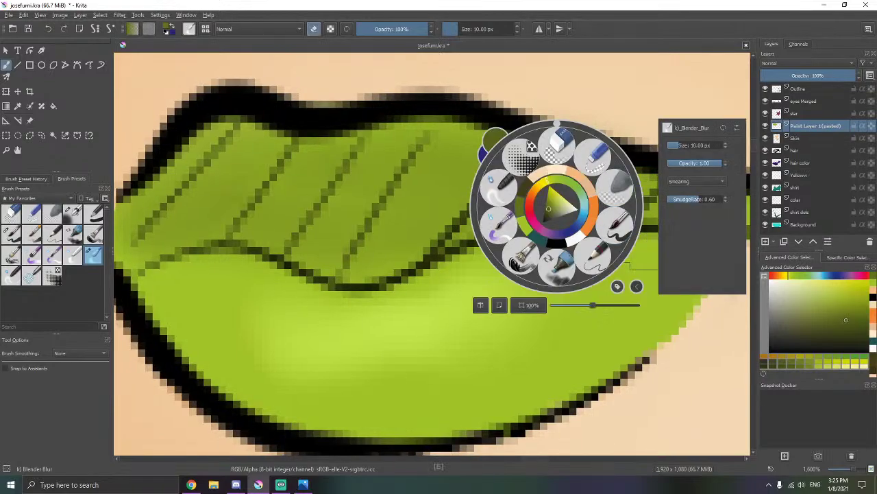
pyautogui.click(644, 232)
pyautogui.moveTo(669, 196)
pyautogui.mouseDown()
pyautogui.moveTo(542, 205)
pyautogui.moveTo(718, 208)
pyautogui.mouseUp()
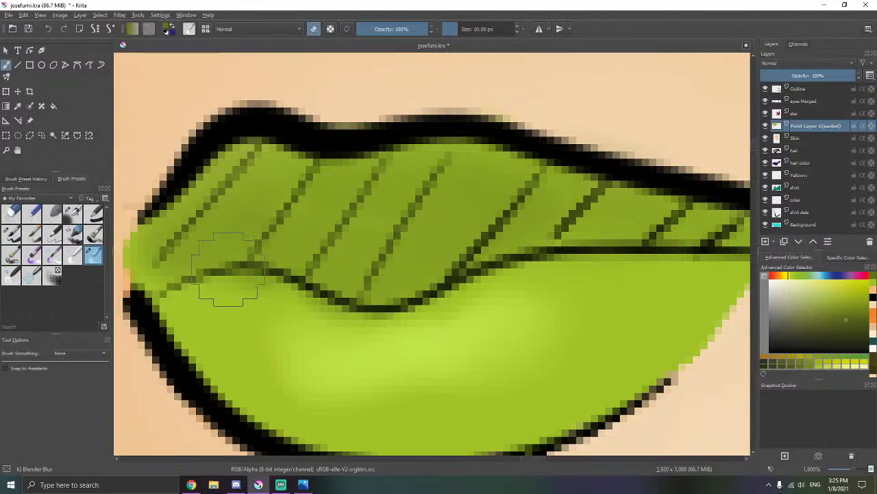
# - On the Skin layer, shade the little finger from nail to base in the orange skin tone with Airbrush Soft at 11 px
pyautogui.scroll(-6, 190, 287)
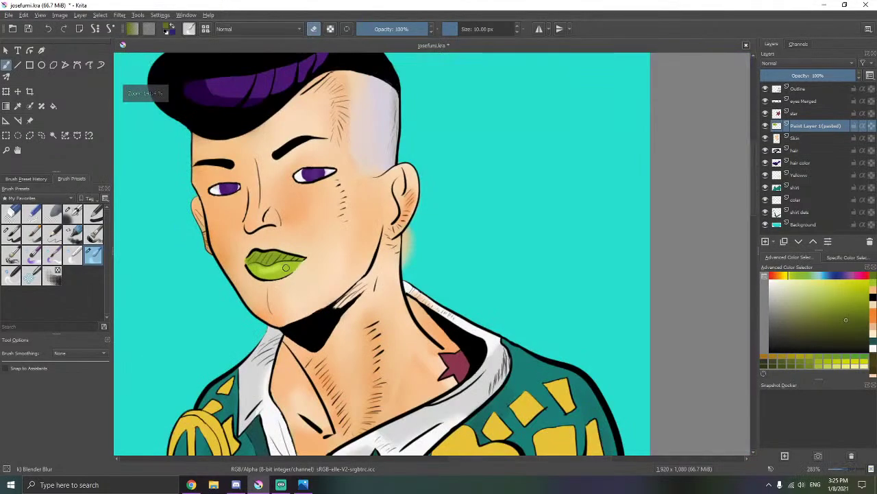
pyautogui.scroll(-5, 311, 275)
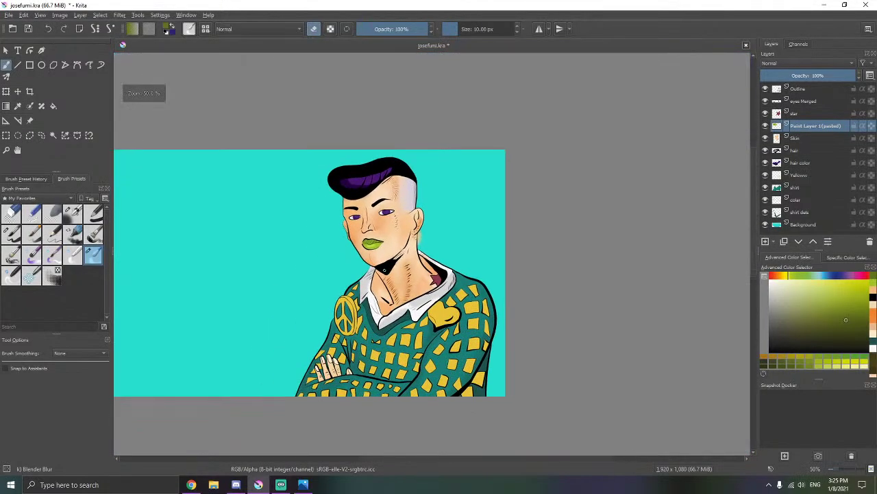
pyautogui.scroll(1, 295, 412)
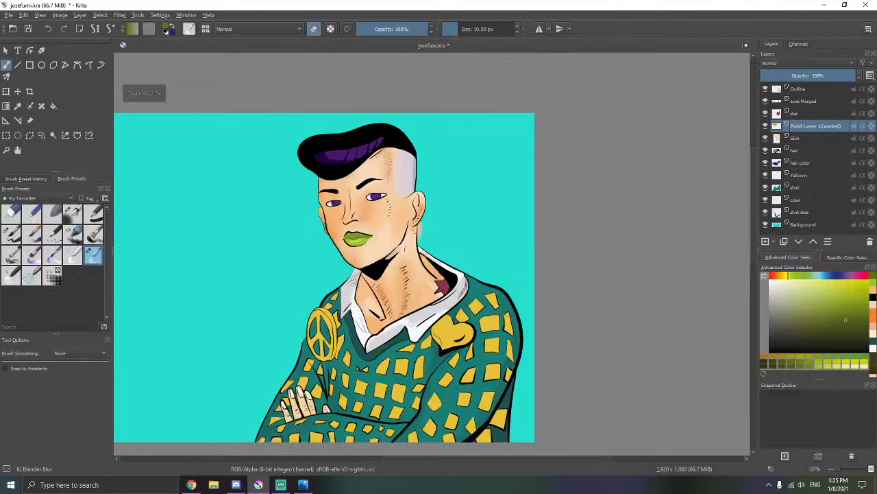
pyautogui.scroll(8, 302, 408)
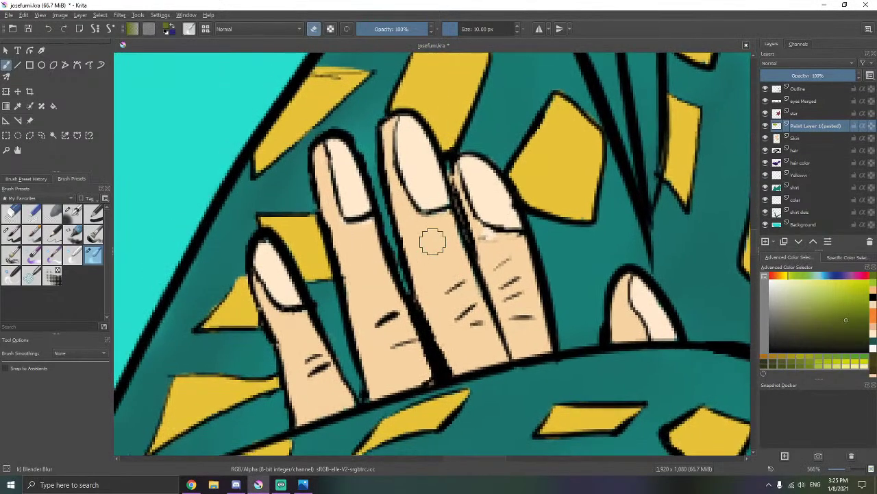
pyautogui.scroll(2, 435, 239)
pyautogui.click(798, 137)
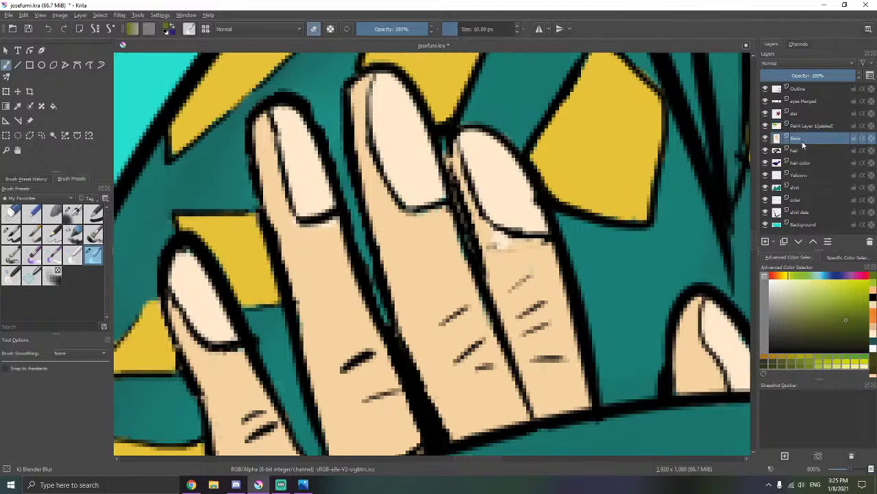
pyautogui.click(874, 294)
pyautogui.moveTo(506, 304); pyautogui.dragTo(604, 251)
pyautogui.moveTo(402, 288); pyautogui.dragTo(441, 251)
pyautogui.click(68, 216)
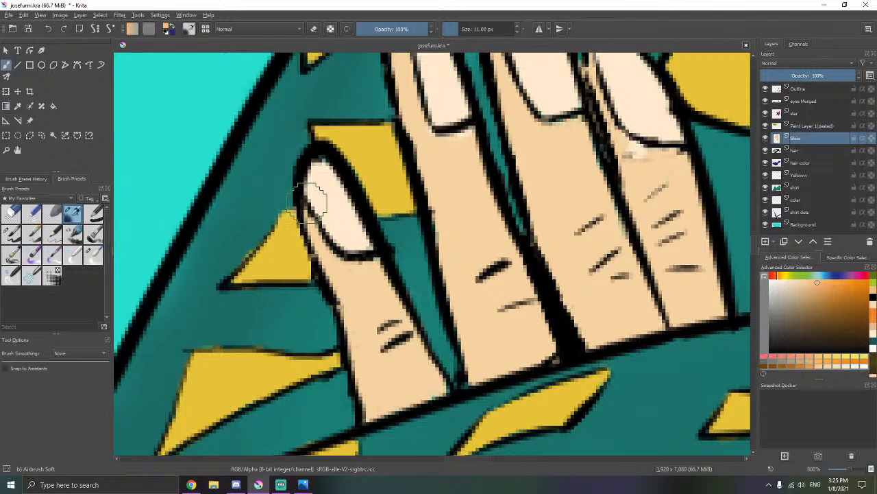
pyautogui.moveTo(311, 203)
pyautogui.mouseDown()
pyautogui.moveTo(332, 250)
pyautogui.moveTo(333, 283)
pyautogui.moveTo(357, 342)
pyautogui.moveTo(353, 362)
pyautogui.mouseUp()
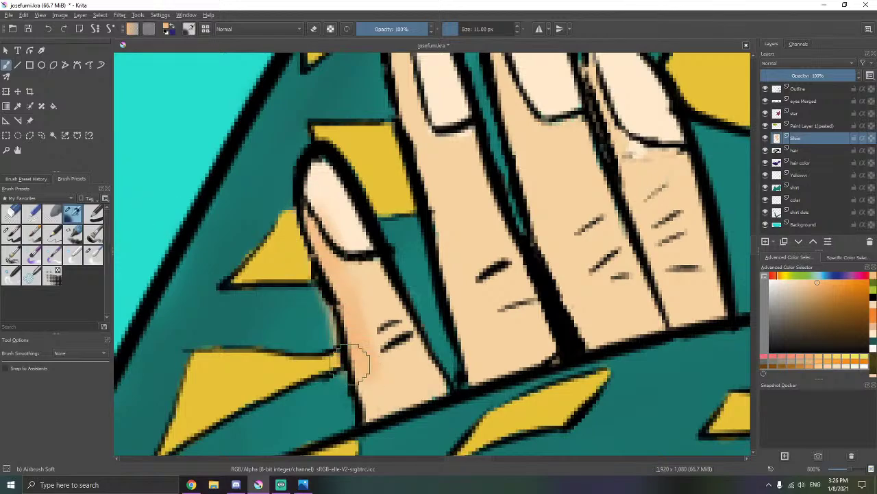
pyautogui.moveTo(336, 202); pyautogui.dragTo(331, 153)
pyautogui.moveTo(344, 271); pyautogui.dragTo(327, 230)
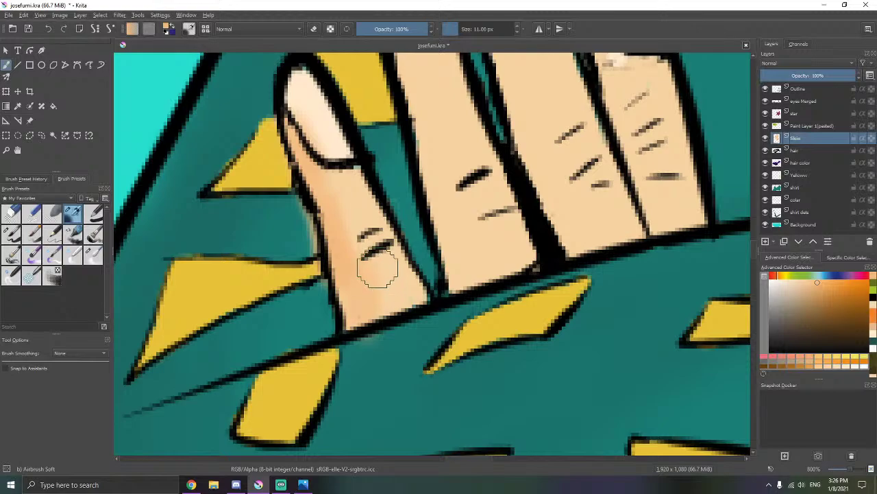
# - Extend the orange shading to the little finger's base and shade the ring finger's outer side with Airbrush Soft at 11 px
pyautogui.moveTo(353, 282); pyautogui.dragTo(357, 335)
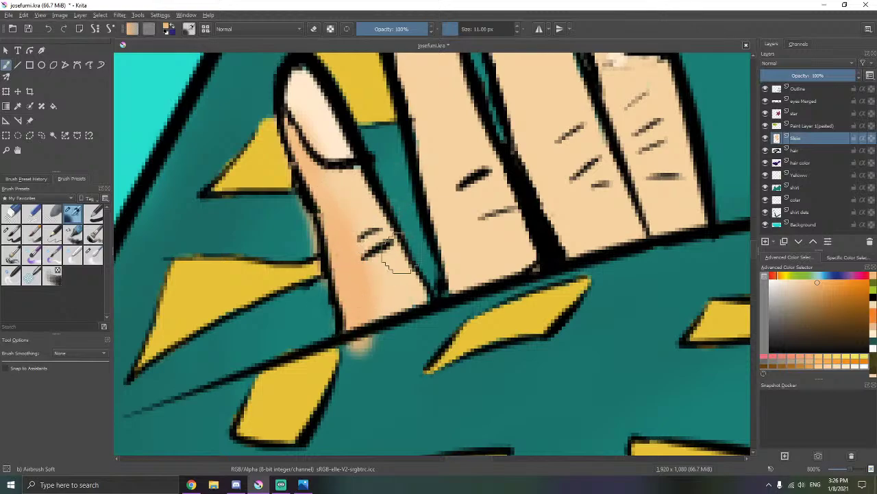
pyautogui.moveTo(434, 191); pyautogui.dragTo(396, 245)
pyautogui.scroll(4, 376, 118)
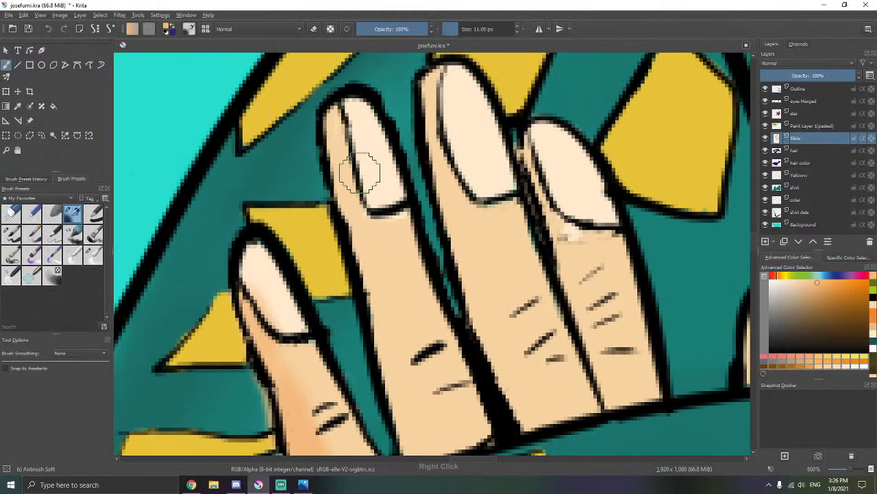
pyautogui.moveTo(351, 157); pyautogui.dragTo(397, 333)
pyautogui.moveTo(401, 302); pyautogui.dragTo(381, 215)
pyautogui.moveTo(366, 246); pyautogui.dragTo(382, 370)
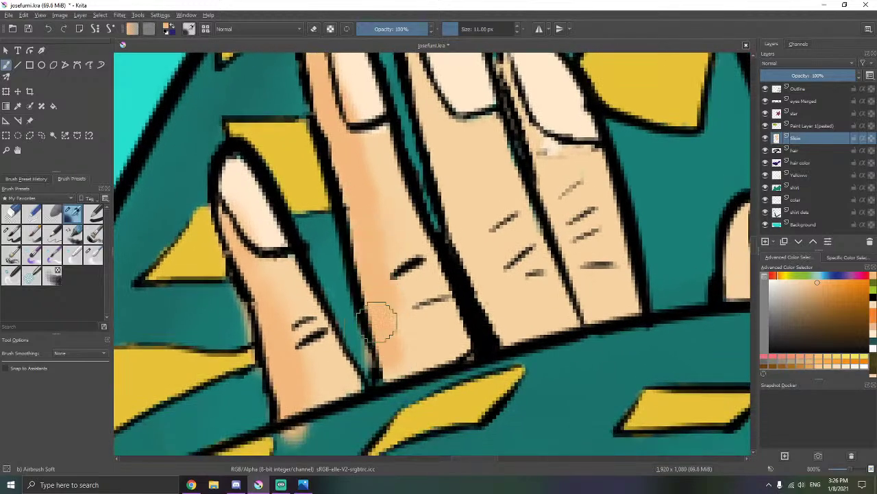
pyautogui.hotkey('alt', 'Tab')
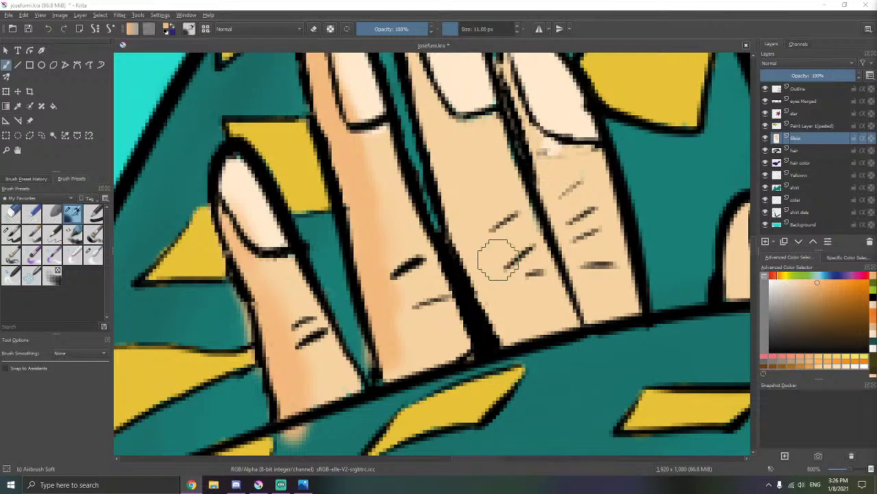
# - Shade the middle finger in the orange skin tone along its outer side, from fingertip to base
pyautogui.moveTo(482, 255)
pyautogui.mouseDown()
pyautogui.moveTo(460, 286)
pyautogui.moveTo(464, 276)
pyautogui.moveTo(435, 287)
pyautogui.moveTo(447, 284)
pyautogui.mouseUp()
pyautogui.moveTo(367, 75)
pyautogui.mouseDown()
pyautogui.moveTo(368, 115)
pyautogui.moveTo(398, 182)
pyautogui.moveTo(436, 333)
pyautogui.mouseUp()
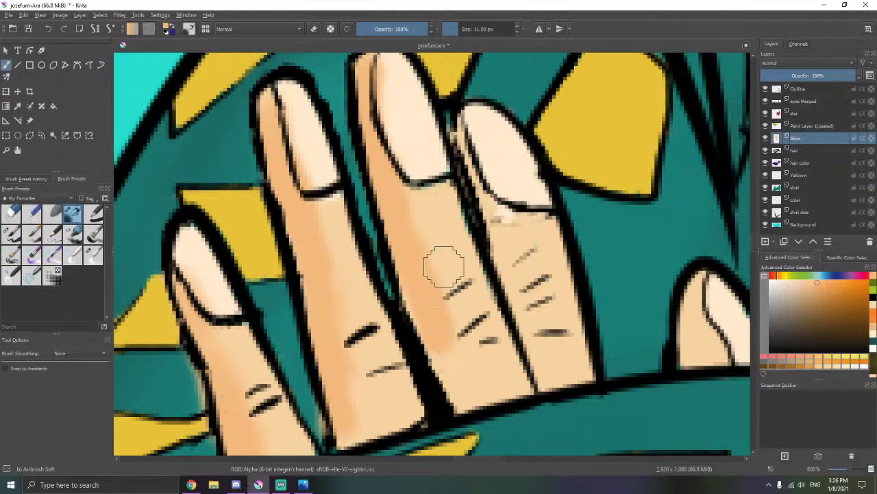
pyautogui.moveTo(444, 267)
pyautogui.mouseDown()
pyautogui.moveTo(404, 162)
pyautogui.moveTo(420, 290)
pyautogui.mouseUp()
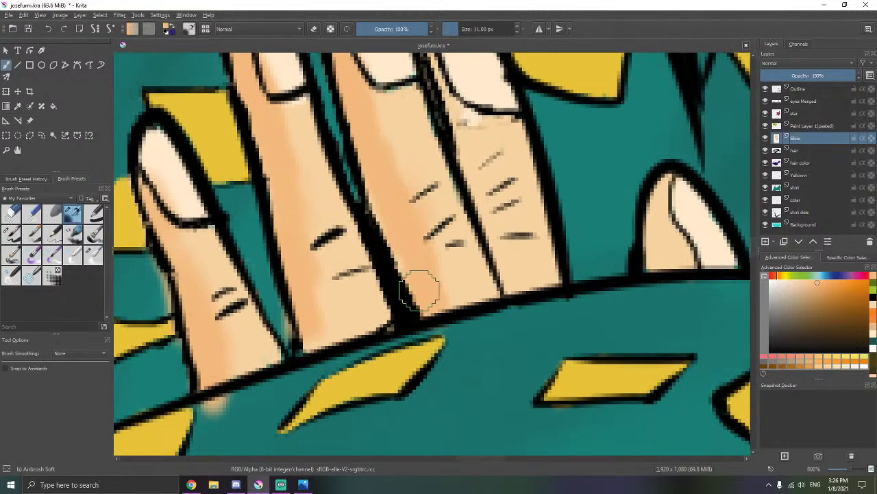
# - Shade the thumb and the index finger in the orange skin tone with Airbrush Soft at 11 px
pyautogui.moveTo(473, 193)
pyautogui.mouseDown()
pyautogui.moveTo(451, 248)
pyautogui.moveTo(353, 199)
pyautogui.mouseUp()
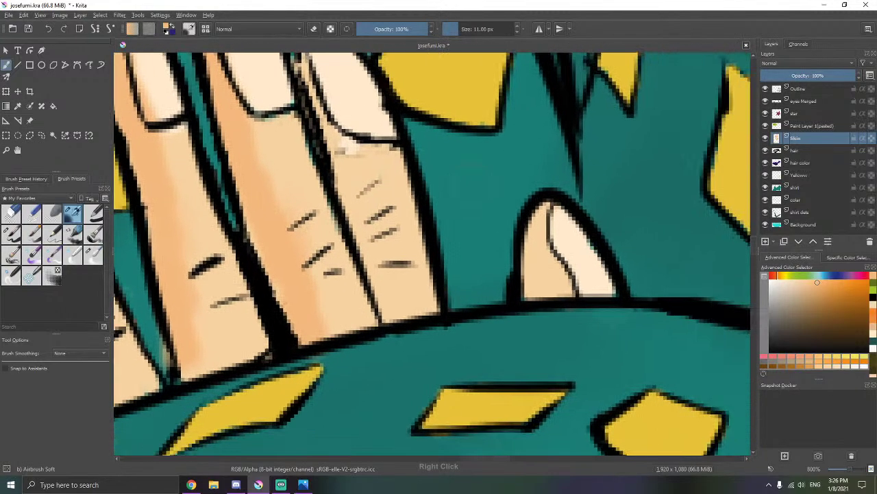
pyautogui.moveTo(558, 216)
pyautogui.mouseDown()
pyautogui.moveTo(540, 253)
pyautogui.moveTo(545, 284)
pyautogui.moveTo(557, 269)
pyautogui.moveTo(536, 268)
pyautogui.moveTo(579, 325)
pyautogui.mouseUp()
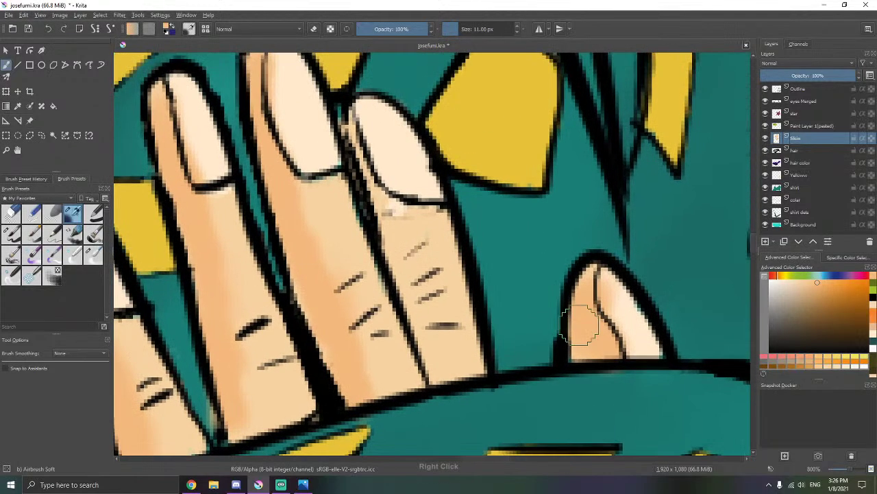
pyautogui.rightClick(484, 282)
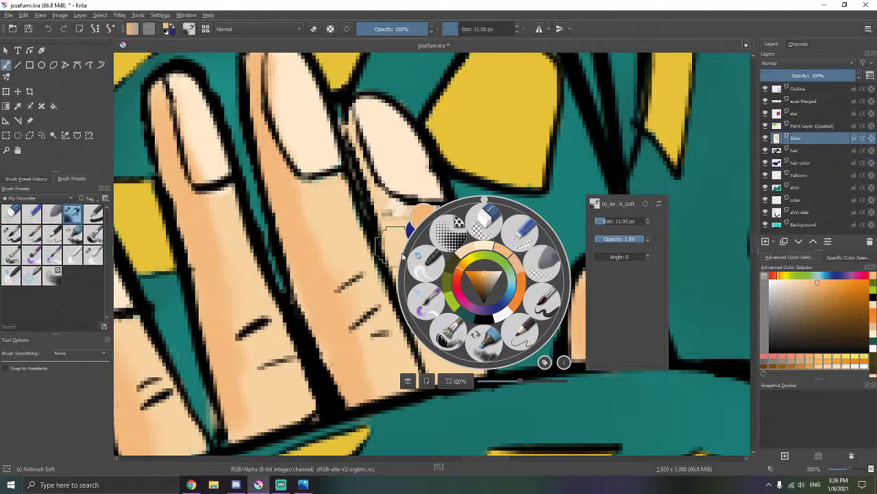
pyautogui.click(540, 300)
pyautogui.click(73, 218)
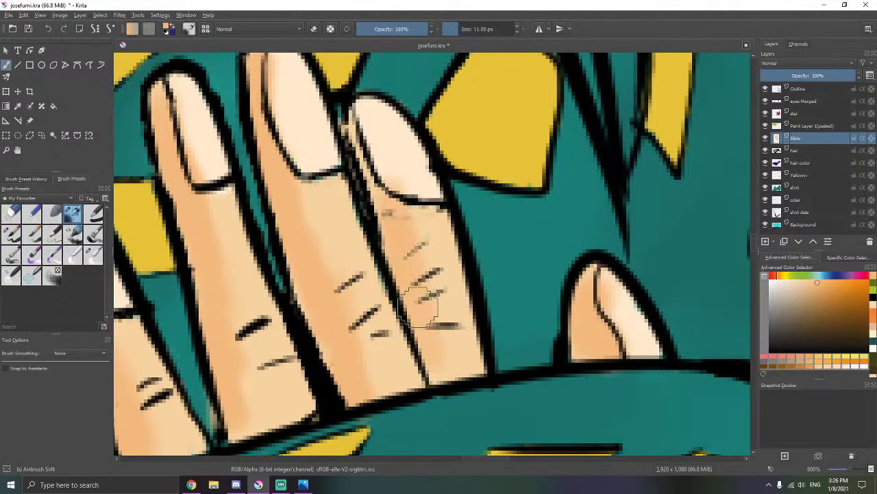
# - Smooth the orange shading on the four fingers with Blender Blur at 10 px
pyautogui.click(94, 255)
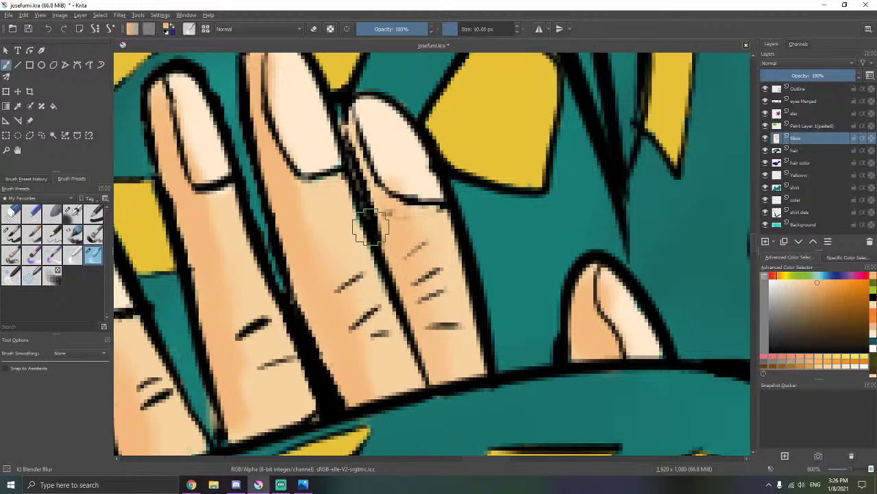
pyautogui.moveTo(371, 227); pyautogui.dragTo(434, 270)
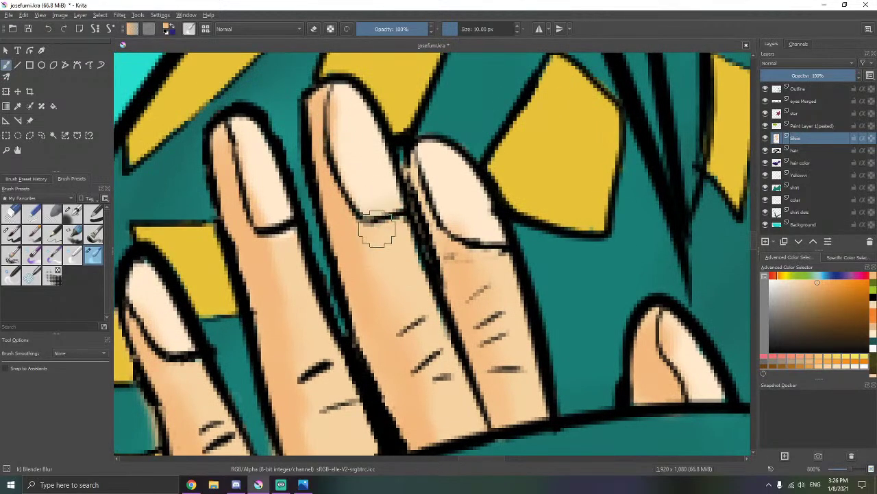
pyautogui.moveTo(324, 268); pyautogui.dragTo(384, 226)
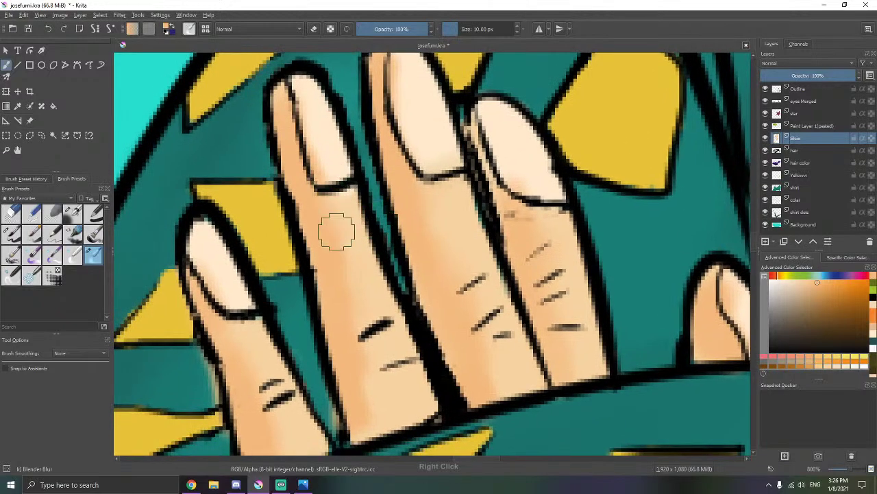
pyautogui.moveTo(352, 345); pyautogui.dragTo(333, 246)
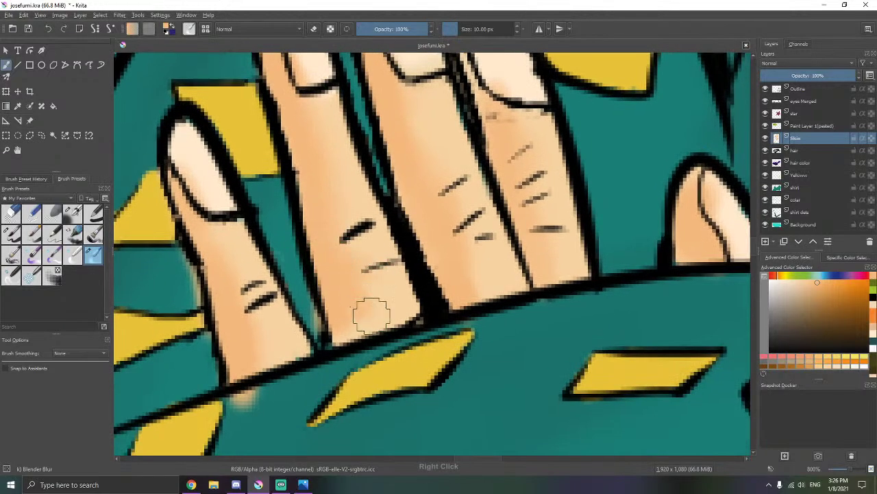
pyautogui.moveTo(308, 311); pyautogui.dragTo(372, 308)
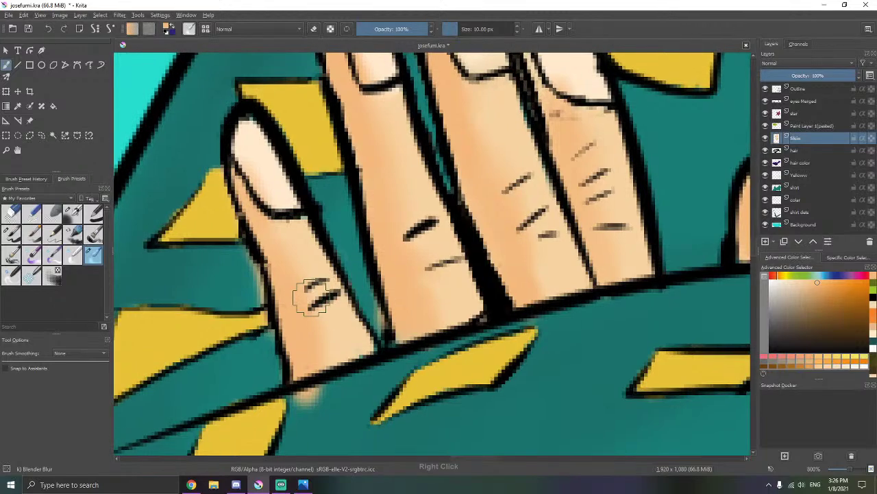
# - Erase the skin colour spilled outside the little finger's outline with Basic-5 Size in eraser mode
pyautogui.click(12, 235)
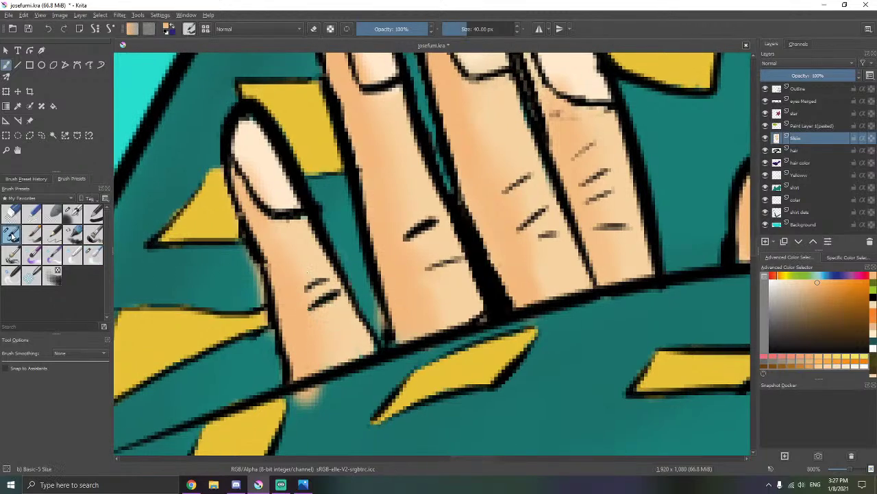
pyautogui.press('e')
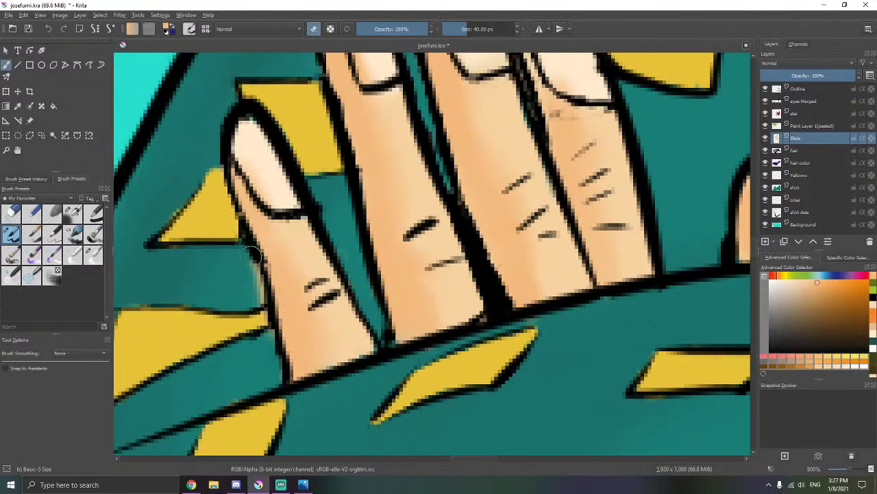
pyautogui.rightClick(283, 295)
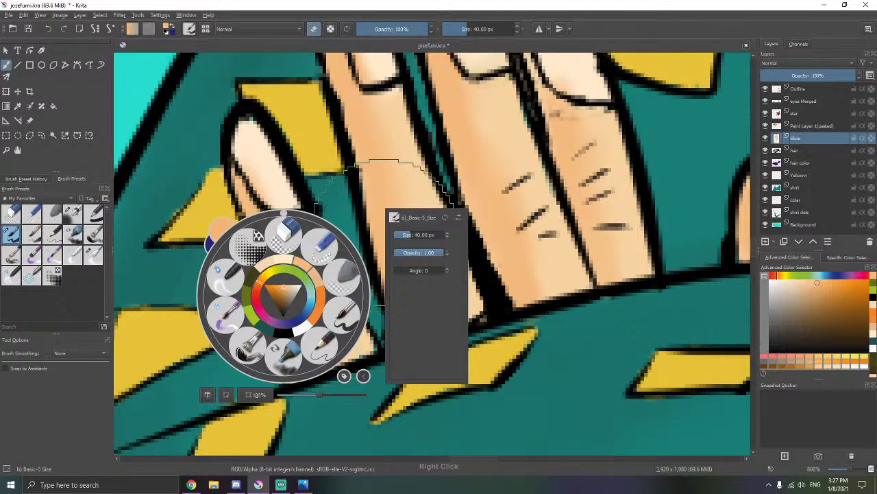
pyautogui.click(504, 315)
pyautogui.moveTo(440, 310); pyautogui.dragTo(174, 333)
pyautogui.moveTo(418, 266); pyautogui.dragTo(376, 269)
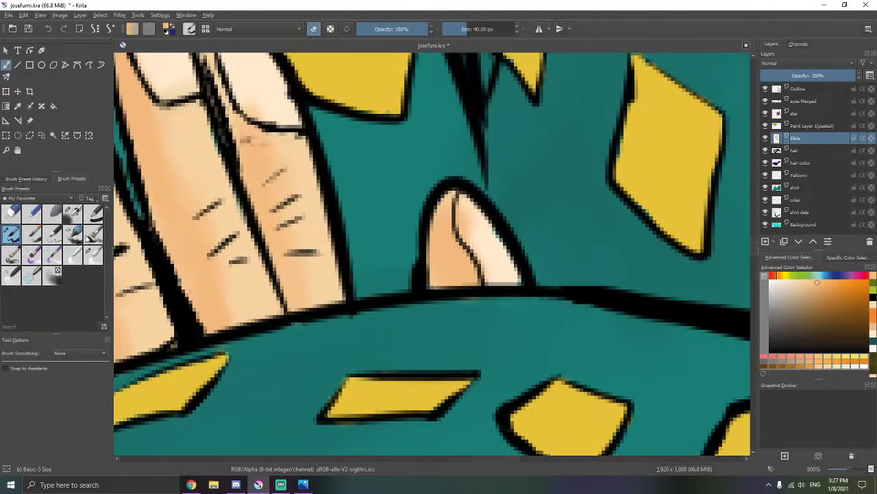
# - Smooth the thumb's shading with Blender Blur and erase the colour spilled below it with Basic-5 Size
pyautogui.click(94, 255)
pyautogui.moveTo(449, 281); pyautogui.dragTo(443, 281)
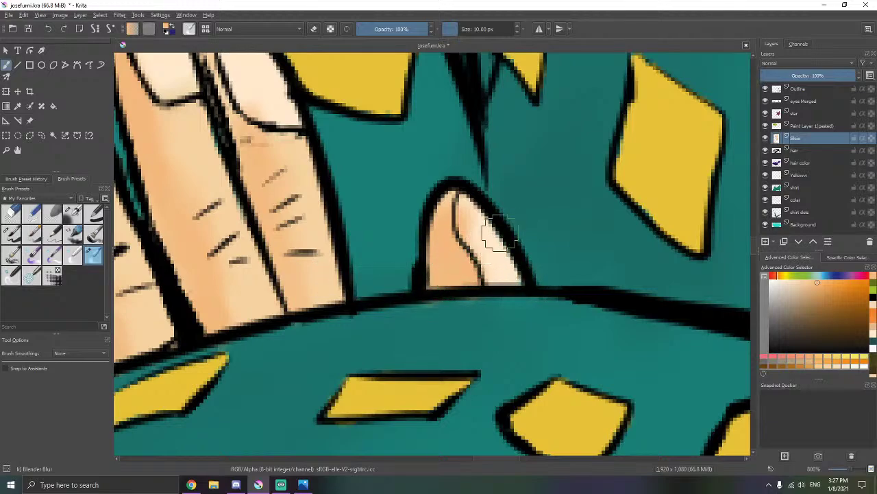
pyautogui.click(11, 233)
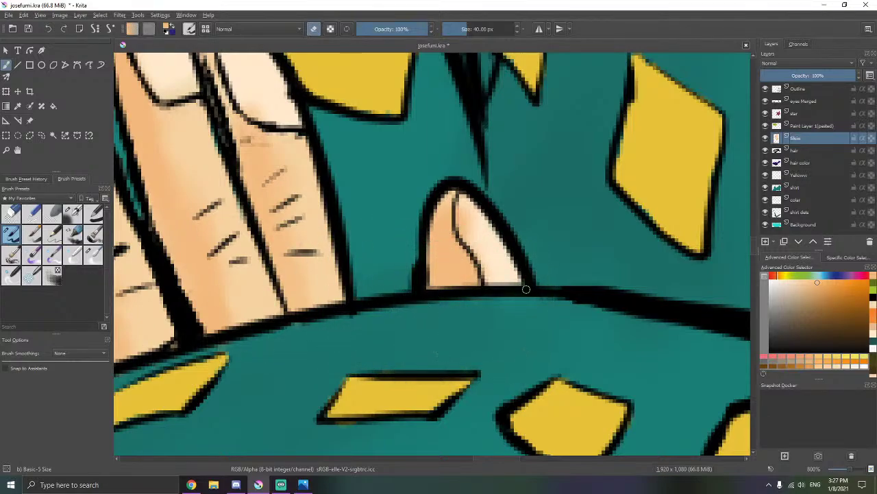
pyautogui.scroll(-4, 439, 254)
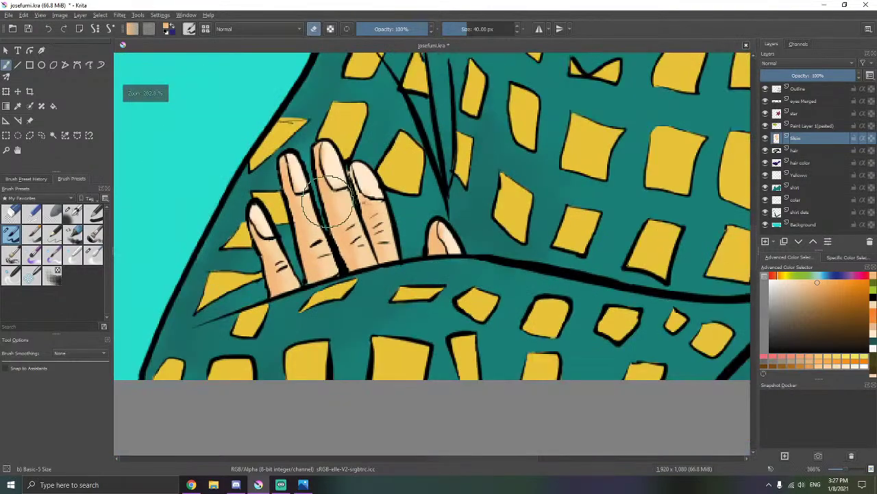
pyautogui.scroll(-1, 394, 229)
pyautogui.scroll(1, 392, 228)
pyautogui.scroll(-1, 392, 223)
pyautogui.scroll(2, 389, 203)
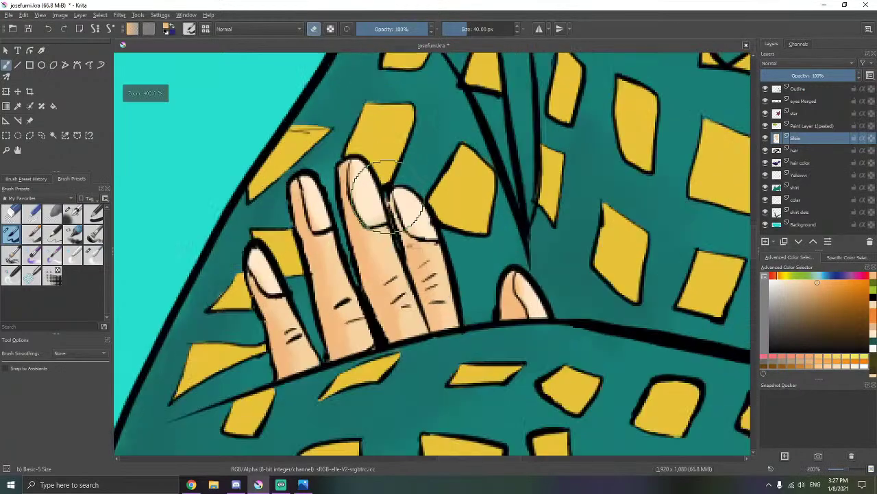
pyautogui.scroll(4, 387, 195)
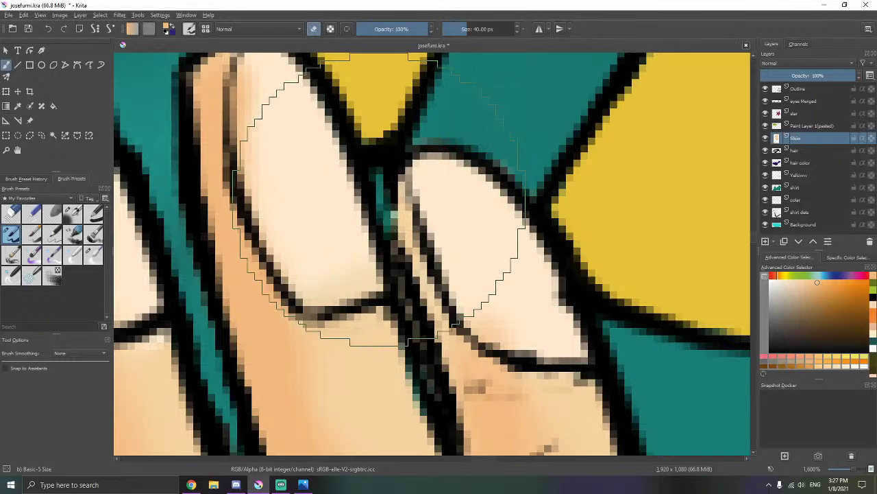
pyautogui.click(873, 297)
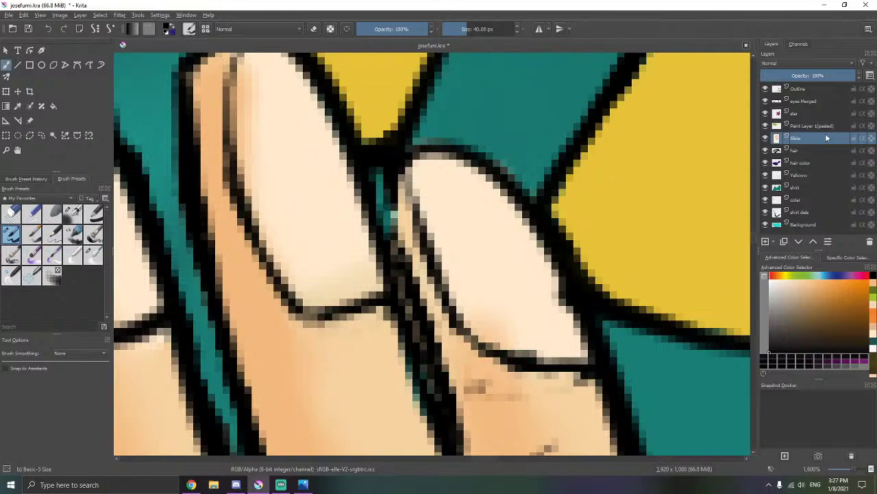
pyautogui.click(809, 92)
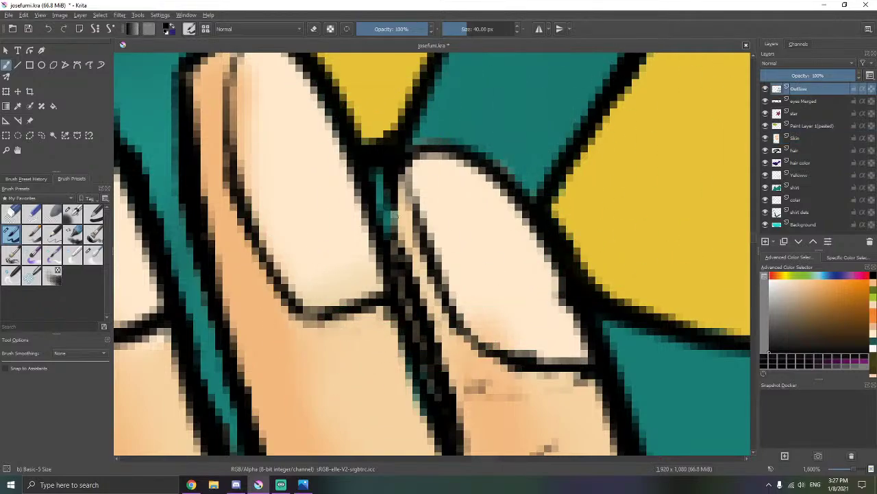
pyautogui.scroll(-5, 379, 231)
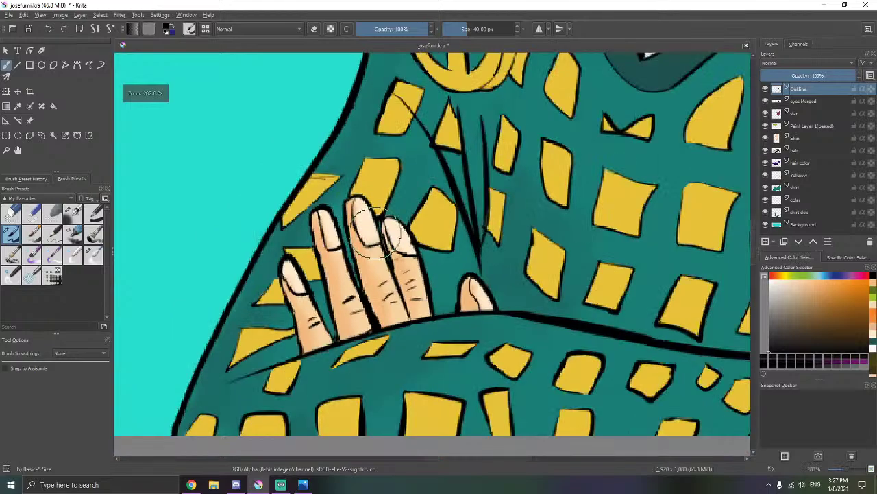
pyautogui.scroll(-1, 415, 230)
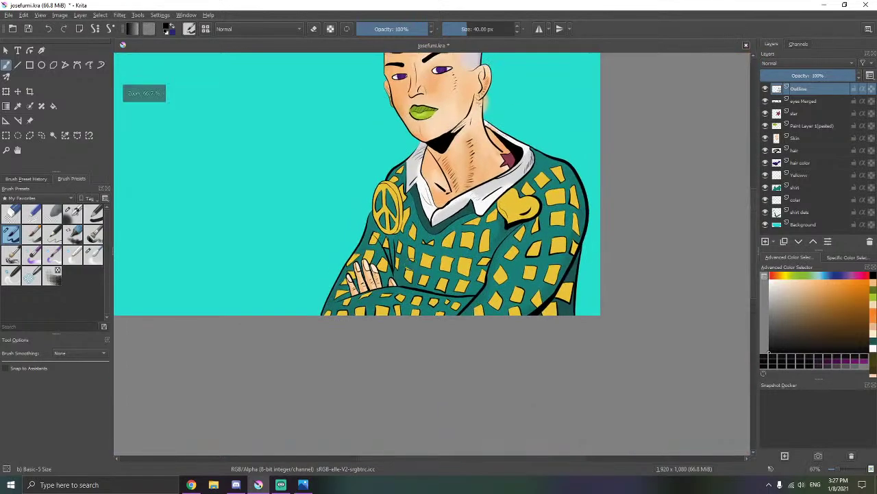
pyautogui.scroll(2, 410, 268)
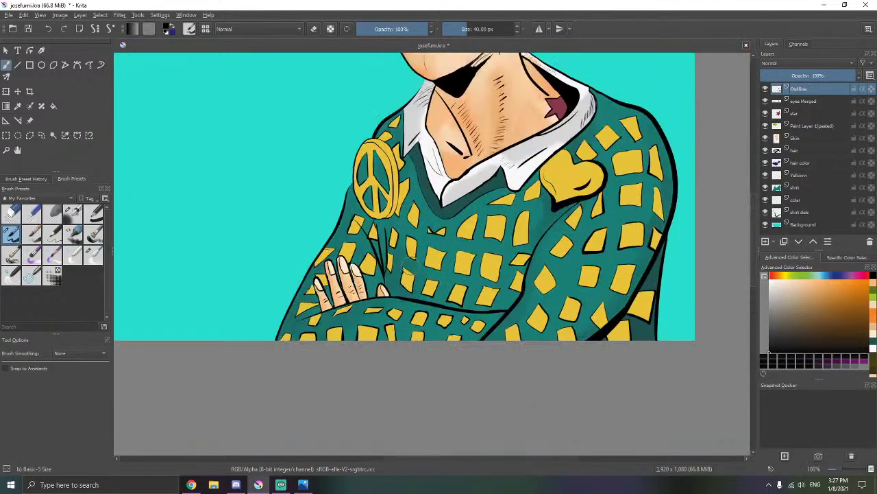
pyautogui.scroll(2, 332, 333)
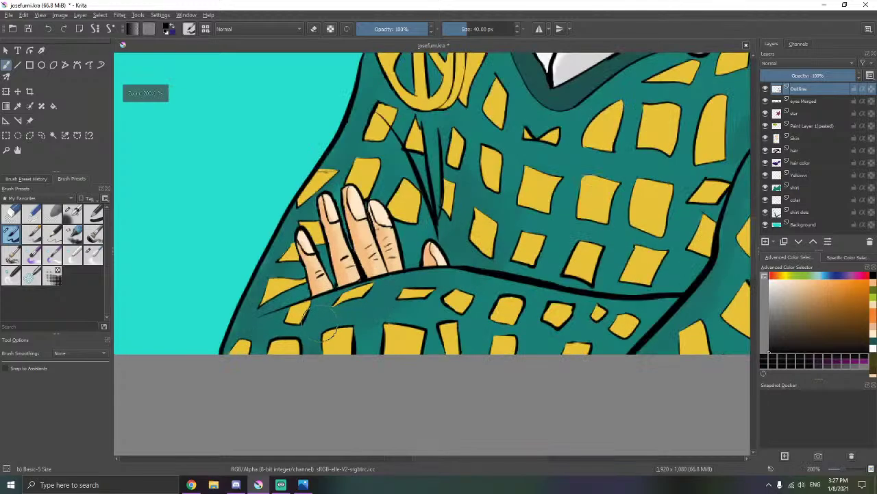
# - On the shirt layer, shade the outer edge of the sleeve beside the hand in dark teal with Airbrush Soft at 40 px
pyautogui.click(804, 186)
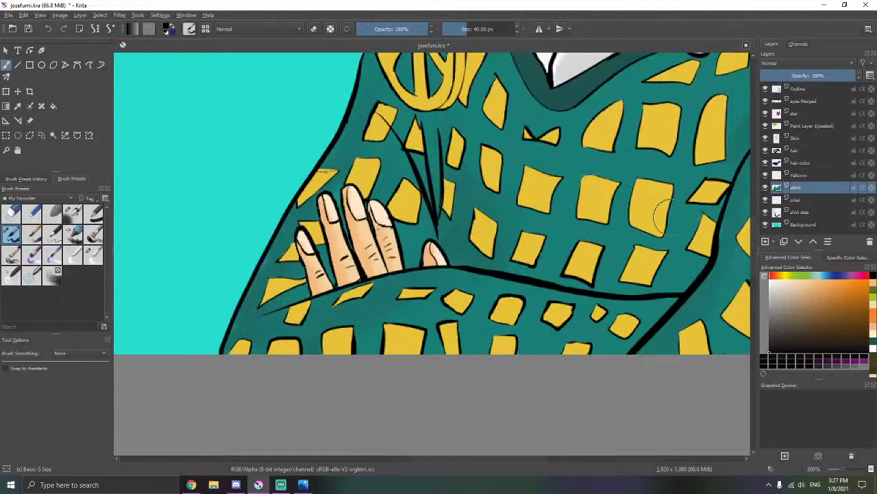
pyautogui.keyDown('ctrl'); pyautogui.click(623, 166); pyautogui.keyUp('ctrl')
pyautogui.moveTo(641, 171); pyautogui.dragTo(632, 172)
pyautogui.scroll(-1, 632, 172)
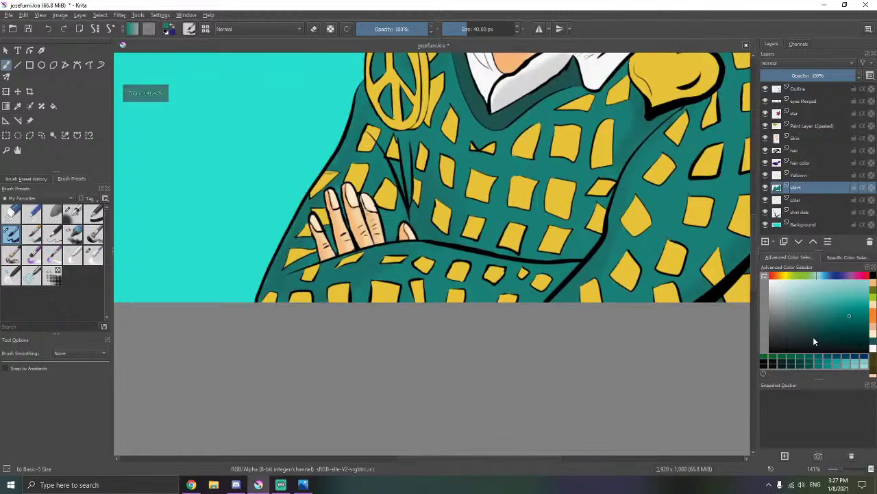
pyautogui.click(799, 364)
pyautogui.scroll(1, 409, 292)
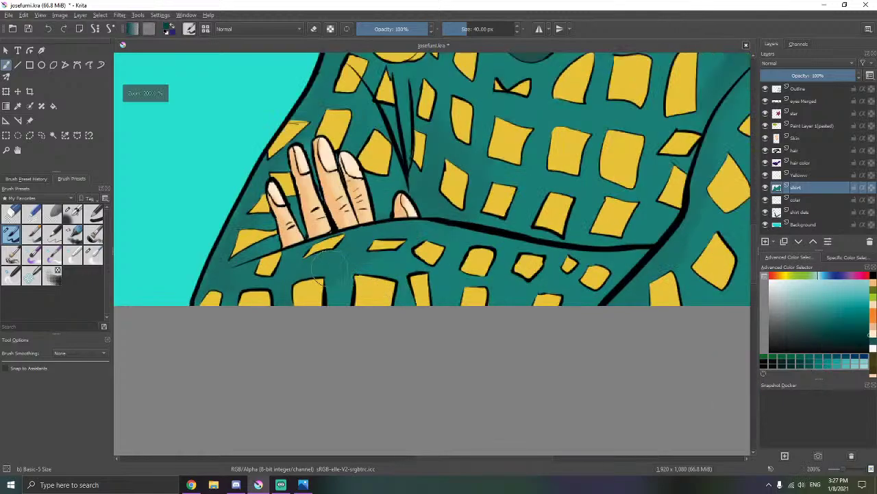
pyautogui.click(72, 218)
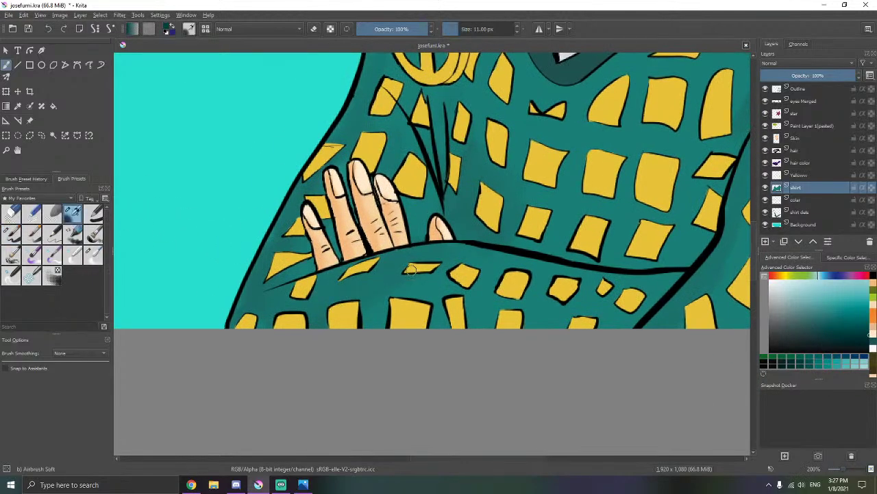
pyautogui.click(481, 29)
pyautogui.moveTo(247, 292)
pyautogui.mouseDown()
pyautogui.moveTo(231, 319)
pyautogui.moveTo(264, 220)
pyautogui.moveTo(298, 199)
pyautogui.moveTo(232, 274)
pyautogui.mouseUp()
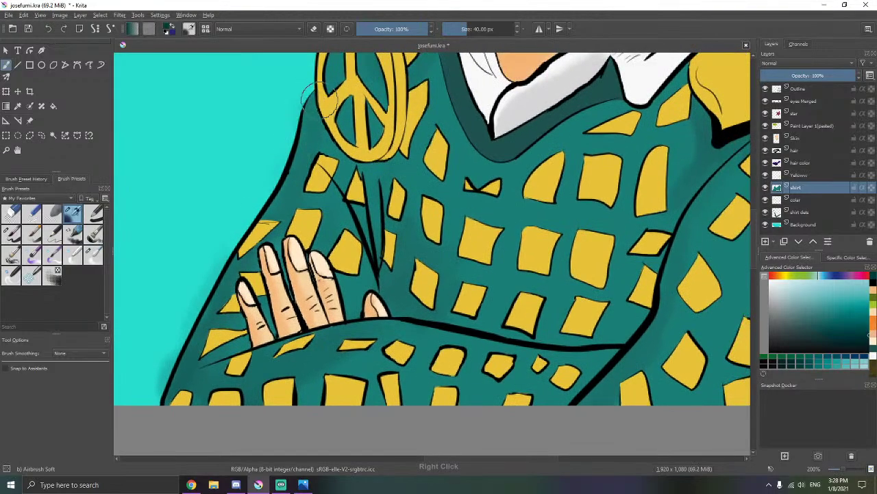
# - Extend the dark teal airbrush shading along the sleeve's outer edge and around the hand on the shirt layer
pyautogui.moveTo(319, 100); pyautogui.dragTo(292, 187)
pyautogui.moveTo(241, 251); pyautogui.dragTo(240, 252)
pyautogui.moveTo(284, 231); pyautogui.dragTo(296, 178)
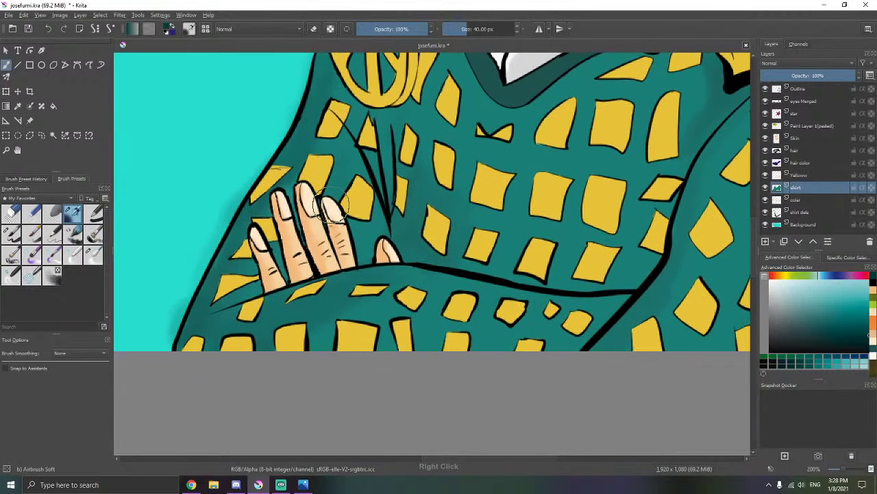
pyautogui.moveTo(359, 212); pyautogui.dragTo(342, 185)
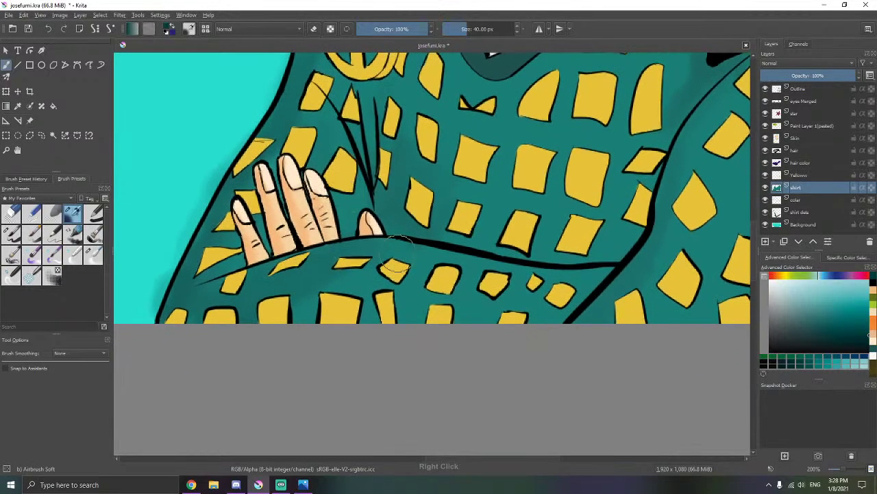
# - Choose a darker teal and airbrush a shadow below the heart and along the fold between the chest and the arm
pyautogui.click(793, 357)
pyautogui.moveTo(517, 363); pyautogui.dragTo(601, 371)
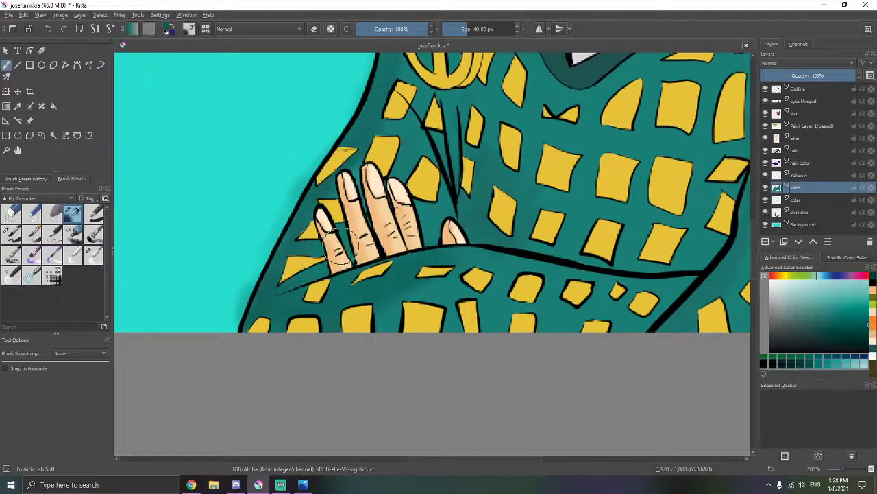
pyautogui.moveTo(495, 258); pyautogui.dragTo(340, 301)
pyautogui.moveTo(400, 261); pyautogui.dragTo(282, 289)
pyautogui.moveTo(438, 262); pyautogui.dragTo(249, 298)
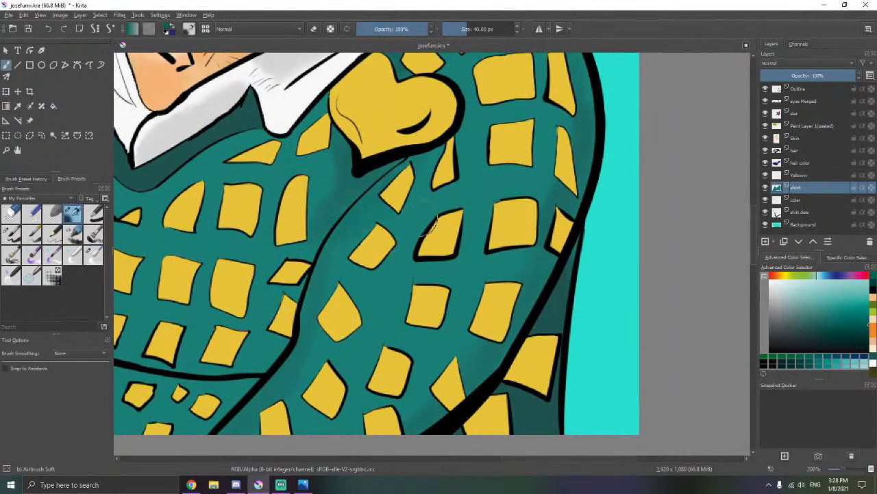
pyautogui.moveTo(370, 230)
pyautogui.mouseDown()
pyautogui.moveTo(494, 190)
pyautogui.moveTo(321, 240)
pyautogui.mouseUp()
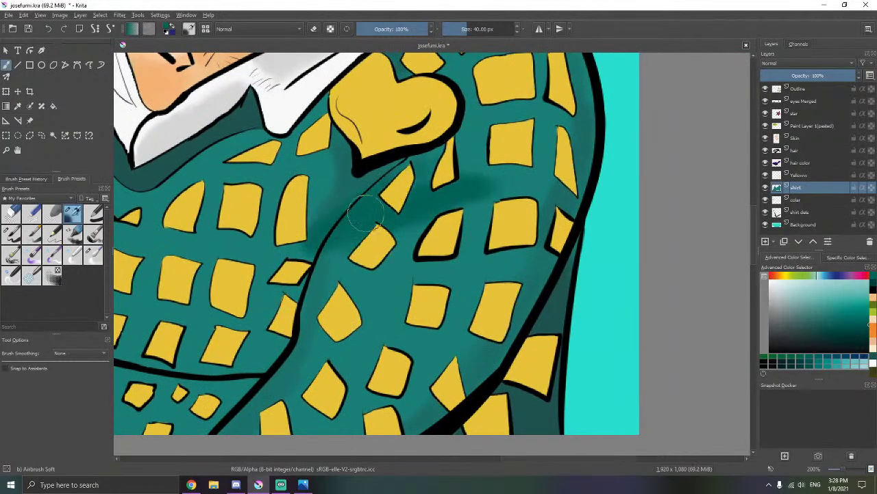
pyautogui.moveTo(358, 213); pyautogui.dragTo(329, 266)
pyautogui.moveTo(360, 229); pyautogui.dragTo(308, 306)
pyautogui.moveTo(345, 208); pyautogui.dragTo(284, 282)
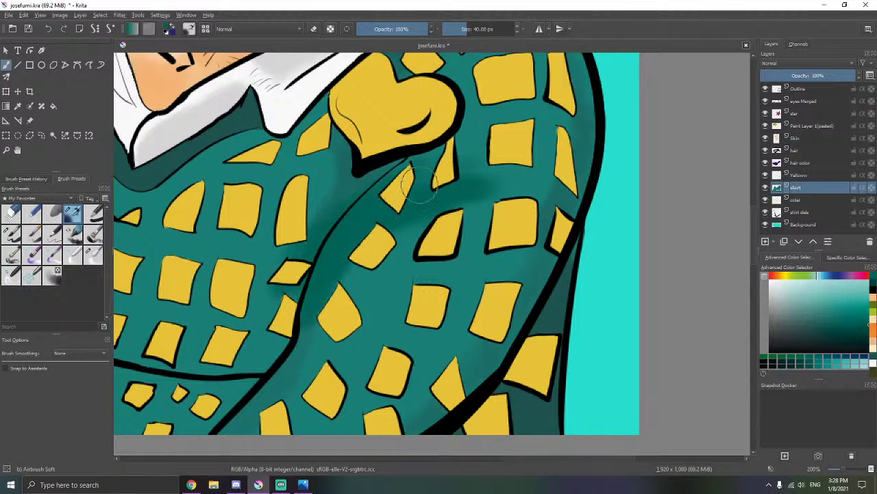
pyautogui.moveTo(420, 187); pyautogui.dragTo(482, 168)
# - Smooth the teal shading along the arm fold, chest and sleeve with Blender Blur at 40 px
pyautogui.click(94, 258)
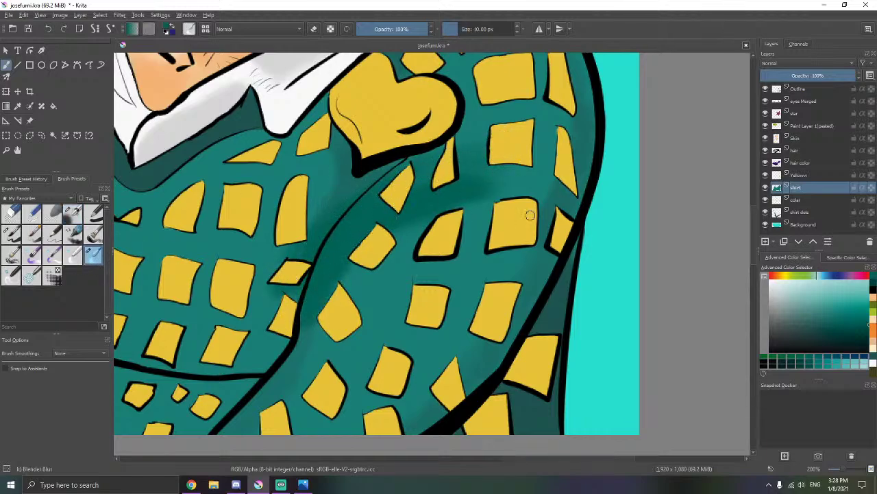
pyautogui.moveTo(476, 32); pyautogui.dragTo(470, 33)
pyautogui.moveTo(334, 237); pyautogui.dragTo(499, 169)
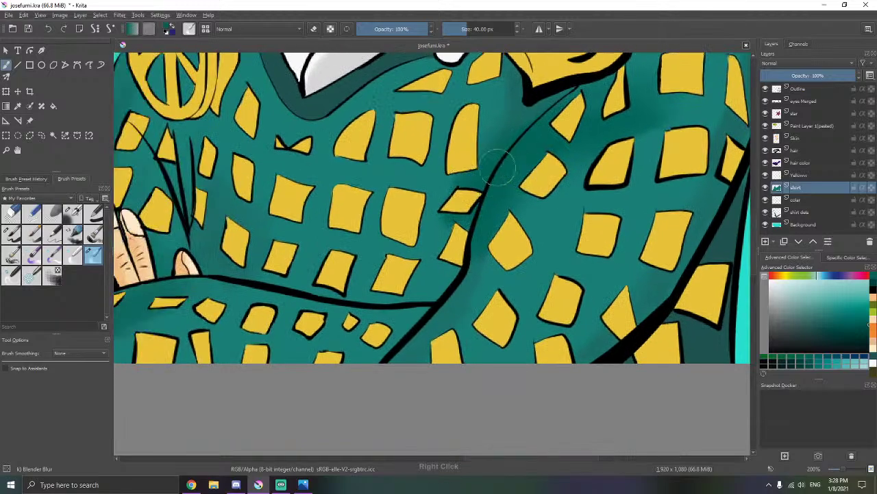
pyautogui.moveTo(300, 145); pyautogui.dragTo(465, 211)
pyautogui.moveTo(342, 125); pyautogui.dragTo(361, 169)
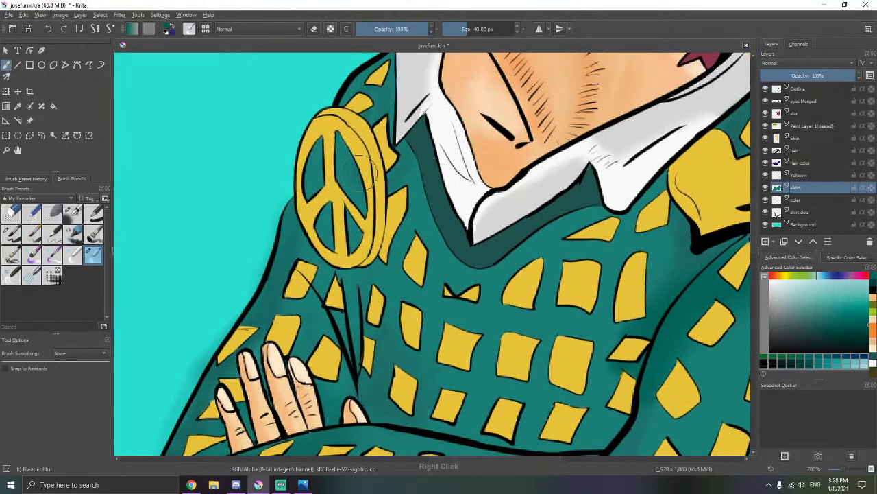
pyautogui.scroll(-3, 370, 227)
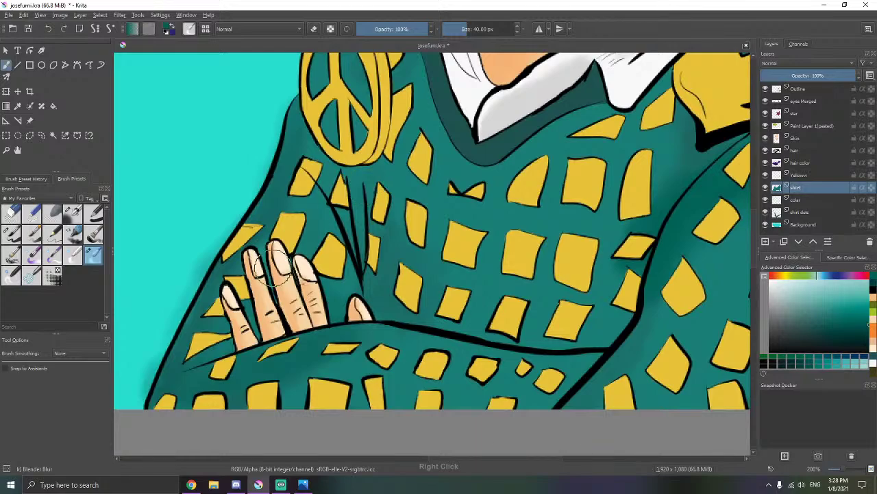
pyautogui.moveTo(242, 337); pyautogui.dragTo(335, 247)
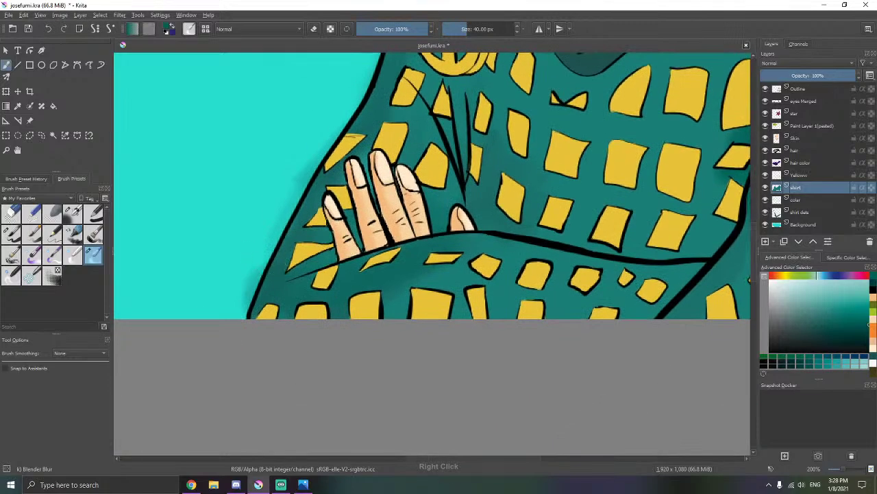
# - Erase the teal shading spilled onto the background outside the sleeve's outline with Basic-5 Size in eraser mode
pyautogui.scroll(1, 189, 260)
pyautogui.click(10, 234)
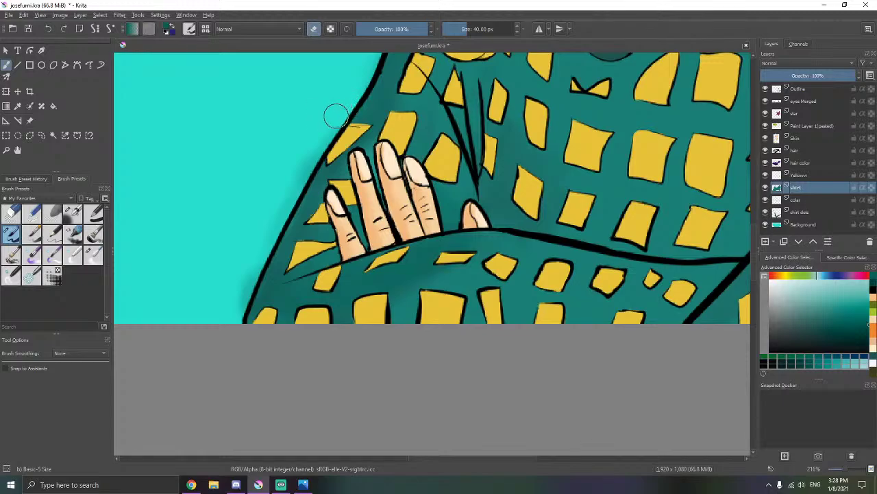
pyautogui.moveTo(336, 116)
pyautogui.mouseDown()
pyautogui.moveTo(255, 254)
pyautogui.moveTo(264, 227)
pyautogui.moveTo(294, 189)
pyautogui.moveTo(229, 338)
pyautogui.mouseUp()
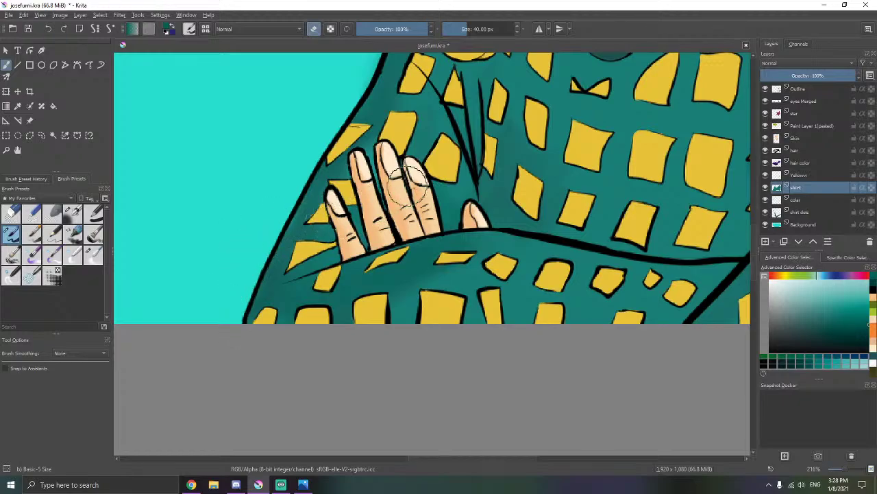
pyautogui.moveTo(407, 185); pyautogui.dragTo(284, 228)
pyautogui.moveTo(305, 307); pyautogui.dragTo(311, 275)
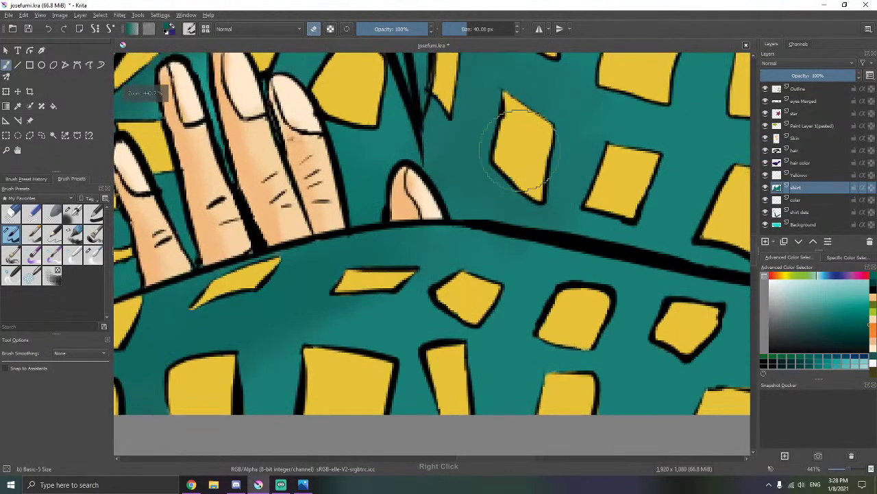
# - On the layer of yellow patches, erase the yellow spilled past the outlines of the sleeve patches below the fingers
pyautogui.click(814, 176)
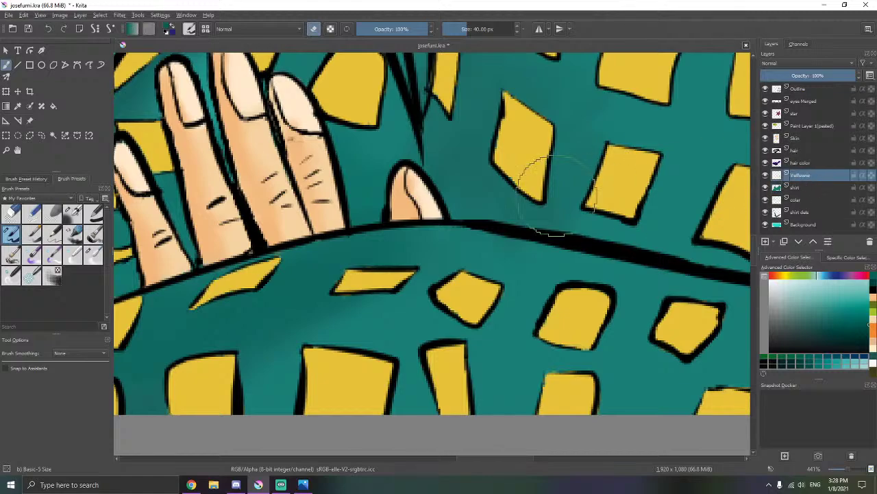
pyautogui.moveTo(465, 218); pyautogui.dragTo(642, 127)
pyautogui.moveTo(511, 201); pyautogui.dragTo(581, 177)
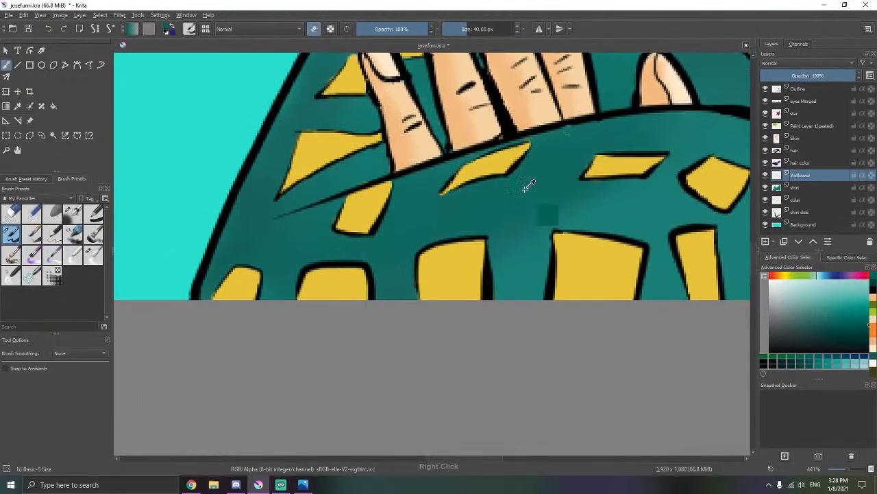
pyautogui.moveTo(529, 189); pyautogui.dragTo(529, 184)
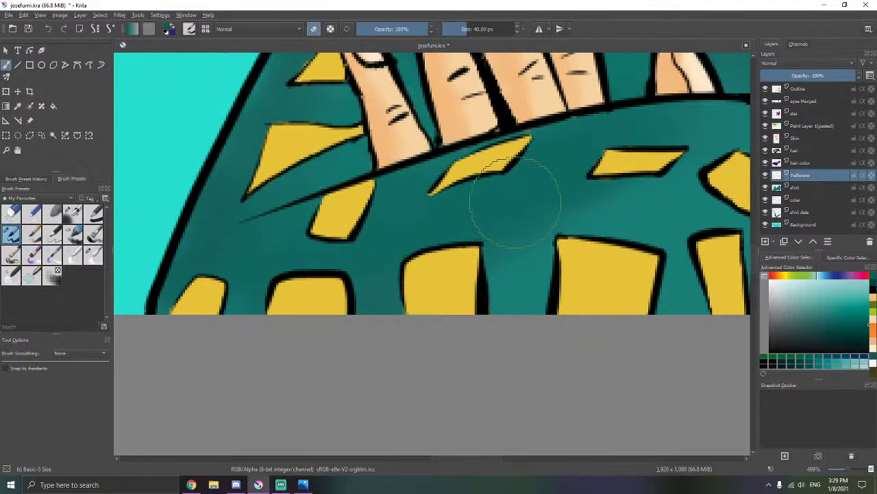
pyautogui.moveTo(499, 206); pyautogui.dragTo(441, 172)
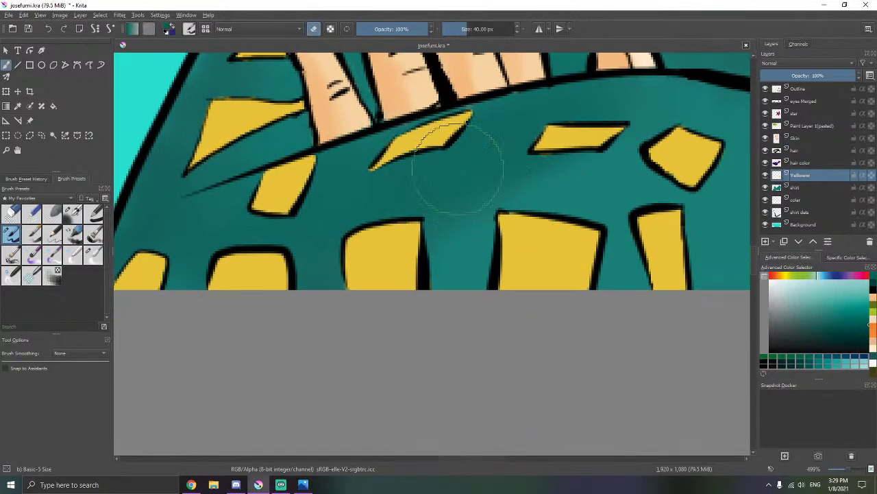
pyautogui.moveTo(426, 142); pyautogui.dragTo(468, 210)
pyautogui.moveTo(394, 159); pyautogui.dragTo(455, 205)
pyautogui.moveTo(374, 196); pyautogui.dragTo(390, 186)
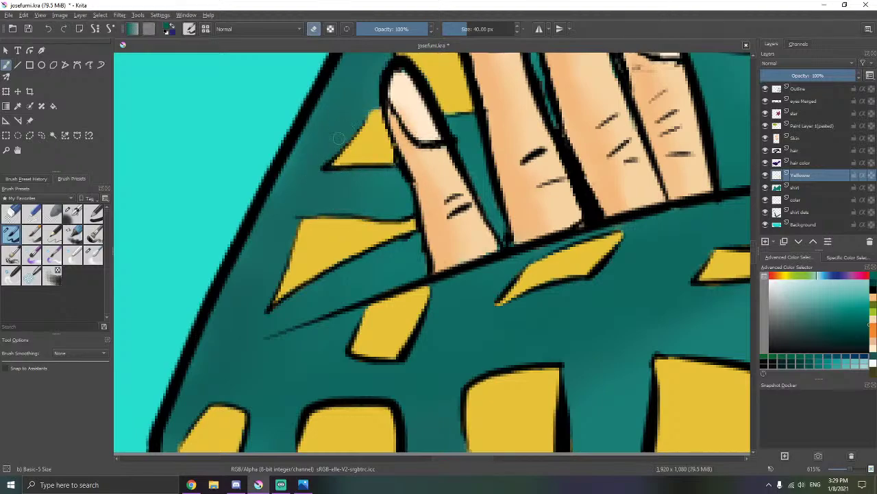
# - Erase the yellow spilled past the outlines of the patches between the little finger and the sleeve's outer edge
pyautogui.moveTo(393, 147); pyautogui.dragTo(356, 224)
pyautogui.moveTo(387, 217); pyautogui.dragTo(392, 238)
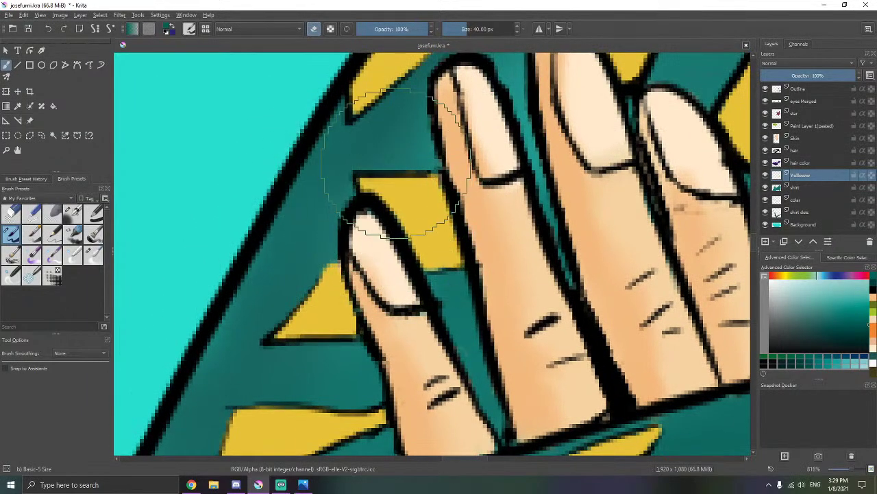
pyautogui.moveTo(431, 68); pyautogui.dragTo(368, 197)
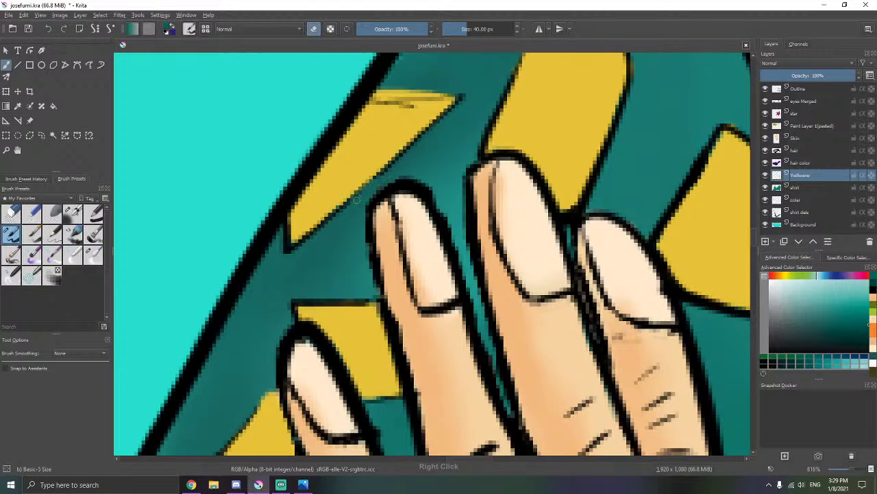
pyautogui.moveTo(528, 131); pyautogui.dragTo(421, 197)
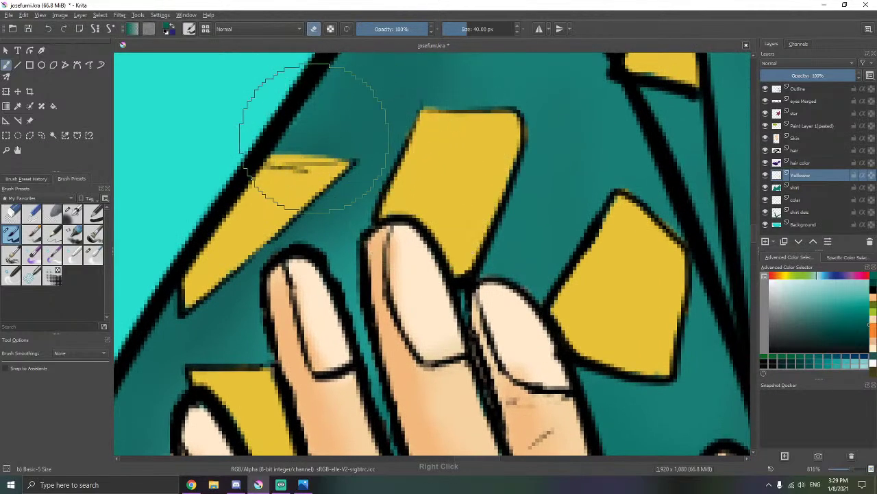
# - On the Outline layer, reinforce the black contours of the yellow patches beside the little and ring fingers with Basic-5 Size
pyautogui.click(816, 90)
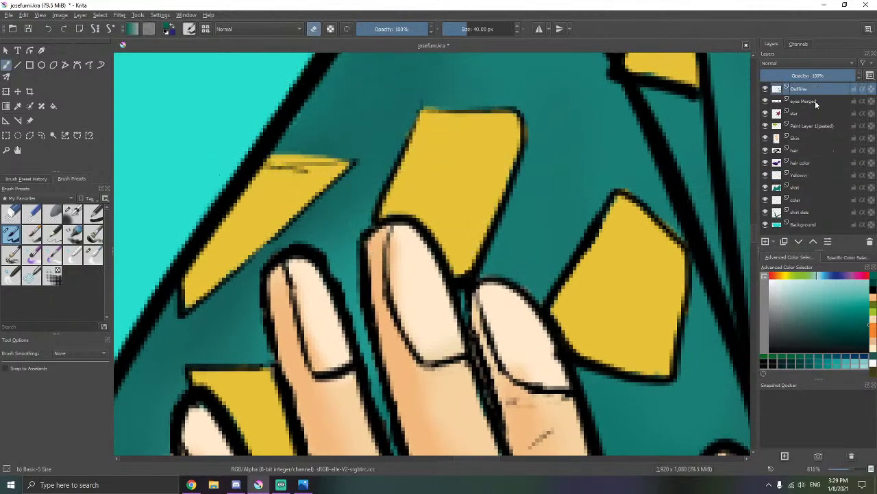
pyautogui.click(874, 290)
pyautogui.press('e')
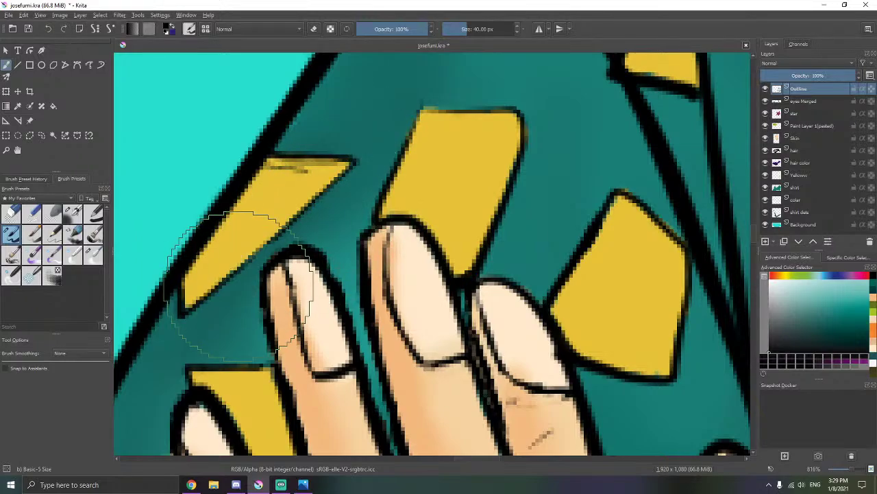
pyautogui.moveTo(239, 286); pyautogui.dragTo(278, 241)
pyautogui.moveTo(237, 266); pyautogui.dragTo(212, 249)
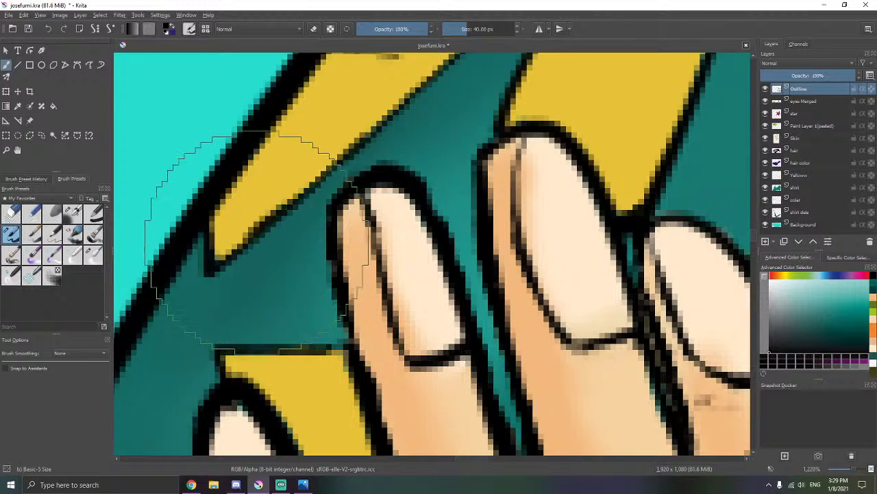
pyautogui.scroll(-4, 439, 154)
pyautogui.moveTo(419, 150); pyautogui.dragTo(380, 200)
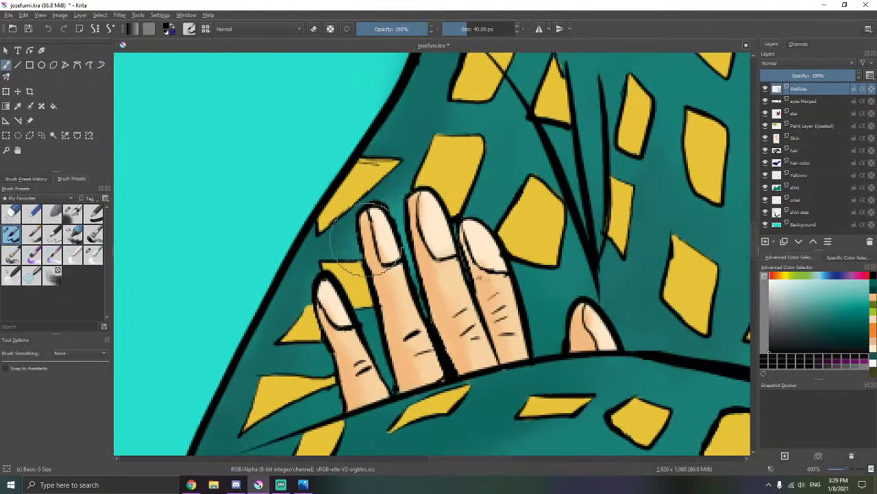
# - Return to the layer of yellow patches and erase the yellow spilled around the patch above the middle finger
pyautogui.scroll(2, 457, 155)
pyautogui.moveTo(460, 132); pyautogui.dragTo(426, 194)
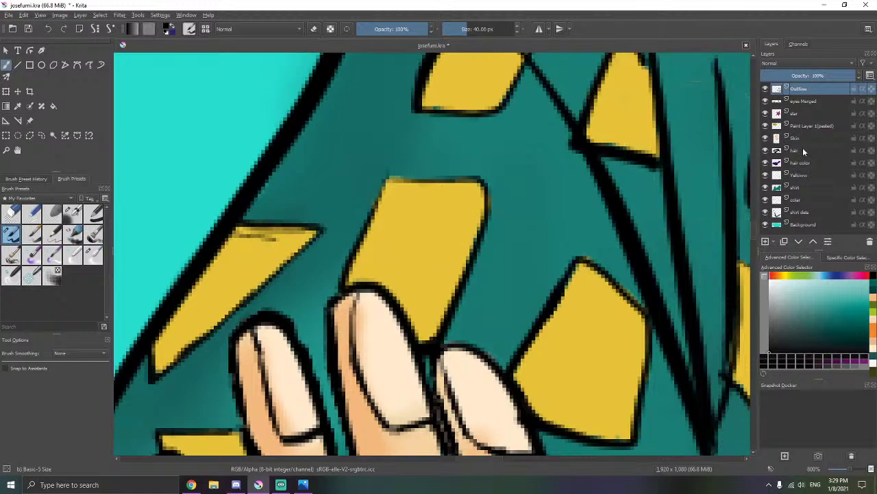
pyautogui.click(799, 175)
pyautogui.scroll(3, 372, 199)
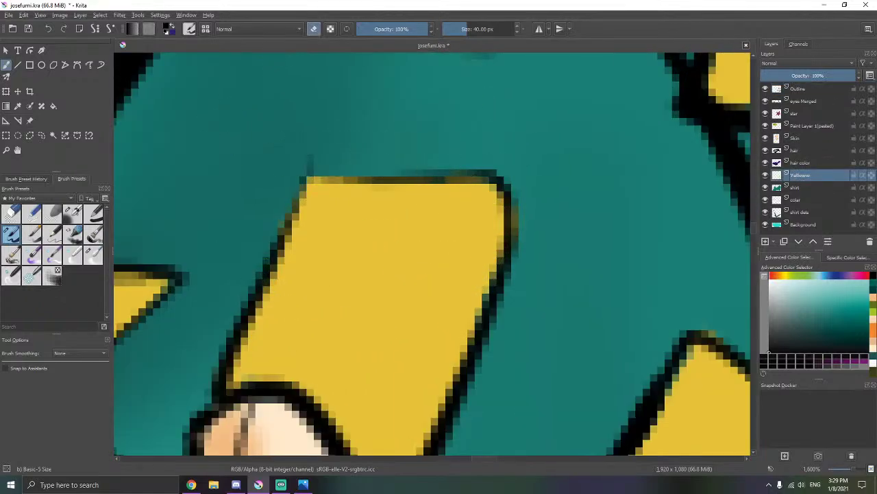
pyautogui.scroll(-7, 469, 98)
pyautogui.moveTo(470, 88); pyautogui.dragTo(435, 180)
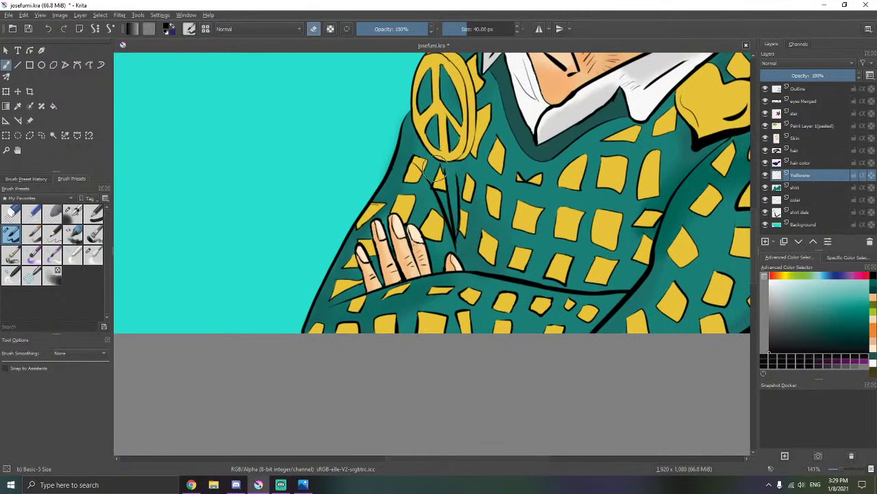
# - Erase the yellow spilled outside the slanted edge of the triangular patch below the peace sign
pyautogui.scroll(3, 435, 170)
pyautogui.scroll(-2, 411, 178)
pyautogui.scroll(5, 462, 203)
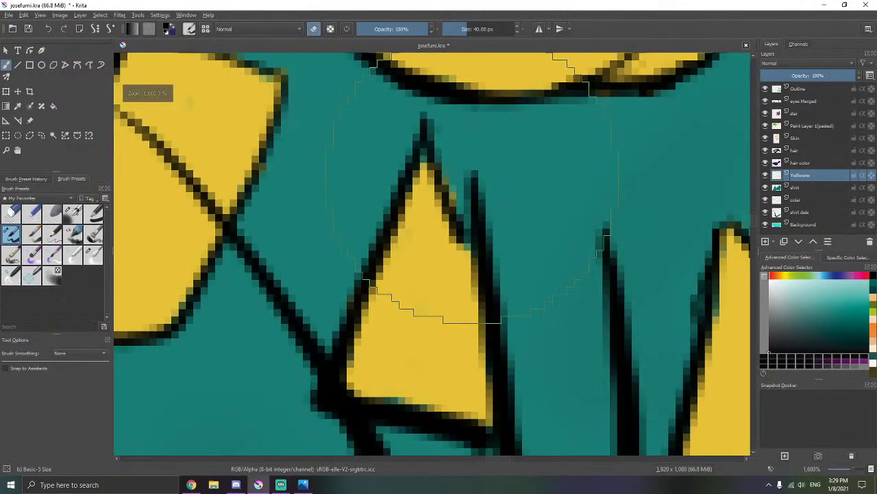
pyautogui.scroll(-6, 445, 177)
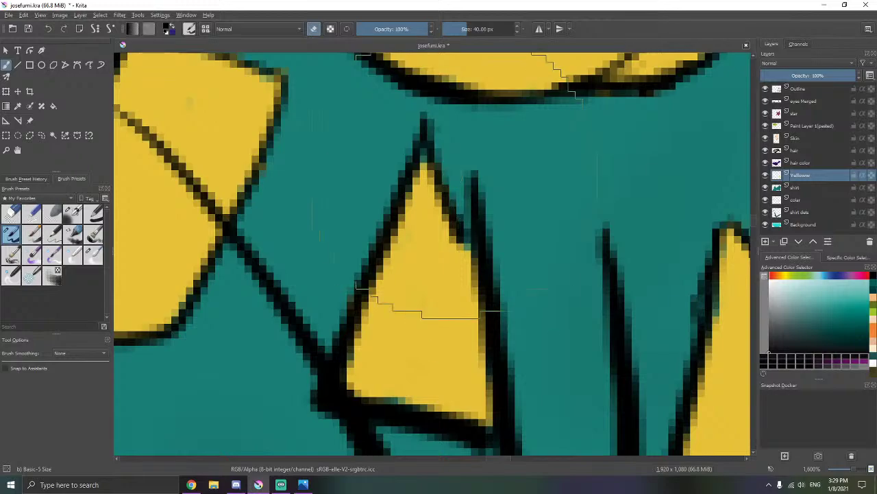
# - Erase the yellow spilled below the slanted bottom edge of the curved chest patch under the collar
pyautogui.scroll(7, 441, 225)
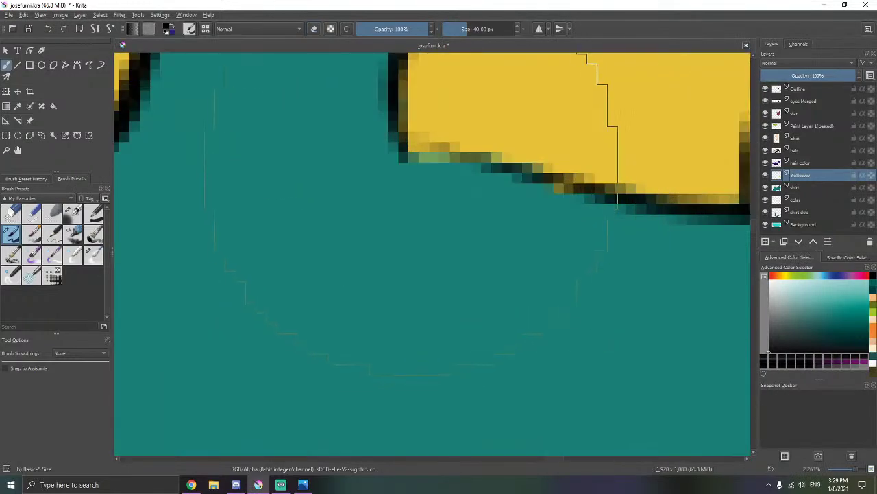
pyautogui.press('e')
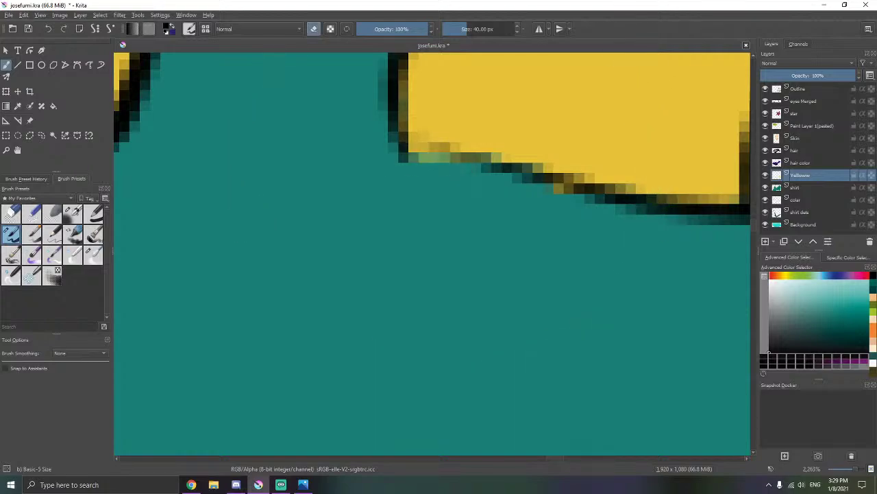
pyautogui.moveTo(436, 165); pyautogui.dragTo(416, 163)
pyautogui.moveTo(531, 185); pyautogui.dragTo(588, 209)
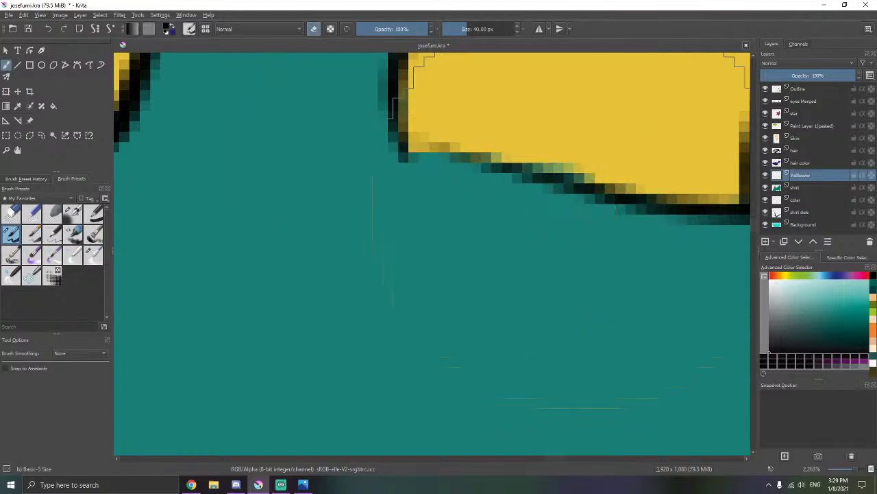
pyautogui.scroll(-4, 562, 201)
pyautogui.moveTo(581, 168); pyautogui.dragTo(421, 288)
pyautogui.moveTo(604, 198); pyautogui.dragTo(433, 262)
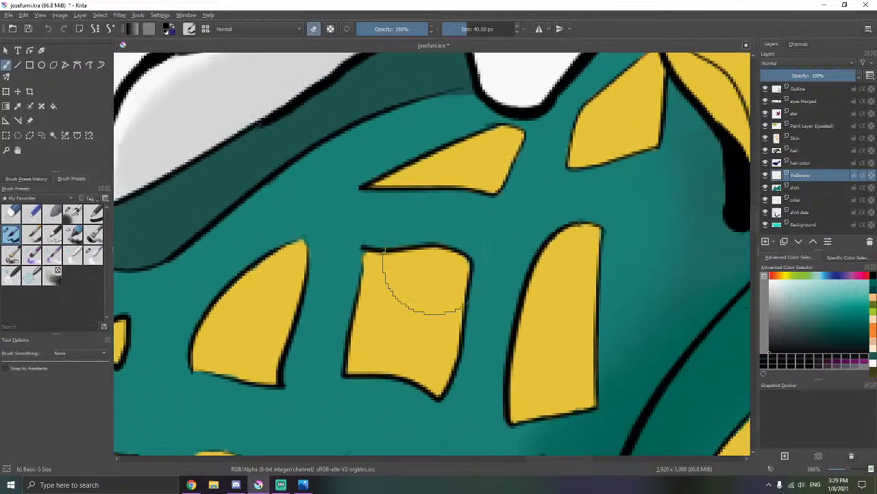
pyautogui.scroll(2, 374, 269)
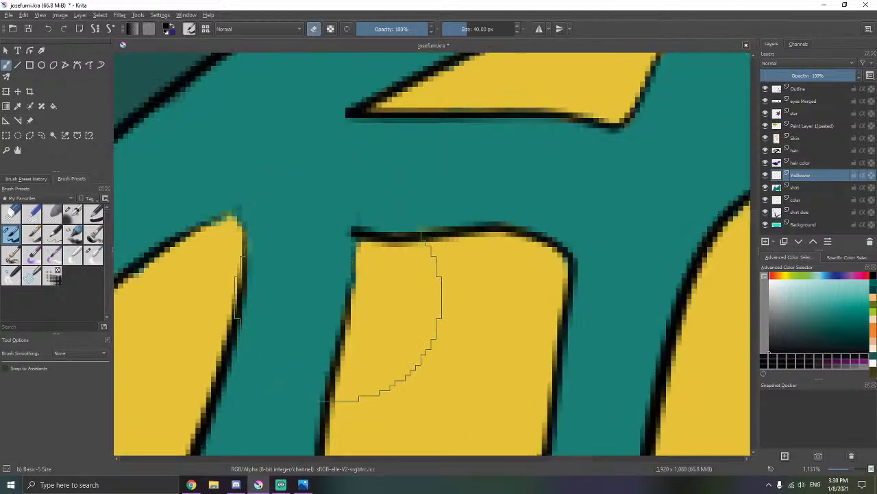
pyautogui.scroll(-4, 377, 281)
pyautogui.scroll(-3, 519, 254)
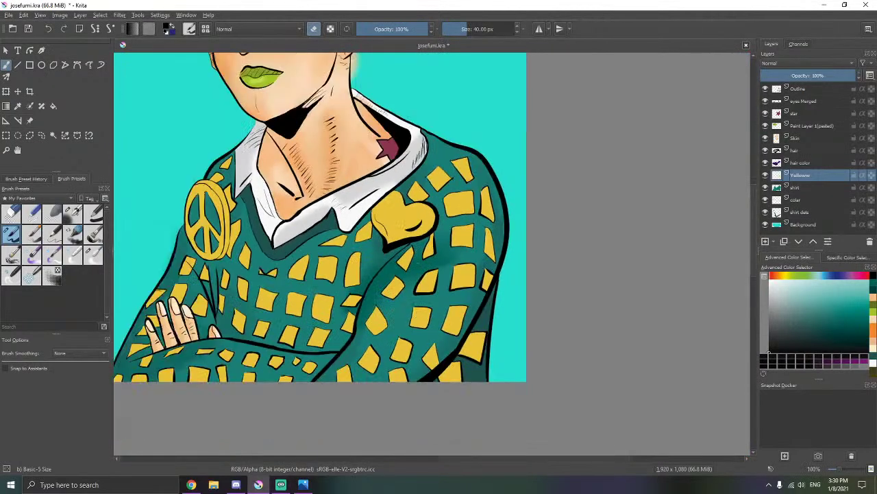
# - On the Outline layer, reinforce the upper-left corner of the square sleeve patch and erase the stray line tip on its right neighbour's corner
pyautogui.scroll(5, 464, 290)
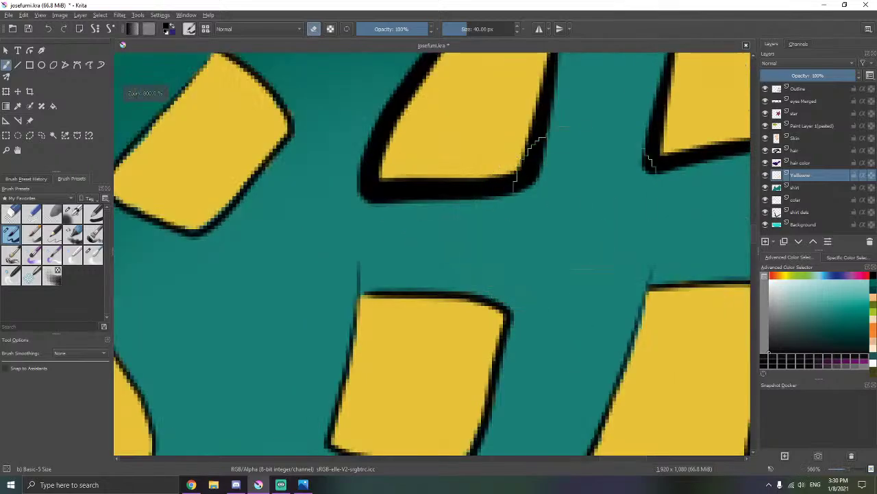
pyautogui.click(811, 90)
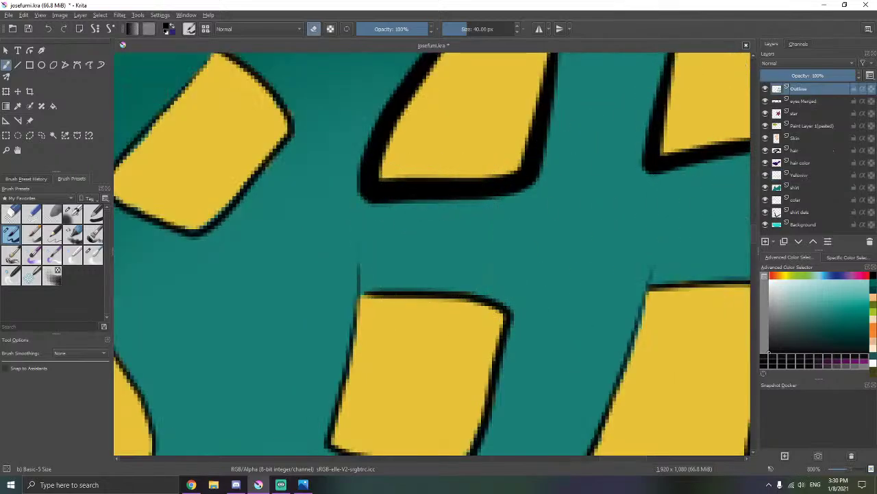
pyautogui.press('e')
pyautogui.moveTo(359, 320); pyautogui.dragTo(375, 293)
pyautogui.scroll(-4, 450, 166)
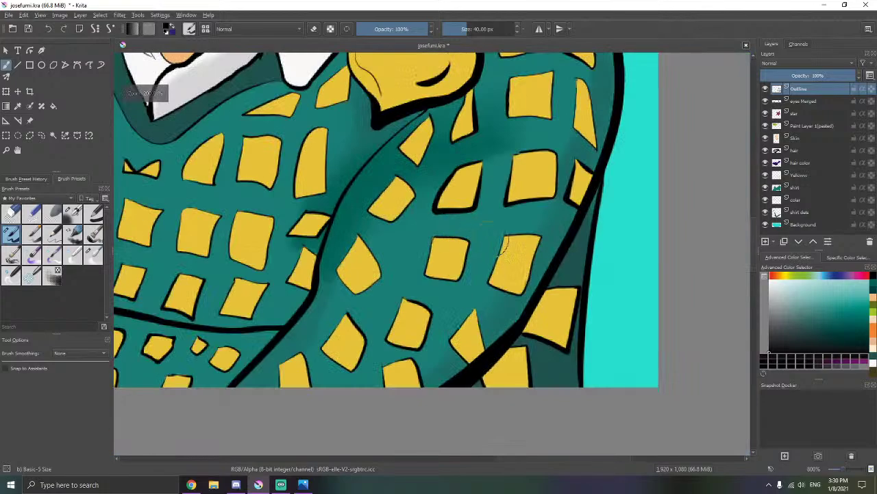
pyautogui.scroll(5, 518, 221)
pyautogui.press('e')
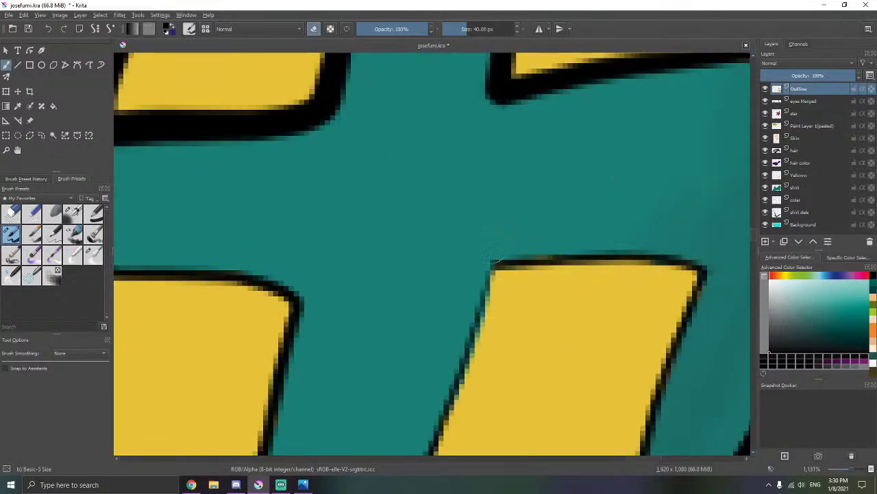
pyautogui.scroll(-5, 538, 218)
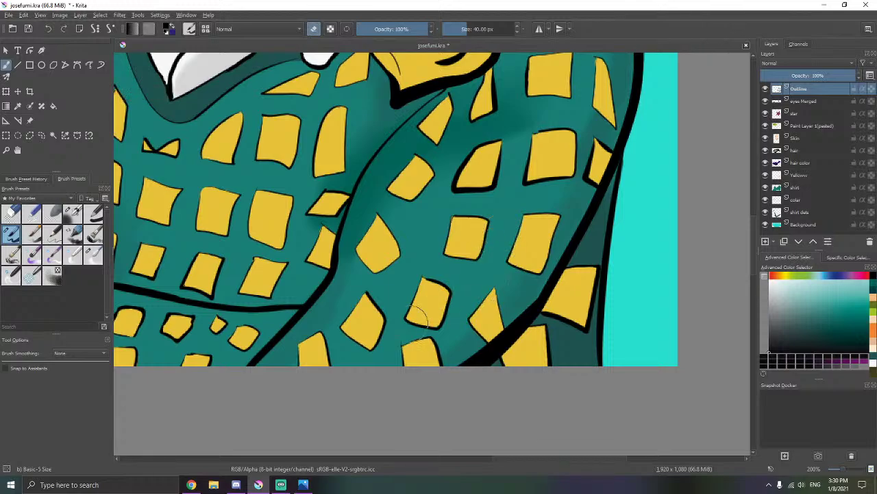
# - Reinforce the black contour along the upper-left edge of the diamond-shaped patch on the lower sleeve
pyautogui.scroll(3, 502, 235)
pyautogui.scroll(3, 456, 233)
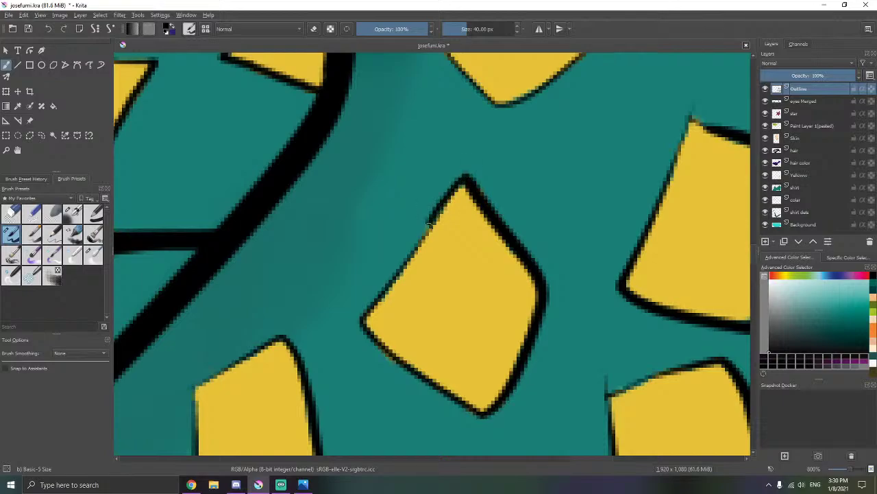
pyautogui.scroll(-3, 326, 296)
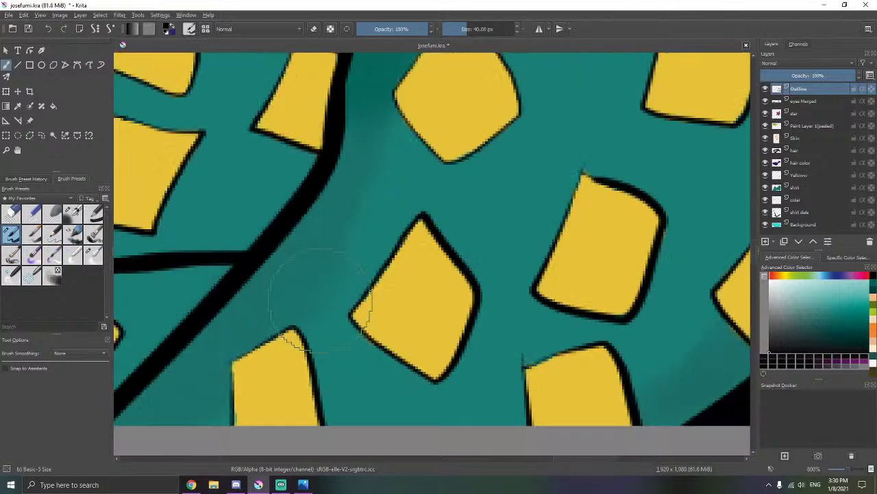
# - Erase the stray line tip at the upper-left corner of the patch cut by the canvas bottom and reinforce its left contour
pyautogui.scroll(5, 401, 322)
pyautogui.press('e')
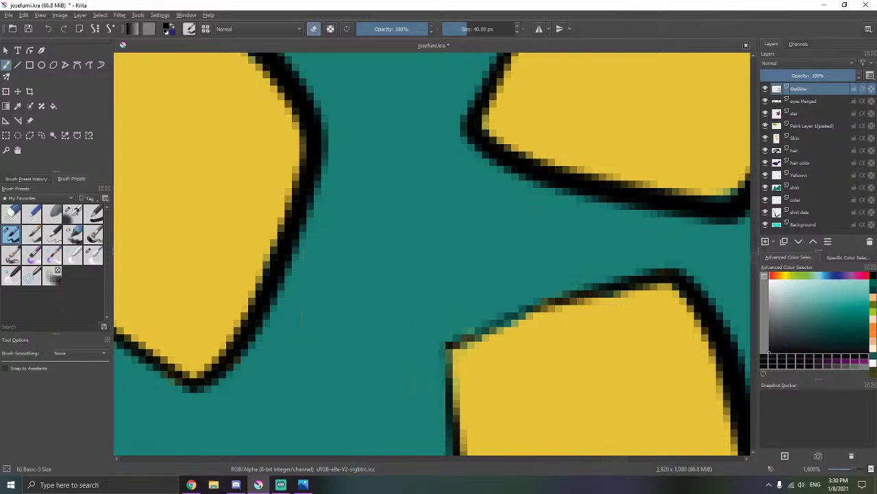
pyautogui.moveTo(427, 372)
pyautogui.mouseDown()
pyautogui.moveTo(441, 321)
pyautogui.moveTo(438, 249)
pyautogui.mouseUp()
pyautogui.press('e')
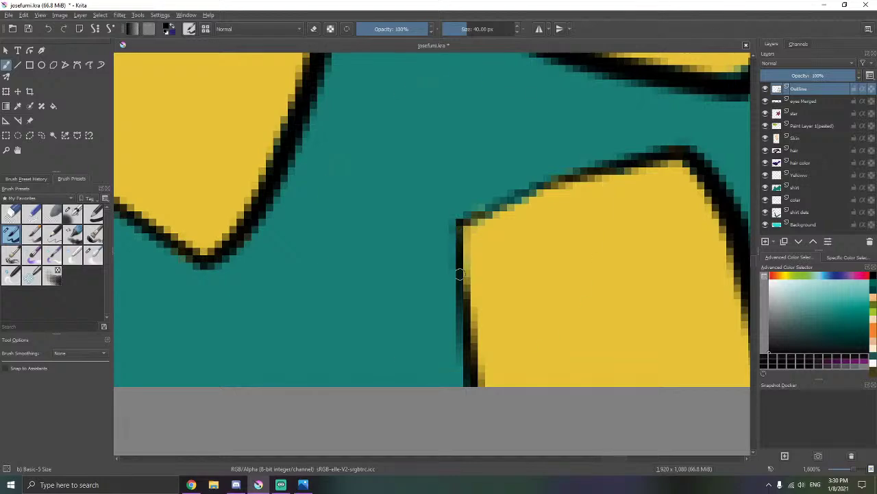
pyautogui.scroll(-5, 409, 180)
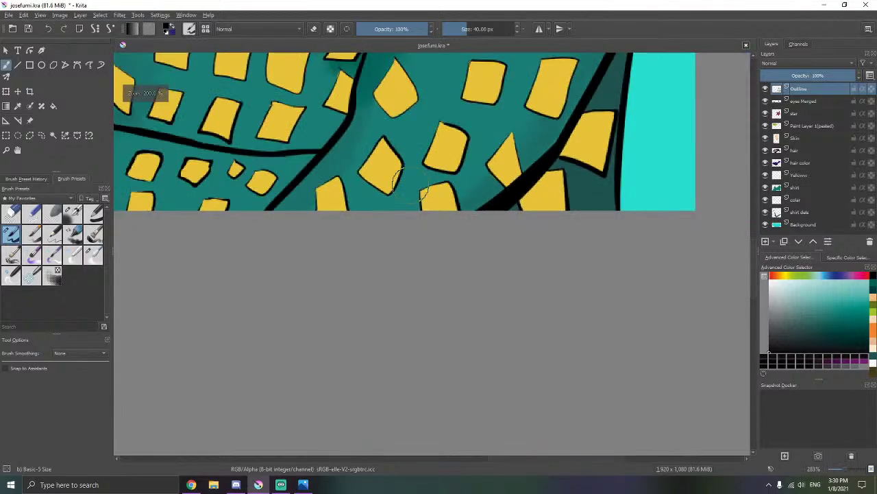
# - Clean up the faint line at the tip of the triangular patch beside the thick sleeve fold and redraw its black point
pyautogui.scroll(5, 447, 141)
pyautogui.press('e')
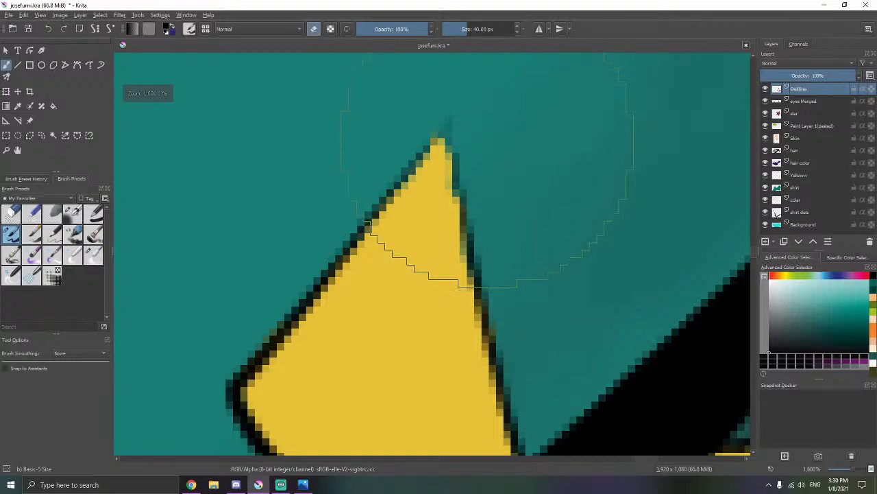
pyautogui.moveTo(472, 185); pyautogui.dragTo(458, 144)
pyautogui.press('e')
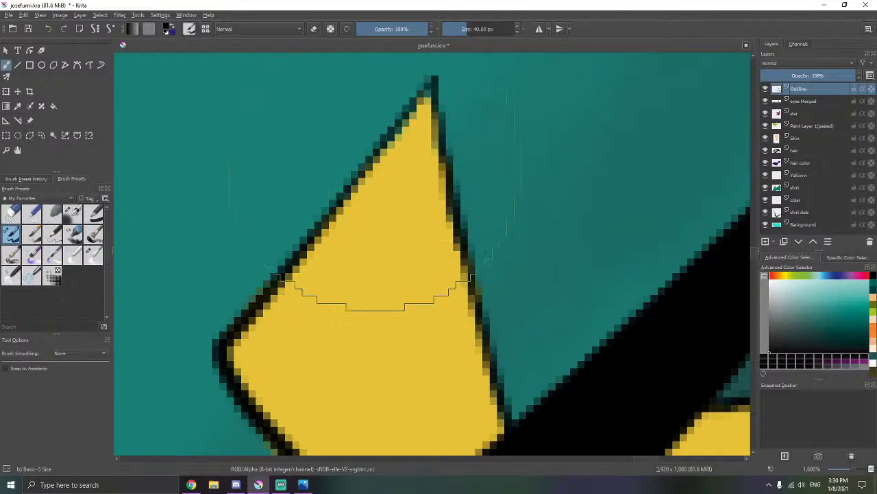
pyautogui.scroll(-5, 394, 137)
# - Reinforce the top contour of the rightmost patch in the chest's lowest row, above the folded arm
pyautogui.scroll(5, 387, 137)
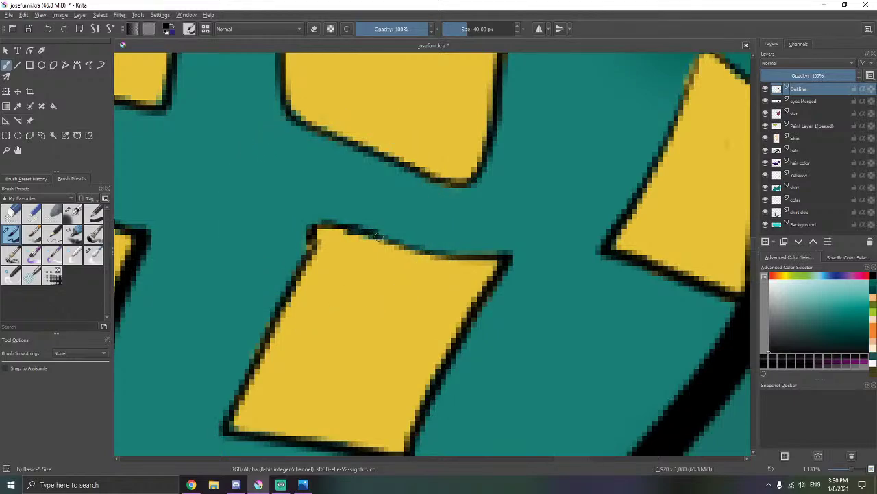
pyautogui.moveTo(474, 256); pyautogui.dragTo(503, 256)
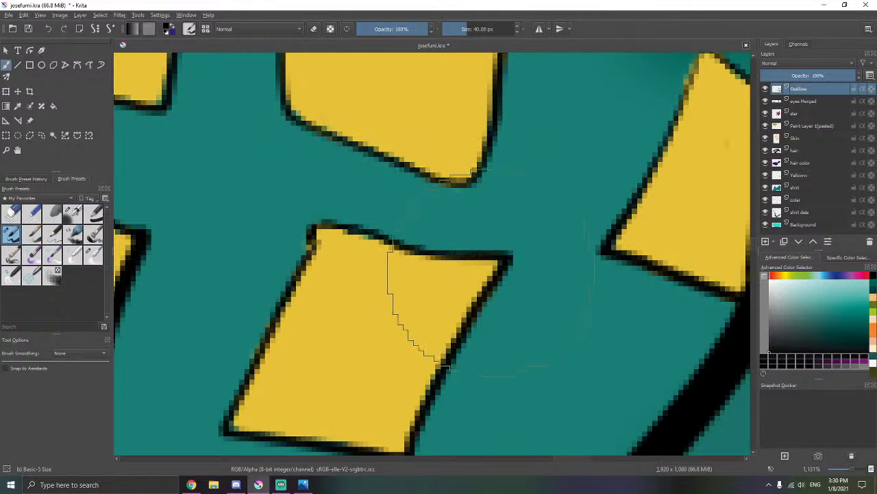
pyautogui.moveTo(338, 256); pyautogui.dragTo(437, 171)
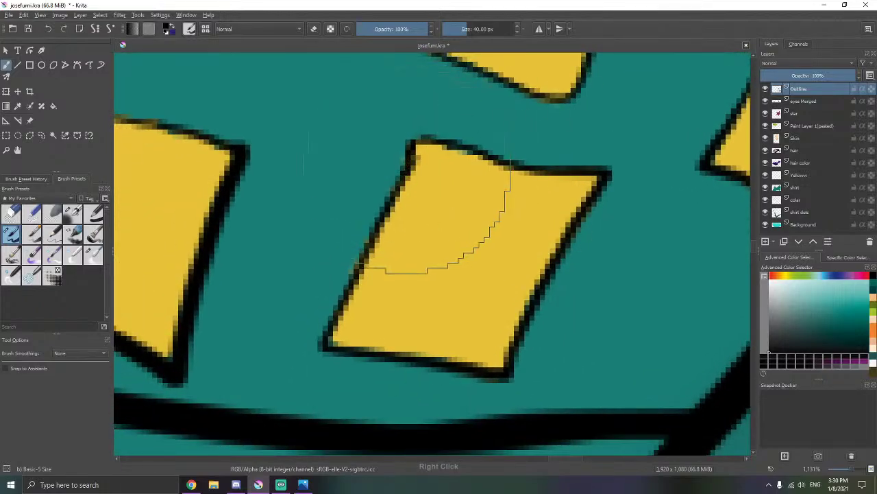
pyautogui.rightClick(362, 215)
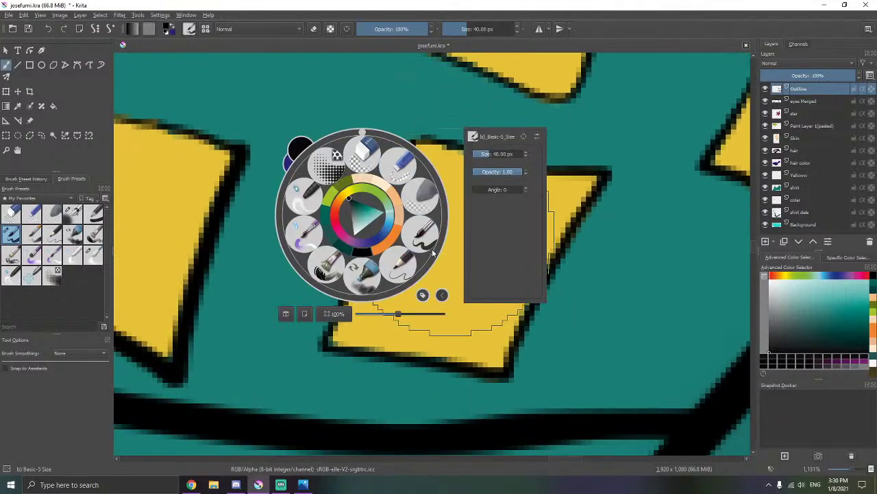
pyautogui.rightClick(383, 204)
# - Reinforce the top contours of the next two patches toward the hand in the chest's lowest row
pyautogui.moveTo(564, 229); pyautogui.dragTo(661, 269)
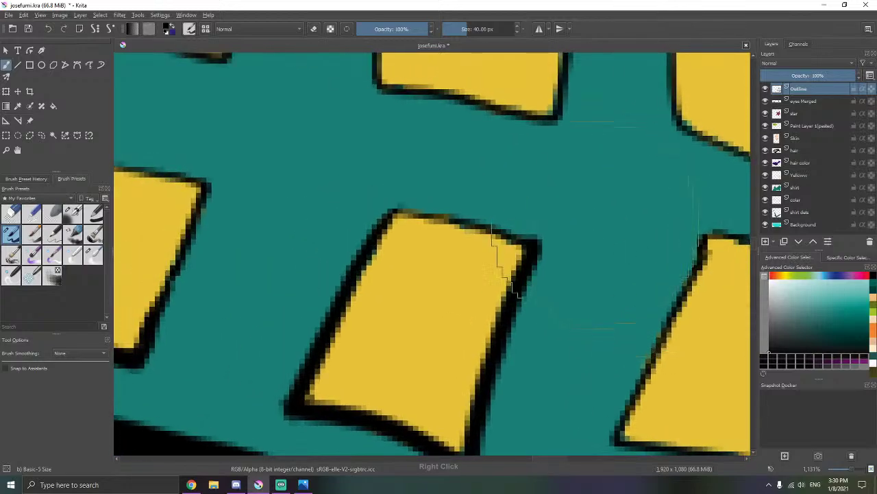
pyautogui.moveTo(400, 212); pyautogui.dragTo(470, 230)
pyautogui.scroll(-4, 406, 213)
pyautogui.moveTo(308, 196); pyautogui.dragTo(408, 226)
pyautogui.scroll(1, 420, 226)
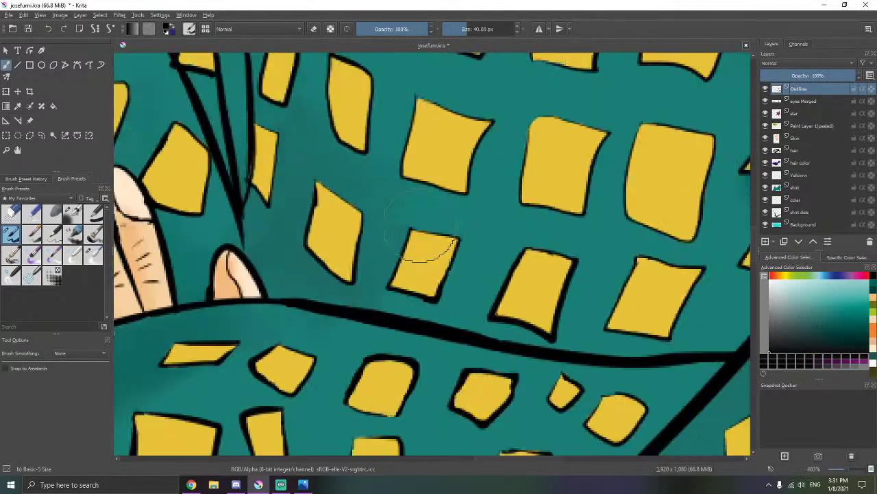
pyautogui.scroll(2, 424, 226)
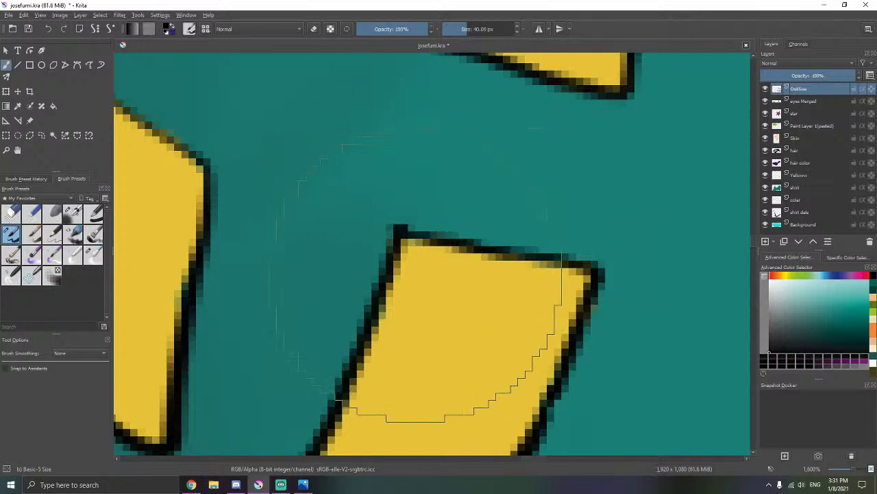
# - Thin the inner side of the left contour on the chest row's patch nearest the thumb with the eraser
pyautogui.moveTo(251, 231)
pyautogui.mouseDown()
pyautogui.moveTo(338, 207)
pyautogui.moveTo(535, 276)
pyautogui.moveTo(559, 349)
pyautogui.mouseUp()
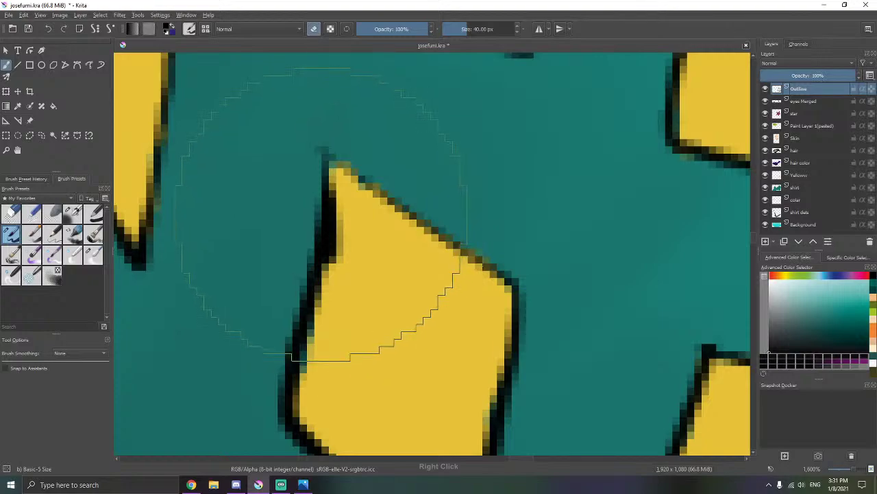
pyautogui.press('e')
pyautogui.moveTo(328, 237); pyautogui.dragTo(329, 207)
pyautogui.hotkey('ctrl', 'z')
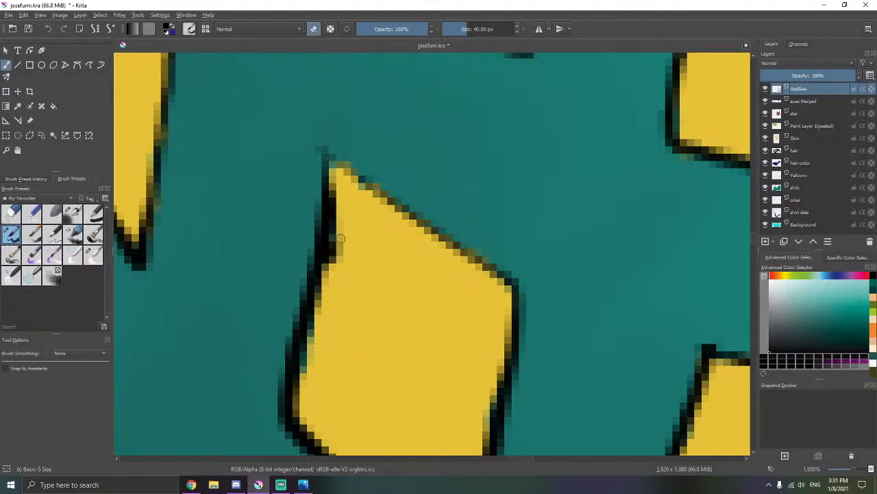
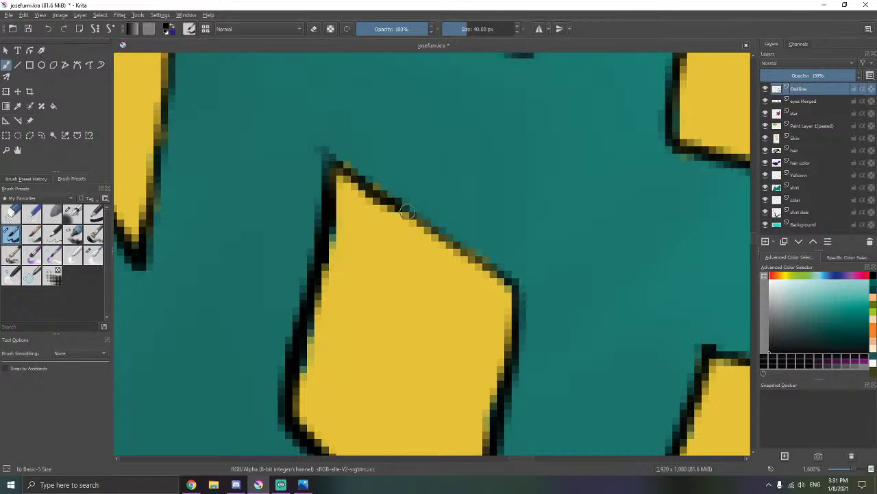
# - Reinforce the slanted upper-right contour of the patch nearest the thumb, redoing the stroke once
pyautogui.moveTo(407, 211); pyautogui.dragTo(510, 282)
pyautogui.hotkey('ctrl', 'z')
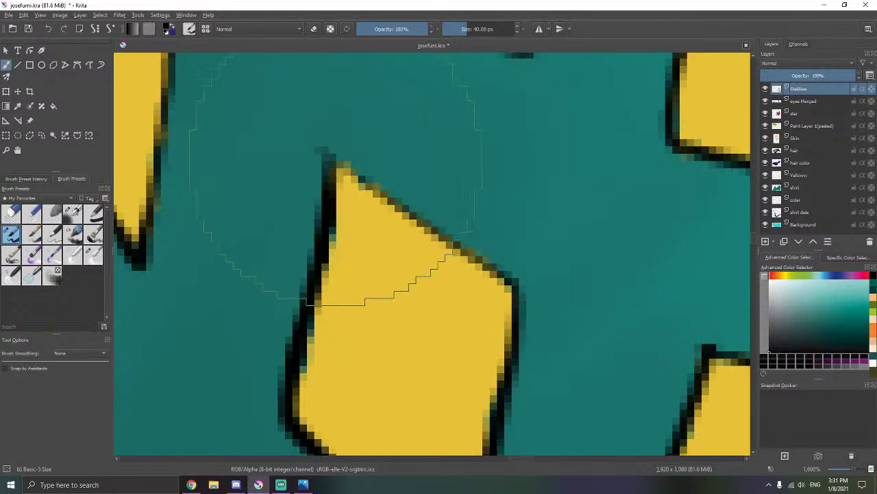
pyautogui.moveTo(335, 157)
pyautogui.mouseDown()
pyautogui.moveTo(396, 209)
pyautogui.moveTo(508, 279)
pyautogui.mouseUp()
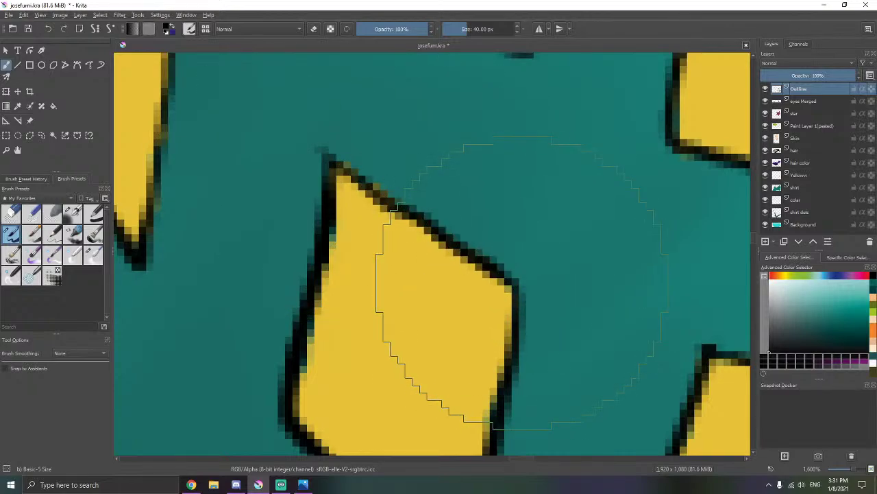
pyautogui.scroll(-5, 523, 275)
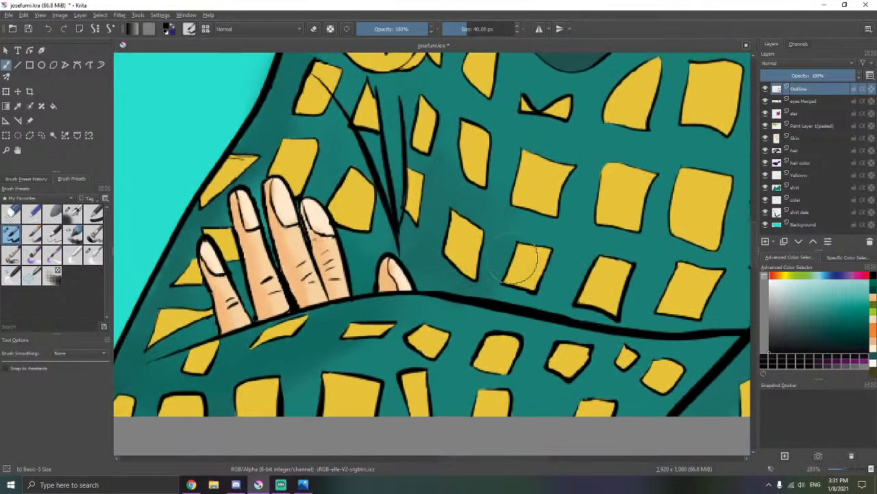
# - Reinforce the bottom contour of the rounded patch in the middle of the folded forearm's upper row
pyautogui.scroll(5, 392, 176)
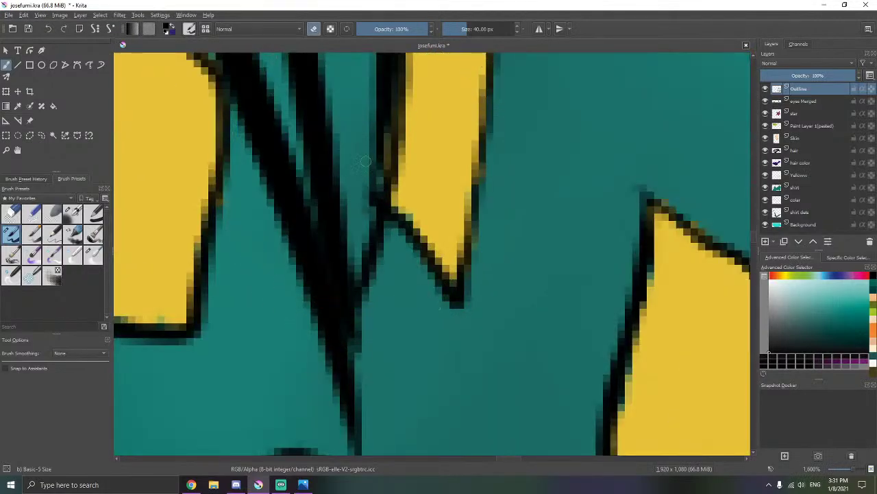
pyautogui.scroll(-8, 367, 221)
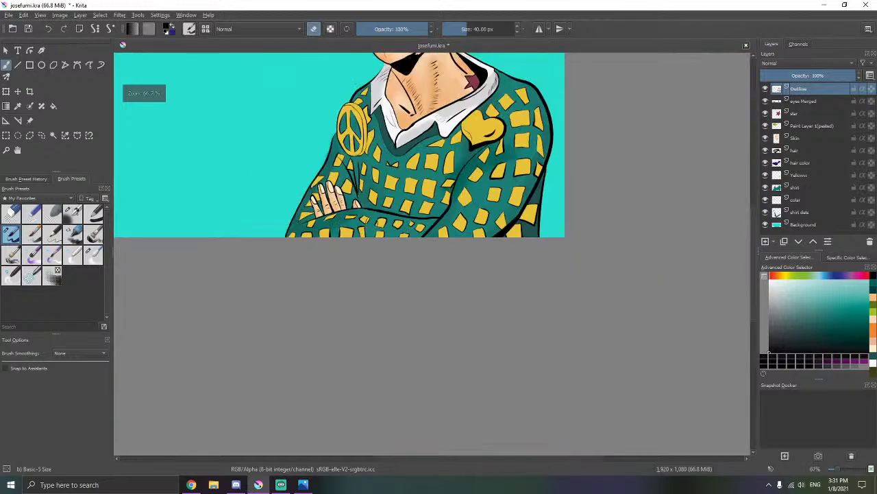
pyautogui.scroll(8, 377, 226)
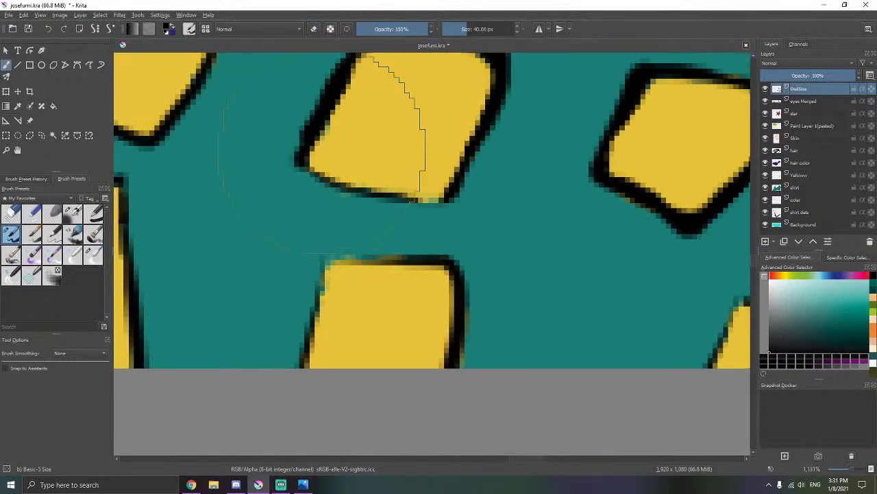
pyautogui.moveTo(334, 183)
pyautogui.mouseDown()
pyautogui.moveTo(392, 197)
pyautogui.moveTo(444, 200)
pyautogui.mouseUp()
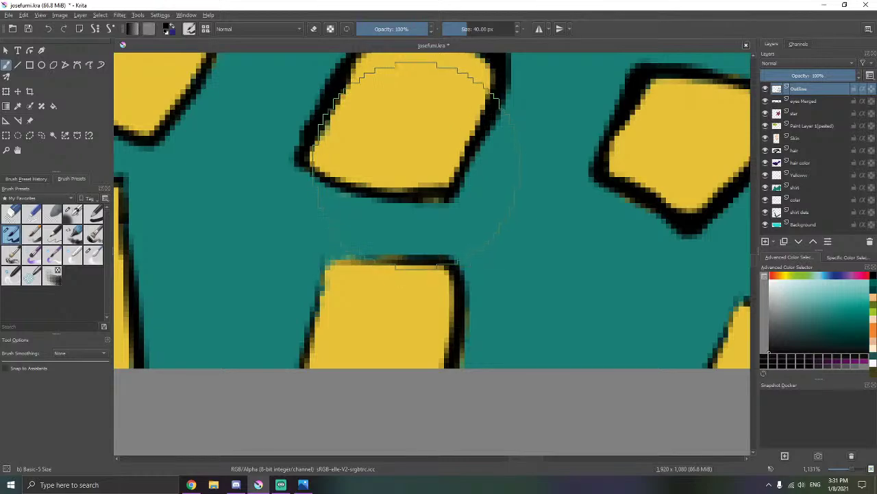
# - Darken the outline at the pointed ends of the narrow patch just below the fingers, covering the yellow spill at its lower tip
pyautogui.scroll(-6, 418, 166)
pyautogui.scroll(8, 473, 230)
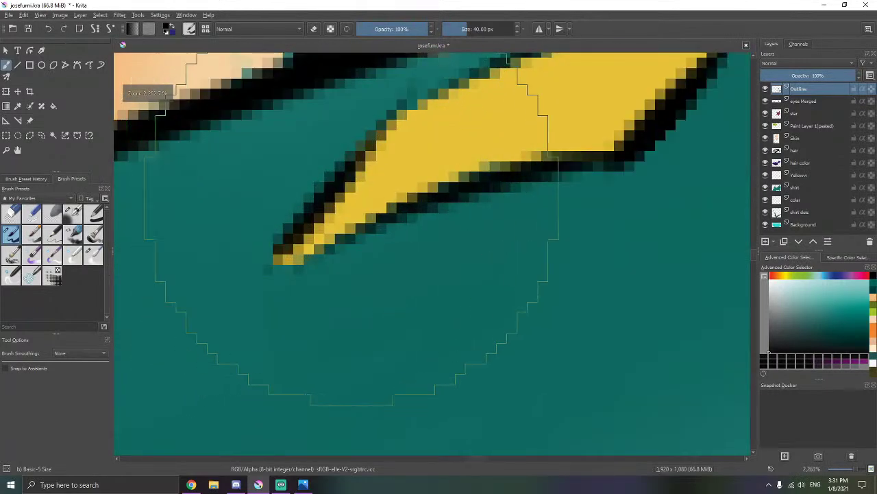
pyautogui.moveTo(348, 235); pyautogui.dragTo(281, 255)
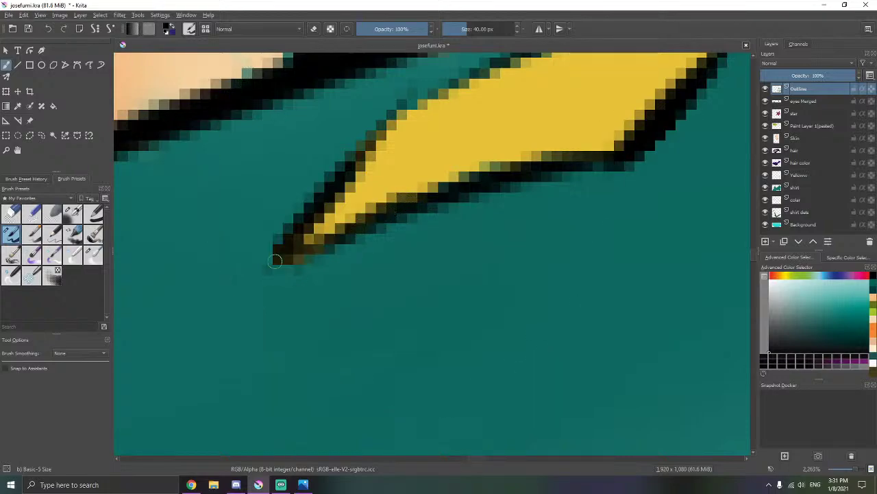
pyautogui.moveTo(359, 237); pyautogui.dragTo(218, 344)
pyautogui.moveTo(580, 130); pyautogui.dragTo(501, 202)
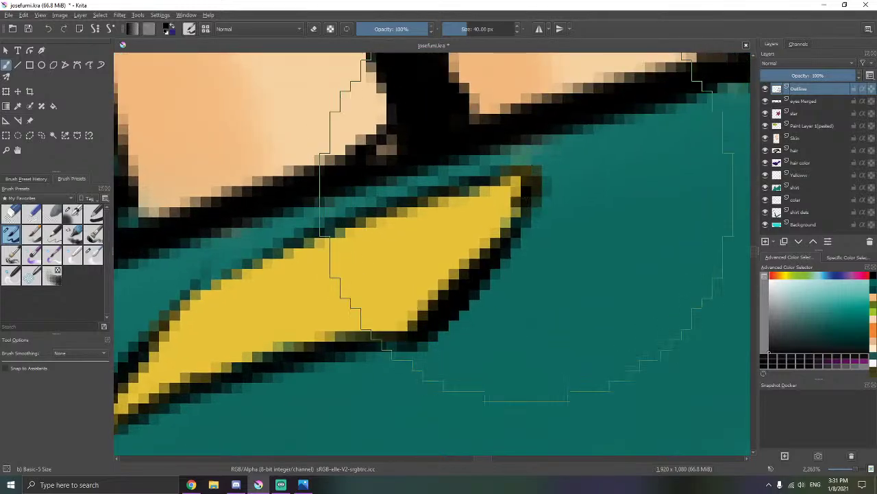
# - Reinforce the left contour of the triangular patch beside the little finger, using Stabilizer brush smoothing
pyautogui.scroll(-6, 411, 206)
pyautogui.scroll(4, 404, 213)
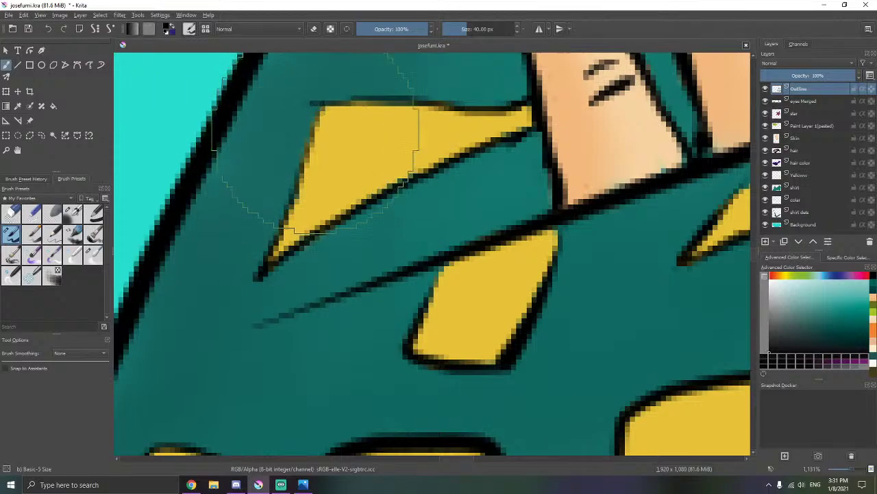
pyautogui.hotkey('ctrl', 'F1')
pyautogui.moveTo(326, 102); pyautogui.dragTo(274, 241)
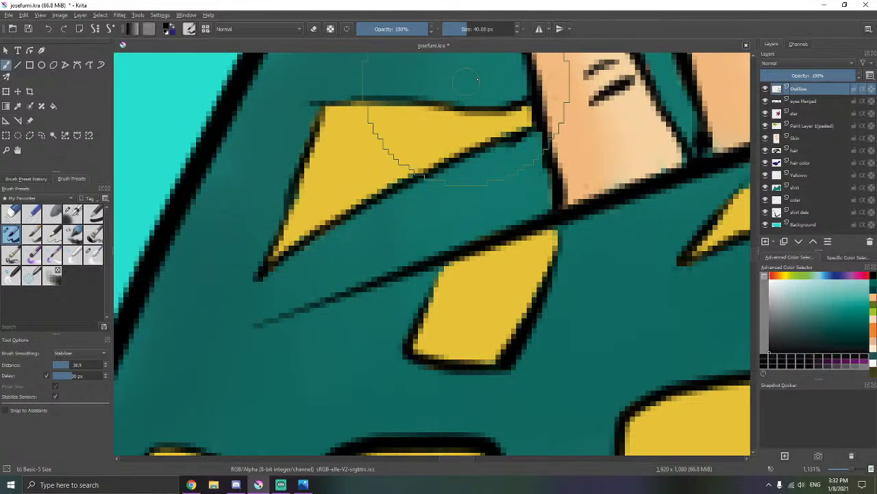
# - Touch up the upper-left corner outline of the patch below the little finger, undoing the unwanted stroke
pyautogui.scroll(1, 471, 254)
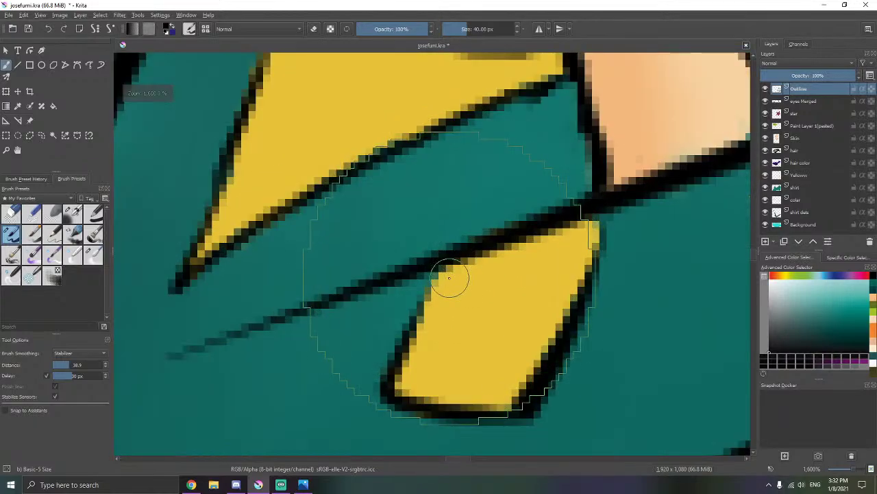
pyautogui.moveTo(429, 278)
pyautogui.mouseDown()
pyautogui.moveTo(429, 325)
pyautogui.moveTo(492, 281)
pyautogui.moveTo(600, 242)
pyautogui.moveTo(595, 212)
pyautogui.moveTo(594, 262)
pyautogui.mouseUp()
pyautogui.hotkey('ctrl', 'z')
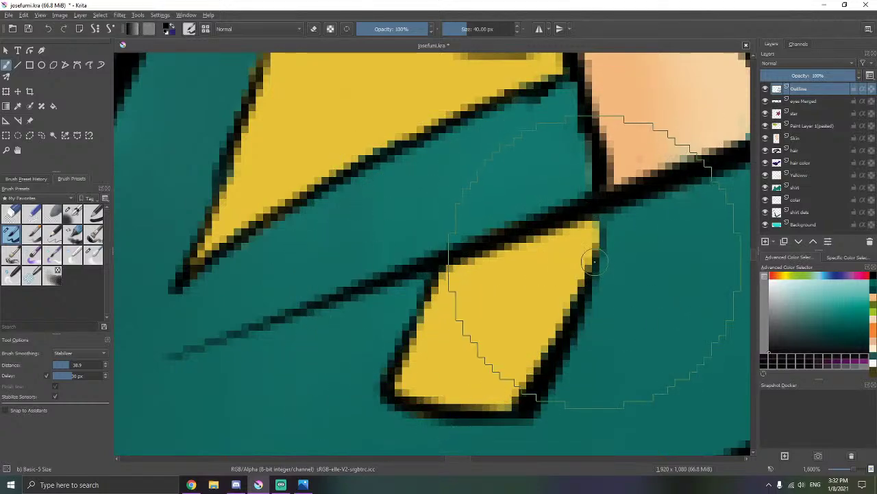
pyautogui.scroll(-5, 517, 261)
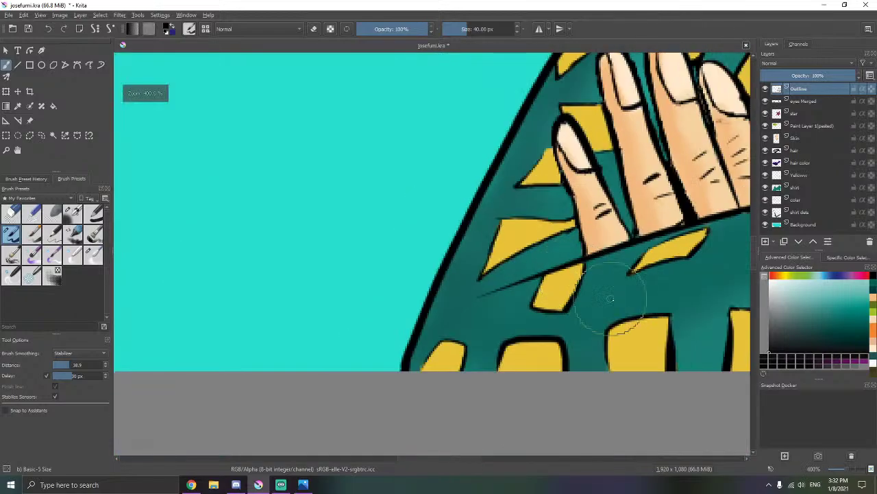
pyautogui.scroll(1, 517, 262)
pyautogui.scroll(2, 517, 262)
pyautogui.scroll(2, 303, 336)
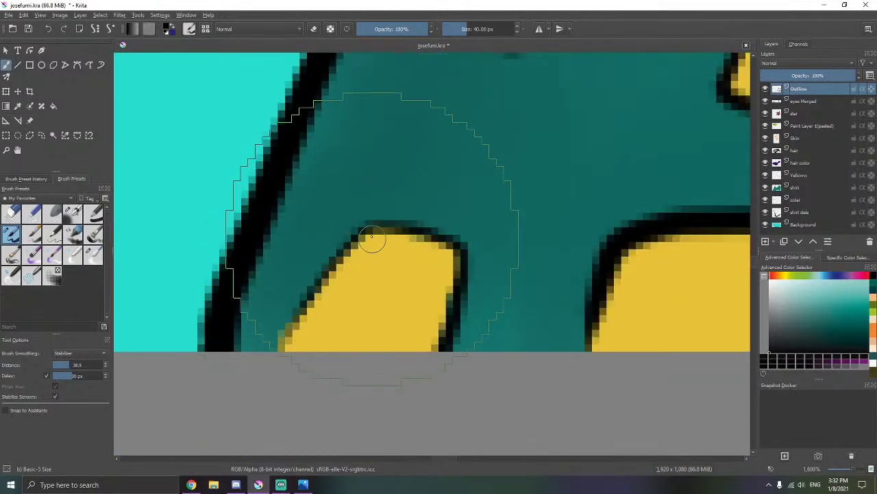
pyautogui.scroll(-6, 416, 168)
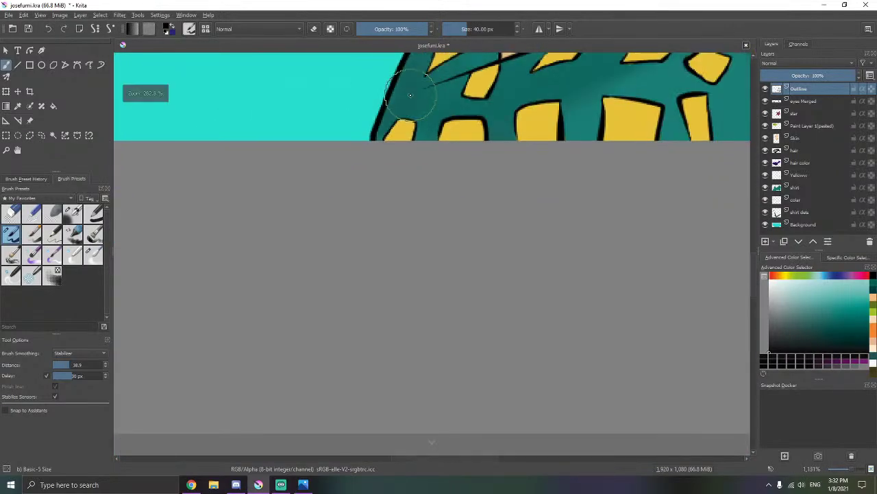
# - Erase the stray dark marks inside the narrow patch at the sleeve's outer edge above the fingertips and set brush smoothing to None
pyautogui.scroll(6, 417, 168)
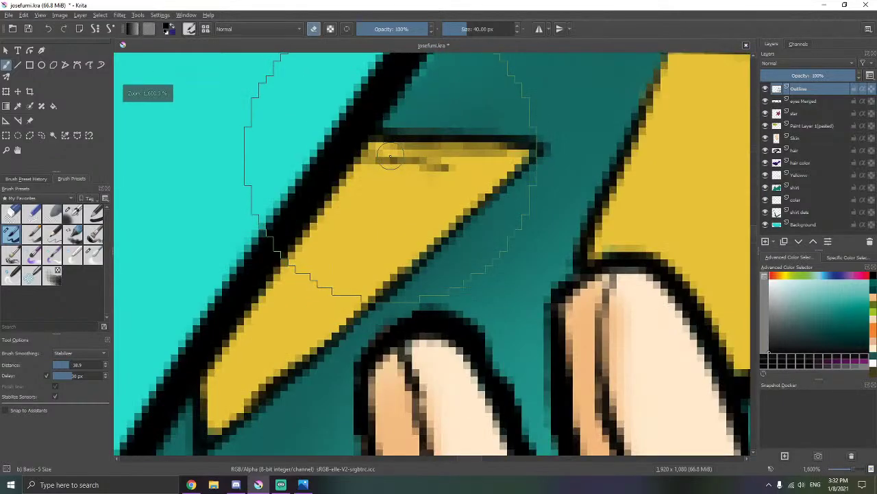
pyautogui.press('s')
pyautogui.moveTo(443, 159)
pyautogui.mouseDown()
pyautogui.moveTo(471, 162)
pyautogui.moveTo(395, 170)
pyautogui.moveTo(448, 158)
pyautogui.mouseUp()
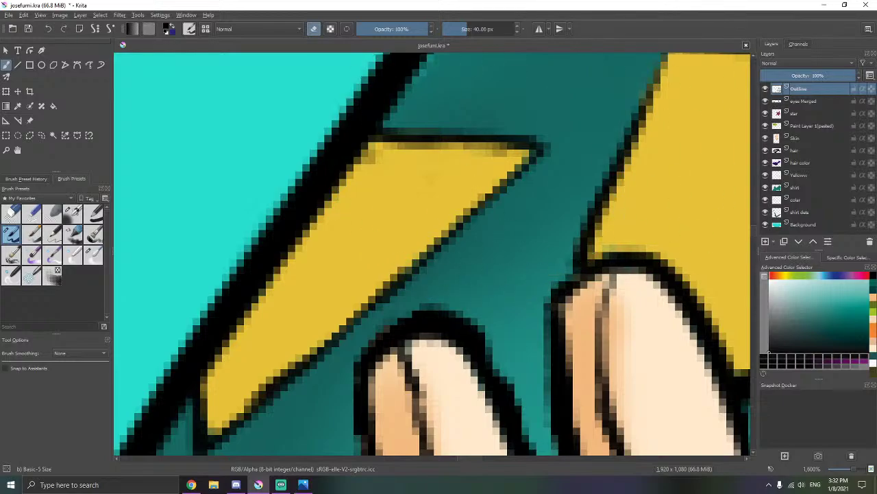
pyautogui.hotkey('alt', 'Tab')
pyautogui.scroll(-6, 542, 180)
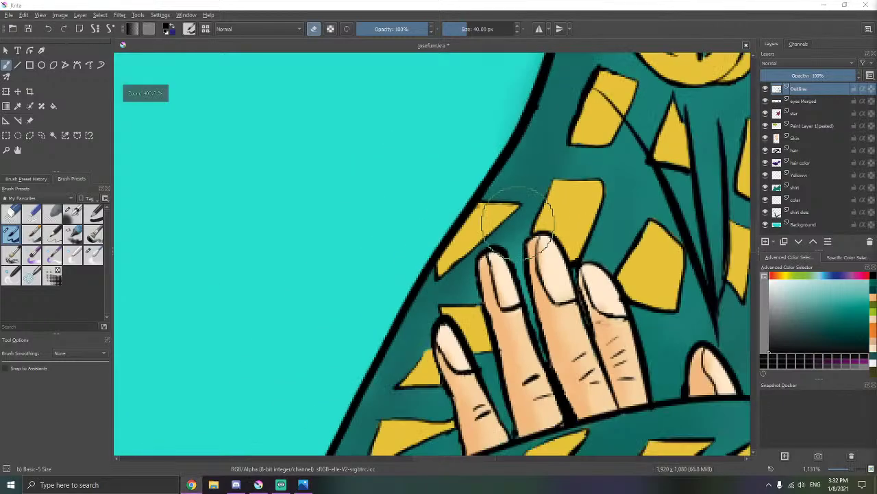
# - Rework the bottom contour of the patch crossed by the crease below the peace-sign earring, undoing unwanted strokes
pyautogui.scroll(6, 544, 182)
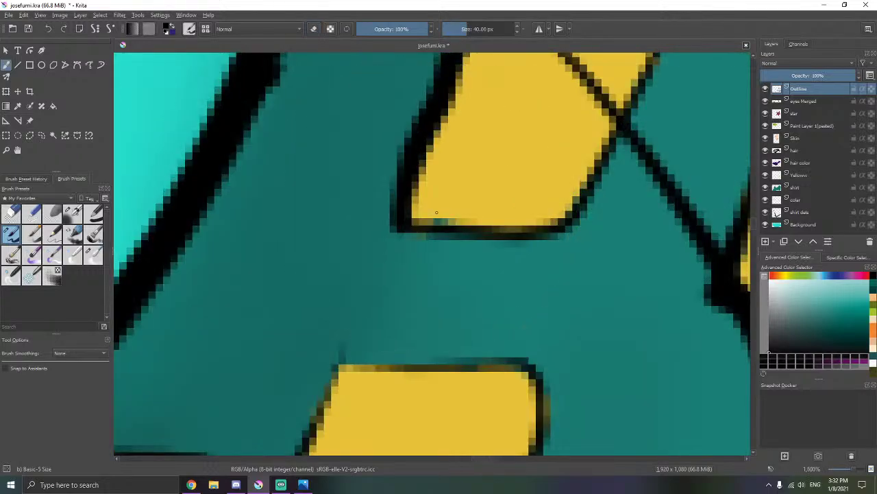
pyautogui.hotkey('ctrl', 'z')
pyautogui.moveTo(437, 216)
pyautogui.mouseDown()
pyautogui.moveTo(442, 221)
pyautogui.moveTo(431, 222)
pyautogui.moveTo(531, 223)
pyautogui.mouseUp()
pyautogui.hotkey('ctrl', 'z')
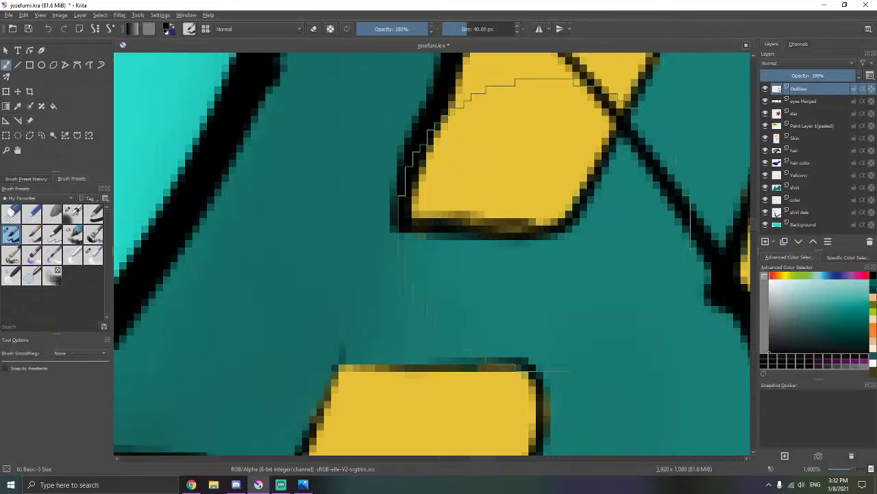
# - Examine the outlines of the chest patches below the peace-sign earring and the collar for gaps and spills
pyautogui.scroll(-6, 528, 195)
pyautogui.moveTo(531, 192); pyautogui.dragTo(356, 210)
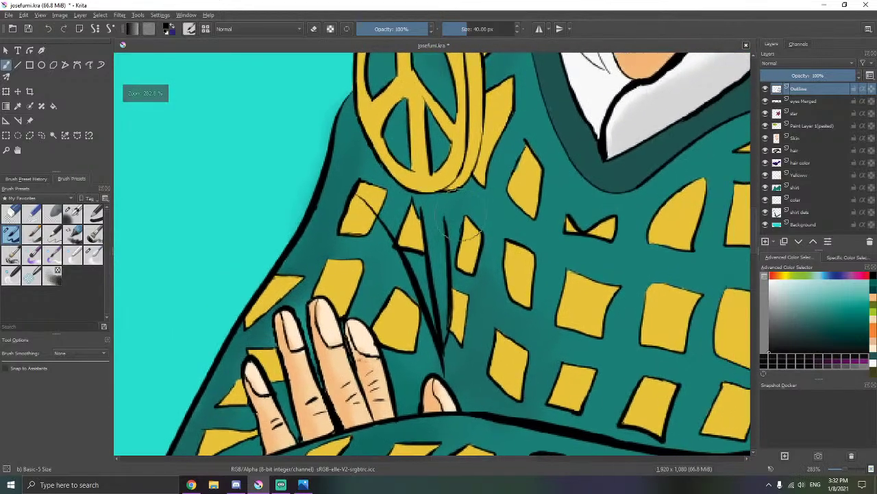
pyautogui.scroll(6, 367, 207)
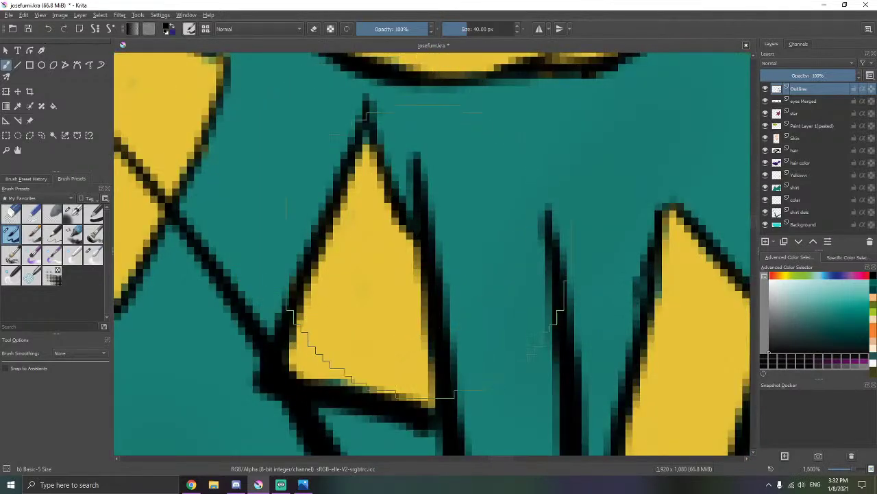
pyautogui.scroll(-4, 416, 252)
pyautogui.scroll(3, 603, 171)
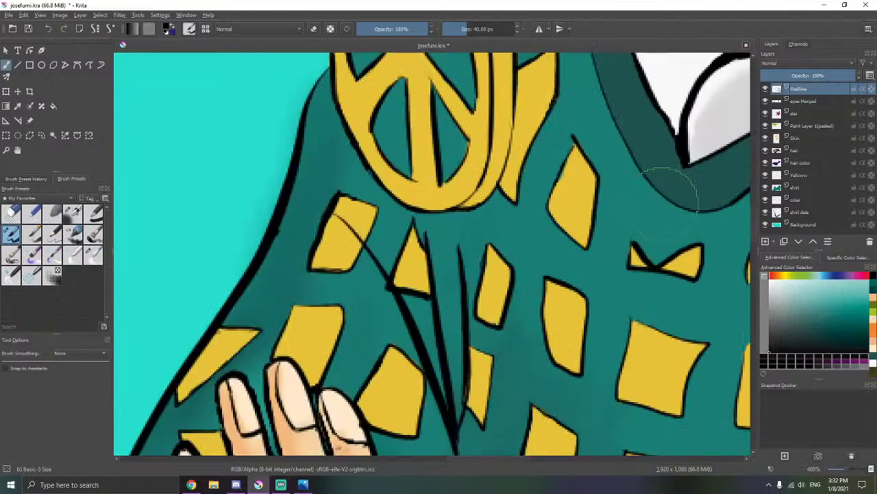
pyautogui.scroll(2, 579, 178)
pyautogui.scroll(-1, 480, 144)
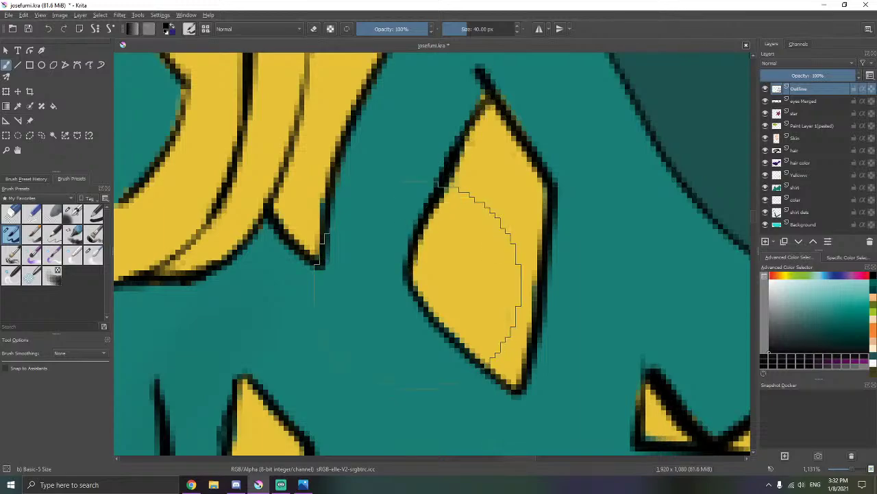
pyautogui.scroll(-6, 404, 254)
pyautogui.scroll(7, 608, 309)
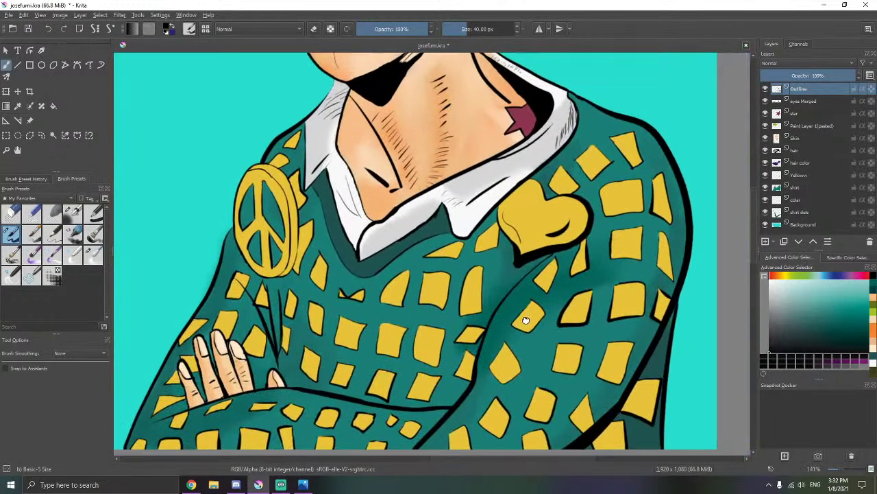
# - Trim the overshooting outline corners of the wedge-shaped shoulder patch and the narrow patch beneath it with the eraser
pyautogui.press('e')
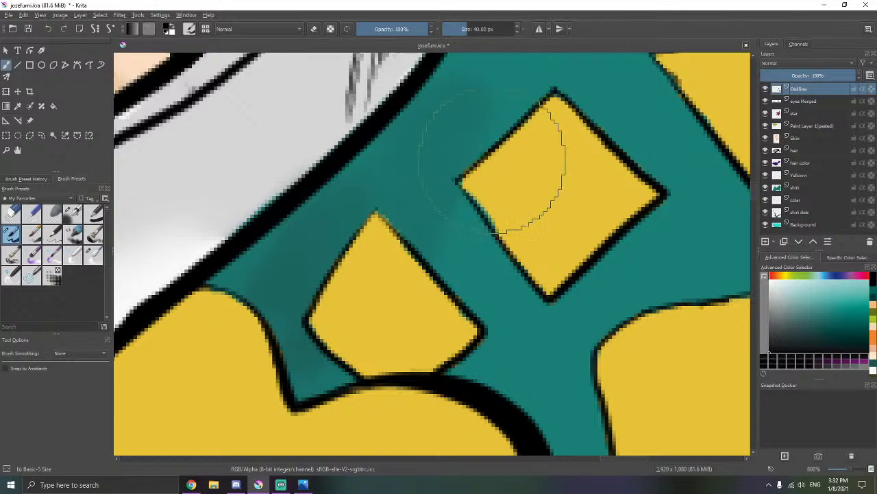
pyautogui.moveTo(523, 133); pyautogui.dragTo(424, 182)
pyautogui.moveTo(488, 175); pyautogui.dragTo(397, 220)
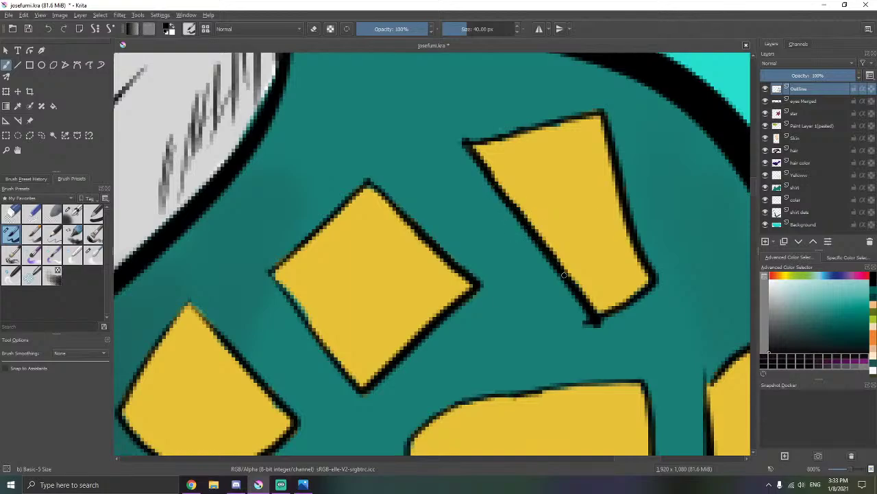
pyautogui.press('e')
pyautogui.moveTo(574, 275); pyautogui.dragTo(511, 205)
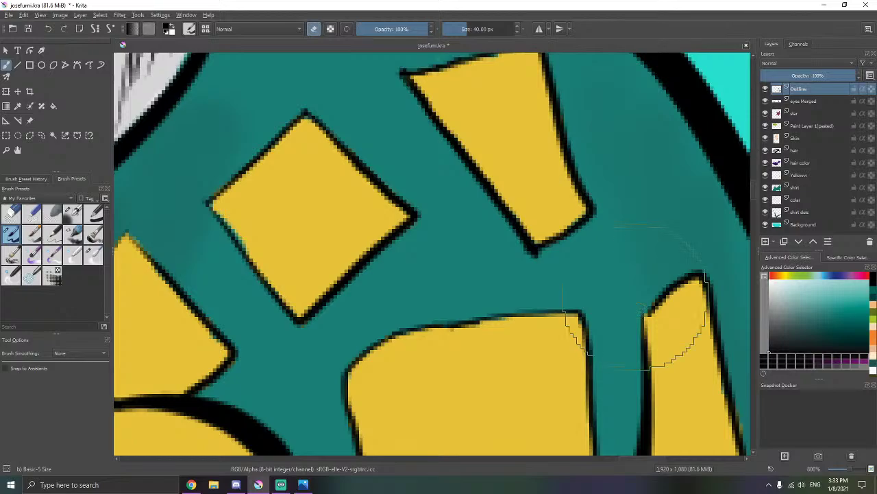
pyautogui.moveTo(644, 315); pyautogui.dragTo(540, 264)
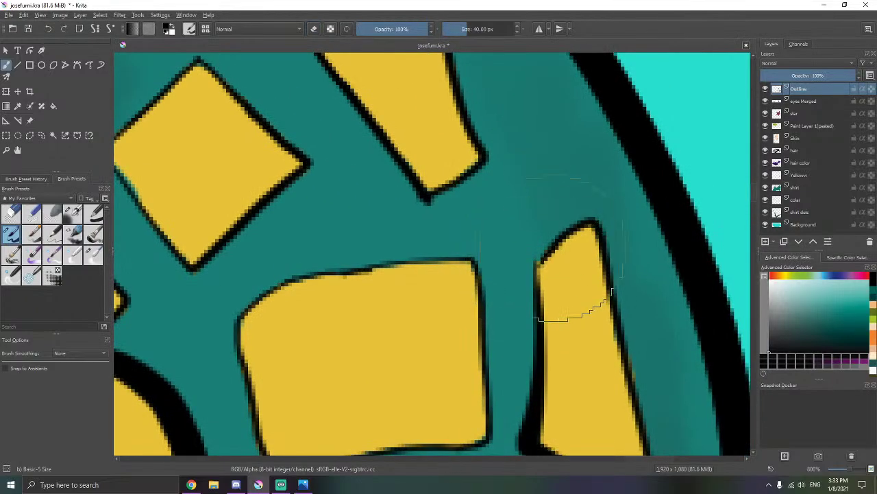
# - Reinforce the left contour of the narrow curved patch along the upper sleeve's outer edge, redoing the stroke once
pyautogui.scroll(-3, 538, 296)
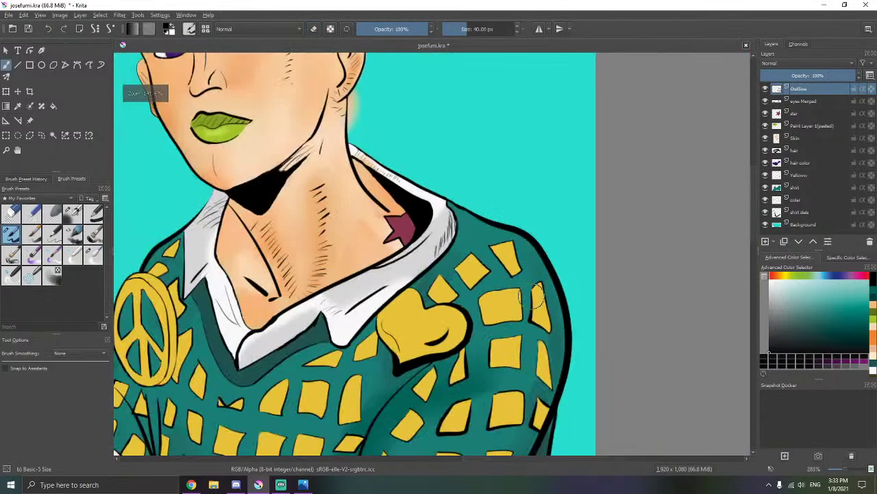
pyautogui.scroll(3, 539, 296)
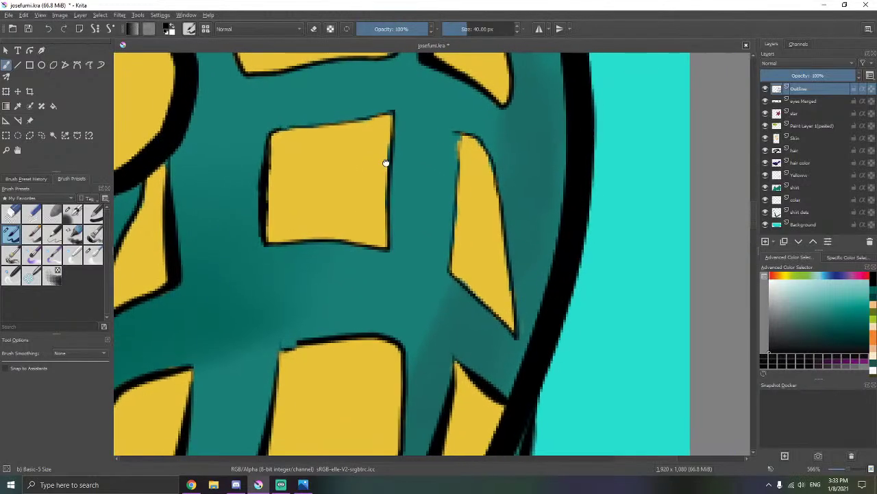
pyautogui.moveTo(386, 162); pyautogui.dragTo(383, 161)
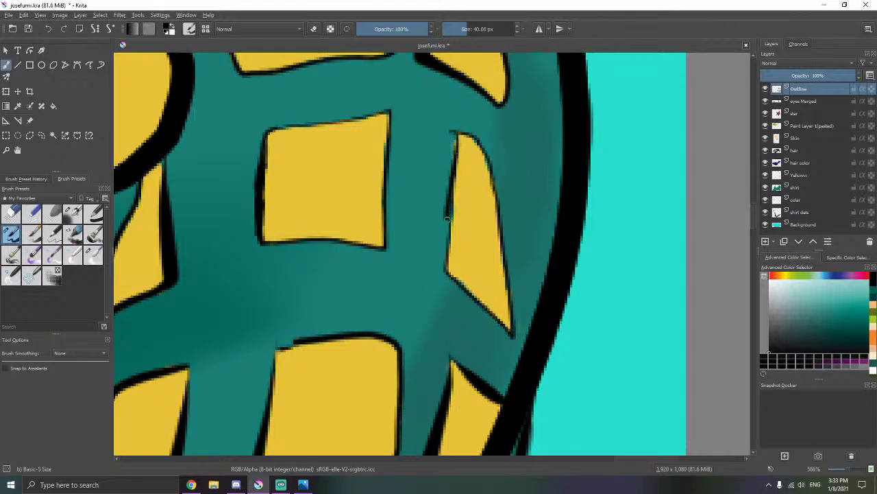
pyautogui.moveTo(447, 218); pyautogui.dragTo(447, 240)
pyautogui.hotkey('ctrl', 'z')
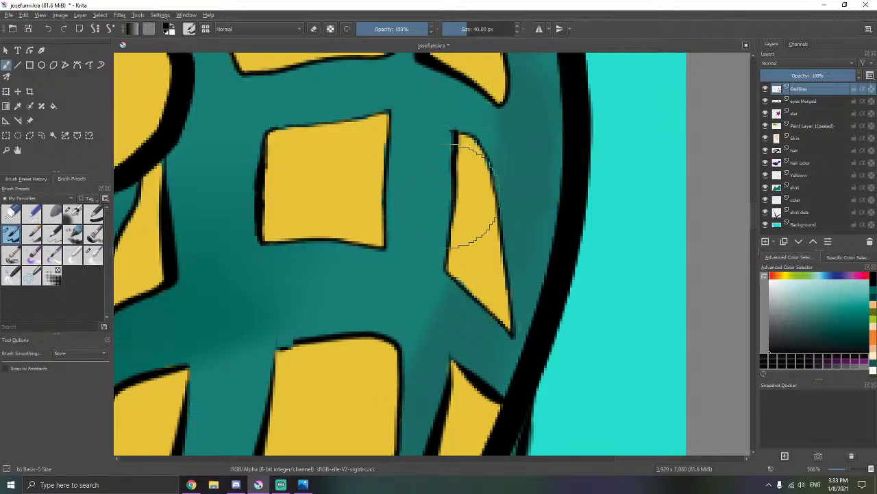
pyautogui.moveTo(444, 195); pyautogui.dragTo(457, 190)
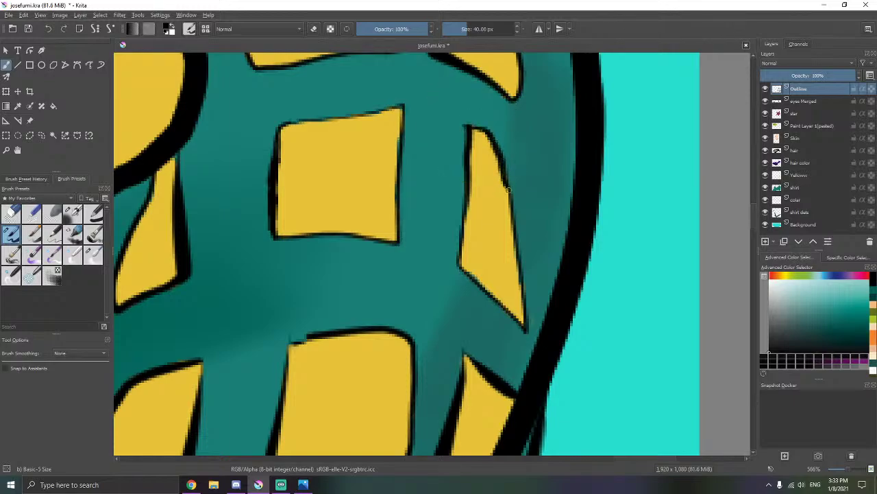
# - Erase the overshooting outline tip on the patch just beneath the heart and clean the pointed corners of the sleeve patches below it
pyautogui.moveTo(455, 261)
pyautogui.mouseDown()
pyautogui.moveTo(550, 106)
pyautogui.moveTo(655, 153)
pyautogui.mouseUp()
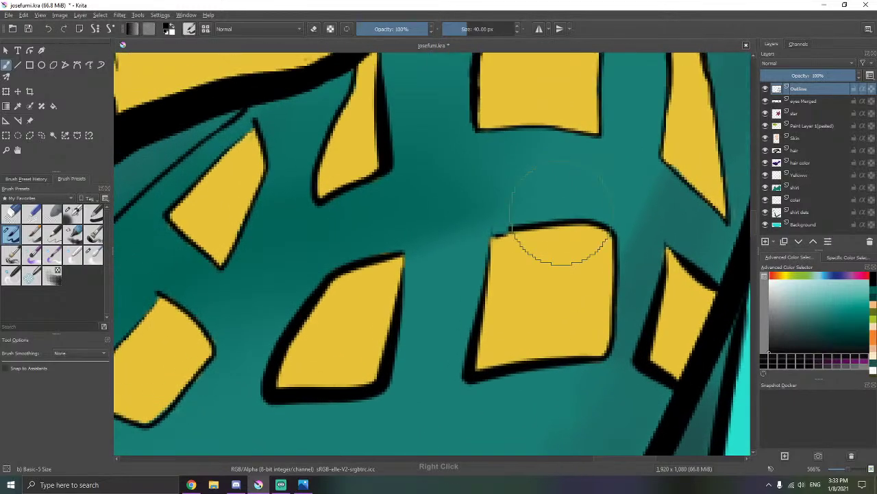
pyautogui.press('e')
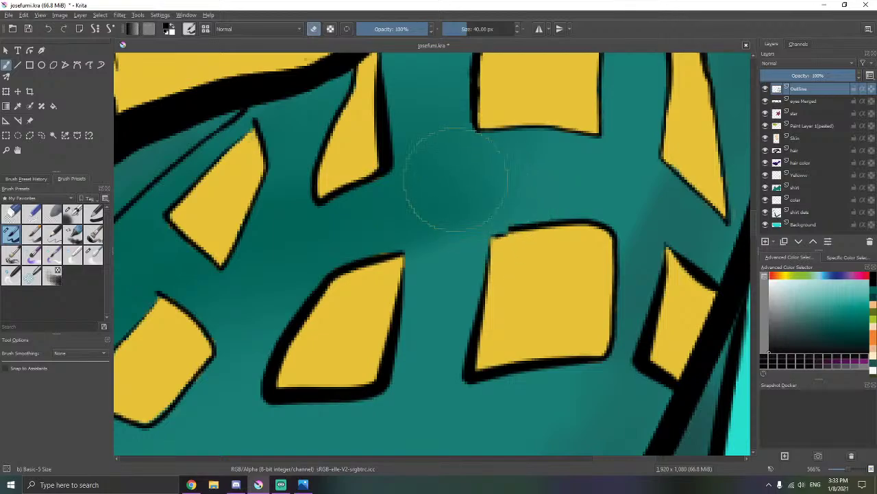
pyautogui.press('e')
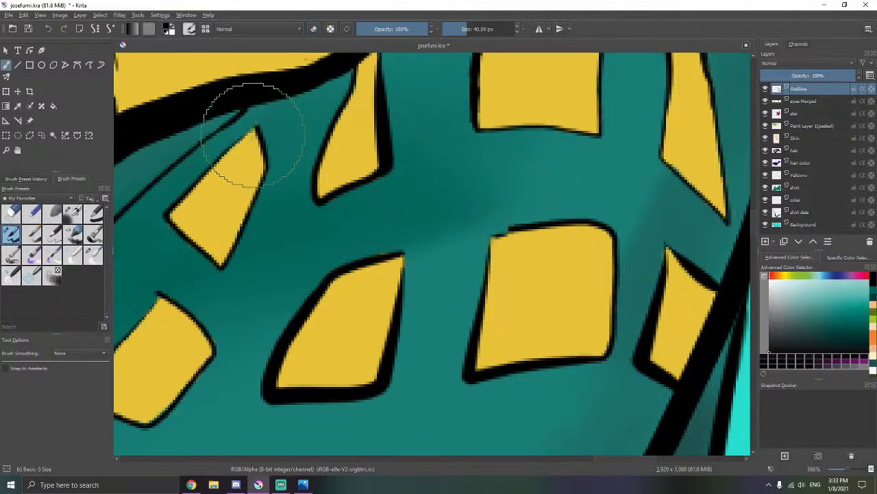
pyautogui.moveTo(263, 208); pyautogui.dragTo(406, 164)
pyautogui.press('e')
pyautogui.moveTo(303, 247)
pyautogui.mouseDown()
pyautogui.moveTo(289, 256)
pyautogui.moveTo(377, 215)
pyautogui.moveTo(387, 175)
pyautogui.mouseUp()
pyautogui.moveTo(275, 324)
pyautogui.mouseDown()
pyautogui.moveTo(303, 292)
pyautogui.moveTo(304, 152)
pyautogui.mouseUp()
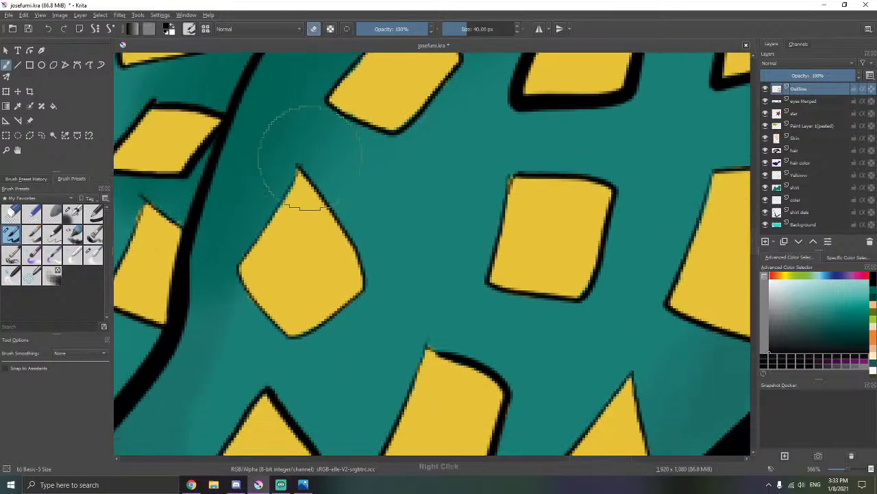
# - Erase the overshooting outline tip at the top of the narrow patch beside the thick black sleeve contour
pyautogui.moveTo(564, 164); pyautogui.dragTo(502, 155)
pyautogui.press('e')
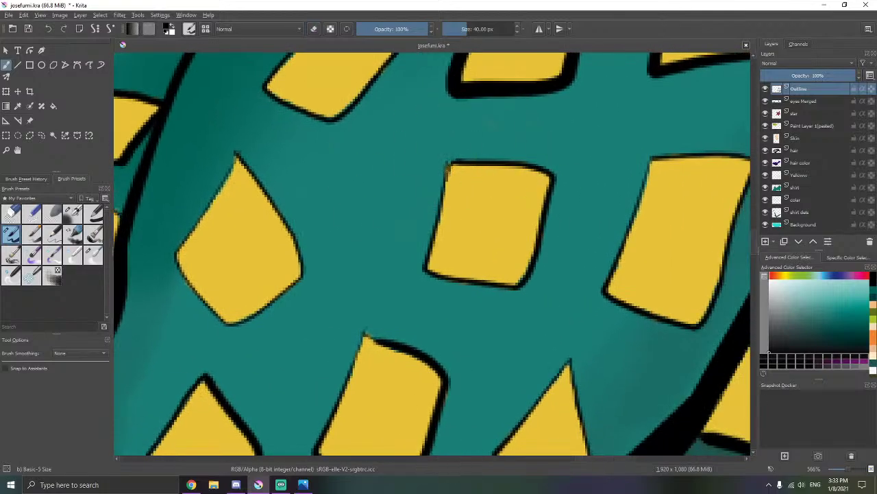
pyautogui.moveTo(413, 289)
pyautogui.mouseDown()
pyautogui.moveTo(460, 229)
pyautogui.moveTo(471, 197)
pyautogui.mouseUp()
pyautogui.press('e')
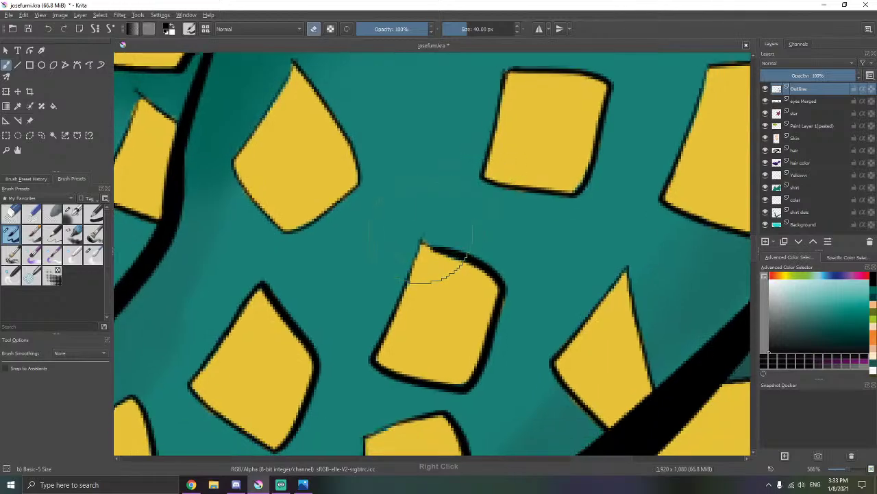
pyautogui.moveTo(425, 265); pyautogui.dragTo(539, 153)
pyautogui.moveTo(410, 215); pyautogui.dragTo(498, 312)
pyautogui.rightClick(388, 258)
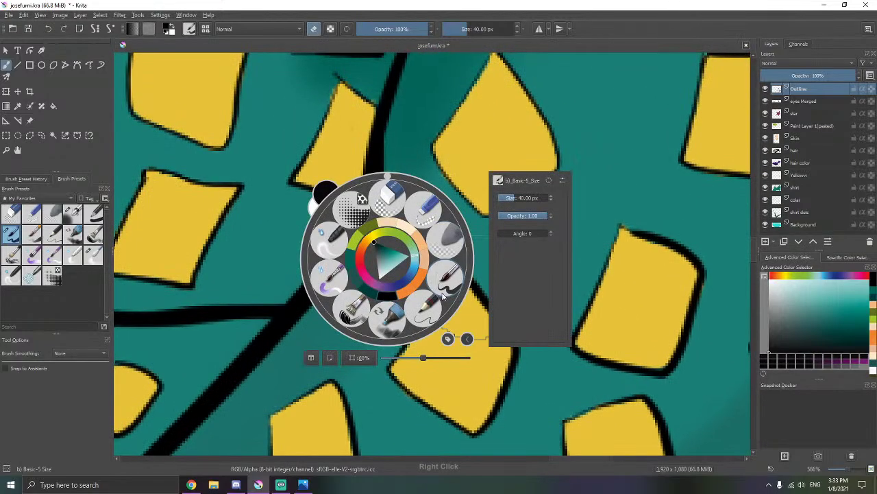
pyautogui.rightClick(447, 282)
pyautogui.moveTo(398, 246)
pyautogui.mouseDown()
pyautogui.moveTo(453, 290)
pyautogui.moveTo(438, 292)
pyautogui.mouseUp()
pyautogui.press('e')
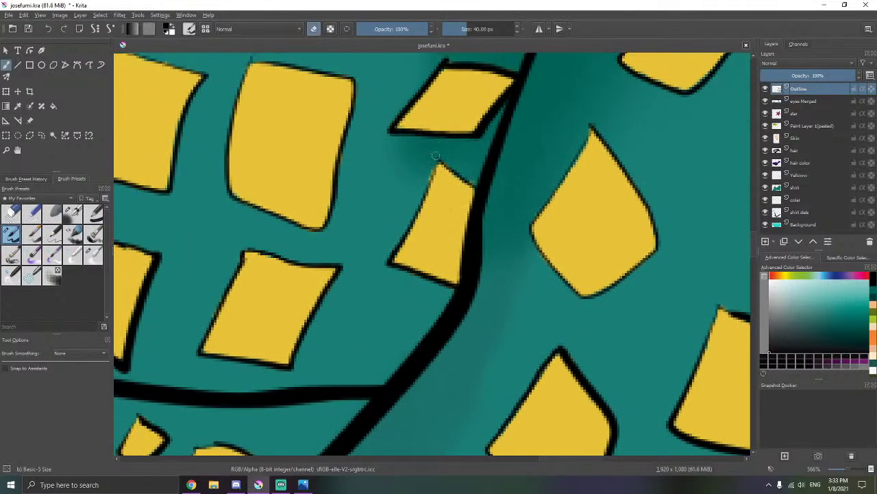
pyautogui.press('e')
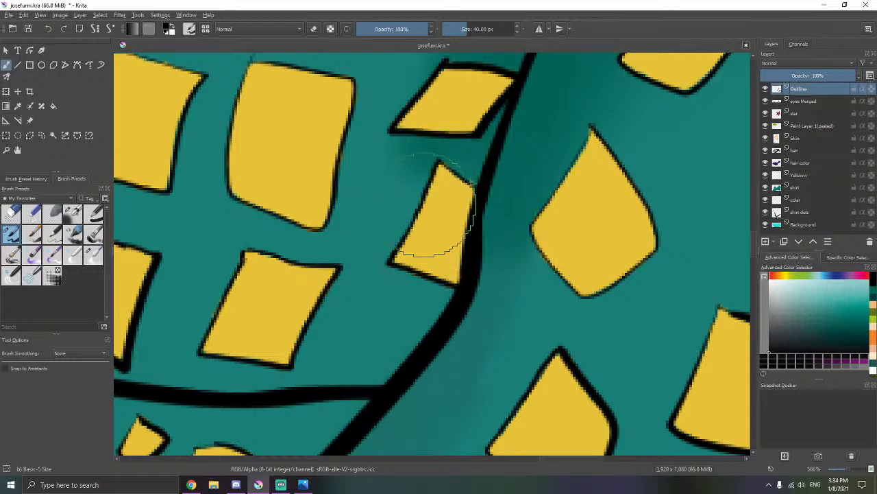
# - Trim the protruding upper outline corner of the slanted patch above the narrow one and touch up the neighbouring chest patch outlines
pyautogui.moveTo(375, 185); pyautogui.dragTo(422, 297)
pyautogui.press('e')
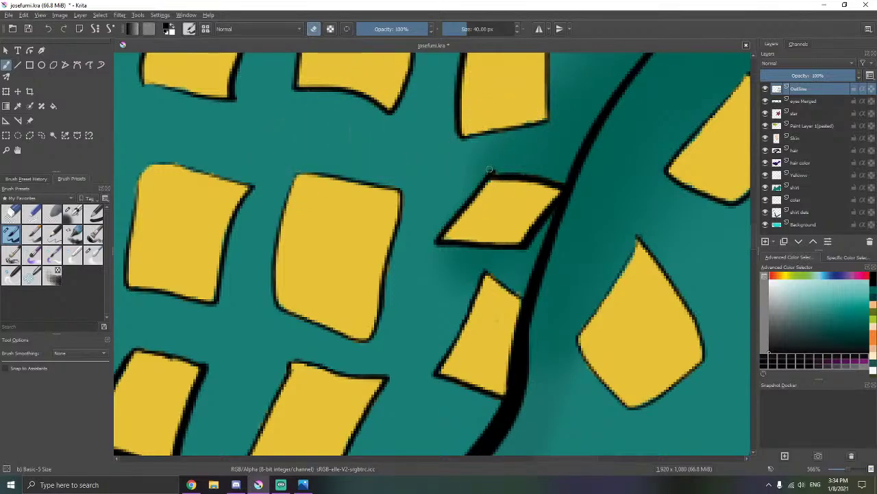
pyautogui.press('e')
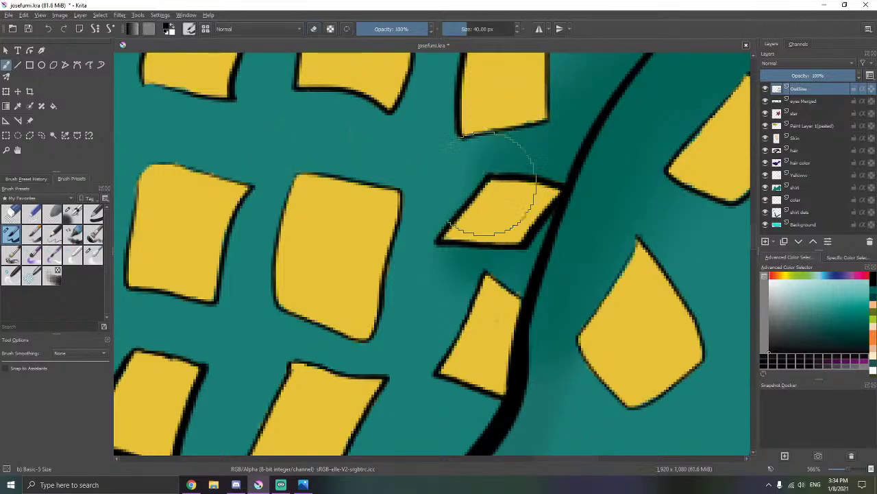
pyautogui.moveTo(352, 205)
pyautogui.mouseDown()
pyautogui.moveTo(372, 270)
pyautogui.moveTo(370, 218)
pyautogui.mouseUp()
pyautogui.press('e')
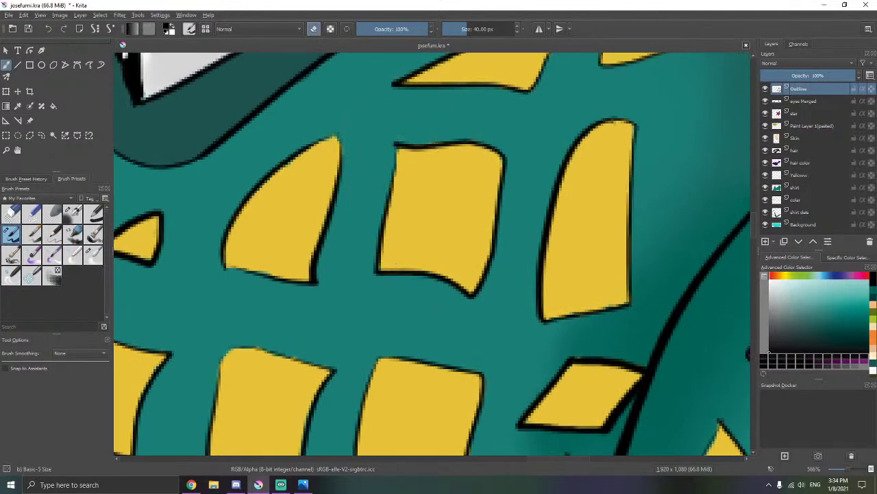
pyautogui.press('e')
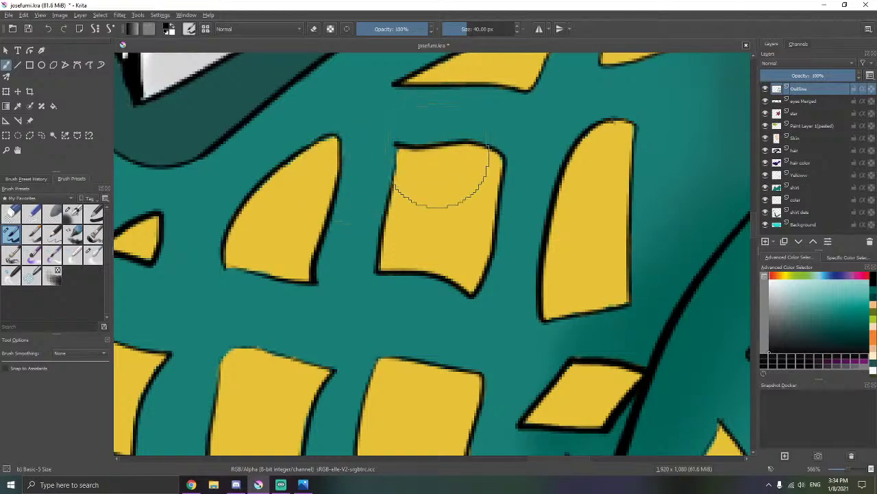
# - On the Skin layer, airbrush a light peach highlight beside the nose bridge and nostril with Airbrush Soft, and choose Blender Blur
pyautogui.moveTo(440, 157); pyautogui.dragTo(345, 259)
pyautogui.moveTo(428, 186)
pyautogui.mouseDown()
pyautogui.moveTo(393, 244)
pyautogui.moveTo(448, 285)
pyautogui.mouseUp()
pyautogui.scroll(-6, 415, 194)
pyautogui.scroll(1, 448, 285)
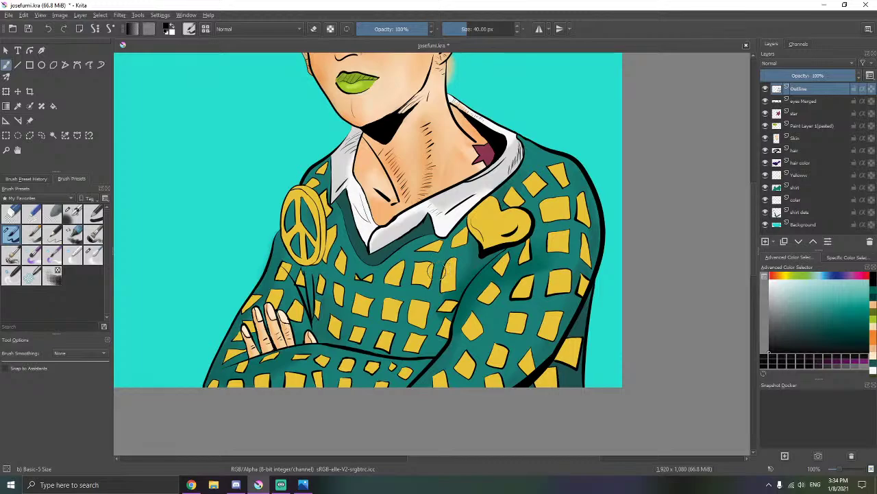
pyautogui.moveTo(408, 237); pyautogui.dragTo(456, 316)
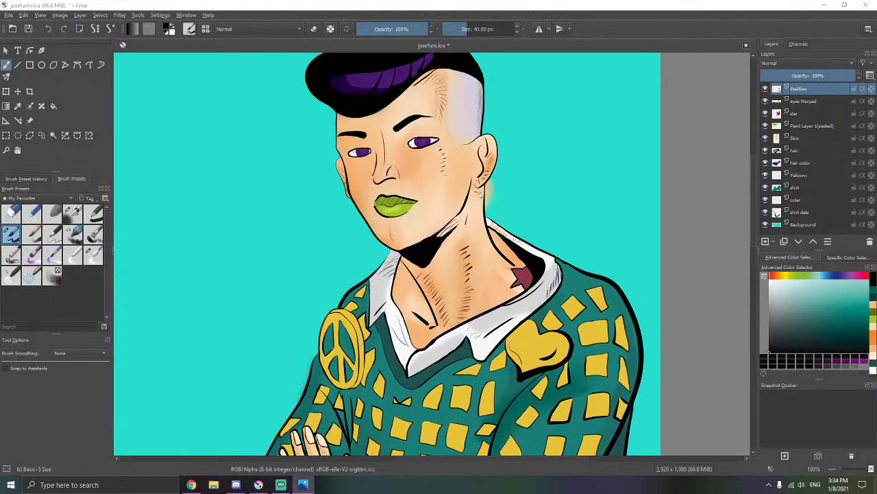
pyautogui.scroll(2, 379, 177)
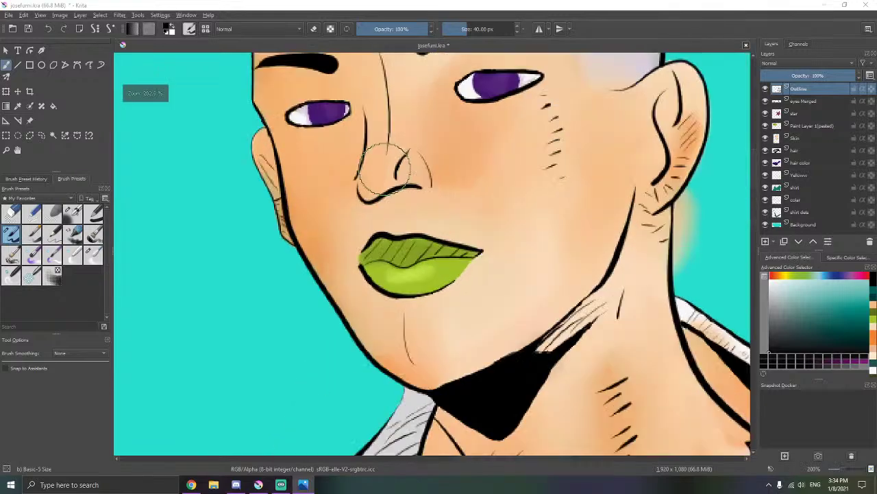
pyautogui.click(796, 137)
pyautogui.click(871, 302)
pyautogui.click(817, 283)
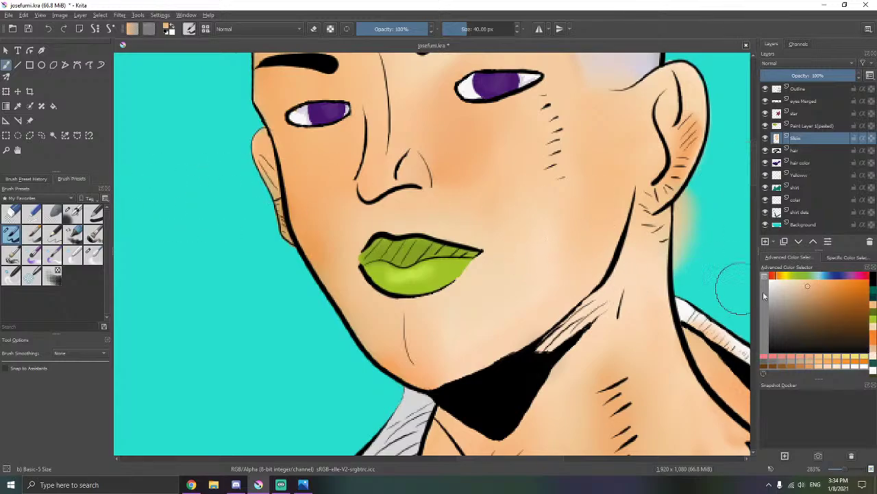
pyautogui.click(872, 329)
pyautogui.click(795, 281)
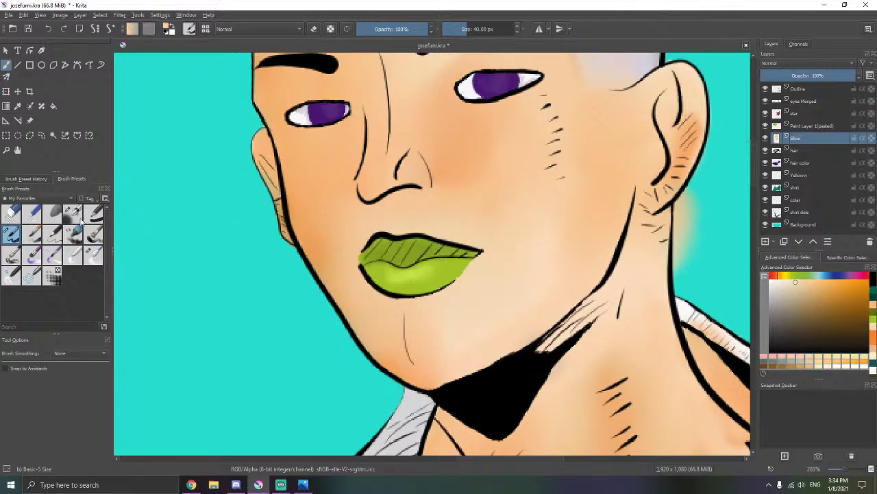
pyautogui.click(80, 219)
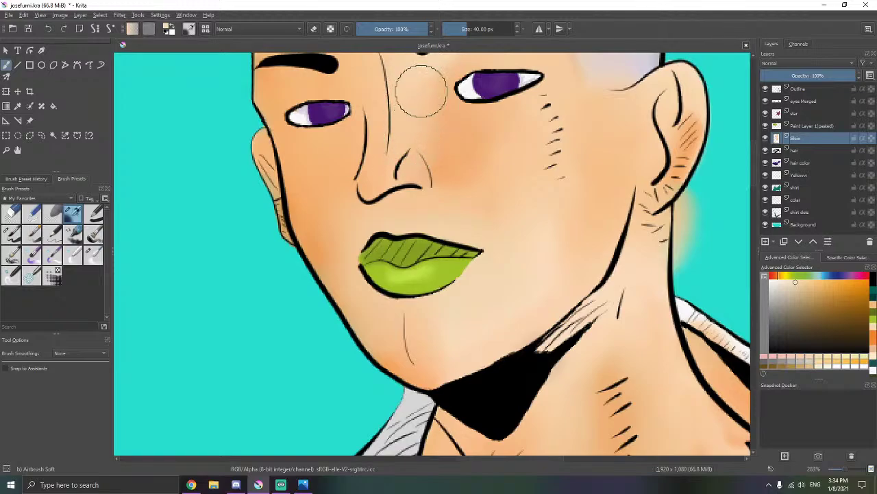
pyautogui.moveTo(415, 130); pyautogui.dragTo(436, 101)
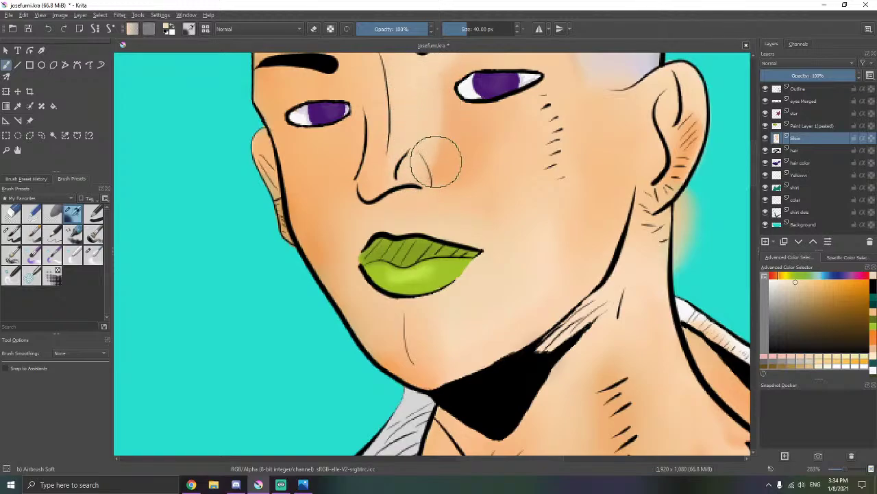
pyautogui.moveTo(435, 171); pyautogui.dragTo(412, 230)
pyautogui.click(94, 255)
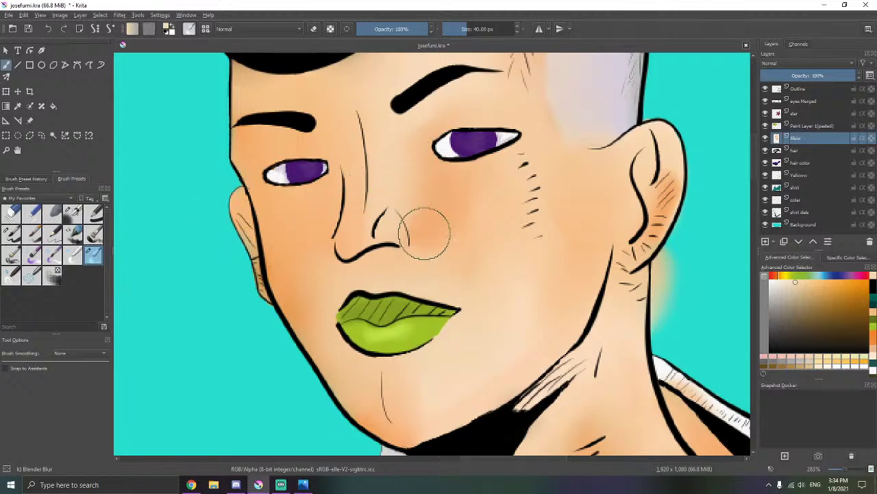
# - On the Outline layer, draw thin black diagonal hatching with Basic-5 Size in the skin wedge where the collar meets the neck line
pyautogui.scroll(-5, 410, 214)
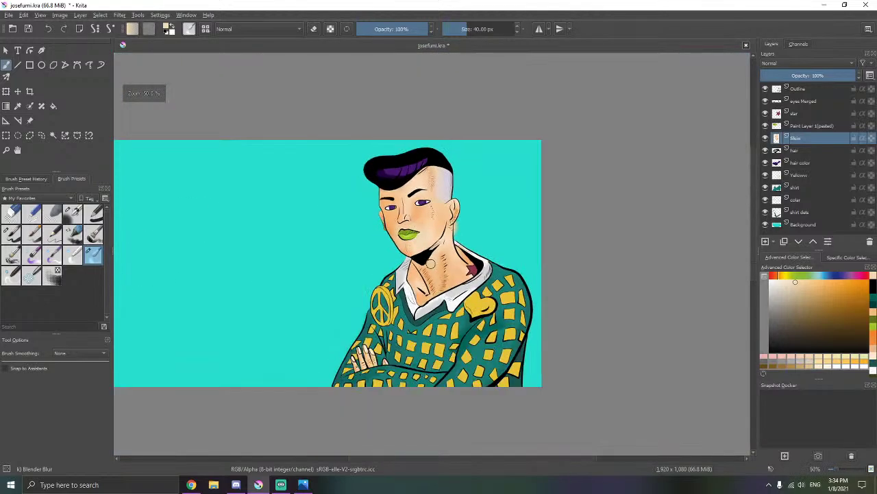
pyautogui.scroll(1, 416, 255)
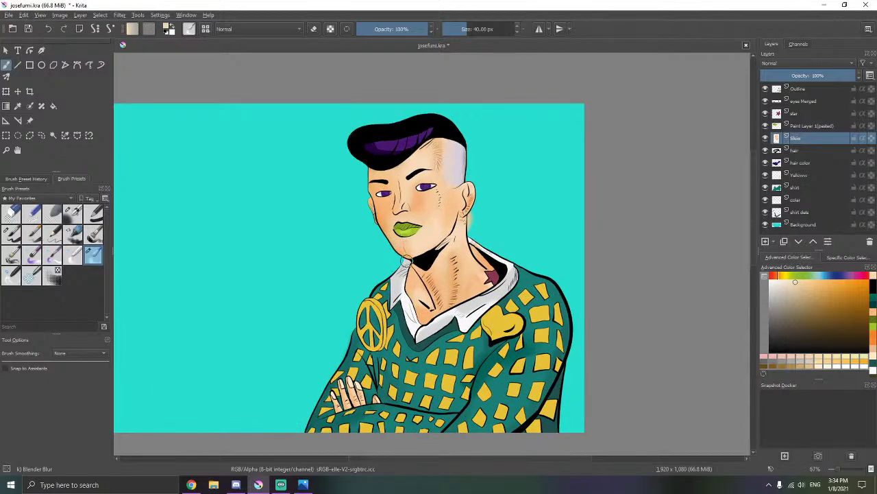
pyautogui.scroll(6, 446, 286)
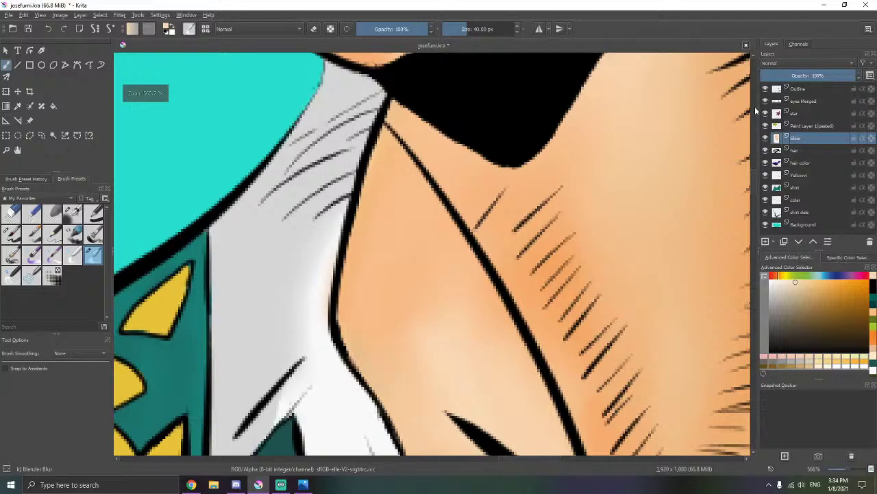
pyautogui.click(798, 89)
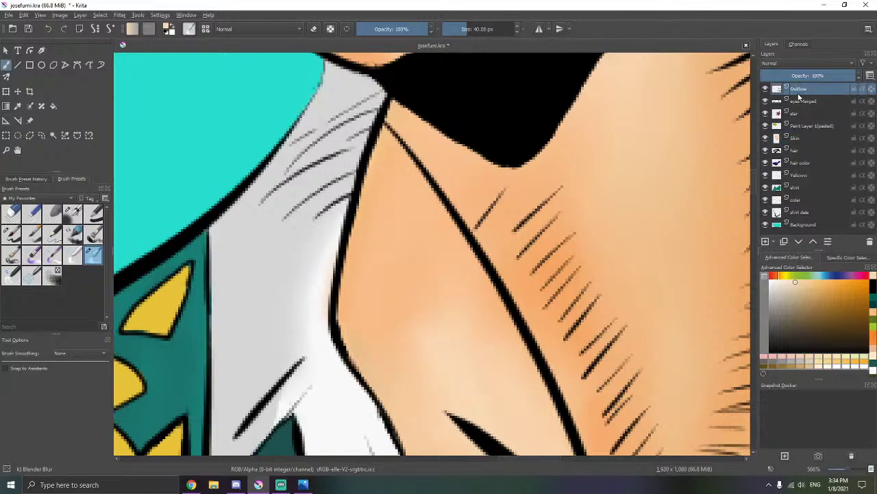
pyautogui.click(874, 285)
pyautogui.moveTo(304, 223); pyautogui.dragTo(344, 200)
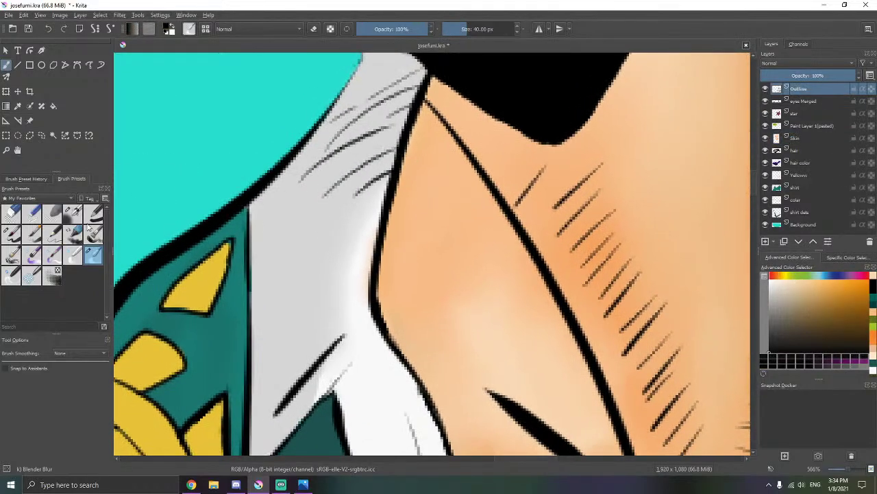
pyautogui.click(11, 233)
pyautogui.scroll(1, 427, 215)
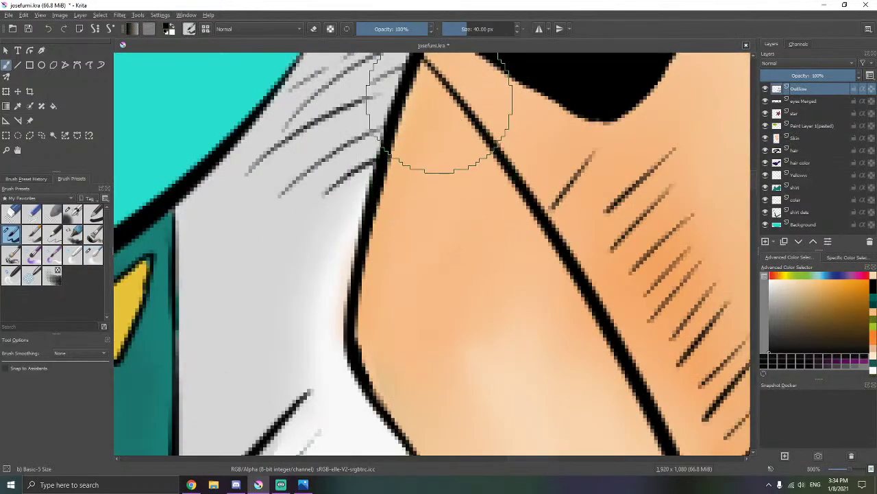
pyautogui.moveTo(429, 86)
pyautogui.mouseDown()
pyautogui.moveTo(413, 140)
pyautogui.moveTo(424, 166)
pyautogui.moveTo(440, 154)
pyautogui.moveTo(427, 190)
pyautogui.moveTo(465, 128)
pyautogui.moveTo(440, 144)
pyautogui.moveTo(458, 160)
pyautogui.moveTo(354, 276)
pyautogui.mouseUp()
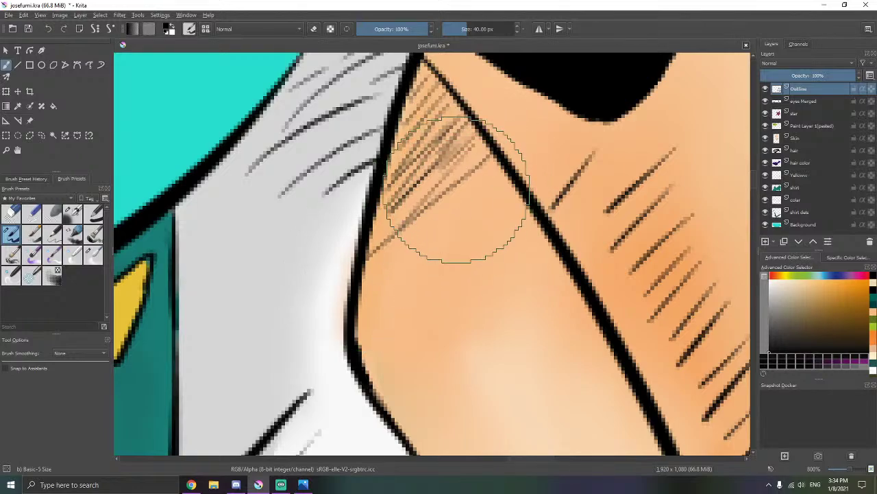
# - Extend the diagonal hatching down the skin wedge between the collar edge and neck line, undoing and redrawing the last strokes
pyautogui.moveTo(456, 190)
pyautogui.mouseDown()
pyautogui.moveTo(435, 137)
pyautogui.moveTo(387, 186)
pyautogui.mouseUp()
pyautogui.moveTo(428, 122); pyautogui.dragTo(363, 193)
pyautogui.moveTo(490, 103); pyautogui.dragTo(399, 198)
pyautogui.moveTo(504, 121)
pyautogui.mouseDown()
pyautogui.moveTo(359, 241)
pyautogui.moveTo(405, 198)
pyautogui.moveTo(374, 235)
pyautogui.moveTo(356, 237)
pyautogui.mouseUp()
pyautogui.hotkey('ctrl', 'z')
pyautogui.hotkey('ctrl', 'z')
pyautogui.hotkey('ctrl', 'z')
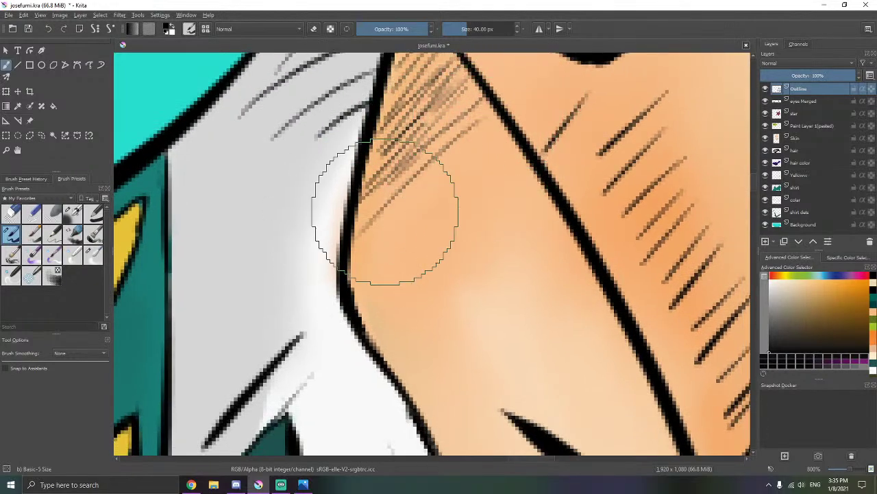
pyautogui.press('w')
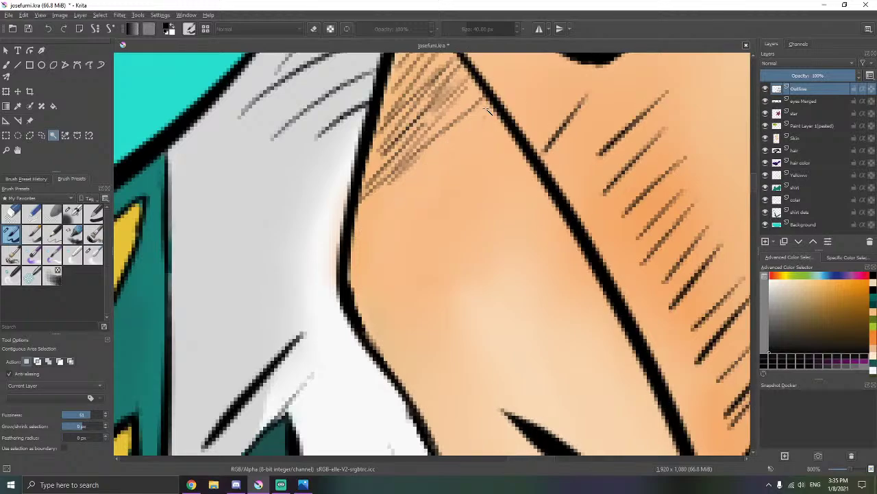
pyautogui.press('b')
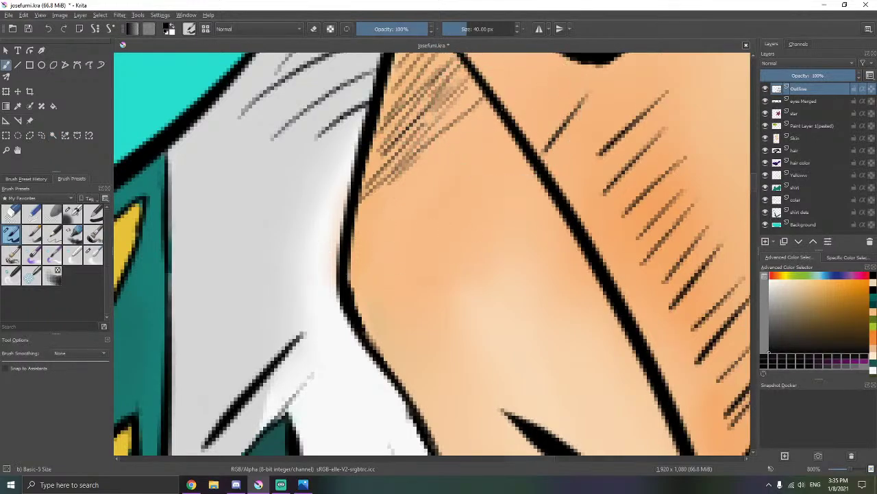
pyautogui.moveTo(496, 130)
pyautogui.mouseDown()
pyautogui.moveTo(356, 244)
pyautogui.moveTo(399, 217)
pyautogui.mouseUp()
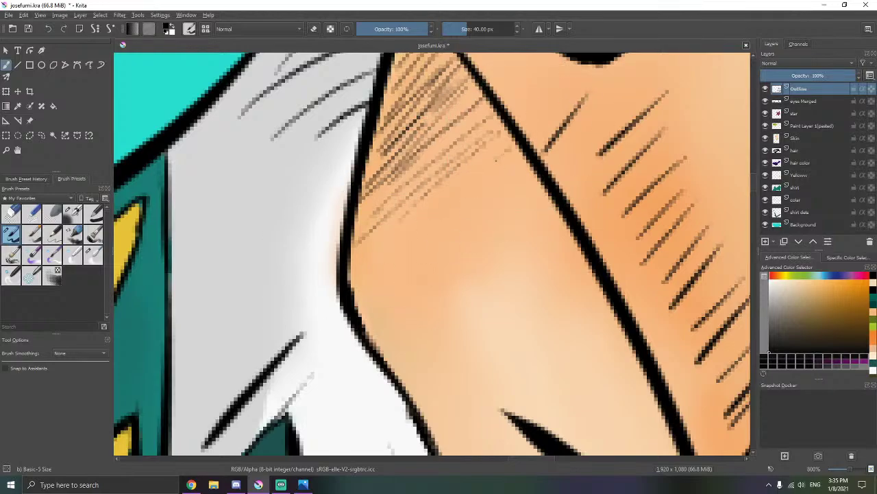
pyautogui.moveTo(510, 148); pyautogui.dragTo(374, 265)
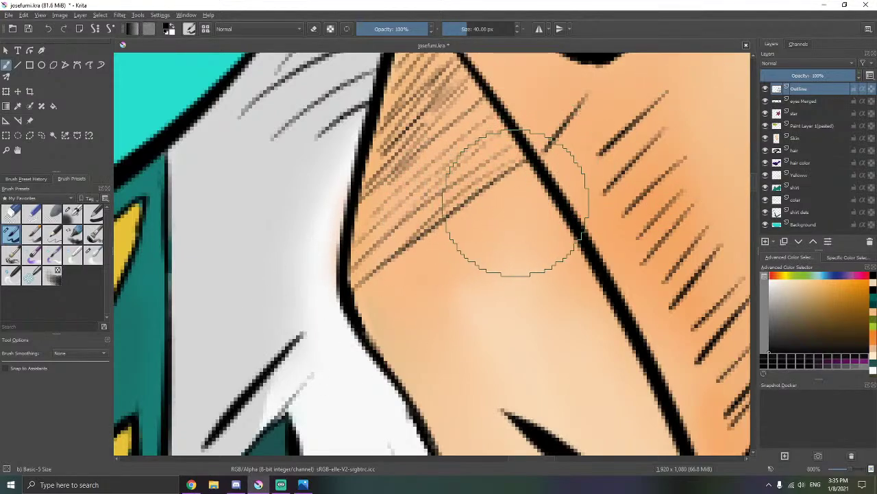
# - Hatch the skin between the inner collar edge and the thick collarbone stroke with parallel thin black diagonal lines
pyautogui.moveTo(510, 291)
pyautogui.mouseDown()
pyautogui.moveTo(483, 176)
pyautogui.moveTo(492, 212)
pyautogui.moveTo(484, 250)
pyautogui.moveTo(494, 203)
pyautogui.moveTo(496, 231)
pyautogui.moveTo(473, 277)
pyautogui.moveTo(422, 204)
pyautogui.mouseUp()
pyautogui.moveTo(484, 177)
pyautogui.mouseDown()
pyautogui.moveTo(428, 208)
pyautogui.moveTo(426, 228)
pyautogui.mouseUp()
pyautogui.moveTo(500, 194); pyautogui.dragTo(435, 241)
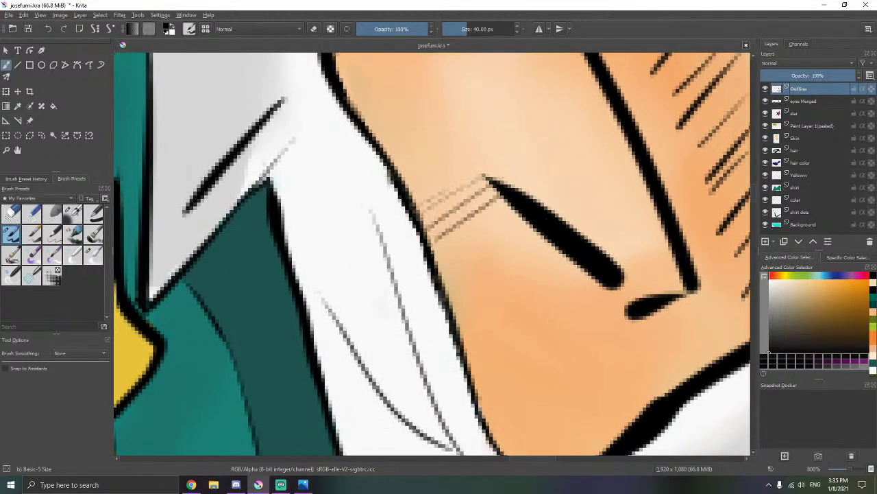
pyautogui.moveTo(548, 240); pyautogui.dragTo(454, 305)
pyautogui.moveTo(558, 249)
pyautogui.mouseDown()
pyautogui.moveTo(462, 316)
pyautogui.moveTo(478, 319)
pyautogui.mouseUp()
pyautogui.moveTo(580, 272); pyautogui.dragTo(487, 329)
pyautogui.moveTo(590, 290); pyautogui.dragTo(465, 342)
pyautogui.moveTo(509, 320); pyautogui.dragTo(458, 333)
pyautogui.moveTo(533, 334); pyautogui.dragTo(519, 294)
pyautogui.moveTo(583, 279); pyautogui.dragTo(489, 329)
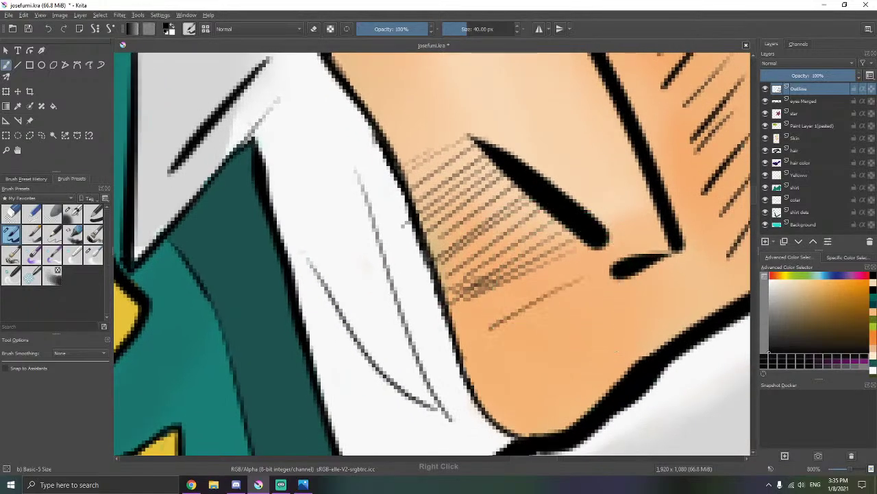
pyautogui.moveTo(579, 307); pyautogui.dragTo(513, 345)
pyautogui.moveTo(539, 271); pyautogui.dragTo(582, 349)
pyautogui.moveTo(490, 191); pyautogui.dragTo(523, 263)
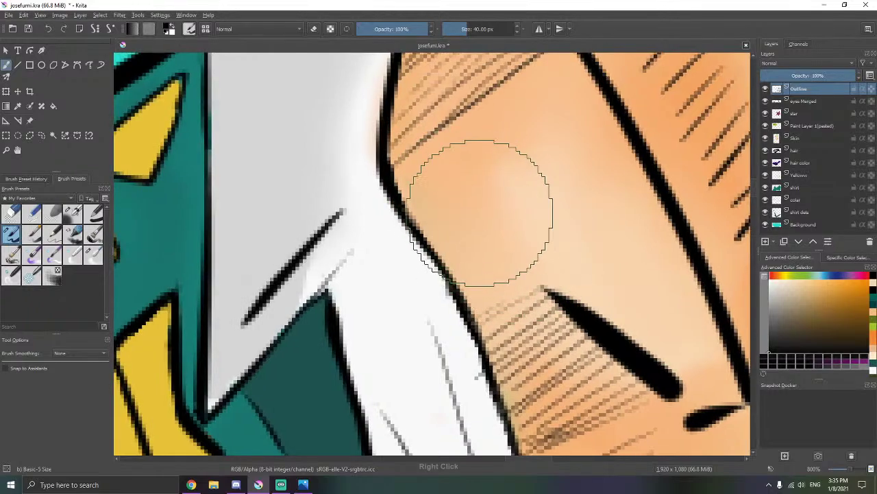
pyautogui.moveTo(466, 123)
pyautogui.mouseDown()
pyautogui.moveTo(421, 179)
pyautogui.moveTo(427, 185)
pyautogui.mouseUp()
pyautogui.moveTo(477, 144); pyautogui.dragTo(429, 208)
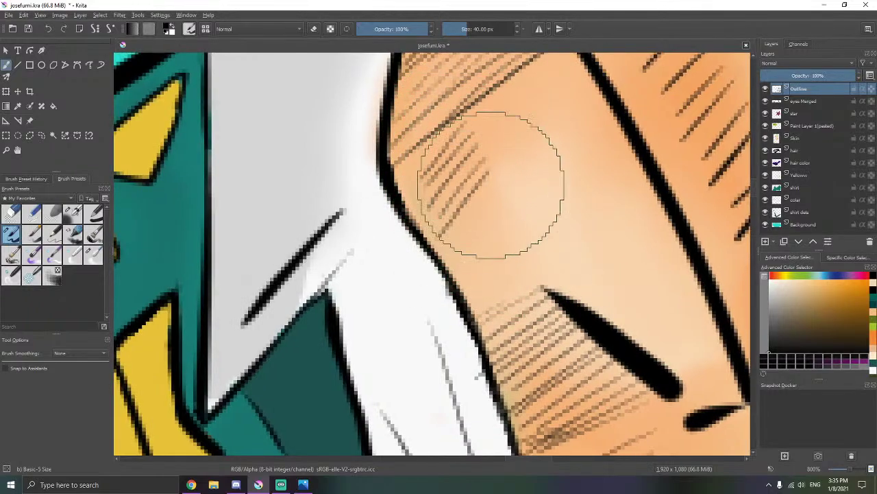
pyautogui.hotkey('ctrl', 'z')
pyautogui.hotkey('ctrl', 'z')
pyautogui.hotkey('ctrl', 'z')
pyautogui.hotkey('ctrl', 'z')
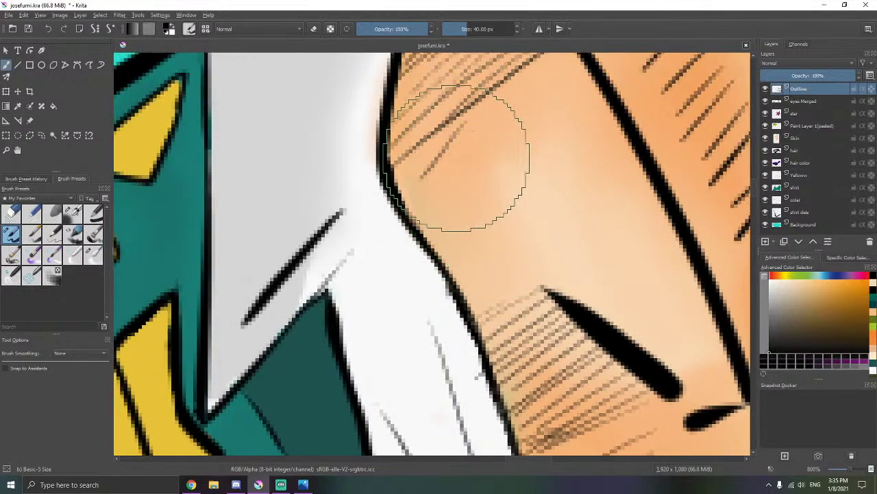
# - Draw short diagonal hatching strokes along the collar's inner edge, just below the hatched wedge at the neck
pyautogui.moveTo(444, 140); pyautogui.dragTo(397, 174)
pyautogui.moveTo(456, 142); pyautogui.dragTo(405, 191)
pyautogui.moveTo(462, 158)
pyautogui.mouseDown()
pyautogui.moveTo(414, 206)
pyautogui.moveTo(424, 221)
pyautogui.mouseUp()
pyautogui.moveTo(475, 188)
pyautogui.mouseDown()
pyautogui.moveTo(440, 224)
pyautogui.moveTo(506, 212)
pyautogui.moveTo(514, 251)
pyautogui.moveTo(467, 304)
pyautogui.moveTo(510, 259)
pyautogui.mouseUp()
pyautogui.scroll(-4, 353, 205)
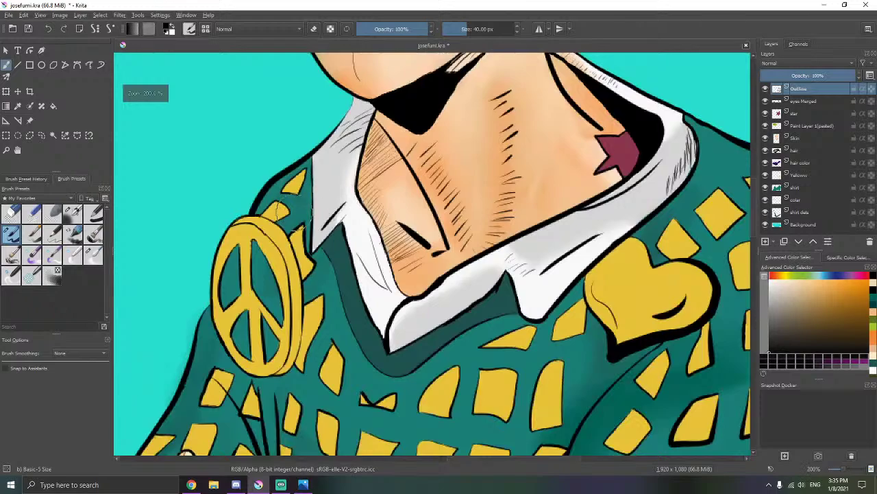
# - Erase the diagonal hatching in the skin wedge between the inner collar edge and the neck line on the Outline layer
pyautogui.scroll(-5, 363, 264)
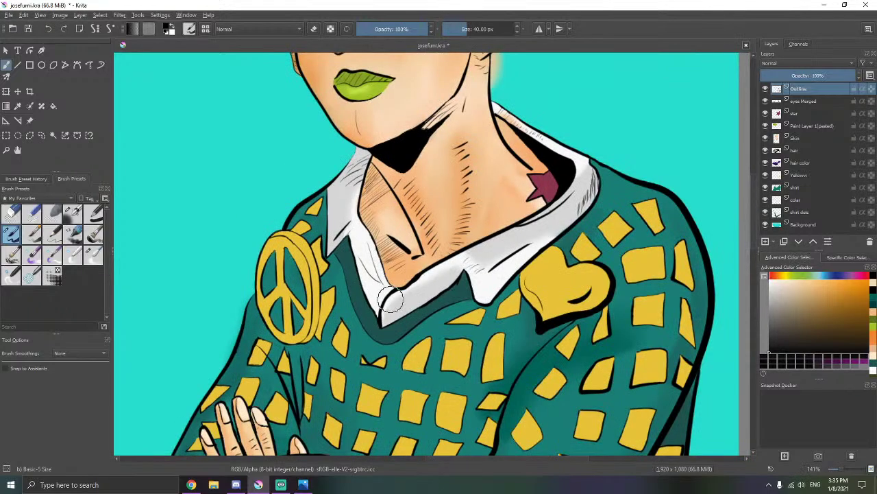
pyautogui.scroll(1, 385, 276)
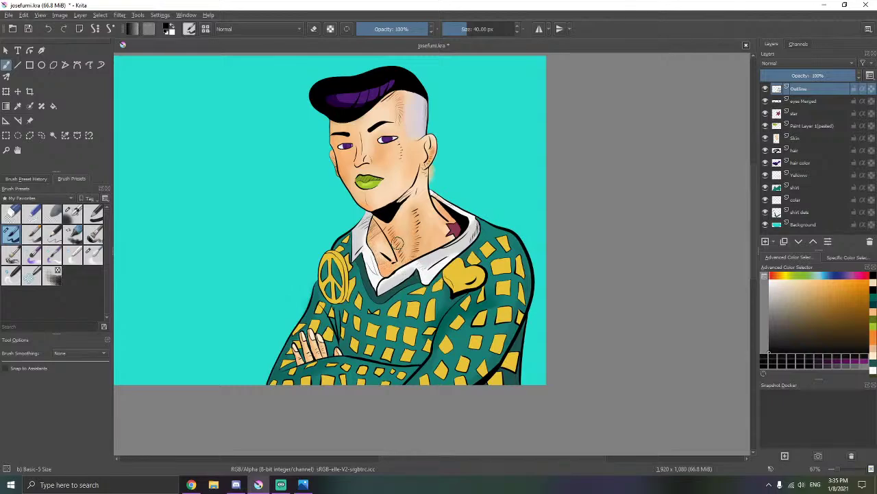
pyautogui.scroll(7, 398, 243)
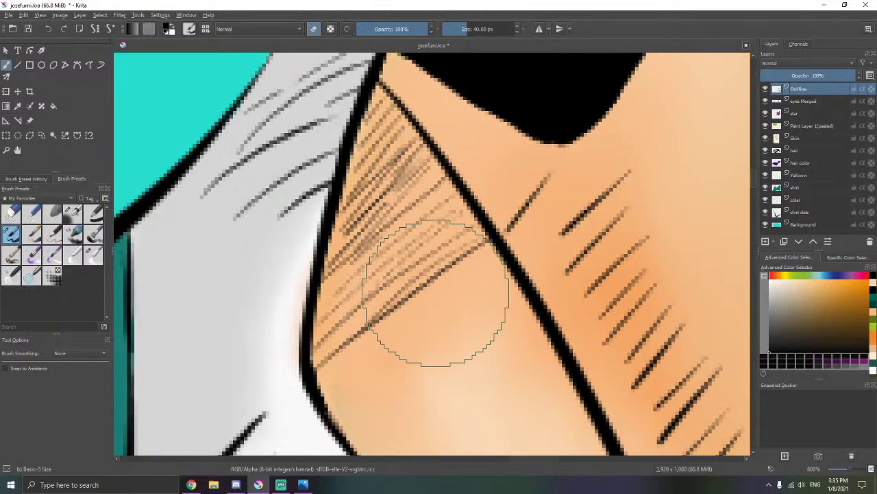
pyautogui.moveTo(437, 293)
pyautogui.mouseDown()
pyautogui.moveTo(390, 295)
pyautogui.moveTo(406, 240)
pyautogui.moveTo(374, 269)
pyautogui.moveTo(354, 309)
pyautogui.mouseUp()
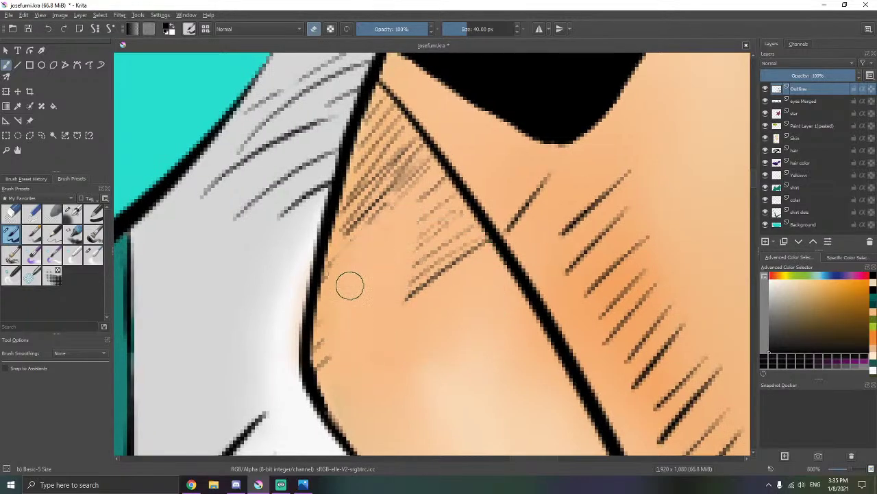
pyautogui.moveTo(338, 366)
pyautogui.mouseDown()
pyautogui.moveTo(377, 296)
pyautogui.moveTo(455, 273)
pyautogui.moveTo(454, 247)
pyautogui.moveTo(392, 176)
pyautogui.moveTo(388, 147)
pyautogui.mouseUp()
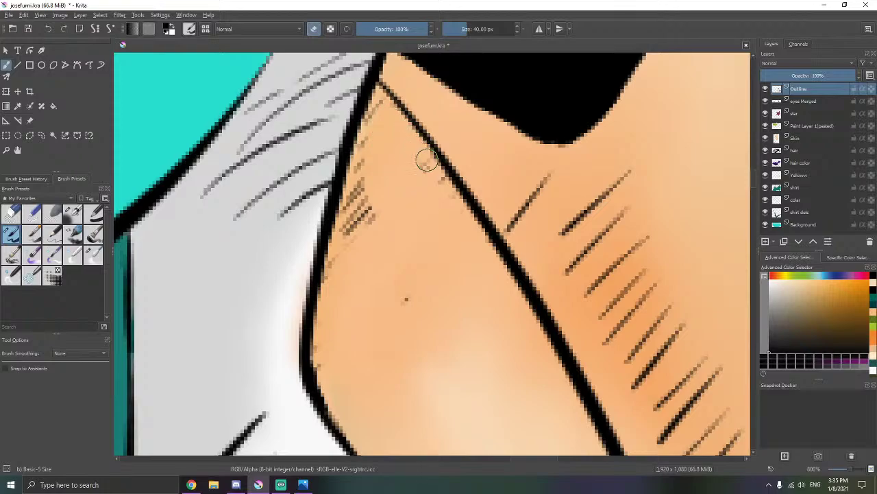
pyautogui.moveTo(378, 204); pyautogui.dragTo(352, 238)
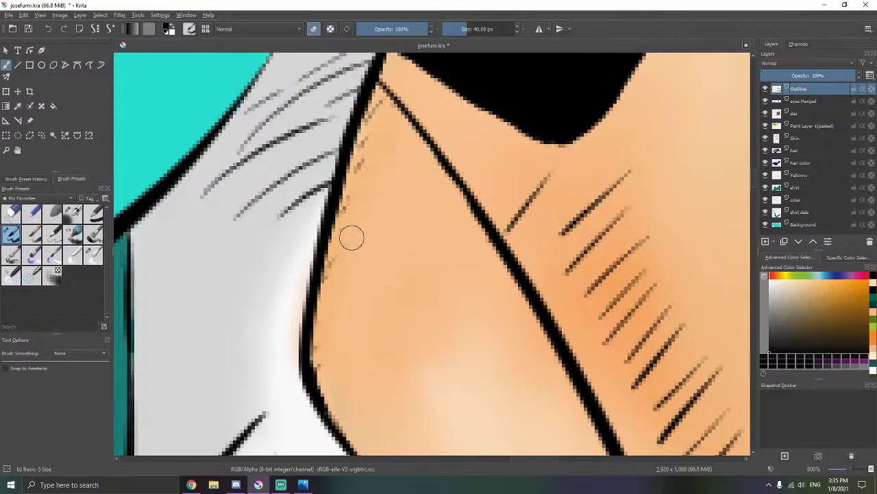
pyautogui.moveTo(346, 299)
pyautogui.mouseDown()
pyautogui.moveTo(350, 248)
pyautogui.moveTo(391, 227)
pyautogui.moveTo(394, 320)
pyautogui.mouseUp()
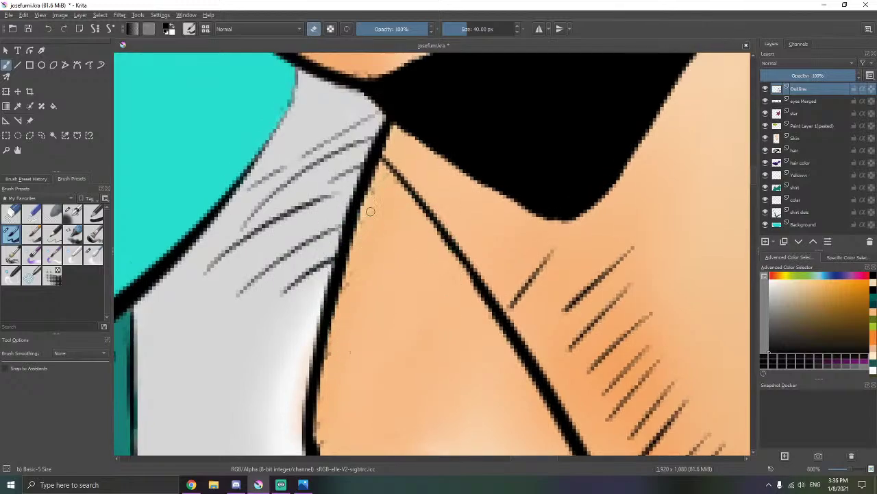
pyautogui.press('e')
pyautogui.moveTo(355, 238); pyautogui.dragTo(408, 192)
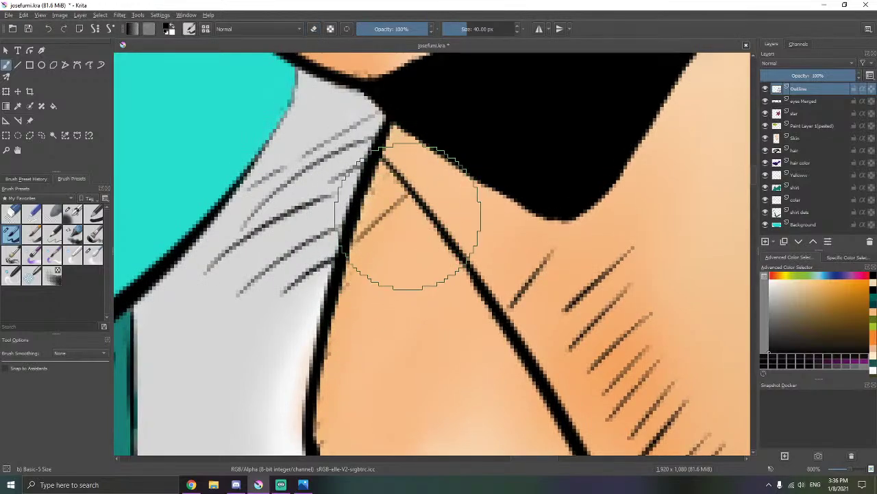
pyautogui.moveTo(359, 273)
pyautogui.mouseDown()
pyautogui.moveTo(414, 223)
pyautogui.moveTo(414, 124)
pyautogui.moveTo(442, 181)
pyautogui.mouseUp()
pyautogui.hotkey('ctrl', 'z')
pyautogui.hotkey('ctrl', 'z')
# - Set brush smoothing to Stabilizer and redraw the skin wedge's hatching with curved black strokes between collar edge and neck line
pyautogui.scroll(-4, 422, 109)
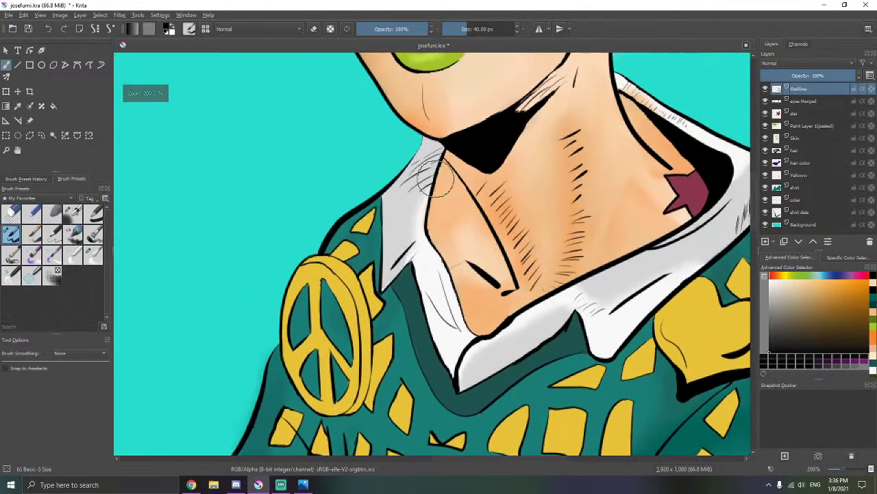
pyautogui.scroll(1, 442, 175)
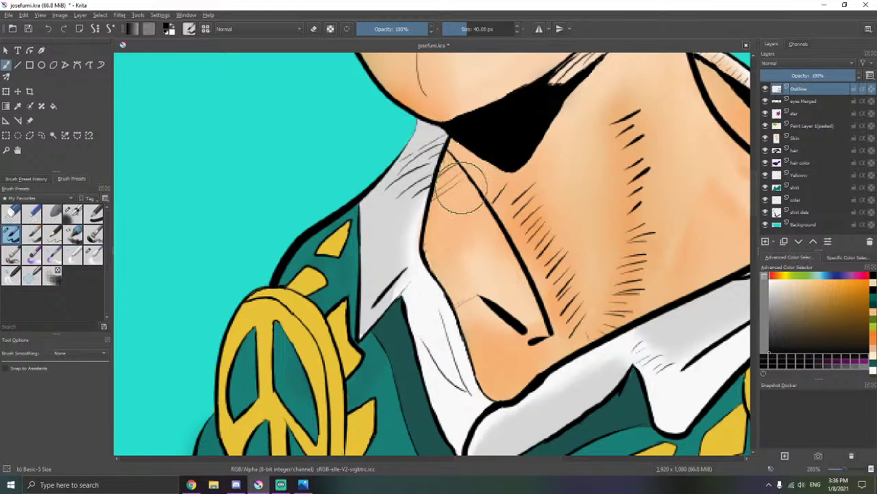
pyautogui.scroll(3, 418, 158)
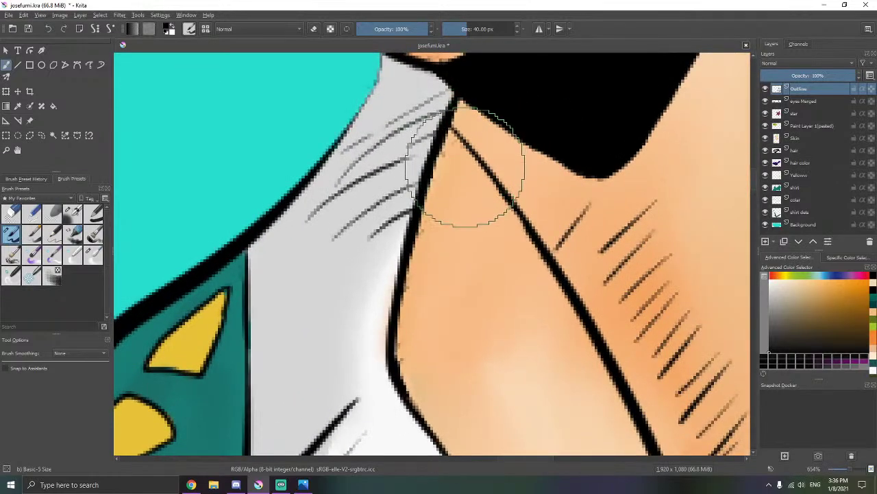
pyautogui.hotkey('ctrl', 'F1')
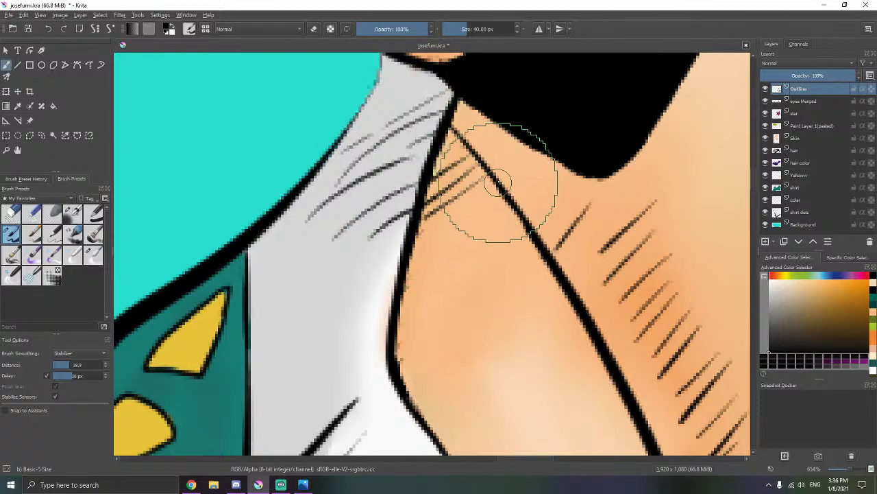
pyautogui.moveTo(508, 196); pyautogui.dragTo(410, 258)
pyautogui.moveTo(509, 211)
pyautogui.mouseDown()
pyautogui.moveTo(448, 253)
pyautogui.moveTo(527, 219)
pyautogui.moveTo(404, 288)
pyautogui.mouseUp()
pyautogui.moveTo(482, 257); pyautogui.dragTo(480, 159)
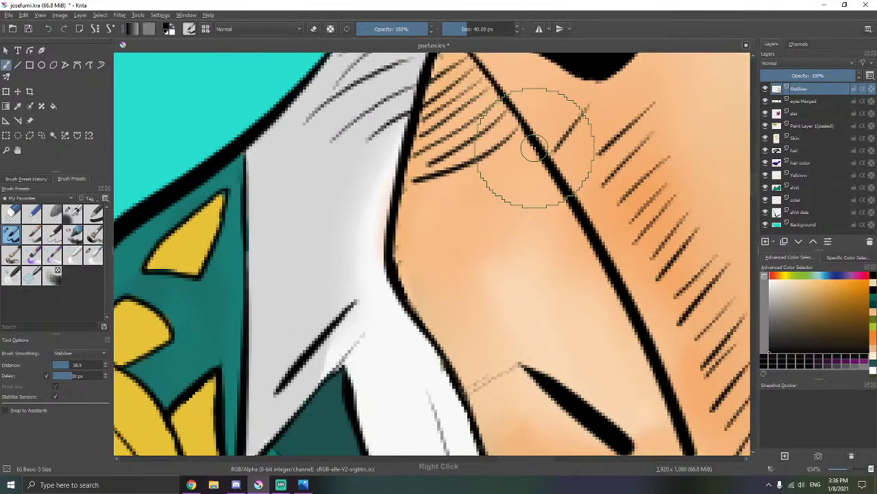
pyautogui.moveTo(430, 209)
pyautogui.mouseDown()
pyautogui.moveTo(525, 165)
pyautogui.moveTo(524, 154)
pyautogui.mouseUp()
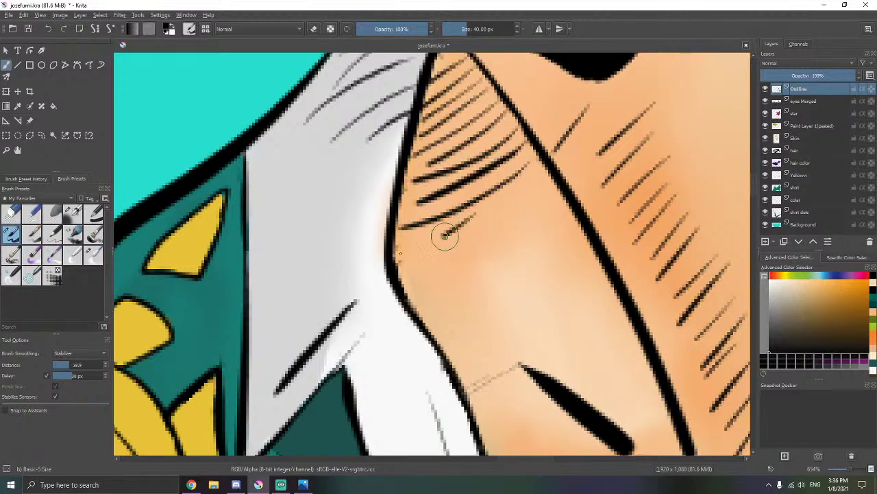
# - Continue the short black hatching down the skin along the inner collar edge, past the thick collarbone stroke
pyautogui.scroll(-3, 464, 257)
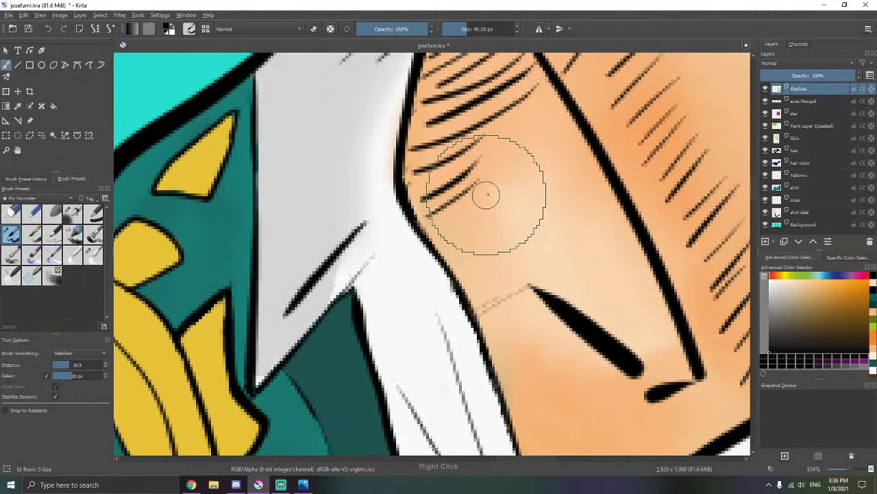
pyautogui.scroll(-3, 476, 254)
pyautogui.moveTo(526, 201); pyautogui.dragTo(536, 195)
pyautogui.moveTo(491, 240)
pyautogui.mouseDown()
pyautogui.moveTo(508, 220)
pyautogui.moveTo(535, 216)
pyautogui.mouseUp()
pyautogui.moveTo(498, 264); pyautogui.dragTo(545, 230)
pyautogui.moveTo(516, 277); pyautogui.dragTo(562, 243)
pyautogui.moveTo(521, 292); pyautogui.dragTo(580, 257)
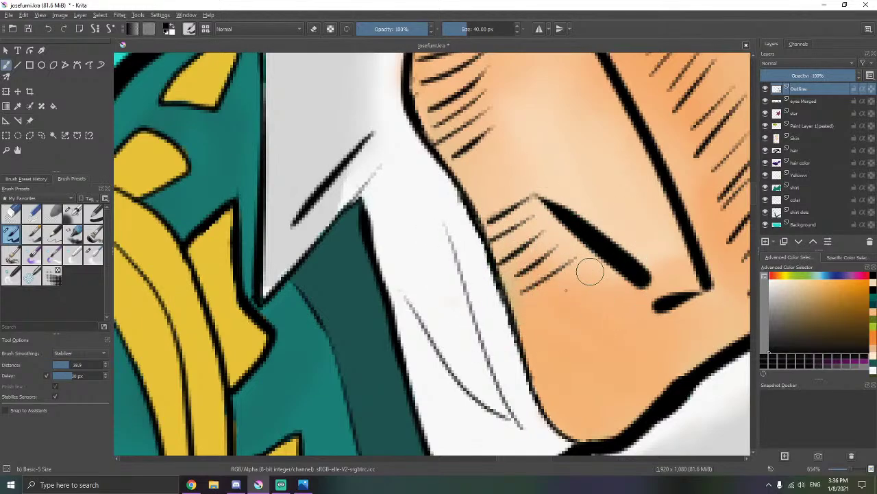
pyautogui.moveTo(533, 313)
pyautogui.mouseDown()
pyautogui.moveTo(584, 276)
pyautogui.moveTo(586, 293)
pyautogui.mouseUp()
pyautogui.scroll(-8, 578, 283)
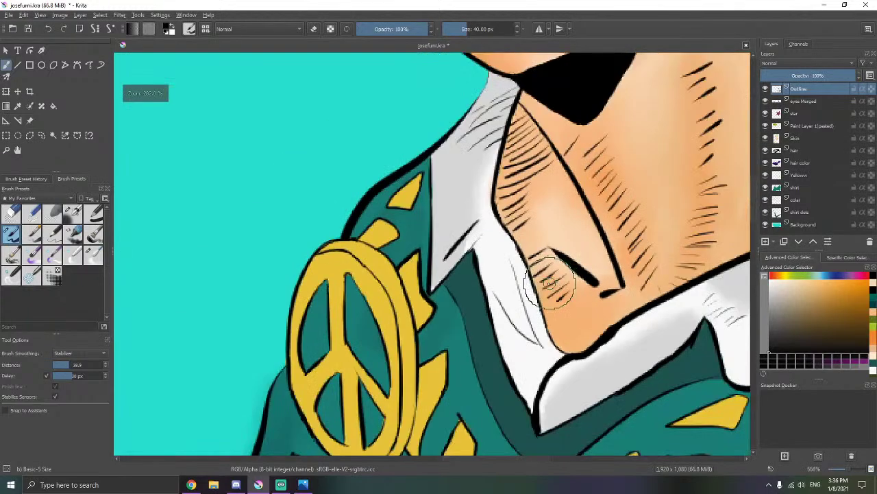
pyautogui.scroll(2, 469, 303)
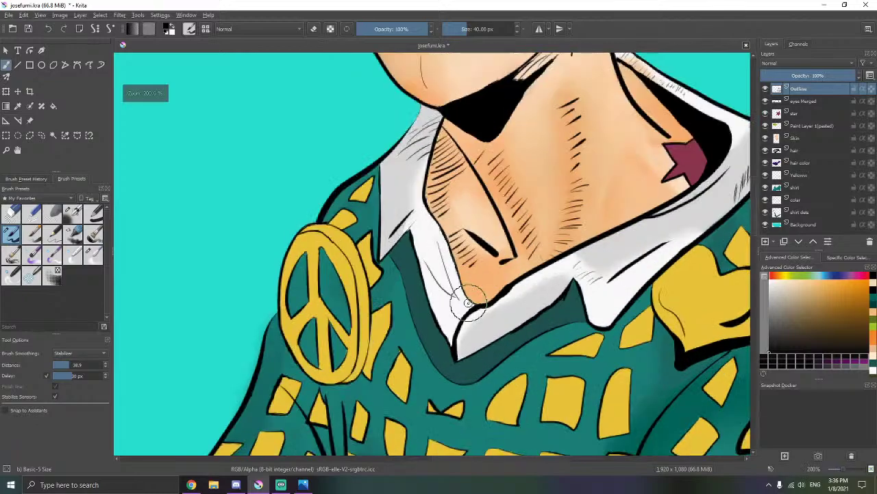
pyautogui.scroll(-3, 470, 322)
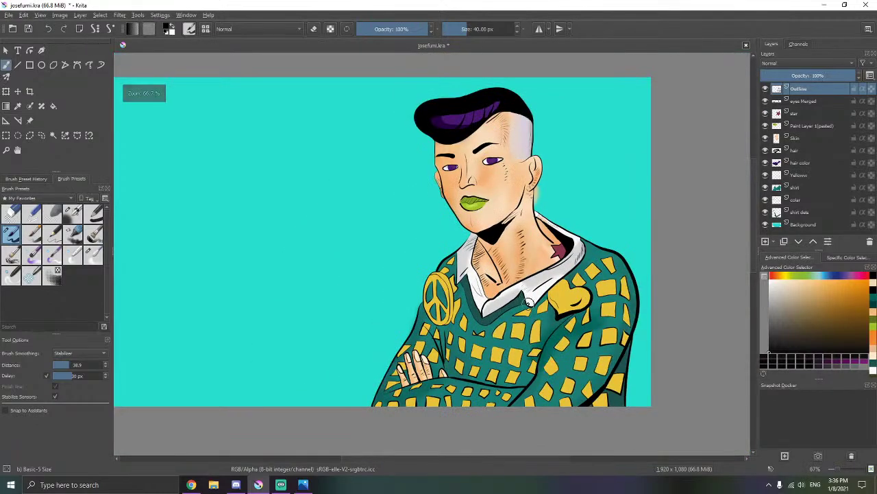
pyautogui.scroll(1, 526, 302)
pyautogui.scroll(-1, 525, 302)
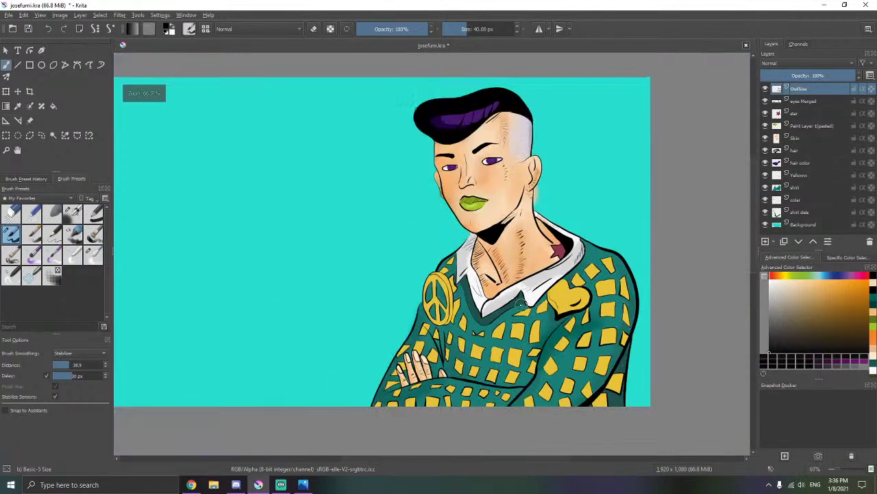
pyautogui.moveTo(510, 292); pyautogui.dragTo(495, 267)
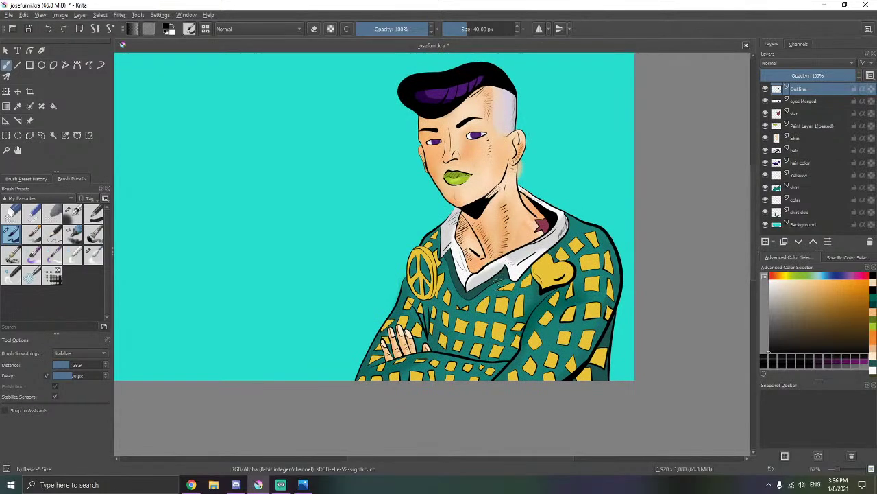
# - Try airbrushing dark teal with Airbrush Soft around the collar notch on the layer directly below shirt, and undo the stroke
pyautogui.scroll(2, 501, 274)
pyautogui.click(795, 200)
pyautogui.scroll(2, 576, 288)
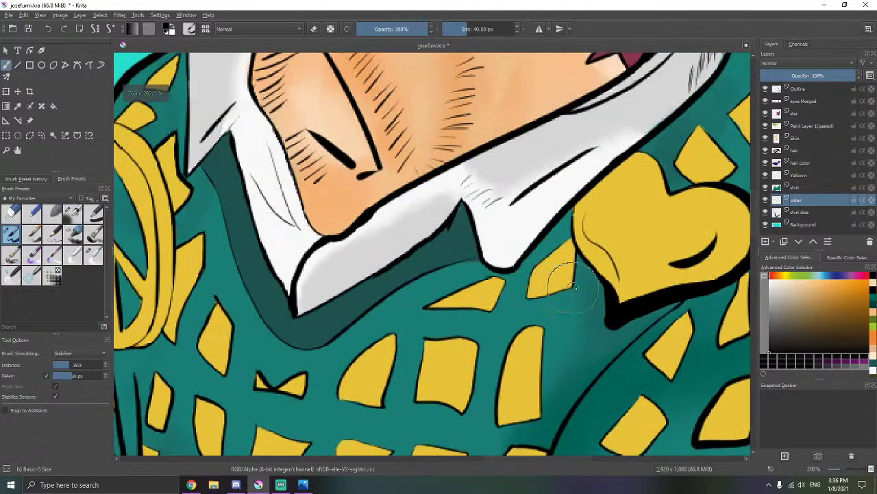
pyautogui.click(873, 302)
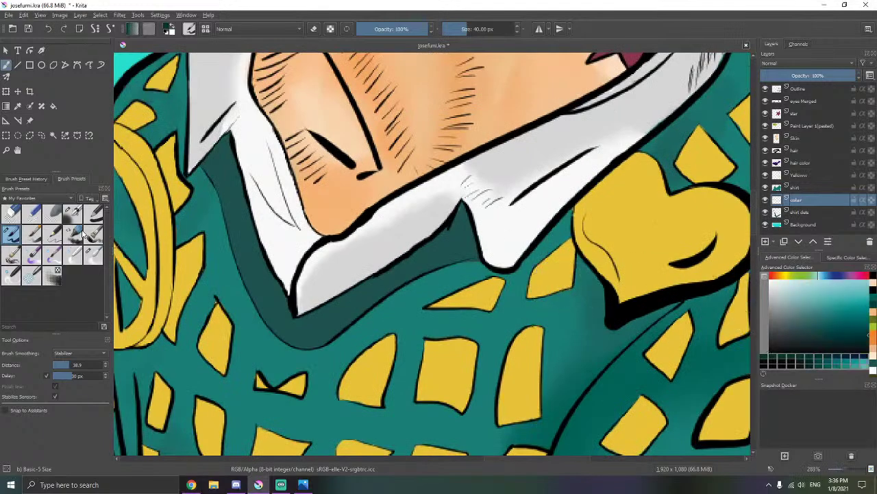
pyautogui.click(72, 214)
pyautogui.scroll(3, 470, 236)
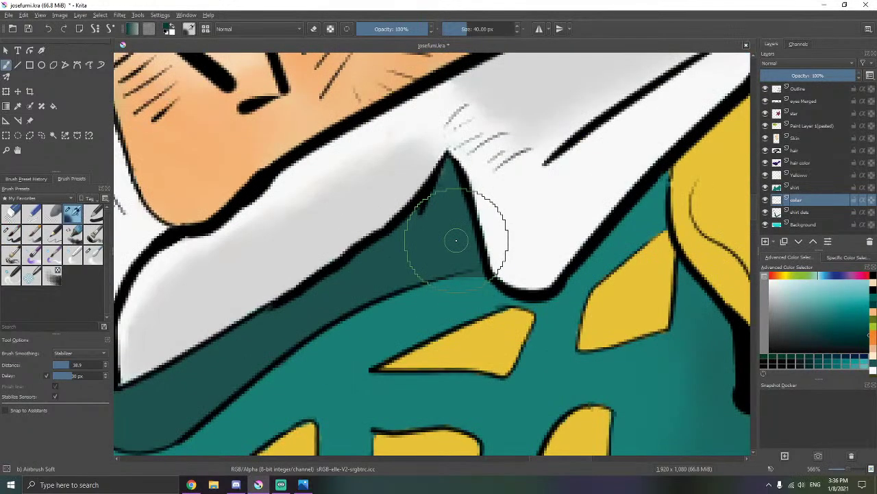
pyautogui.moveTo(456, 240)
pyautogui.mouseDown()
pyautogui.moveTo(480, 226)
pyautogui.moveTo(435, 196)
pyautogui.moveTo(435, 229)
pyautogui.moveTo(404, 262)
pyautogui.moveTo(411, 245)
pyautogui.moveTo(363, 254)
pyautogui.moveTo(305, 293)
pyautogui.moveTo(396, 239)
pyautogui.moveTo(186, 251)
pyautogui.moveTo(551, 206)
pyautogui.mouseUp()
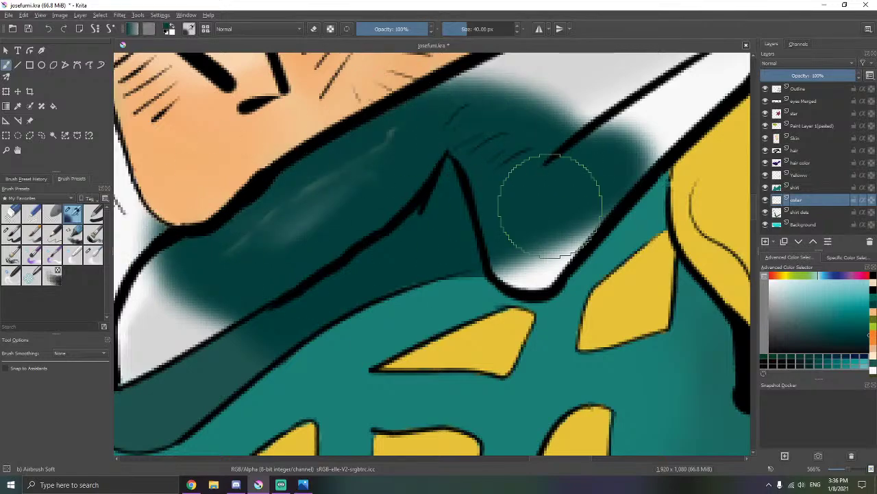
pyautogui.hotkey('ctrl', 'z')
# - Try a narrower dark teal airbrush stroke along the neckband under the collar, blend its end with Blender Blur, and undo both
pyautogui.moveTo(420, 210)
pyautogui.mouseDown()
pyautogui.moveTo(436, 226)
pyautogui.moveTo(455, 226)
pyautogui.moveTo(252, 341)
pyautogui.mouseUp()
pyautogui.click(93, 255)
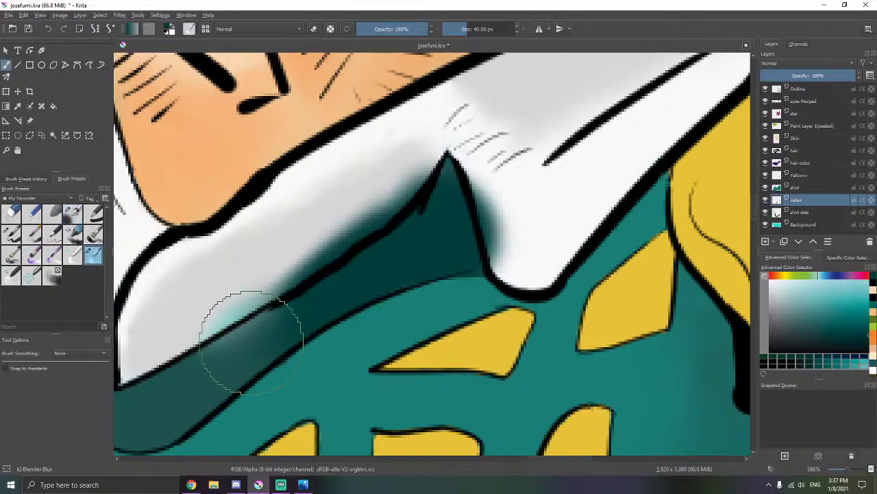
pyautogui.hotkey('ctrl', 'z')
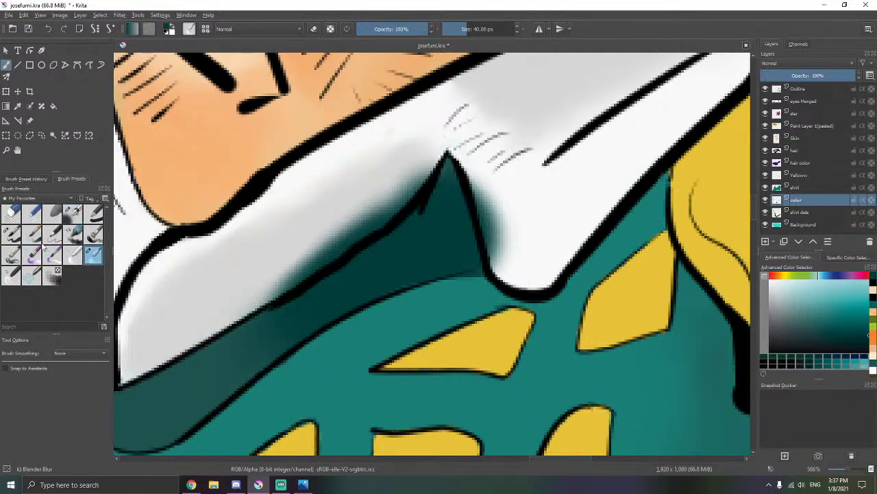
pyautogui.click(11, 233)
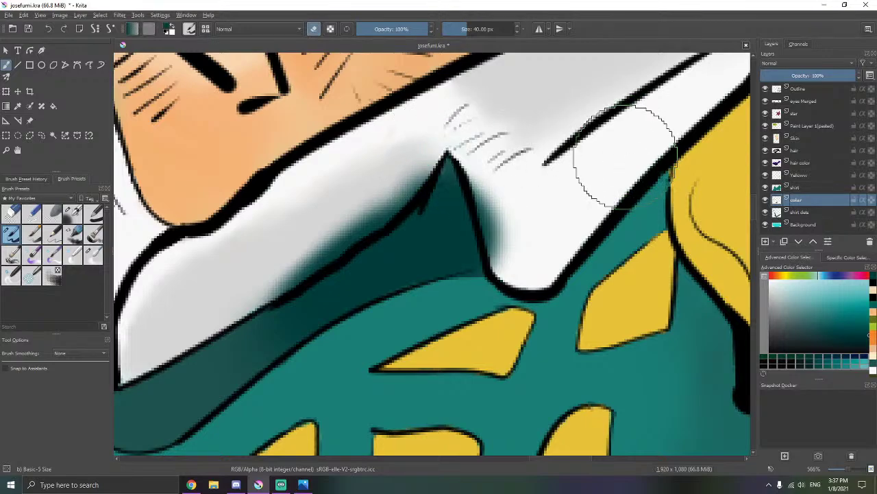
pyautogui.hotkey('ctrl', 'z')
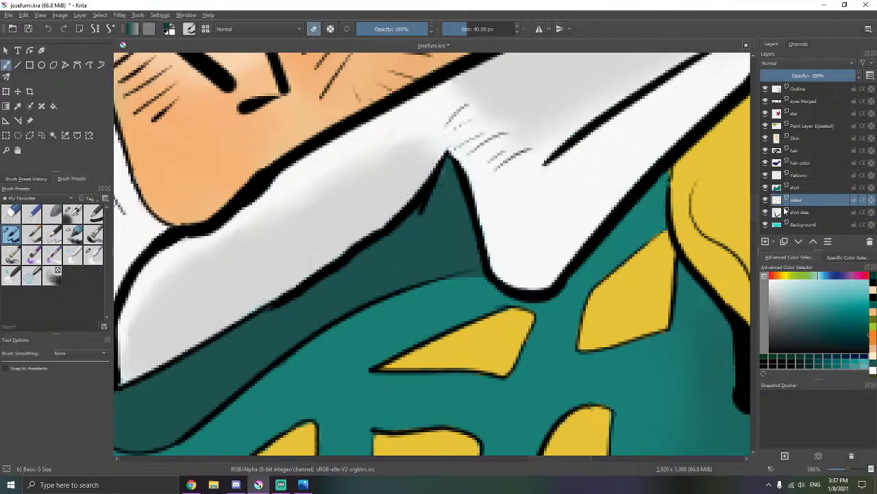
# - On the layer directly above Background, airbrush dark teal shading onto the neckband under the collar and soften it with Blender Blur
pyautogui.click(786, 212)
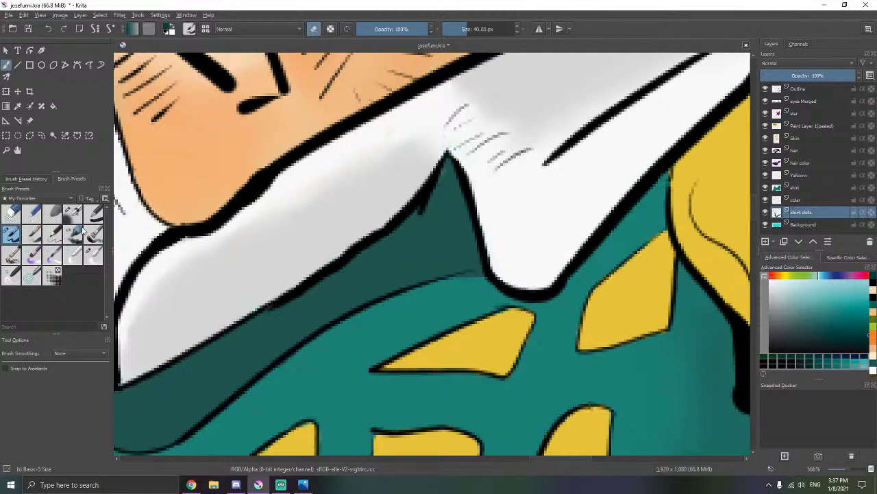
pyautogui.click(73, 213)
pyautogui.moveTo(329, 264)
pyautogui.mouseDown()
pyautogui.moveTo(425, 202)
pyautogui.moveTo(412, 254)
pyautogui.moveTo(294, 300)
pyautogui.moveTo(421, 274)
pyautogui.moveTo(466, 284)
pyautogui.moveTo(399, 273)
pyautogui.moveTo(297, 294)
pyautogui.moveTo(264, 317)
pyautogui.moveTo(172, 329)
pyautogui.mouseUp()
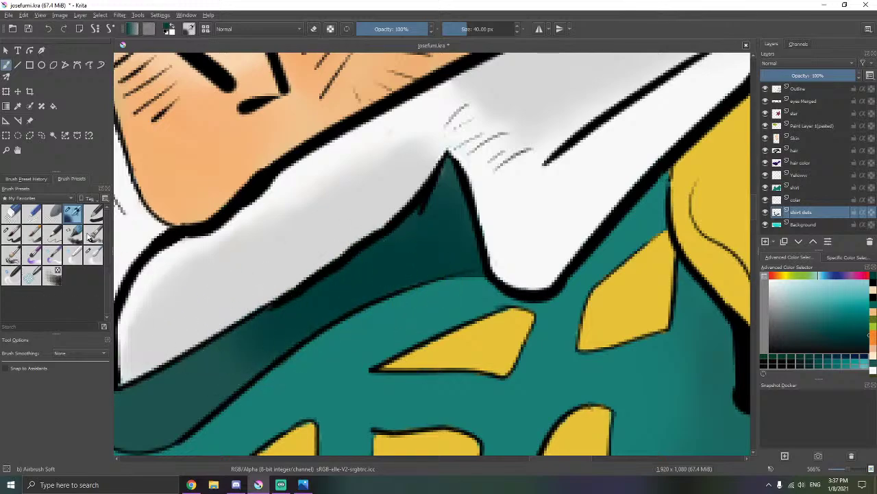
pyautogui.click(94, 255)
pyautogui.moveTo(290, 304)
pyautogui.mouseDown()
pyautogui.moveTo(231, 359)
pyautogui.moveTo(255, 342)
pyautogui.moveTo(250, 357)
pyautogui.moveTo(247, 345)
pyautogui.moveTo(256, 345)
pyautogui.moveTo(263, 362)
pyautogui.moveTo(217, 376)
pyautogui.moveTo(300, 336)
pyautogui.mouseUp()
pyautogui.scroll(-4, 404, 277)
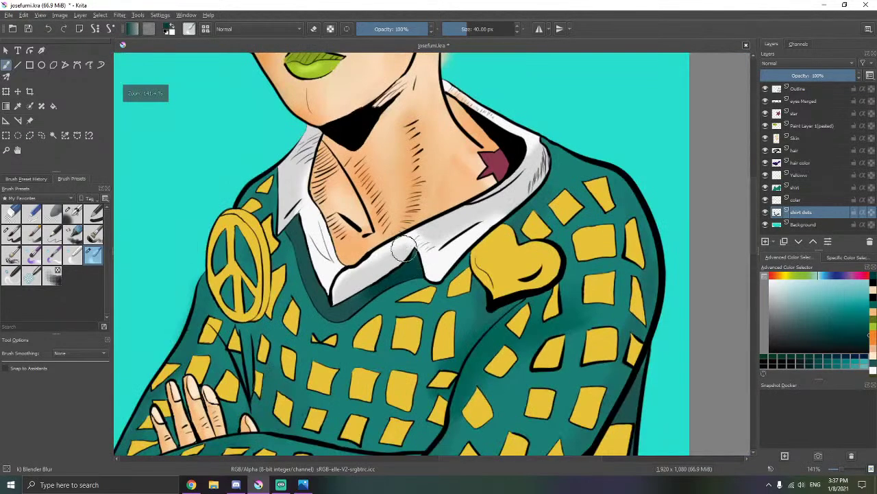
pyautogui.moveTo(409, 214)
pyautogui.mouseDown()
pyautogui.moveTo(455, 229)
pyautogui.moveTo(511, 229)
pyautogui.mouseUp()
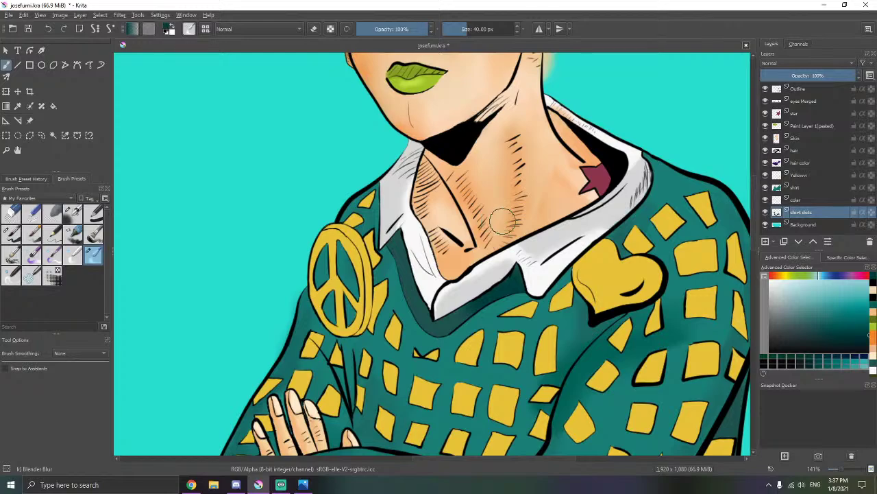
pyautogui.moveTo(592, 220); pyautogui.dragTo(357, 210)
pyautogui.scroll(2, 427, 201)
pyautogui.moveTo(430, 206); pyautogui.dragTo(409, 228)
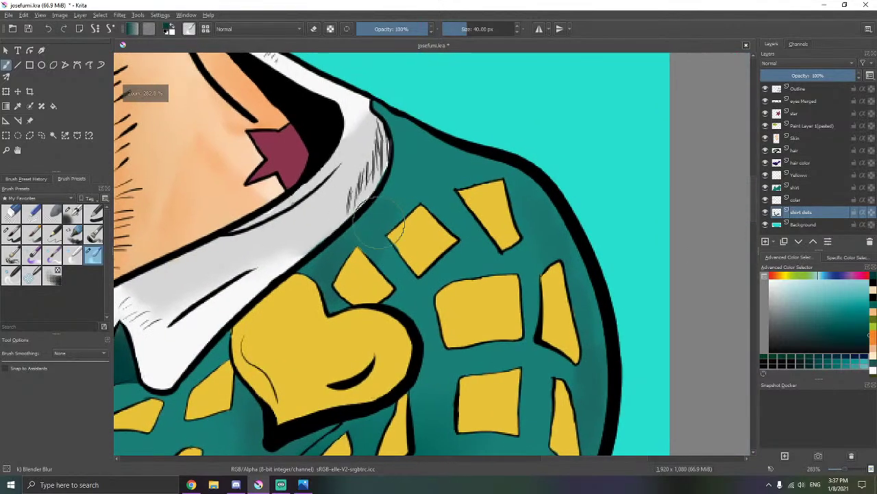
pyautogui.click(77, 216)
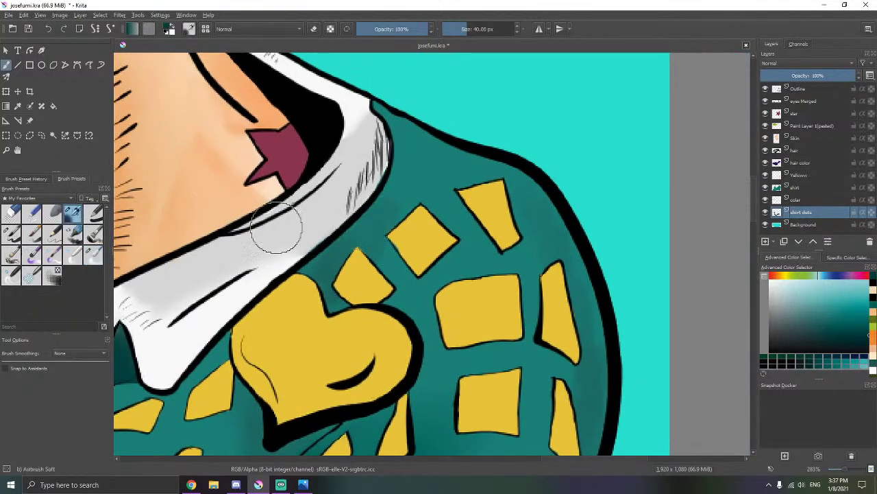
pyautogui.click(802, 187)
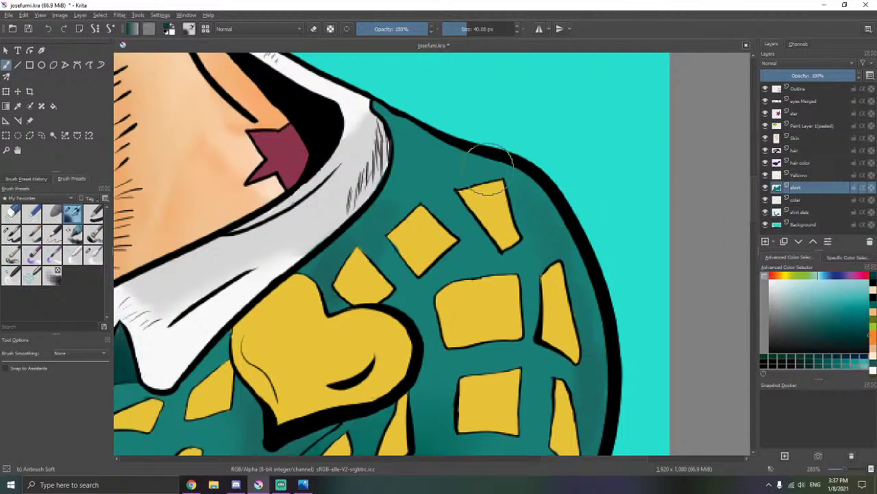
pyautogui.scroll(-2, 490, 157)
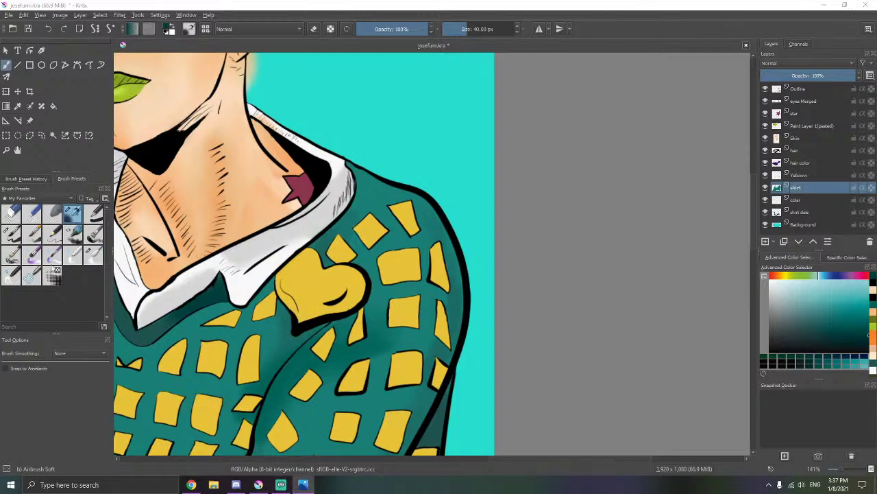
# - Raise the reference image's opacity so it overlays the drawing, and return to the freehand brush
pyautogui.click(30, 121)
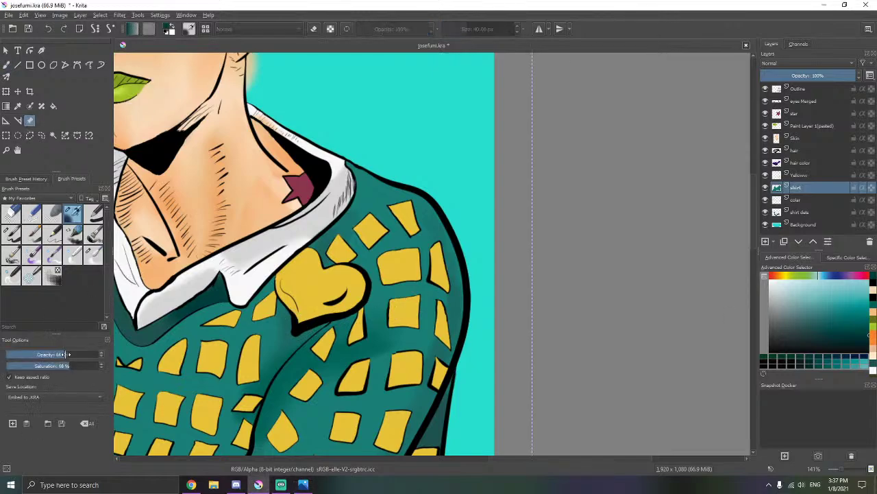
pyautogui.click(68, 354)
pyautogui.click(6, 66)
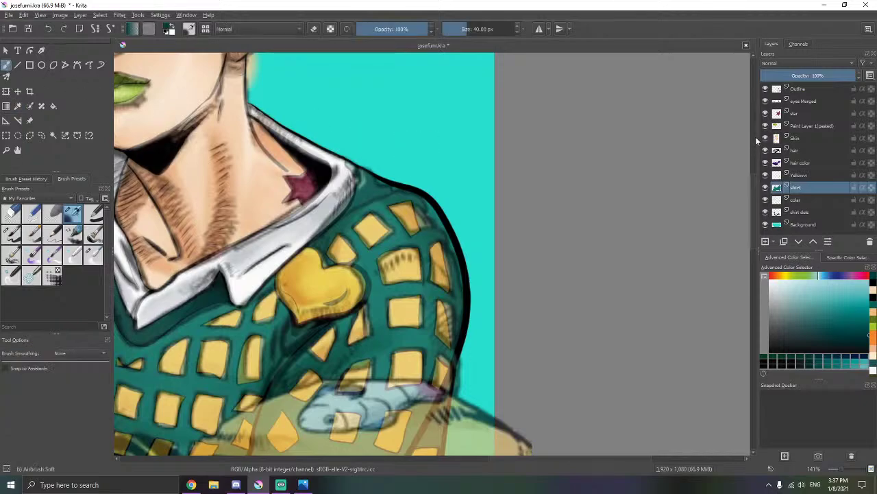
# - On the Outline layer, trace the black shoulder fold from the thick shoulder outline toward the collar with Basic-5 Size
pyautogui.click(800, 91)
pyautogui.scroll(3, 411, 199)
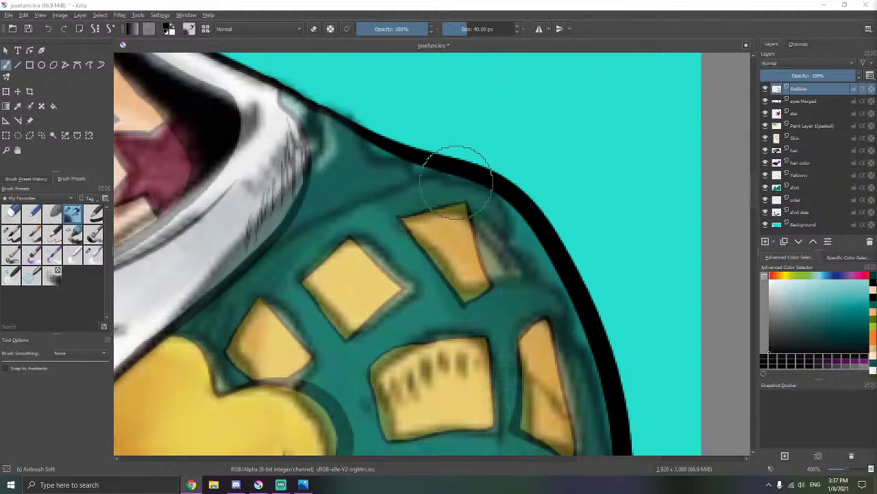
pyautogui.moveTo(473, 168)
pyautogui.mouseDown()
pyautogui.moveTo(480, 167)
pyautogui.moveTo(431, 170)
pyautogui.mouseUp()
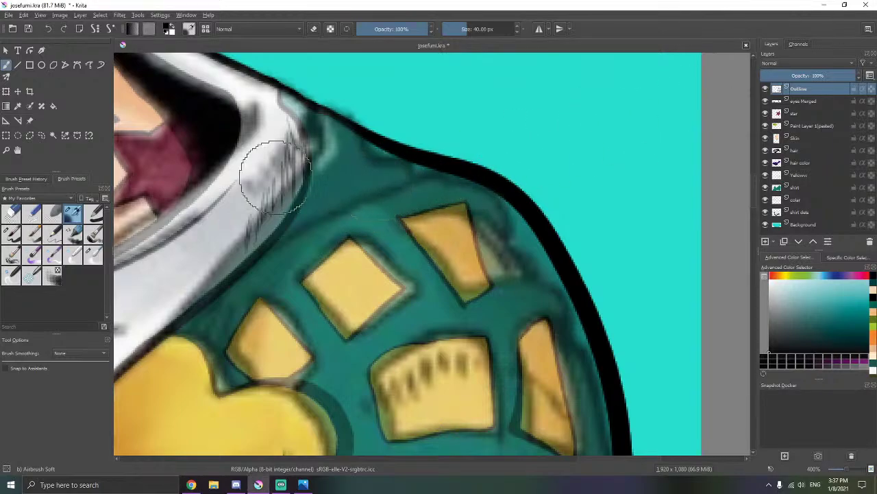
pyautogui.click(11, 234)
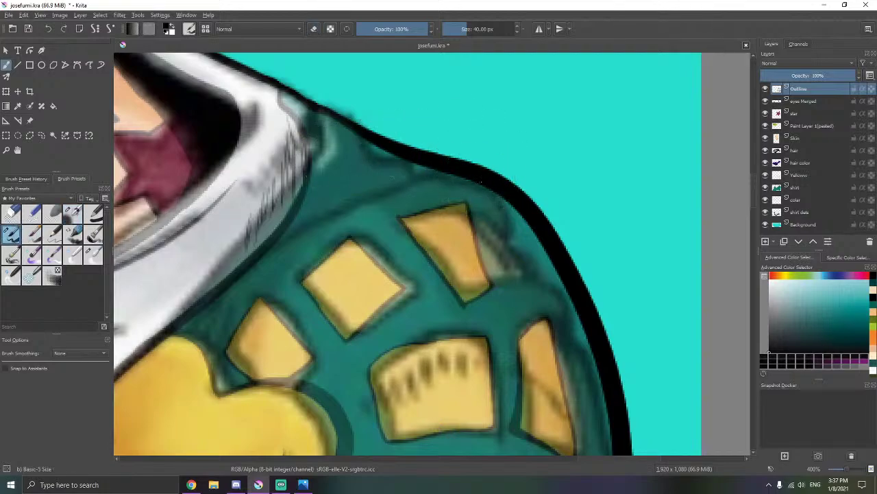
pyautogui.moveTo(390, 194); pyautogui.dragTo(315, 216)
pyautogui.hotkey('ctrl', 'F1')
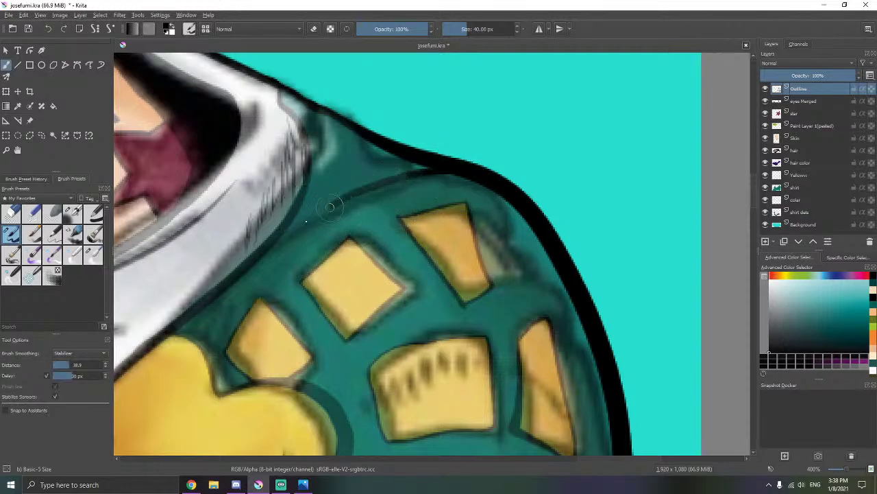
# - Trace the diagonal sweater fold rising from the crossed forearm beside the thumb, and add thin parallel hatching over the adjacent yellow patch
pyautogui.scroll(-6, 254, 261)
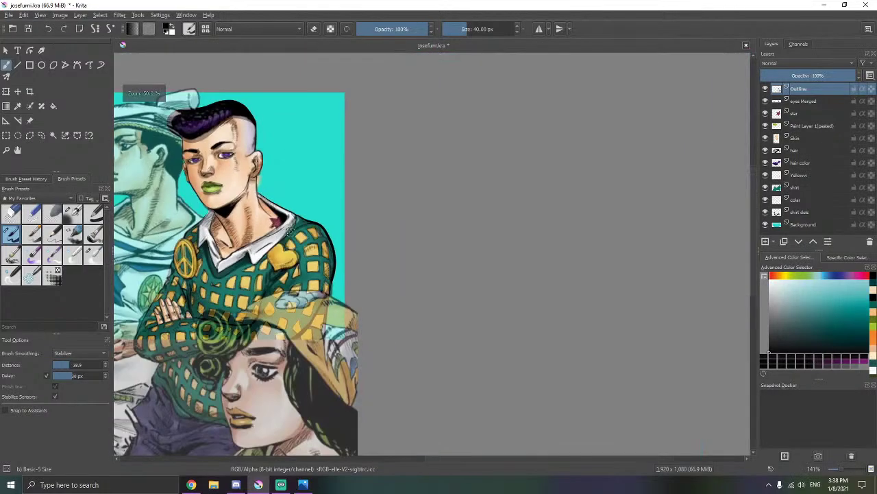
pyautogui.moveTo(281, 234); pyautogui.dragTo(338, 221)
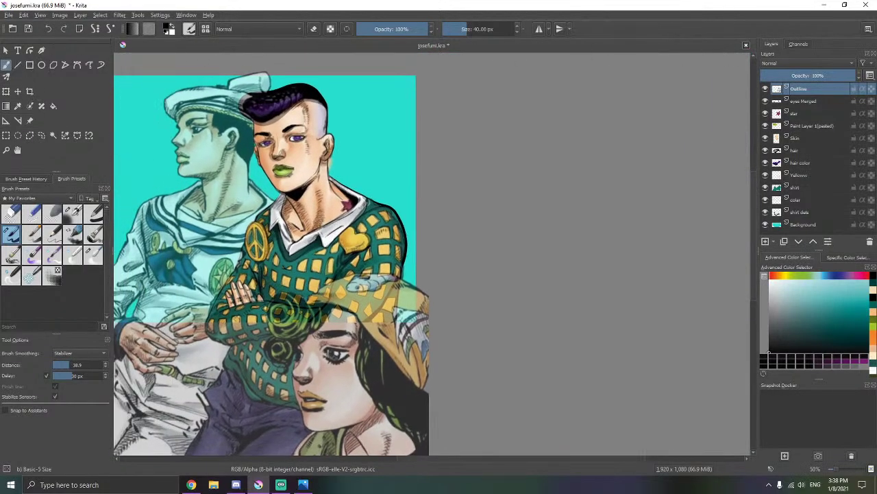
pyautogui.hotkey('alt', 'Tab')
pyautogui.scroll(5, 281, 295)
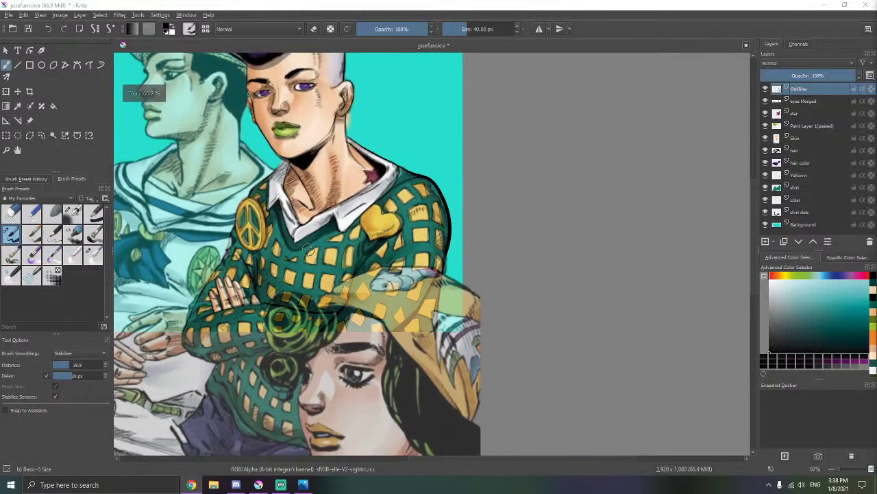
pyautogui.scroll(5, 206, 336)
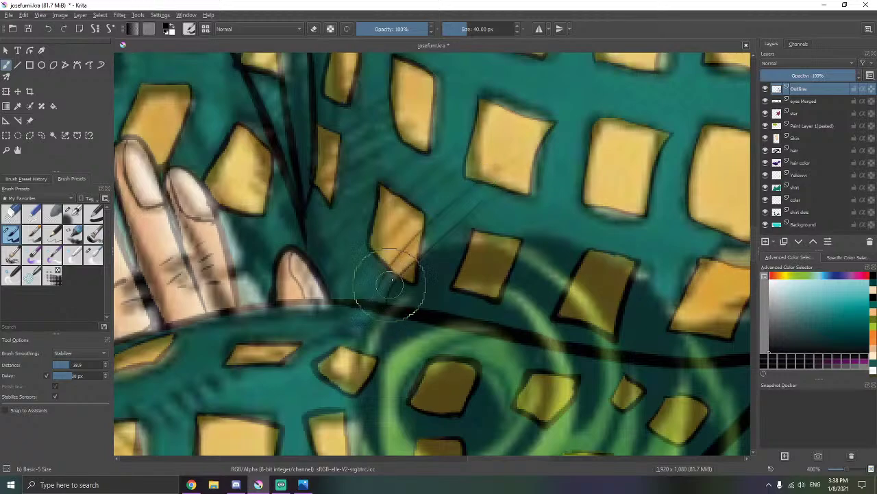
pyautogui.moveTo(422, 266); pyautogui.dragTo(410, 281)
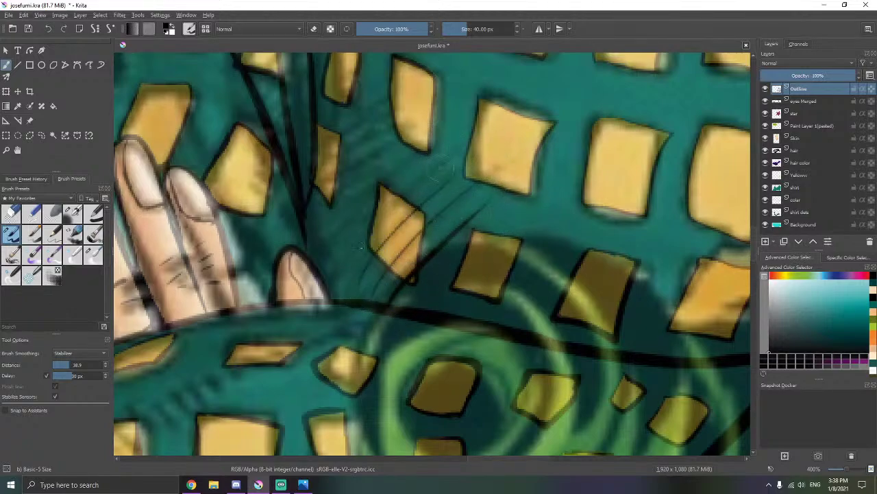
pyautogui.moveTo(386, 202); pyautogui.dragTo(418, 240)
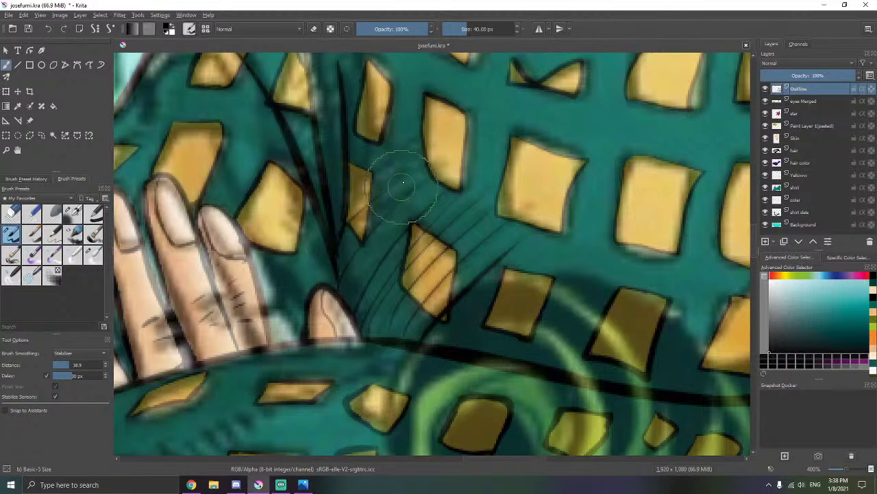
# - Extend the thin diagonal hatching upward across the narrow sweater folds beneath the peace-sign pin
pyautogui.rightClick(383, 200)
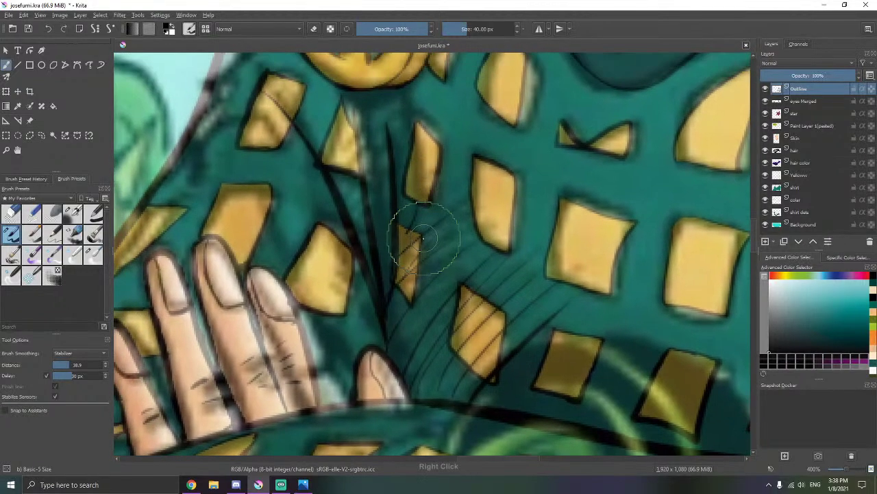
pyautogui.rightClick(405, 193)
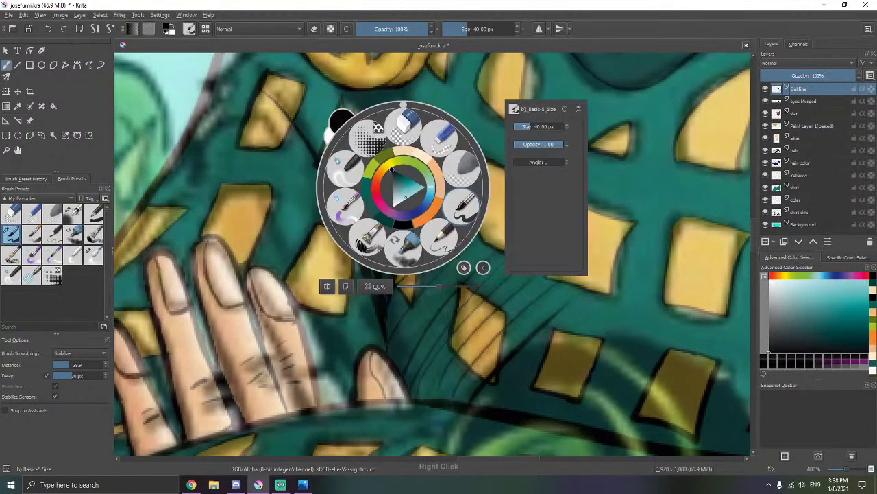
pyautogui.rightClick(458, 206)
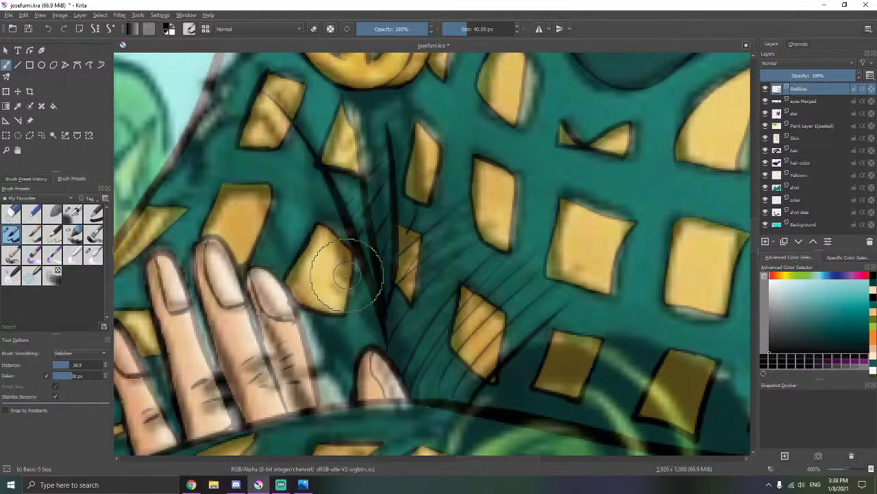
# - Hatch the sleeve between its outer edge and the yellow patch beside the little finger with thin black strokes
pyautogui.moveTo(347, 275); pyautogui.dragTo(424, 324)
pyautogui.scroll(-3, 398, 284)
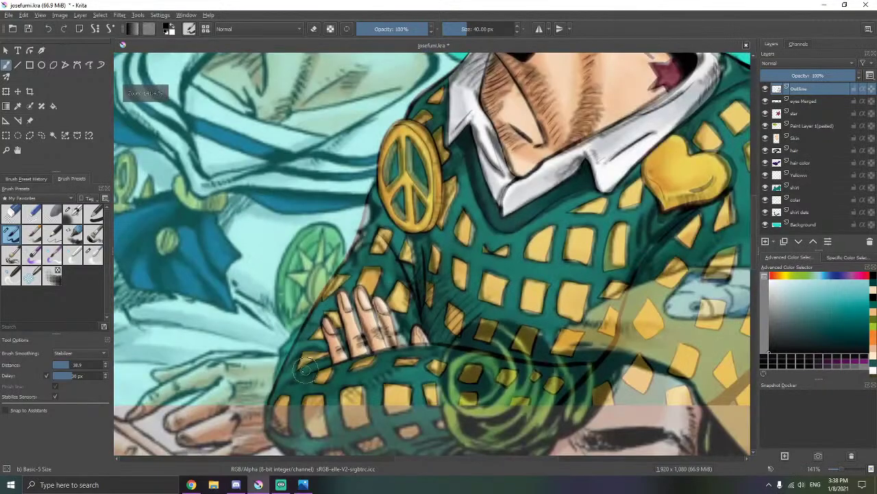
pyautogui.scroll(5, 306, 367)
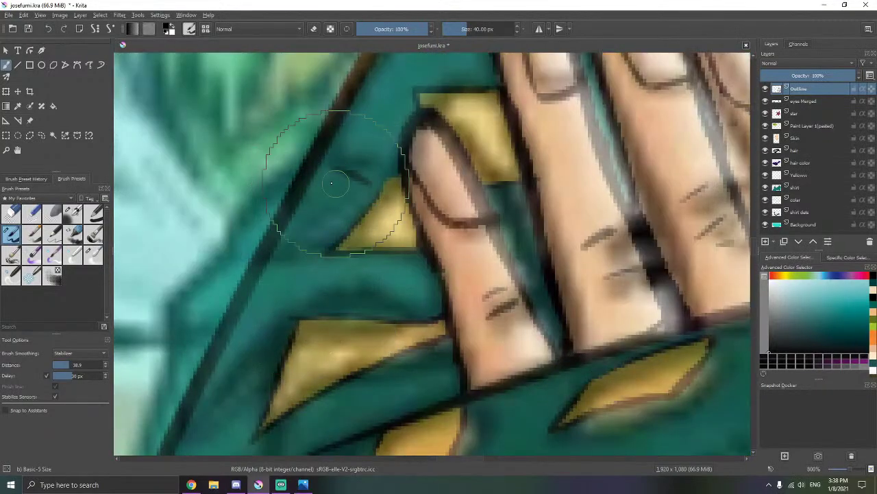
pyautogui.moveTo(301, 200); pyautogui.dragTo(341, 235)
pyautogui.moveTo(279, 234); pyautogui.dragTo(316, 260)
pyautogui.moveTo(312, 295); pyautogui.dragTo(372, 169)
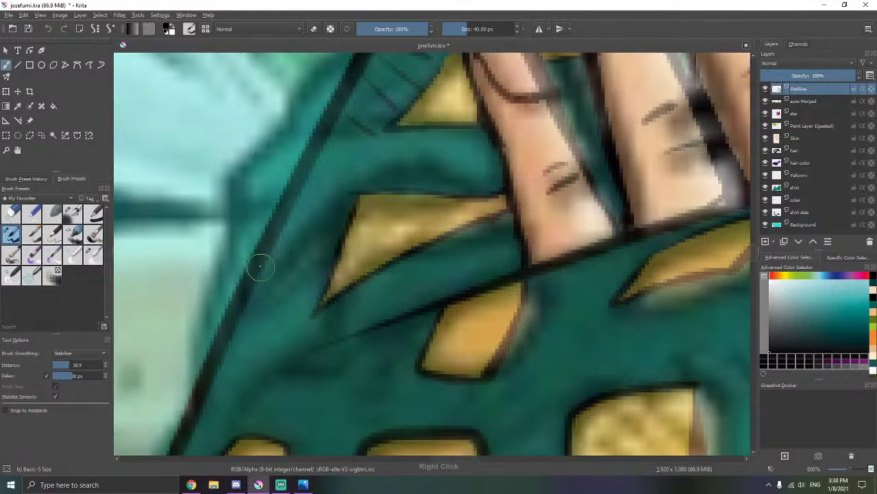
# - Add short black hatching along the sleeve's outer edge below the little finger, and trace the curved folds at the end of the forearm line
pyautogui.moveTo(263, 270); pyautogui.dragTo(280, 310)
pyautogui.moveTo(348, 289); pyautogui.dragTo(376, 151)
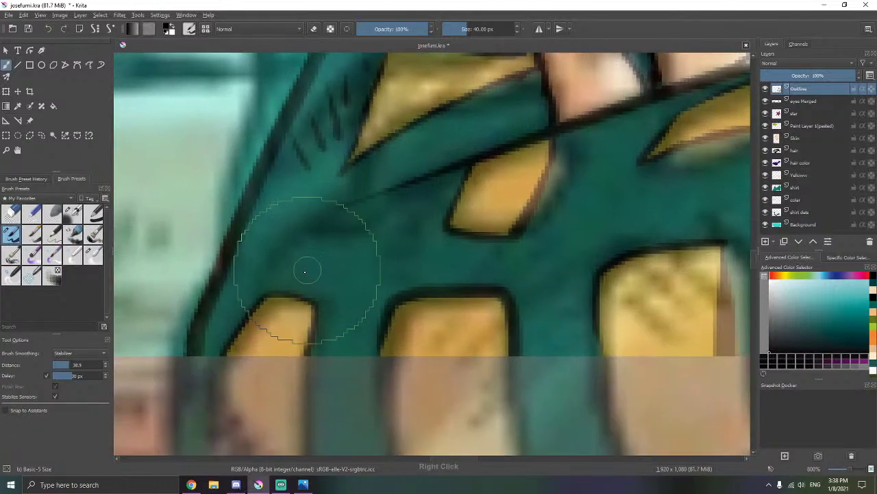
pyautogui.moveTo(294, 245)
pyautogui.mouseDown()
pyautogui.moveTo(403, 224)
pyautogui.moveTo(447, 177)
pyautogui.mouseUp()
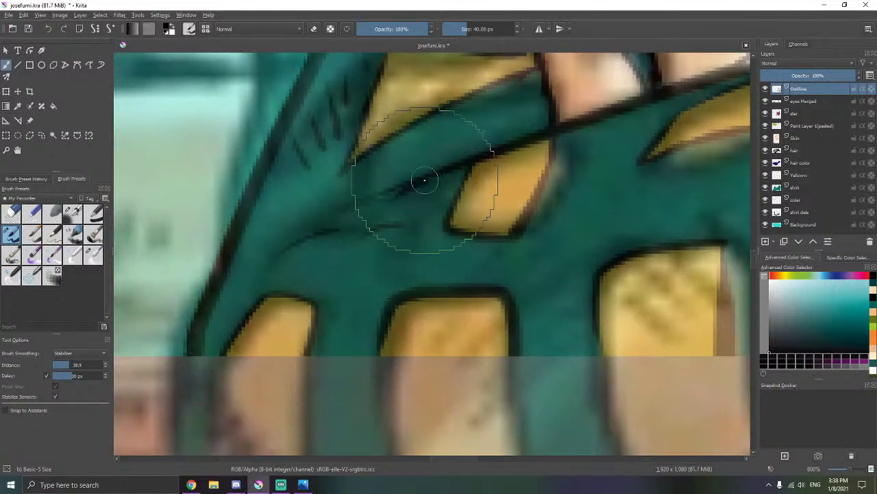
pyautogui.hotkey('alt', 'Tab')
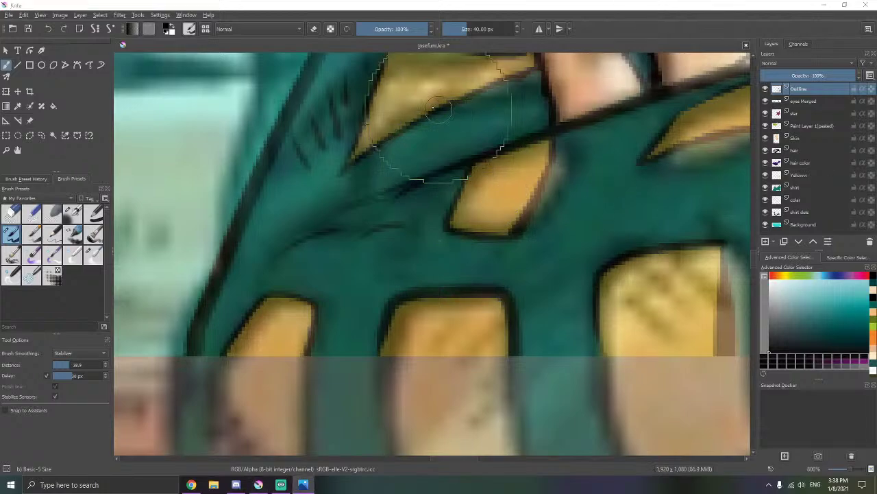
# - Continue the thin black hatching around the sweater folds beneath the peace-sign pin
pyautogui.moveTo(493, 96); pyautogui.dragTo(407, 350)
pyautogui.moveTo(490, 103); pyautogui.dragTo(324, 364)
pyautogui.moveTo(521, 165); pyautogui.dragTo(209, 353)
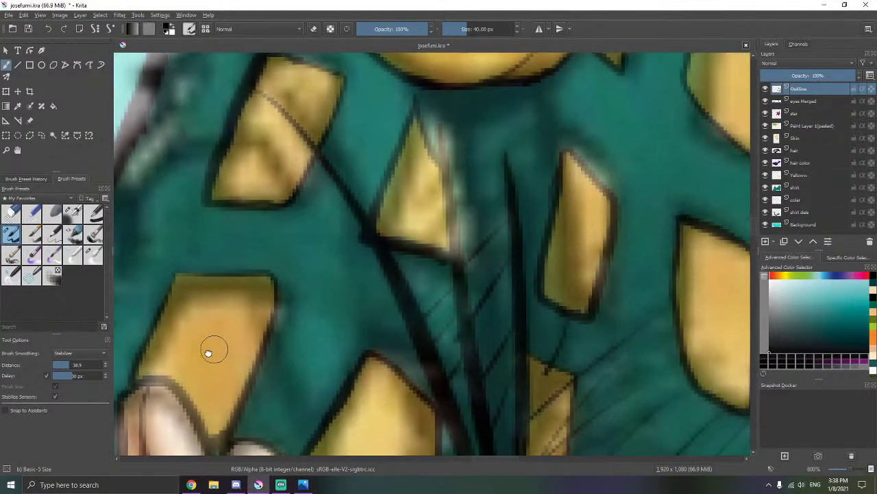
# - Hatch diagonal black shadow lines on the green shirt between the peace badge's edge and the dark neckline
pyautogui.scroll(1, 409, 237)
pyautogui.moveTo(410, 237); pyautogui.dragTo(227, 414)
pyautogui.moveTo(458, 141); pyautogui.dragTo(336, 359)
pyautogui.scroll(-3, 385, 255)
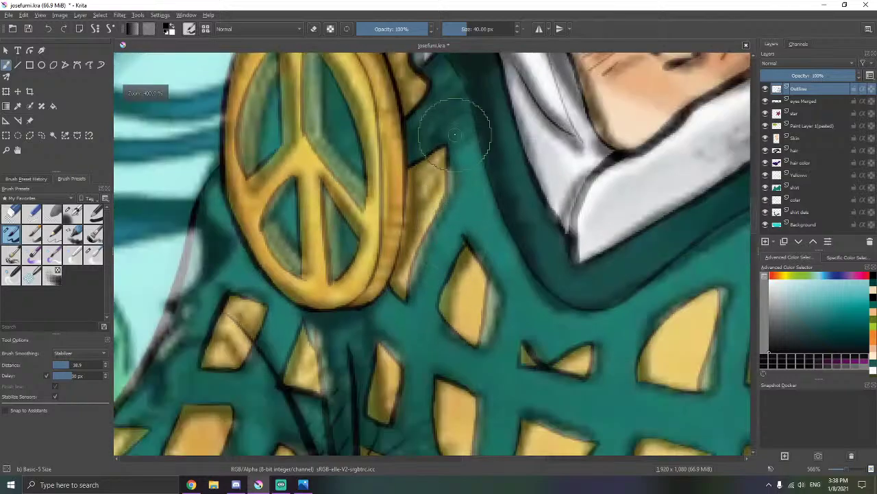
pyautogui.scroll(1, 455, 135)
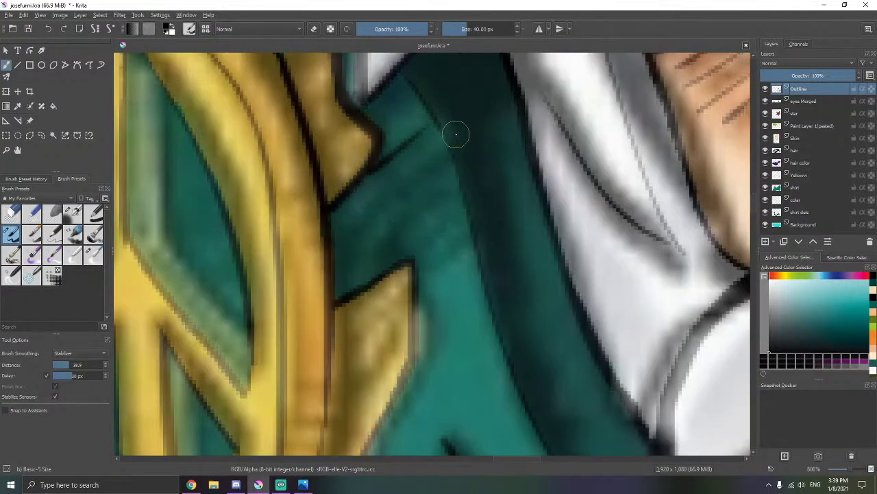
pyautogui.moveTo(425, 127); pyautogui.dragTo(370, 168)
pyautogui.moveTo(439, 154); pyautogui.dragTo(351, 233)
pyautogui.moveTo(441, 176); pyautogui.dragTo(360, 250)
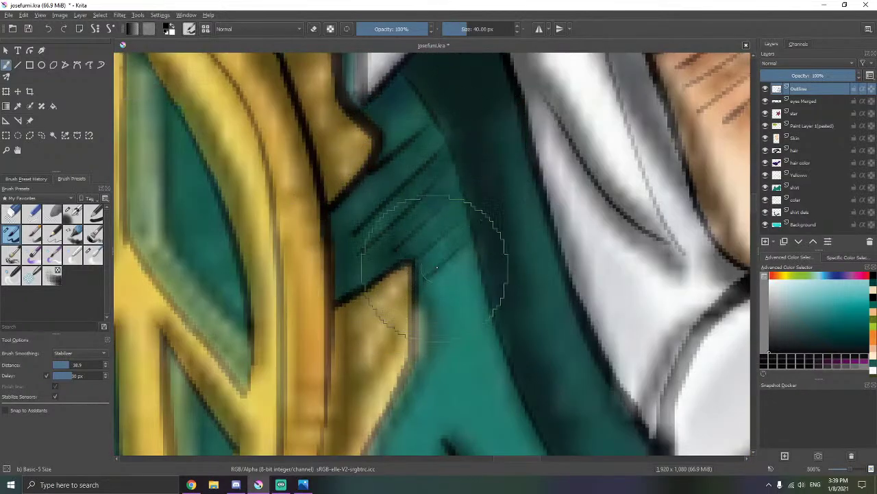
# - Draw diagonal black hatch lines on the green shoulder between the top of the peace badge and the white collar
pyautogui.scroll(-1, 444, 259)
pyautogui.moveTo(367, 185); pyautogui.dragTo(537, 348)
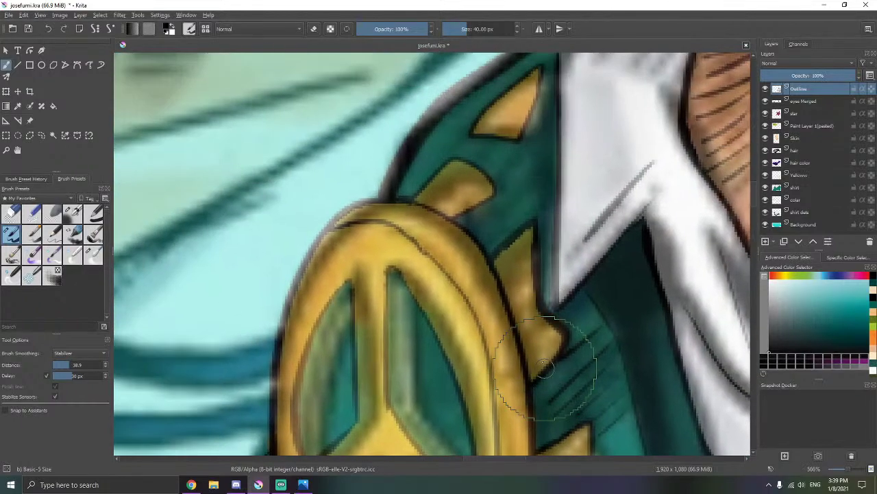
pyautogui.scroll(1, 523, 179)
pyautogui.moveTo(545, 113); pyautogui.dragTo(500, 170)
pyautogui.moveTo(550, 155); pyautogui.dragTo(495, 218)
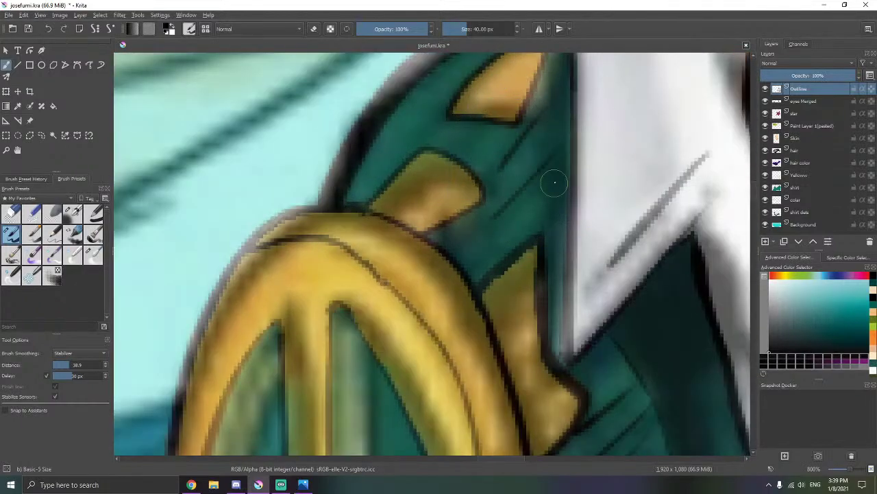
pyautogui.moveTo(553, 184); pyautogui.dragTo(483, 251)
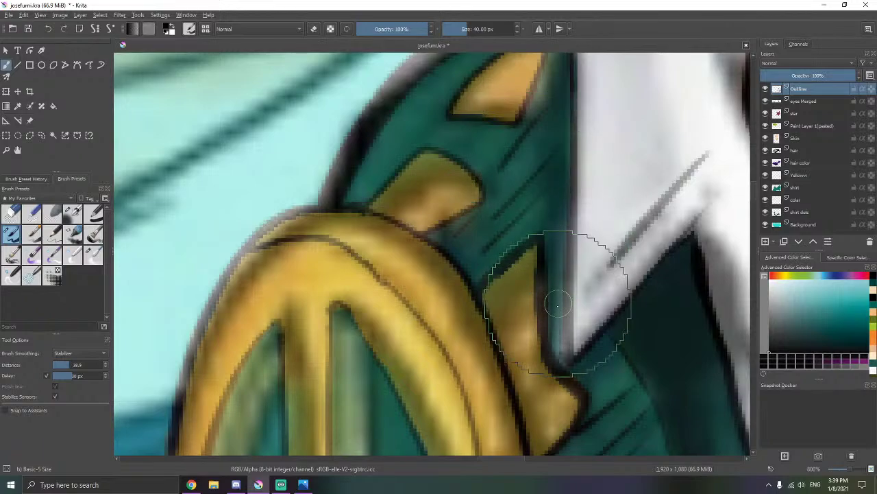
pyautogui.moveTo(544, 125); pyautogui.dragTo(519, 192)
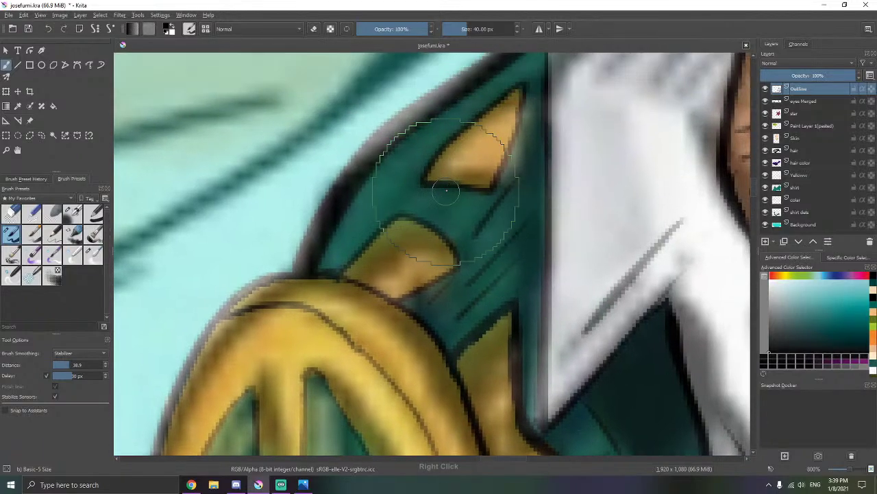
# - Add a diagonal black hatch line on the shaded part of the white collar beside its notch
pyautogui.scroll(-10, 452, 233)
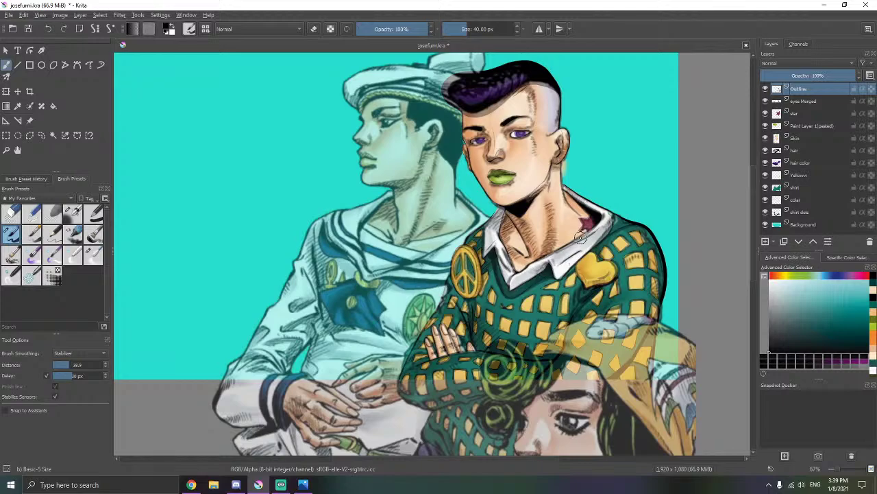
pyautogui.moveTo(580, 237); pyautogui.dragTo(525, 247)
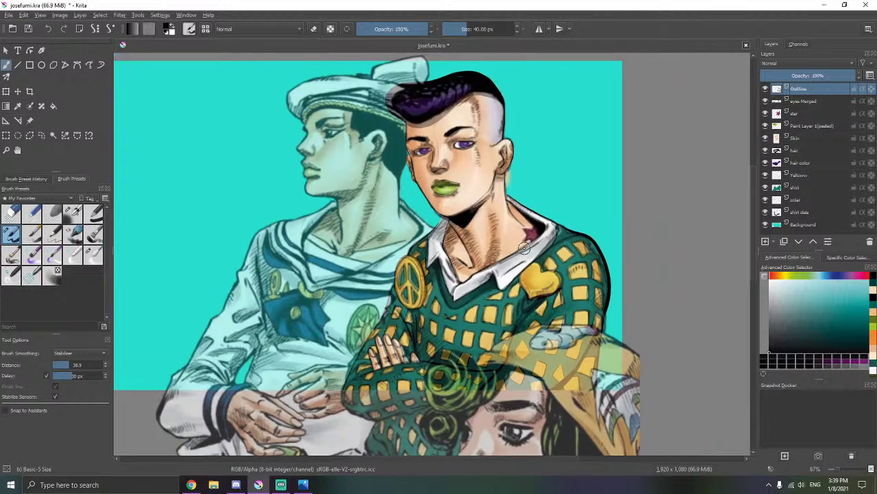
pyautogui.scroll(4, 545, 264)
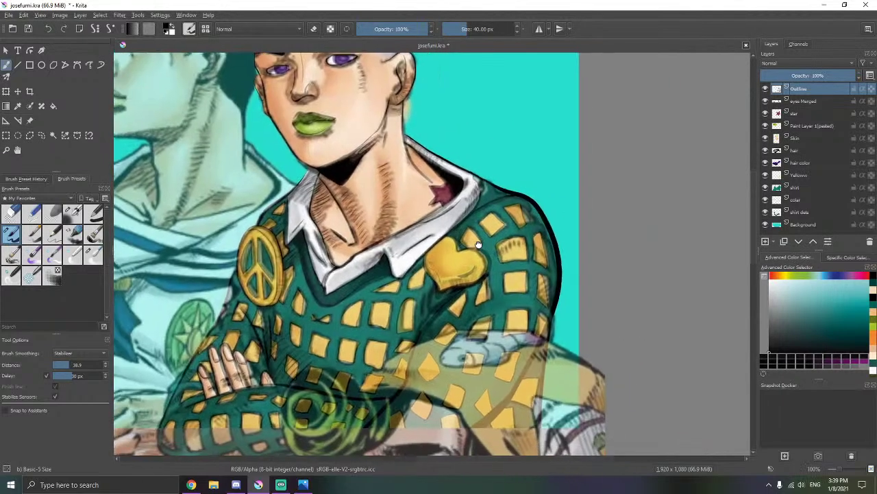
pyautogui.scroll(1, 373, 251)
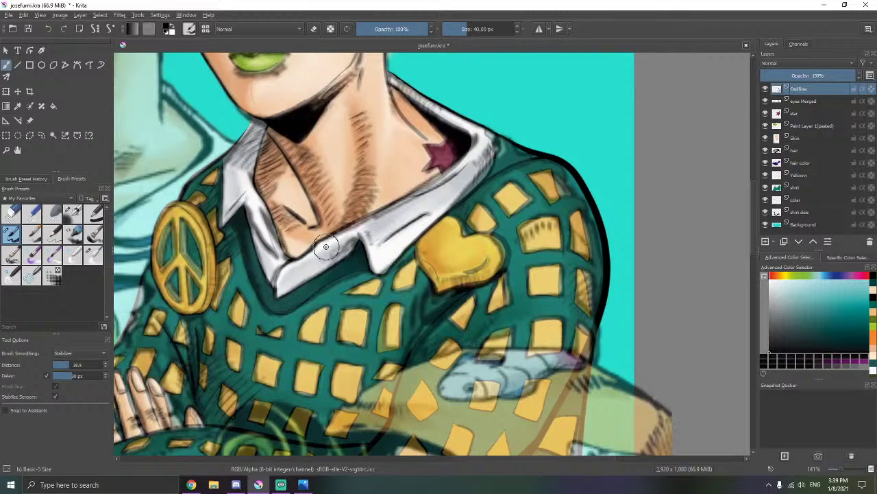
pyautogui.scroll(5, 326, 246)
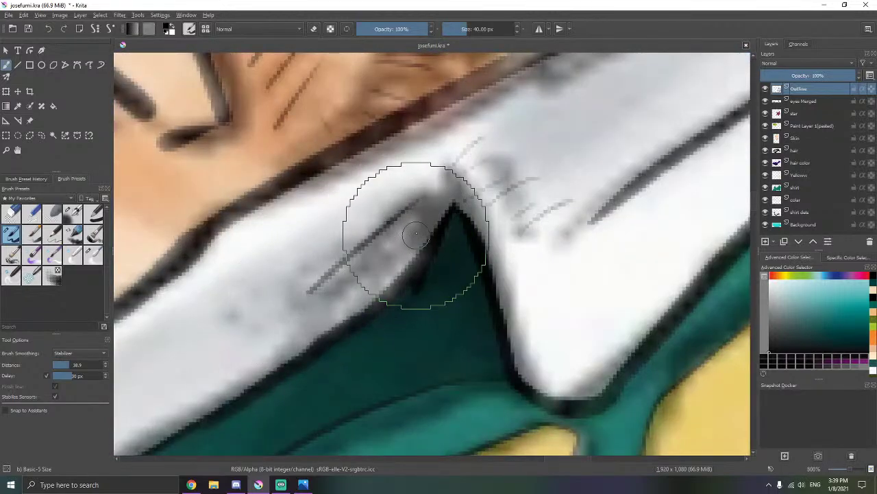
pyautogui.moveTo(408, 239); pyautogui.dragTo(321, 310)
# - Lower the reference image's opacity to 0% so only the painted artwork shows
pyautogui.click(30, 120)
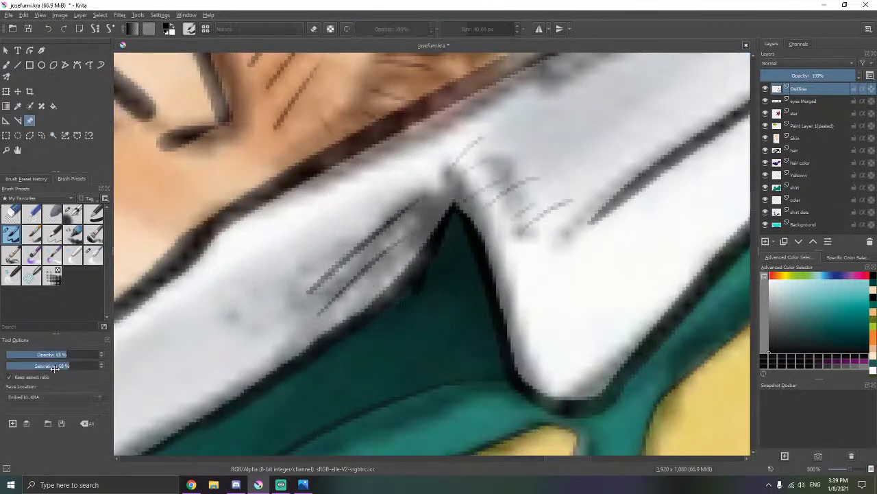
pyautogui.scroll(-8, 271, 265)
pyautogui.scroll(3, 230, 336)
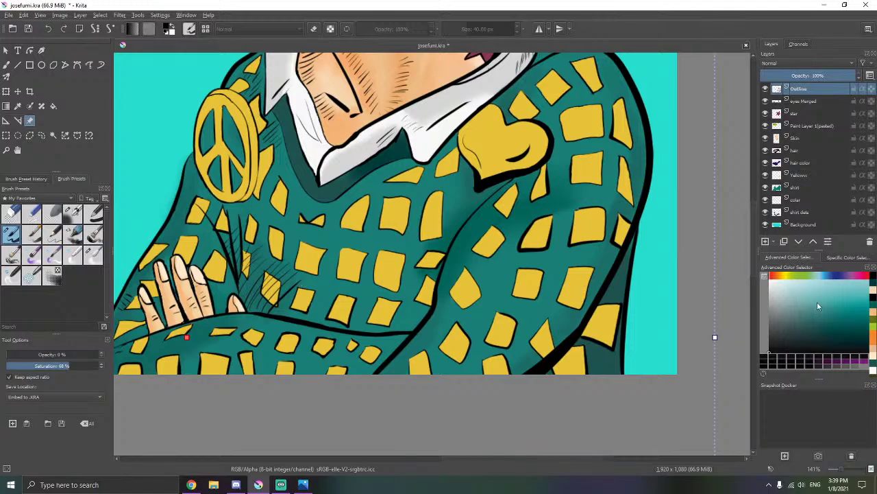
# - Shade the hatched crease above the thumb on the shirt layer with the Airbrush Soft brush in dark teal
pyautogui.click(873, 284)
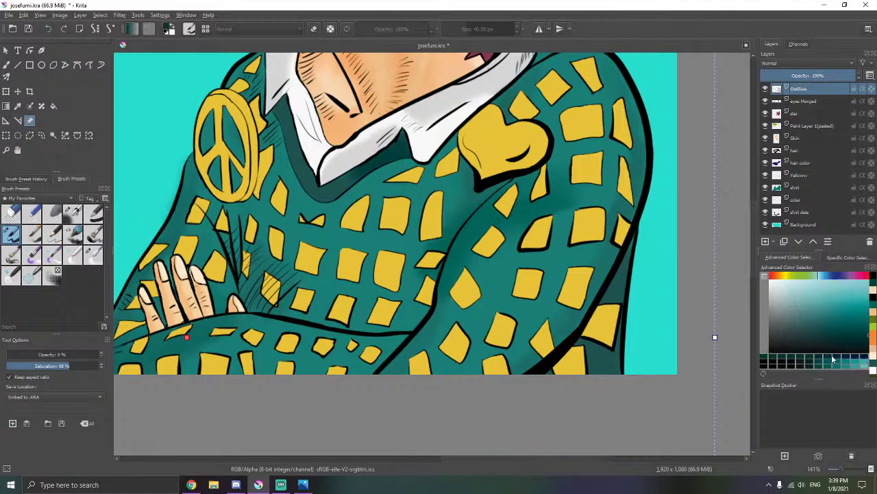
pyautogui.click(808, 364)
pyautogui.moveTo(284, 272); pyautogui.dragTo(353, 261)
pyautogui.scroll(1, 339, 259)
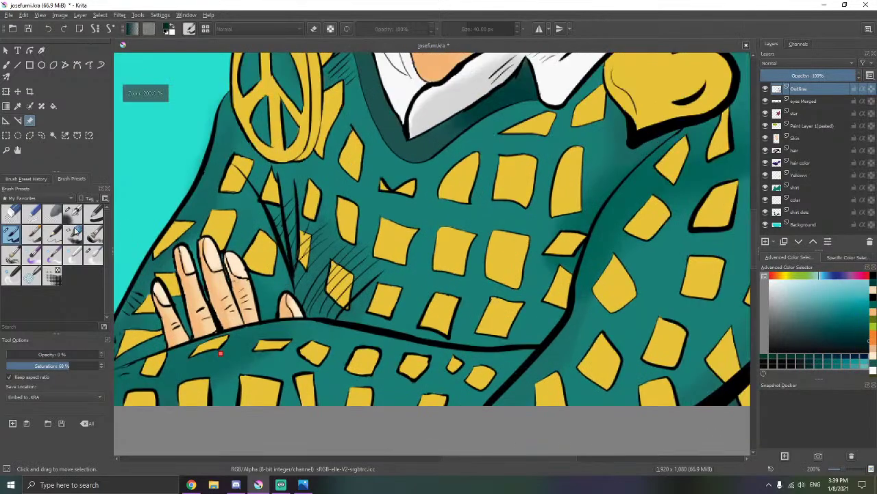
pyautogui.click(78, 213)
pyautogui.click(823, 190)
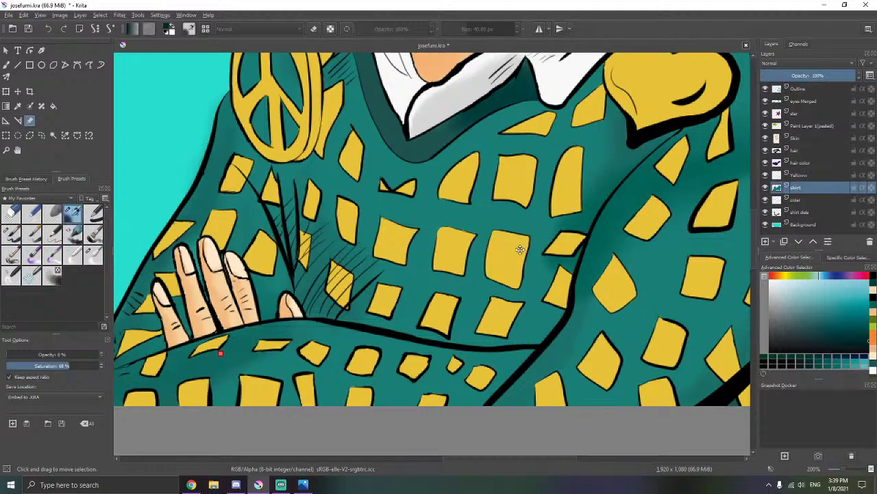
pyautogui.scroll(2, 343, 293)
pyautogui.press('b')
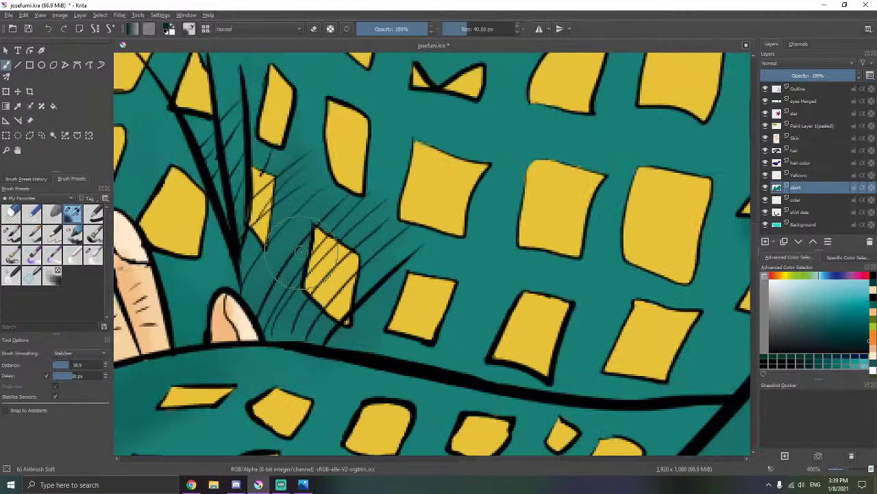
pyautogui.hotkey('ctrl', 'F2')
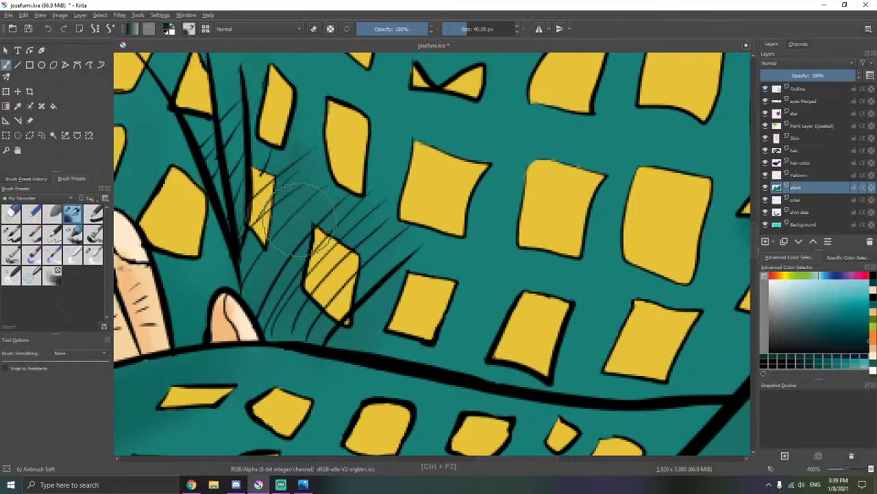
pyautogui.moveTo(283, 227)
pyautogui.mouseDown()
pyautogui.moveTo(278, 168)
pyautogui.moveTo(250, 159)
pyautogui.moveTo(211, 189)
pyautogui.moveTo(227, 137)
pyautogui.moveTo(255, 210)
pyautogui.moveTo(250, 267)
pyautogui.moveTo(331, 210)
pyautogui.moveTo(349, 251)
pyautogui.moveTo(292, 319)
pyautogui.moveTo(381, 248)
pyautogui.moveTo(283, 278)
pyautogui.moveTo(457, 140)
pyautogui.mouseUp()
pyautogui.moveTo(337, 241); pyautogui.dragTo(210, 304)
# - Airbrush dark teal shadows onto the forearm below the fingers and toward the sleeve's outer edge
pyautogui.moveTo(250, 277); pyautogui.dragTo(461, 214)
pyautogui.moveTo(452, 207); pyautogui.dragTo(218, 307)
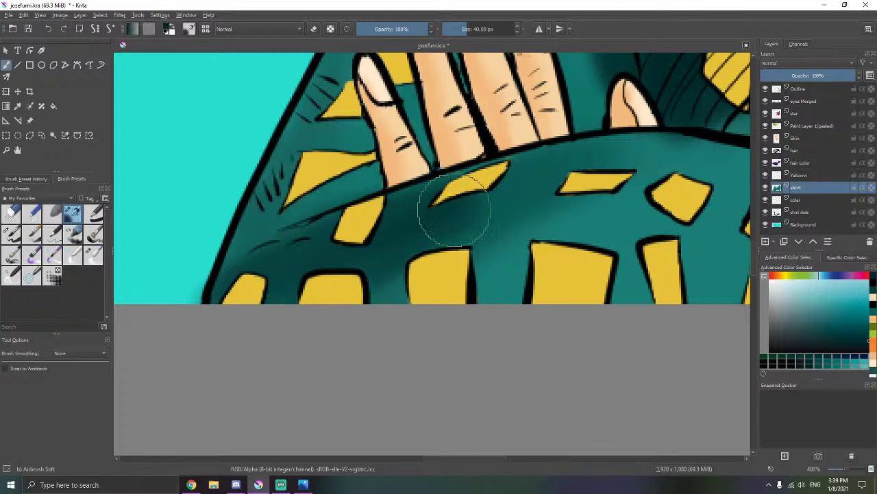
pyautogui.moveTo(337, 220)
pyautogui.mouseDown()
pyautogui.moveTo(270, 238)
pyautogui.moveTo(270, 211)
pyautogui.moveTo(290, 214)
pyautogui.moveTo(352, 185)
pyautogui.mouseUp()
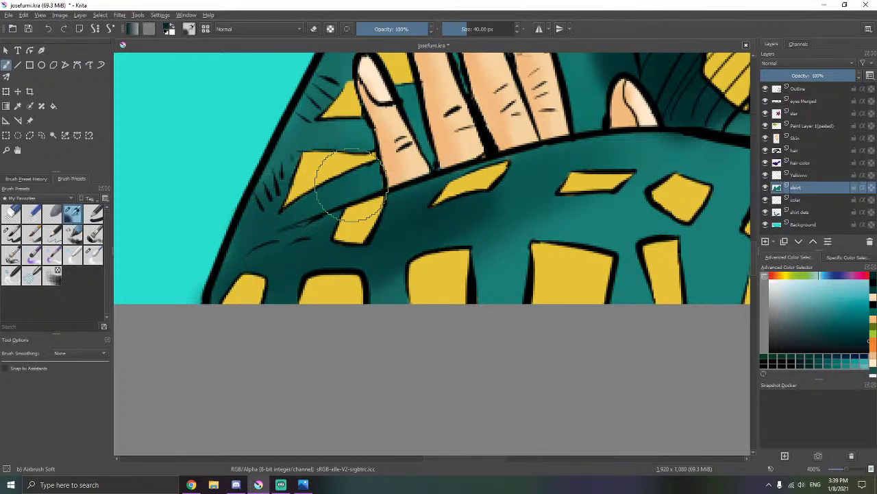
pyautogui.moveTo(411, 162)
pyautogui.mouseDown()
pyautogui.moveTo(289, 262)
pyautogui.moveTo(272, 288)
pyautogui.mouseUp()
# - Soften the dark shirt shading around the fingers, forearm and sleeve edge with the Blender Blur brush
pyautogui.click(94, 255)
pyautogui.moveTo(492, 123)
pyautogui.mouseDown()
pyautogui.moveTo(376, 196)
pyautogui.moveTo(441, 186)
pyautogui.moveTo(539, 199)
pyautogui.moveTo(521, 257)
pyautogui.moveTo(479, 314)
pyautogui.moveTo(378, 295)
pyautogui.moveTo(380, 252)
pyautogui.moveTo(319, 200)
pyautogui.moveTo(366, 190)
pyautogui.moveTo(396, 159)
pyautogui.moveTo(418, 212)
pyautogui.mouseUp()
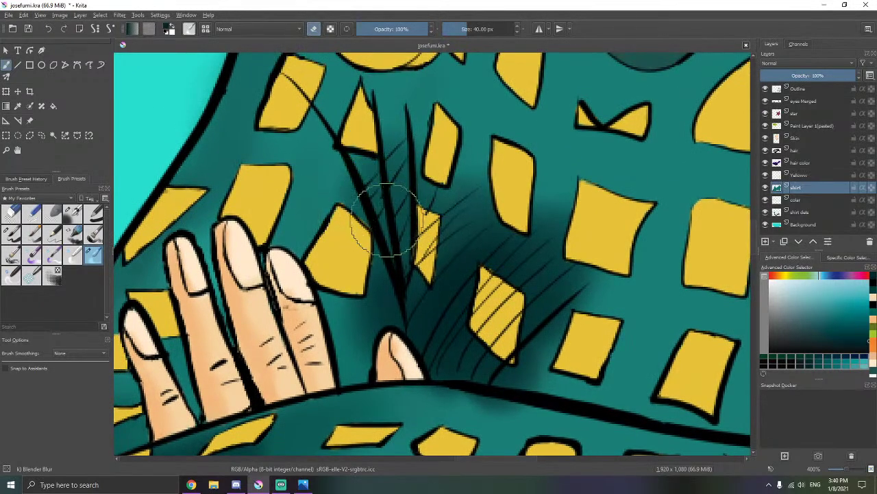
pyautogui.moveTo(377, 310); pyautogui.dragTo(386, 186)
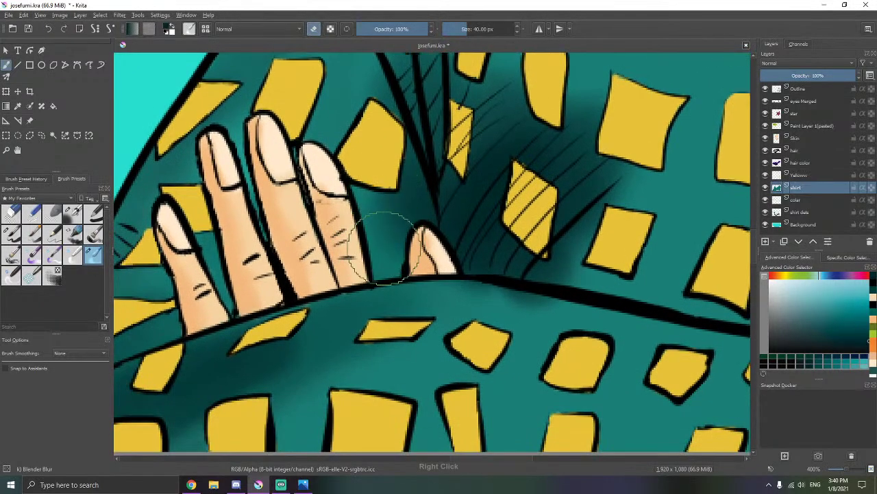
pyautogui.moveTo(302, 325); pyautogui.dragTo(393, 233)
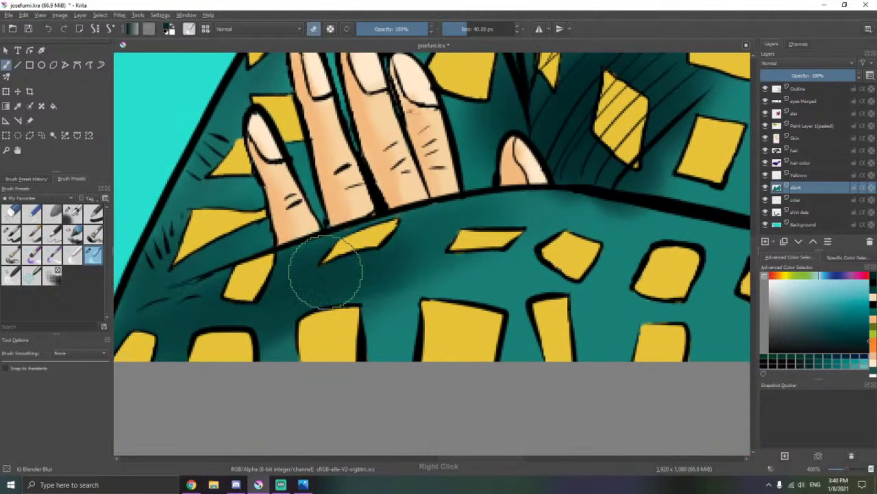
pyautogui.moveTo(301, 296)
pyautogui.mouseDown()
pyautogui.moveTo(427, 292)
pyautogui.moveTo(394, 336)
pyautogui.mouseUp()
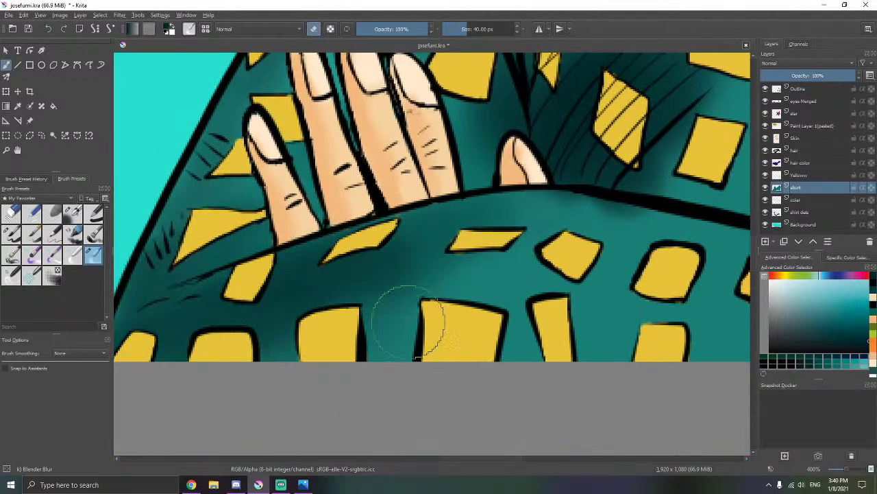
pyautogui.moveTo(333, 265); pyautogui.dragTo(412, 295)
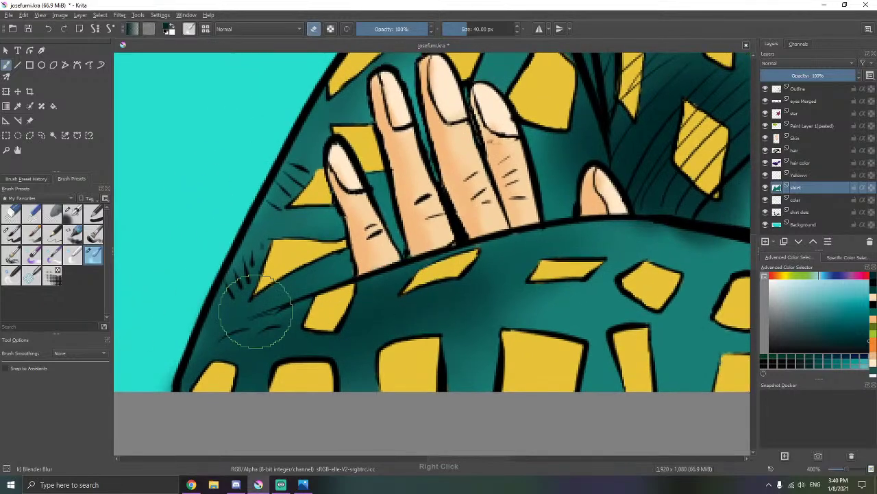
pyautogui.moveTo(255, 313)
pyautogui.mouseDown()
pyautogui.moveTo(248, 257)
pyautogui.moveTo(243, 312)
pyautogui.moveTo(199, 319)
pyautogui.moveTo(226, 336)
pyautogui.moveTo(196, 362)
pyautogui.moveTo(170, 357)
pyautogui.mouseUp()
# - Erase the shading that spills past the sleeve's outline onto the background with the Basic-5 Size brush in eraser mode
pyautogui.click(11, 234)
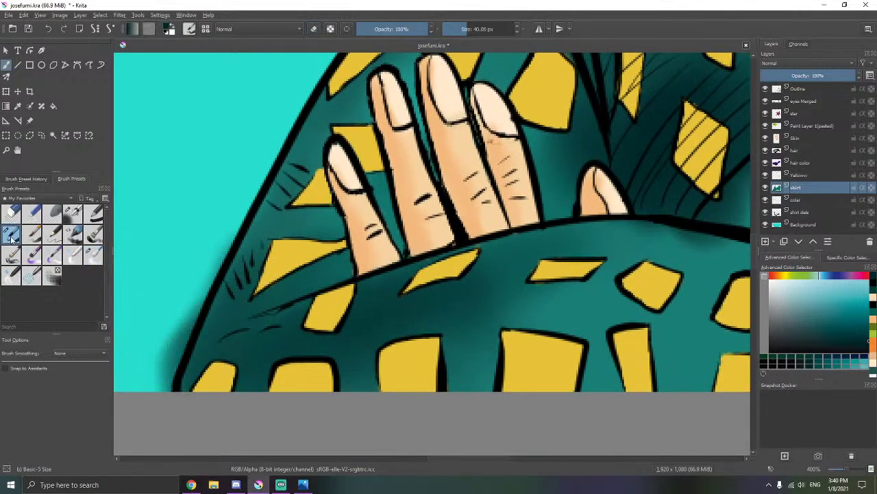
pyautogui.moveTo(219, 254); pyautogui.dragTo(274, 196)
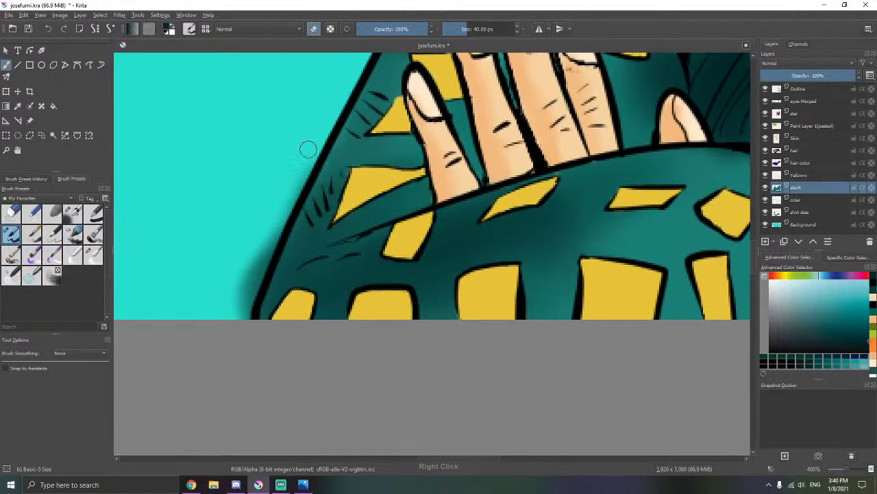
pyautogui.moveTo(276, 225)
pyautogui.mouseDown()
pyautogui.moveTo(249, 278)
pyautogui.moveTo(250, 302)
pyautogui.mouseUp()
pyautogui.moveTo(381, 233); pyautogui.dragTo(269, 317)
pyautogui.moveTo(376, 175); pyautogui.dragTo(300, 256)
pyautogui.moveTo(299, 324); pyautogui.dragTo(220, 247)
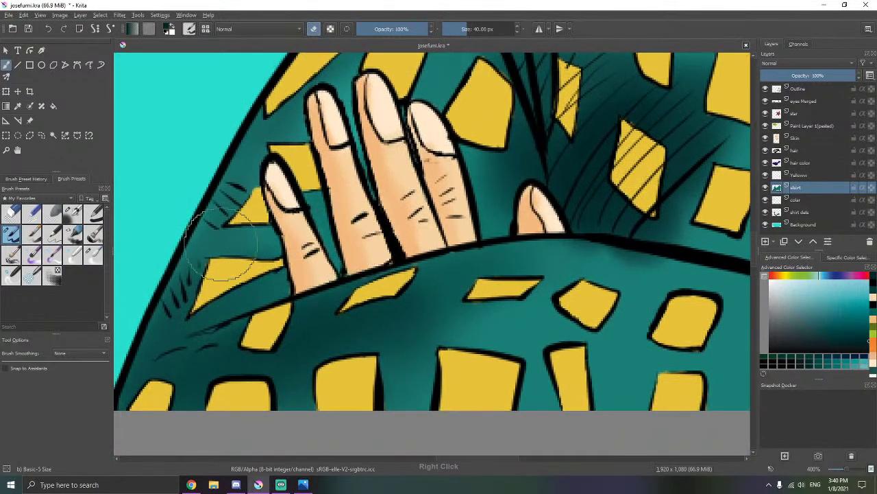
# - Deepen the dark teal shadows beside the fingers, along the top of the forearm and in the crease with Airbrush Soft
pyautogui.click(68, 214)
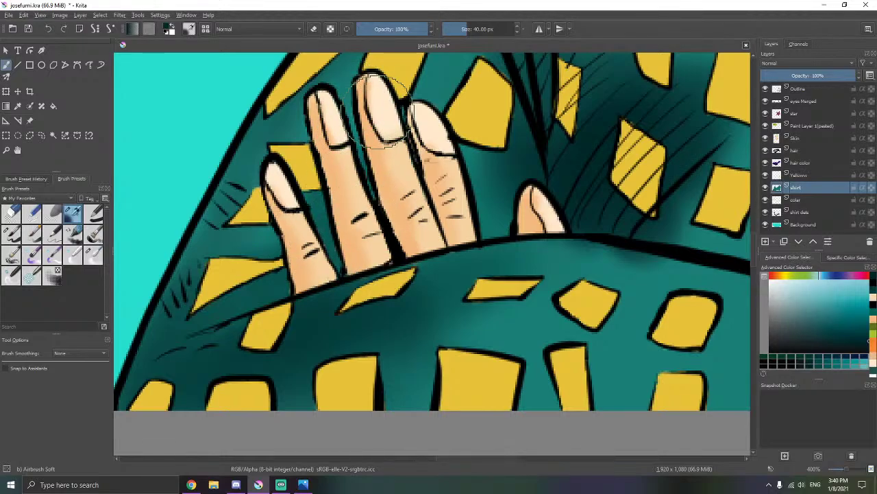
pyautogui.moveTo(282, 250)
pyautogui.mouseDown()
pyautogui.moveTo(249, 327)
pyautogui.moveTo(233, 323)
pyautogui.moveTo(238, 281)
pyautogui.mouseUp()
pyautogui.moveTo(406, 200); pyautogui.dragTo(315, 232)
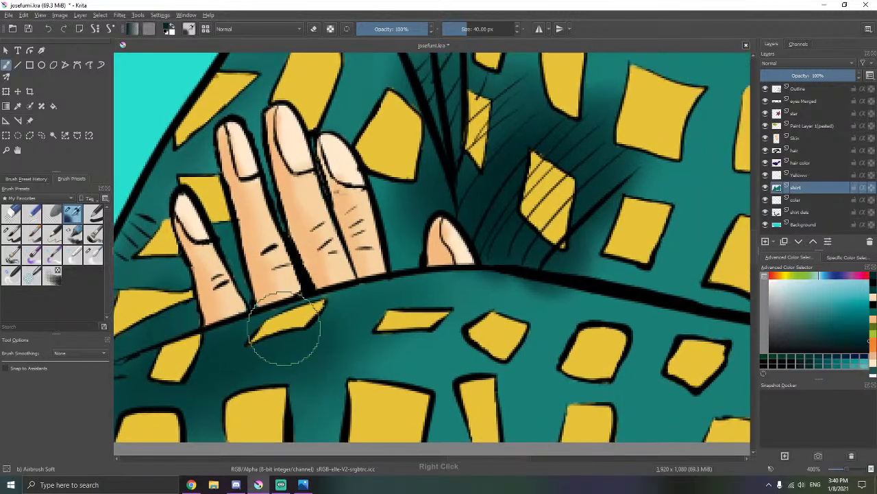
pyautogui.moveTo(363, 301)
pyautogui.mouseDown()
pyautogui.moveTo(406, 313)
pyautogui.moveTo(438, 294)
pyautogui.moveTo(493, 304)
pyautogui.mouseUp()
pyautogui.moveTo(465, 212); pyautogui.dragTo(423, 325)
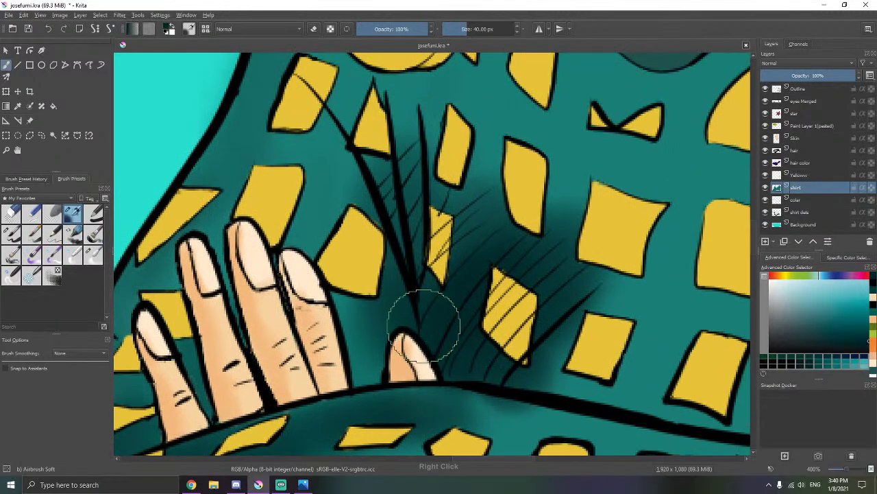
pyautogui.moveTo(463, 259); pyautogui.dragTo(410, 251)
pyautogui.moveTo(457, 204); pyautogui.dragTo(413, 281)
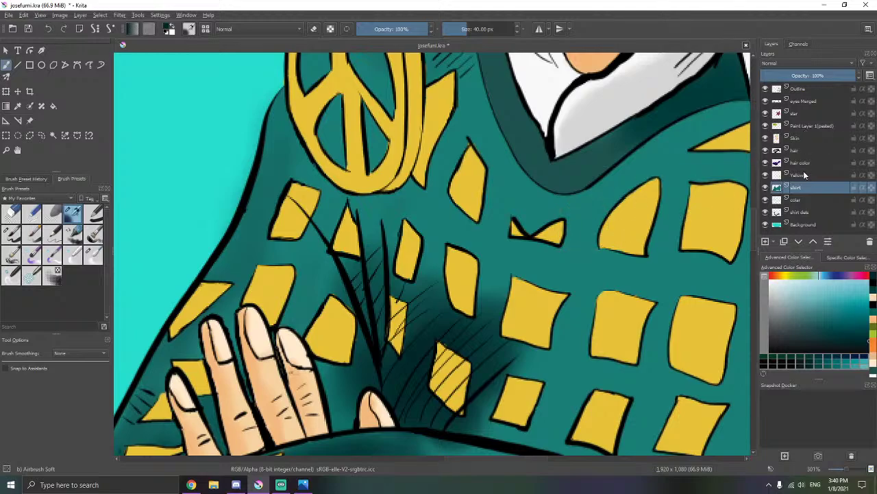
# - Erase the yellow spill along the upper edge of the hatched check in the crease, using Basic-5 Size on the yellow checks' layer
pyautogui.click(802, 175)
pyautogui.scroll(4, 470, 323)
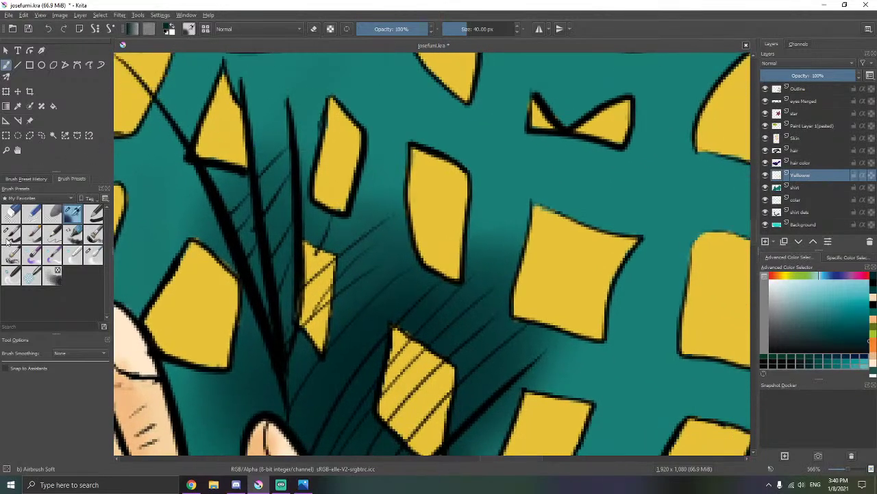
pyautogui.click(11, 233)
pyautogui.scroll(4, 353, 196)
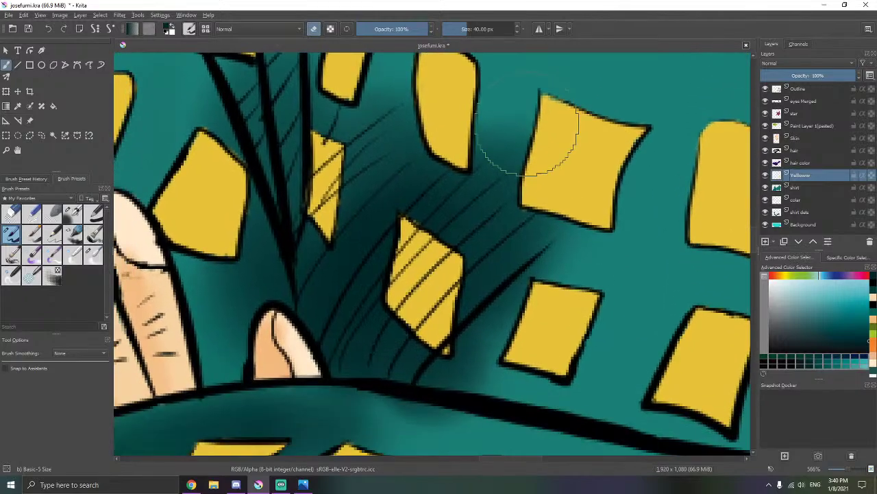
pyautogui.press('e')
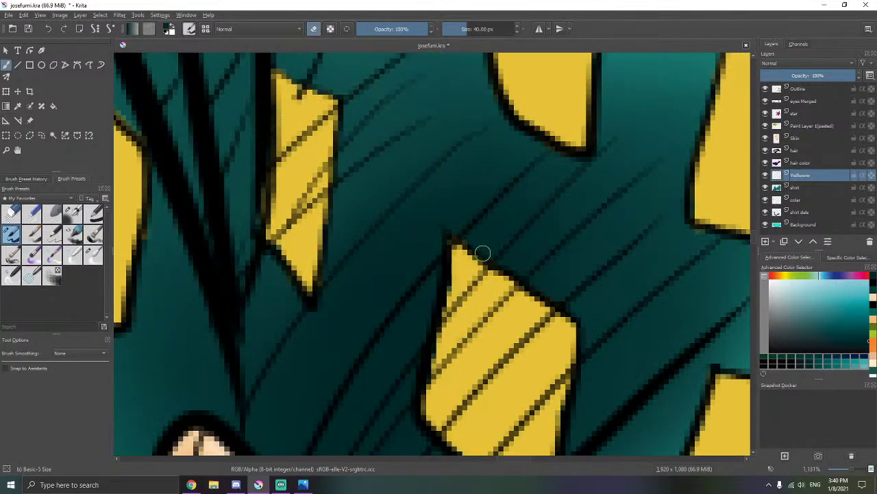
pyautogui.moveTo(483, 253); pyautogui.dragTo(492, 256)
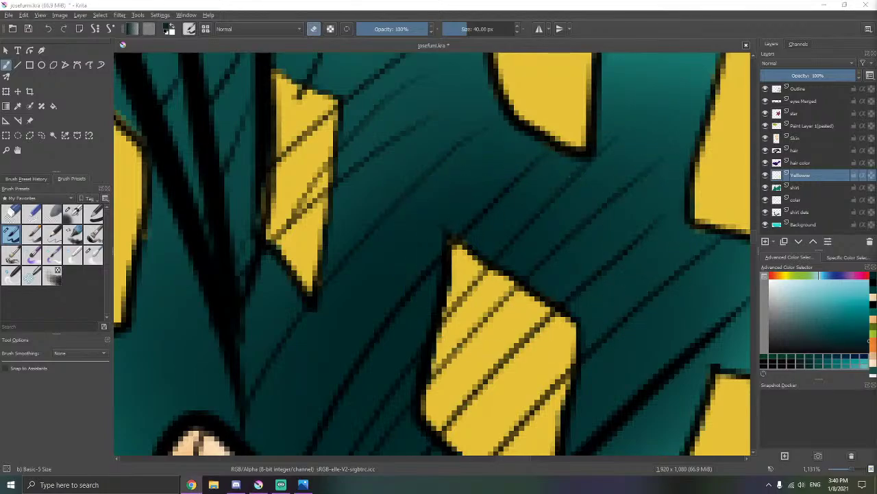
pyautogui.scroll(-5, 568, 196)
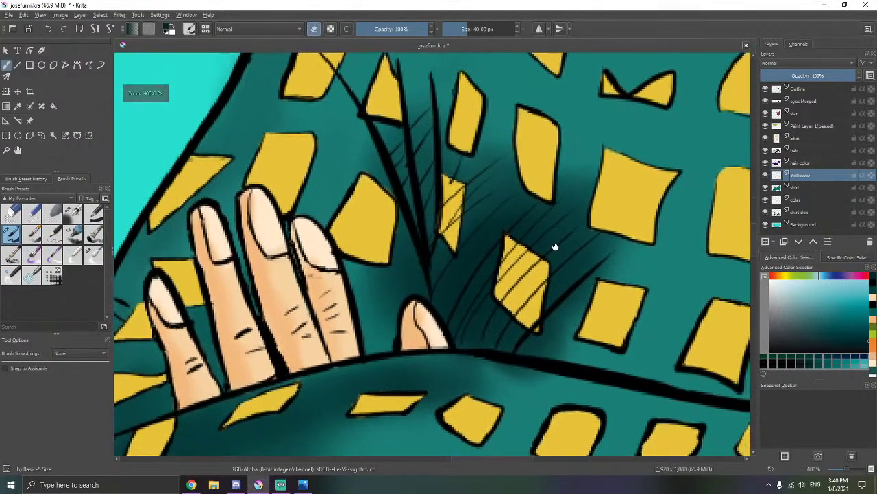
# - Sample the checks' yellow and fill the gap along the lower edge of the triangular check beside the crease lines
pyautogui.scroll(5, 456, 180)
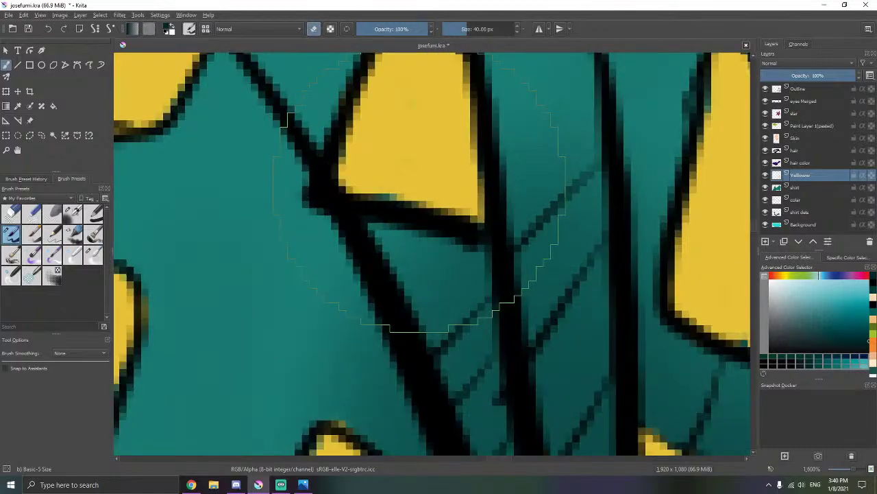
pyautogui.press('e')
pyautogui.keyDown('ctrl'); pyautogui.click(419, 178); pyautogui.keyUp('ctrl')
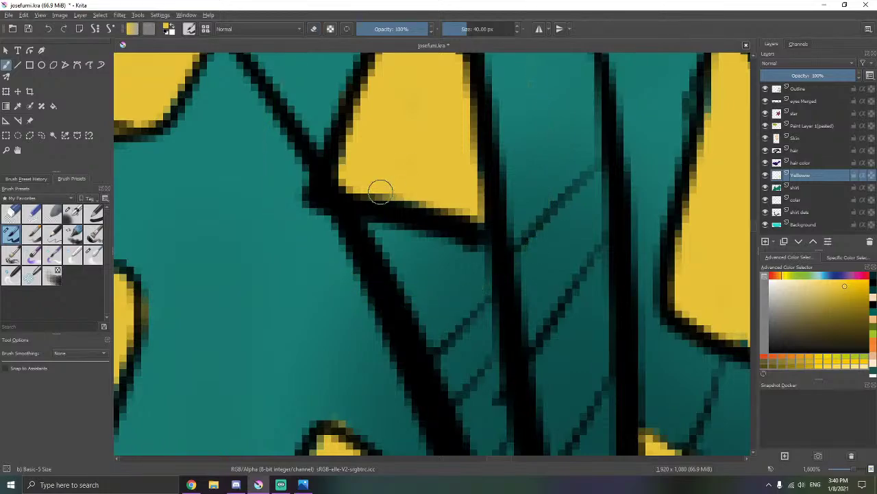
pyautogui.moveTo(427, 168)
pyautogui.mouseDown()
pyautogui.moveTo(453, 268)
pyautogui.moveTo(425, 251)
pyautogui.moveTo(430, 261)
pyautogui.mouseUp()
pyautogui.press('e')
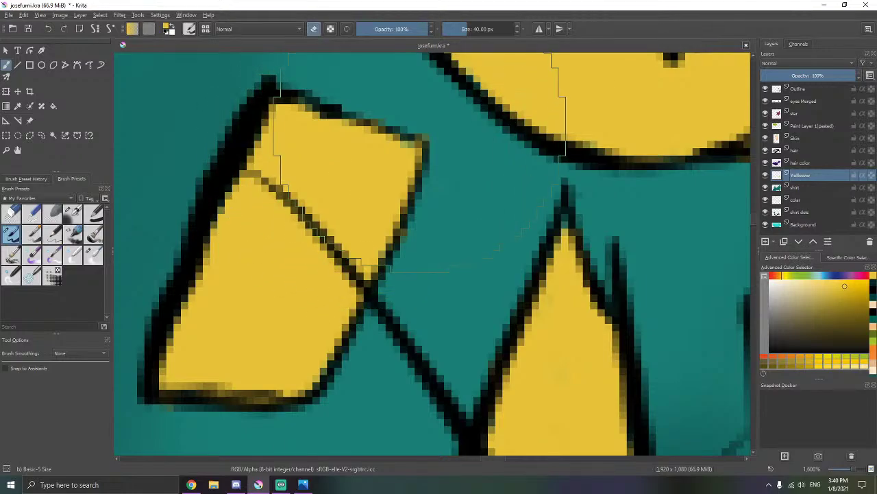
# - Touch up the yellow edges of the check above the fingertips and the check at the sleeve's outer edge
pyautogui.scroll(-7, 424, 151)
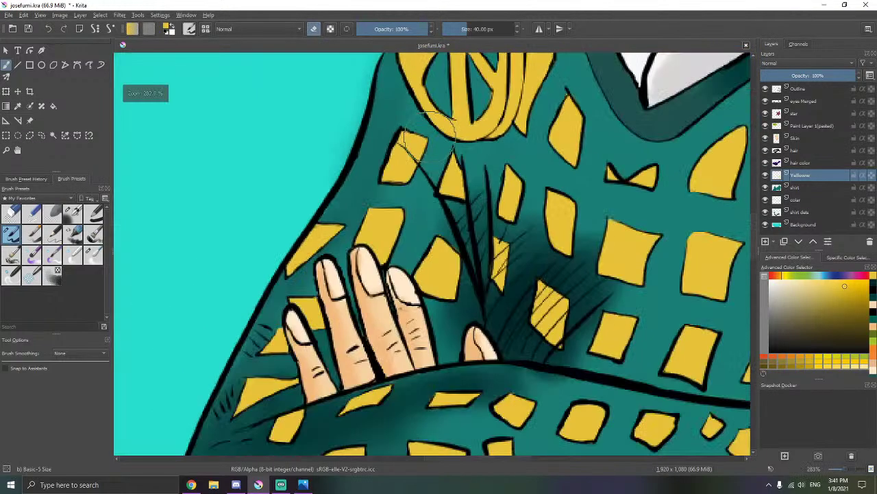
pyautogui.scroll(10, 414, 170)
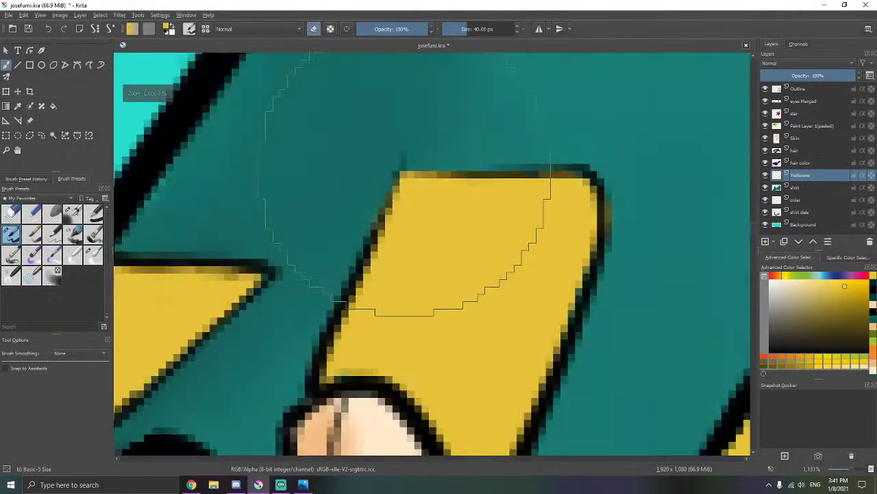
pyautogui.moveTo(495, 171)
pyautogui.mouseDown()
pyautogui.moveTo(421, 157)
pyautogui.moveTo(511, 177)
pyautogui.moveTo(412, 152)
pyautogui.mouseUp()
pyautogui.press('e')
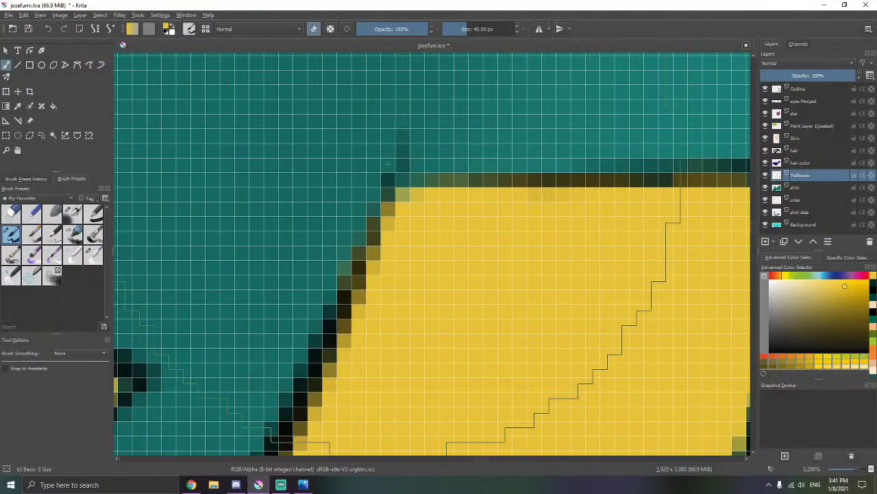
pyautogui.scroll(-5, 407, 149)
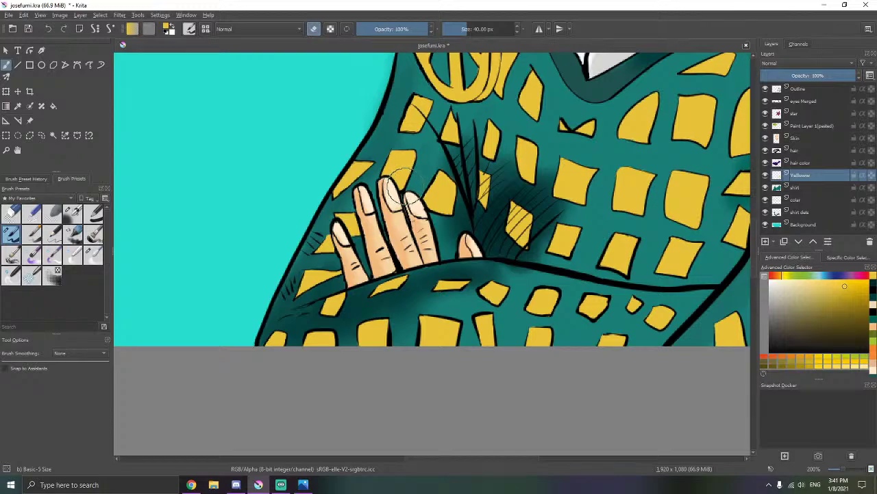
pyautogui.scroll(6, 399, 190)
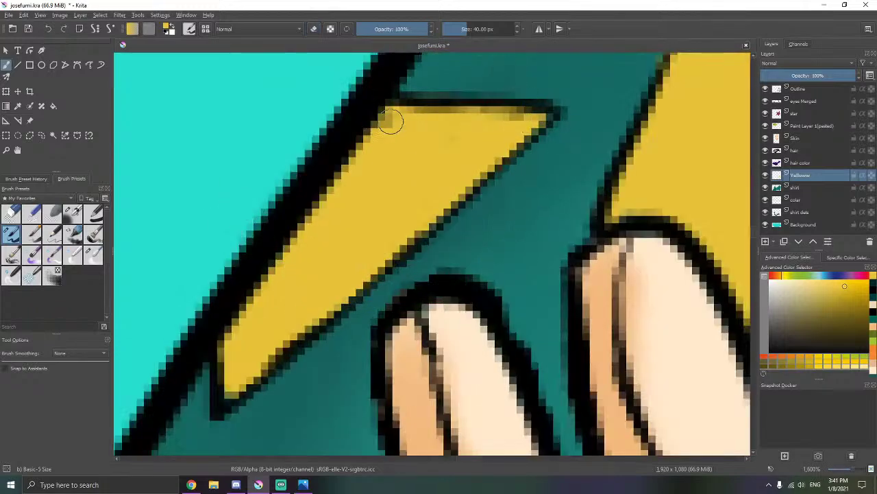
pyautogui.press('e')
# - Erase the stray outline mark above the corner of the check over the fingertips on the Outline layer
pyautogui.click(797, 95)
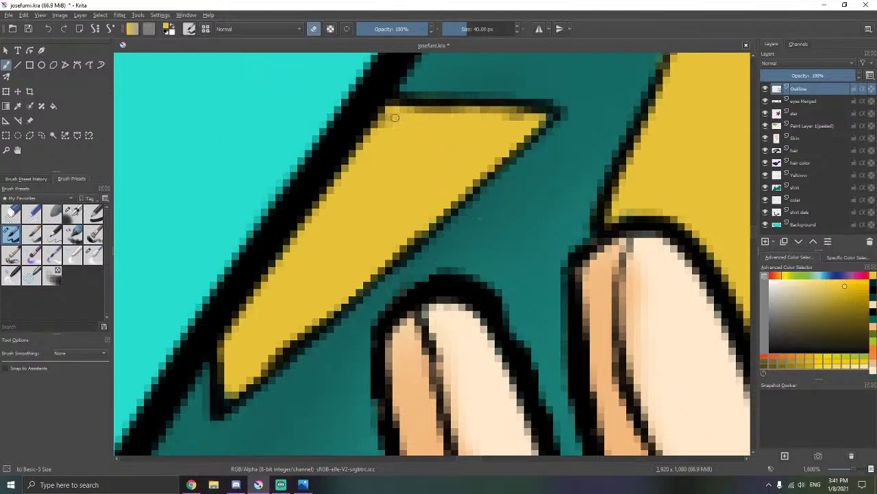
pyautogui.scroll(-4, 455, 89)
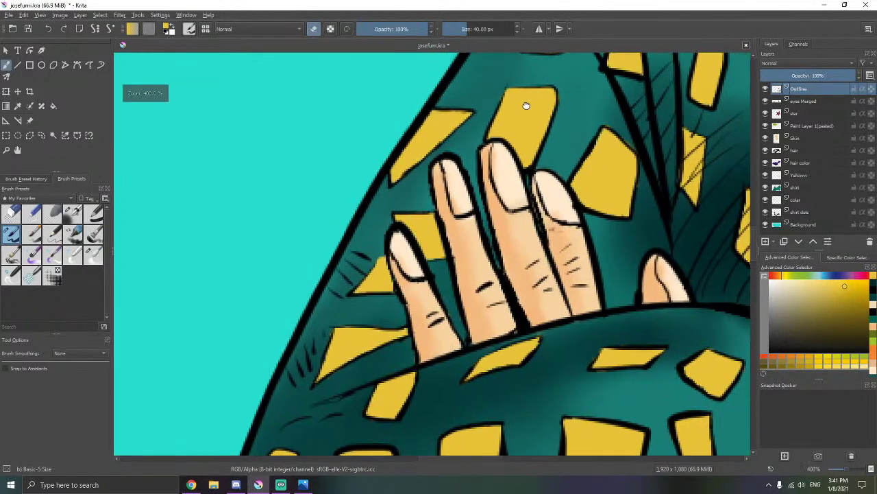
pyautogui.scroll(4, 526, 95)
pyautogui.press('e')
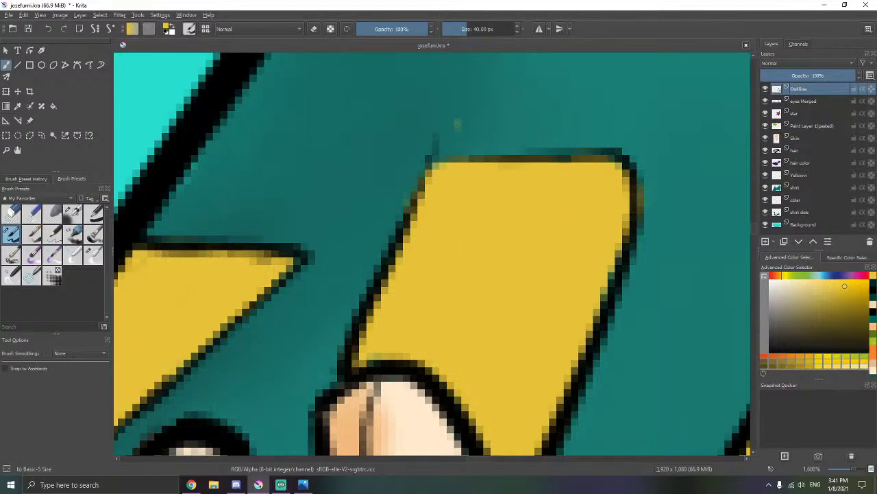
pyautogui.press('e')
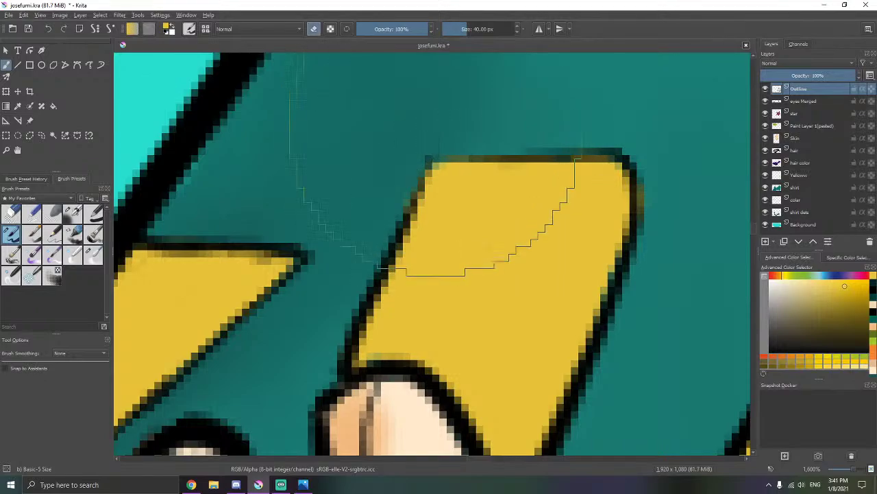
# - Set the paint colour to a darker yellow and choose the Airbrush Soft brush
pyautogui.scroll(-6, 443, 145)
pyautogui.scroll(-3, 434, 226)
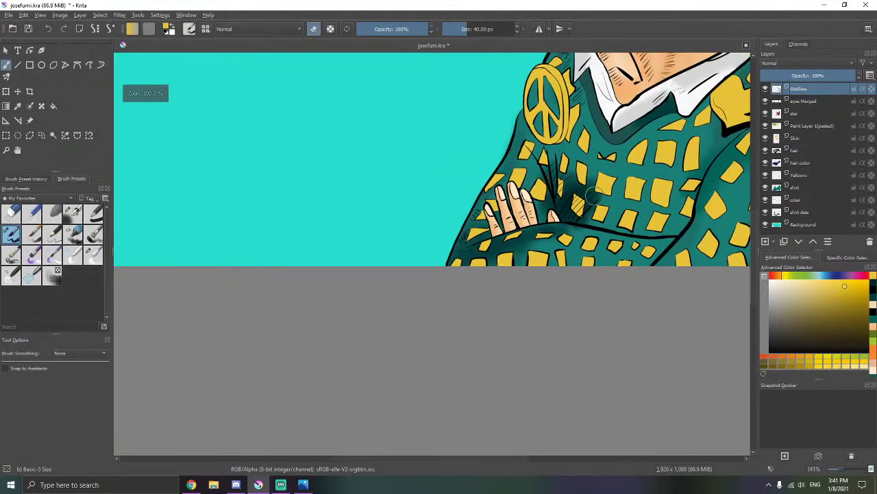
pyautogui.scroll(2, 570, 233)
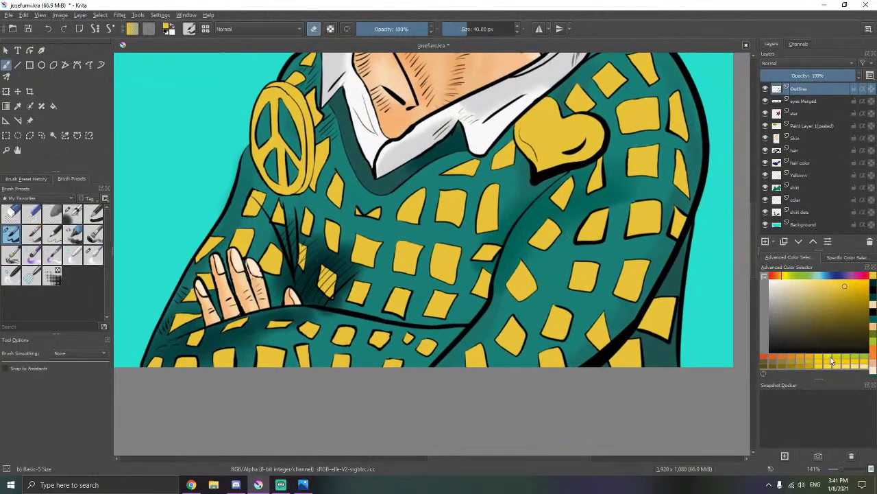
pyautogui.click(808, 362)
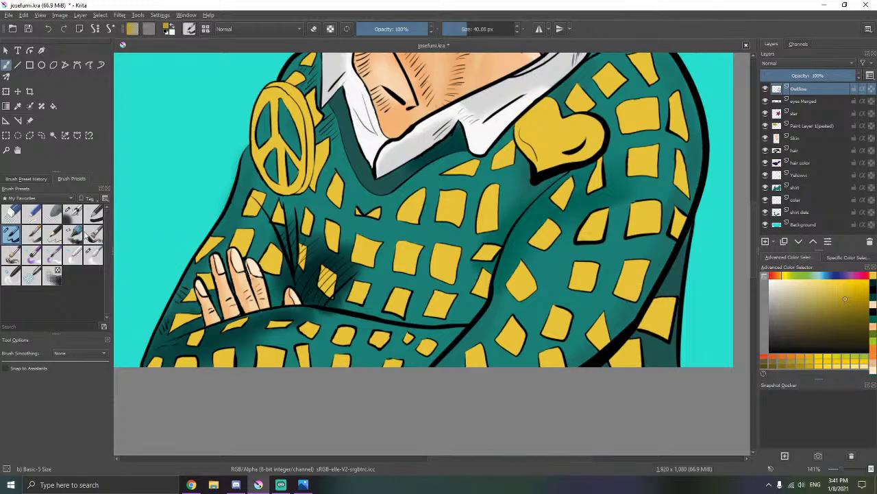
pyautogui.click(77, 215)
# - Try to select single yellow checks on the chest with Contiguous Area Selection
pyautogui.click(53, 135)
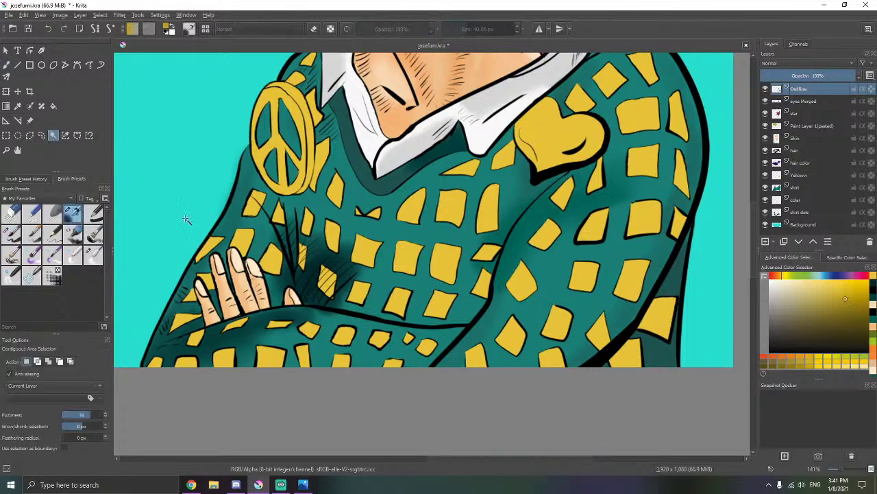
pyautogui.scroll(2, 186, 220)
pyautogui.scroll(-1, 451, 230)
pyautogui.click(451, 230)
pyautogui.scroll(-2, 451, 230)
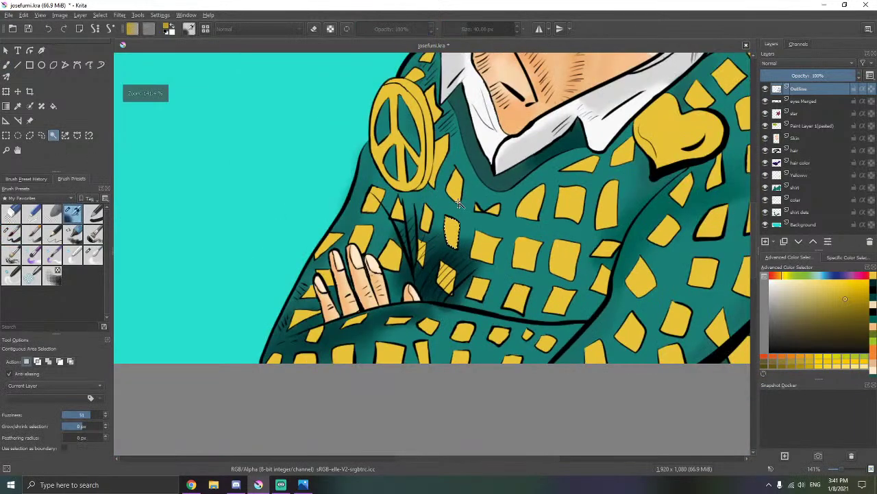
# - Select all the yellow checks on their own layer with Similar Color Selection, clearing the selection made from the Outline layer
pyautogui.click(67, 135)
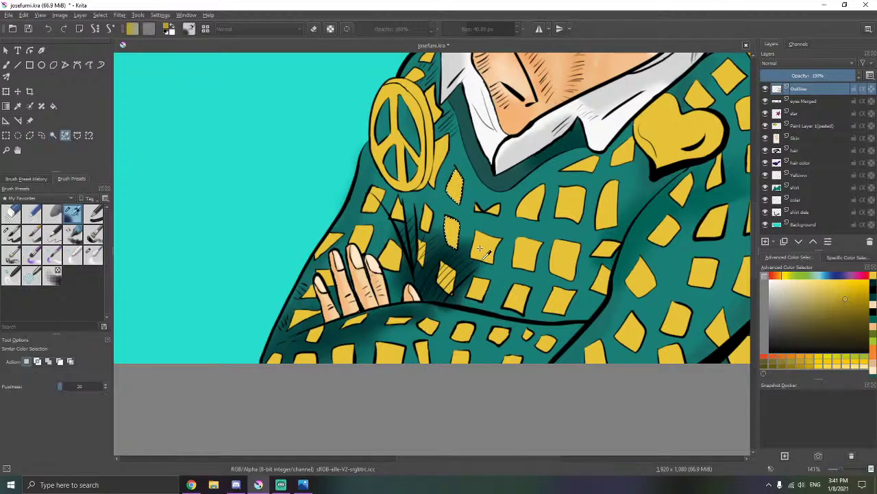
pyautogui.click(485, 248)
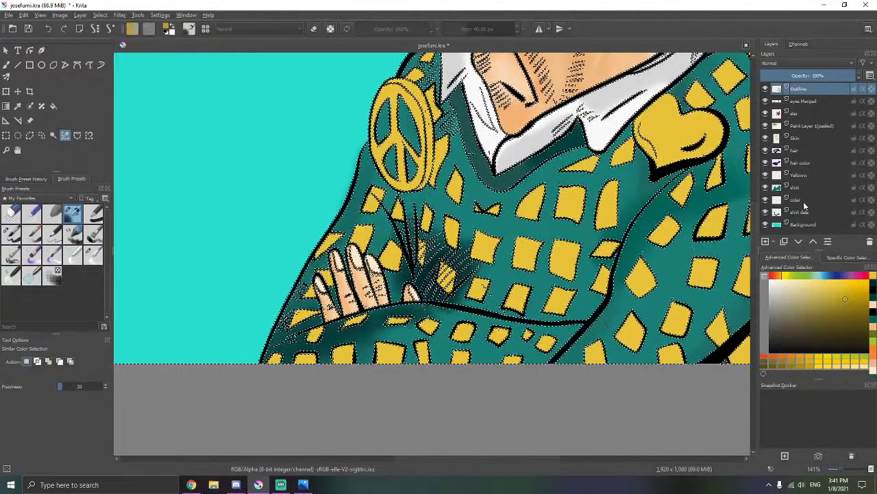
pyautogui.click(802, 211)
pyautogui.click(801, 175)
pyautogui.rightClick(574, 220)
pyautogui.click(576, 222)
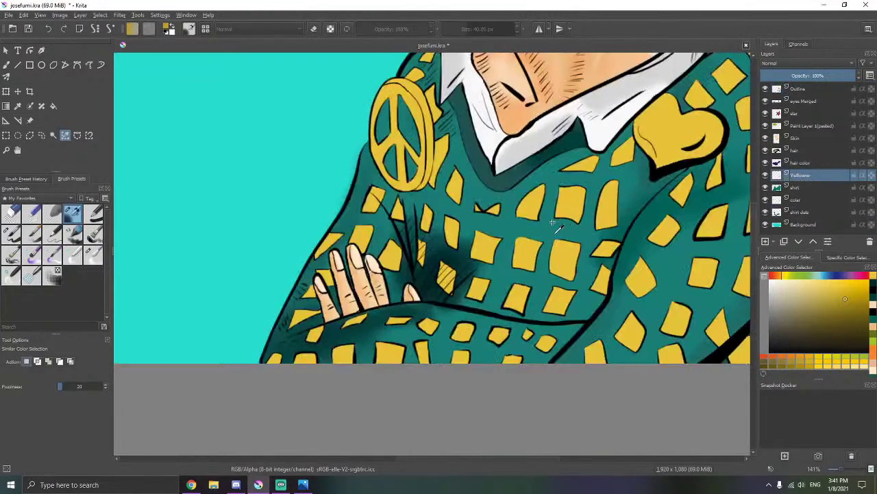
# - Airbrush darker yellow shadows onto the selected checks around the dark crease on the chest, including the large hatched one
pyautogui.scroll(2, 453, 229)
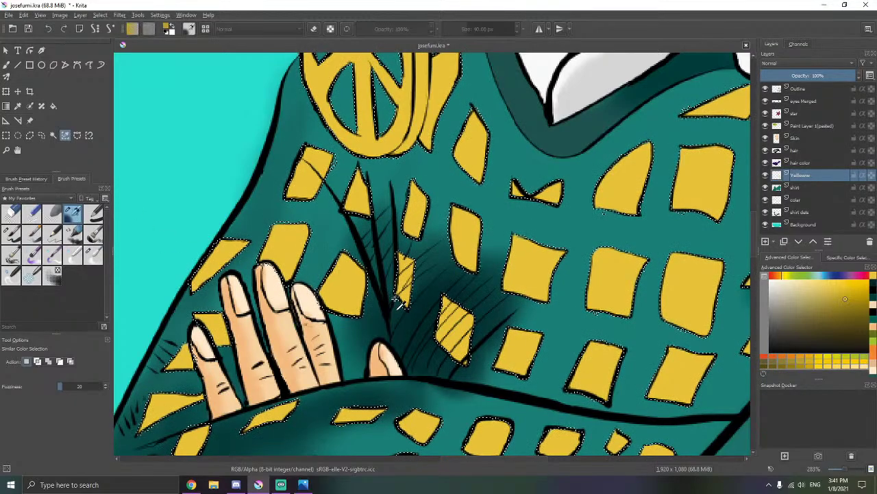
pyautogui.press('b')
pyautogui.scroll(1, 487, 236)
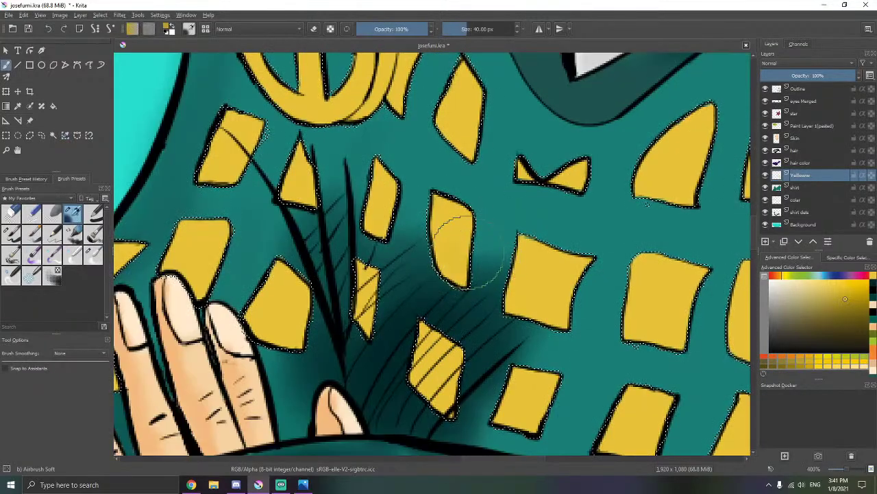
pyautogui.moveTo(508, 256)
pyautogui.mouseDown()
pyautogui.moveTo(582, 299)
pyautogui.moveTo(592, 288)
pyautogui.moveTo(594, 186)
pyautogui.moveTo(624, 166)
pyautogui.mouseUp()
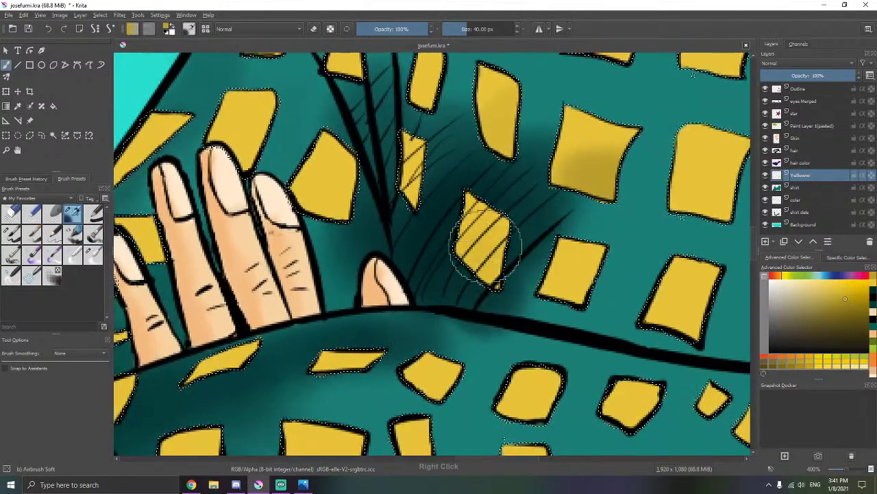
pyautogui.moveTo(487, 248)
pyautogui.mouseDown()
pyautogui.moveTo(478, 290)
pyautogui.moveTo(479, 239)
pyautogui.moveTo(519, 262)
pyautogui.mouseUp()
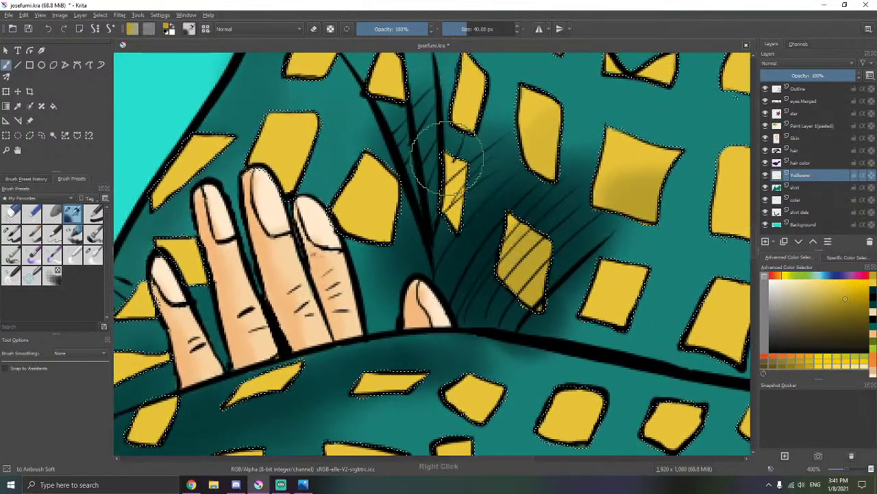
# - Airbrush orange-yellow shading onto the narrow hatched check in the crease and the checks around the fingers
pyautogui.click(802, 358)
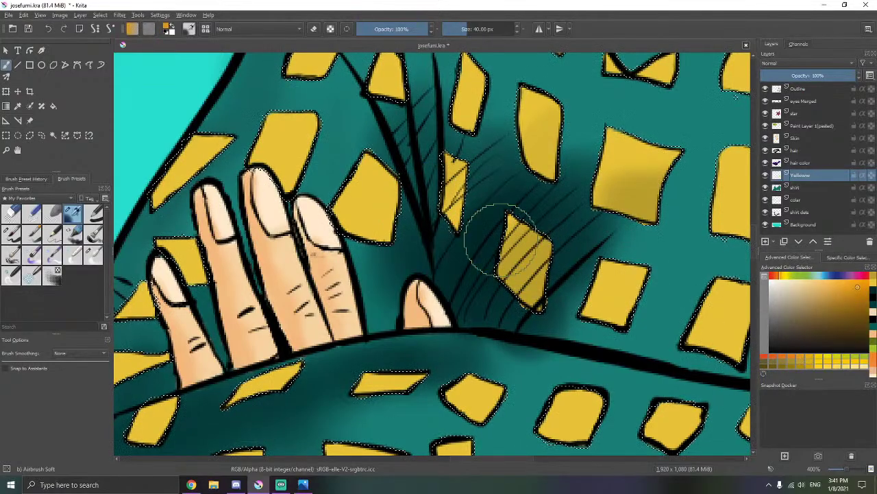
pyautogui.moveTo(435, 185); pyautogui.dragTo(448, 172)
pyautogui.moveTo(387, 149); pyautogui.dragTo(455, 177)
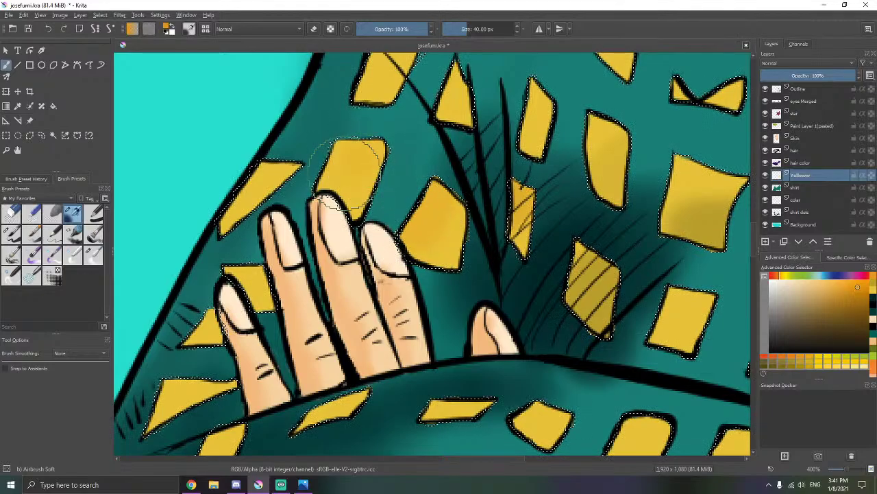
pyautogui.moveTo(363, 172)
pyautogui.mouseDown()
pyautogui.moveTo(392, 203)
pyautogui.moveTo(455, 172)
pyautogui.moveTo(397, 199)
pyautogui.moveTo(415, 170)
pyautogui.moveTo(394, 199)
pyautogui.moveTo(425, 130)
pyautogui.mouseUp()
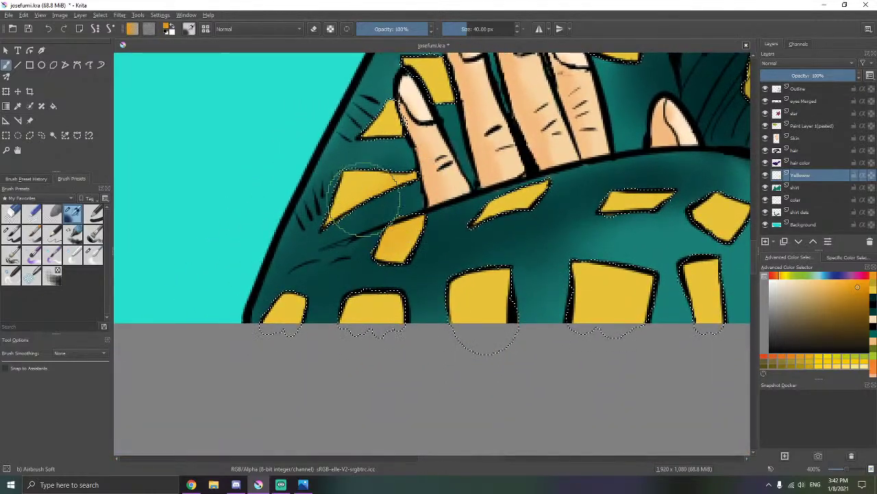
# - Airbrush orange shading onto the checks along the folded forearm, from the elbow corner to the row under the arm line
pyautogui.moveTo(354, 275); pyautogui.dragTo(365, 261)
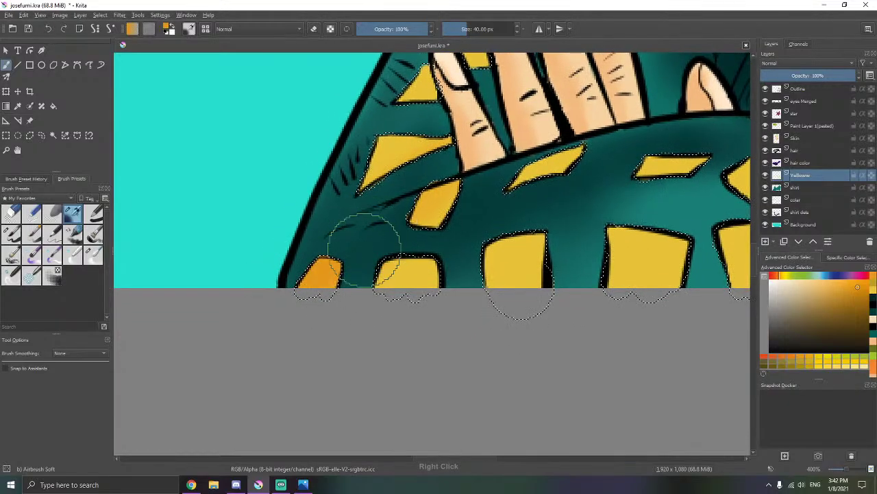
pyautogui.moveTo(458, 219); pyautogui.dragTo(352, 240)
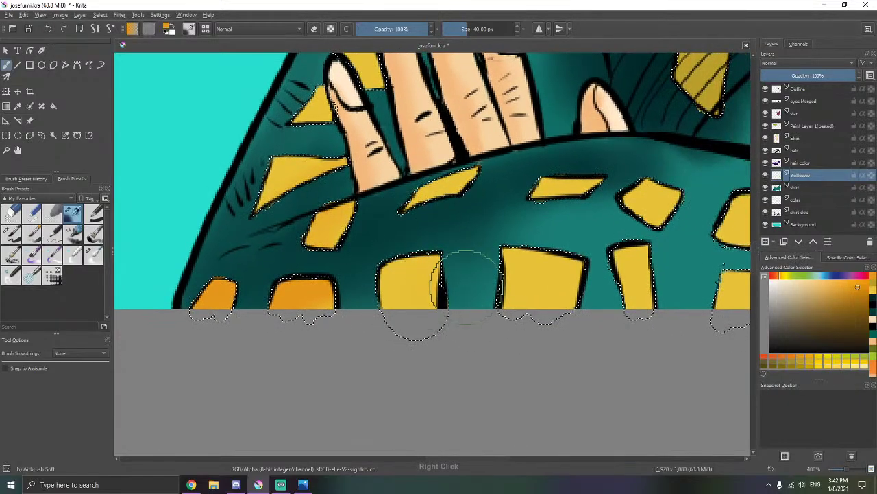
pyautogui.moveTo(462, 279); pyautogui.dragTo(363, 256)
pyautogui.moveTo(462, 229); pyautogui.dragTo(366, 264)
pyautogui.moveTo(455, 217); pyautogui.dragTo(399, 251)
pyautogui.moveTo(400, 284); pyautogui.dragTo(438, 212)
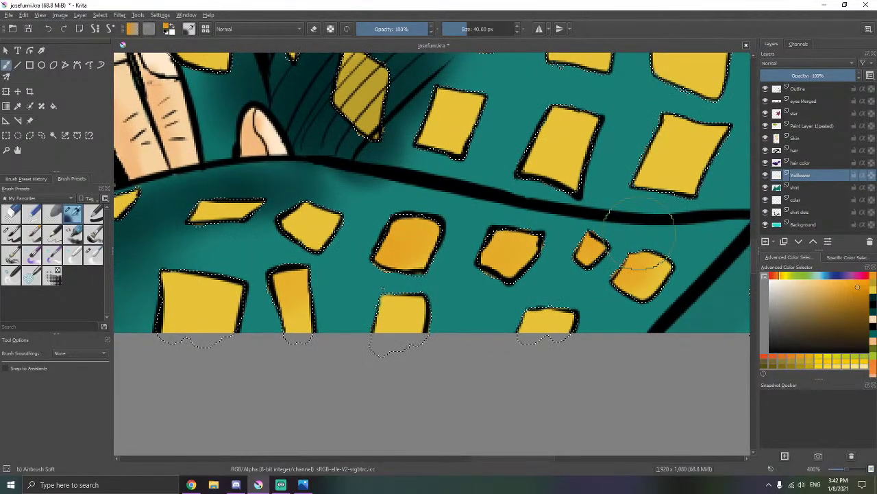
# - Airbrush orange shading onto the yellow heart badge and the two checks at the top of the shoulder beside it
pyautogui.scroll(-2, 641, 233)
pyautogui.moveTo(713, 195); pyautogui.dragTo(396, 260)
pyautogui.scroll(1, 398, 245)
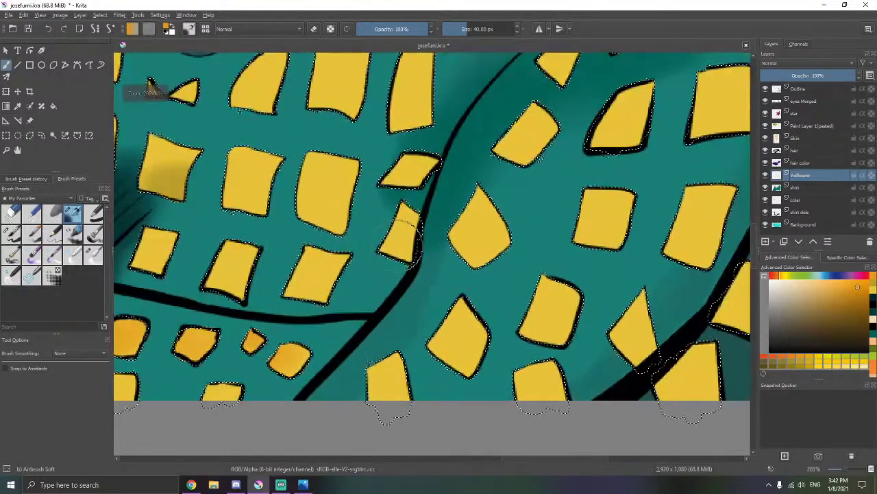
pyautogui.moveTo(604, 251); pyautogui.dragTo(427, 261)
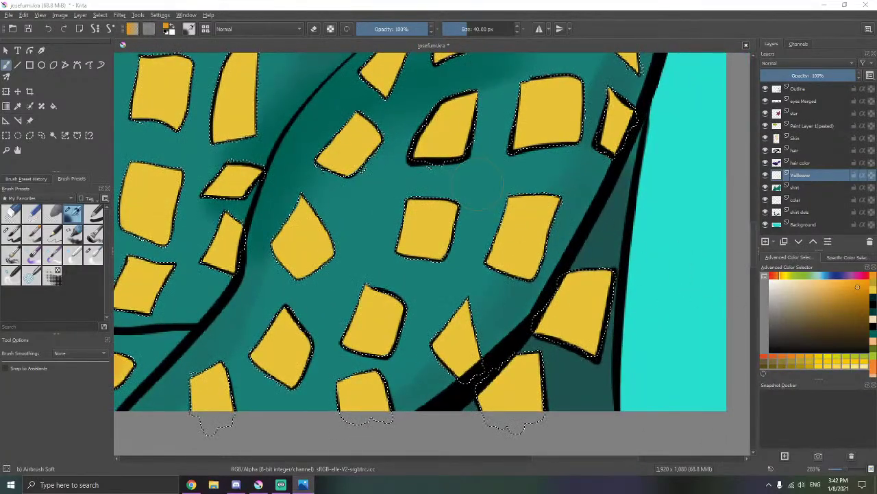
pyautogui.moveTo(478, 183); pyautogui.dragTo(676, 324)
pyautogui.moveTo(466, 122); pyautogui.dragTo(440, 208)
pyautogui.scroll(1, 494, 190)
pyautogui.scroll(1, 517, 176)
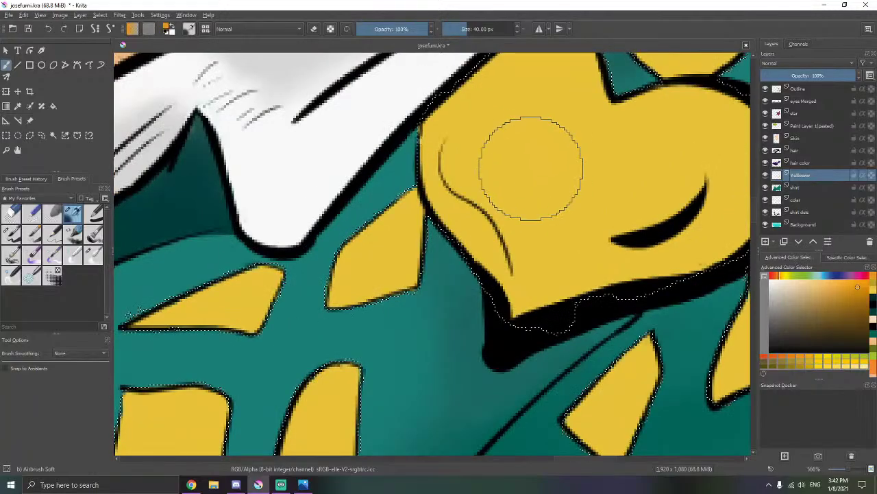
pyautogui.scroll(-2, 548, 148)
pyautogui.scroll(1, 548, 148)
pyautogui.moveTo(523, 171); pyautogui.dragTo(504, 188)
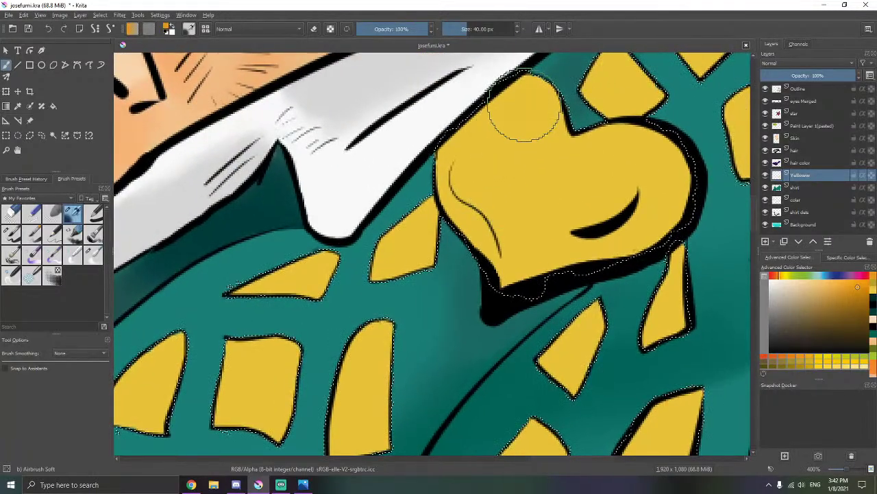
pyautogui.moveTo(525, 106)
pyautogui.mouseDown()
pyautogui.moveTo(500, 128)
pyautogui.moveTo(476, 206)
pyautogui.moveTo(601, 212)
pyautogui.moveTo(586, 226)
pyautogui.moveTo(621, 218)
pyautogui.moveTo(534, 223)
pyautogui.mouseUp()
pyautogui.moveTo(660, 199); pyautogui.dragTo(535, 288)
pyautogui.moveTo(666, 163); pyautogui.dragTo(558, 231)
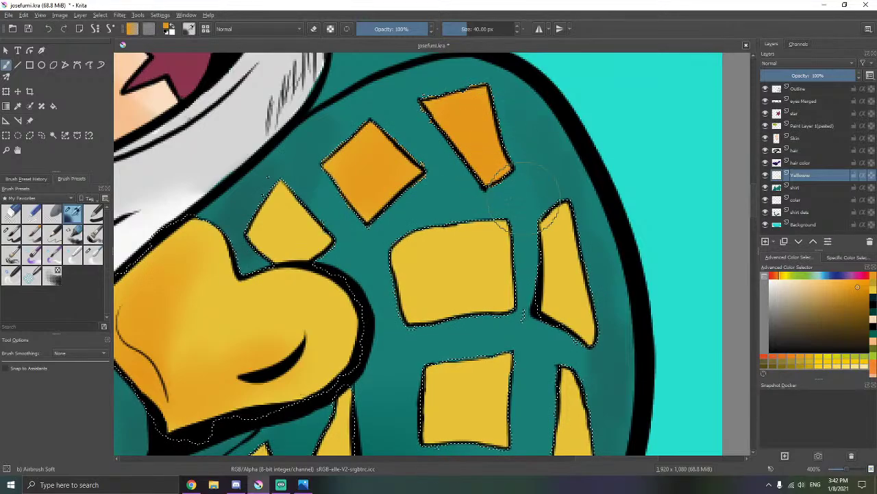
# - Airbrush orange shading onto the narrow checks down the outer edge of the upper arm beside the heart badge
pyautogui.moveTo(523, 316); pyautogui.dragTo(467, 86)
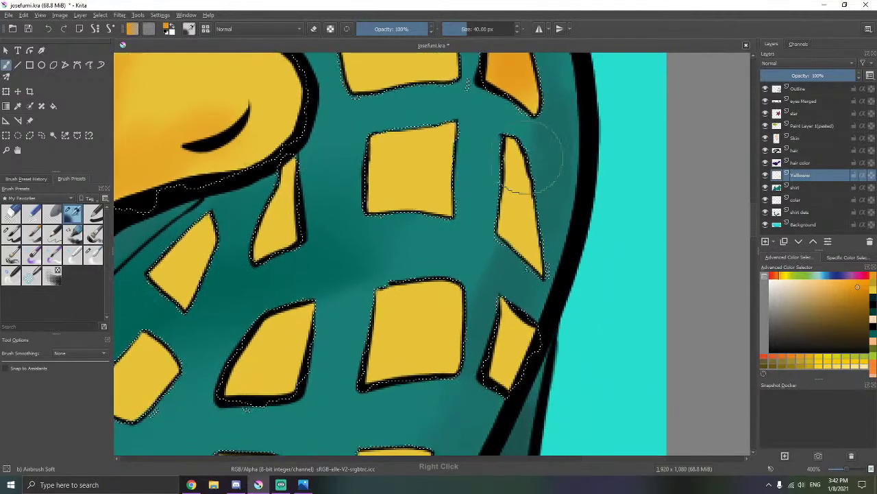
pyautogui.moveTo(528, 240); pyautogui.dragTo(525, 137)
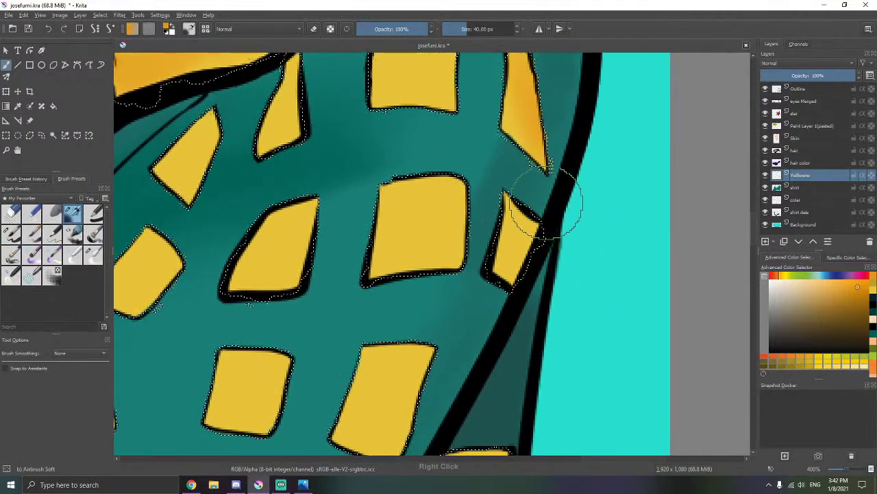
pyautogui.moveTo(501, 287); pyautogui.dragTo(565, 97)
pyautogui.moveTo(504, 140); pyautogui.dragTo(455, 284)
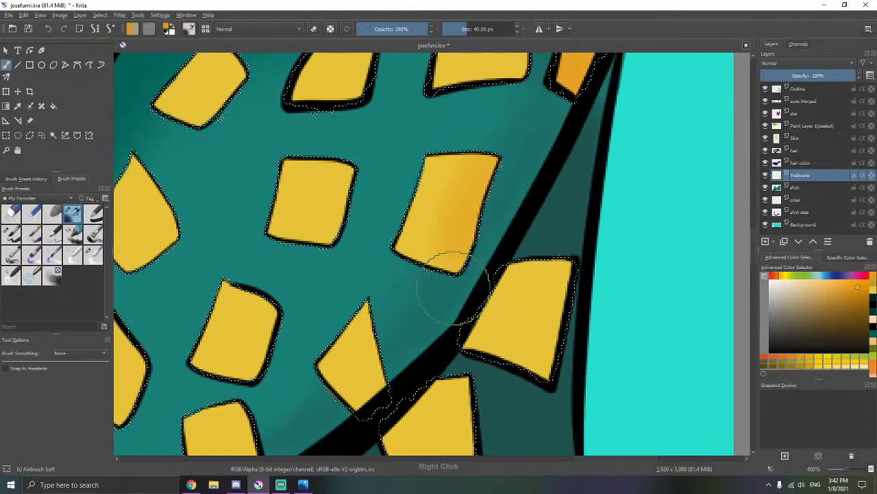
# - Airbrush orange shading onto the checks around the thick elbow line and the lower sleeve checks beside it
pyautogui.moveTo(556, 264); pyautogui.dragTo(533, 352)
pyautogui.moveTo(518, 144); pyautogui.dragTo(524, 40)
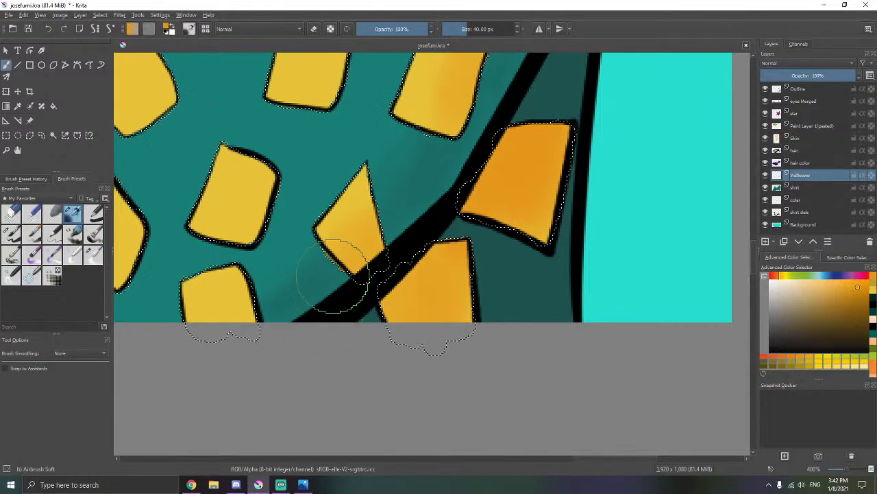
pyautogui.moveTo(334, 276); pyautogui.dragTo(429, 221)
pyautogui.moveTo(360, 226)
pyautogui.mouseDown()
pyautogui.moveTo(377, 214)
pyautogui.moveTo(346, 312)
pyautogui.mouseUp()
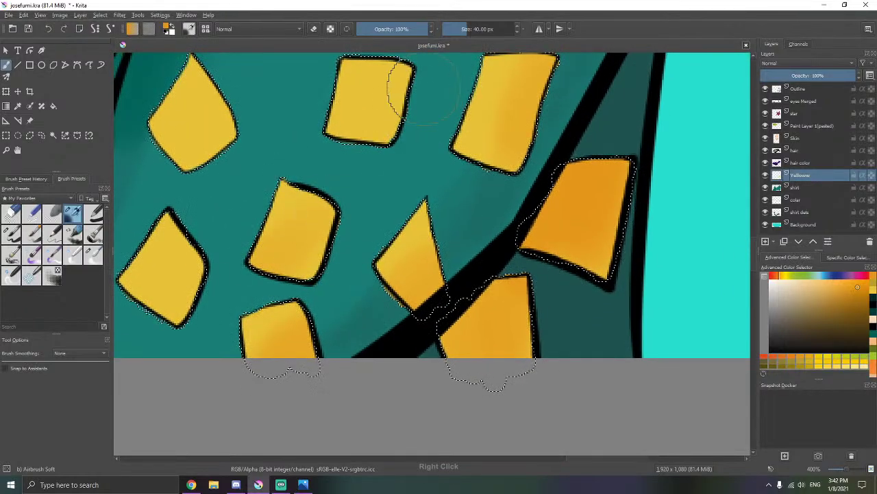
pyautogui.rightClick(425, 170)
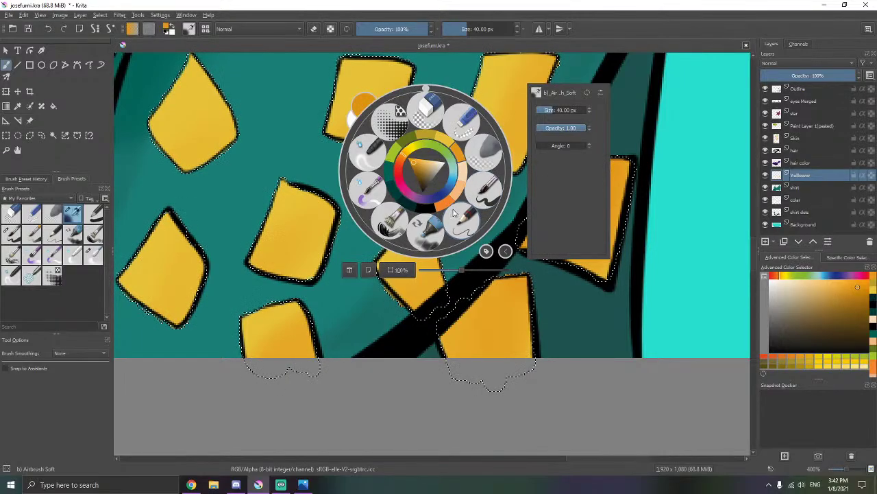
pyautogui.rightClick(465, 157)
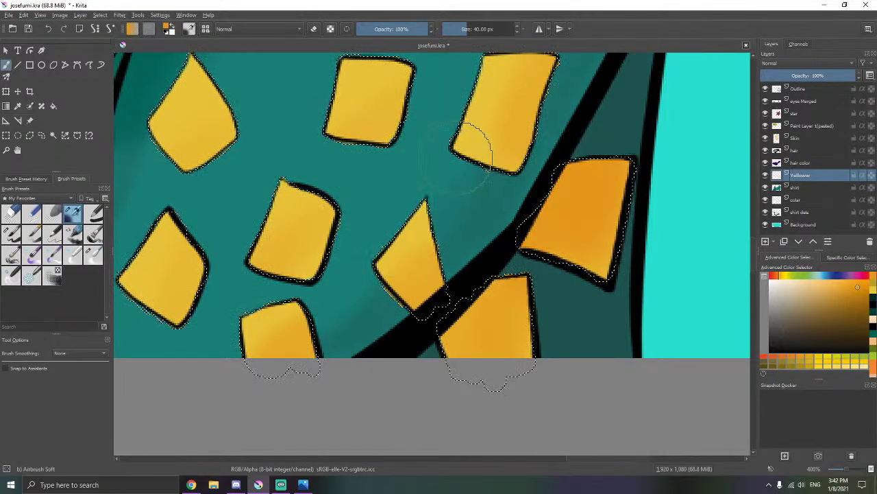
# - Airbrush soft orange shading onto the chest checks between the collar and the upper-arm line
pyautogui.scroll(-6, 472, 150)
pyautogui.scroll(4, 480, 206)
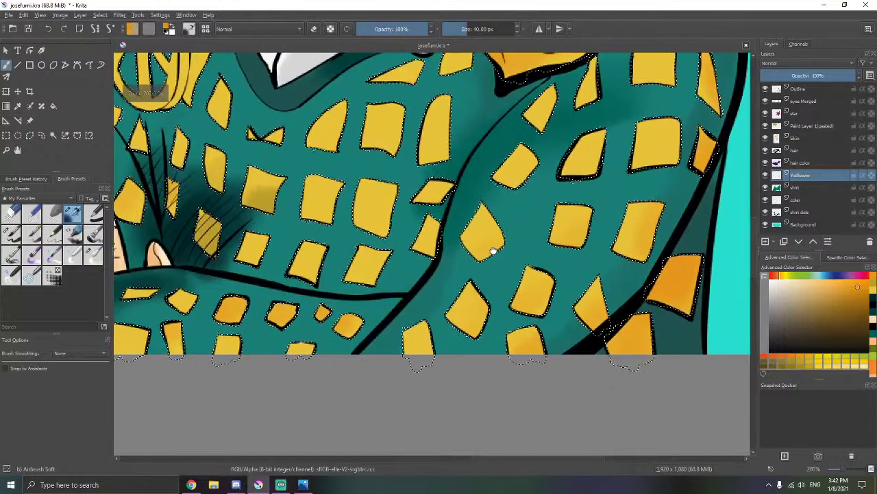
pyautogui.moveTo(493, 251); pyautogui.dragTo(557, 245)
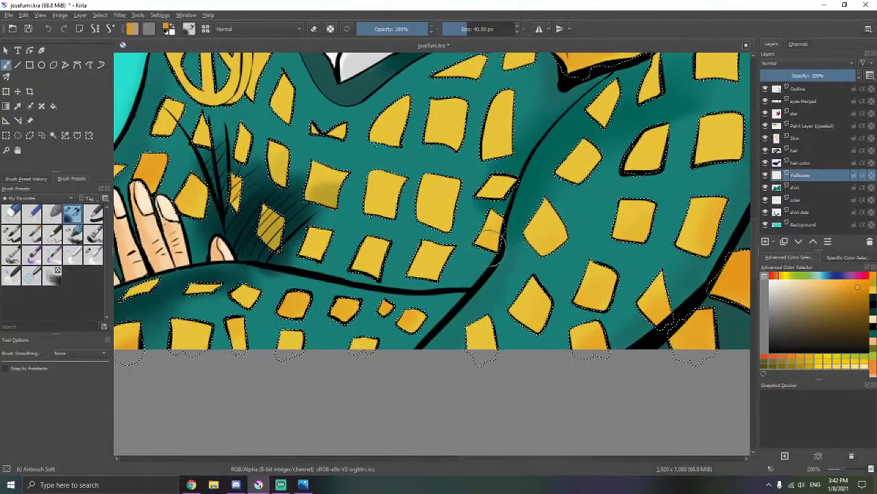
pyautogui.scroll(3, 507, 247)
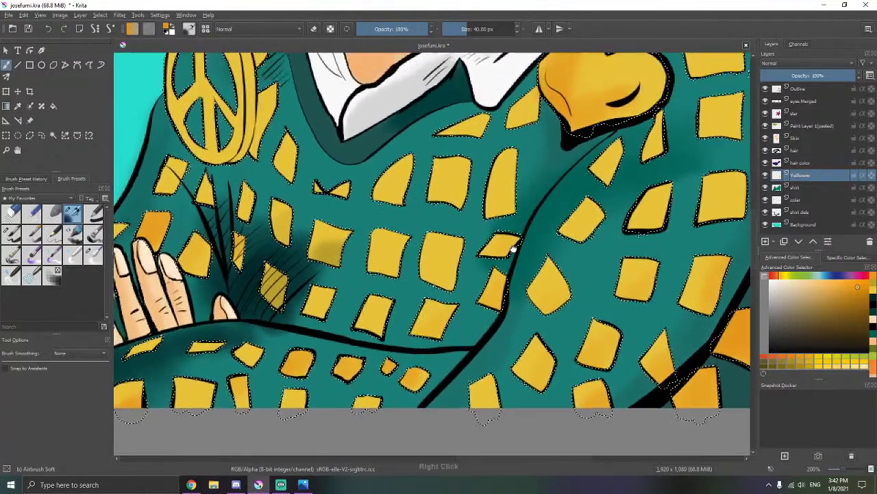
pyautogui.scroll(1, 513, 248)
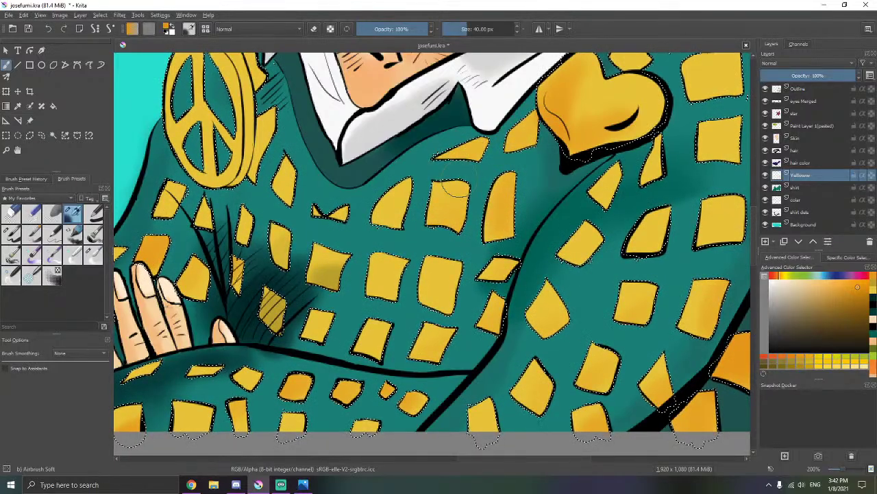
pyautogui.moveTo(460, 180); pyautogui.dragTo(529, 249)
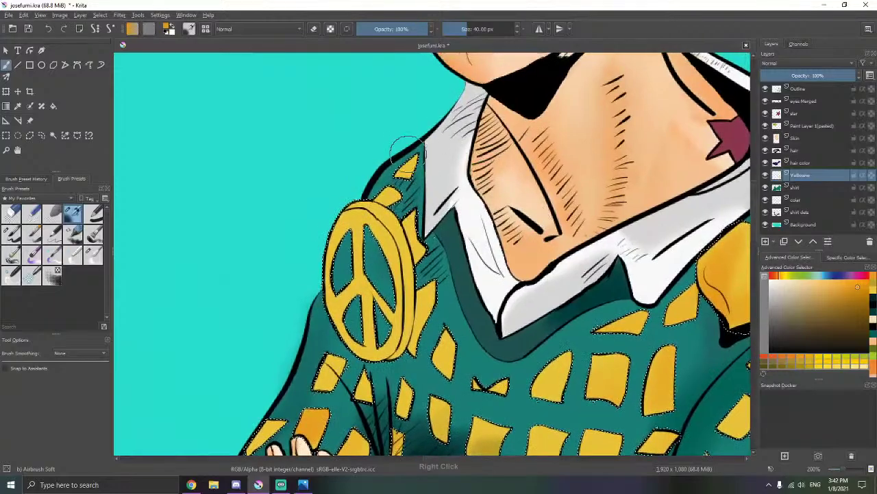
# - Airbrush orange shading onto the peace-sign badge and the shoulder and sleeve checks around it
pyautogui.moveTo(410, 199); pyautogui.dragTo(472, 142)
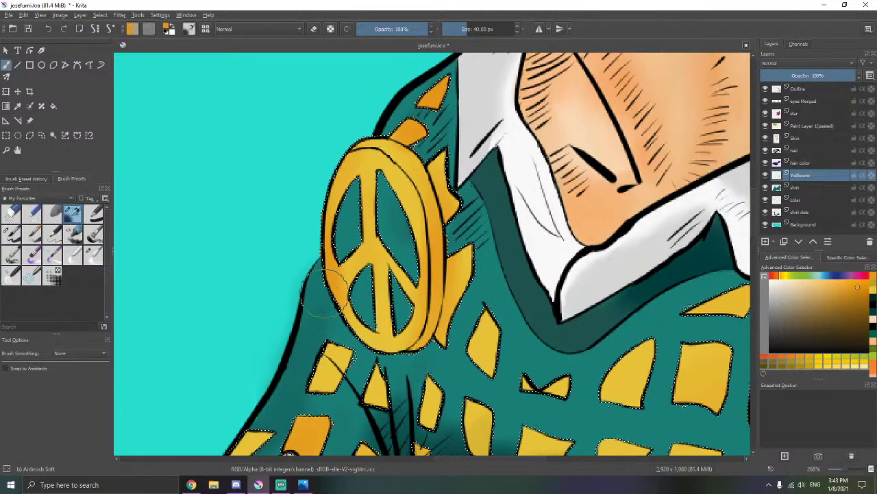
pyautogui.rightClick(407, 393)
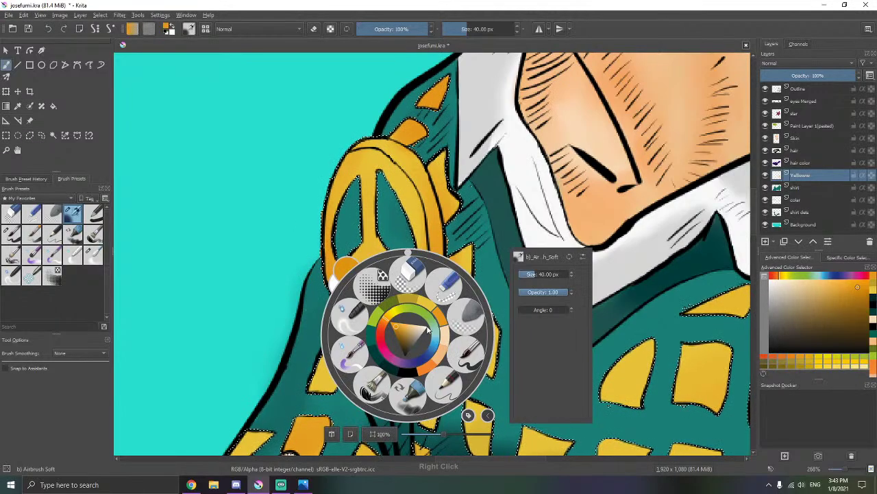
pyautogui.rightClick(434, 322)
pyautogui.moveTo(411, 339); pyautogui.dragTo(423, 250)
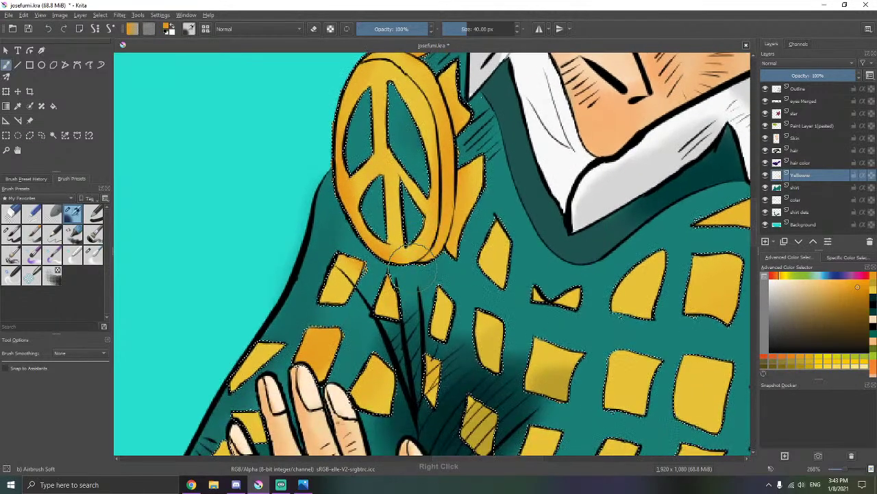
# - Airbrush orange over the two hatched checks in the dark chest crease beside the thumb
pyautogui.scroll(-3, 480, 256)
pyautogui.moveTo(484, 257); pyautogui.dragTo(371, 232)
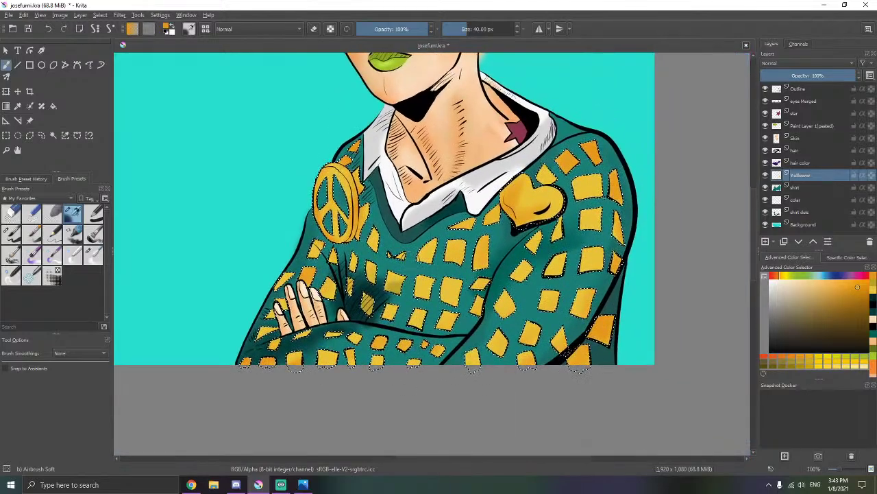
pyautogui.scroll(3, 364, 299)
pyautogui.scroll(4, 361, 309)
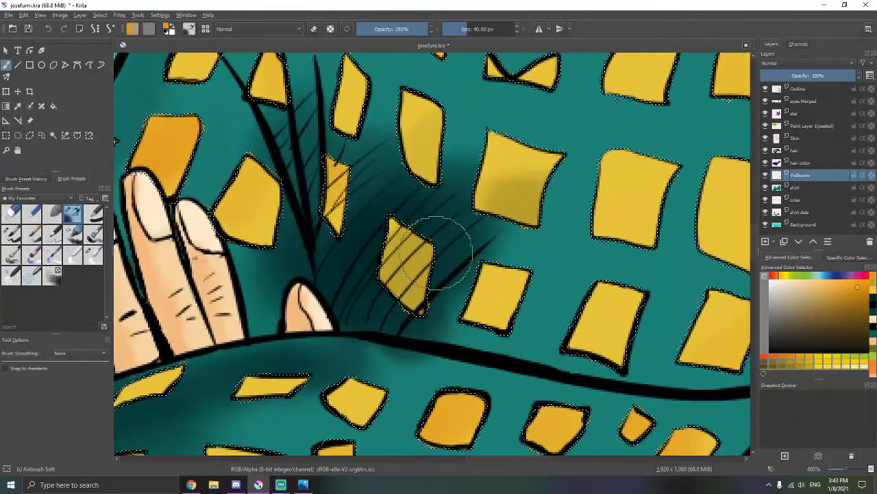
pyautogui.moveTo(438, 275); pyautogui.dragTo(372, 314)
pyautogui.moveTo(358, 190); pyautogui.dragTo(327, 194)
pyautogui.scroll(-4, 176, 382)
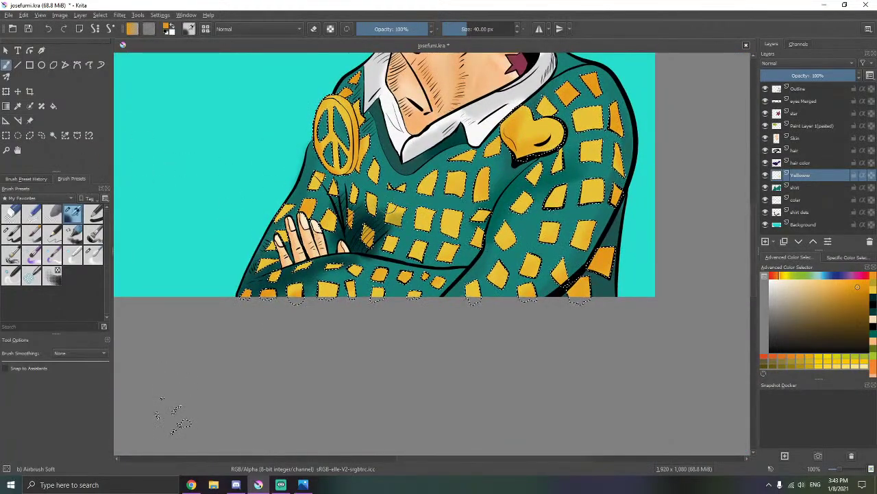
# - Clear the selection around the yellow checks using the Contiguous Area Selection tool
pyautogui.click(53, 135)
pyautogui.rightClick(401, 195)
pyautogui.click(432, 212)
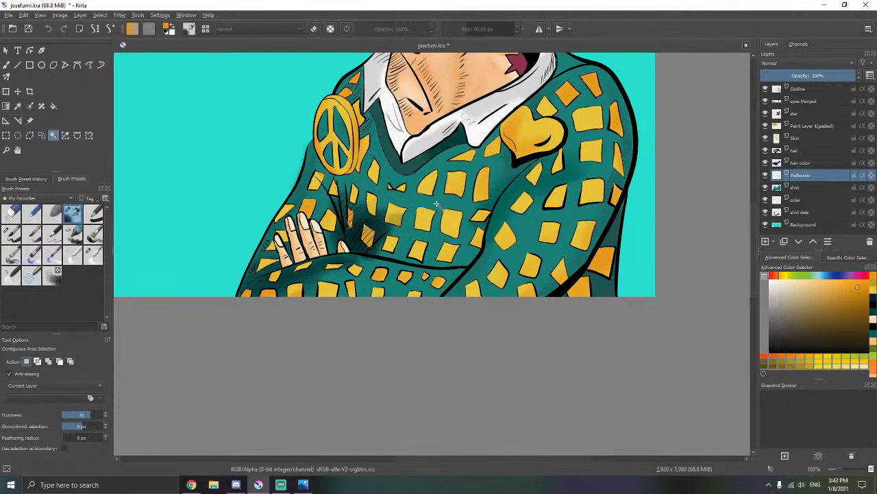
pyautogui.scroll(-1, 446, 197)
pyautogui.moveTo(446, 197); pyautogui.dragTo(437, 213)
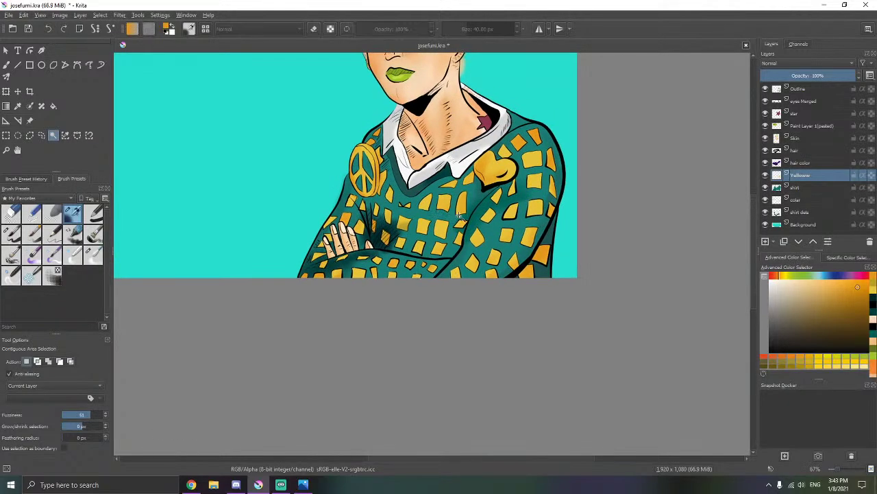
# - Blend the dark crease shadow across the chest on the shirt layer with Blender Blur at 40 px, then switch to the Basic-5 Size brush
pyautogui.scroll(3, 472, 216)
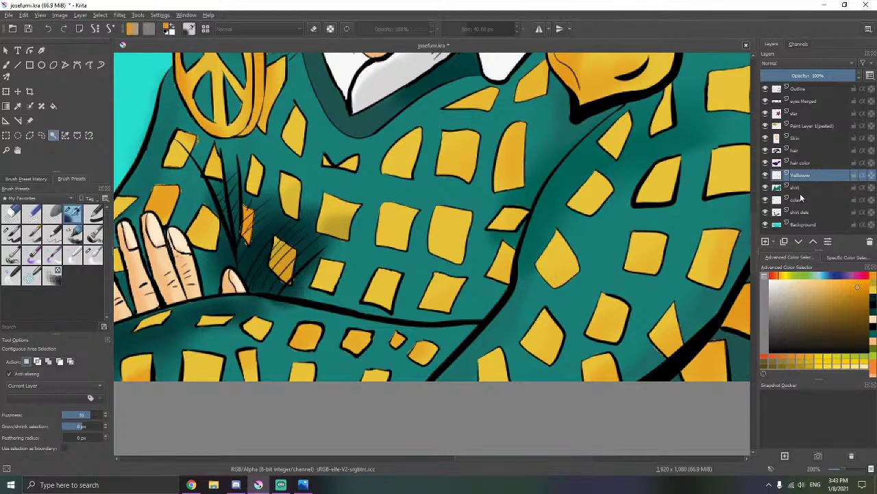
pyautogui.click(788, 189)
pyautogui.moveTo(329, 263); pyautogui.dragTo(419, 256)
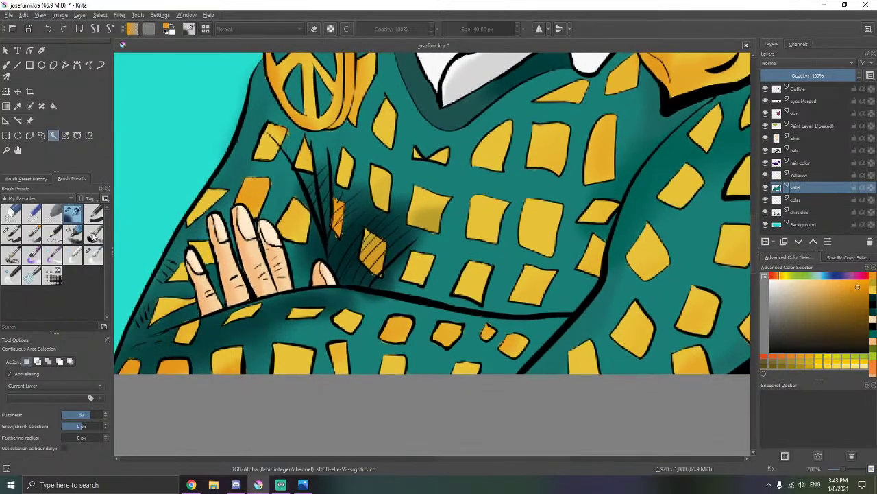
pyautogui.click(93, 255)
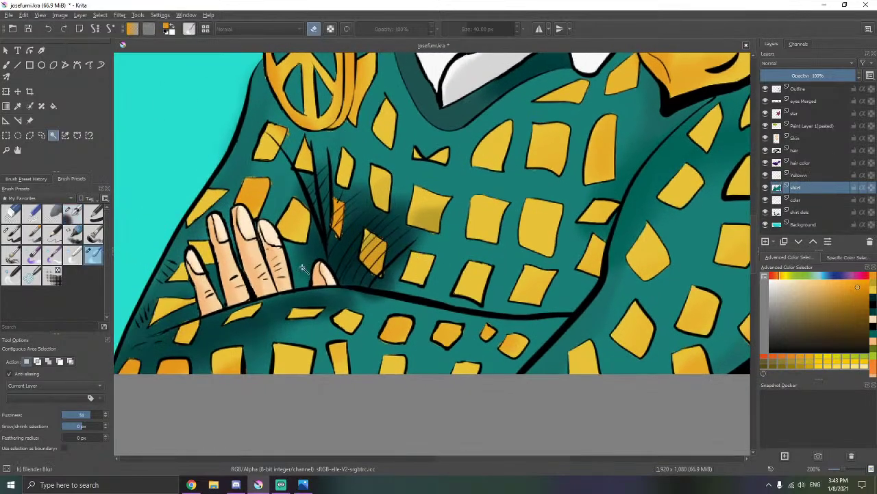
pyautogui.press('b')
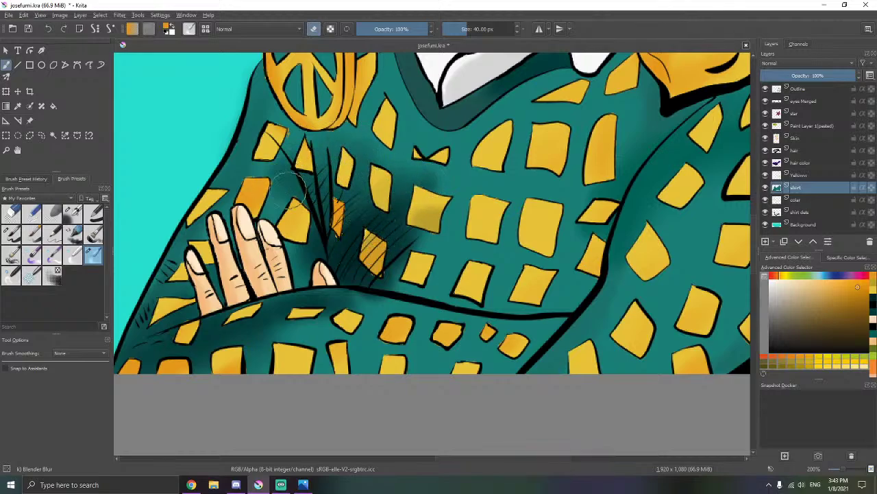
pyautogui.moveTo(353, 250)
pyautogui.mouseDown()
pyautogui.moveTo(400, 248)
pyautogui.moveTo(394, 179)
pyautogui.moveTo(363, 150)
pyautogui.moveTo(384, 132)
pyautogui.moveTo(408, 154)
pyautogui.moveTo(497, 198)
pyautogui.mouseUp()
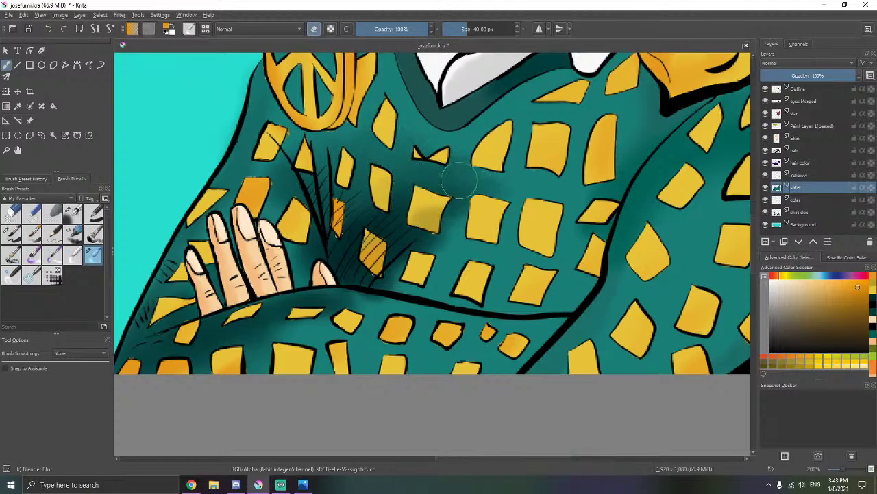
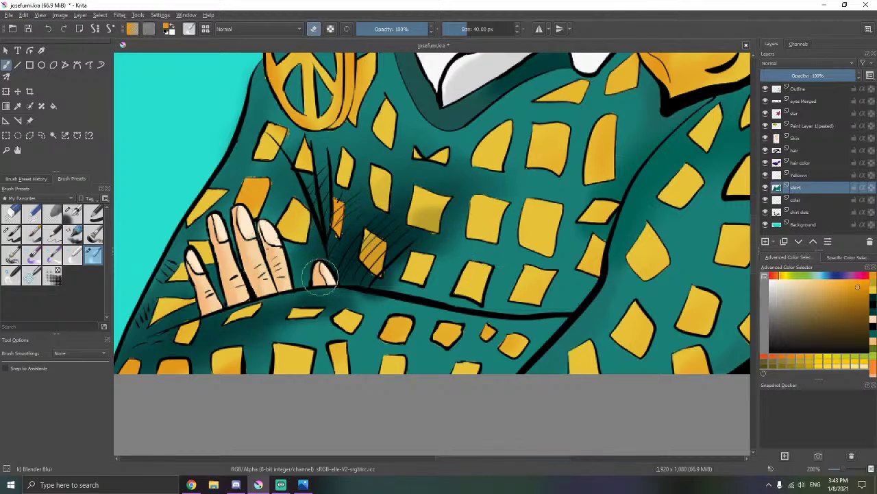
pyautogui.moveTo(368, 252); pyautogui.dragTo(380, 274)
pyautogui.click(10, 234)
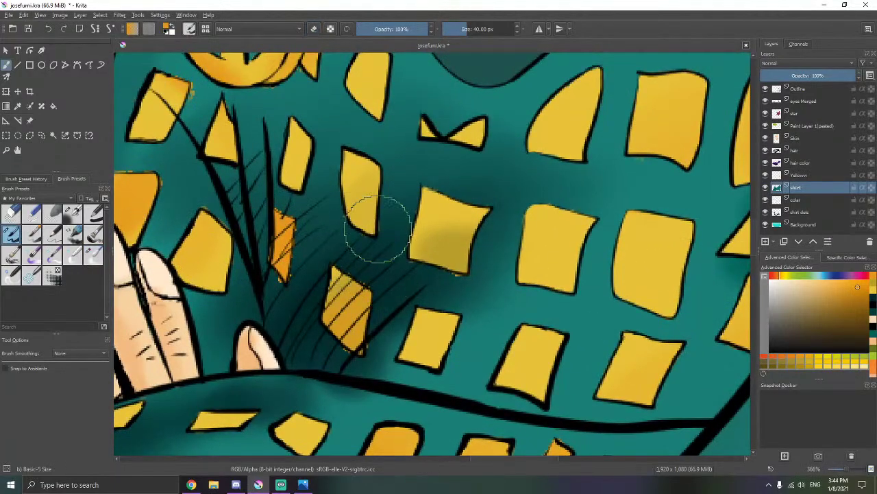
# - Turn on eraser mode on the yellow layer and erase the colour spilling past the outlines of the hatched check beside the chest crease
pyautogui.press('e')
pyautogui.click(795, 174)
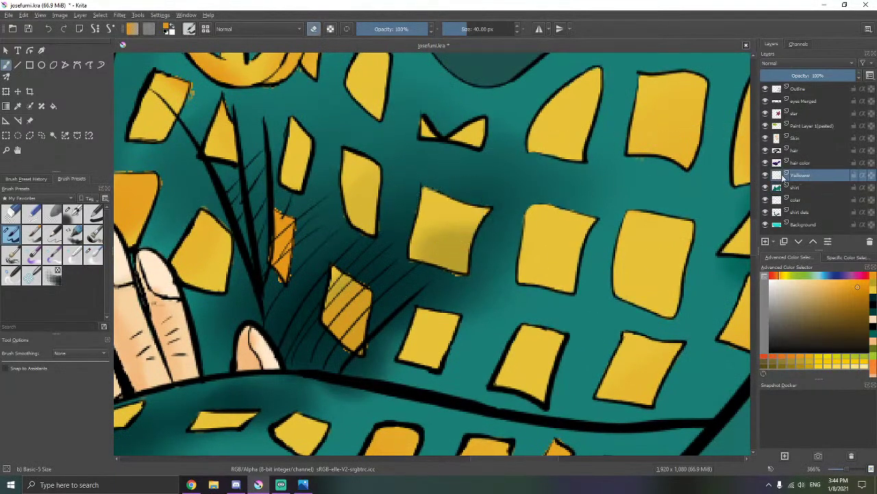
pyautogui.scroll(6, 506, 212)
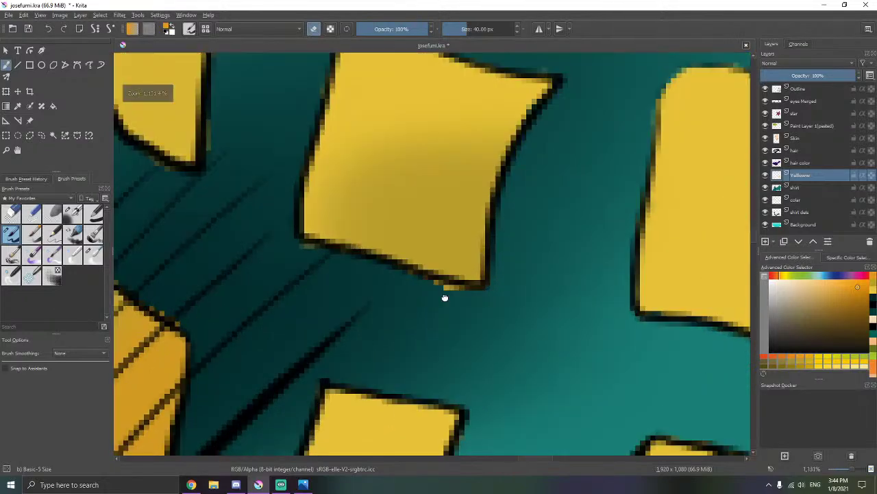
pyautogui.moveTo(444, 297); pyautogui.dragTo(558, 199)
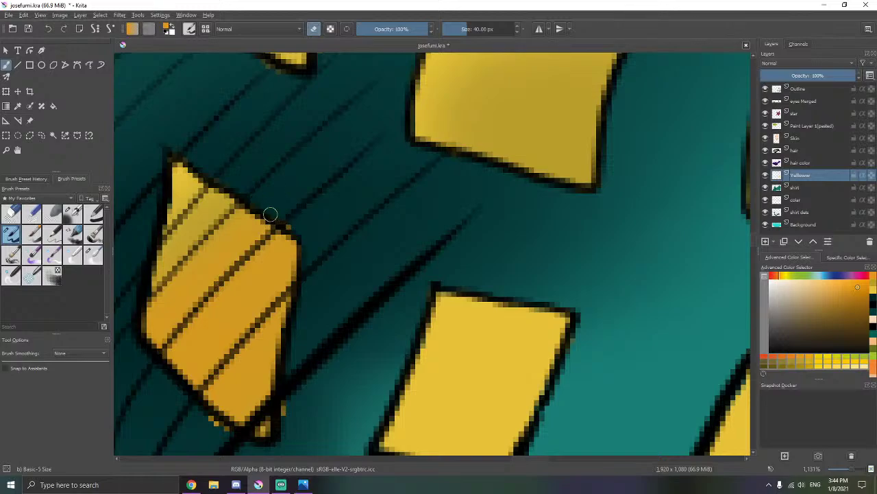
pyautogui.rightClick(385, 231)
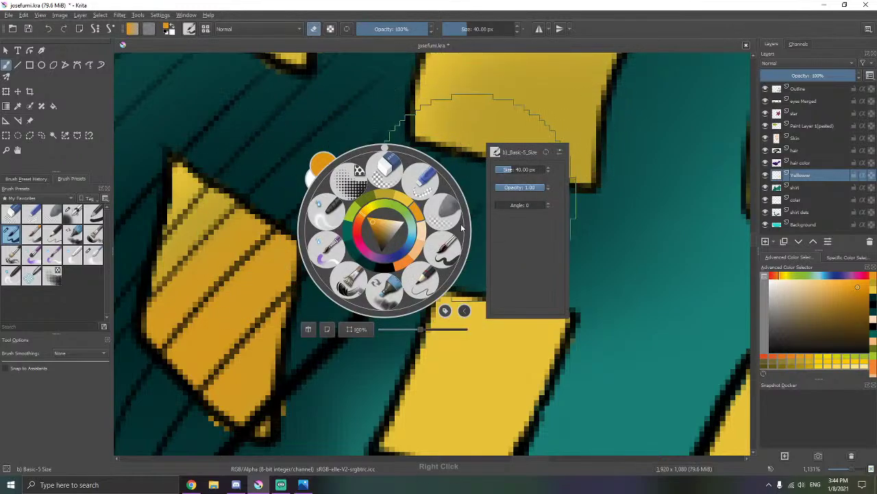
pyautogui.rightClick(449, 250)
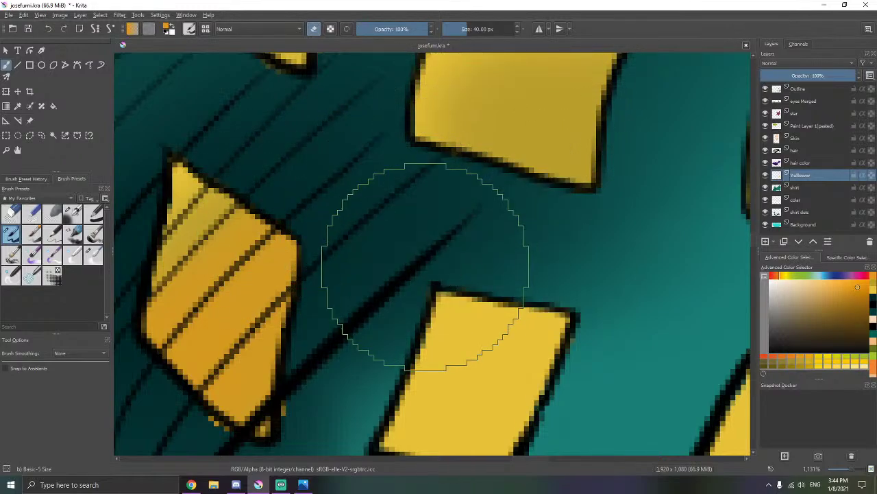
pyautogui.moveTo(370, 285); pyautogui.dragTo(494, 132)
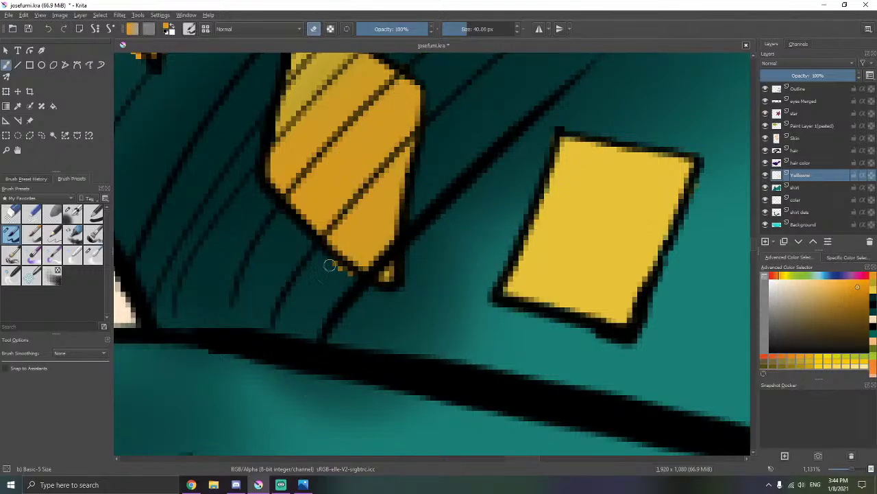
pyautogui.moveTo(325, 265); pyautogui.dragTo(530, 345)
# - Erase the orange overspill around the narrow hatched check next to the dark crease lines
pyautogui.moveTo(373, 169); pyautogui.dragTo(440, 268)
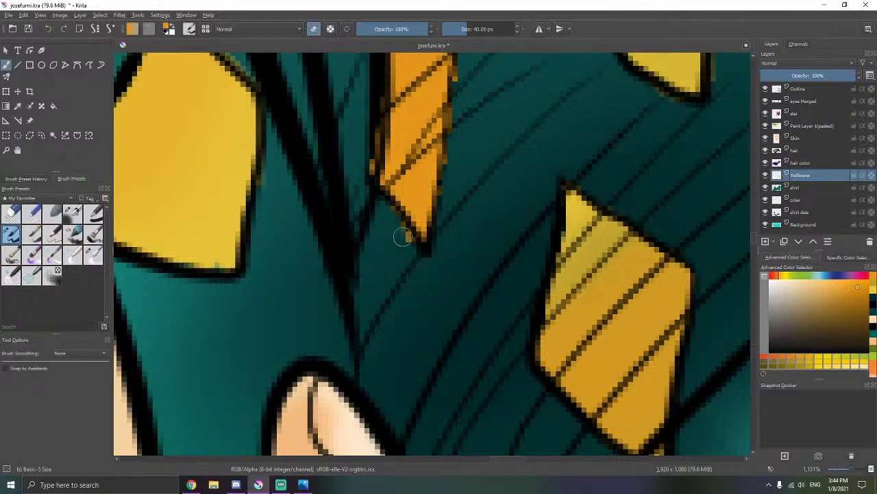
pyautogui.moveTo(403, 237)
pyautogui.mouseDown()
pyautogui.moveTo(444, 332)
pyautogui.moveTo(414, 172)
pyautogui.mouseUp()
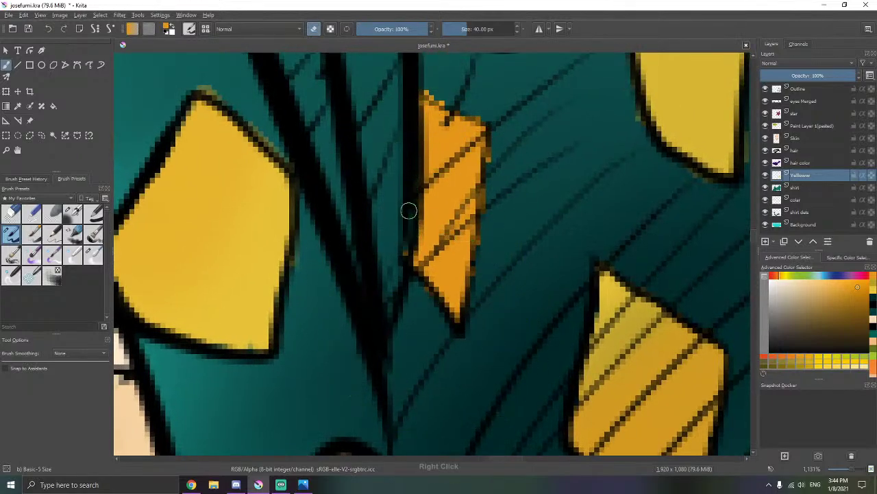
pyautogui.rightClick(505, 288)
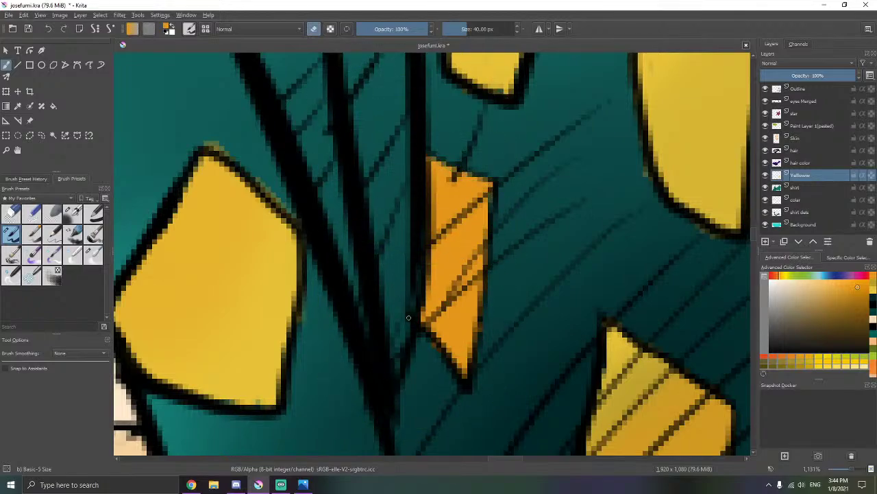
# - Erase the yellow overspill along the edges of the tall curved check above the crease, undoing the last stroke
pyautogui.moveTo(343, 306); pyautogui.dragTo(262, 427)
pyautogui.moveTo(461, 284); pyautogui.dragTo(371, 298)
pyautogui.moveTo(456, 309); pyautogui.dragTo(377, 283)
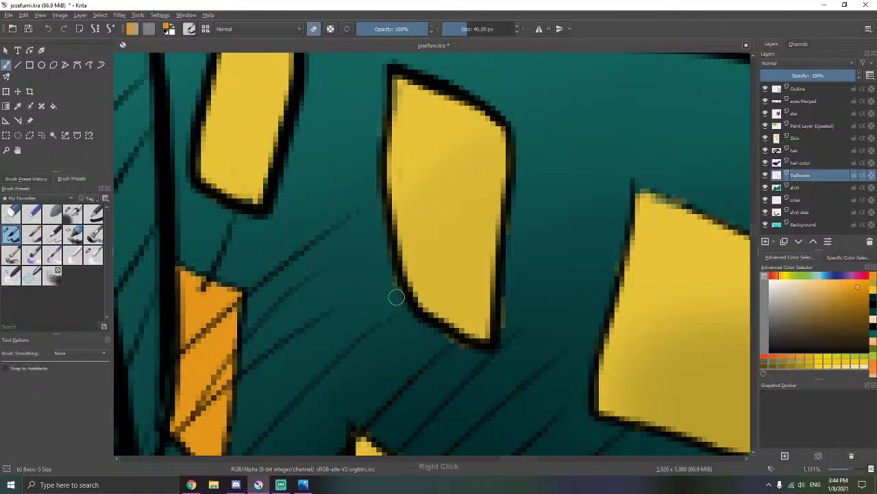
pyautogui.moveTo(488, 347); pyautogui.dragTo(506, 300)
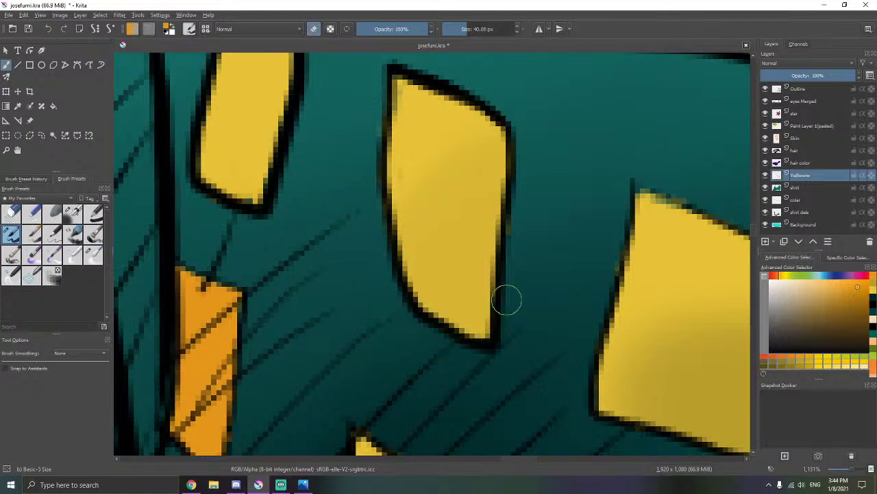
pyautogui.moveTo(516, 227); pyautogui.dragTo(522, 161)
pyautogui.moveTo(613, 262); pyautogui.dragTo(524, 278)
pyautogui.moveTo(531, 271); pyautogui.dragTo(513, 331)
pyautogui.hotkey('ctrl', 'z')
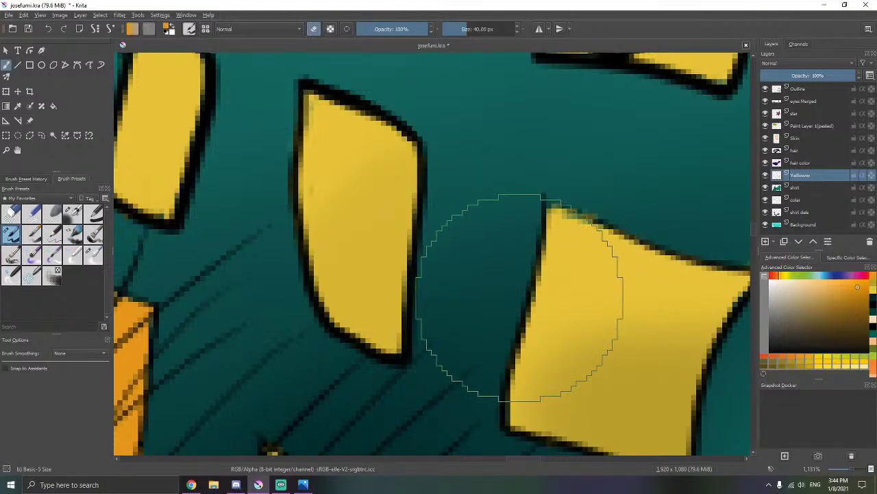
# - Clean the yellow spill from the outlines of the small V-notched check and its neighbours on the upper chest
pyautogui.moveTo(490, 169)
pyautogui.mouseDown()
pyautogui.moveTo(510, 297)
pyautogui.moveTo(506, 342)
pyautogui.mouseUp()
pyautogui.moveTo(558, 186); pyautogui.dragTo(556, 192)
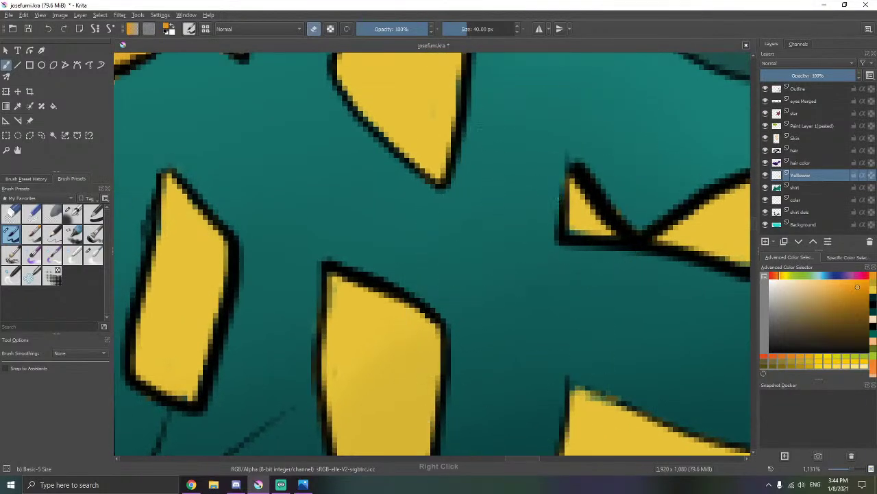
pyautogui.moveTo(621, 195); pyautogui.dragTo(635, 226)
# - Erase the overspill along the peace-sign badge's lower rim and around the diamond-shaped check beside it
pyautogui.moveTo(570, 254); pyautogui.dragTo(591, 343)
pyautogui.moveTo(486, 262); pyautogui.dragTo(552, 325)
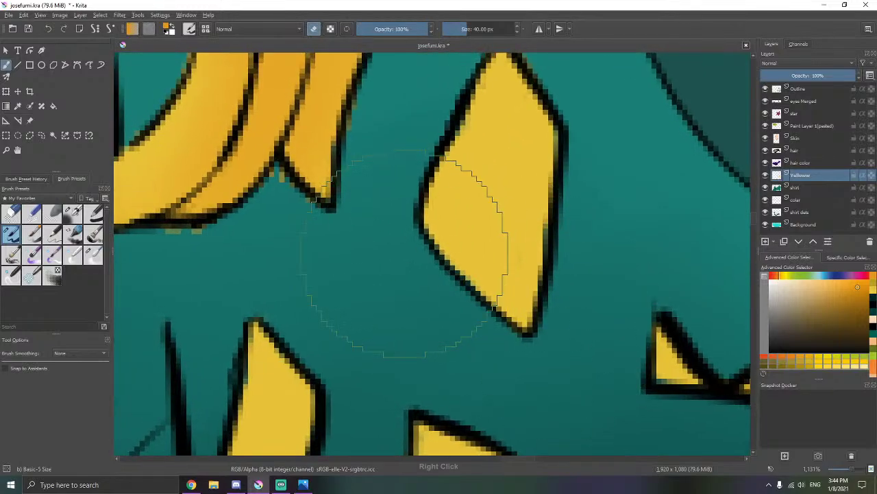
pyautogui.moveTo(407, 254); pyautogui.dragTo(513, 327)
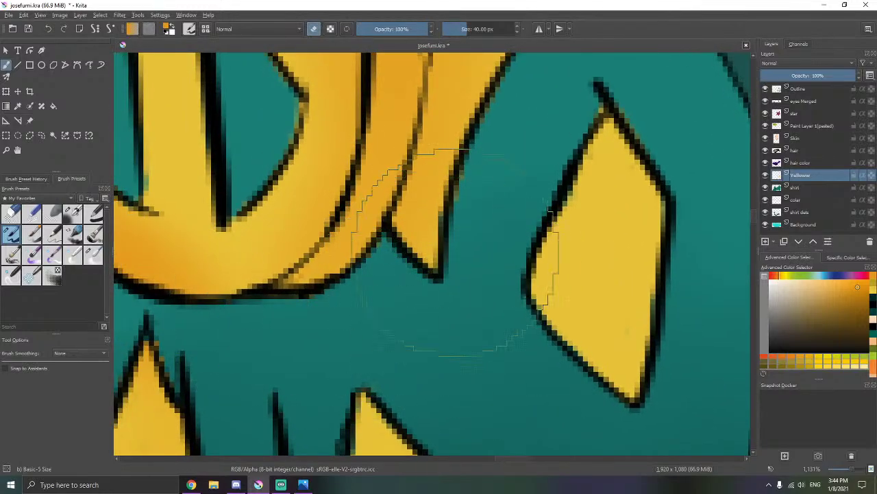
pyautogui.rightClick(384, 209)
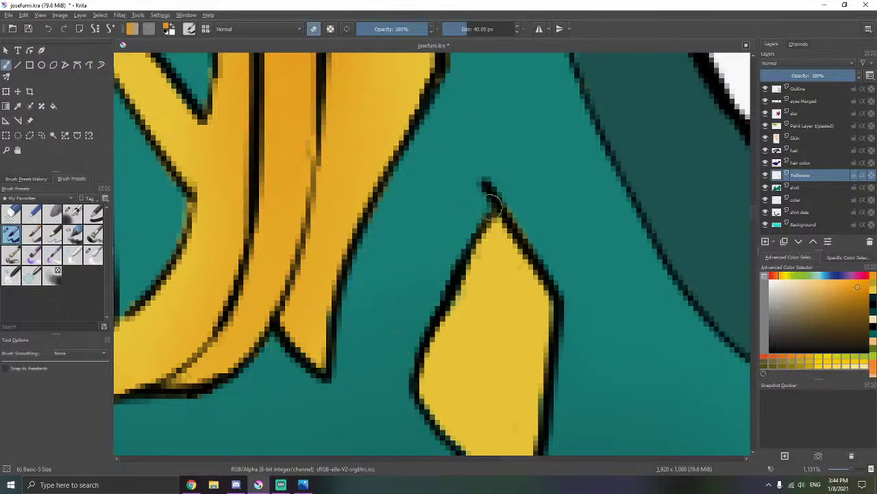
pyautogui.scroll(-3, 269, 185)
pyautogui.moveTo(253, 163); pyautogui.dragTo(348, 212)
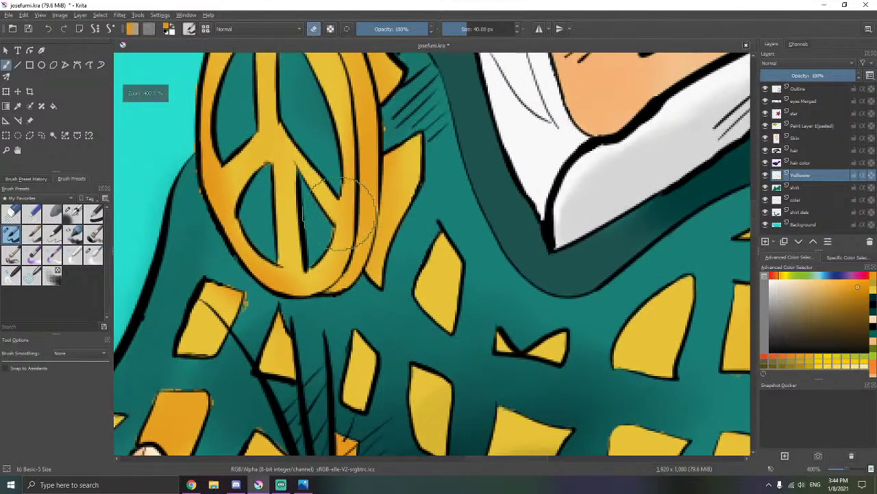
# - Erase stray yellow from the peace-sign badge's lower and middle cutouts and along its side rims
pyautogui.scroll(3, 315, 246)
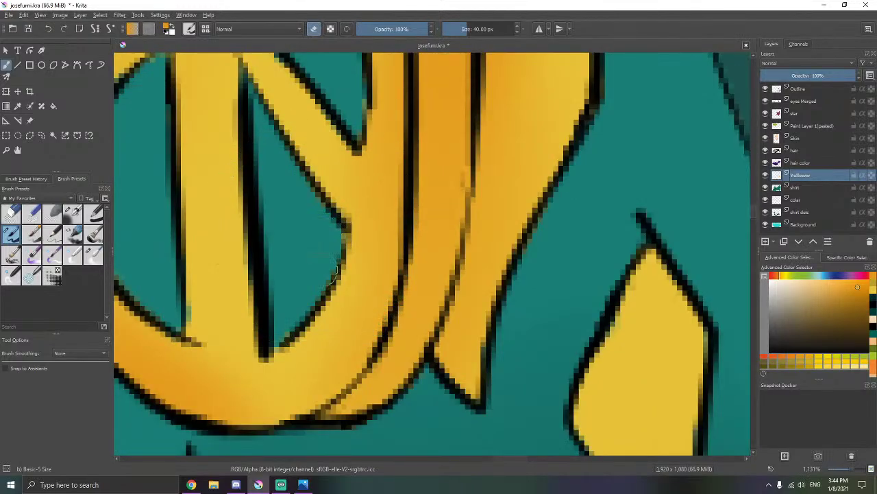
pyautogui.moveTo(366, 171); pyautogui.dragTo(342, 253)
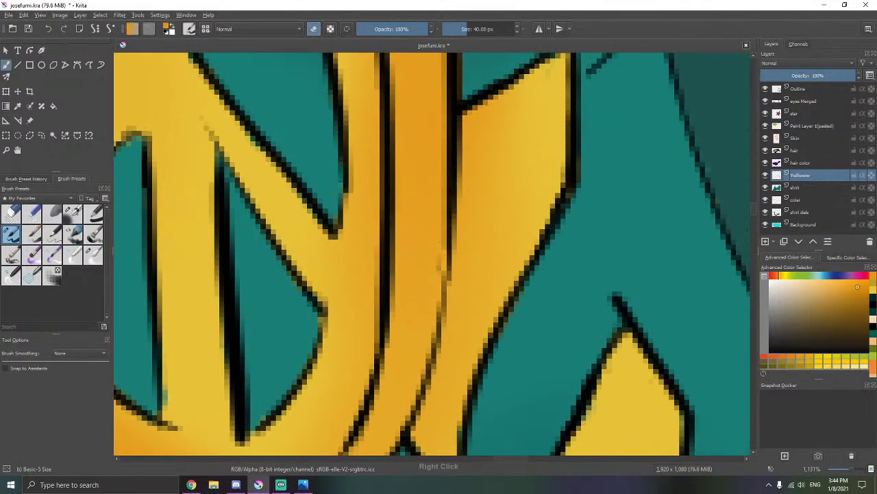
pyautogui.moveTo(352, 152); pyautogui.dragTo(347, 251)
pyautogui.moveTo(384, 155); pyautogui.dragTo(374, 218)
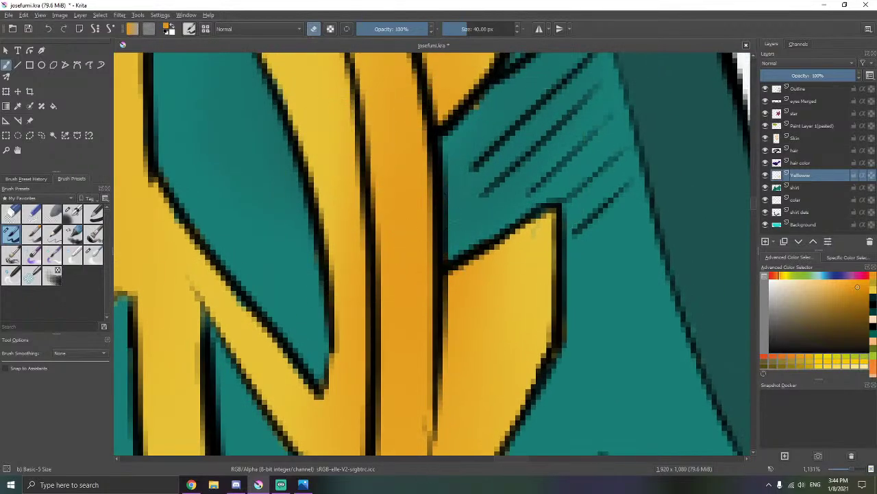
pyautogui.moveTo(425, 109); pyautogui.dragTo(569, 160)
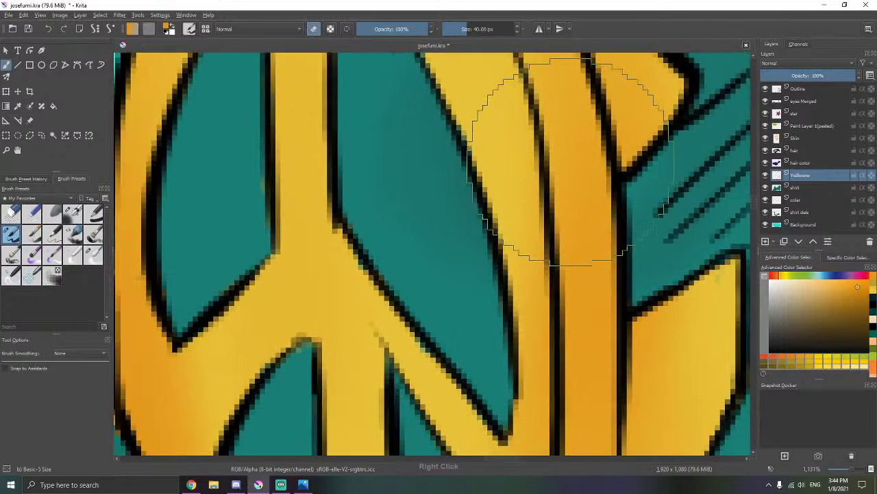
pyautogui.moveTo(247, 233); pyautogui.dragTo(346, 206)
pyautogui.moveTo(316, 233); pyautogui.dragTo(408, 135)
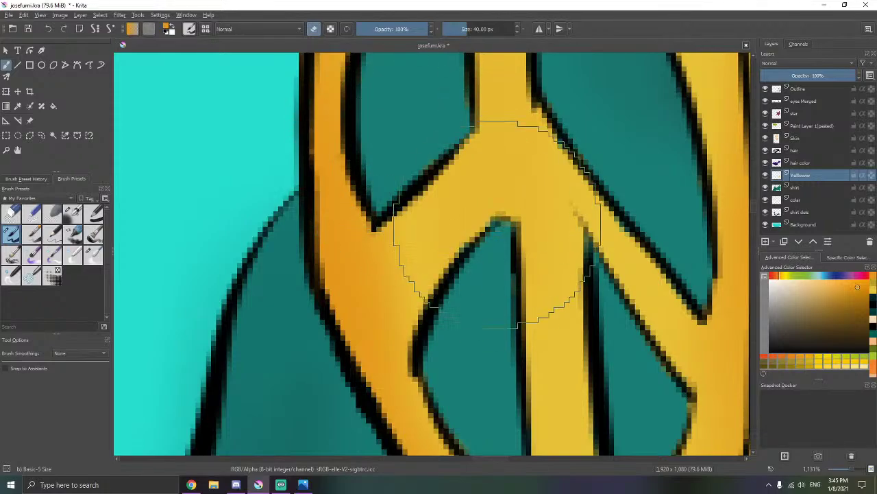
# - Clean the orange overspill off the peace-sign badge's upper outer outline and the tops of its cutouts
pyautogui.scroll(-5, 470, 153)
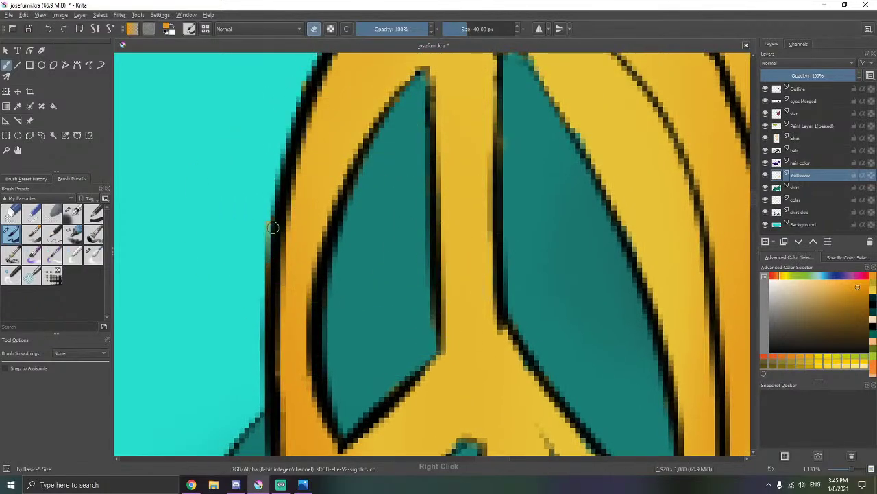
pyautogui.scroll(4, 439, 137)
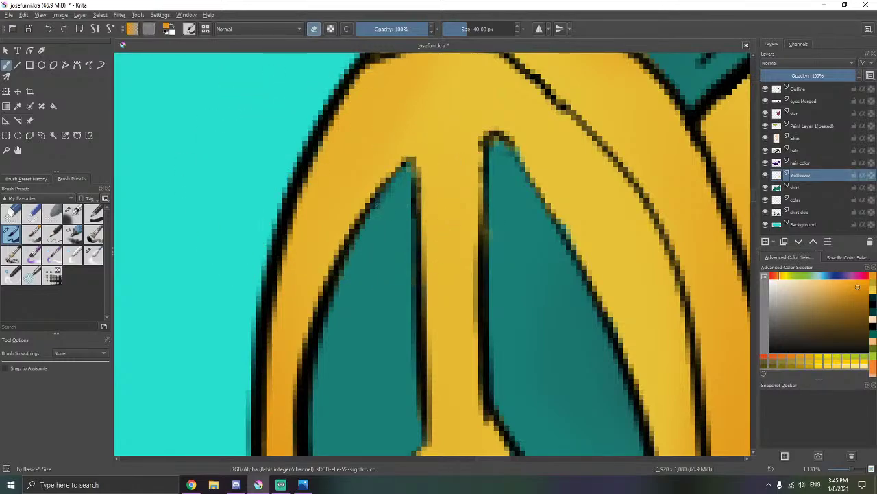
pyautogui.rightClick(391, 206)
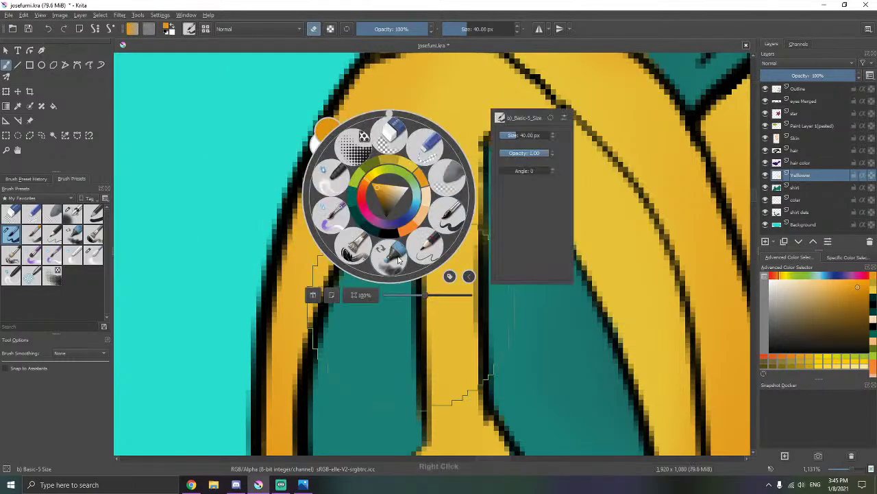
pyautogui.rightClick(444, 218)
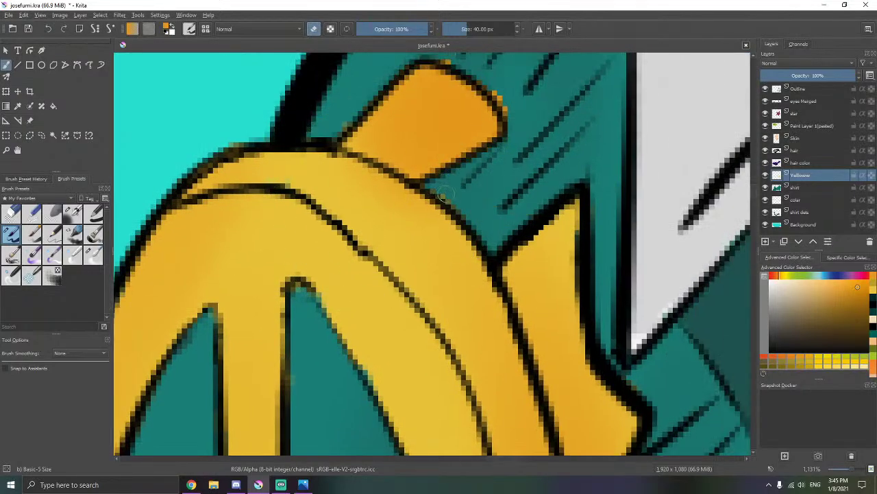
# - Erase the orange fringe around the two orange shoulder checks directly above the peace-sign badge
pyautogui.scroll(3, 450, 190)
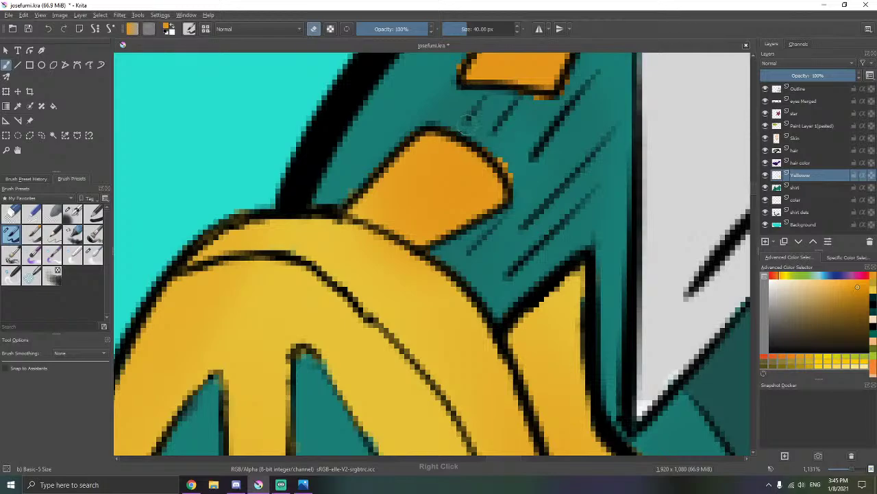
pyautogui.scroll(2, 511, 195)
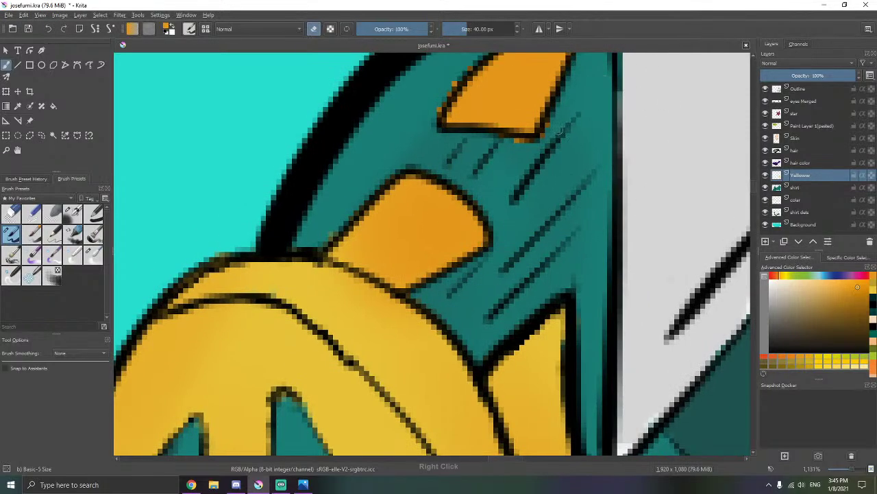
pyautogui.scroll(2, 507, 137)
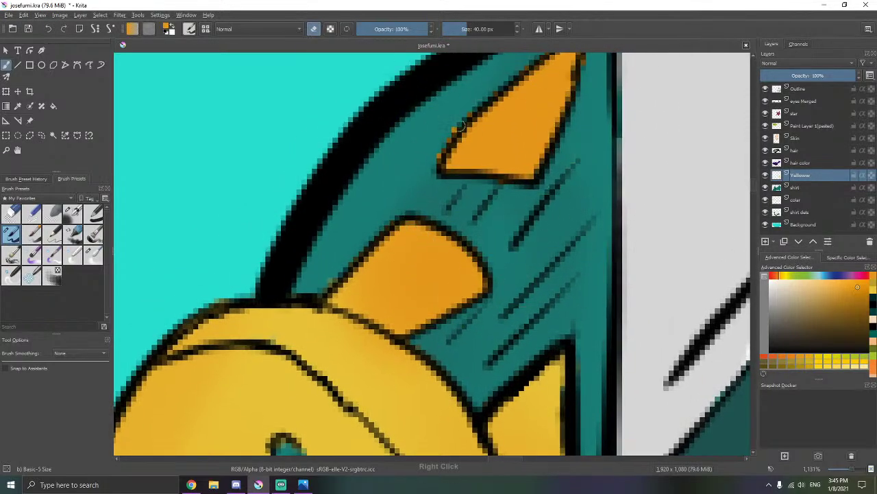
pyautogui.moveTo(500, 86); pyautogui.dragTo(465, 123)
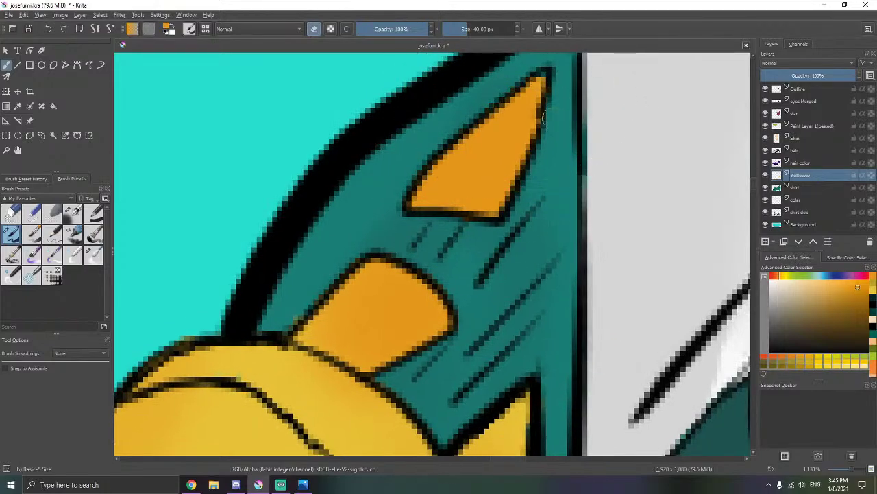
pyautogui.scroll(-1, 469, 232)
pyautogui.scroll(1, 468, 231)
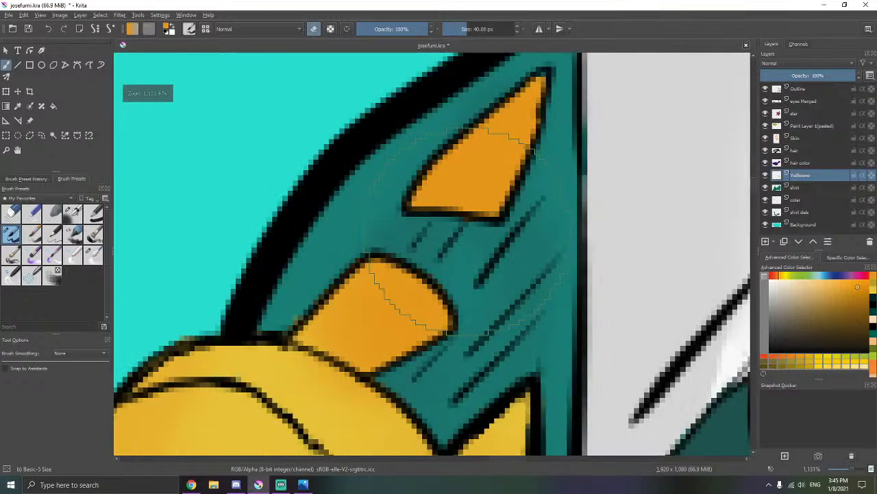
# - Erase the yellow fringe around the five-sided check on the folded forearm and along the top of the check below it
pyautogui.scroll(-2, 449, 209)
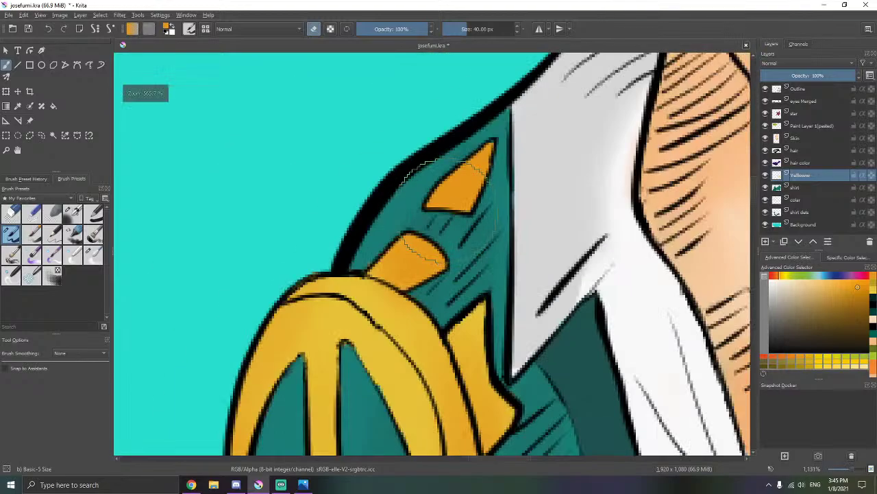
pyautogui.scroll(-7, 449, 206)
pyautogui.scroll(3, 473, 312)
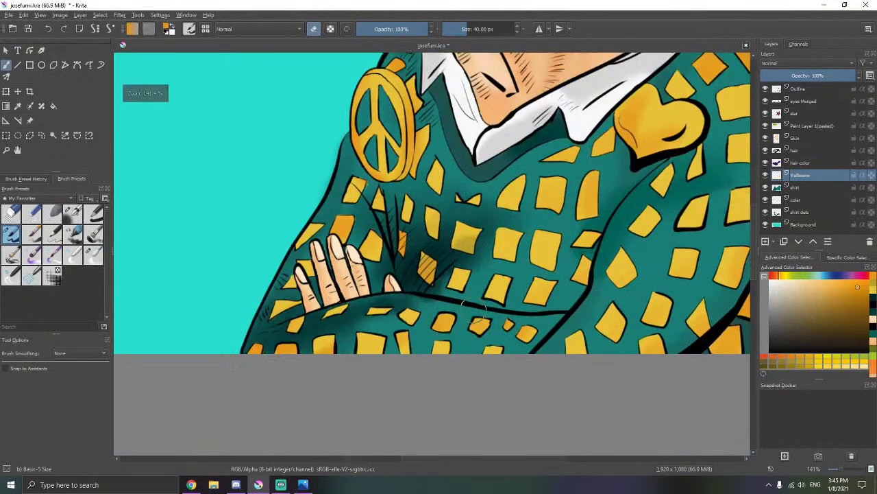
pyautogui.scroll(6, 476, 312)
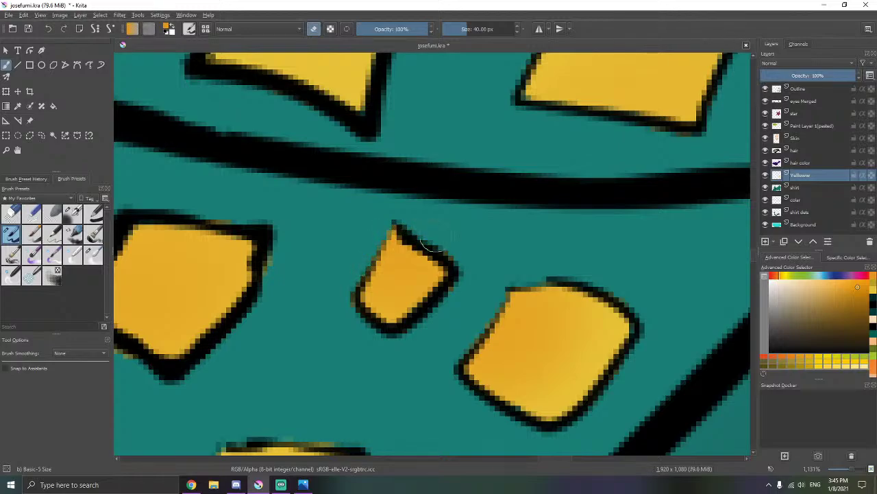
pyautogui.moveTo(535, 285); pyautogui.dragTo(445, 311)
pyautogui.moveTo(300, 306); pyautogui.dragTo(524, 156)
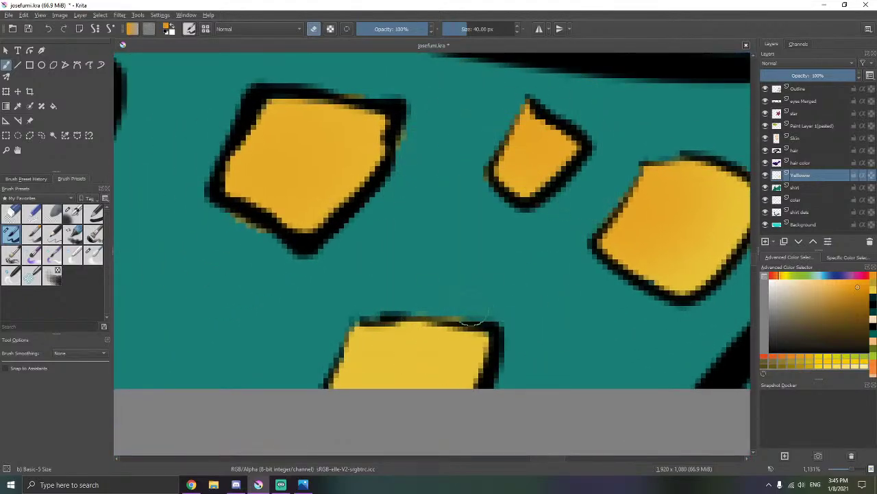
pyautogui.moveTo(442, 313); pyautogui.dragTo(418, 313)
pyautogui.moveTo(296, 240); pyautogui.dragTo(403, 290)
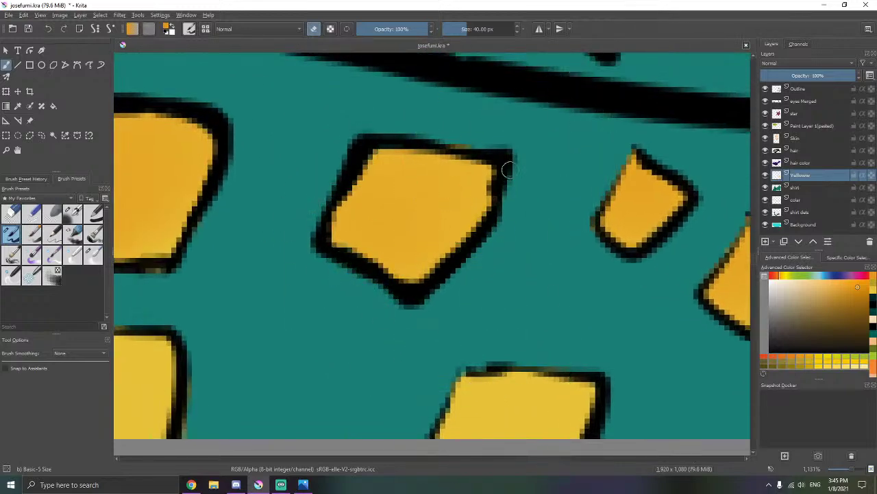
pyautogui.moveTo(444, 136); pyautogui.dragTo(432, 151)
pyautogui.hotkey('ctrl', 'z')
pyautogui.moveTo(248, 233)
pyautogui.mouseDown()
pyautogui.moveTo(431, 241)
pyautogui.moveTo(507, 205)
pyautogui.mouseUp()
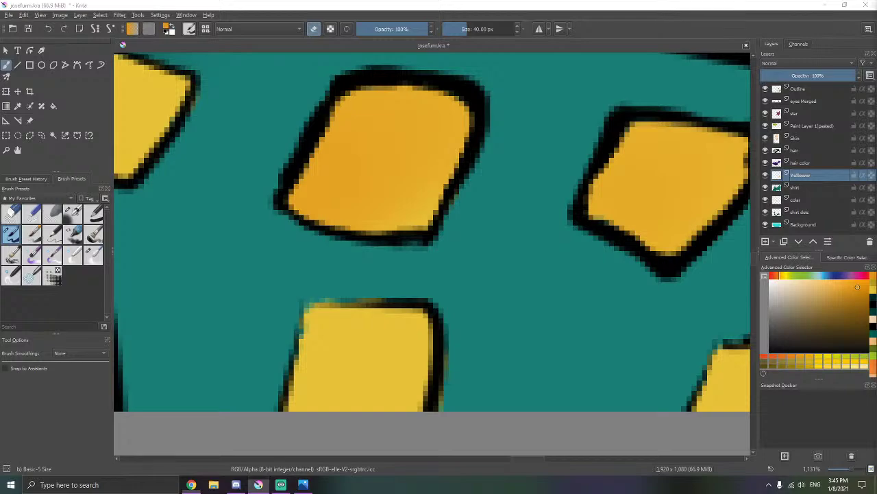
# - Erase the overspill along the edges of the parallelogram-shaped check on the forearm below the fingers
pyautogui.hotkey('alt', 'Tab')
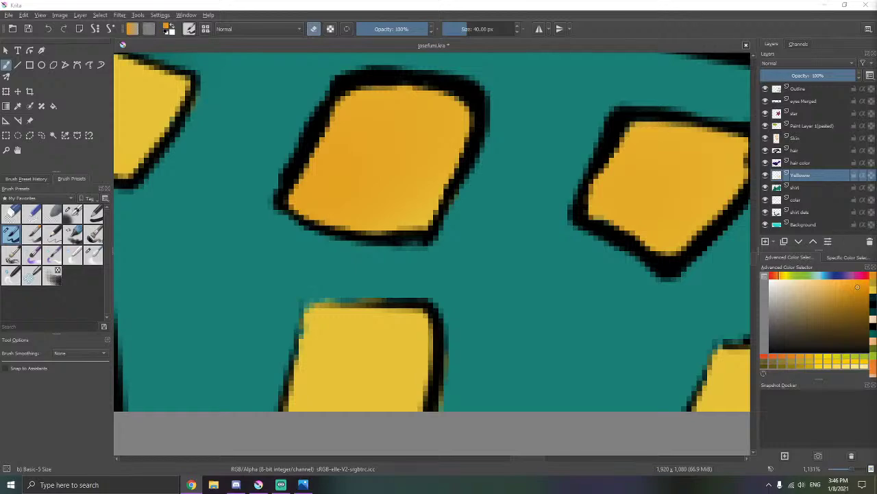
pyautogui.scroll(-5, 421, 206)
pyautogui.scroll(3, 309, 165)
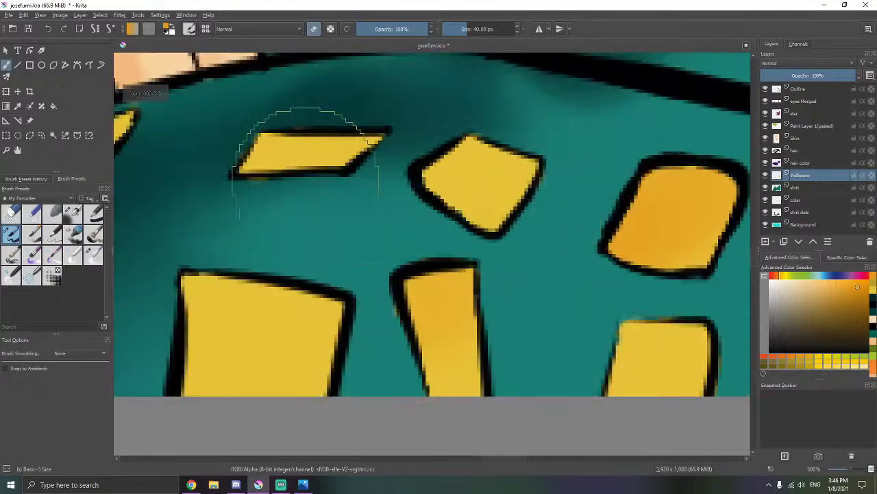
pyautogui.scroll(4, 309, 175)
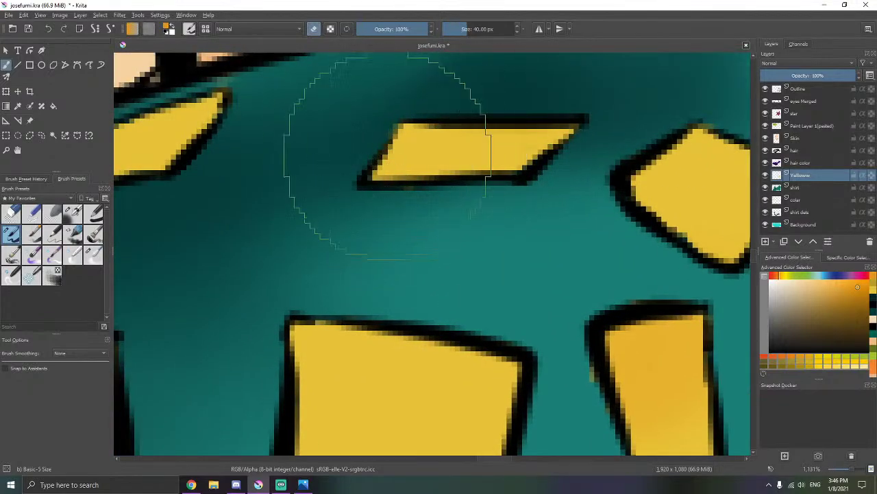
pyautogui.moveTo(283, 169); pyautogui.dragTo(523, 163)
pyautogui.moveTo(329, 228); pyautogui.dragTo(419, 180)
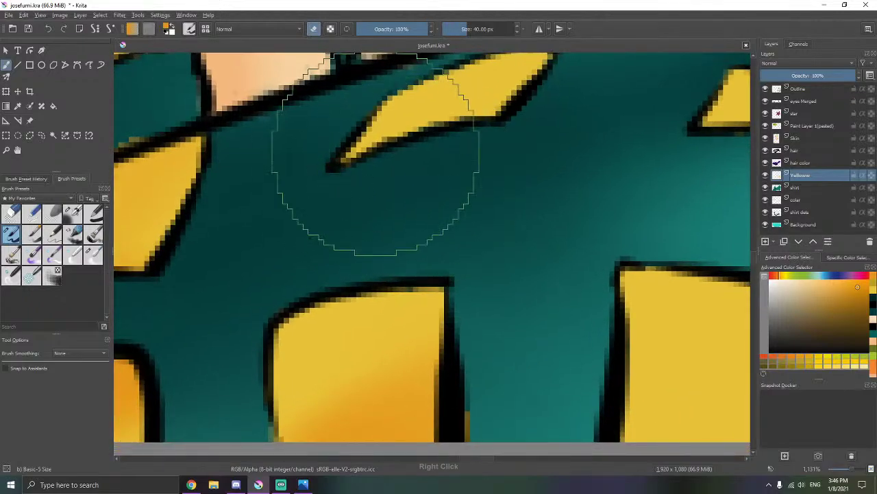
# - Erase the orange fringe from the left and bottom edges of the yellow check under the little finger
pyautogui.hotkey('alt', 'Tab')
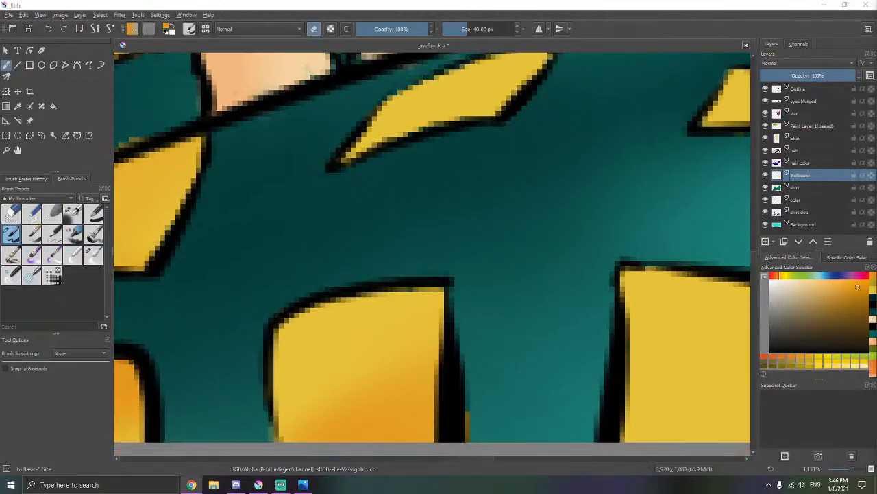
pyautogui.scroll(-1, 521, 214)
pyautogui.moveTo(384, 245); pyautogui.dragTo(569, 211)
pyautogui.scroll(2, 412, 148)
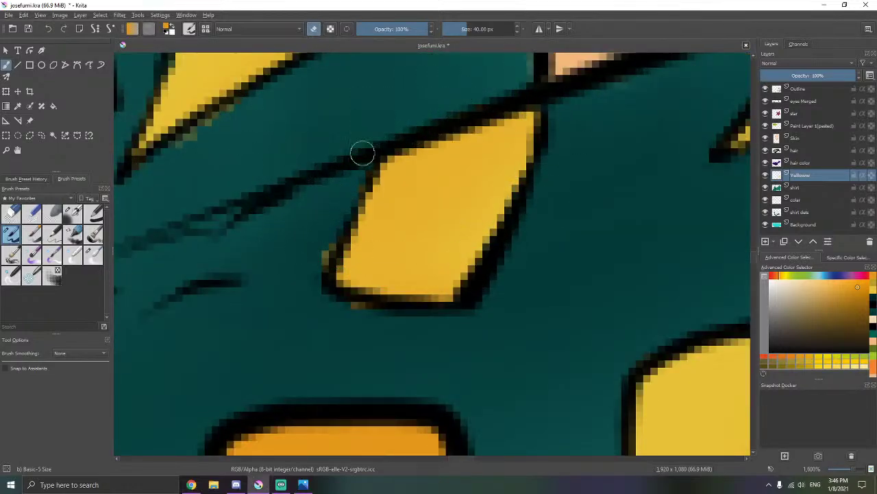
pyautogui.moveTo(371, 324); pyautogui.dragTo(344, 329)
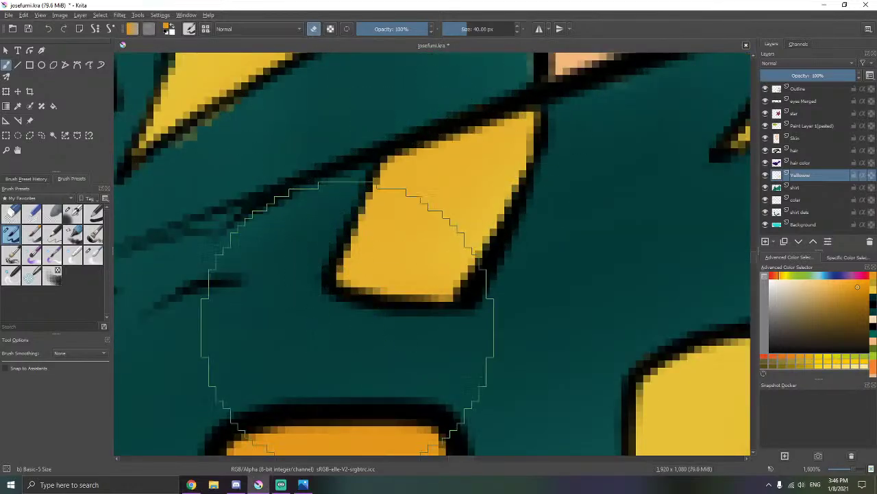
# - Clean the spill along the lower edge of the pointed yellow check above the sleeve fold
pyautogui.scroll(-3, 255, 284)
pyautogui.scroll(-1, 336, 261)
pyautogui.scroll(3, 411, 227)
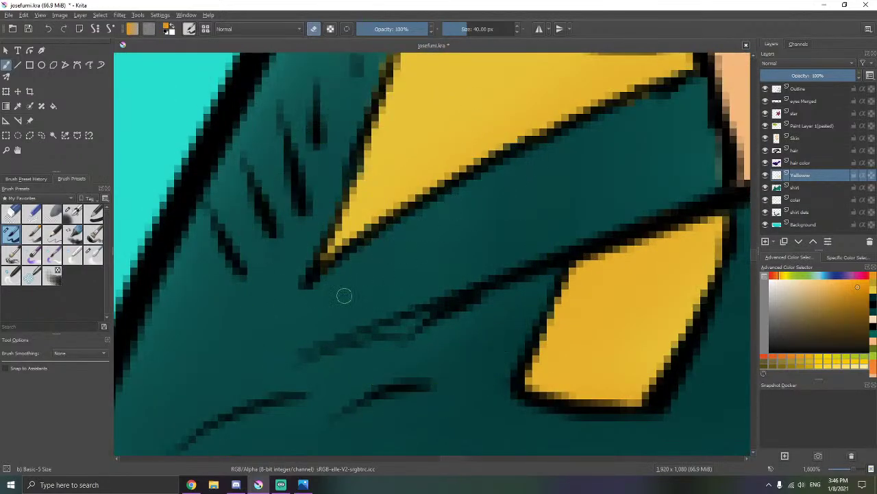
# - Erase the orange fringe along the top and left edges of the orange check at the sleeve's bottom outer corner
pyautogui.scroll(-3, 372, 252)
pyautogui.scroll(3, 373, 252)
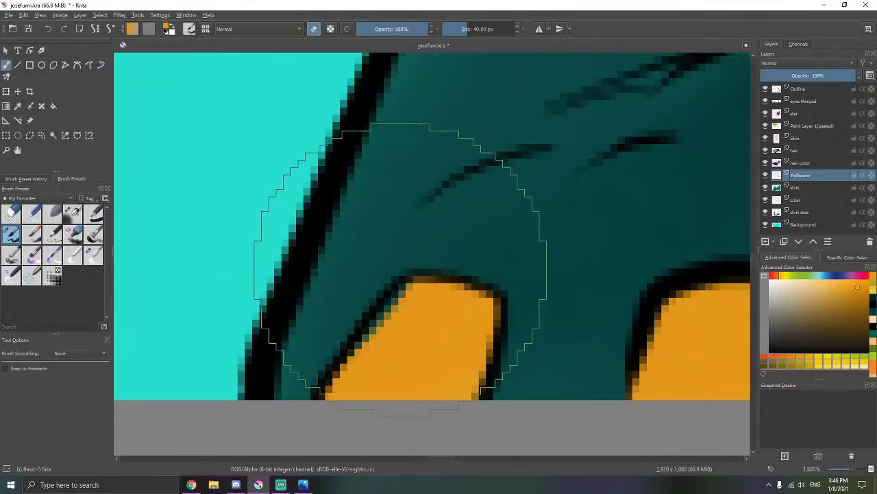
pyautogui.moveTo(406, 271); pyautogui.dragTo(438, 273)
pyautogui.hotkey('ctrl', 'z')
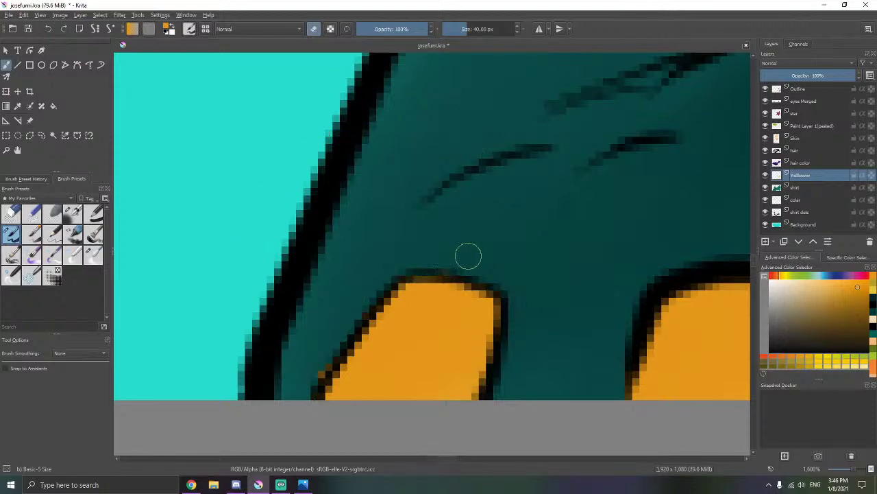
pyautogui.moveTo(331, 329)
pyautogui.mouseDown()
pyautogui.moveTo(306, 393)
pyautogui.moveTo(328, 346)
pyautogui.mouseUp()
# - Erase the remaining fringe along the left side and tip of the pointed yellow check beside the short hatch lines
pyautogui.scroll(-3, 401, 220)
pyautogui.moveTo(462, 157); pyautogui.dragTo(425, 283)
pyautogui.scroll(2, 422, 277)
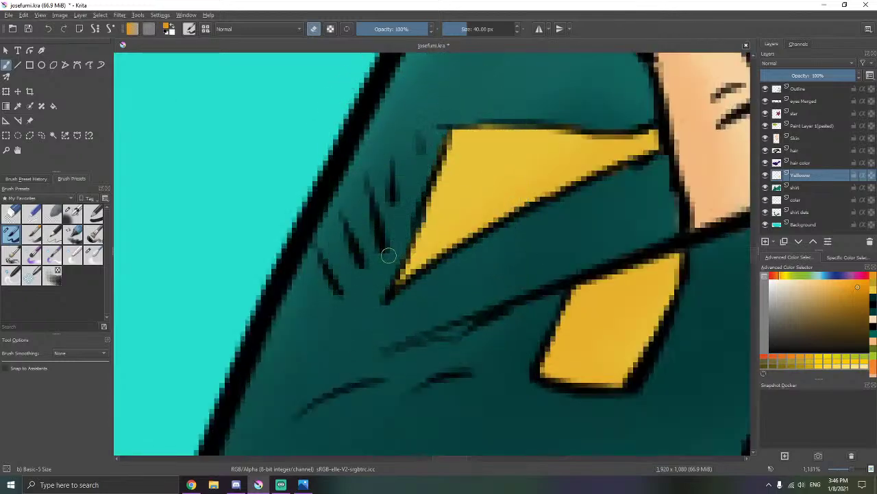
pyautogui.moveTo(388, 255); pyautogui.dragTo(393, 241)
# - Clean the yellow overspill from the slanted edge of the triangular check beside the little finger's nail
pyautogui.scroll(-3, 426, 152)
pyautogui.scroll(-2, 458, 130)
pyautogui.moveTo(478, 95); pyautogui.dragTo(456, 177)
pyautogui.scroll(2, 456, 174)
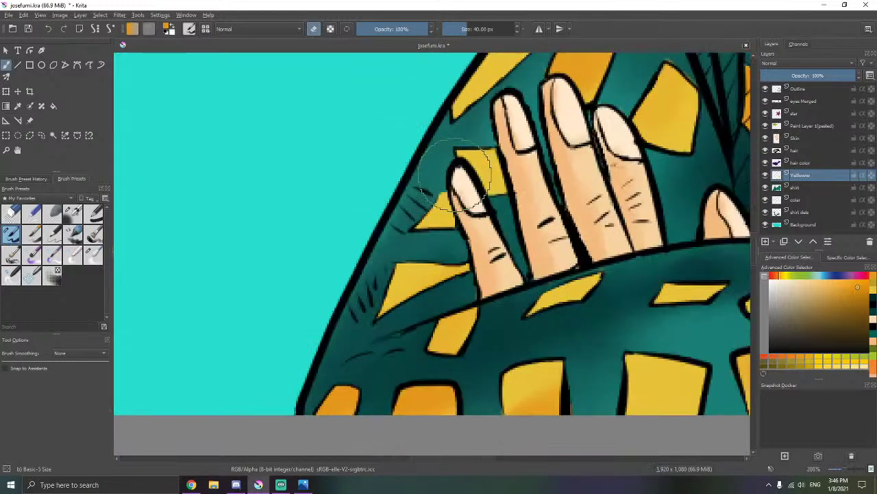
pyautogui.scroll(7, 456, 175)
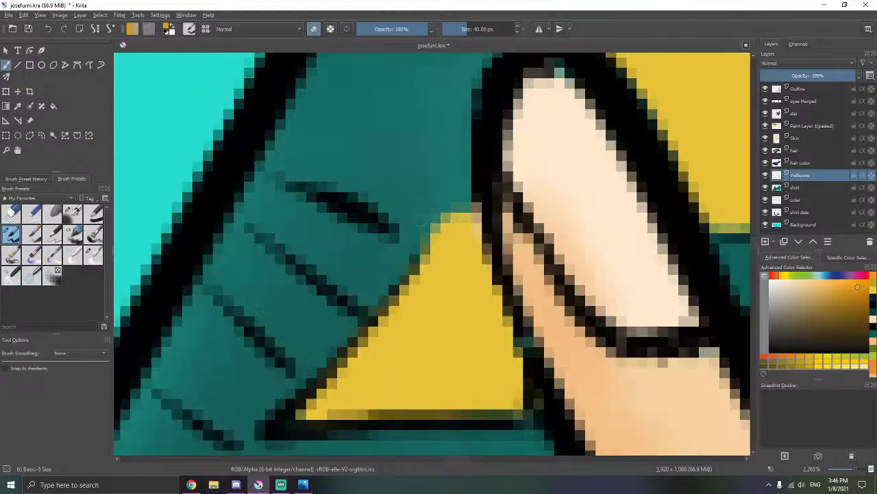
pyautogui.scroll(-6, 463, 182)
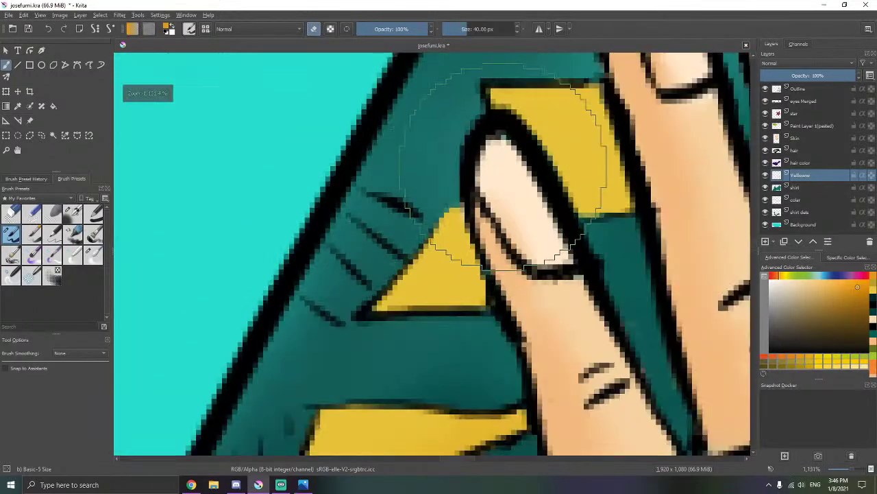
# - Erase the orange overspill along the top and side outlines of the orange check behind the fingertips
pyautogui.scroll(-2, 548, 142)
pyautogui.scroll(7, 494, 220)
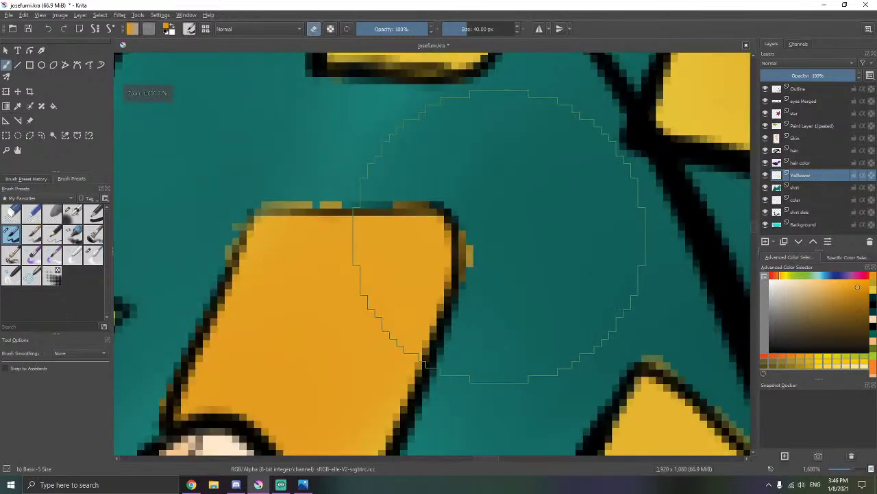
pyautogui.moveTo(488, 201); pyautogui.dragTo(464, 296)
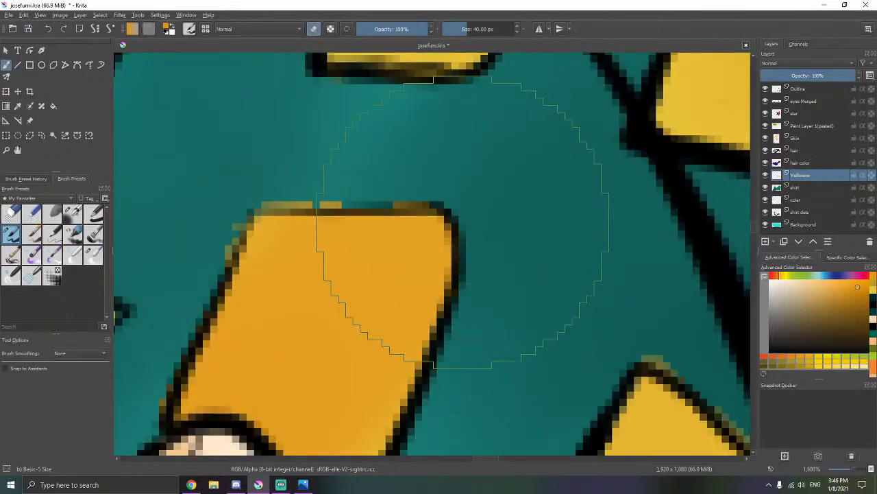
pyautogui.moveTo(342, 207); pyautogui.dragTo(288, 222)
pyautogui.hotkey('ctrl', 'z')
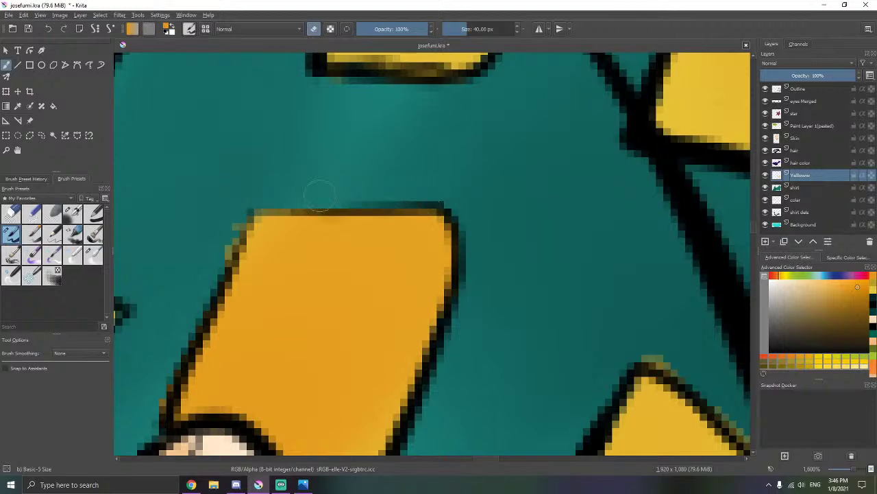
pyautogui.moveTo(319, 197)
pyautogui.mouseDown()
pyautogui.moveTo(272, 191)
pyautogui.moveTo(226, 253)
pyautogui.mouseUp()
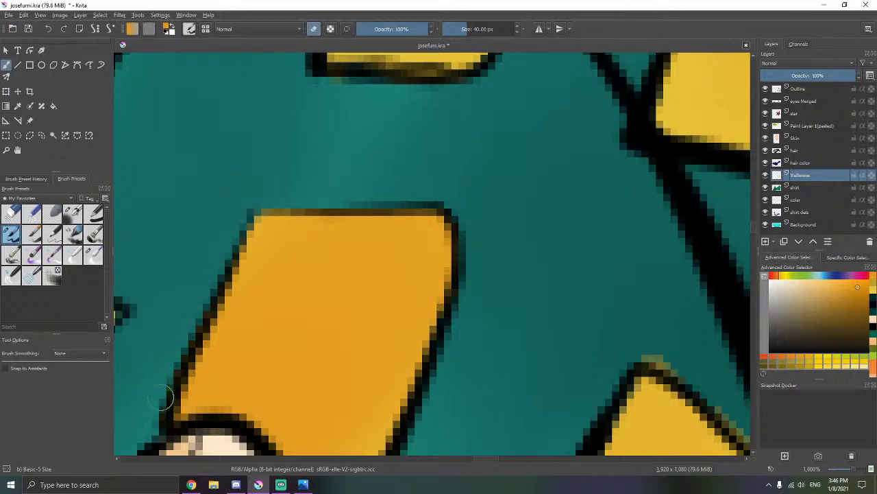
# - Erase the yellow fringe from the peak and right slope of the check between the fingertips and the sleeve crease
pyautogui.scroll(-2, 376, 249)
pyautogui.scroll(3, 463, 290)
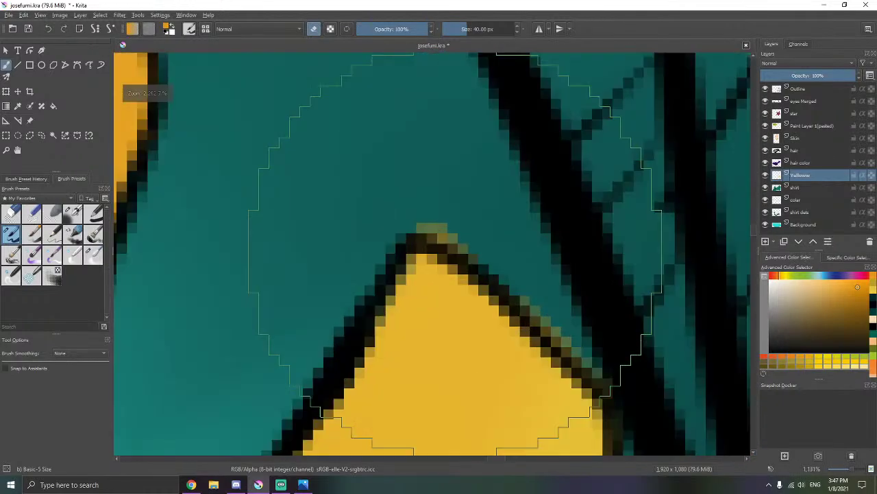
pyautogui.moveTo(418, 250)
pyautogui.mouseDown()
pyautogui.moveTo(386, 220)
pyautogui.moveTo(505, 251)
pyautogui.moveTo(631, 387)
pyautogui.mouseUp()
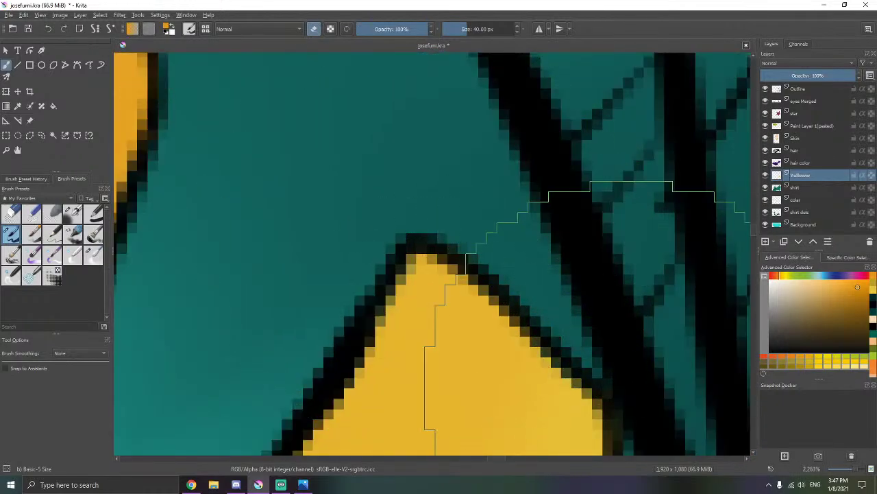
# - Clean up the colour spill around the yellow checks directly below the peace-sign badge
pyautogui.scroll(-5, 466, 257)
pyautogui.scroll(1, 483, 242)
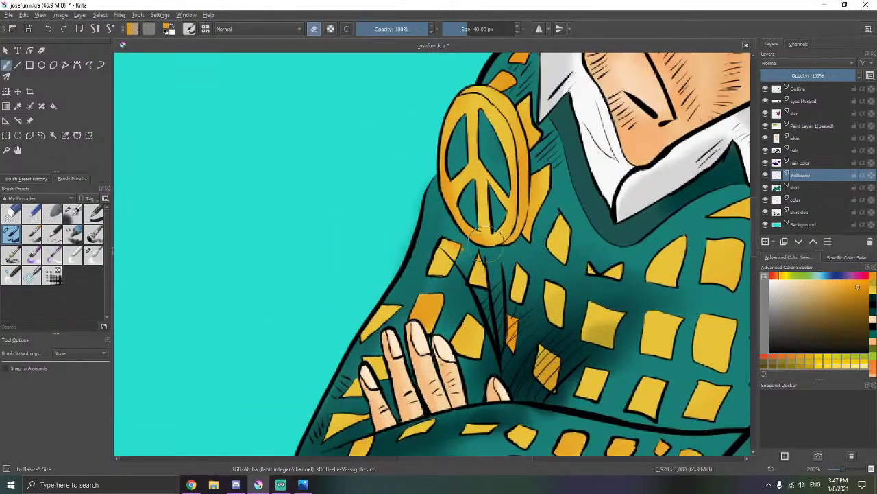
pyautogui.scroll(6, 479, 243)
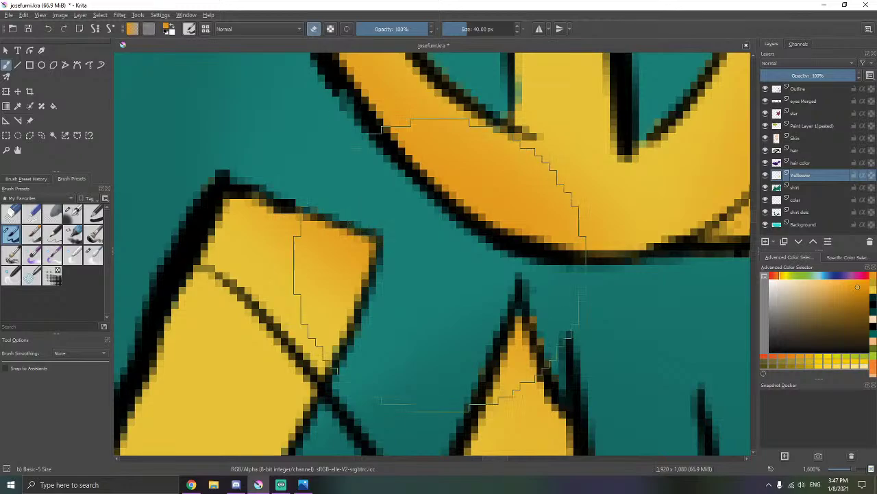
pyautogui.moveTo(577, 336); pyautogui.dragTo(382, 193)
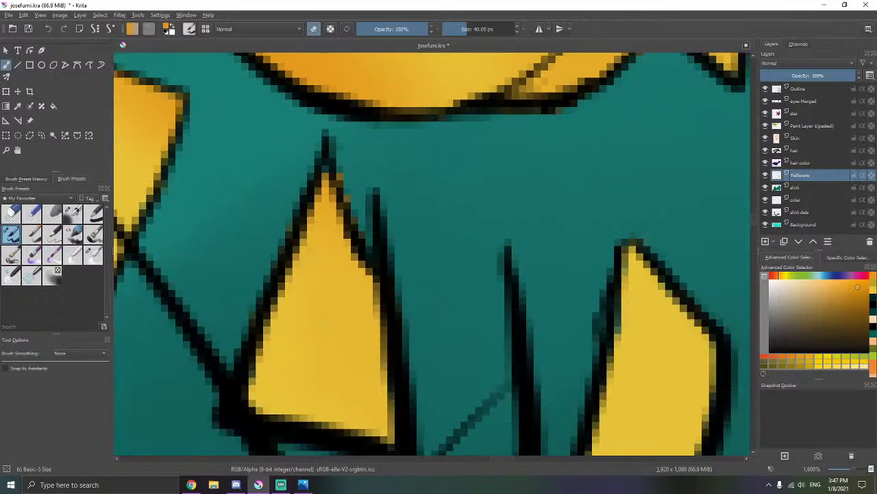
pyautogui.scroll(-8, 349, 161)
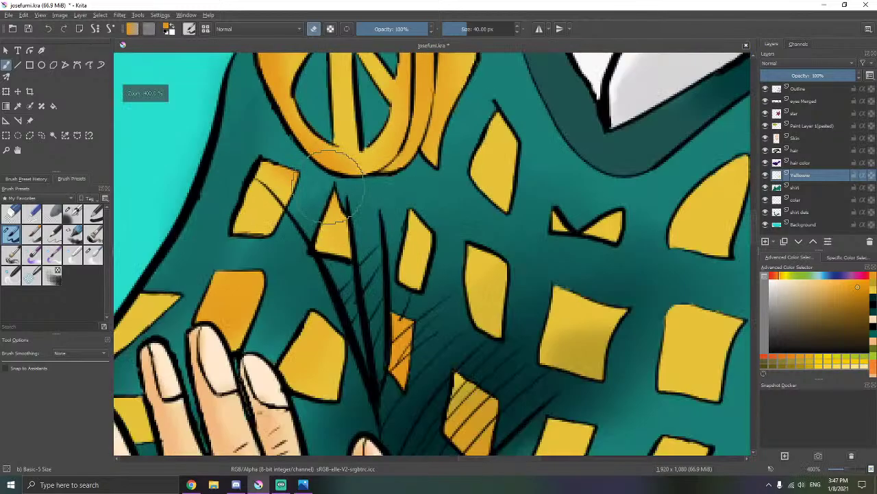
# - On the Outline layer, erase the stray line tip above the diamond-shaped check between the peace-sign badge and the collar
pyautogui.scroll(4, 358, 158)
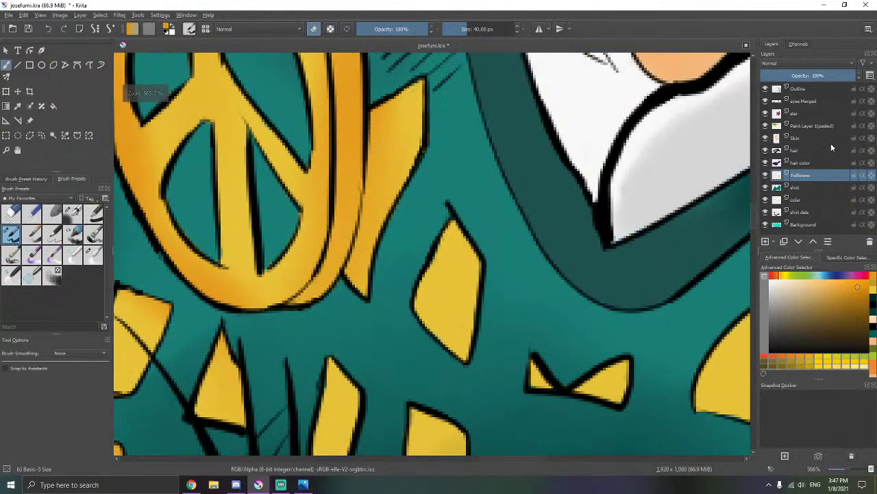
pyautogui.click(794, 91)
pyautogui.scroll(3, 479, 213)
pyautogui.press('e')
pyautogui.moveTo(303, 180); pyautogui.dragTo(319, 179)
pyautogui.press('e')
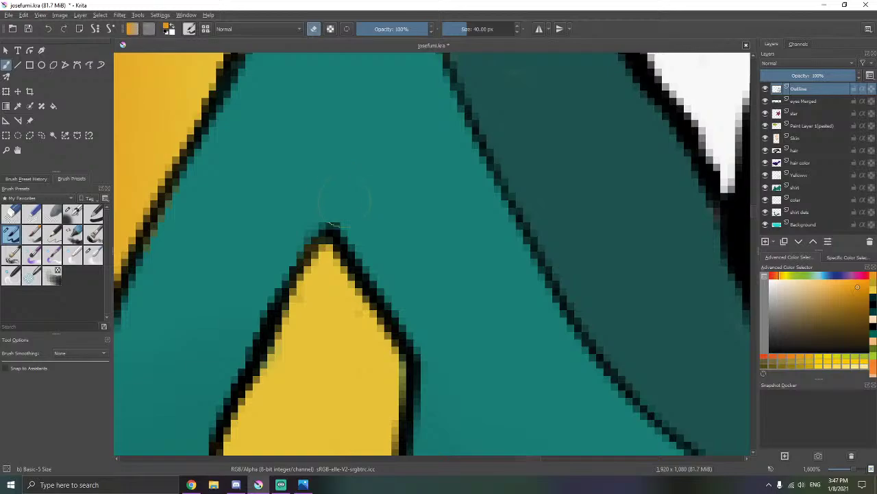
pyautogui.scroll(-10, 370, 109)
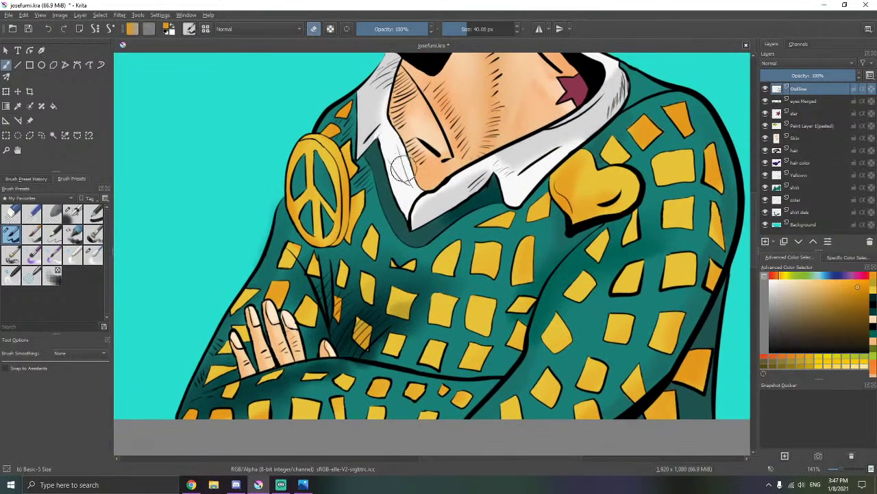
pyautogui.moveTo(532, 263); pyautogui.dragTo(485, 249)
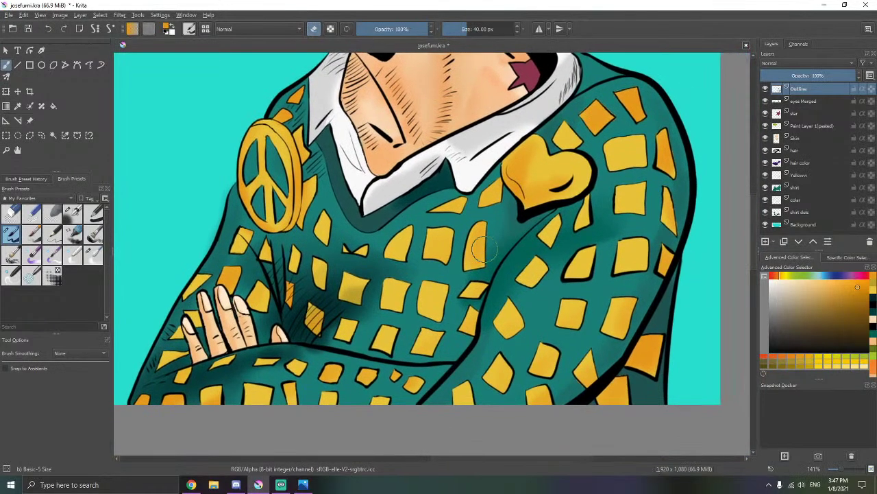
pyautogui.moveTo(571, 261); pyautogui.dragTo(497, 258)
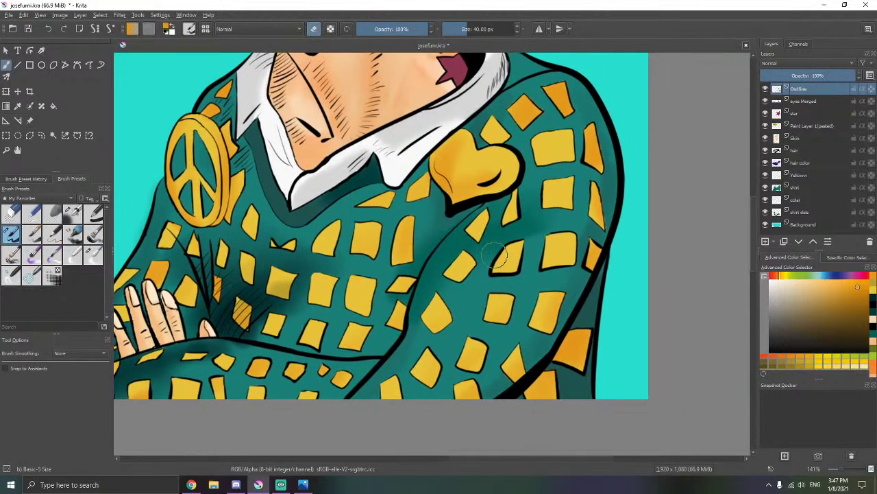
# - On the Outline layer, fill the outline gap along the heart badge's left edge just below the collar with black
pyautogui.scroll(8, 499, 252)
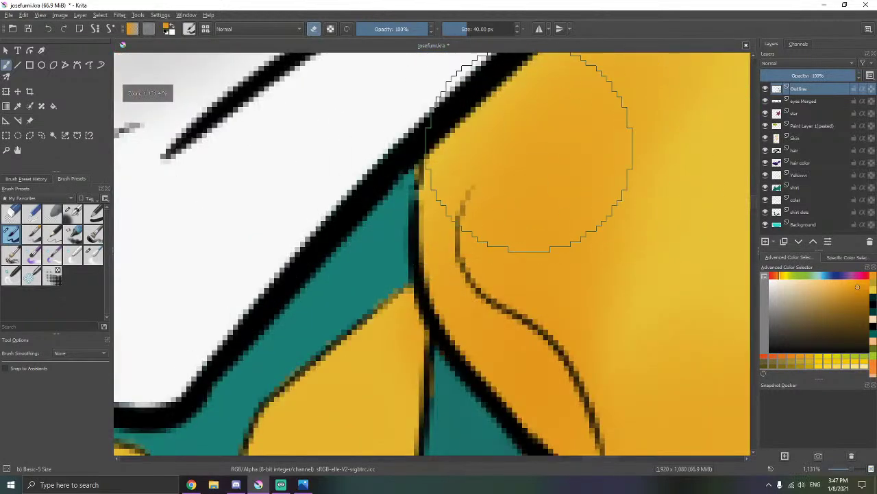
pyautogui.rightClick(558, 258)
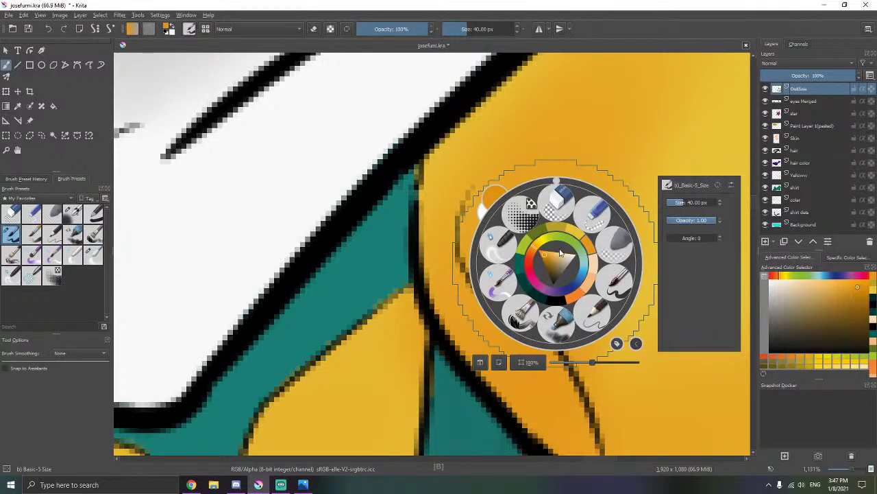
pyautogui.click(556, 300)
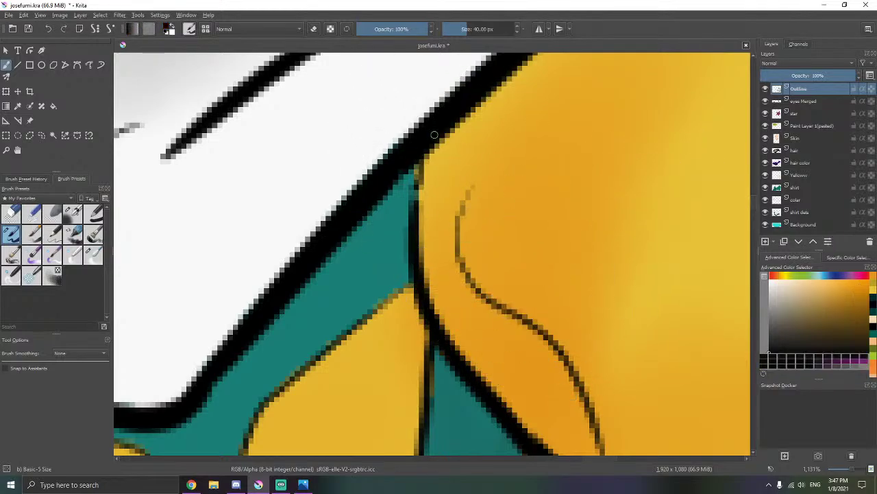
pyautogui.moveTo(422, 162); pyautogui.dragTo(417, 241)
pyautogui.scroll(-7, 442, 255)
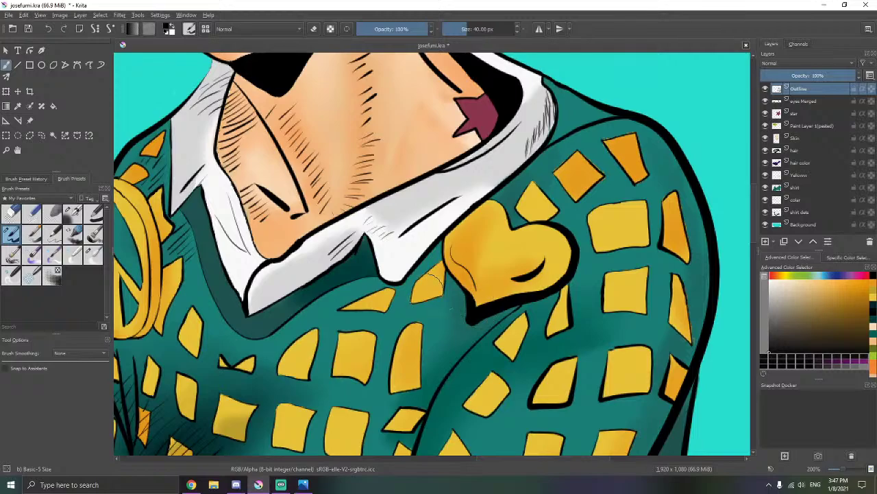
pyautogui.scroll(-1, 350, 278)
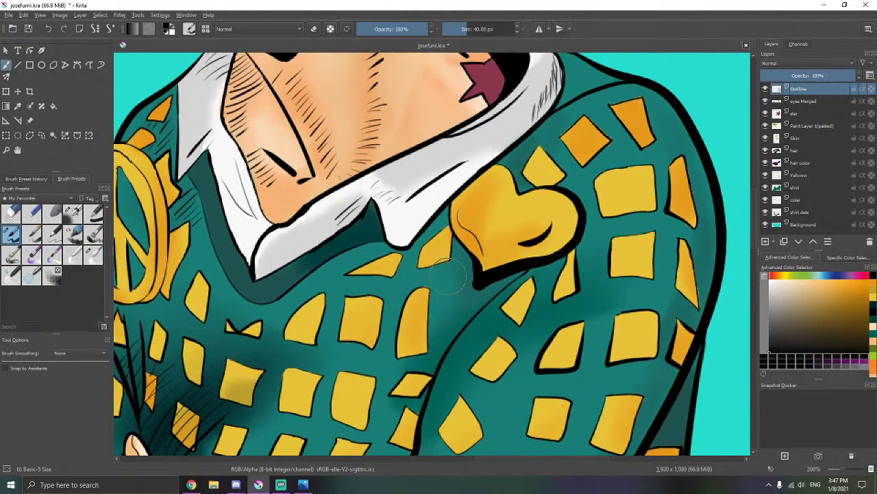
pyautogui.moveTo(442, 274); pyautogui.dragTo(429, 254)
pyautogui.scroll(-5, 424, 262)
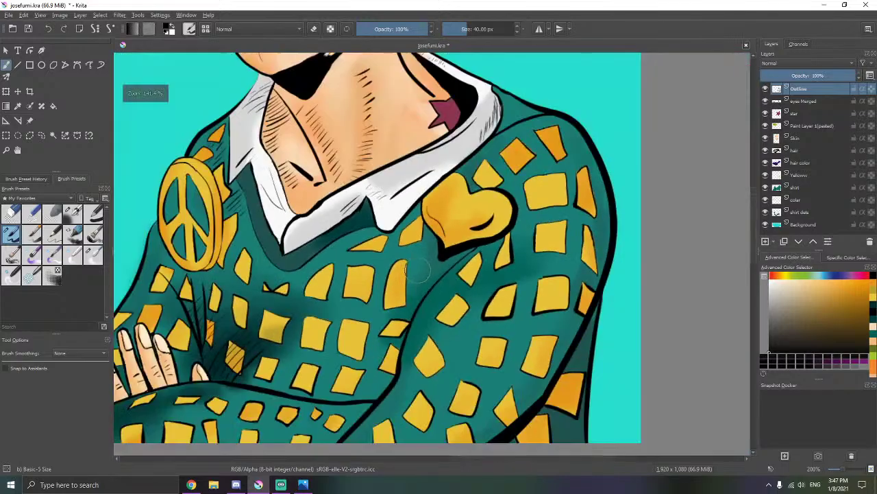
pyautogui.scroll(3, 416, 271)
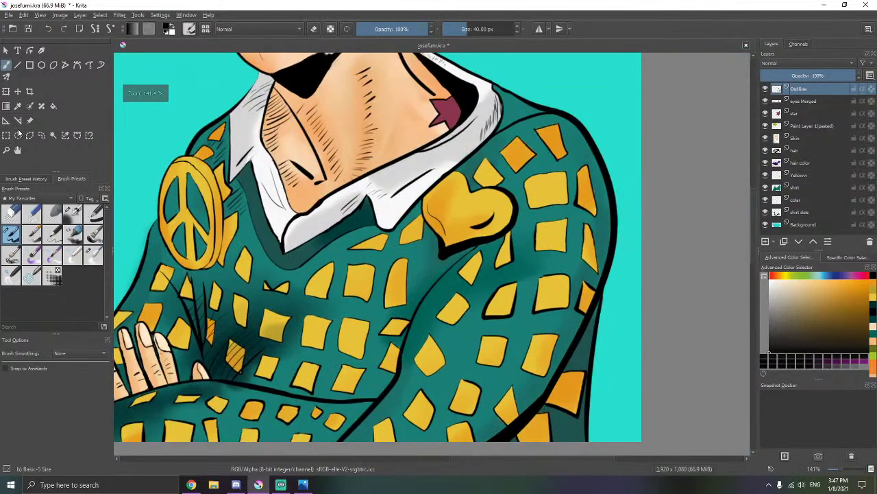
# - Overlay the reference image semi-transparently and draw a black fold line alongside the sleeve crease below the heart badge
pyautogui.click(30, 120)
pyautogui.moveTo(45, 354); pyautogui.dragTo(57, 352)
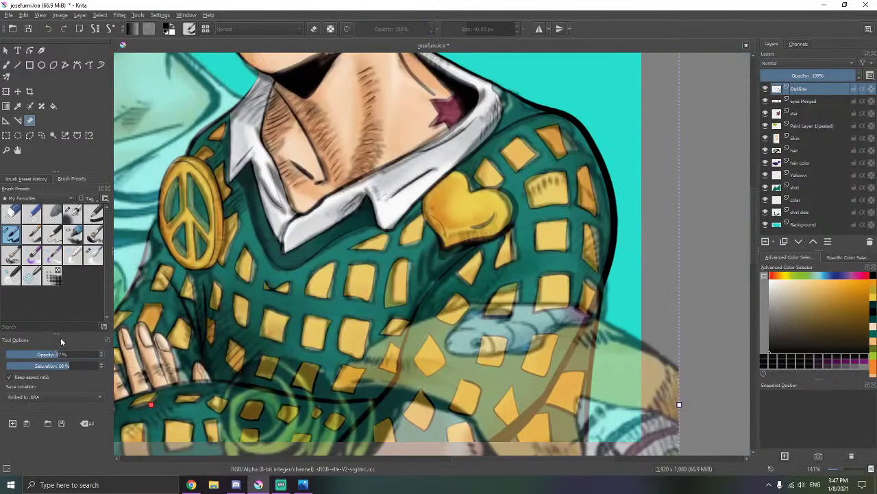
pyautogui.click(5, 65)
pyautogui.scroll(4, 351, 219)
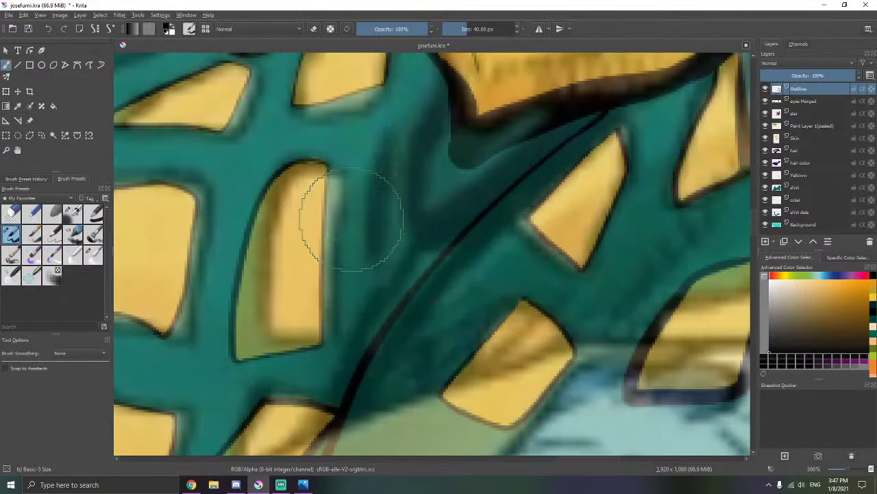
pyautogui.moveTo(359, 171); pyautogui.dragTo(404, 84)
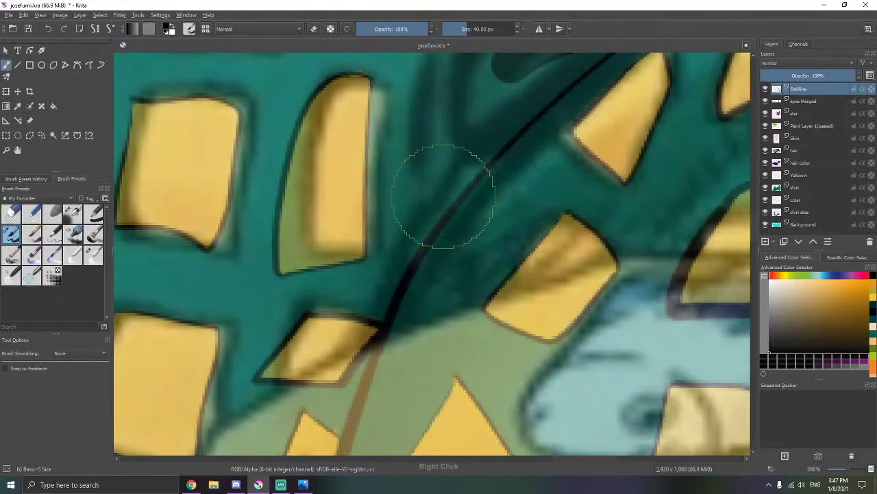
pyautogui.moveTo(400, 240); pyautogui.dragTo(387, 312)
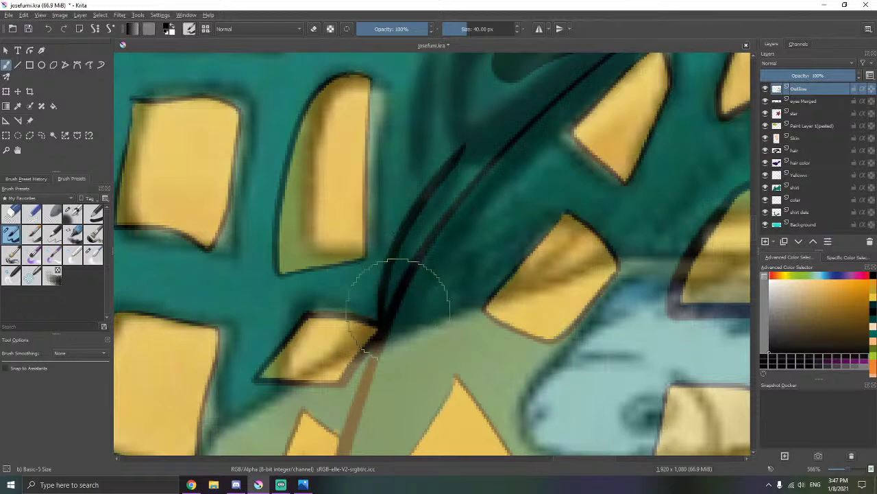
# - Draw a short vertical fold line between the heart badge's tip and the tall narrow check on the chest
pyautogui.moveTo(489, 133); pyautogui.dragTo(409, 225)
pyautogui.moveTo(419, 100)
pyautogui.mouseDown()
pyautogui.moveTo(393, 138)
pyautogui.moveTo(378, 210)
pyautogui.moveTo(390, 250)
pyautogui.moveTo(453, 189)
pyautogui.moveTo(523, 149)
pyautogui.mouseUp()
pyautogui.hotkey('ctrl', 'z')
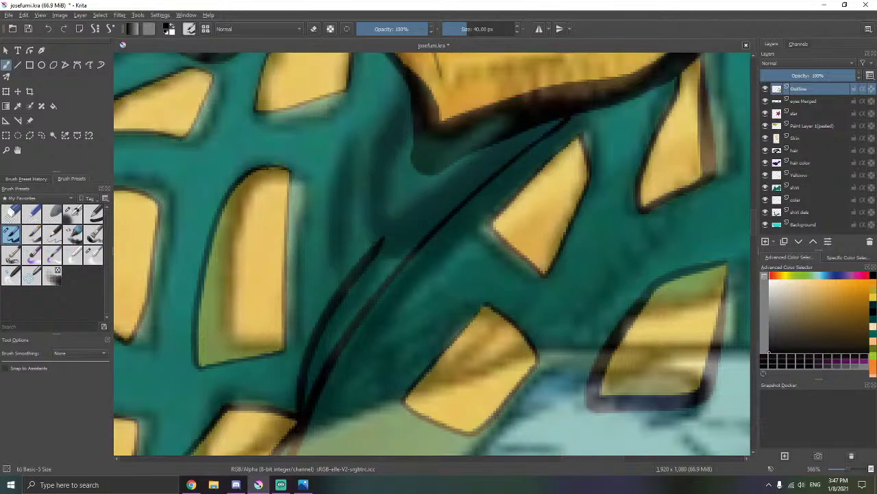
pyautogui.moveTo(343, 140); pyautogui.dragTo(333, 250)
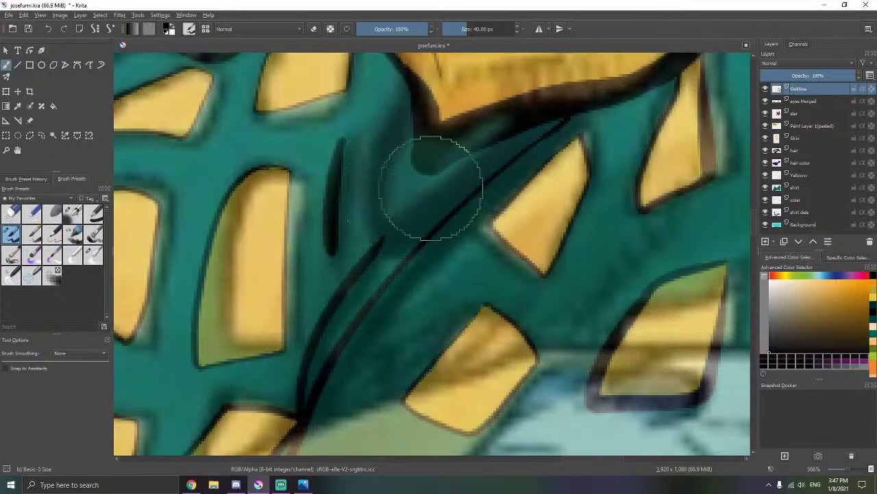
pyautogui.scroll(-5, 420, 184)
# - Draw a row of short diagonal hatch strokes between the checks on the forearm just below the fingers
pyautogui.scroll(5, 406, 200)
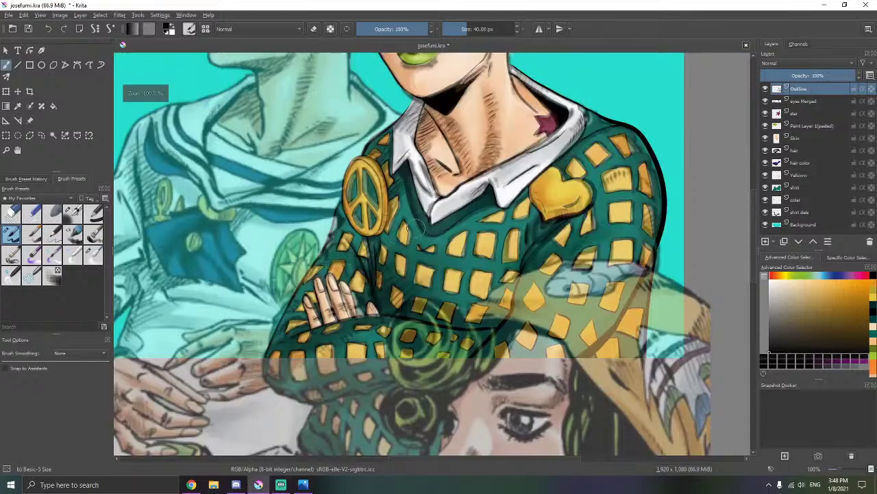
pyautogui.scroll(2, 449, 244)
pyautogui.scroll(-2, 475, 225)
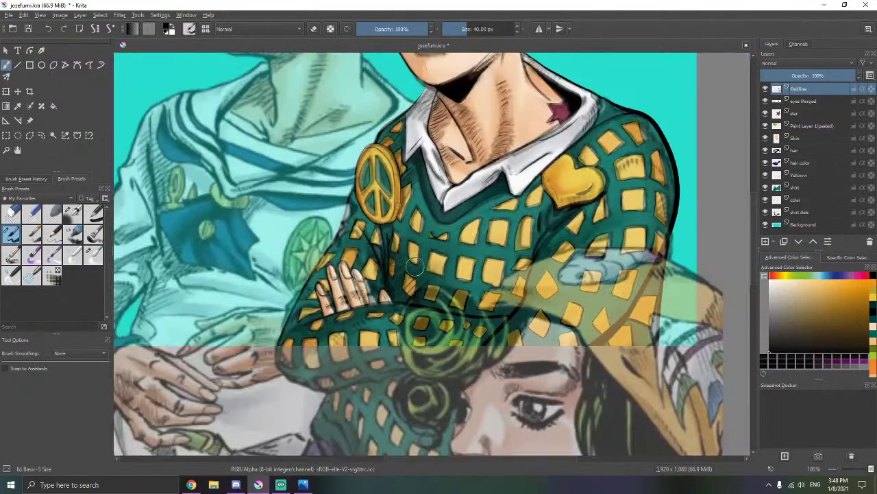
pyautogui.scroll(5, 415, 268)
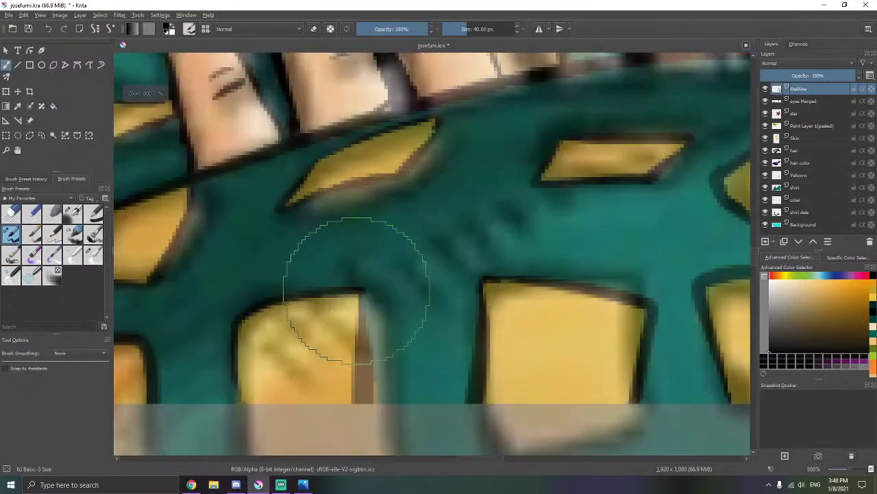
pyautogui.moveTo(346, 257); pyautogui.dragTo(384, 292)
pyautogui.moveTo(394, 247); pyautogui.dragTo(446, 299)
pyautogui.moveTo(431, 240); pyautogui.dragTo(466, 274)
pyautogui.moveTo(466, 212); pyautogui.dragTo(504, 253)
pyautogui.moveTo(480, 226); pyautogui.dragTo(507, 246)
pyautogui.moveTo(507, 199); pyautogui.dragTo(532, 225)
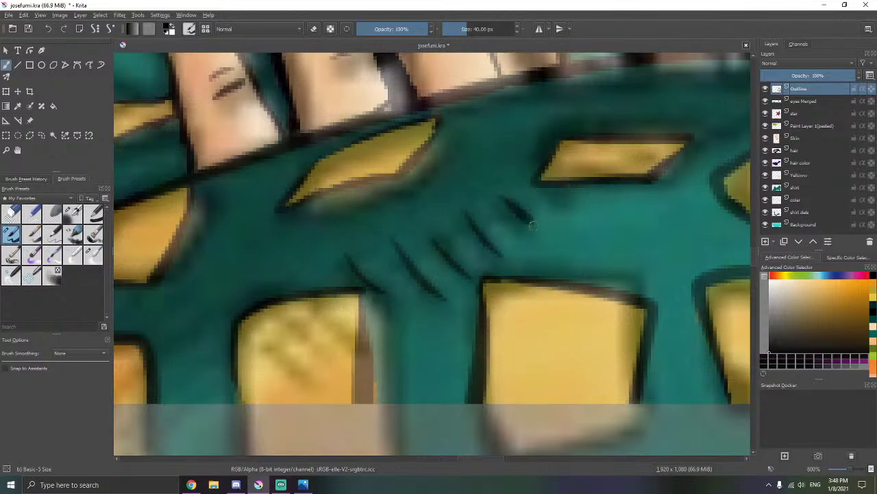
pyautogui.moveTo(366, 275); pyautogui.dragTo(591, 142)
pyautogui.moveTo(368, 192); pyautogui.dragTo(446, 213)
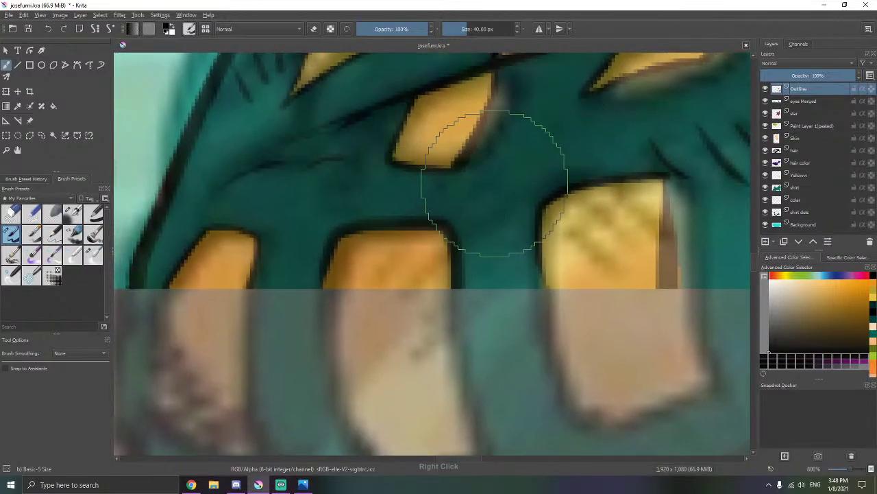
# - Hatch diagonally across the narrow check at the sleeve's outer edge and add short strokes inside the large shoulder check
pyautogui.scroll(-6, 495, 183)
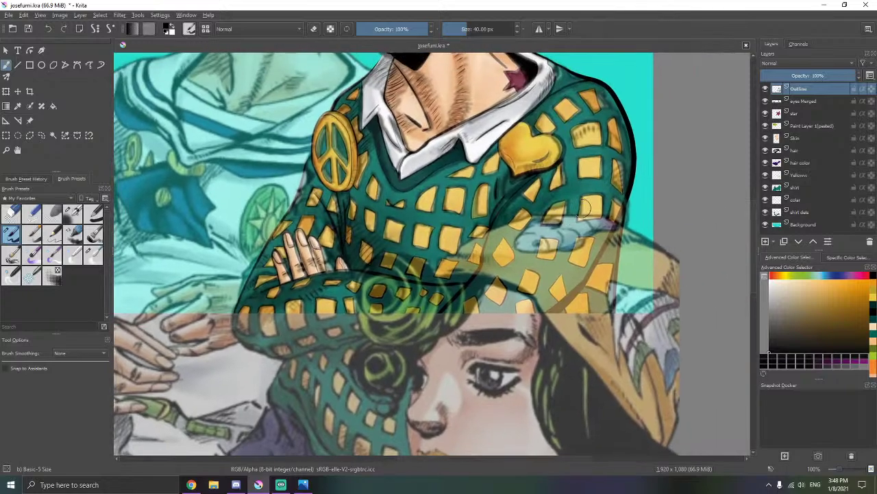
pyautogui.scroll(4, 585, 206)
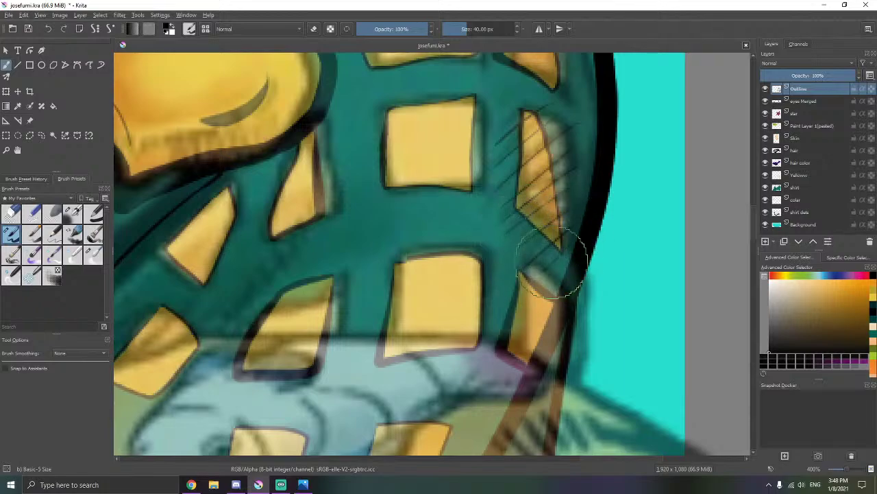
pyautogui.moveTo(570, 213); pyautogui.dragTo(537, 321)
pyautogui.moveTo(519, 209); pyautogui.dragTo(544, 281)
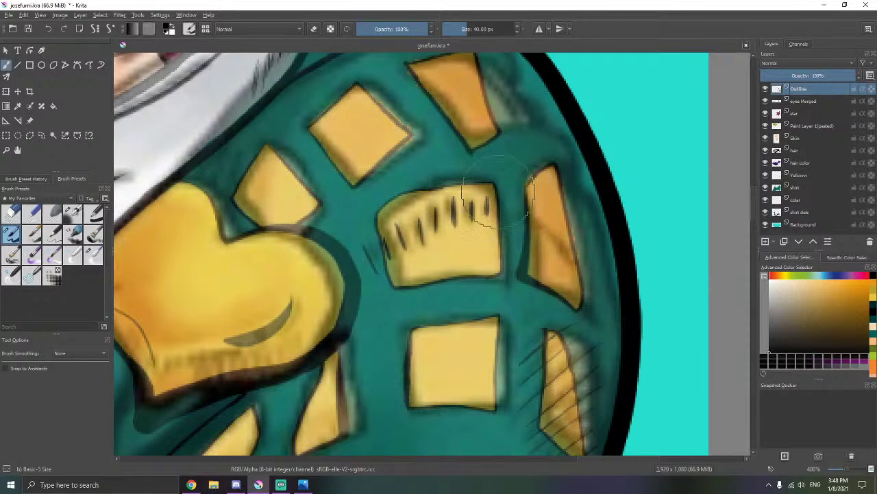
pyautogui.moveTo(495, 190); pyautogui.dragTo(461, 206)
# - Draw a row of short vertical hatch strokes along the heart badge's lower edge, following the reference shading
pyautogui.moveTo(335, 306); pyautogui.dragTo(435, 220)
pyautogui.moveTo(351, 292)
pyautogui.mouseDown()
pyautogui.moveTo(434, 180)
pyautogui.moveTo(425, 137)
pyautogui.mouseUp()
pyautogui.moveTo(370, 228)
pyautogui.mouseDown()
pyautogui.moveTo(373, 259)
pyautogui.moveTo(384, 258)
pyautogui.mouseUp()
pyautogui.moveTo(392, 228); pyautogui.dragTo(396, 254)
pyautogui.moveTo(408, 227); pyautogui.dragTo(408, 248)
pyautogui.moveTo(420, 213); pyautogui.dragTo(422, 243)
pyautogui.moveTo(429, 214); pyautogui.dragTo(432, 241)
pyautogui.moveTo(440, 213); pyautogui.dragTo(440, 242)
pyautogui.moveTo(453, 212); pyautogui.dragTo(453, 241)
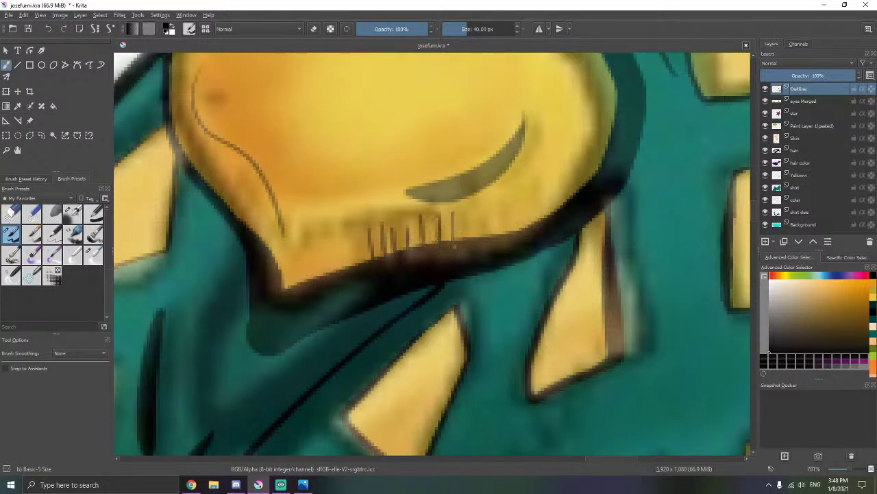
pyautogui.moveTo(538, 187)
pyautogui.mouseDown()
pyautogui.moveTo(545, 205)
pyautogui.moveTo(538, 217)
pyautogui.mouseUp()
pyautogui.hotkey('ctrl', 'z')
pyautogui.moveTo(423, 220); pyautogui.dragTo(492, 248)
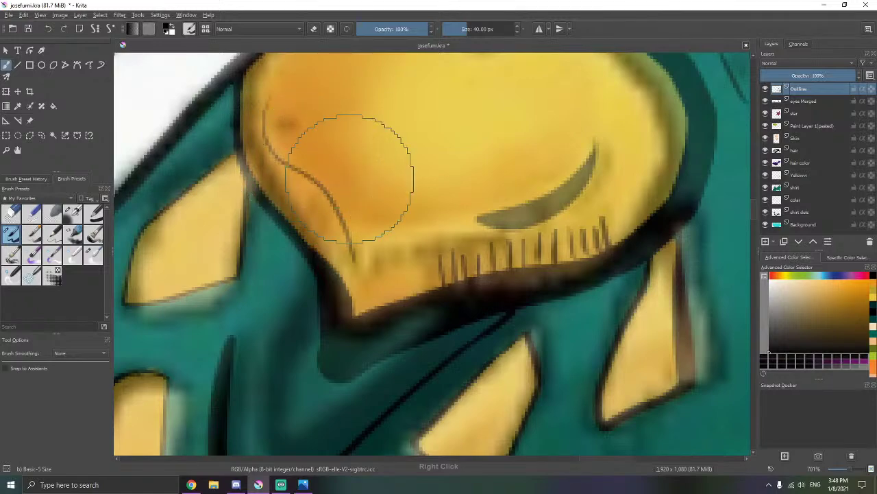
pyautogui.moveTo(351, 180); pyautogui.dragTo(383, 203)
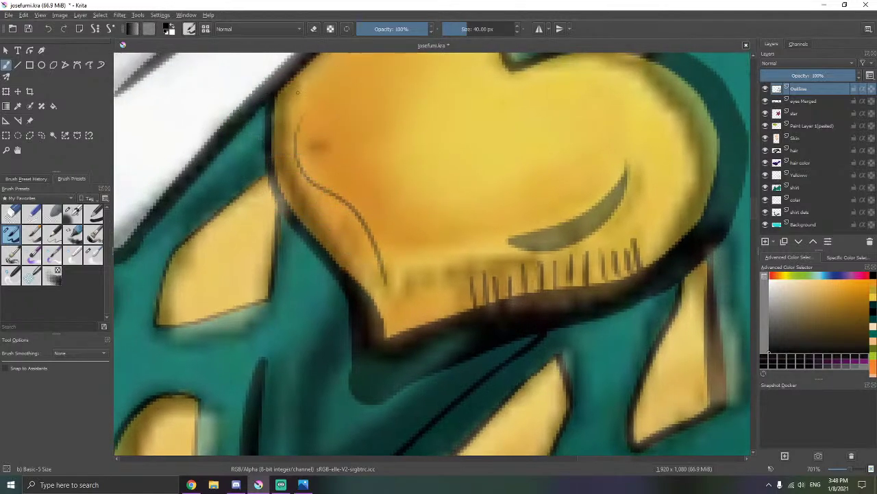
# - Fade out the reference image overlay and return to the brush over the outer sleeve
pyautogui.moveTo(291, 158)
pyautogui.mouseDown()
pyautogui.moveTo(324, 234)
pyautogui.moveTo(364, 262)
pyautogui.moveTo(394, 302)
pyautogui.mouseUp()
pyautogui.moveTo(438, 261)
pyautogui.mouseDown()
pyautogui.moveTo(412, 210)
pyautogui.moveTo(370, 263)
pyautogui.mouseUp()
pyautogui.moveTo(405, 206); pyautogui.dragTo(379, 255)
pyautogui.moveTo(479, 192); pyautogui.dragTo(398, 192)
pyautogui.moveTo(496, 322)
pyautogui.mouseDown()
pyautogui.moveTo(439, 191)
pyautogui.moveTo(464, 162)
pyautogui.mouseUp()
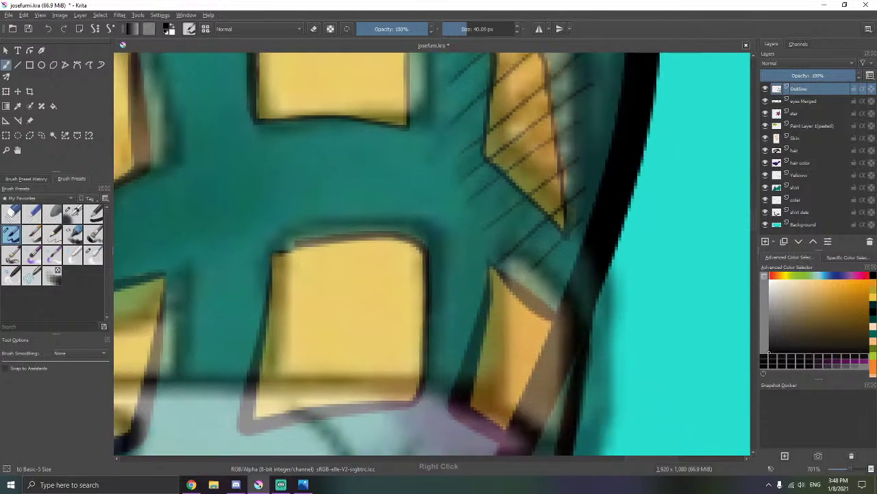
pyautogui.moveTo(442, 280)
pyautogui.mouseDown()
pyautogui.moveTo(456, 195)
pyautogui.moveTo(464, 308)
pyautogui.mouseUp()
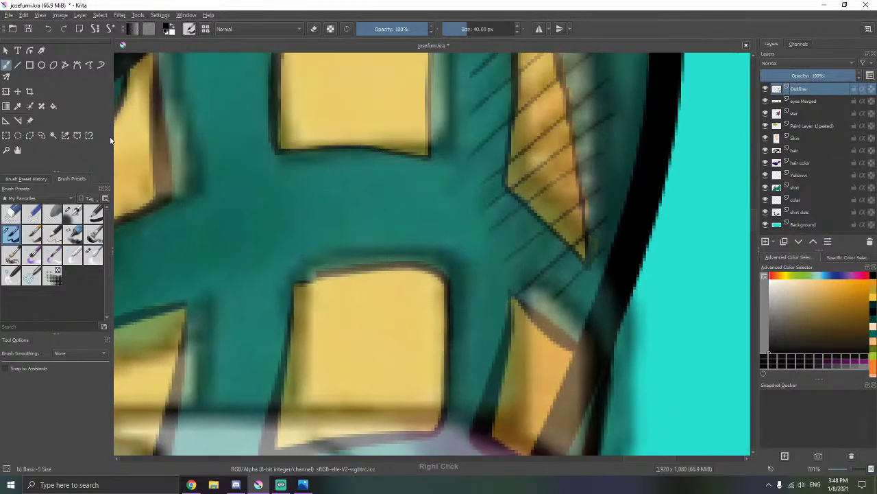
pyautogui.click(31, 120)
pyautogui.moveTo(55, 355); pyautogui.dragTo(5, 355)
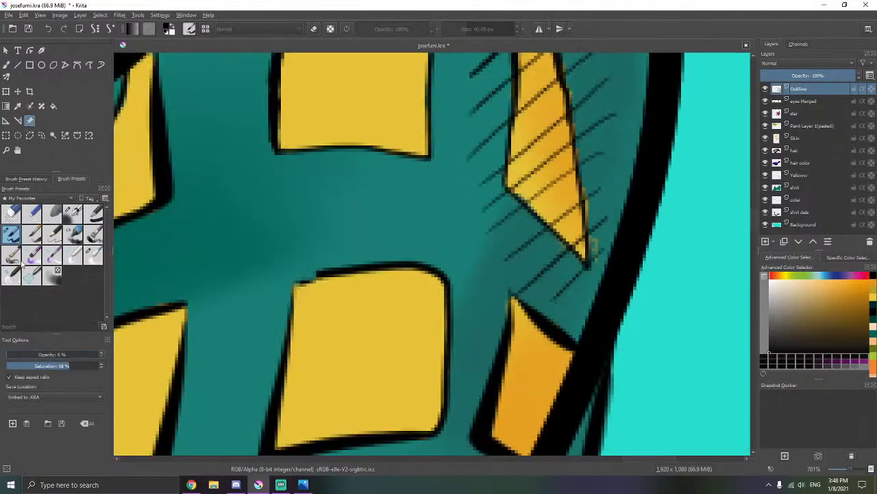
pyautogui.click(6, 64)
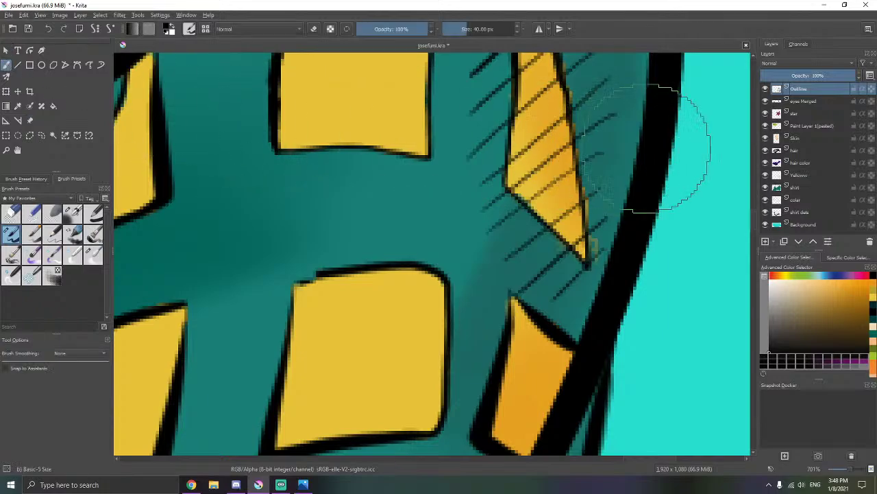
# - On the yellow checks' layer, erase the colour spill beside the lower tip of the hatched check at the sleeve's outer edge
pyautogui.click(807, 175)
pyautogui.press('e')
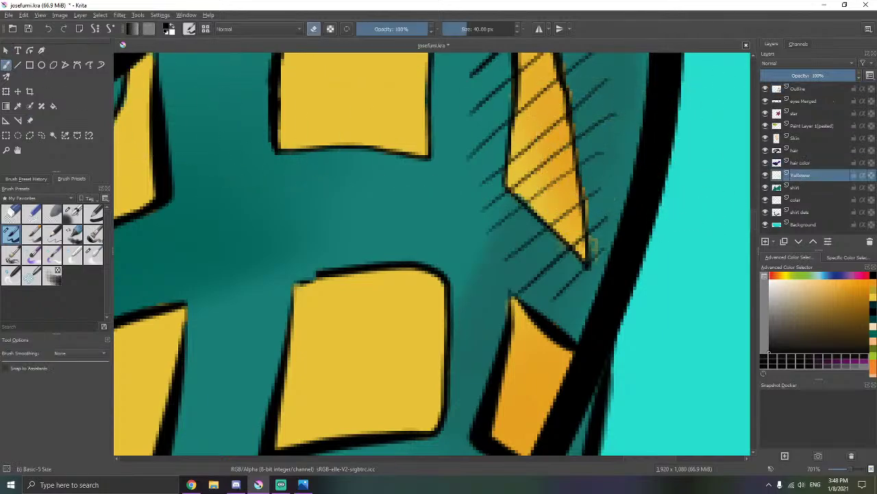
pyautogui.rightClick(624, 158)
pyautogui.moveTo(624, 158); pyautogui.dragTo(582, 197)
pyautogui.rightClick(532, 150)
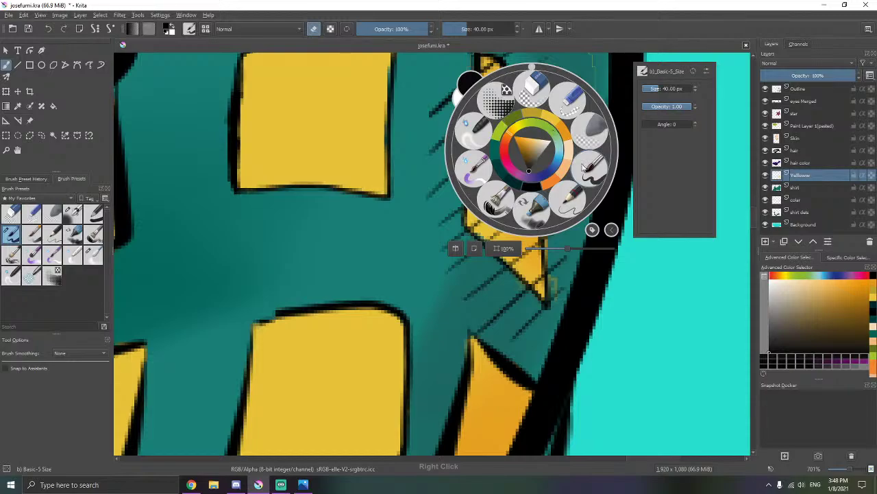
pyautogui.click(583, 167)
pyautogui.moveTo(555, 104); pyautogui.dragTo(521, 135)
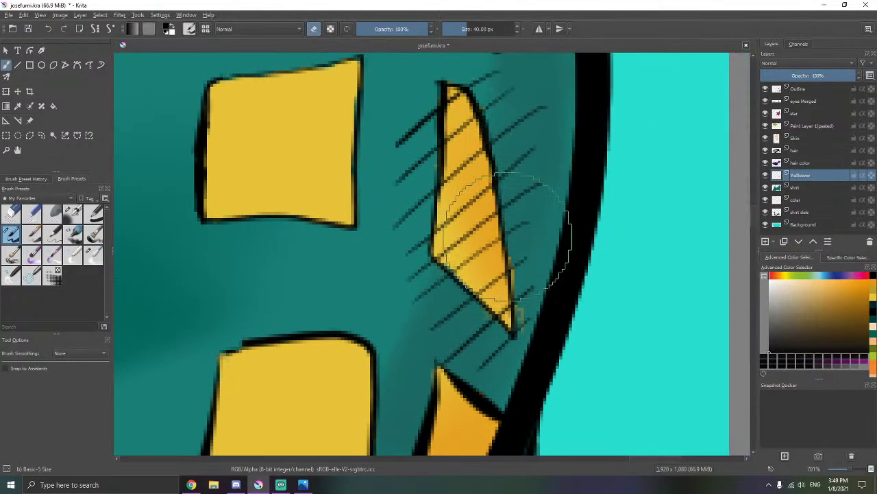
pyautogui.moveTo(533, 167); pyautogui.dragTo(511, 120)
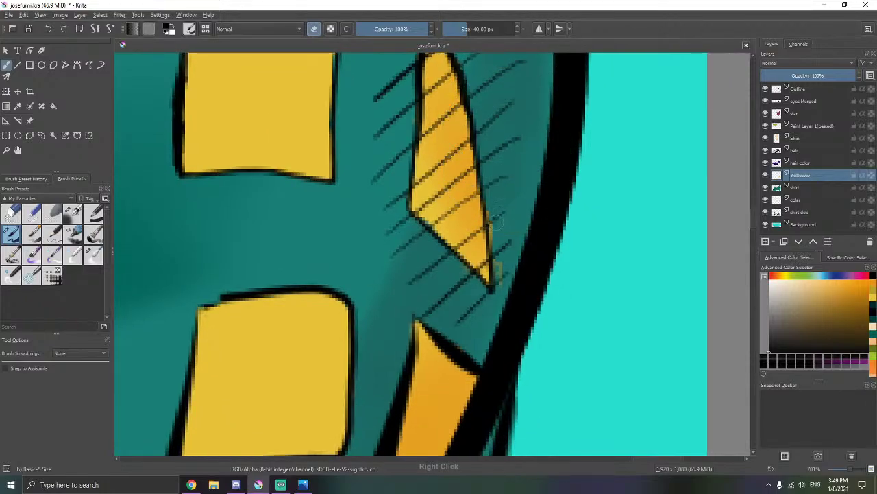
pyautogui.moveTo(489, 221); pyautogui.dragTo(523, 283)
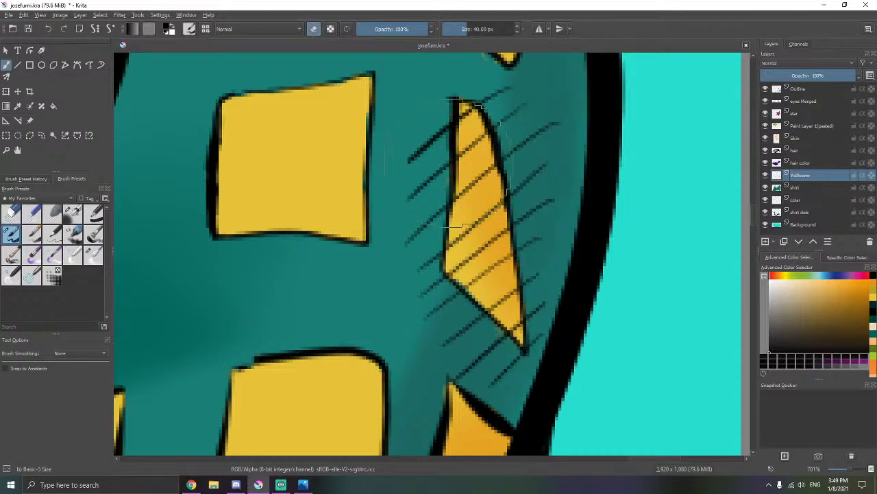
pyautogui.scroll(-8, 412, 164)
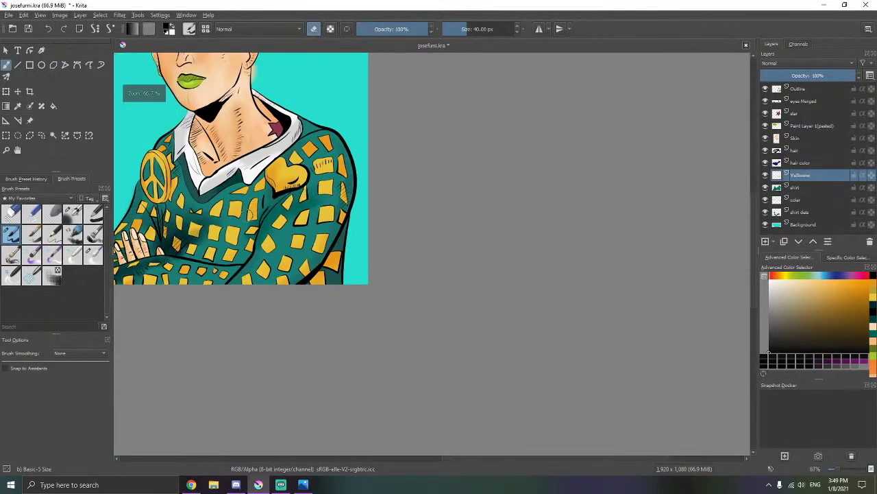
pyautogui.moveTo(222, 149); pyautogui.dragTo(433, 256)
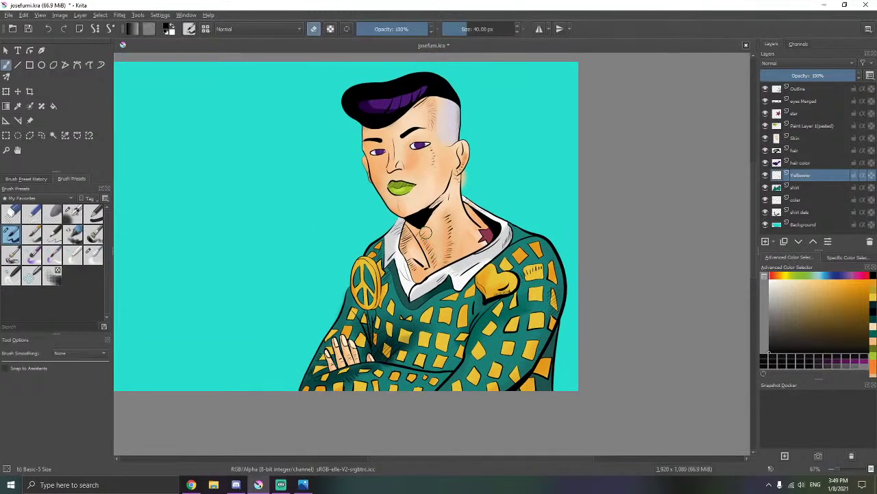
# - On the Skin layer, erase the skin-colour spill over the turquoise background beside the neck, just below the ear
pyautogui.scroll(1, 425, 234)
pyautogui.scroll(-2, 411, 198)
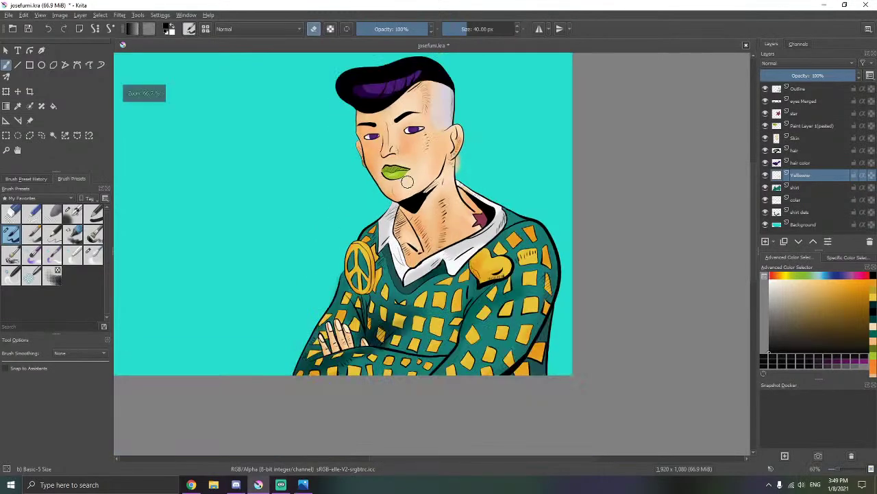
pyautogui.scroll(5, 432, 236)
pyautogui.scroll(1, 432, 235)
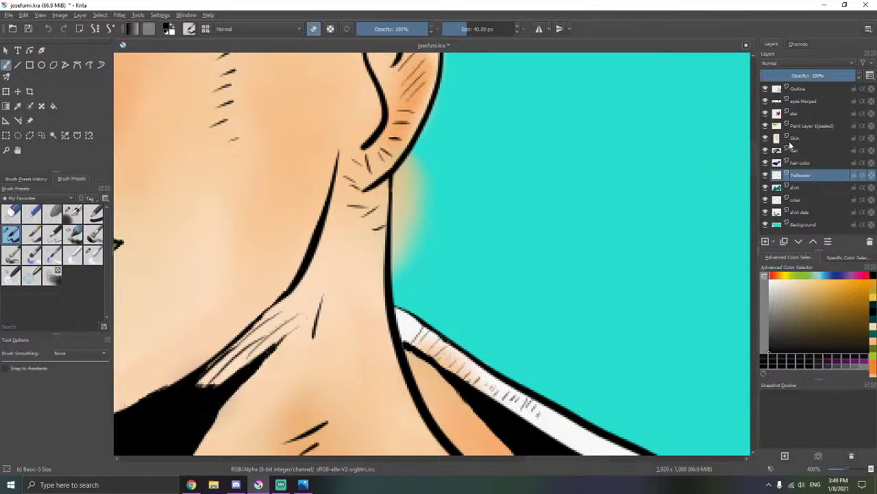
pyautogui.click(794, 138)
pyautogui.scroll(1, 429, 236)
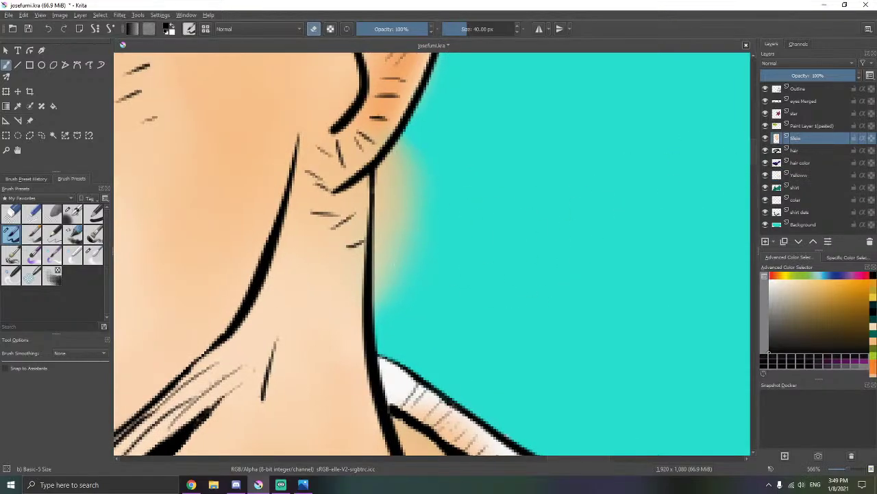
pyautogui.scroll(1, 498, 230)
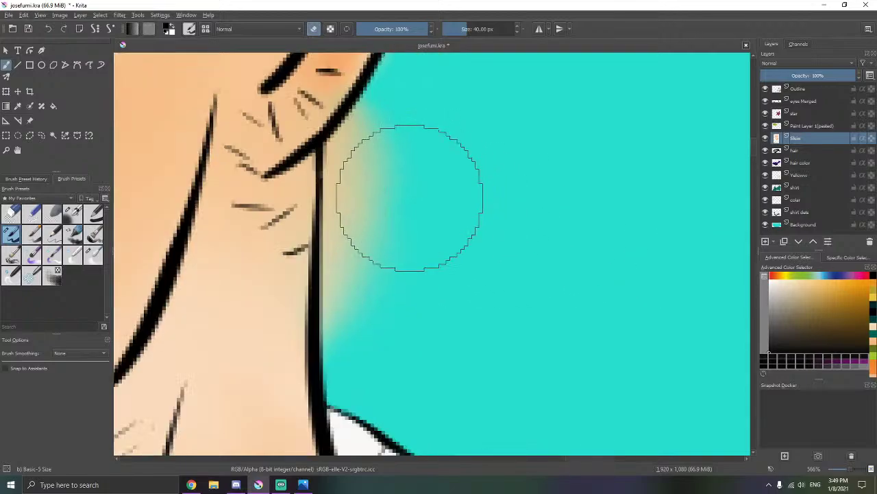
pyautogui.moveTo(396, 153)
pyautogui.mouseDown()
pyautogui.moveTo(352, 154)
pyautogui.moveTo(350, 132)
pyautogui.moveTo(345, 141)
pyautogui.moveTo(344, 209)
pyautogui.moveTo(356, 177)
pyautogui.moveTo(382, 176)
pyautogui.moveTo(370, 255)
pyautogui.moveTo(338, 288)
pyautogui.mouseUp()
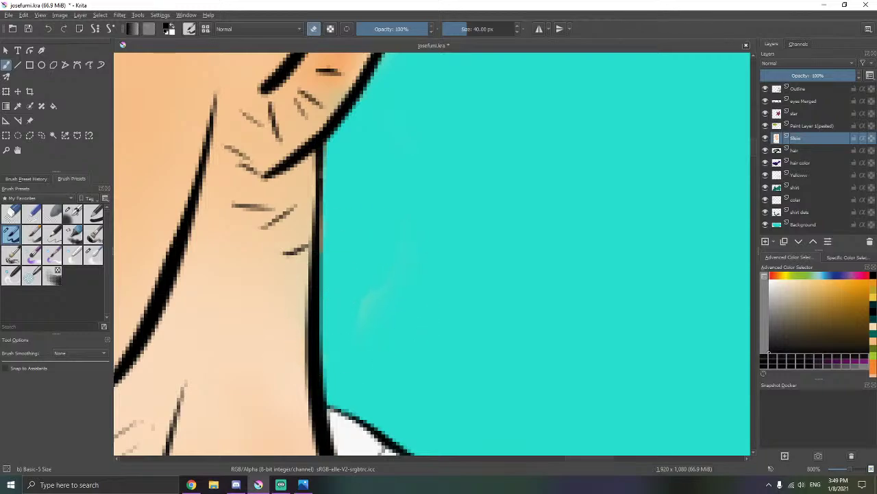
pyautogui.moveTo(397, 294); pyautogui.dragTo(402, 161)
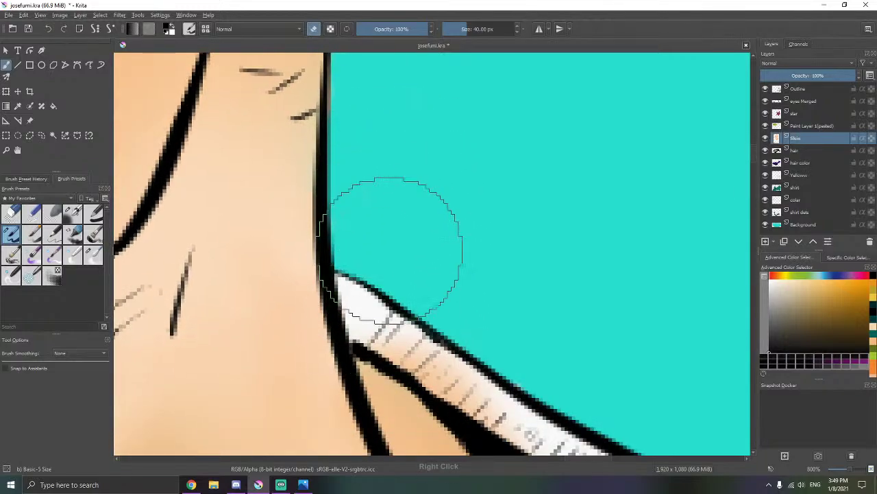
# - Erase the remaining skin colour from the hatched white collar behind the neck and along the neck's outer outline
pyautogui.moveTo(391, 253); pyautogui.dragTo(327, 186)
pyautogui.moveTo(325, 276)
pyautogui.mouseDown()
pyautogui.moveTo(402, 310)
pyautogui.moveTo(464, 364)
pyautogui.mouseUp()
pyautogui.hotkey('alt', 'Tab')
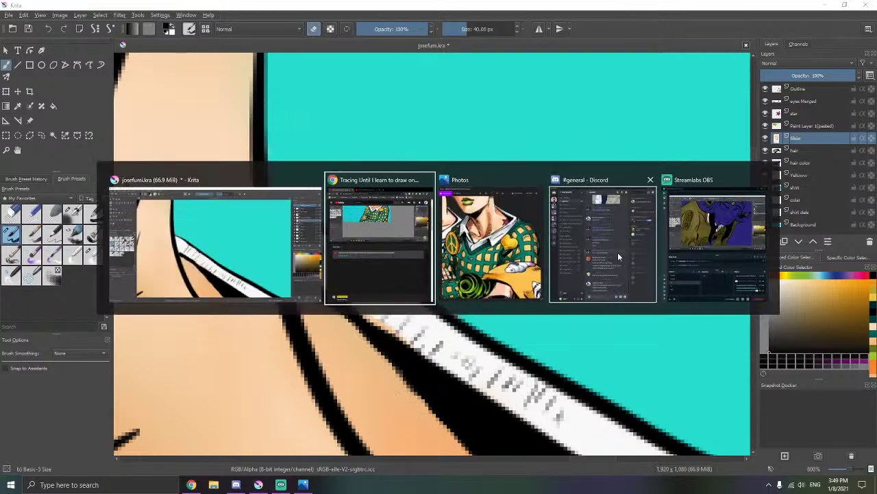
pyautogui.hotkey('alt', 'Tab')
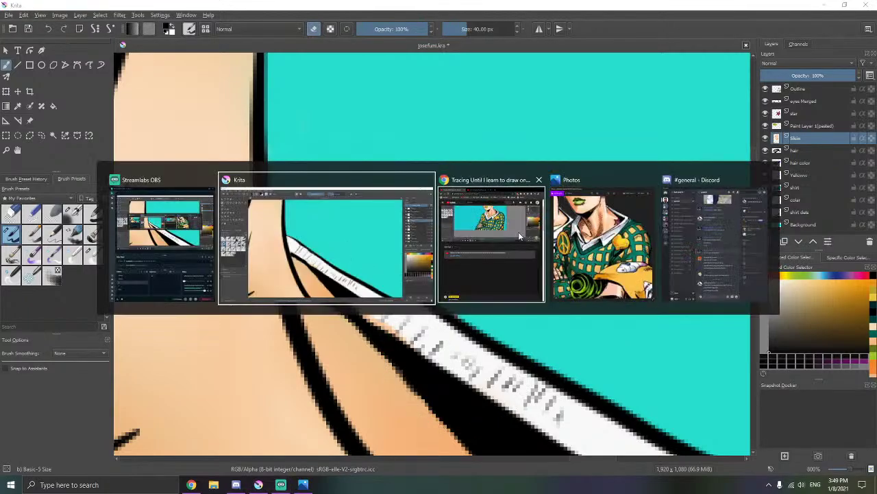
pyautogui.moveTo(481, 297); pyautogui.dragTo(435, 268)
pyautogui.moveTo(324, 274)
pyautogui.mouseDown()
pyautogui.moveTo(415, 348)
pyautogui.moveTo(473, 489)
pyautogui.mouseUp()
pyautogui.moveTo(338, 190); pyautogui.dragTo(336, 172)
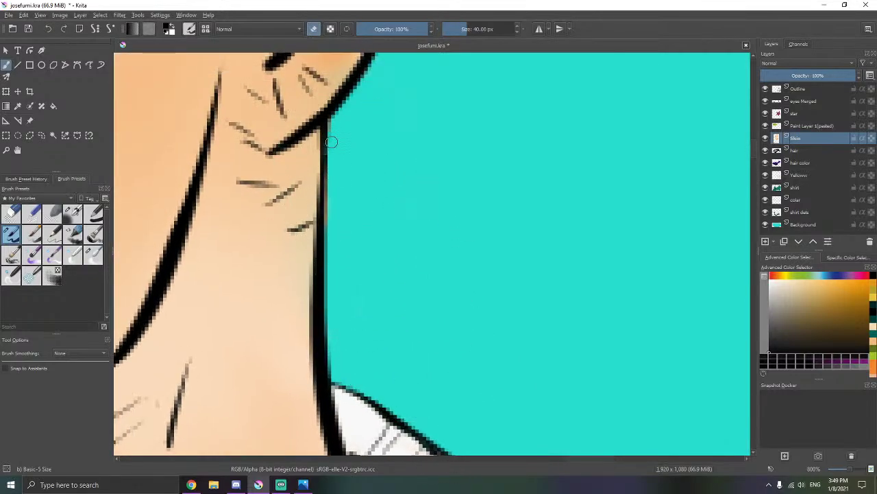
pyautogui.moveTo(334, 218); pyautogui.dragTo(334, 154)
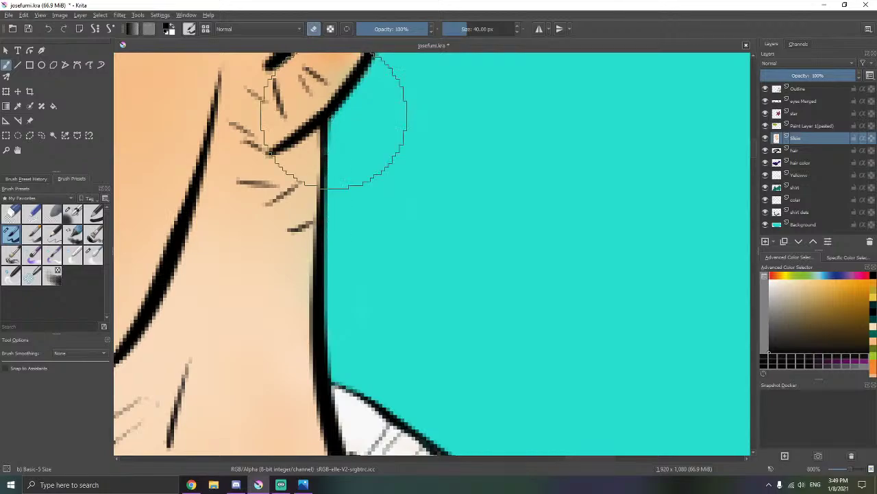
# - On the hair color layer, soften the hard edges between the light and dark purple areas of the quiff with Blender Blur
pyautogui.scroll(-7, 333, 118)
pyautogui.moveTo(217, 169); pyautogui.dragTo(302, 215)
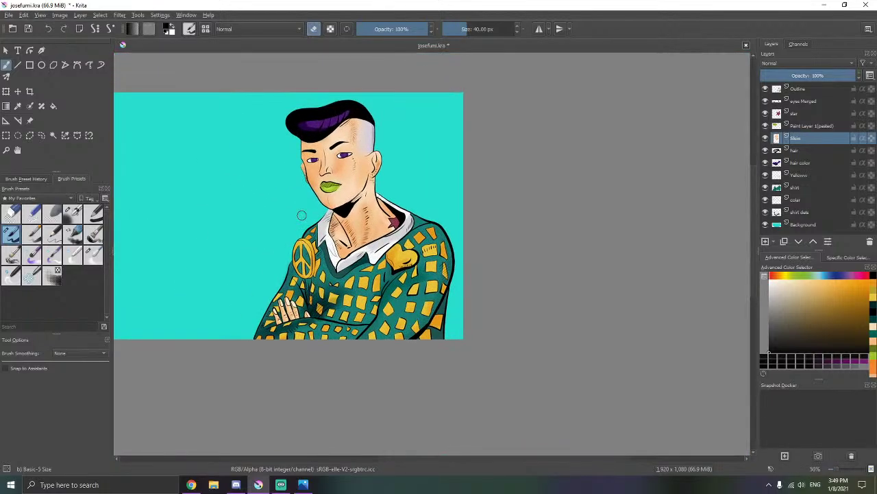
pyautogui.scroll(4, 302, 231)
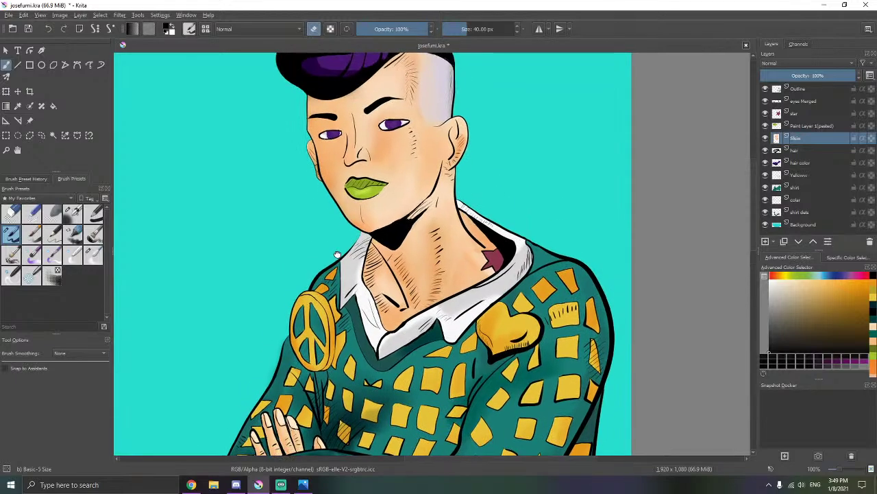
pyautogui.moveTo(360, 220); pyautogui.dragTo(316, 302)
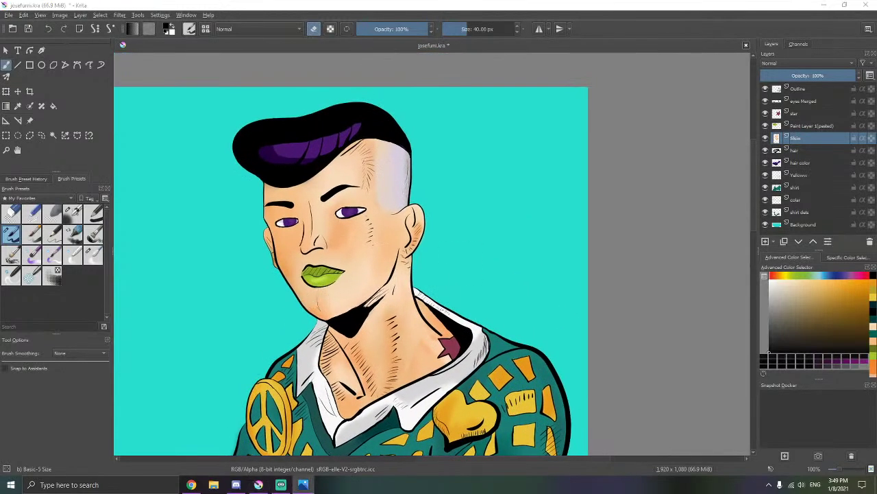
pyautogui.scroll(4, 264, 147)
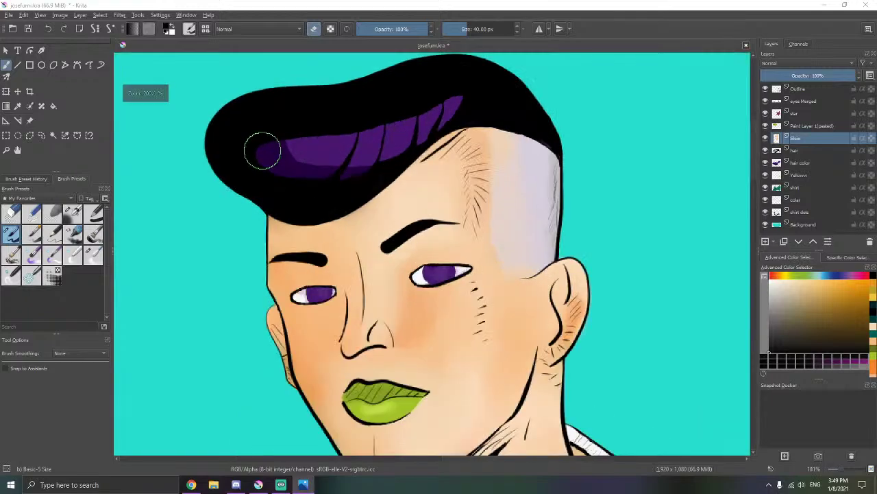
pyautogui.click(803, 150)
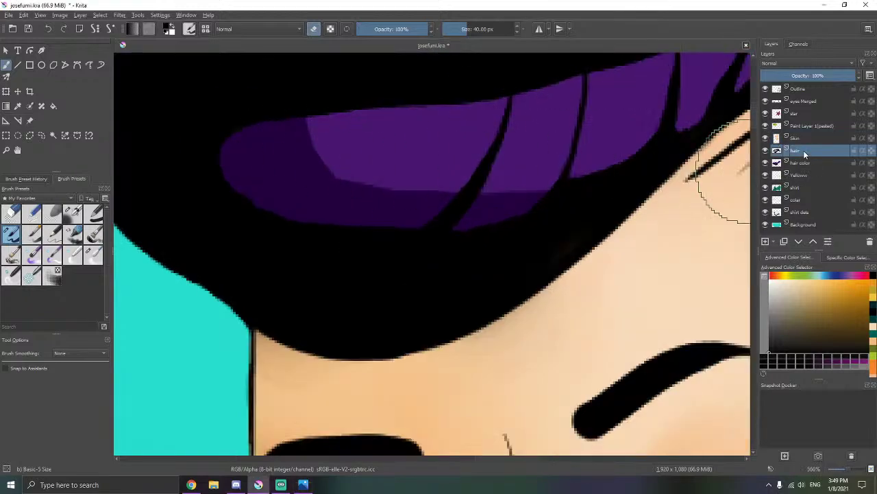
pyautogui.click(804, 162)
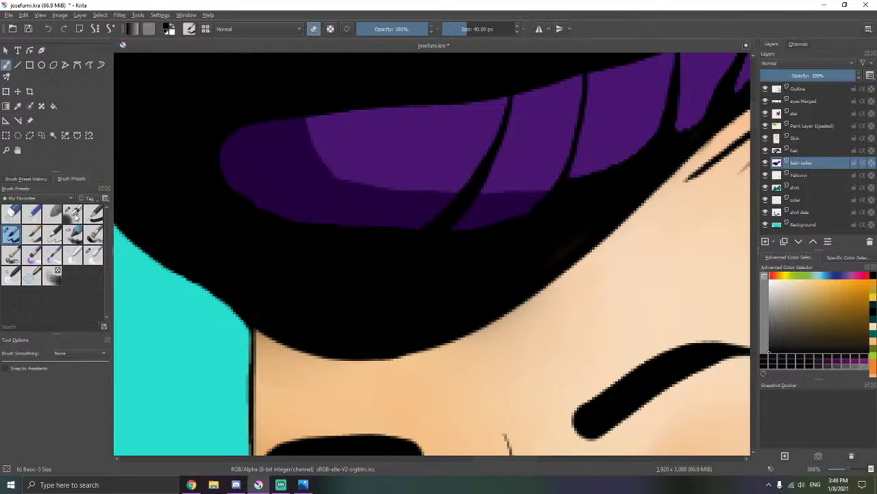
pyautogui.click(94, 254)
pyautogui.moveTo(314, 183)
pyautogui.mouseDown()
pyautogui.moveTo(299, 172)
pyautogui.moveTo(376, 180)
pyautogui.moveTo(486, 157)
pyautogui.moveTo(571, 159)
pyautogui.mouseUp()
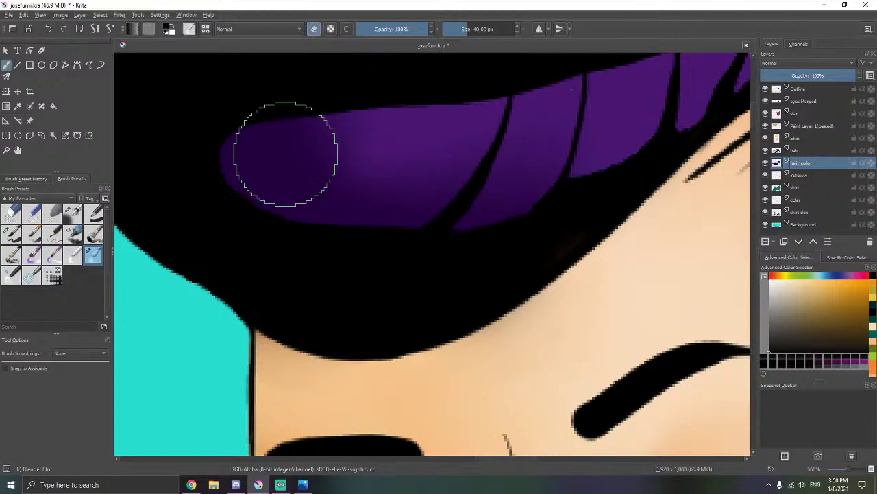
pyautogui.moveTo(421, 147); pyautogui.dragTo(295, 209)
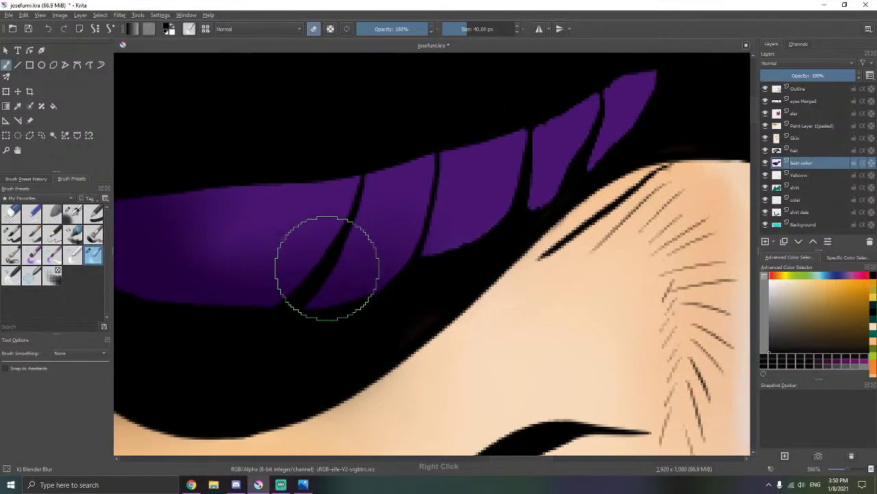
pyautogui.moveTo(435, 225)
pyautogui.mouseDown()
pyautogui.moveTo(501, 194)
pyautogui.moveTo(518, 223)
pyautogui.mouseUp()
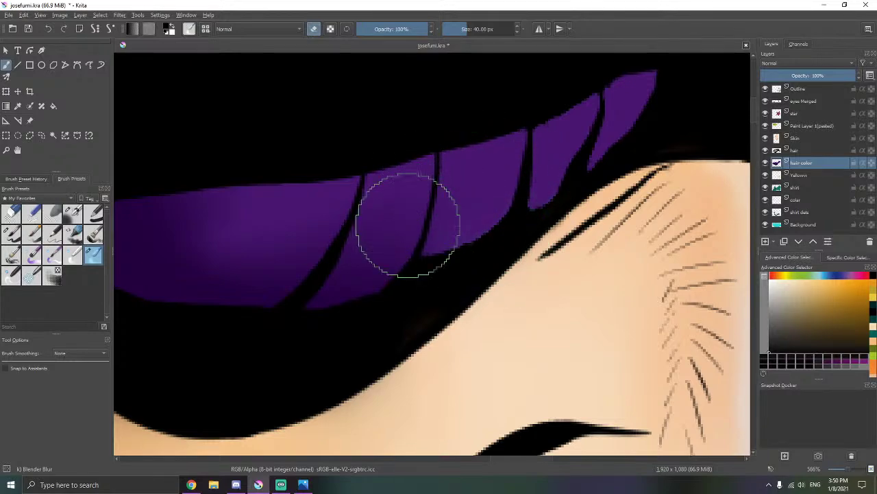
pyautogui.moveTo(323, 224); pyautogui.dragTo(362, 213)
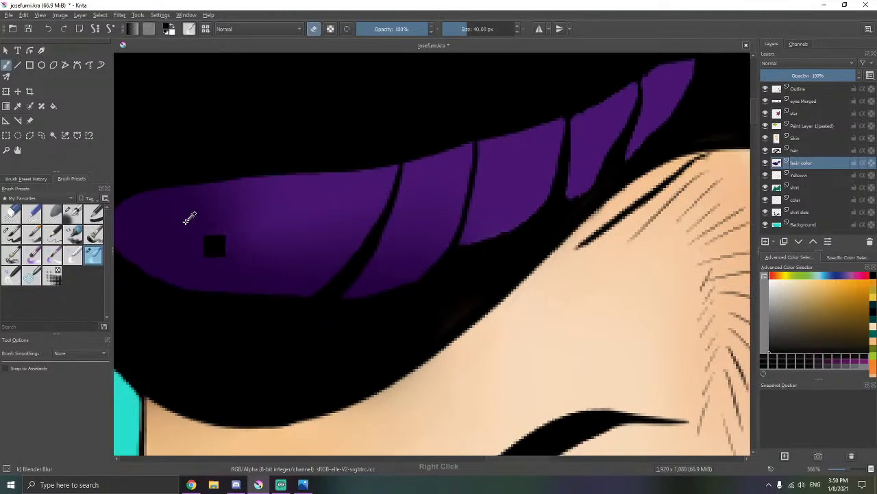
# - Sample the dark purple, airbrush soft shading at 20 px onto the narrower purple hair strands, and blend it with Blender Blur
pyautogui.keyDown('ctrl'); pyautogui.click(193, 225); pyautogui.keyUp('ctrl')
pyautogui.click(73, 214)
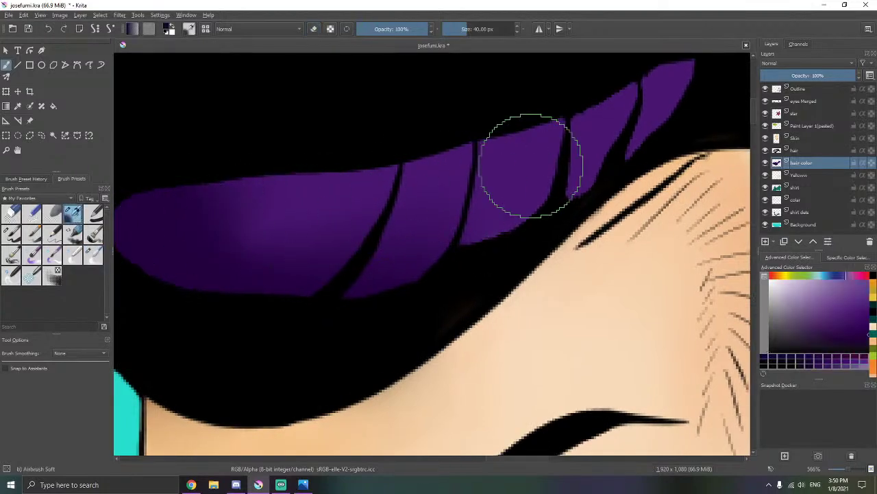
pyautogui.moveTo(631, 74); pyautogui.dragTo(517, 129)
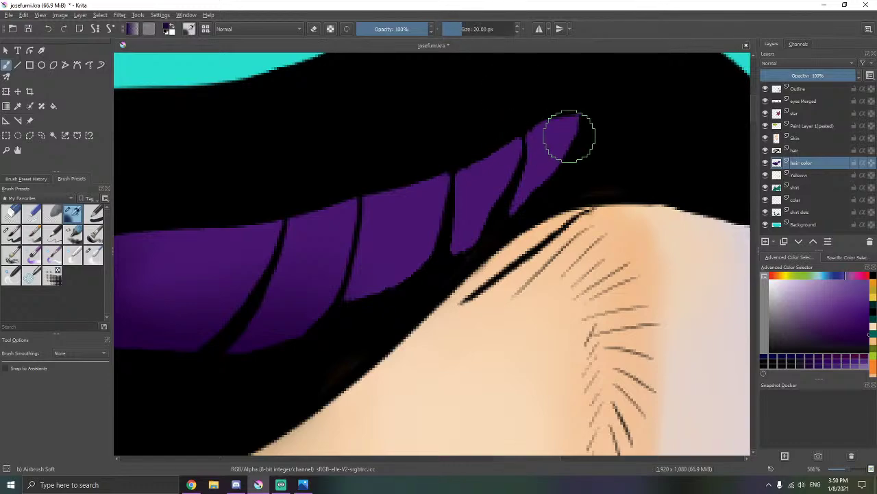
pyautogui.moveTo(535, 181); pyautogui.dragTo(581, 128)
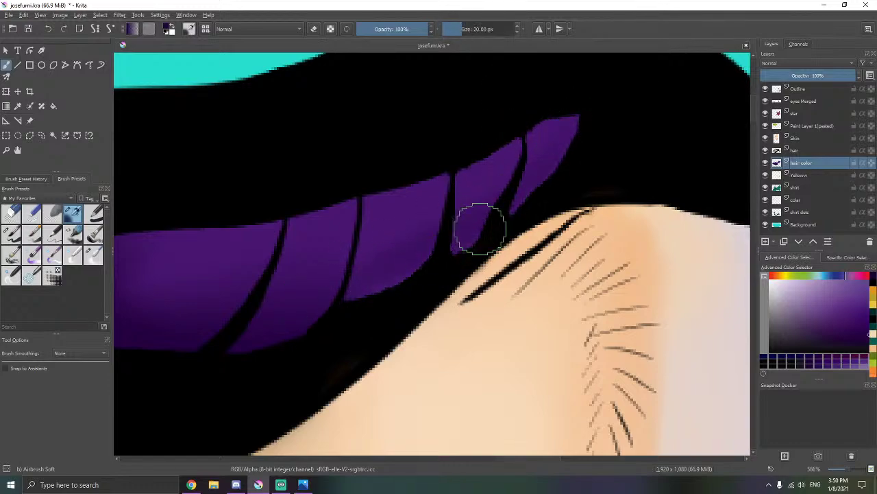
pyautogui.click(94, 254)
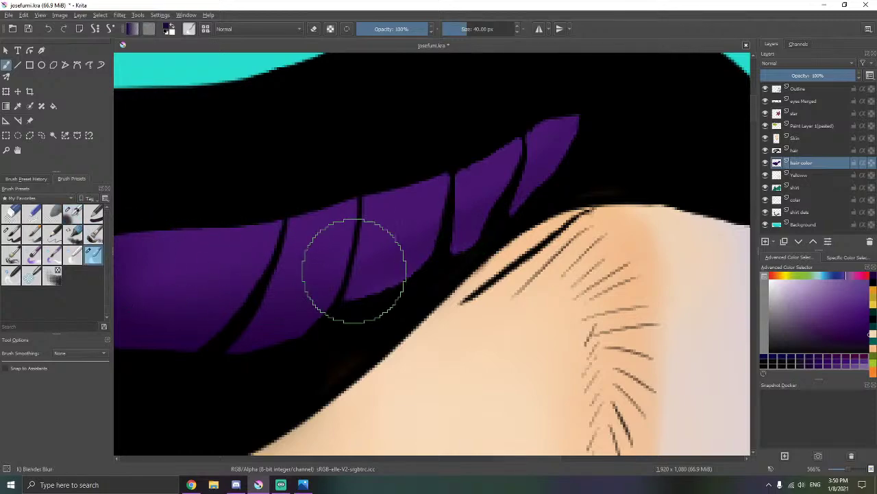
pyautogui.moveTo(471, 199)
pyautogui.mouseDown()
pyautogui.moveTo(533, 149)
pyautogui.moveTo(390, 290)
pyautogui.moveTo(440, 165)
pyautogui.mouseUp()
# - On the Skin layer, erase the faint skin-colour smudge over the black hair above the forehead hairline with the Basic-5 Size brush
pyautogui.click(10, 235)
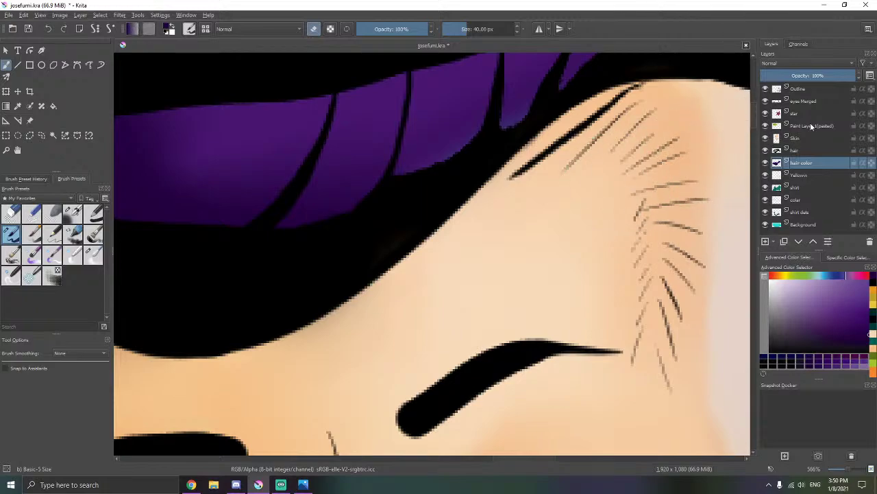
pyautogui.click(792, 137)
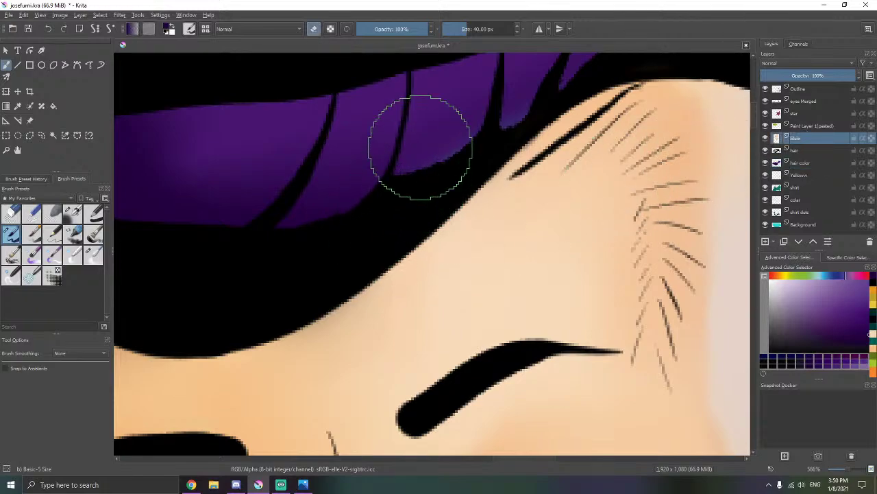
pyautogui.moveTo(418, 159); pyautogui.dragTo(364, 253)
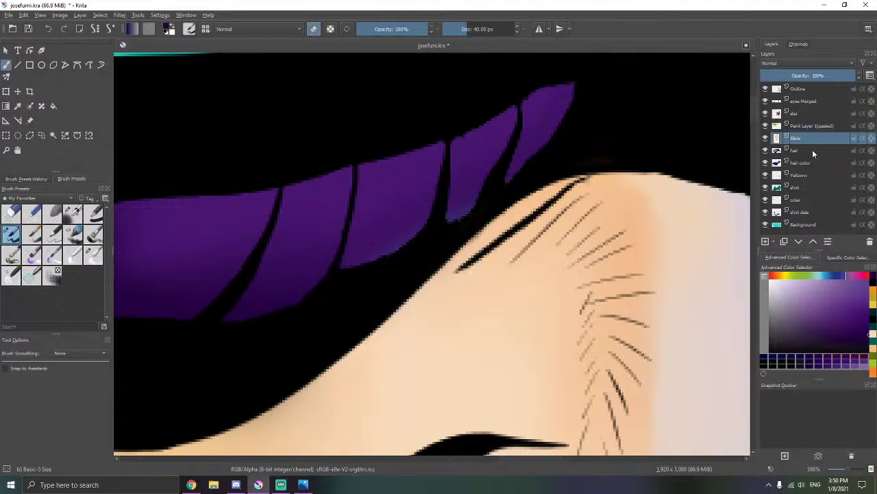
# - Return to the hair color layer and smooth the purple shading across the quiff's strands with Blender Blur at 40 px
pyautogui.click(810, 151)
pyautogui.click(801, 162)
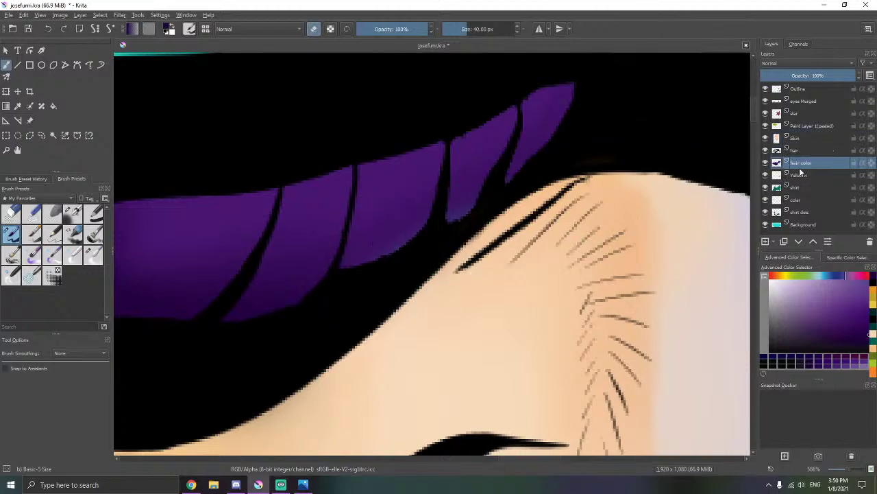
pyautogui.click(93, 254)
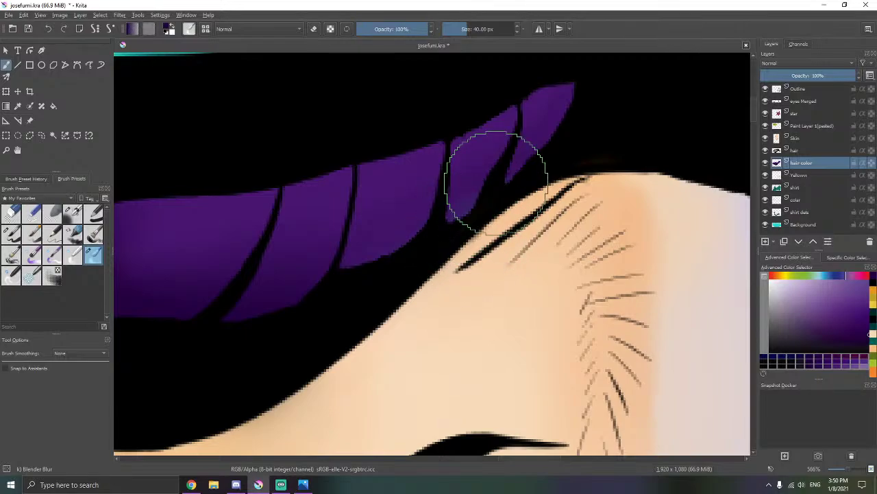
pyautogui.scroll(-3, 496, 180)
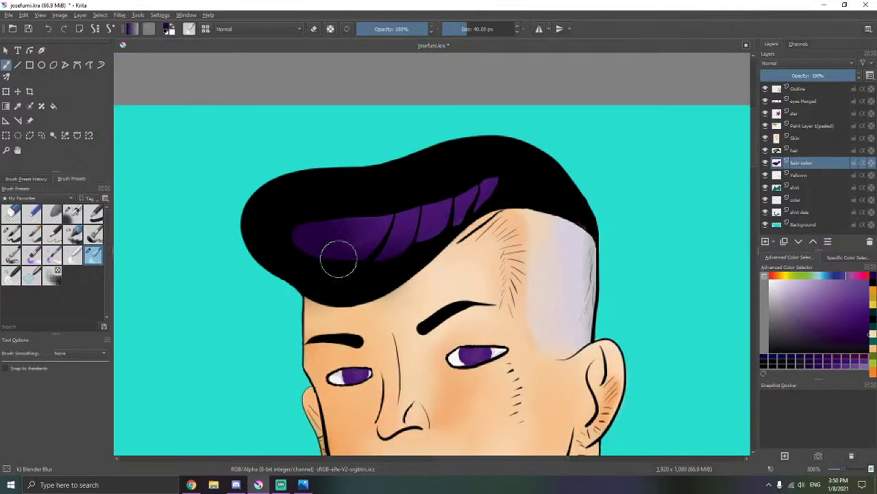
pyautogui.scroll(2, 307, 231)
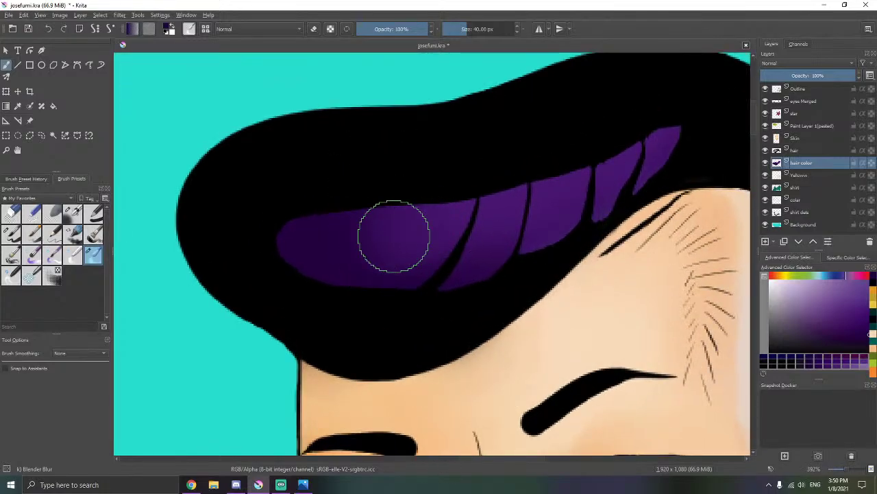
pyautogui.moveTo(456, 236)
pyautogui.mouseDown()
pyautogui.moveTo(364, 259)
pyautogui.moveTo(352, 240)
pyautogui.moveTo(364, 227)
pyautogui.moveTo(475, 249)
pyautogui.mouseUp()
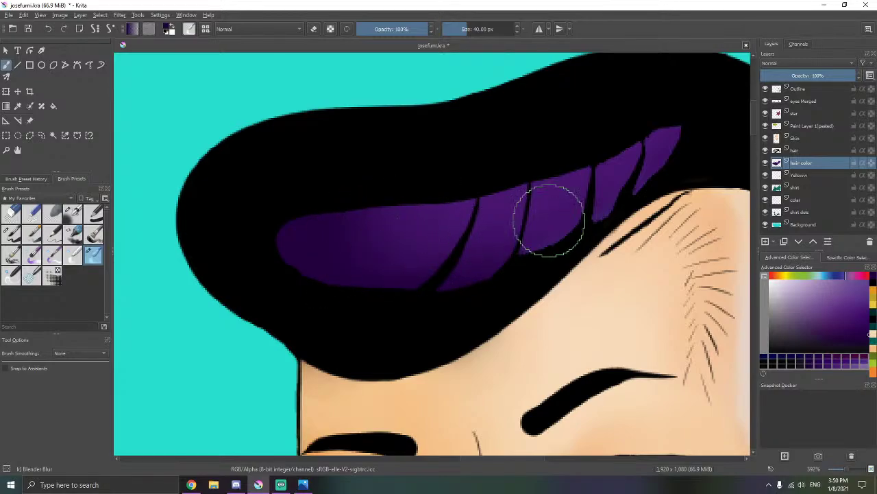
pyautogui.scroll(-6, 462, 200)
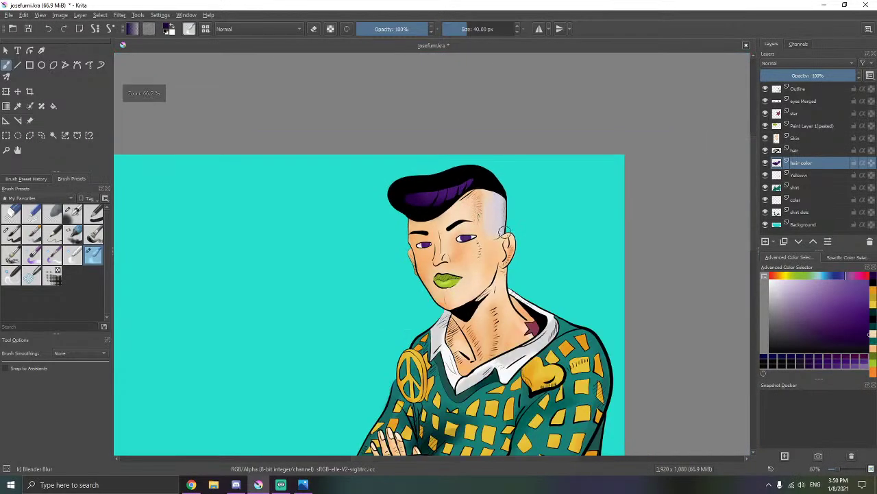
pyautogui.scroll(-1, 505, 231)
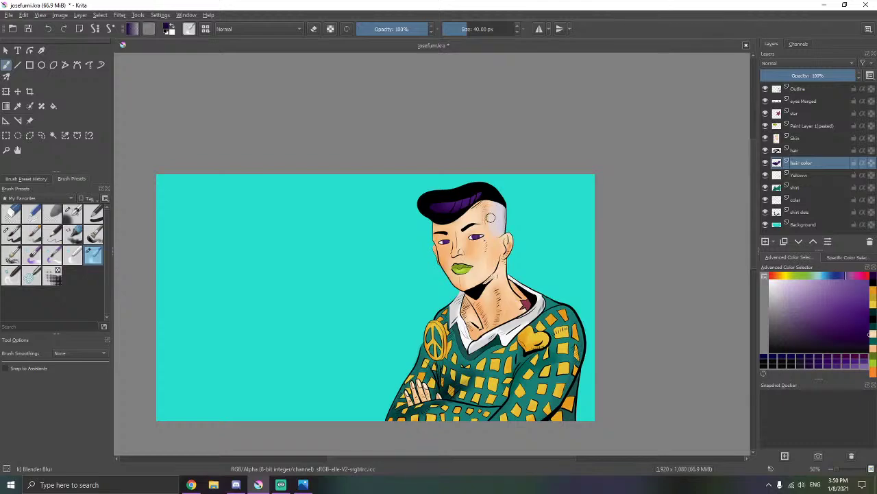
pyautogui.moveTo(531, 237); pyautogui.dragTo(502, 220)
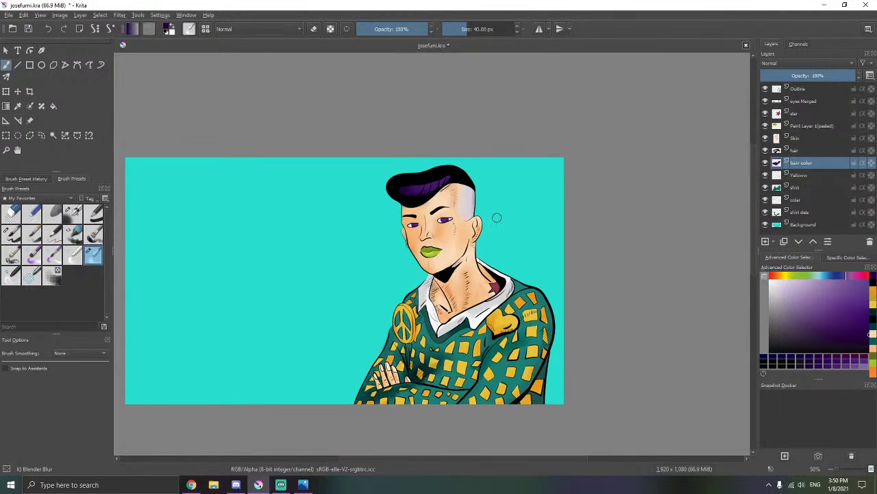
# - On the hair layer, try erasing the black above the purple highlights with Blender Blur at 40 px, and undo the strokes
pyautogui.scroll(1, 443, 203)
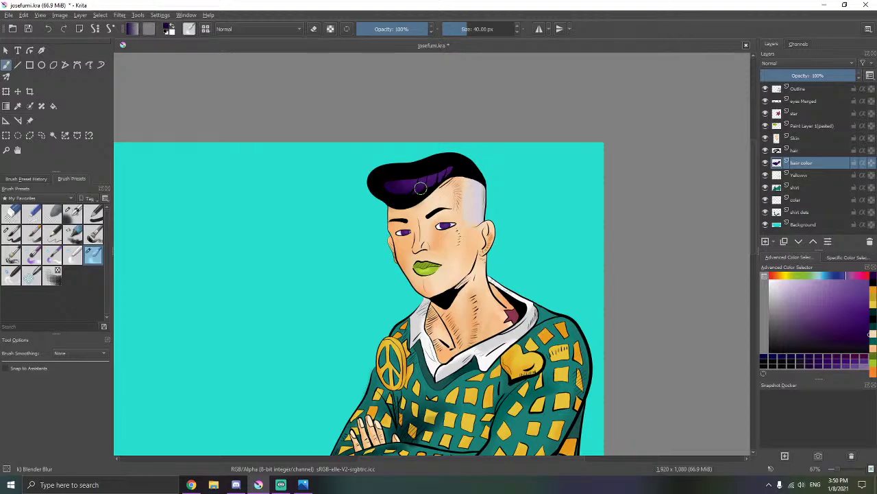
pyautogui.scroll(8, 420, 187)
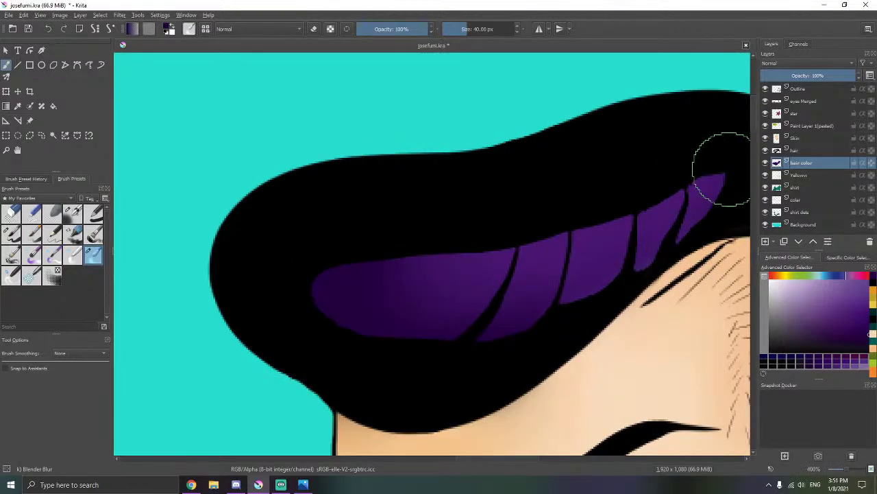
pyautogui.click(812, 153)
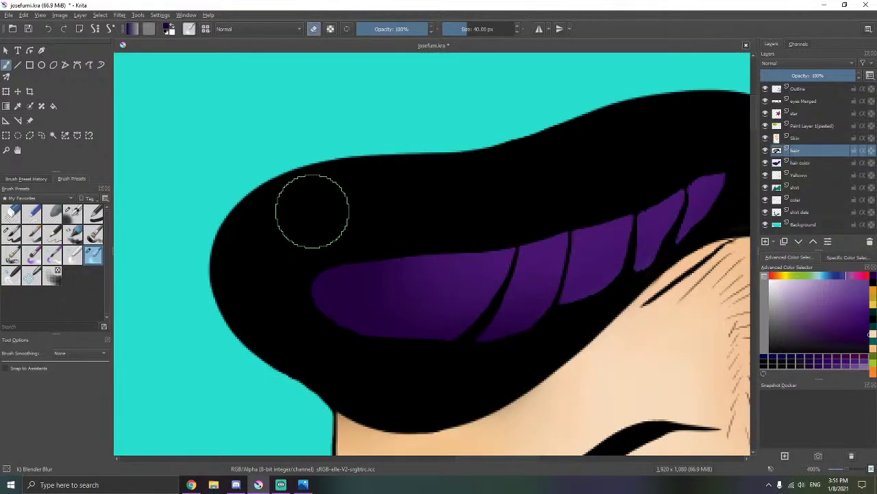
pyautogui.moveTo(675, 149)
pyautogui.mouseDown()
pyautogui.moveTo(555, 216)
pyautogui.moveTo(314, 273)
pyautogui.moveTo(657, 193)
pyautogui.moveTo(689, 171)
pyautogui.moveTo(471, 244)
pyautogui.moveTo(335, 243)
pyautogui.moveTo(611, 190)
pyautogui.moveTo(689, 158)
pyautogui.moveTo(324, 242)
pyautogui.moveTo(671, 156)
pyautogui.moveTo(498, 260)
pyautogui.moveTo(412, 276)
pyautogui.moveTo(621, 213)
pyautogui.moveTo(648, 199)
pyautogui.moveTo(472, 281)
pyautogui.moveTo(374, 292)
pyautogui.moveTo(424, 261)
pyautogui.mouseUp()
pyautogui.scroll(-1, 432, 259)
pyautogui.press('-')
pyautogui.press('-')
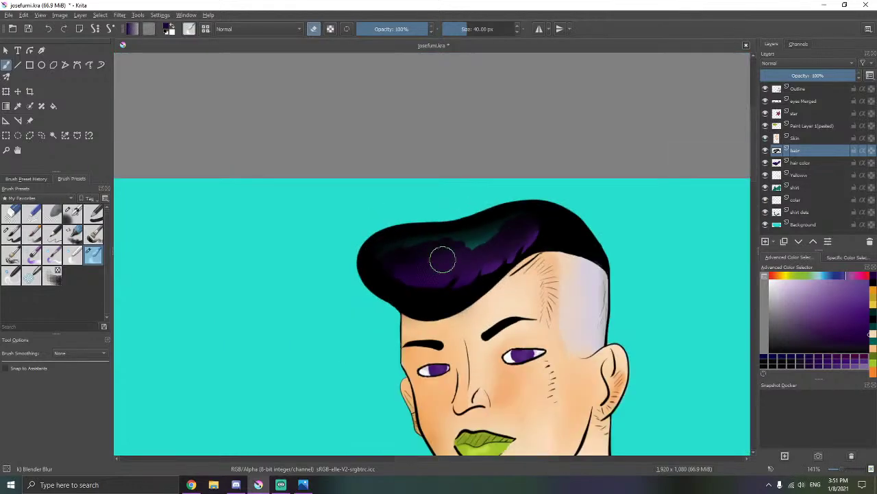
pyautogui.hotkey('ctrl', 'z')
# - Try erasing along the upper edge of the purple highlights on the hair layer with the 40 px Basic-5 Size brush
pyautogui.scroll(1, 423, 257)
pyautogui.click(6, 238)
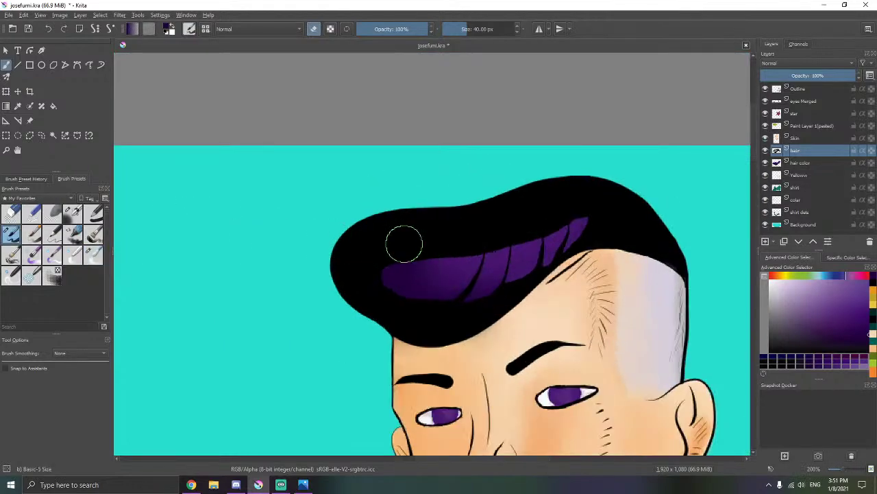
pyautogui.moveTo(381, 255); pyautogui.dragTo(591, 222)
pyautogui.press('-')
pyautogui.press('-')
pyautogui.press('-')
pyautogui.press('-')
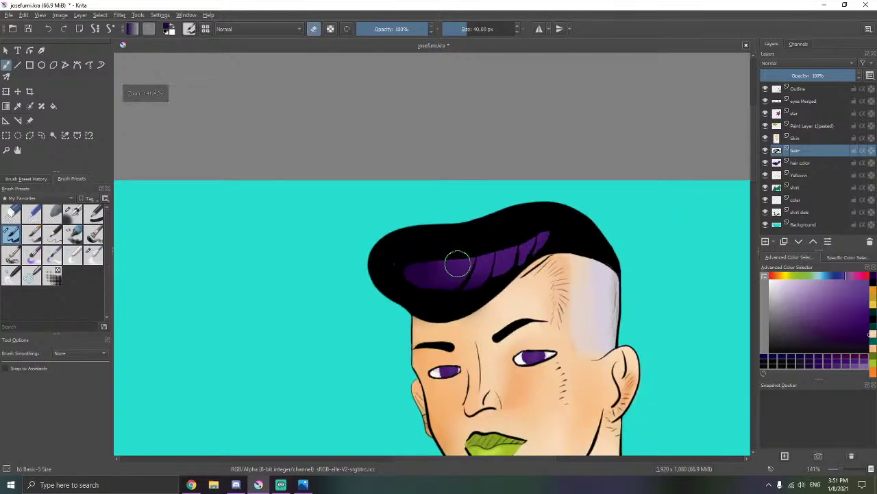
pyautogui.press('+')
pyautogui.press('+')
pyautogui.press('+')
pyautogui.press('+')
pyautogui.press('+')
pyautogui.press('+')
pyautogui.press('+')
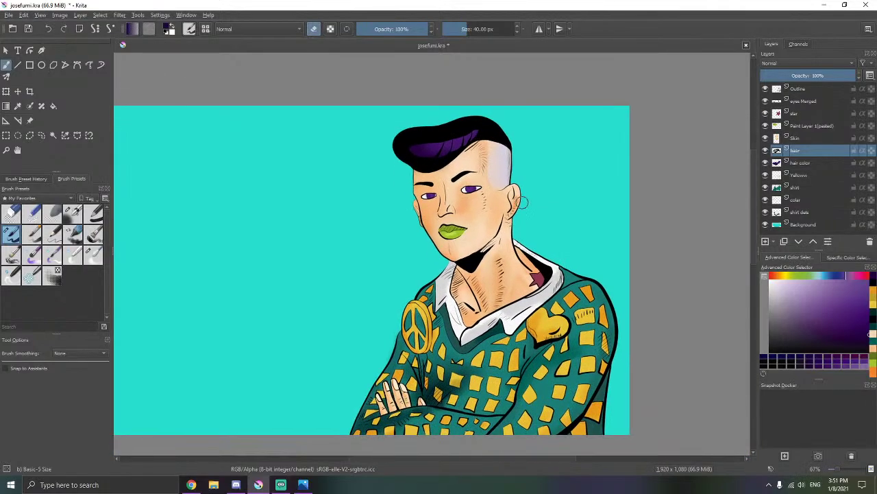
# - On the eyes Merged layer, try outlining a pupil with black curved strokes inside the near eye's iris, using Basic-5 Size
pyautogui.press('+')
pyautogui.press('+')
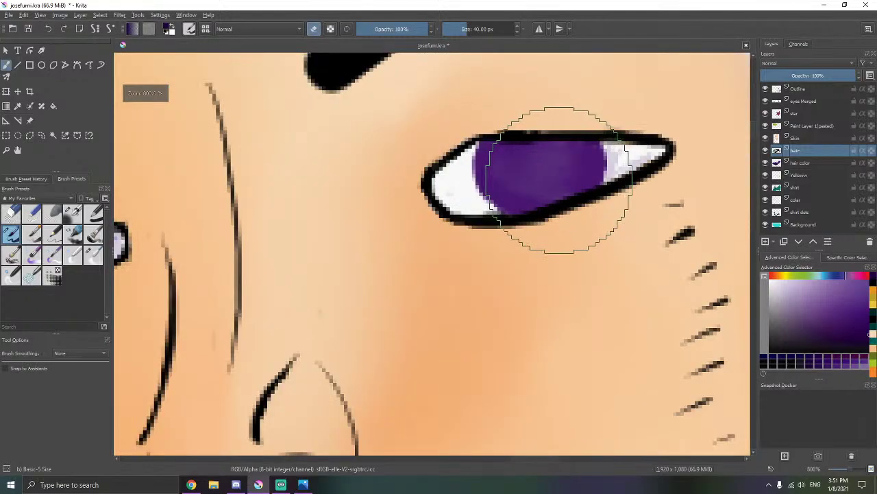
pyautogui.click(809, 139)
pyautogui.moveTo(526, 203)
pyautogui.mouseDown()
pyautogui.moveTo(514, 222)
pyautogui.moveTo(493, 192)
pyautogui.mouseUp()
pyautogui.hotkey('ctrl', 'z')
pyautogui.click(808, 101)
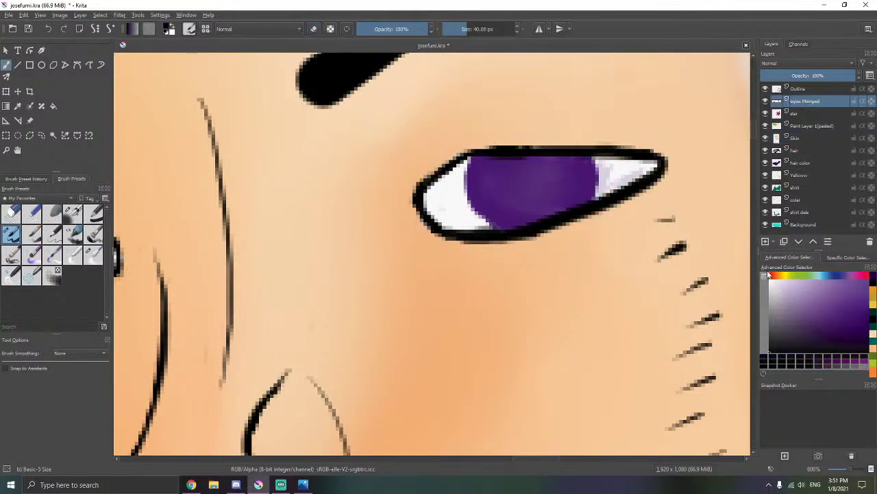
pyautogui.scroll(1, 598, 229)
pyautogui.scroll(1, 535, 198)
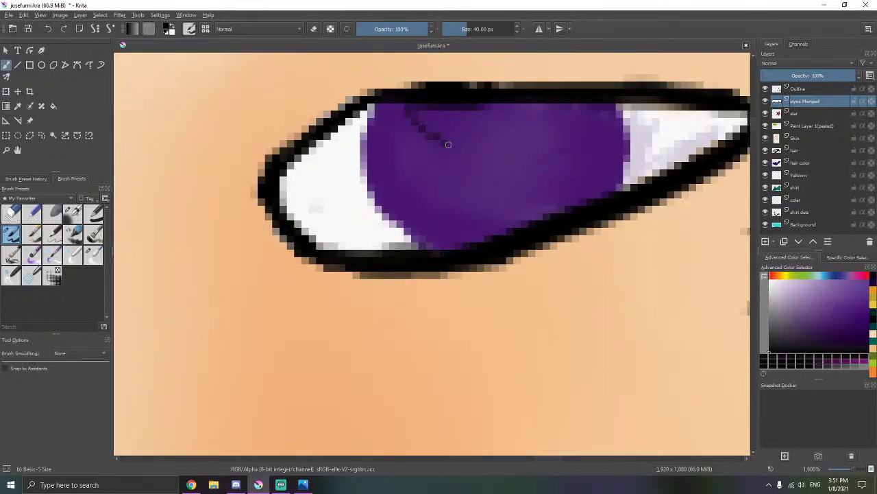
pyautogui.moveTo(448, 144)
pyautogui.mouseDown()
pyautogui.moveTo(559, 113)
pyautogui.moveTo(514, 108)
pyautogui.moveTo(574, 111)
pyautogui.mouseUp()
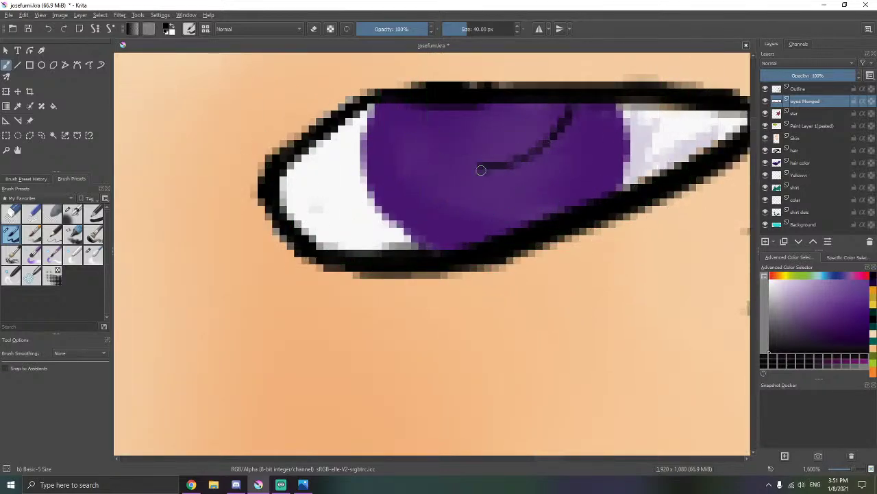
pyautogui.moveTo(521, 124); pyautogui.dragTo(393, 102)
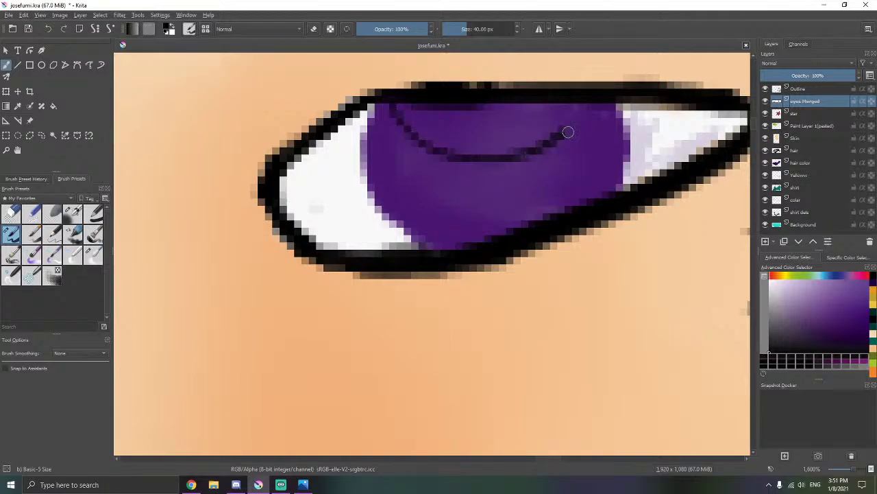
pyautogui.moveTo(595, 104)
pyautogui.mouseDown()
pyautogui.moveTo(554, 160)
pyautogui.moveTo(435, 141)
pyautogui.moveTo(411, 103)
pyautogui.mouseUp()
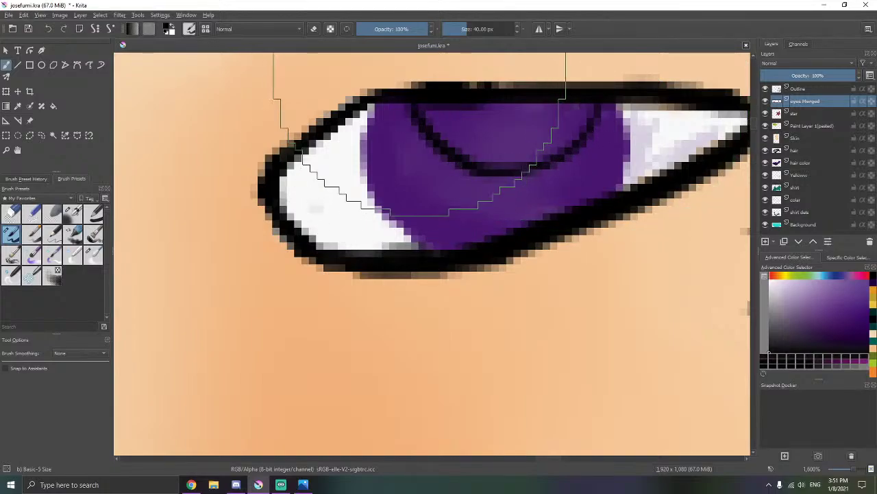
pyautogui.scroll(-8, 426, 69)
# - Try thin black pupil arcs hanging from the upper lid line in the irises of both eyes
pyautogui.moveTo(383, 139); pyautogui.dragTo(415, 198)
pyautogui.scroll(1, 415, 197)
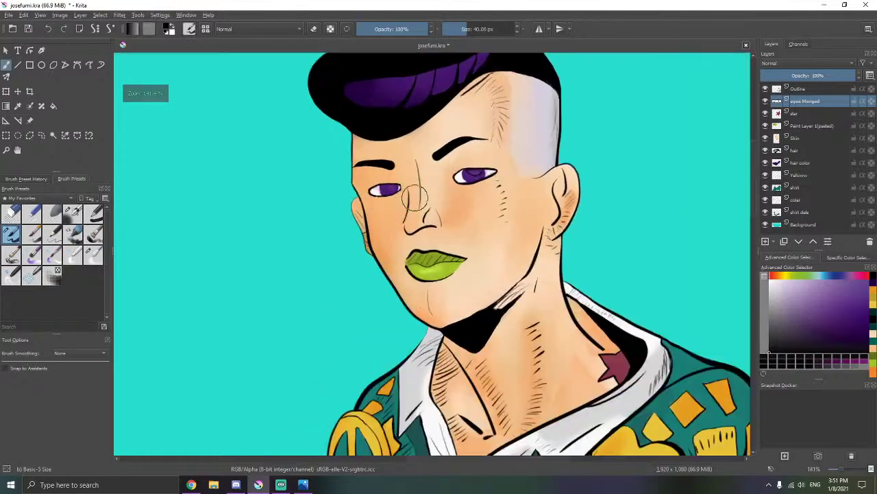
pyautogui.scroll(4, 488, 192)
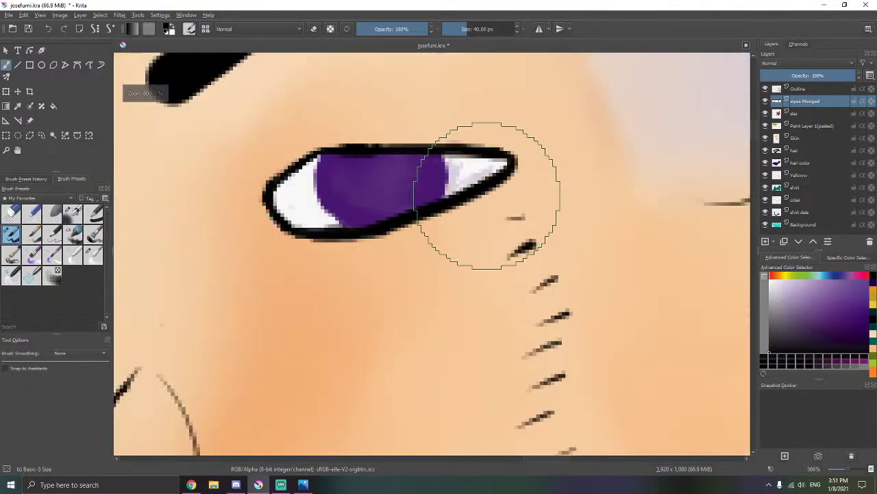
pyautogui.scroll(3, 488, 195)
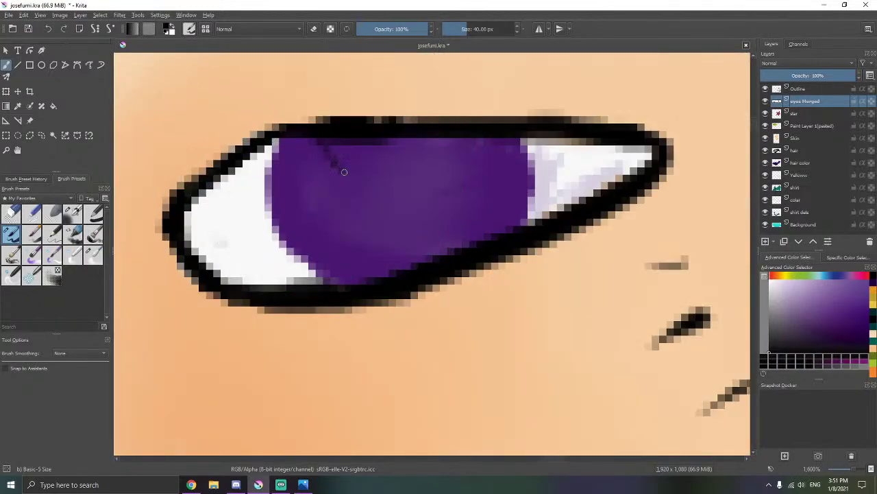
pyautogui.moveTo(410, 186); pyautogui.dragTo(455, 136)
pyautogui.moveTo(276, 198); pyautogui.dragTo(436, 160)
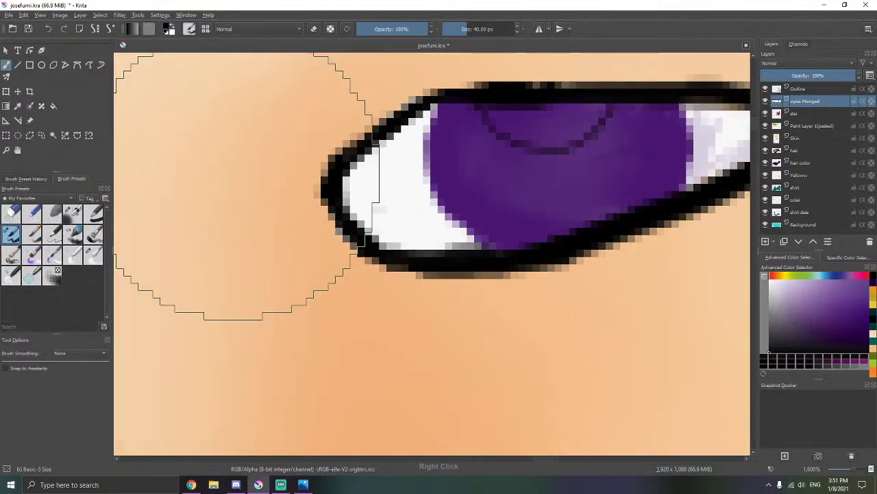
pyautogui.moveTo(229, 174); pyautogui.dragTo(453, 170)
pyautogui.moveTo(171, 161); pyautogui.dragTo(390, 160)
pyautogui.moveTo(134, 177); pyautogui.dragTo(304, 186)
pyautogui.moveTo(129, 216); pyautogui.dragTo(286, 124)
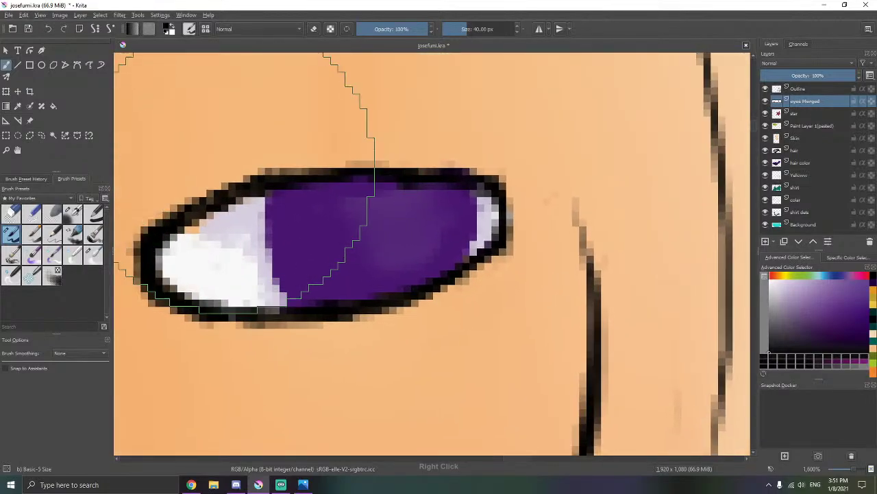
pyautogui.moveTo(302, 186); pyautogui.dragTo(314, 211)
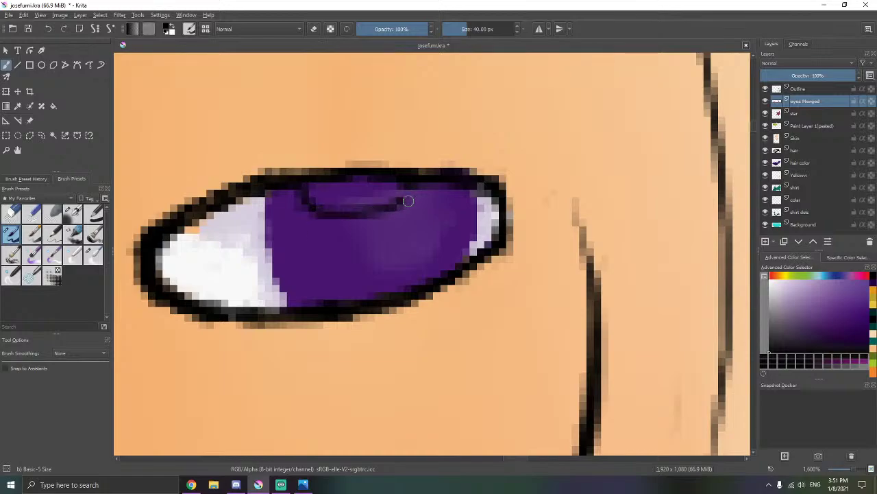
pyautogui.scroll(-8, 408, 201)
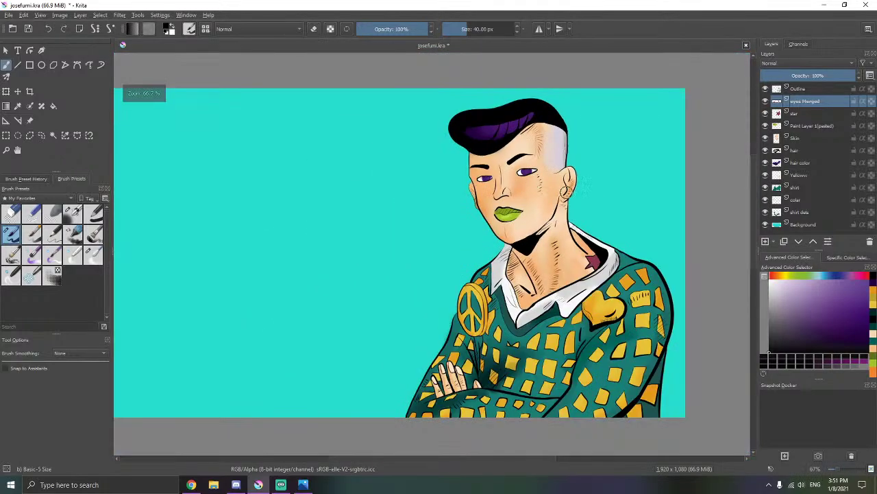
# - Paint a solid round black pupil in the iris of each eye on the eyes Merged layer
pyautogui.moveTo(567, 192); pyautogui.dragTo(532, 212)
pyautogui.scroll(9, 519, 213)
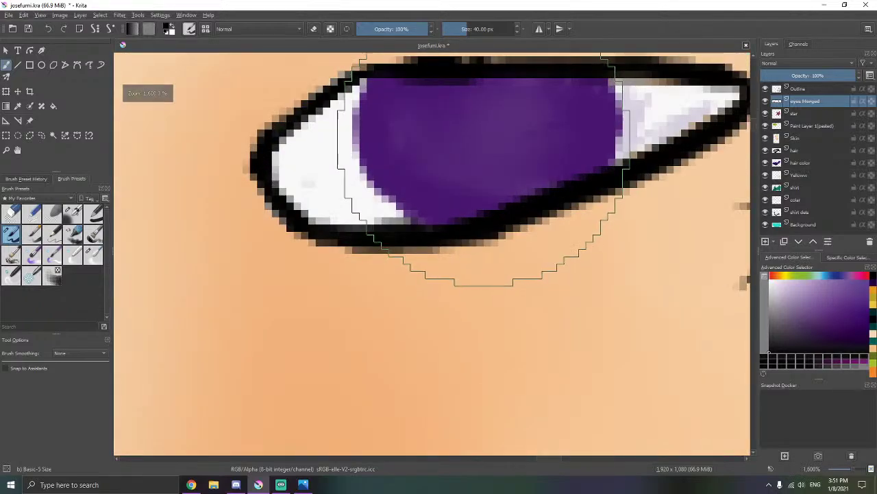
pyautogui.moveTo(488, 113)
pyautogui.mouseDown()
pyautogui.moveTo(483, 149)
pyautogui.moveTo(466, 120)
pyautogui.moveTo(506, 122)
pyautogui.moveTo(510, 153)
pyautogui.moveTo(480, 154)
pyautogui.mouseUp()
pyautogui.scroll(-10, 480, 154)
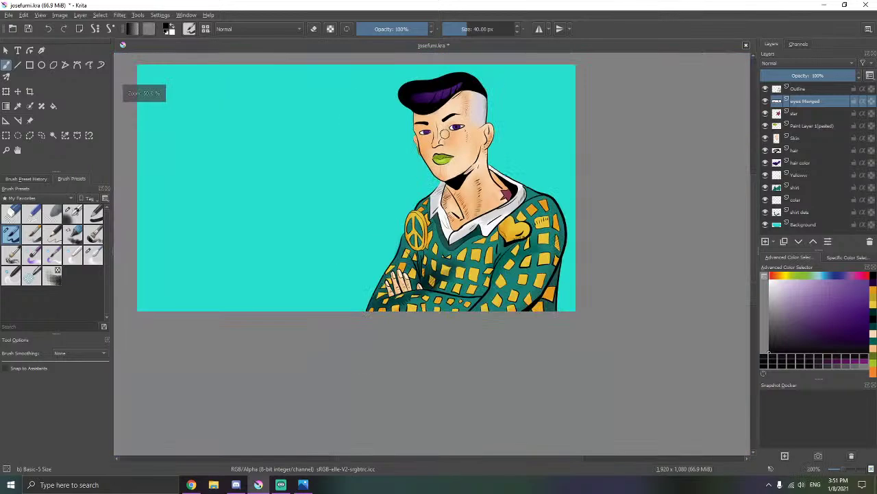
pyautogui.scroll(12, 425, 132)
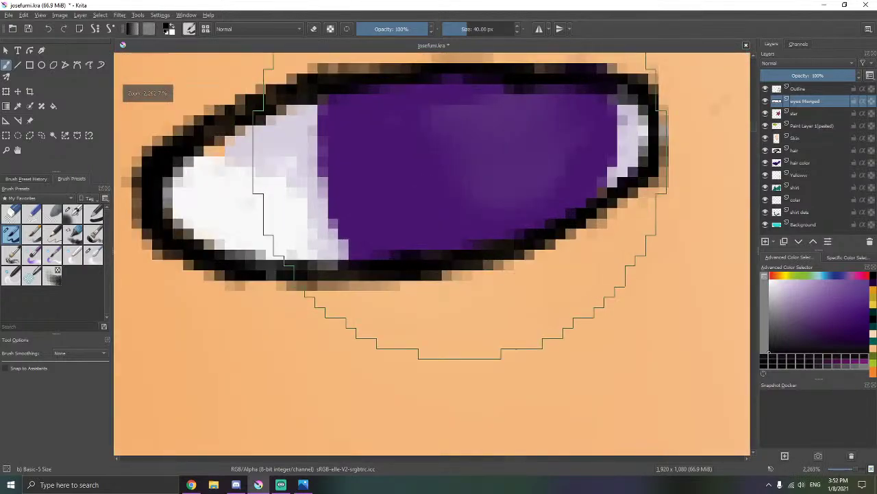
pyautogui.moveTo(486, 132)
pyautogui.mouseDown()
pyautogui.moveTo(504, 152)
pyautogui.moveTo(485, 149)
pyautogui.moveTo(508, 135)
pyautogui.moveTo(493, 154)
pyautogui.mouseUp()
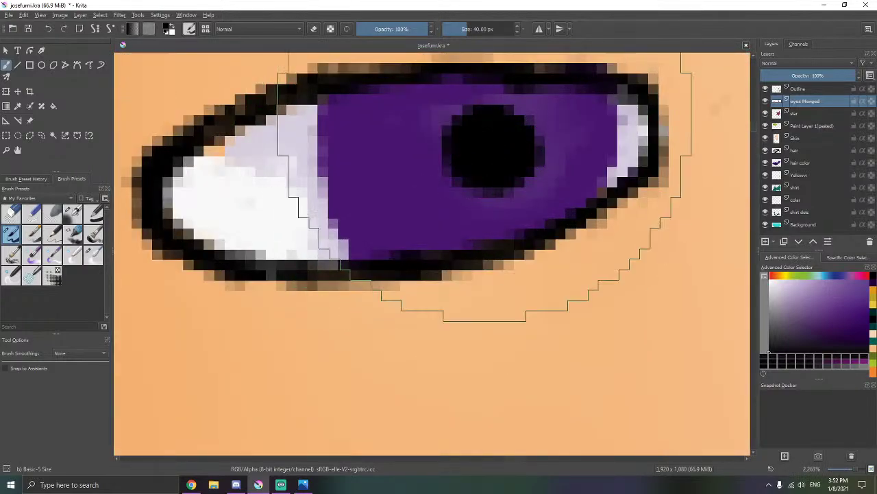
pyautogui.scroll(-12, 494, 155)
pyautogui.scroll(6, 423, 164)
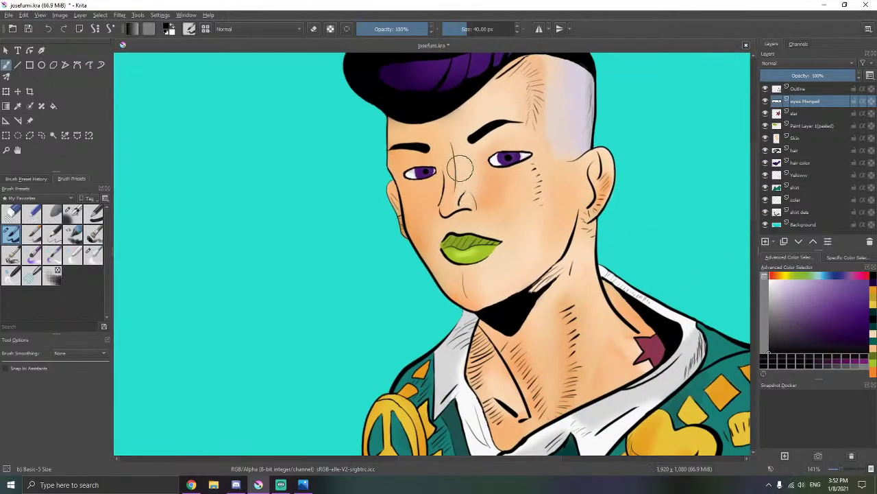
# - Switch to white and try a small highlight beside the far eye's pupil, first on its left edge and again on its upper right
pyautogui.scroll(3, 548, 173)
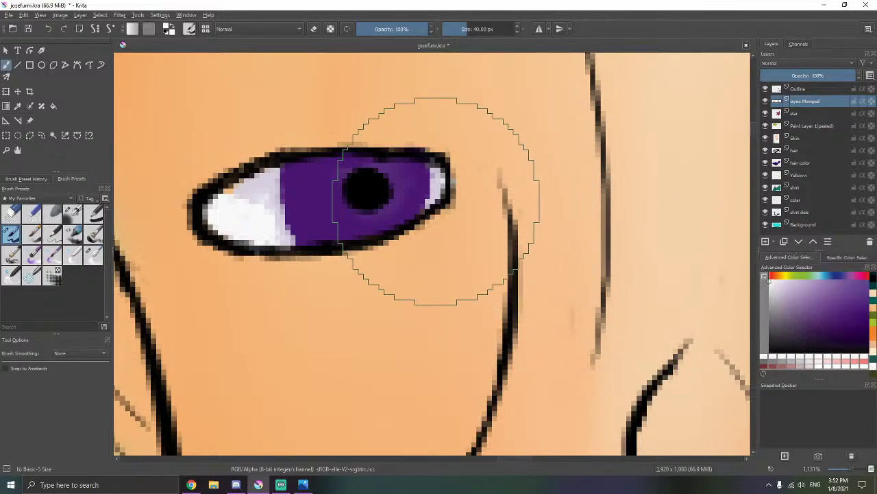
pyautogui.scroll(2, 414, 194)
pyautogui.moveTo(275, 154)
pyautogui.mouseDown()
pyautogui.moveTo(269, 140)
pyautogui.moveTo(291, 148)
pyautogui.mouseUp()
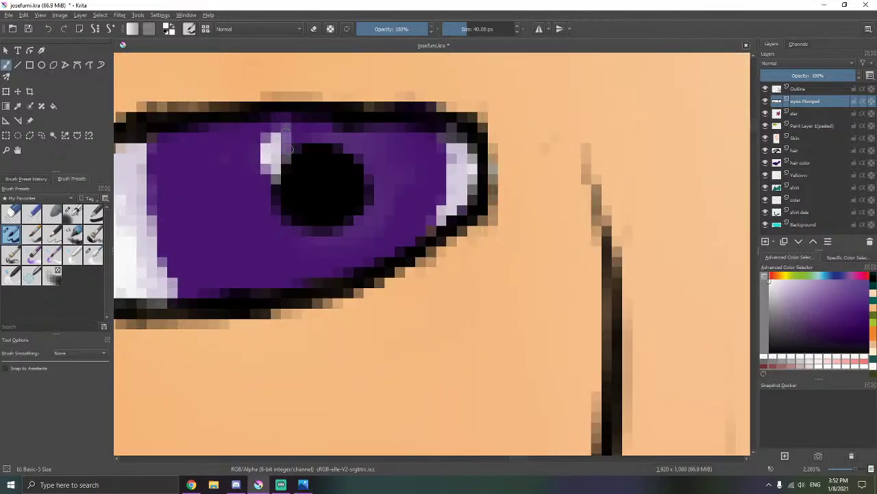
pyautogui.scroll(-4, 370, 164)
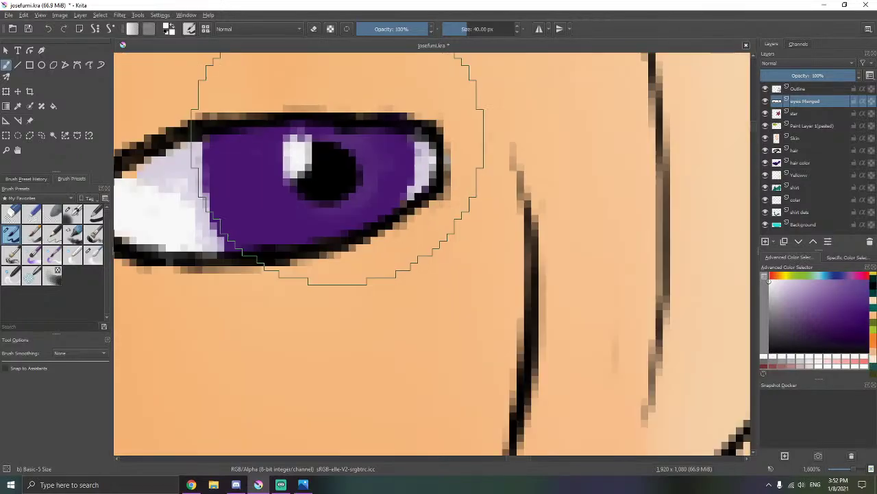
pyautogui.scroll(8, 341, 149)
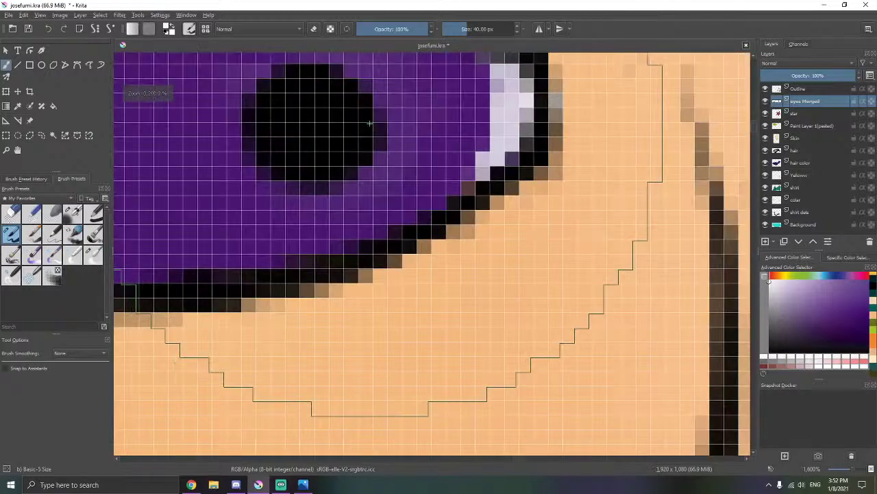
pyautogui.moveTo(375, 96); pyautogui.dragTo(362, 77)
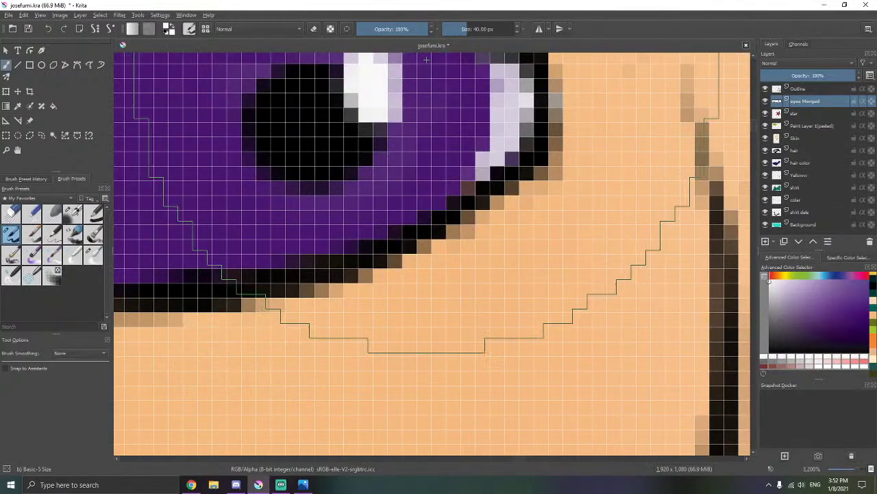
pyautogui.scroll(-8, 370, 86)
pyautogui.scroll(-4, 436, 218)
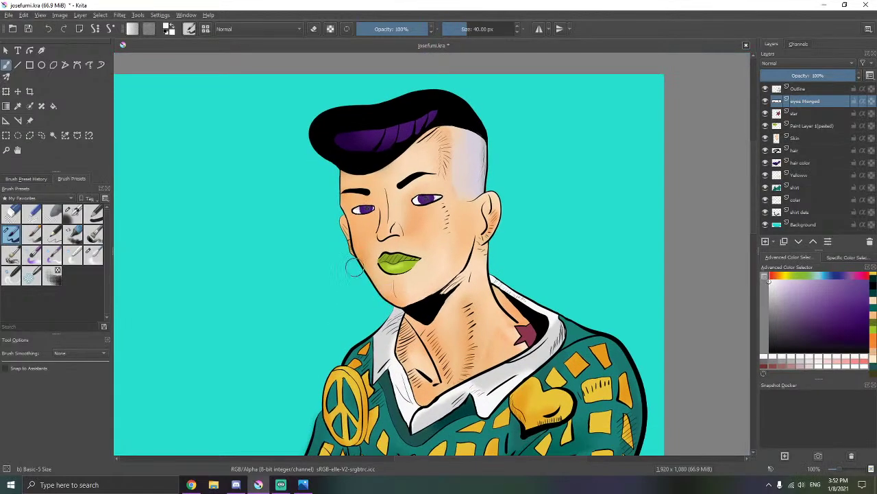
pyautogui.scroll(-2, 397, 233)
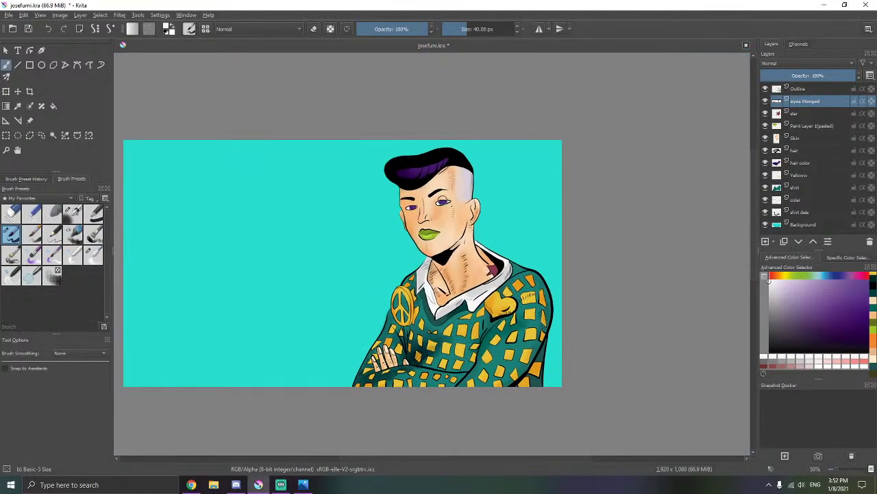
# - Show the reference image over the face by setting its opacity to 70%, with the eyes in close view
pyautogui.scroll(6, 439, 205)
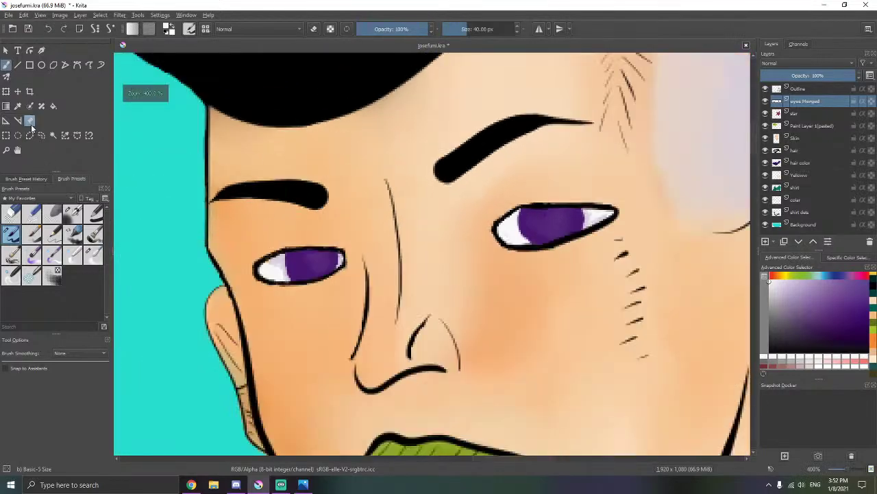
pyautogui.click(30, 122)
pyautogui.moveTo(45, 354); pyautogui.dragTo(71, 354)
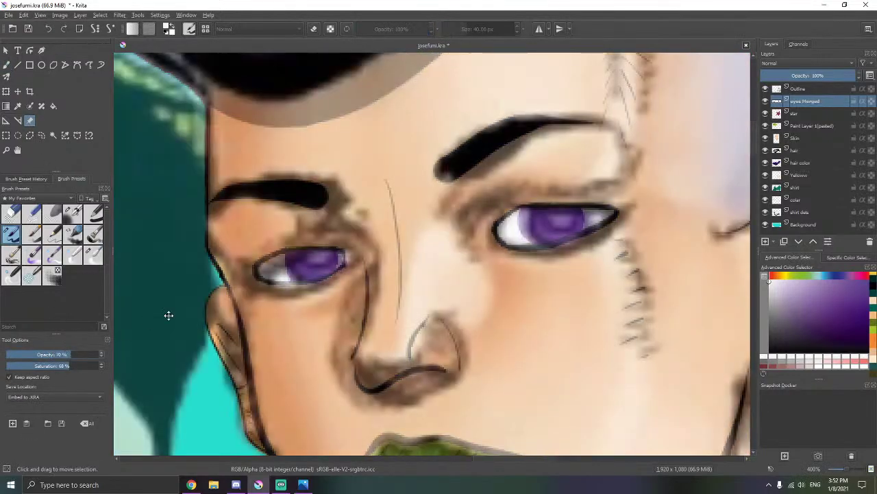
pyautogui.scroll(2, 363, 281)
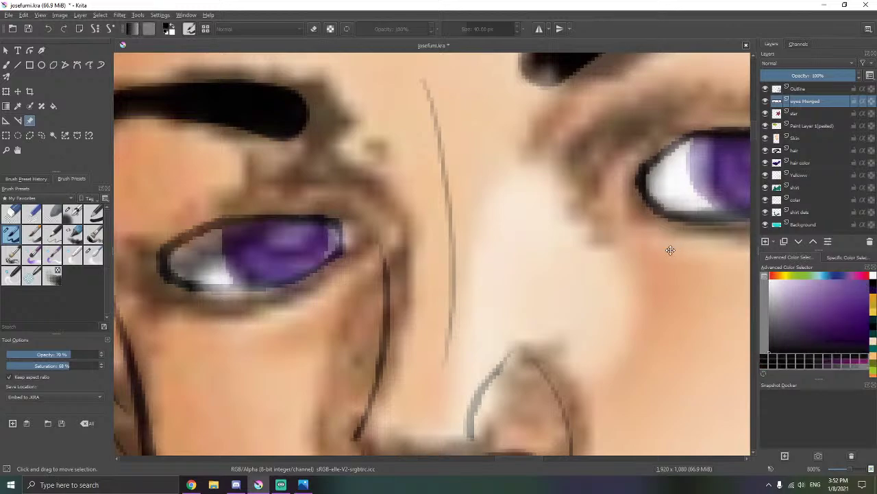
# - Trace a thin black pupil arc below the upper lid in each eye's iris, following the reference with the Basic-5 Size brush
pyautogui.scroll(2, 531, 205)
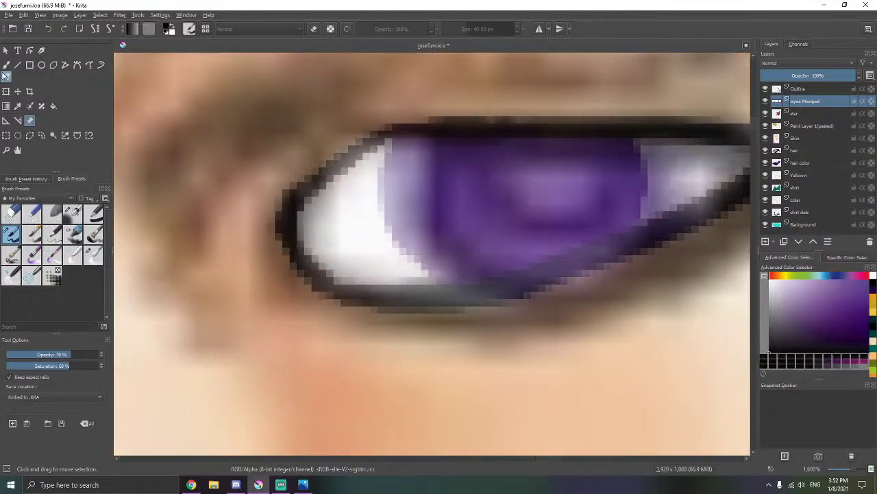
pyautogui.click(7, 64)
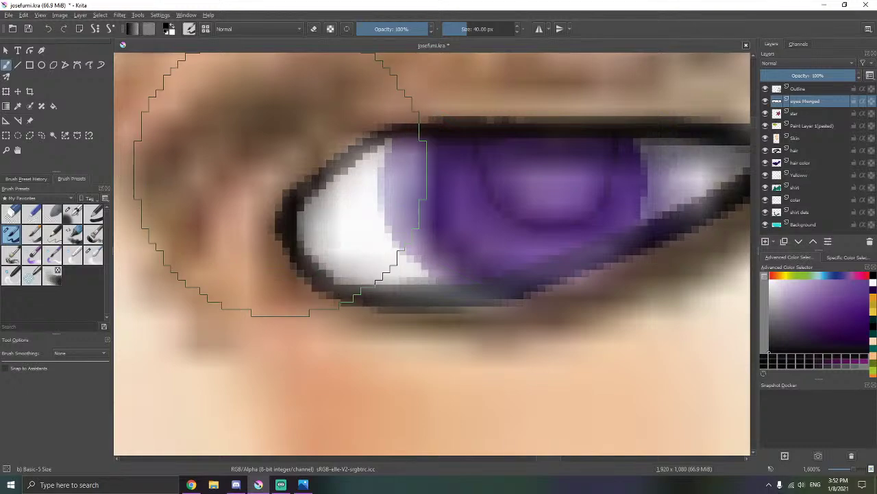
pyautogui.moveTo(313, 190); pyautogui.dragTo(409, 173)
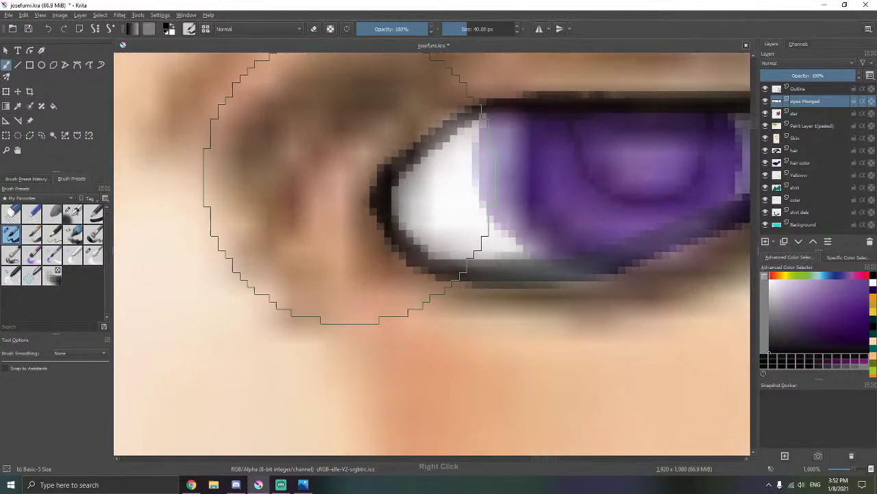
pyautogui.moveTo(252, 192); pyautogui.dragTo(601, 119)
pyautogui.moveTo(387, 145); pyautogui.dragTo(583, 122)
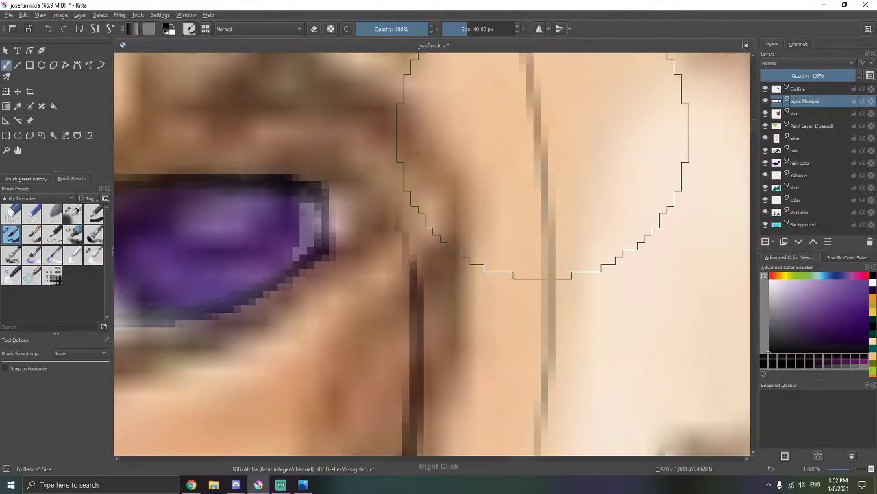
pyautogui.rightClick(395, 149)
pyautogui.click(471, 168)
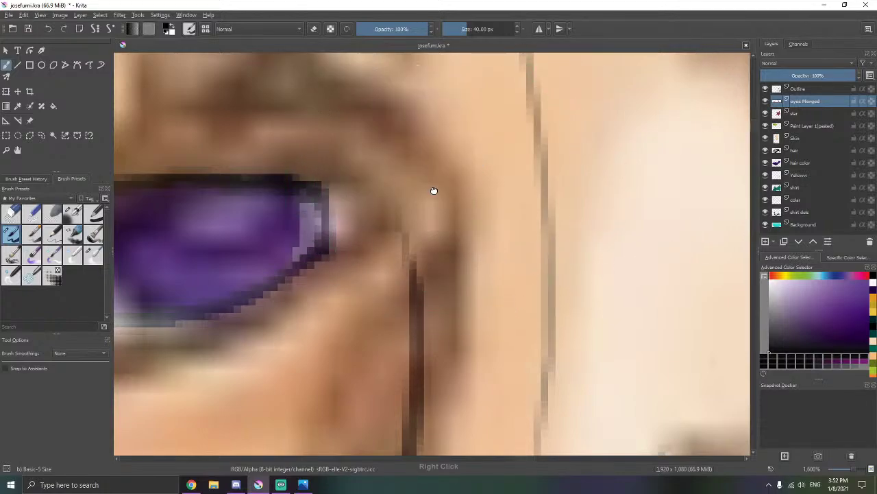
pyautogui.moveTo(434, 189); pyautogui.dragTo(602, 174)
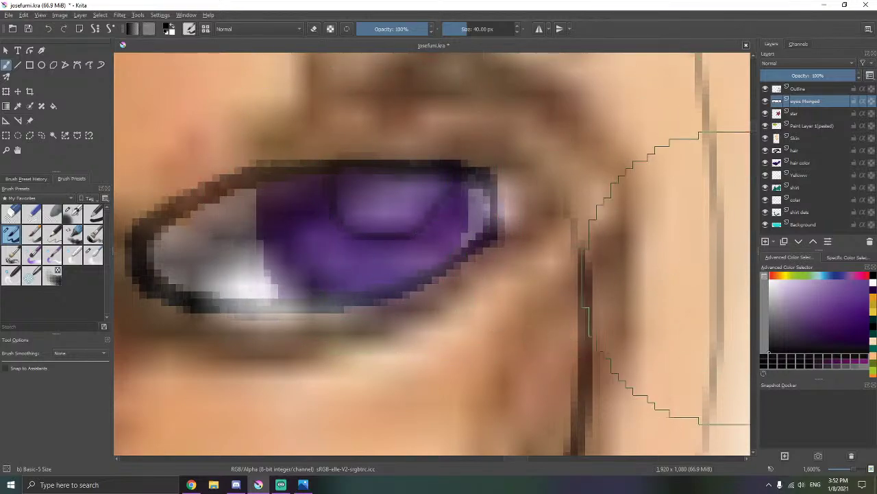
# - Switch to white and scribble a light highlight inside the pupil arc of each eye
pyautogui.click(873, 283)
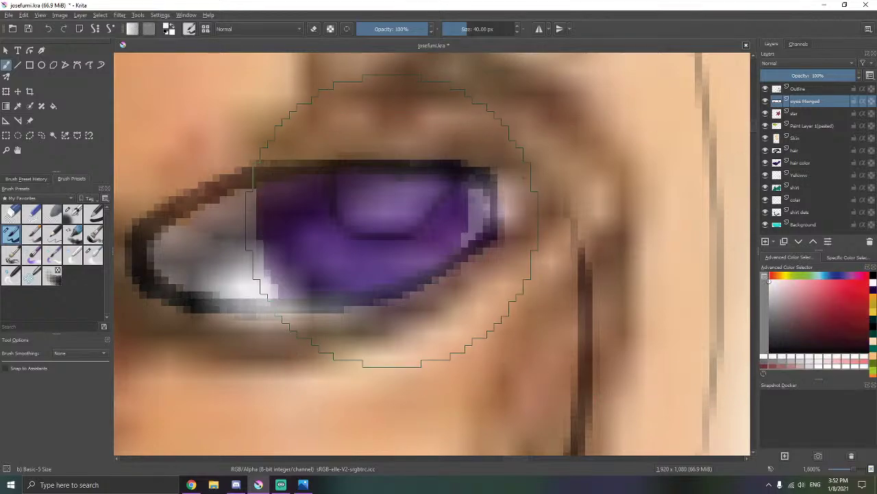
pyautogui.click(398, 221)
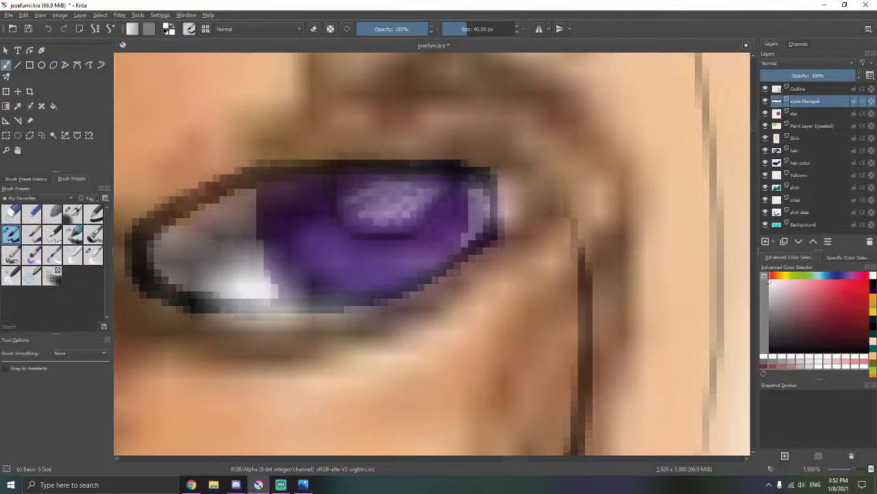
pyautogui.moveTo(684, 175); pyautogui.dragTo(450, 191)
pyautogui.moveTo(739, 185); pyautogui.dragTo(464, 191)
pyautogui.moveTo(715, 161); pyautogui.dragTo(474, 212)
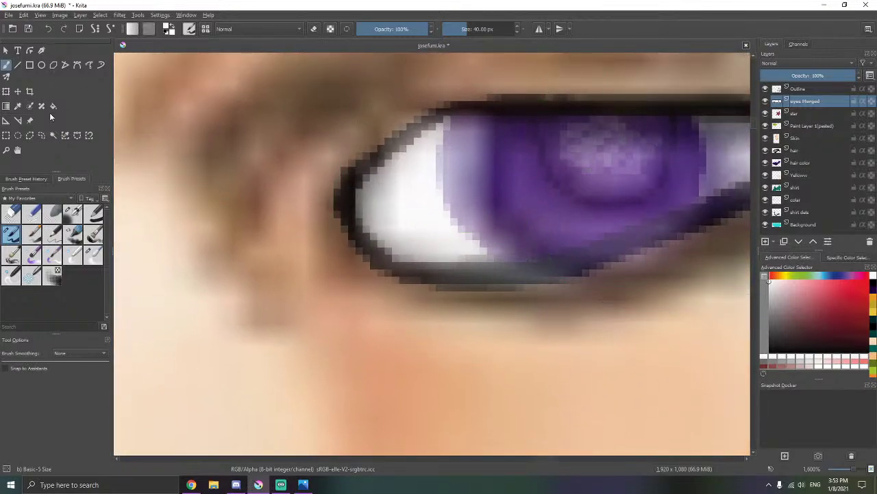
# - Hide the reference image over the face by setting its opacity to 0%
pyautogui.click(31, 121)
pyautogui.scroll(-8, 198, 284)
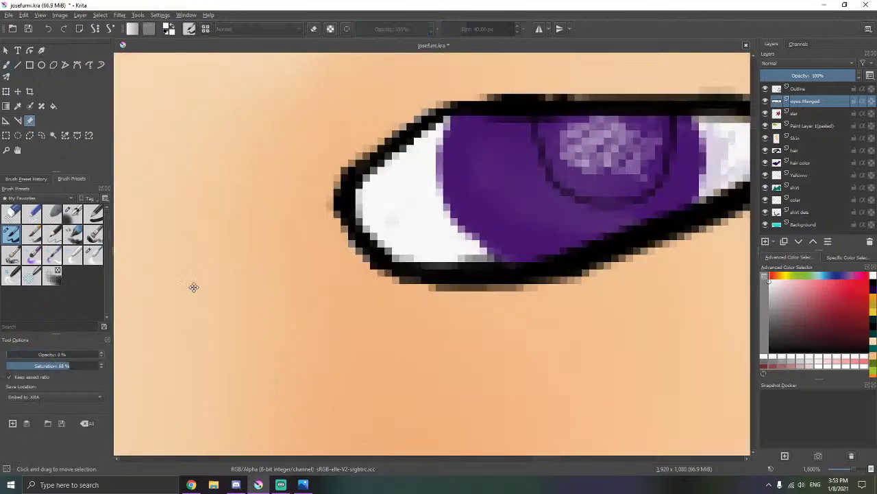
pyautogui.scroll(7, 218, 283)
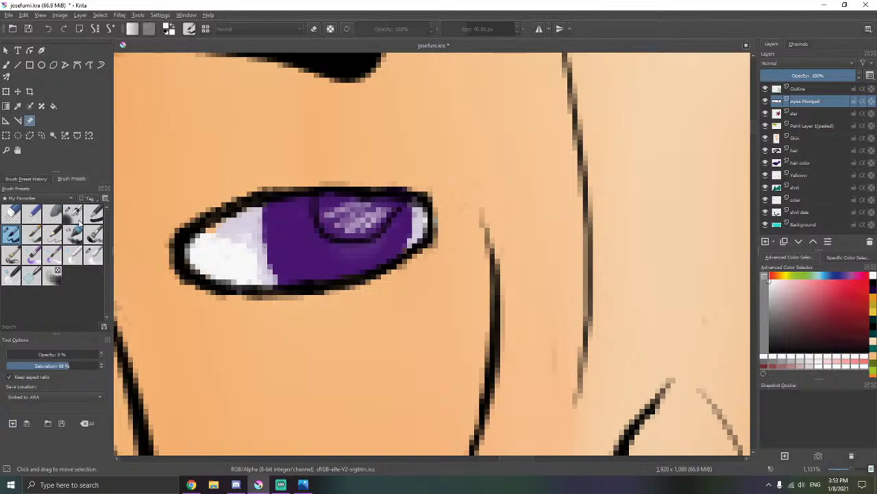
# - Smooth the scribbled highlight in the far eye's pupil with the Blender Blur brush at 3 px
pyautogui.click(94, 253)
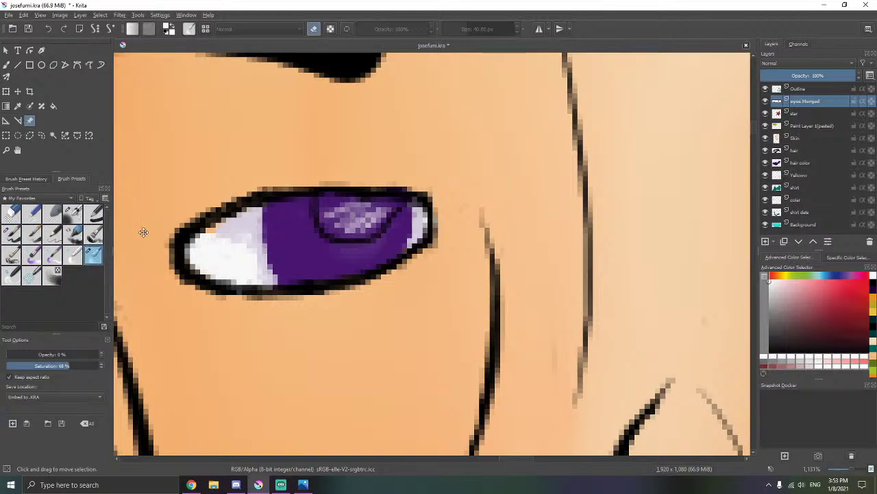
pyautogui.click(6, 65)
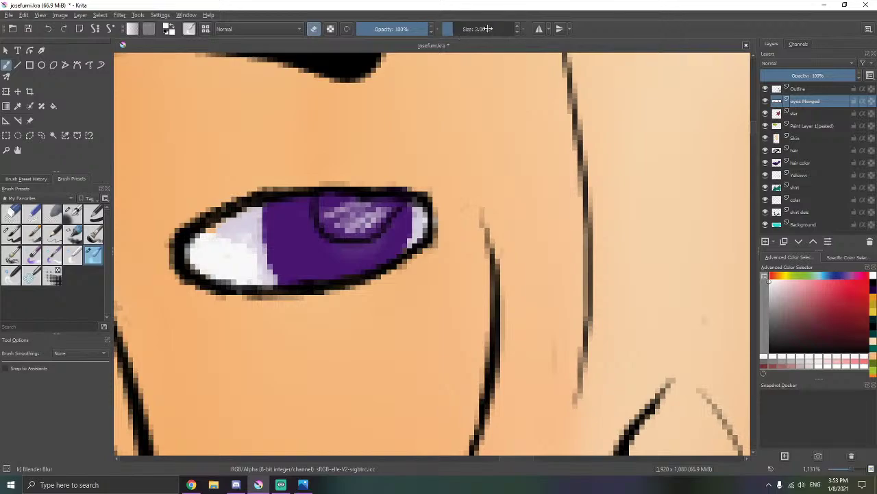
pyautogui.scroll(2, 360, 216)
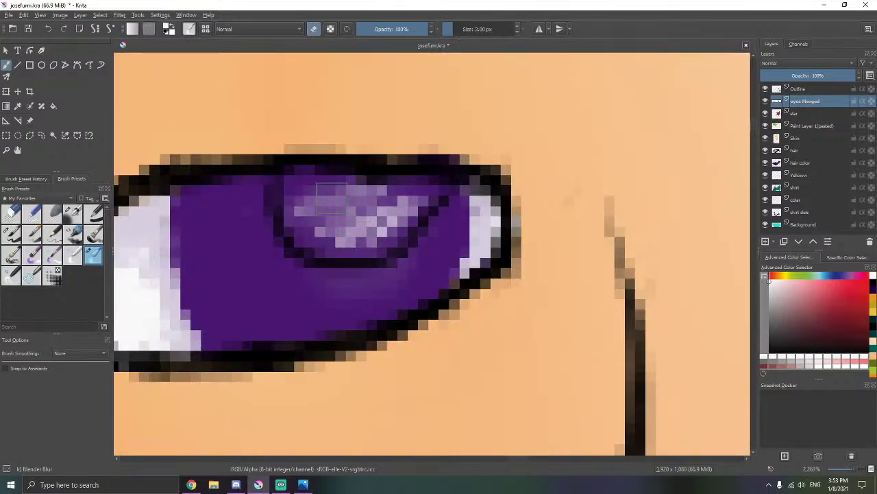
pyautogui.moveTo(407, 200); pyautogui.dragTo(363, 222)
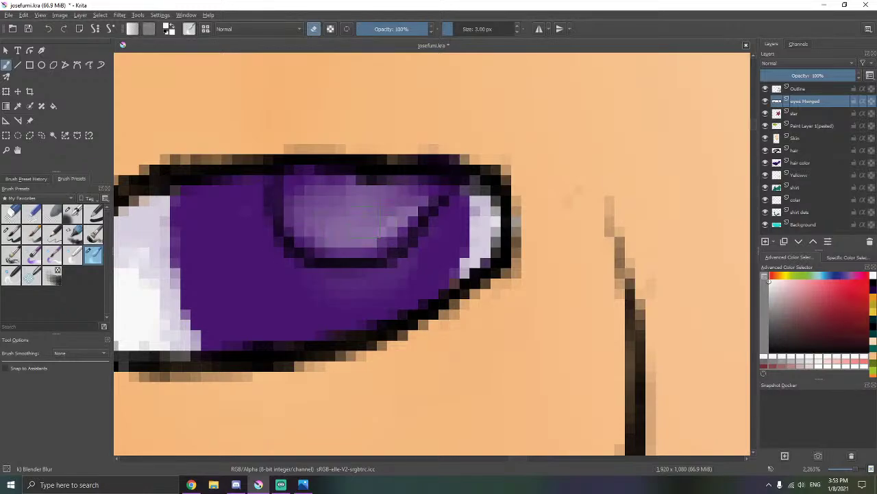
pyautogui.scroll(-4, 199, 229)
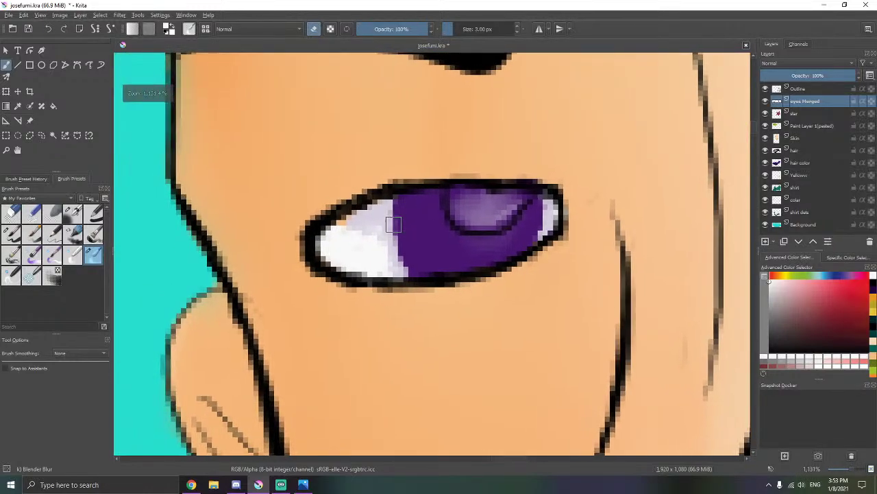
# - Soften the far eye's dark pupil arc into the surrounding purple iris with the 3 px Blender Blur brush
pyautogui.scroll(4, 316, 236)
pyautogui.click(11, 233)
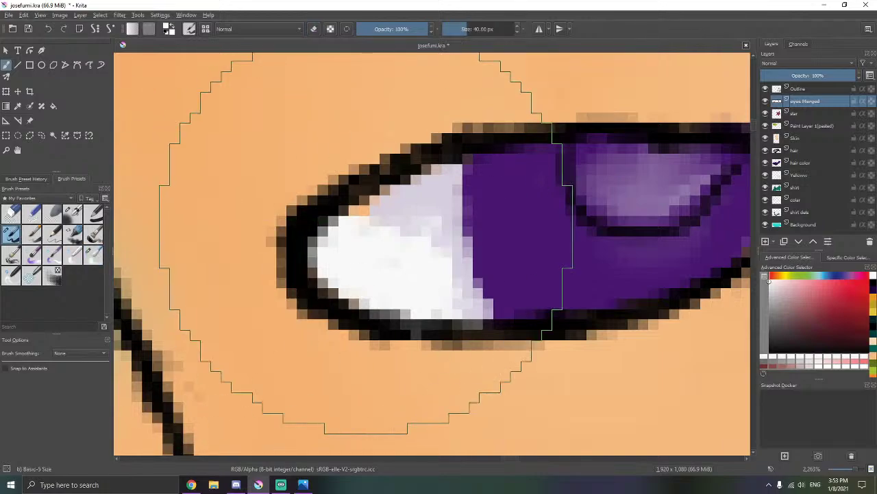
pyautogui.scroll(-10, 359, 216)
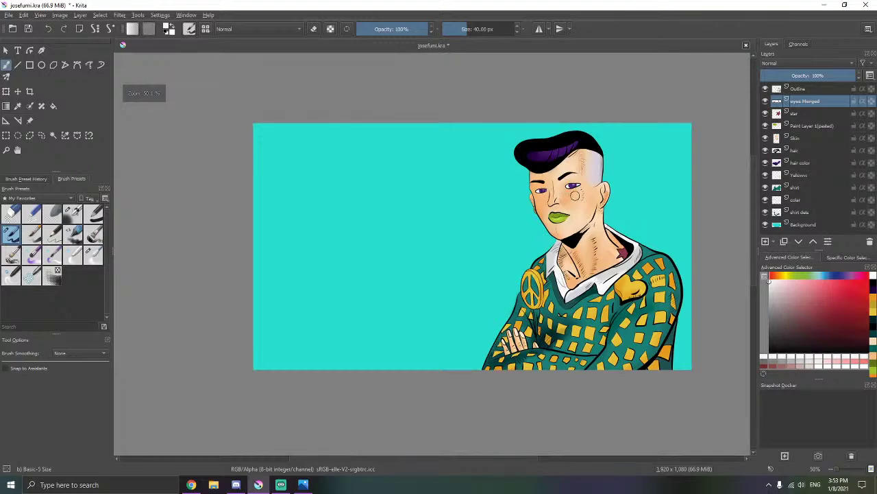
pyautogui.scroll(10, 519, 192)
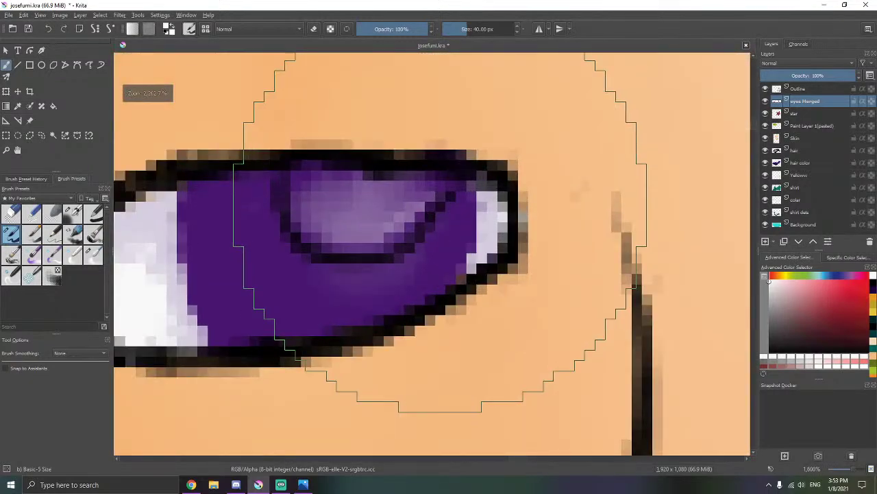
pyautogui.scroll(1, 439, 233)
pyautogui.click(94, 255)
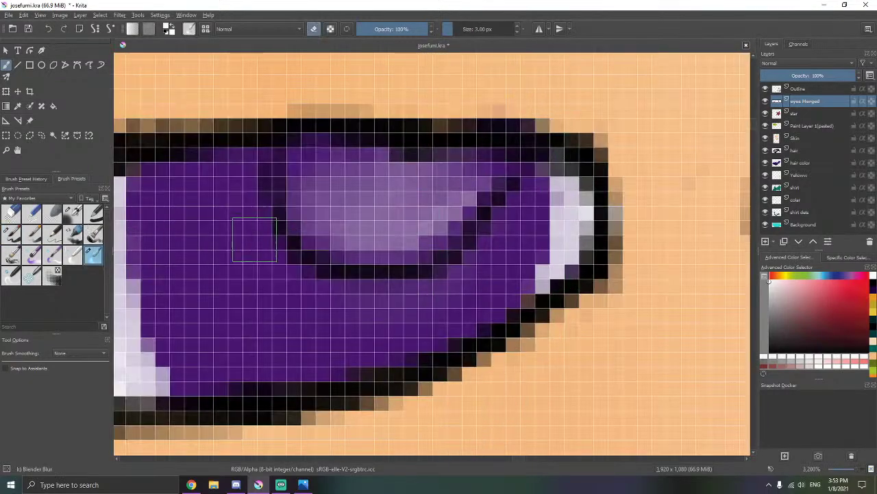
pyautogui.moveTo(294, 203)
pyautogui.mouseDown()
pyautogui.moveTo(332, 253)
pyautogui.moveTo(380, 238)
pyautogui.moveTo(421, 262)
pyautogui.moveTo(459, 217)
pyautogui.moveTo(570, 223)
pyautogui.mouseUp()
pyautogui.scroll(-3, 570, 221)
pyautogui.scroll(2, 564, 185)
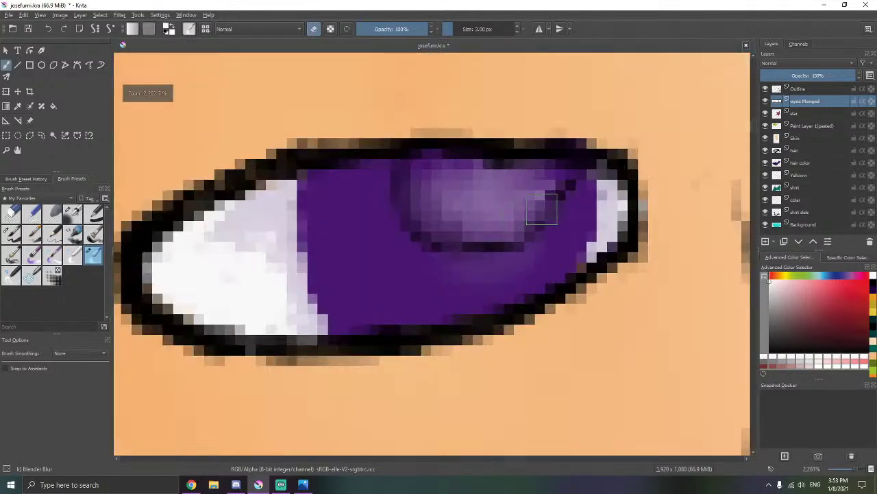
pyautogui.moveTo(468, 186); pyautogui.dragTo(217, 200)
pyautogui.moveTo(504, 171); pyautogui.dragTo(186, 158)
# - Blur the scribbled highlight and pupil arc in the near eye, and check both eyes against the whole character
pyautogui.hscroll(-10, 440, 156)
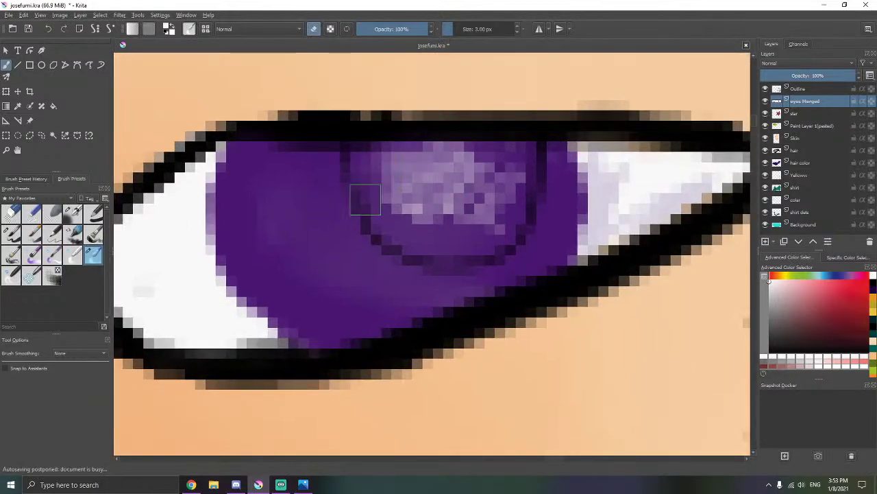
pyautogui.moveTo(441, 235); pyautogui.dragTo(541, 225)
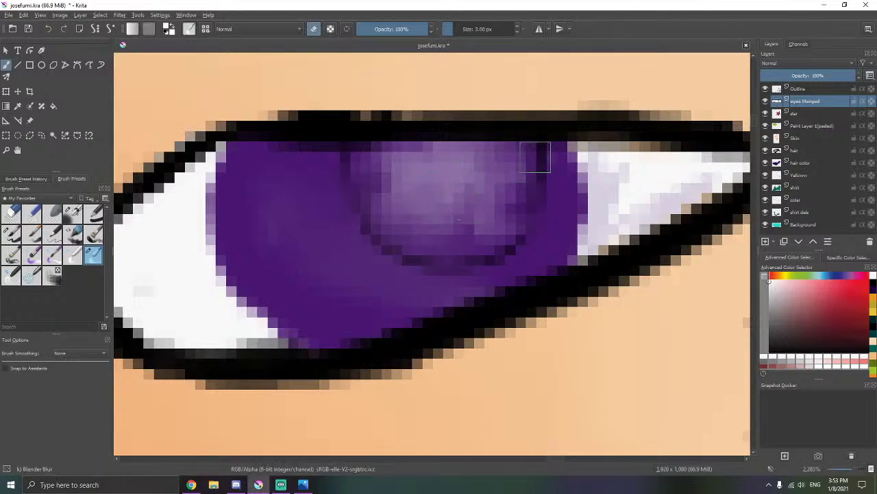
pyautogui.scroll(-10, 419, 173)
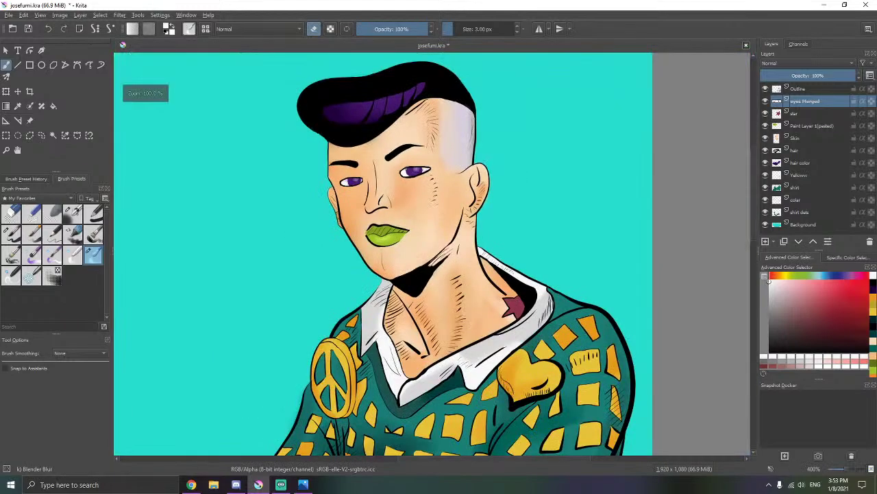
pyautogui.scroll(3, 419, 175)
pyautogui.scroll(-3, 368, 179)
pyautogui.moveTo(368, 179); pyautogui.dragTo(433, 175)
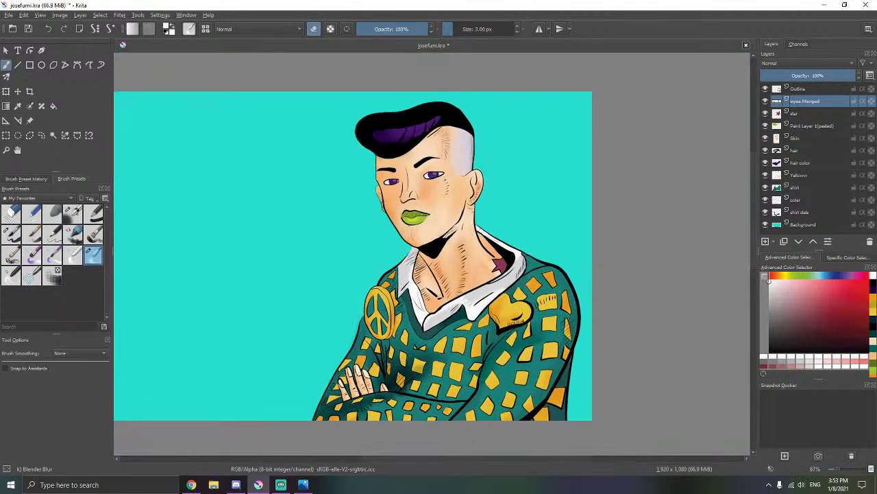
pyautogui.scroll(3, 432, 254)
pyautogui.scroll(-3, 432, 253)
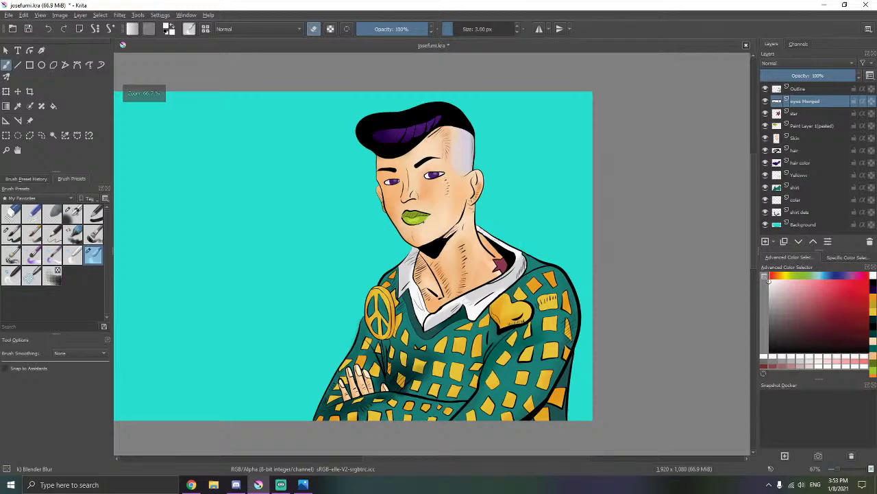
# - On the Outline layer, add black diagonal hatching across the middle of the upper lip with the 40 px Basic-5 Size brush
pyautogui.scroll(6, 408, 216)
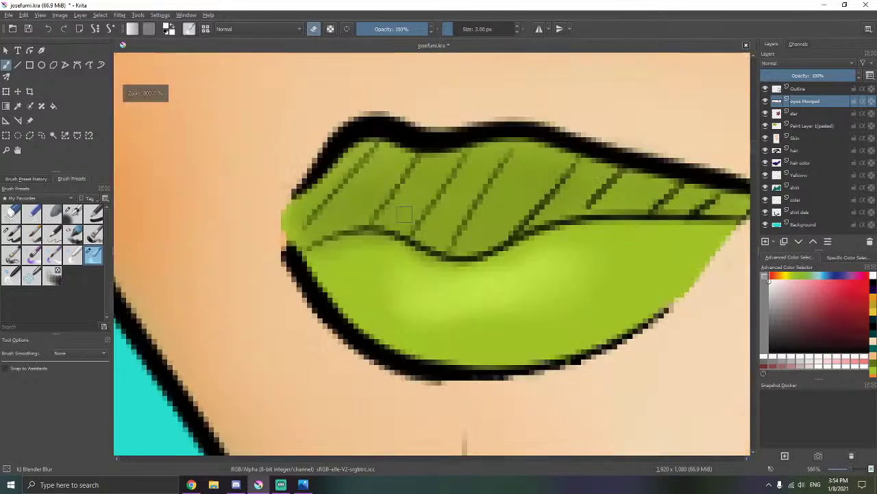
pyautogui.press('pageup')
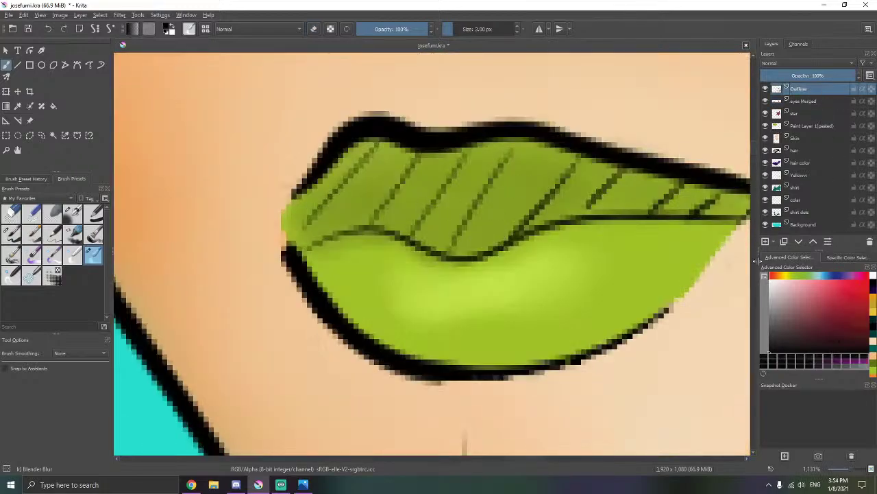
pyautogui.scroll(2, 538, 163)
pyautogui.press('/')
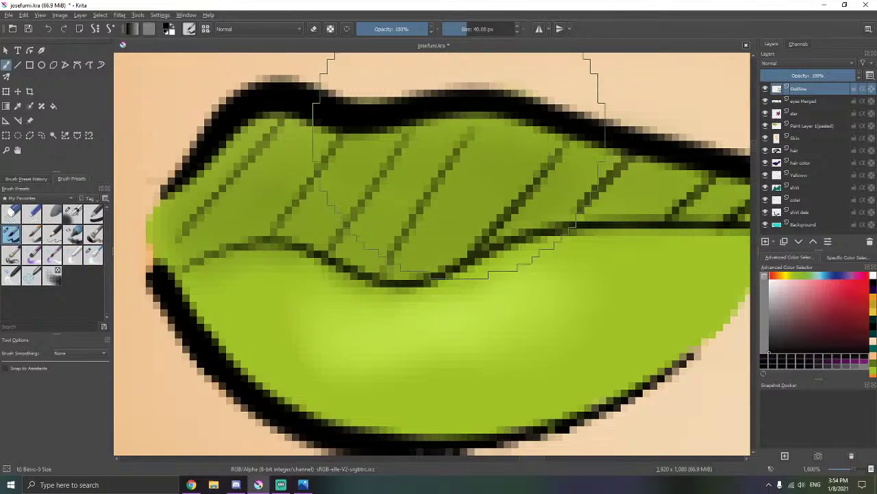
pyautogui.moveTo(518, 123); pyautogui.dragTo(395, 266)
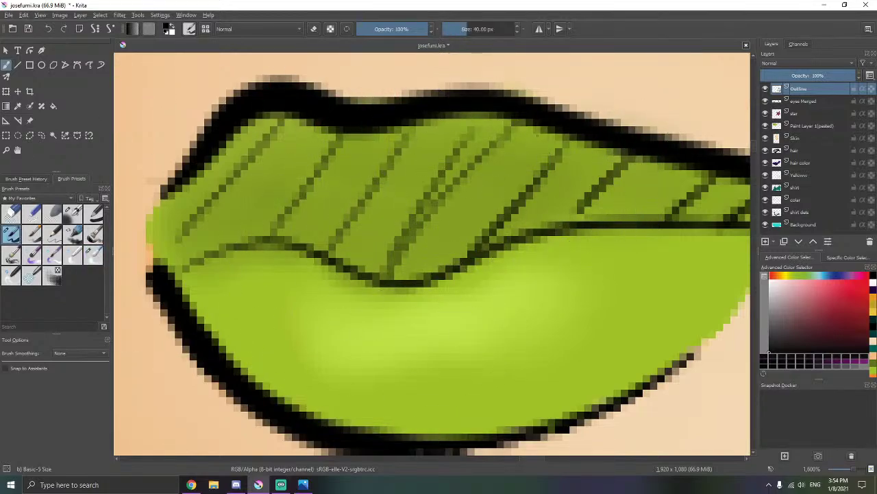
pyautogui.moveTo(538, 132)
pyautogui.mouseDown()
pyautogui.moveTo(407, 275)
pyautogui.moveTo(469, 250)
pyautogui.mouseUp()
pyautogui.moveTo(457, 131); pyautogui.dragTo(371, 230)
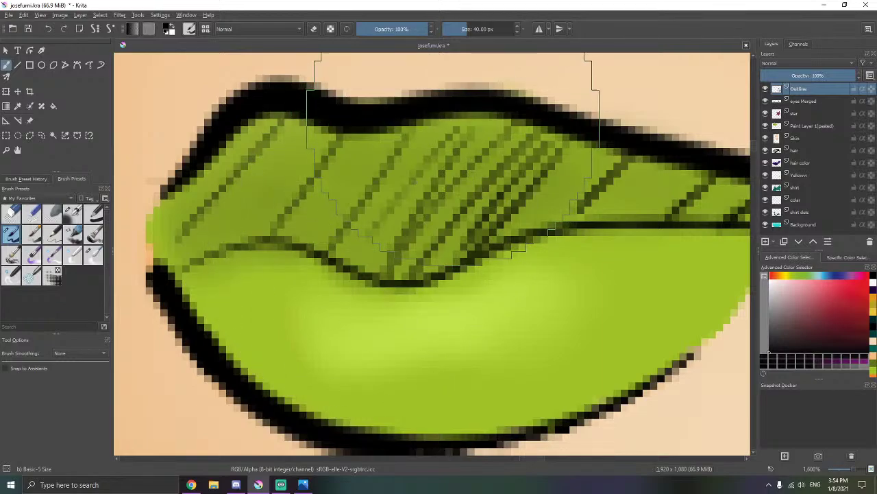
pyautogui.moveTo(439, 129); pyautogui.dragTo(355, 232)
pyautogui.moveTo(391, 130); pyautogui.dragTo(324, 236)
pyautogui.moveTo(363, 136); pyautogui.dragTo(295, 229)
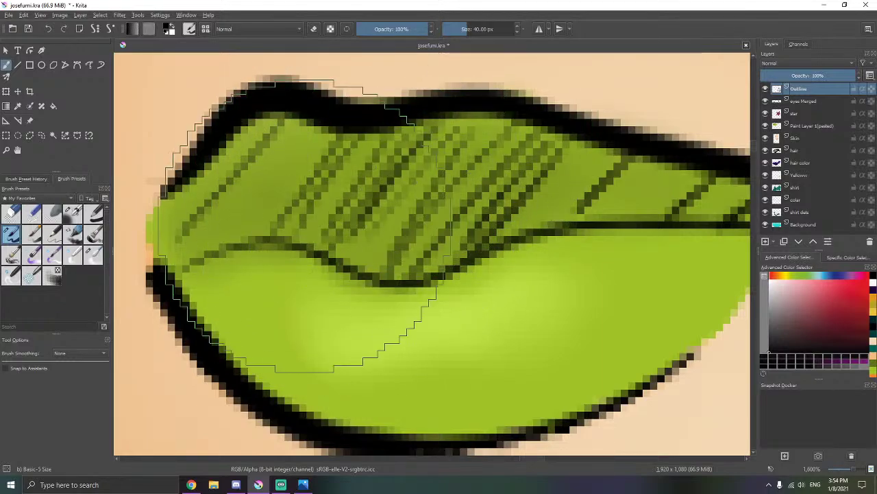
# - Extend the diagonal hatching across the upper lip toward the left mouth corner, undoing a stray stroke
pyautogui.moveTo(344, 154)
pyautogui.mouseDown()
pyautogui.moveTo(395, 133)
pyautogui.moveTo(346, 220)
pyautogui.mouseUp()
pyautogui.hotkey('ctrl', 'z')
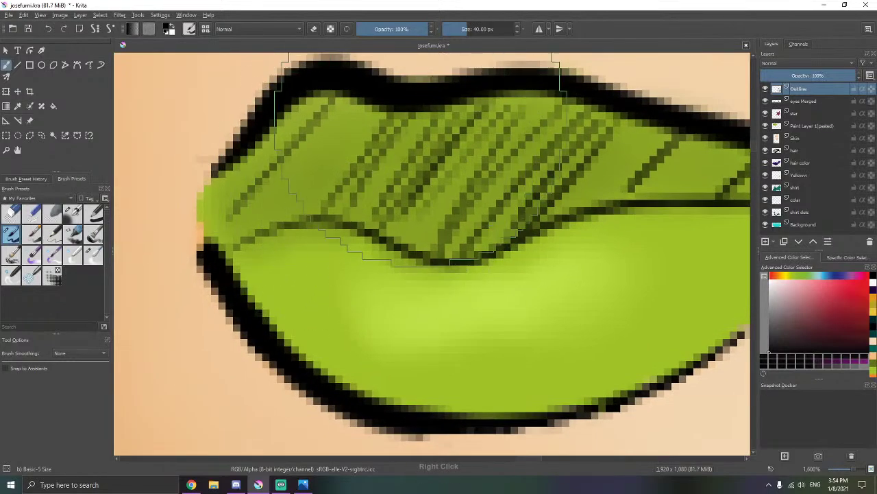
pyautogui.moveTo(394, 163); pyautogui.dragTo(351, 221)
pyautogui.moveTo(370, 186); pyautogui.dragTo(424, 221)
pyautogui.moveTo(417, 135); pyautogui.dragTo(338, 259)
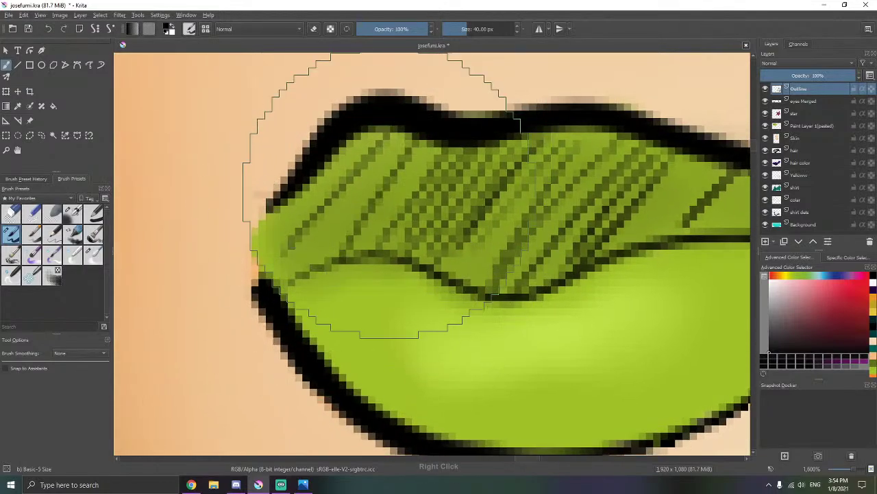
pyautogui.moveTo(418, 157); pyautogui.dragTo(356, 240)
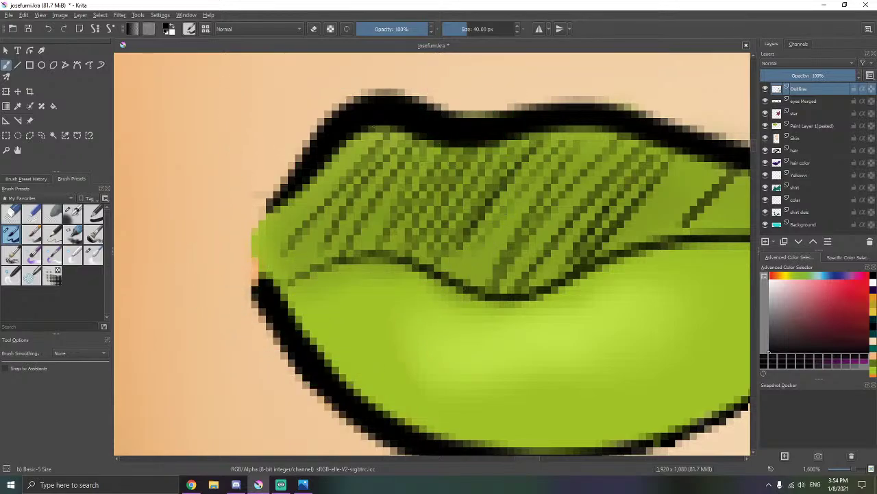
# - Extend the black diagonal hatching across the upper lip to the right mouth corner and check the lips against the whole character
pyautogui.moveTo(468, 115); pyautogui.dragTo(307, 130)
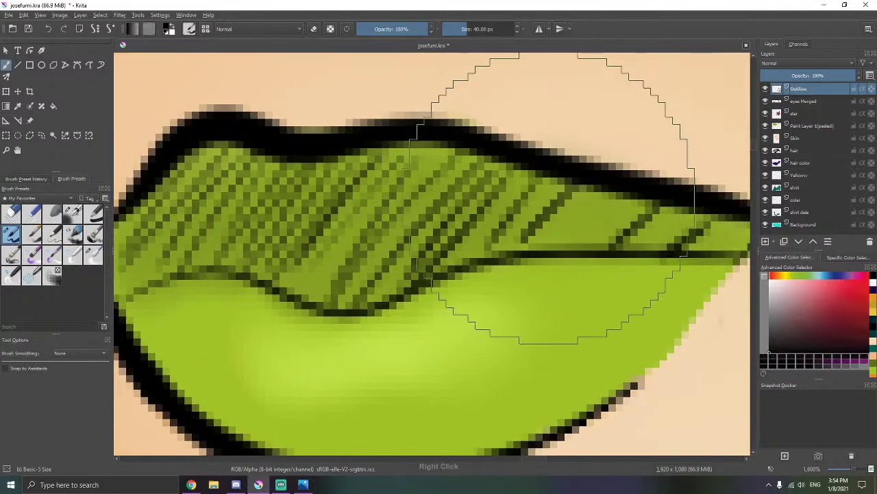
pyautogui.moveTo(553, 186); pyautogui.dragTo(505, 201)
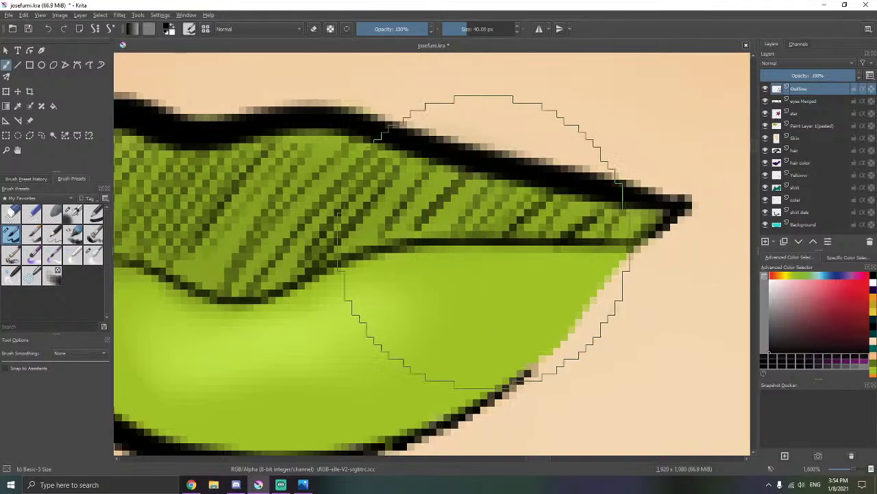
pyautogui.rightClick(440, 222)
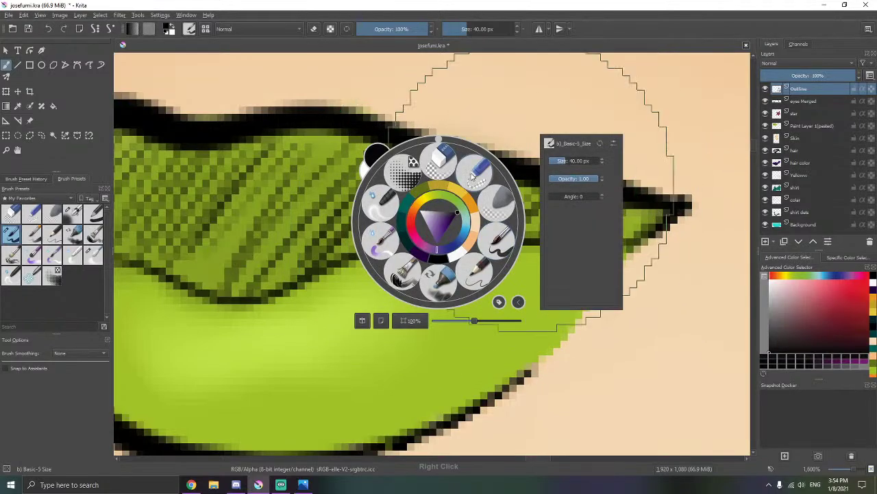
pyautogui.click(499, 249)
pyautogui.moveTo(399, 227); pyautogui.dragTo(523, 244)
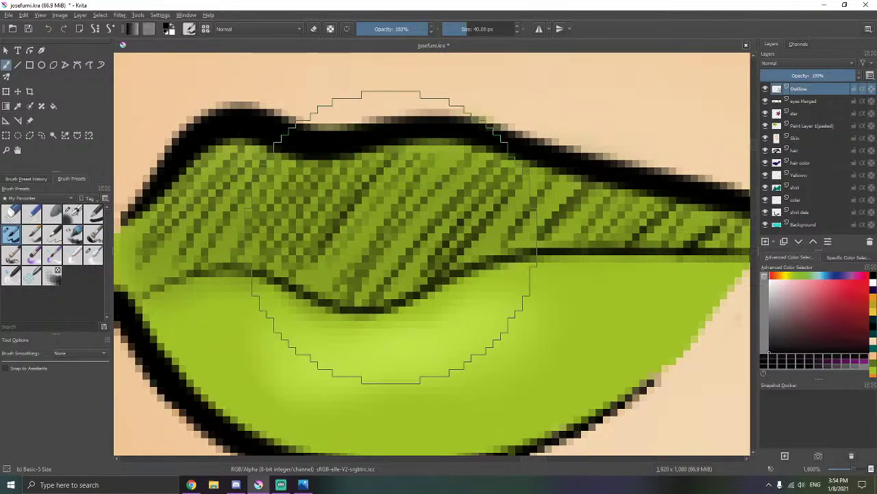
pyautogui.scroll(-9, 379, 214)
pyautogui.scroll(4, 421, 261)
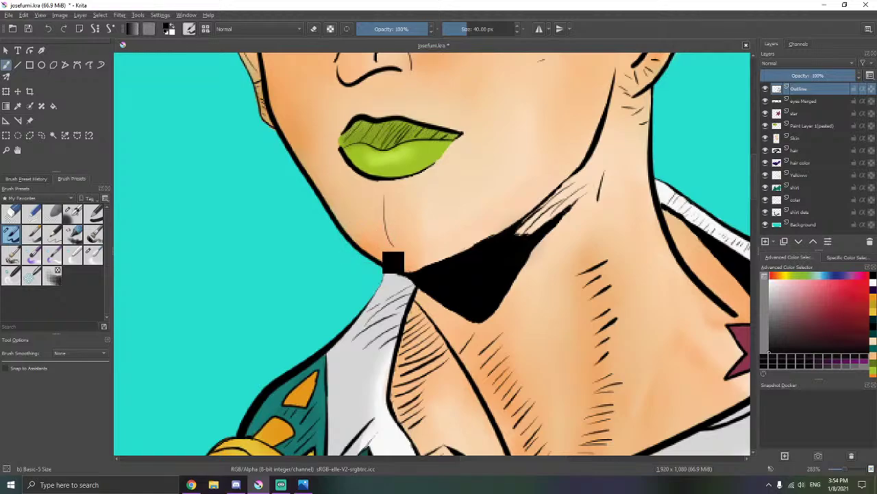
pyautogui.scroll(-4, 370, 233)
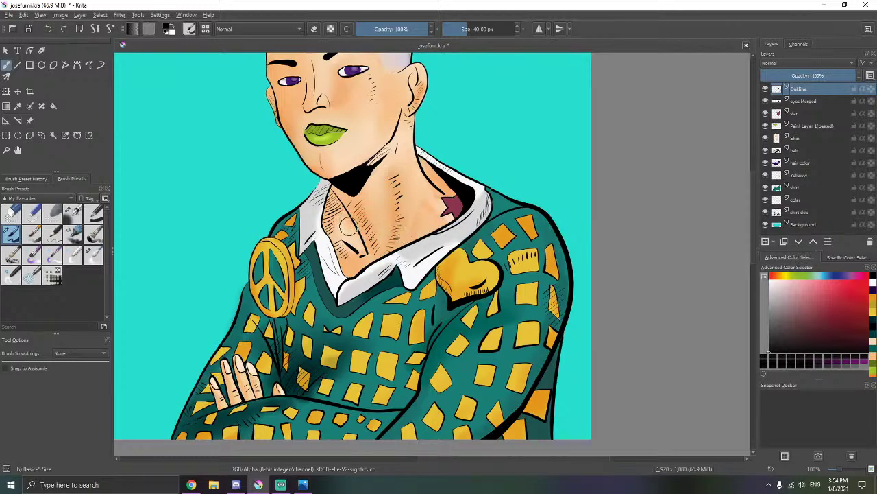
# - On the Skin layer, shade the neck around the hatching under the jaw in light orange with the 20 px Airbrush Soft brush
pyautogui.scroll(4, 364, 190)
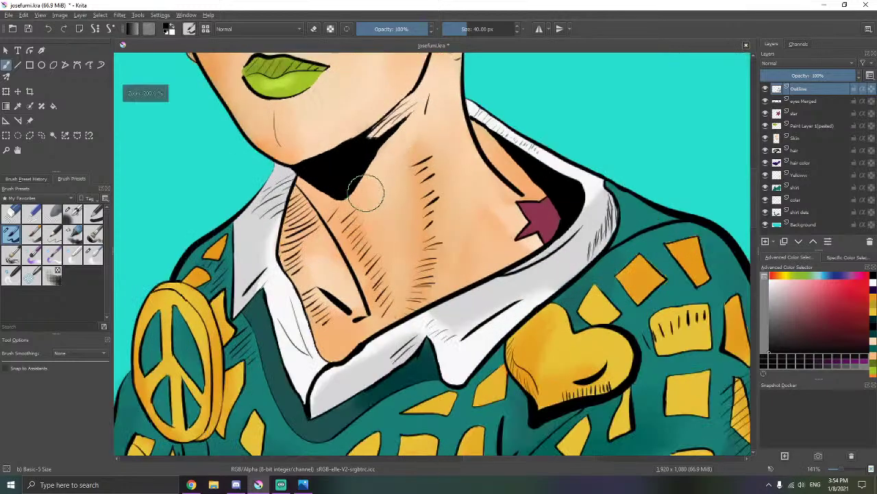
pyautogui.click(794, 138)
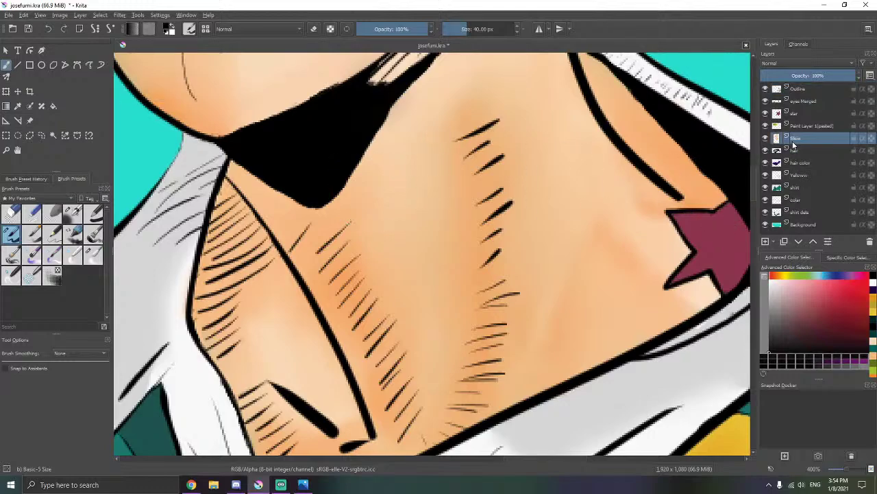
pyautogui.click(873, 302)
pyautogui.click(817, 282)
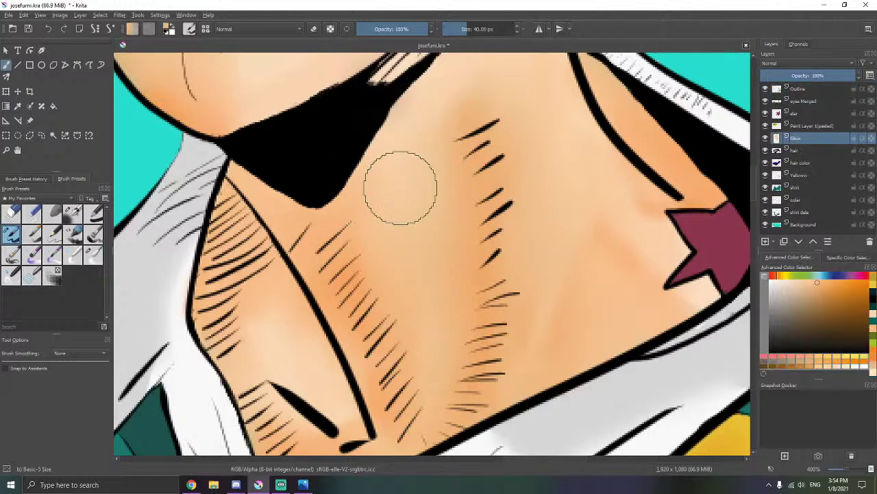
pyautogui.scroll(2, 402, 186)
pyautogui.click(74, 216)
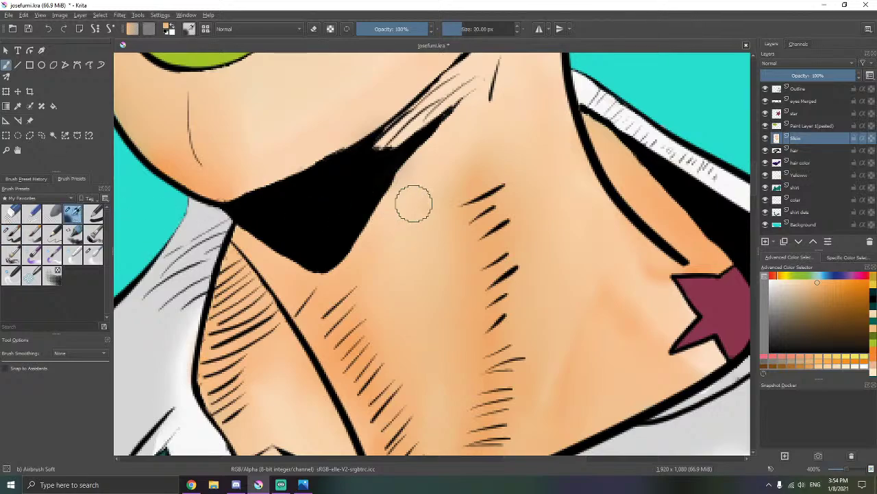
pyautogui.moveTo(412, 167)
pyautogui.mouseDown()
pyautogui.moveTo(450, 112)
pyautogui.moveTo(411, 127)
pyautogui.mouseUp()
pyautogui.moveTo(389, 172)
pyautogui.mouseDown()
pyautogui.moveTo(460, 93)
pyautogui.moveTo(427, 175)
pyautogui.mouseUp()
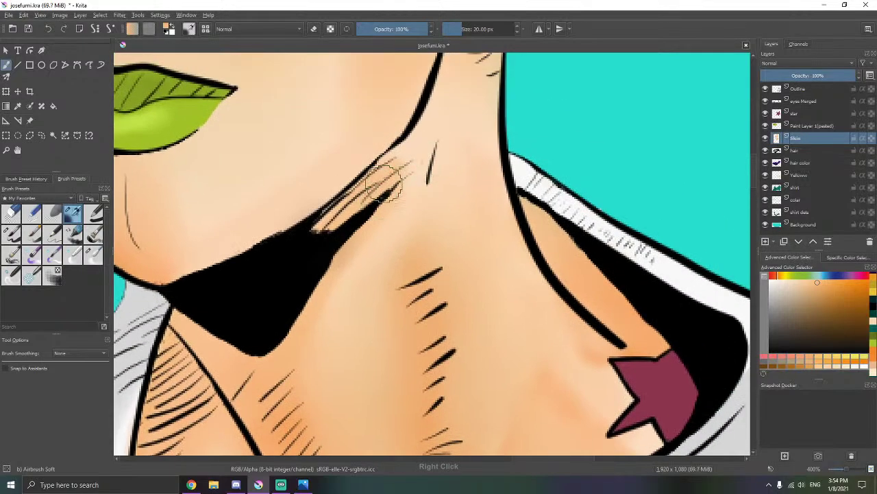
pyautogui.moveTo(454, 127)
pyautogui.mouseDown()
pyautogui.moveTo(416, 149)
pyautogui.moveTo(386, 241)
pyautogui.moveTo(372, 203)
pyautogui.moveTo(262, 317)
pyautogui.mouseUp()
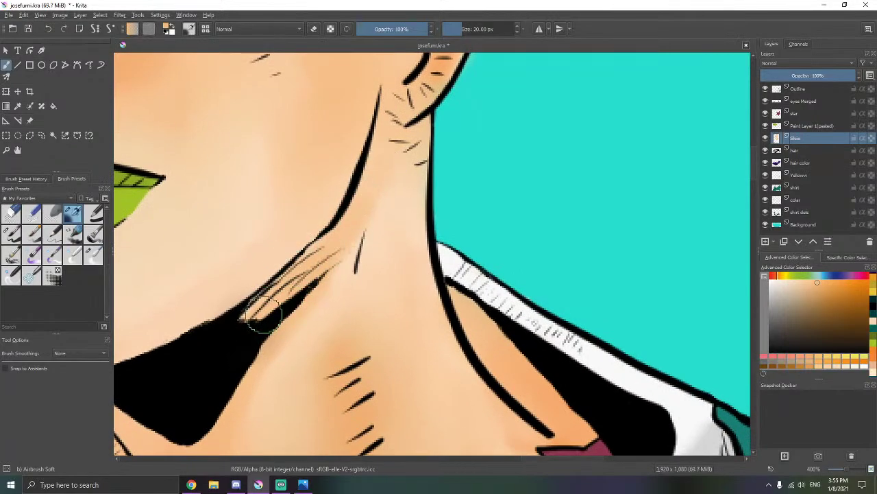
# - Soften the neck shading beside the black jaw shadow with the Blender Blur brush at 28 px
pyautogui.click(99, 259)
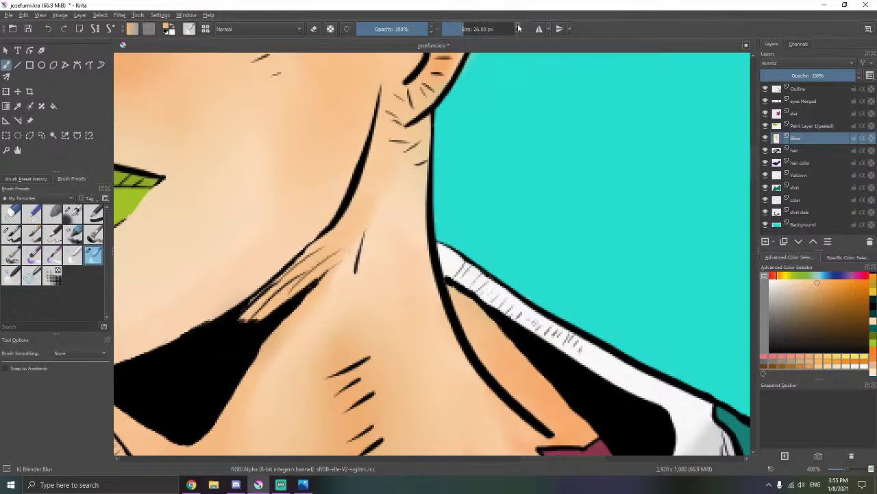
pyautogui.moveTo(430, 181); pyautogui.dragTo(449, 155)
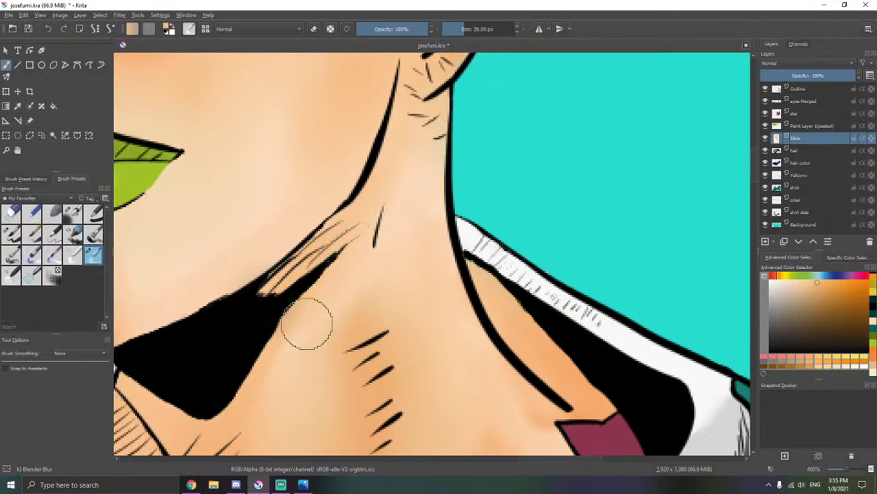
pyautogui.moveTo(304, 322); pyautogui.dragTo(414, 167)
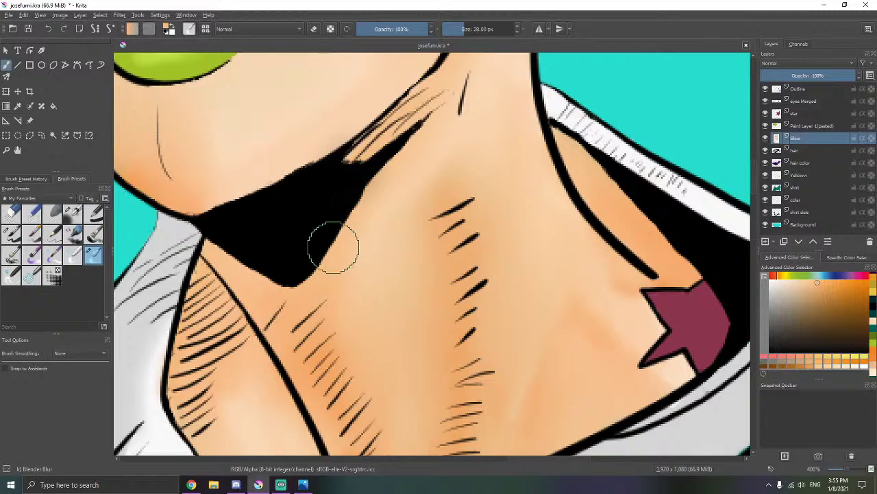
pyautogui.moveTo(338, 247); pyautogui.dragTo(412, 229)
# - Airbrush a deeper orange shadow over the hatched neck skin along the left collar edge, down to the collarbone, with 20 px Airbrush Soft
pyautogui.click(72, 213)
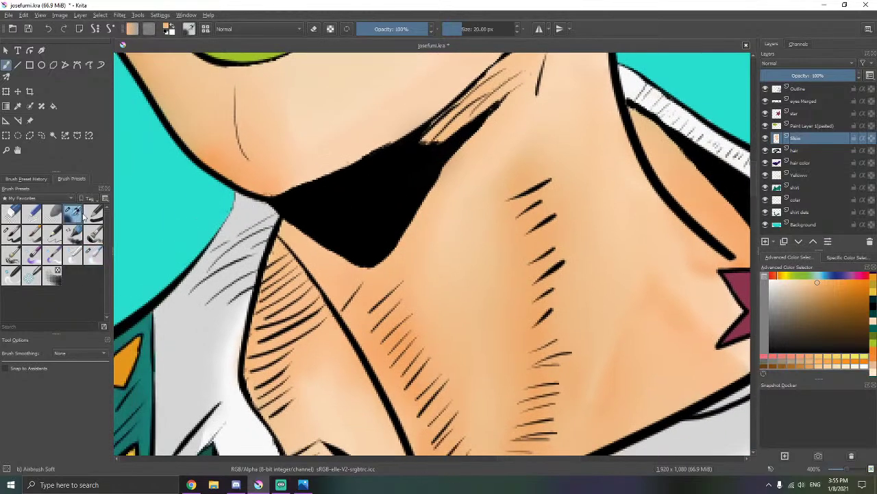
pyautogui.moveTo(300, 251)
pyautogui.mouseDown()
pyautogui.moveTo(286, 218)
pyautogui.moveTo(302, 237)
pyautogui.moveTo(284, 278)
pyautogui.moveTo(298, 237)
pyautogui.moveTo(288, 214)
pyautogui.moveTo(272, 214)
pyautogui.moveTo(266, 266)
pyautogui.mouseUp()
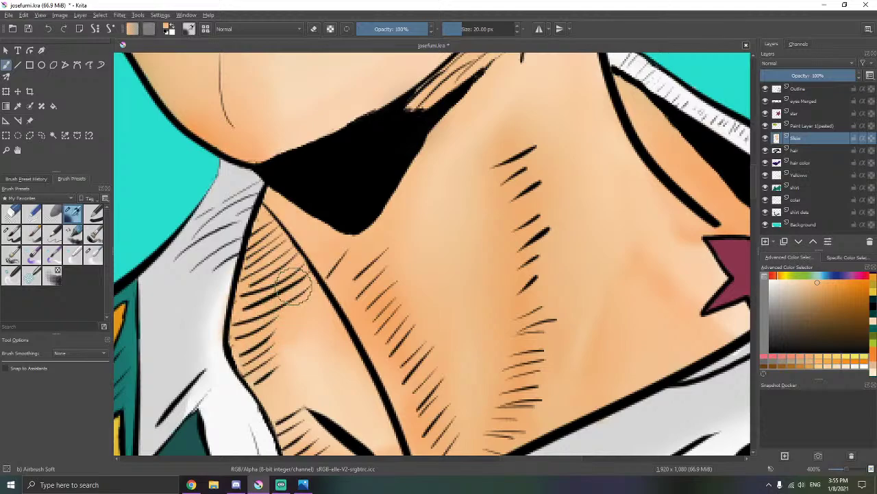
pyautogui.click(851, 282)
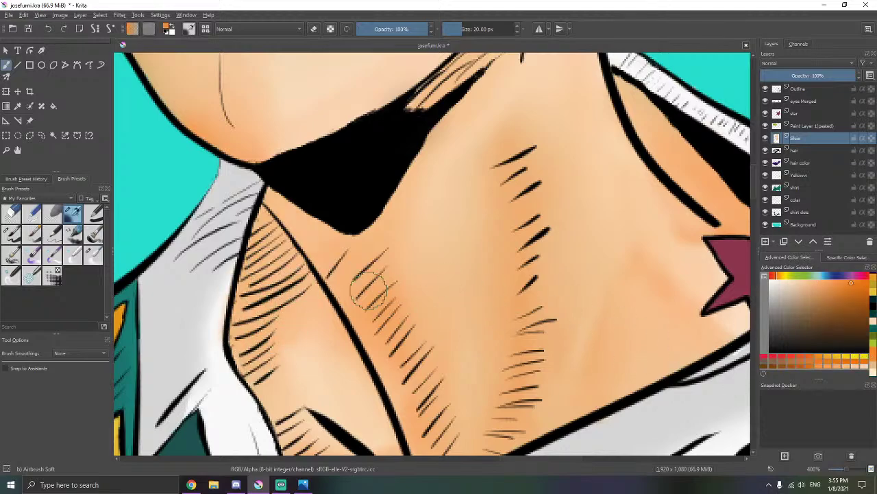
pyautogui.moveTo(368, 290); pyautogui.dragTo(398, 211)
pyautogui.moveTo(315, 198)
pyautogui.mouseDown()
pyautogui.moveTo(326, 168)
pyautogui.moveTo(302, 151)
pyautogui.moveTo(312, 123)
pyautogui.moveTo(285, 233)
pyautogui.moveTo(288, 175)
pyautogui.moveTo(287, 278)
pyautogui.moveTo(281, 250)
pyautogui.moveTo(270, 298)
pyautogui.moveTo(312, 312)
pyautogui.mouseUp()
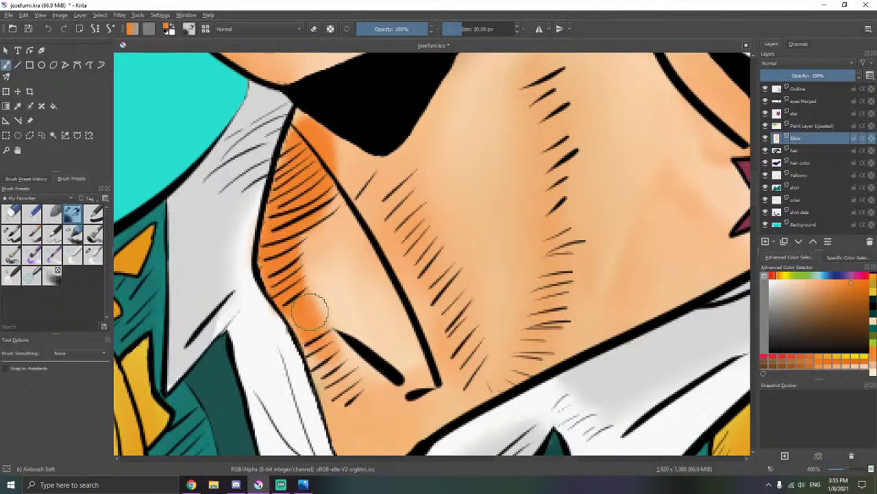
pyautogui.moveTo(329, 357)
pyautogui.mouseDown()
pyautogui.moveTo(333, 307)
pyautogui.moveTo(297, 302)
pyautogui.moveTo(349, 299)
pyautogui.mouseUp()
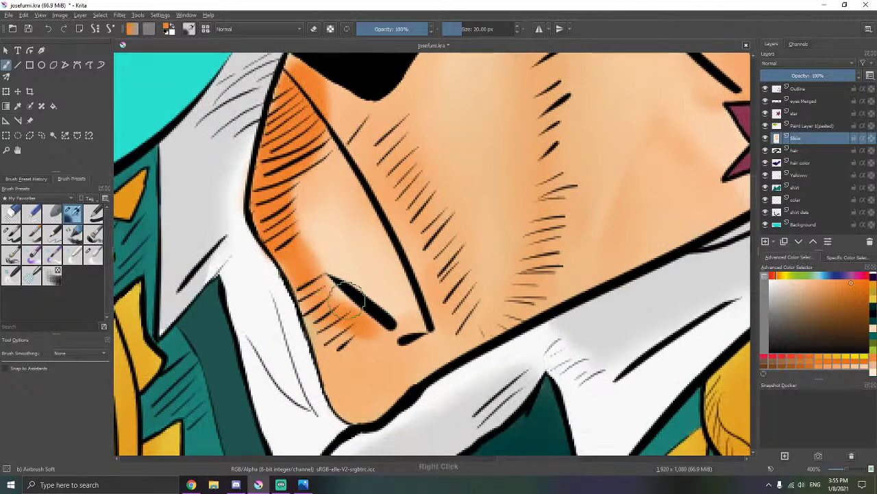
pyautogui.moveTo(255, 219); pyautogui.dragTo(273, 261)
# - Blend the orange shadow along the collar and beneath the collarbone into the surrounding skin with the 28 px Blender Blur brush
pyautogui.click(93, 254)
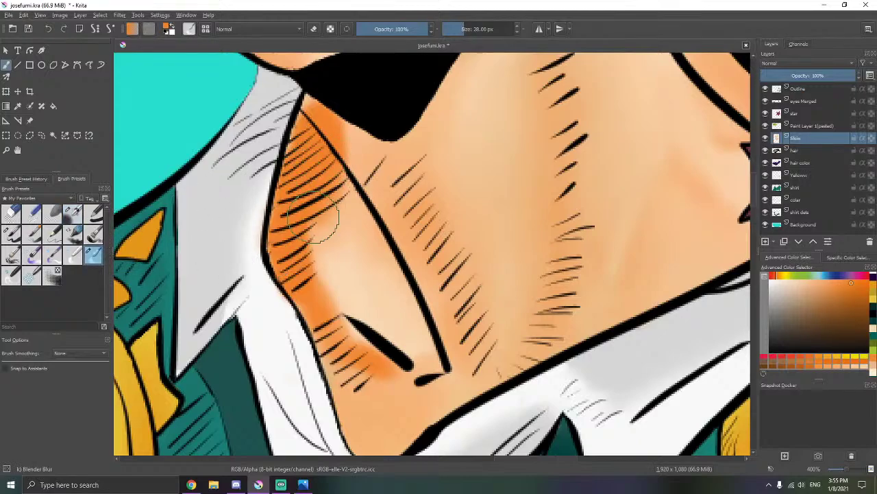
pyautogui.moveTo(313, 110); pyautogui.dragTo(320, 115)
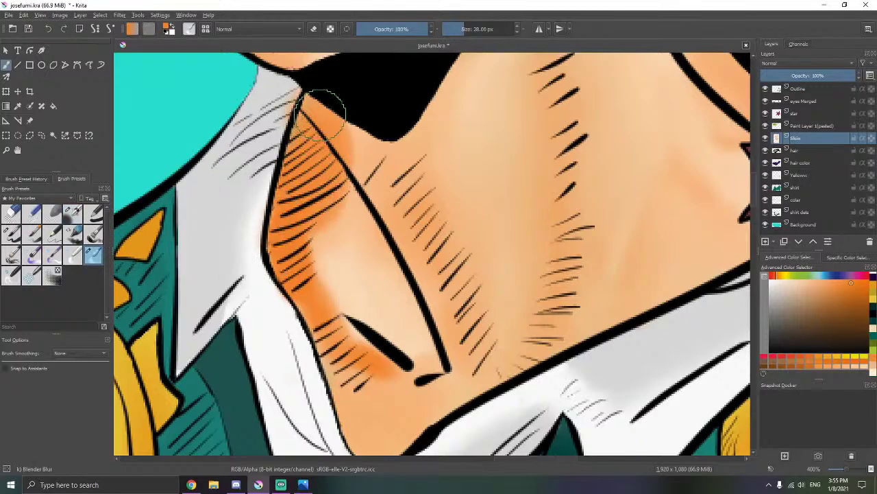
pyautogui.moveTo(304, 176)
pyautogui.mouseDown()
pyautogui.moveTo(339, 306)
pyautogui.moveTo(329, 250)
pyautogui.moveTo(337, 227)
pyautogui.moveTo(357, 221)
pyautogui.moveTo(333, 191)
pyautogui.moveTo(339, 134)
pyautogui.moveTo(358, 224)
pyautogui.moveTo(327, 276)
pyautogui.moveTo(324, 252)
pyautogui.moveTo(302, 249)
pyautogui.moveTo(307, 221)
pyautogui.moveTo(289, 264)
pyautogui.moveTo(296, 259)
pyautogui.moveTo(293, 307)
pyautogui.moveTo(292, 236)
pyautogui.moveTo(266, 233)
pyautogui.moveTo(303, 154)
pyautogui.moveTo(267, 170)
pyautogui.moveTo(276, 155)
pyautogui.moveTo(260, 161)
pyautogui.moveTo(260, 170)
pyautogui.moveTo(307, 170)
pyautogui.moveTo(277, 197)
pyautogui.moveTo(249, 201)
pyautogui.moveTo(293, 101)
pyautogui.mouseUp()
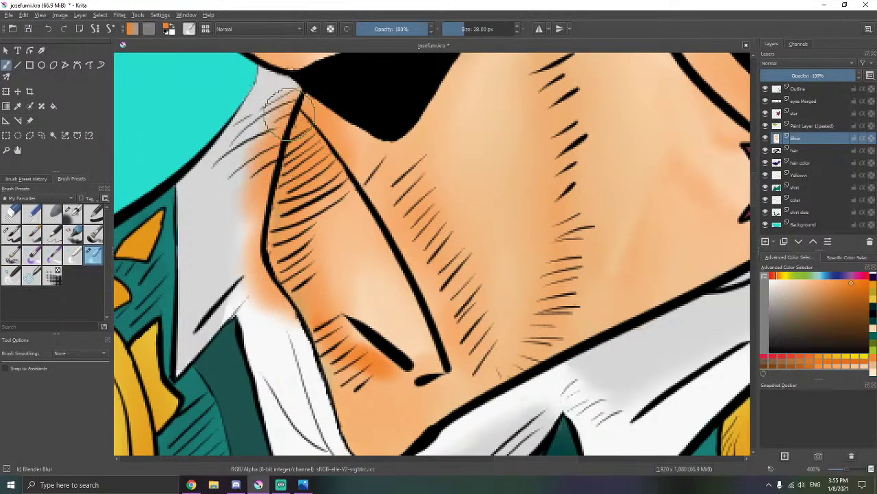
pyautogui.moveTo(341, 298); pyautogui.dragTo(298, 331)
pyautogui.moveTo(374, 389)
pyautogui.mouseDown()
pyautogui.moveTo(358, 301)
pyautogui.moveTo(371, 283)
pyautogui.moveTo(299, 272)
pyautogui.moveTo(325, 298)
pyautogui.moveTo(348, 381)
pyautogui.mouseUp()
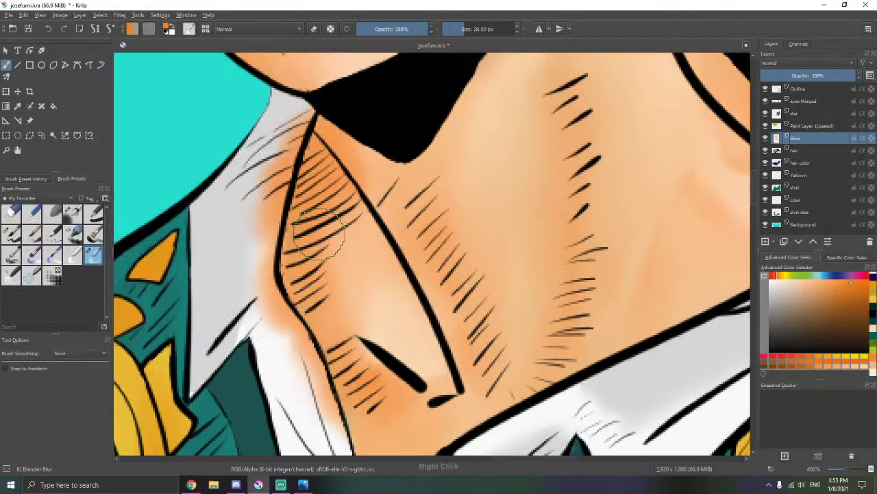
# - Erase the orange spill from the upper part of the left collar with the 40 px Basic-5 Size brush in eraser mode
pyautogui.click(12, 233)
pyautogui.scroll(3, 329, 96)
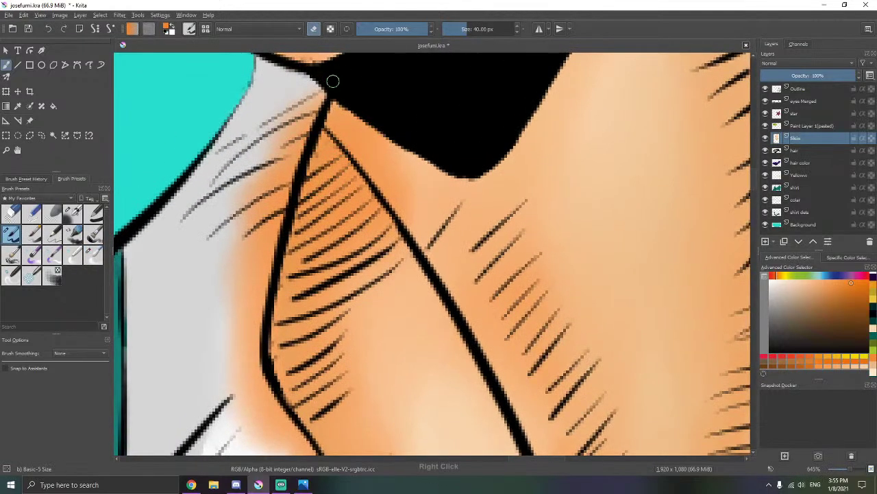
pyautogui.moveTo(313, 92)
pyautogui.mouseDown()
pyautogui.moveTo(275, 160)
pyautogui.moveTo(290, 106)
pyautogui.moveTo(276, 178)
pyautogui.moveTo(229, 288)
pyautogui.moveTo(218, 268)
pyautogui.mouseUp()
pyautogui.moveTo(237, 267); pyautogui.dragTo(241, 208)
pyautogui.moveTo(289, 169); pyautogui.dragTo(222, 238)
pyautogui.moveTo(266, 192)
pyautogui.mouseDown()
pyautogui.moveTo(266, 170)
pyautogui.moveTo(240, 310)
pyautogui.moveTo(258, 296)
pyautogui.mouseUp()
pyautogui.hotkey('ctrl', 'z')
pyautogui.hotkey('alt', 'Tab')
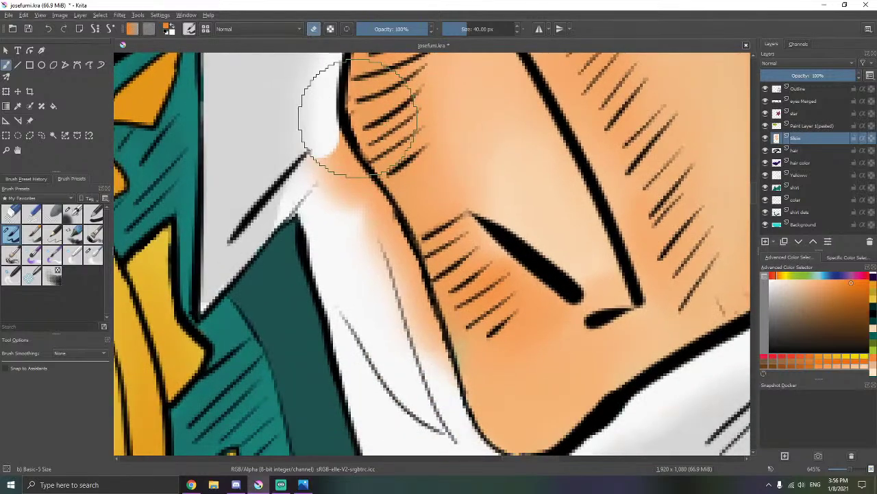
# - Erase the remaining orange spill from the lower part of the white collar, down to the neckline's lower corner
pyautogui.moveTo(321, 125)
pyautogui.mouseDown()
pyautogui.moveTo(327, 163)
pyautogui.moveTo(332, 137)
pyautogui.moveTo(314, 117)
pyautogui.moveTo(313, 175)
pyautogui.moveTo(323, 169)
pyautogui.moveTo(317, 145)
pyautogui.moveTo(327, 149)
pyautogui.moveTo(325, 139)
pyautogui.moveTo(399, 317)
pyautogui.moveTo(377, 267)
pyautogui.mouseUp()
pyautogui.hotkey('ctrl', 'z')
pyautogui.moveTo(366, 227)
pyautogui.mouseDown()
pyautogui.moveTo(373, 207)
pyautogui.moveTo(412, 312)
pyautogui.mouseUp()
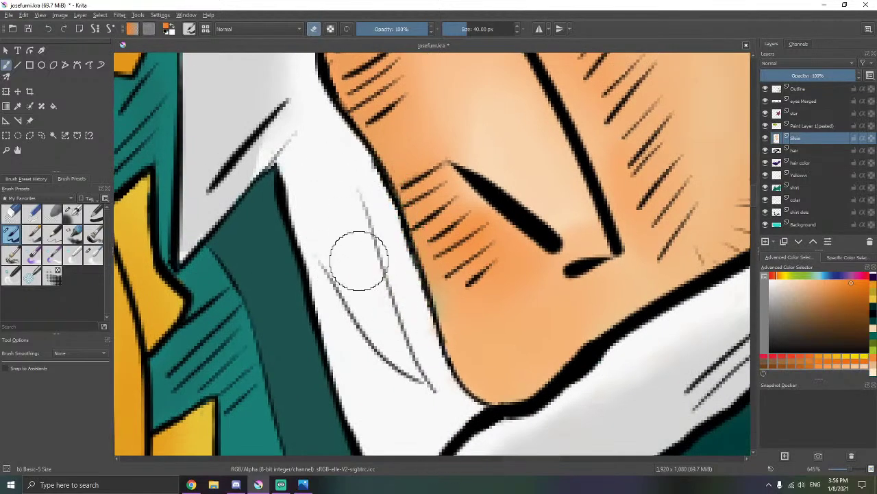
pyautogui.moveTo(359, 261)
pyautogui.mouseDown()
pyautogui.moveTo(348, 296)
pyautogui.moveTo(370, 357)
pyautogui.mouseUp()
pyautogui.scroll(-3, 351, 256)
pyautogui.scroll(3, 377, 276)
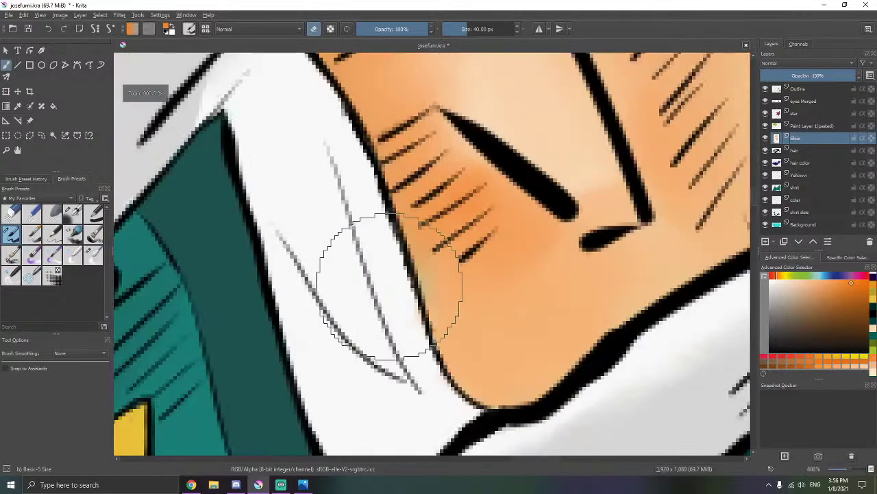
pyautogui.scroll(1, 389, 286)
pyautogui.click(802, 150)
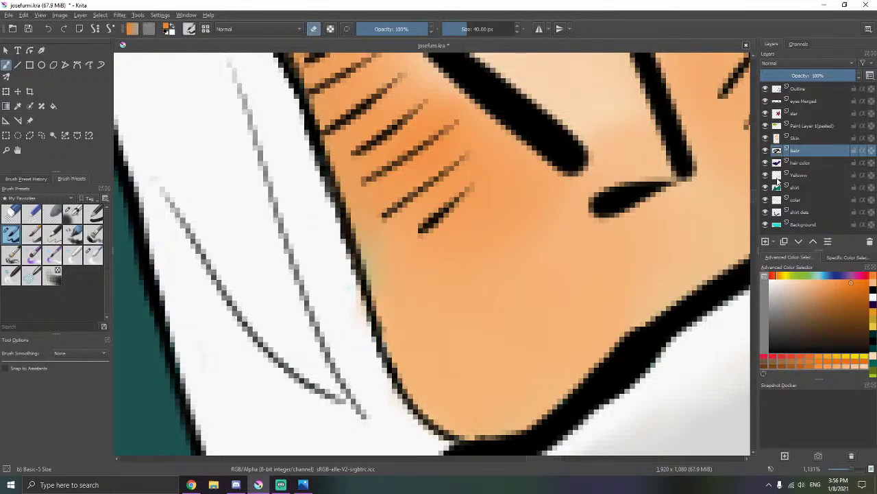
pyautogui.click(796, 138)
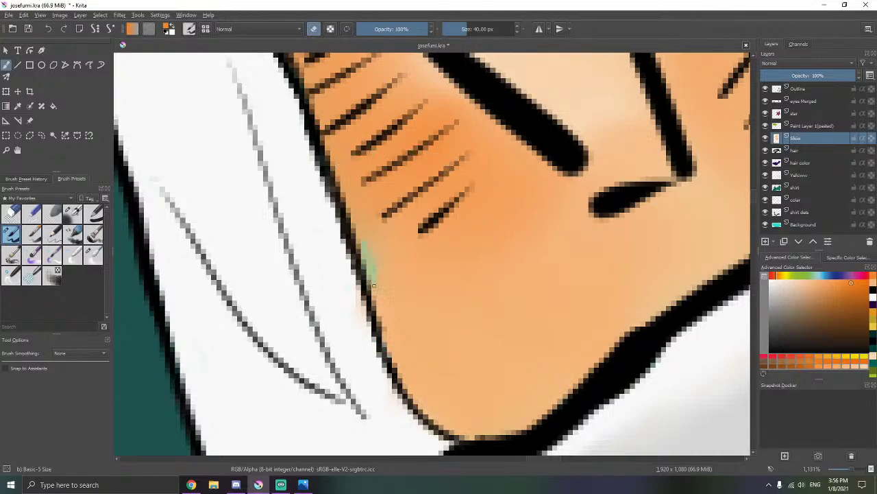
pyautogui.moveTo(373, 285); pyautogui.dragTo(364, 263)
pyautogui.hotkey('ctrl', 'z')
# - On the hair layer, cover the greenish patch beside the collar line with orange and erase the paint that spills past the line
pyautogui.press('e')
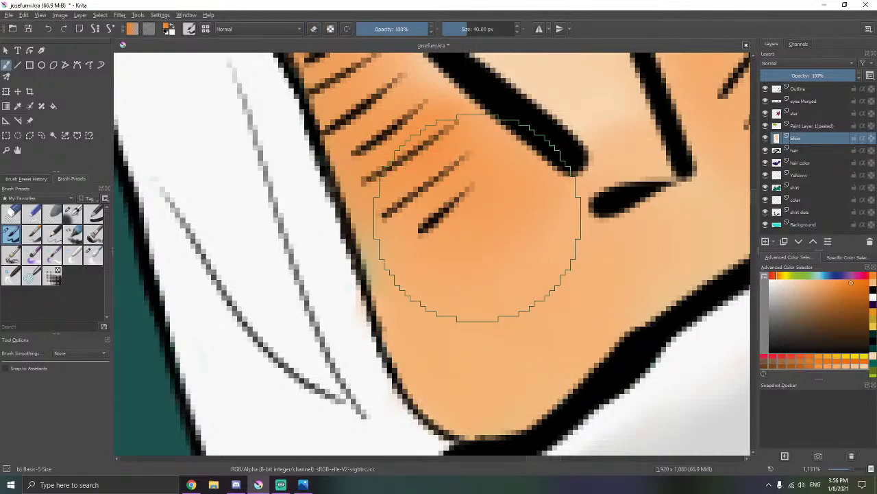
pyautogui.click(831, 152)
pyautogui.moveTo(336, 288); pyautogui.dragTo(340, 262)
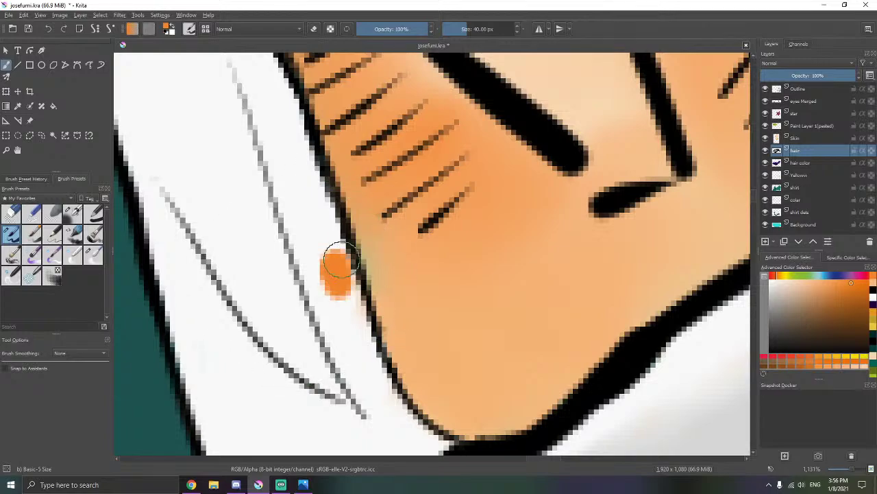
pyautogui.hotkey('ctrl', 'z')
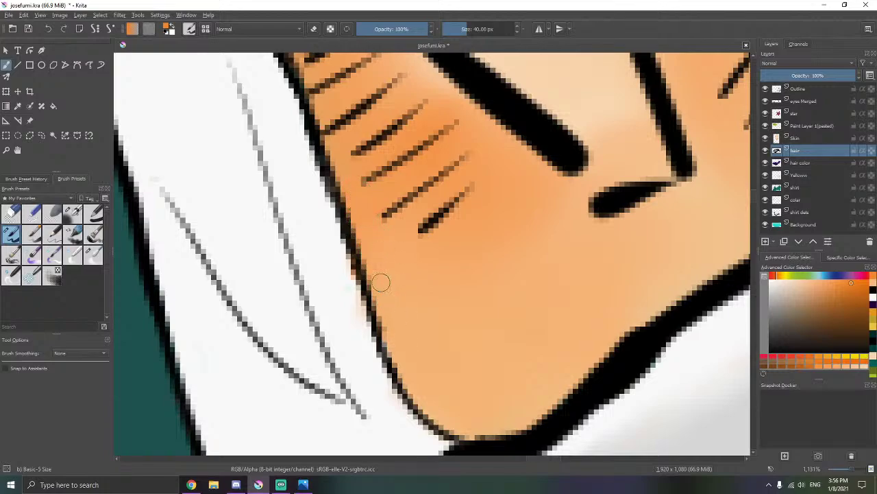
pyautogui.press('e')
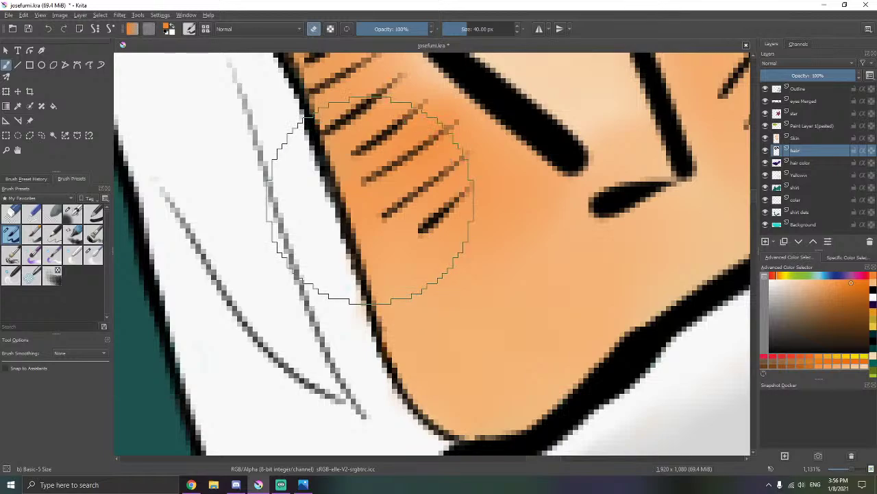
pyautogui.moveTo(435, 220); pyautogui.dragTo(368, 126)
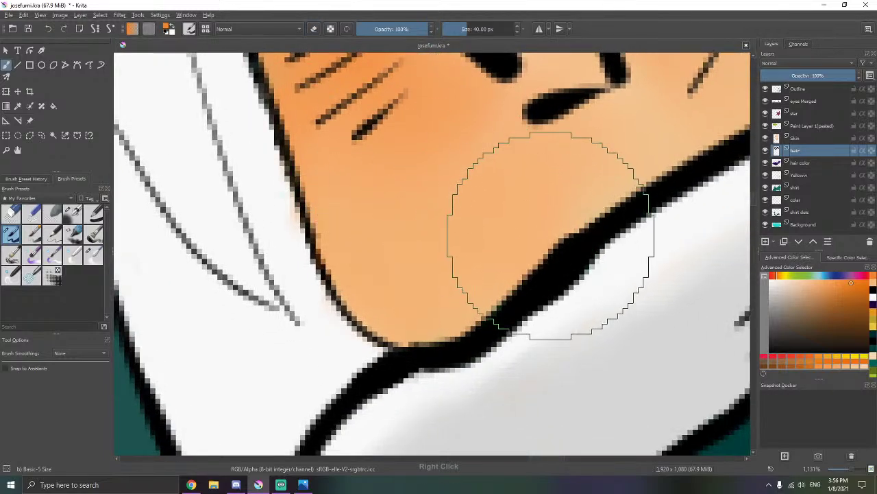
# - On the hair layer, paint orange along the skin edge above the lower collar line and erase the spill past the line
pyautogui.press('e')
pyautogui.moveTo(458, 305)
pyautogui.mouseDown()
pyautogui.moveTo(521, 259)
pyautogui.moveTo(583, 209)
pyautogui.mouseUp()
pyautogui.moveTo(623, 162); pyautogui.dragTo(436, 232)
pyautogui.moveTo(457, 202)
pyautogui.mouseDown()
pyautogui.moveTo(457, 222)
pyautogui.moveTo(449, 221)
pyautogui.mouseUp()
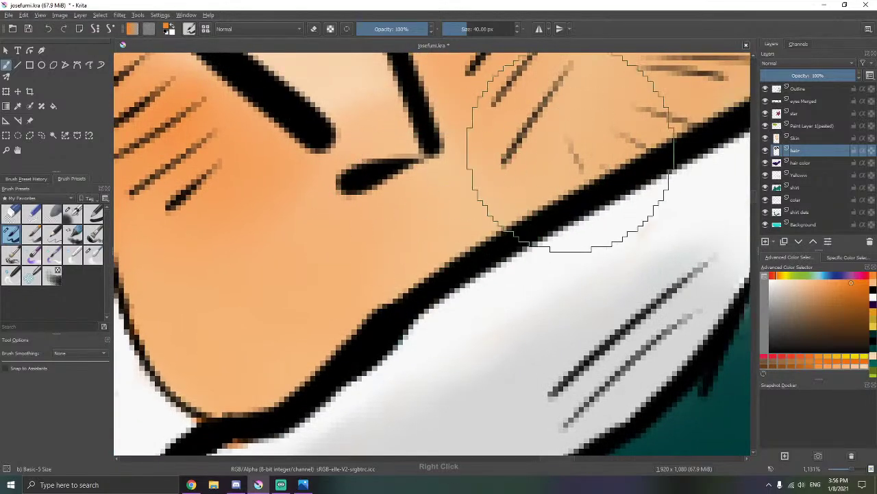
pyautogui.moveTo(333, 317); pyautogui.dragTo(583, 76)
pyautogui.press('e')
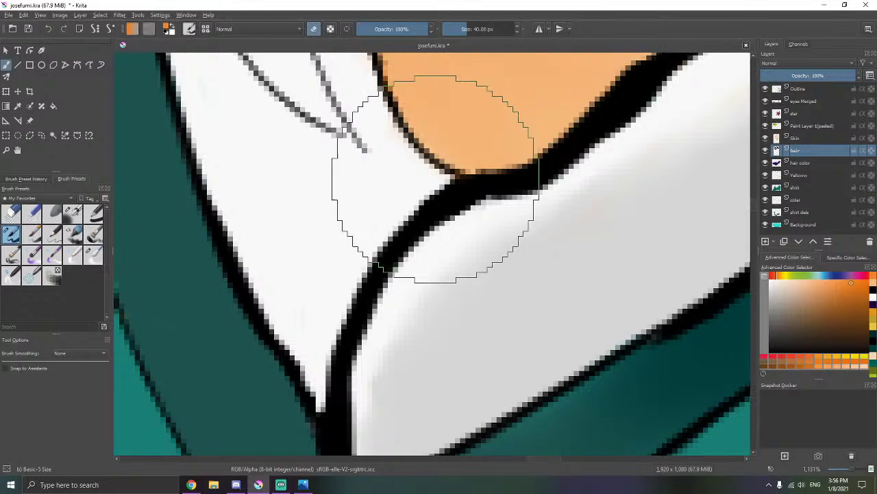
pyautogui.press('1')
pyautogui.moveTo(404, 235); pyautogui.dragTo(409, 242)
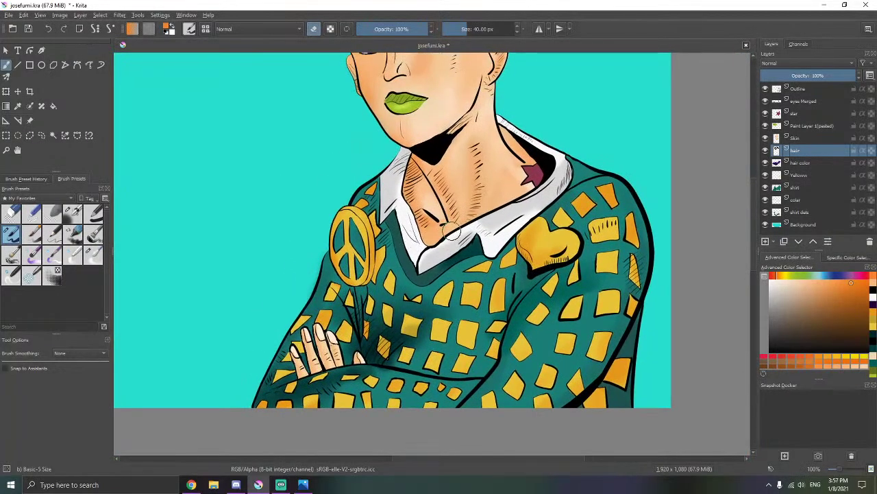
# - On the collar layer, soften the grey shading beside the fold above the collar notch with the 28 px Blender Blur brush
pyautogui.scroll(3, 494, 225)
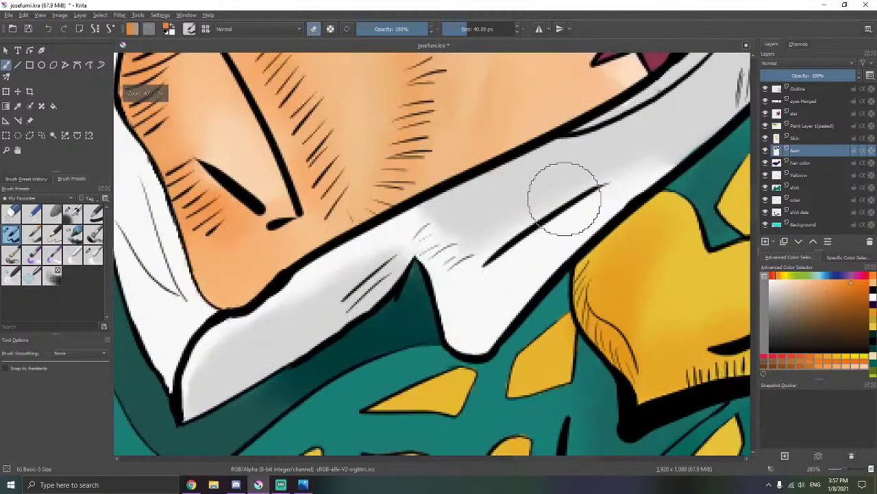
pyautogui.click(796, 199)
pyautogui.click(96, 255)
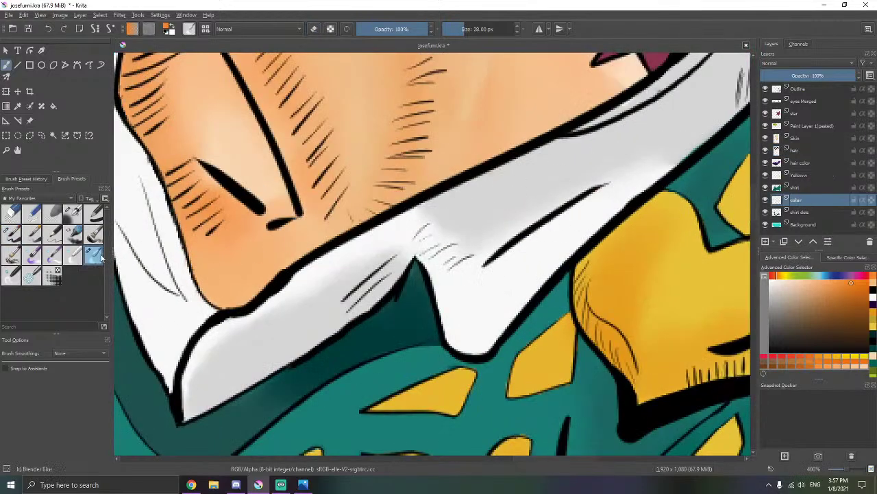
pyautogui.moveTo(473, 236)
pyautogui.mouseDown()
pyautogui.moveTo(470, 202)
pyautogui.moveTo(464, 246)
pyautogui.moveTo(393, 296)
pyautogui.moveTo(457, 218)
pyautogui.moveTo(443, 209)
pyautogui.moveTo(416, 225)
pyautogui.moveTo(466, 221)
pyautogui.moveTo(417, 216)
pyautogui.mouseUp()
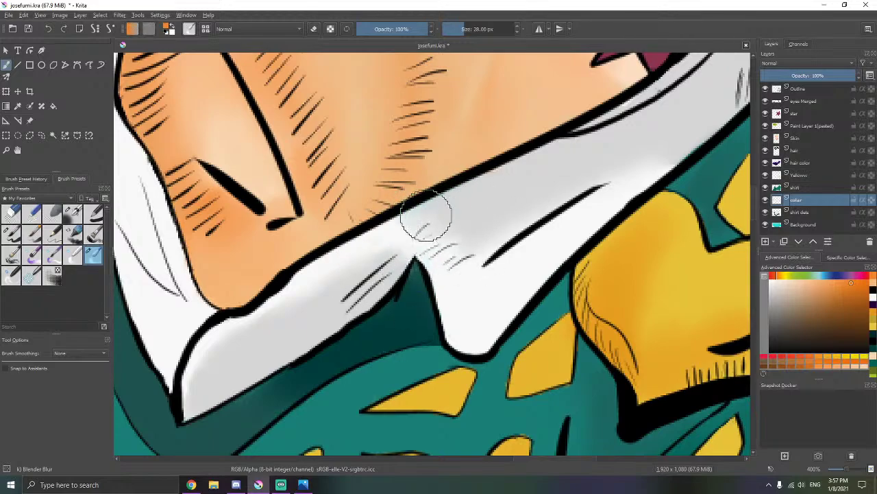
# - Save the finished illustration as a Krita document under its existing name
pyautogui.press('1')
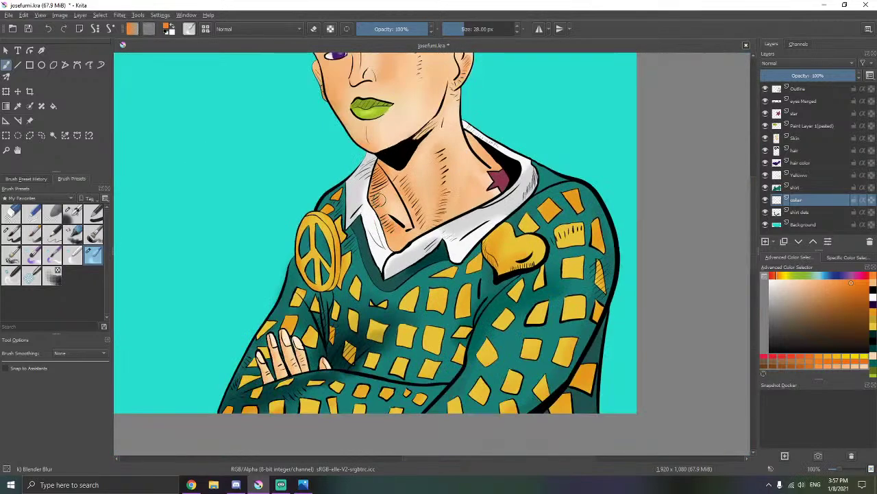
pyautogui.scroll(-2, 379, 192)
pyautogui.moveTo(438, 217); pyautogui.dragTo(515, 245)
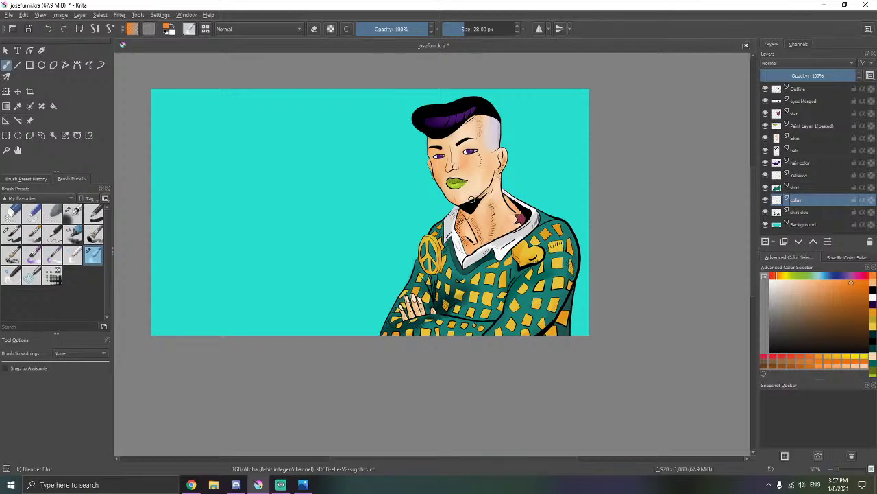
pyautogui.hotkey('ctrl', 's')
# - Save the illustration as the PNG image josefumi in Pictures > jjba > desktop, keeping compression 3 and the alpha channel stored
pyautogui.click(9, 14)
pyautogui.click(32, 73)
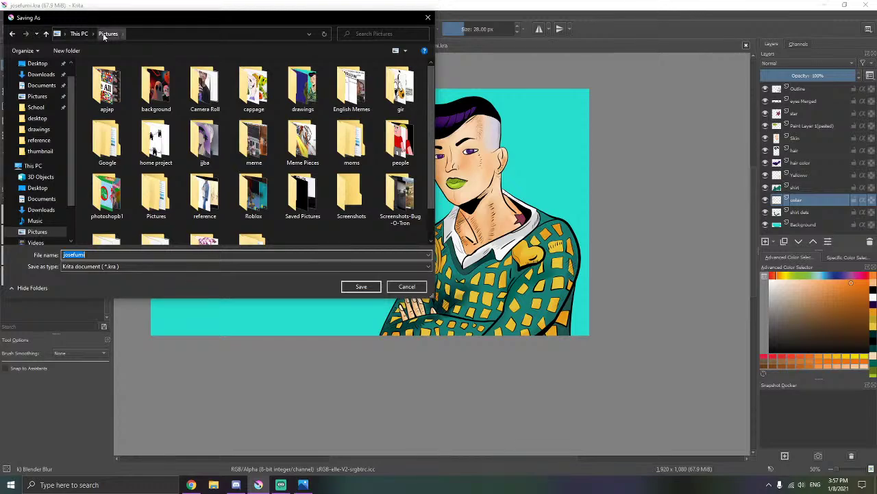
pyautogui.doubleClick(183, 148)
pyautogui.doubleClick(109, 94)
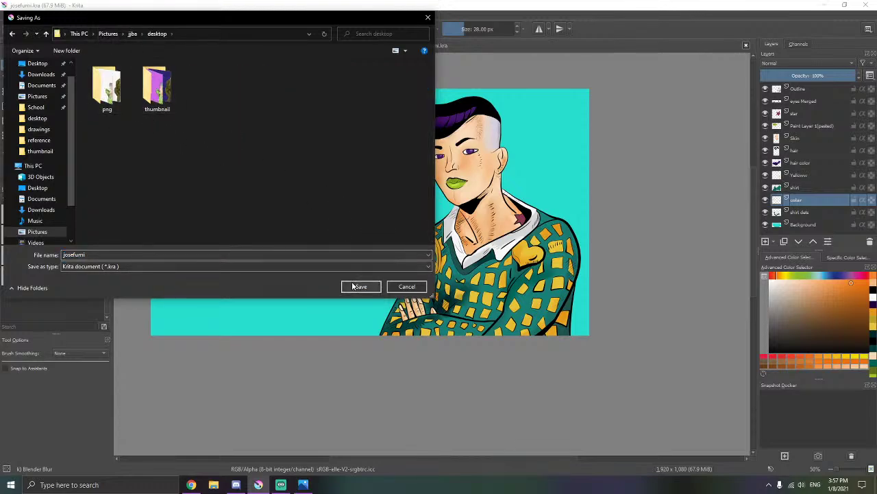
pyautogui.click(283, 265)
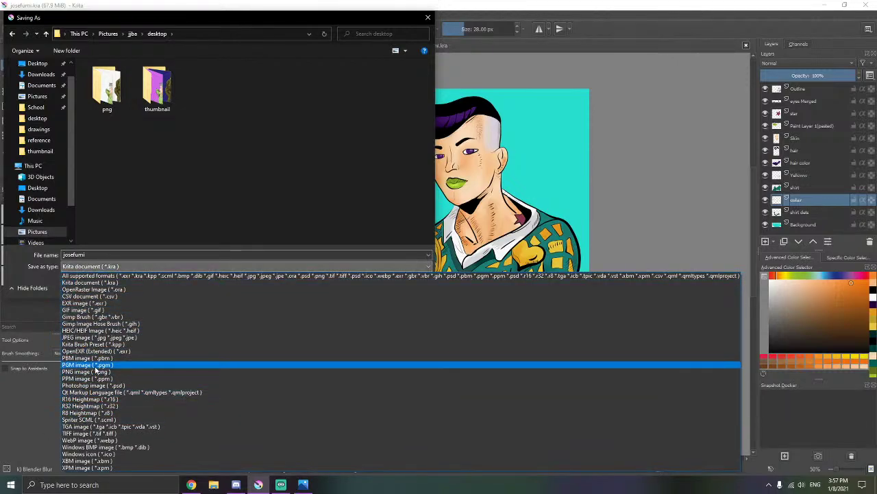
pyautogui.click(85, 378)
pyautogui.click(104, 265)
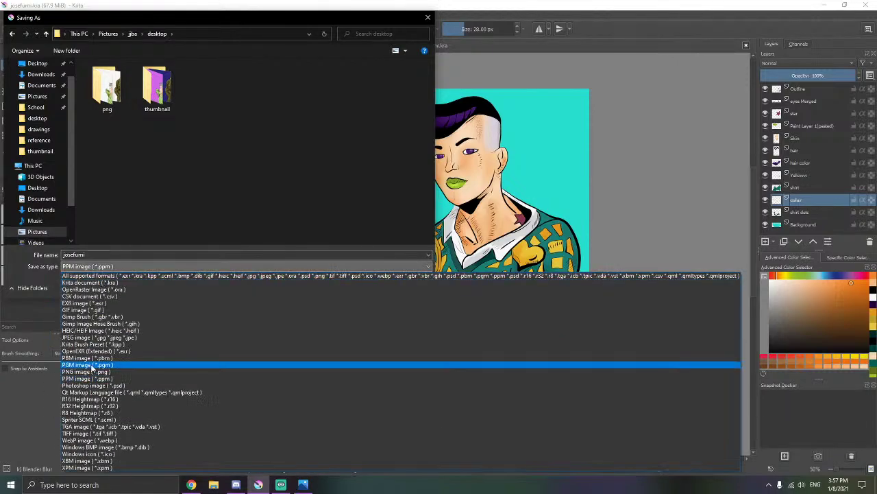
pyautogui.click(91, 366)
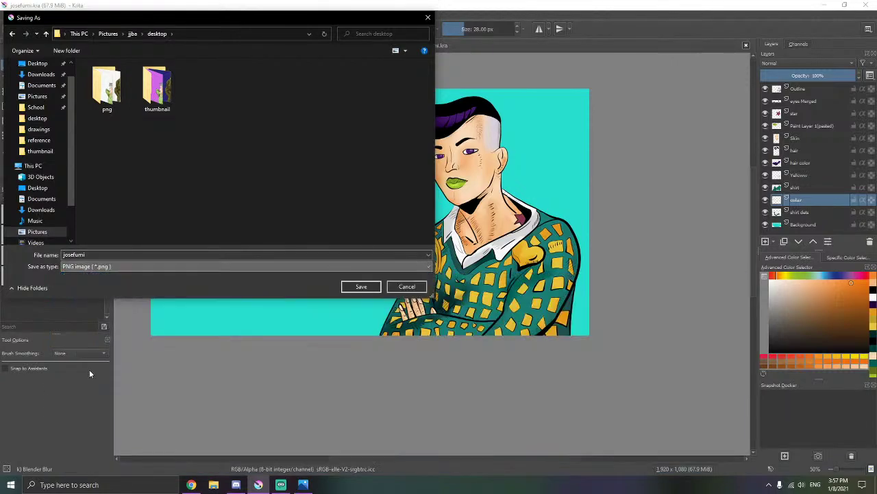
pyautogui.click(361, 288)
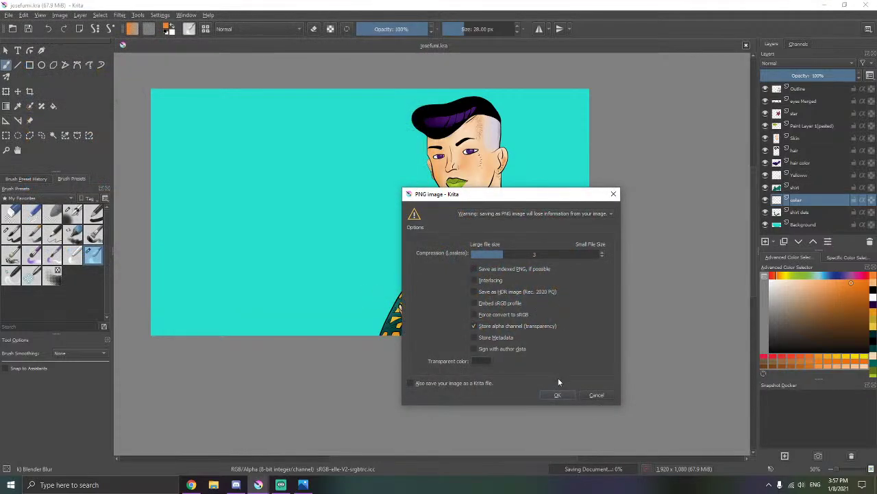
pyautogui.click(557, 394)
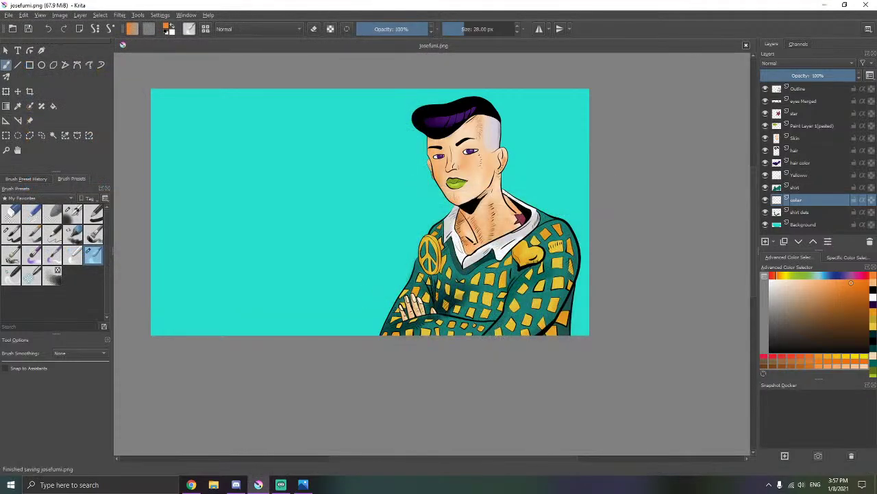
# - Hide the Background layer and save the transparent character as PNG image josefumi in the png subfolder, replacing the existing file
pyautogui.click(765, 225)
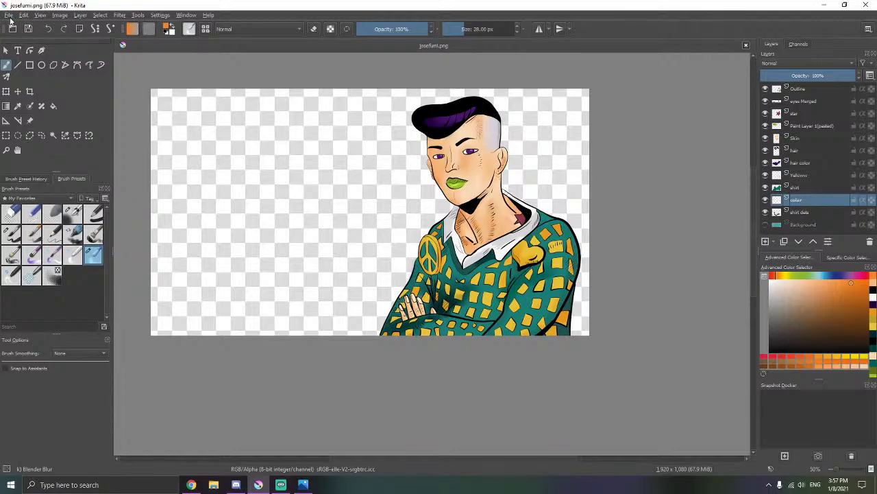
pyautogui.click(9, 19)
pyautogui.click(32, 60)
pyautogui.click(10, 15)
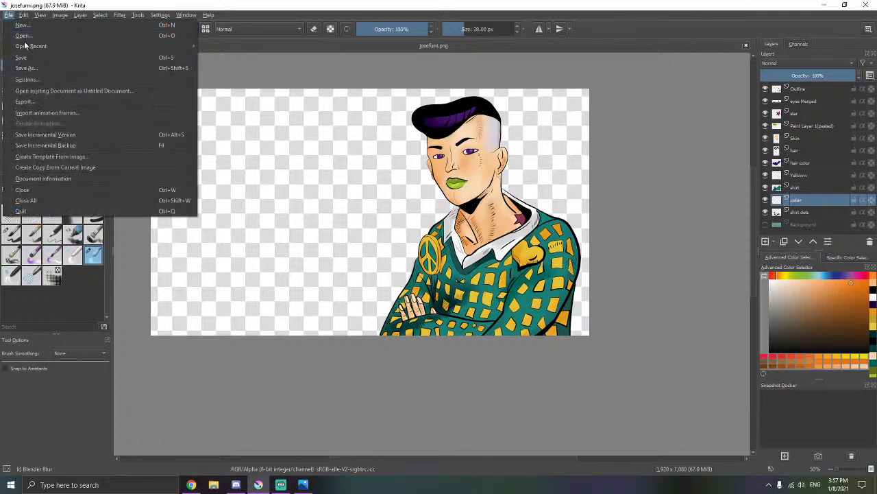
pyautogui.click(26, 60)
pyautogui.click(8, 15)
pyautogui.click(28, 72)
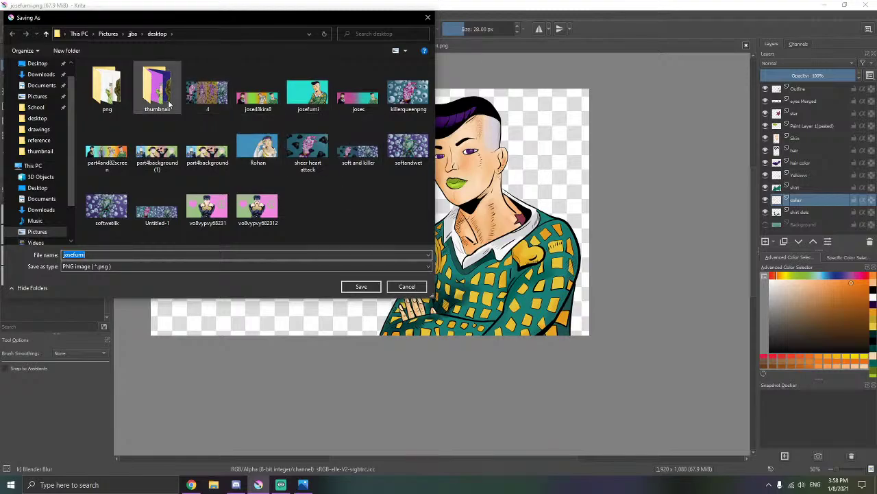
pyautogui.doubleClick(108, 91)
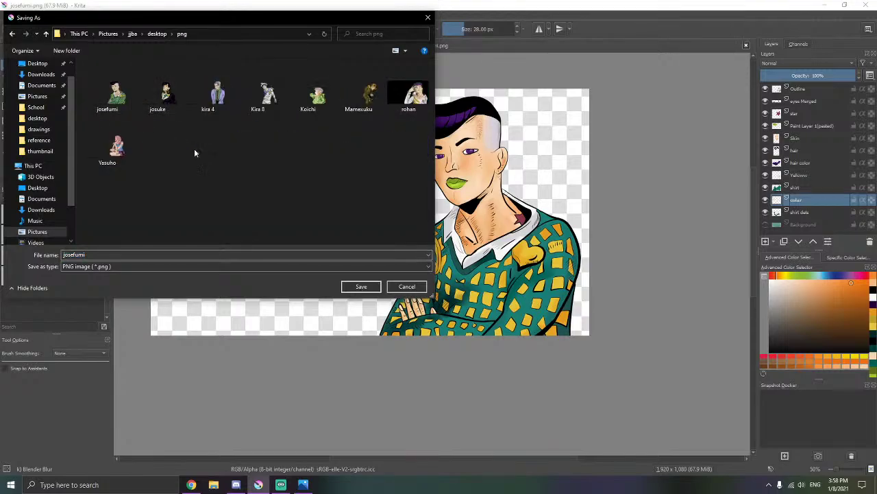
pyautogui.click(358, 287)
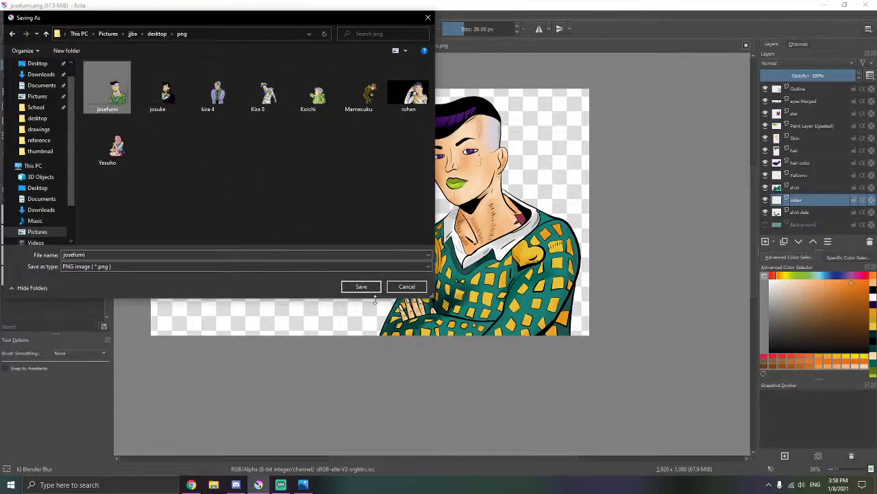
pyautogui.click(465, 245)
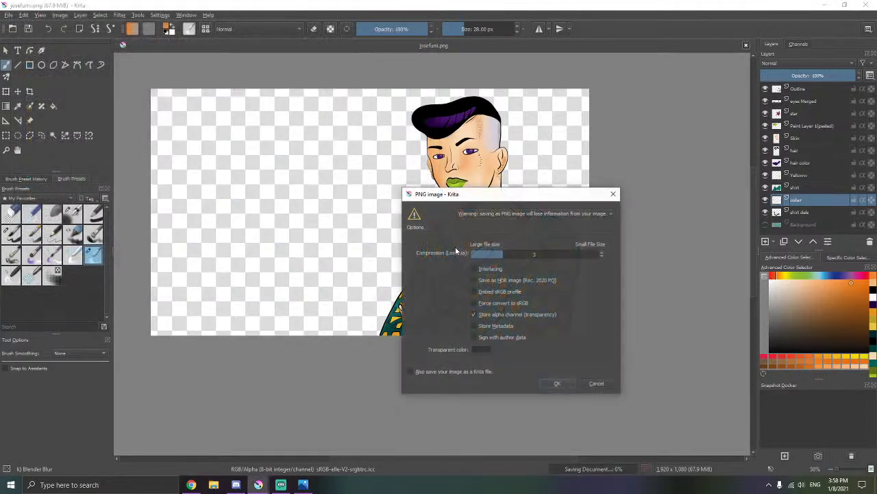
pyautogui.click(557, 382)
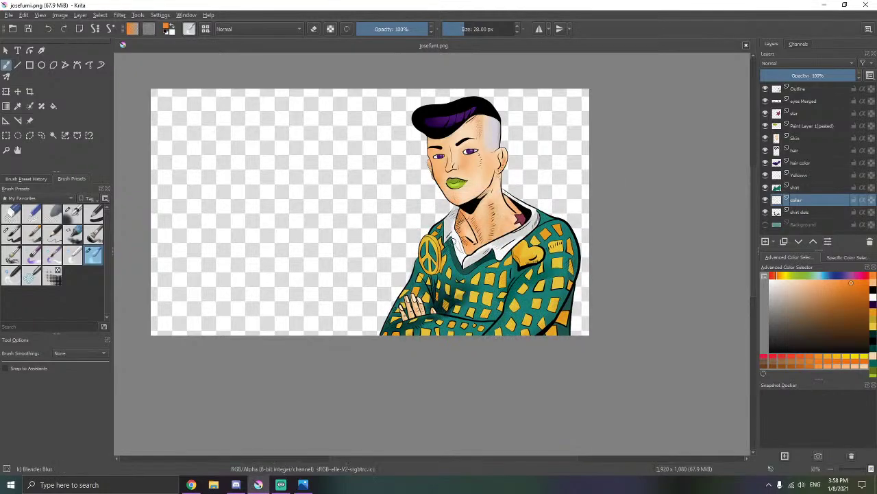